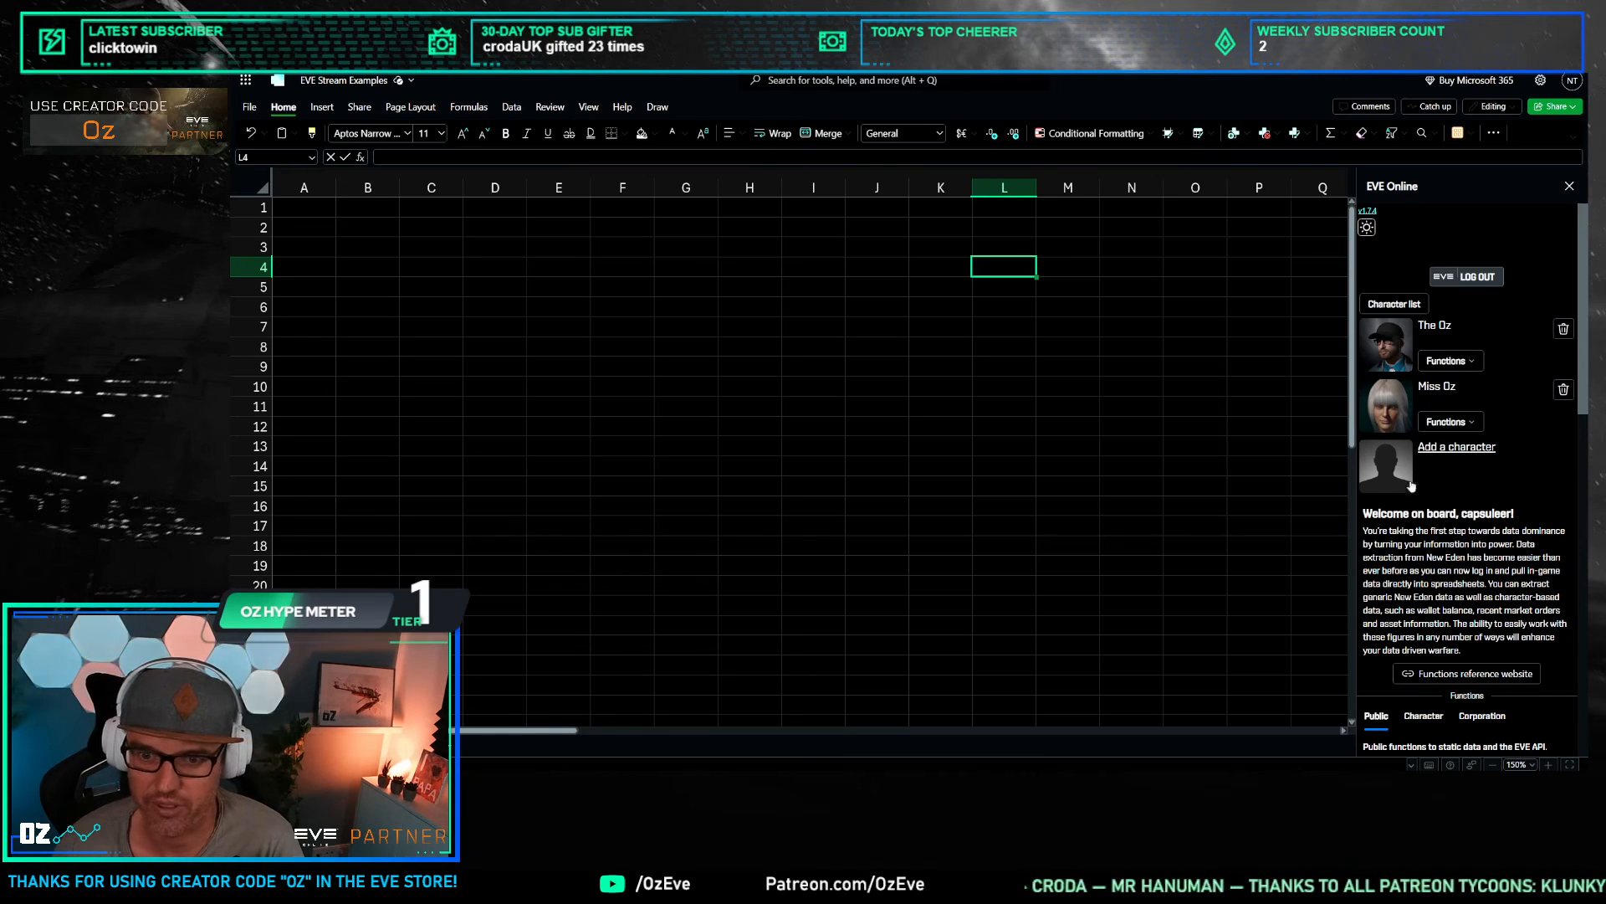
Step: Review the Public, Character and Corporation function lists in the EVE Online add-in
click(813, 407)
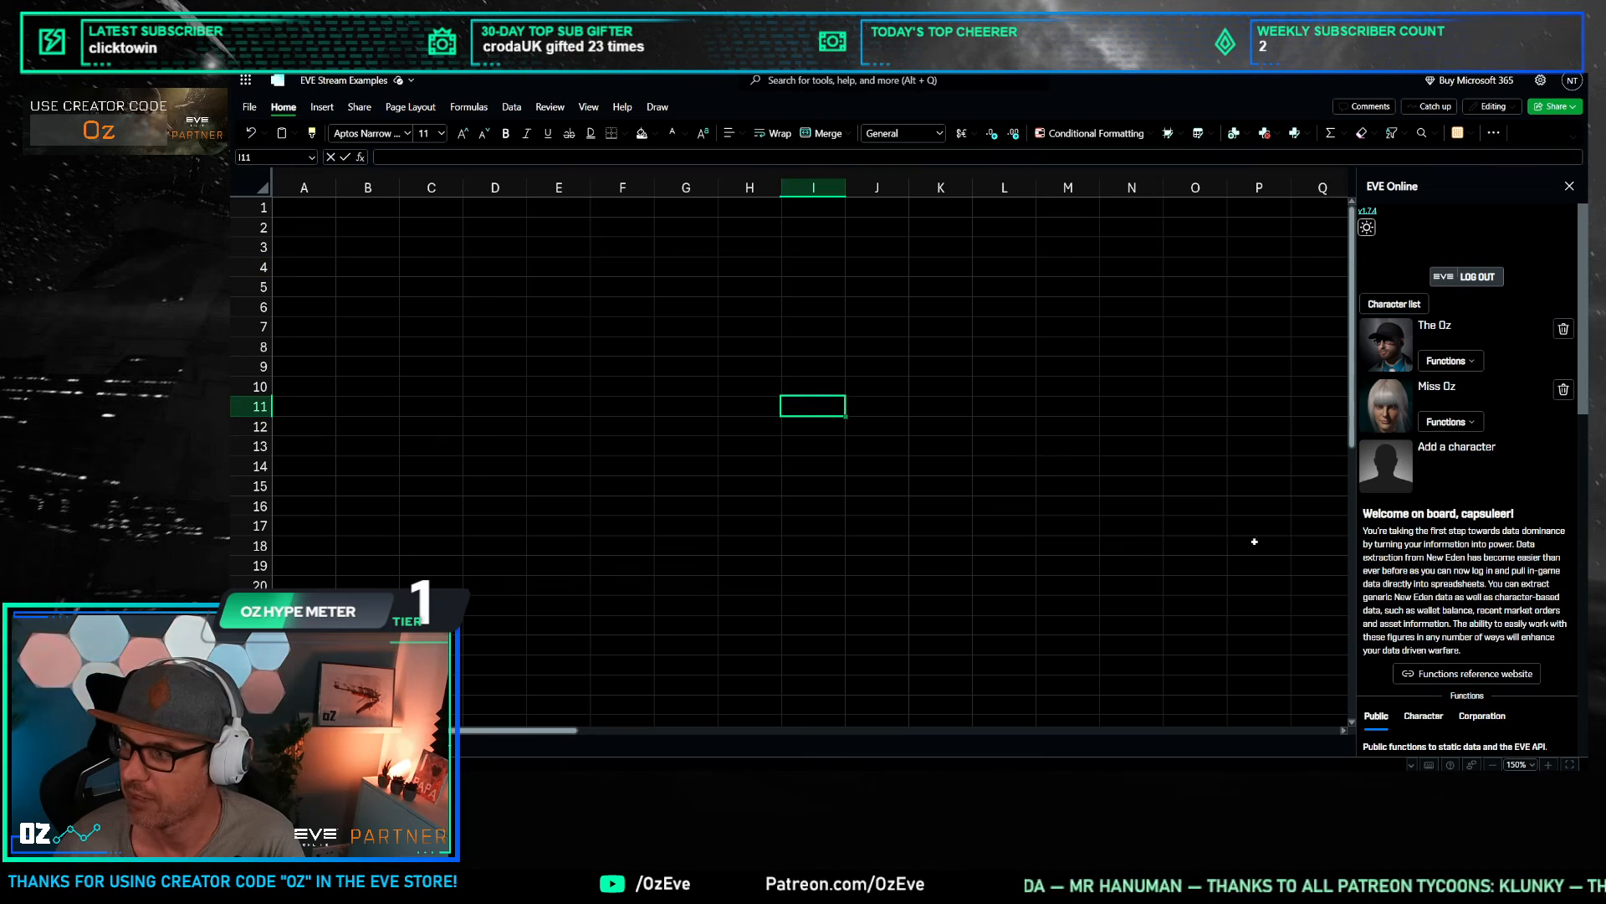
scroll(1451, 535, down, 1)
scroll(1450, 536, down, 3)
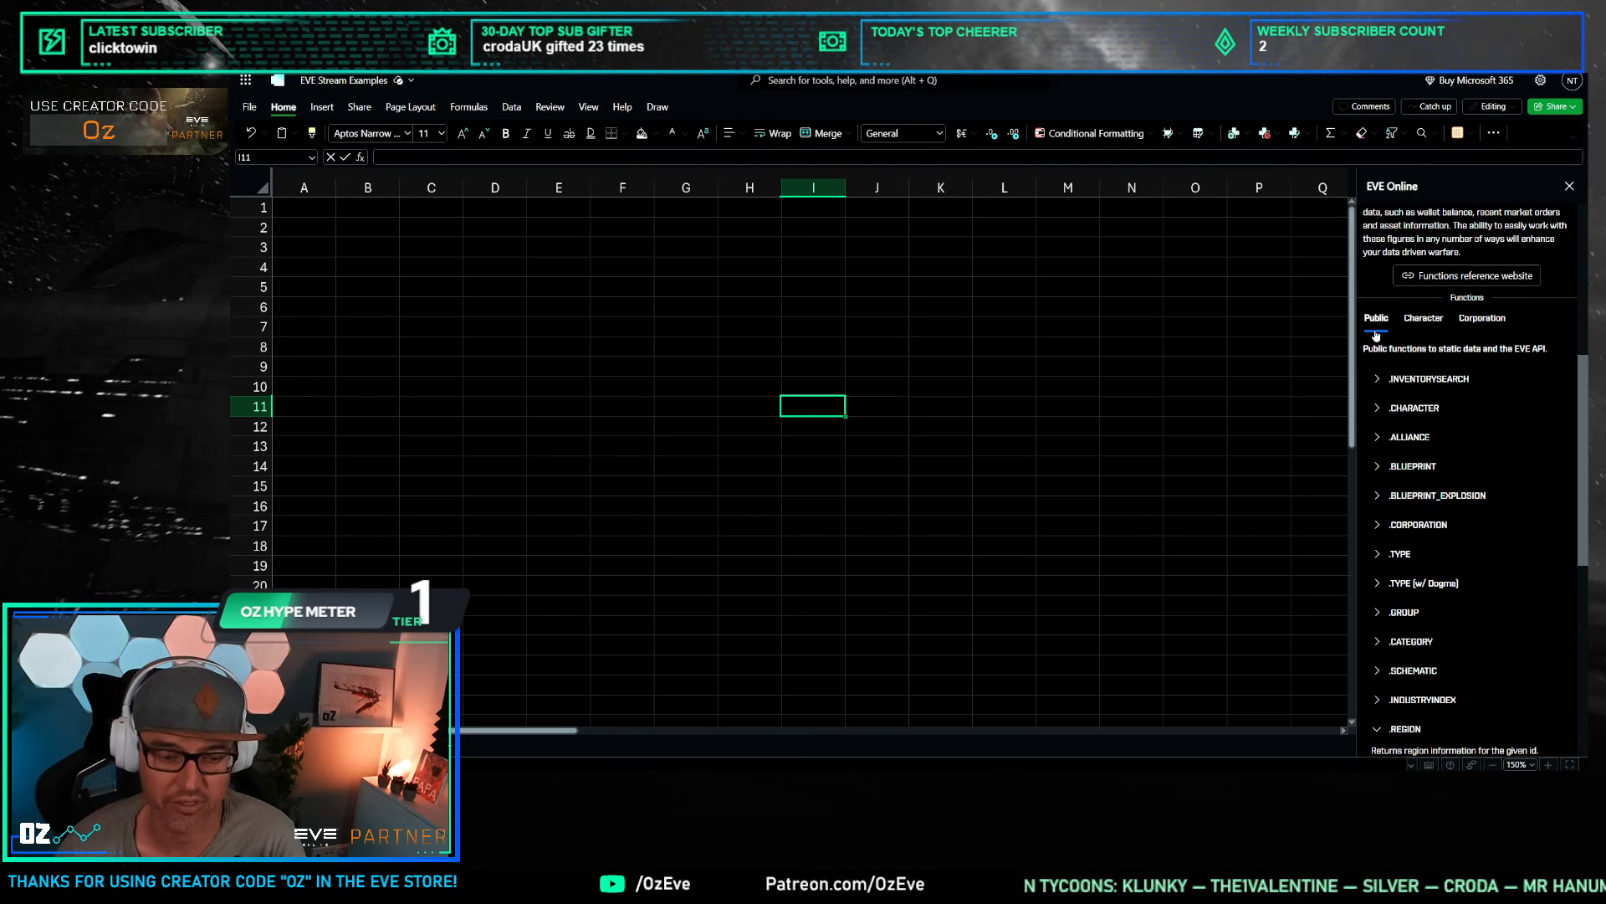
click(1430, 324)
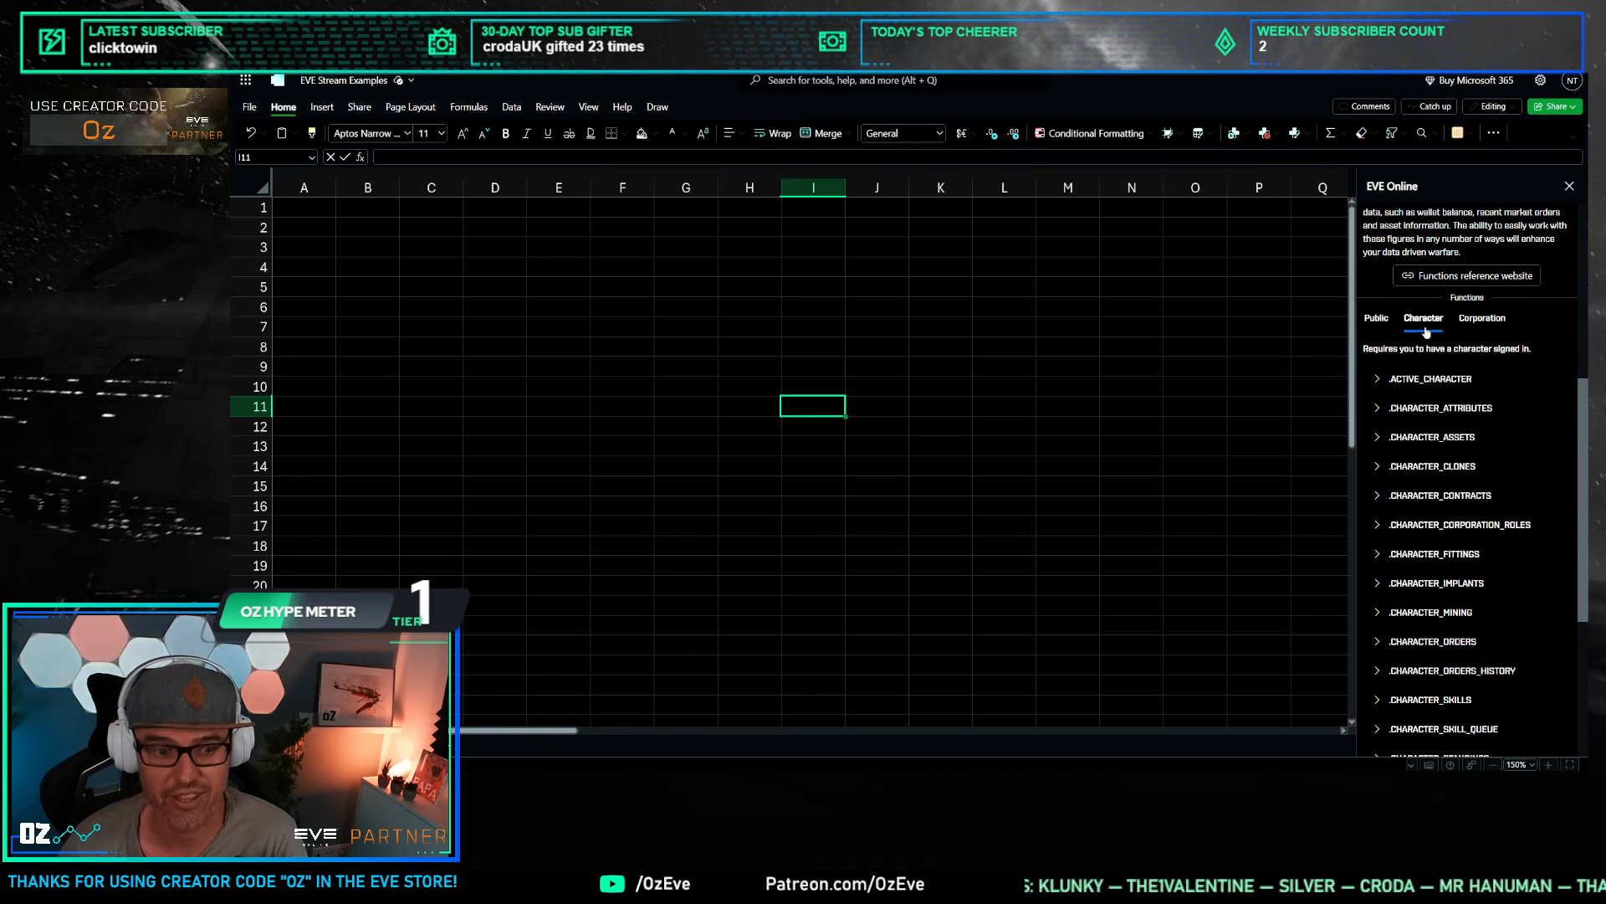
click(1482, 325)
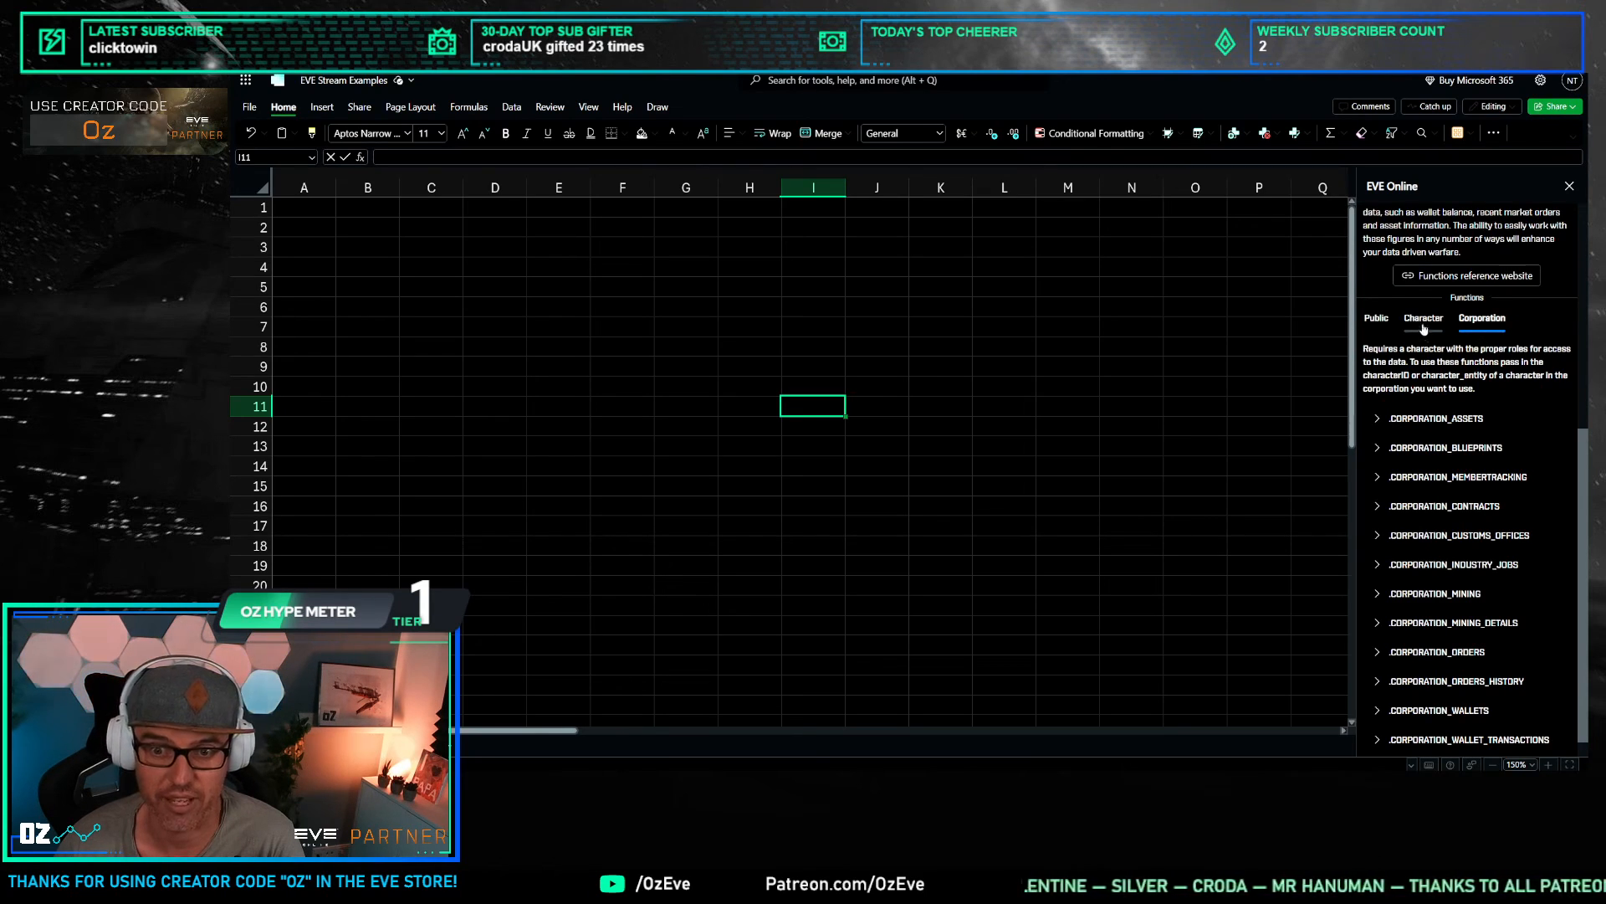
click(1377, 324)
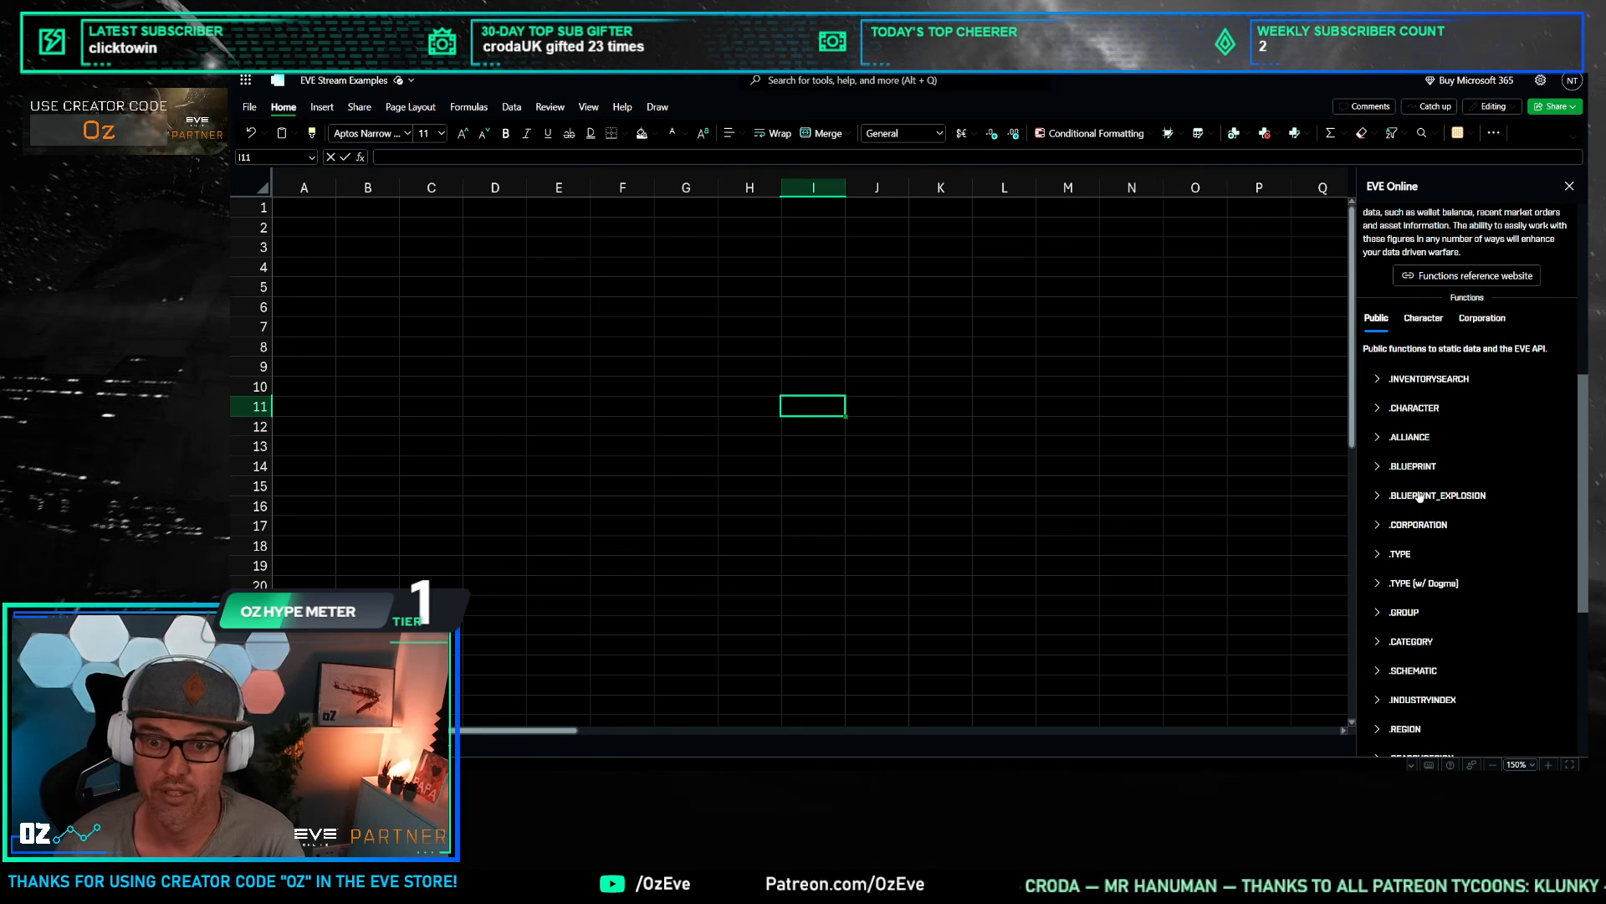
click(1434, 322)
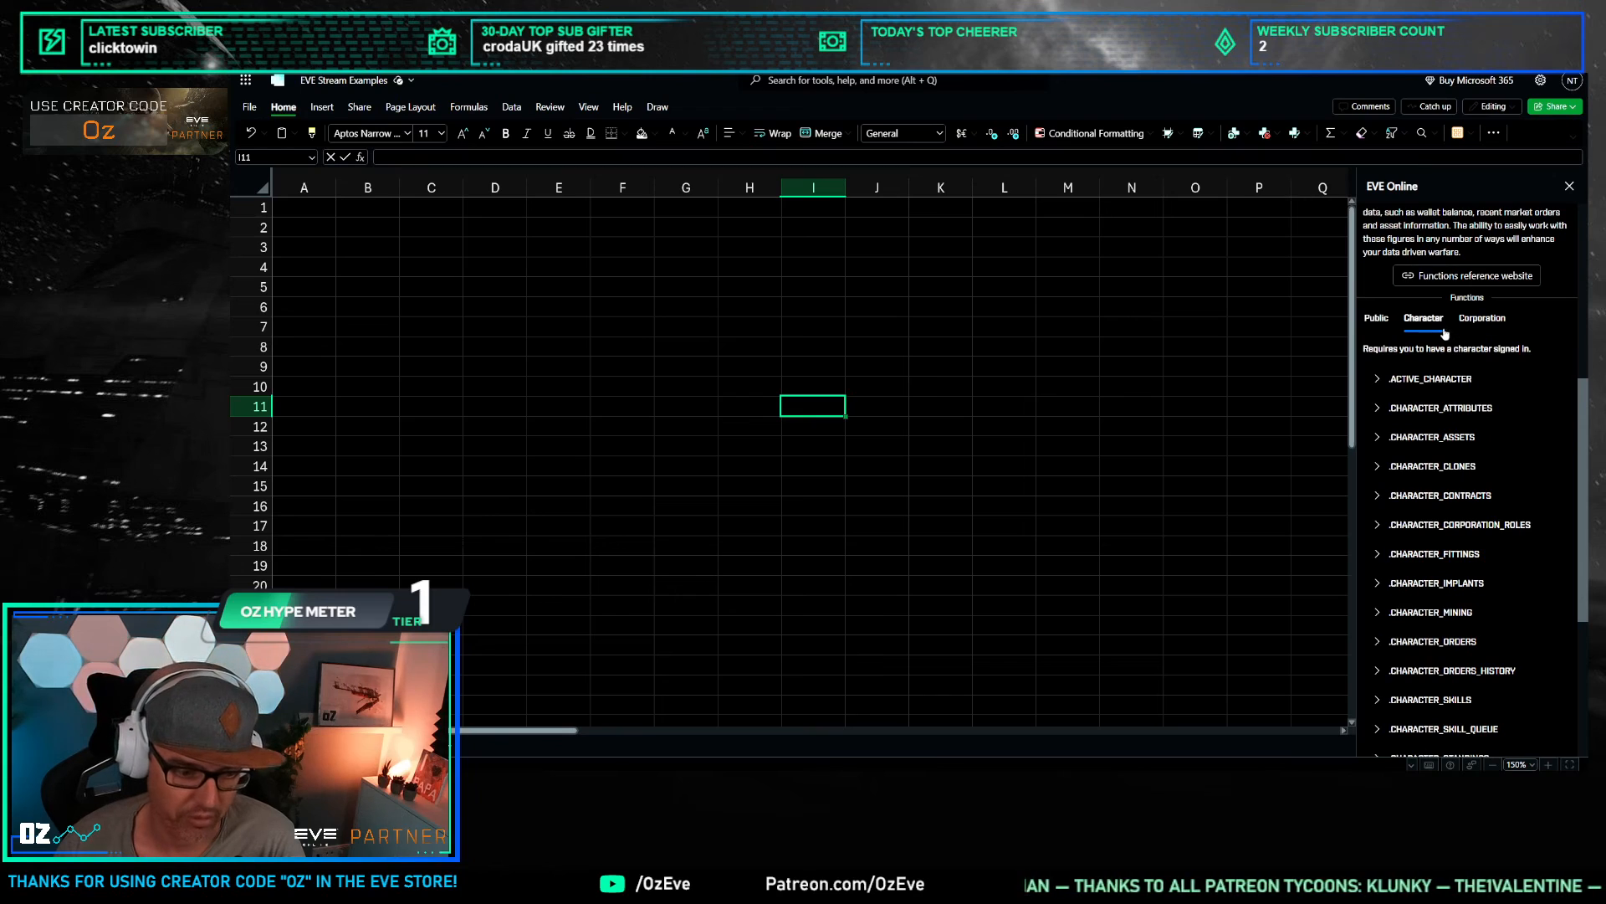
scroll(1380, 445, up, 5)
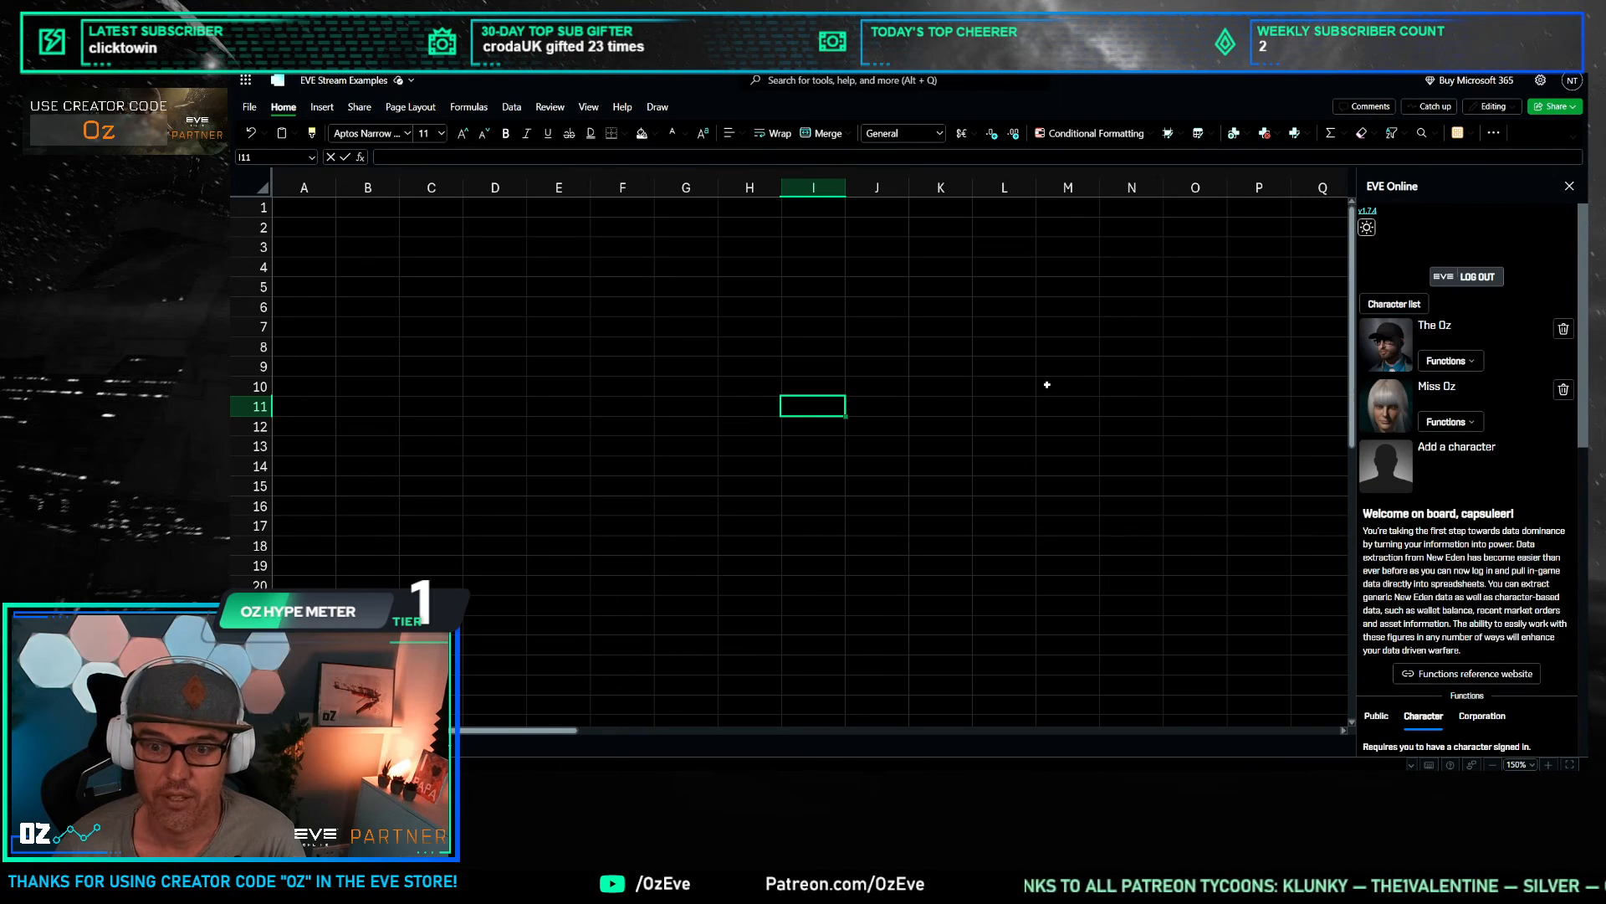
click(430, 306)
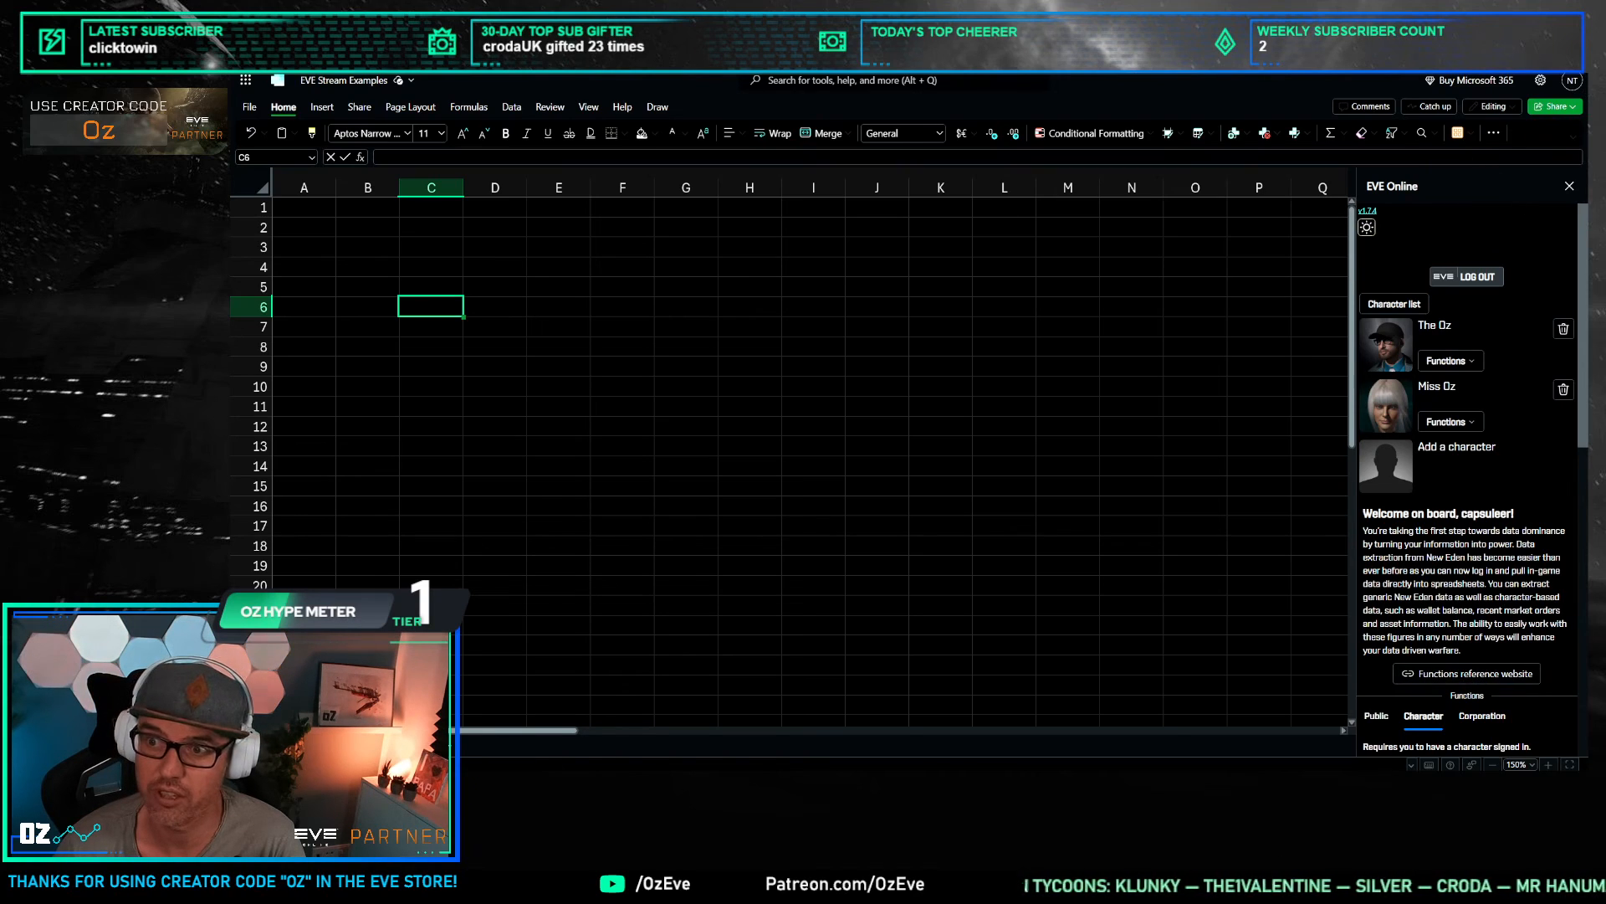
Step: Switch to the Eve x Excel functions reference and examine the ACTIVE_CHARACTER and ALLIANCE entries, including the ALLIANCE formula and parameters
key(ctrl+Tab)
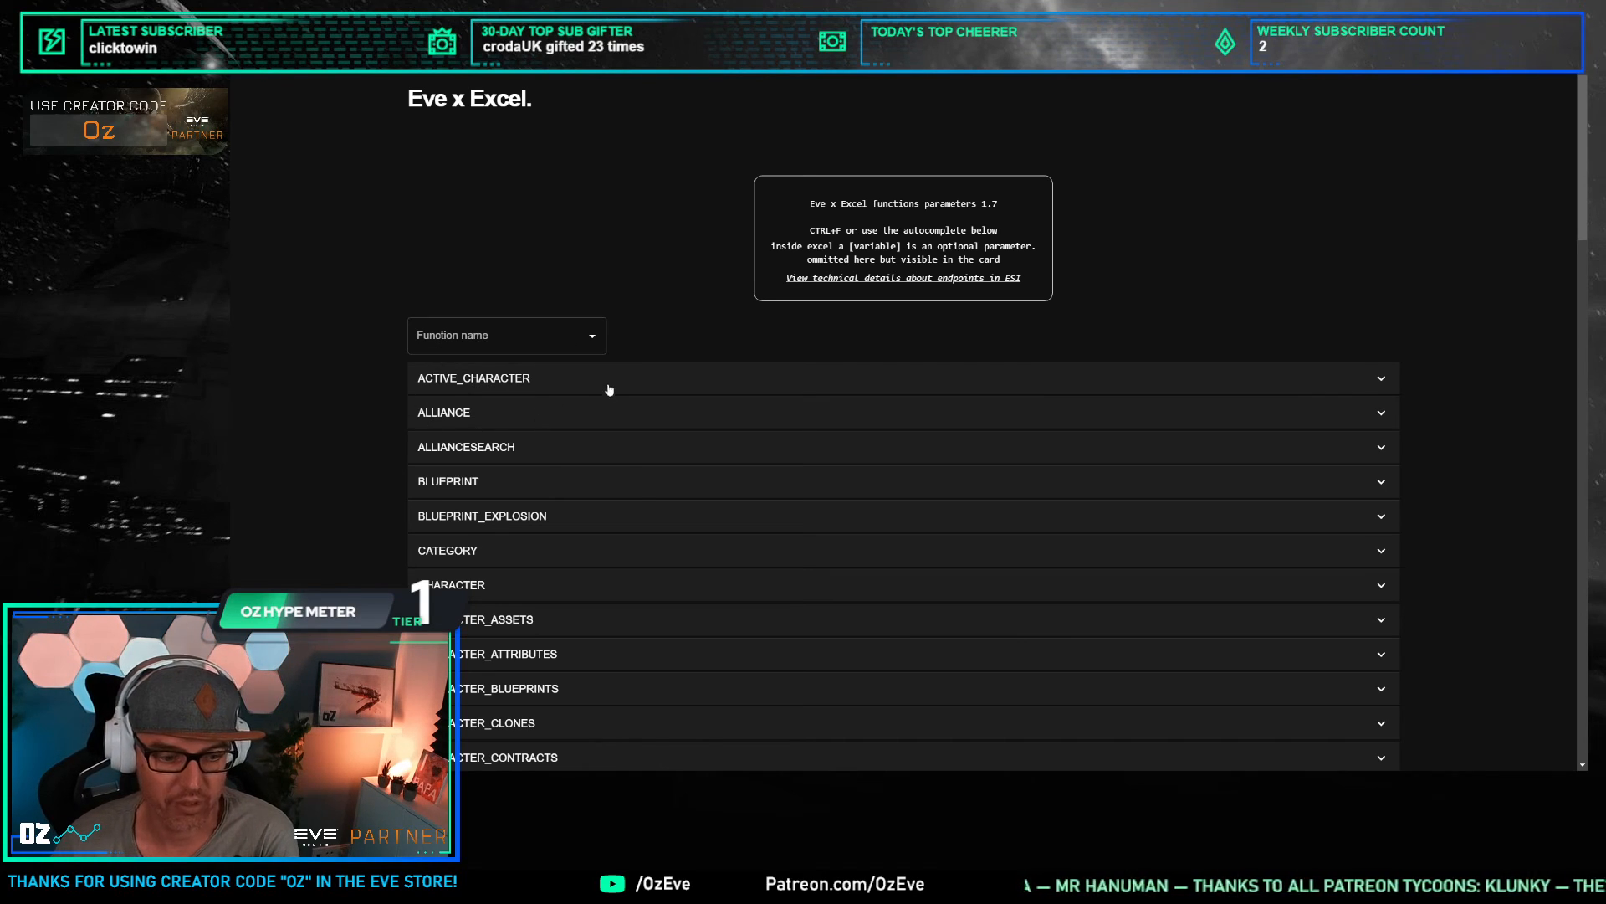
scroll(655, 339, down, 2)
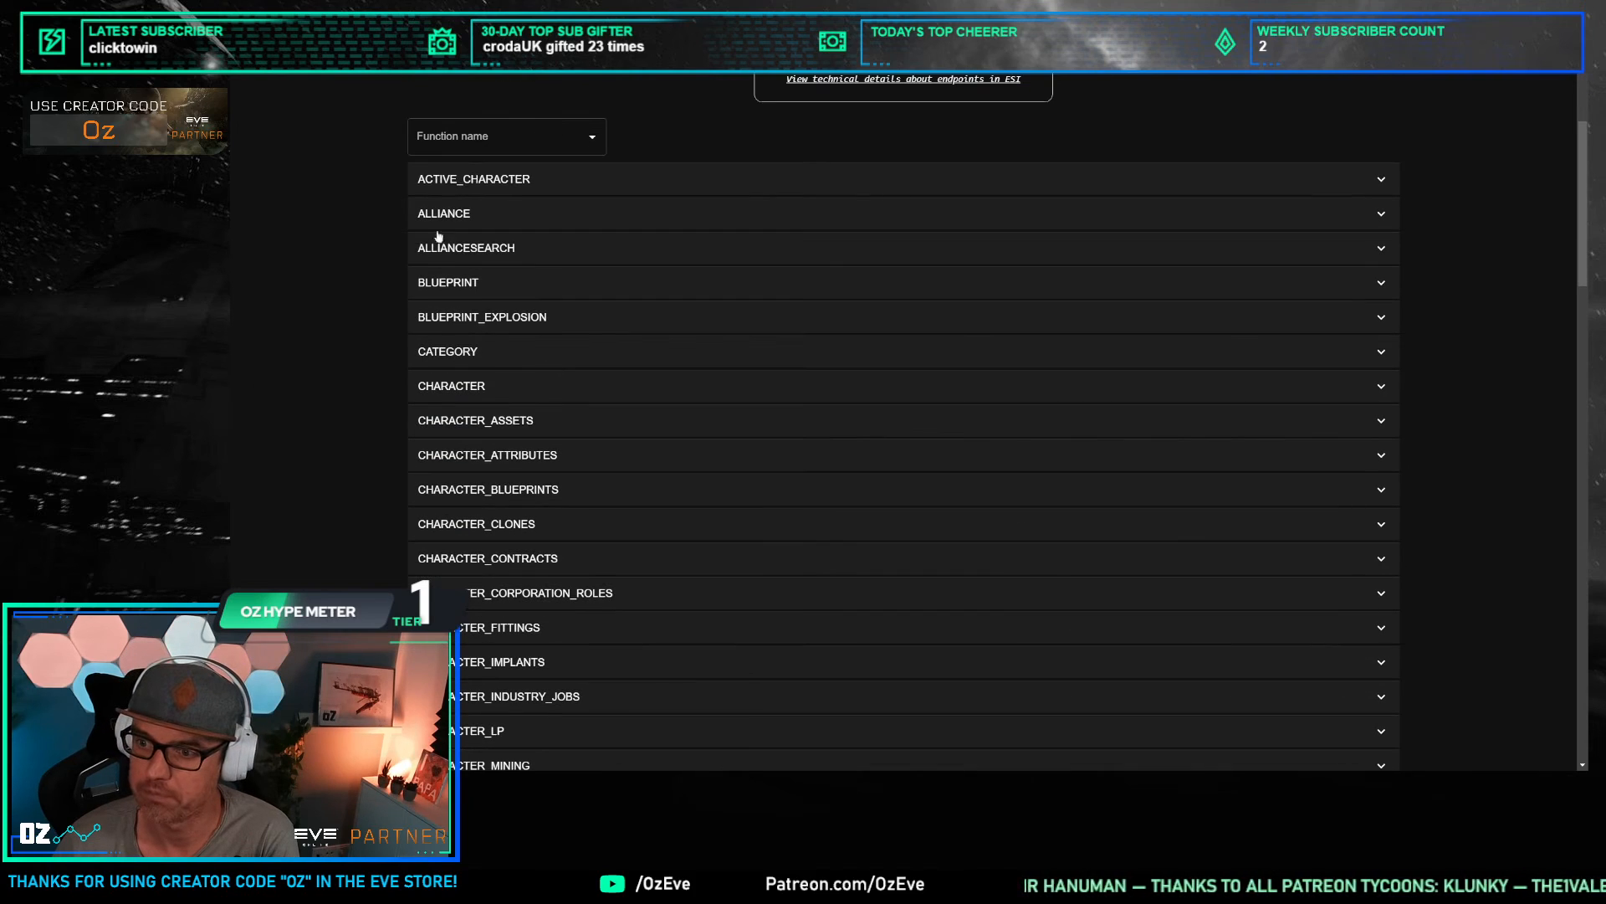
click(481, 183)
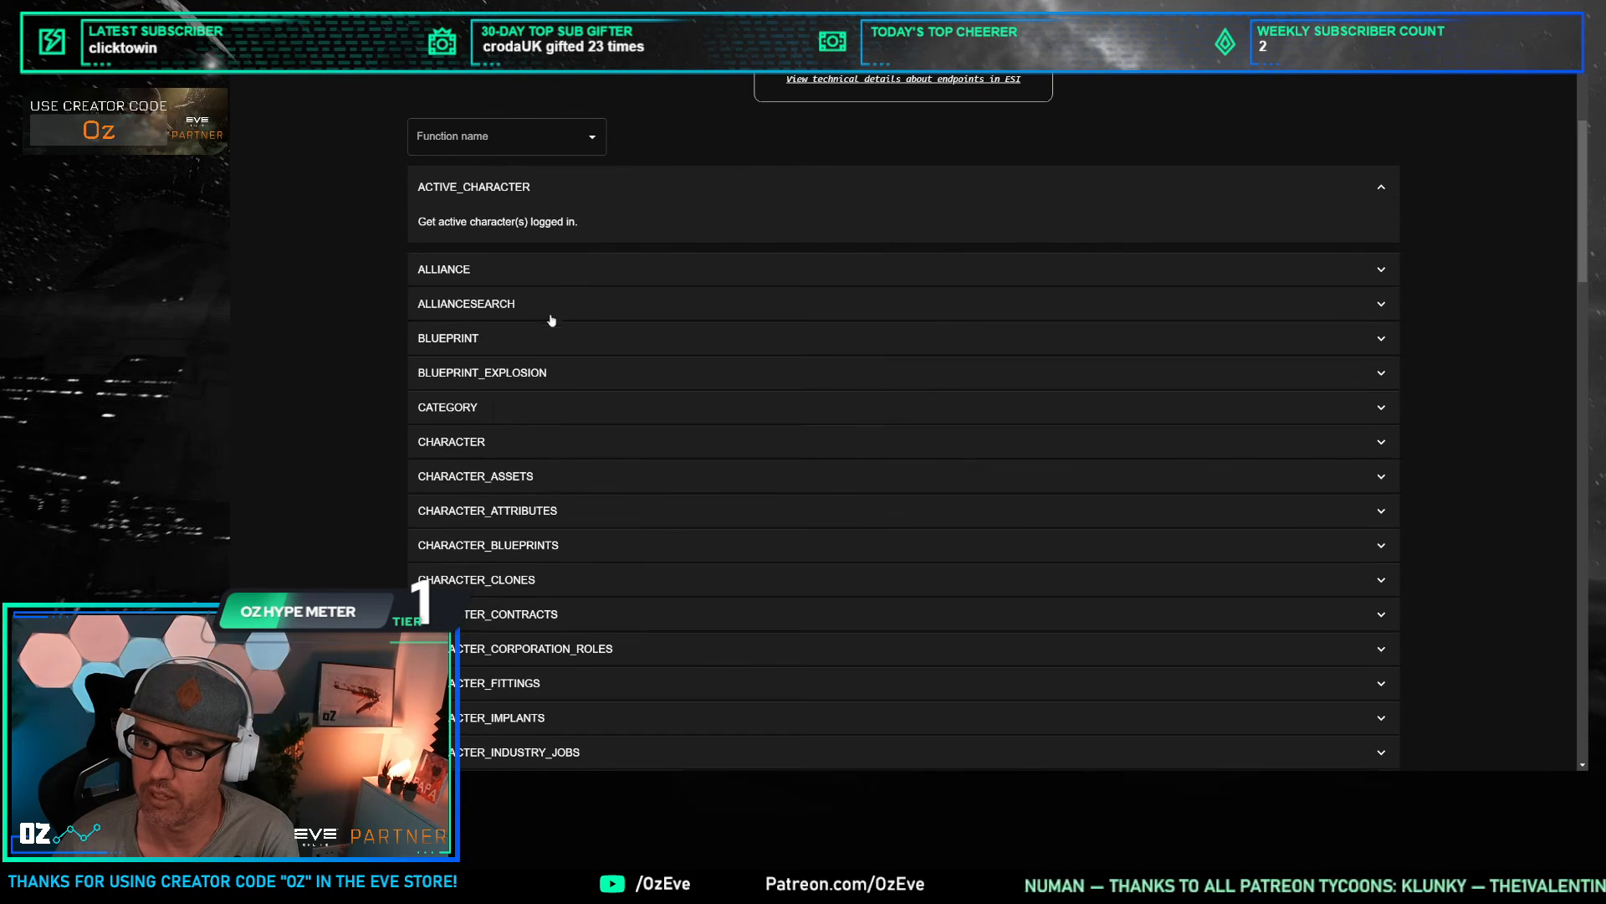
click(466, 272)
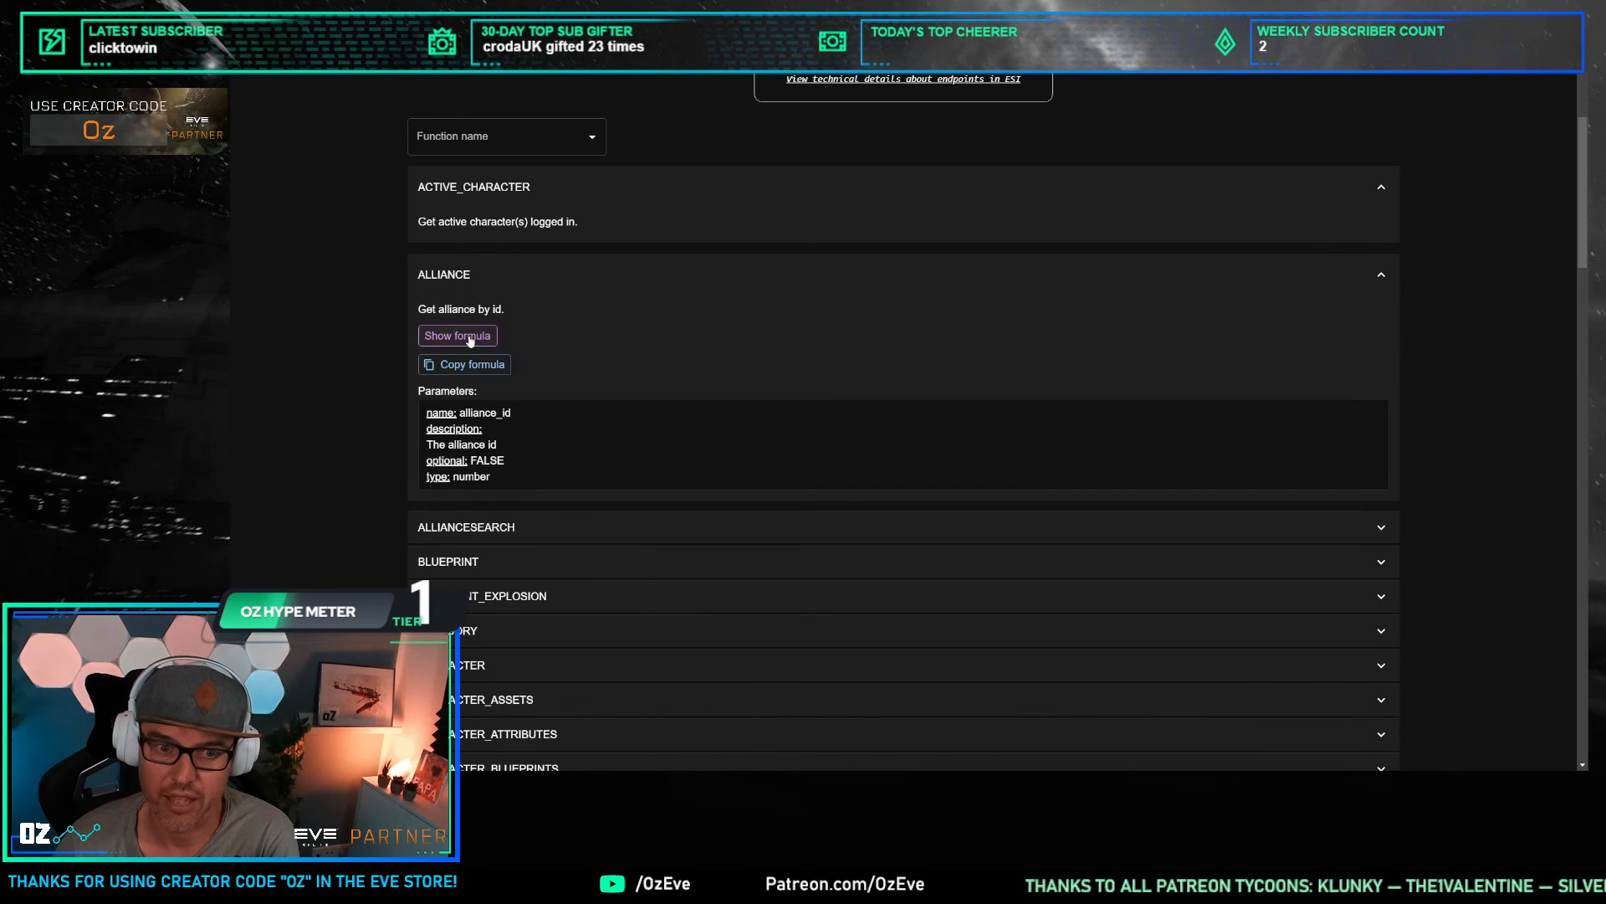
click(469, 336)
drag(609, 356, 418, 356)
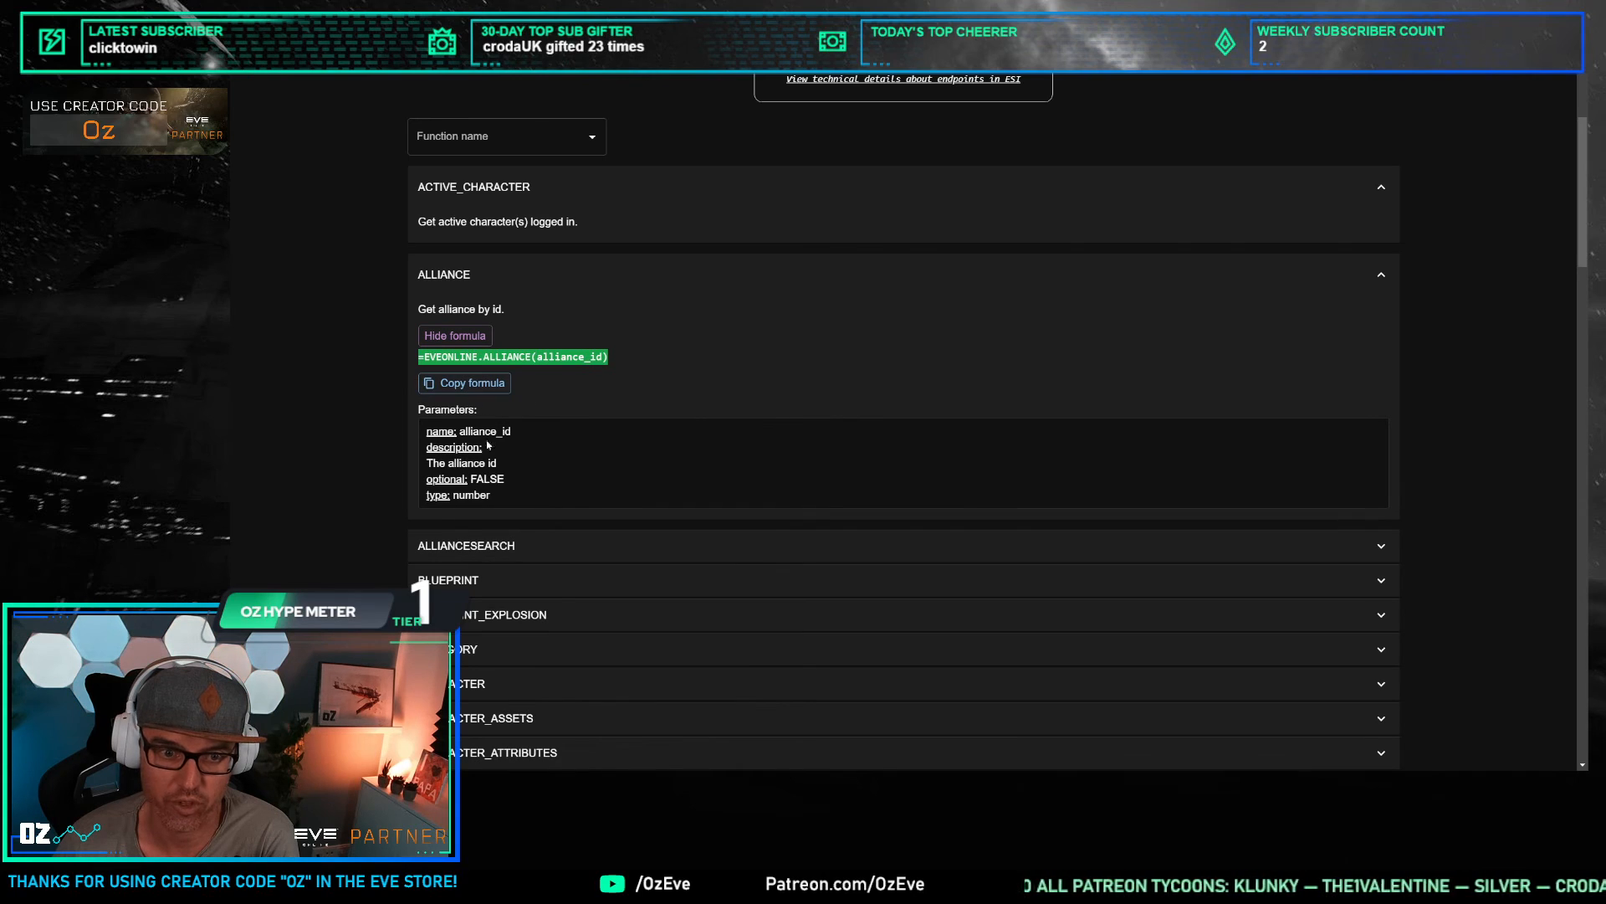
drag(491, 496, 422, 442)
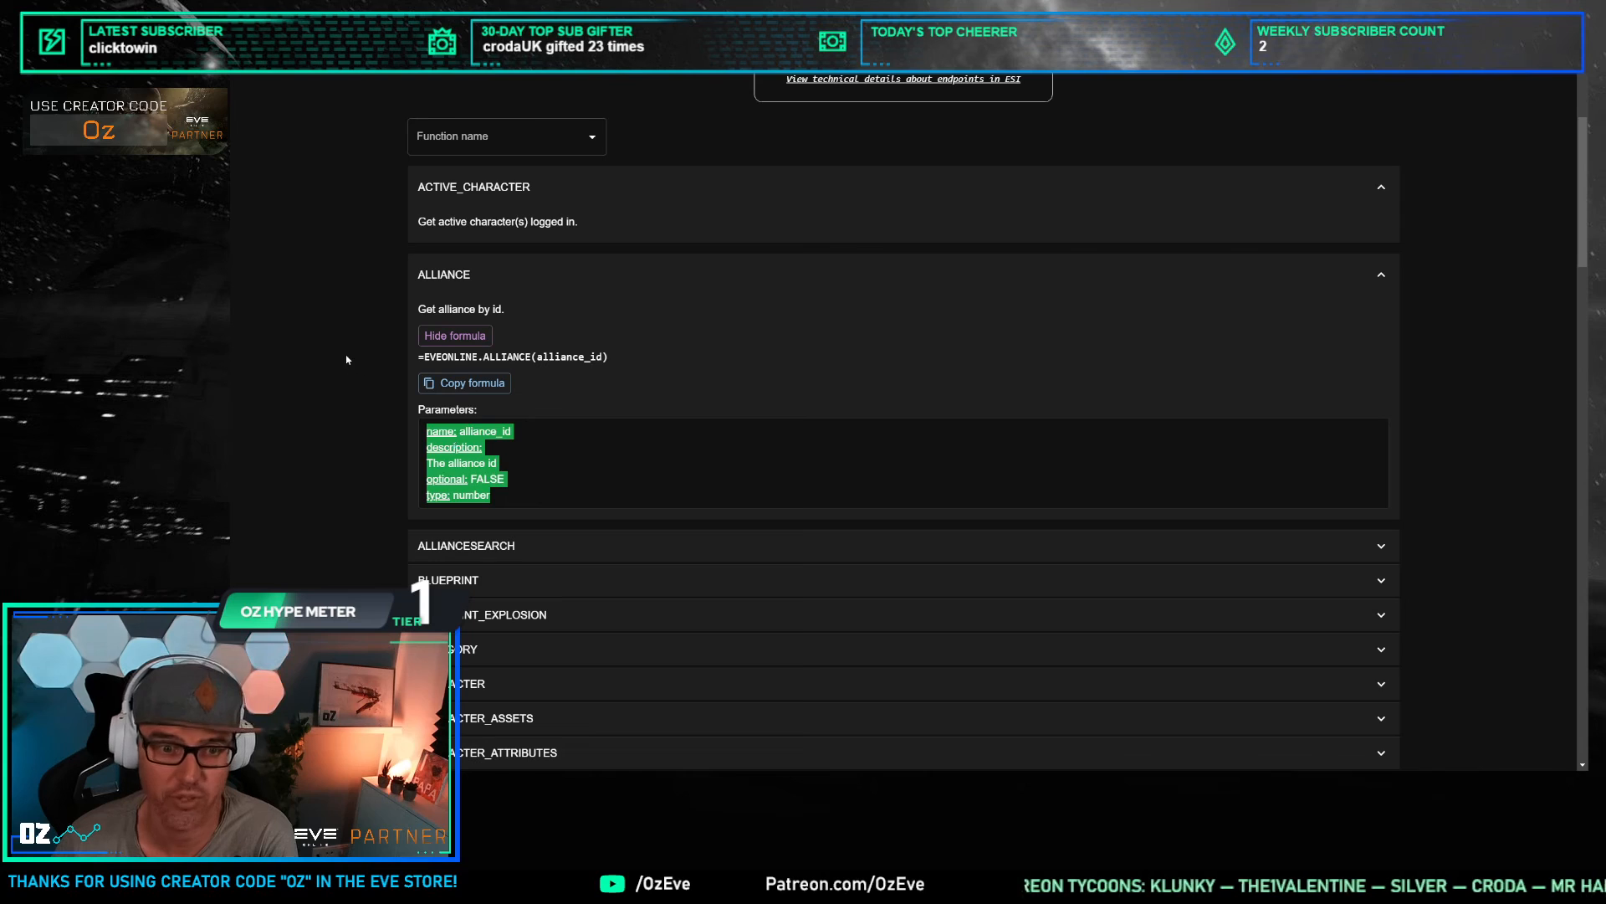
click(463, 369)
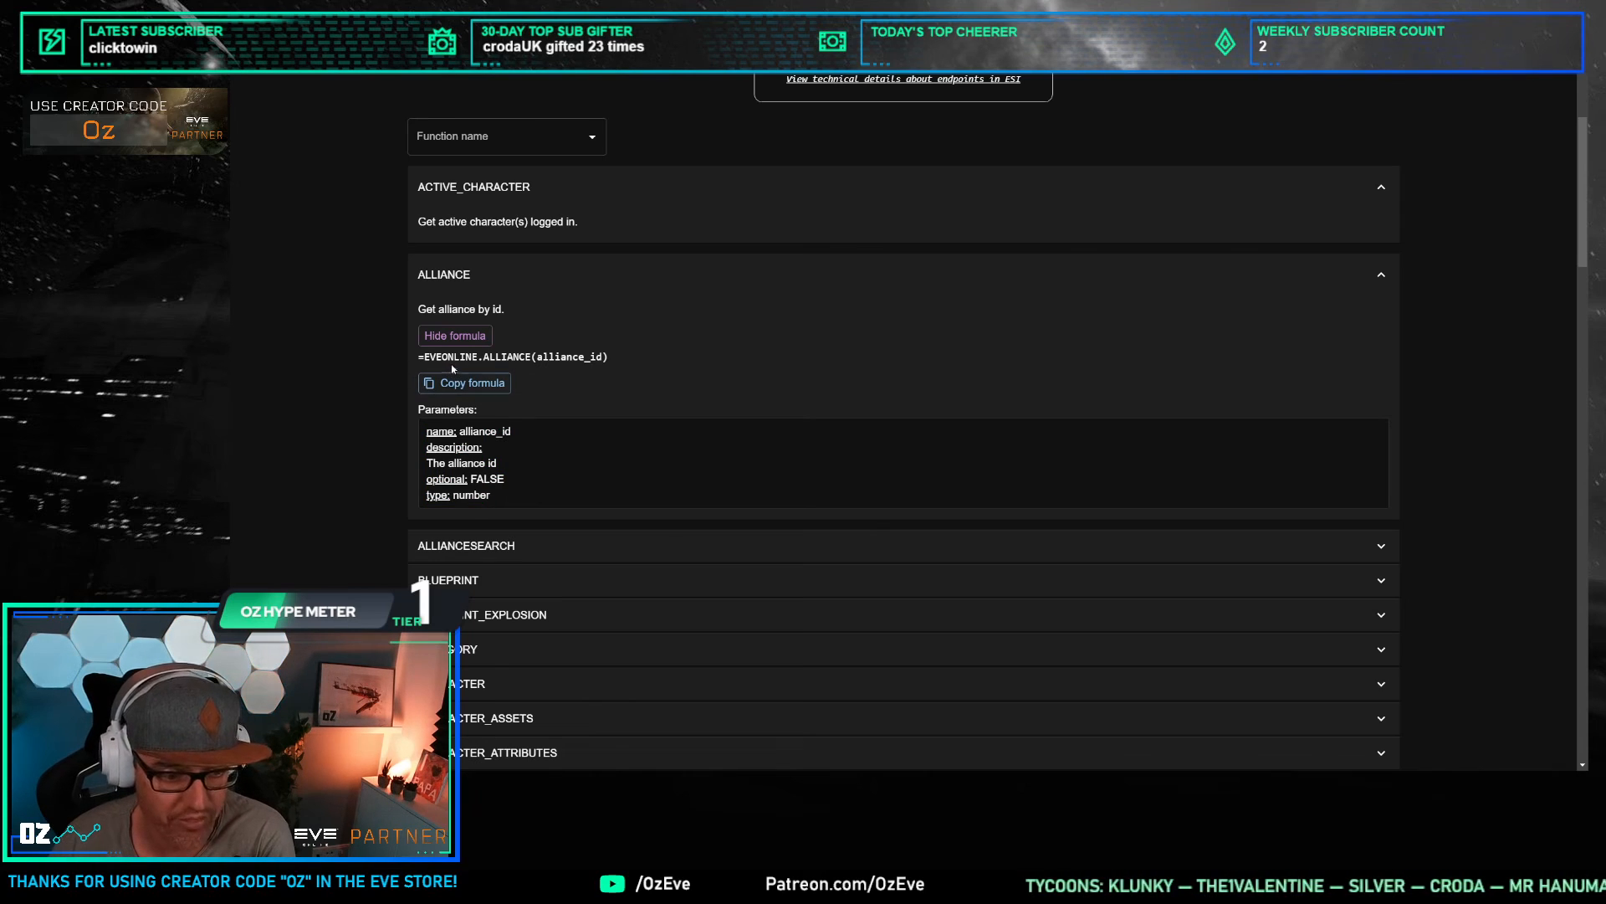
scroll(669, 373, up, 3)
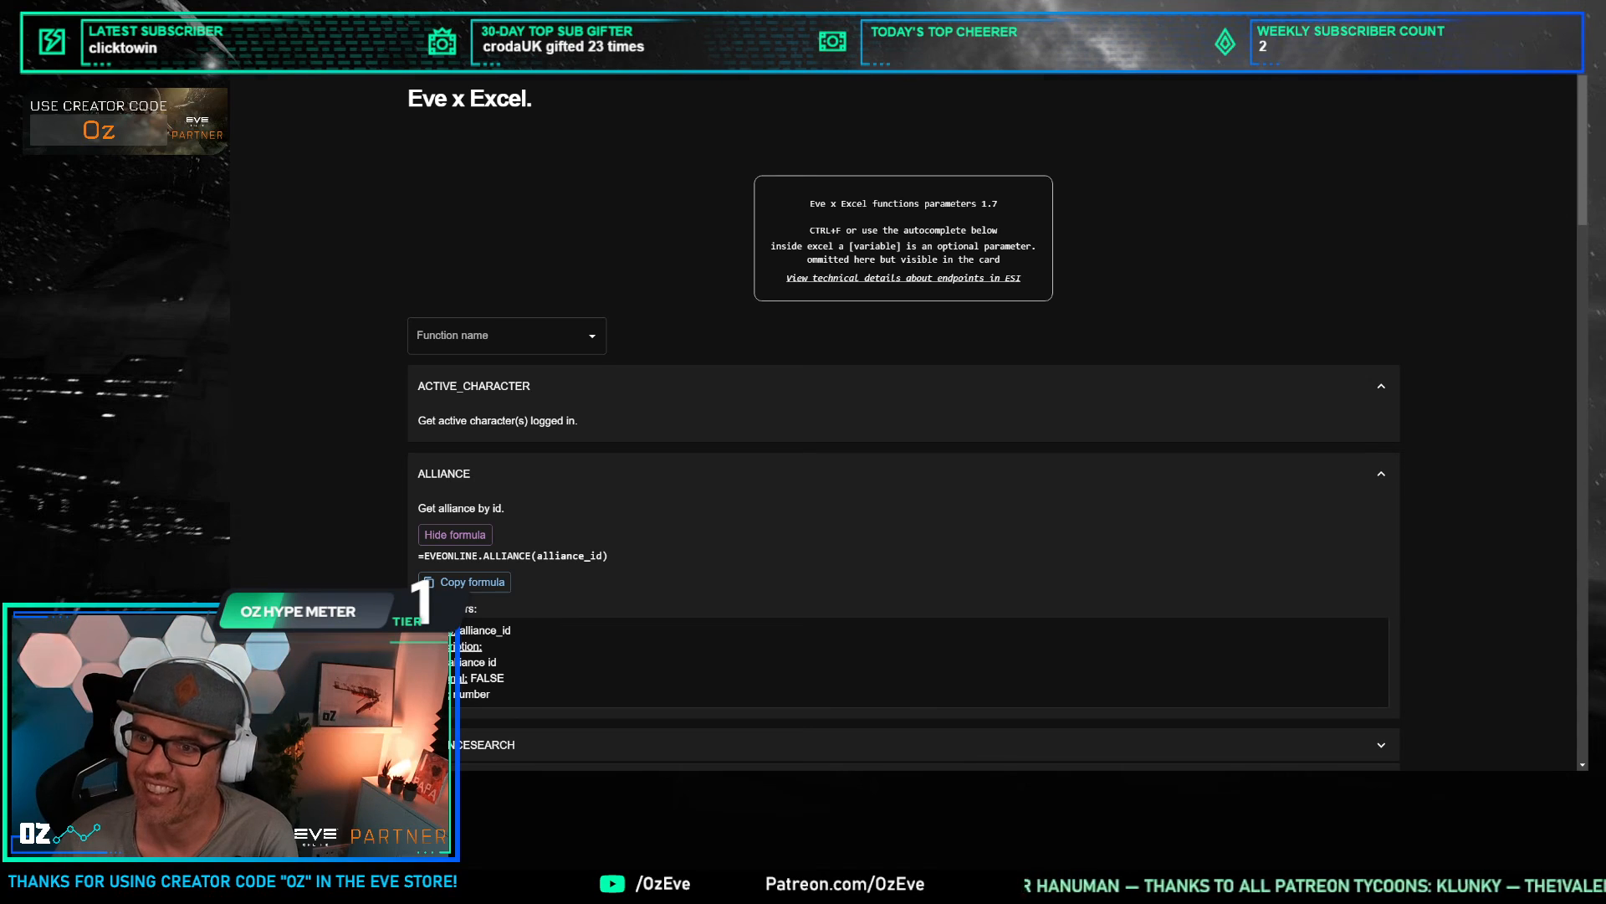
Step: Return to the EVE Stream Examples workbook and insert the add-in's character list at cell D3
click(313, 38)
click(540, 394)
click(430, 289)
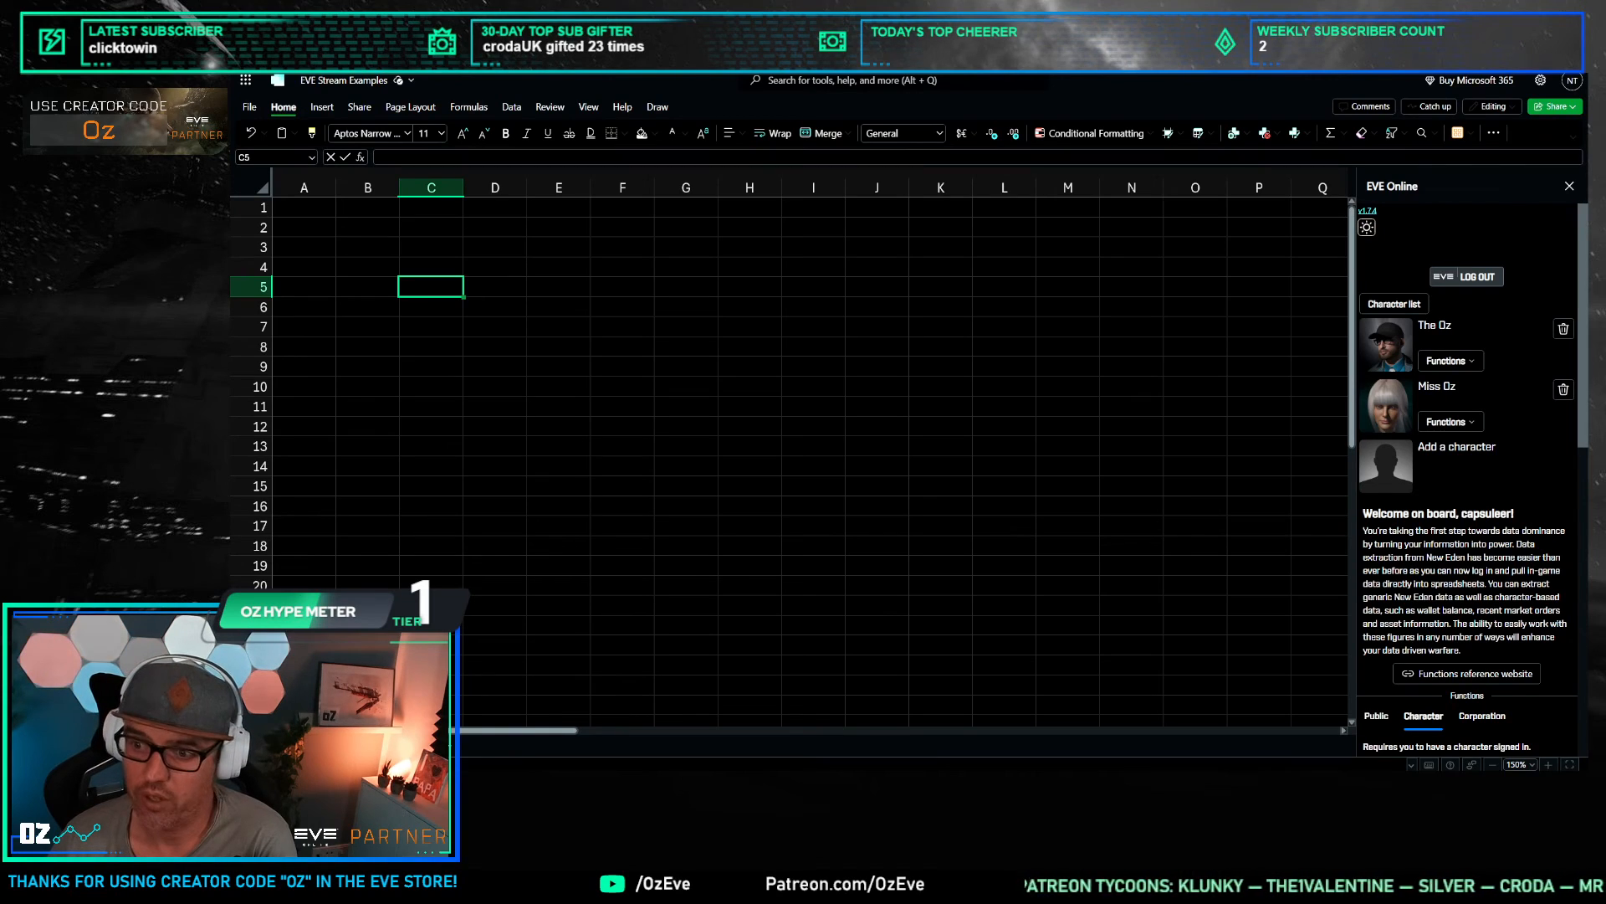
click(368, 246)
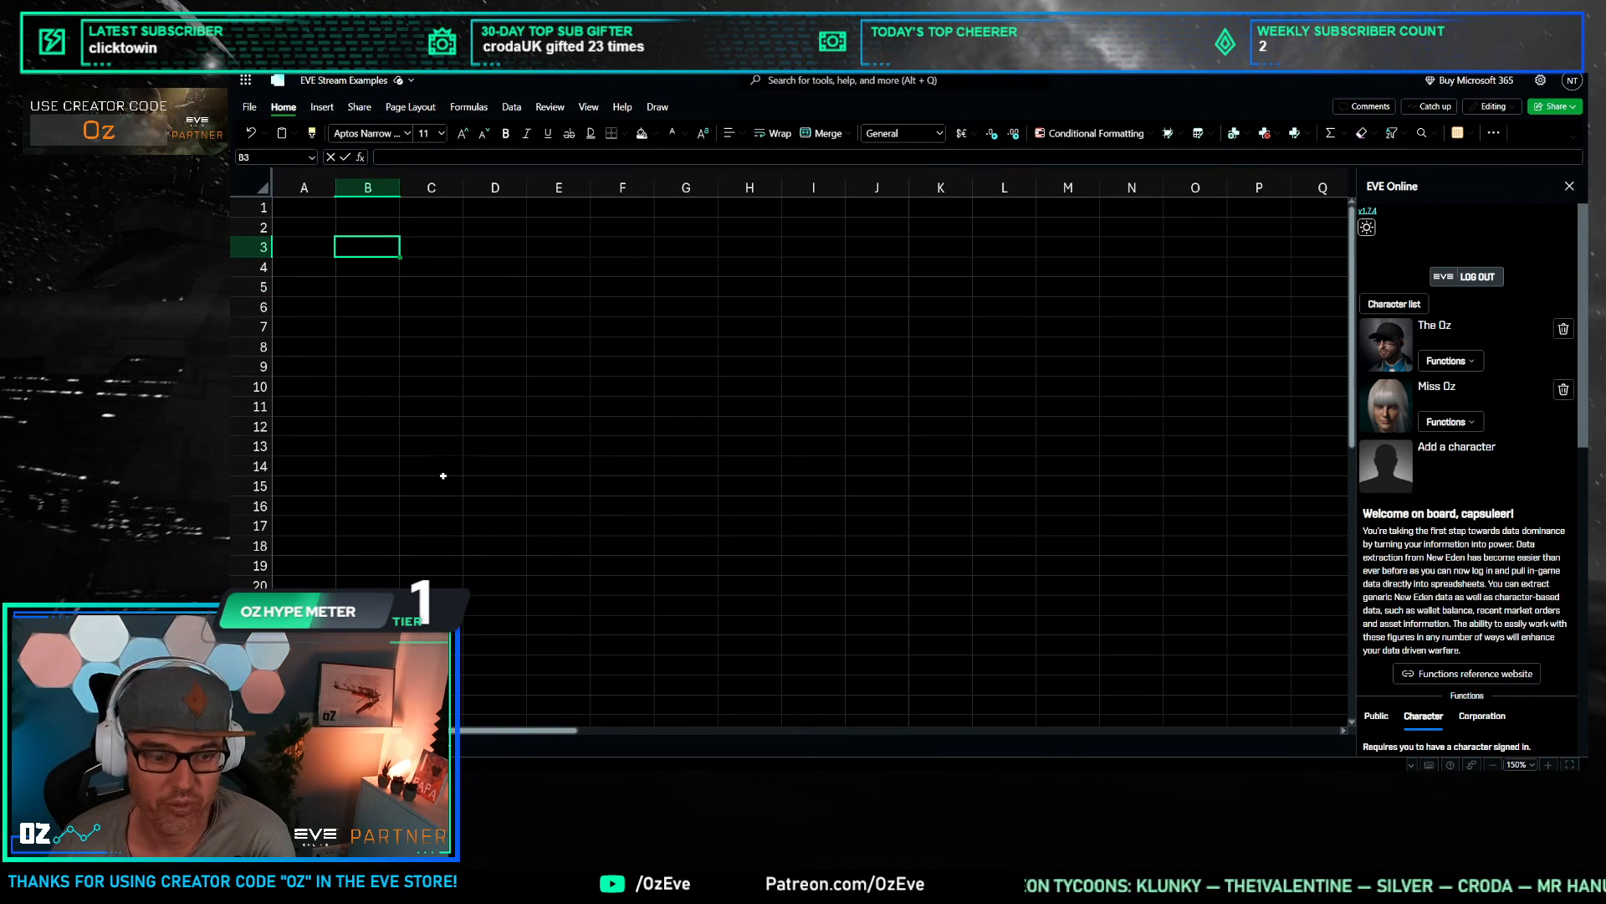
key(Right)
key(Right)
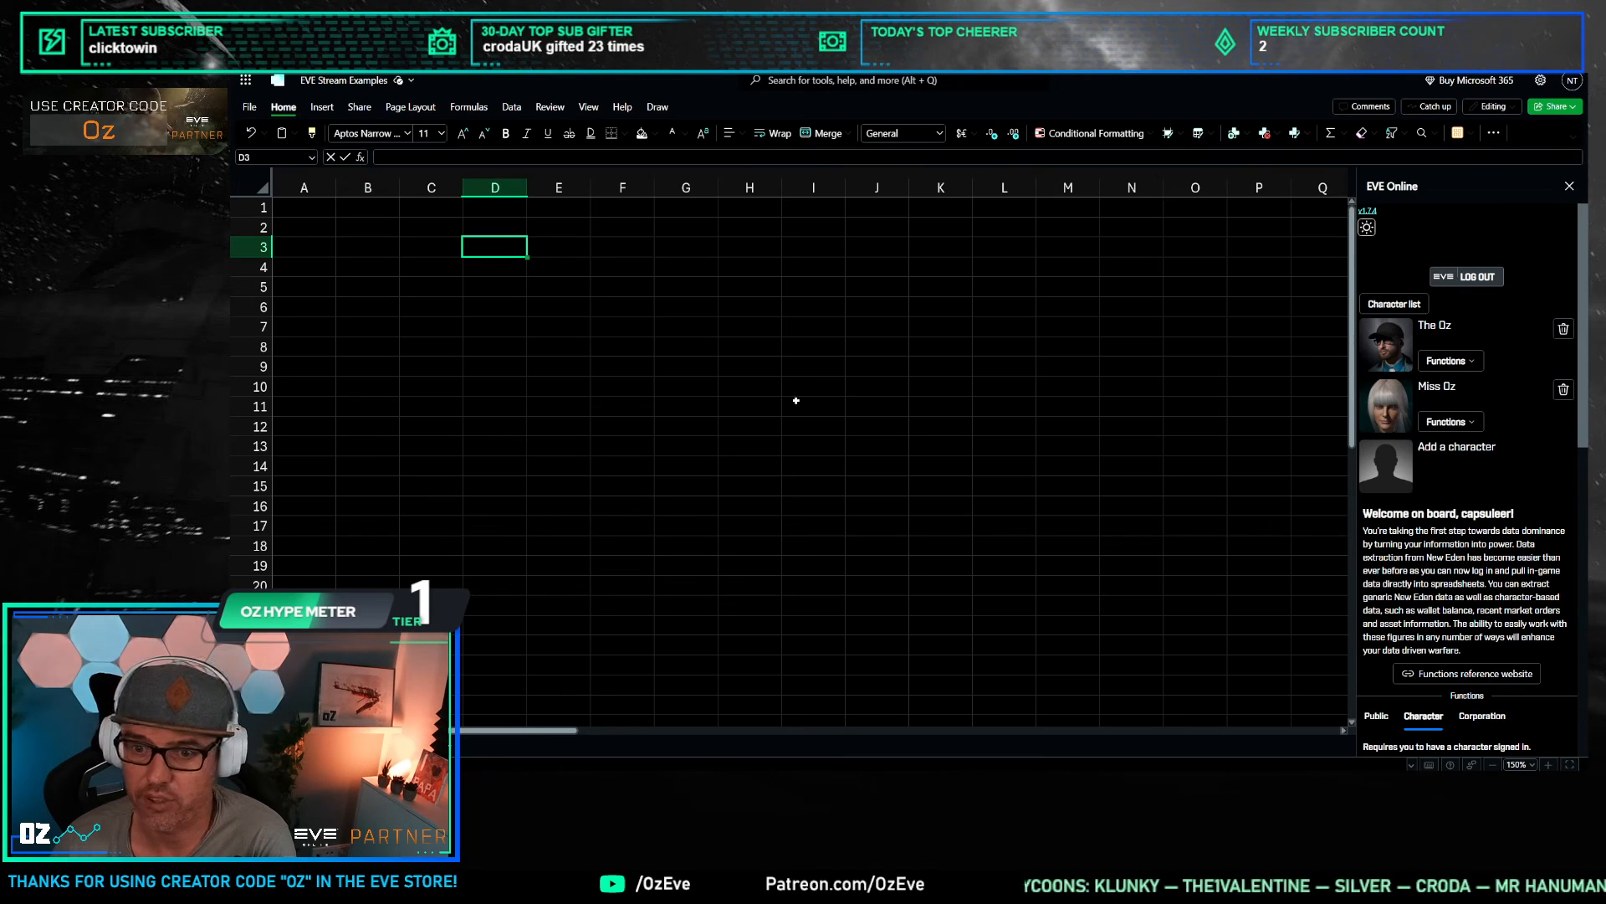
click(1393, 308)
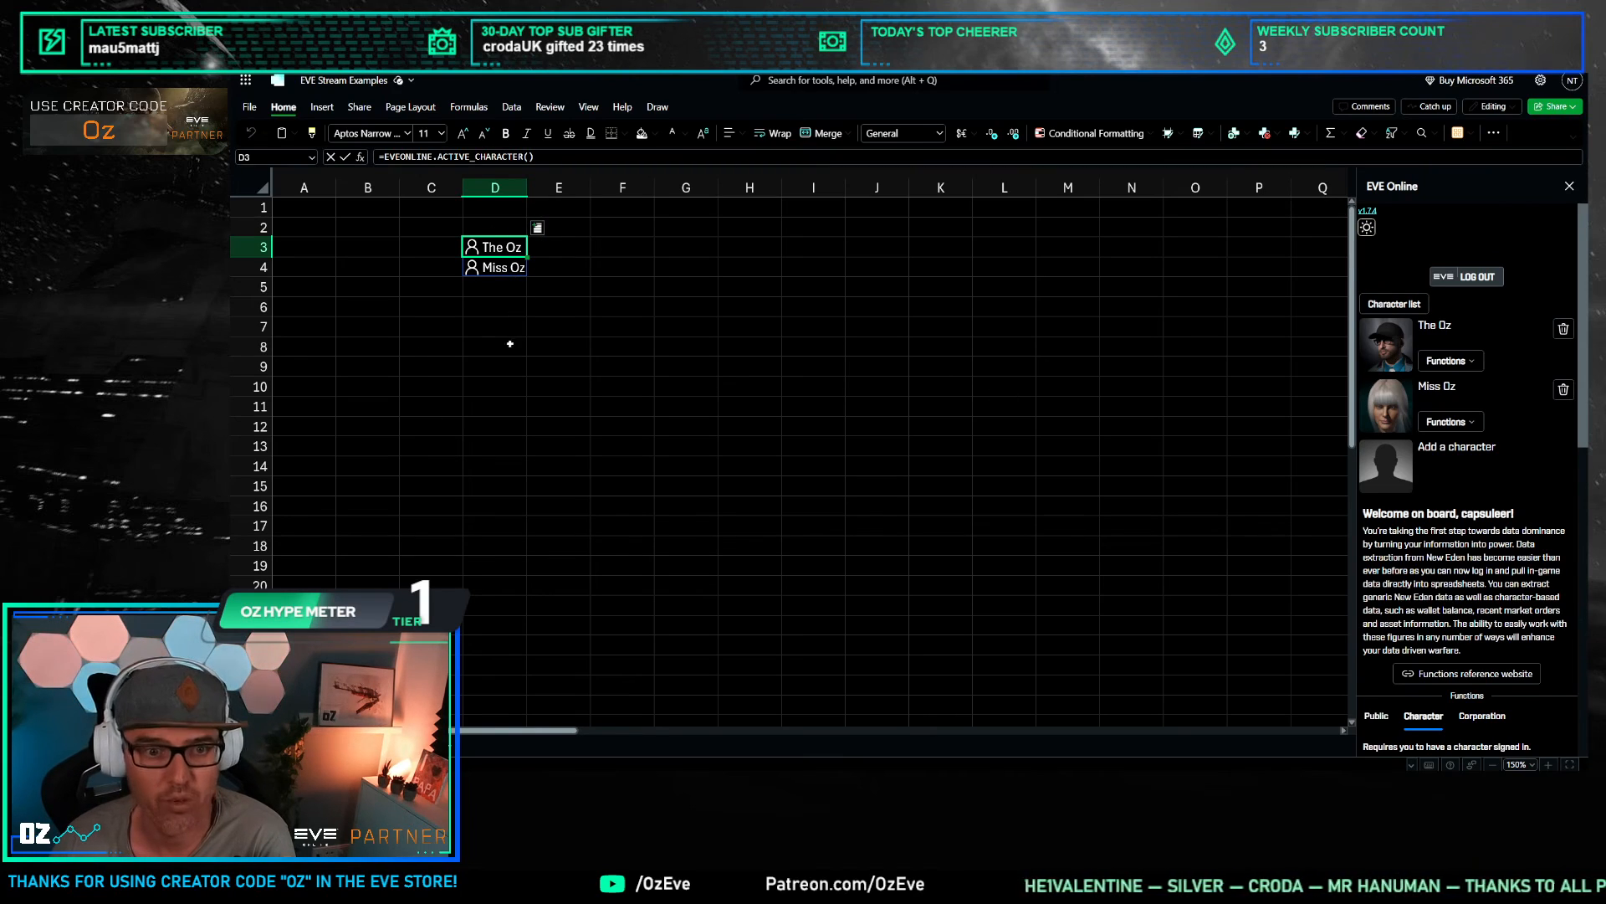
Step: Widen column D to give the inserted character names more room
click(566, 275)
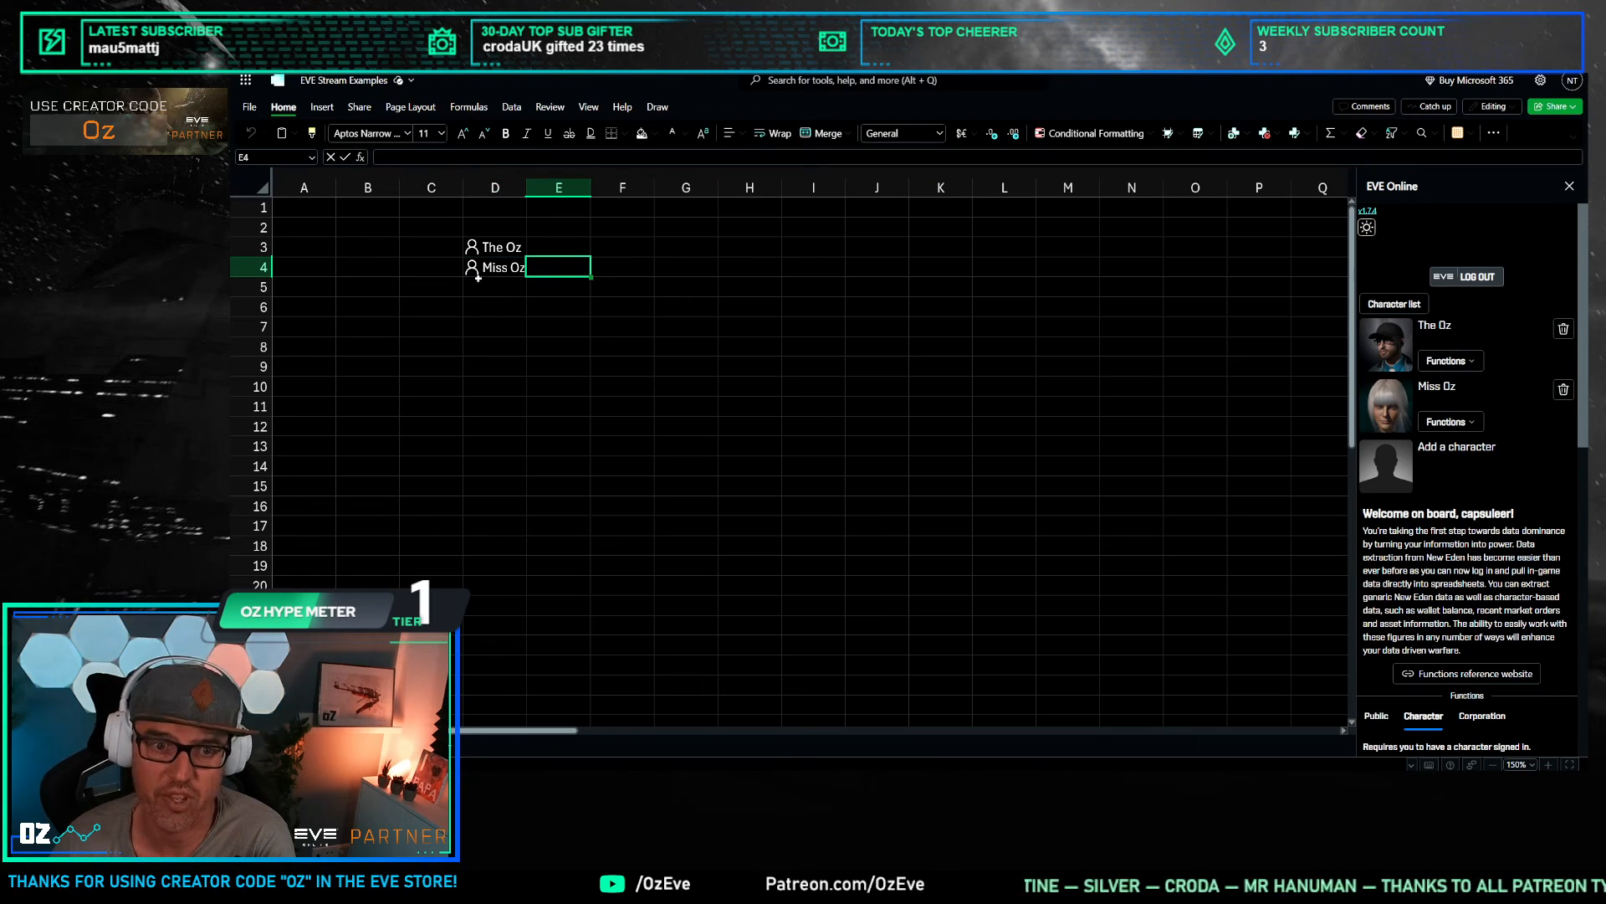
click(684, 286)
mouse_move(463, 178)
drag(526, 187, 576, 188)
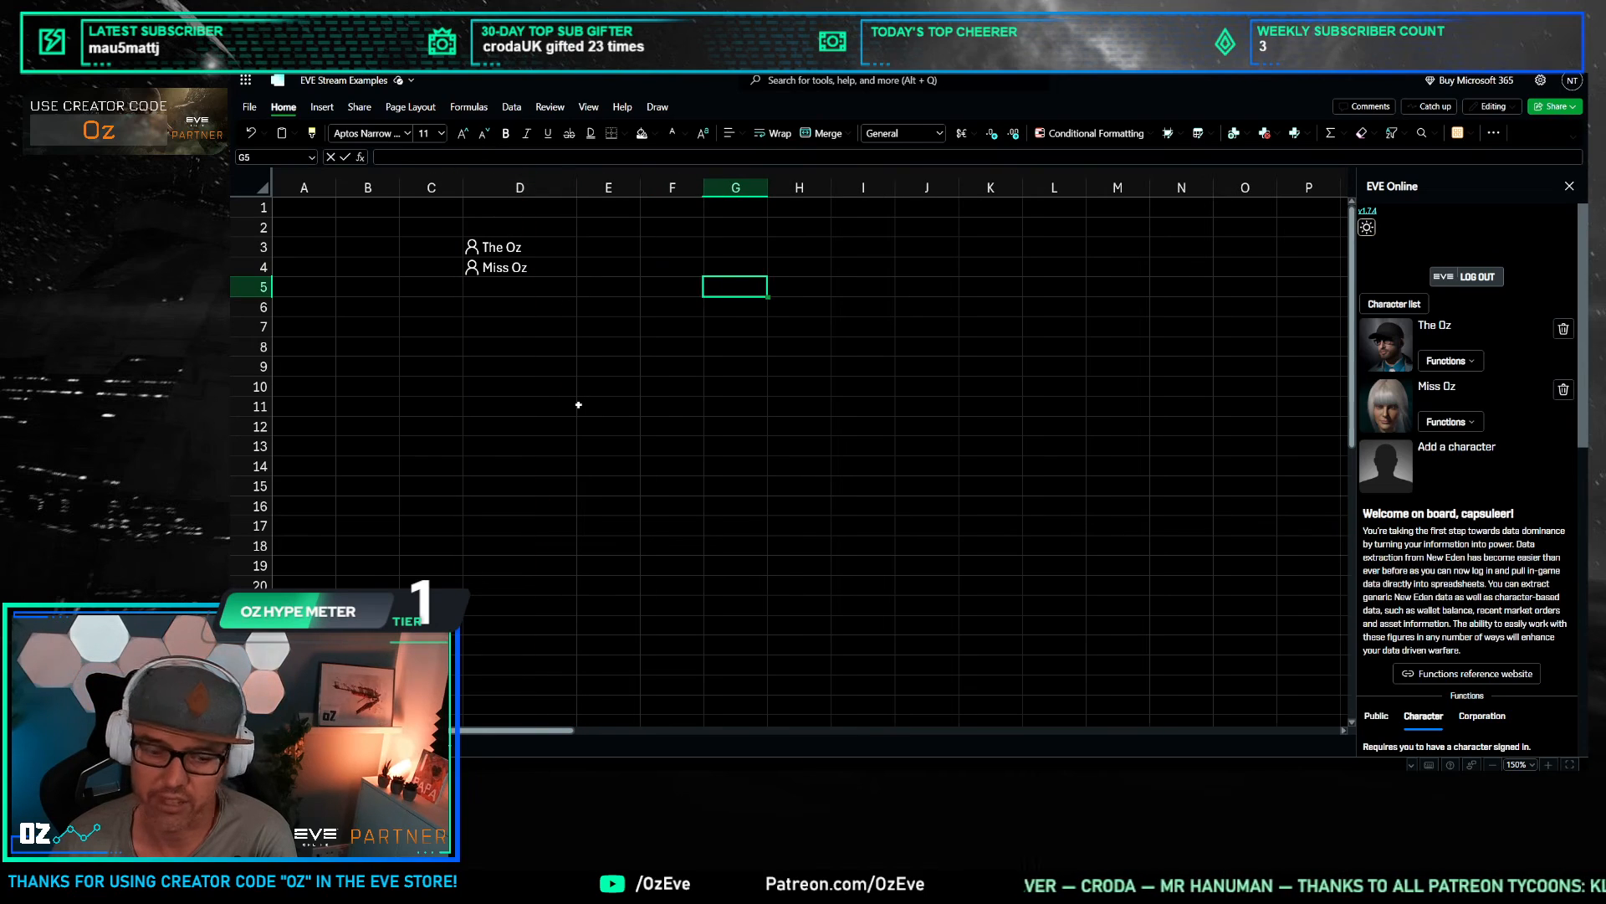
click(524, 407)
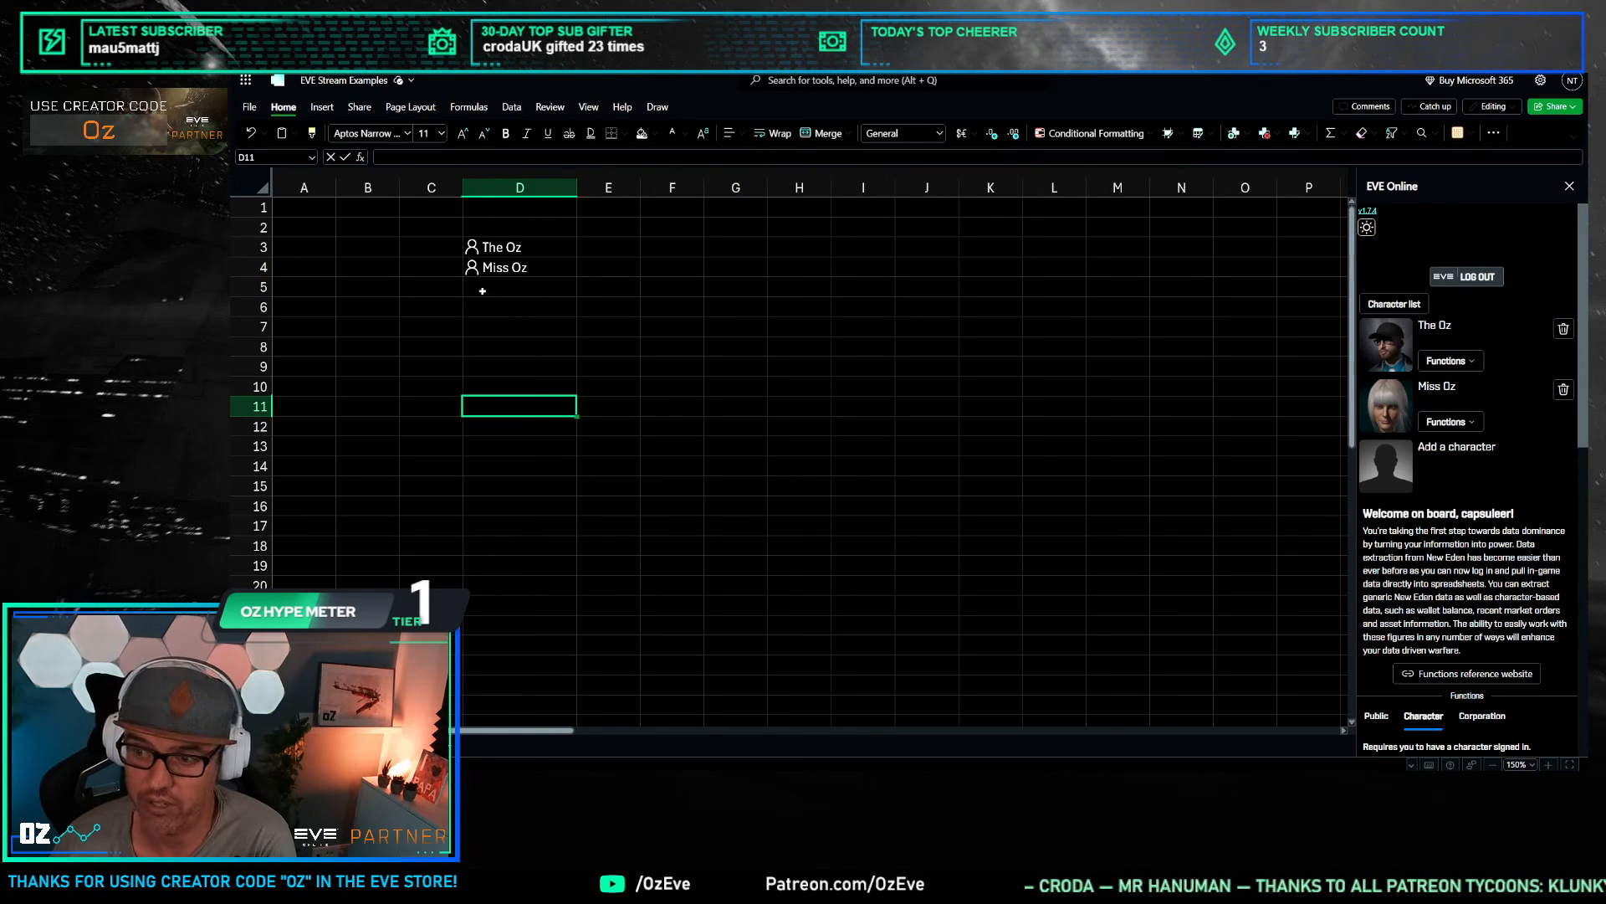
Step: Examine the data card of the character in D3, reading through all its available fields, and close it
click(505, 246)
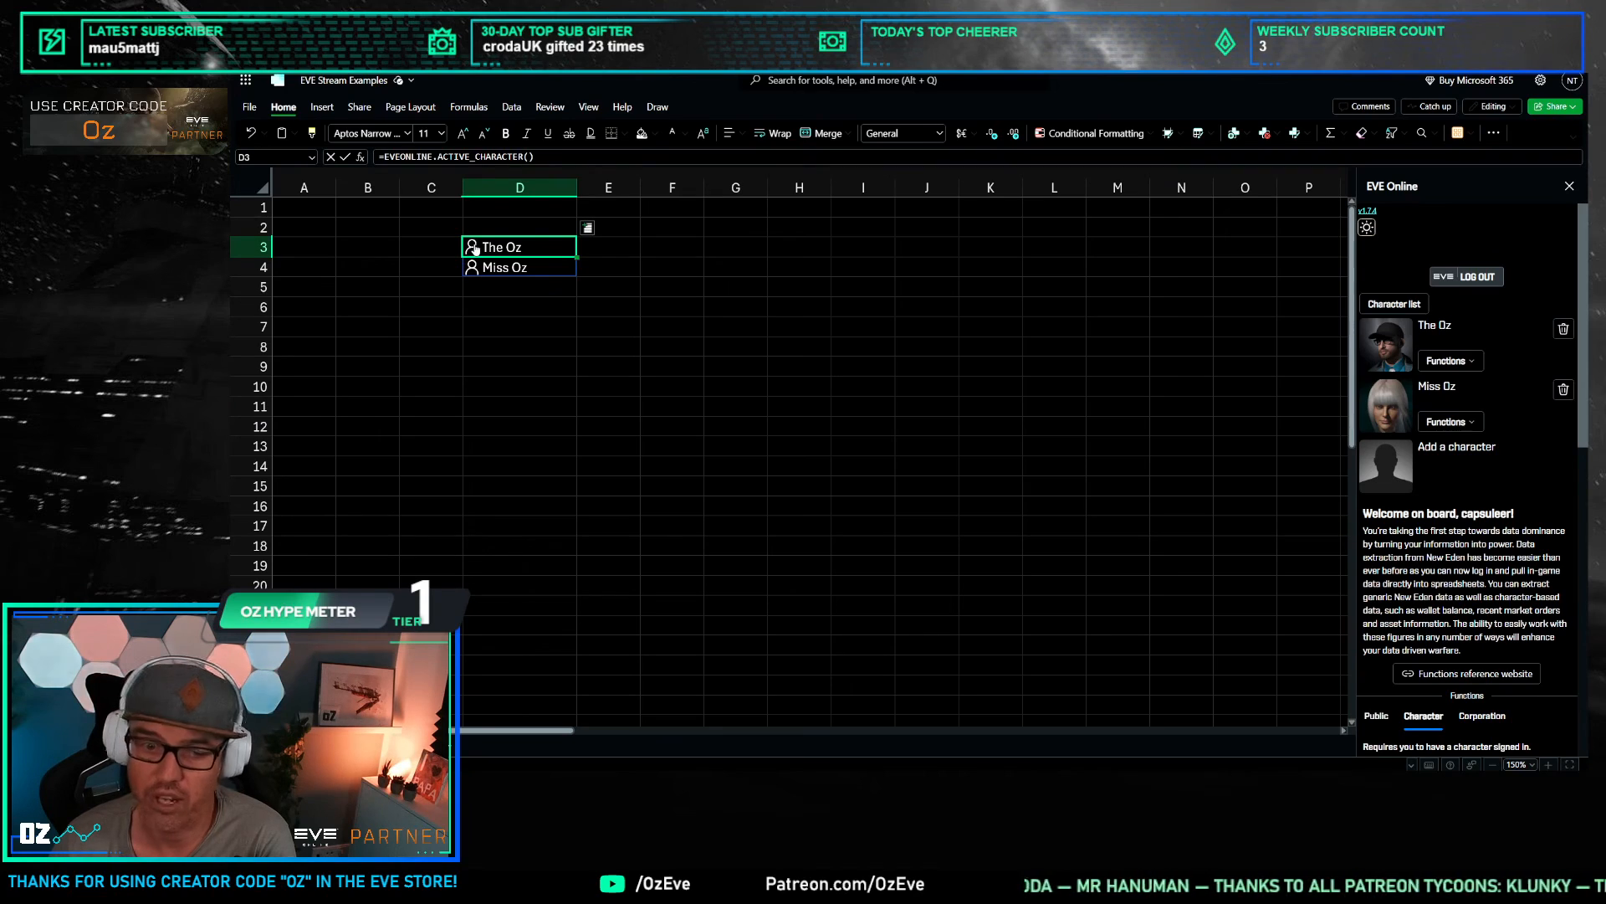
click(474, 250)
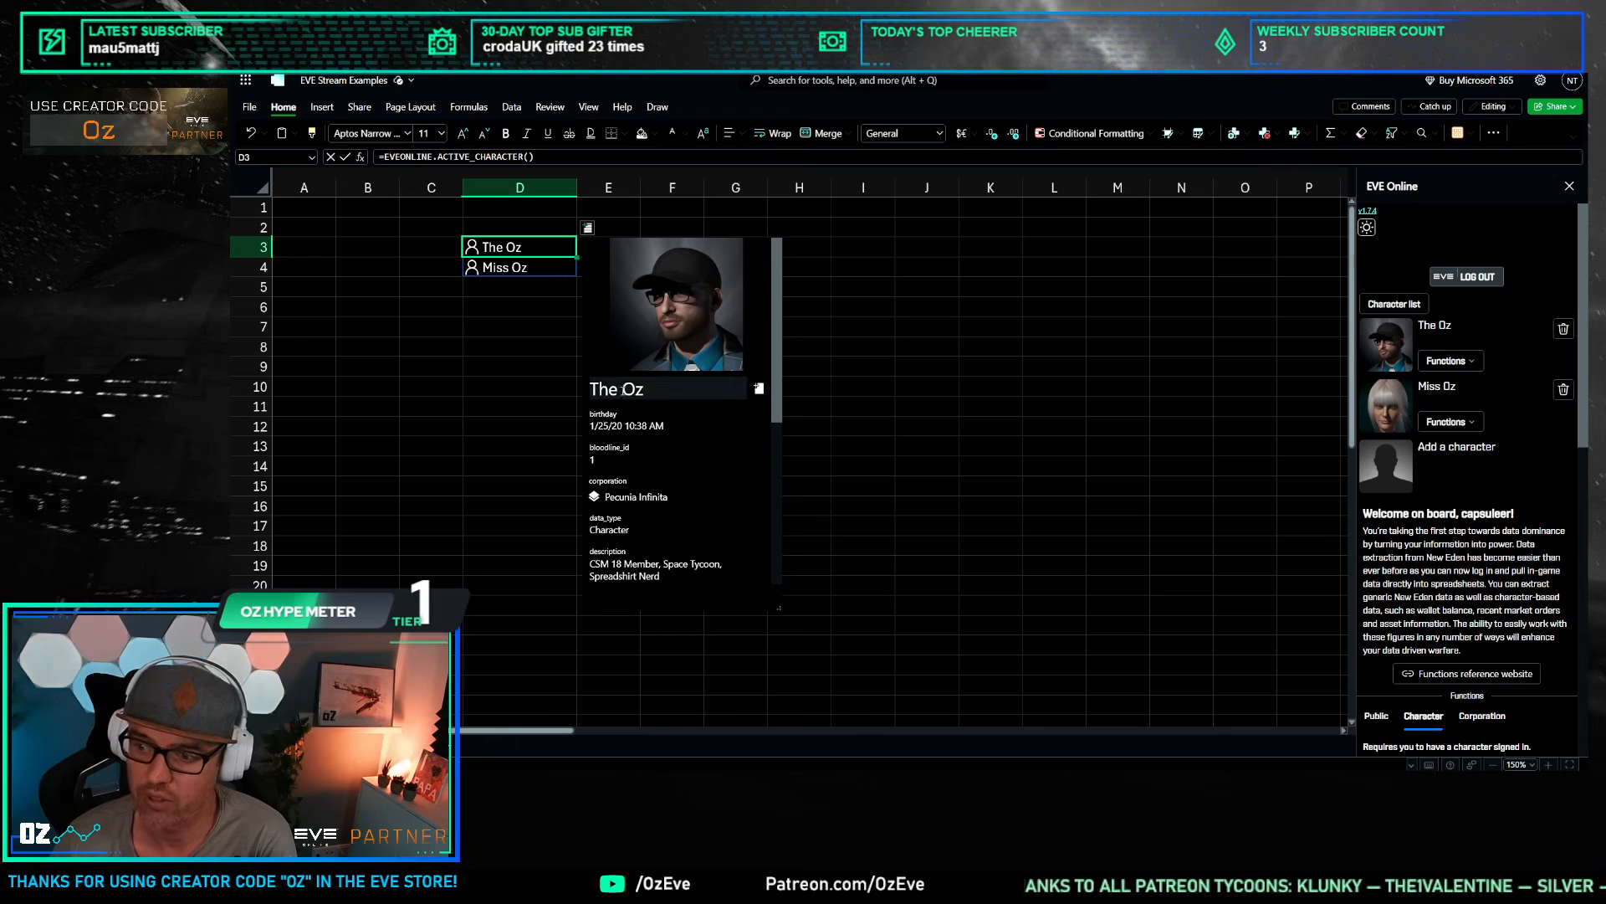
scroll(652, 414, down, 3)
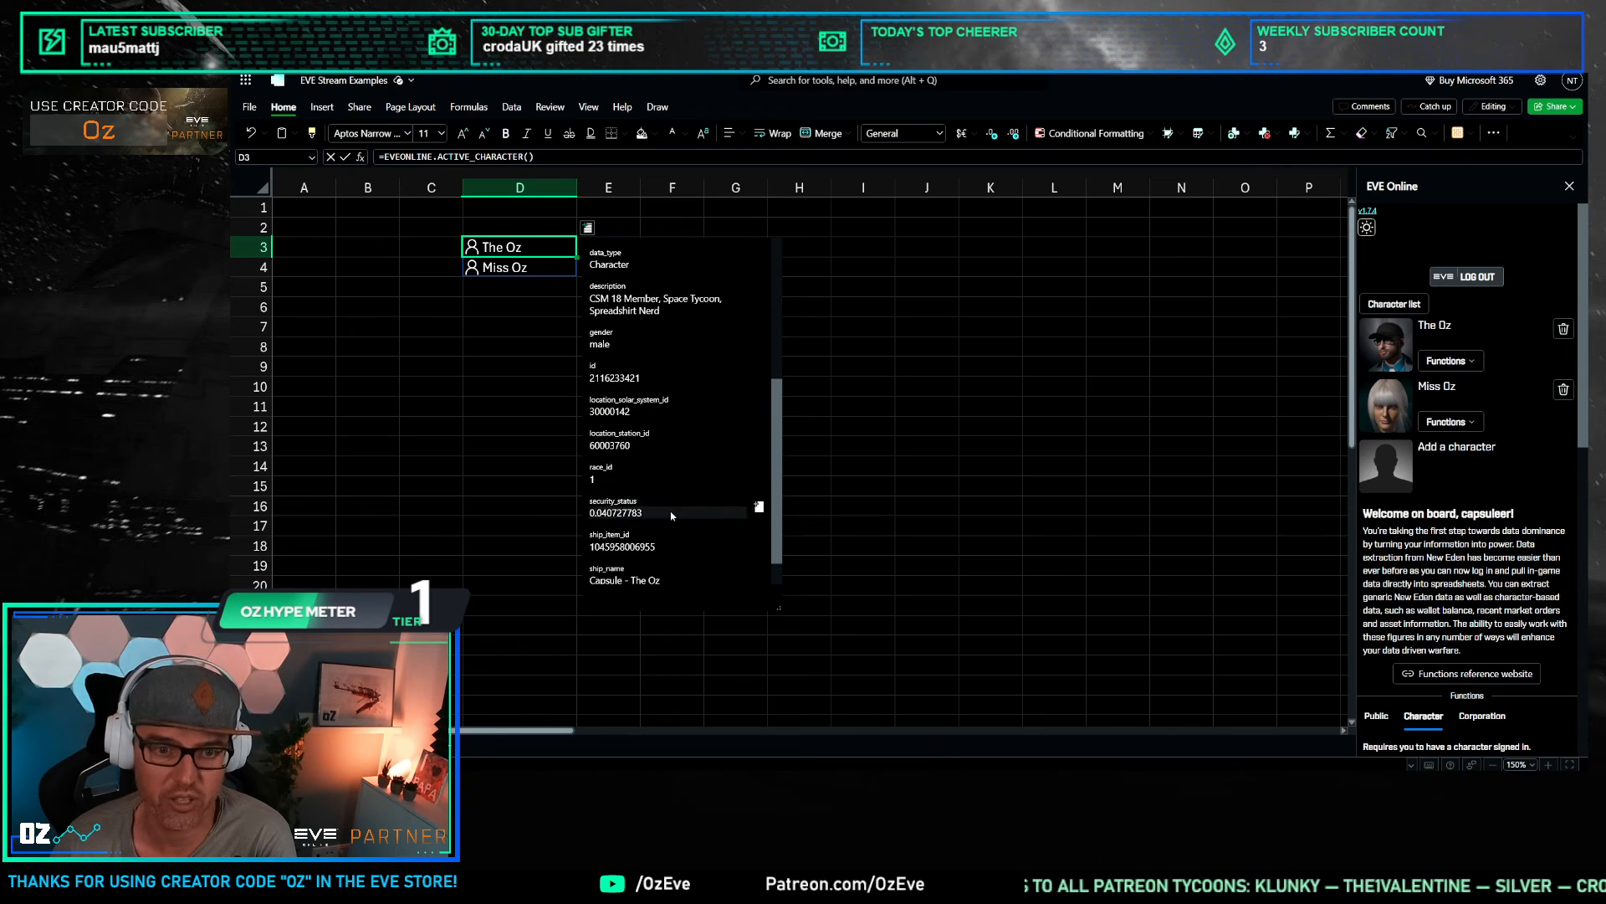
scroll(665, 493, up, 3)
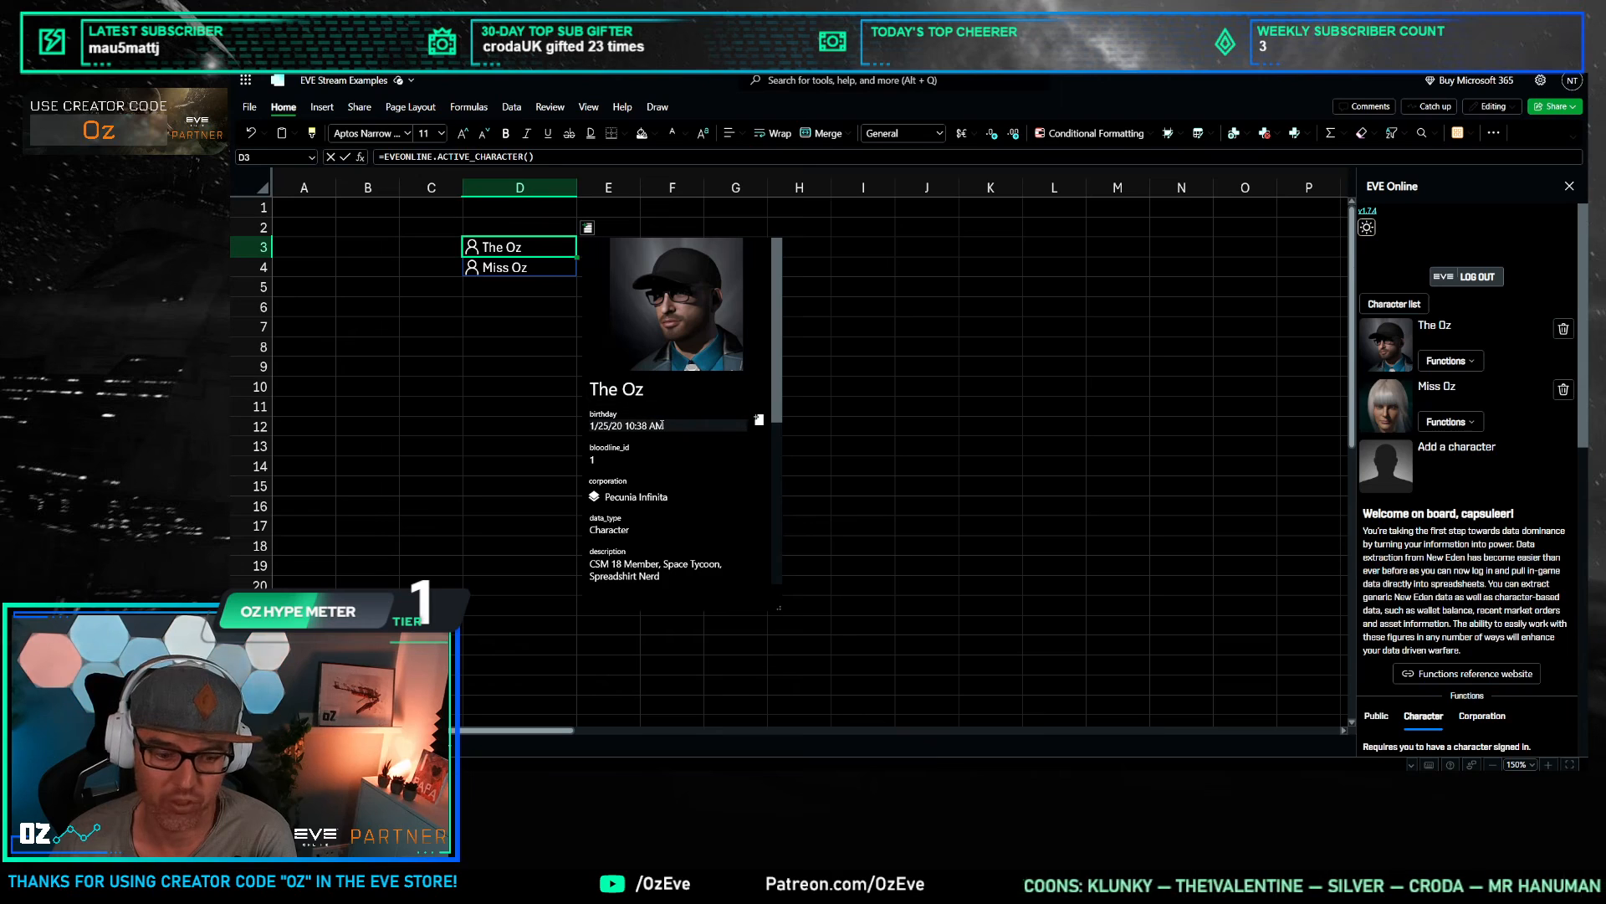
scroll(653, 414, down, 3)
scroll(649, 411, down, 2)
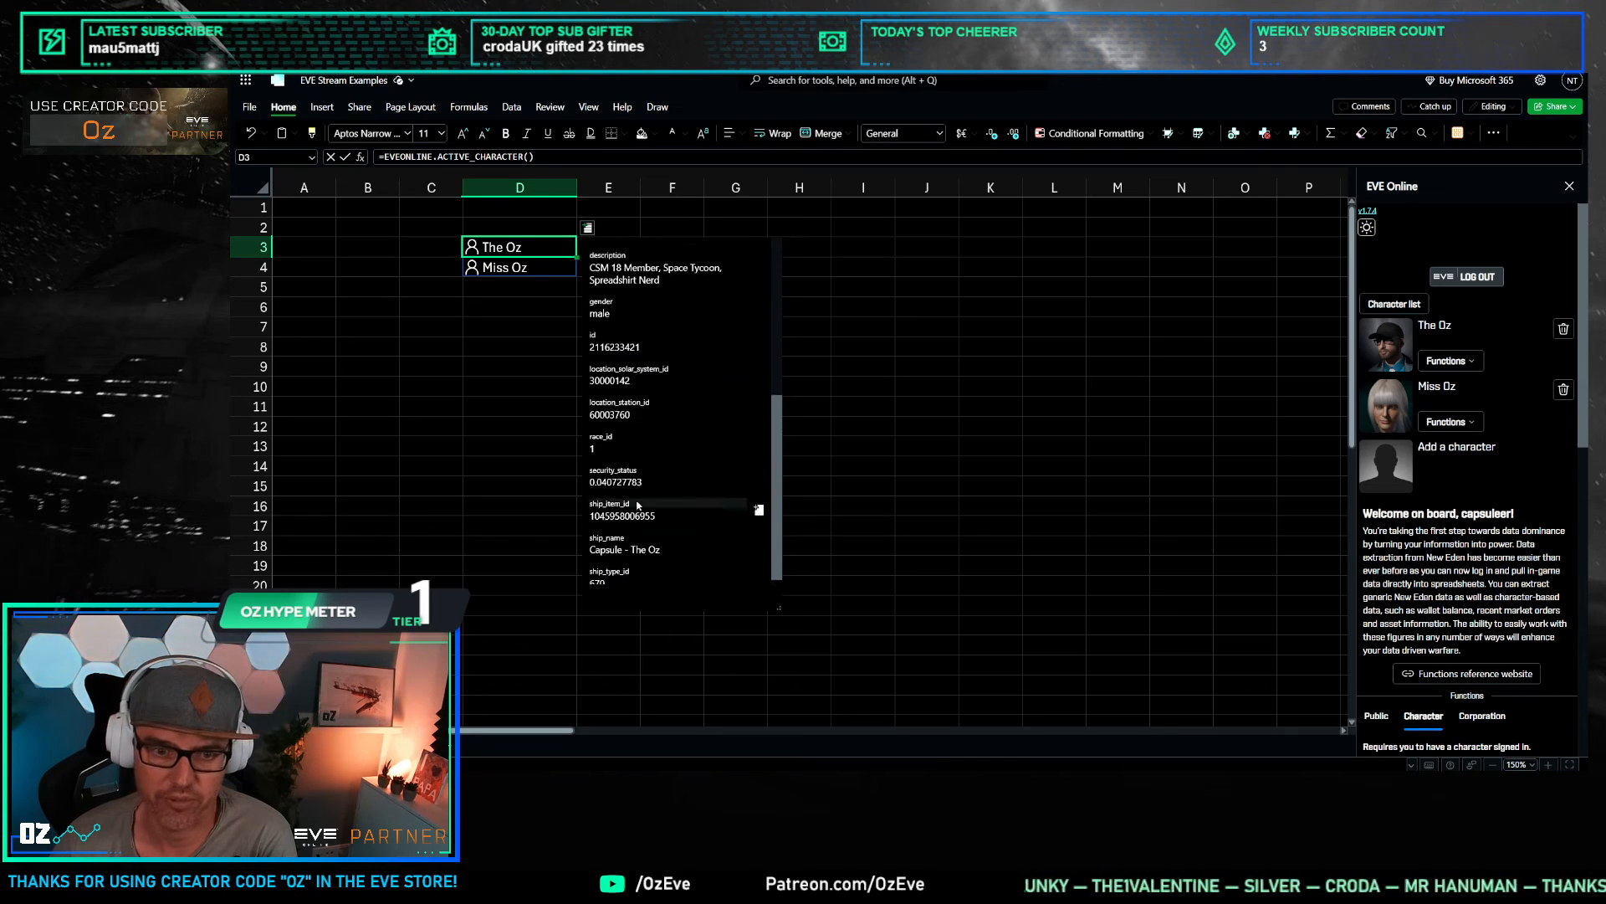
scroll(640, 527, up, 5)
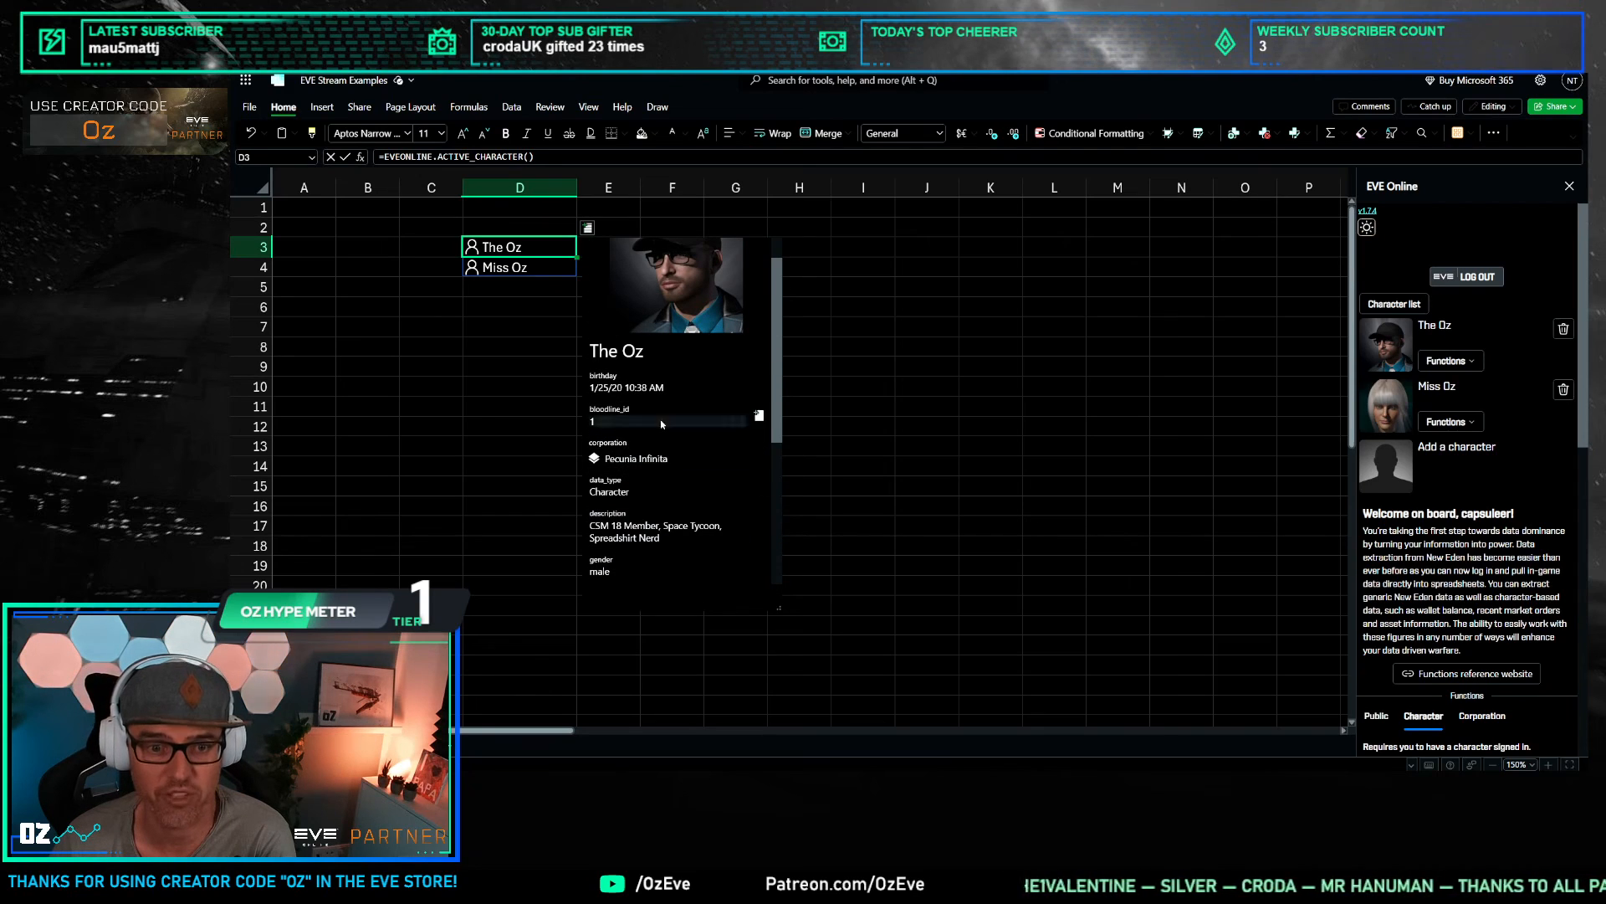
click(557, 407)
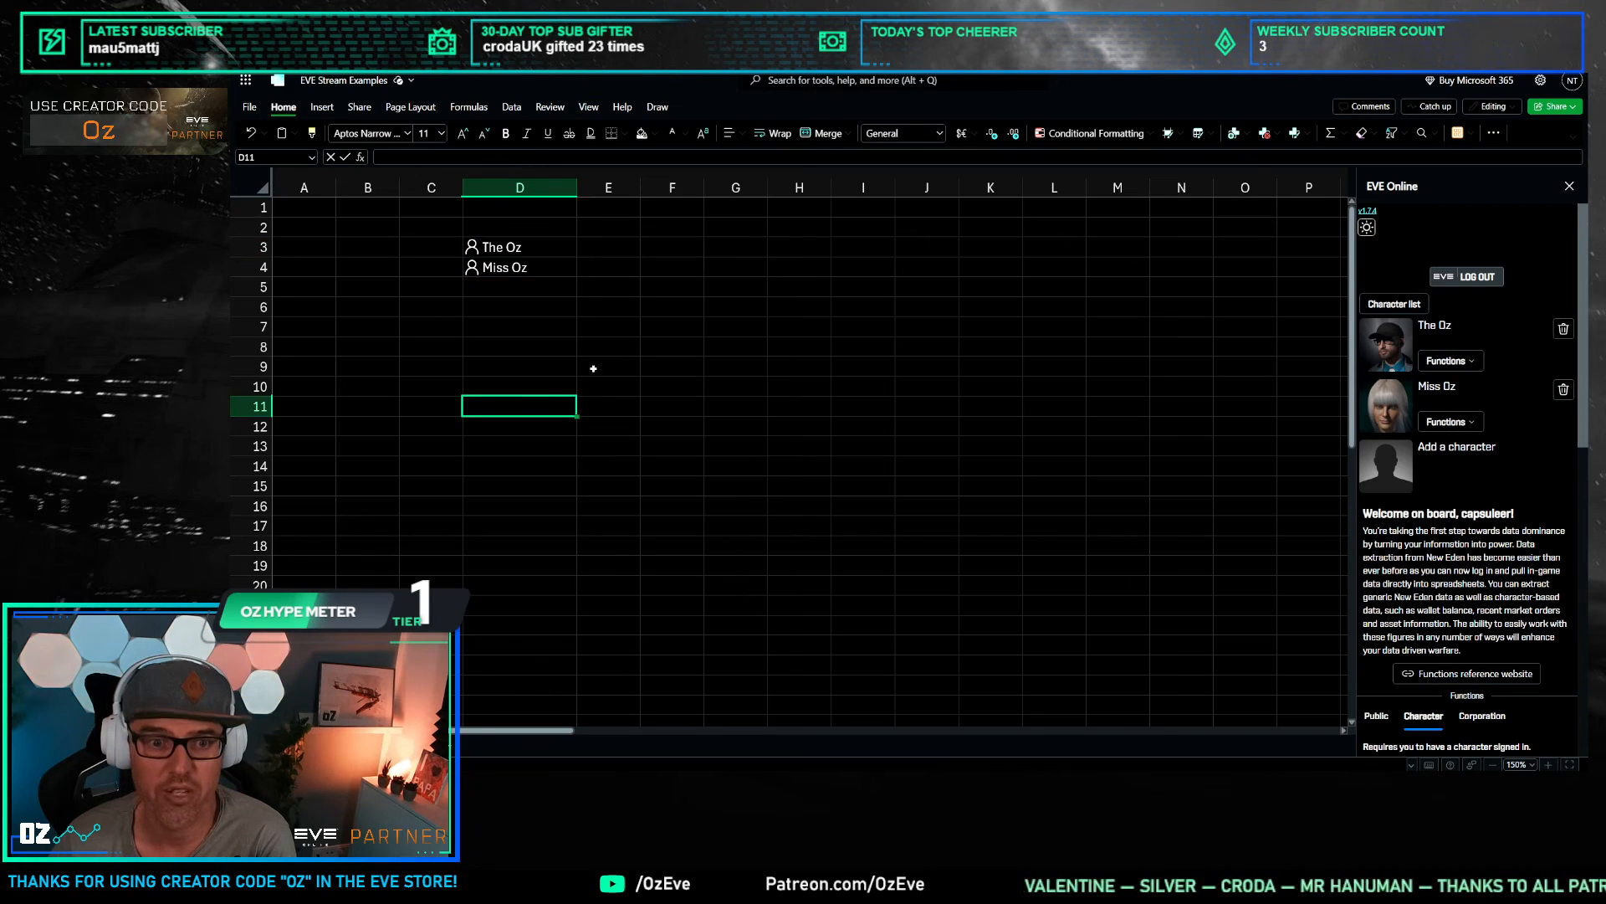
Step: Extract the birthday field from the D3 character's data card into E3 and widen column E to fit it
click(474, 246)
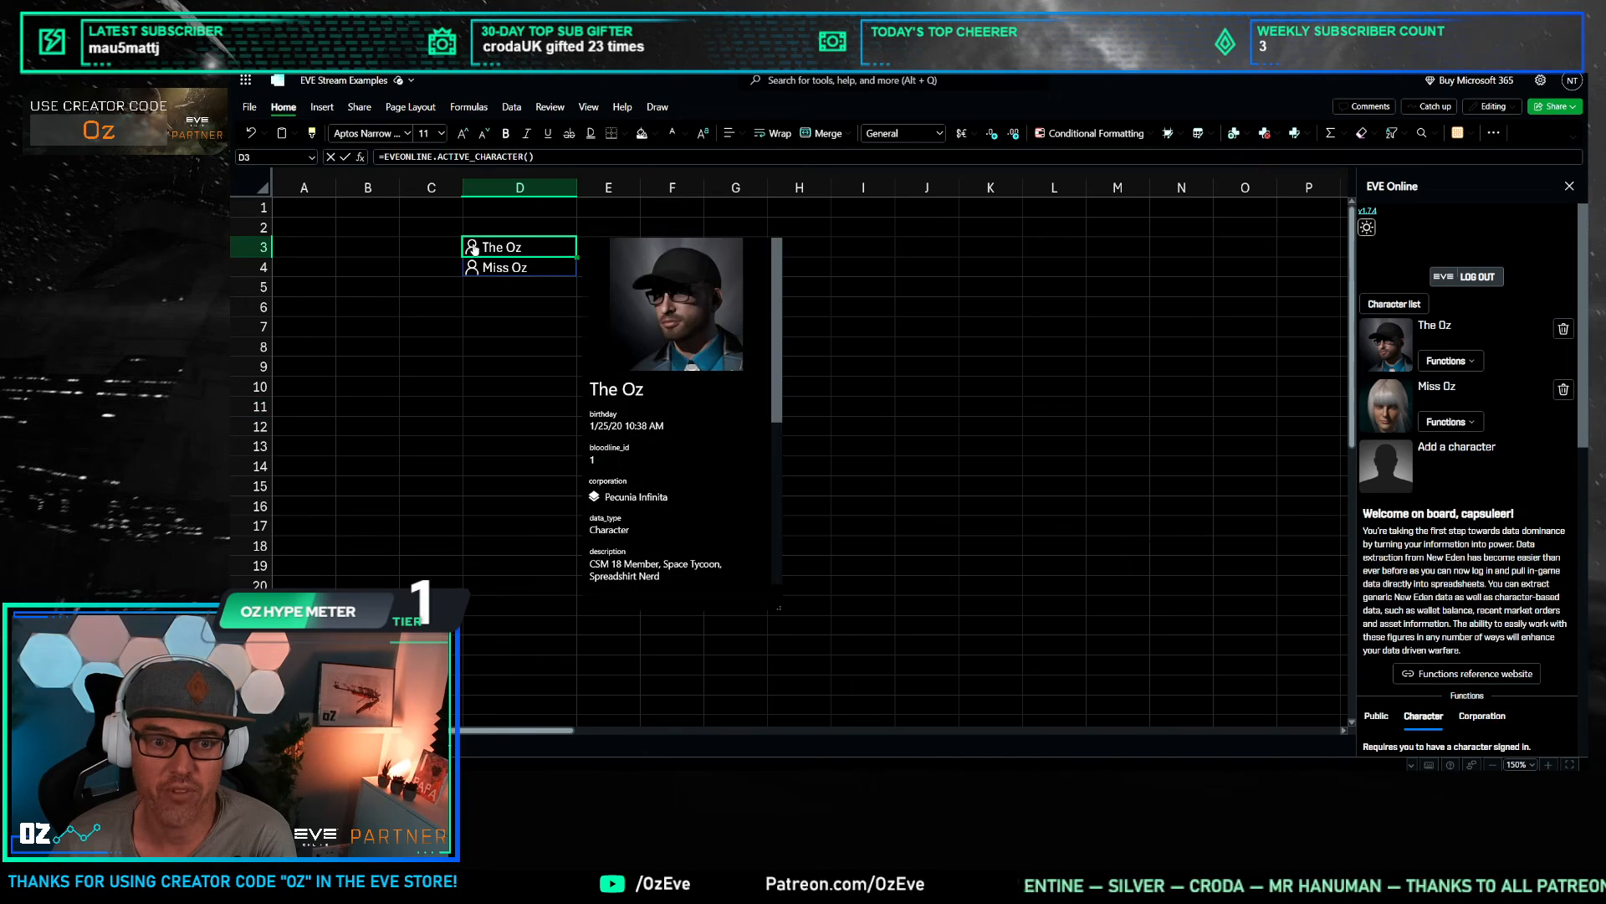
click(759, 421)
click(609, 425)
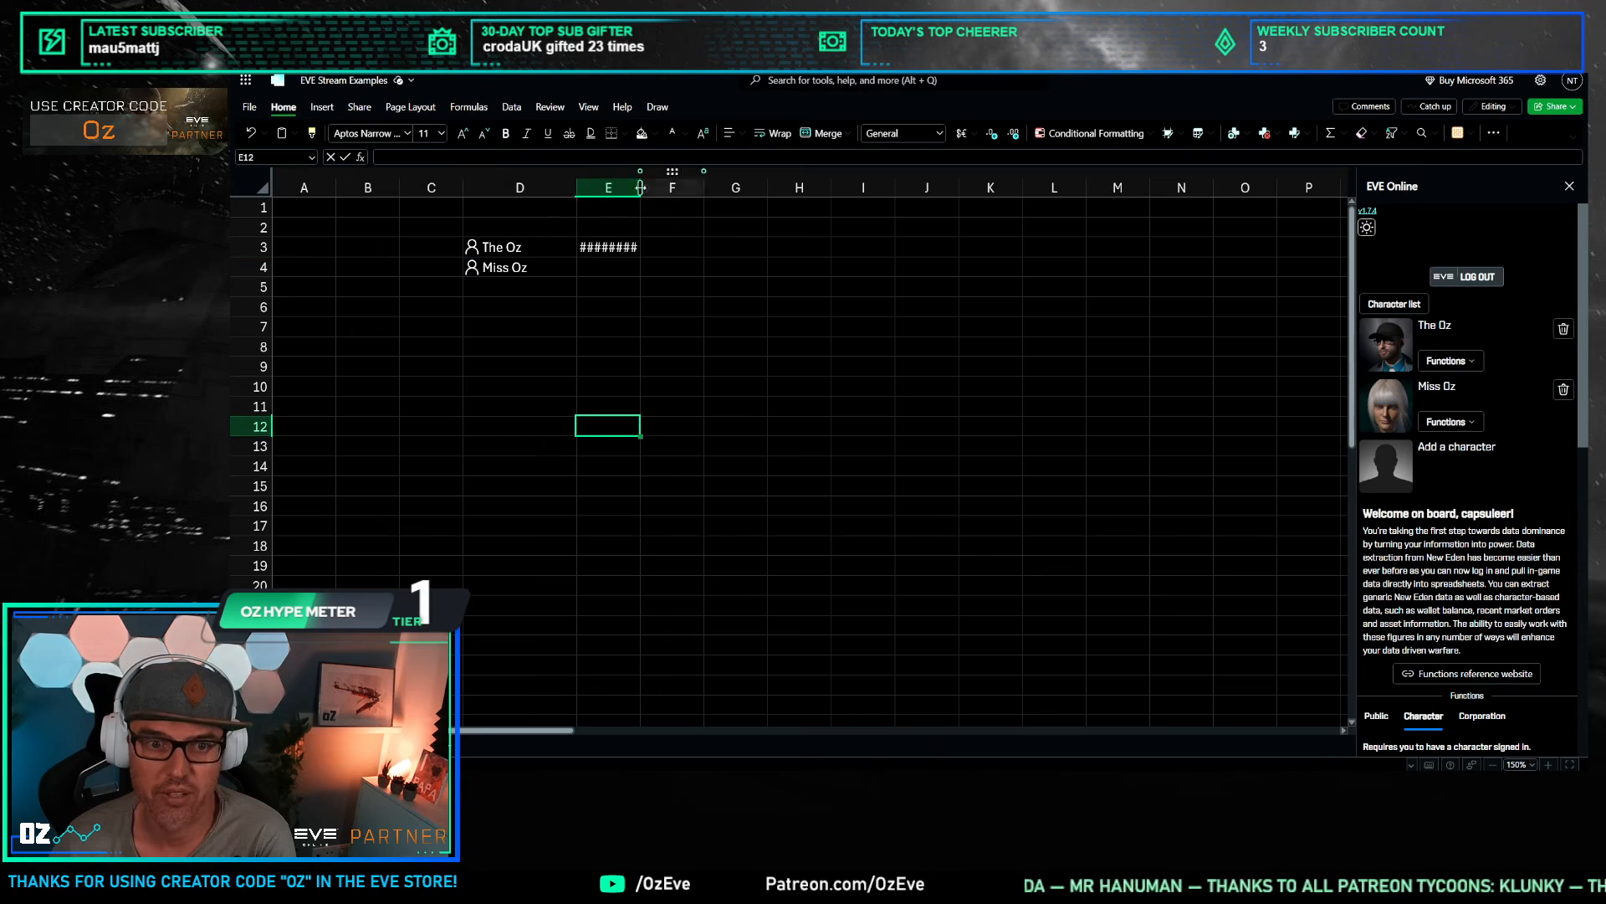
drag(640, 187, 693, 189)
click(659, 289)
click(546, 248)
key(Right)
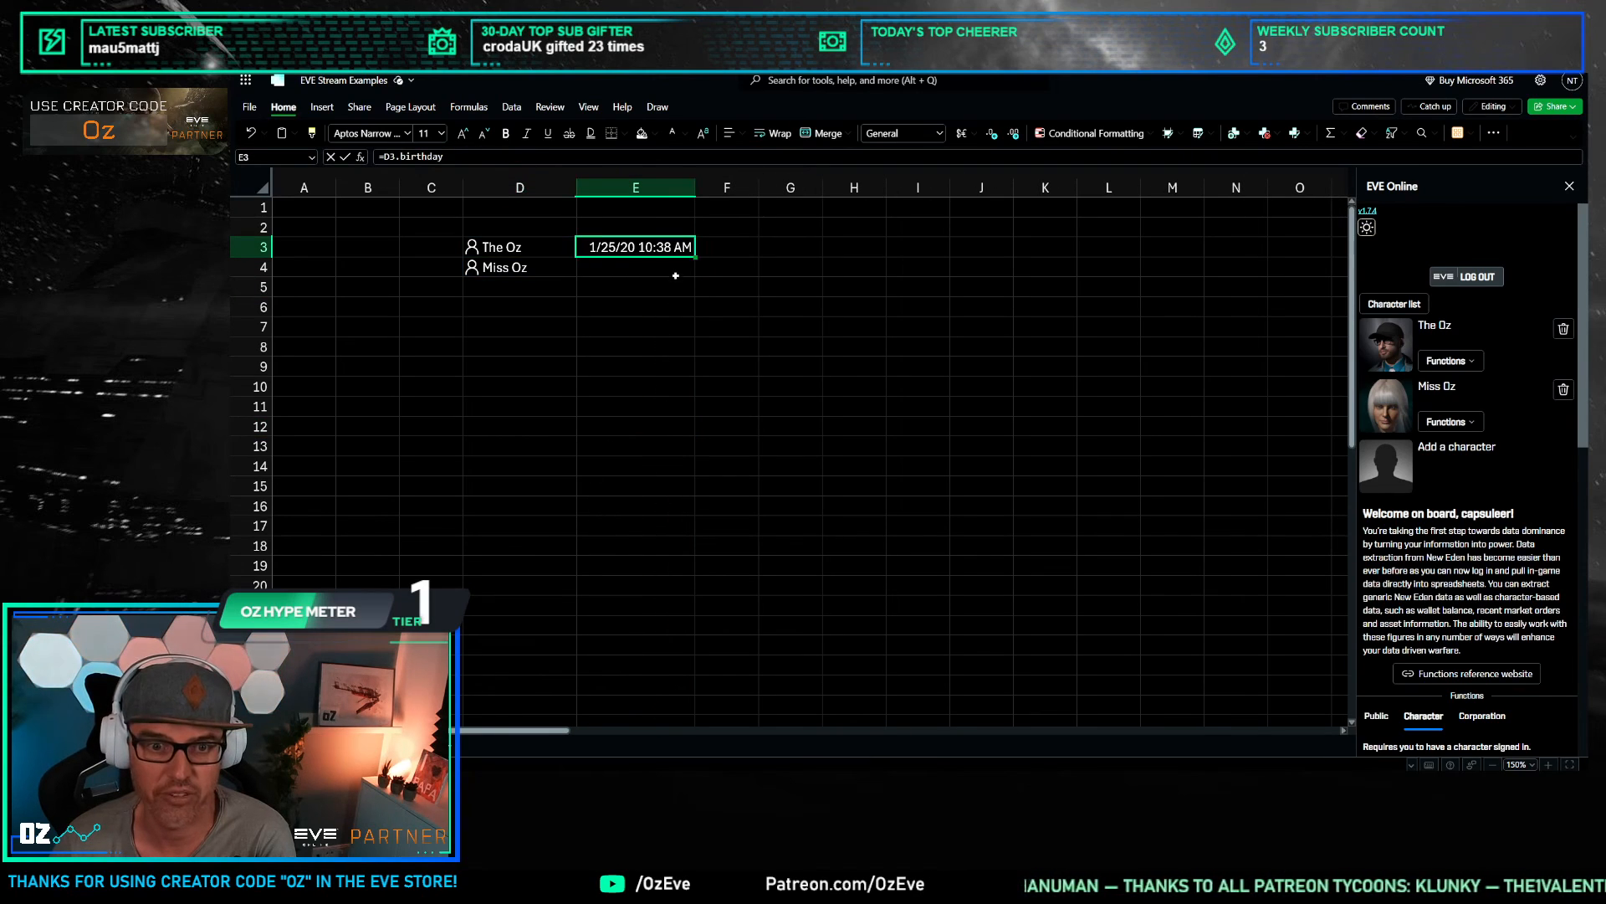
Step: Fill the birthday formula from E3 down to E4 for the second character and select E2:E5
drag(695, 256, 684, 273)
click(658, 388)
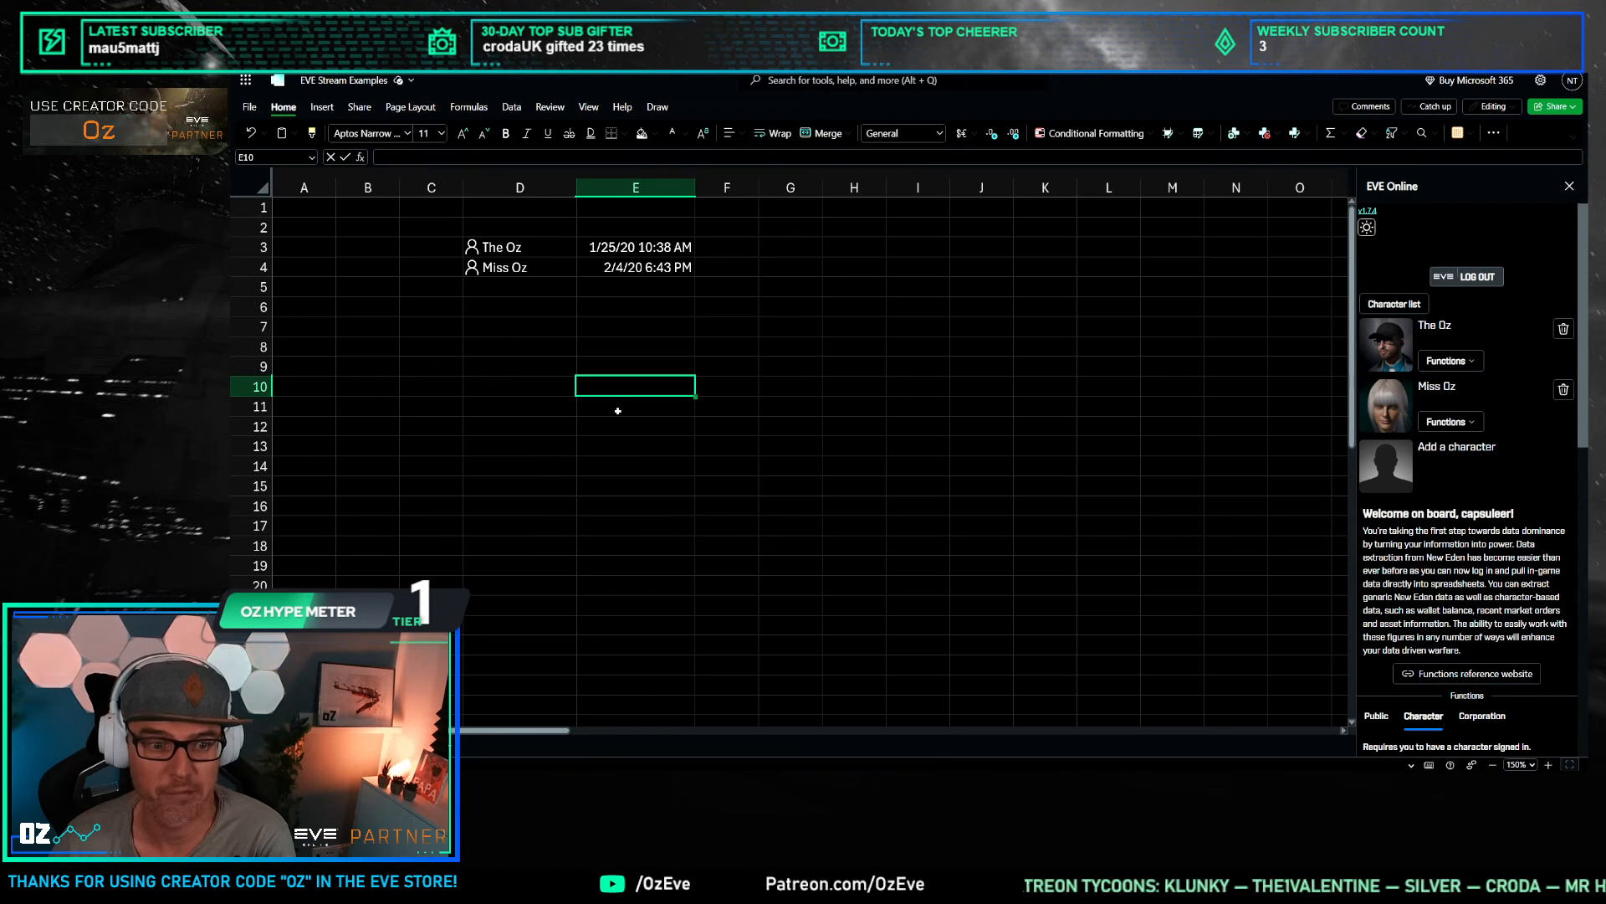
drag(645, 225, 651, 287)
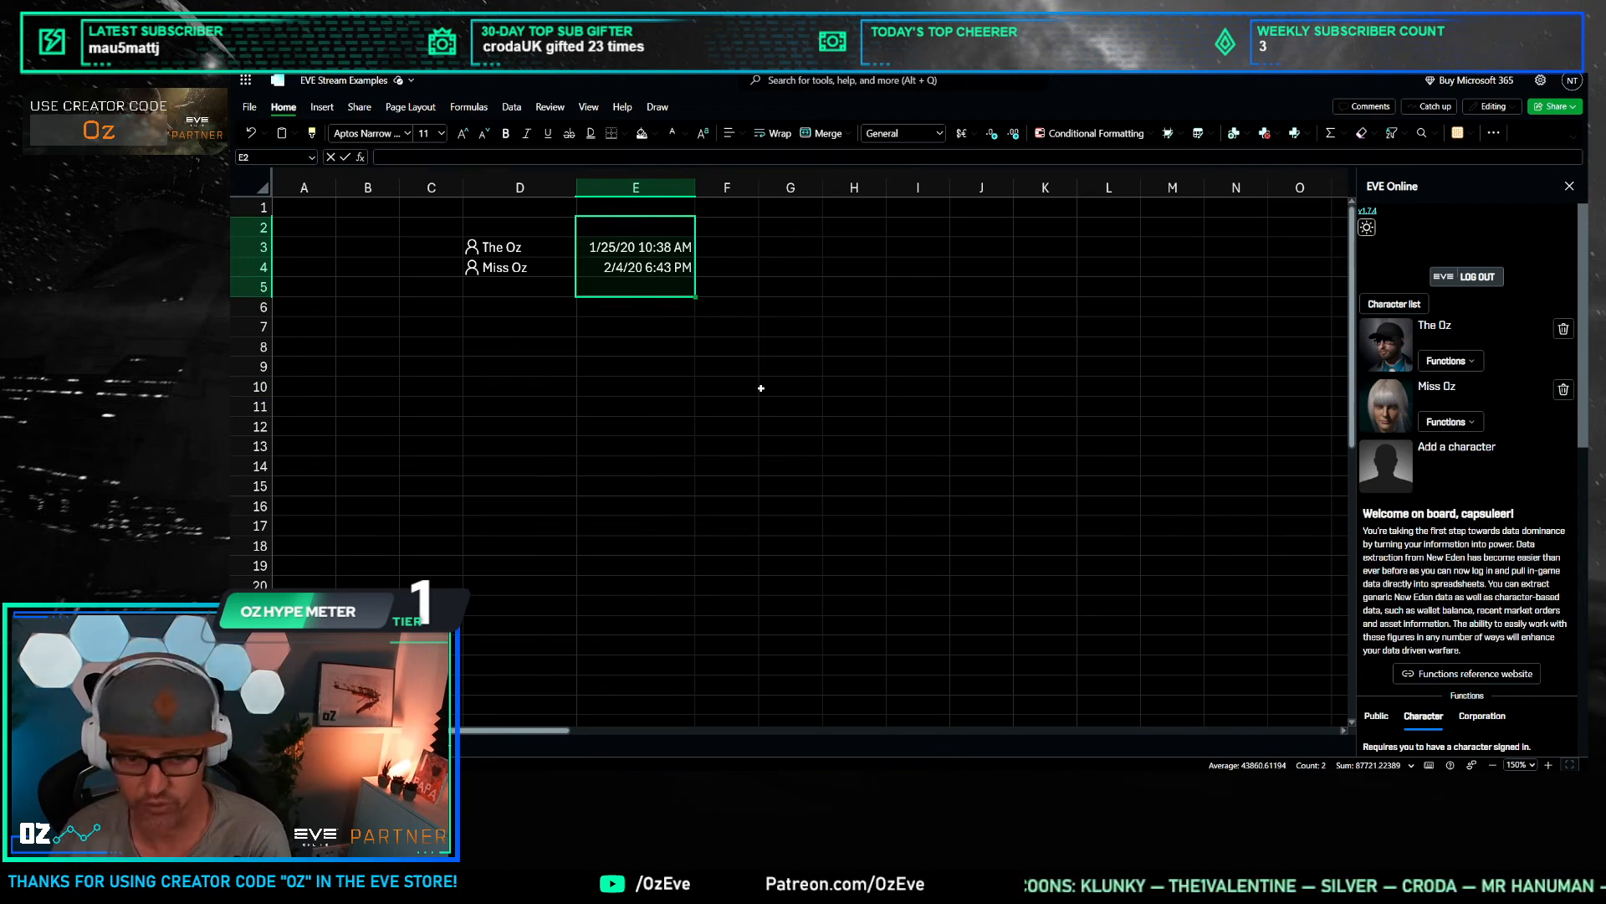
Step: Clear the extracted birthday values from E2:E5
key(Delete)
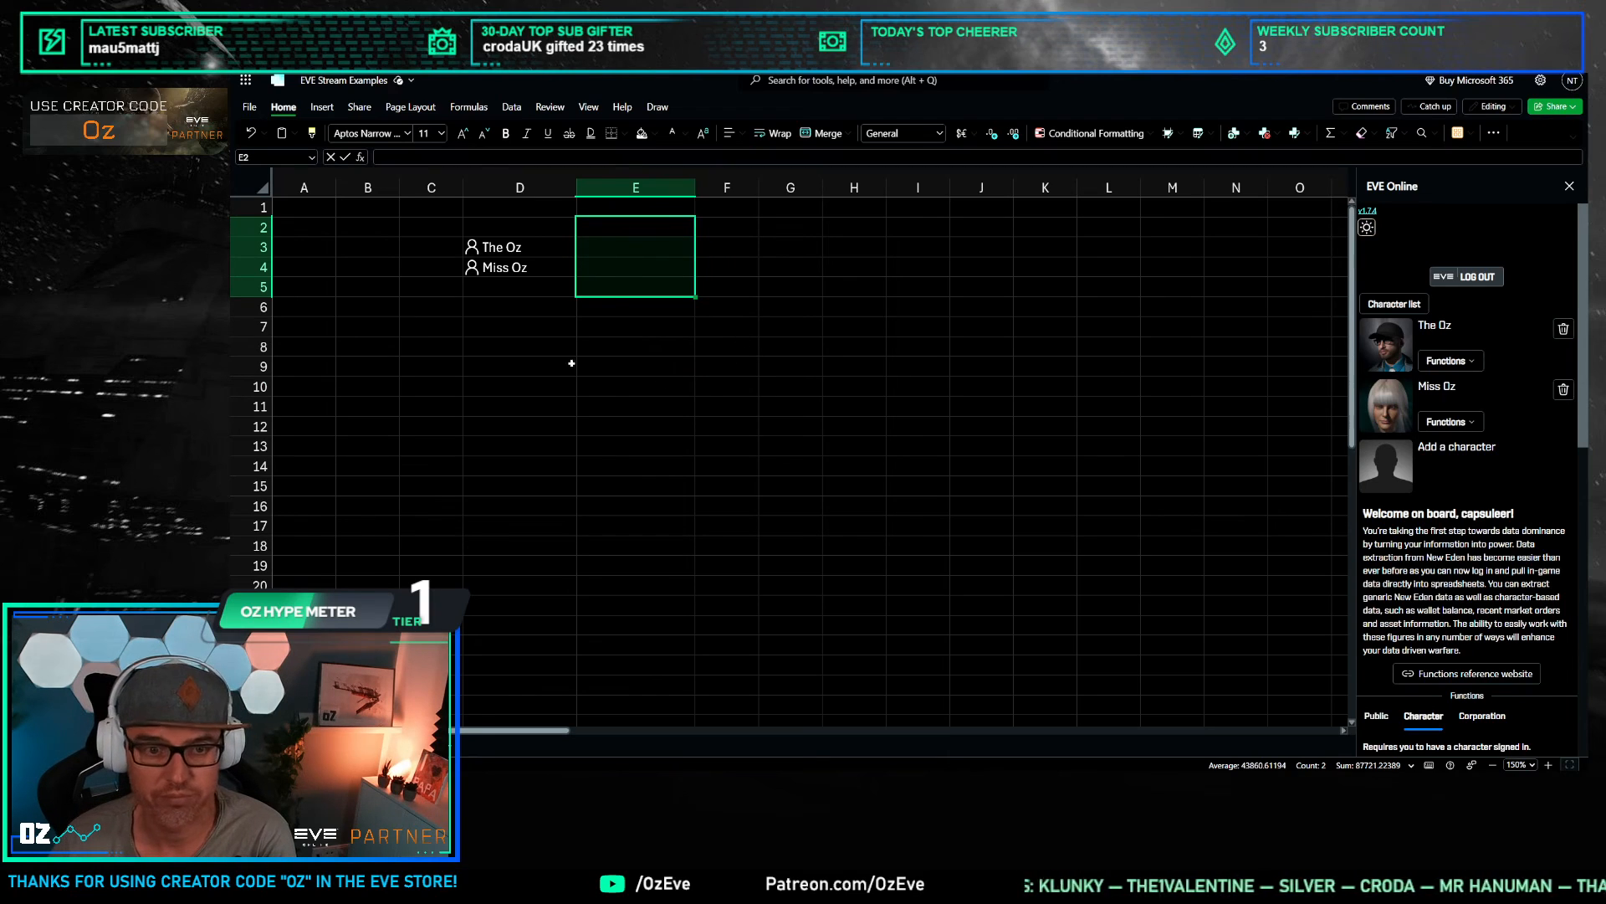
click(582, 326)
click(589, 252)
Step: Review the extractable fields of the character in D3 and extract its id field into E3
click(519, 249)
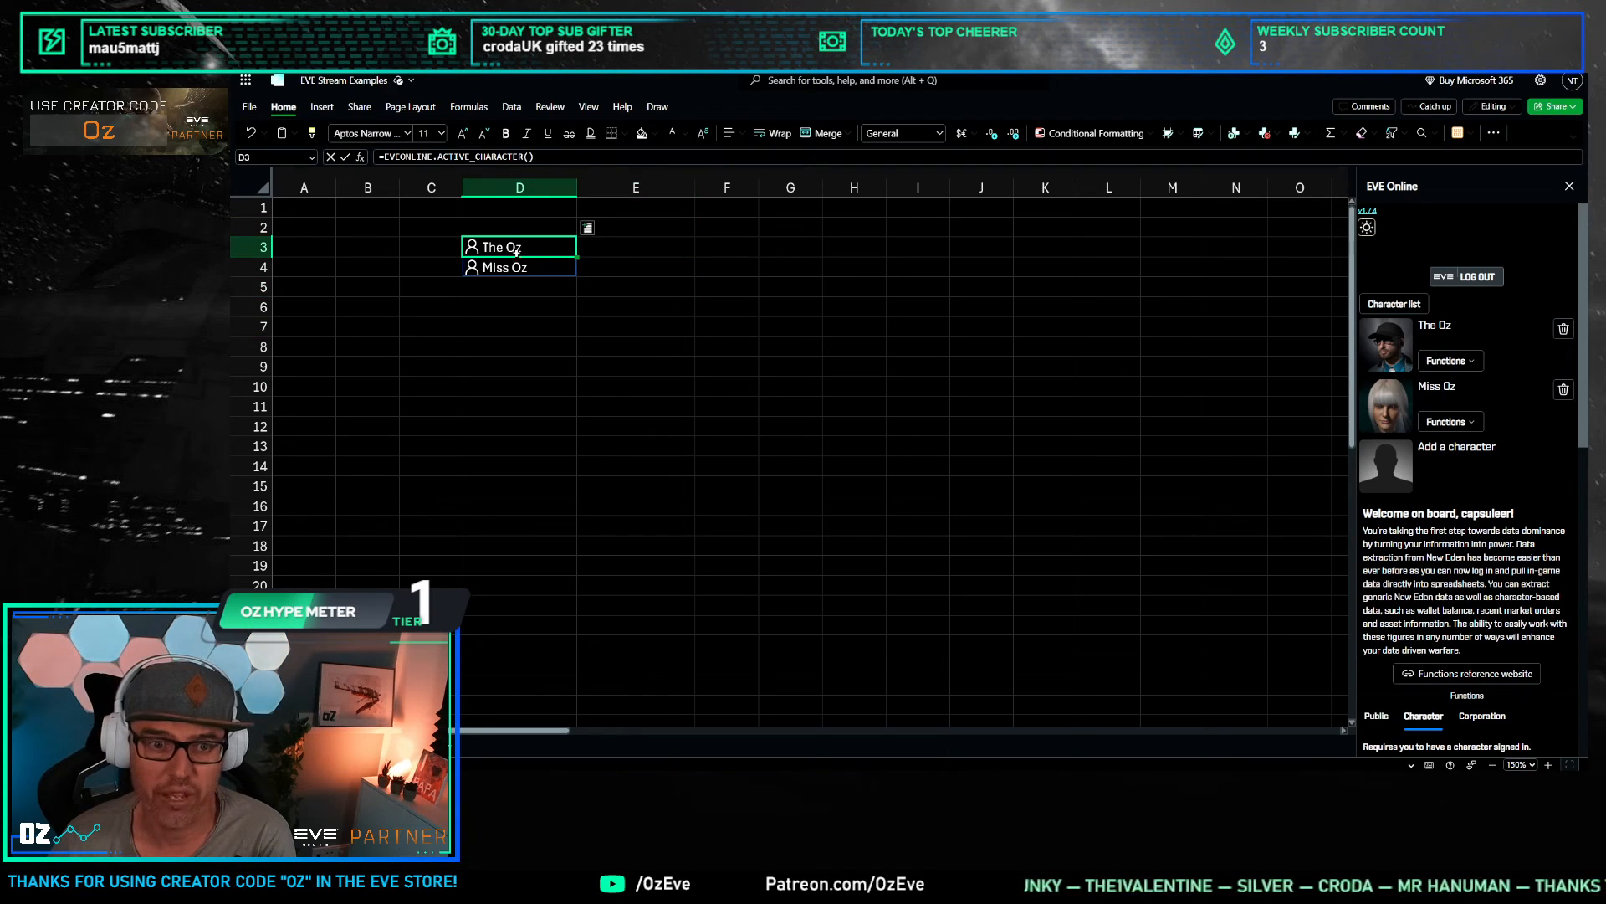
click(588, 229)
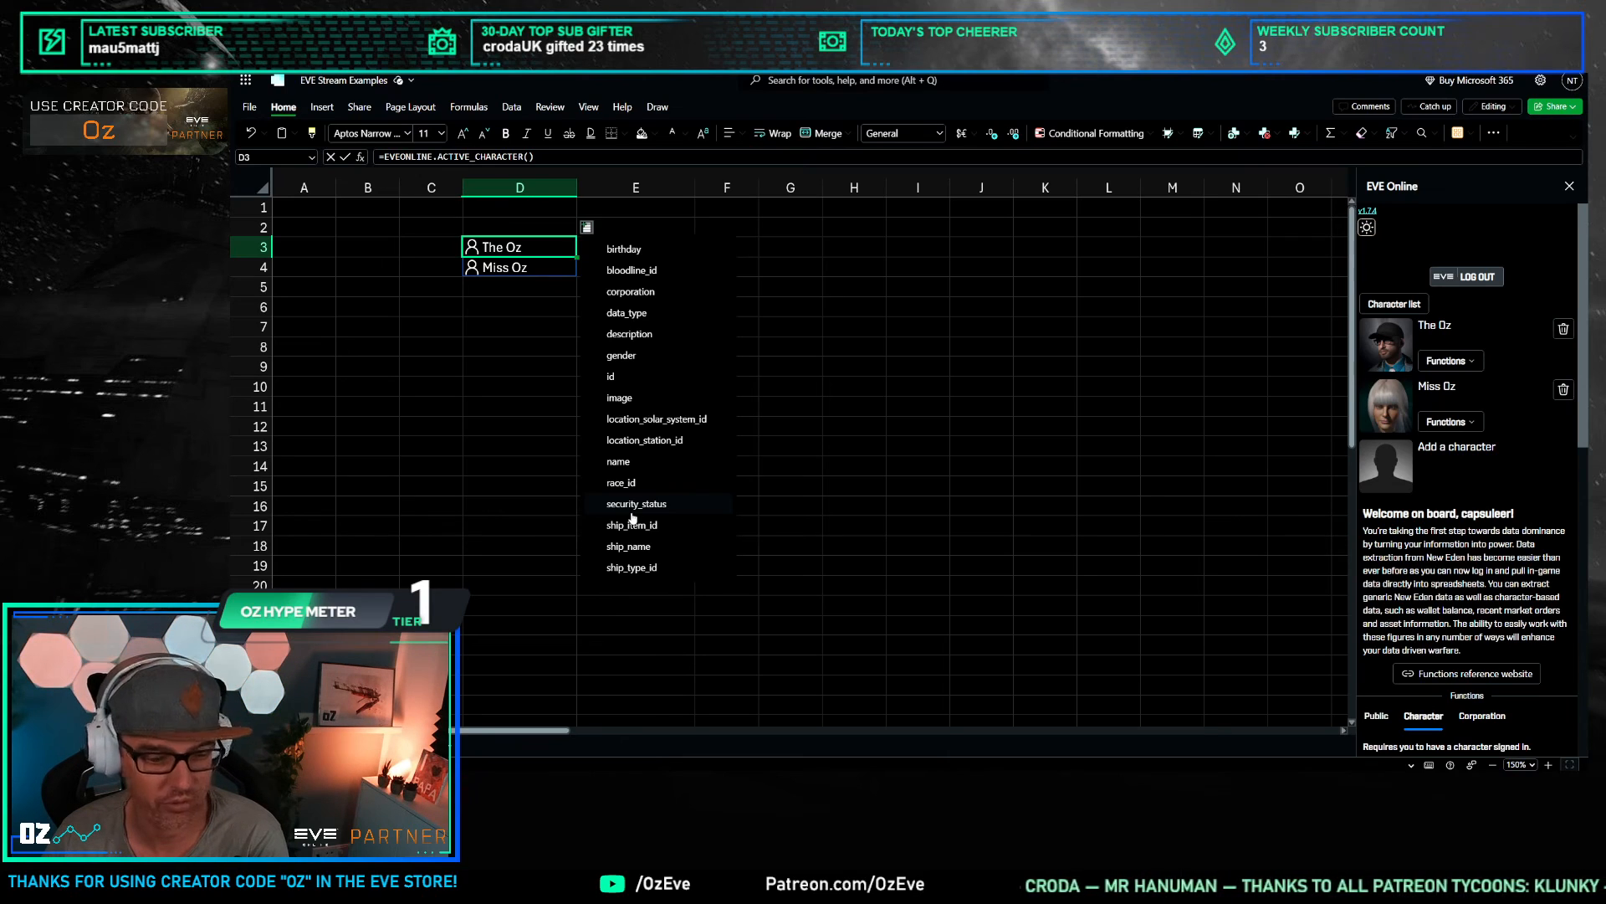
click(516, 245)
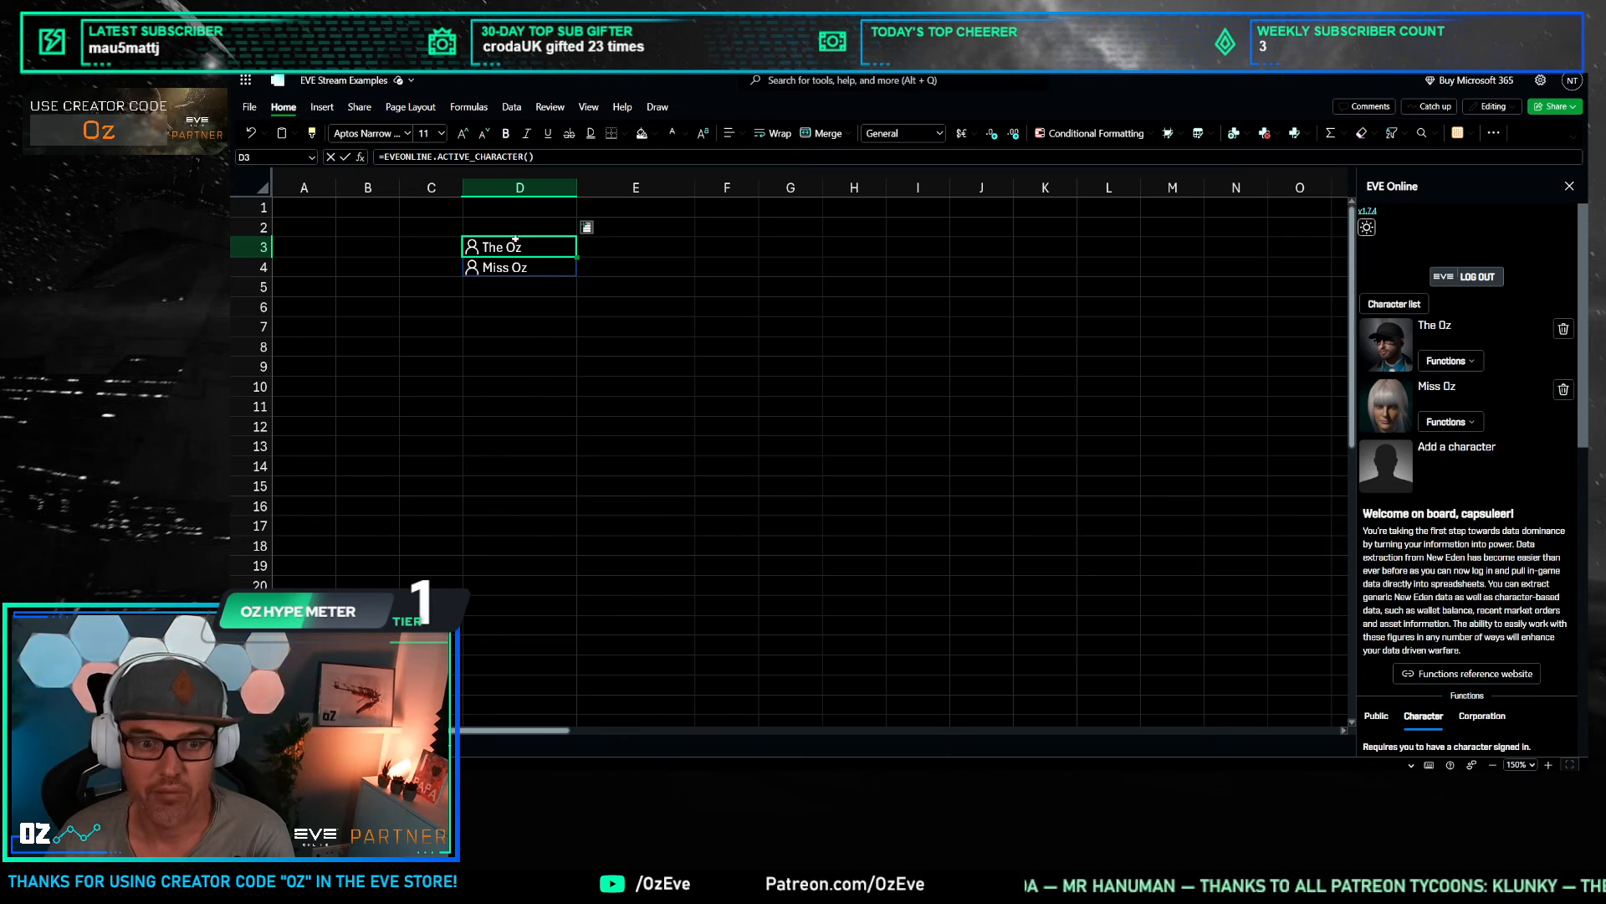
click(599, 267)
click(510, 248)
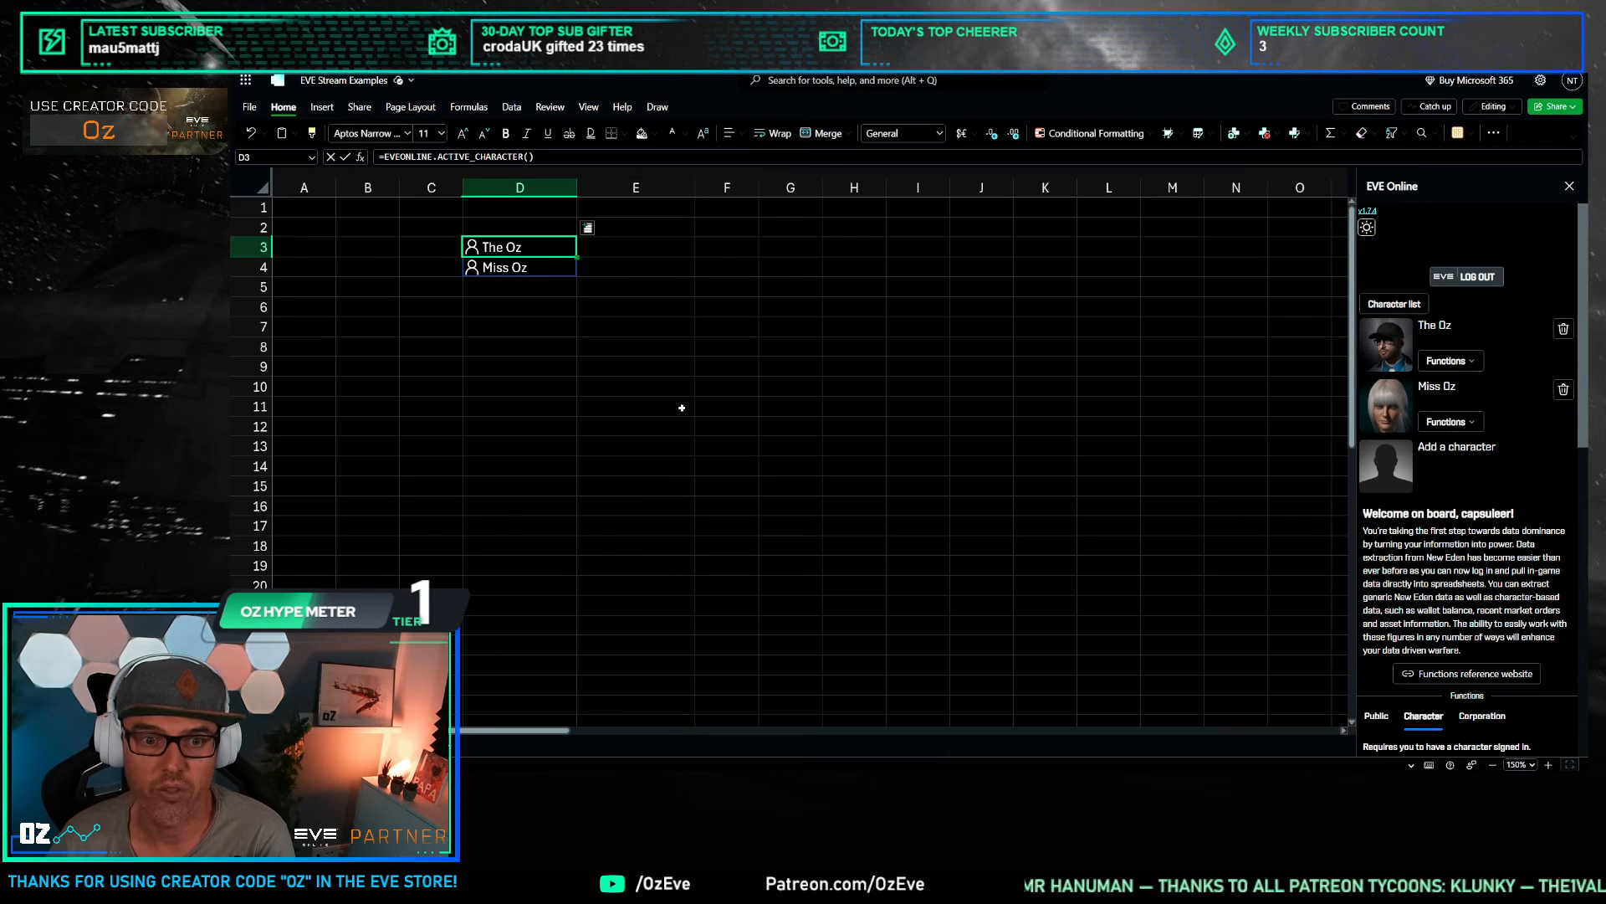
click(587, 227)
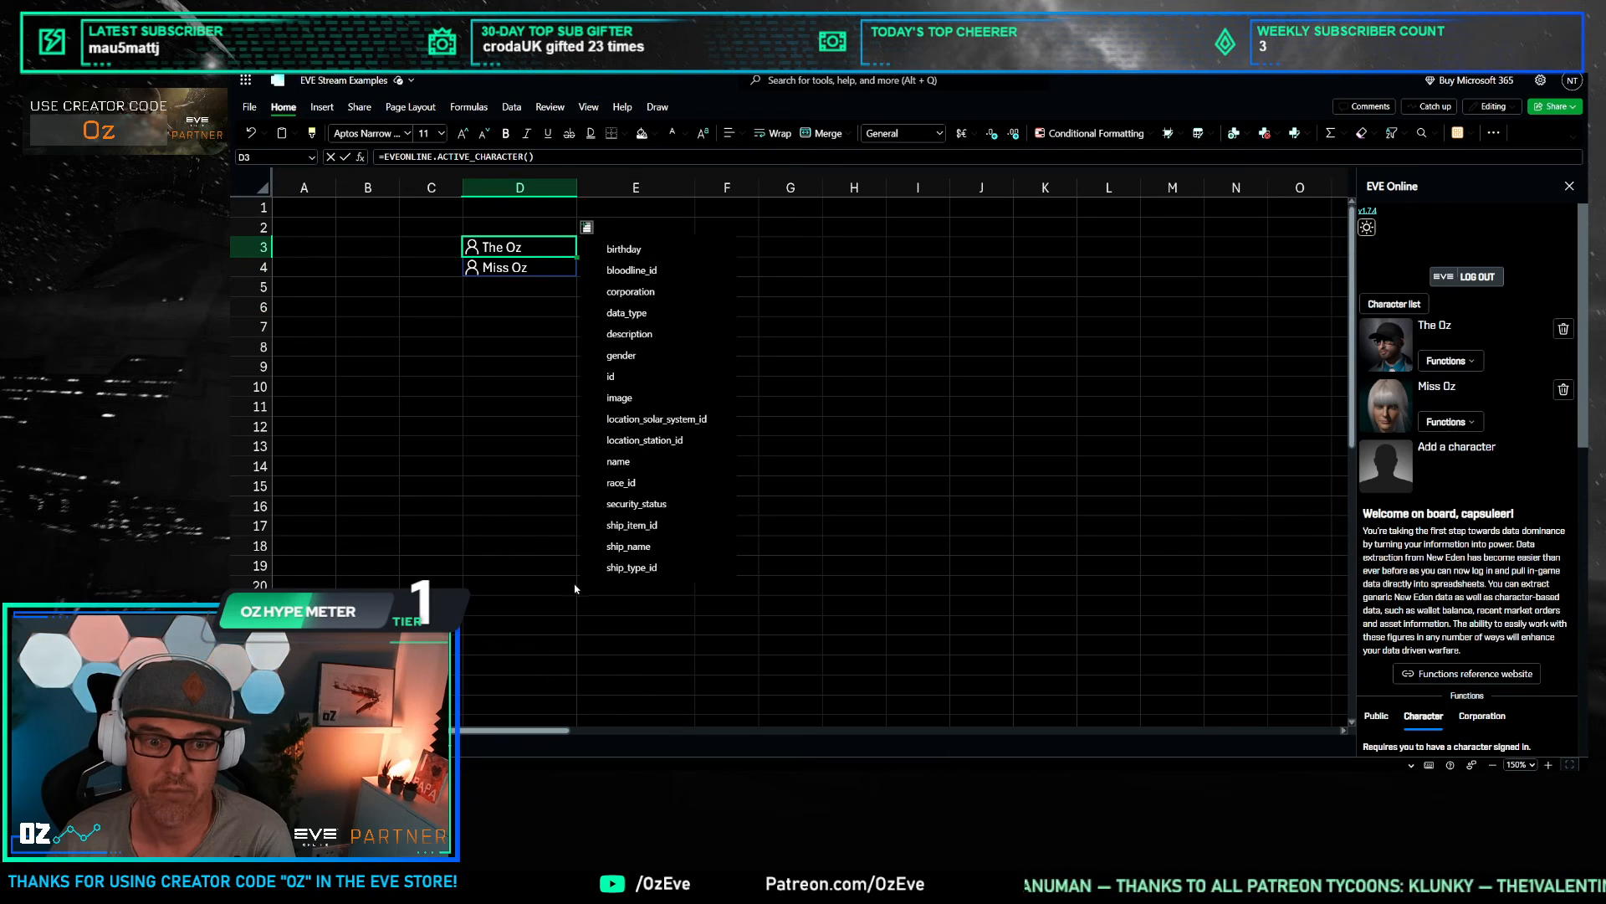
click(640, 376)
click(531, 385)
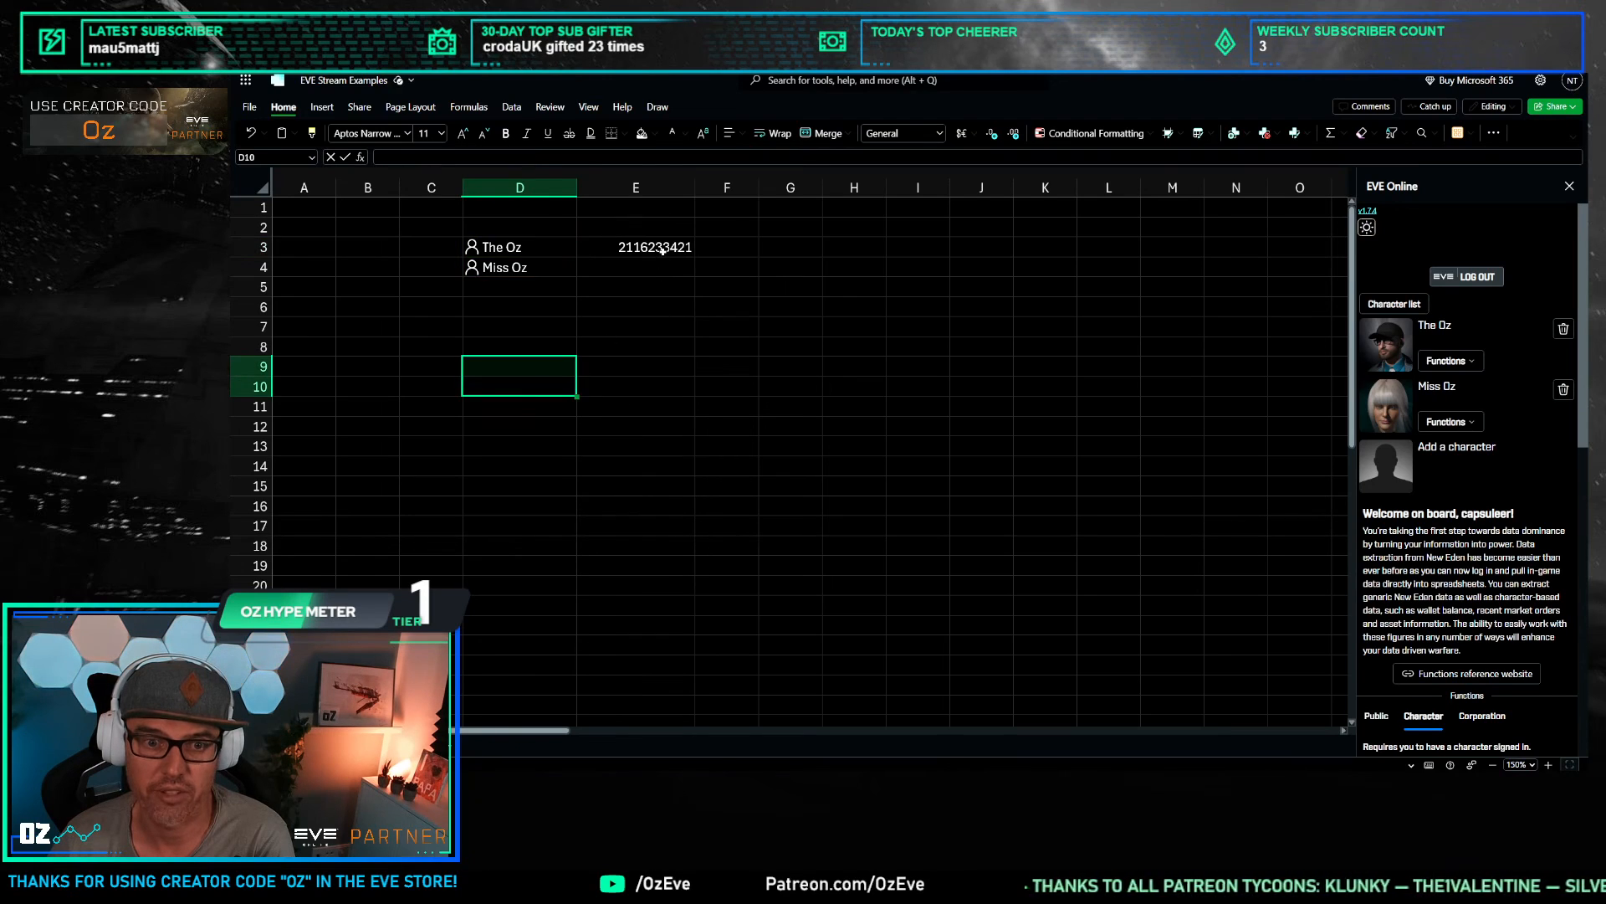
Step: Fill the id formula from E3 down to E4 for the second character
click(669, 248)
drag(694, 256, 692, 271)
click(644, 346)
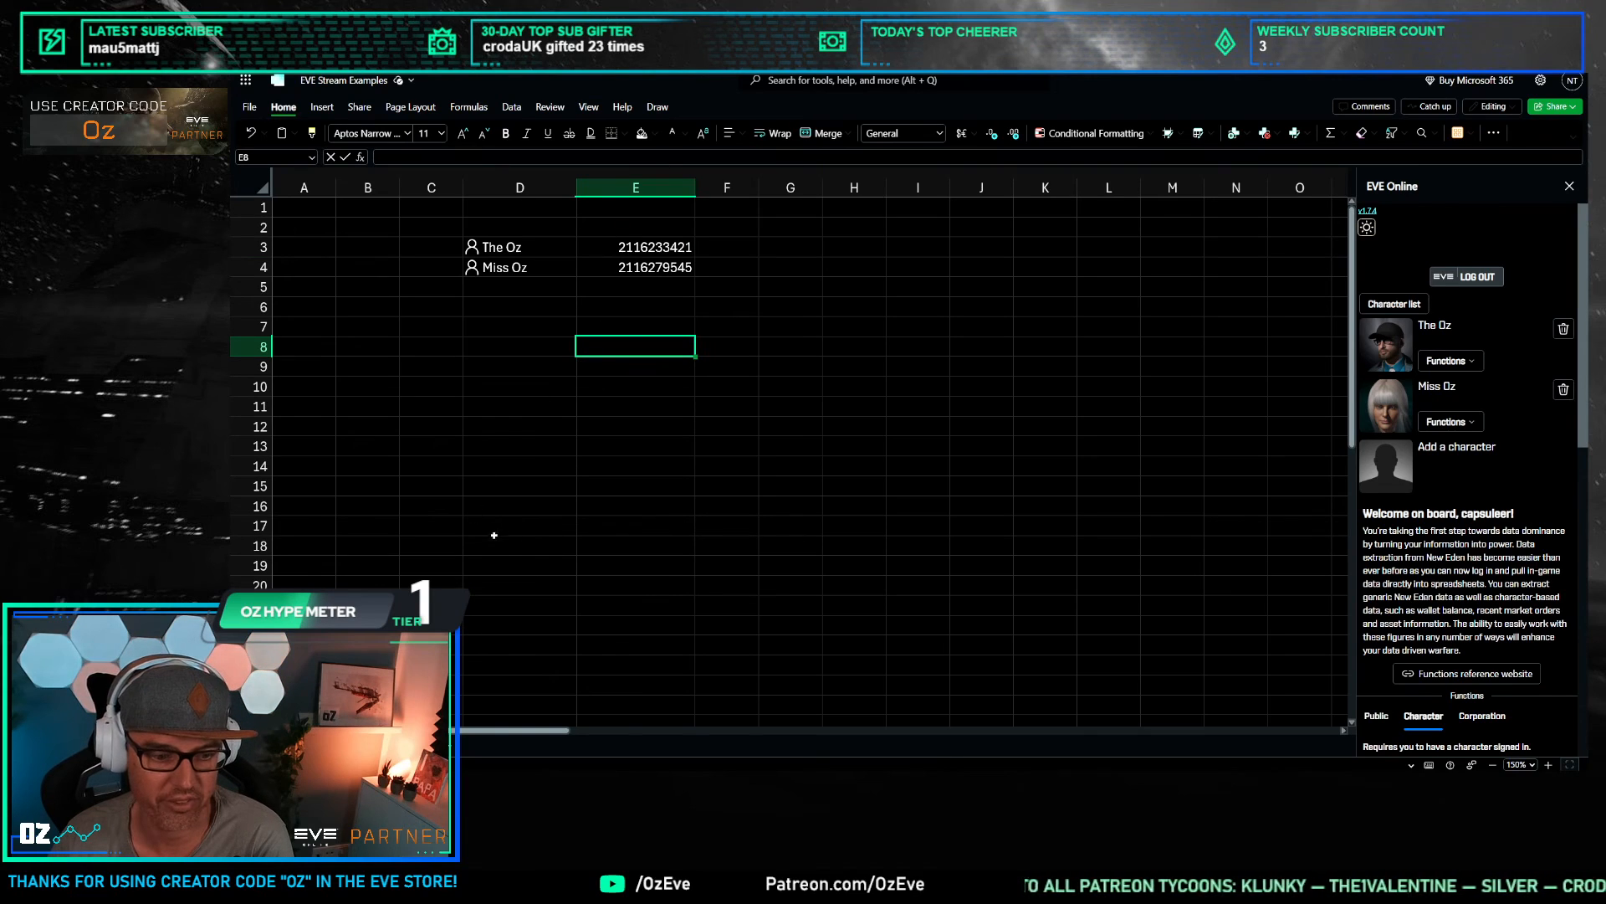
key(Up)
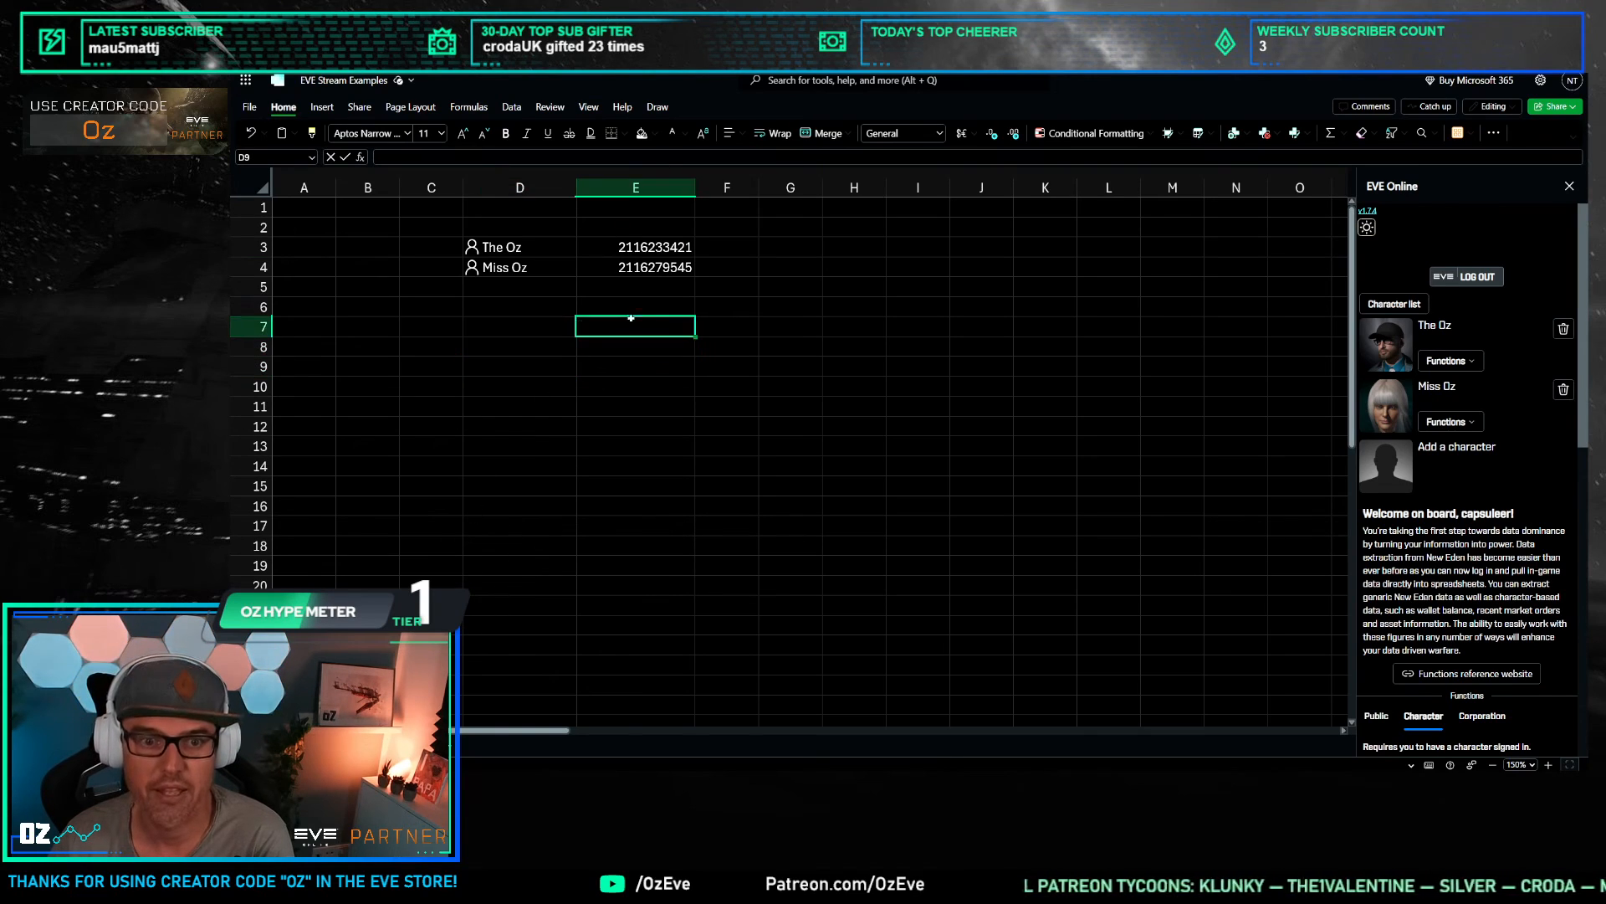
key(Up)
key(Left)
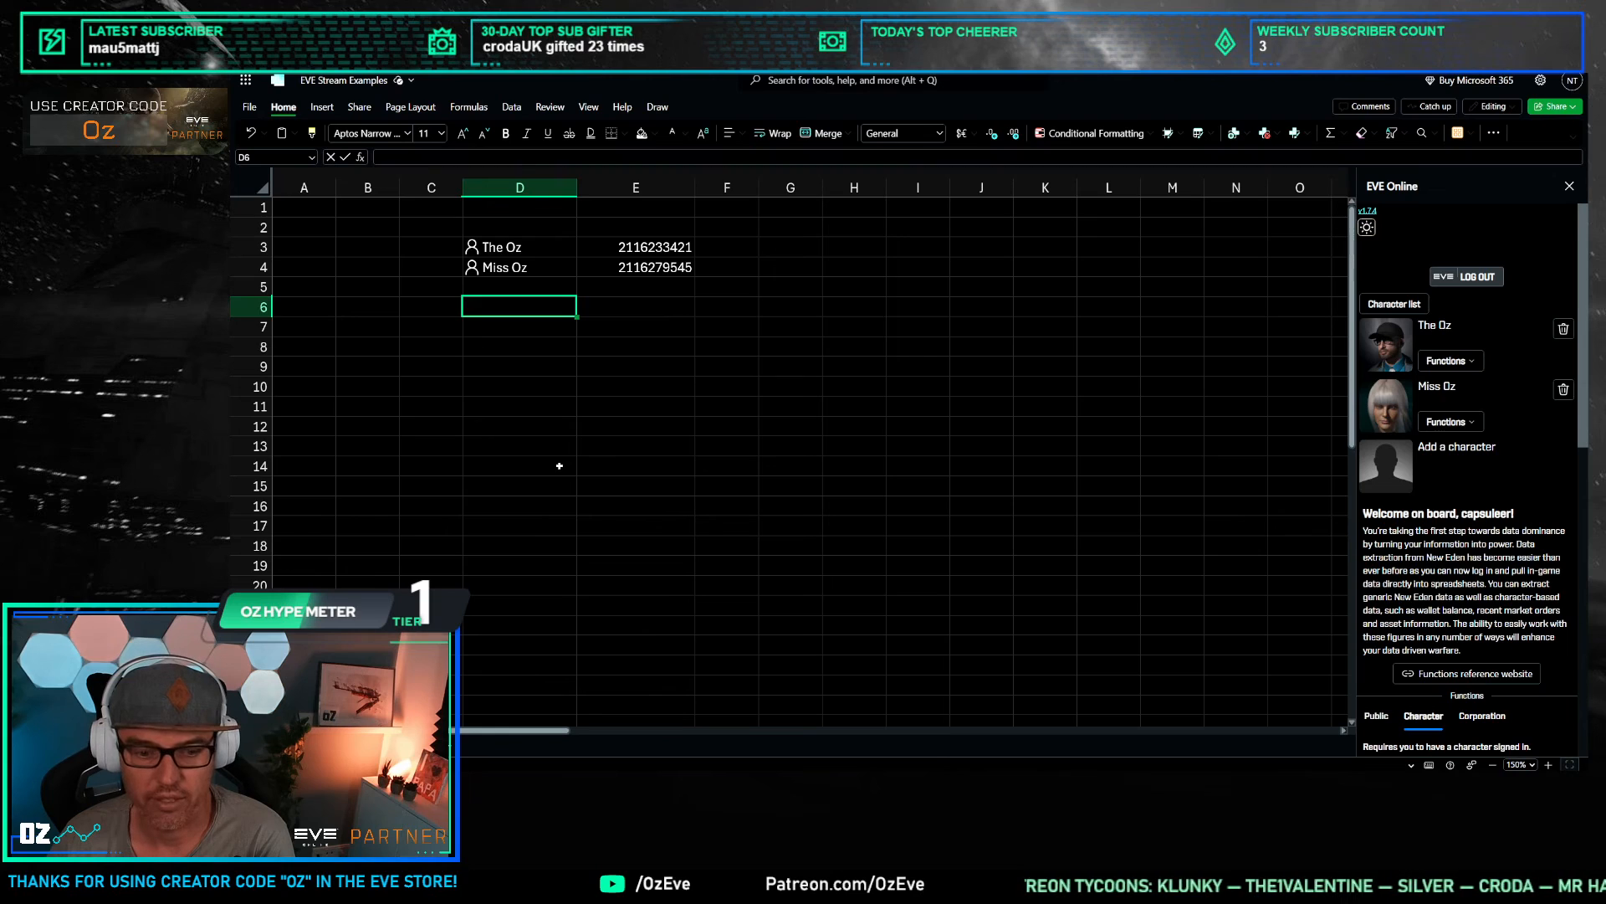
Step: Clear the extracted character ids from E3:E5
drag(636, 247, 631, 286)
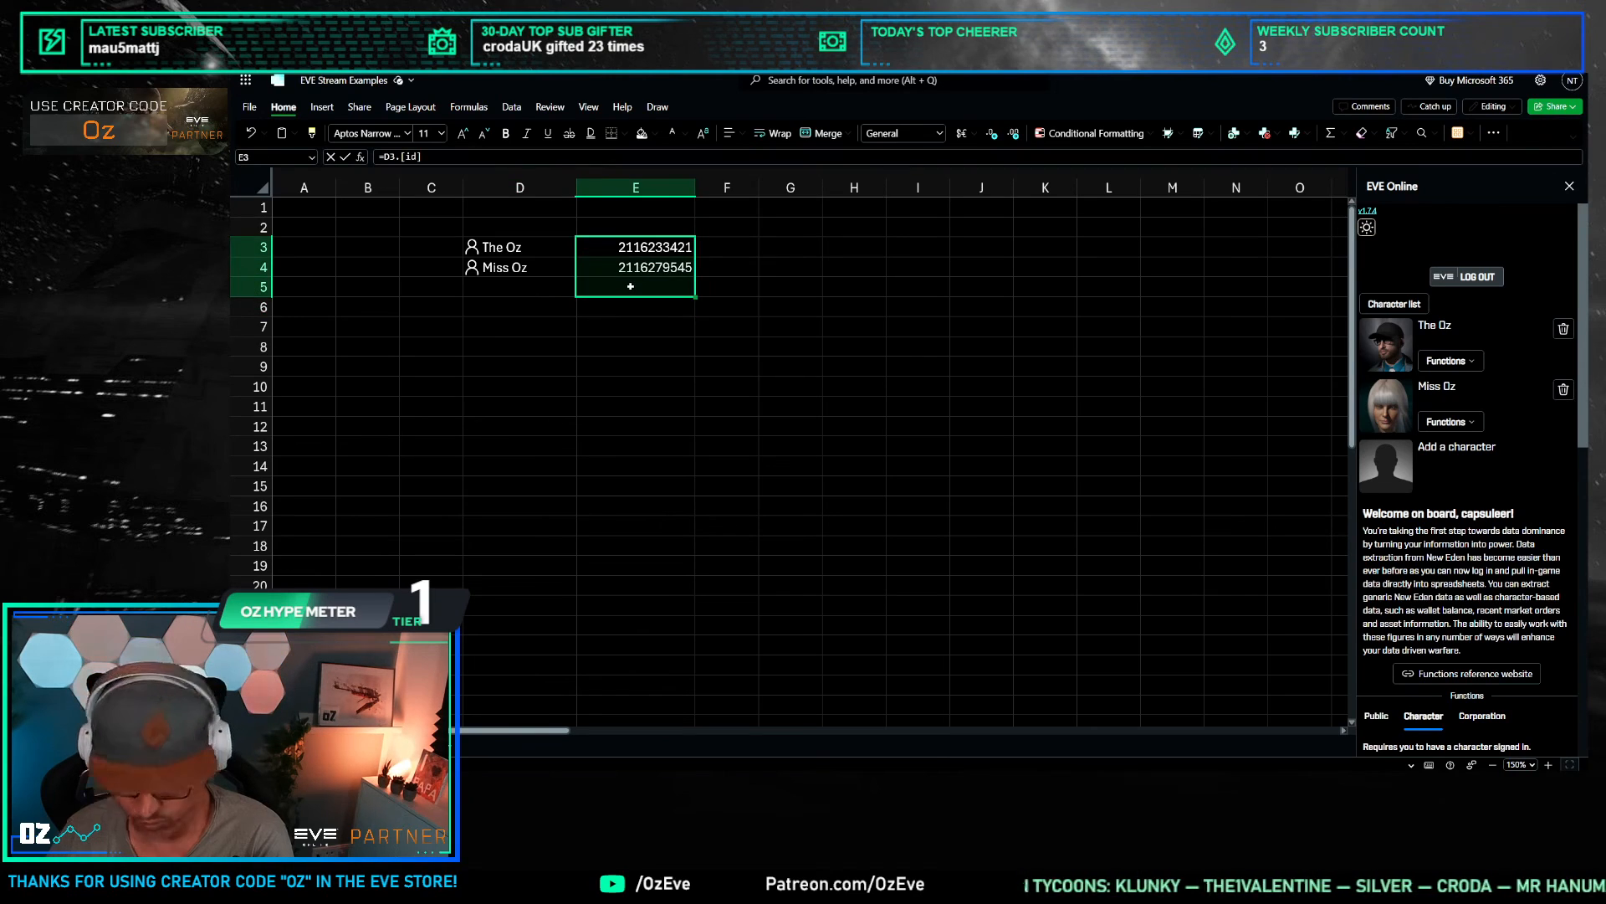
key(Delete)
click(554, 345)
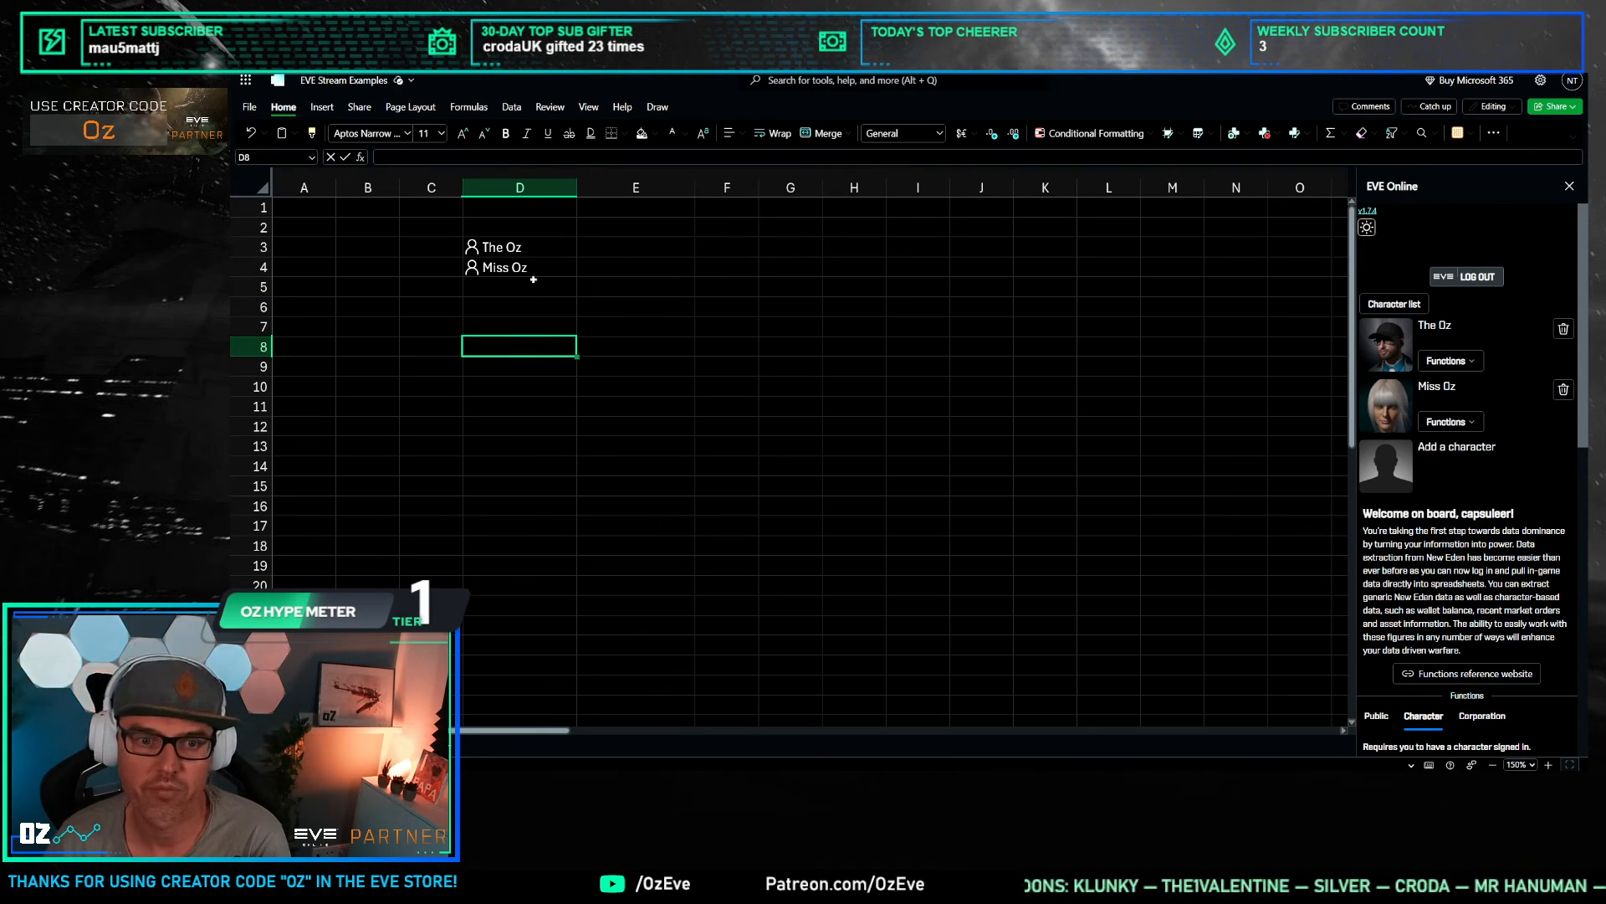
click(562, 245)
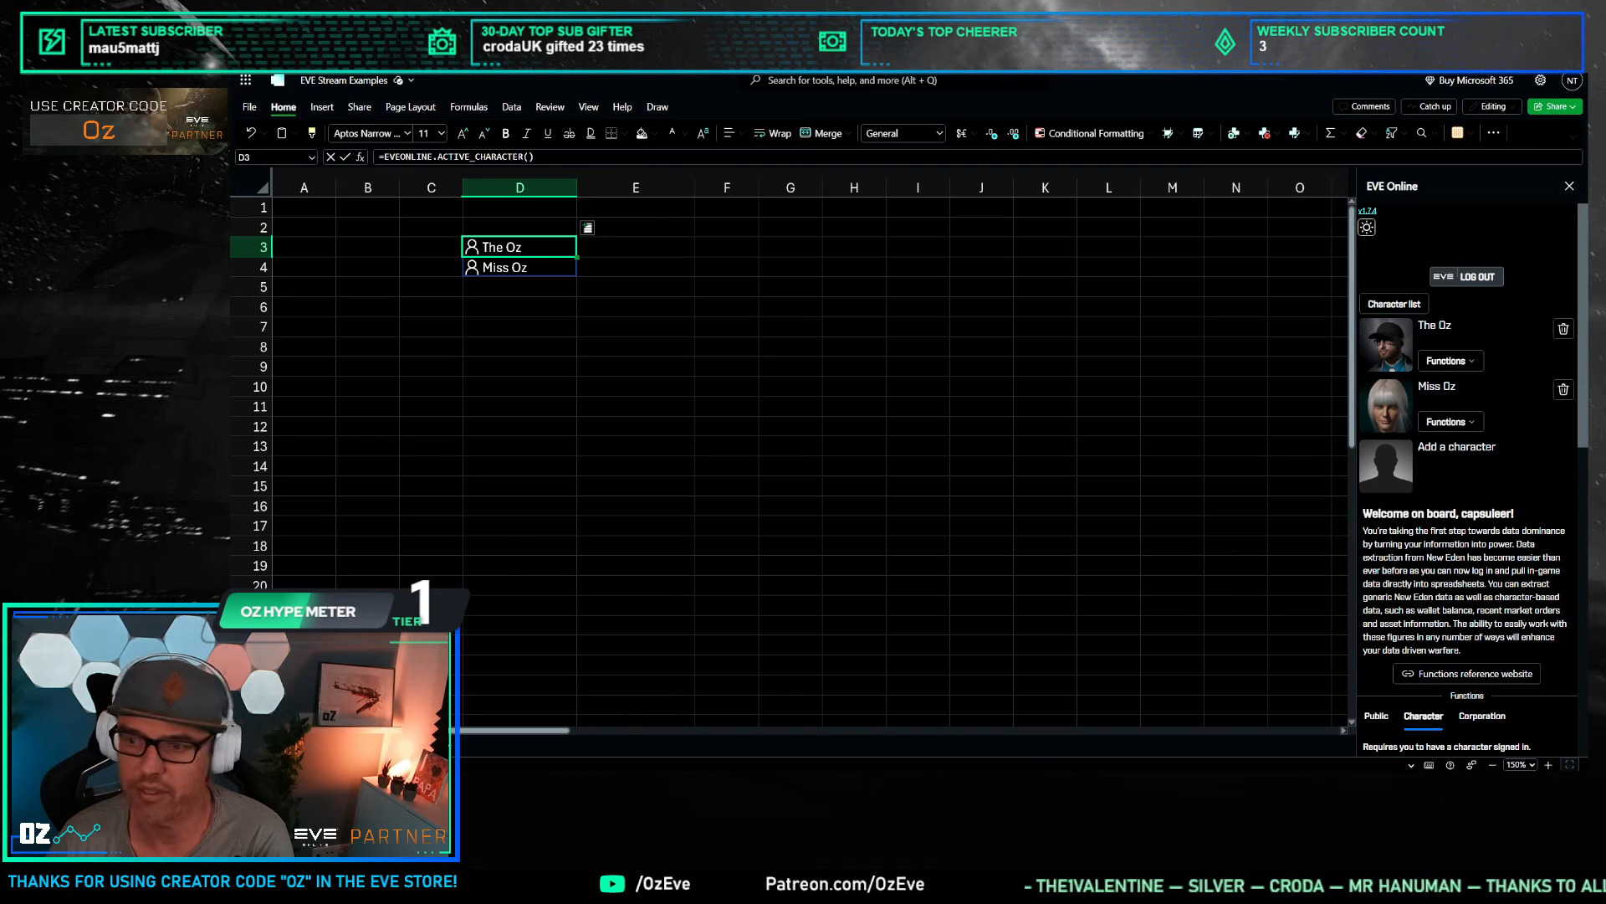
click(559, 406)
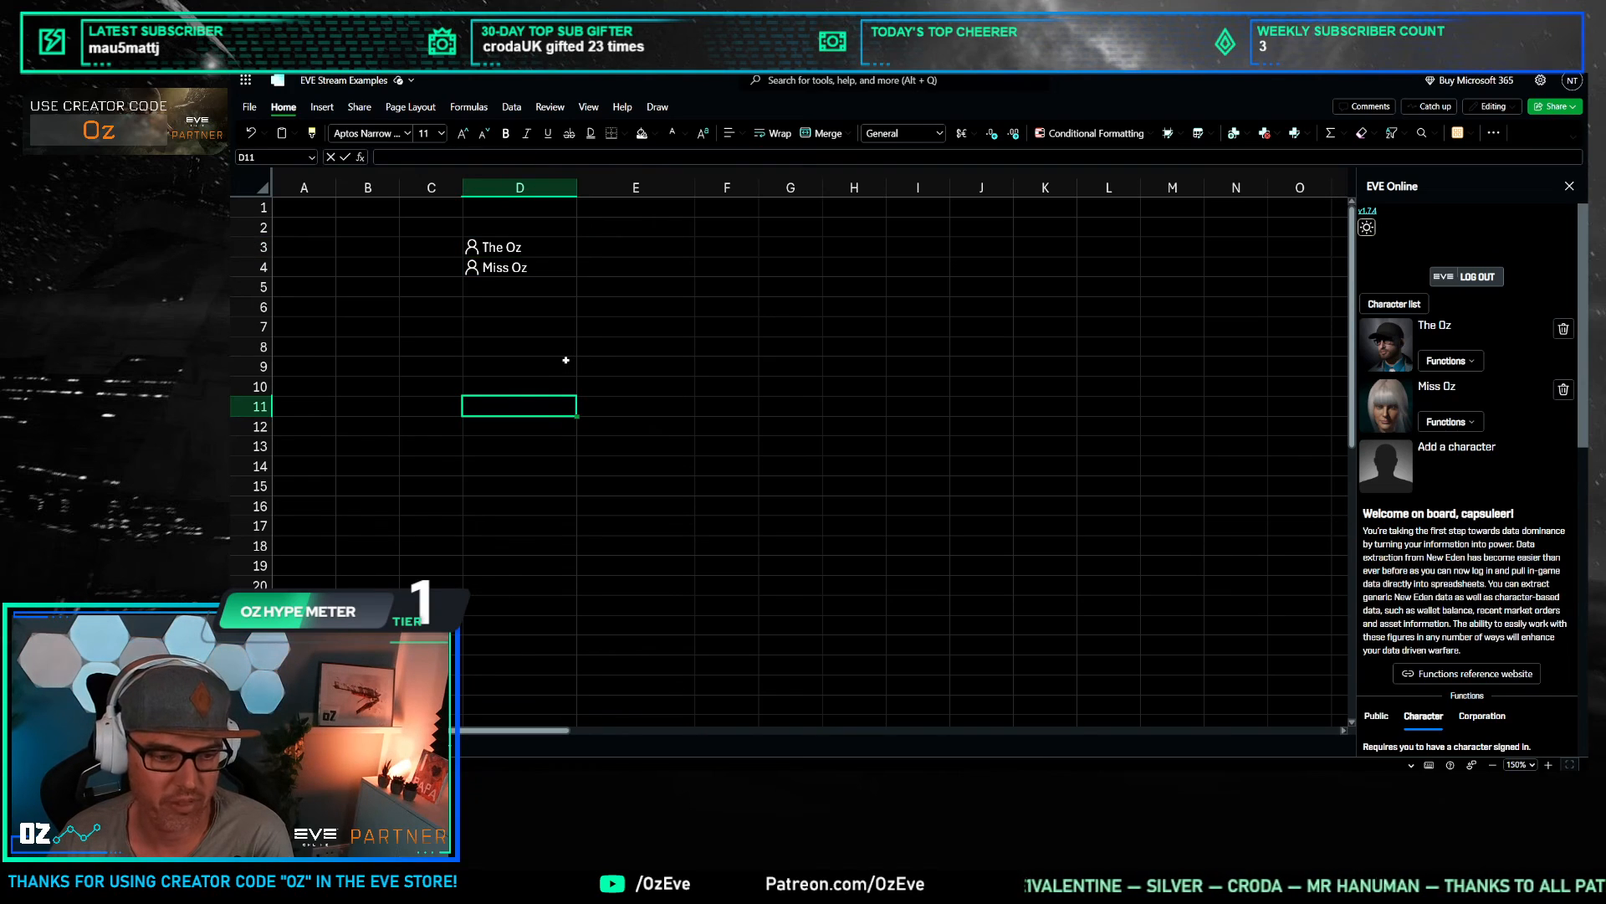
click(519, 247)
ctrl+click(518, 267)
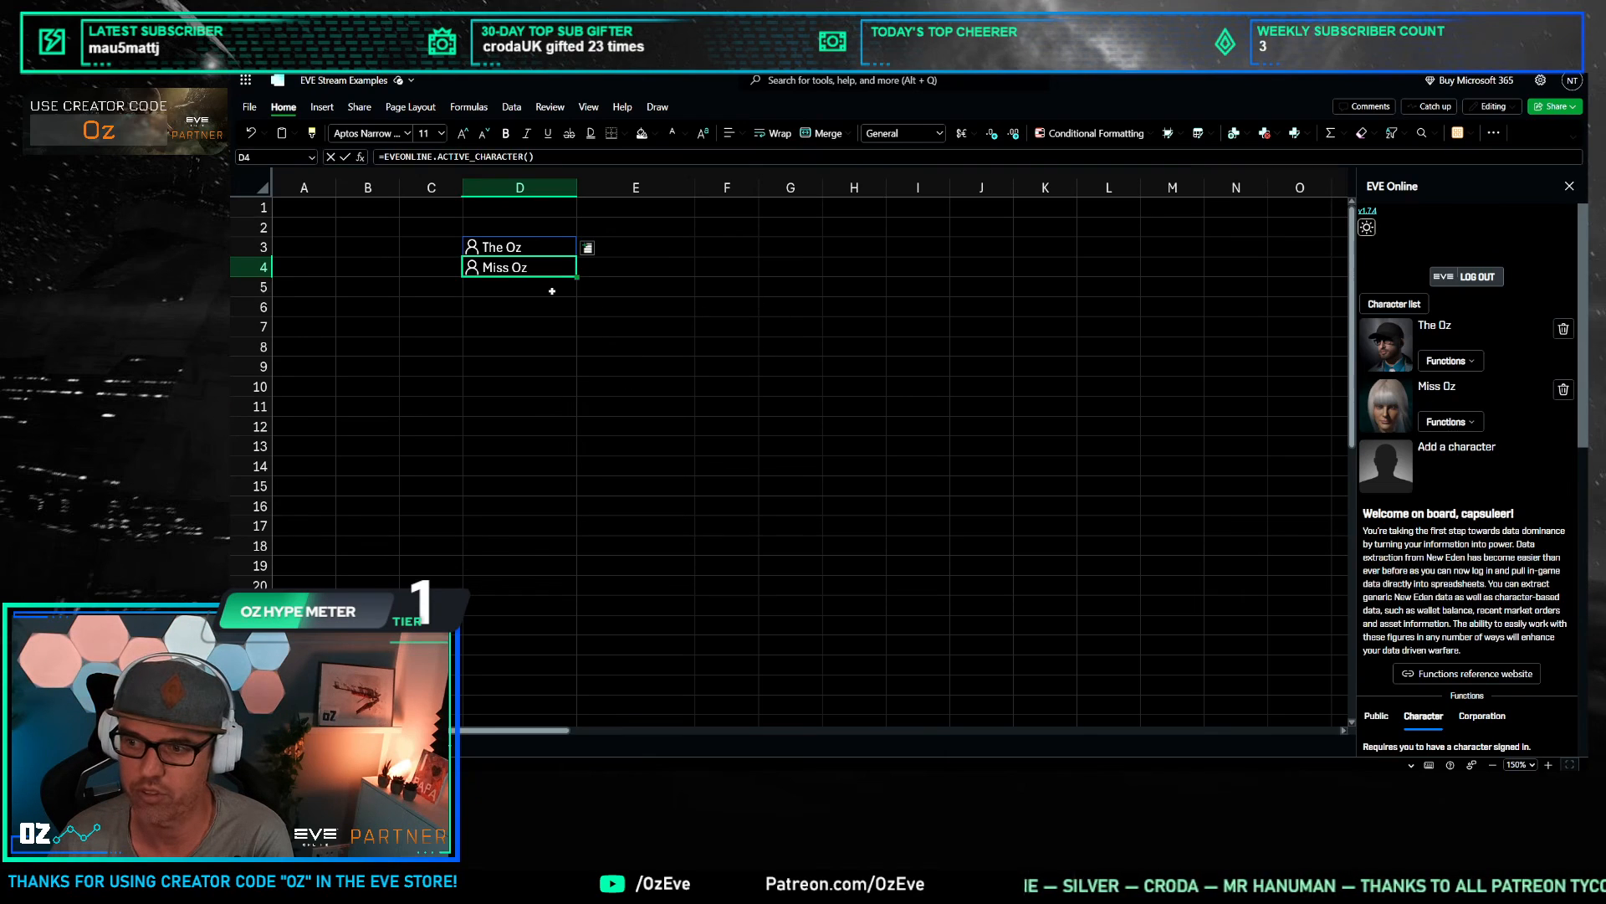
click(658, 251)
click(727, 250)
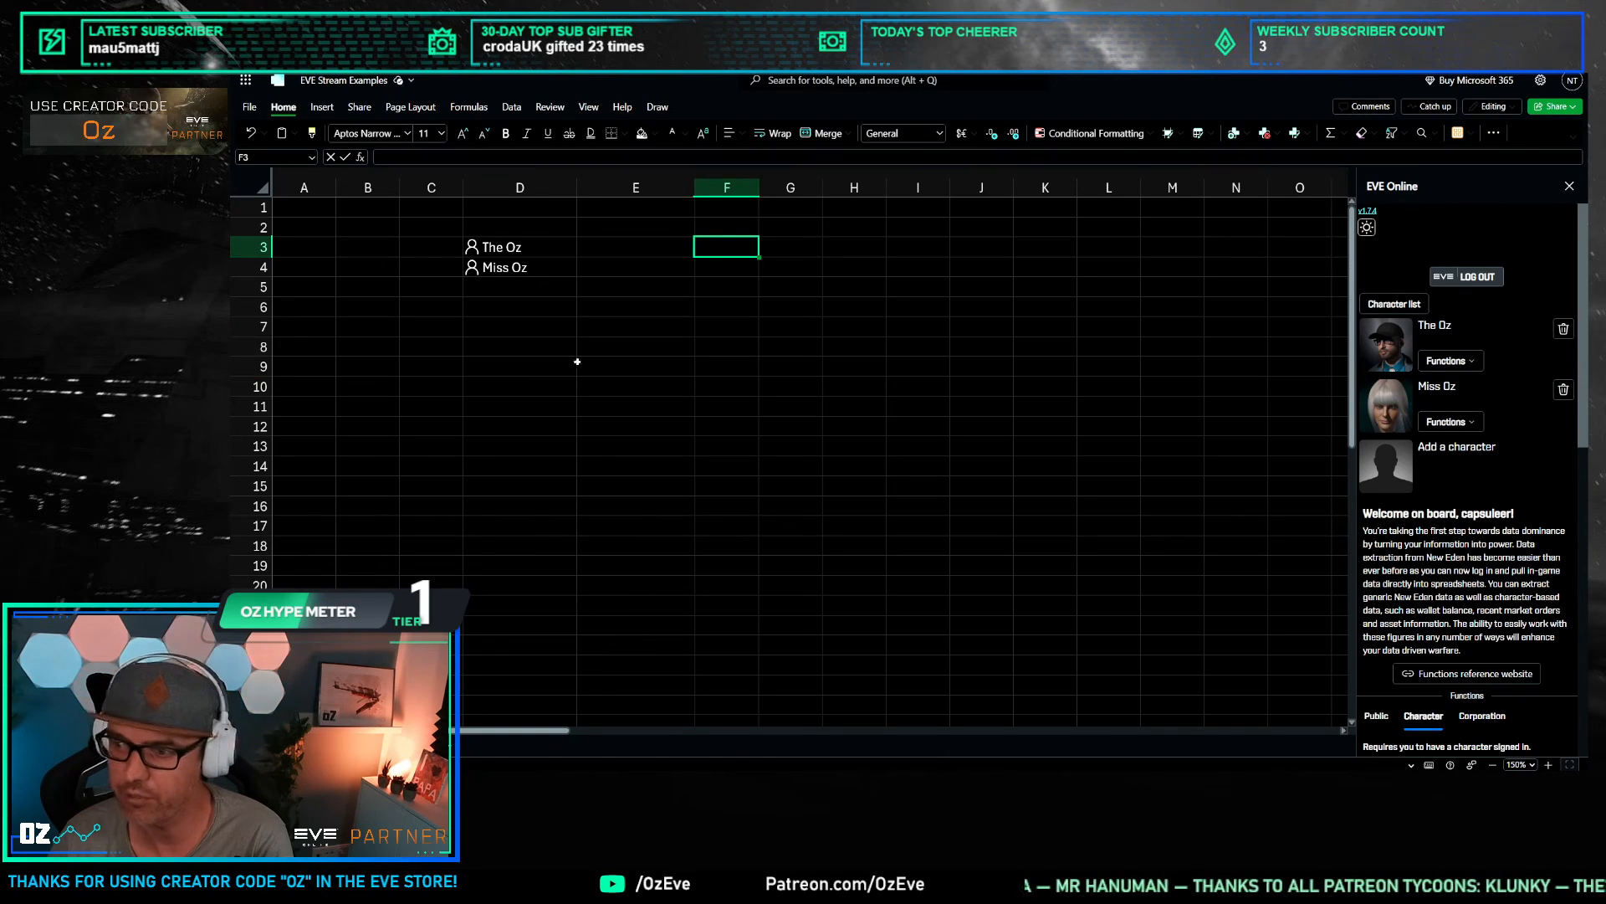
click(711, 275)
click(632, 230)
click(598, 249)
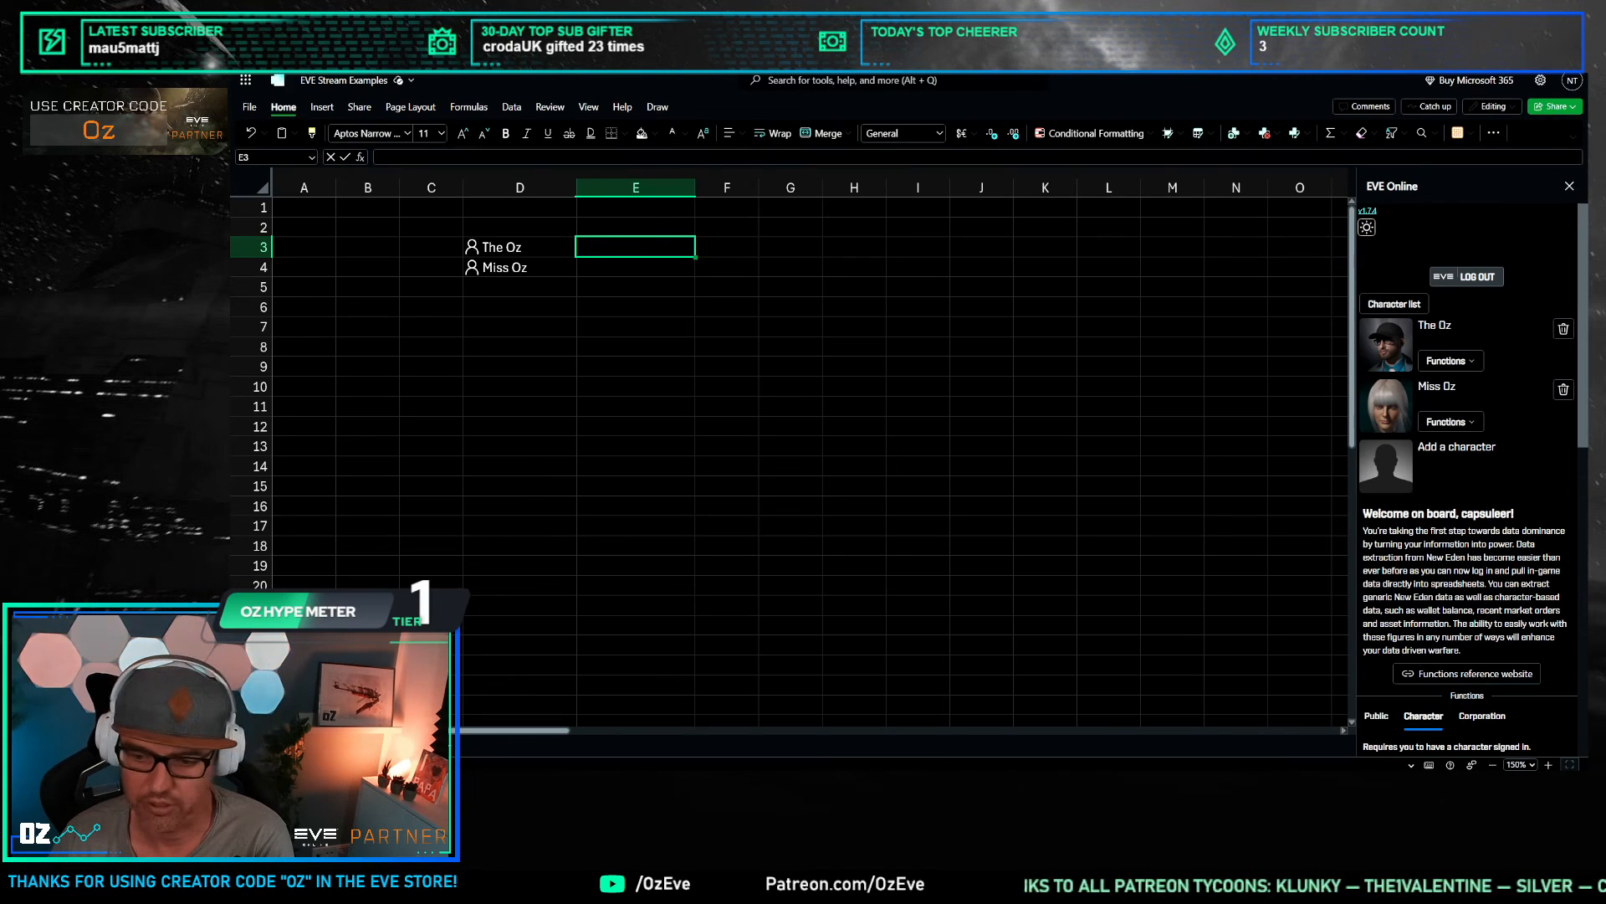
Step: Switch to the blank worksheet and give its columns one wider, uniform width
click(385, 745)
click(515, 269)
click(378, 263)
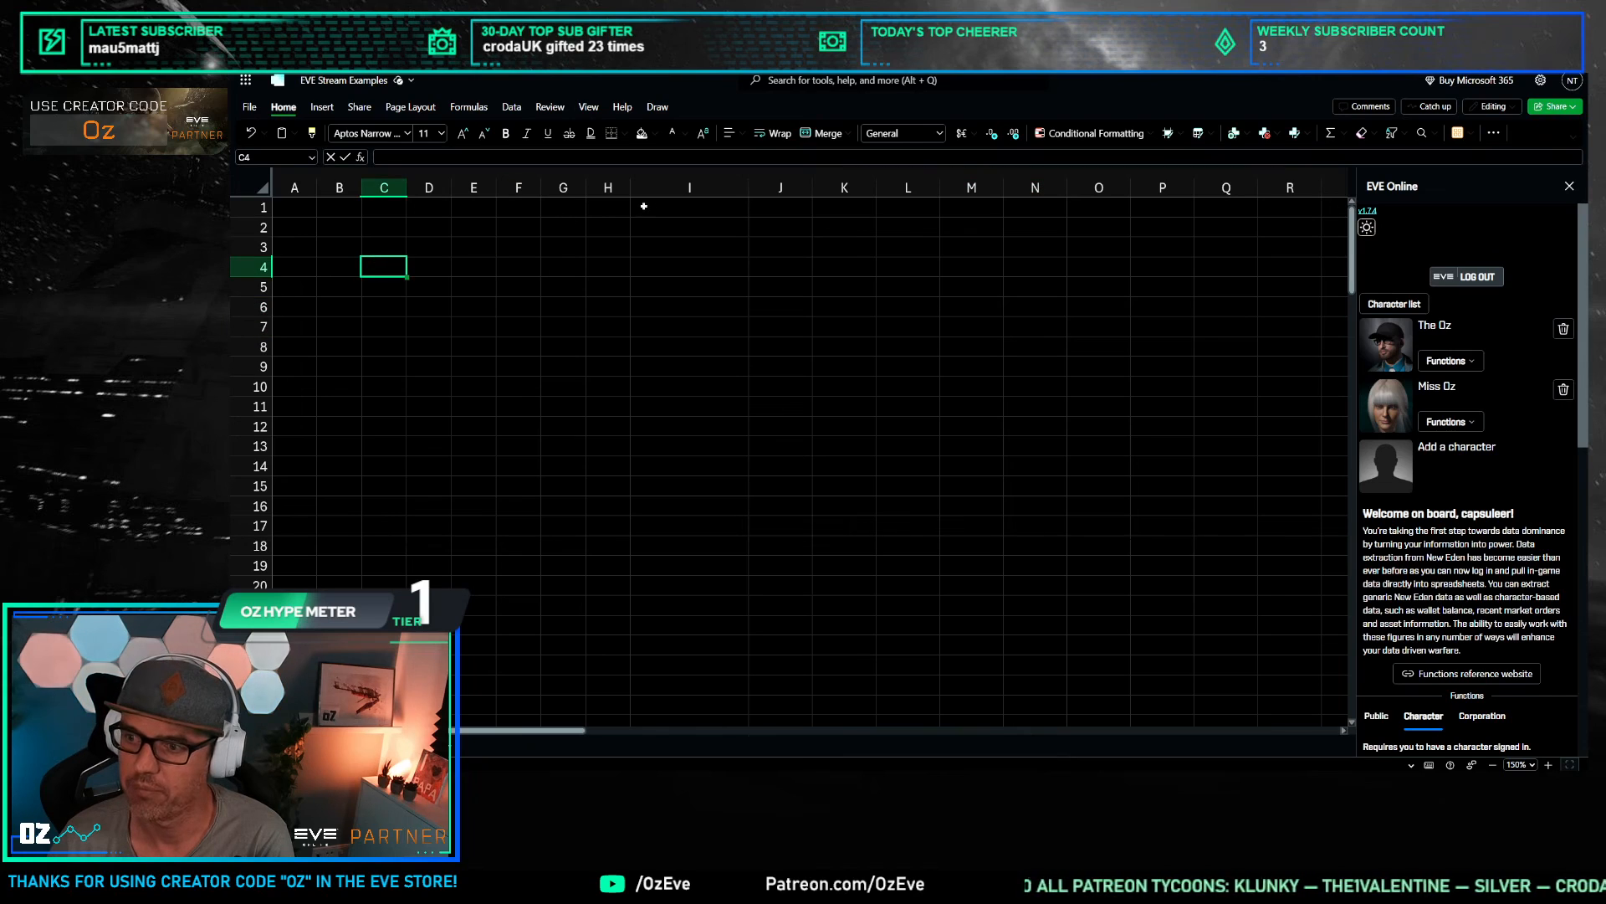
drag(296, 187, 732, 188)
drag(711, 307, 651, 343)
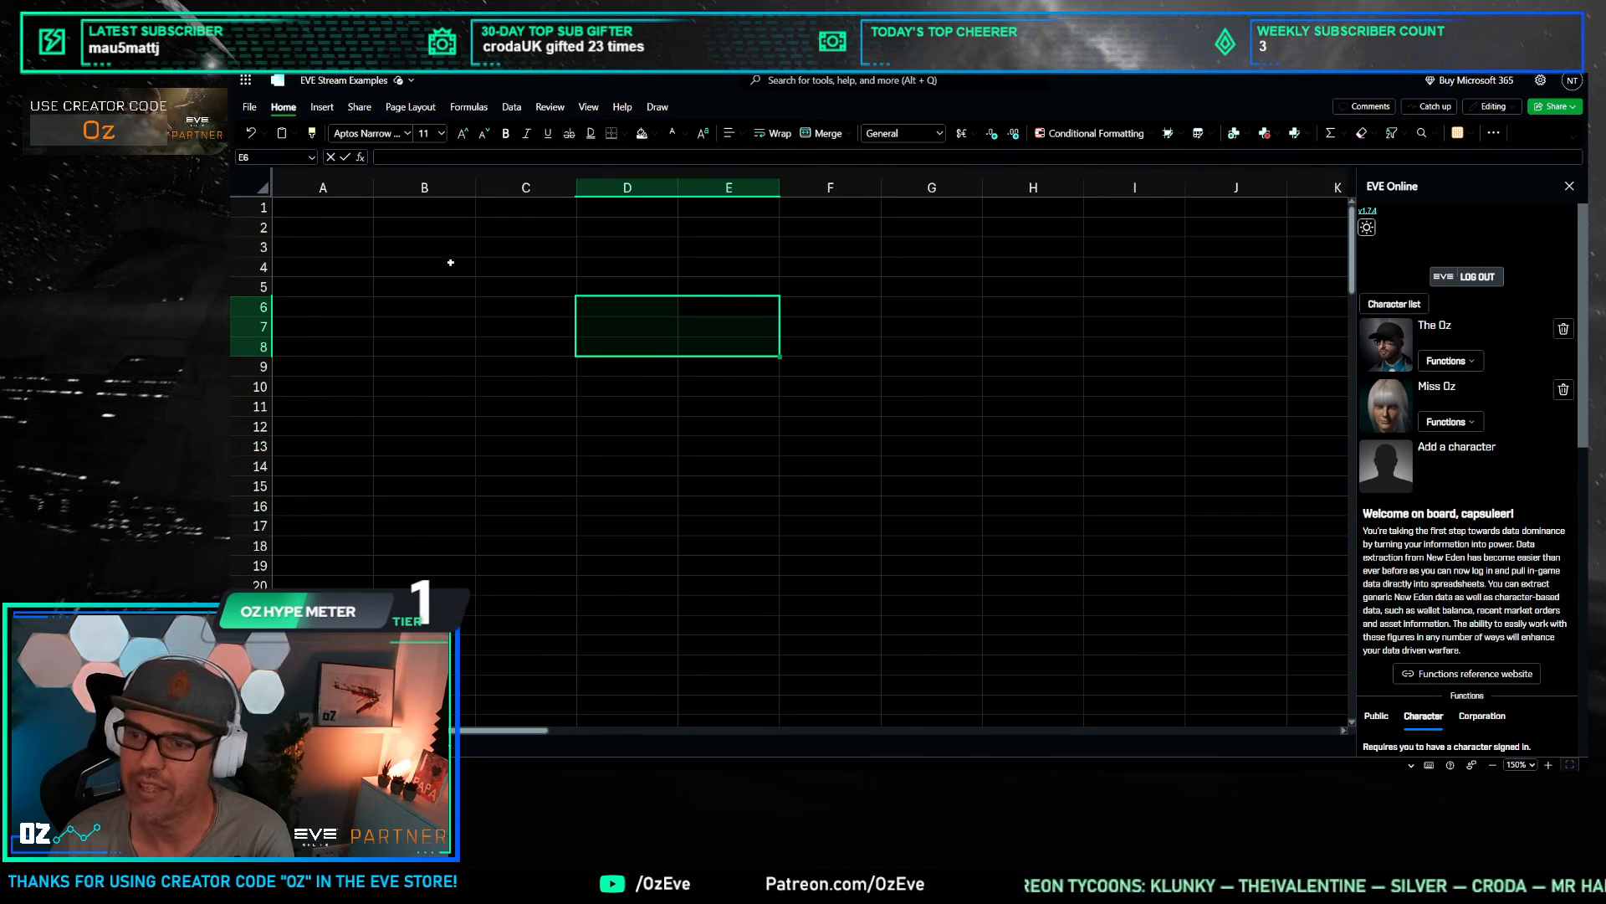
Step: Enter the label "Search string:" in B3
click(449, 251)
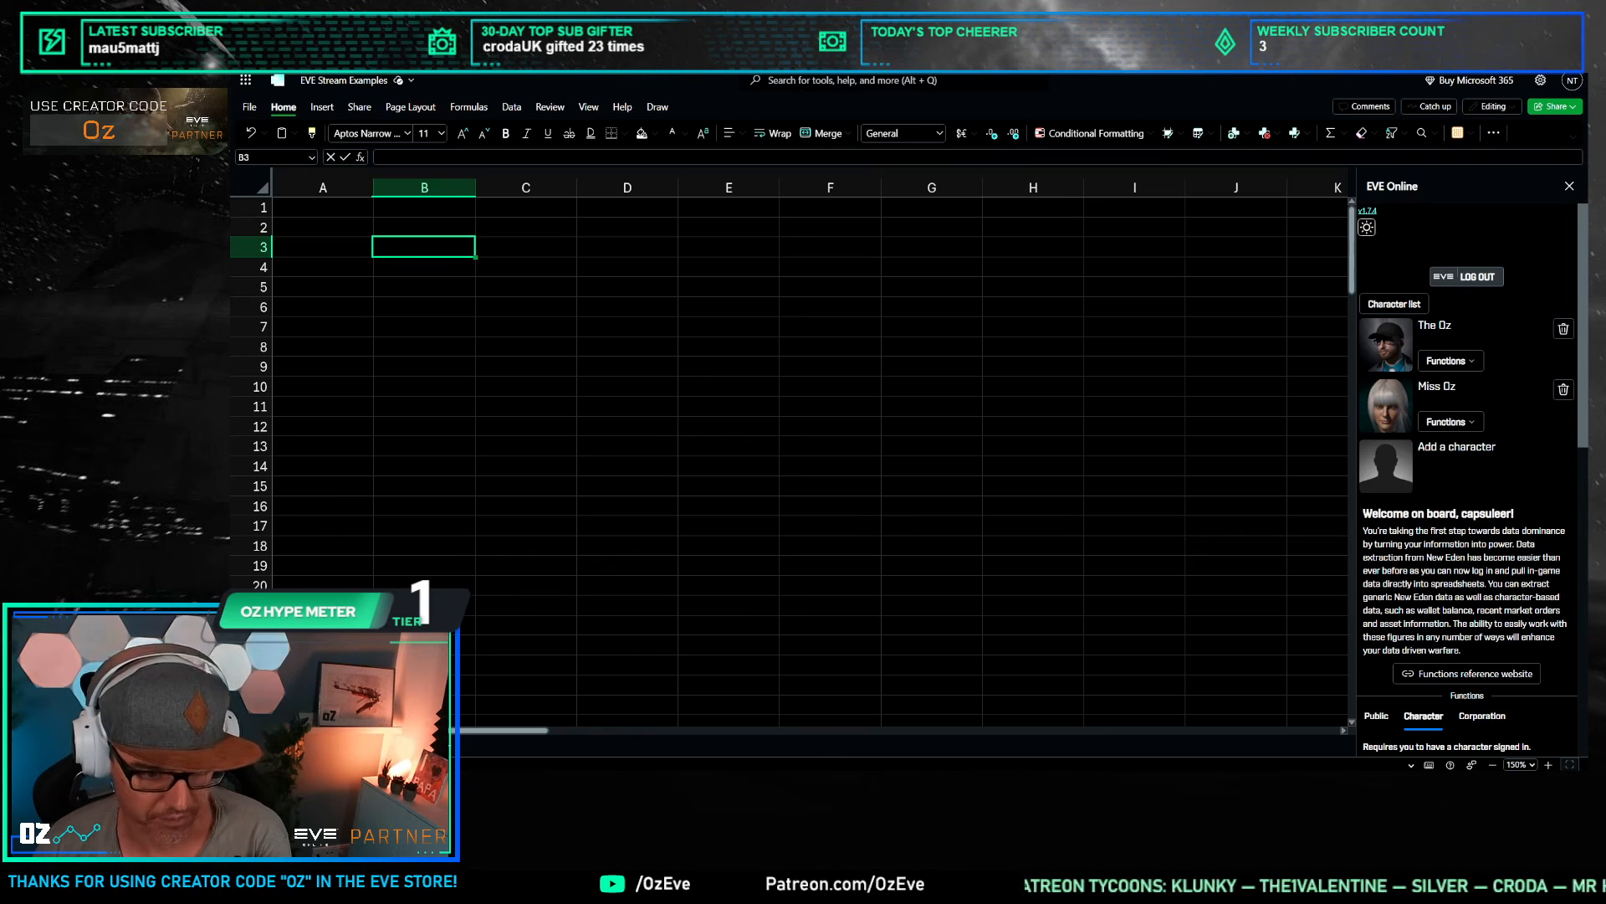
click(525, 347)
click(411, 239)
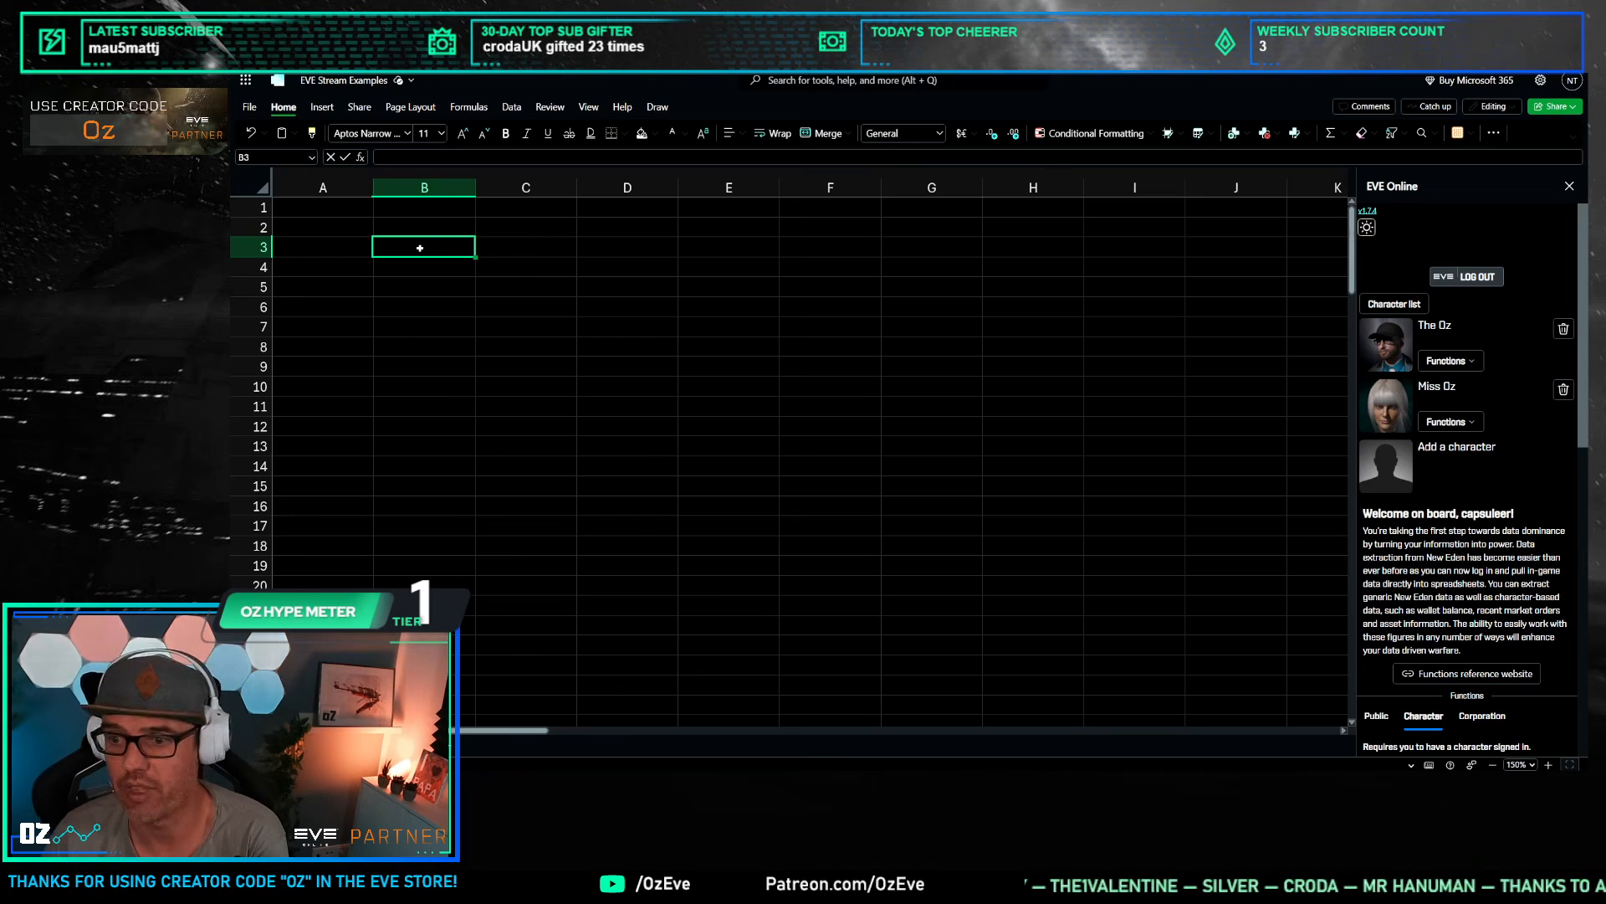
text(Sear)
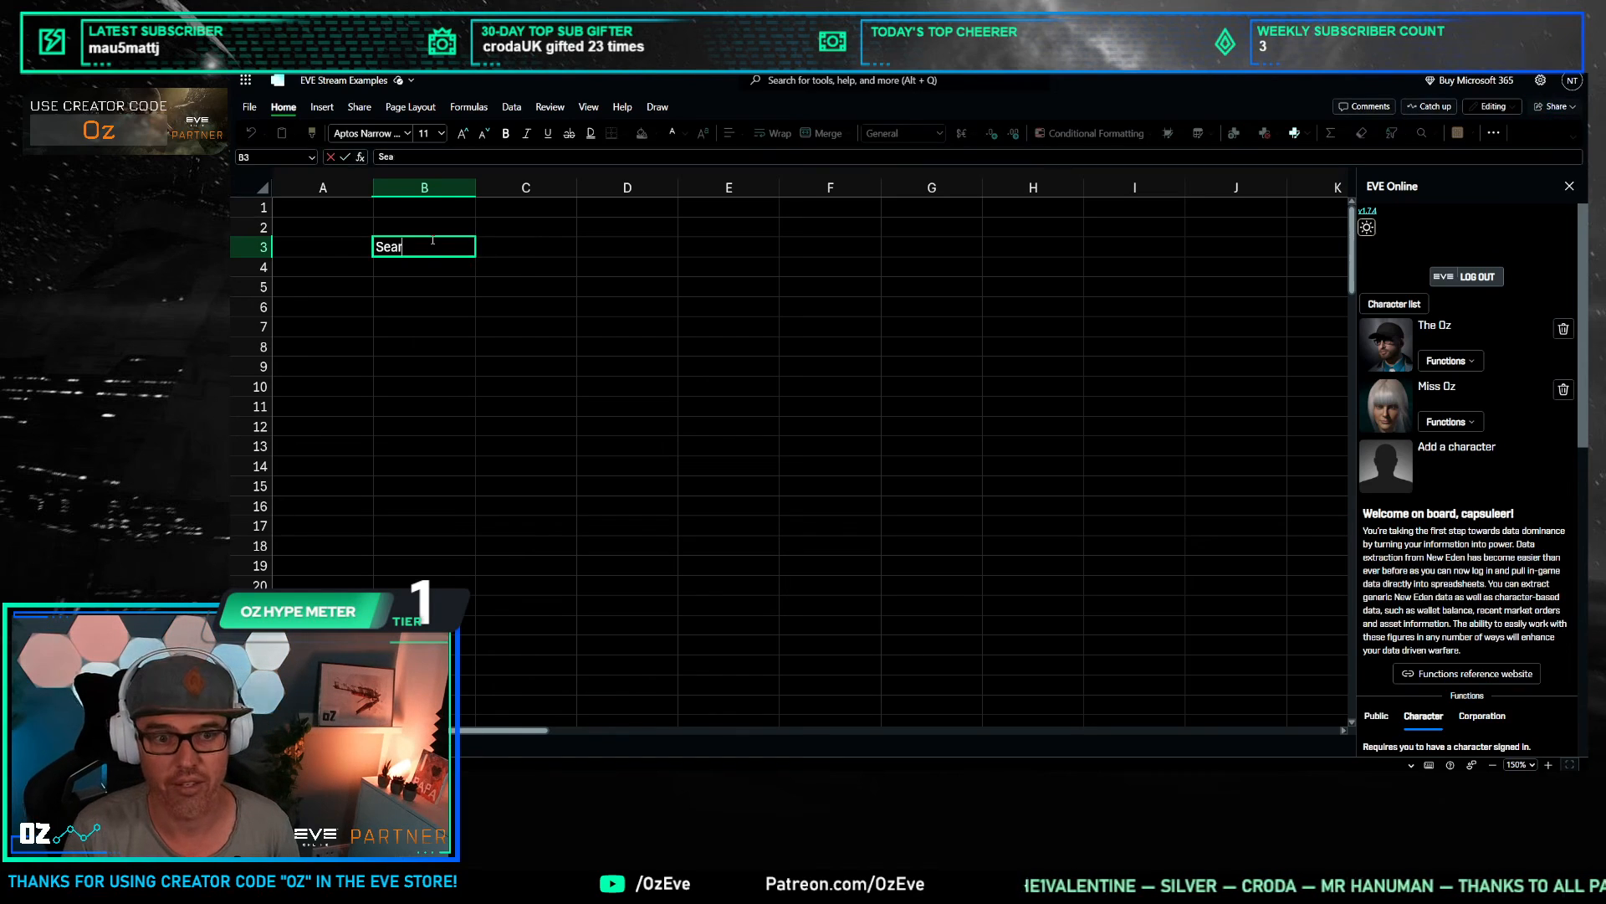
text(ch string:)
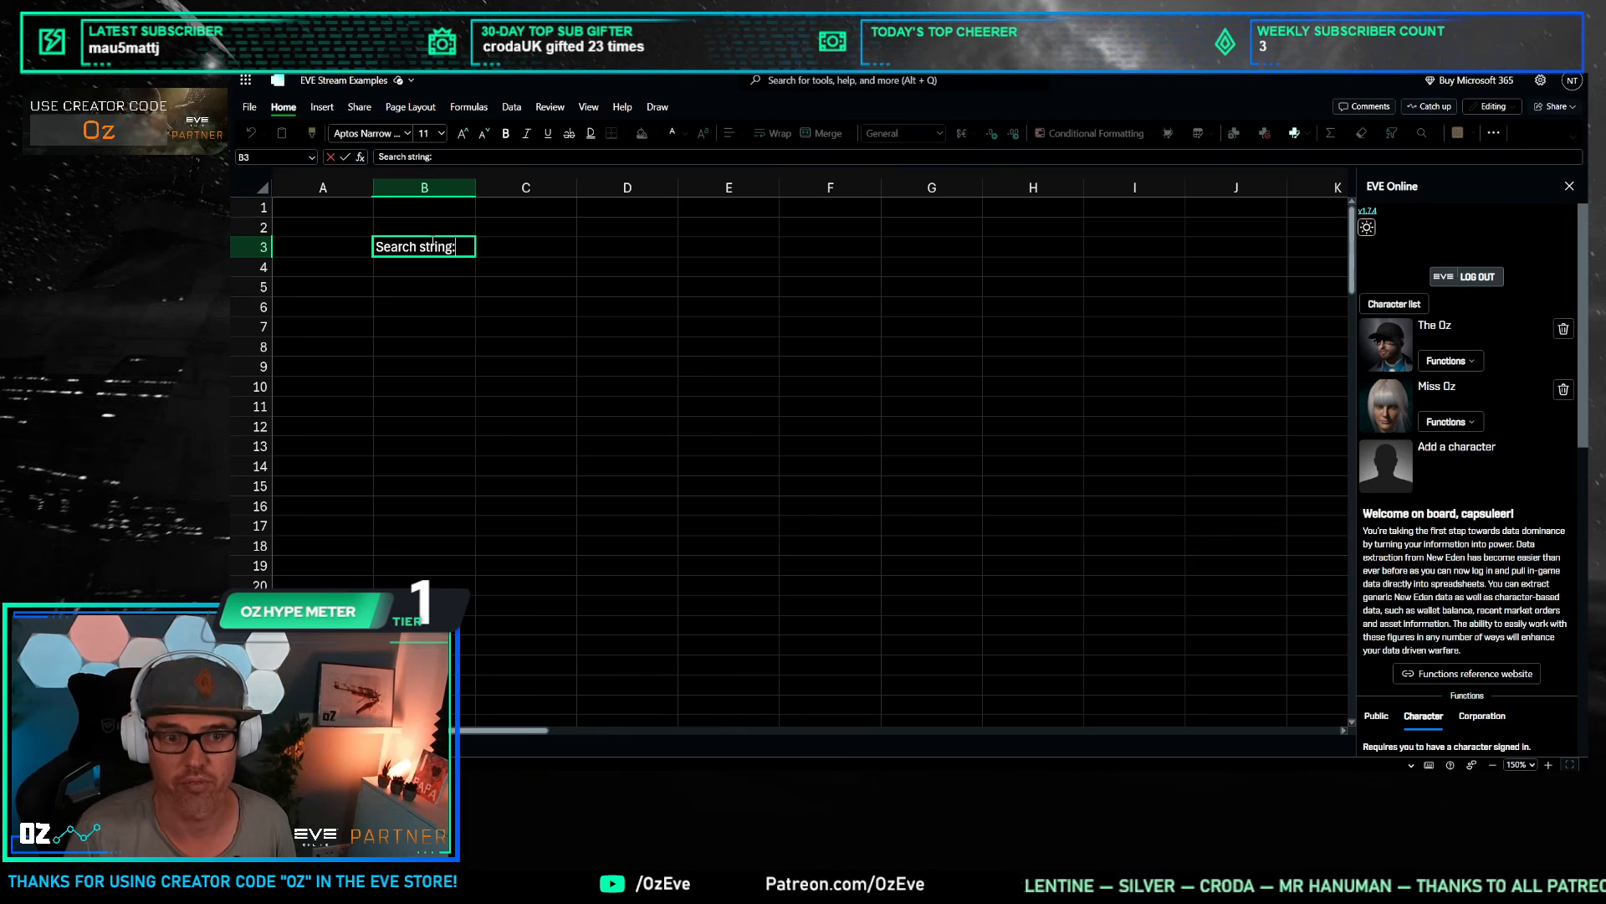
key(Tab)
Step: Insert the add-in's public INVENTORYSEARCH example function into D6
click(424, 327)
click(552, 230)
click(531, 252)
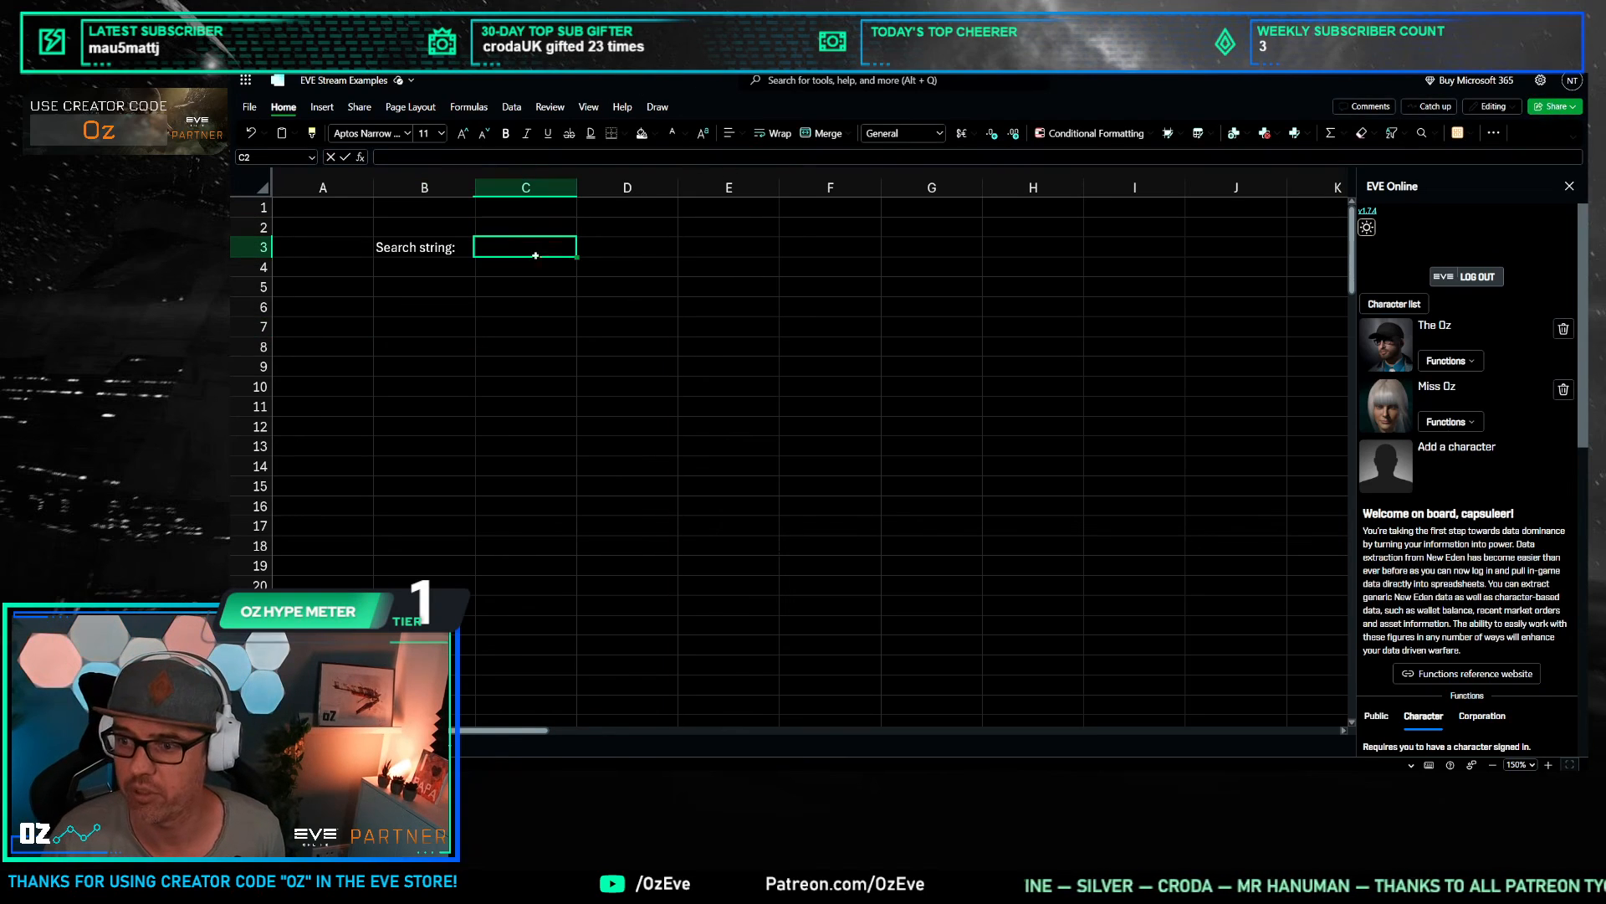
click(630, 307)
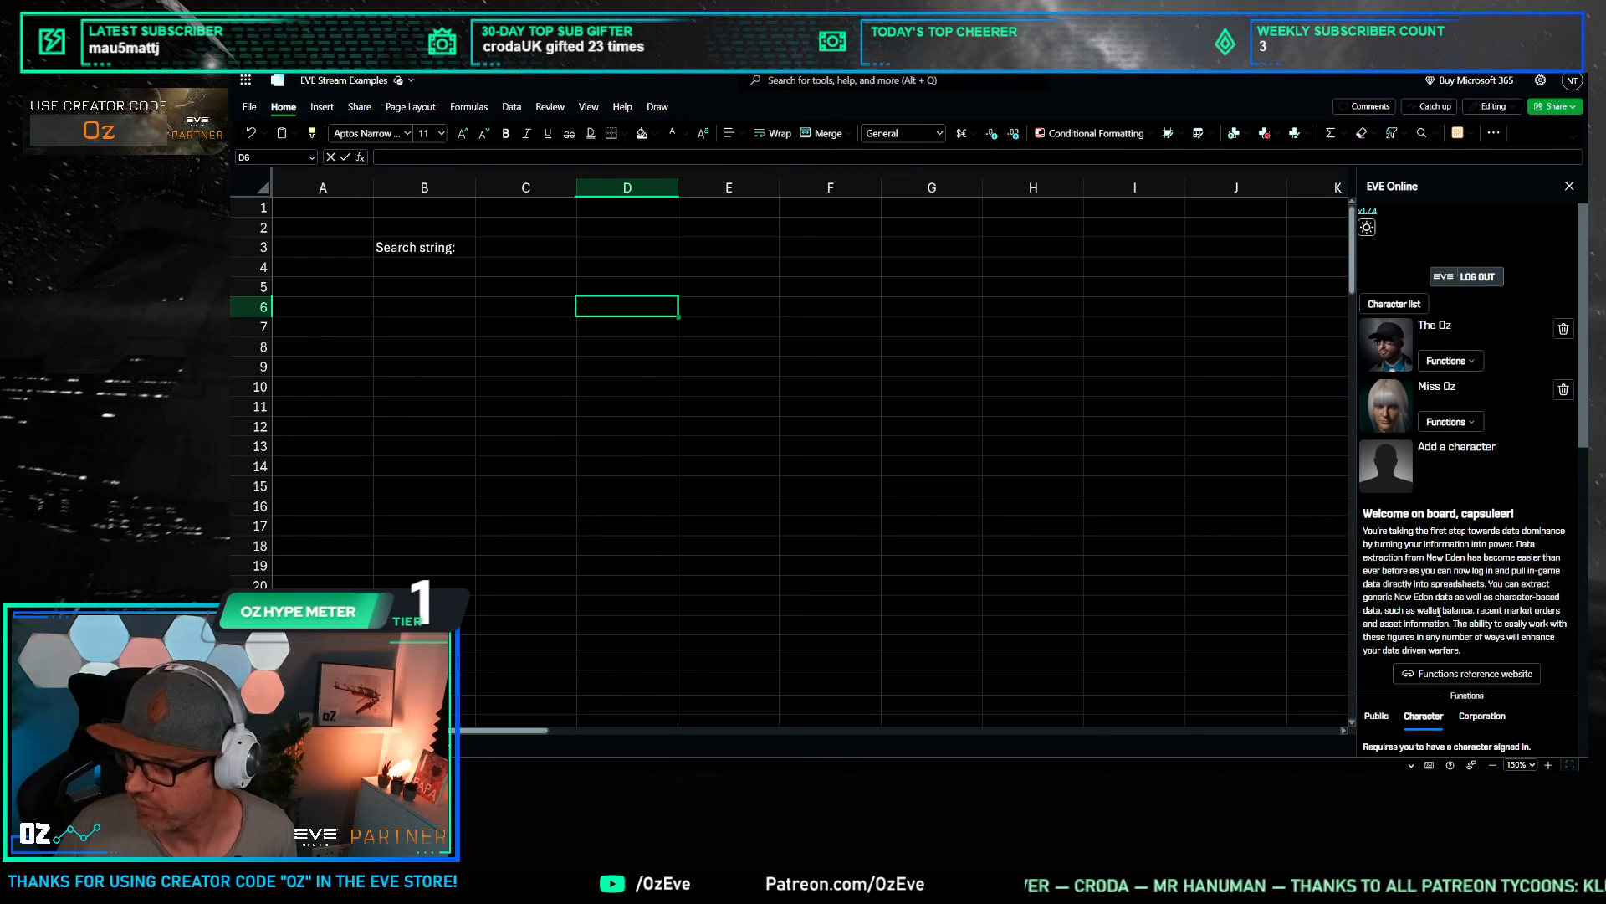
scroll(1418, 602, down, 3)
click(1376, 452)
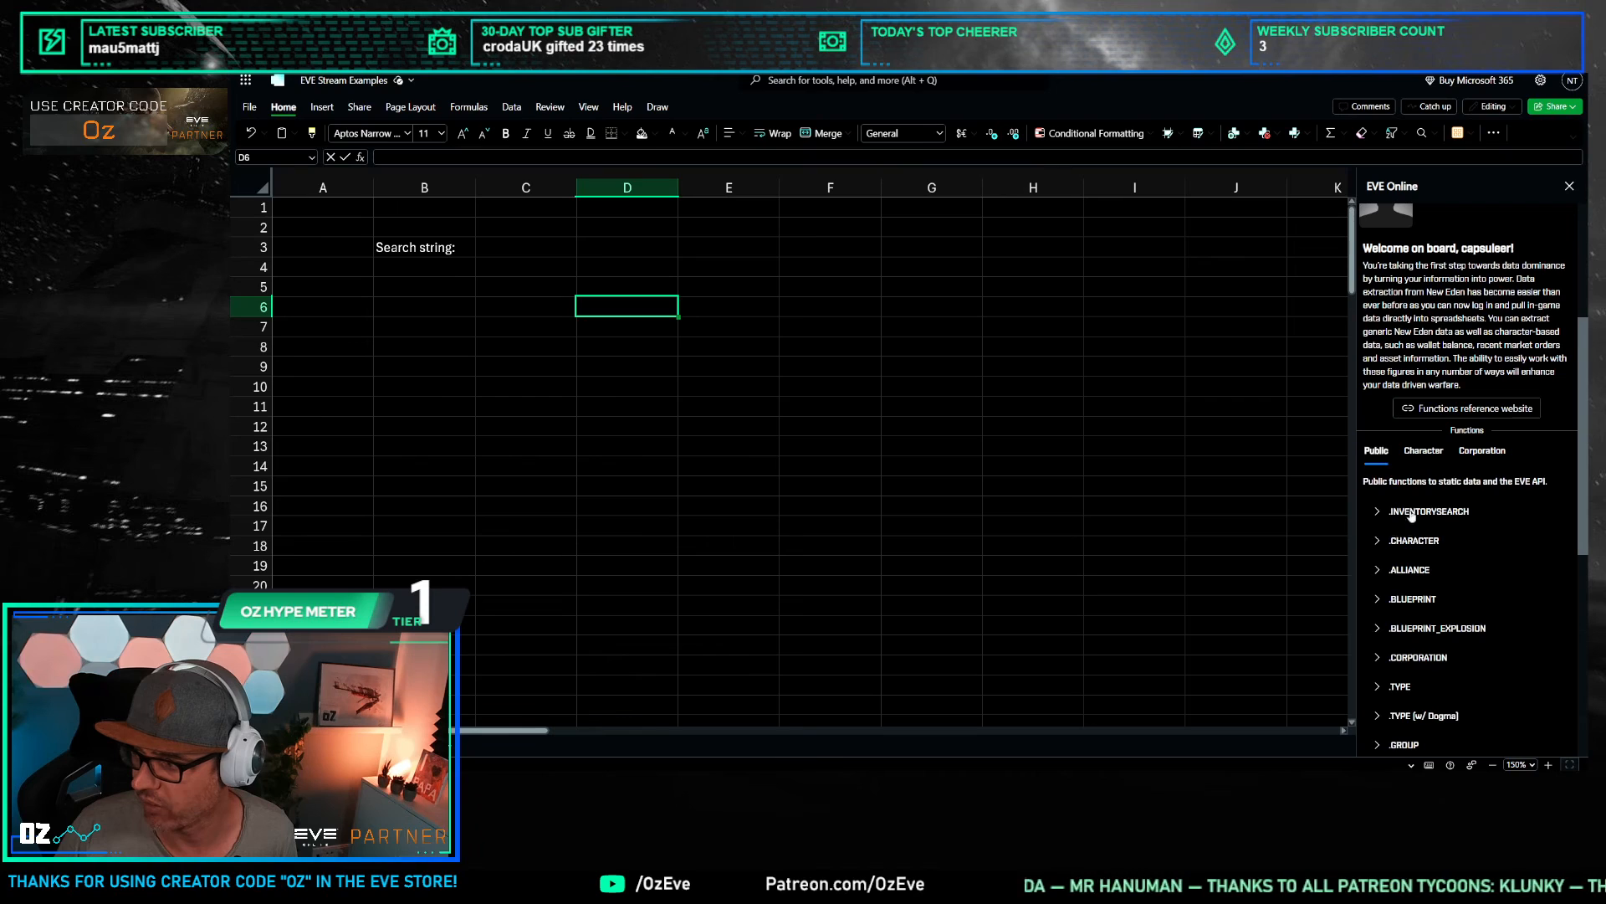
click(1412, 513)
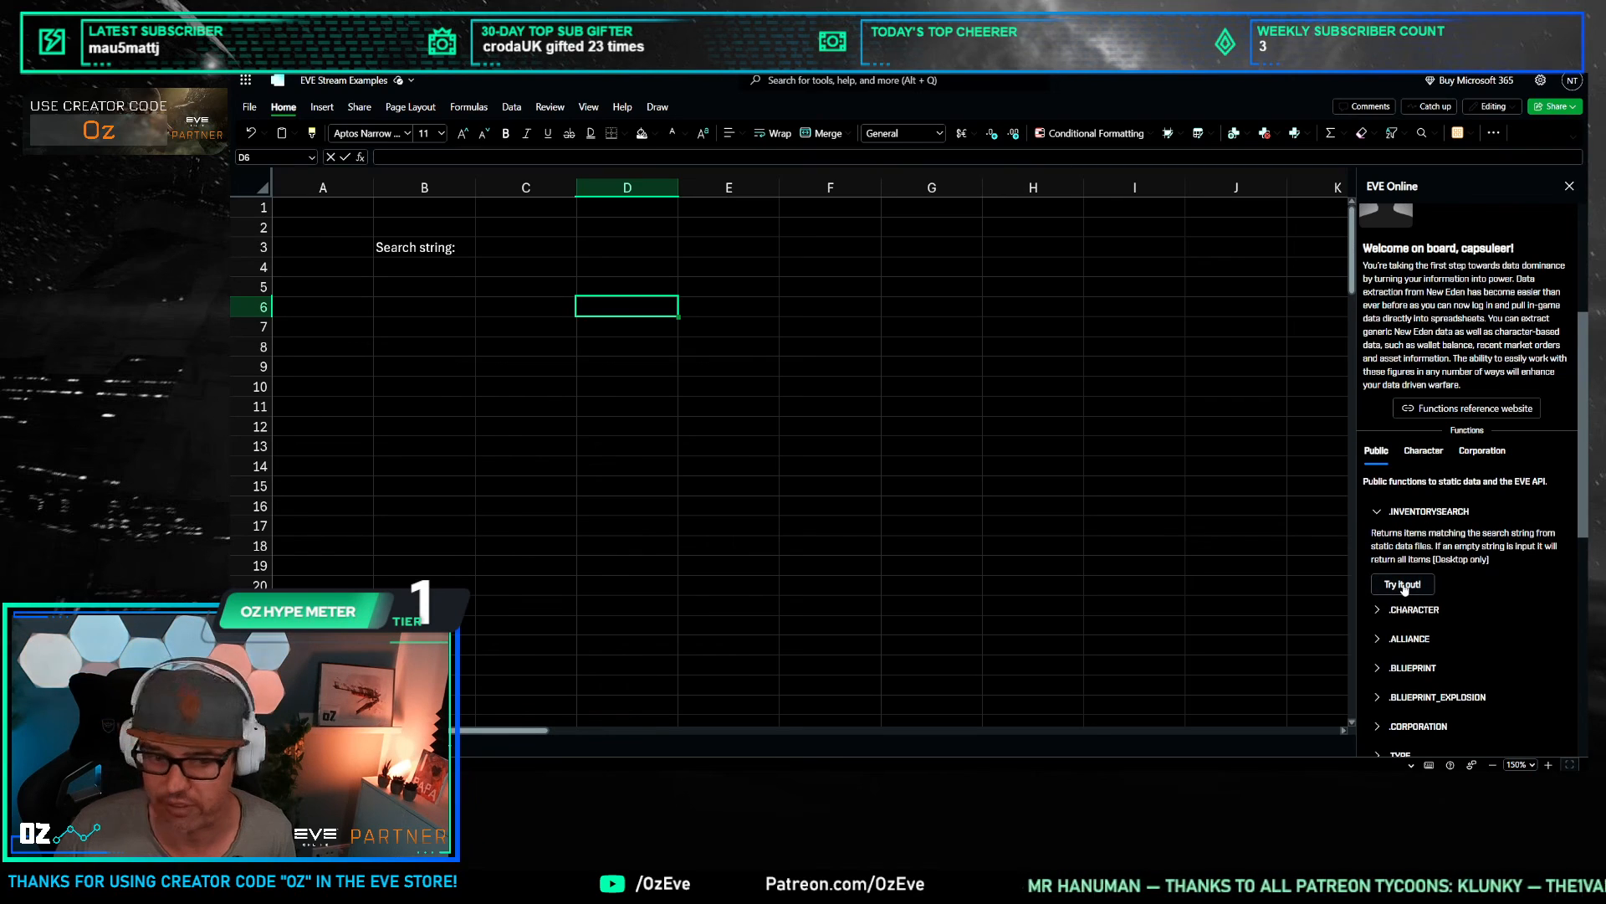
click(1403, 584)
Step: Examine the item list spilled from D6 and the INVENTORYSEARCH formula with its "Rifter" search term
click(830, 367)
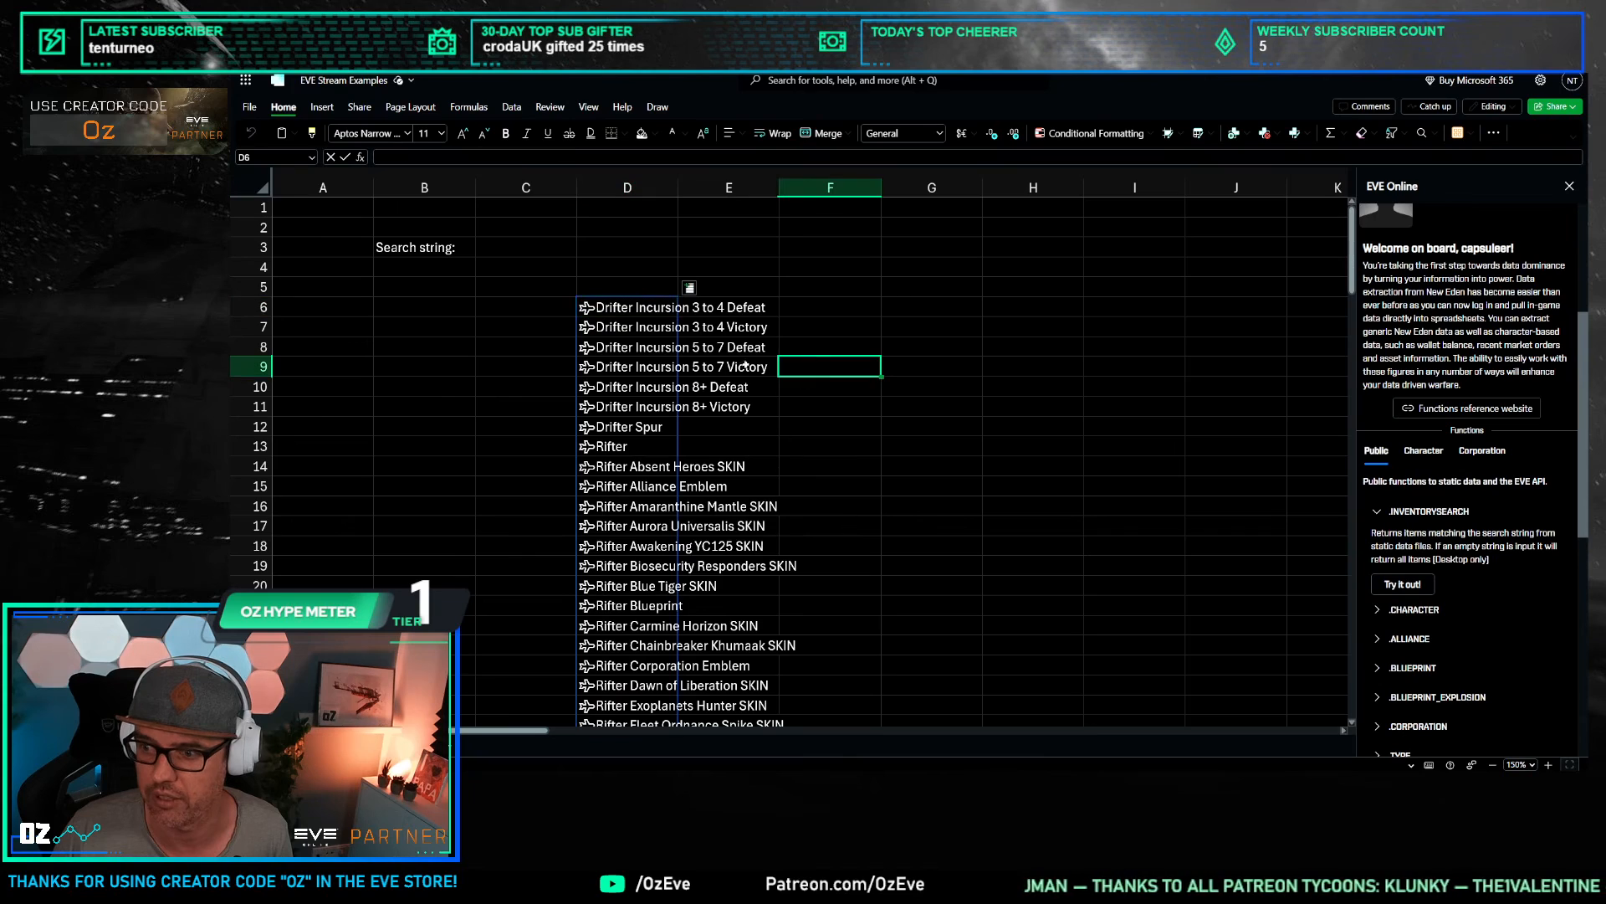
click(617, 306)
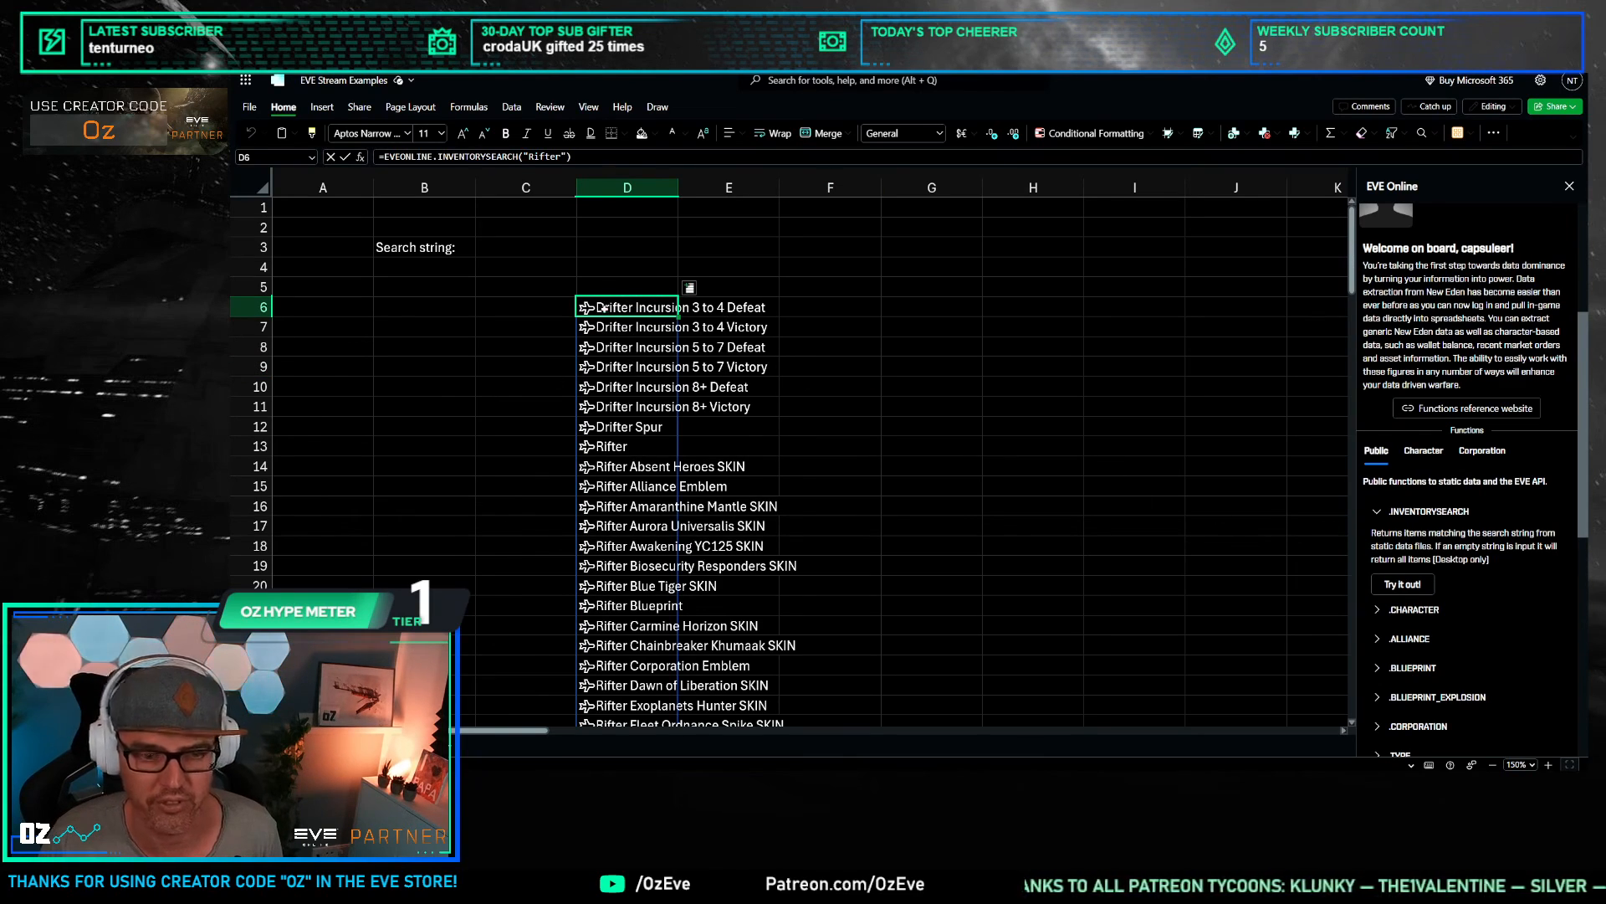
key(Left)
key(Down)
key(Down)
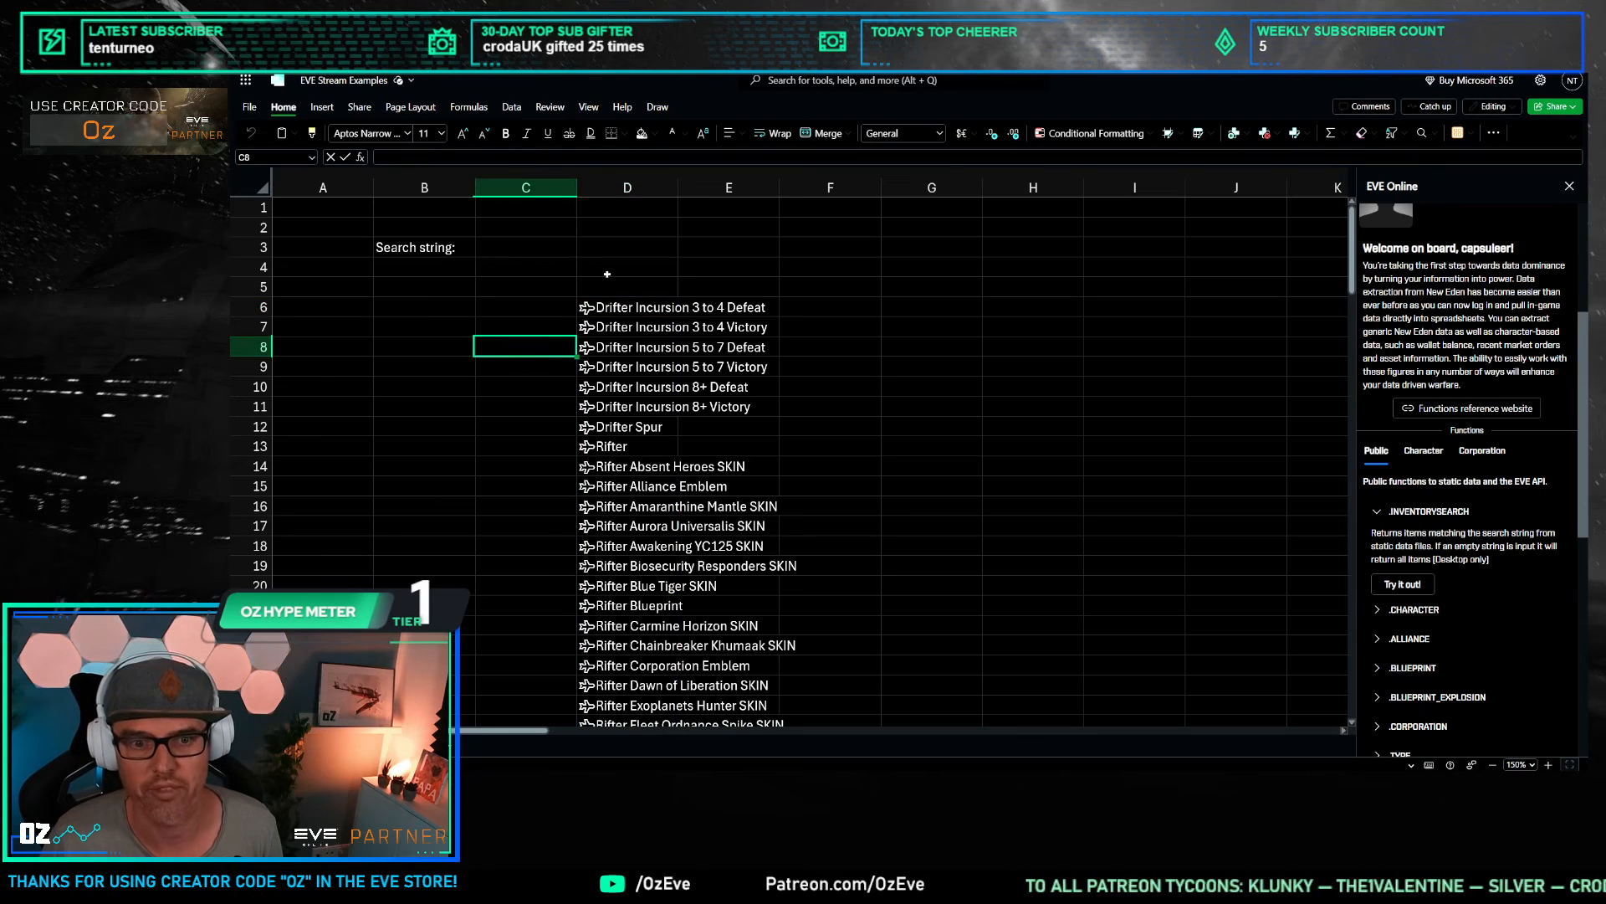
scroll(633, 484, down, 7)
scroll(633, 483, up, 7)
click(627, 327)
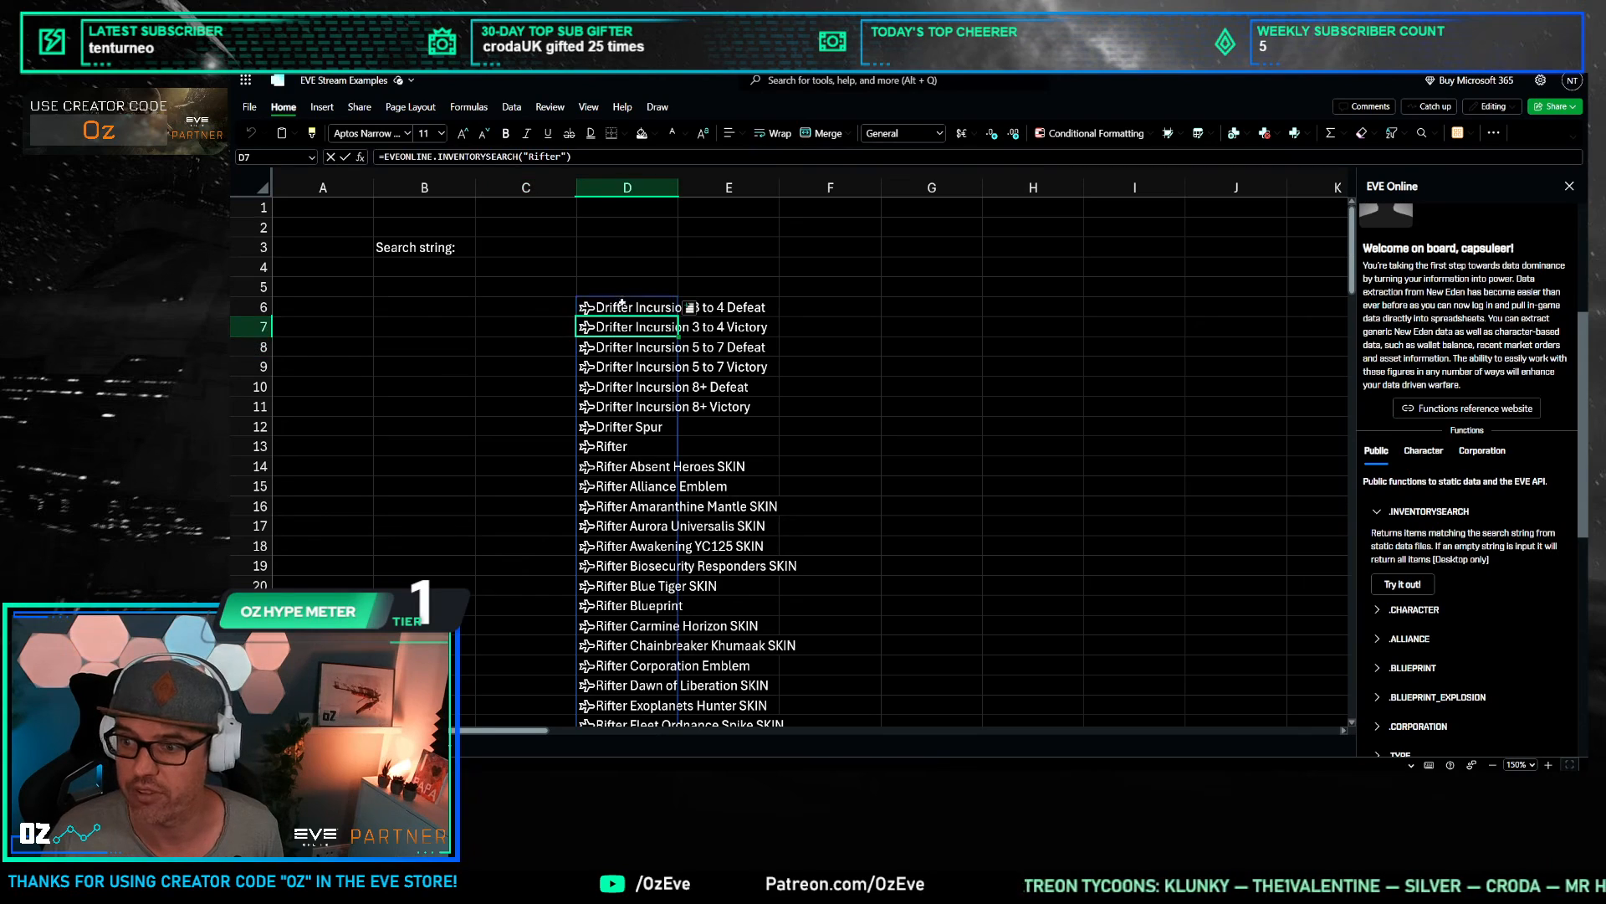
click(622, 305)
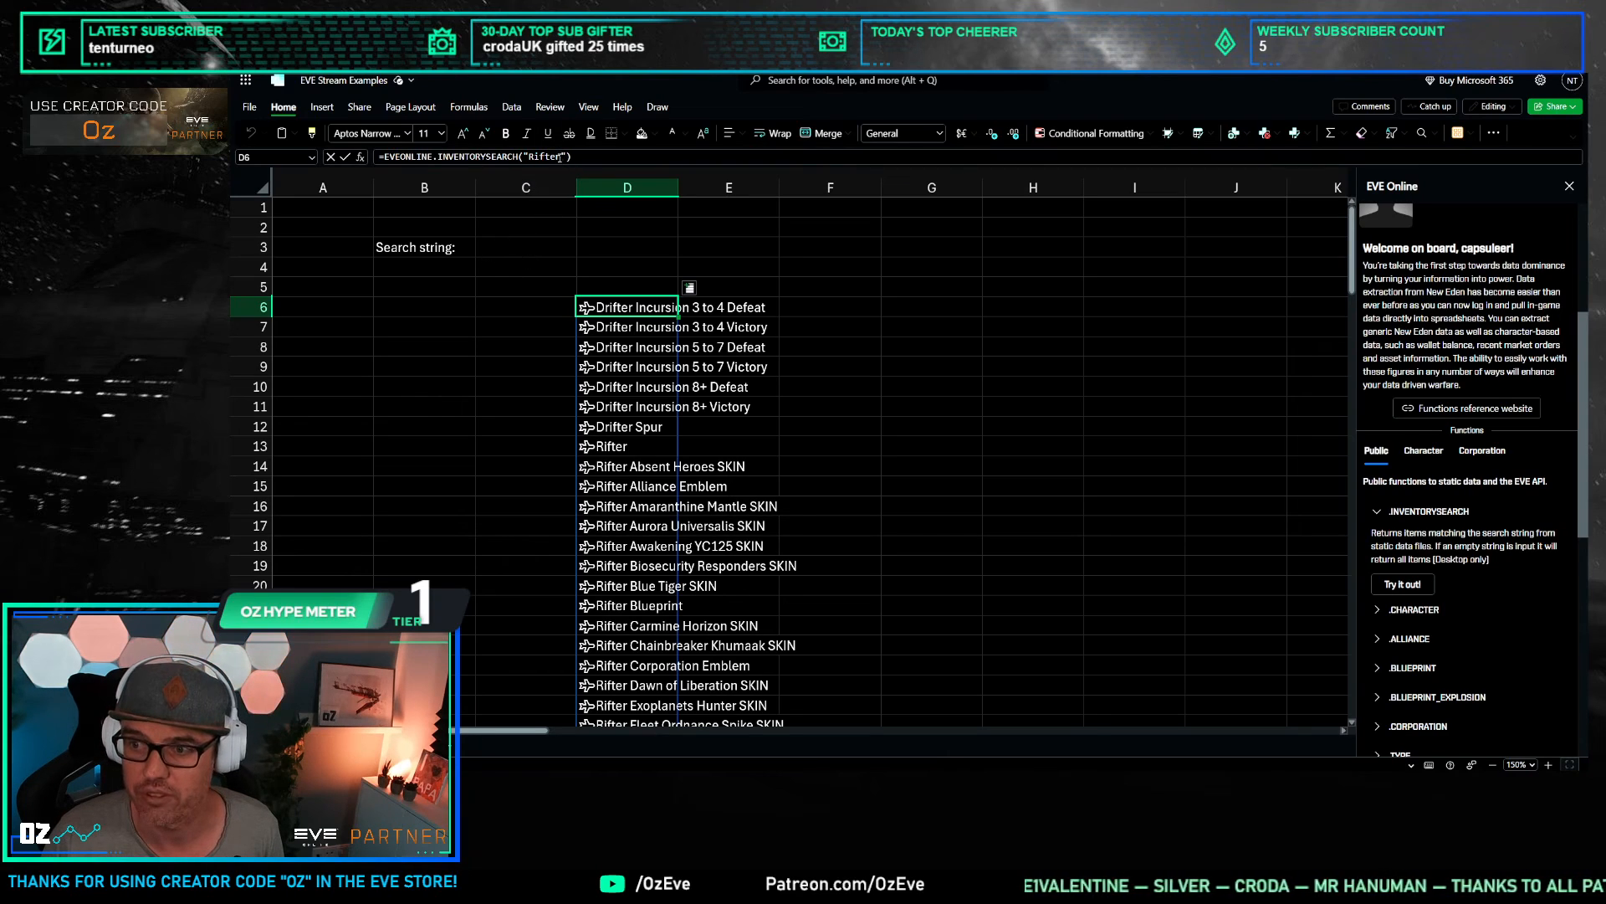
Step: Enter "Tritanium" as the search string in C3
click(515, 248)
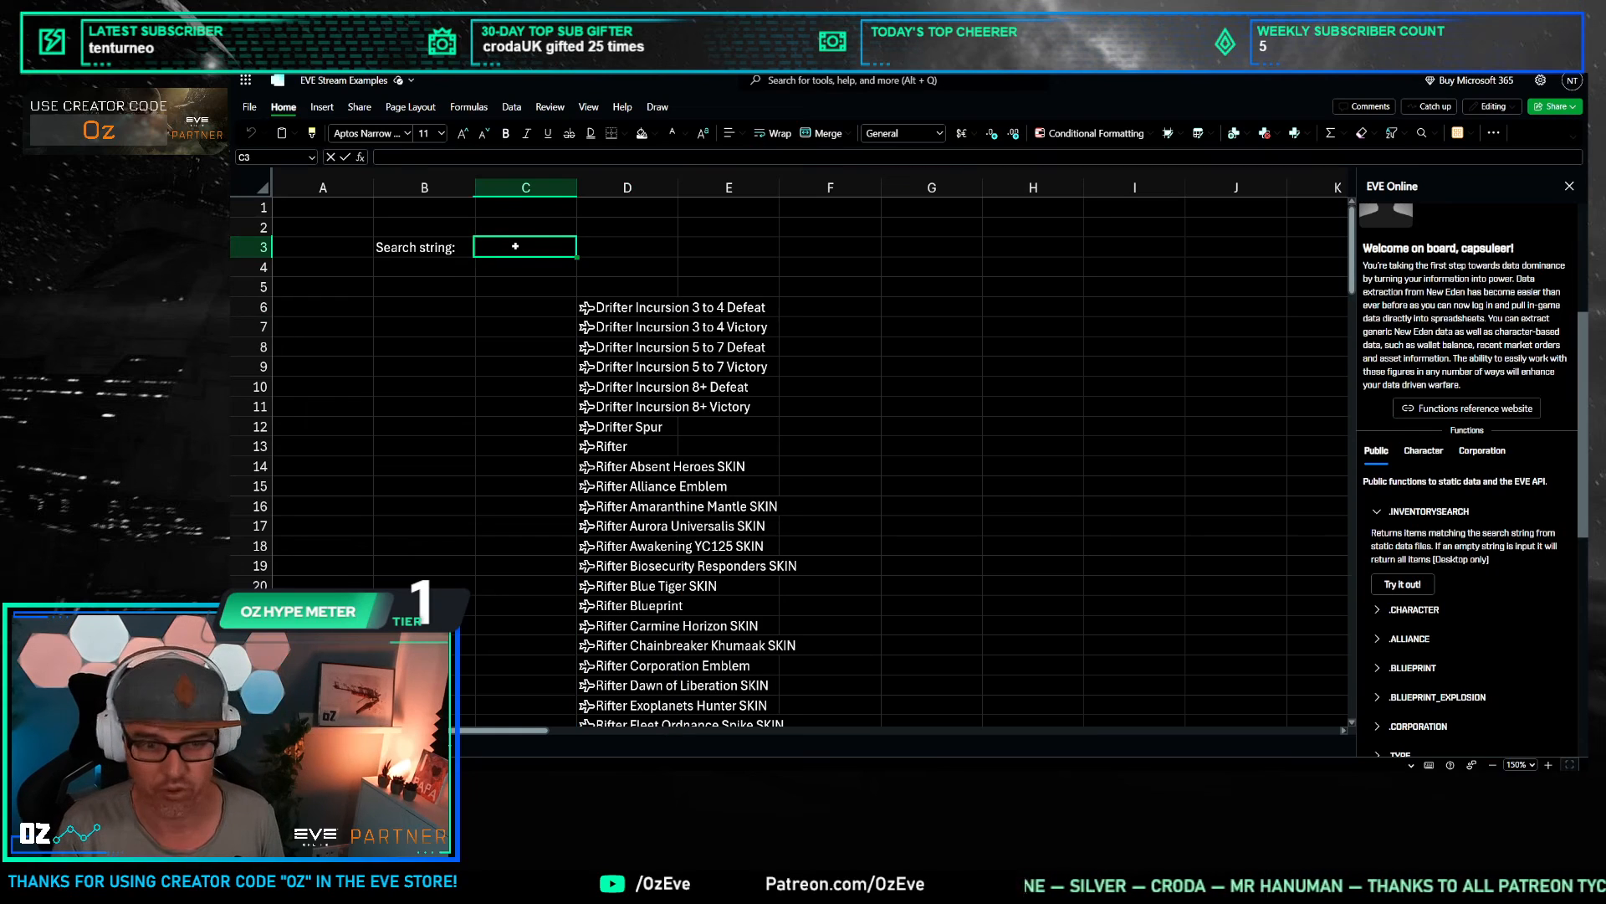
text(Tritanium)
key(Return)
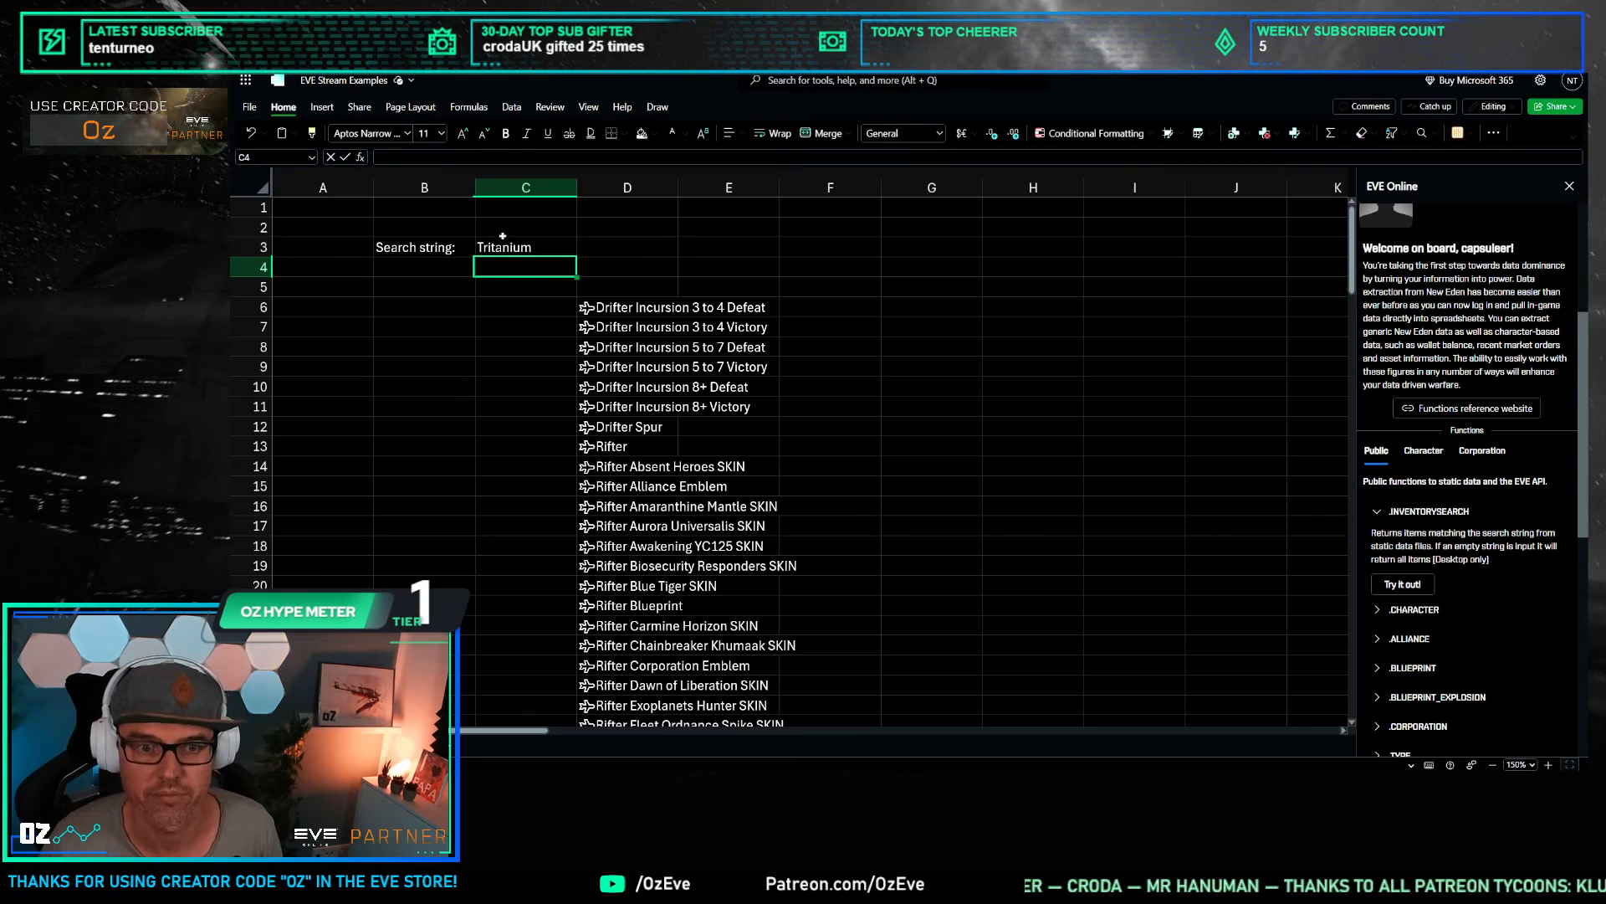
Step: Replace the "Rifter" argument of the INVENTORYSEARCH formula in D6 with a reference to C3 and widen column D to fit the item names
click(592, 307)
drag(569, 157, 524, 157)
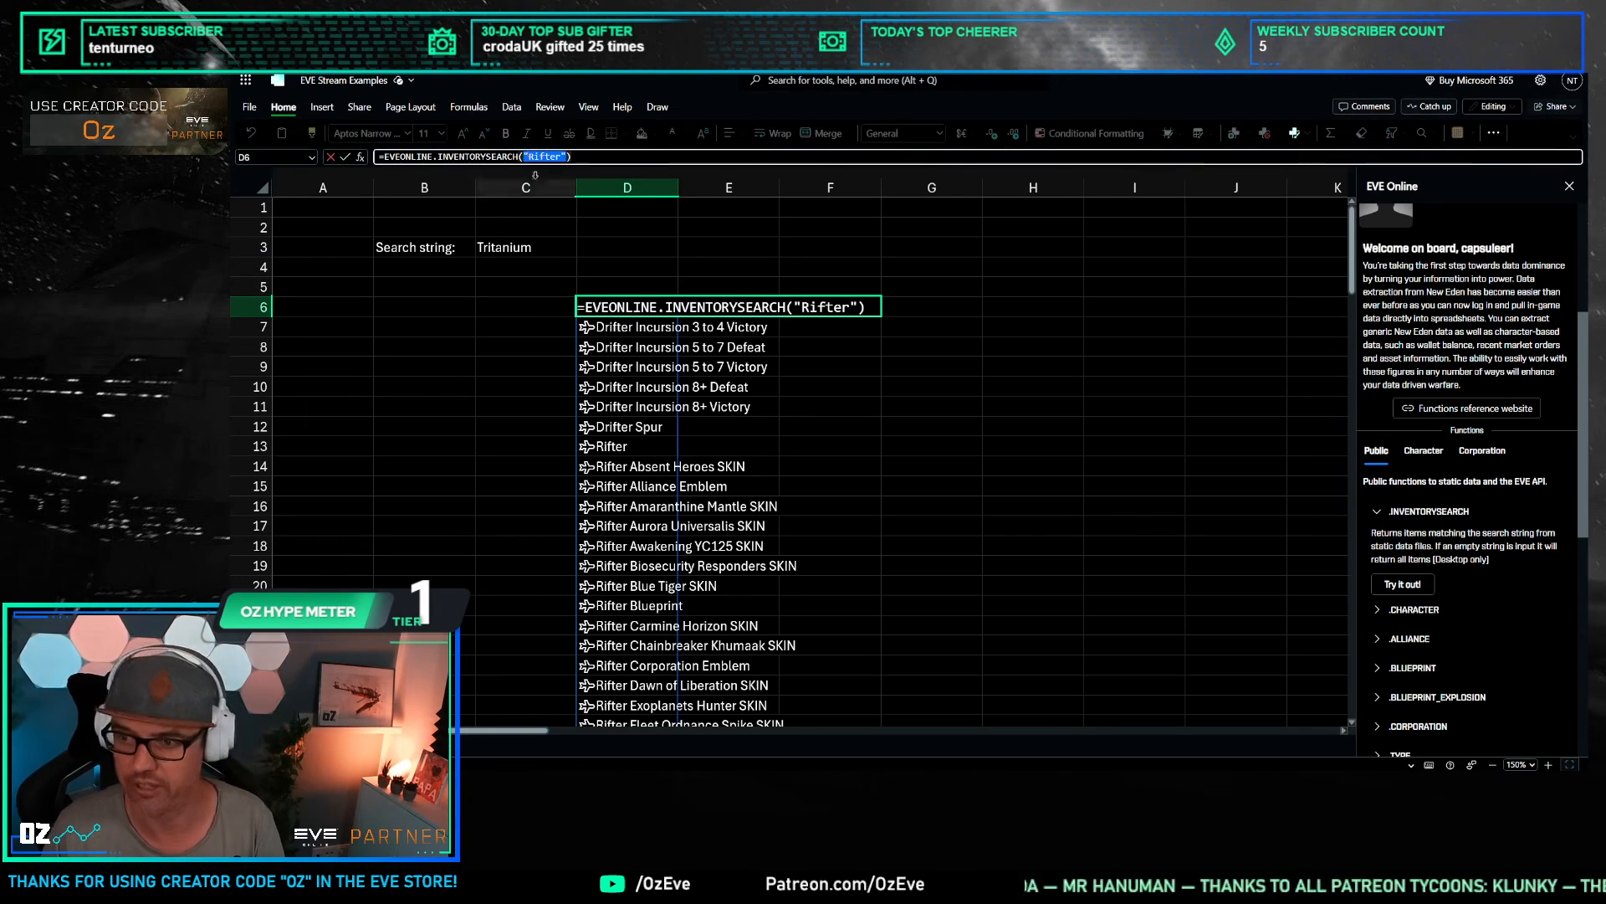
key(BackSpace)
click(514, 248)
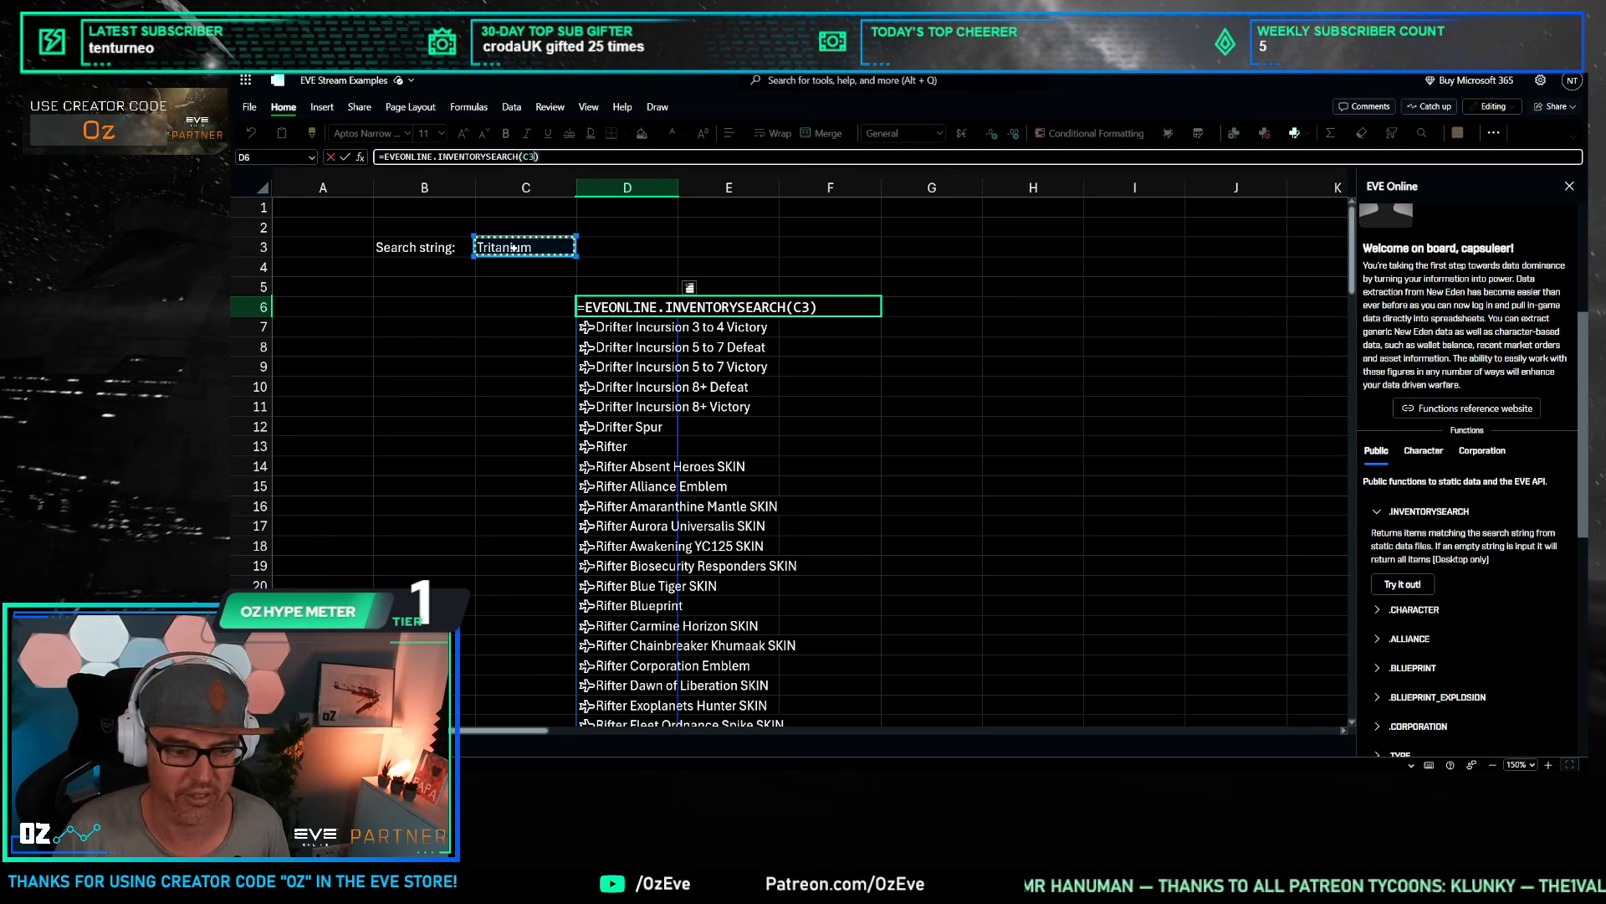
key(Return)
click(519, 325)
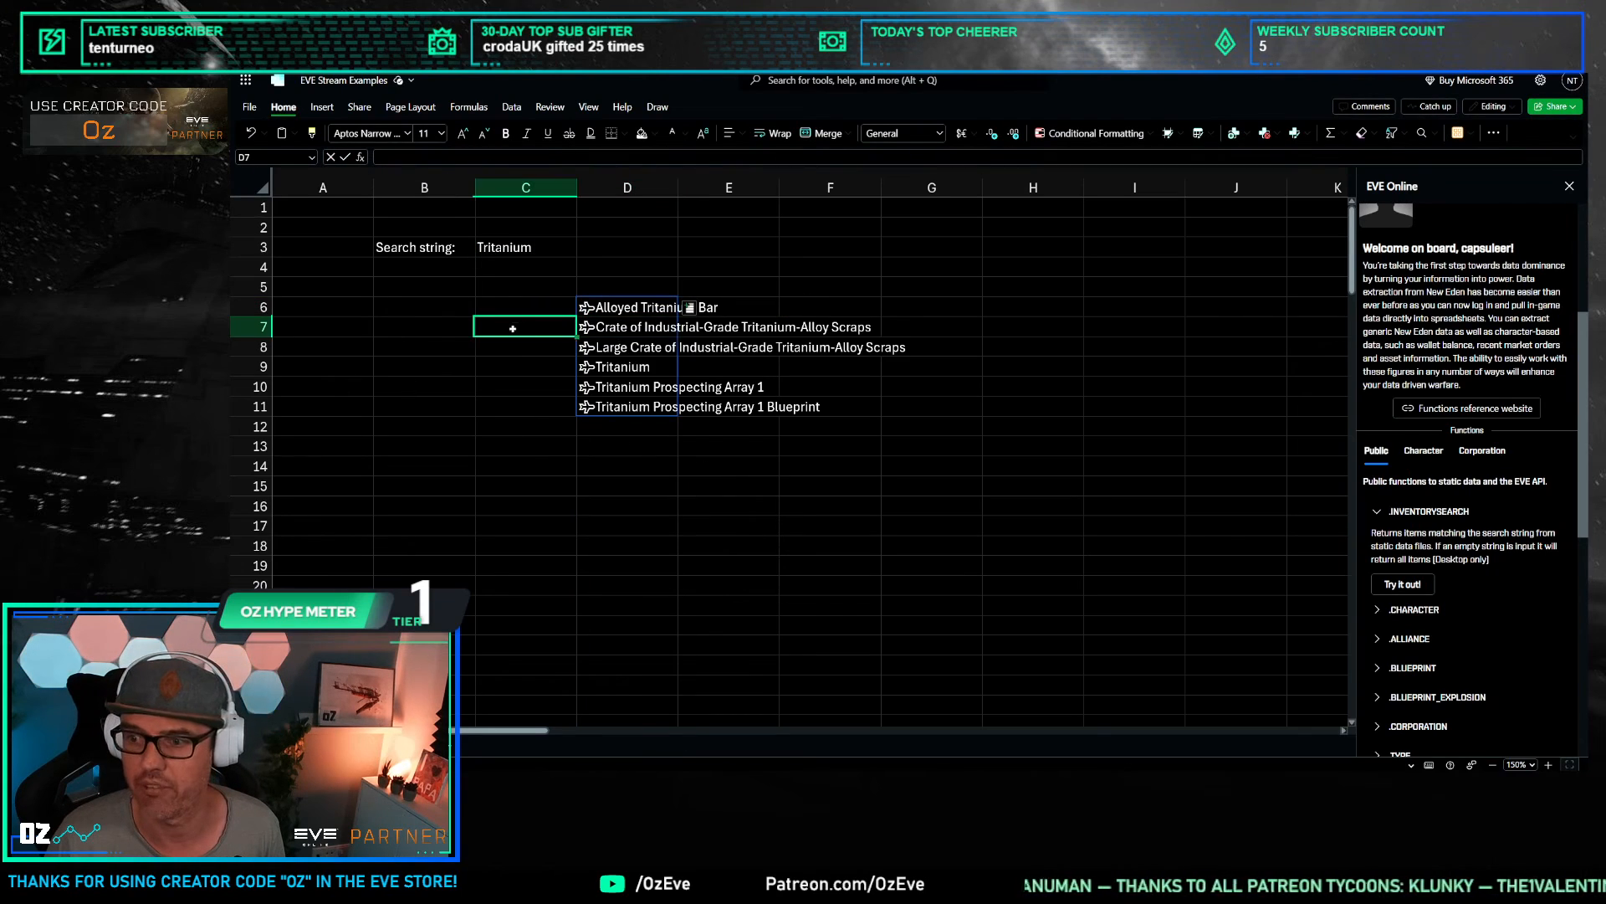
drag(677, 187, 927, 188)
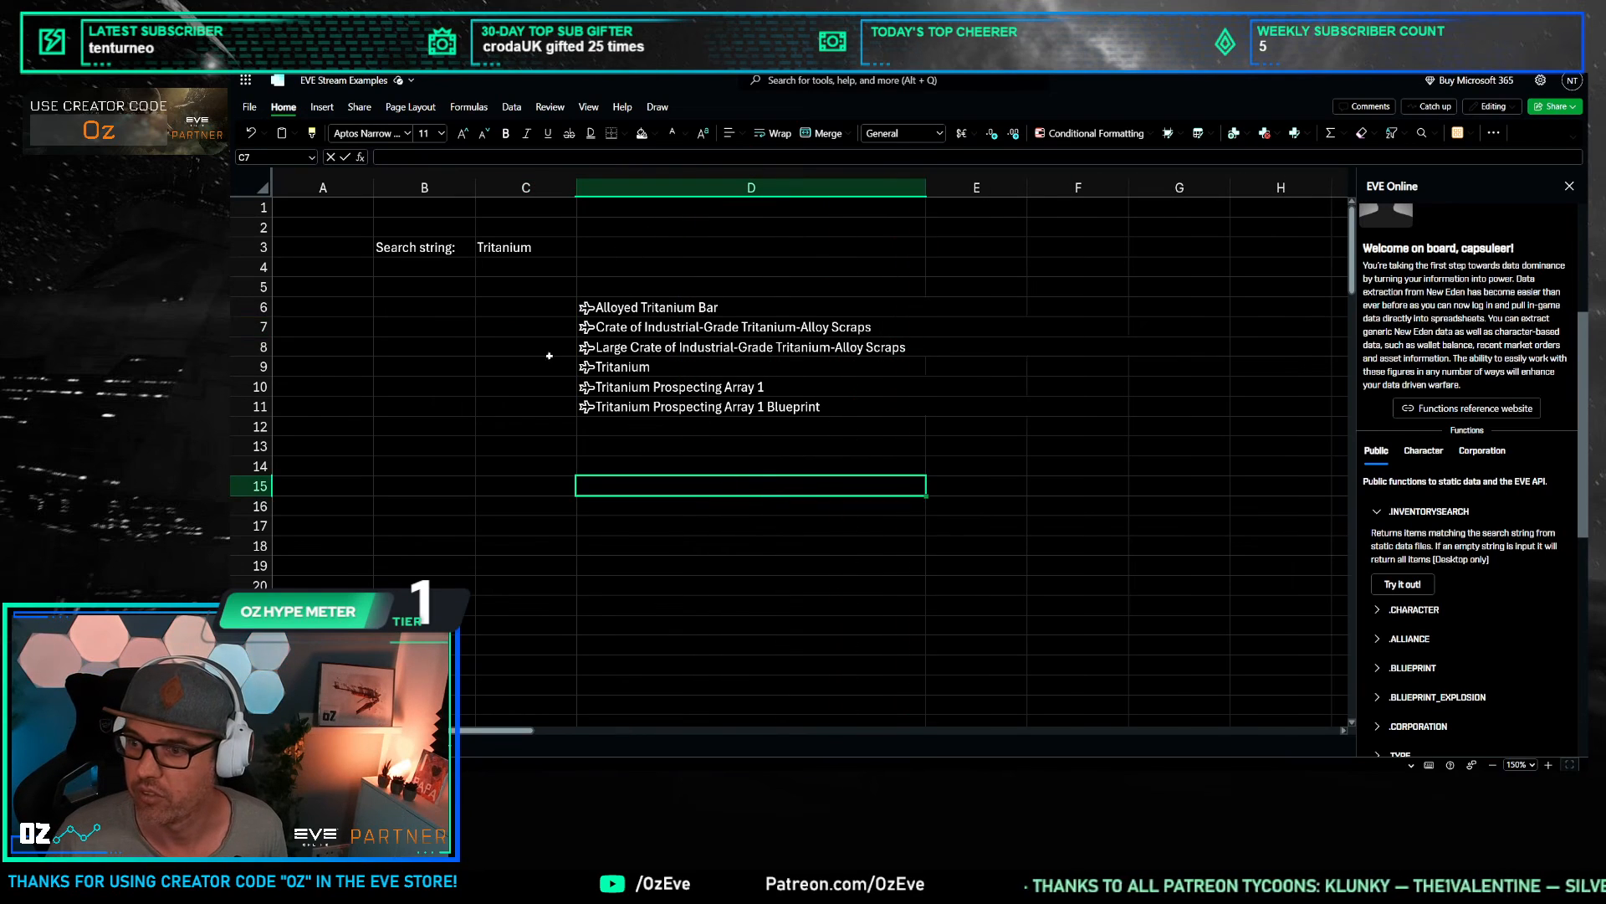
Step: Enter "Gila" as the search string in C3 and narrow column D to fit the listed items
click(507, 248)
text(Gila)
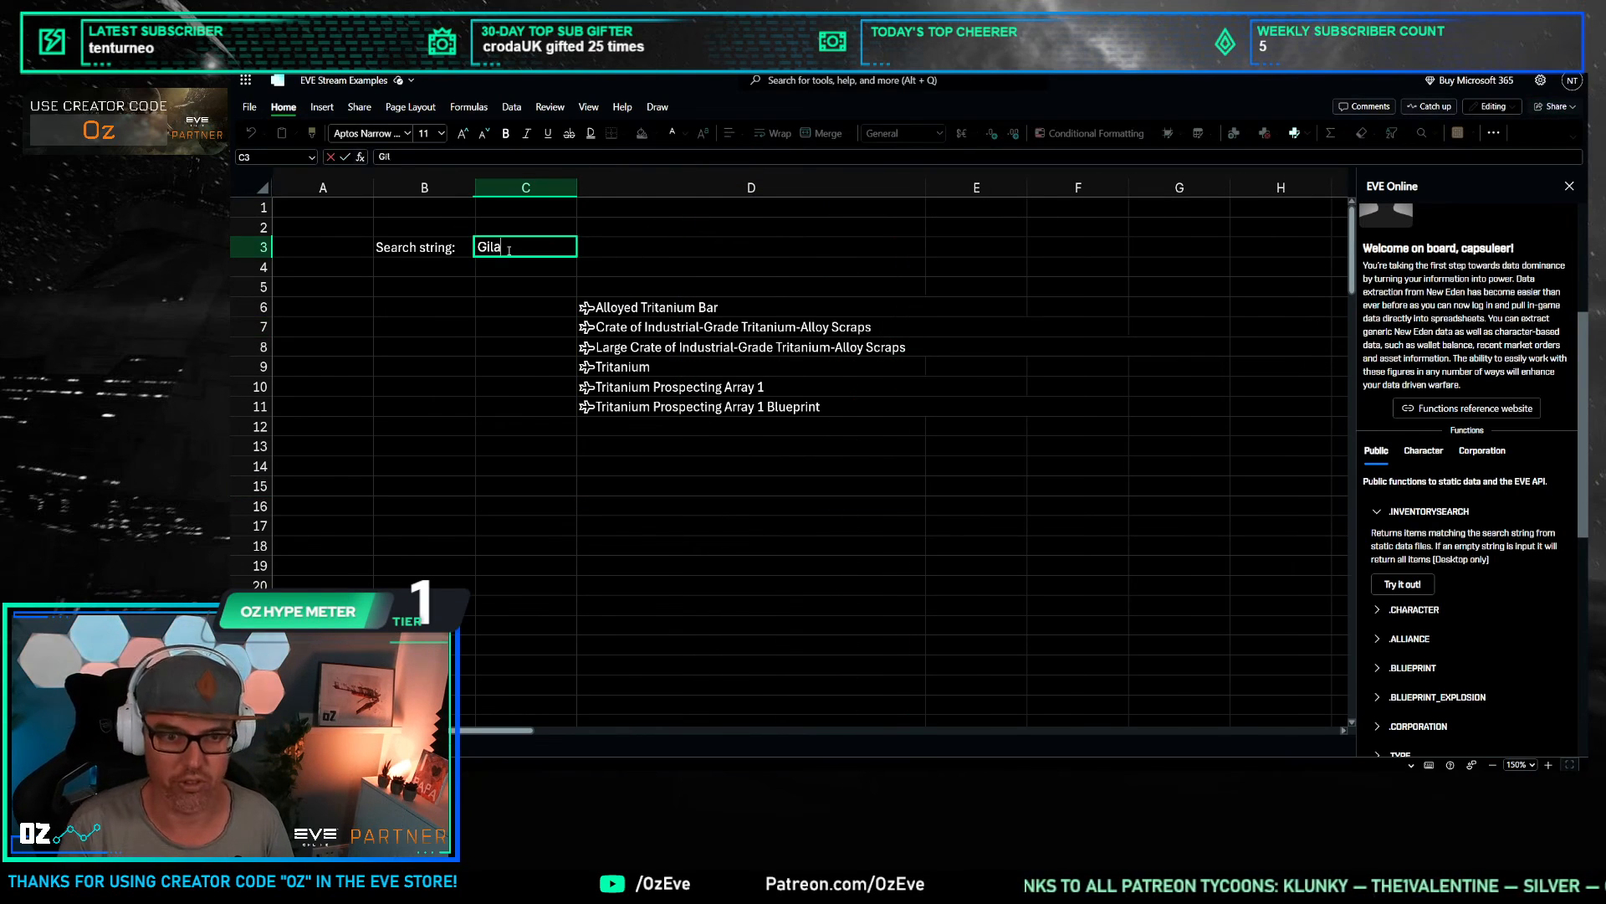
key(Return)
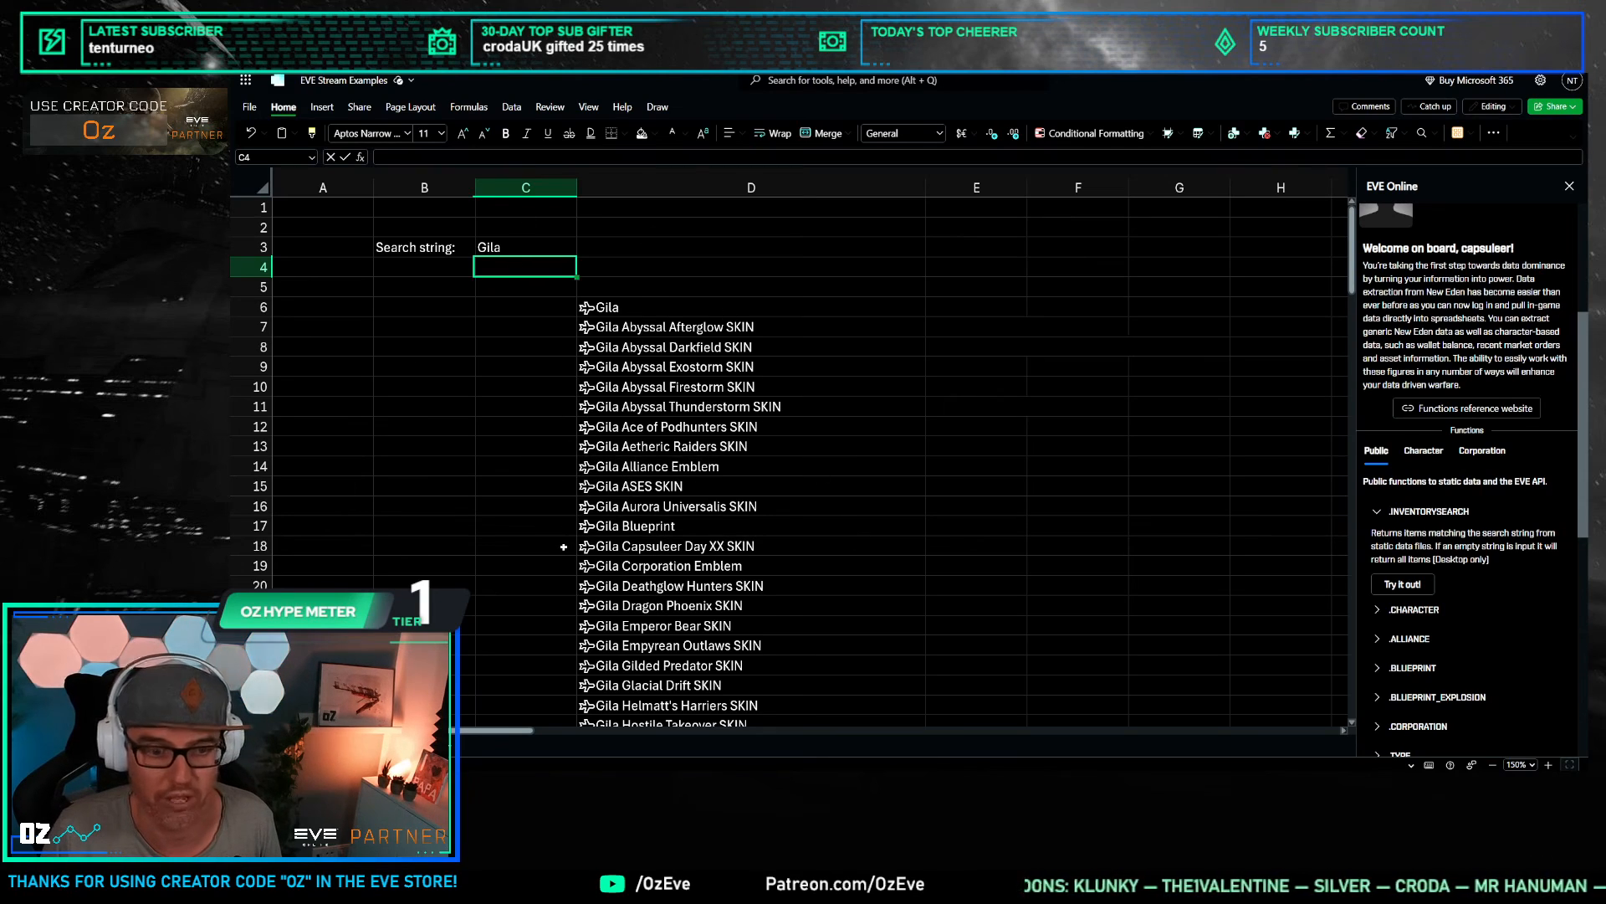
drag(925, 187, 800, 204)
Step: Examine the data card of the Gila item in D6, including its prices, capacity, description and id fields
click(731, 290)
click(661, 320)
click(848, 306)
click(693, 306)
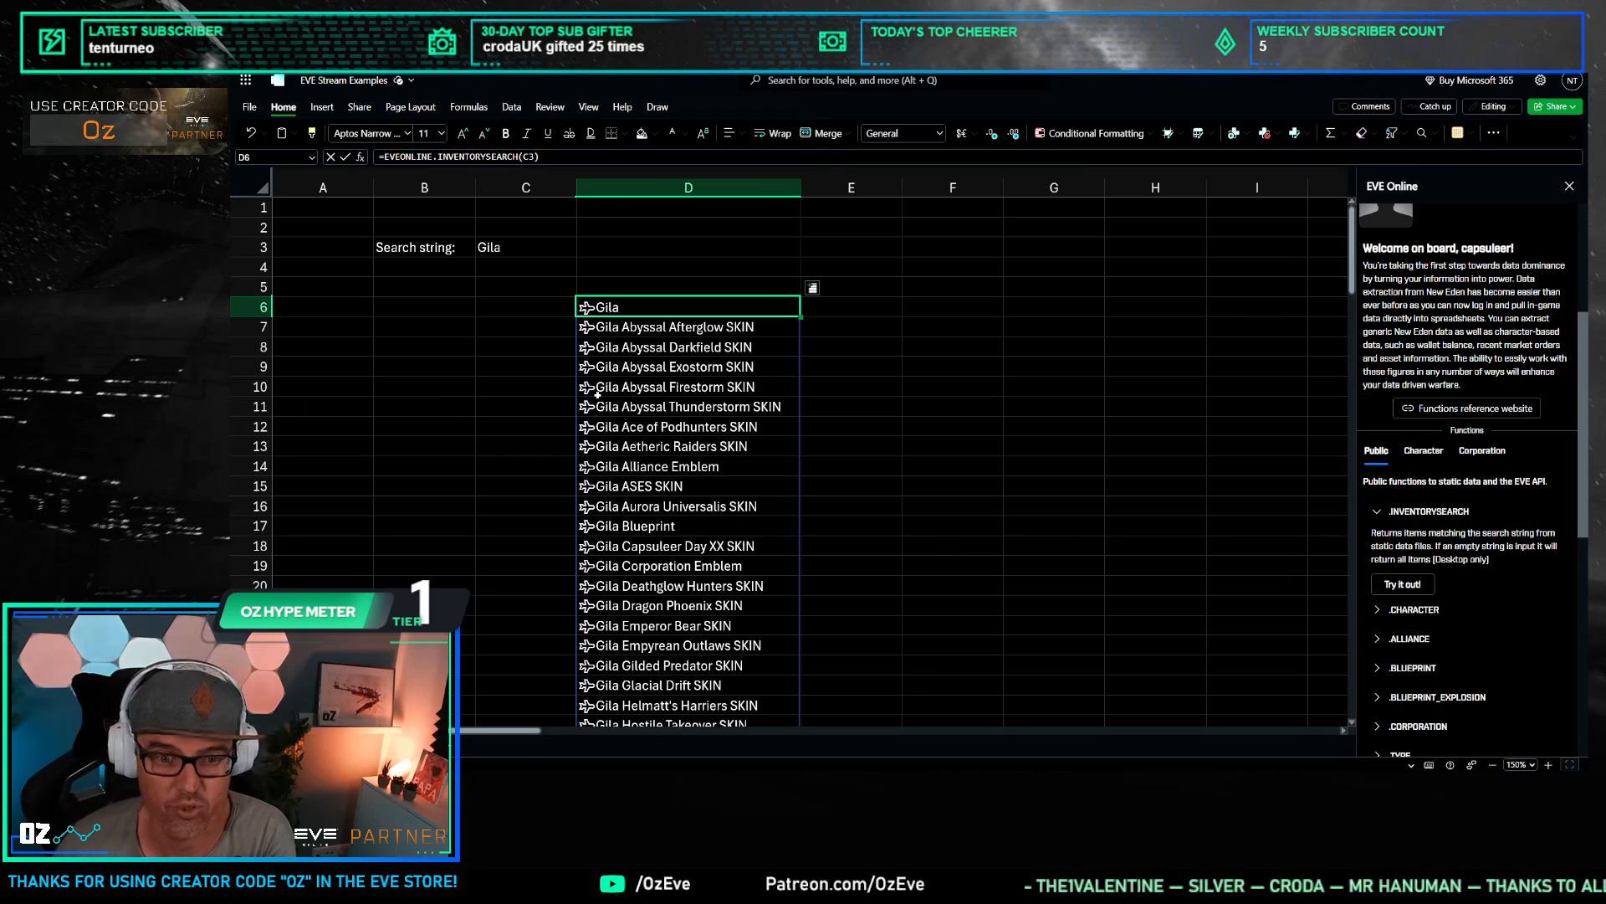
click(586, 308)
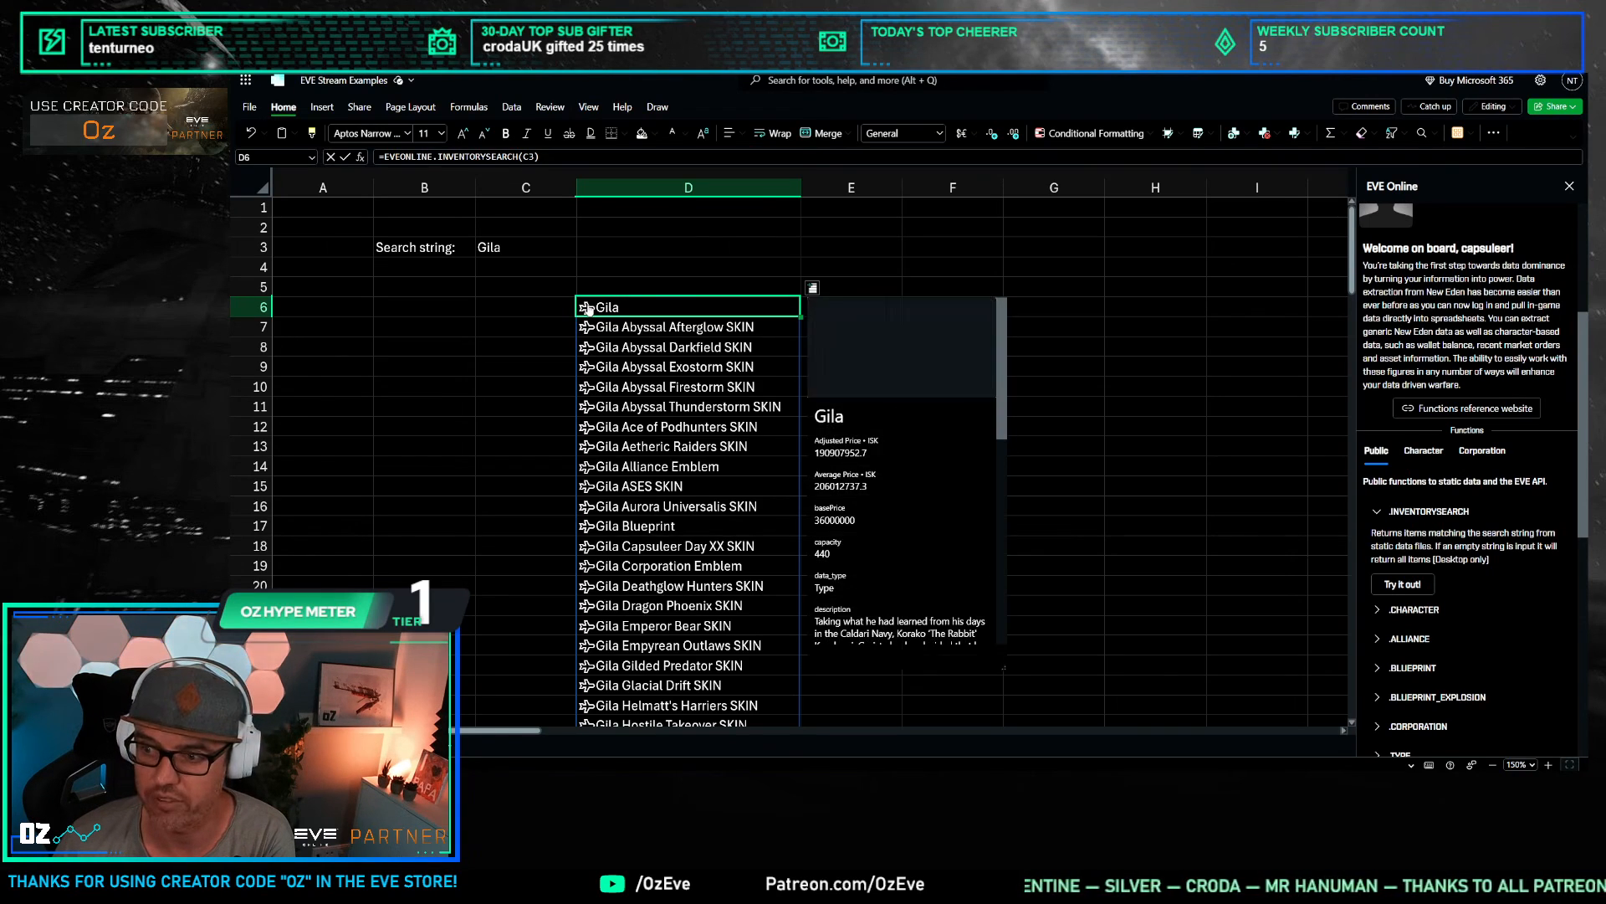
scroll(895, 451, down, 1)
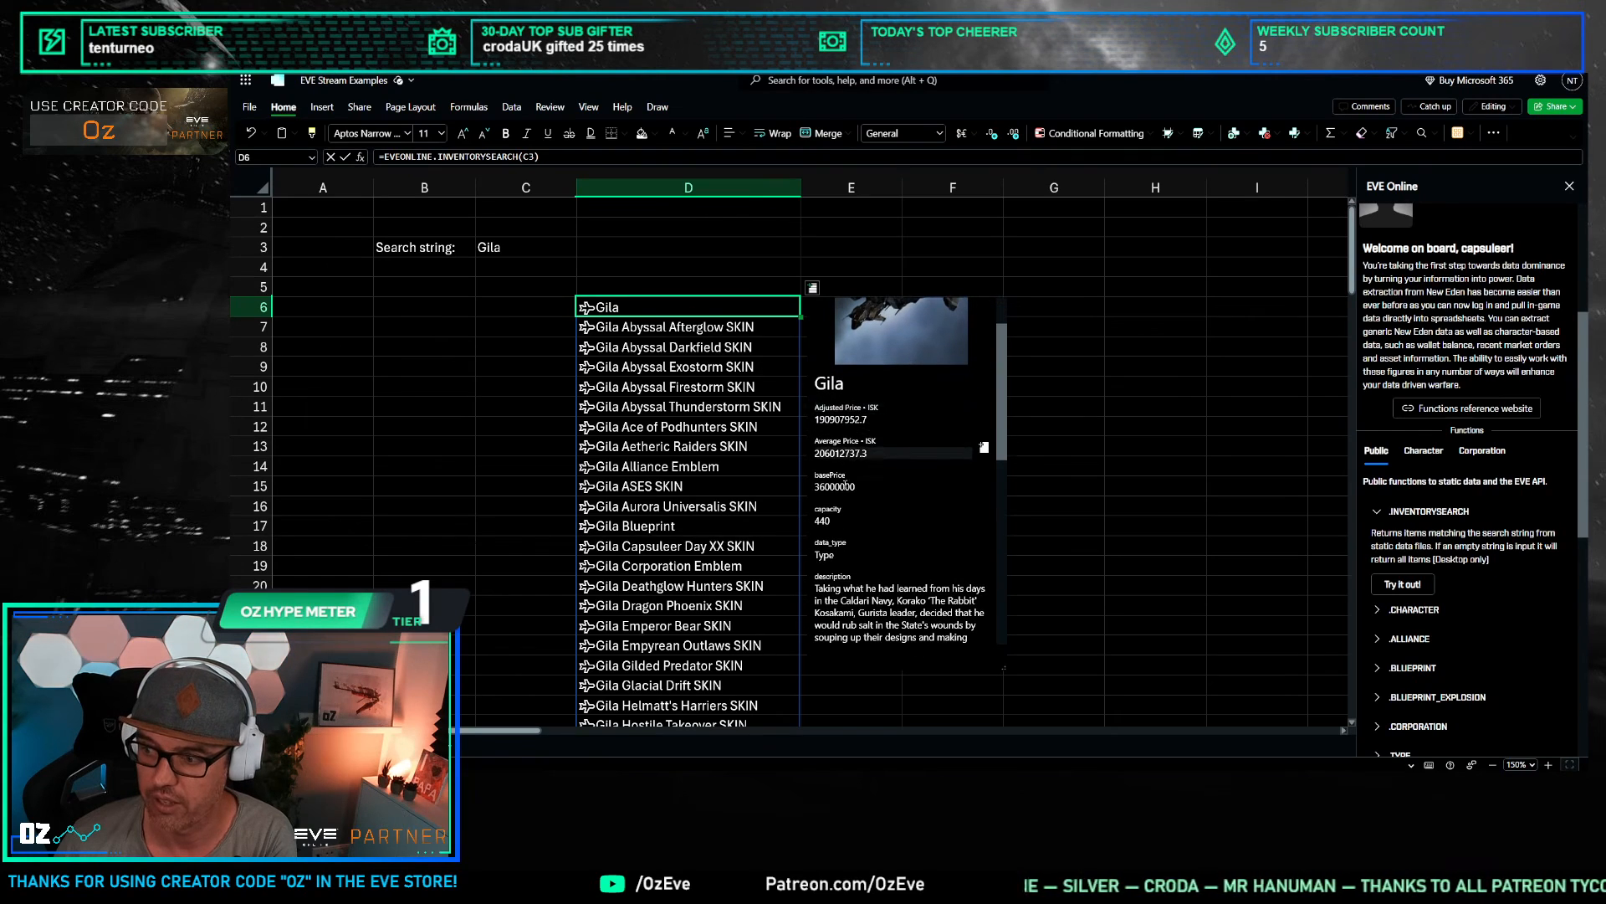
scroll(866, 577, down, 5)
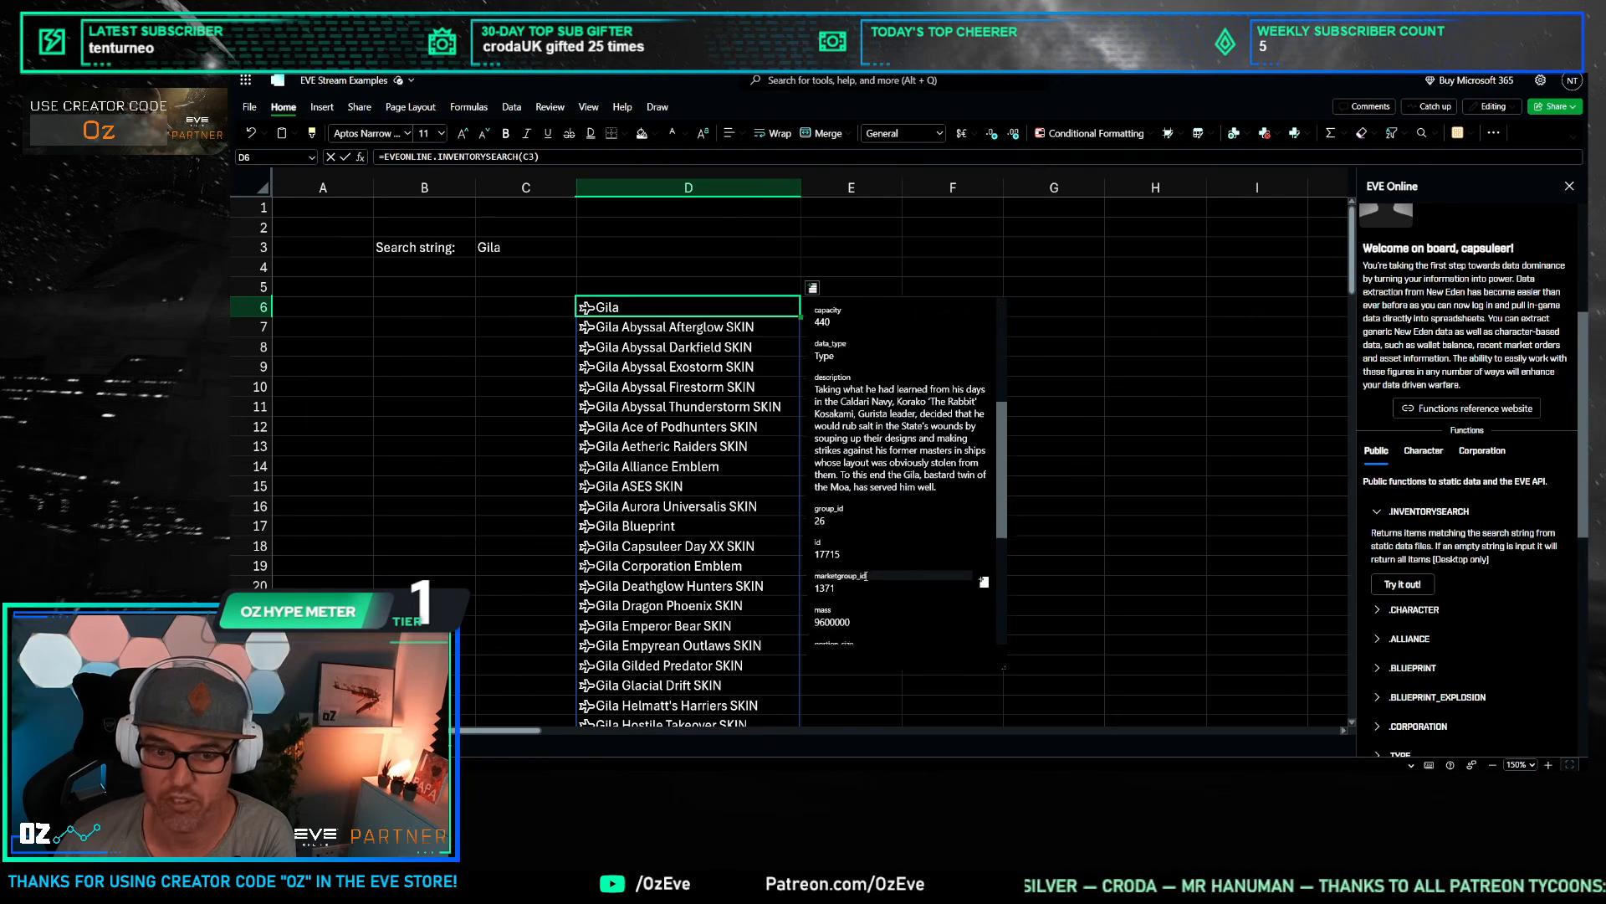
scroll(866, 576, up, 6)
click(1053, 445)
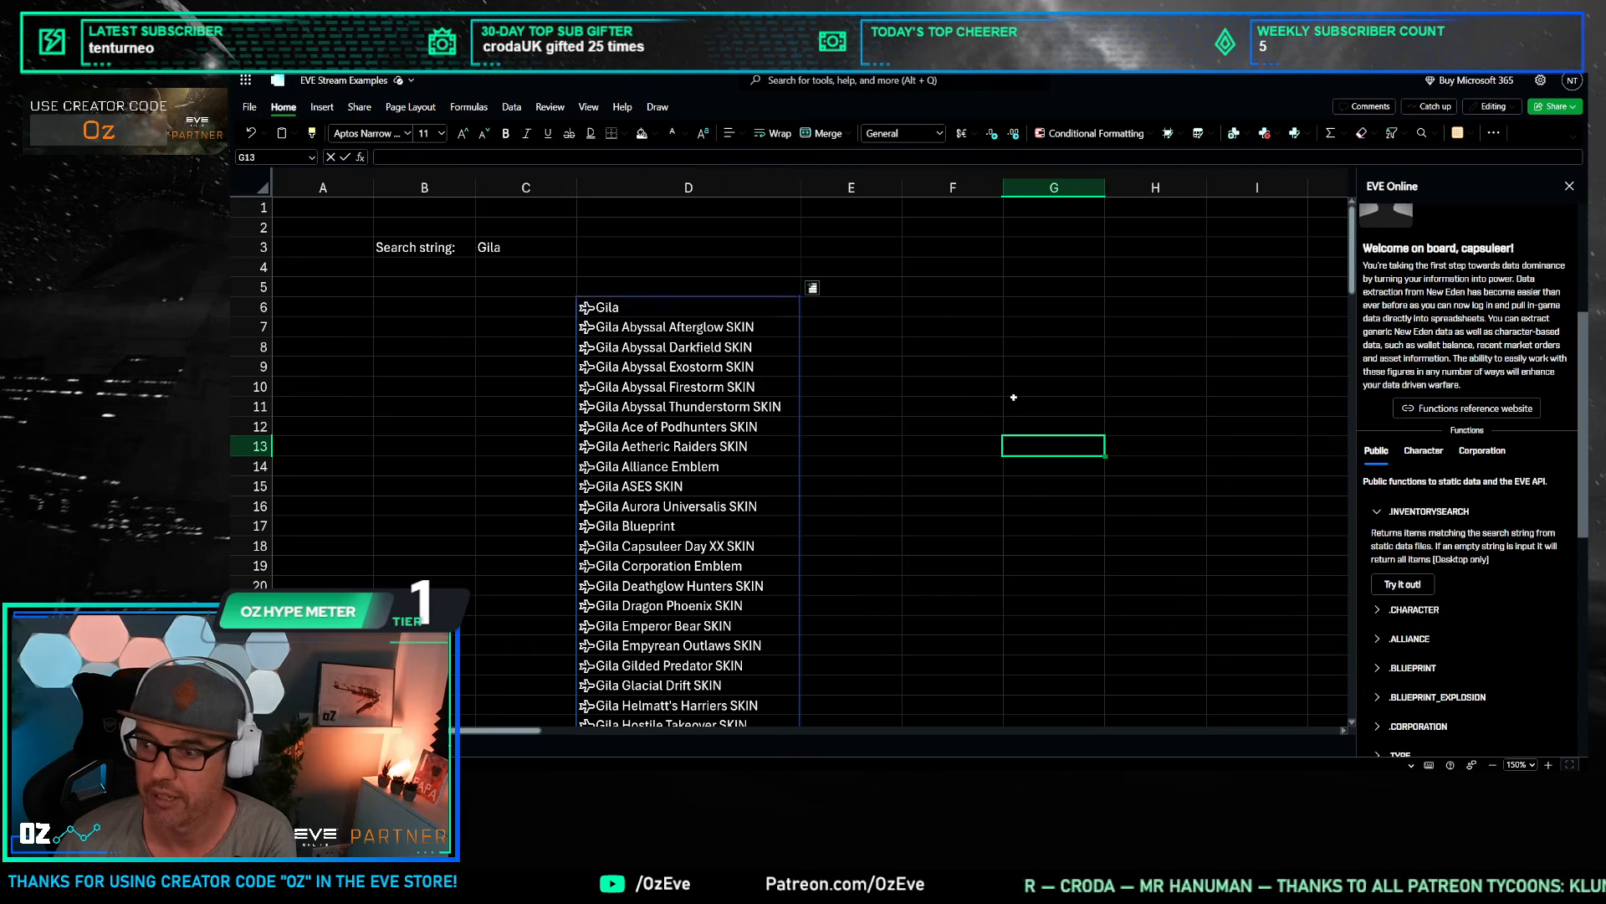
Step: Extract the id field of the Gila item in D6 into E6 and fill it down to E14
click(754, 303)
click(811, 287)
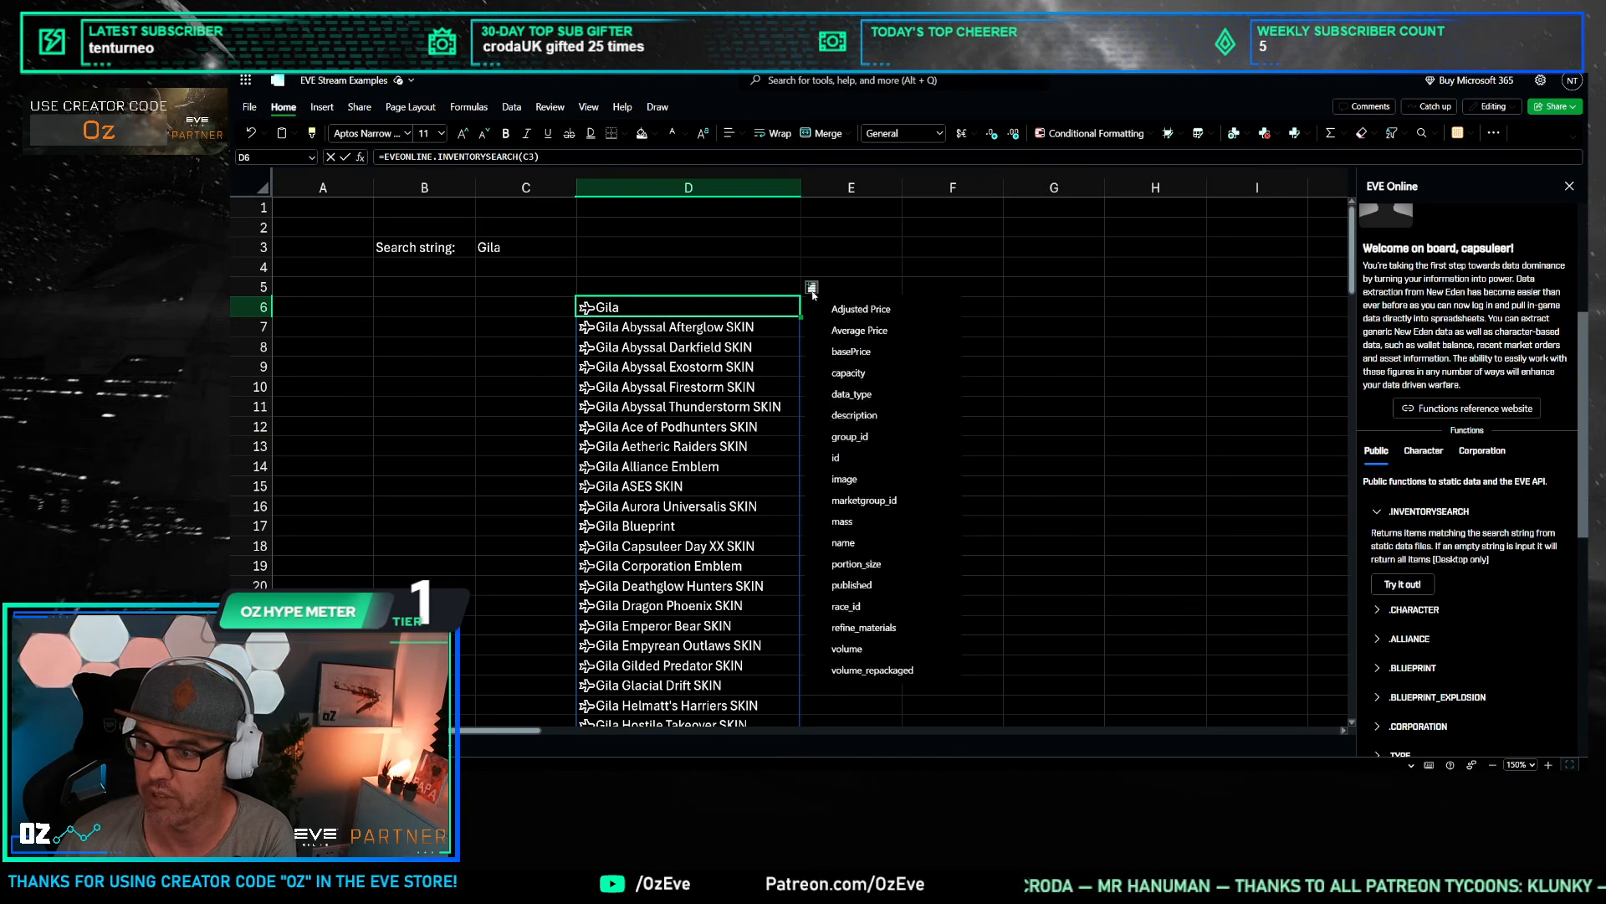
click(870, 465)
drag(902, 316, 900, 470)
click(850, 307)
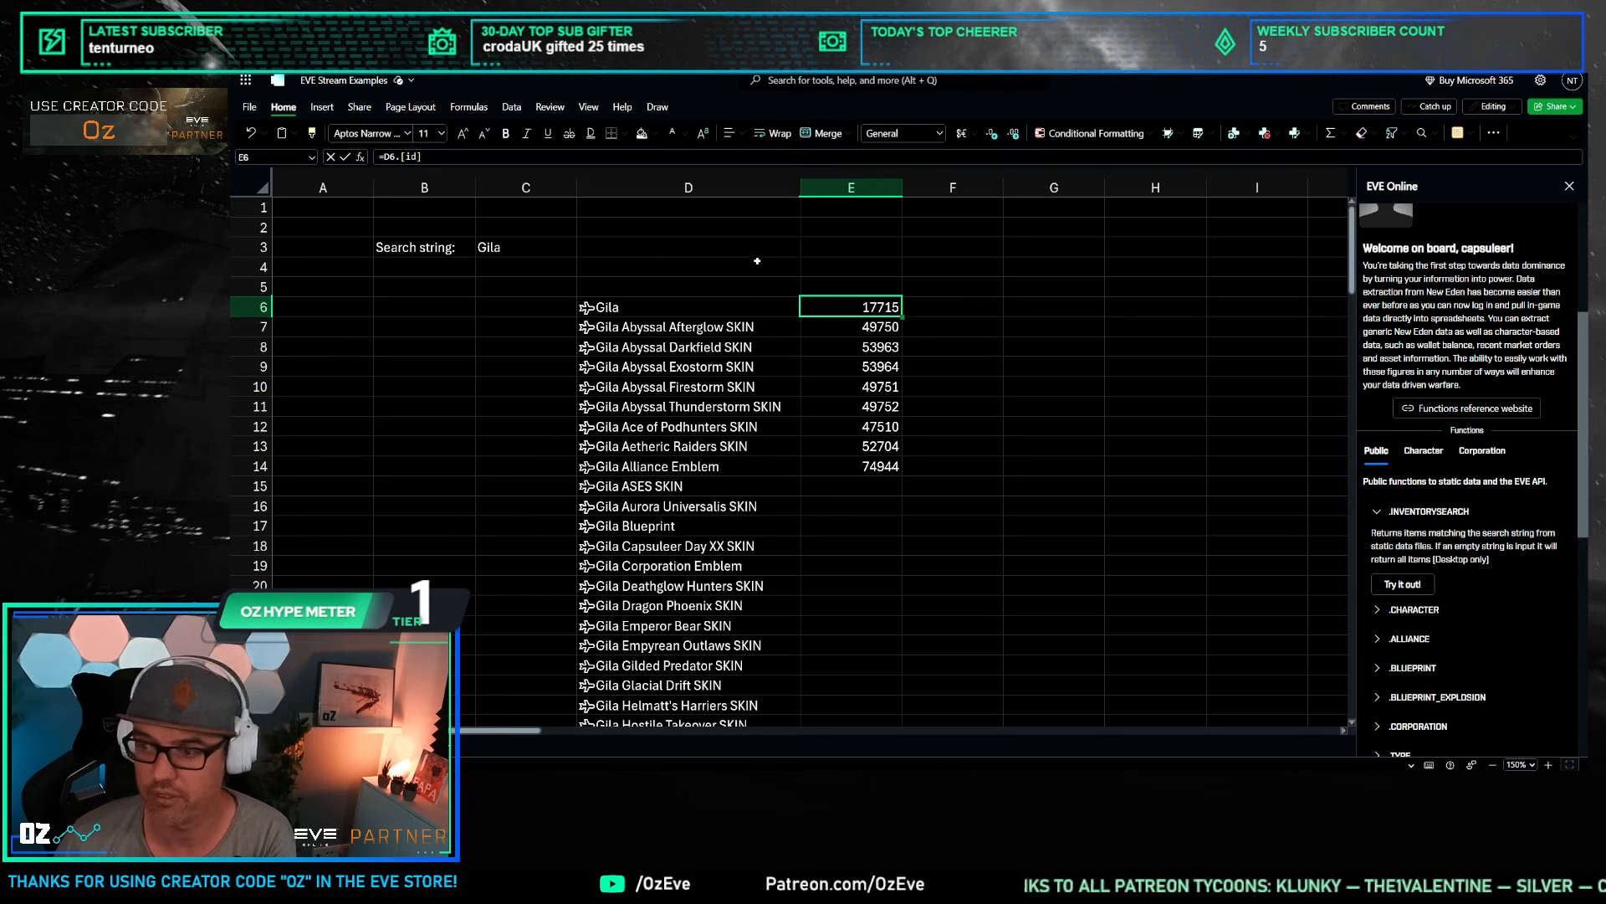
key(Down)
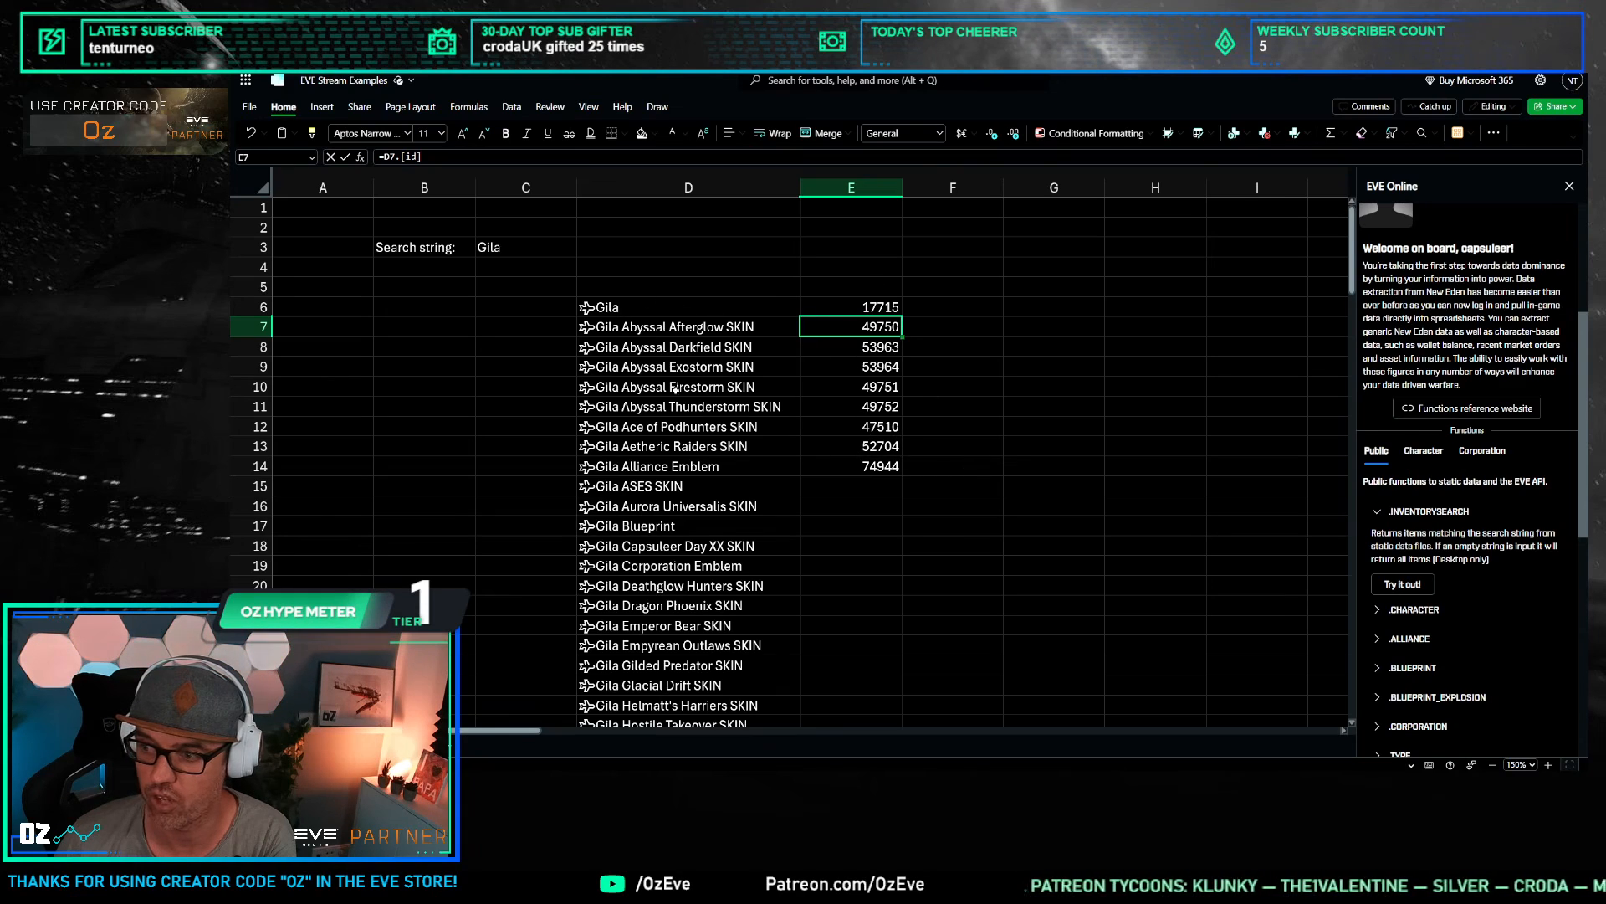
Step: Enter "Mex" as the search string in C3 and check the id cells in column E
click(490, 247)
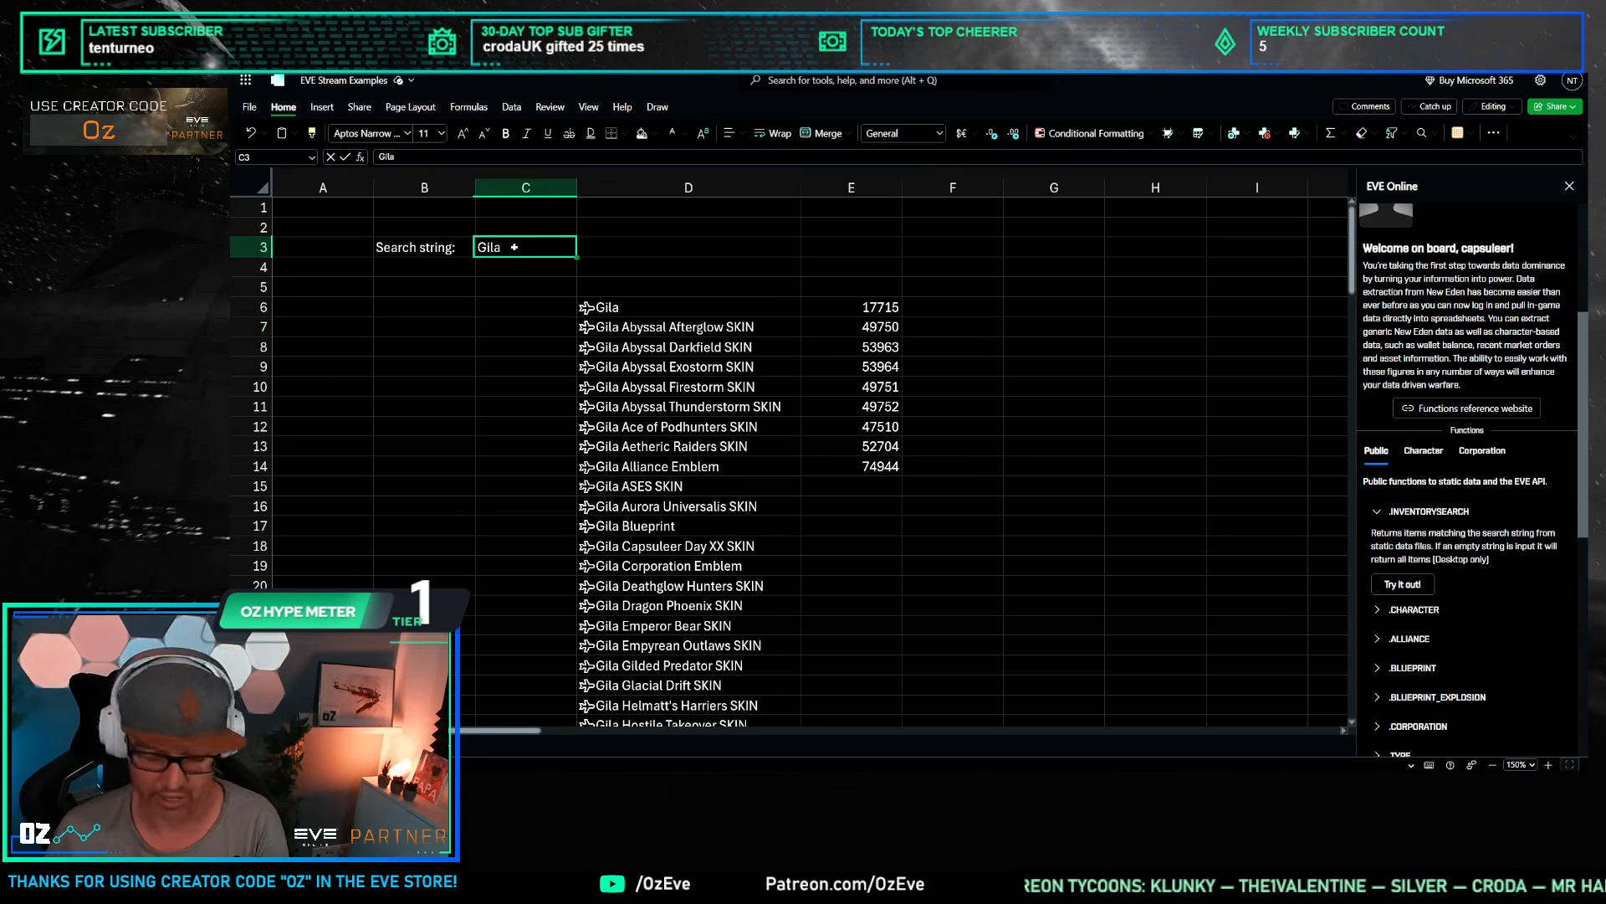
text(Mex)
key(Return)
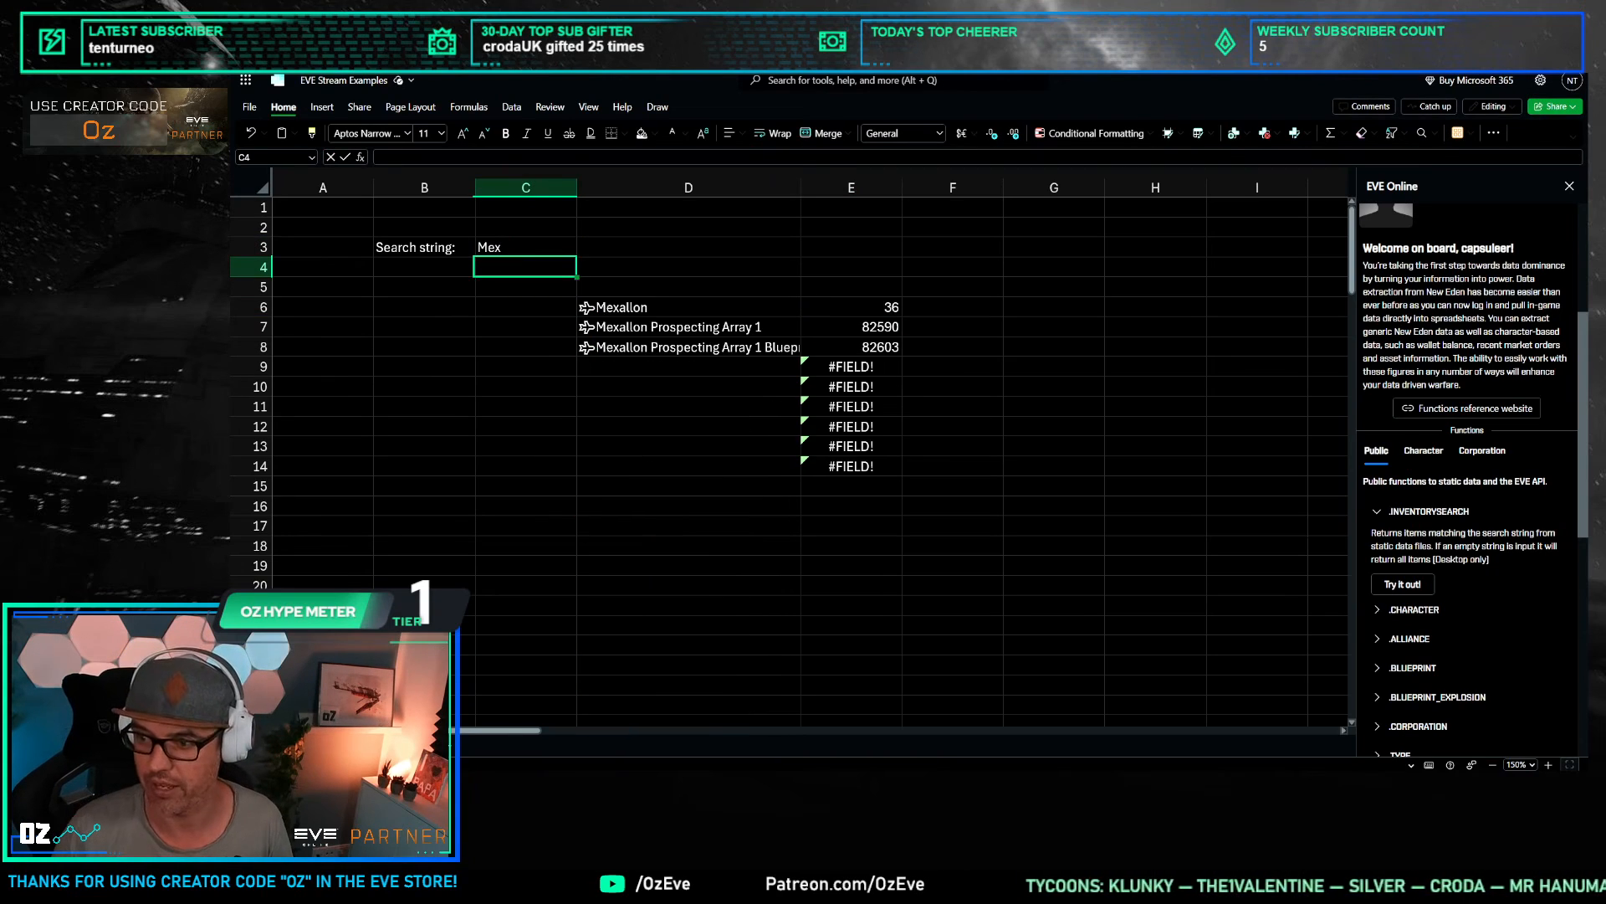
drag(889, 308, 882, 338)
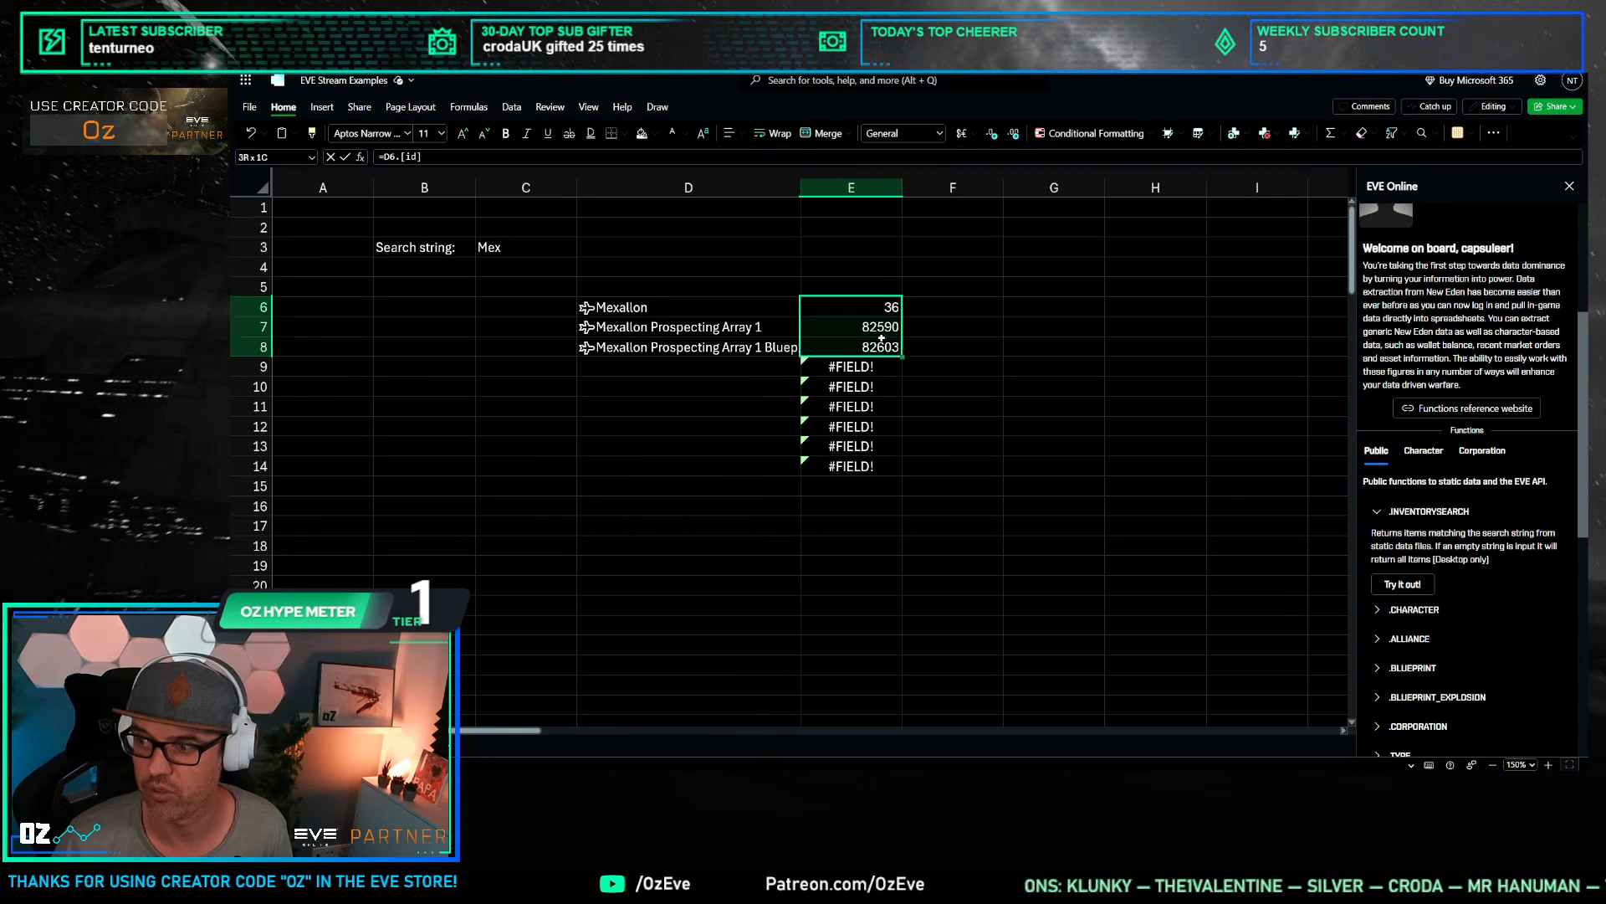
click(925, 345)
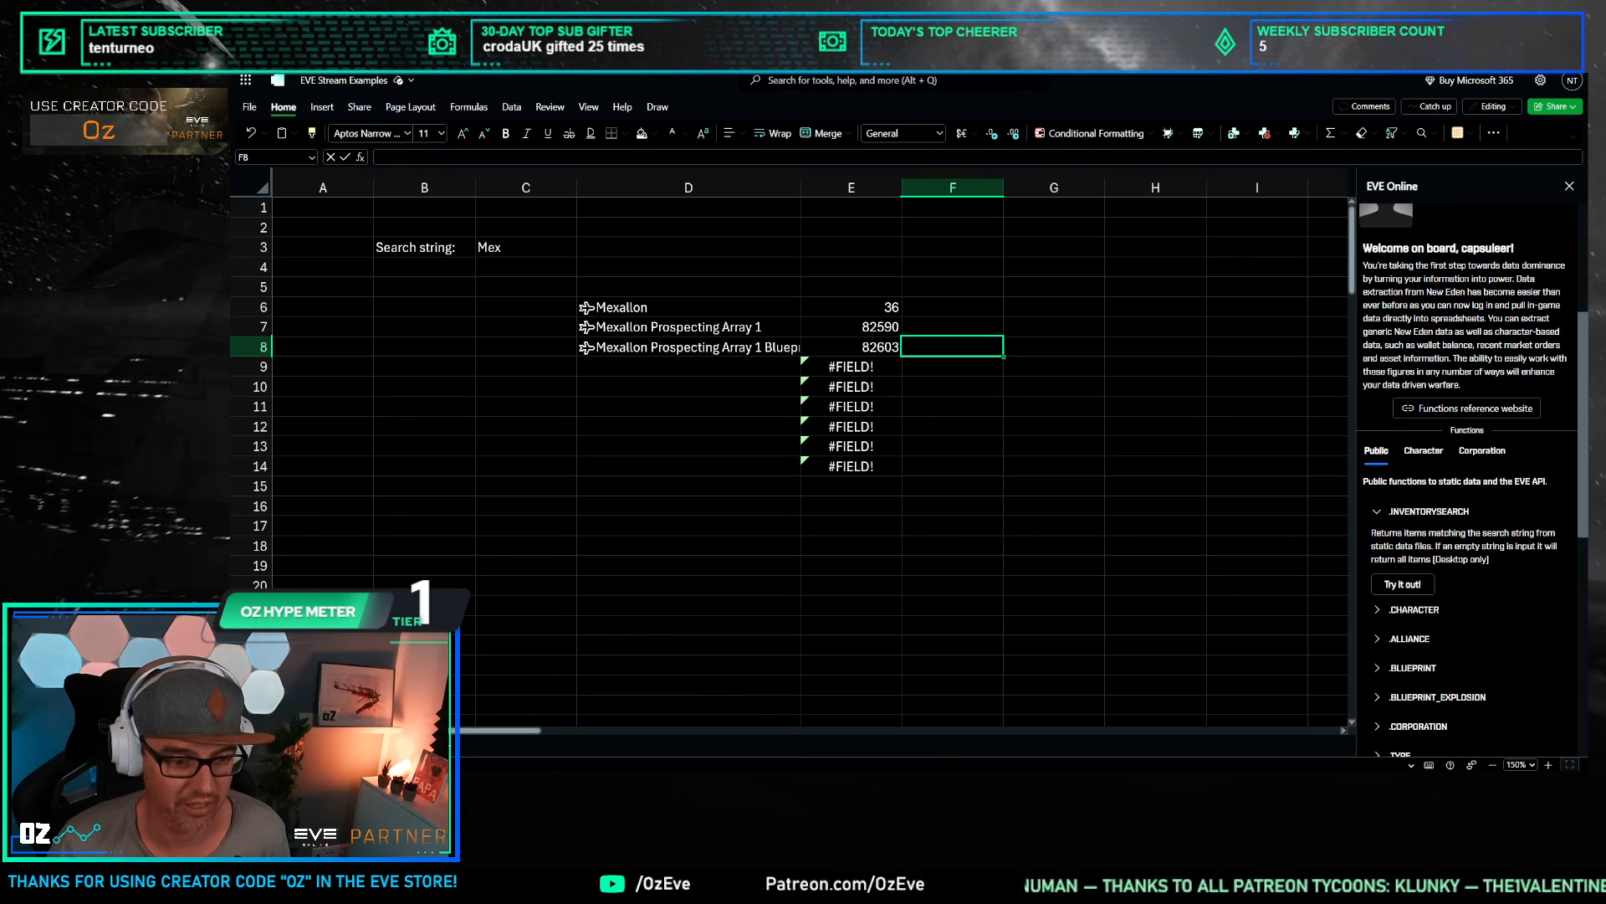
click(952, 287)
click(853, 308)
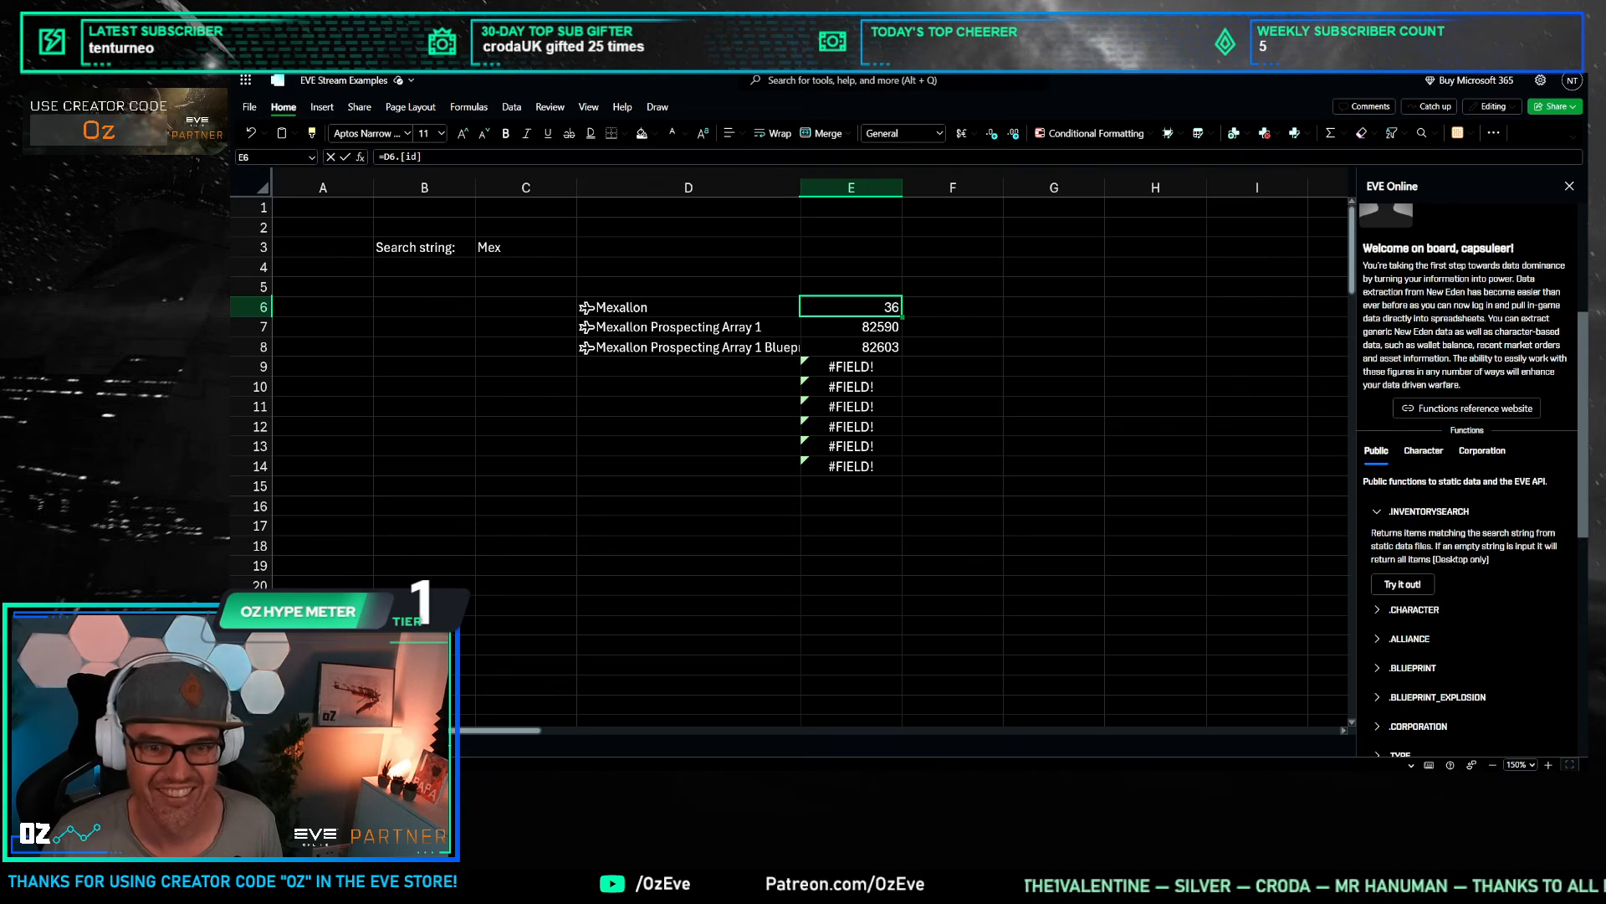
click(556, 422)
key(F1)
click(495, 281)
click(993, 344)
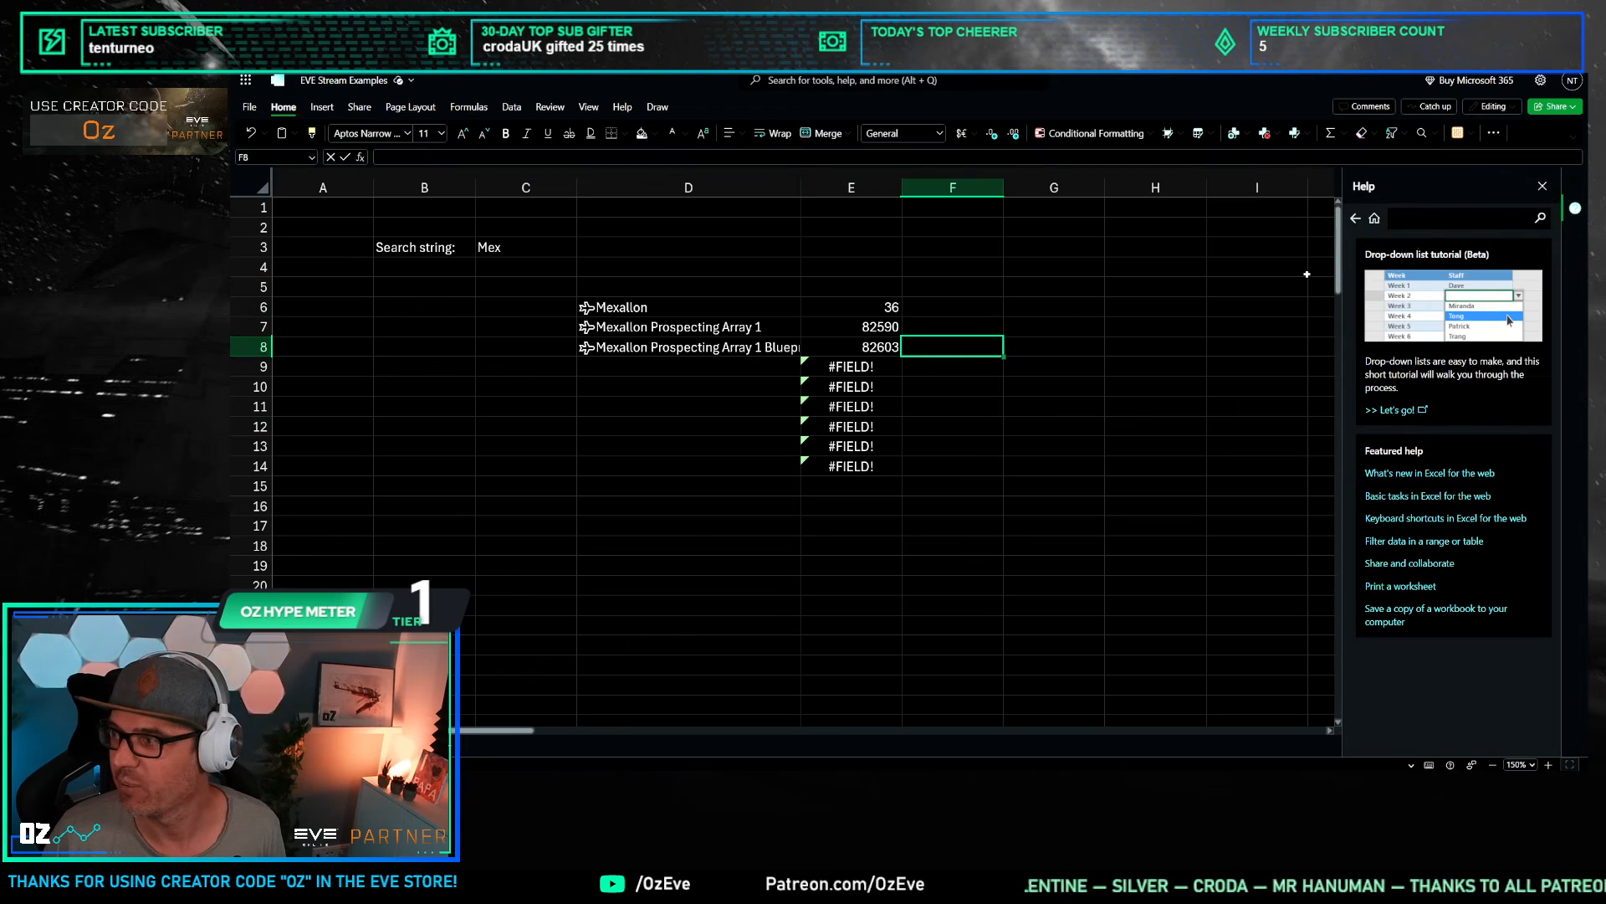
click(1542, 186)
click(1150, 313)
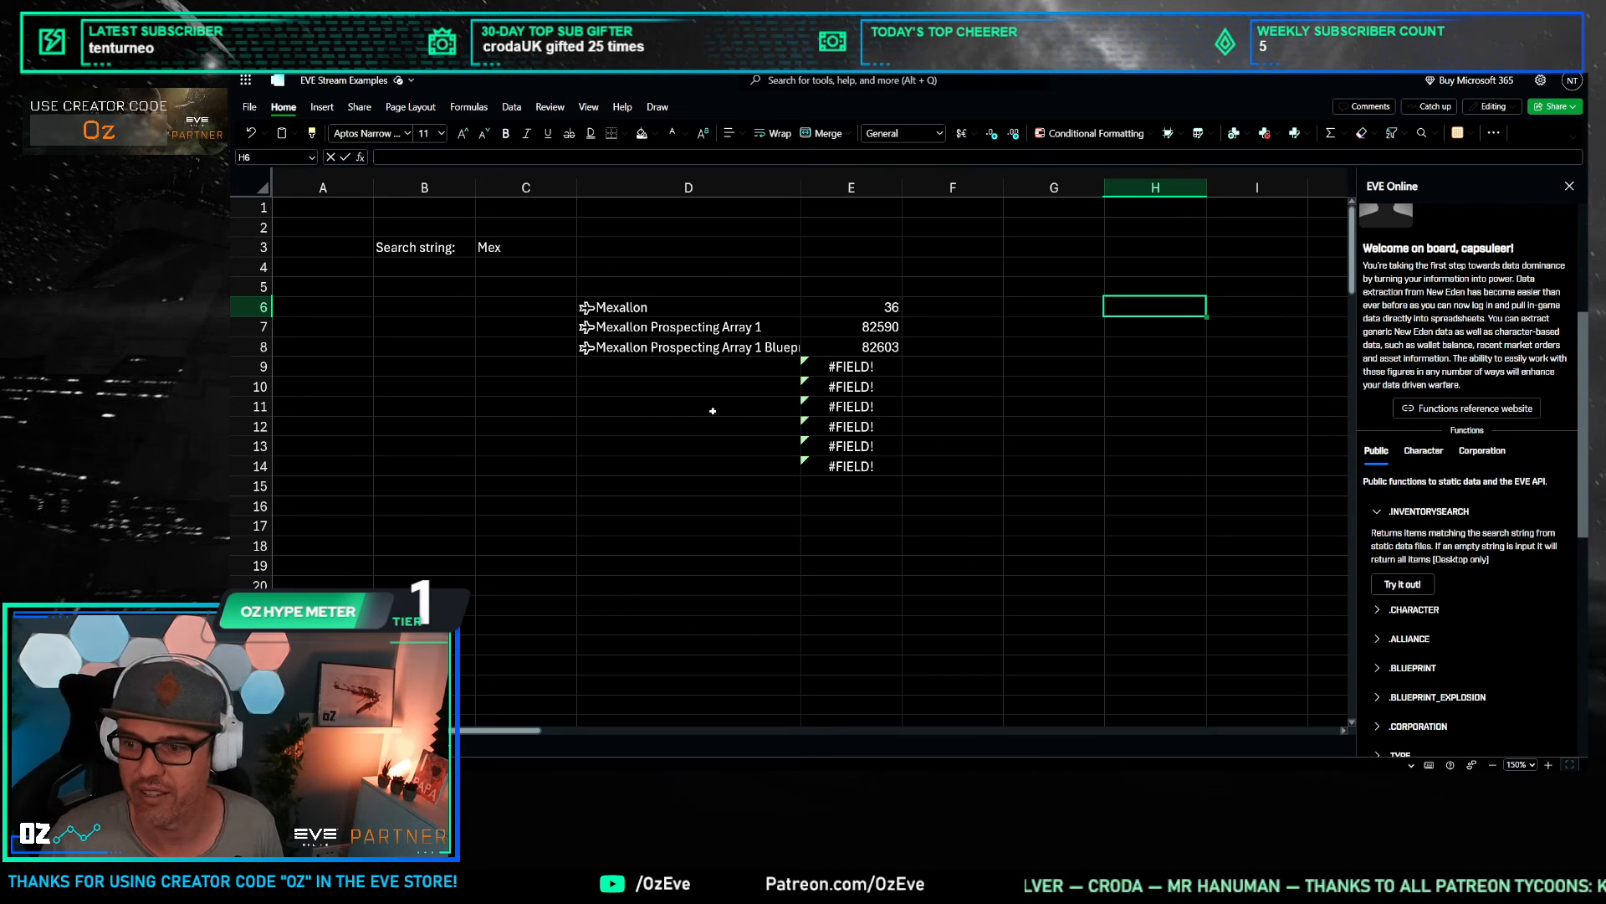
click(526, 387)
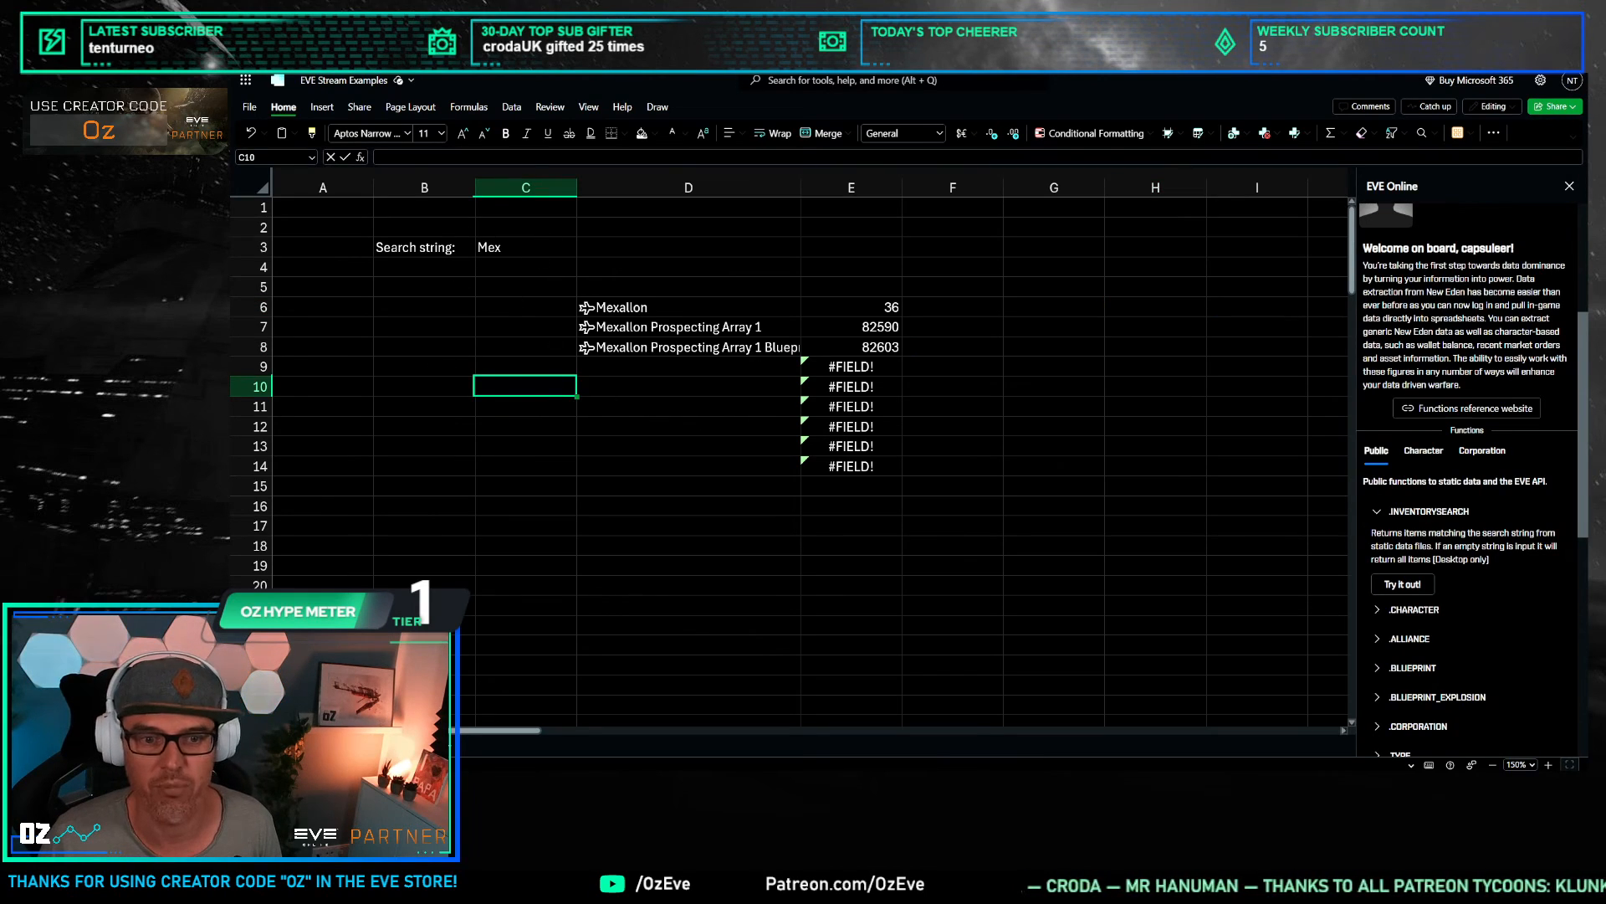
click(686, 465)
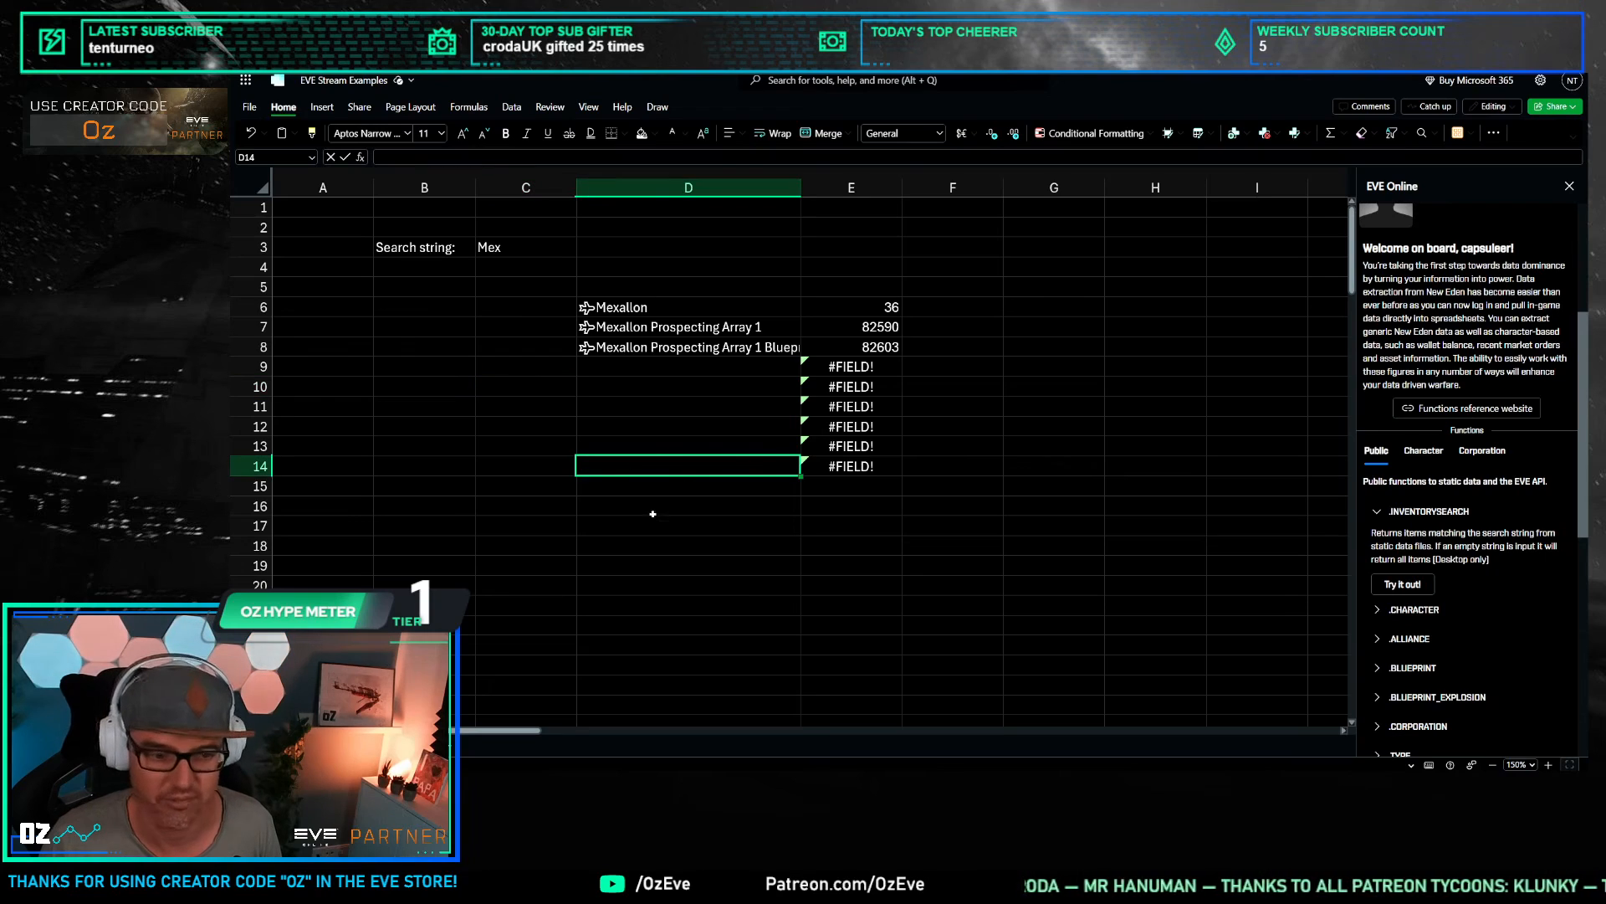
Step: Make the id formula in E6 refer to the whole spilled list from D6 and clear the filled-down formulas in E7:E14
click(854, 307)
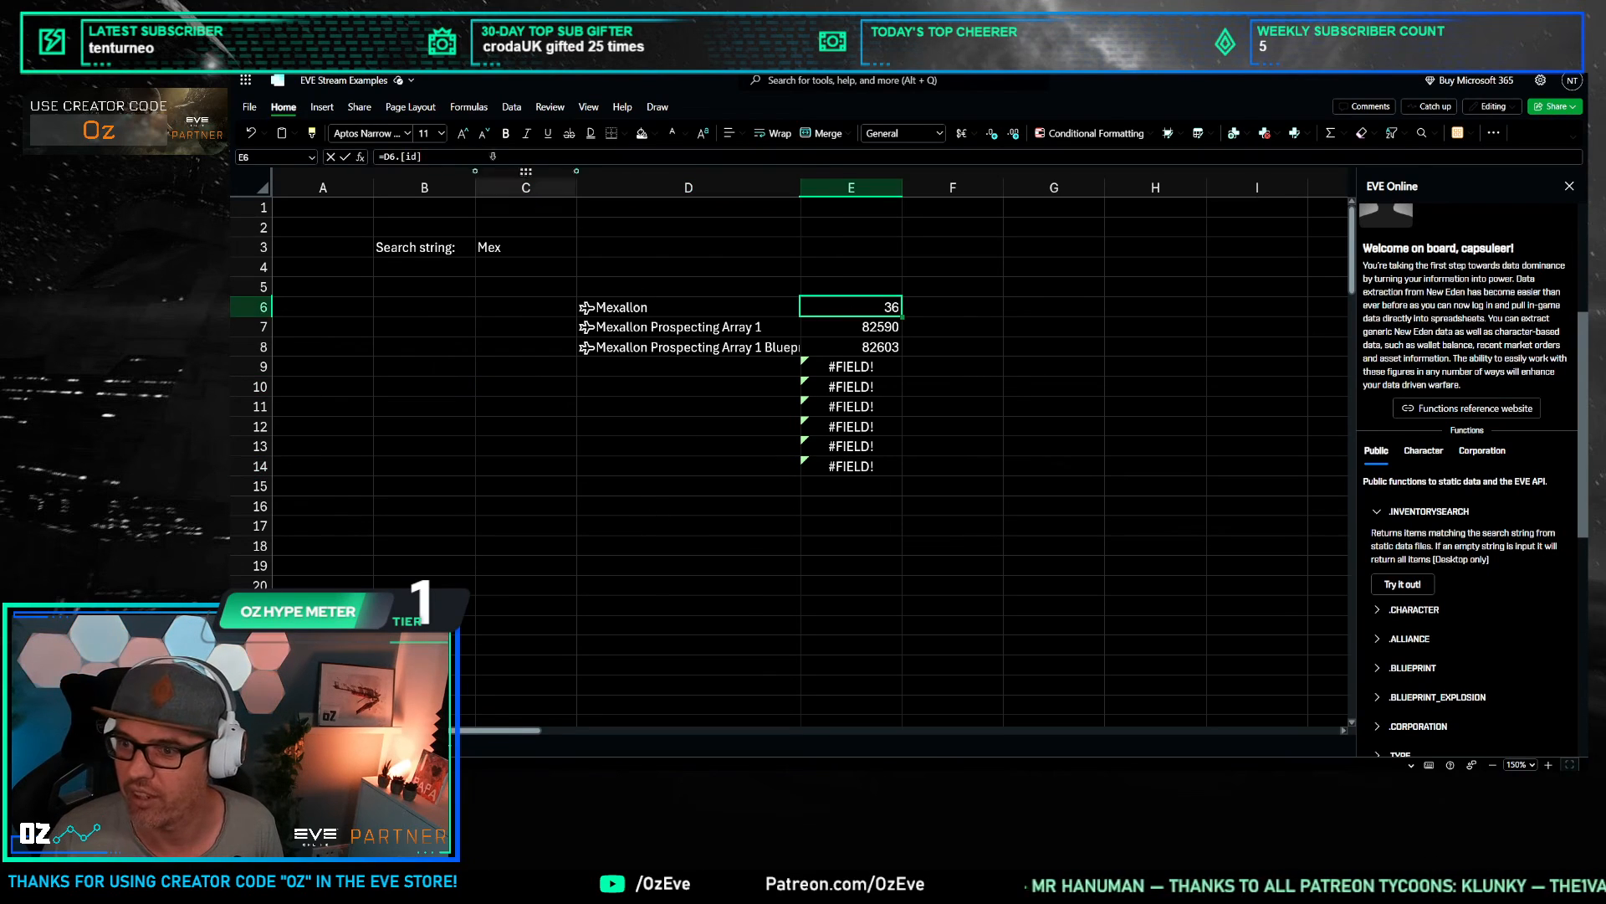
click(393, 157)
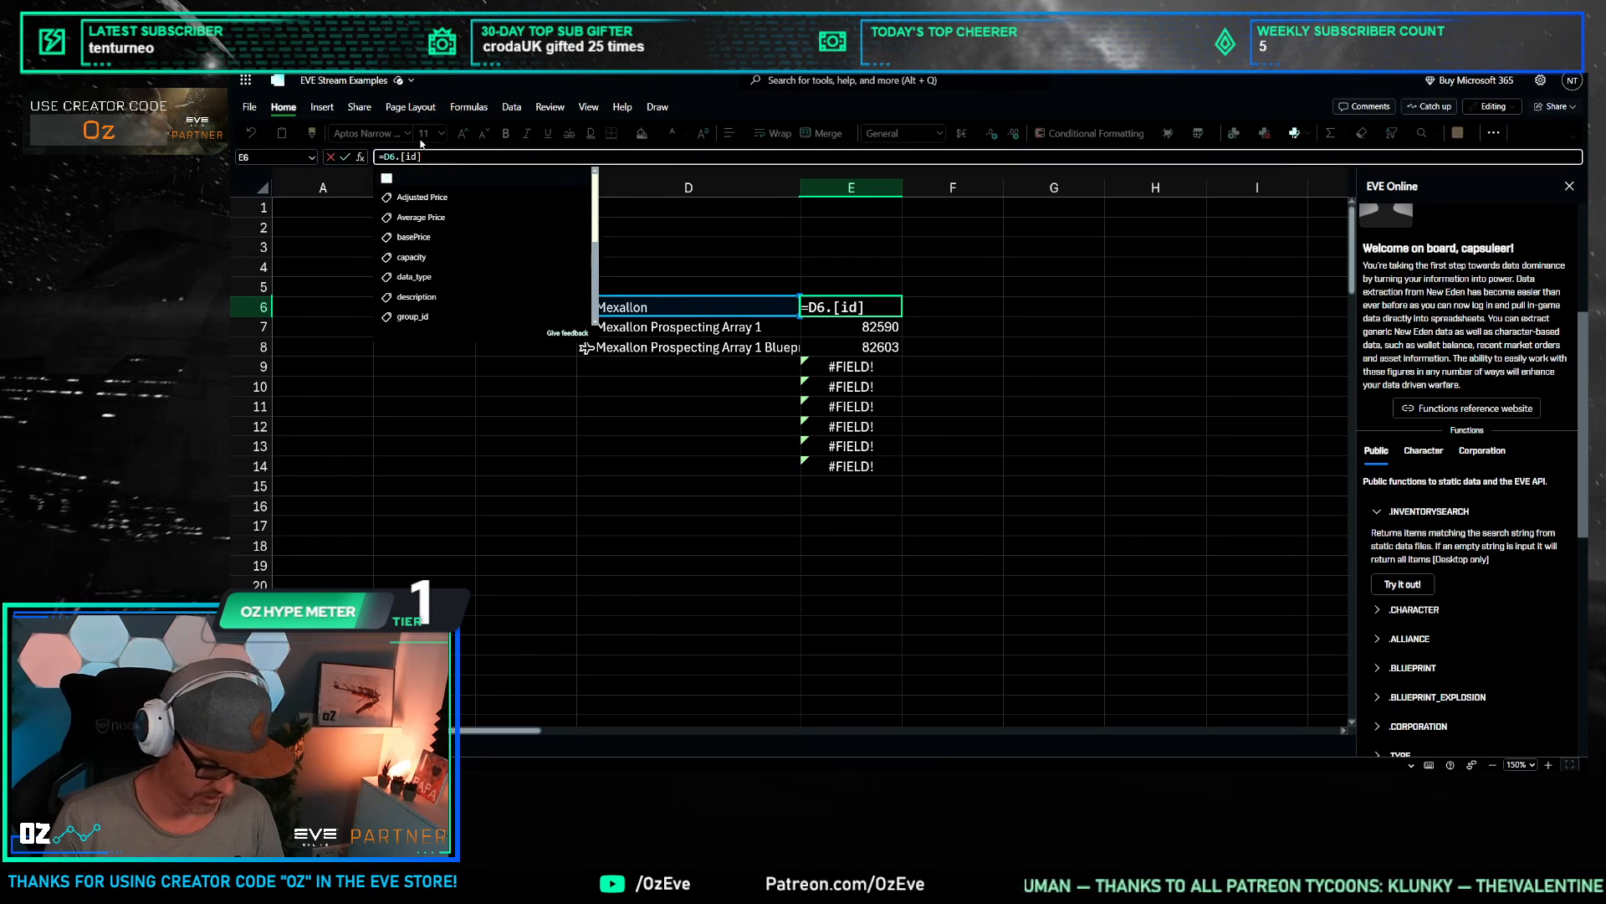
key(Return)
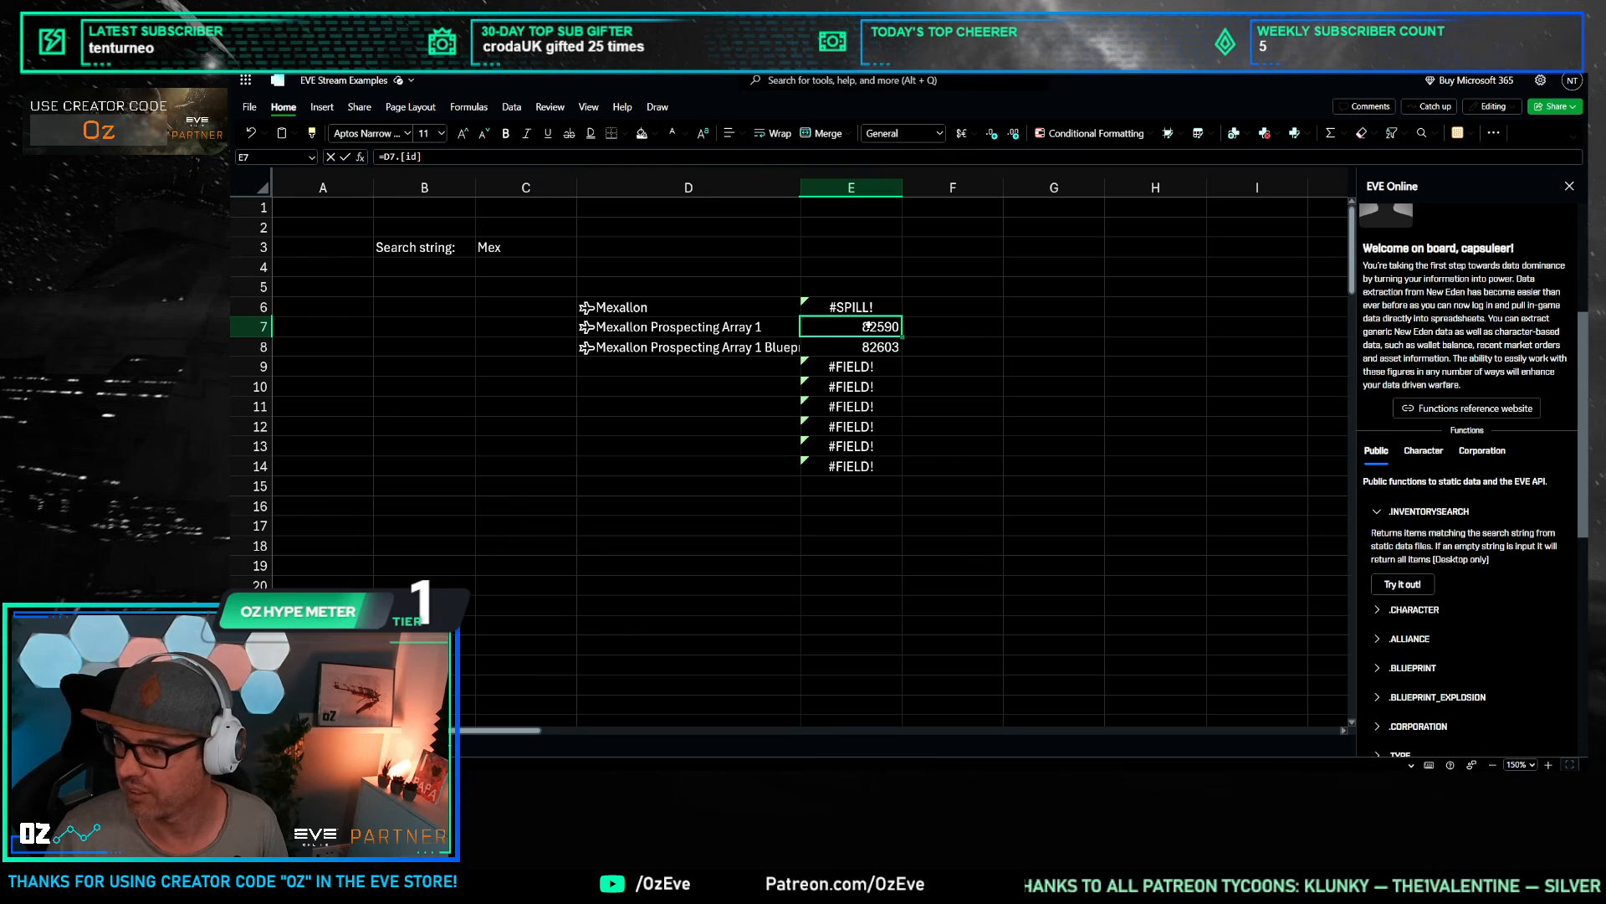
drag(862, 328, 857, 474)
key(Delete)
click(979, 361)
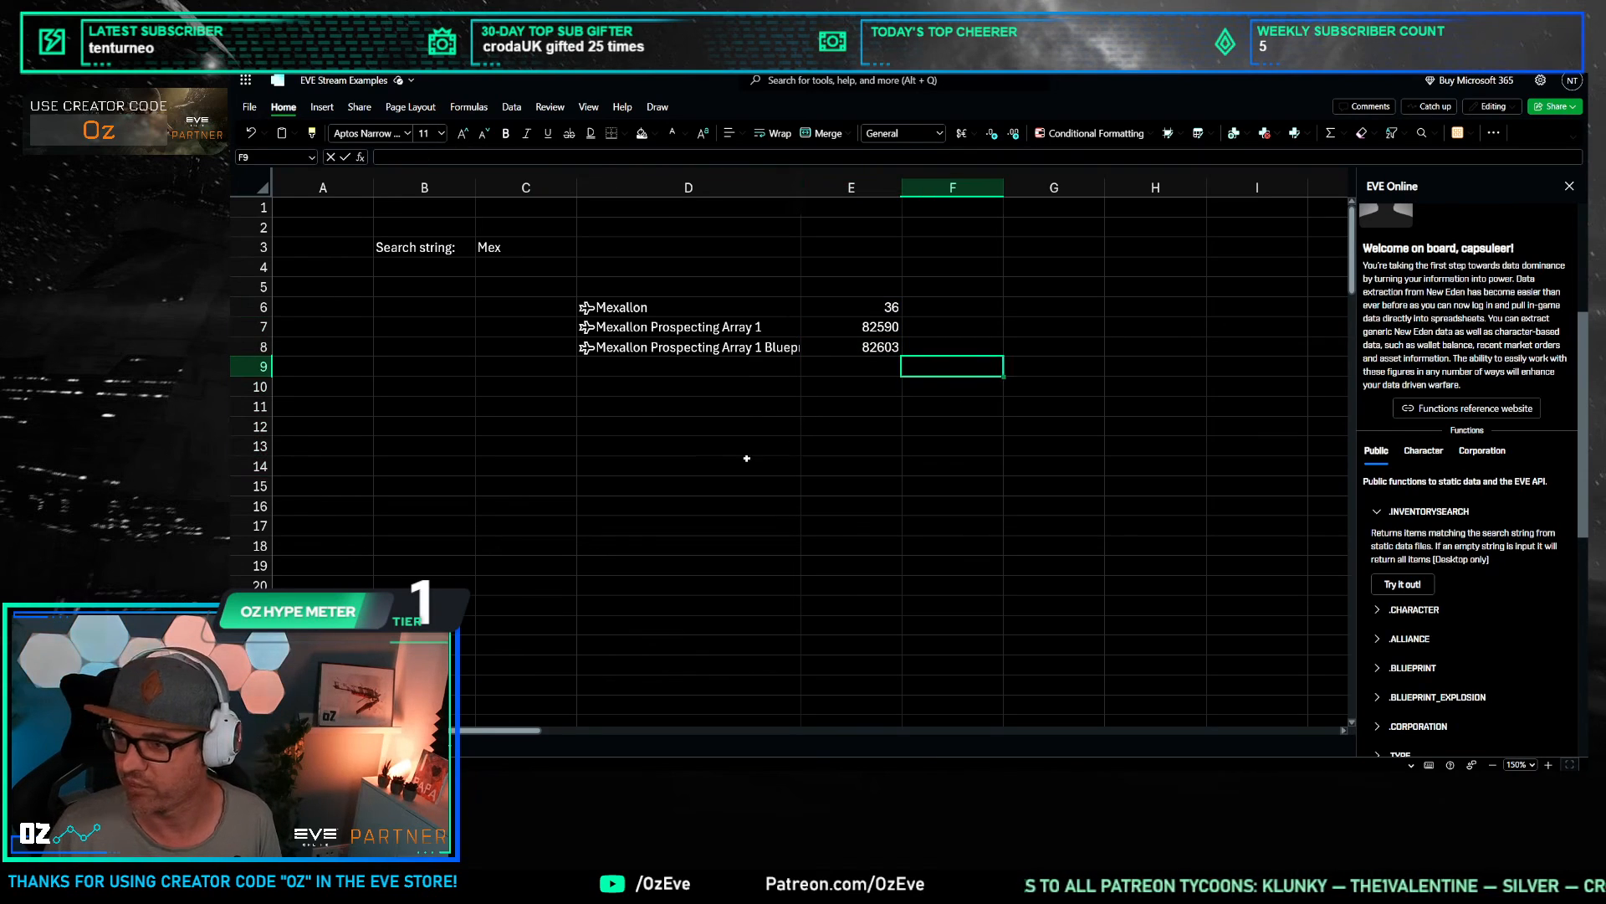
click(670, 487)
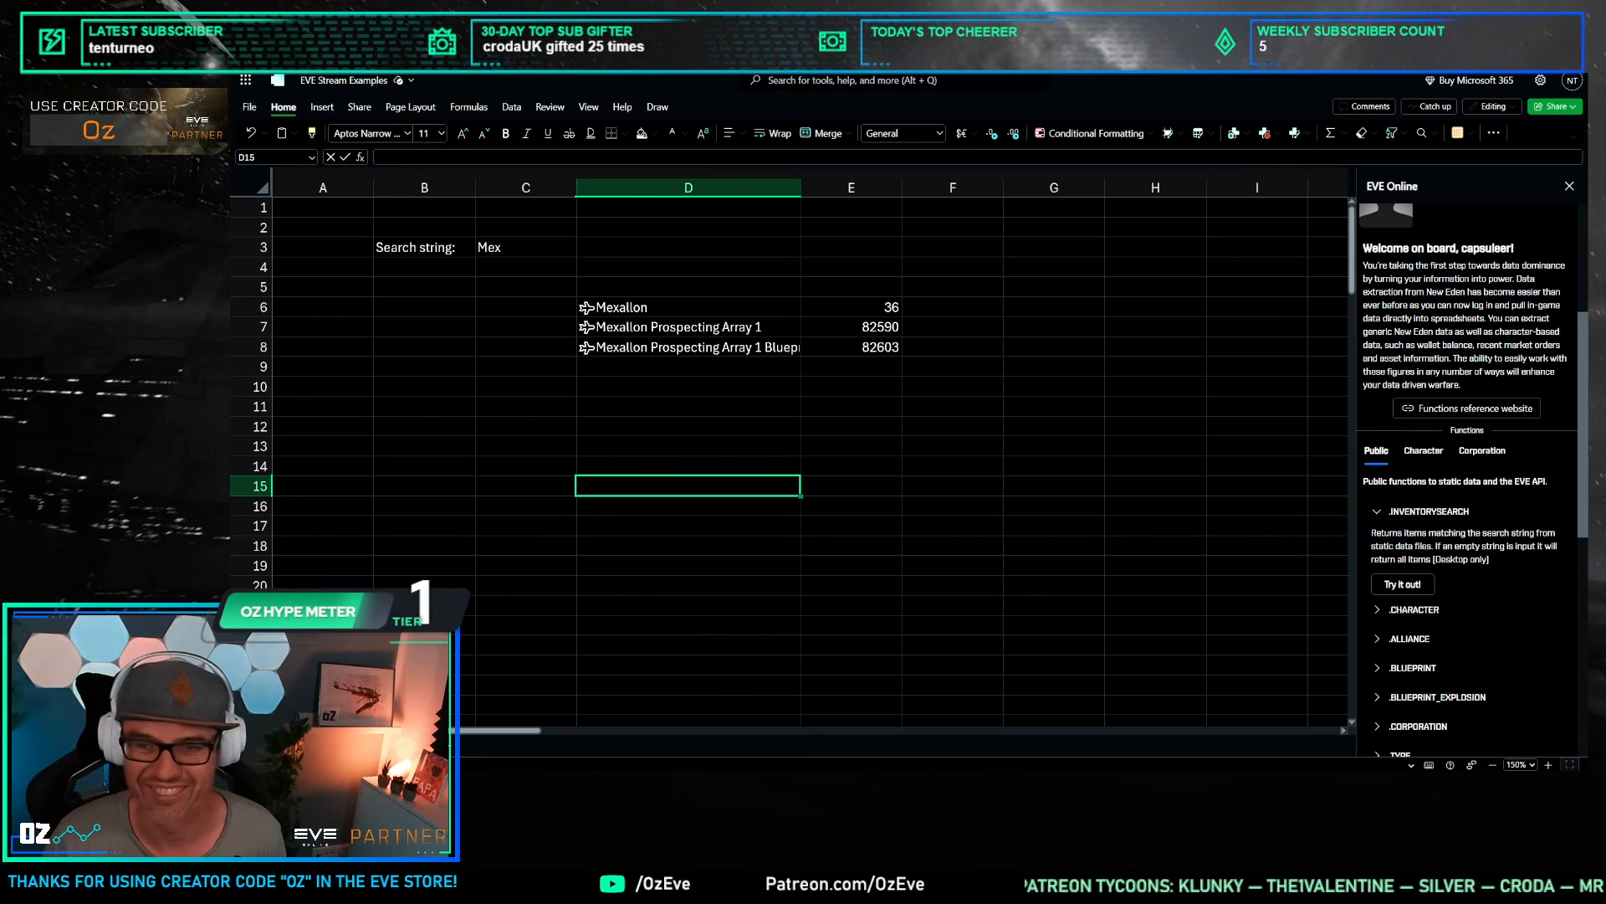
click(660, 413)
click(573, 253)
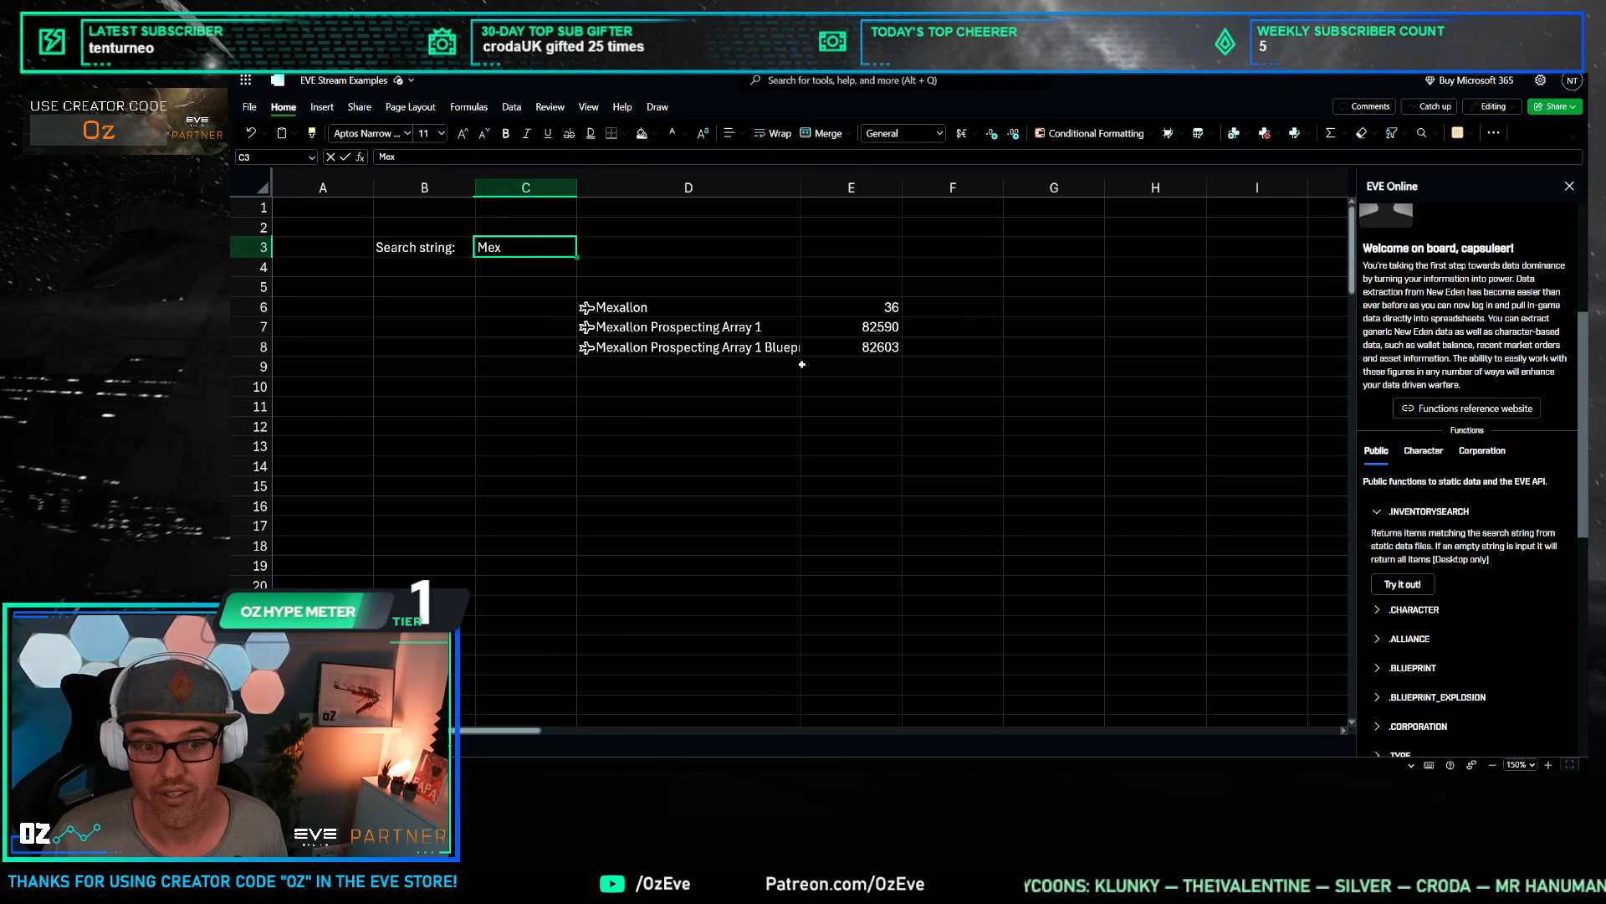
Step: Extract the id field from the Mexallon item in D6 into column E
click(920, 306)
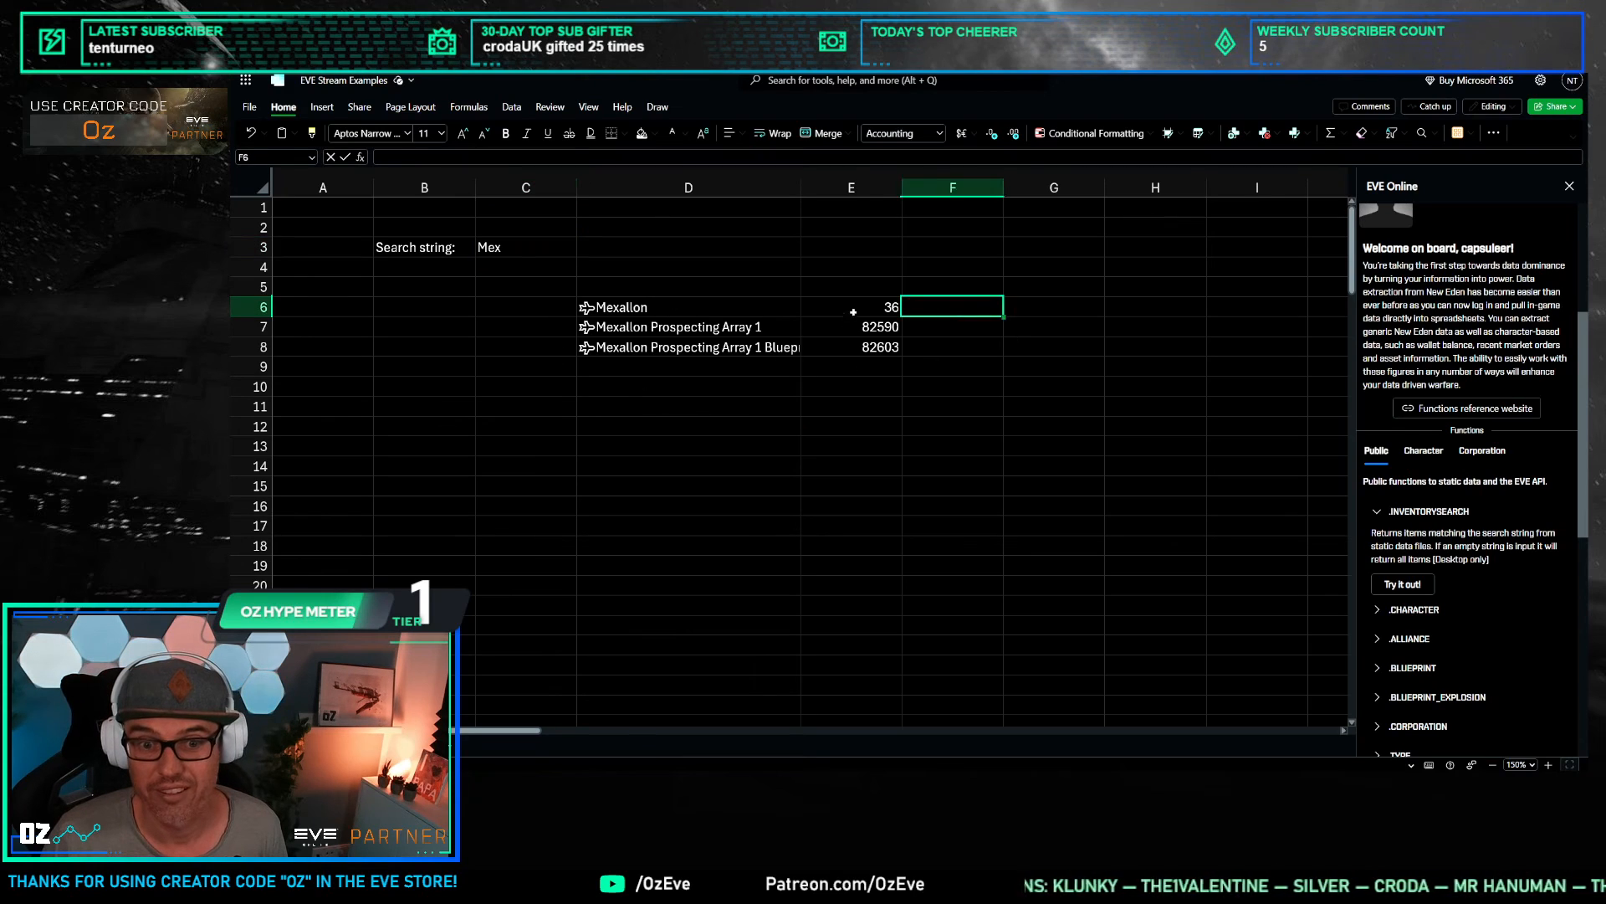
key(Left)
key(Left)
click(813, 288)
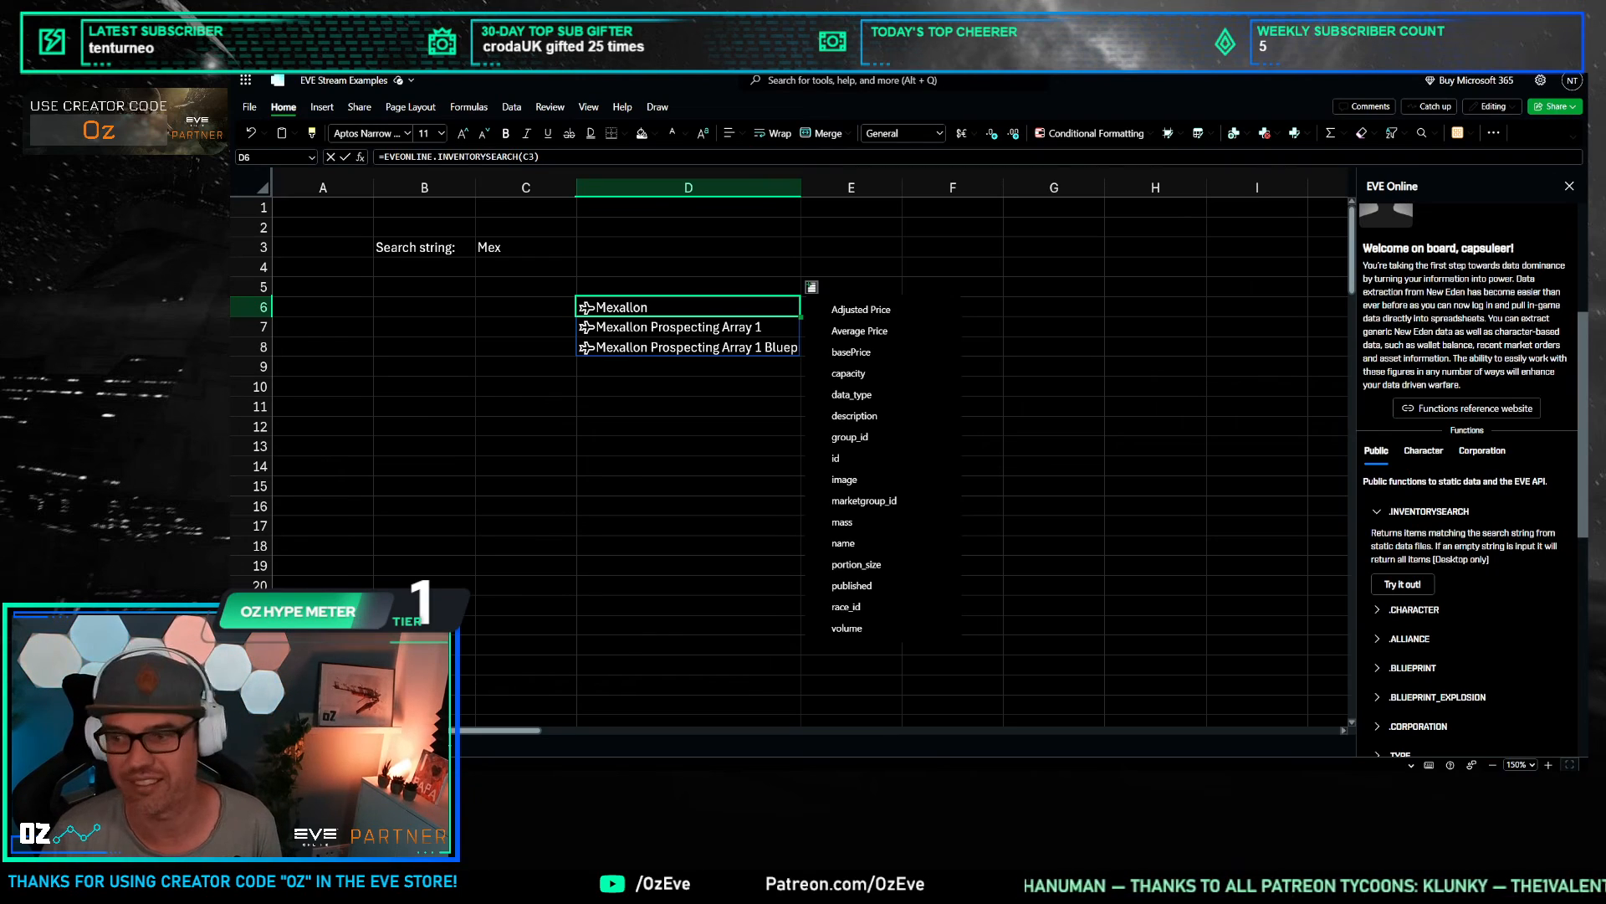
click(835, 458)
click(782, 385)
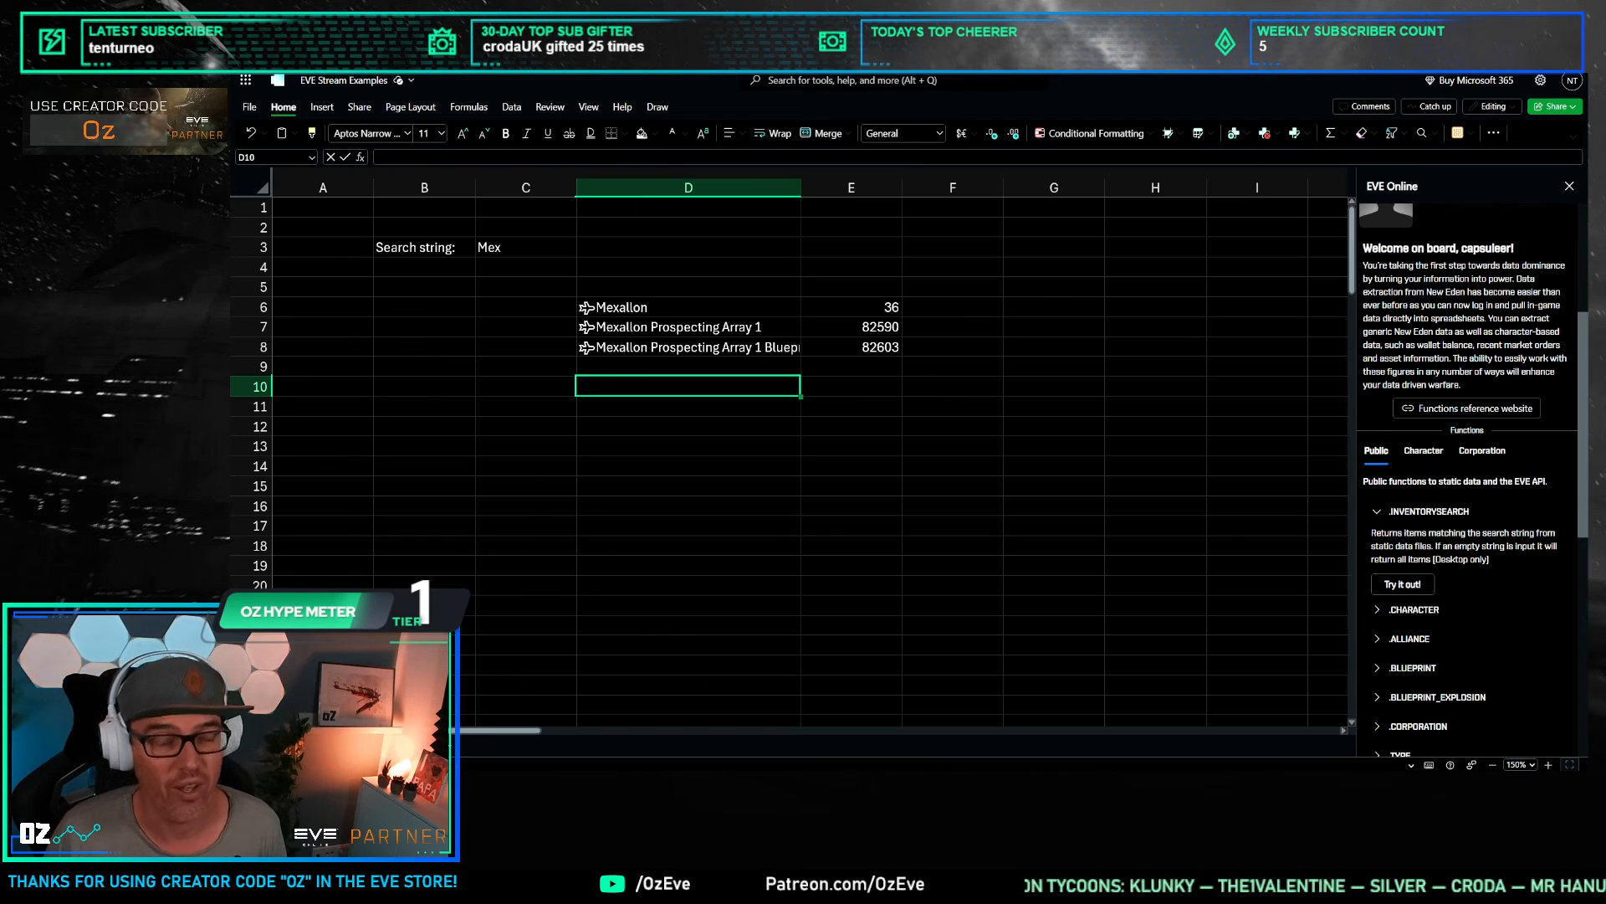
Step: Clear the ids from E6:E8 beside the item list
click(919, 344)
drag(872, 309, 866, 355)
key(Delete)
key(Down)
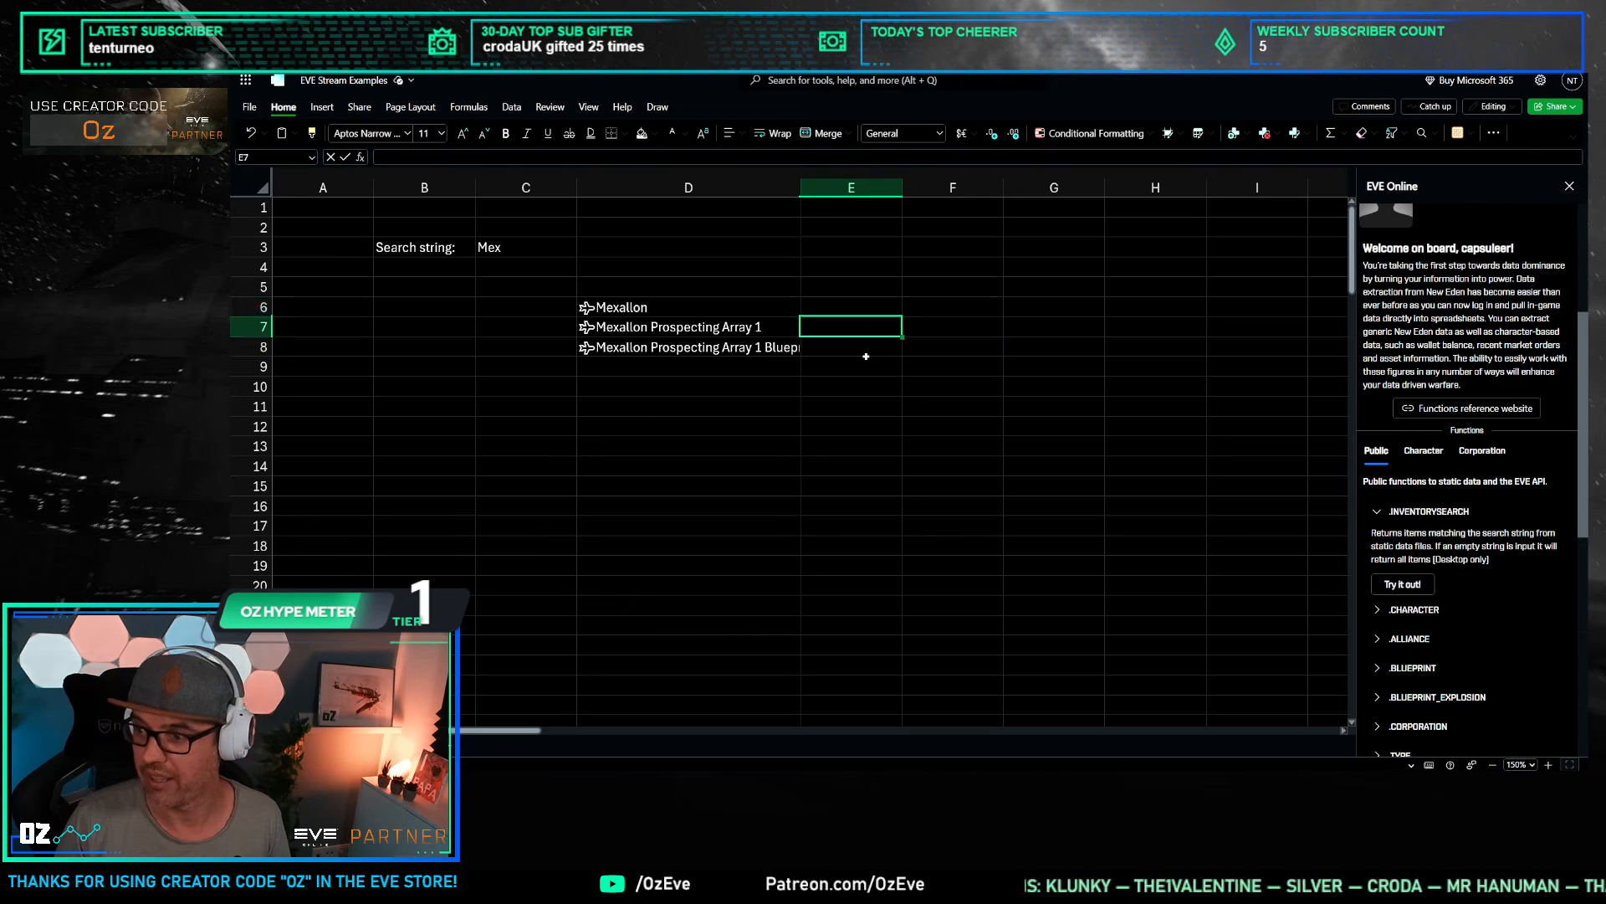
Step: Insert the sample MARKET_ORDERS function in E6 and inspect the arguments of its formula
key(Up)
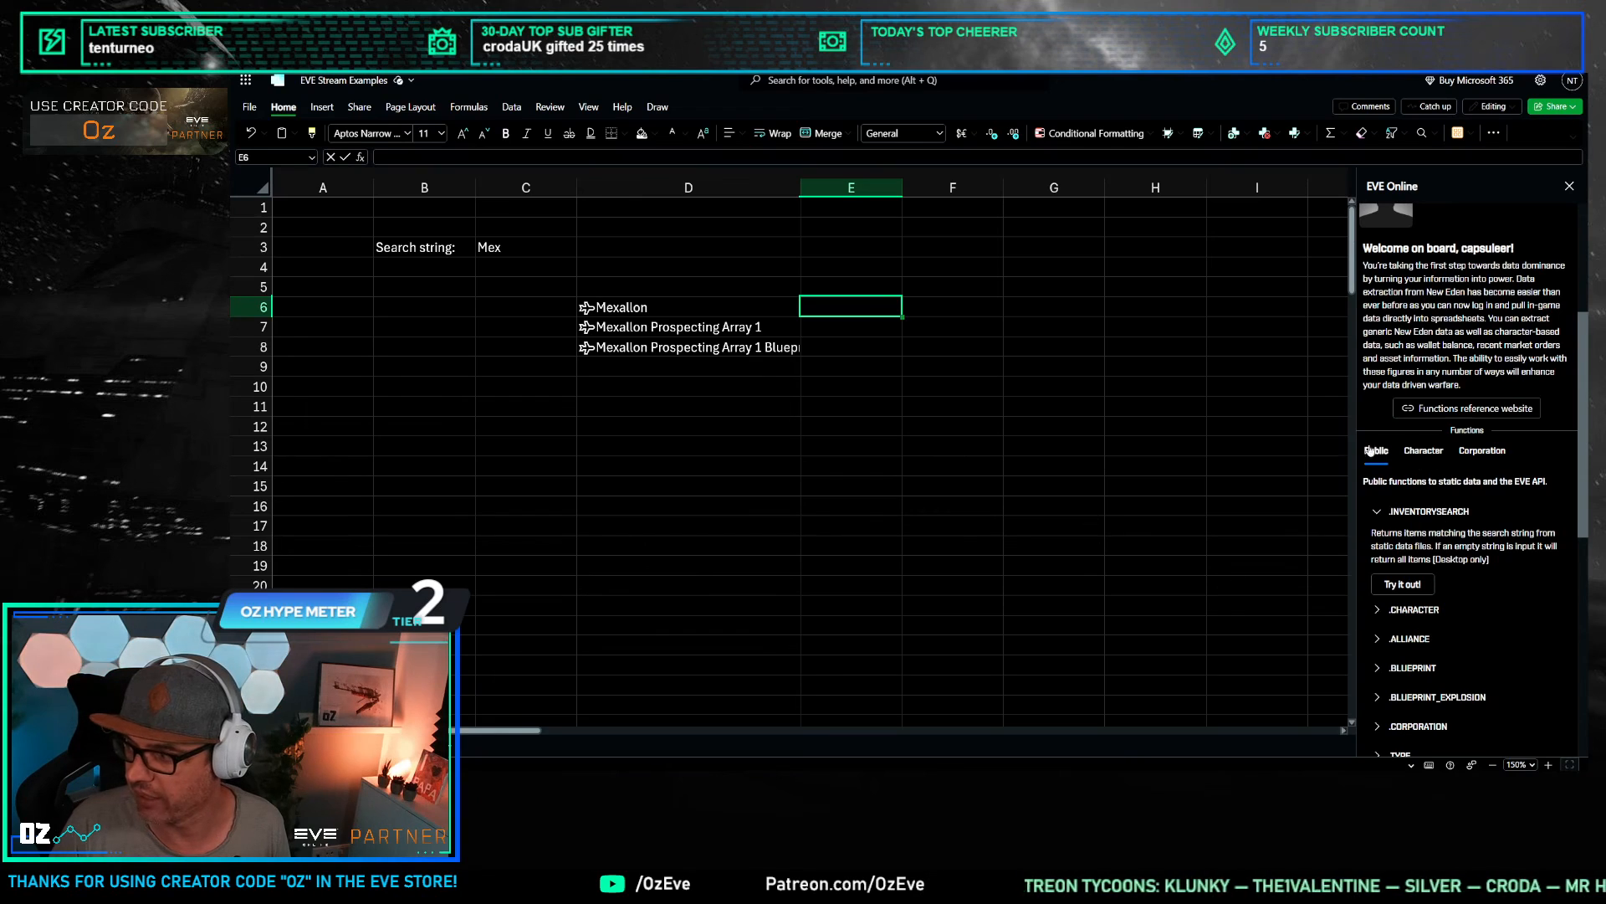
scroll(1412, 475, down, 6)
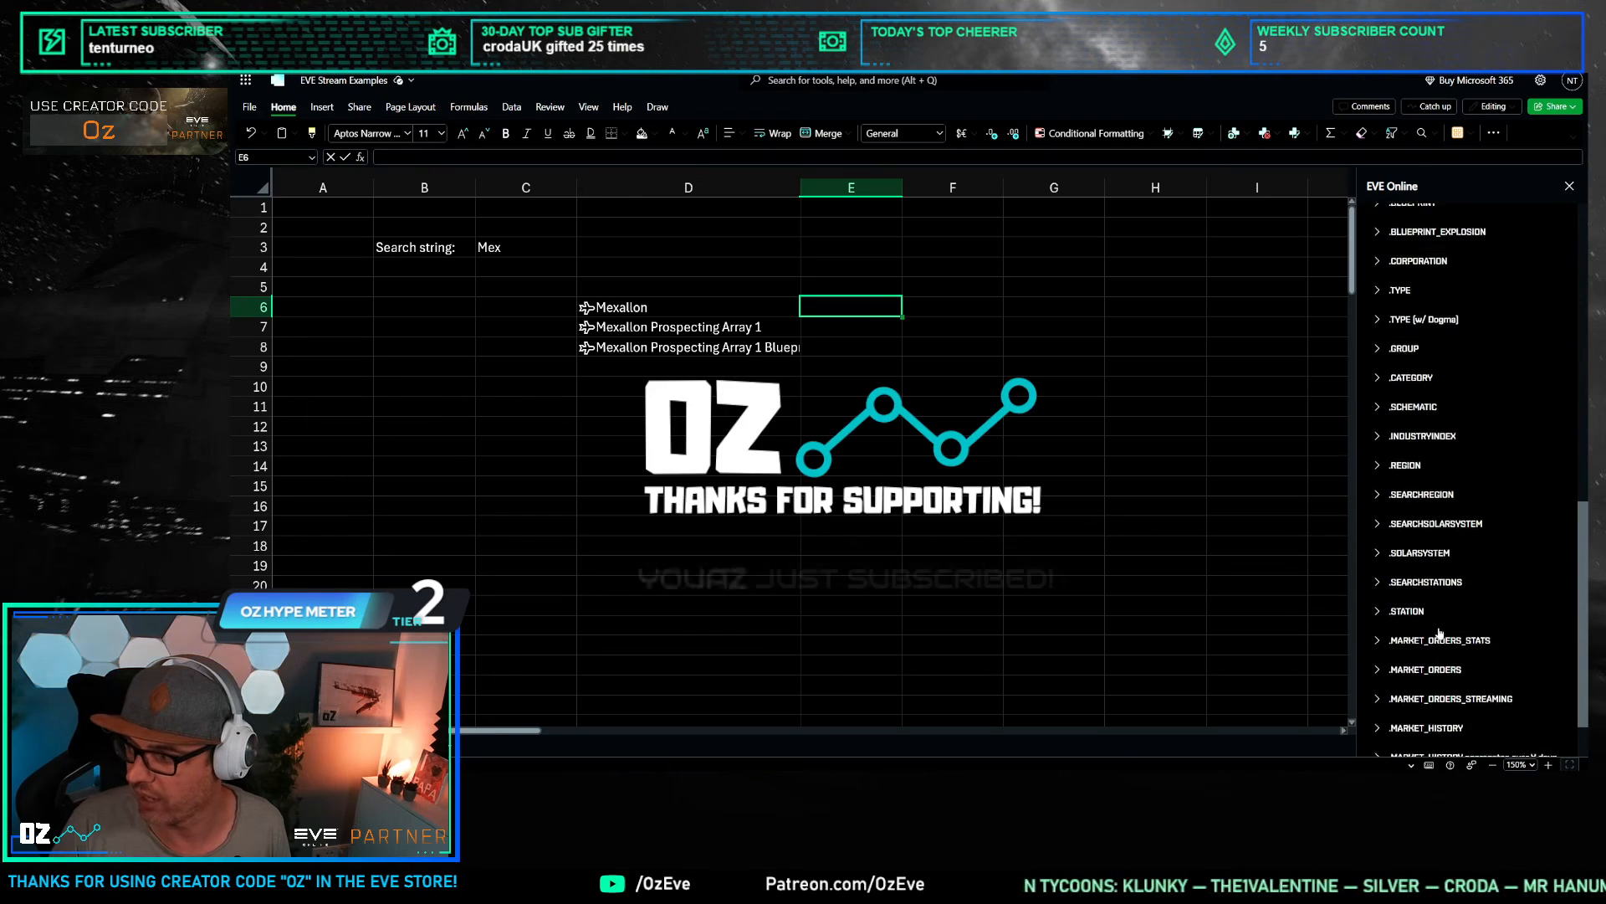
click(1436, 605)
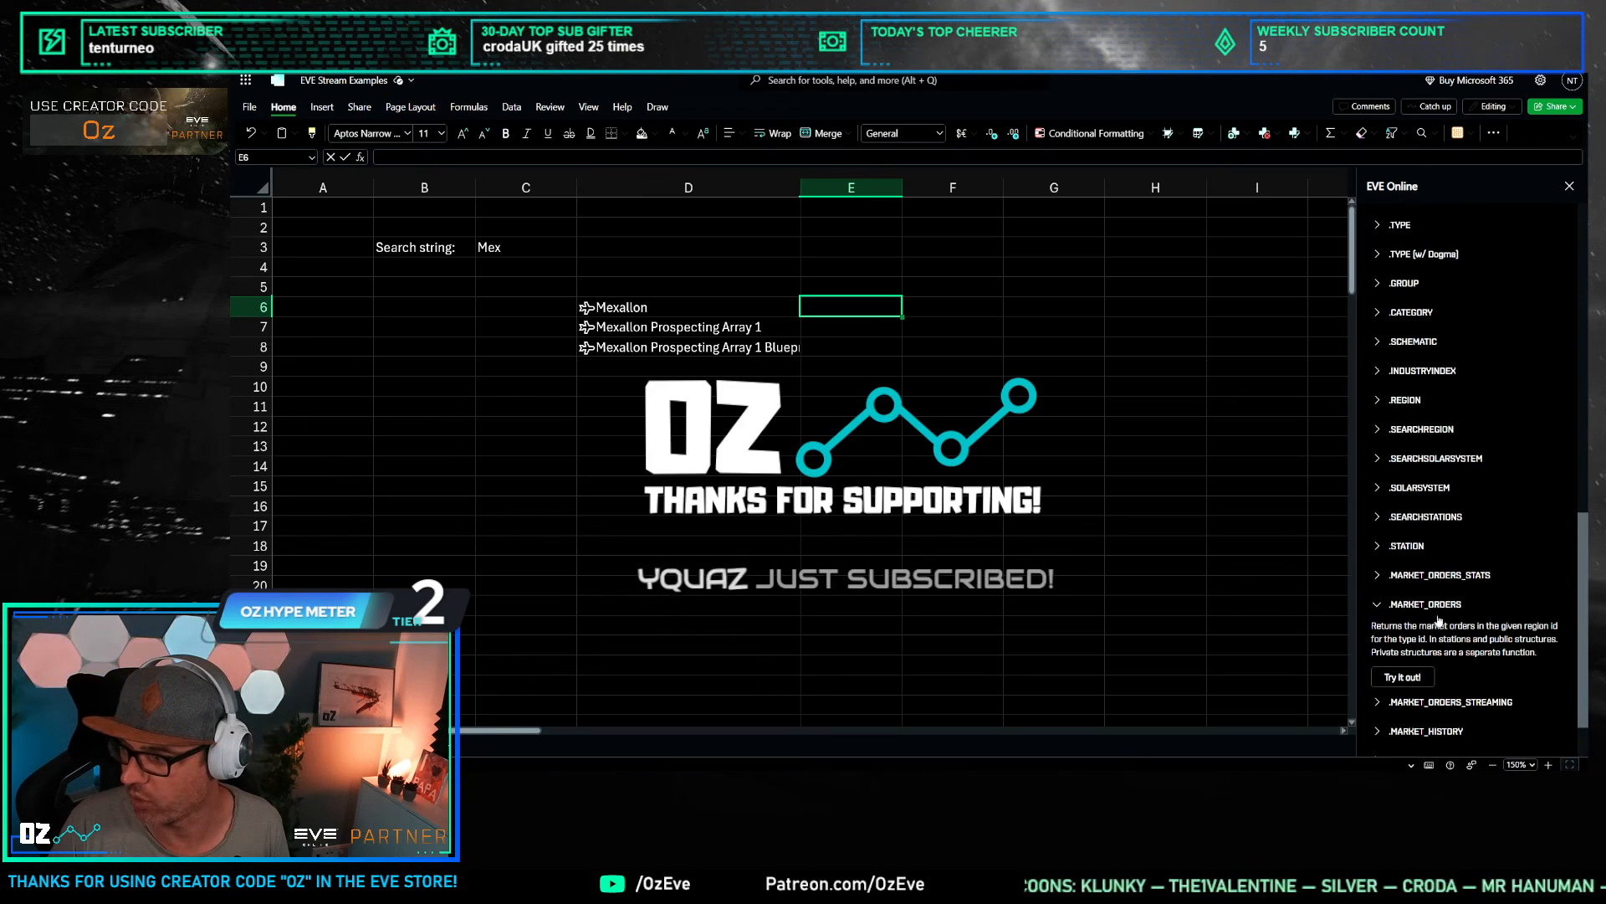
click(1403, 676)
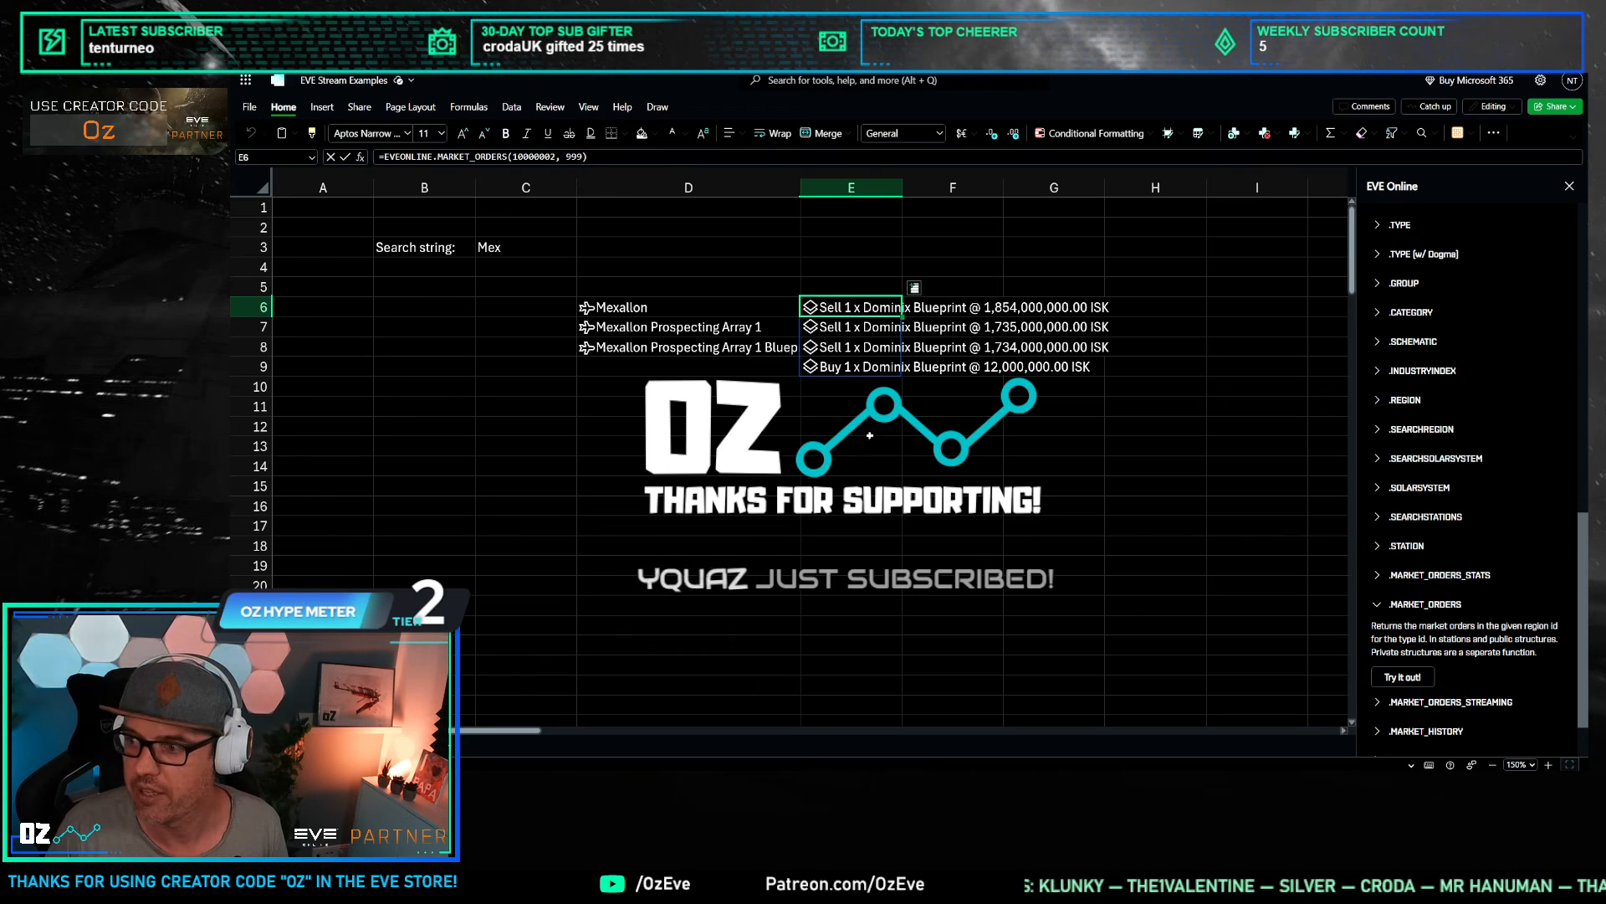
click(866, 313)
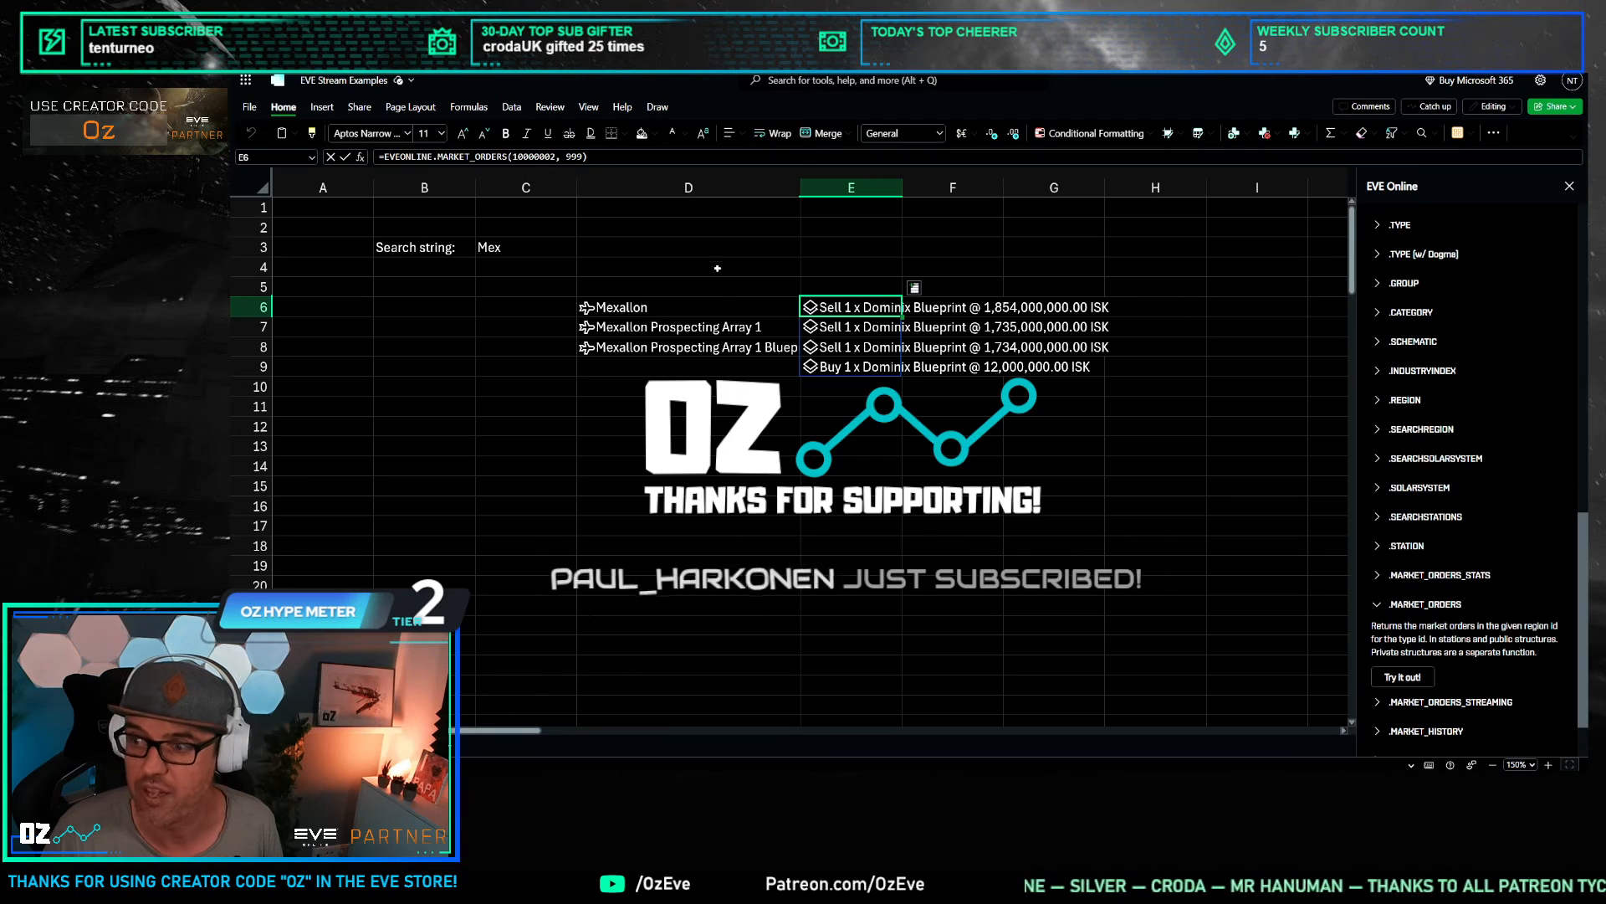
click(534, 157)
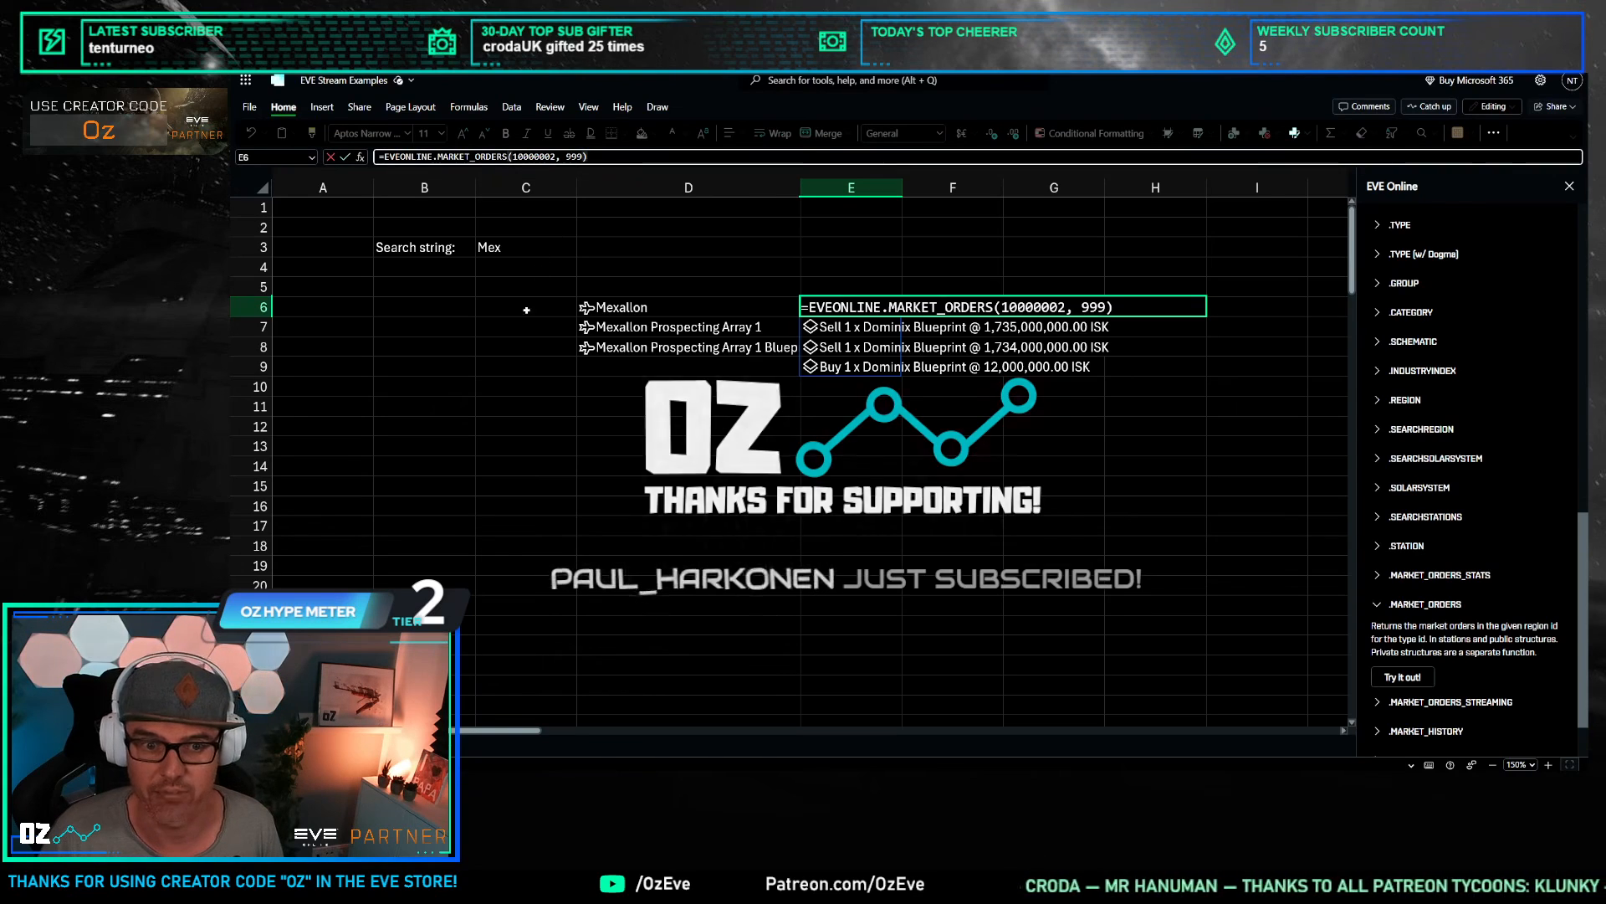
key(Escape)
click(639, 408)
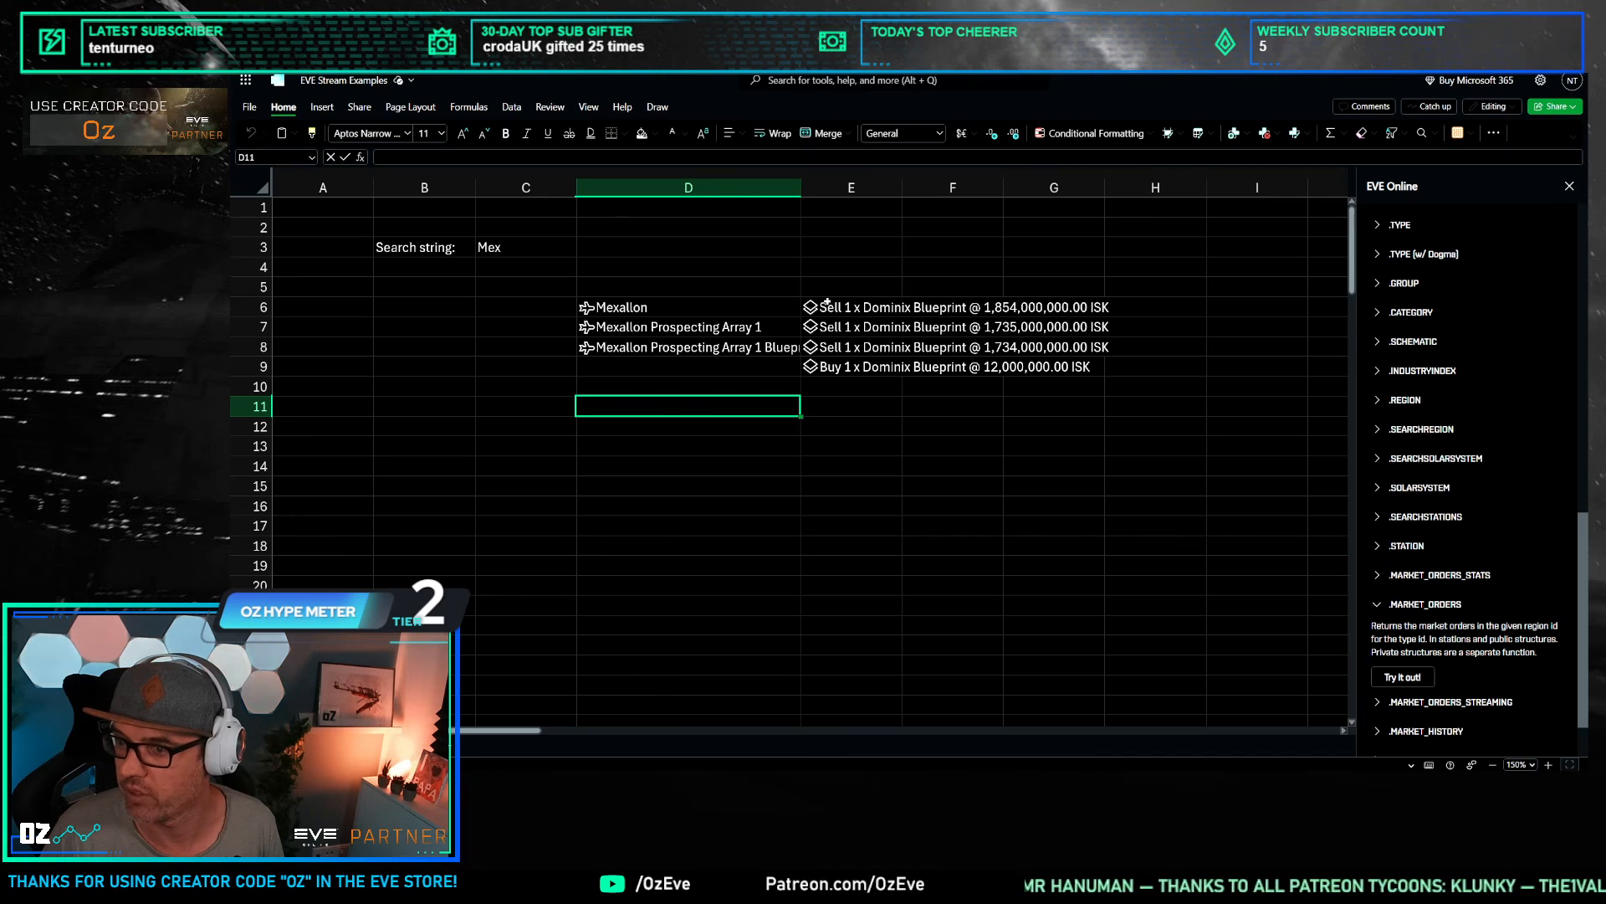
Step: Clear the sample market orders formula from E6
key(ctrl+z)
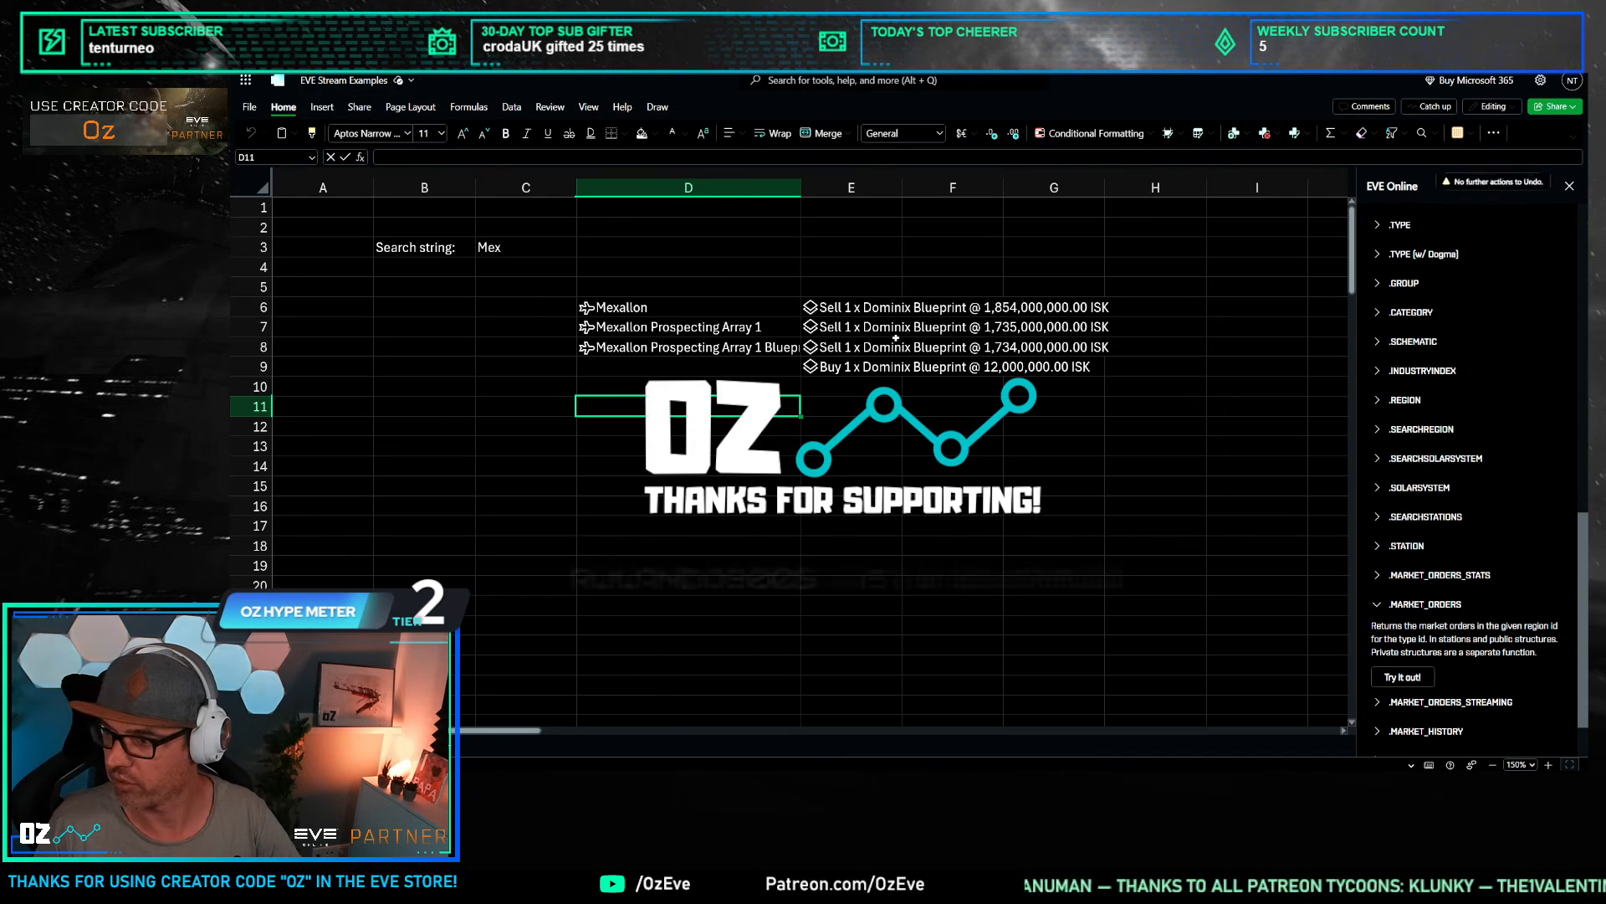
click(830, 310)
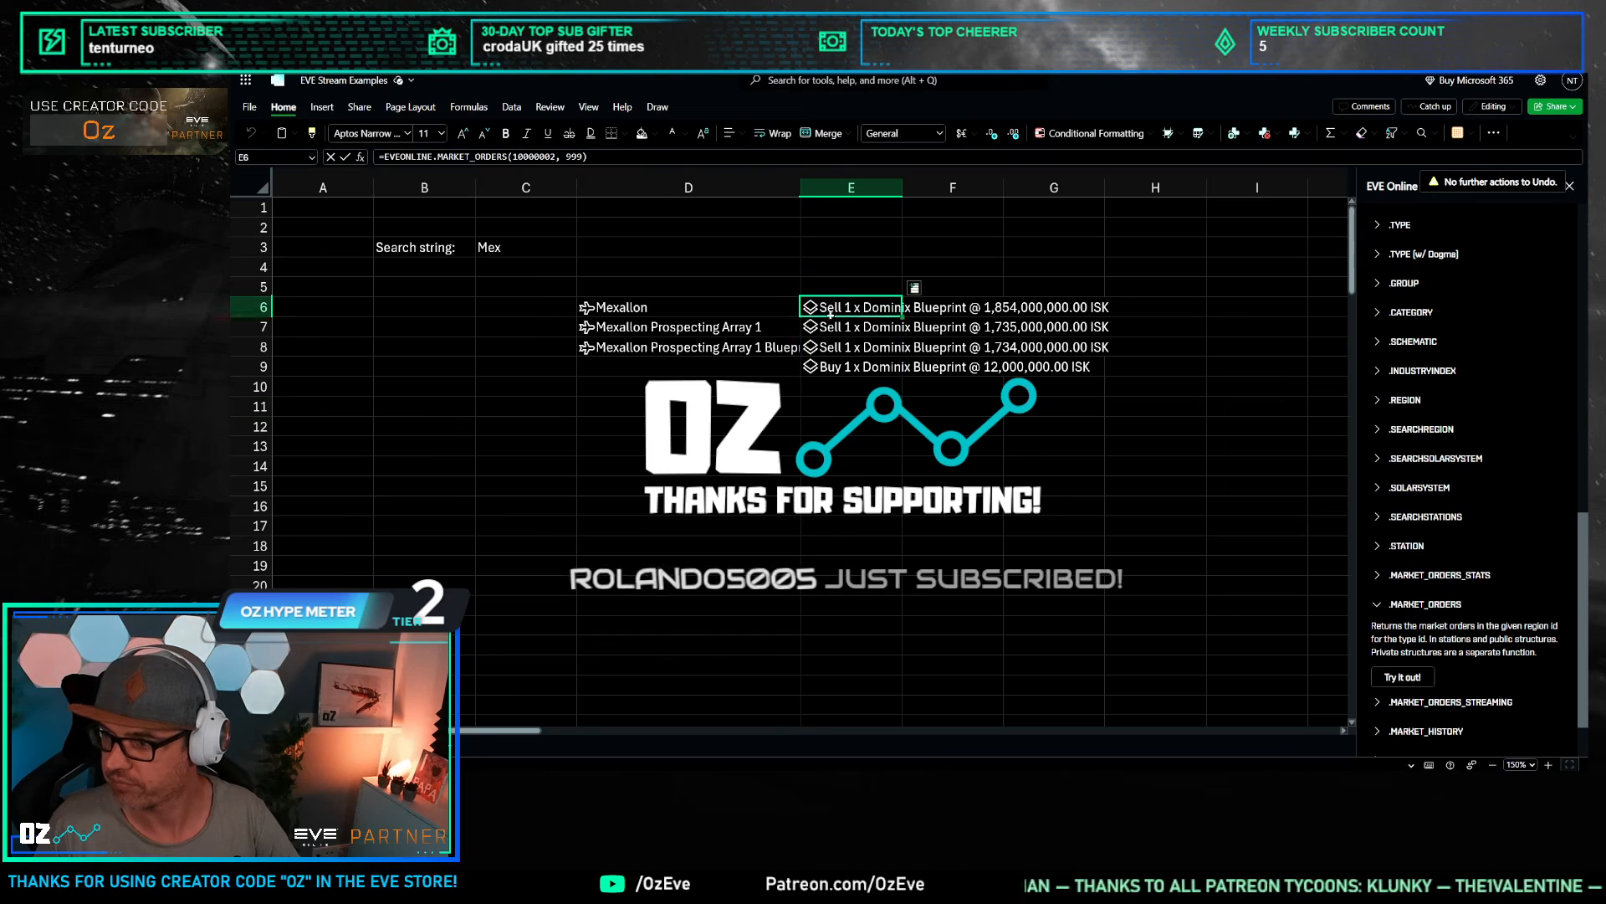
key(Delete)
Step: Extract the id field of the Mexallon item in D6 into E6
click(768, 302)
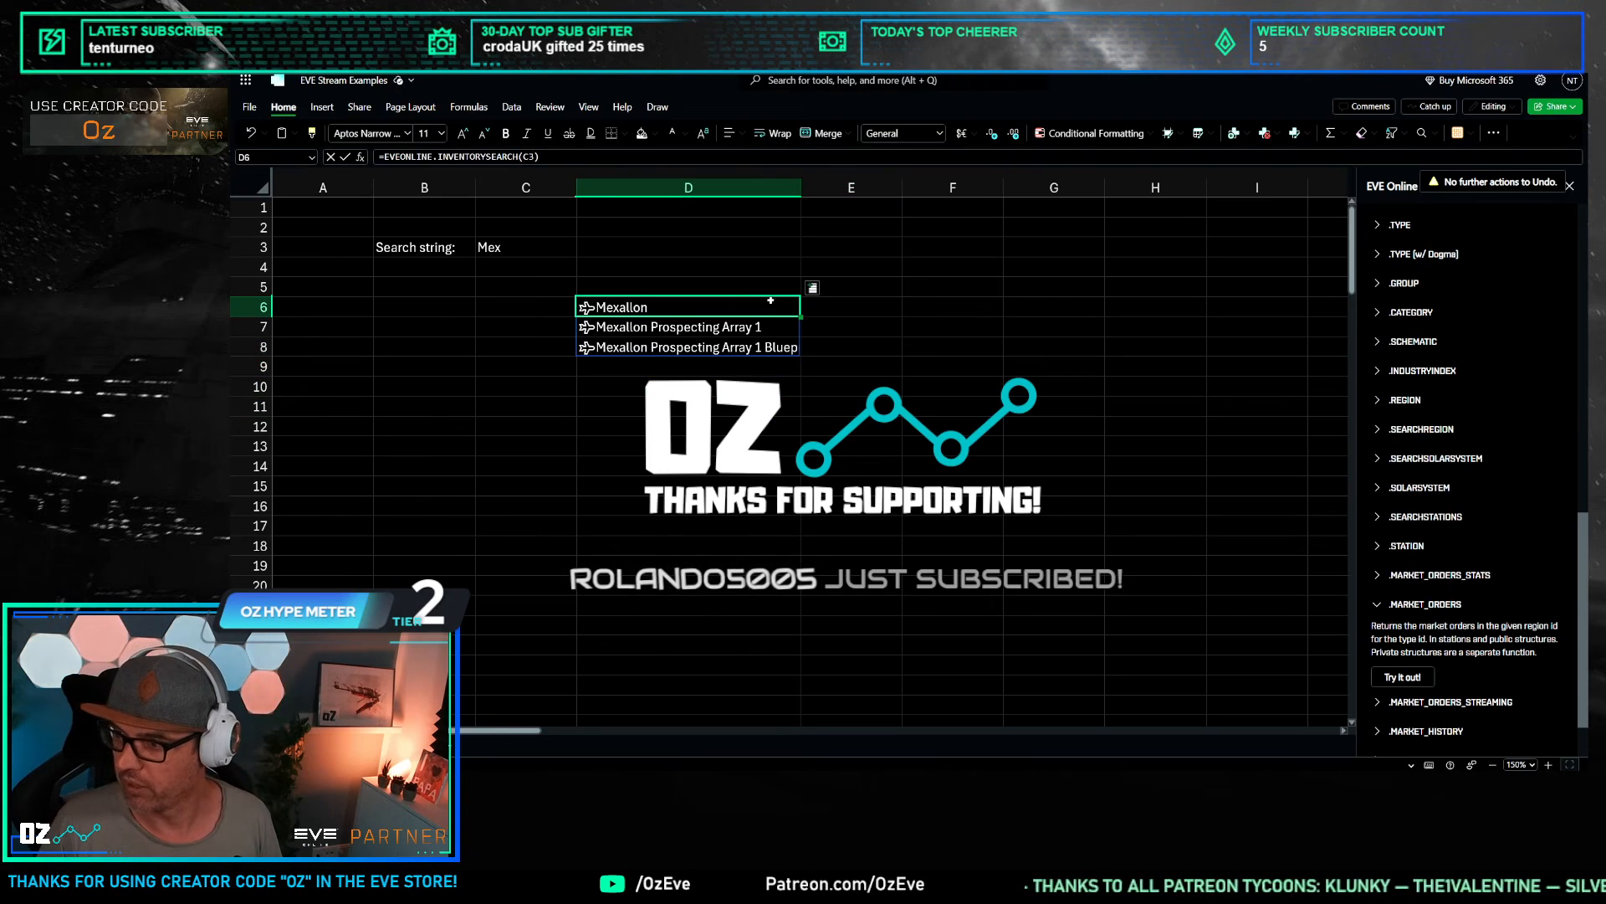
click(813, 287)
click(935, 306)
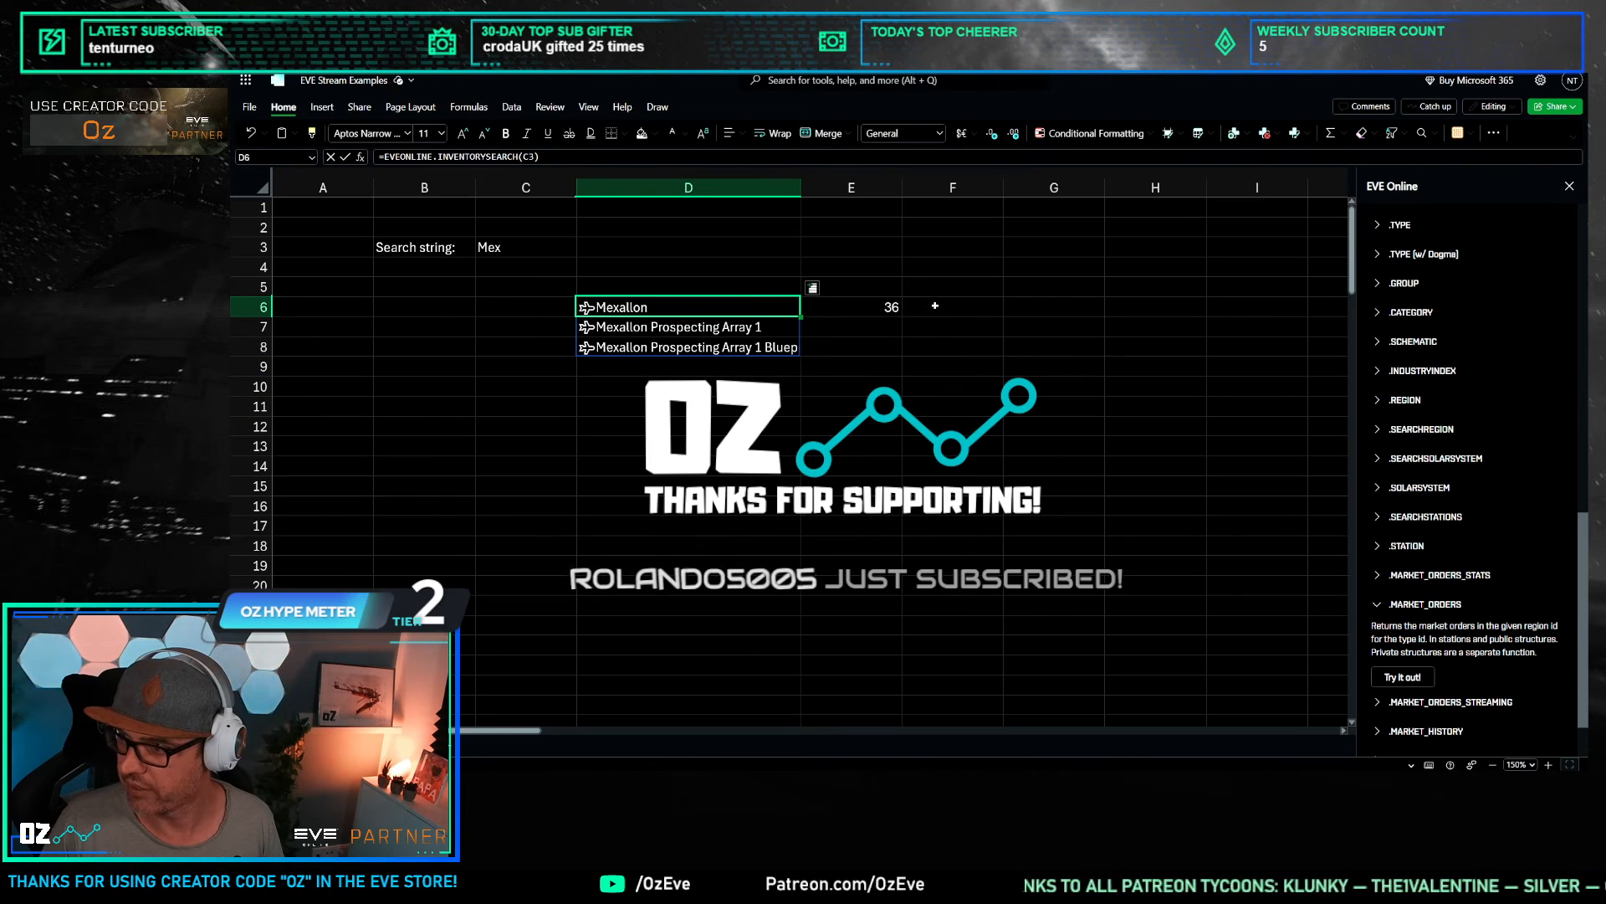
Step: Insert the sample MARKET_ORDERS function in F6, beside the extracted item id
click(934, 306)
click(1409, 676)
click(967, 445)
click(943, 306)
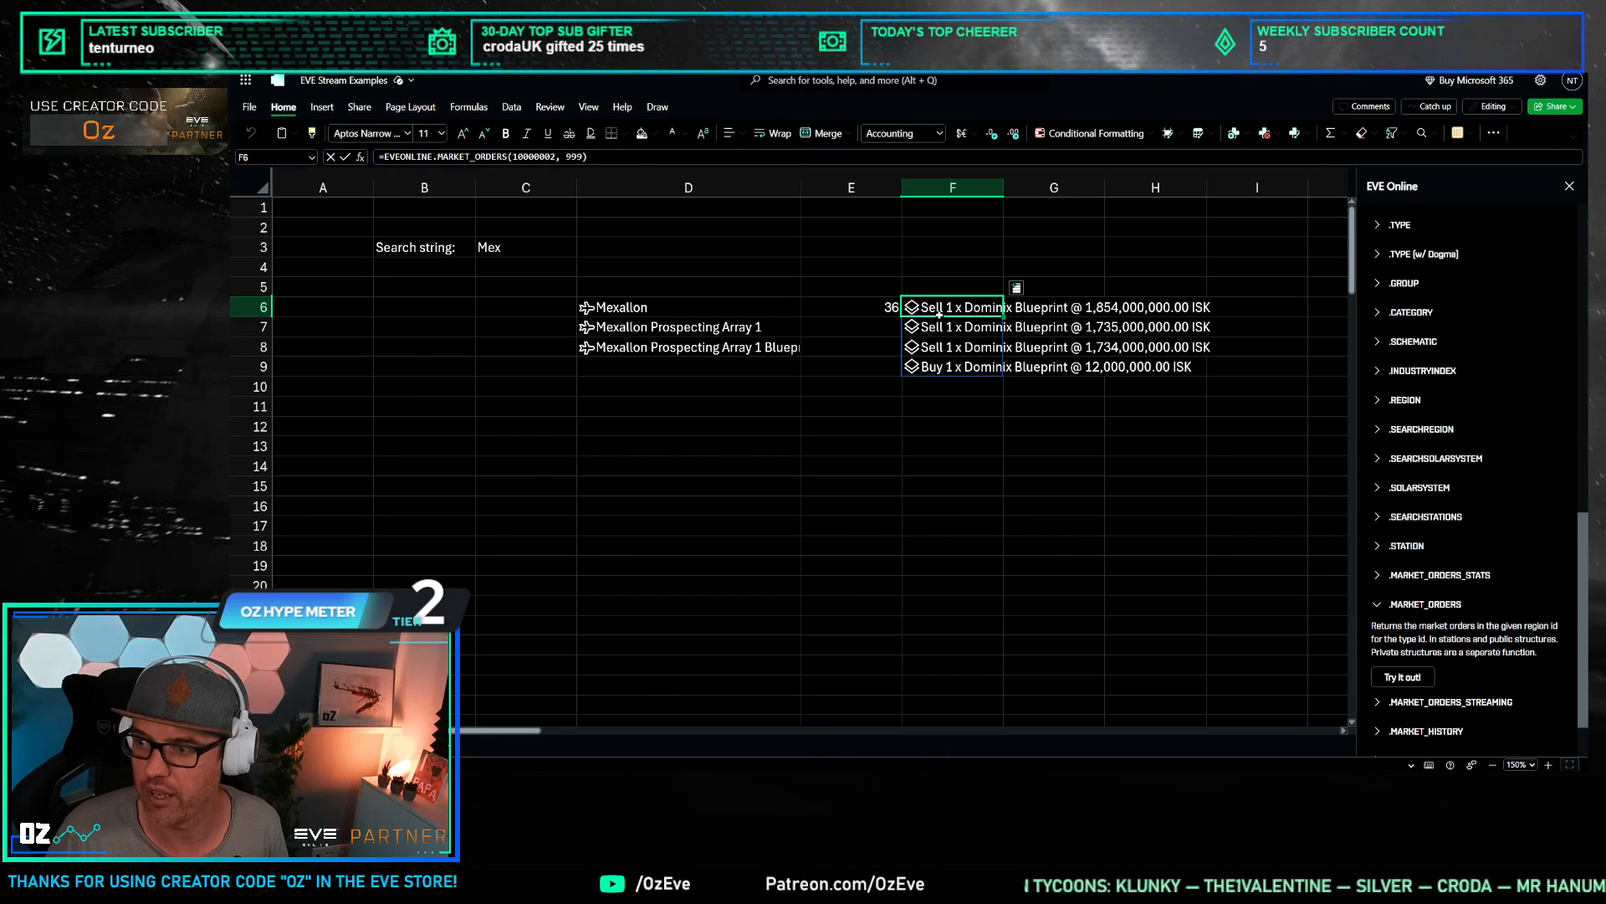
Step: Replace the type id 999 in F6's MARKET_ORDERS formula with a reference to E6
double_click(572, 156)
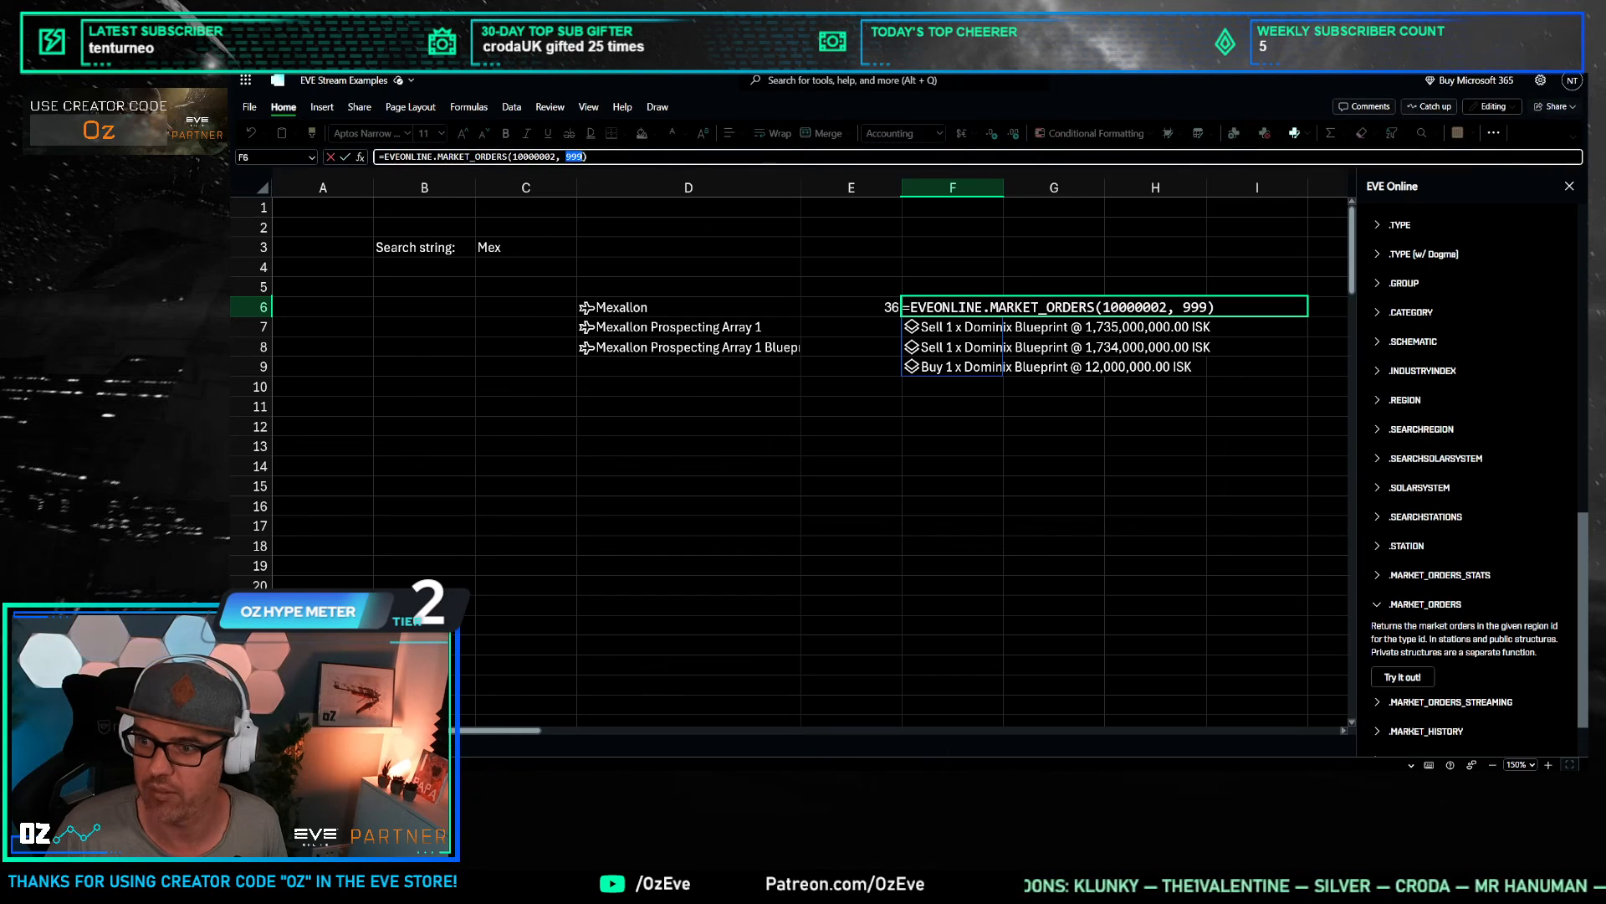
key(BackSpace)
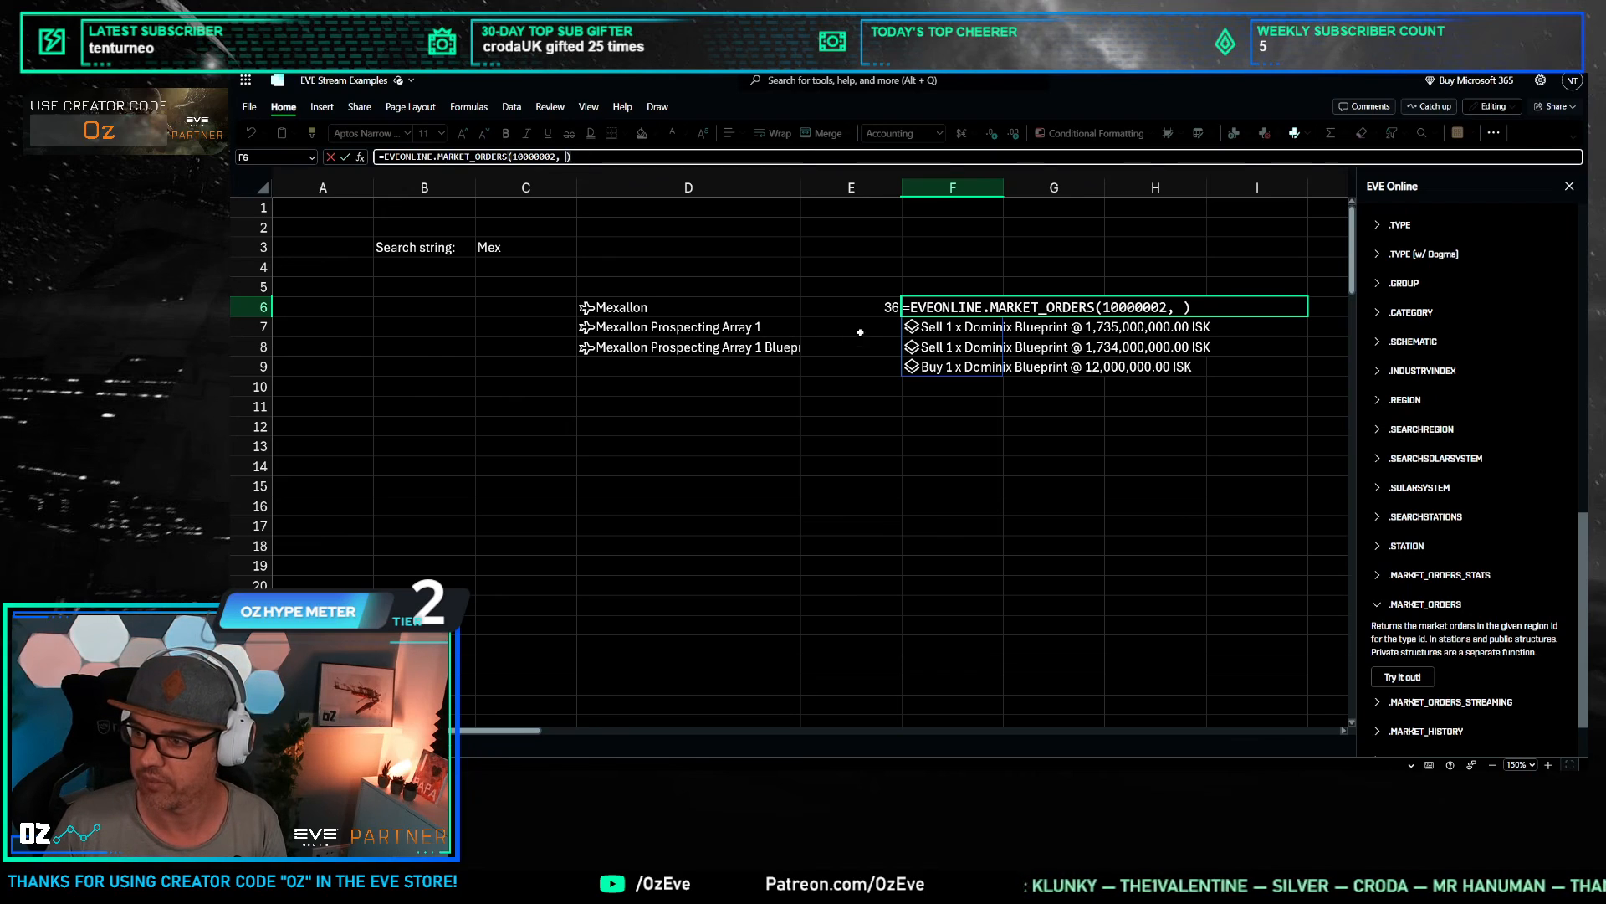
click(862, 306)
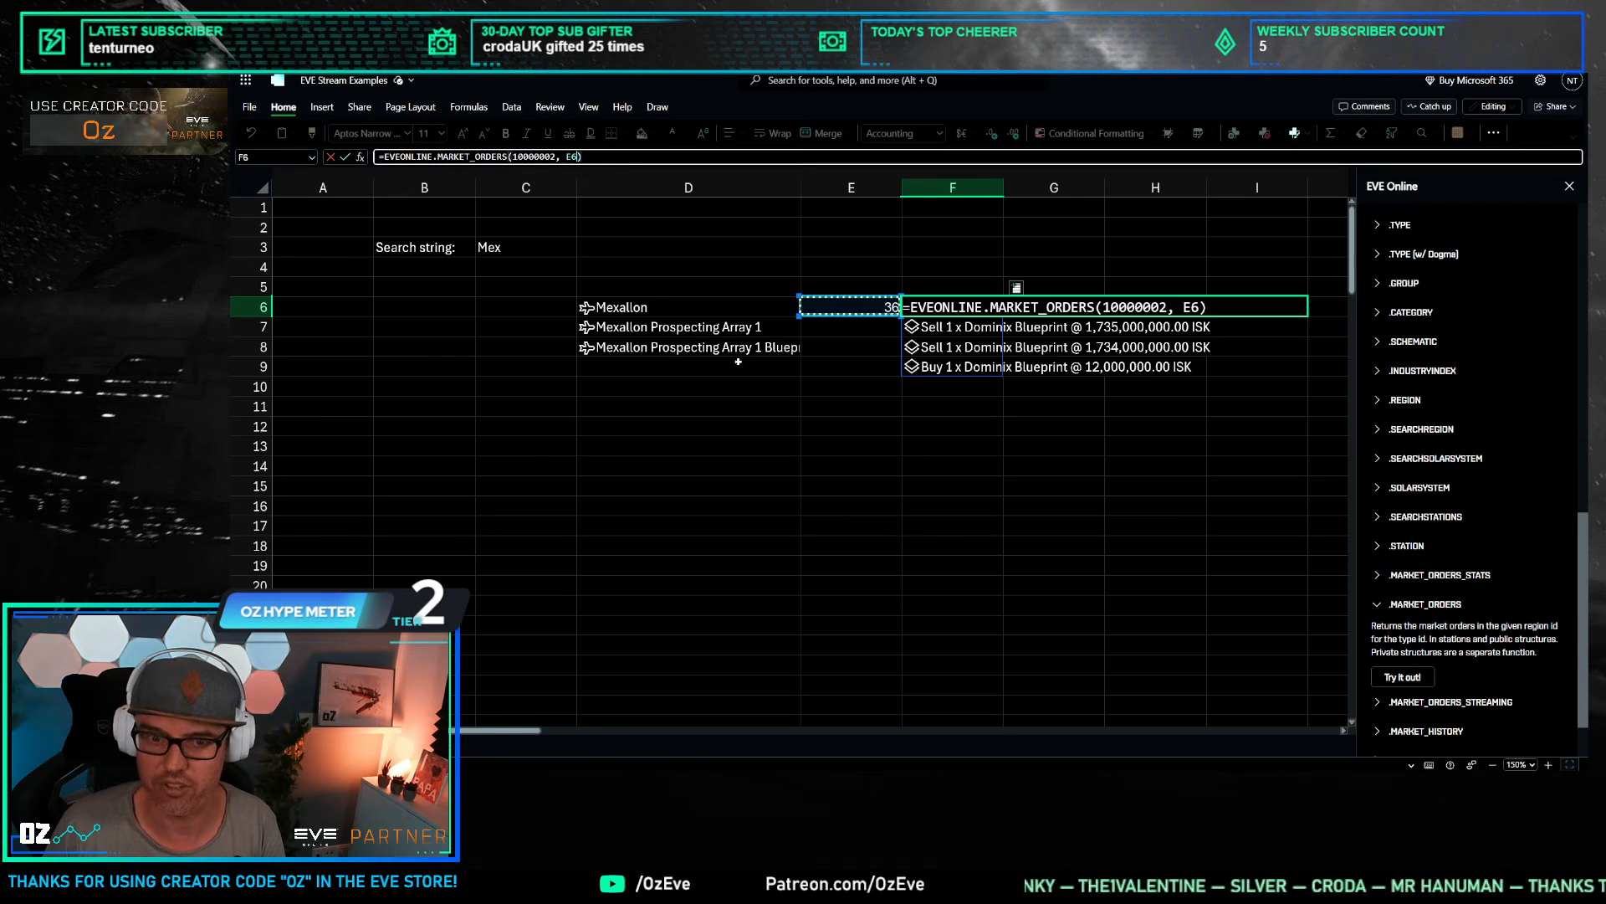
key(Return)
click(862, 405)
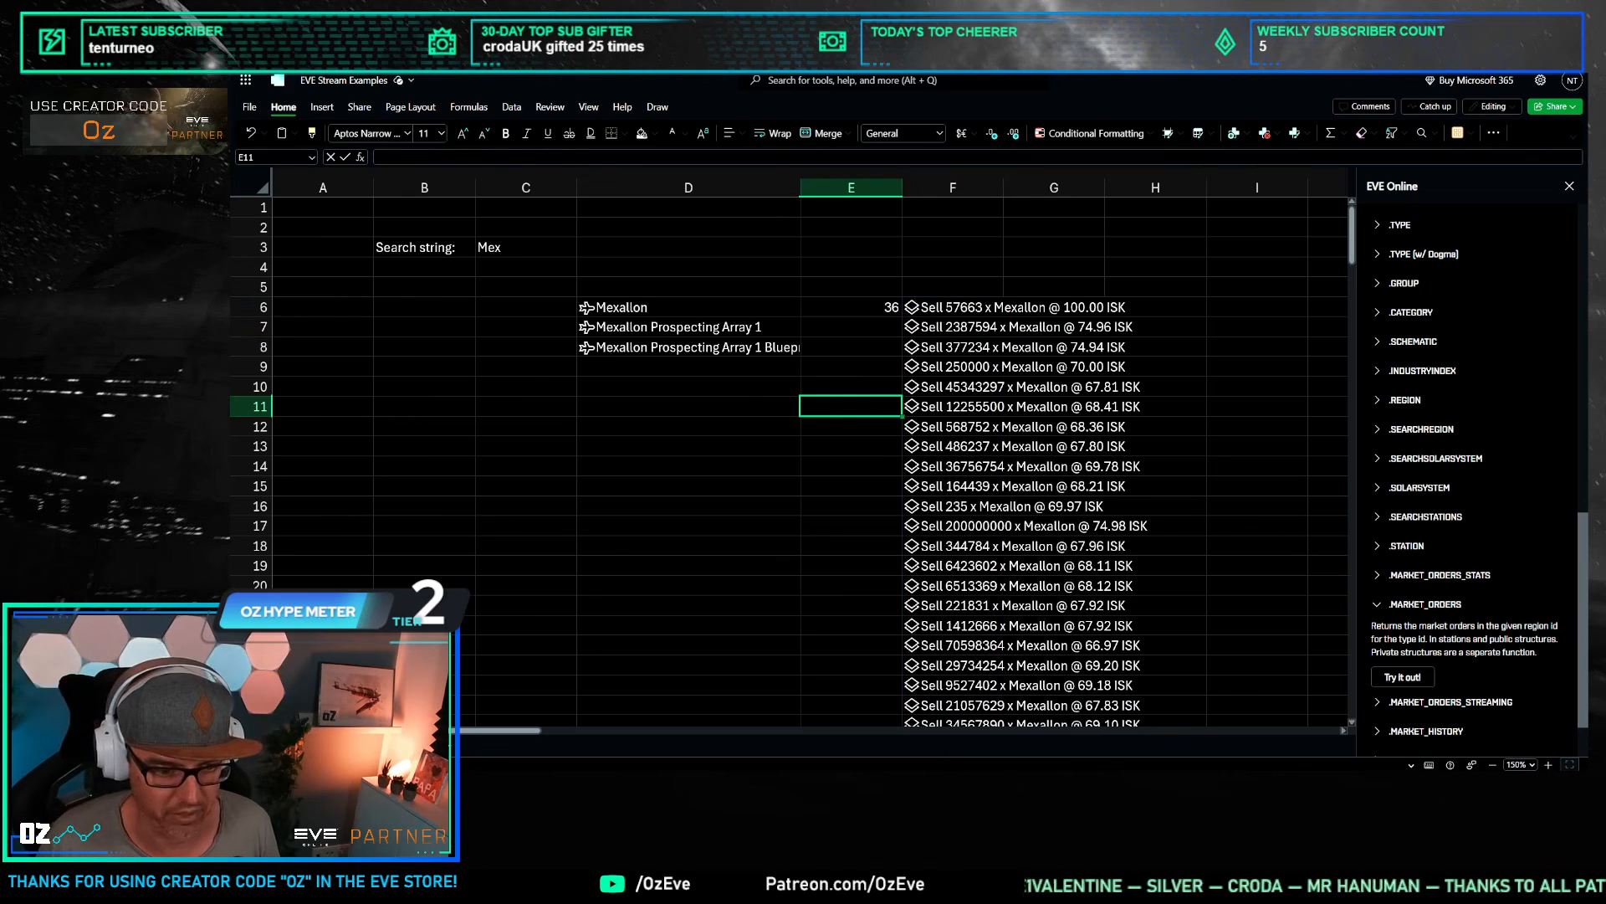
click(677, 445)
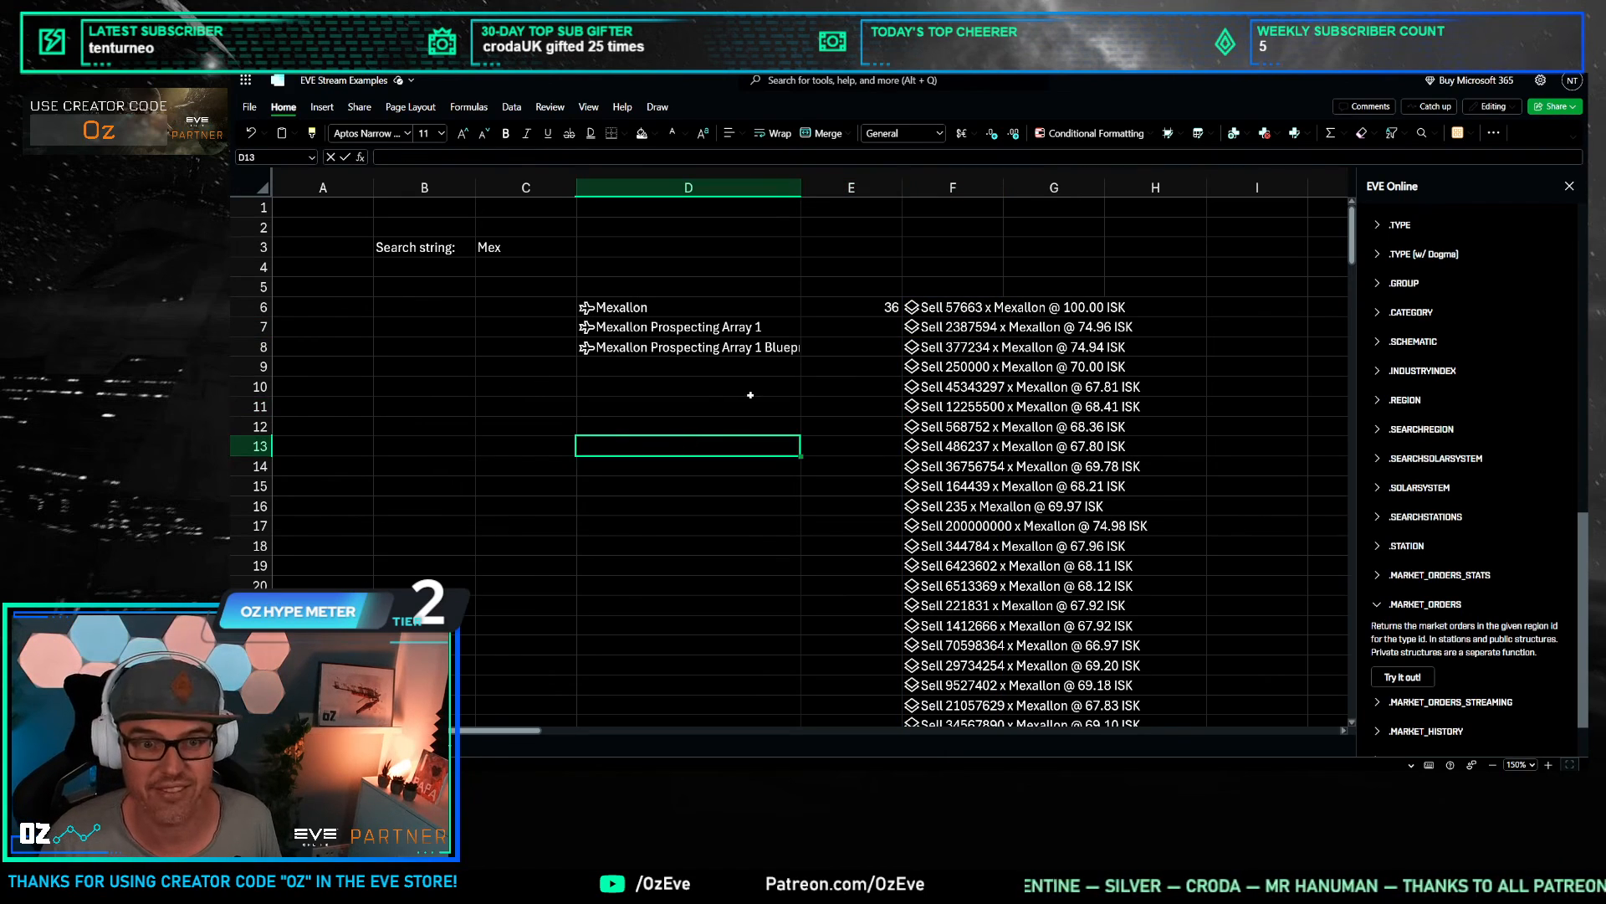
Step: Review the id formula in E6 and the region argument of the MARKET_ORDERS formula in F6
click(866, 306)
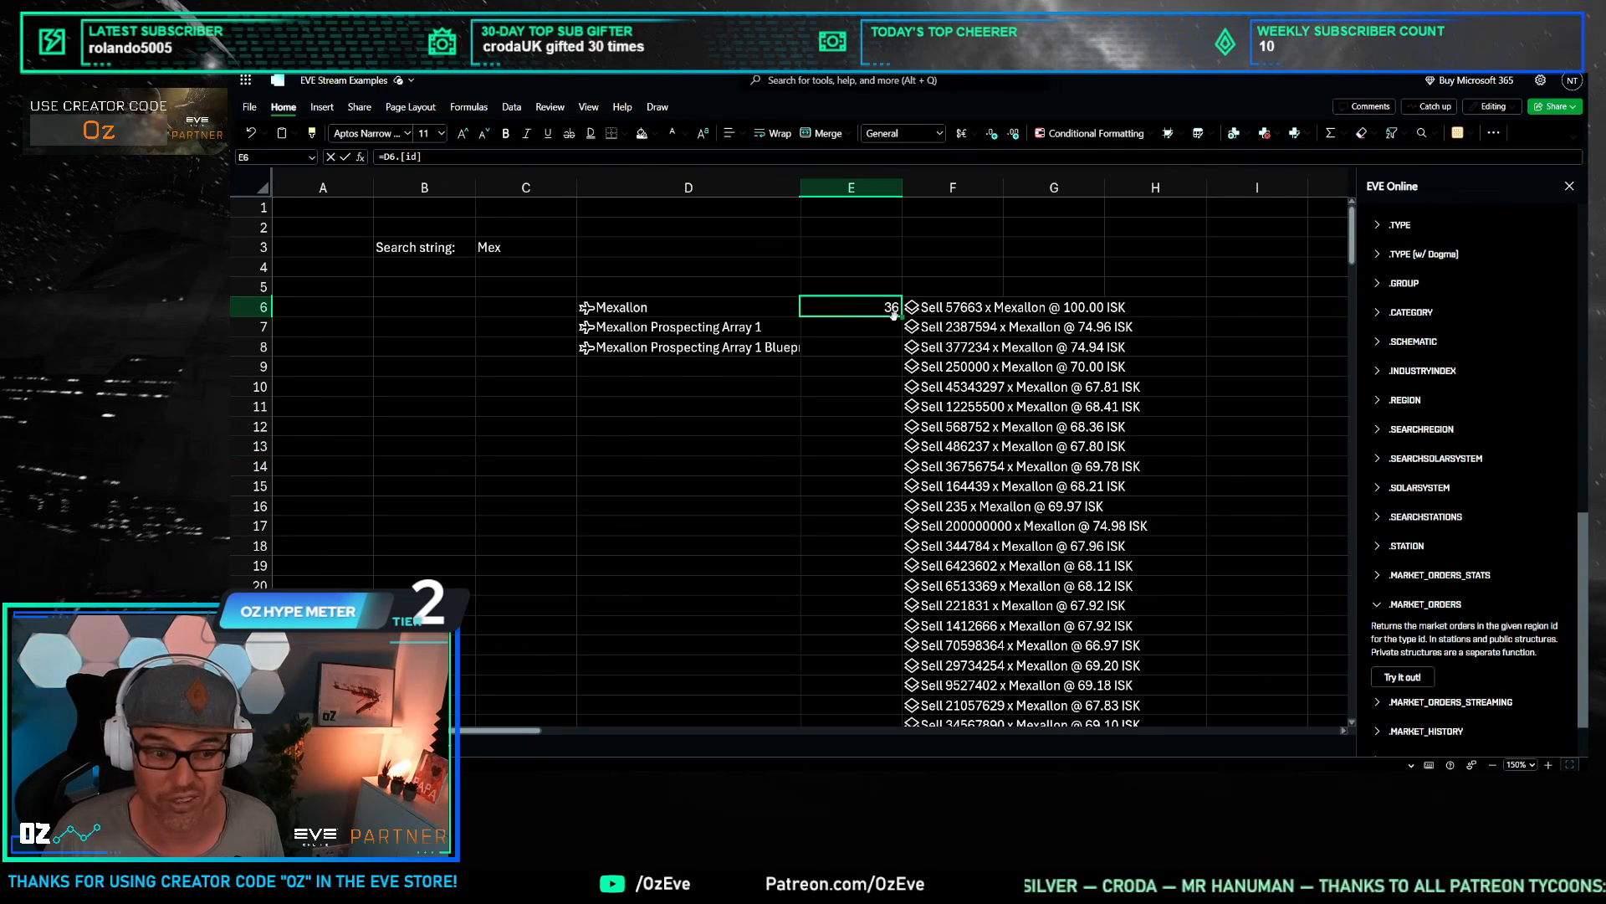
click(930, 312)
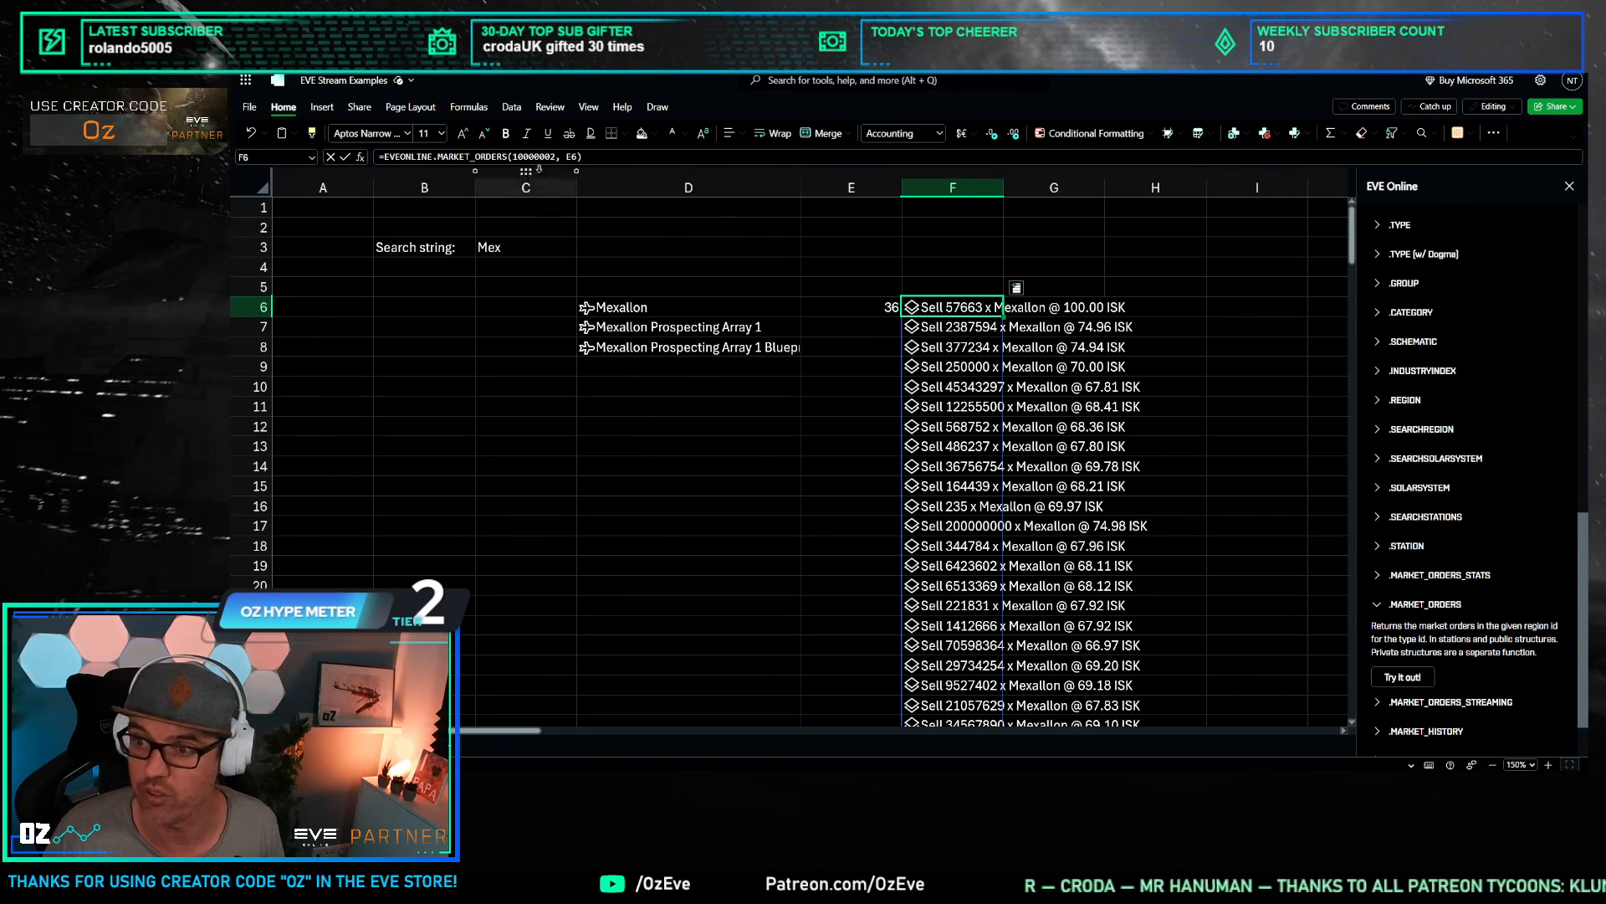
click(536, 156)
drag(512, 157, 553, 156)
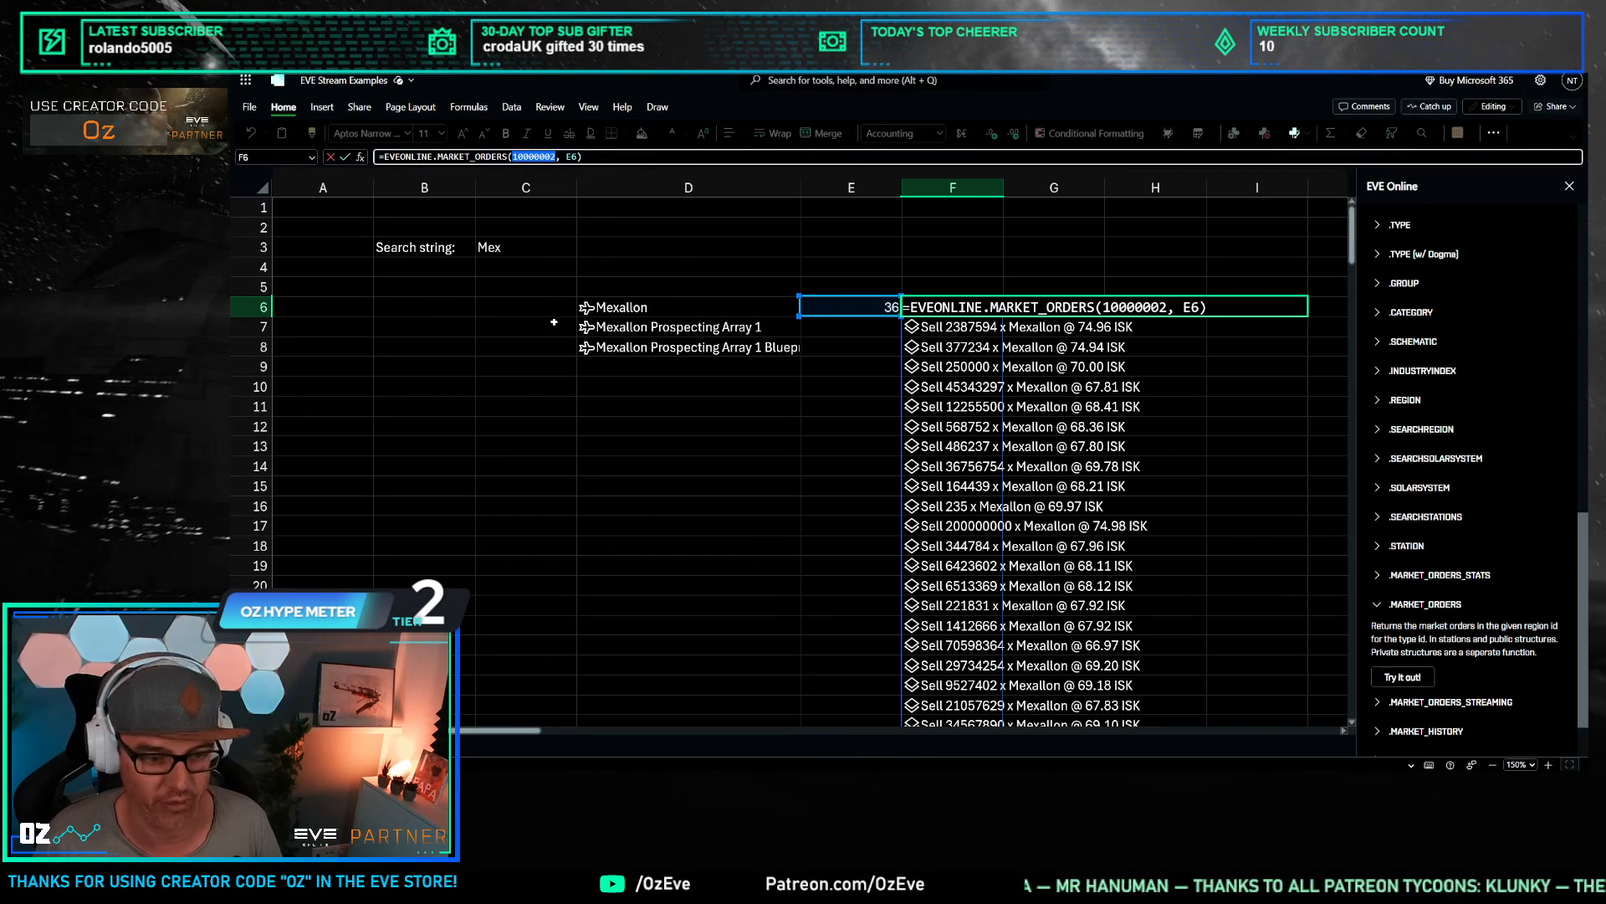
key(Escape)
click(602, 386)
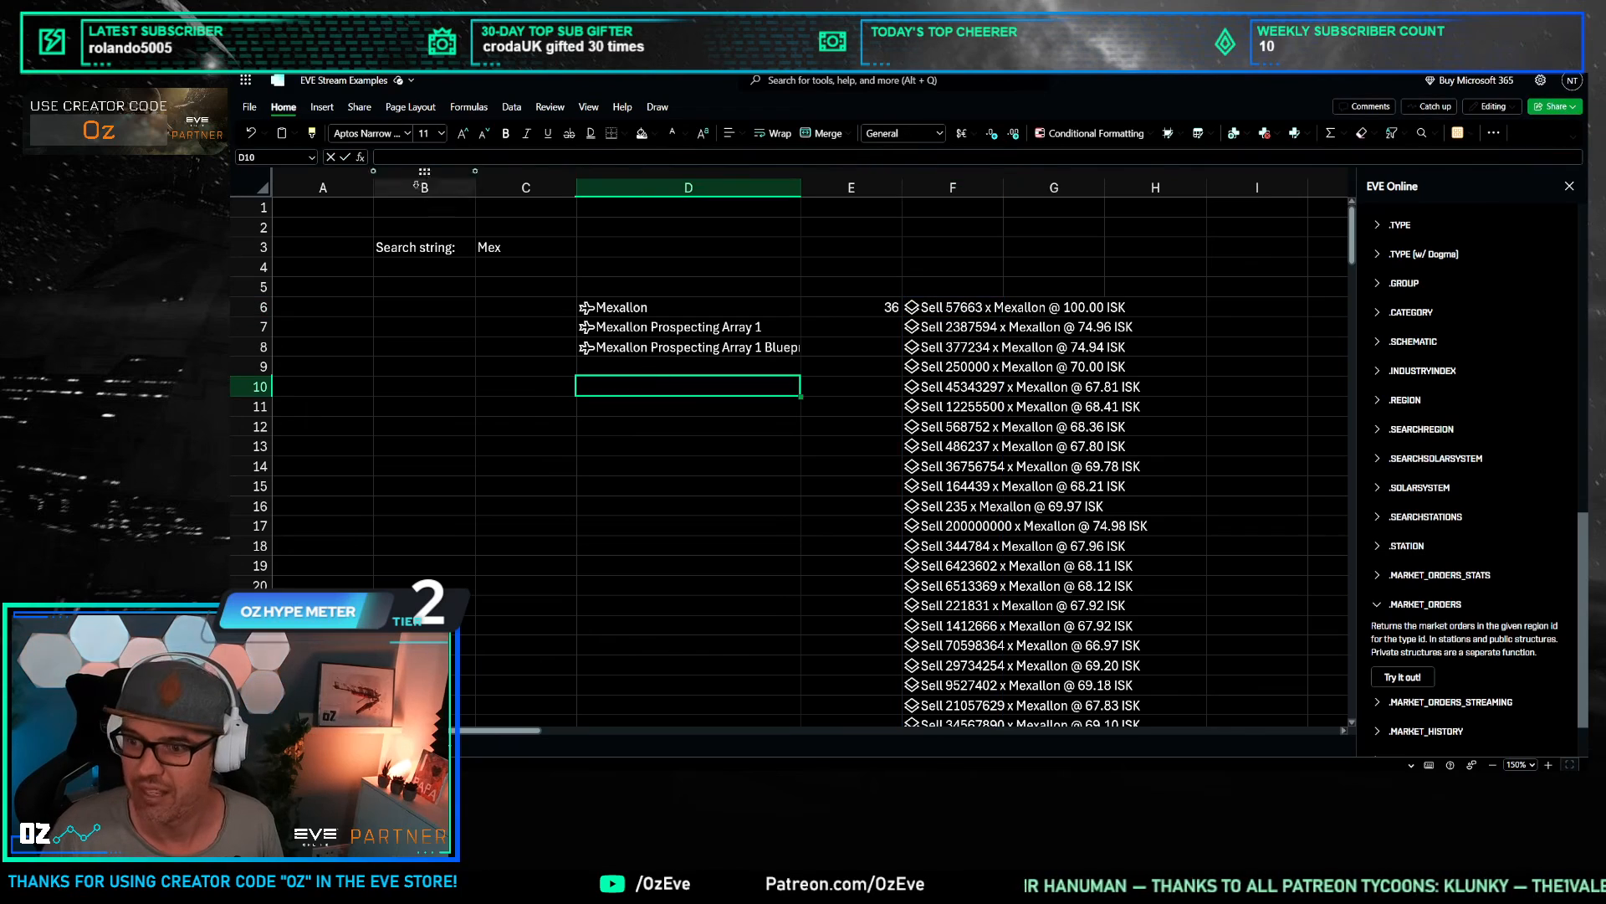
Step: Insert the SEARCHREGION function in B2 with "Forge" as its search text
click(426, 227)
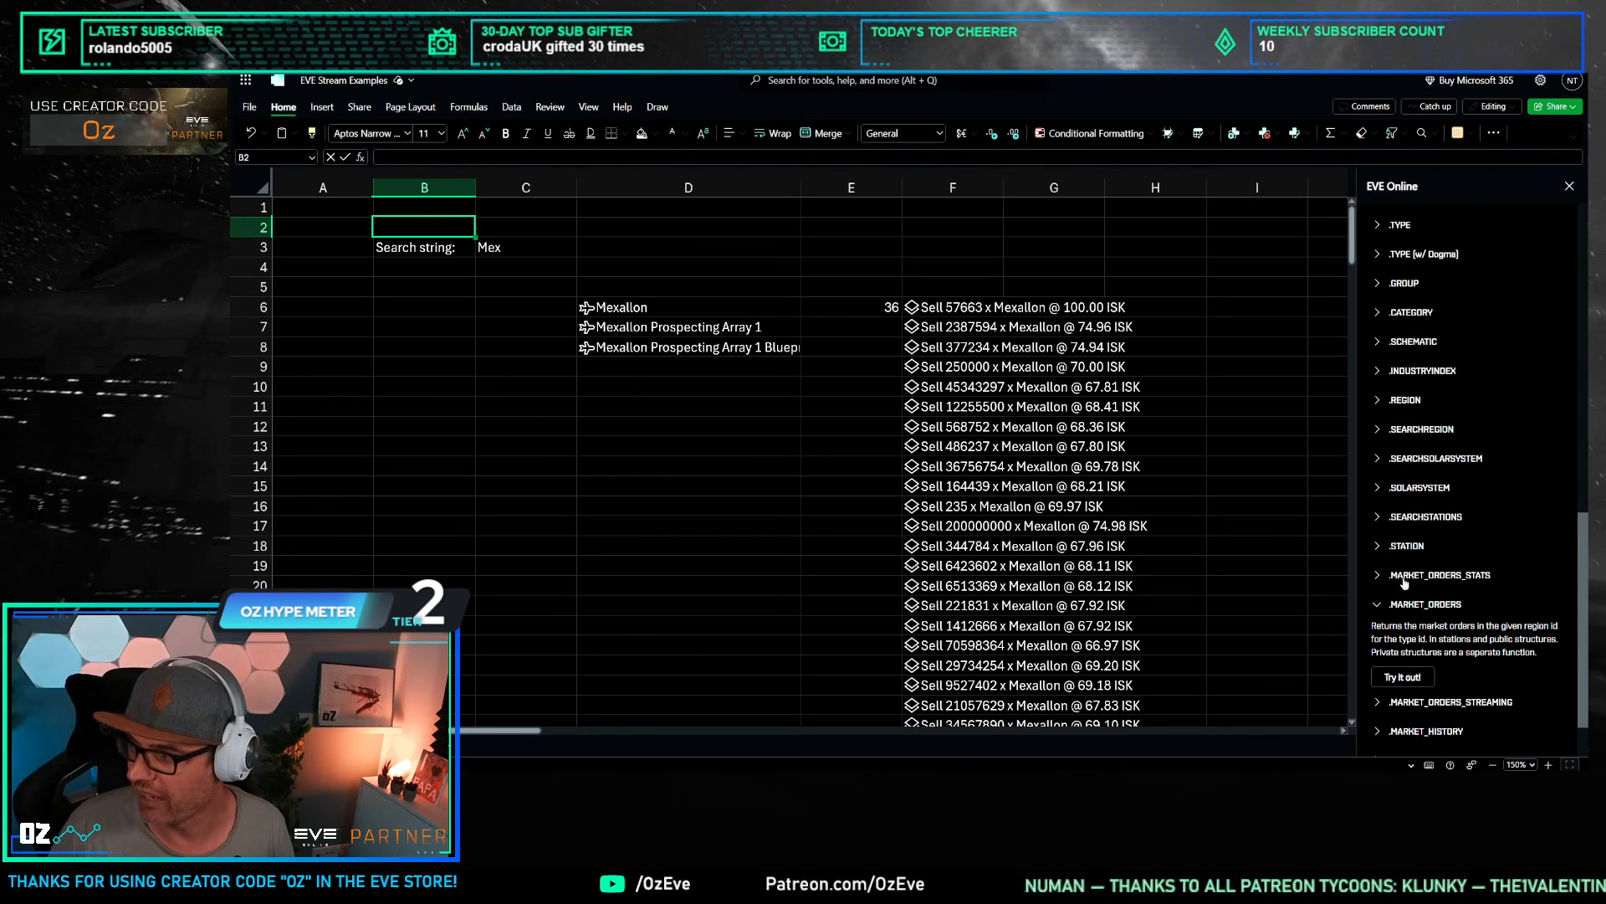
click(1403, 430)
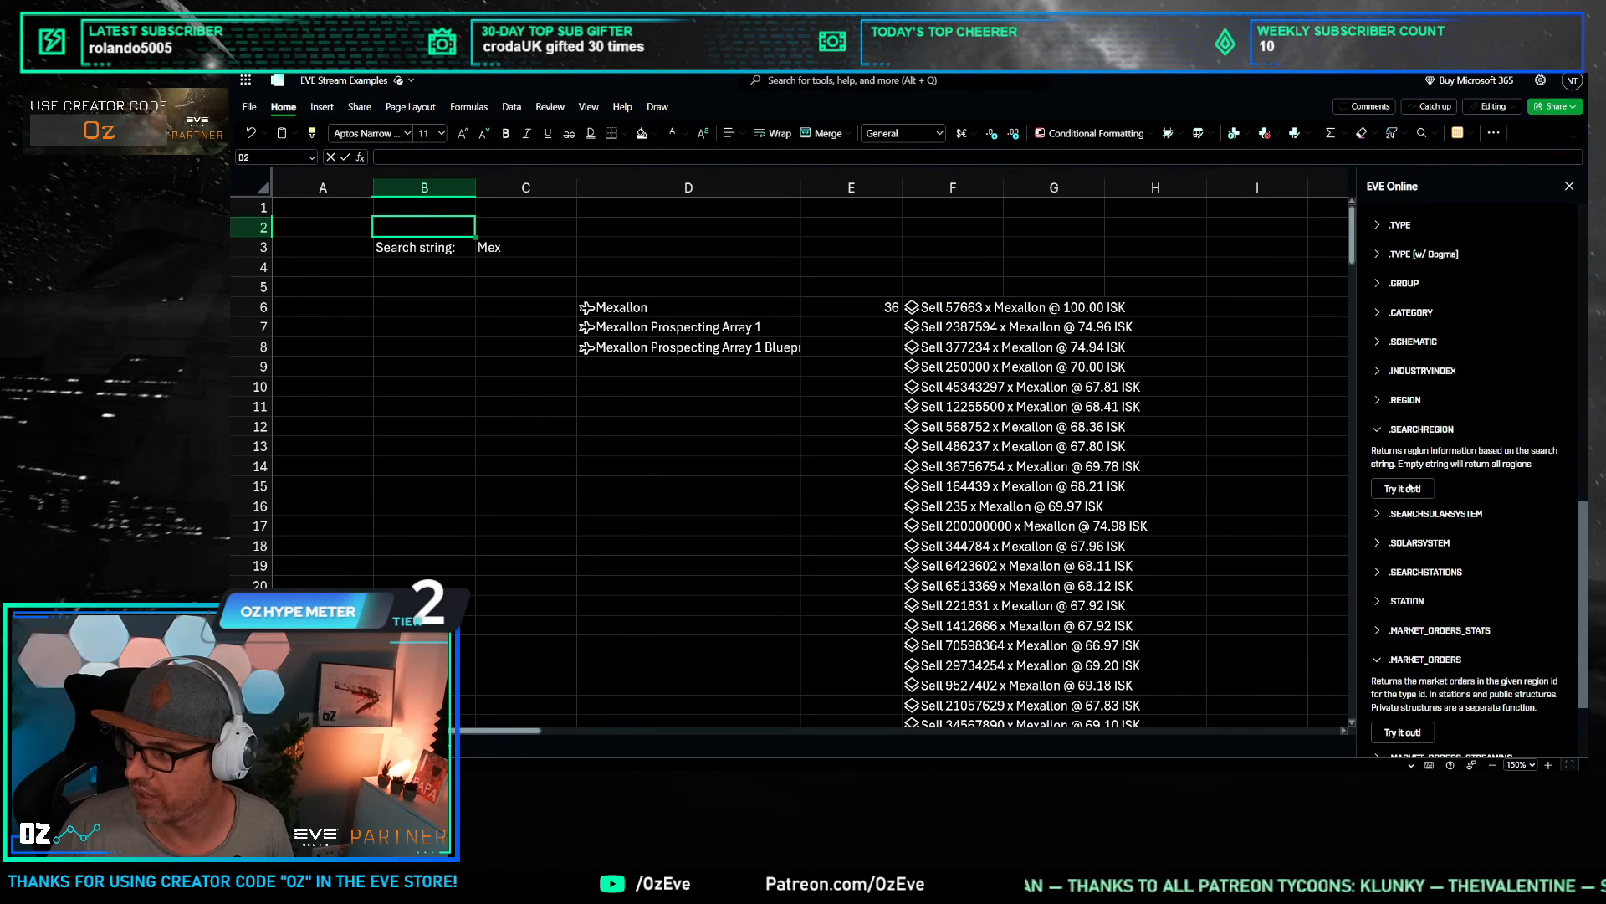
click(1403, 490)
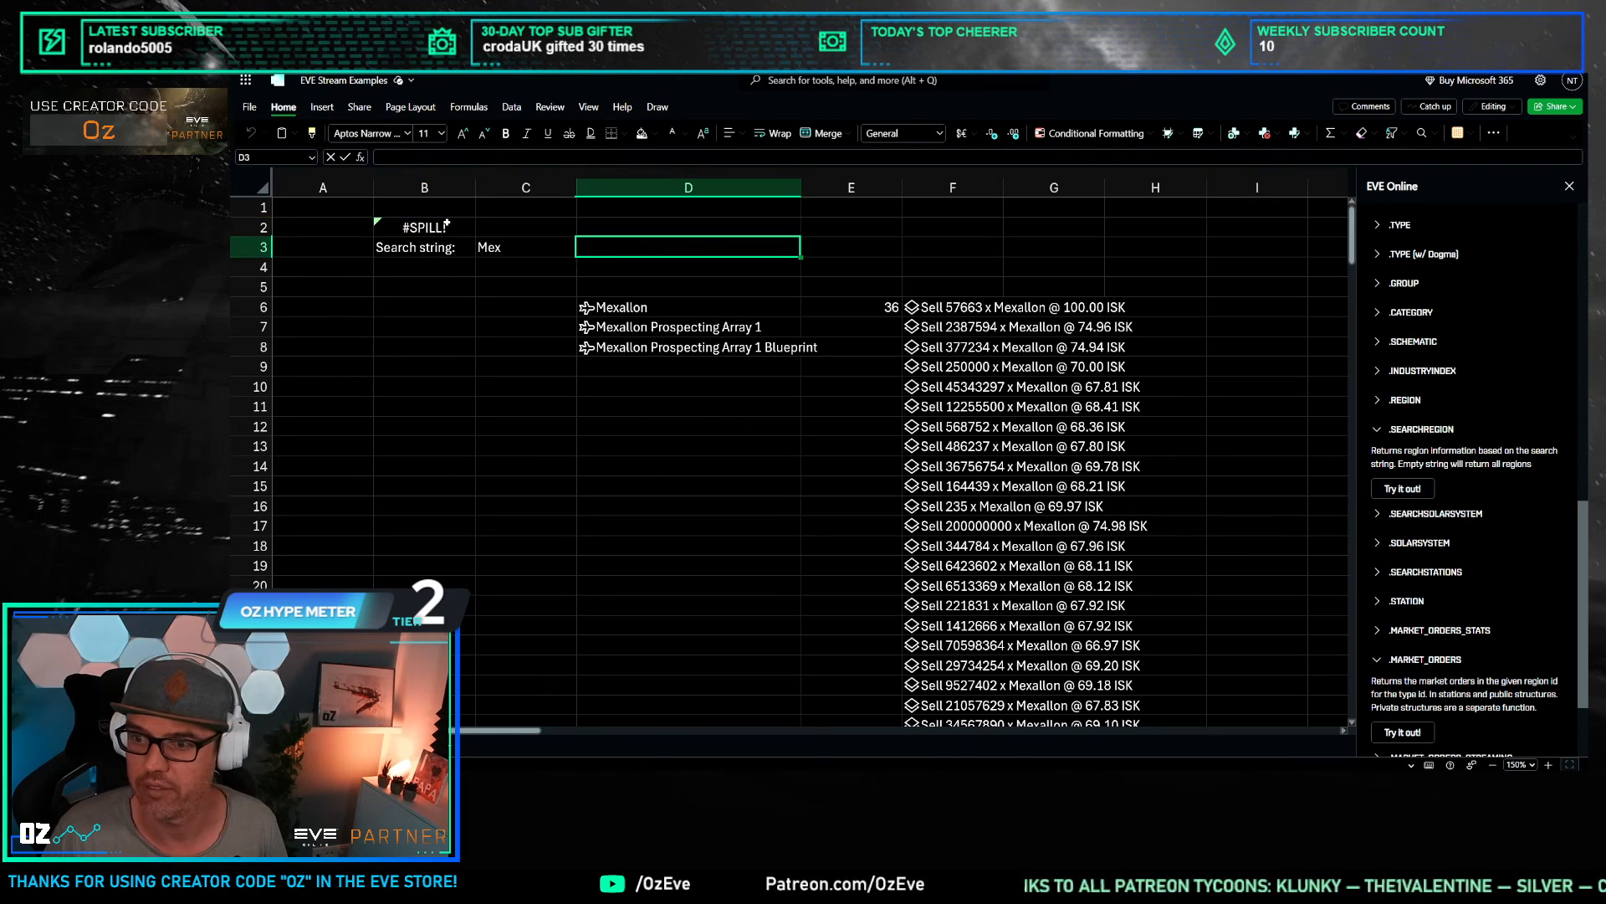
click(426, 158)
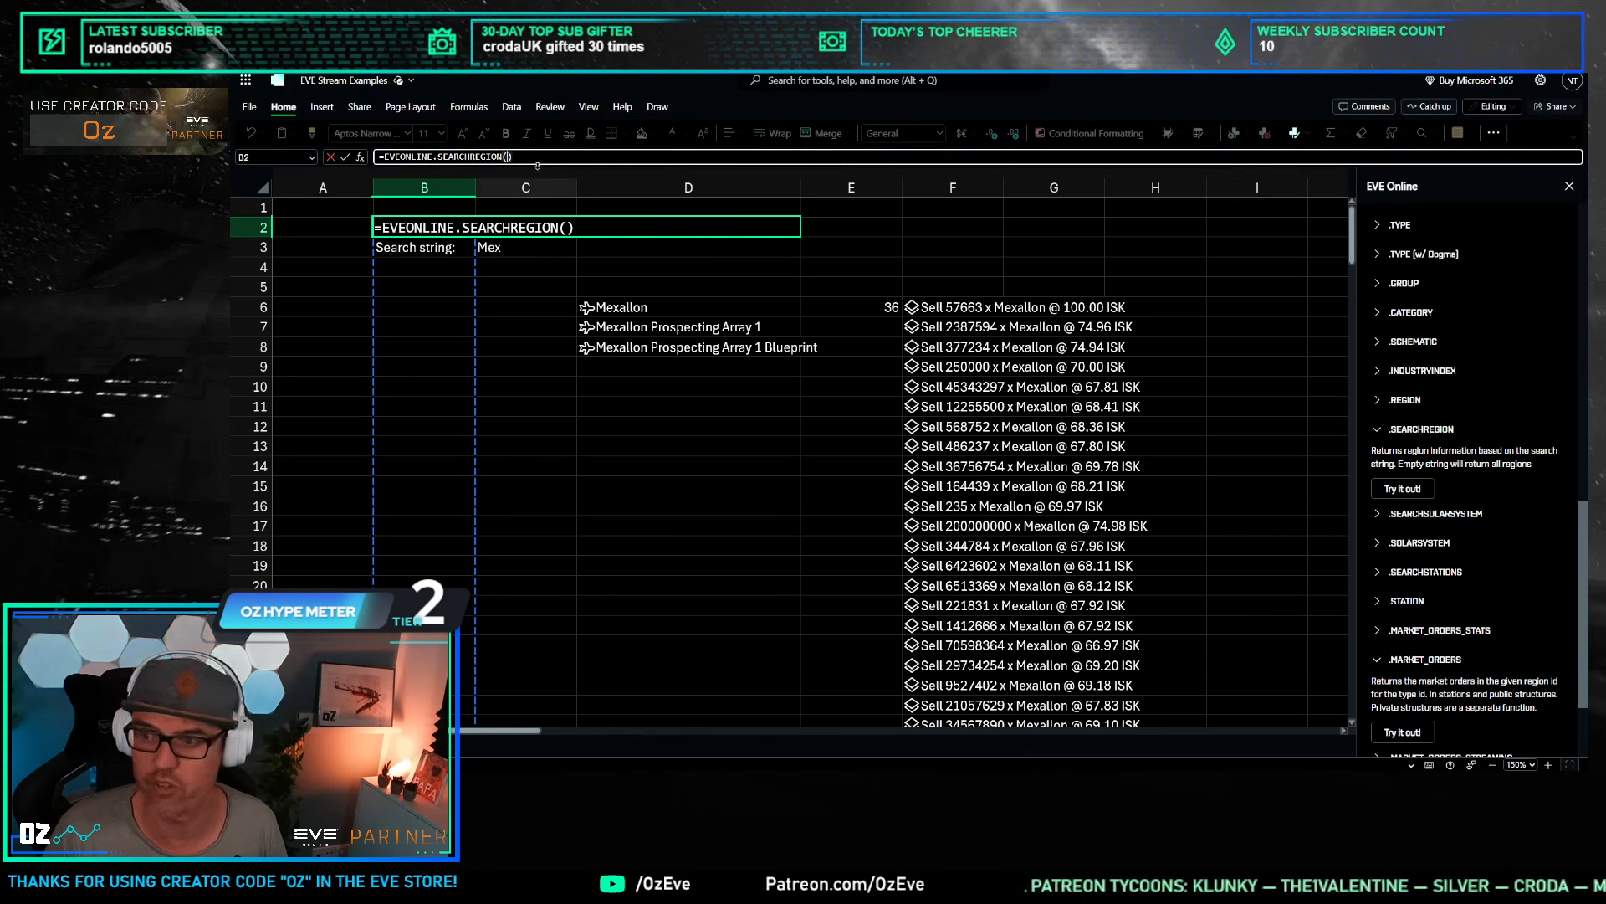
text(")
text(Forge")
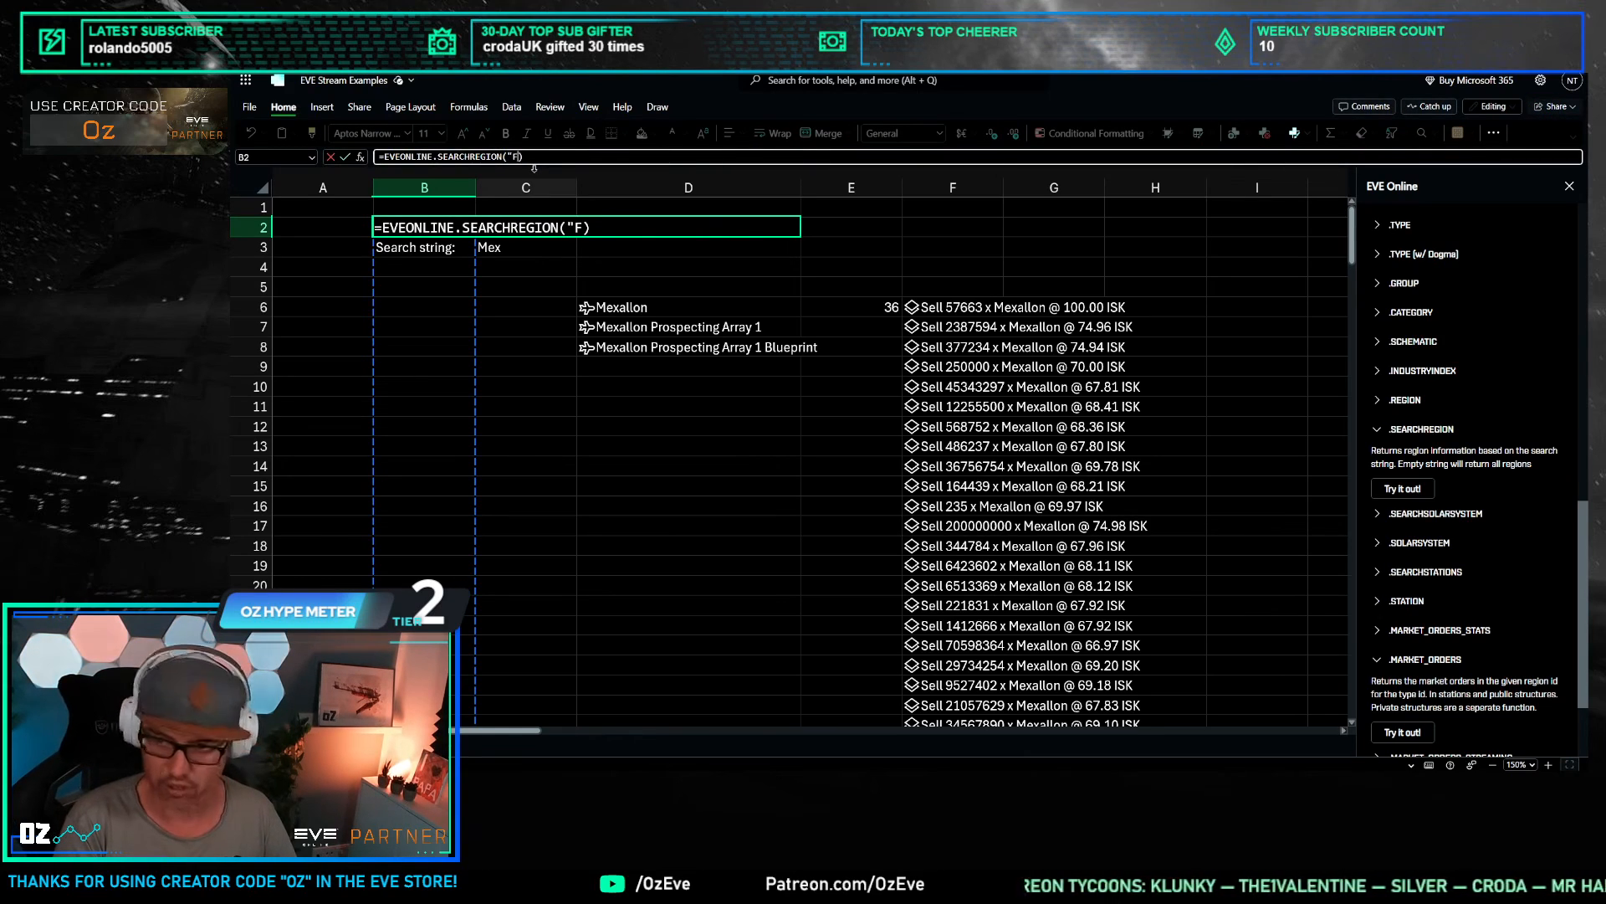
key(Return)
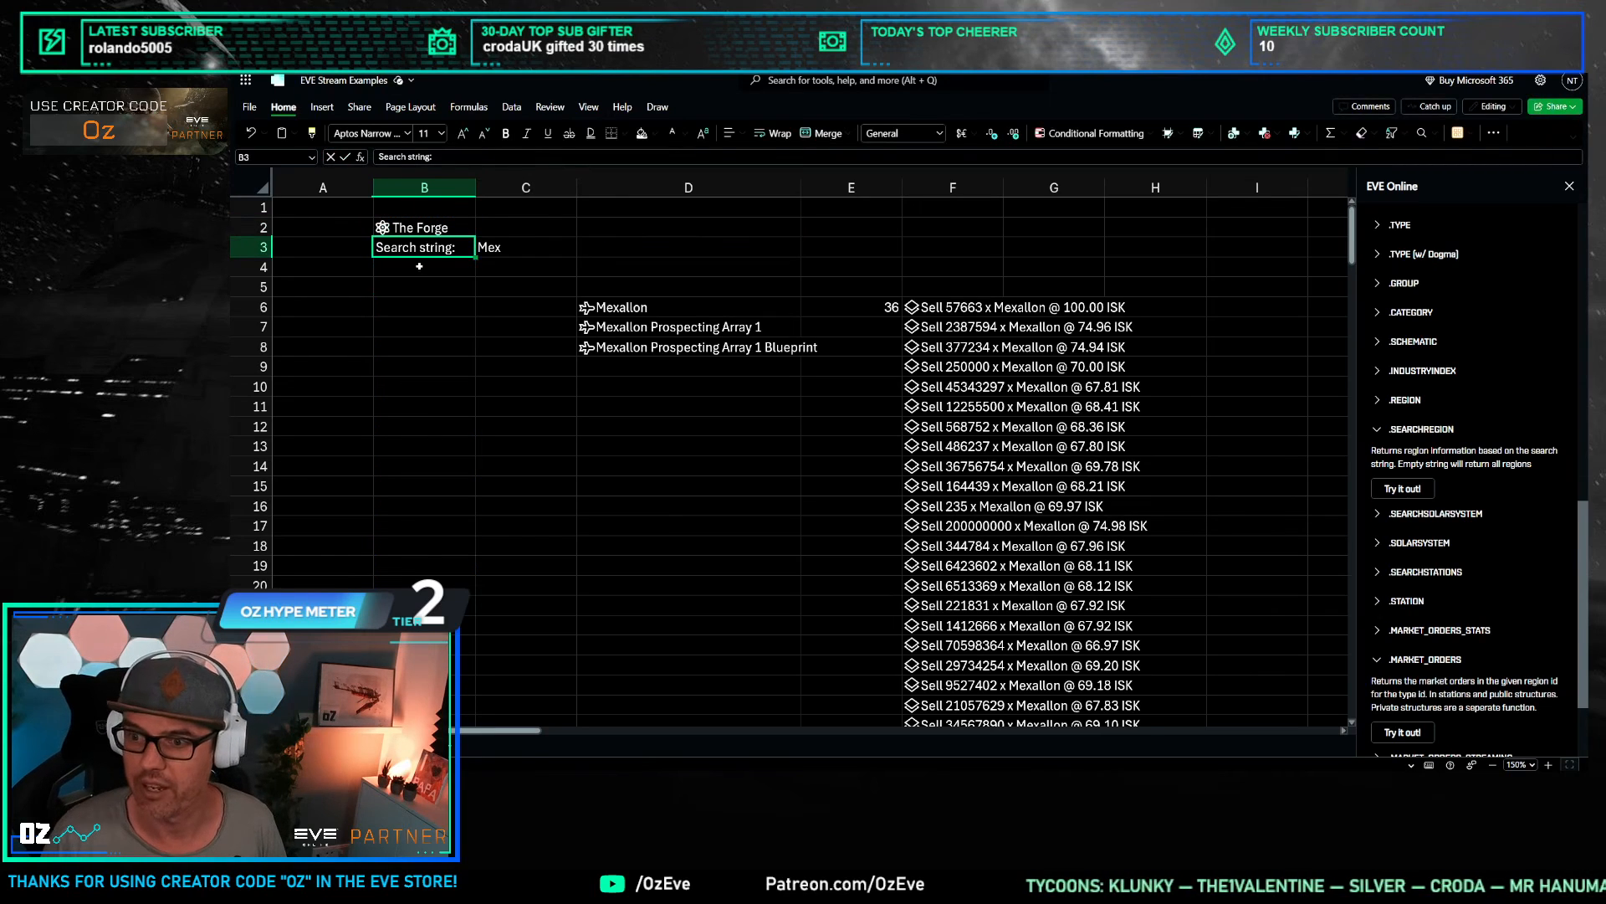
Step: Extract the id field of The Forge region in B2 into C2
click(429, 233)
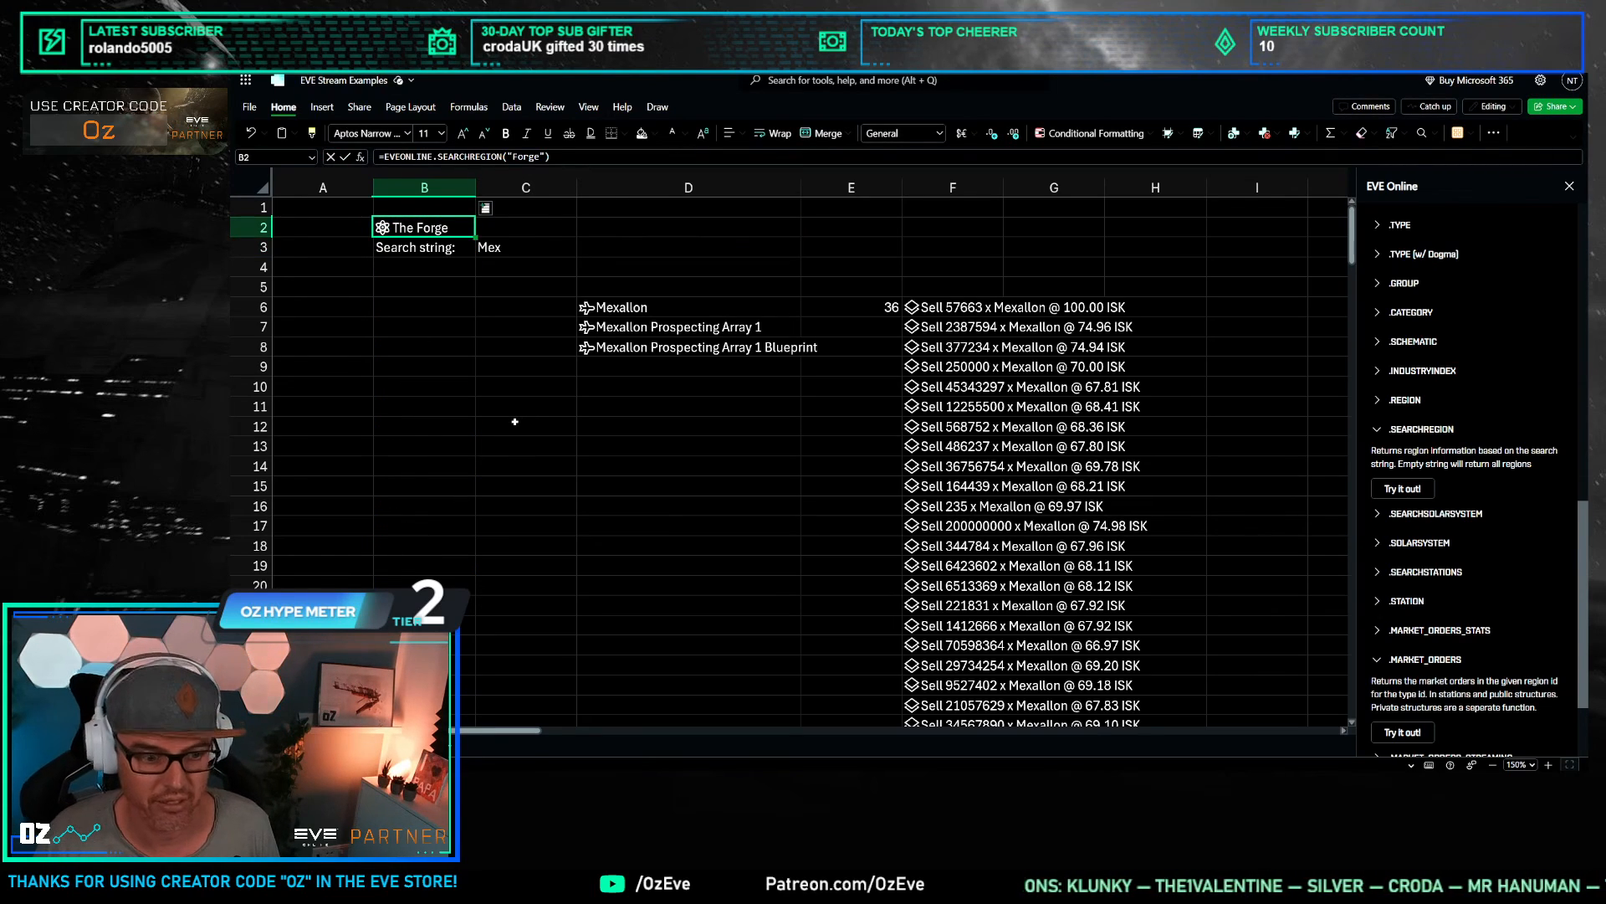
click(485, 207)
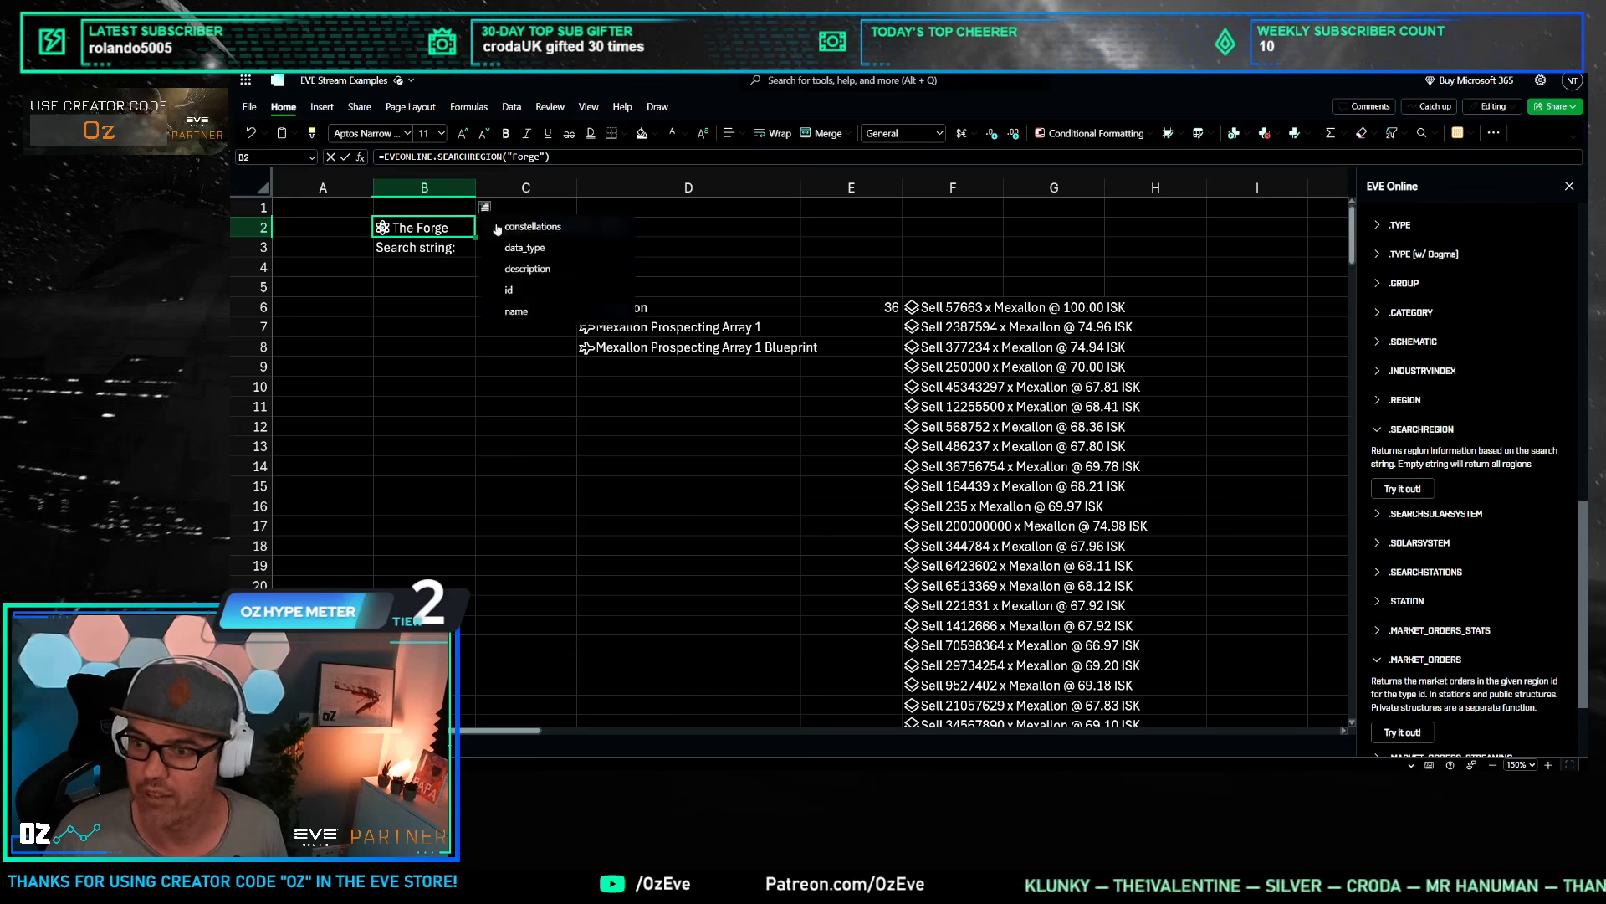
click(509, 293)
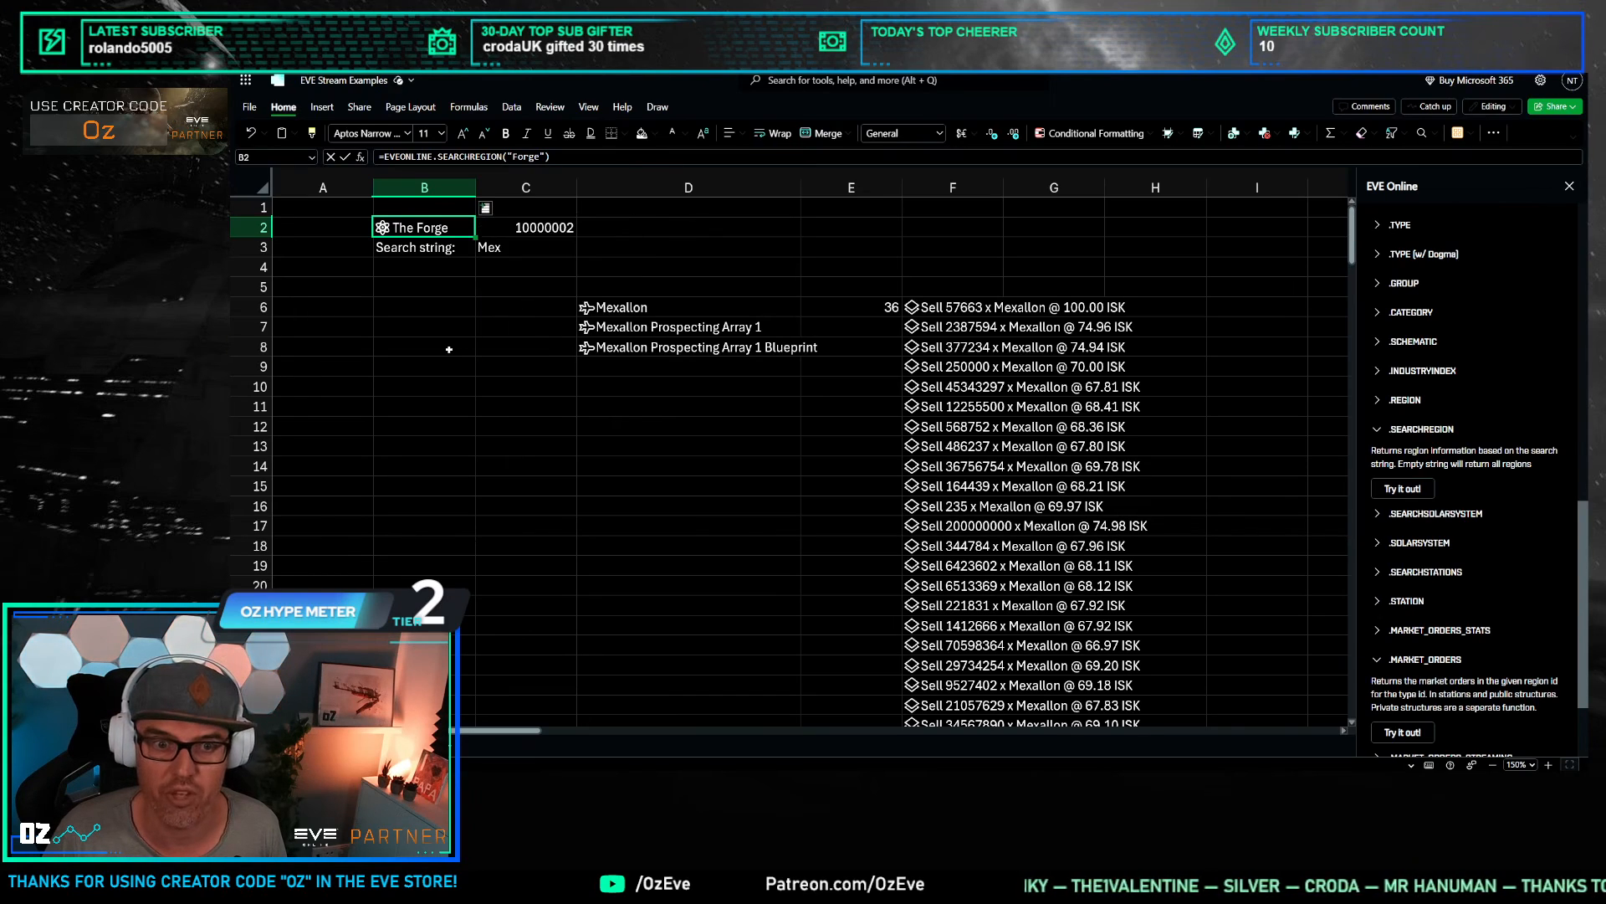
click(423, 347)
Step: Examine the region lookup in B2, the id formula in C2 and the search string cells in row 3
click(436, 228)
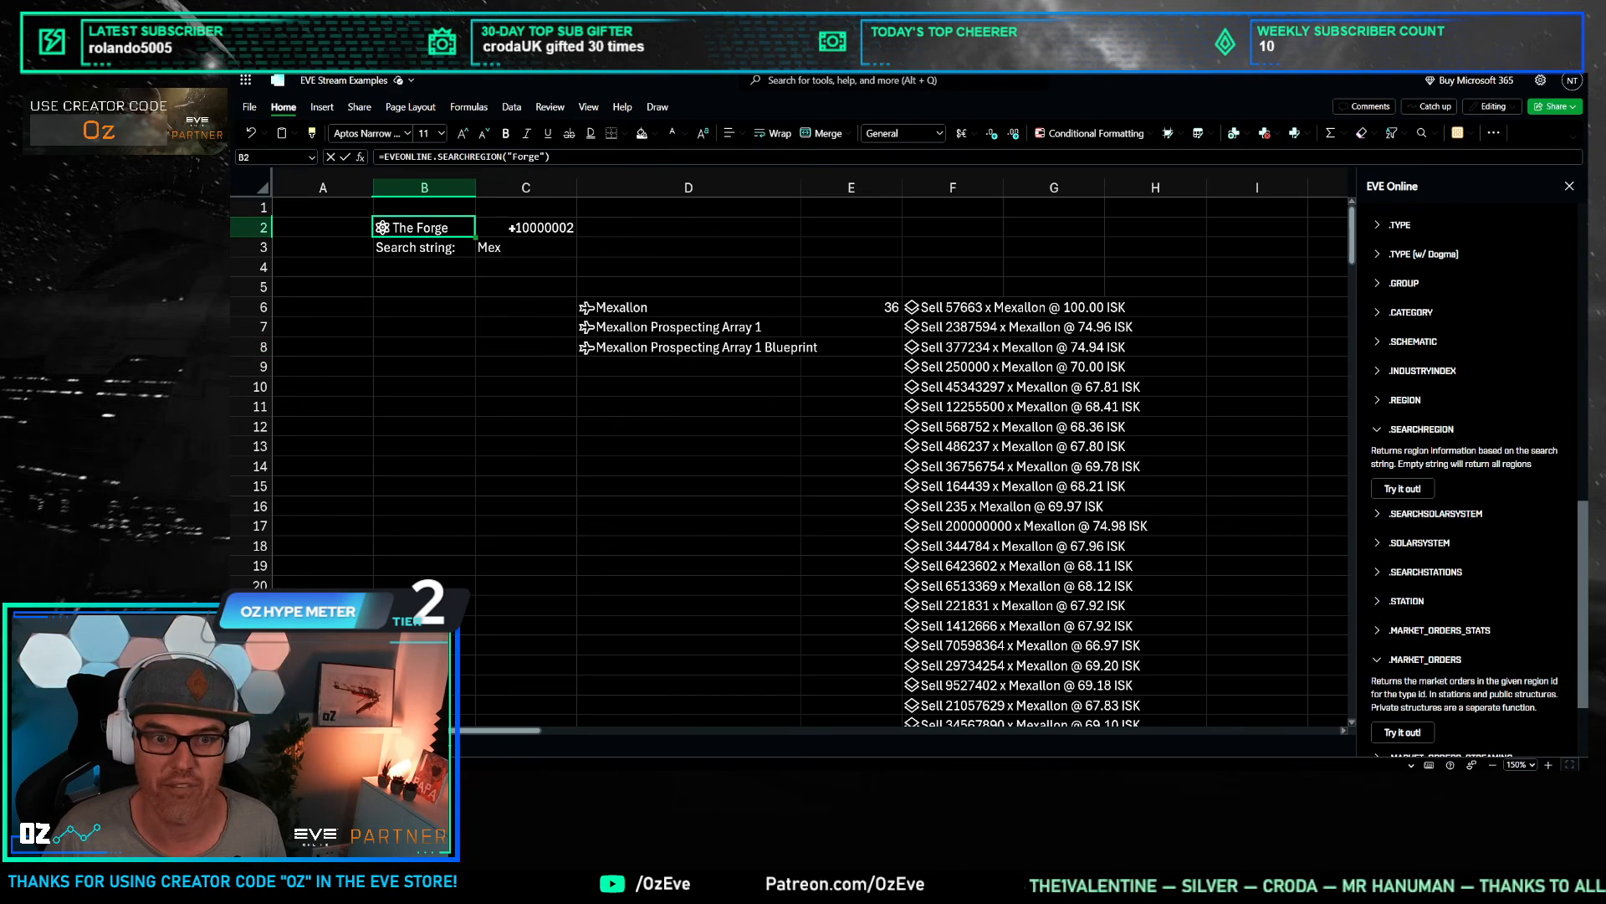
key(Right)
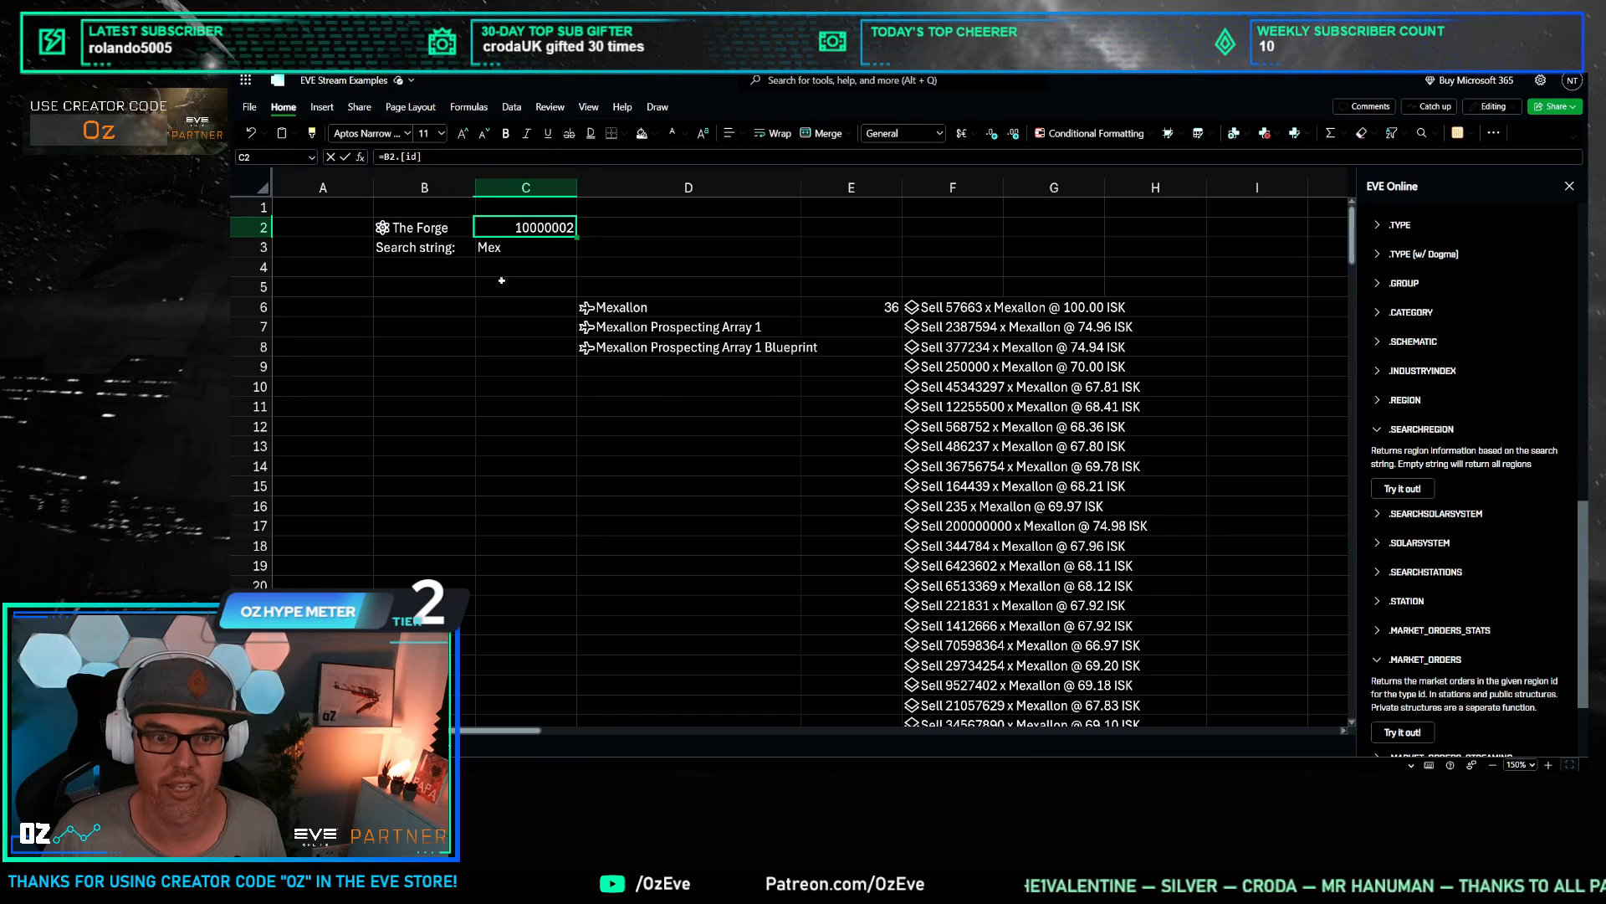
click(416, 247)
key(Right)
click(430, 293)
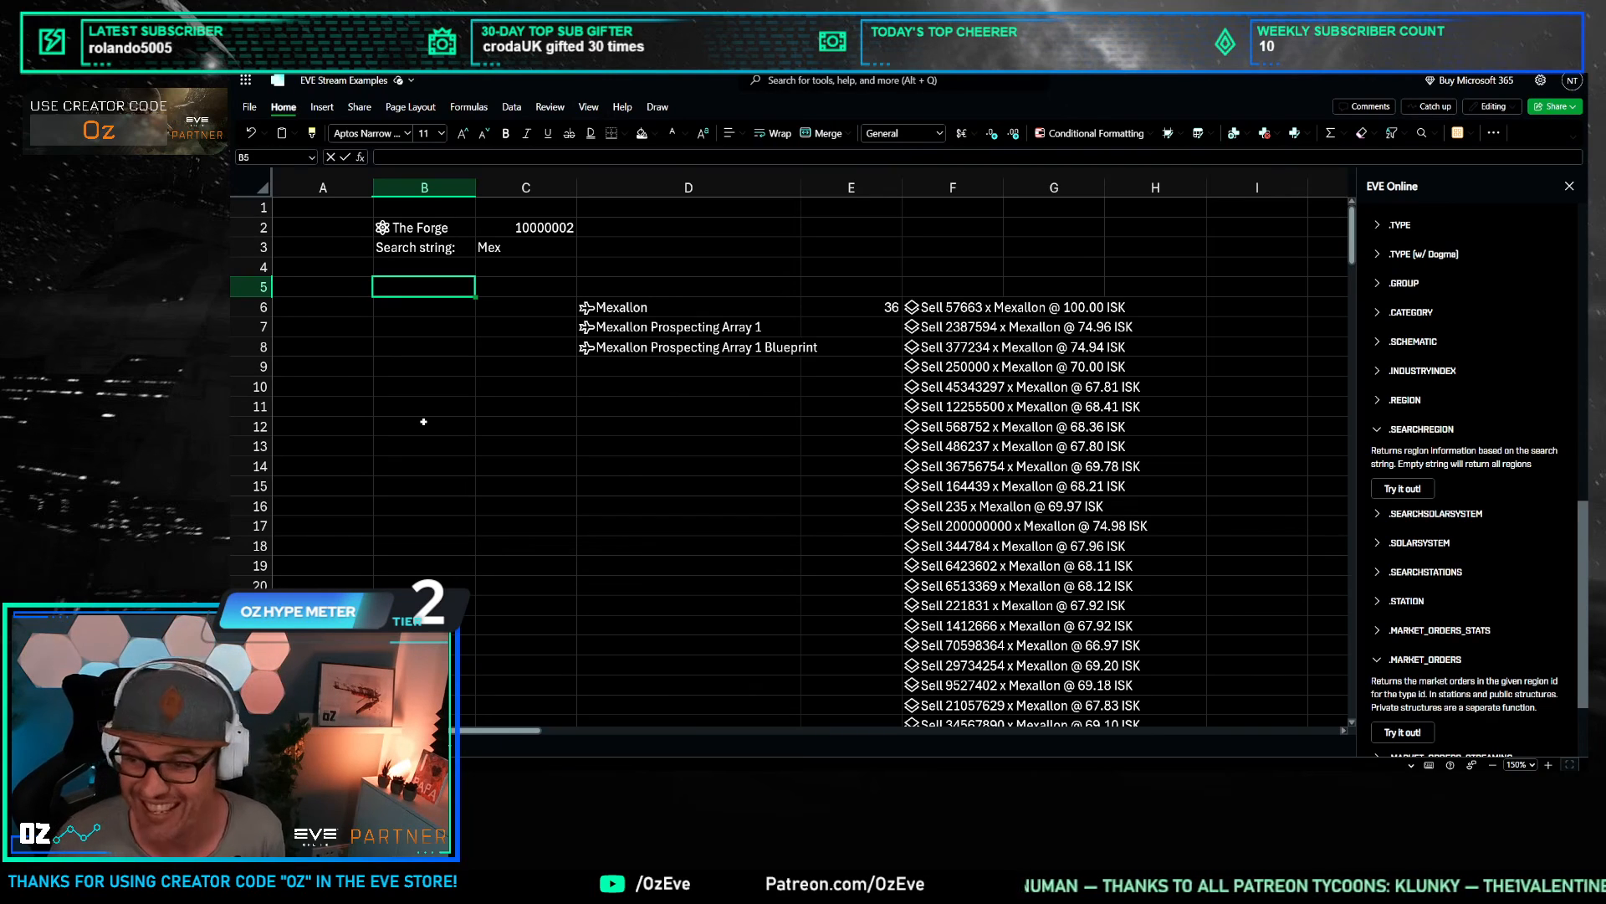
click(542, 288)
key(Up)
key(Up)
click(430, 314)
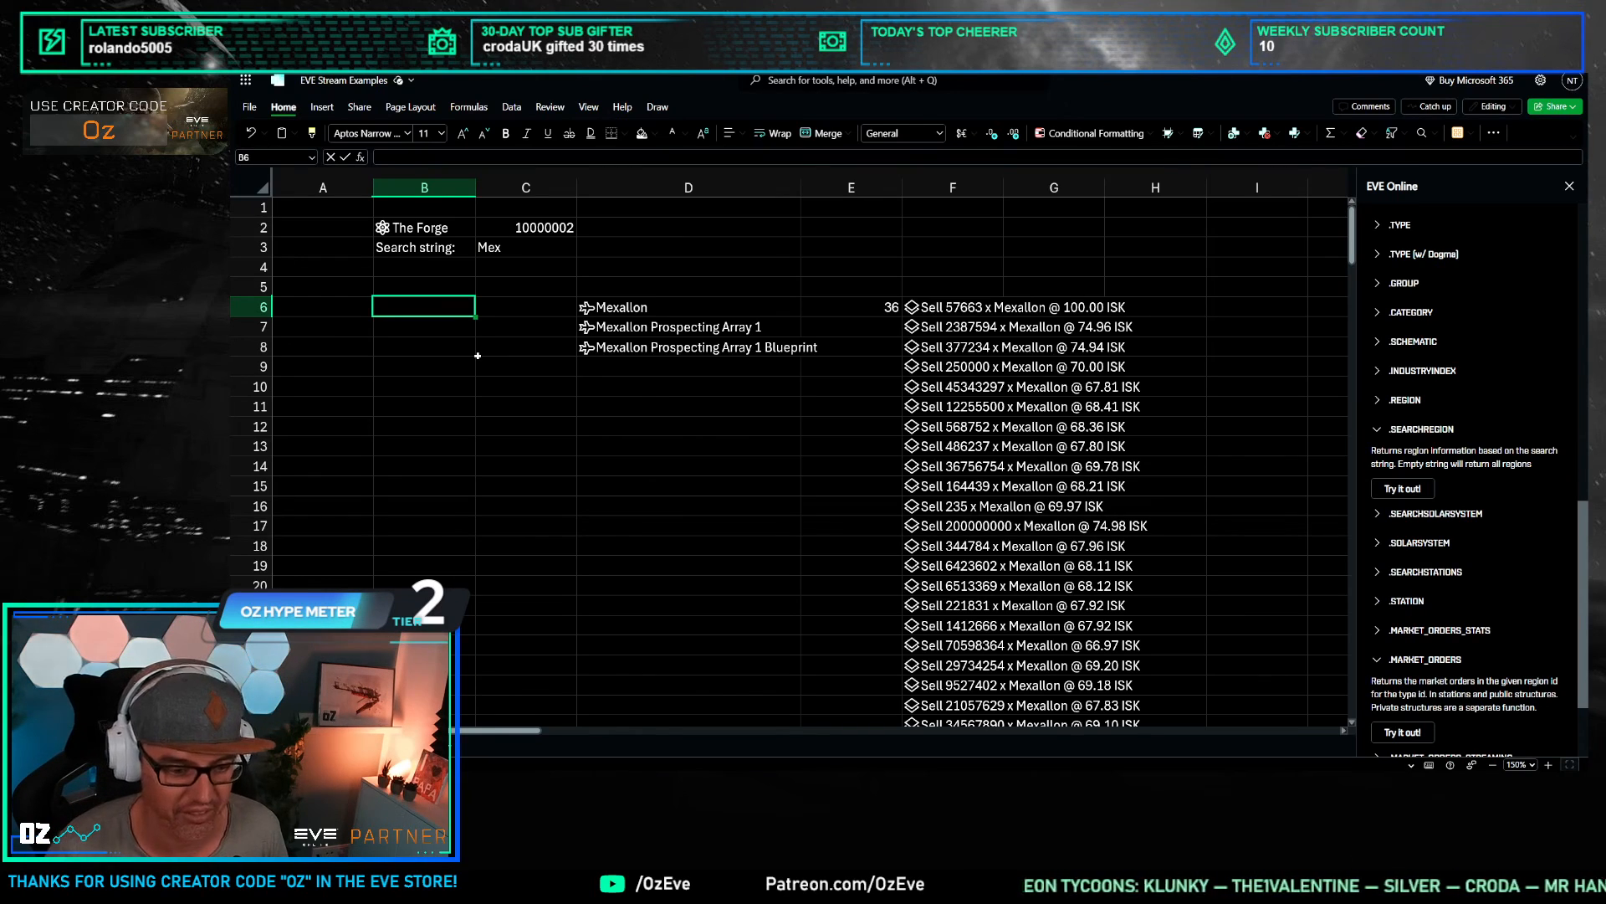
Step: Replace the hard-coded region id in the MARKET_ORDERS formula in F6 with a reference to C2
click(867, 409)
click(880, 306)
key(Right)
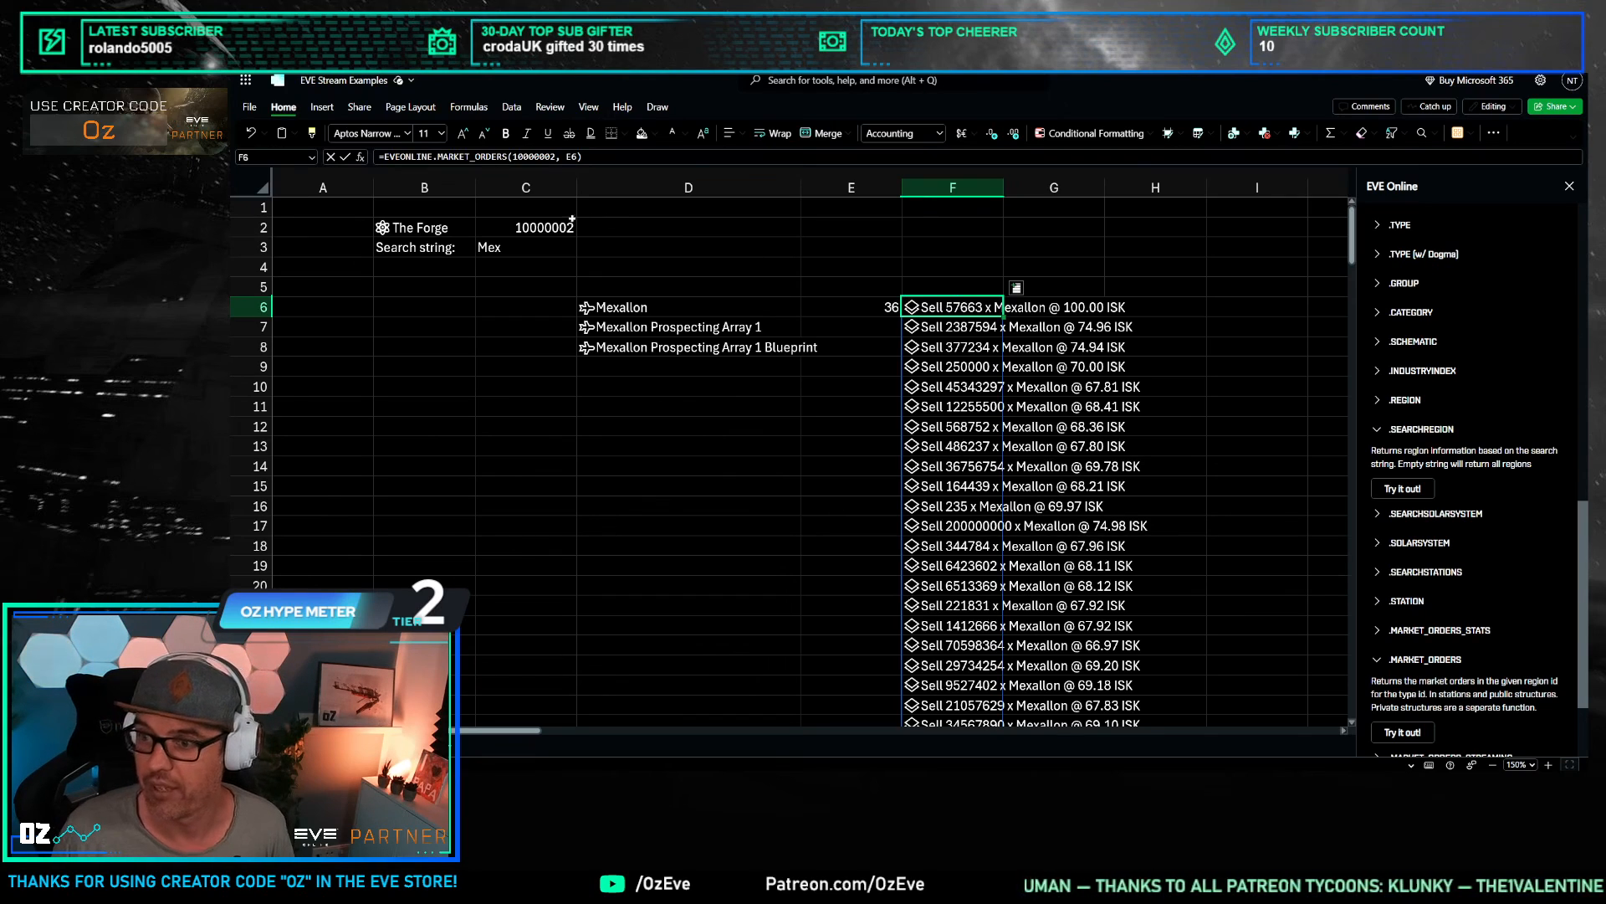
double_click(552, 156)
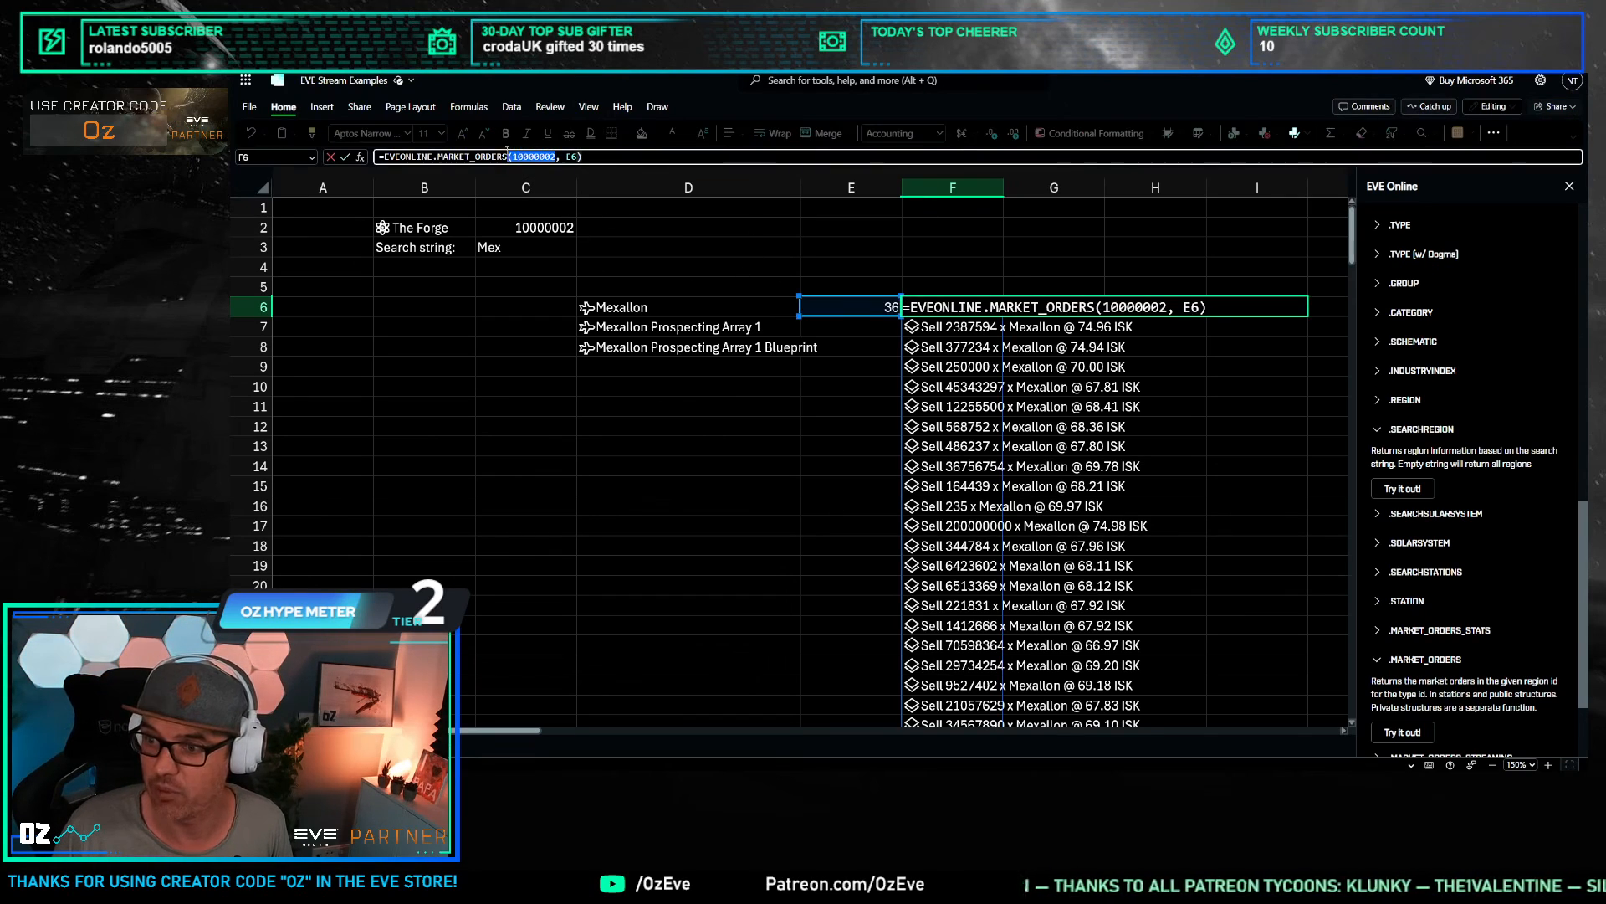
click(544, 226)
key(Return)
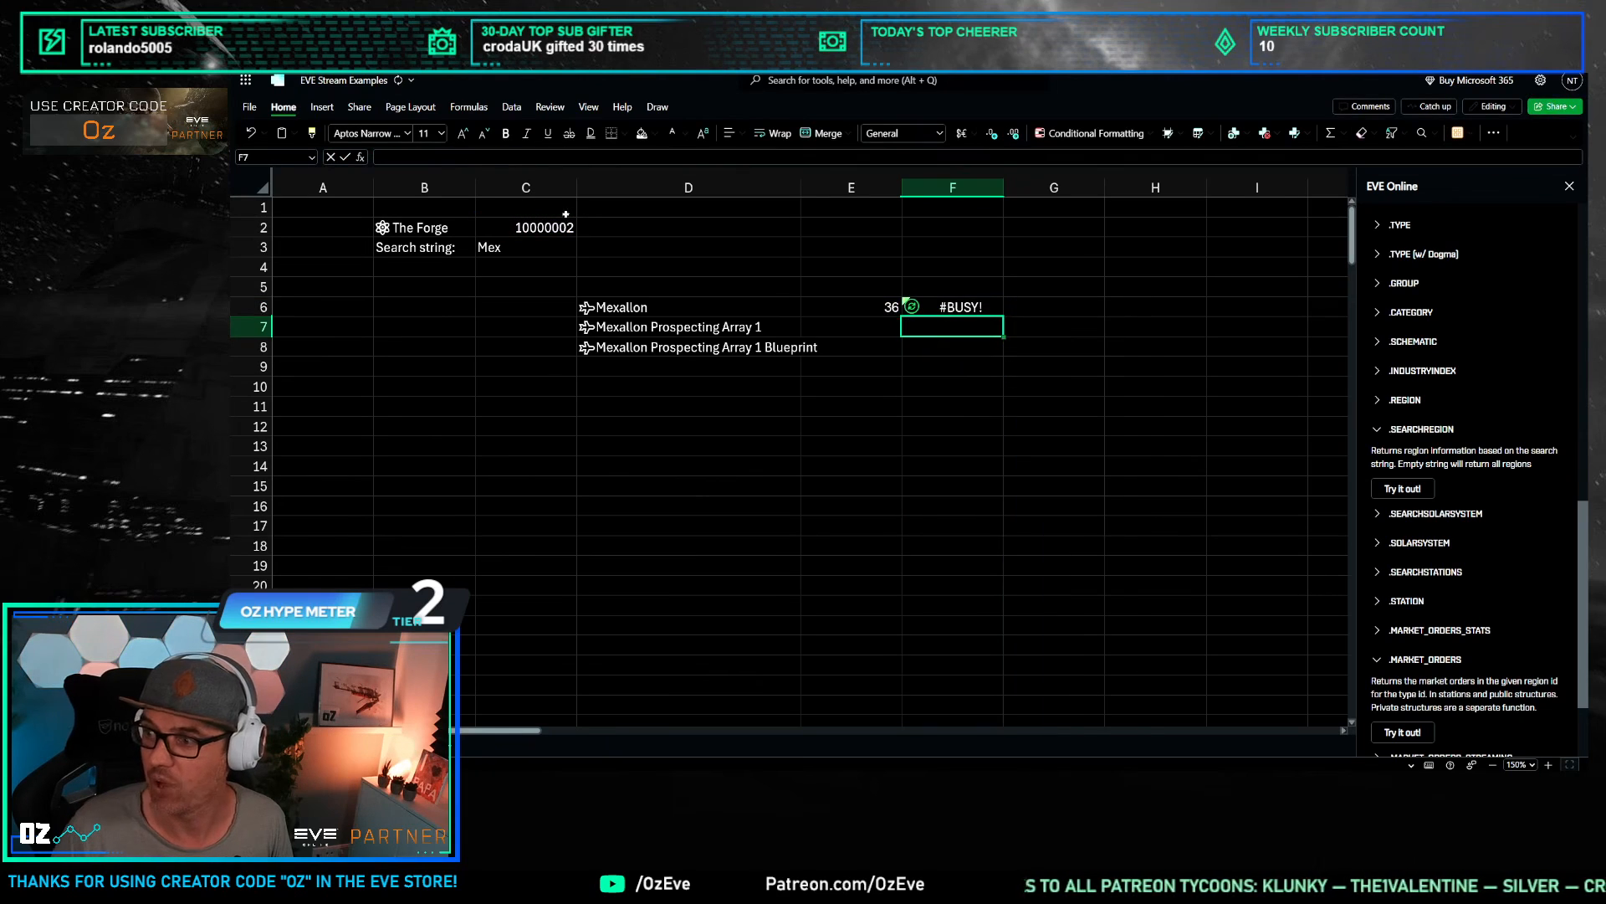
key(Up)
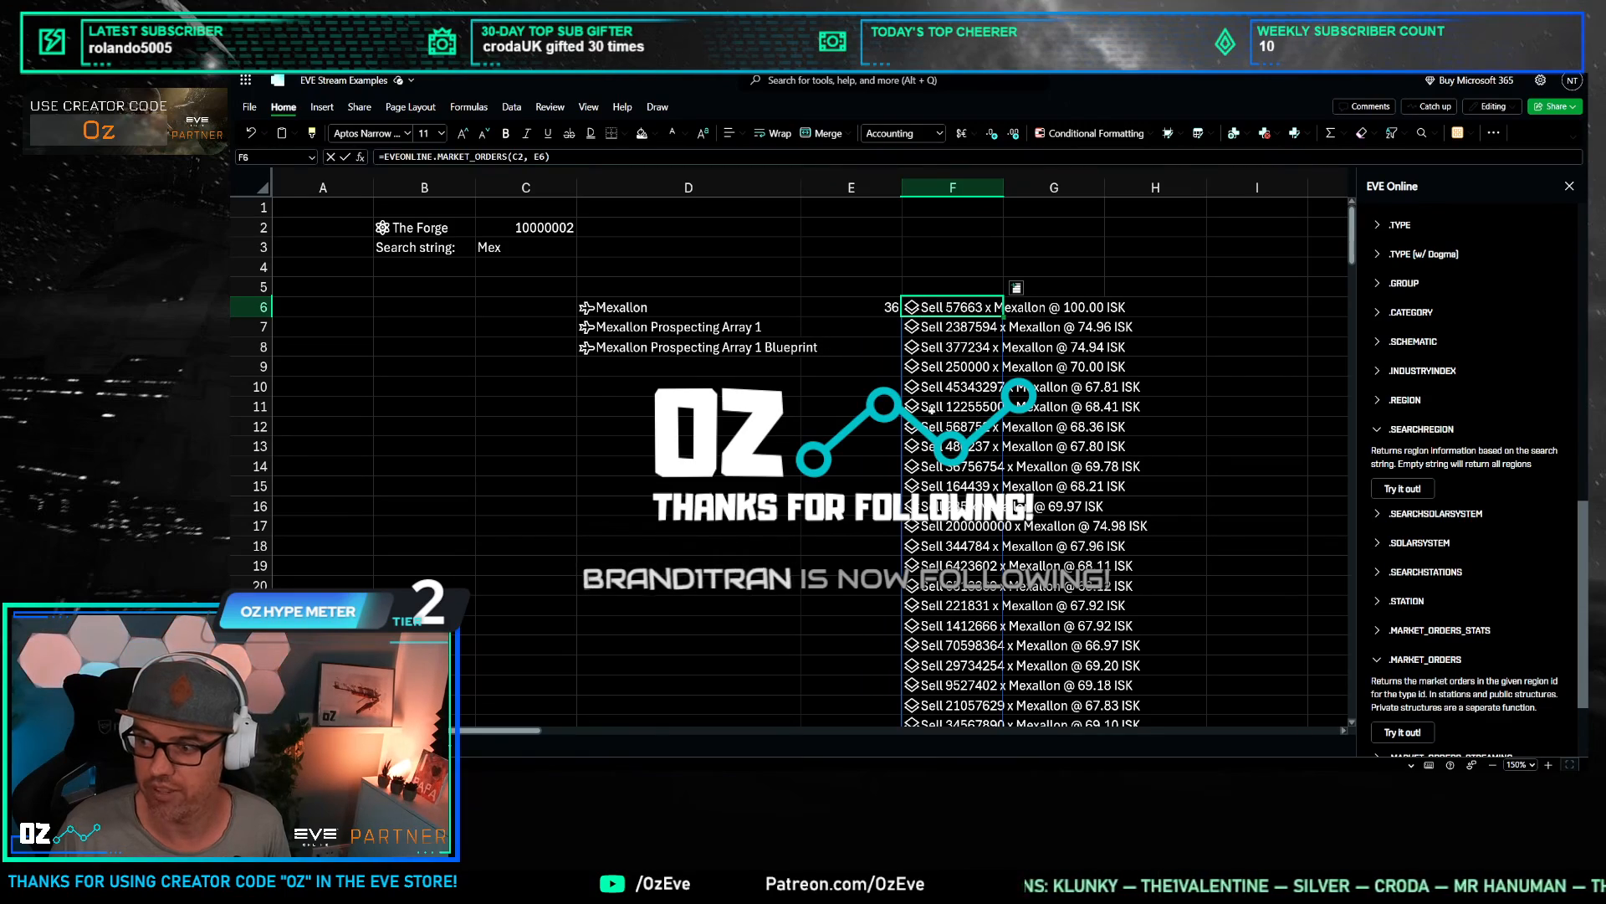
mouse_move(1351, 234)
mouse_down()
mouse_move(1339, 544)
mouse_move(1348, 205)
mouse_up()
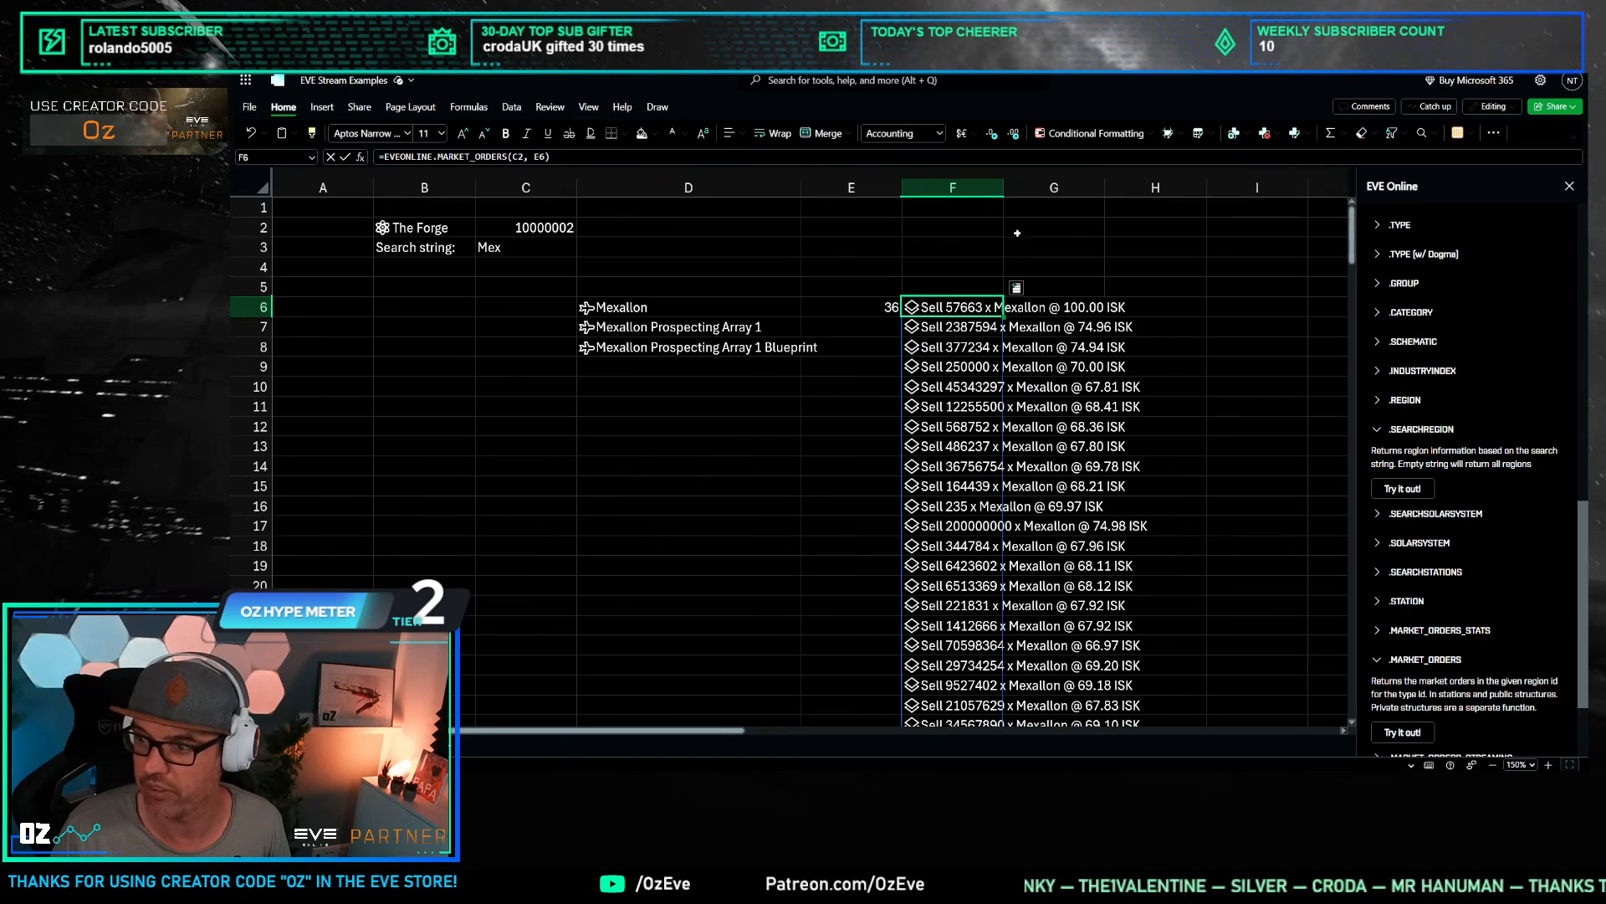
Step: Add 0 as the third argument of the MARKET_ORDERS formula in F6
click(562, 226)
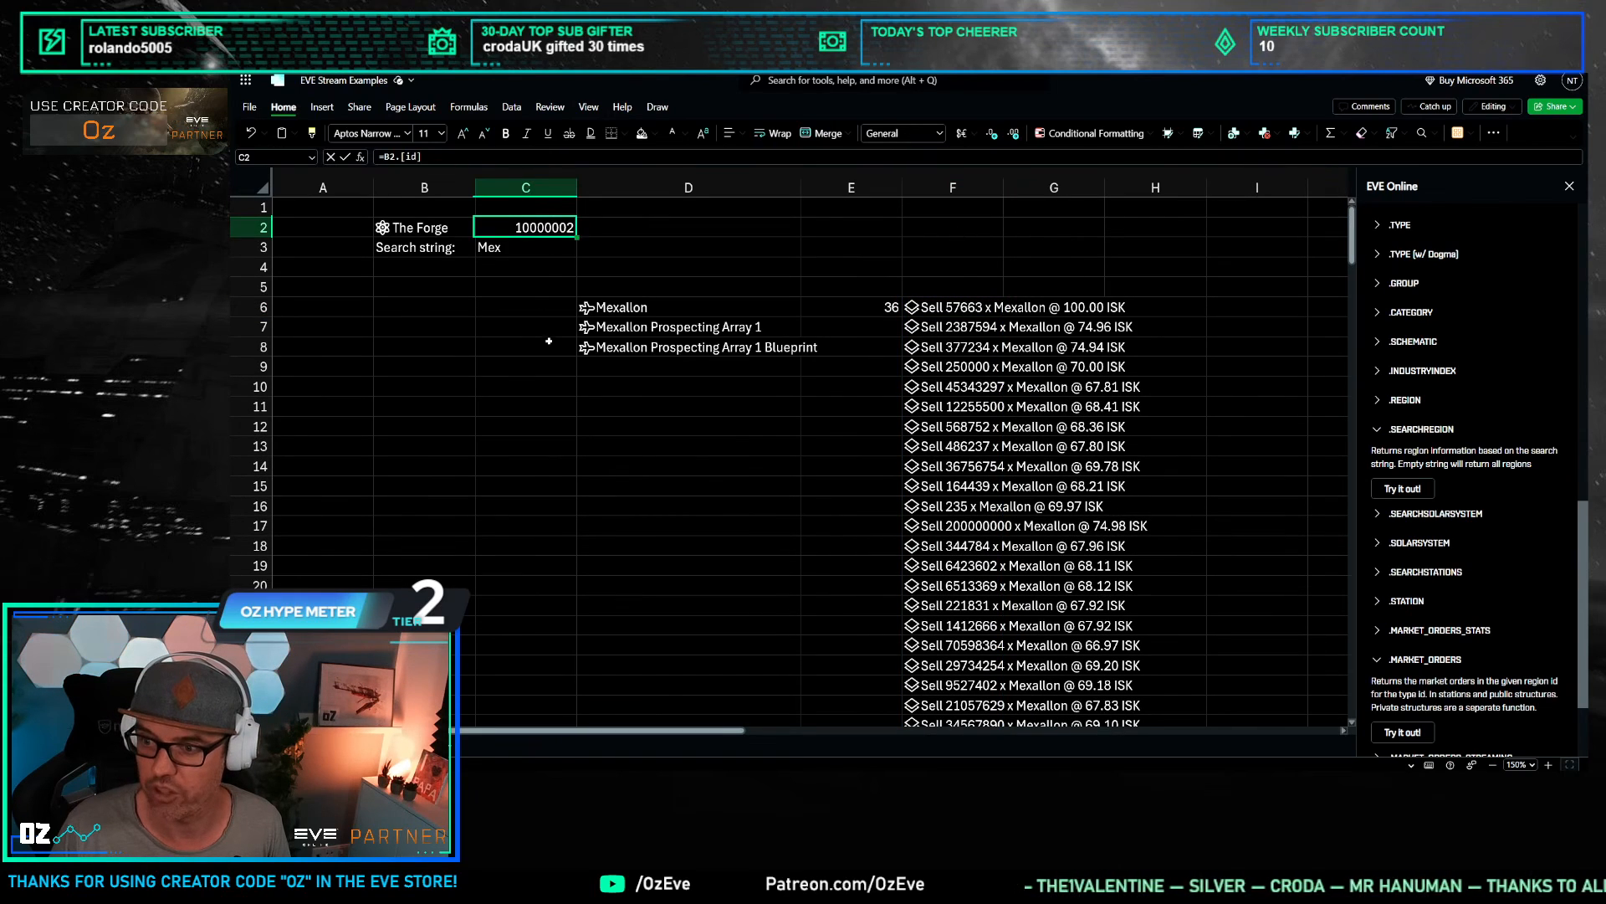
click(628, 303)
click(846, 318)
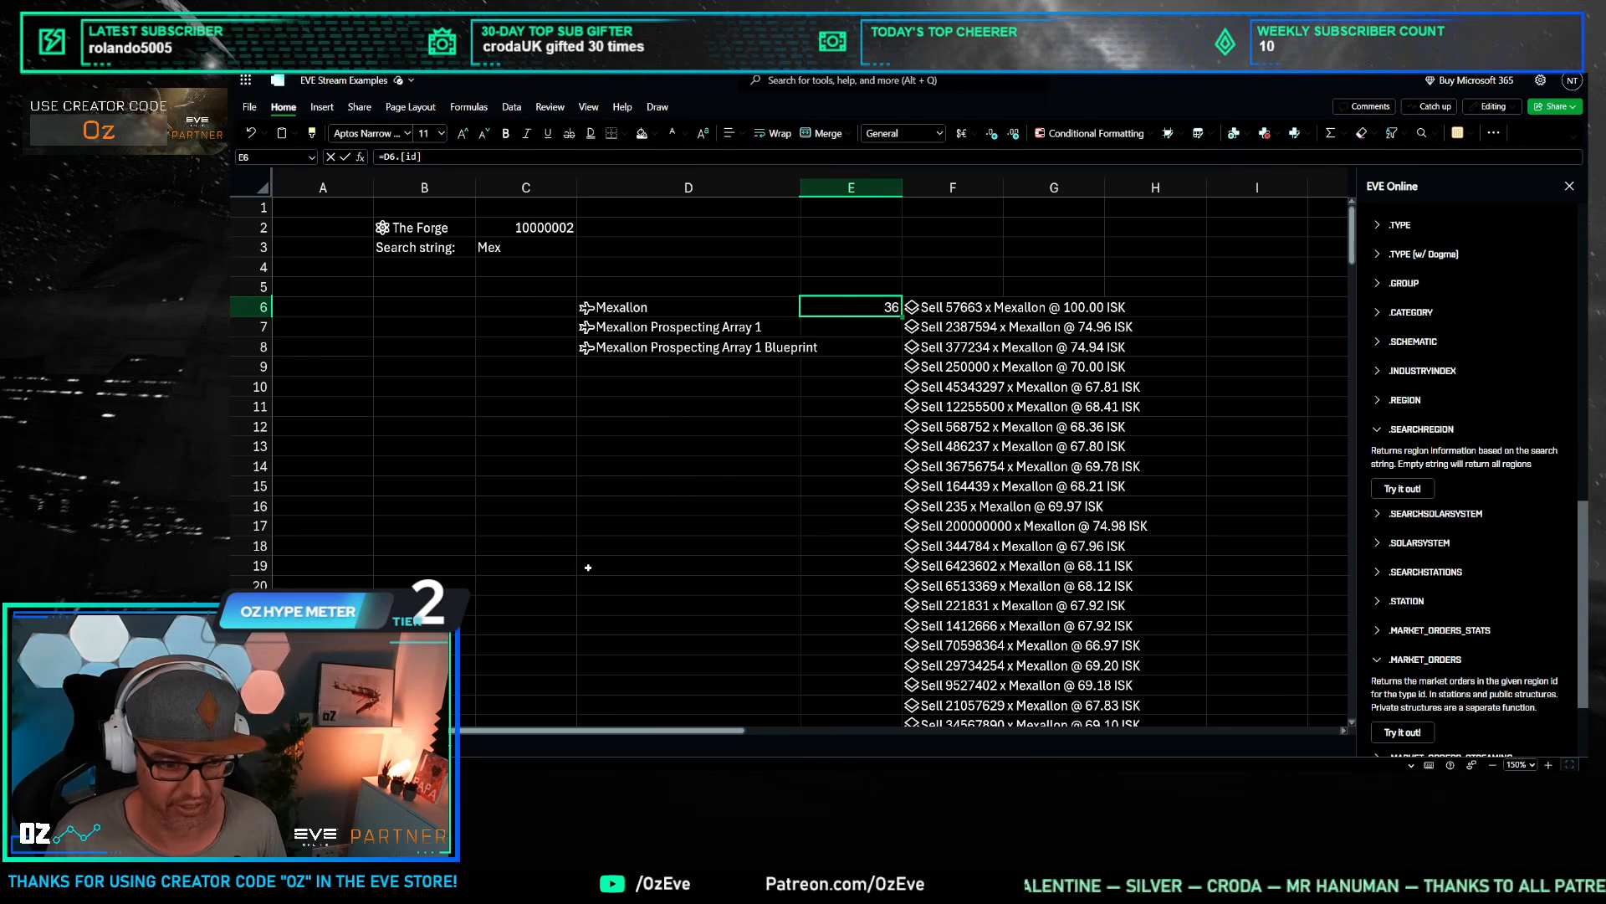
click(958, 306)
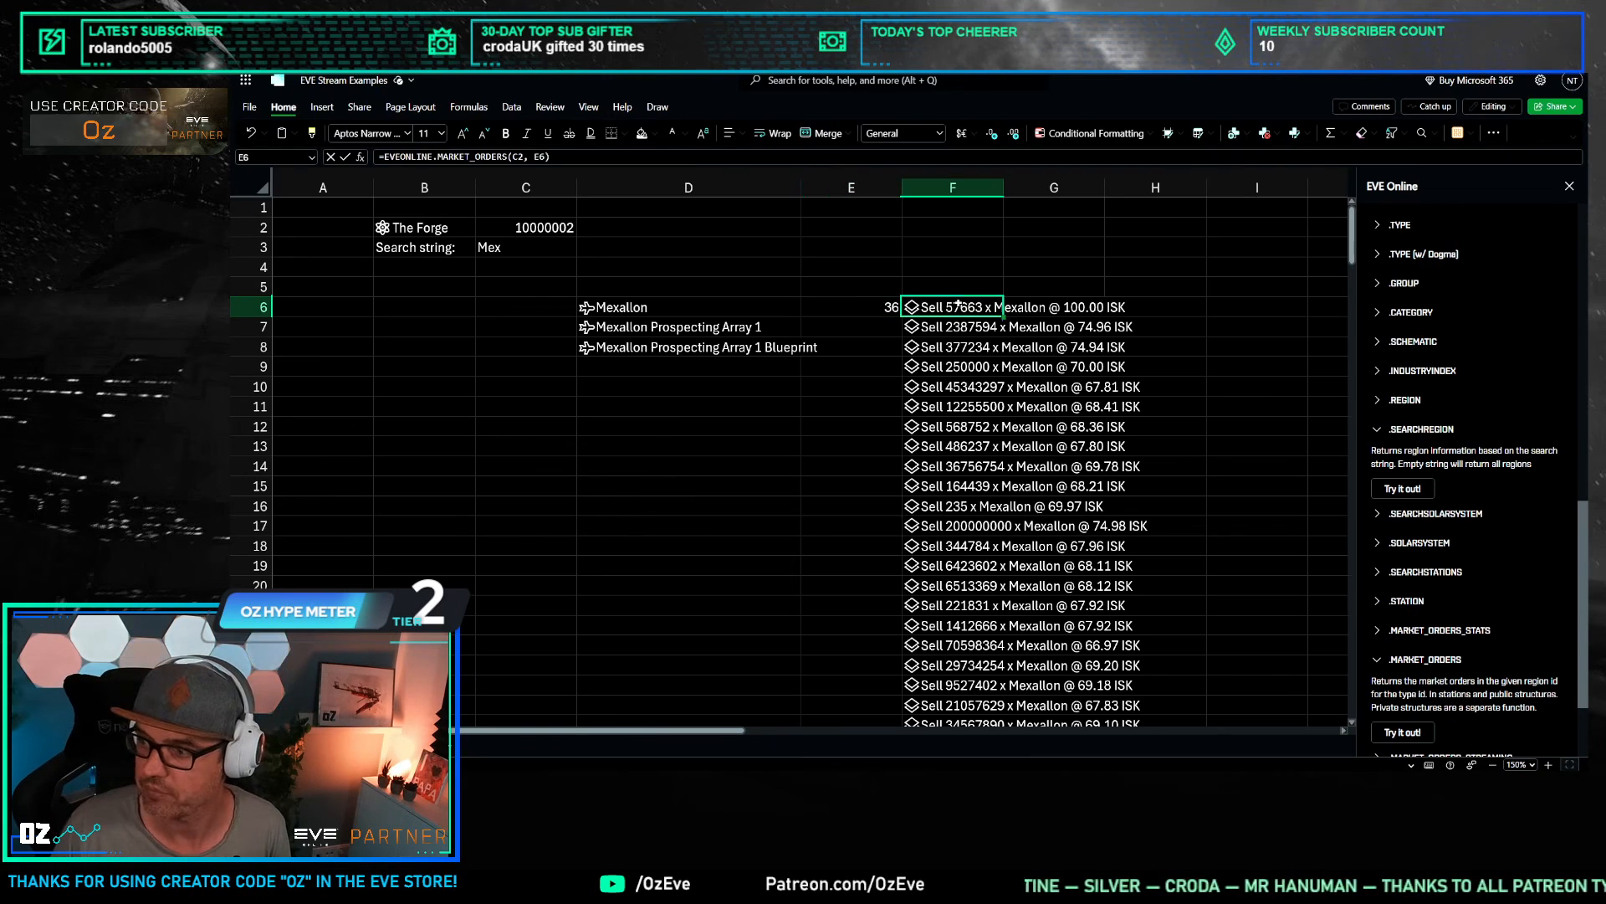
double_click(958, 306)
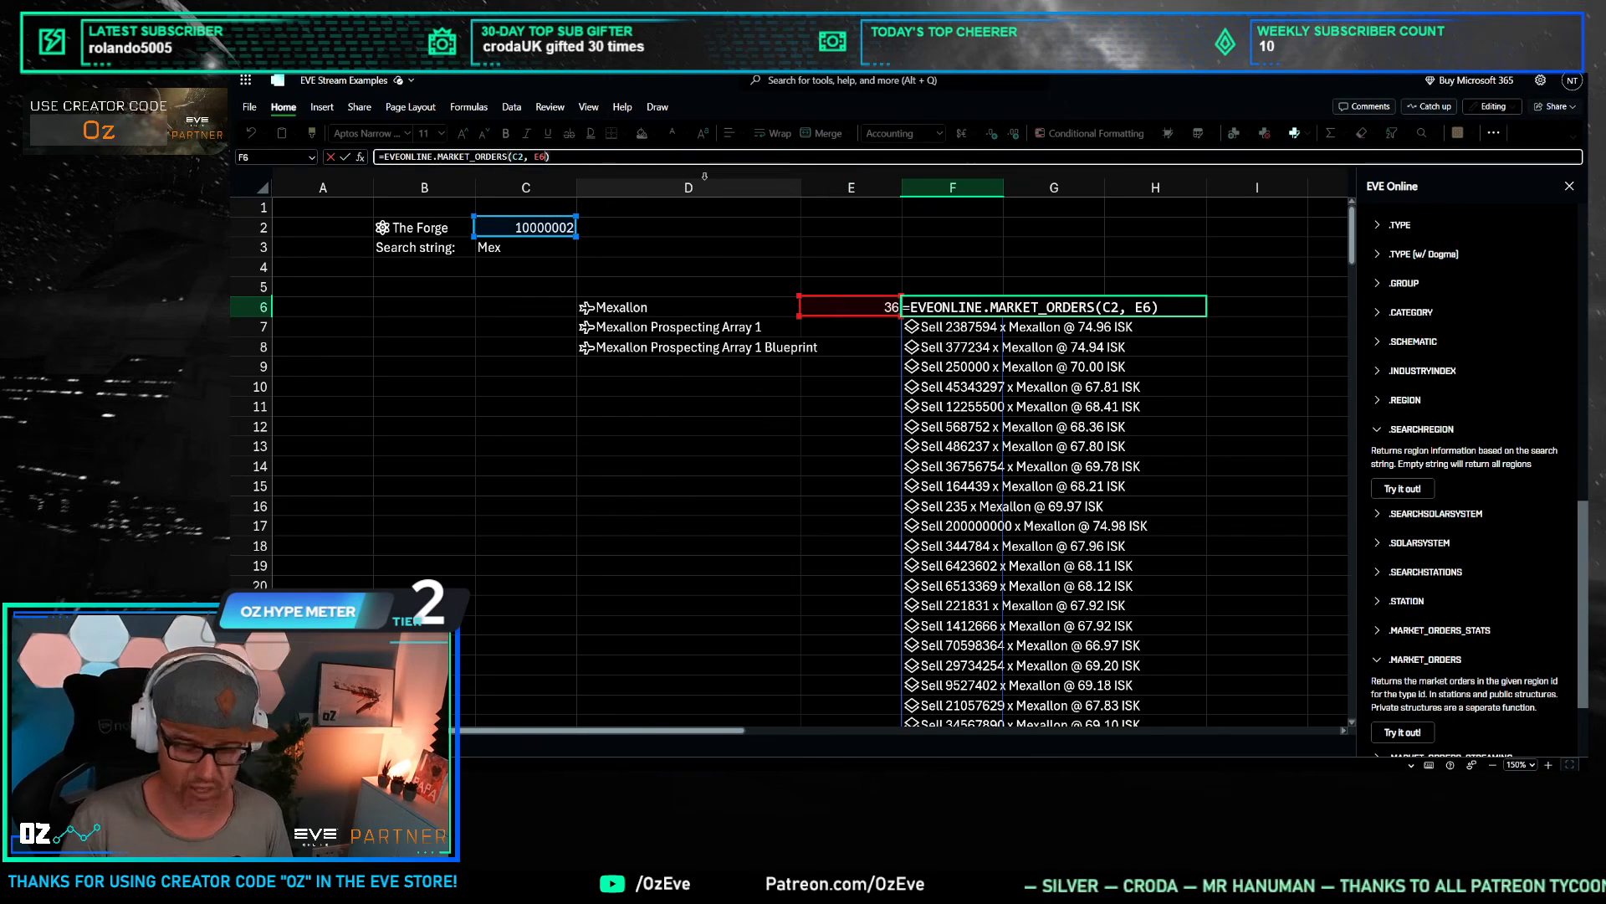
text(,)
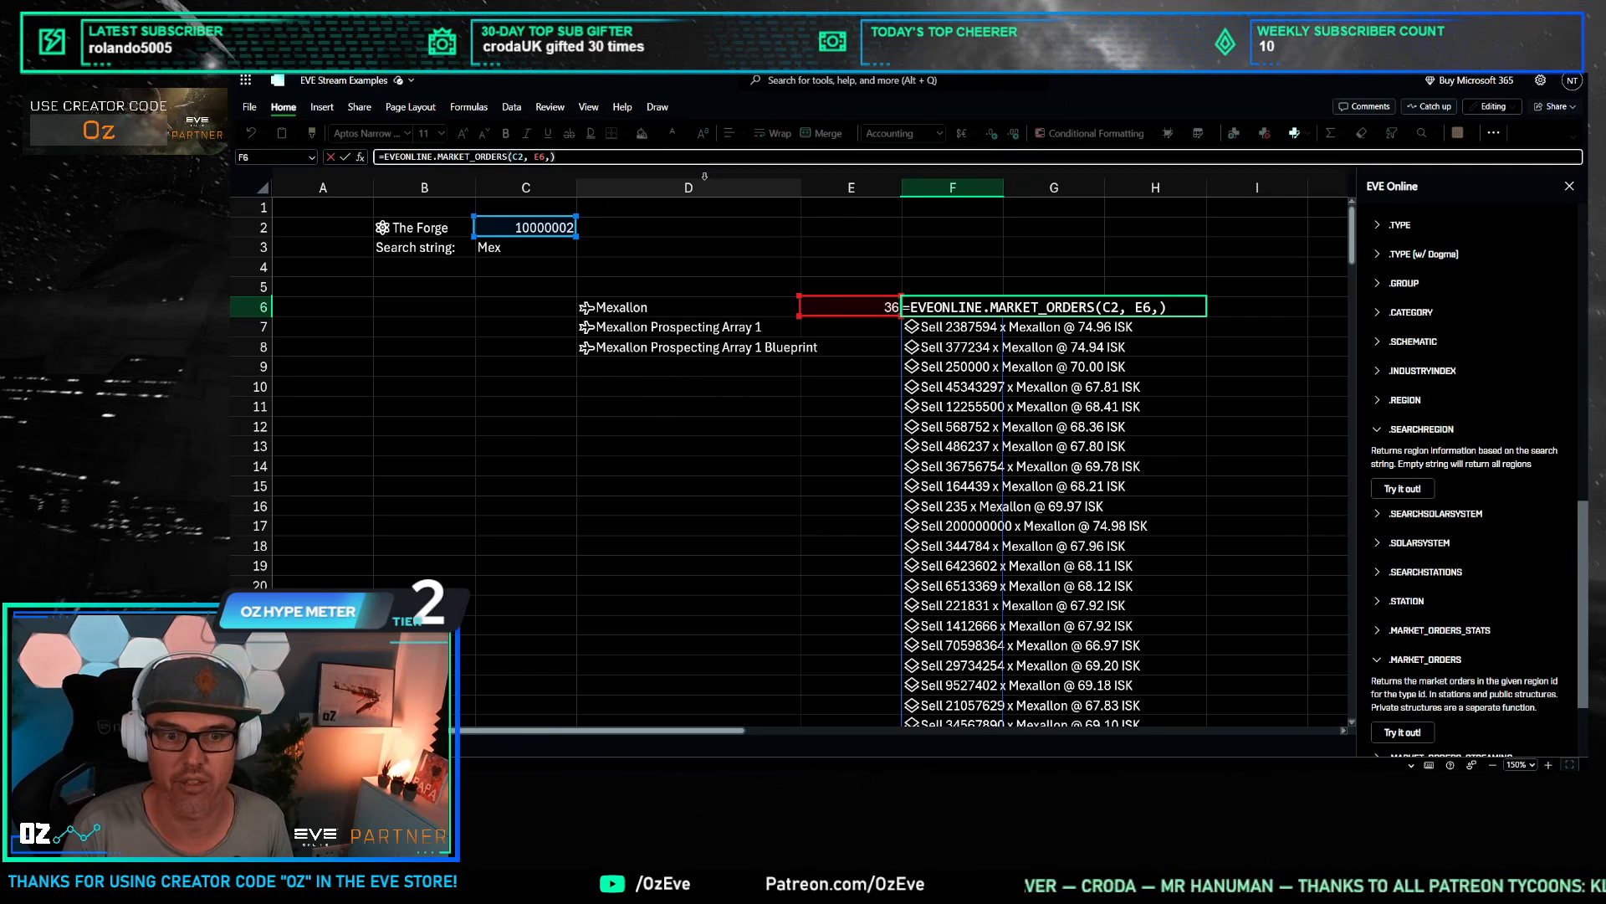
text( 0)
key(ctrl+Return)
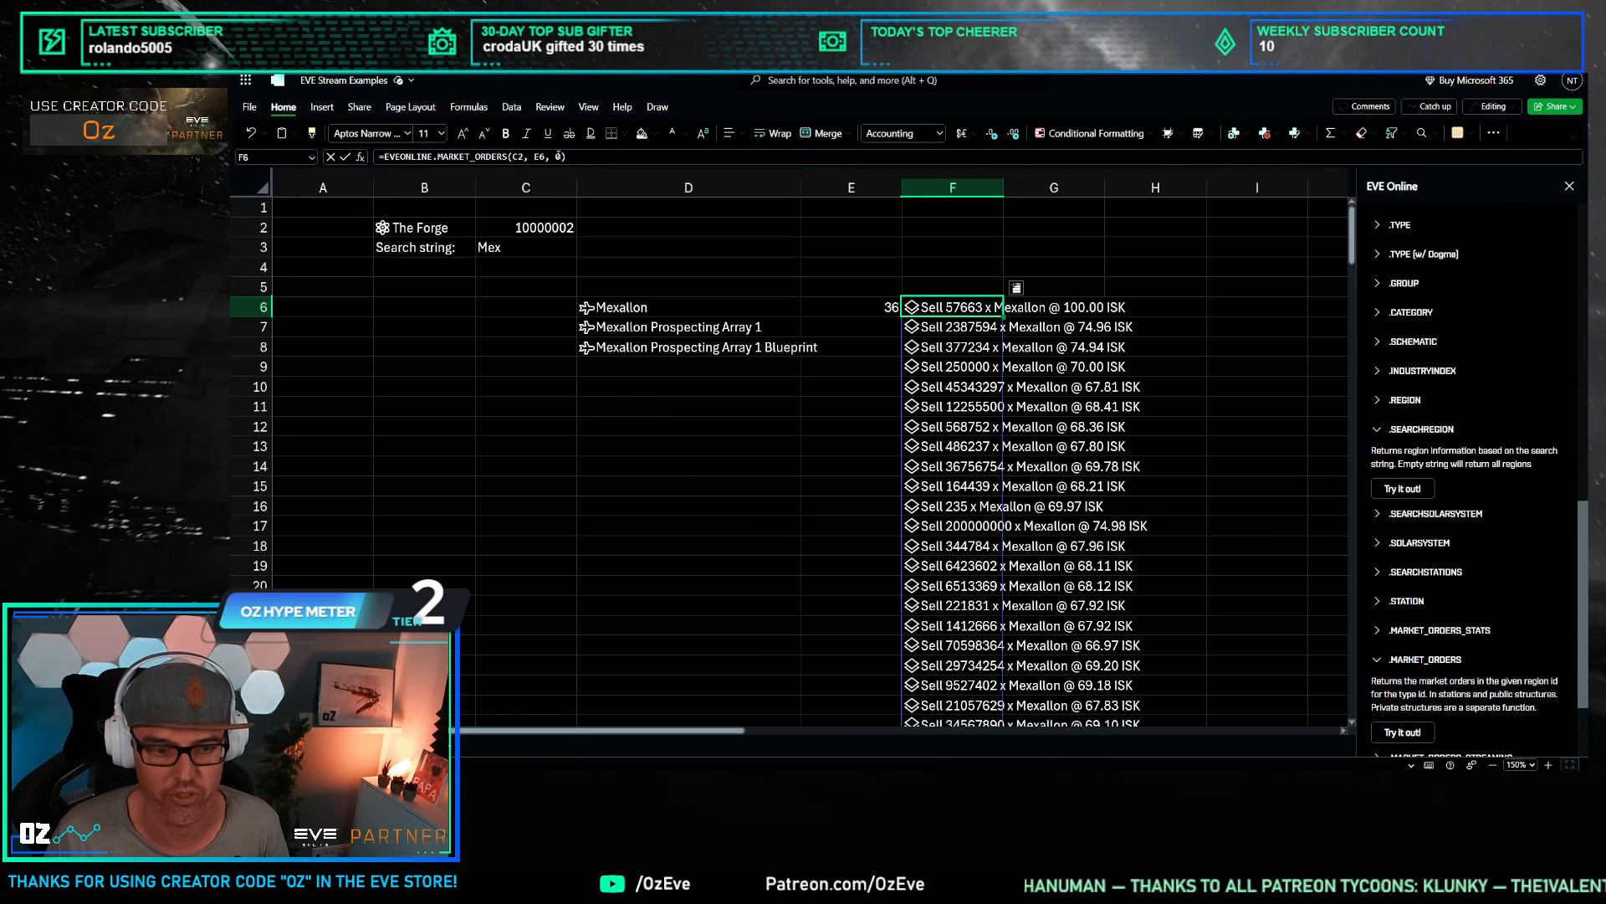
key(ctrl+Tab)
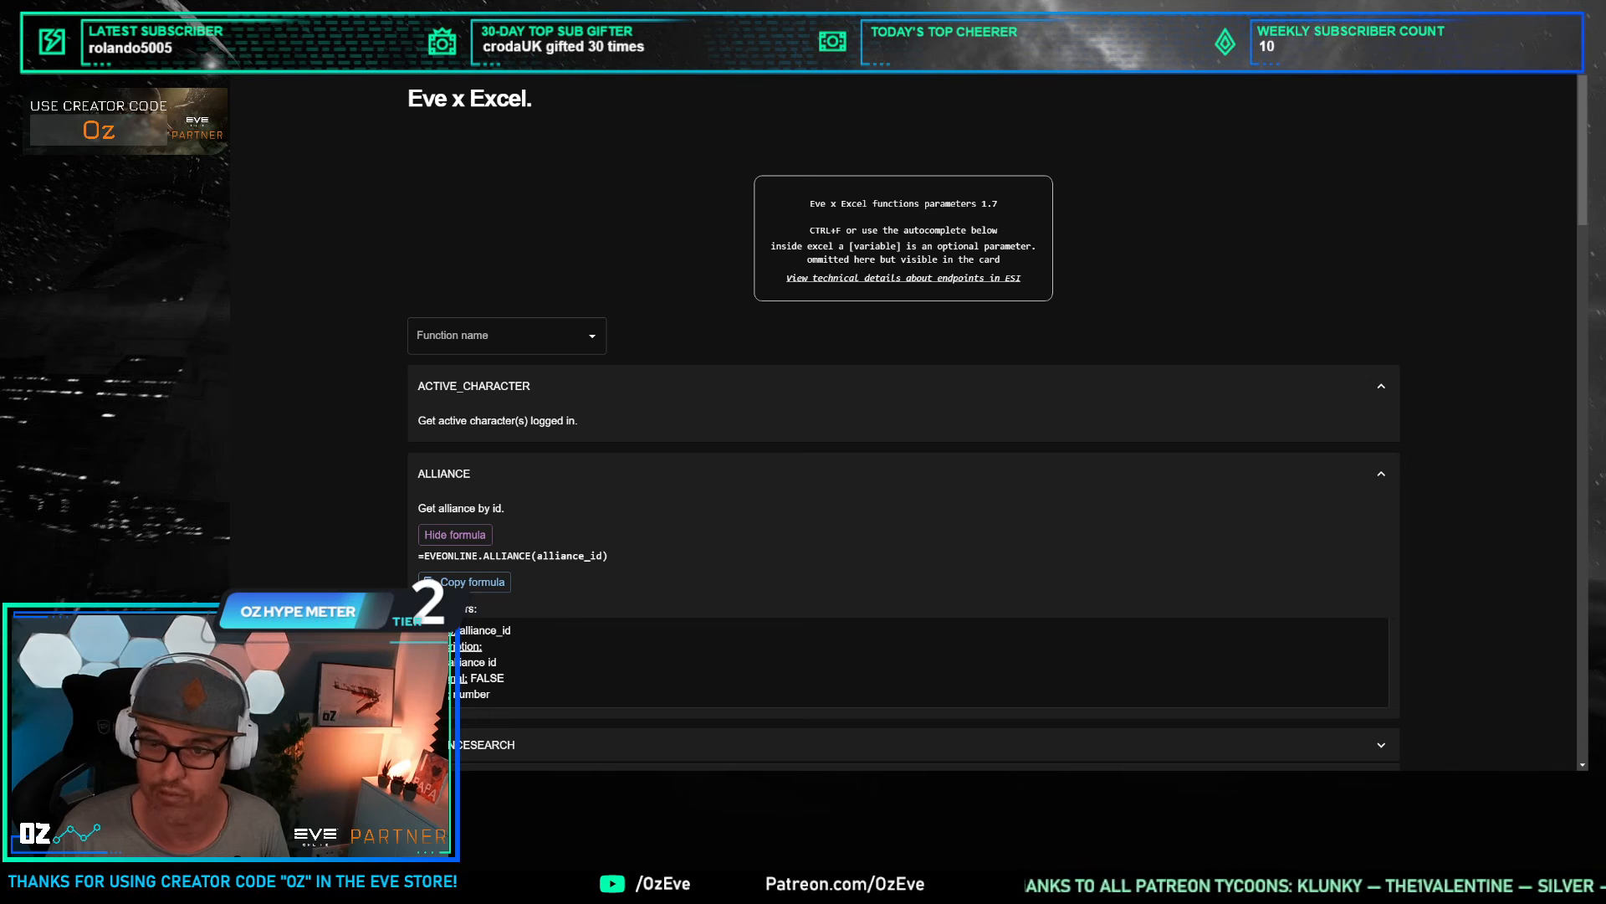
key(ctrl+Tab)
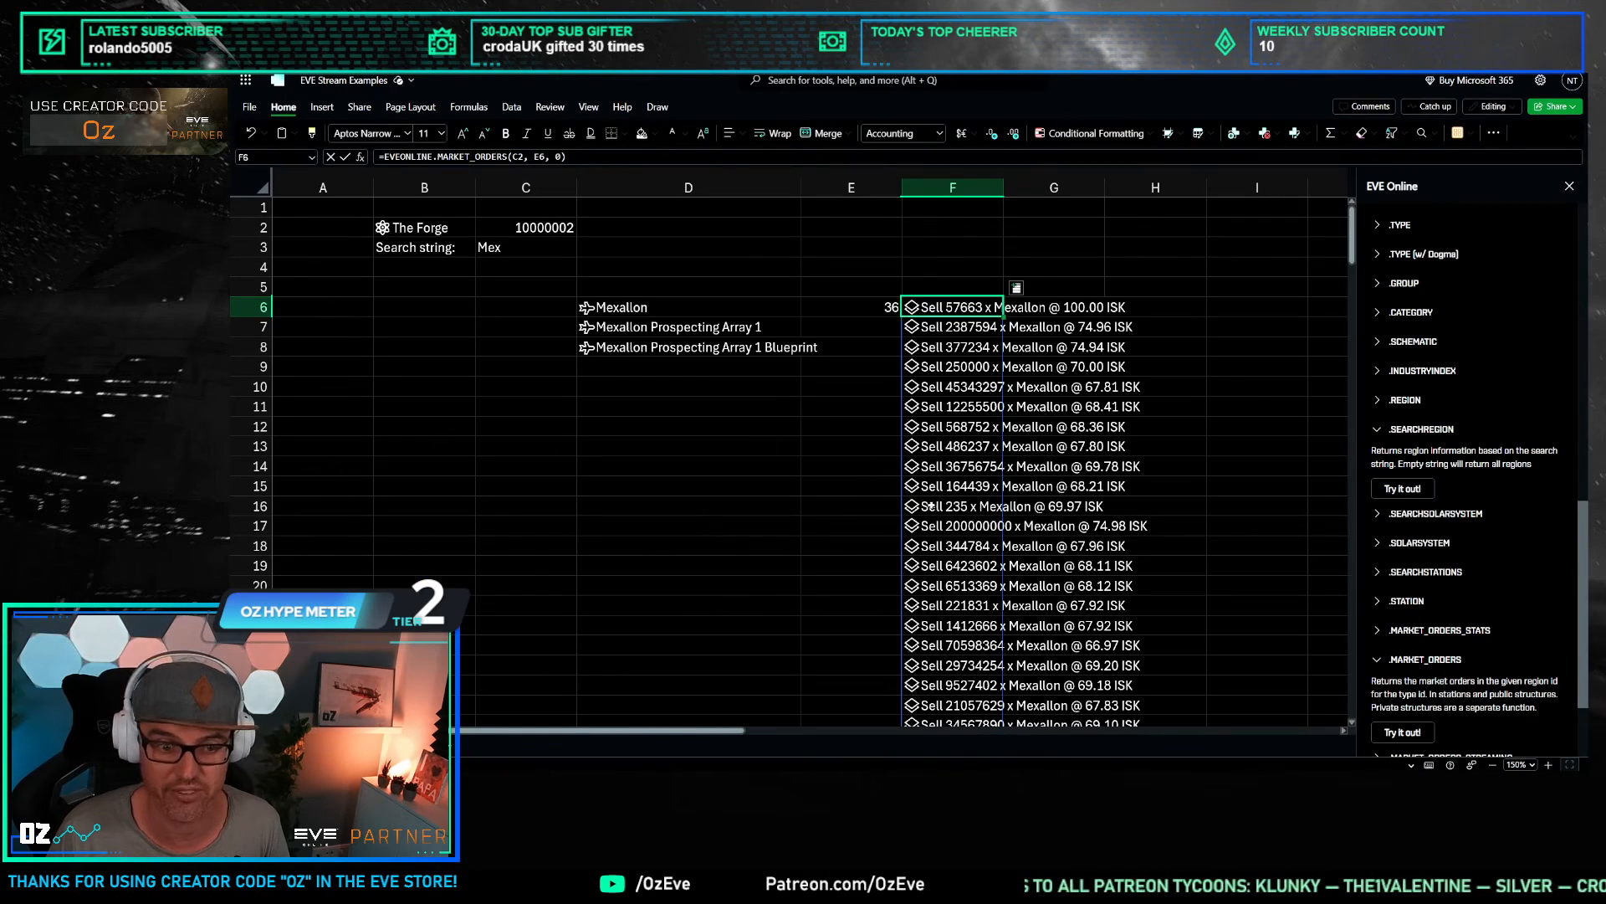
Step: Widen column F so the full market order text fits inside it
click(1213, 355)
click(956, 309)
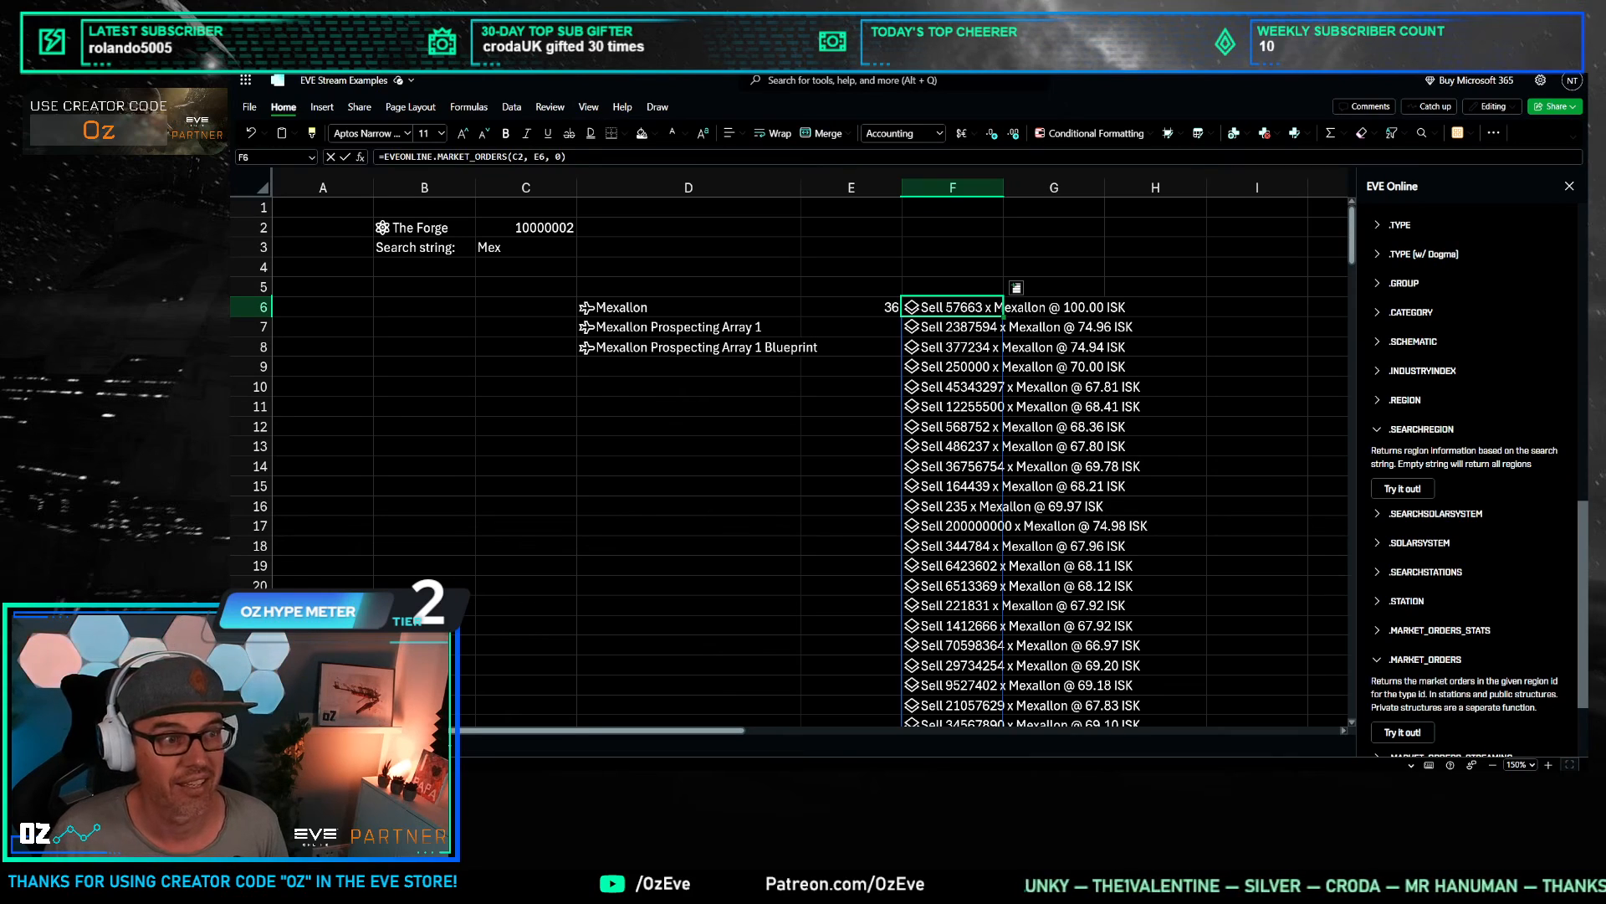
click(1042, 244)
click(1170, 321)
drag(1004, 188, 1172, 189)
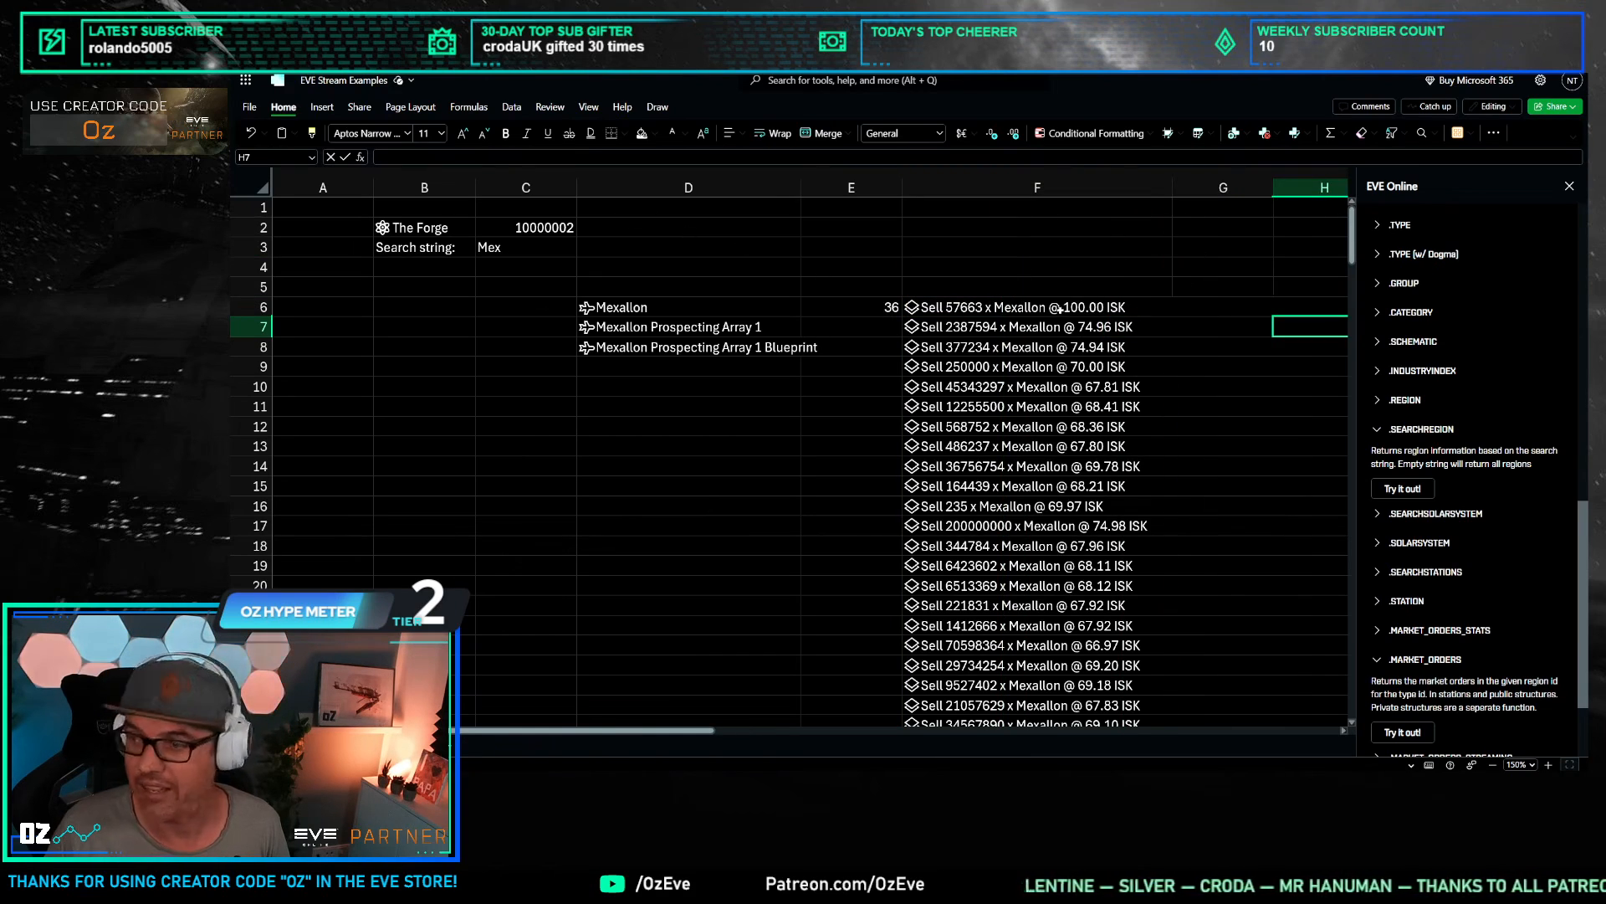
Step: Extract the price field of the first market order in F6 into G6
click(1196, 299)
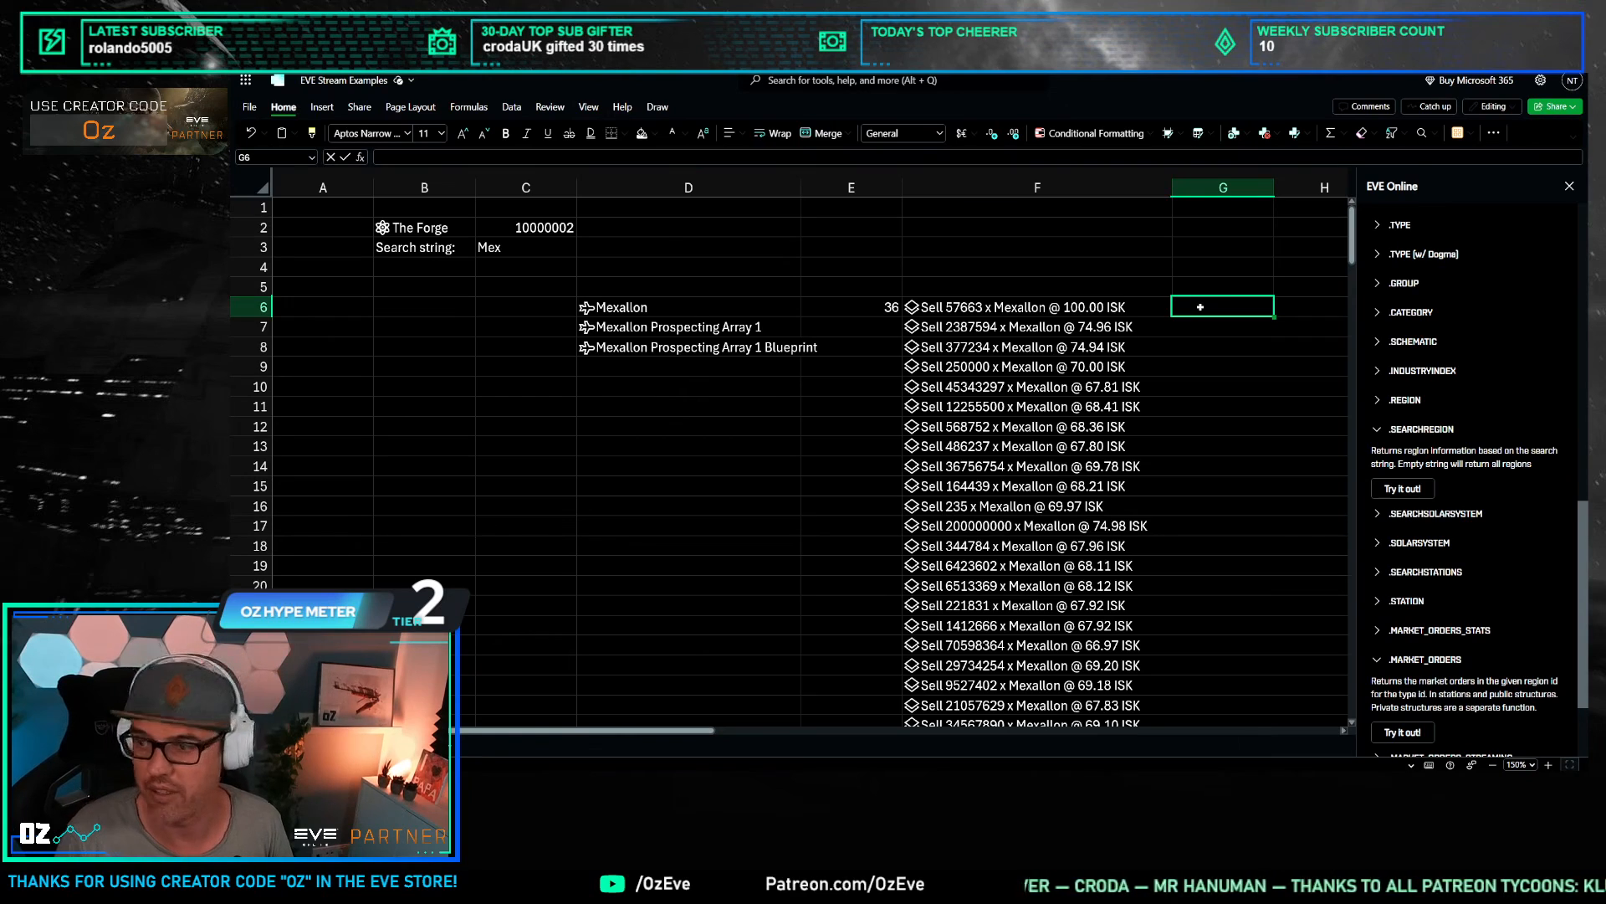
click(1072, 306)
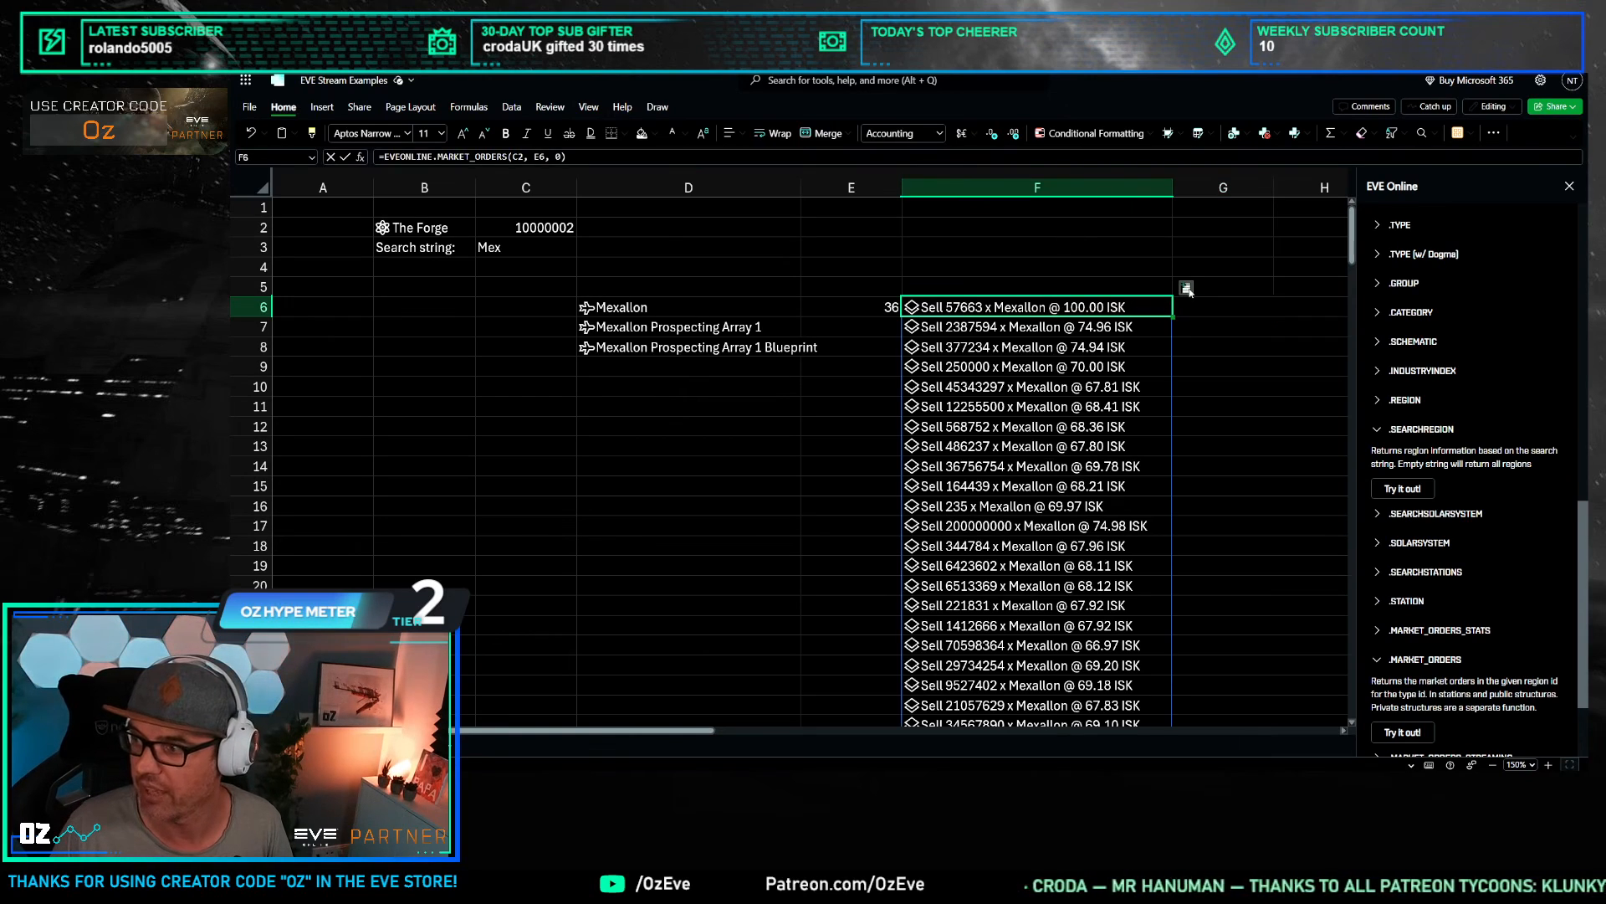
click(1186, 288)
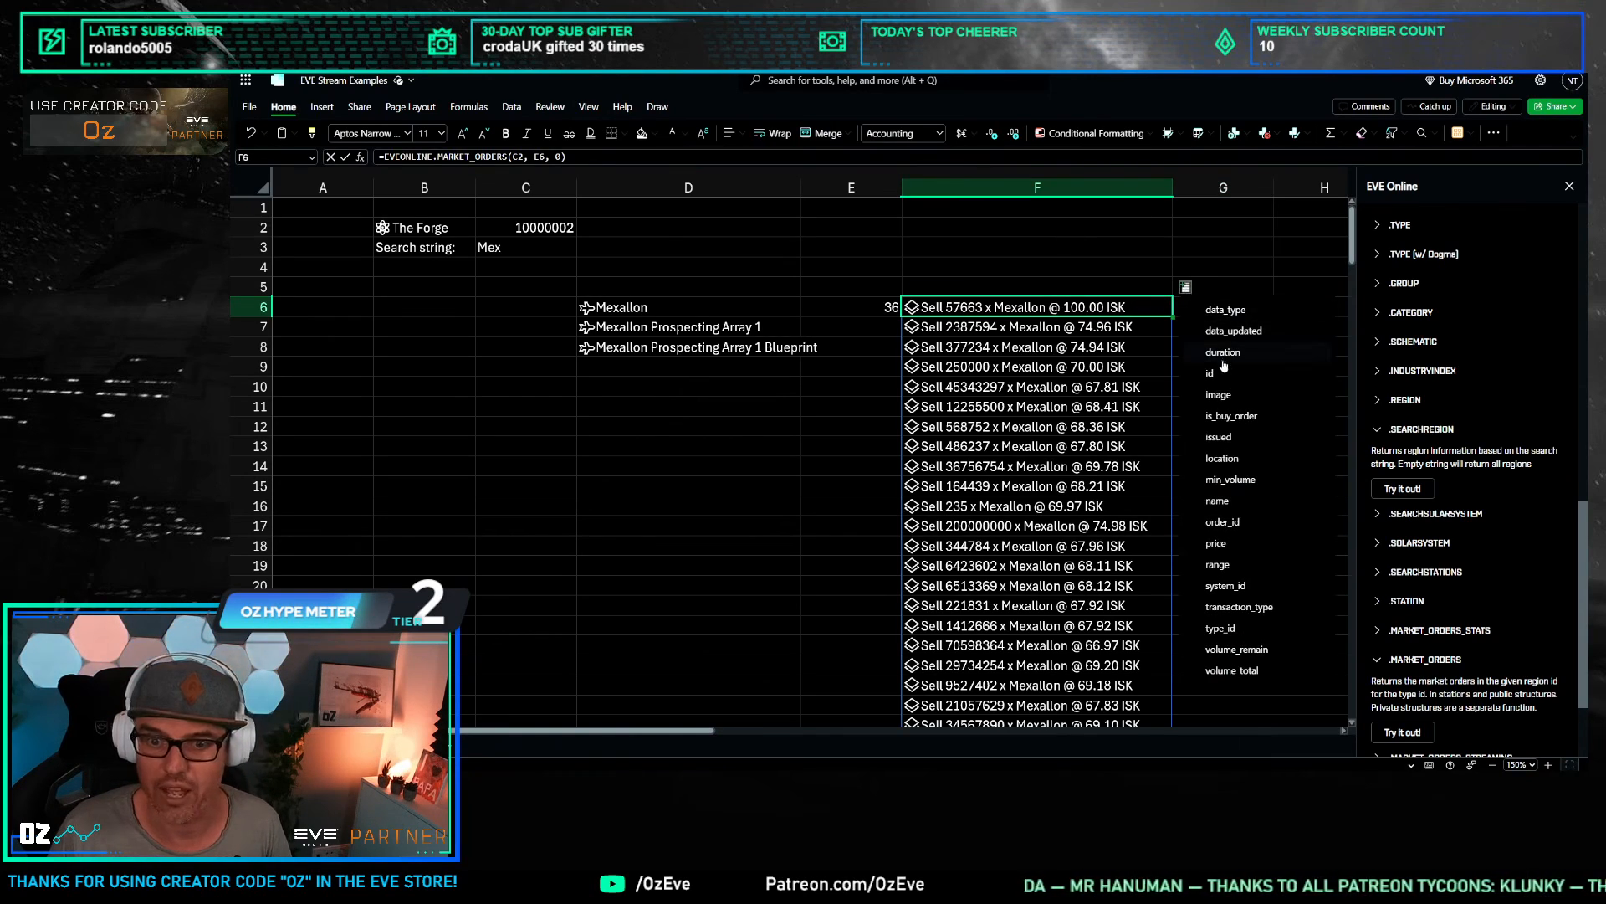
click(1236, 549)
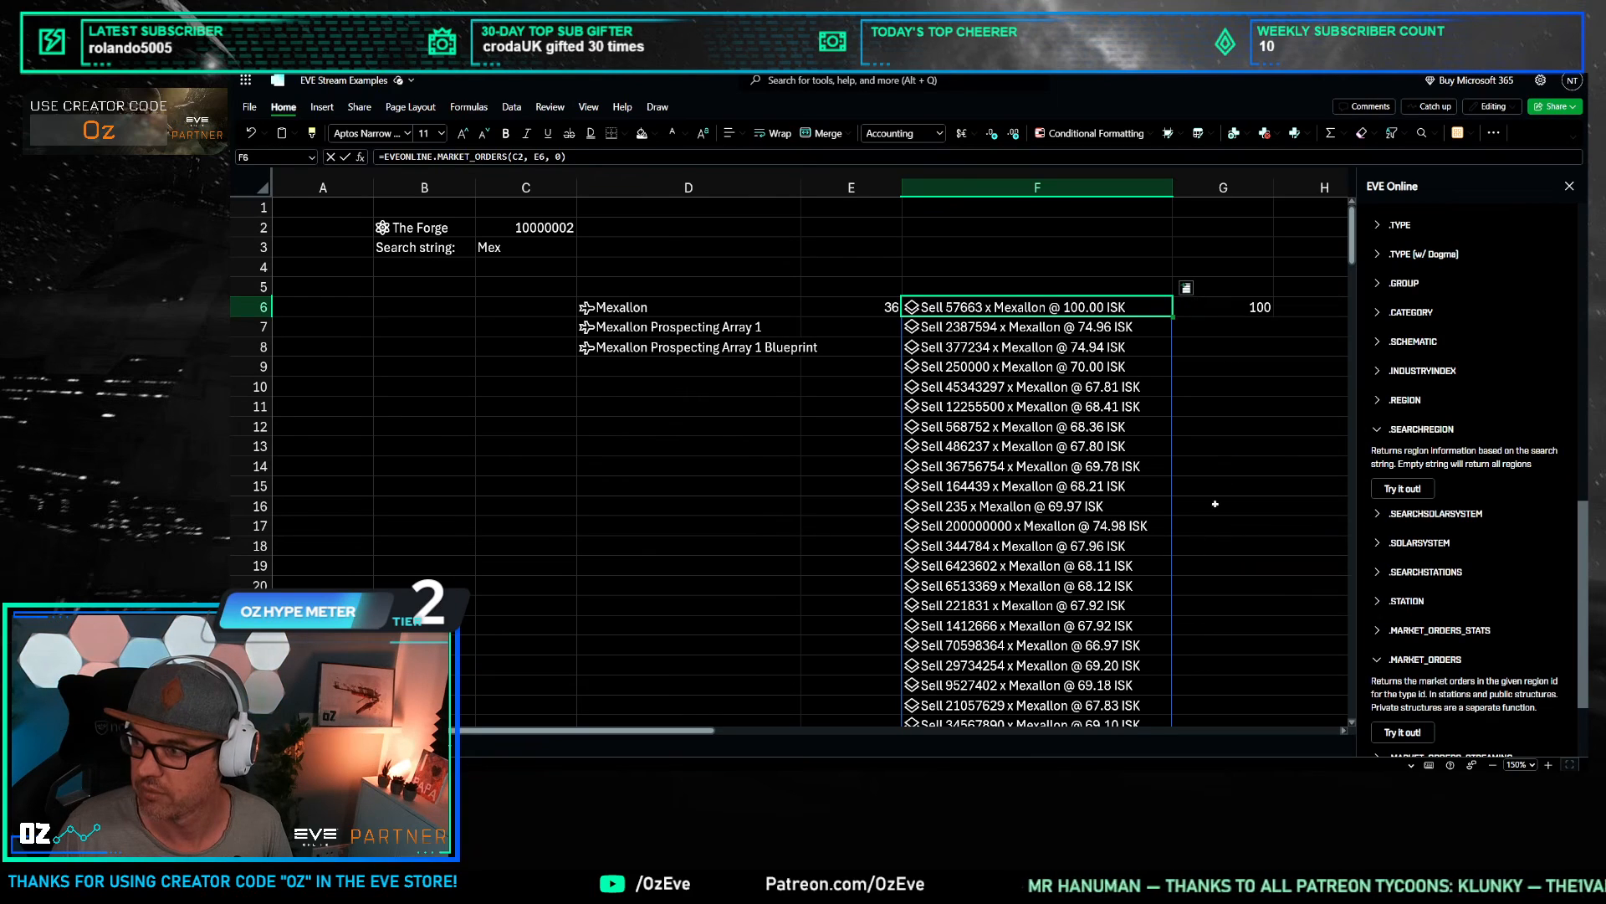
Step: Change the G6 formula to =F6#.[price] so it returns the price of every order in the spilled list
click(1243, 303)
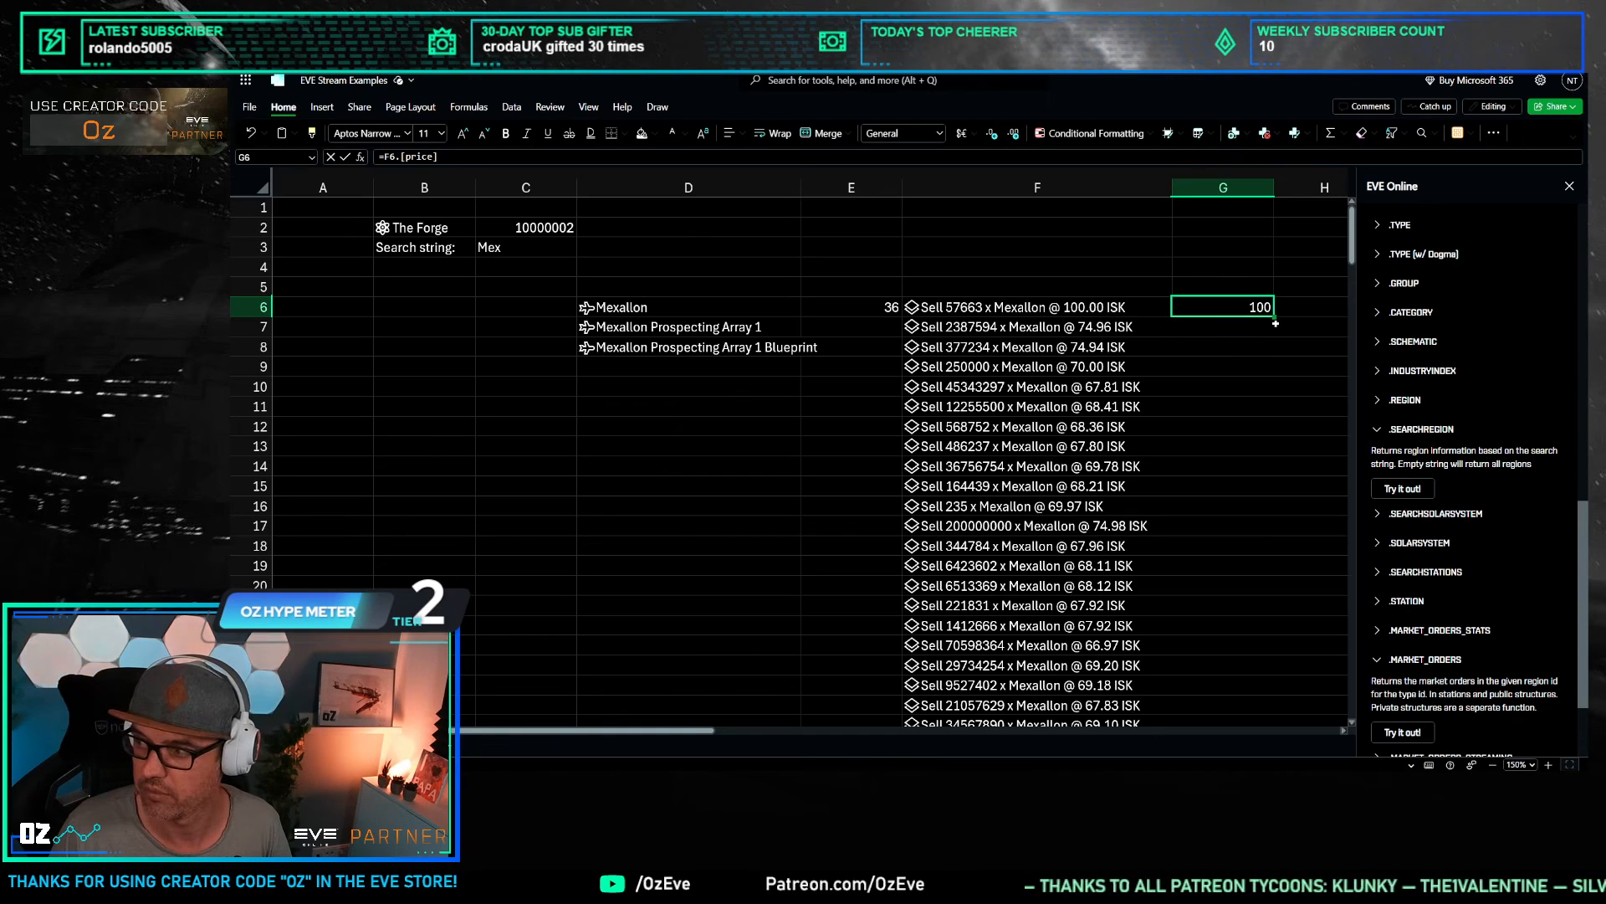
click(400, 157)
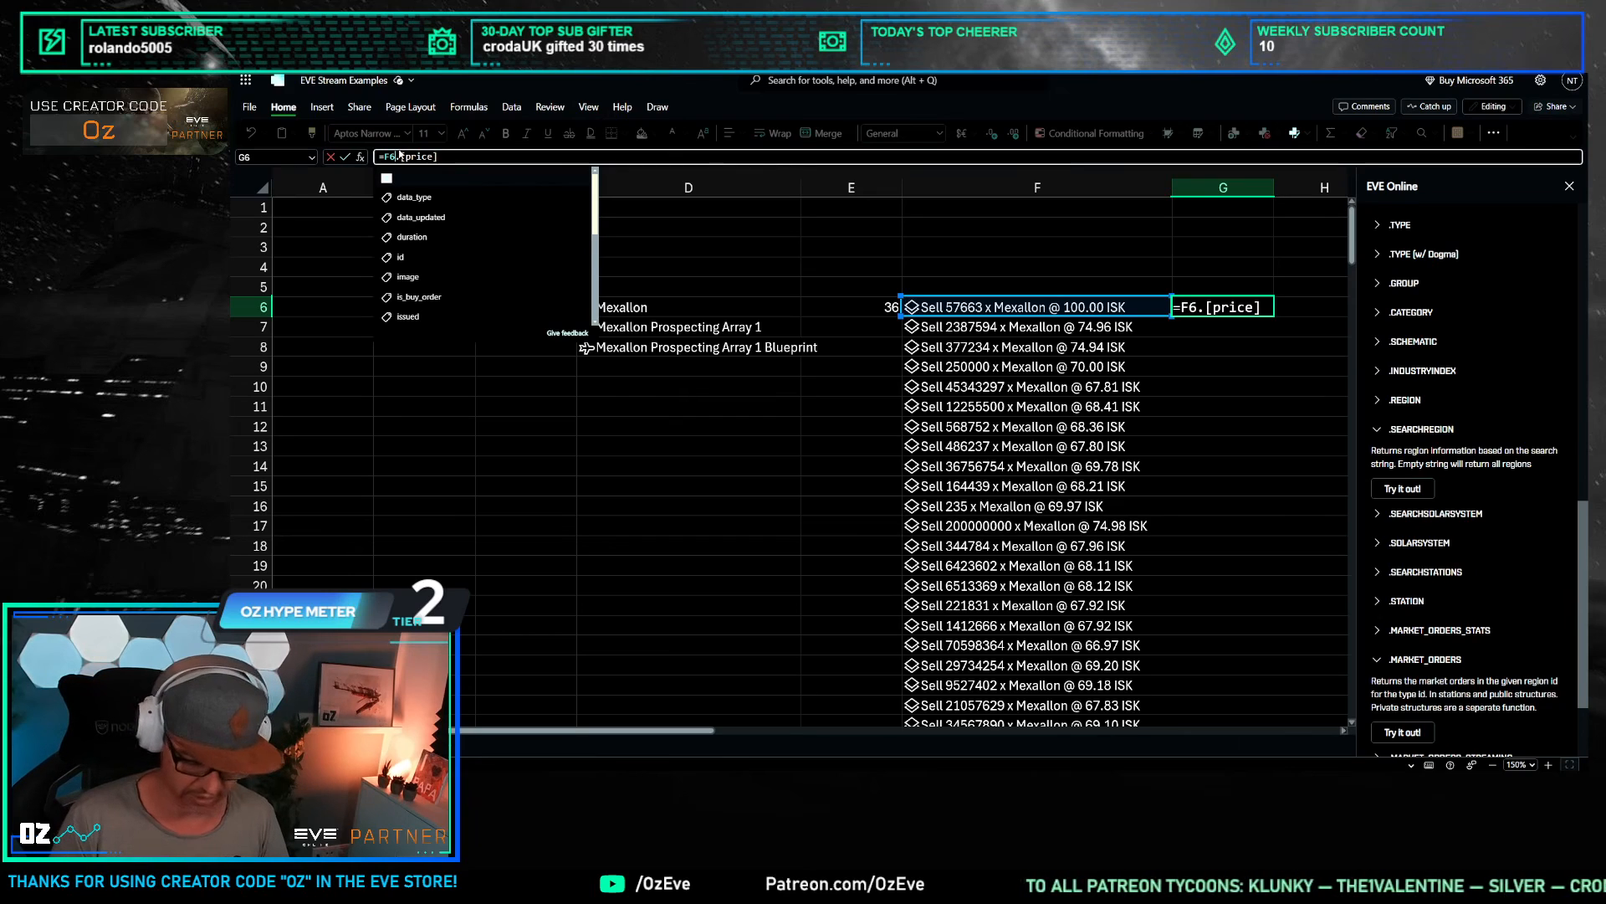
text(ä)
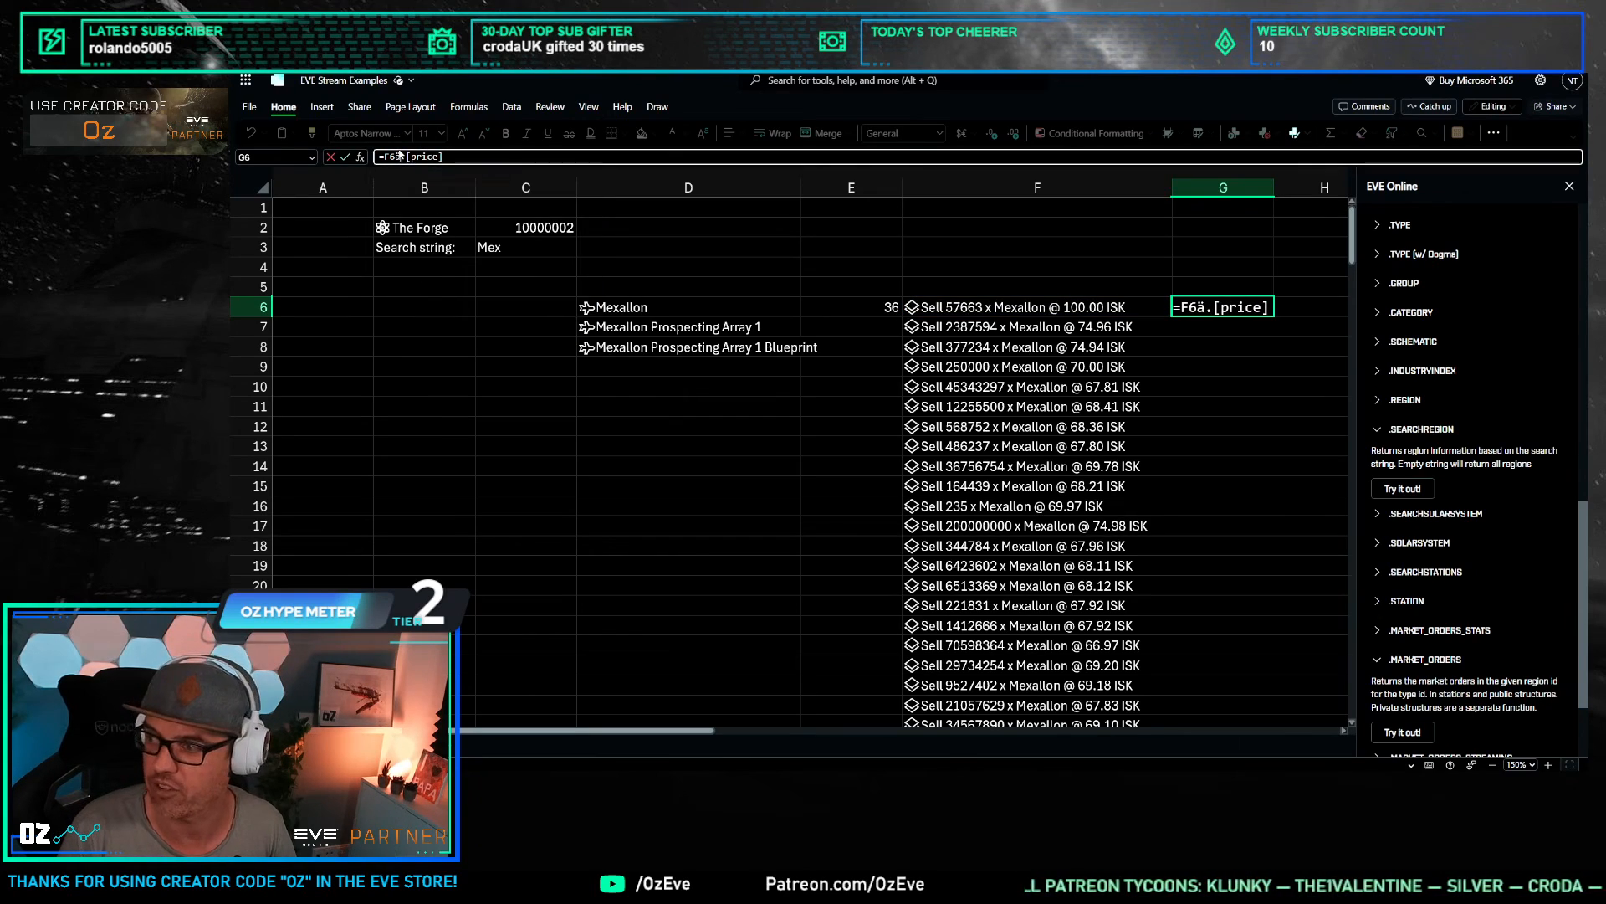
key(BackSpace)
text(#)
key(Return)
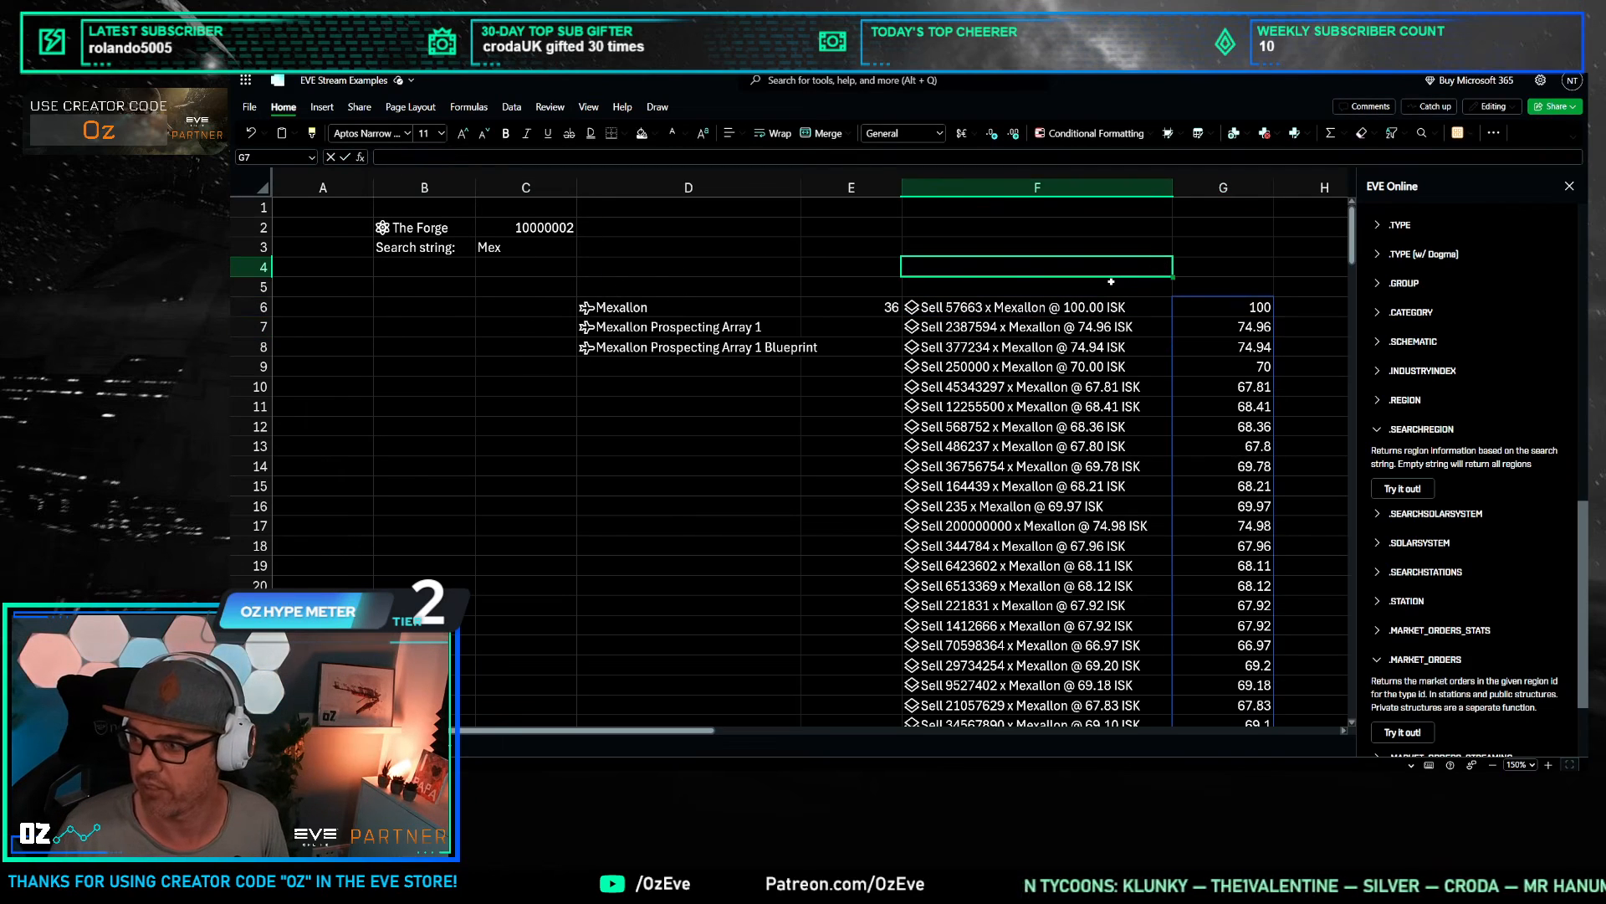
Step: Wrap the price formula in G6 in MIN, making it =MIN(F6#.[price])
key(Up)
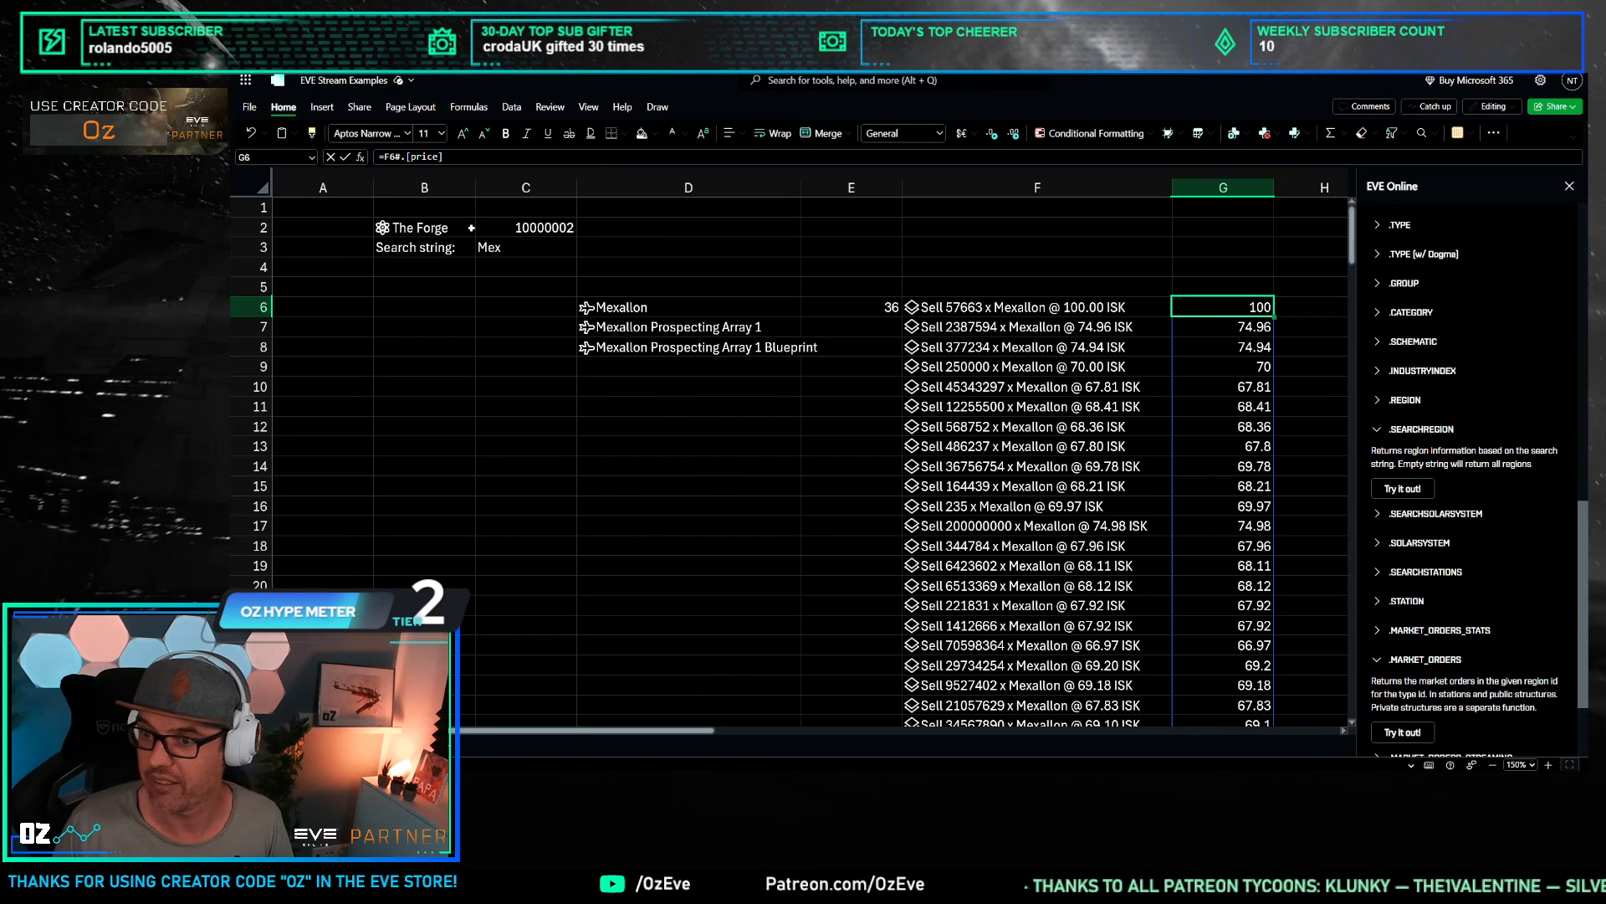
click(387, 157)
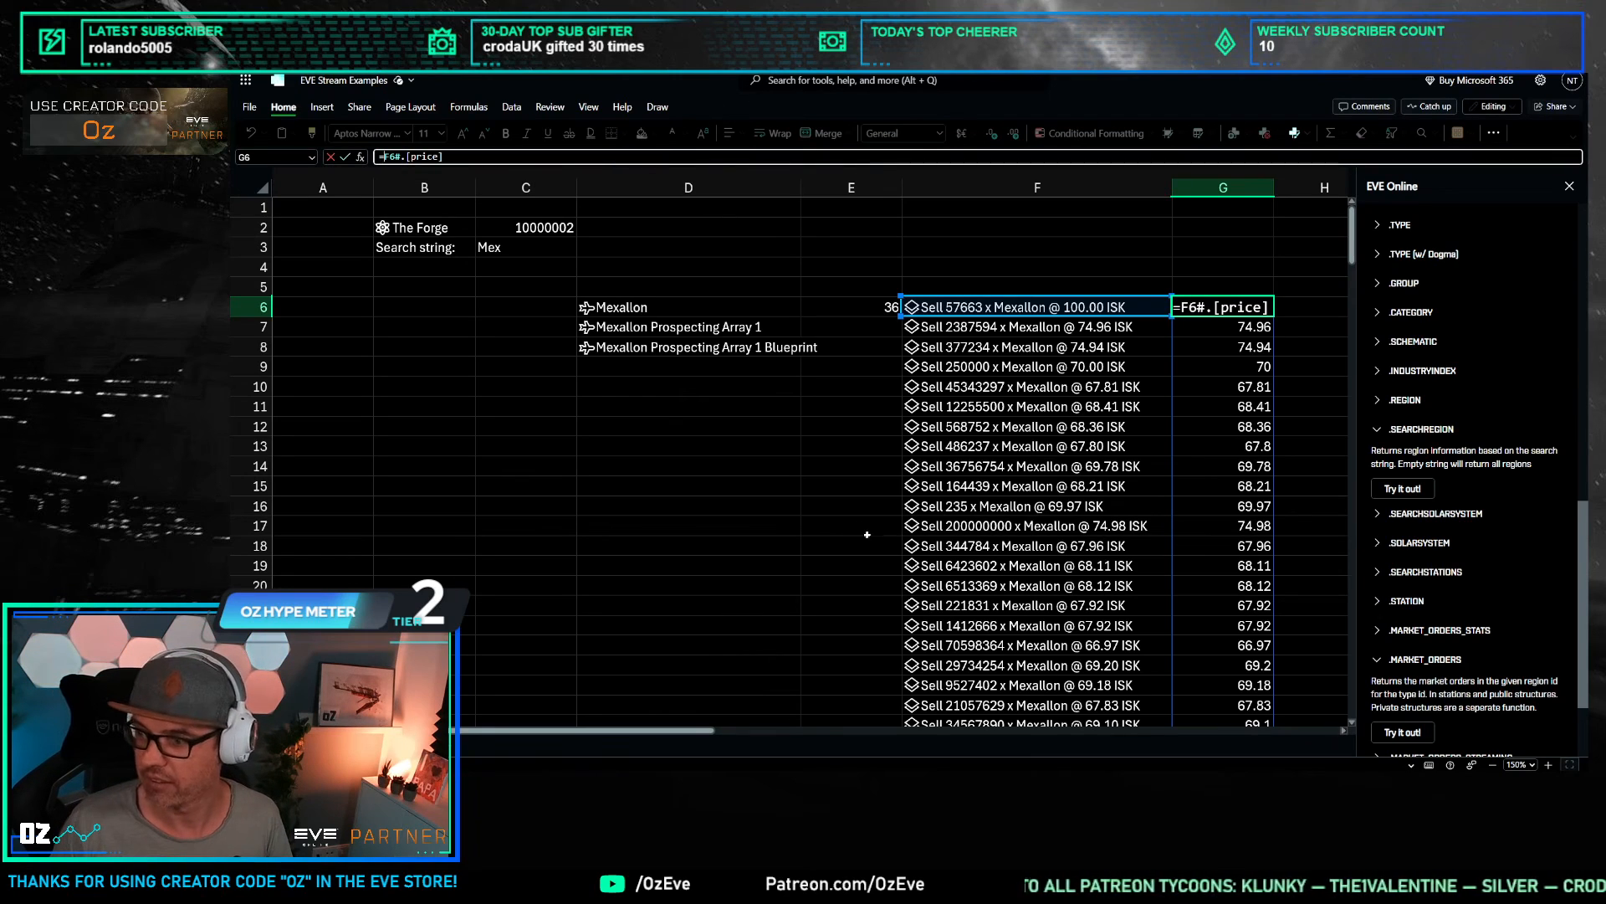
text(Min()
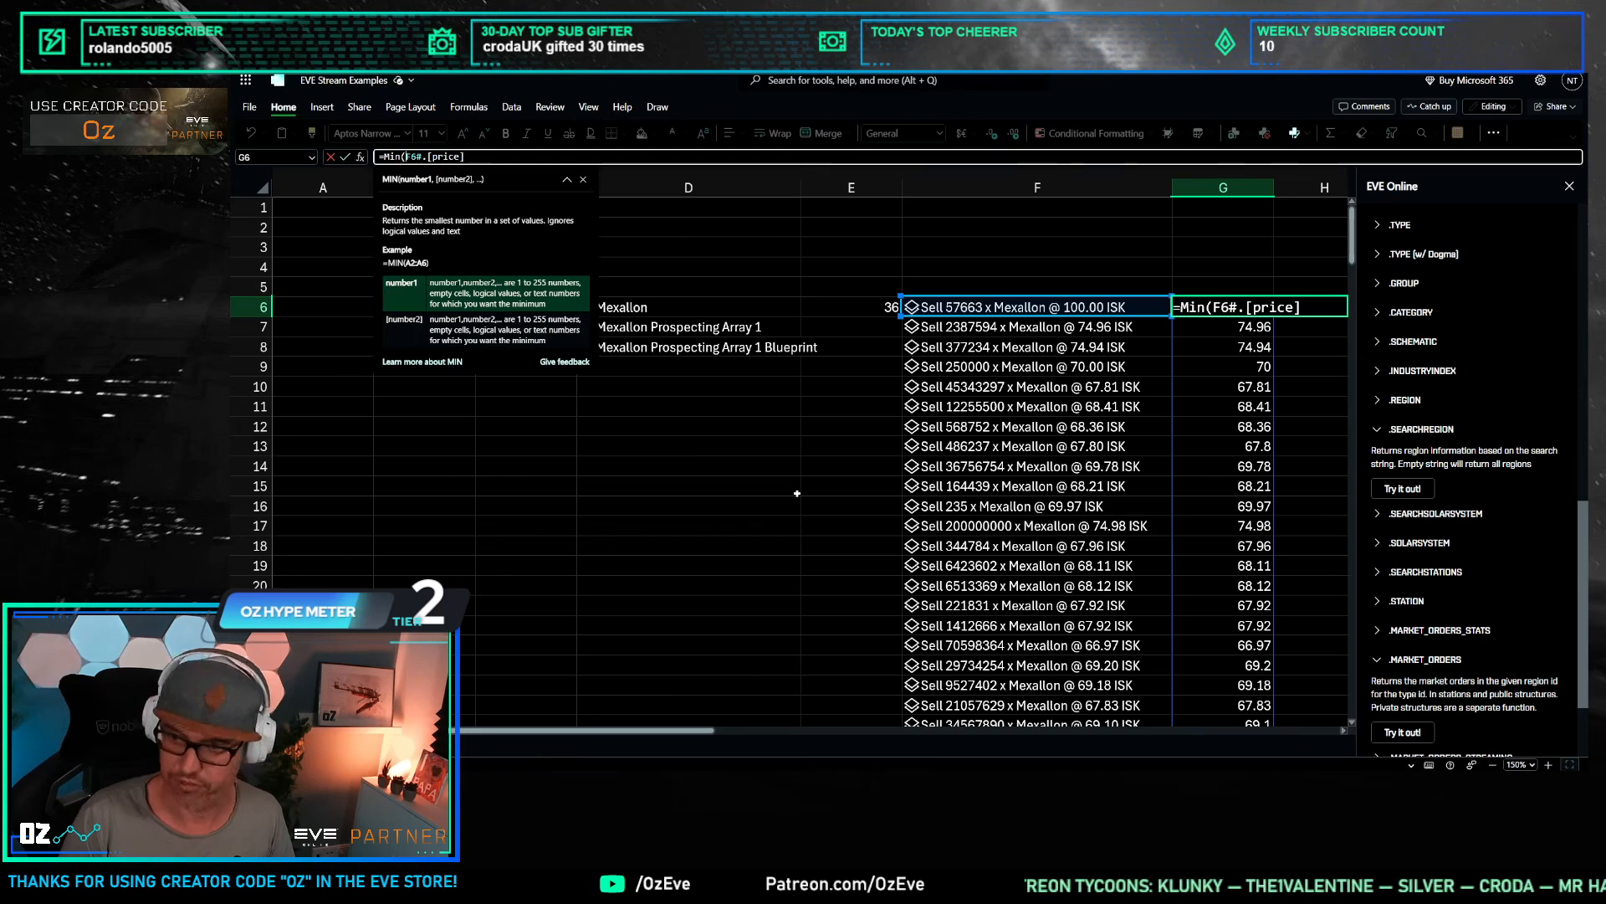
text())
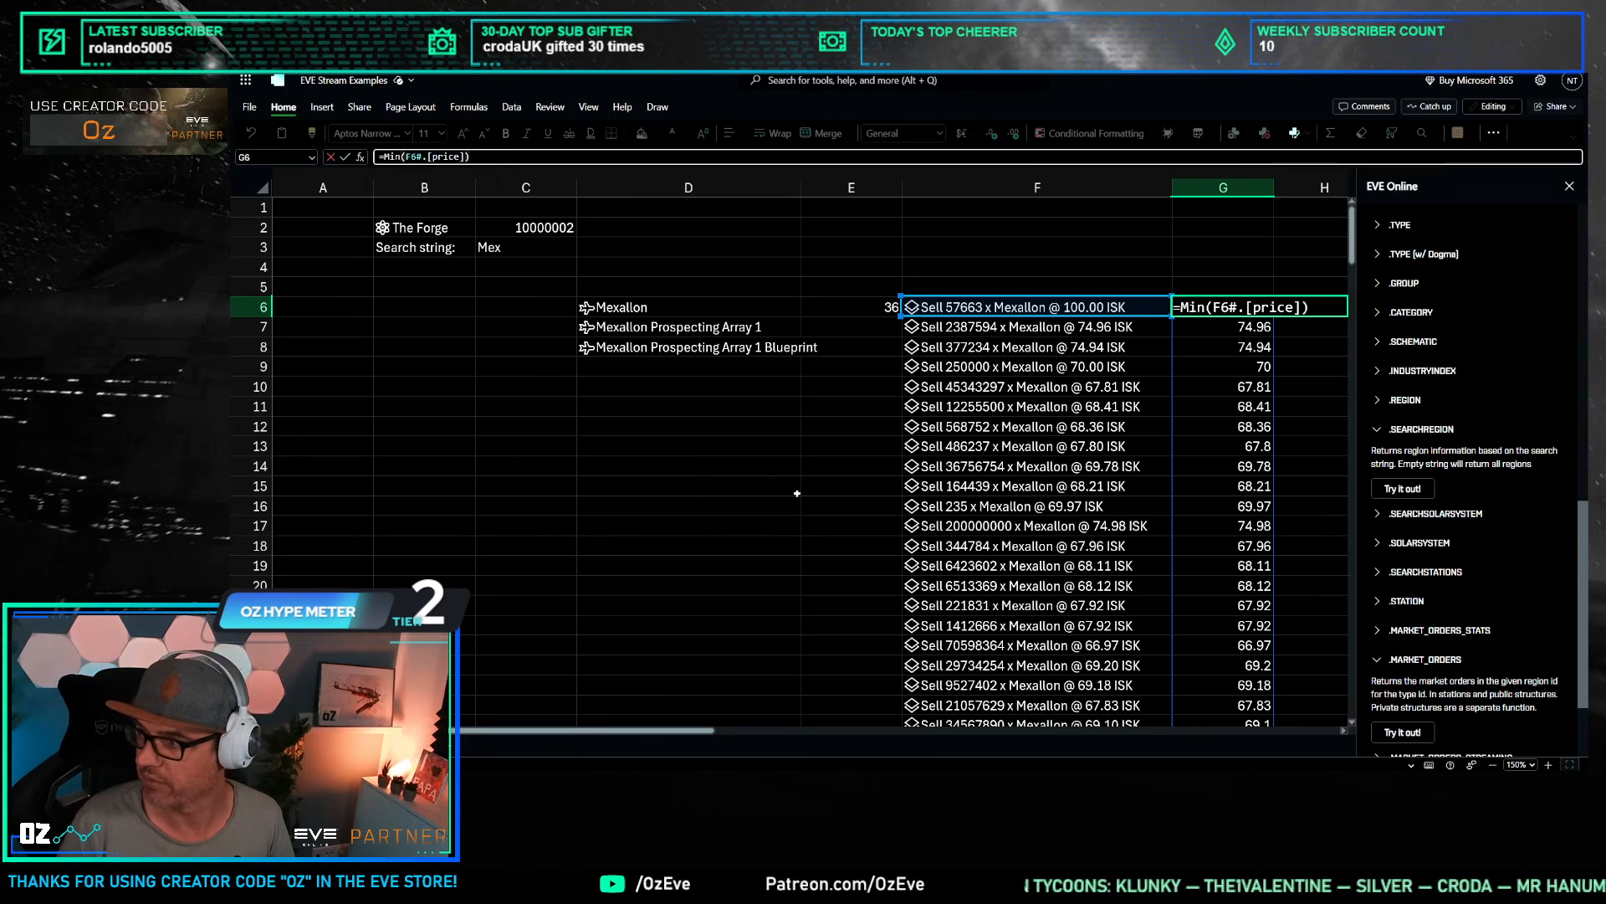
key(Return)
key(Up)
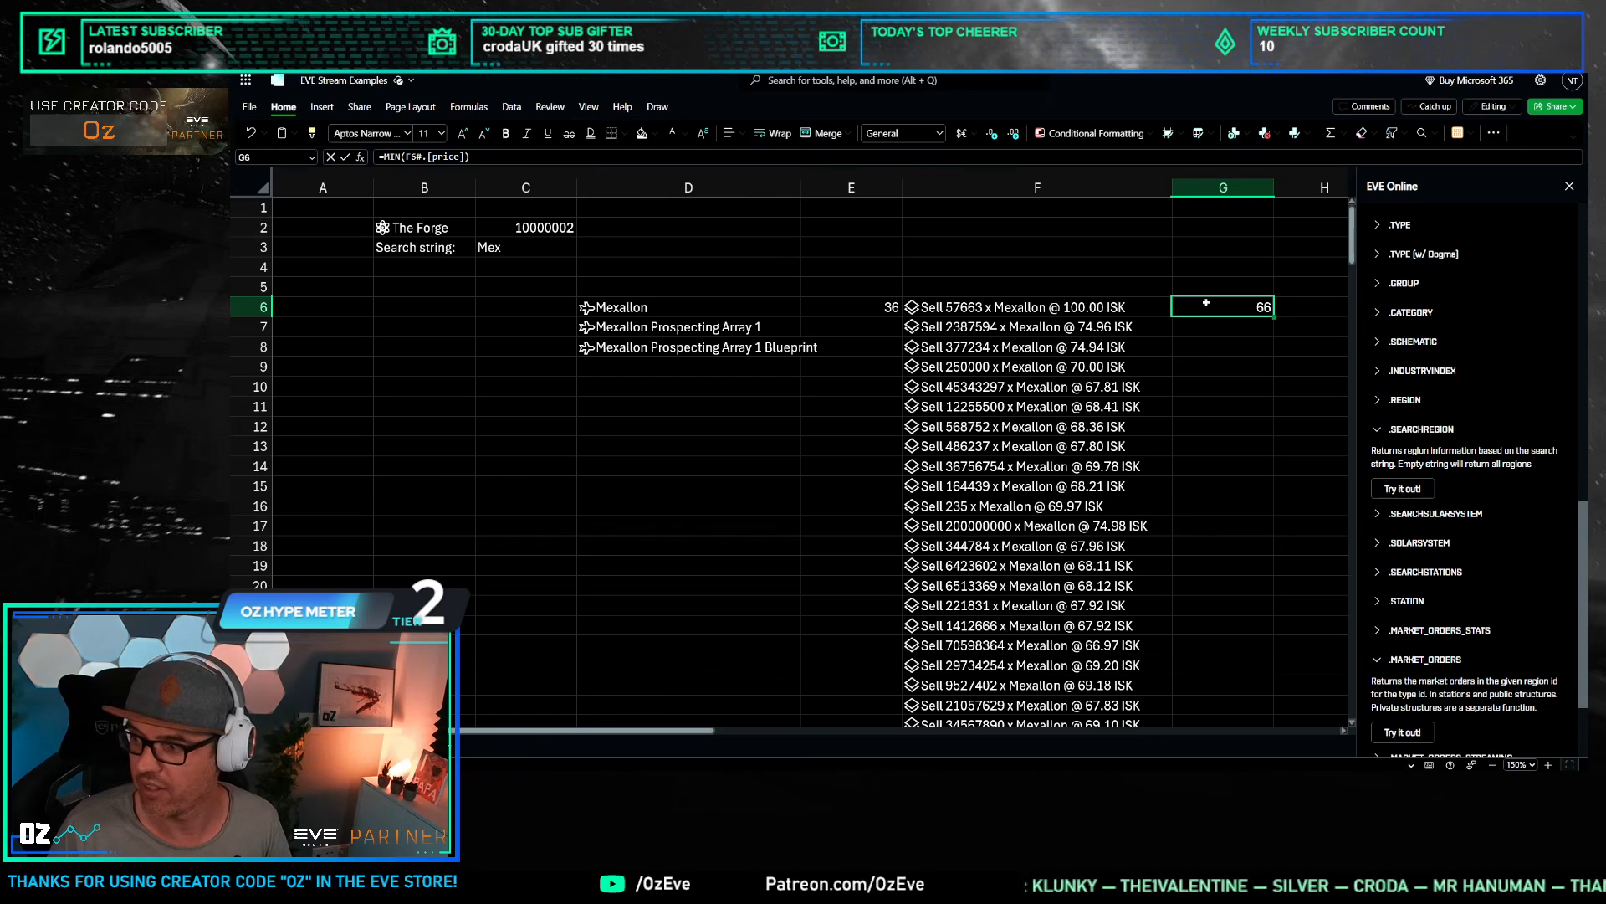
key(Up)
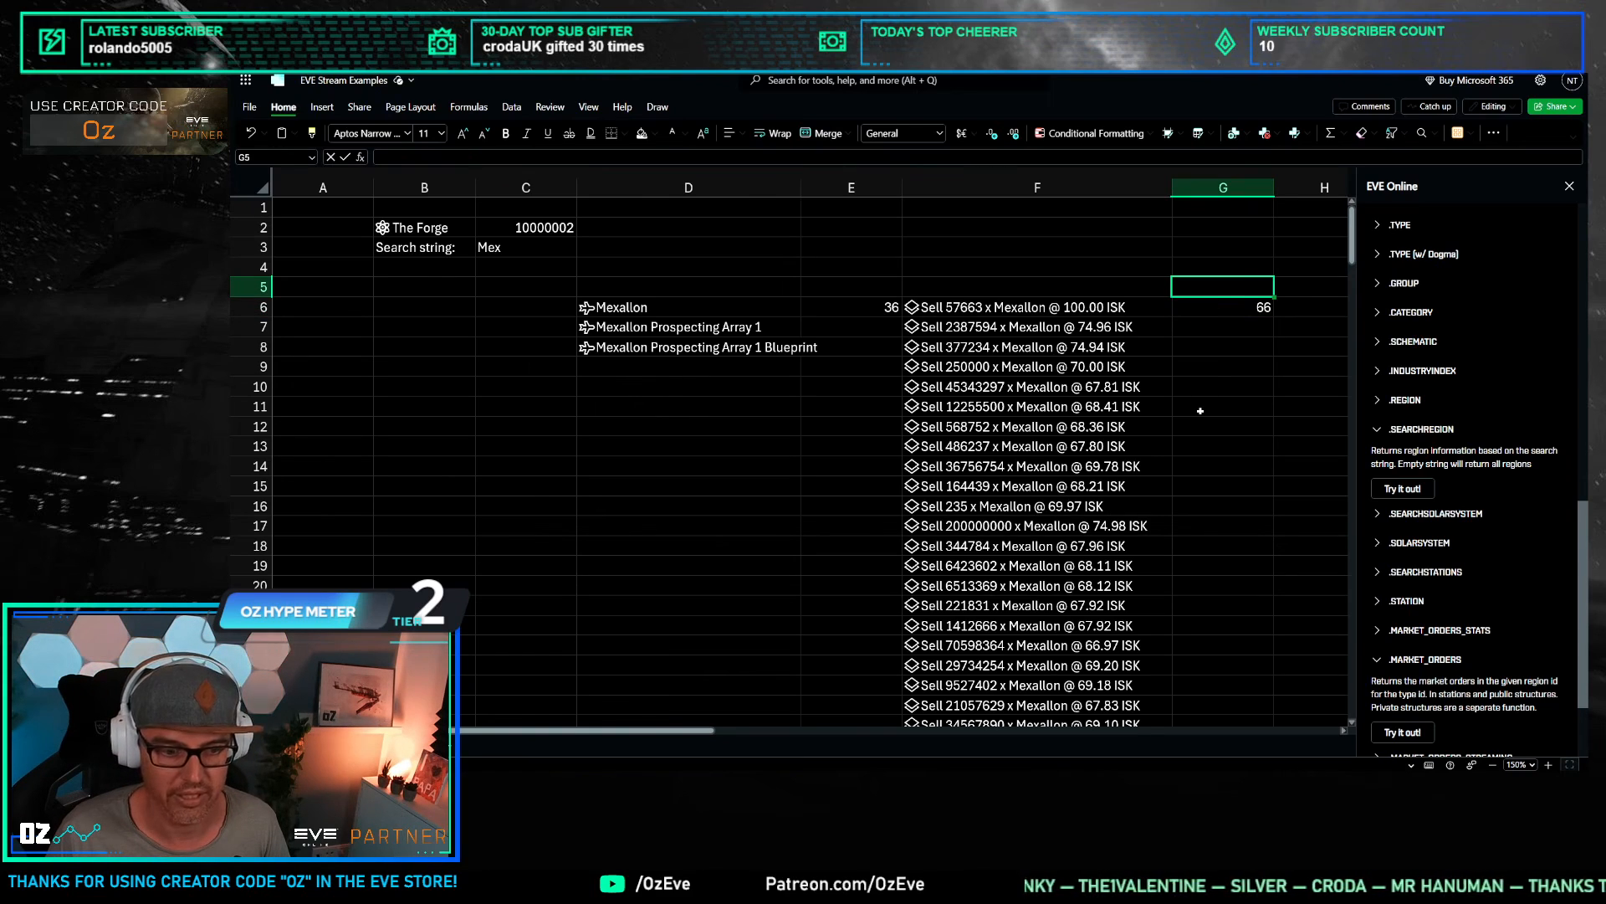
click(1226, 310)
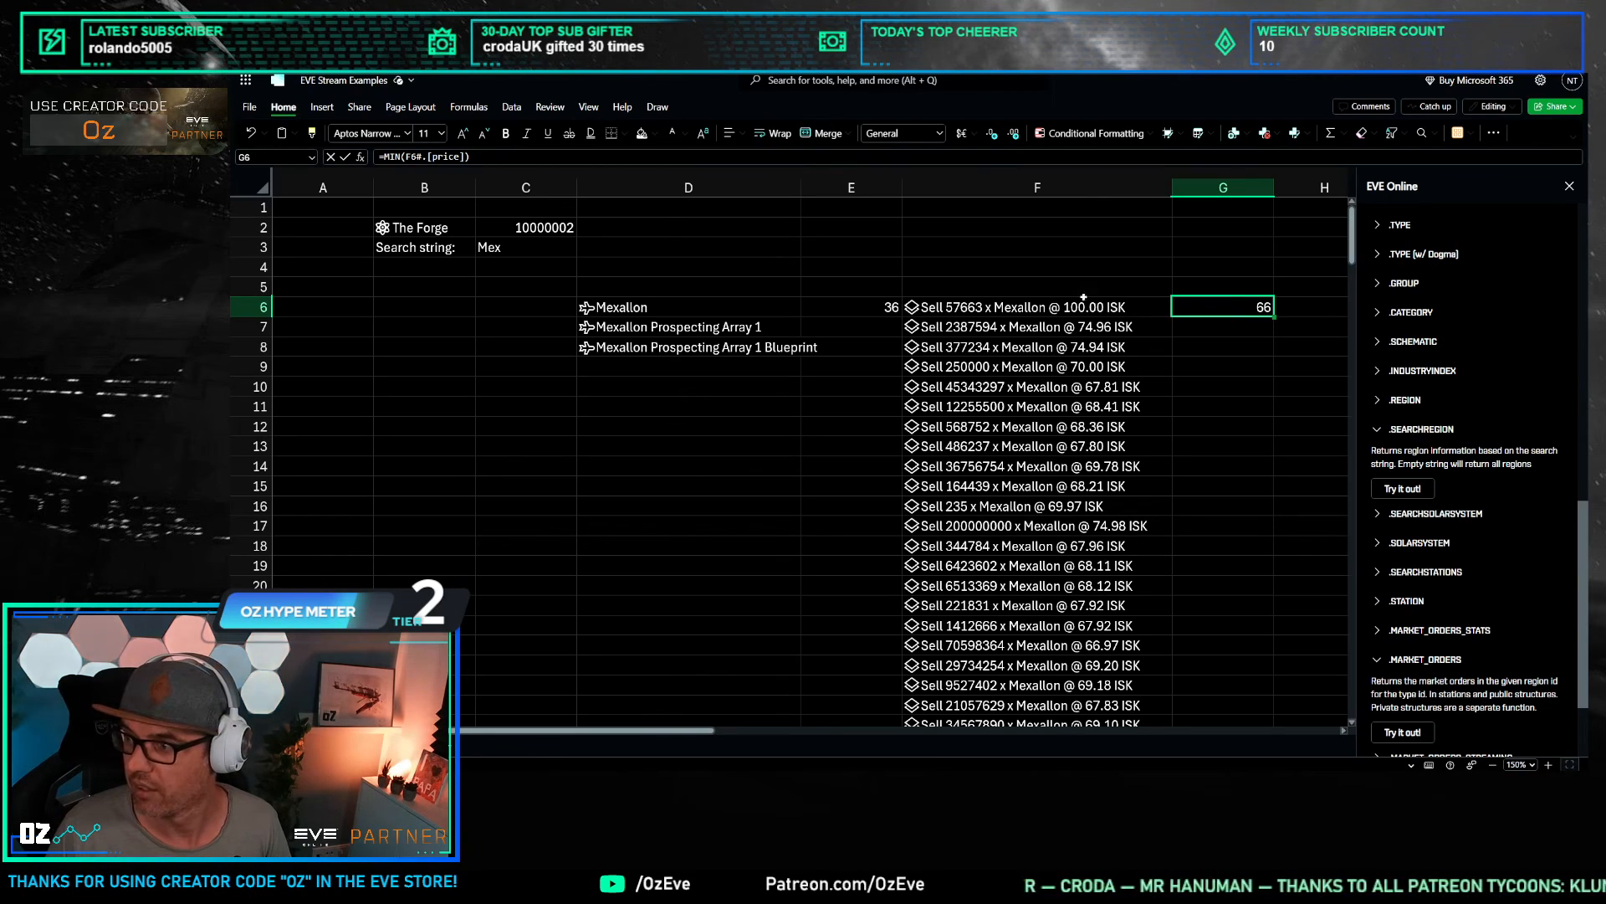
key(Left)
click(1223, 343)
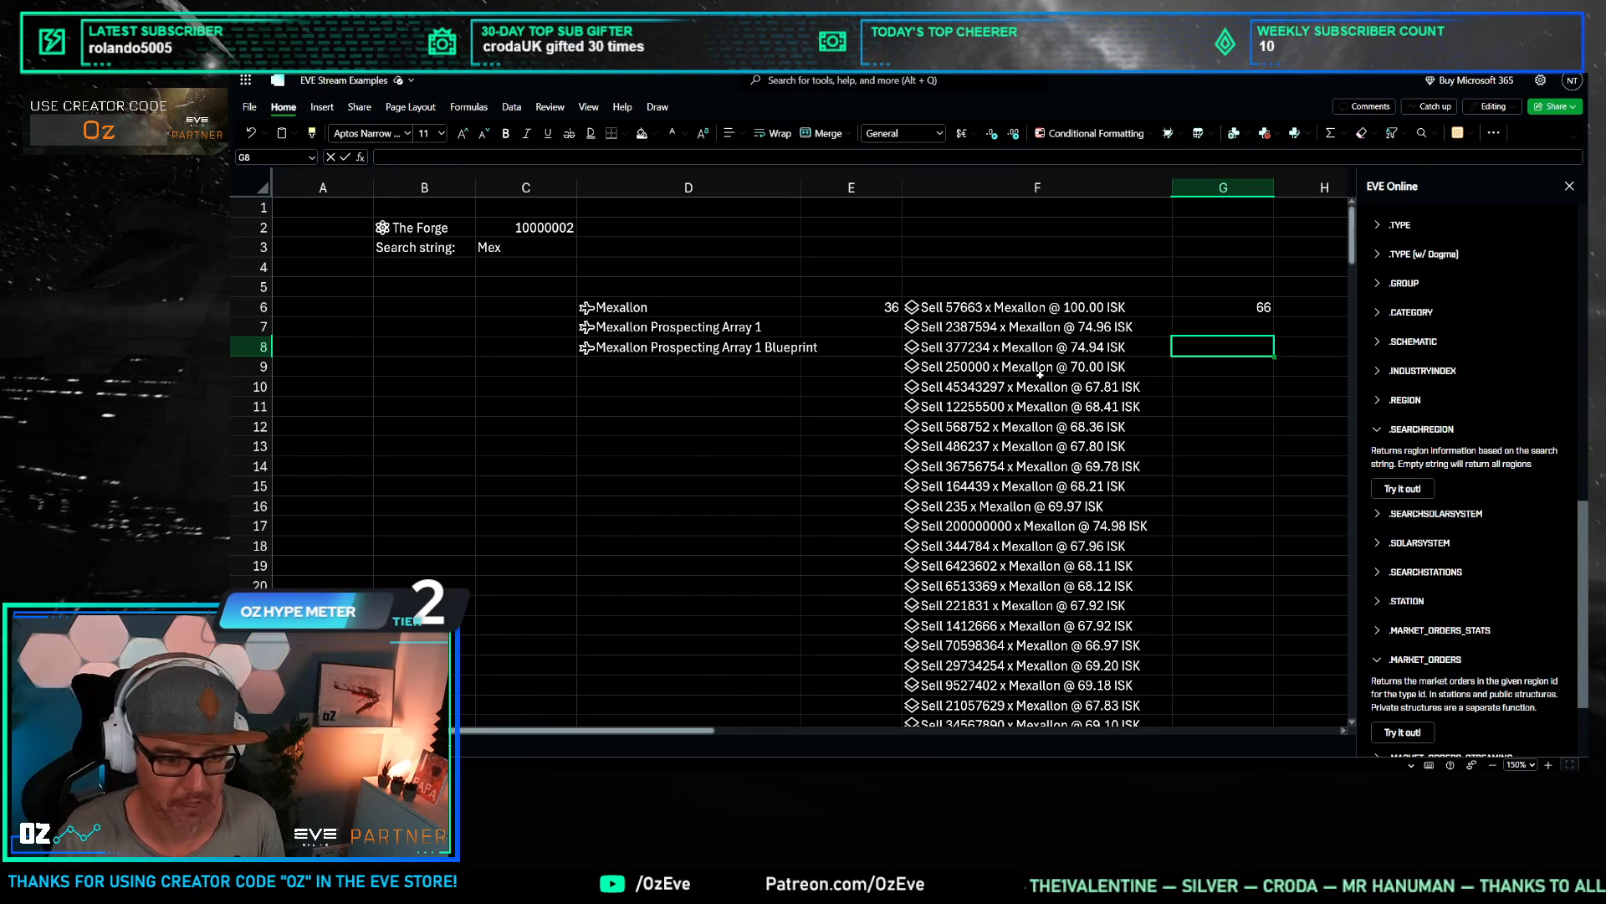
click(1235, 309)
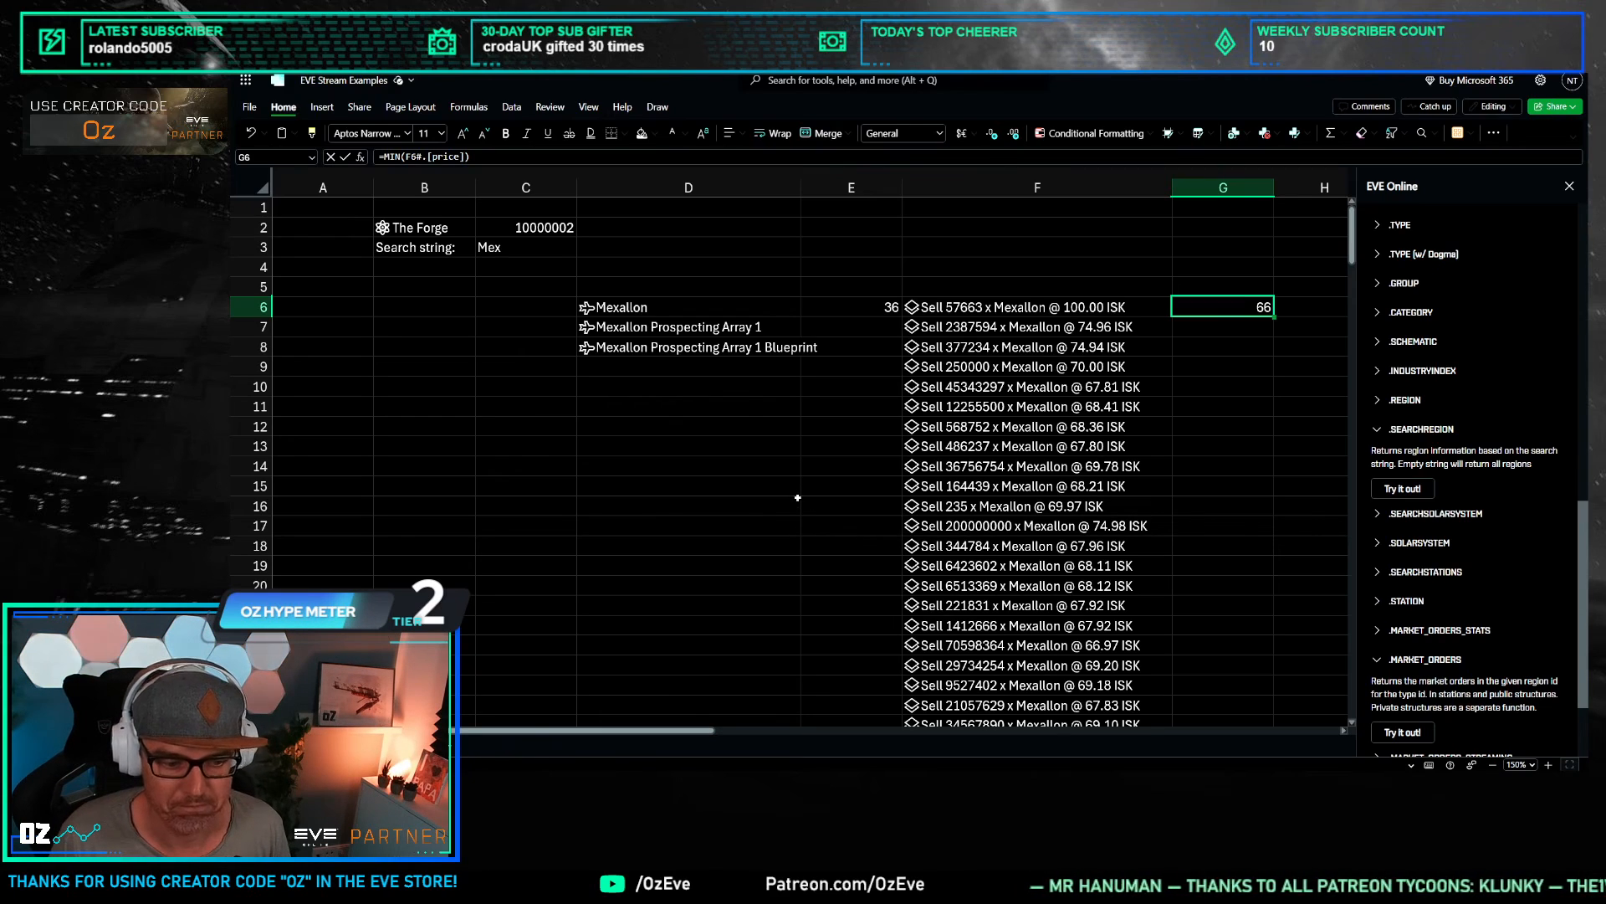
click(1236, 339)
click(1231, 309)
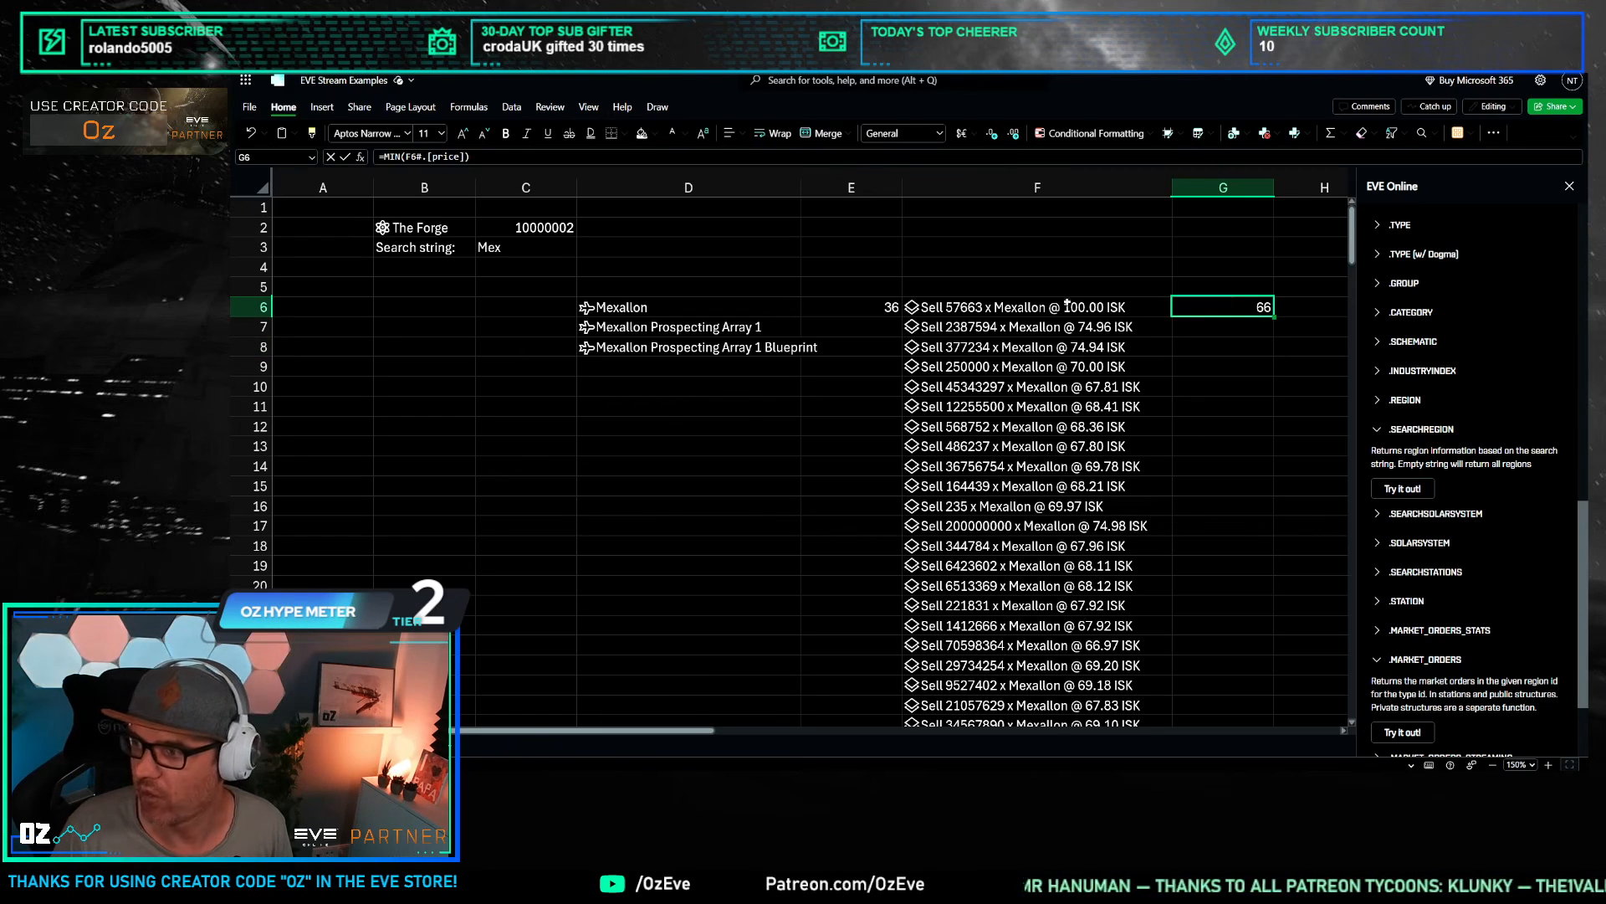
Step: Rewrite the F6 formula to return the lowest order price directly, as =MIN(EVEONLINE.MARKET_ORDERS(C2, E6, 0).price)
click(954, 308)
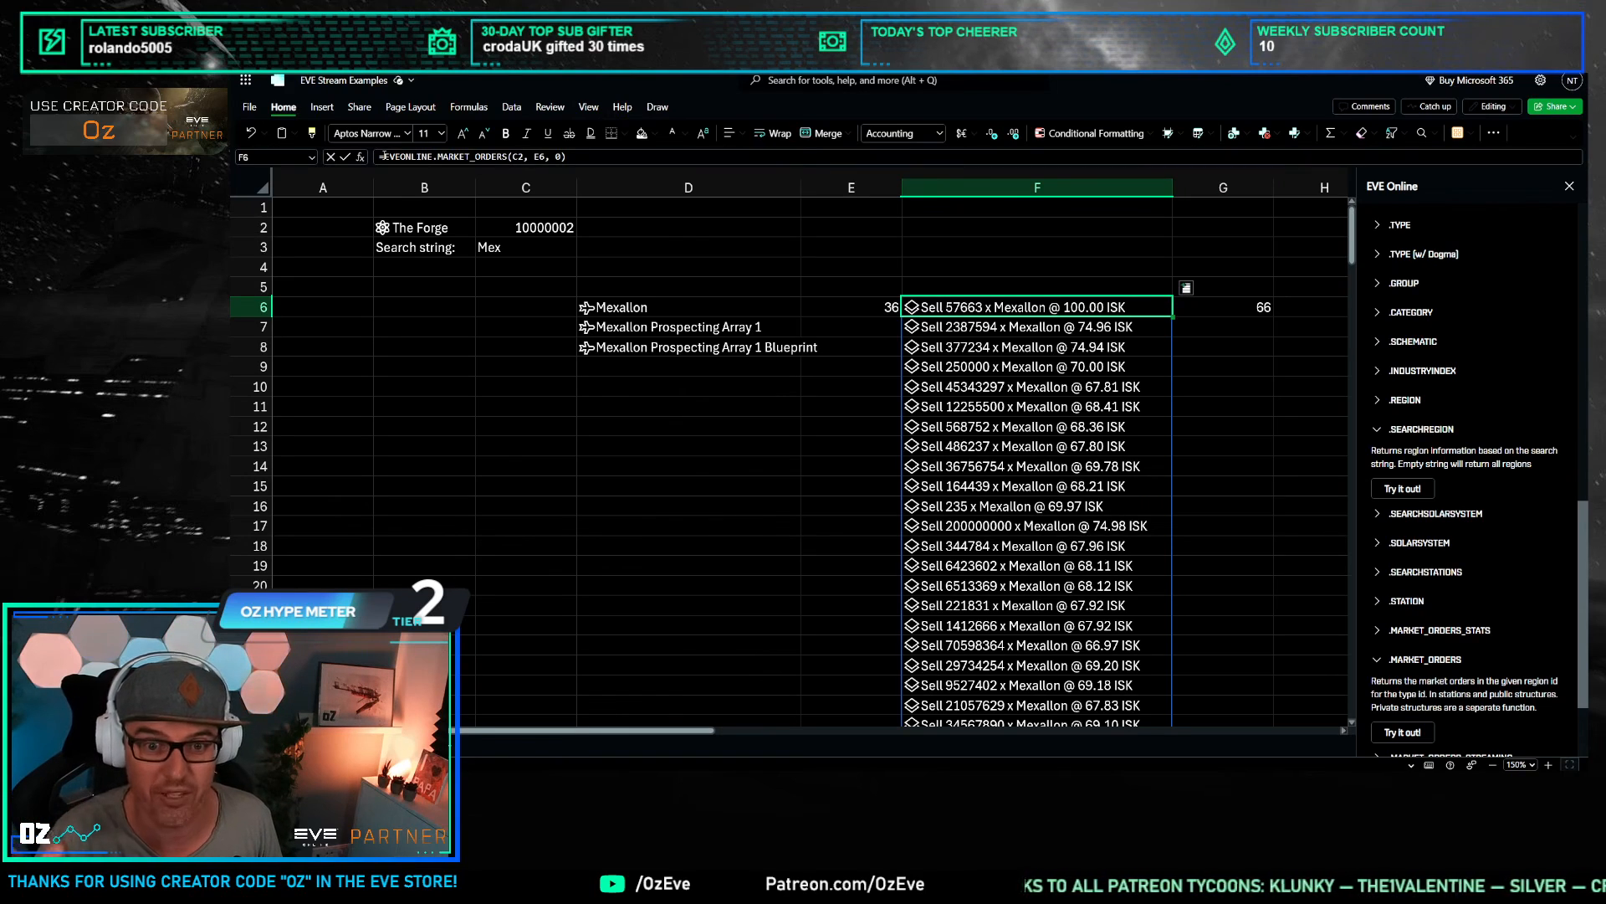
click(380, 157)
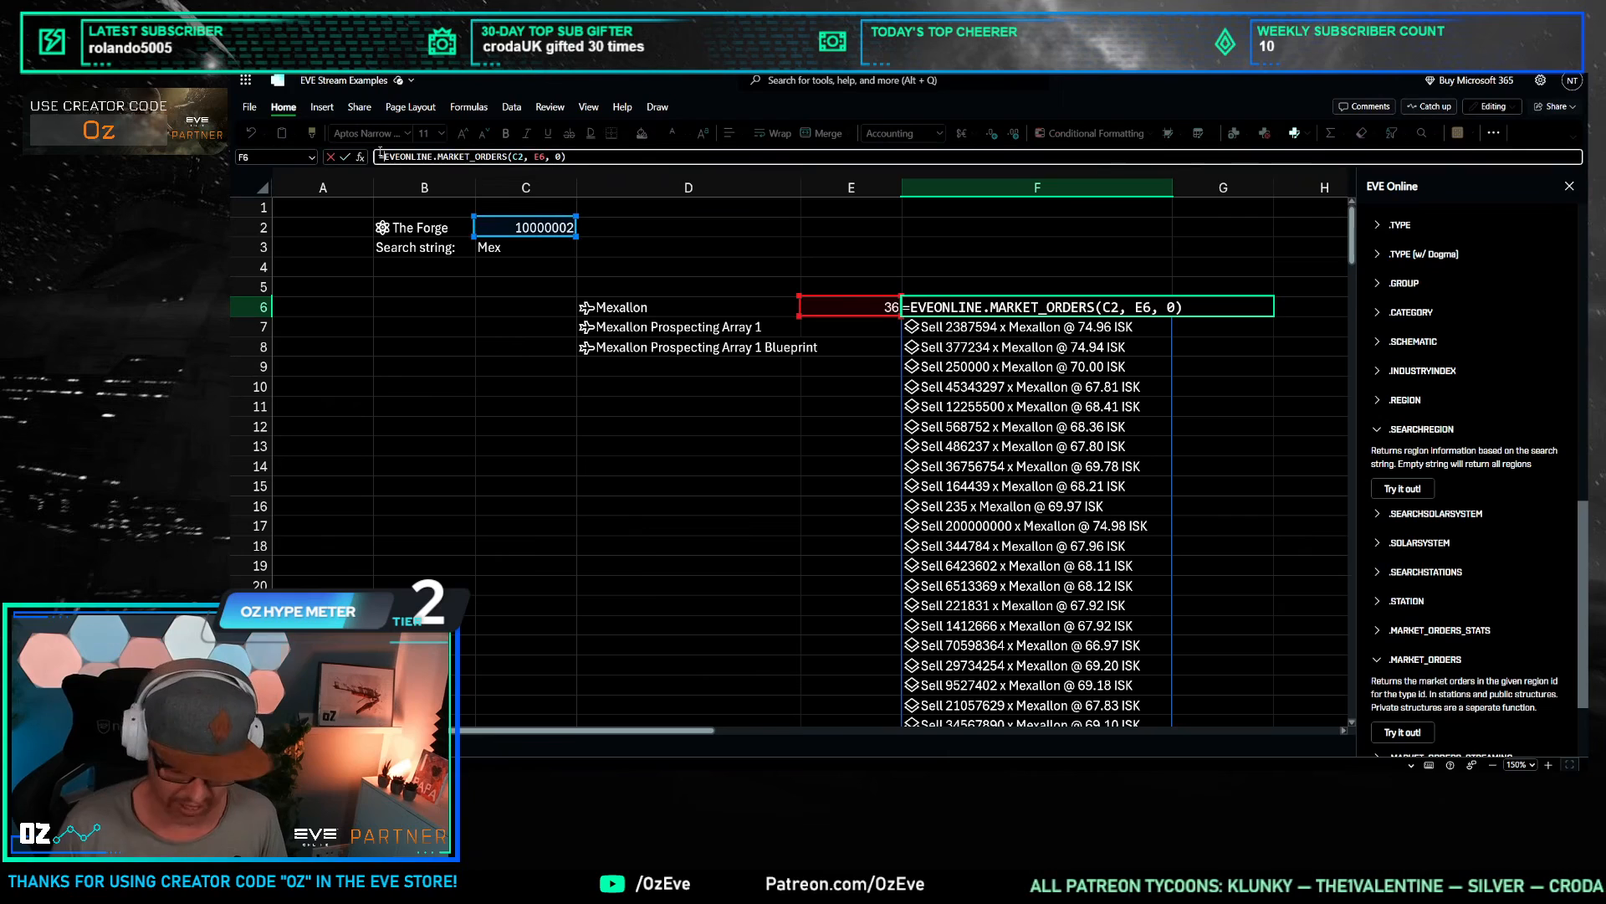
text(min()
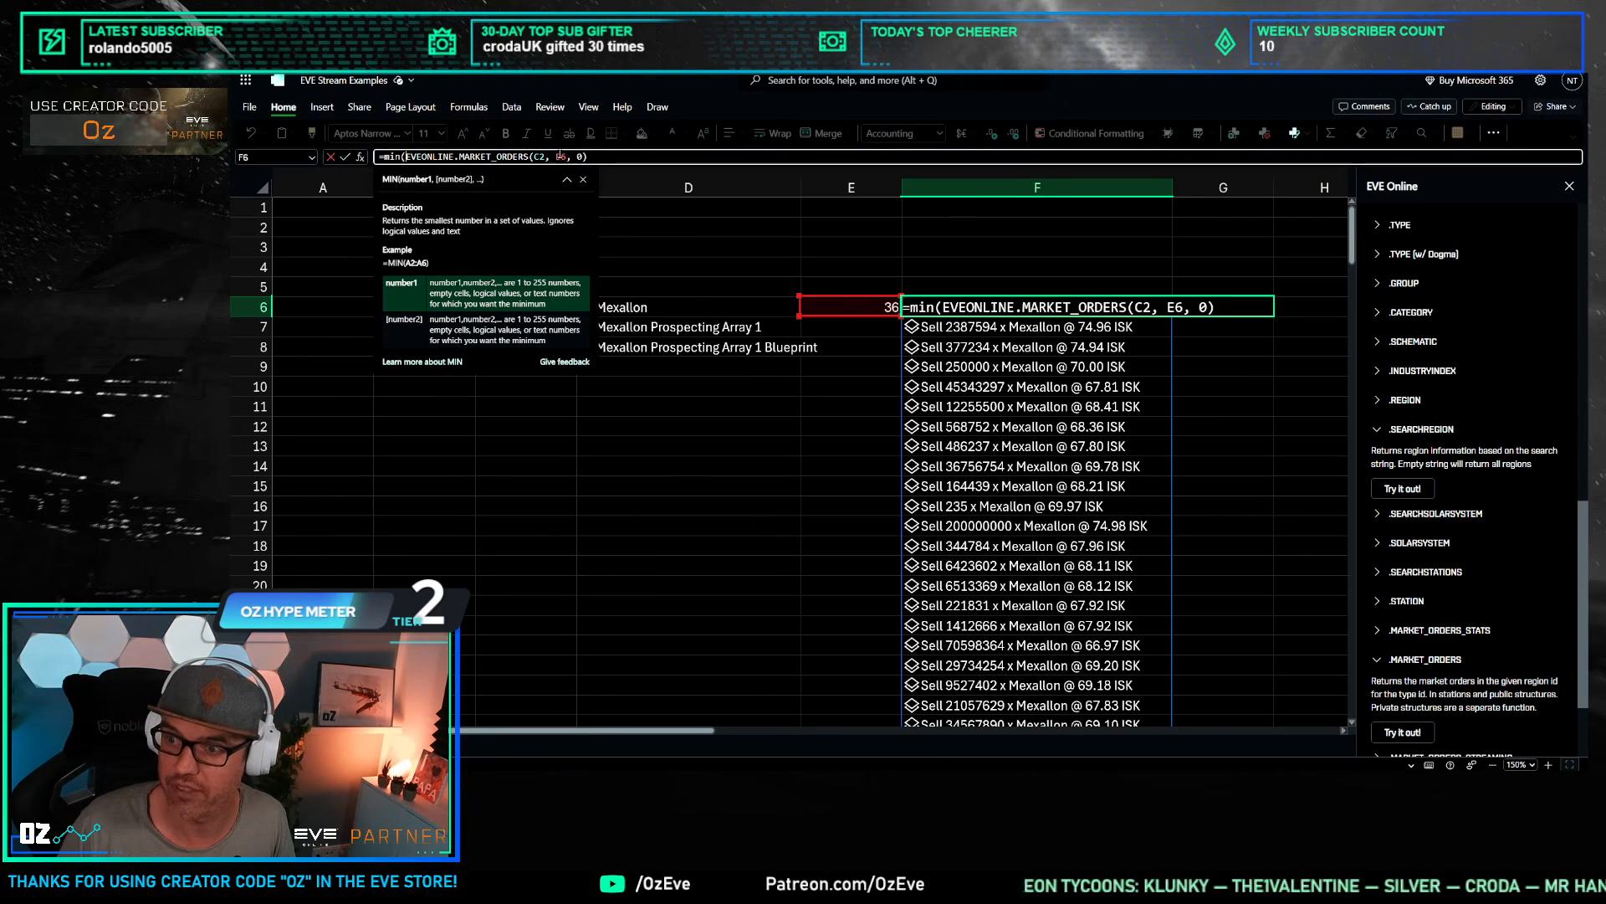
click(595, 156)
text(.p)
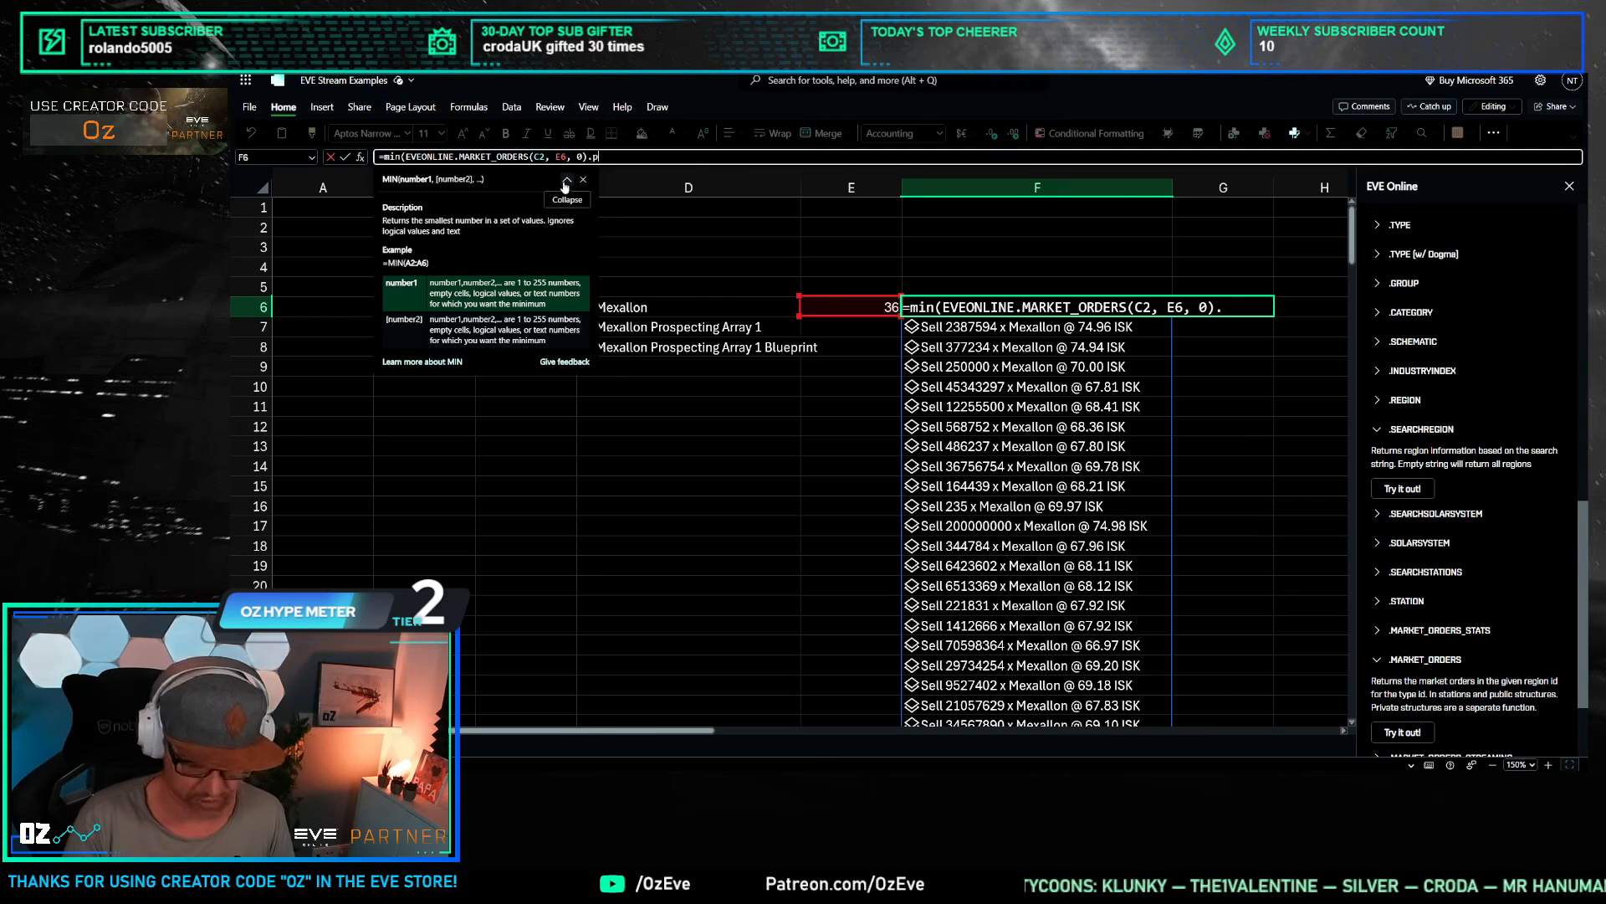
text(rice))
key(Return)
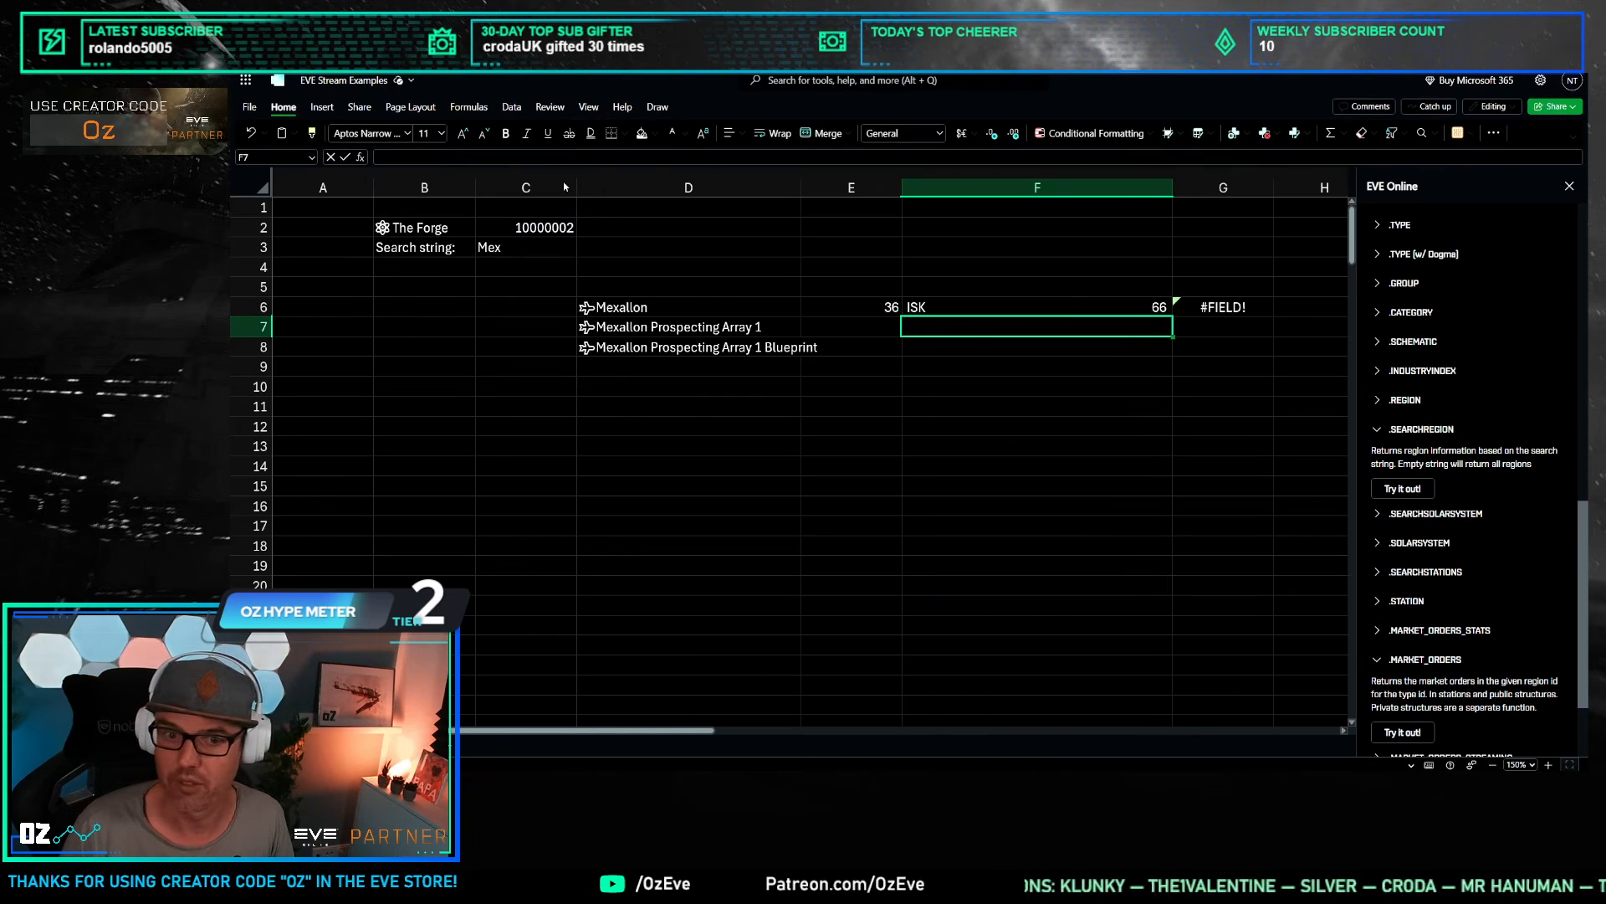
Step: Autofit column F to its contents and clear the redundant MIN formula from G6
click(990, 305)
double_click(1173, 187)
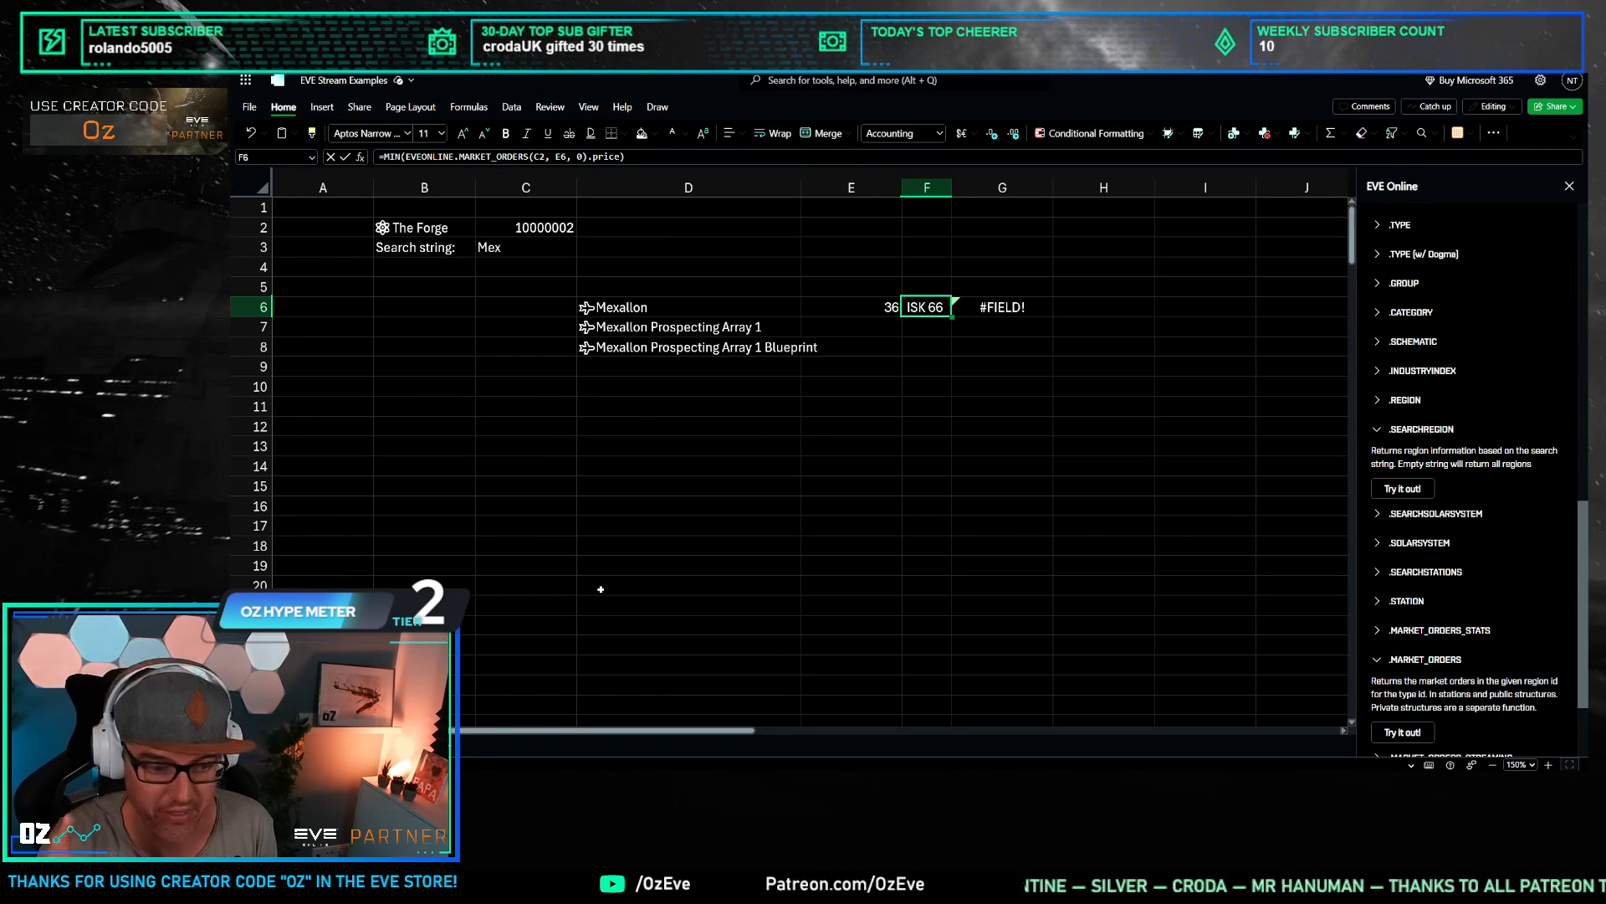
key(Right)
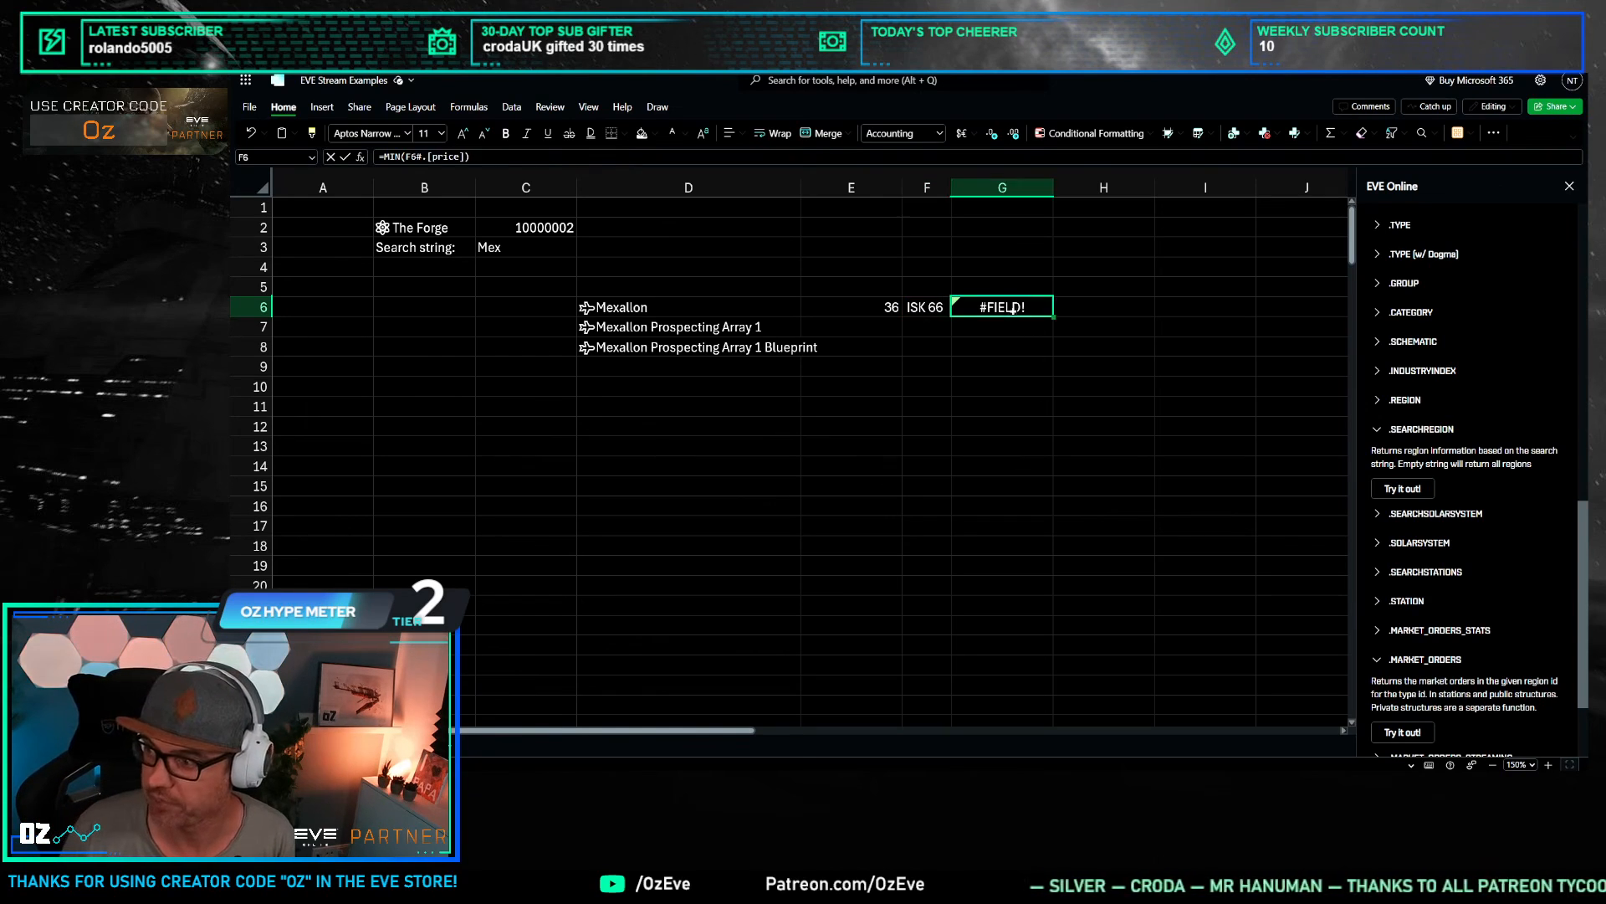
key(Delete)
key(Right)
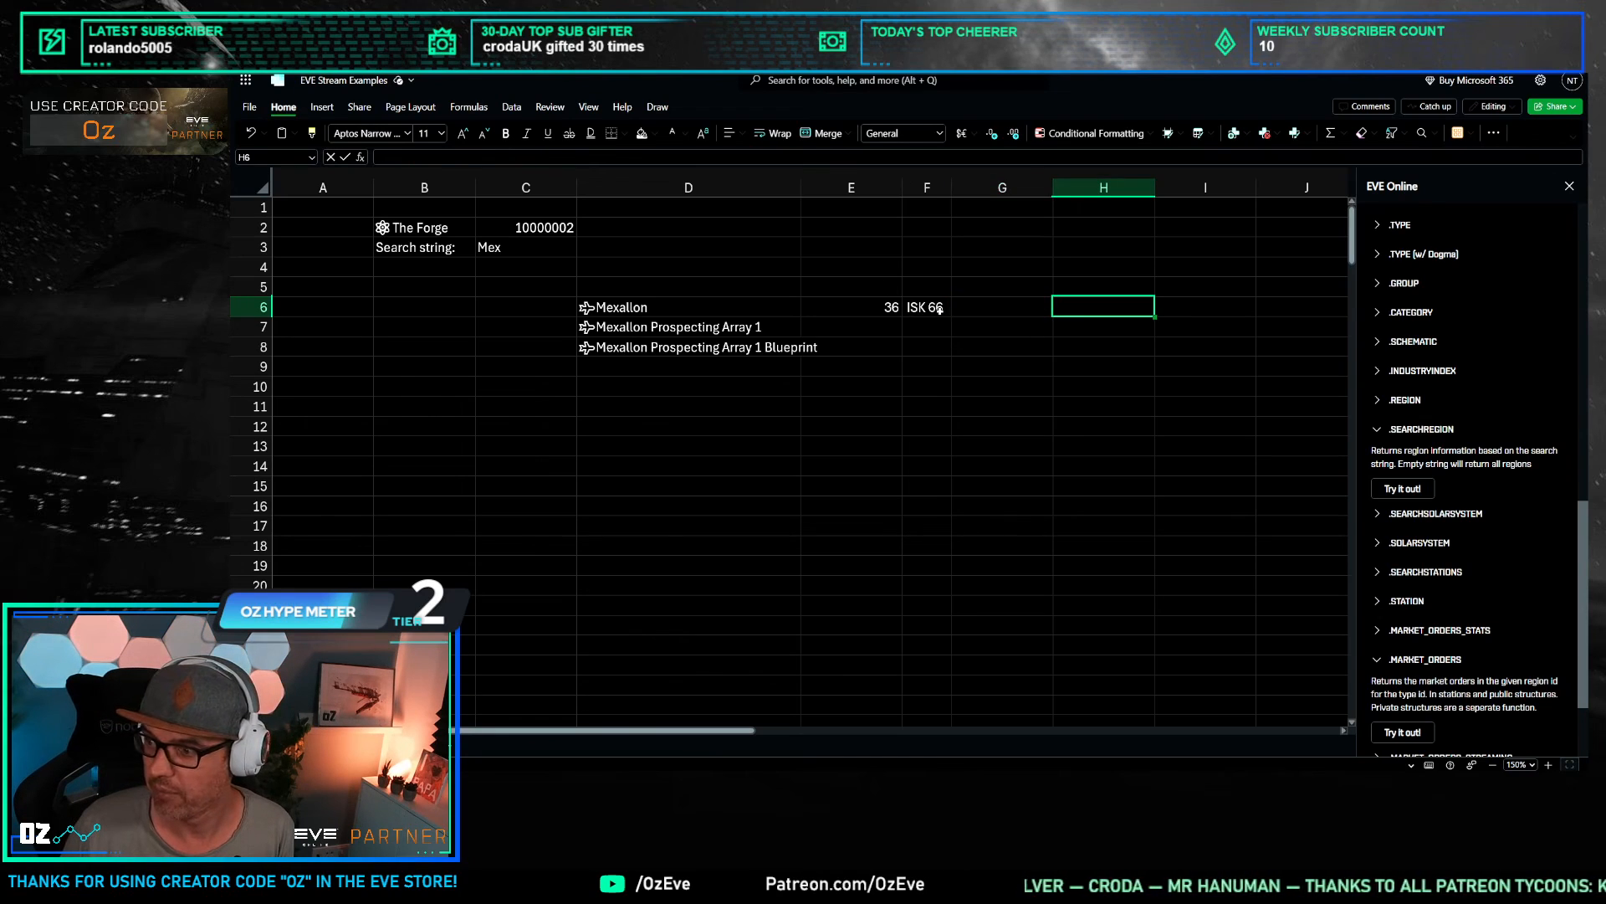
Step: Change the search string in C3 to Vexor and widen column F slightly so the F6 result fits
click(648, 311)
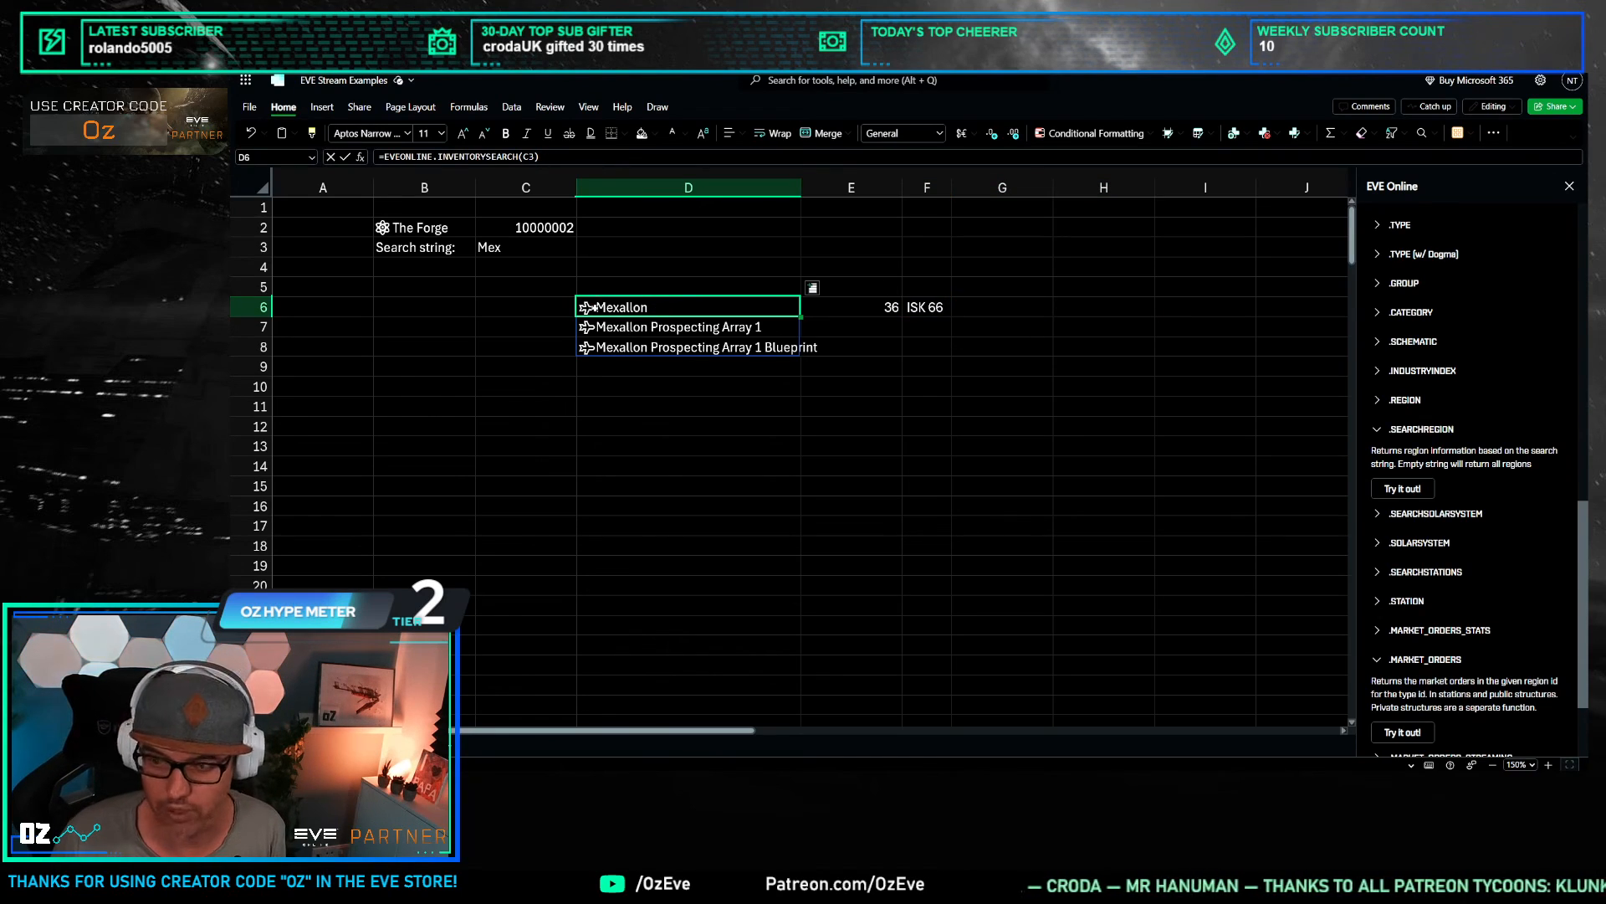
click(510, 248)
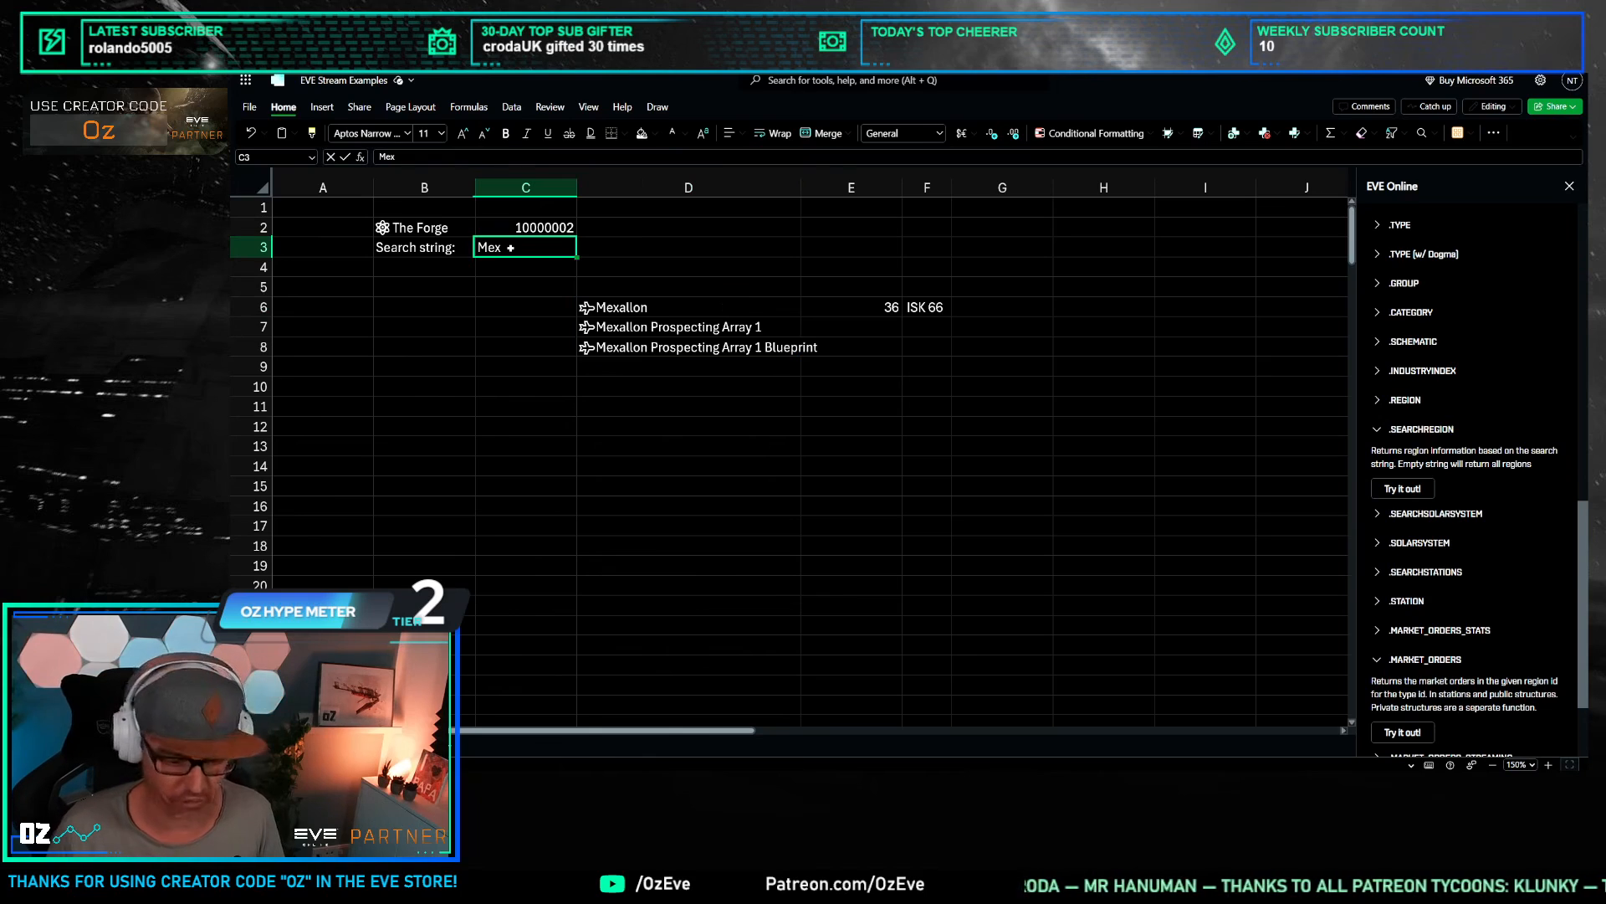
text(Vexor)
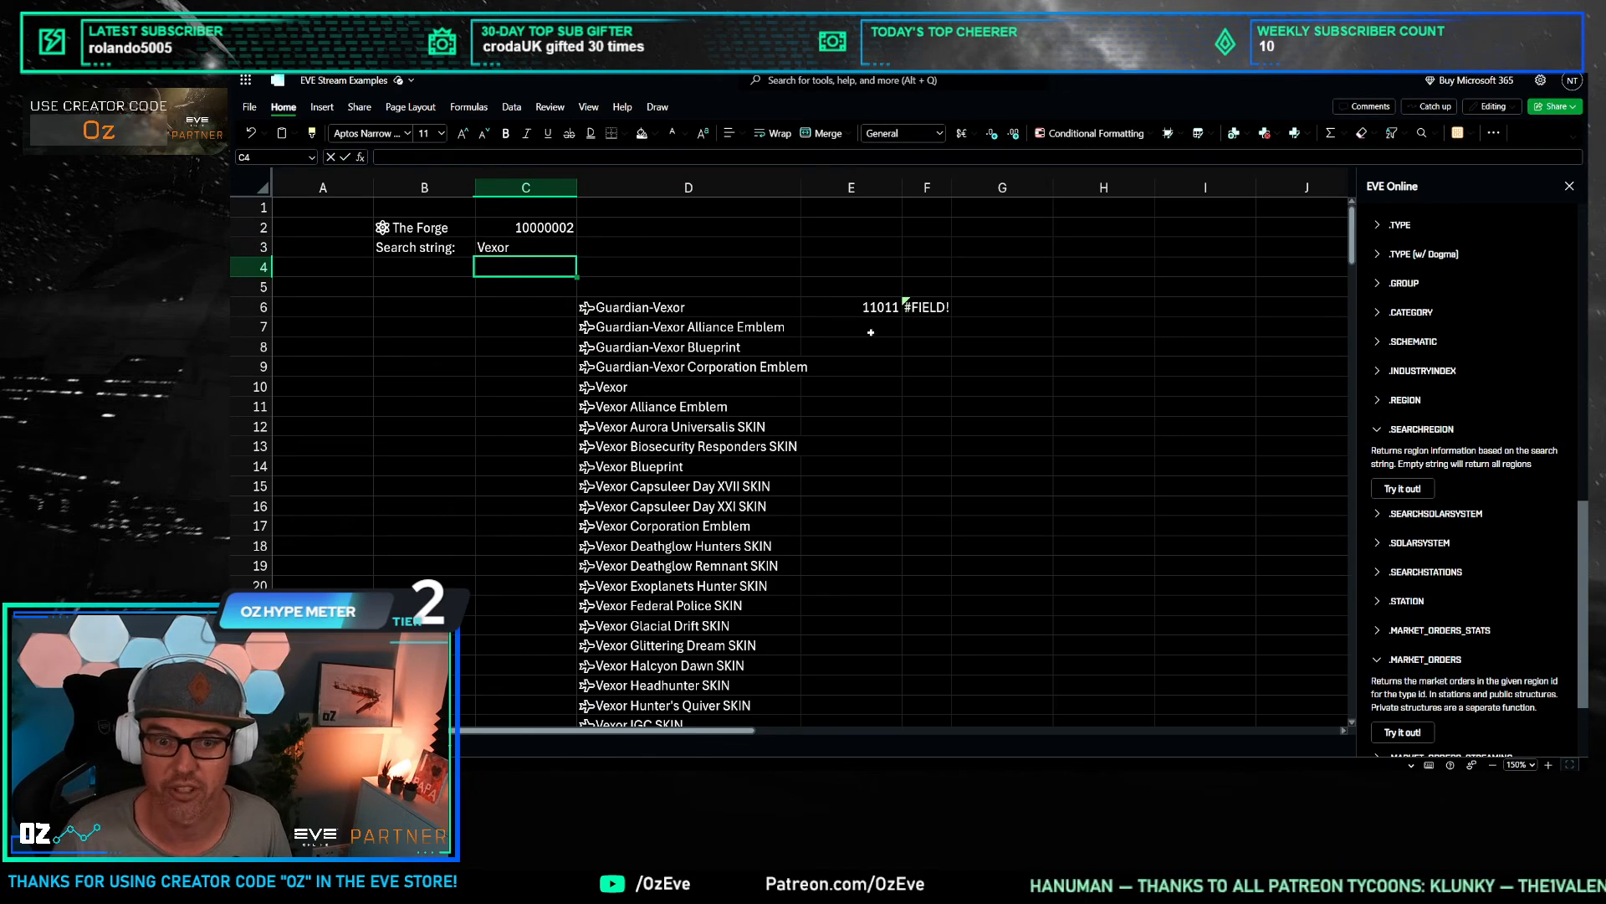
click(855, 310)
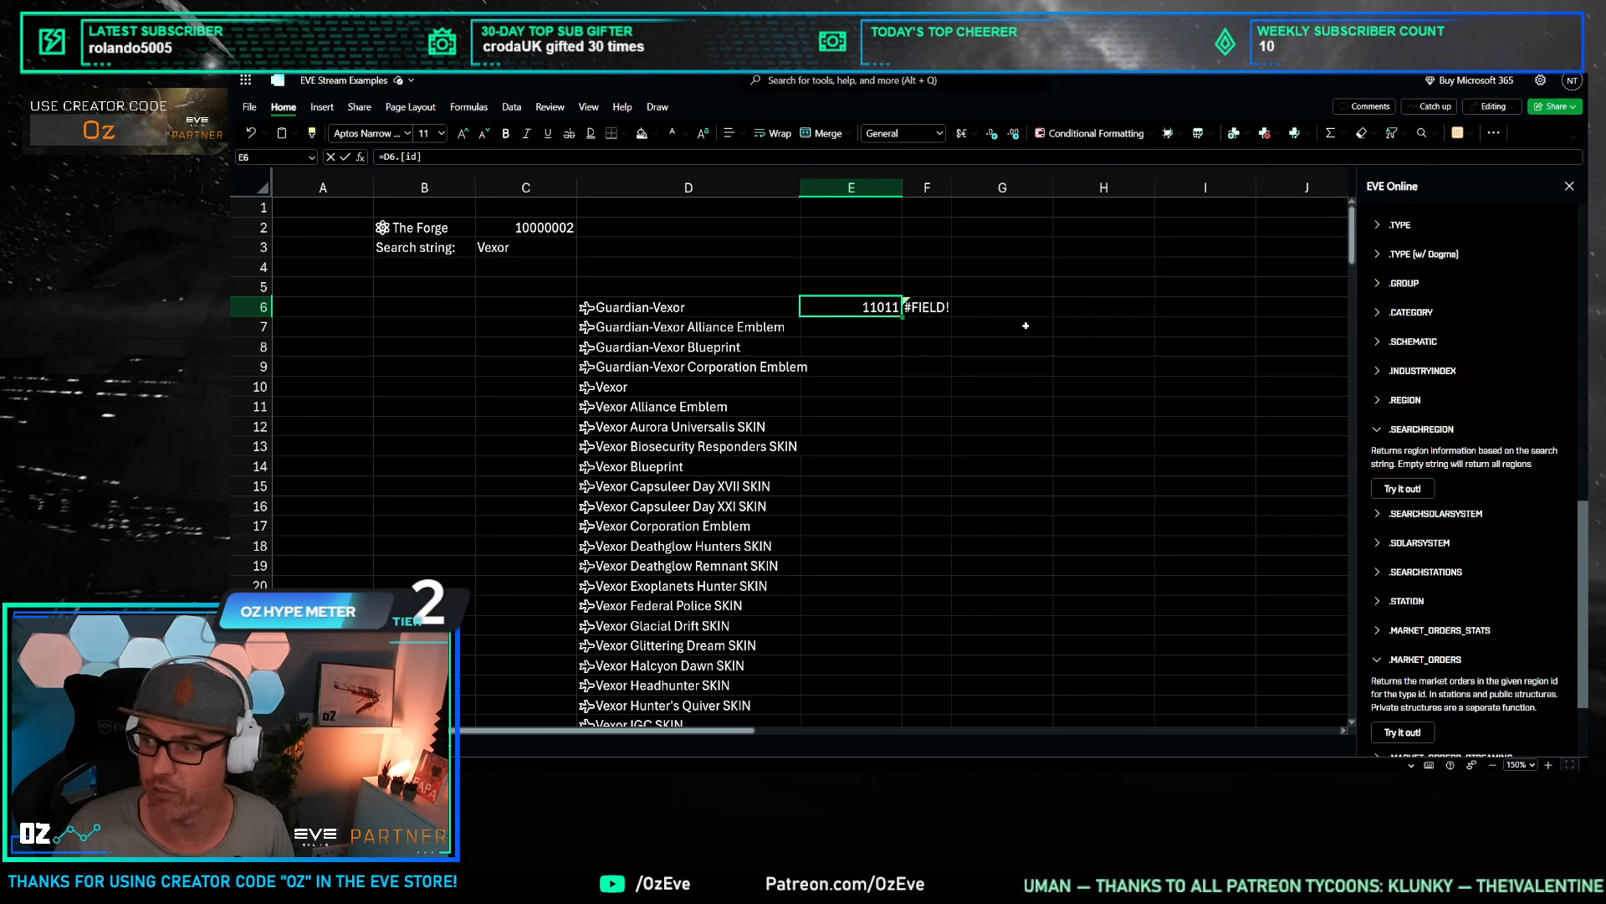
click(929, 307)
drag(951, 187, 980, 187)
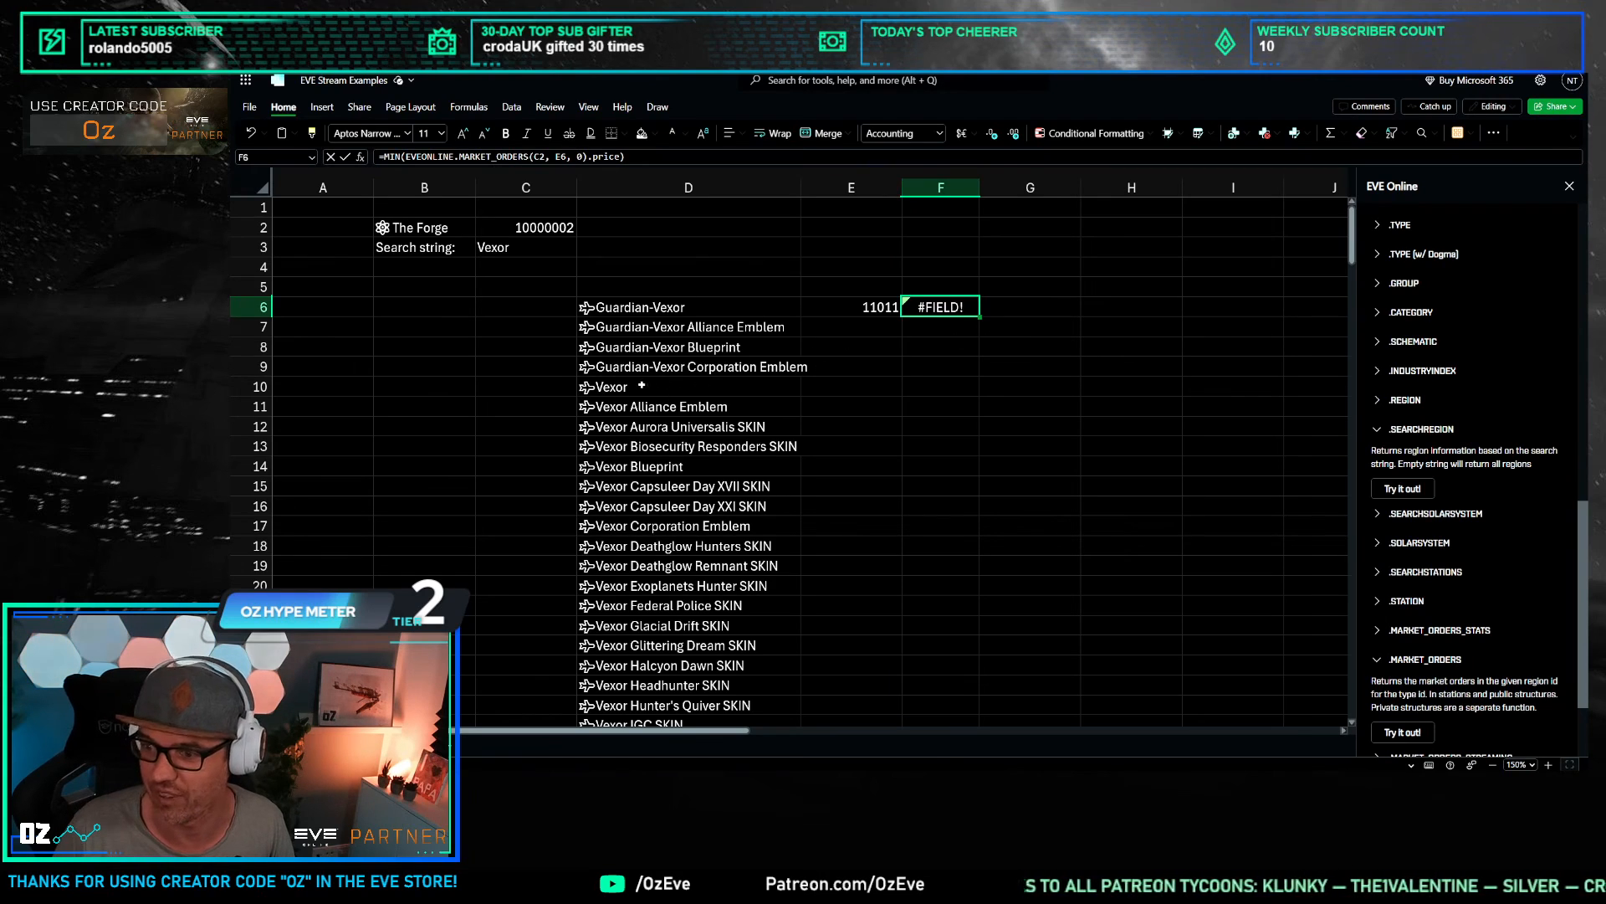
Step: Change the E6 formula to =D6#.[id] so it returns the id of every item in the spilled search list
click(663, 390)
click(880, 307)
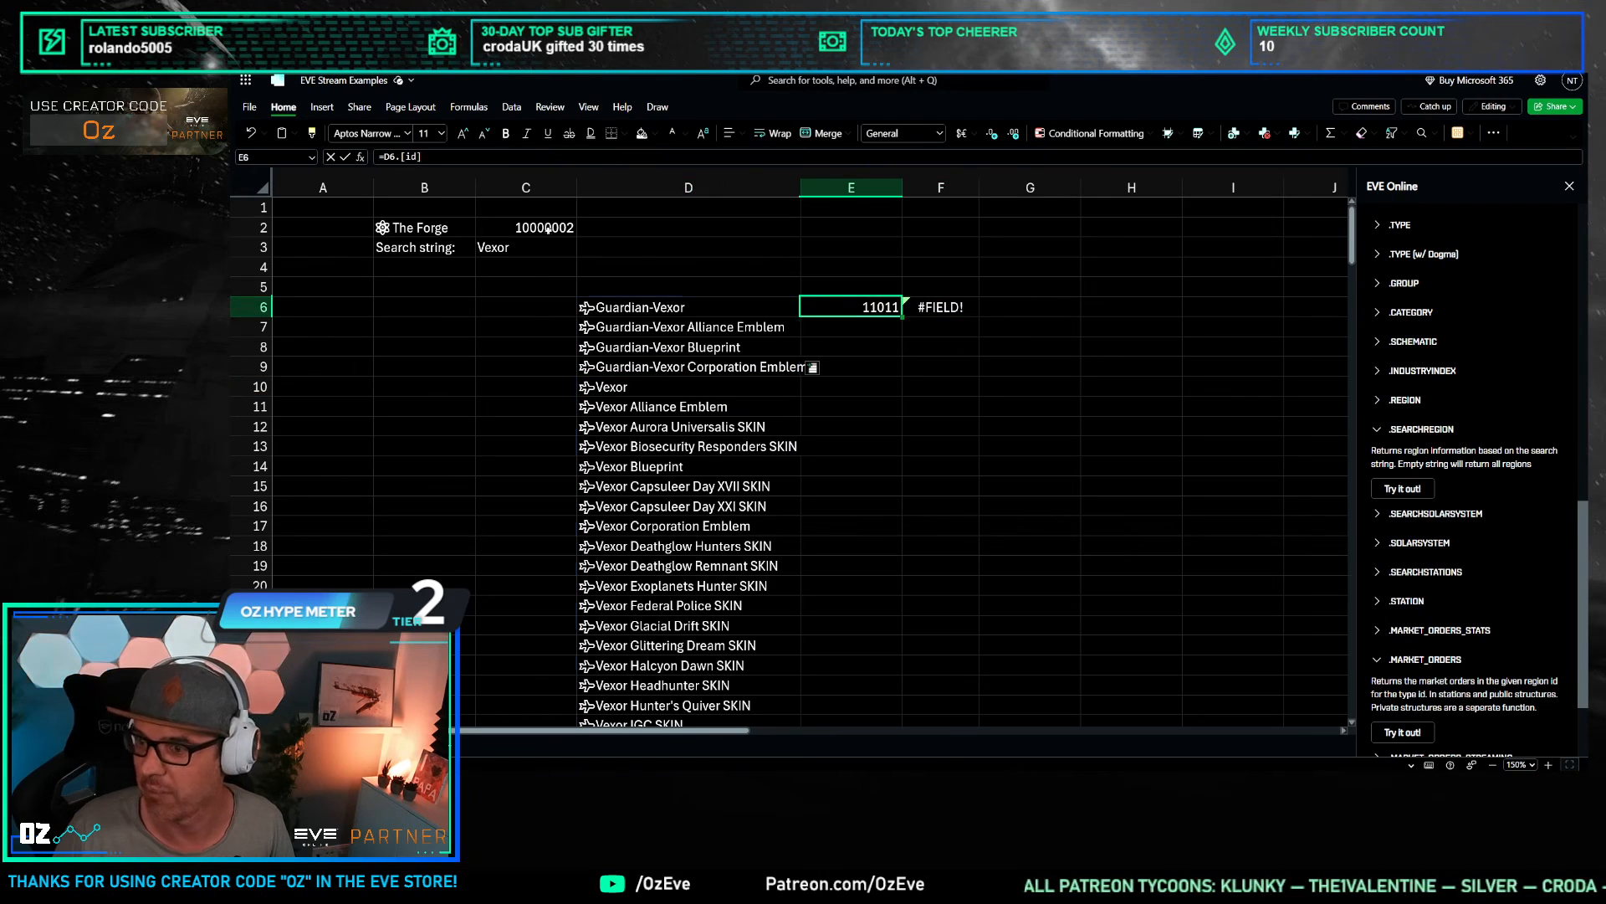
click(408, 156)
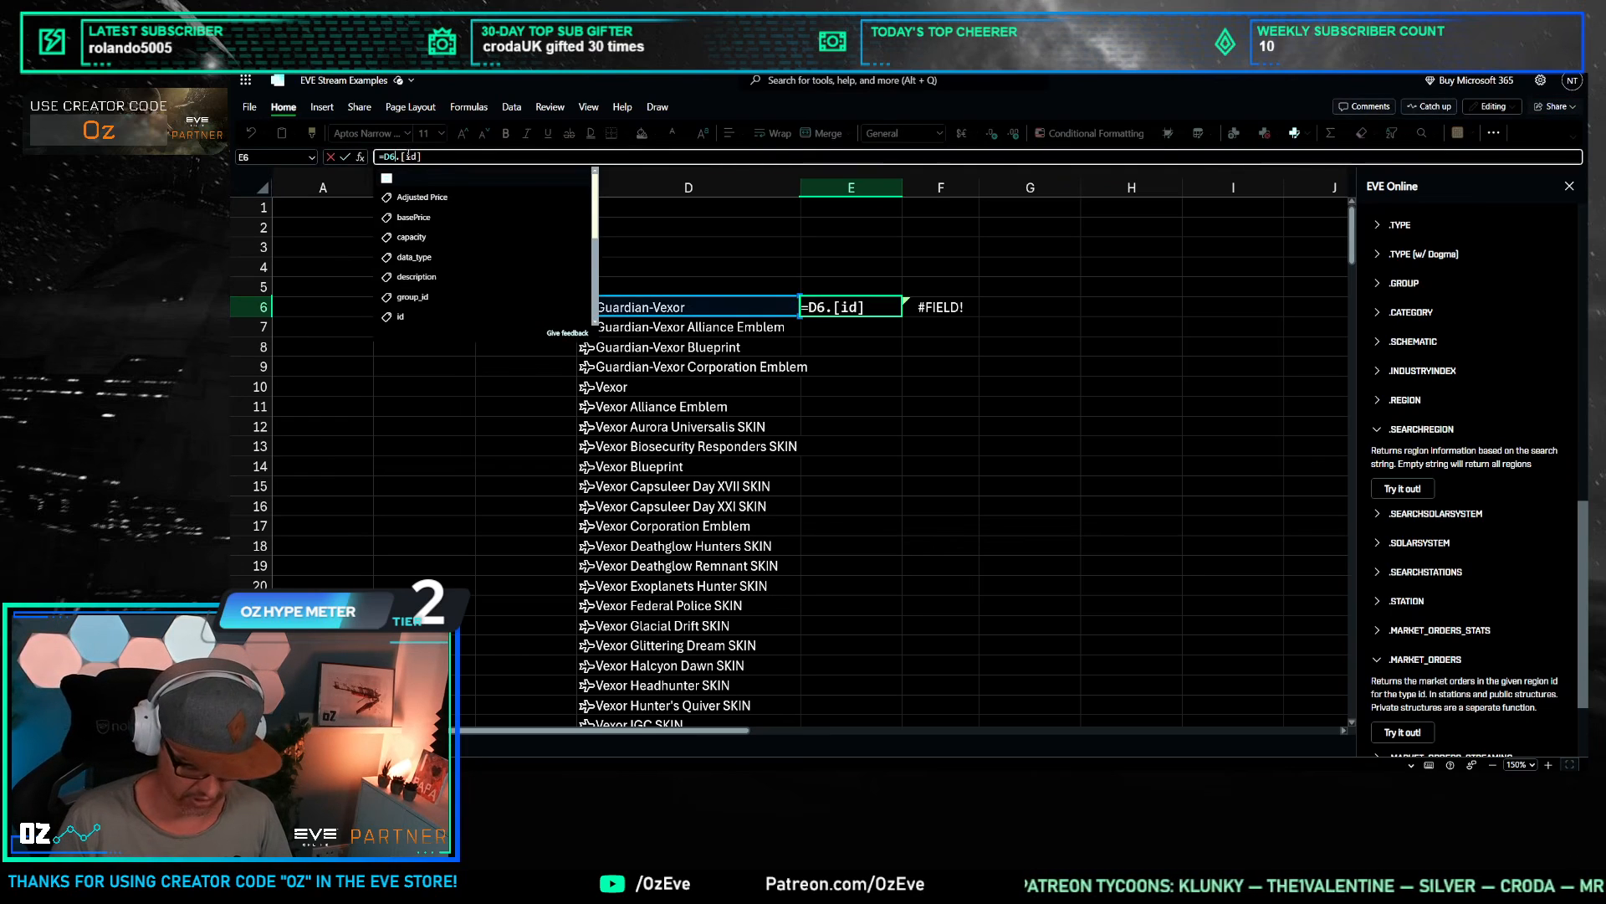
text(')
key(BackSpace)
text(#)
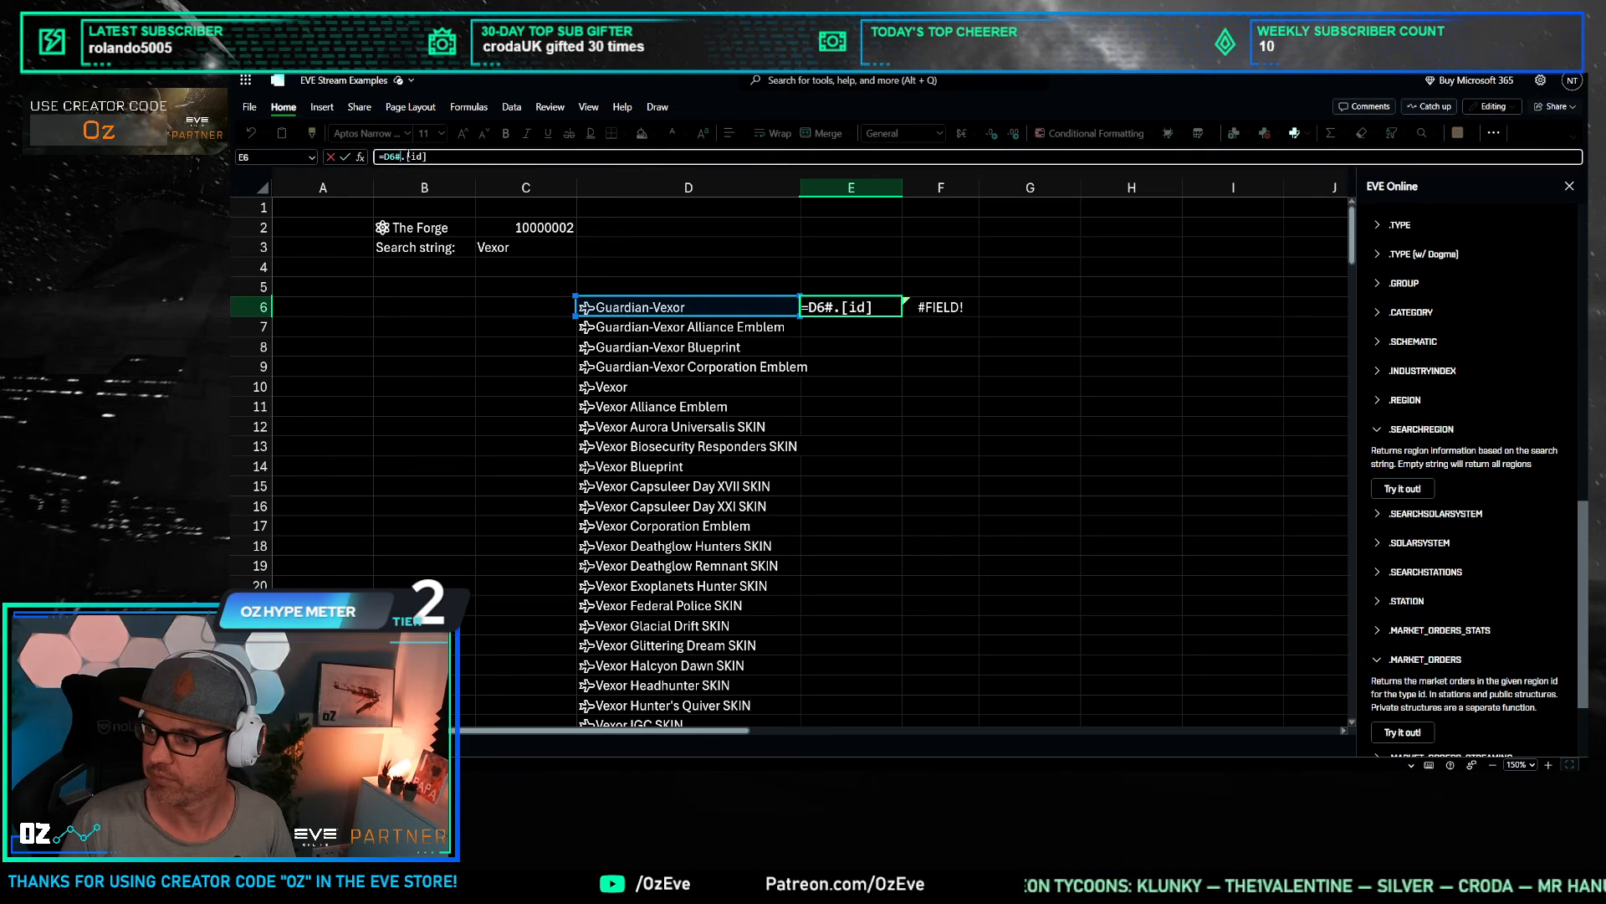
key(Return)
Step: Fill the lowest-price formula in F6 down through F17
click(934, 309)
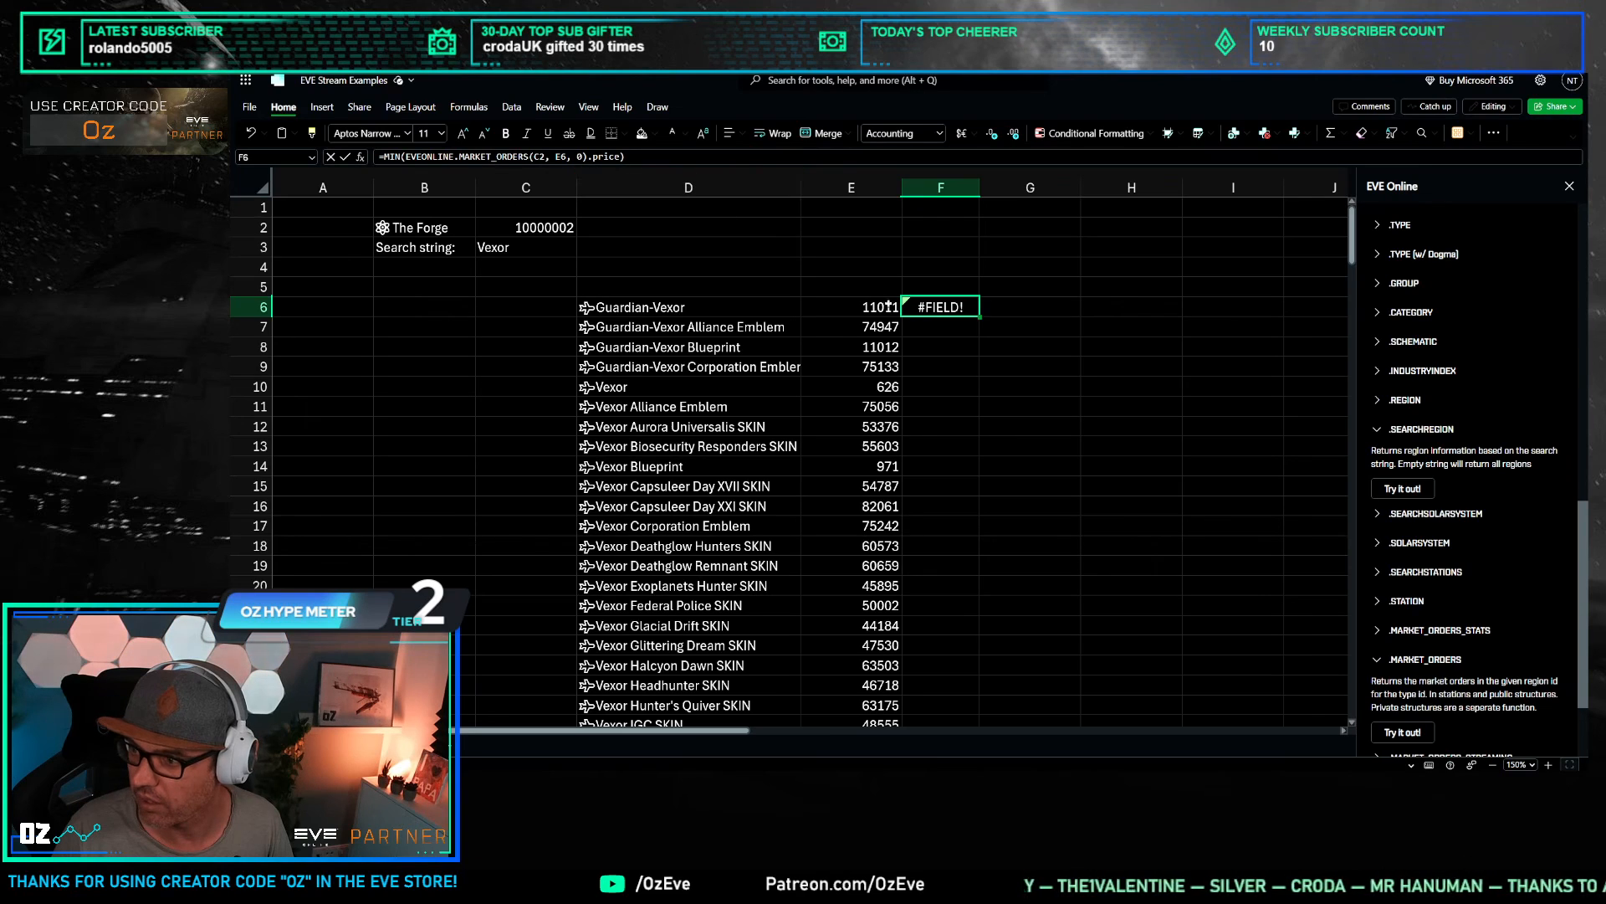
drag(978, 317, 930, 525)
click(991, 446)
Step: Try clearing the price formulas from F6:F17
drag(935, 307, 924, 544)
key(Delete)
key(Delete)
drag(1014, 349, 991, 327)
click(952, 299)
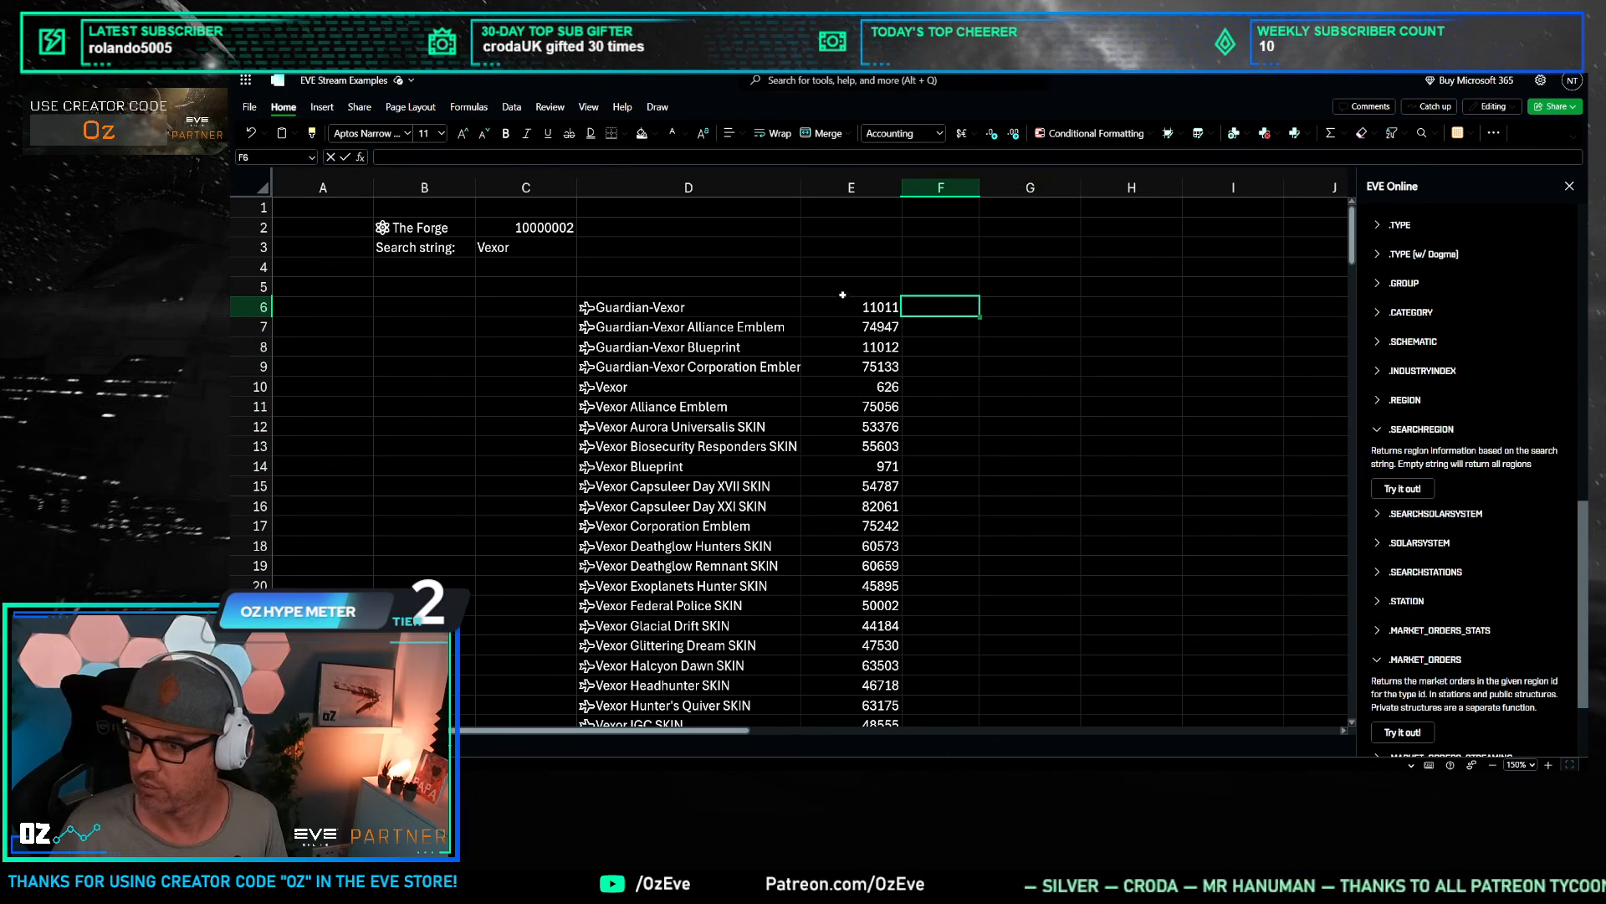
click(959, 389)
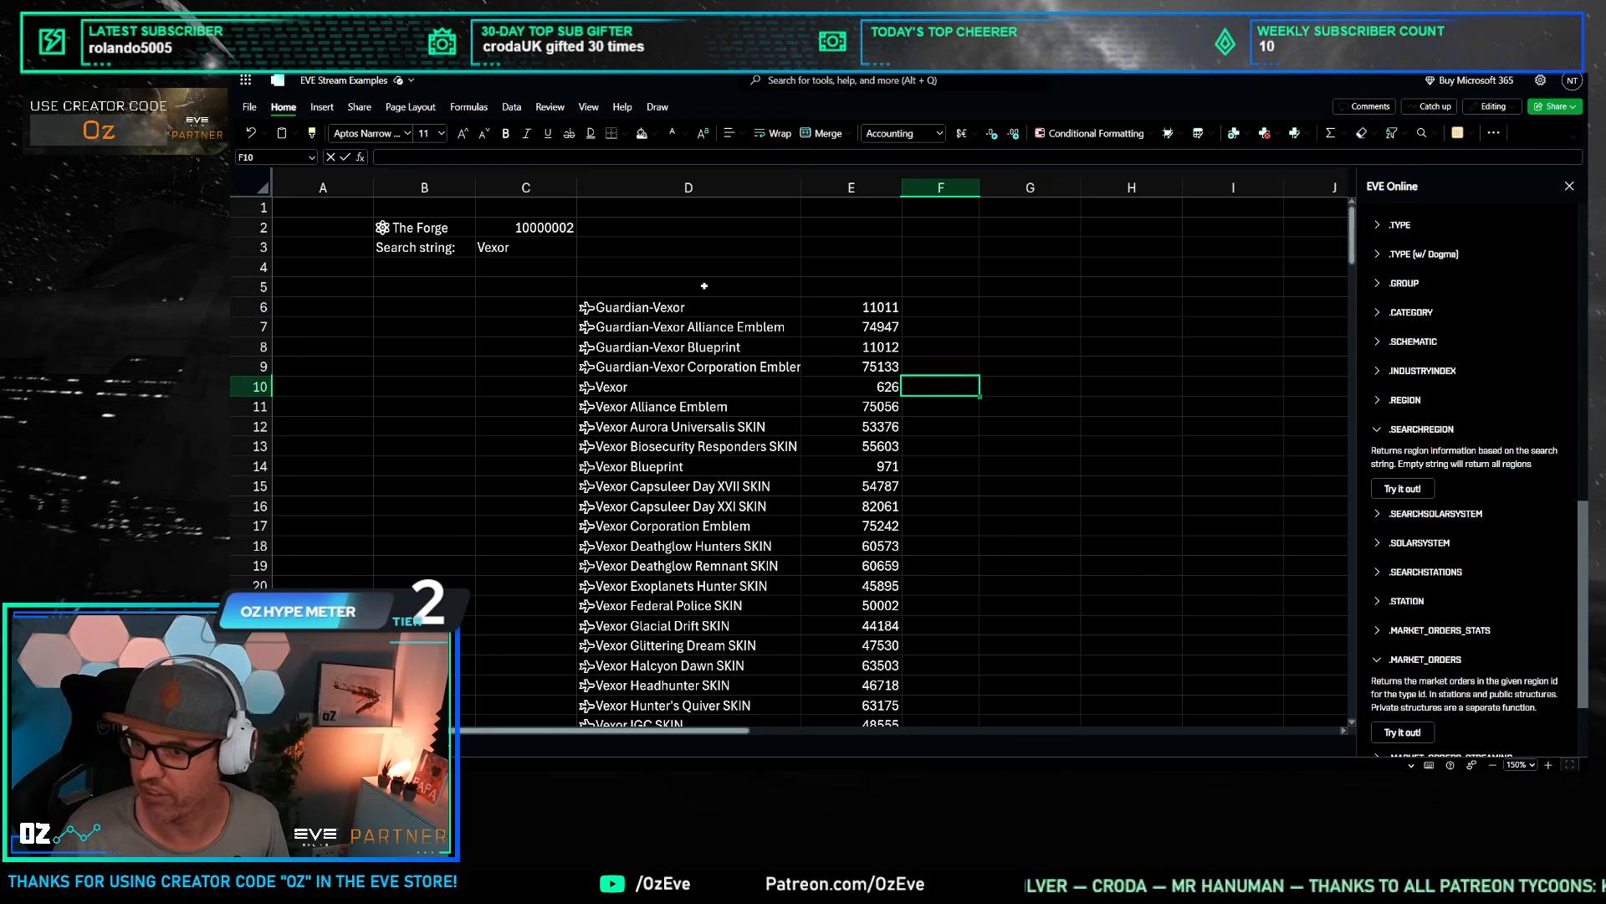
click(931, 287)
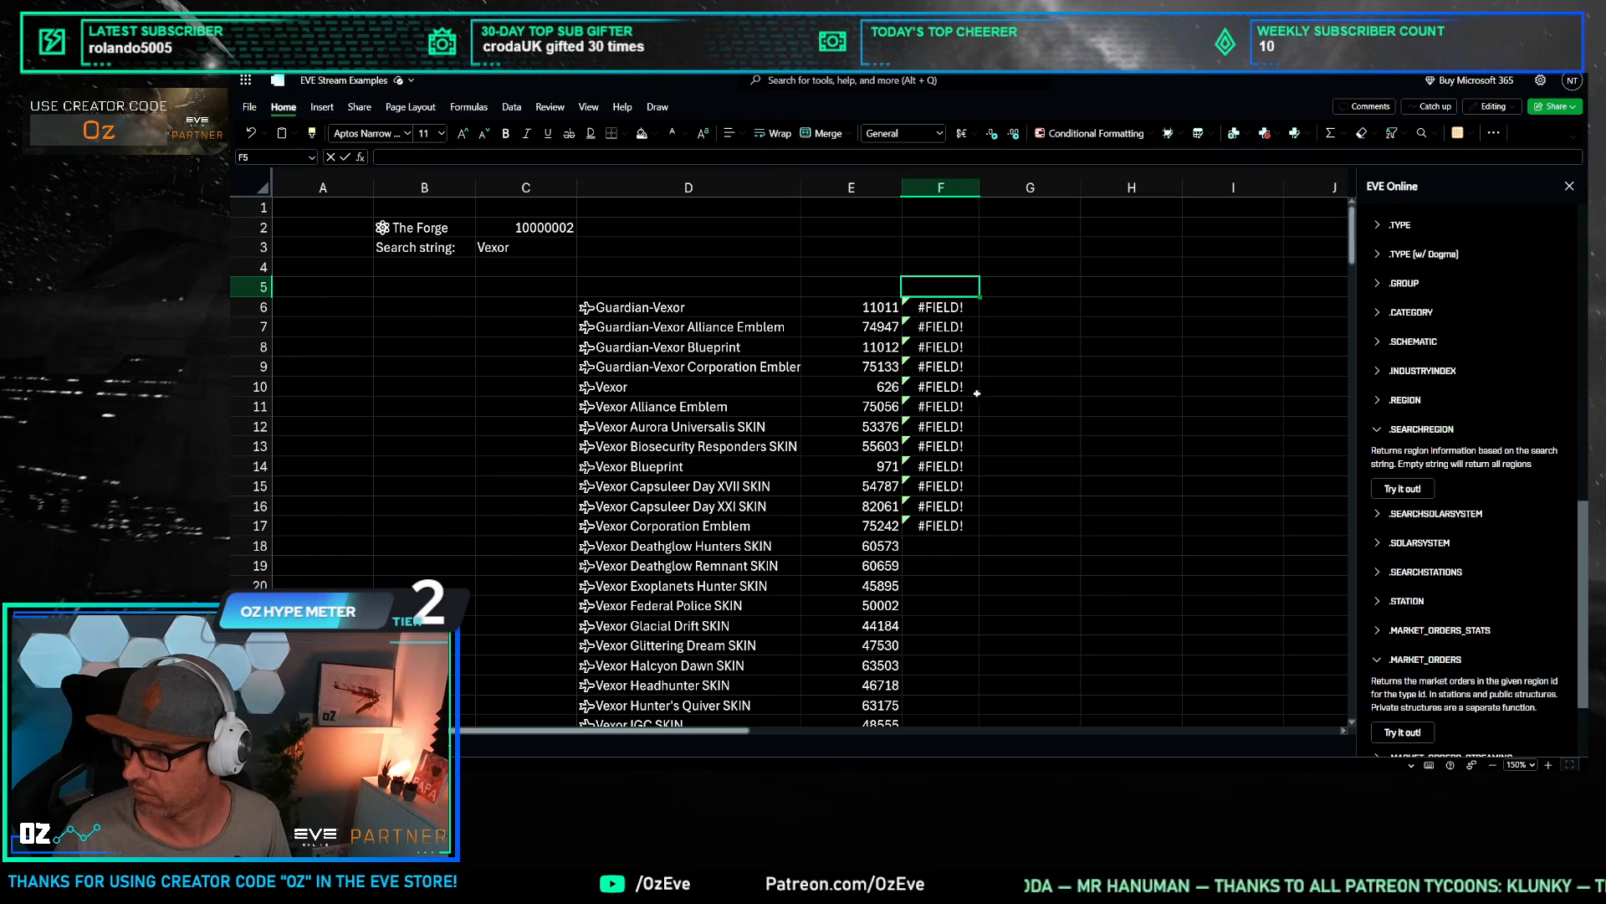
Step: Make the region reference in the F6 formula absolute, changing it to =MIN(EVEONLINE.MARKET_ORDERS($C$2, E6, 0).price)
click(938, 304)
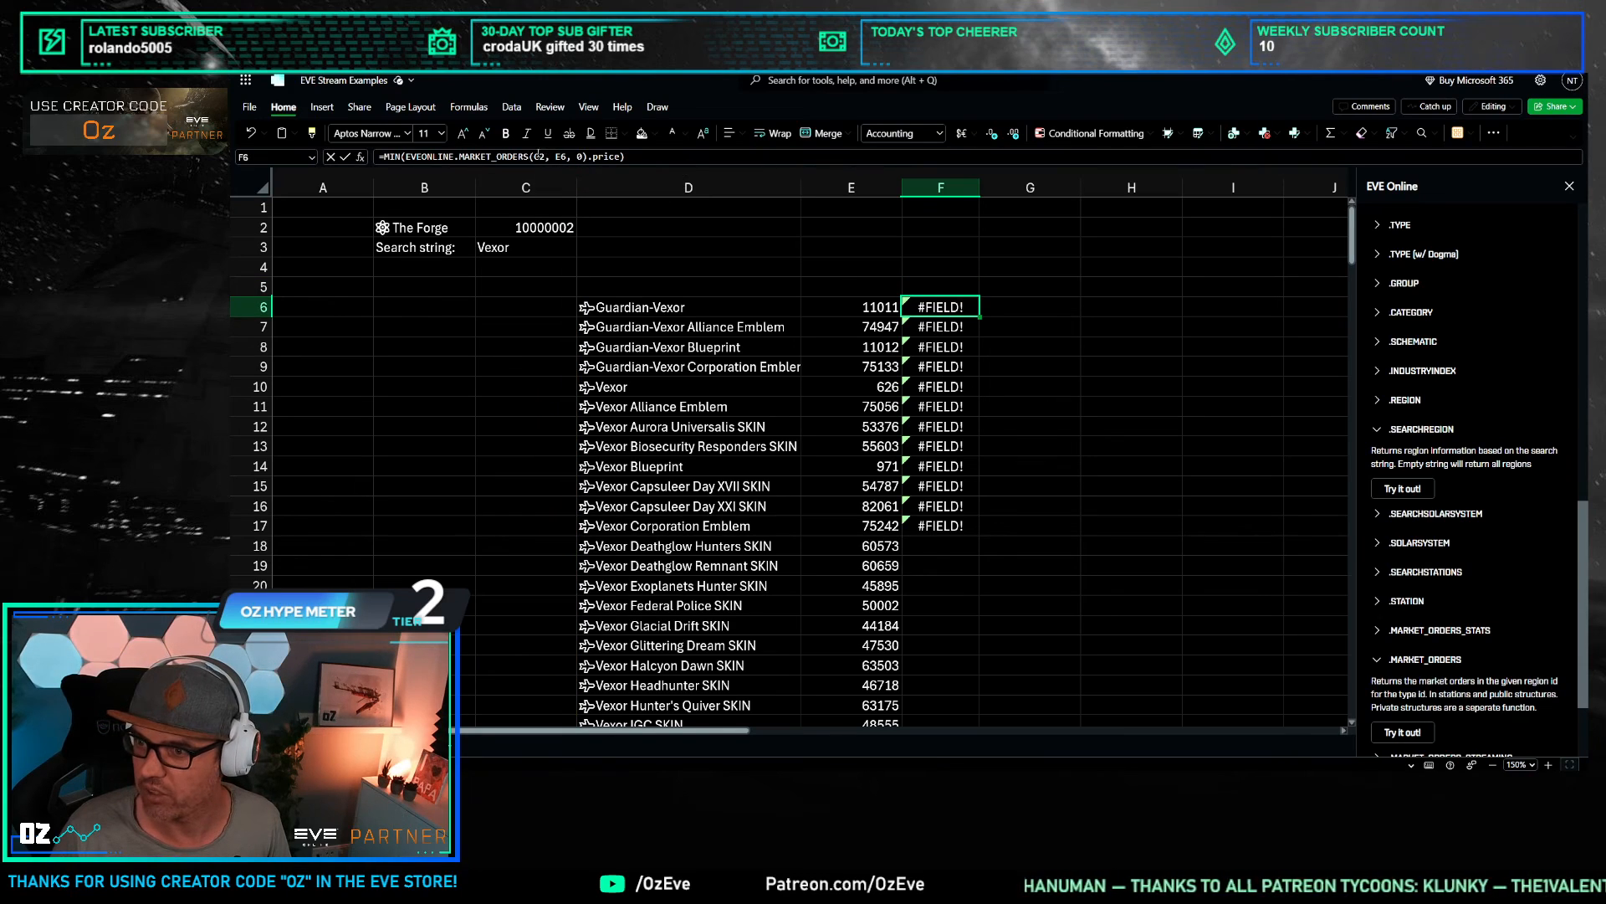
double_click(914, 302)
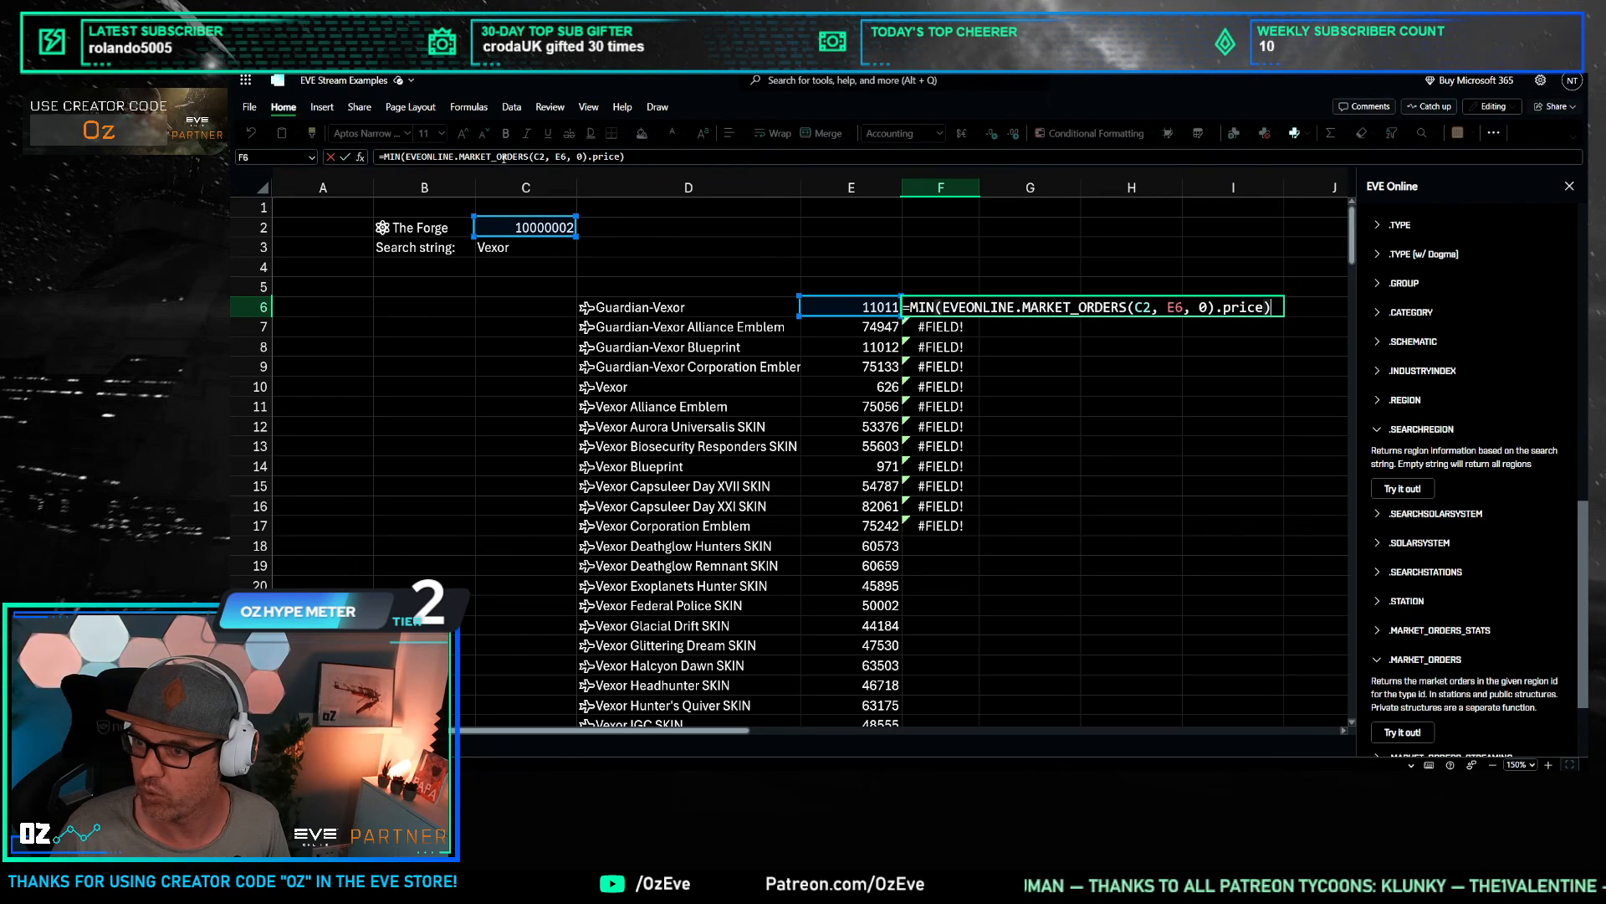
click(537, 156)
key(F4)
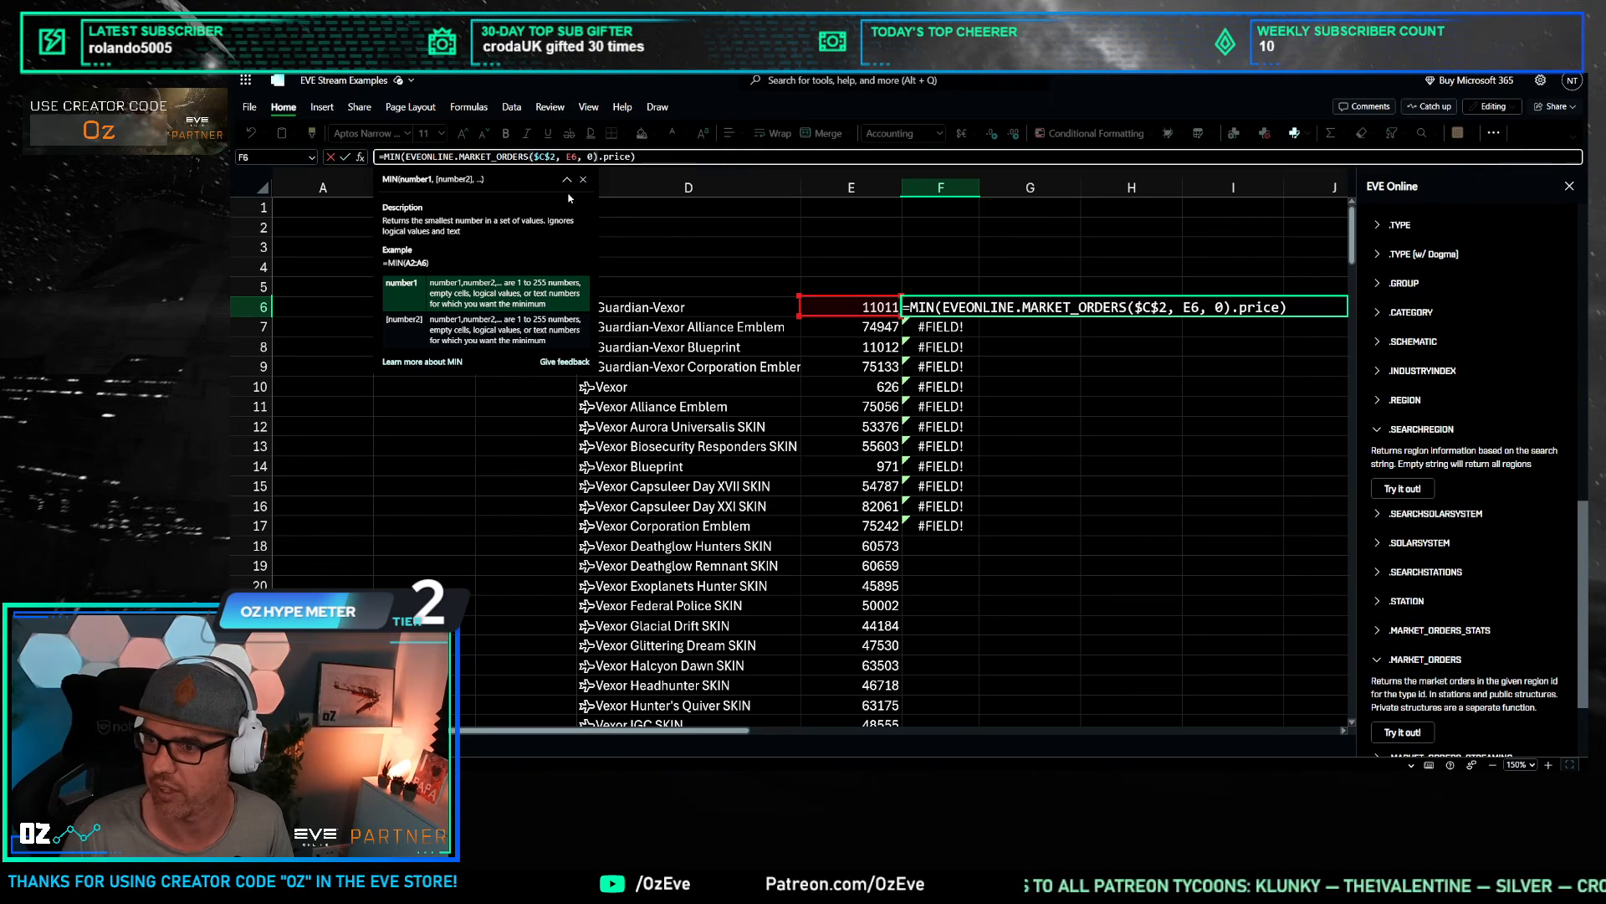
key(ctrl+Return)
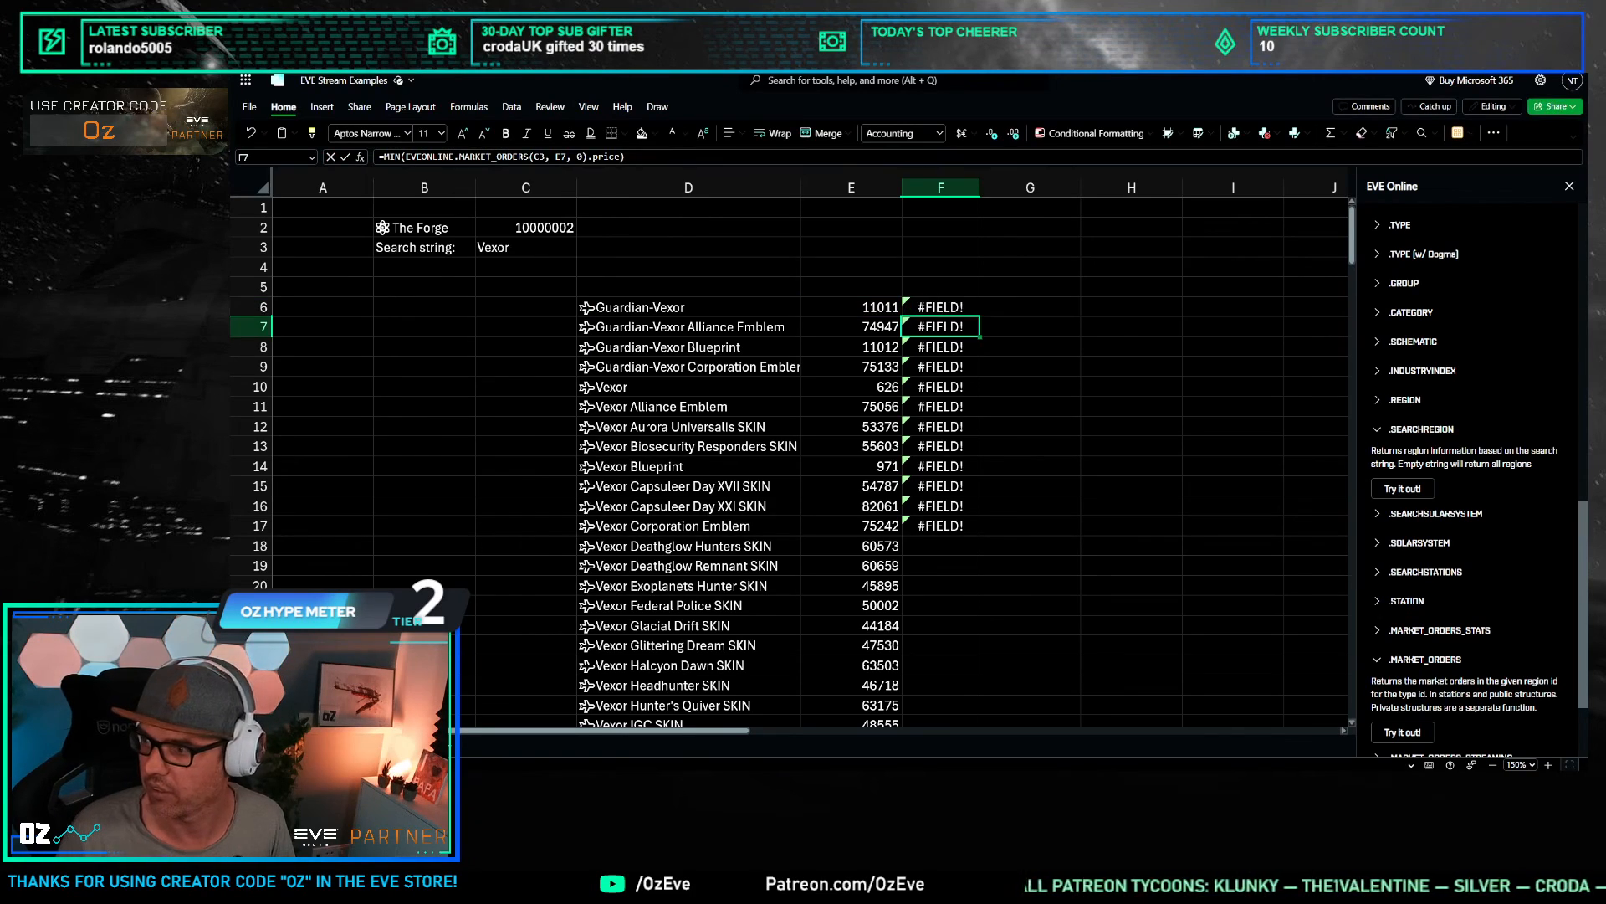
Step: Fill the F6 formula with the absolute region reference down through F18 and autofit column F
drag(983, 318, 983, 556)
click(1030, 466)
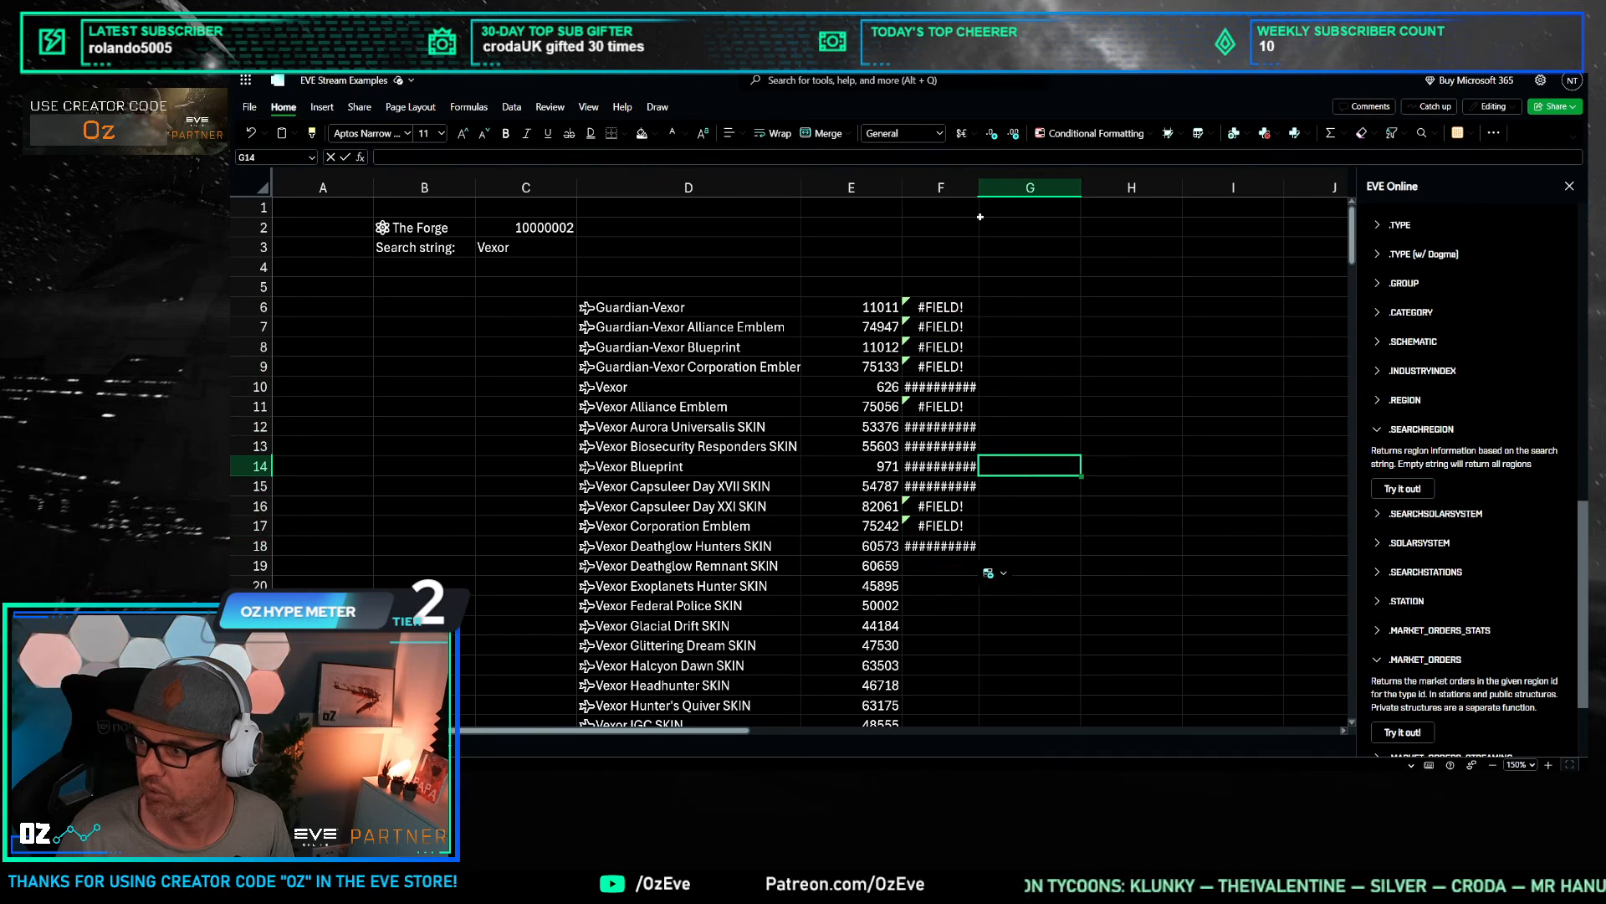
double_click(979, 187)
drag(1105, 386, 1105, 406)
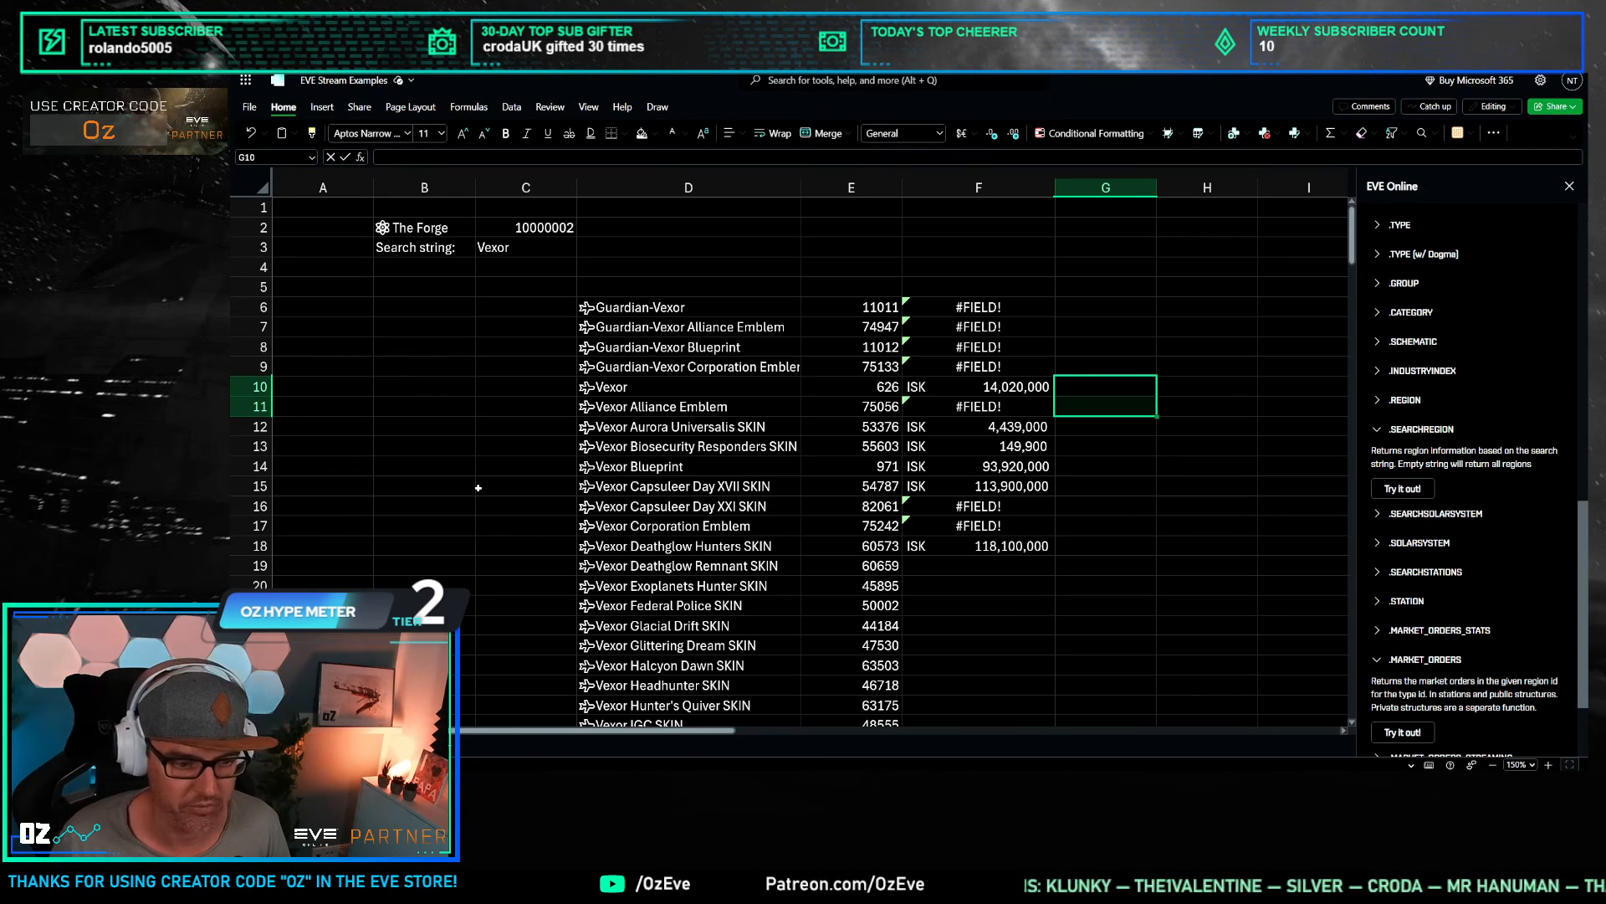
Step: Check the copied formulas in F9 and F15, and change the search string in C3 to Trita
click(979, 366)
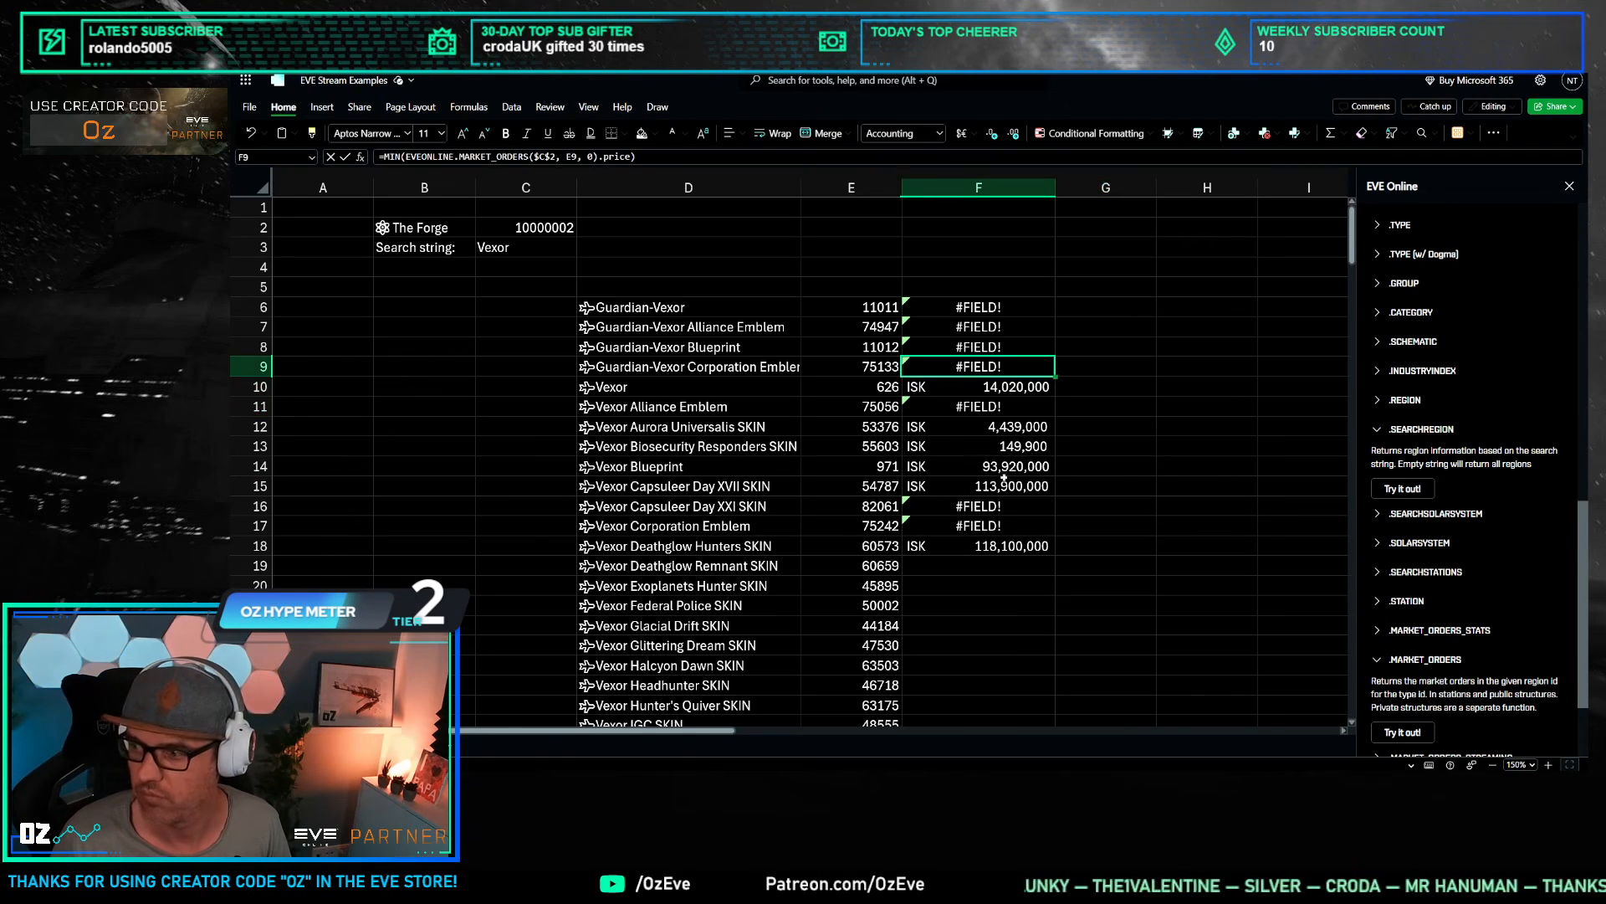
click(1000, 485)
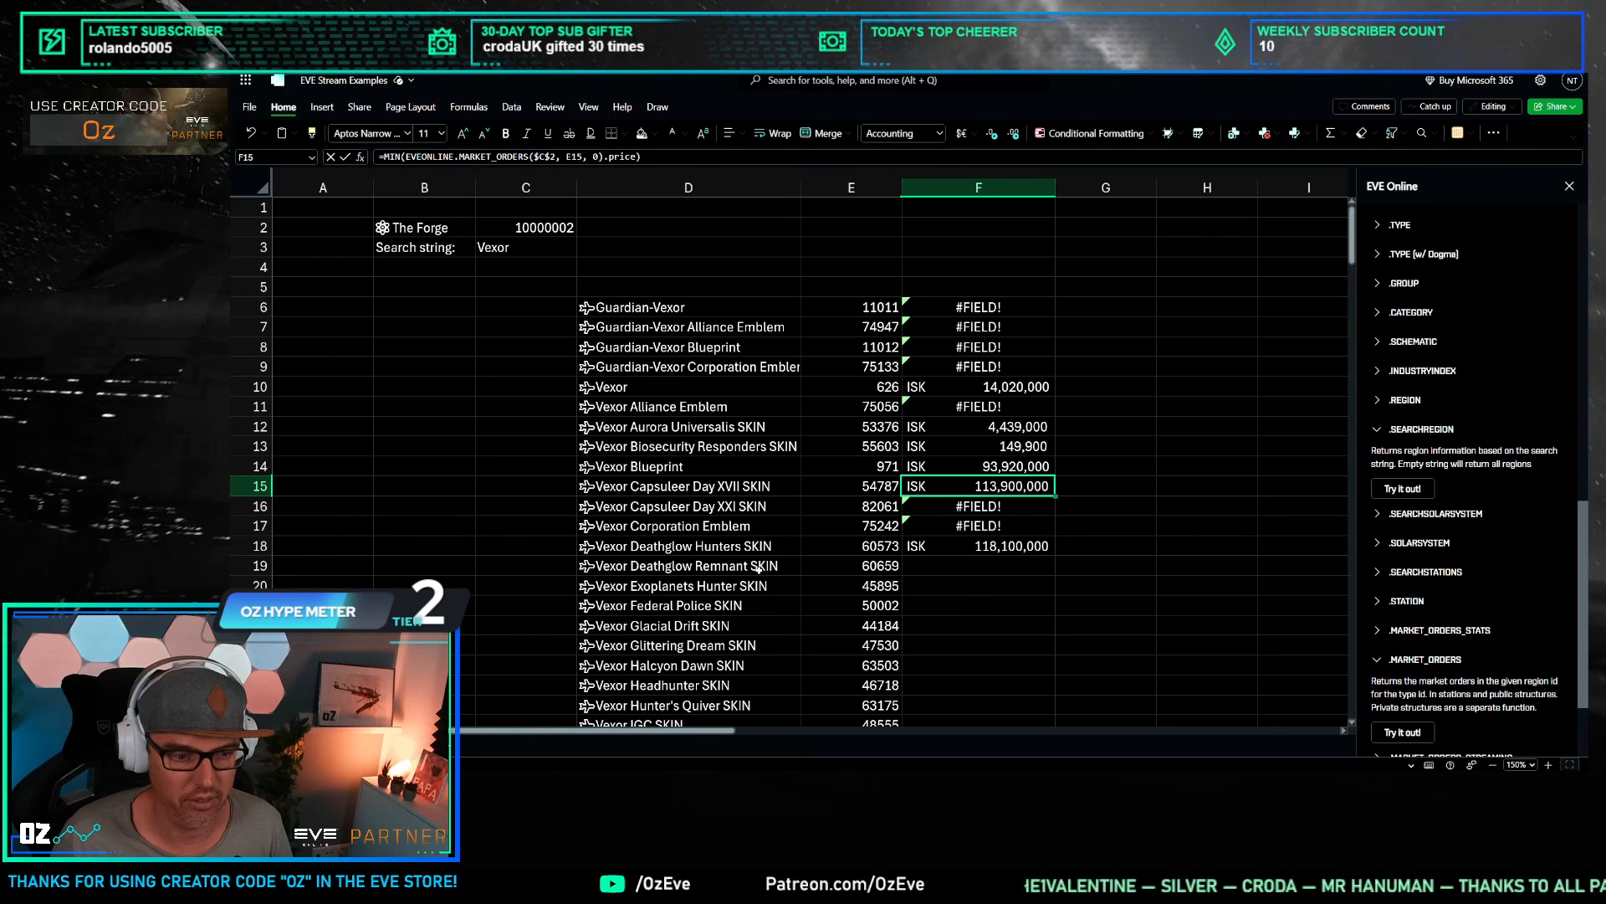
click(961, 291)
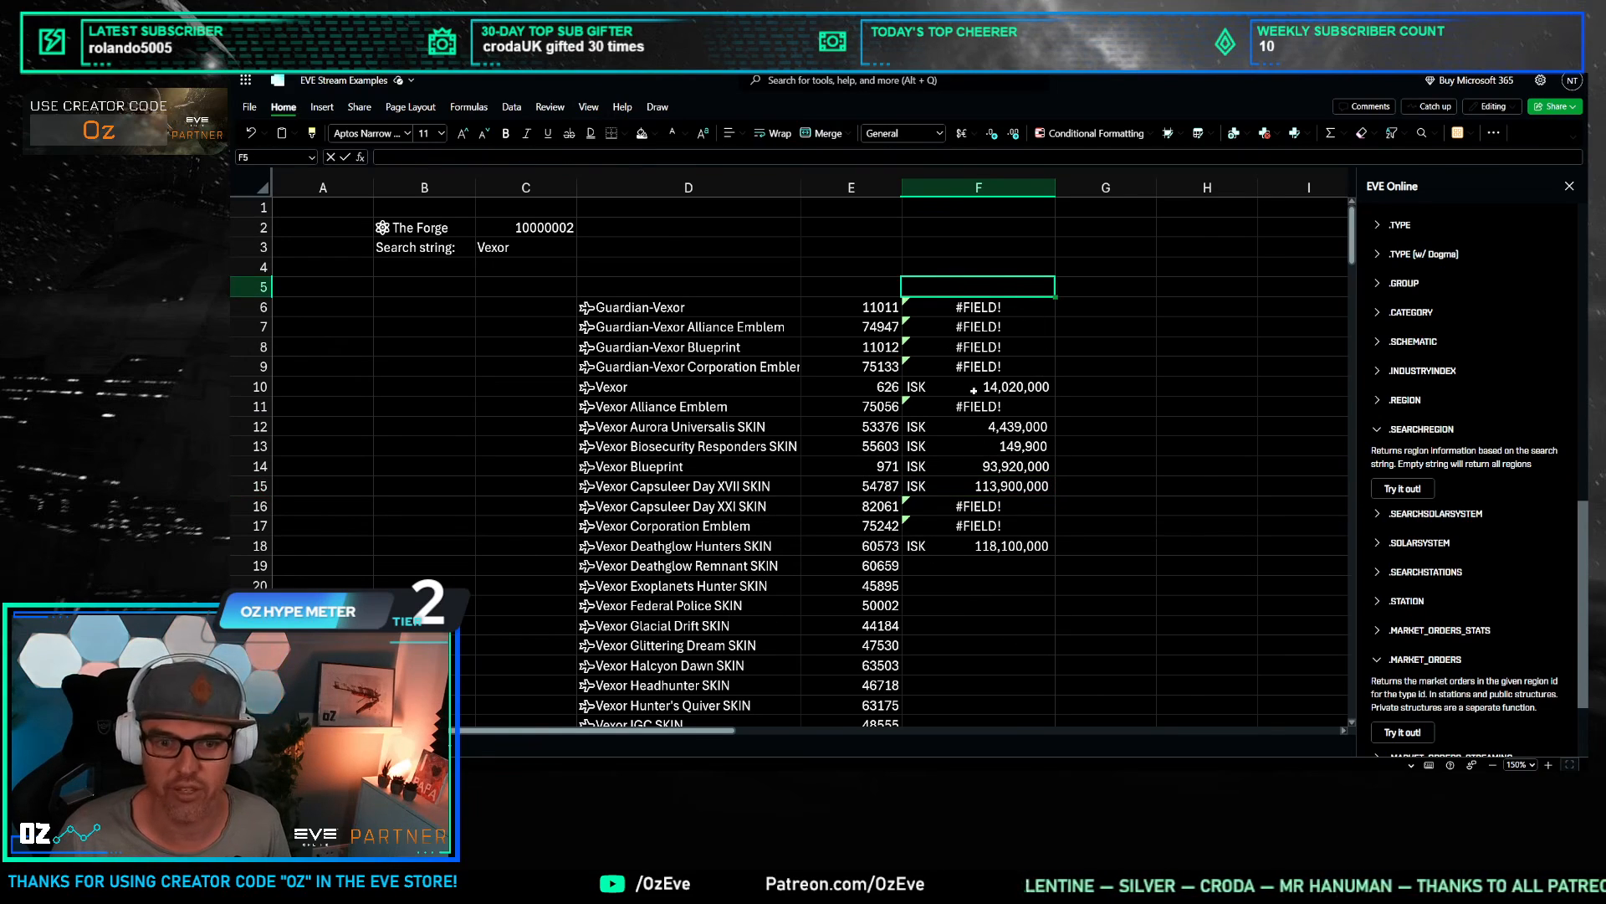
click(527, 246)
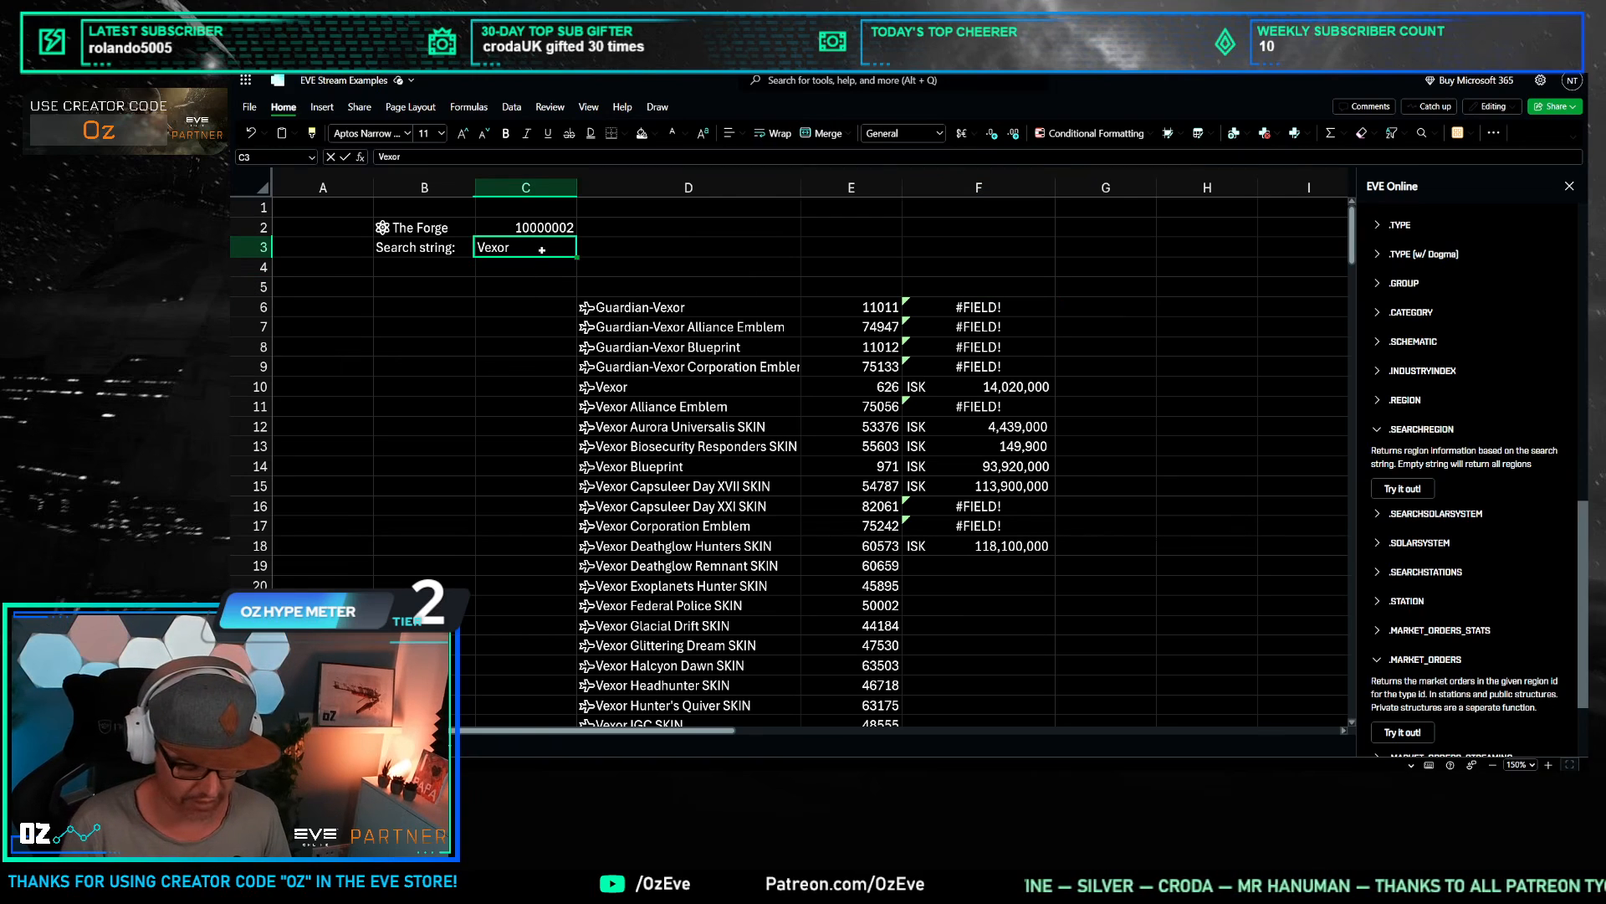
text(Trita)
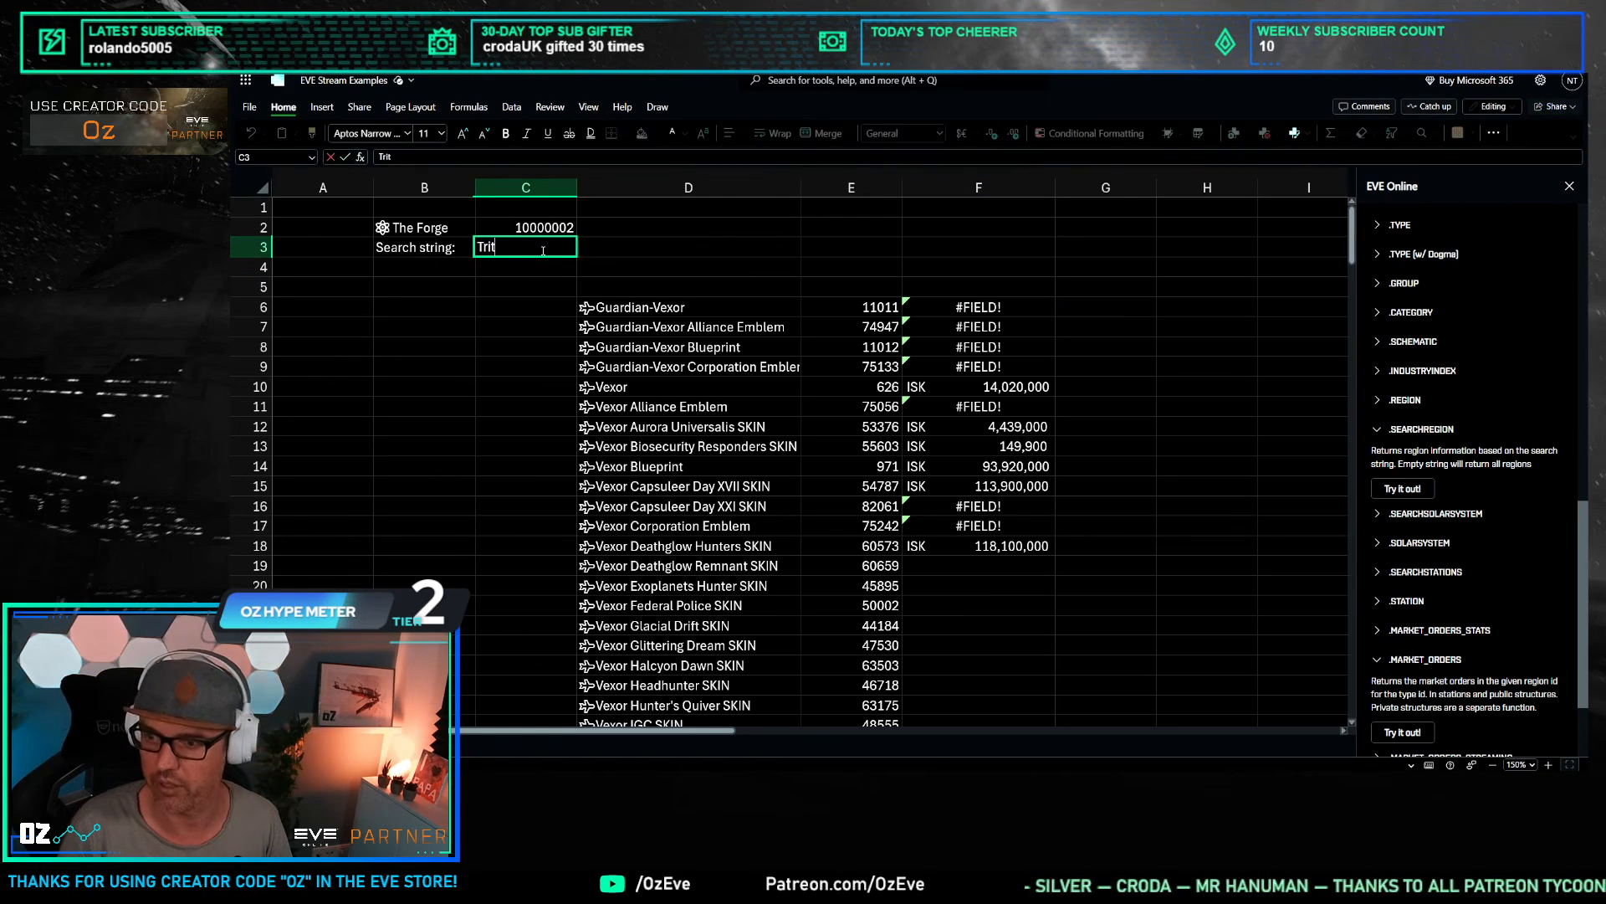
key(Return)
Step: Clear the surplus price formulas in F13:F18 below the last item of the Trita search list
drag(1096, 372, 1102, 386)
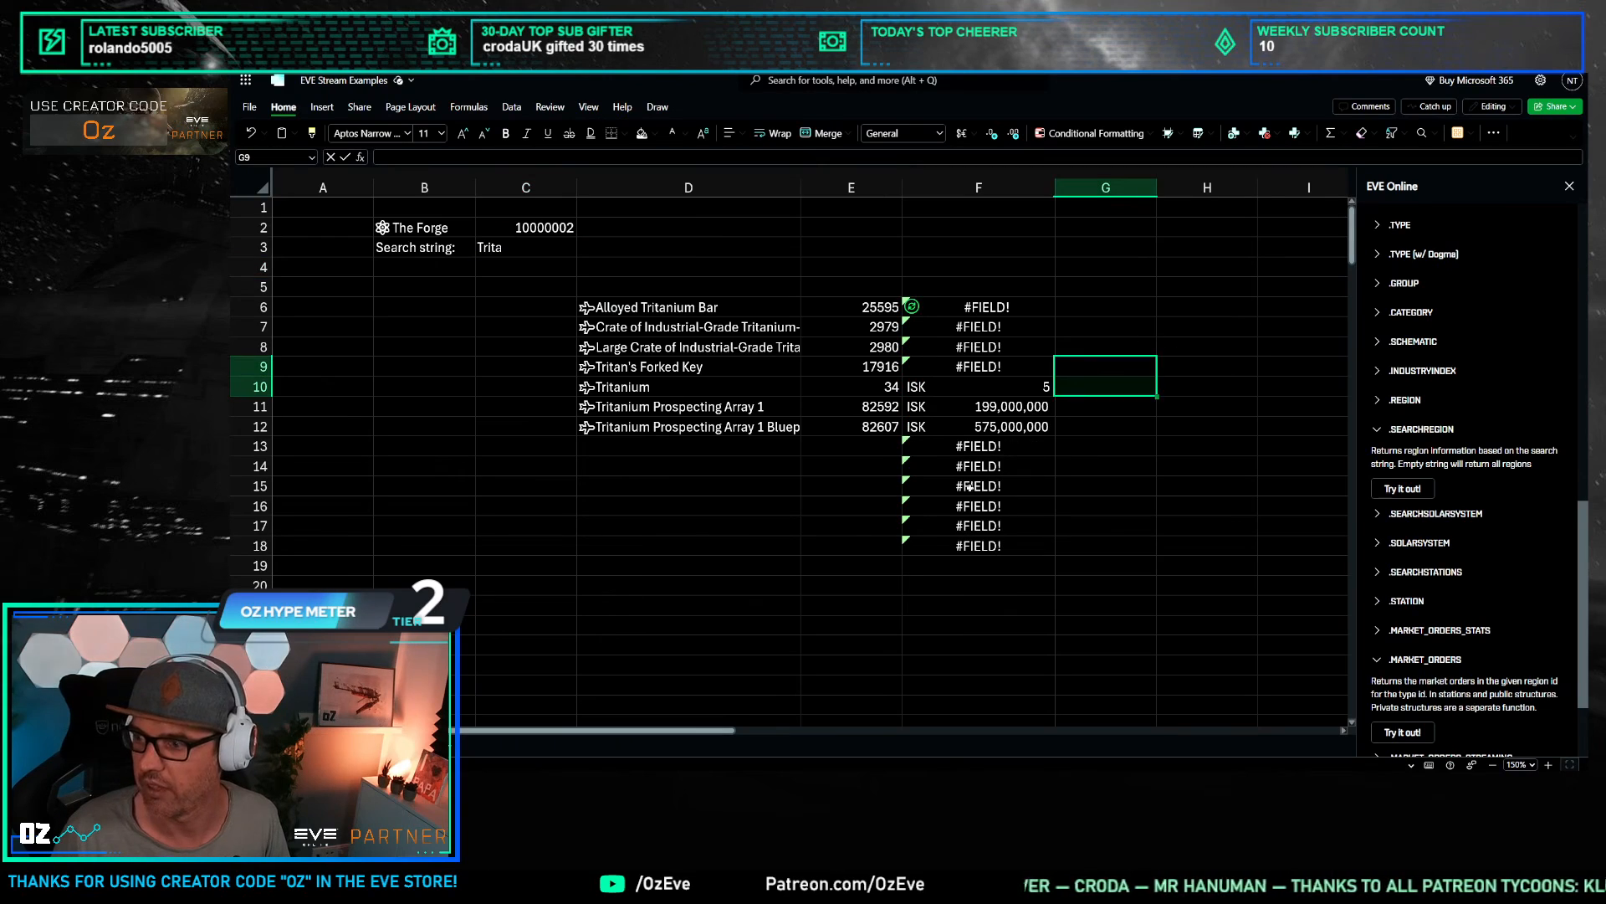
click(963, 385)
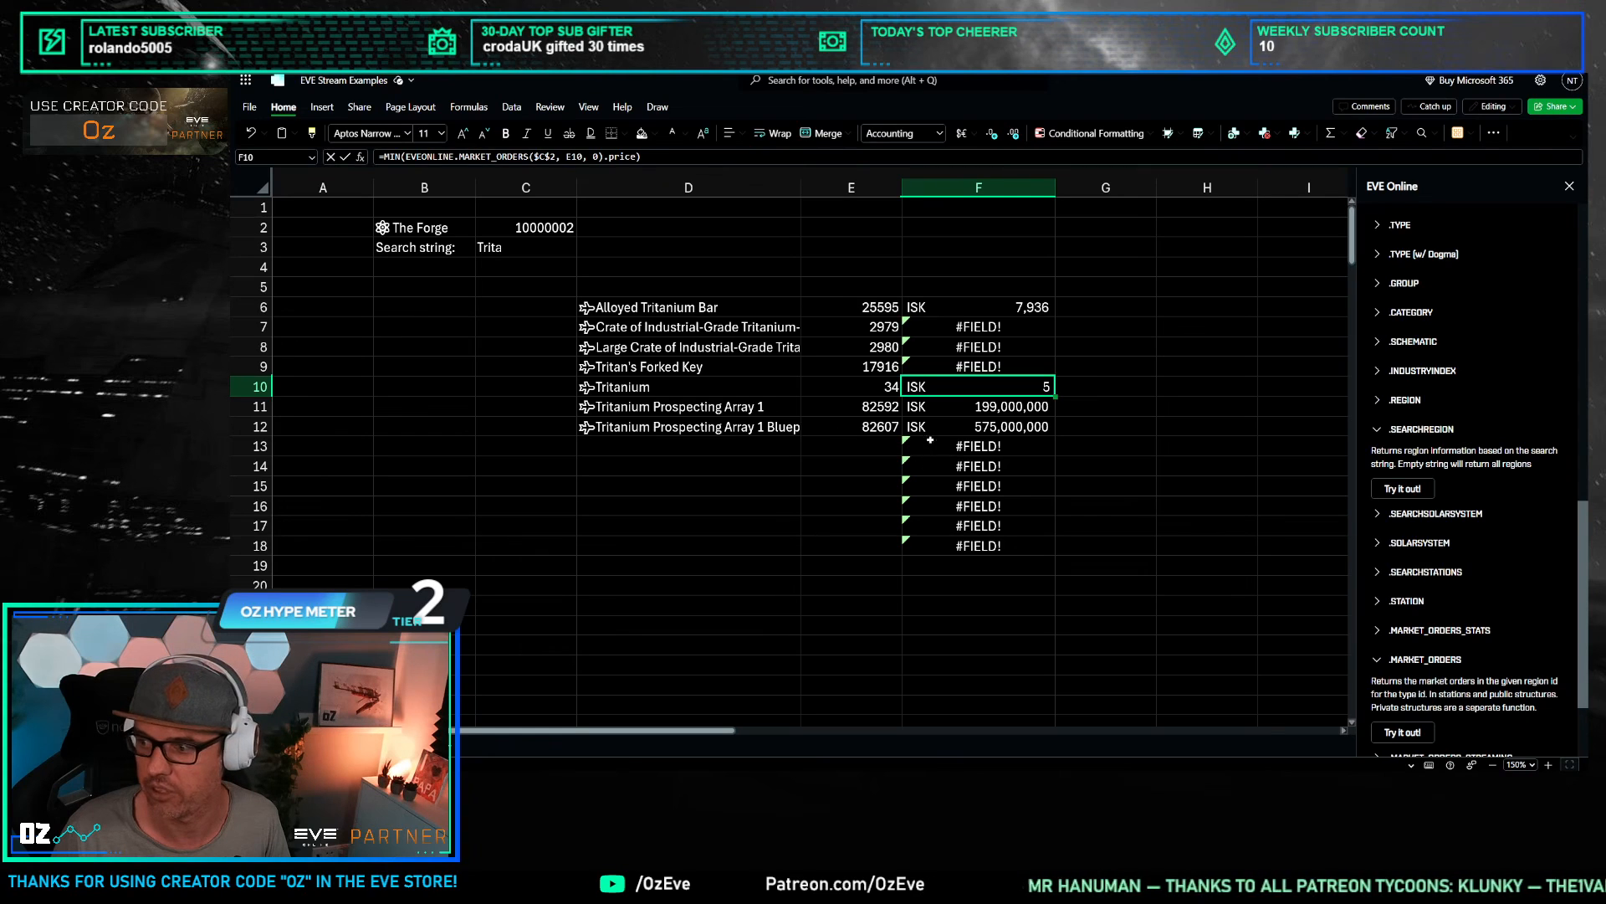
drag(931, 440, 961, 537)
key(Delete)
Step: Change the search string in C3 to Metenox
click(504, 248)
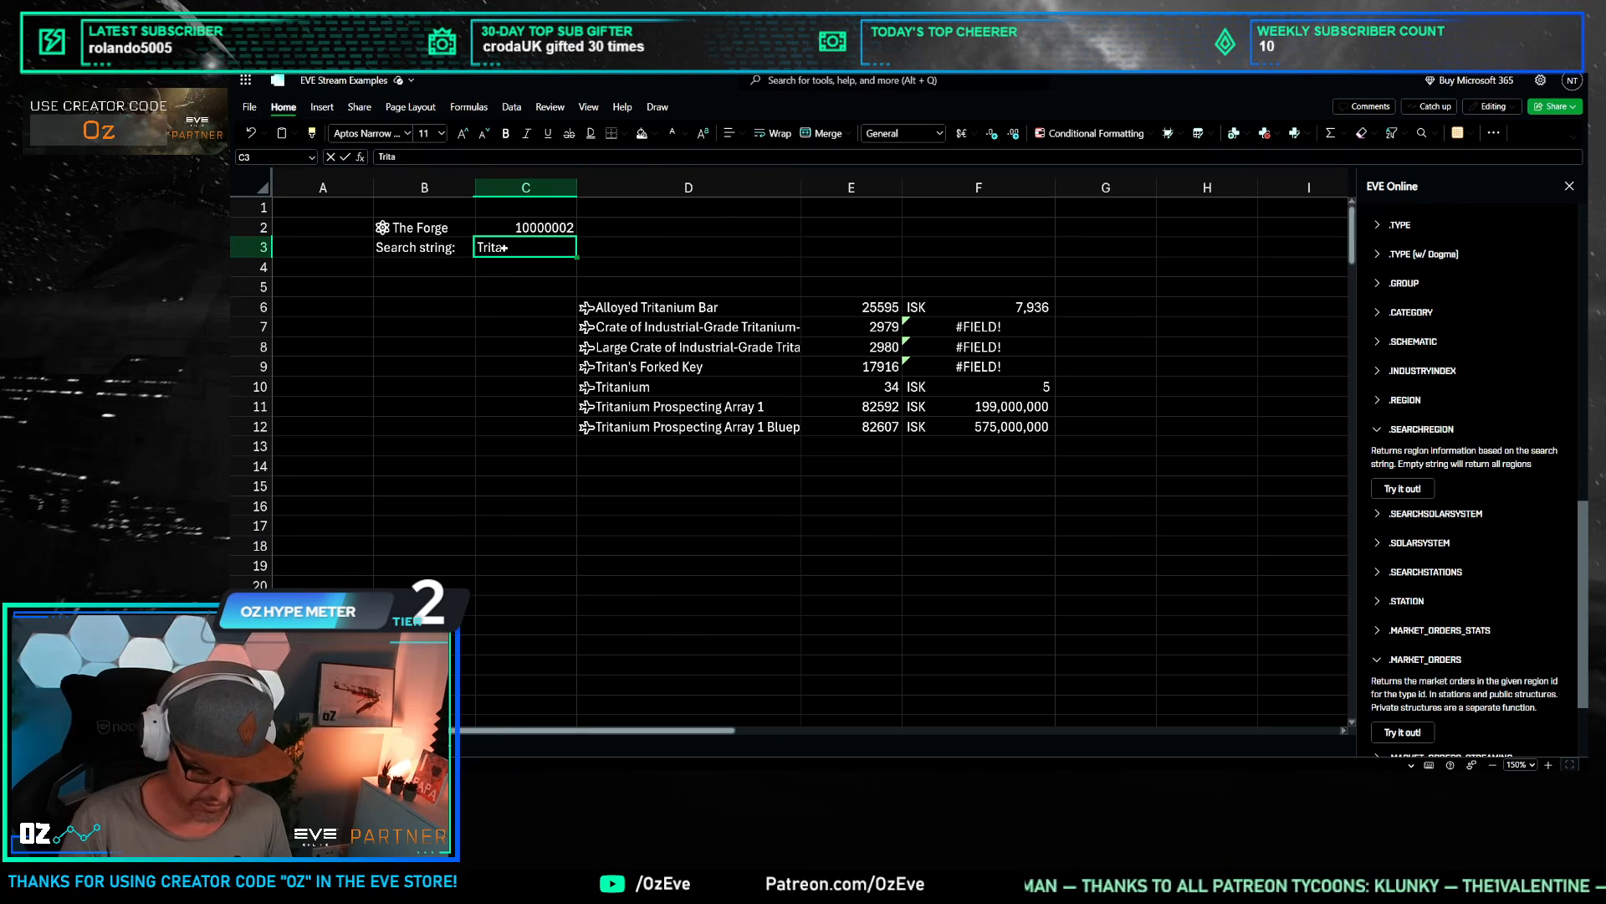
text(Meten)
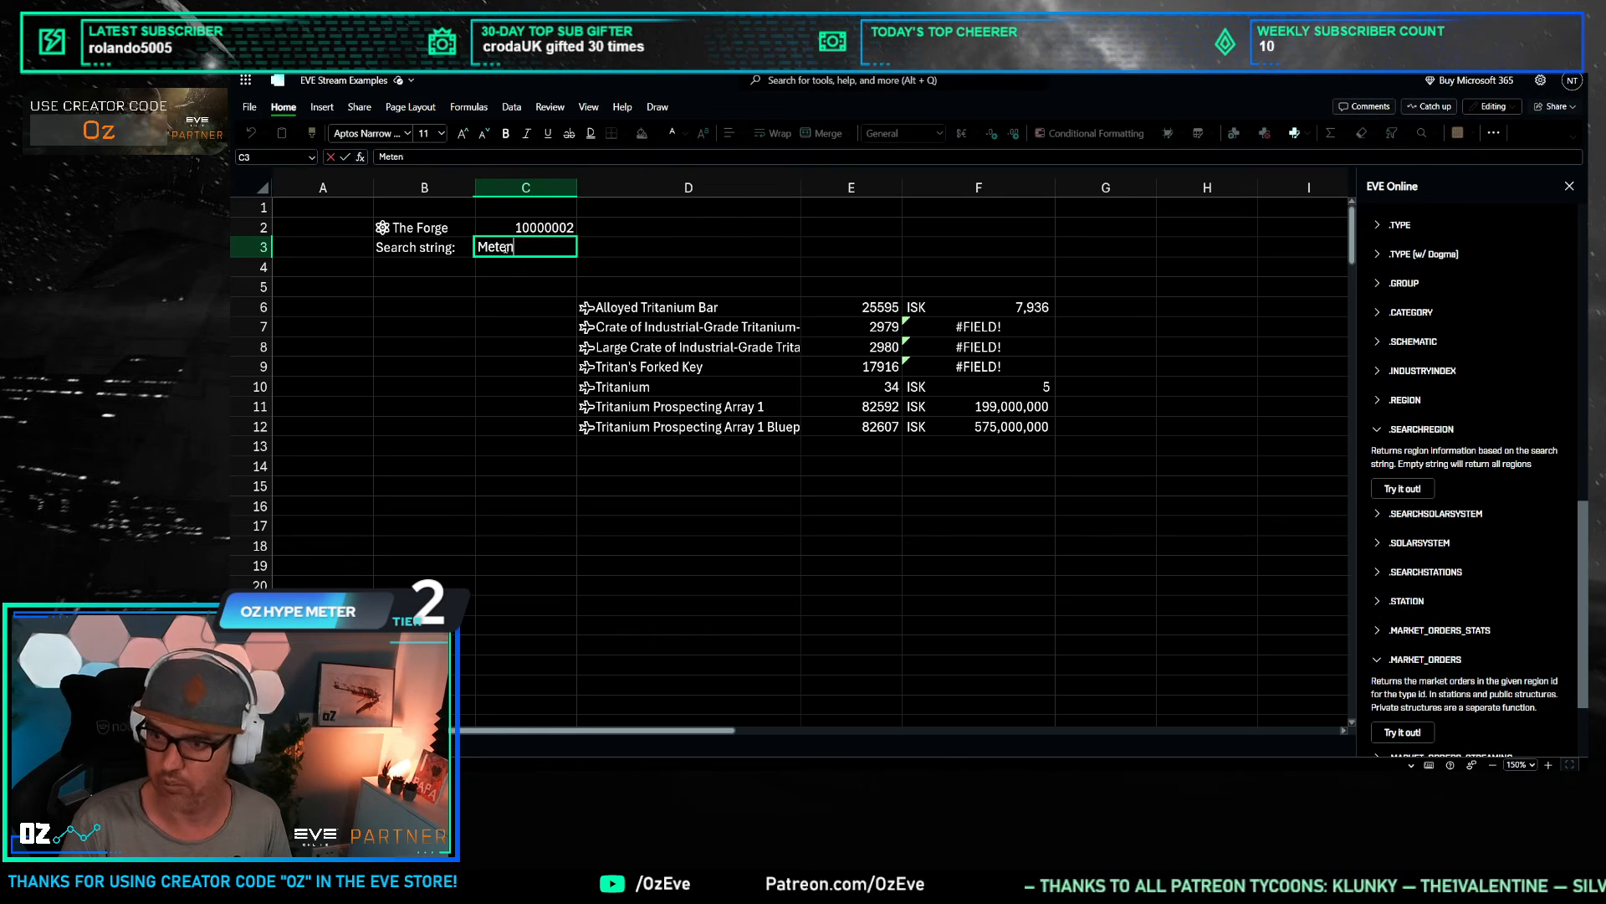
text(ox)
key(Return)
Step: Clear the surplus price formulas in F8:F13 below the Metenox items and check the remaining price formula in F6
drag(978, 346, 987, 444)
key(Delete)
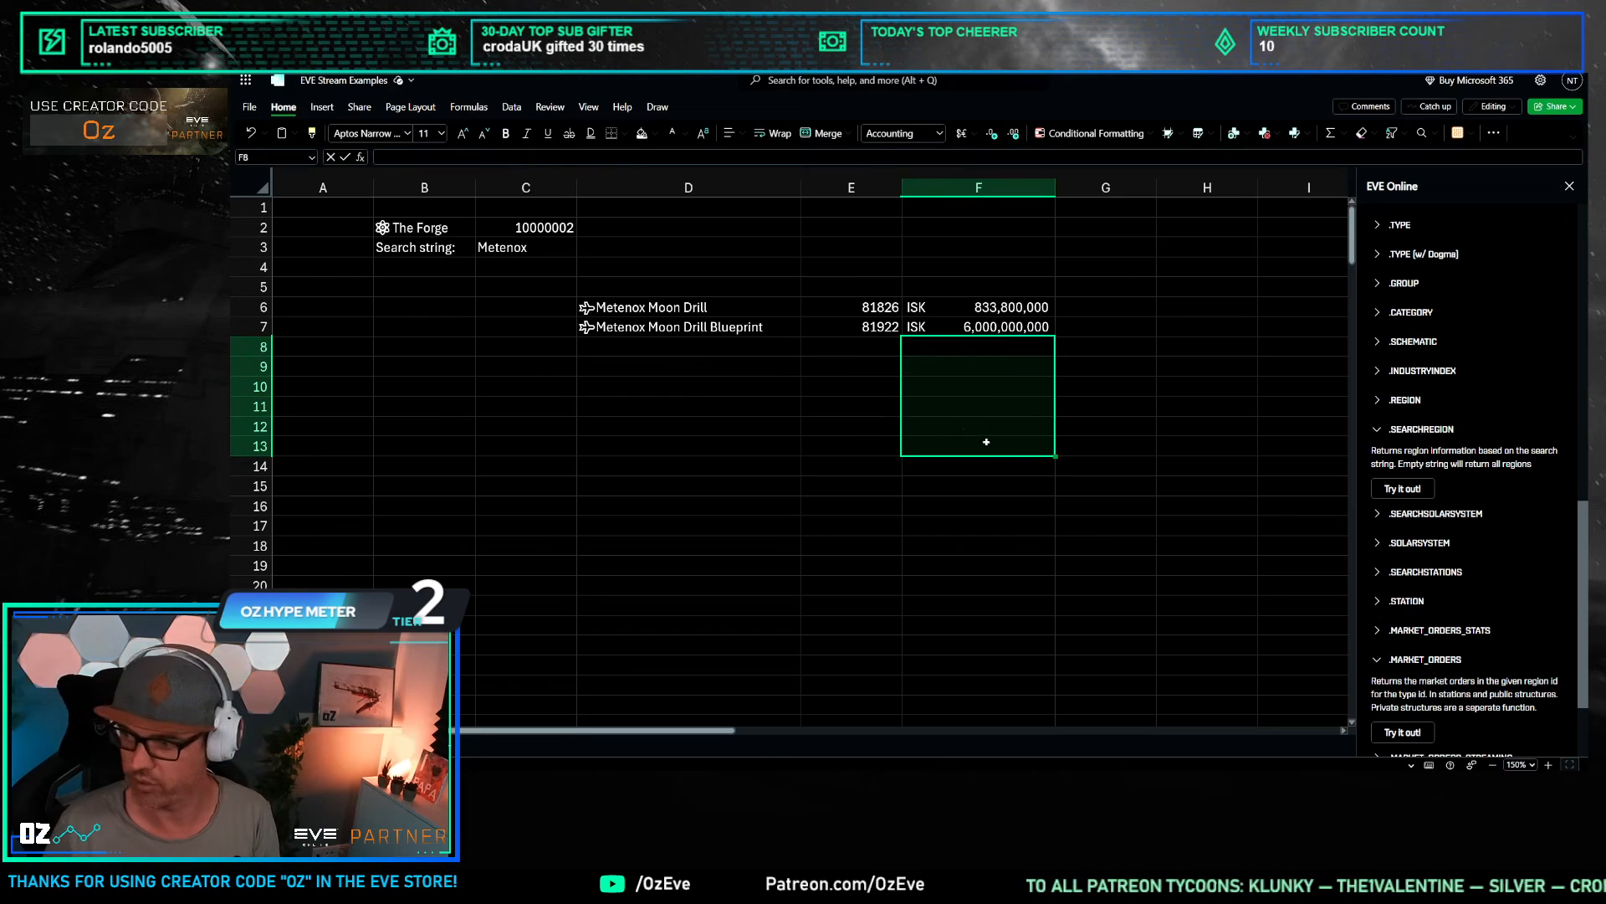
click(669, 465)
click(829, 387)
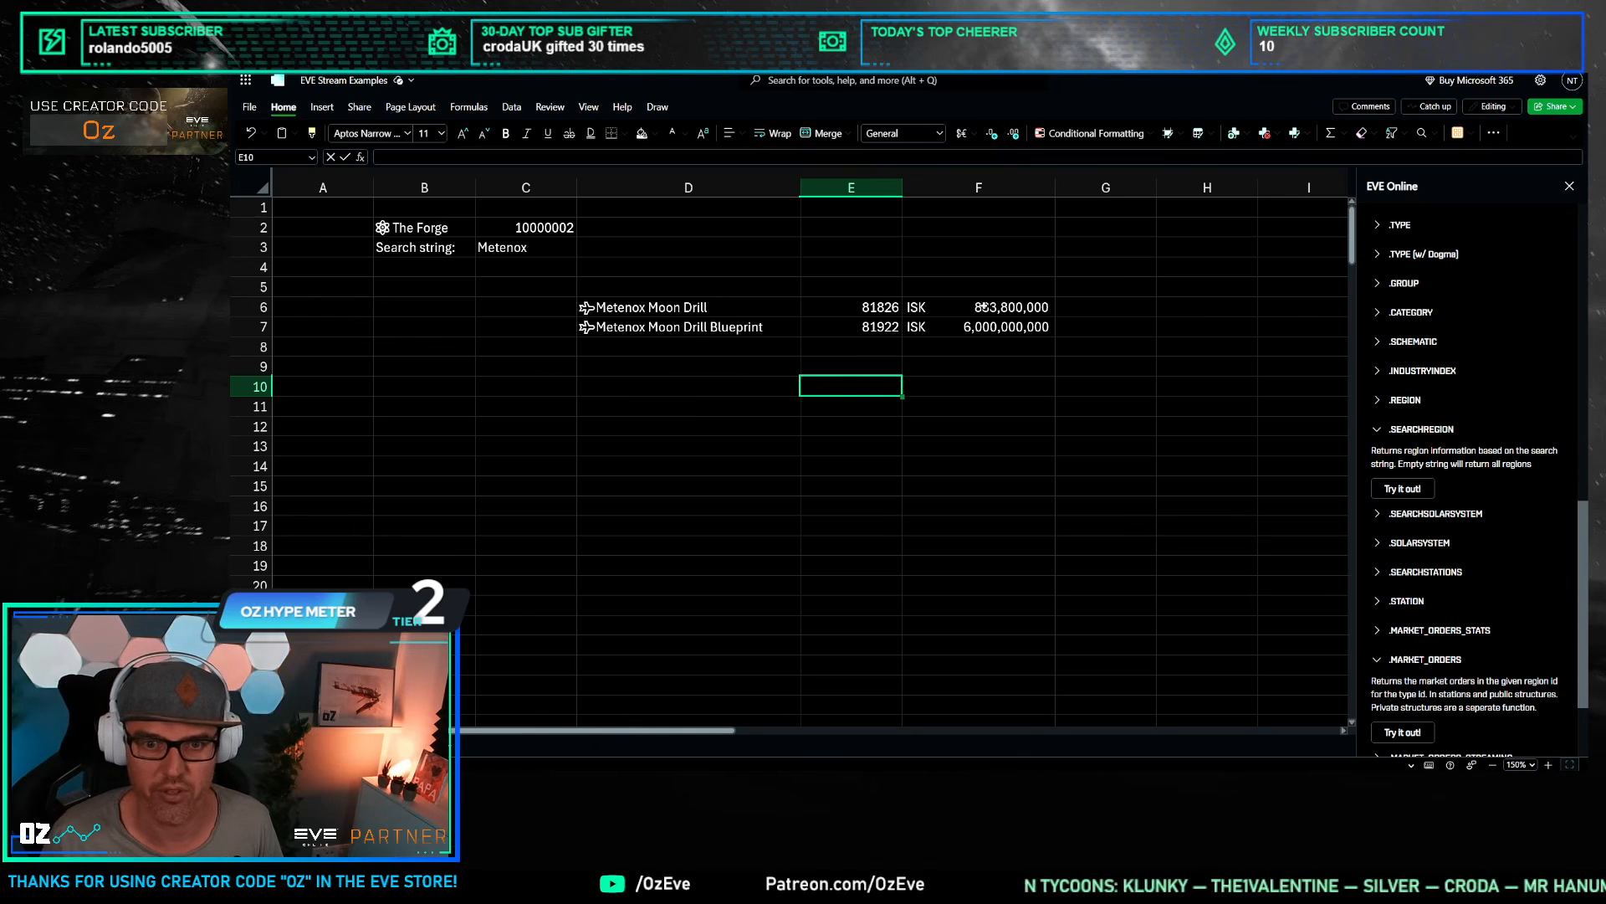
click(950, 362)
click(971, 308)
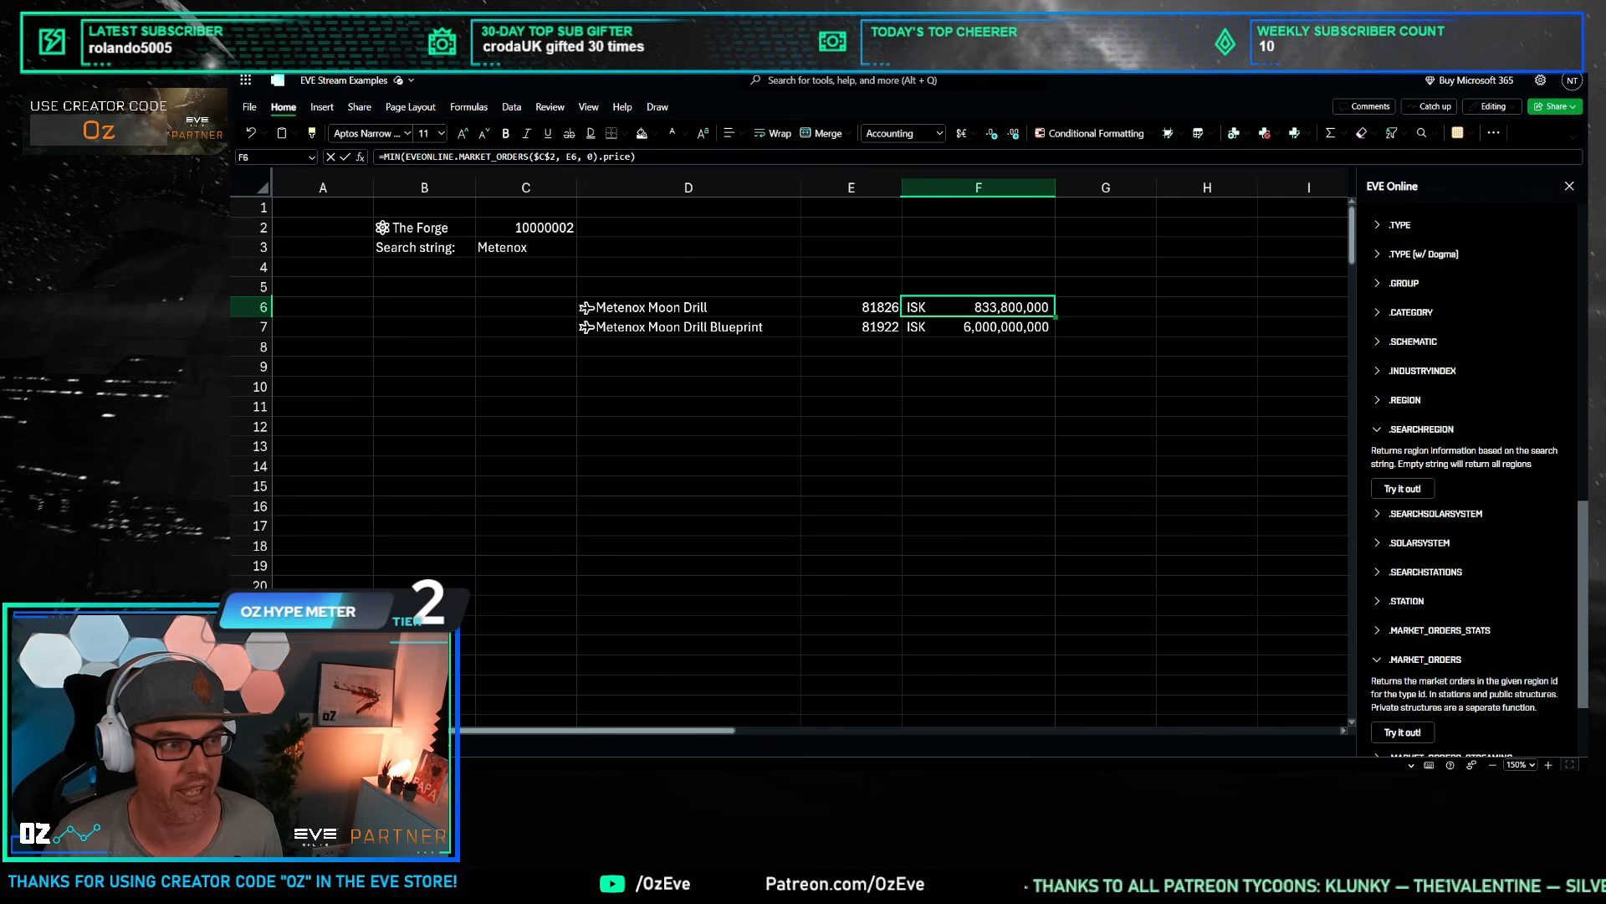
Step: Enter the EVEONLINE.MARKET_ORDERS_STATS function without arguments in G6
click(1114, 298)
text(=stat)
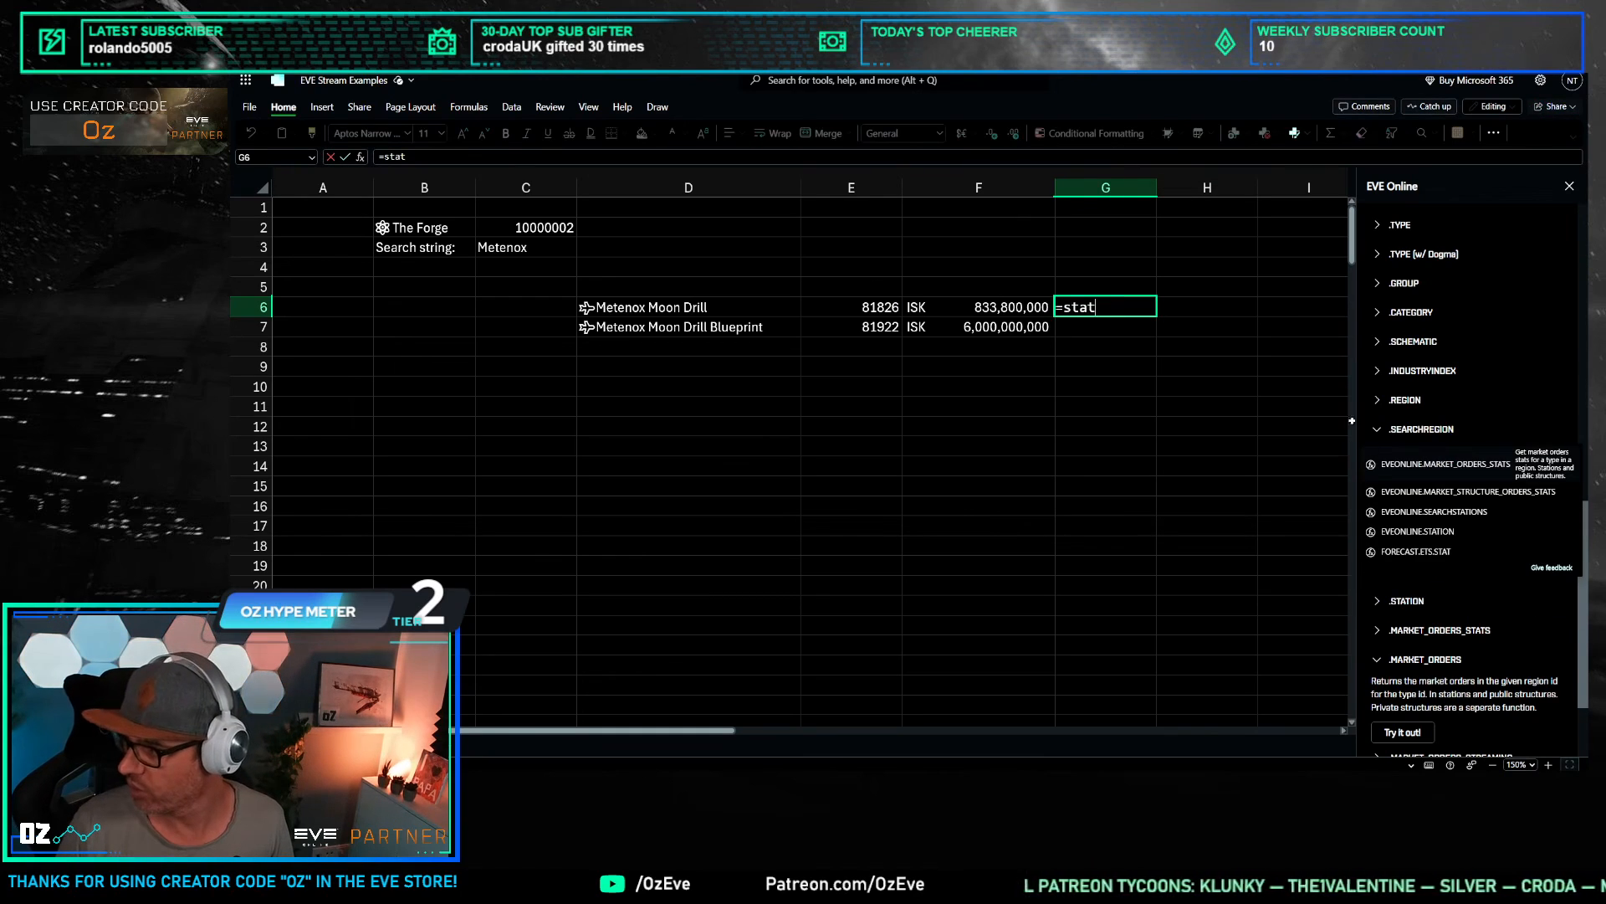
double_click(1456, 471)
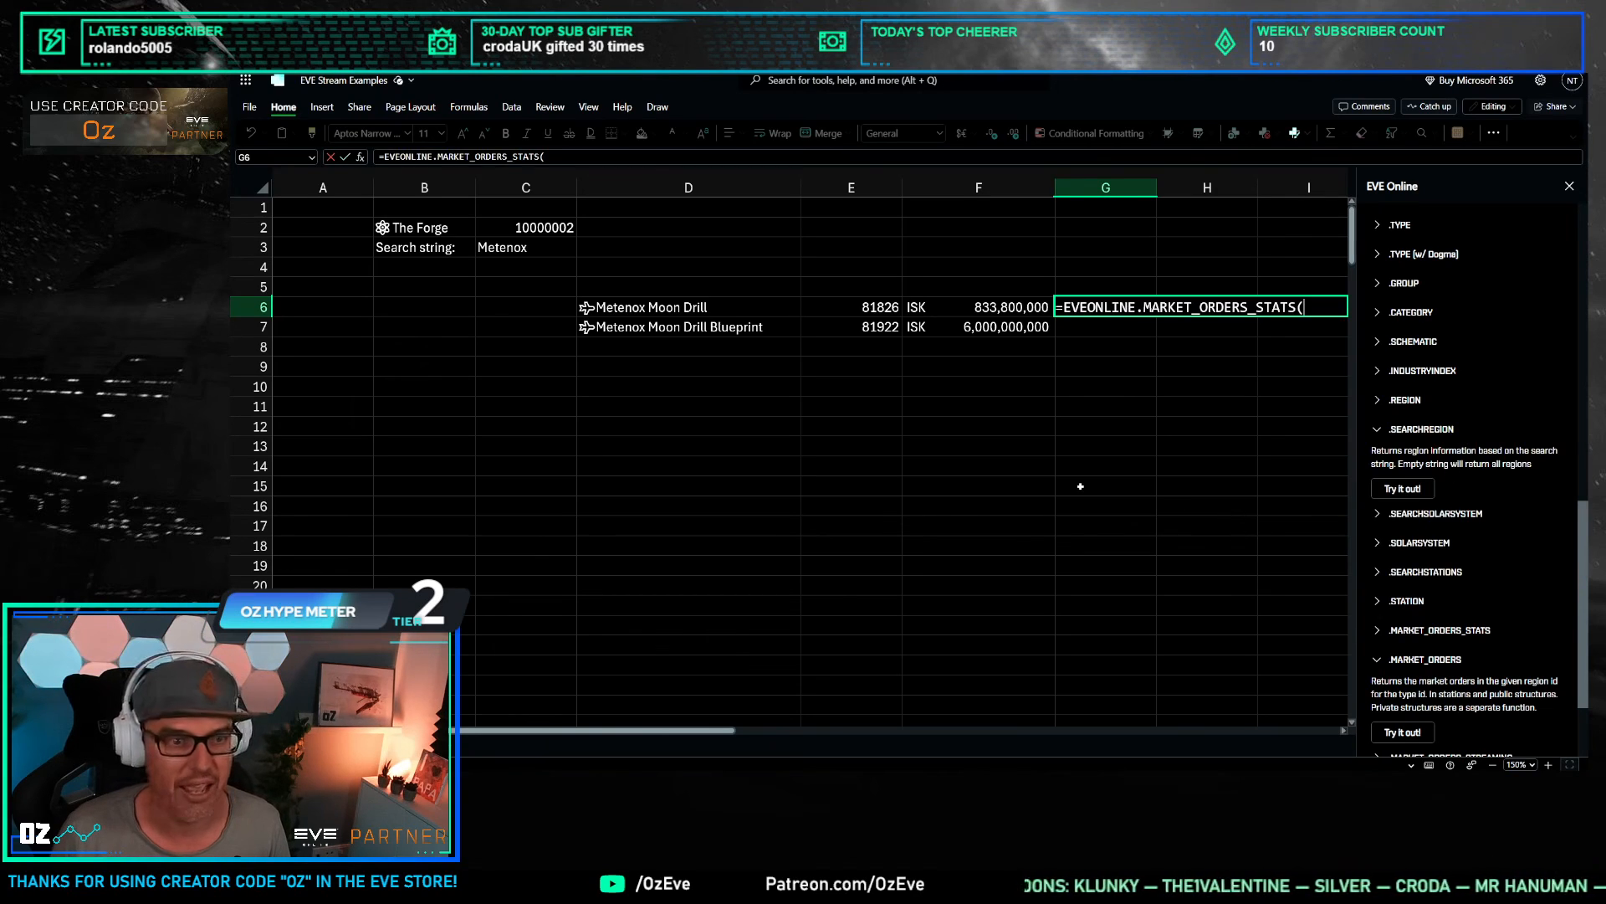
text())
key(Return)
key(Up)
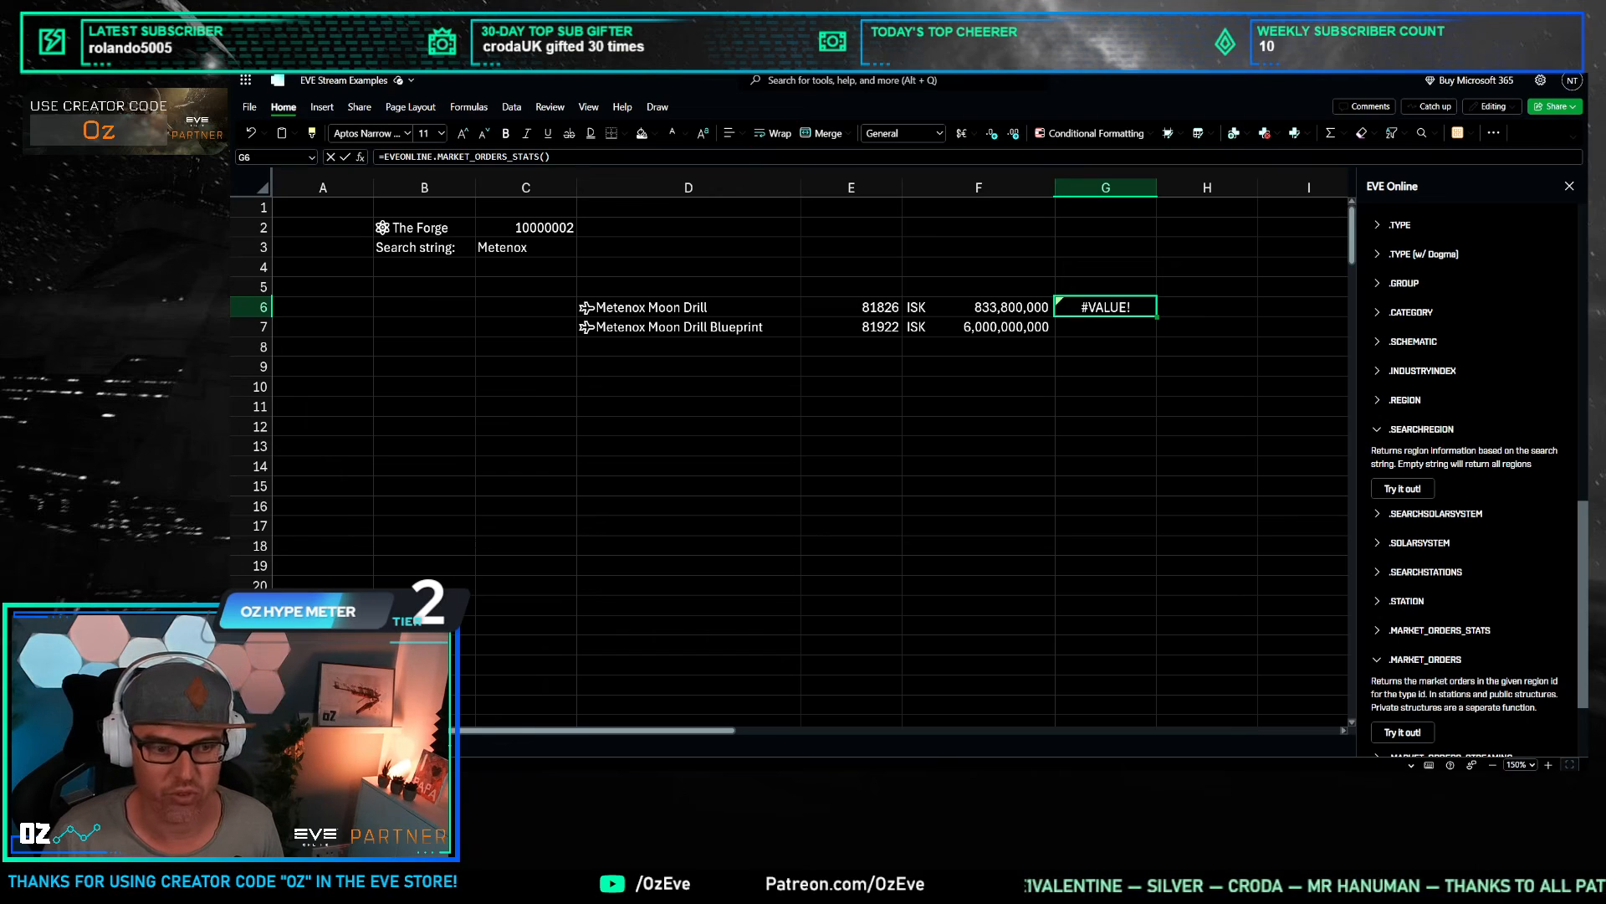
Step: Look up the parameters of MARKET_ORDERS_STATS on the Eve x Excel functions web page, then return to the workbook
click(494, 17)
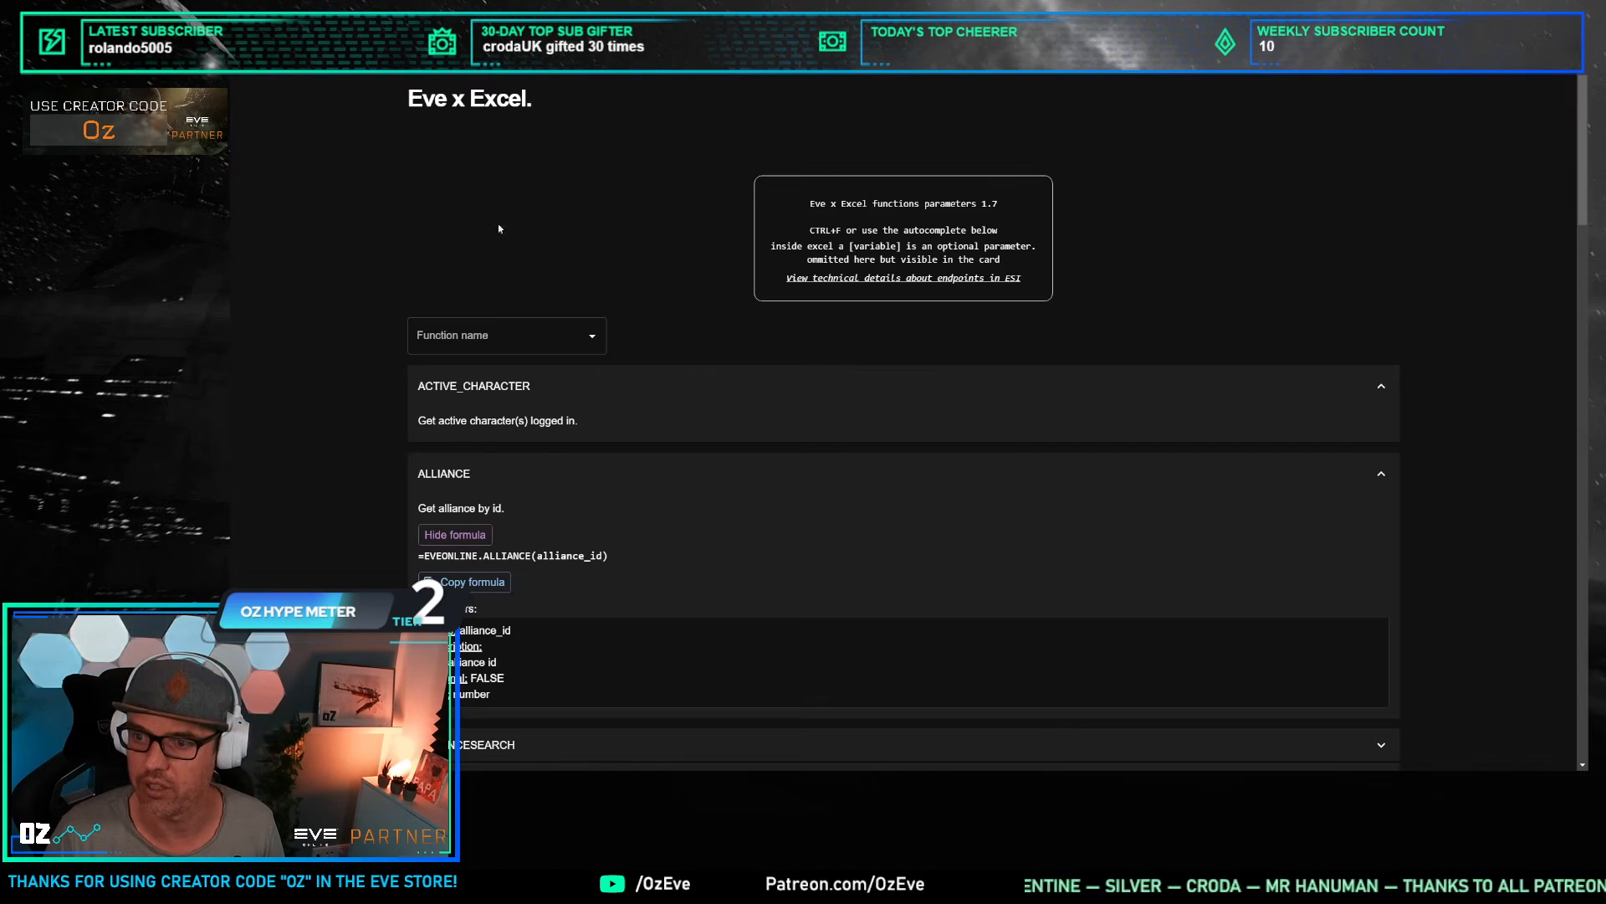
key(ctrl+f)
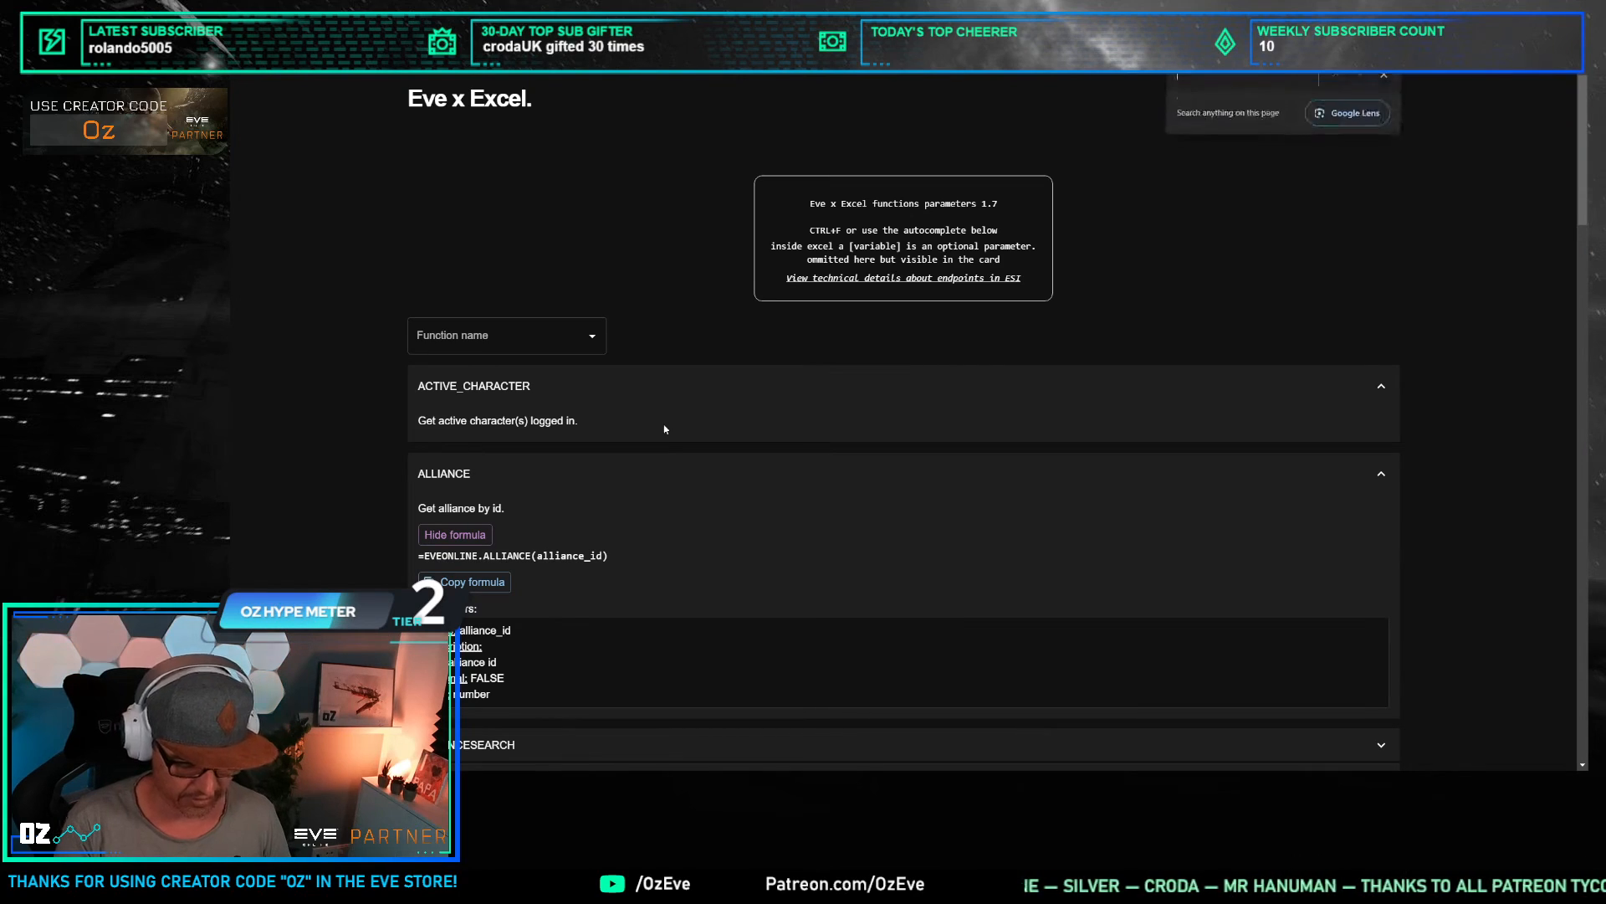
text(stat)
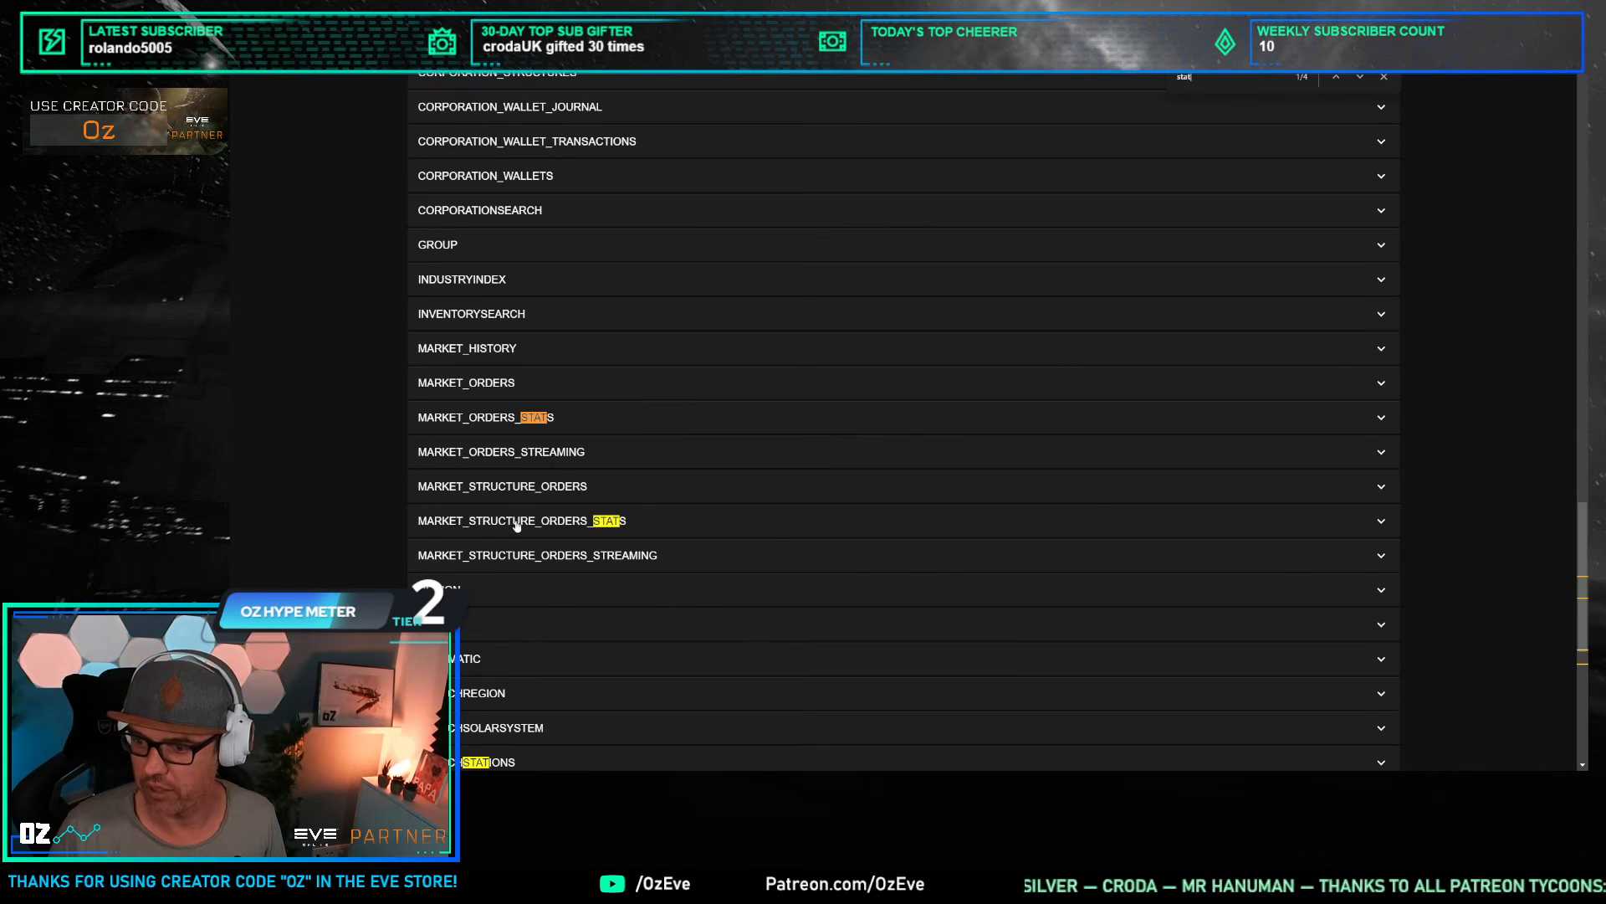
click(512, 418)
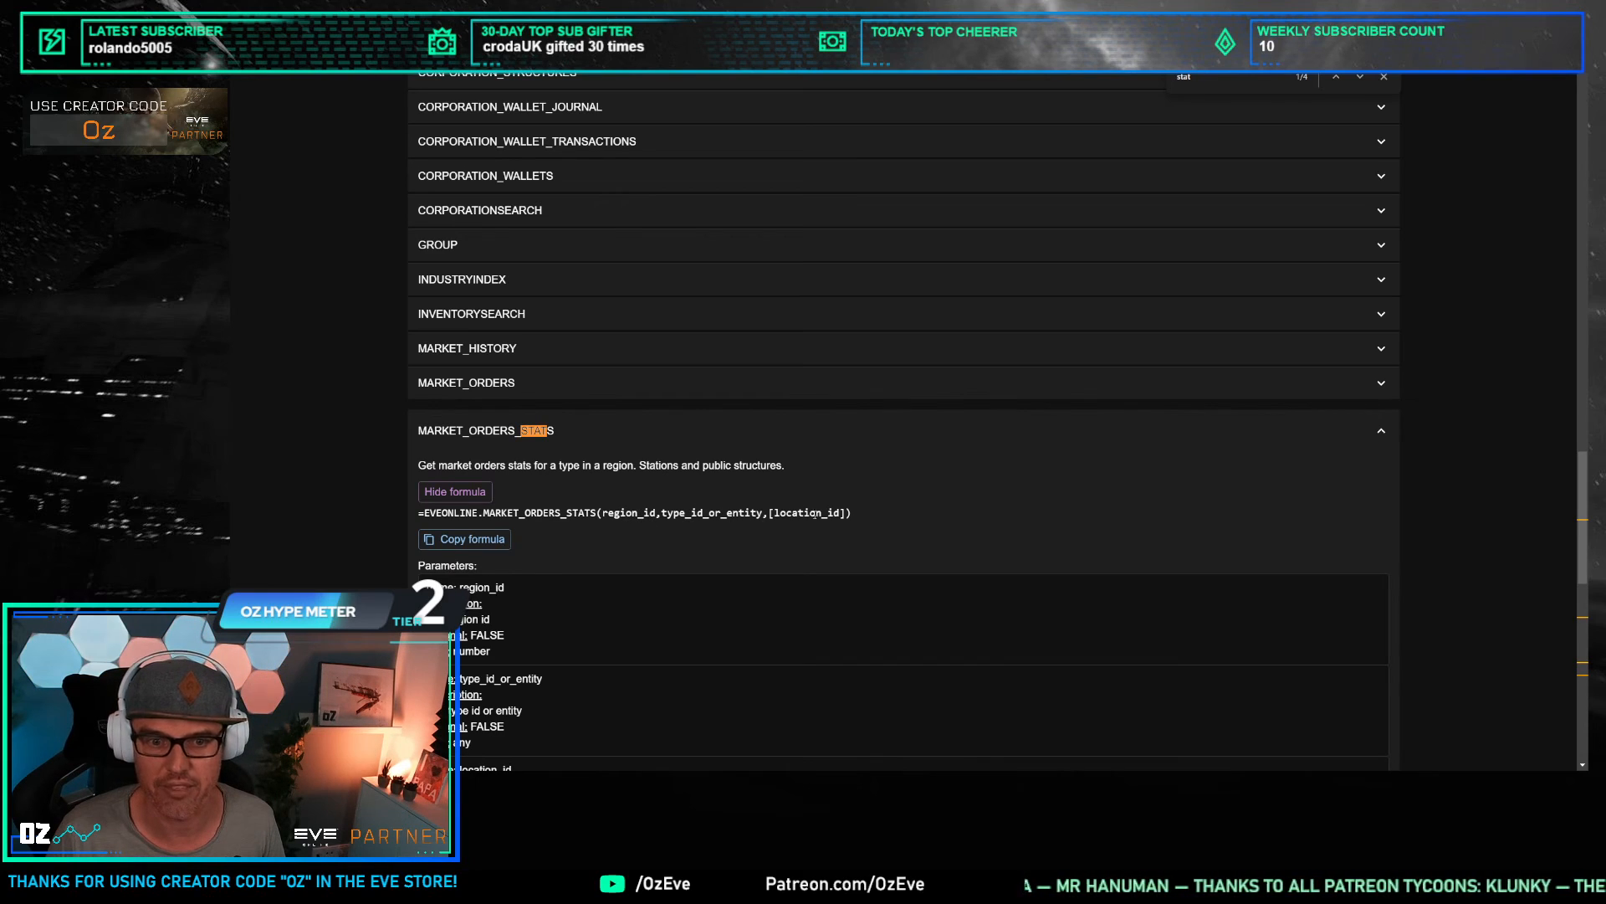
key(alt+Tab)
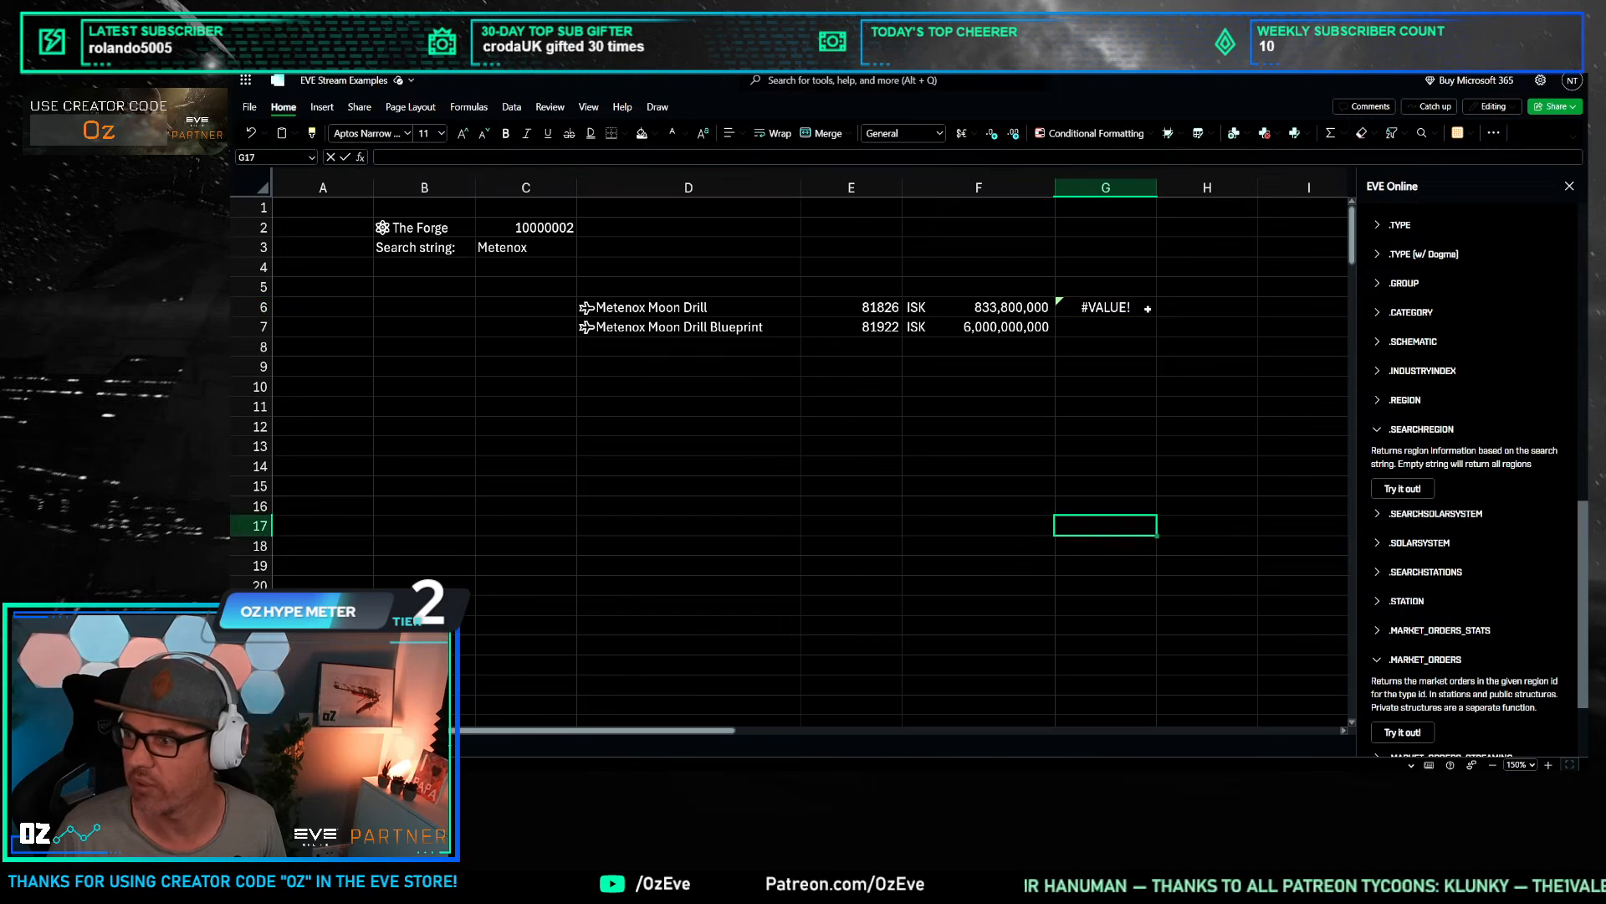
Step: Add the region id and item id arguments to the G6 formula, making it =EVEONLINE.MARKET_ORDERS_STATS(C2,E6)
click(546, 157)
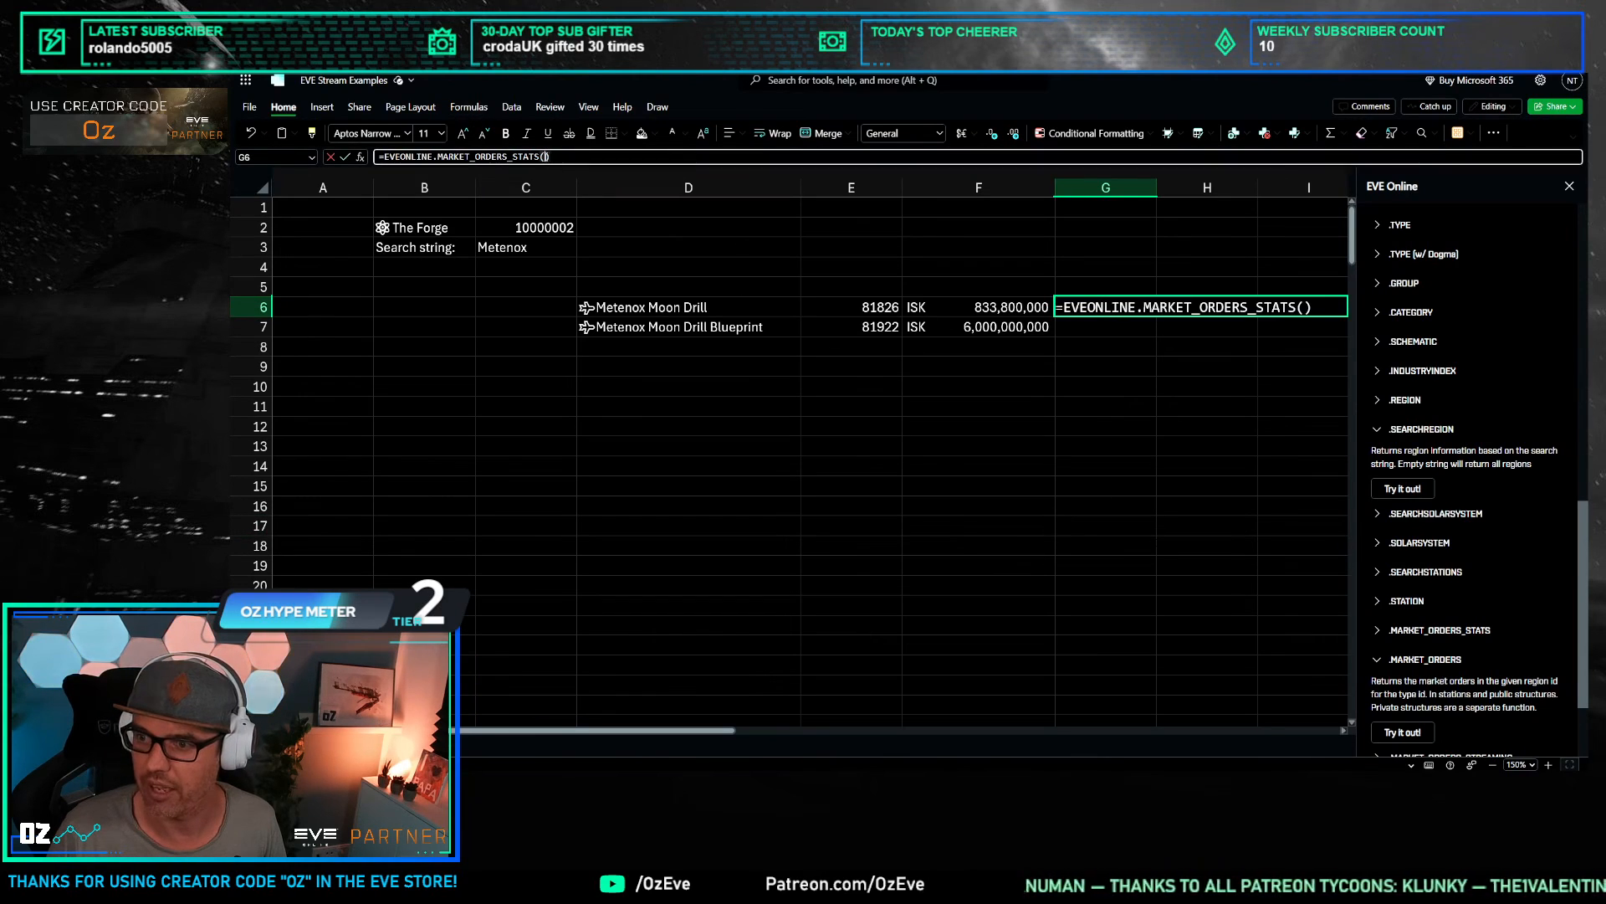
click(548, 226)
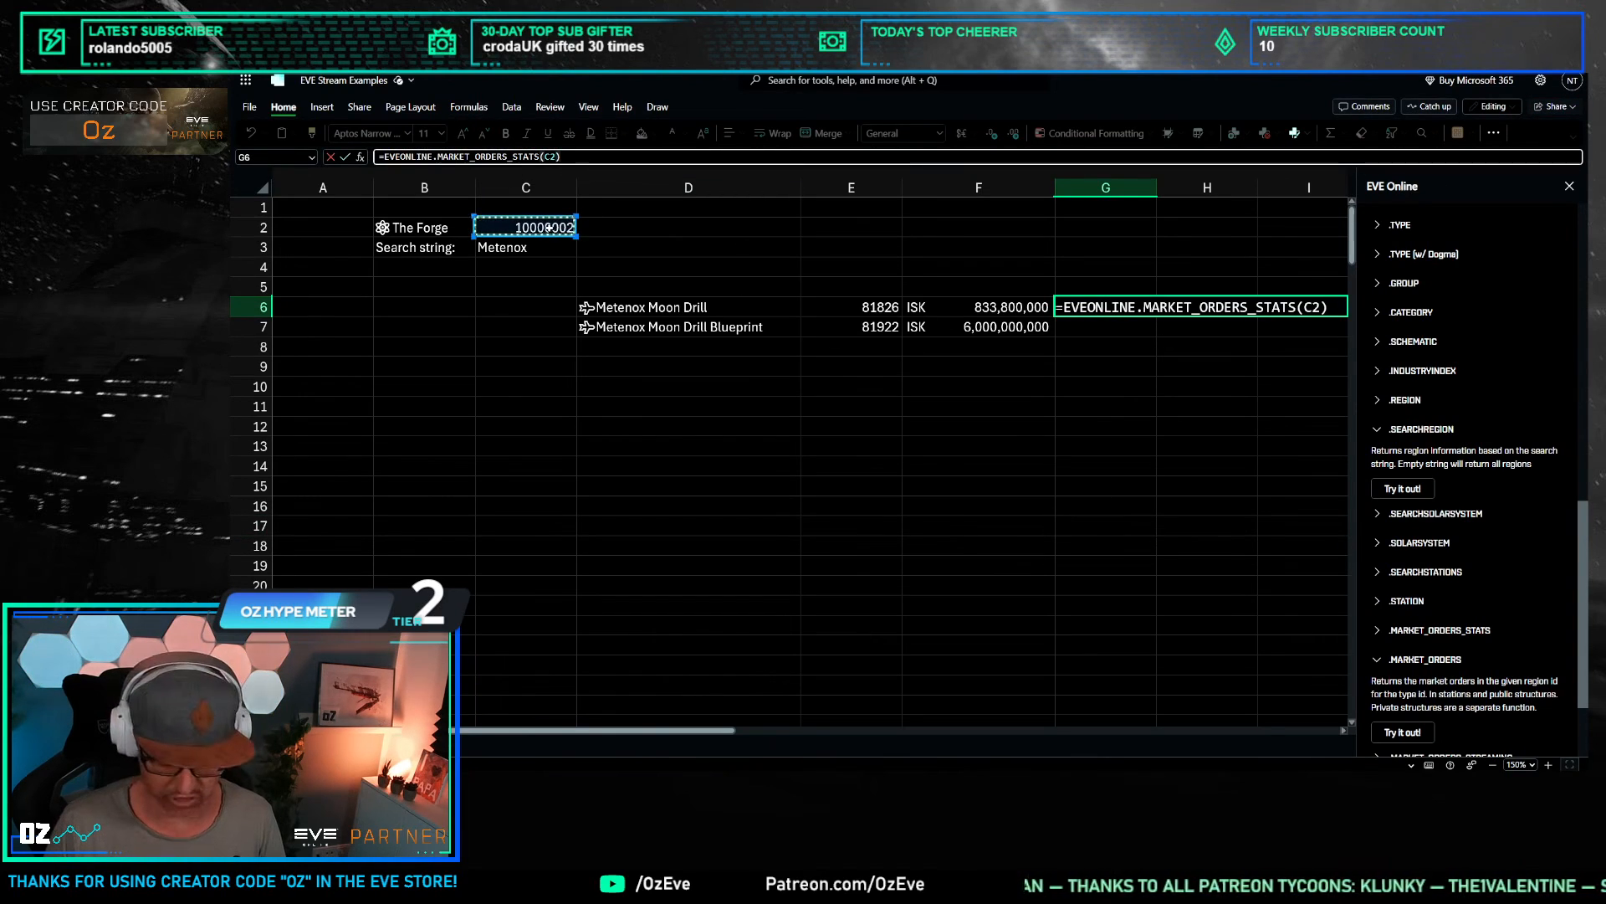
text(,)
click(869, 307)
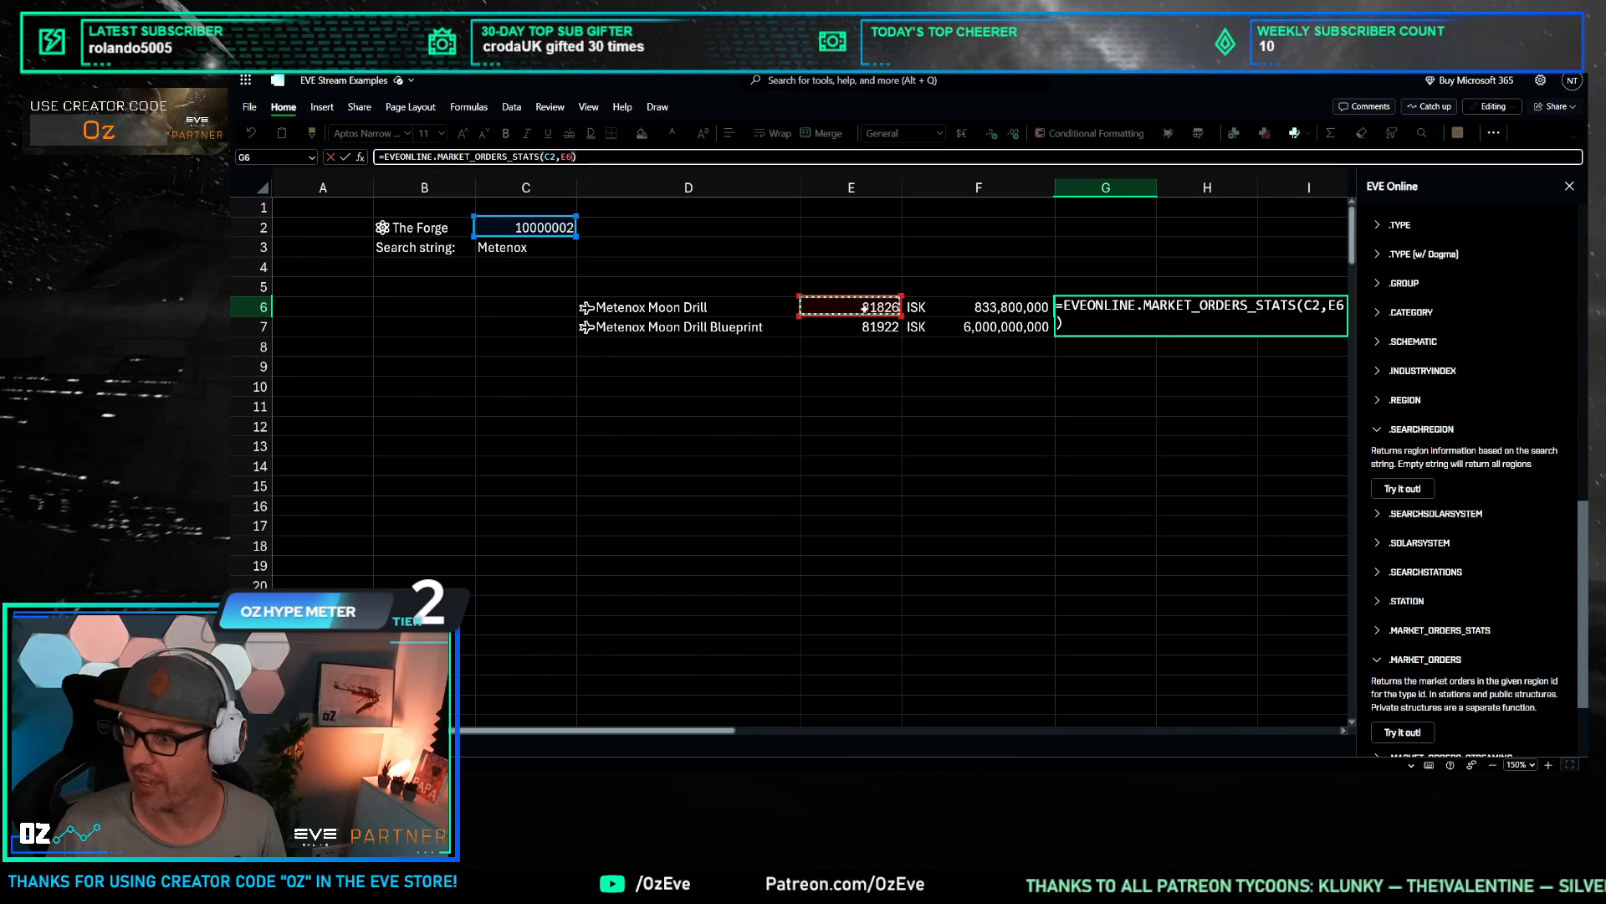
key(Return)
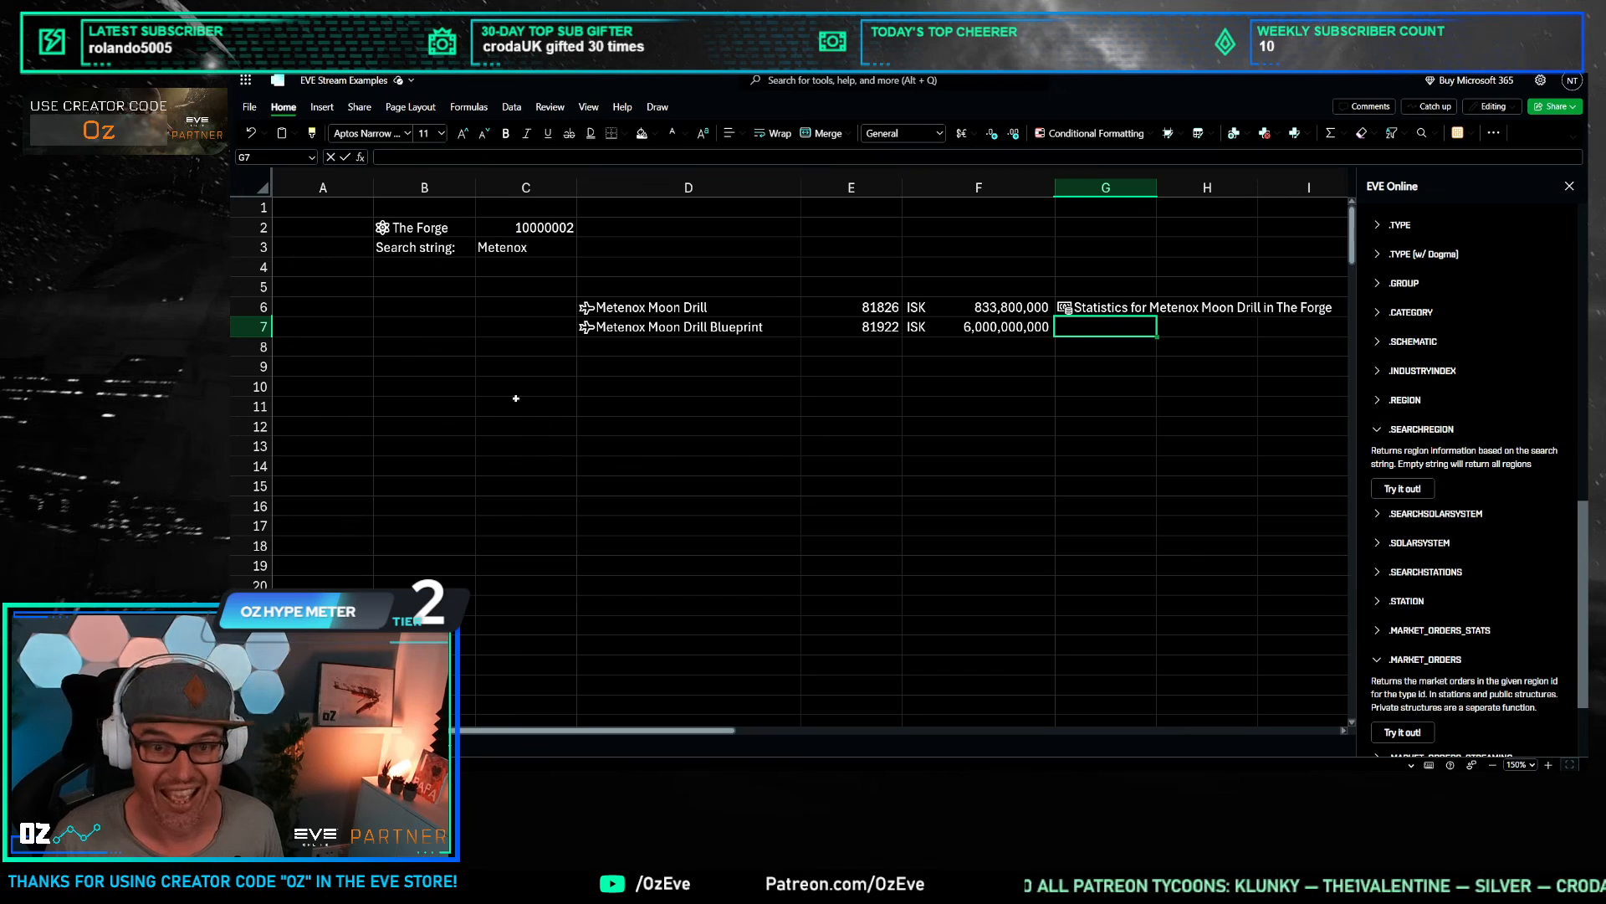
Step: Widen column G to fit the statistics entry and narrow the empty column A
drag(1157, 188, 1346, 191)
click(1175, 367)
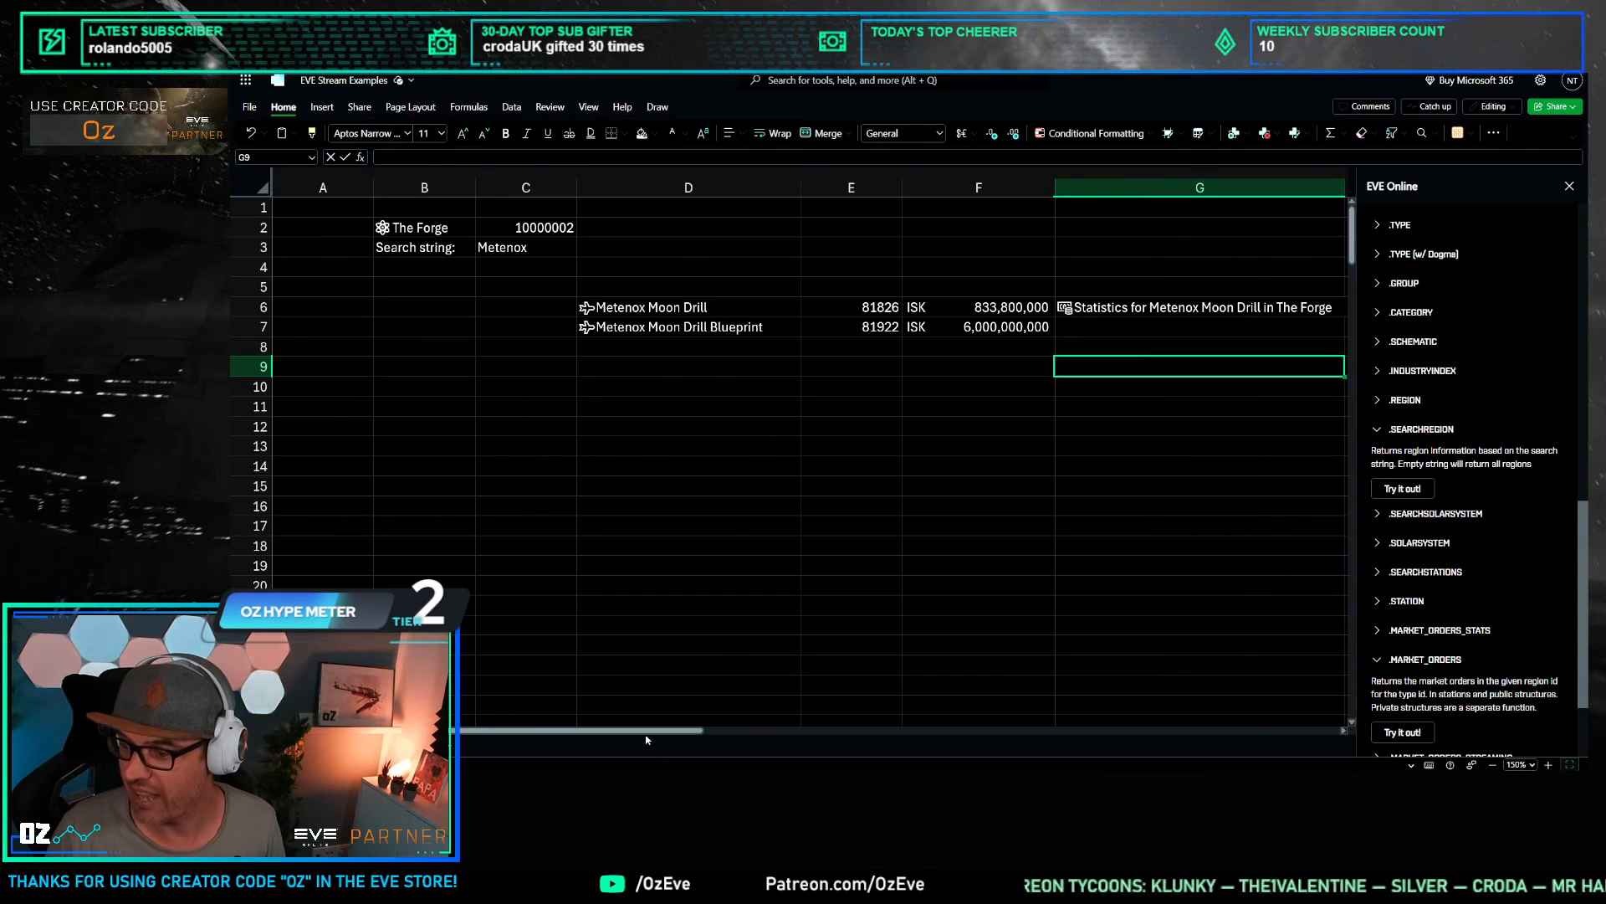
drag(373, 188, 301, 187)
click(694, 422)
Step: Examine the available fields and the data card of the statistics entry in G6, including its sell order statistics
click(1102, 308)
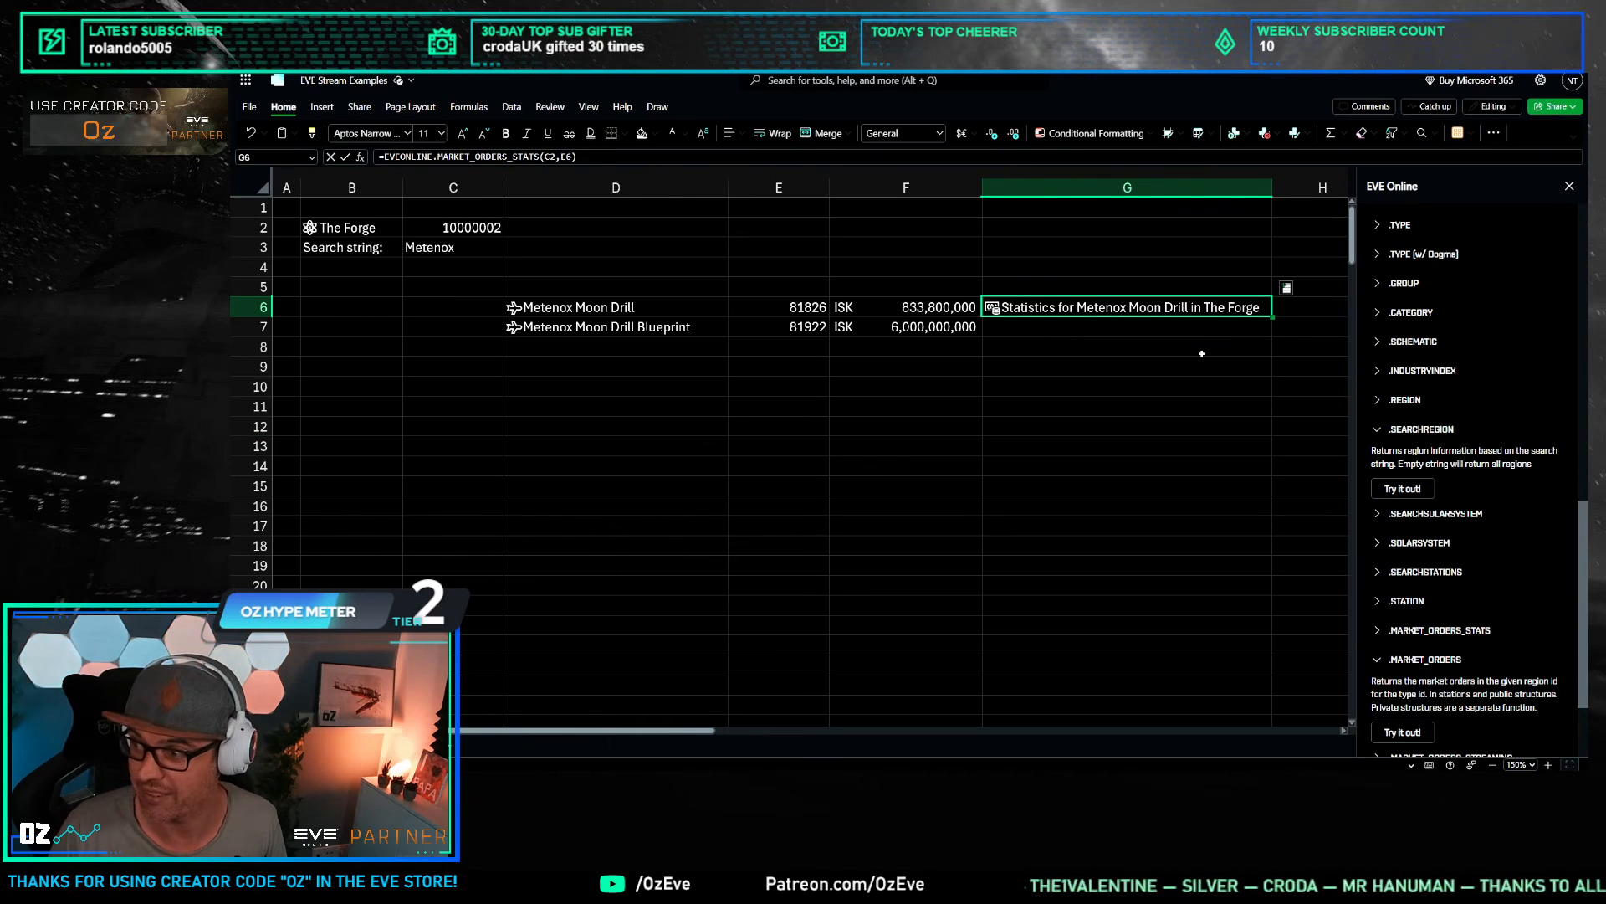
click(1286, 287)
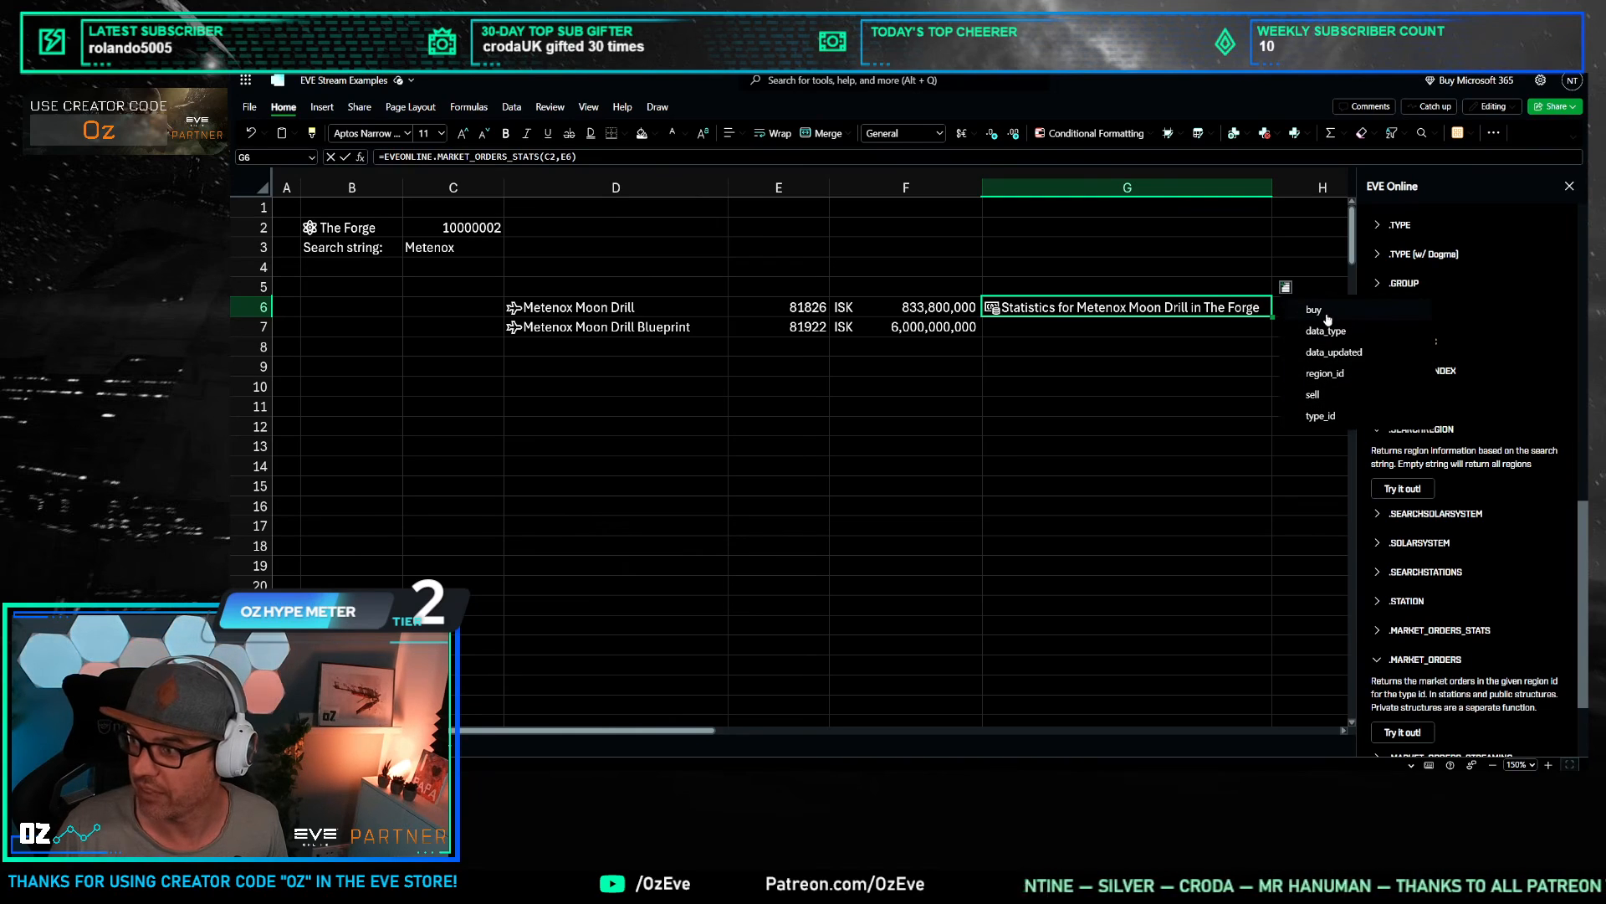
click(1012, 308)
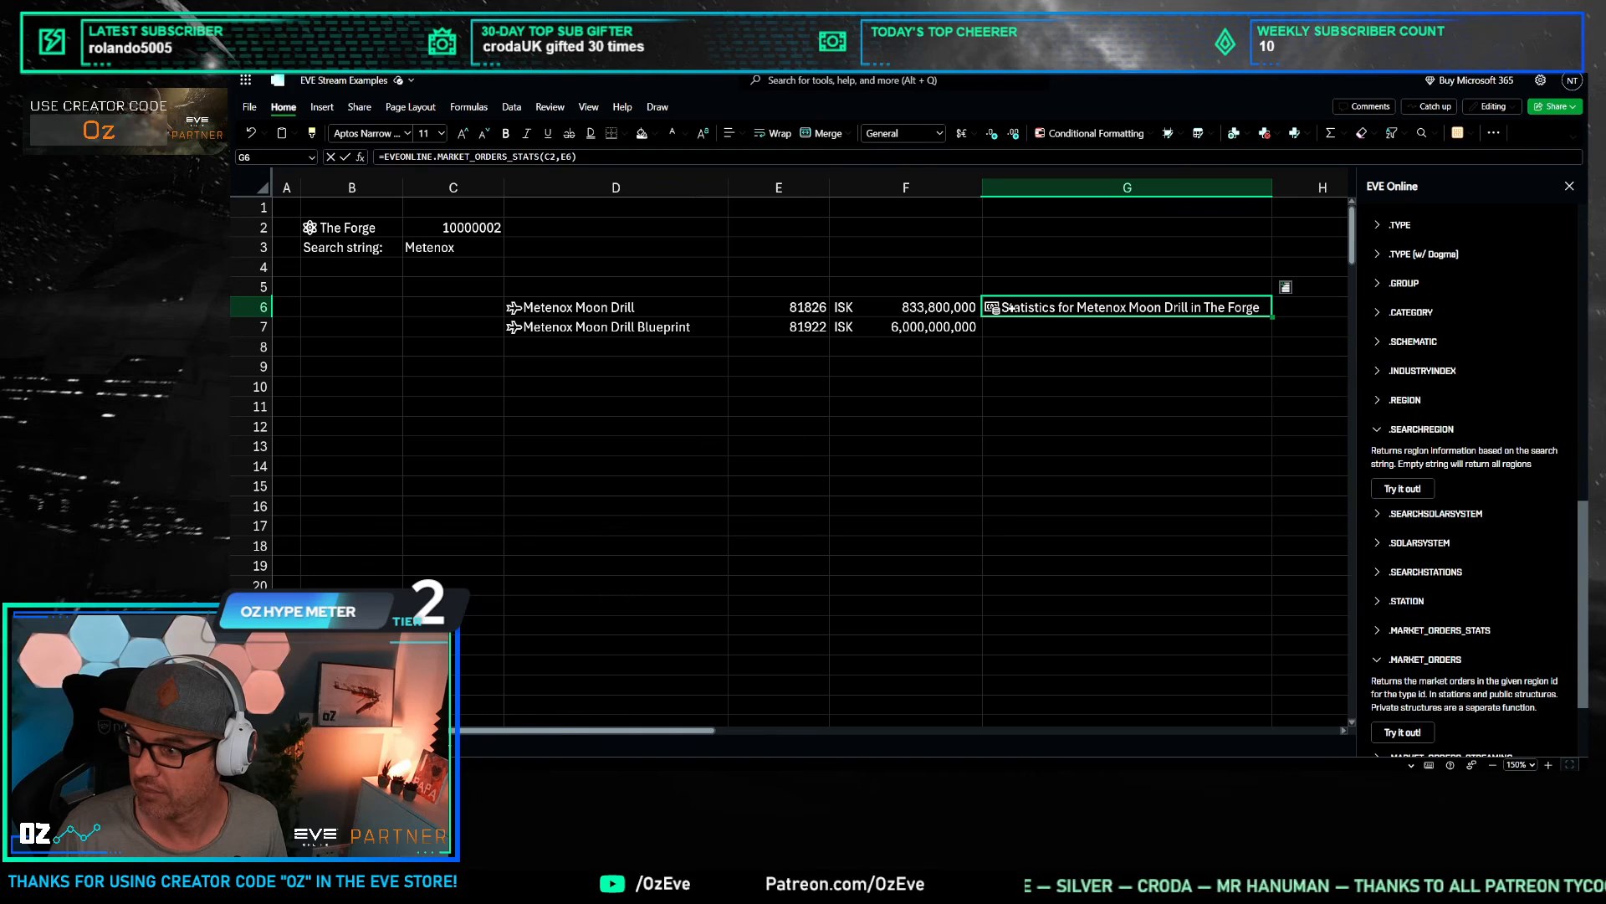
click(995, 308)
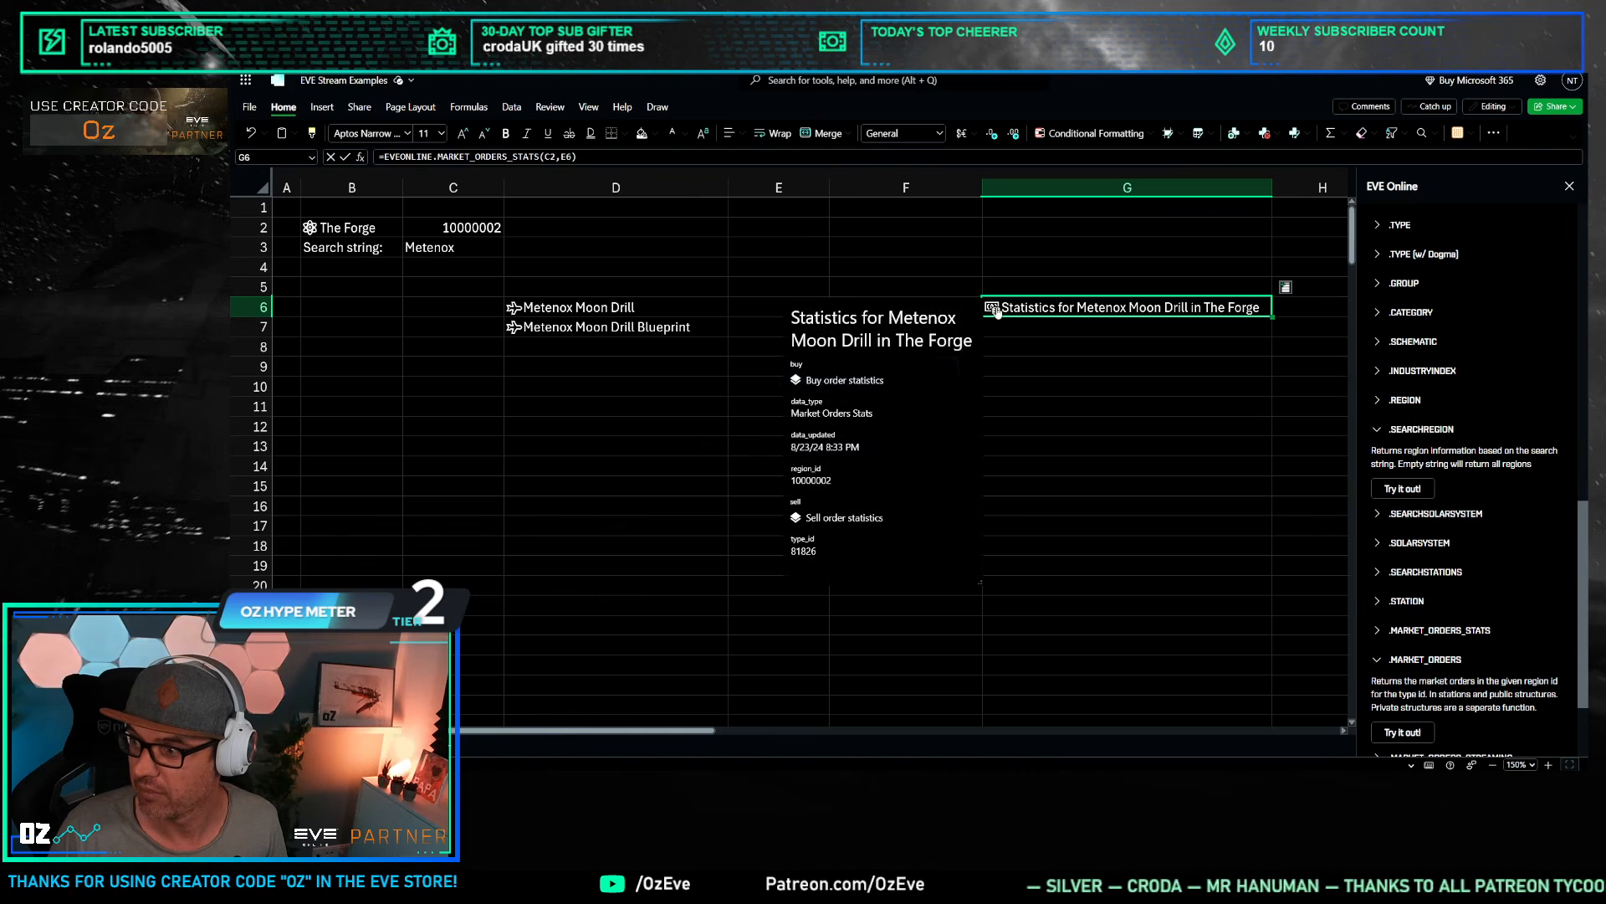
click(835, 519)
click(1127, 366)
click(1288, 285)
click(1193, 366)
scroll(813, 715, right, 3)
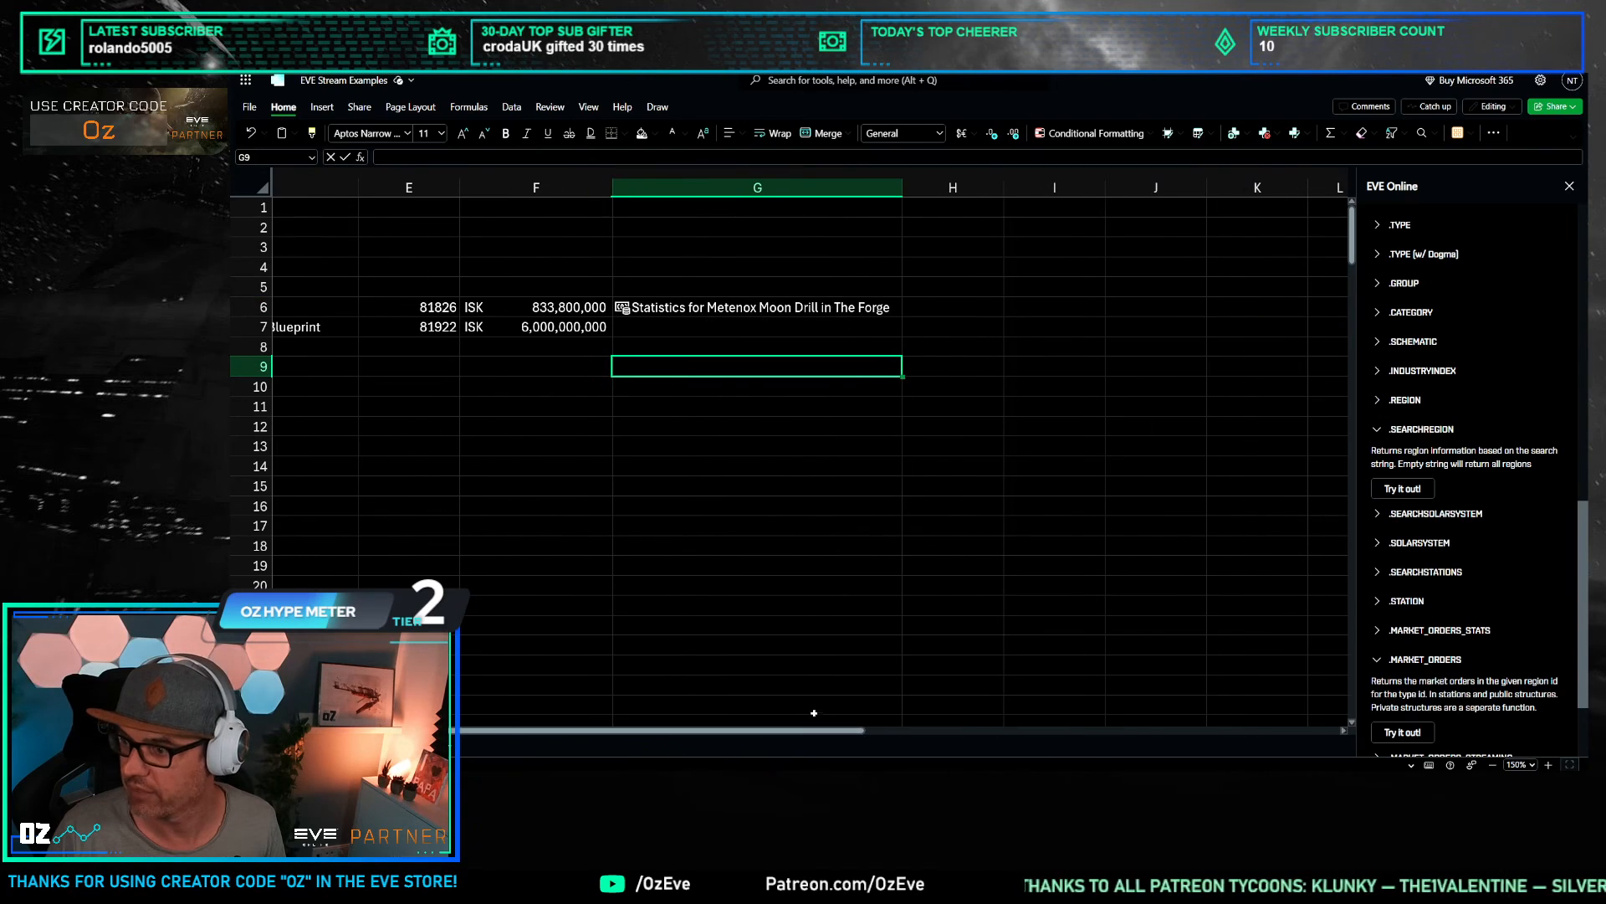
Step: Extract the sell field of the G6 statistics into H6 and widen column H to fit it
click(839, 307)
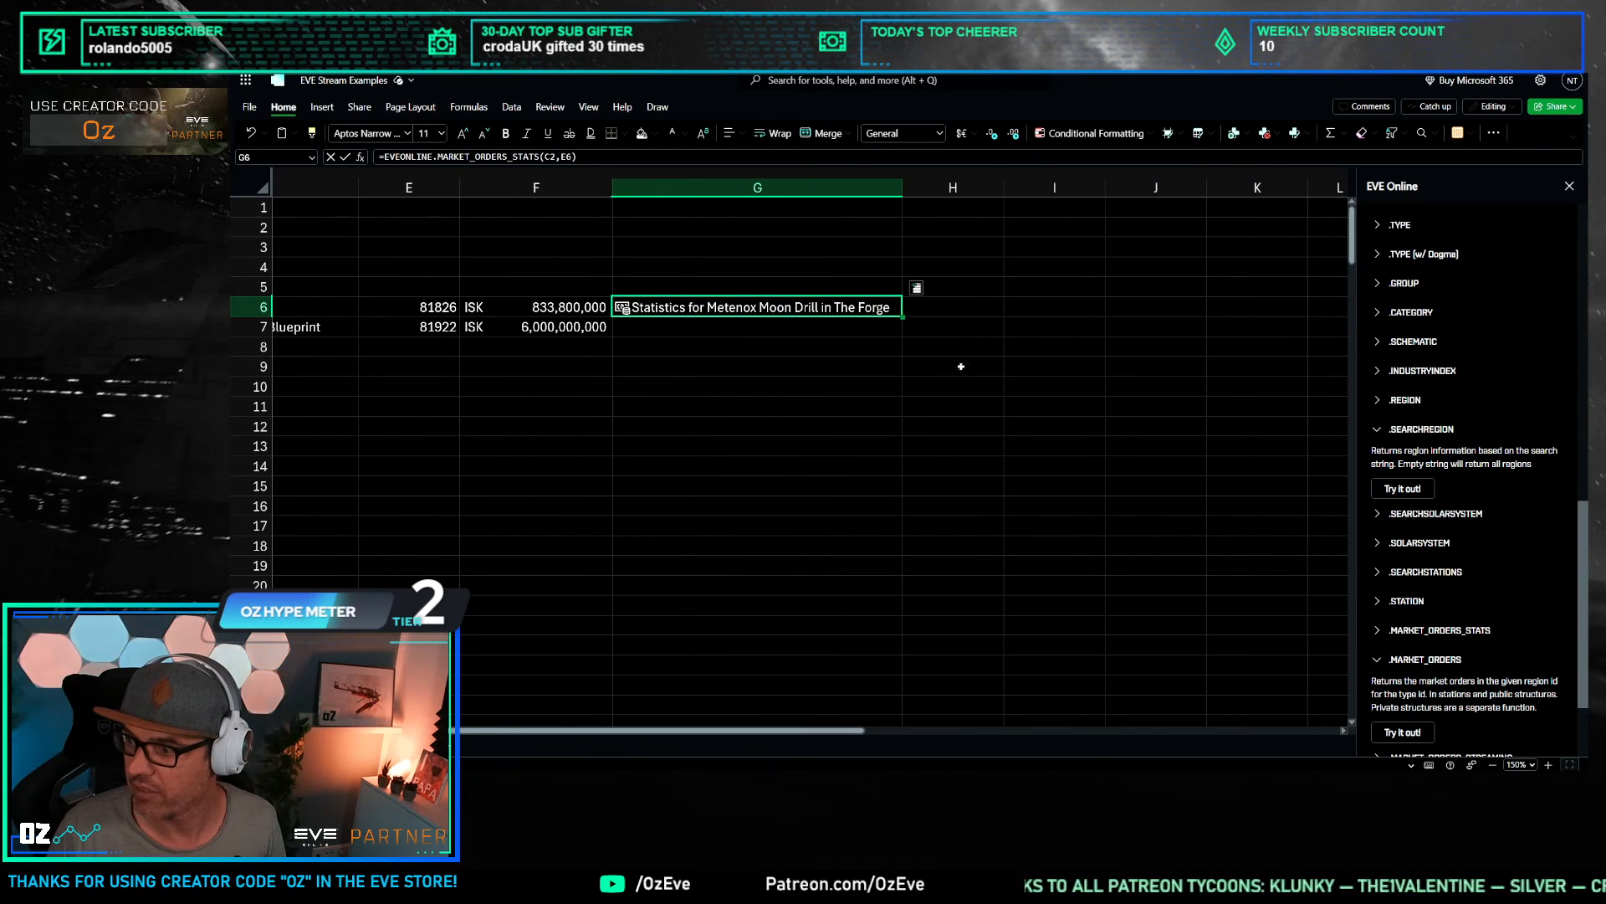
click(917, 288)
click(955, 402)
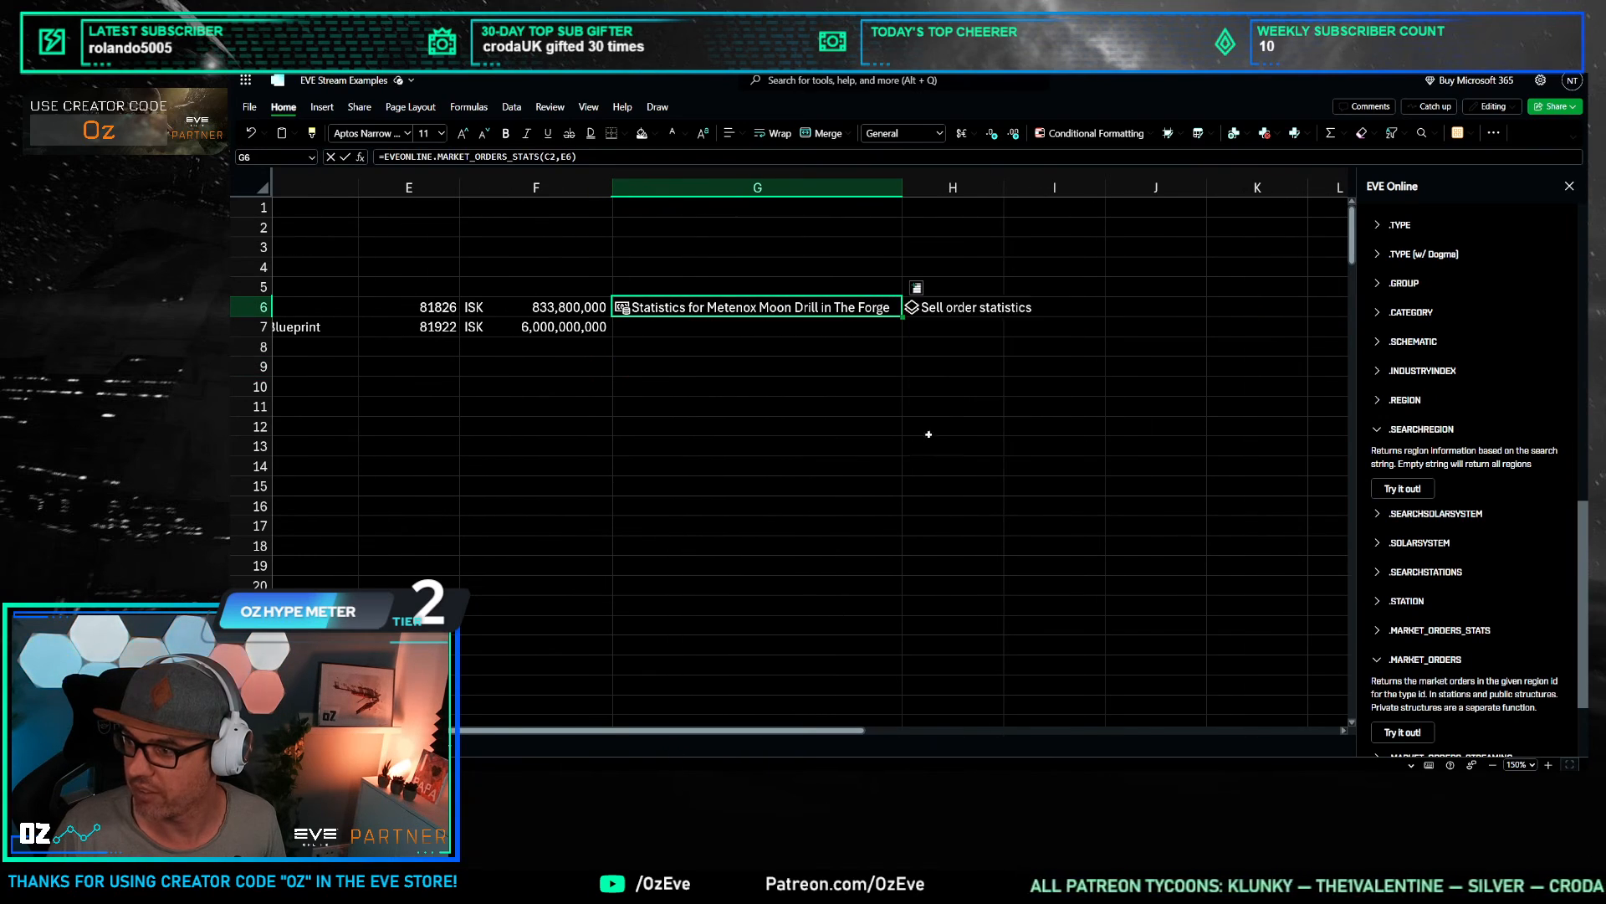
click(876, 424)
click(981, 350)
drag(1003, 188, 1065, 191)
click(993, 391)
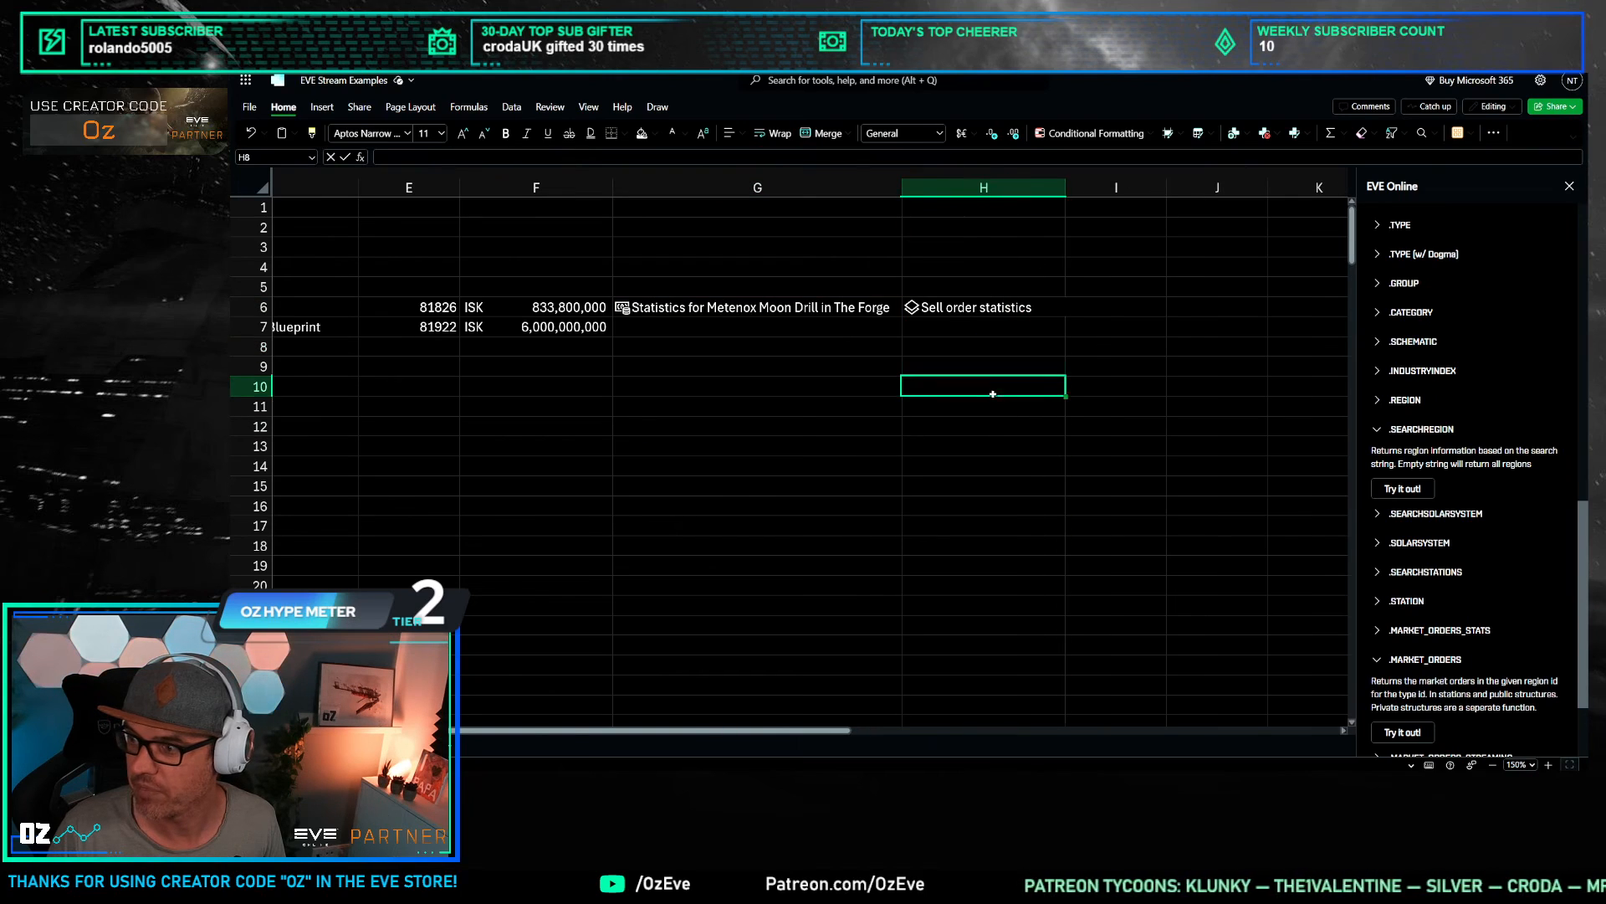
Step: Extract the percentile field of the H6 sell order statistics into I6 and widen column I slightly
click(955, 307)
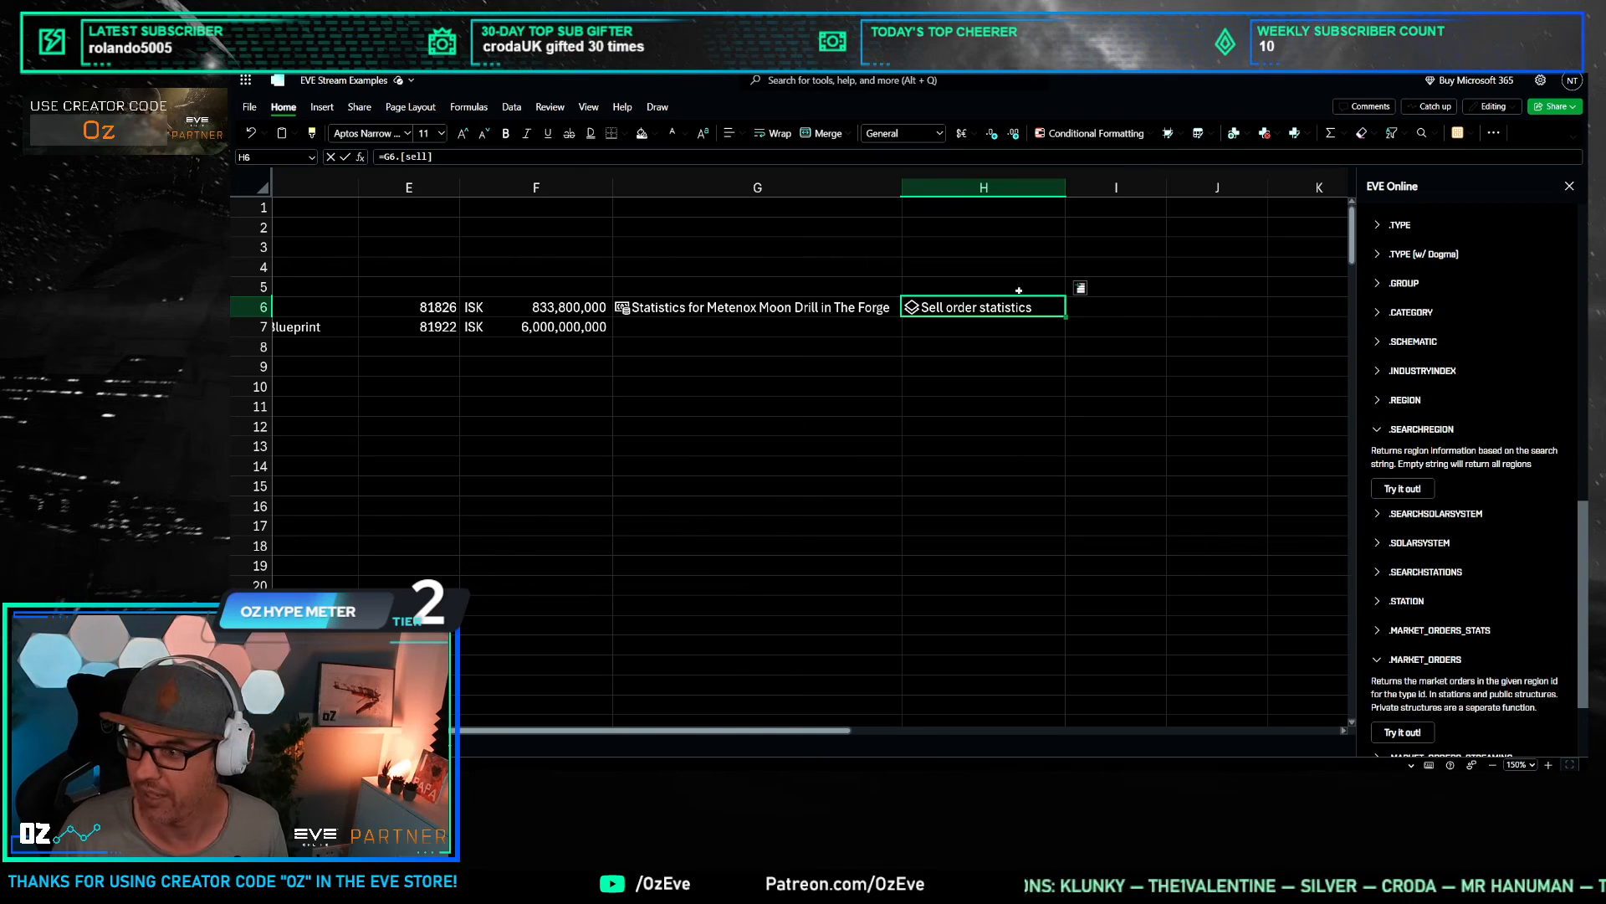
click(1080, 289)
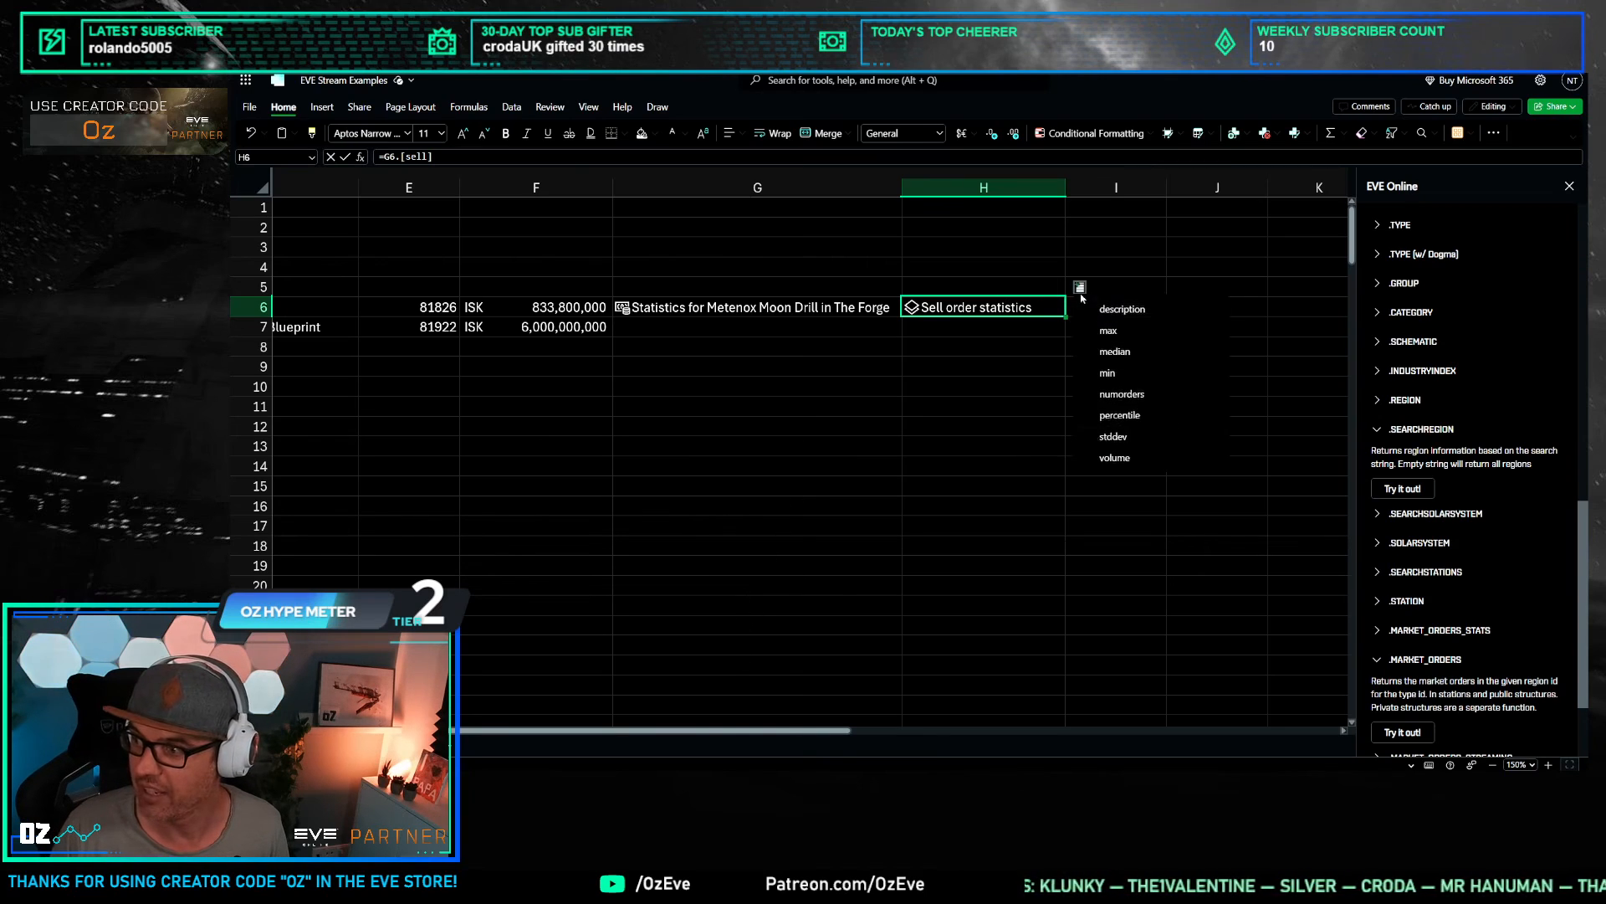
click(1136, 421)
click(983, 446)
drag(1167, 187, 1198, 187)
click(1130, 307)
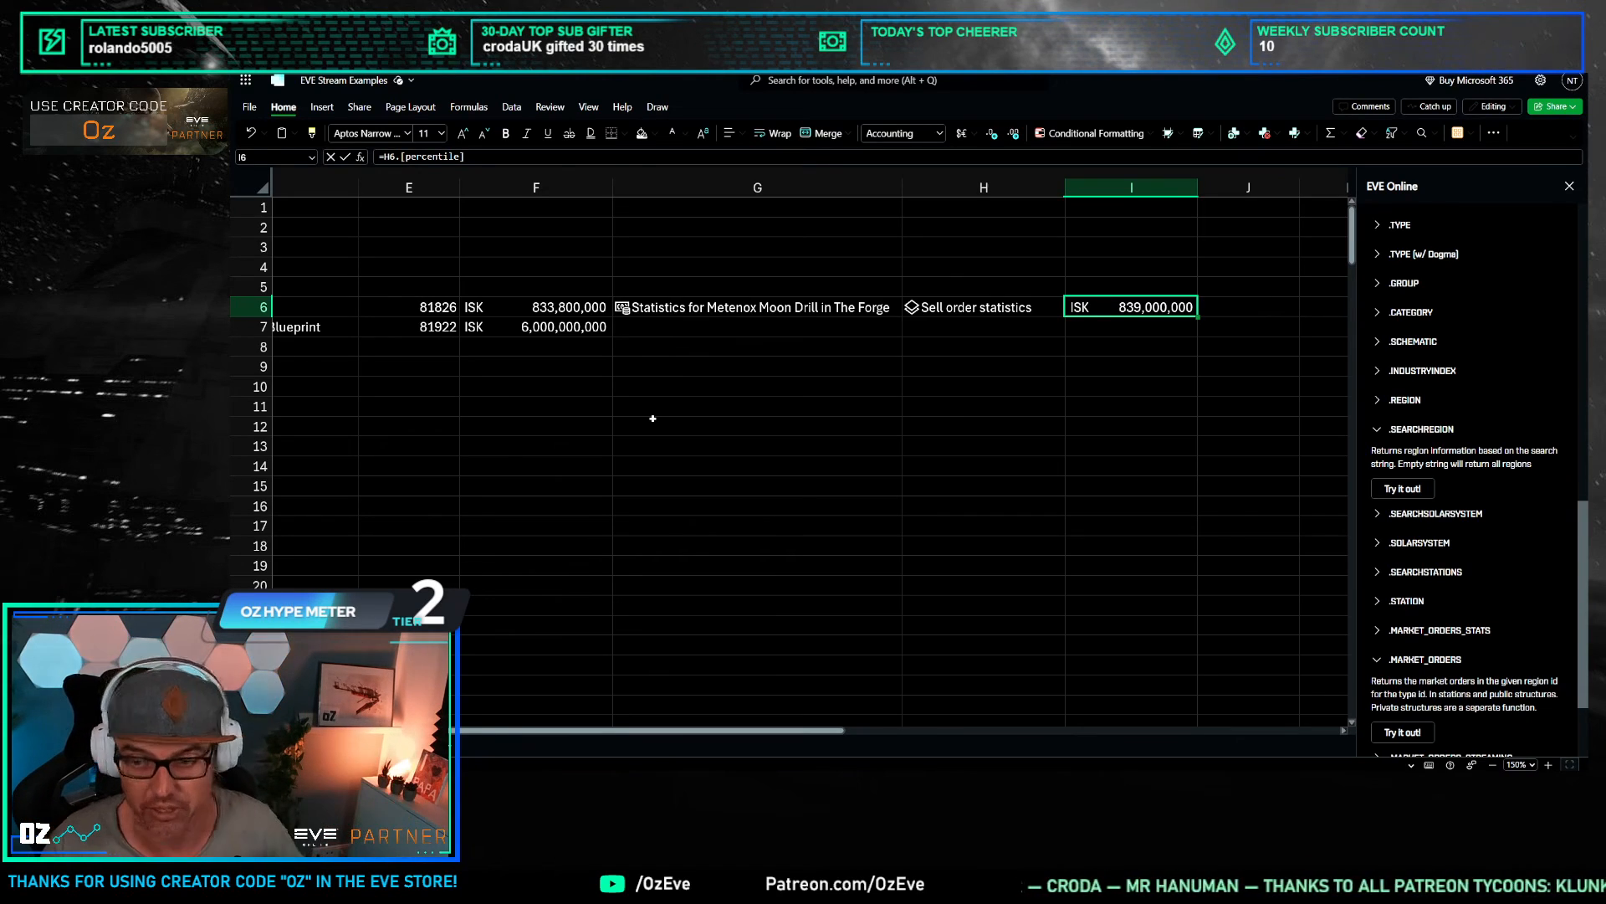
Step: Hide the helper columns G and H
drag(757, 187, 920, 188)
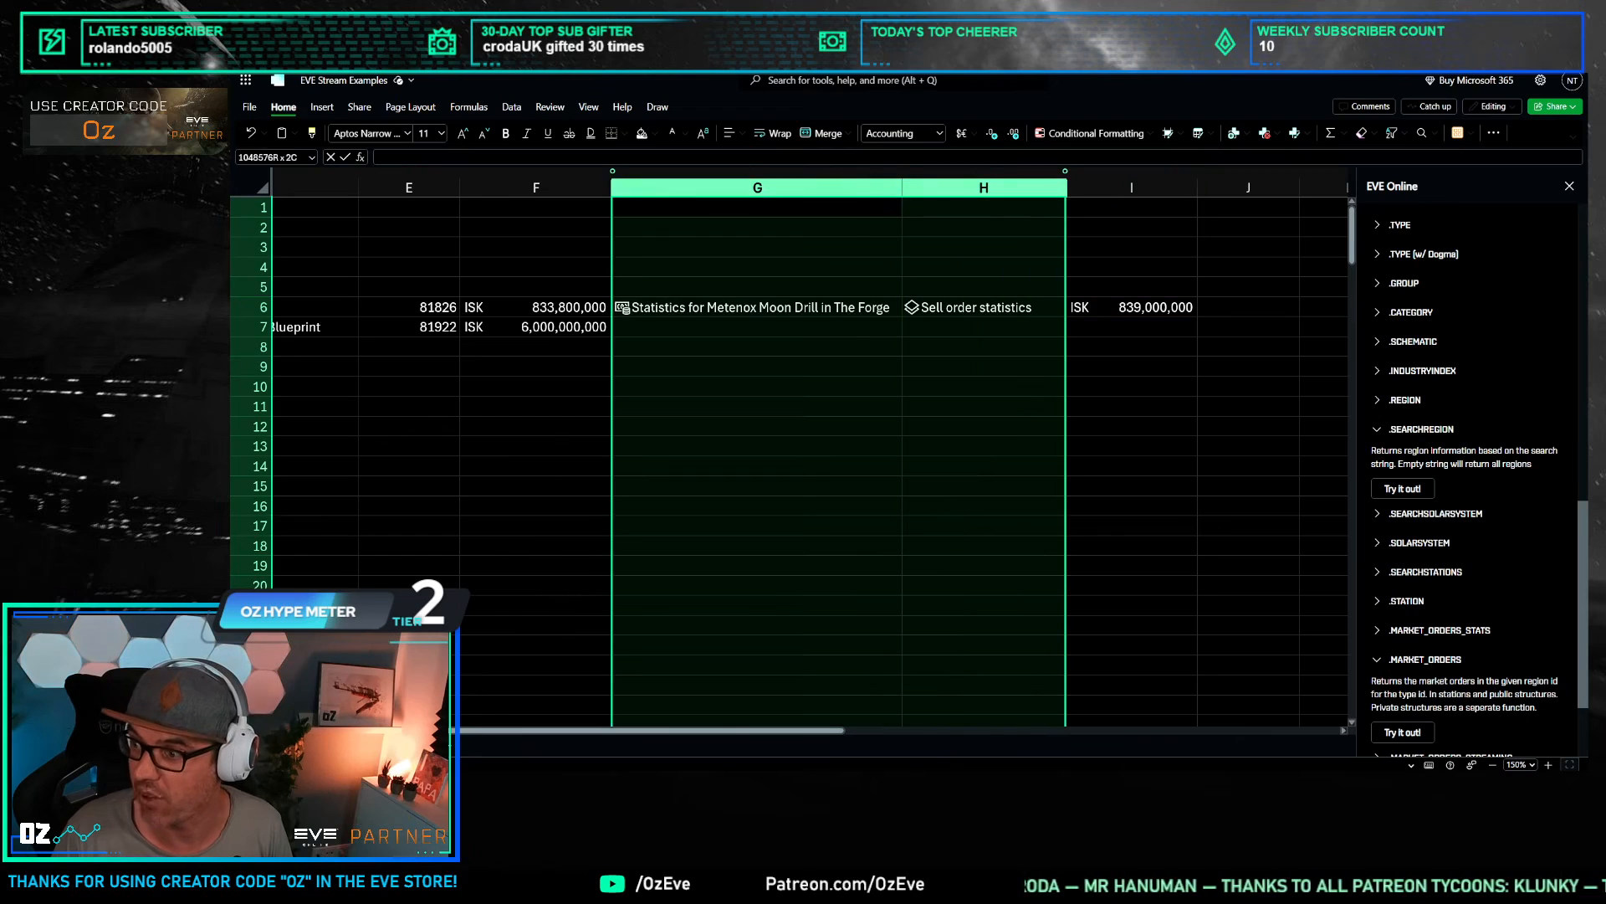
right_click(892, 186)
key(Escape)
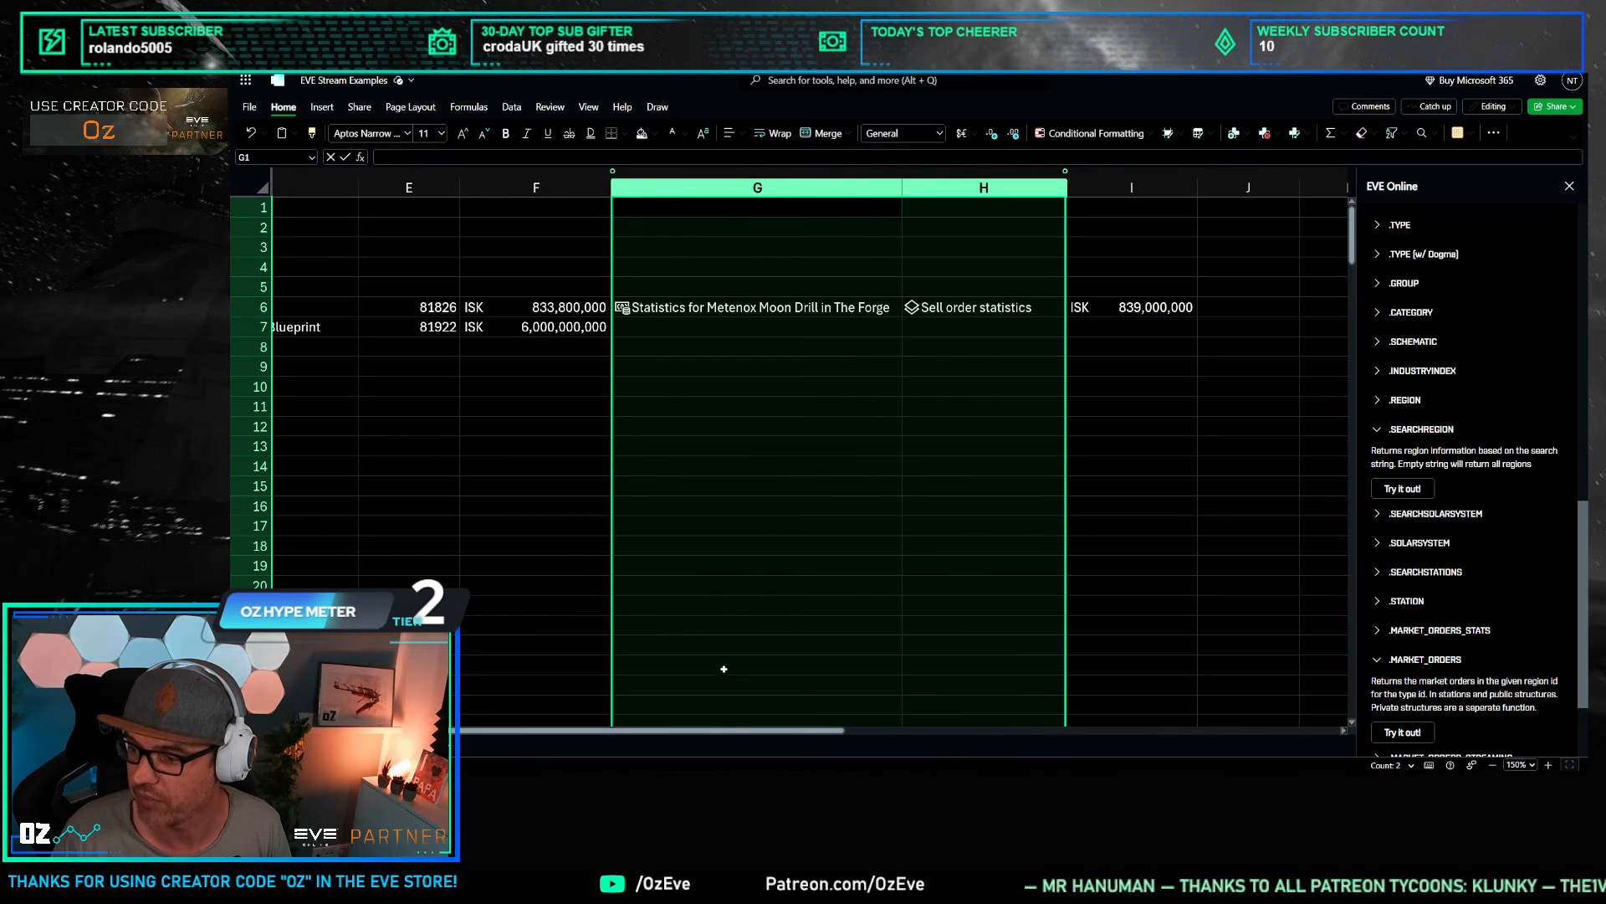
scroll(581, 713, left, 3)
scroll(581, 713, right, 3)
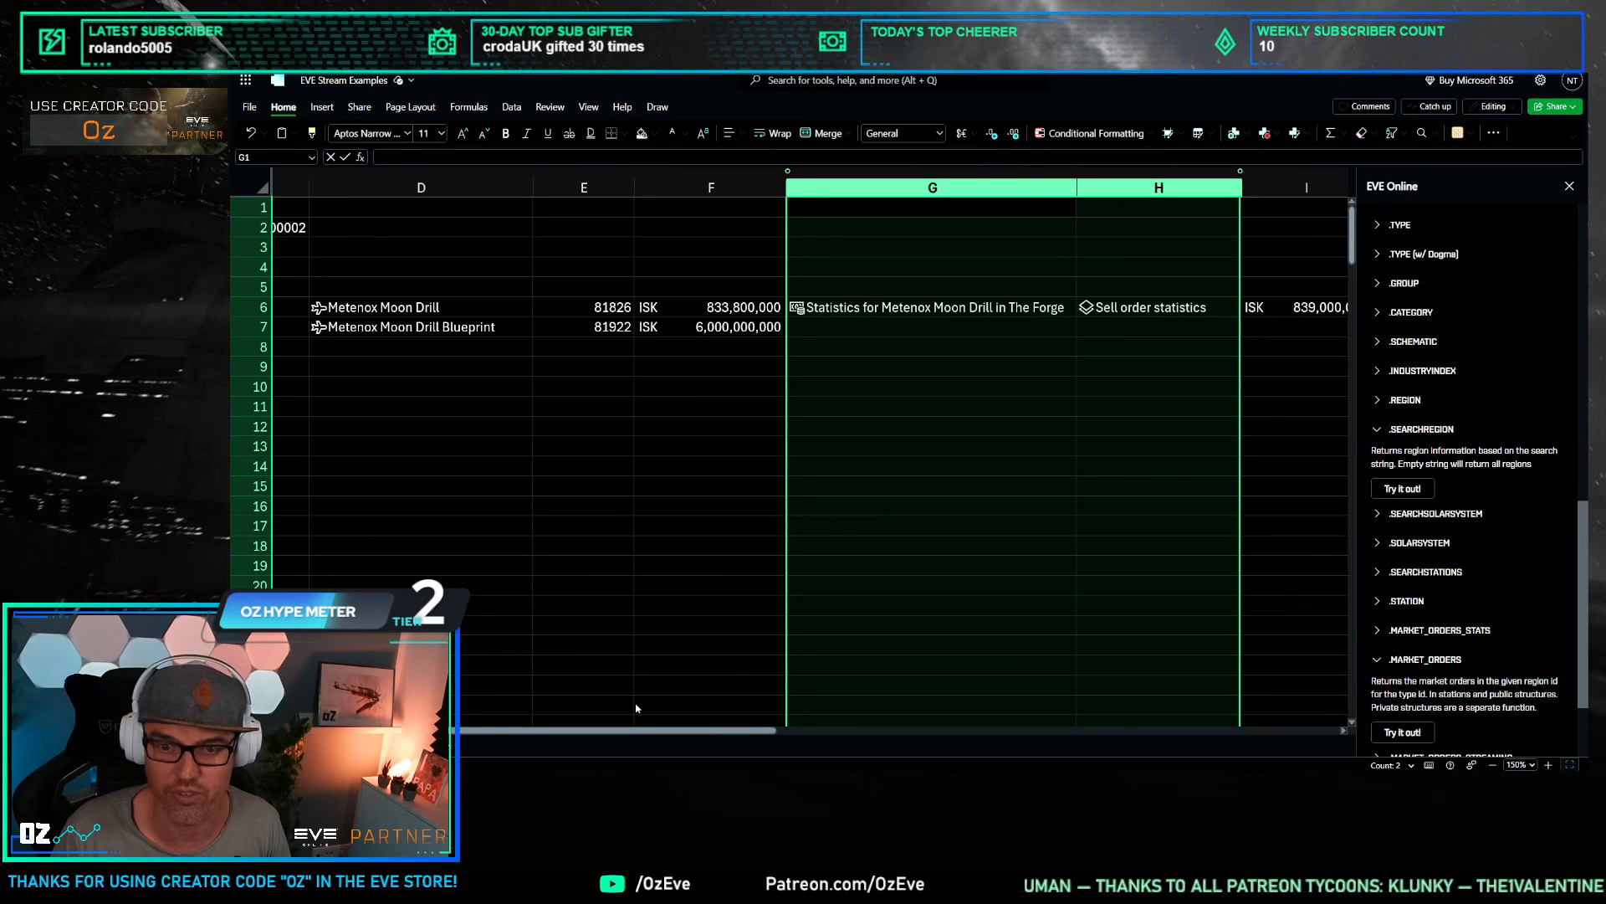
scroll(636, 708, left, 1)
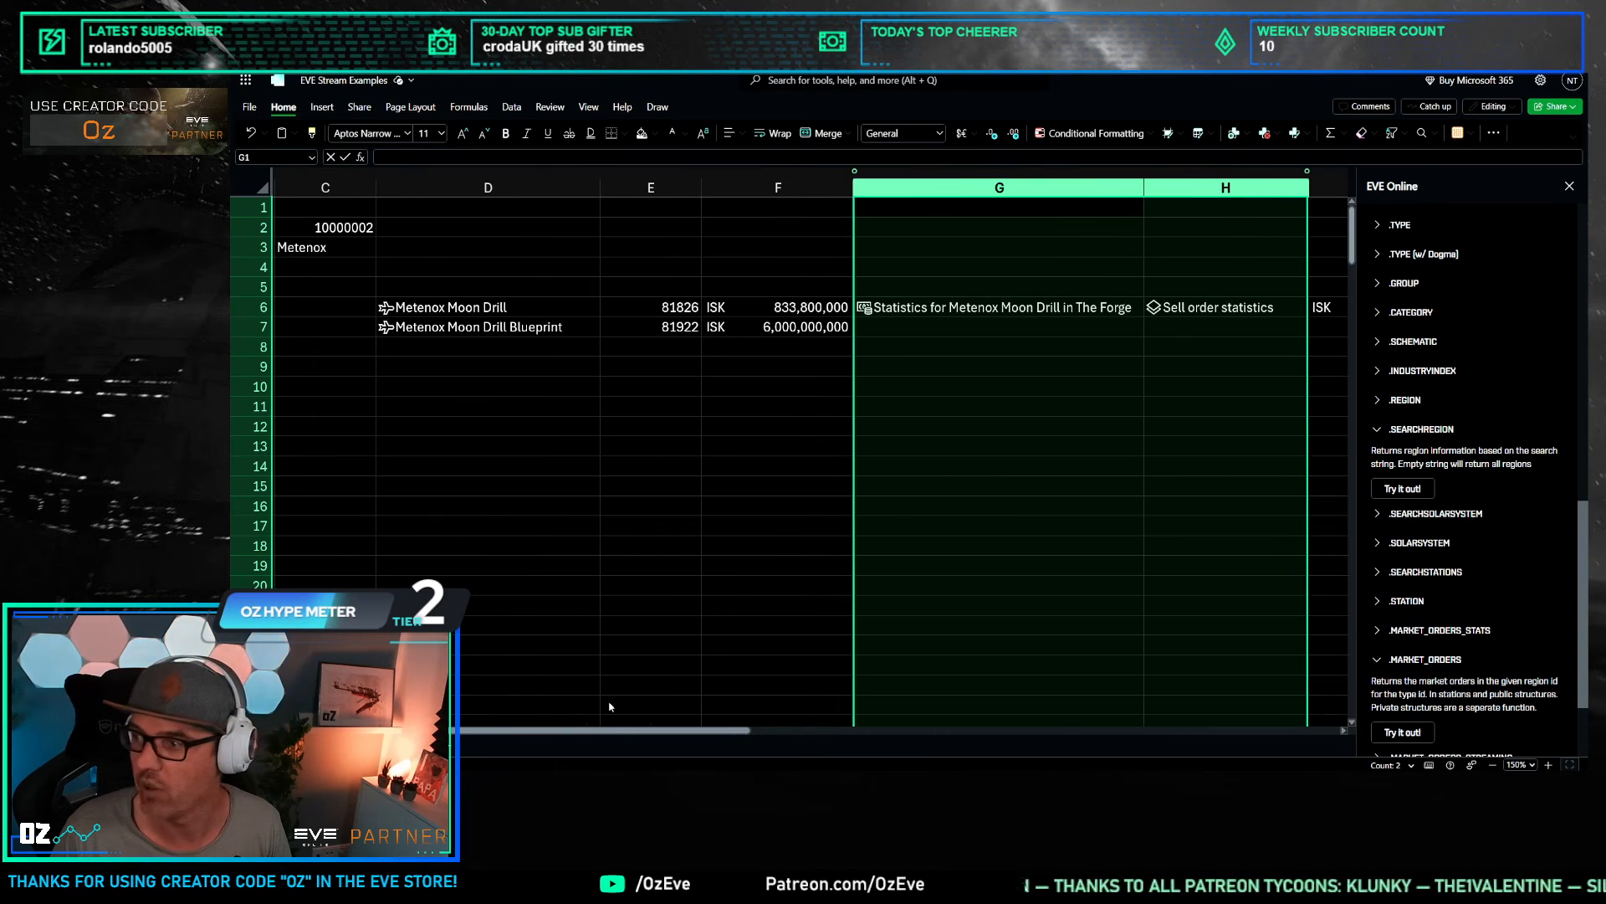
right_click(1118, 187)
click(1163, 395)
Step: Compare the lowest sell price formula in F6 with the percentile price formula in I6
click(810, 422)
click(815, 311)
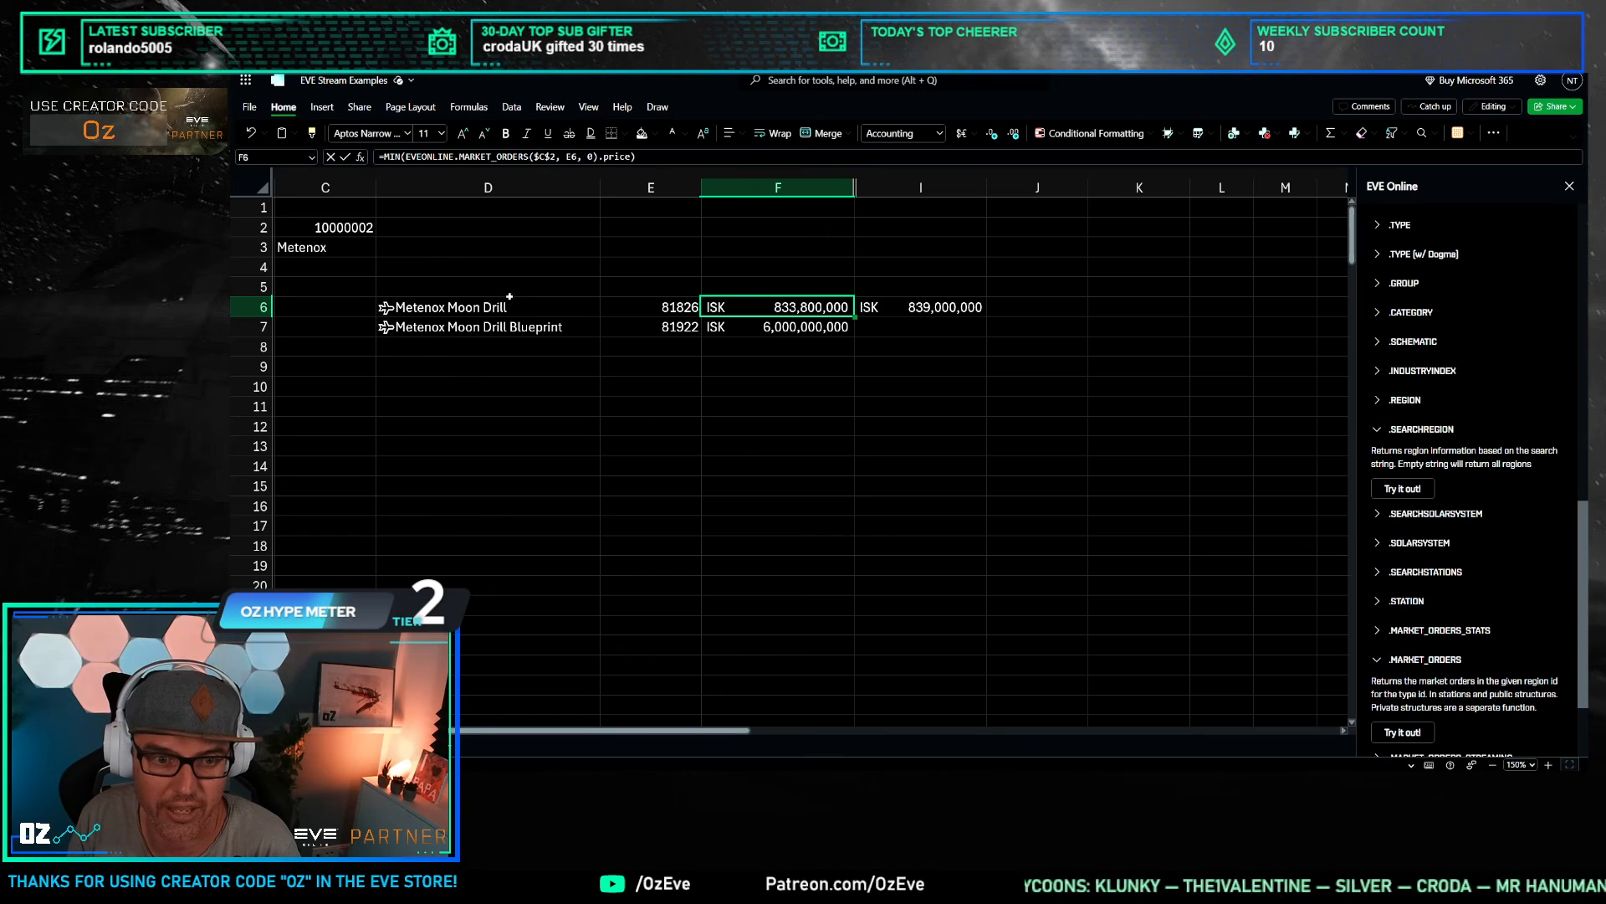
key(Right)
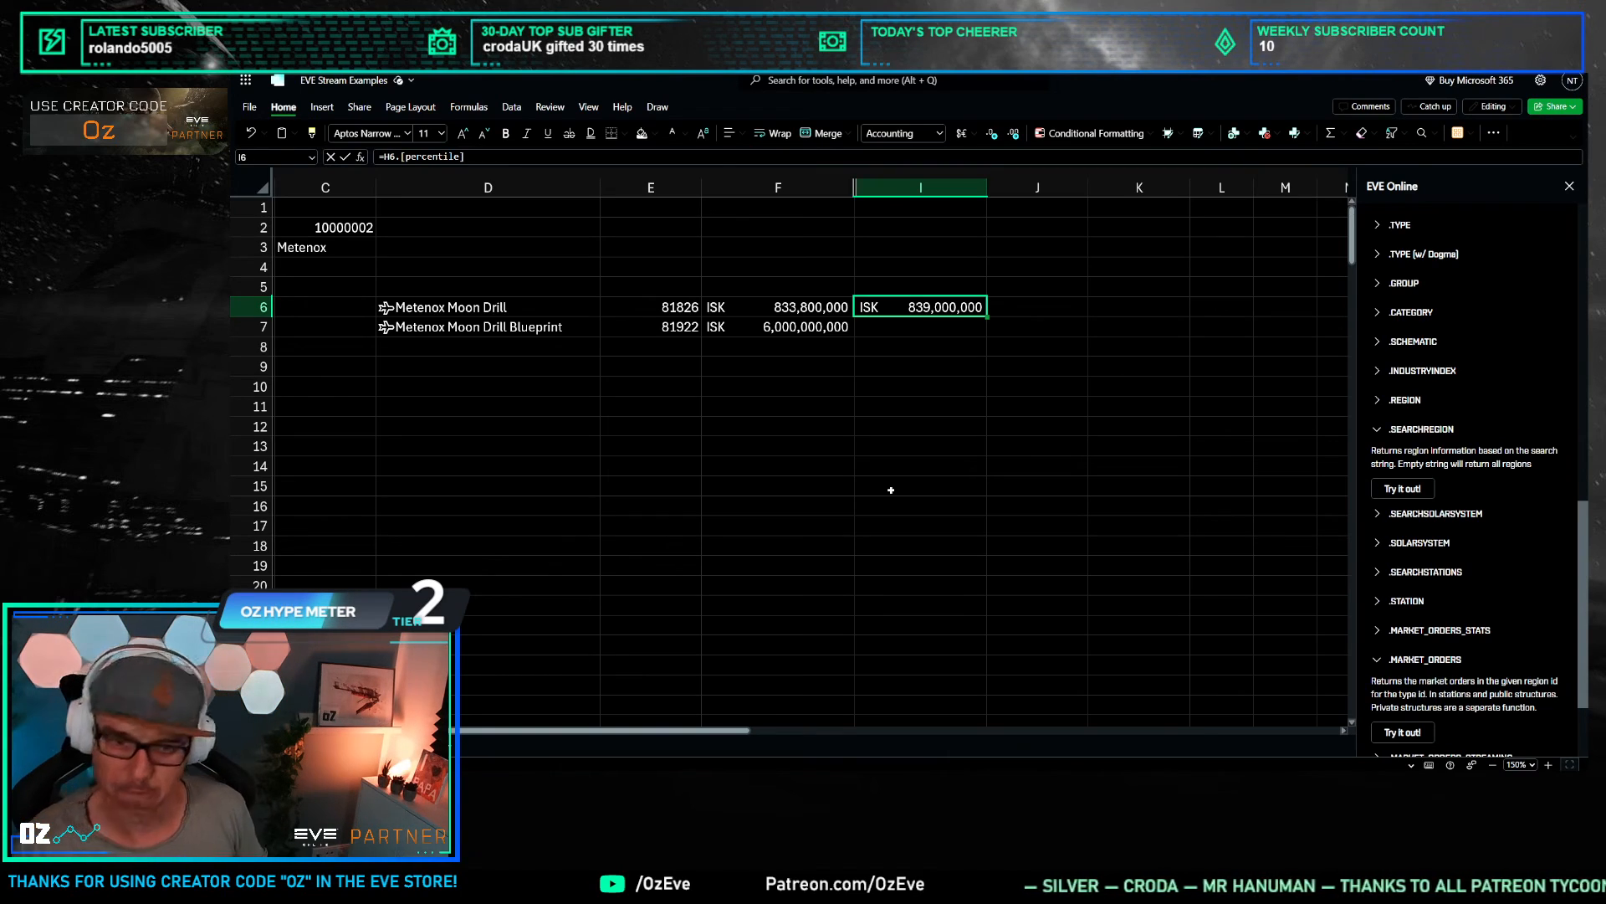
Step: Unhide the helper columns G and H between the two price columns and check the percentile formula in I6
click(802, 425)
click(894, 309)
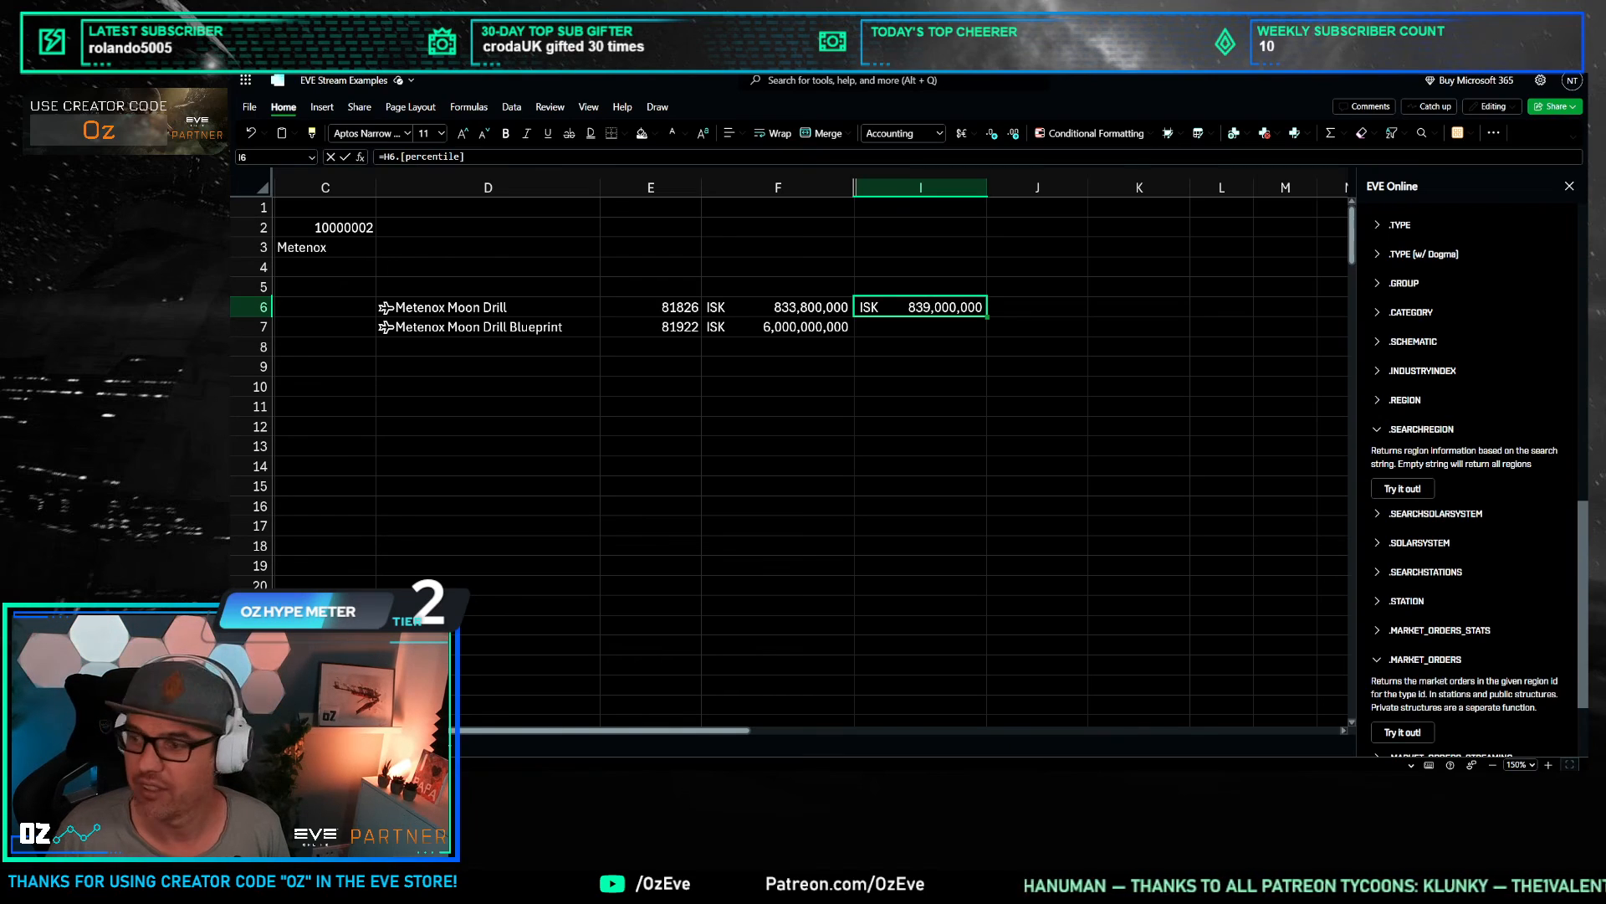
drag(778, 185, 921, 184)
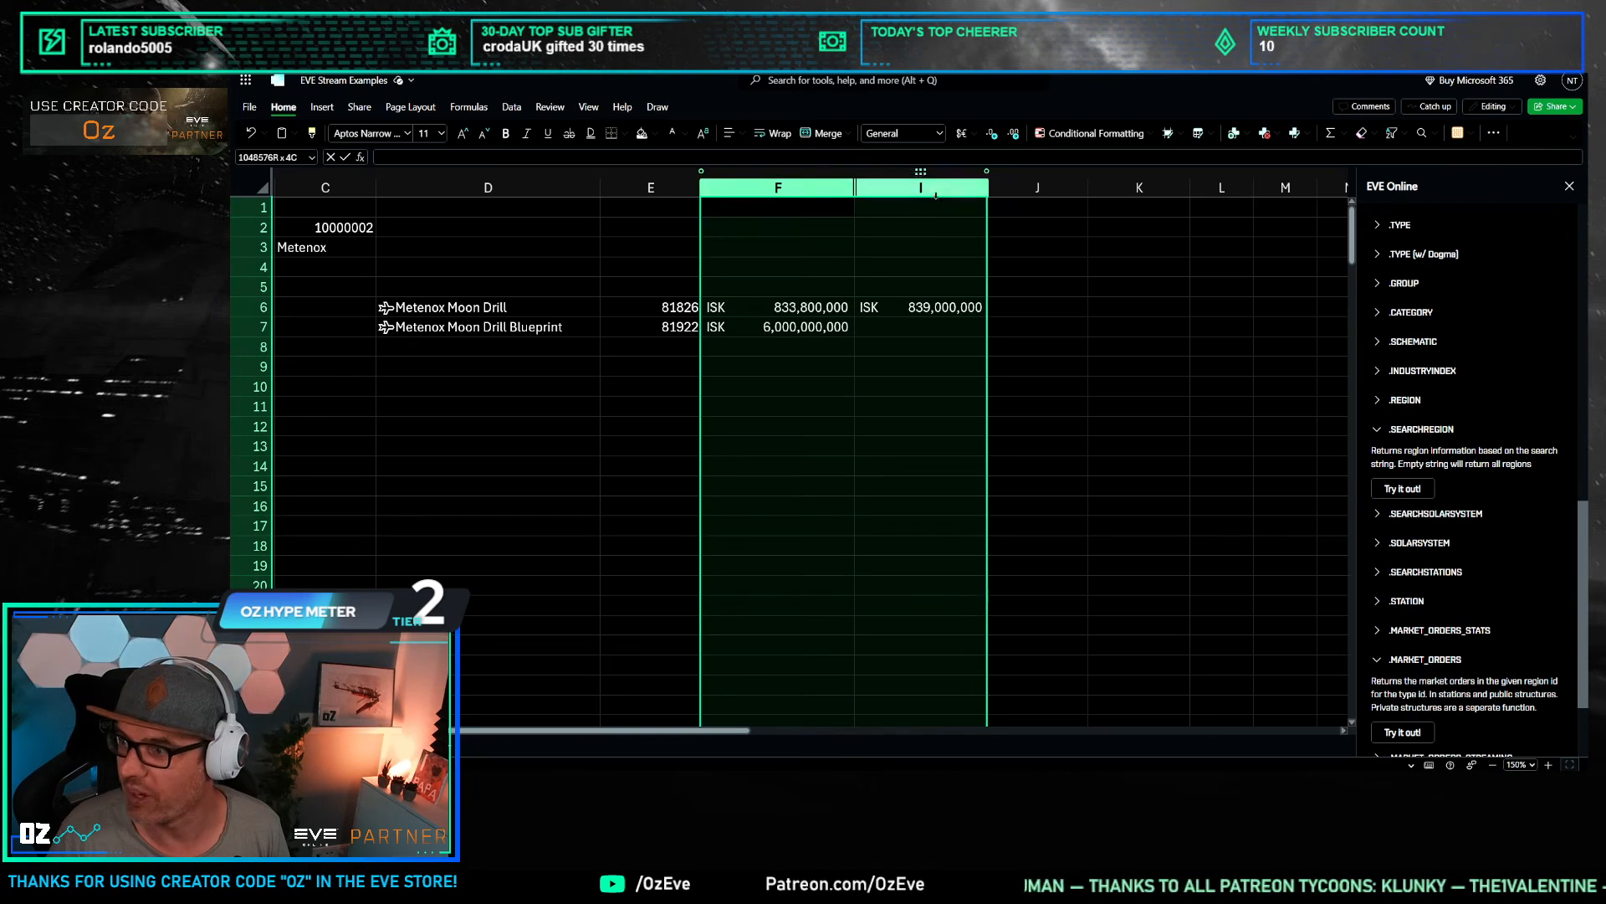
right_click(920, 182)
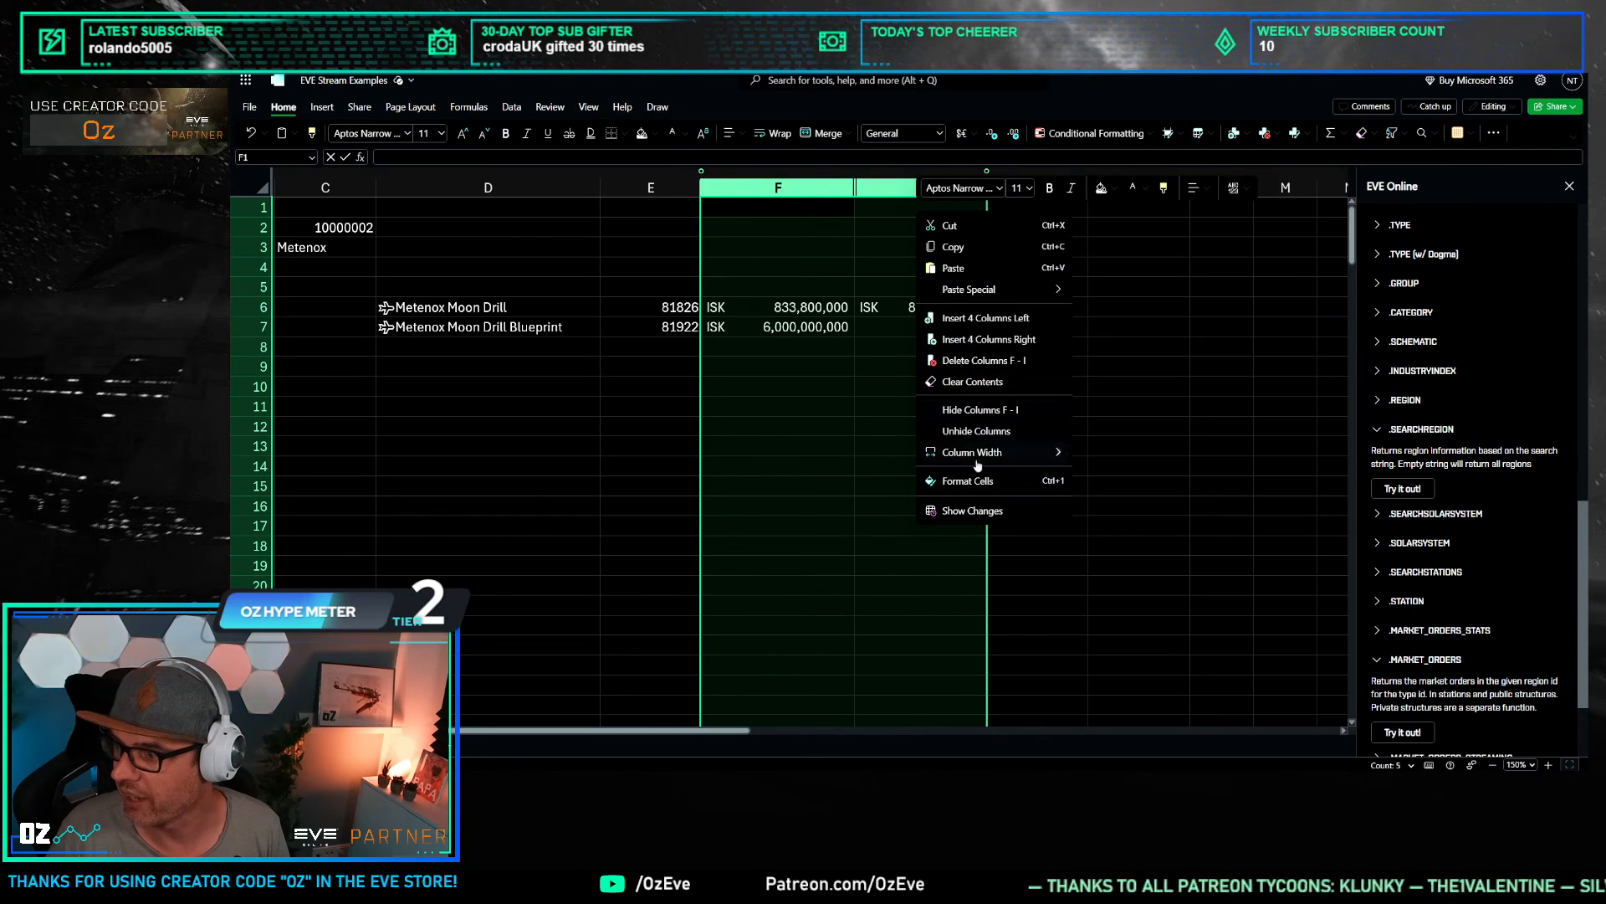
click(984, 432)
drag(1000, 466, 1000, 446)
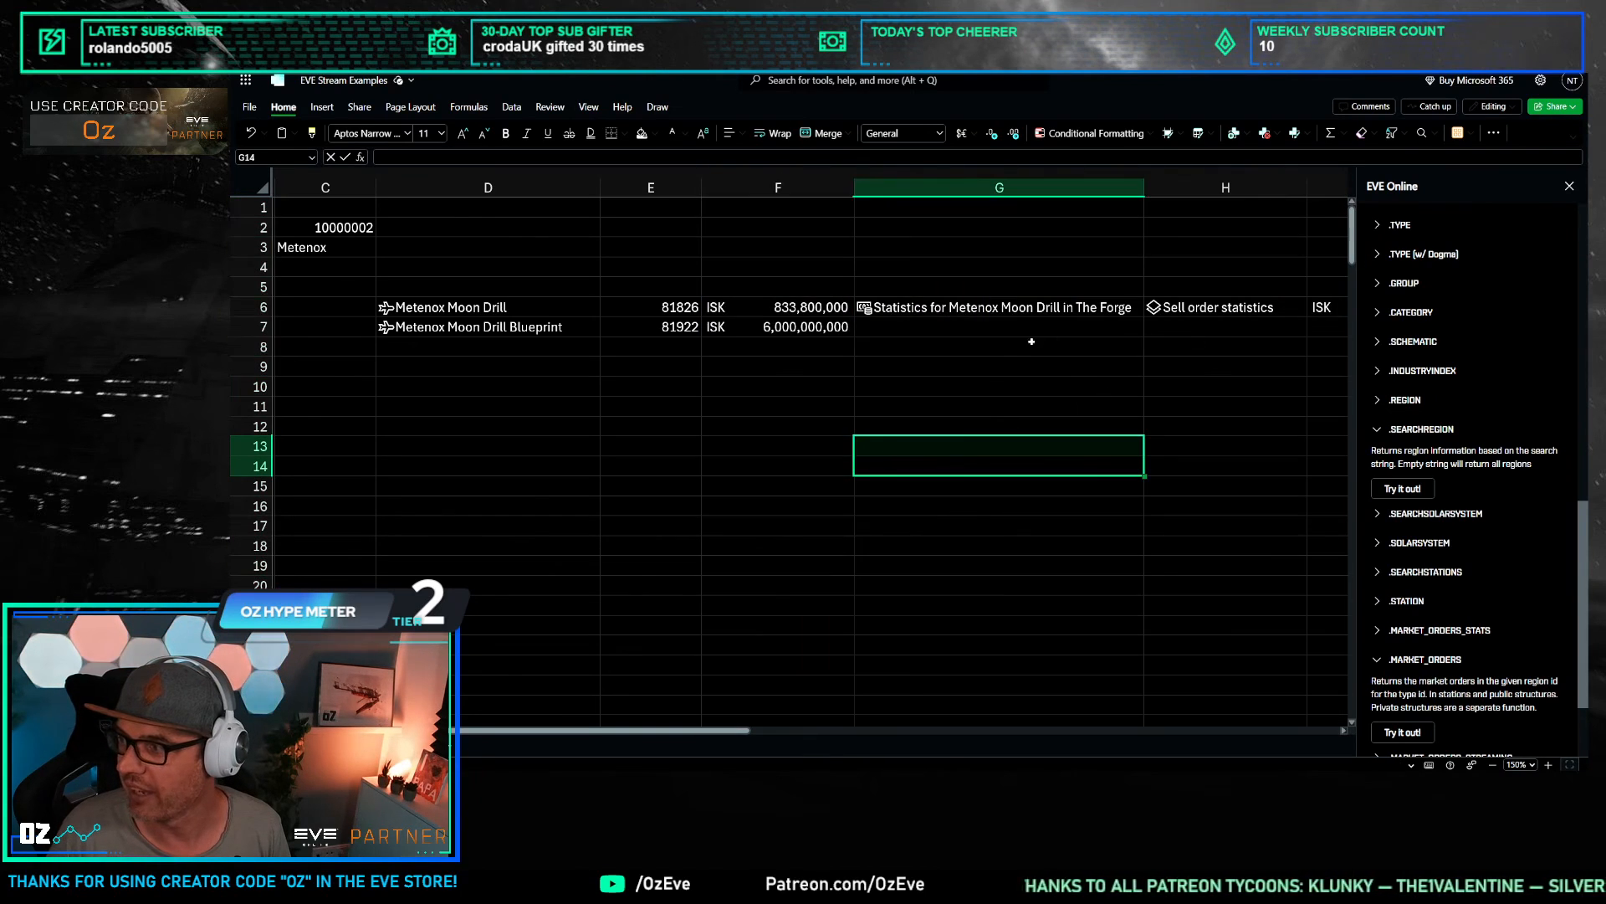
click(1329, 307)
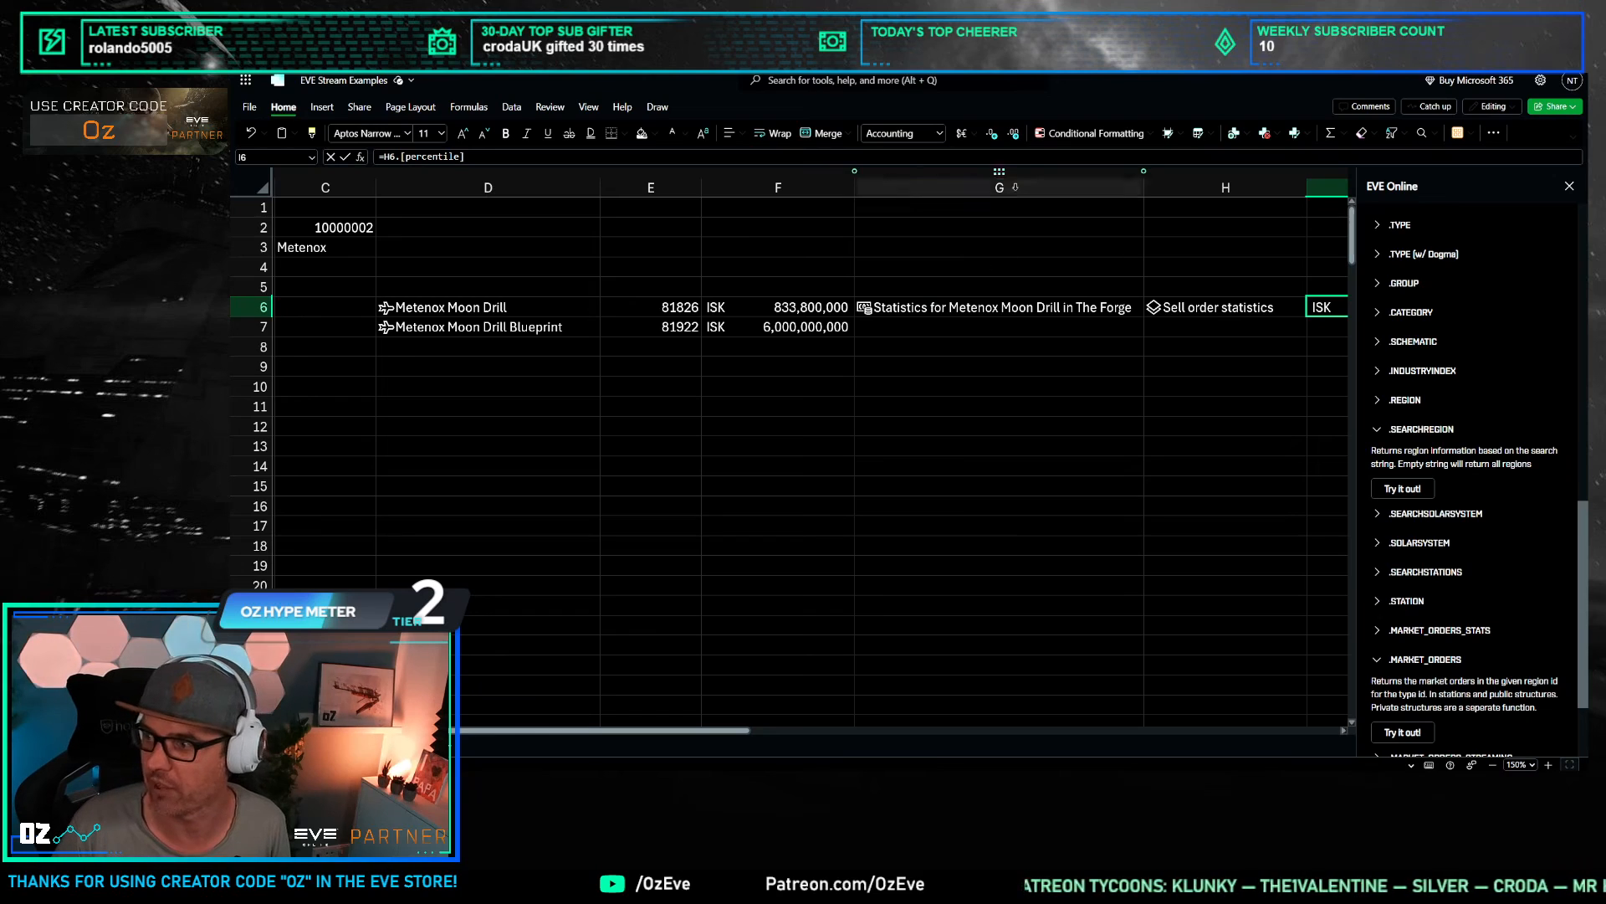
Step: Hide the helper columns G and H again
drag(1000, 188, 1226, 188)
right_click(1084, 257)
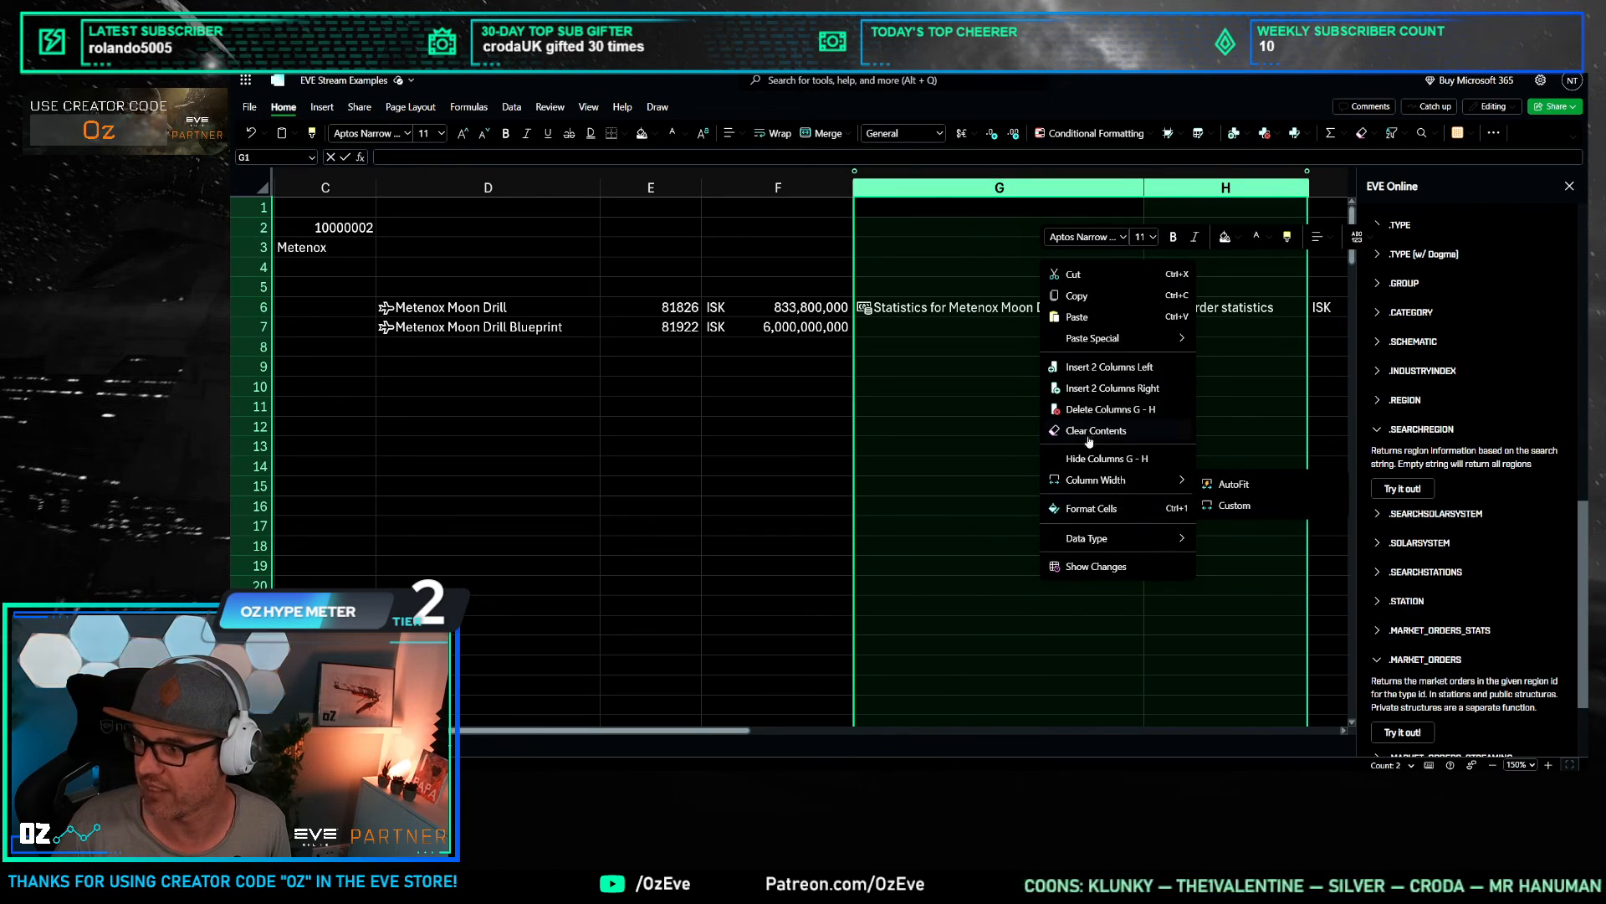
click(1106, 459)
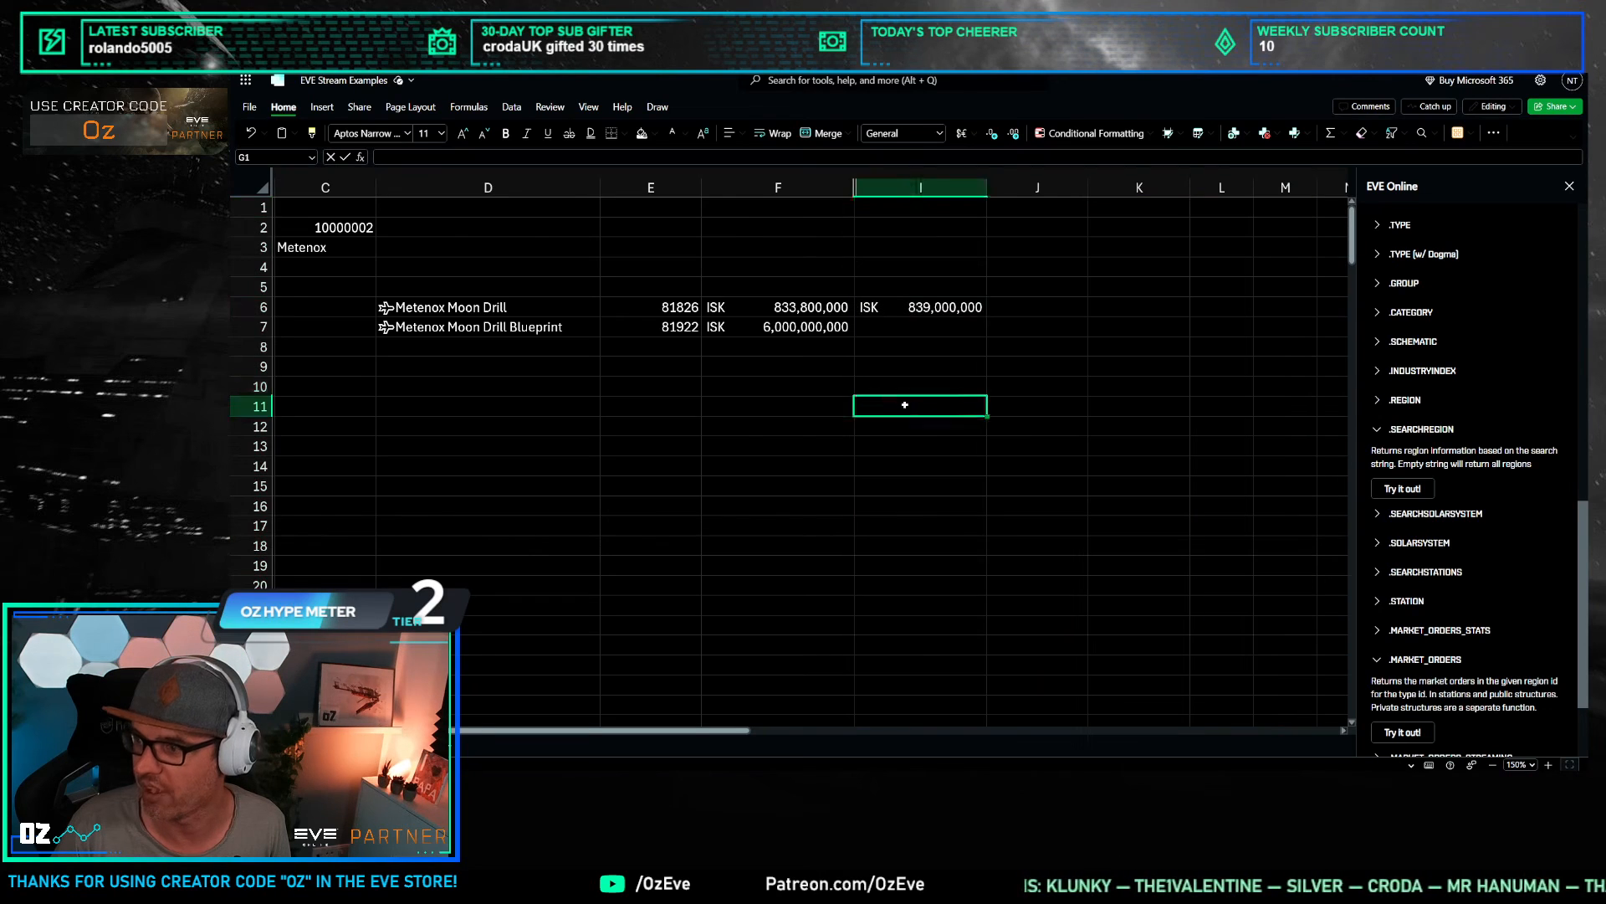
Step: Add the headings "Lowest Sell Order" in F5 and "Percentile Price" in I5 above the prices
click(849, 385)
click(775, 279)
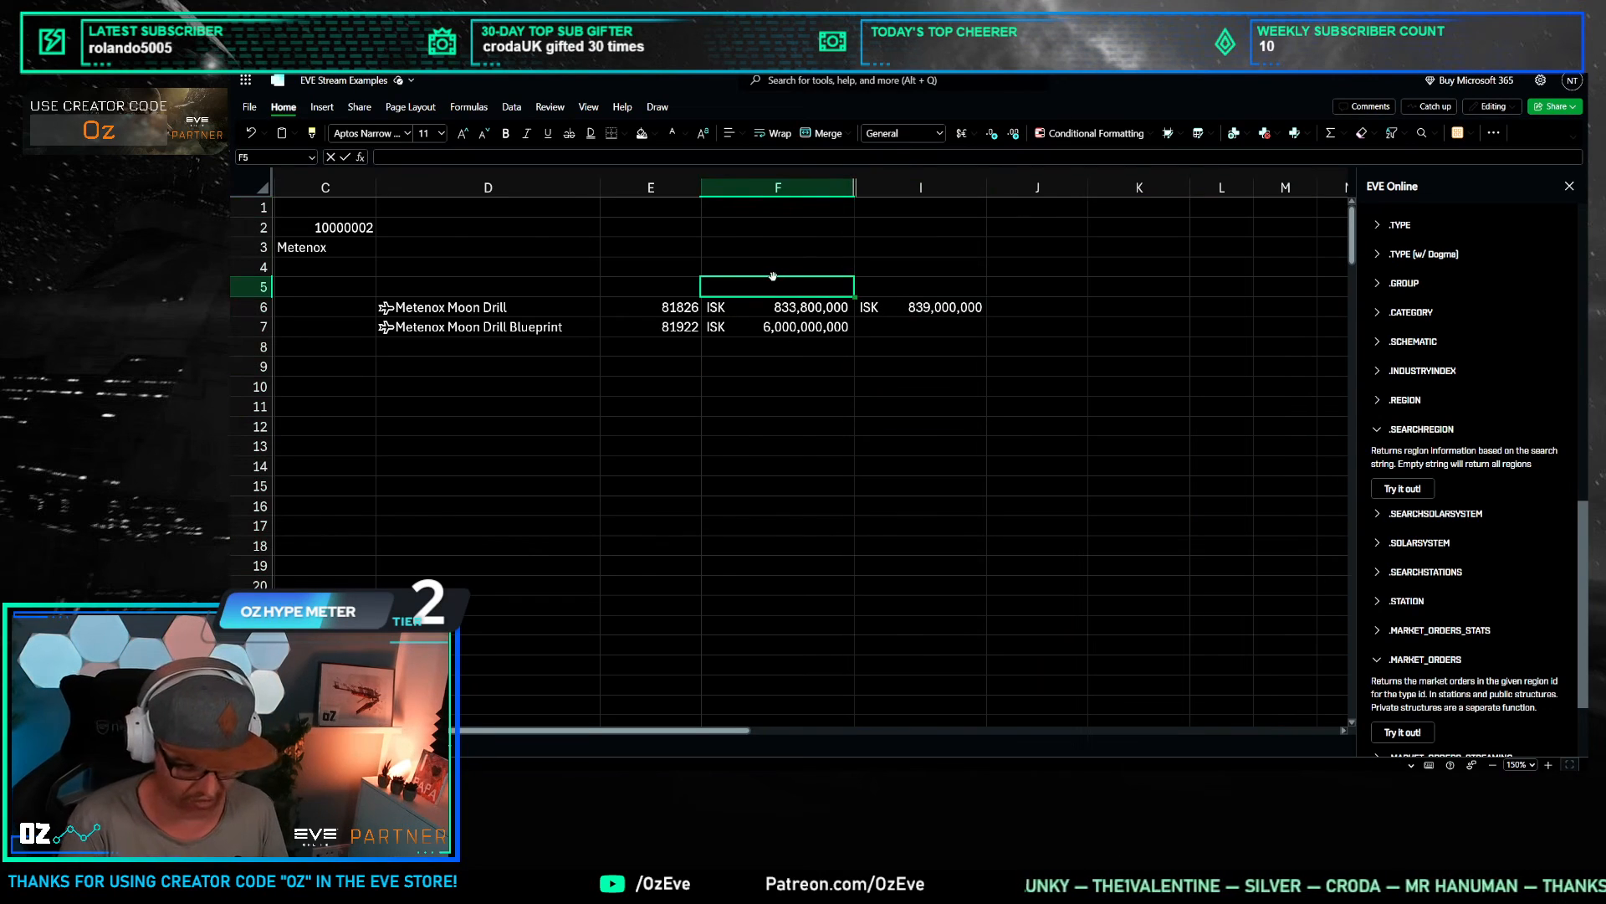
text(Lowest Sell Order)
key(Tab)
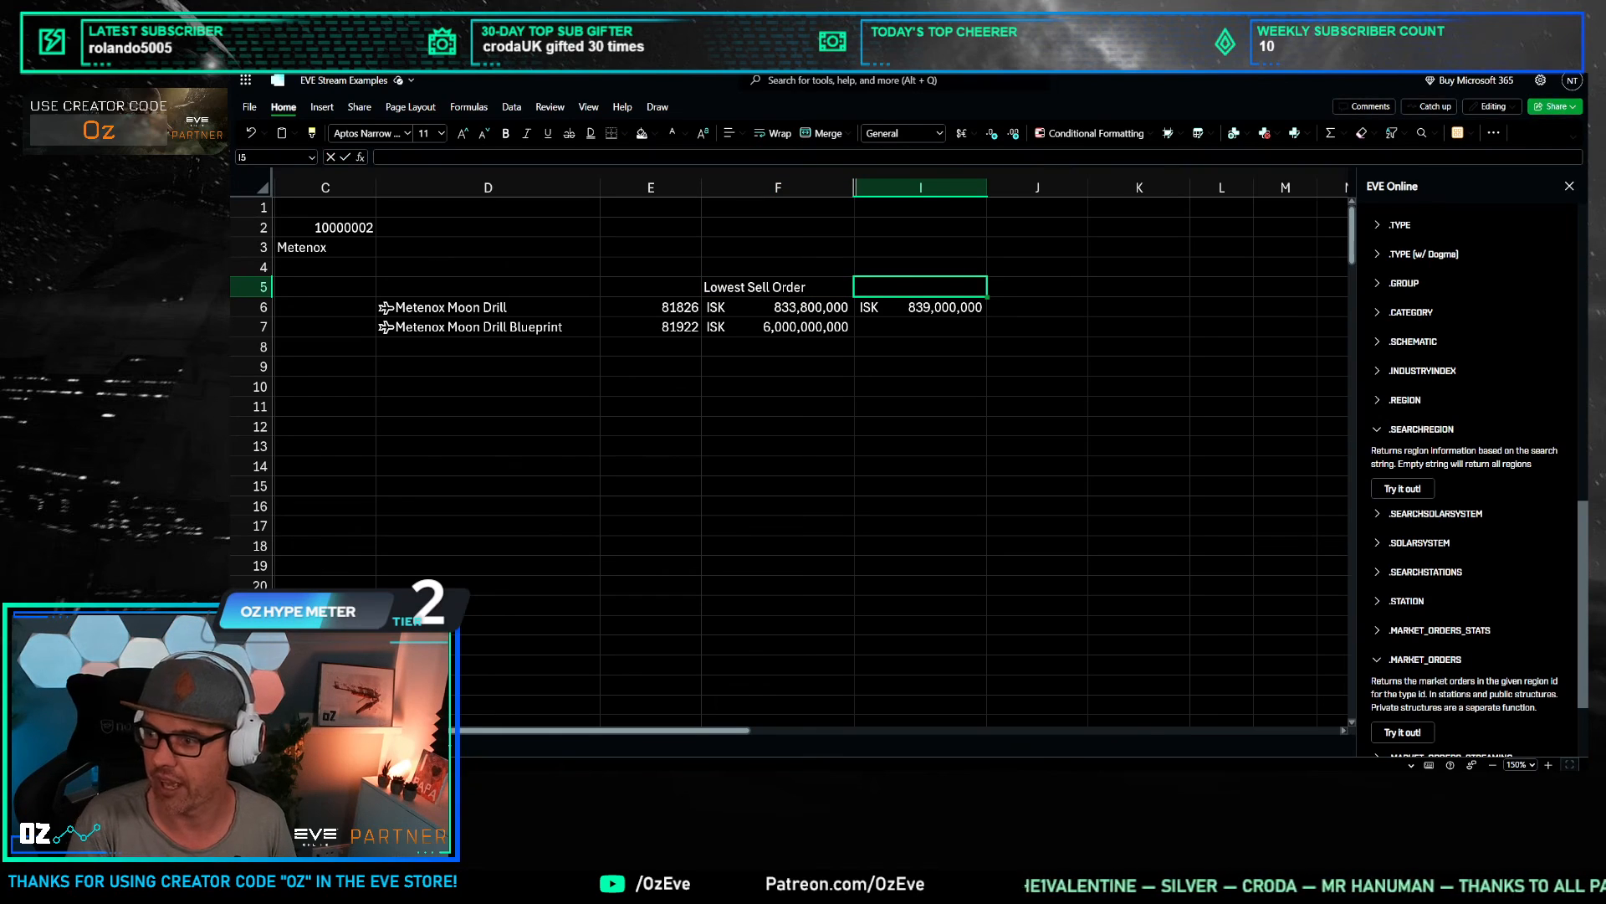
text(Perce)
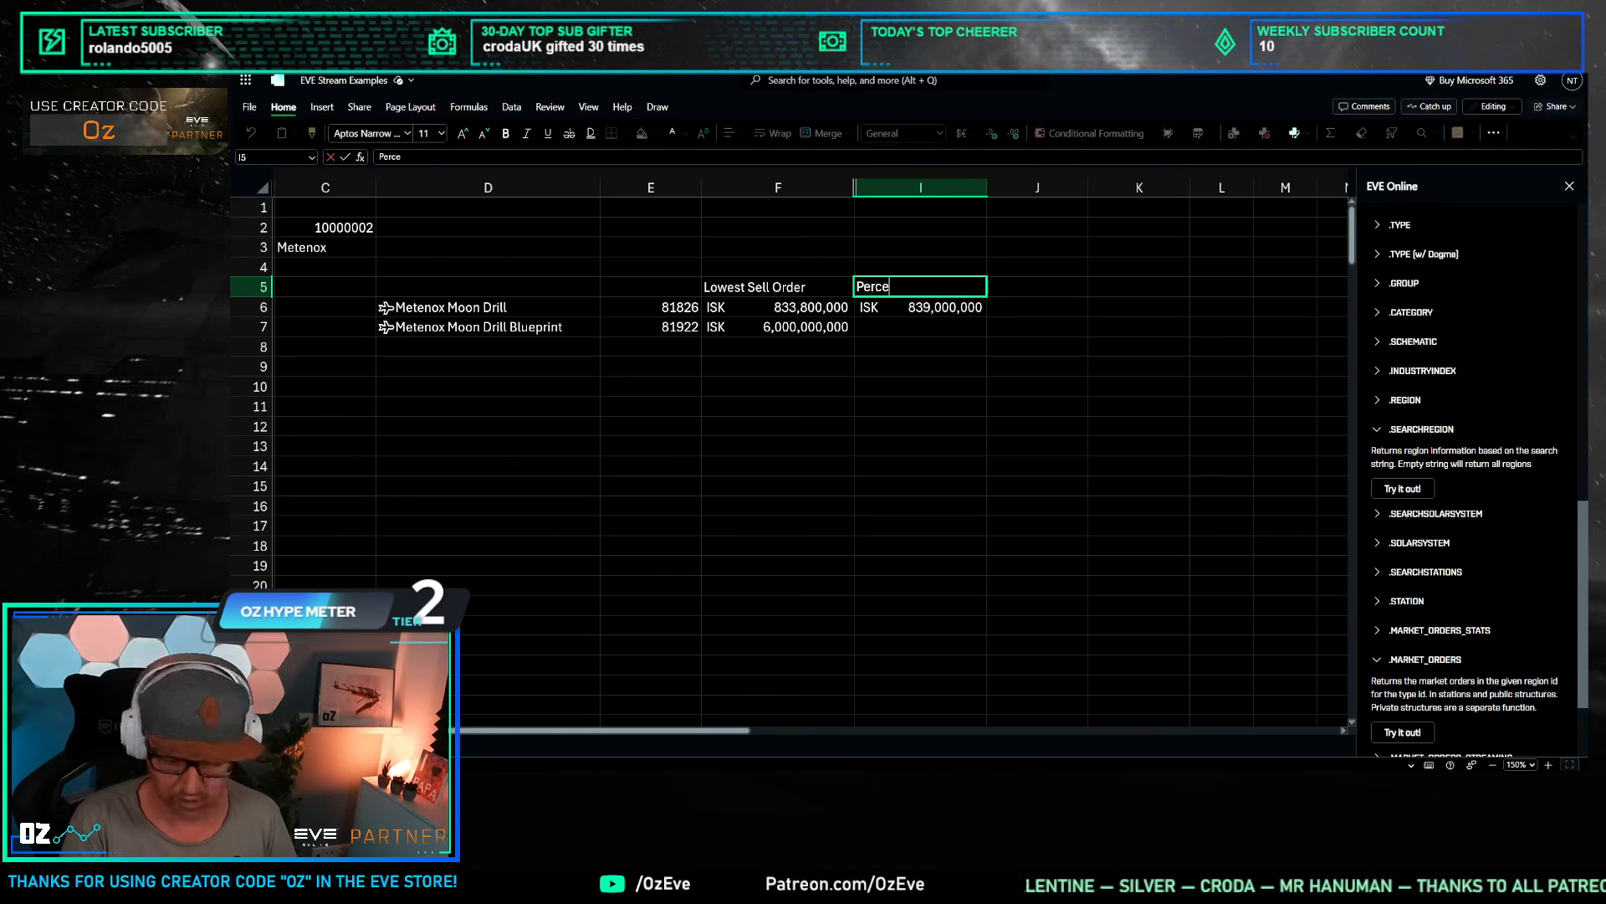
text(ntile Price)
key(Return)
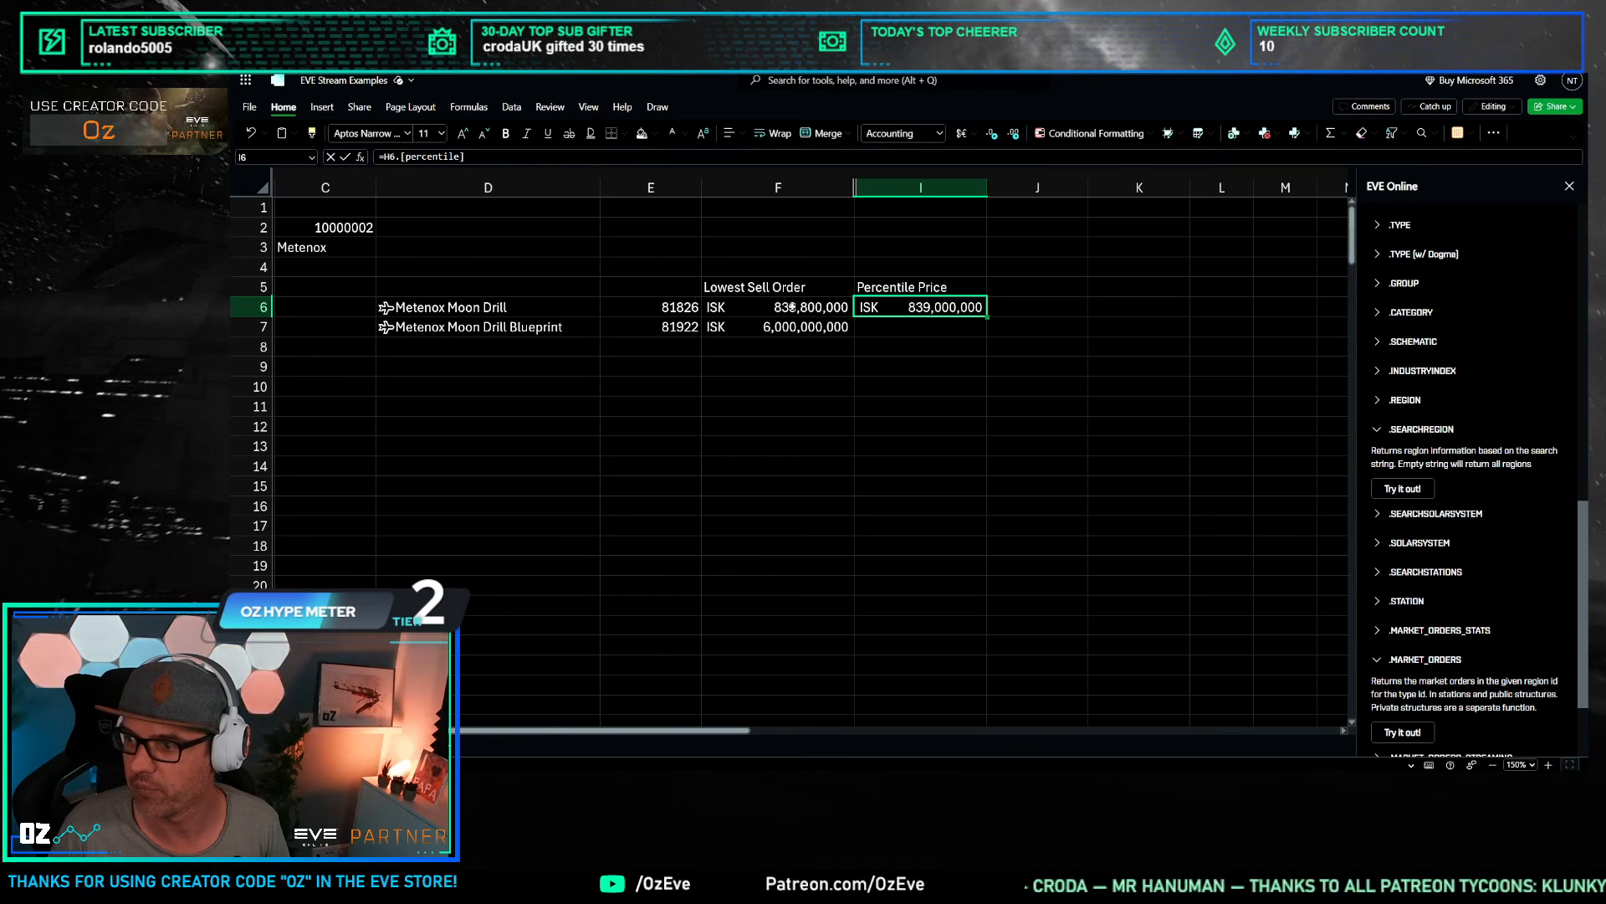
key(Return)
click(945, 307)
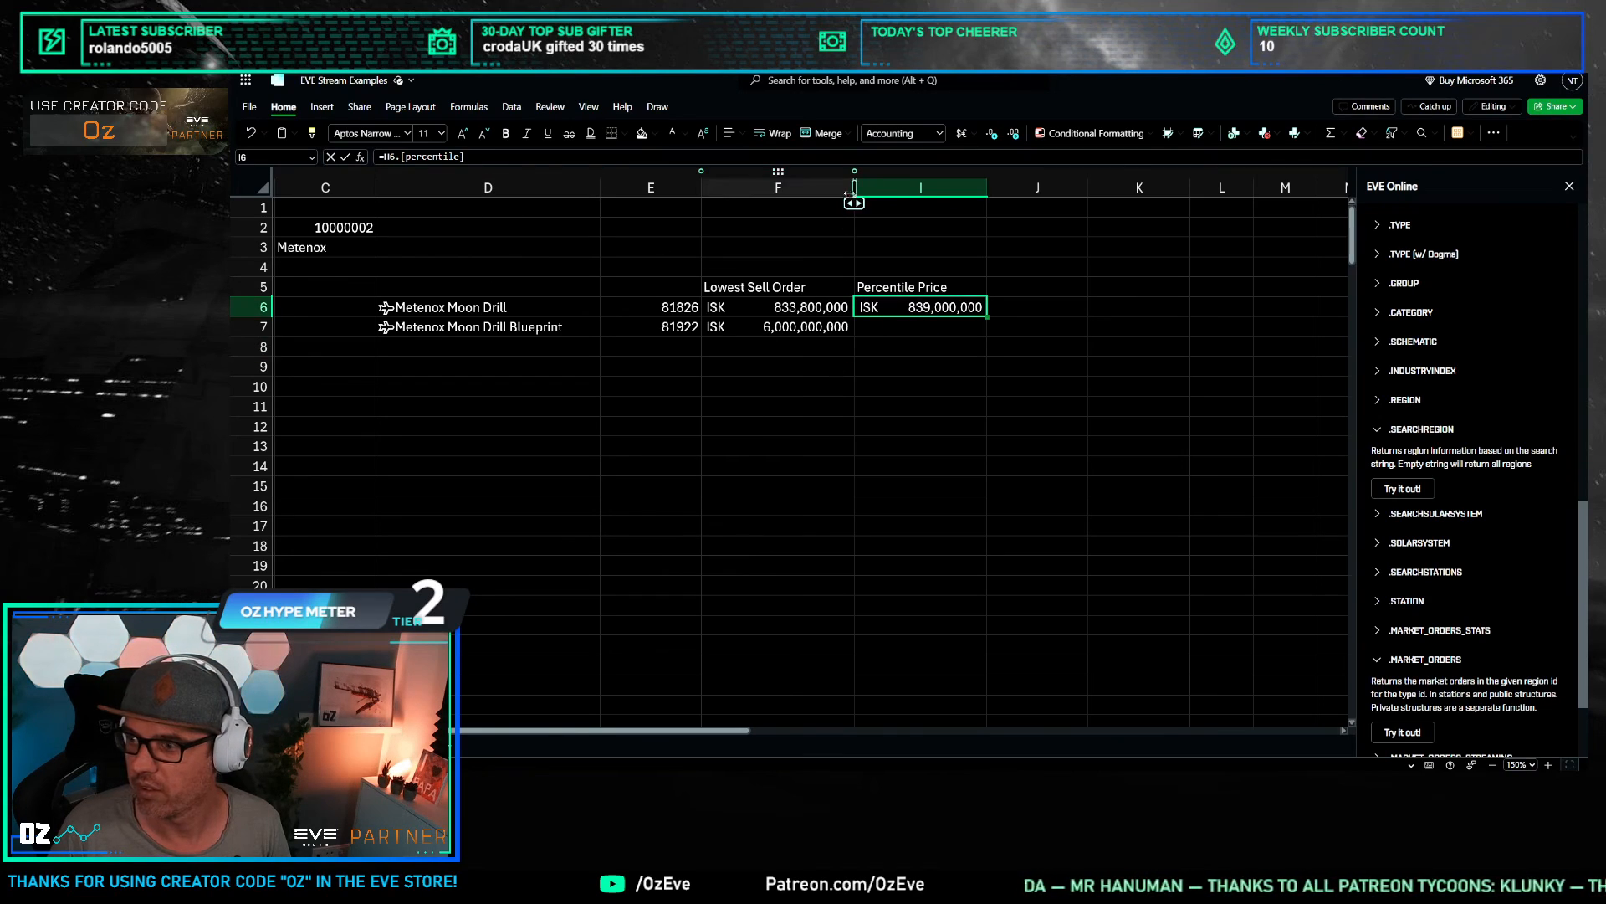
Step: Unhide columns G and H and make the region reference in the G6 market statistics formula absolute as $C$2
drag(847, 187, 870, 187)
right_click(870, 187)
click(958, 359)
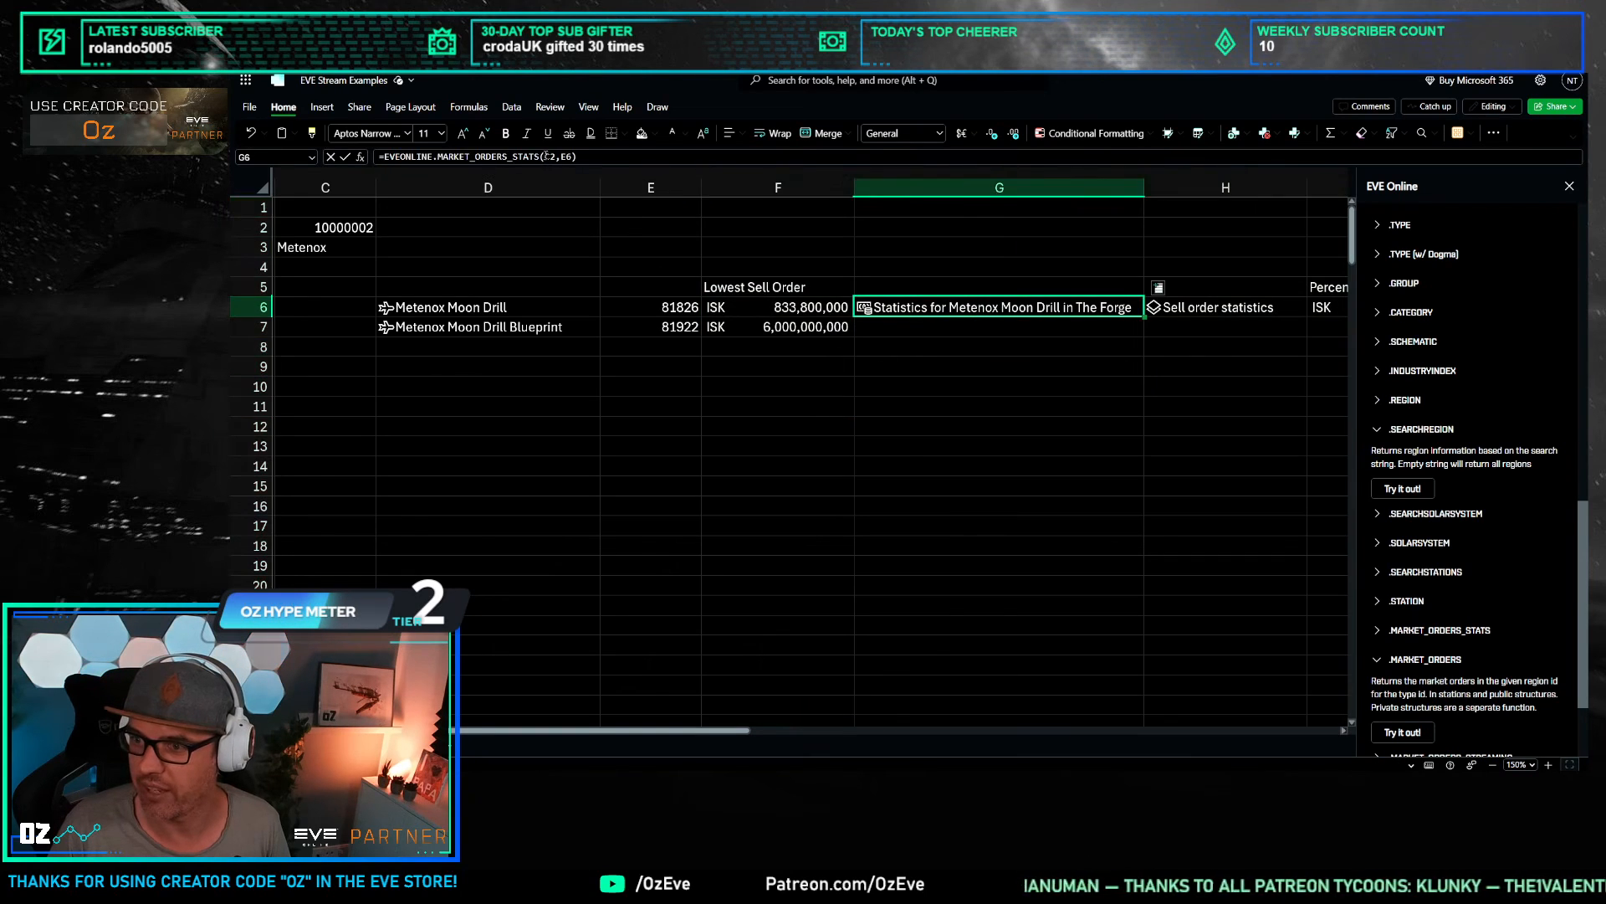
click(544, 157)
key(F4)
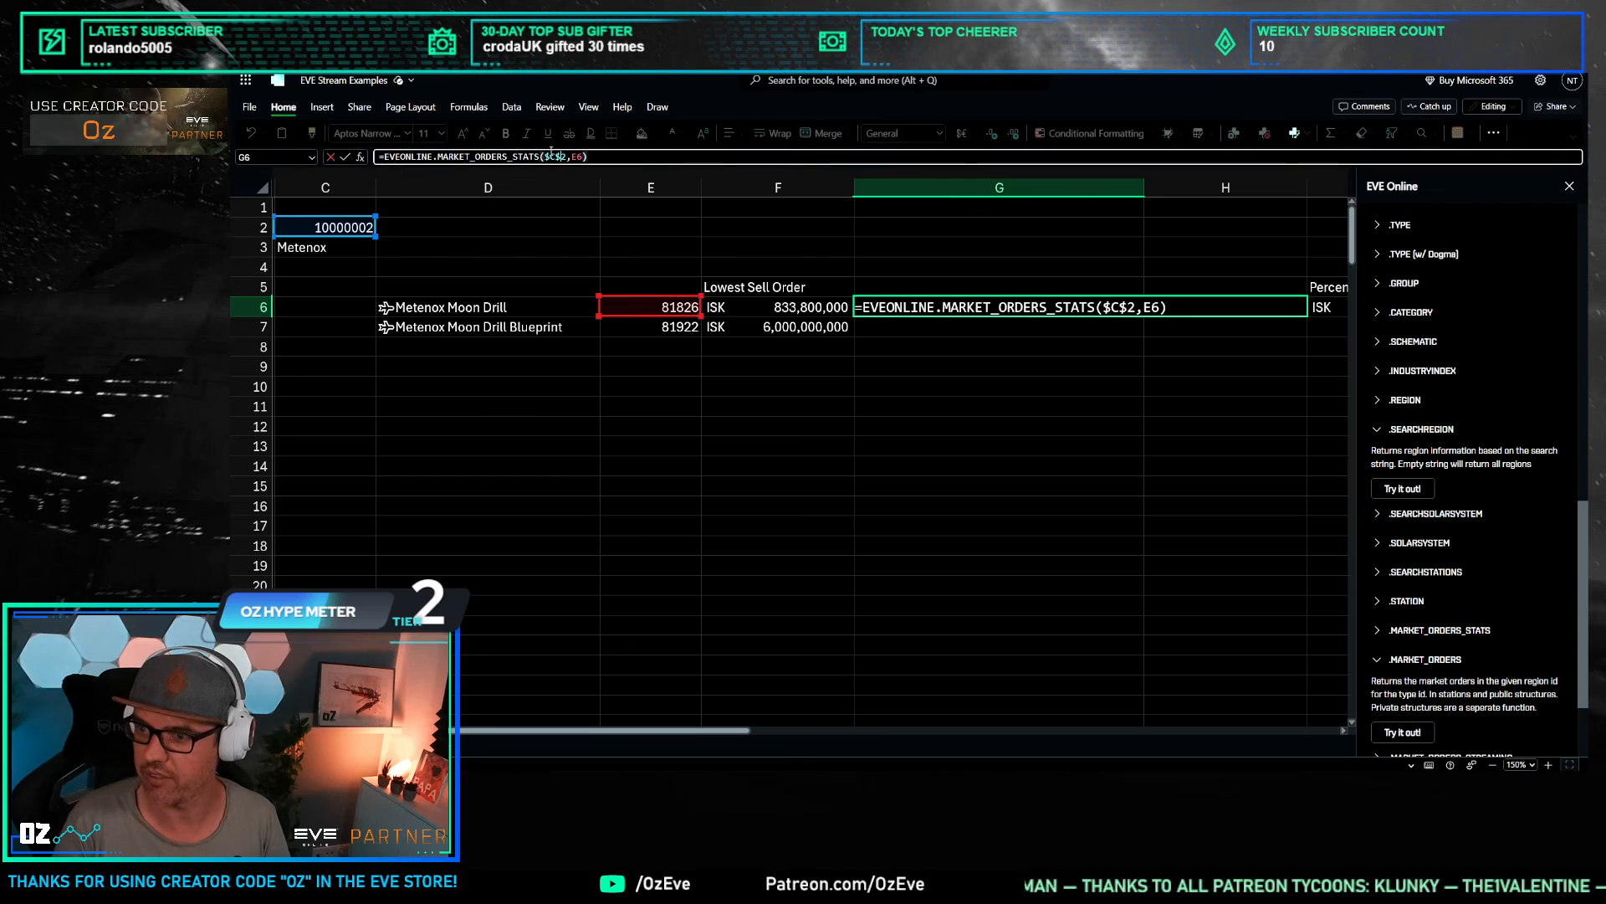
key(Return)
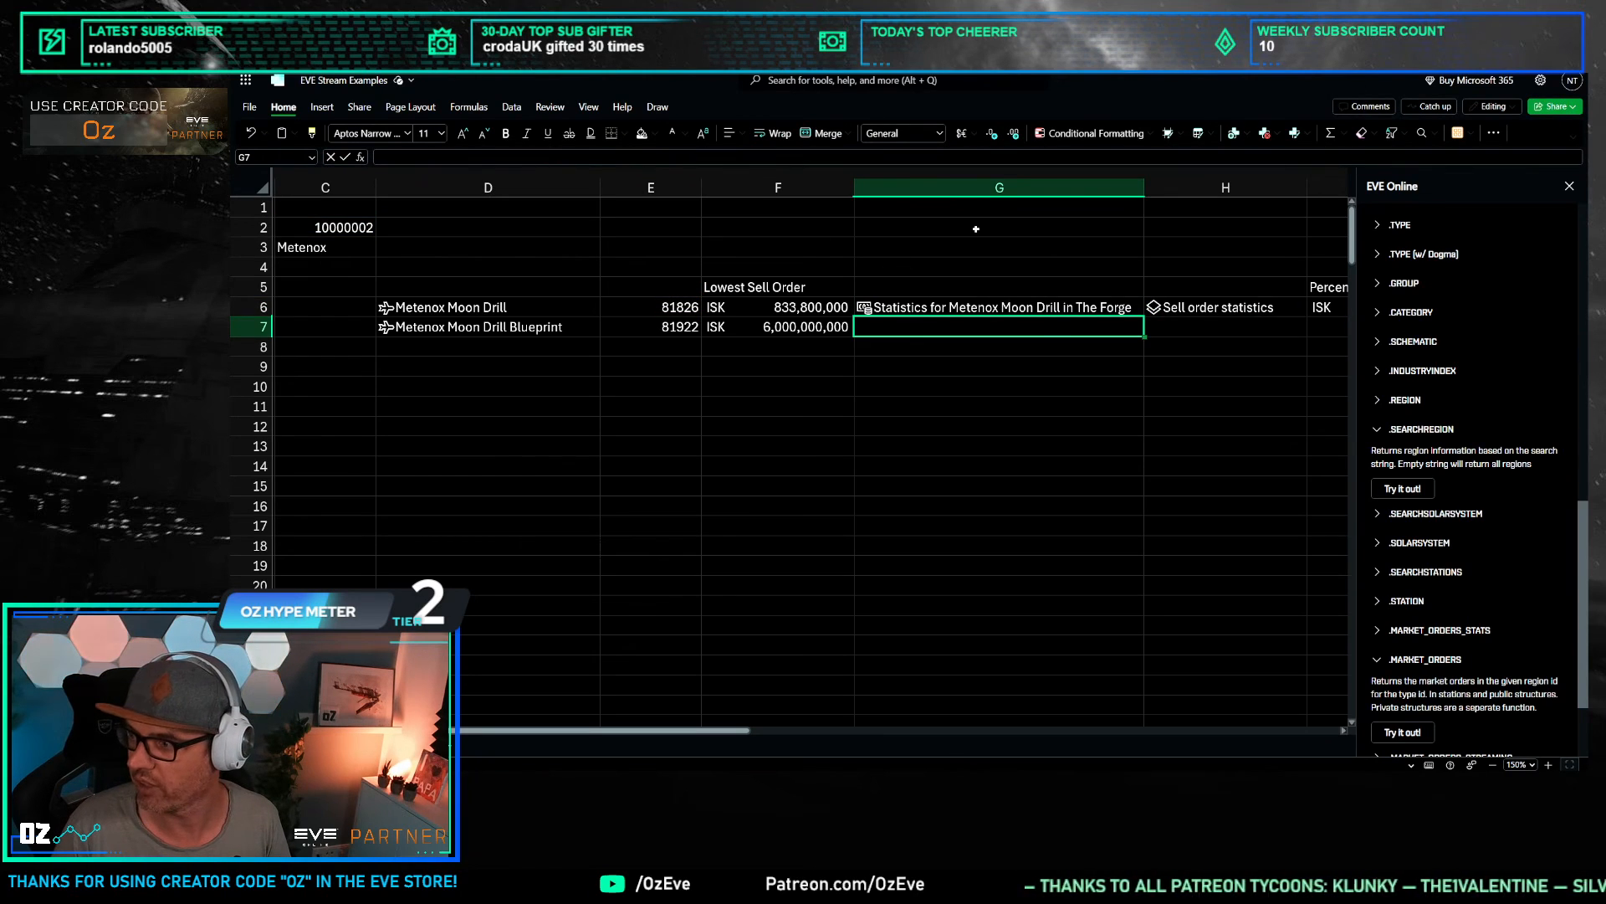
drag(999, 188, 1221, 187)
right_click(1207, 253)
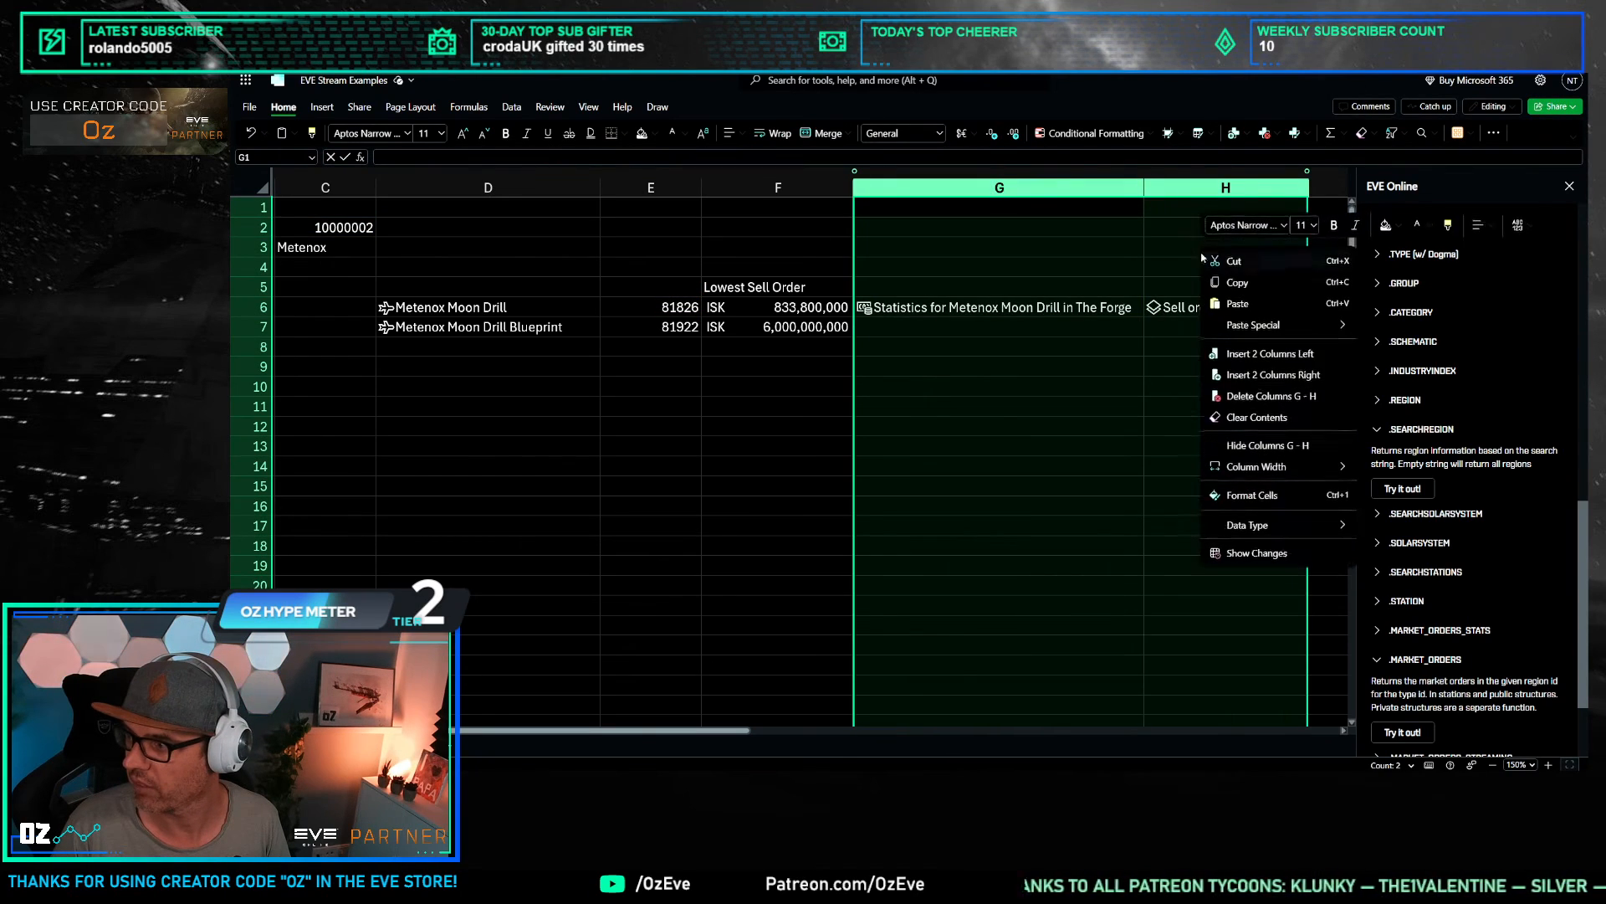
click(978, 406)
click(1125, 468)
Step: Review the formula chain from the market statistics in G6 through the sell statistics in H6 to the percentile price in I6
click(1331, 307)
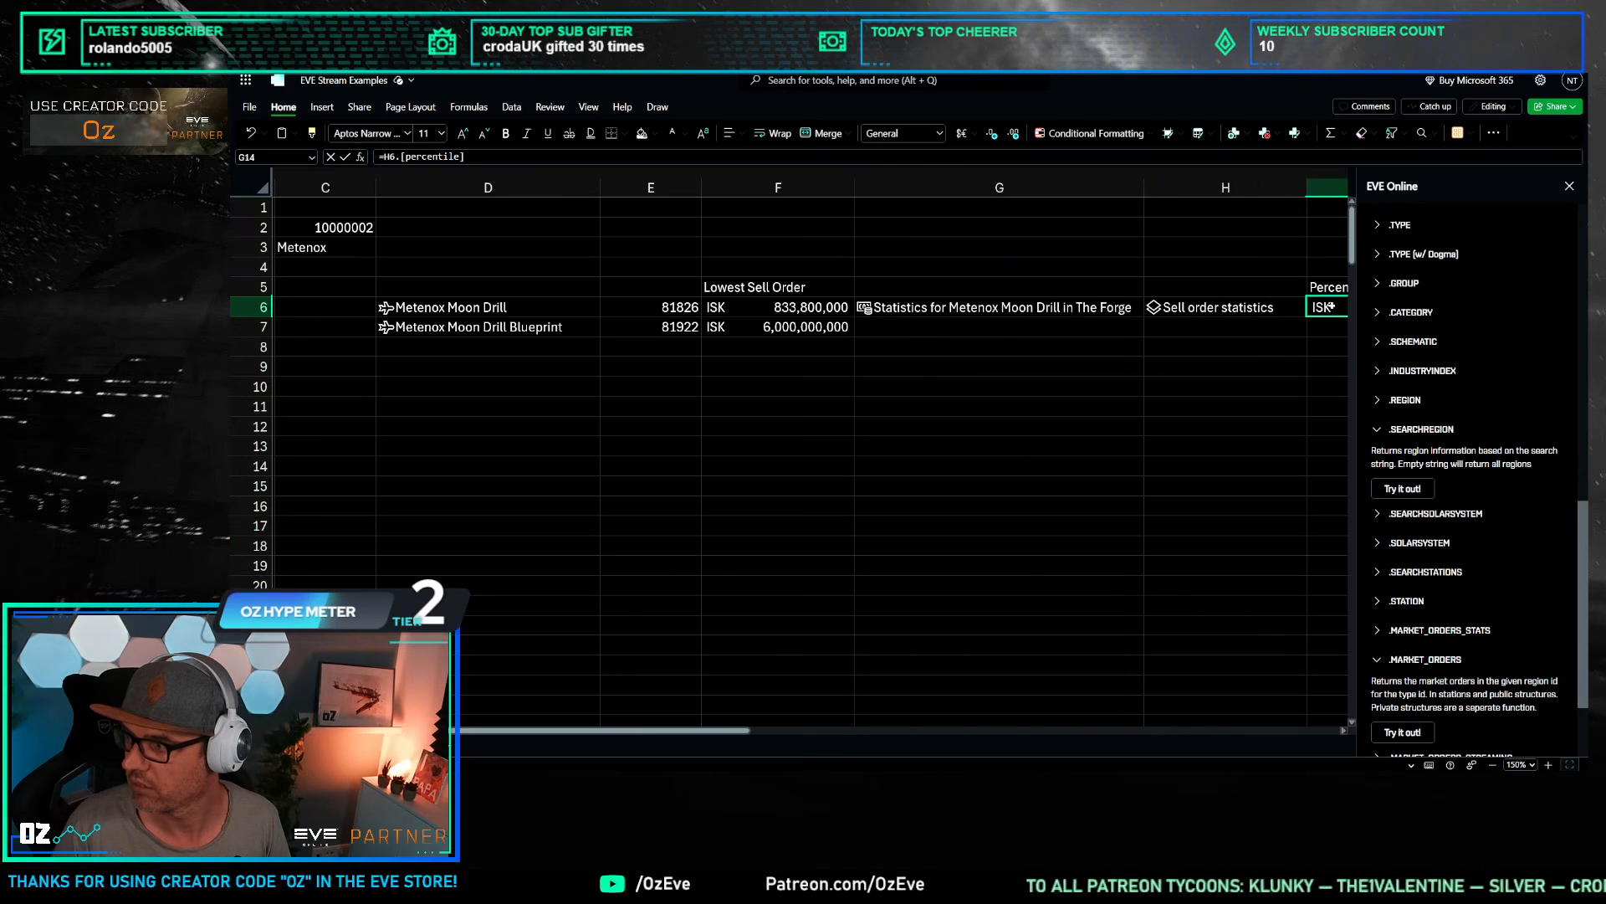
click(1121, 267)
click(1136, 306)
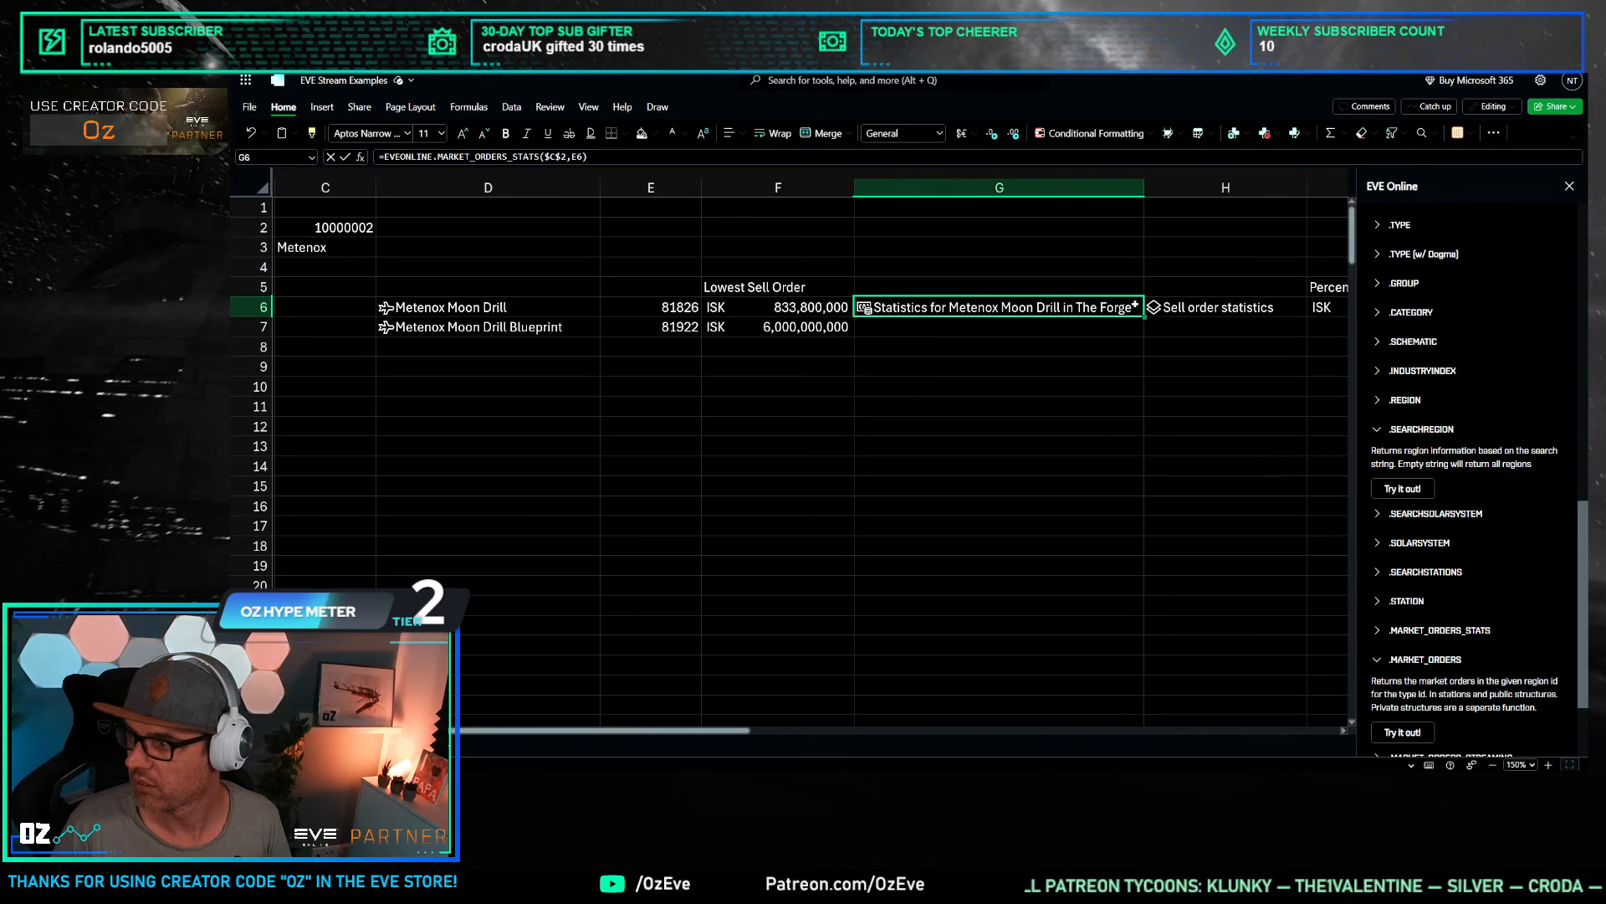
drag(1135, 305, 1162, 310)
click(1169, 380)
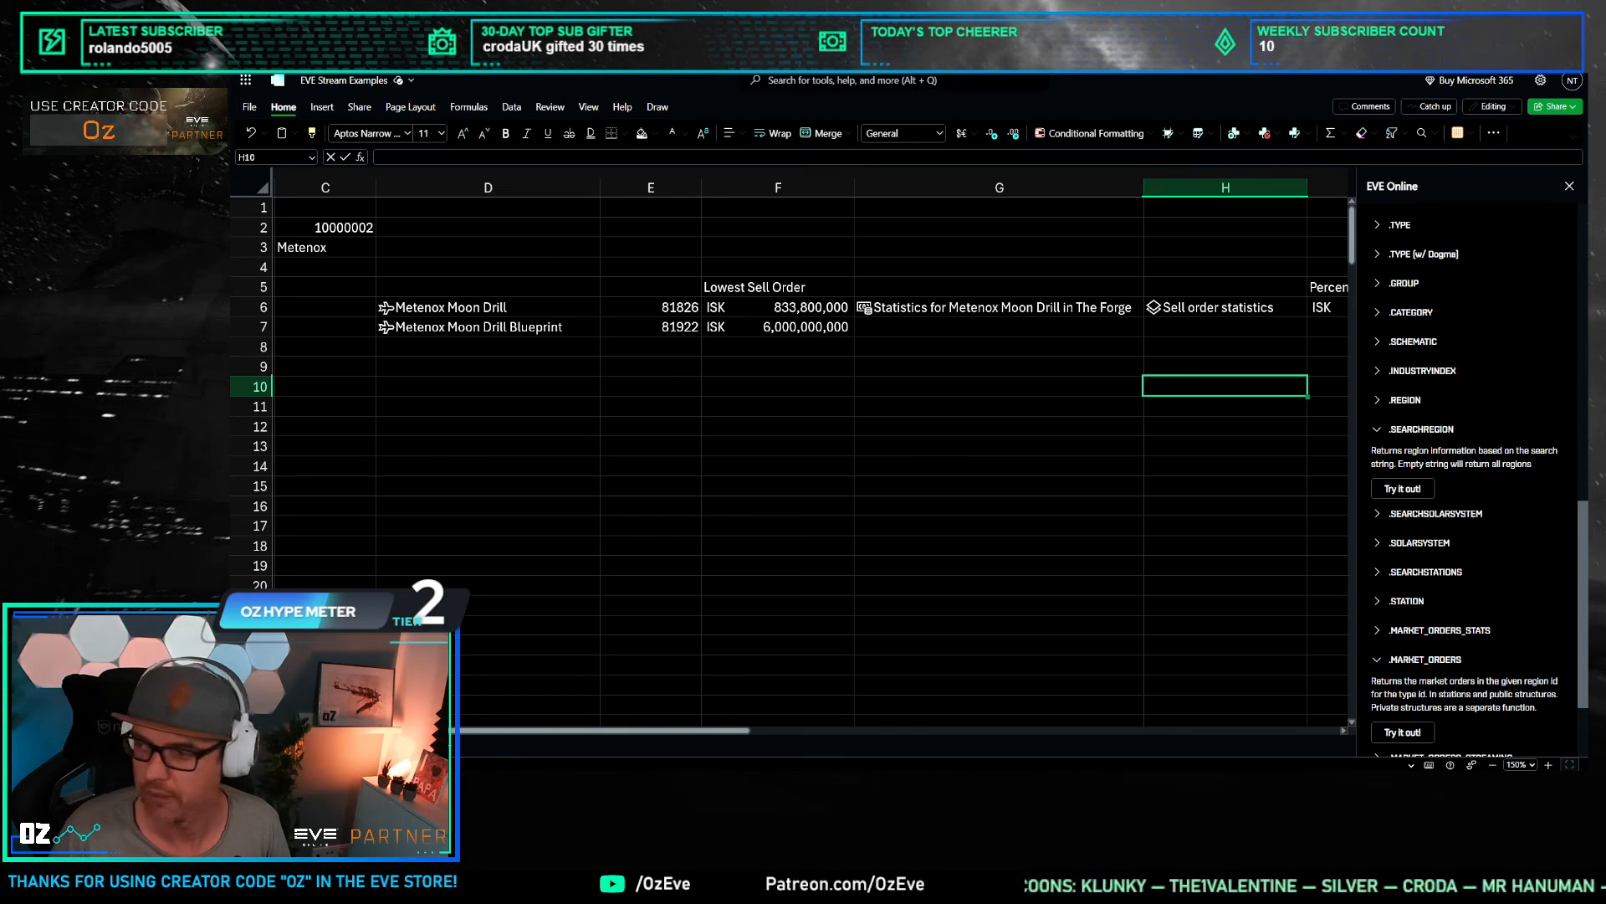
click(1029, 416)
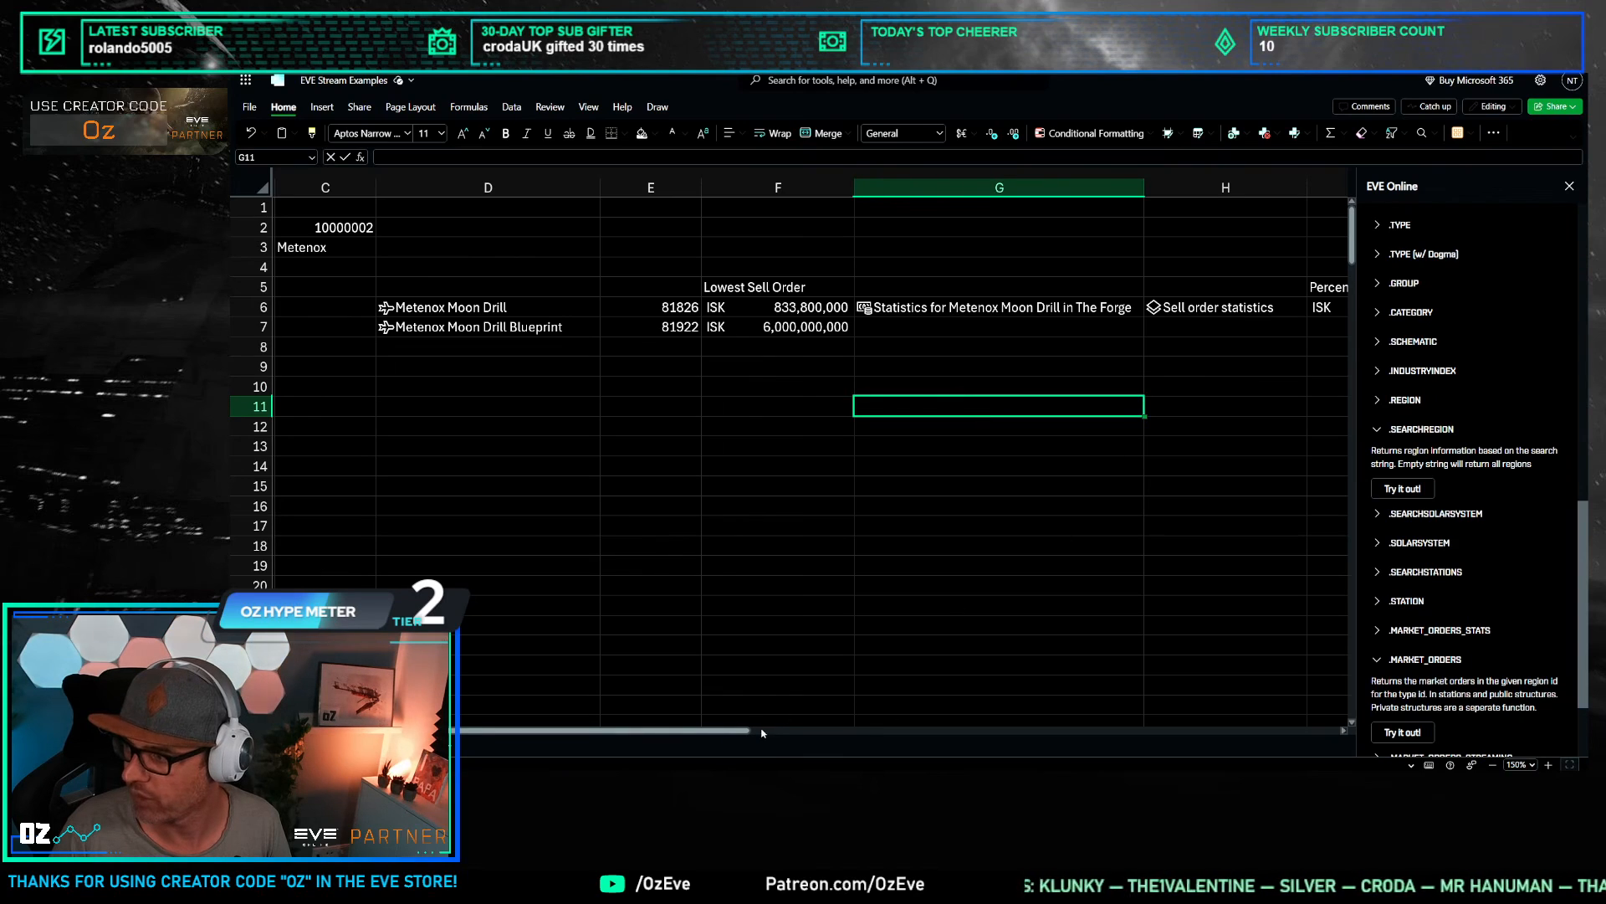
drag(763, 728, 856, 728)
click(1130, 310)
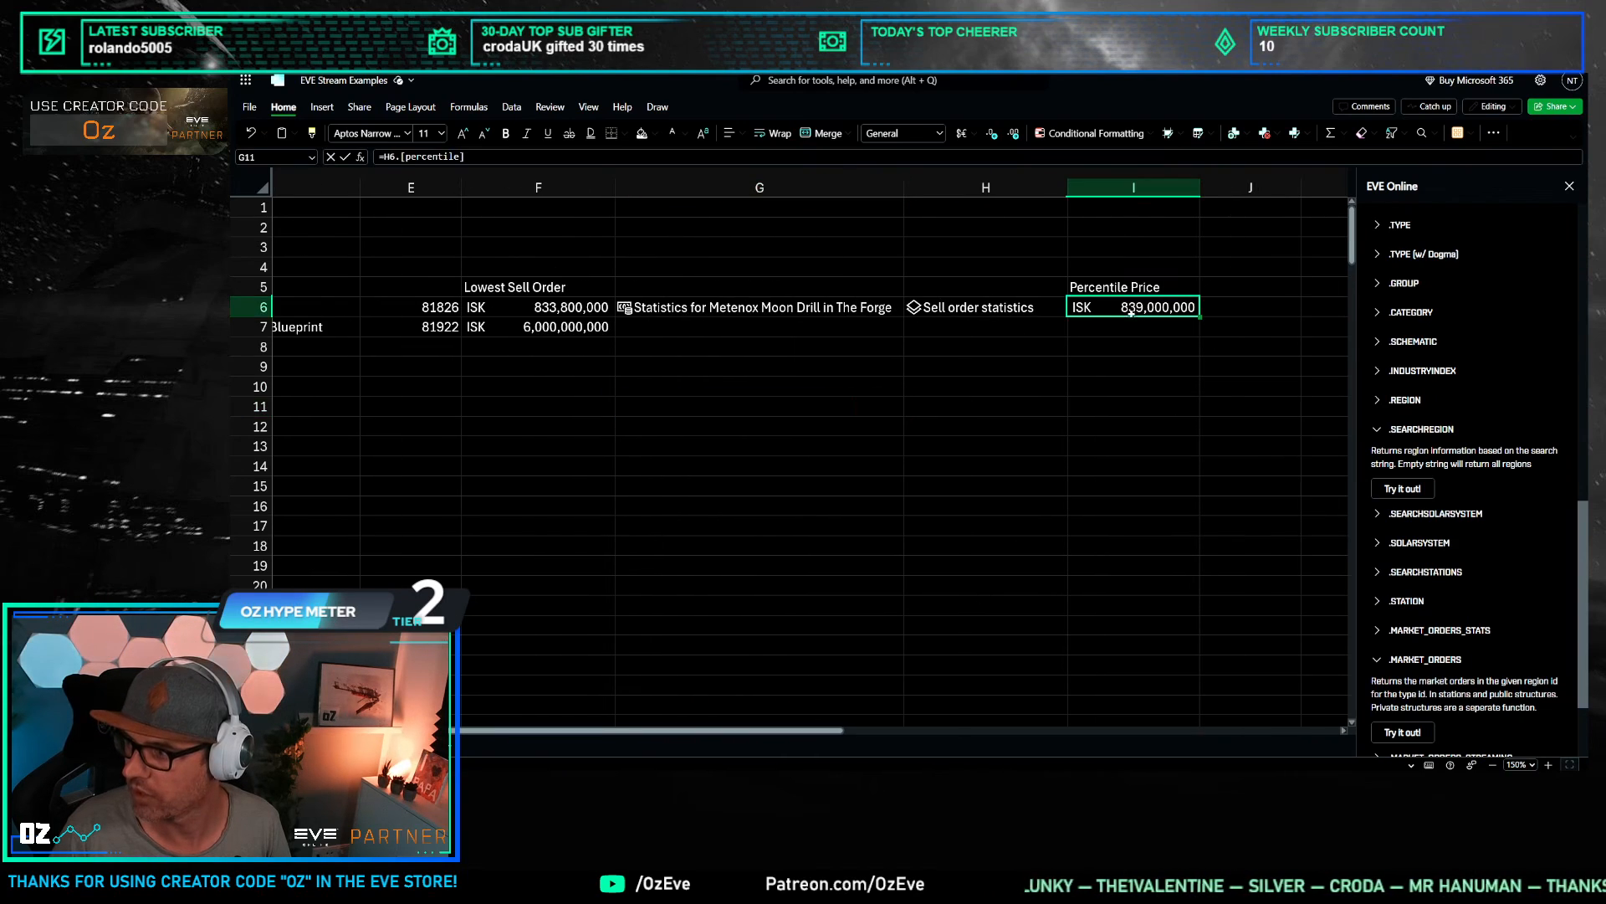
click(676, 306)
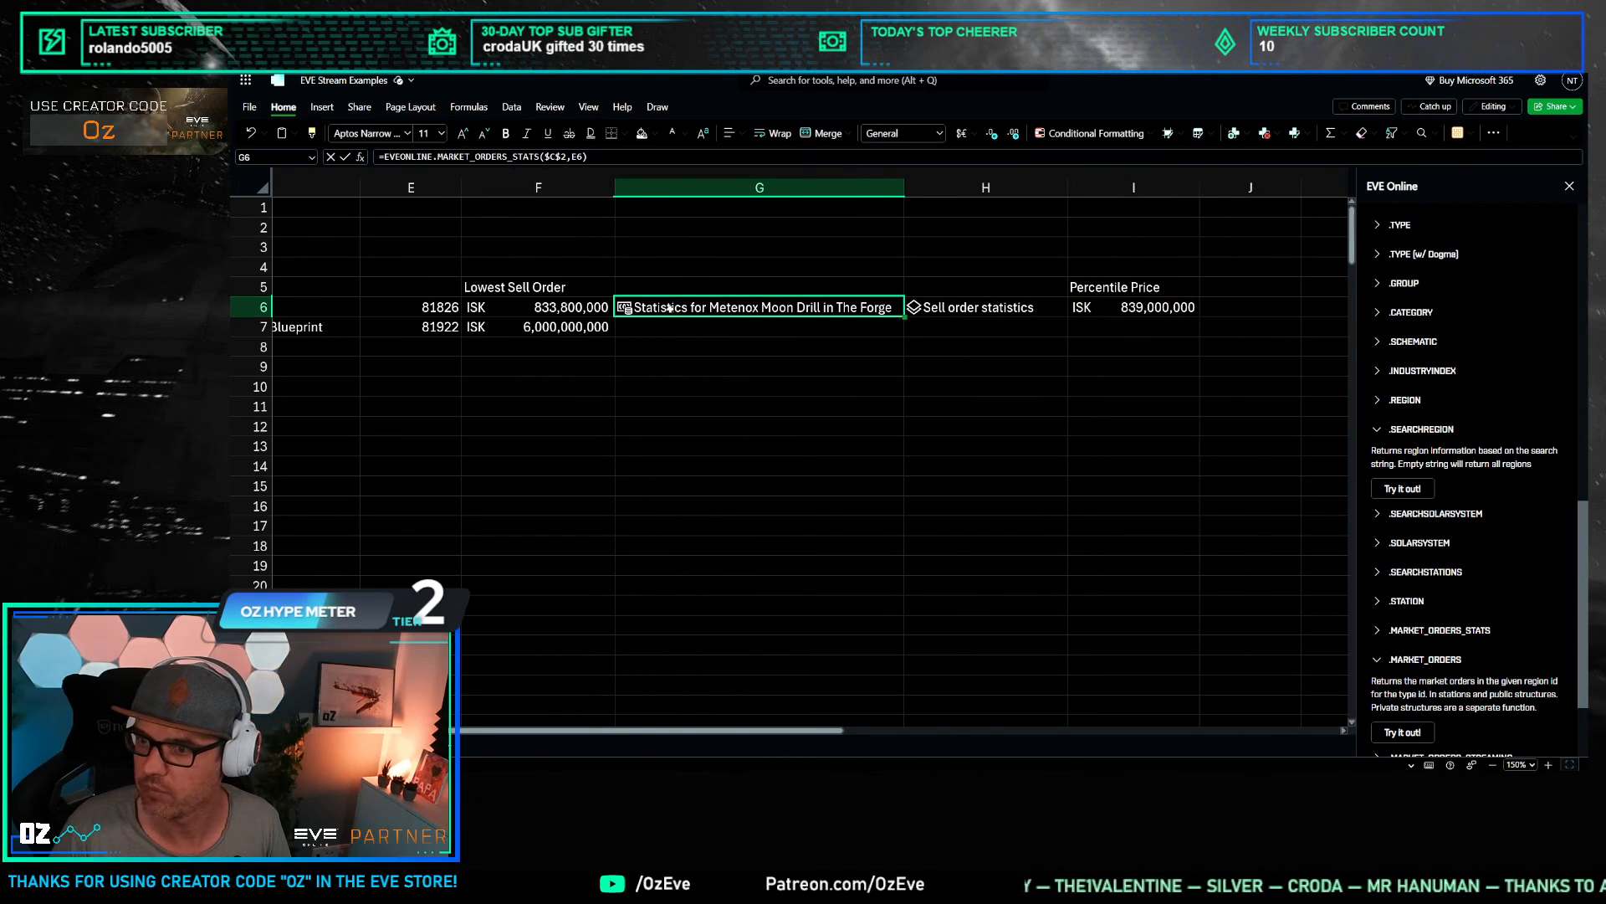
click(593, 157)
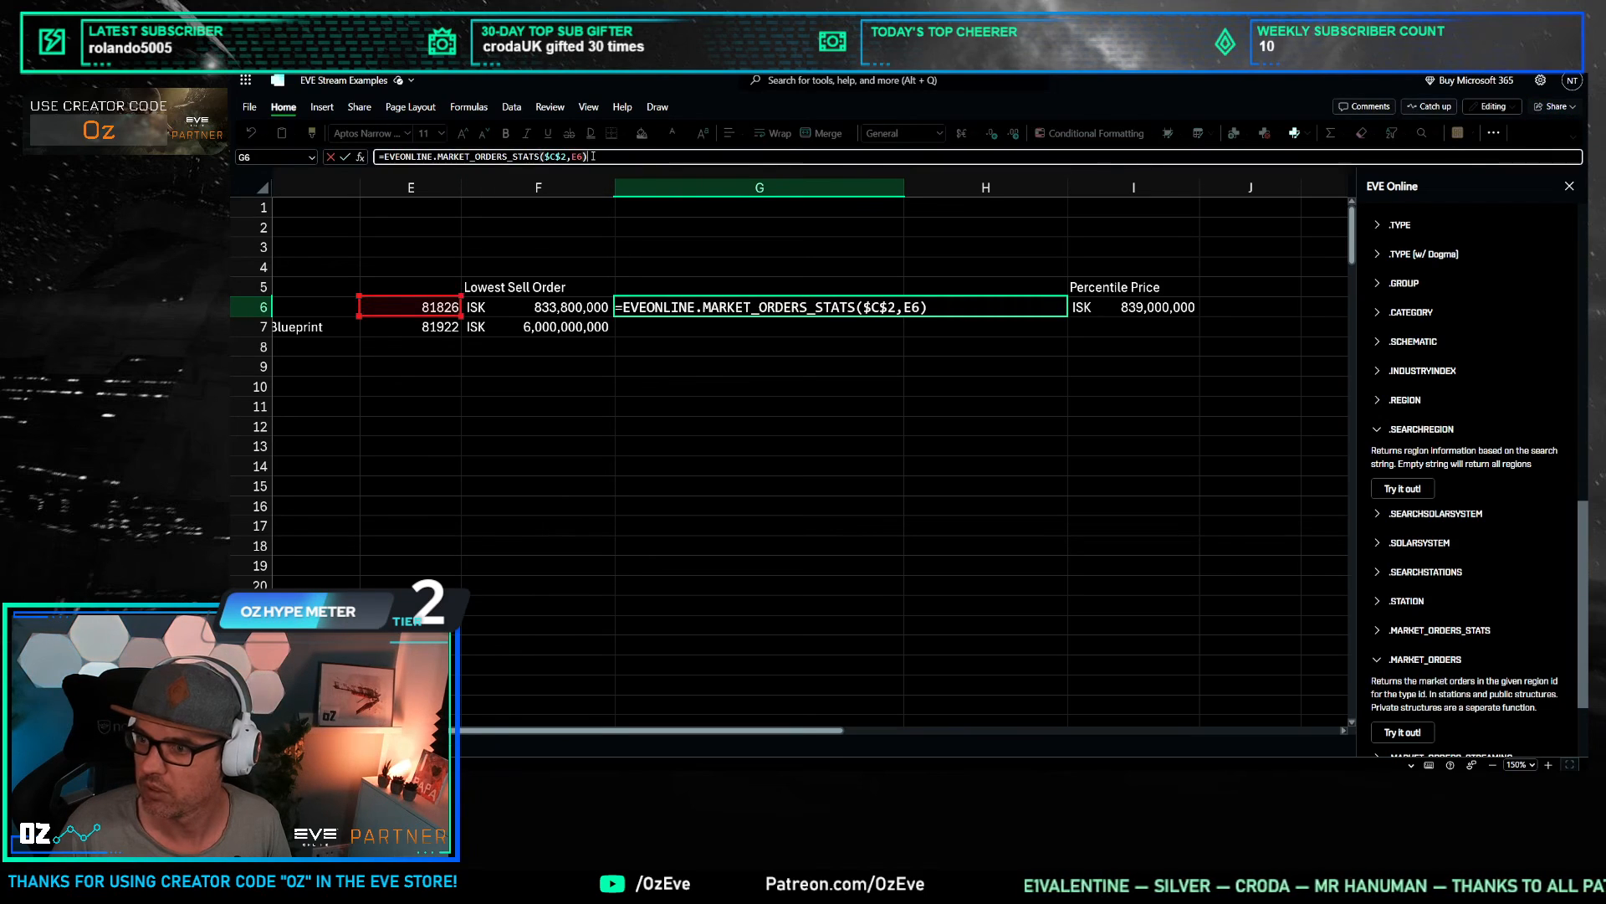
click(781, 405)
click(954, 307)
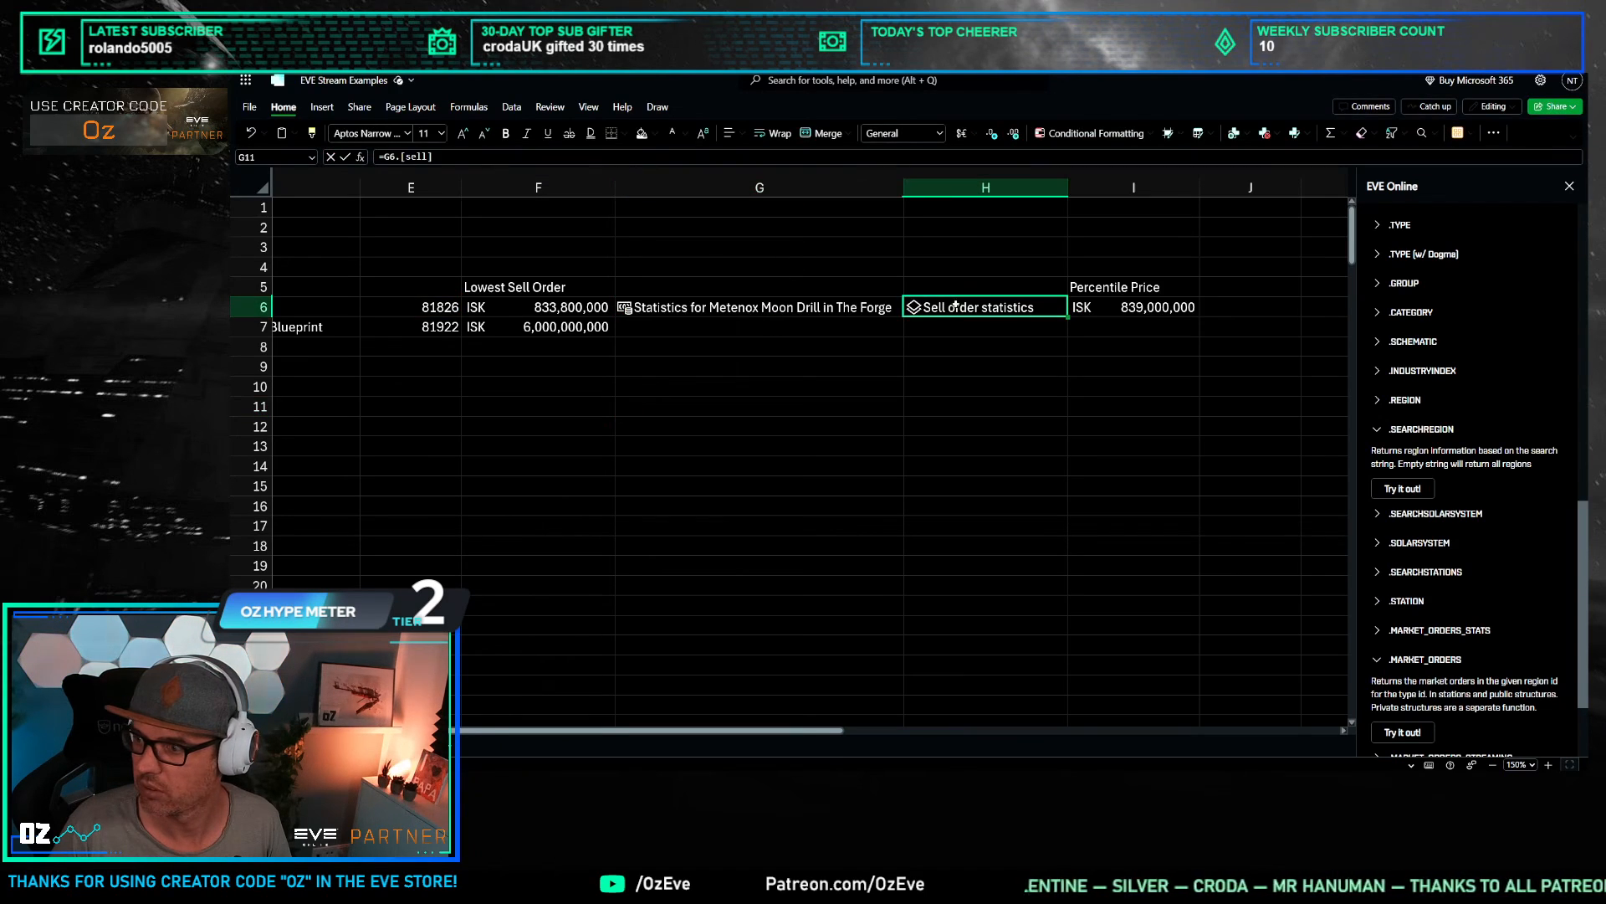
click(753, 307)
click(593, 157)
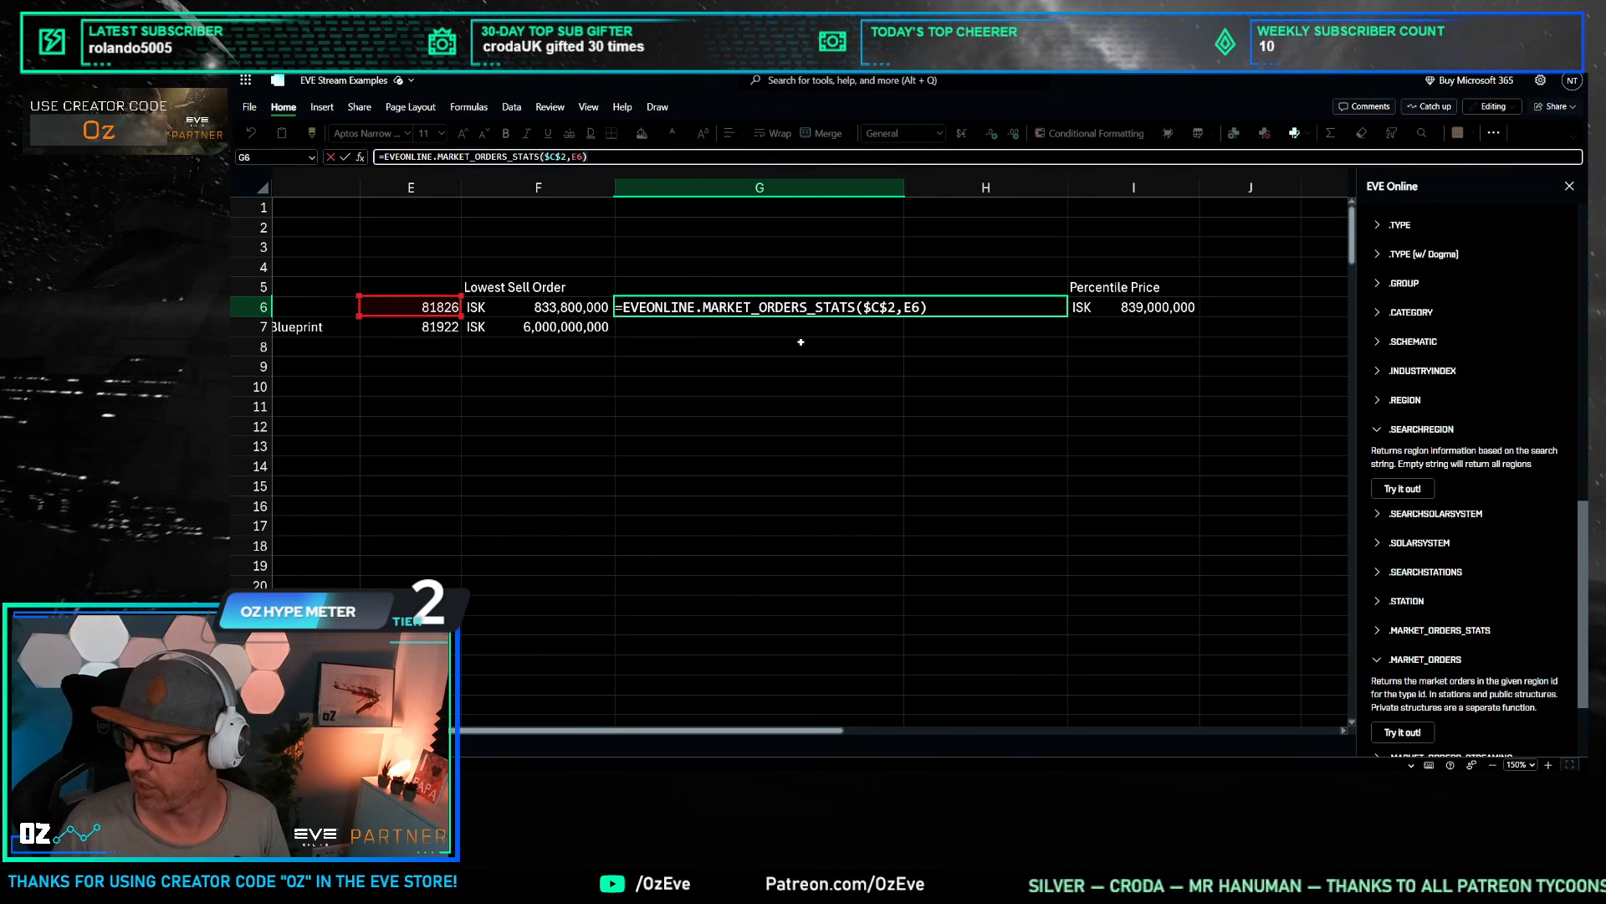
key(Return)
Step: Append .sell to the MARKET_ORDERS_STATS formula in G6 so it returns the sell order statistics directly
click(759, 301)
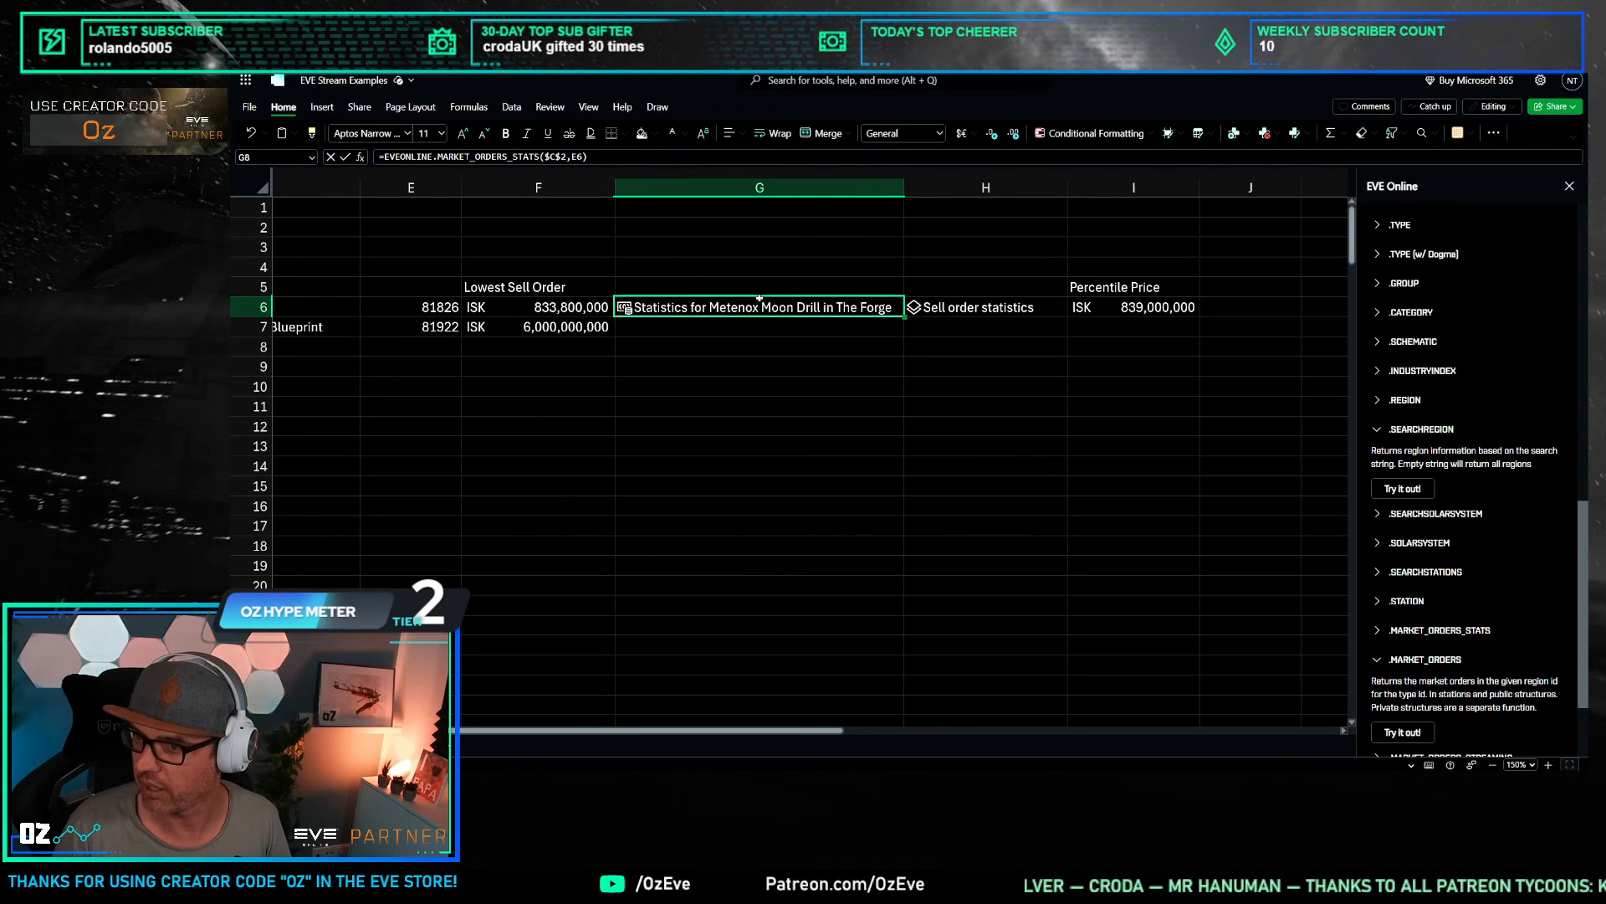
click(617, 155)
text(.sell)
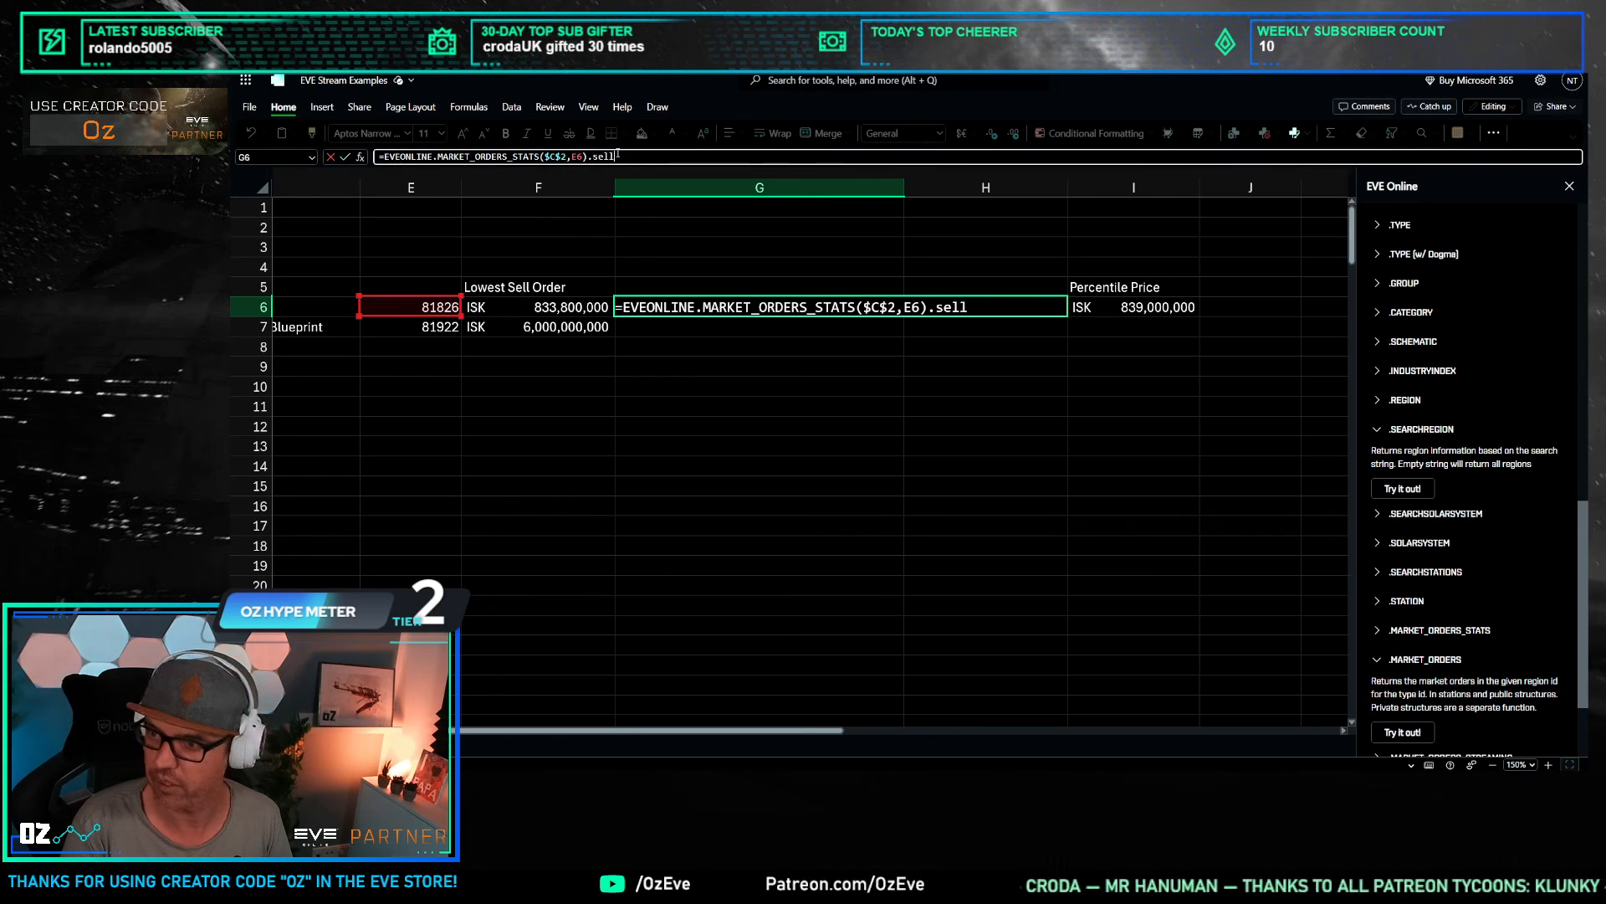
key(Return)
key(Up)
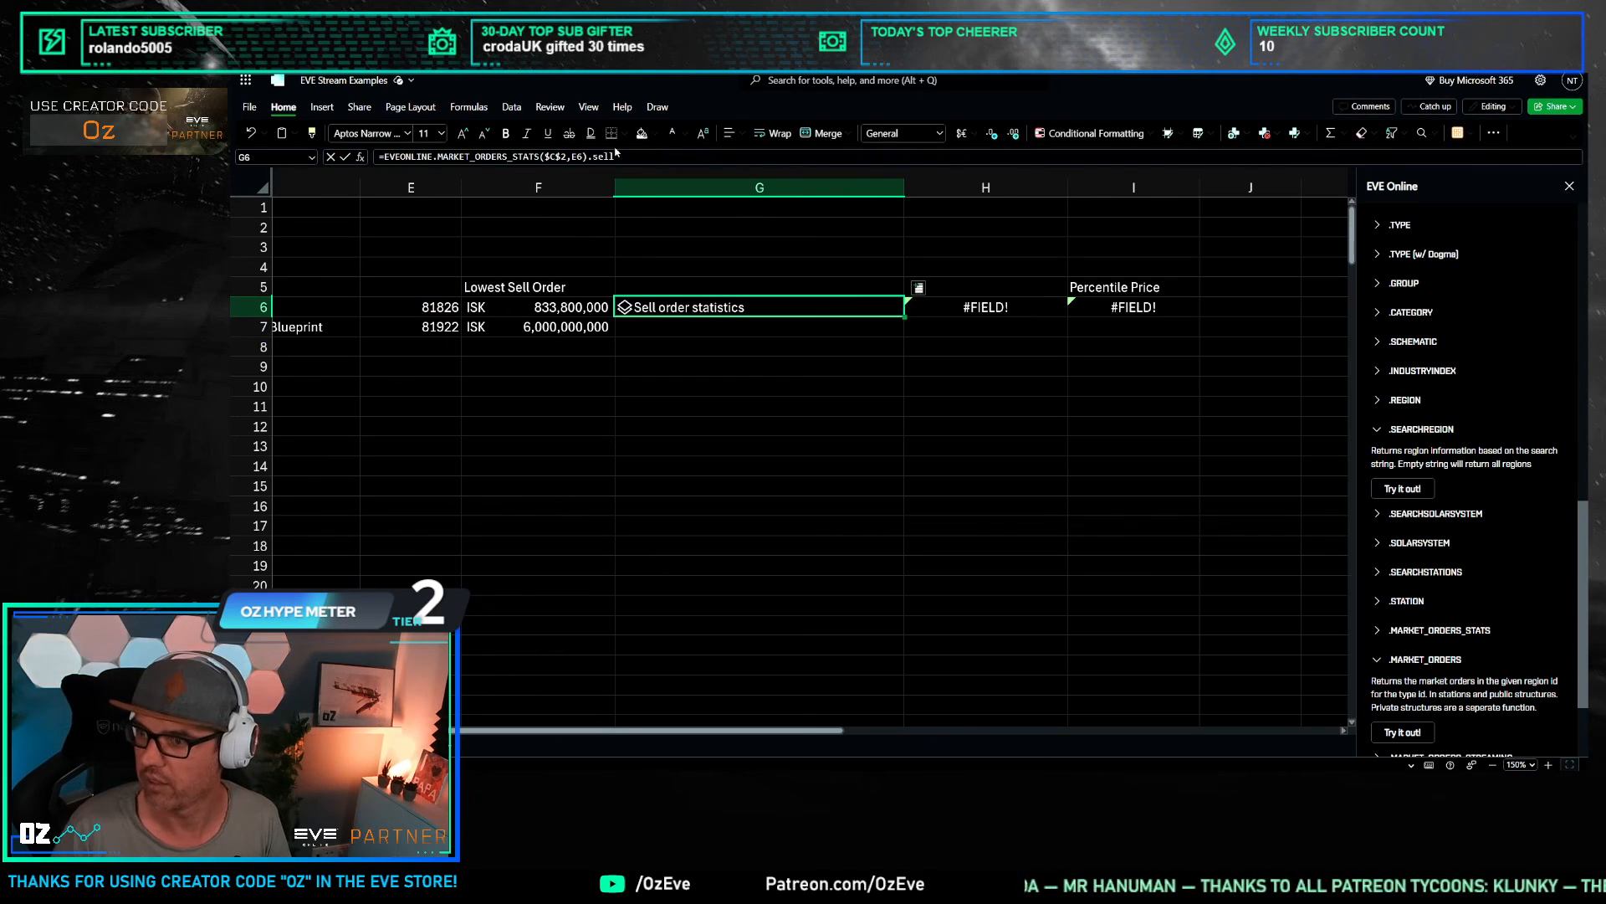
Step: Extend the G6 formula with .percentile to read =EVEONLINE.MARKET_ORDERS_STATS($C$2,E6).sell.percentile
click(633, 157)
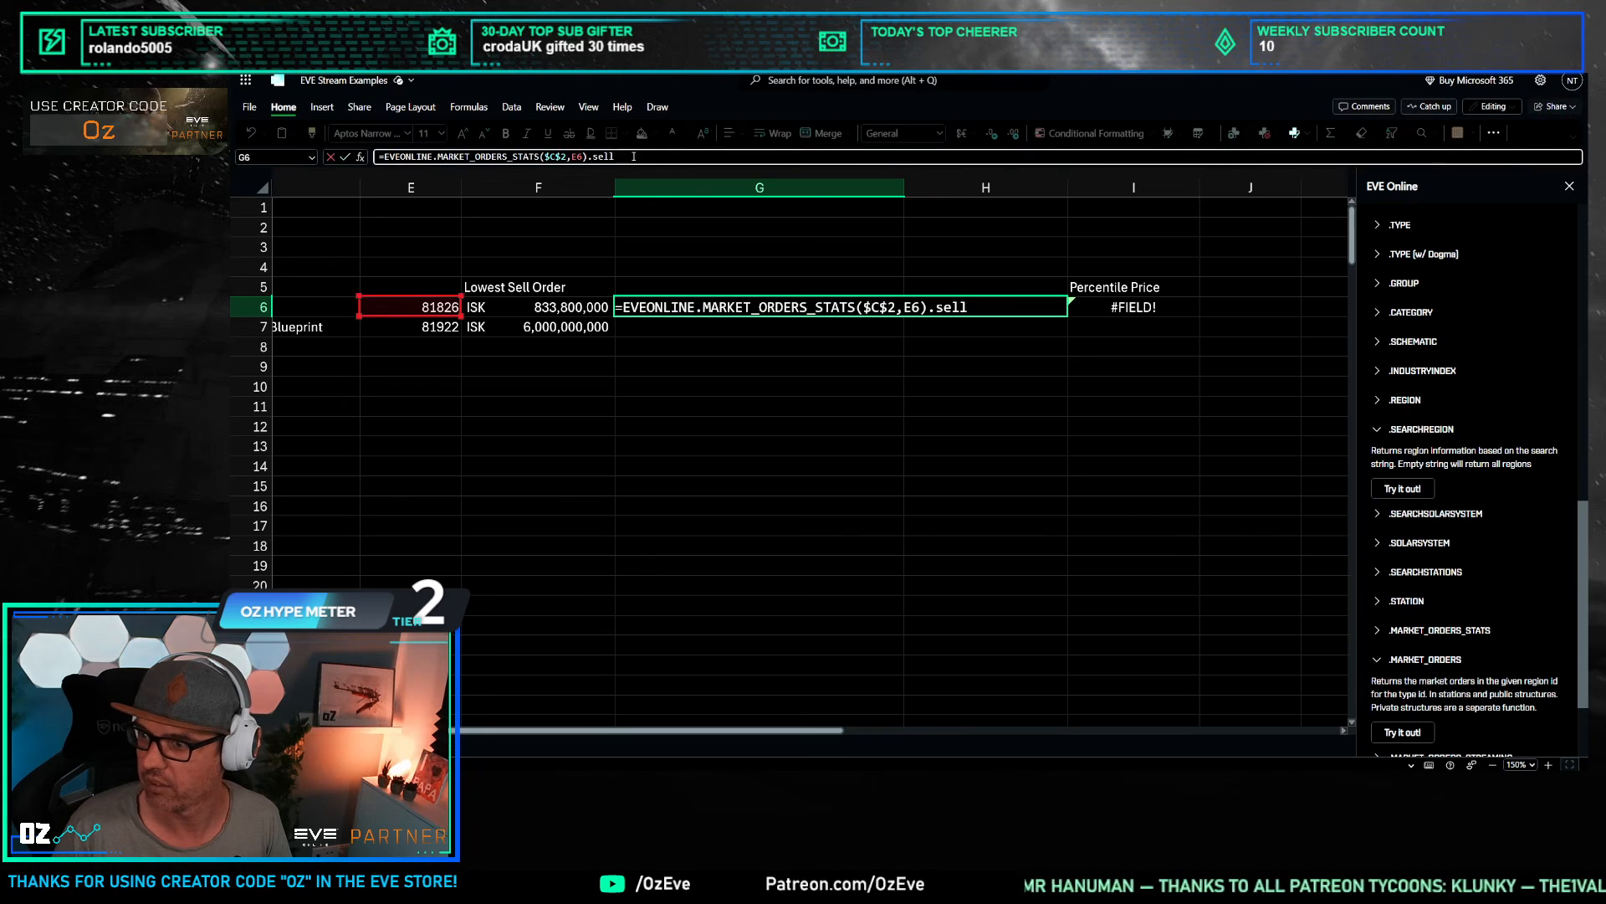
click(976, 406)
click(1071, 307)
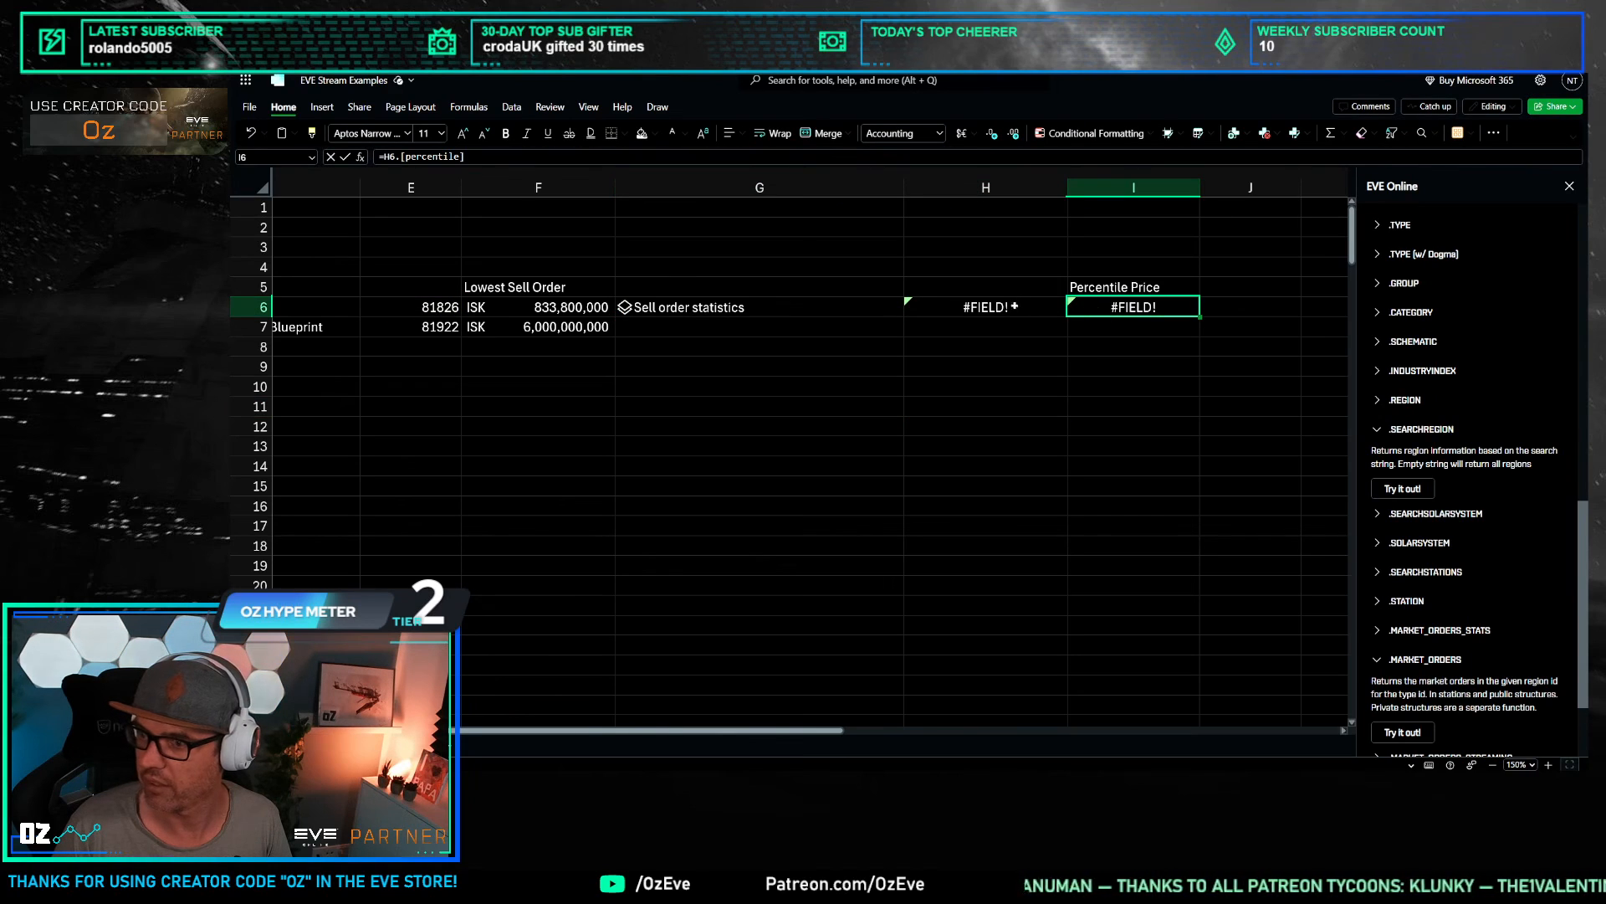
click(878, 305)
click(635, 159)
text(.percentile)
key(Return)
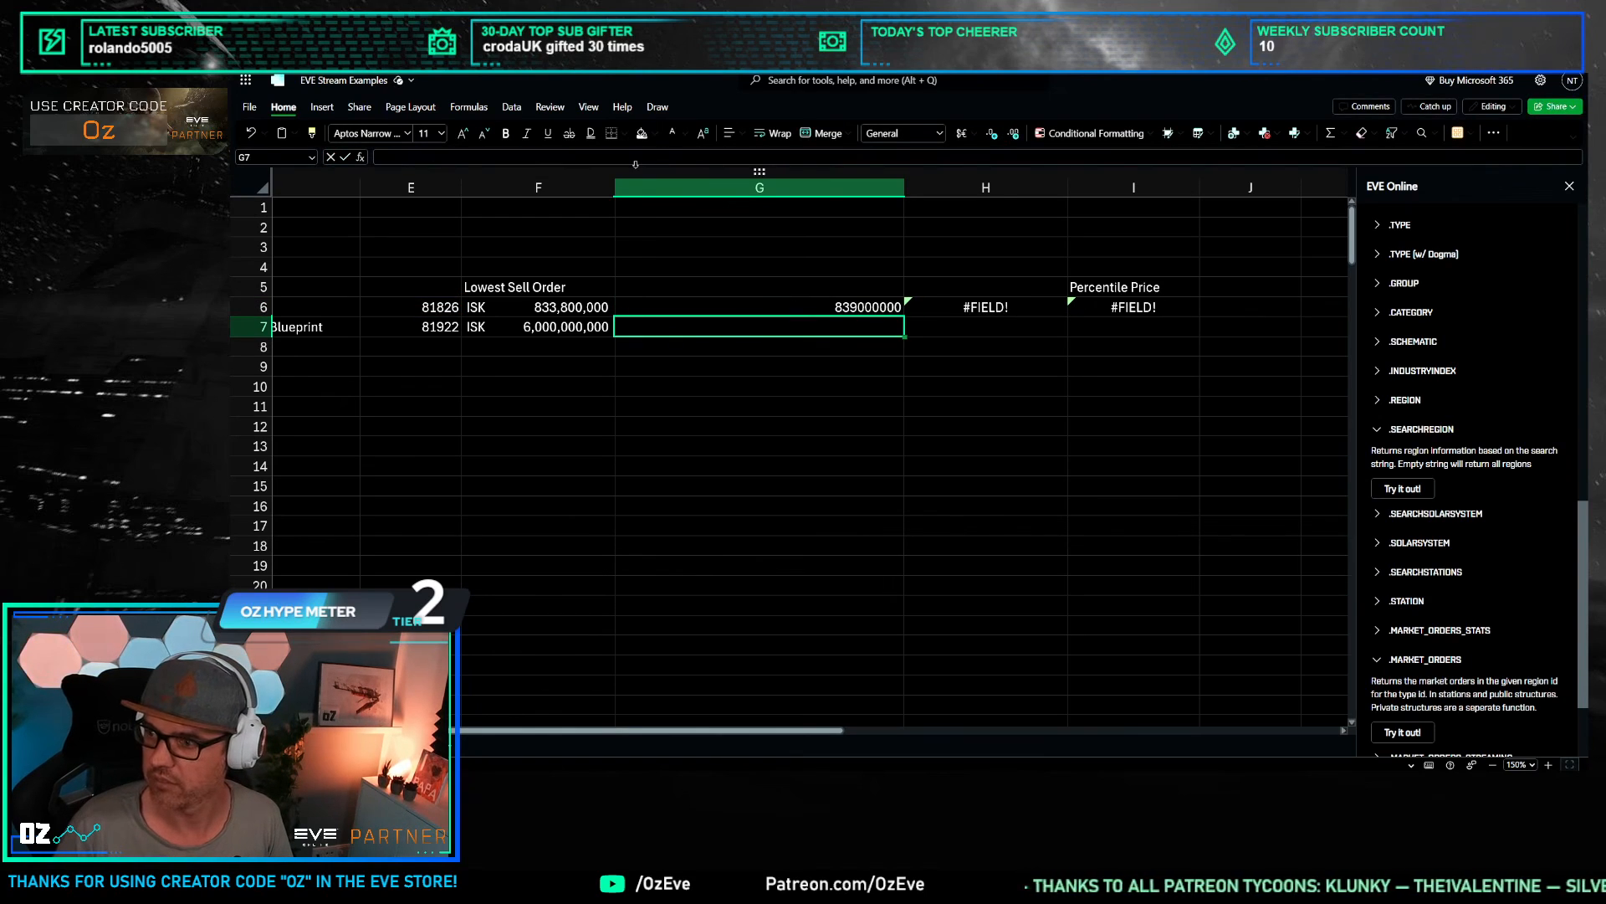
Step: Move the "Percentile Price" heading from I5 to G5 above the combined formula
click(809, 311)
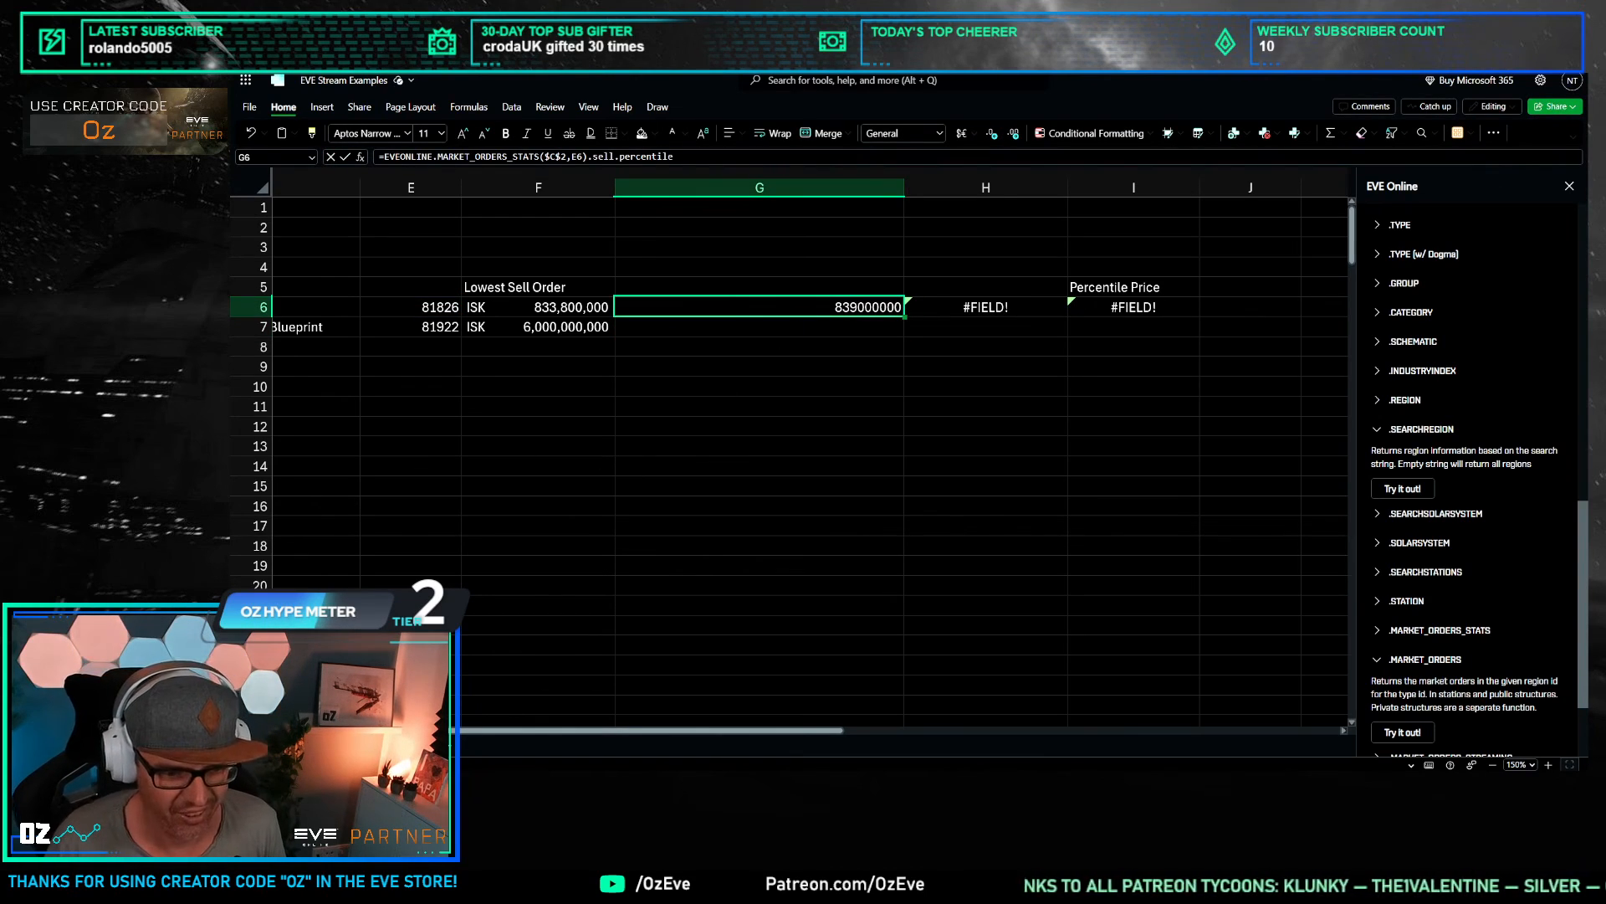
drag(703, 387, 703, 366)
click(716, 282)
click(1121, 287)
key(ctrl+x)
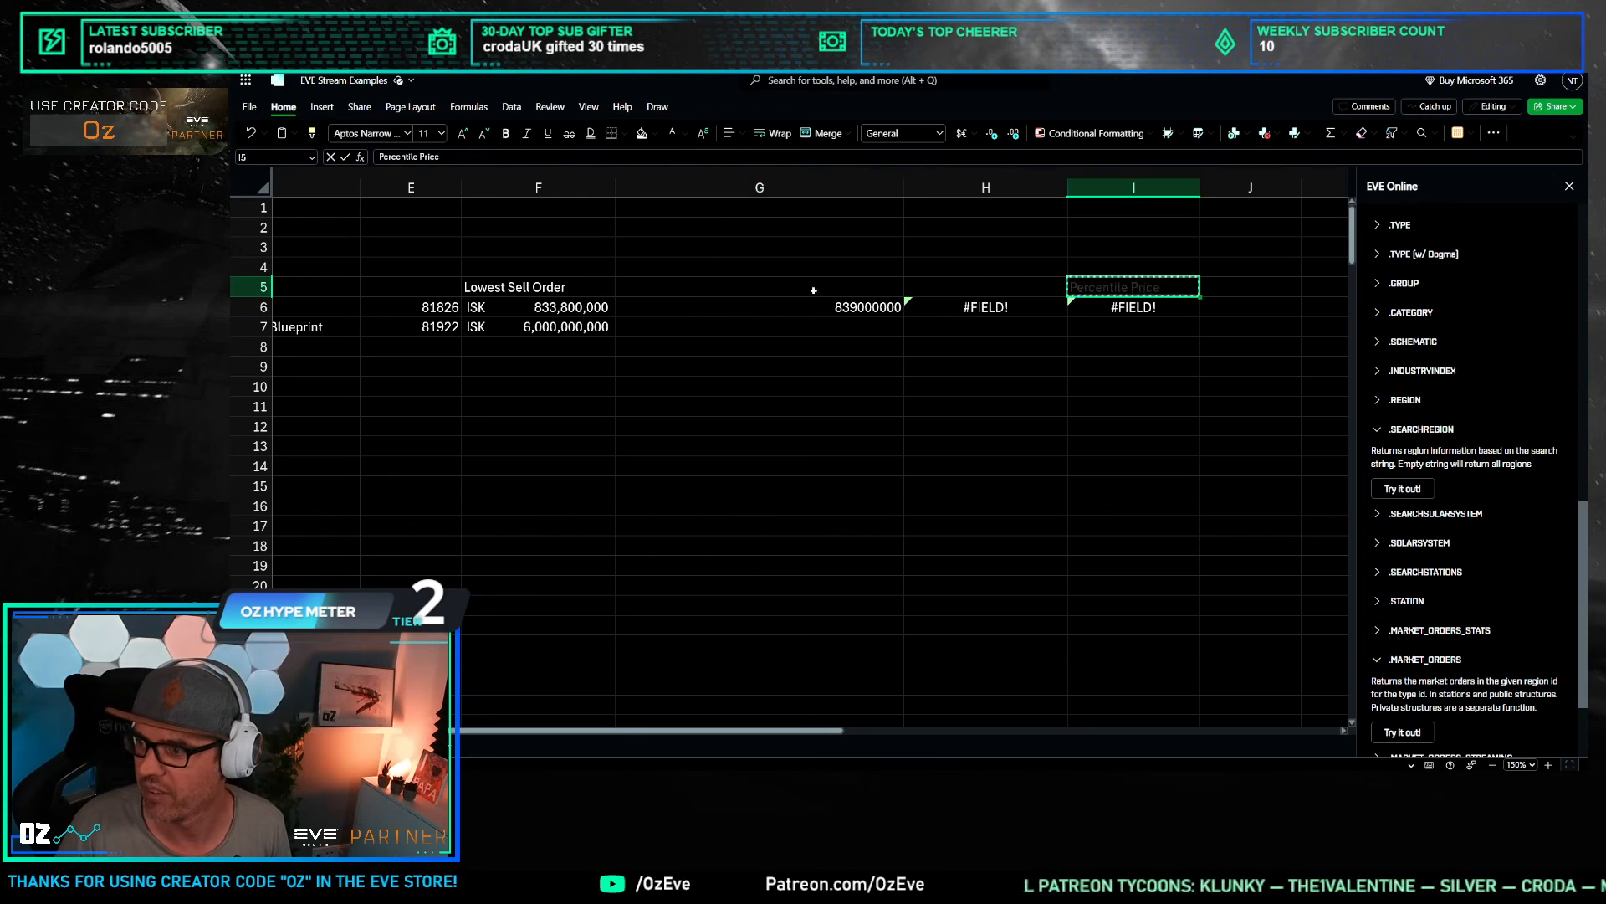
click(814, 290)
key(ctrl+v)
Step: Delete the obsolete columns H and I
click(849, 369)
drag(986, 187, 1134, 188)
right_click(1106, 212)
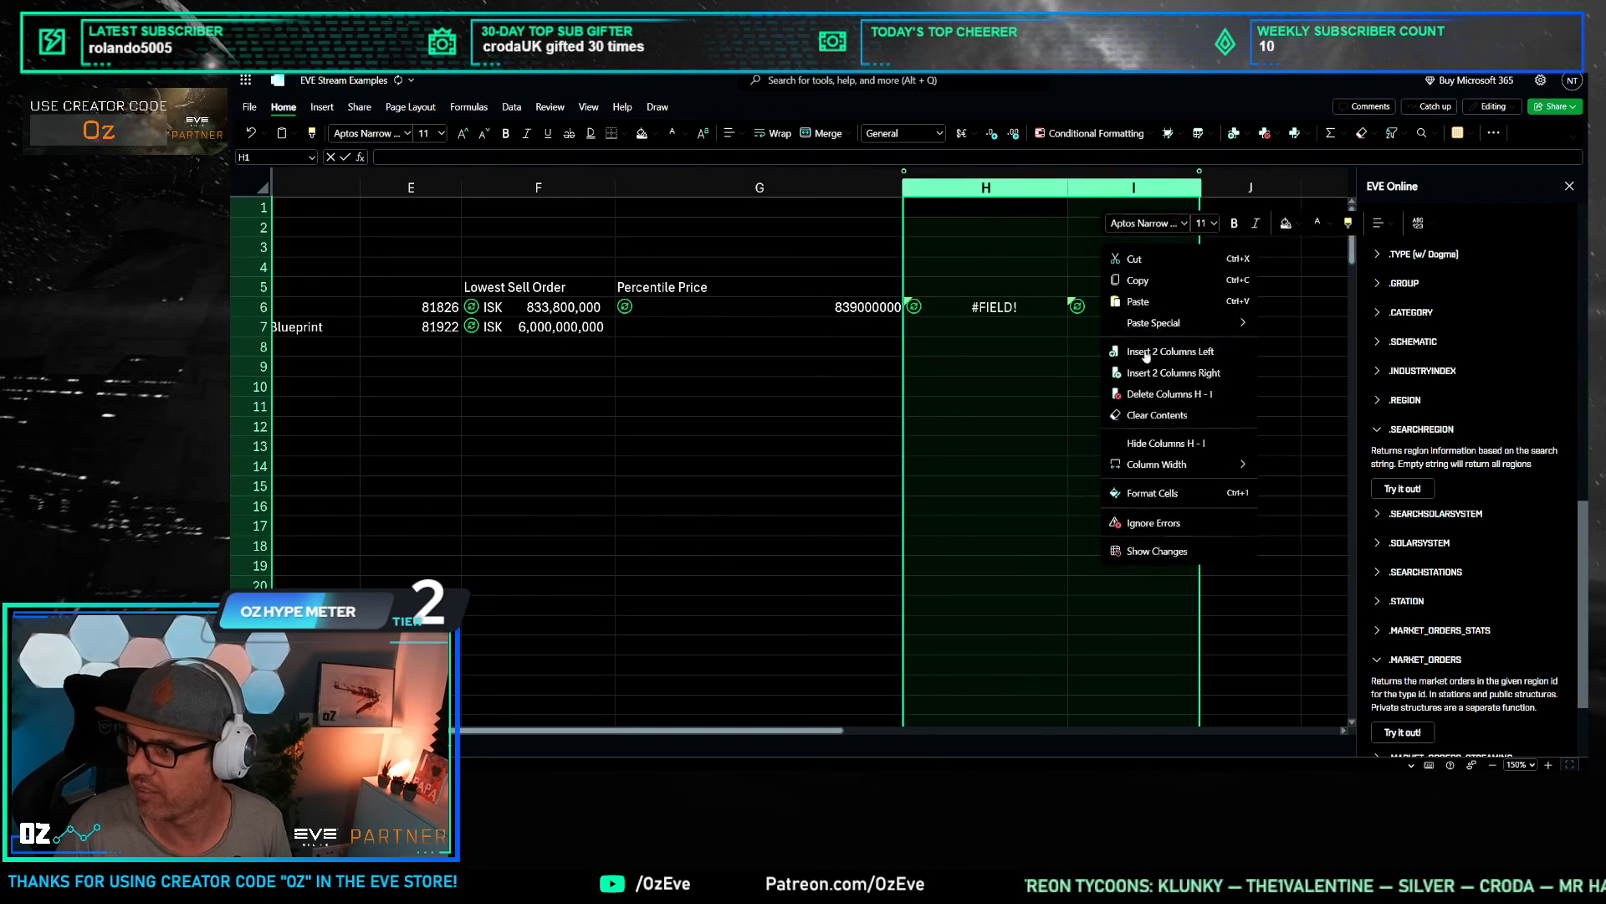
click(1162, 391)
click(717, 440)
drag(524, 442, 255, 443)
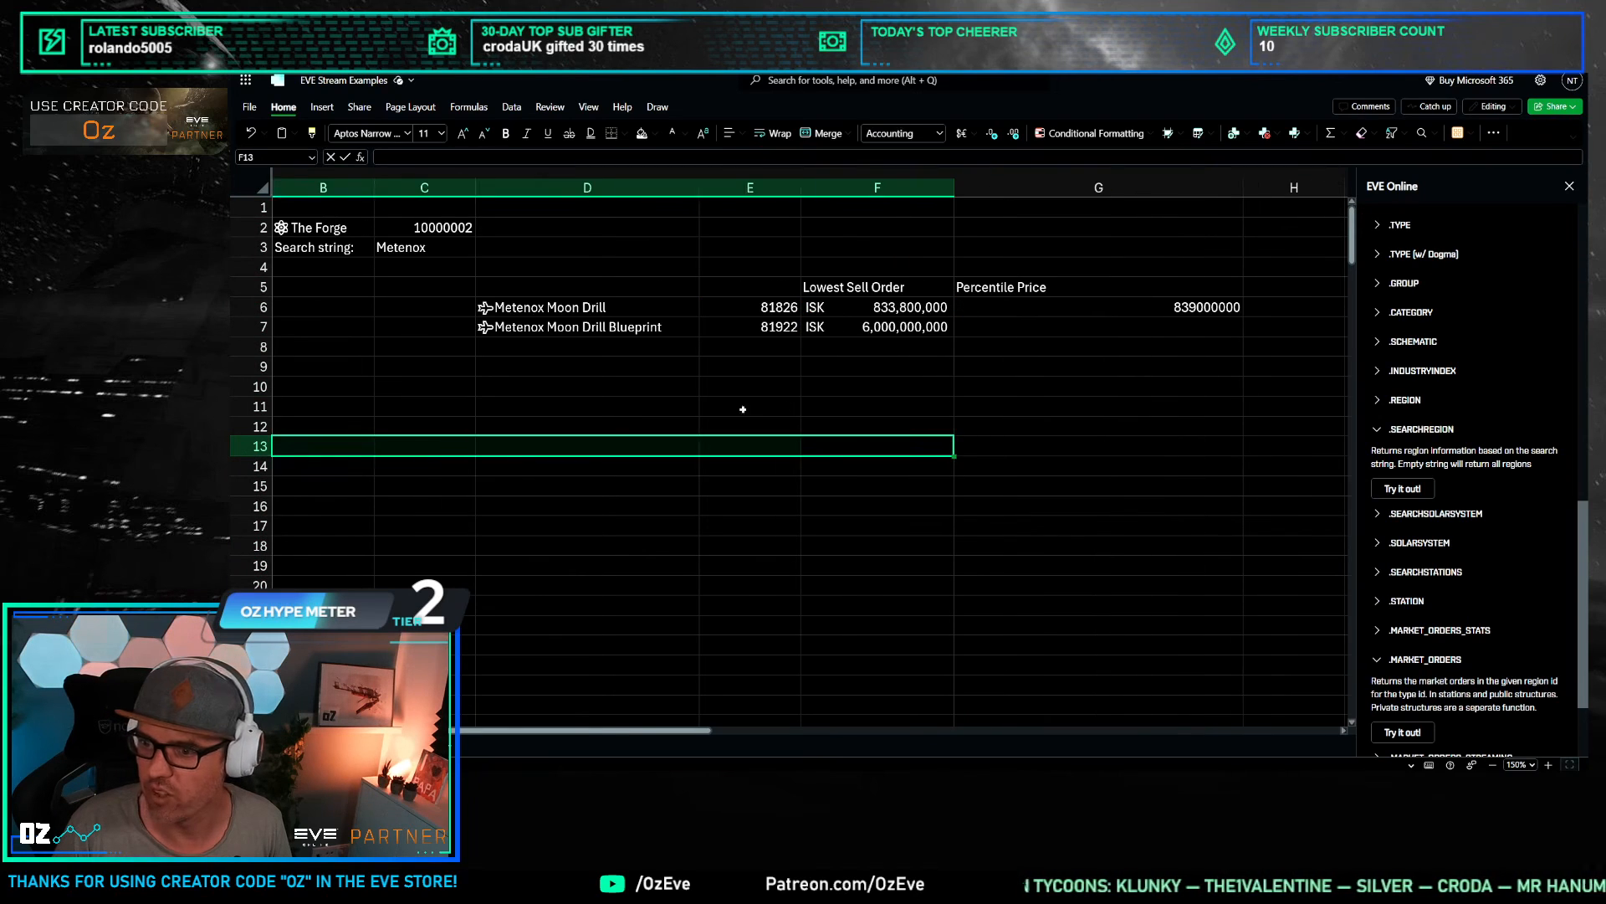
Step: Narrow column G to fit the percentile price in G6
click(836, 406)
click(1048, 307)
drag(1243, 187, 1084, 188)
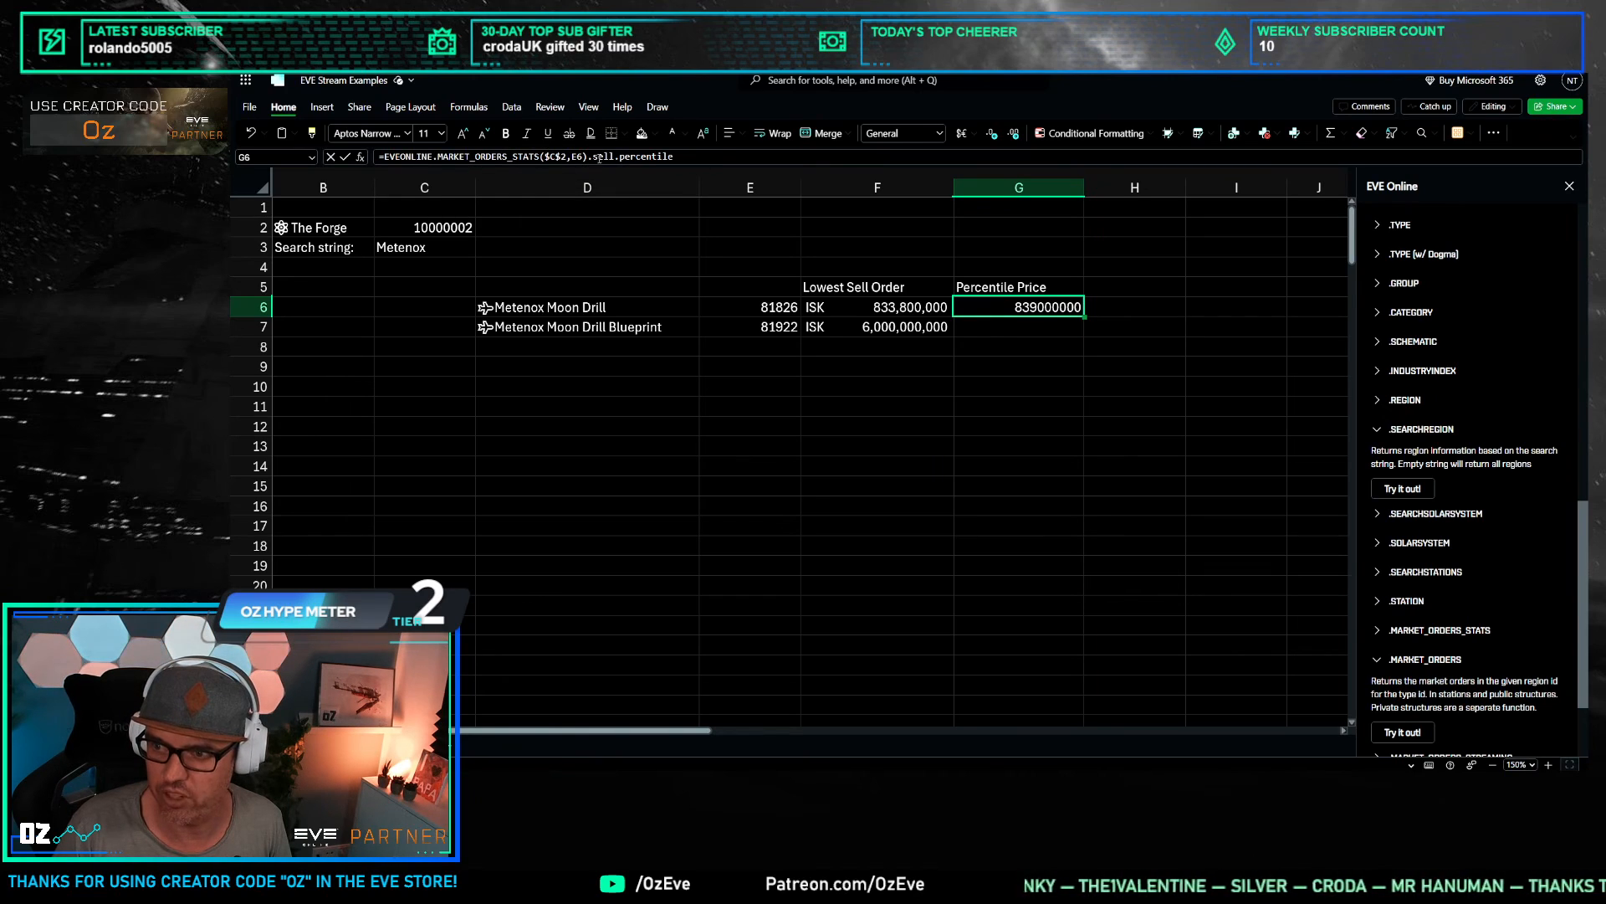
click(959, 348)
click(1013, 315)
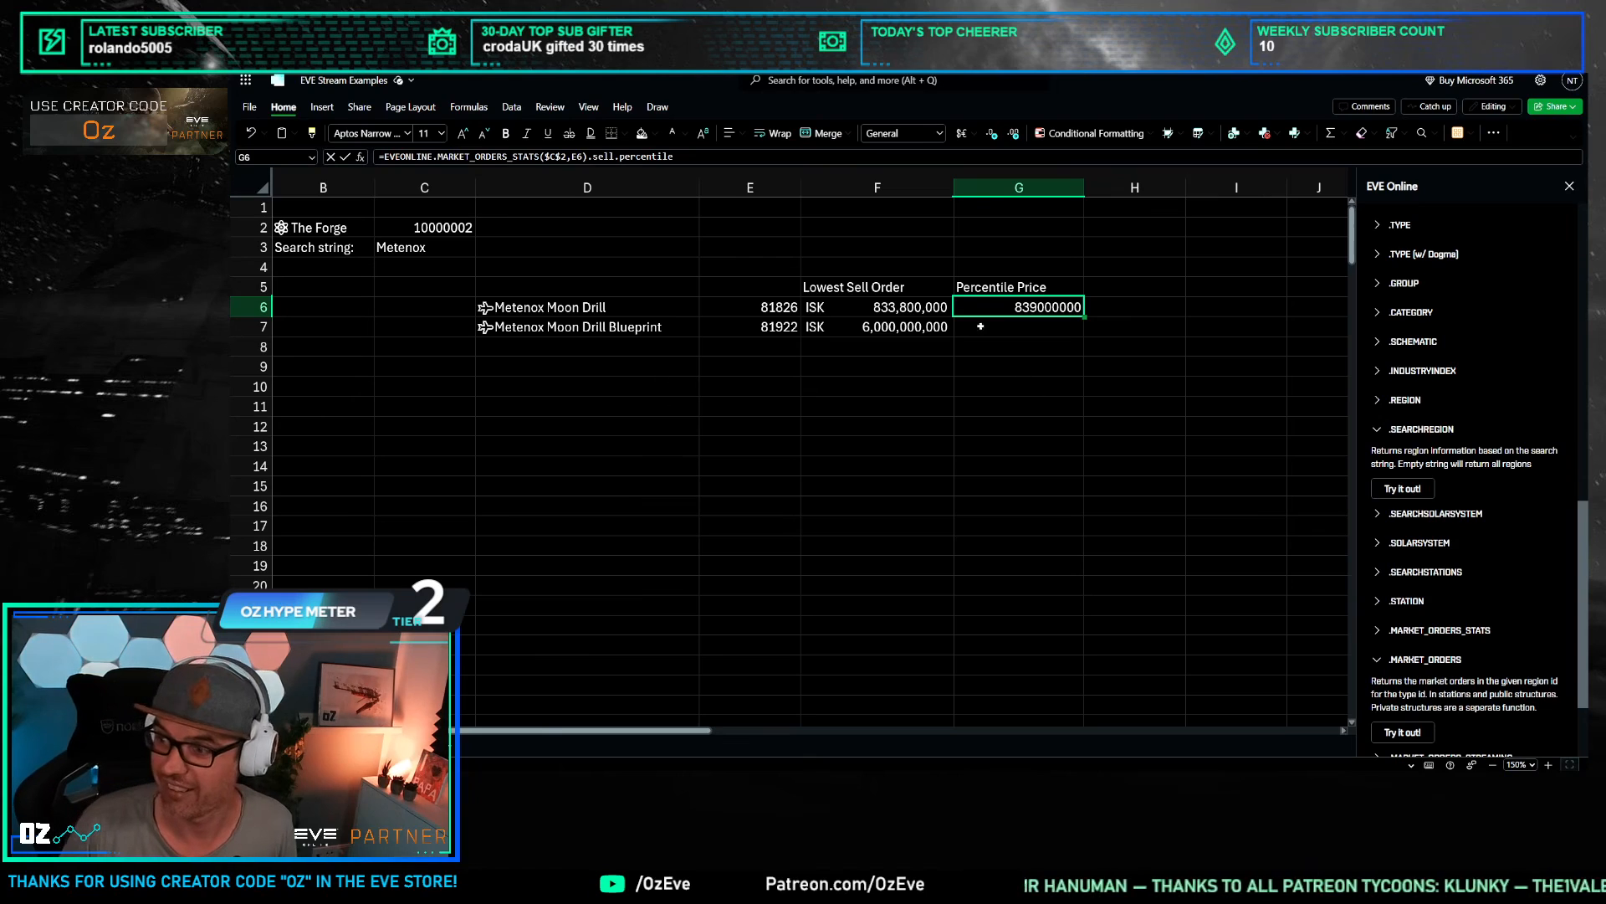
Step: Copy the ISK accounting format from the lowest sell price in F6 to the percentile price in G6
key(Left)
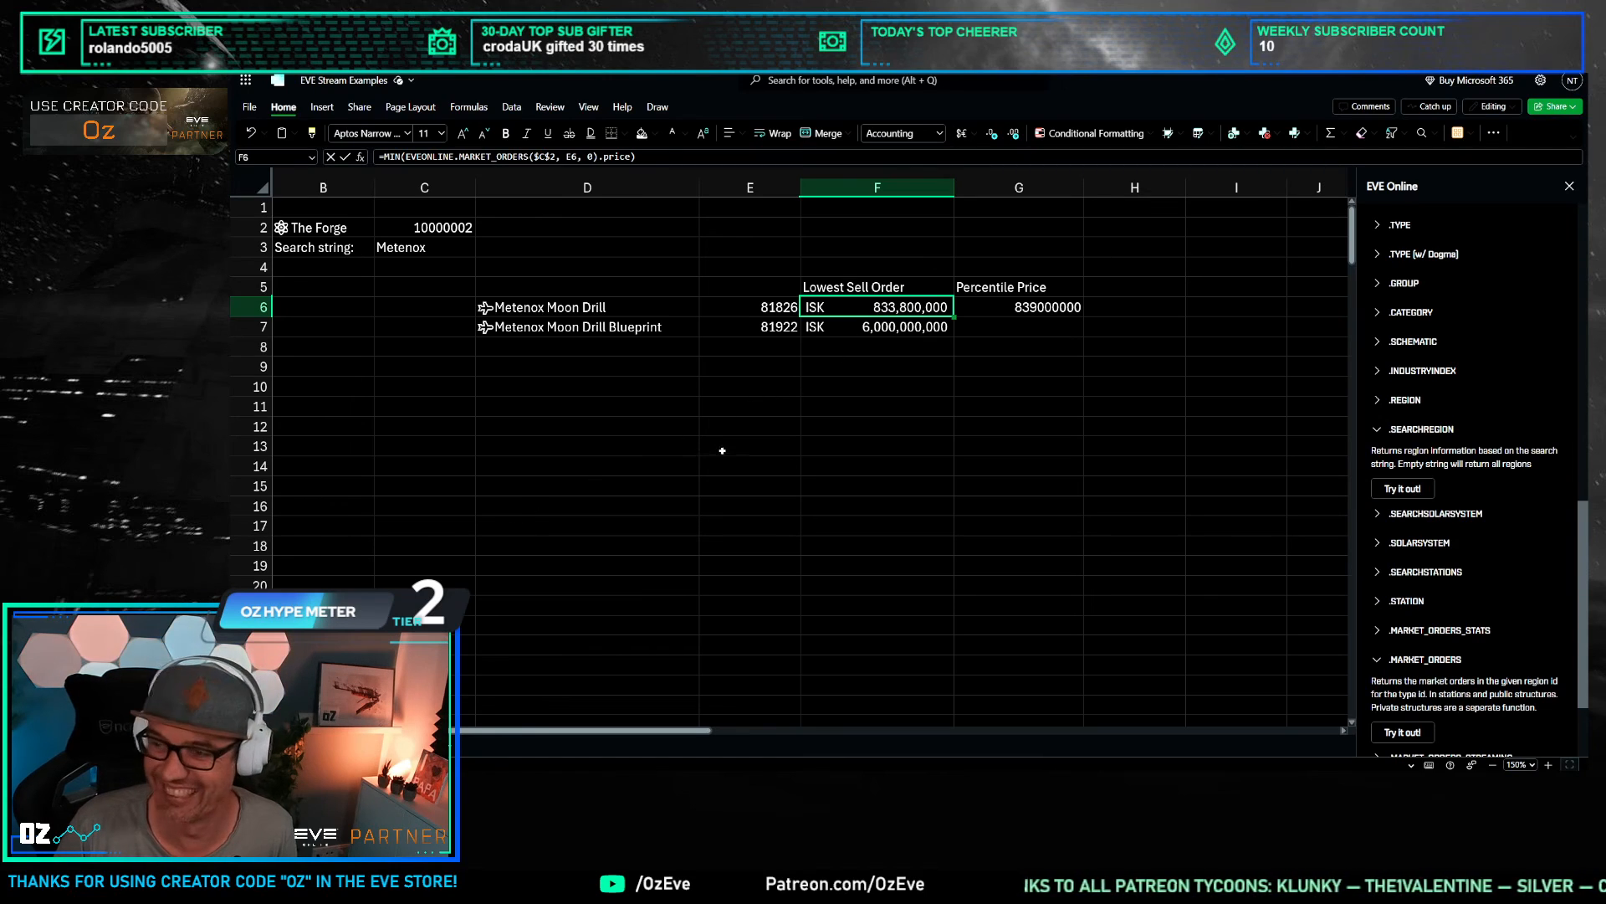
click(883, 365)
click(880, 308)
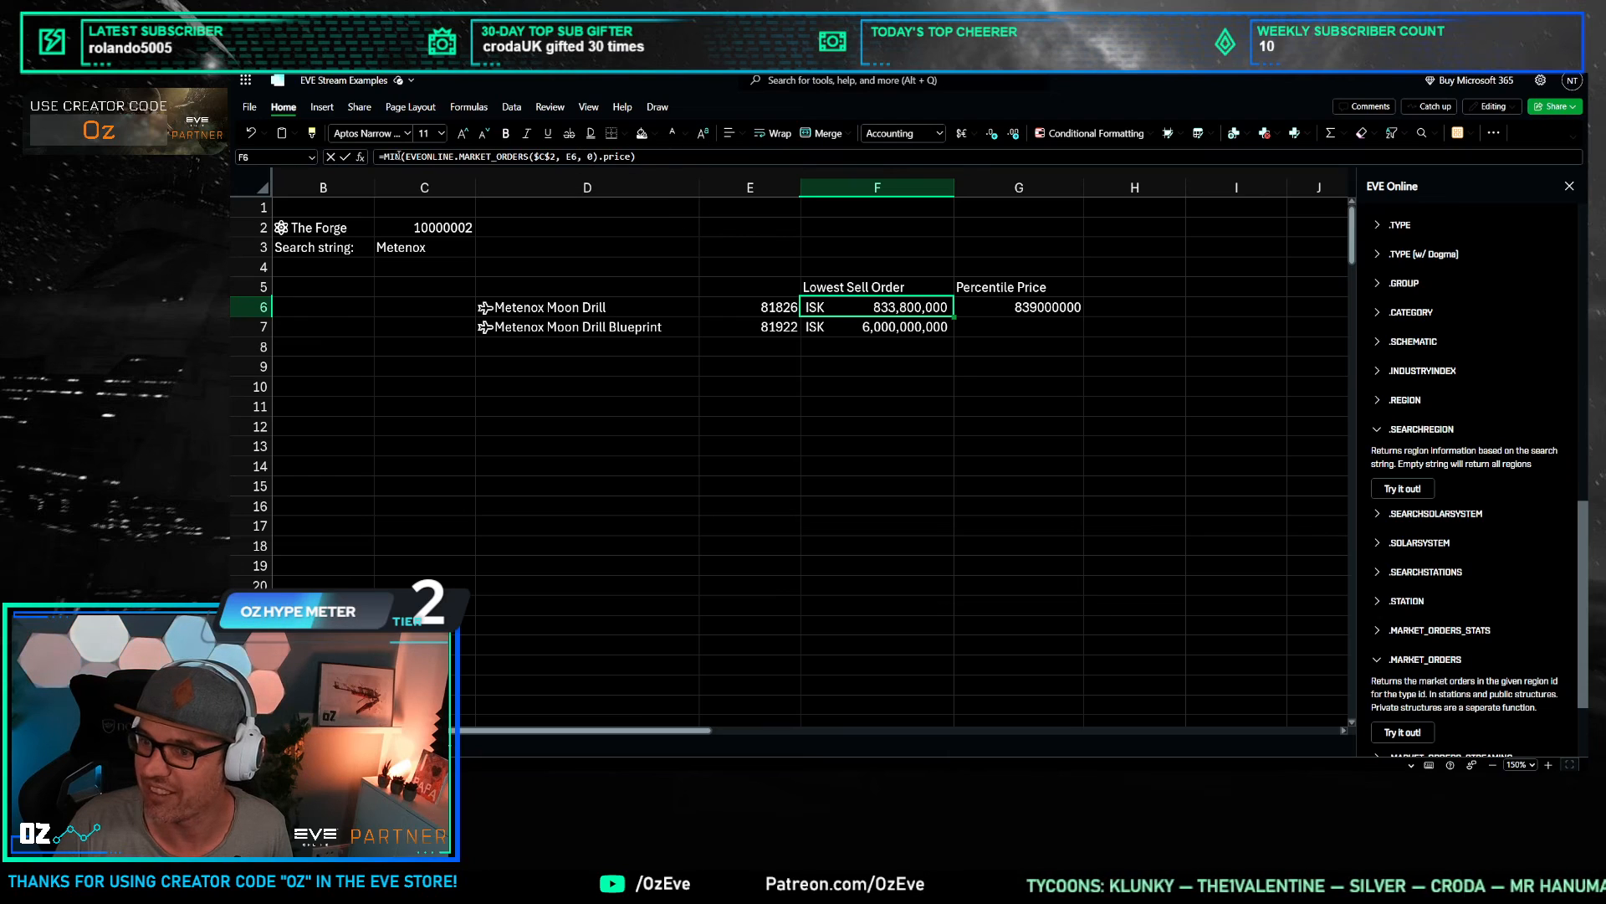
click(312, 134)
click(1070, 315)
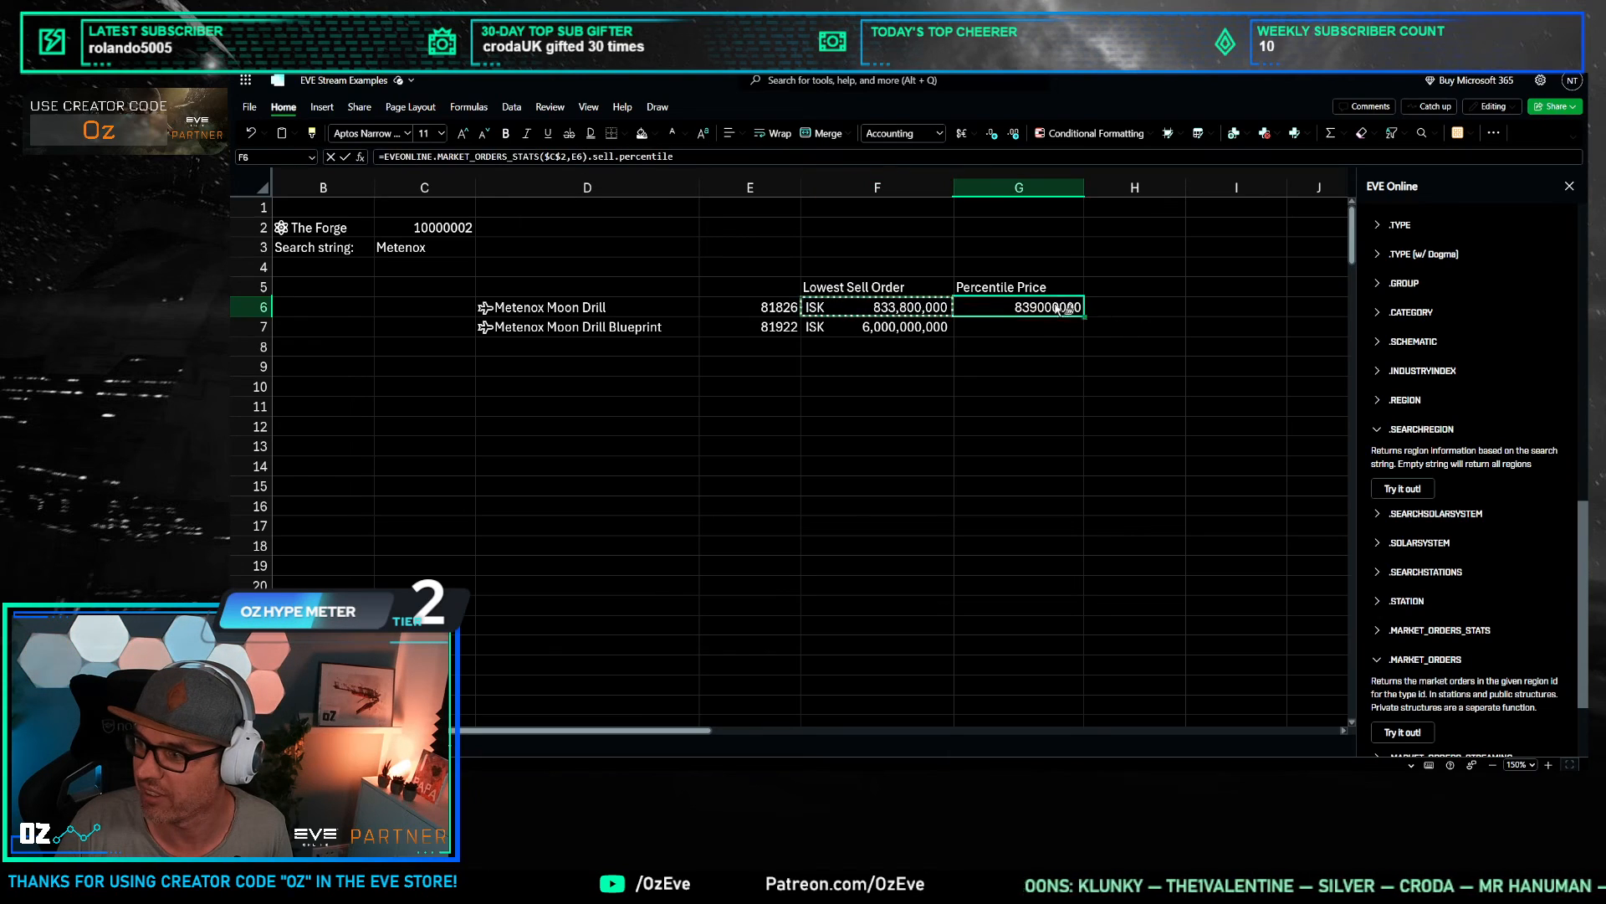
click(996, 450)
click(937, 466)
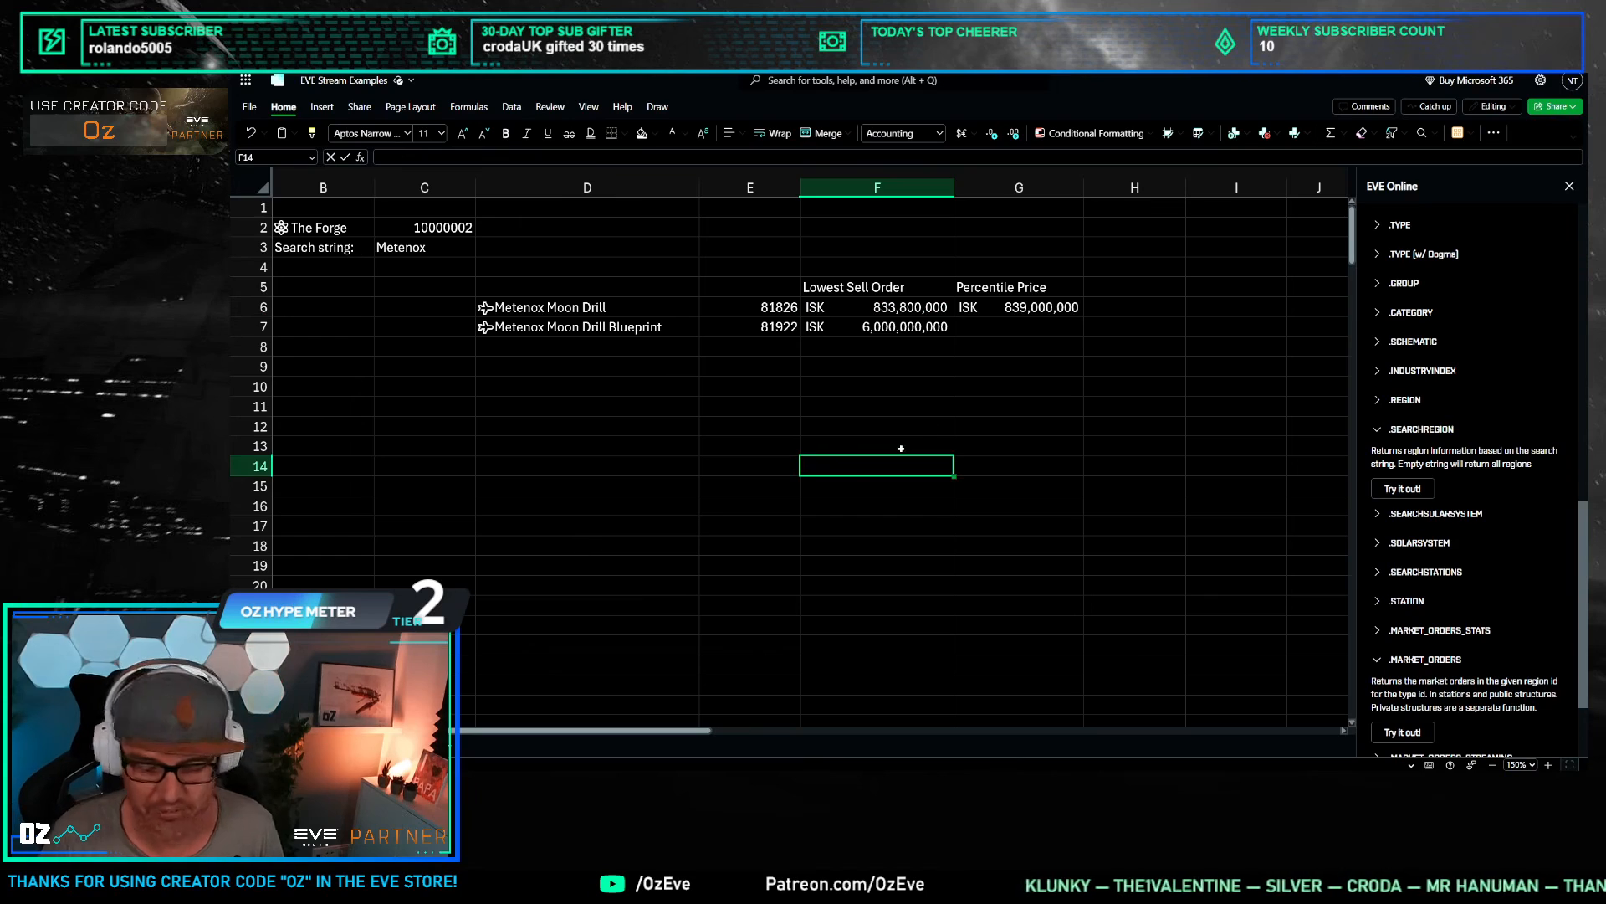
Step: Fill the percentile price formula from G6 down to G7 for the Metenox Moon Drill Blueprint
click(1008, 304)
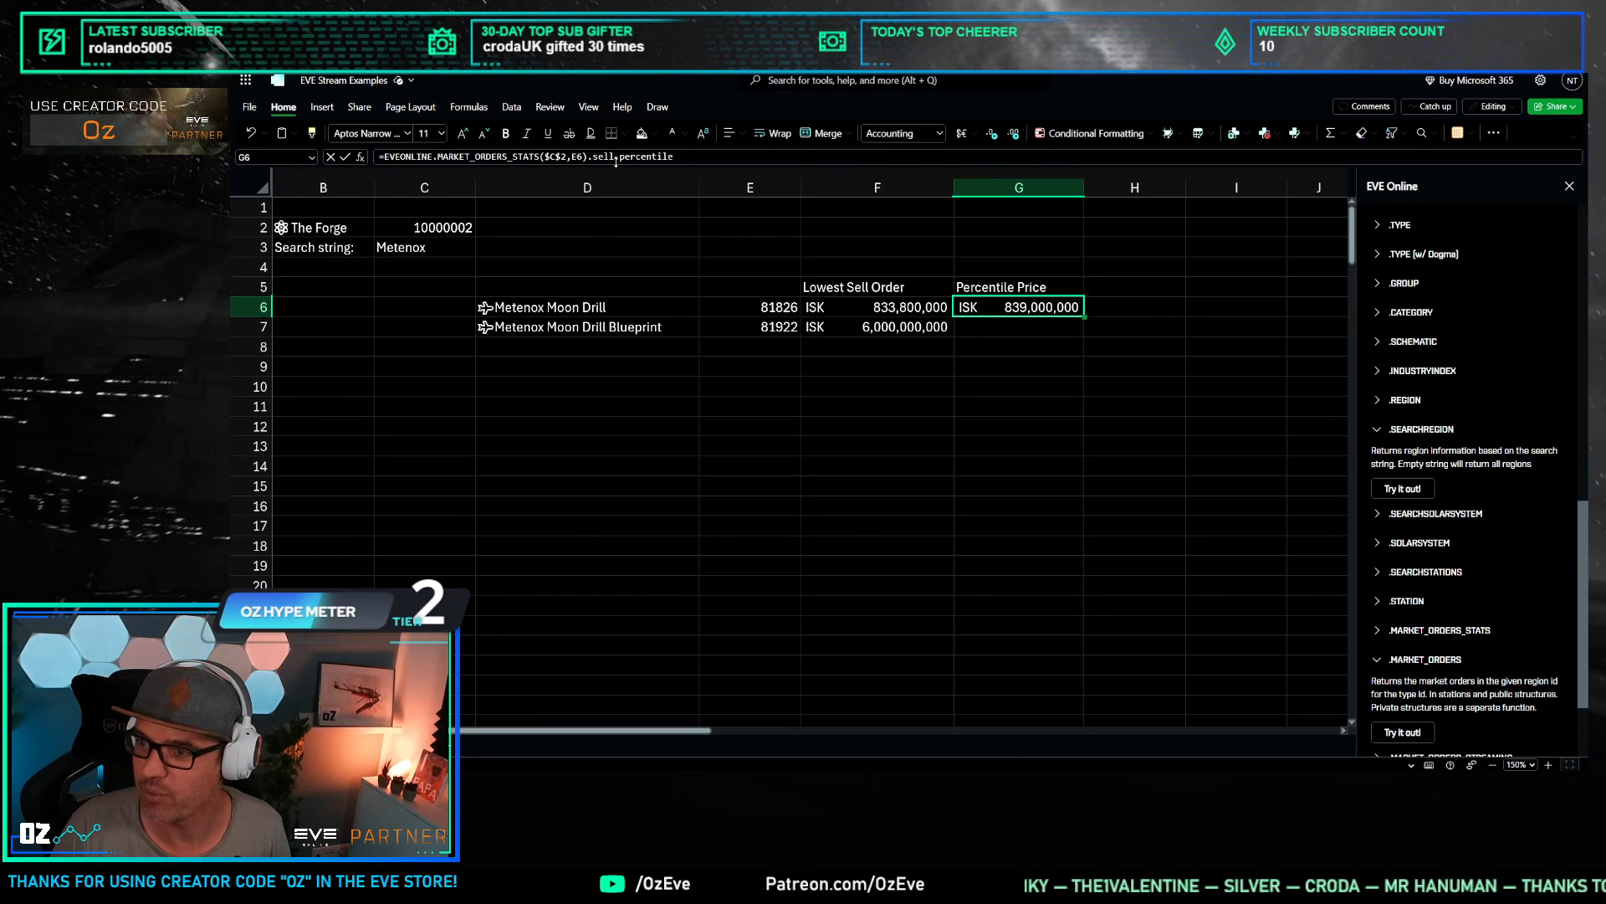
click(866, 383)
click(880, 309)
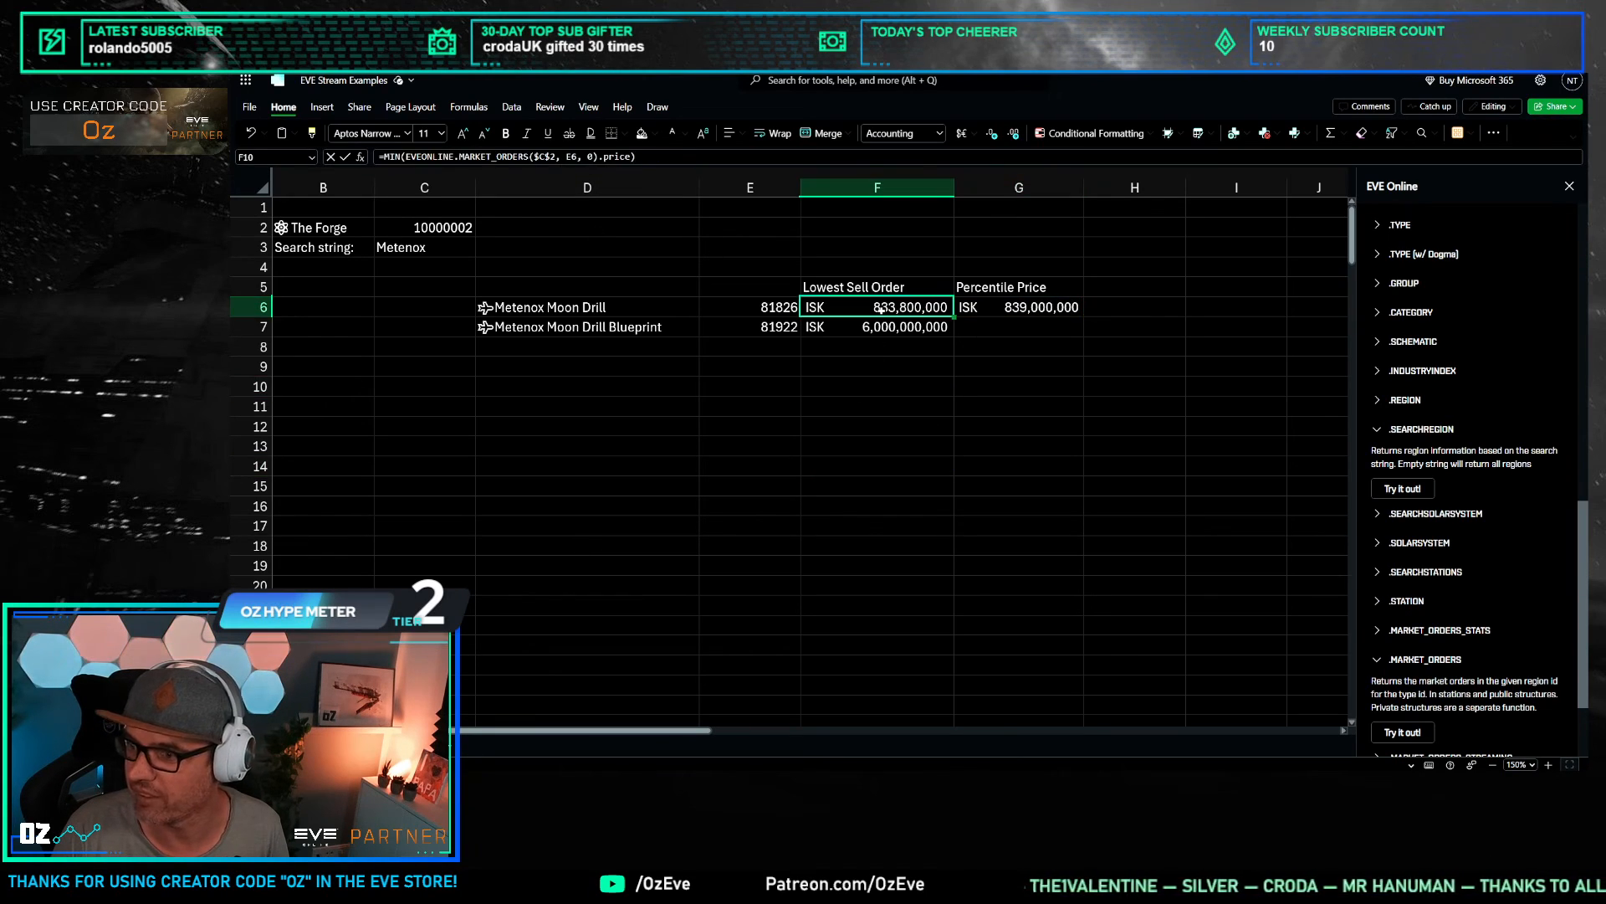
click(995, 299)
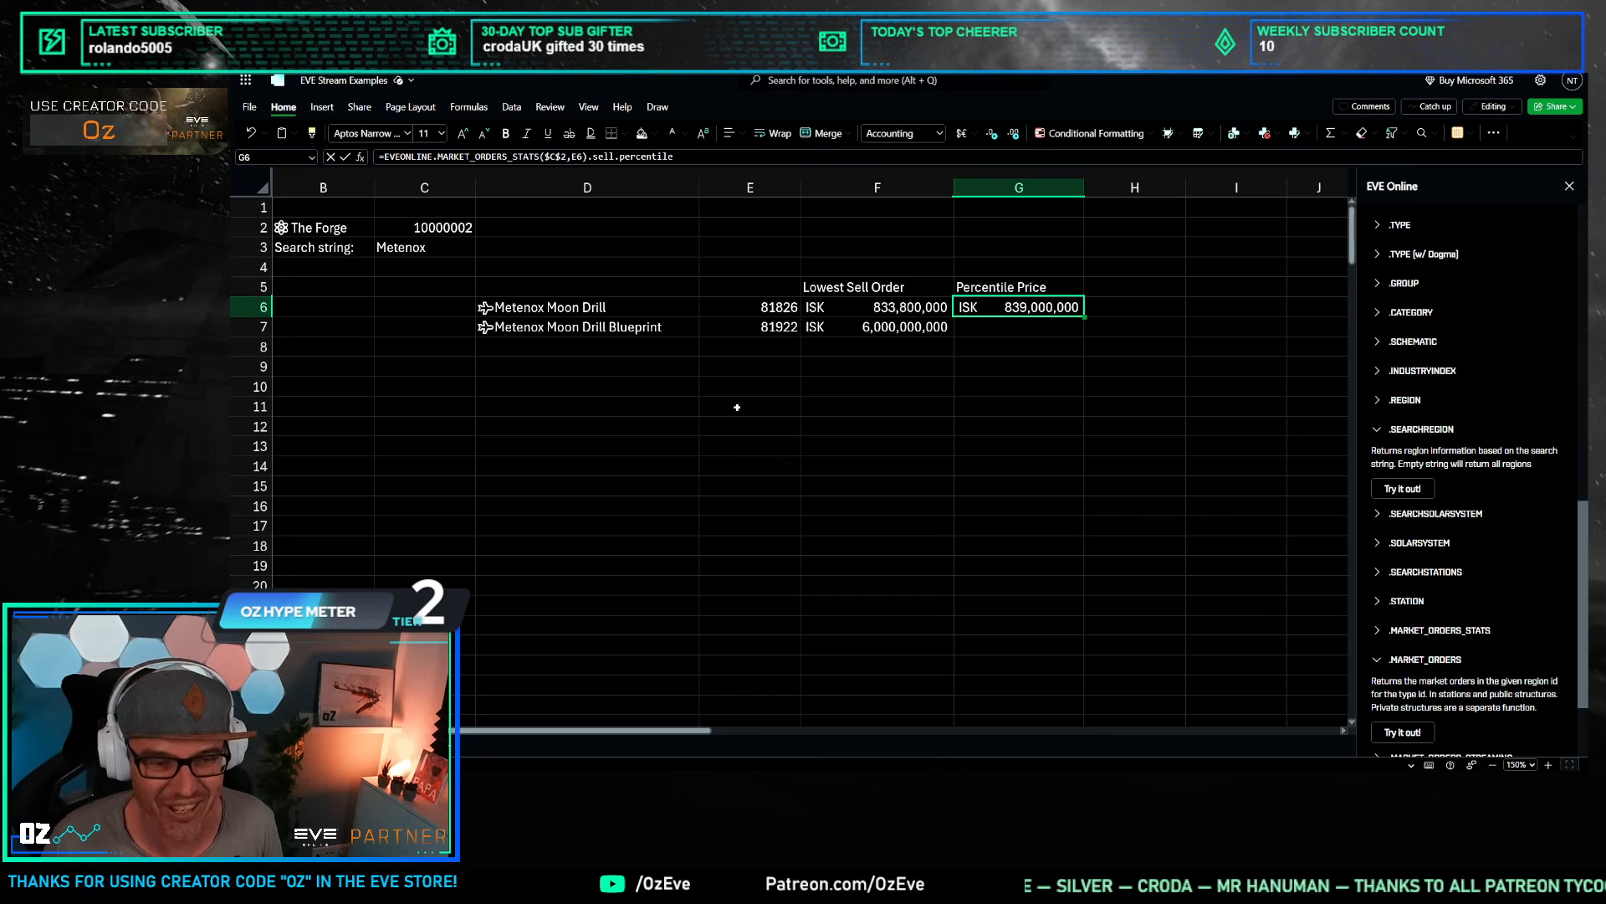
click(911, 366)
click(1004, 365)
click(1031, 309)
double_click(1083, 316)
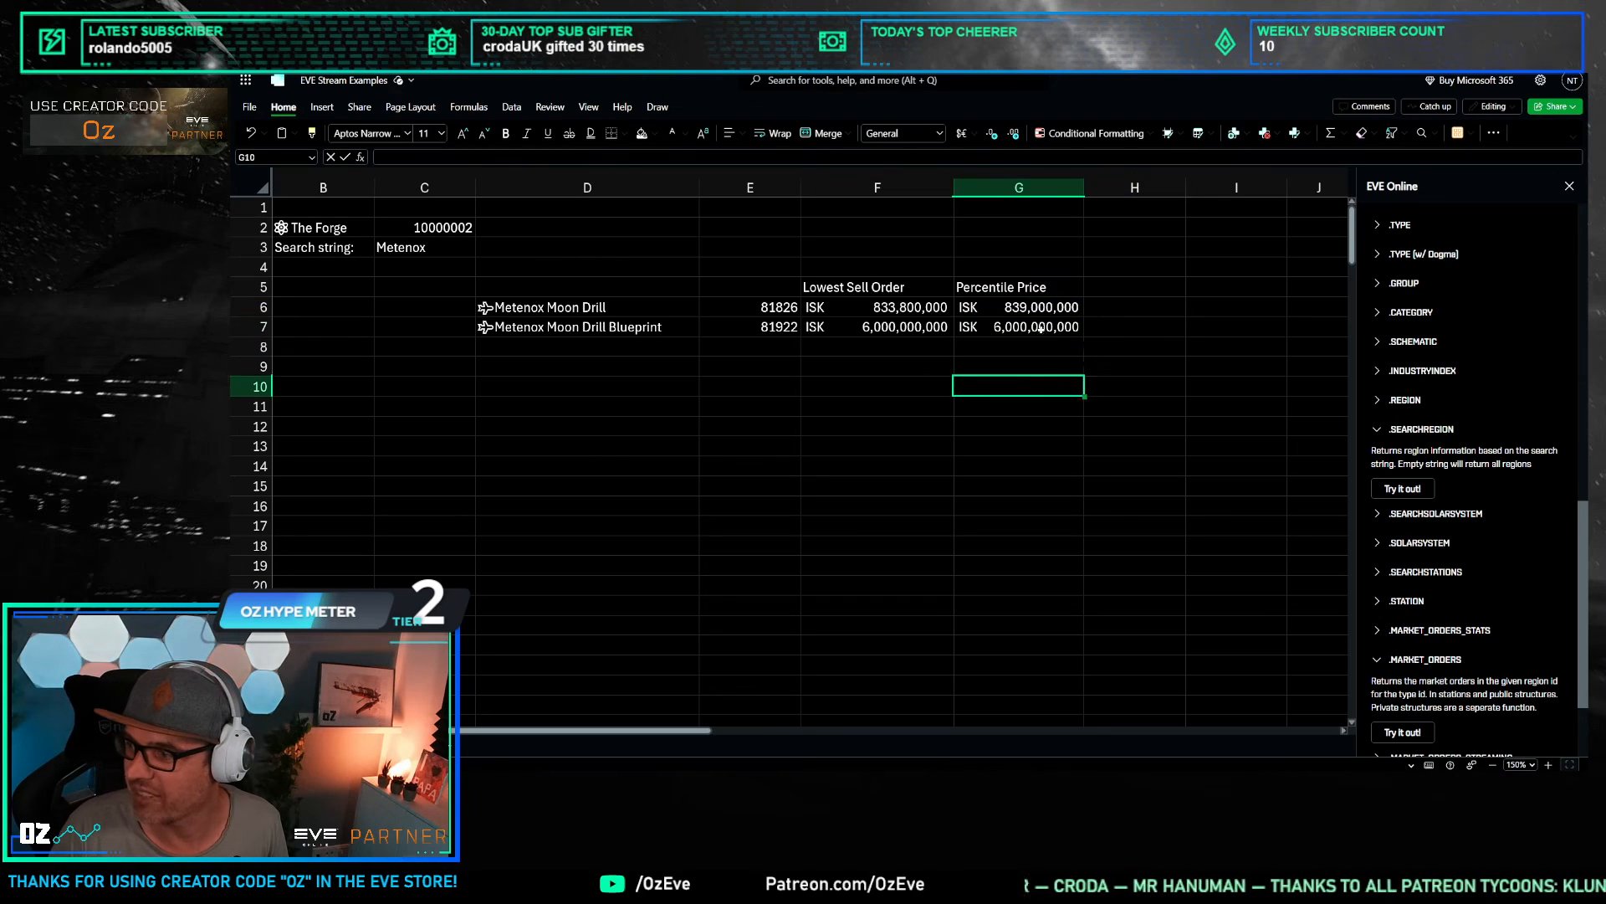
Step: Change the search string in C3 to Tritanium
click(881, 315)
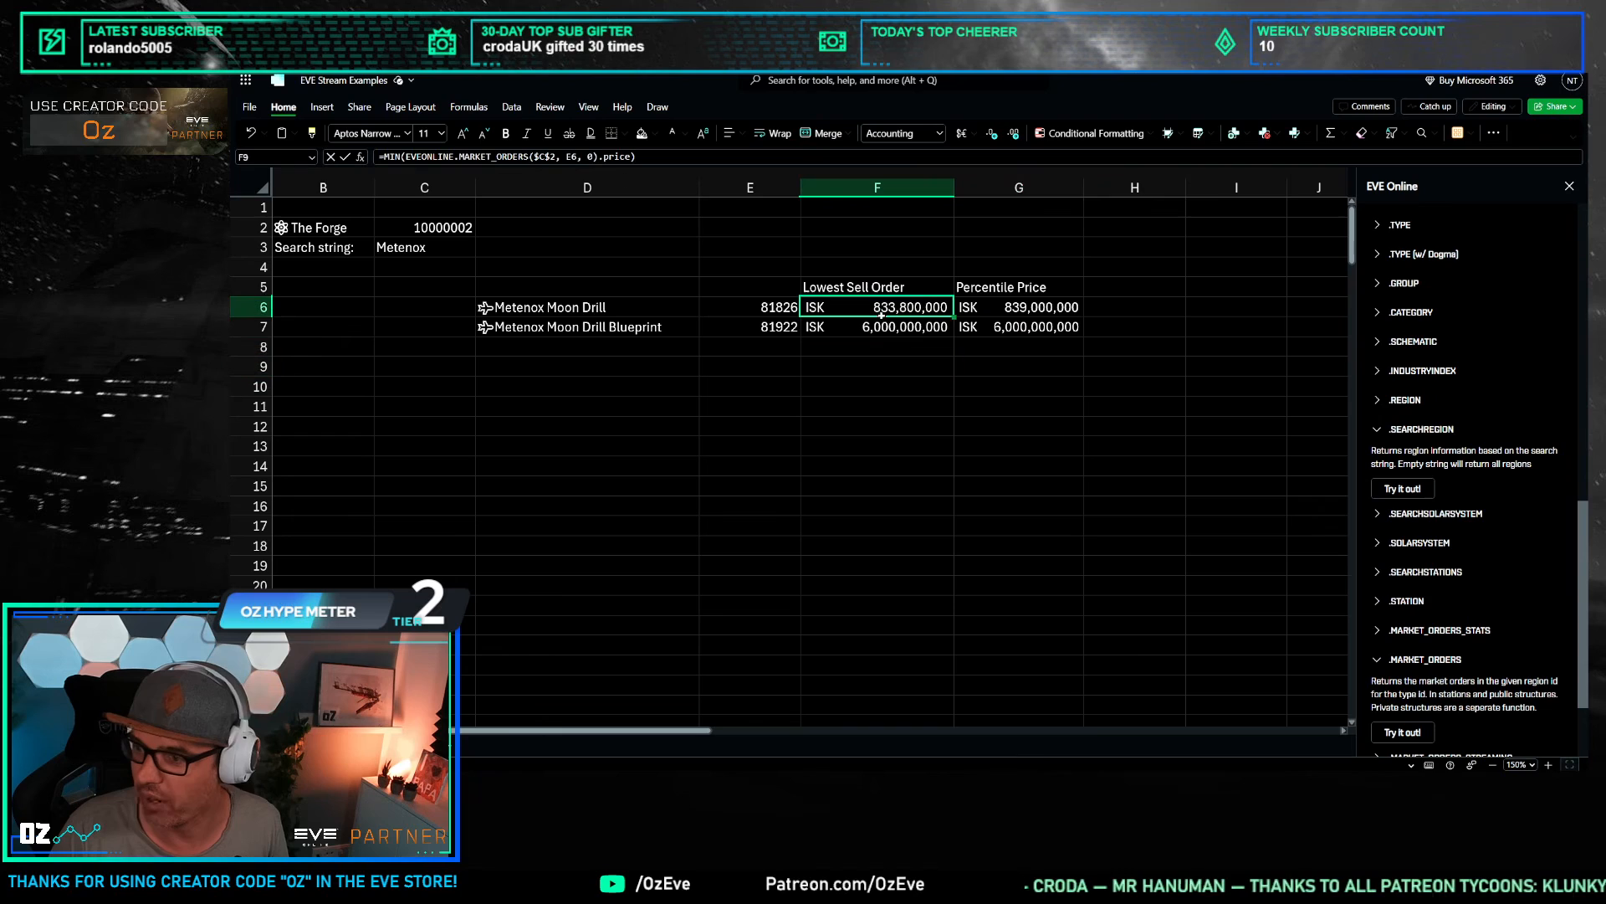
click(564, 379)
click(424, 247)
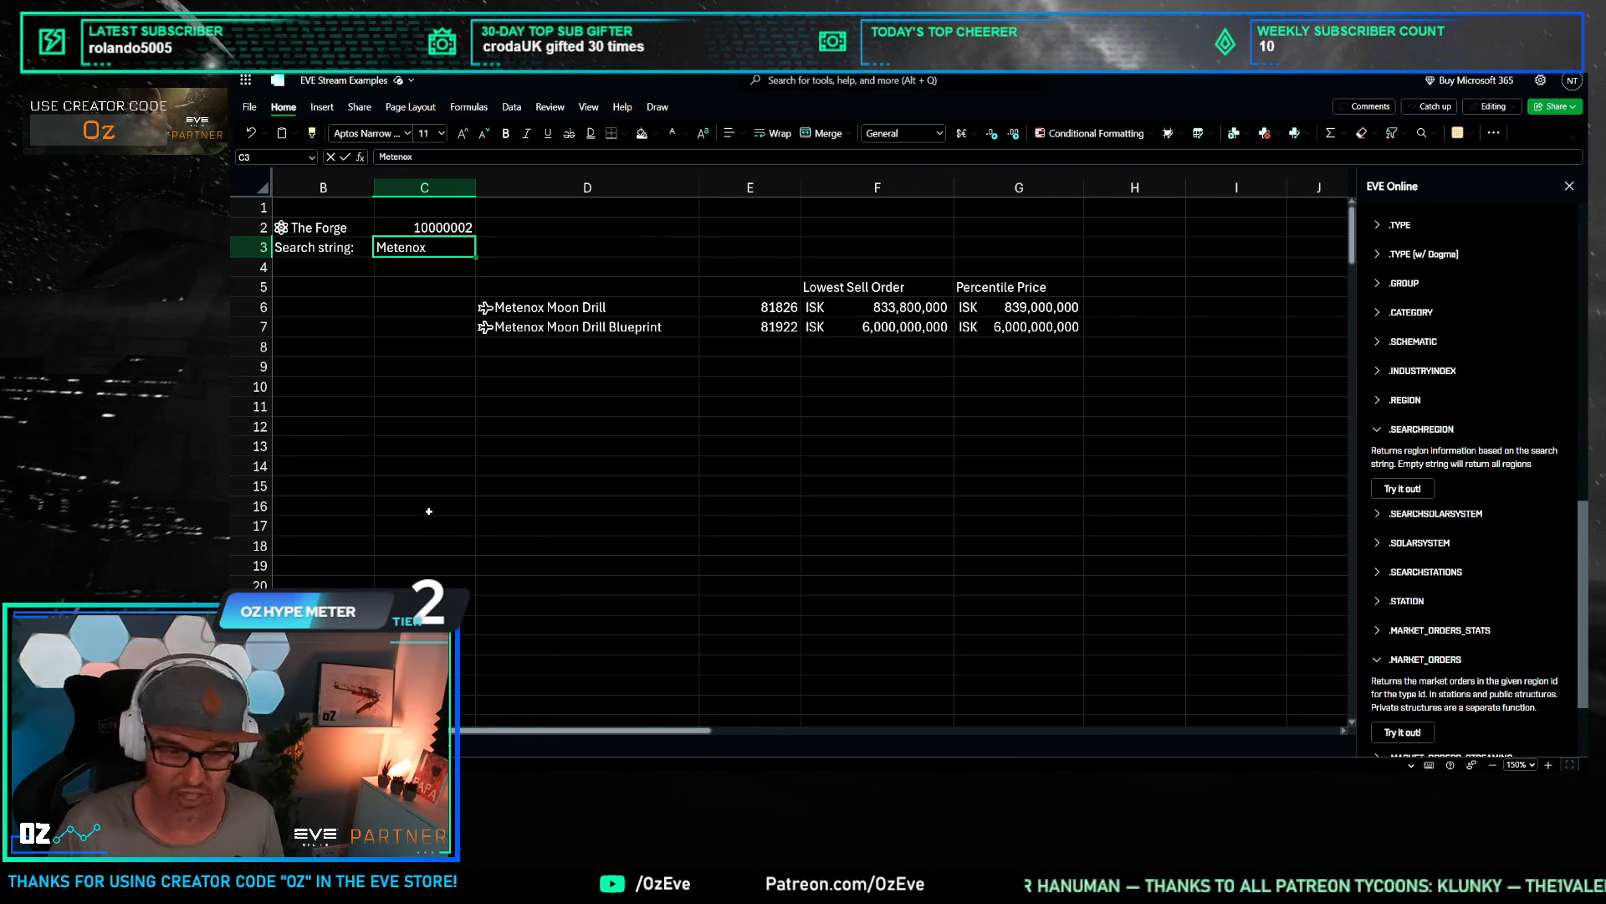
text(Tritan)
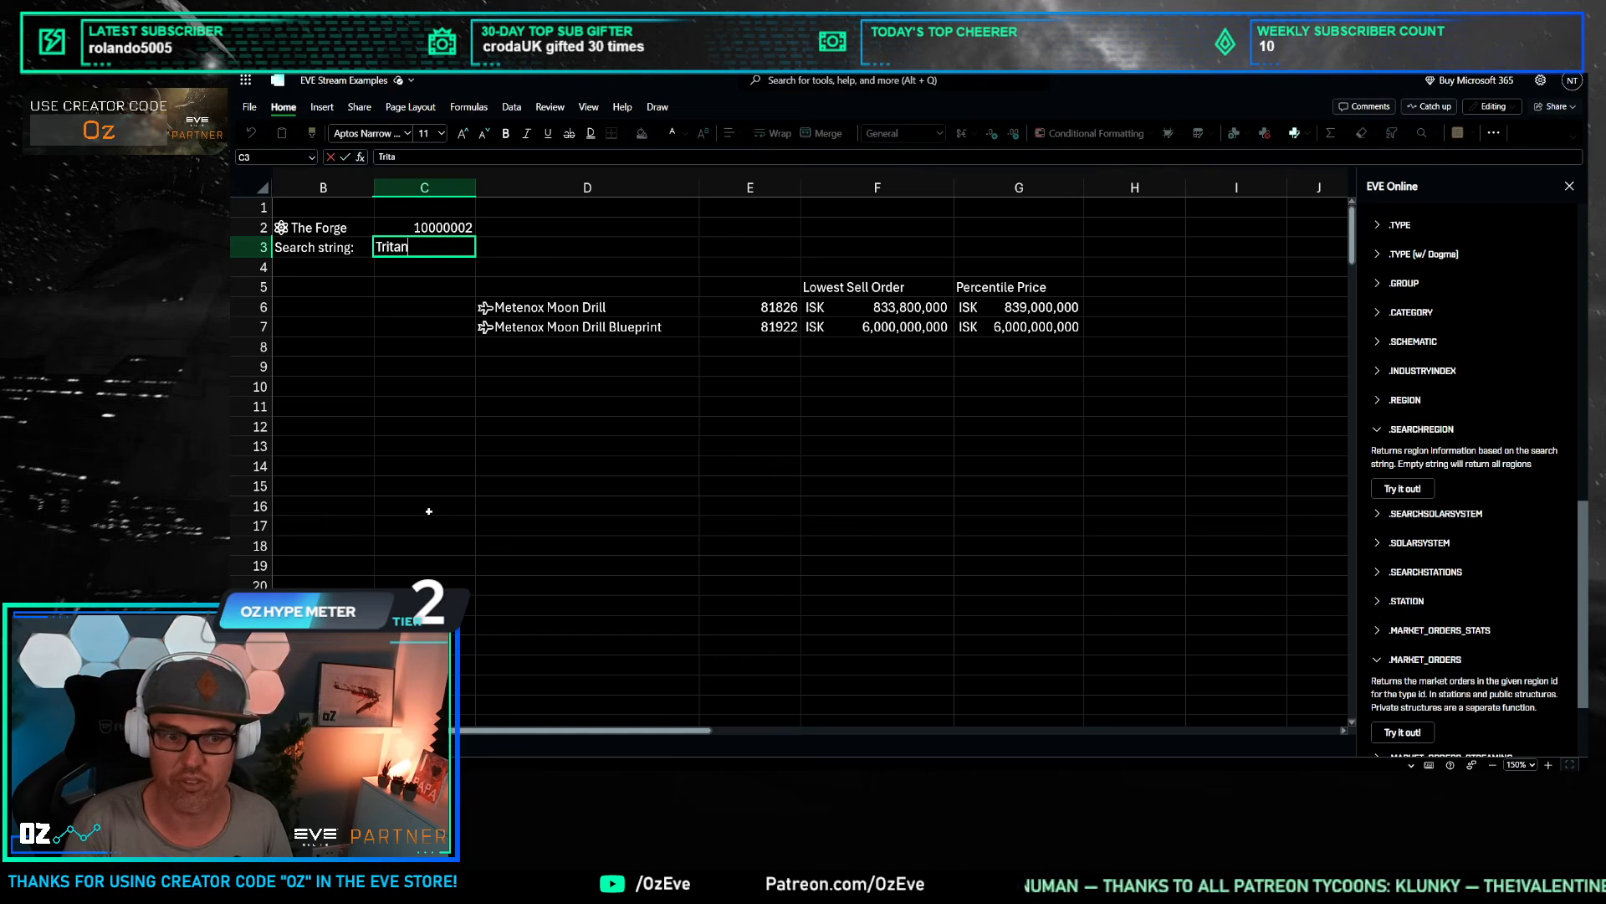
text(ium)
key(Return)
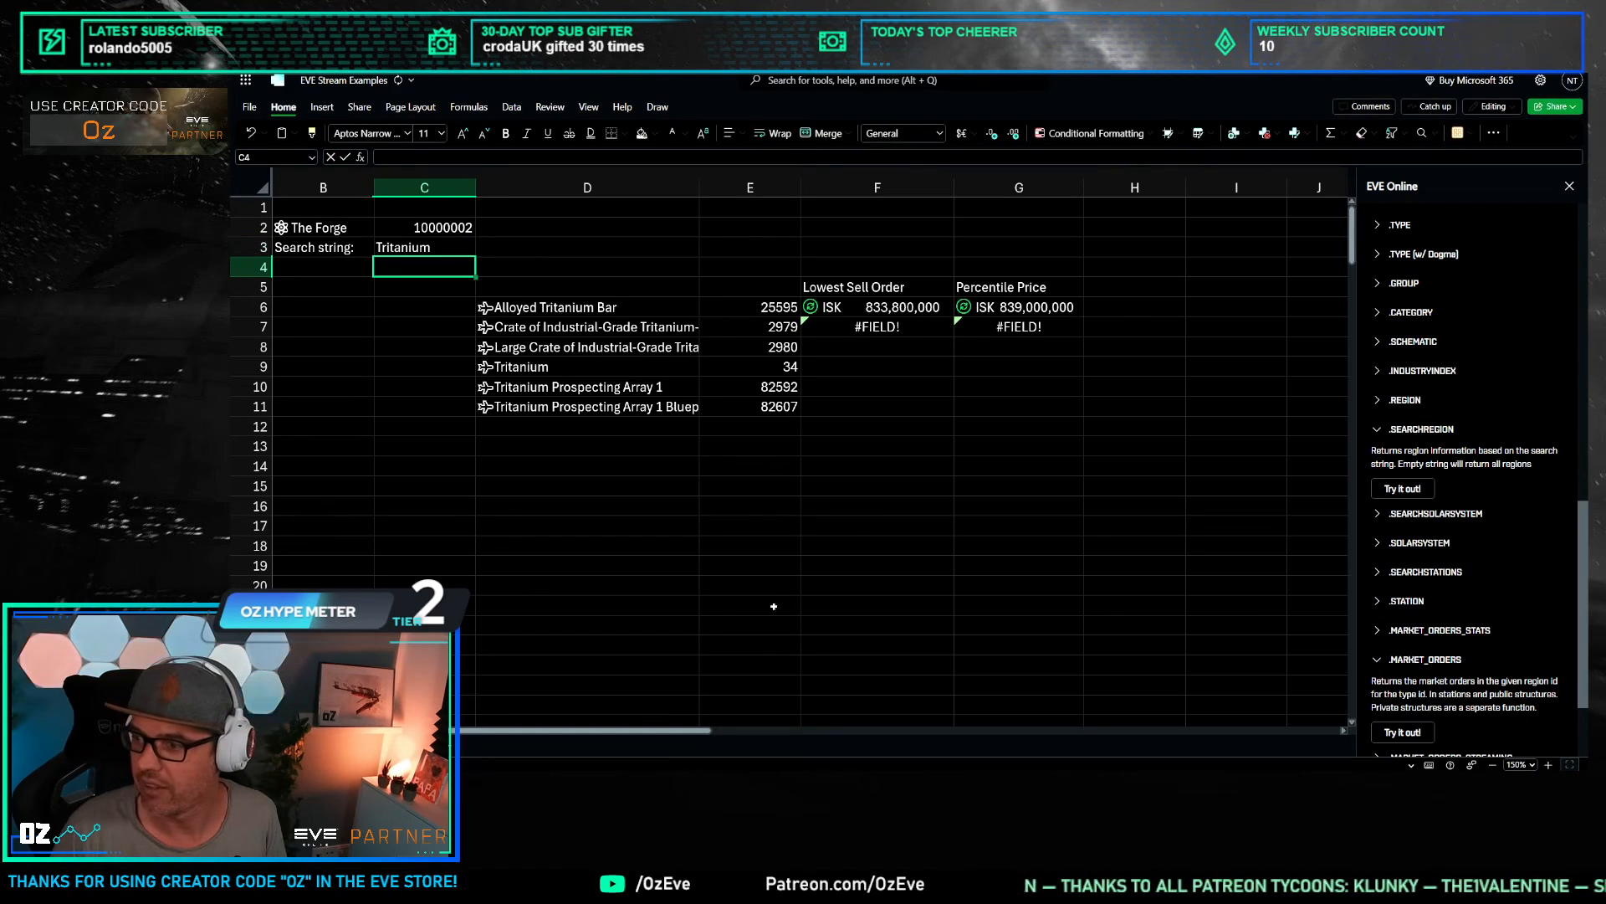
Step: Fill the lowest sell order and percentile price formulas from row 7 down to row 11
click(877, 386)
drag(877, 326, 1079, 410)
click(997, 447)
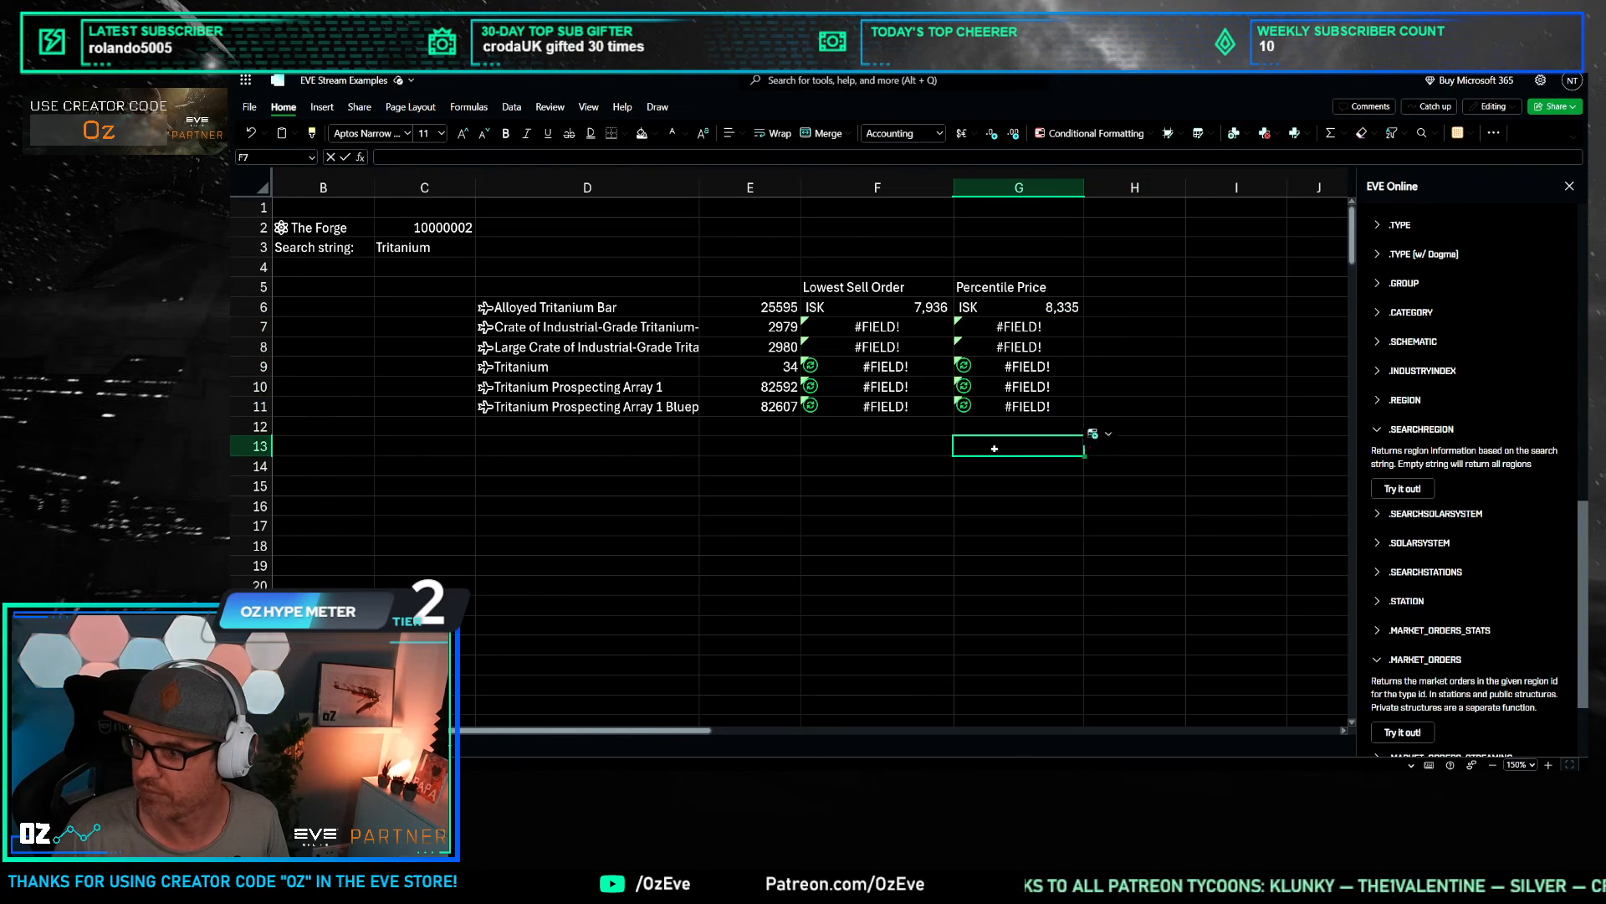
Step: Review the lowest sell and percentile prices of the listed items, including plain Tritanium in row 9
click(864, 510)
click(999, 483)
click(753, 447)
click(584, 365)
click(1019, 366)
click(720, 506)
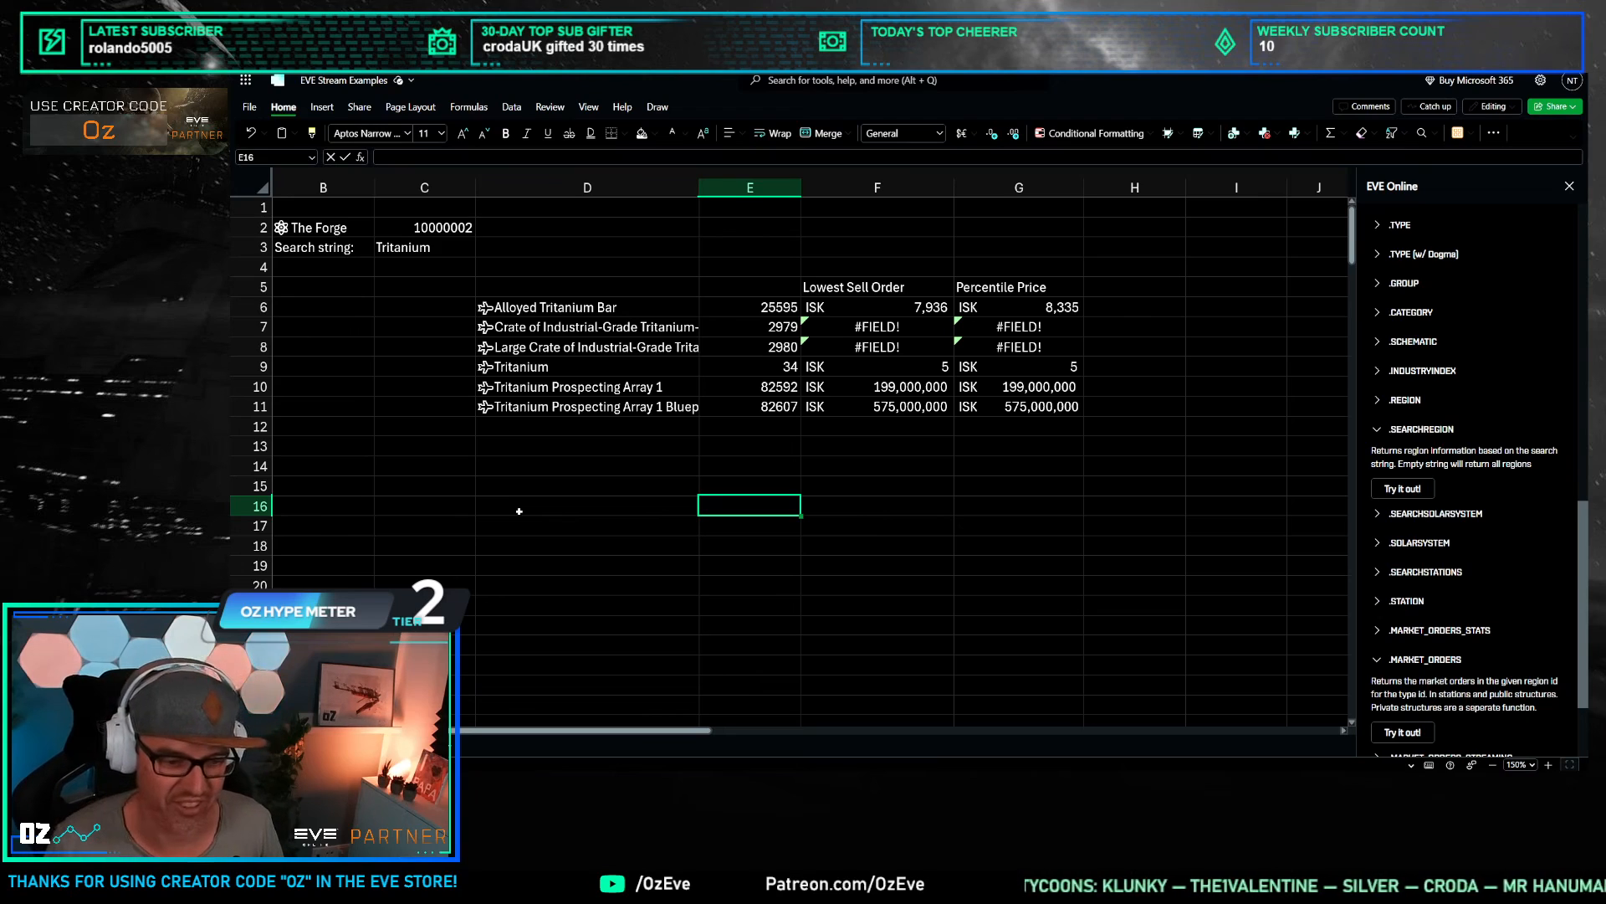
click(887, 446)
click(889, 461)
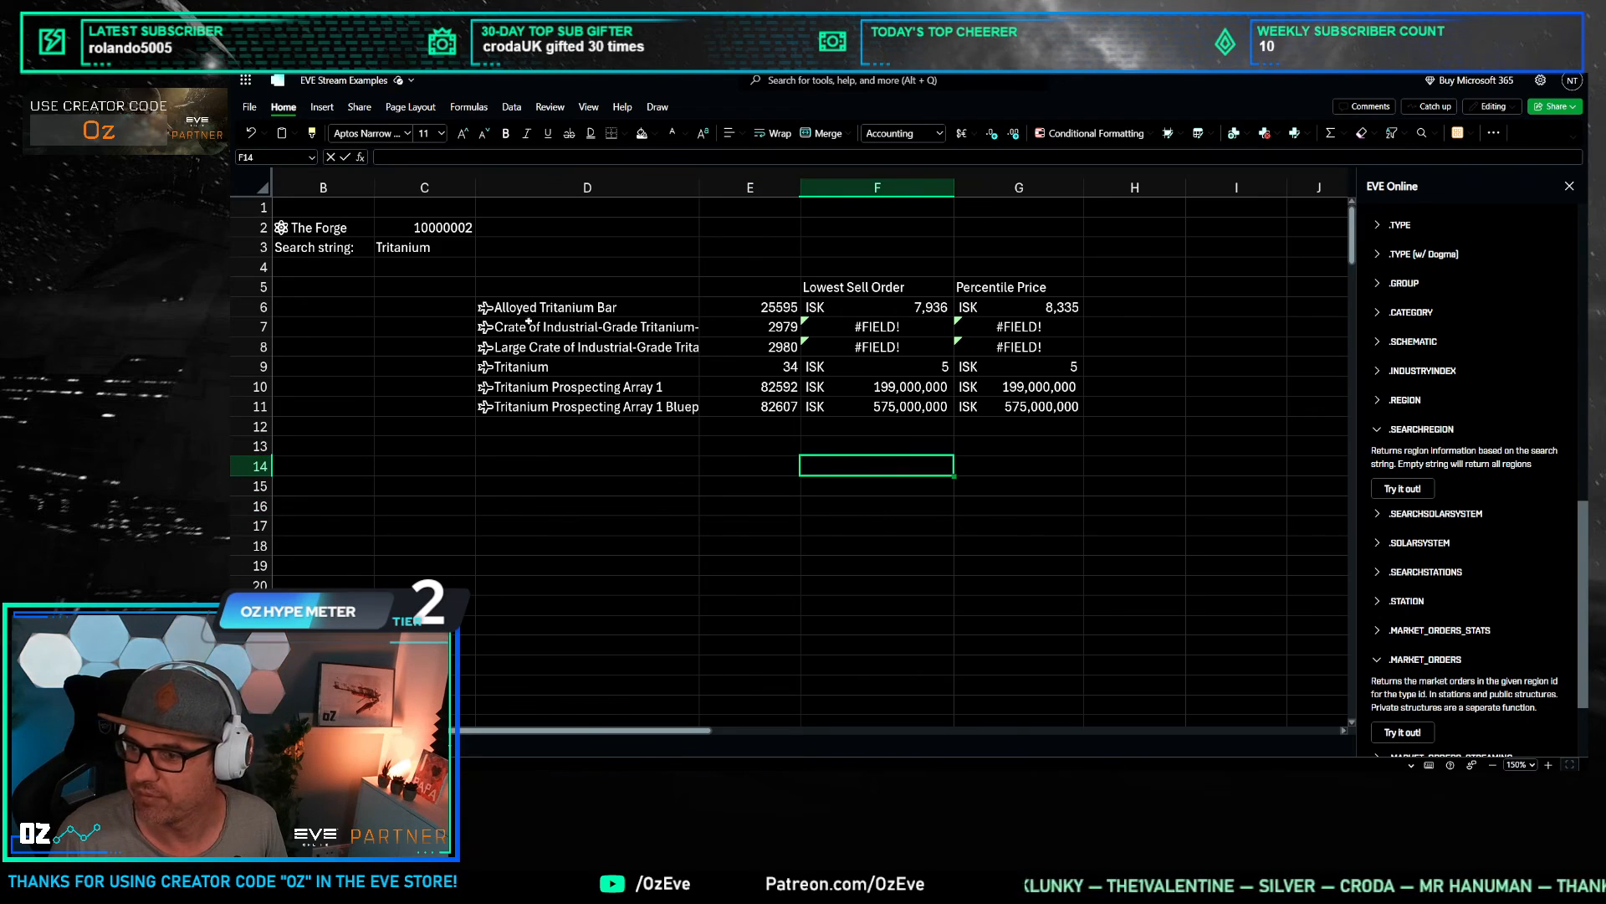
Step: Change the search string in C3 to Gila
click(427, 248)
text(Gila)
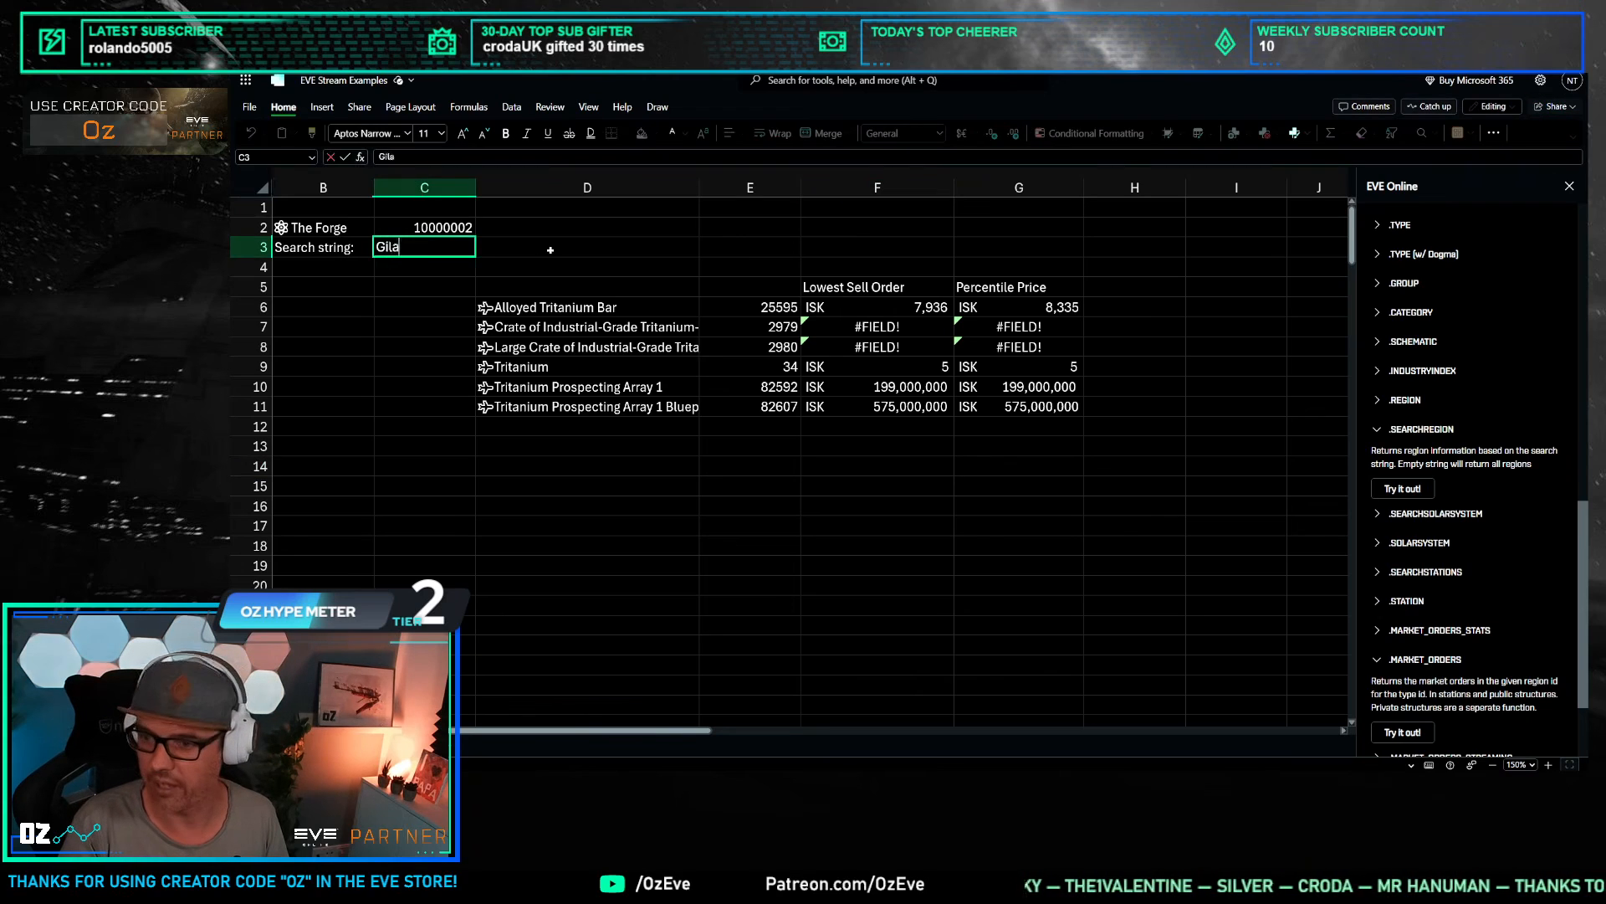
key(Return)
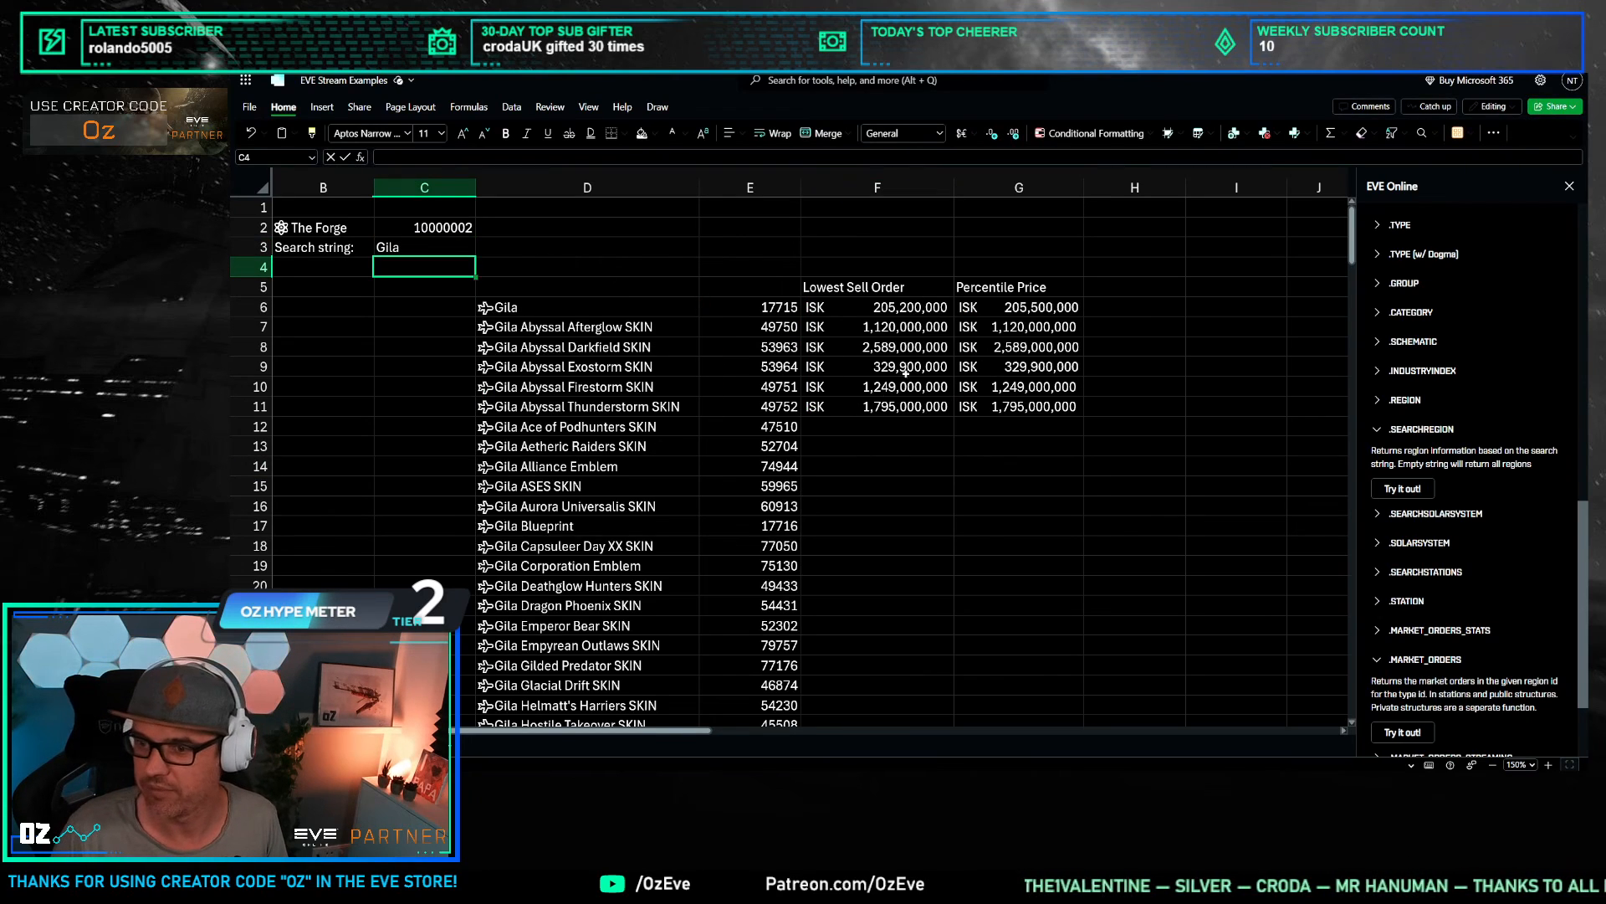
click(419, 251)
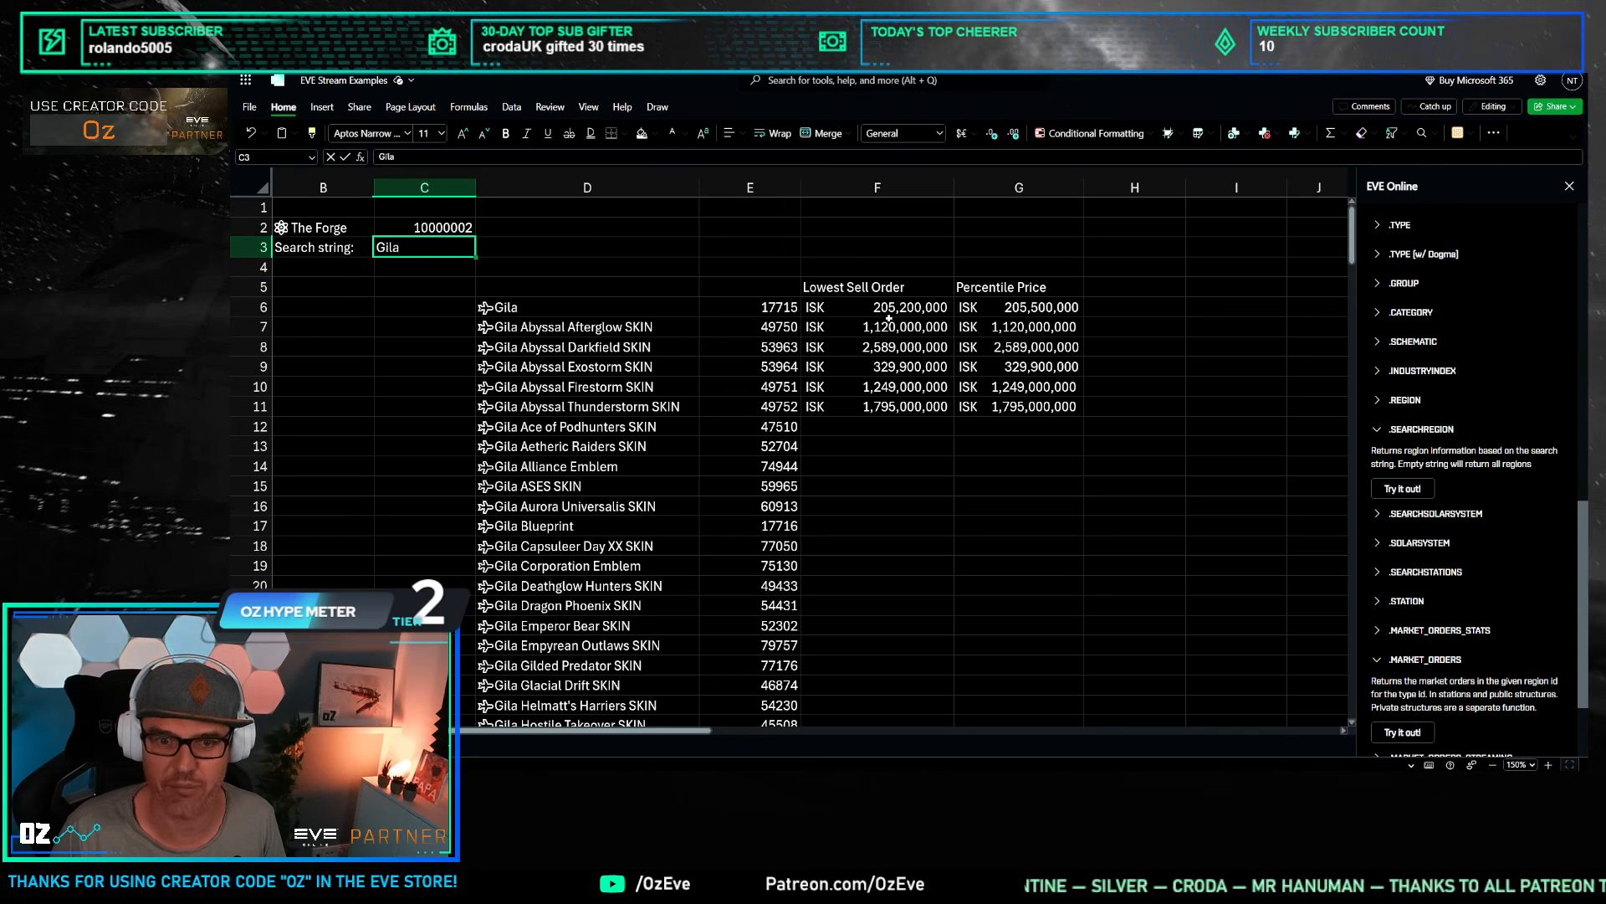
click(1017, 326)
click(1016, 471)
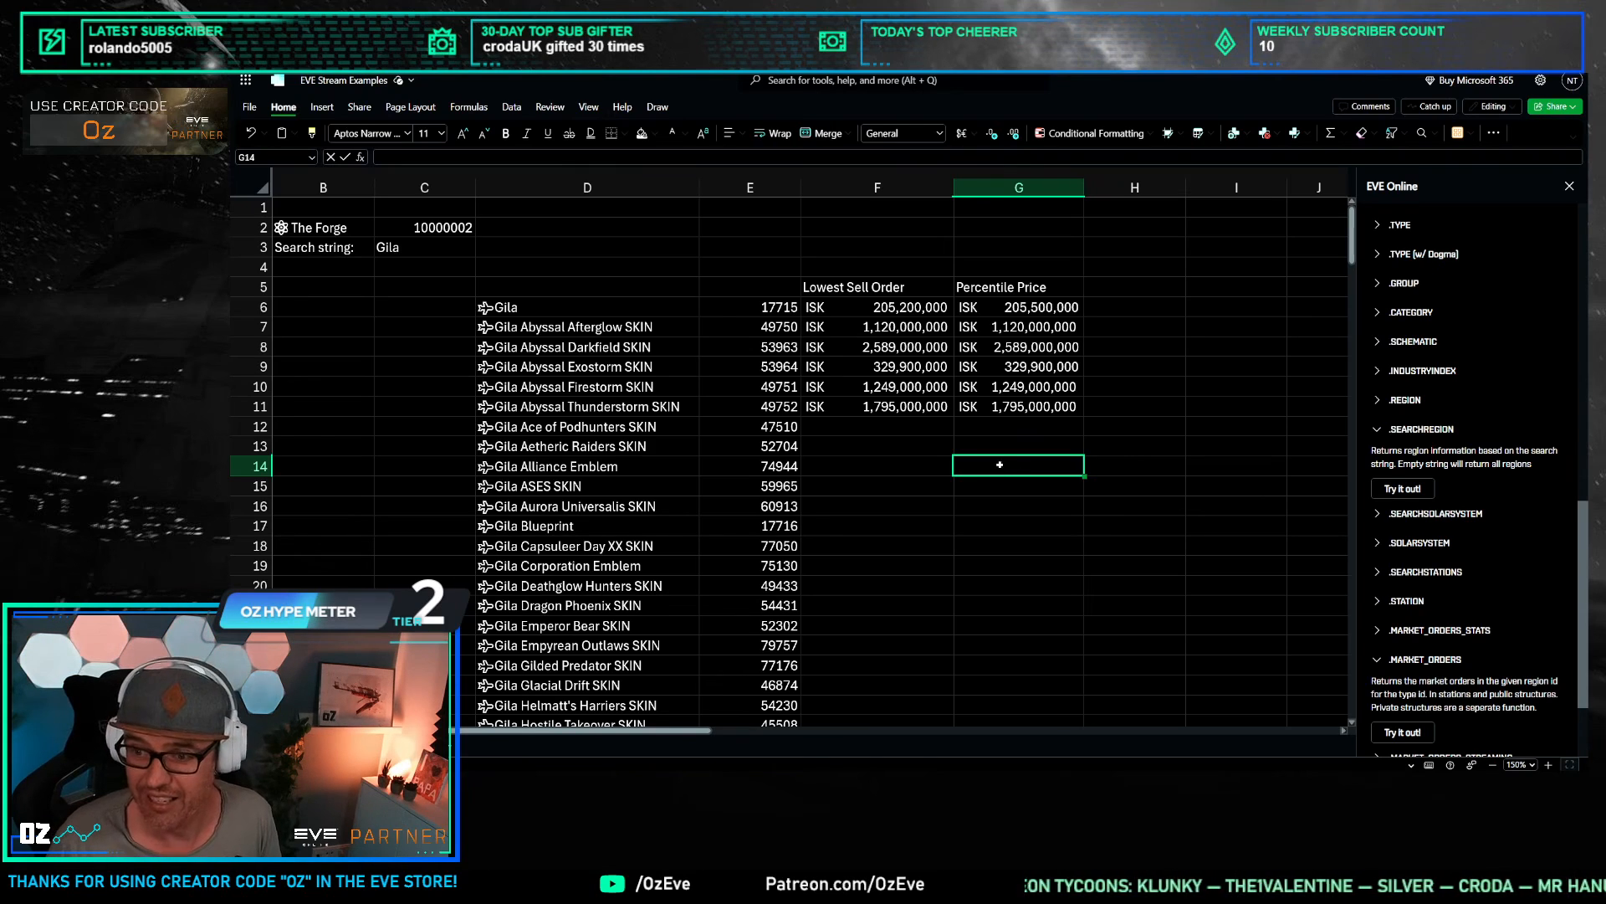
drag(971, 487, 962, 505)
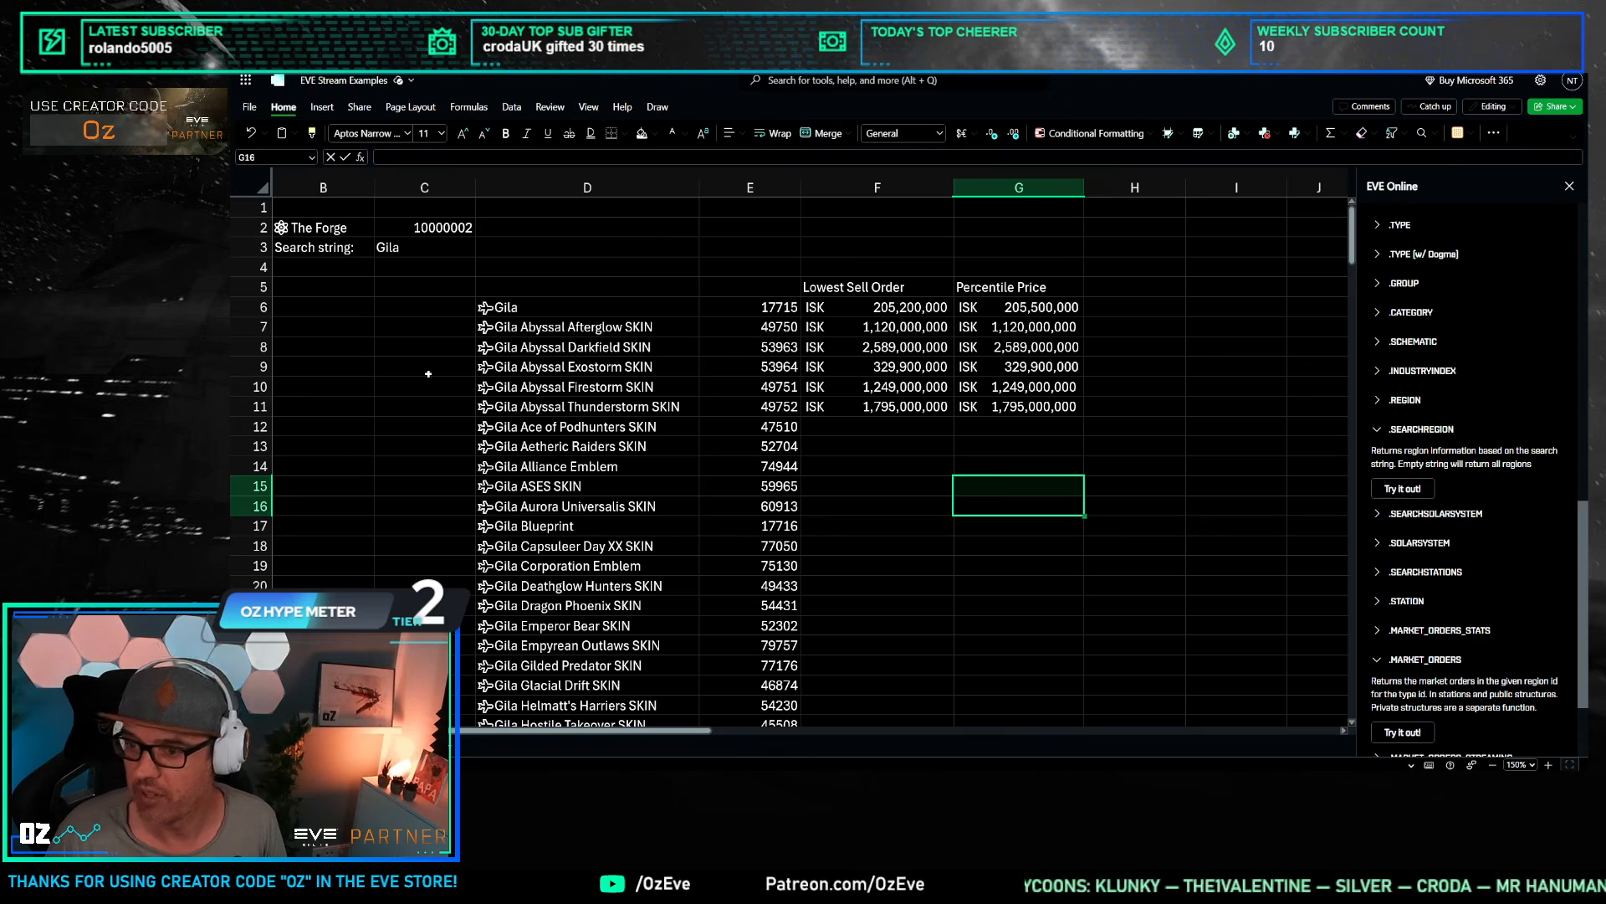
click(433, 347)
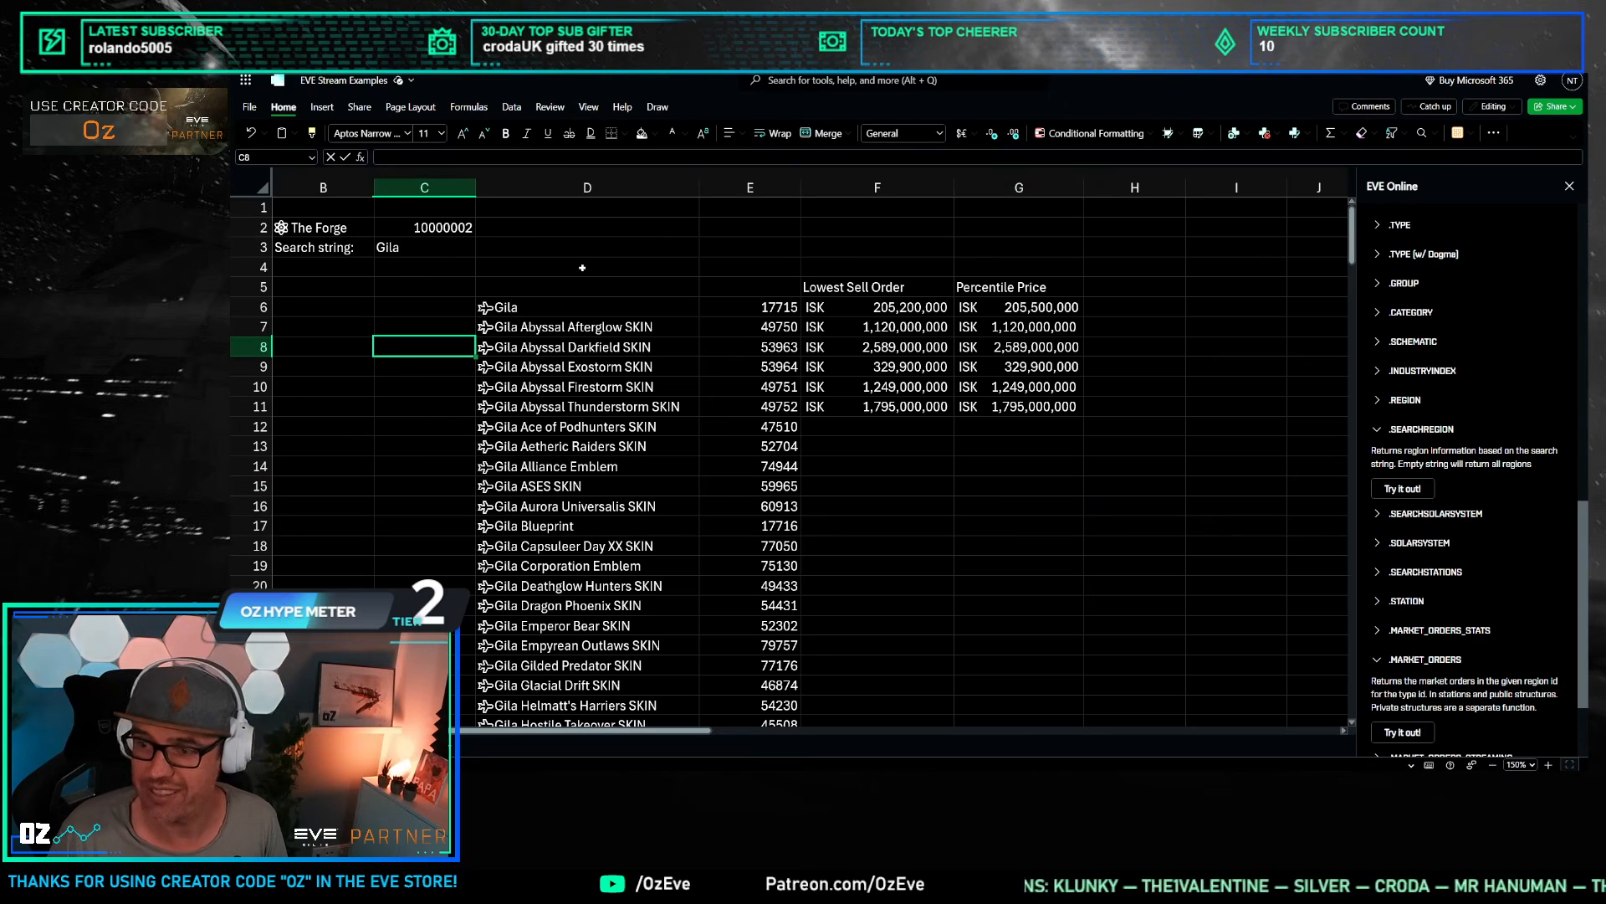
click(723, 270)
click(1042, 525)
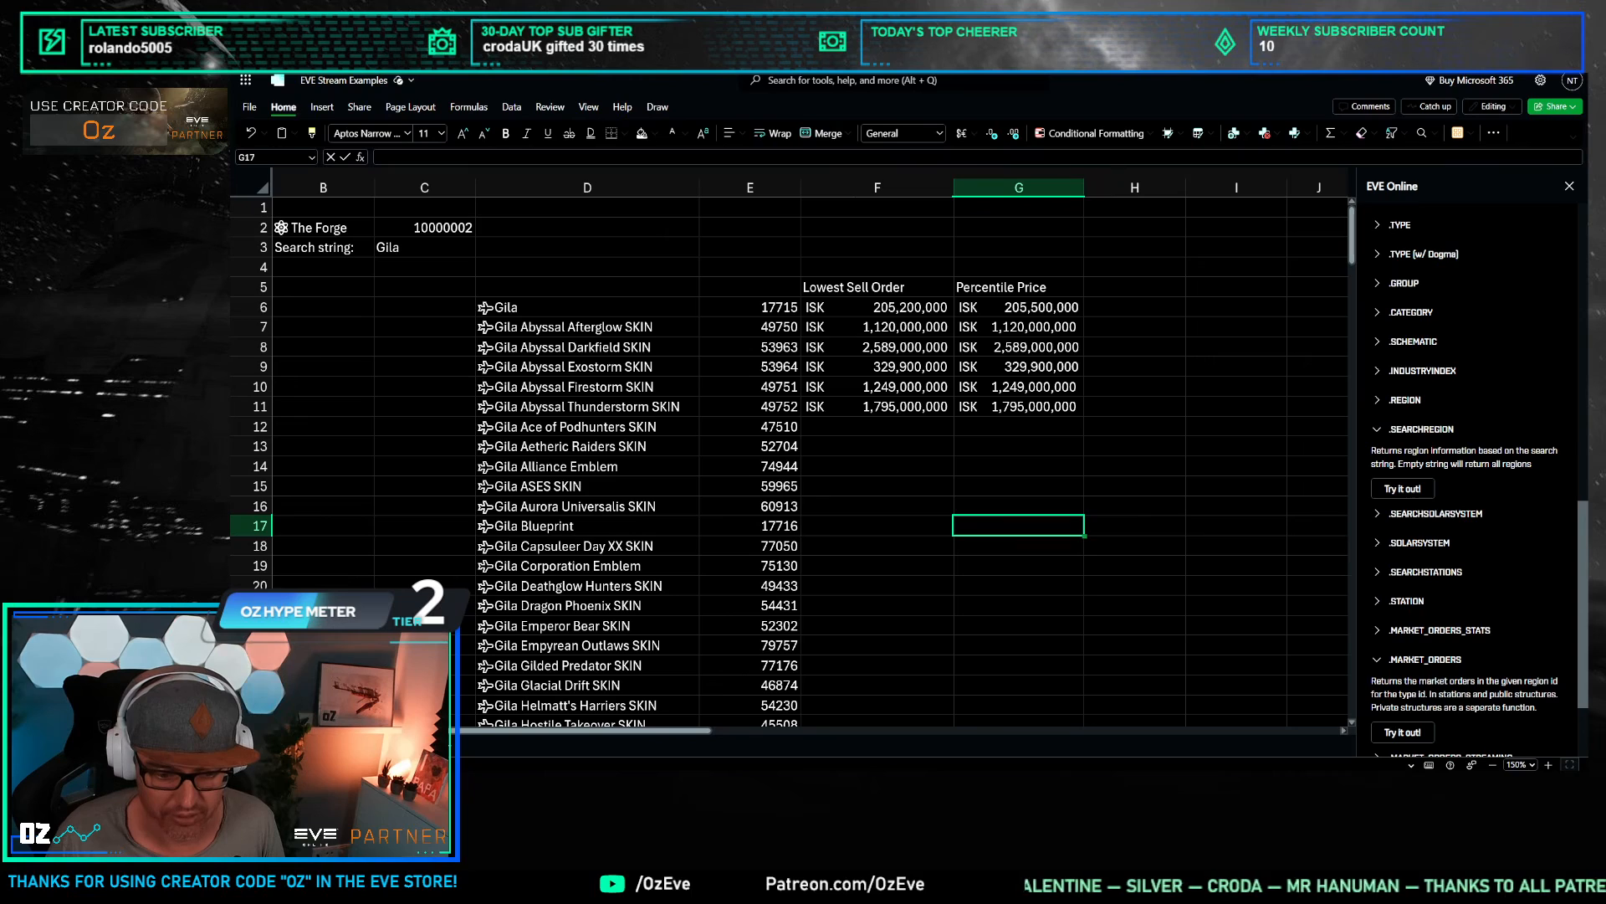
key(Up)
key(Up)
key(Up)
key(Up)
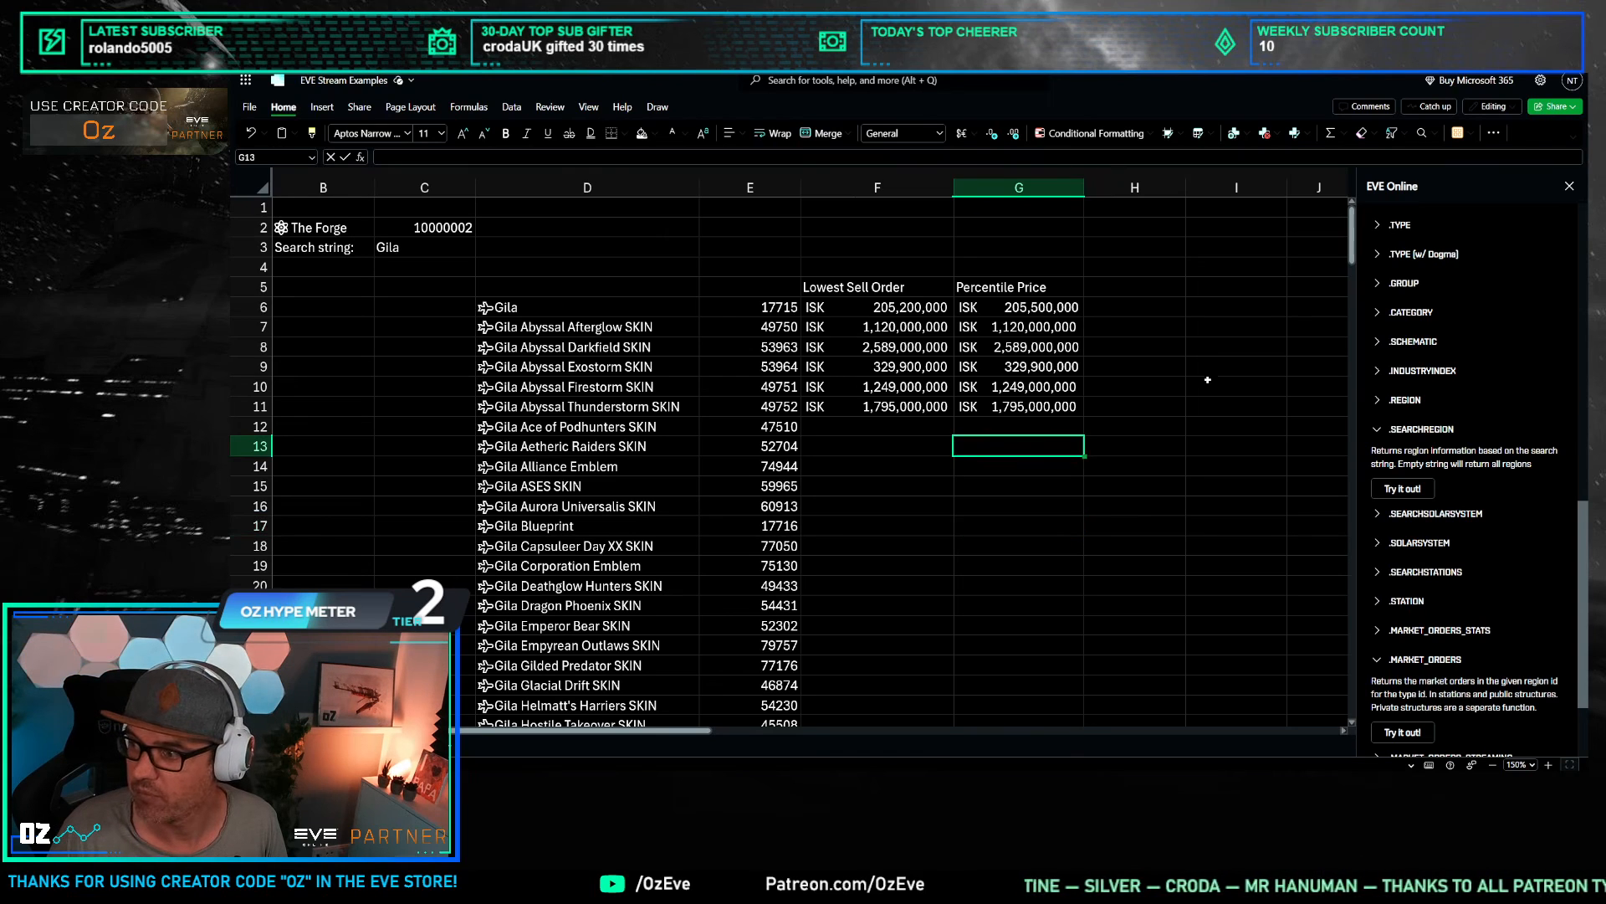
key(Right)
key(Up)
key(Up)
key(Up)
key(Up)
key(Up)
key(Up)
key(Up)
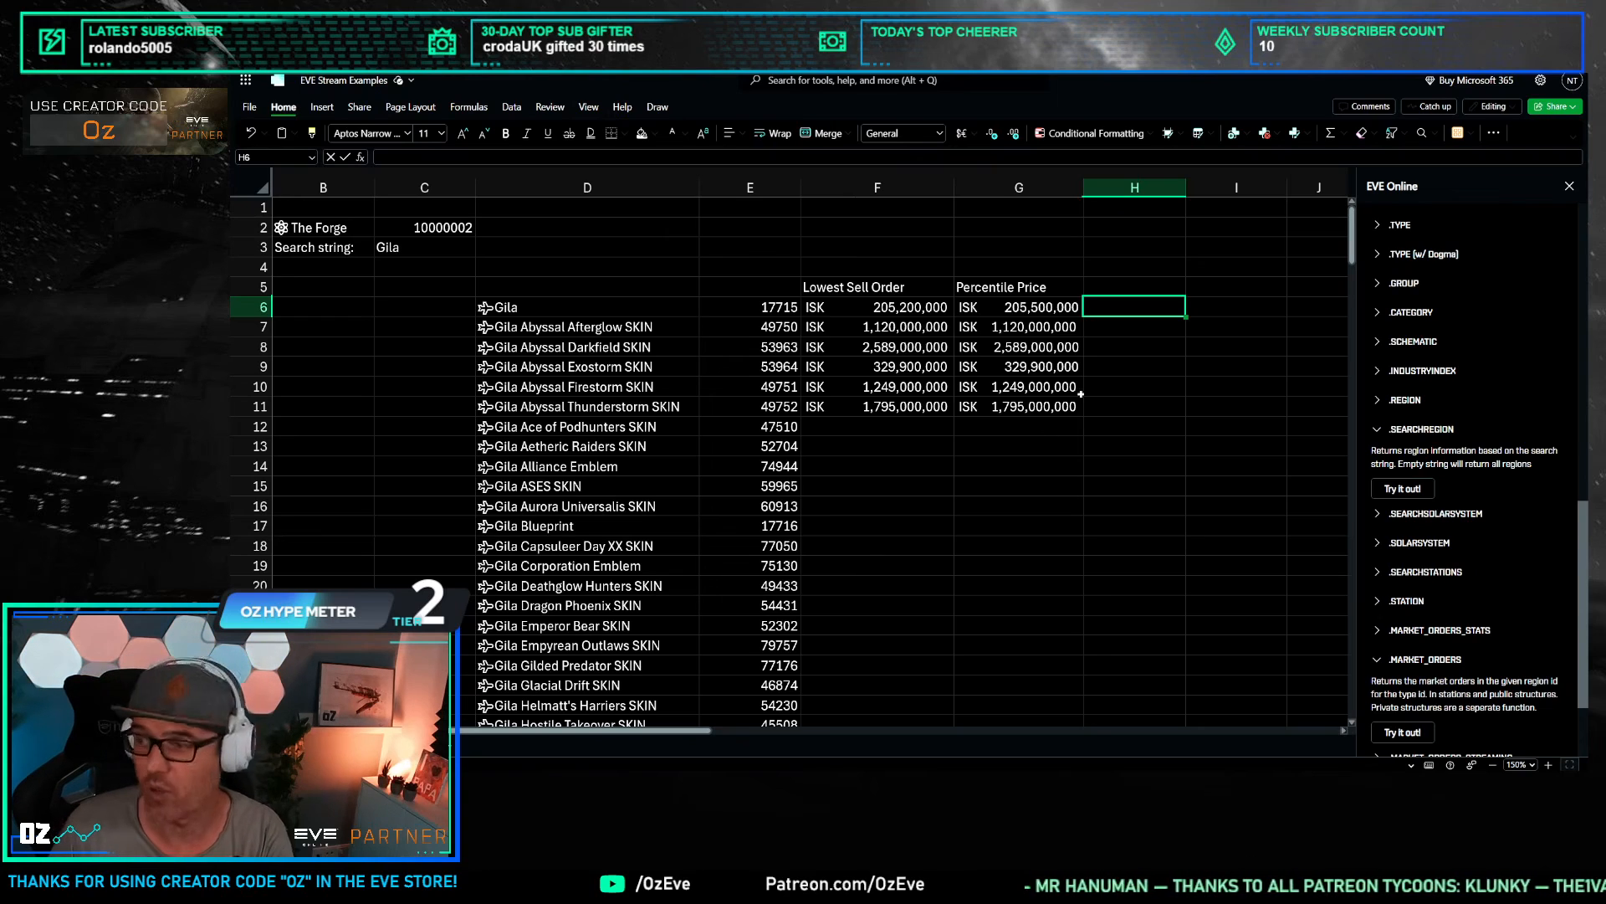
click(901, 310)
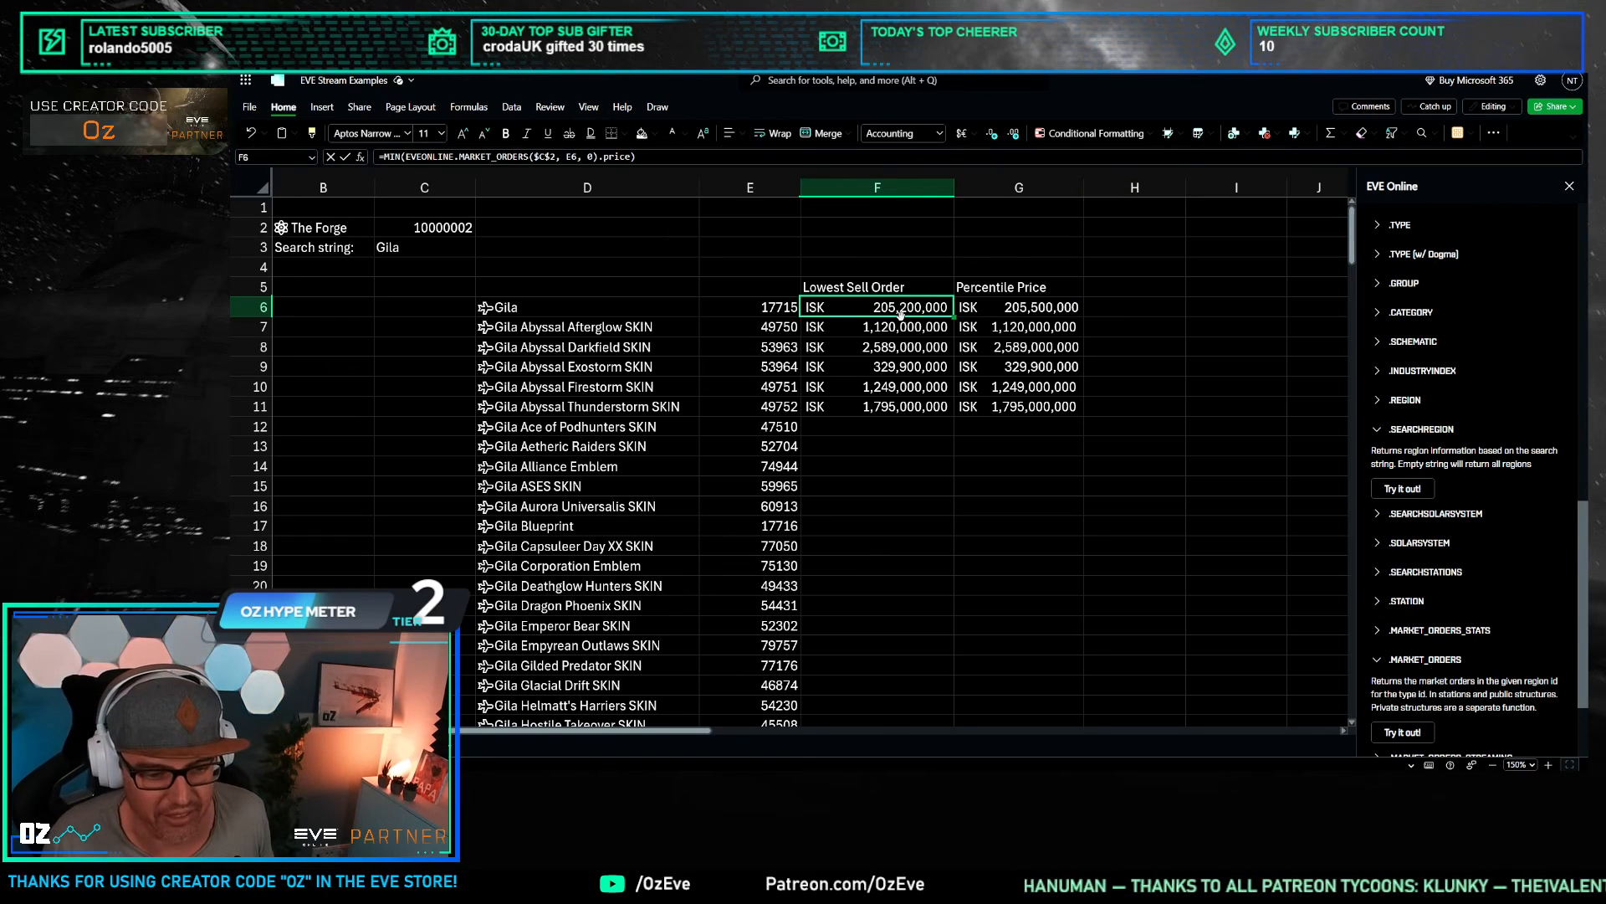
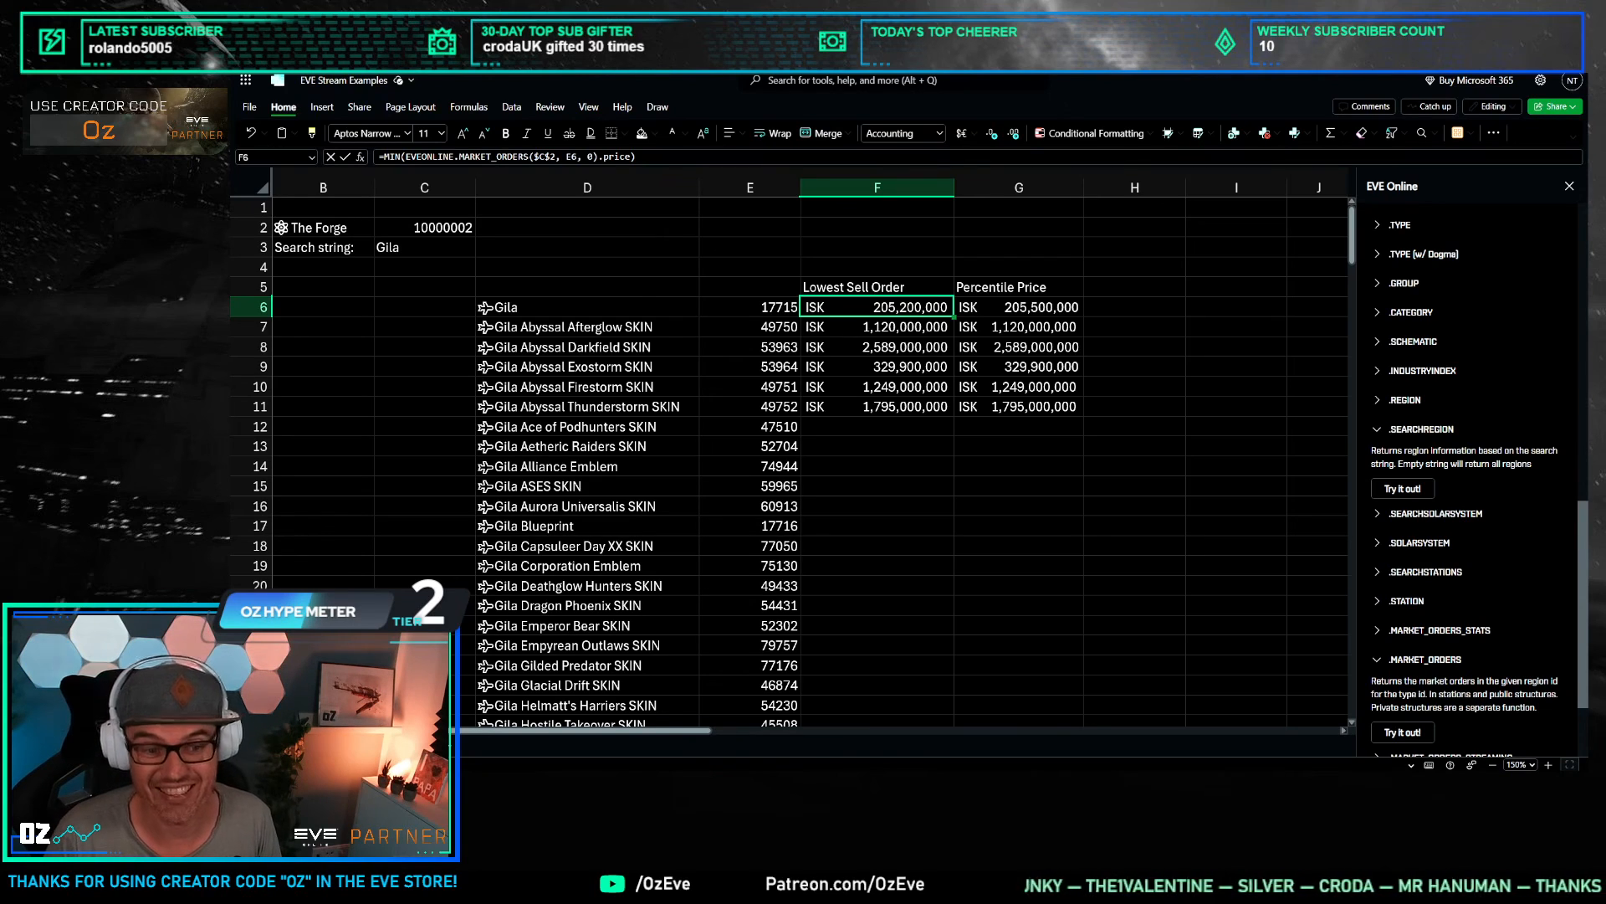
click(876, 520)
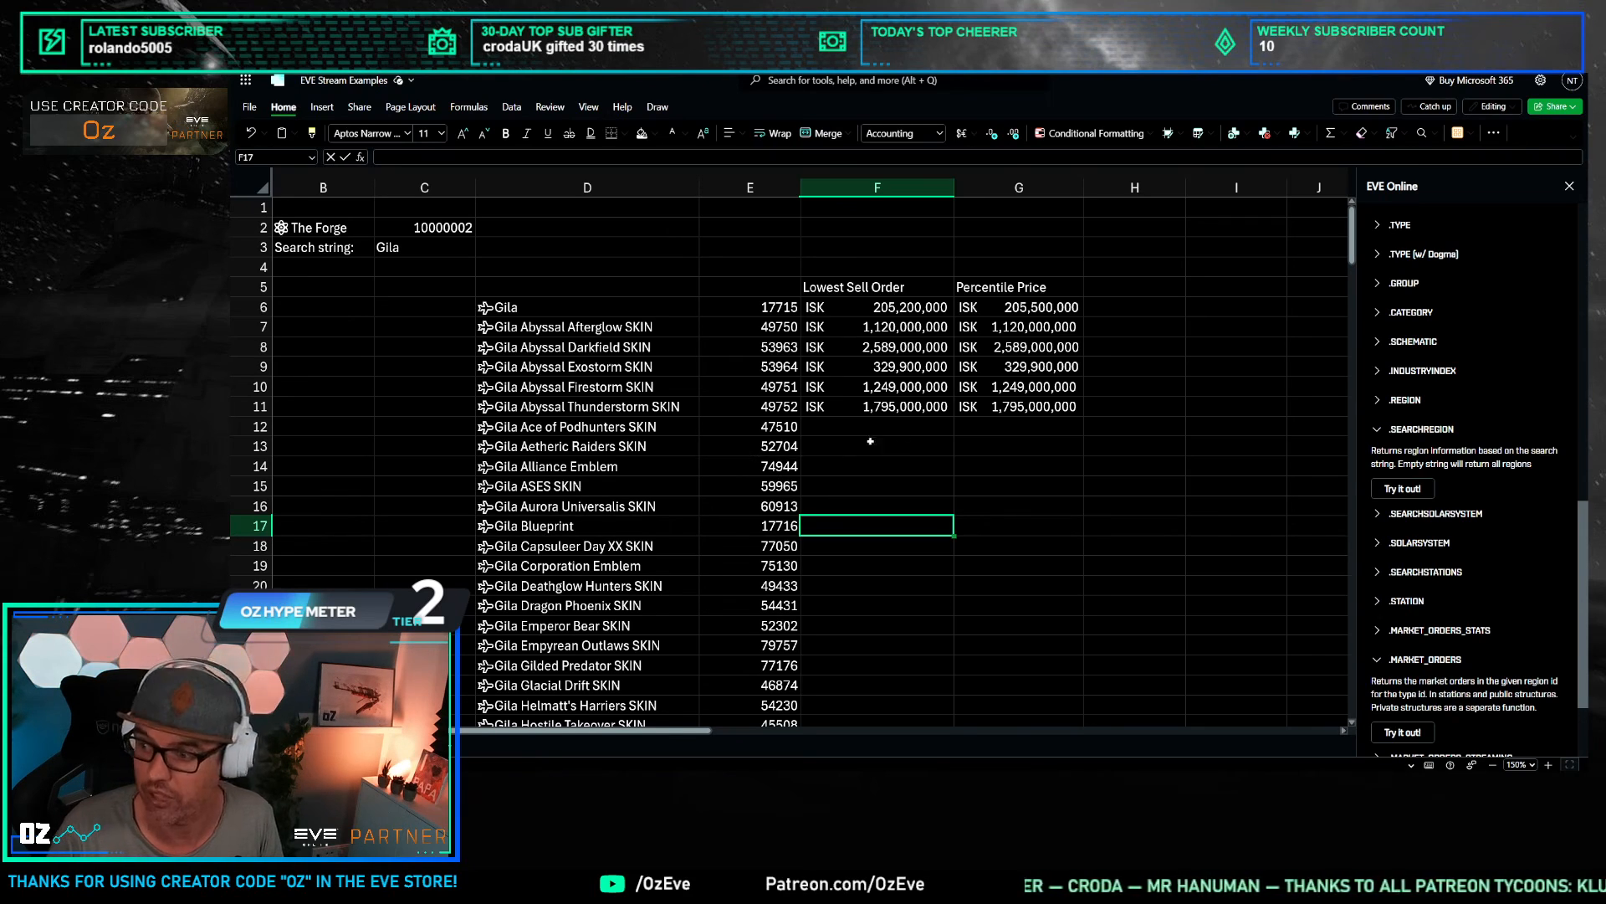
click(1167, 440)
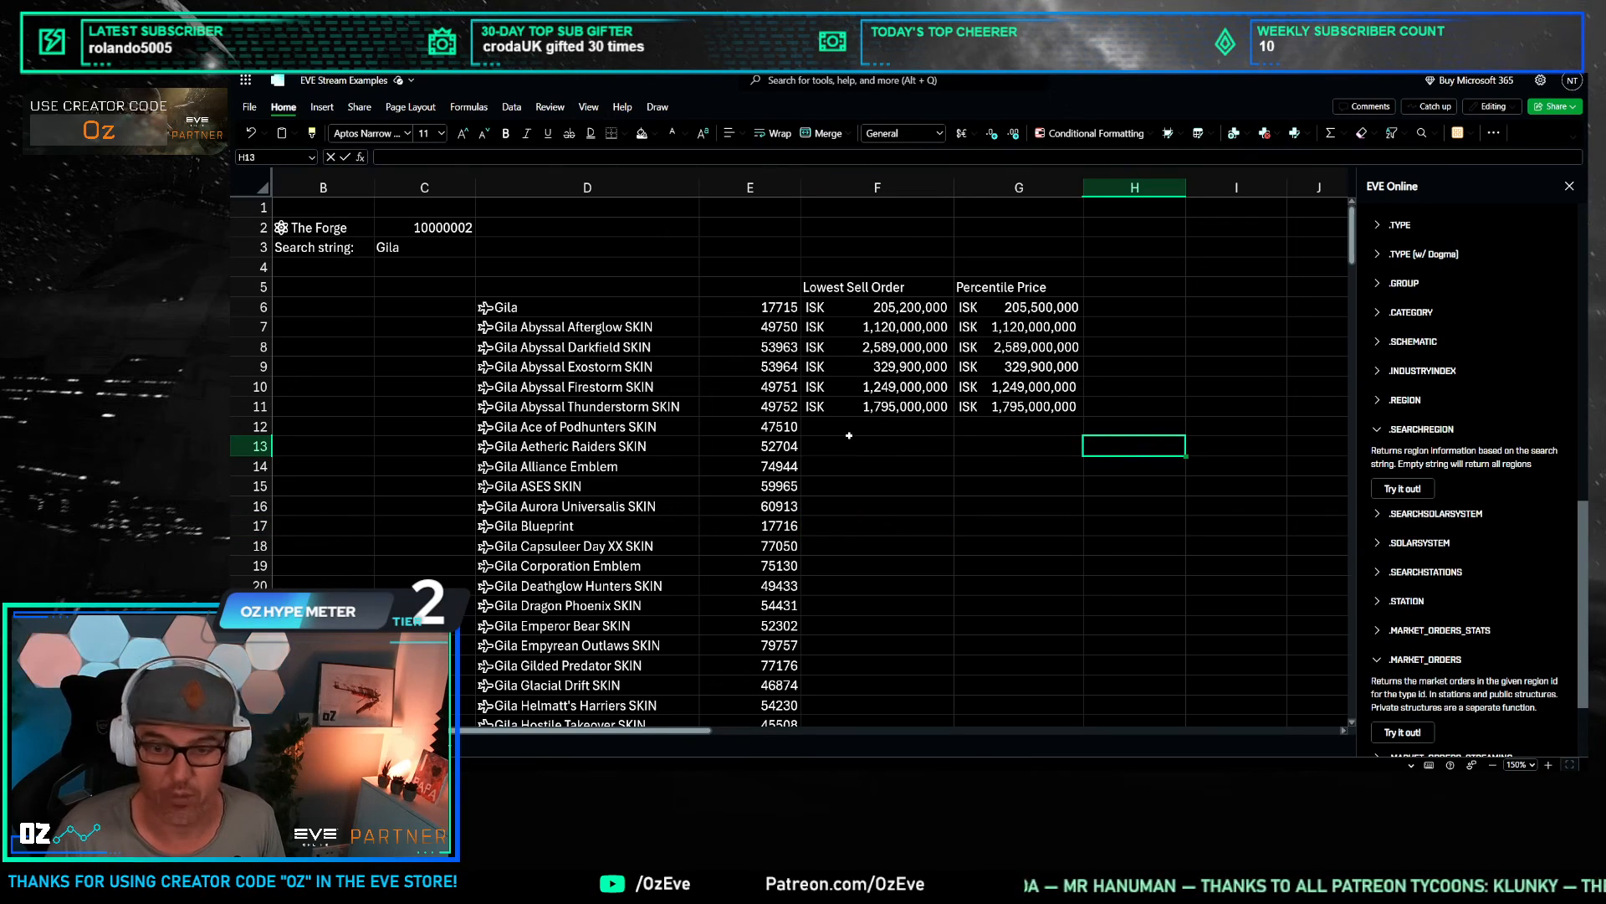
Step: Enter an EVEONLINE.MARKET_HISTORY formula in H6 that uses the region id in C2 and the item id in E6
click(1167, 316)
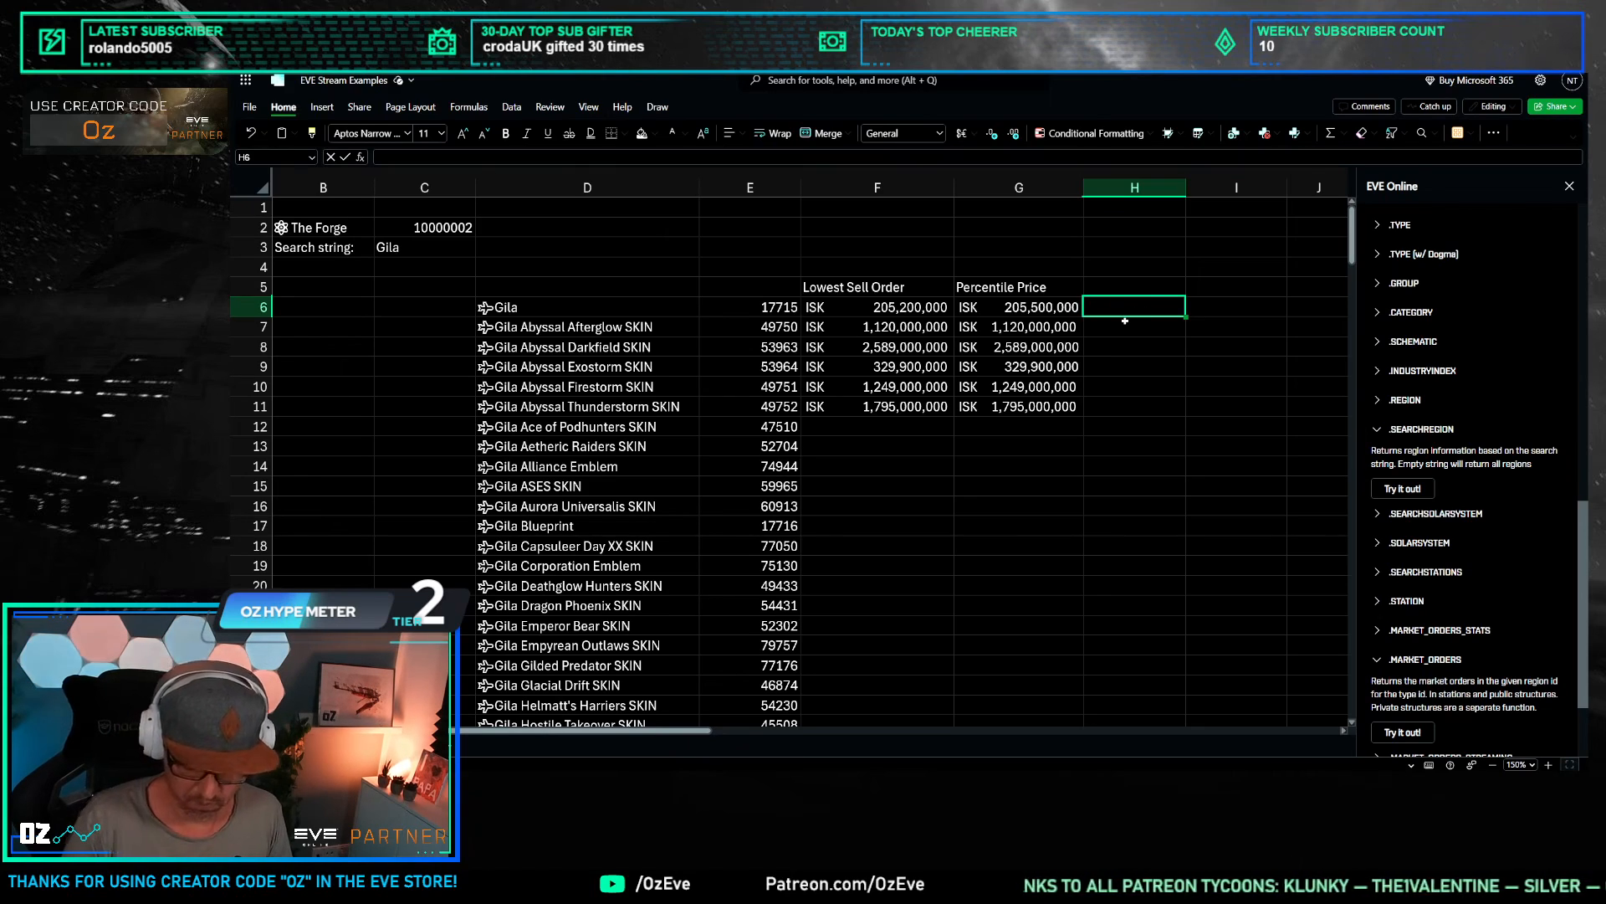
text(=)
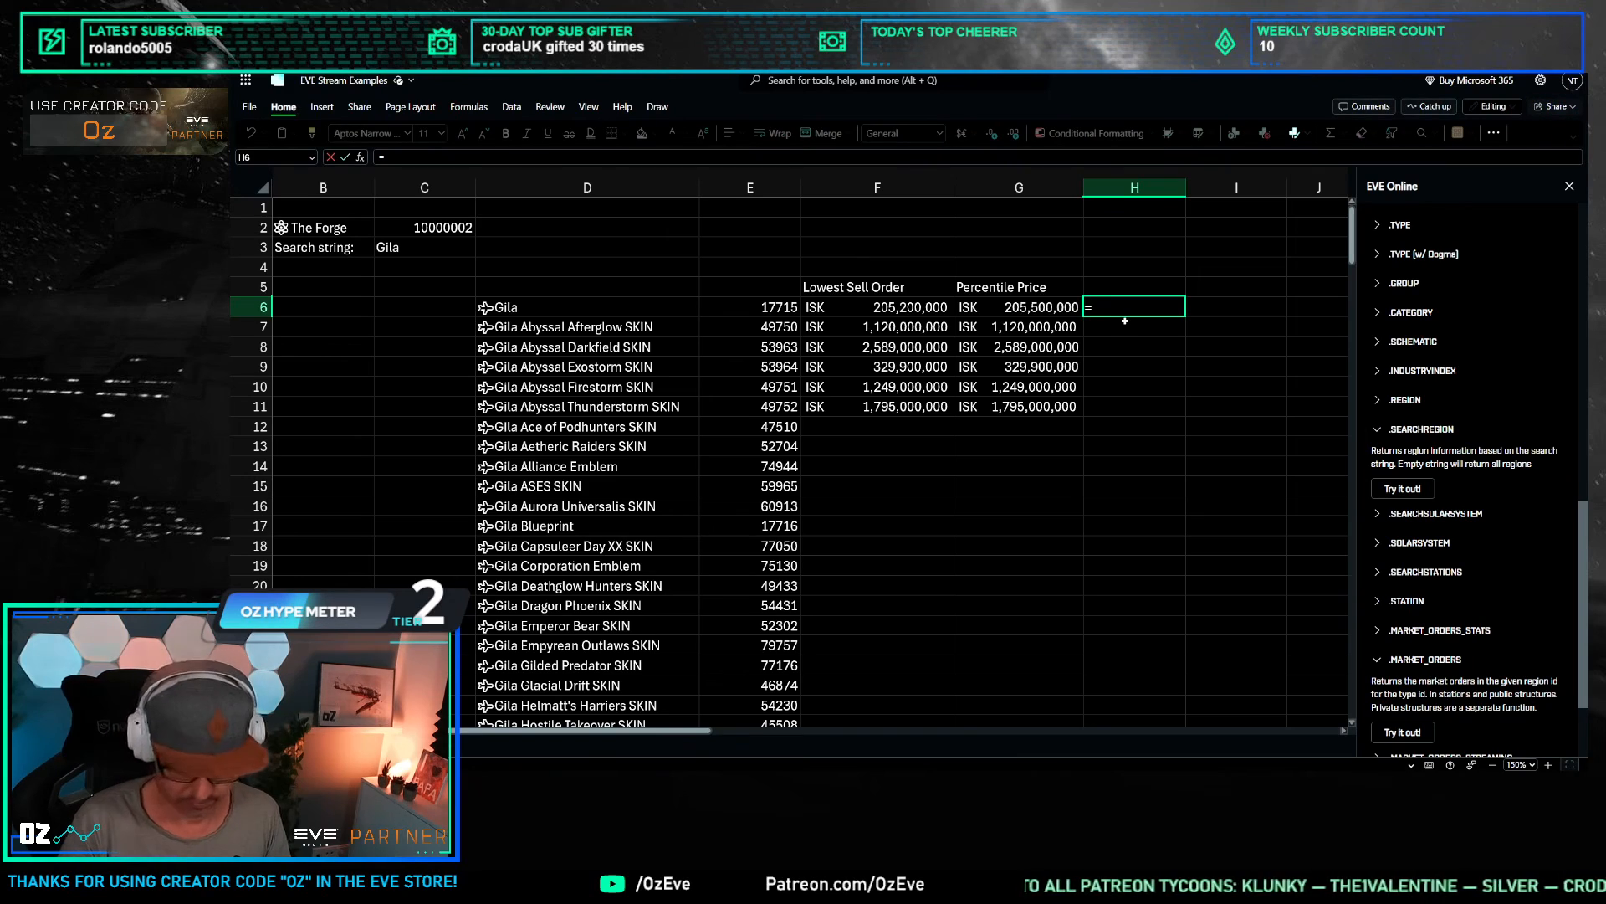
text(market)
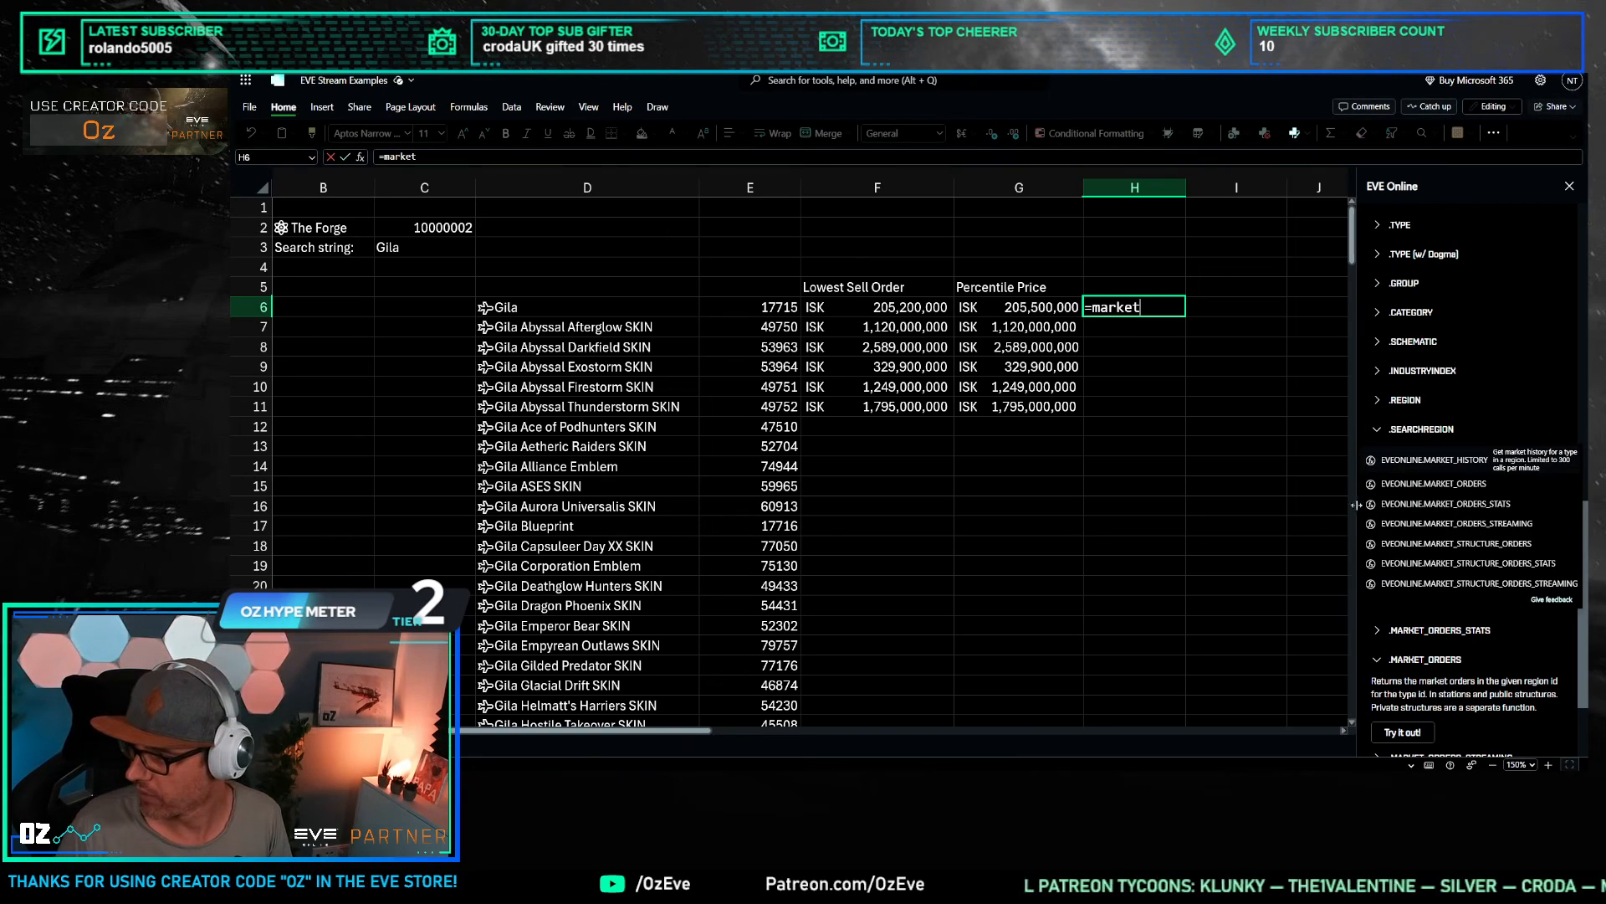
double_click(1475, 460)
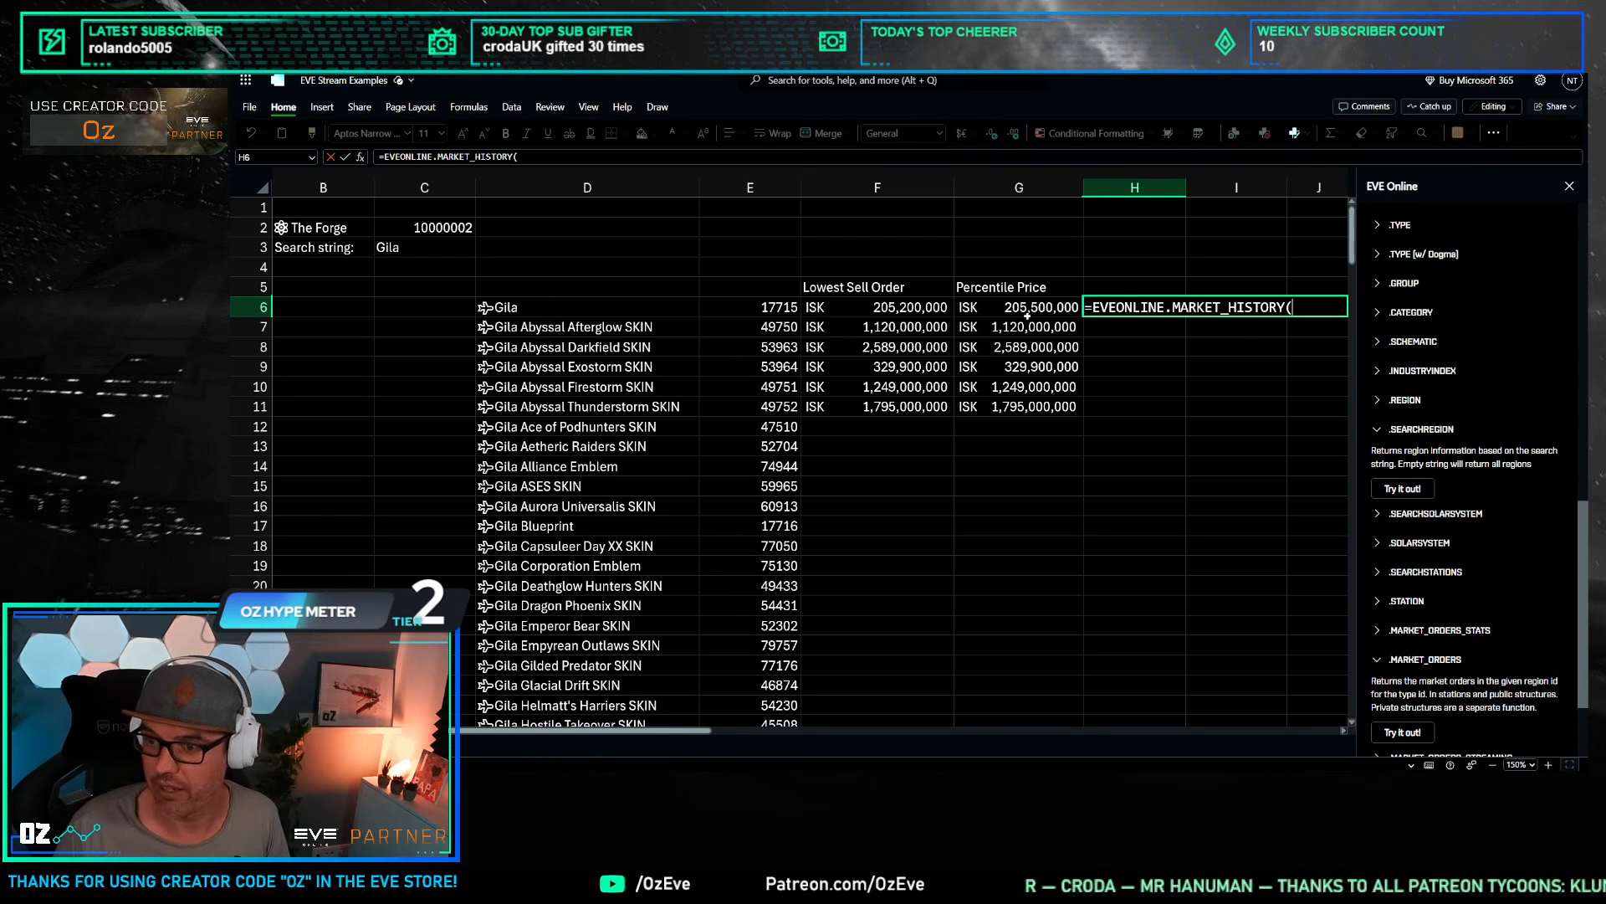
click(431, 225)
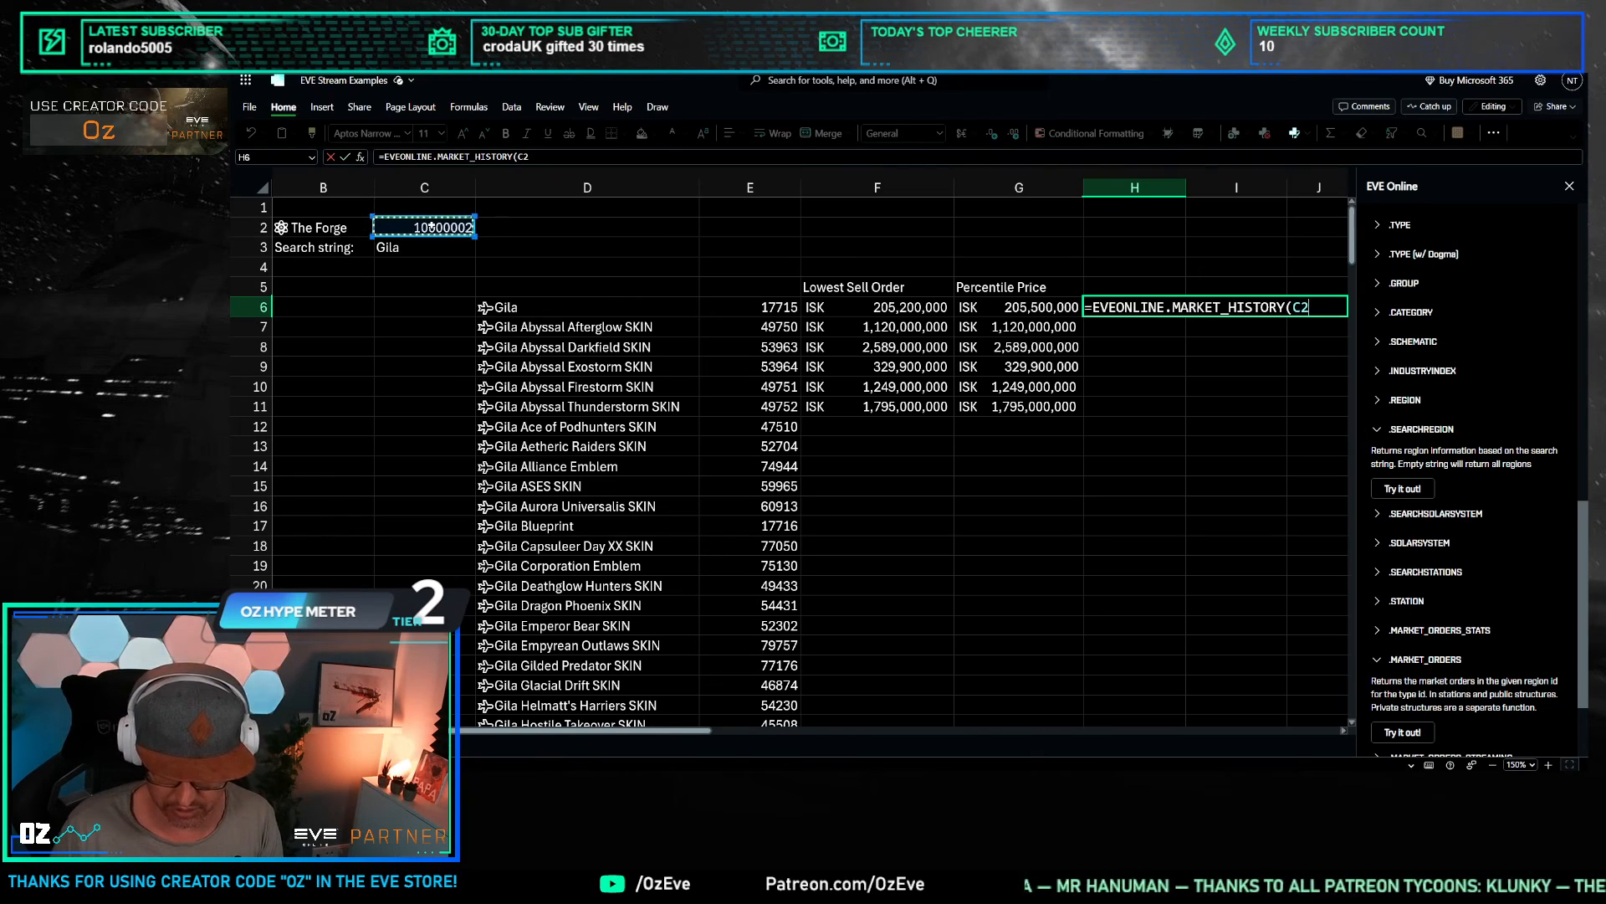
text(,)
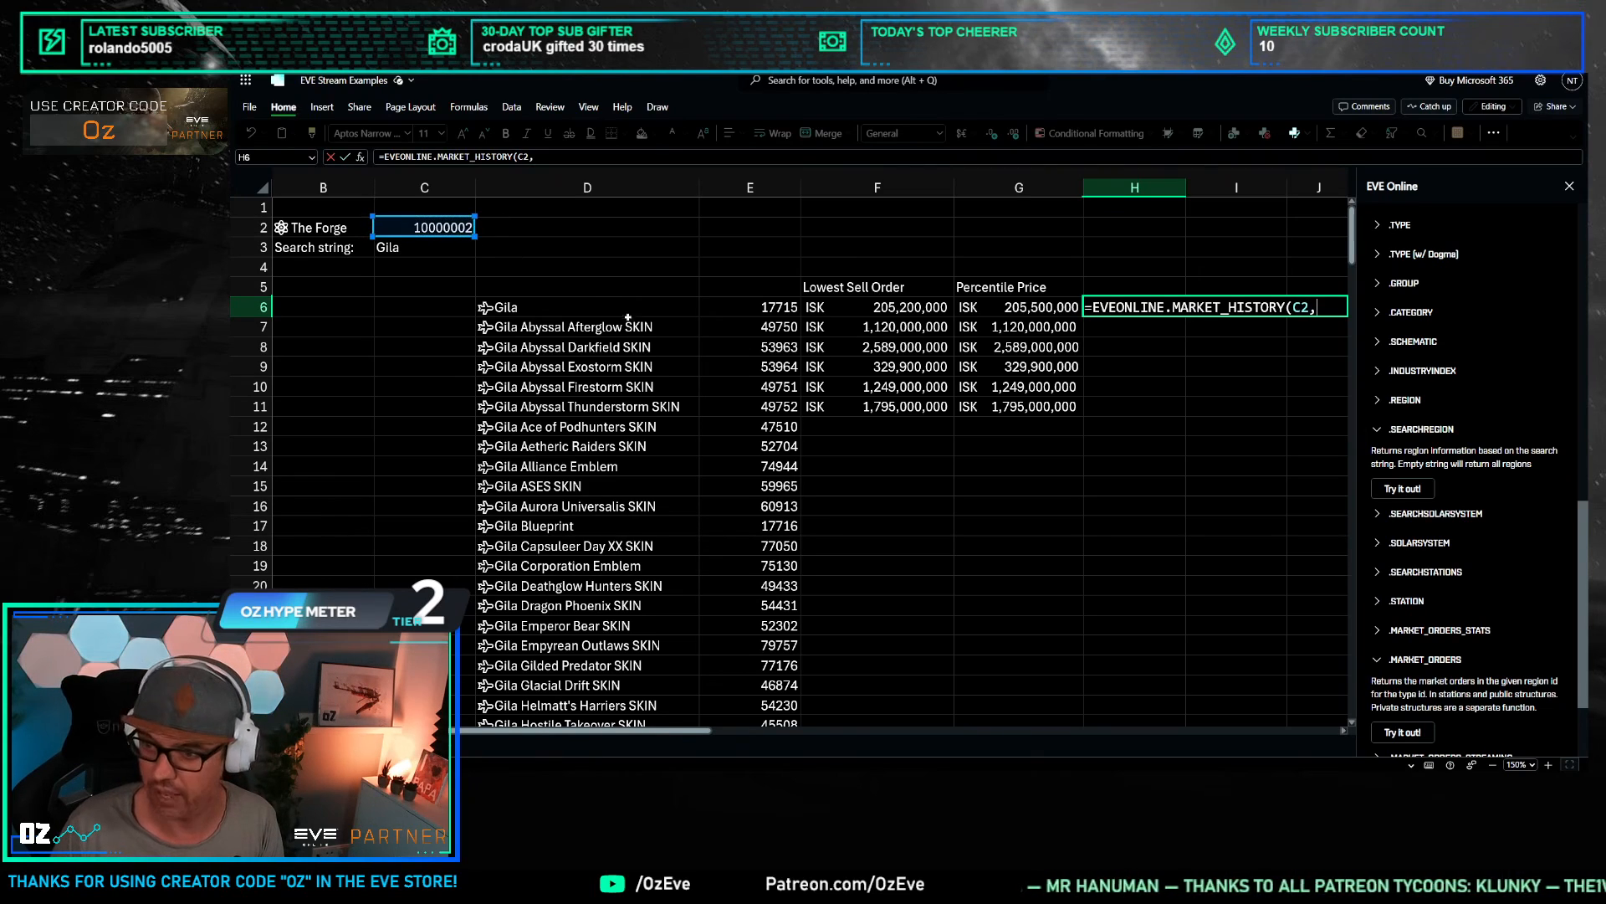
click(763, 307)
text())
key(Return)
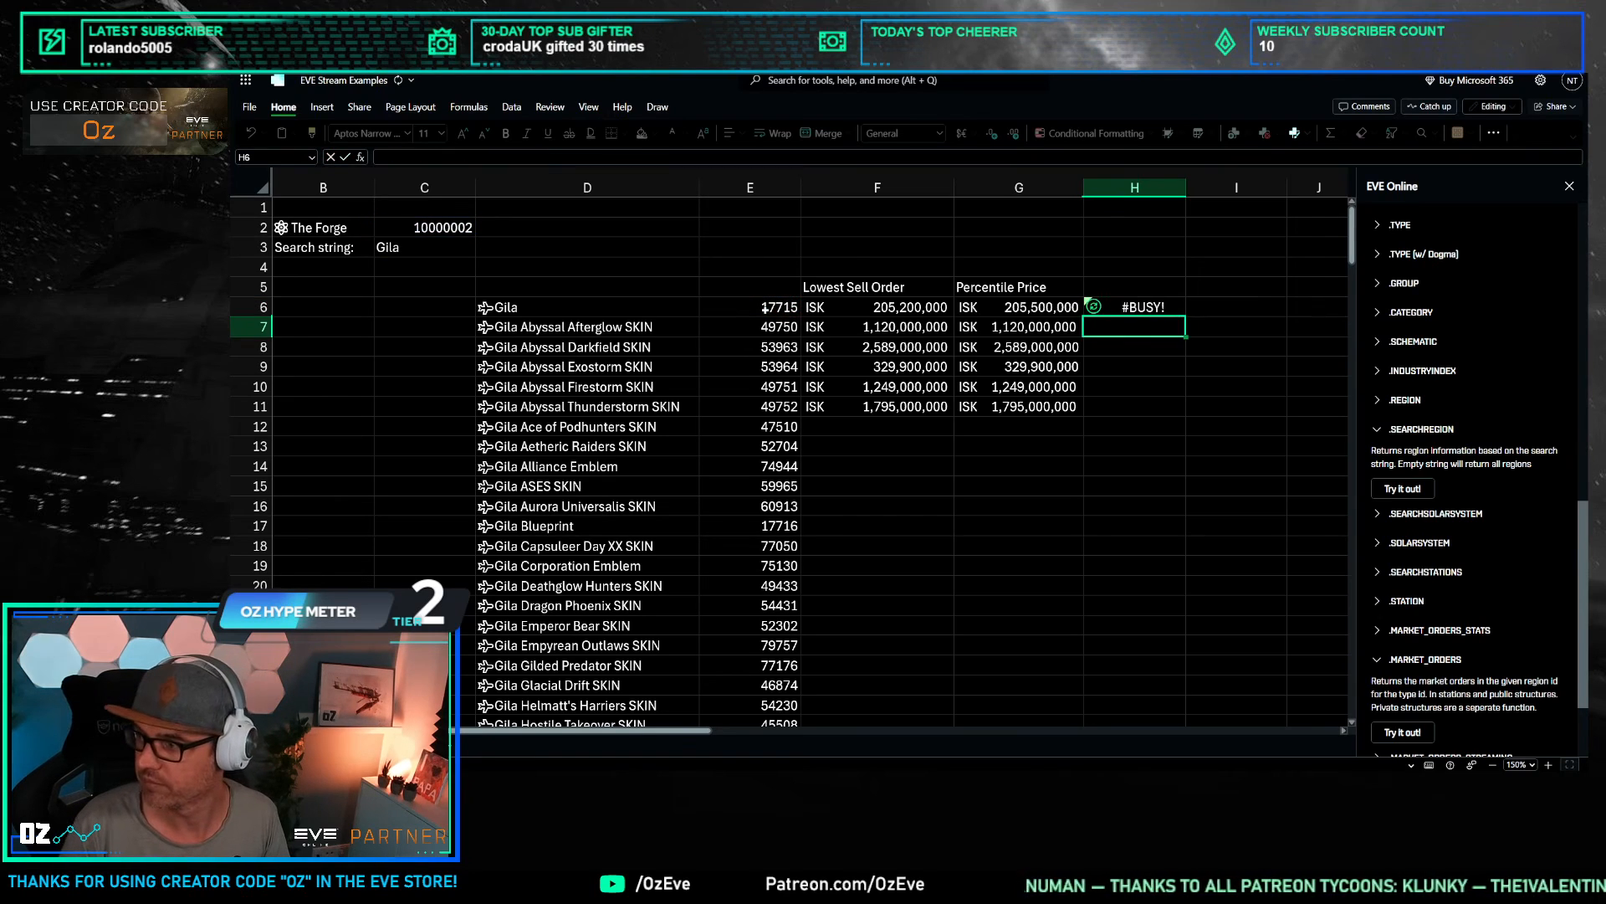
click(1155, 399)
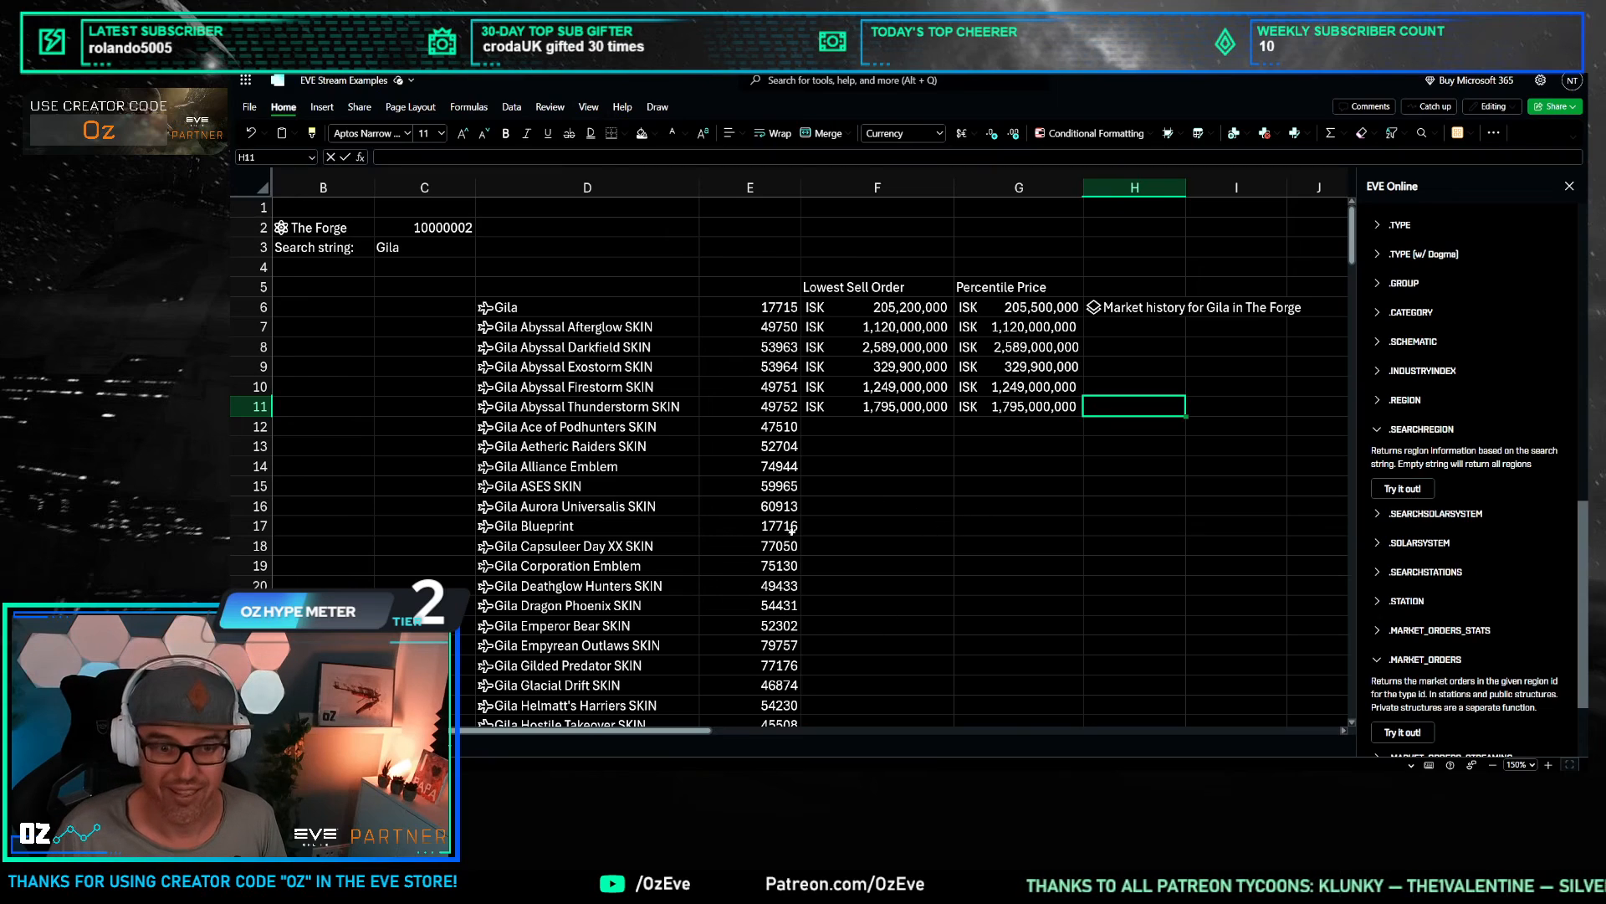
Step: Narrow column D slightly and change the search string in C3 to Ishtar
drag(700, 188, 658, 190)
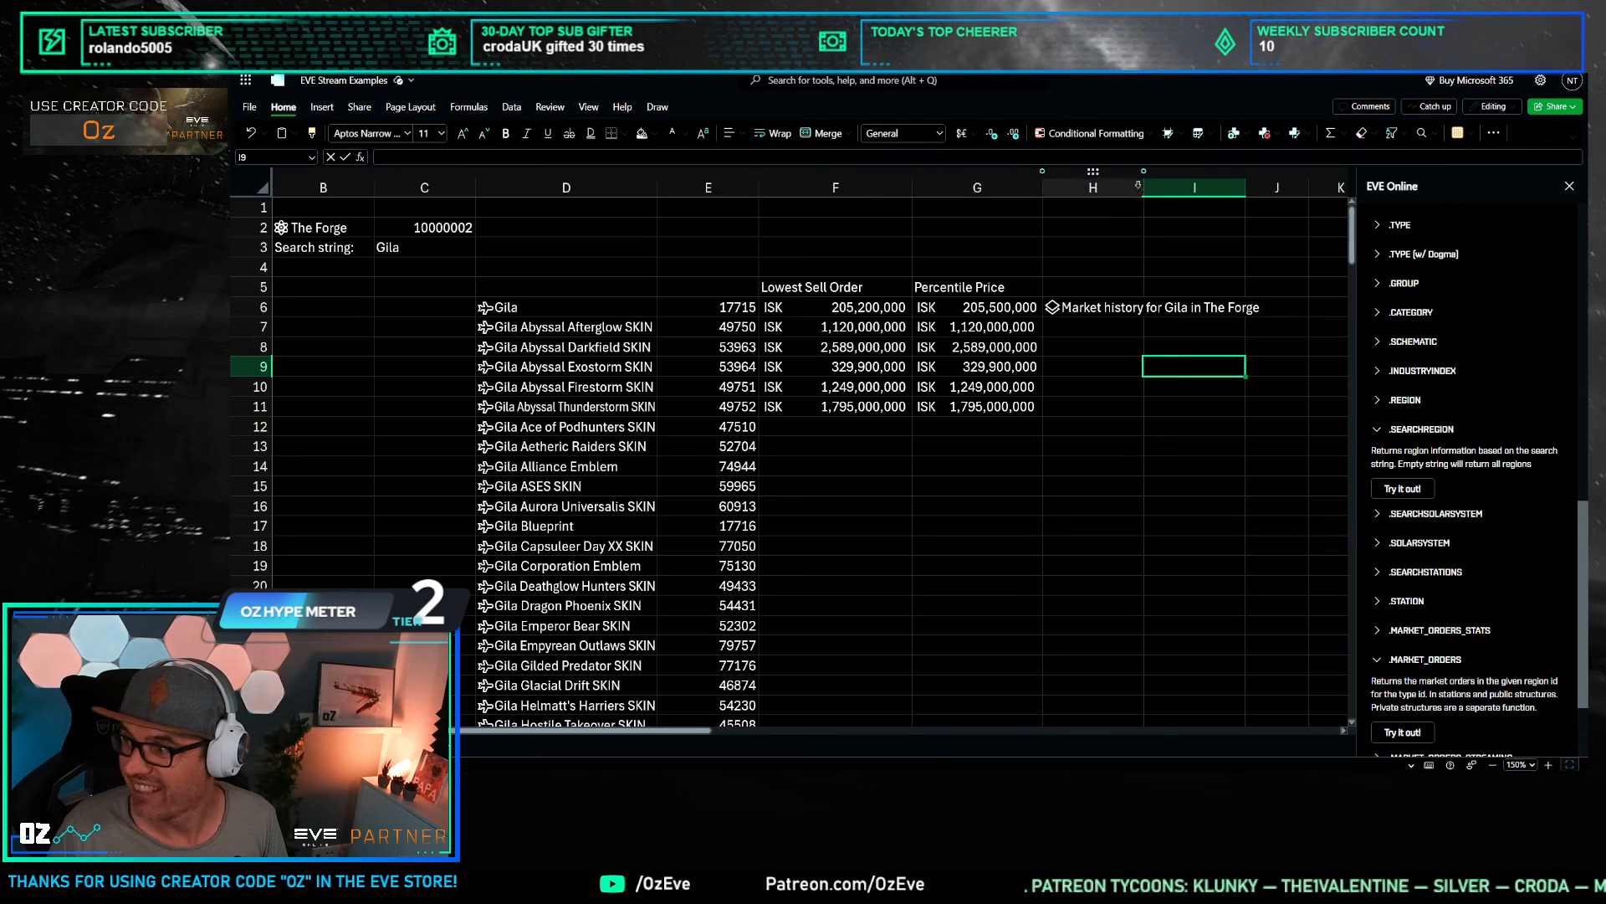
click(1096, 307)
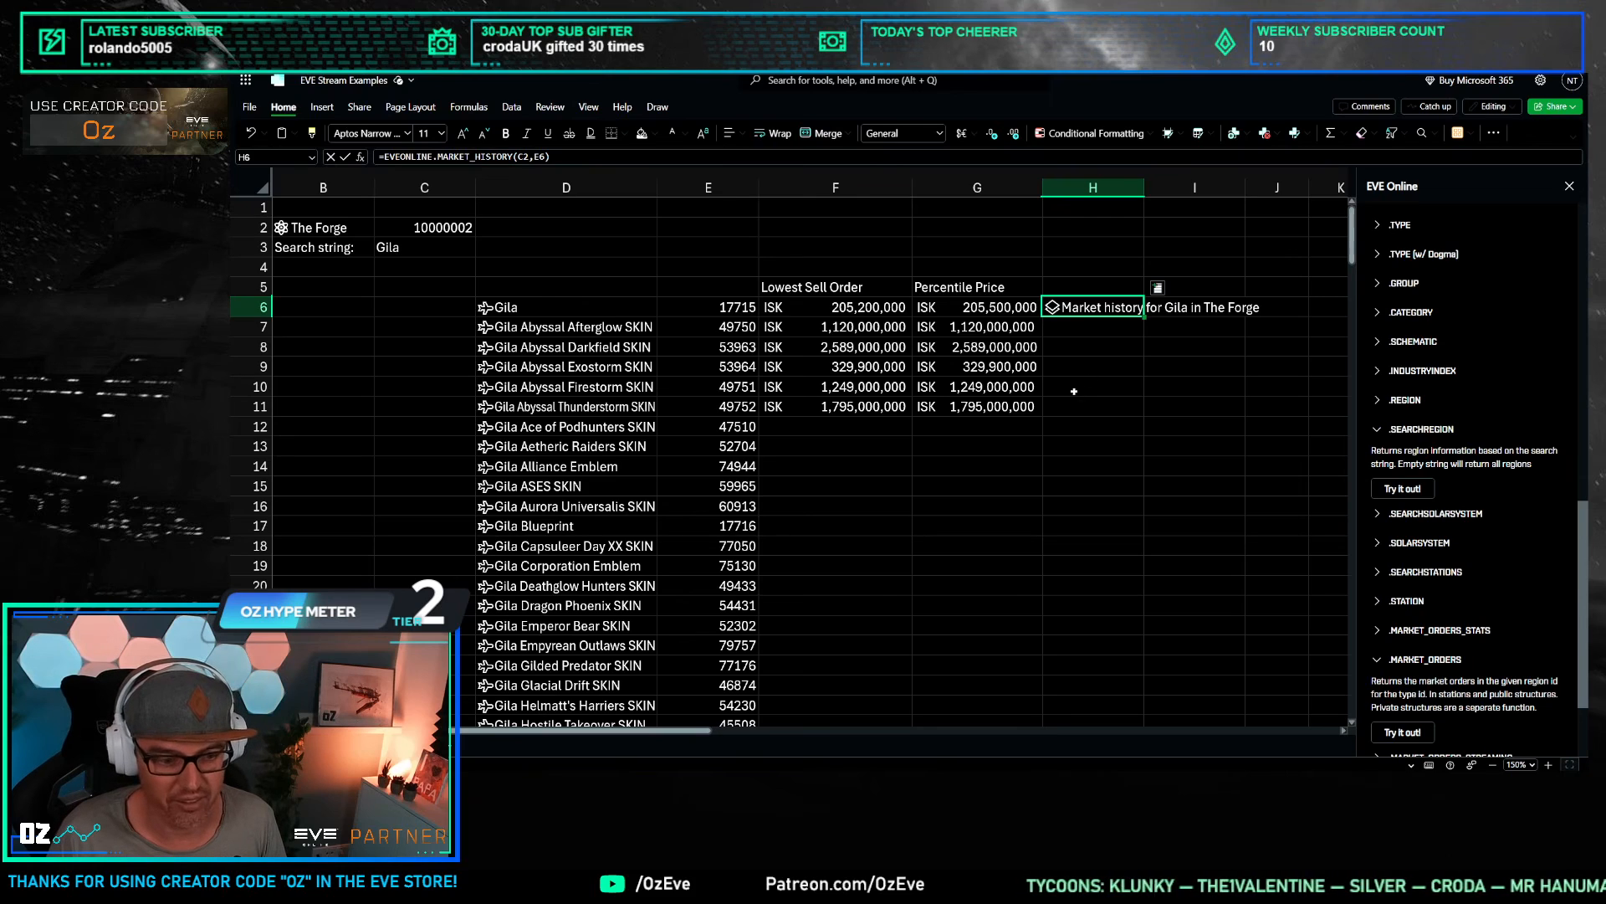
click(415, 251)
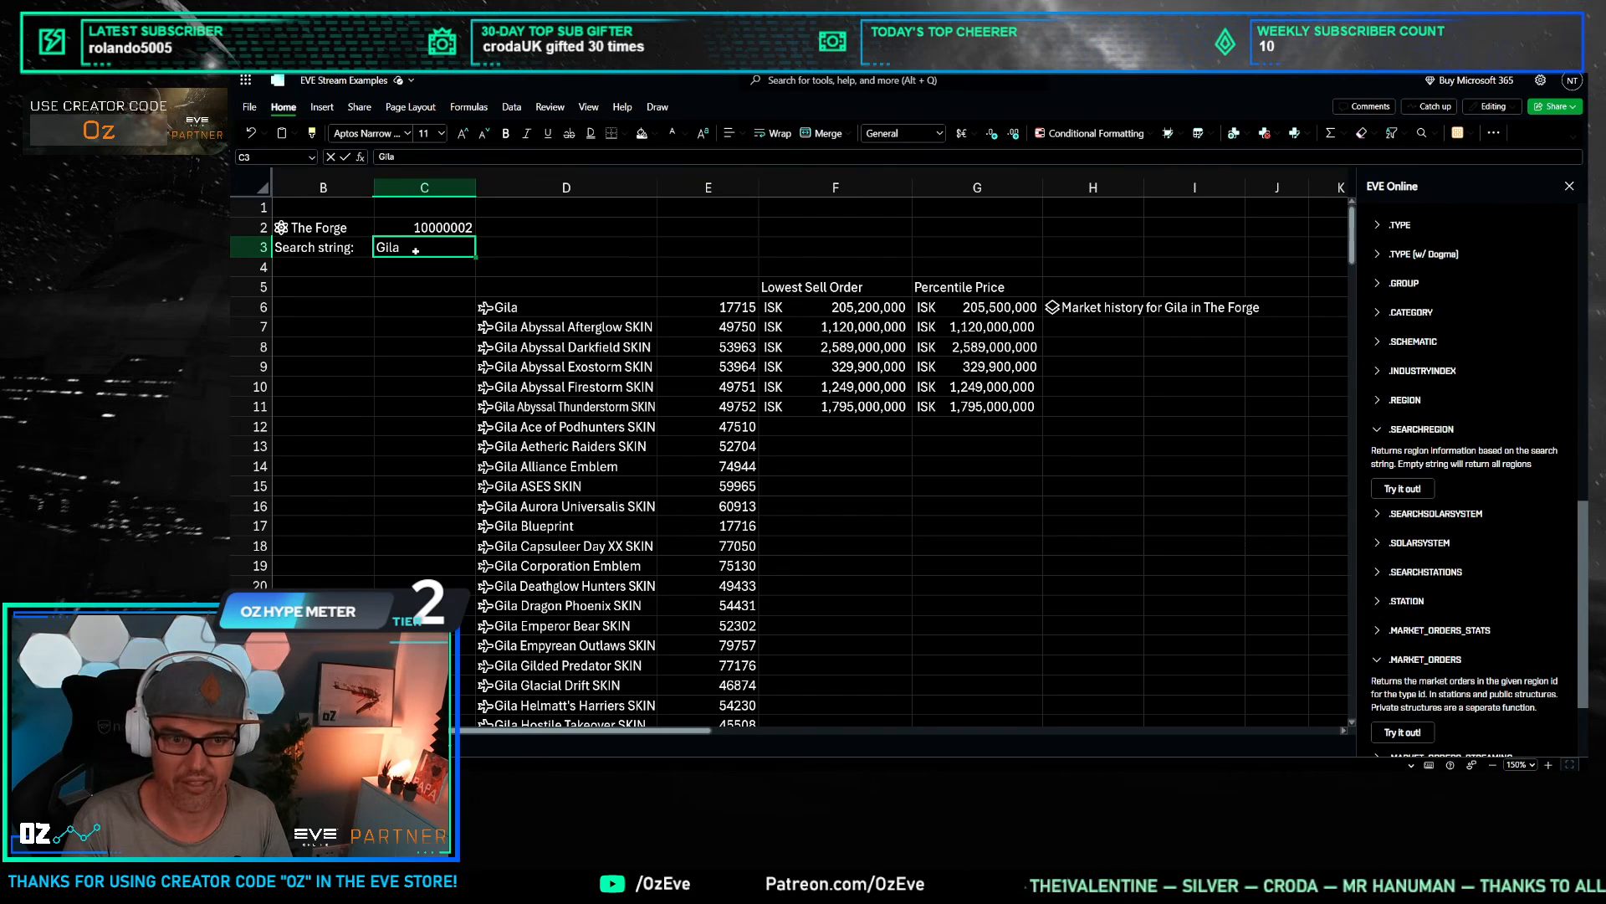
text(Ishtar)
key(Return)
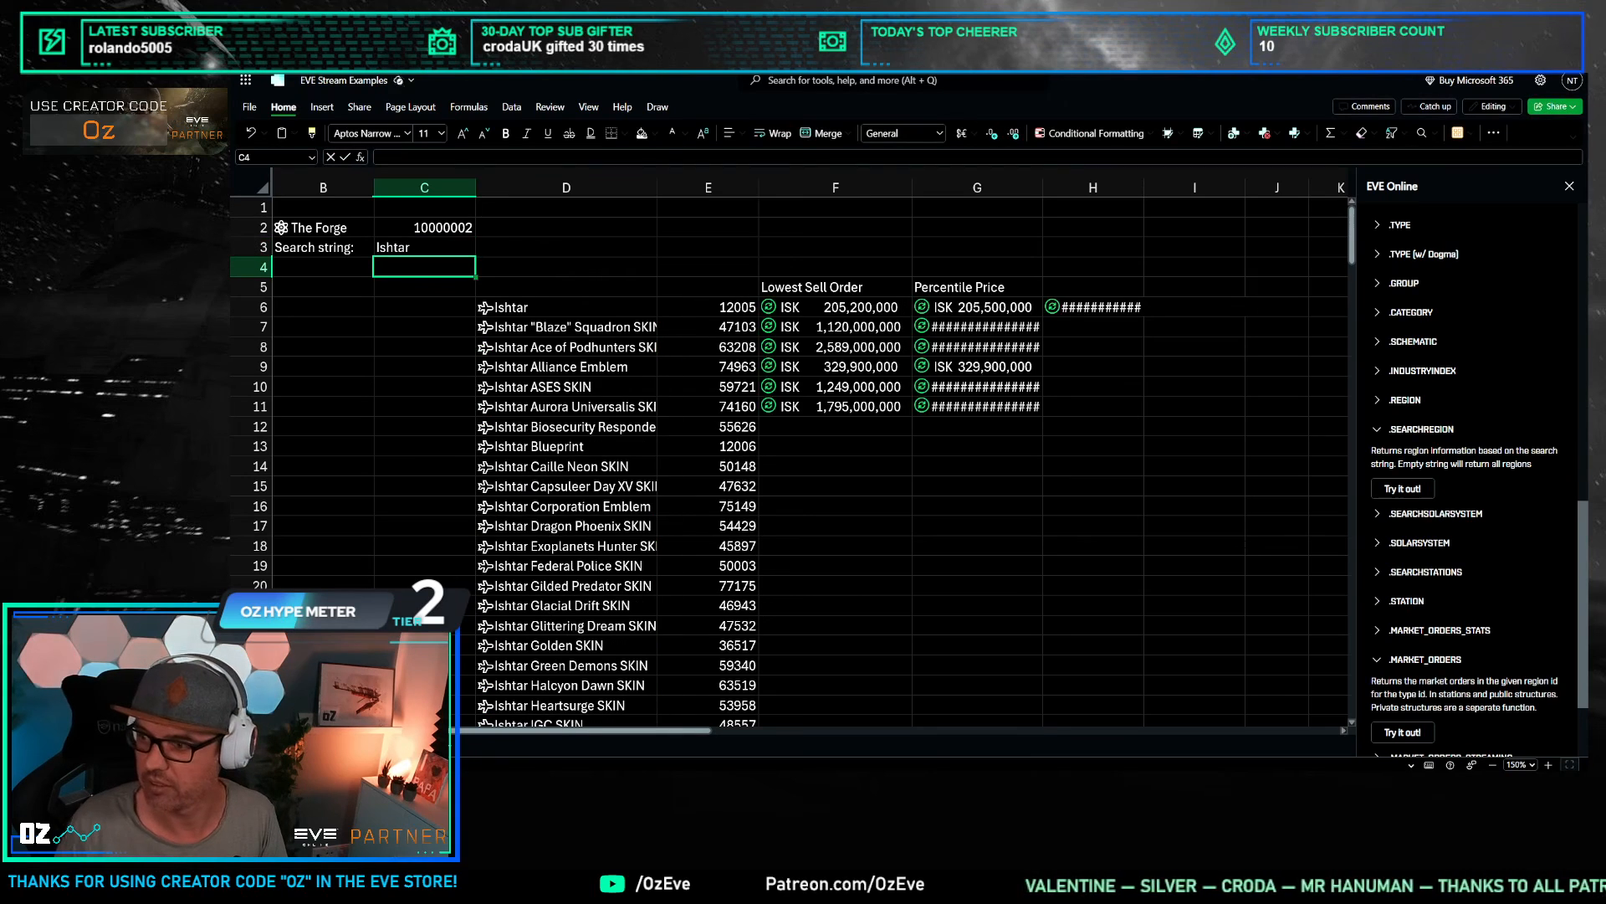
click(1193, 385)
Step: Examine the available fields and the data card of the market history entry in H6
click(1096, 308)
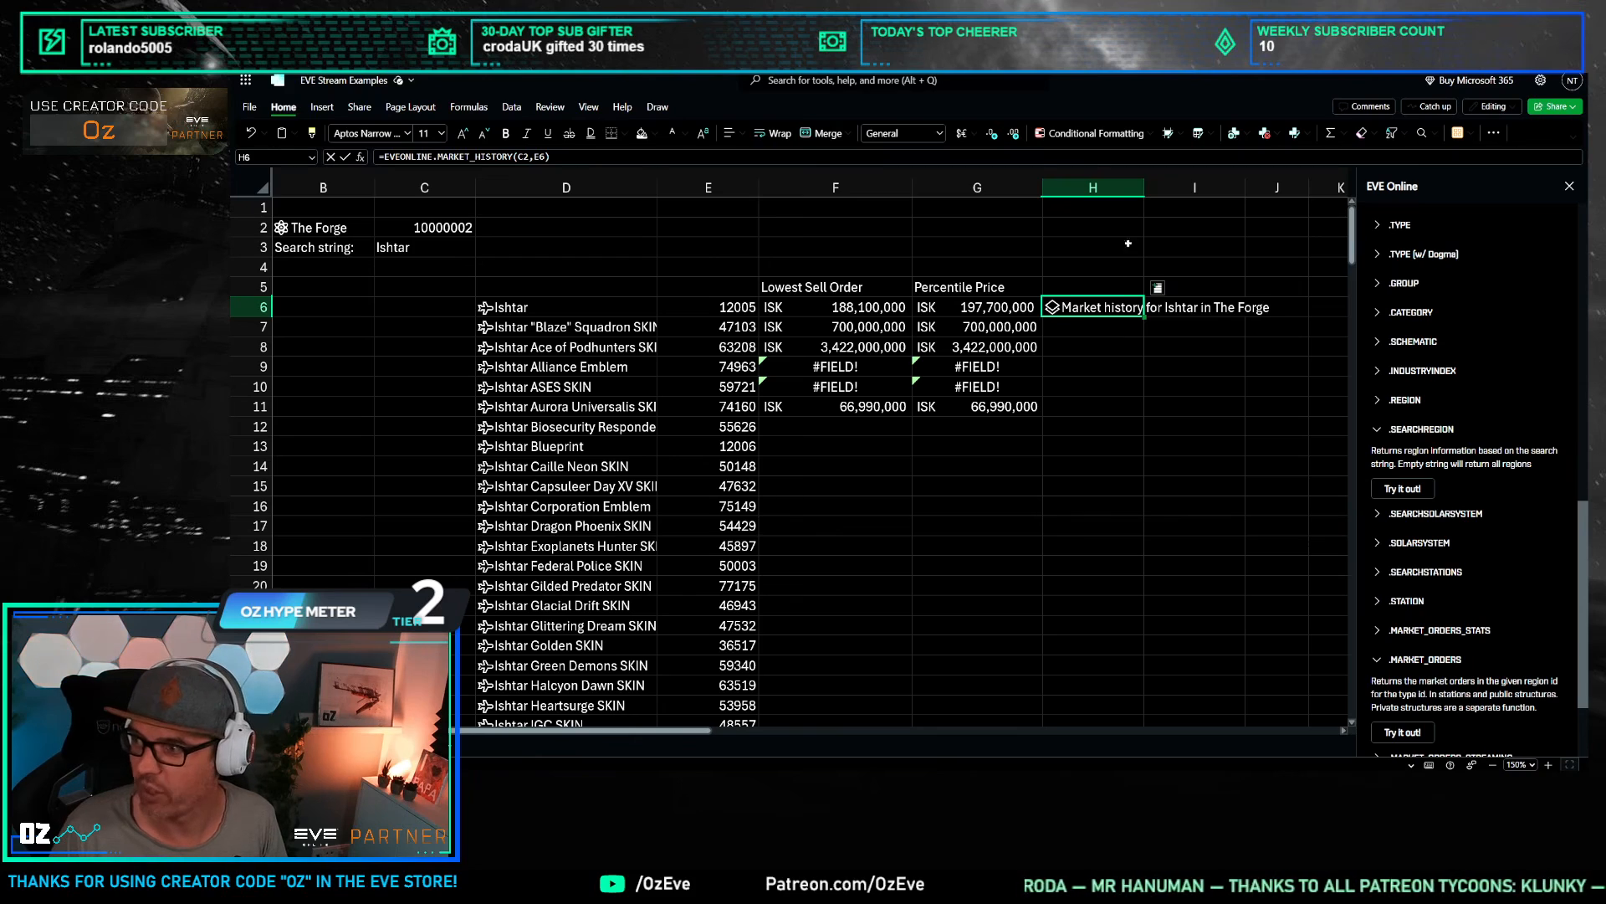
click(1157, 288)
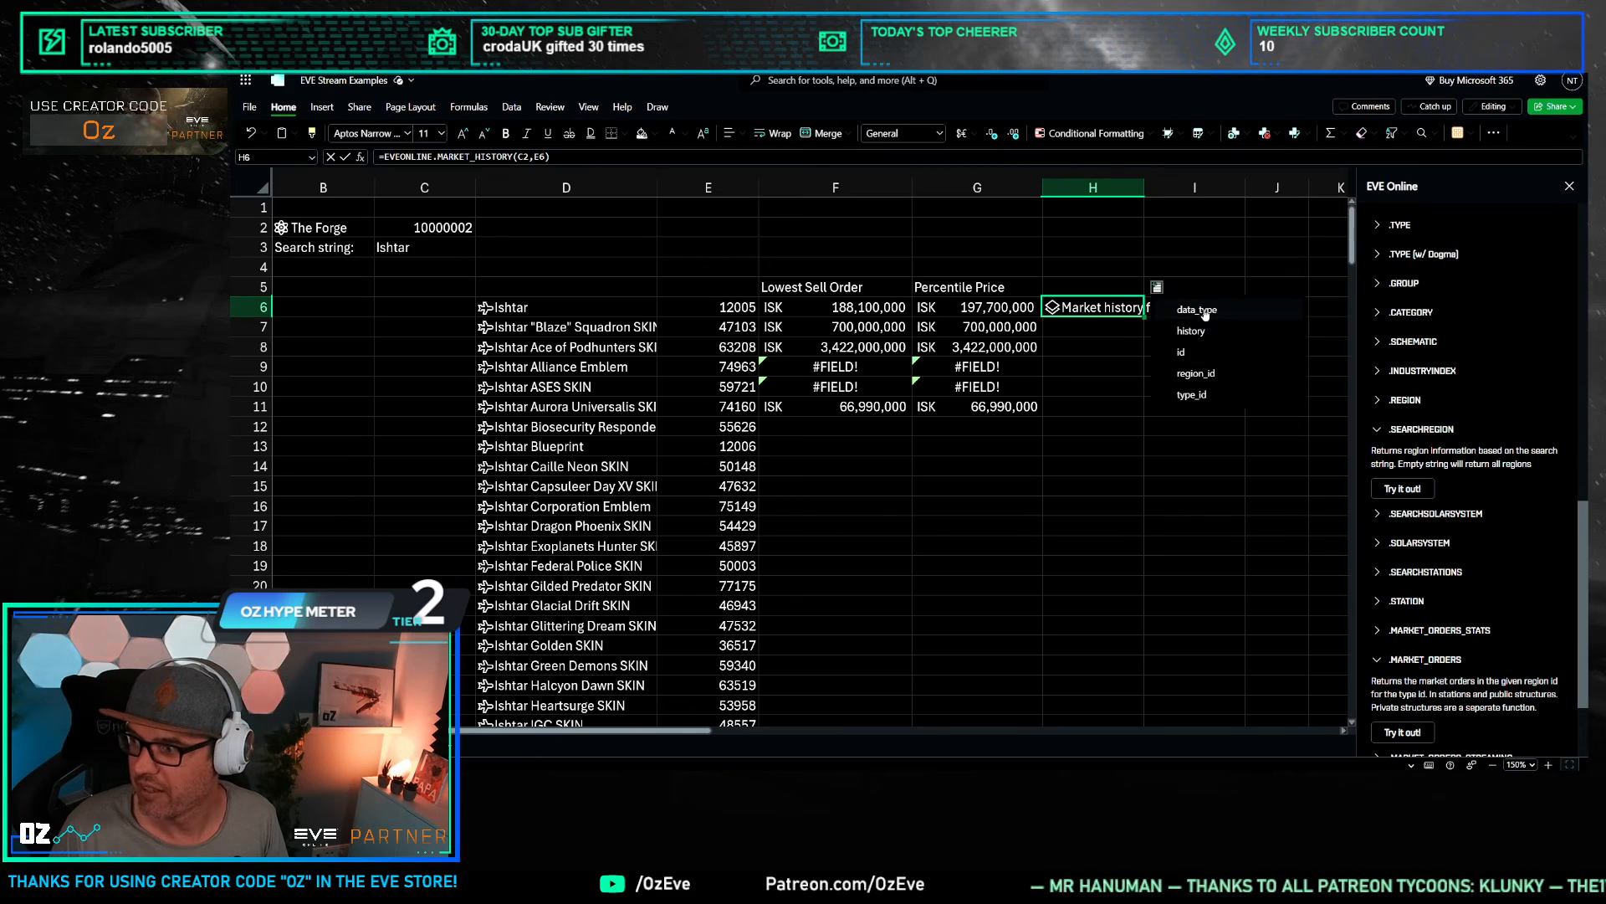
click(1055, 309)
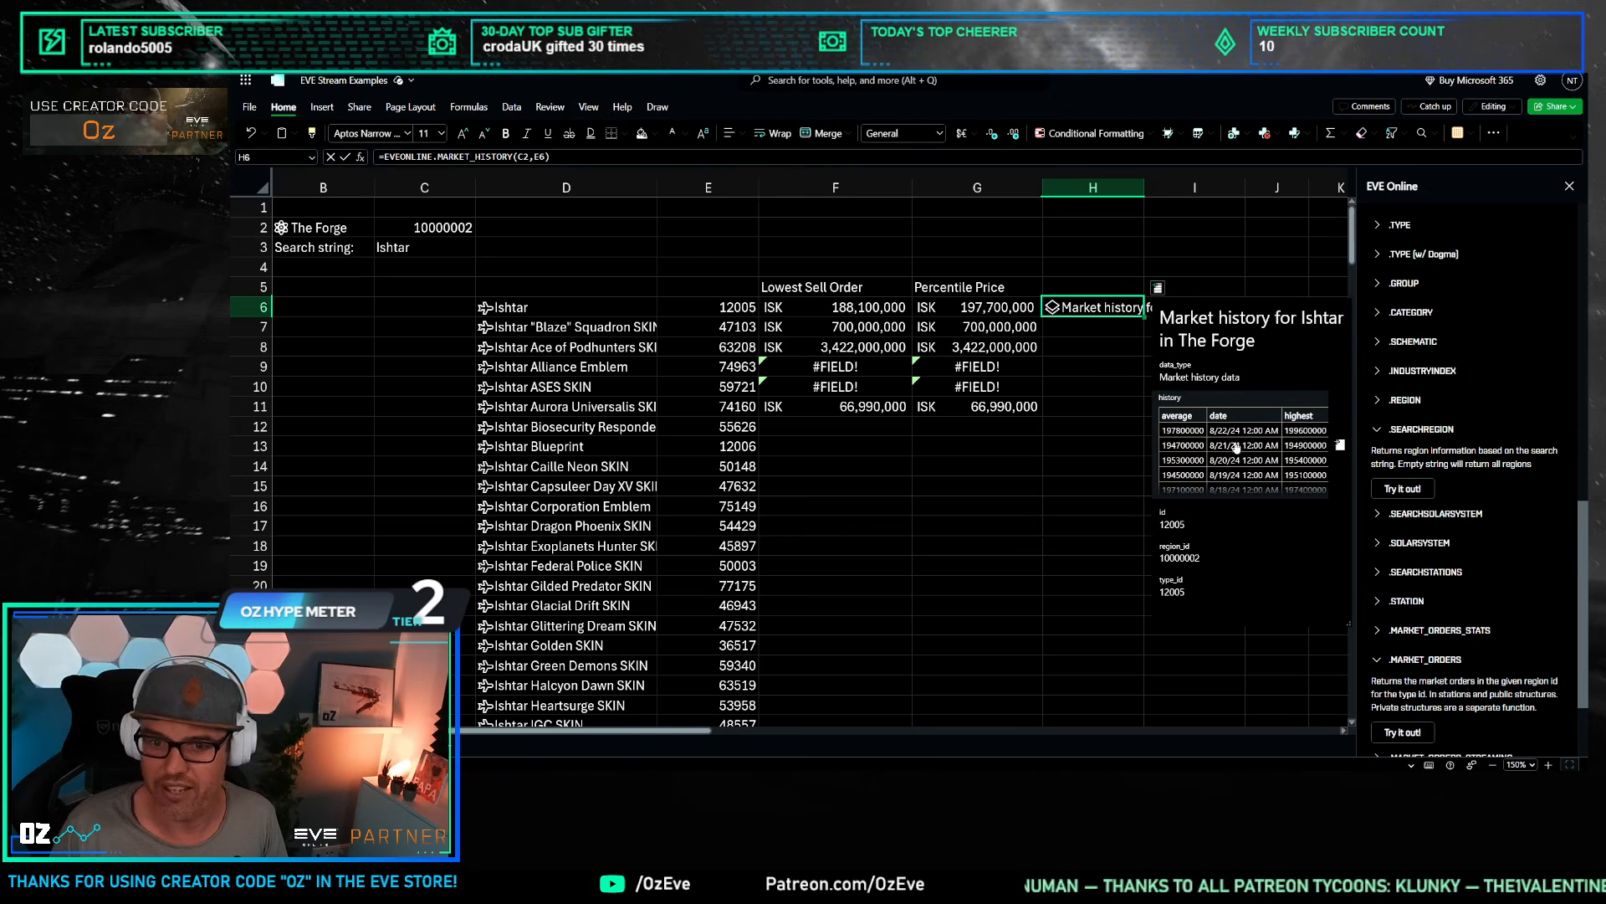
drag(684, 732, 800, 730)
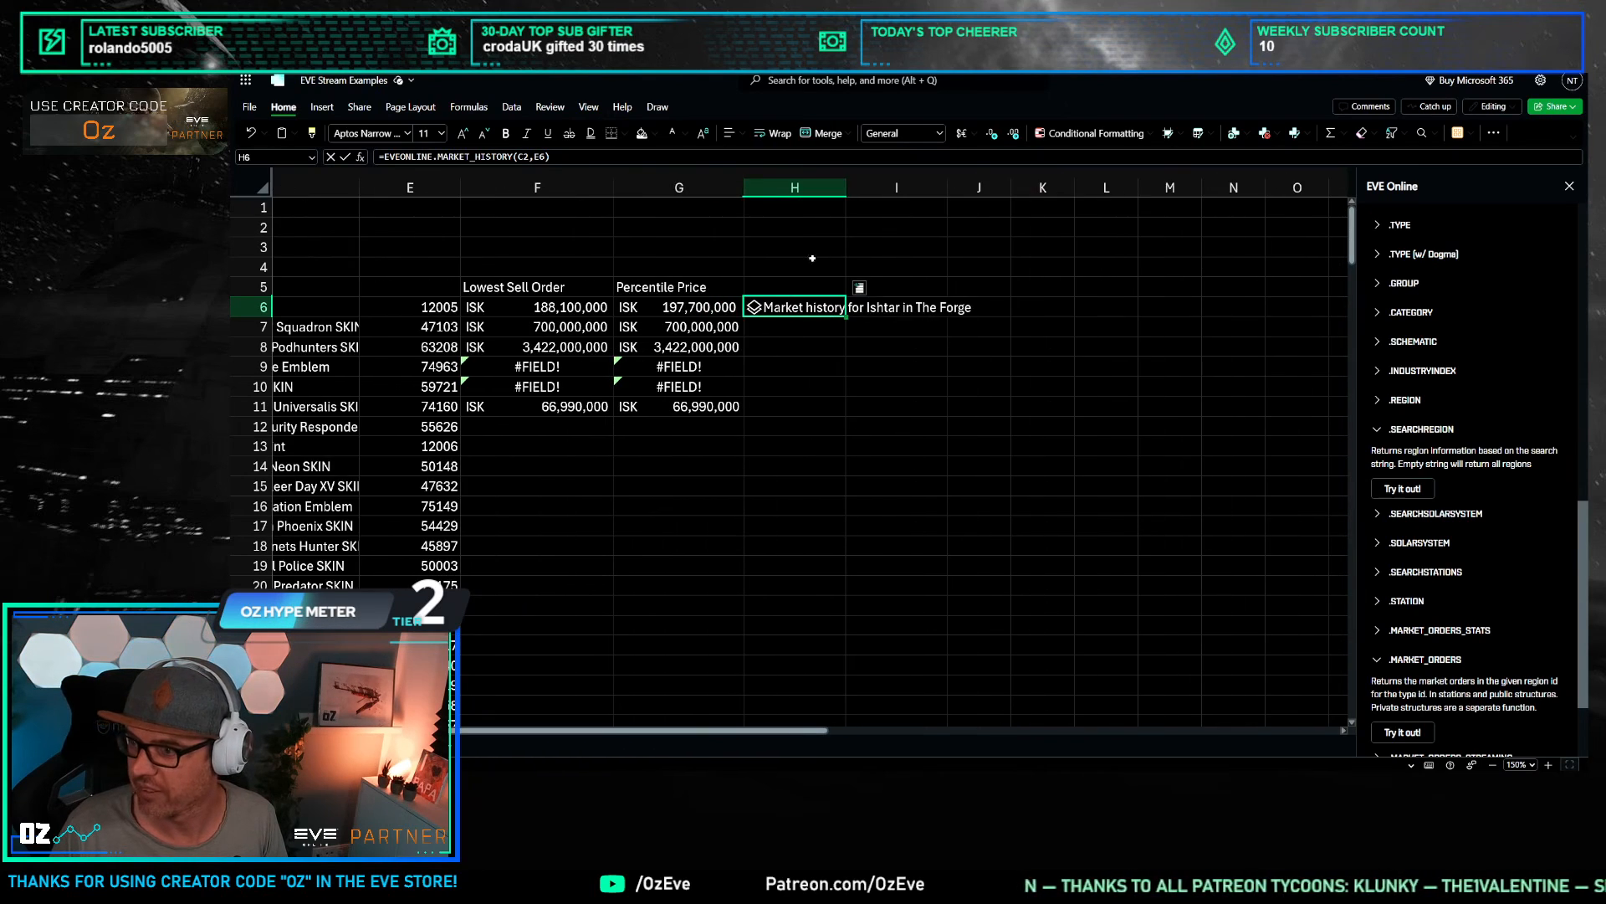
click(754, 307)
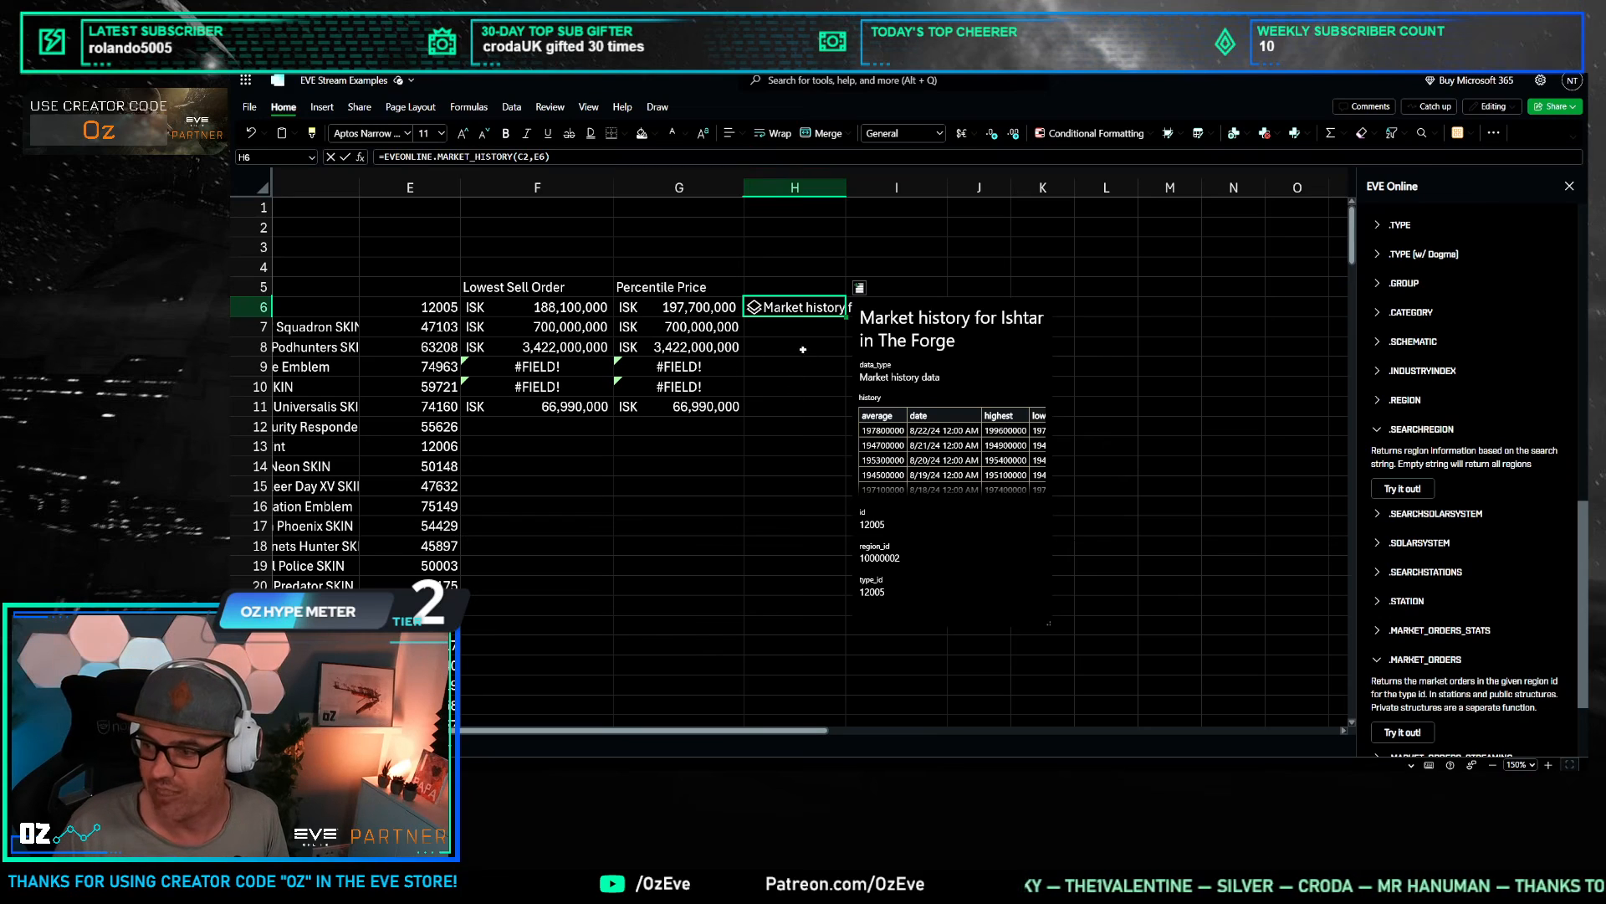
click(799, 348)
Step: Extract the history field of the market history in H6 into column I and look through the listed dates
click(785, 307)
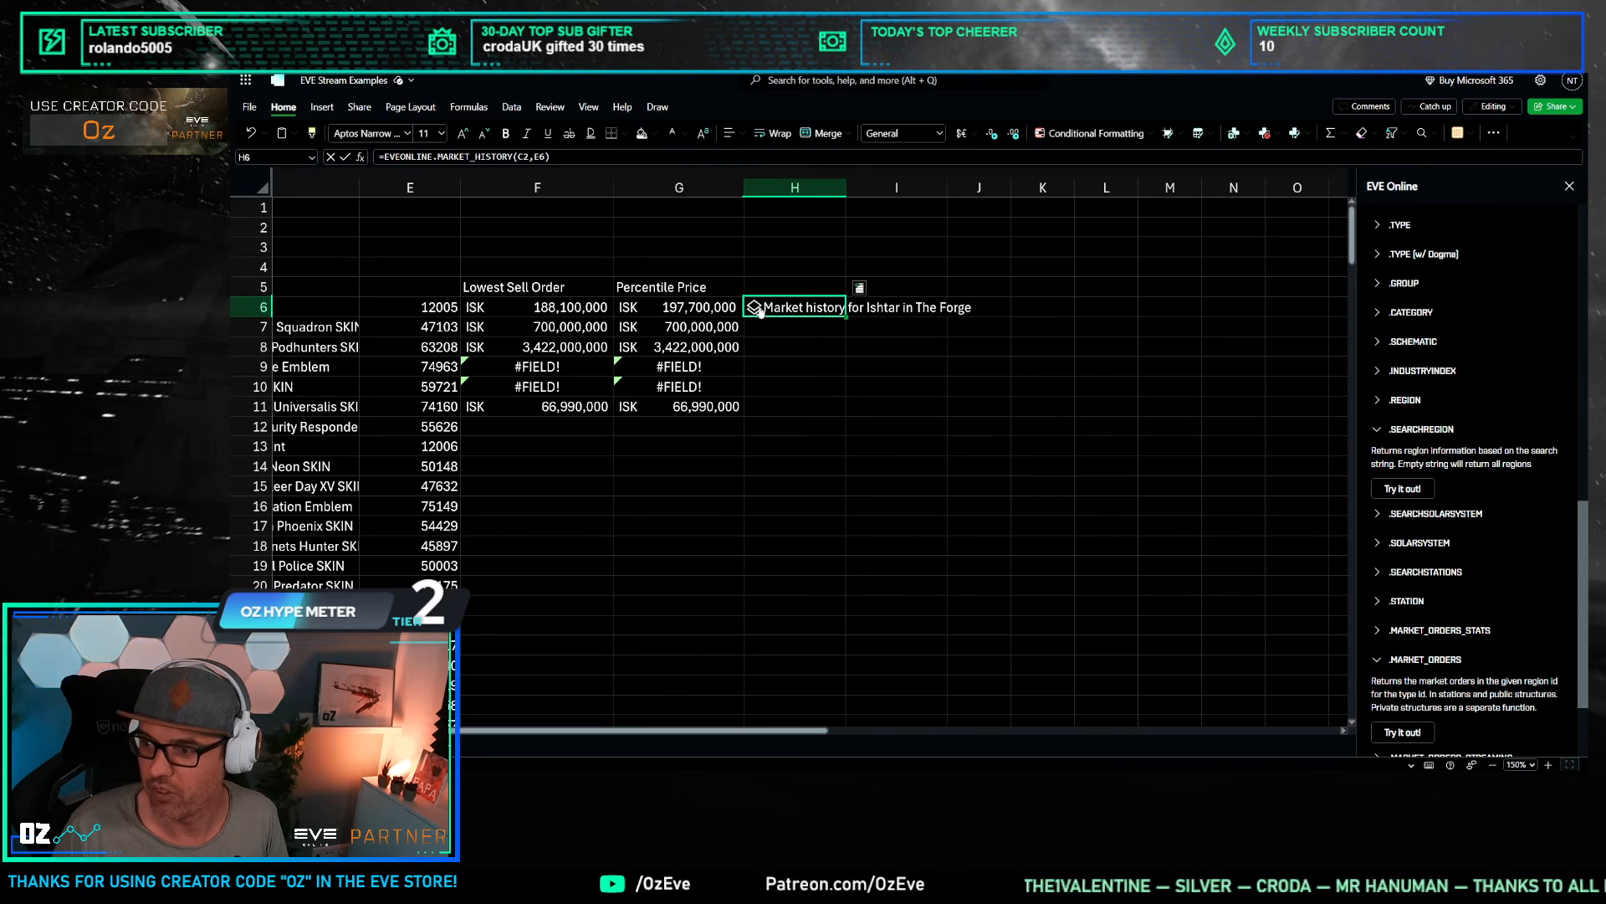
click(859, 289)
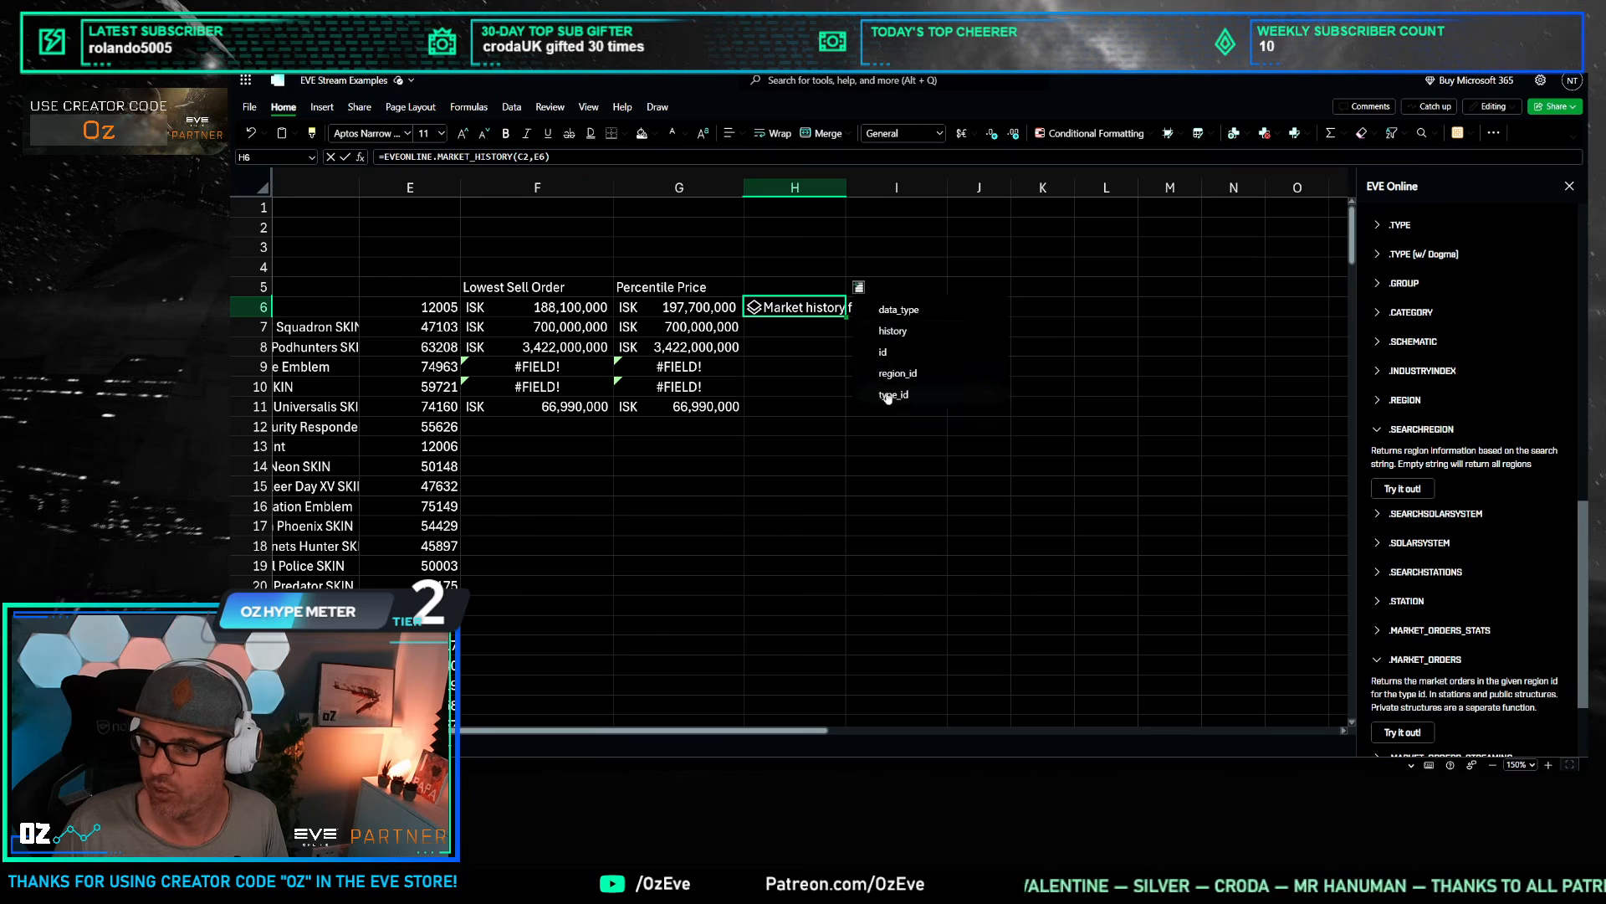
click(907, 332)
click(795, 426)
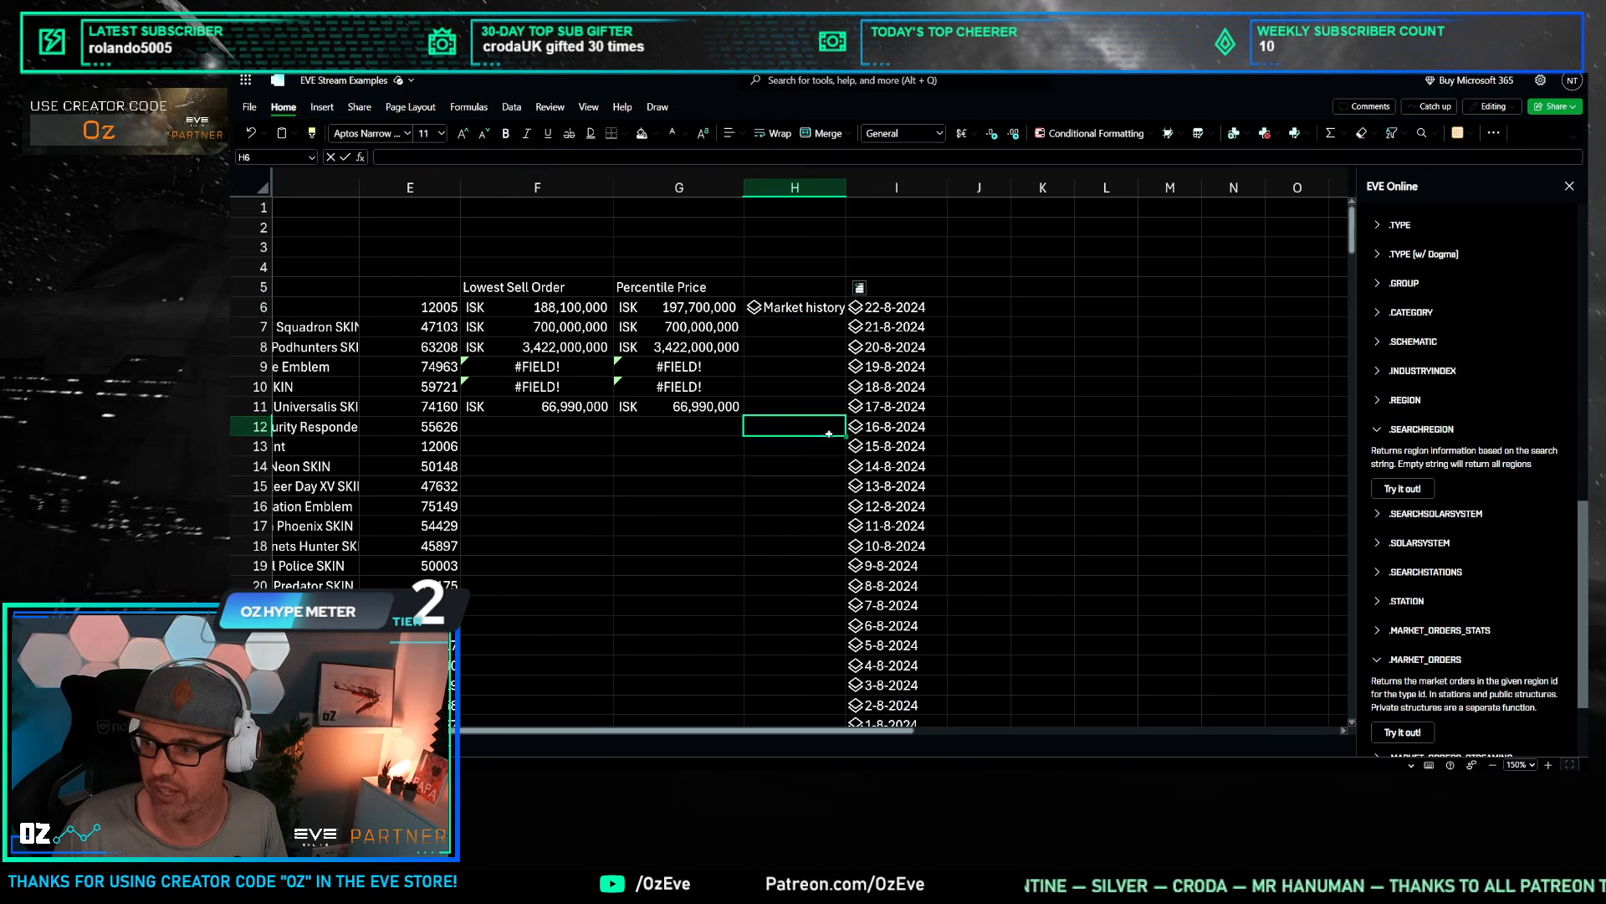
click(978, 387)
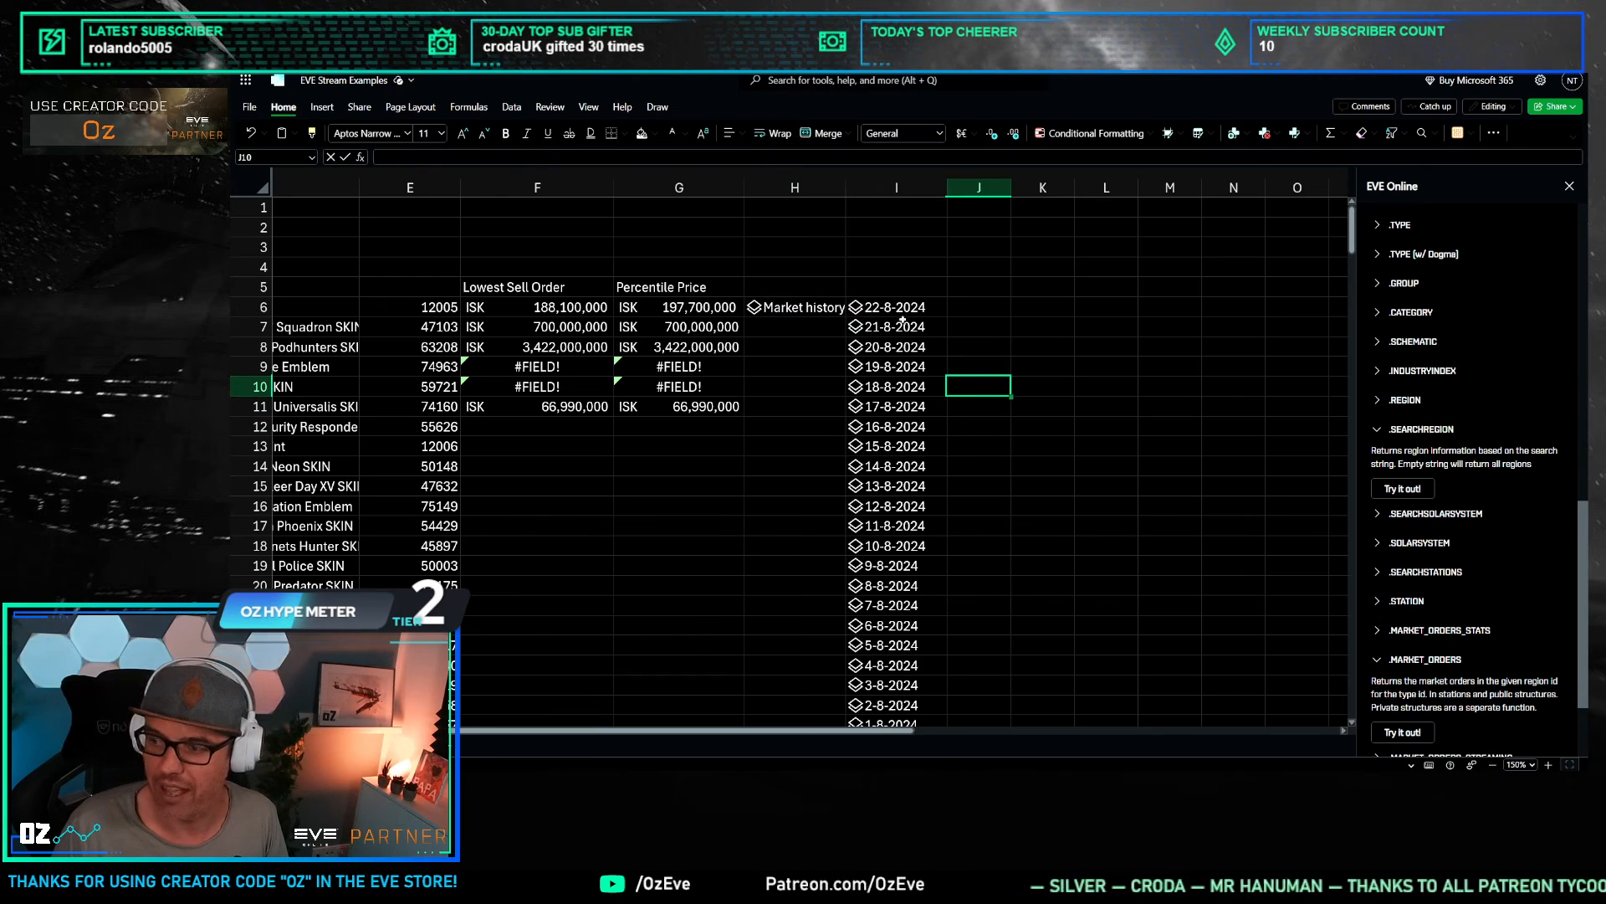
scroll(894, 406, down, 8)
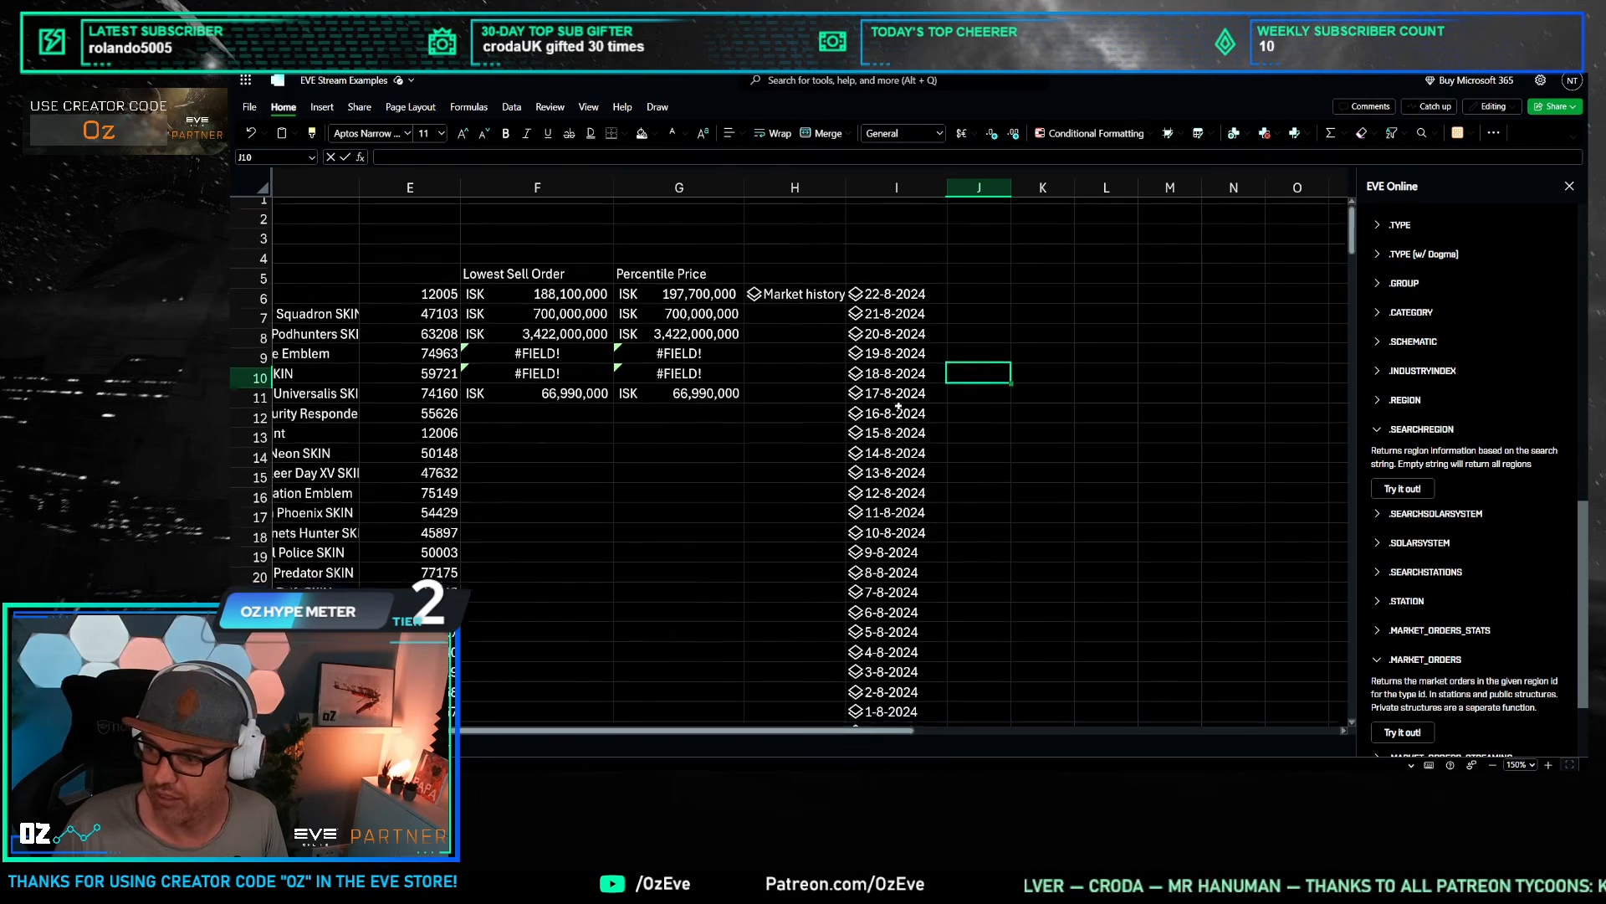
scroll(894, 406, down, 15)
scroll(908, 437, up, 20)
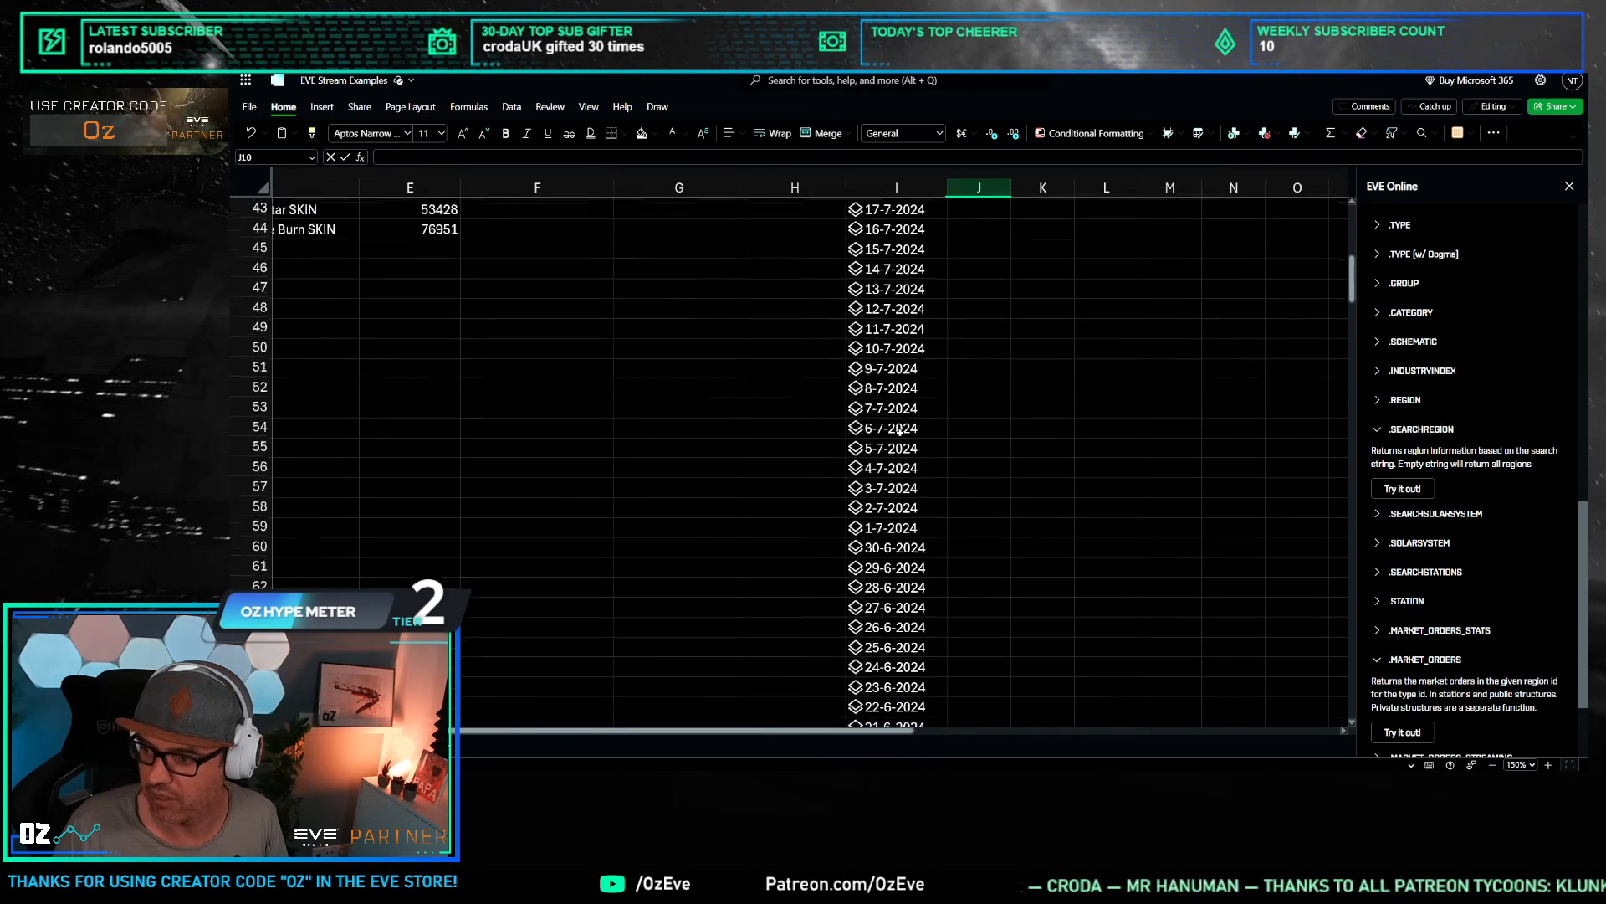
drag(1351, 230, 1295, 174)
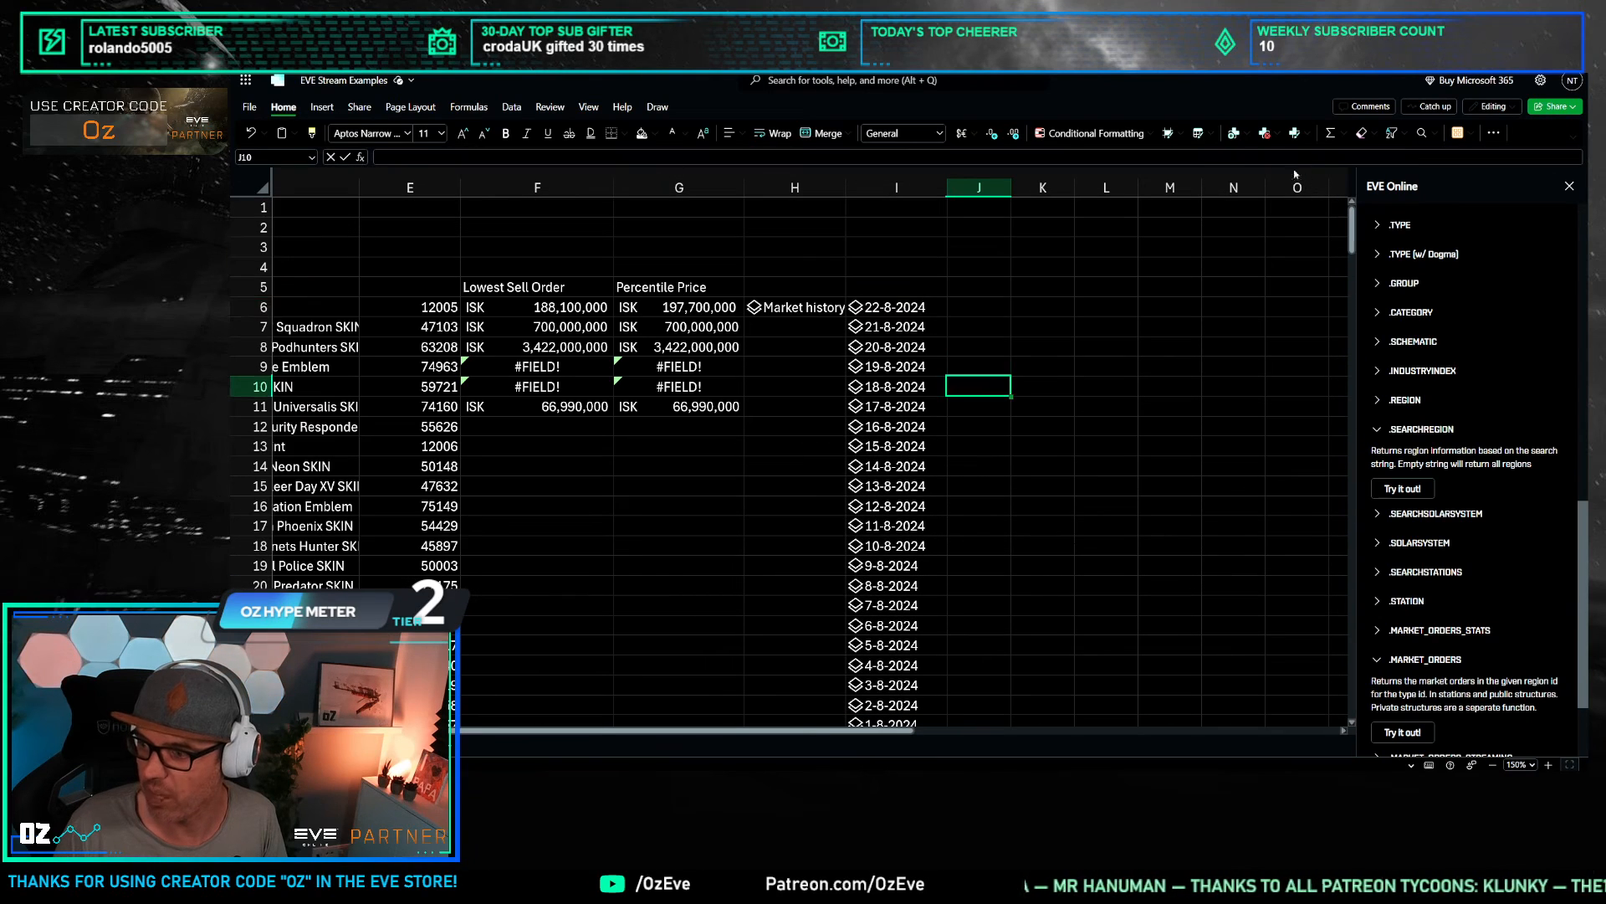
Step: Inspect the data card of the history entry in I6 and extract its average field into J6 and K6
click(915, 305)
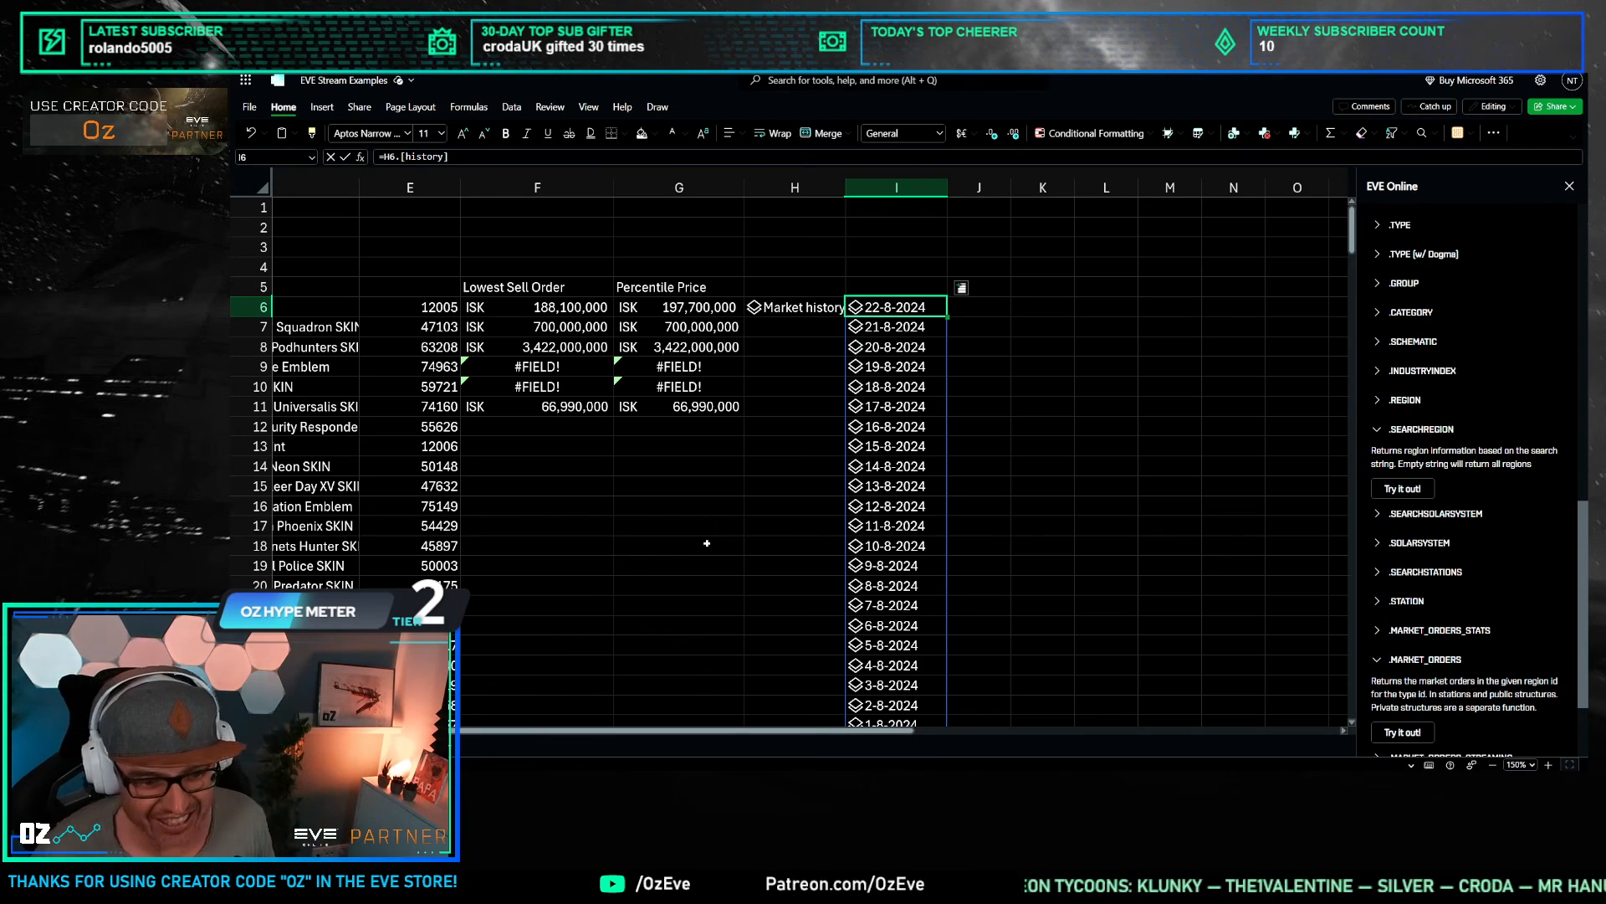
click(855, 307)
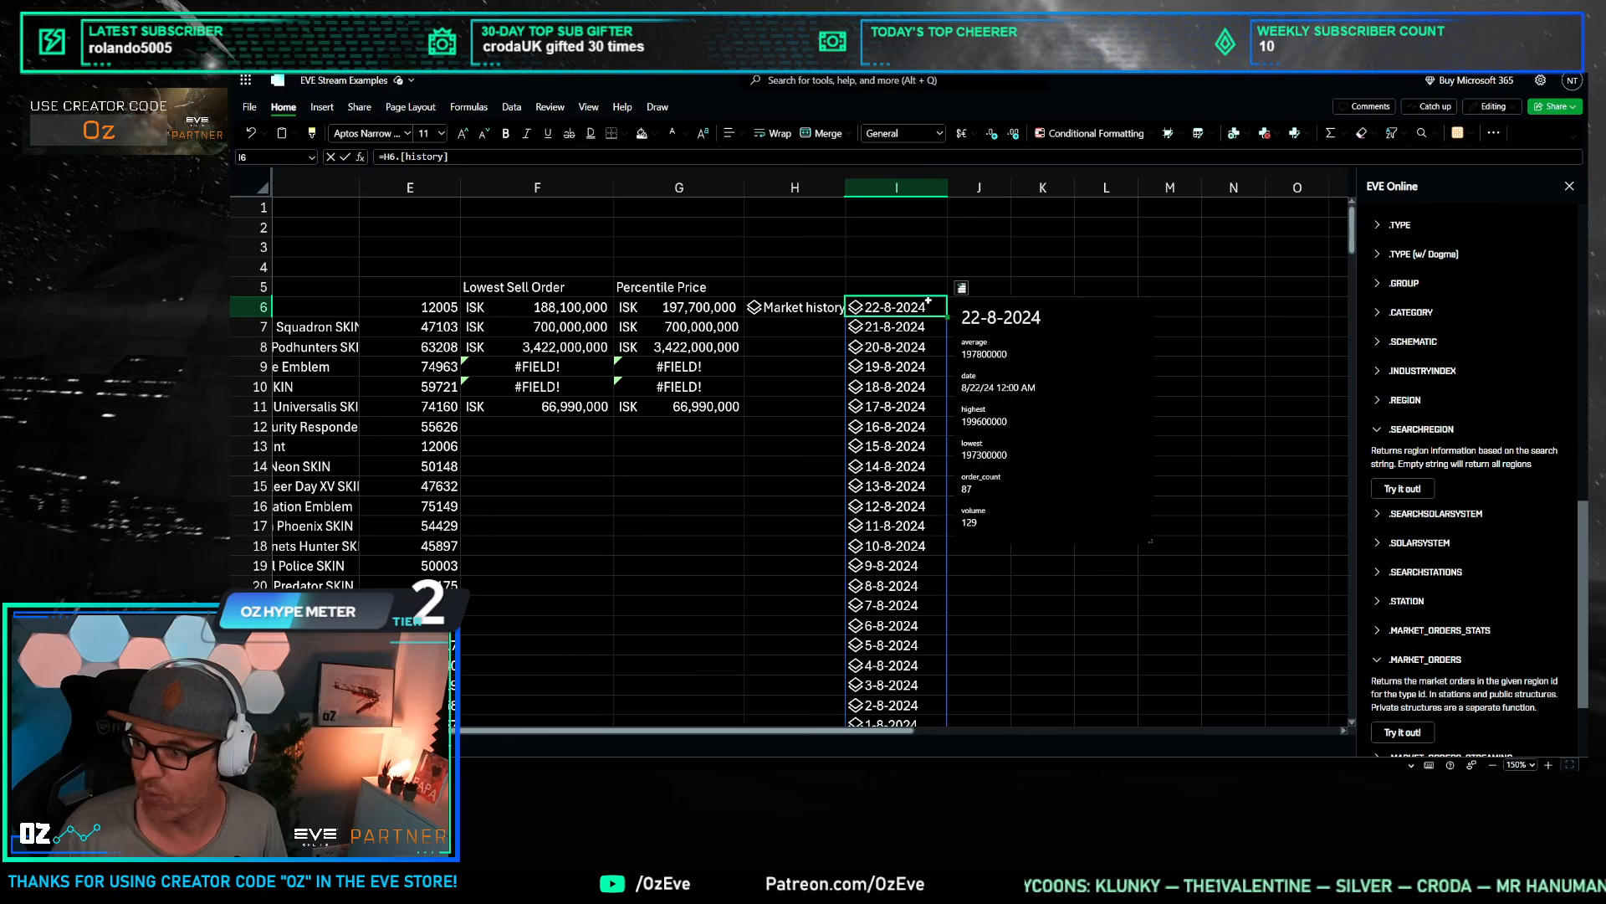
click(961, 287)
click(1030, 312)
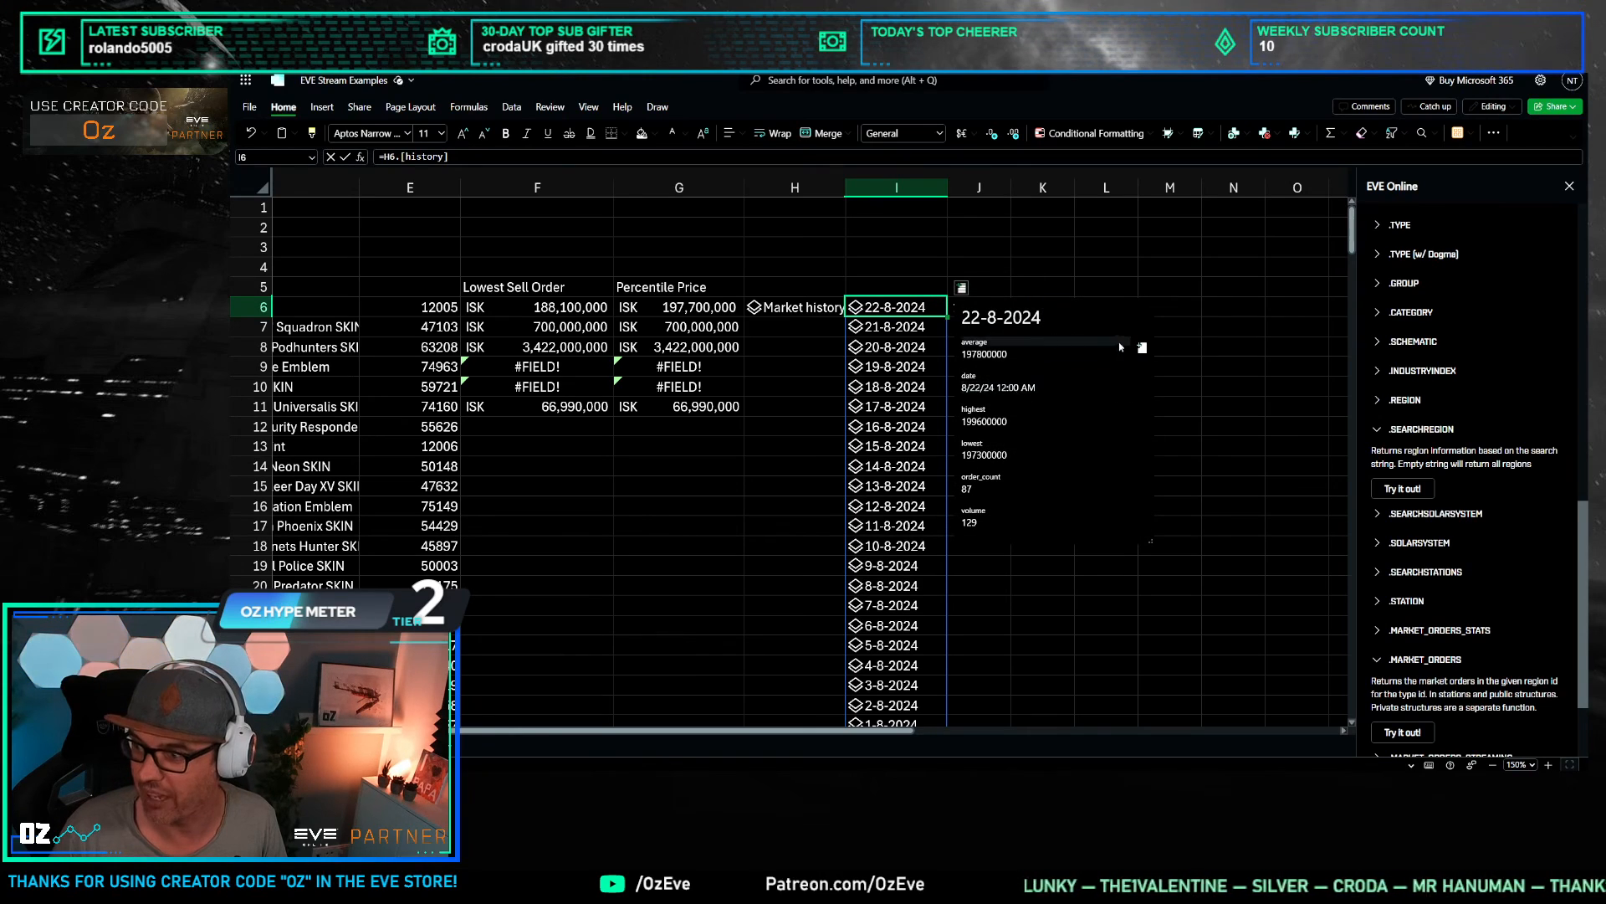
click(1142, 348)
click(1125, 405)
Step: Autofit the widths of columns J and K and delete the duplicate average from K6
drag(978, 187, 1043, 187)
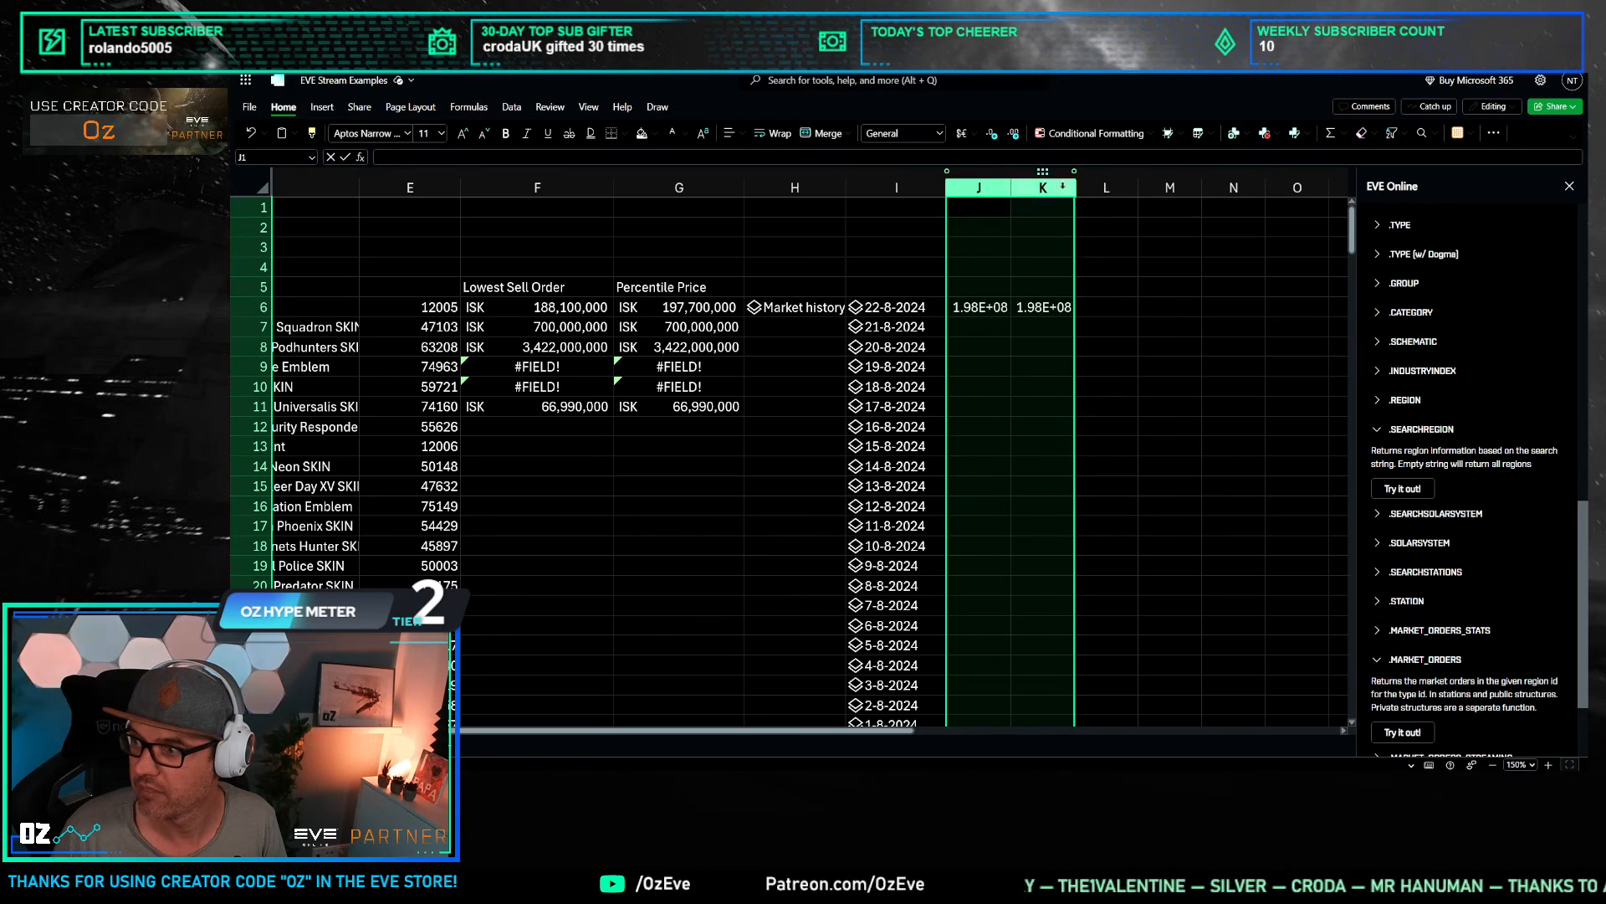
double_click(1074, 187)
click(1125, 385)
click(1059, 307)
key(Delete)
click(978, 307)
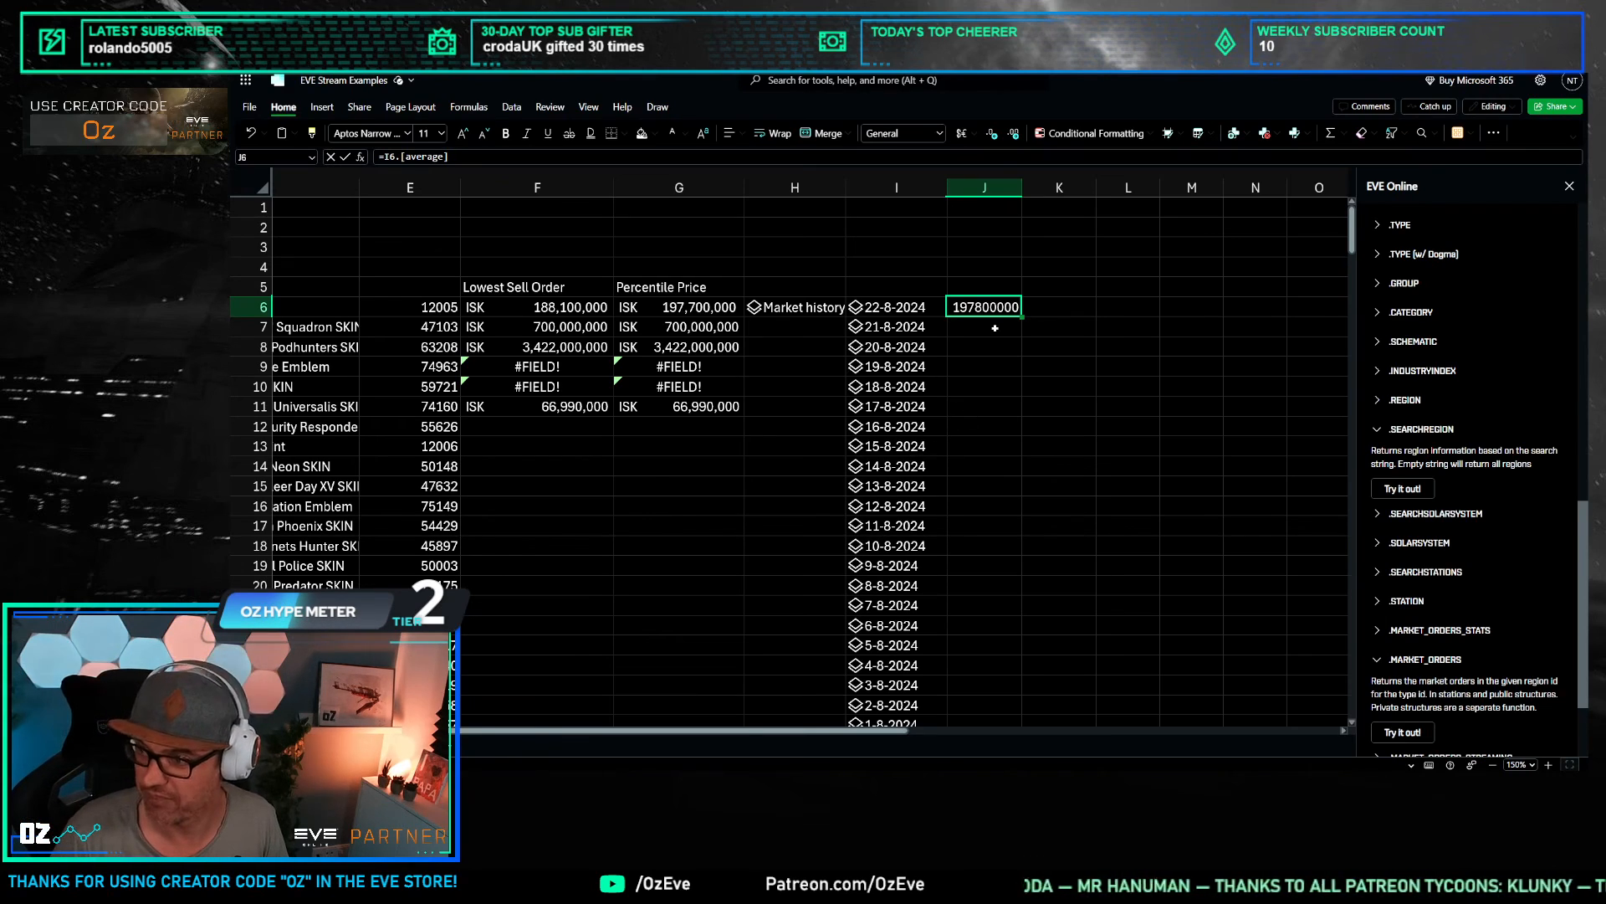
key(Return)
Step: Widen column H so the full market history text in H6 fits
click(820, 188)
drag(847, 188, 983, 197)
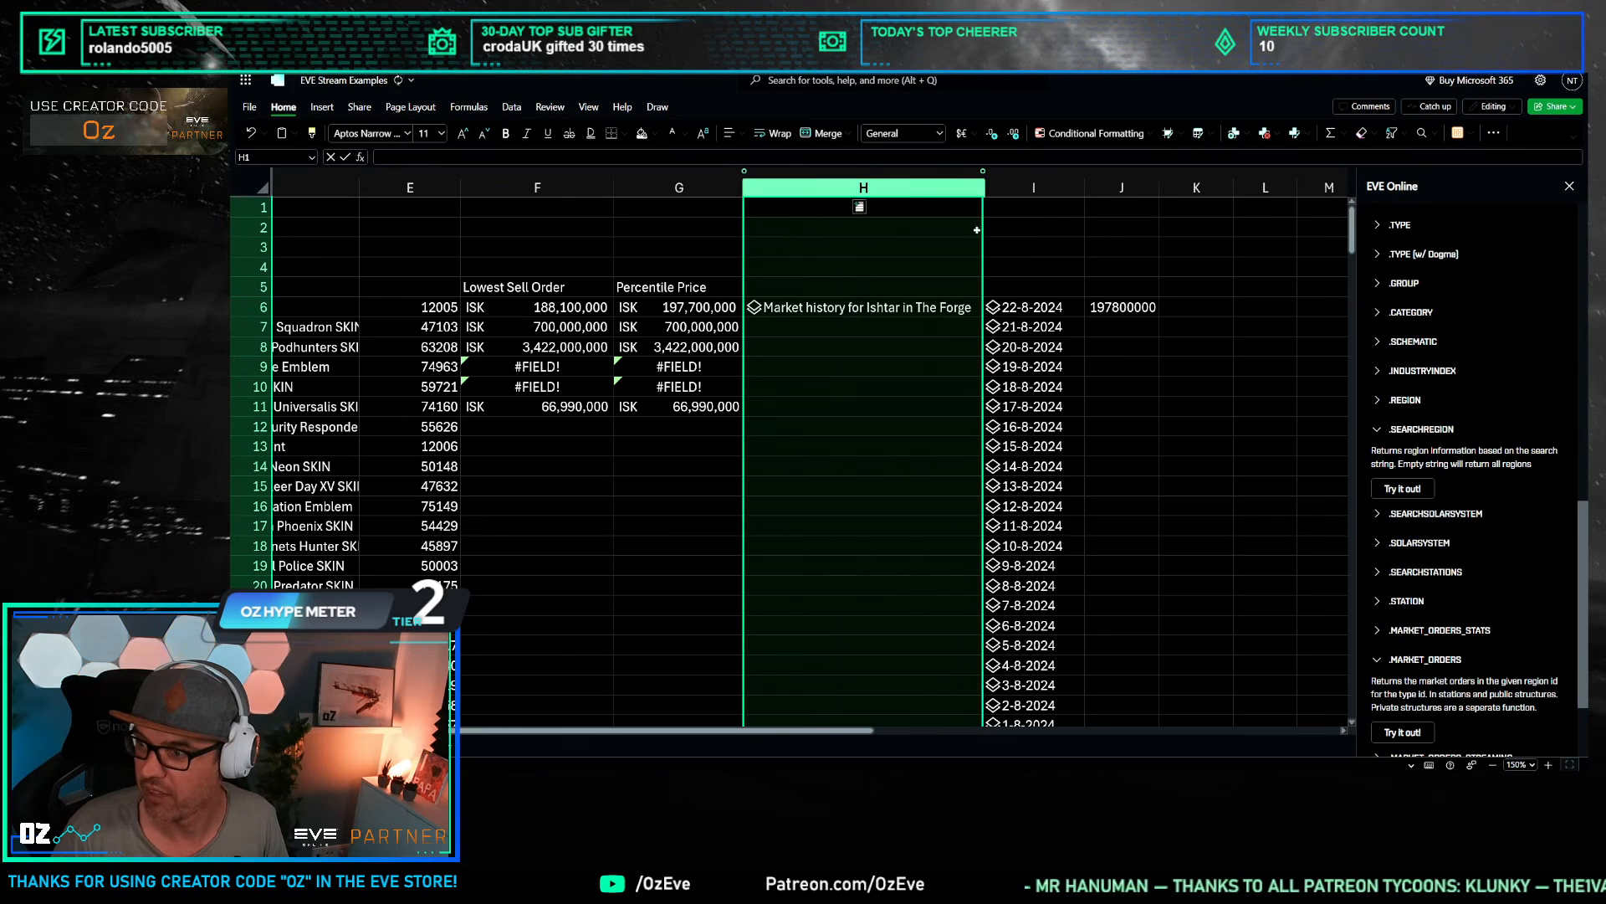
click(871, 407)
key(ctrl+Up)
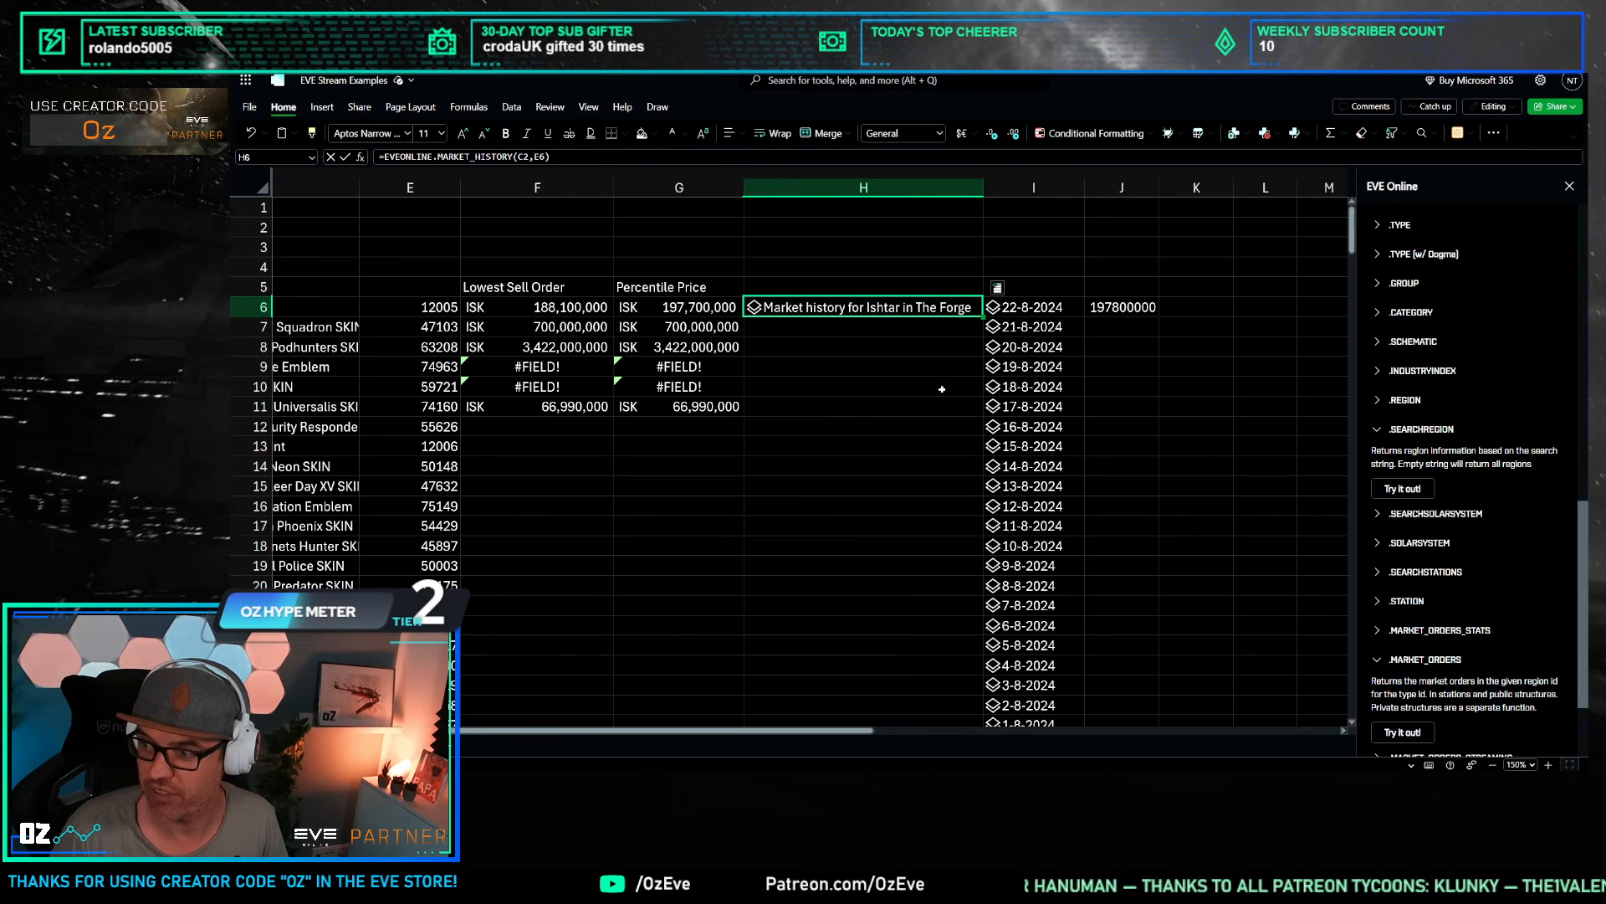
Step: Change the J6 formula to =I6#.[average] so the average is returned for every date in the history list
click(1031, 302)
click(1116, 309)
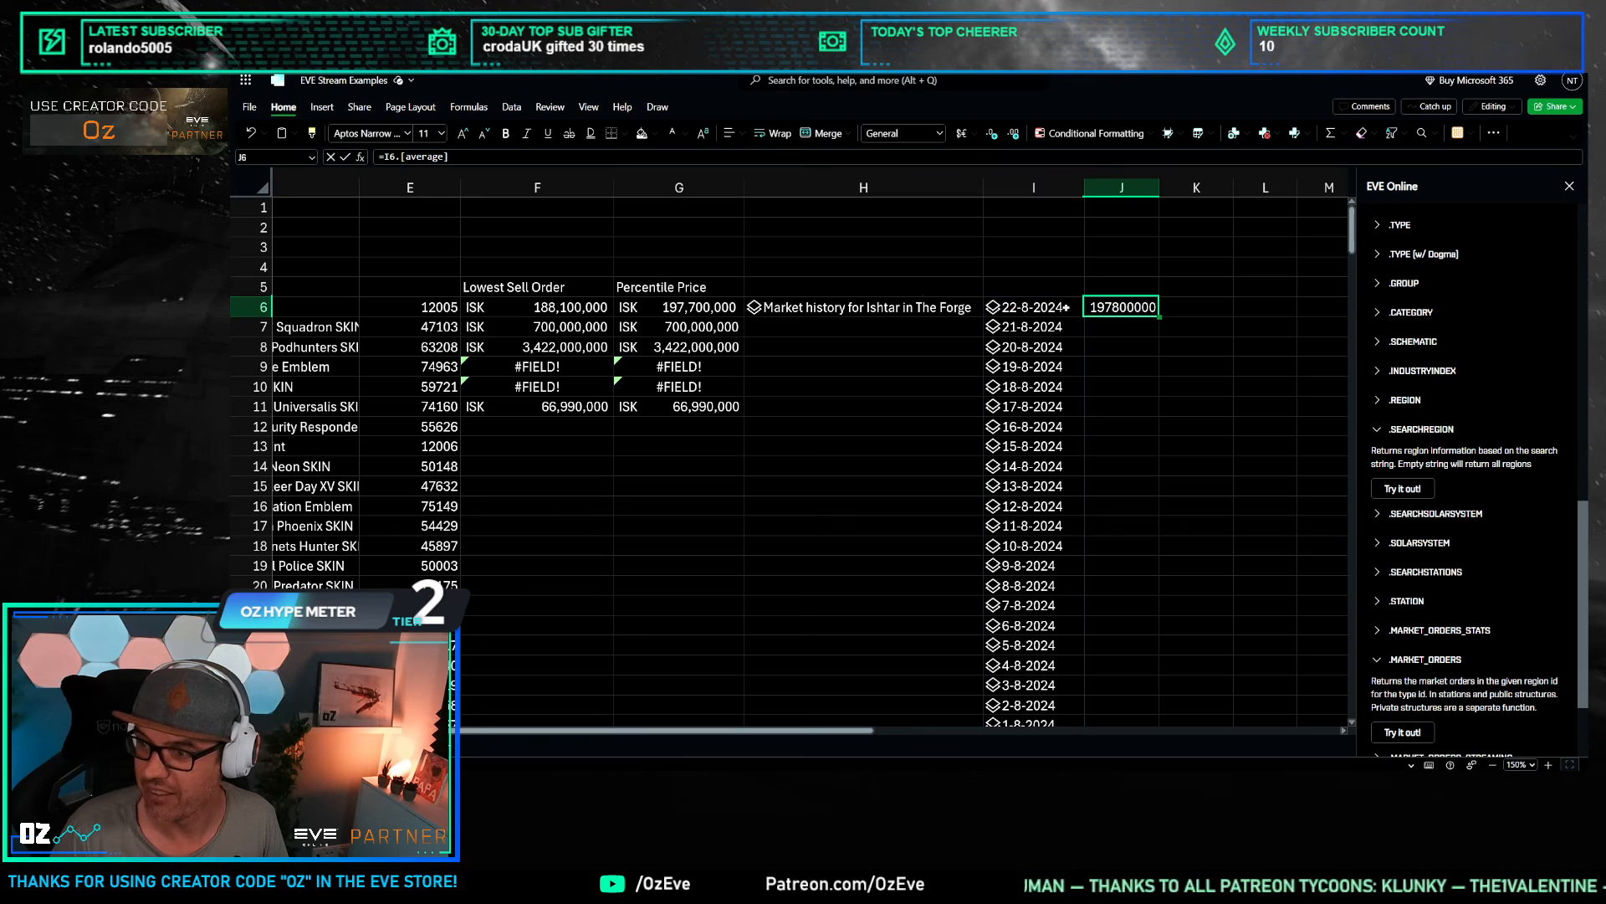
click(392, 157)
text(#)
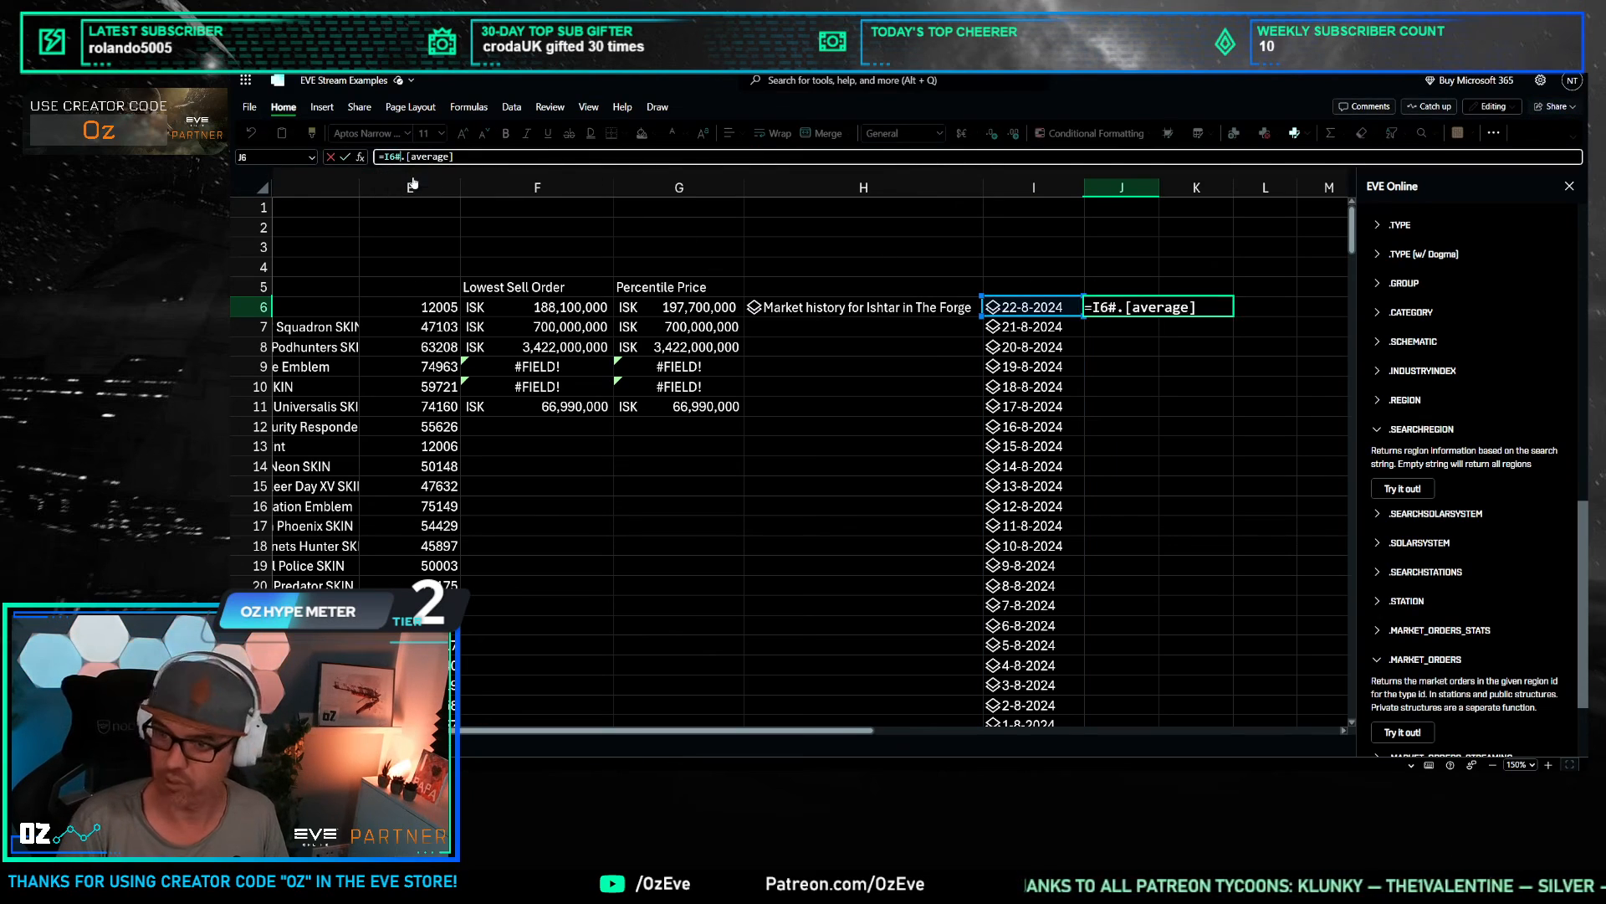
key(Return)
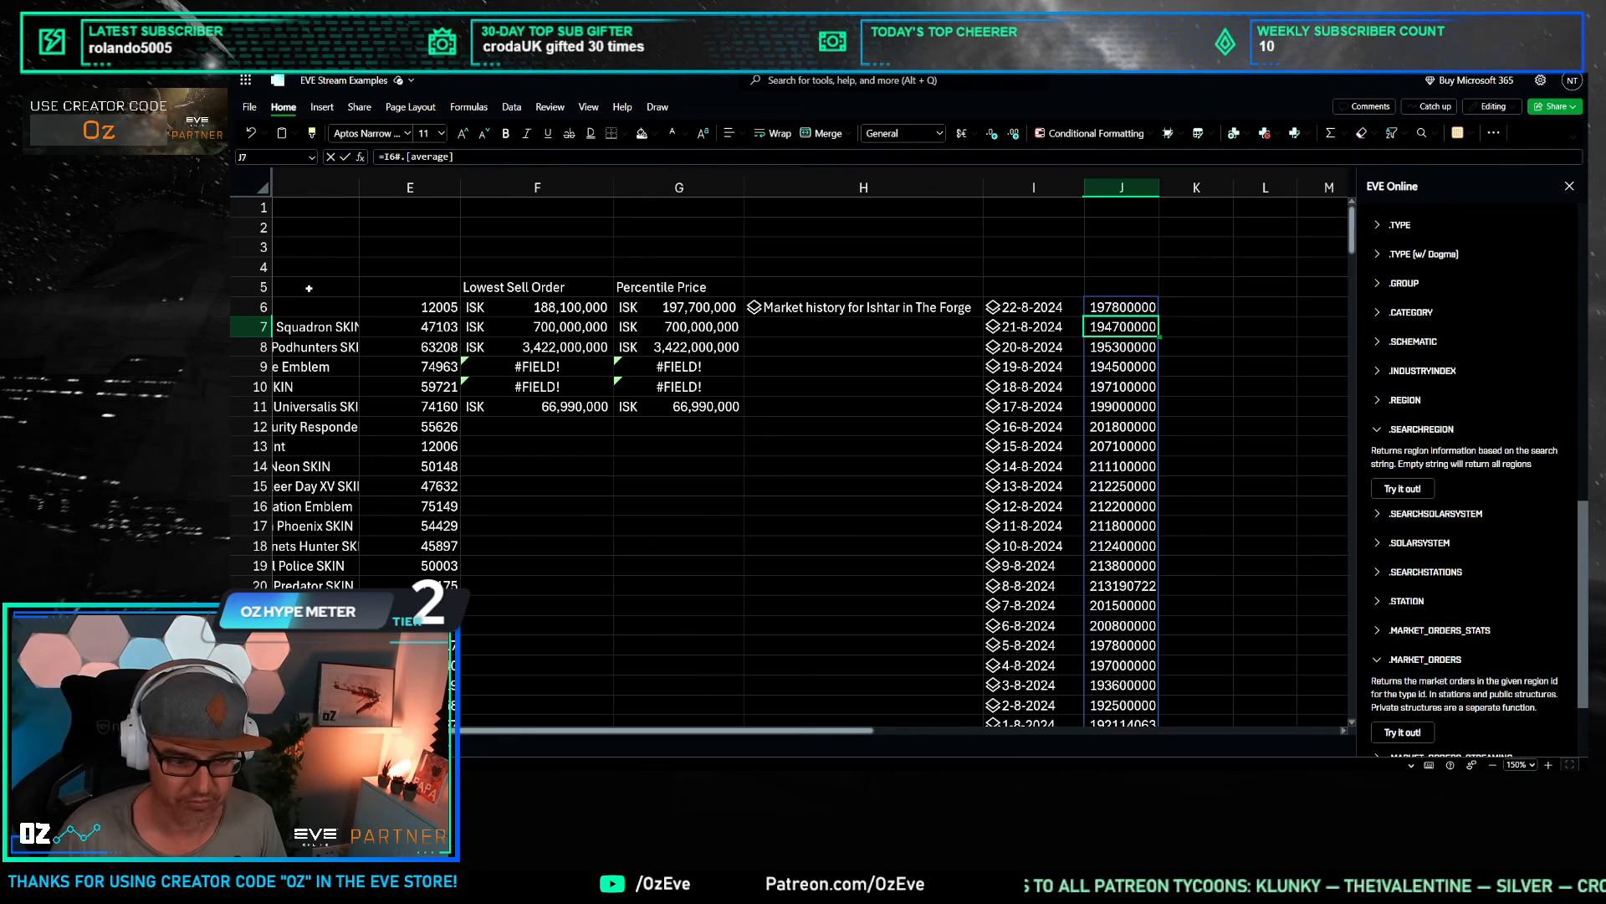
Step: Apply the ISK accounting number format of F6 to the daily averages in column J
click(1121, 187)
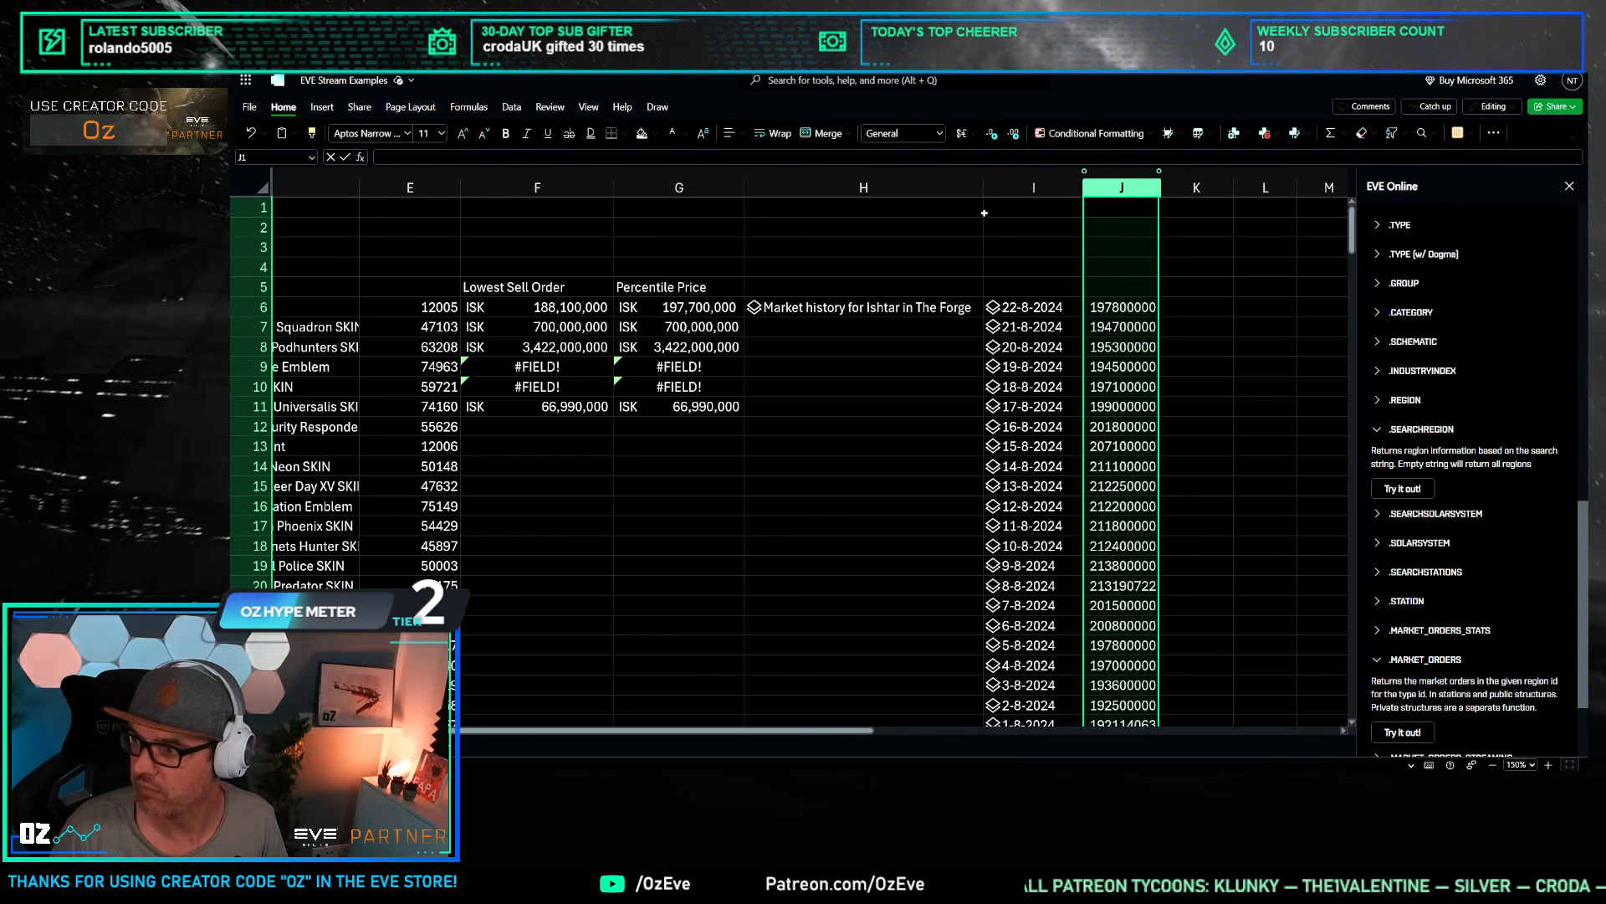
click(555, 306)
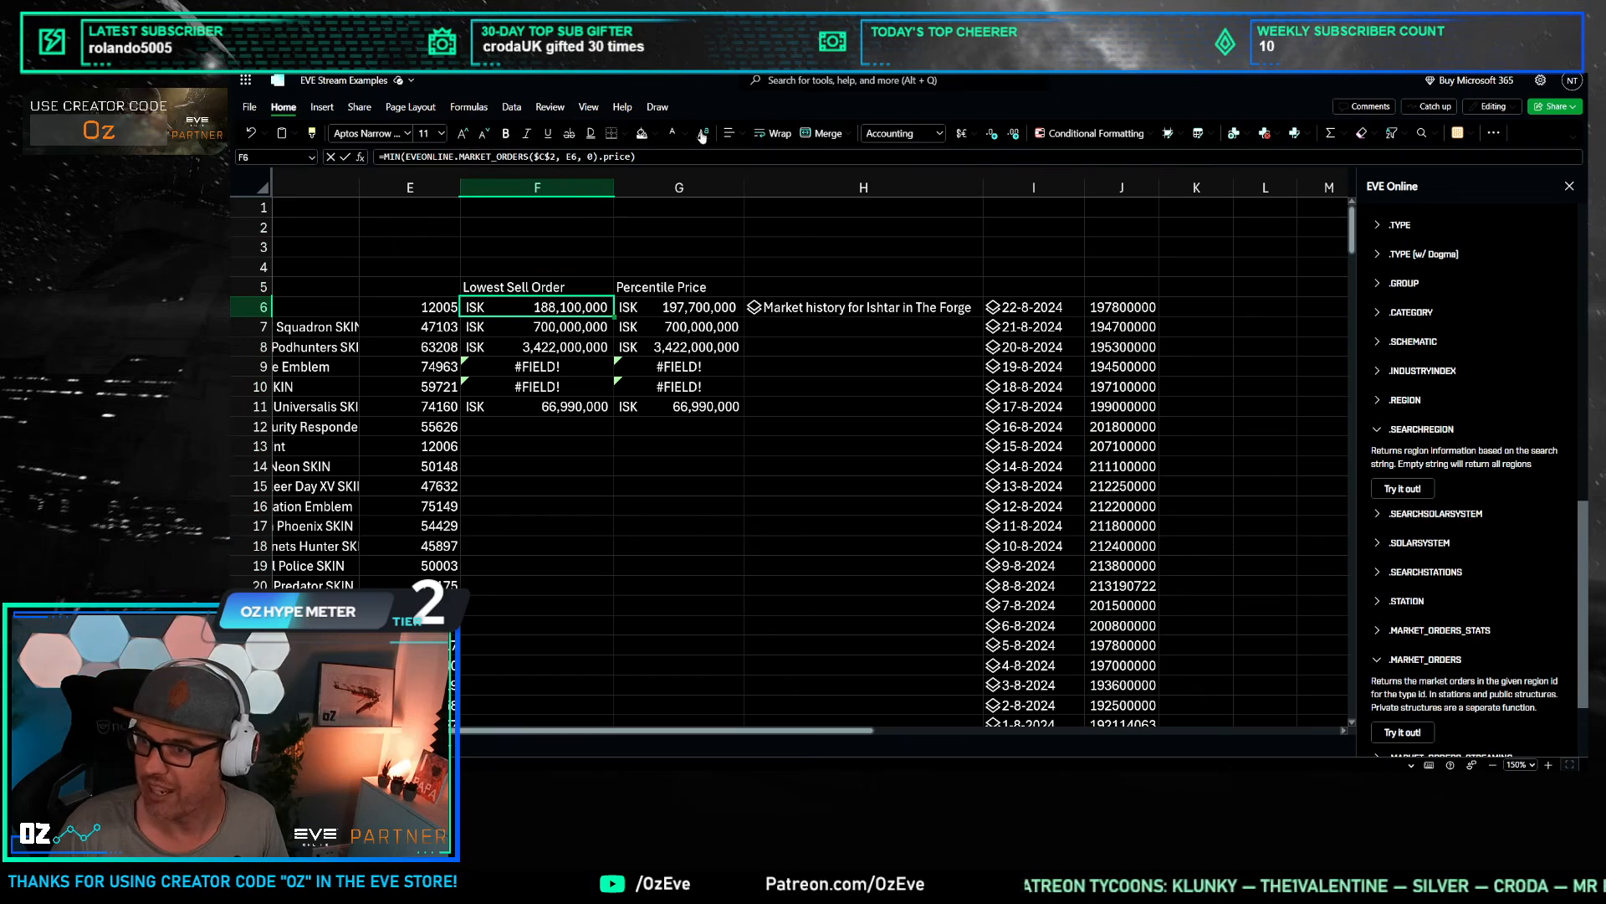
key(ctrl+c)
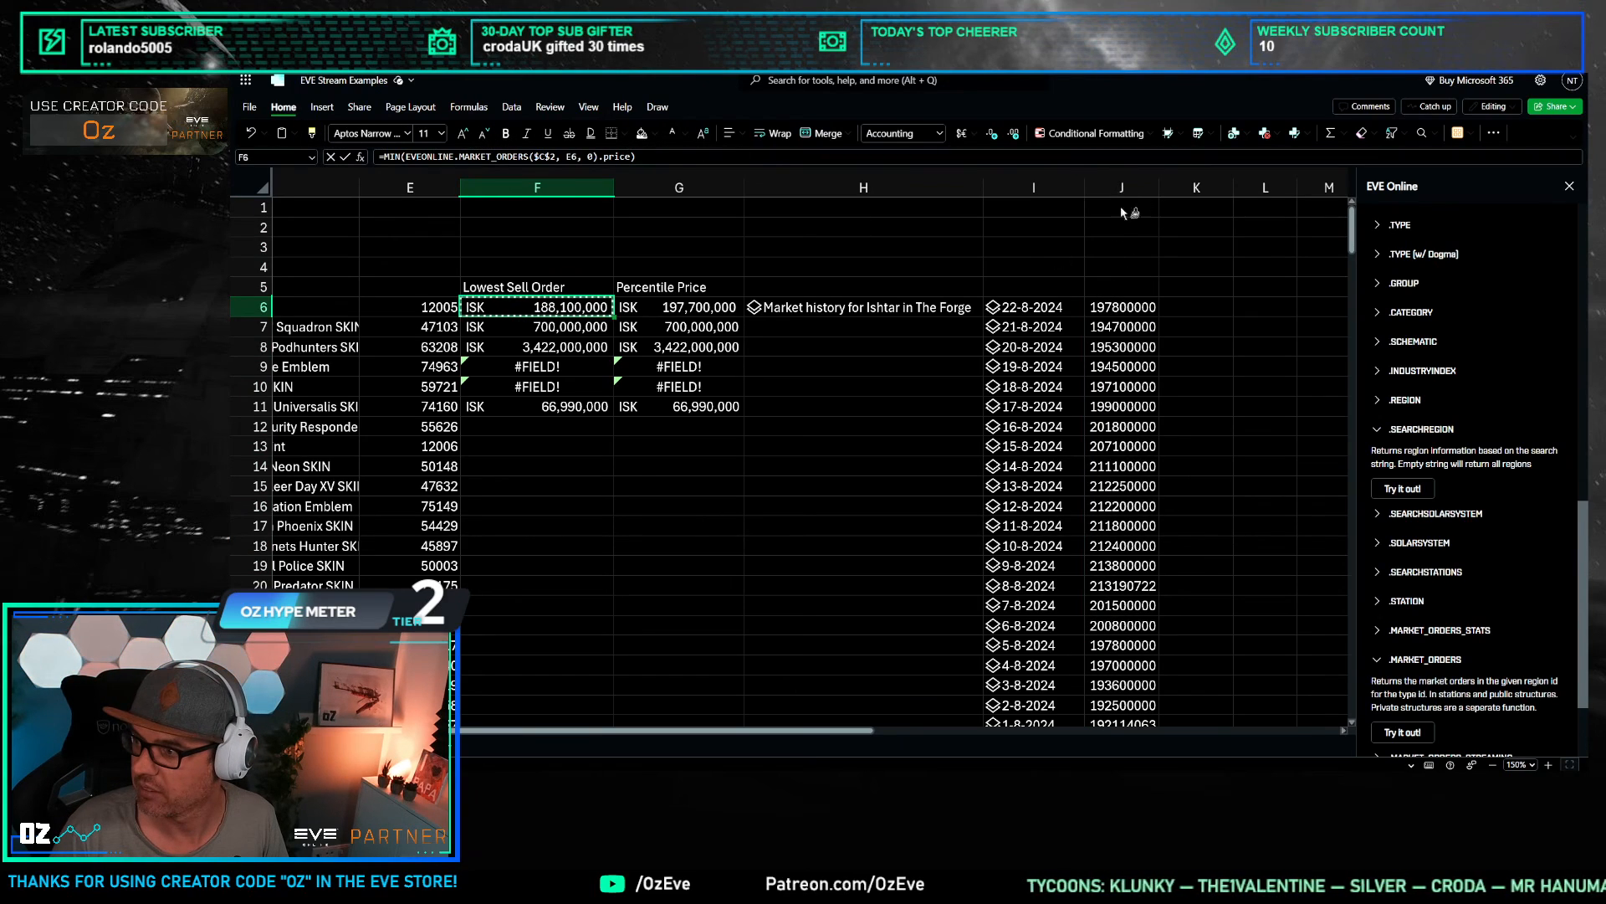
click(1121, 307)
scroll(1226, 361, down, 2)
click(1225, 362)
scroll(1226, 361, up, 2)
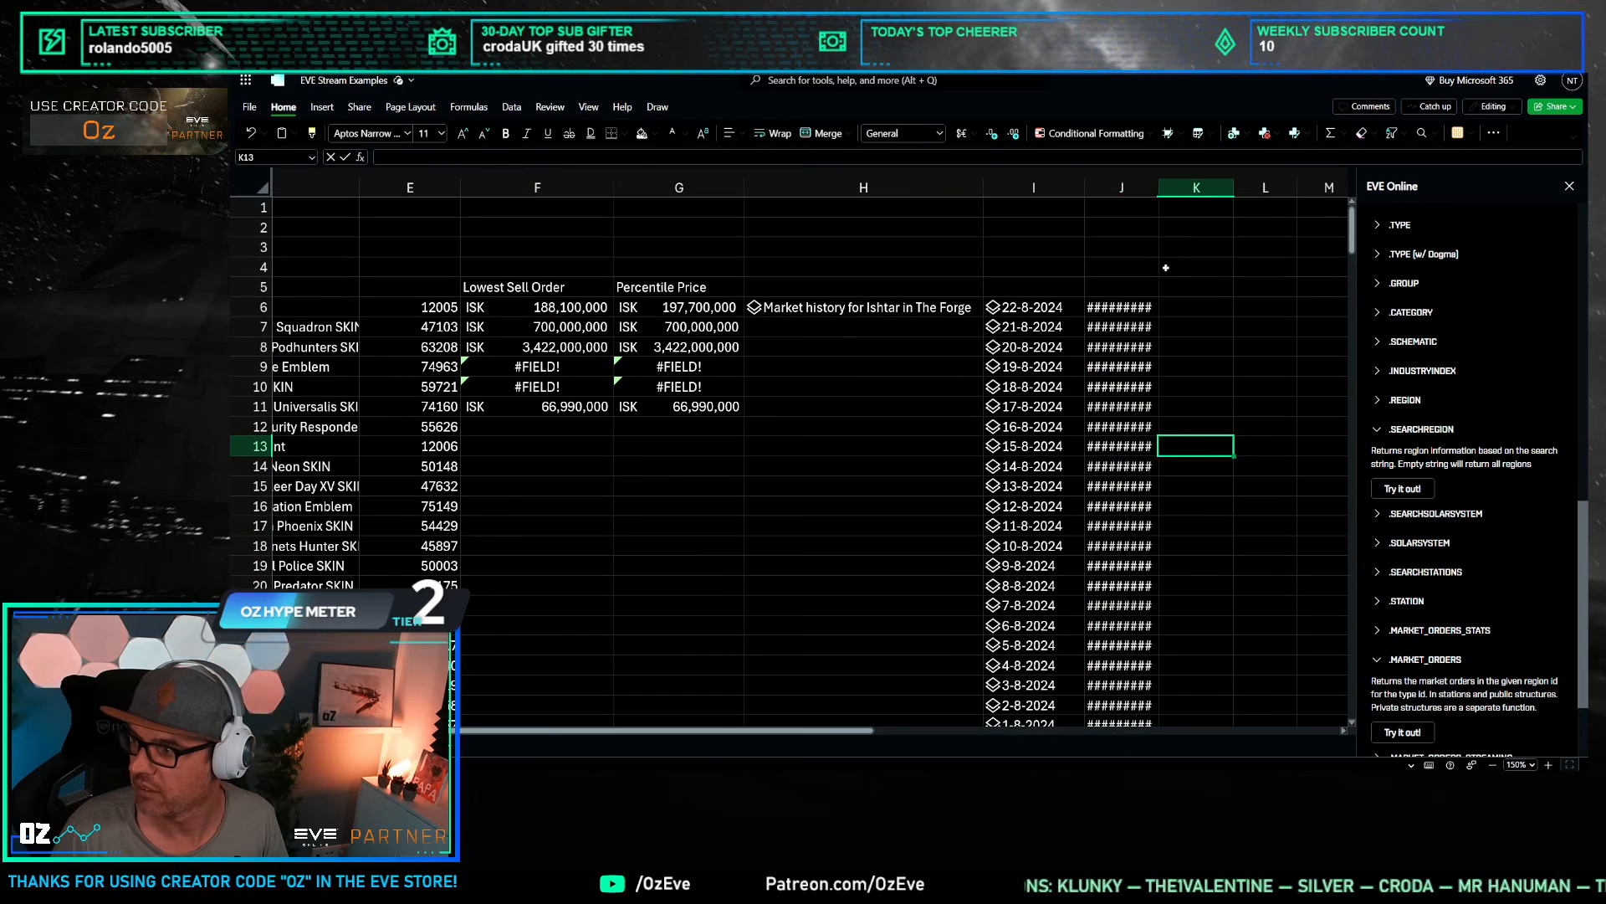
Step: Autofit column J so the formatted ISK averages fit
double_click(1158, 187)
click(1231, 326)
Step: Examine the chained formulas in H6, I6 and J6 that lead from the market history to the daily averages
click(1130, 307)
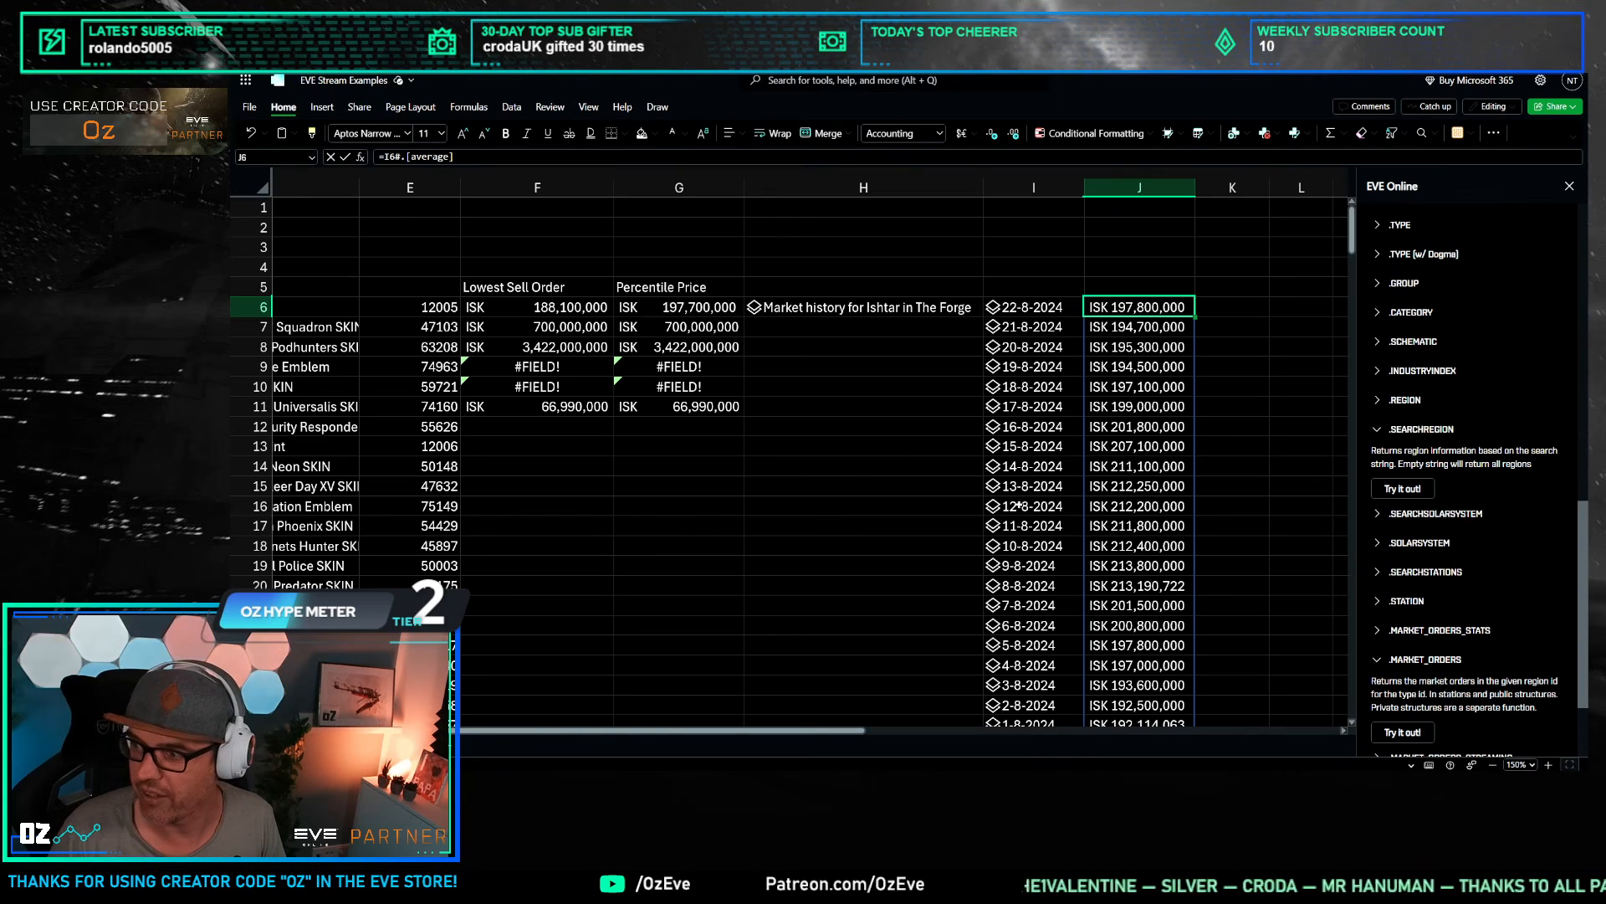
click(865, 307)
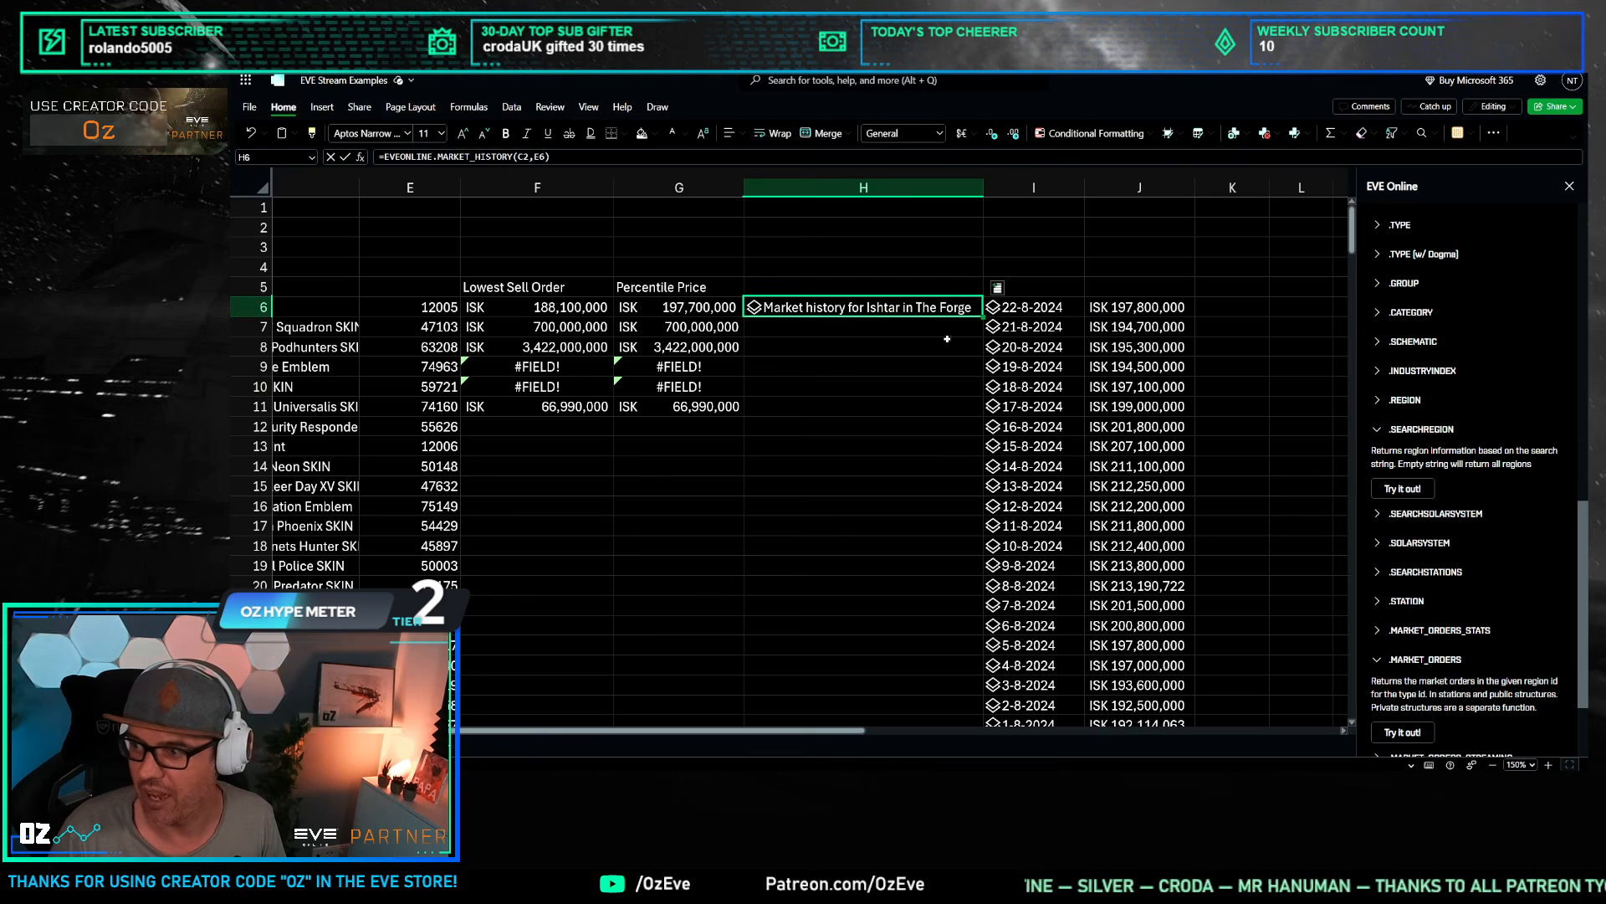
click(1138, 307)
click(920, 307)
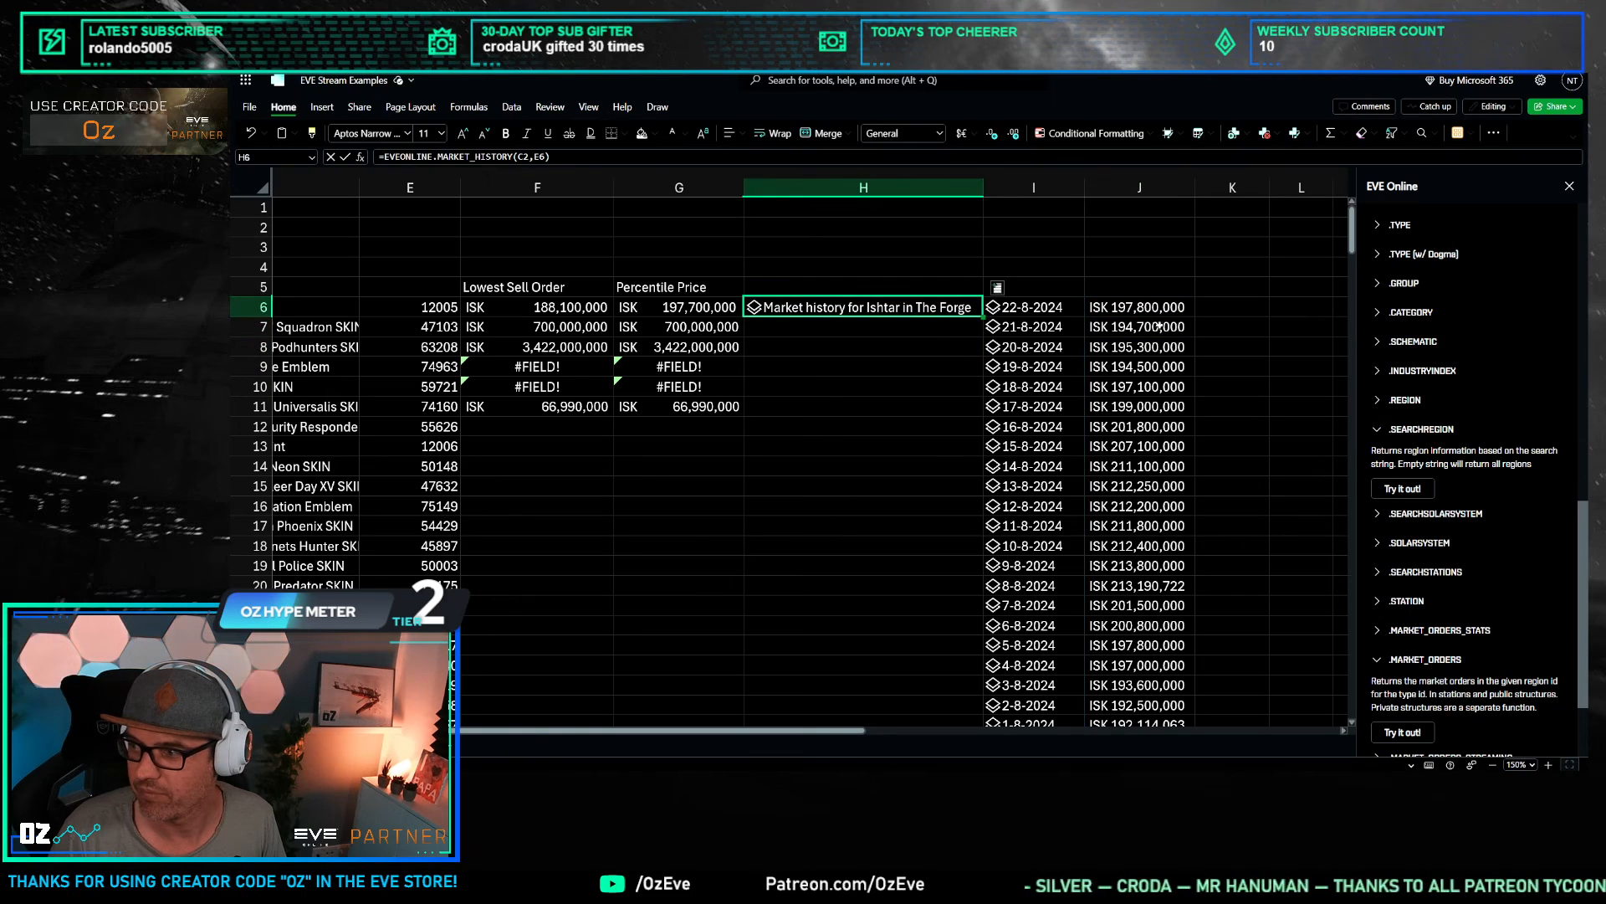
click(1154, 310)
click(920, 307)
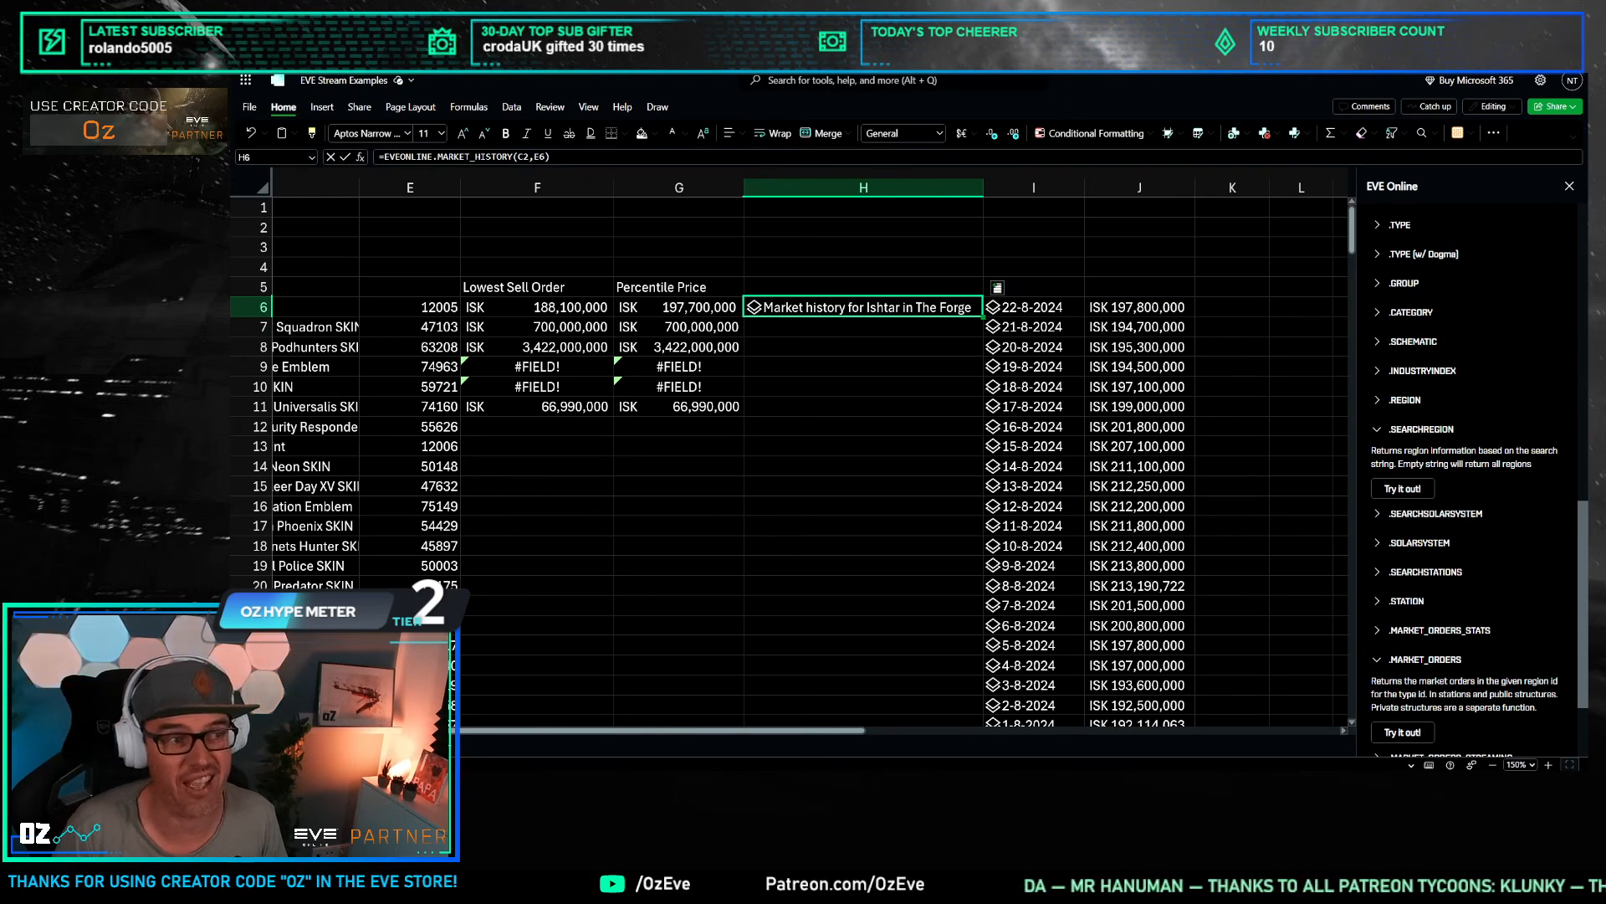
click(1230, 367)
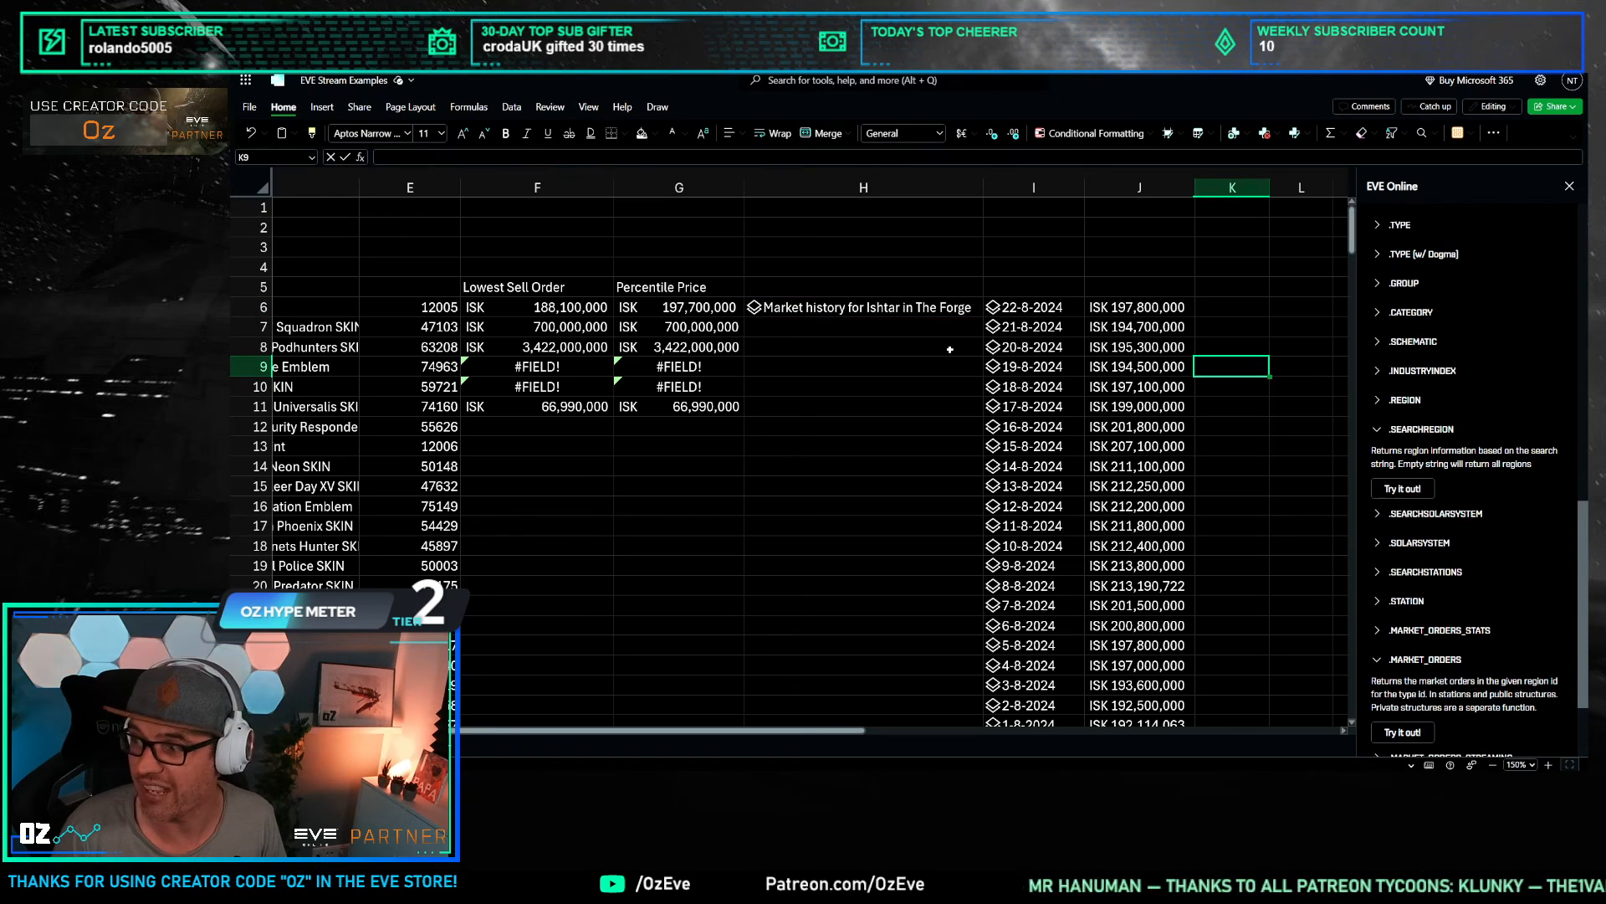
click(1178, 307)
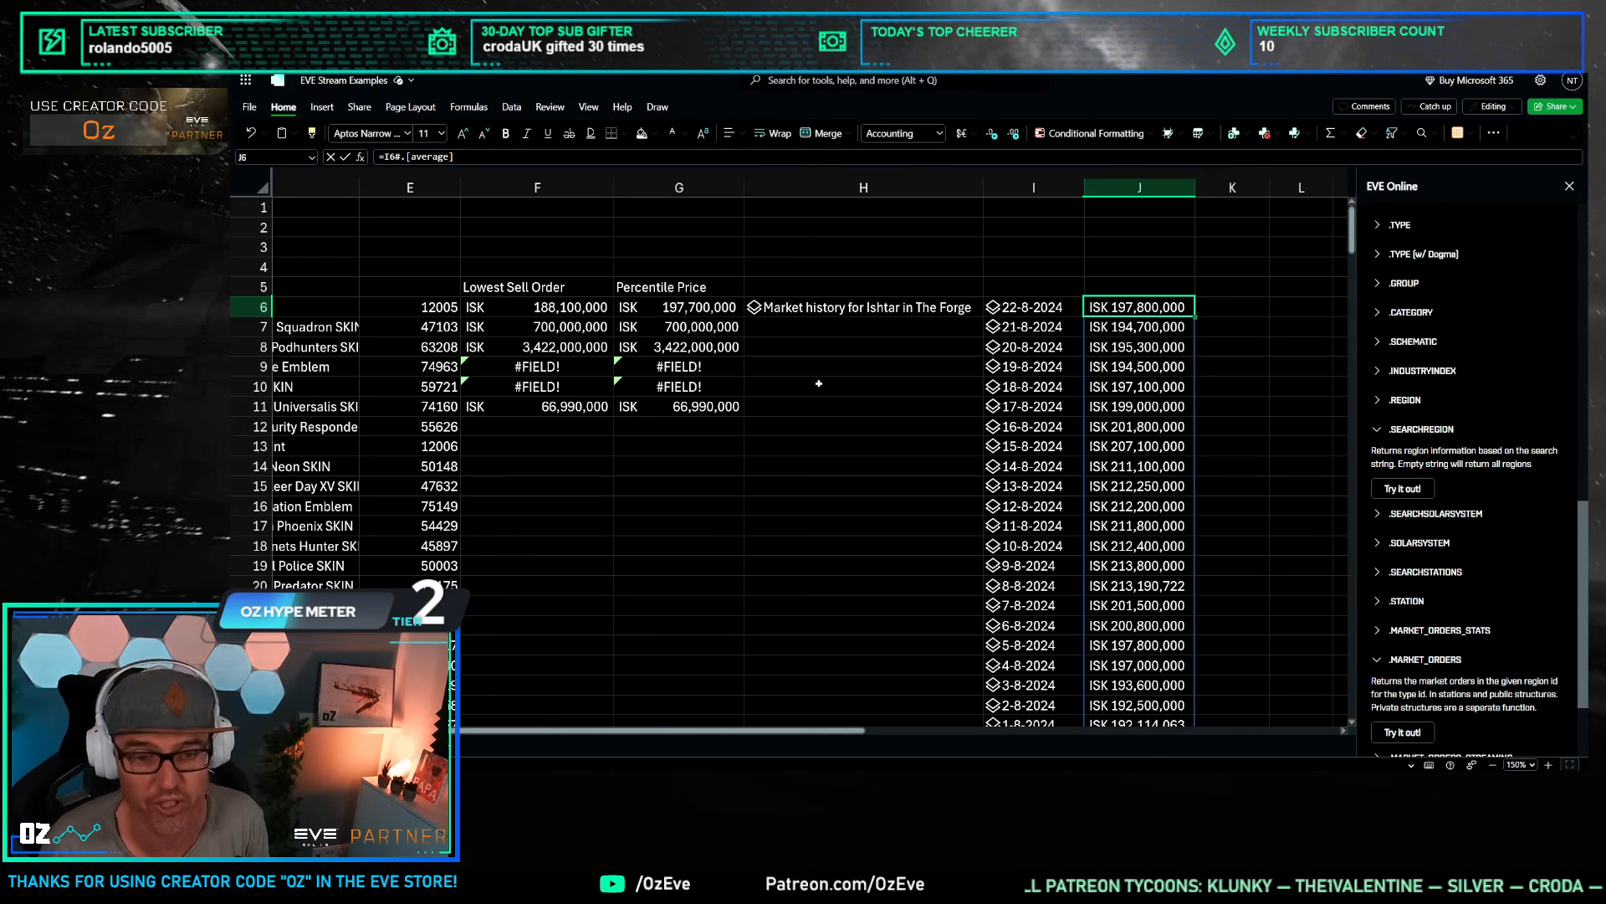
click(1198, 350)
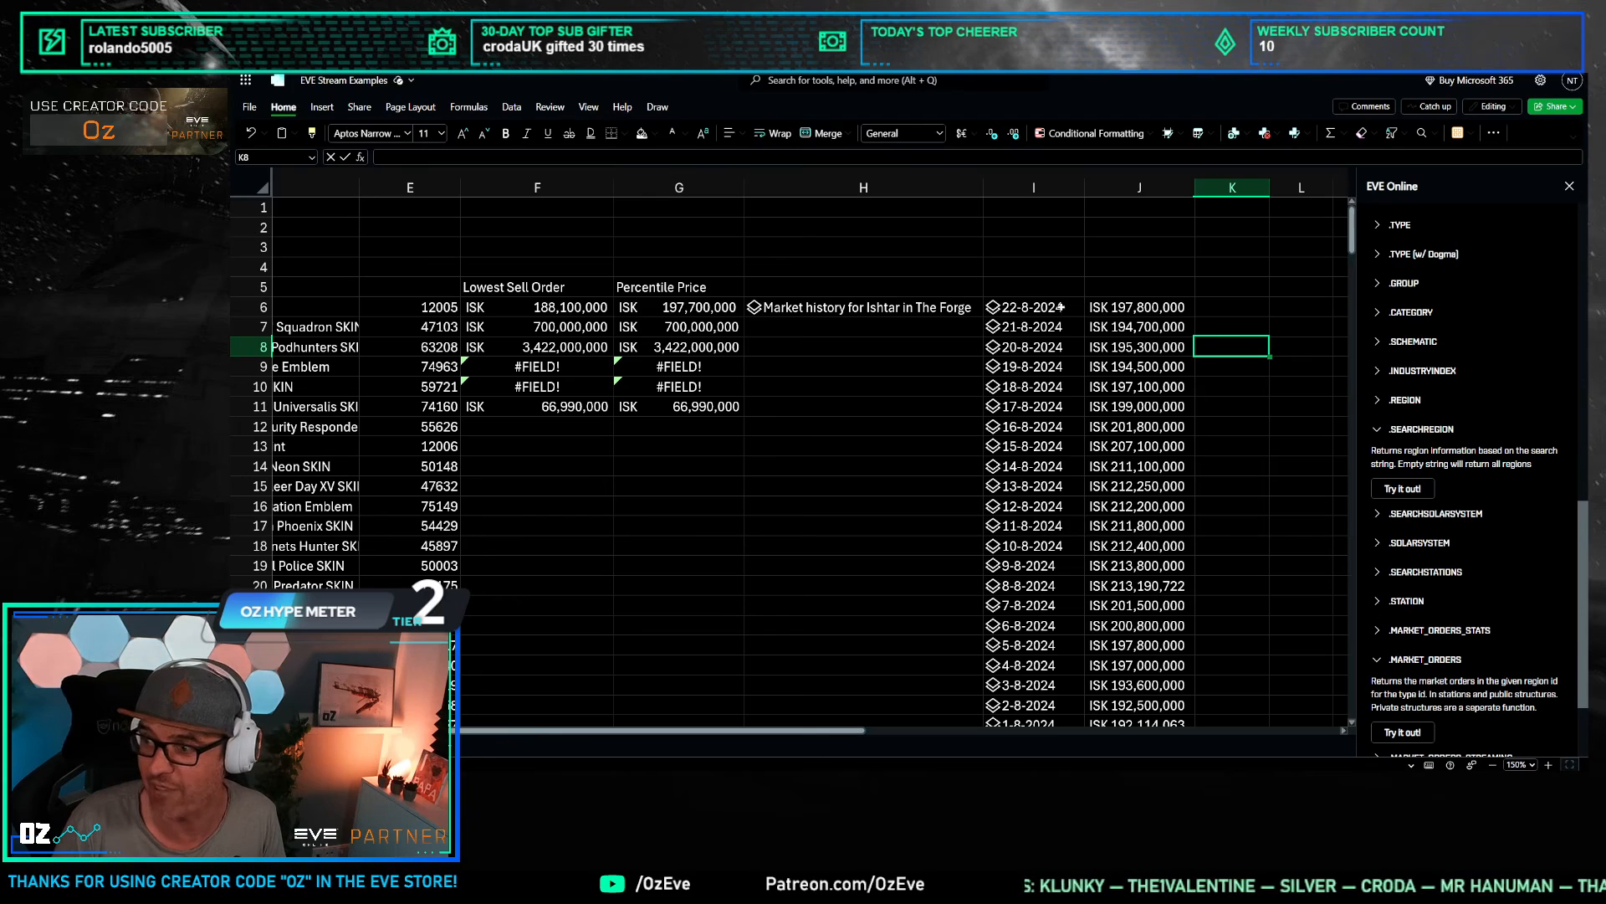
click(1136, 306)
key(Left)
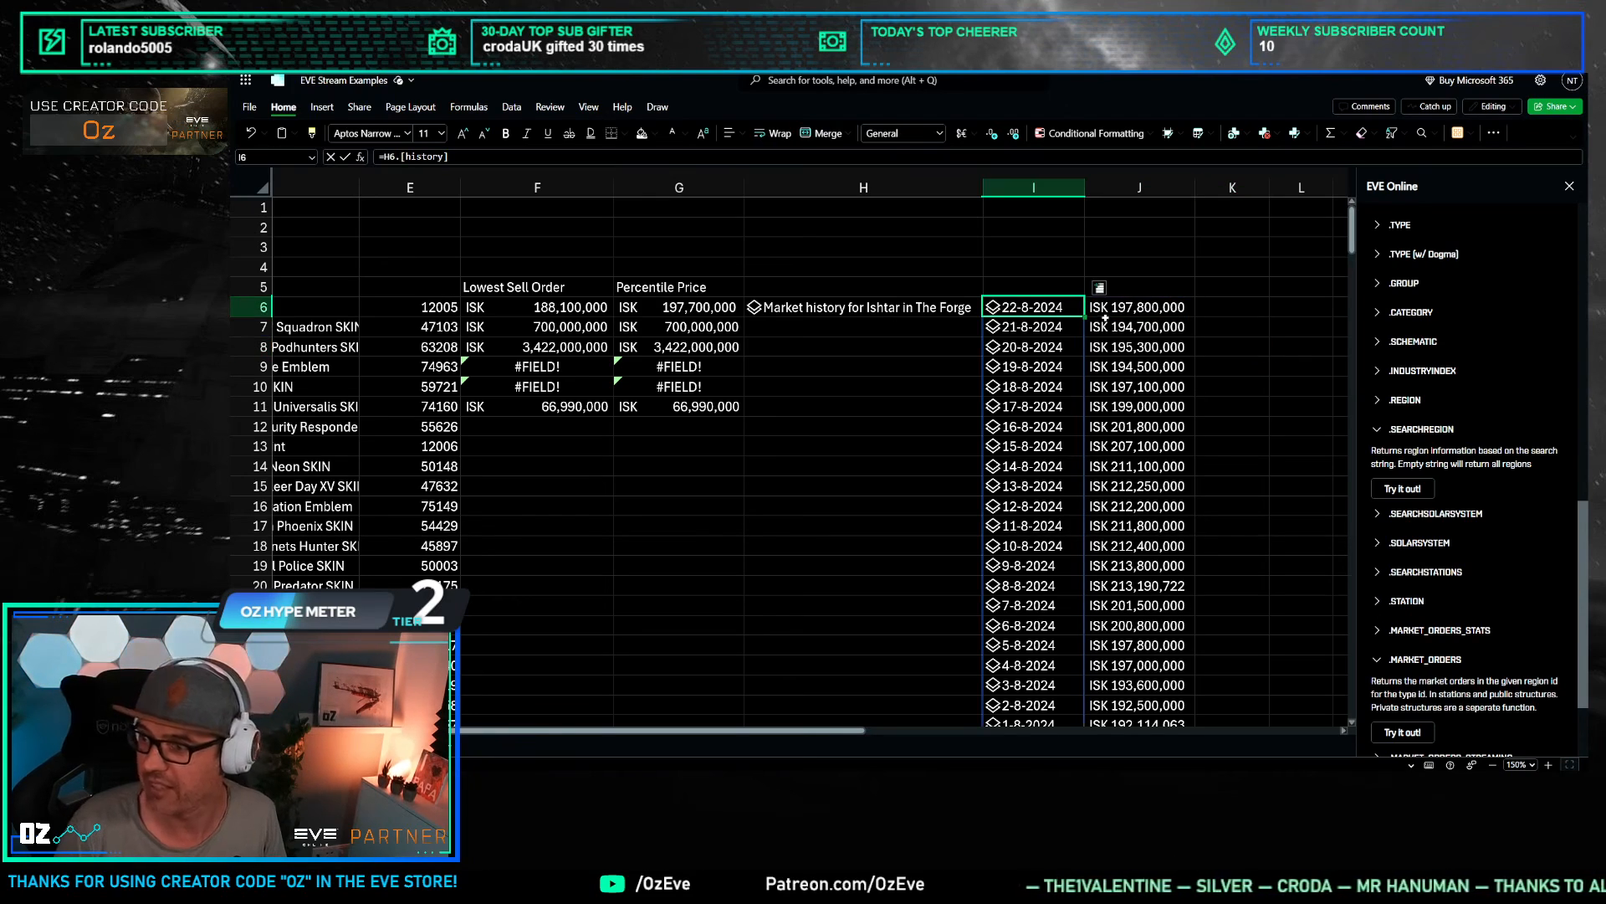
key(Left)
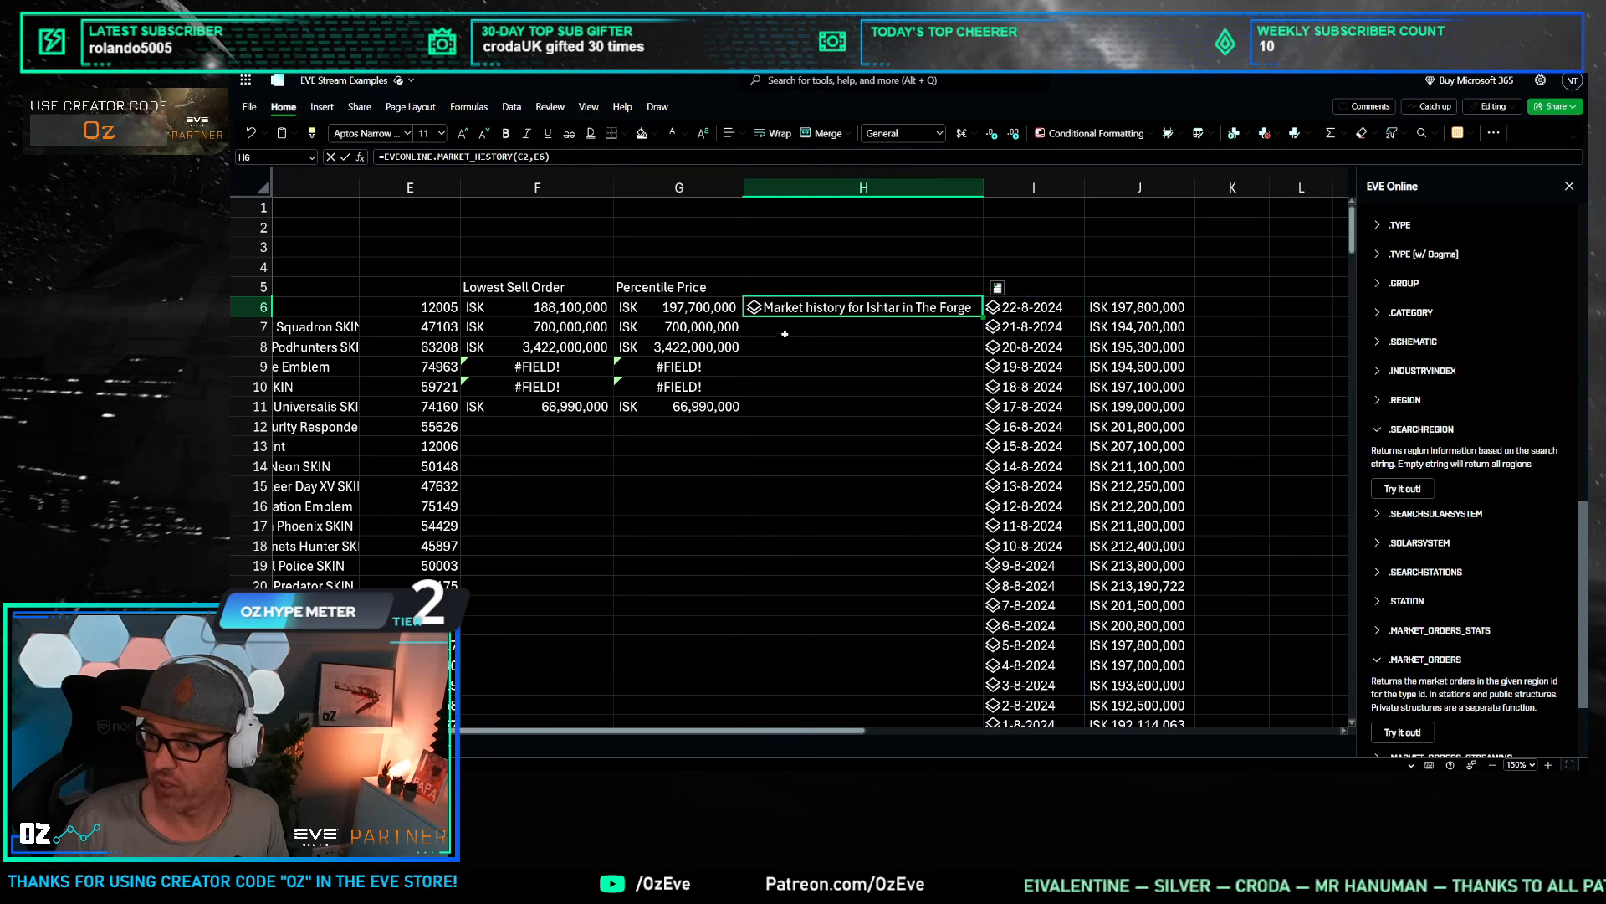
Step: Insert an empty column between the Percentile Price column and the market history column
click(858, 343)
right_click(808, 187)
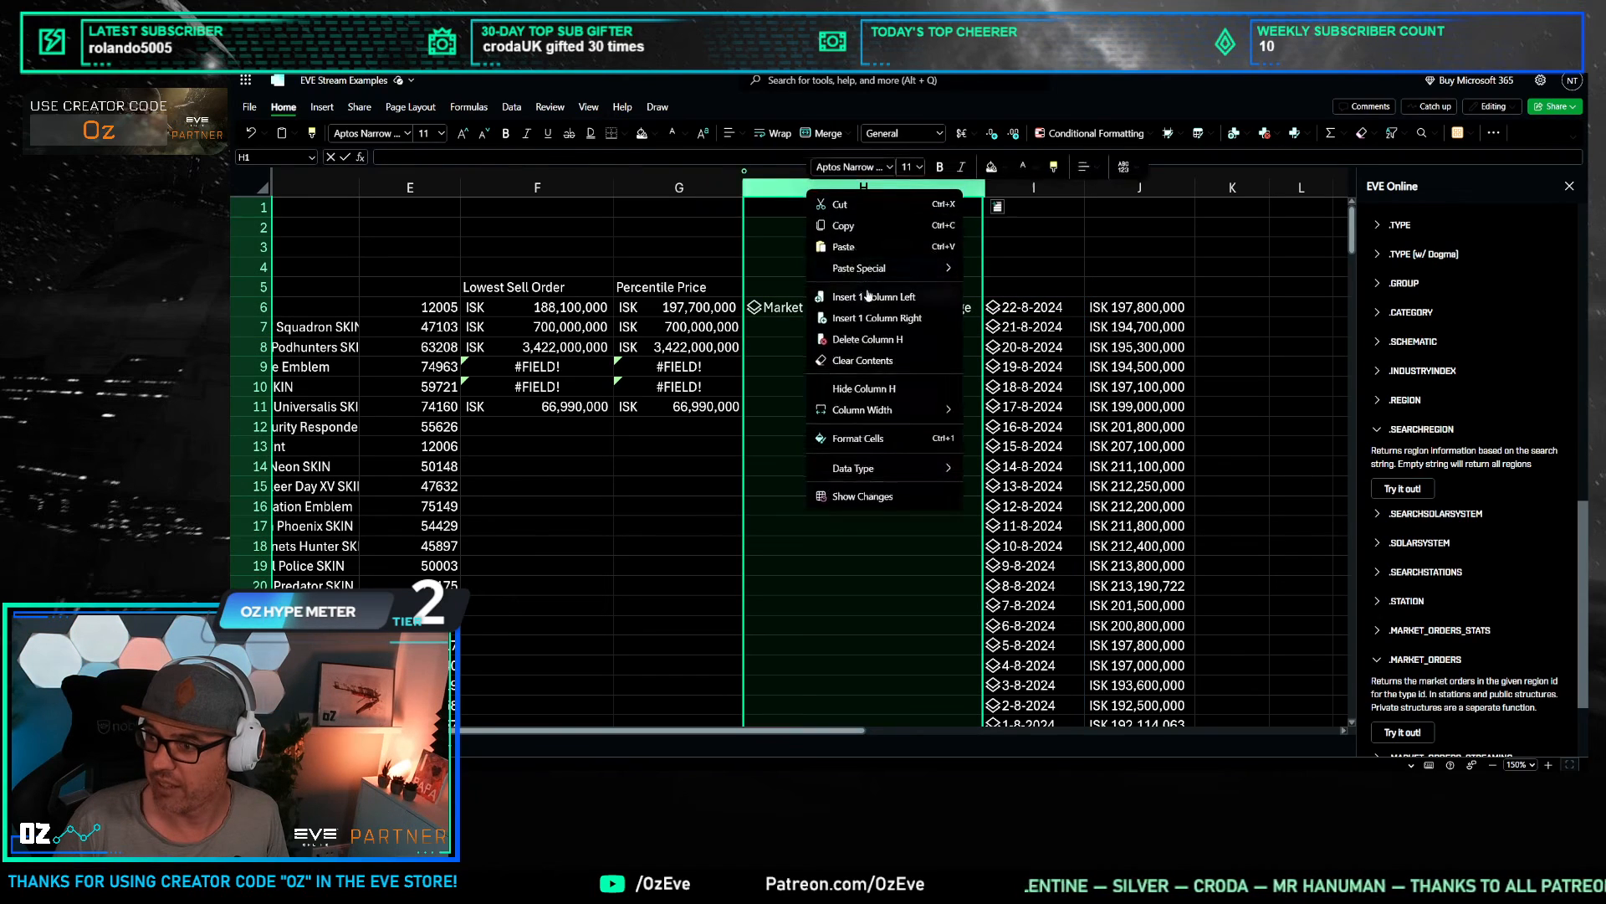
click(867, 297)
drag(775, 360, 778, 349)
click(786, 306)
drag(730, 731, 590, 732)
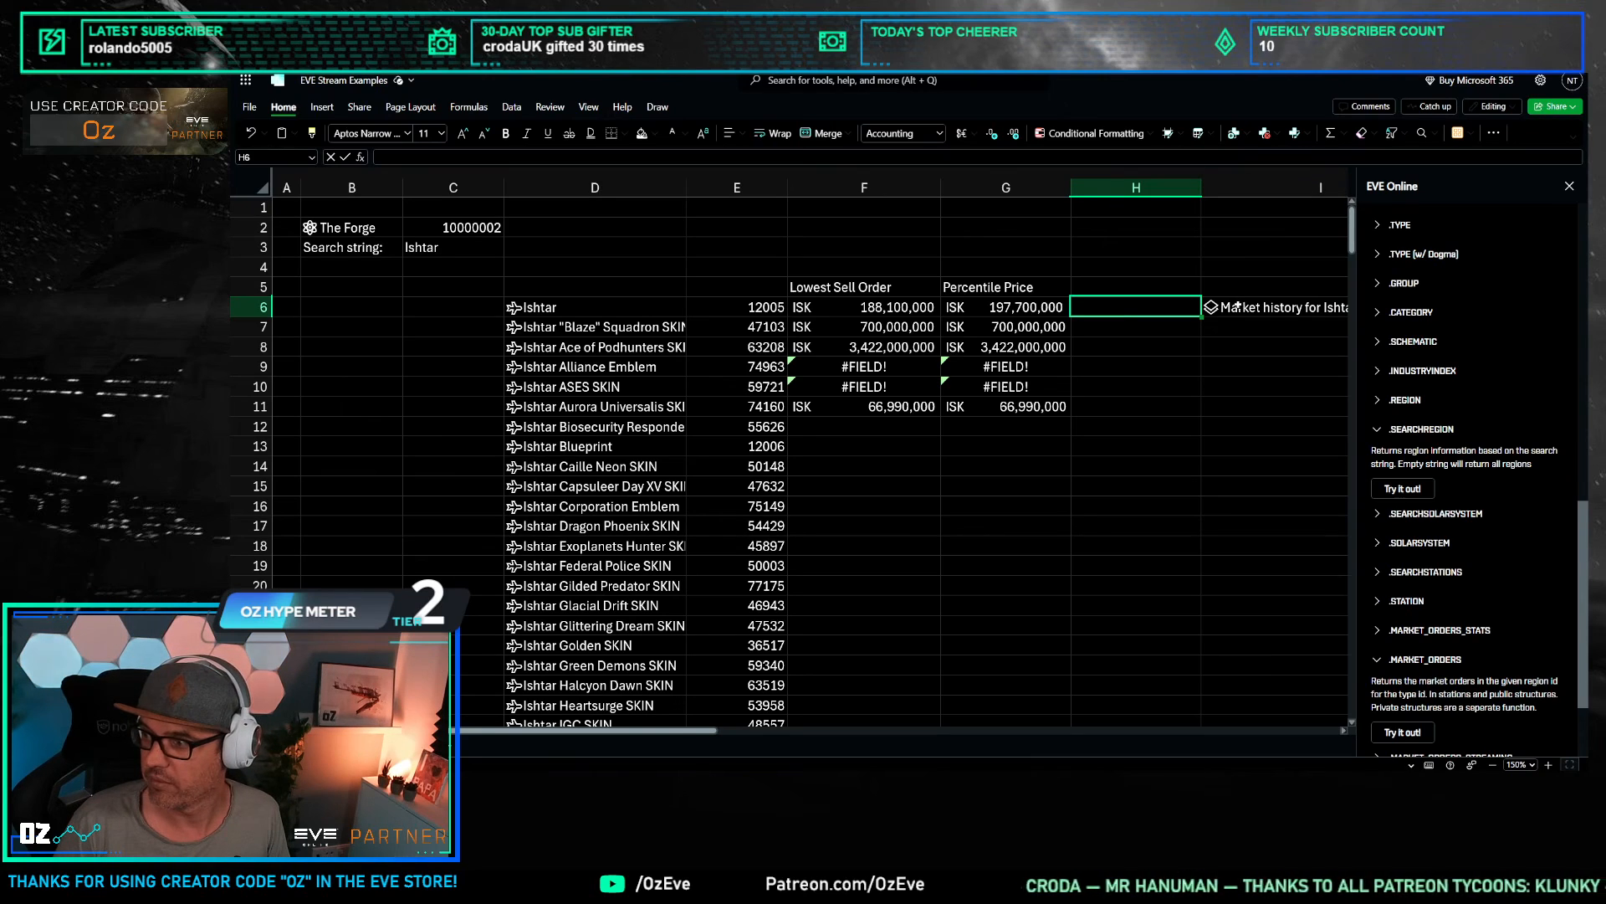
Step: Delete the empty column H in front of the market history column
click(1160, 179)
right_click(1160, 177)
click(1205, 297)
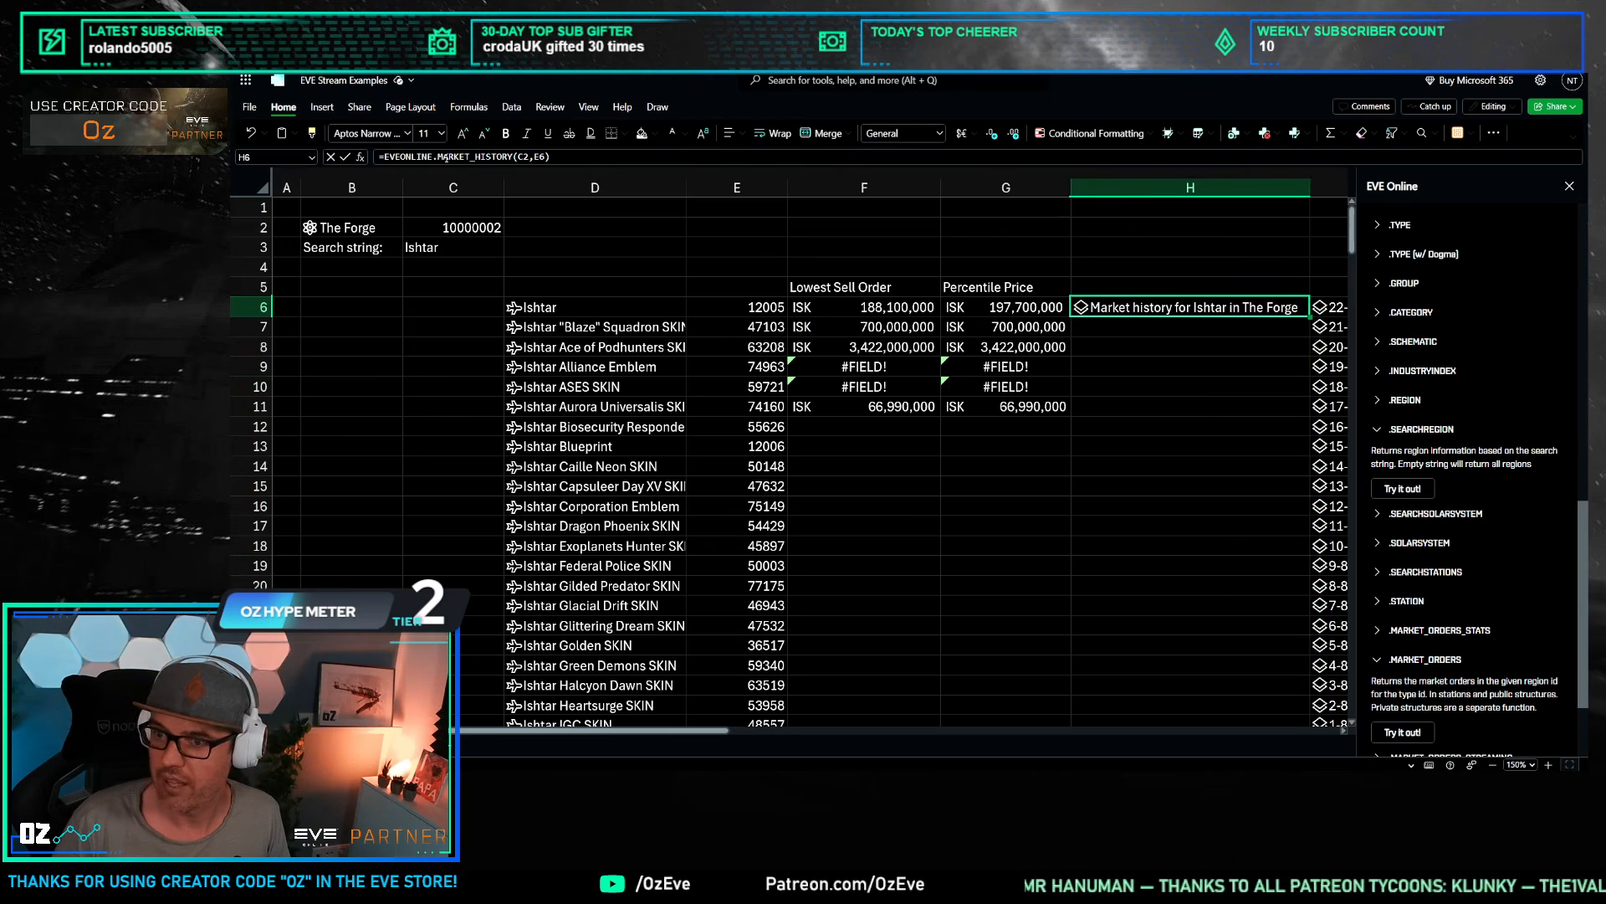
Step: Wrap the EVEONLINE.MARKET_HISTORY(C2,E6) formula in H6 in an AVERAGE function
click(386, 156)
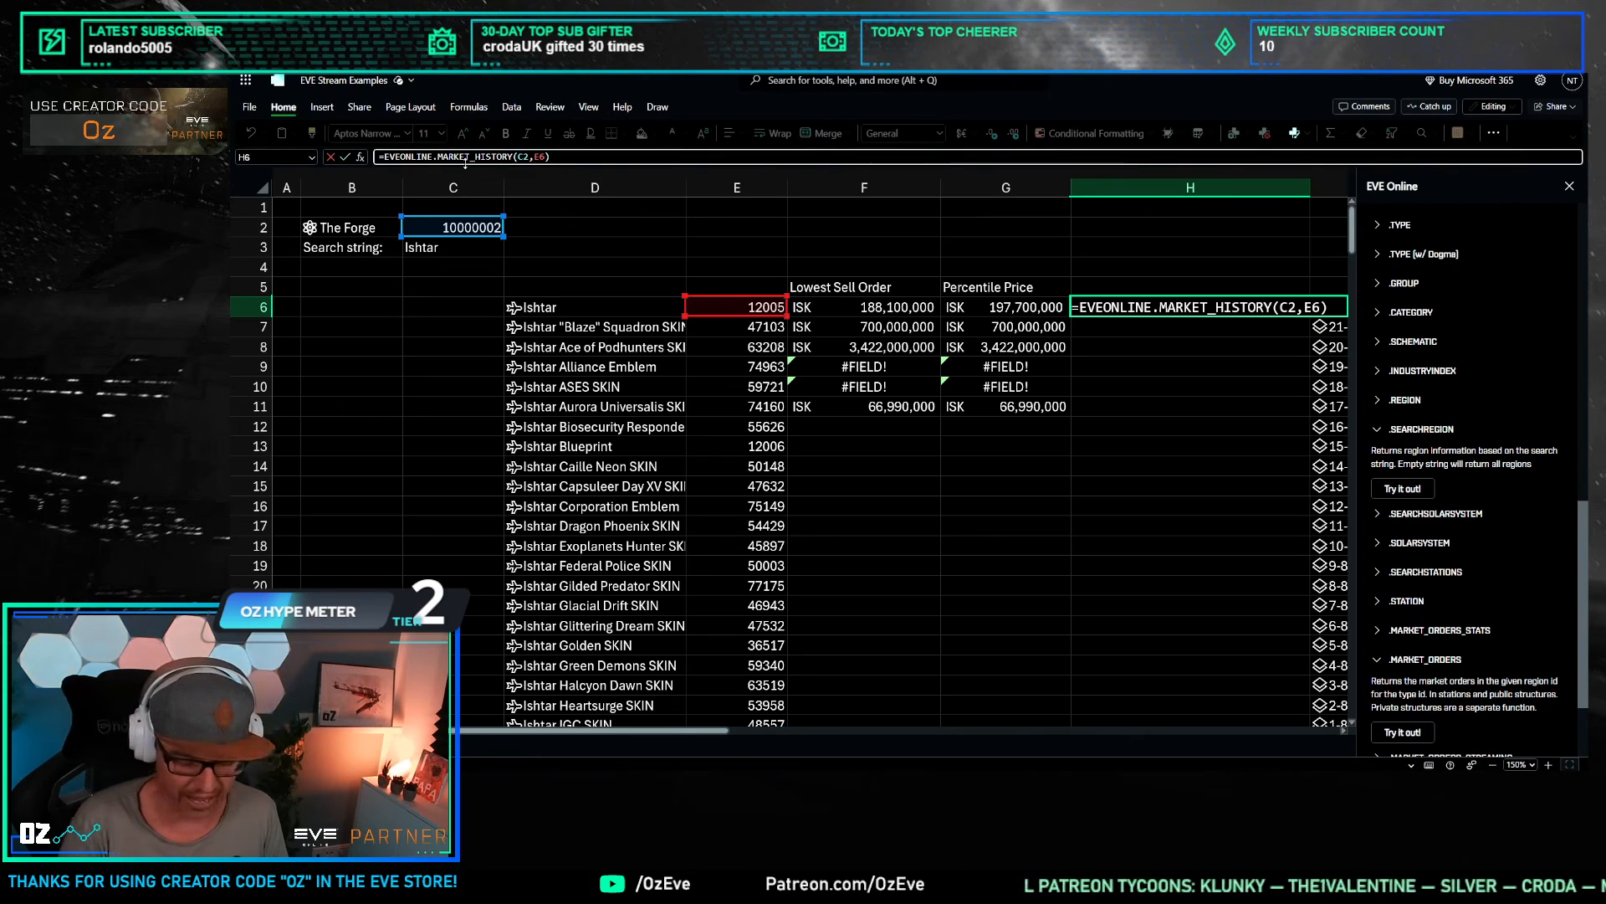
text(average)
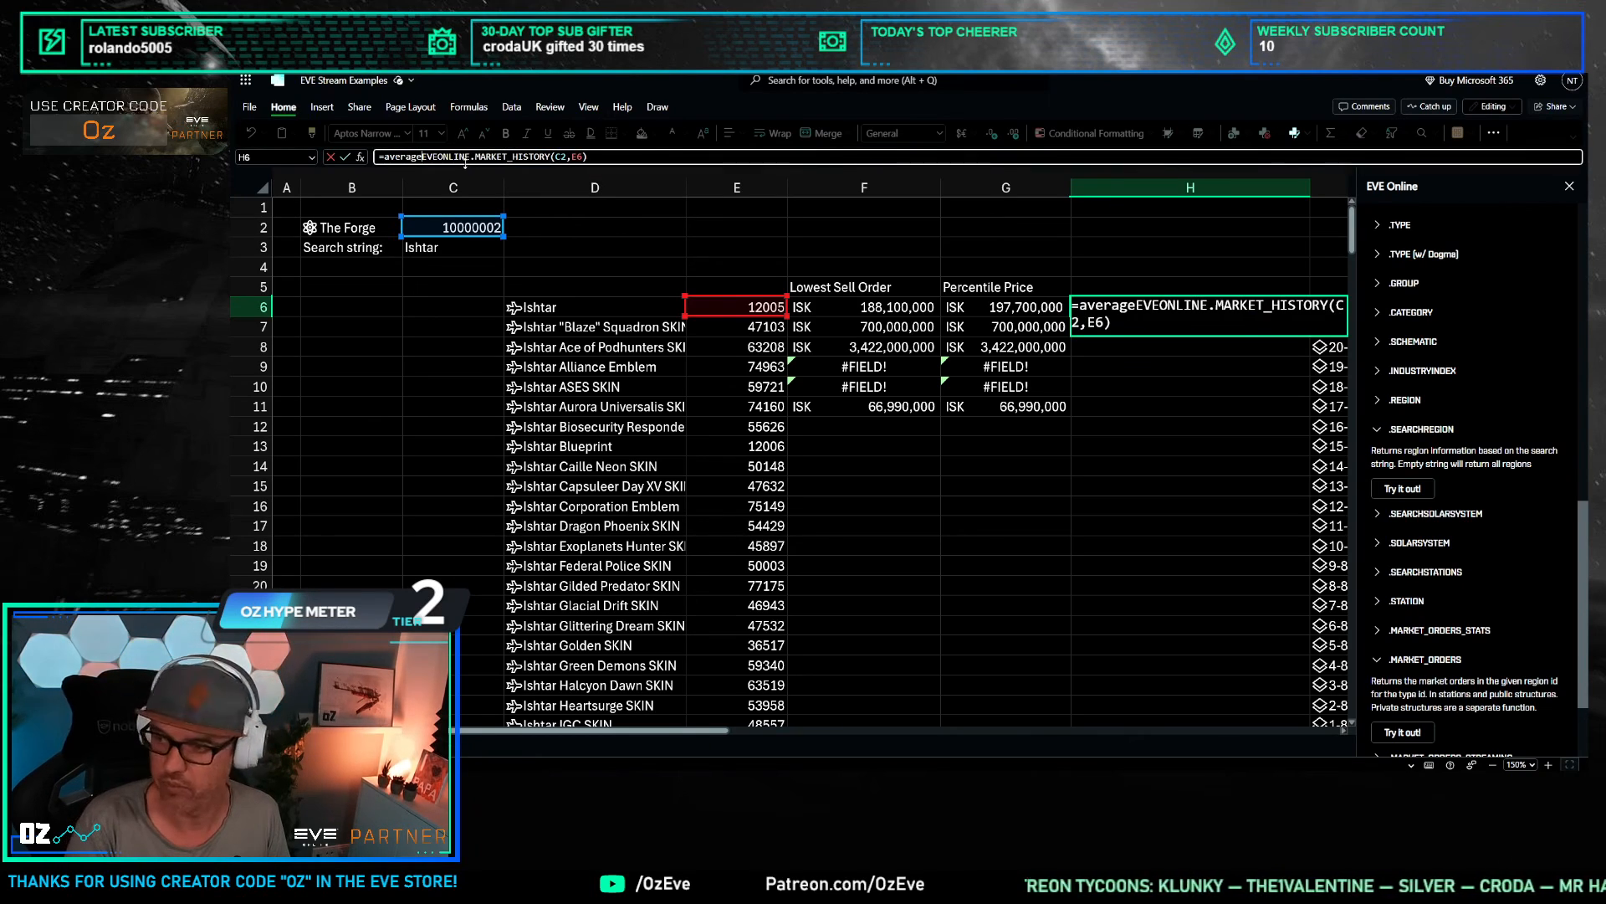
text(()
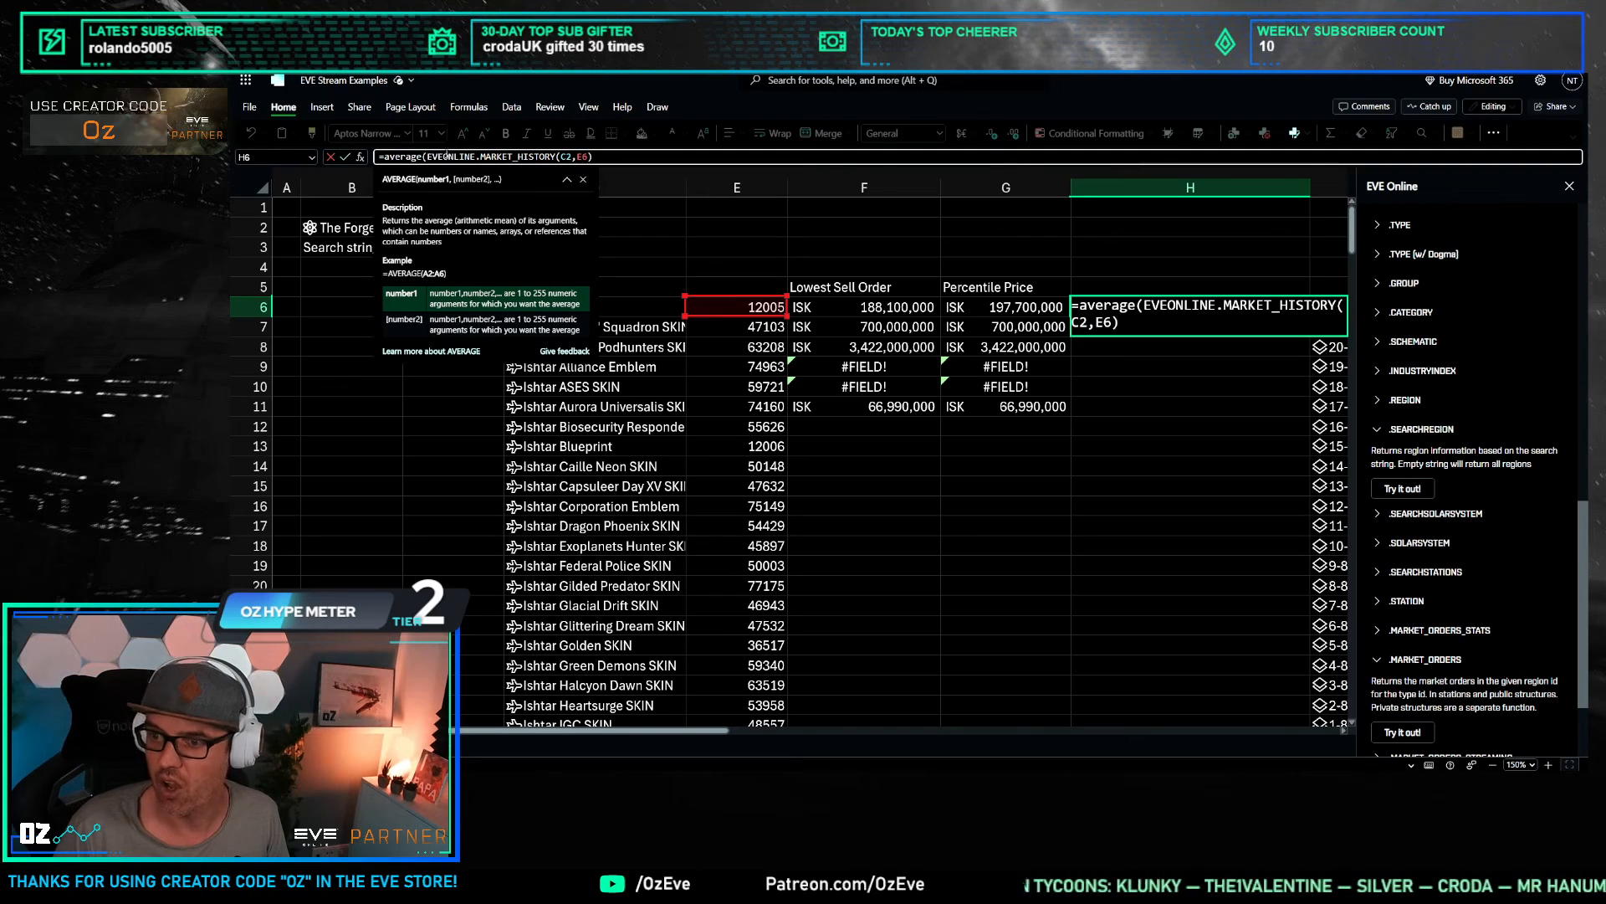
Step: Complete the H6 formula so it averages the history.price field of EVEONLINE.MARKET_HISTORY(C2,E6)
text(.history)
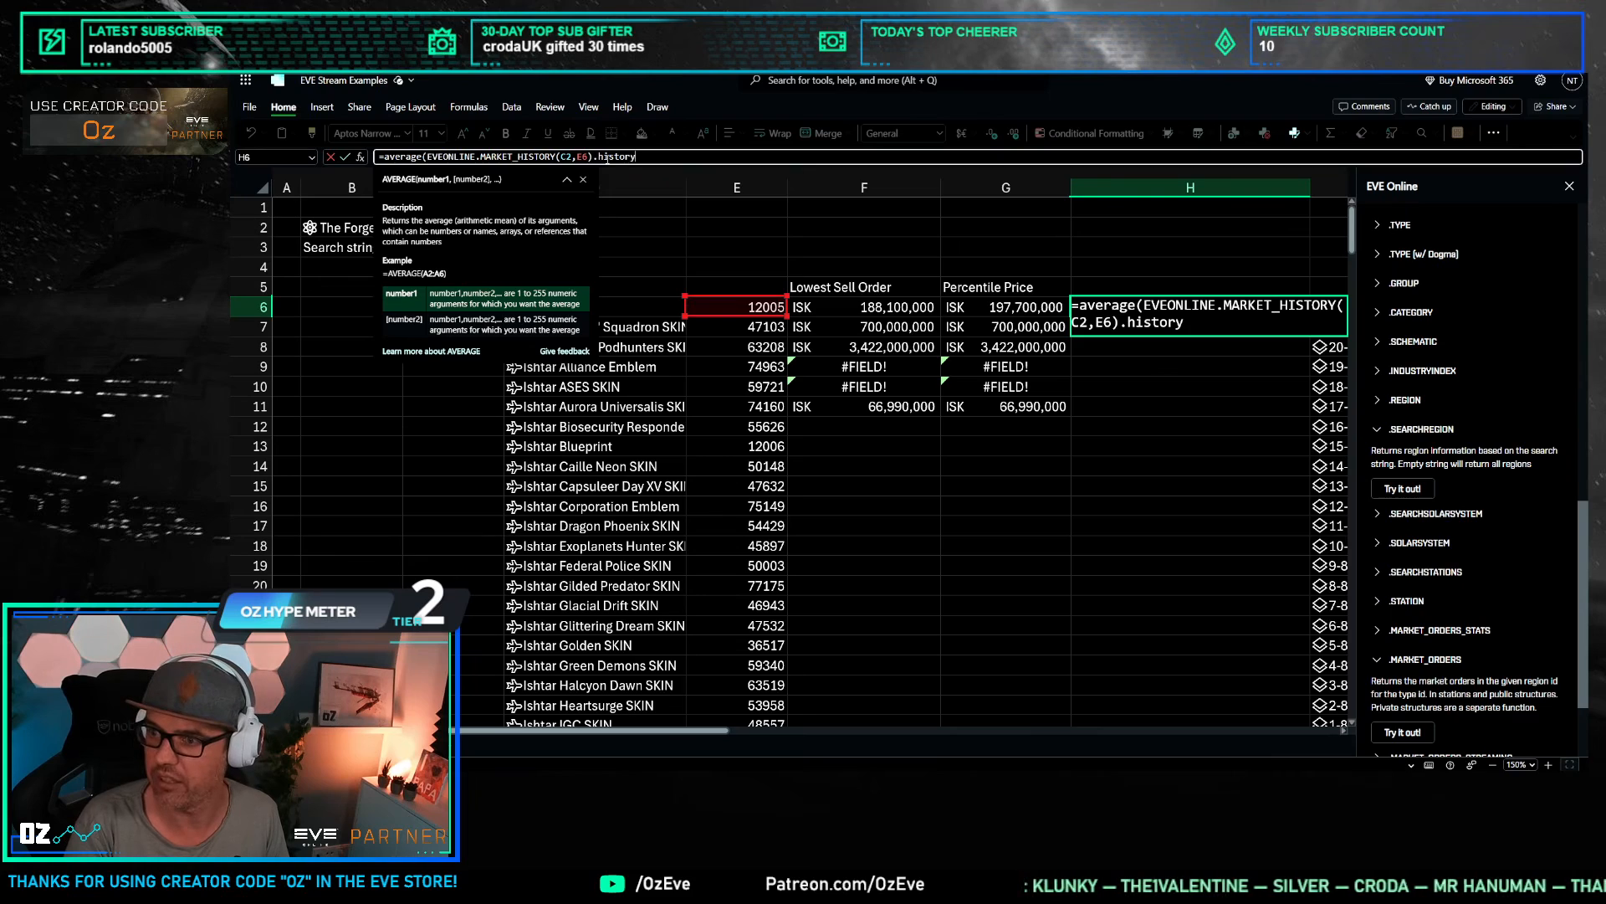
text(.price))
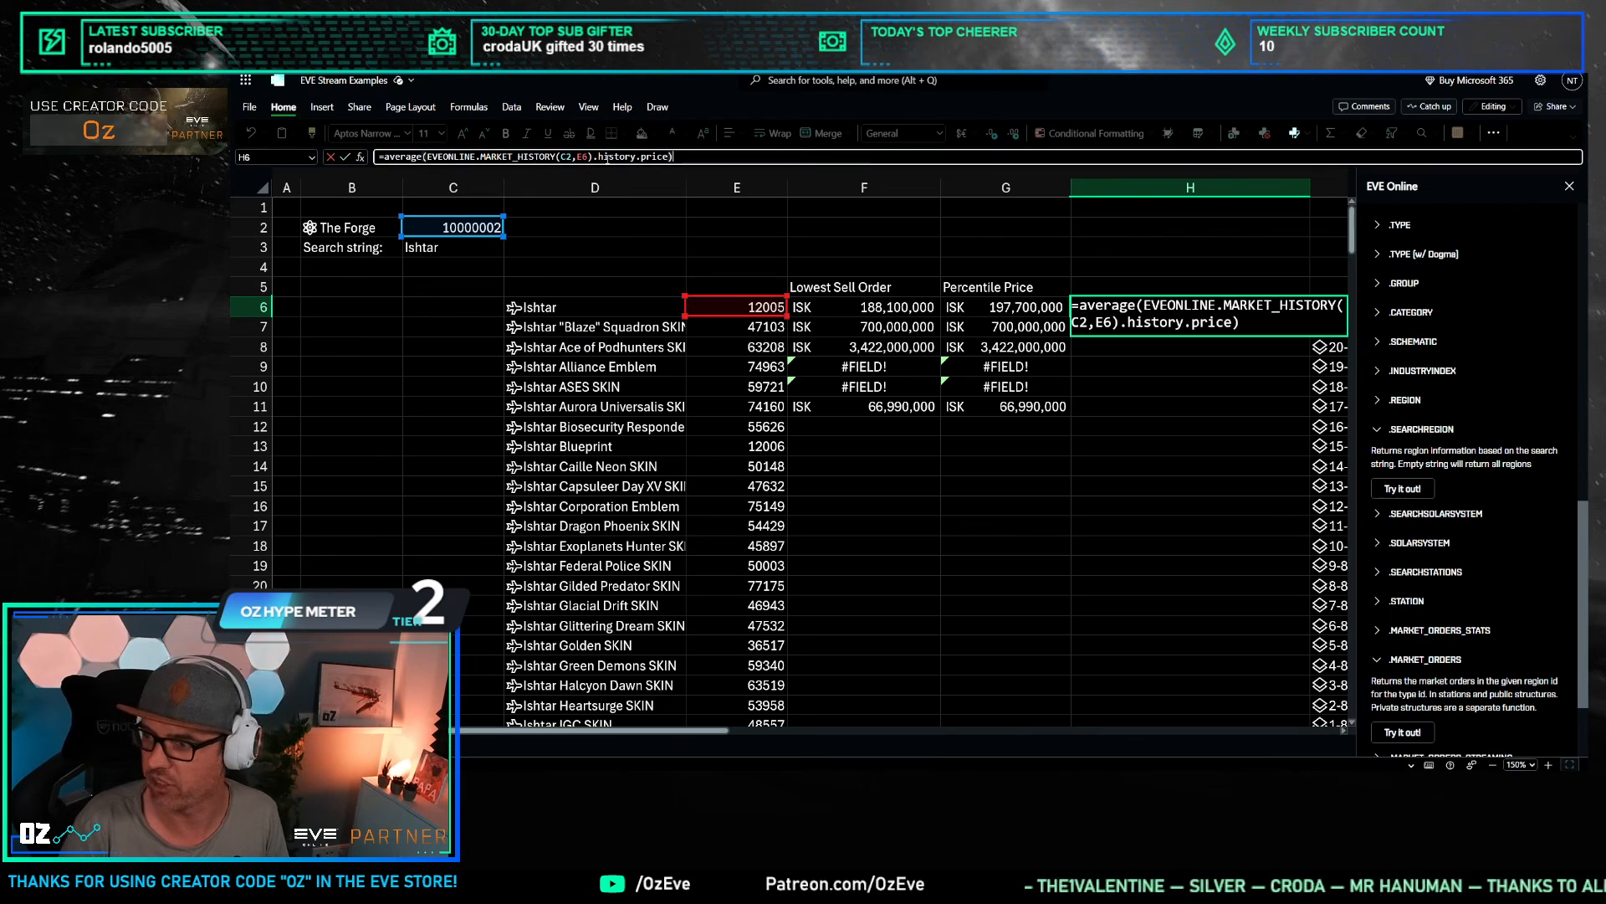
key(Return)
scroll(911, 430, right, 5)
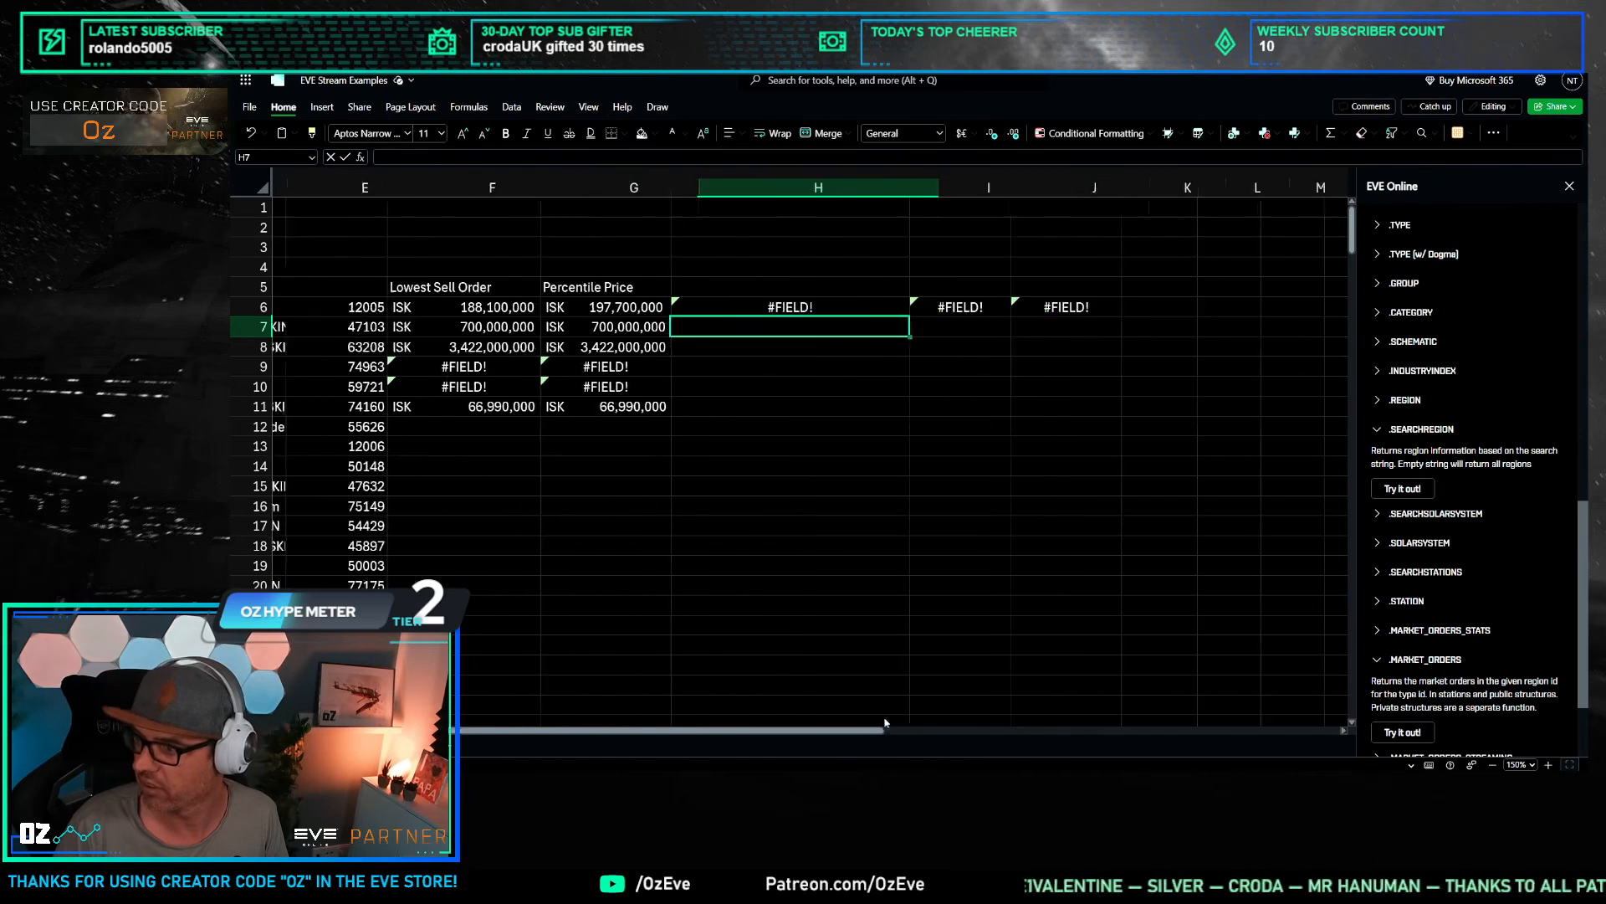
Step: Change the field read by the H6 formula to history.average
click(836, 307)
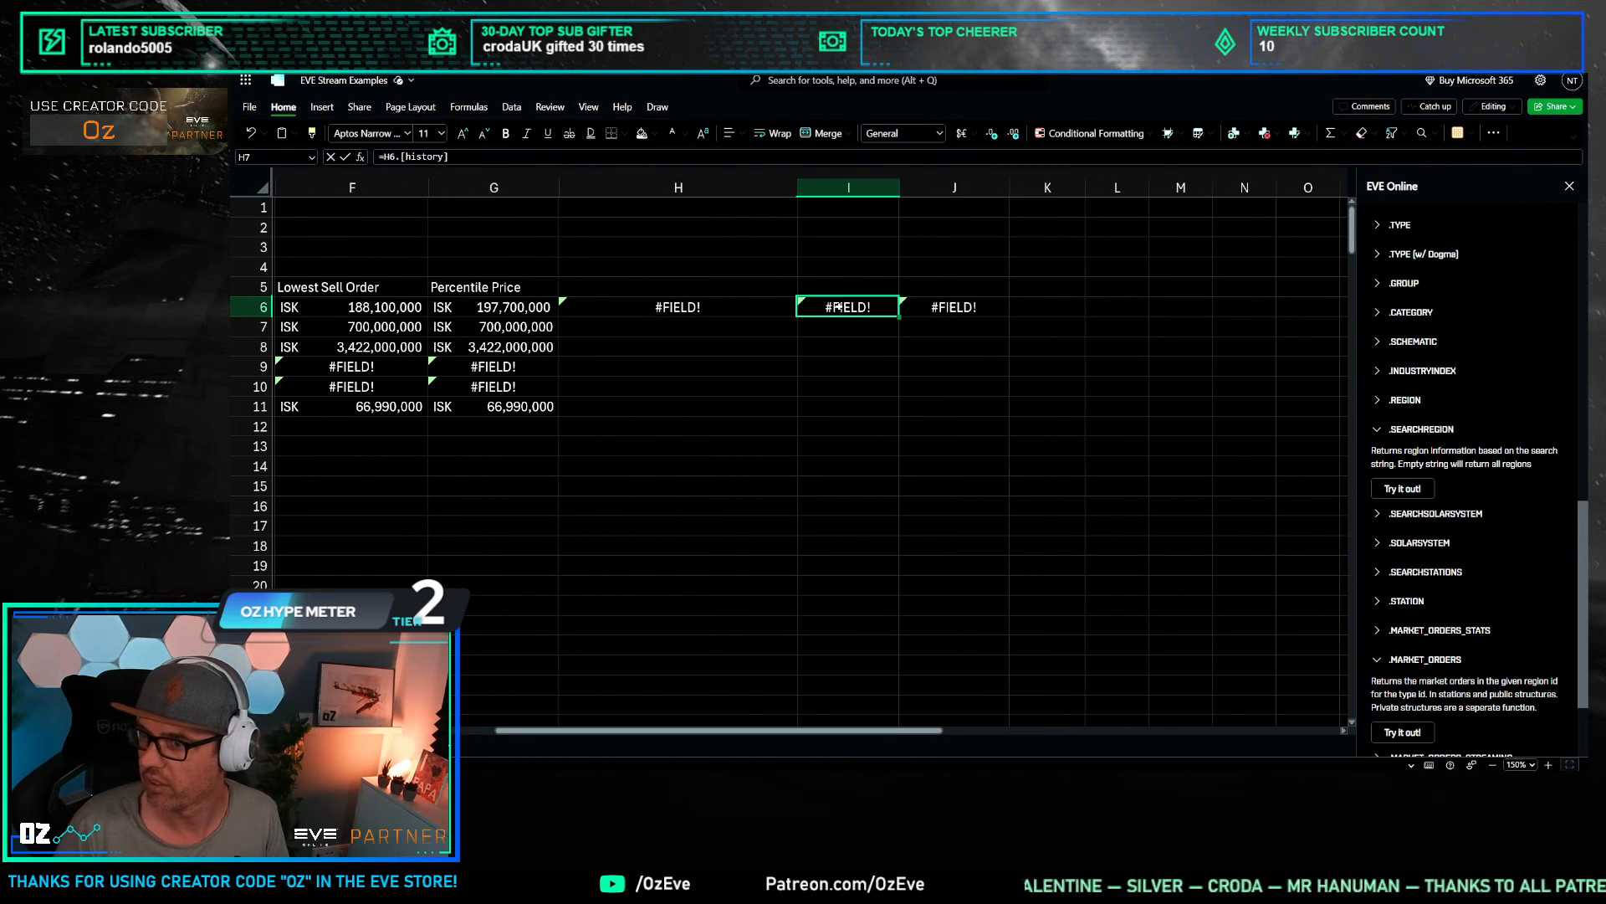
click(953, 307)
click(677, 307)
click(686, 156)
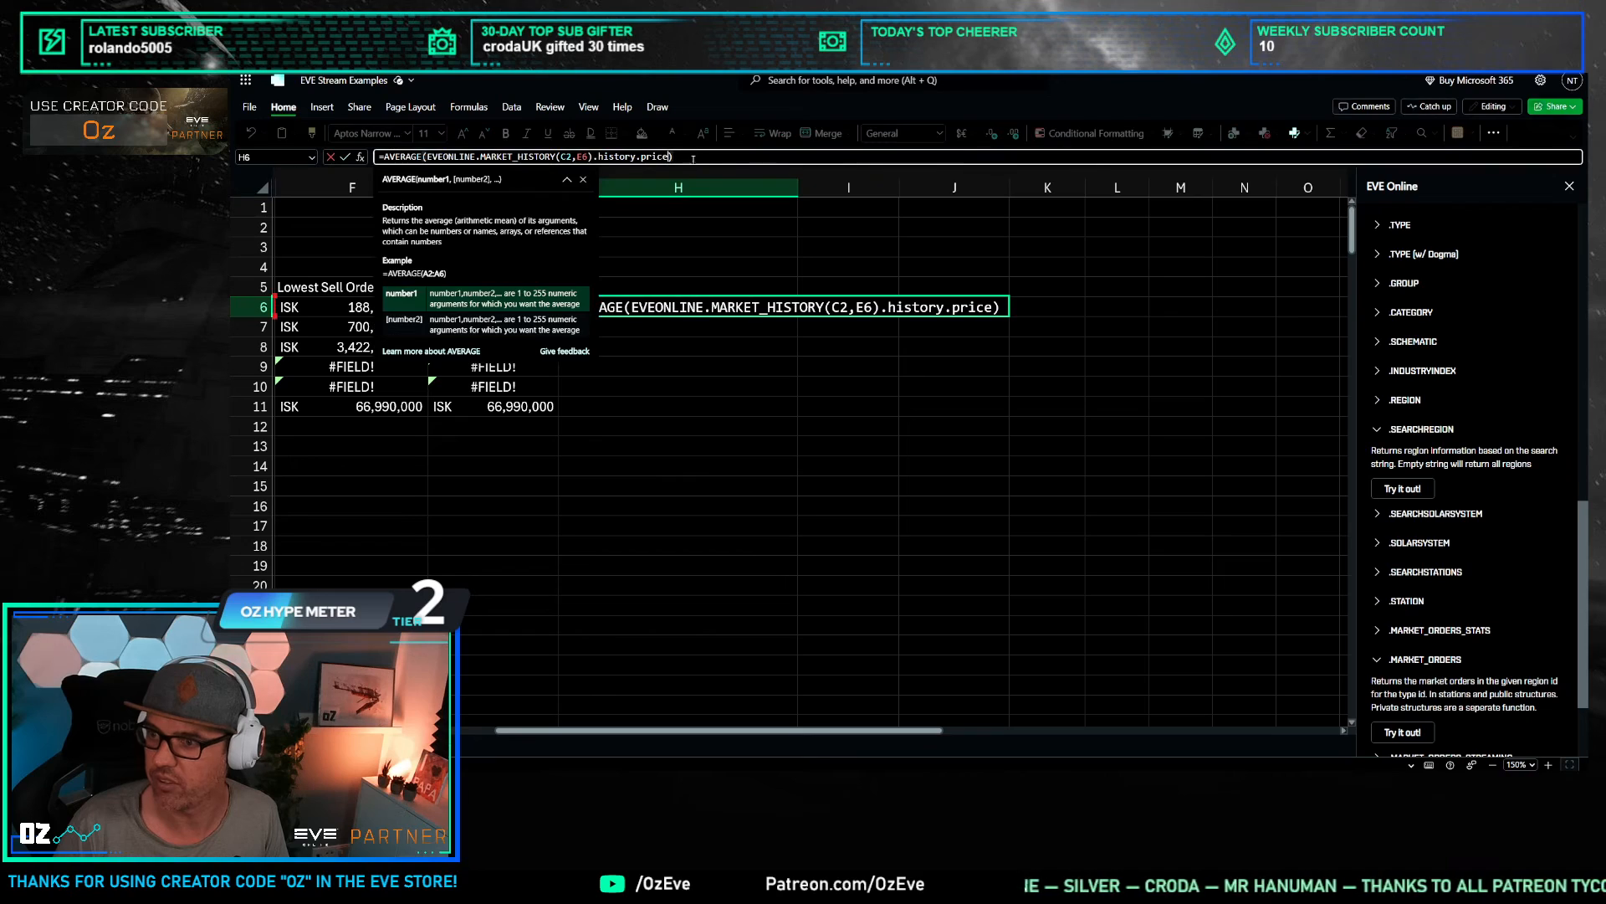
key(BackSpace)
key(BackSpace)
key(BackSpace)
key(BackSpace)
key(BackSpace)
text(aver)
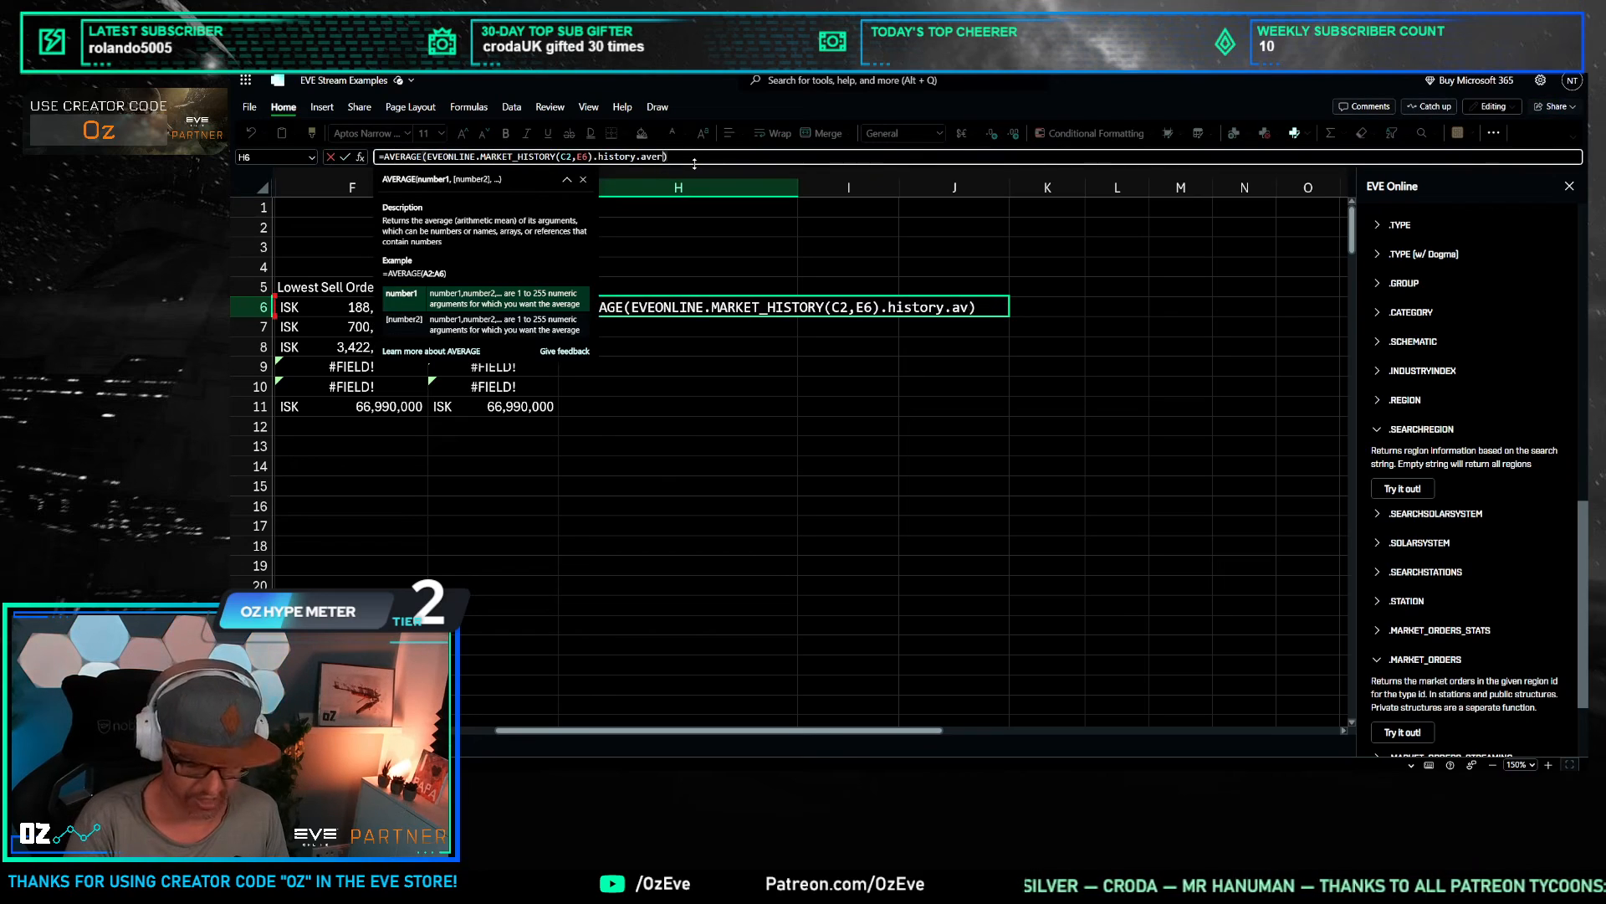
text(age)
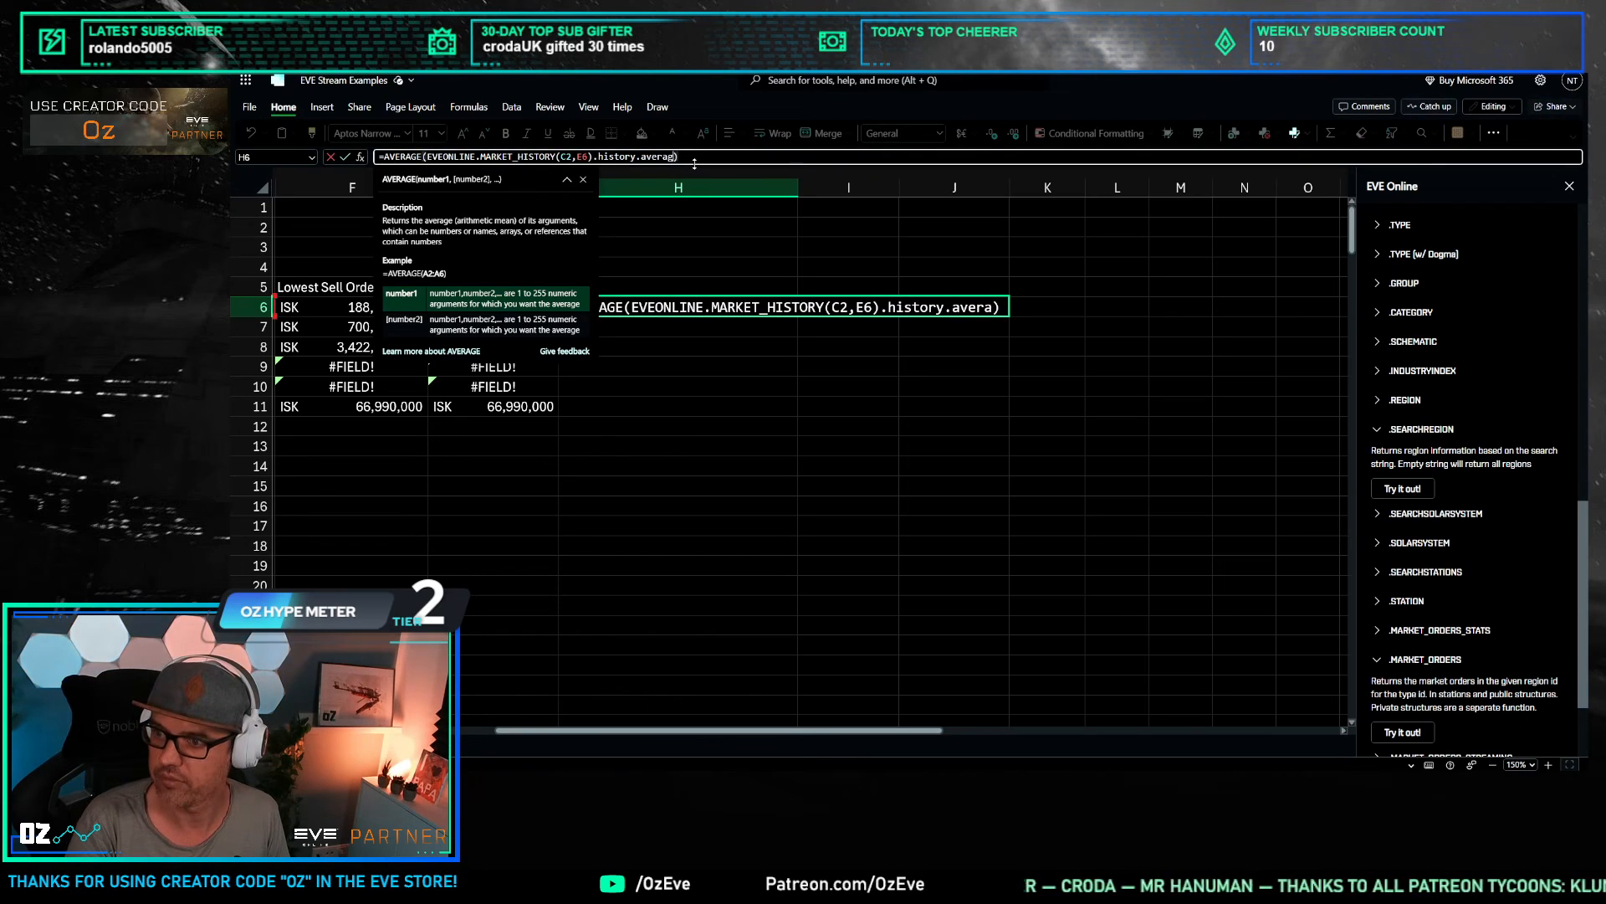
key(Return)
Step: Copy the ISK accounting format from the lowest sell order in F6 onto H6
key(Left)
key(Left)
key(Left)
key(Left)
key(Left)
key(Left)
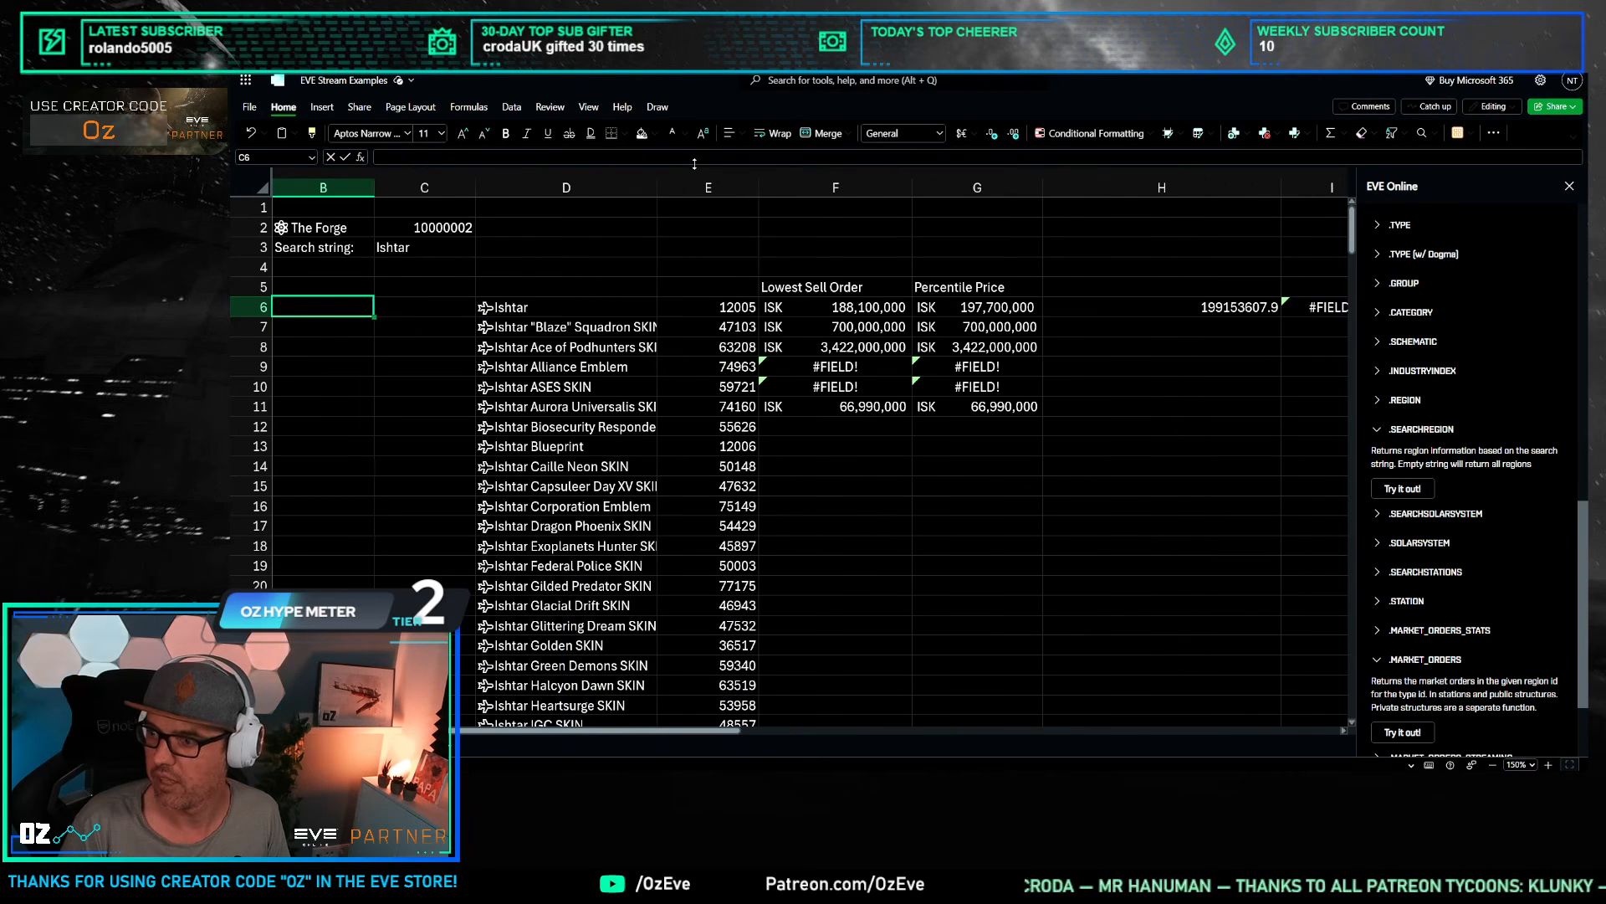
key(Right)
key(Right)
key(Right)
key(Right)
key(Right)
key(Right)
click(771, 311)
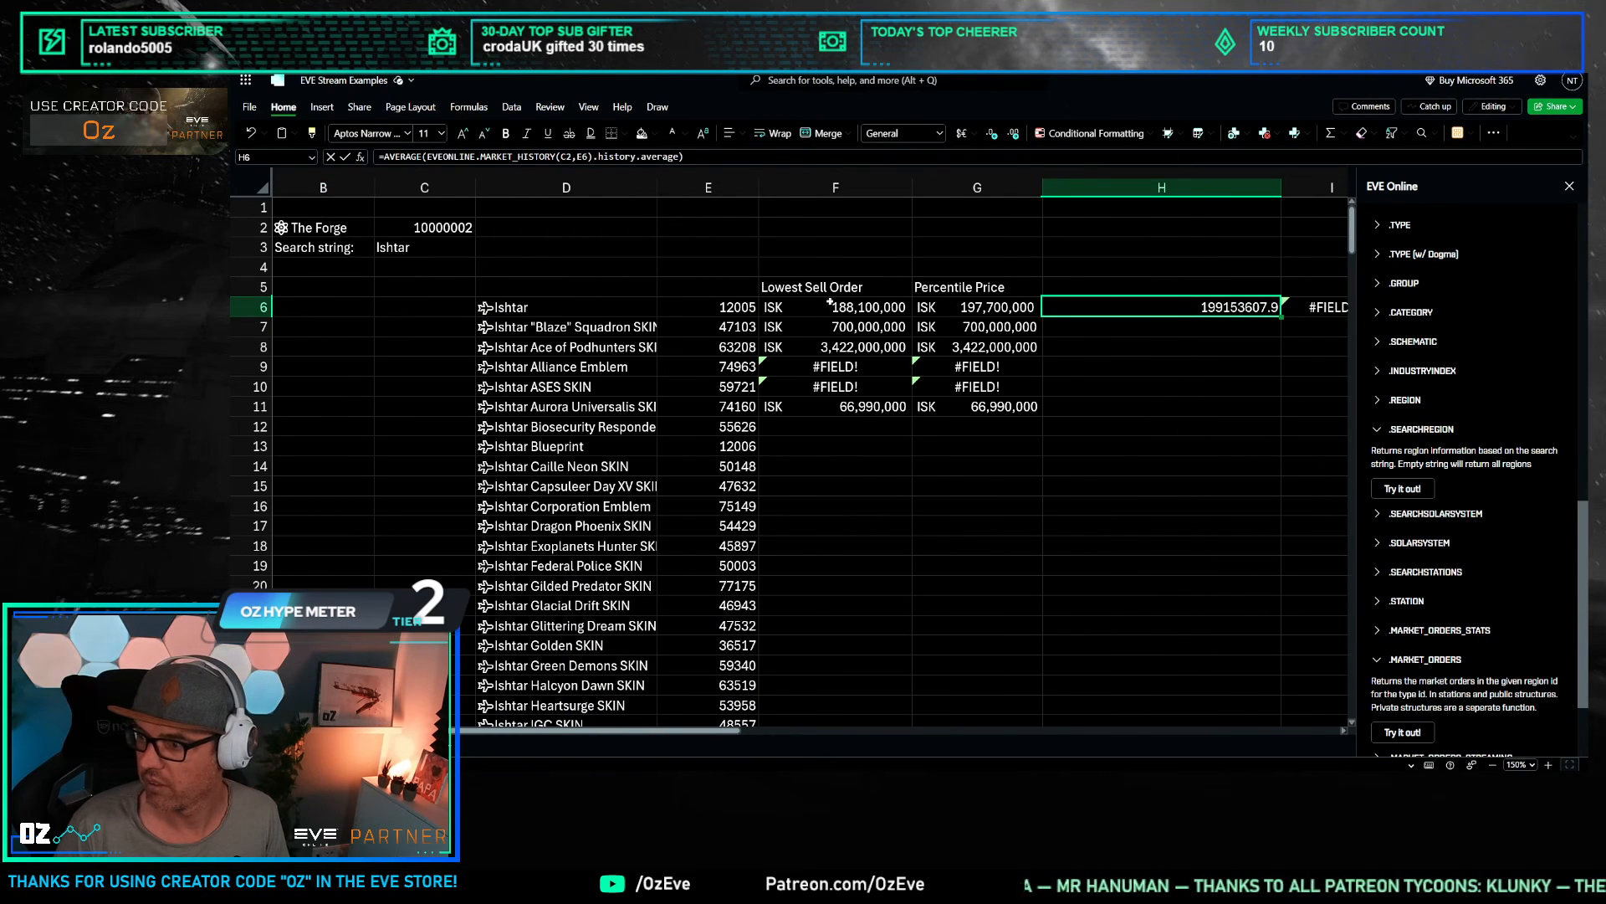
click(312, 134)
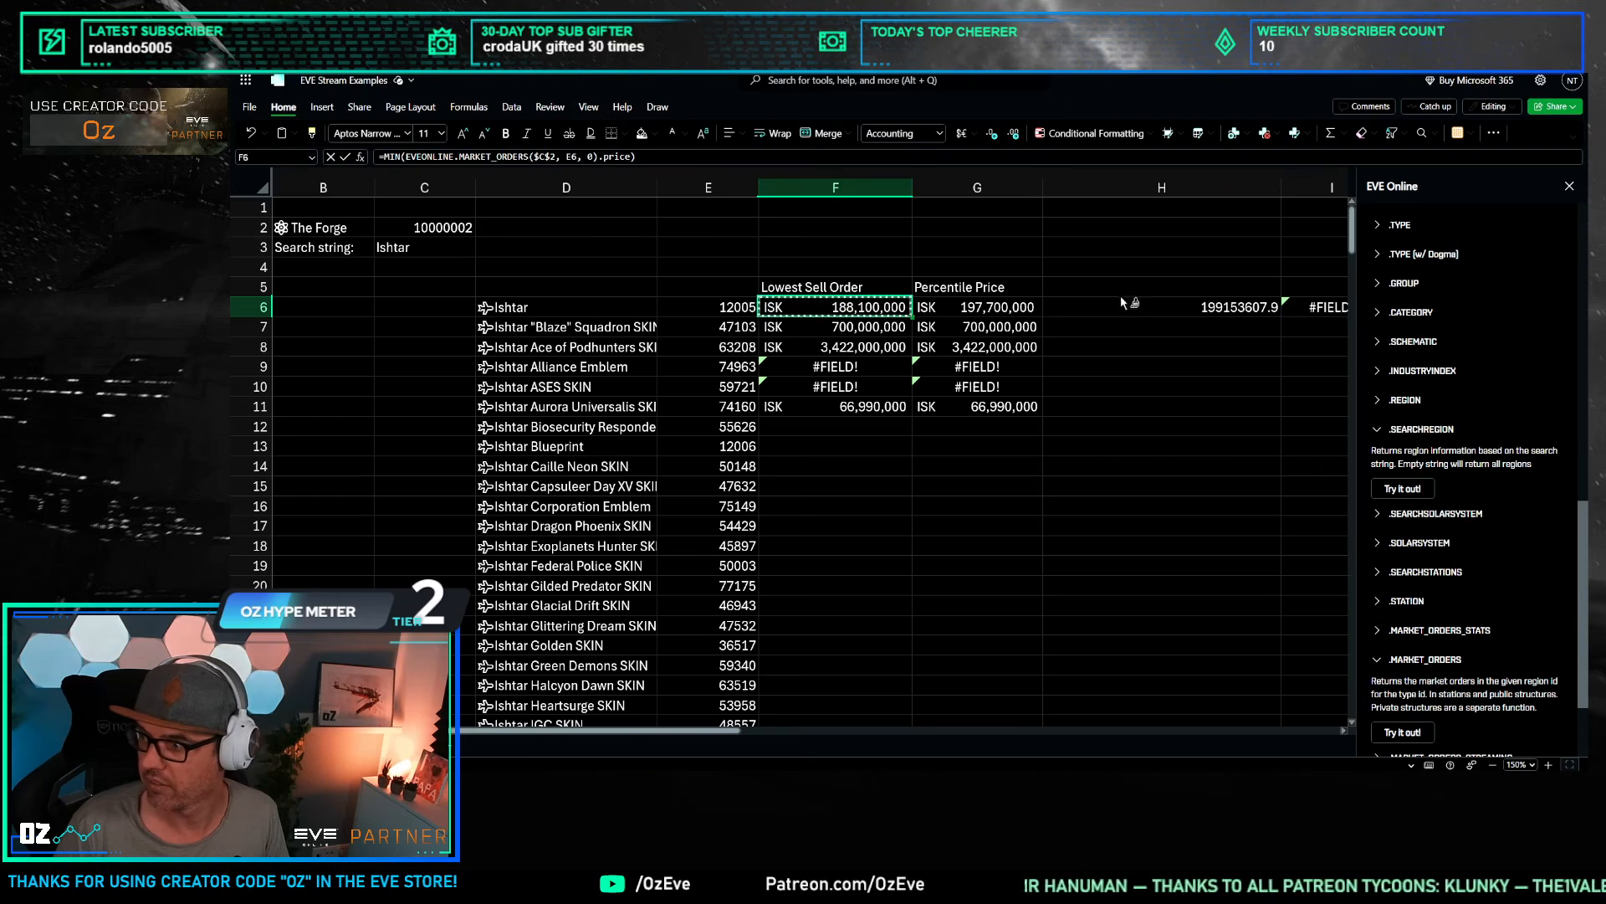
click(1121, 306)
Step: Narrow column H to about the width of its formatted ISK value
key(Down)
key(Down)
drag(1281, 188, 1180, 201)
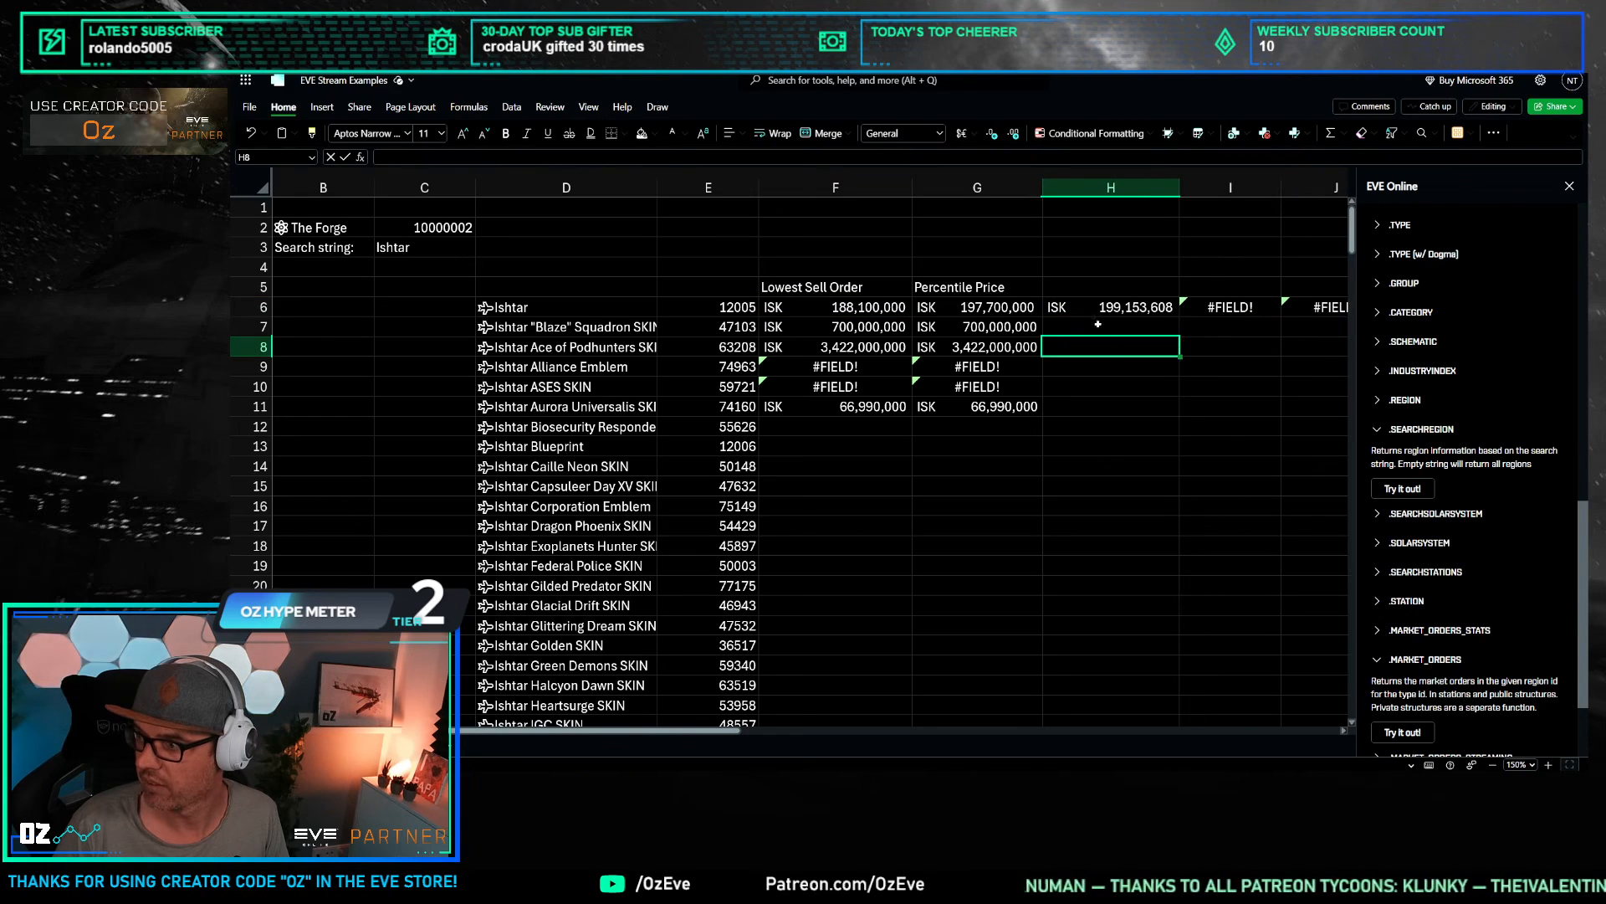
Step: Try to fill the H6 formula down column H alongside the item list
click(1094, 309)
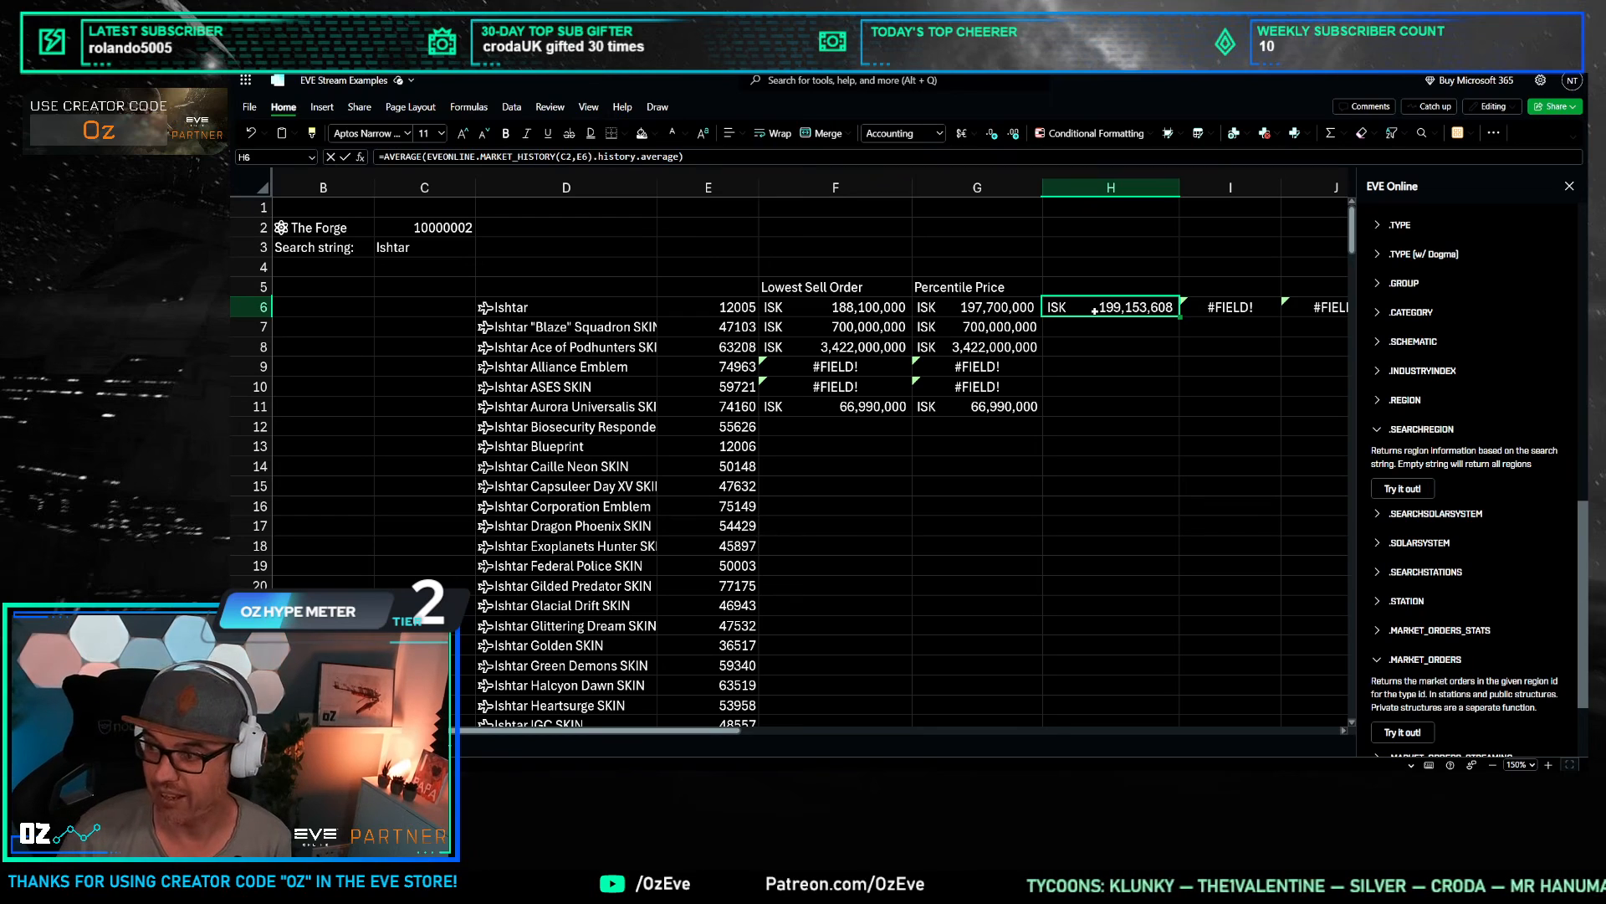
double_click(1180, 317)
scroll(1088, 318, down, 2)
click(976, 338)
drag(853, 281, 1188, 263)
scroll(1168, 336, up, 2)
click(1191, 368)
Step: Make the region reference in the H6 formula absolute as $C$2
click(1137, 307)
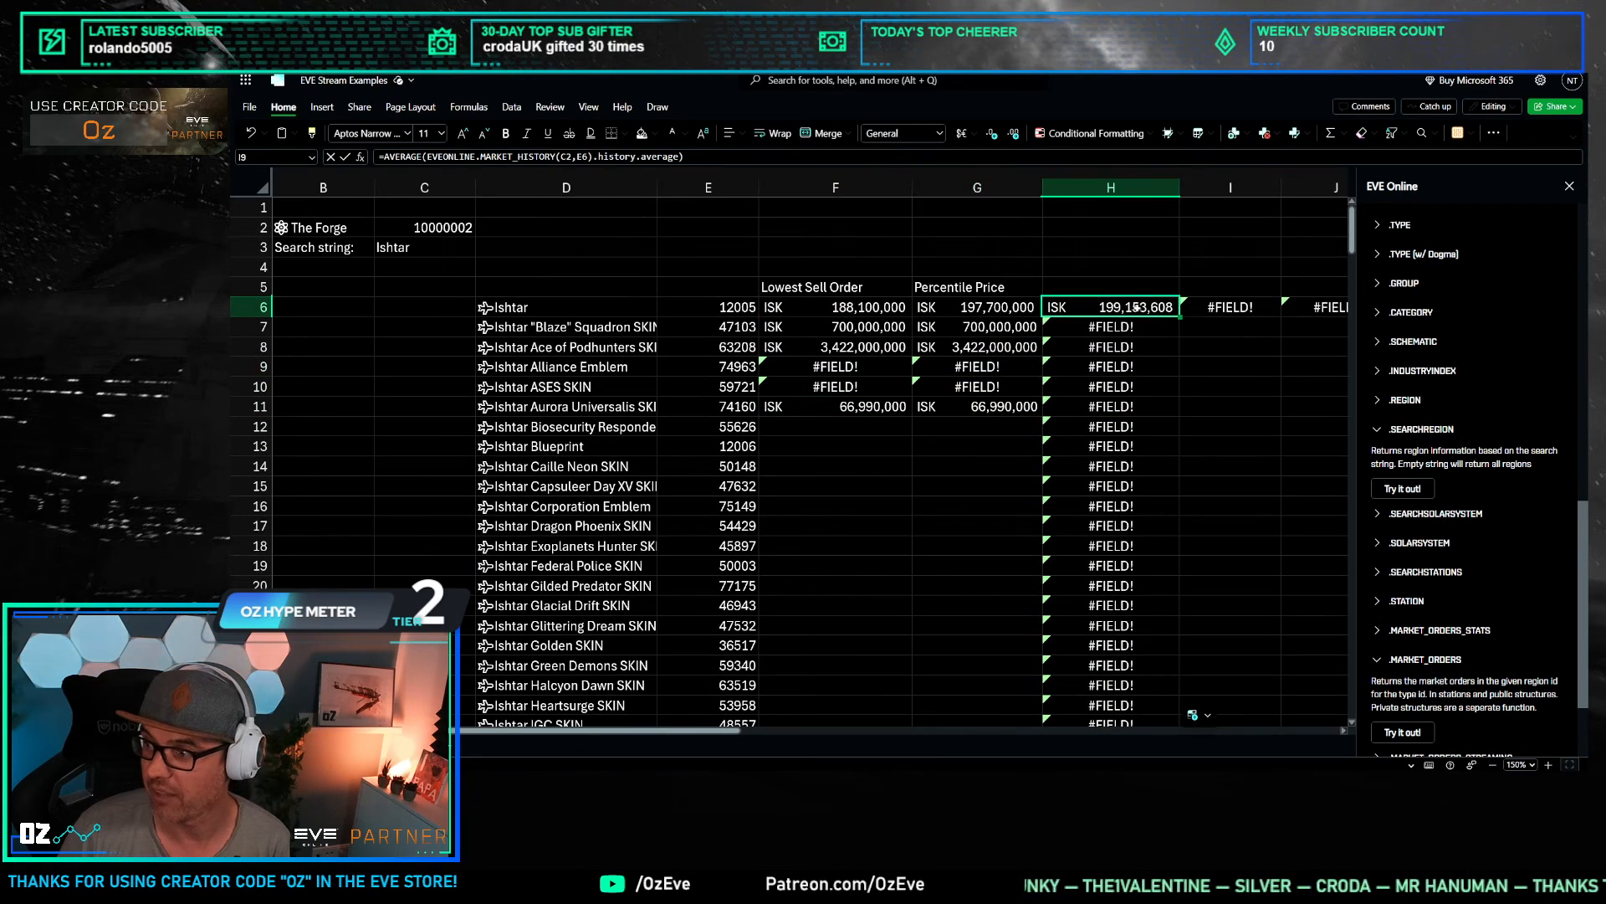
click(580, 156)
text($)
key(Right)
text($)
key(Return)
Step: Fill the H6 formula with the $C$2 reference down column H for the listed items
click(1149, 308)
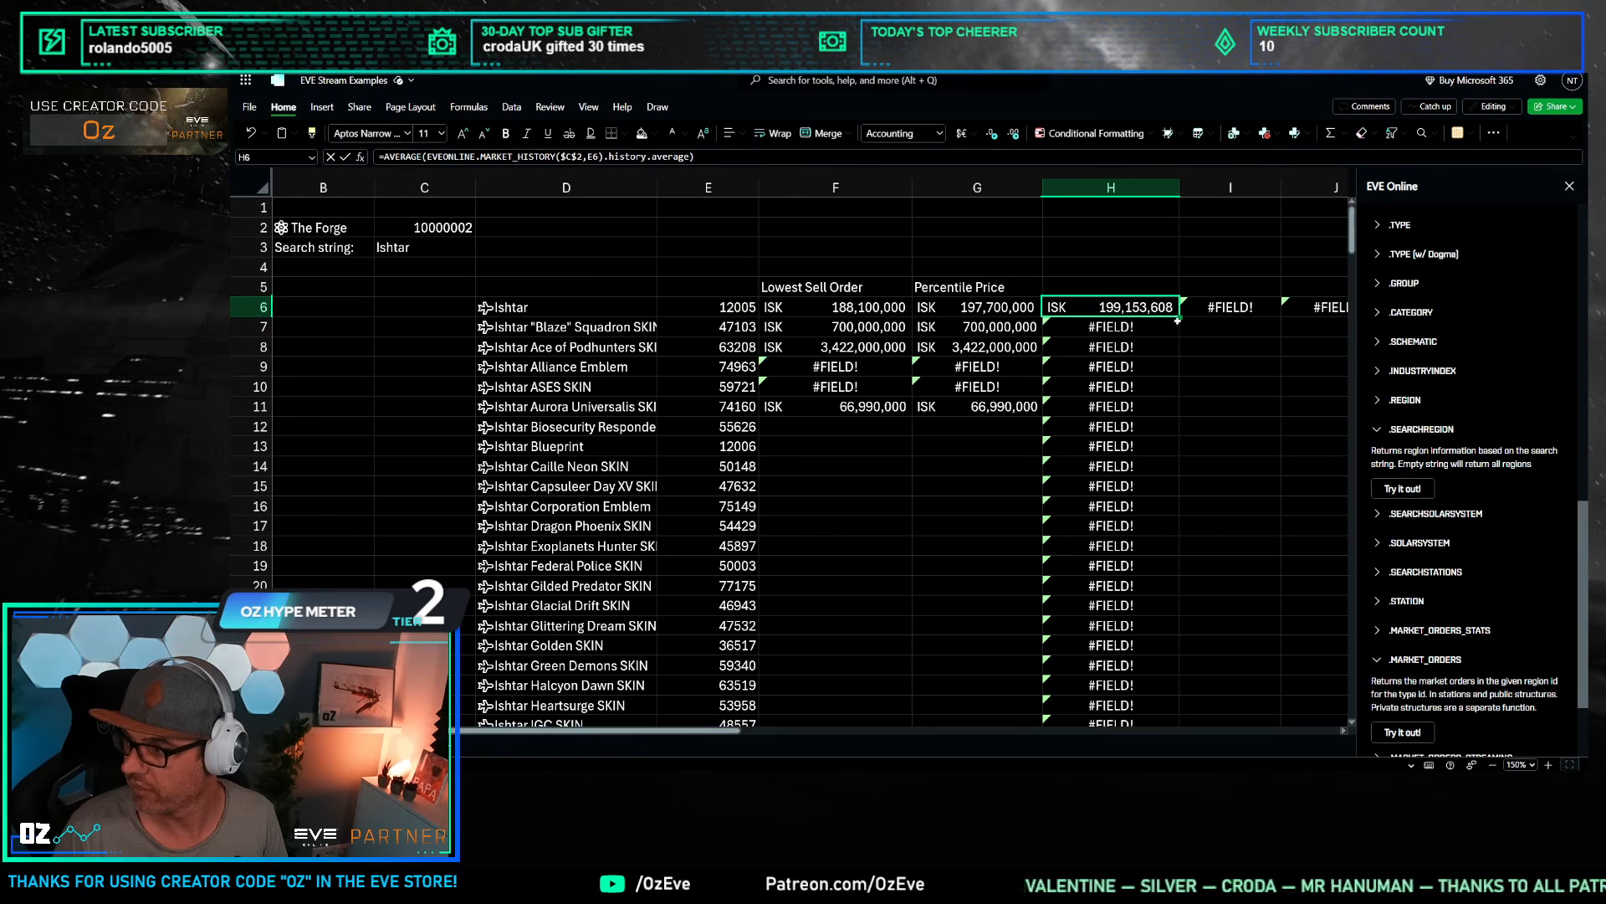
drag(1180, 317, 1133, 745)
click(1225, 459)
scroll(1143, 502, up, 2)
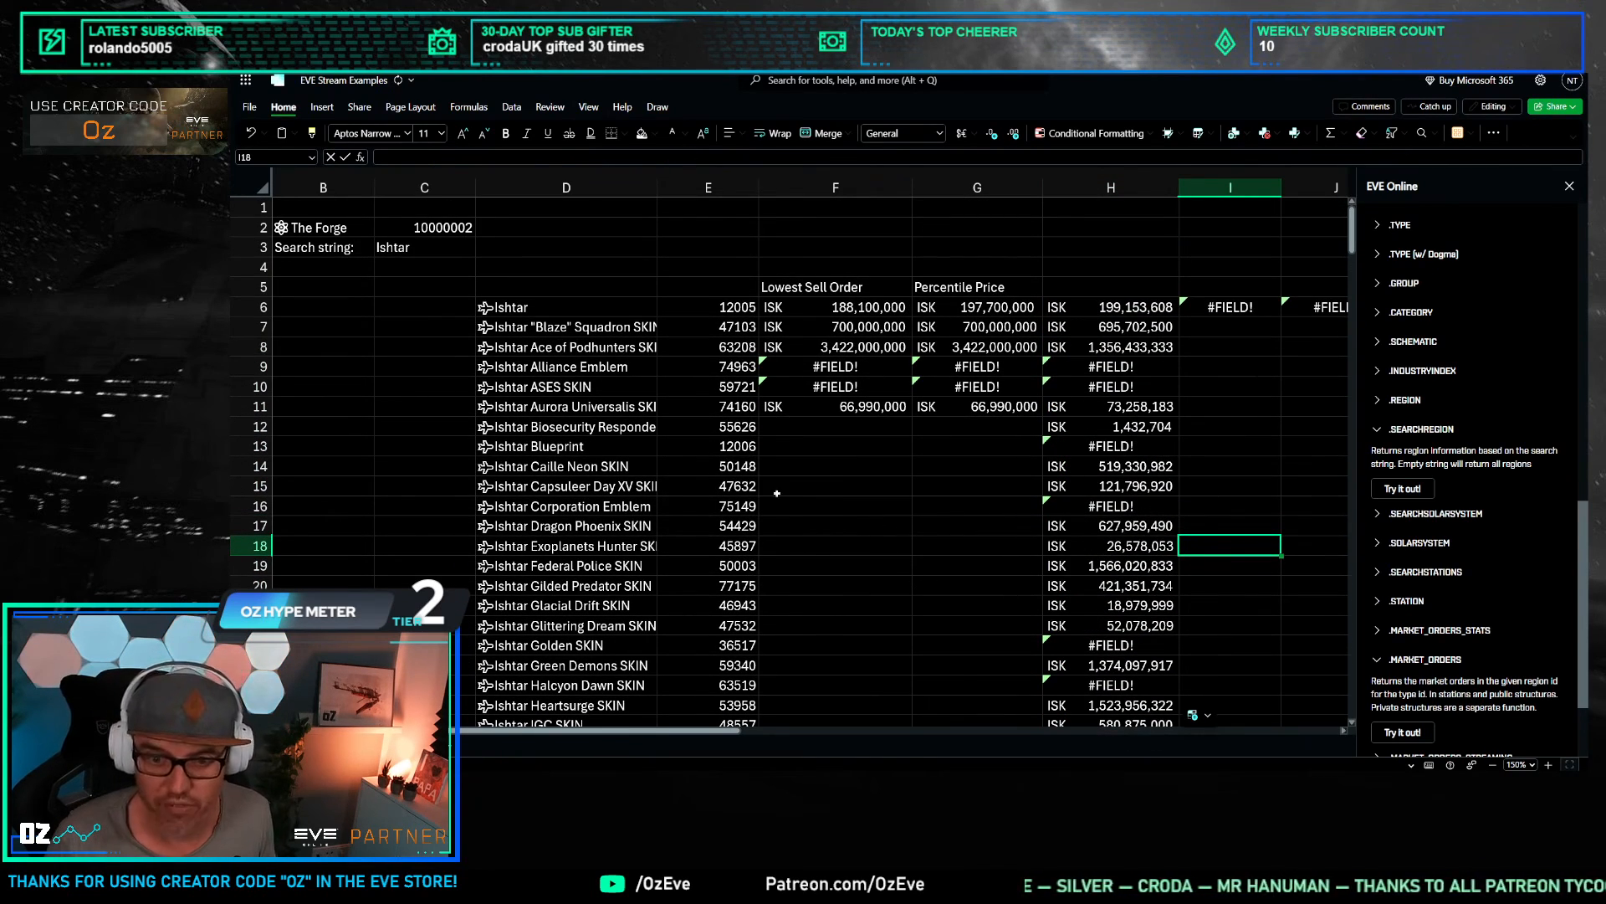
Step: Set the search string in C3 to Trit
click(399, 247)
text(<tri)
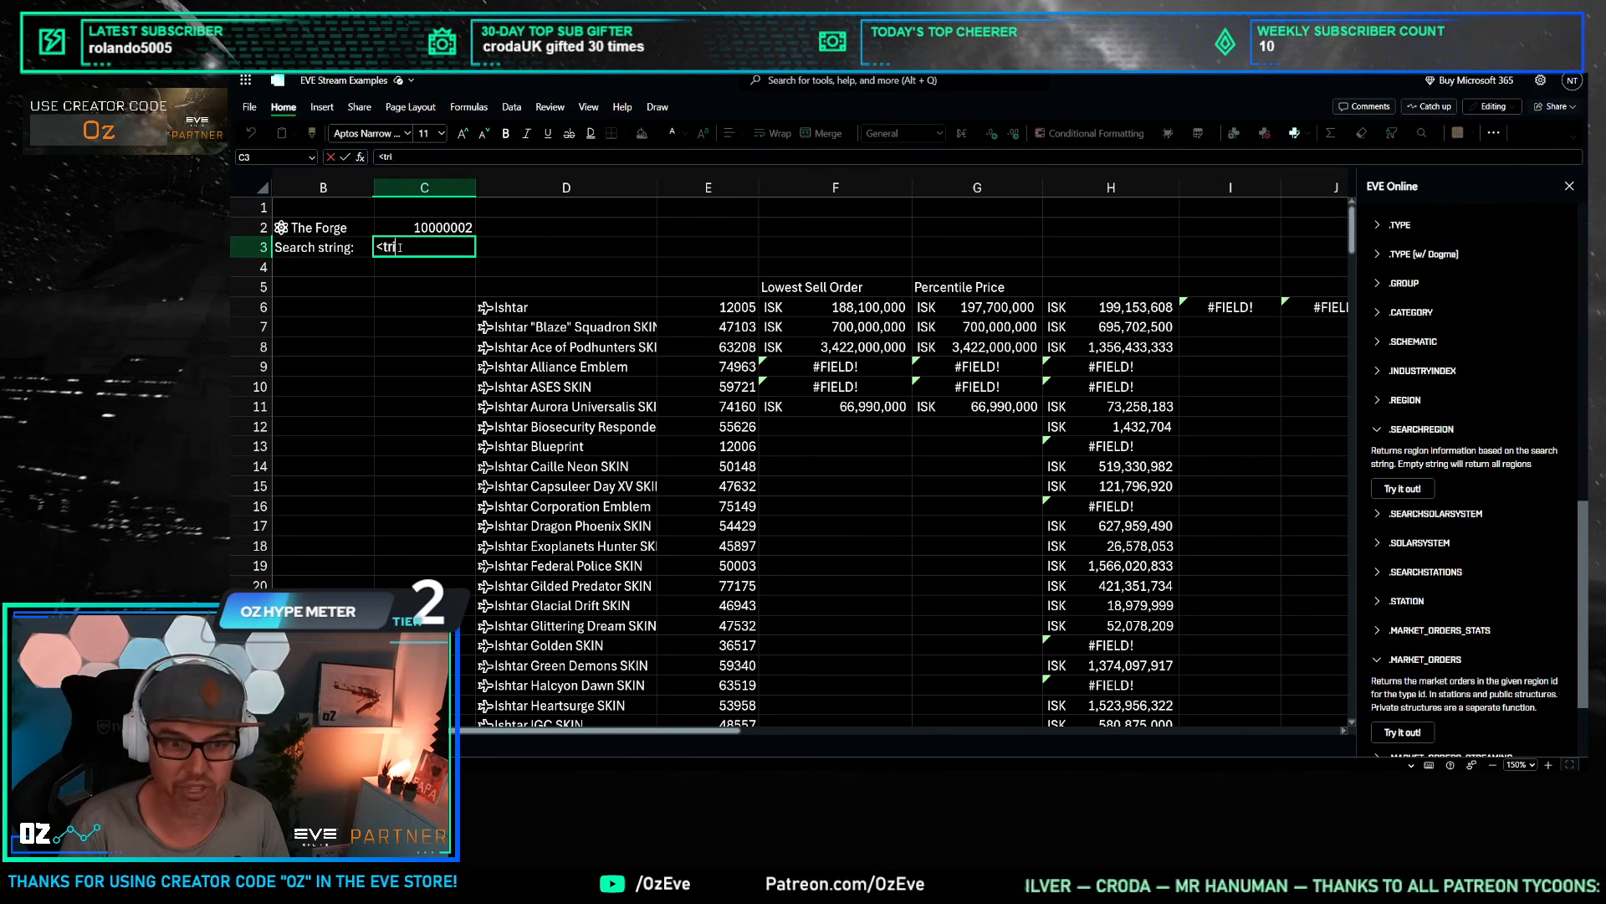
key(BackSpace)
key(BackSpace)
key(BackSpace)
text(Trit)
key(Return)
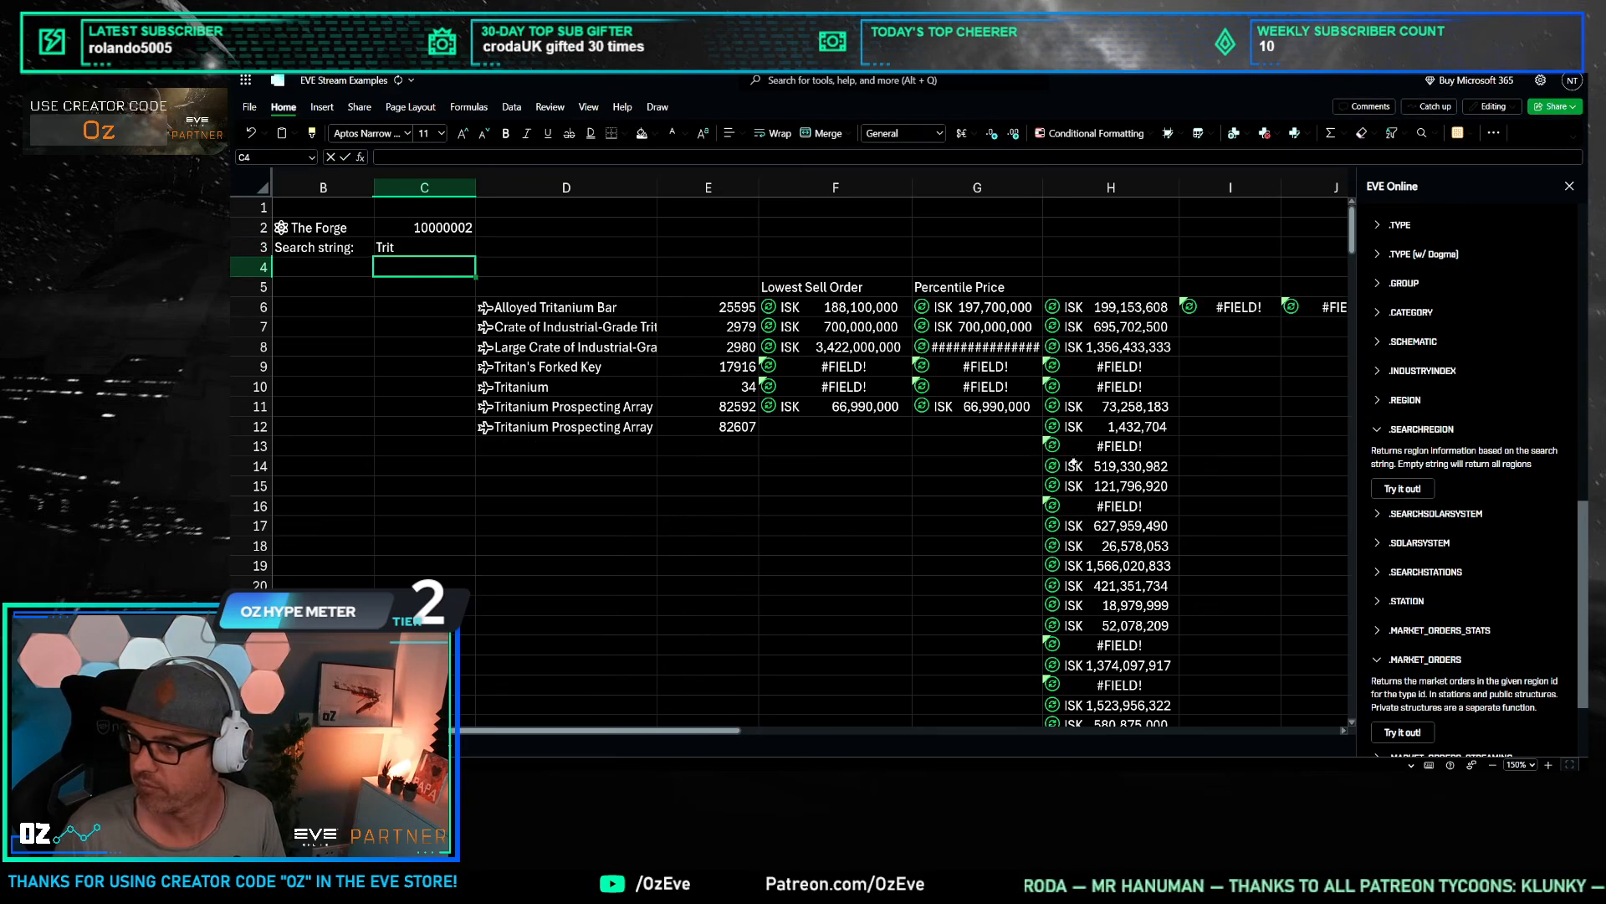
click(1230, 407)
drag(991, 483, 983, 462)
click(1111, 408)
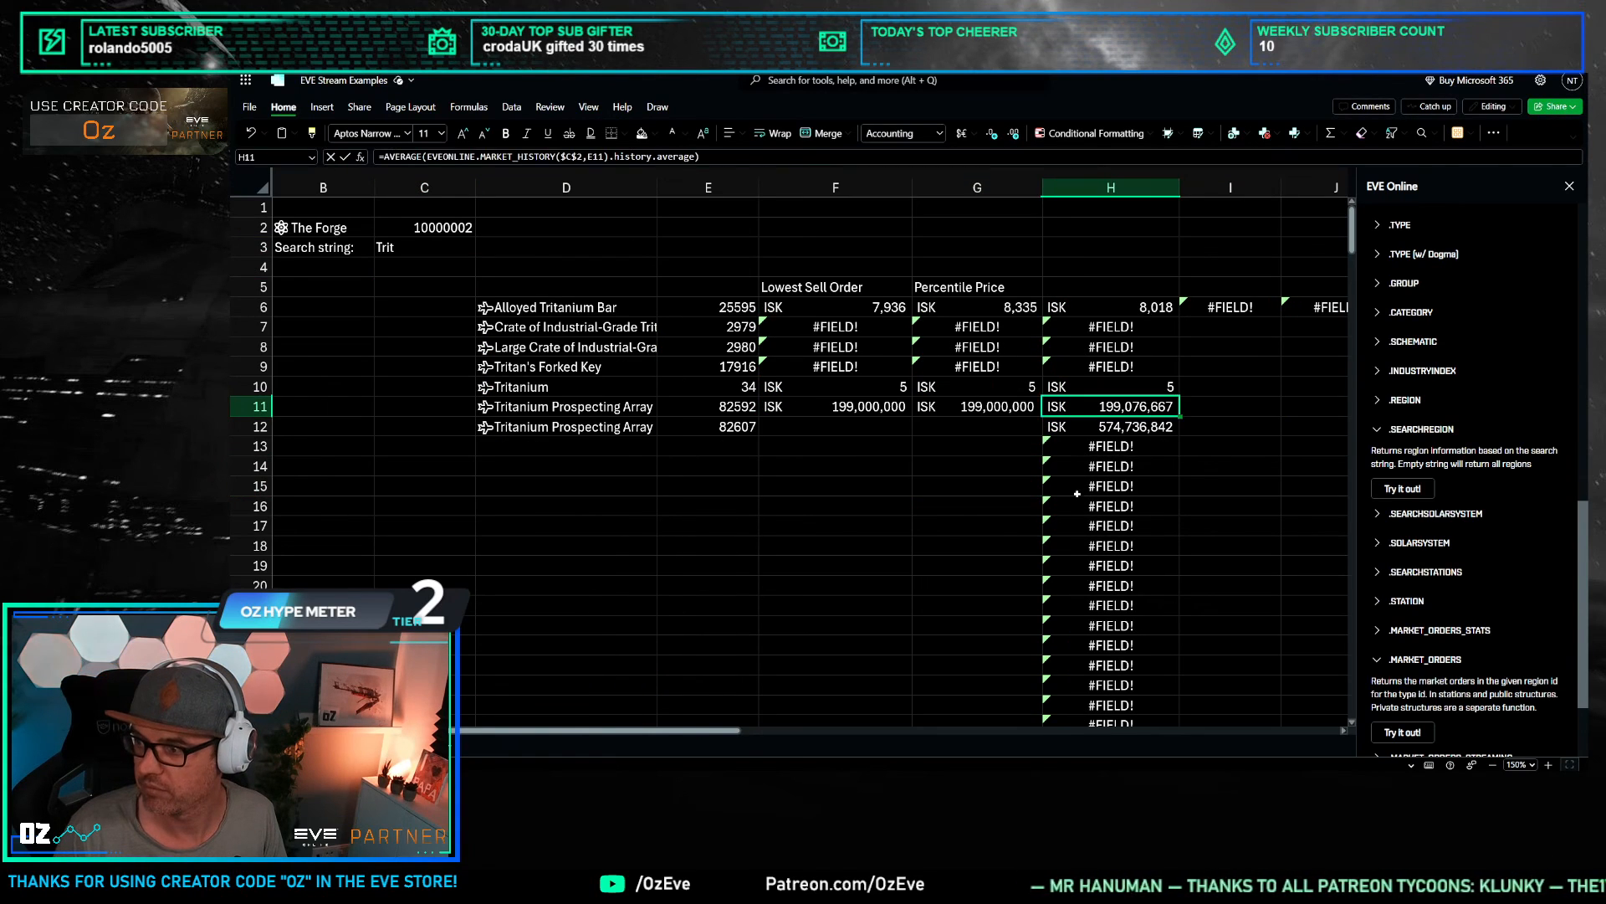
click(835, 565)
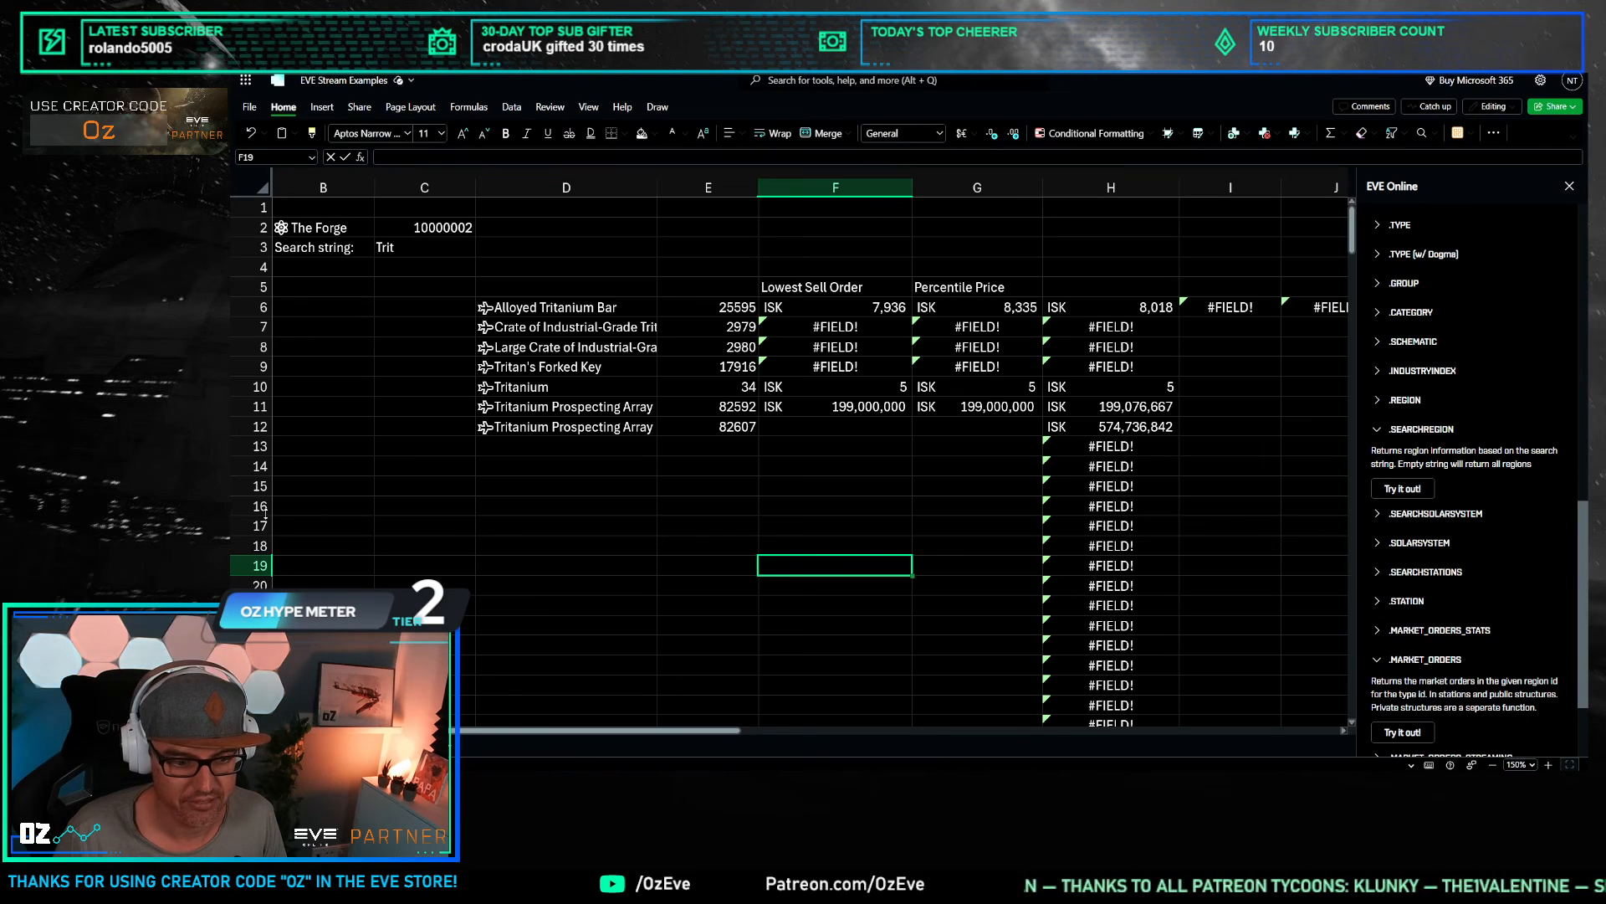
click(842, 449)
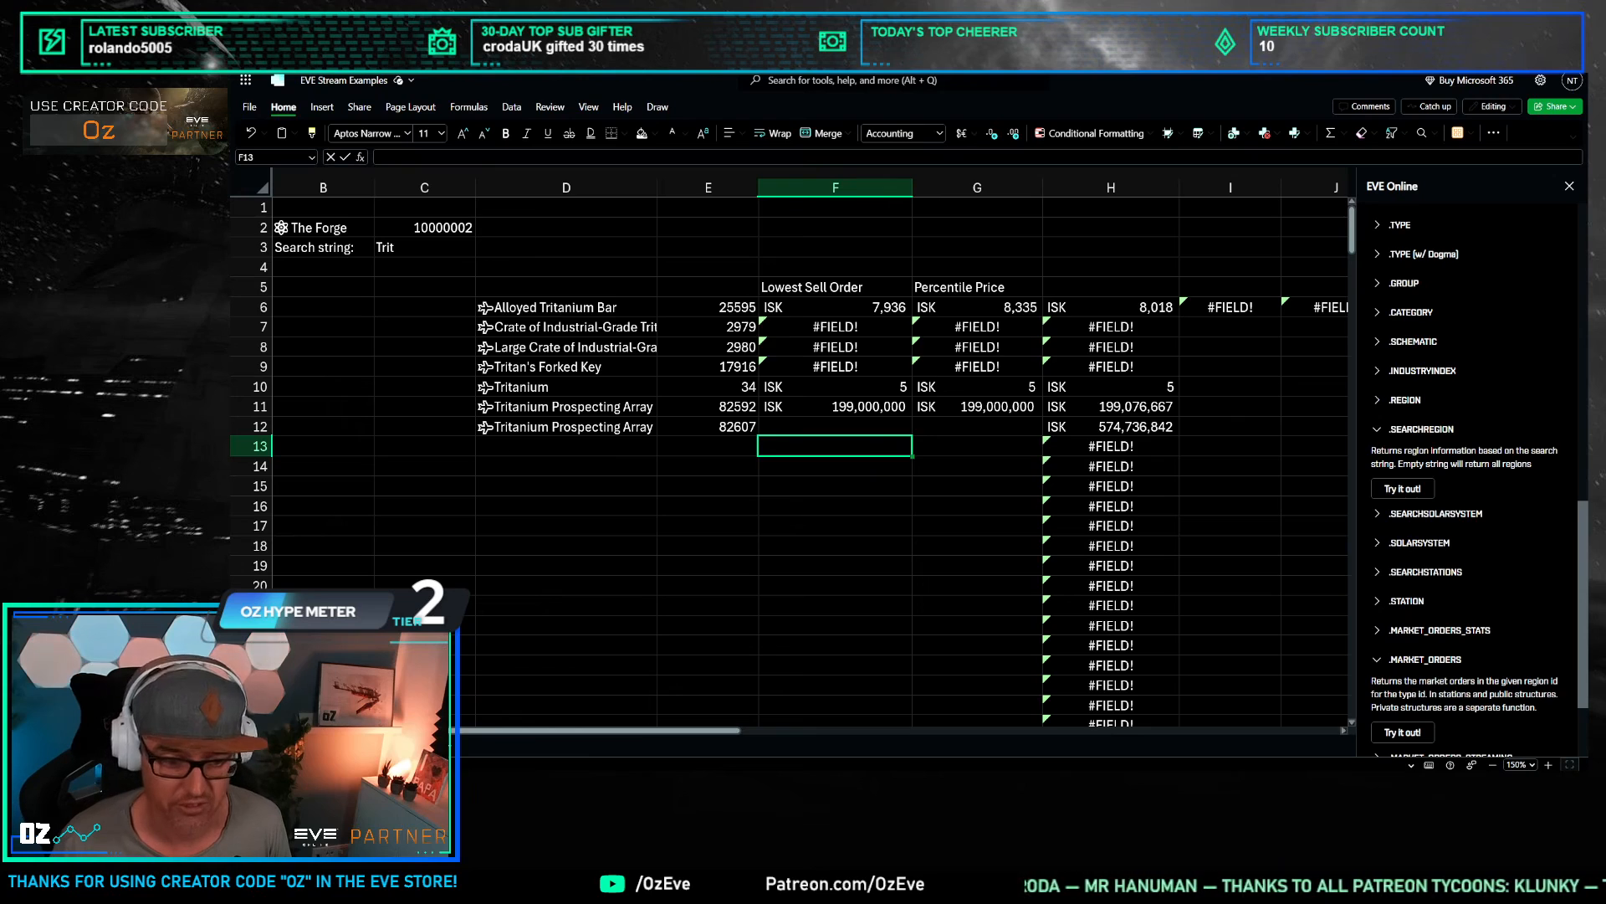
click(1230, 408)
click(577, 525)
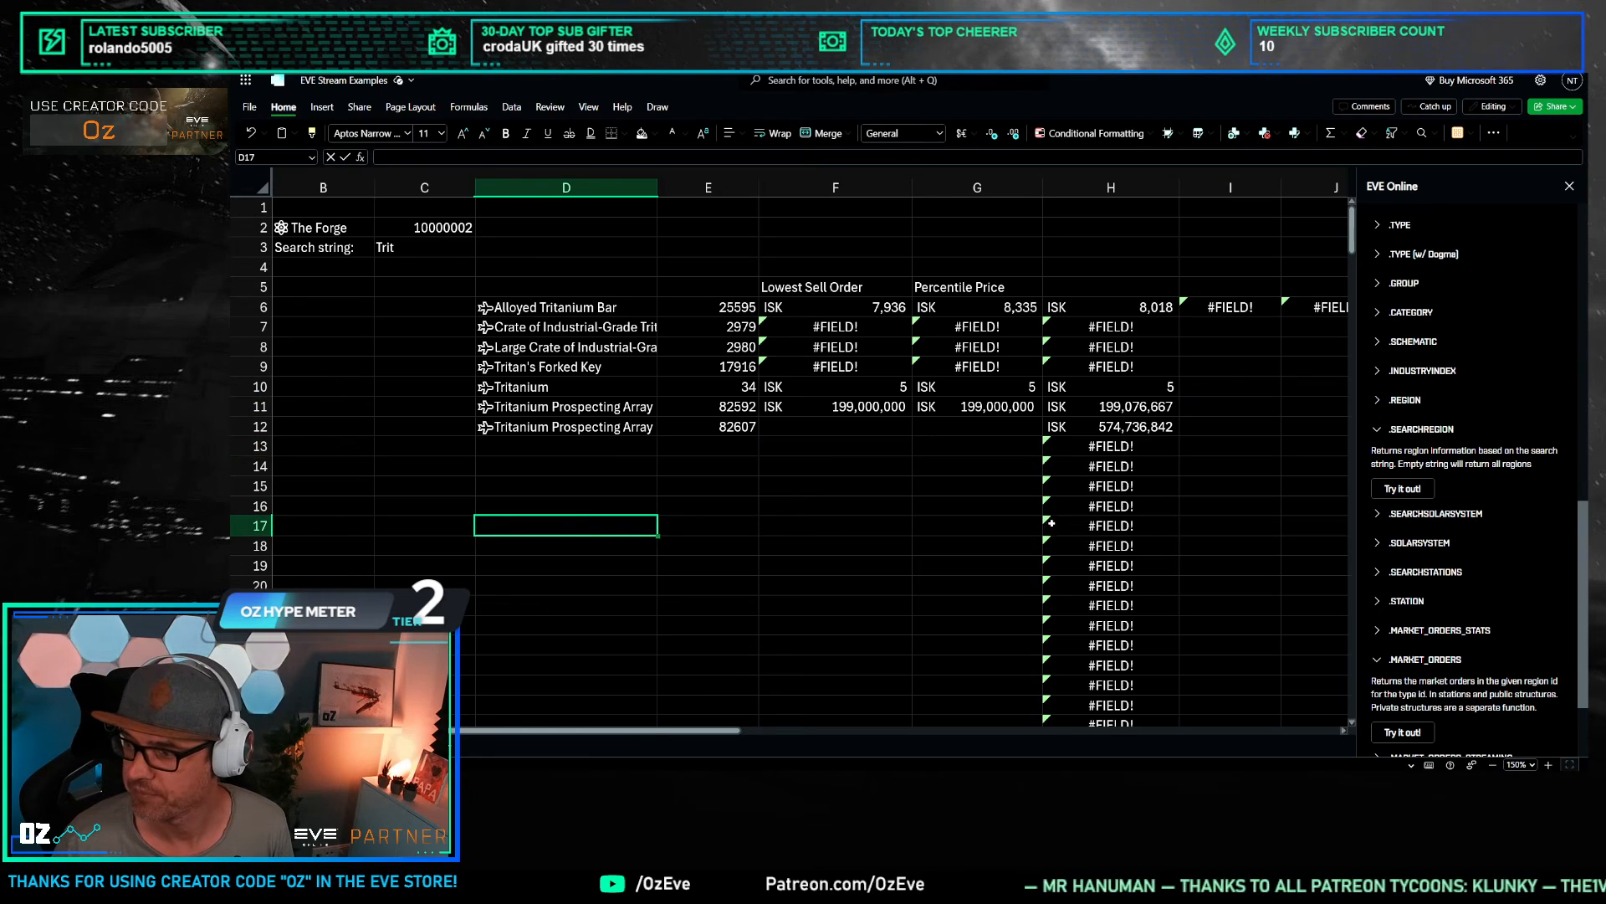
Step: Delete columns I and J containing the leftover test formulas
click(1143, 307)
drag(685, 731, 870, 725)
click(724, 405)
drag(789, 180, 895, 186)
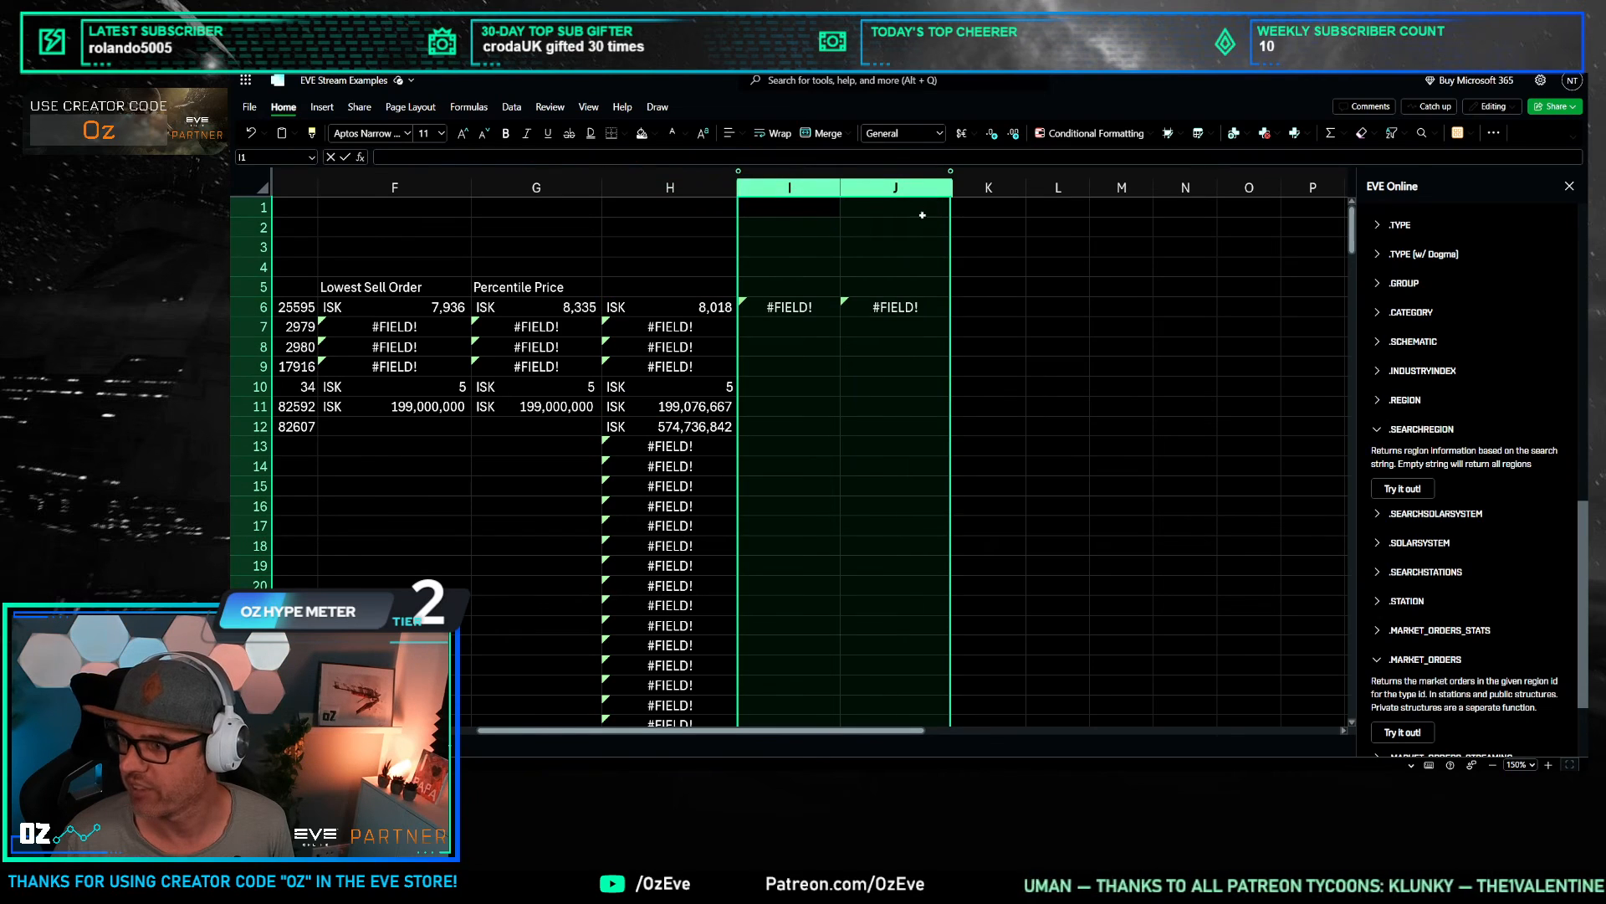
right_click(892, 205)
click(946, 393)
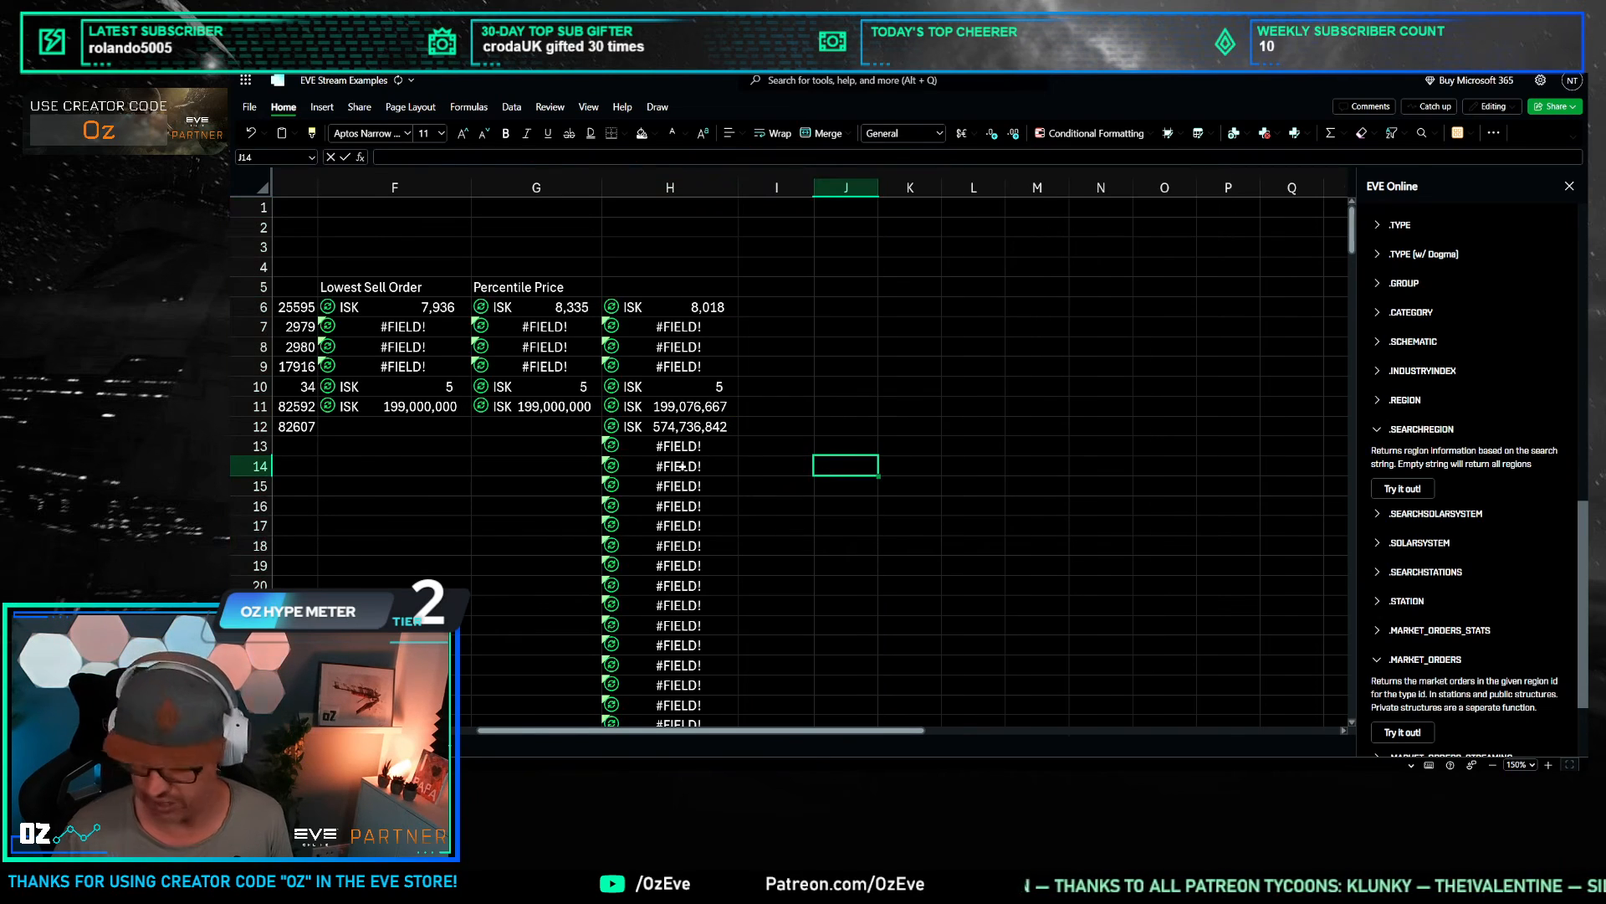
key(Home)
Step: Switch to the EVE Online function documentation and examine the MARKET_HISTORY formula and its parameters
drag(767, 502, 845, 496)
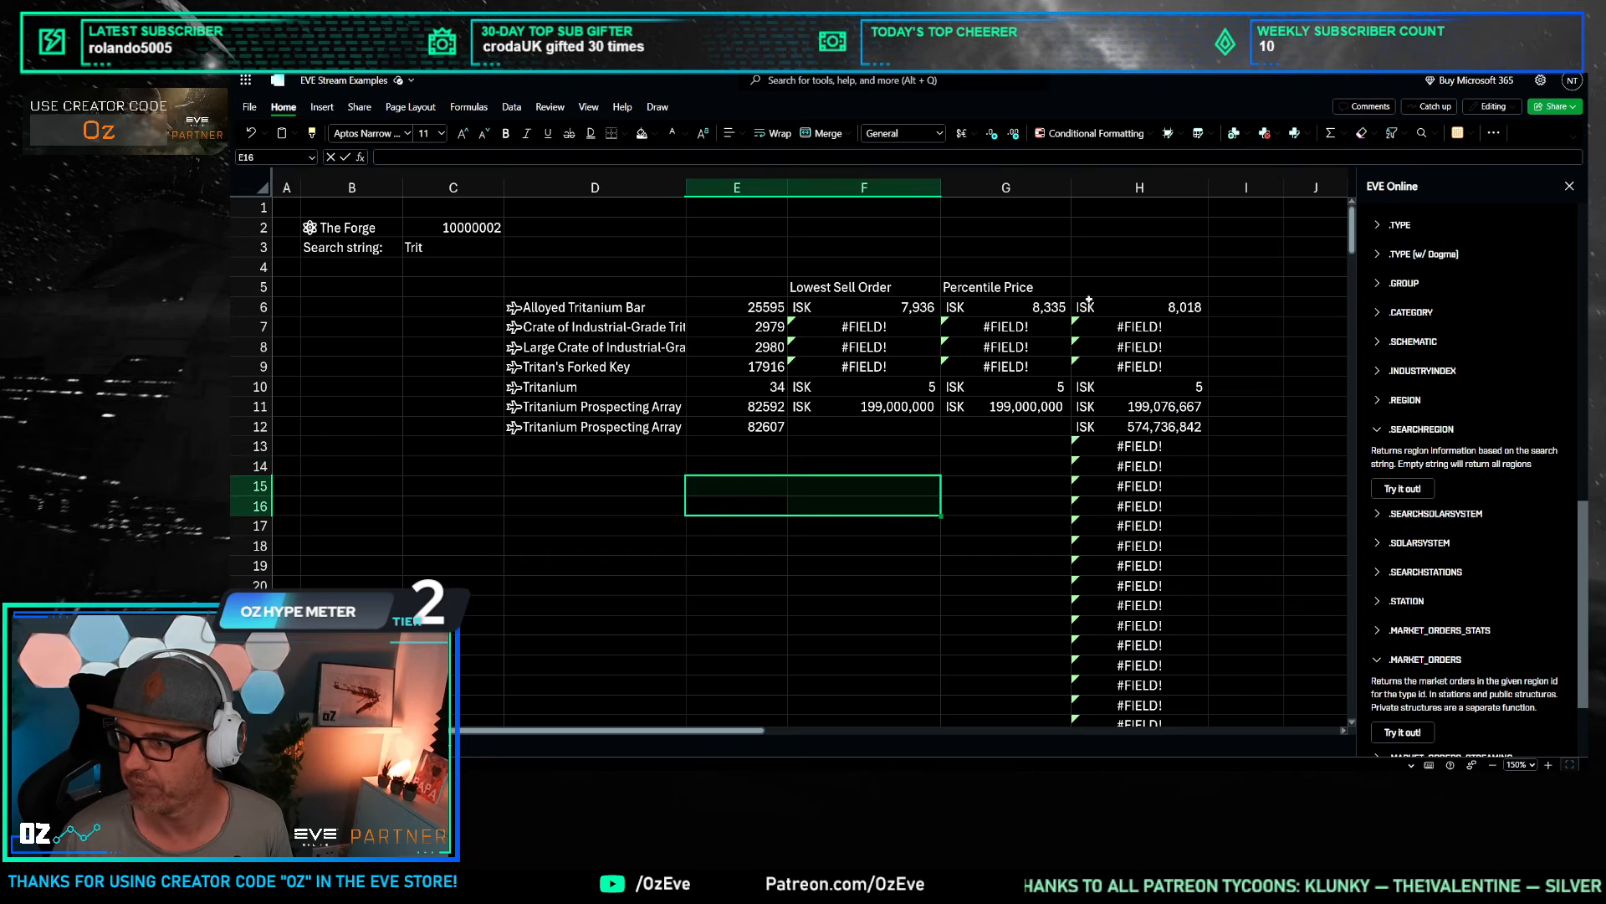
click(871, 308)
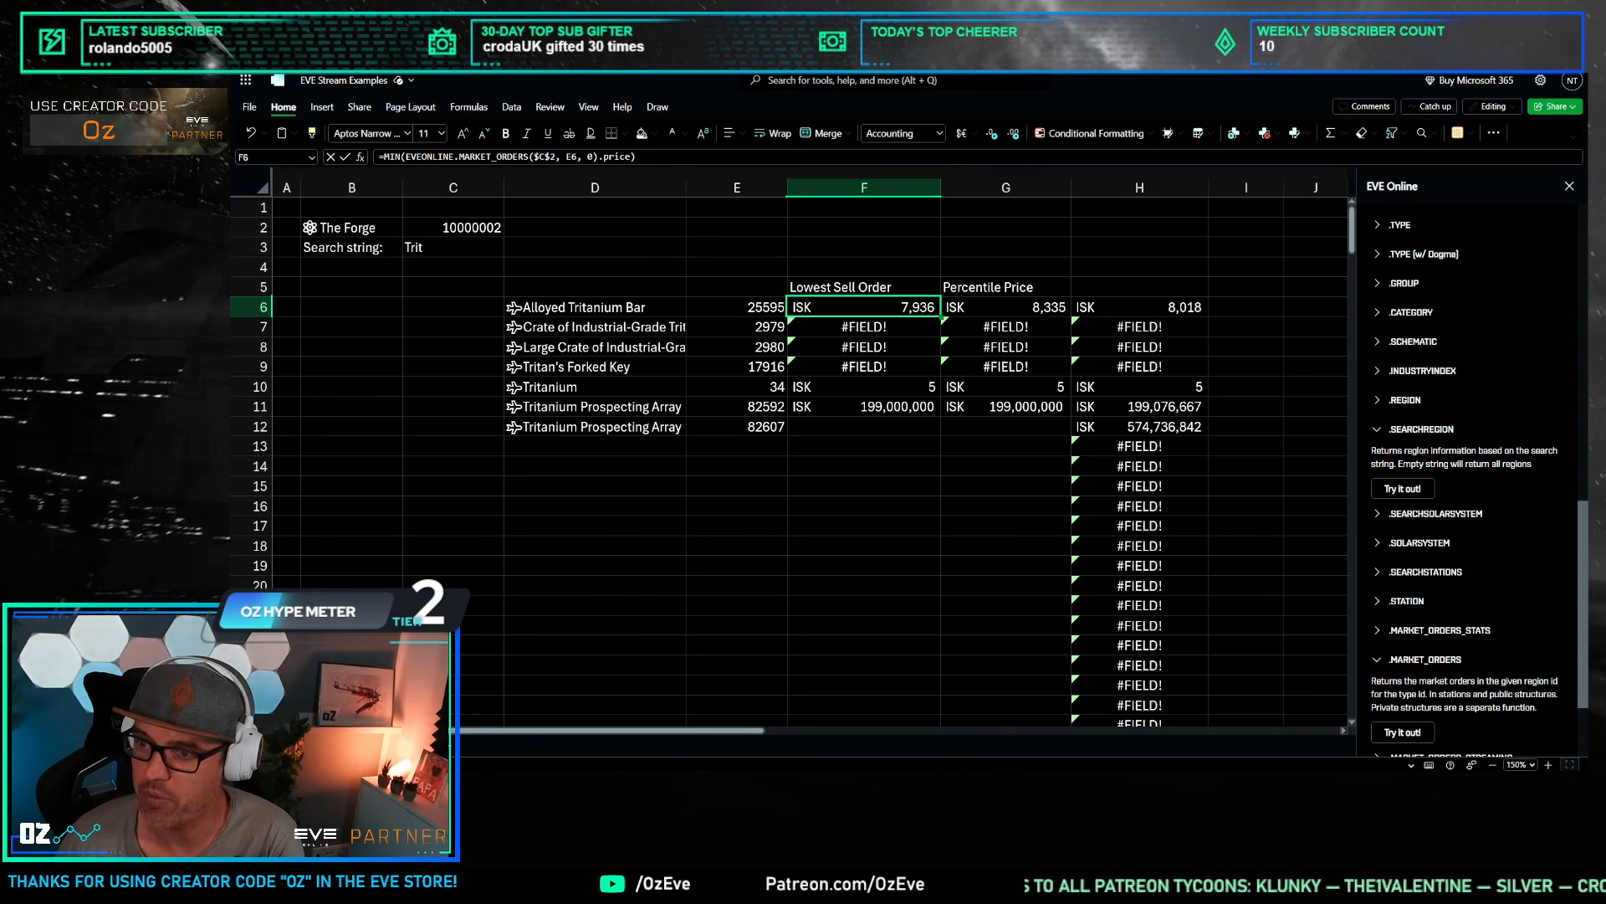
click(546, 23)
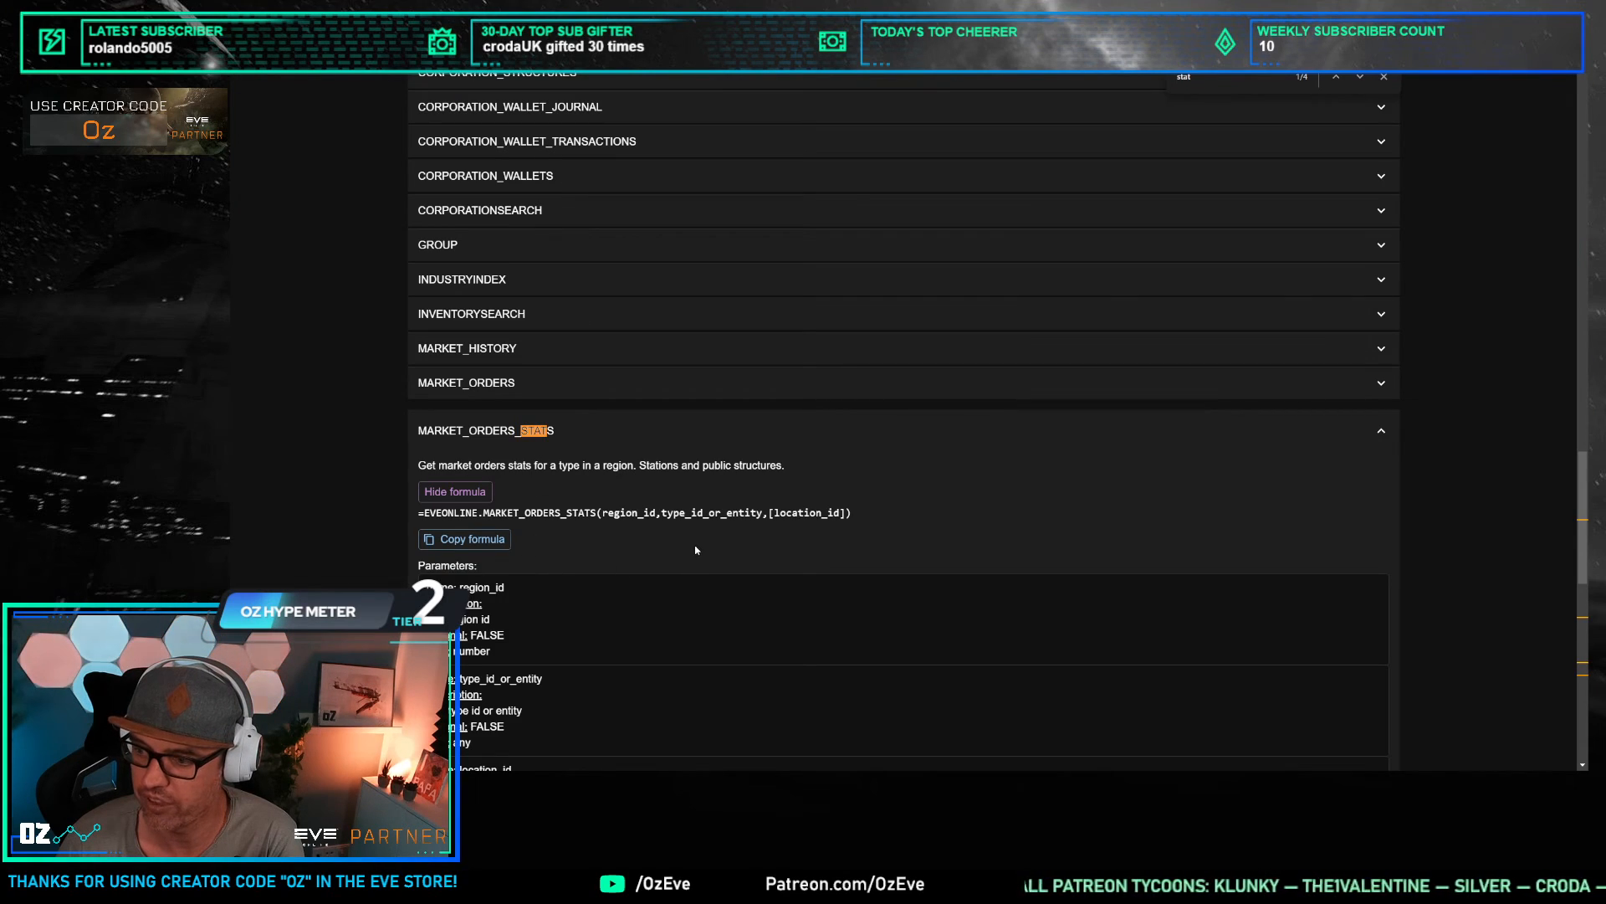
scroll(543, 502, down, 1)
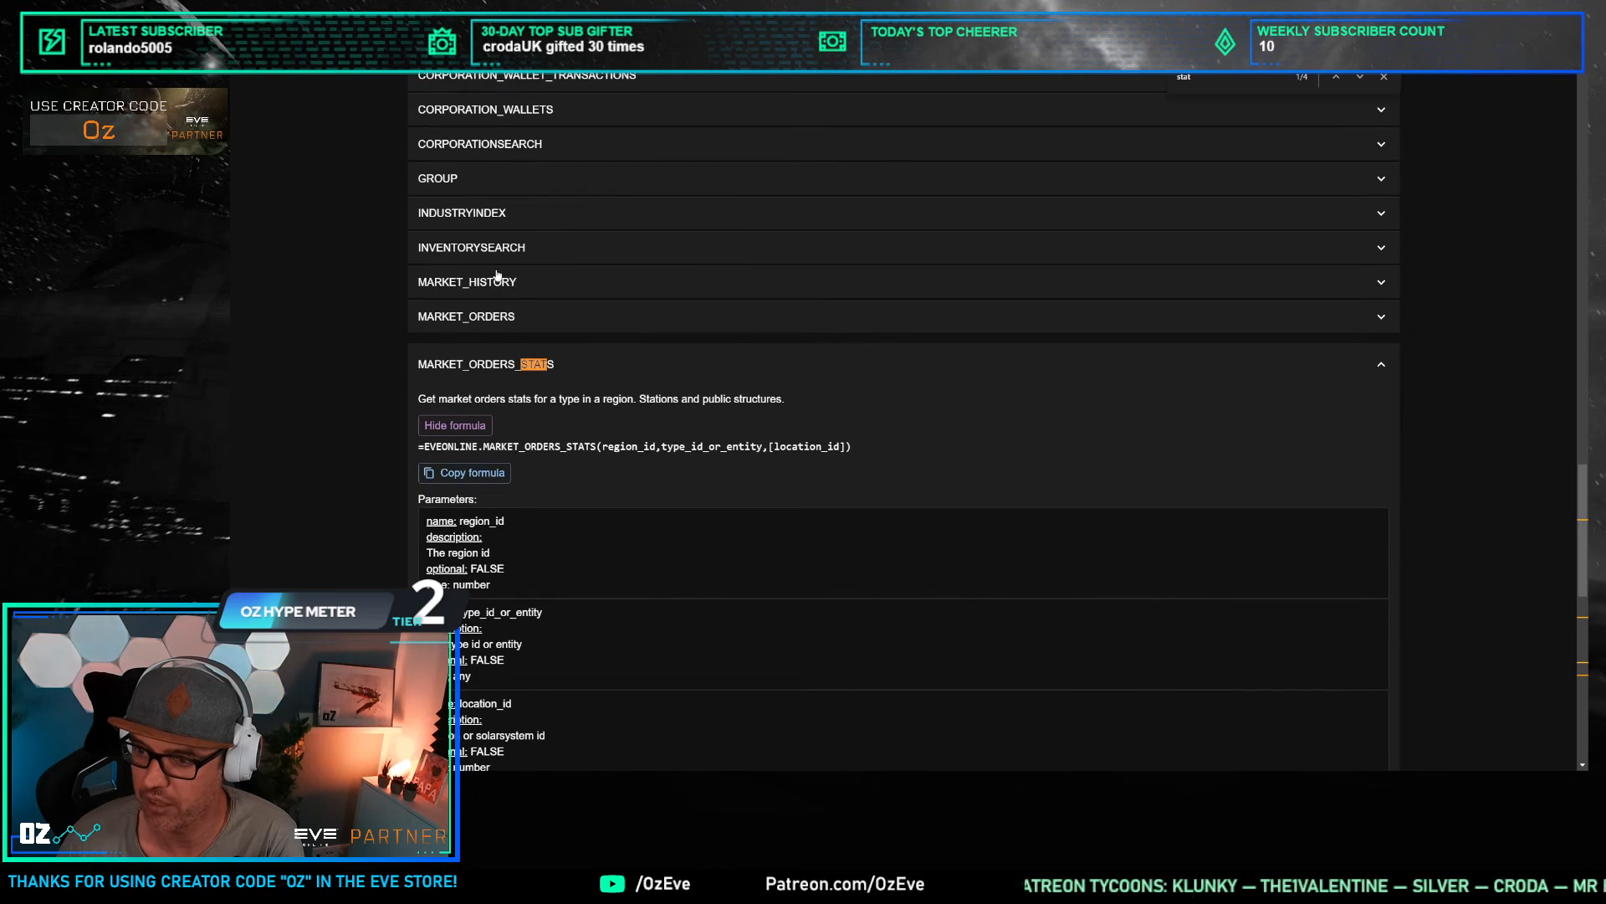
click(577, 280)
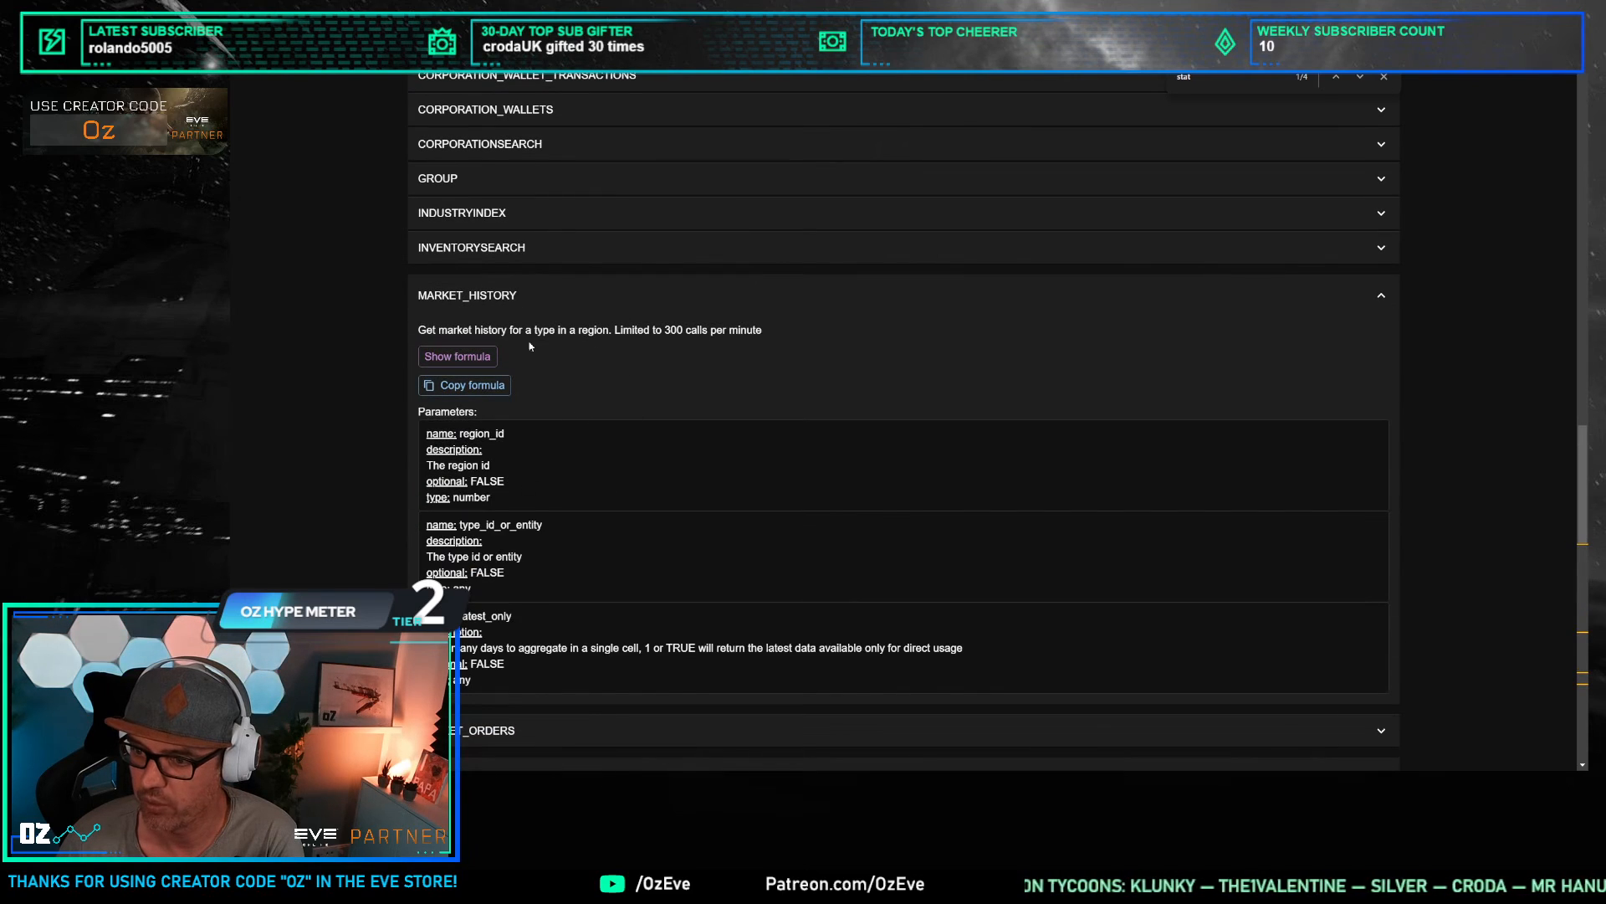
click(469, 384)
click(457, 357)
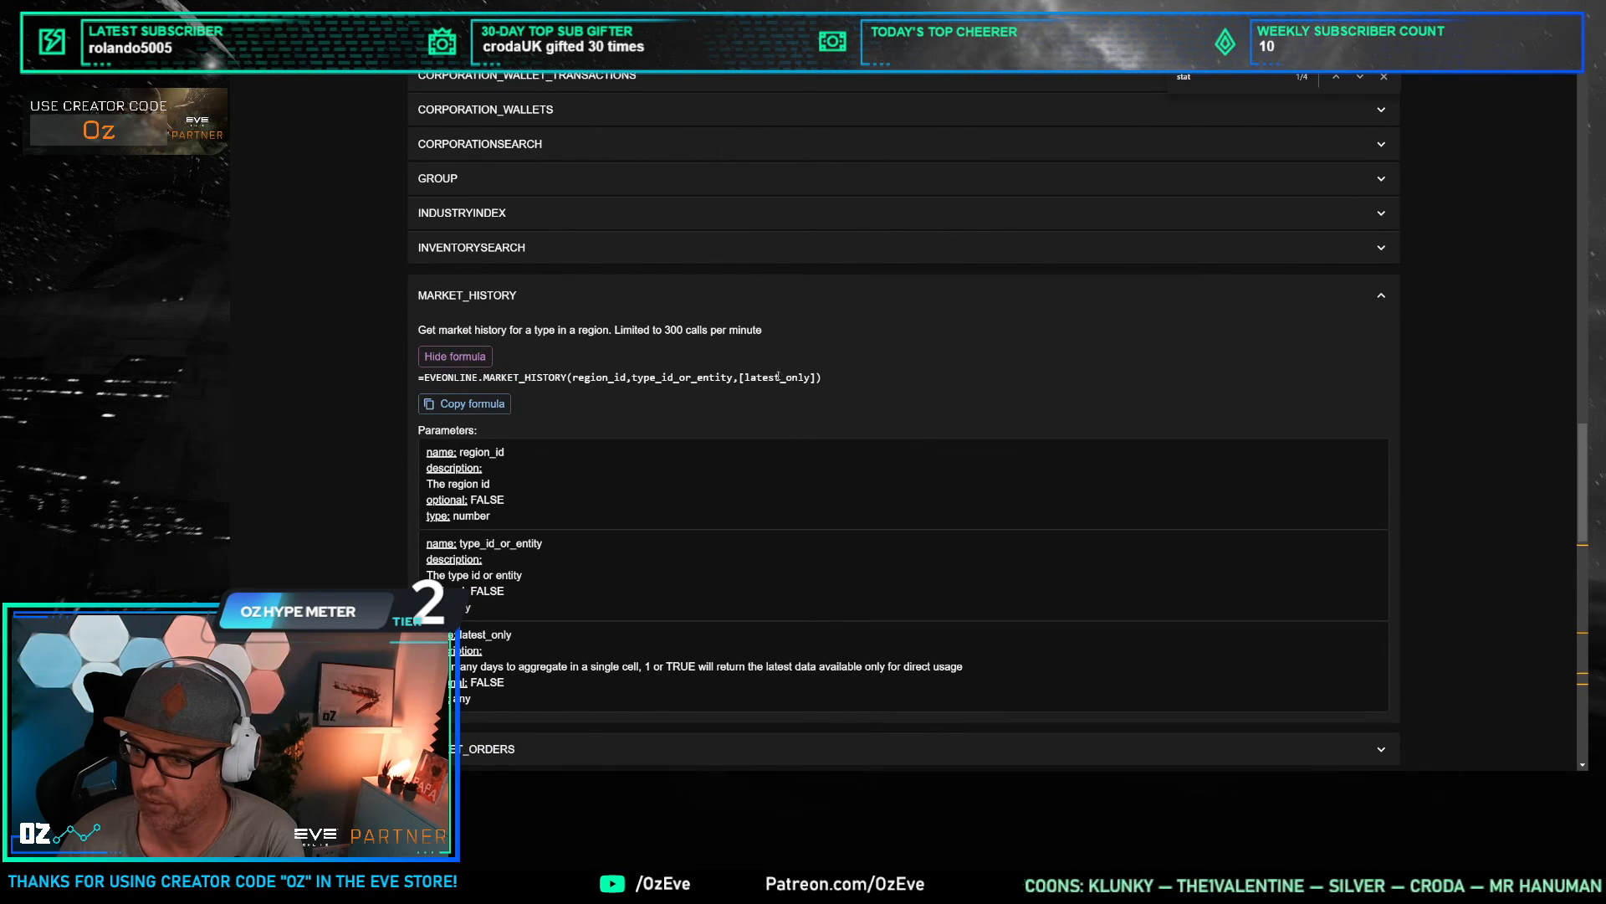
scroll(536, 483, down, 1)
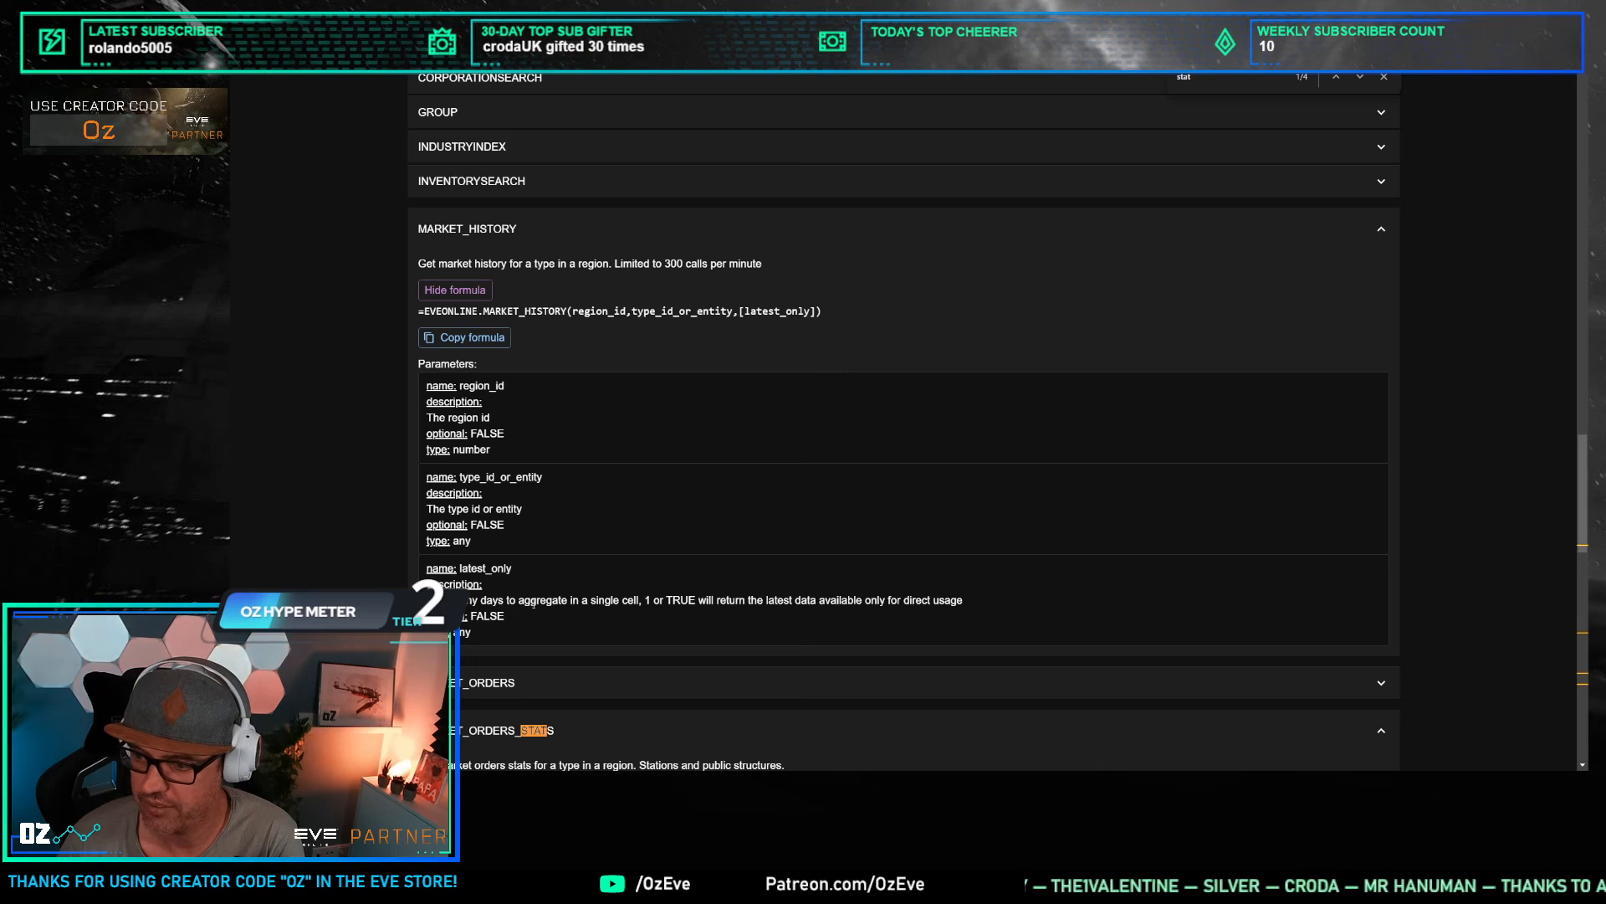
Step: Return to the workbook and enter the header History in H5 above the average prices
key(ctrl+Tab)
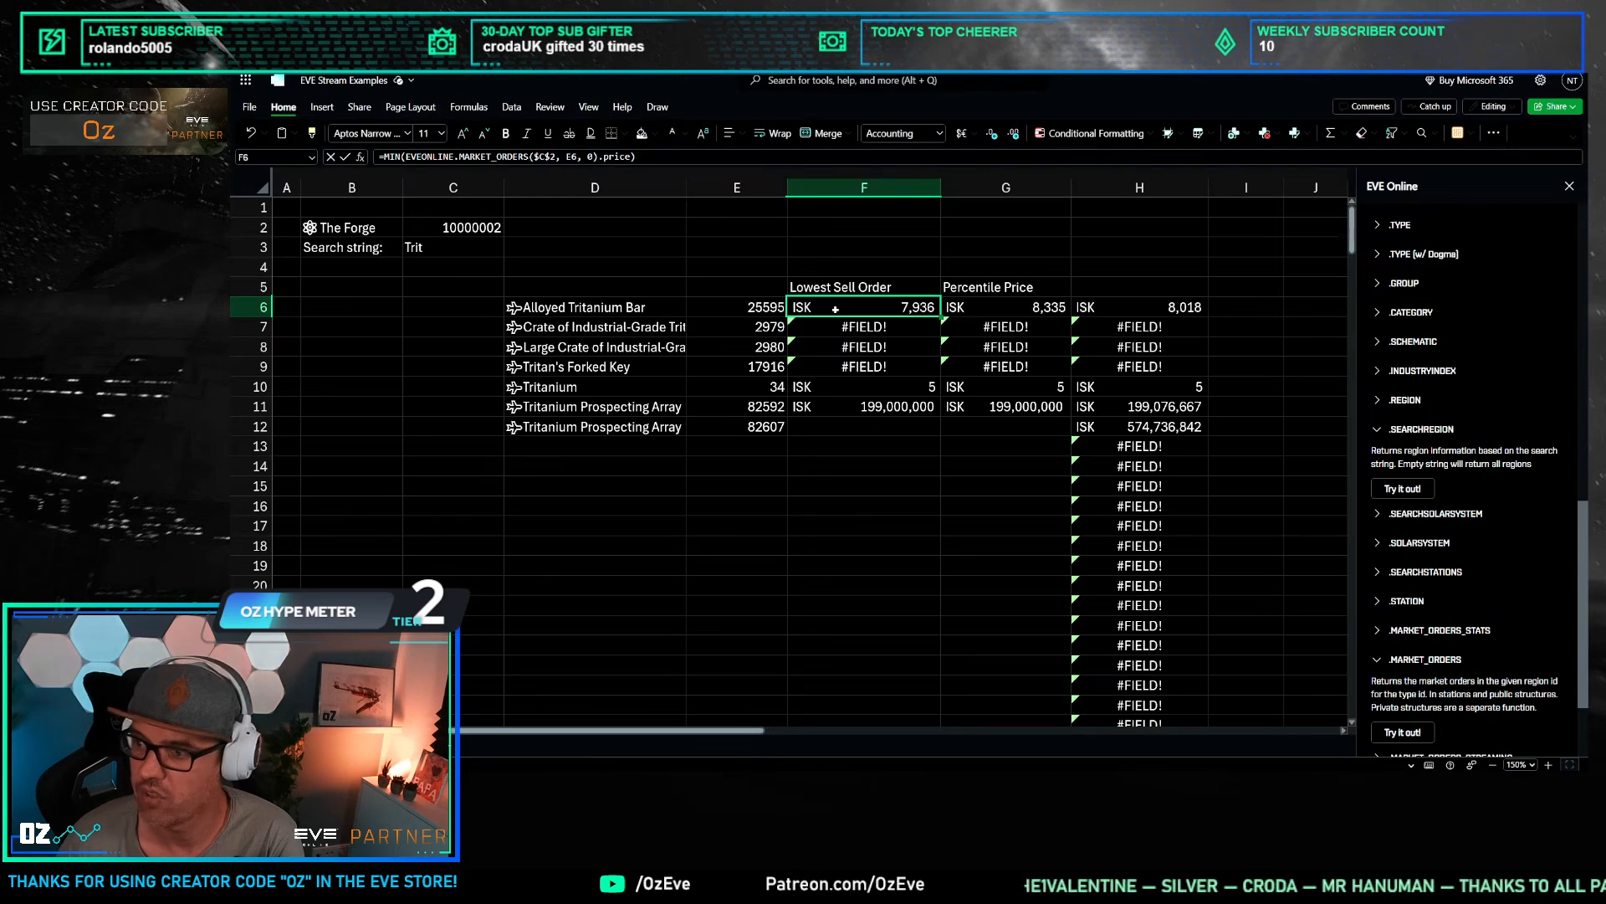
key(Right)
key(Right)
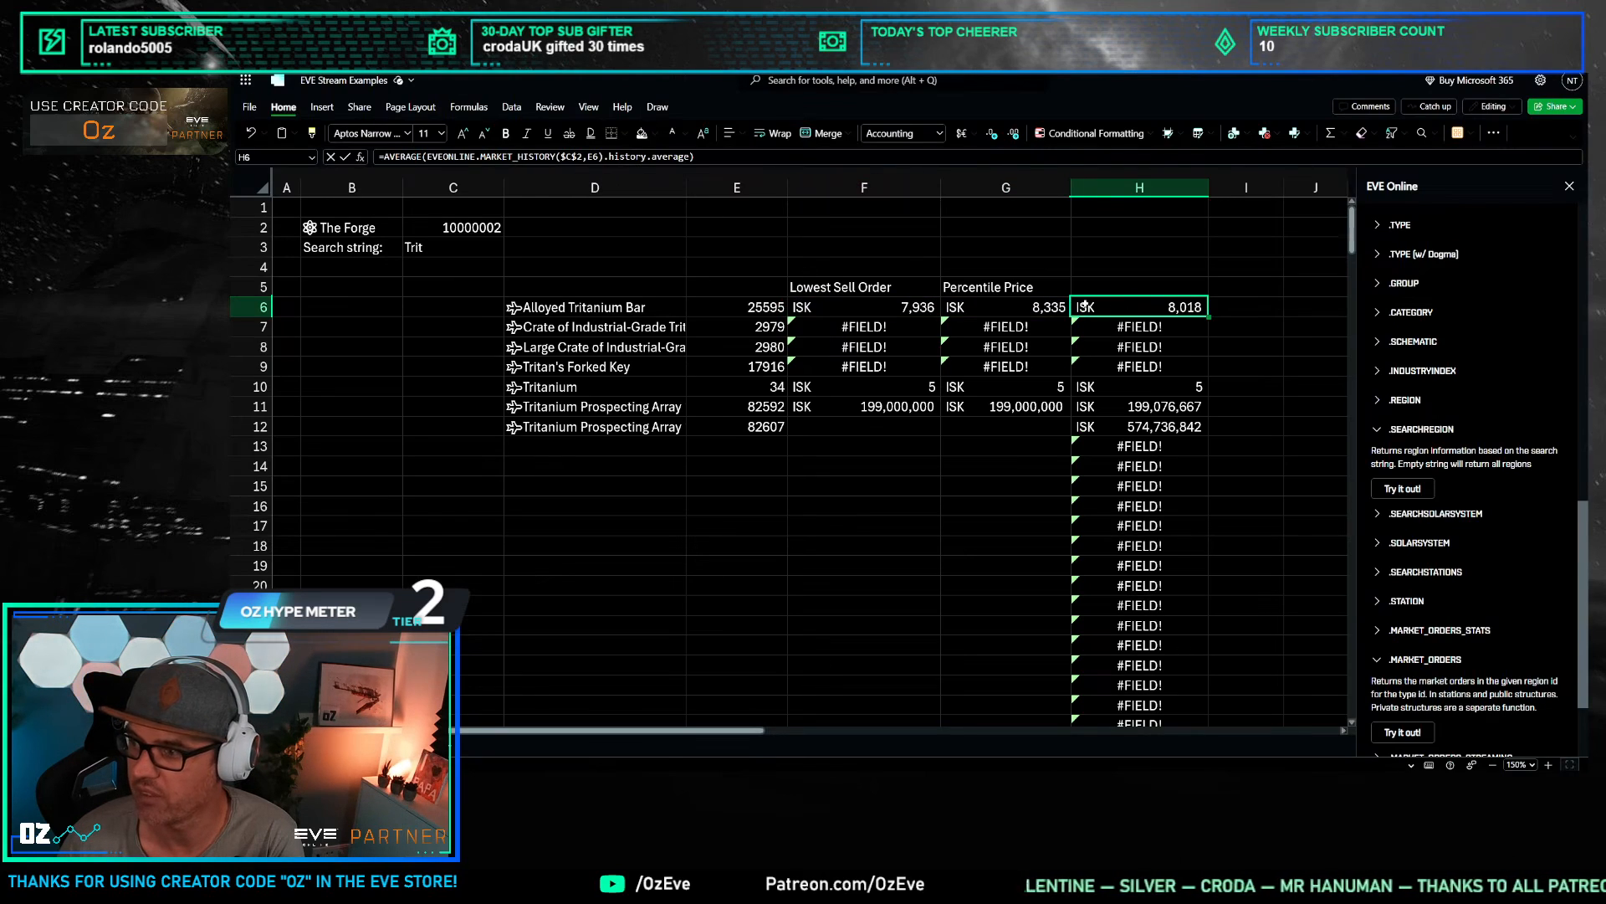
click(1119, 291)
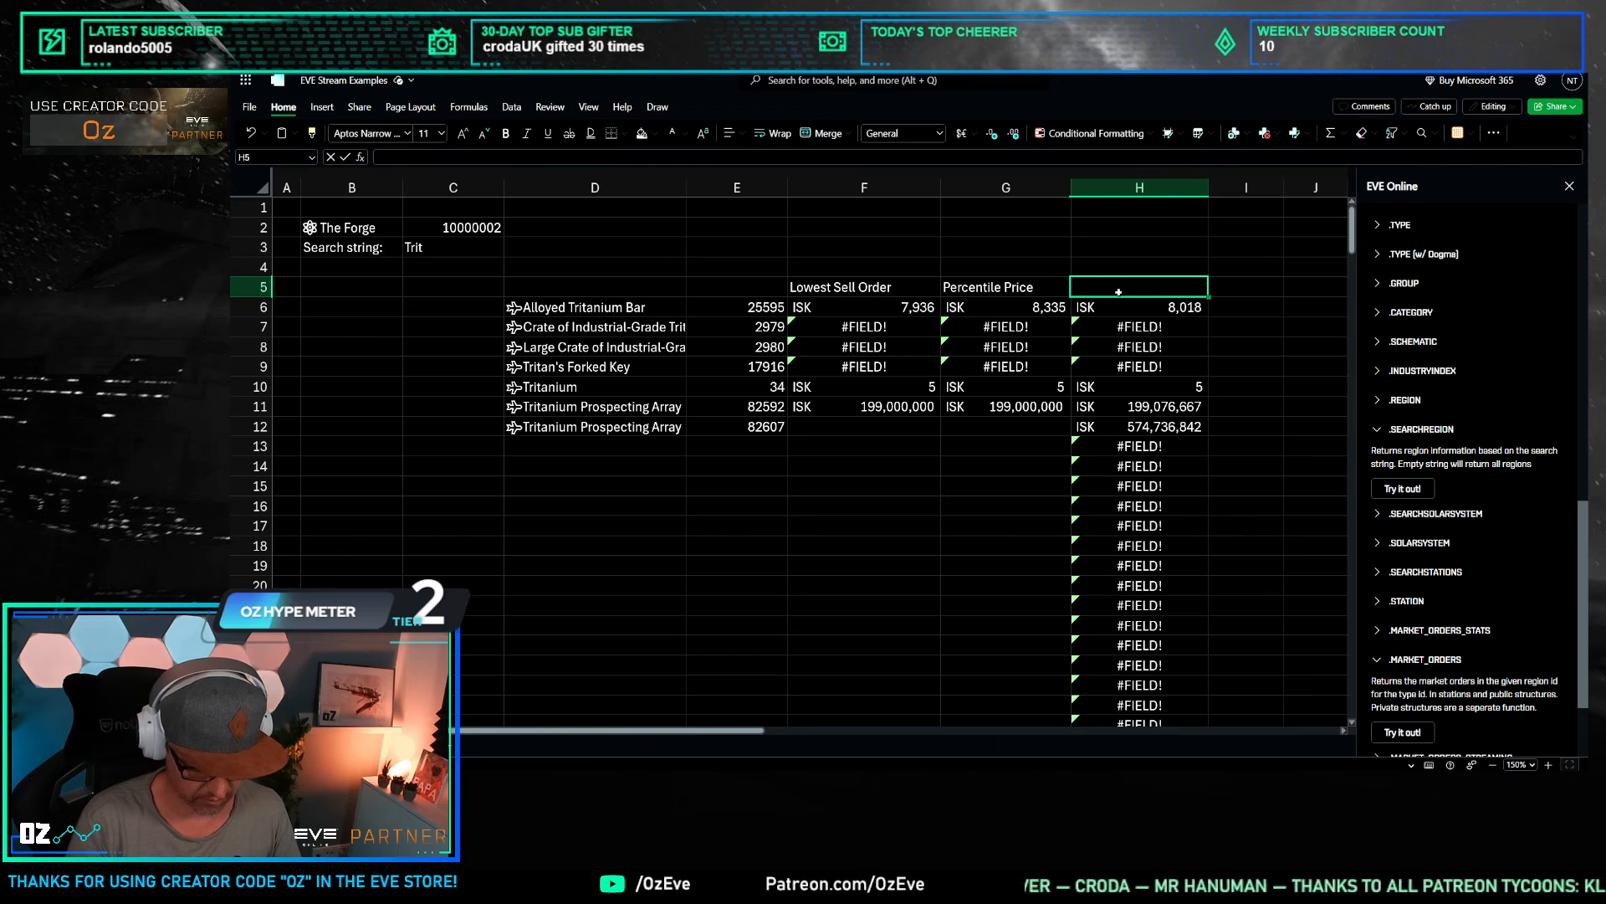
text(History)
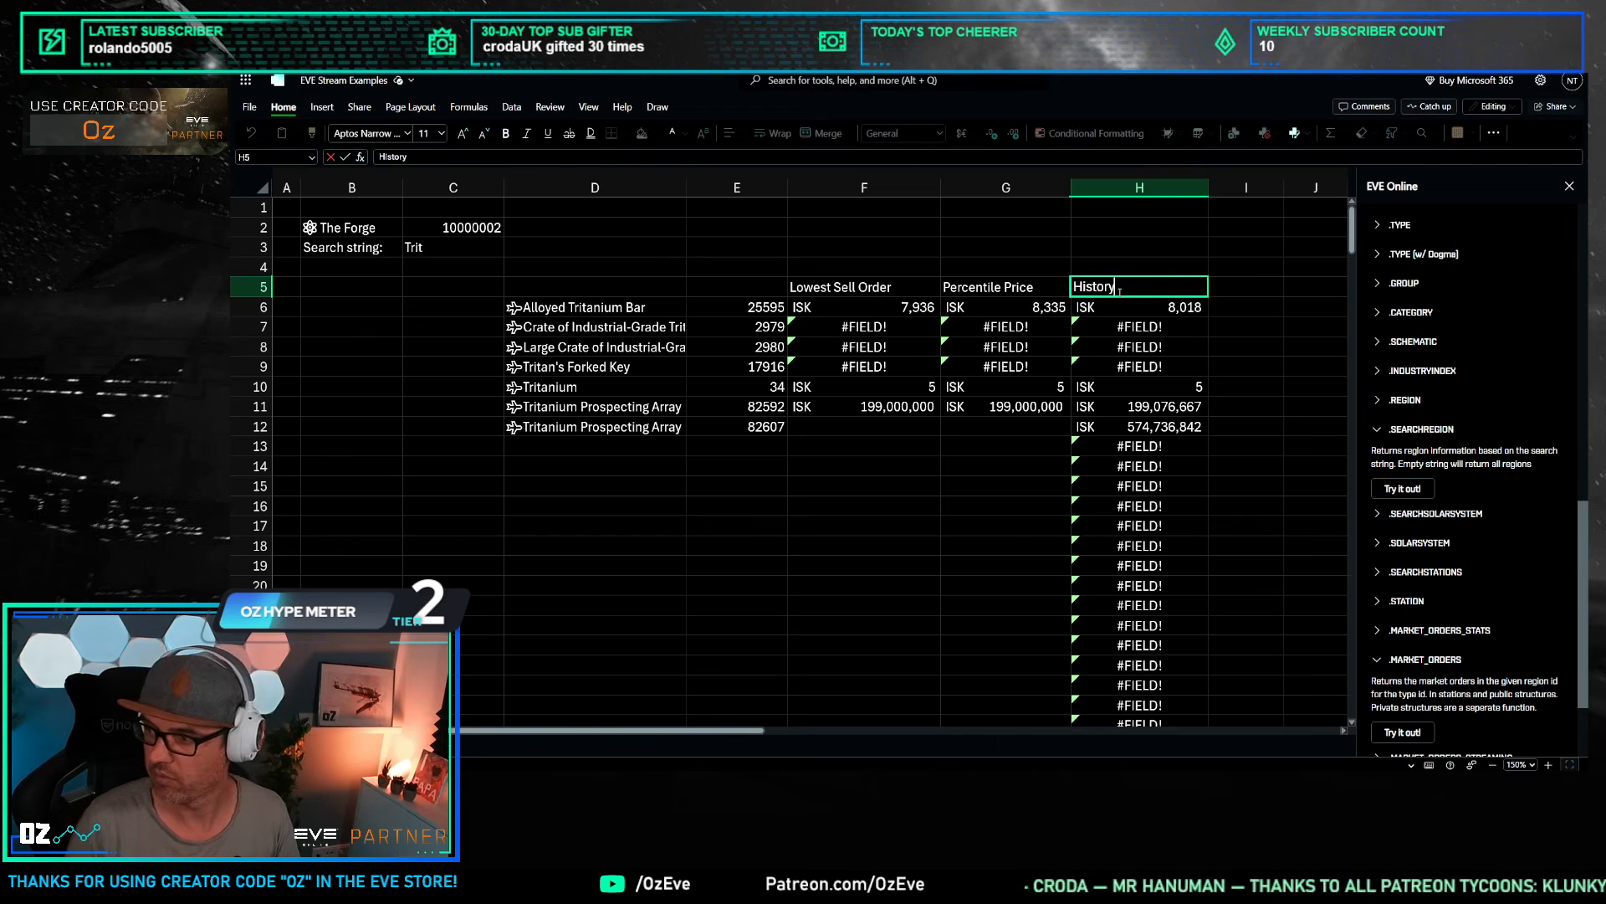
key(Return)
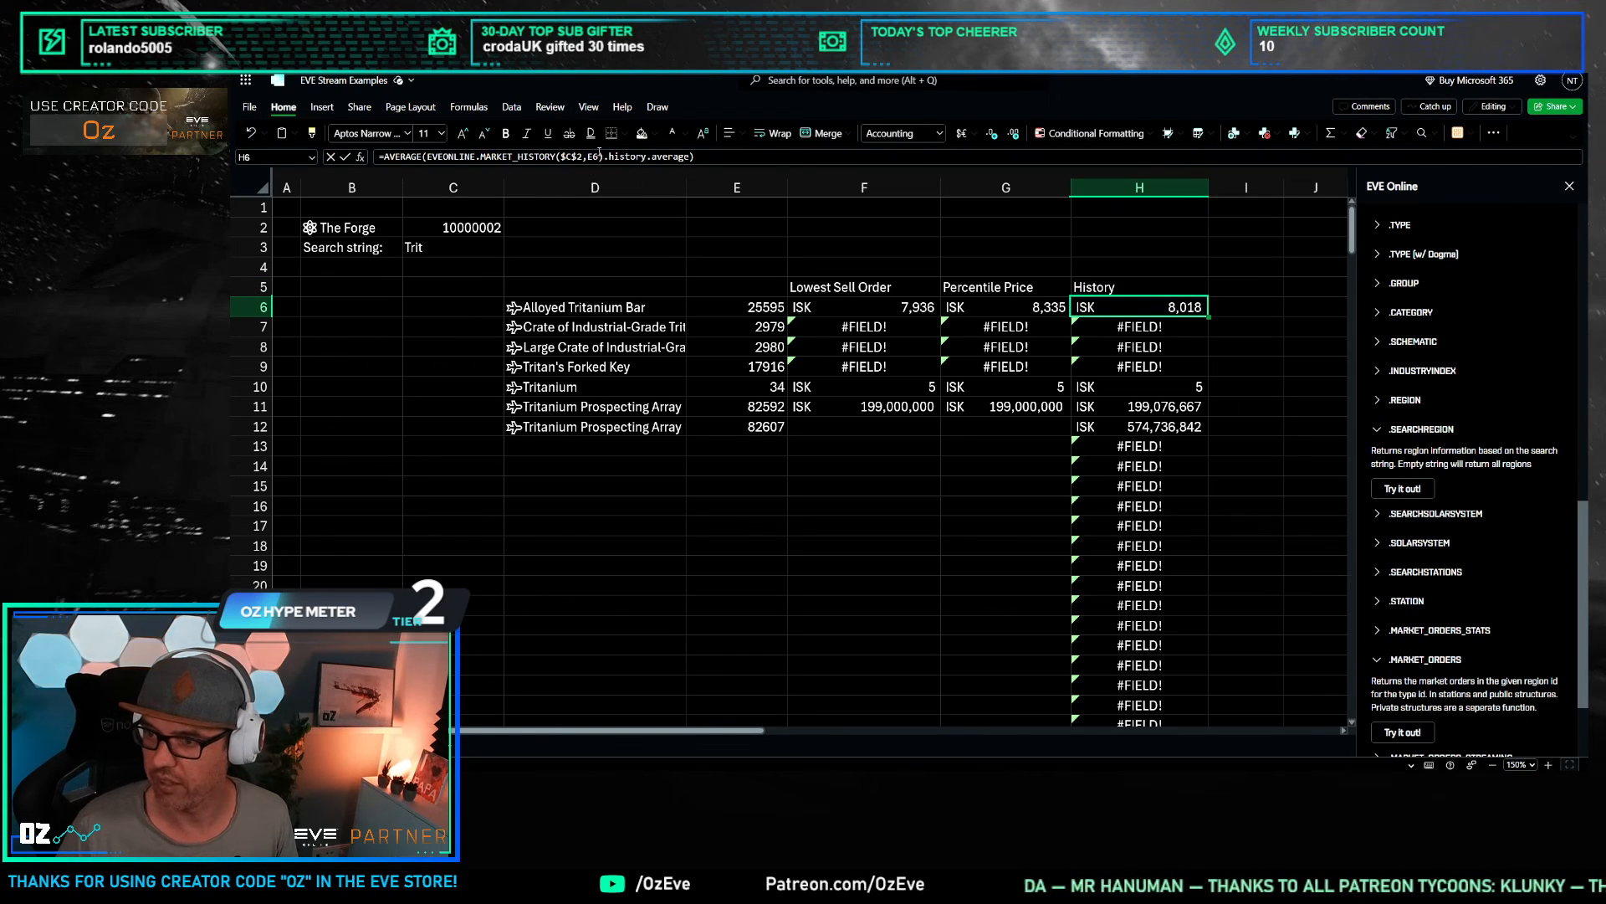
Step: Try adding 1 as the third argument of the MARKET_HISTORY function in H6's average formula
click(647, 159)
text(,1)
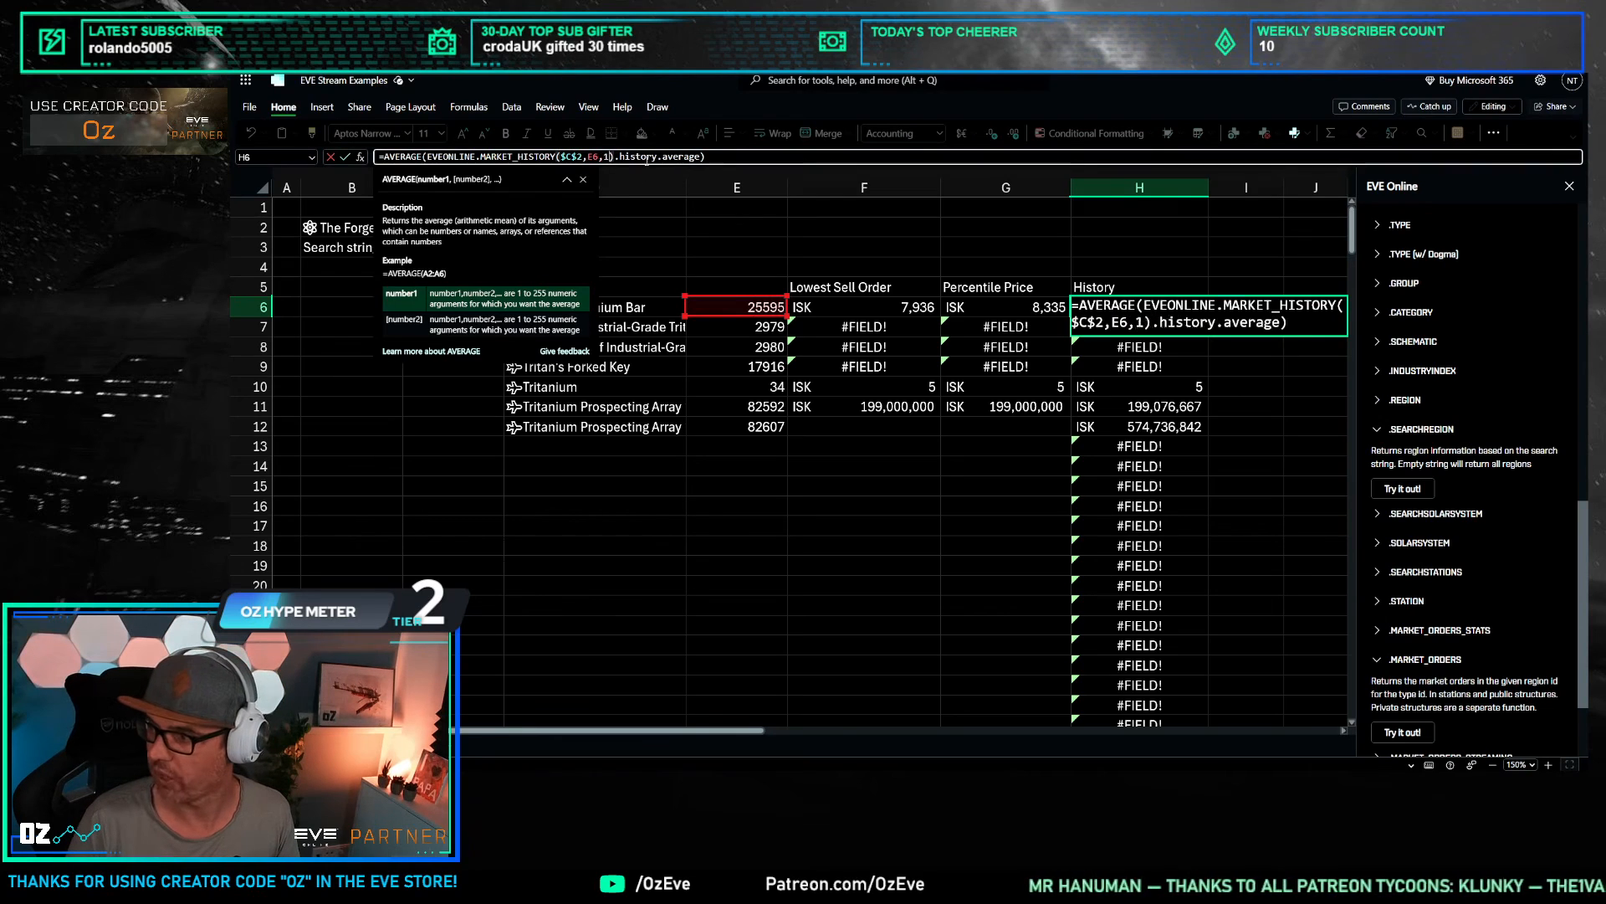
key(ctrl+Return)
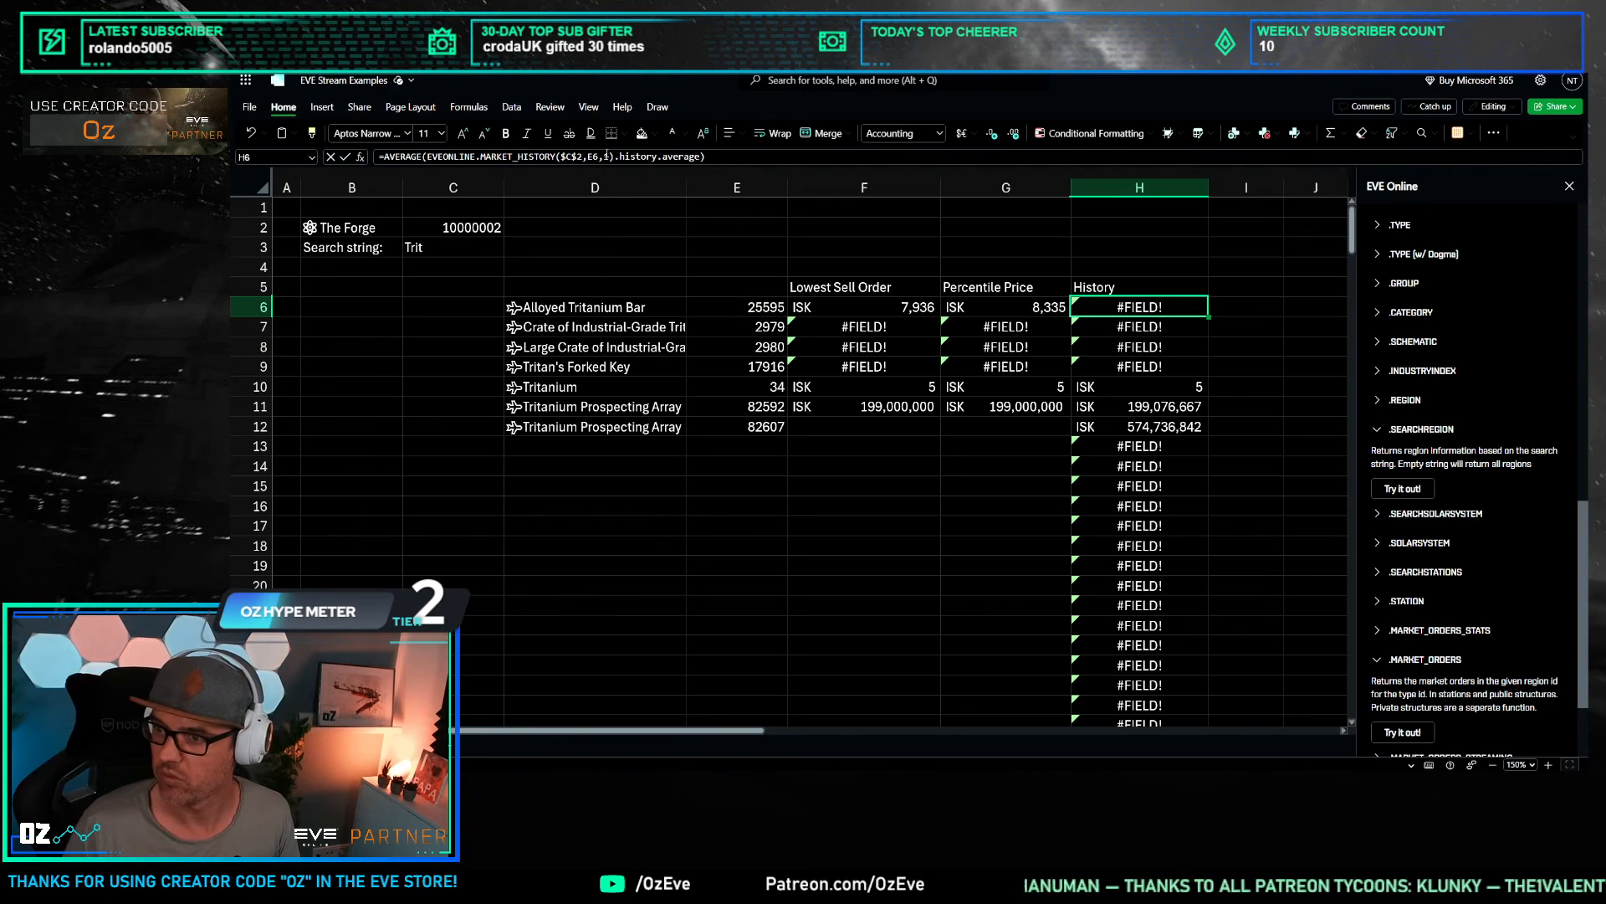
Step: Remove the third argument from the MARKET_HISTORY function in H6's average formula
click(605, 156)
key(BackSpace)
key(BackSpace)
key(Return)
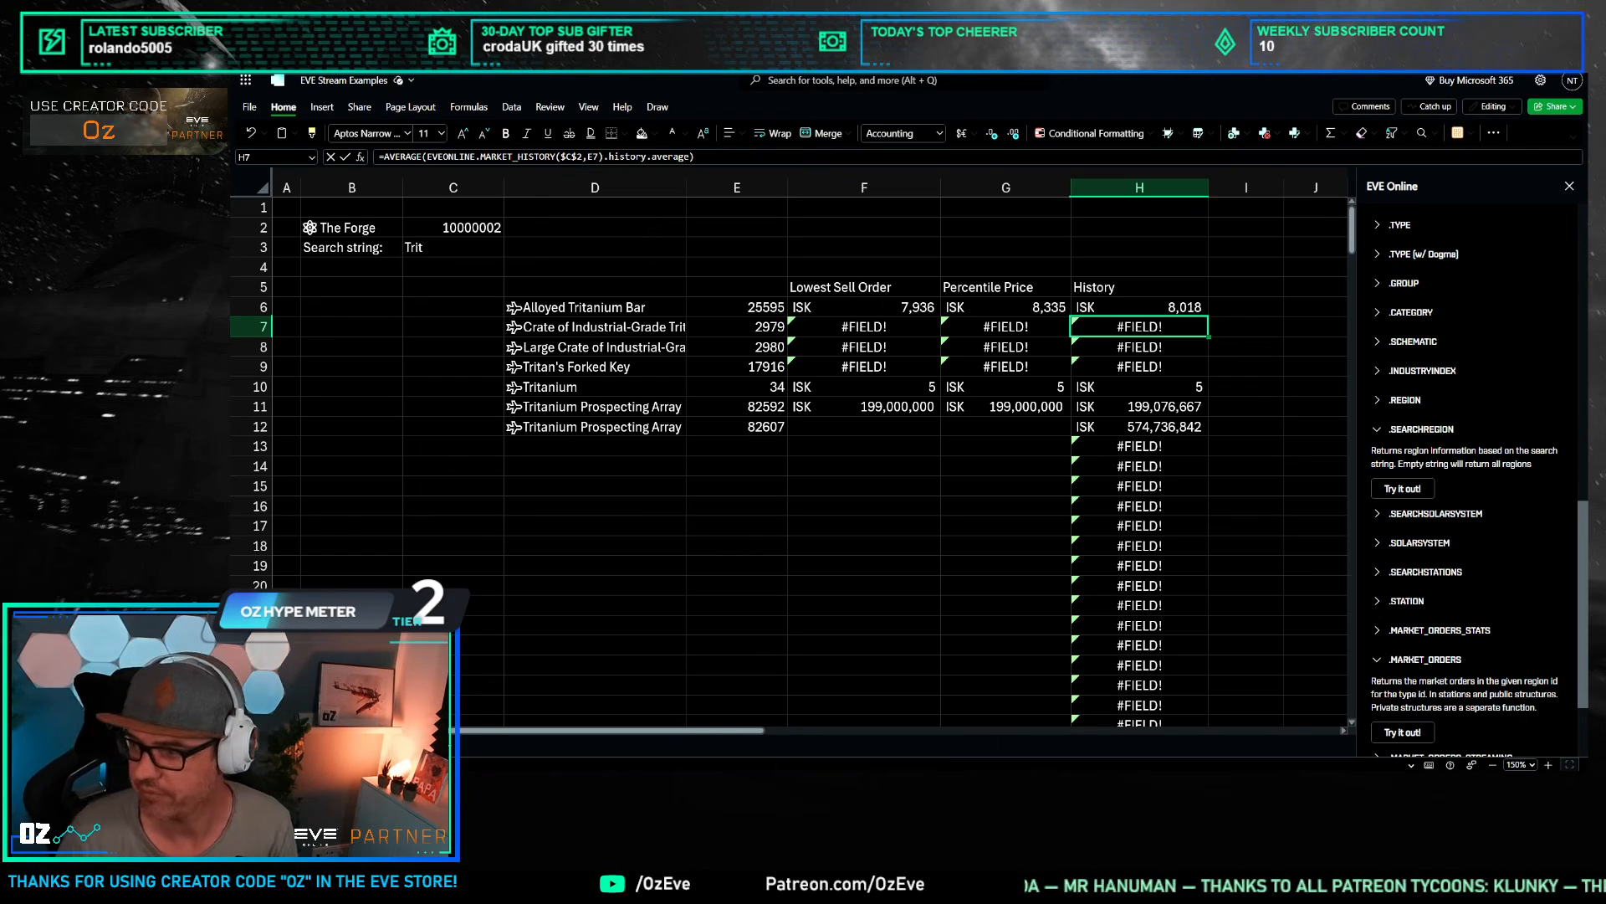
drag(596, 518, 541, 485)
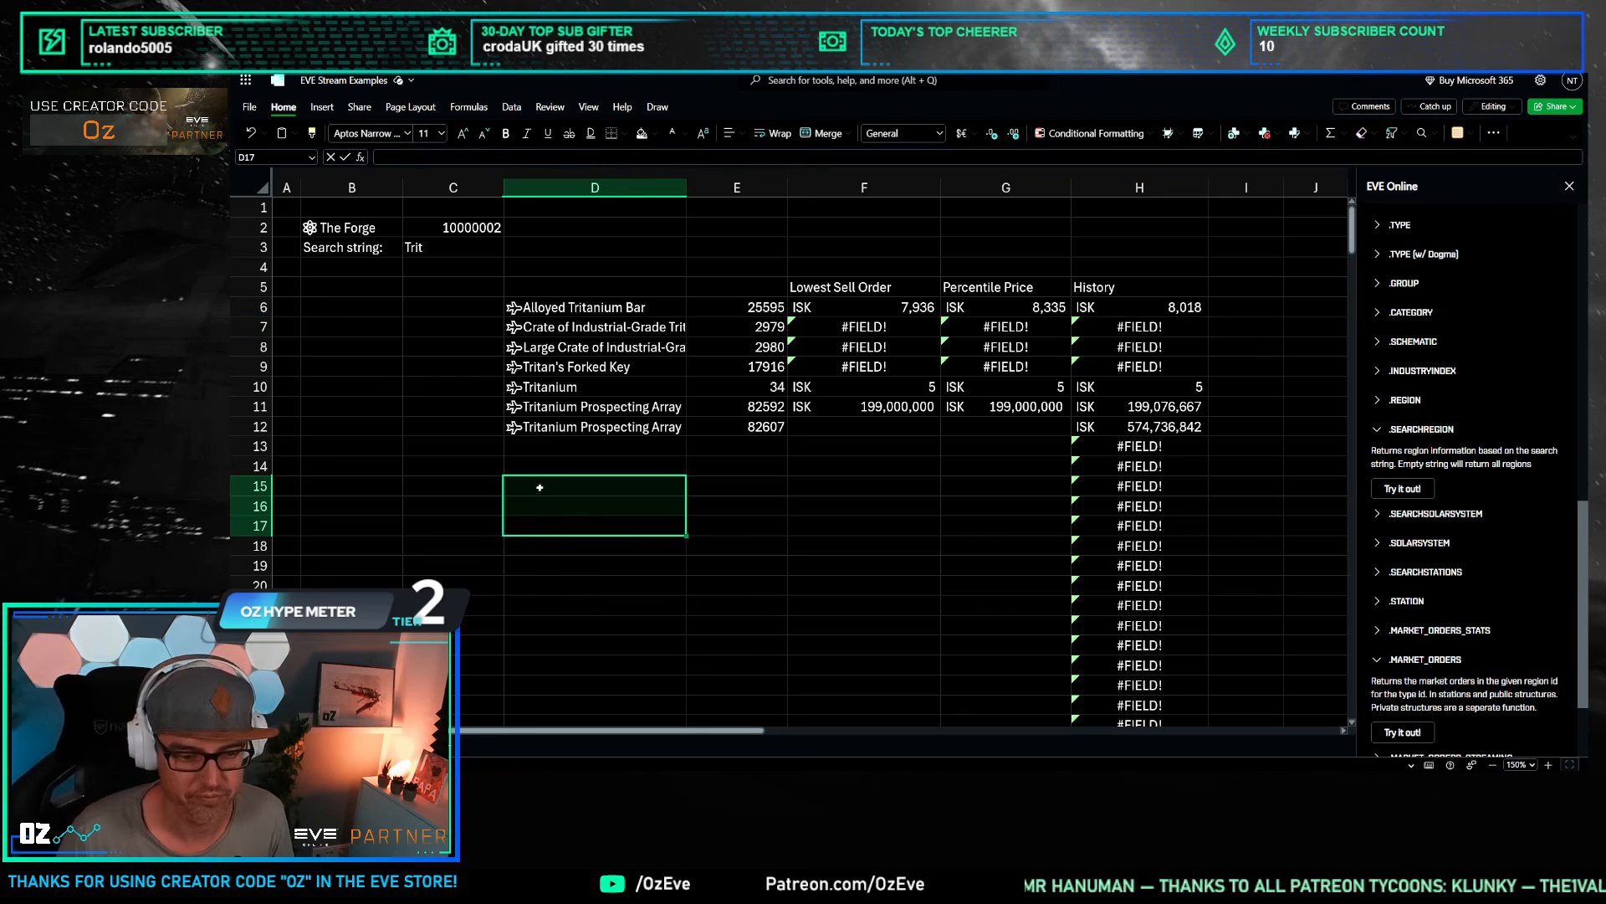
click(828, 506)
click(532, 520)
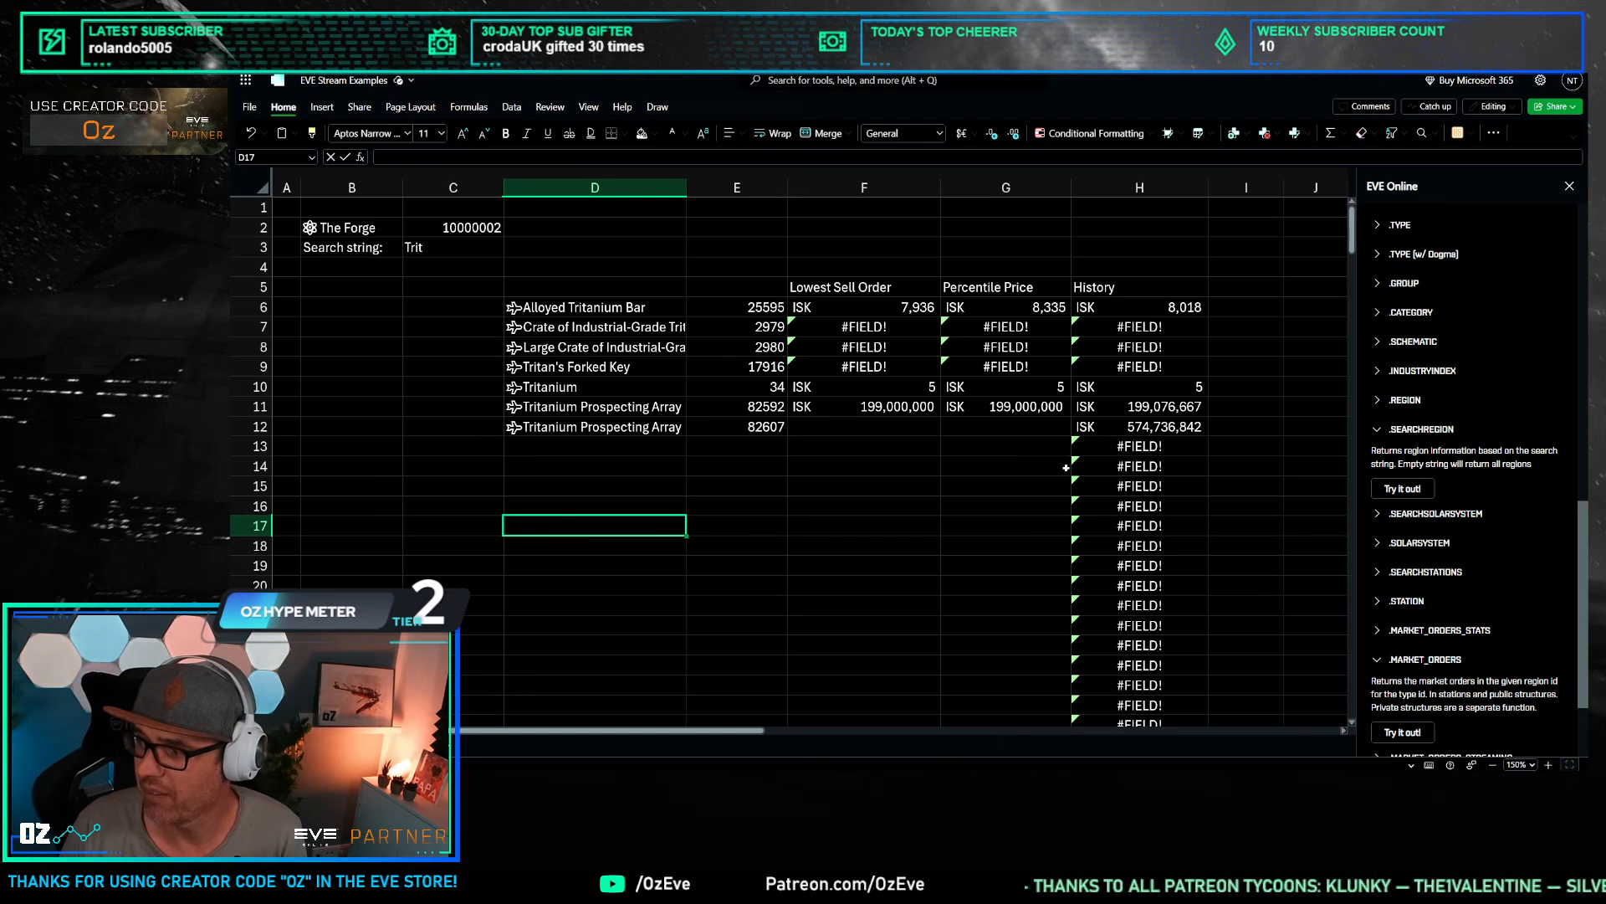
click(491, 250)
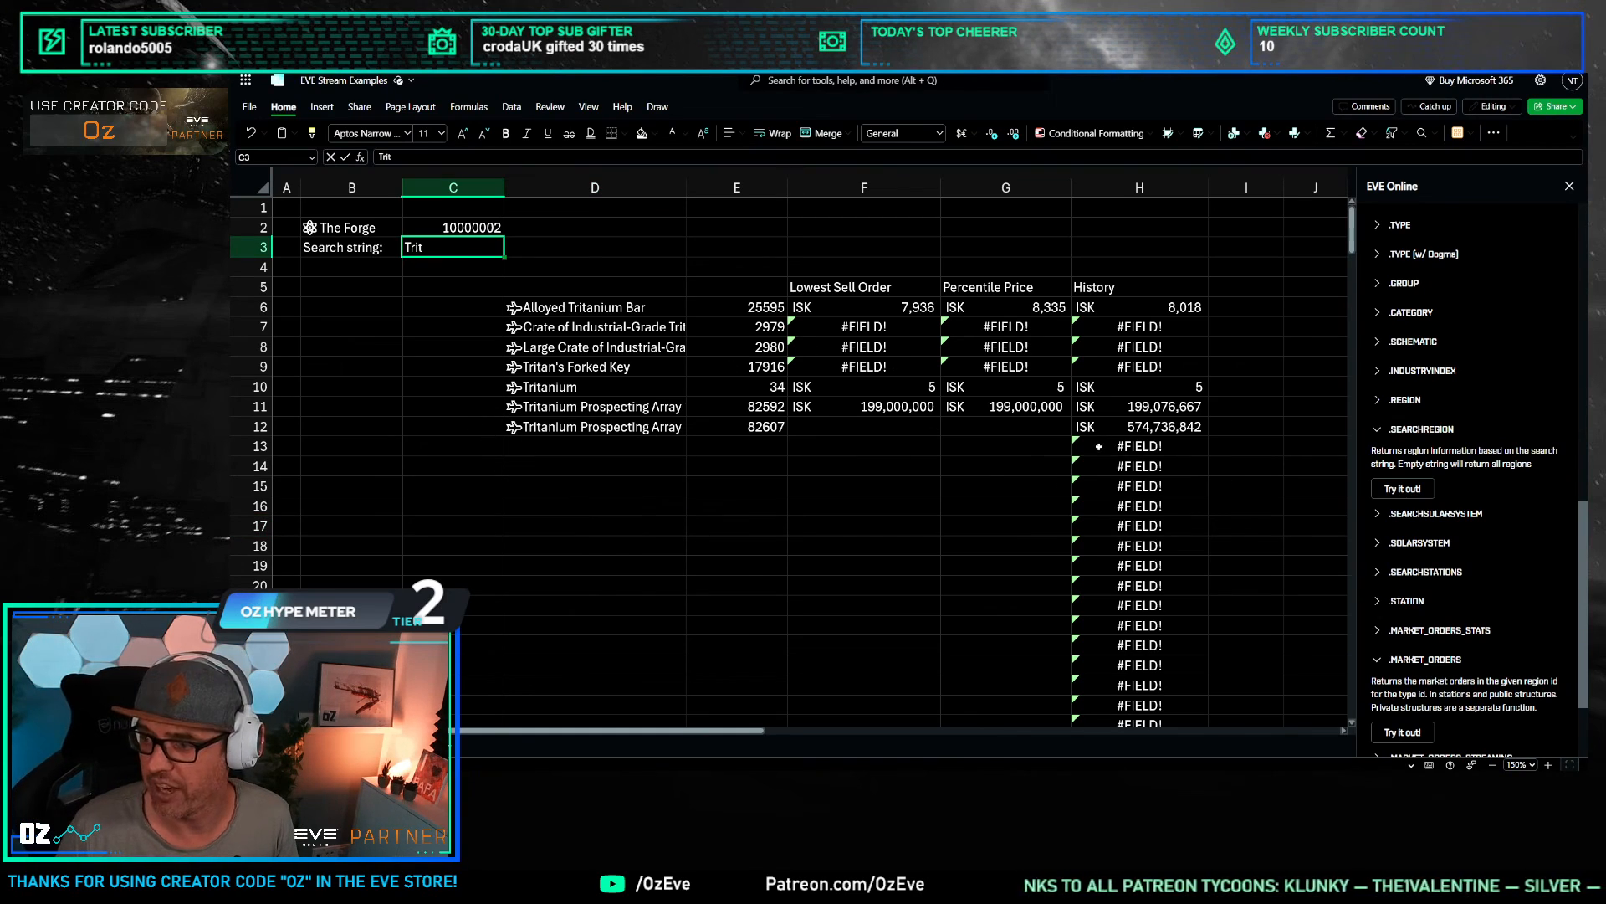
Step: Wrap the lowest sell order formula in F6 in IFERROR with "" as the fallback and fill it down column F
click(844, 308)
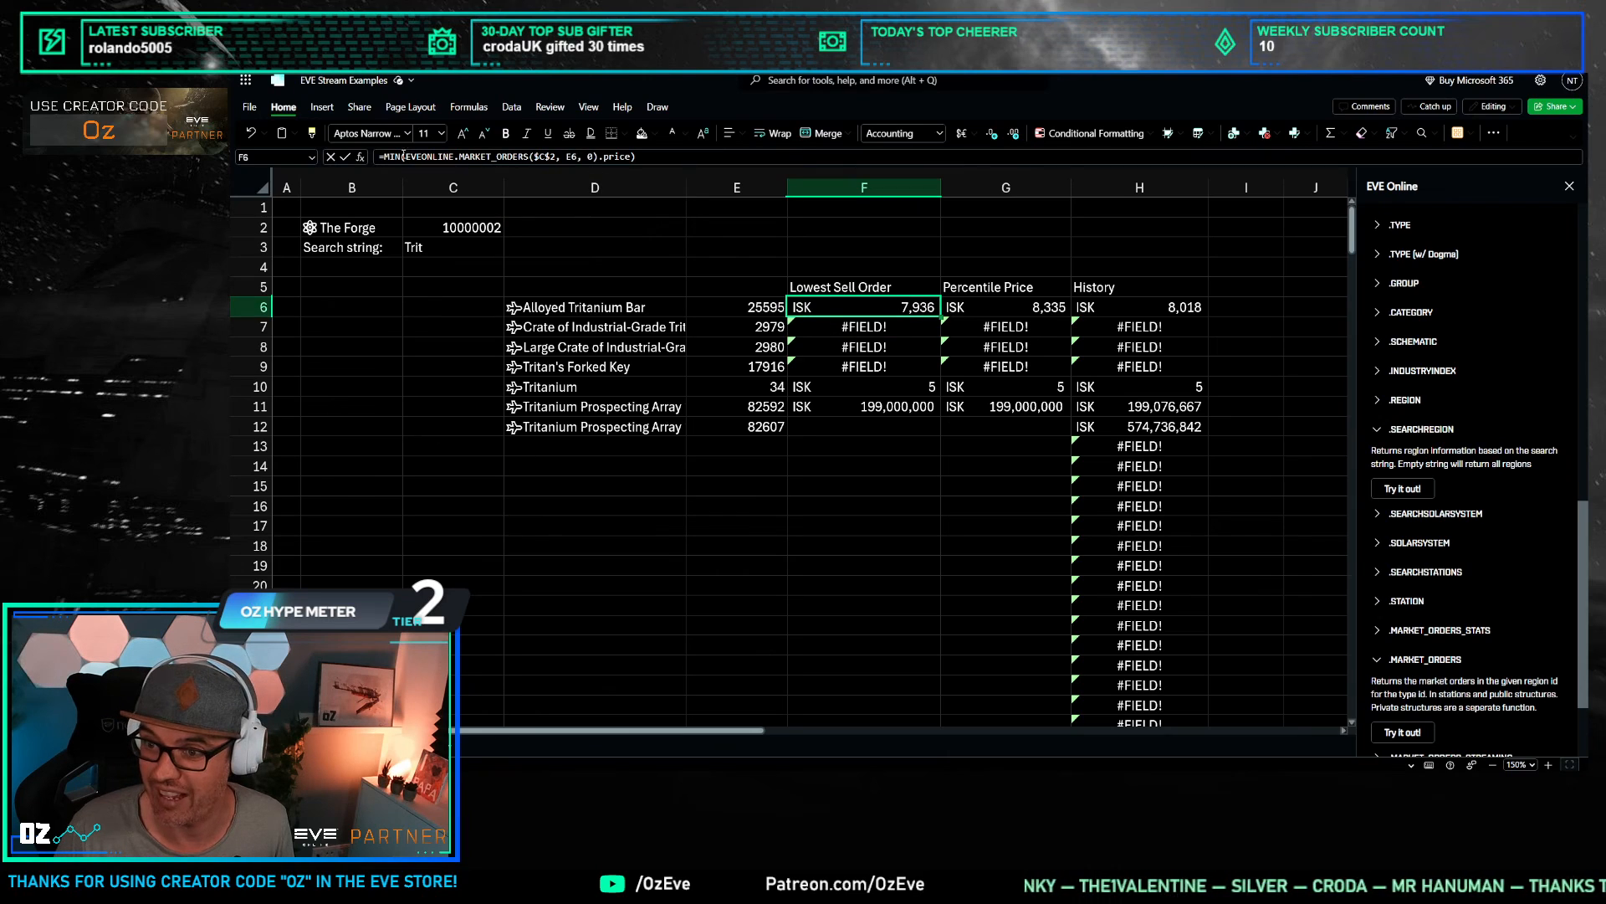
click(384, 156)
text(ifer)
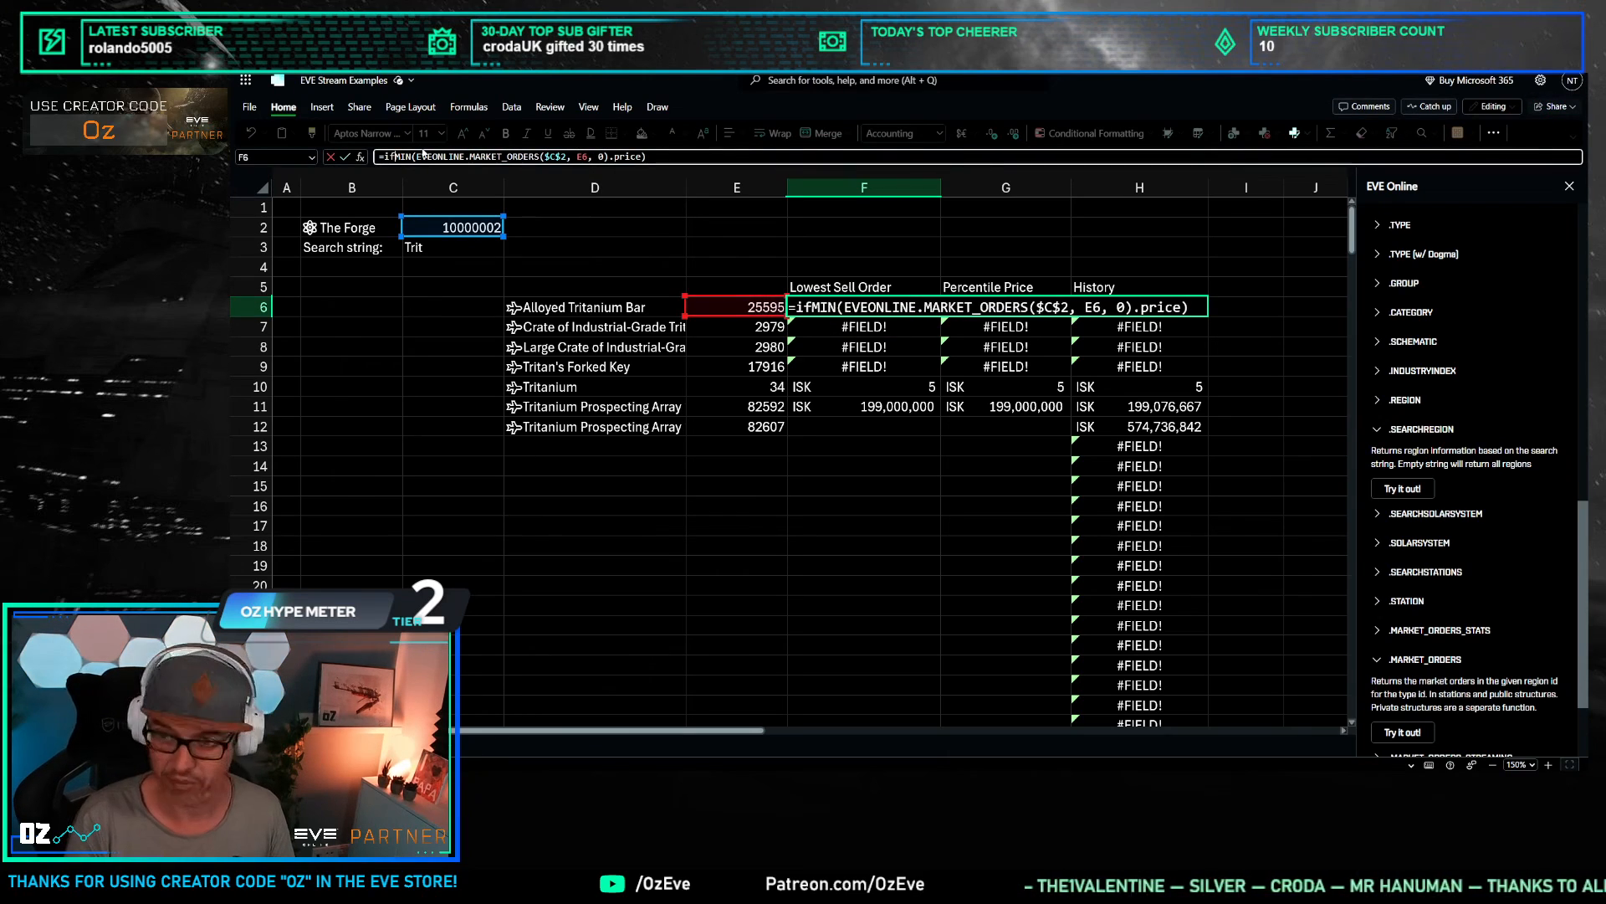
text(ror()
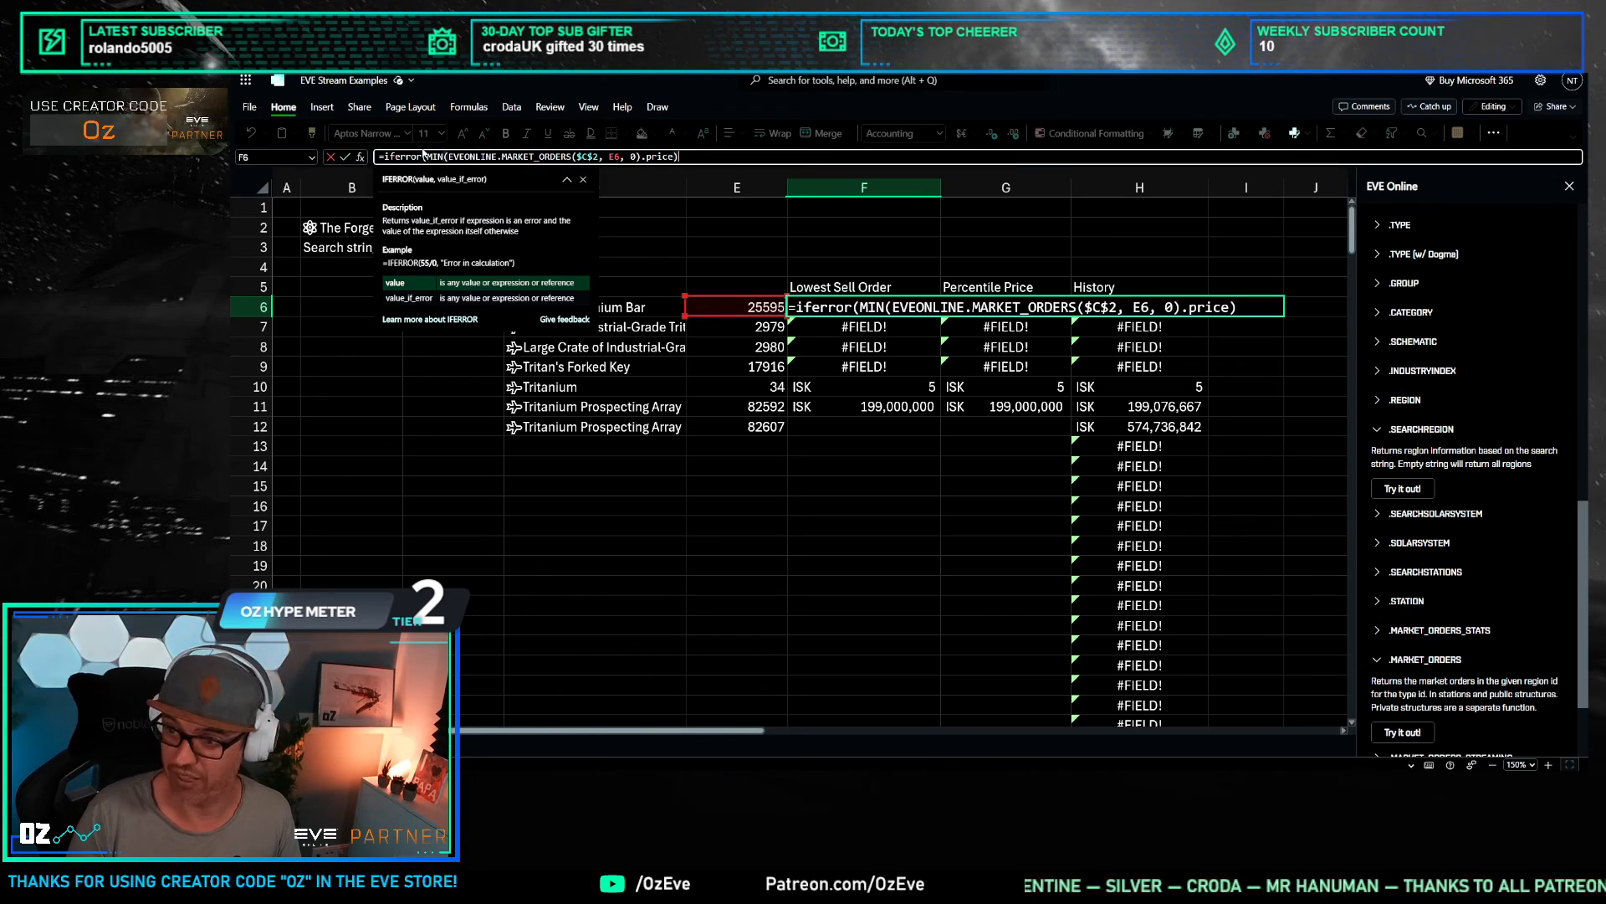
text(,)
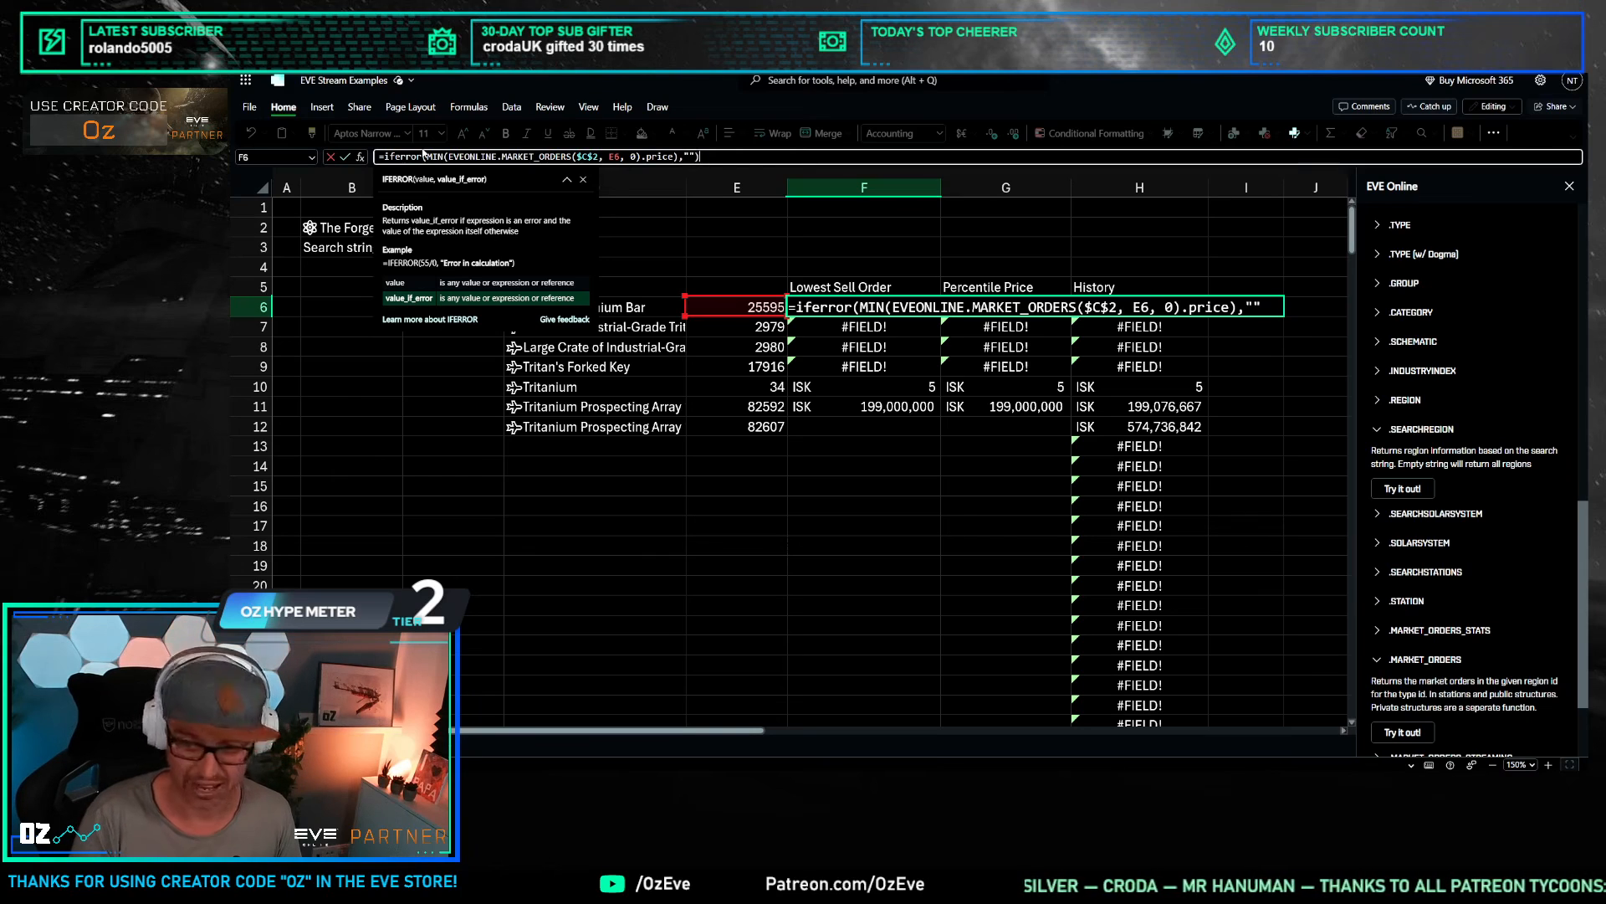
key(Return)
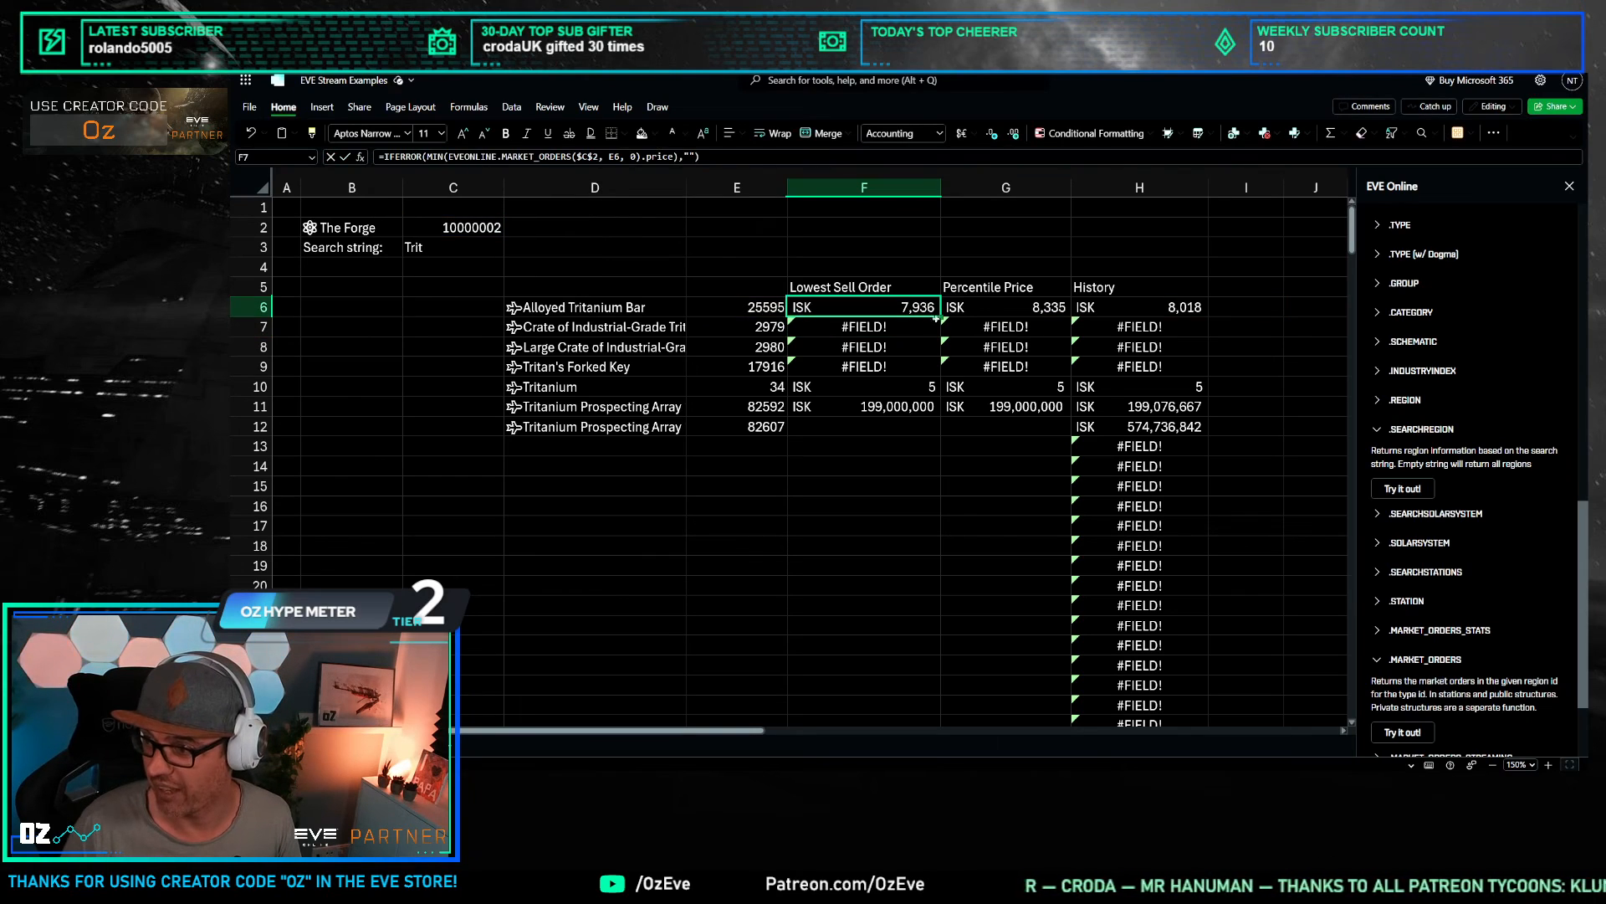
drag(933, 313, 920, 556)
click(904, 330)
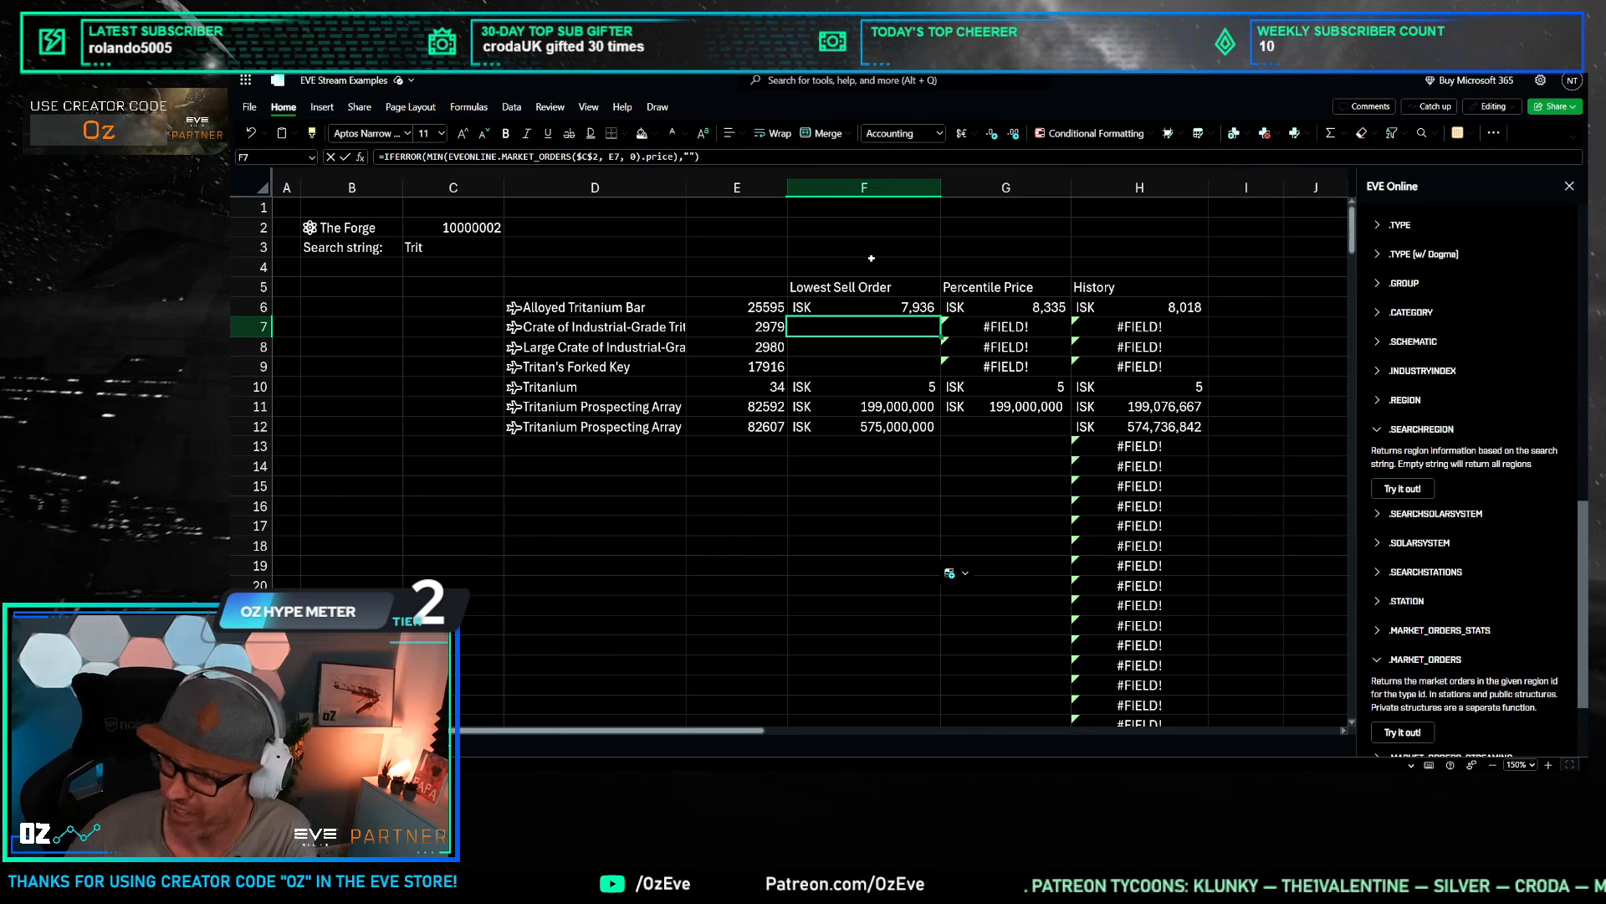
click(895, 312)
click(839, 345)
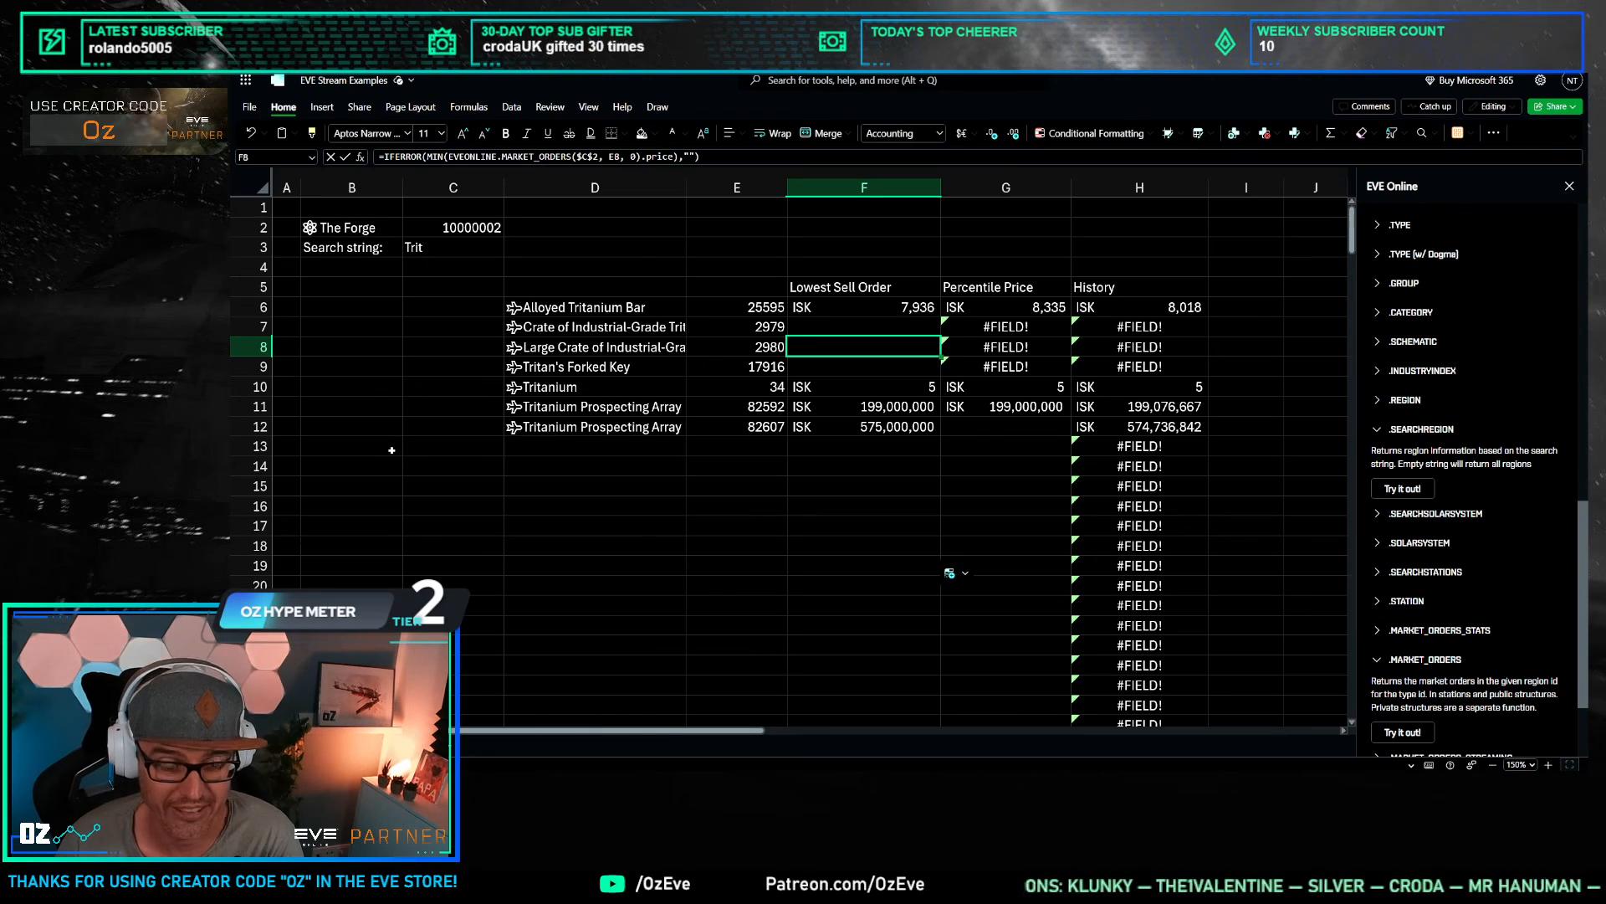
click(800, 503)
click(864, 329)
click(846, 308)
click(811, 469)
click(657, 487)
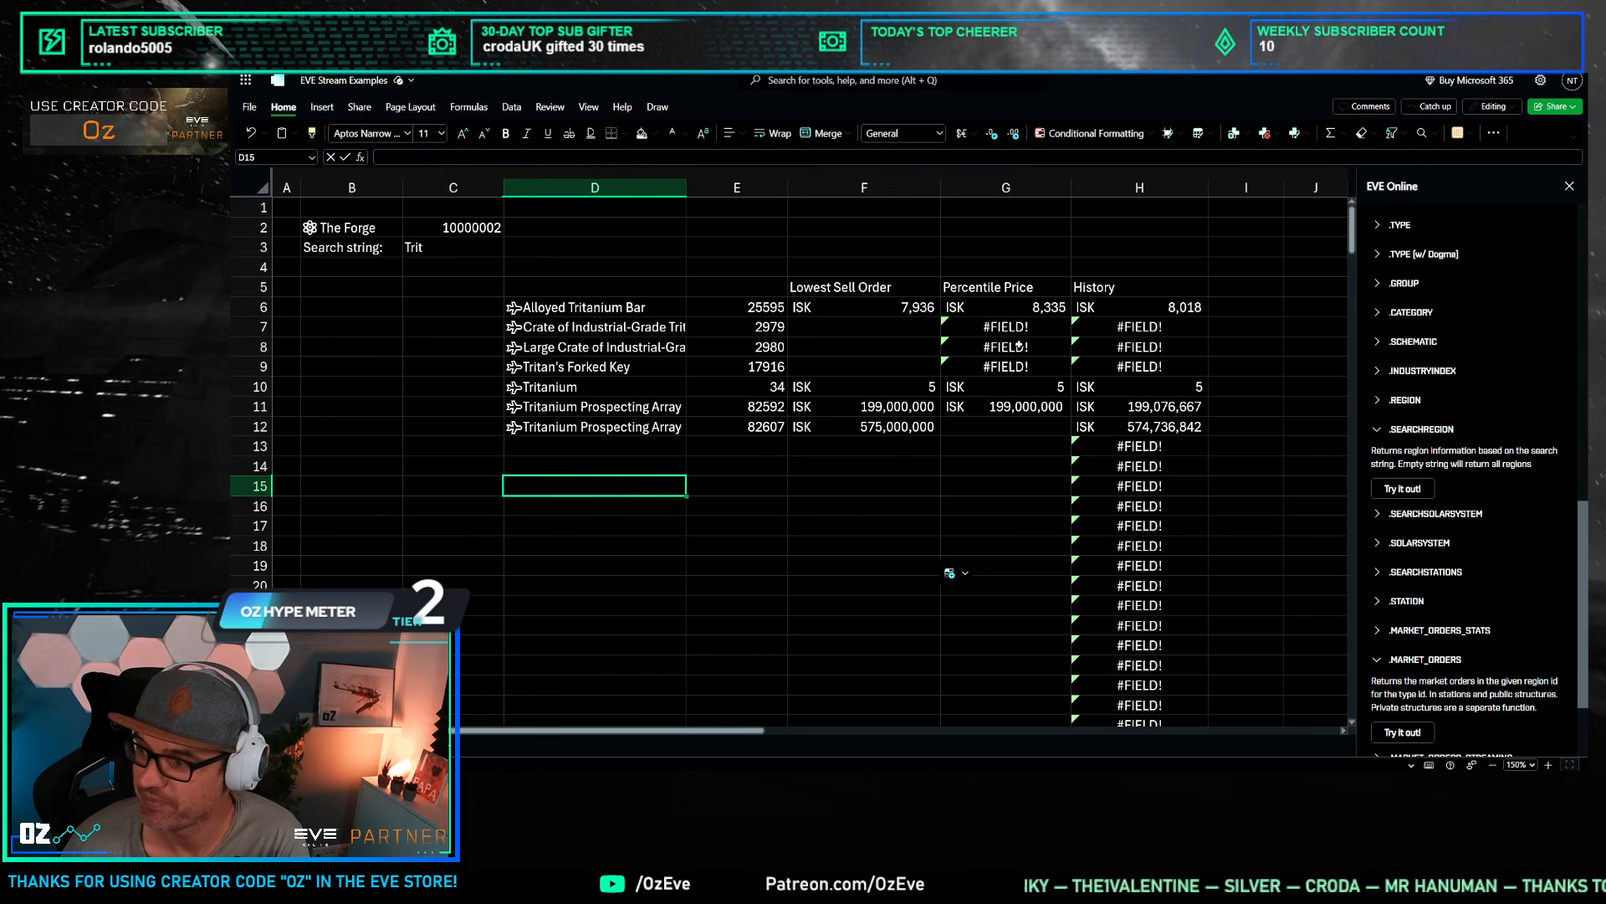
click(1004, 307)
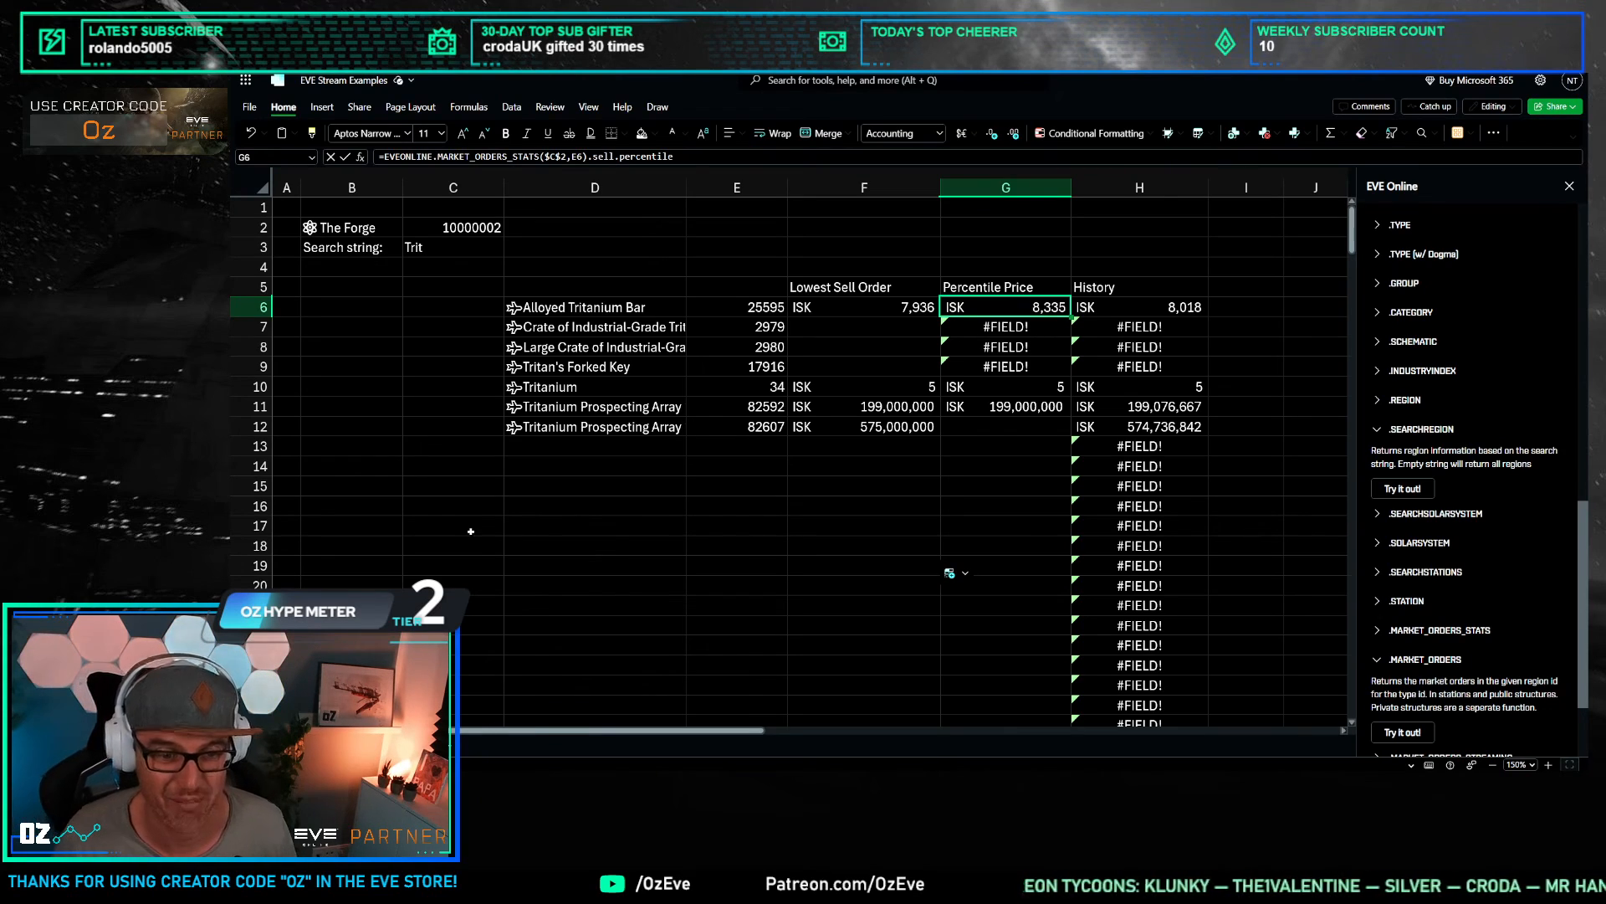
click(1129, 505)
click(1007, 452)
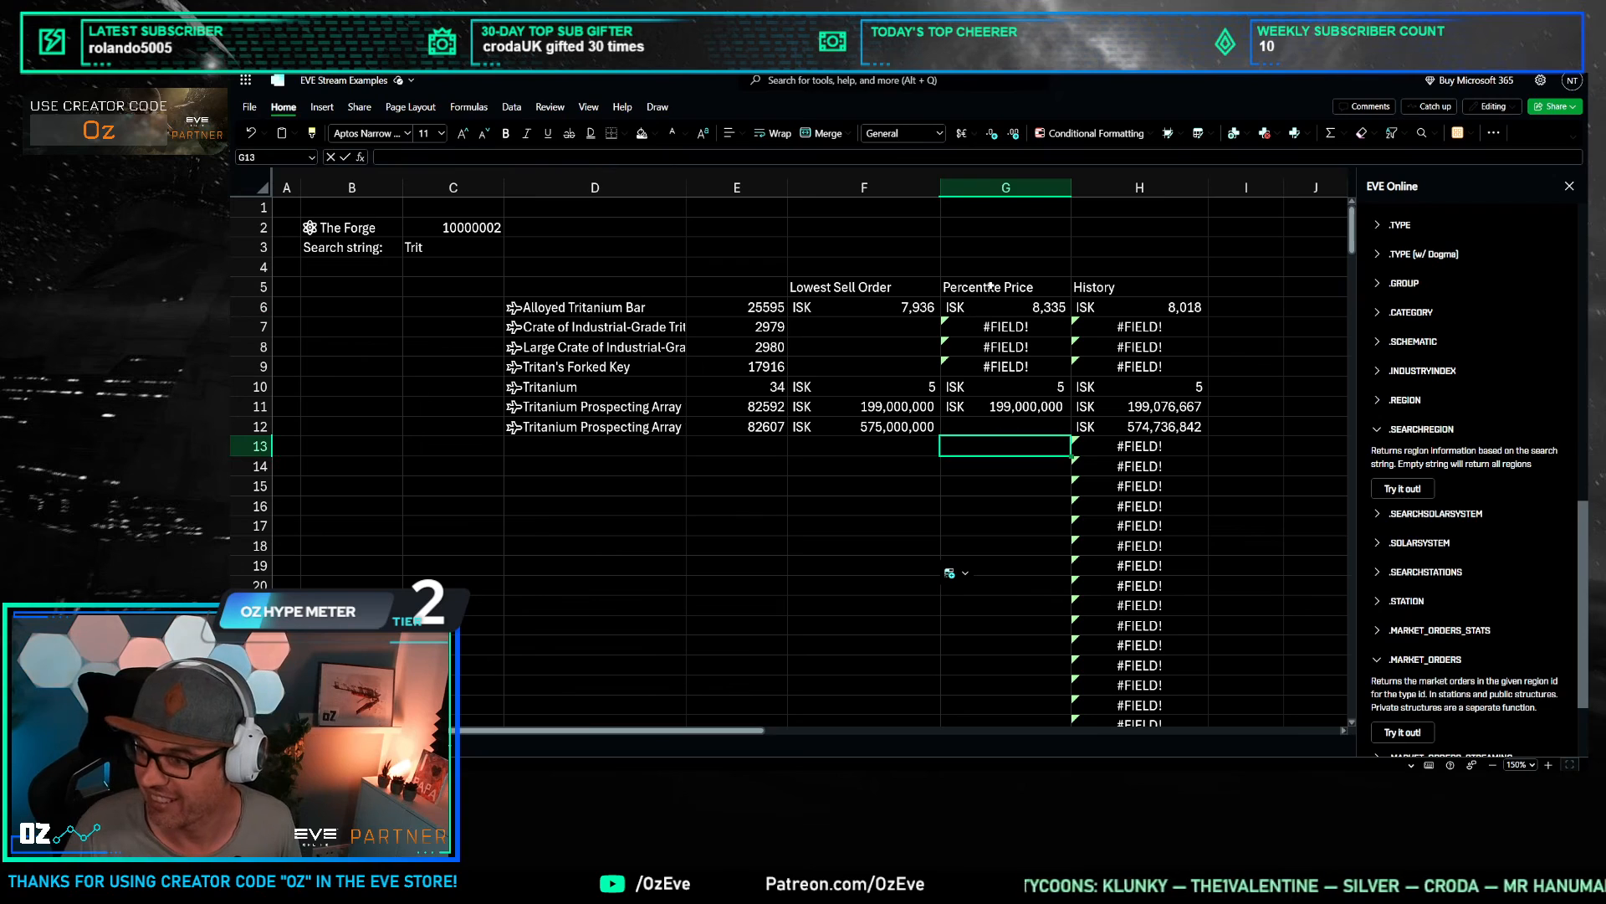
click(994, 308)
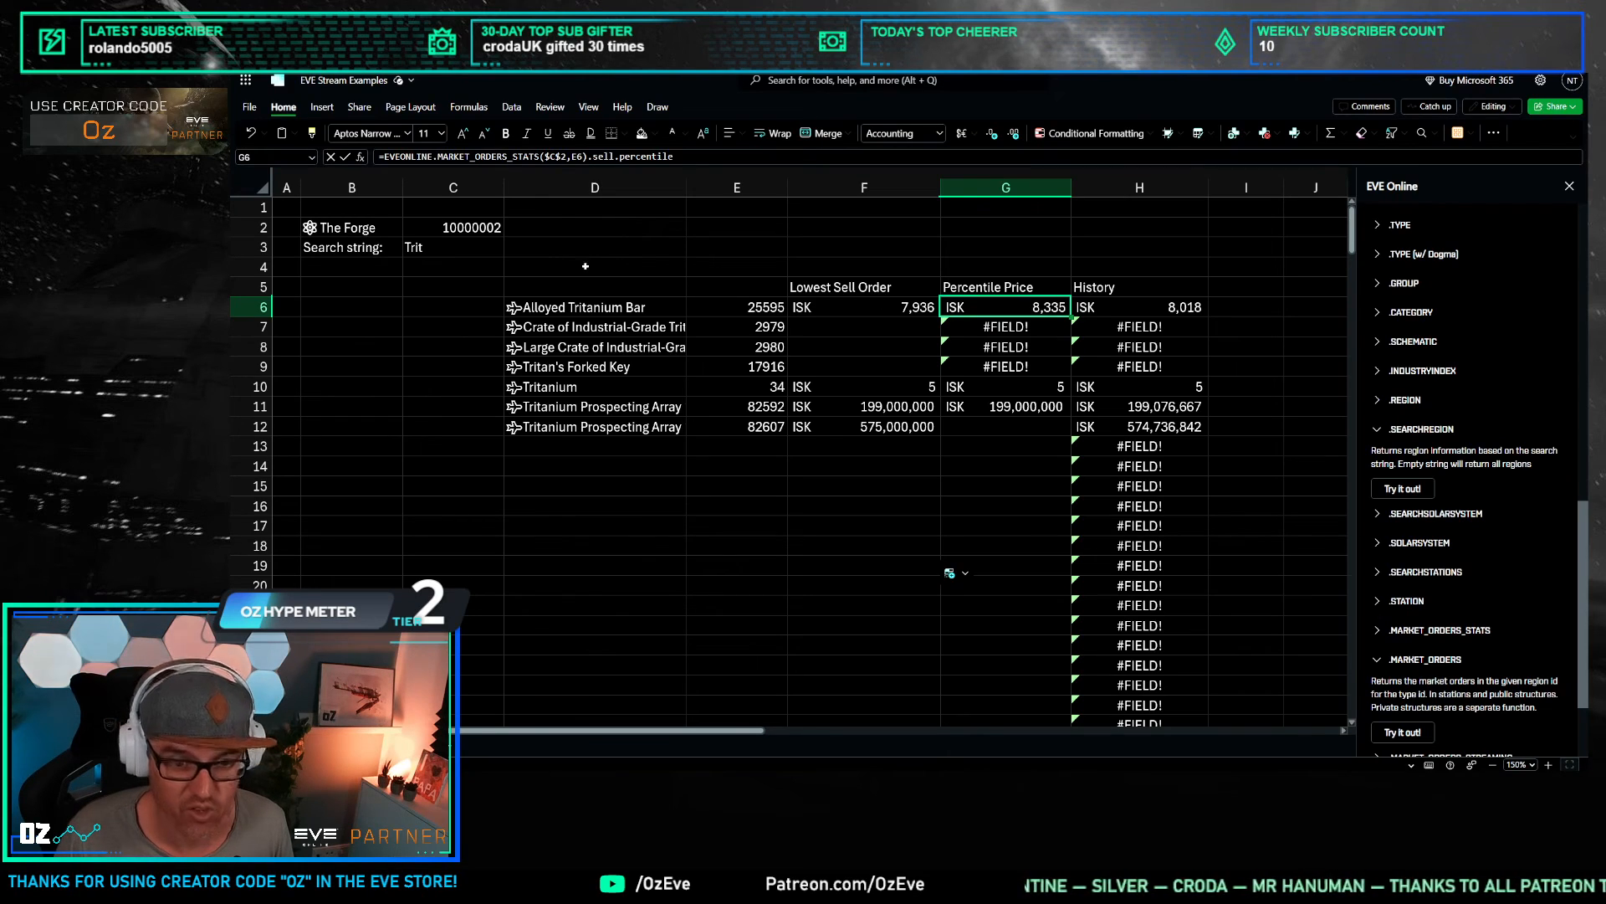
click(729, 447)
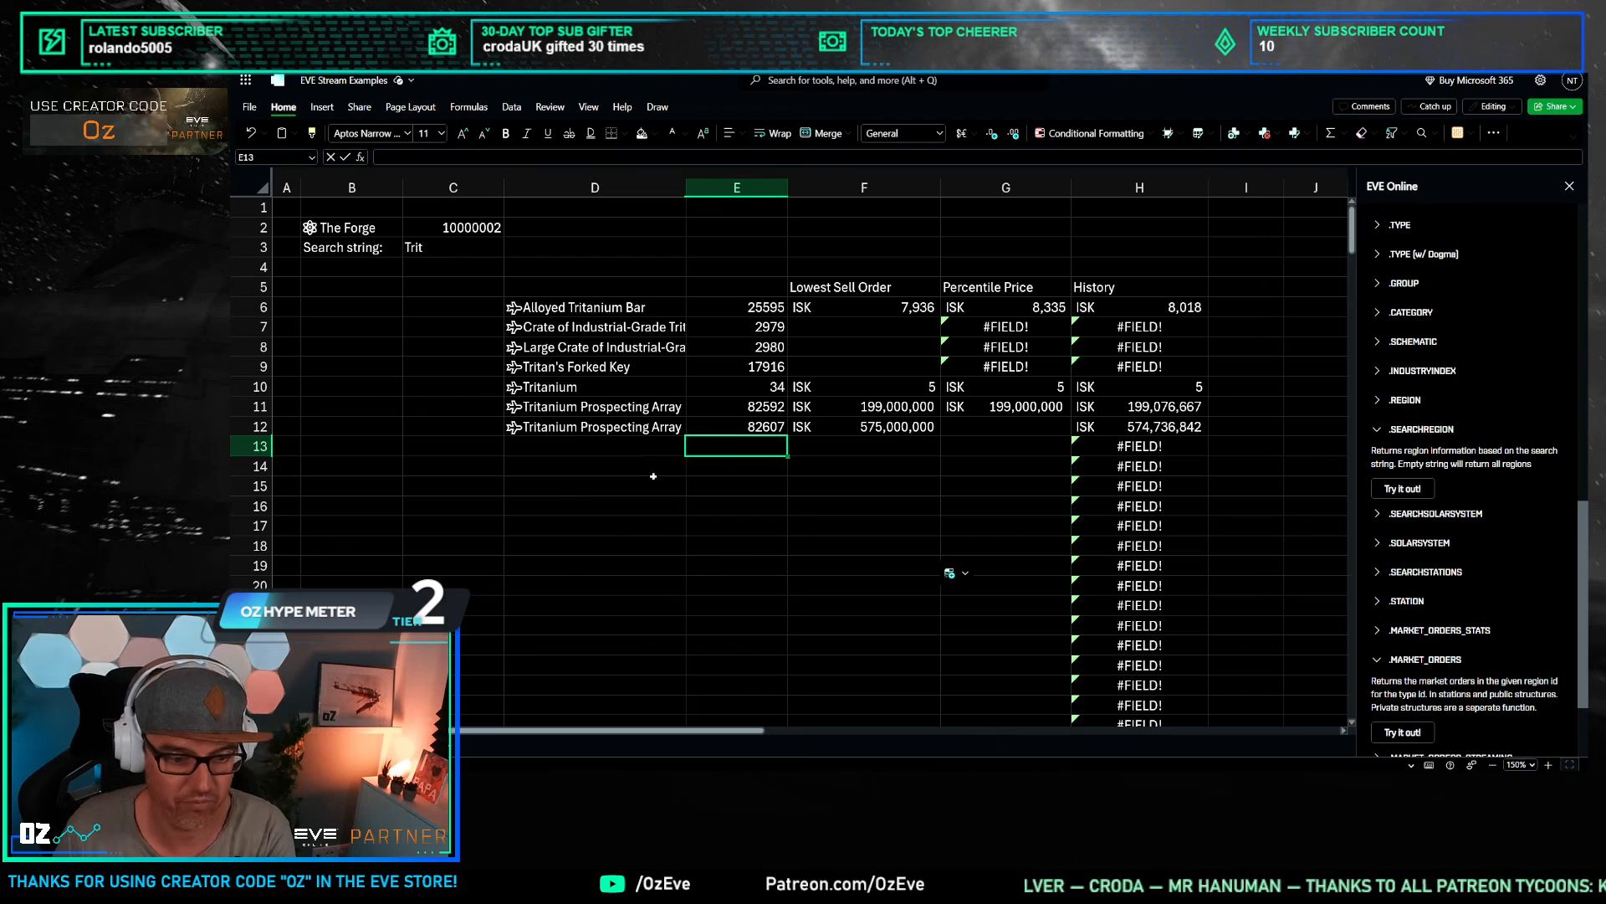
click(781, 479)
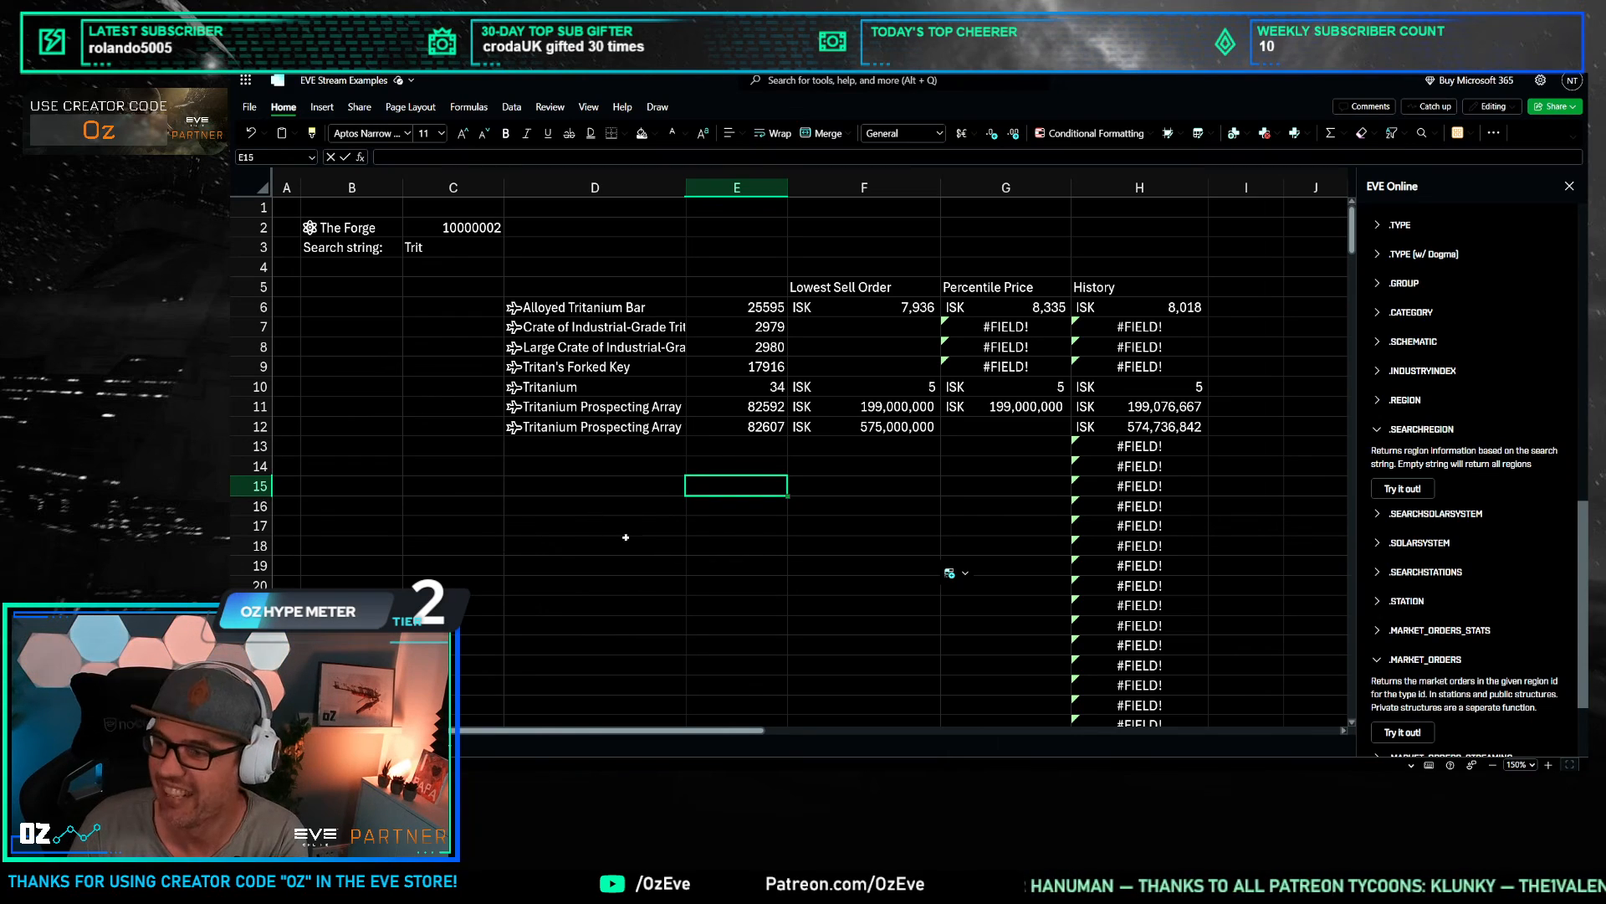
key(Left)
click(385, 745)
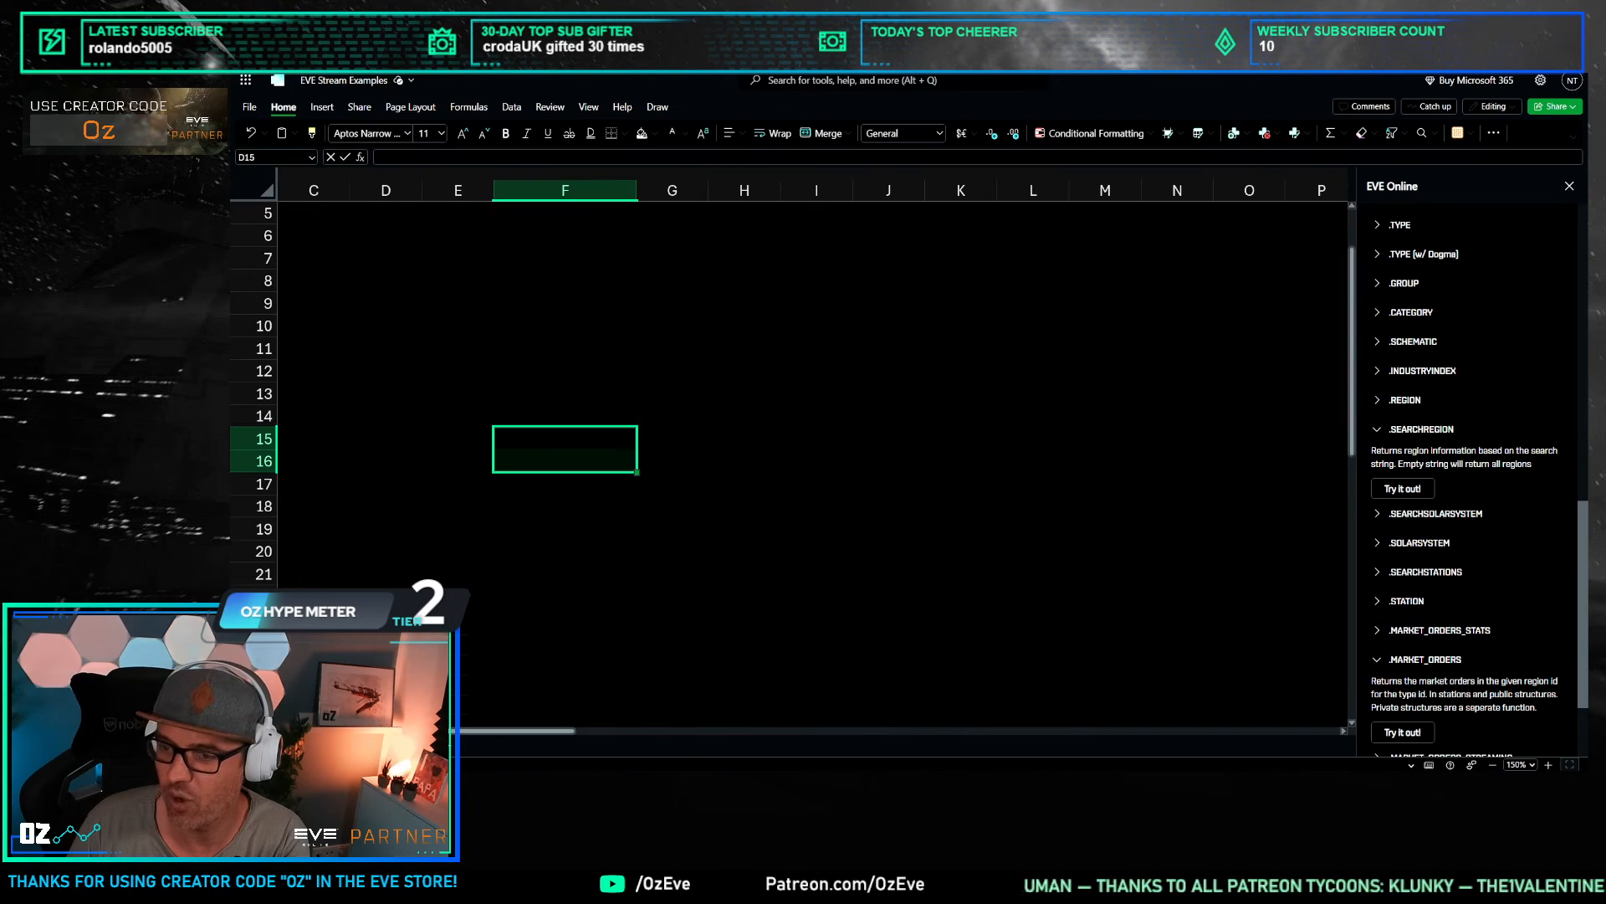
click(385, 258)
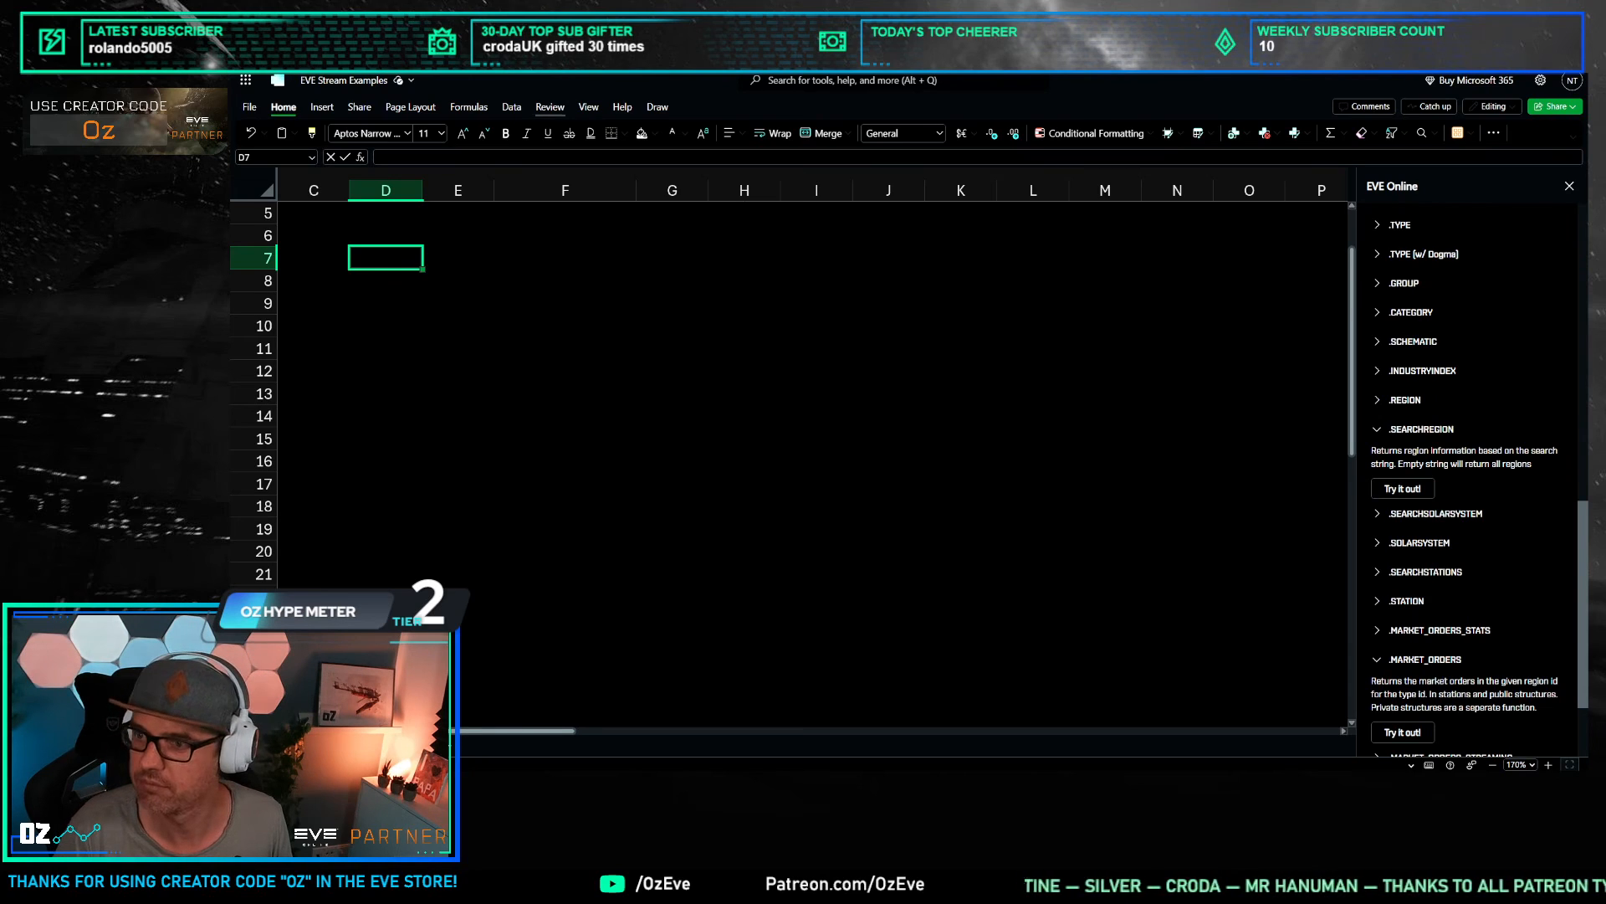
click(527, 42)
click(418, 42)
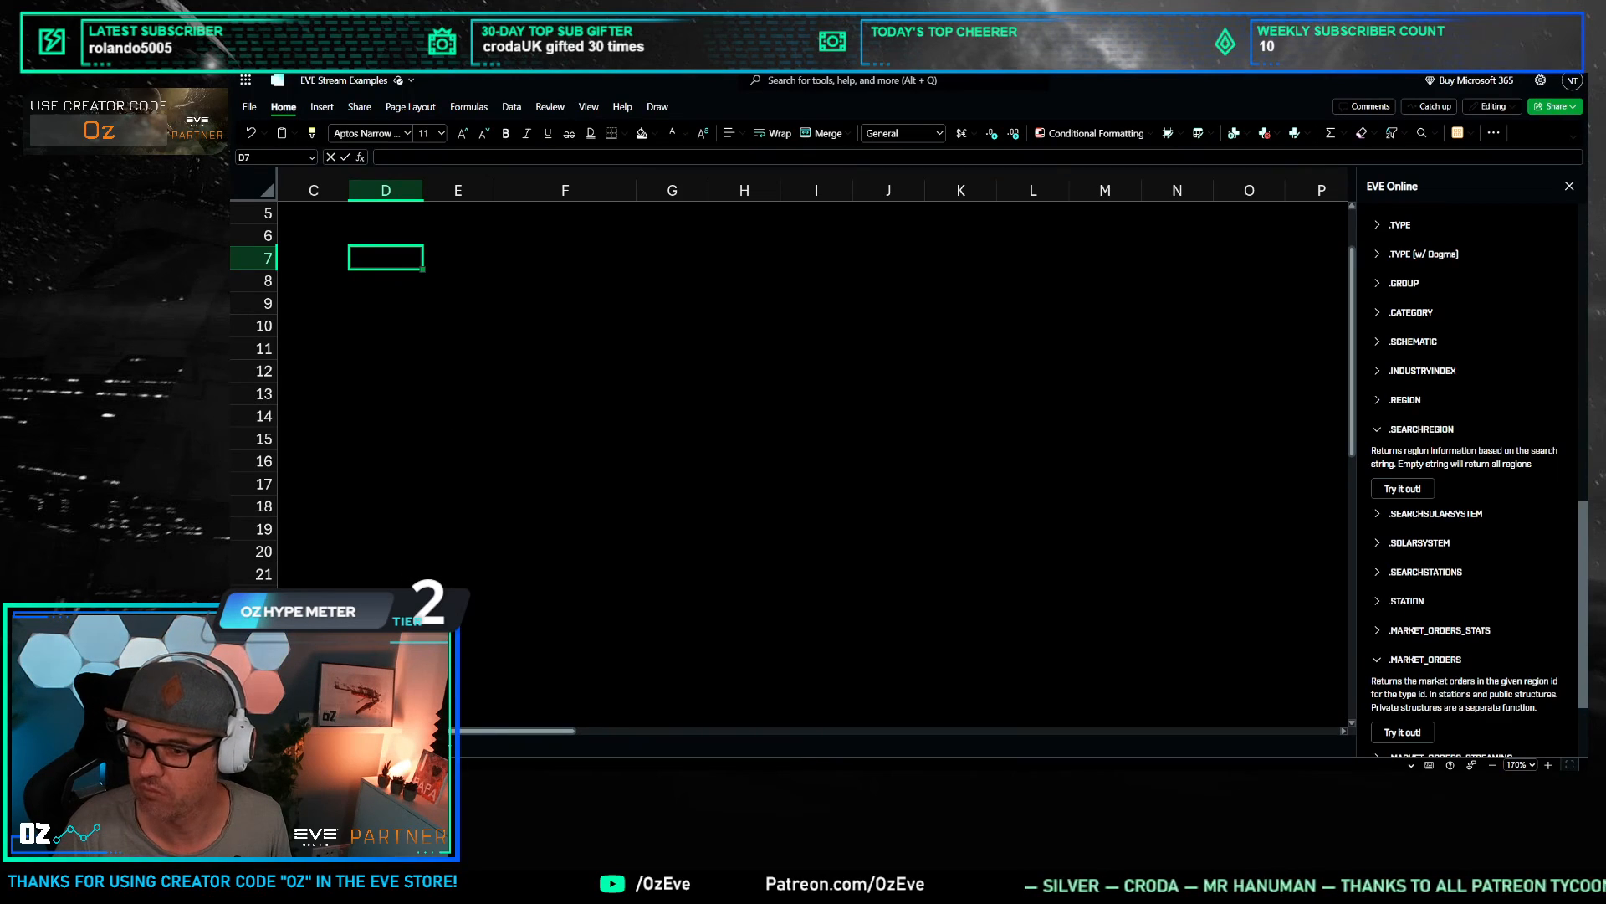
click(377, 745)
click(835, 479)
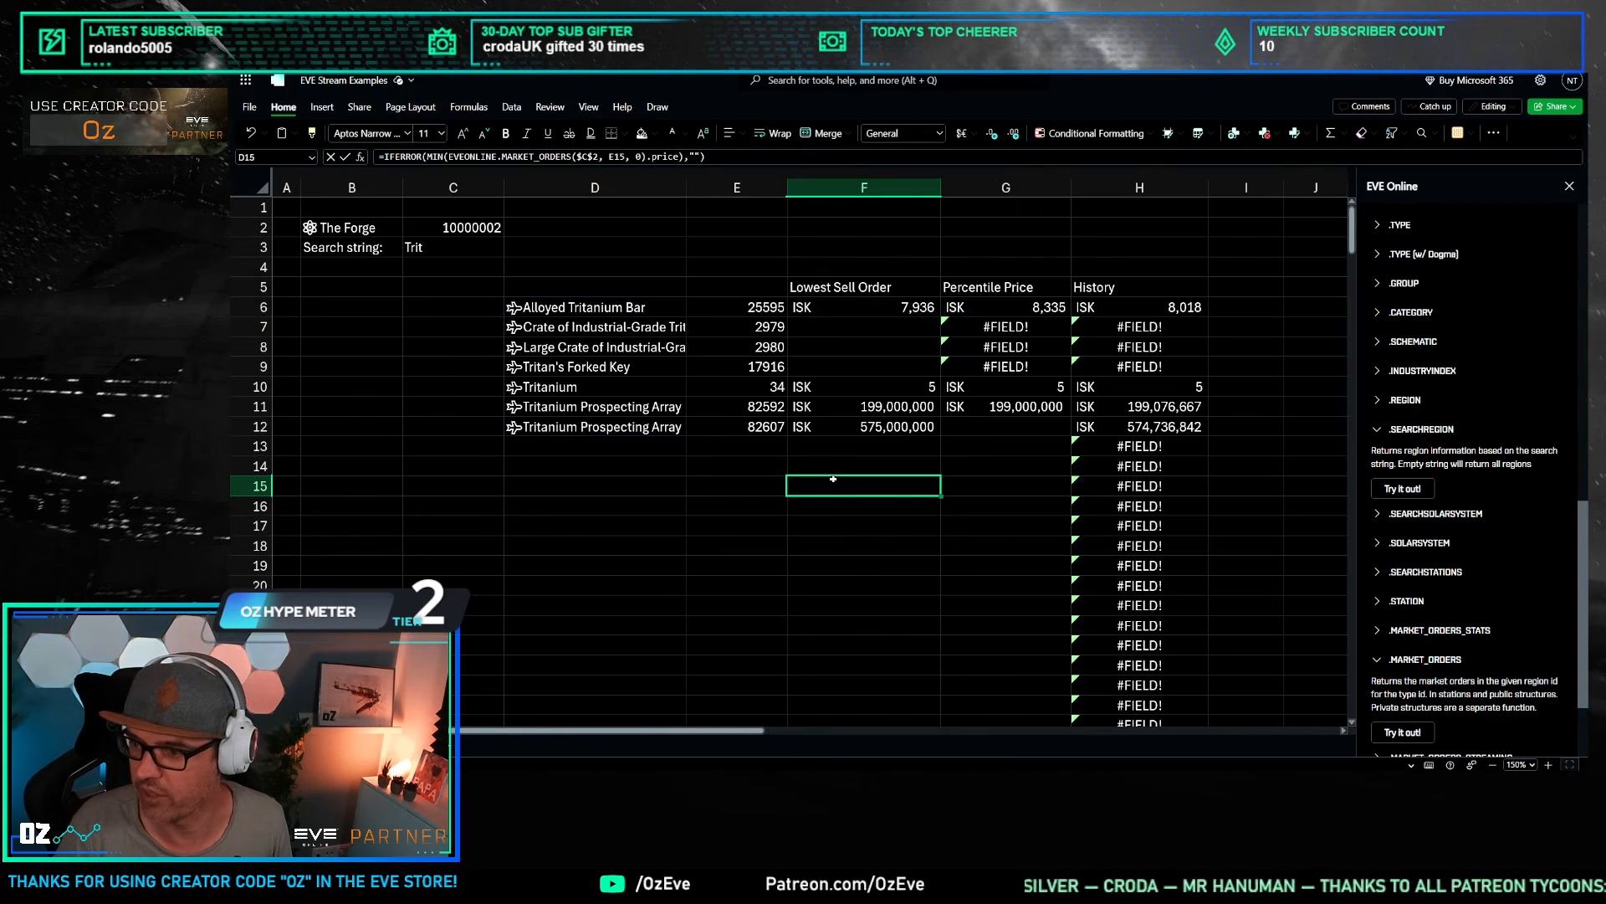
Step: Enter =EVEONLINE.MARKET_HISTORY(C2,E6,30) in I6, using the region ID, the first item's type ID and 30 days
click(1157, 318)
click(1241, 298)
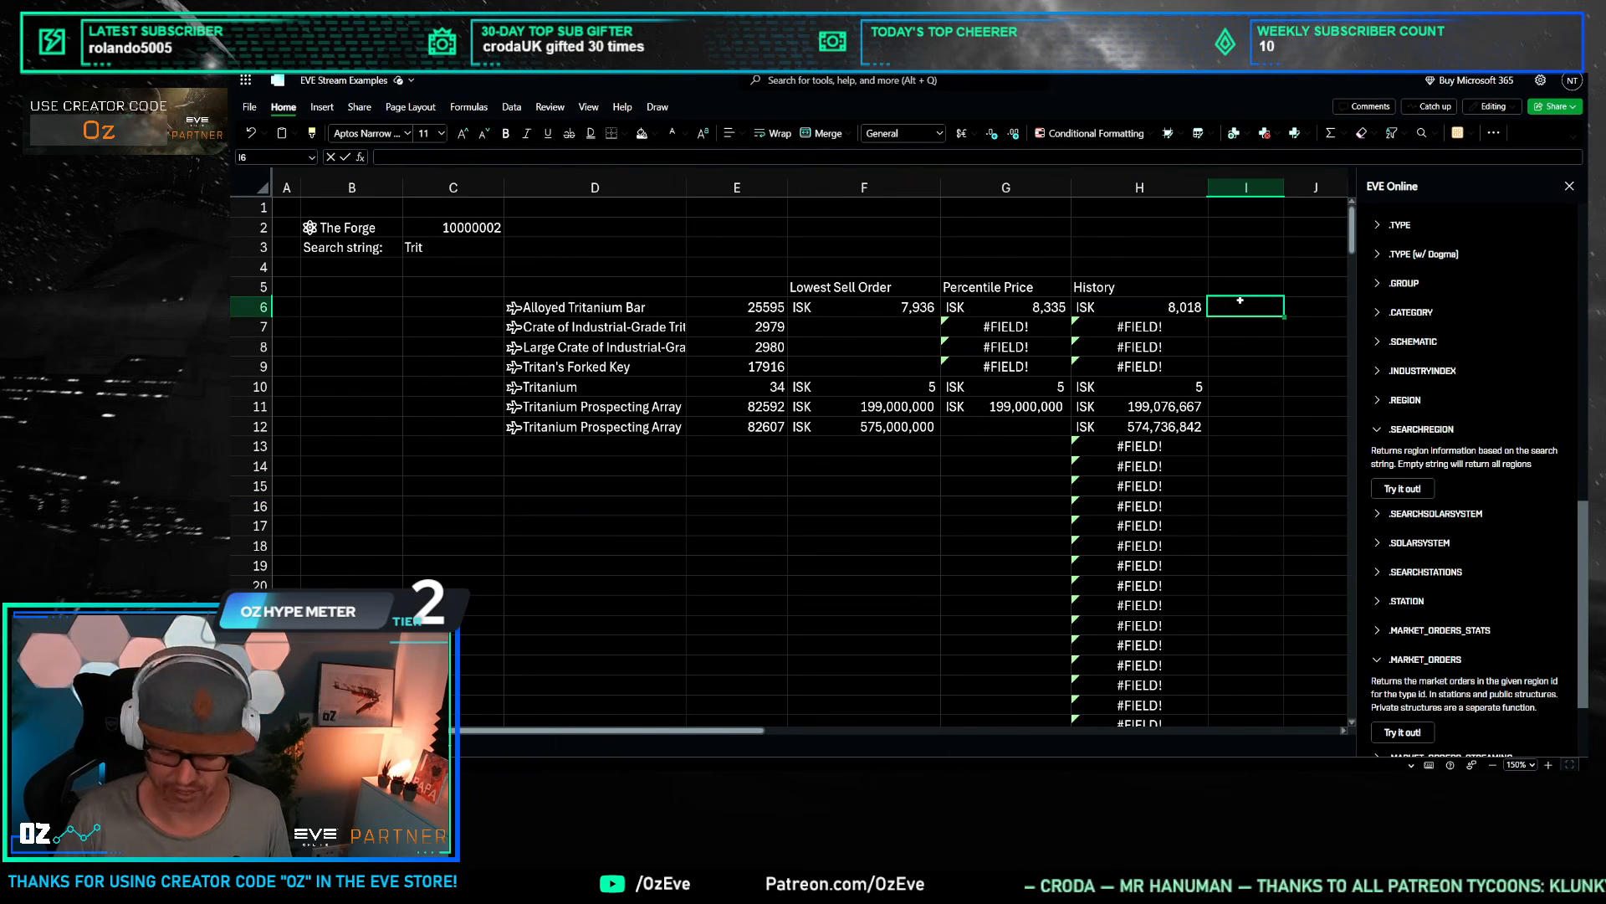
text(=)
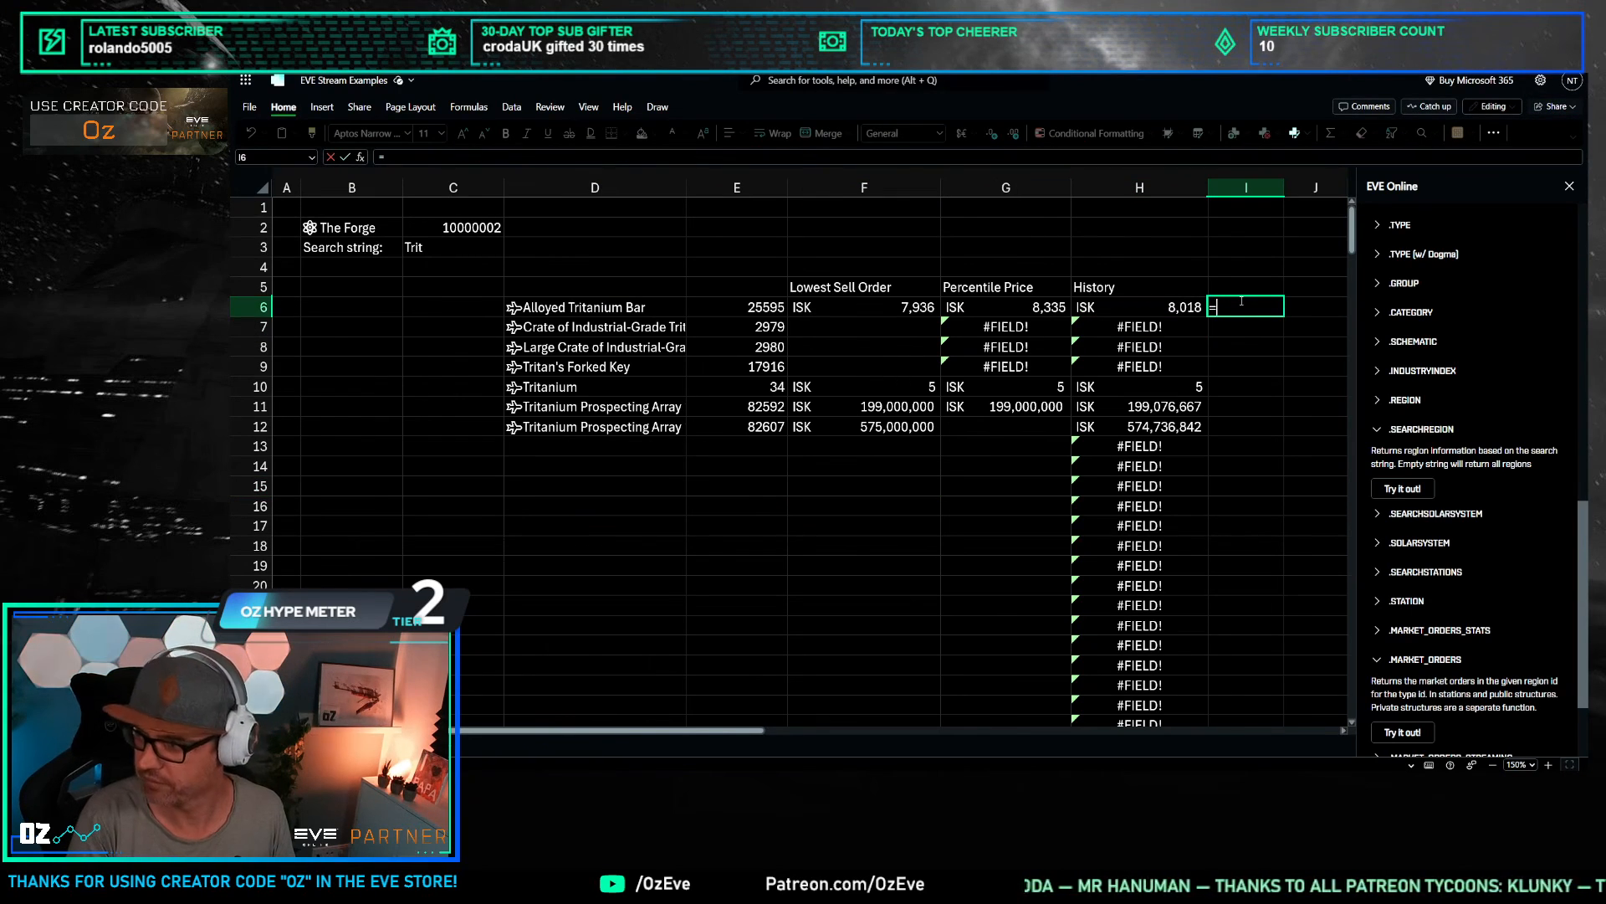
text(eve)
key(BackSpace)
key(BackSpace)
key(BackSpace)
text(hist)
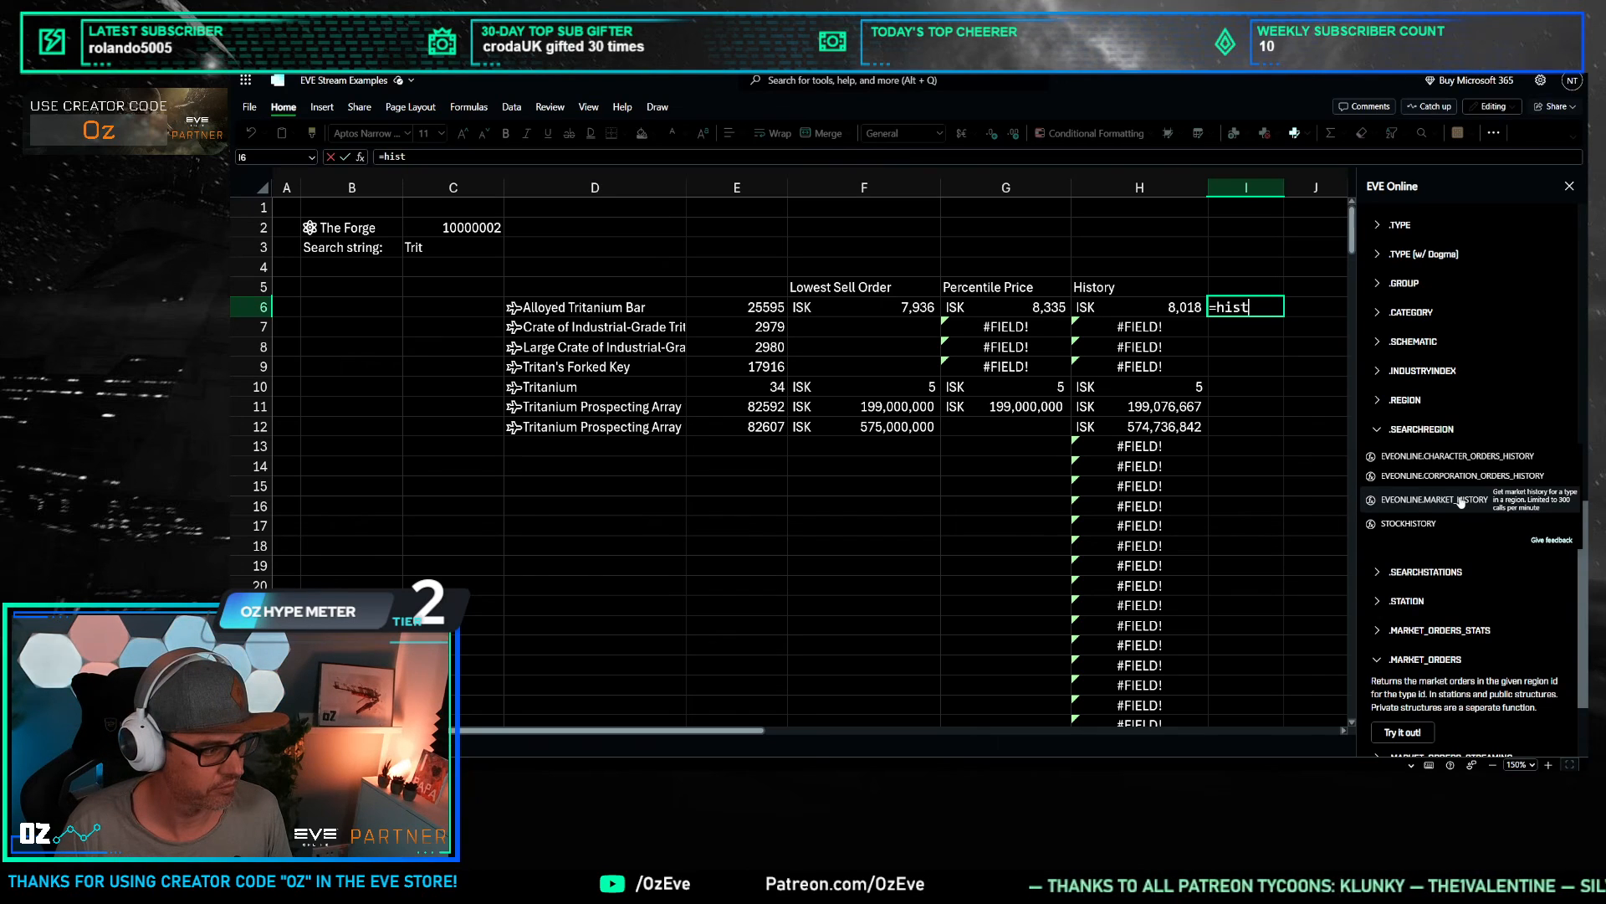
click(1462, 502)
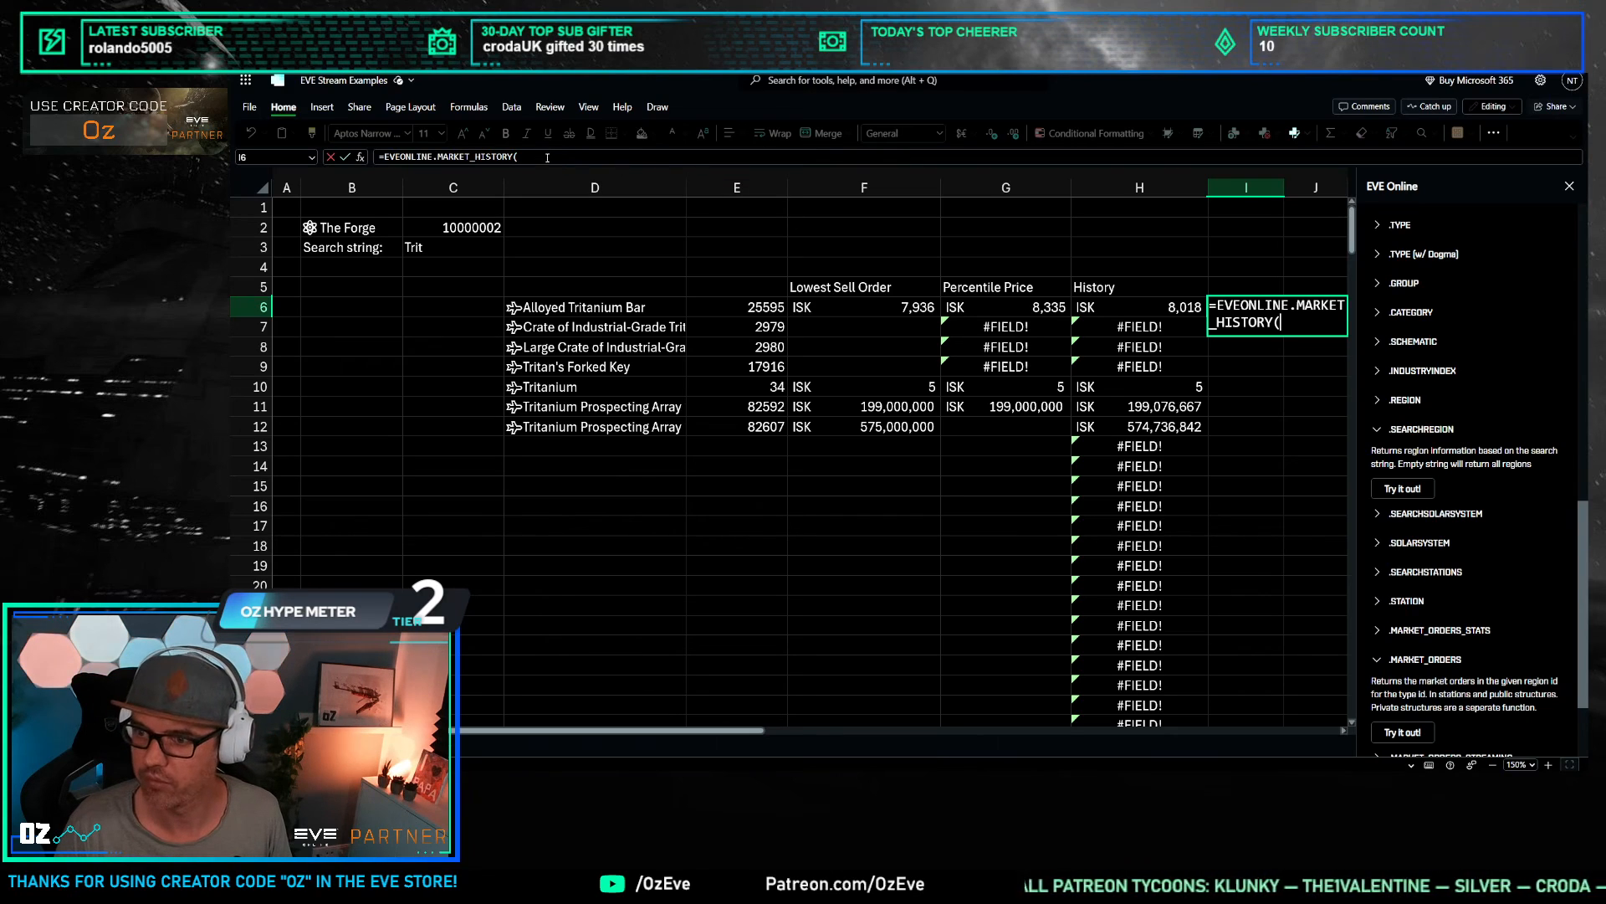
click(481, 227)
text(,)
click(755, 307)
text(,)
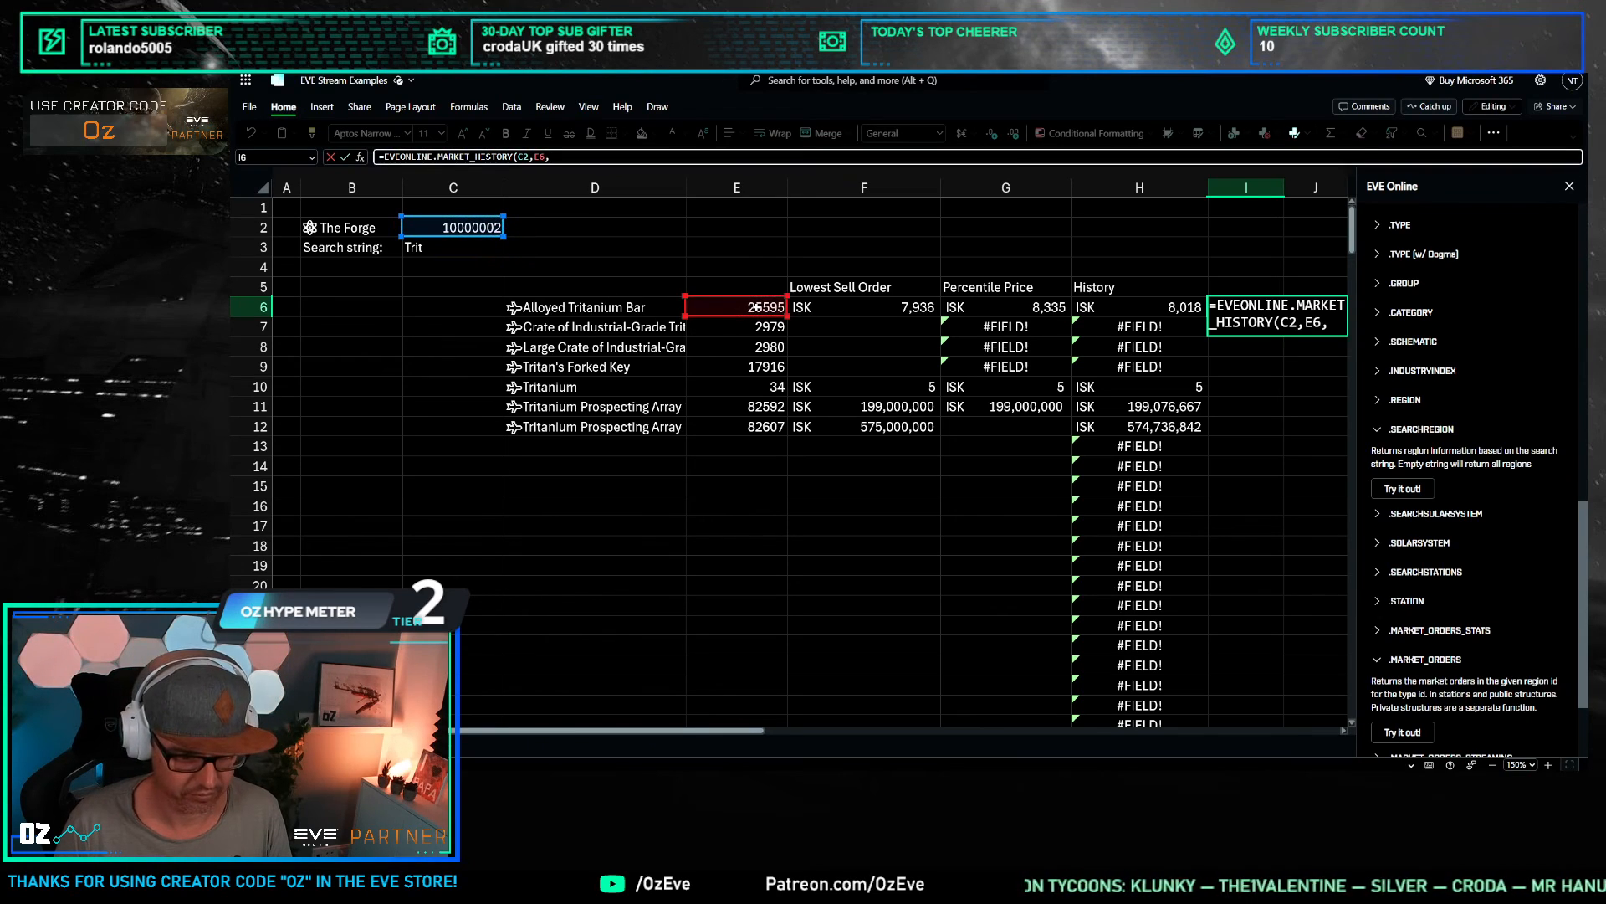
text(30))
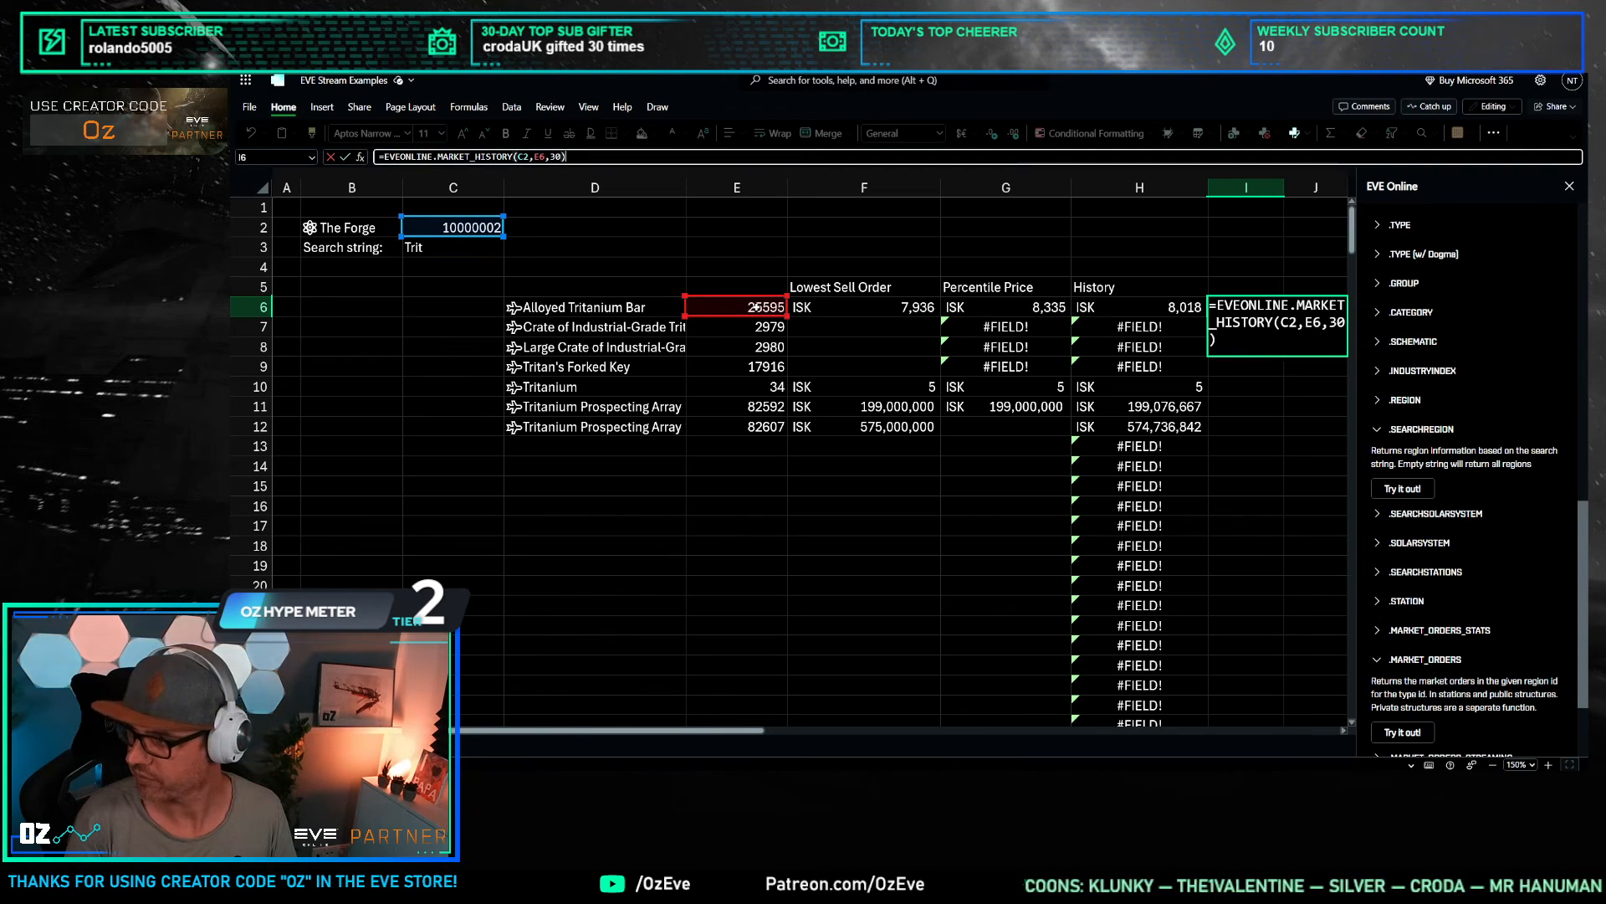
key(Return)
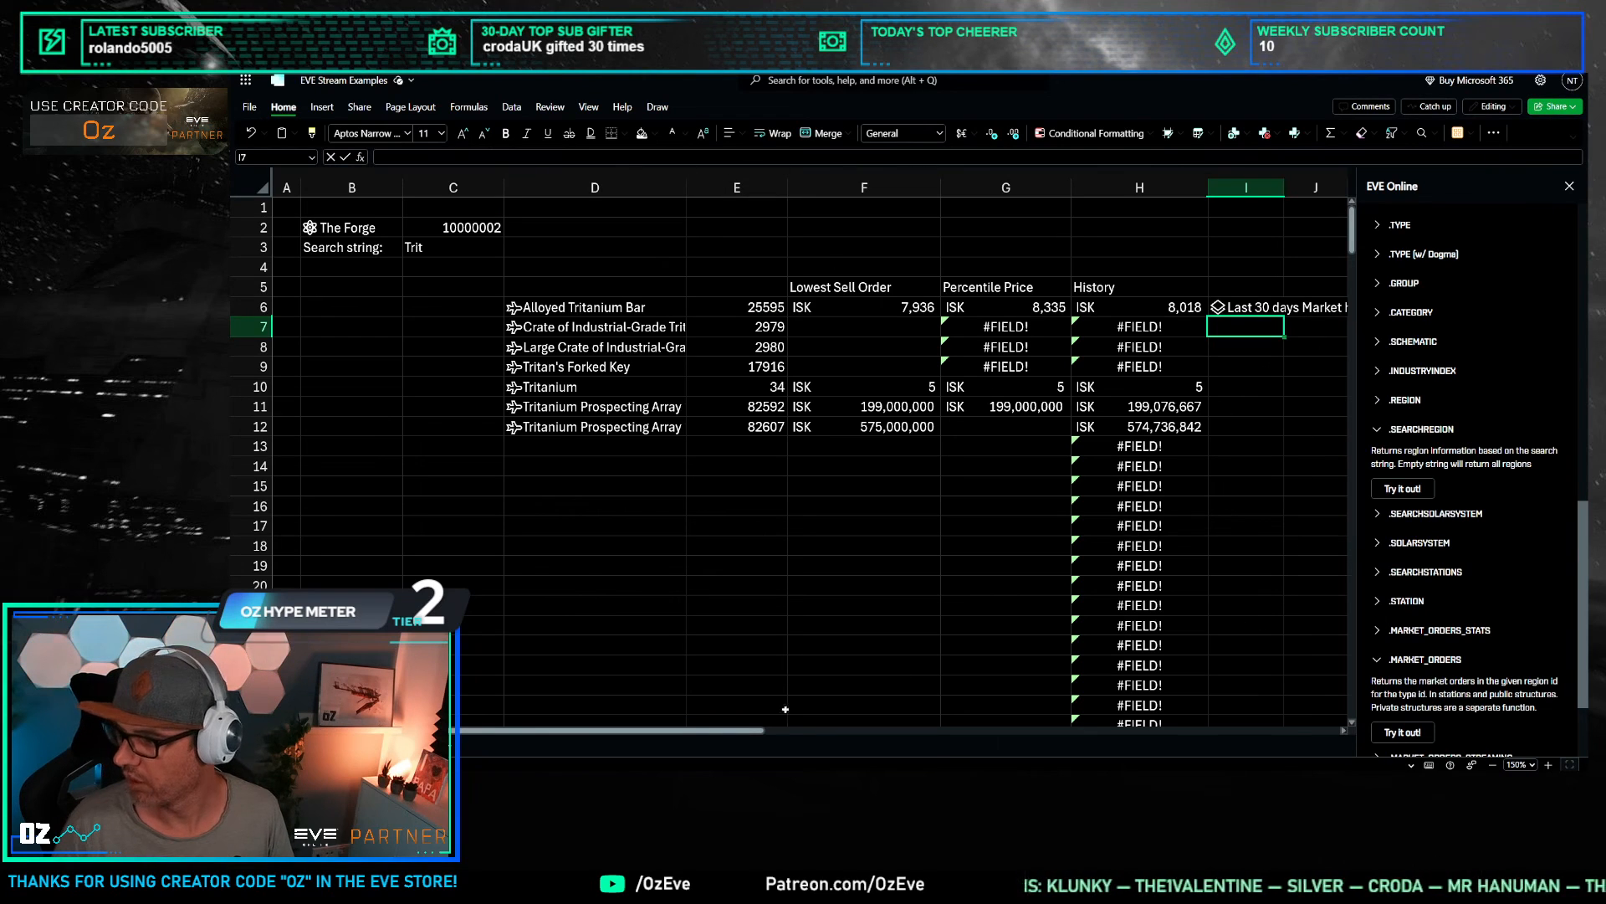
Step: Open the data card of the market history result in I6 and examine its available fields
scroll(913, 403, right, 3)
click(937, 307)
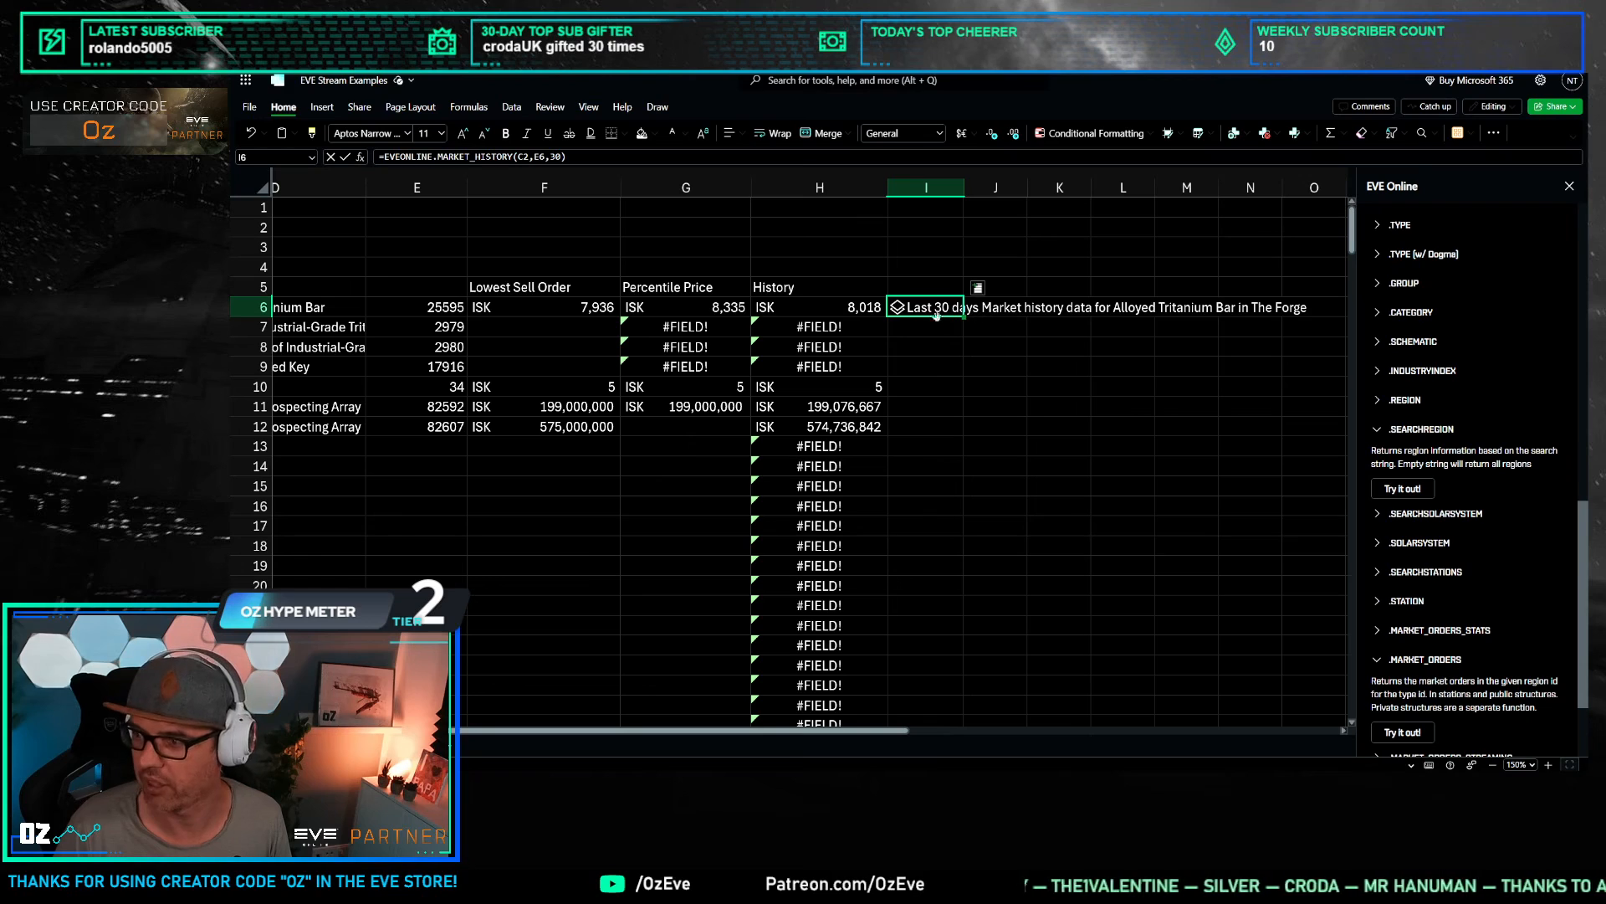
click(613, 156)
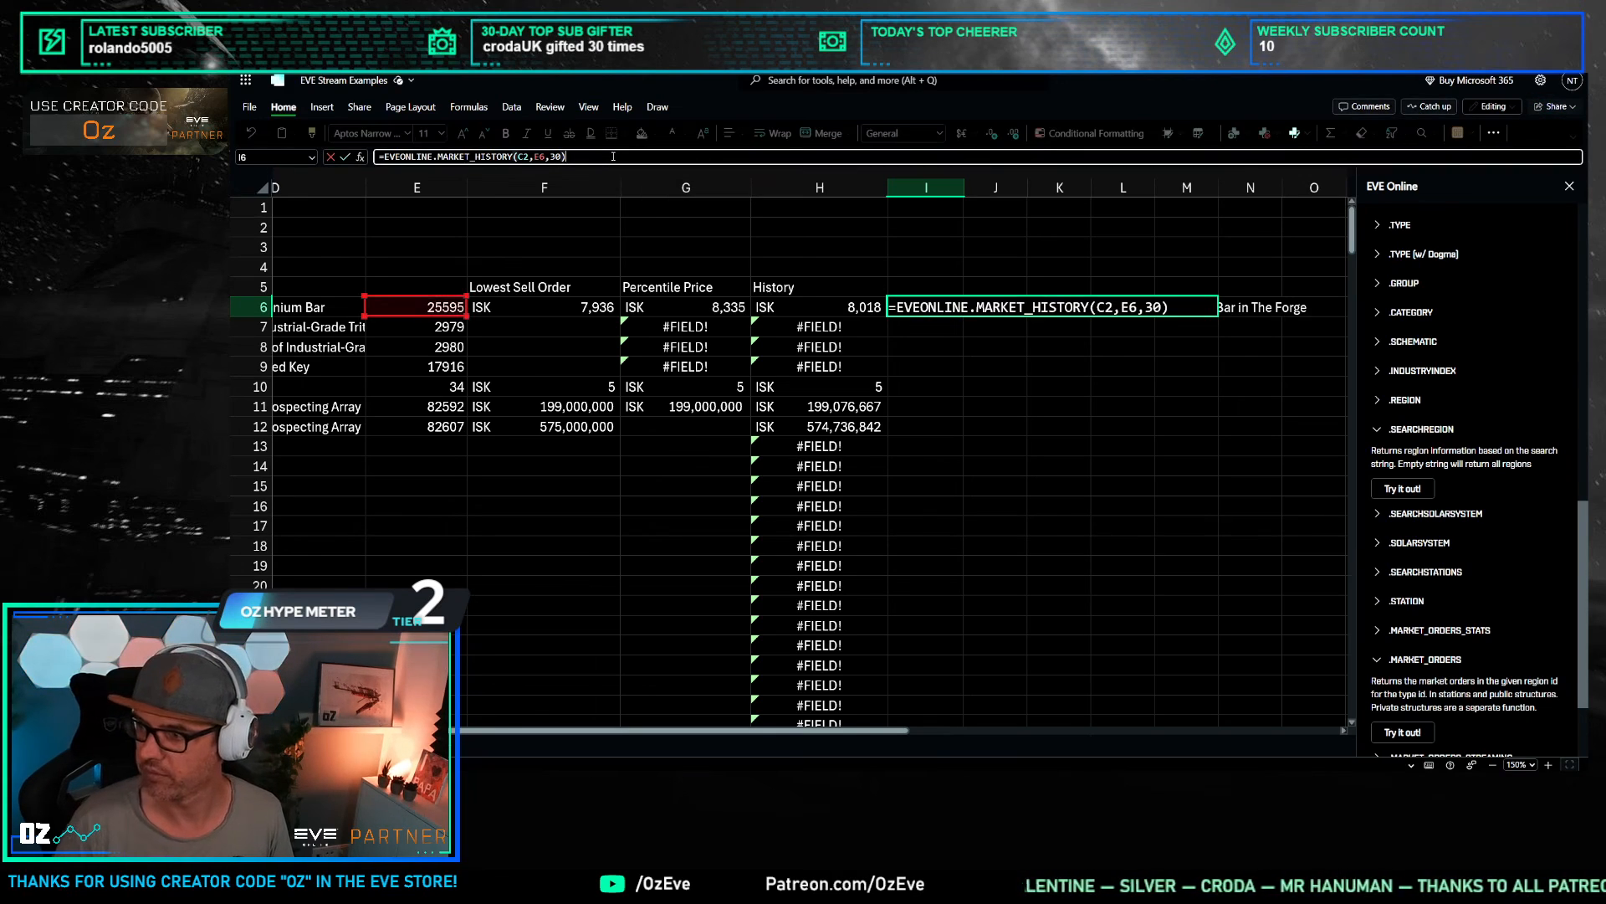
key(Escape)
click(898, 307)
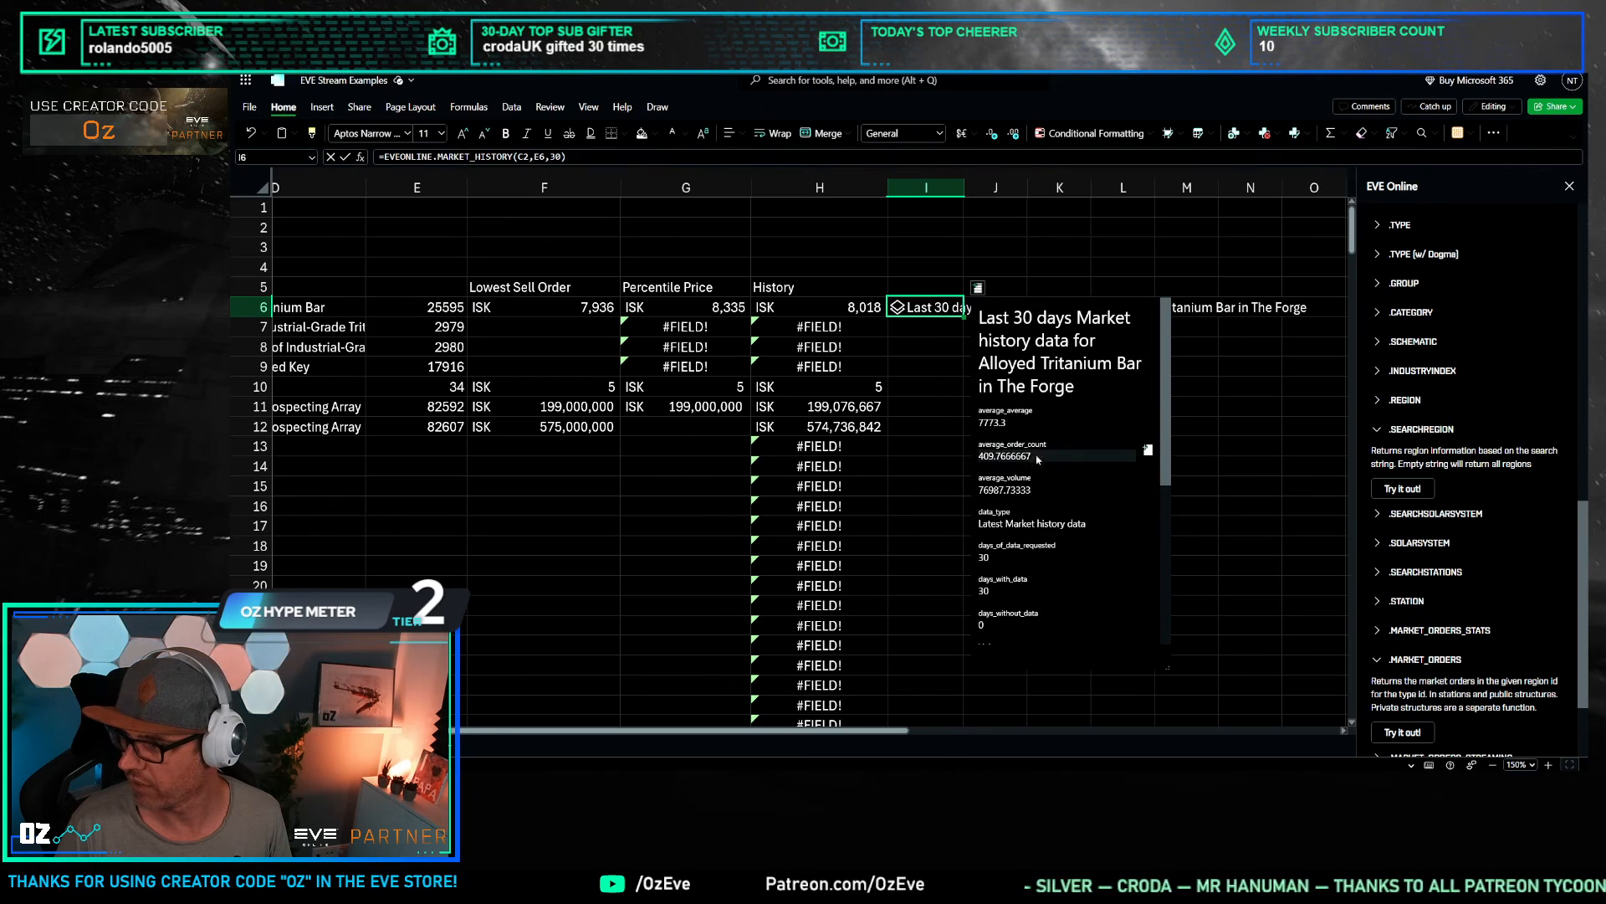
scroll(1034, 500, down, 3)
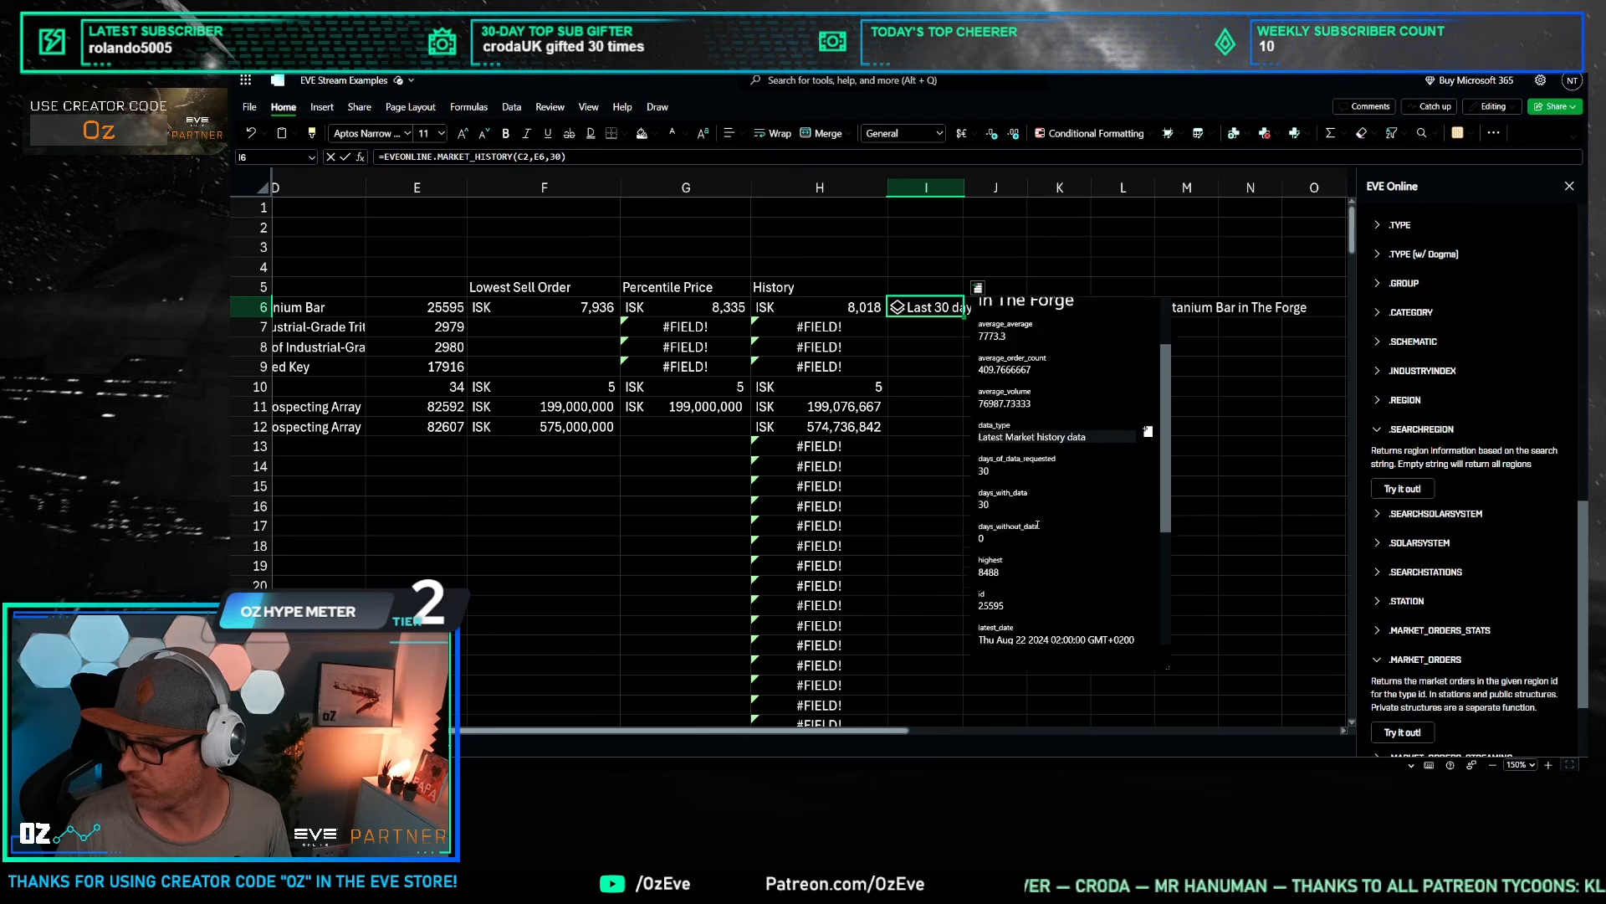
scroll(1028, 502, down, 1)
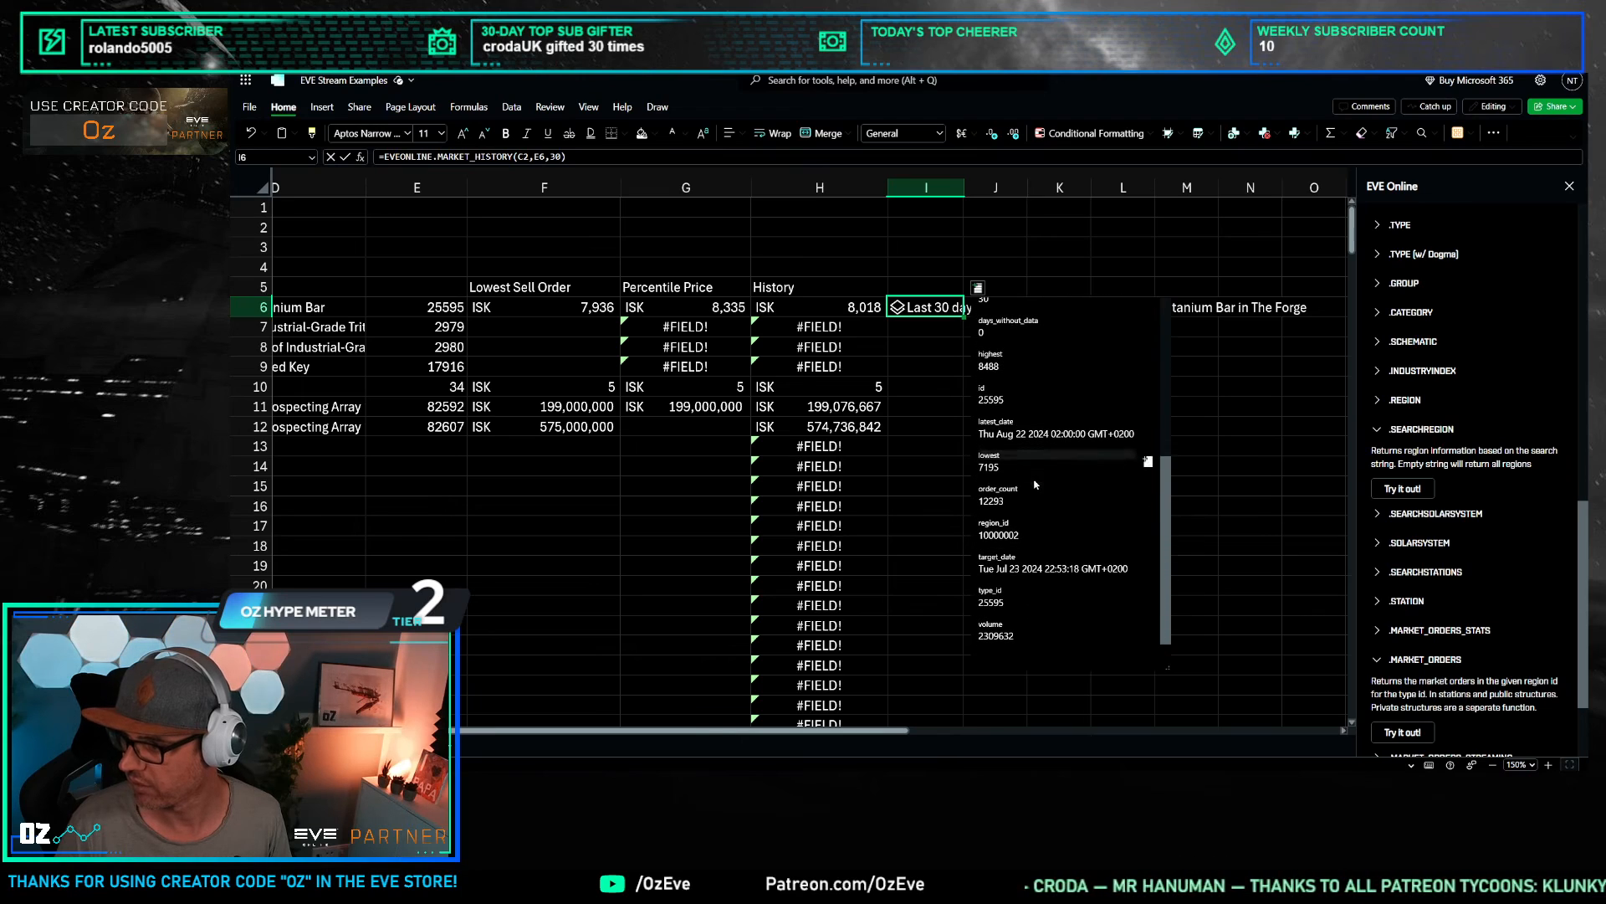
Step: Wrap the market history formula in I6 in AVERAGE and have it read the average.price field
scroll(1043, 562, up, 4)
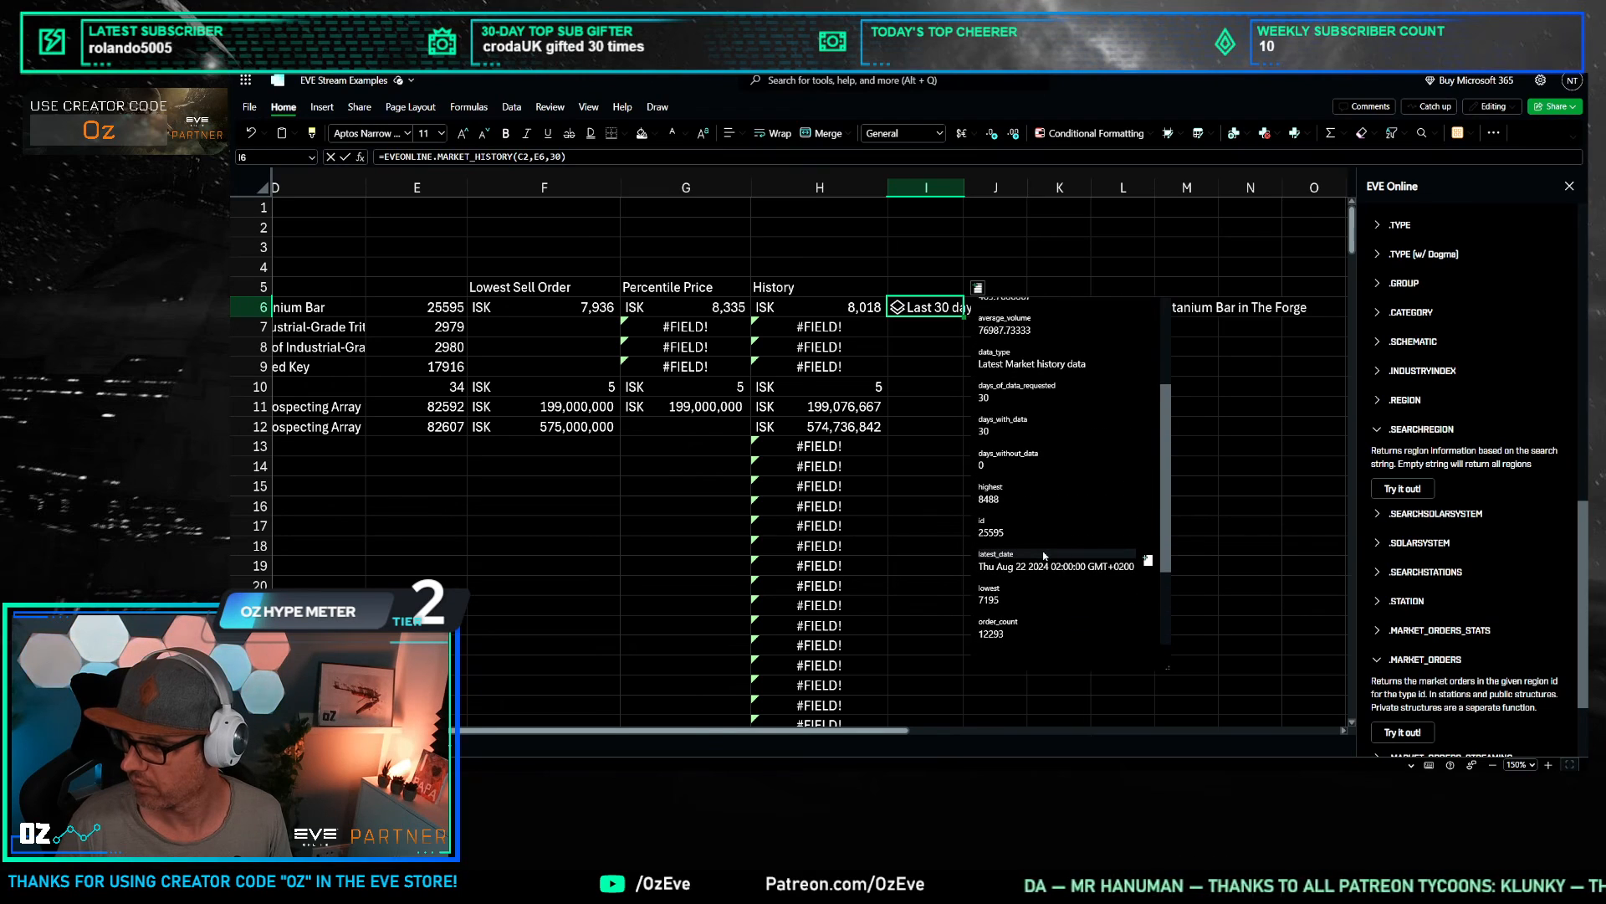
scroll(1044, 554, up, 5)
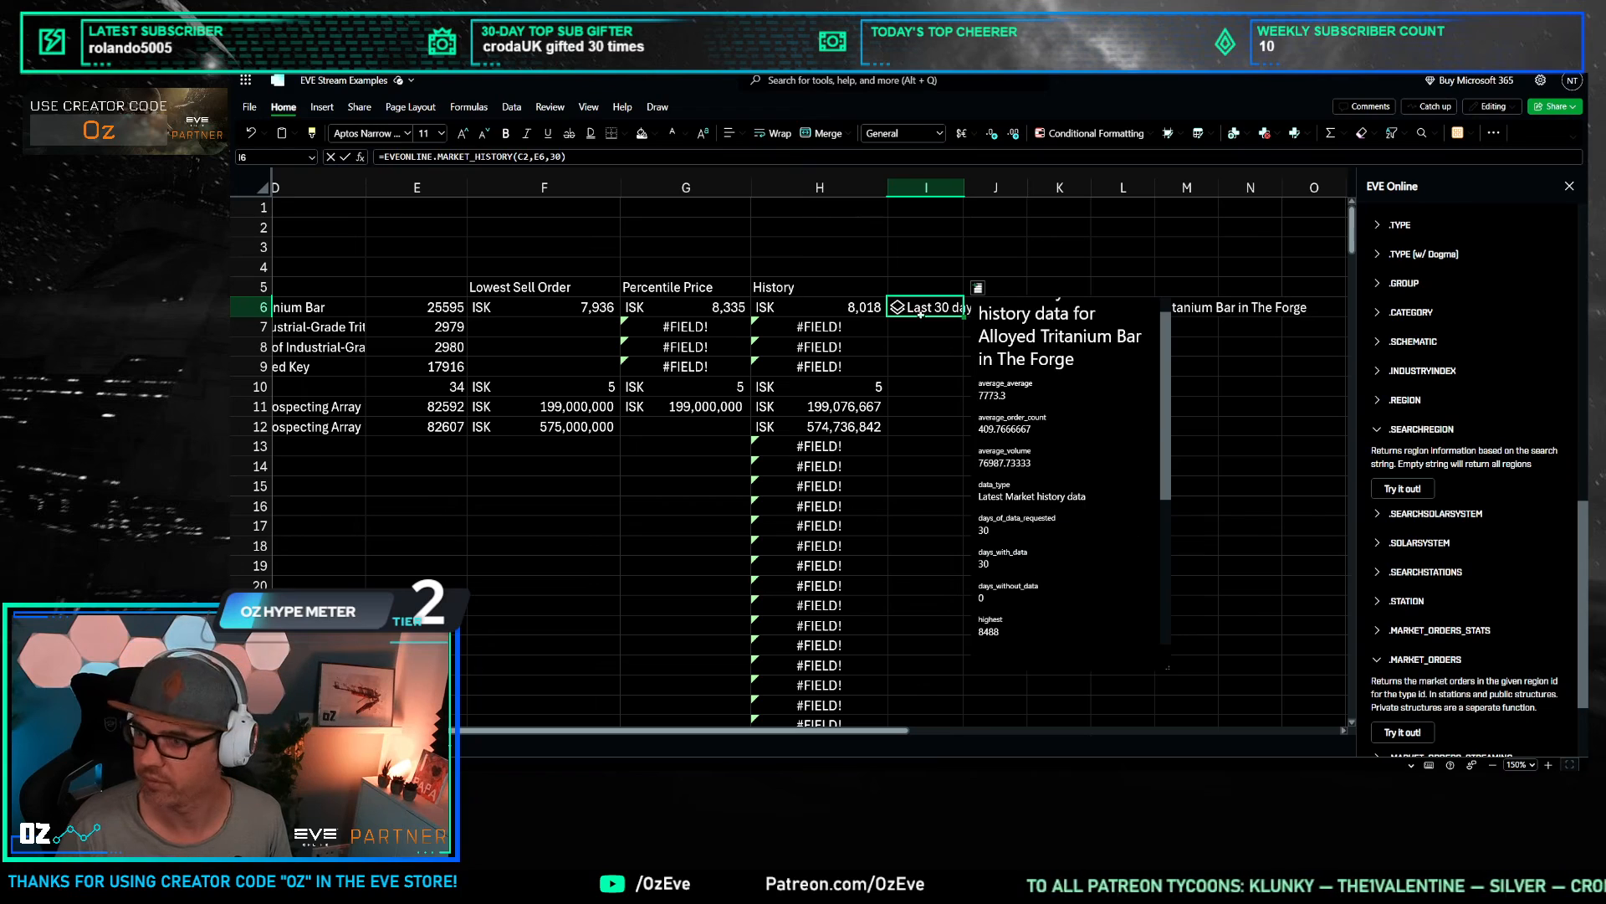
click(383, 157)
text(average()
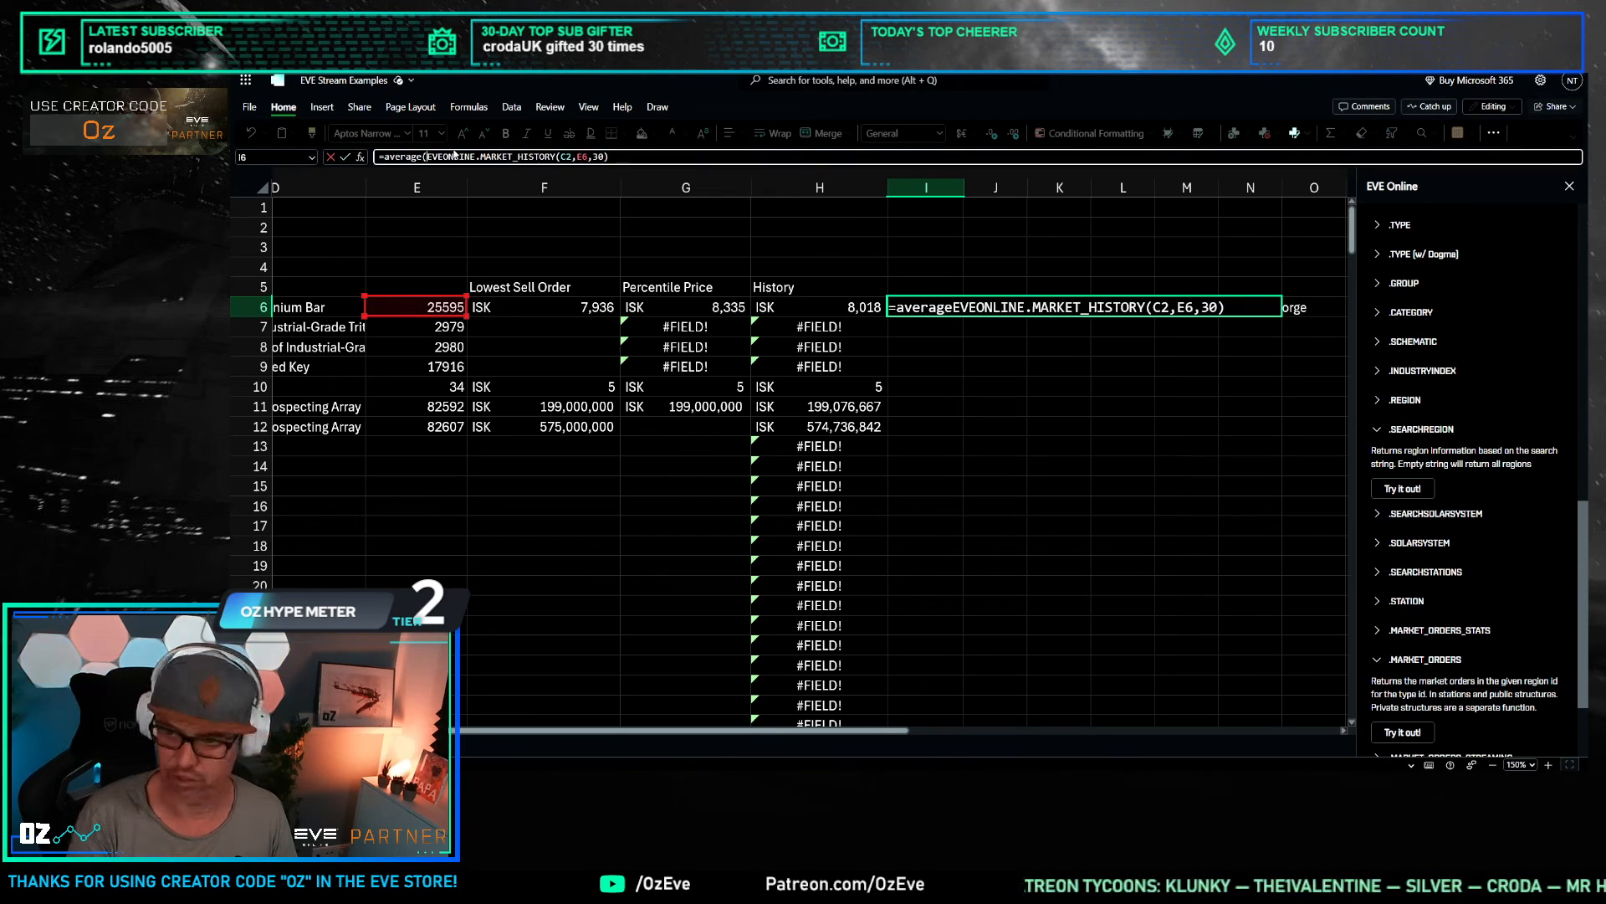
text(.ave)
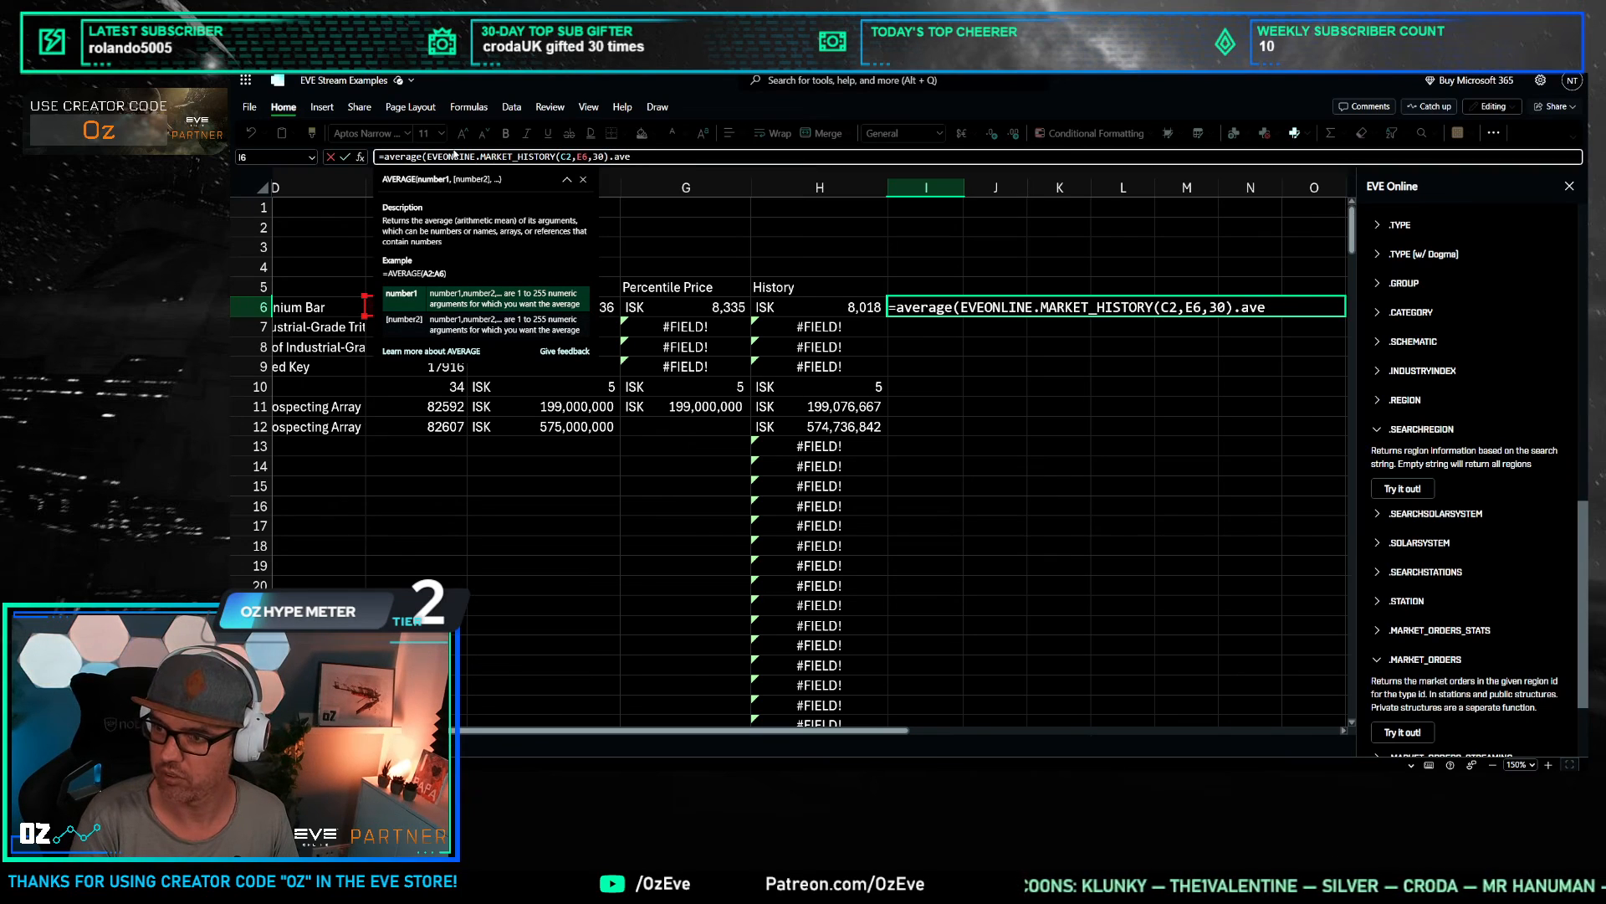
text(rrage.price))
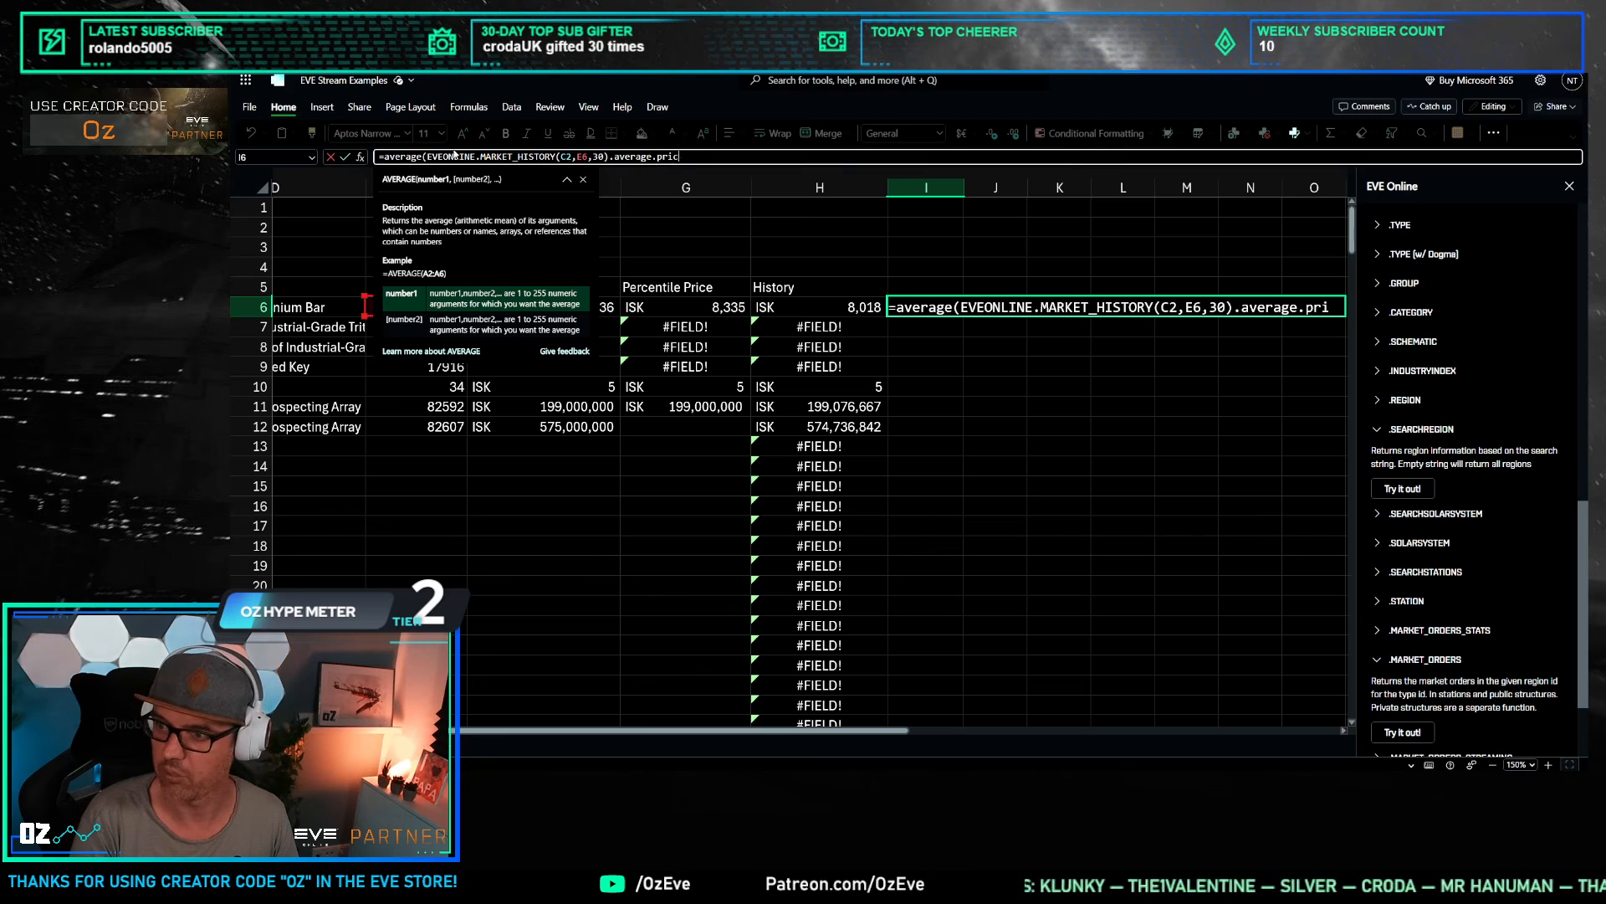
key(Return)
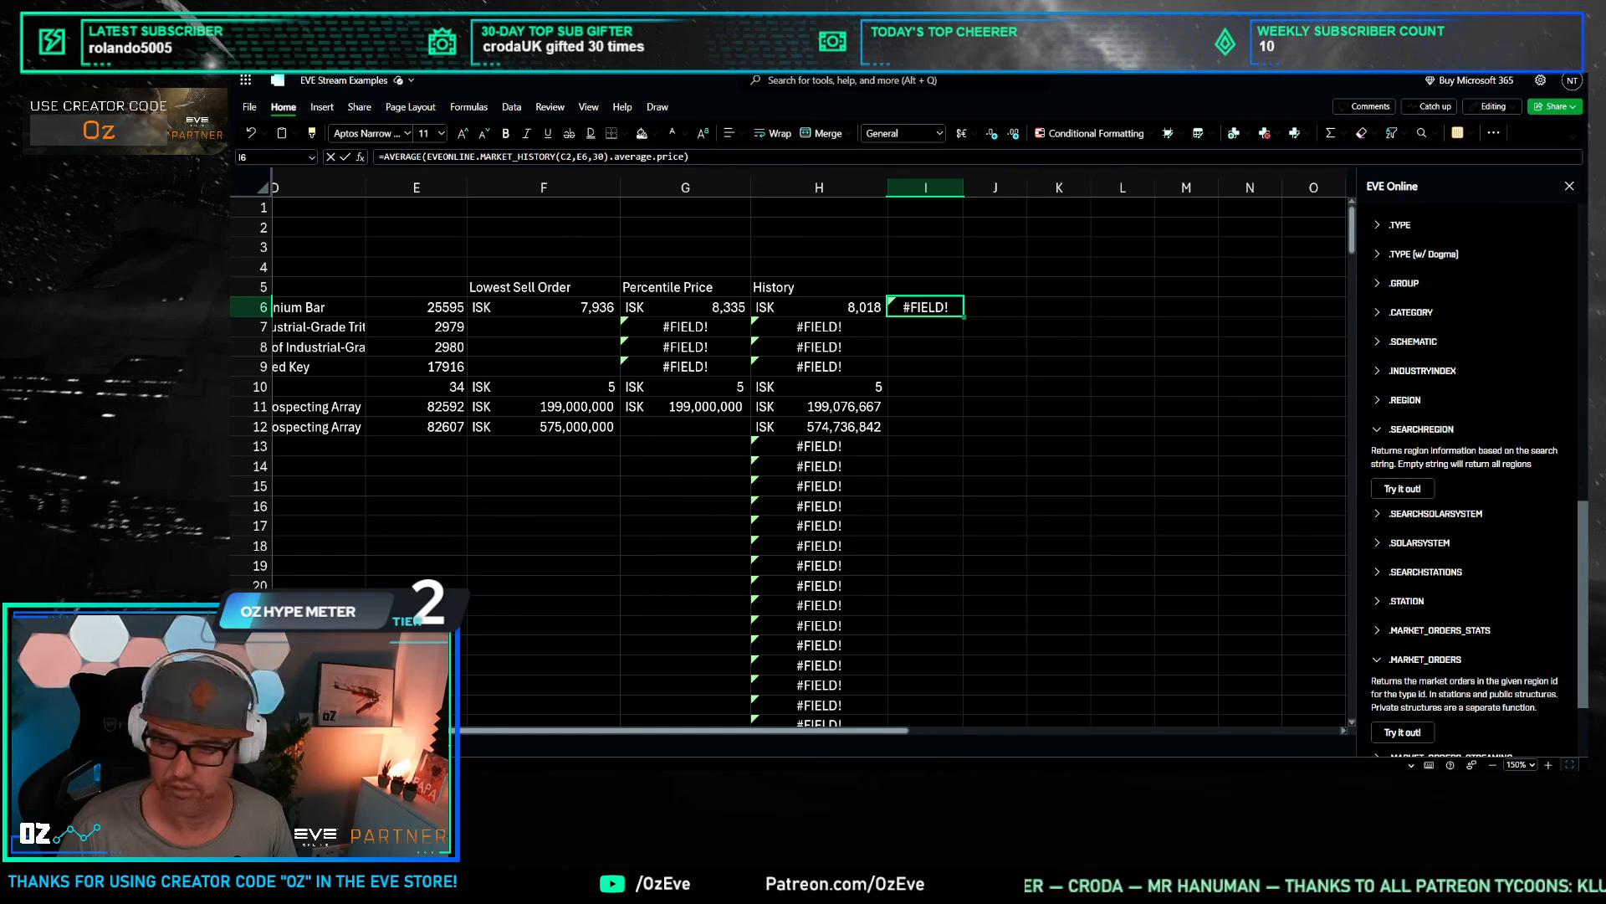
Step: Replace the field in I6's average formula with average_average
drag(652, 157, 747, 166)
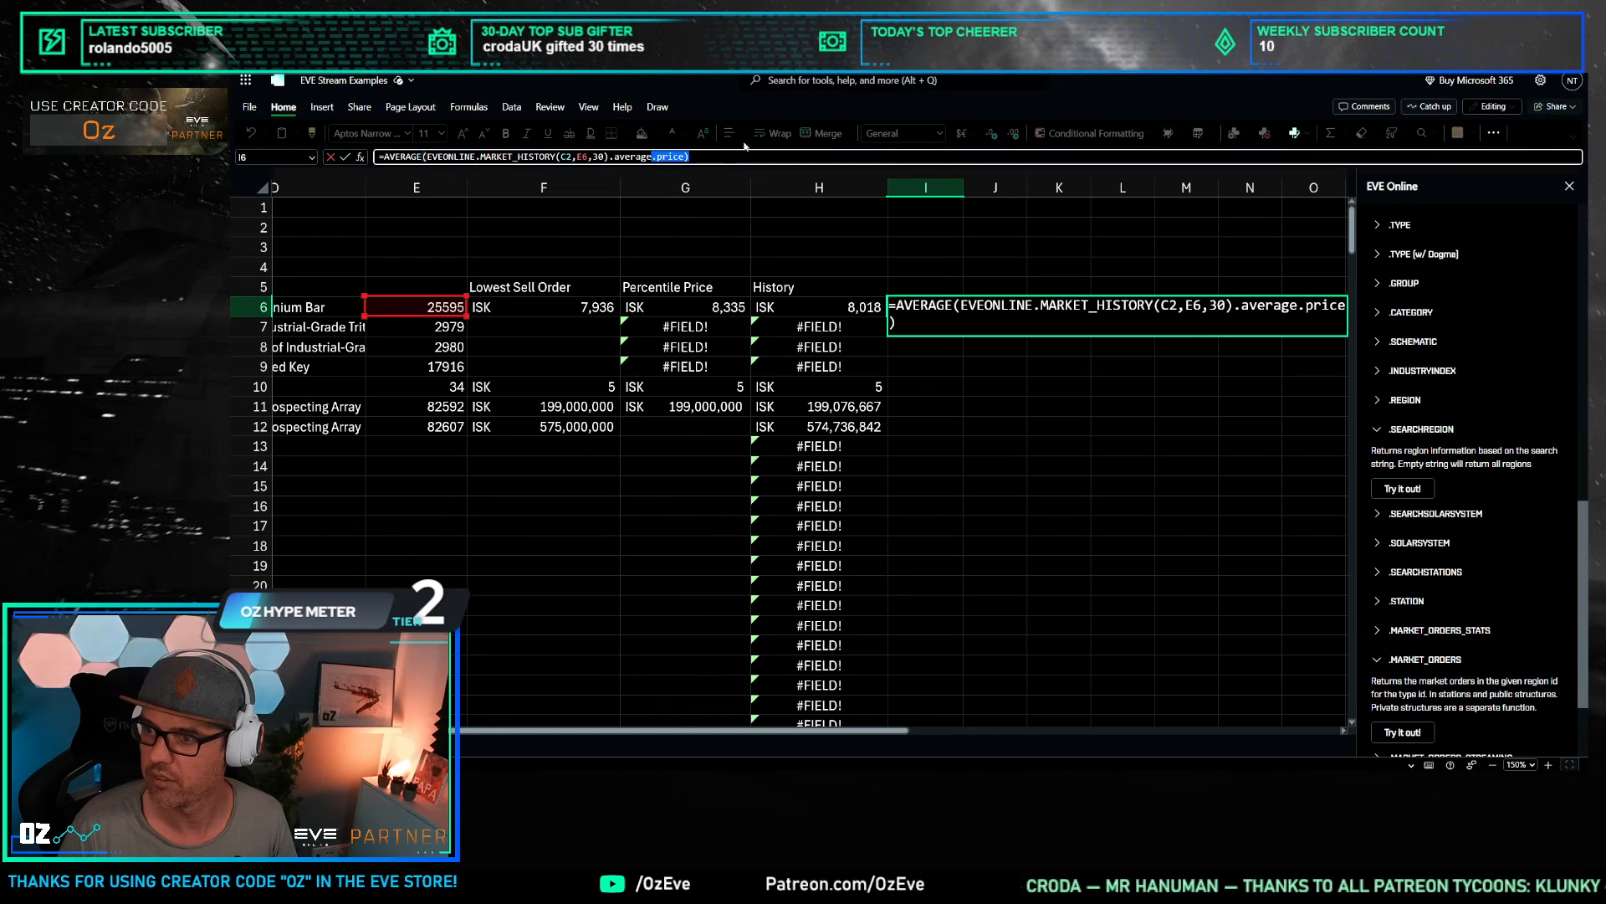
text(_average))
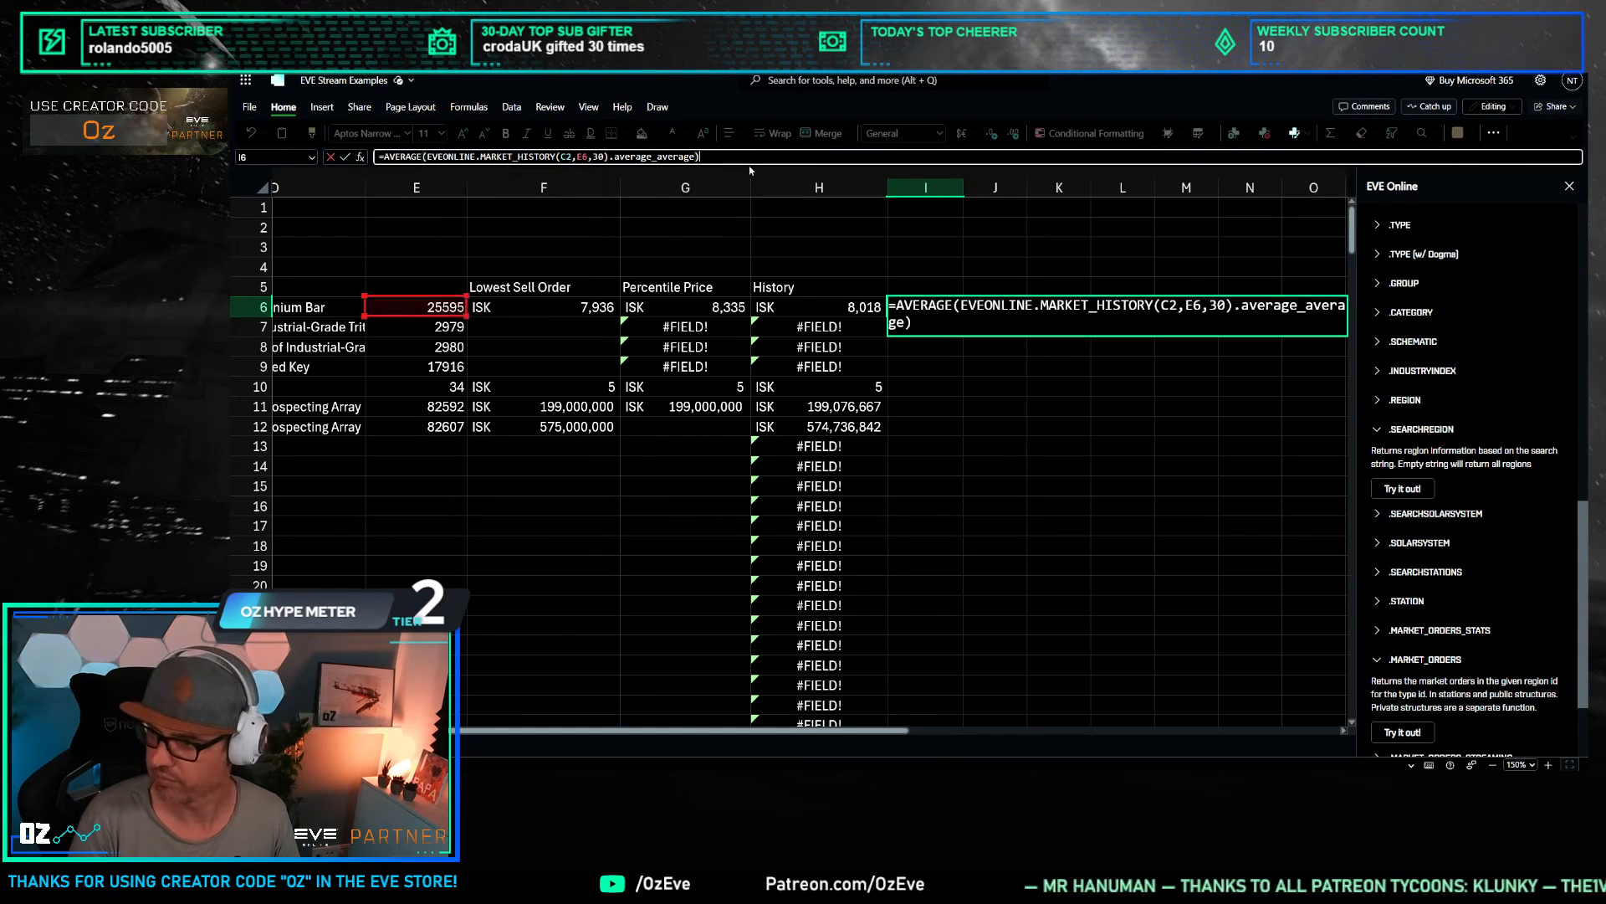
key(ctrl+Return)
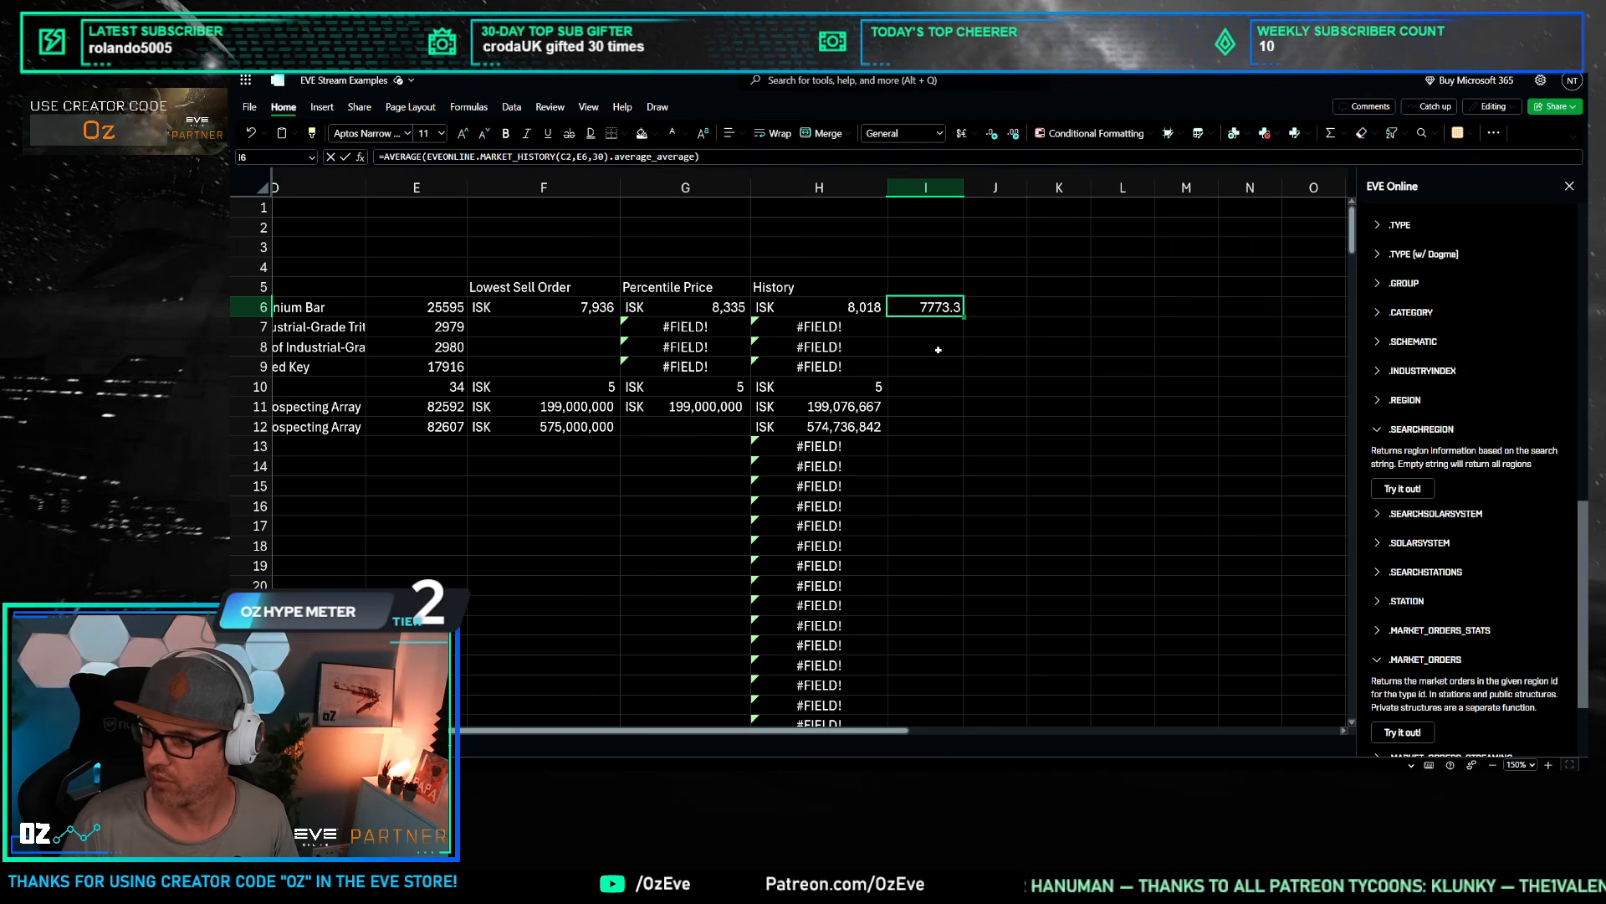
Step: Enter the heading "30-day average" in I5 and widen column I to fit it
click(930, 293)
text(30-d)
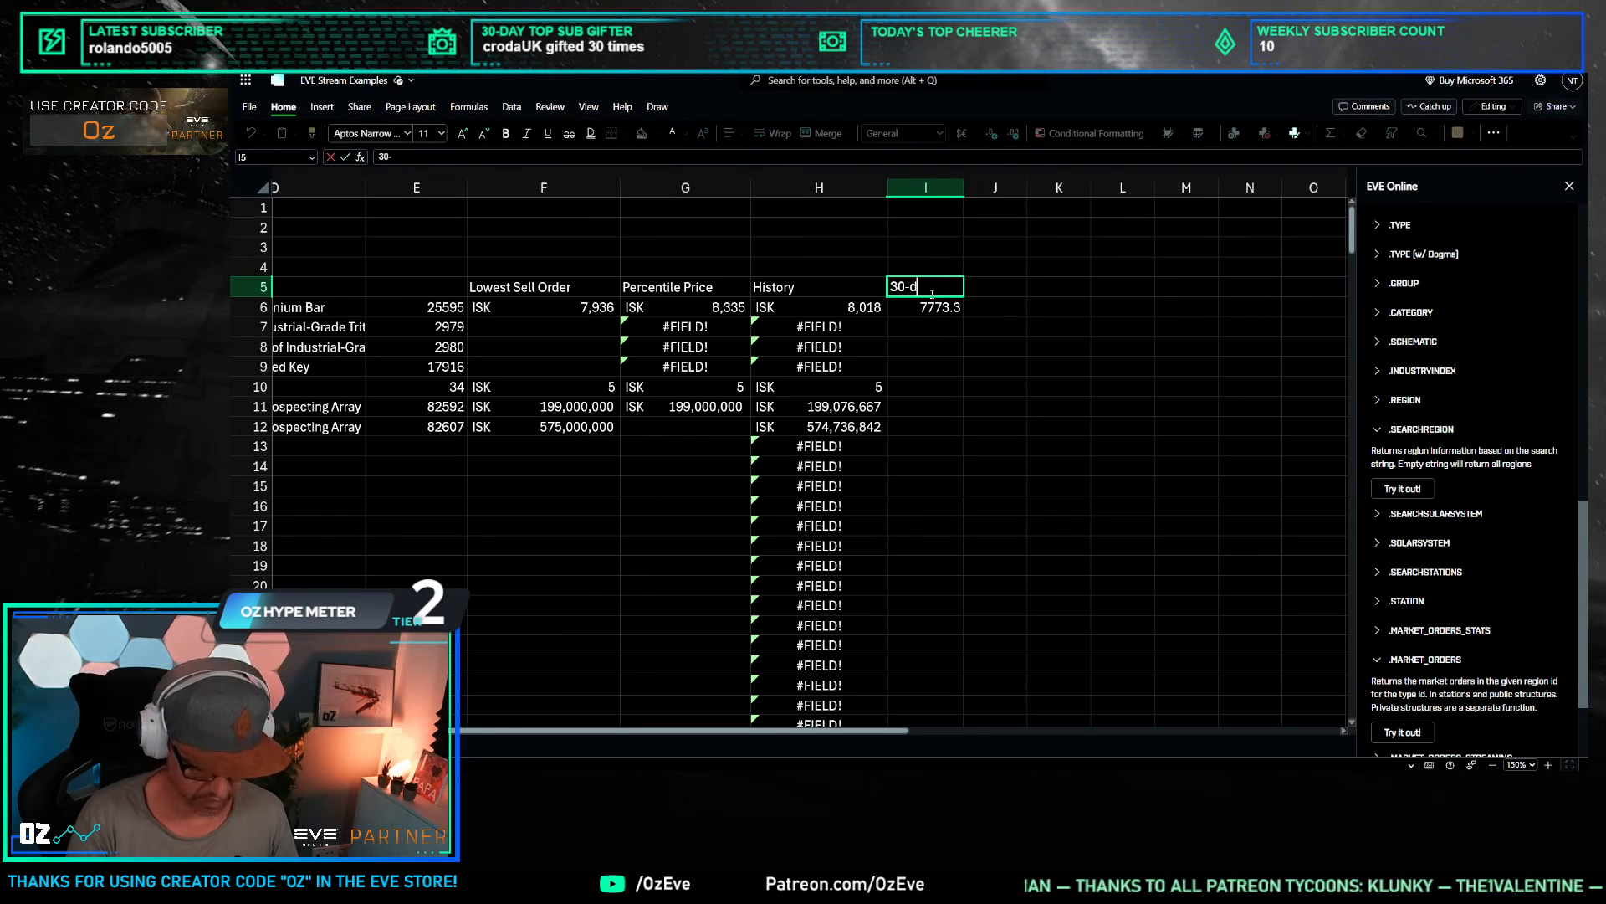
text(ay average)
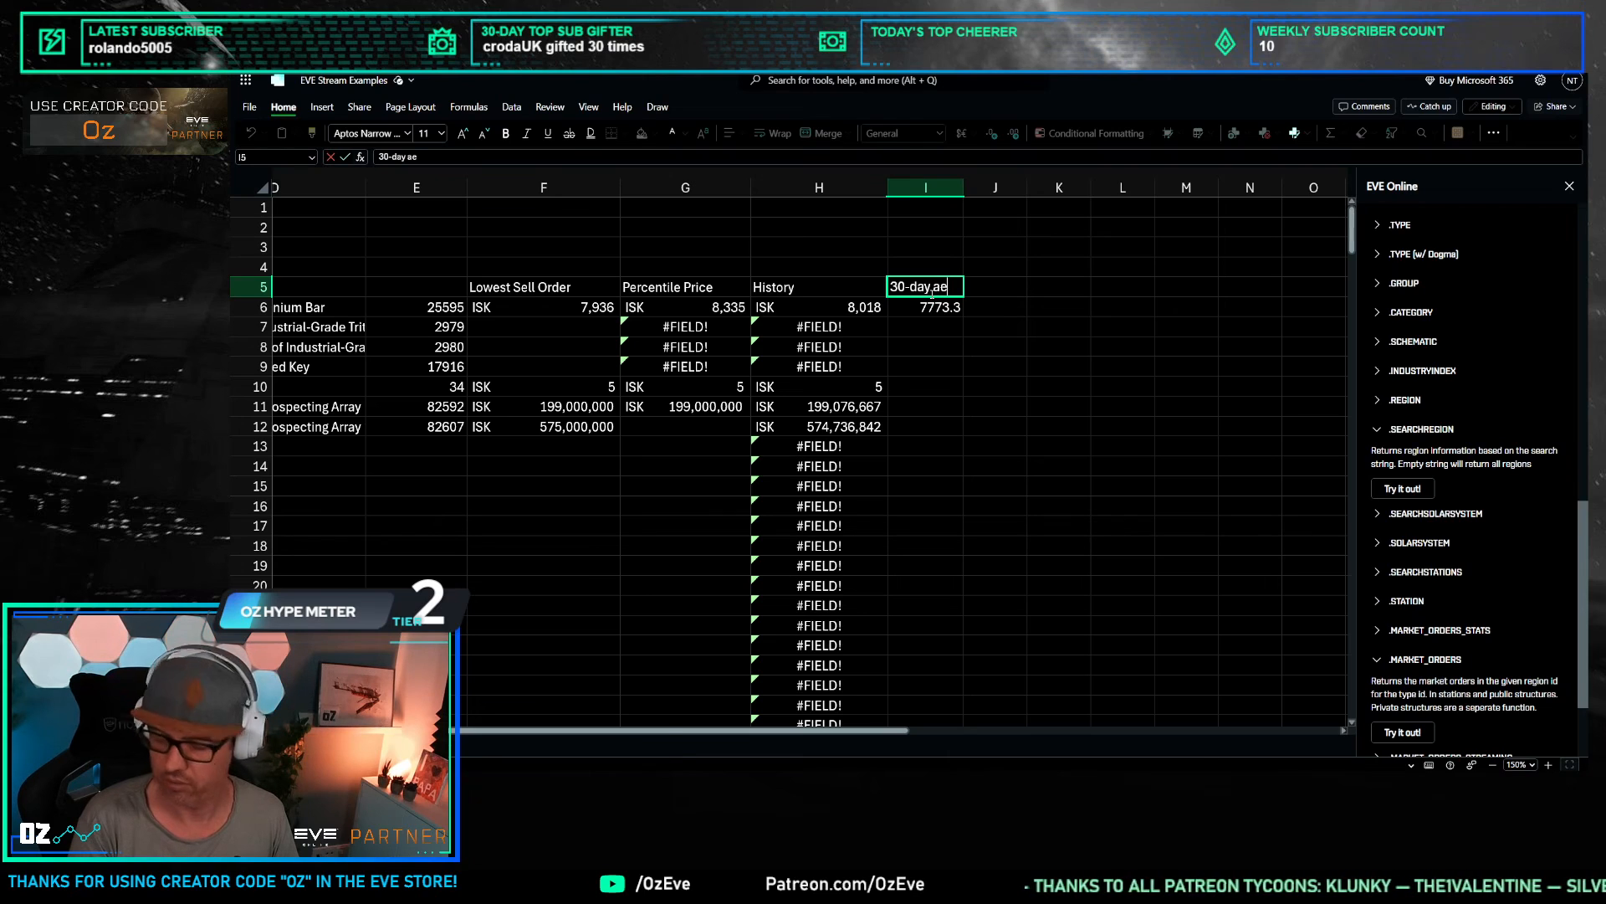
key(Return)
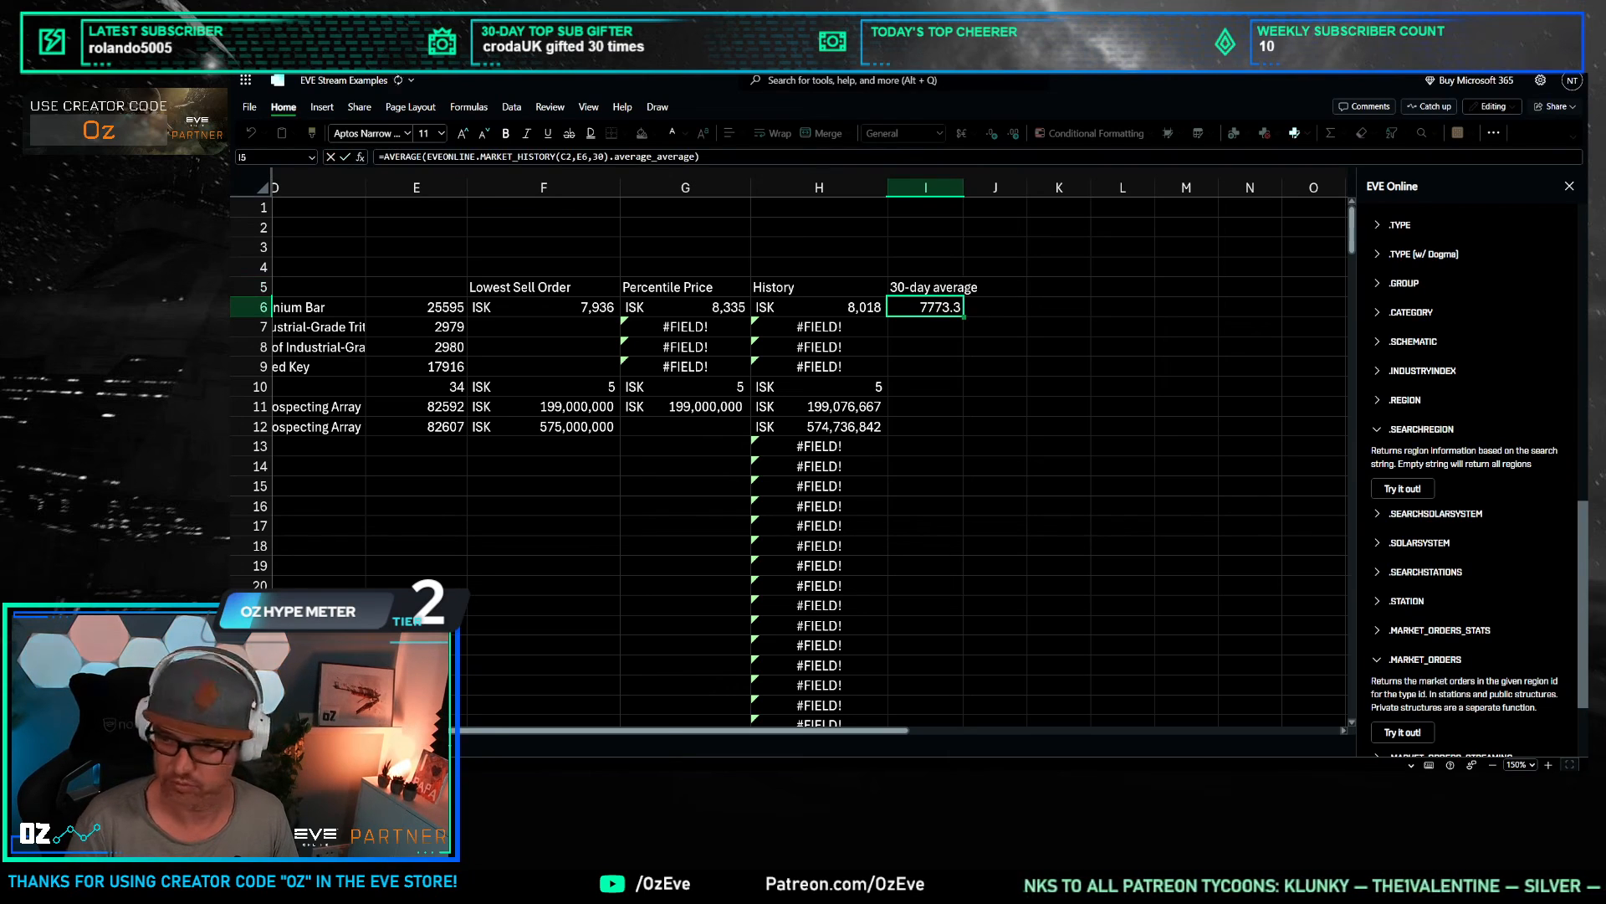
drag(964, 190, 1012, 190)
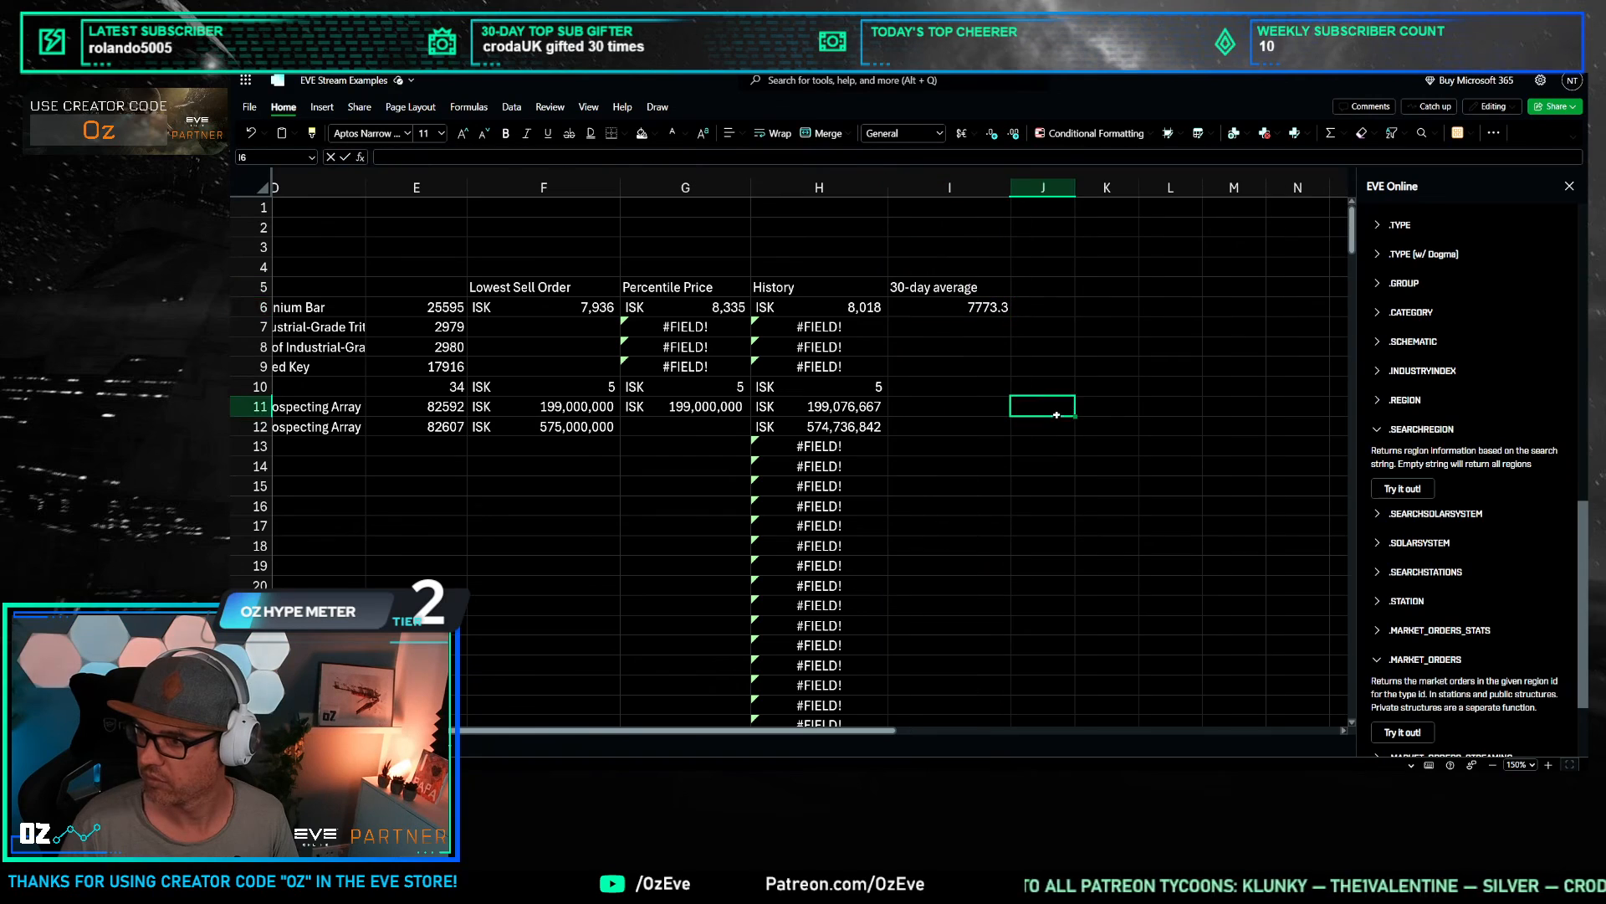
key(Down)
key(Down)
key(Down)
key(Down)
Step: Rename the History heading in H5 as "Yearly average"
click(760, 287)
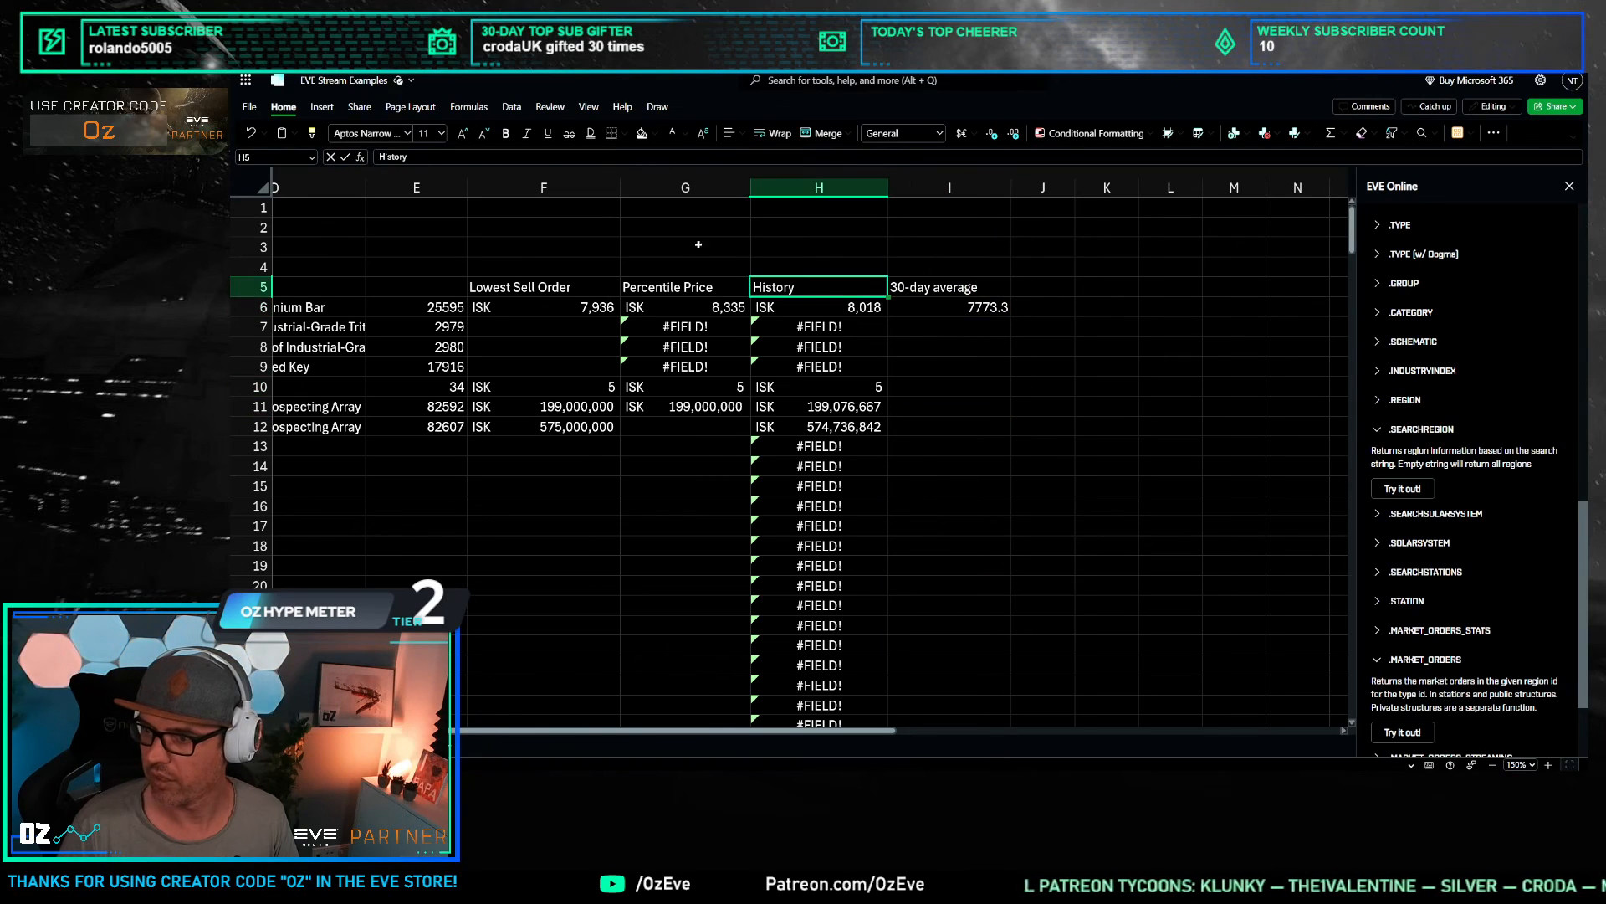
click(447, 151)
key(BackSpace)
key(BackSpace)
key(BackSpace)
key(BackSpace)
key(BackSpace)
key(BackSpace)
key(BackSpace)
text(Year)
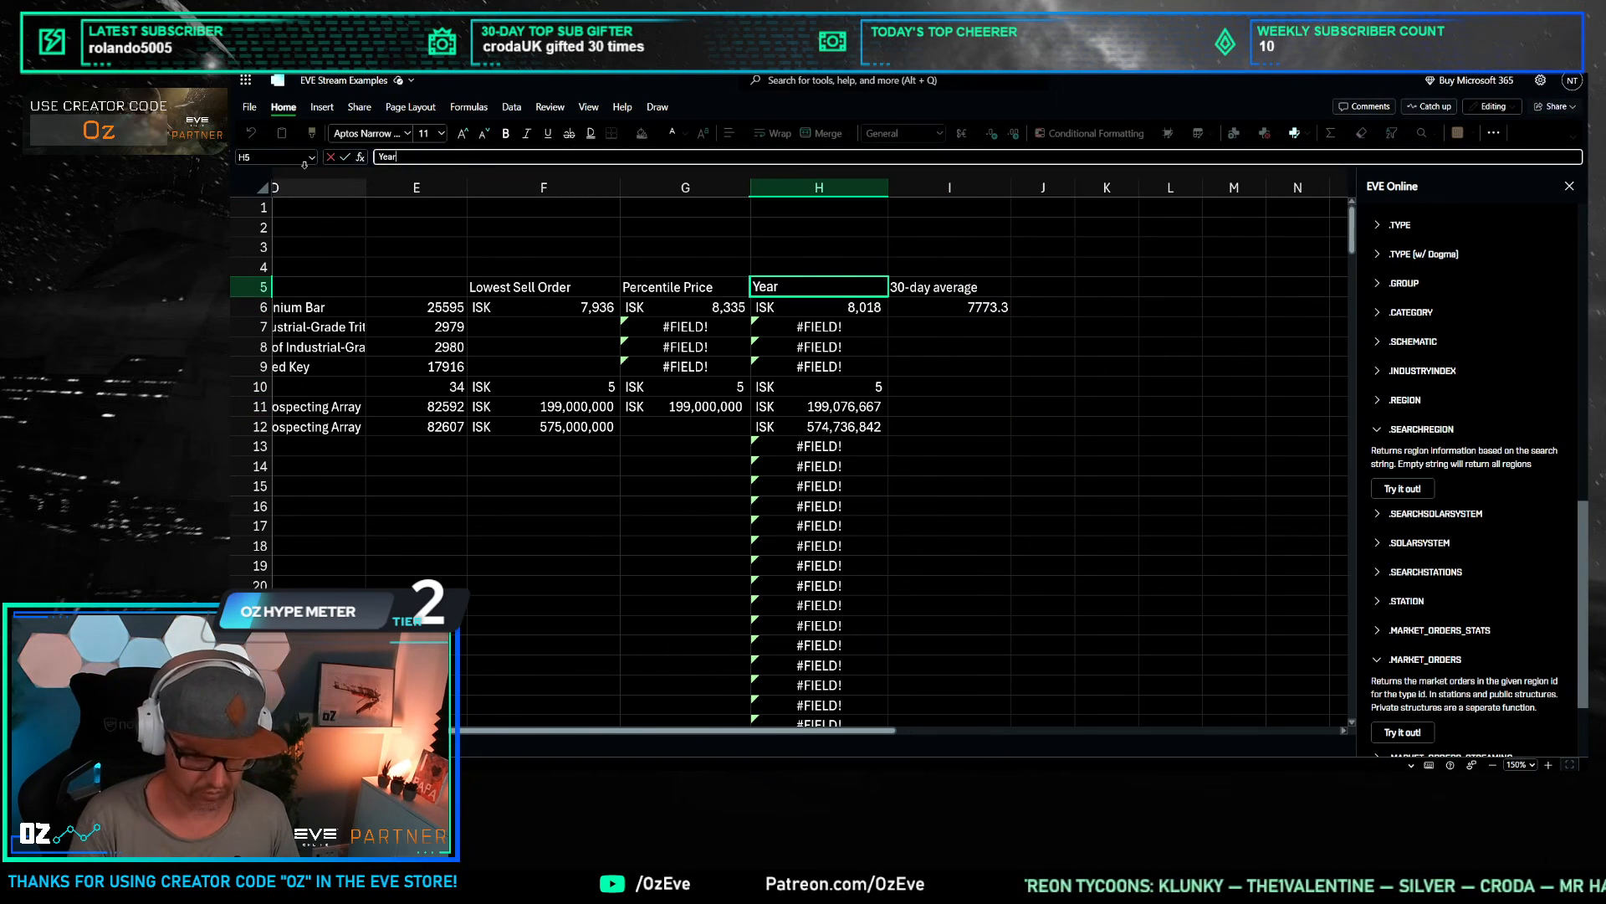
text(ly average)
key(Return)
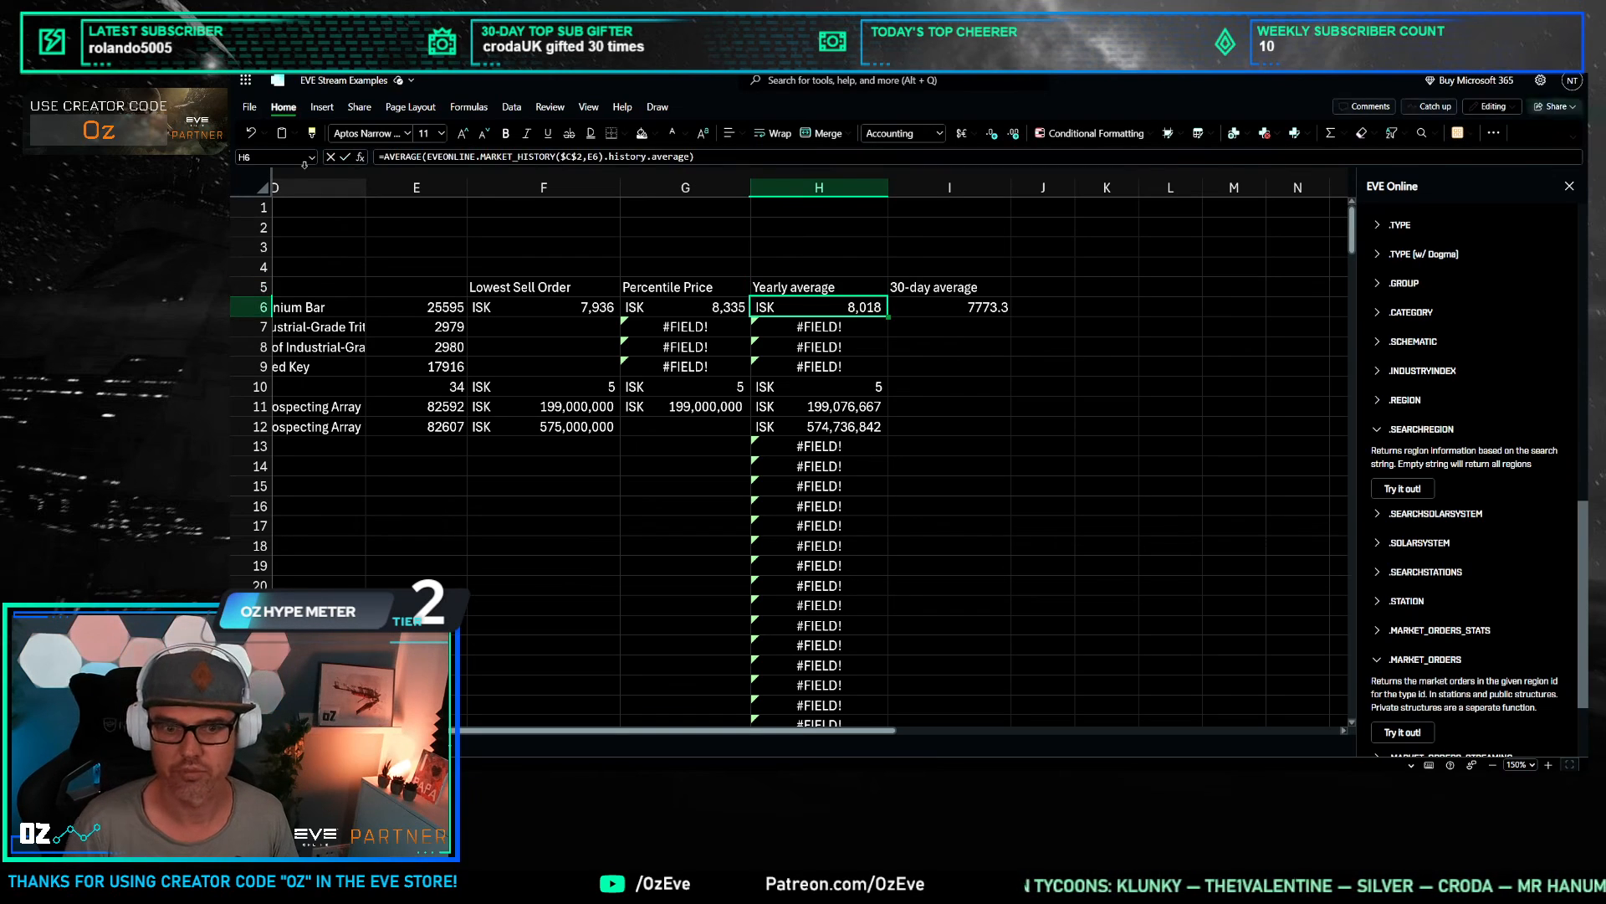
Step: Review the search string cell and the headings of the four price columns
click(647, 439)
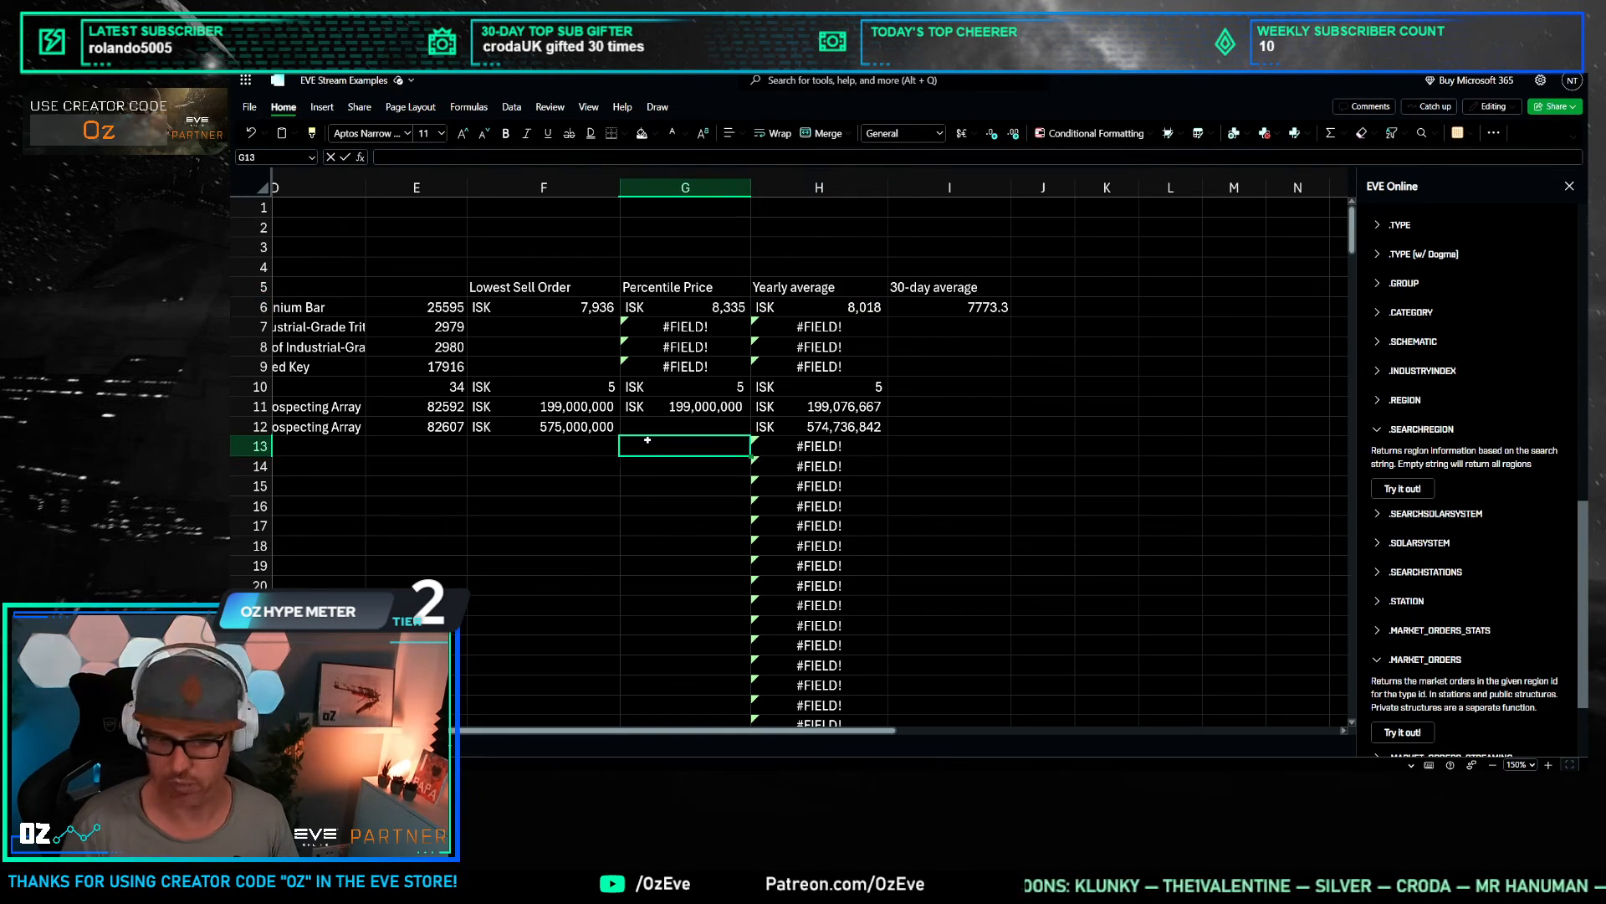
key(Home)
key(Left)
key(Left)
key(Left)
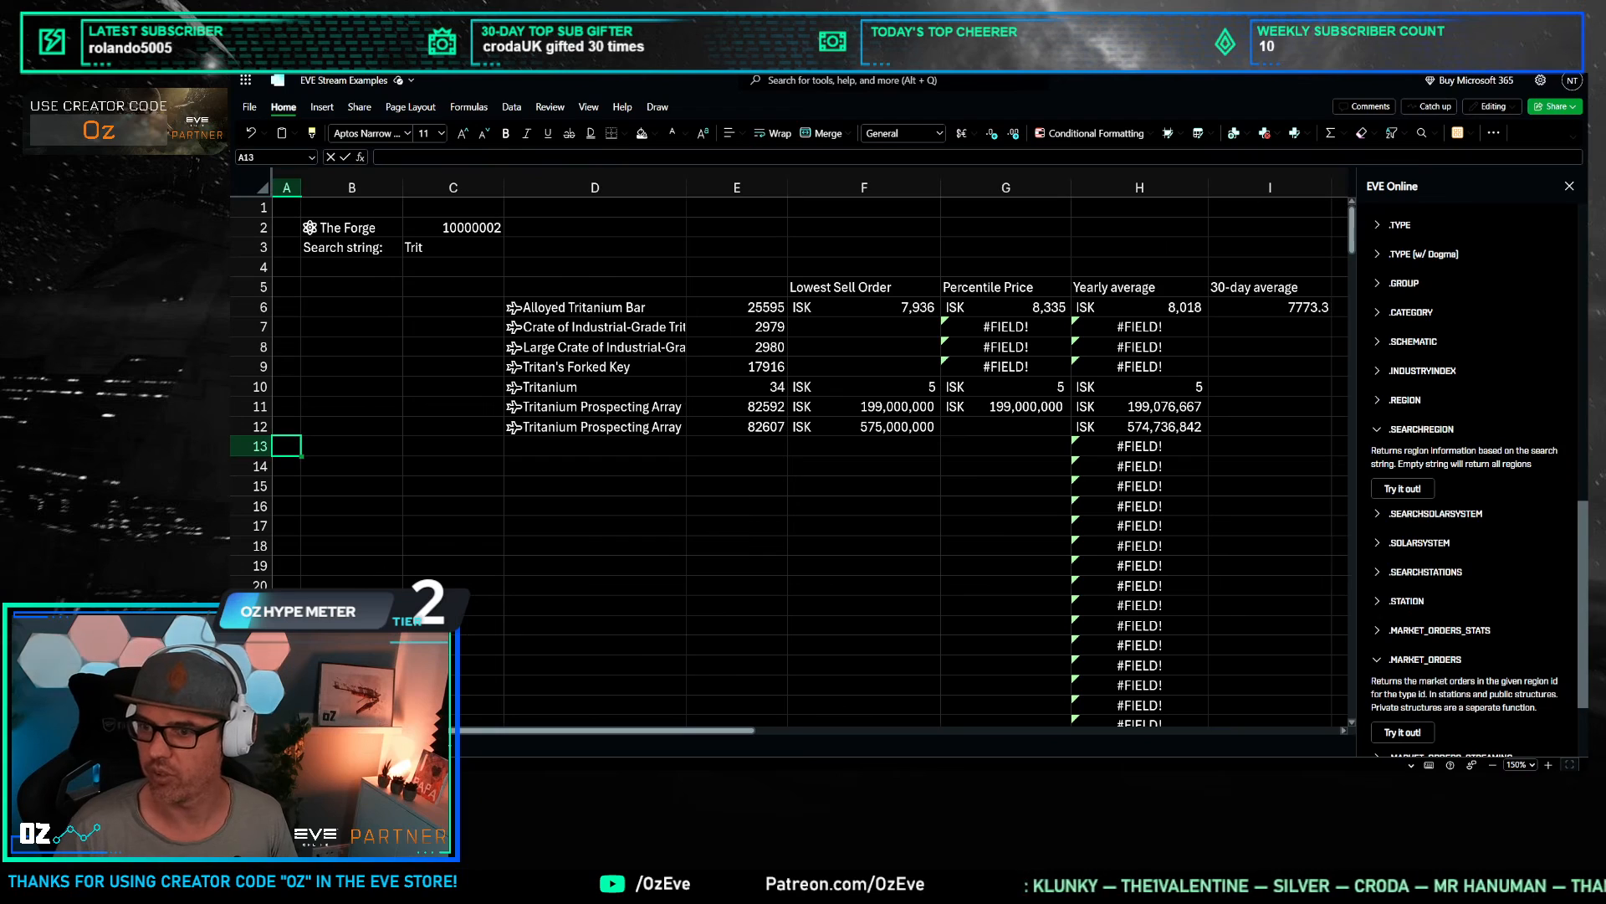
click(791, 286)
click(472, 251)
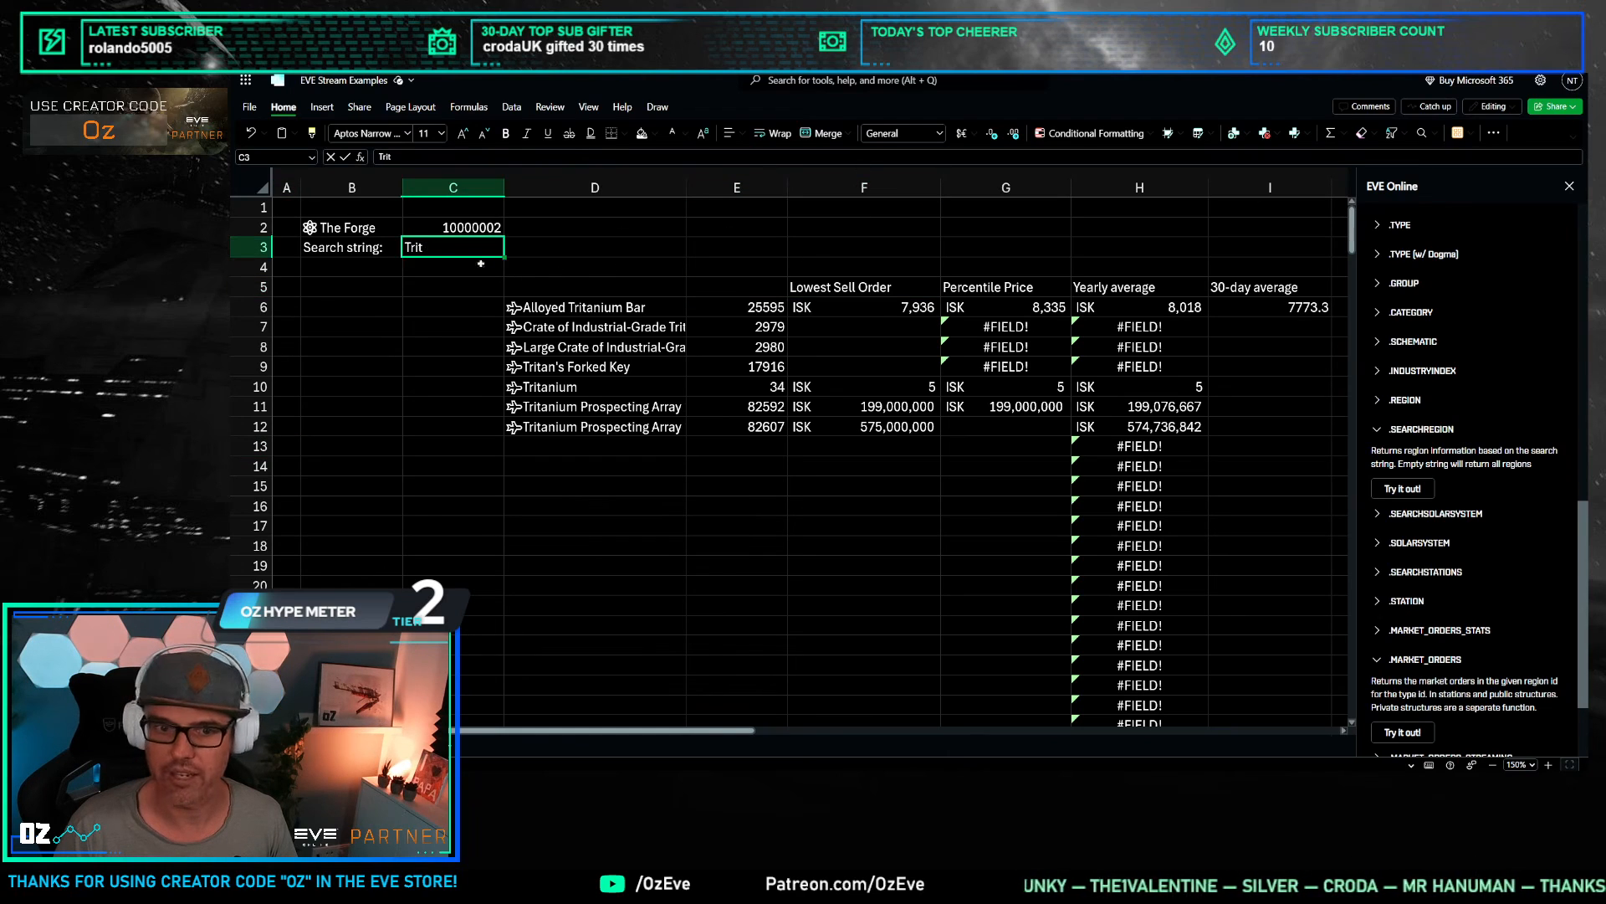
click(813, 288)
click(1017, 293)
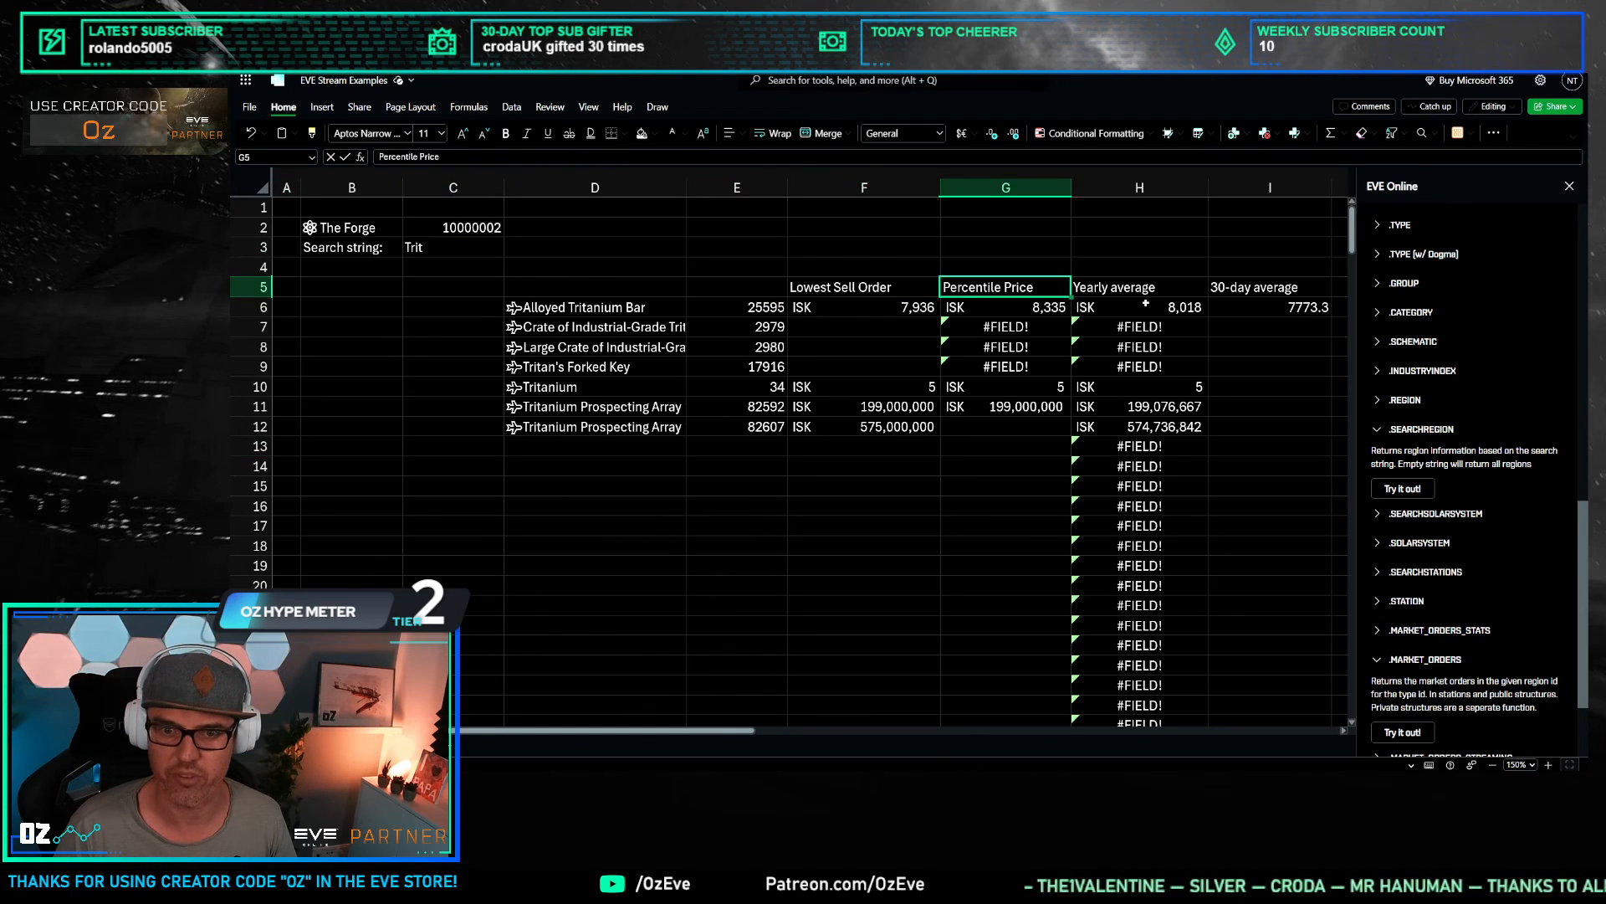
click(1142, 292)
click(1234, 285)
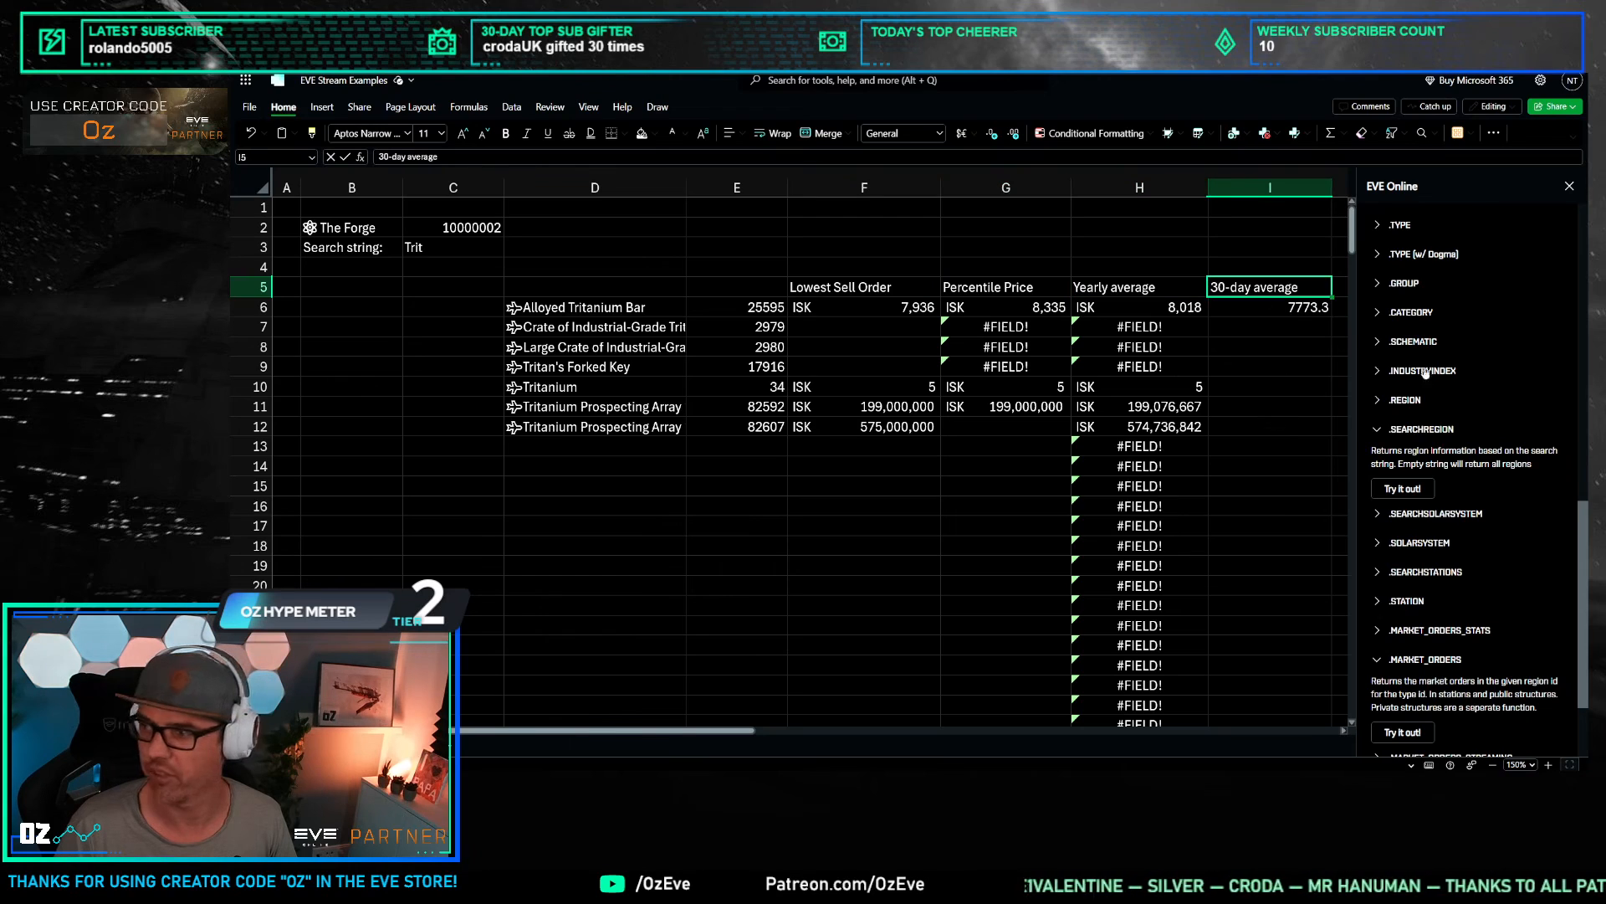
Step: Try to fill the 30-day average formula from I6 down to I12
click(1324, 311)
drag(1331, 316, 1330, 426)
click(1269, 526)
Step: Make the region reference in I6's formula absolute as $C$2 and fill it down to I12
click(1303, 311)
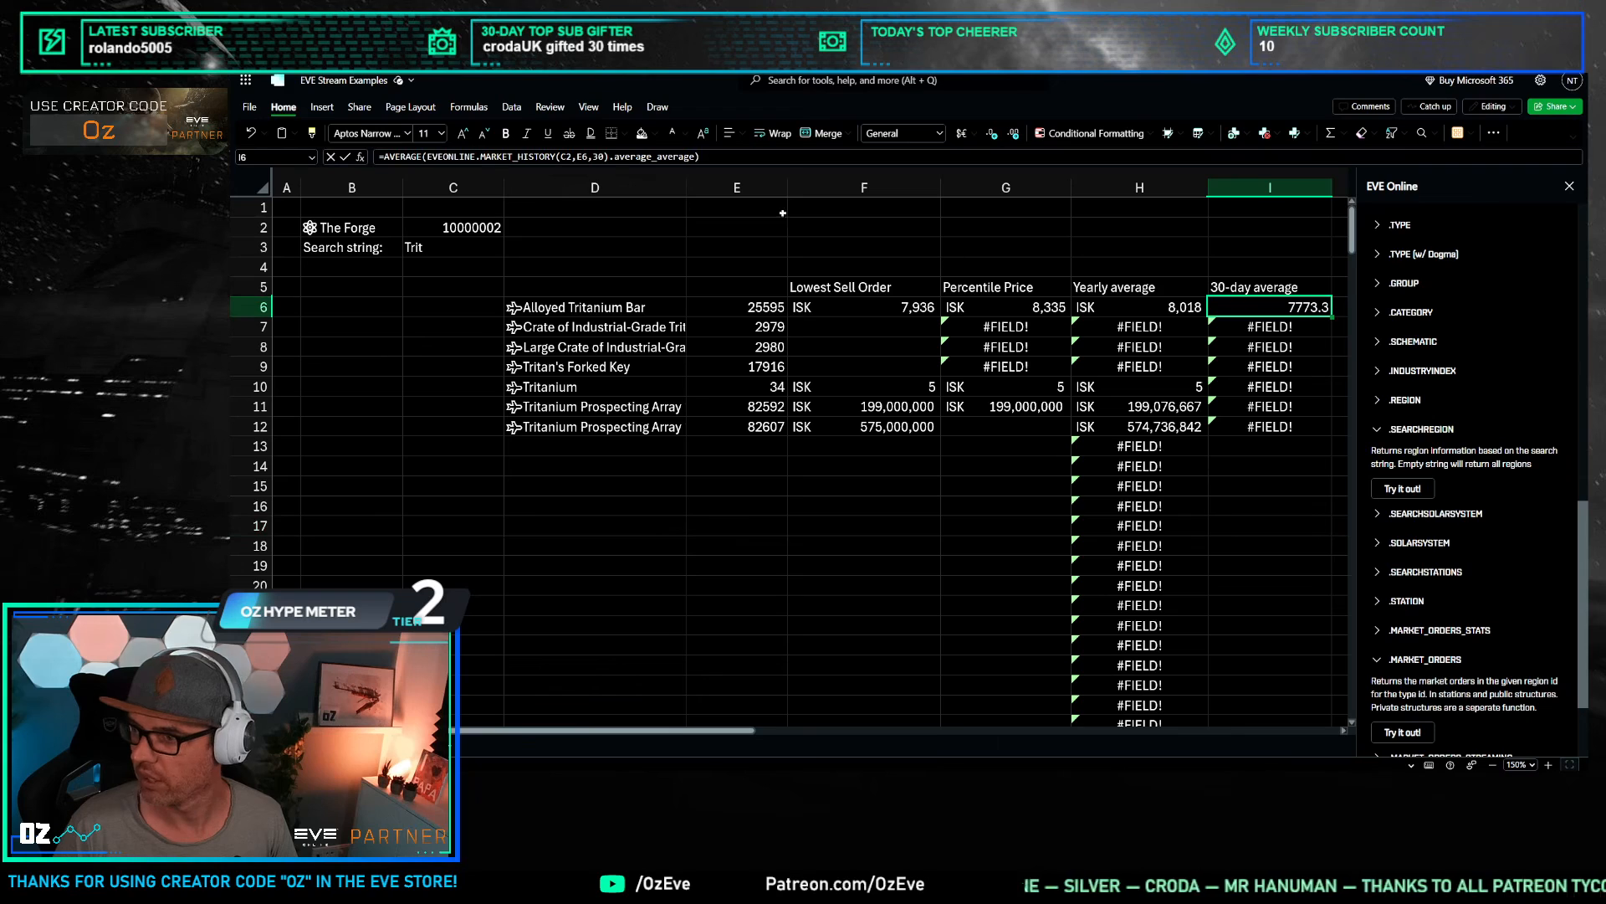
click(567, 157)
text($C$)
key(Return)
click(1315, 307)
drag(1333, 316, 1330, 434)
click(895, 525)
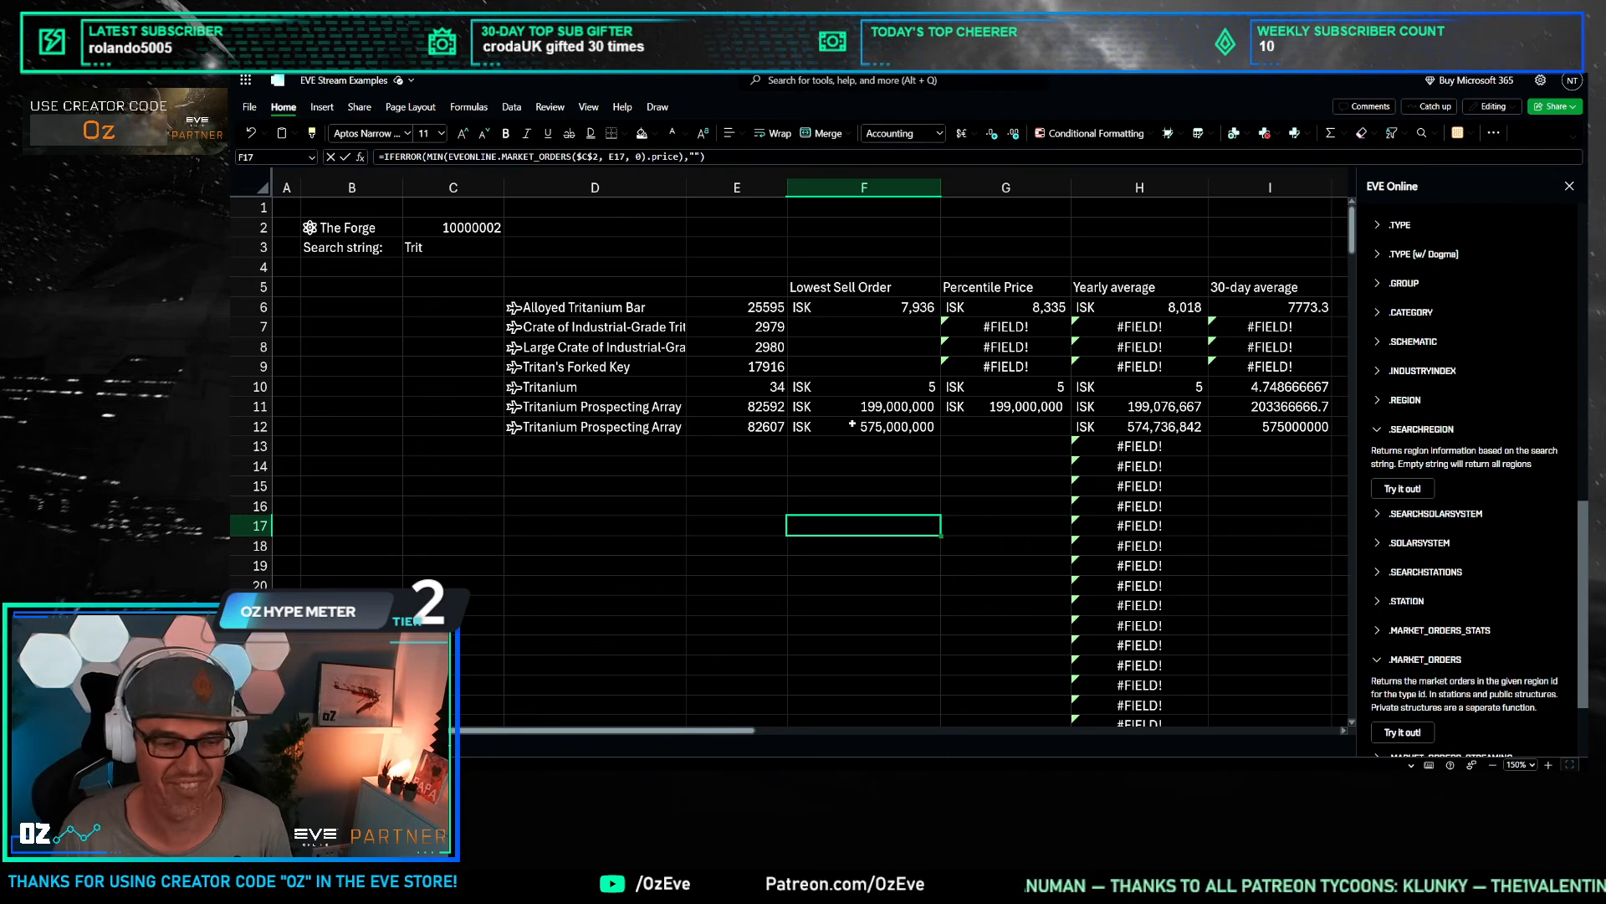
click(626, 508)
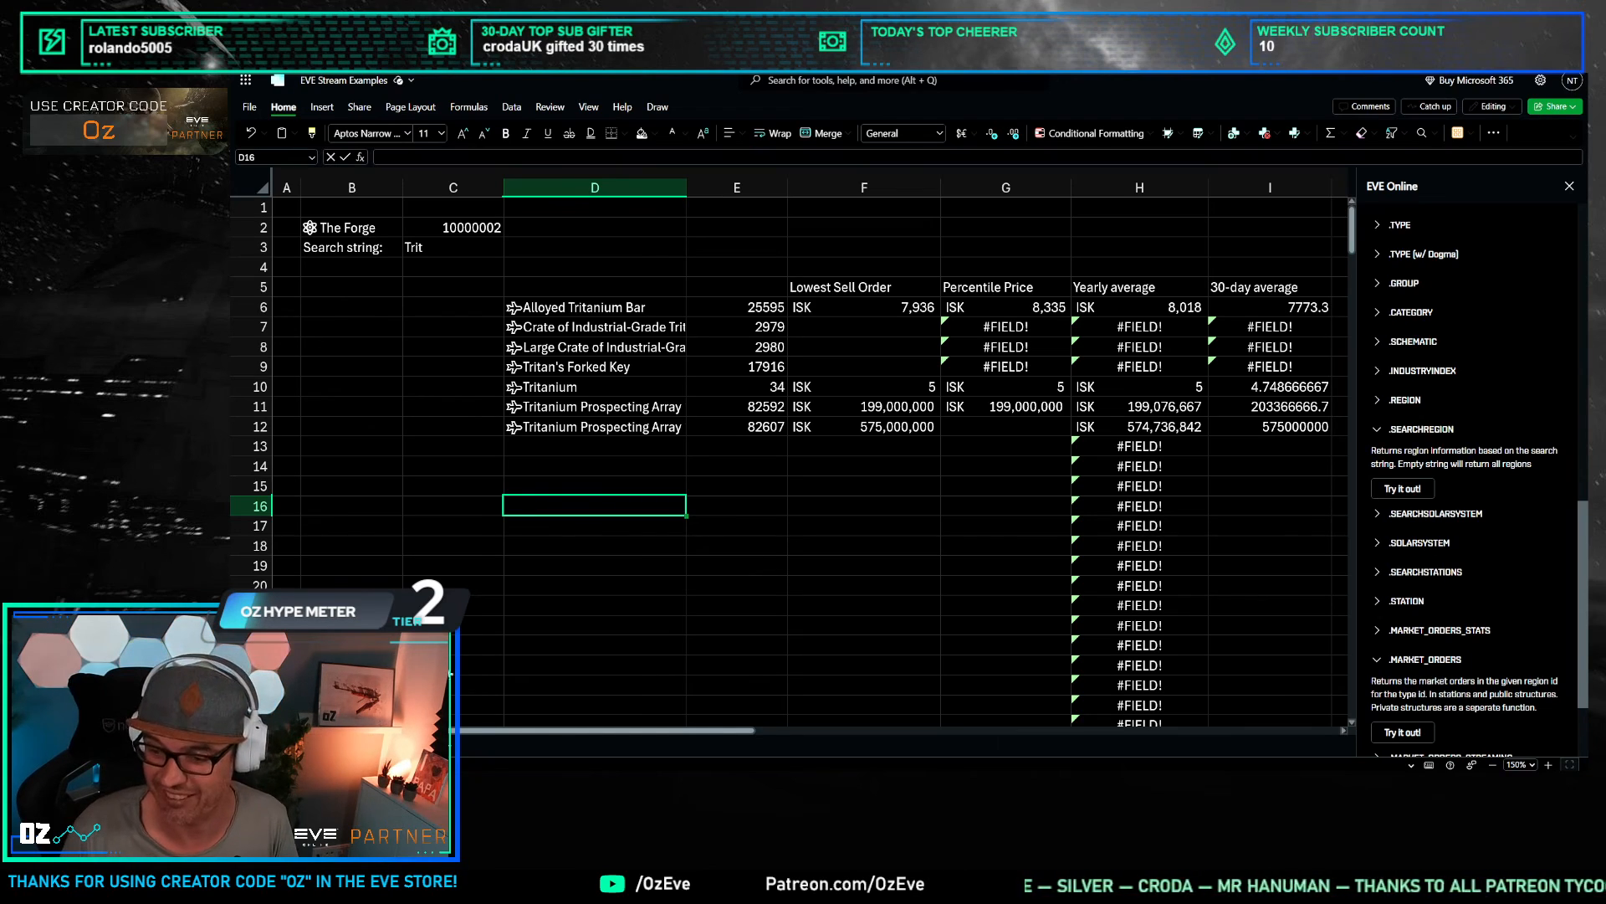
Step: On the next worksheet, insert the add-in's character list in D2 as =EVEONLINE.ACTIVE_CHARACTER()
key(ctrl+Page_Down)
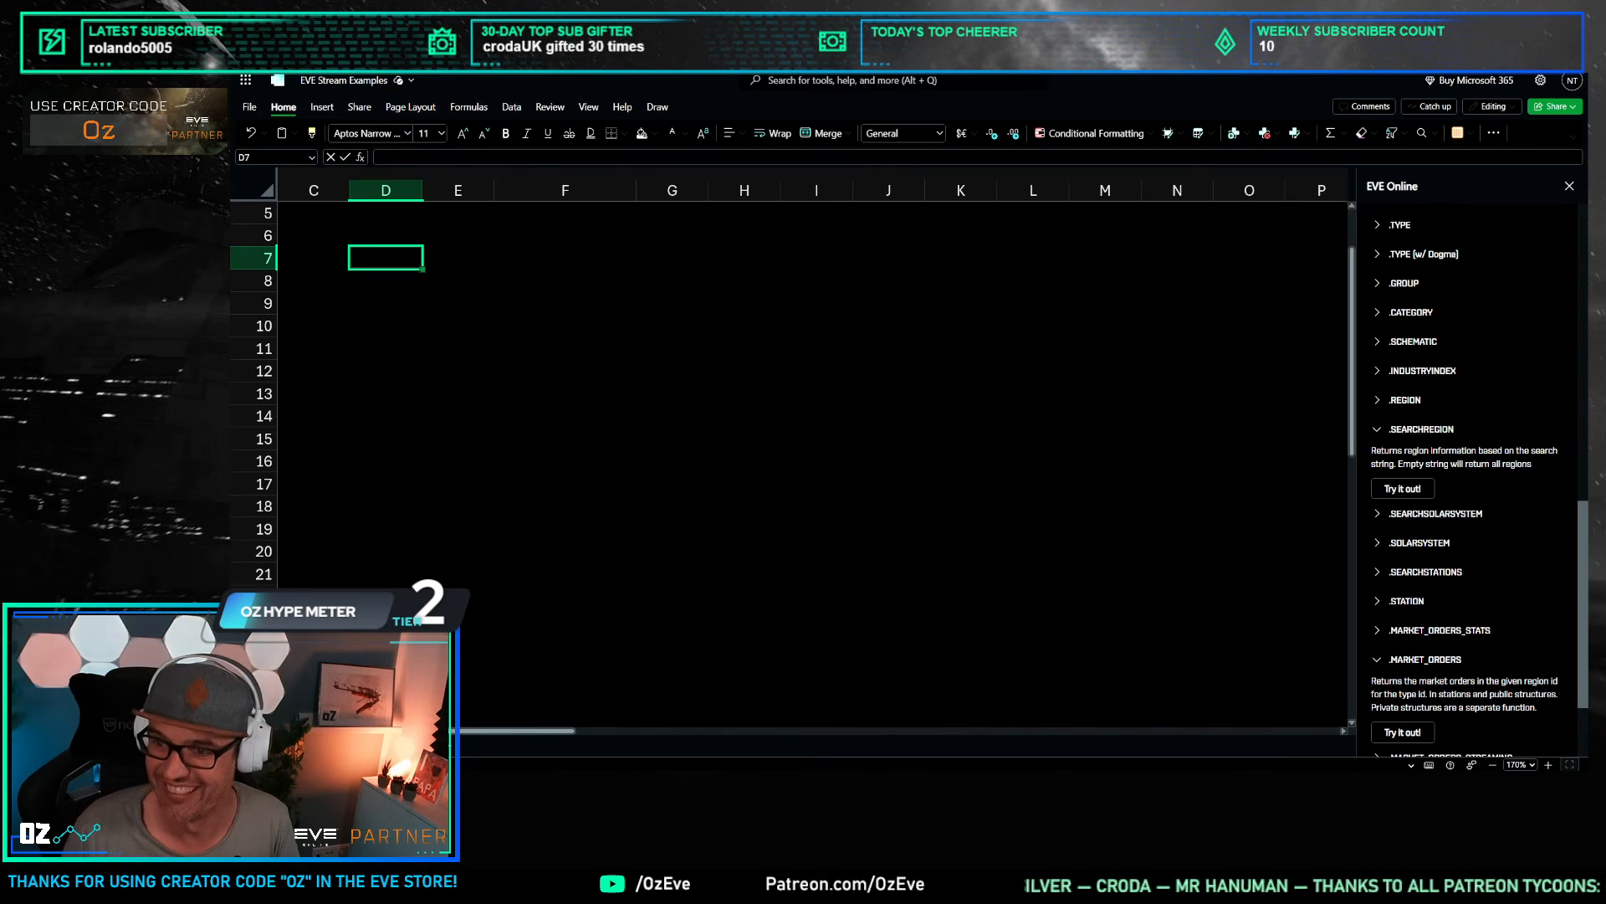
scroll(1411, 326, up, 2)
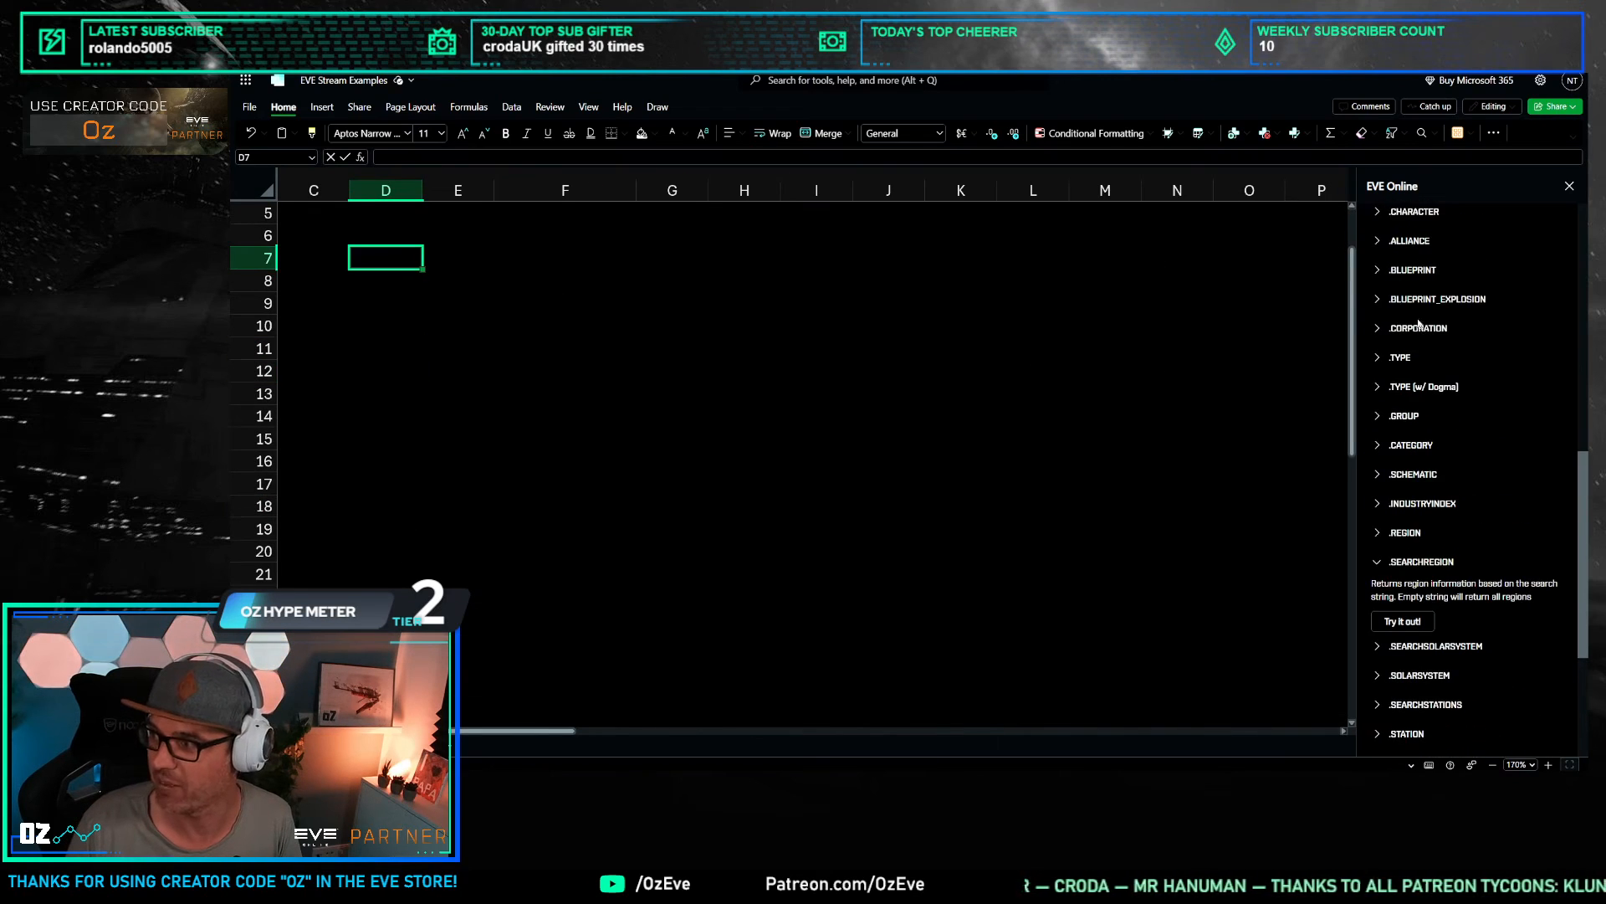
scroll(1388, 469, up, 10)
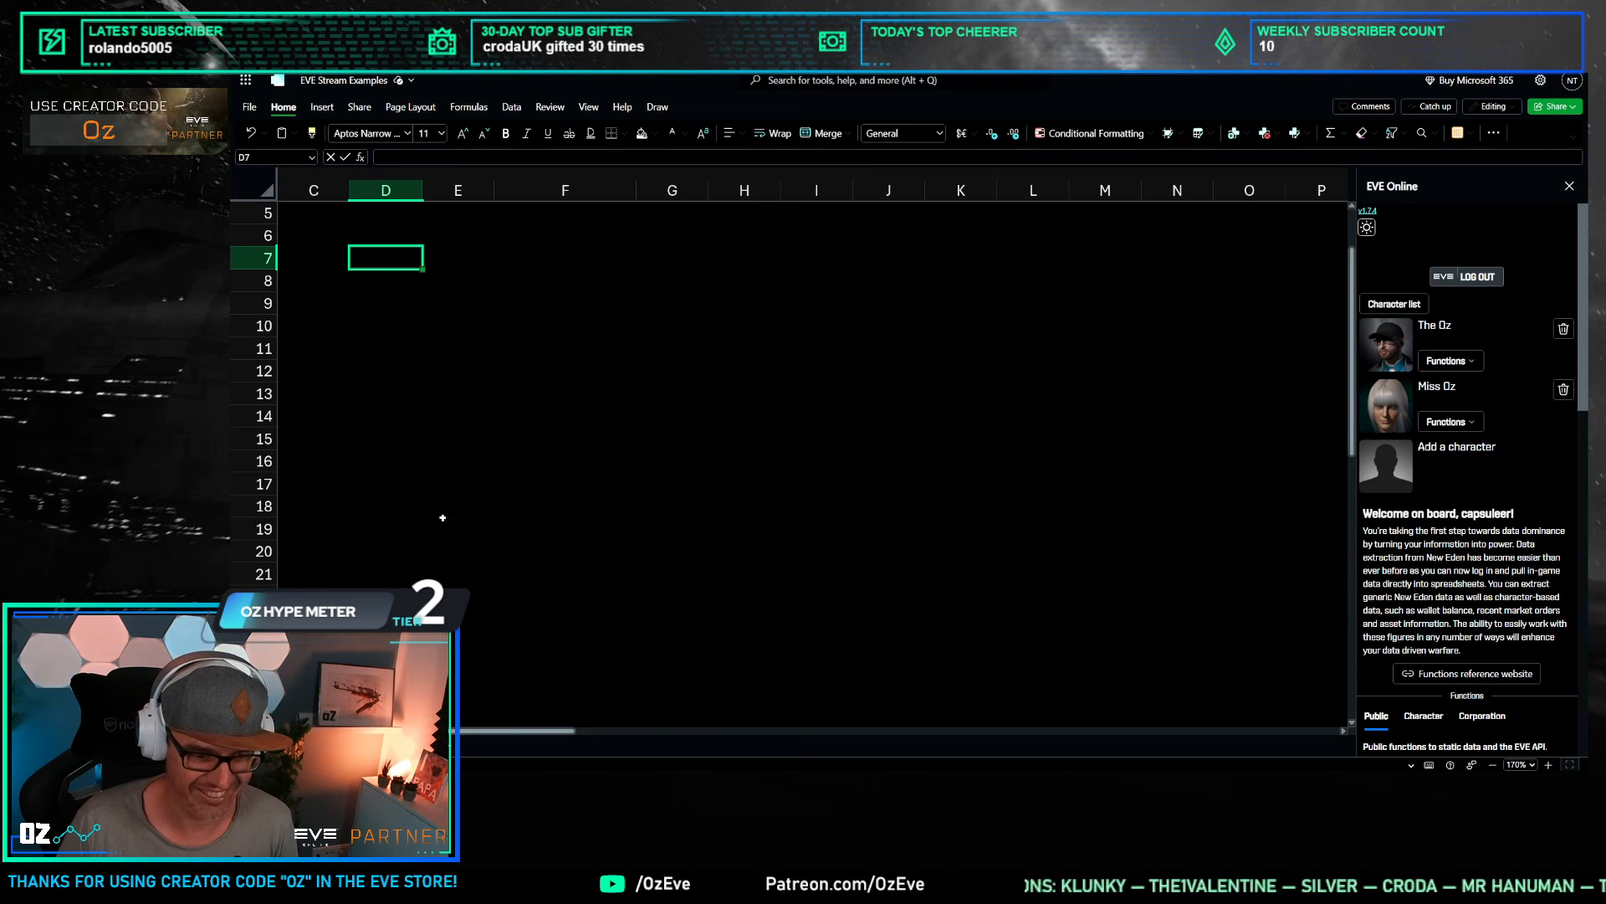
scroll(480, 432, up, 2)
click(384, 237)
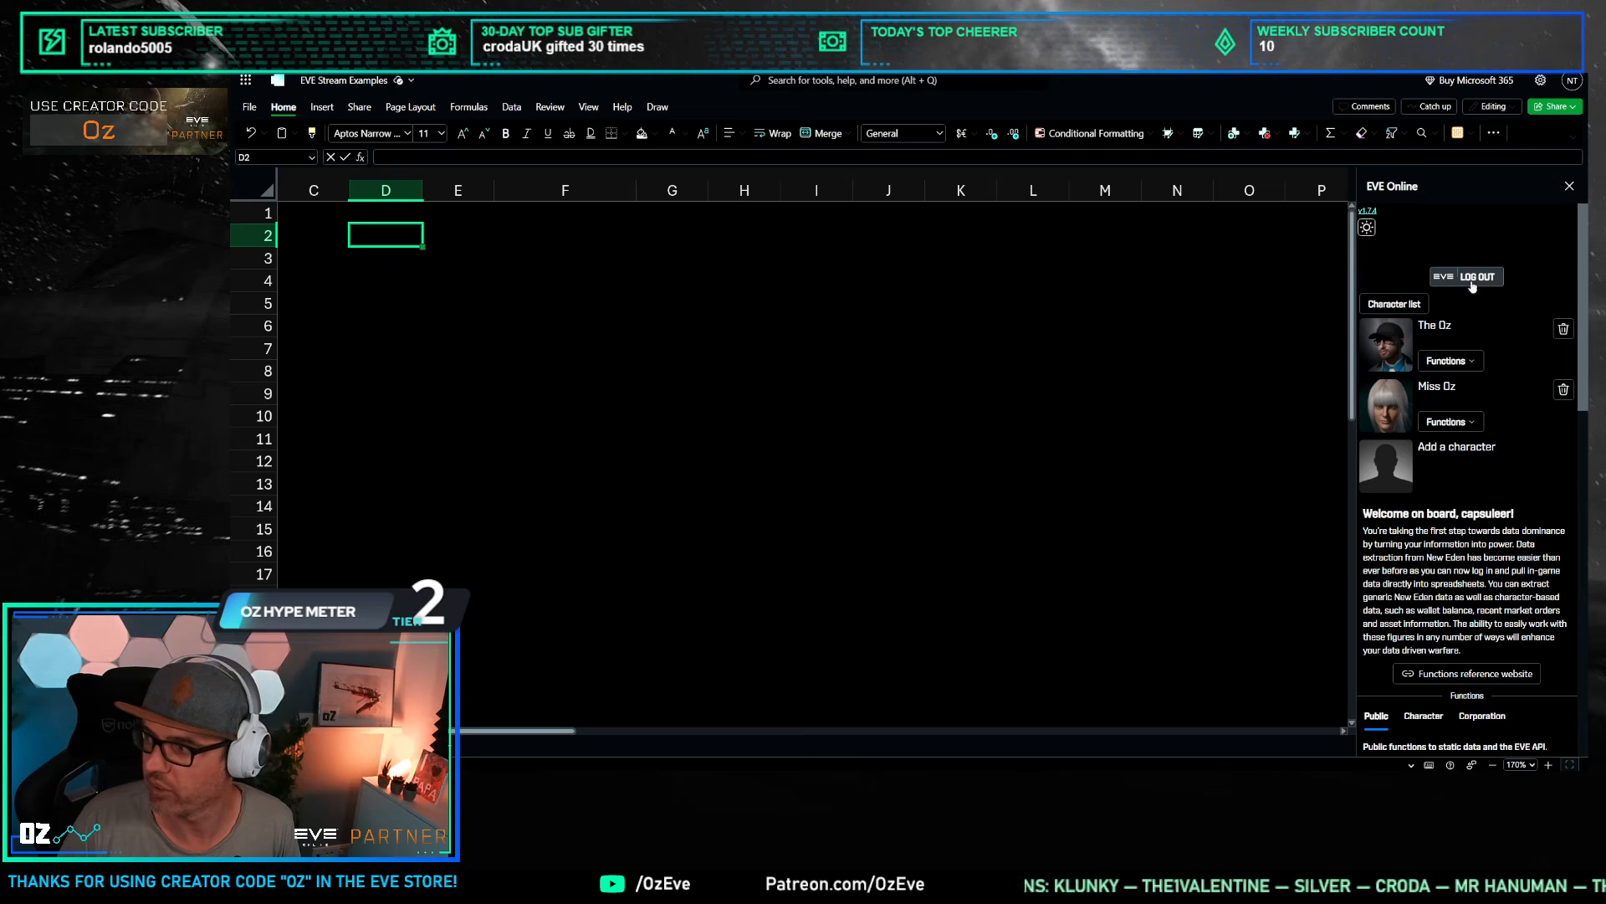
click(1389, 307)
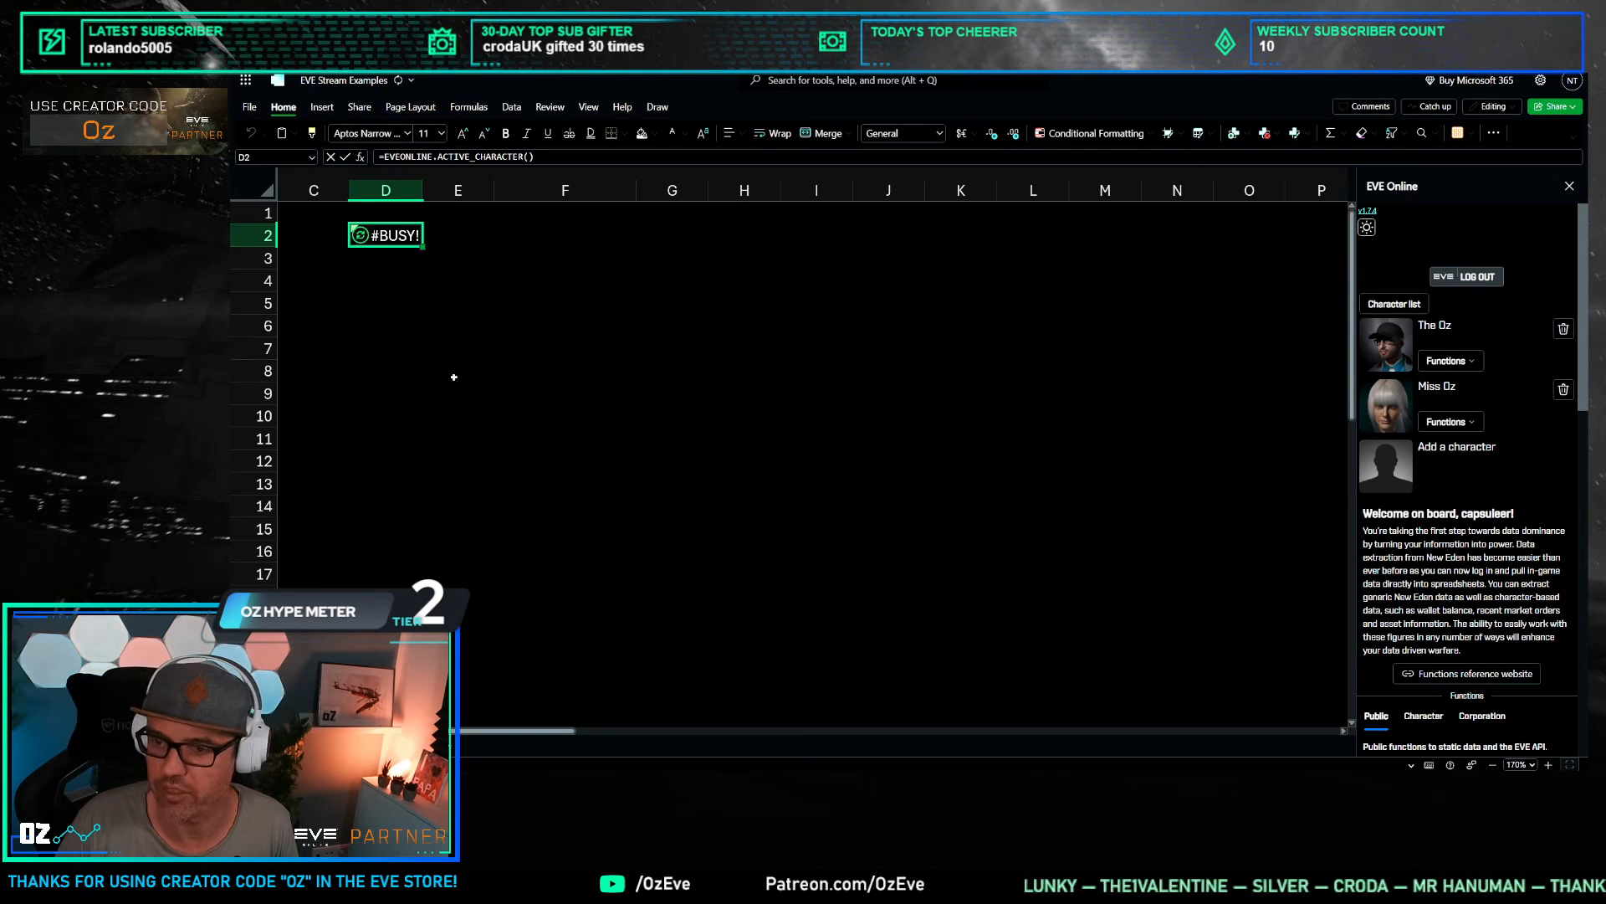
click(486, 351)
click(407, 240)
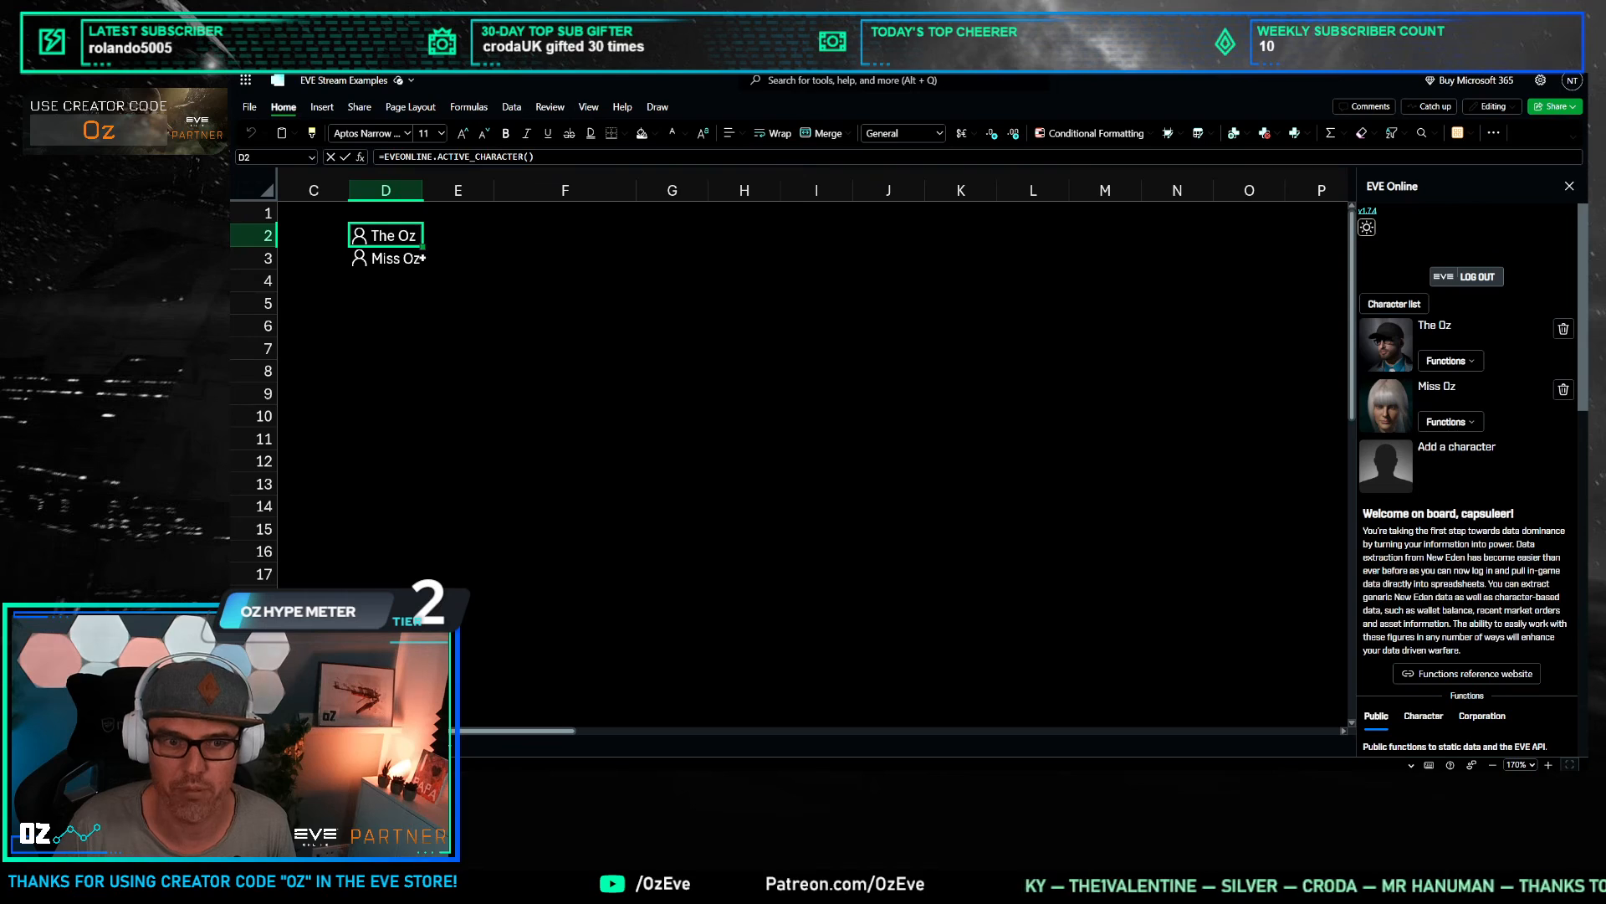
Step: Extract the id field of the characters listed in D2 into column E
click(469, 260)
click(479, 245)
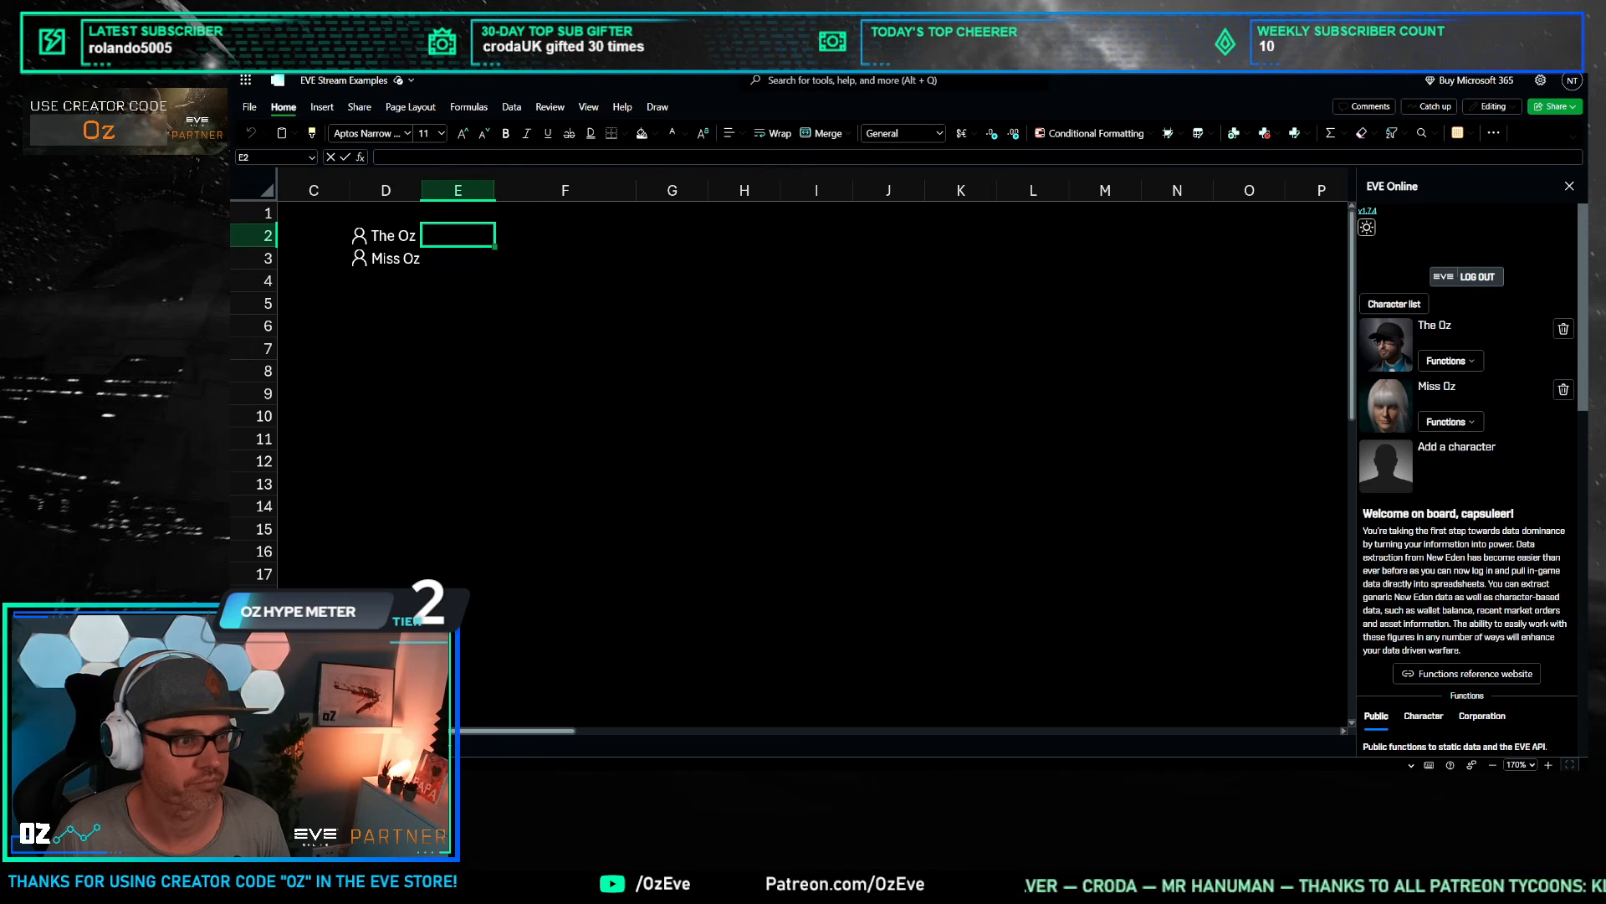
click(462, 303)
click(384, 237)
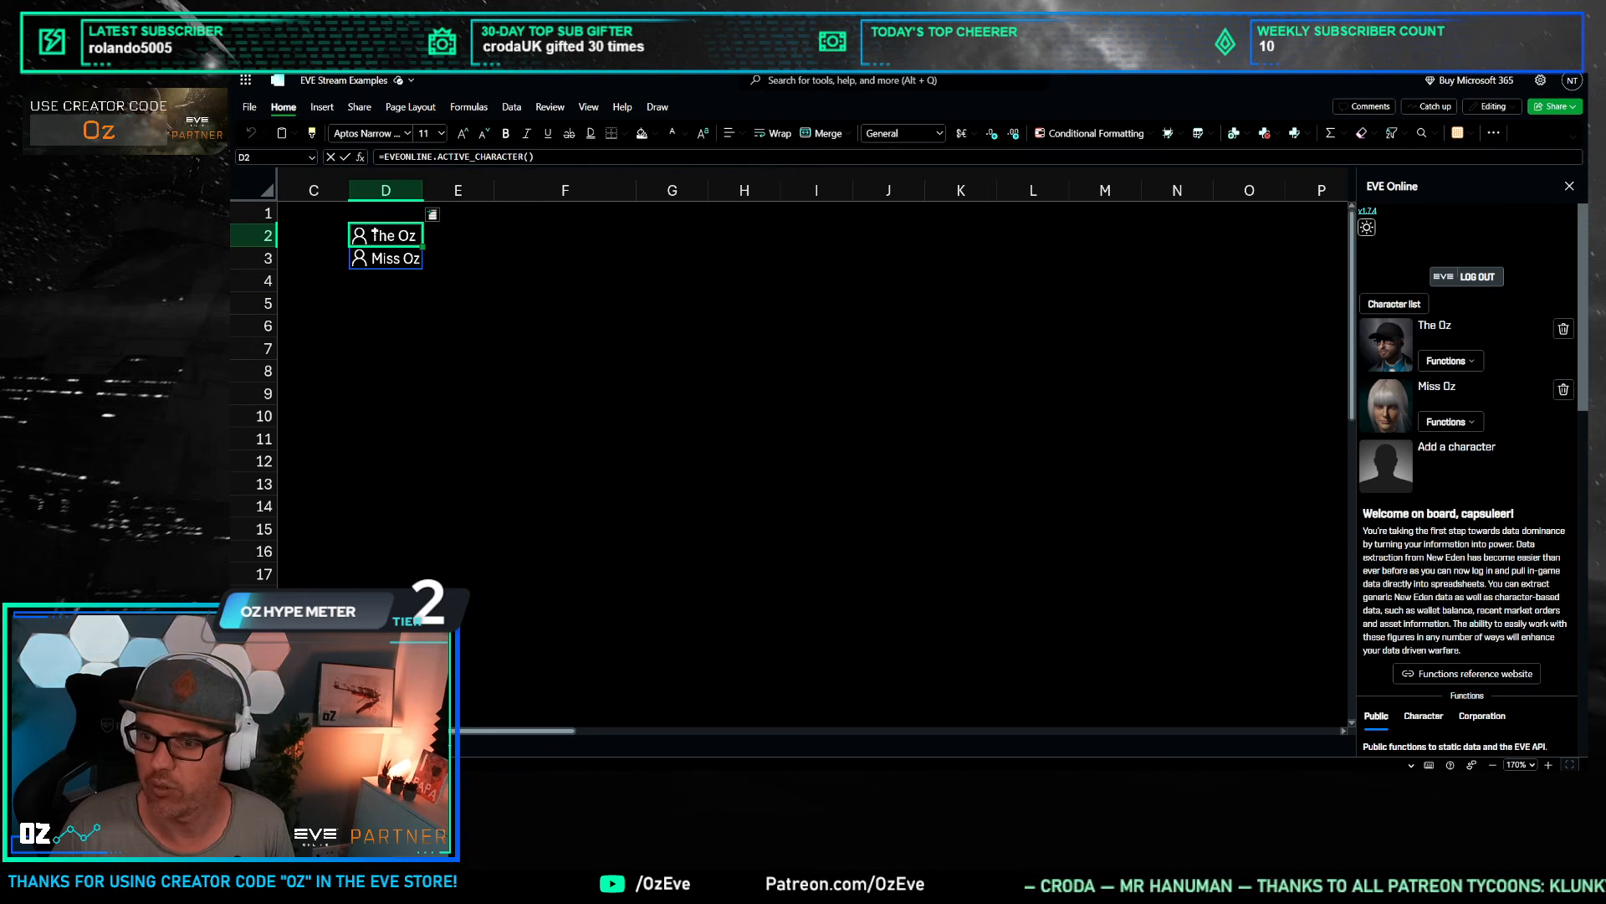
click(433, 216)
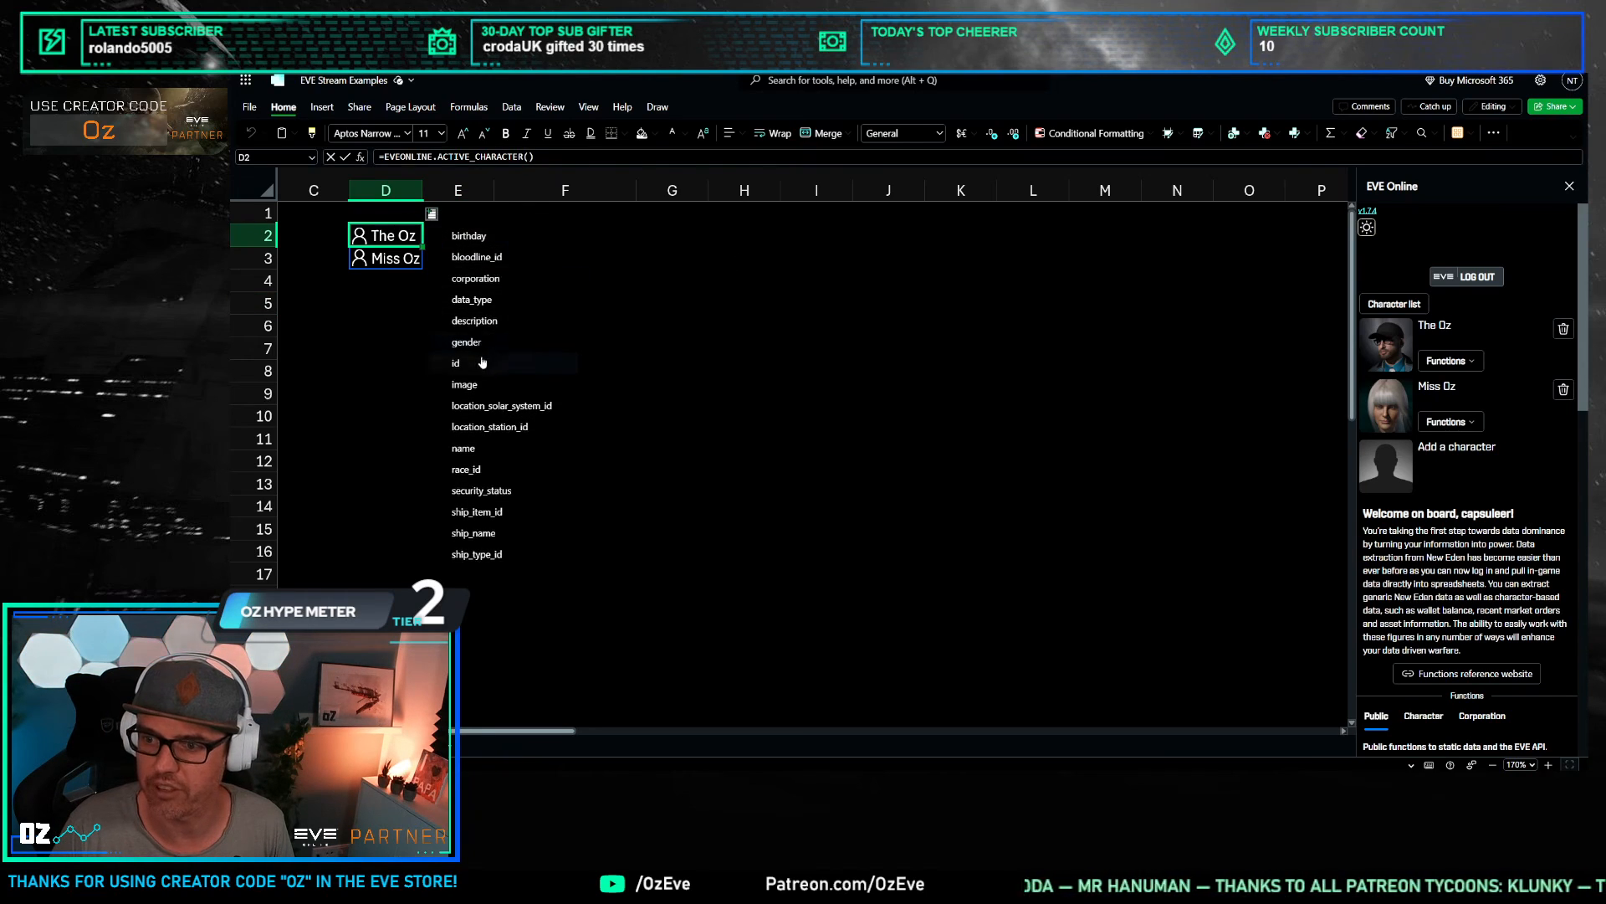
click(483, 362)
Step: Widen column E to fit the character IDs and select the character list formula in D2
drag(495, 190, 565, 263)
click(544, 318)
click(496, 237)
click(380, 238)
click(531, 263)
click(598, 280)
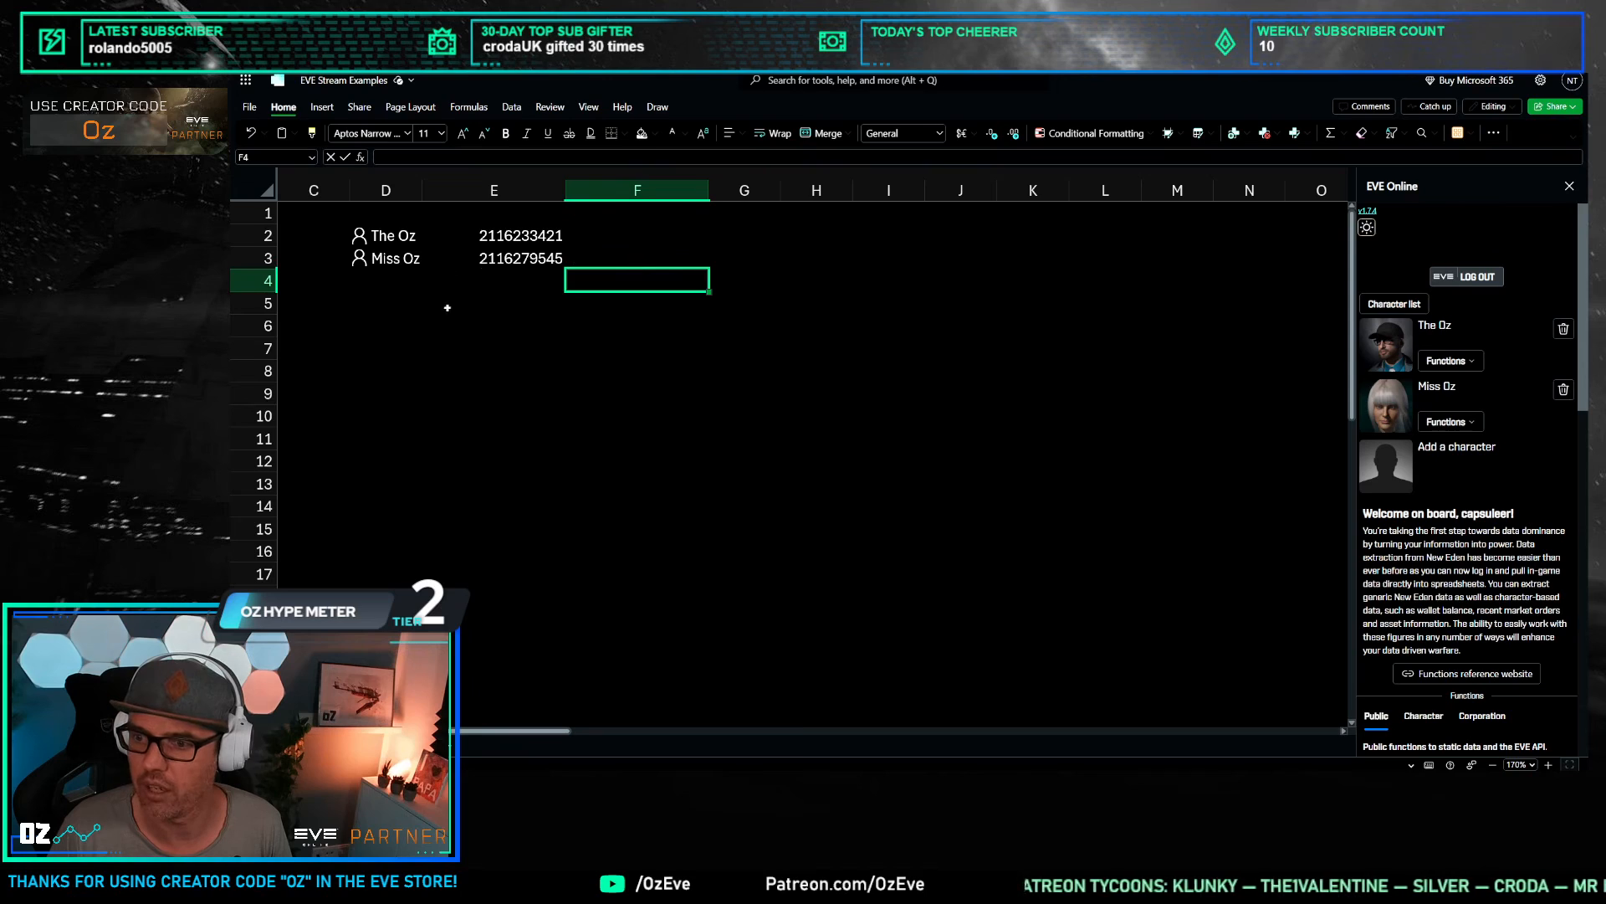
key(Left)
key(Left)
key(Up)
key(Up)
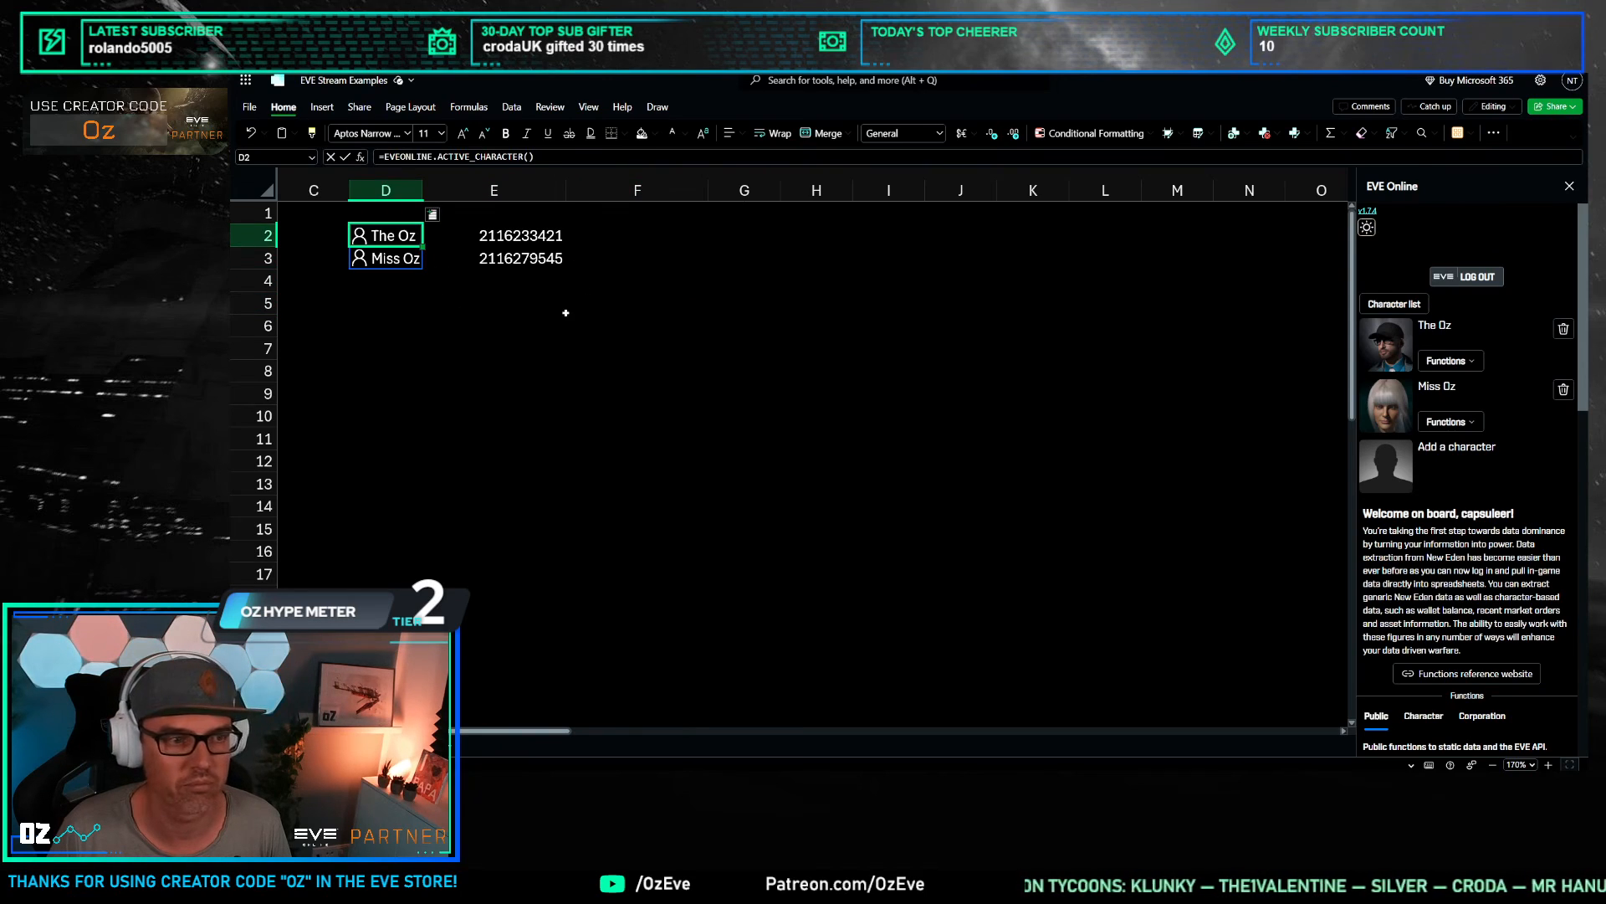
Step: Extract the location_solar_system_id field of the first character in D2 into F2
click(377, 438)
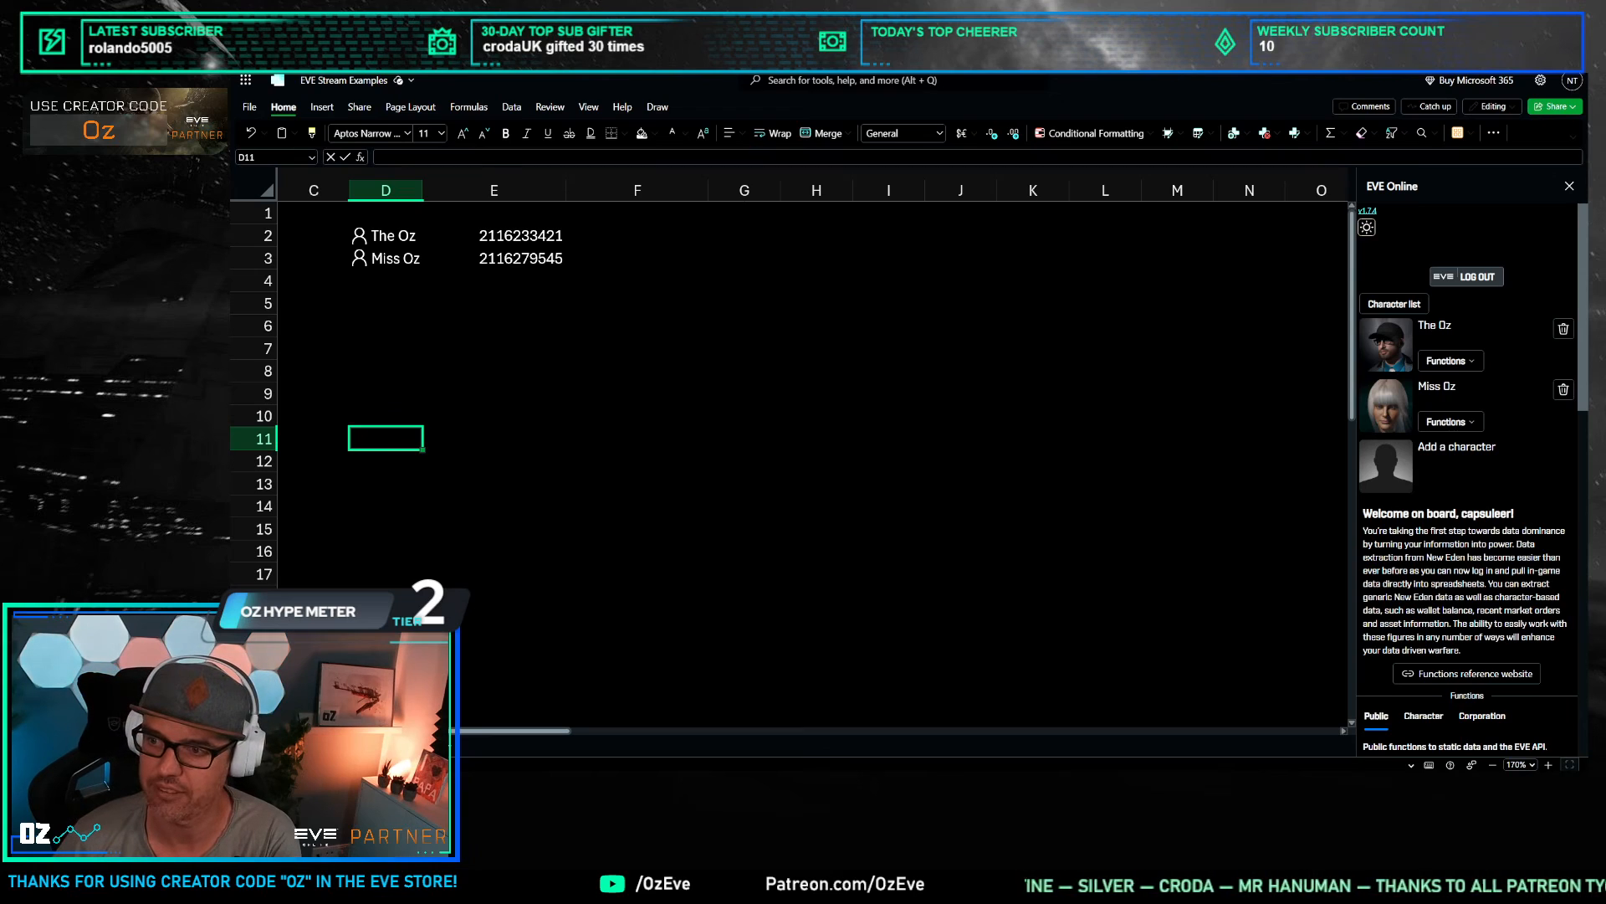
click(642, 236)
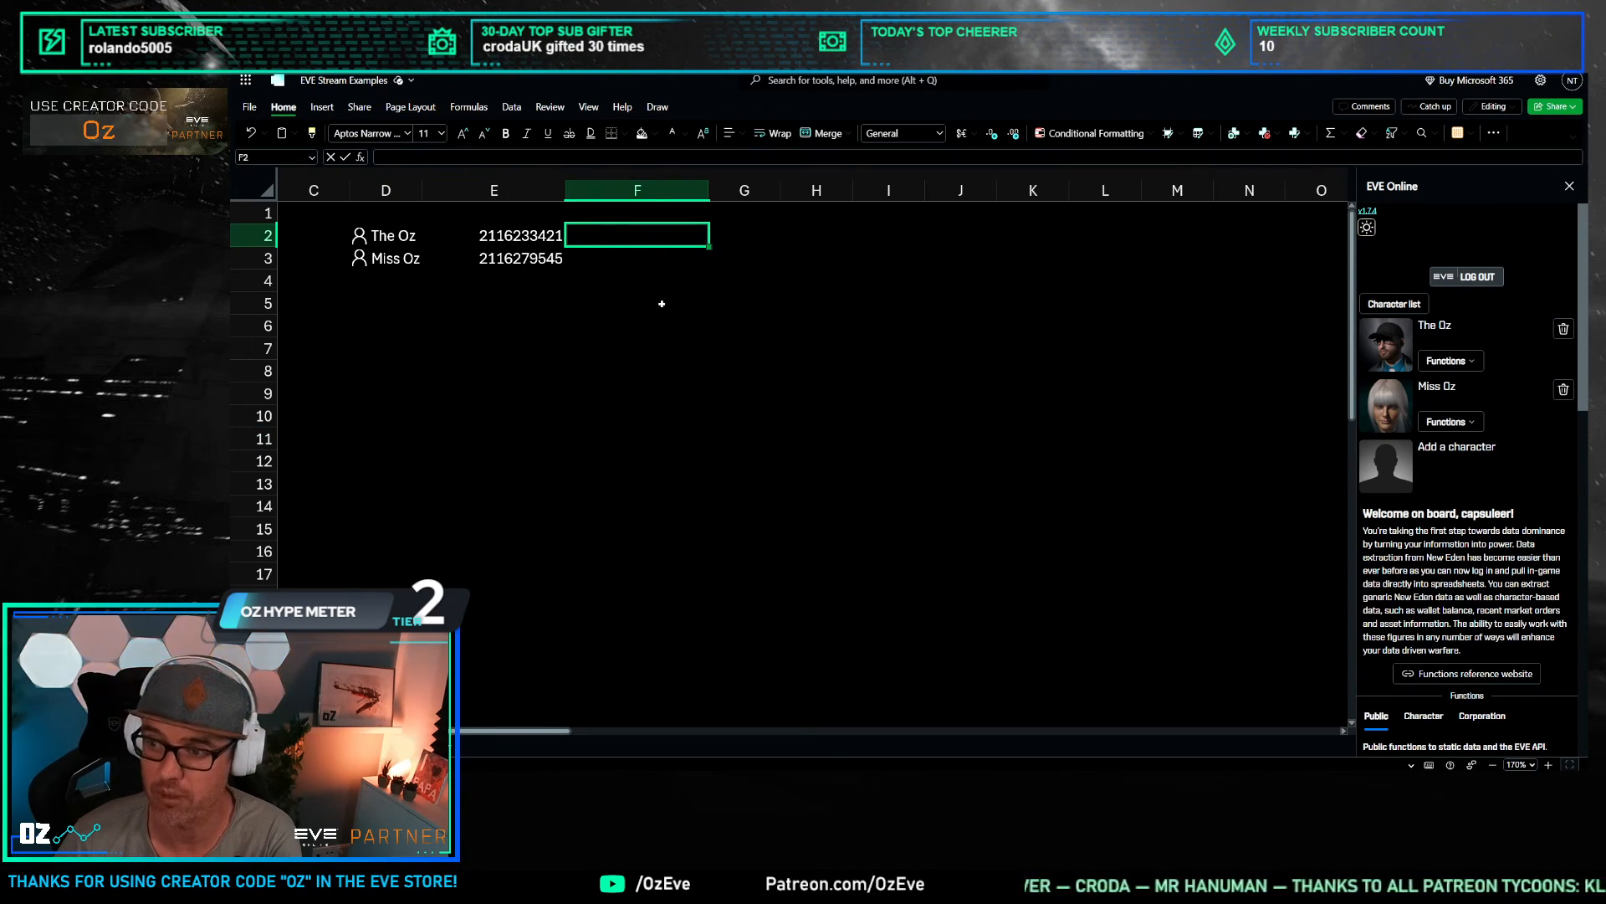
click(400, 237)
click(434, 237)
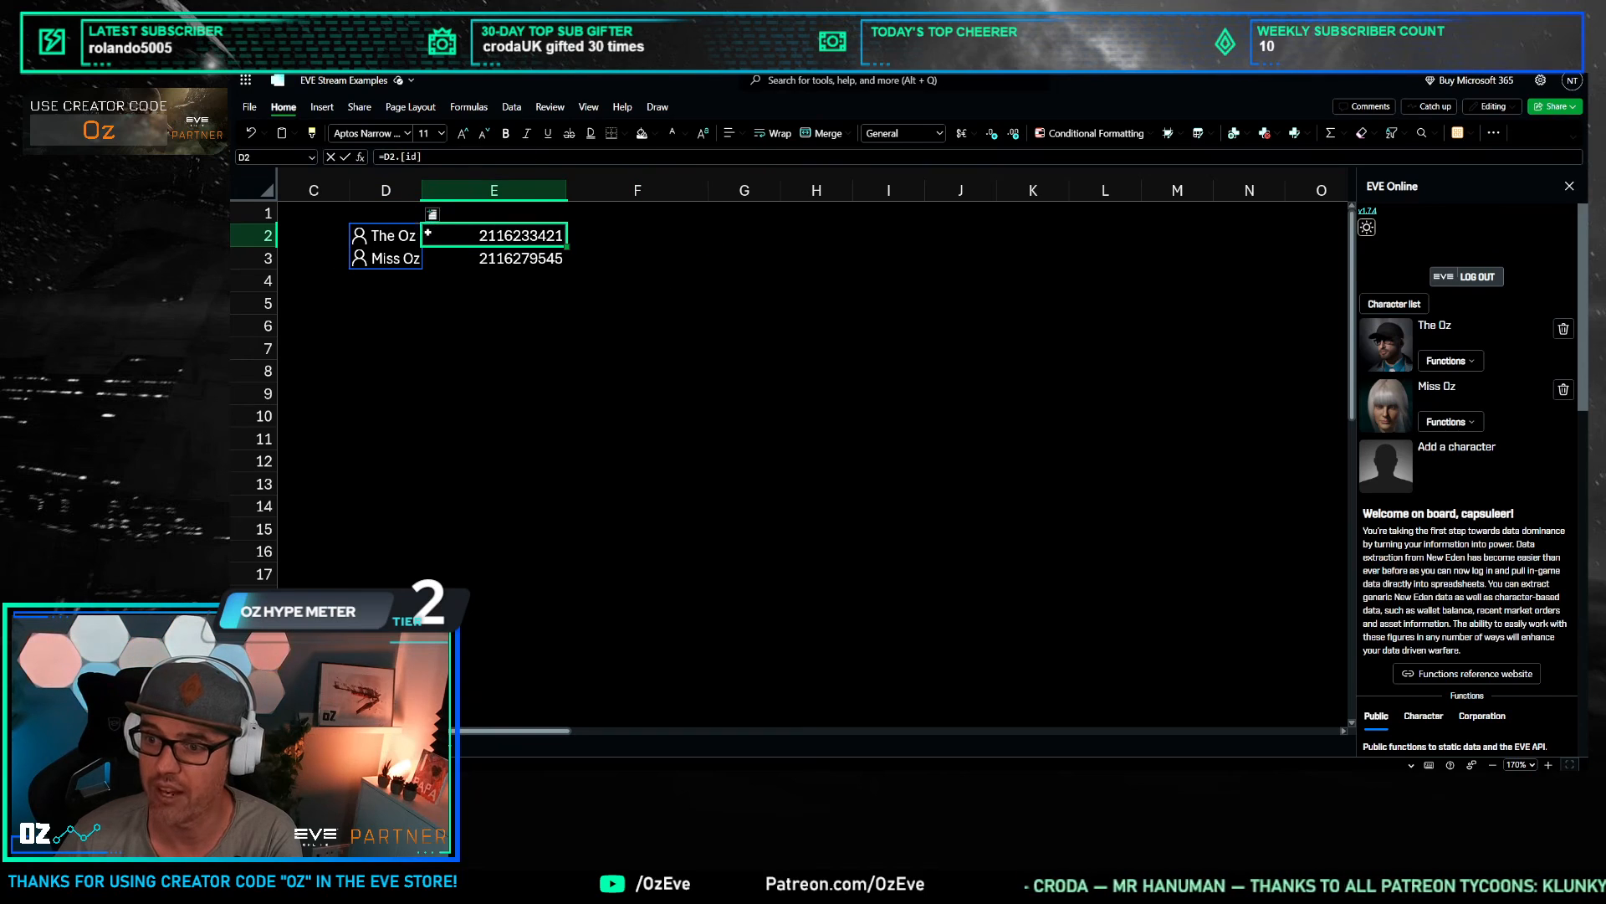
key(Delete)
click(413, 235)
click(431, 214)
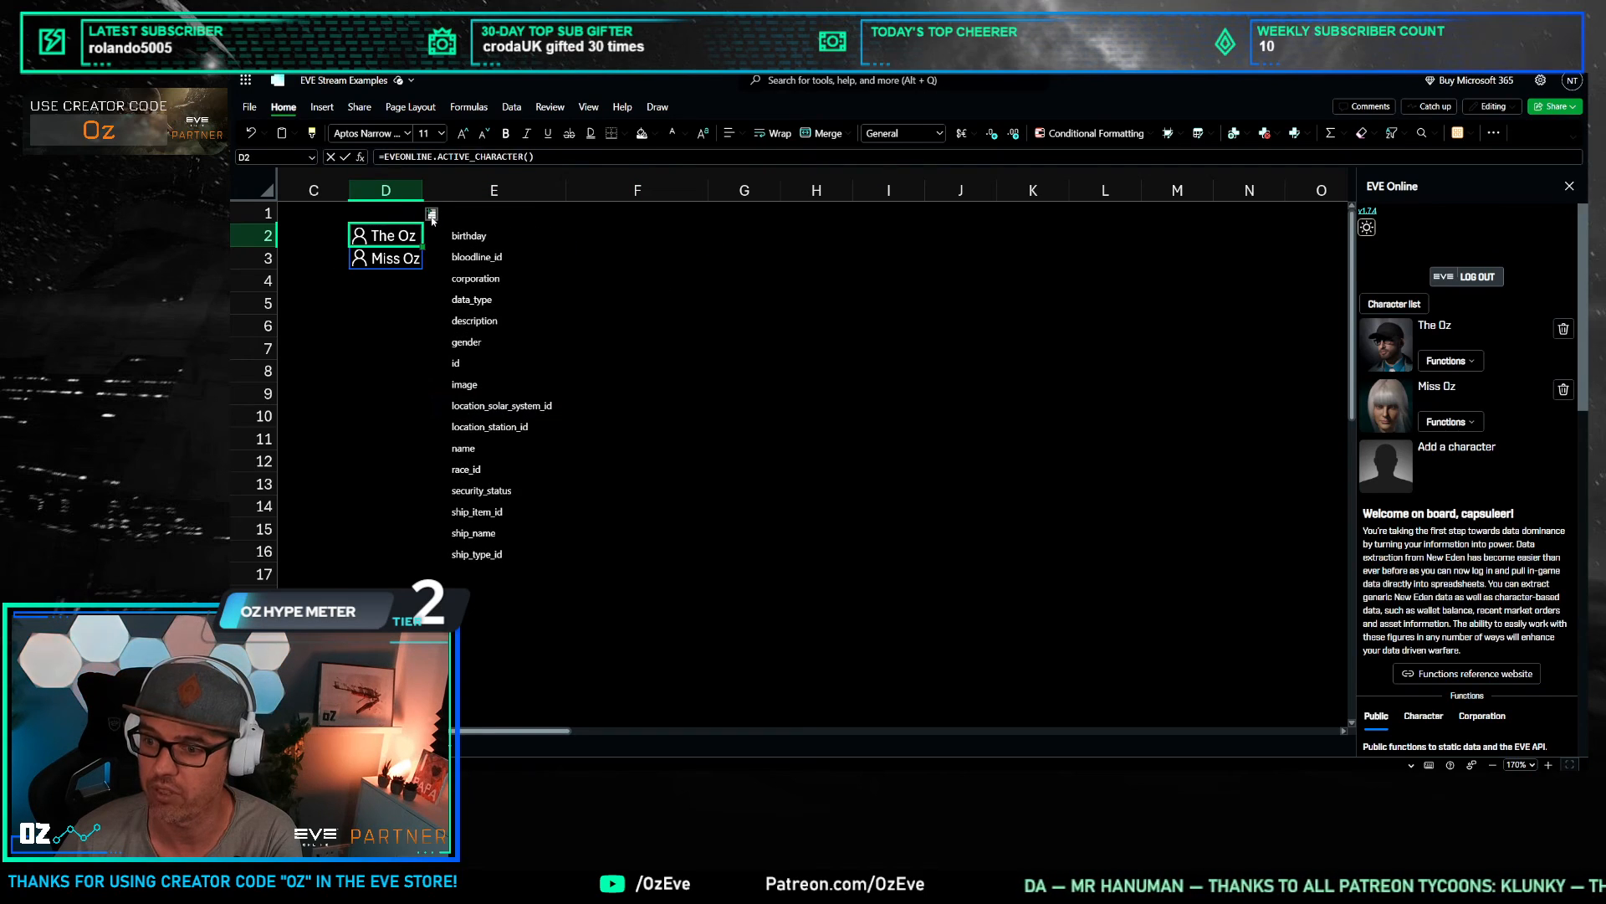
click(511, 406)
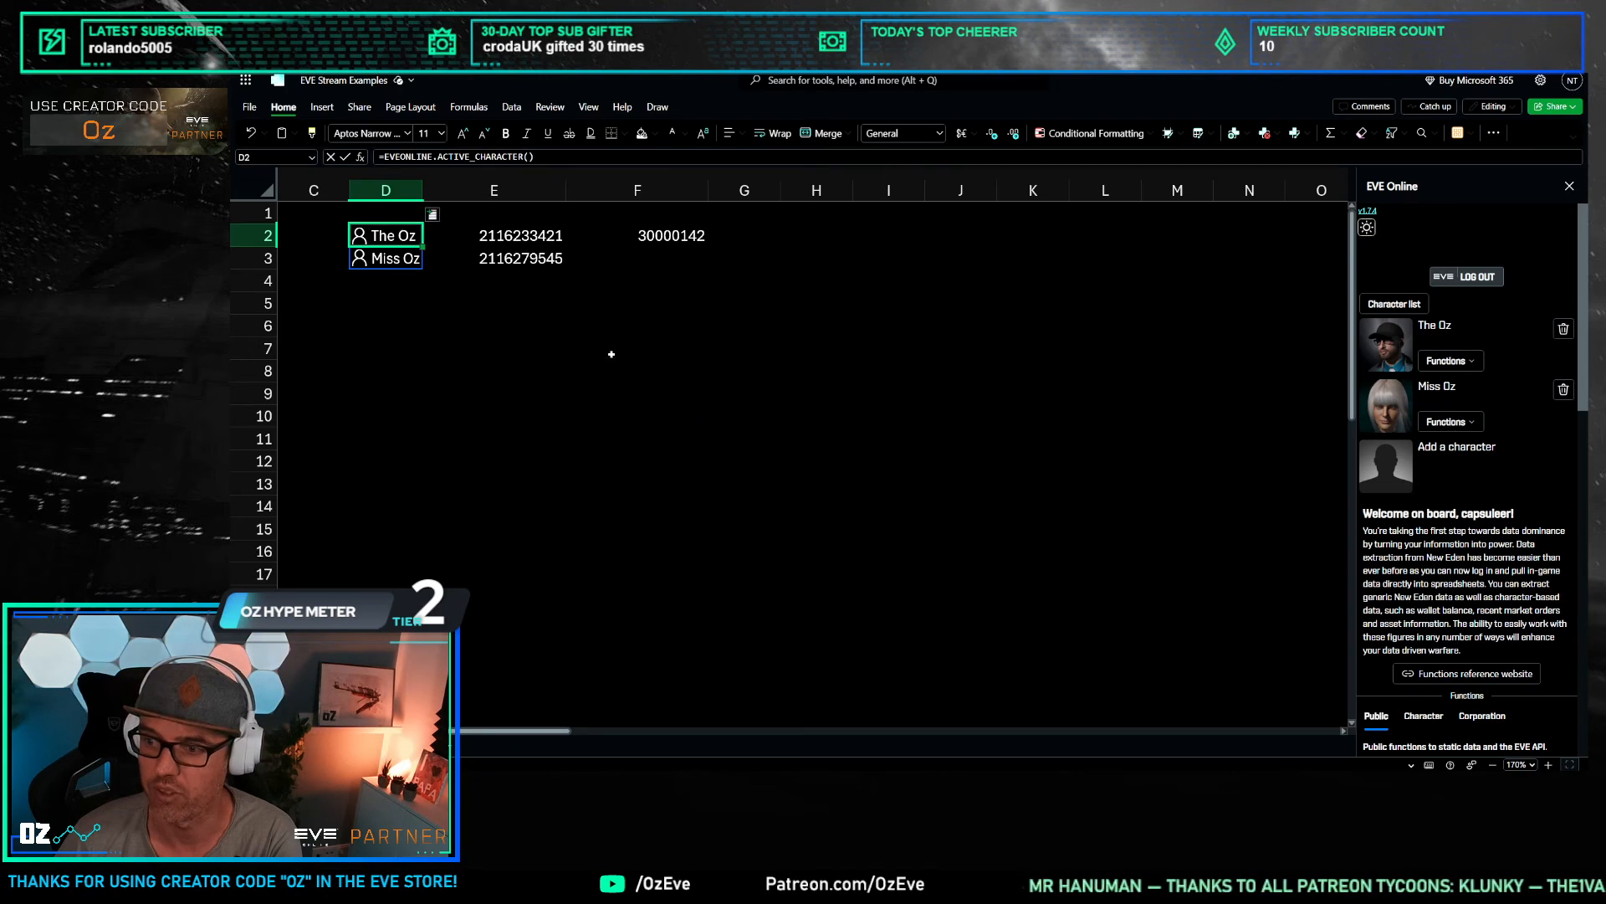
click(637, 326)
Step: Insert the add-in's public SOLARSYSTEM example function in G2 as =EVEONLINE.SOLARSYSTEM(30000142)
click(679, 237)
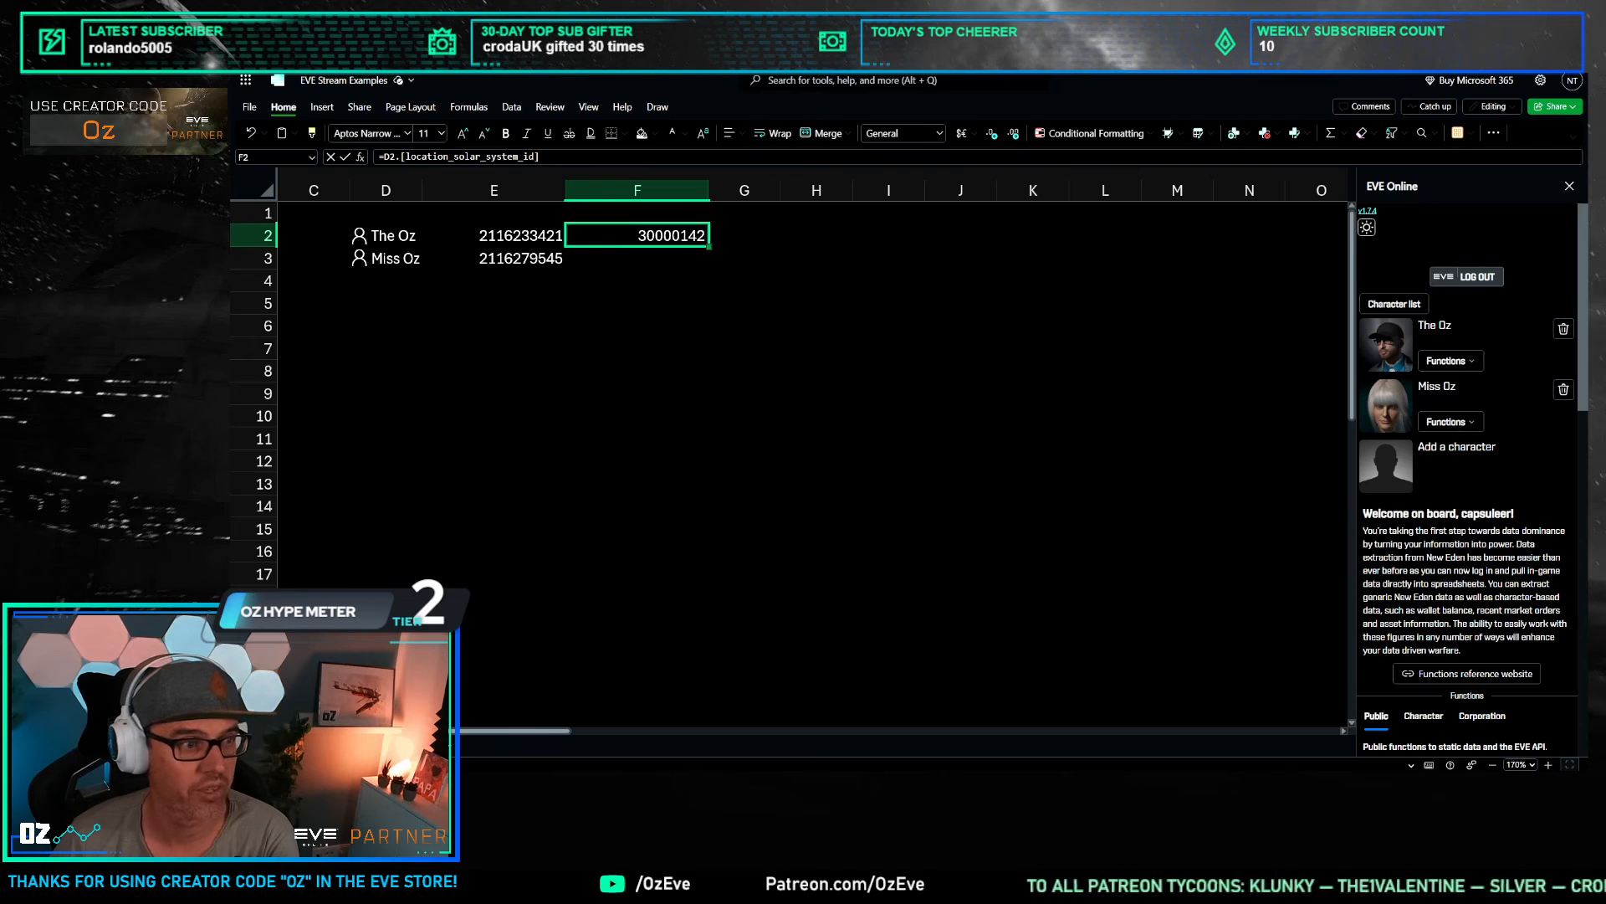
key(Right)
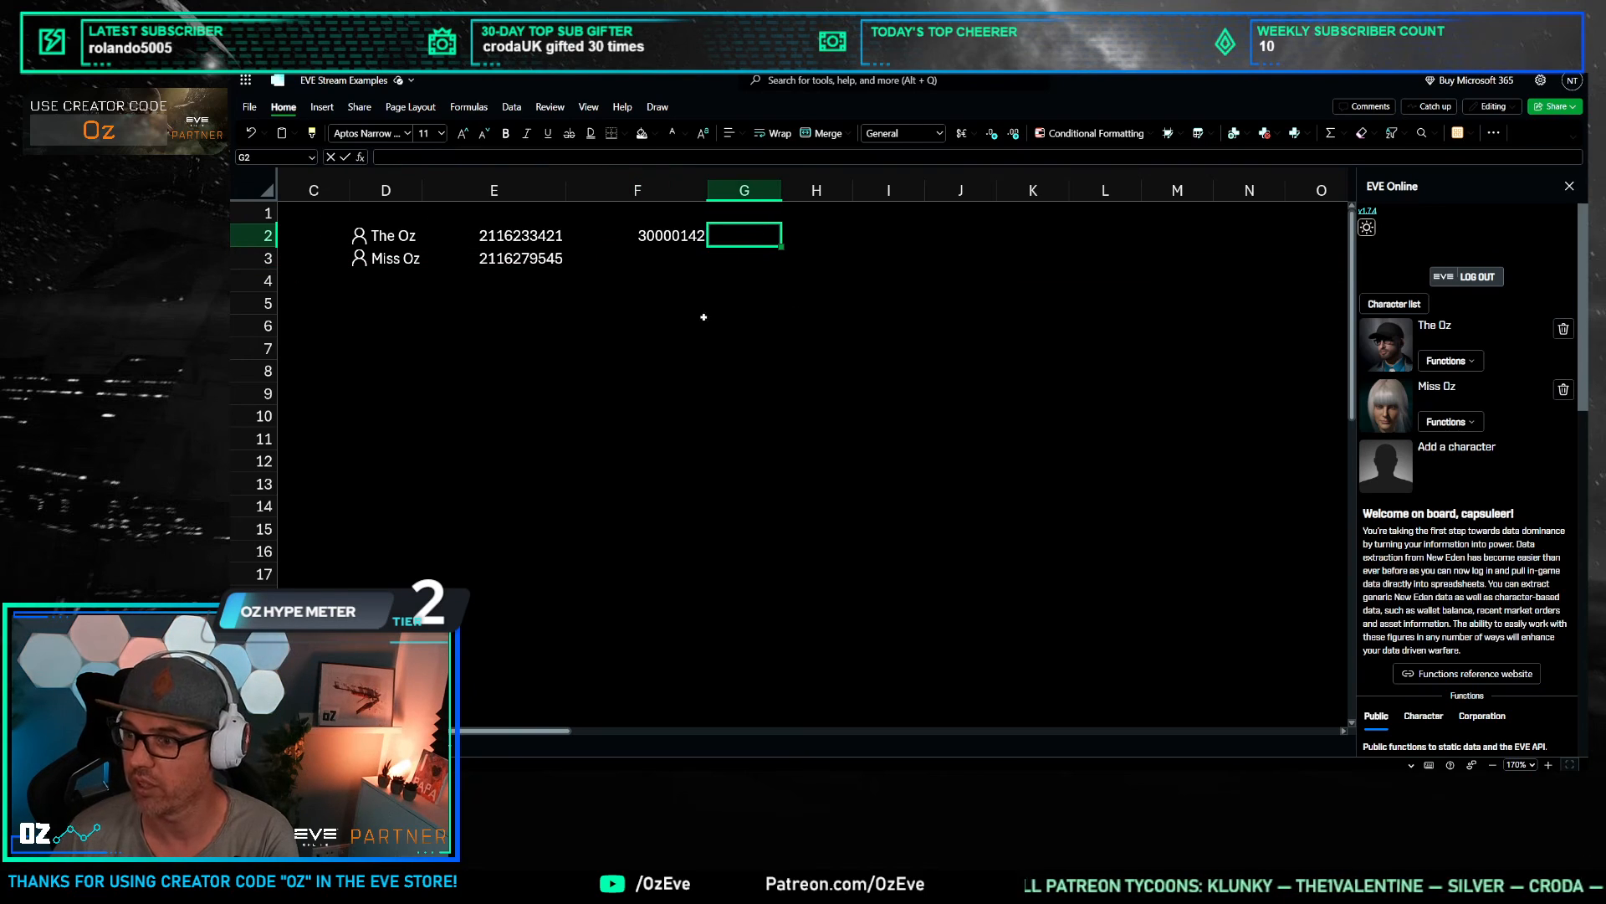
scroll(1433, 471, down, 15)
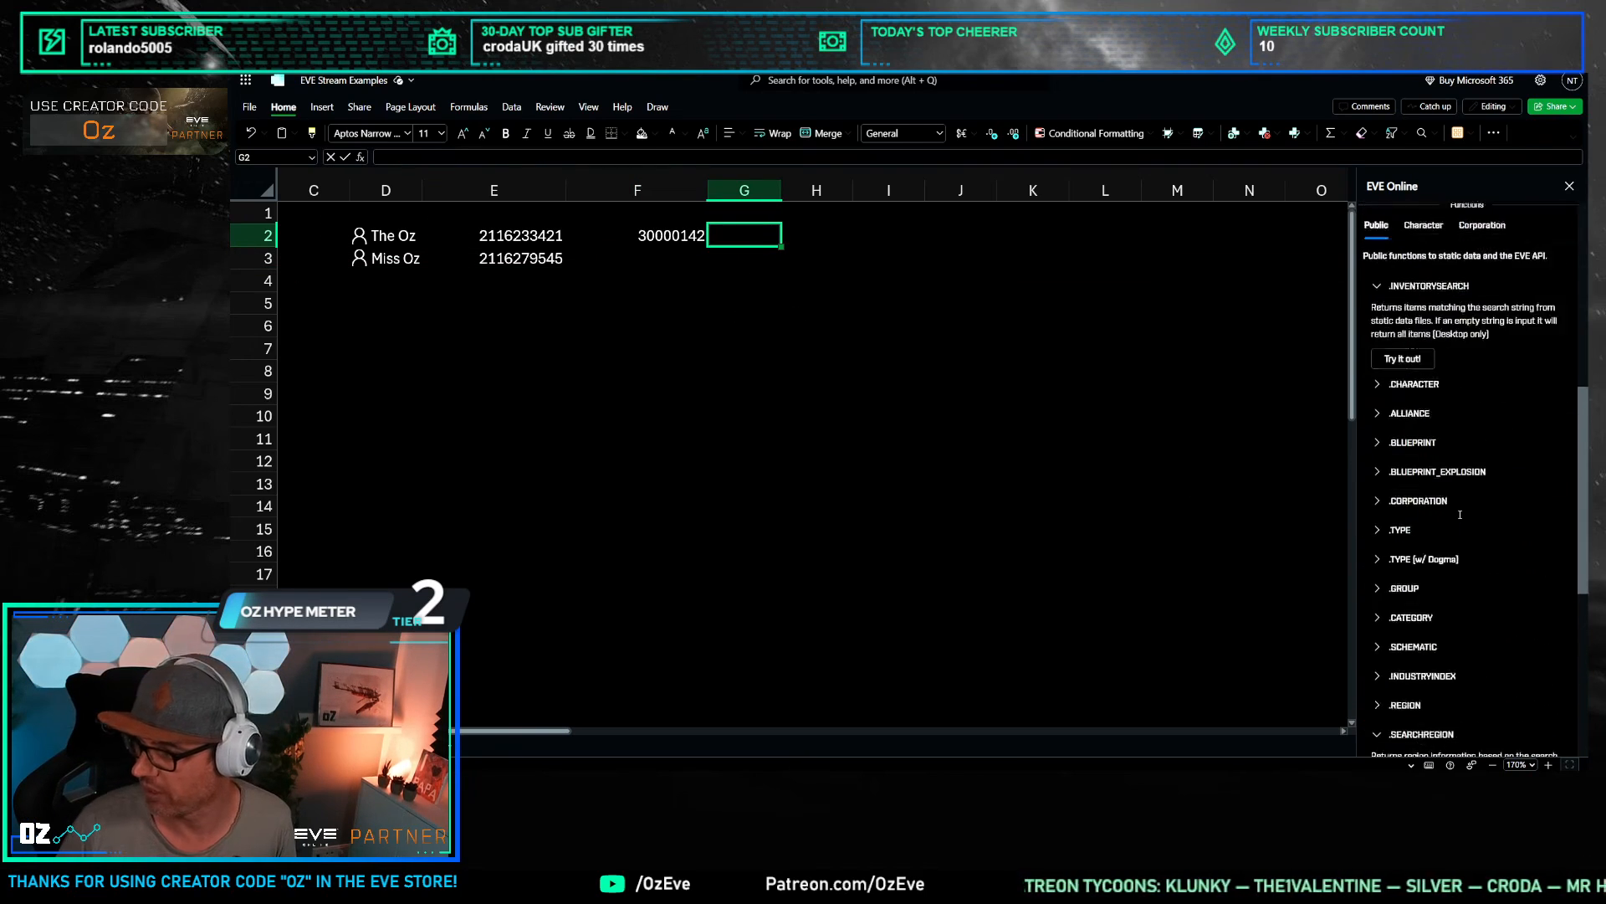
scroll(1459, 529, down, 1)
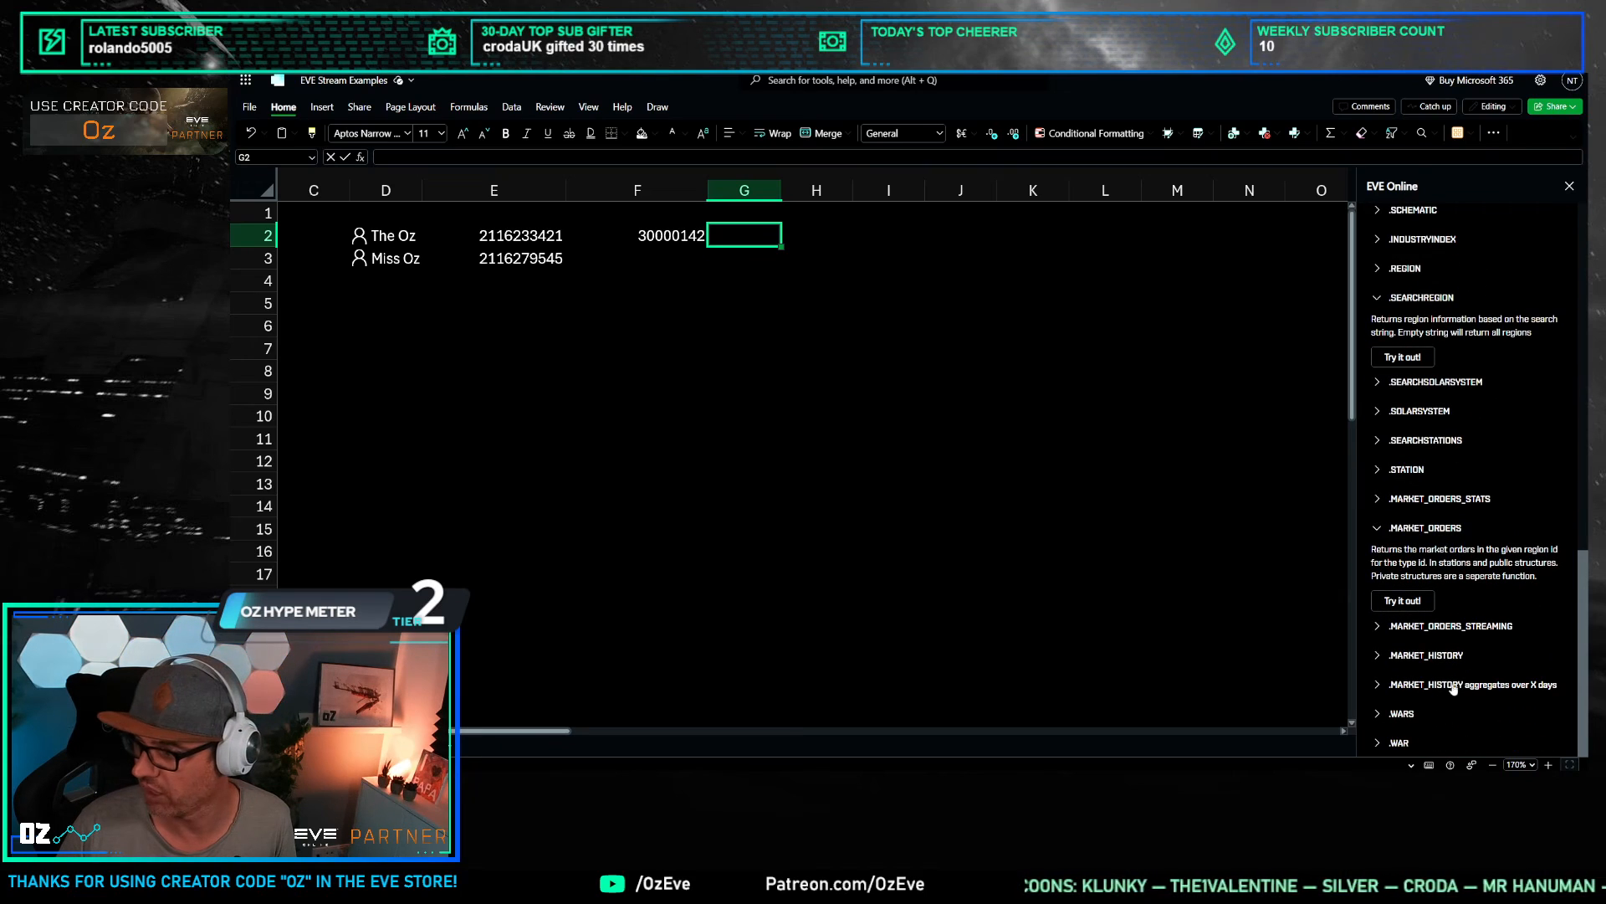
scroll(1406, 502, up, 15)
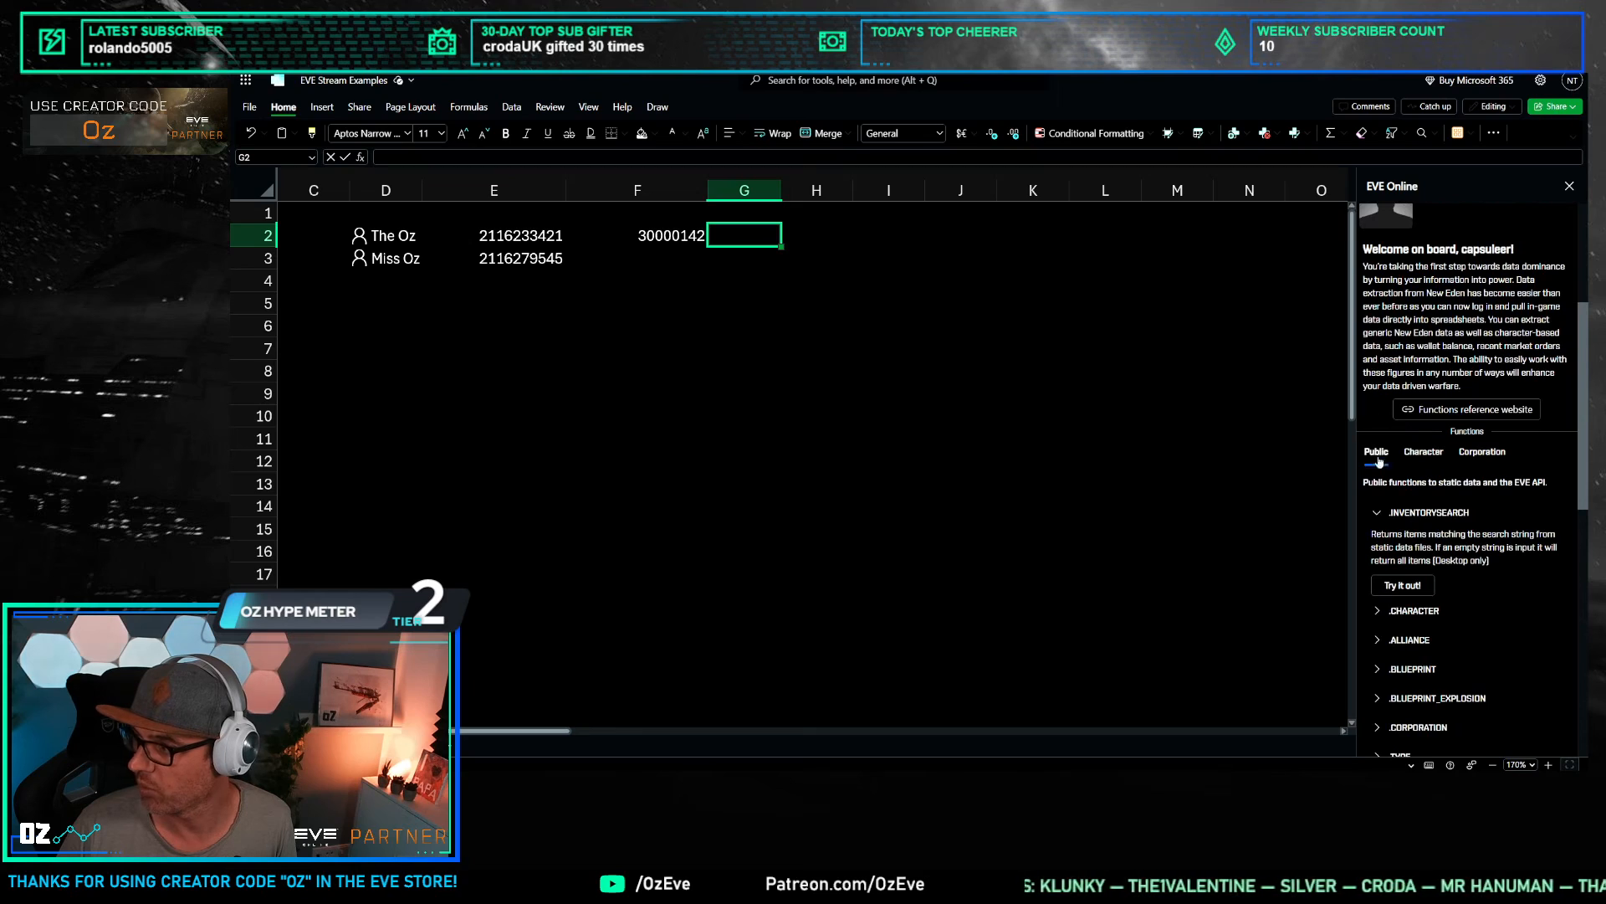
scroll(1413, 518, down, 7)
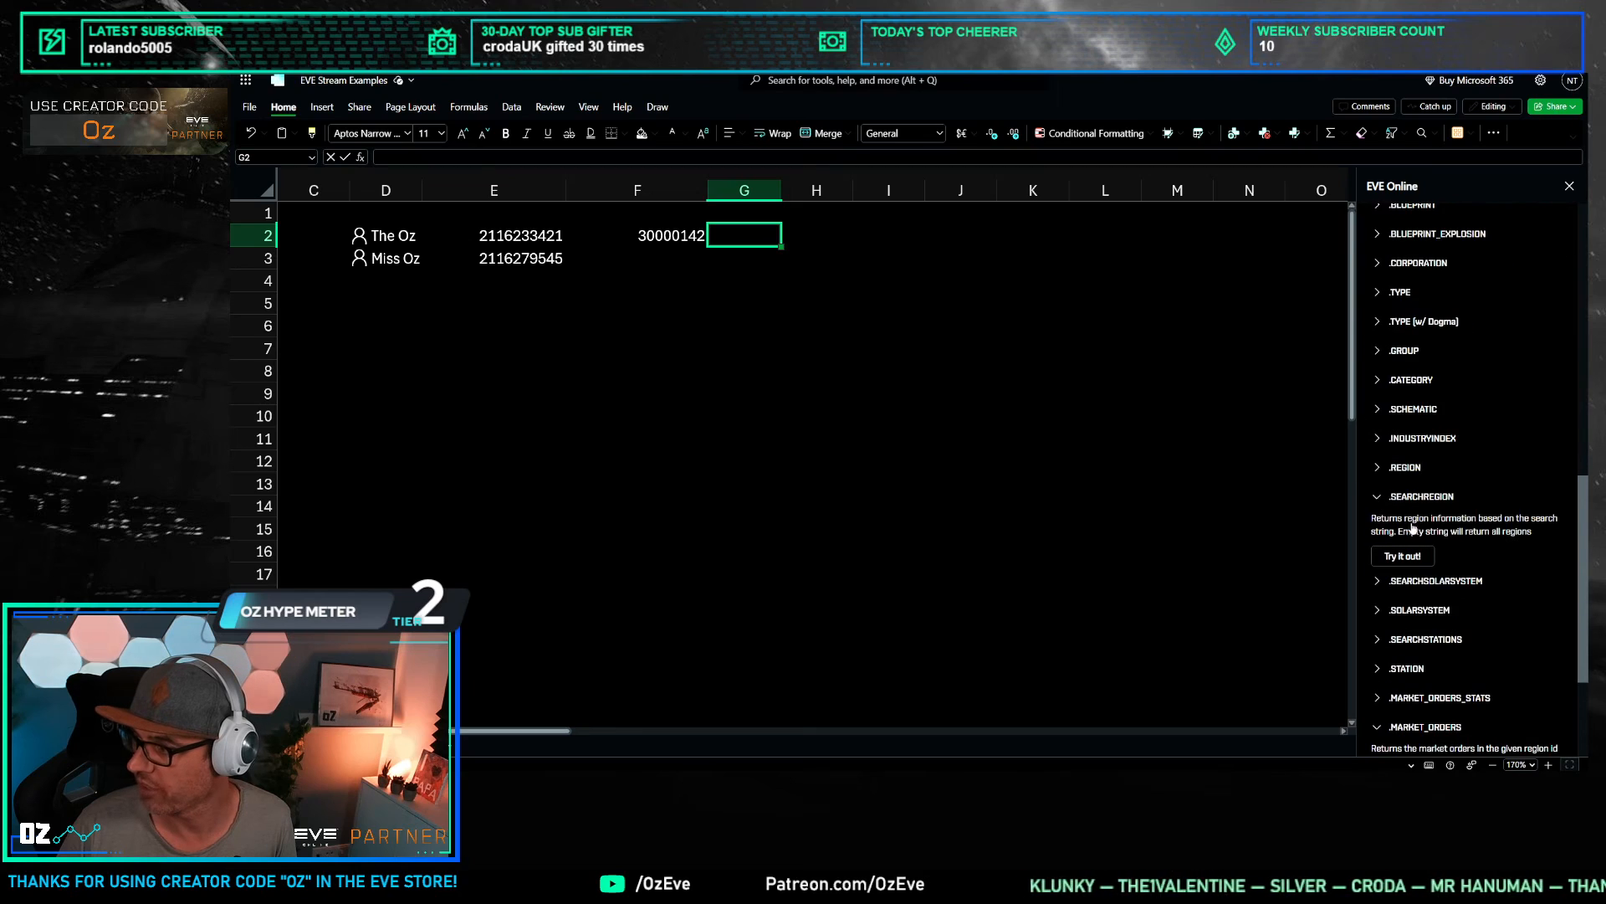
click(1426, 613)
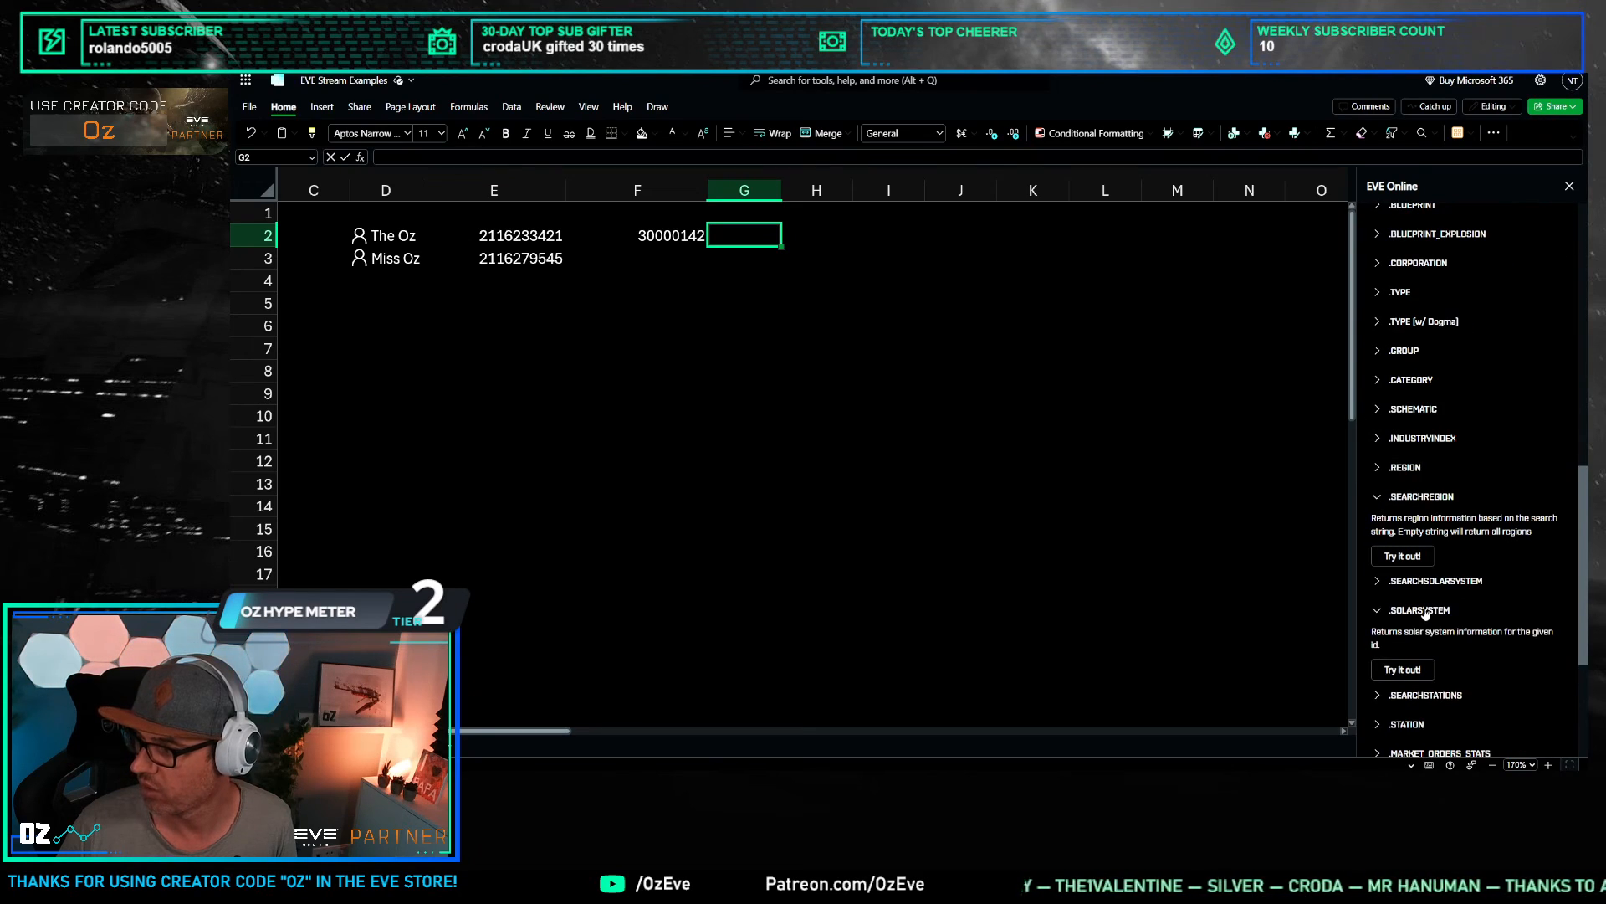
click(1402, 669)
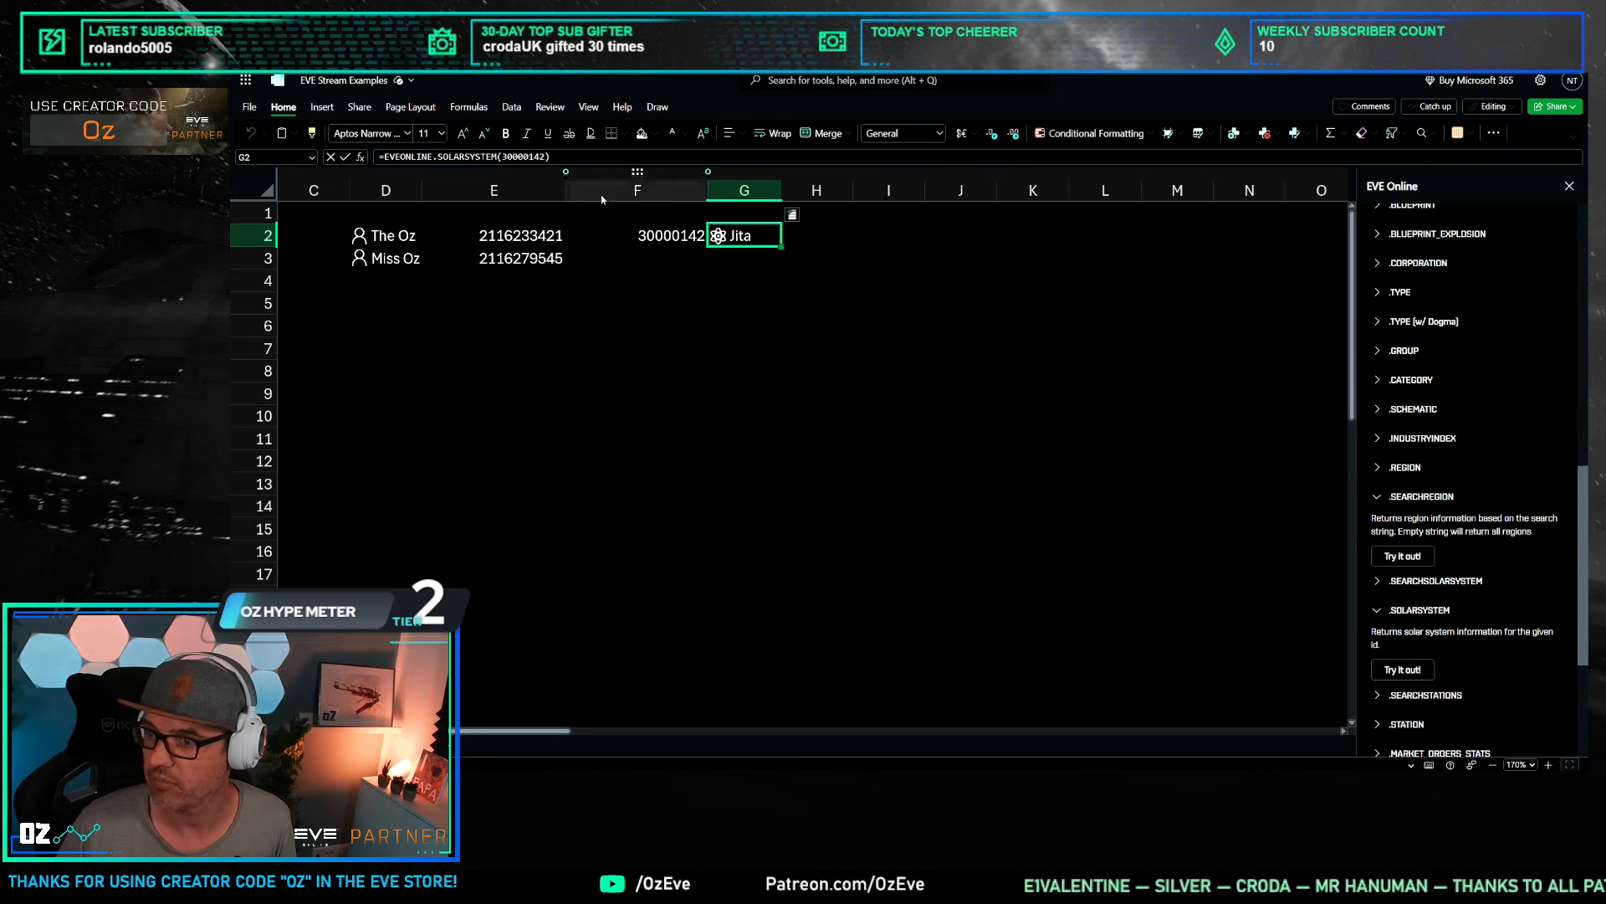
Step: Replace the fixed system ID in G2's SOLARSYSTEM formula with a reference to F2
double_click(524, 157)
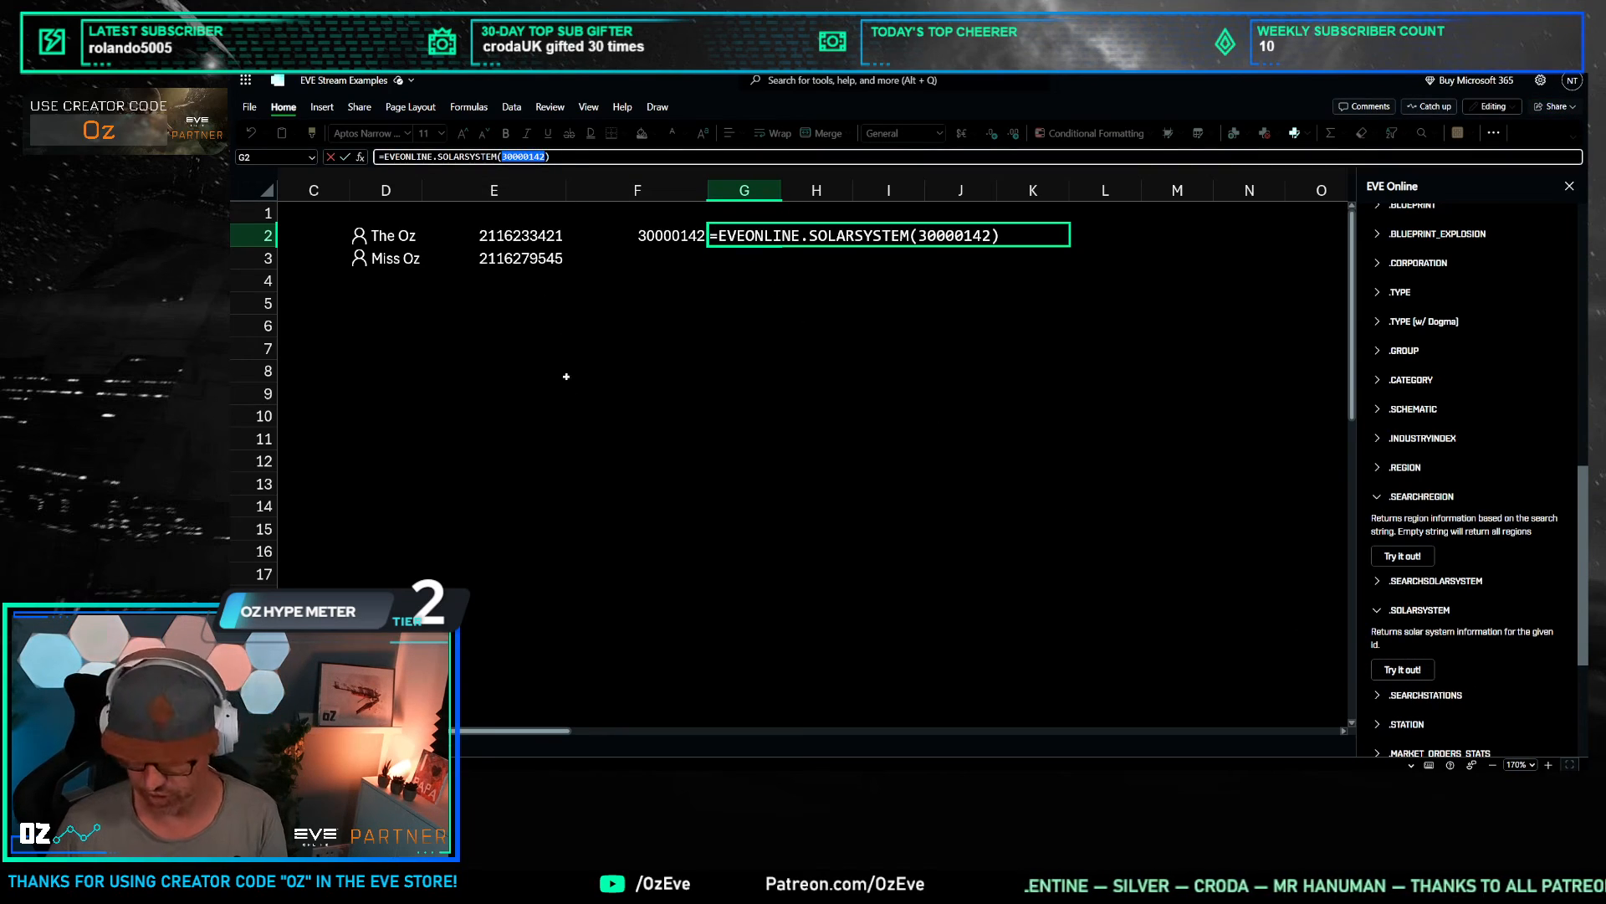
click(657, 235)
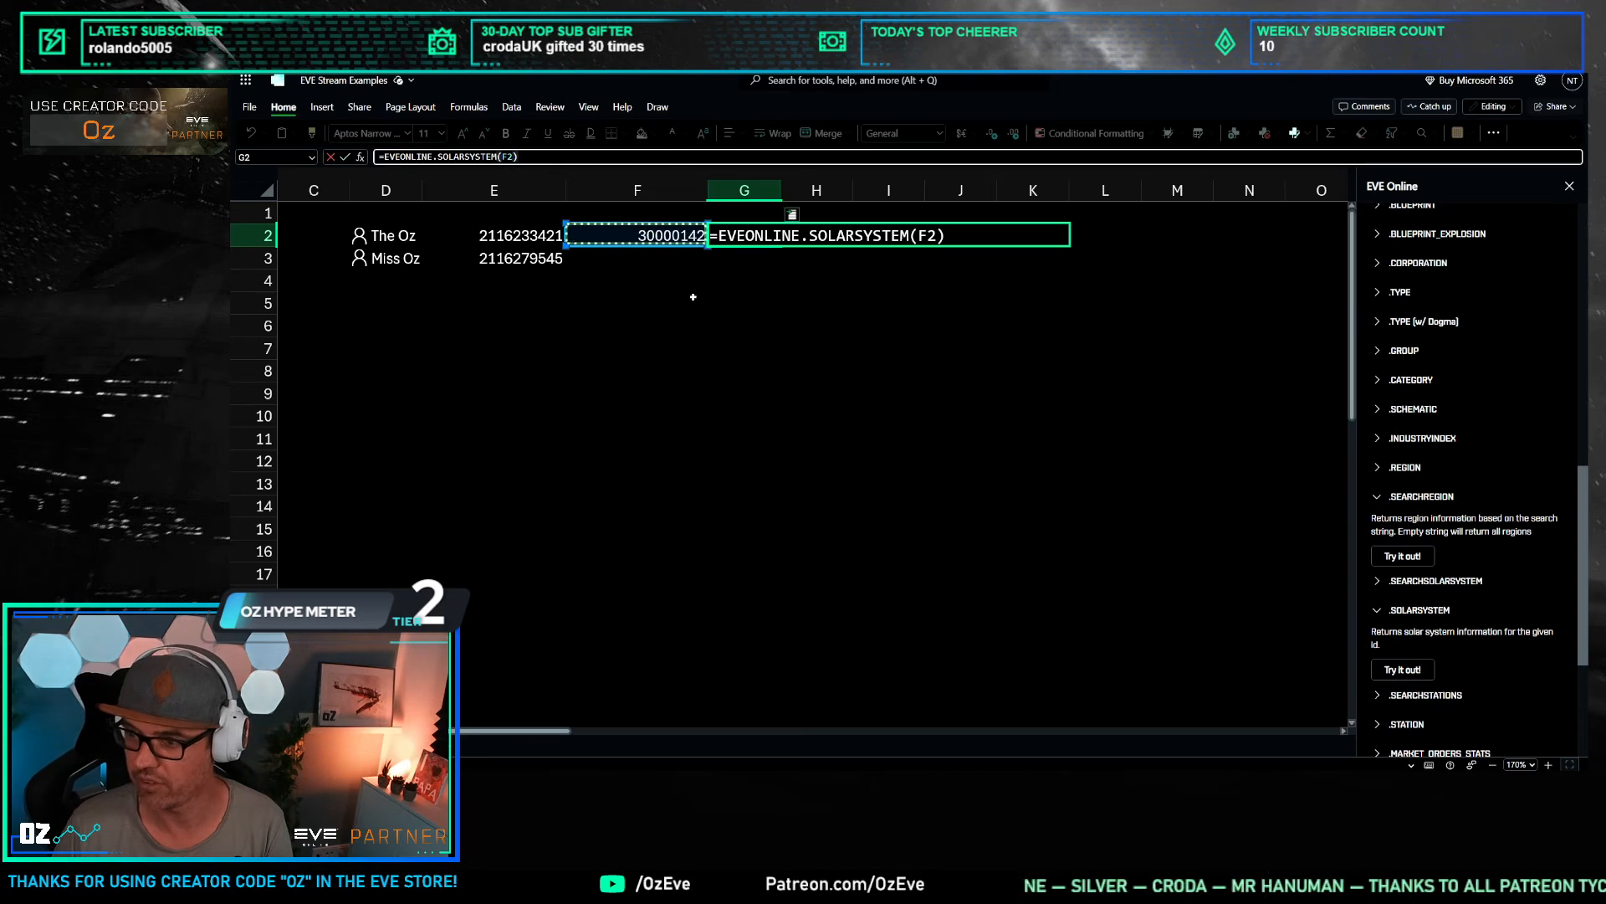
key(Return)
click(711, 371)
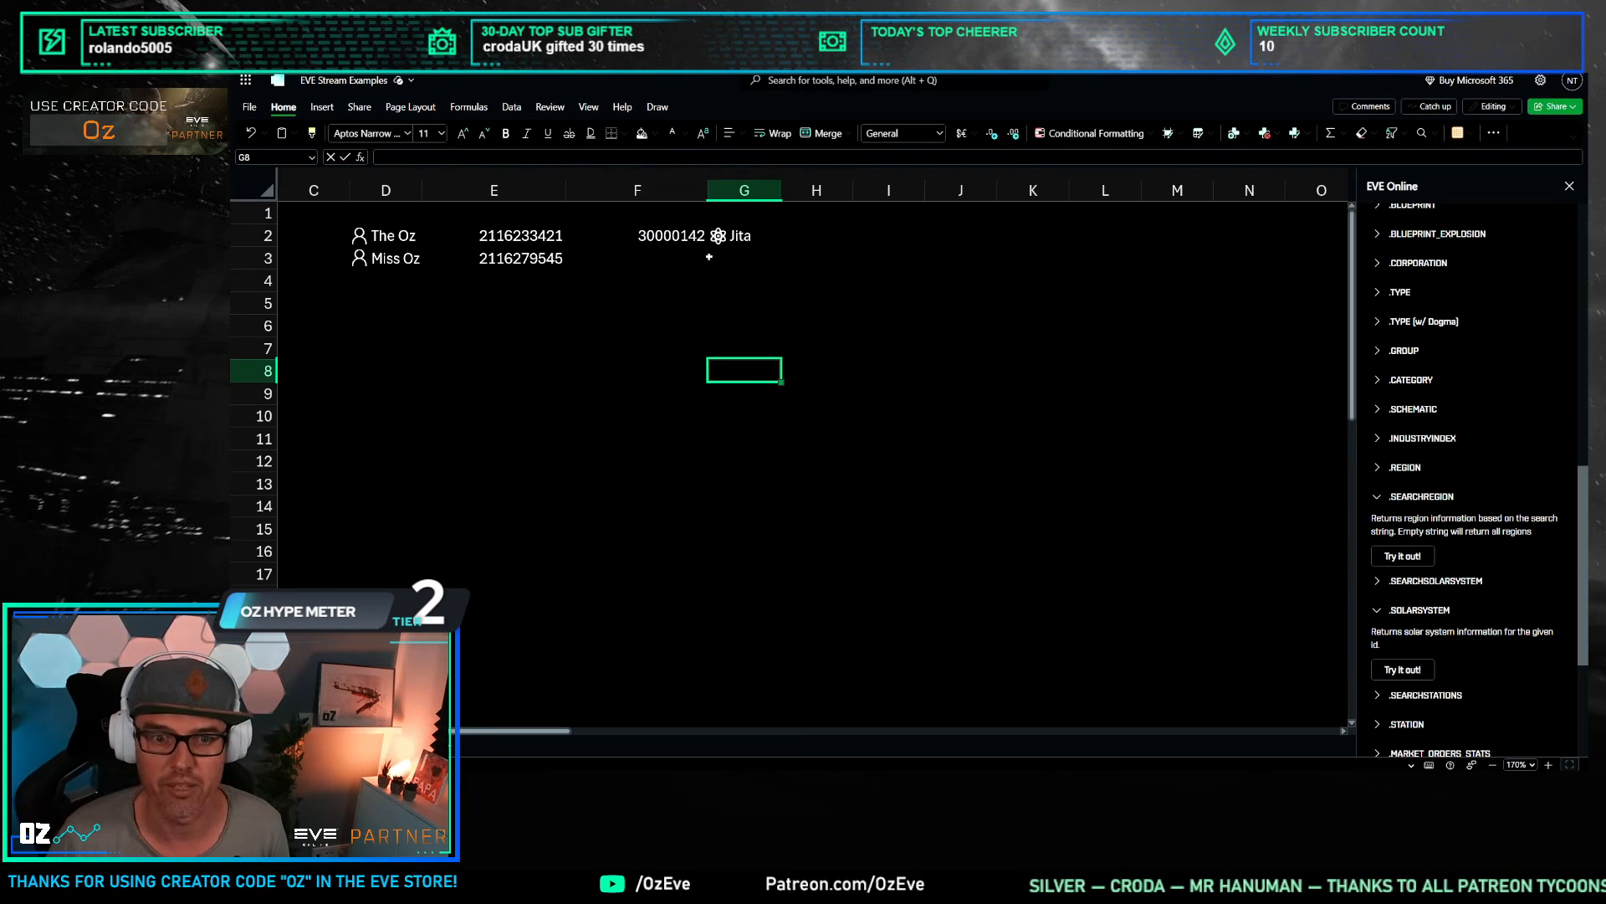
Step: Fit column F to the system IDs and fill the formulas in F2:G2 down to row 3
double_click(708, 190)
drag(657, 327, 623, 325)
drag(604, 236, 711, 266)
click(661, 331)
click(396, 259)
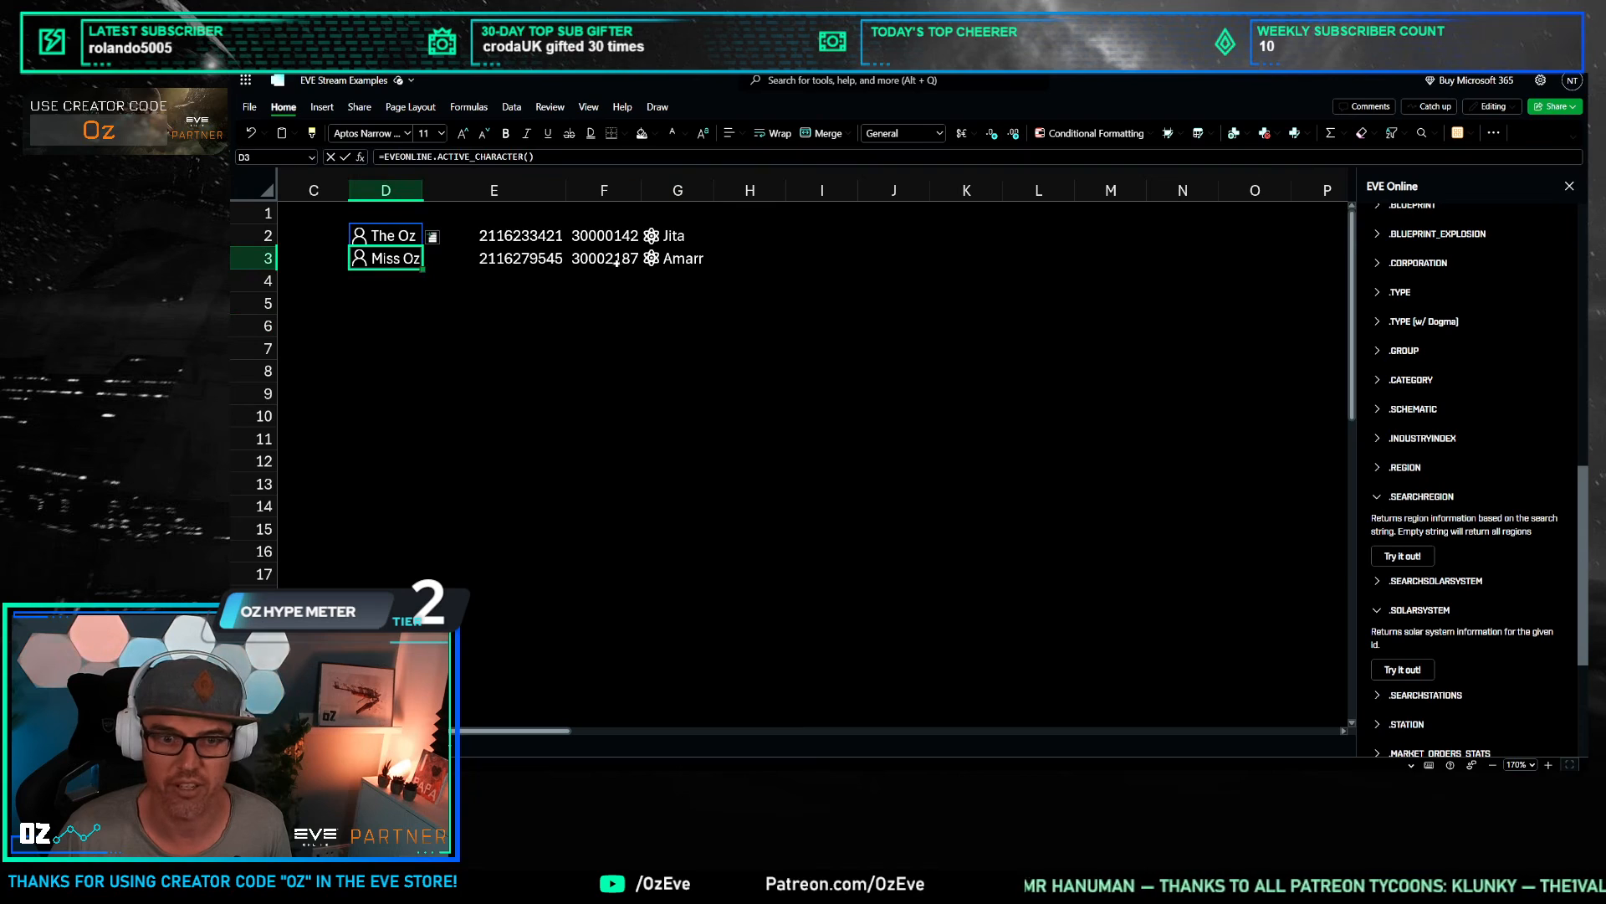
click(679, 259)
click(676, 370)
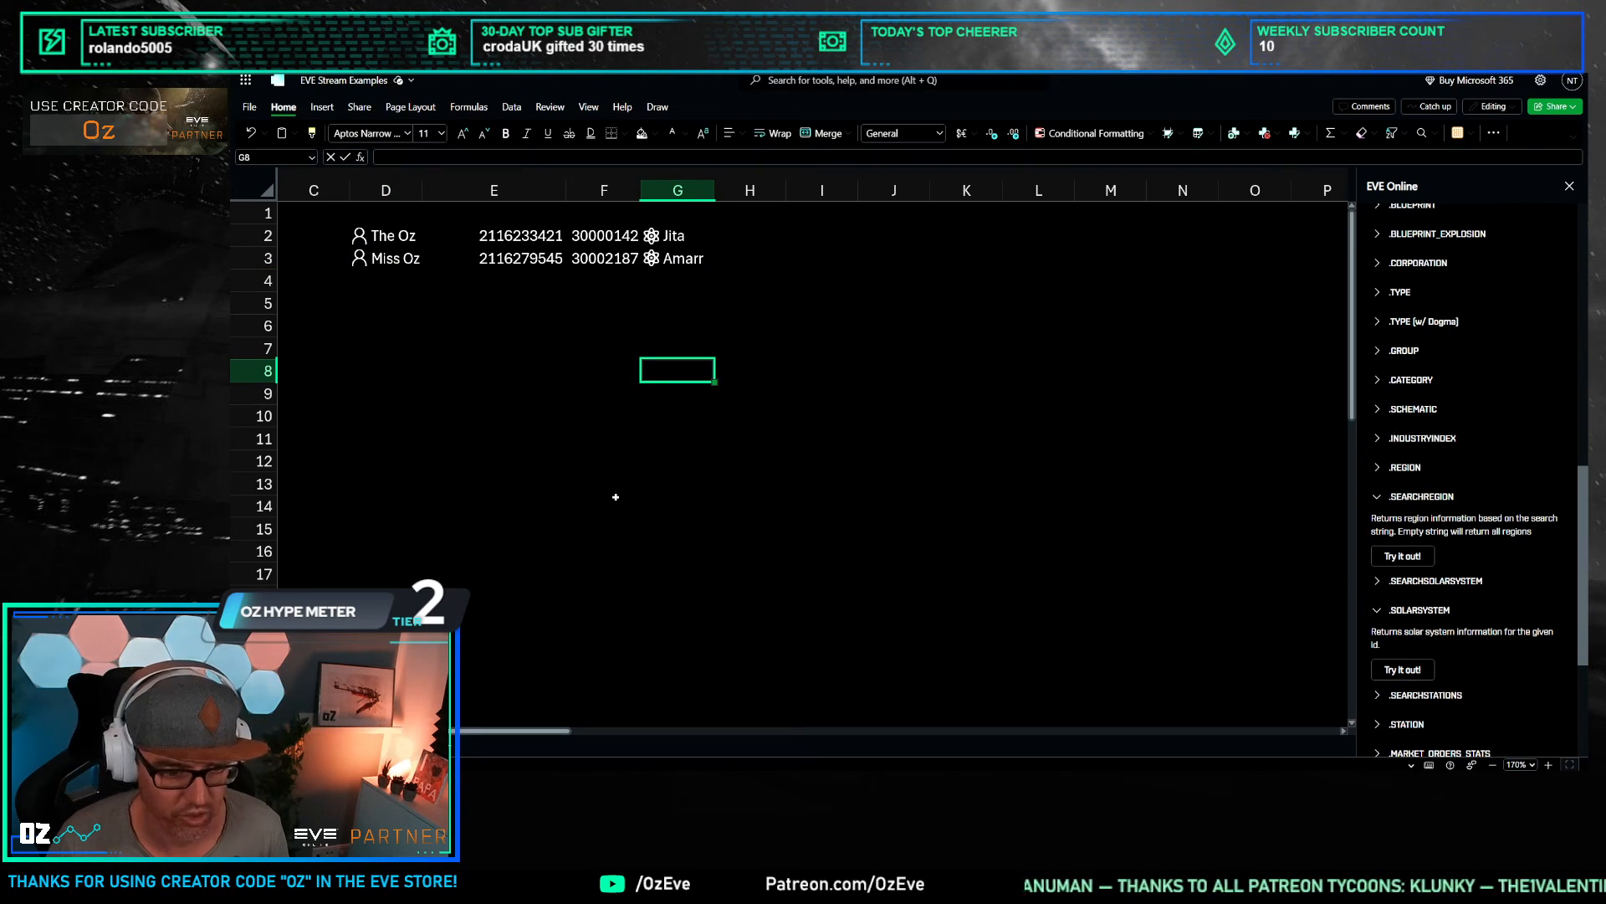
click(512, 373)
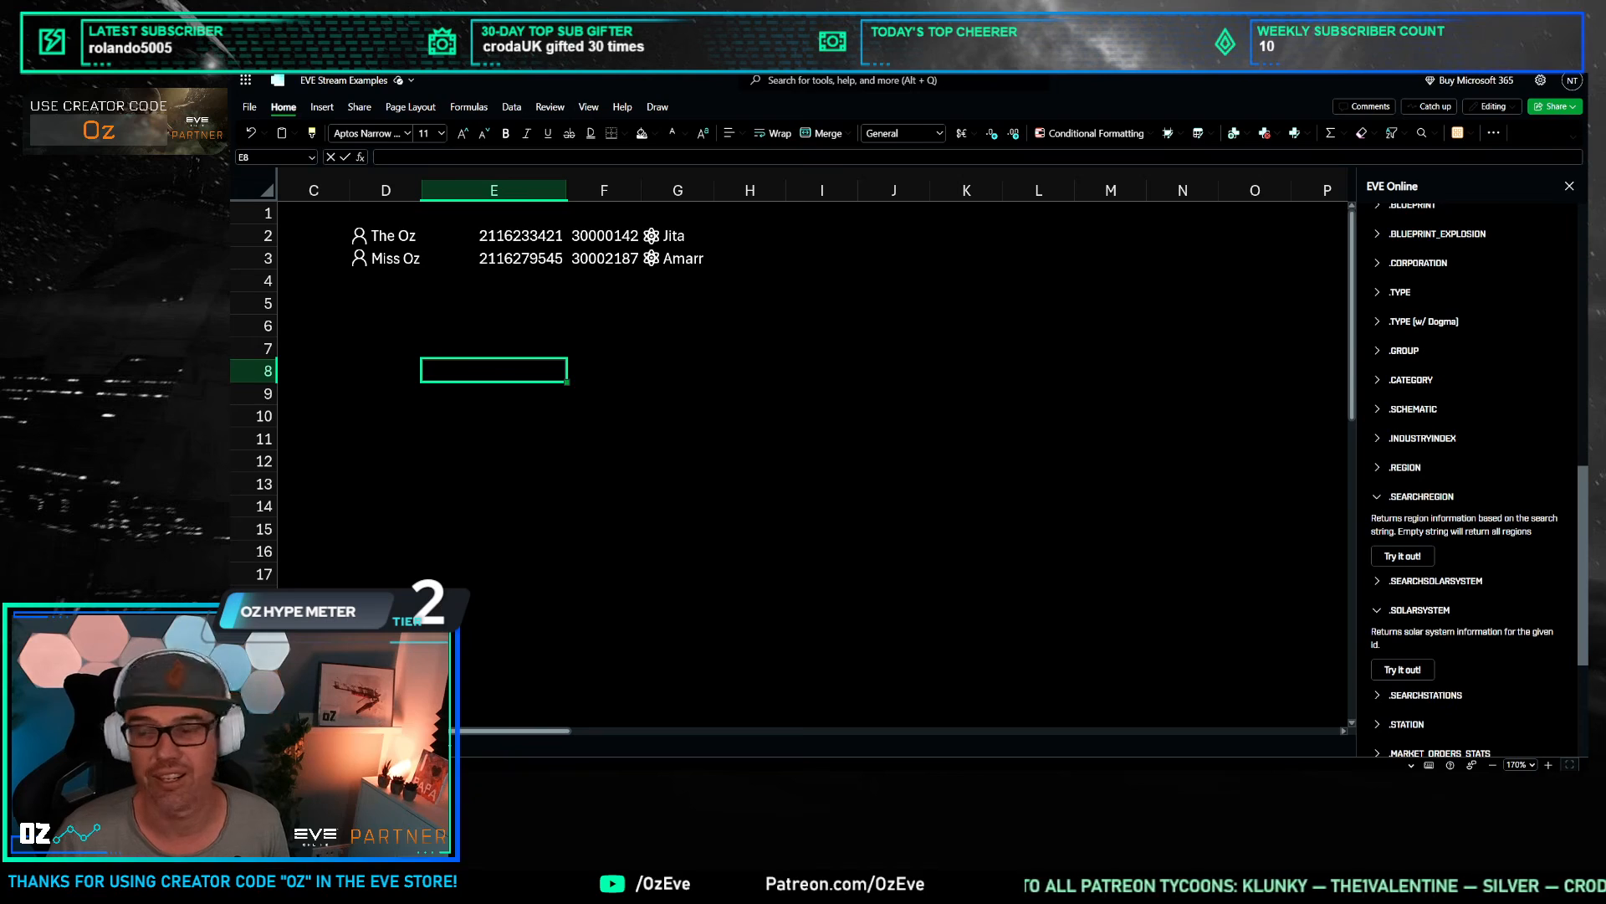
click(750, 235)
click(393, 235)
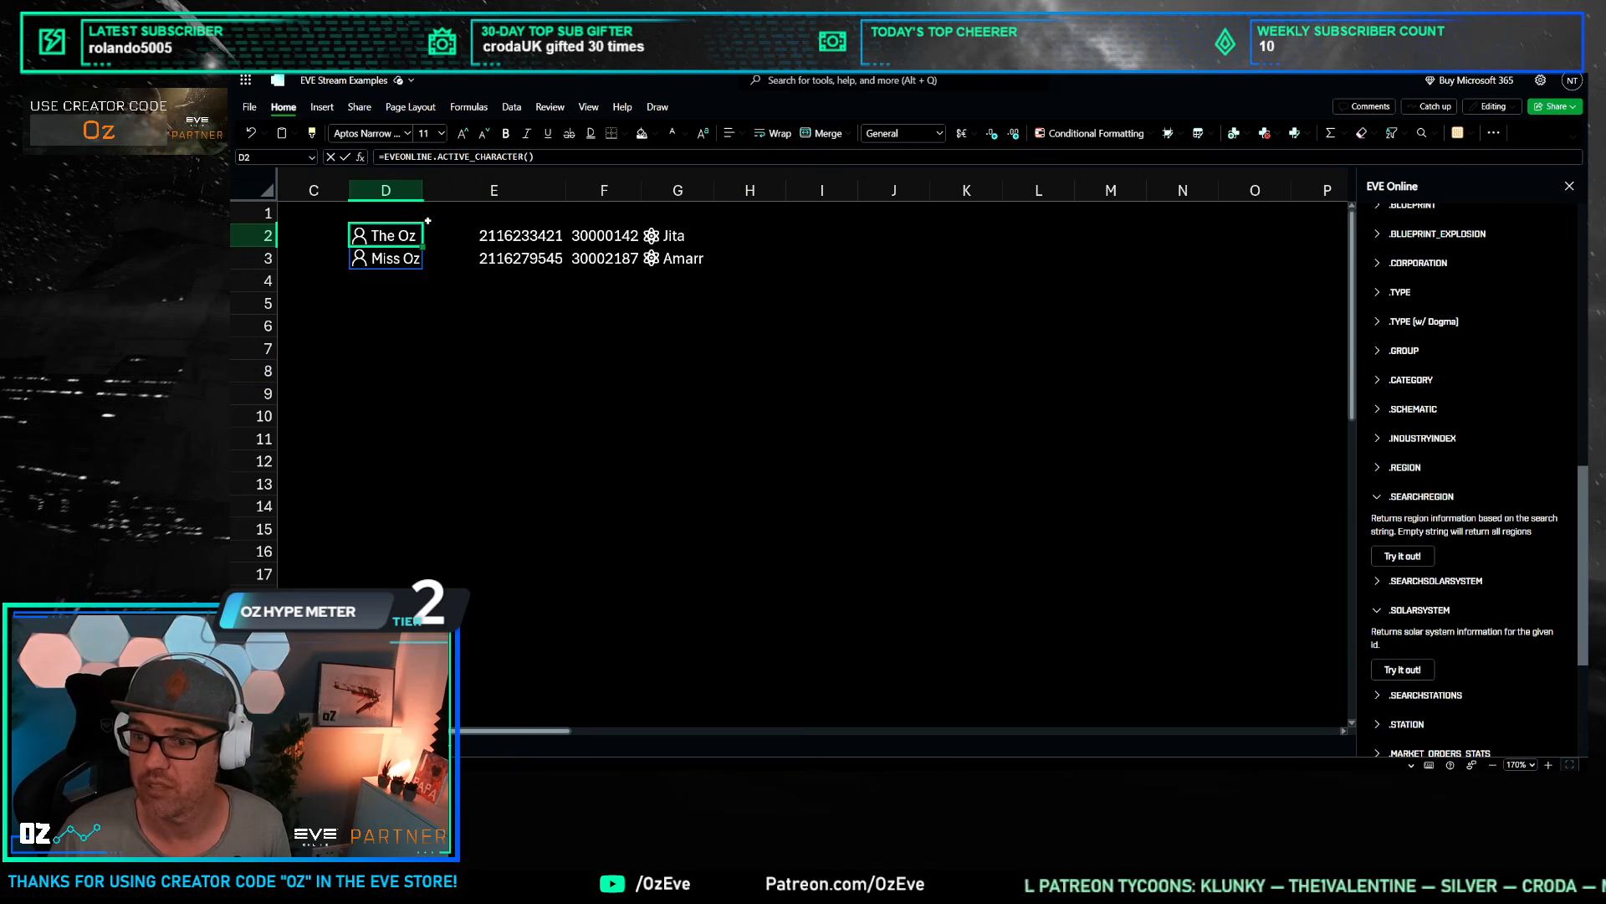
click(432, 214)
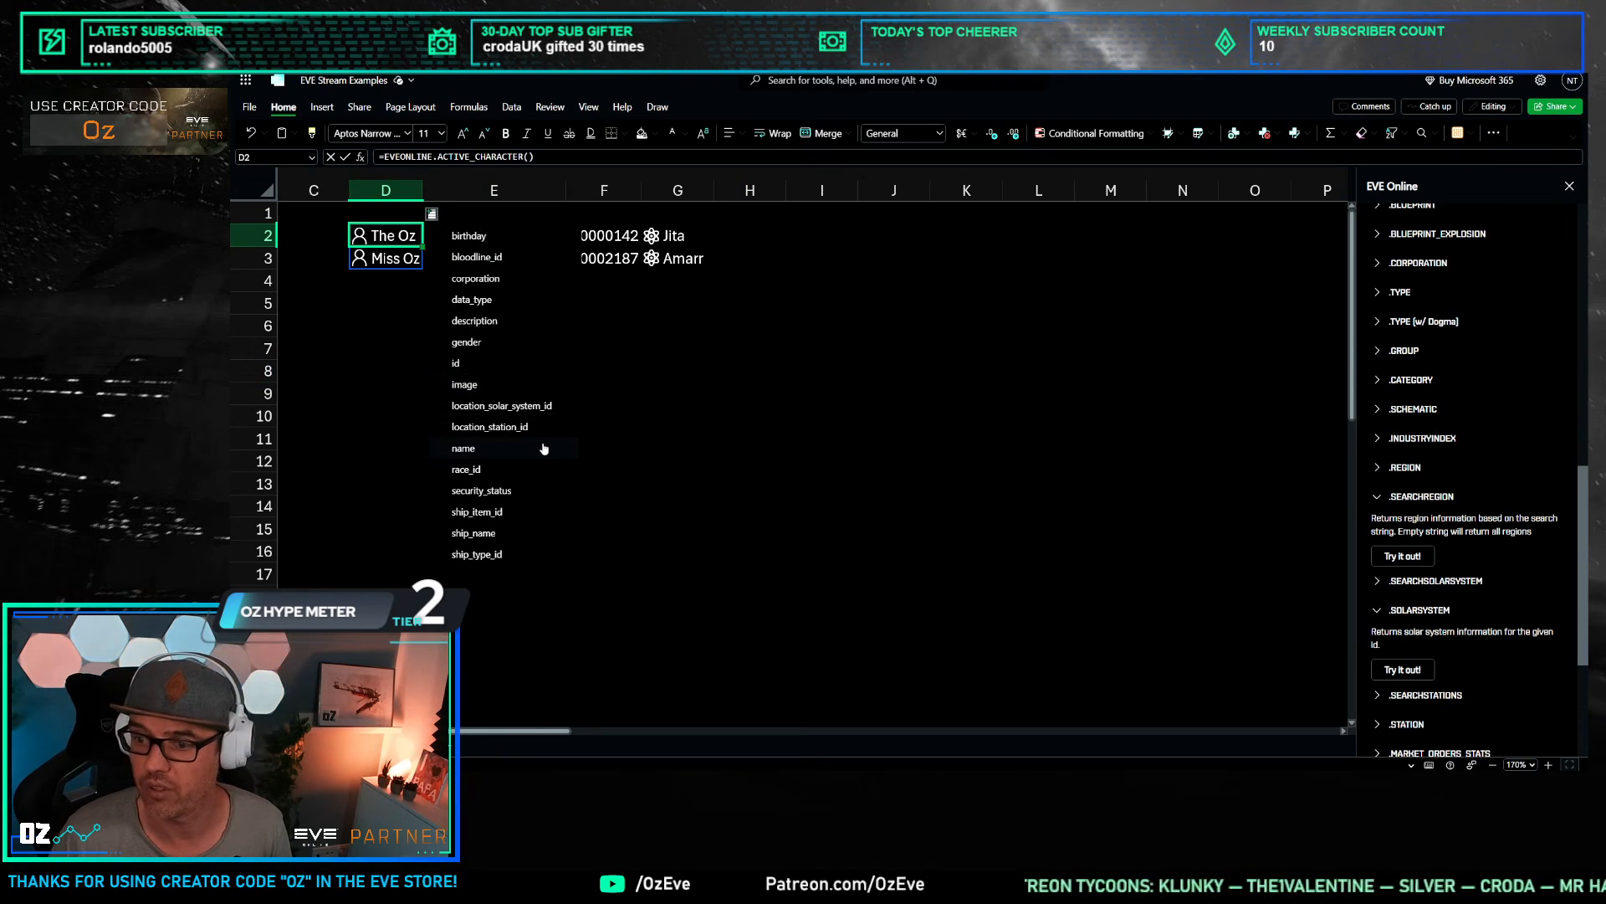
Step: Insert the add-in's CHARACTER_SKILL_QUEUE function for signed-in characters in H2
click(727, 235)
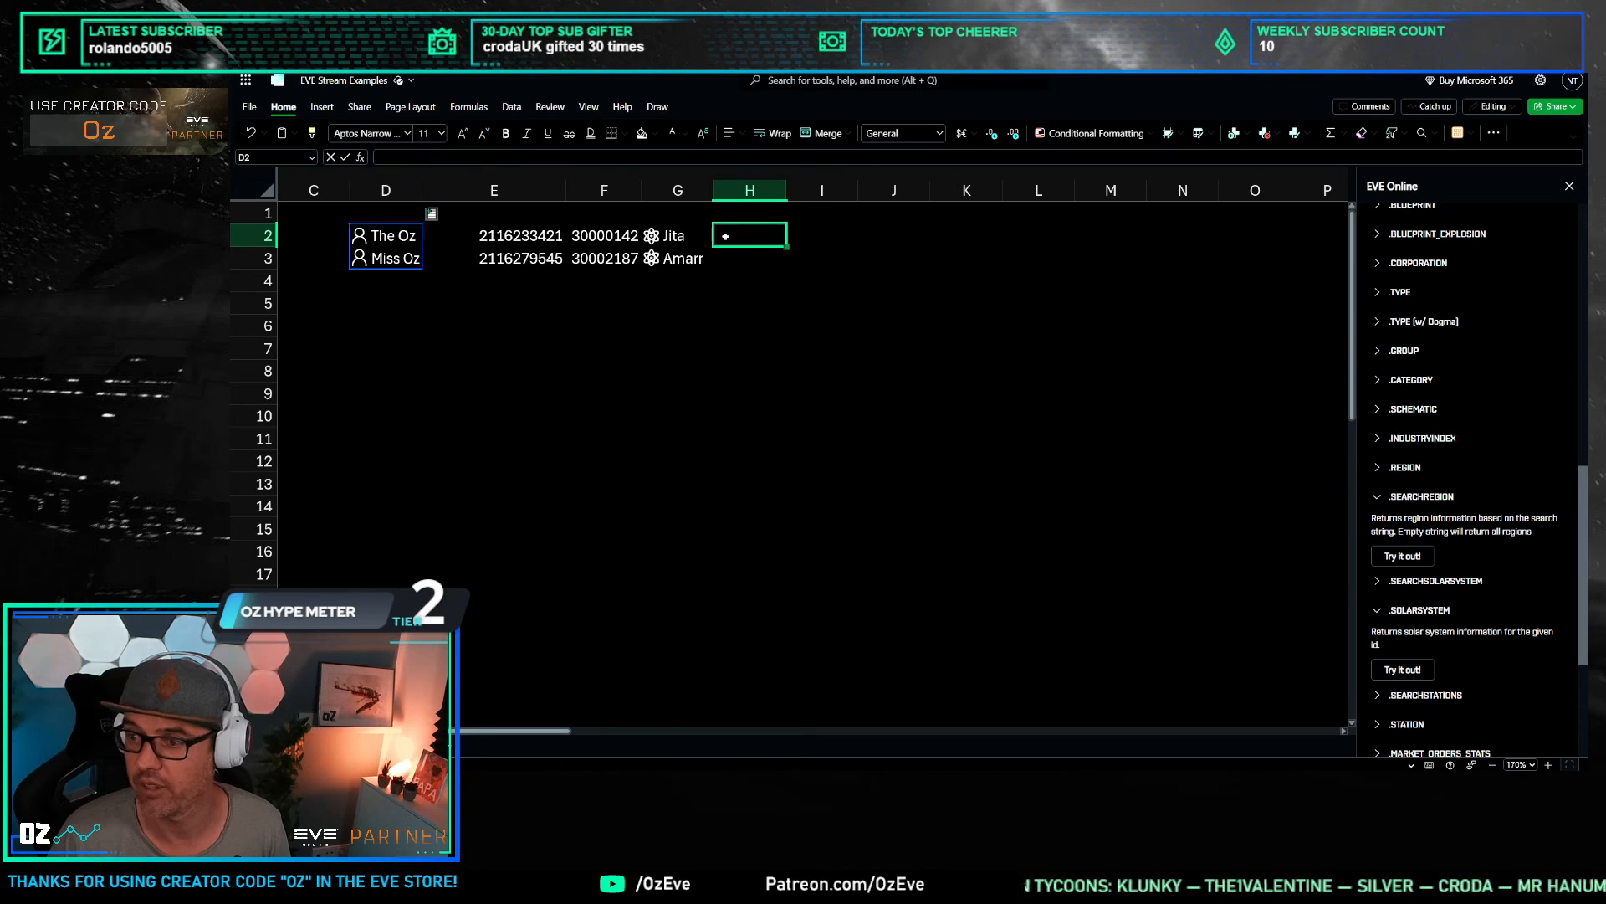
scroll(1407, 243, up, 7)
scroll(1456, 537, down, 1)
click(1430, 521)
scroll(1444, 595, down, 1)
scroll(1443, 595, down, 2)
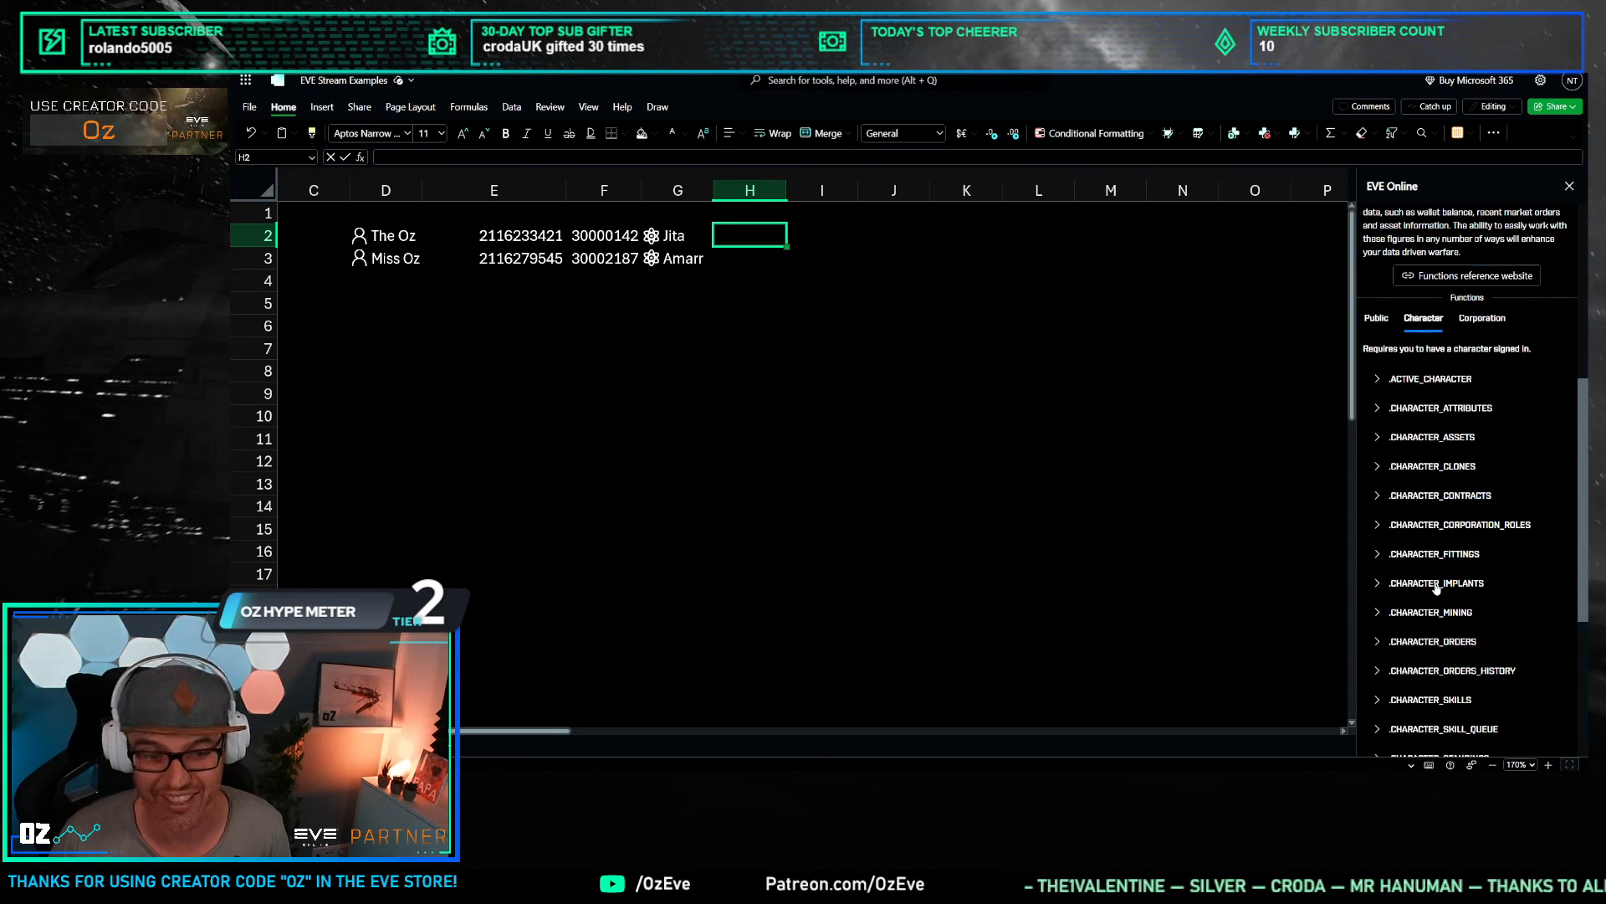
scroll(1462, 623, down, 1)
click(1431, 633)
scroll(1464, 602, down, 2)
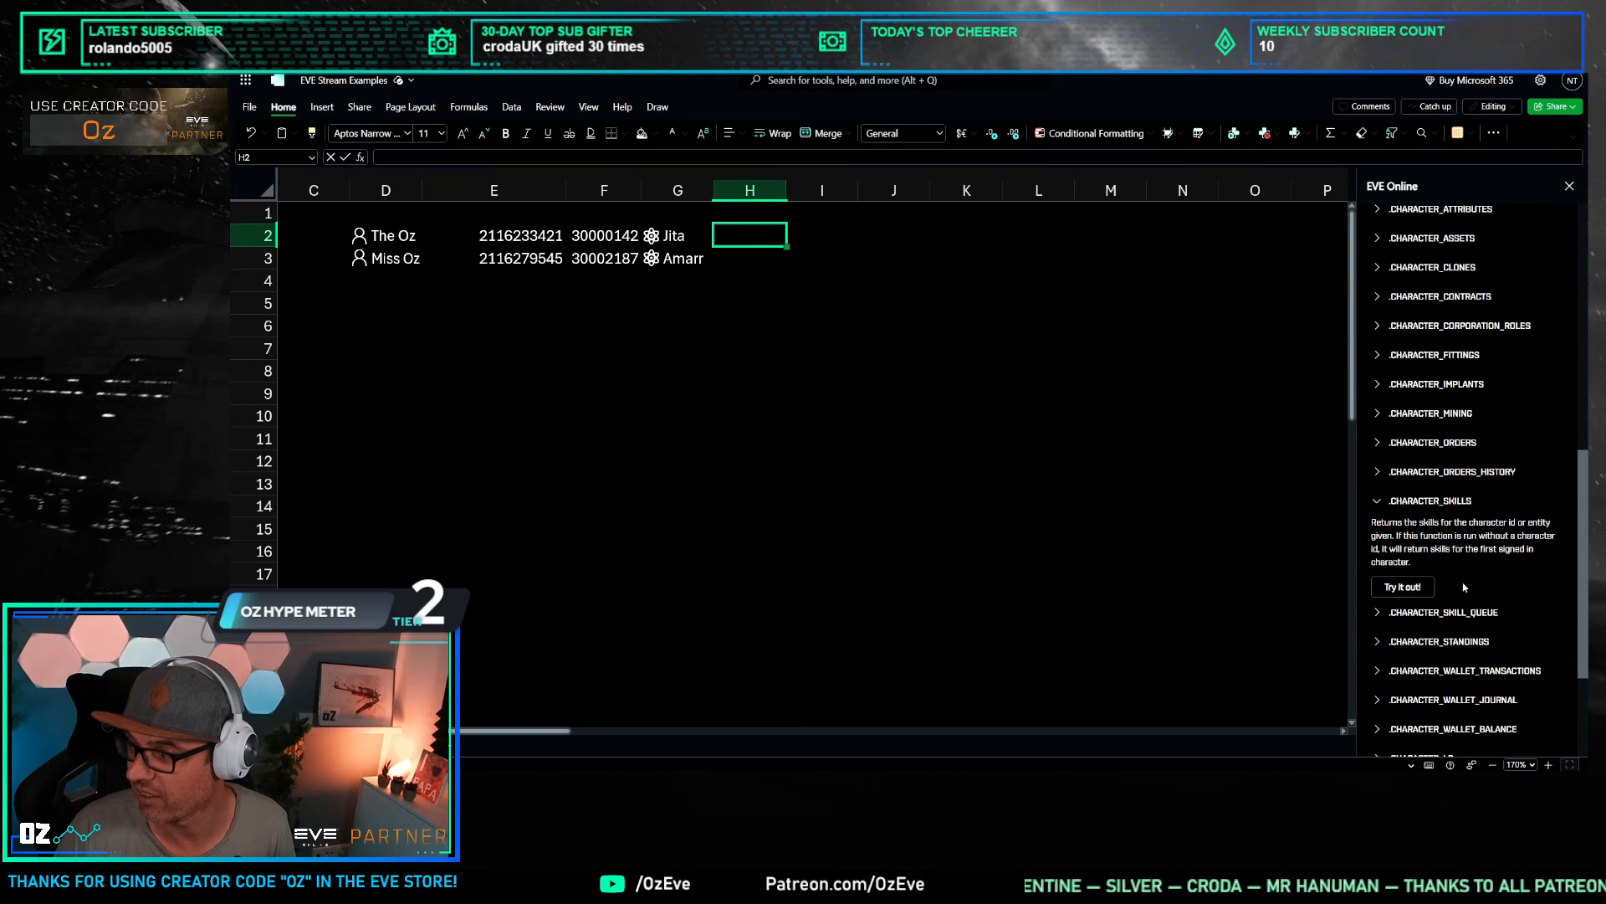
click(1462, 620)
click(1409, 702)
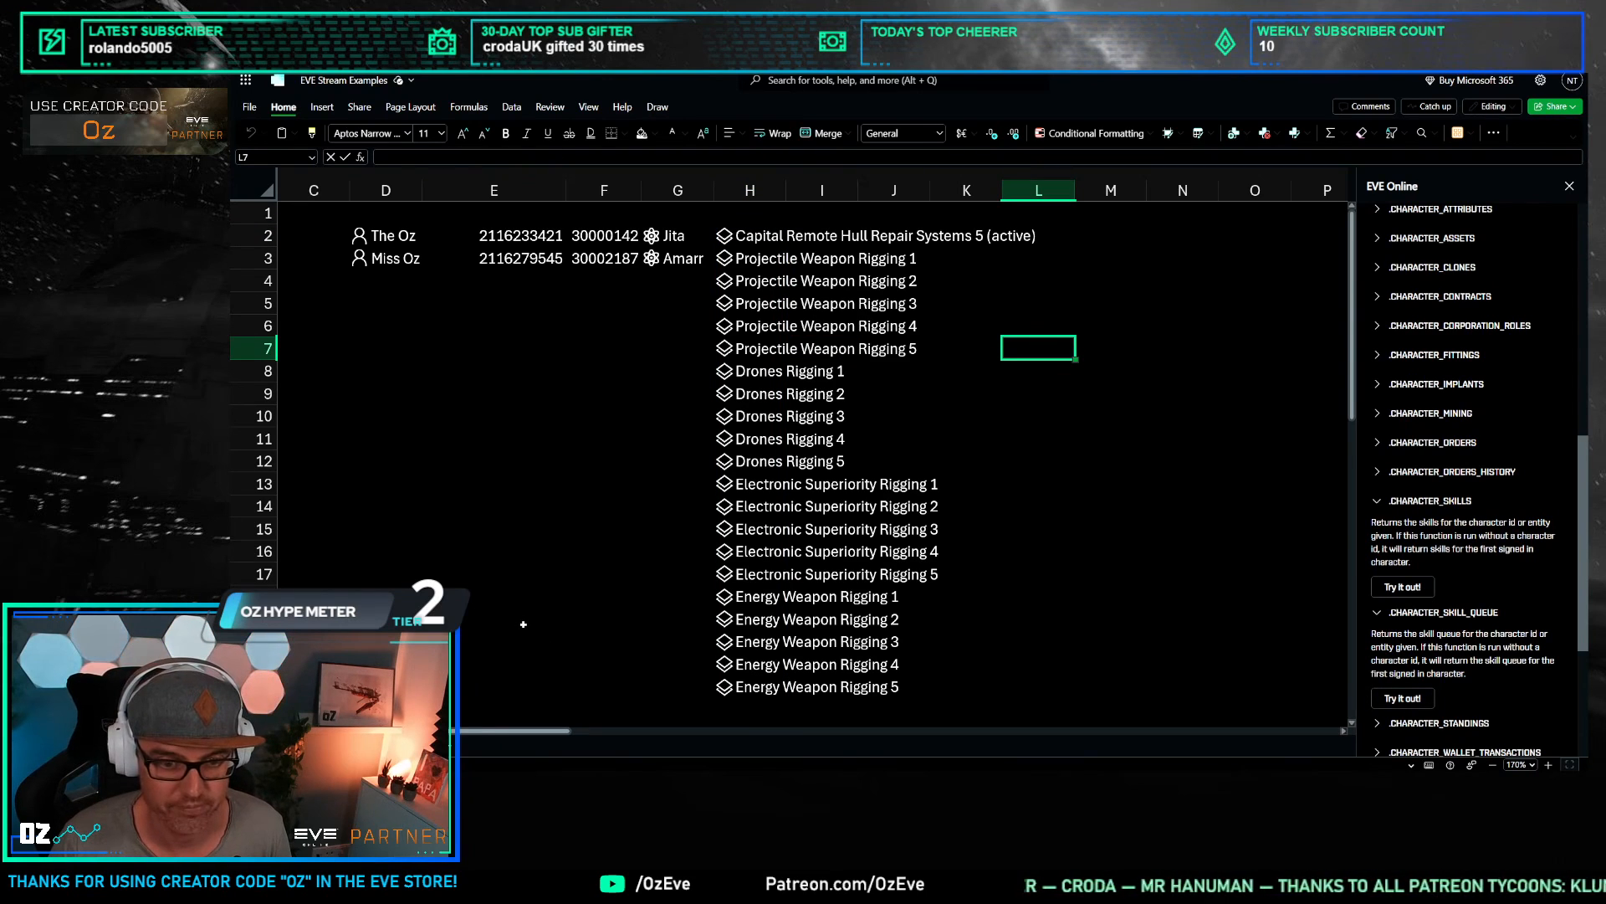
Step: Widen column H so the full skill queue entries fit
click(966, 280)
drag(786, 190, 1063, 180)
click(615, 303)
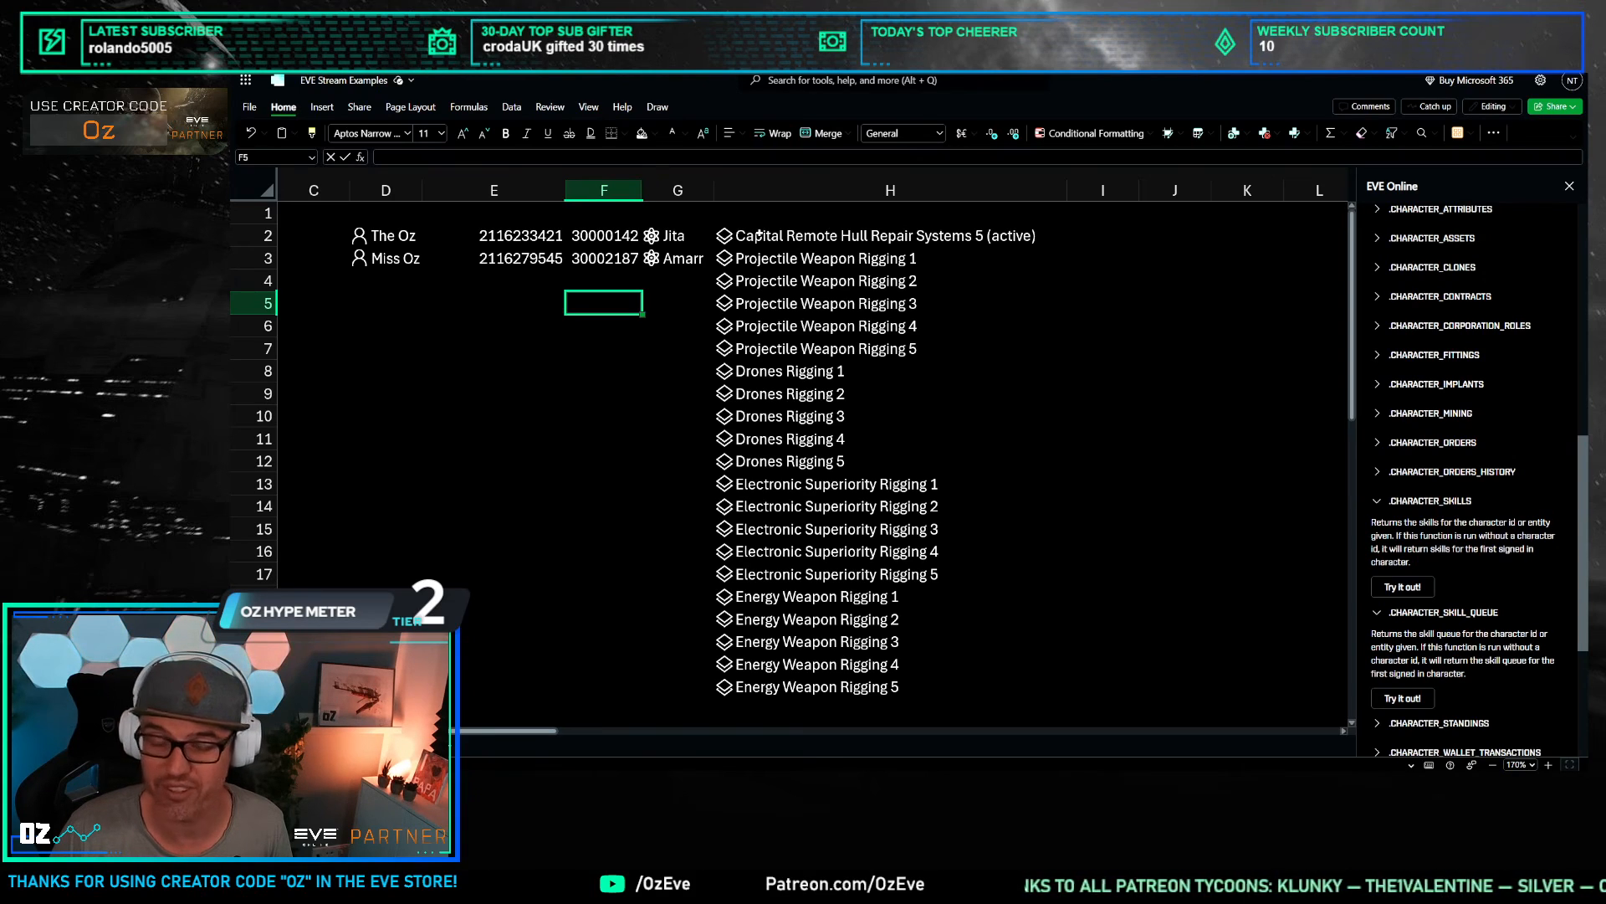
click(512, 331)
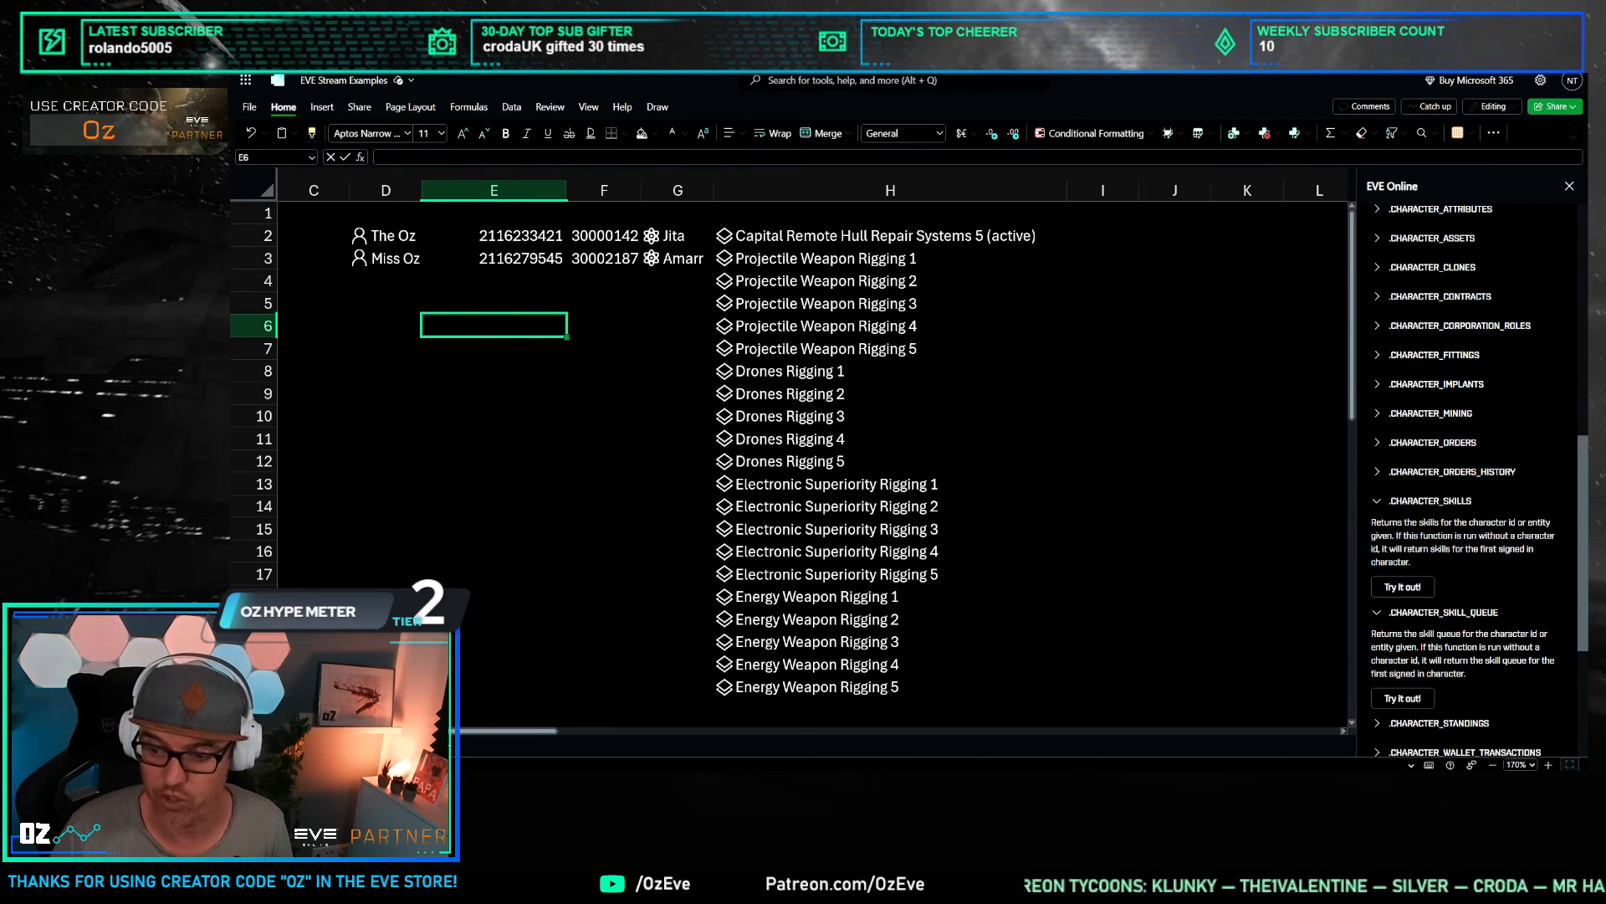
Step: Switch to another worksheet and clear the contents of D3
click(360, 746)
click(481, 500)
click(516, 249)
key(Delete)
click(512, 303)
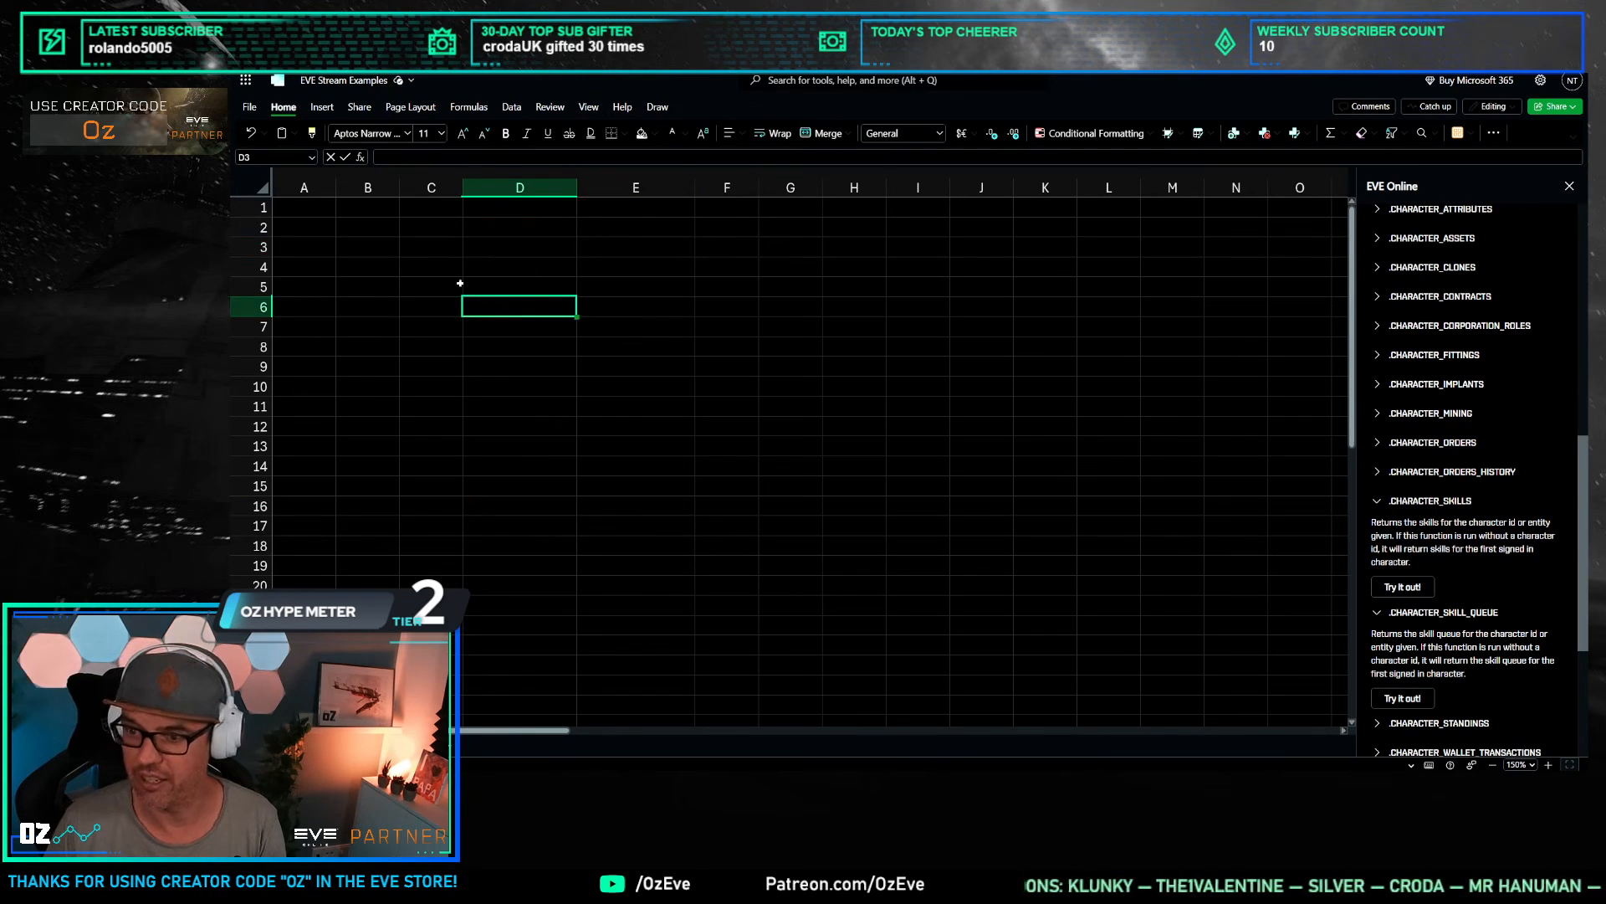
Step: Insert the add-in's character list in C3 as =EVEONLINE.ACTIVE_CHARACTER()
click(372, 249)
click(429, 246)
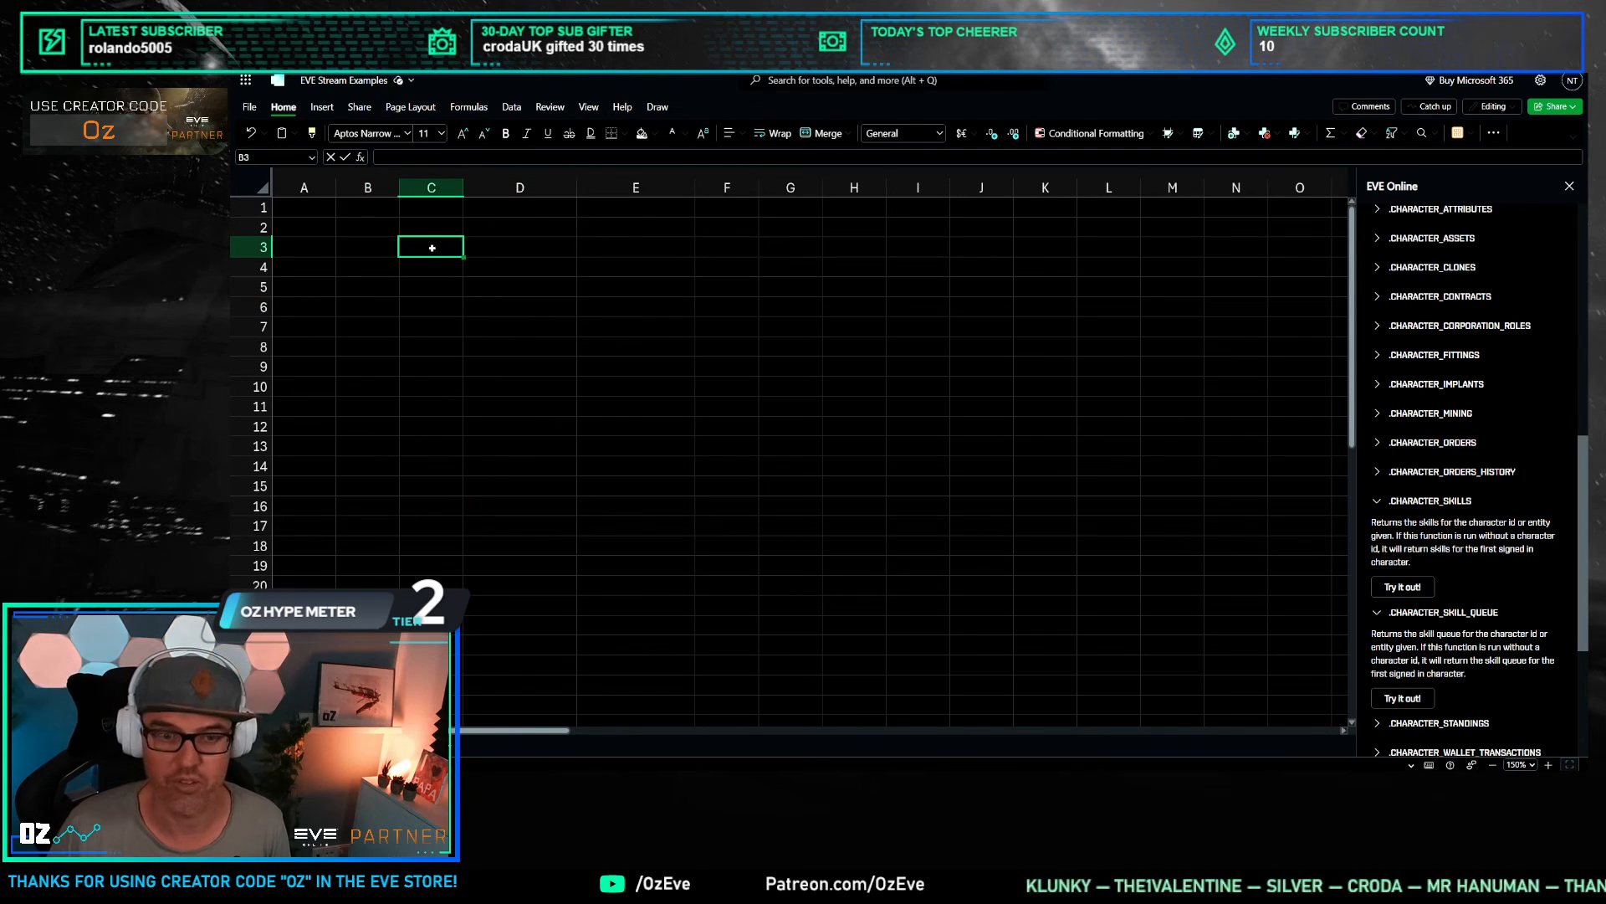
scroll(1471, 285, up, 10)
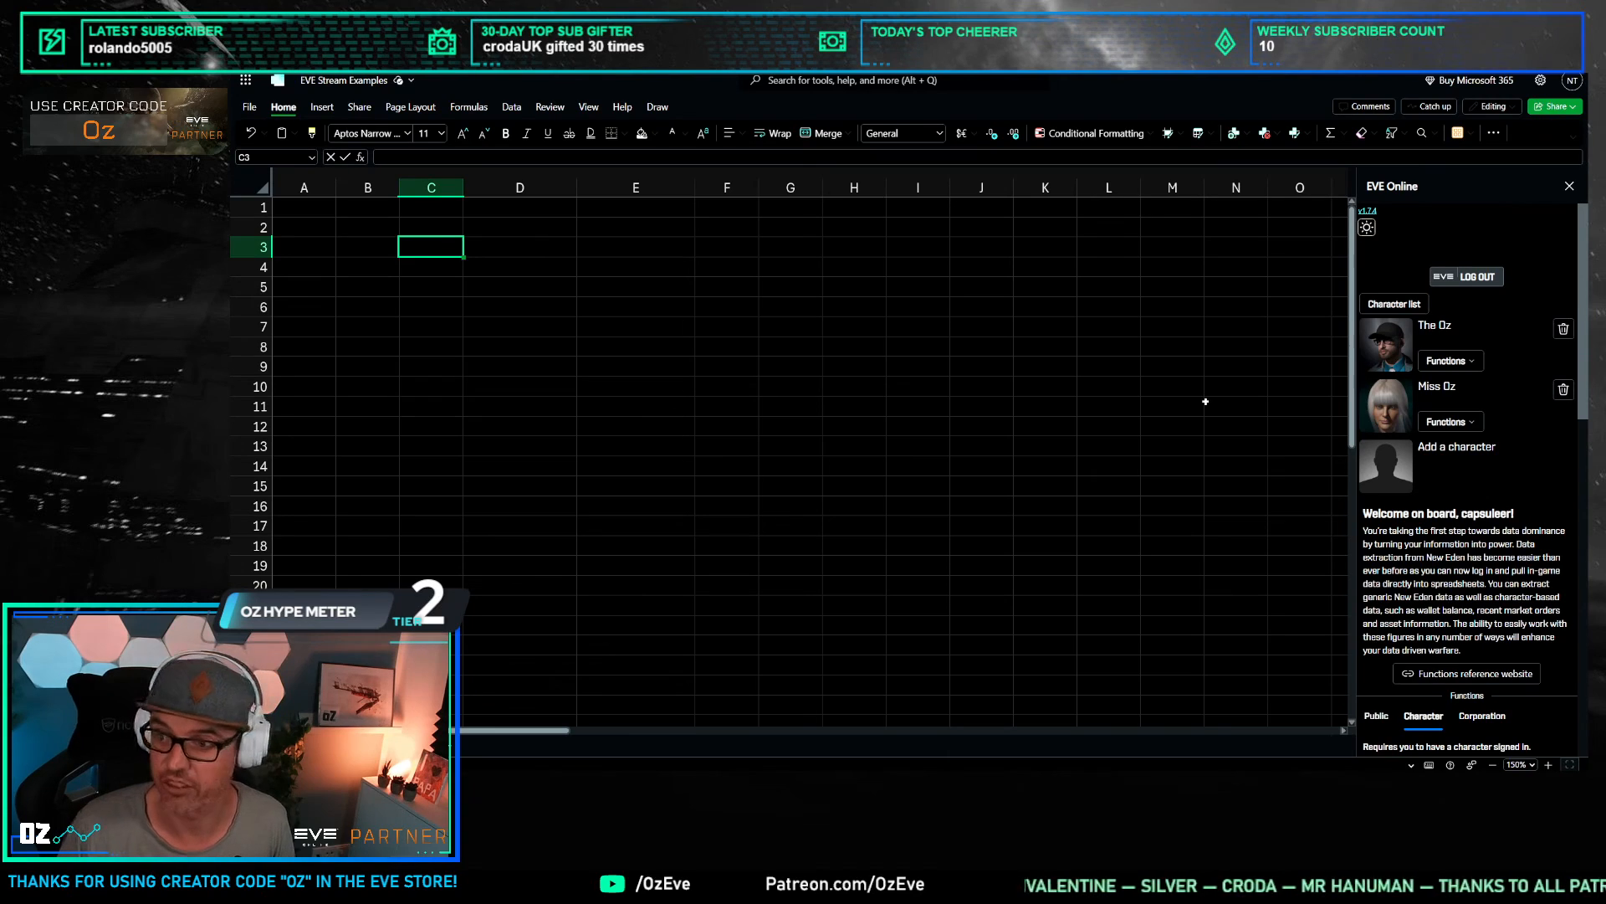
click(1389, 304)
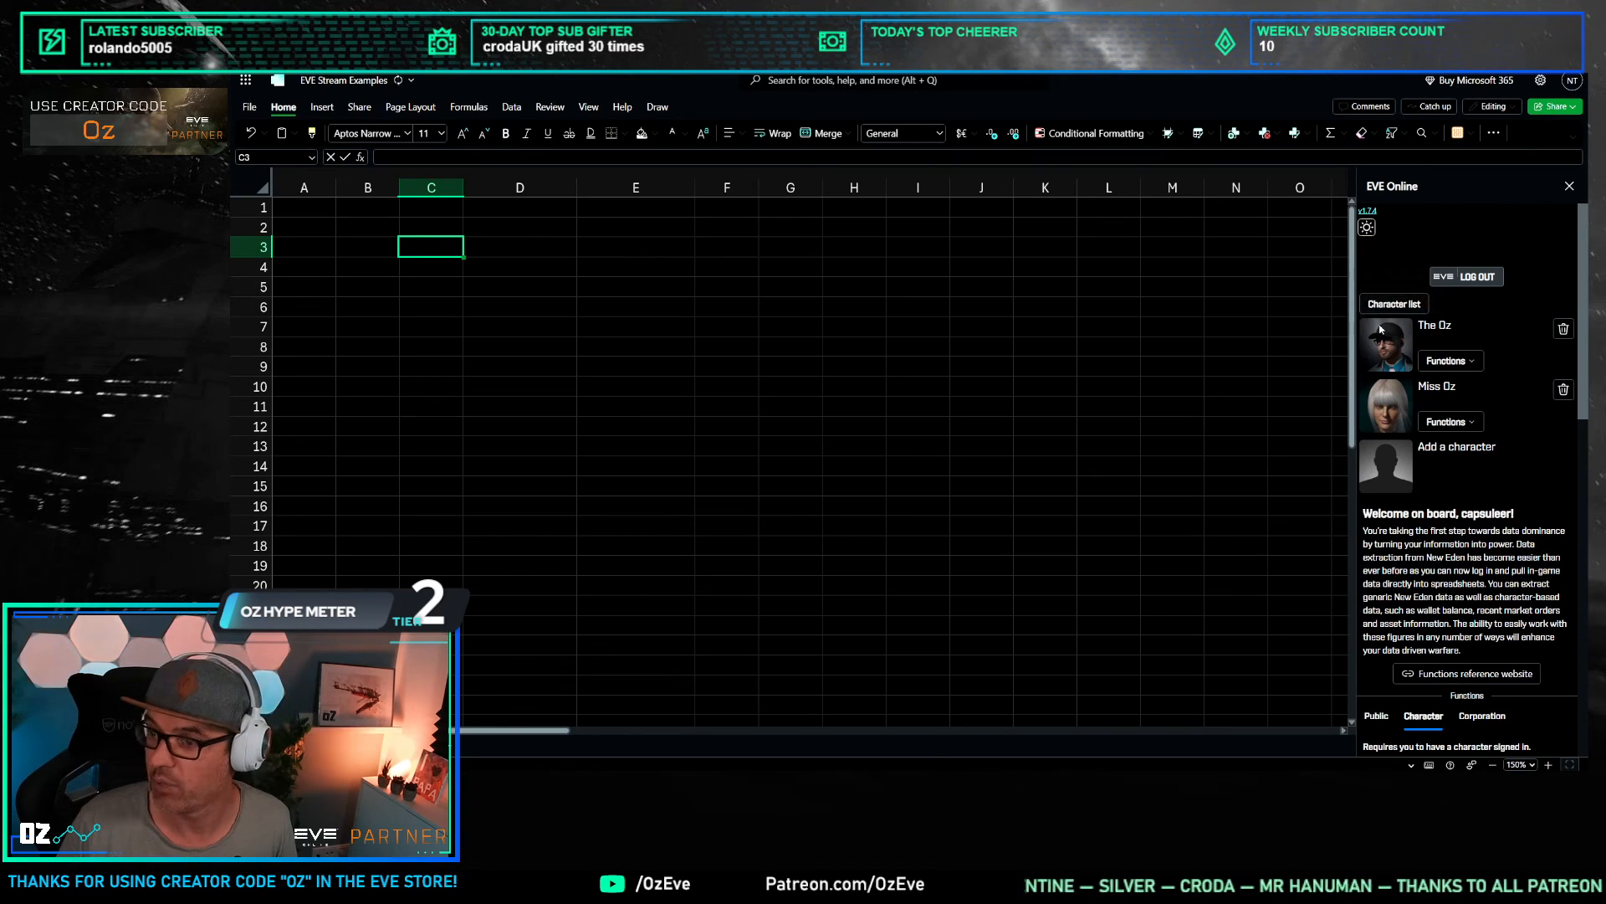
click(435, 243)
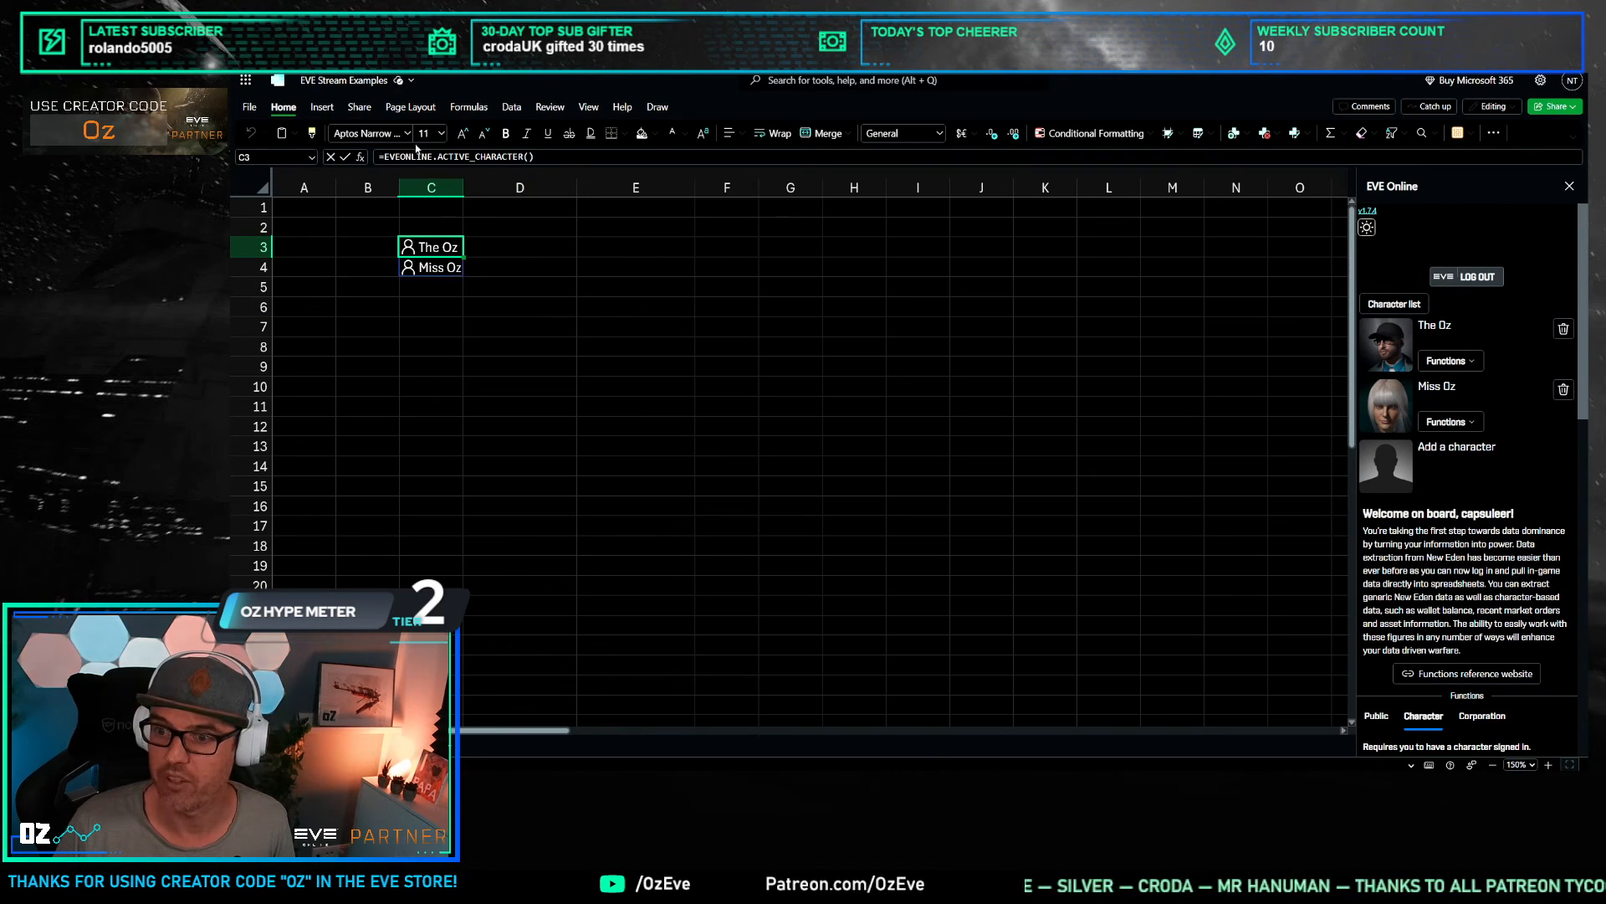
Step: Wrap C3's formula as =transpose(EVEONLINE.ACTIVE_CHARACTER()) to lay the characters out across the row
click(680, 157)
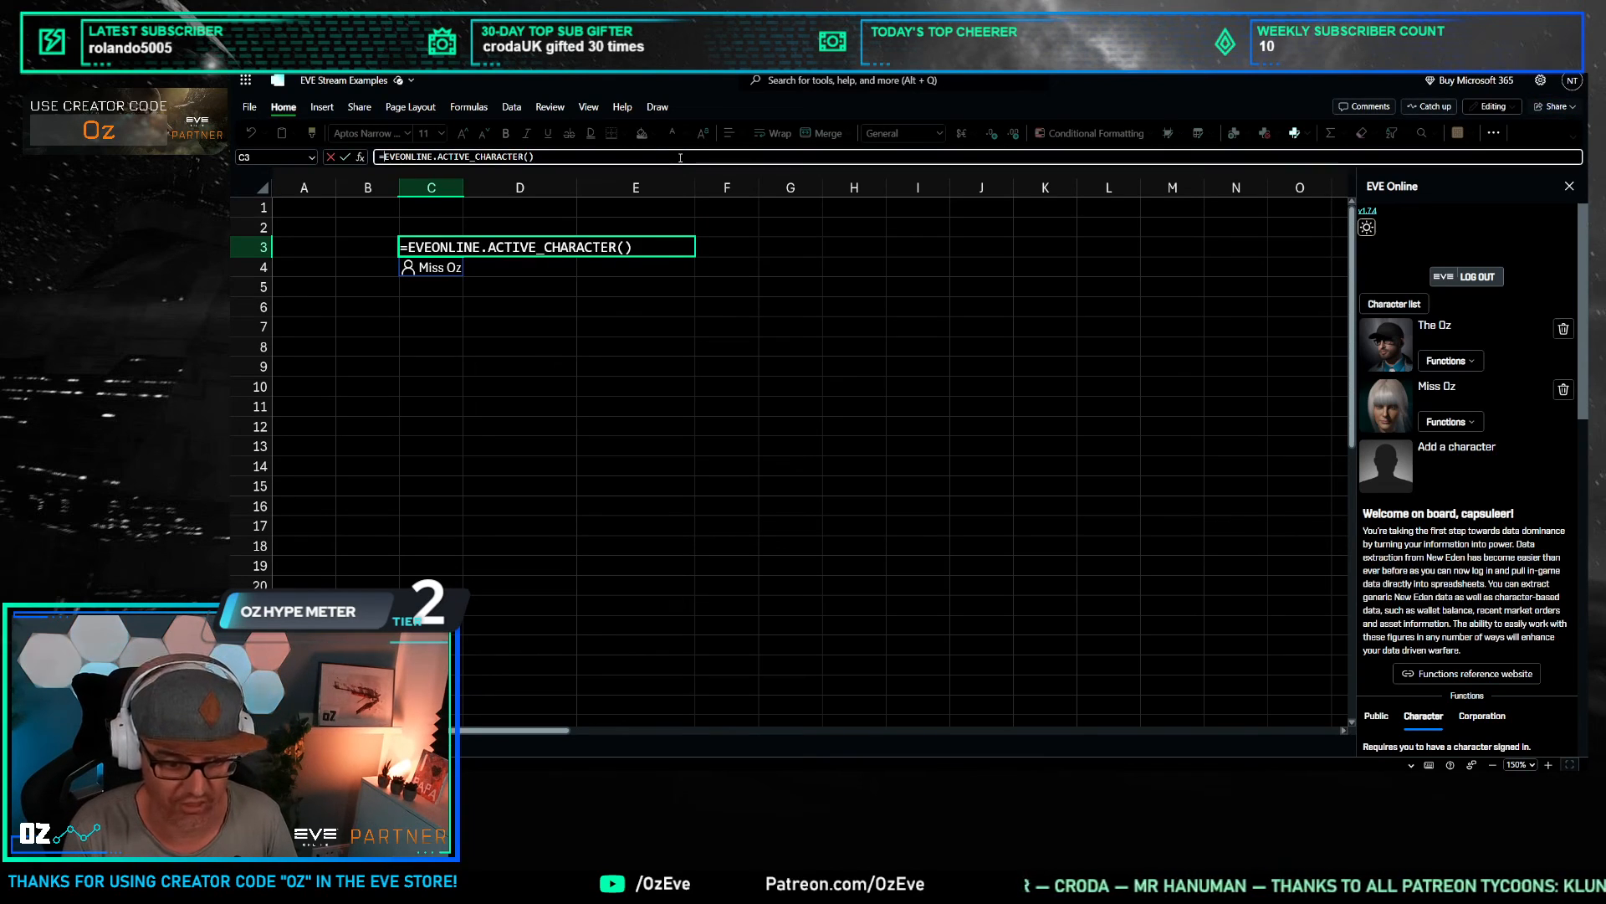
text(transpose()
click(680, 158)
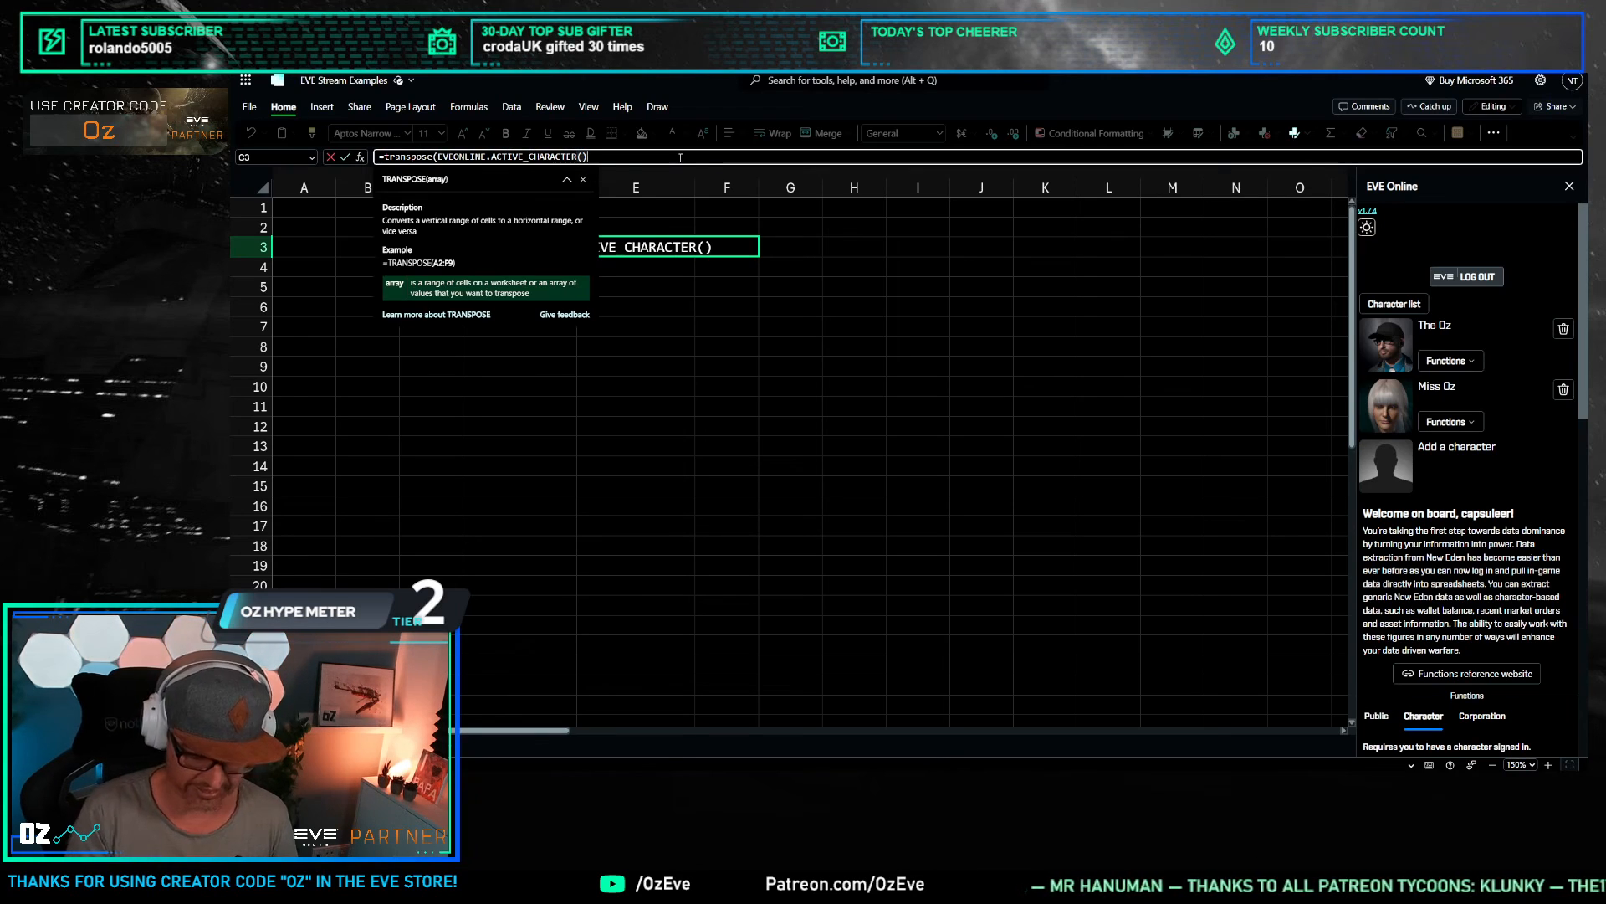
text())
key(Return)
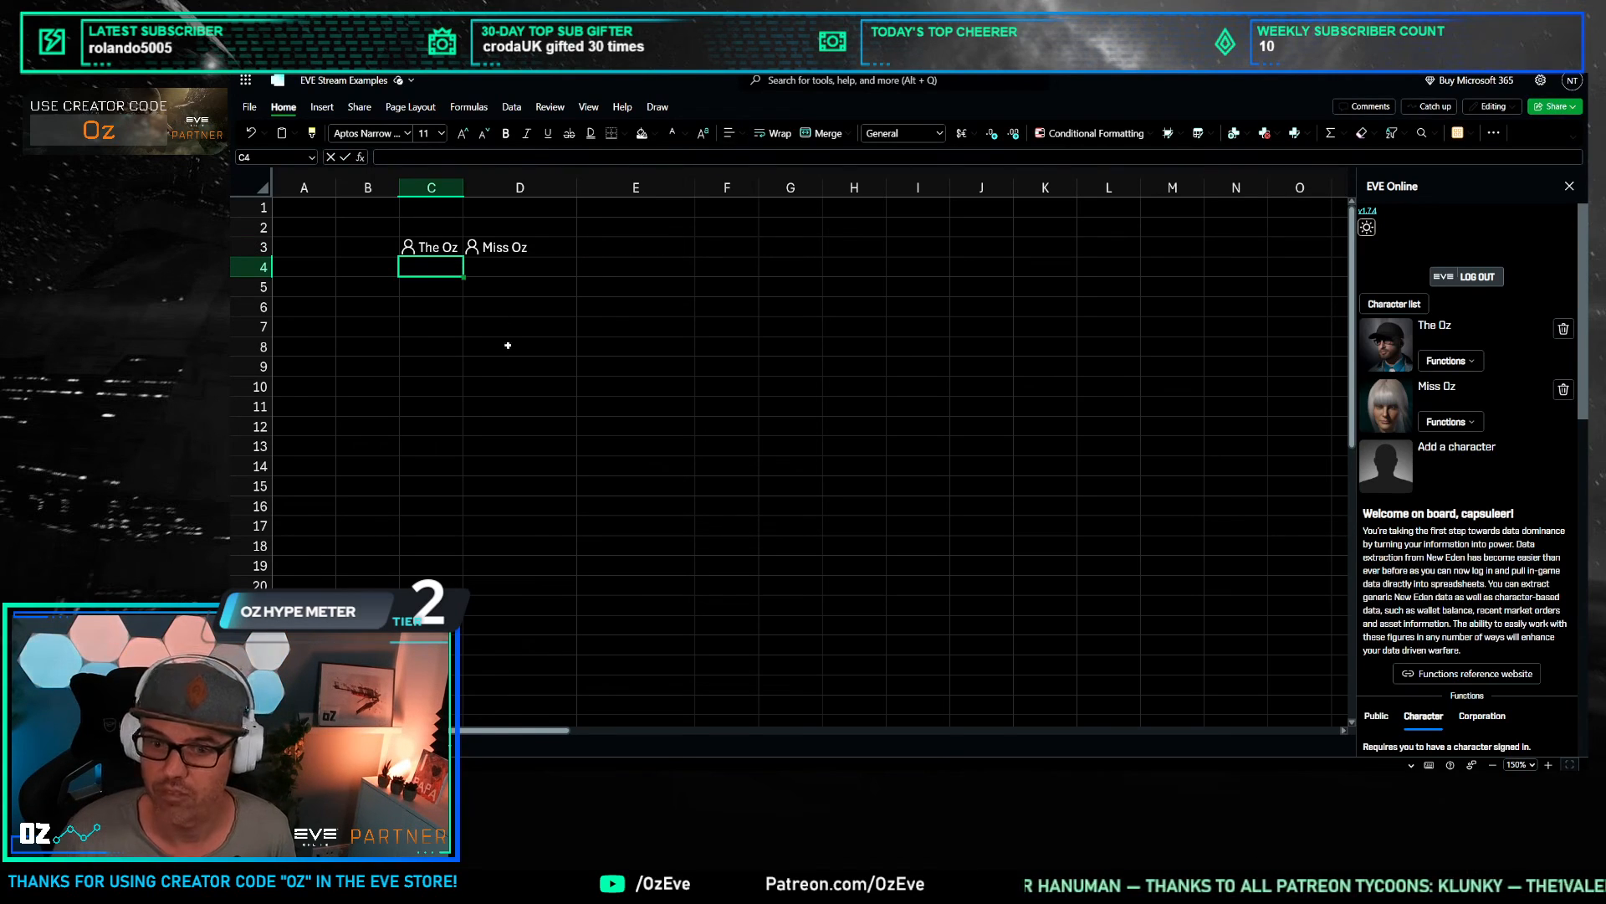
Step: Auto-fit the widths of columns C and D to the transposed character names
key(Up)
key(Right)
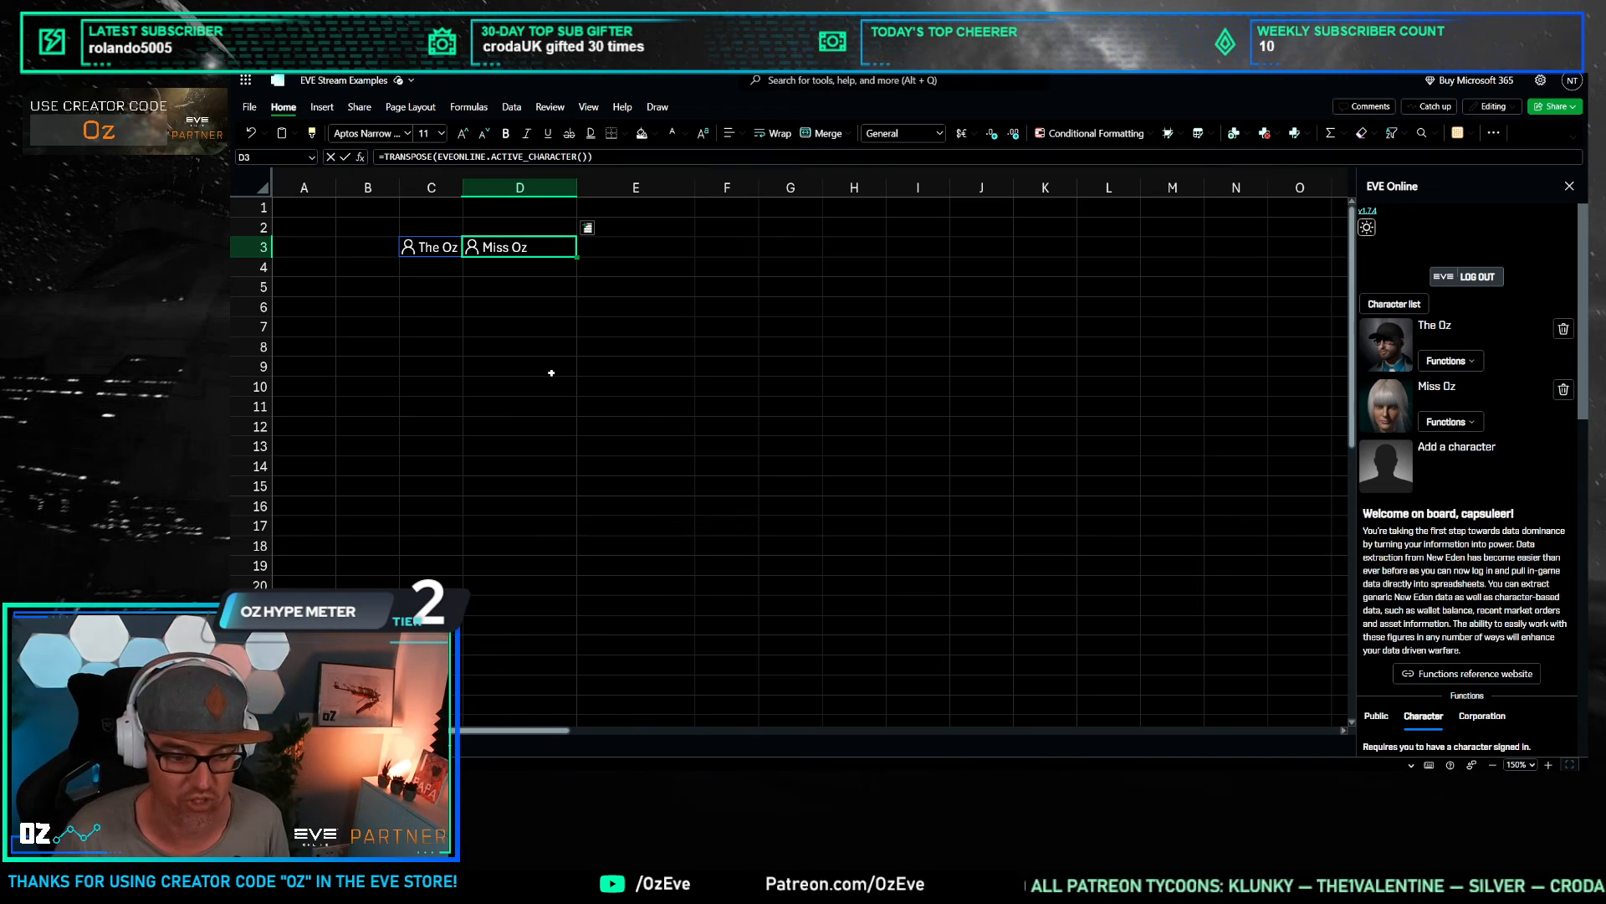
drag(431, 187, 569, 188)
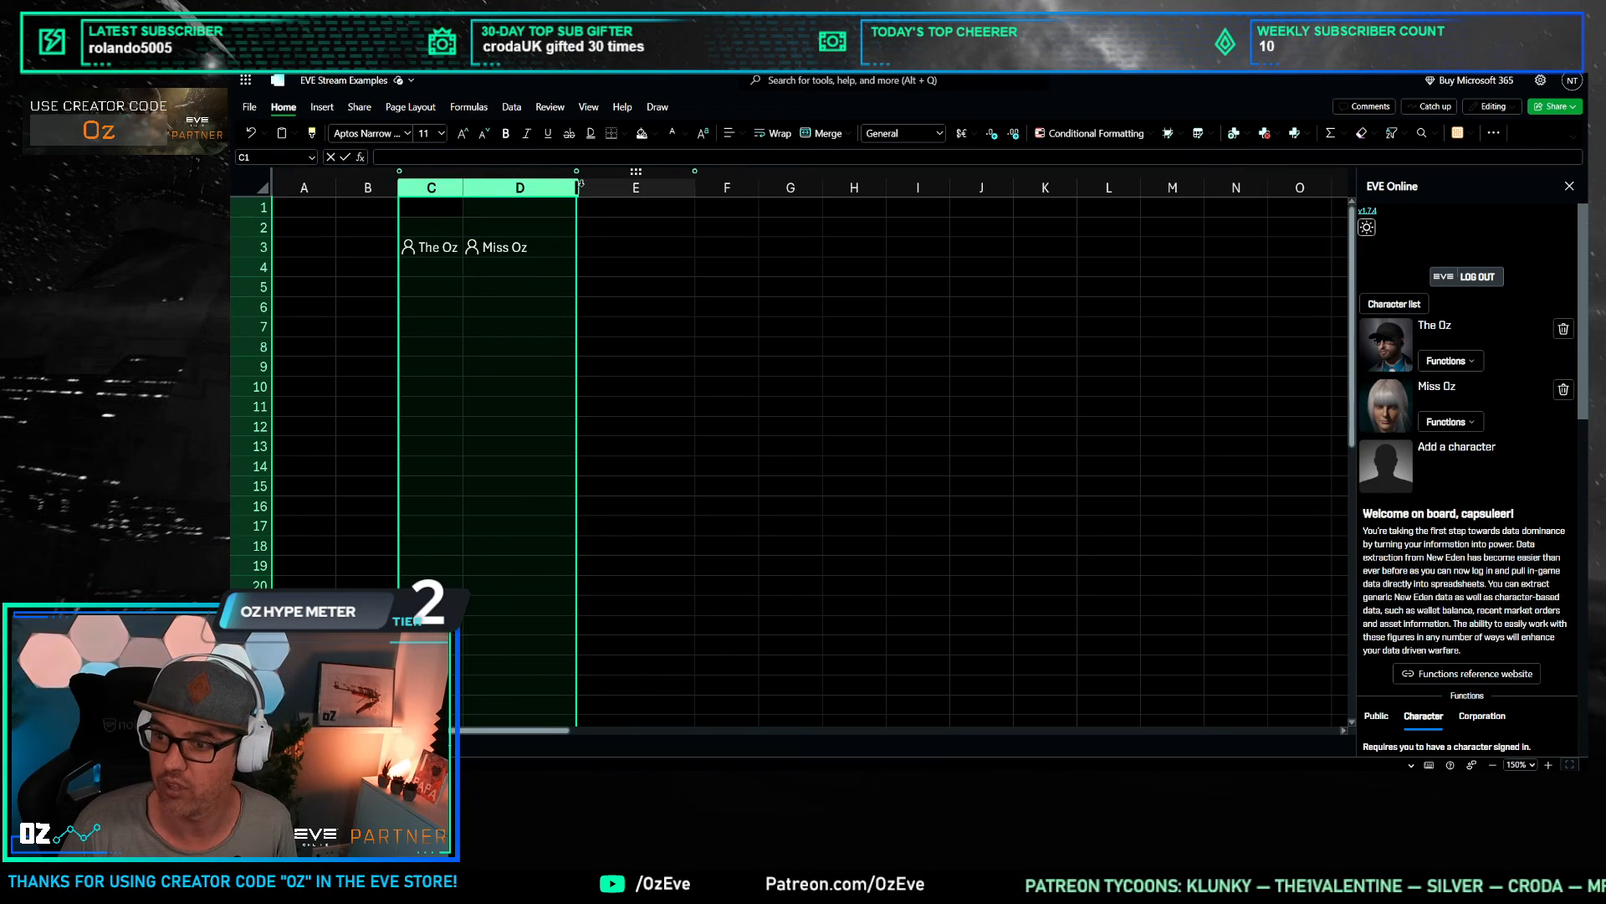
double_click(577, 187)
click(578, 365)
Step: Insert the add-in's skill queue function in C4 with C3 as its character: =EVEONLINE.CHARACTER_SKILL_QUEUE(C3)
click(497, 326)
click(436, 274)
scroll(1469, 539, down, 10)
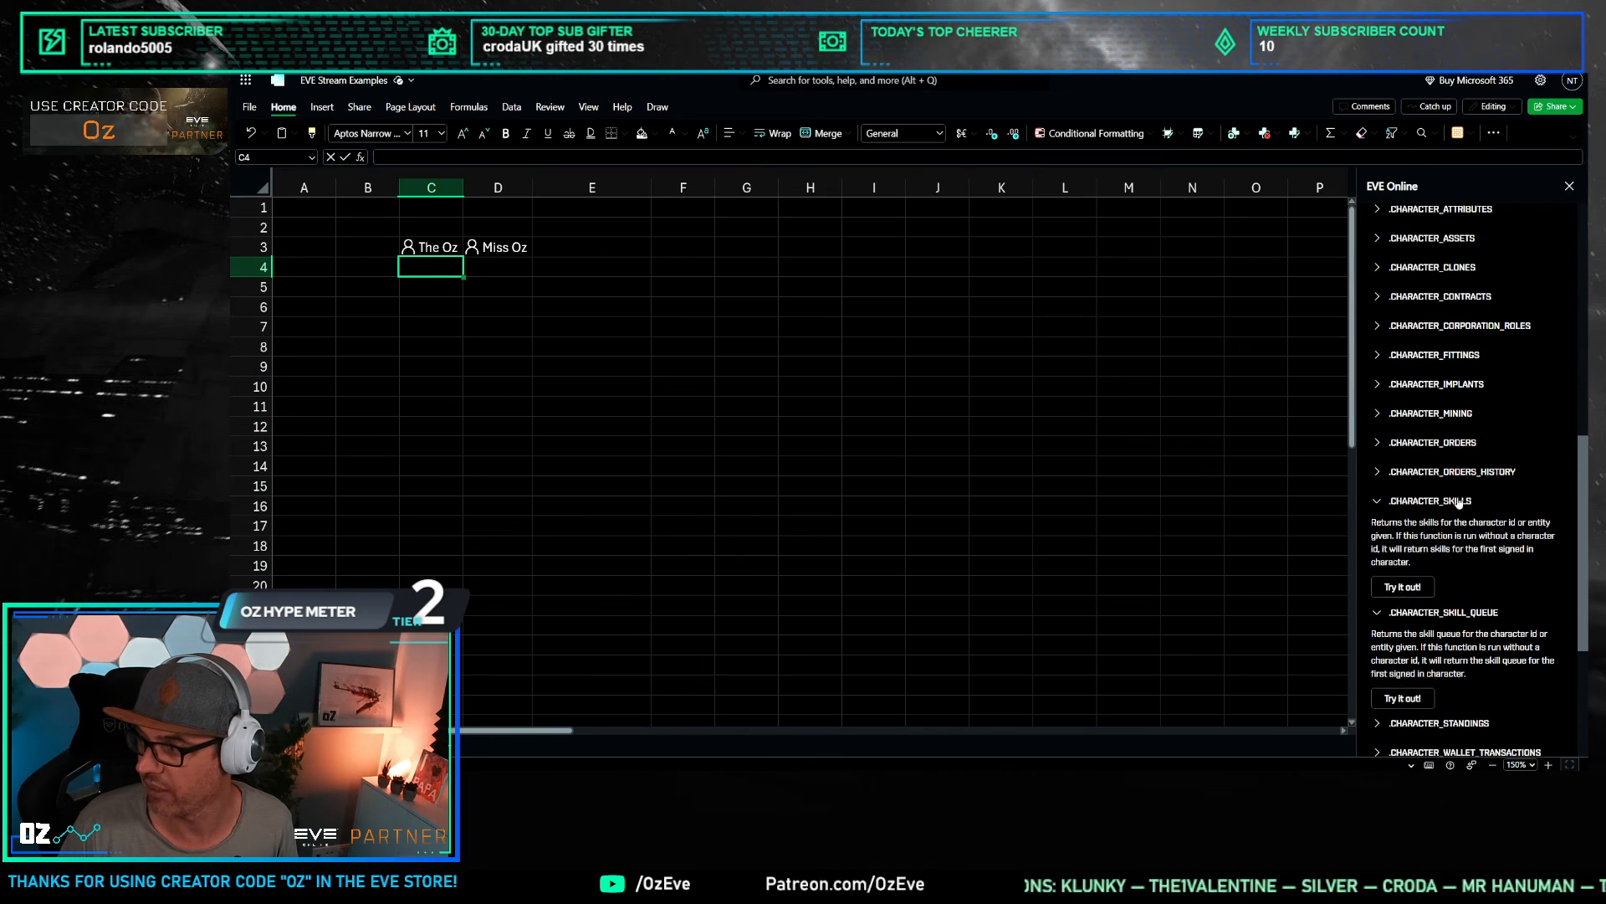
scroll(1458, 500, down, 1)
click(1403, 631)
click(498, 387)
click(430, 267)
click(552, 156)
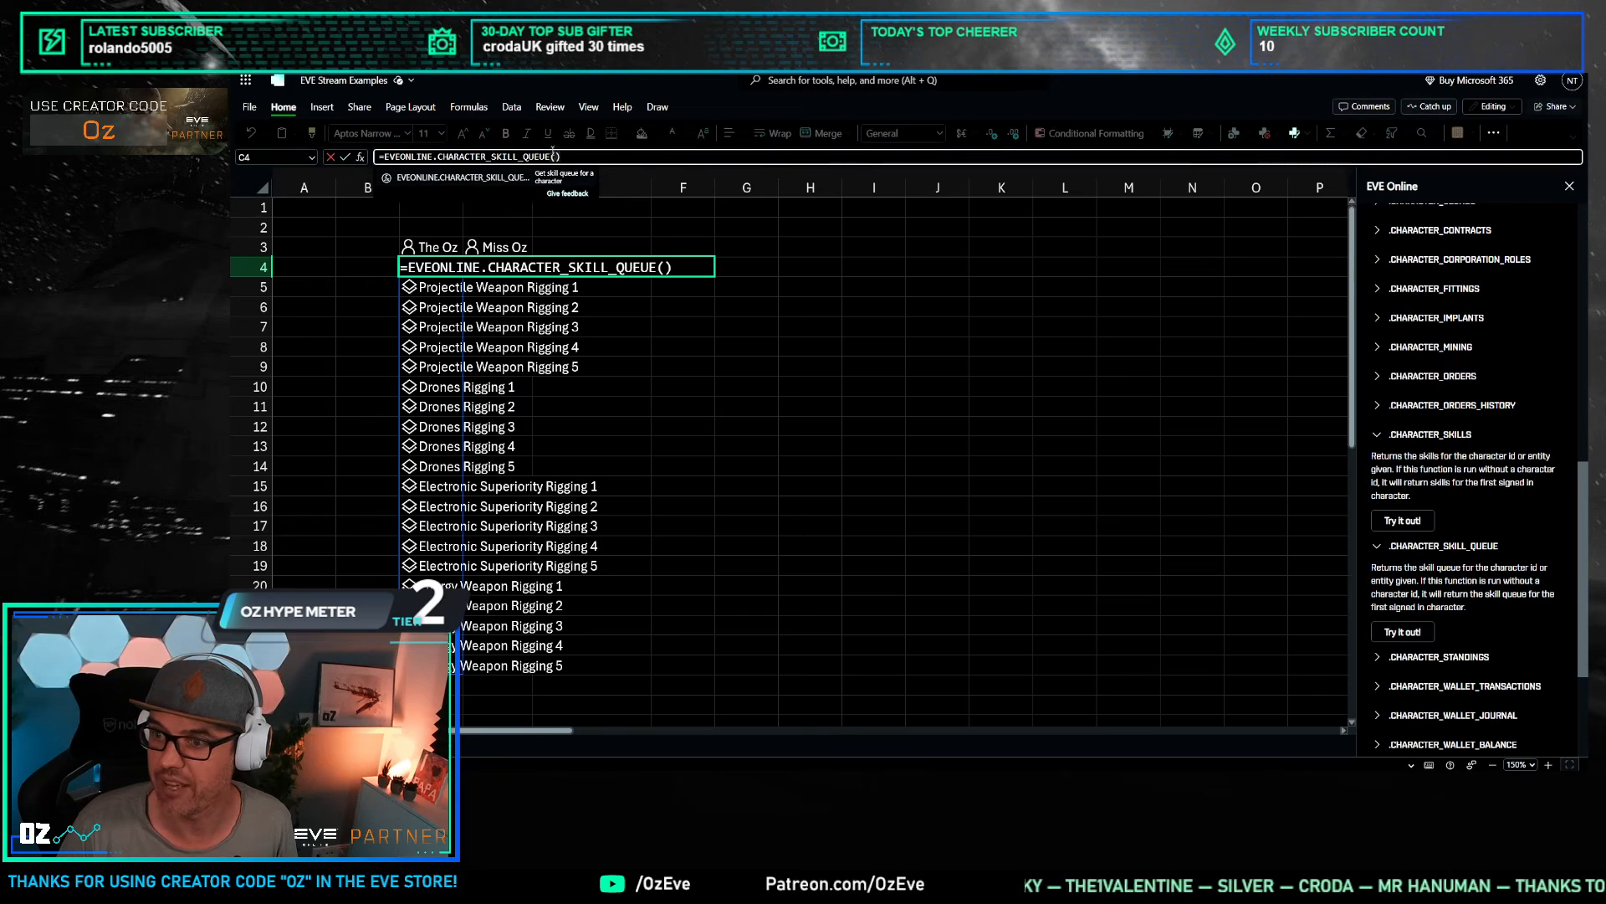
click(436, 247)
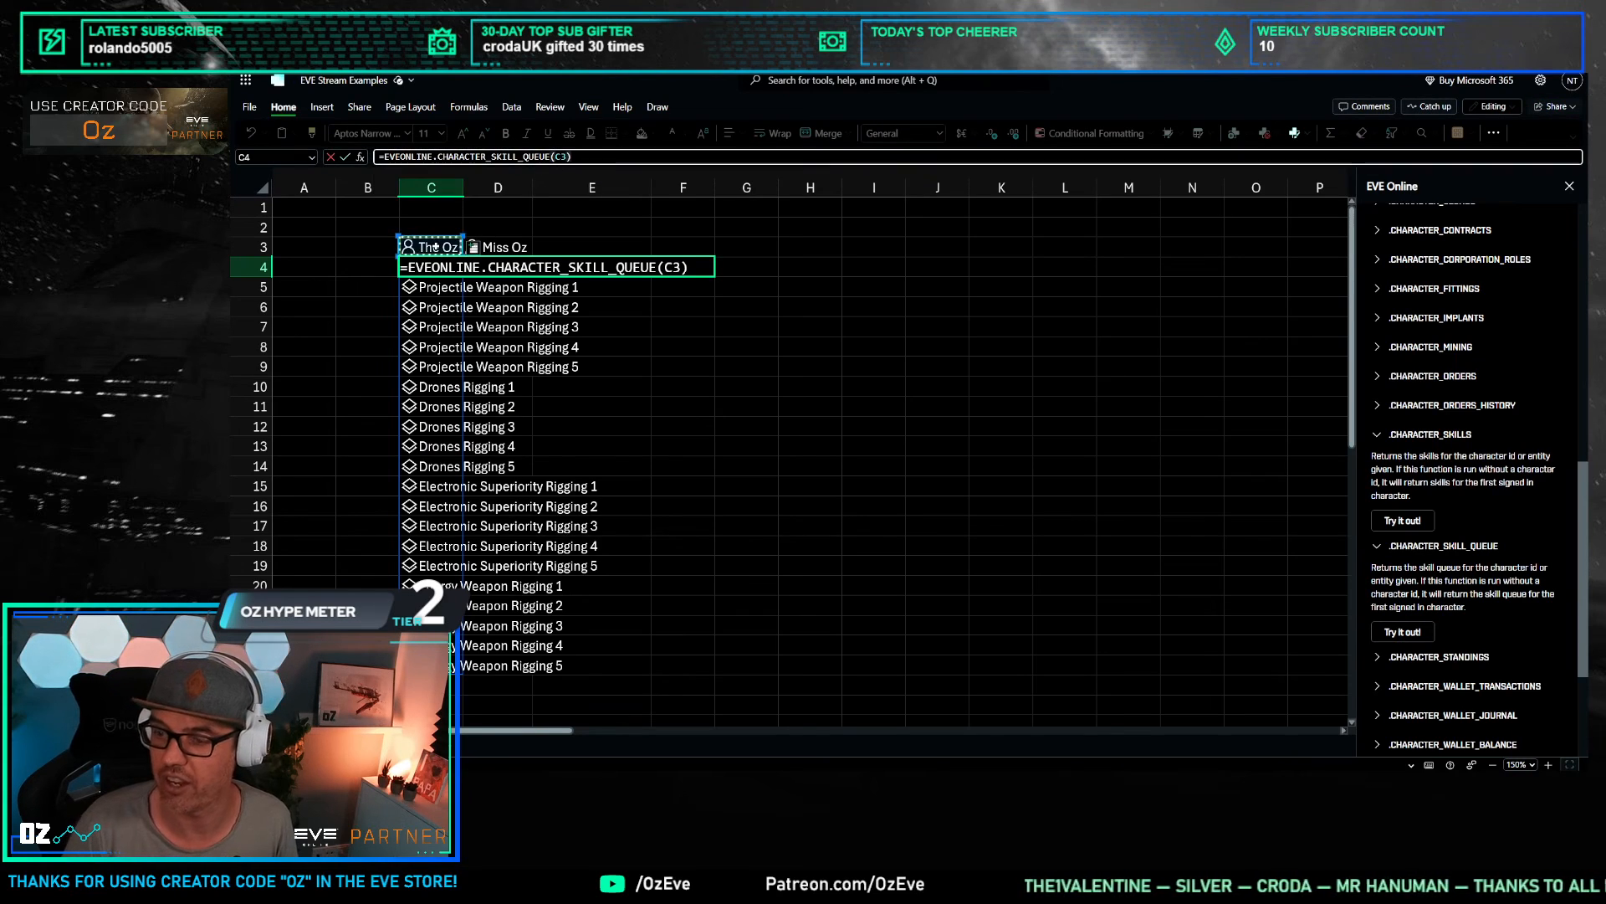
key(Return)
Step: Auto-fit columns C and D to the skill queue entries
drag(431, 188, 499, 187)
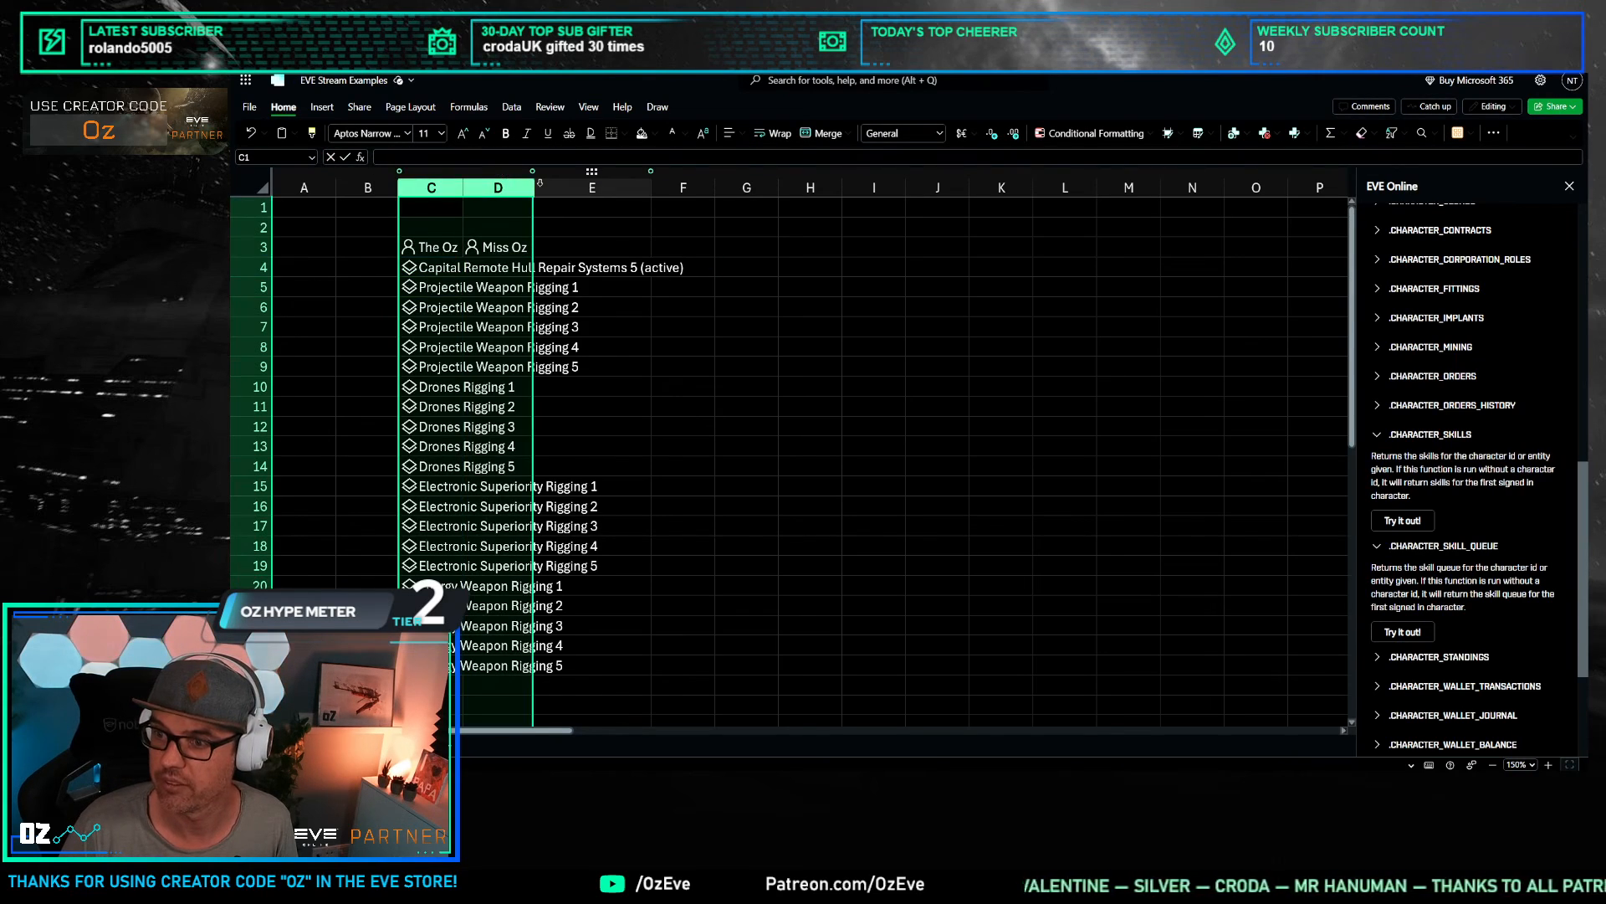
double_click(534, 186)
click(744, 360)
Step: Copy the skill queue formula from C4 to D4 for the second character and fit the column widths to the entries
click(650, 266)
key(ctrl+c)
click(728, 266)
key(ctrl+v)
click(803, 327)
double_click(757, 183)
click(962, 385)
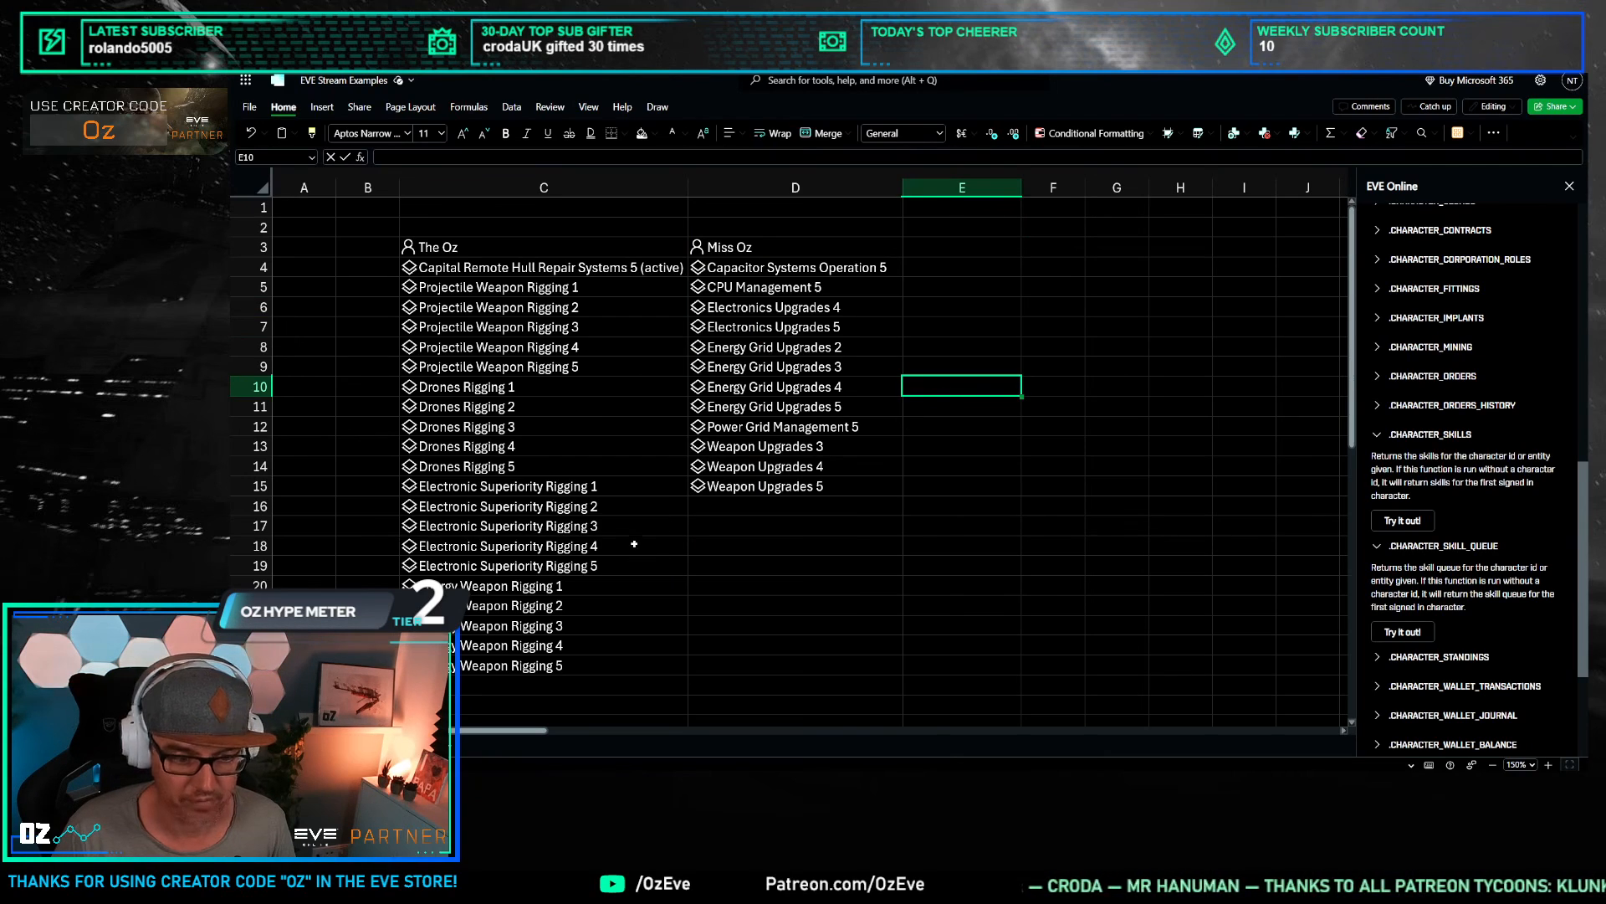
click(452, 247)
click(743, 247)
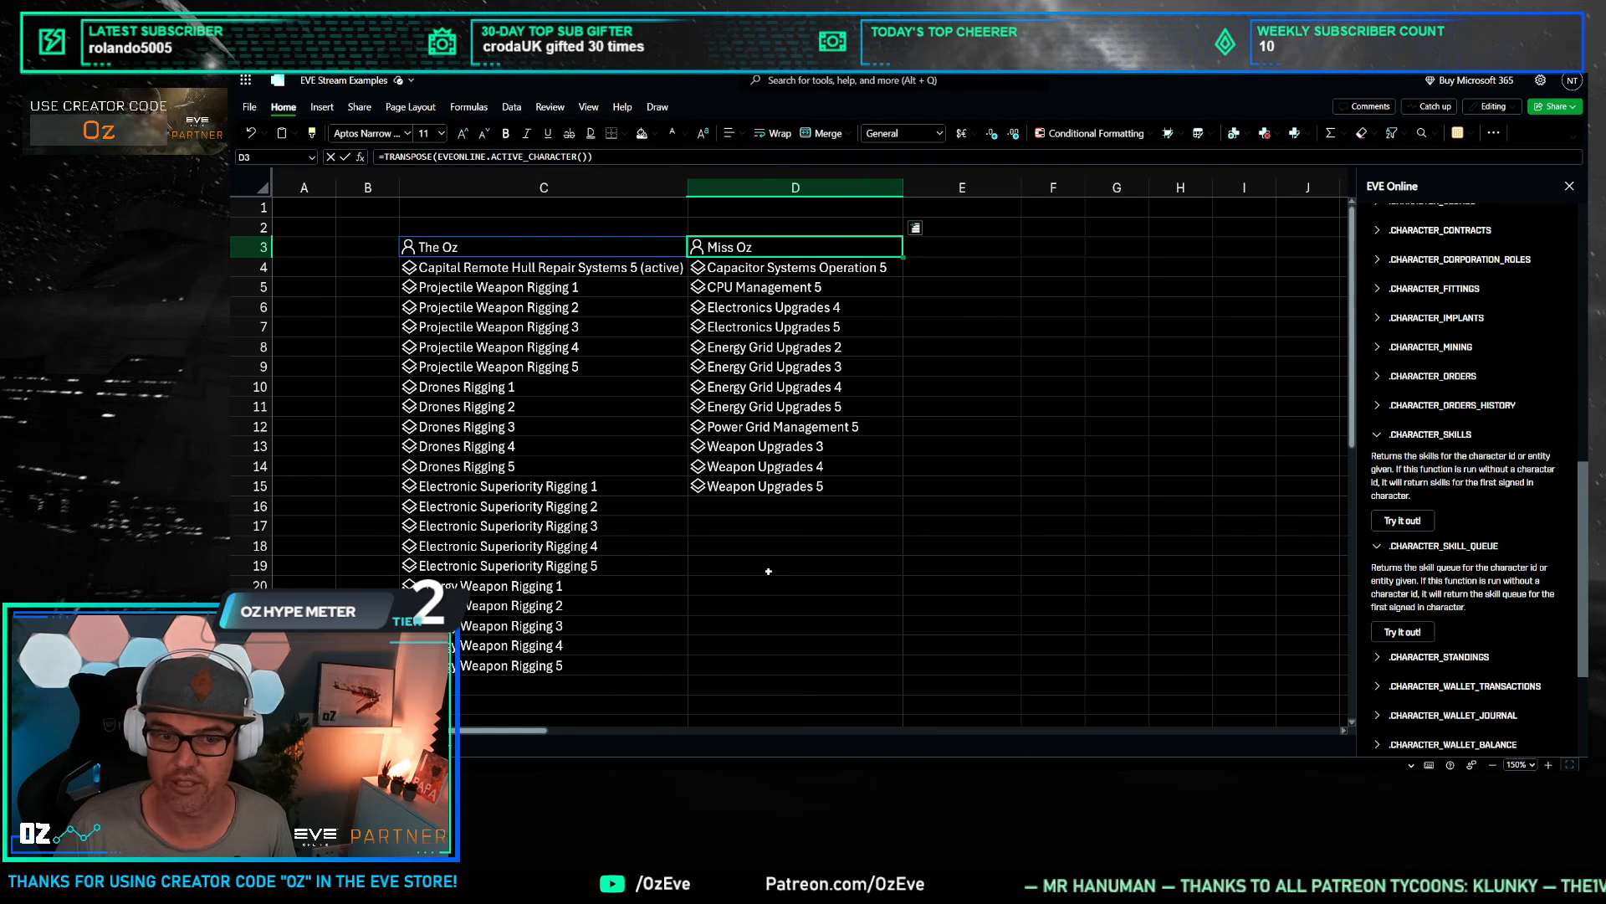
click(514, 268)
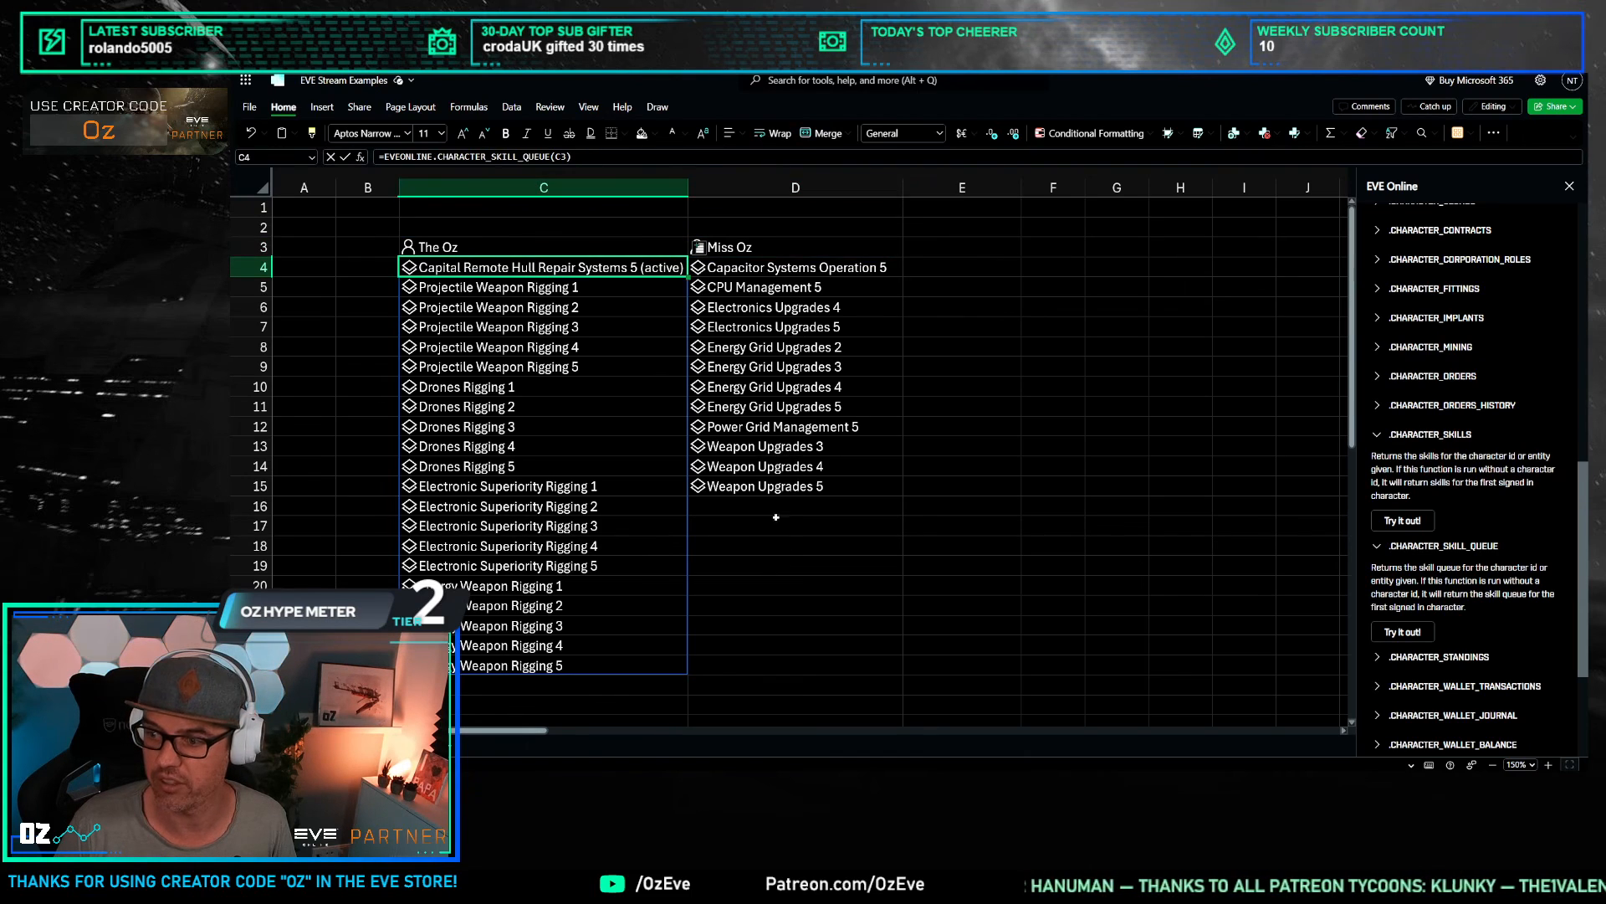
click(795, 545)
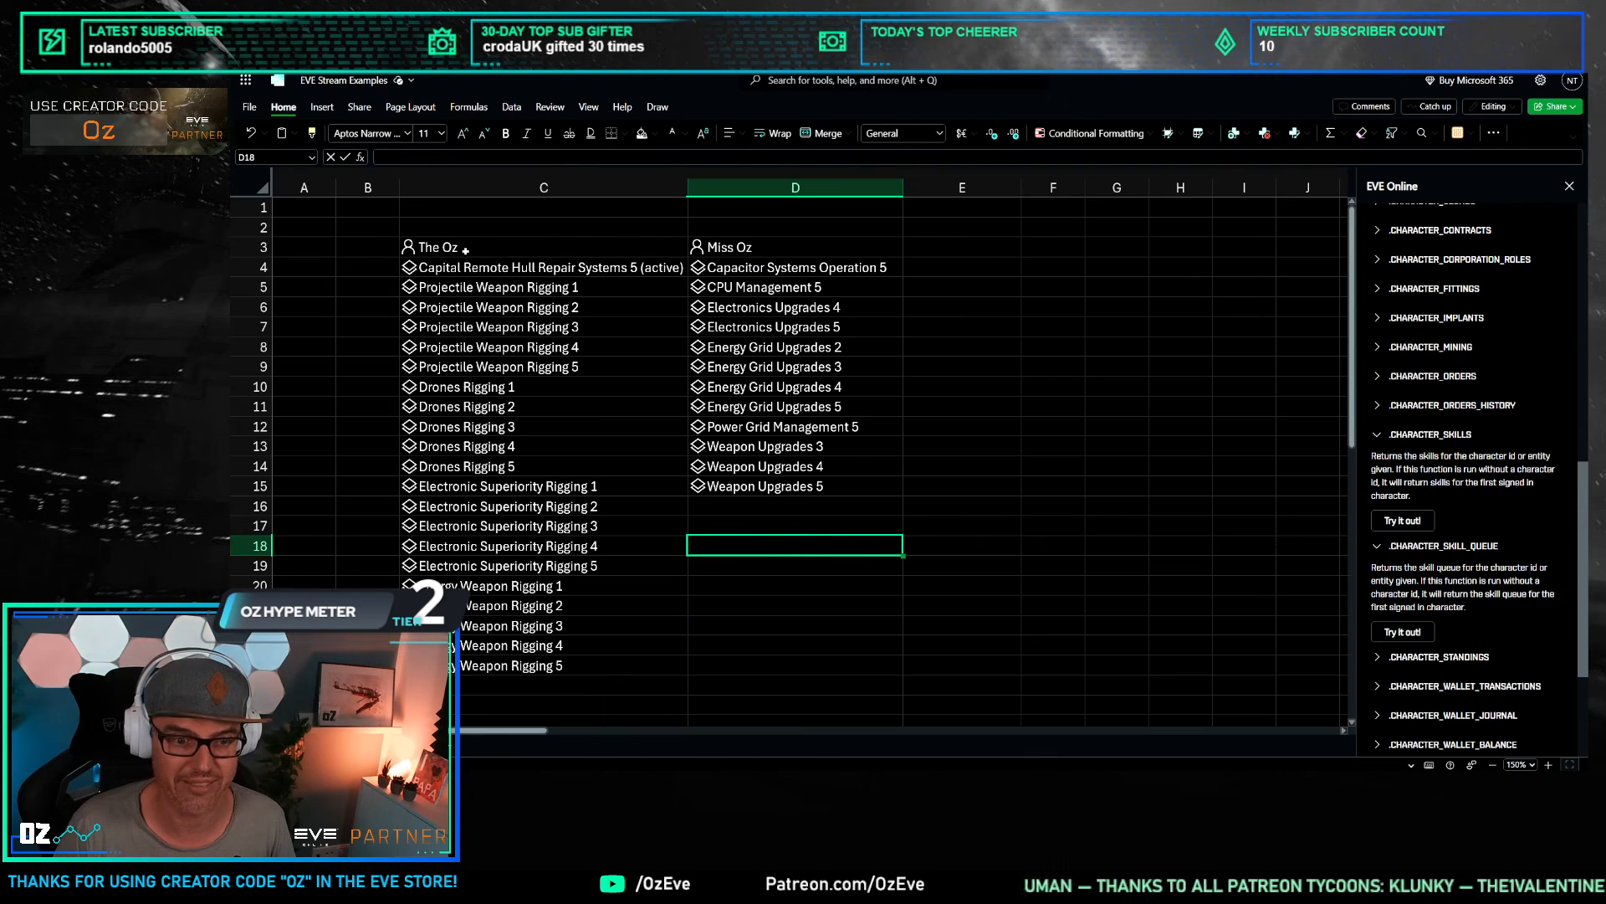
click(735, 532)
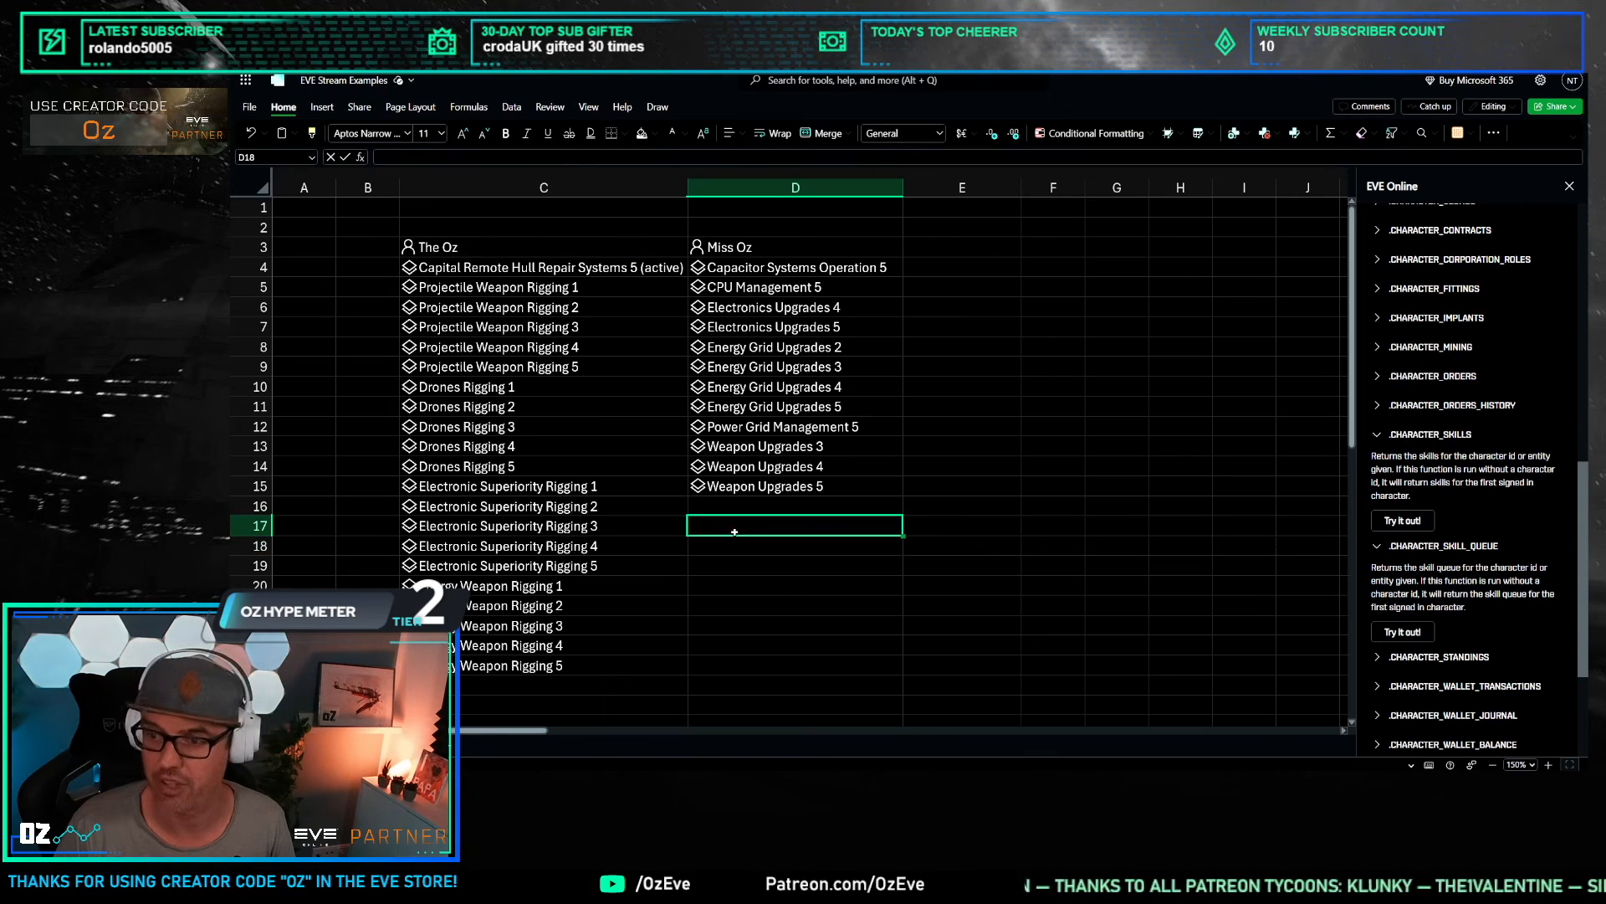
Step: Insert 10 rows above row 4, between the character names and their skill queues
click(321, 272)
drag(262, 267, 251, 444)
right_click(406, 322)
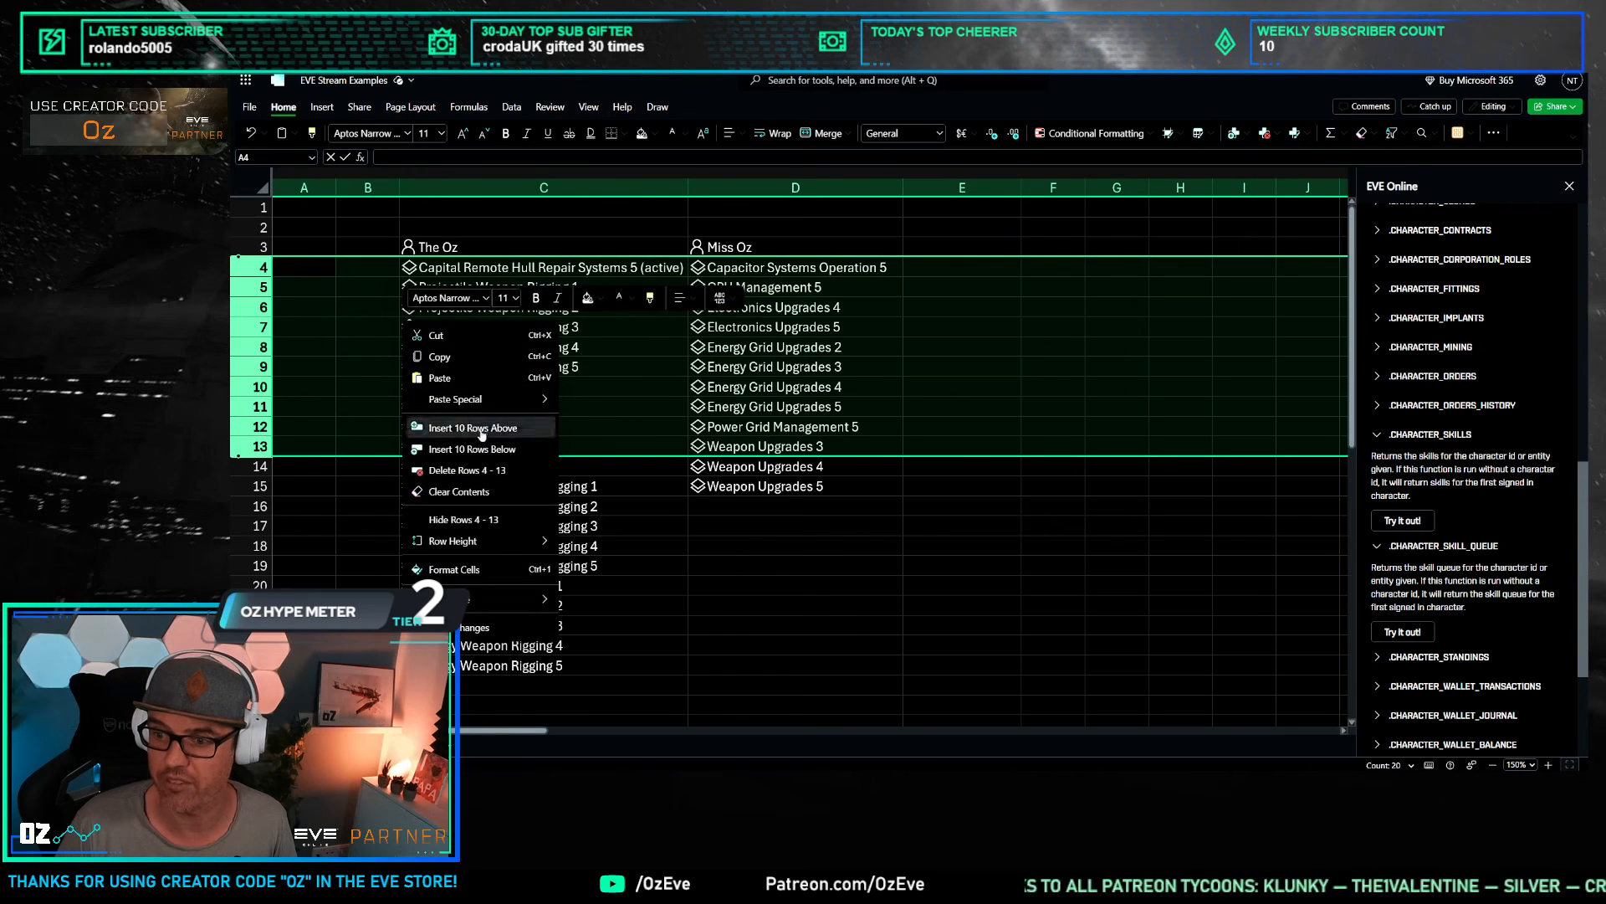
click(481, 428)
click(486, 248)
Step: Insert the add-in's implants function in C4 with C3 as its character: =EVEONLINE.CHARACTER_IMPLANTS(C3)
click(485, 269)
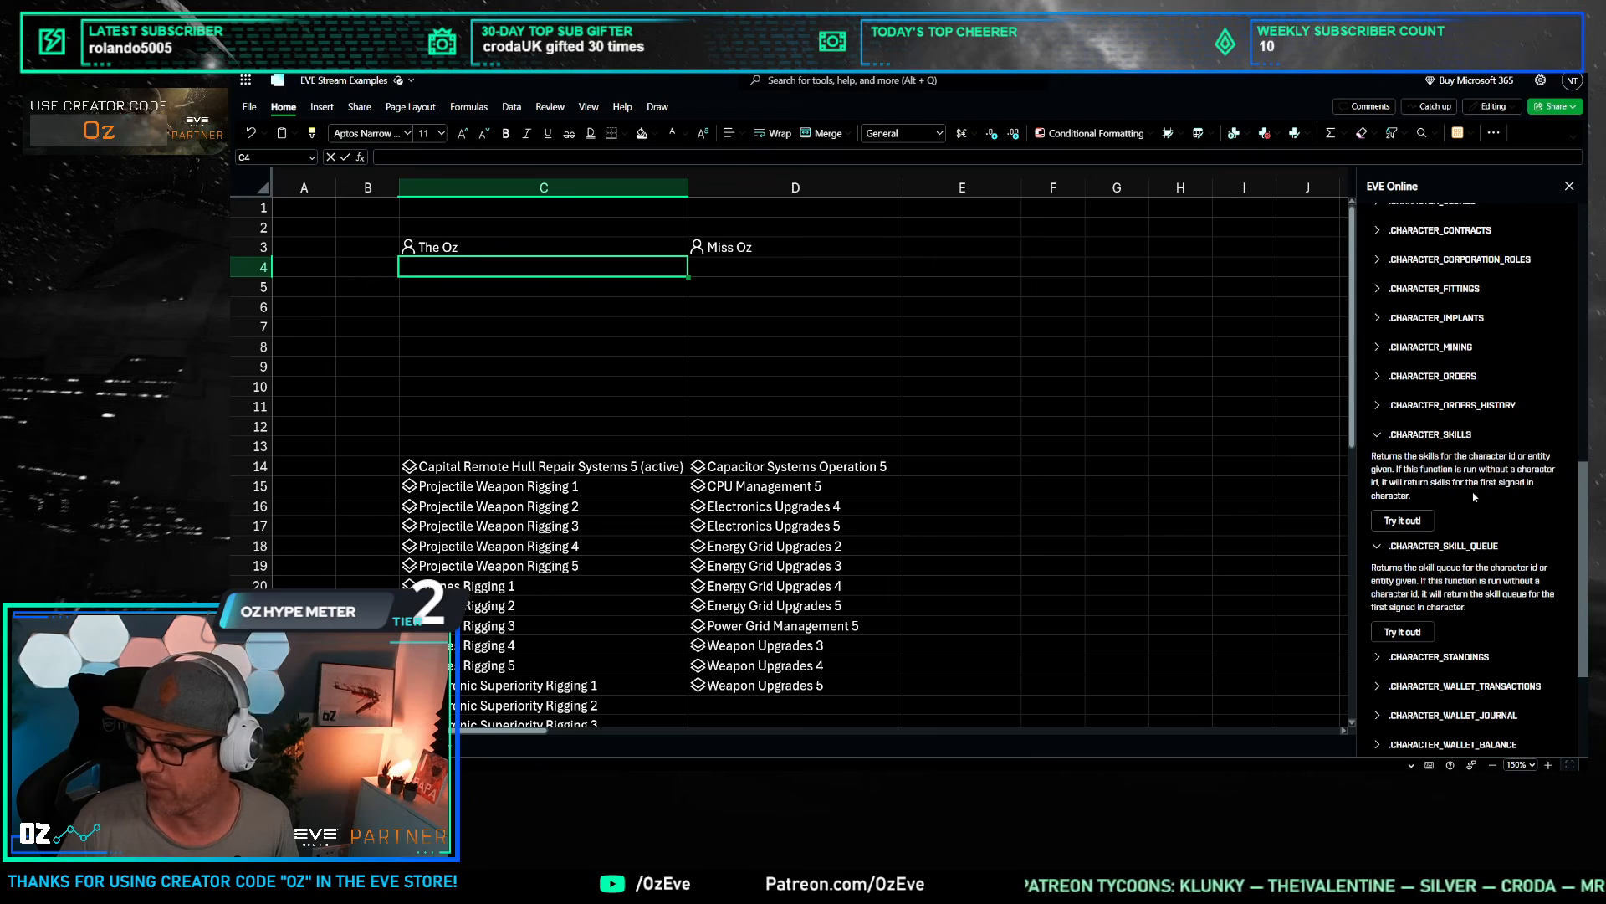
scroll(1474, 497, up, 1)
click(1460, 386)
click(1402, 456)
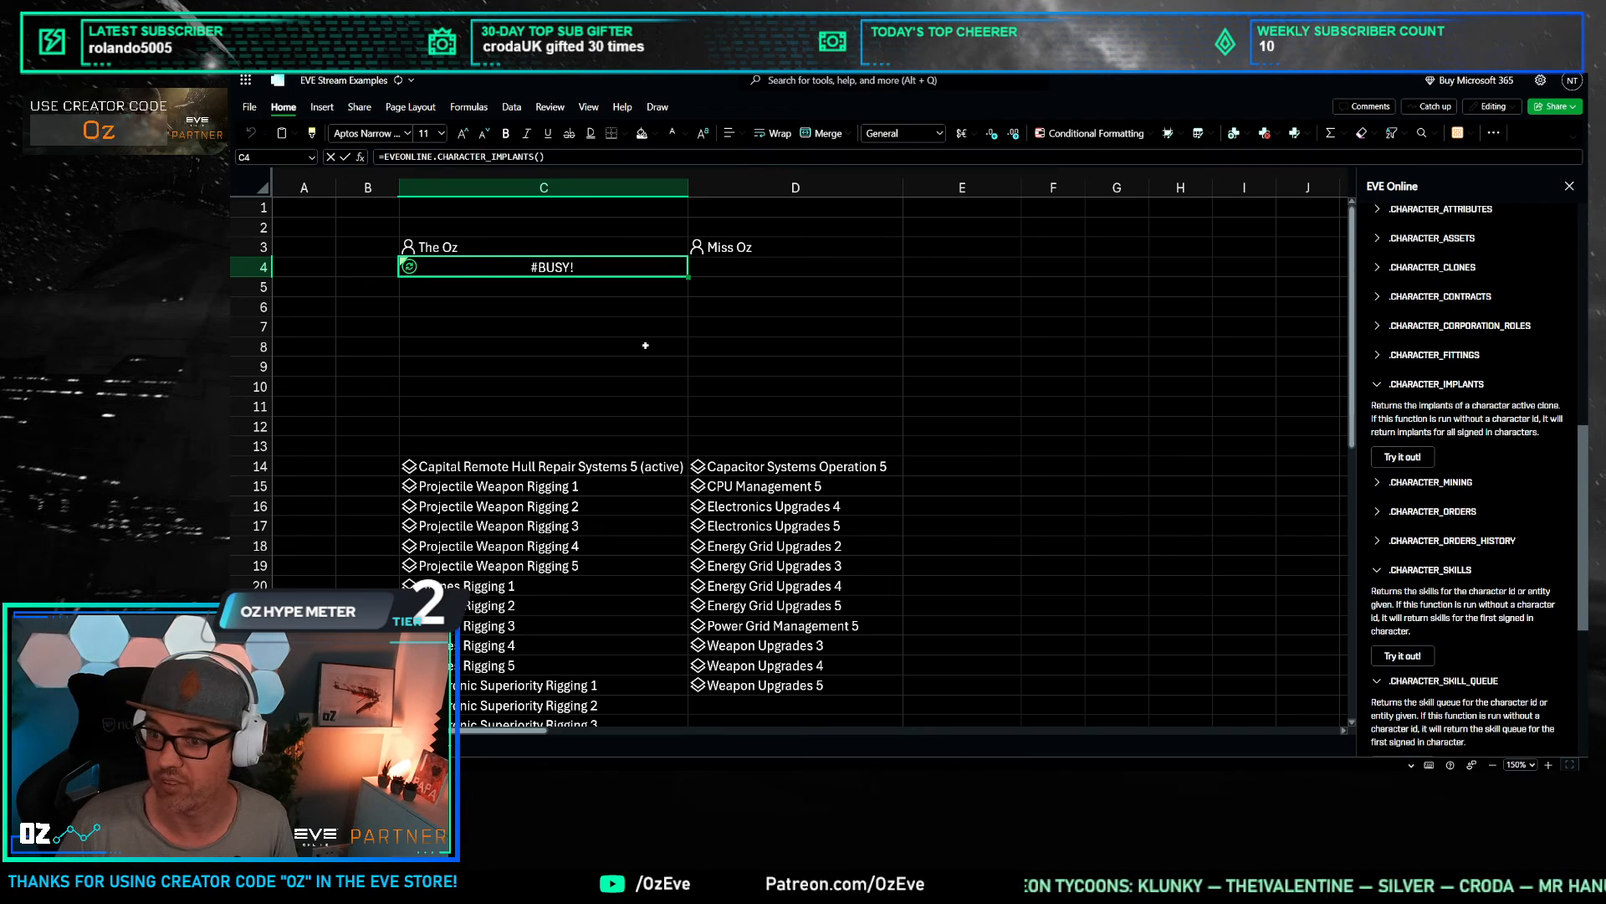
click(629, 330)
click(492, 269)
click(540, 157)
click(493, 246)
key(Return)
Step: Copy the implants formula from C4 to D4 for the second character
click(551, 272)
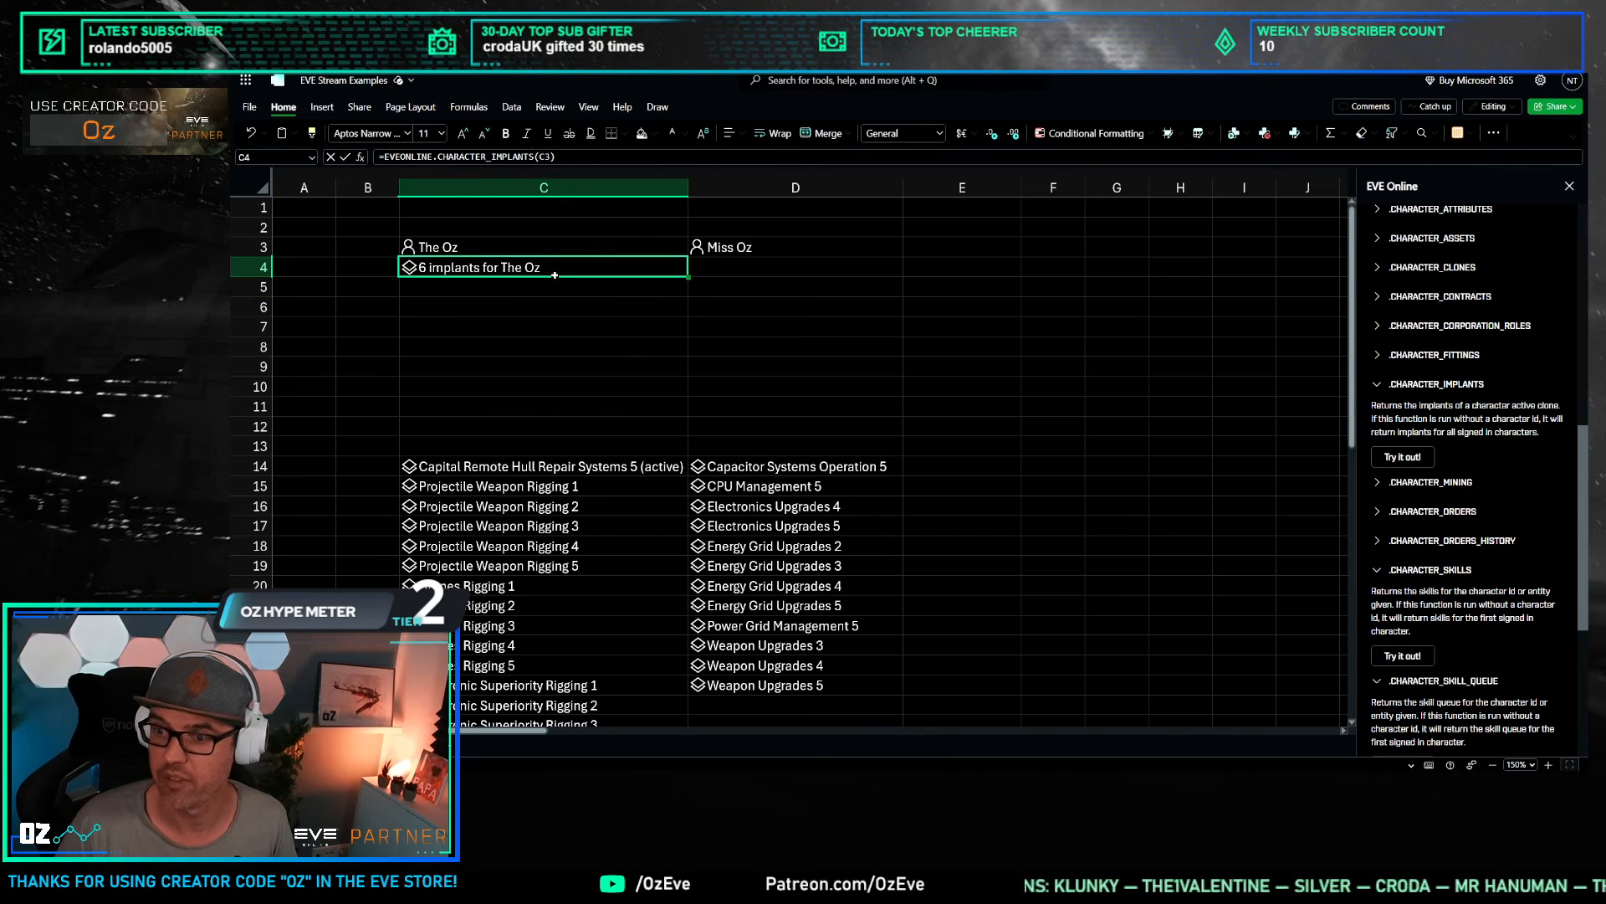
key(ctrl+c)
click(720, 268)
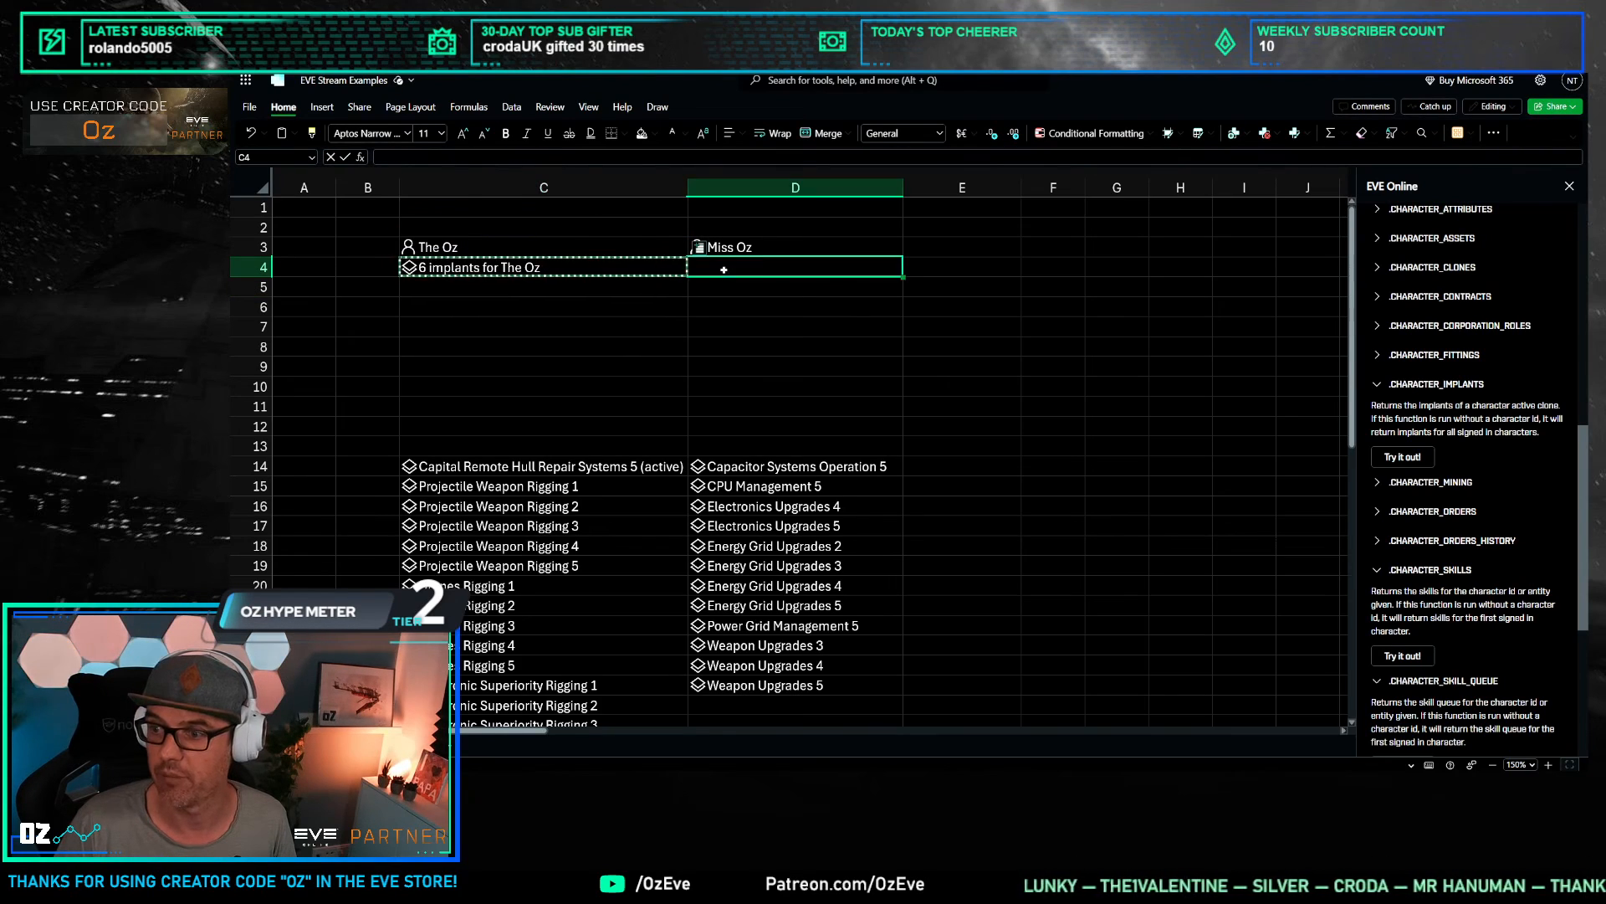
key(ctrl+v)
click(752, 346)
click(752, 281)
Step: Open the data card of C4 and view its full implants list, then close the card
click(493, 271)
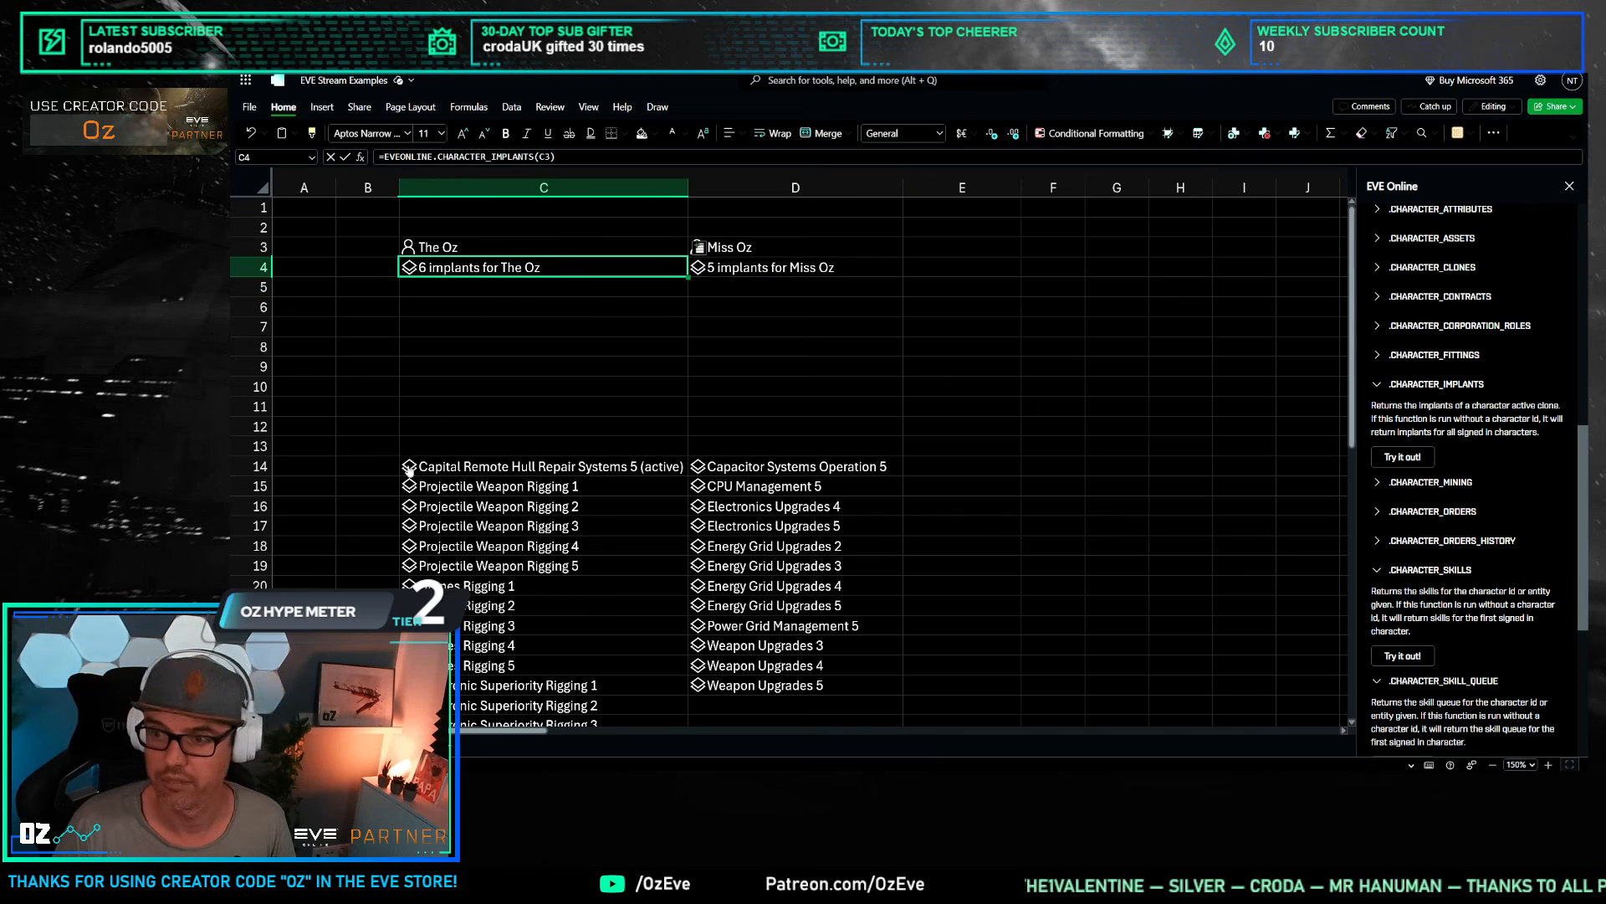
click(409, 267)
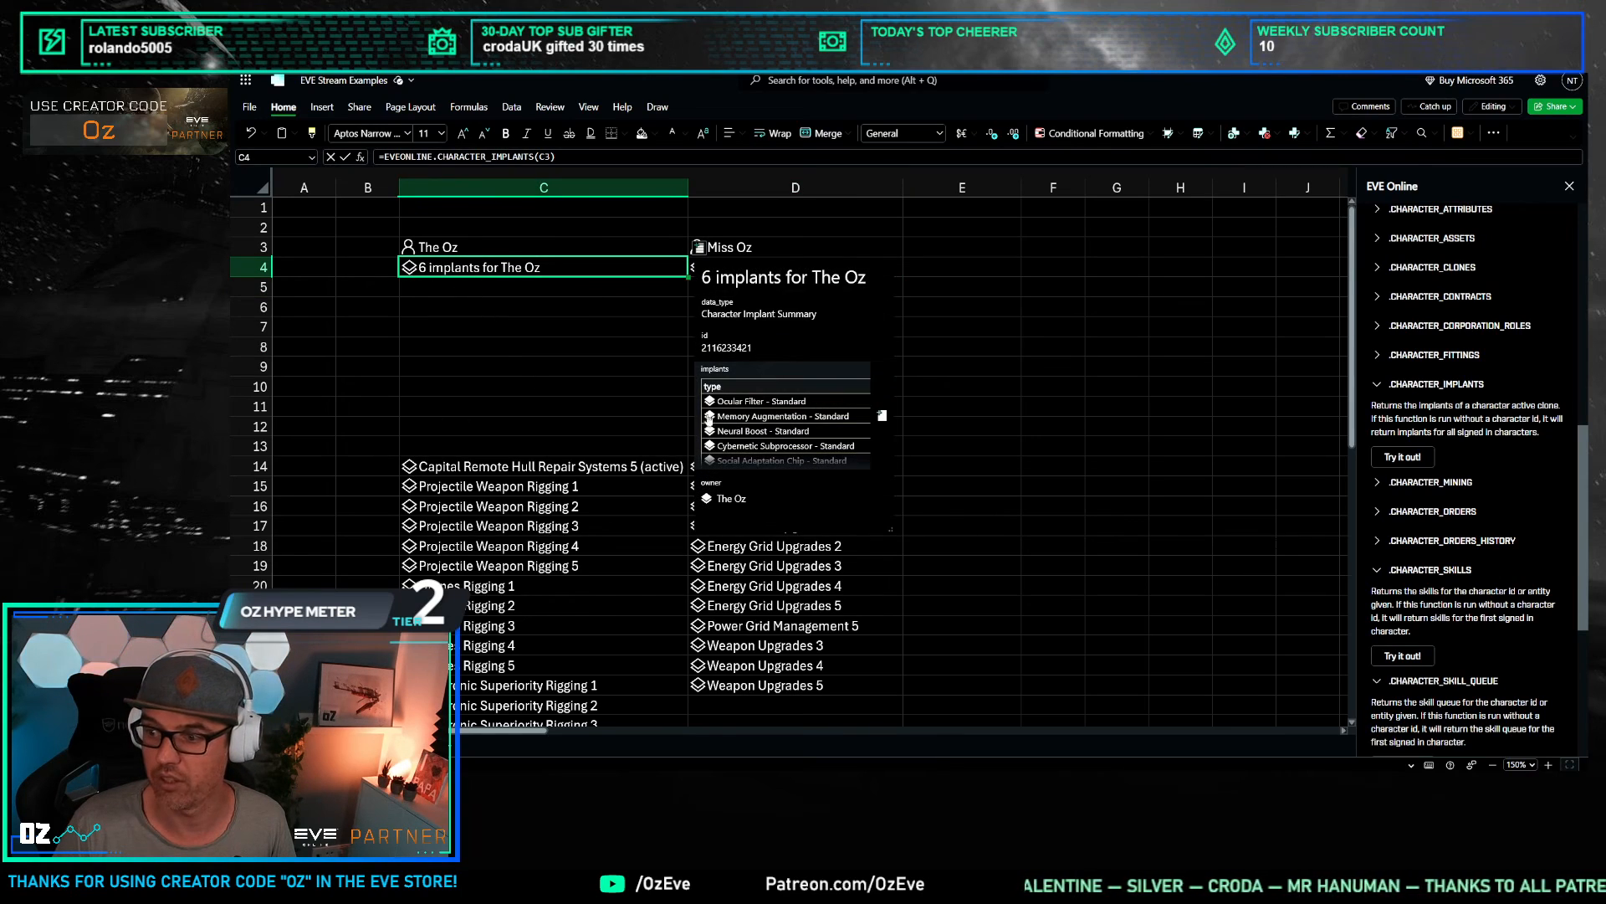
click(751, 413)
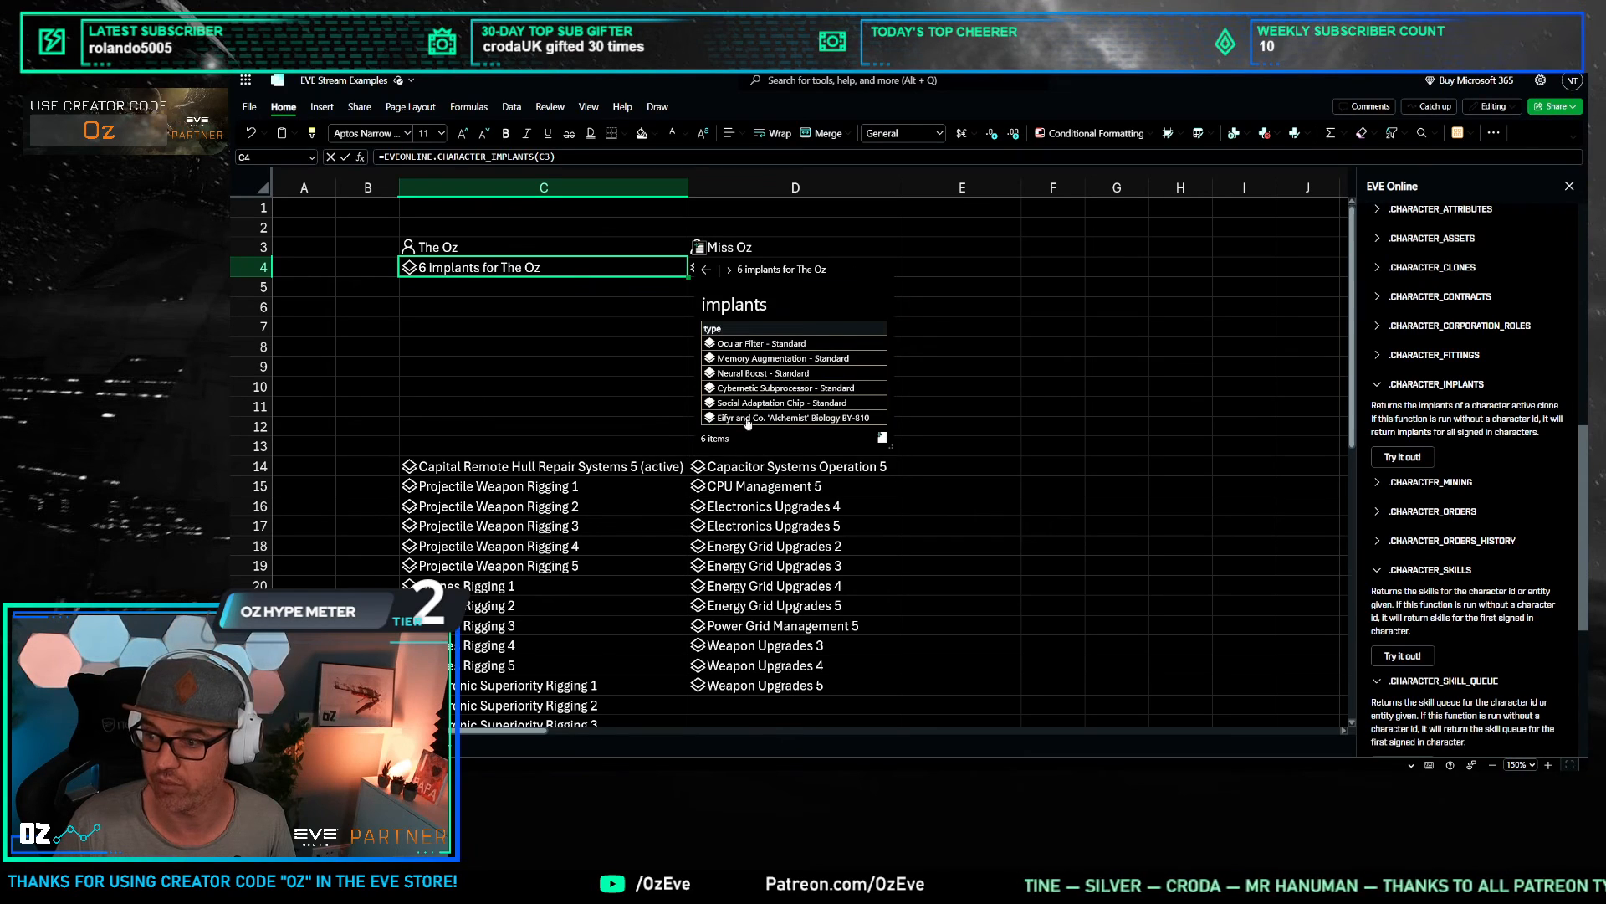
click(959, 386)
click(448, 306)
click(518, 268)
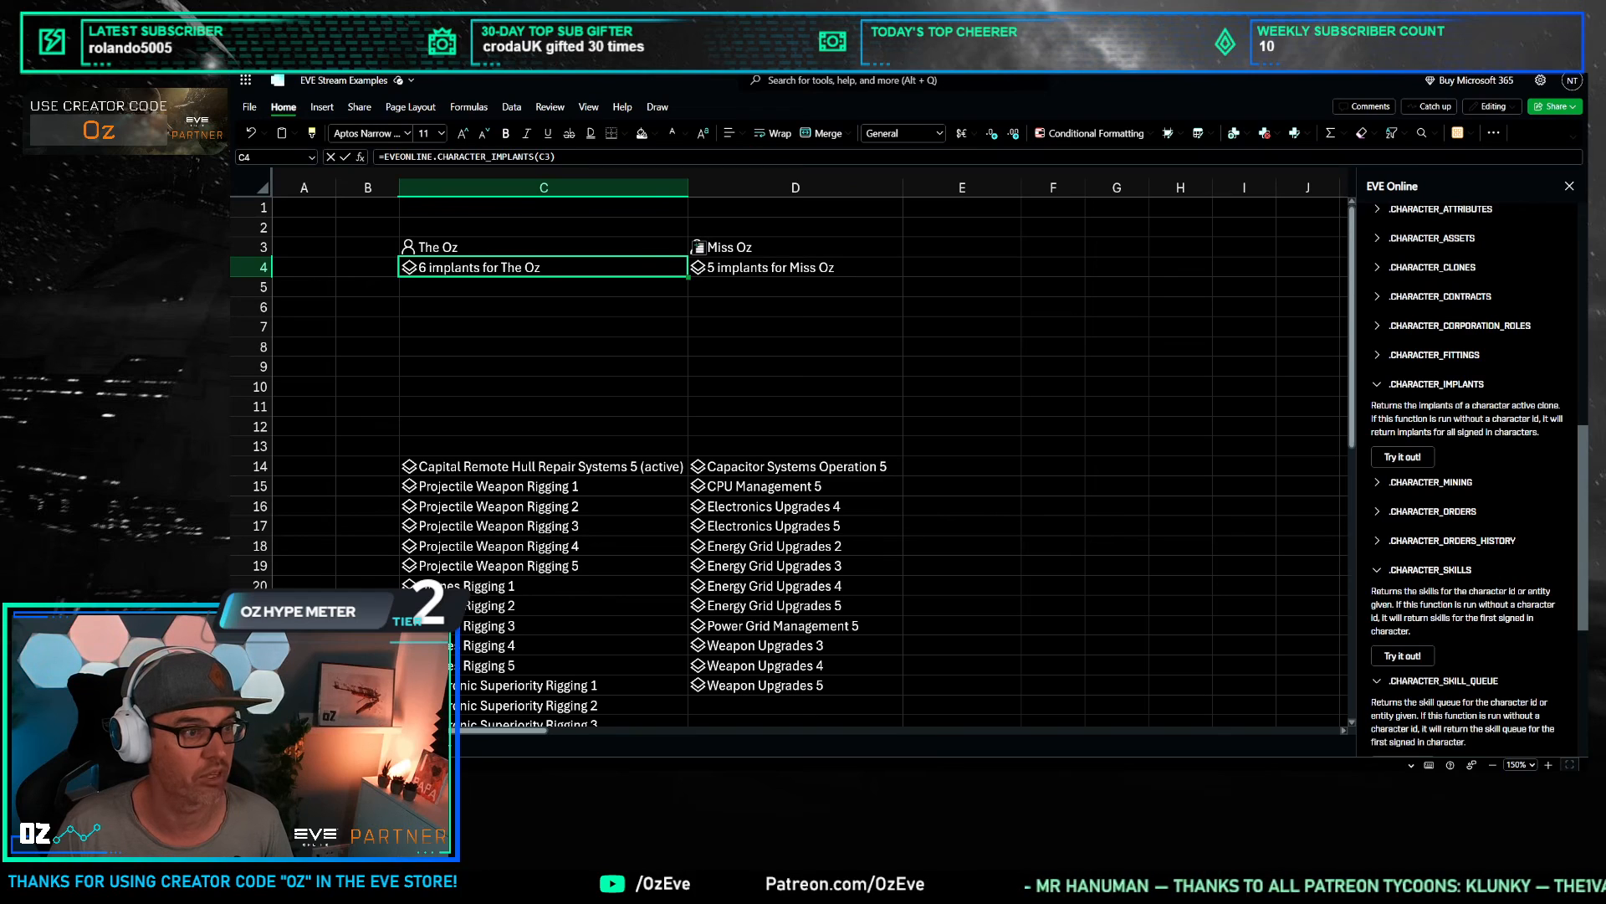
Step: Enter =C4.implants in C5 to list the first character's individual implants
click(470, 287)
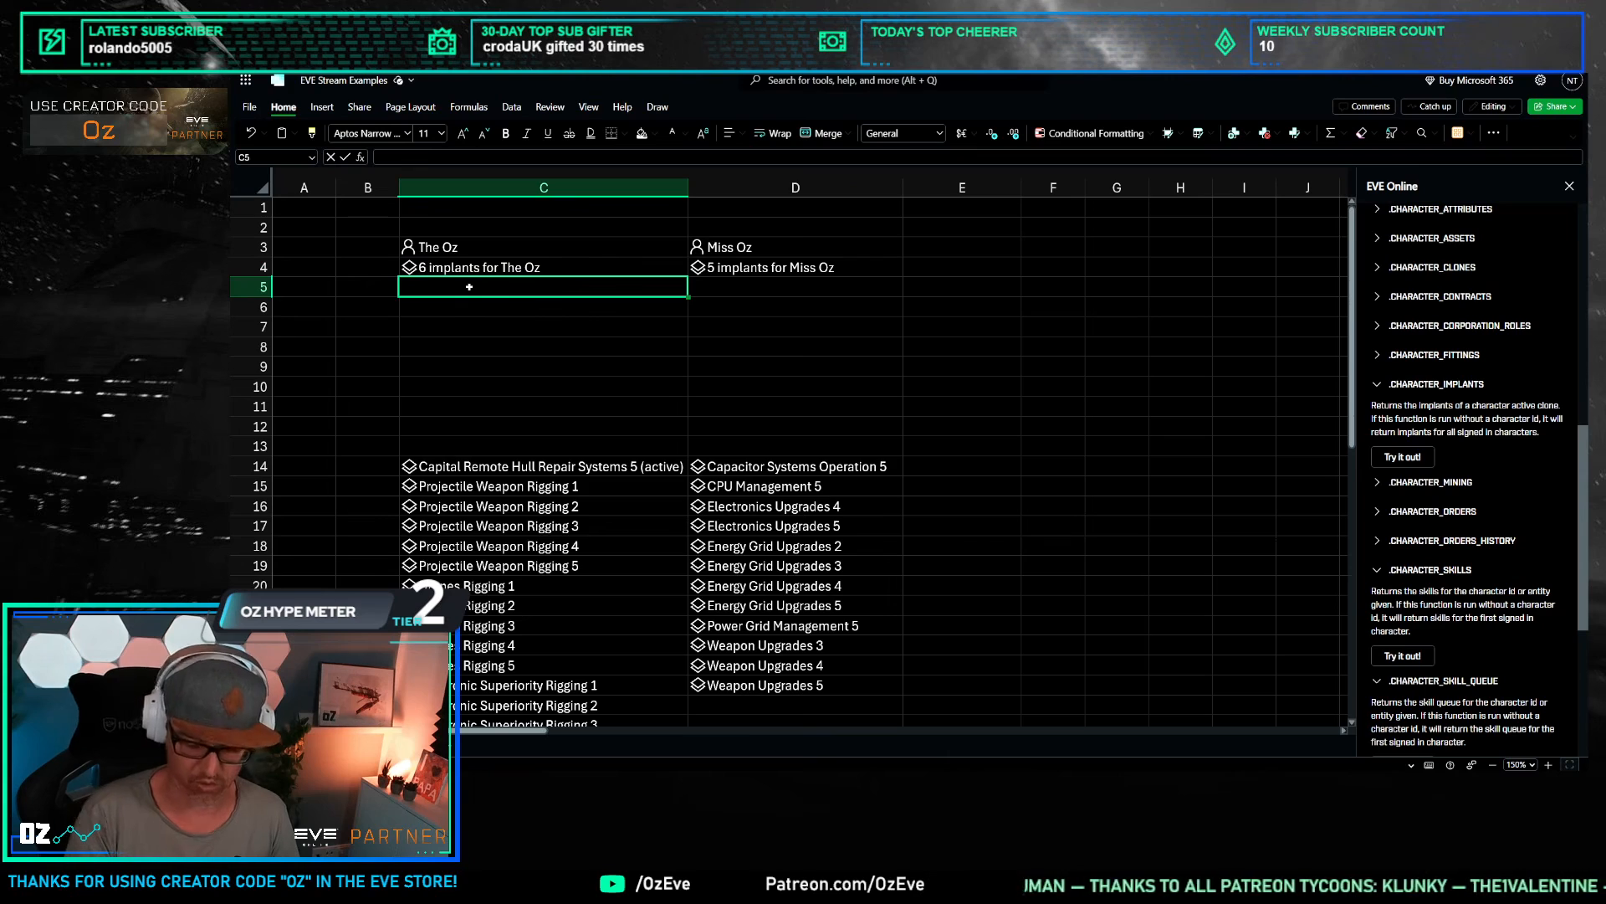
text(=C4.i)
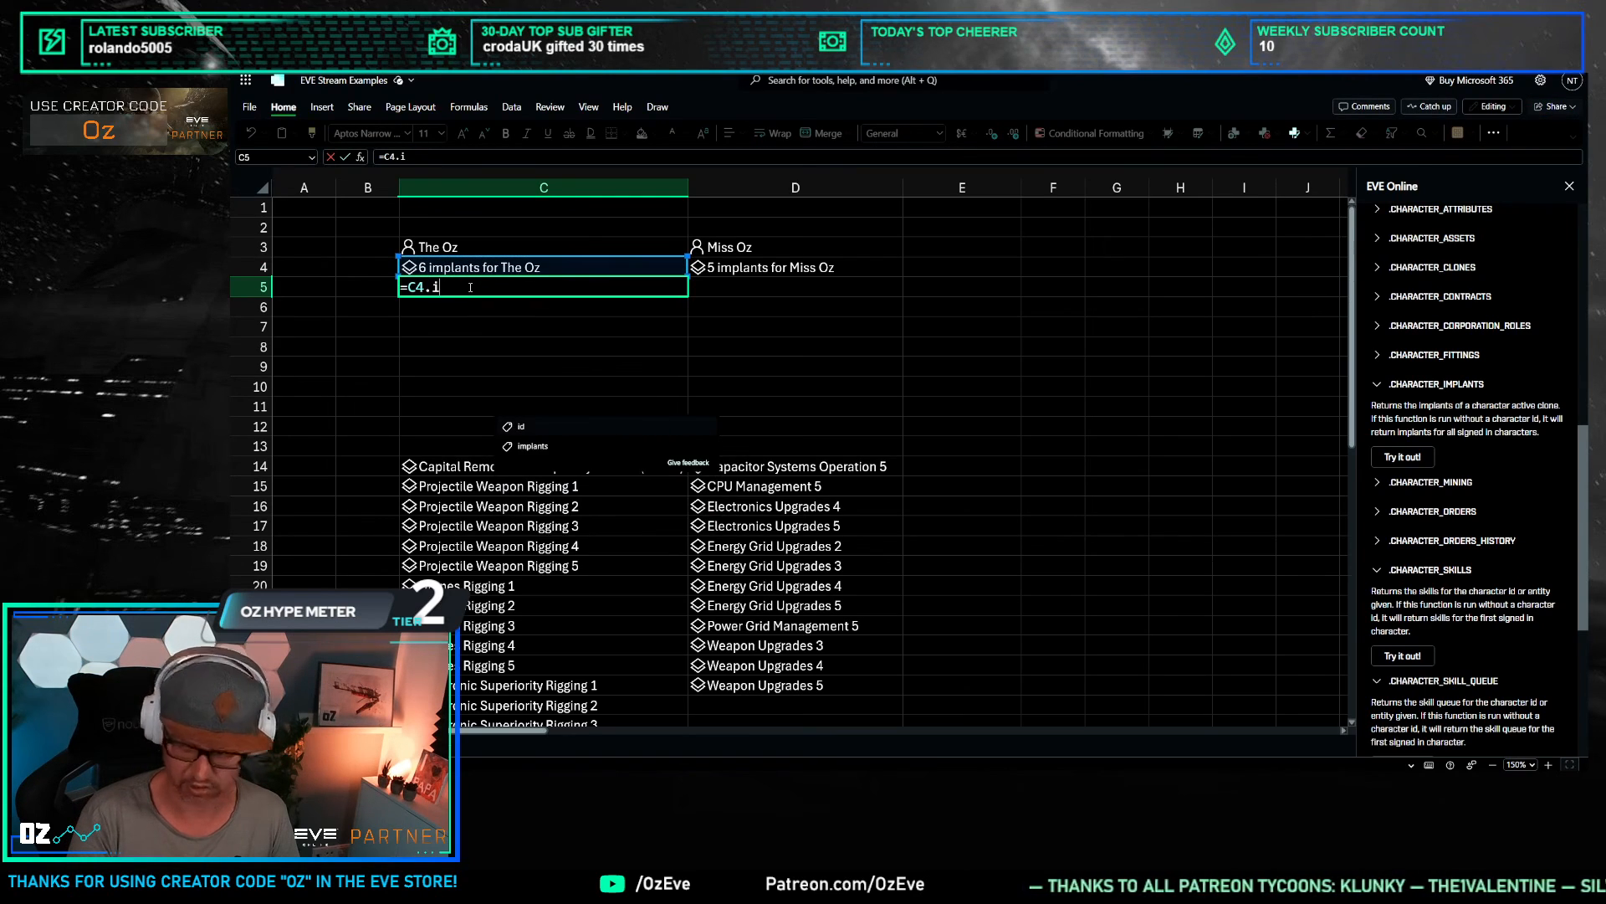
text(mplants)
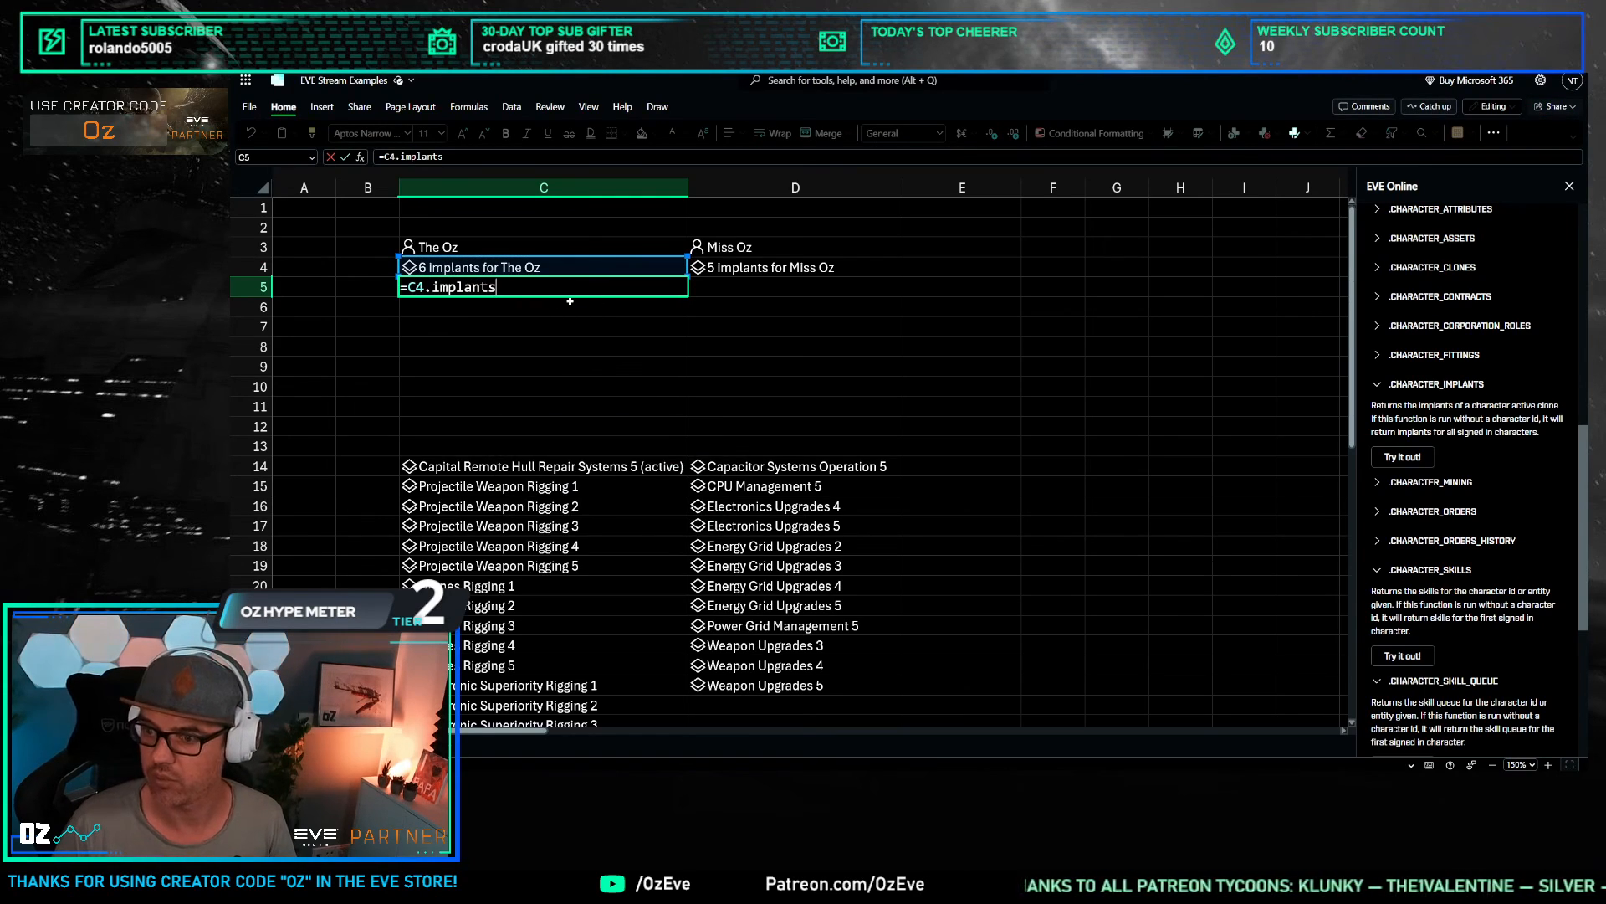
key(Return)
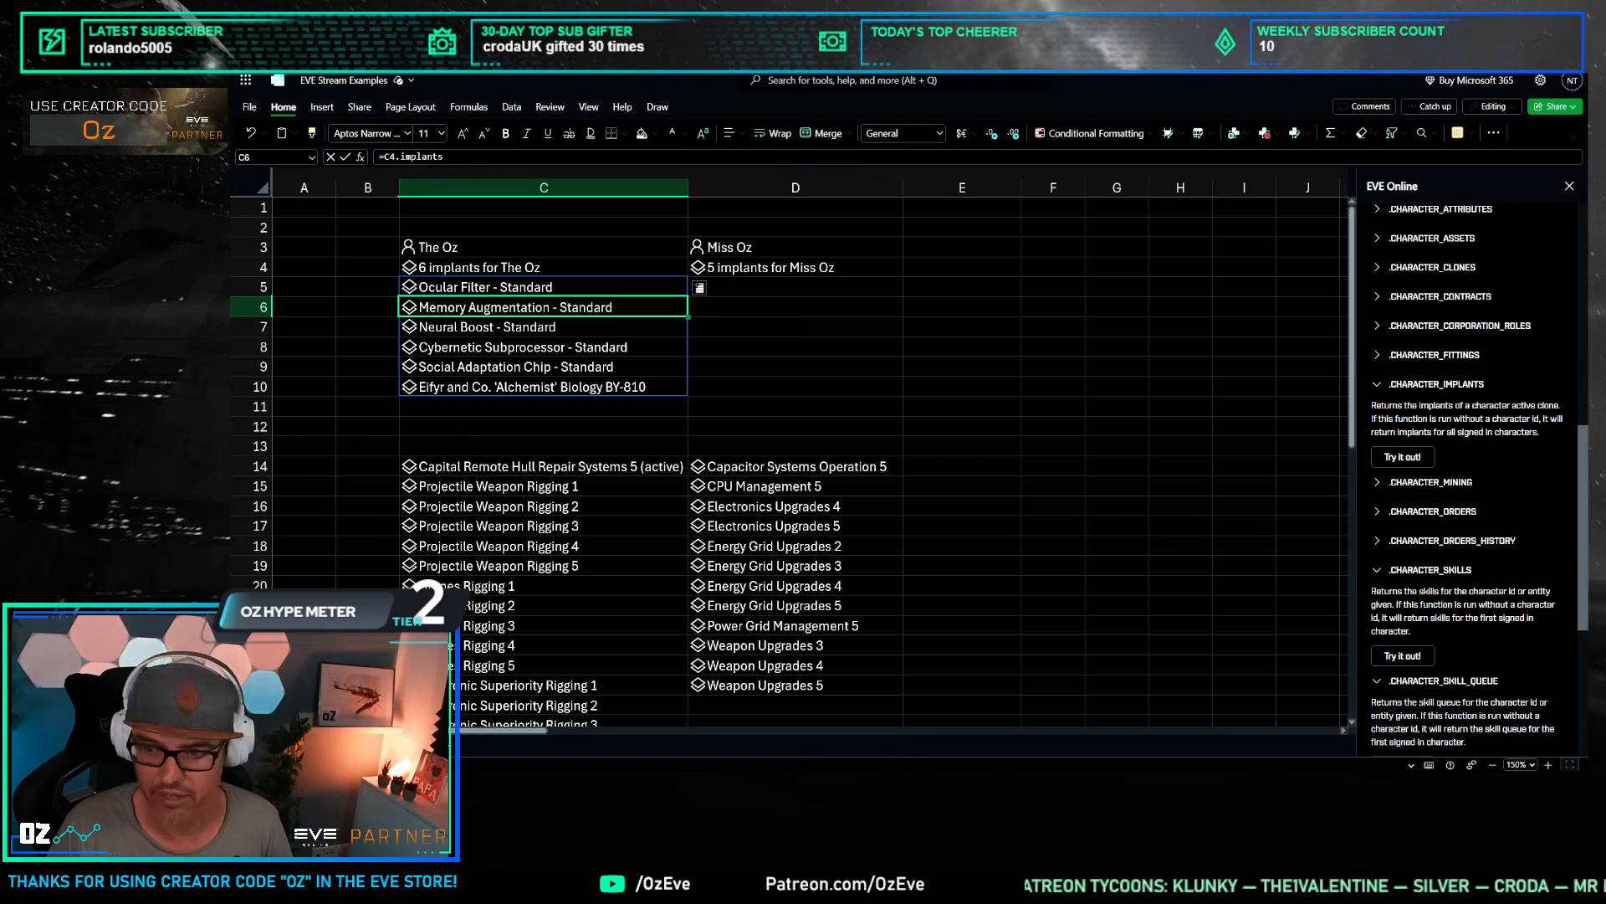
Step: Copy the implant list formula from C5 to D5 for the second character
click(736, 308)
click(656, 289)
key(ctrl+c)
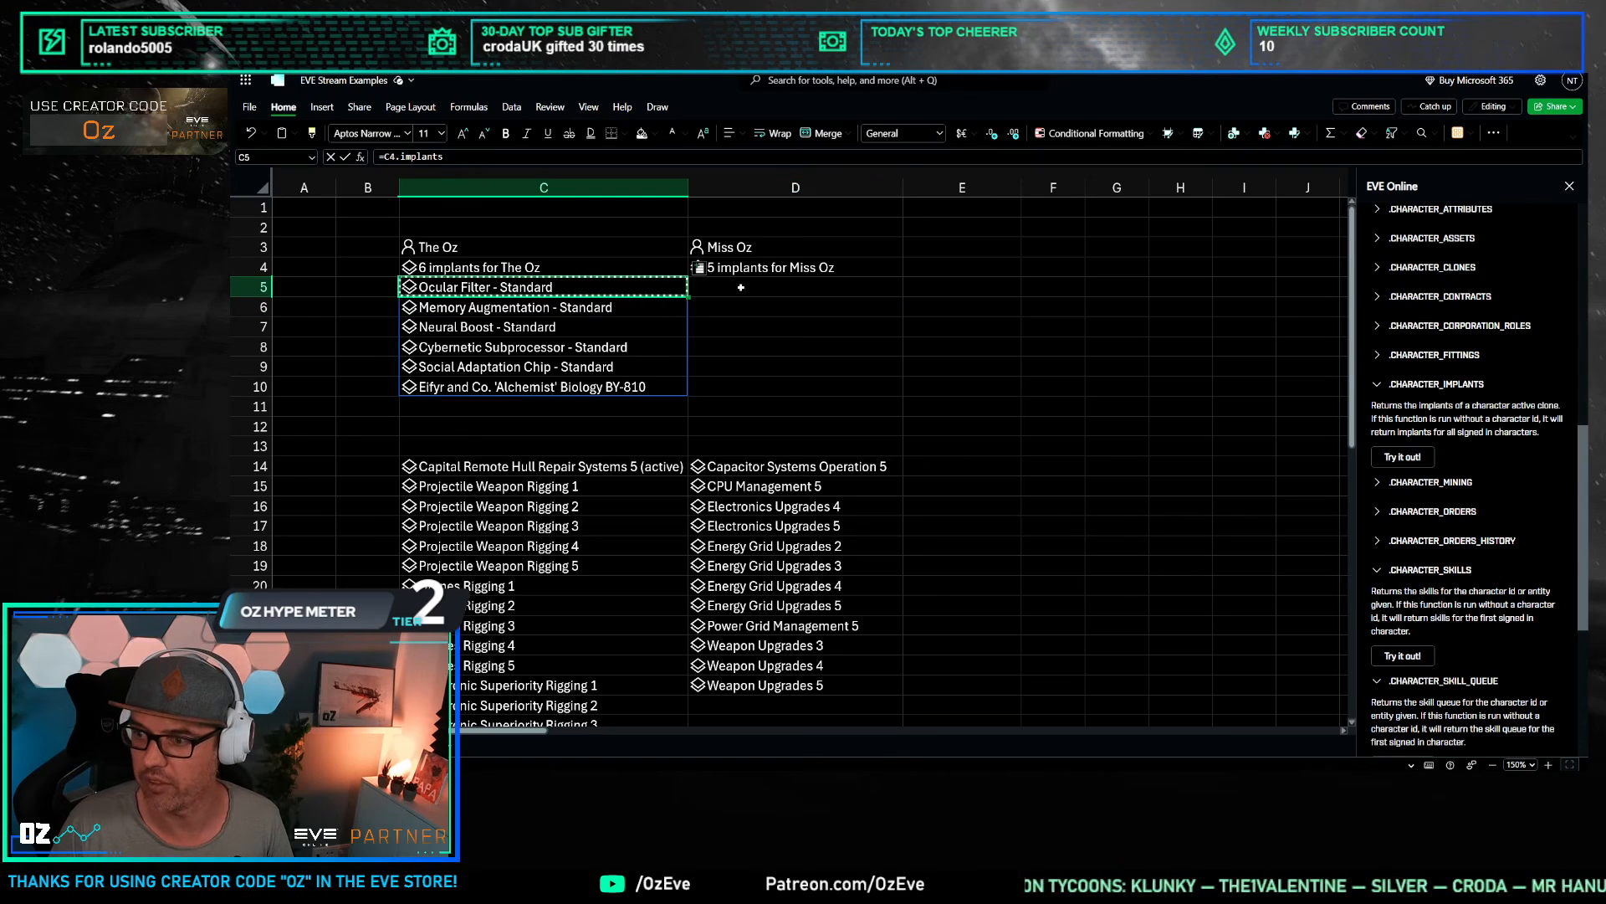
click(742, 287)
key(ctrl+v)
key(Escape)
click(988, 361)
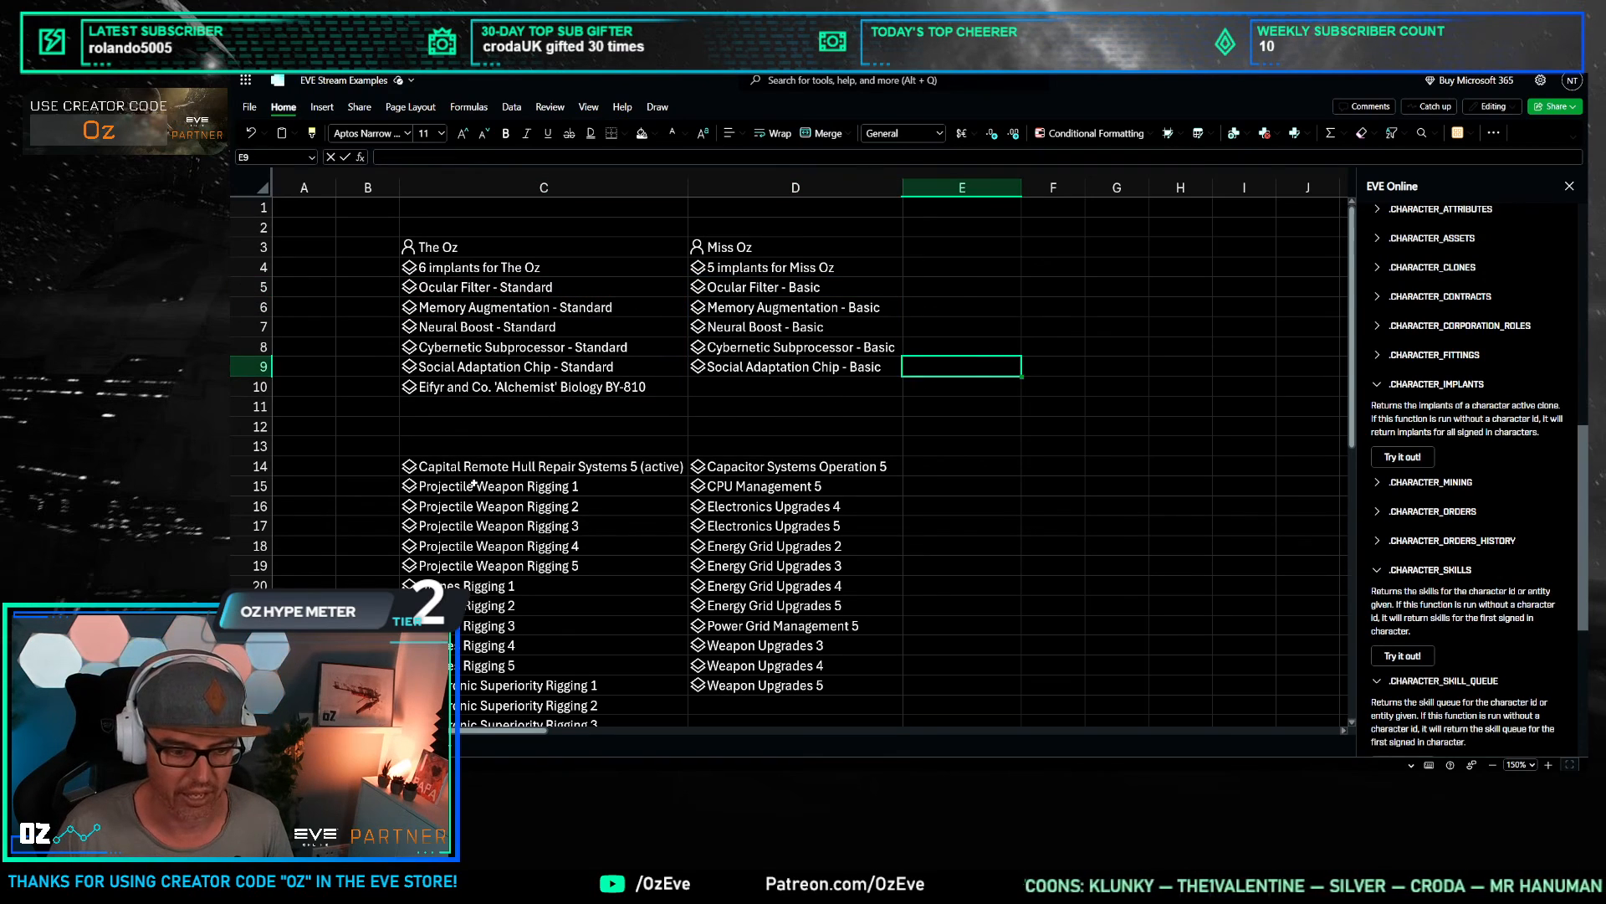
click(516, 252)
click(461, 266)
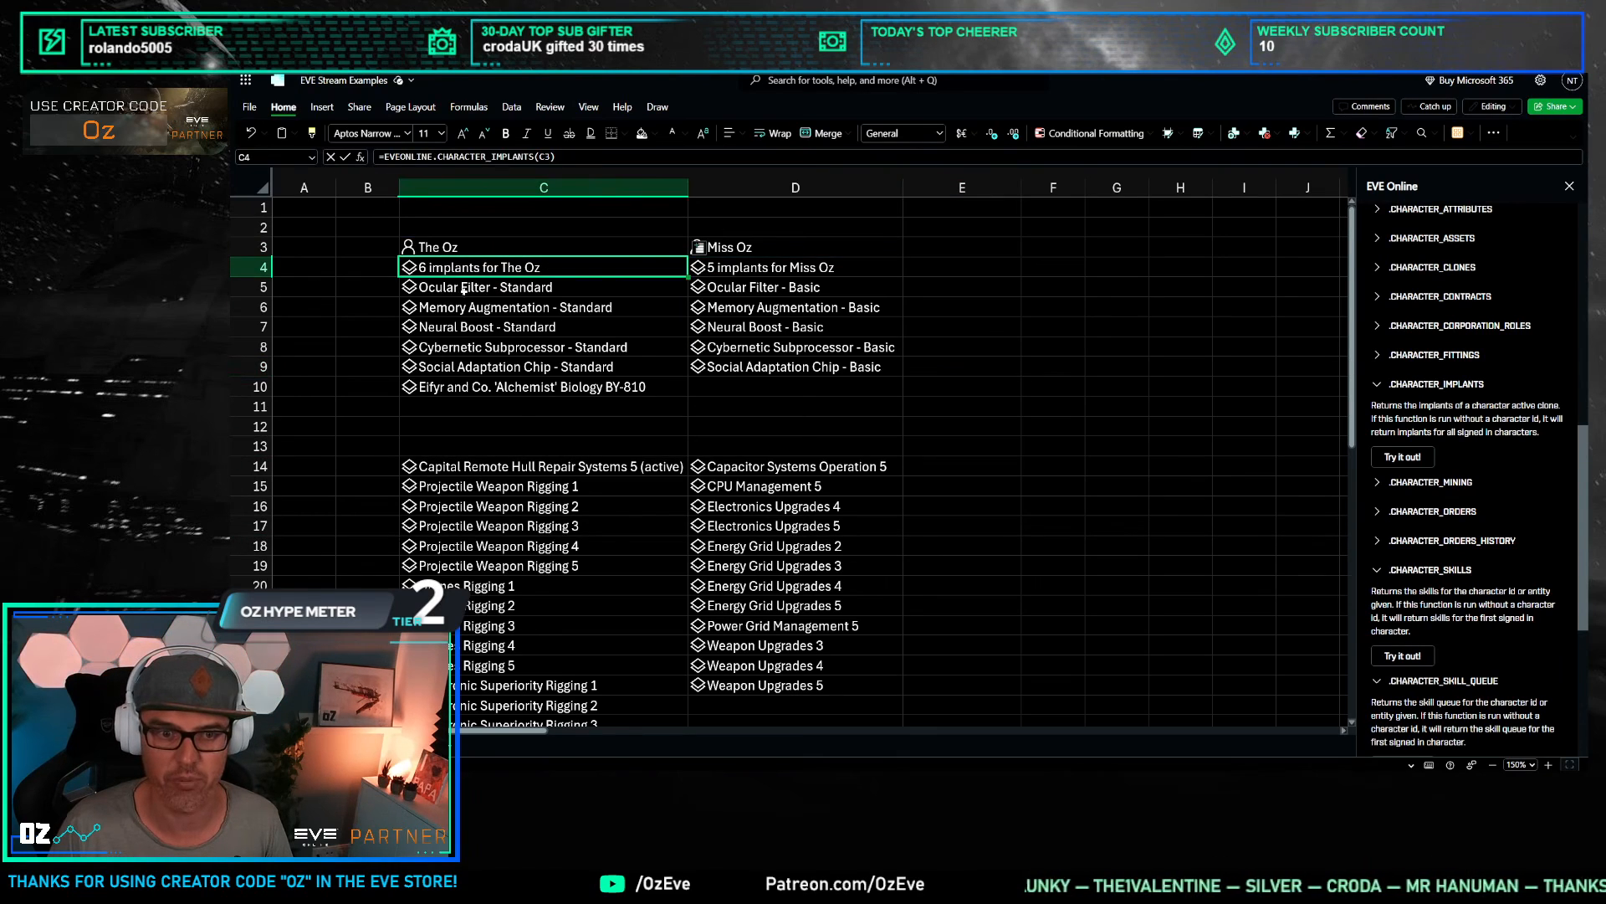
drag(477, 287, 483, 372)
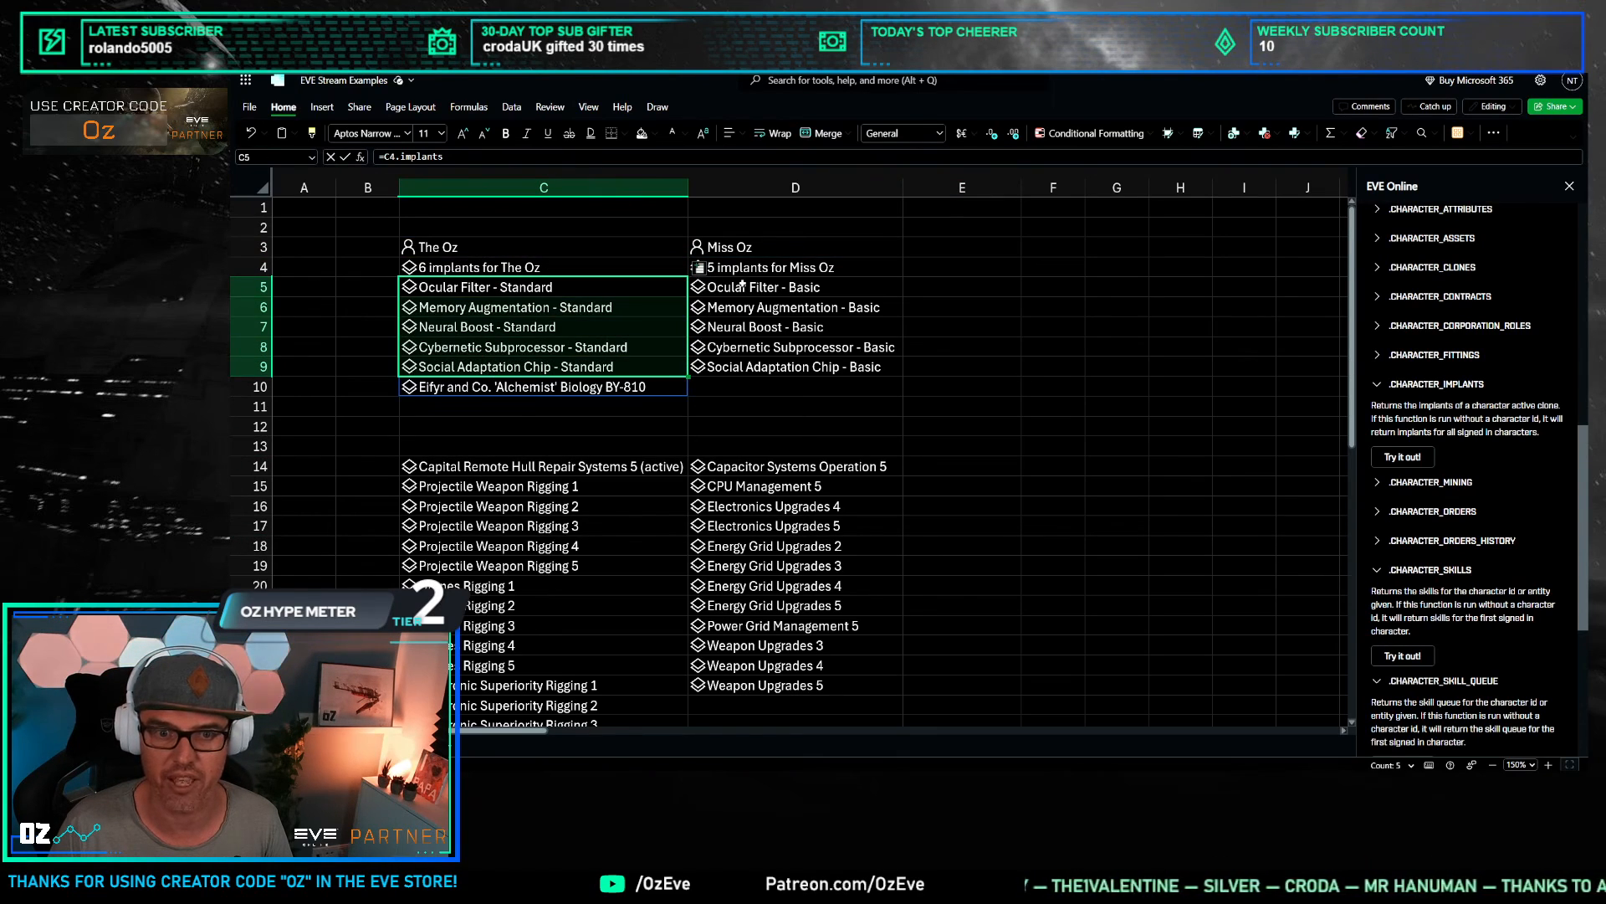
drag(737, 287, 749, 369)
click(962, 350)
click(477, 266)
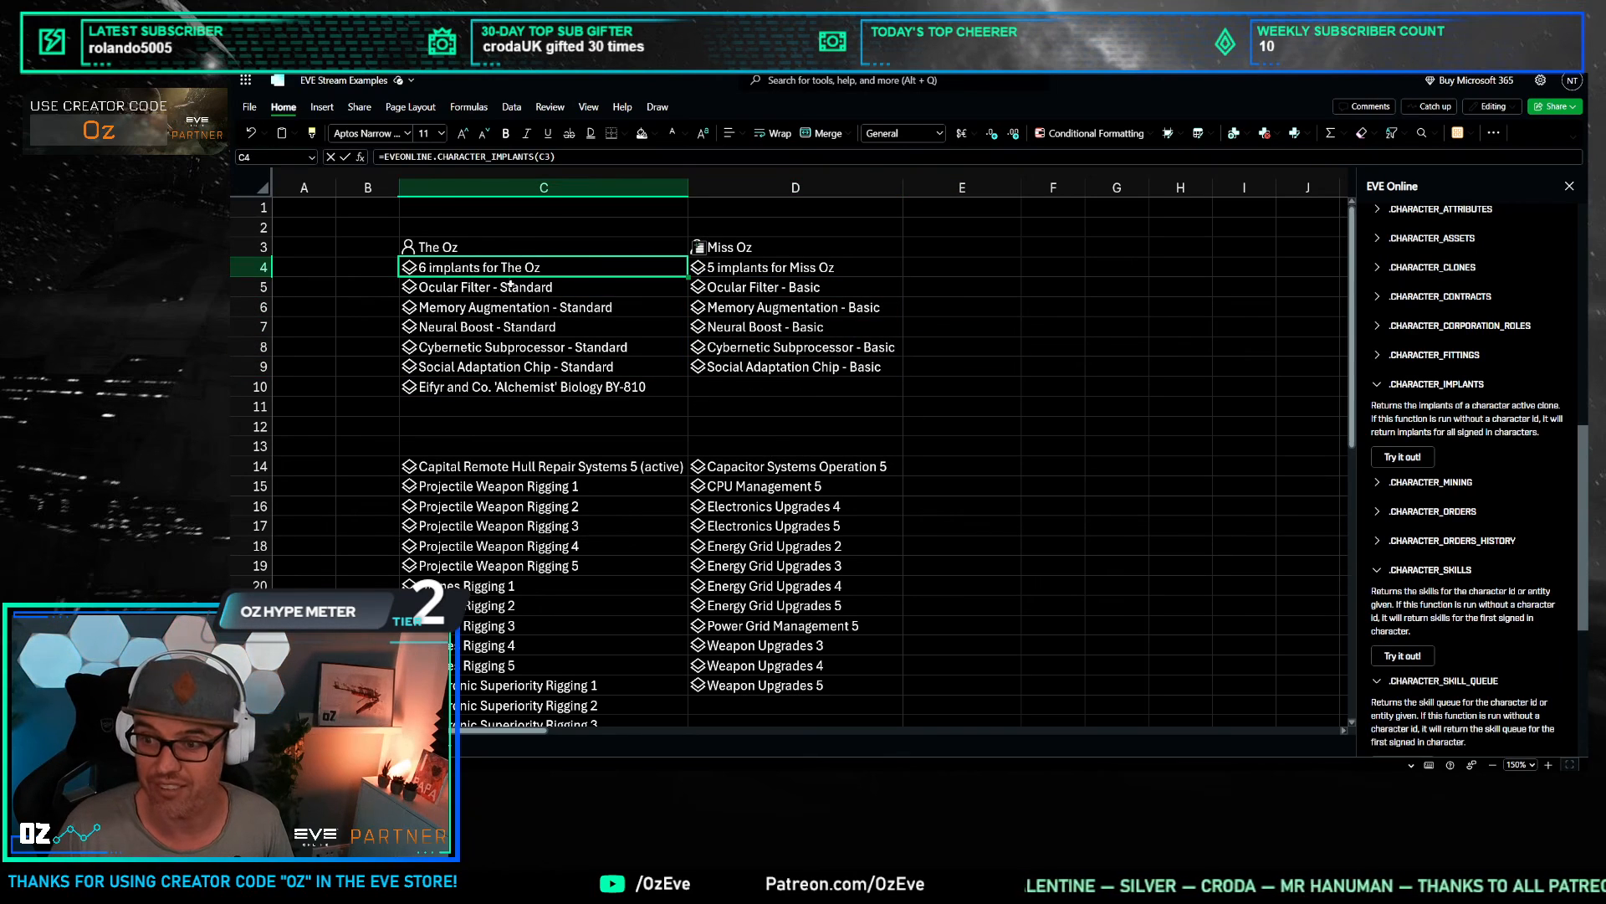
click(513, 285)
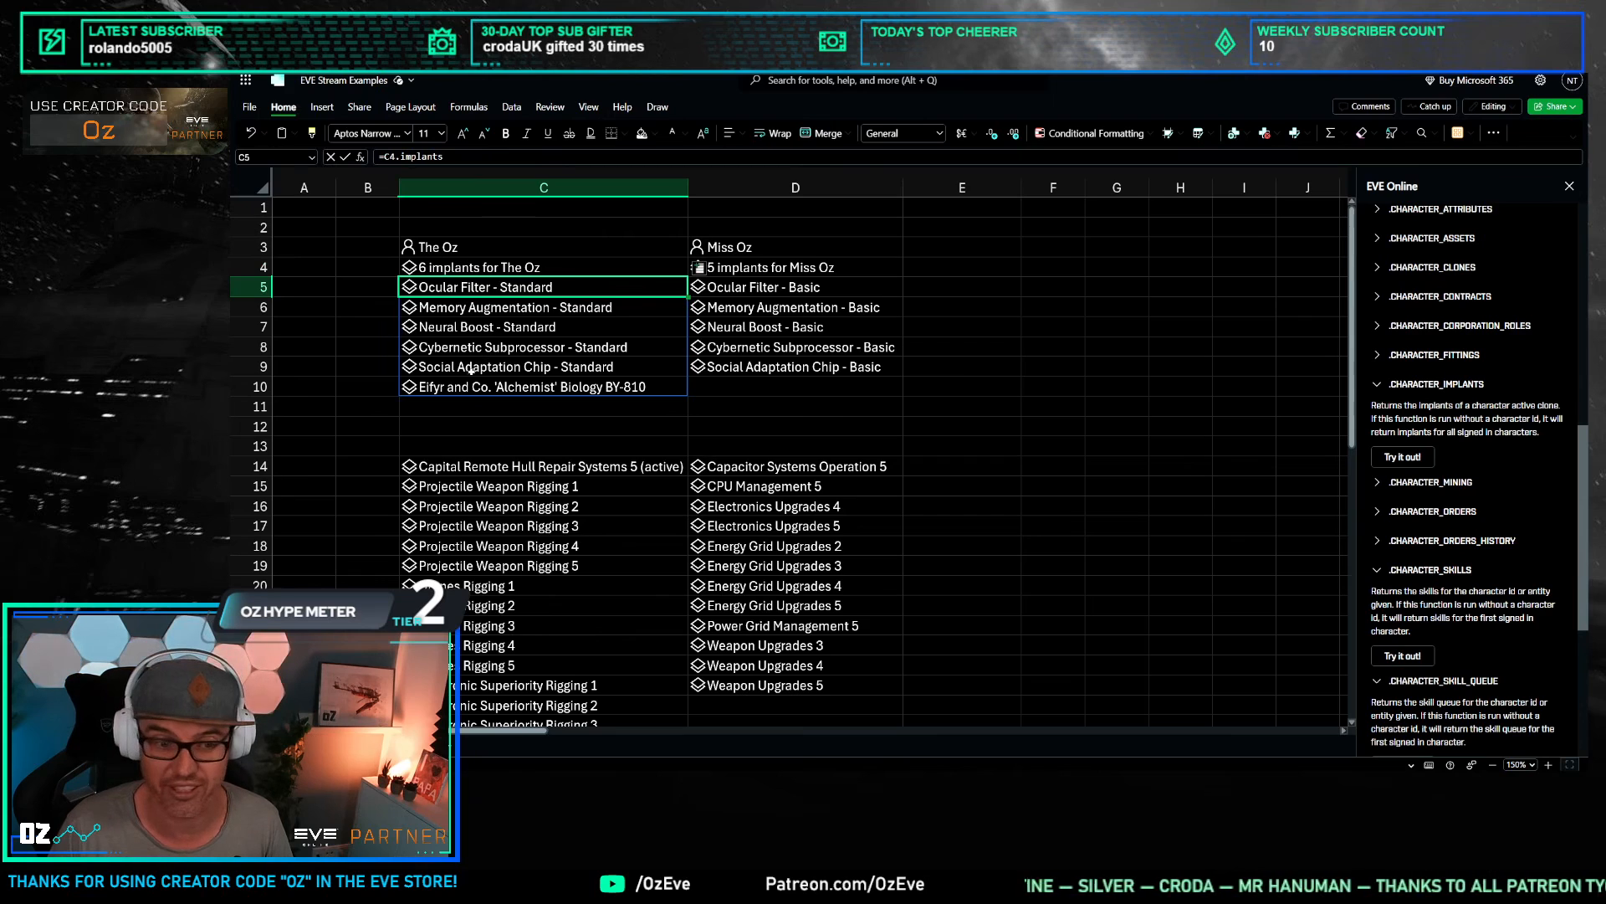
Step: Insert 8 rows above row 4, between the character names and the implant summaries
click(423, 425)
scroll(422, 404, down, 4)
scroll(422, 403, up, 4)
drag(266, 268, 266, 407)
right_click(512, 328)
click(577, 416)
click(629, 251)
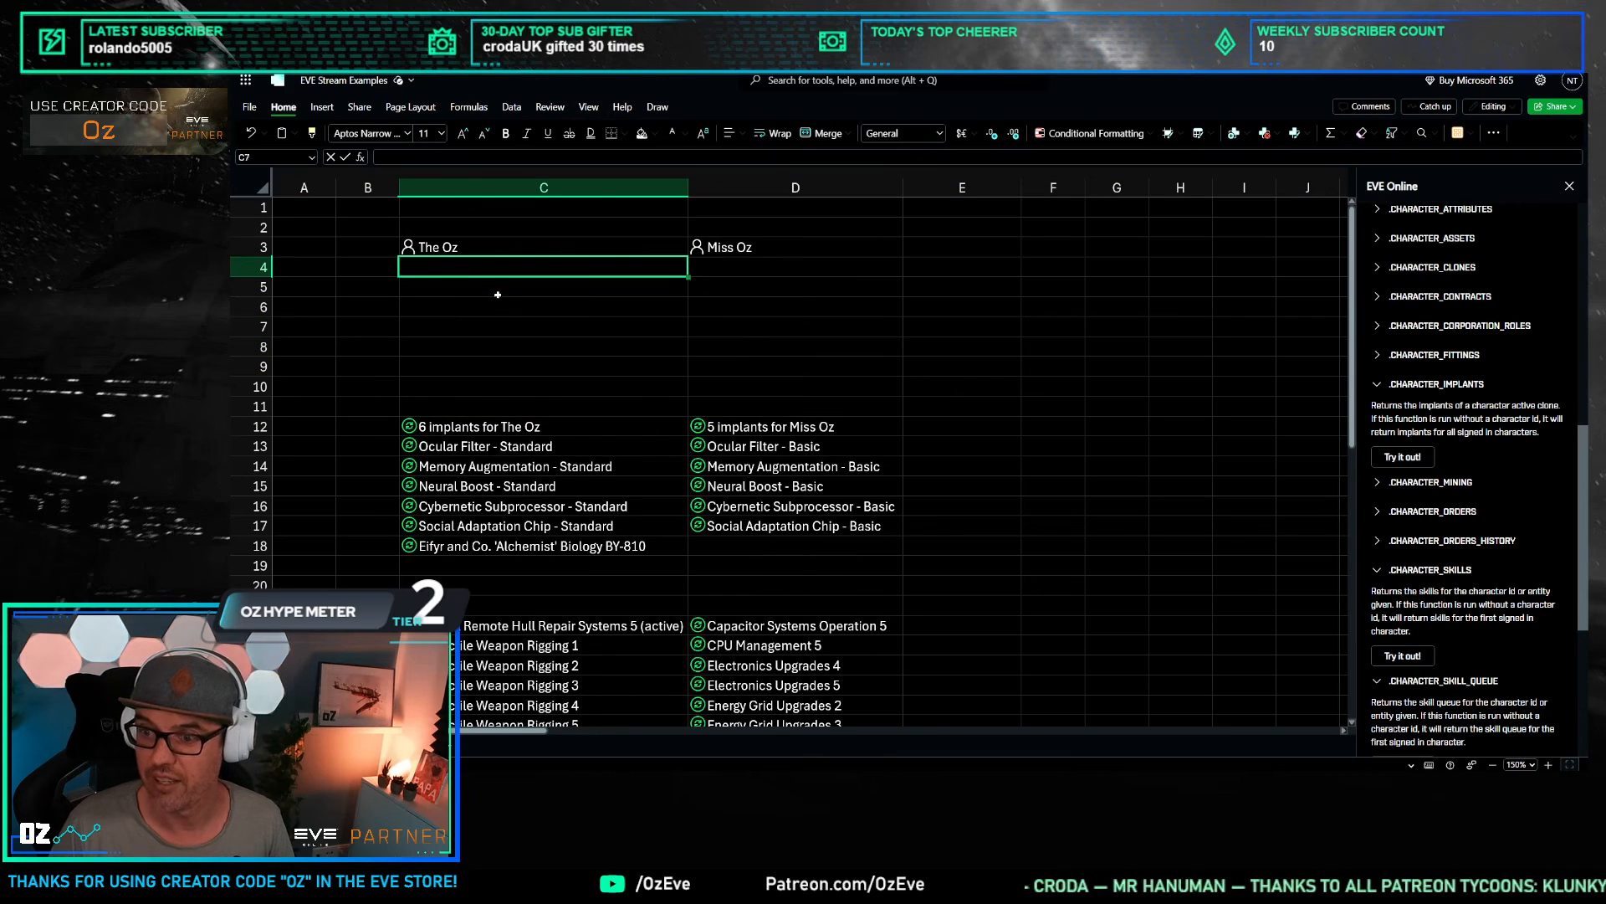
Step: Insert the add-in's attributes function in C4 with C3 as its character: =EVEONLINE.CHARACTER_ATTRIBUTES(C3)
click(699, 228)
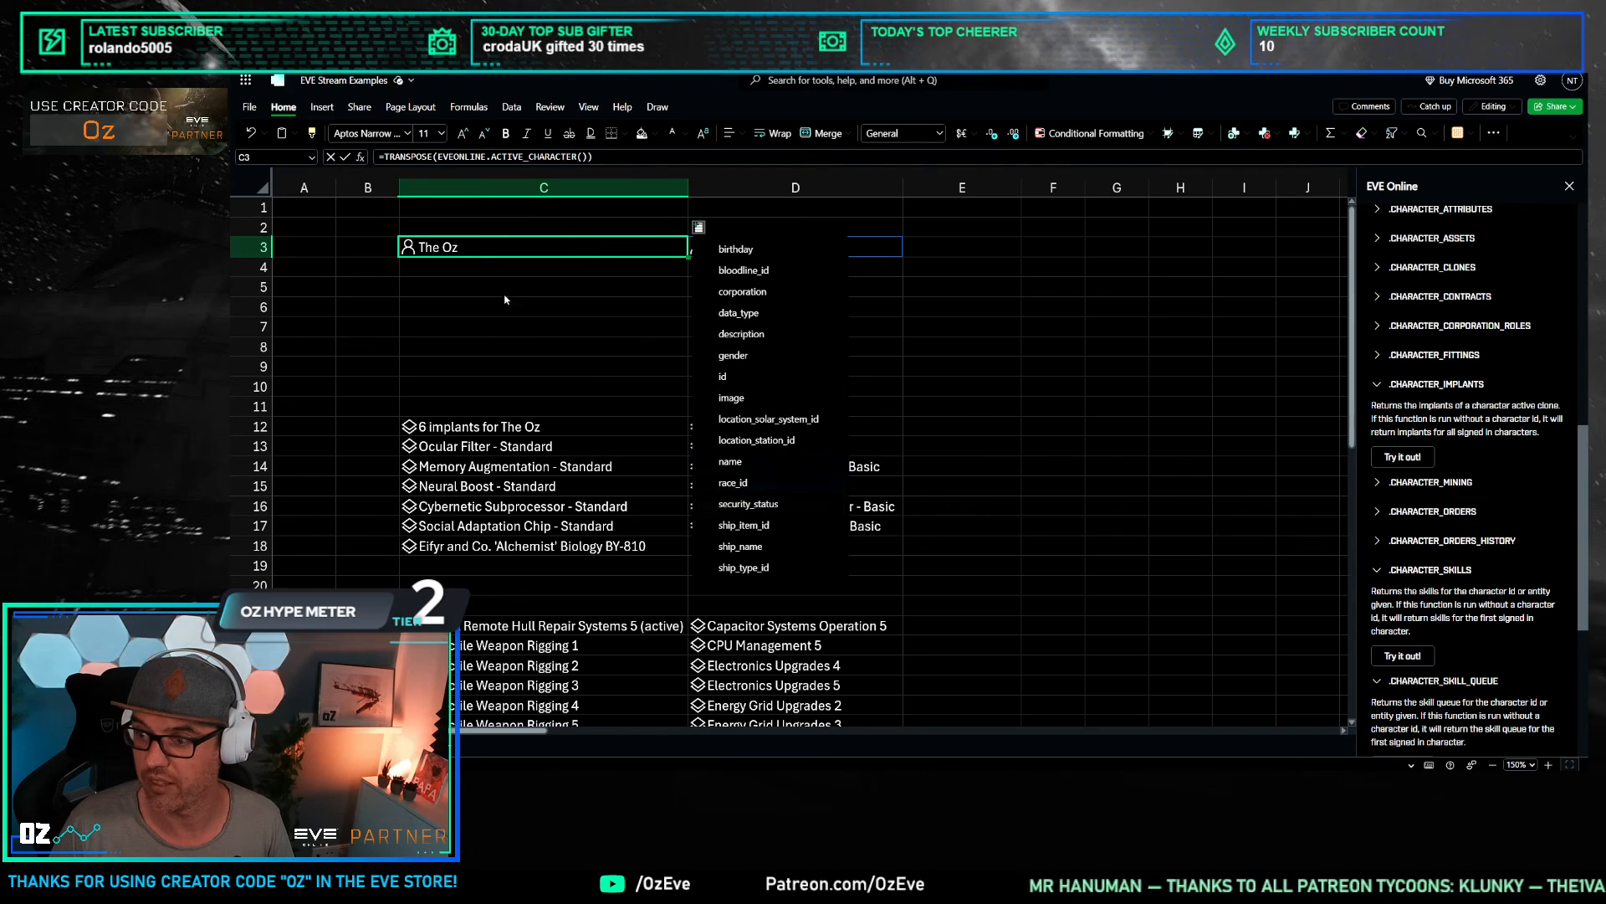
click(424, 268)
scroll(1456, 527, up, 4)
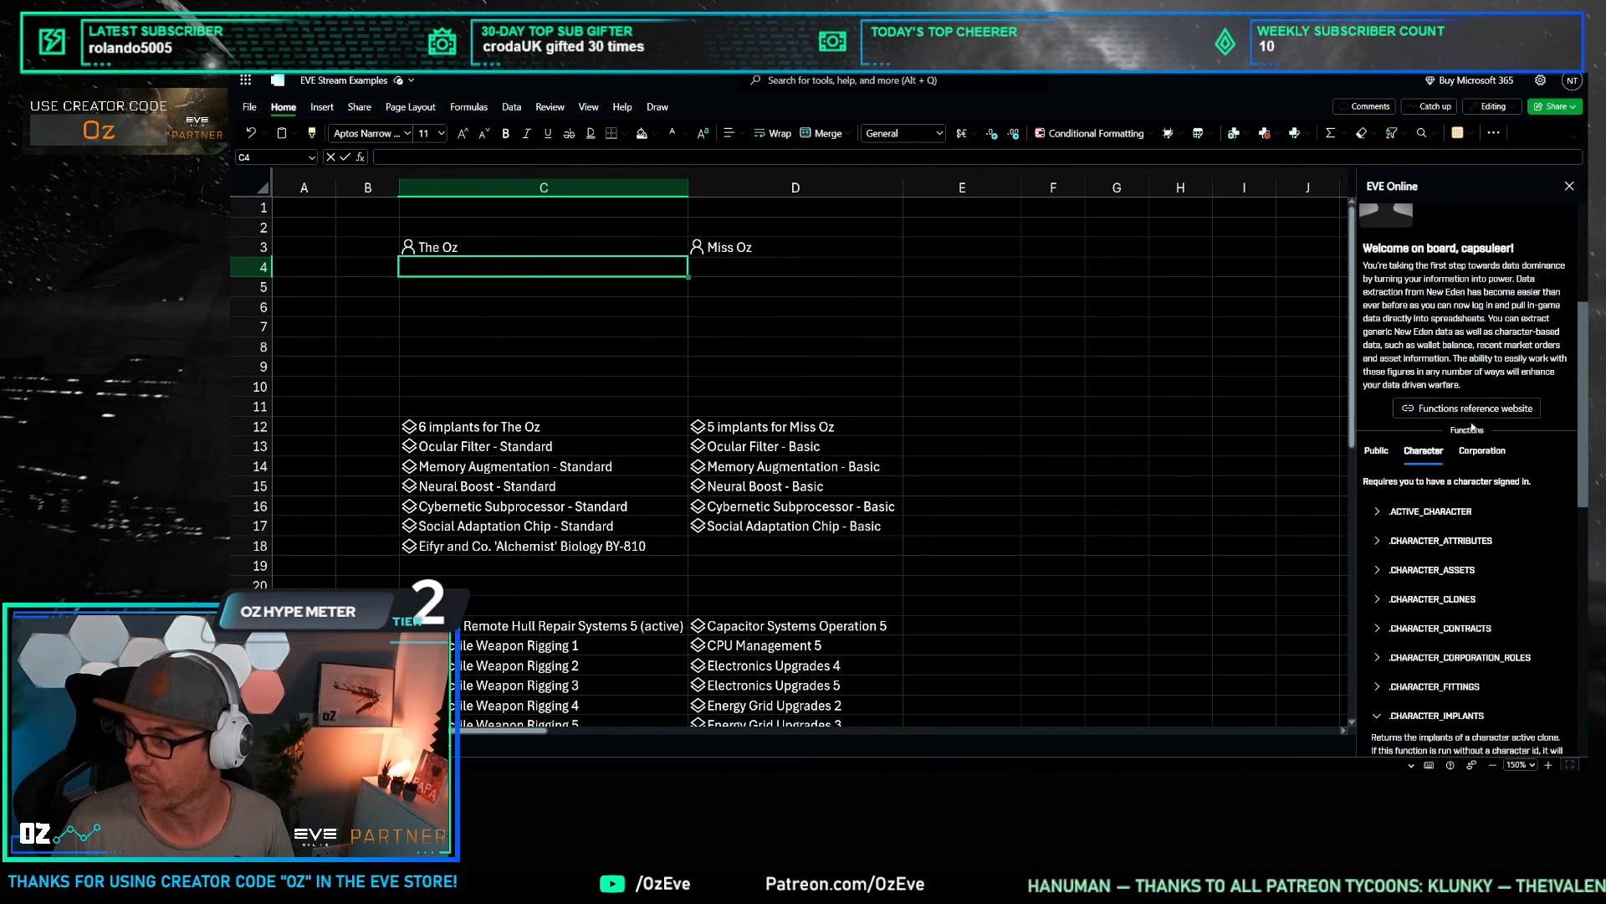
click(1440, 540)
click(1403, 626)
click(544, 366)
click(599, 267)
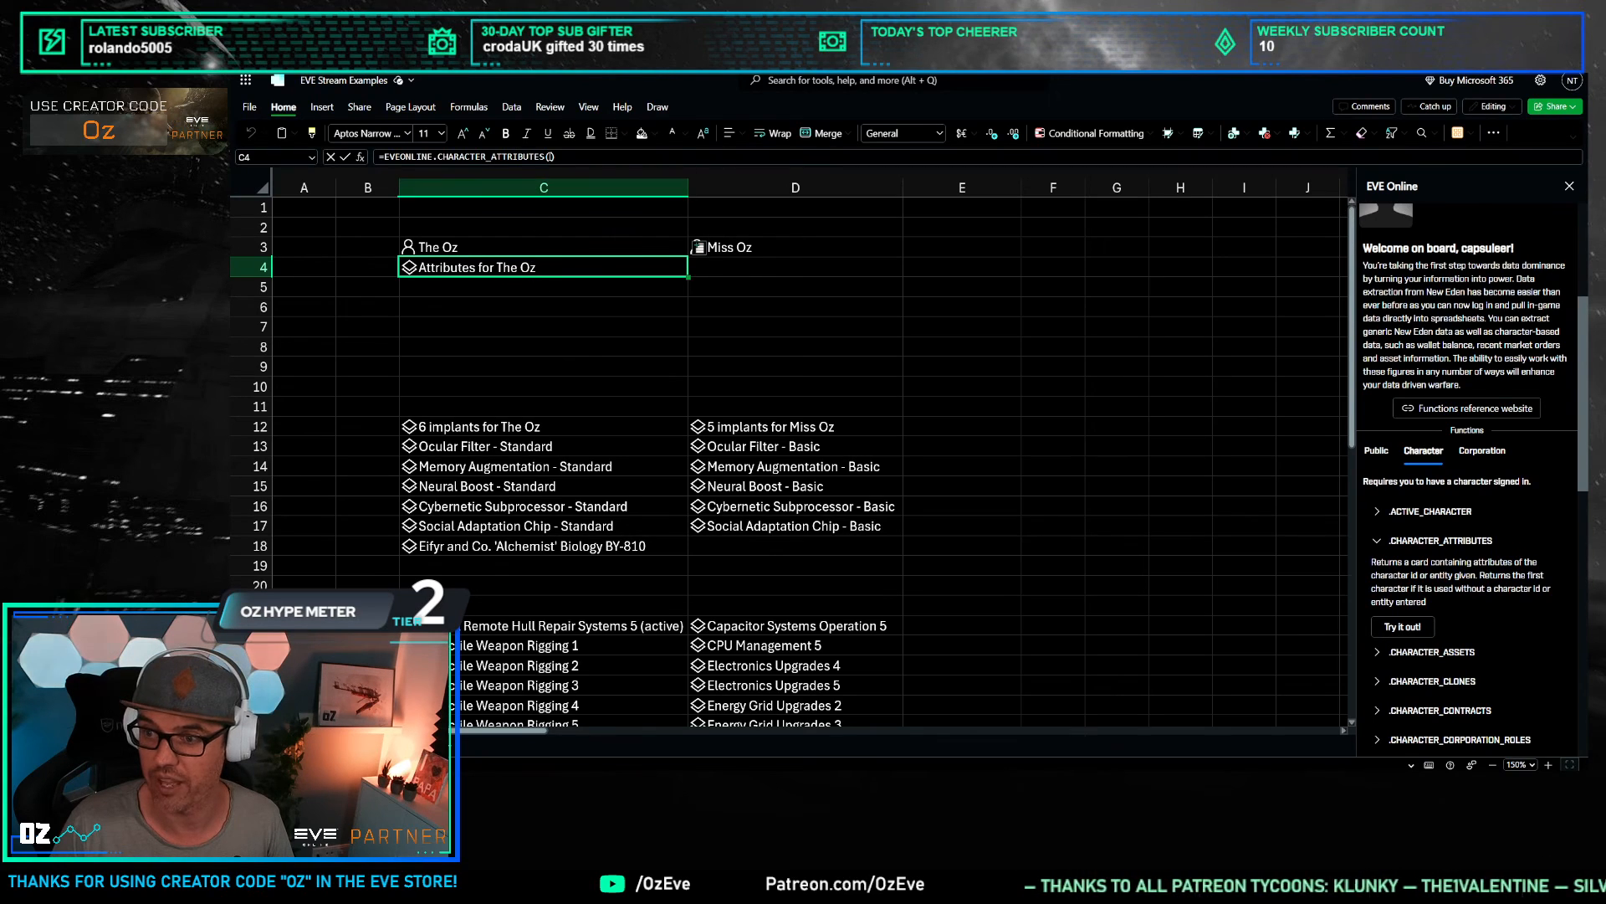
click(552, 156)
click(499, 244)
key(Return)
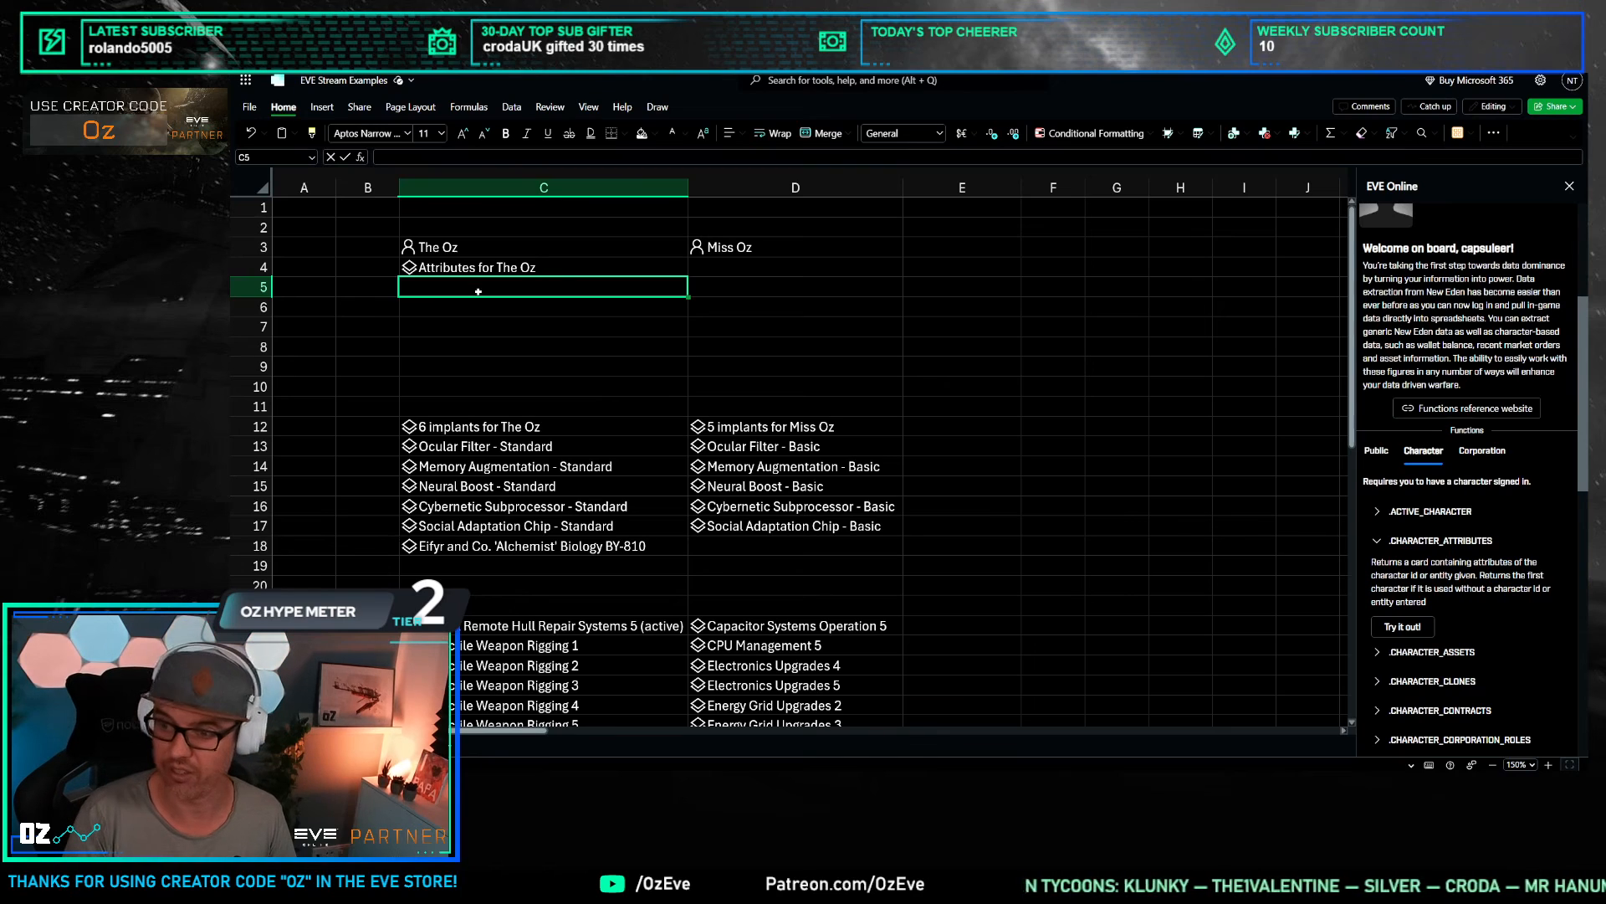
Step: Enter =C4.intelligence in C5 to extract the first character's intelligence
text(=)
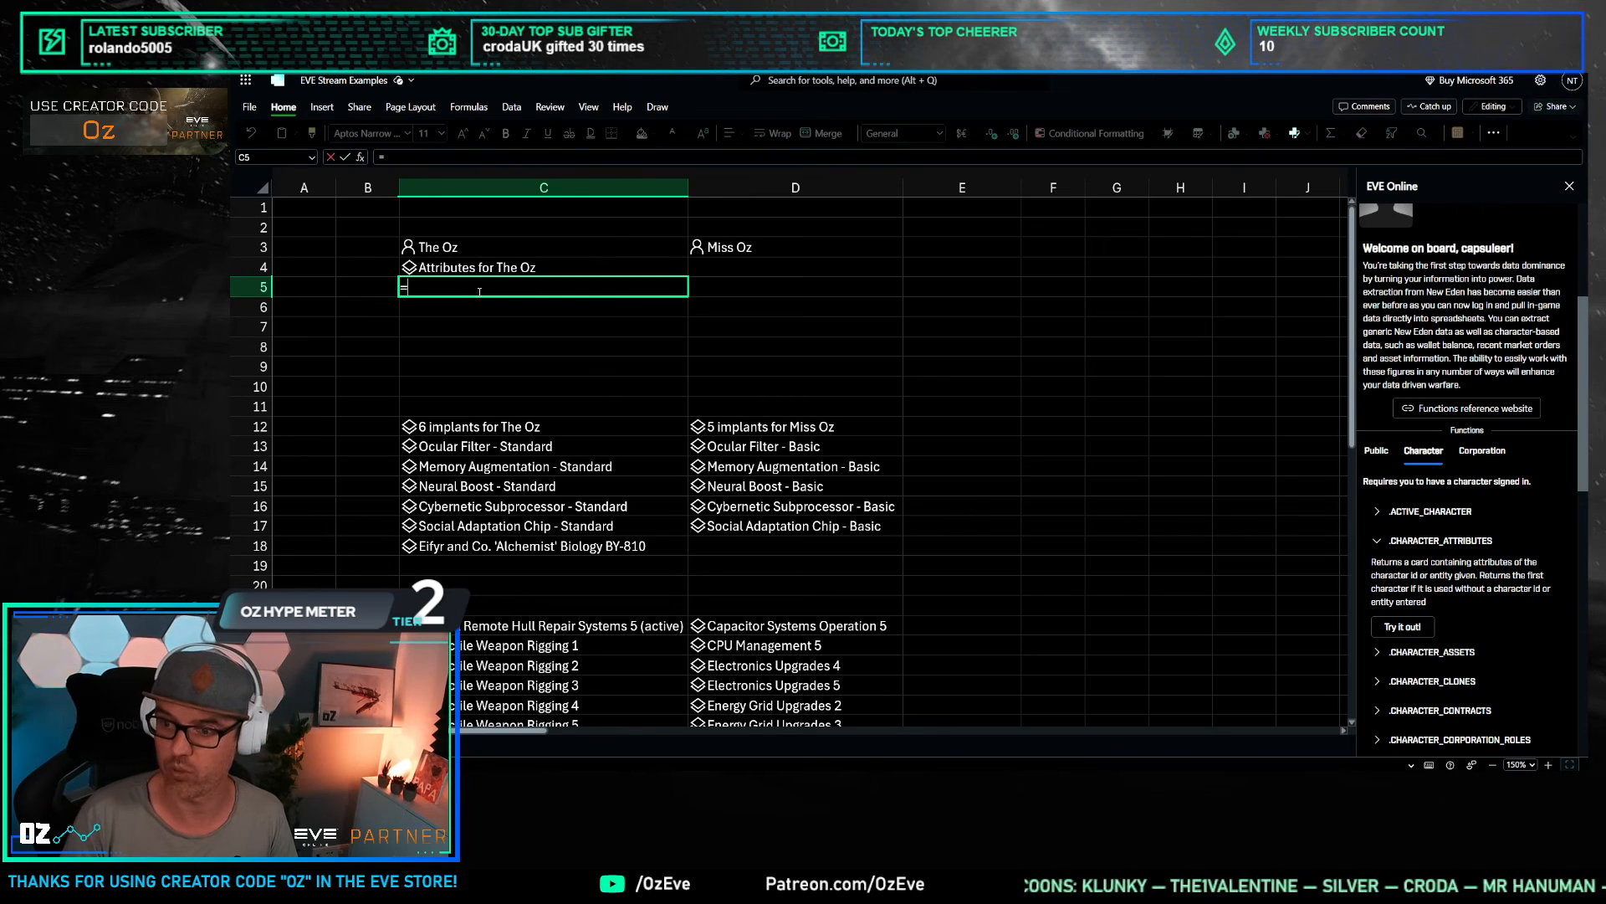
key(Up)
text(.intelligence)
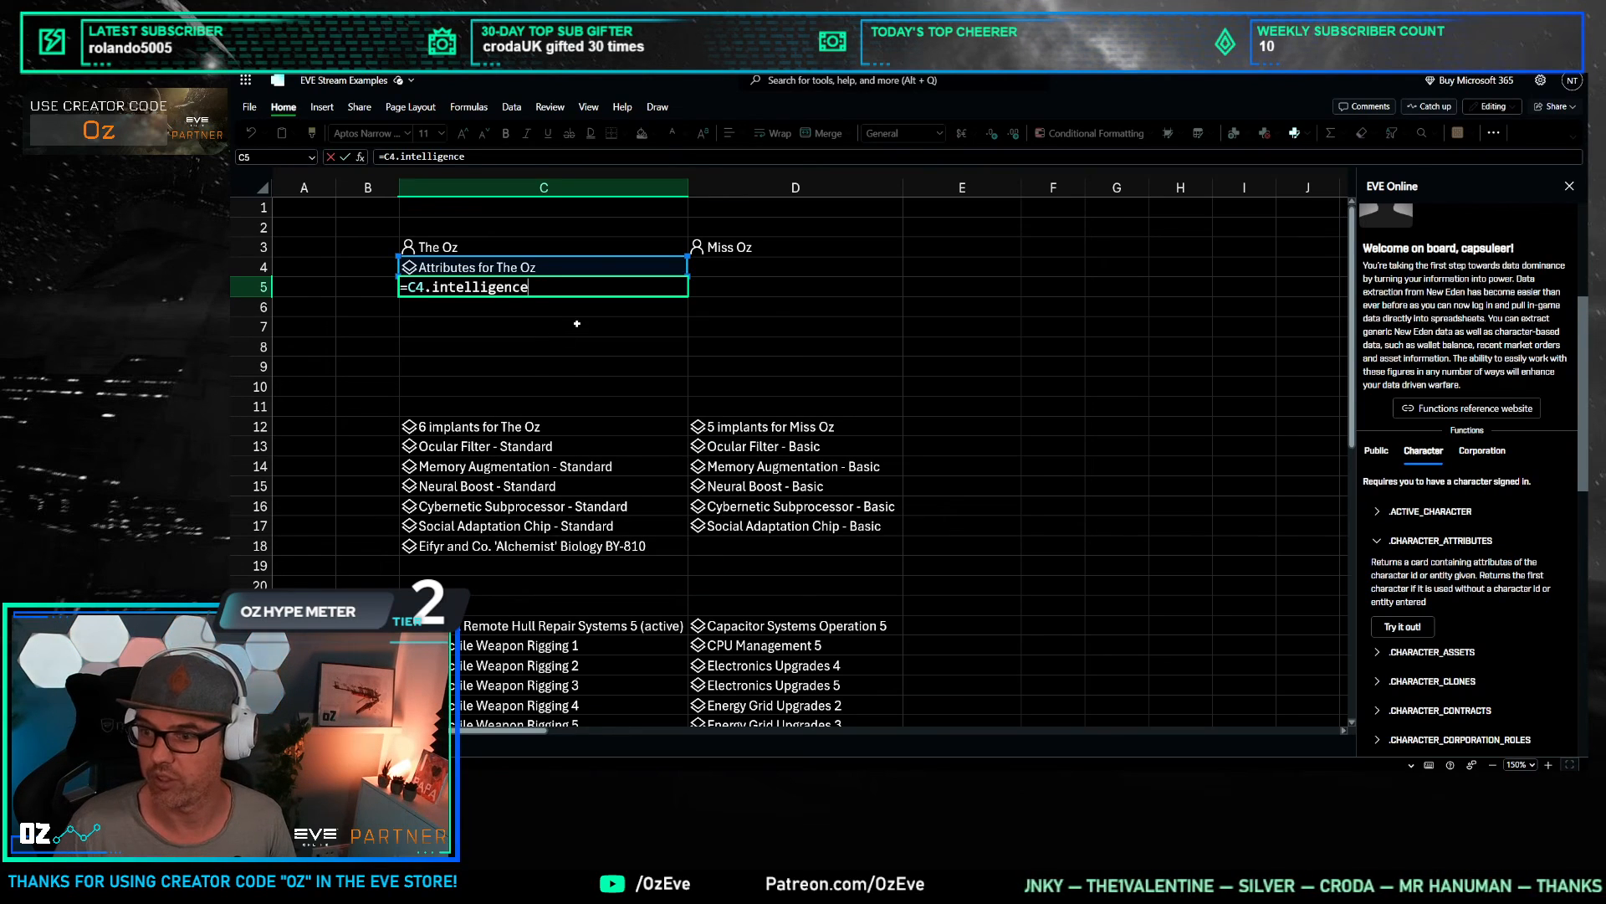
key(ctrl+Return)
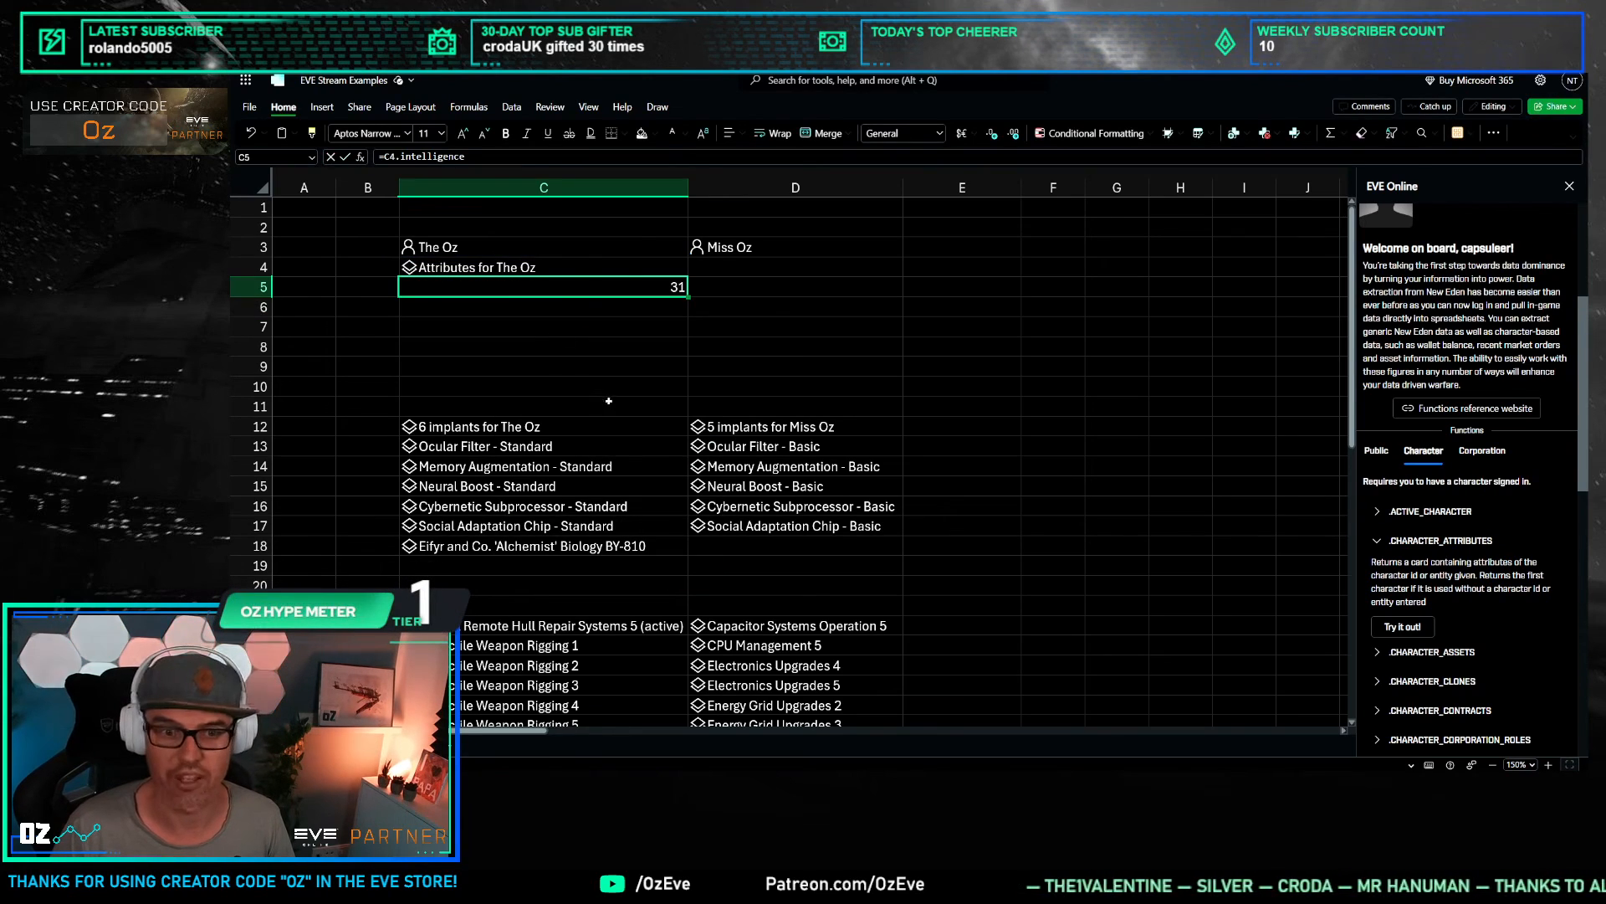
Step: Extract charisma from the attributes in C4 into D4, and copy that formula to C5
click(514, 267)
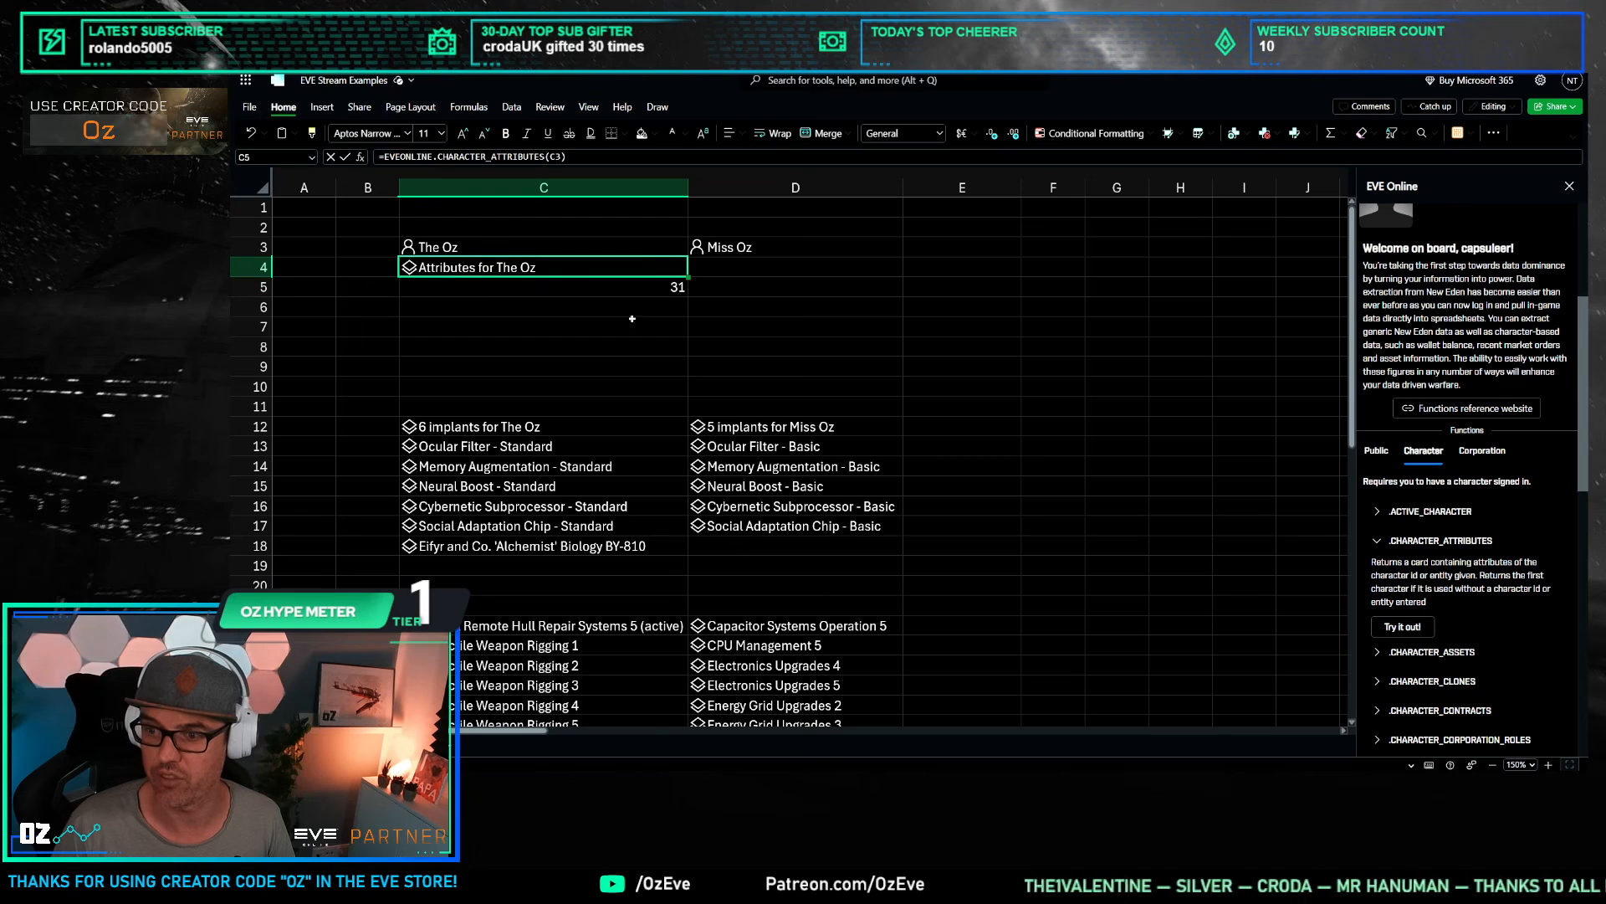
click(700, 251)
click(748, 314)
click(836, 285)
click(863, 266)
key(ctrl+c)
key(Left)
key(Down)
key(ctrl+v)
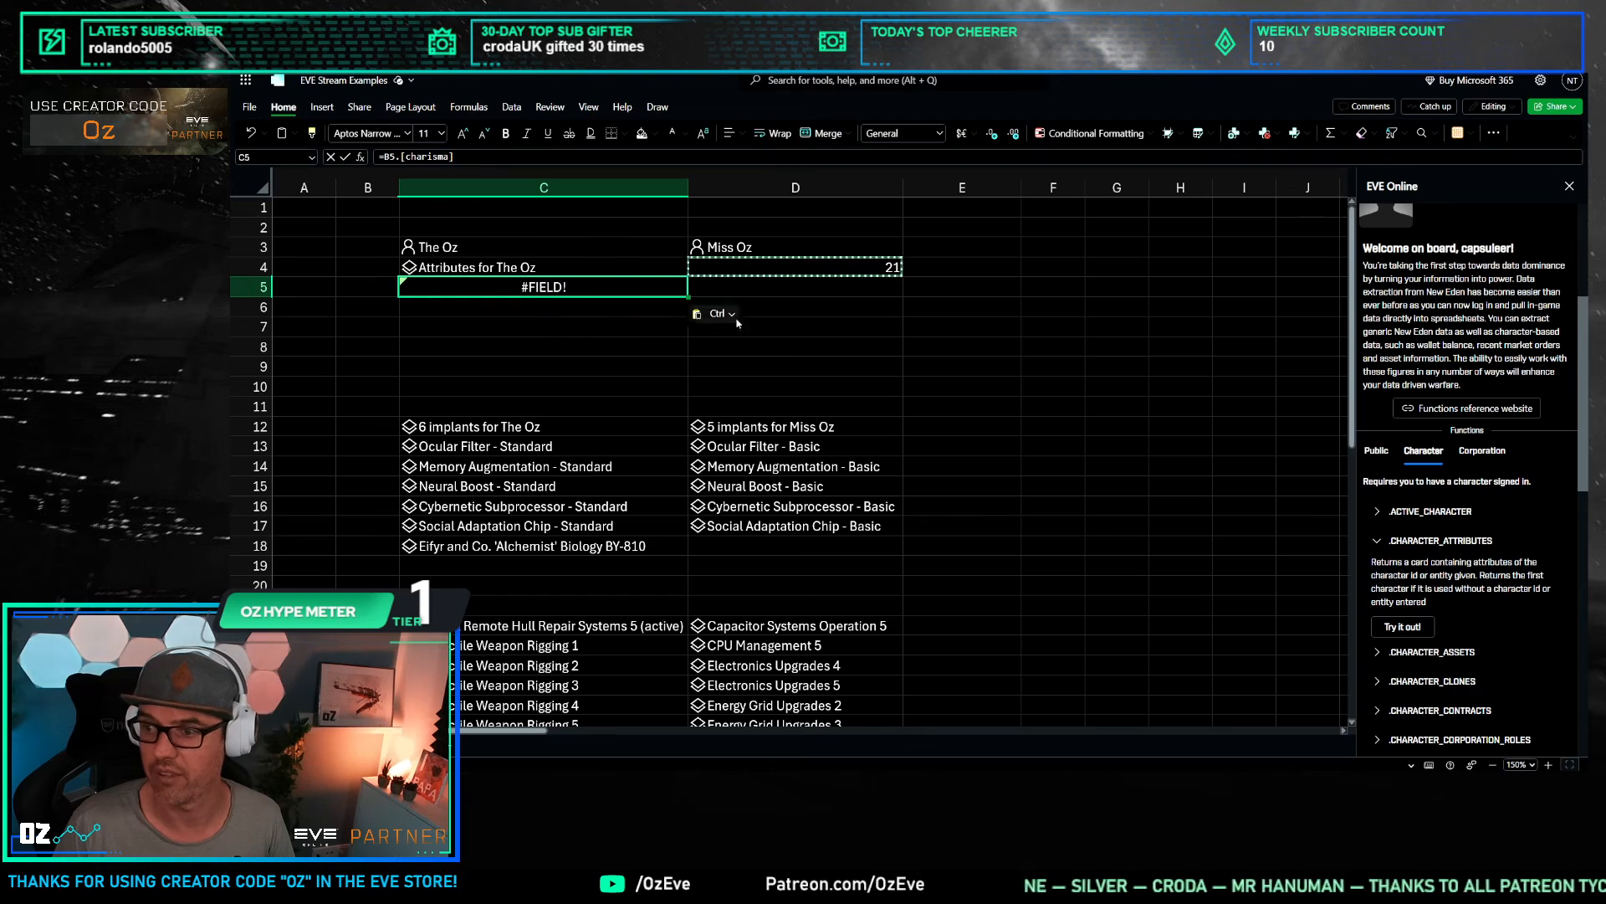
Step: Move the extracted charisma from D4 to C6 and clear the copied formula in C5
click(520, 344)
click(514, 289)
drag(552, 276, 569, 270)
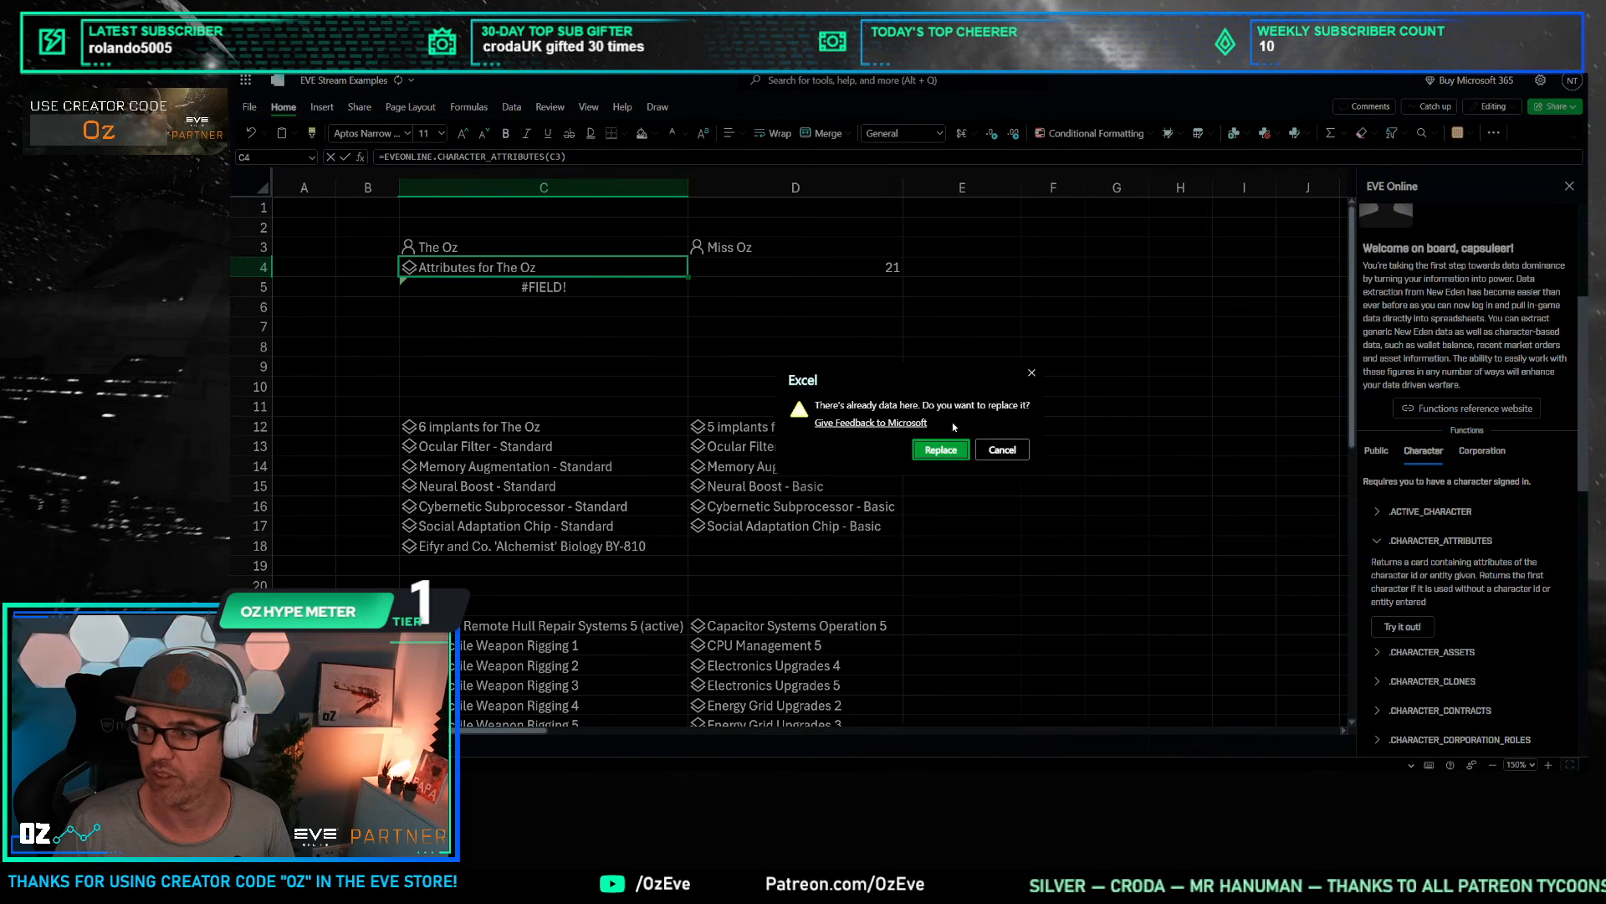
click(1005, 450)
click(837, 344)
click(753, 273)
drag(745, 277, 559, 302)
click(552, 287)
key(Delete)
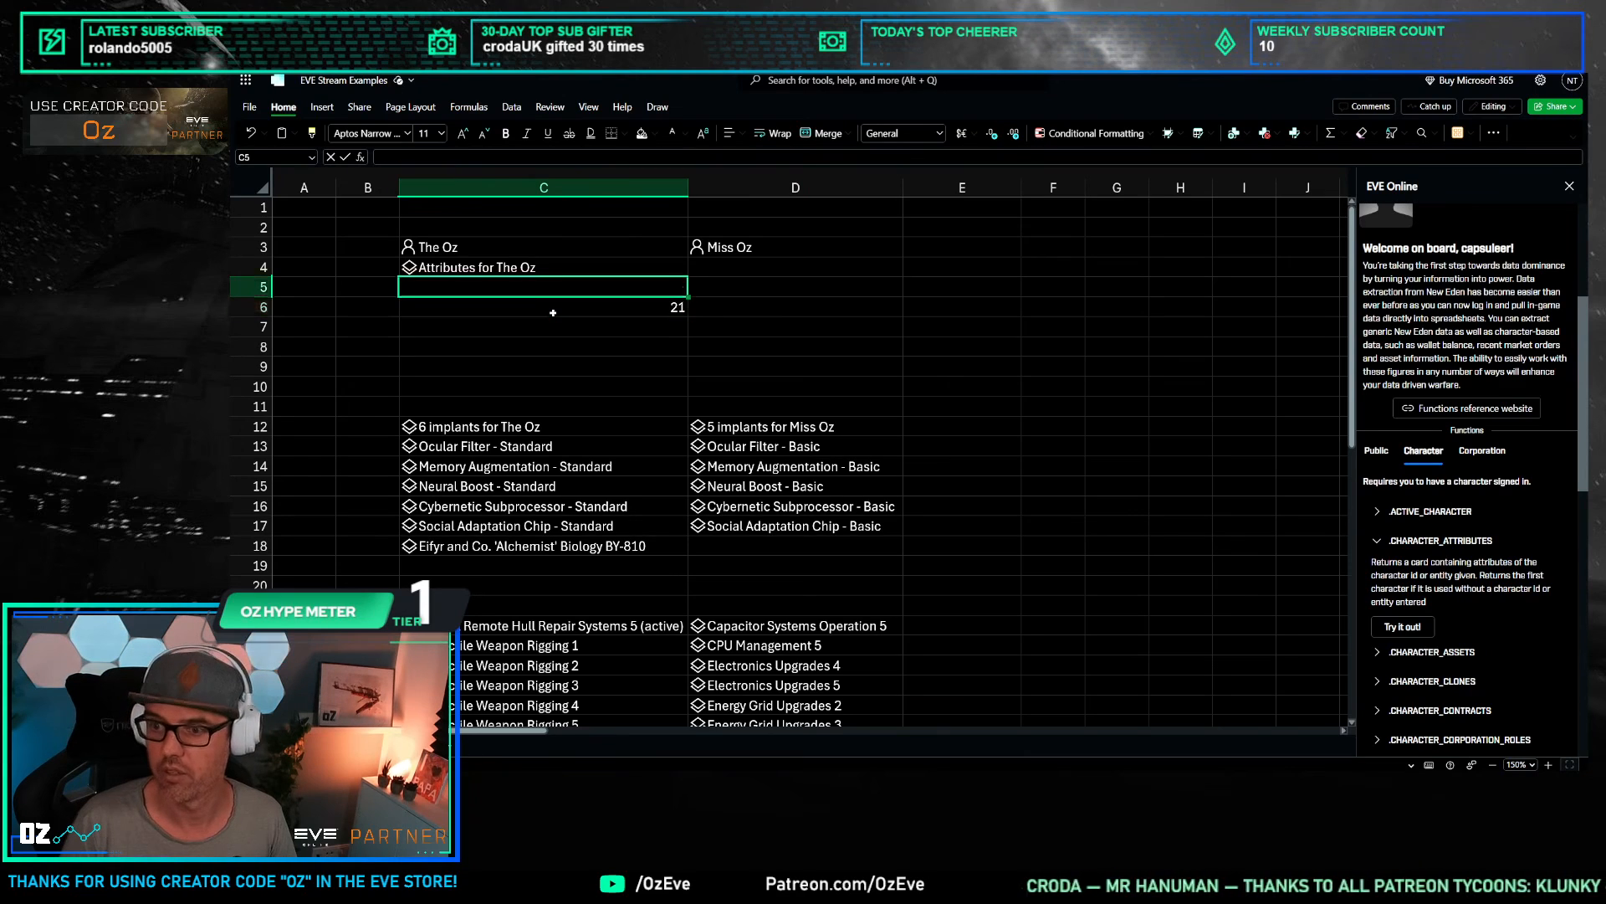
Step: Clear the charisma formula from C6 below the first character's attributes
click(553, 313)
key(Up)
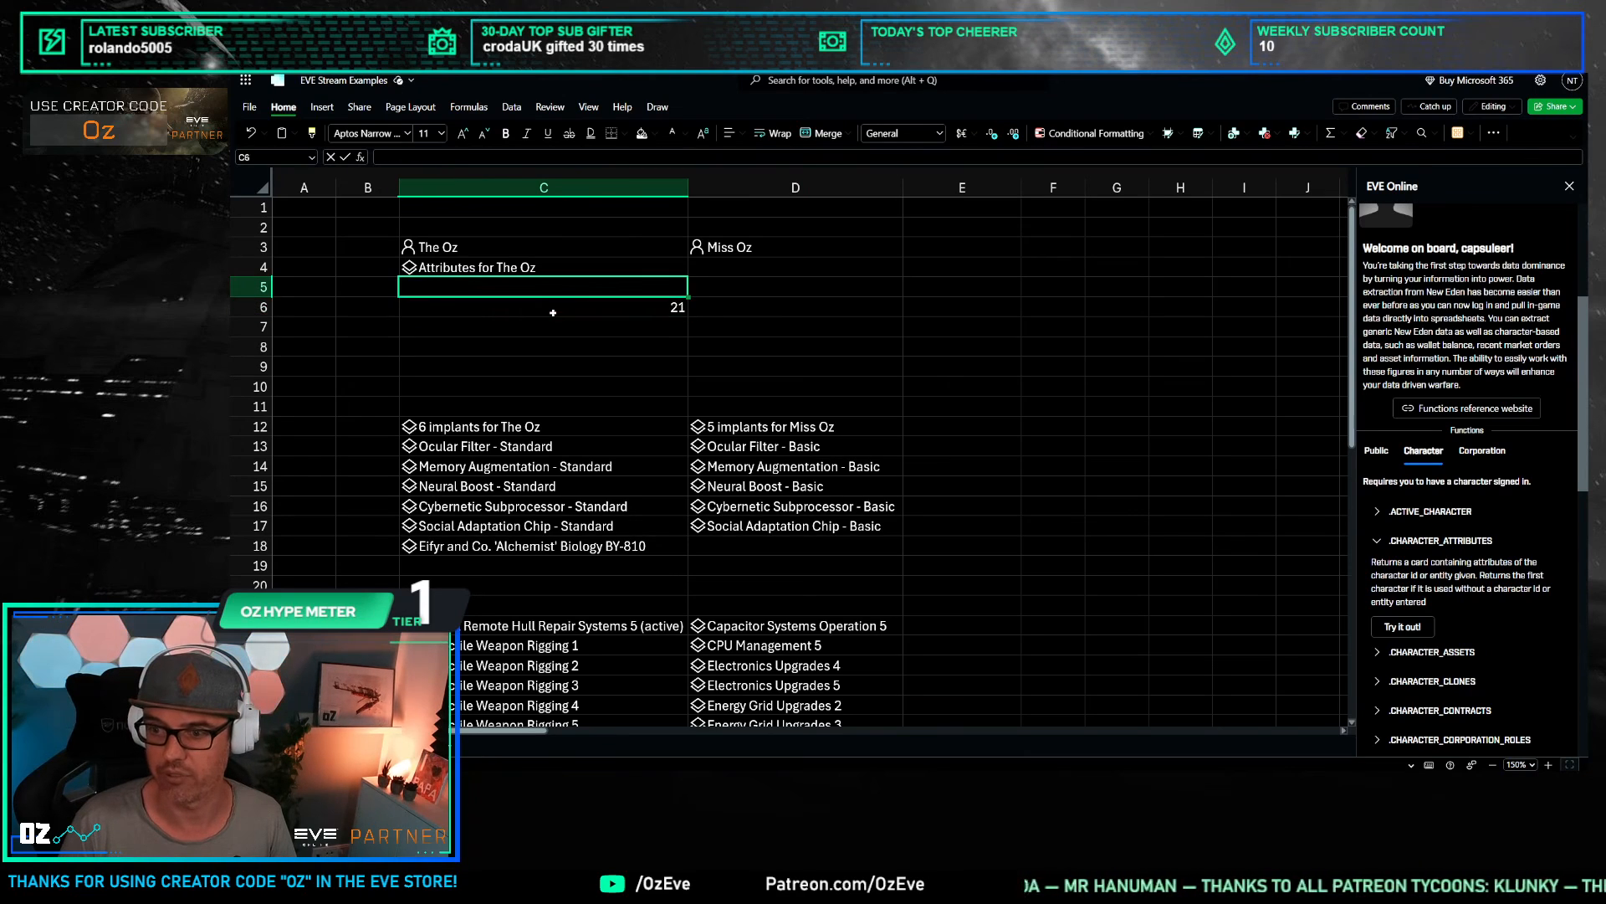
click(555, 311)
click(544, 267)
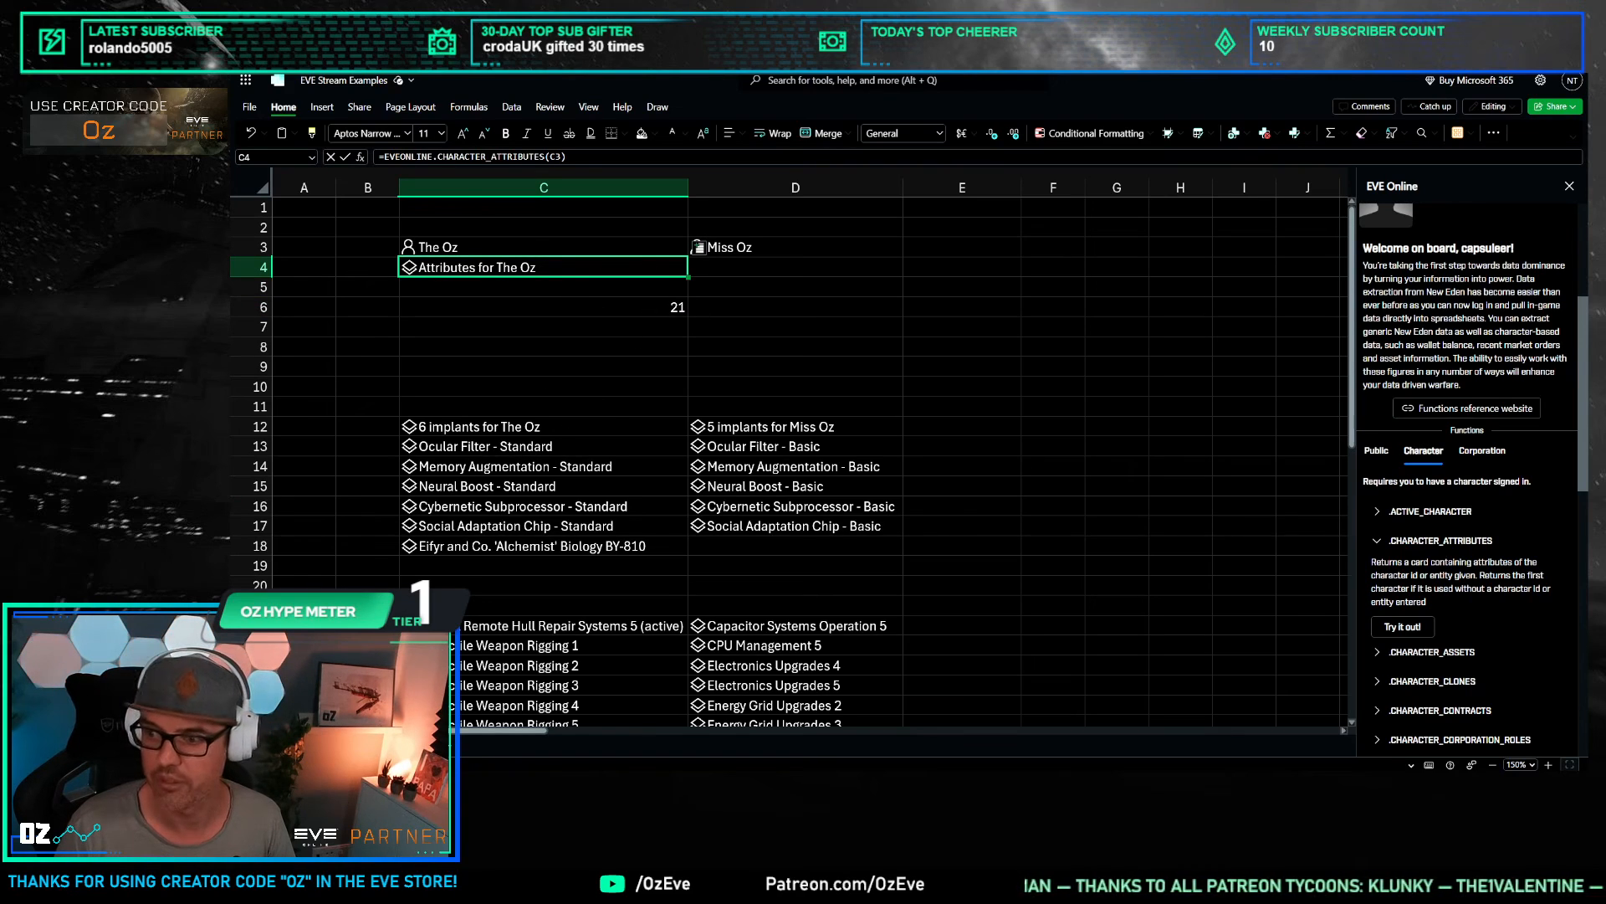
click(544, 307)
key(Delete)
click(367, 306)
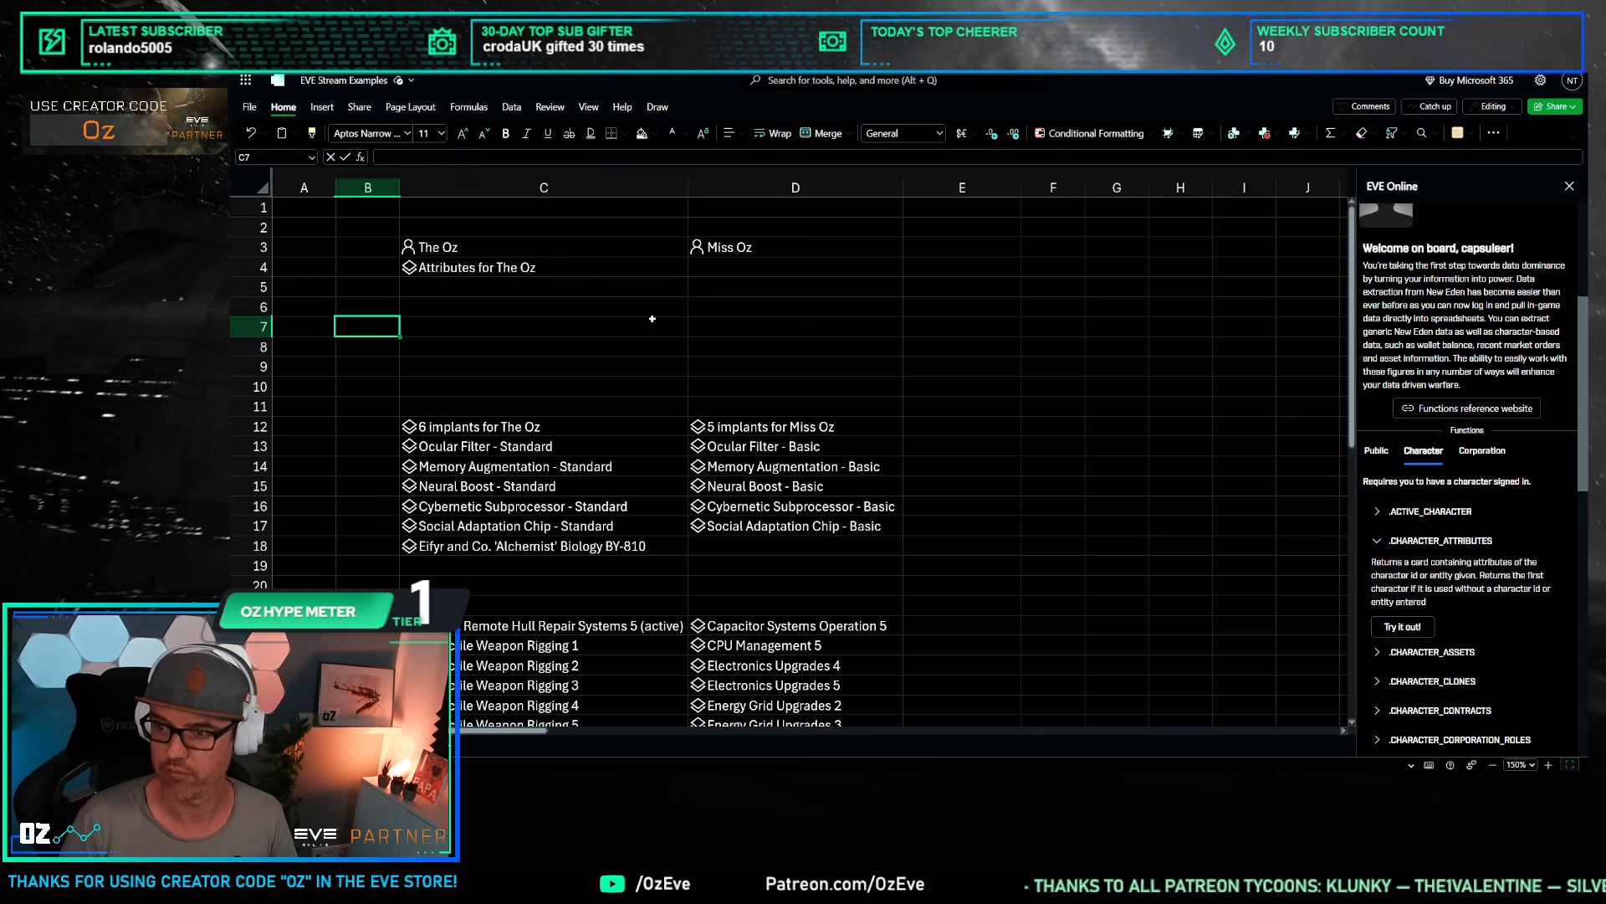
click(519, 287)
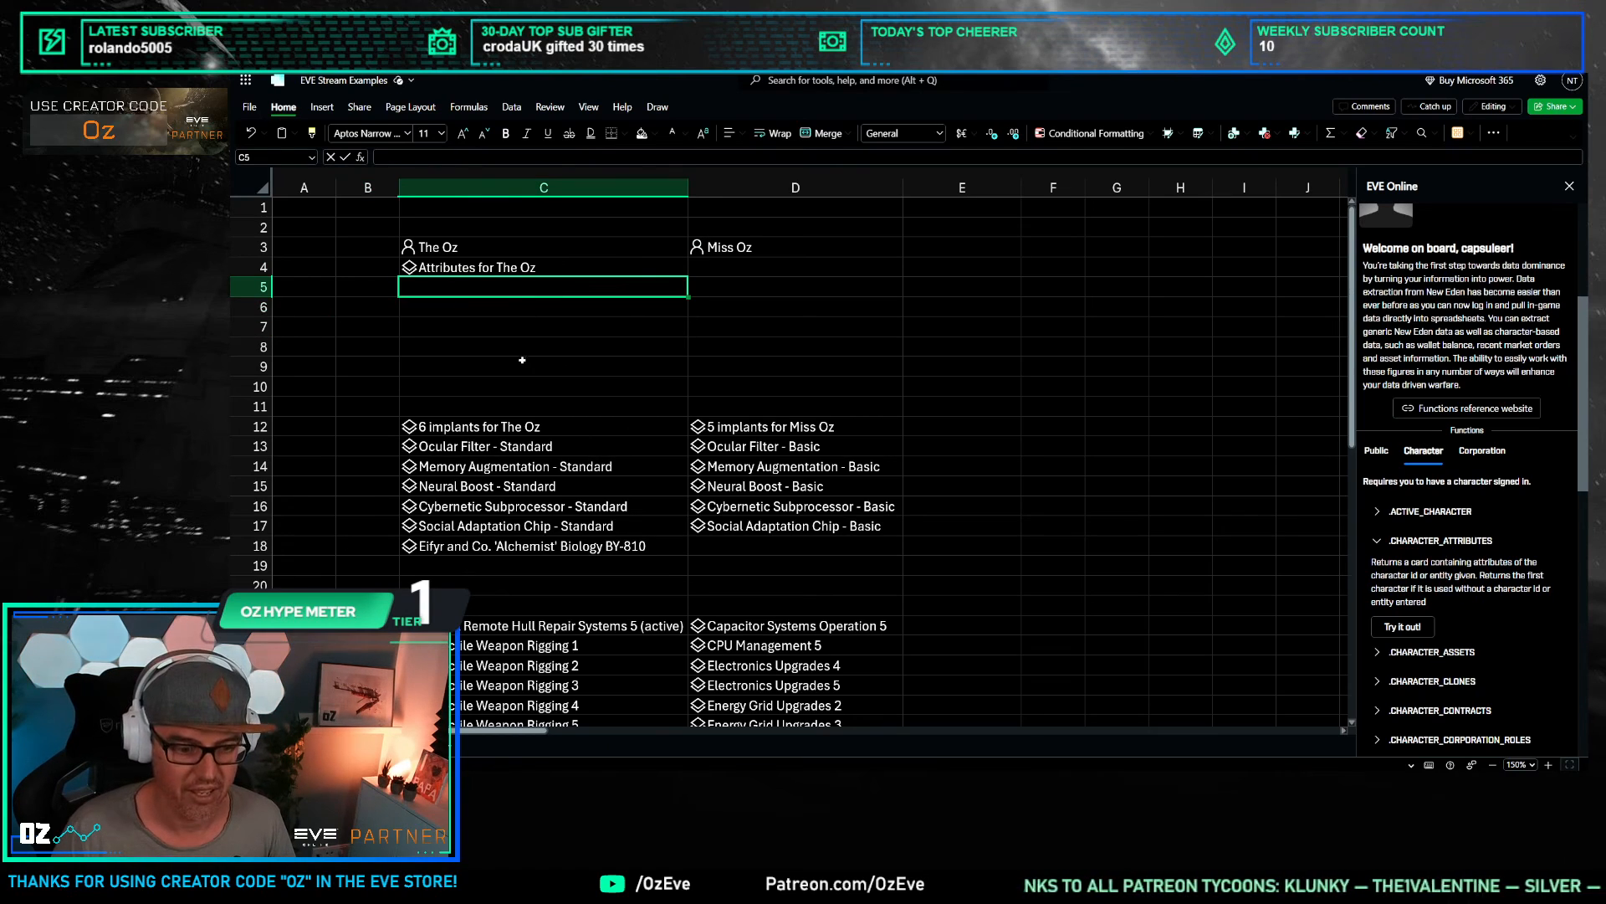
click(581, 344)
click(476, 264)
drag(535, 249, 788, 538)
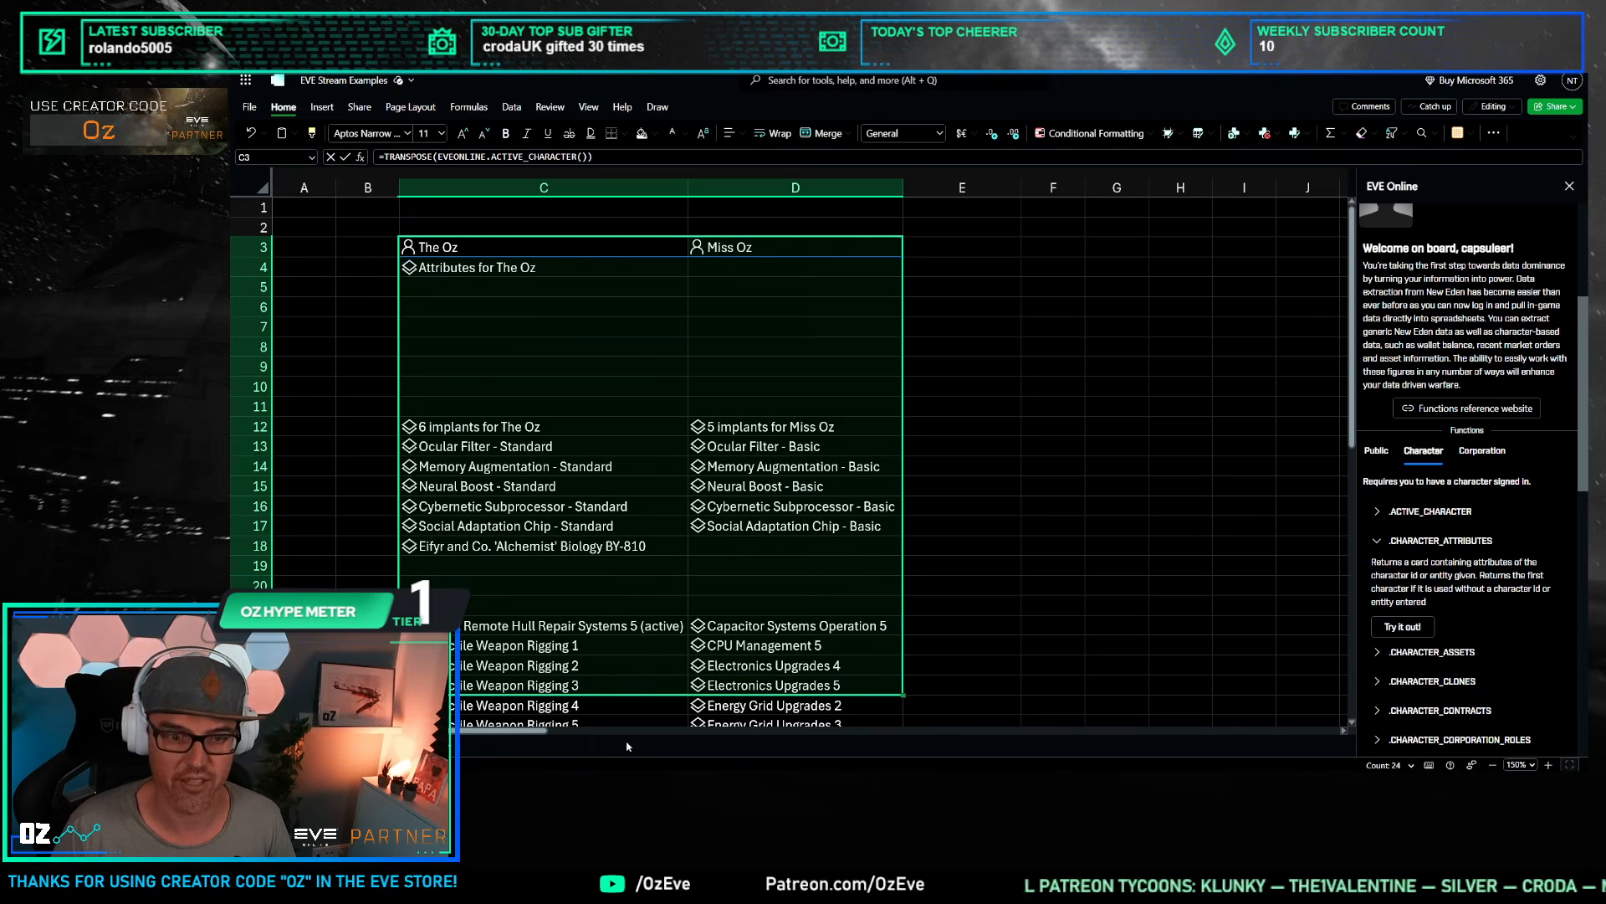
click(539, 427)
Step: Switch to the sheet with the character list and select the skill queue formula in H2
click(376, 744)
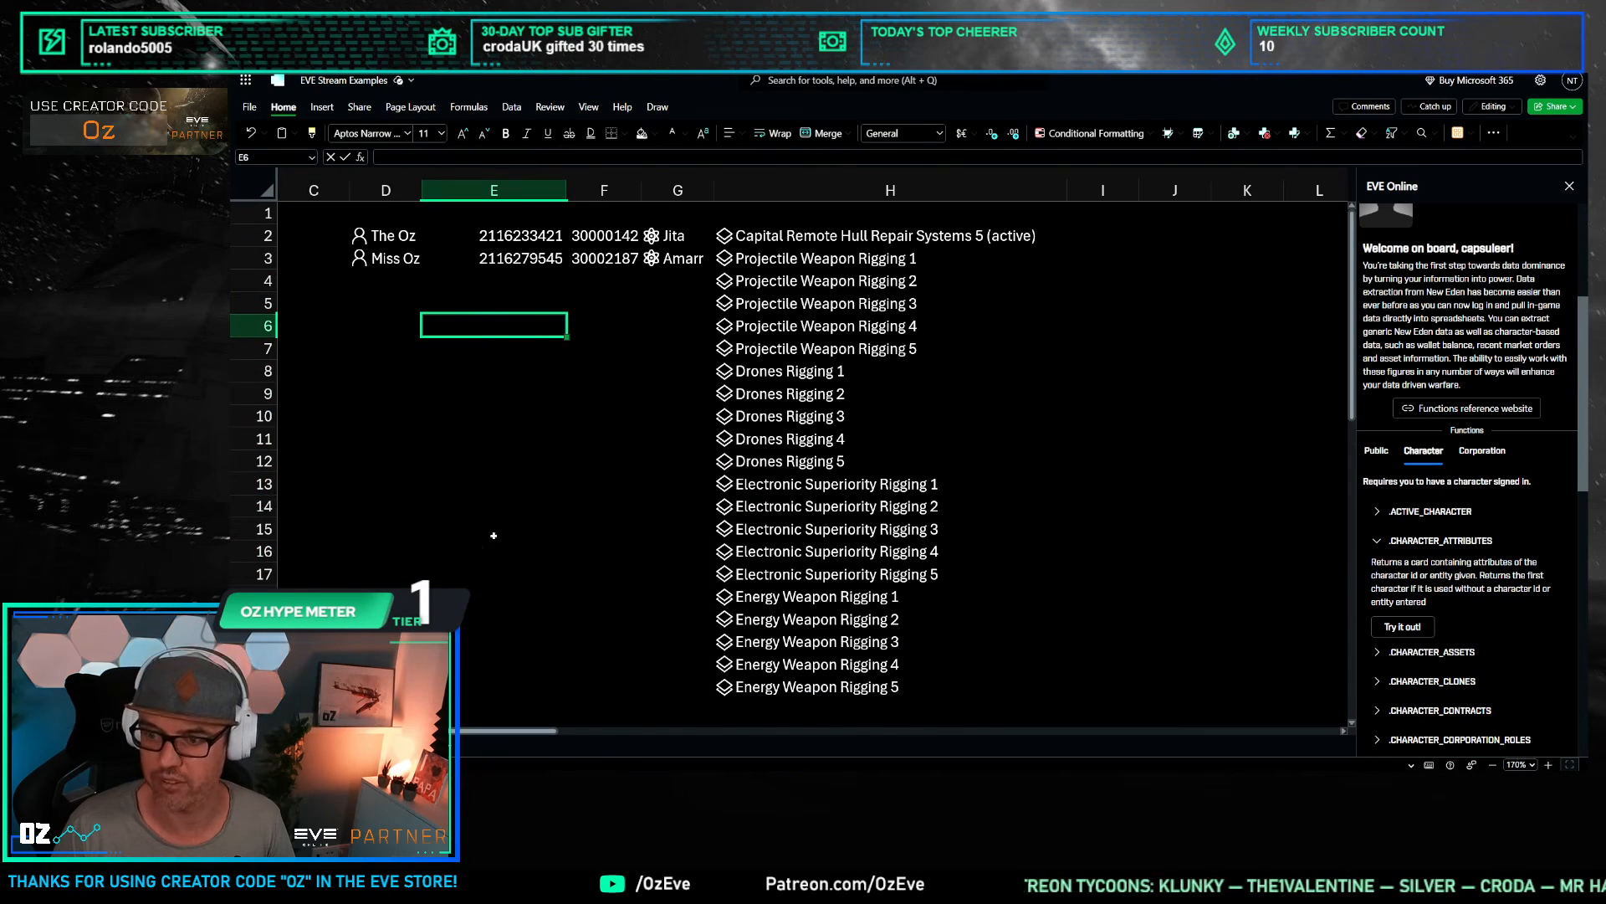
click(949, 352)
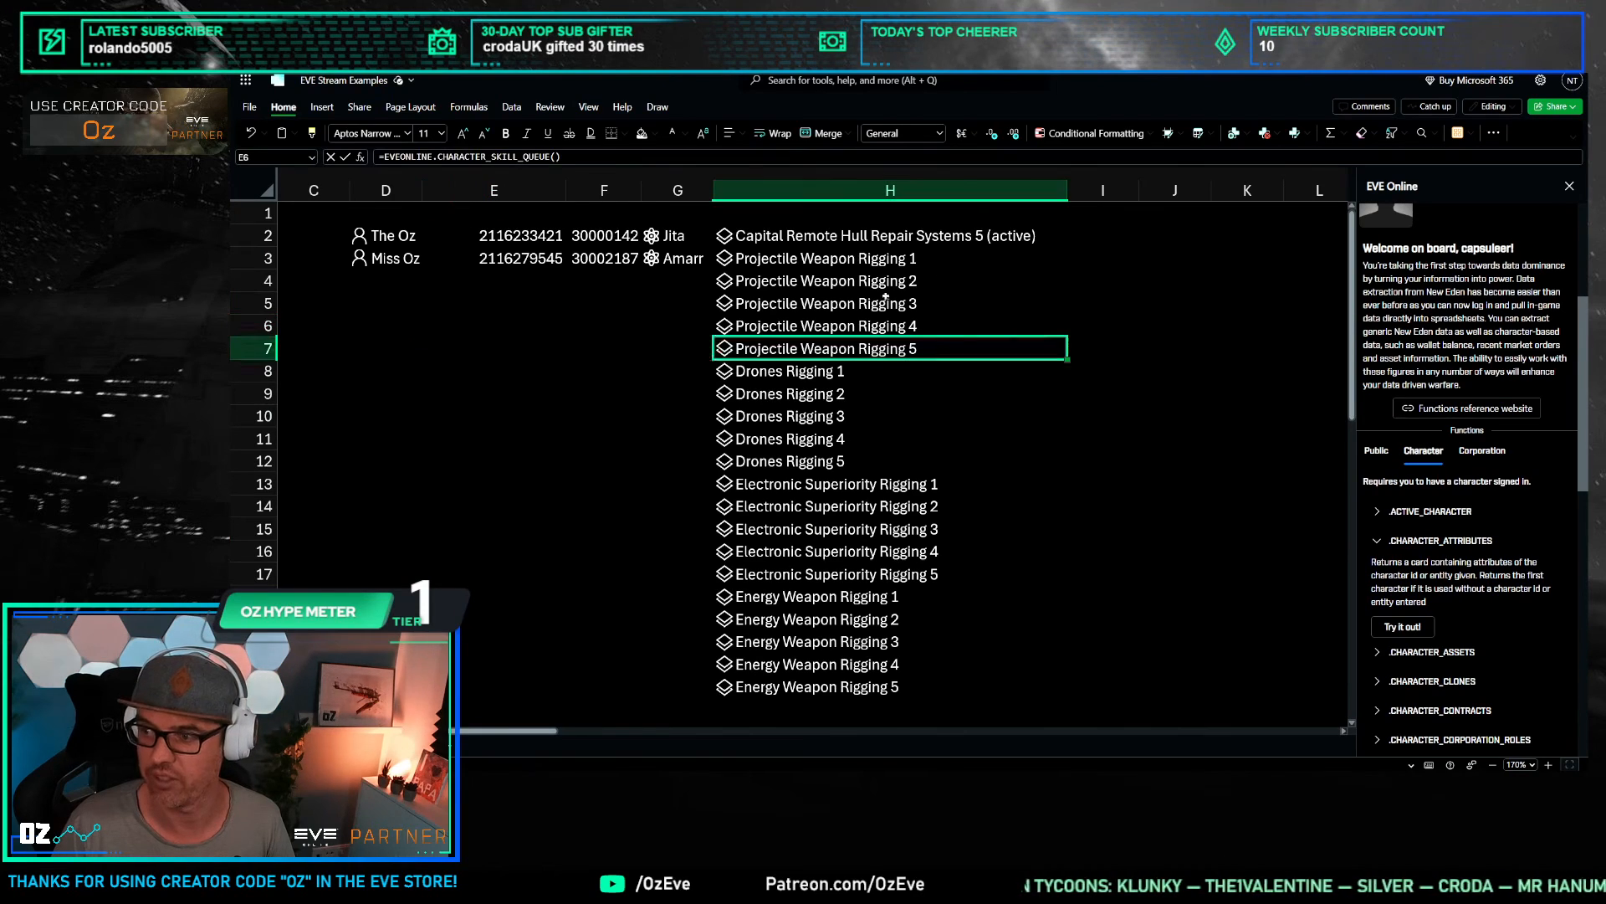
click(885, 238)
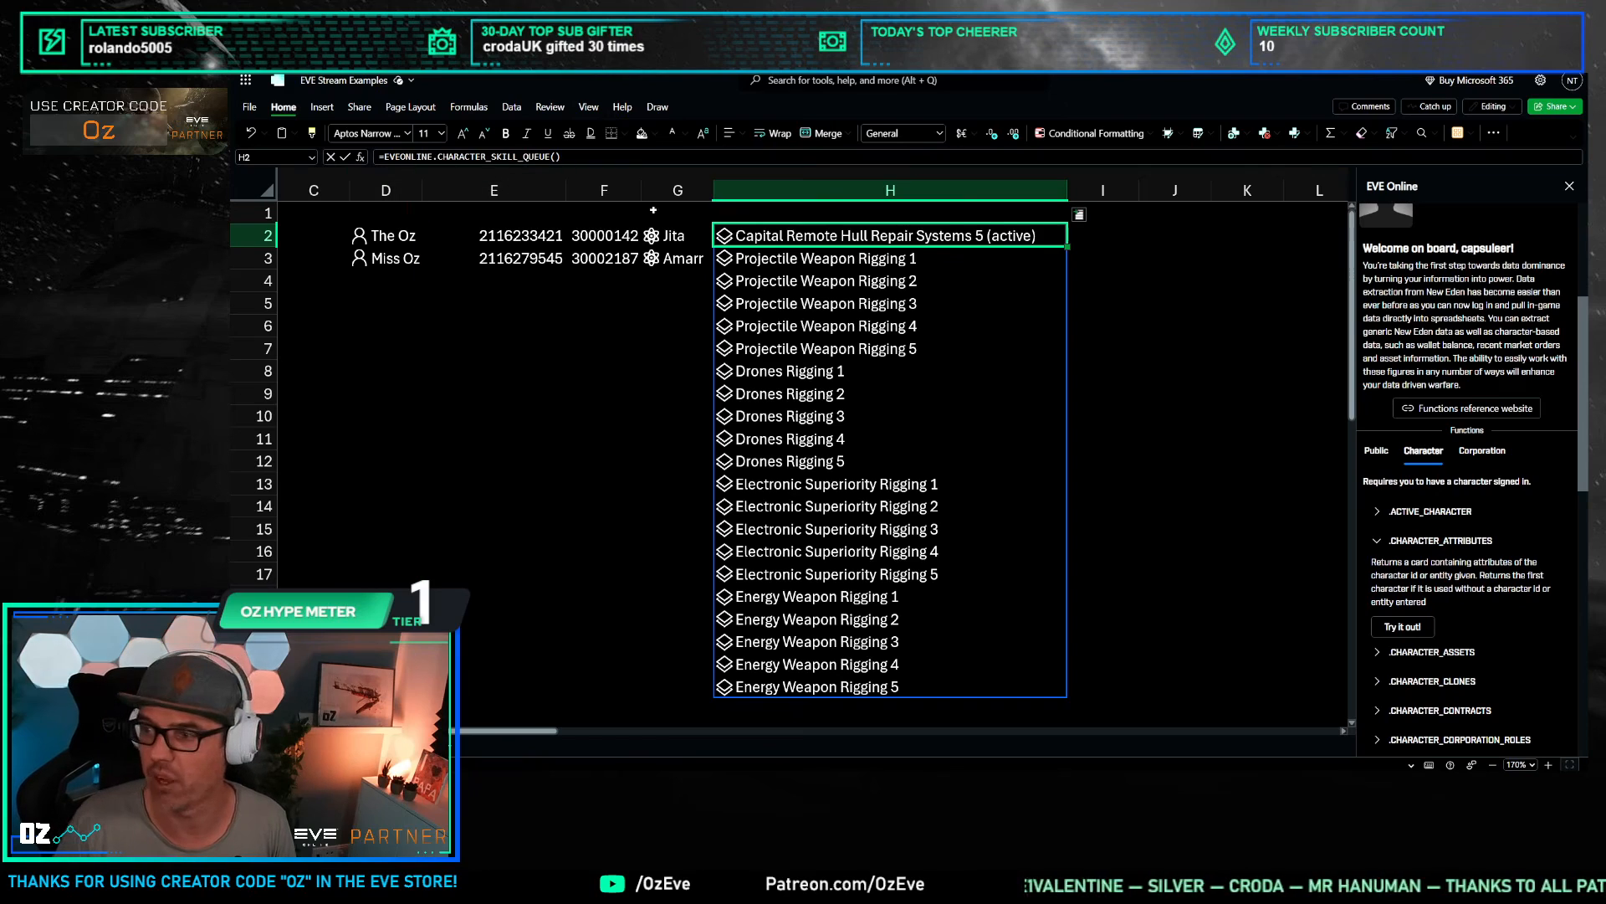
click(1022, 319)
click(1112, 284)
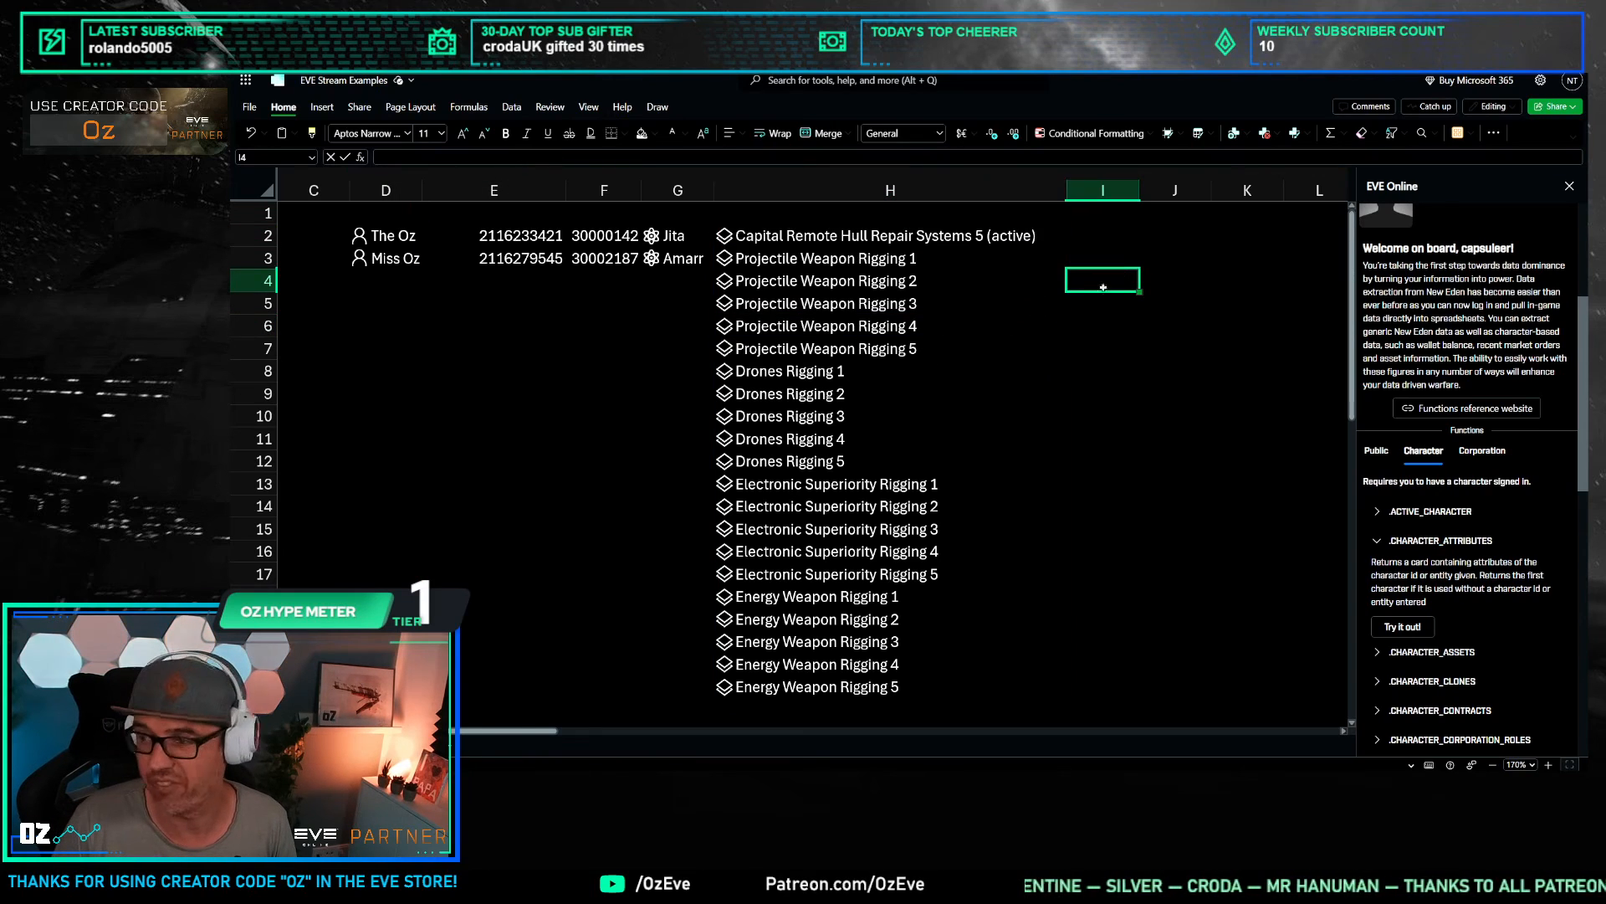
click(1081, 237)
text(=)
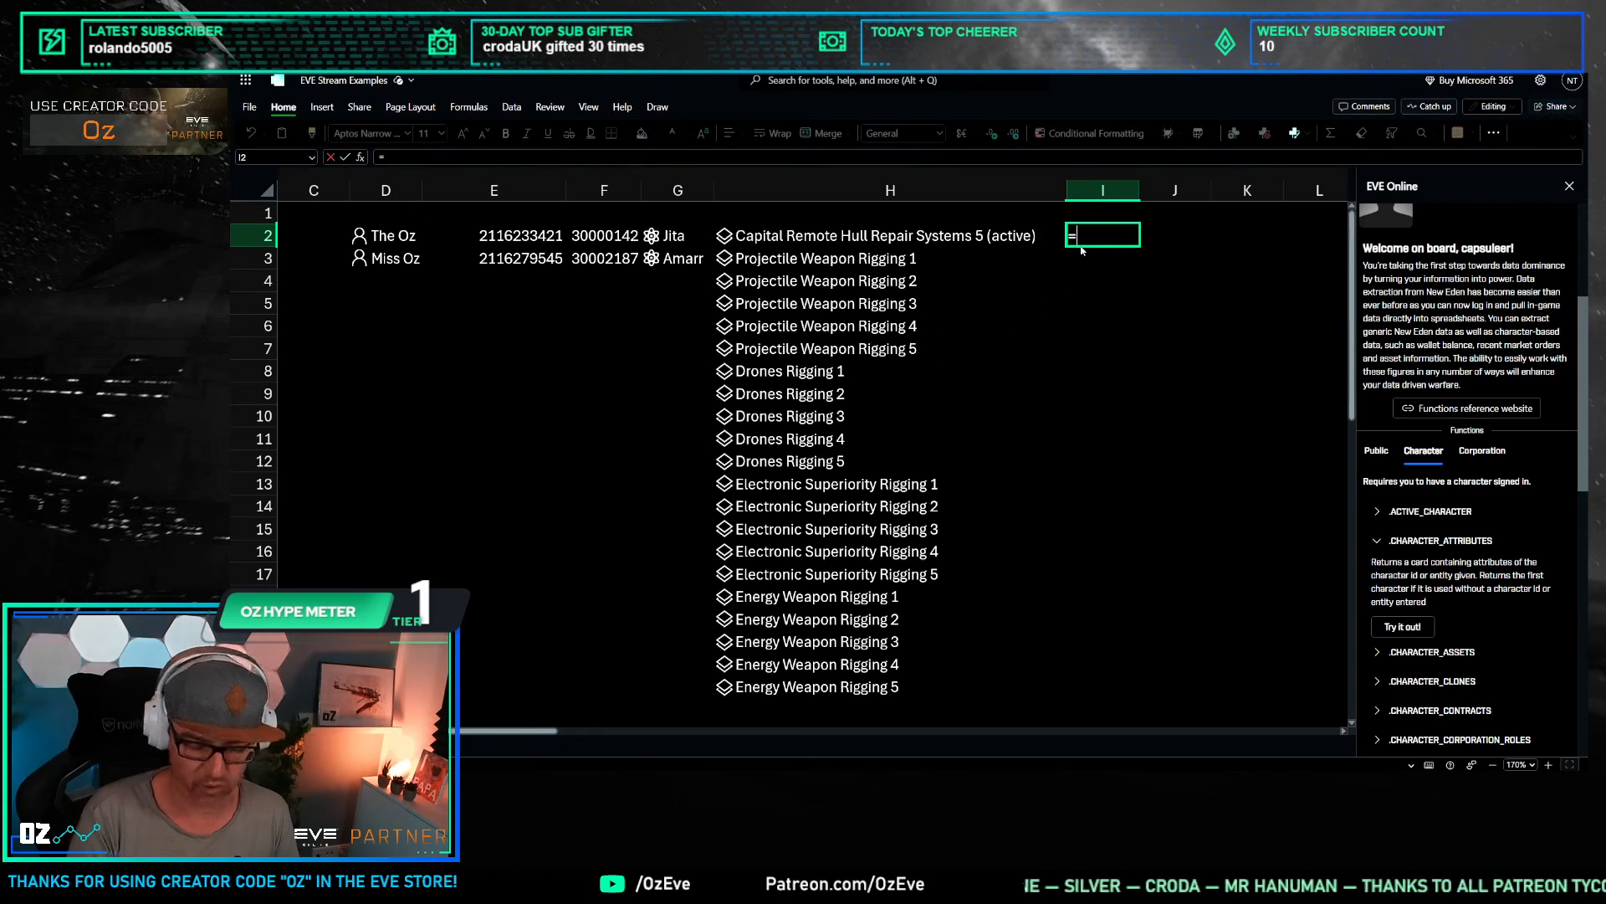
text(index)
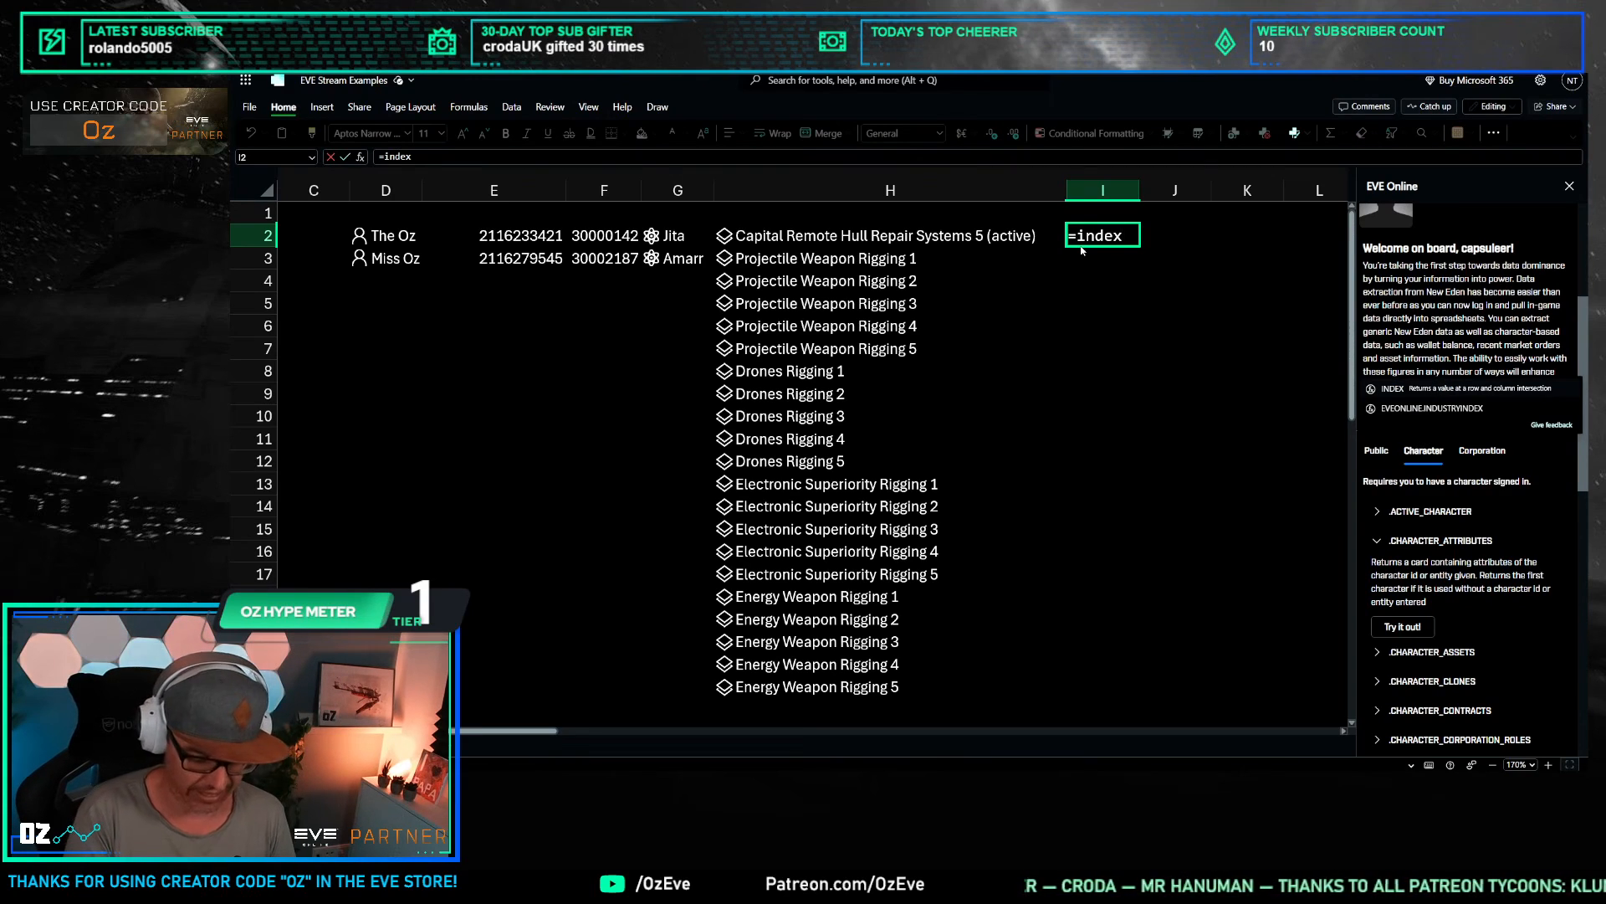
text('https://d.docs.live.net/5e8090e581c2dc43/Documents/[Oz Dashboard.xlsx]Ex1'!$H$16)
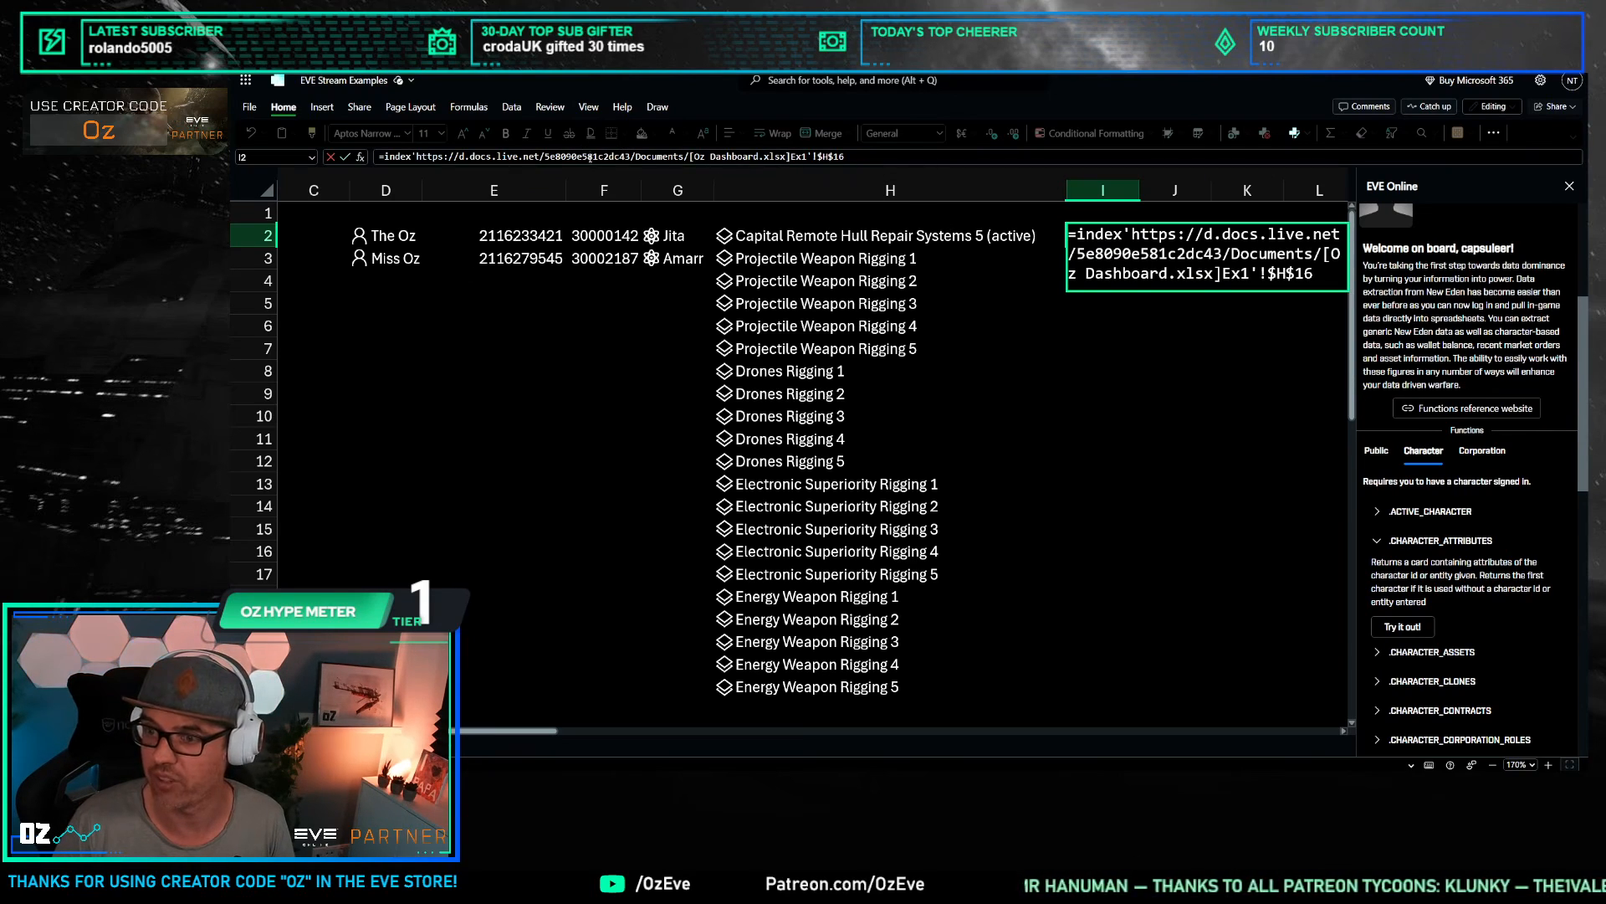
key(Escape)
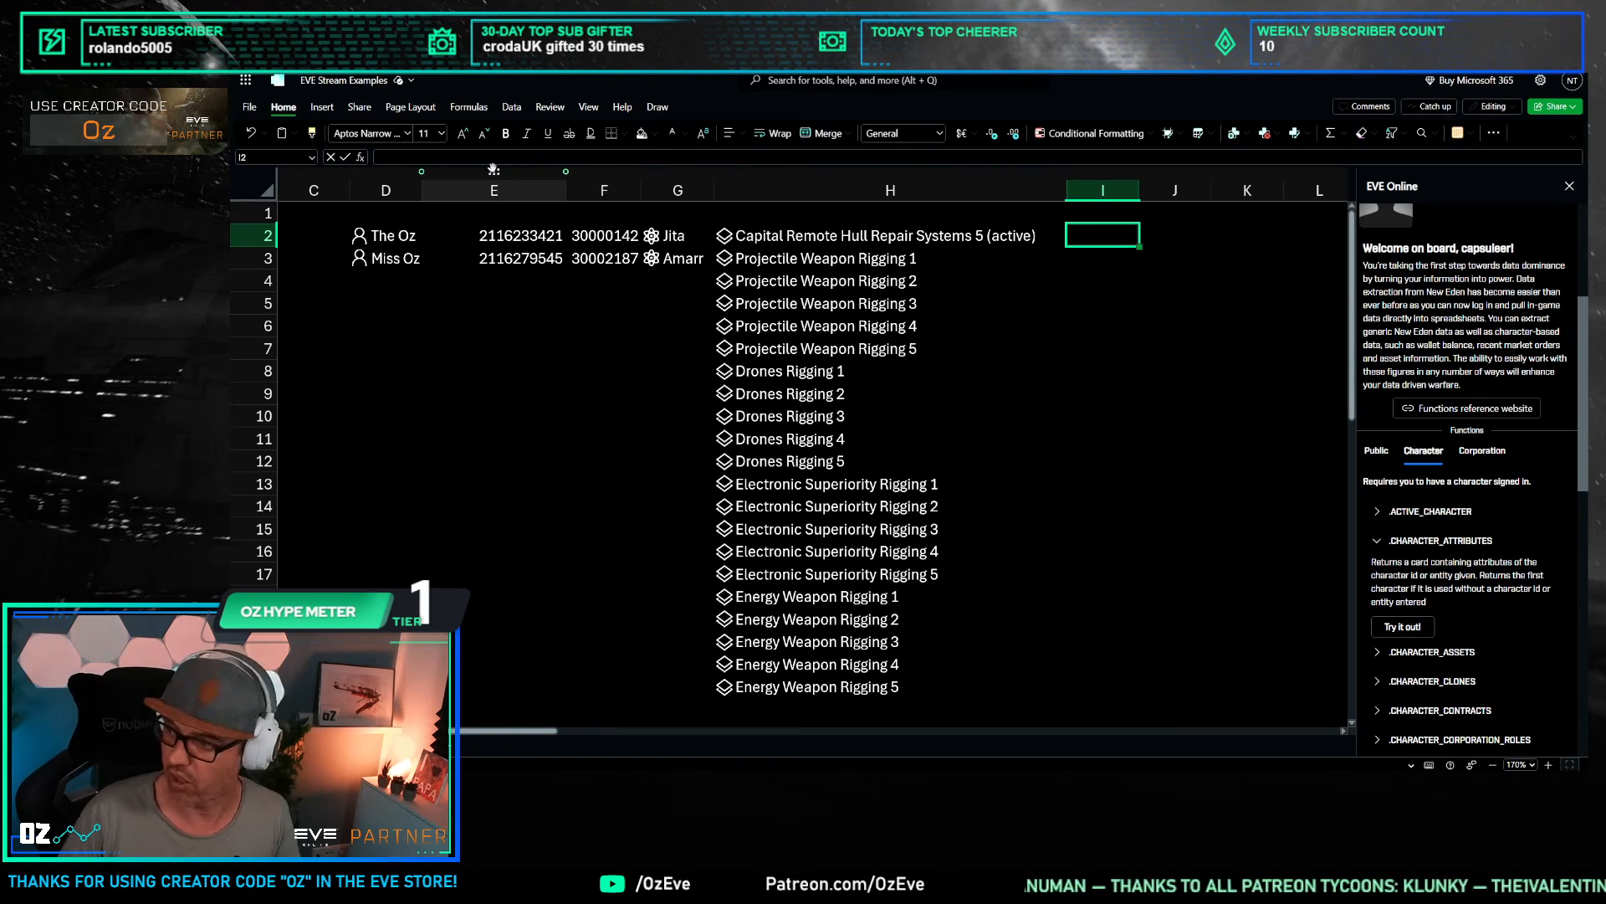
text(=index()
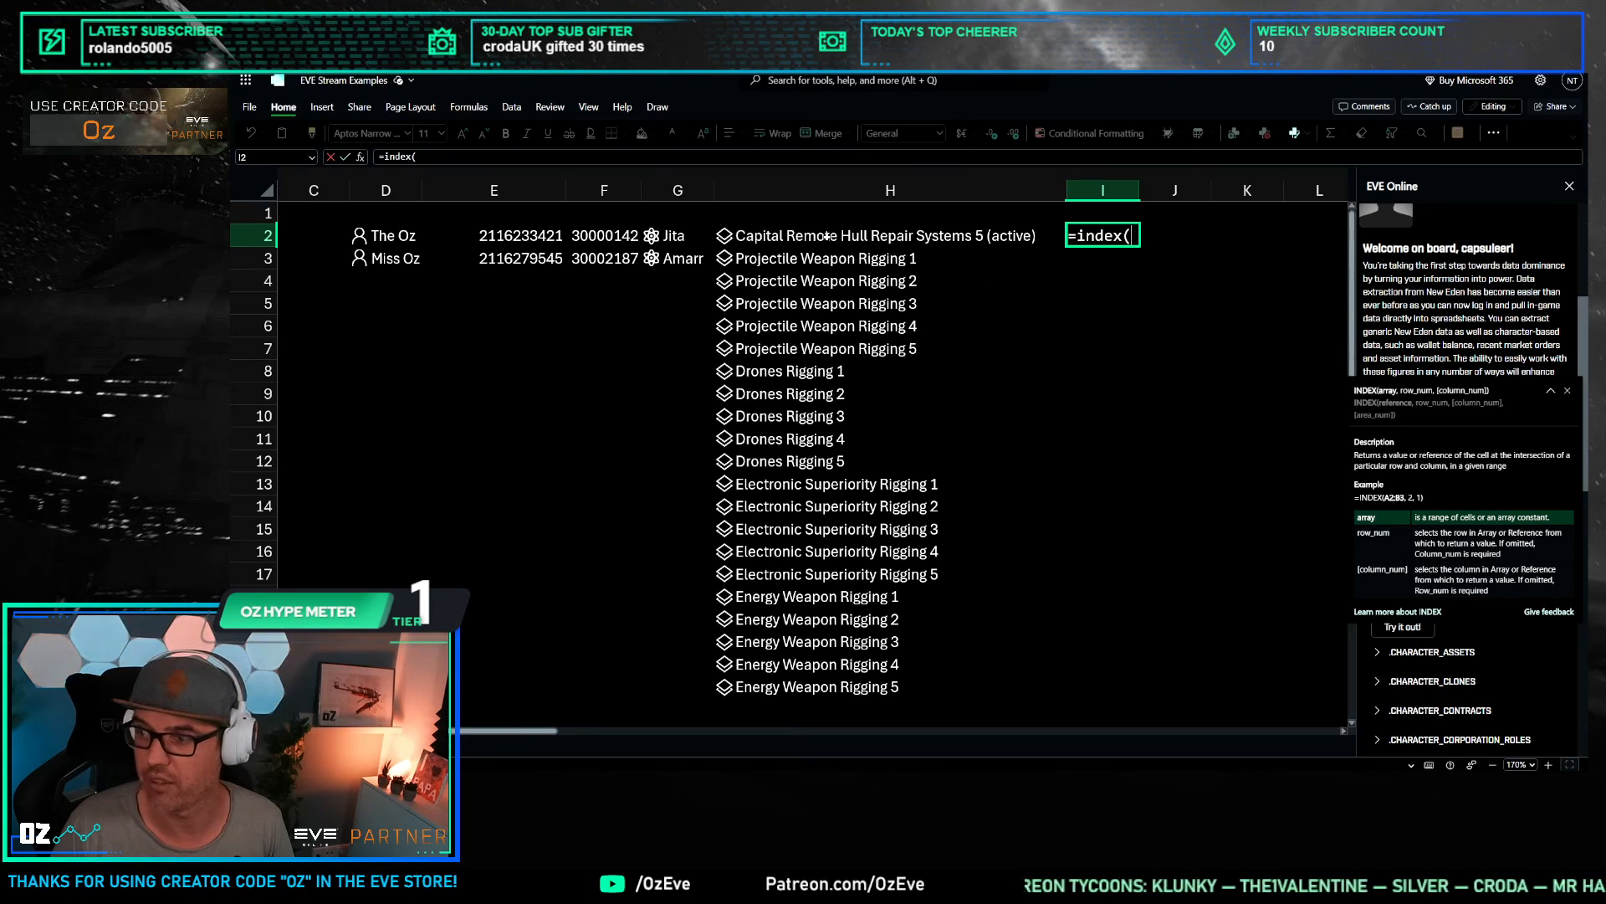
click(726, 240)
key(Escape)
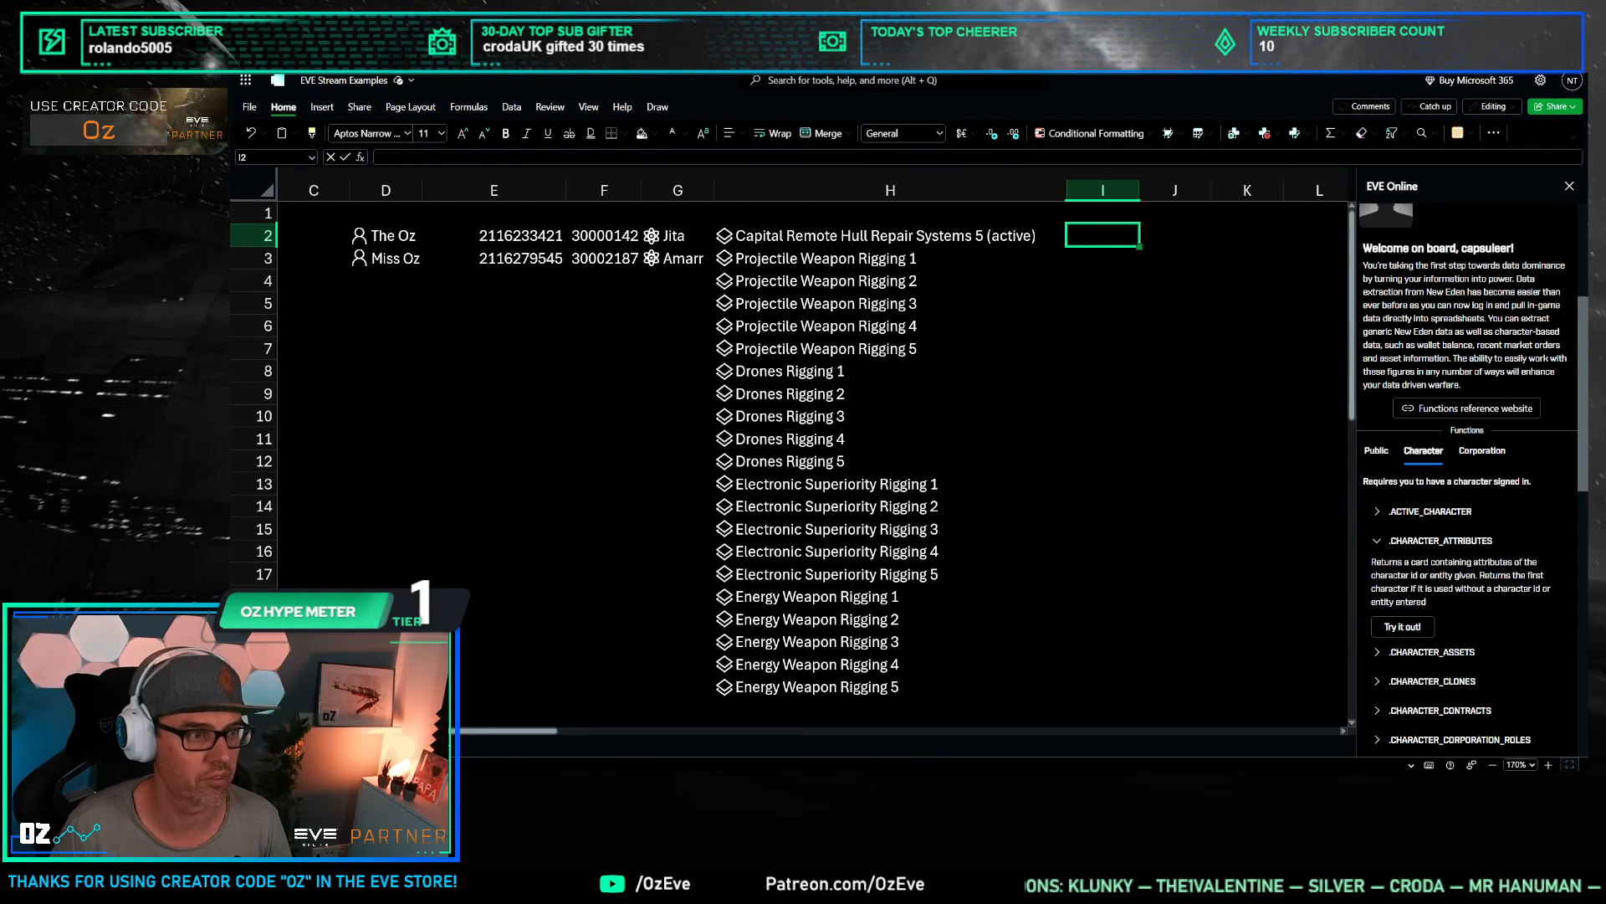
Step: Limit the skill queue in H2 to its first entry with =INDEX(EVEONLINE.CHARACTER_SKILL_QUEUE(),1,1)
click(887, 236)
click(402, 155)
text(index()
text(,1,1)
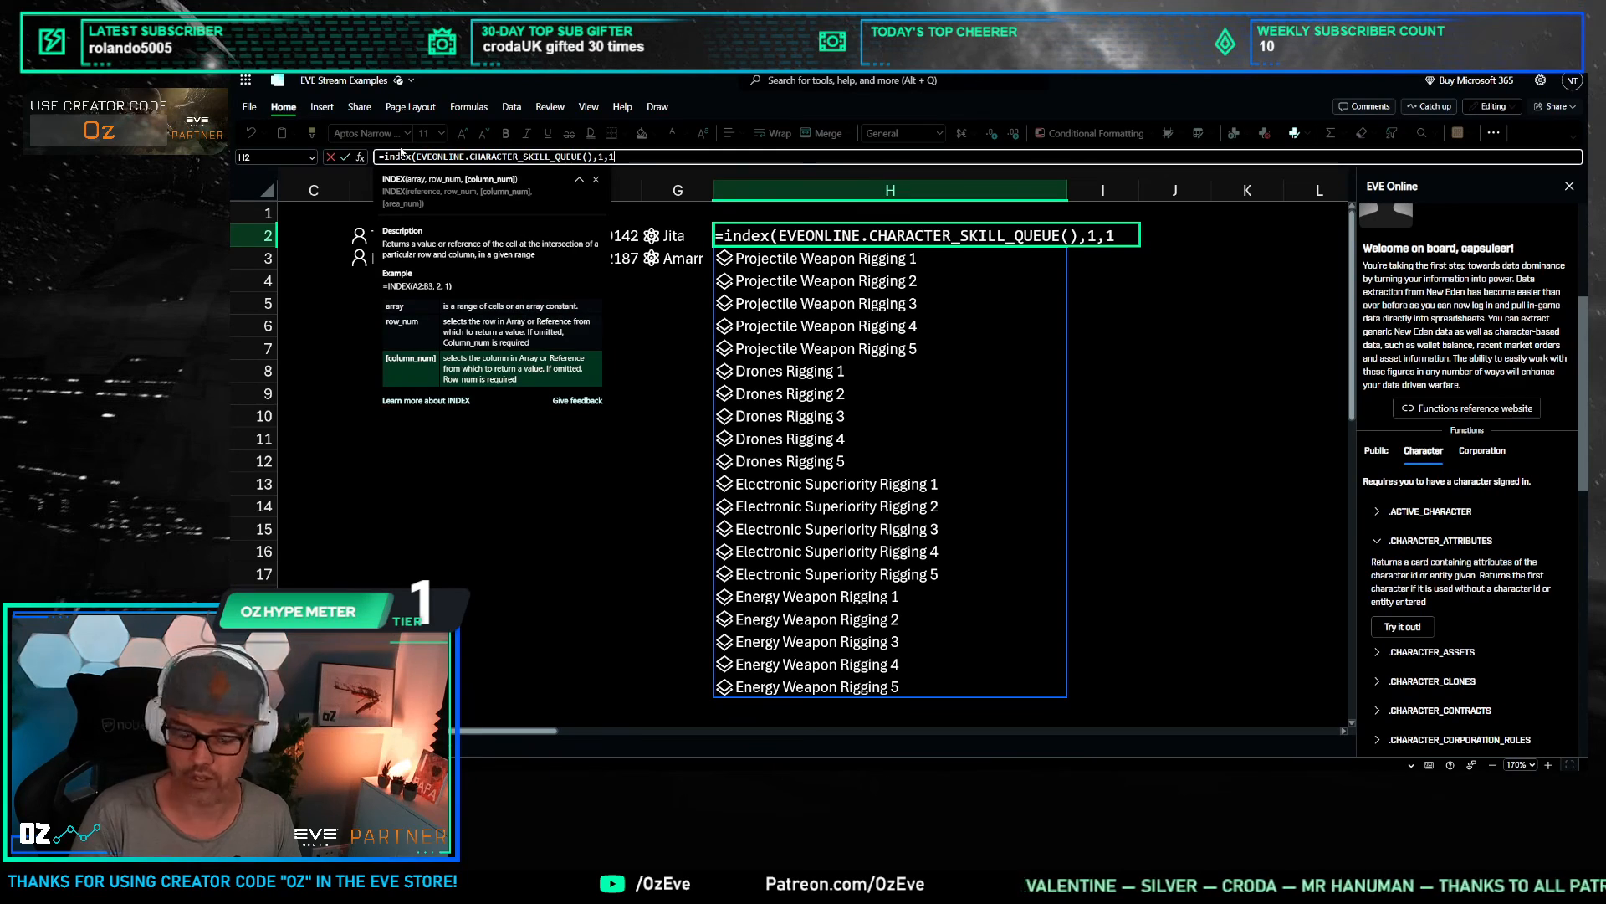
text())
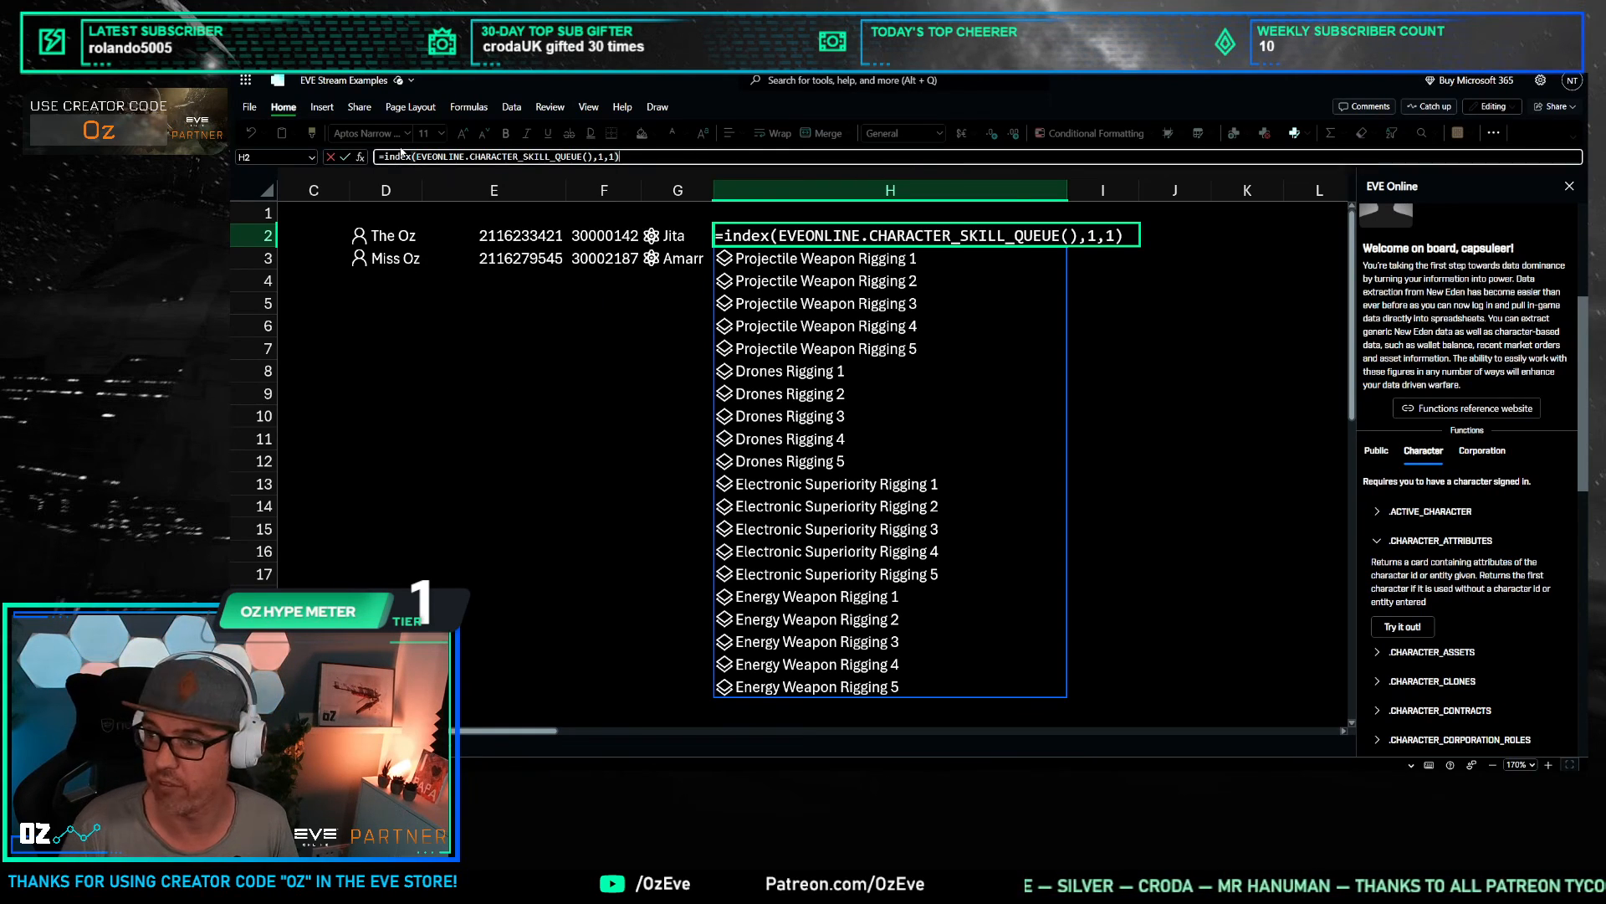
key(Return)
click(886, 238)
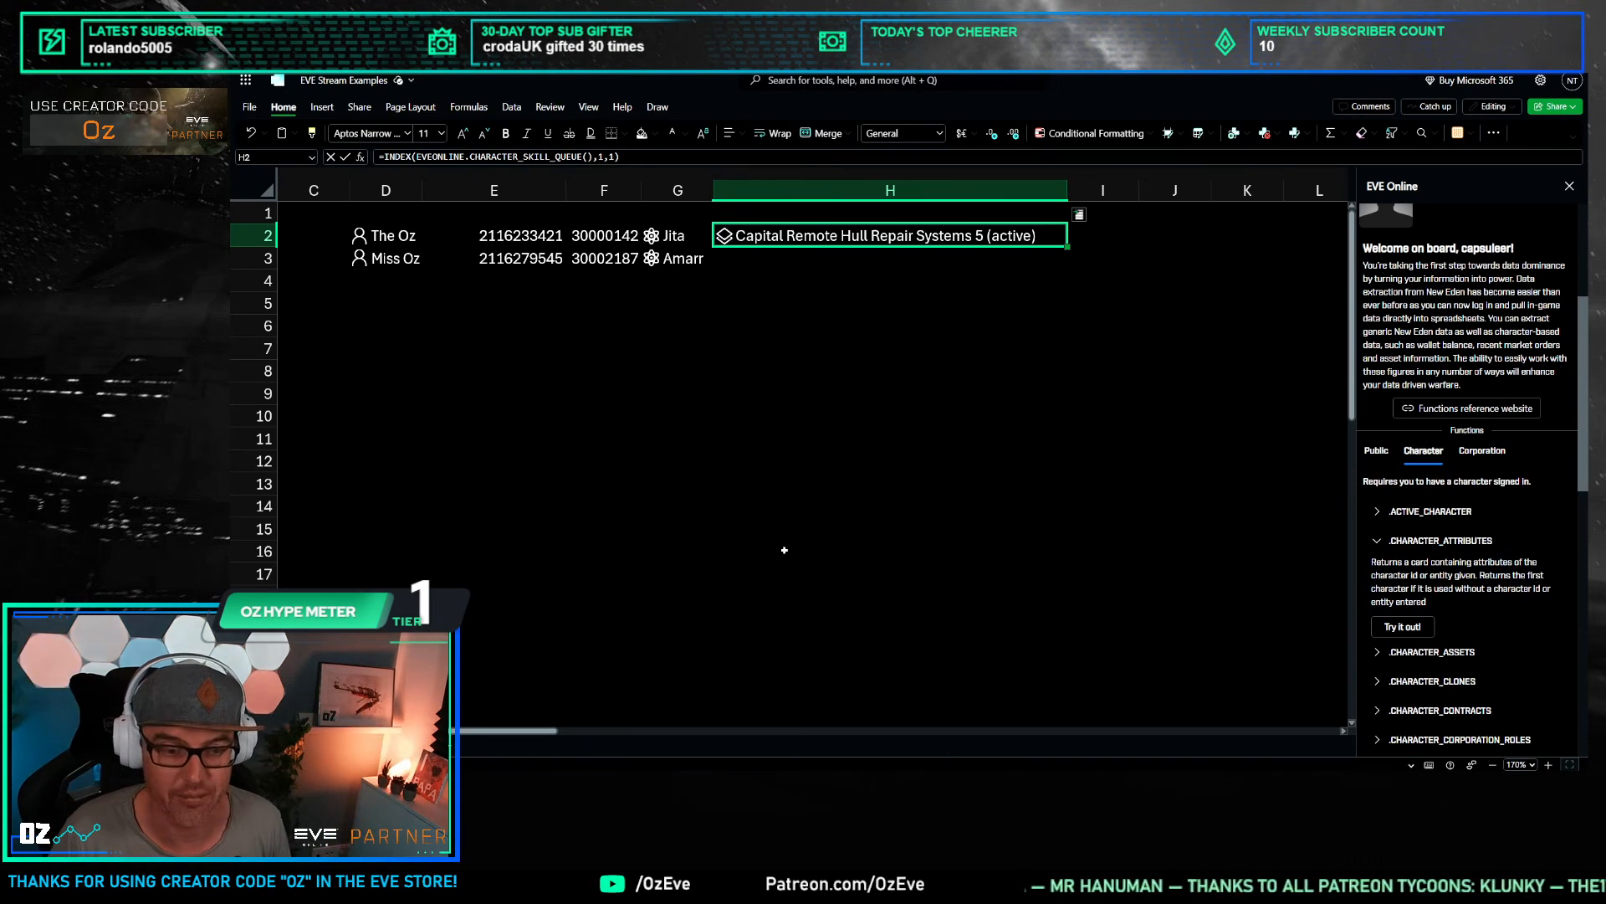
Step: Fill the first-skill formula from H2 down to H3 for the second character
drag(1067, 247, 1063, 264)
click(963, 348)
click(852, 260)
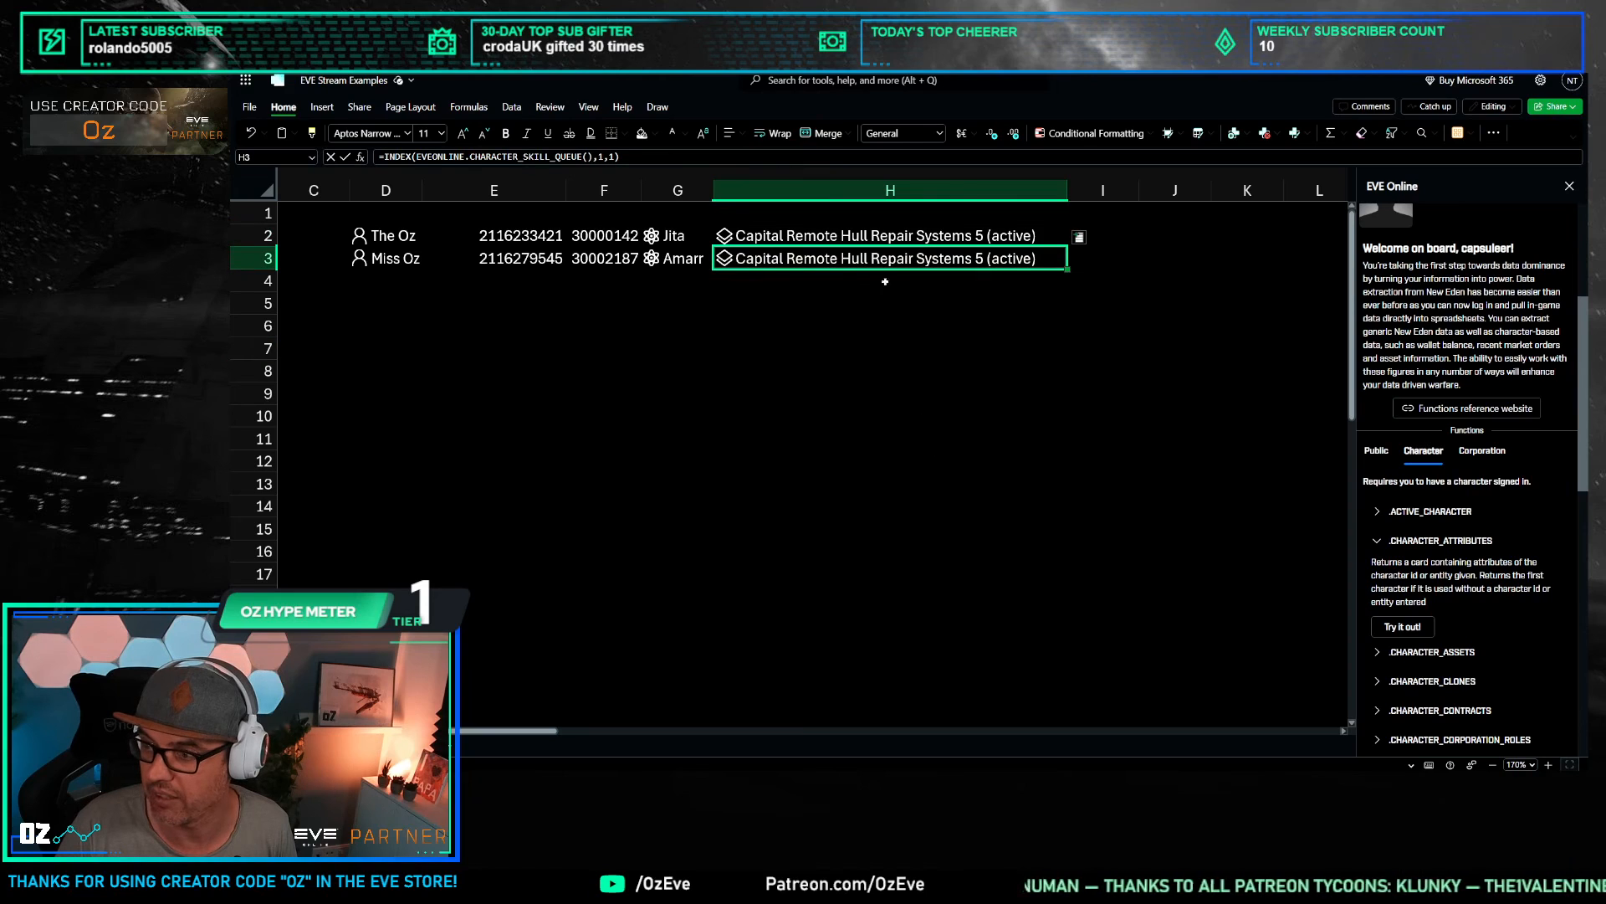
Step: Add the character ID cell E2 as the argument of CHARACTER_SKILL_QUEUE in H2's formula
click(808, 237)
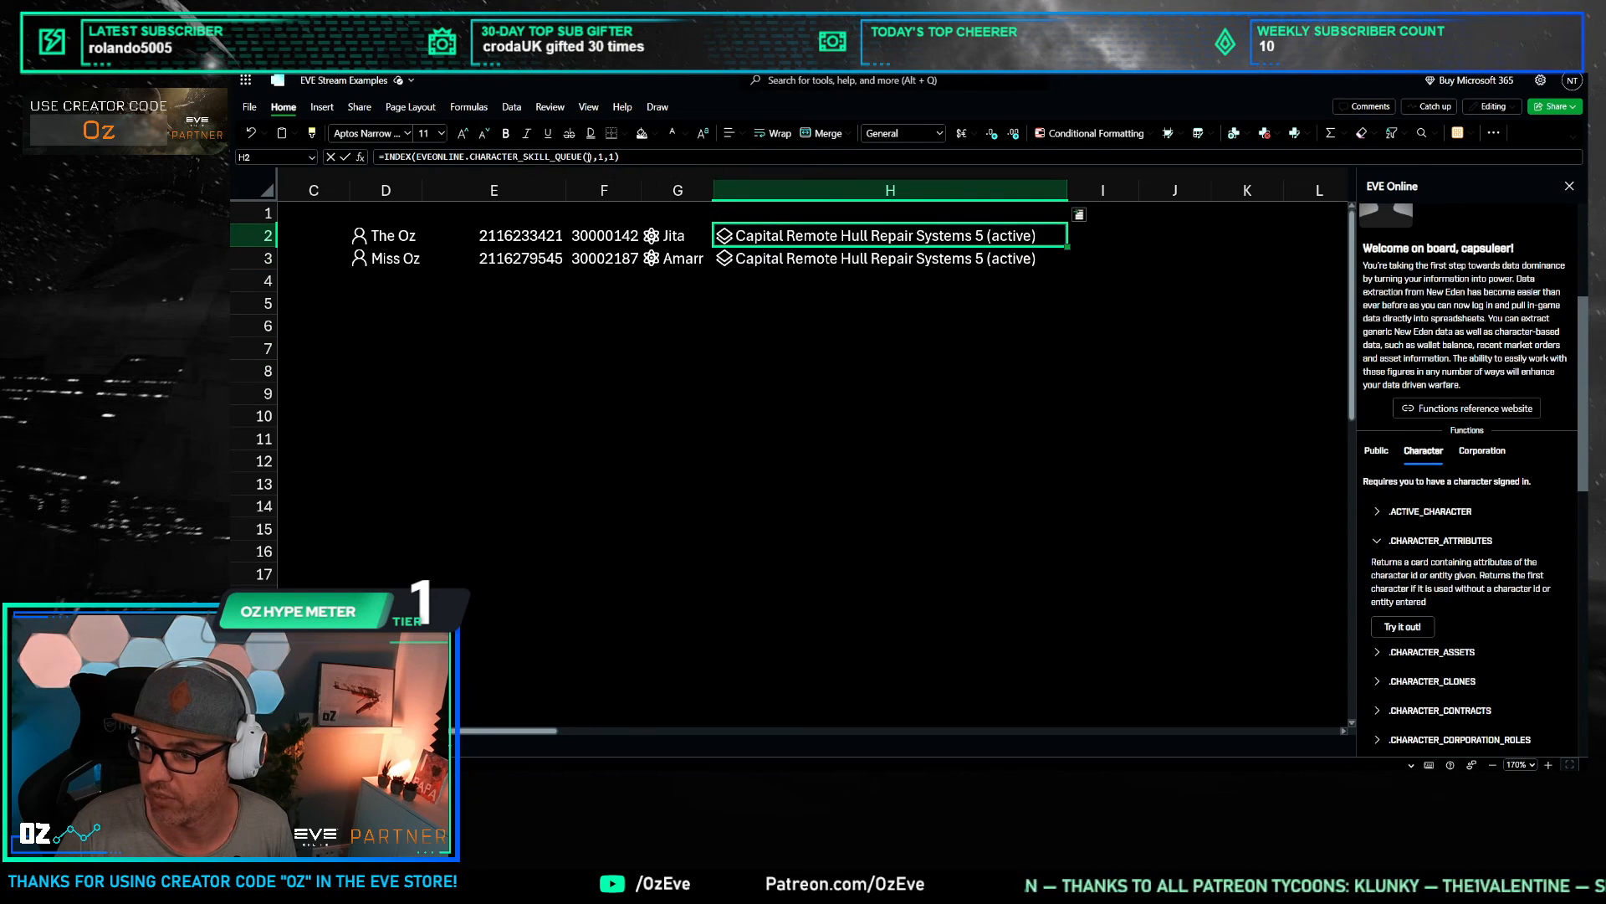
click(587, 156)
click(887, 323)
click(552, 236)
key(Return)
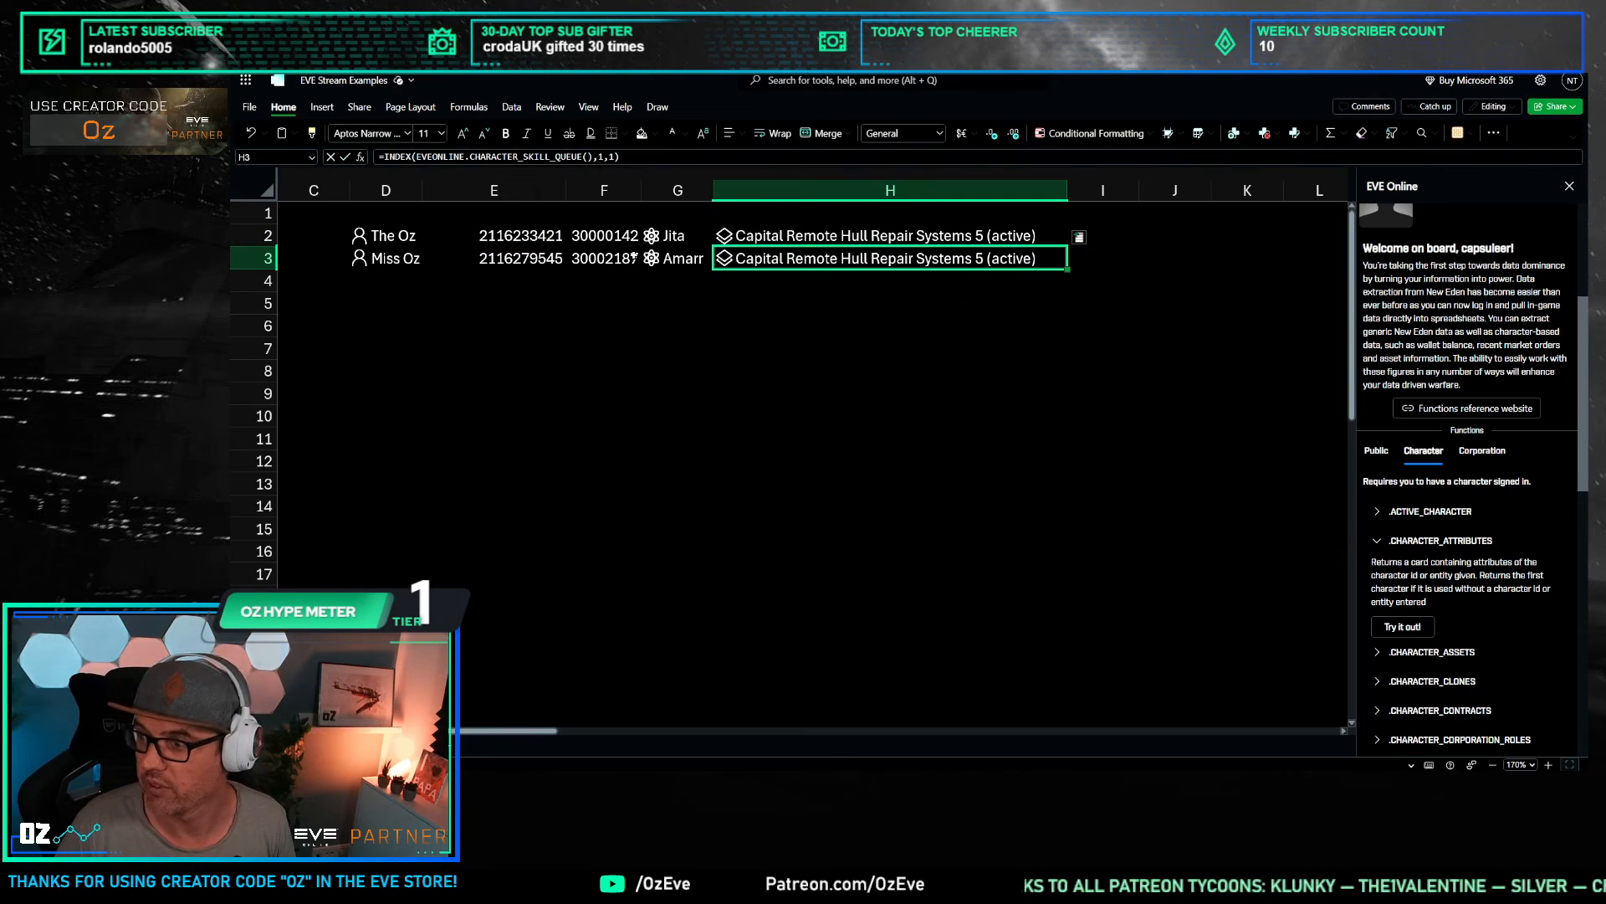
Step: Fill the E2-based skill queue formula from H2 down to H3 and compare both rows' formulas
click(994, 237)
drag(1067, 247, 1063, 267)
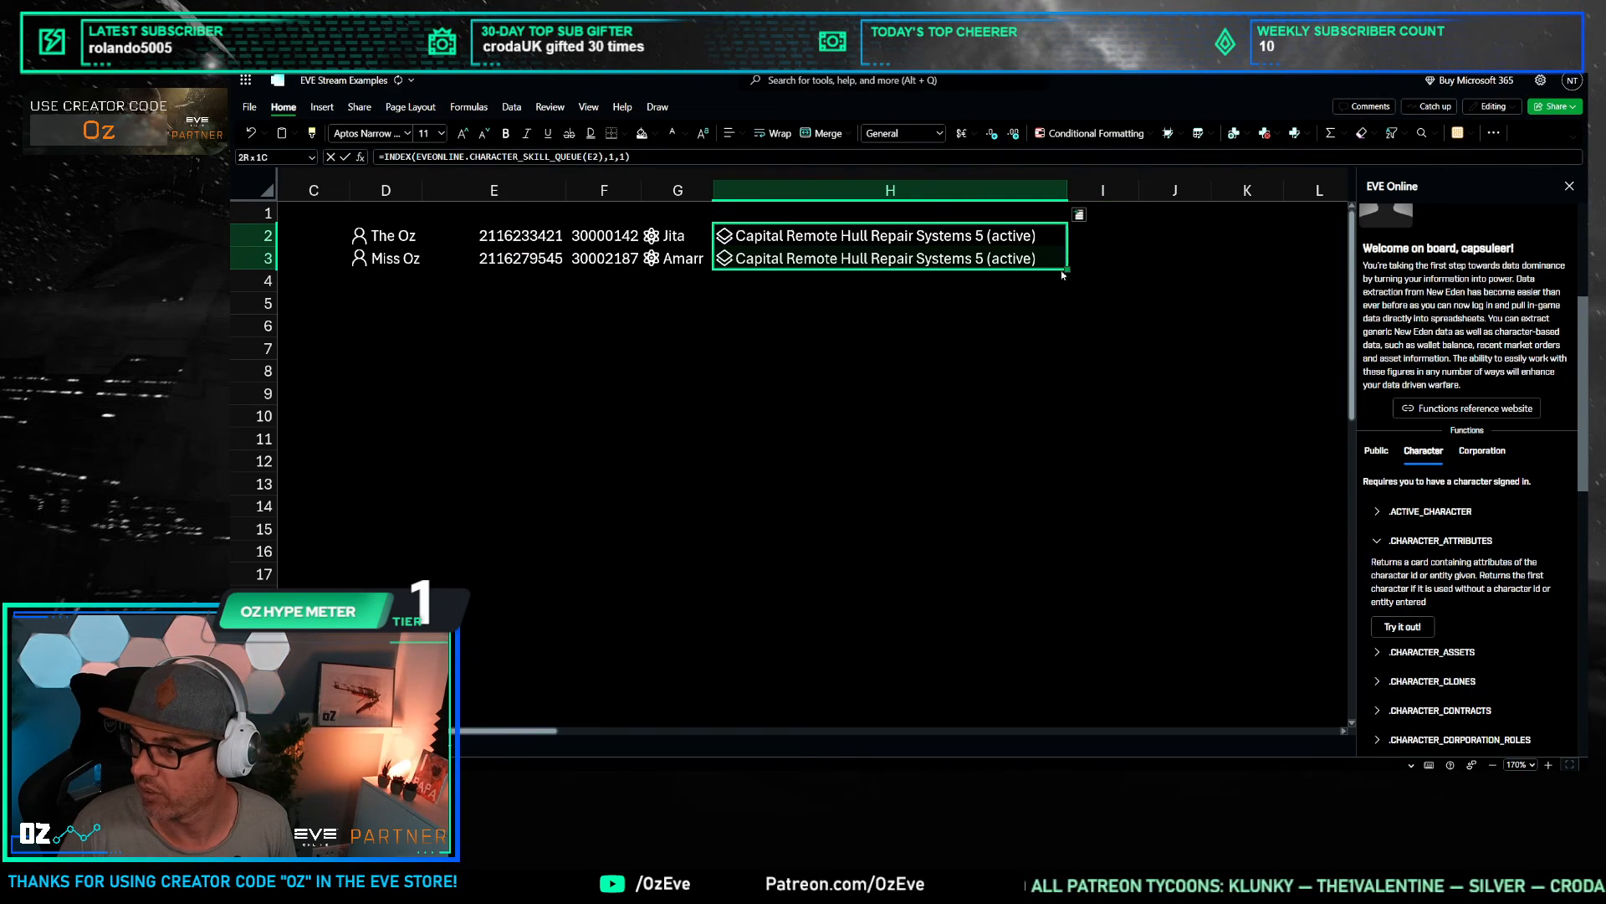
click(967, 373)
click(778, 235)
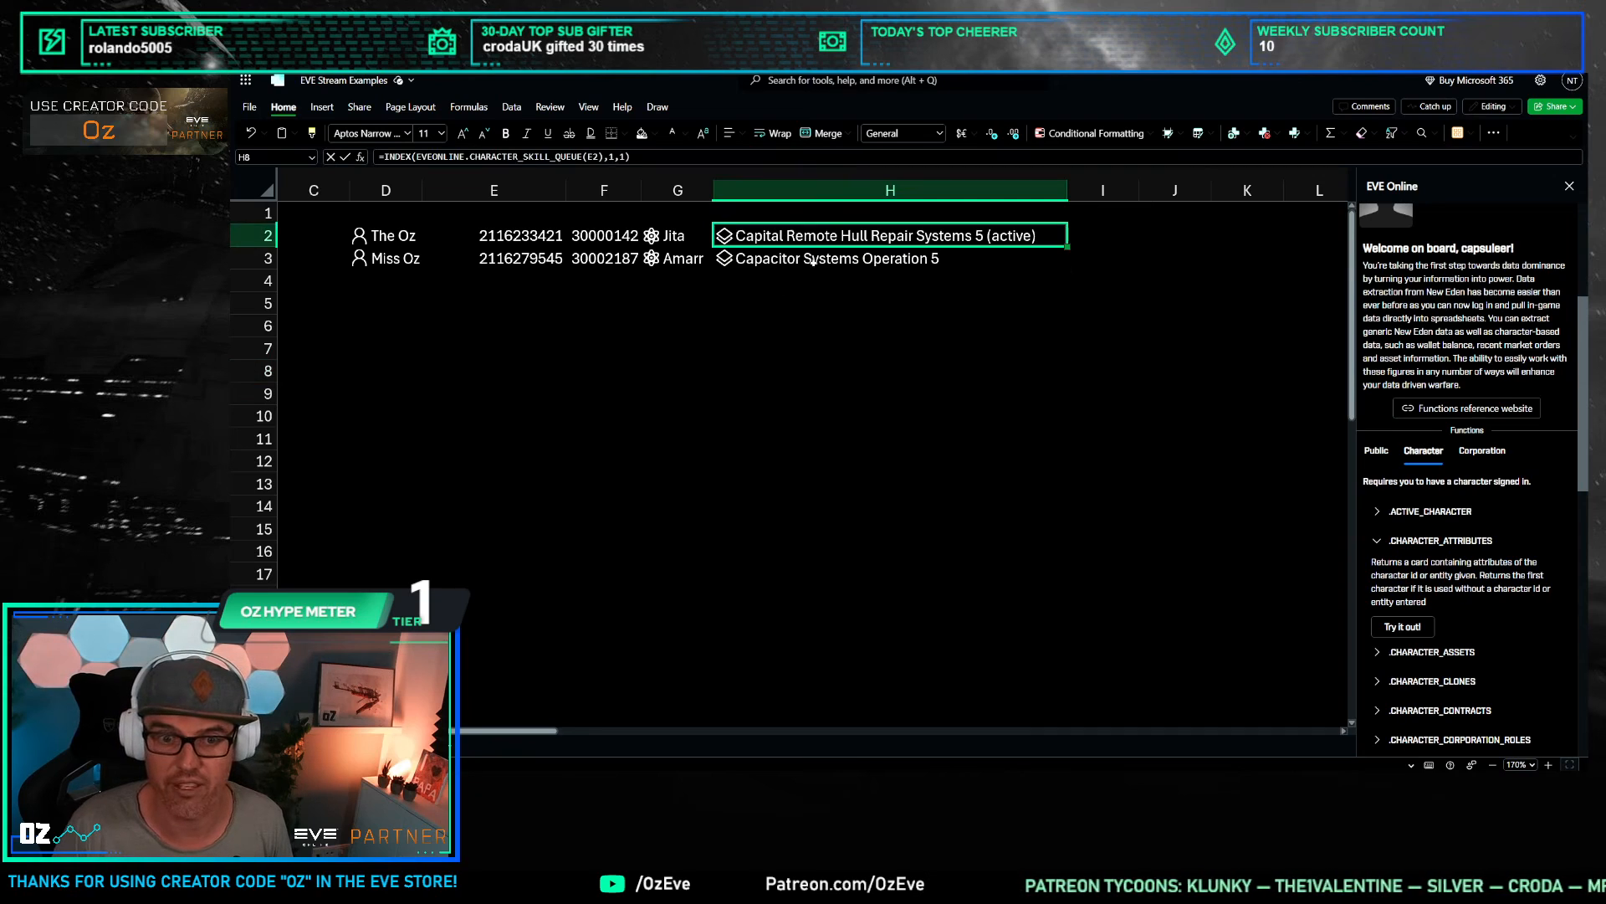
key(Down)
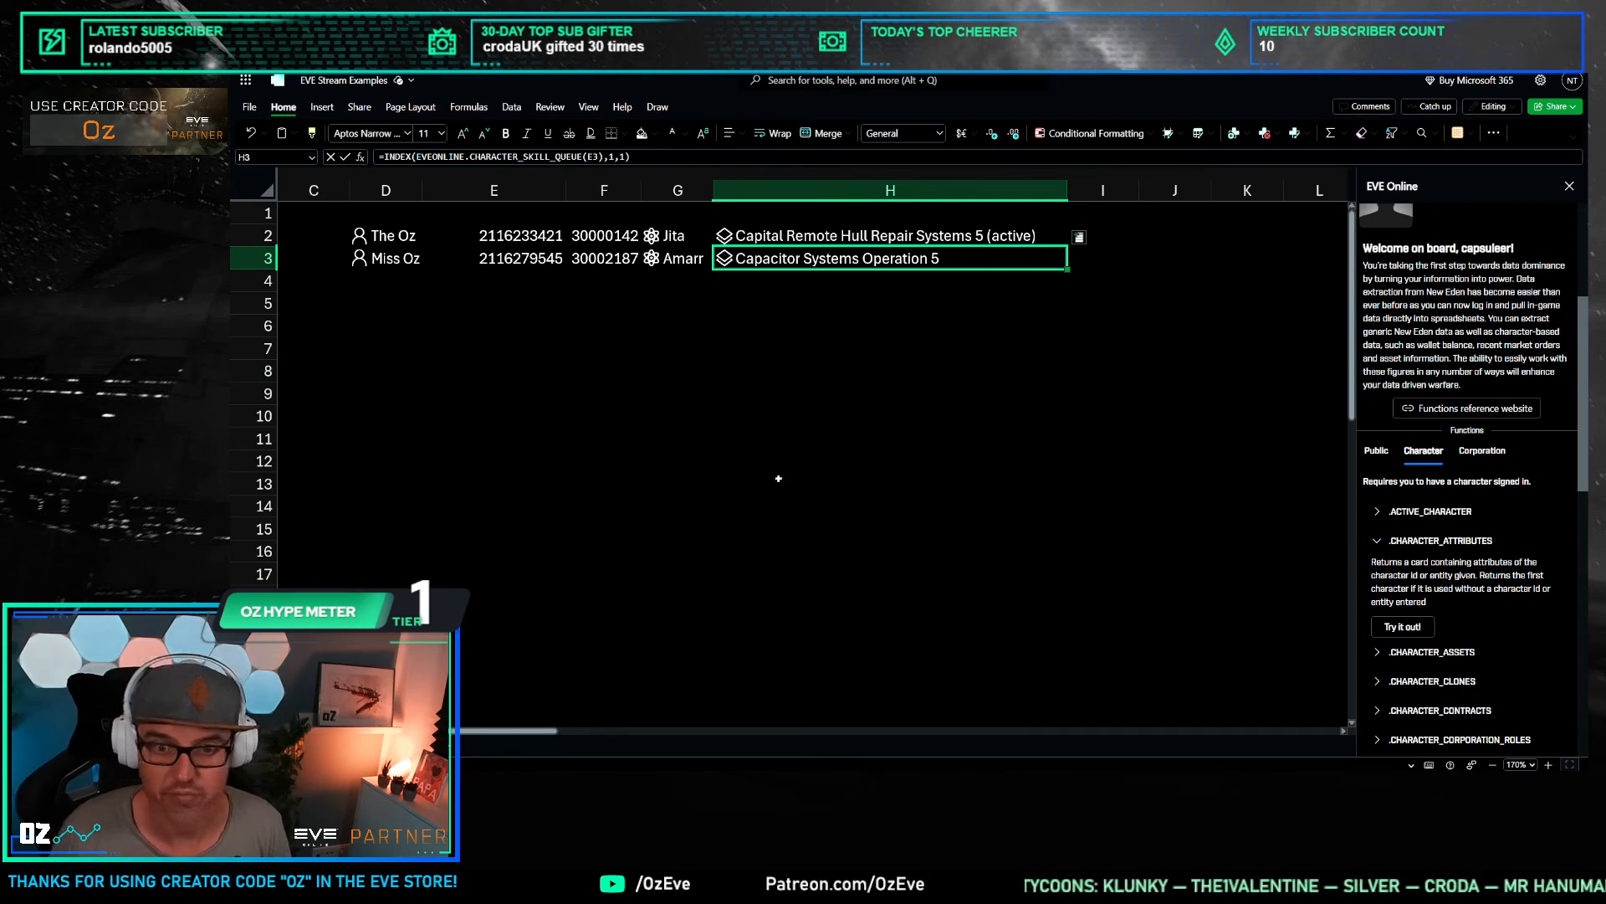
click(802, 235)
click(801, 254)
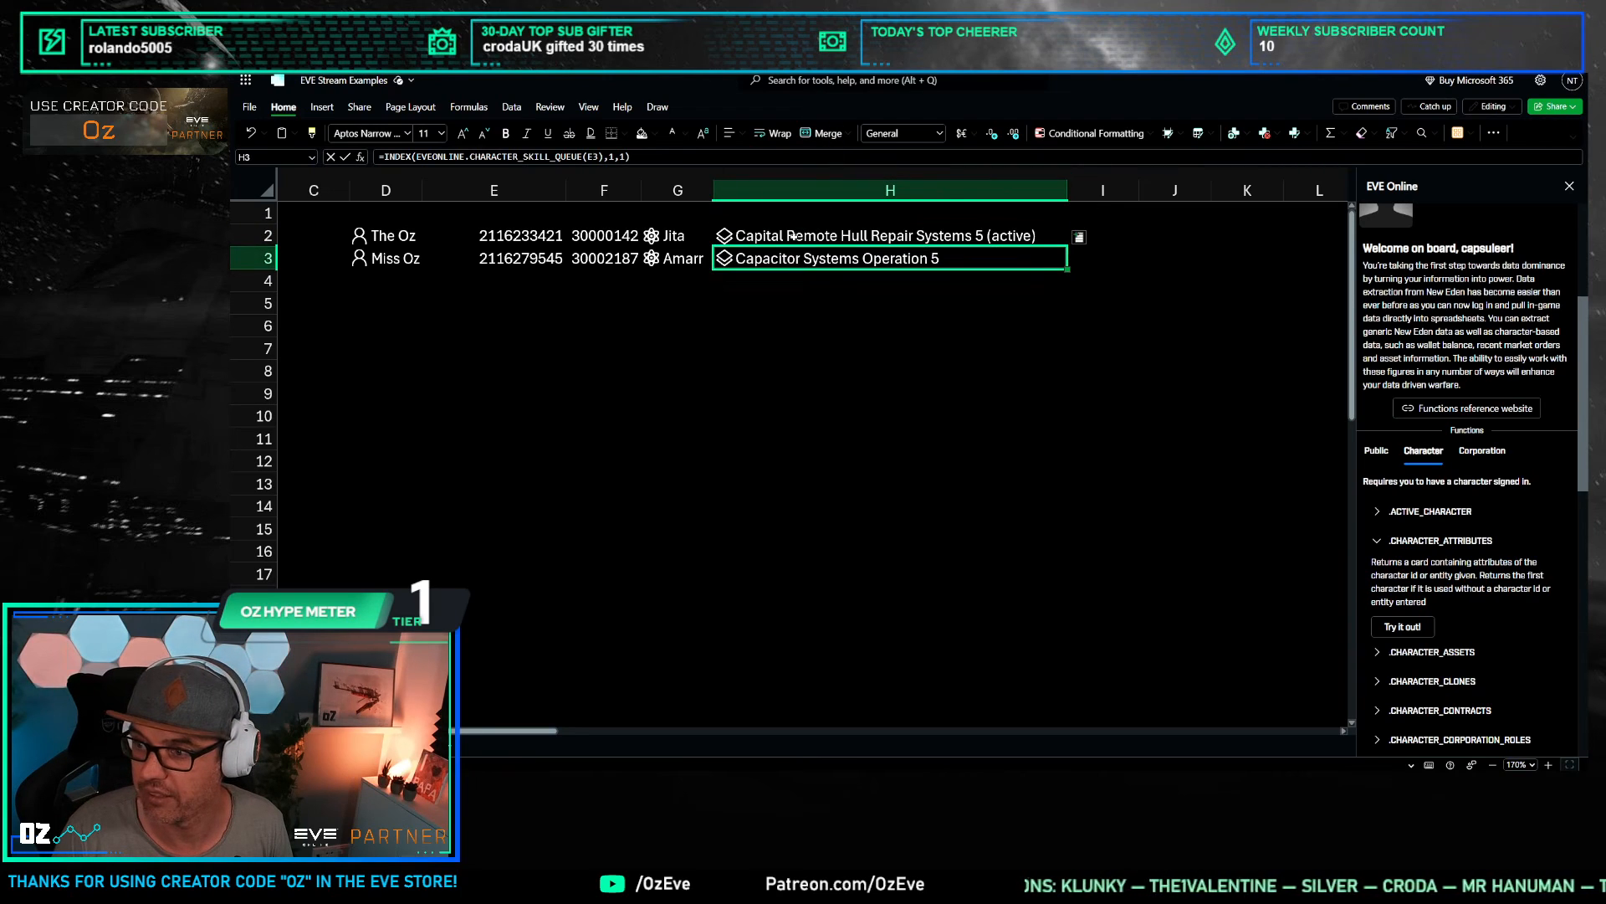
click(801, 237)
click(810, 282)
click(779, 369)
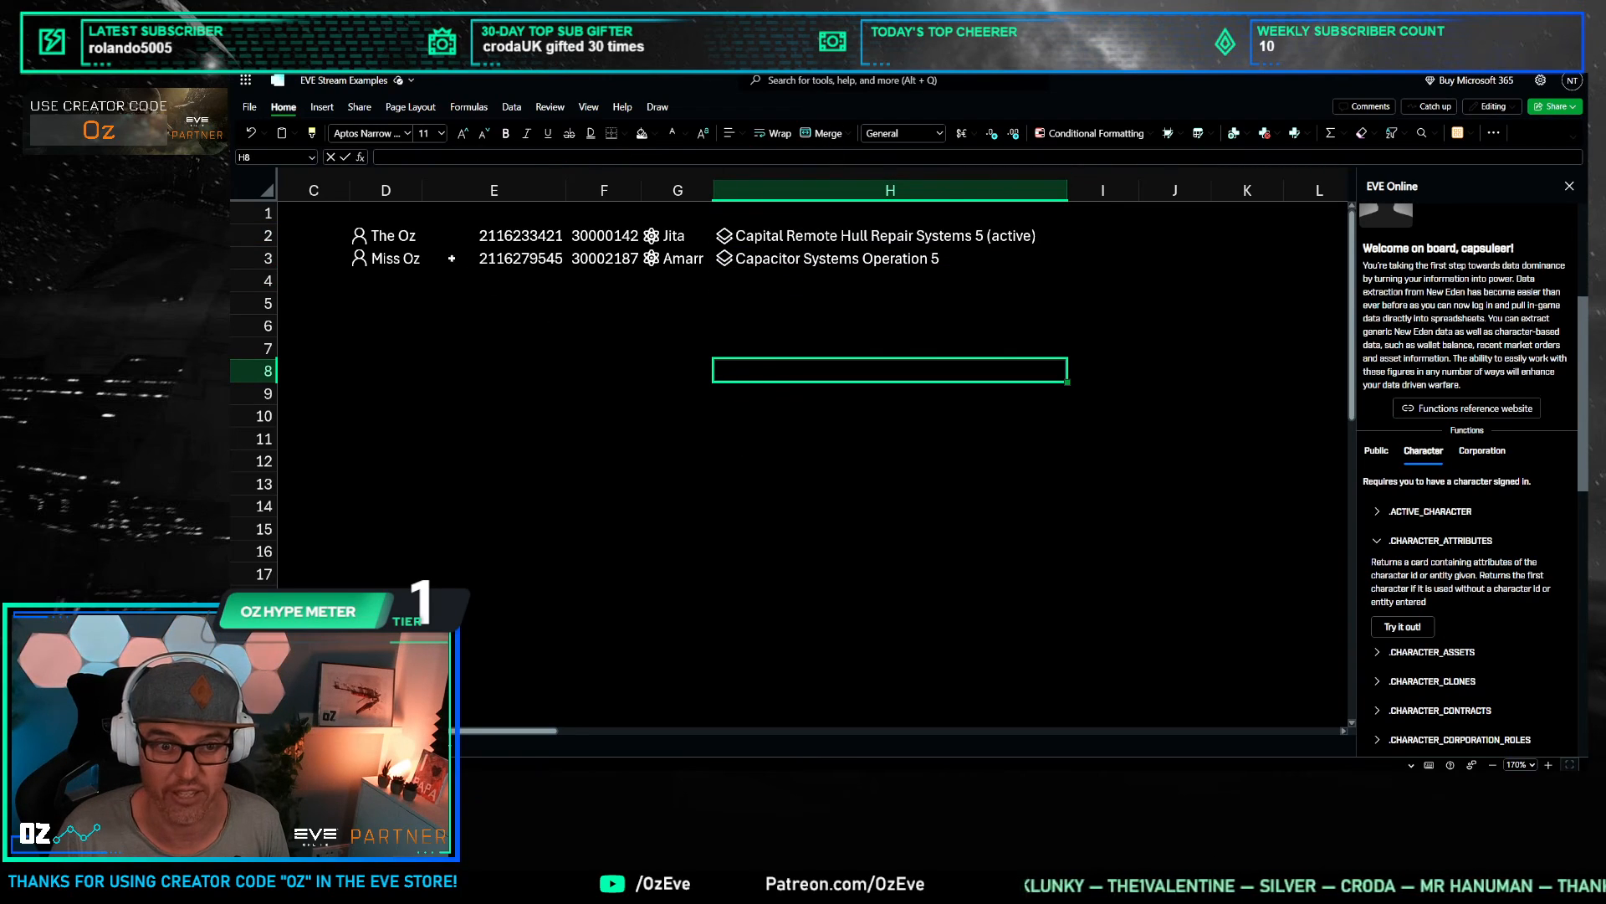
Step: Enter the header Name in D1 above the character list
key(Left)
key(Left)
key(Left)
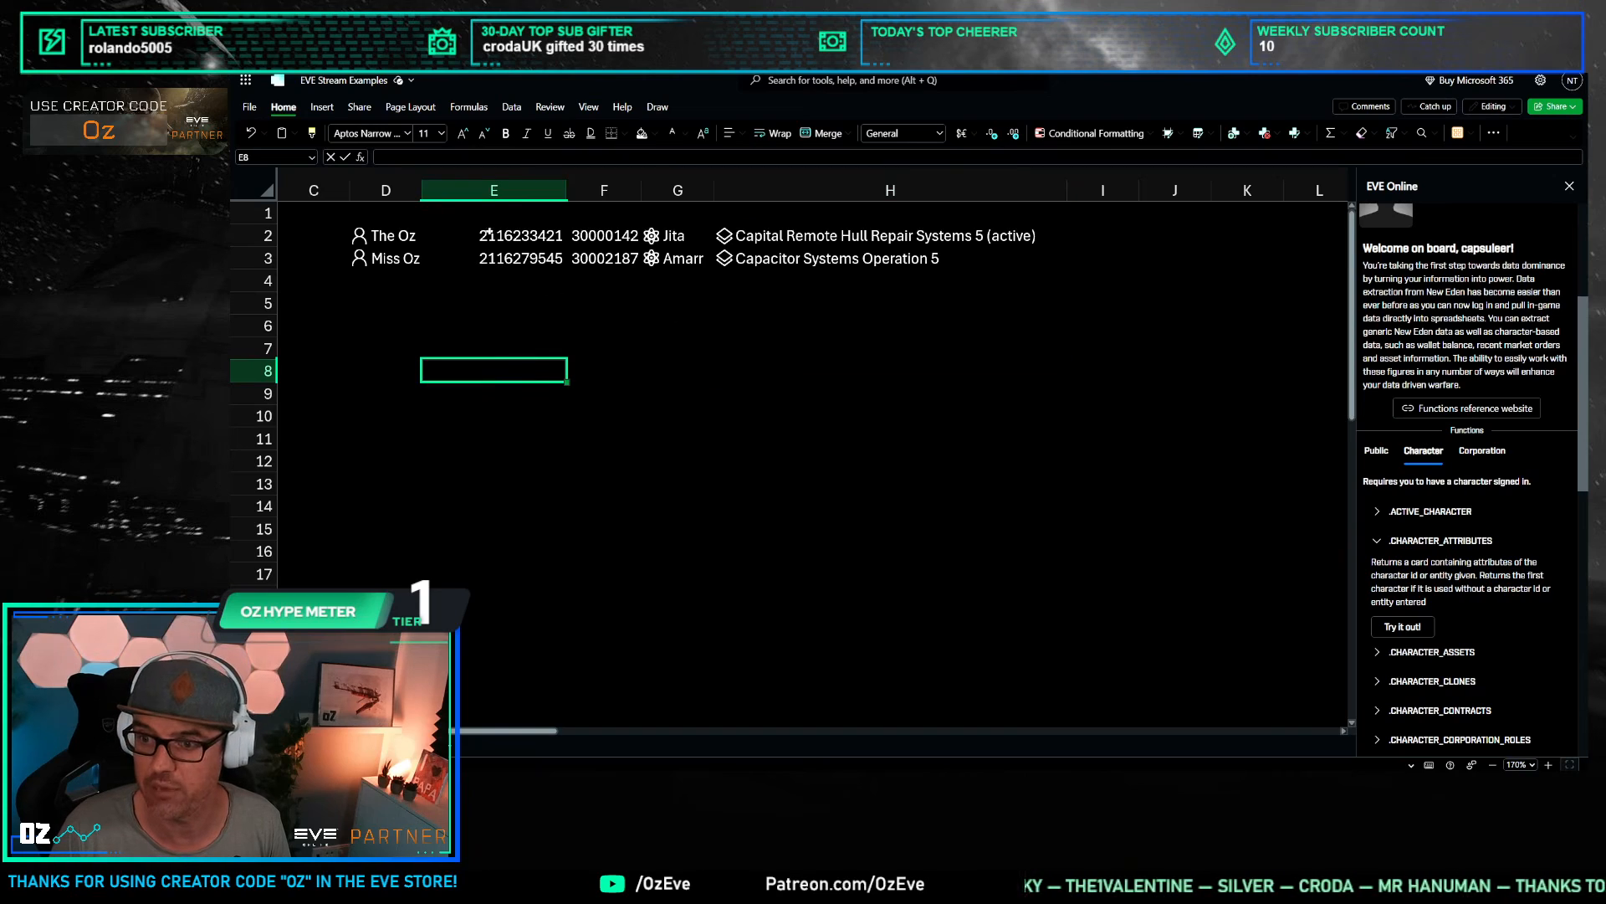
click(386, 213)
text(Name)
key(Tab)
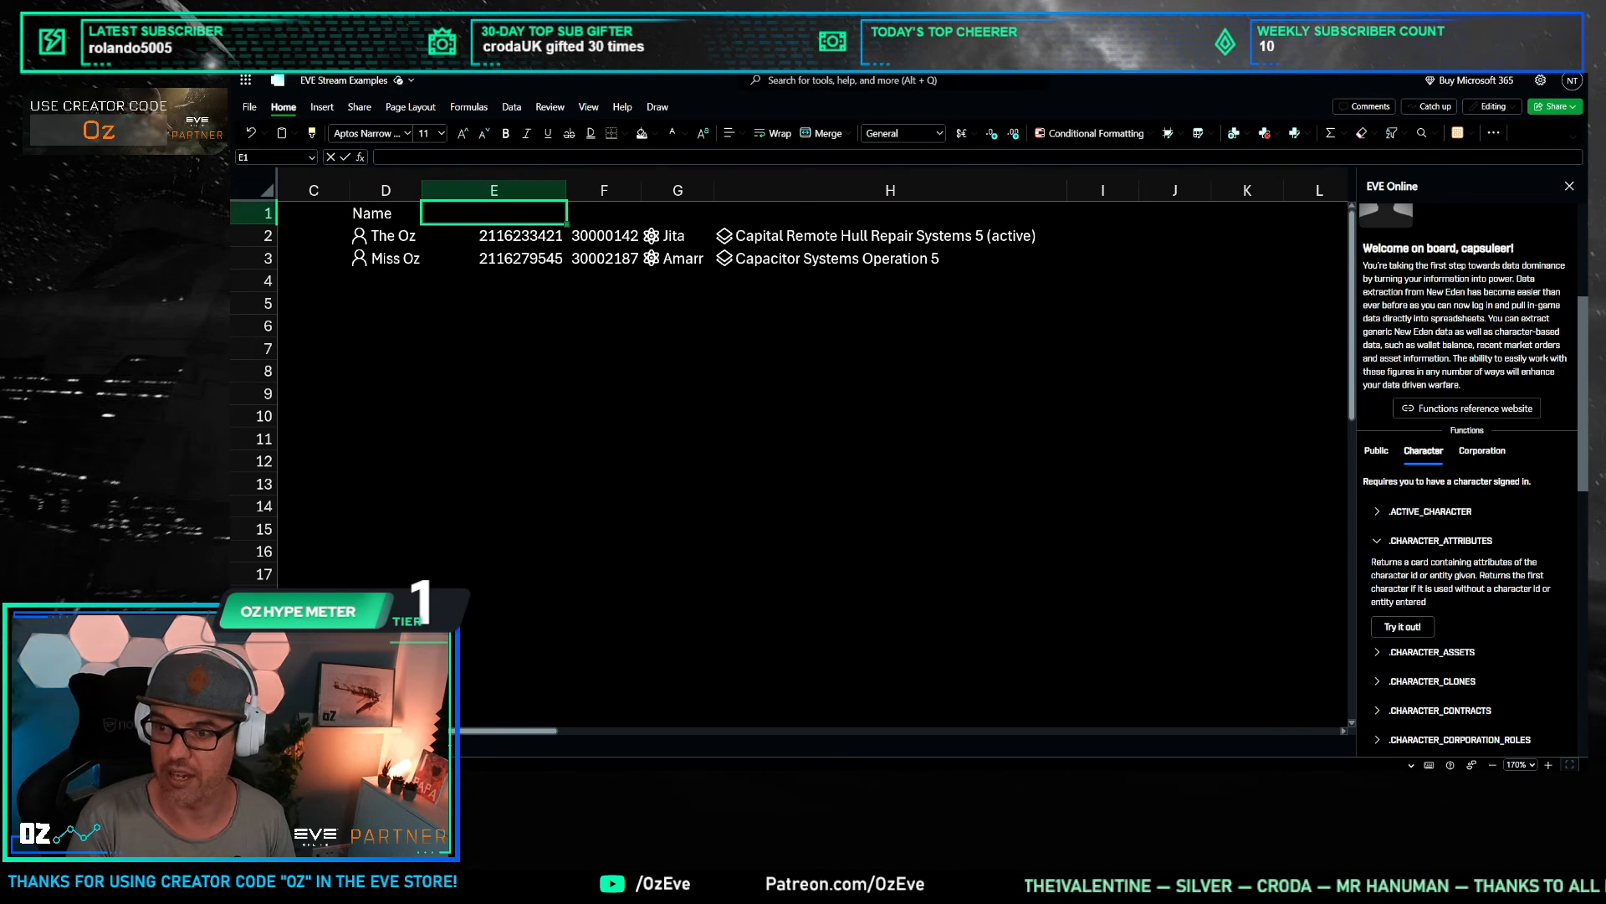
Step: Enter the headers ID in E1, Solar System in F1 and System in G1
text(ID)
key(Tab)
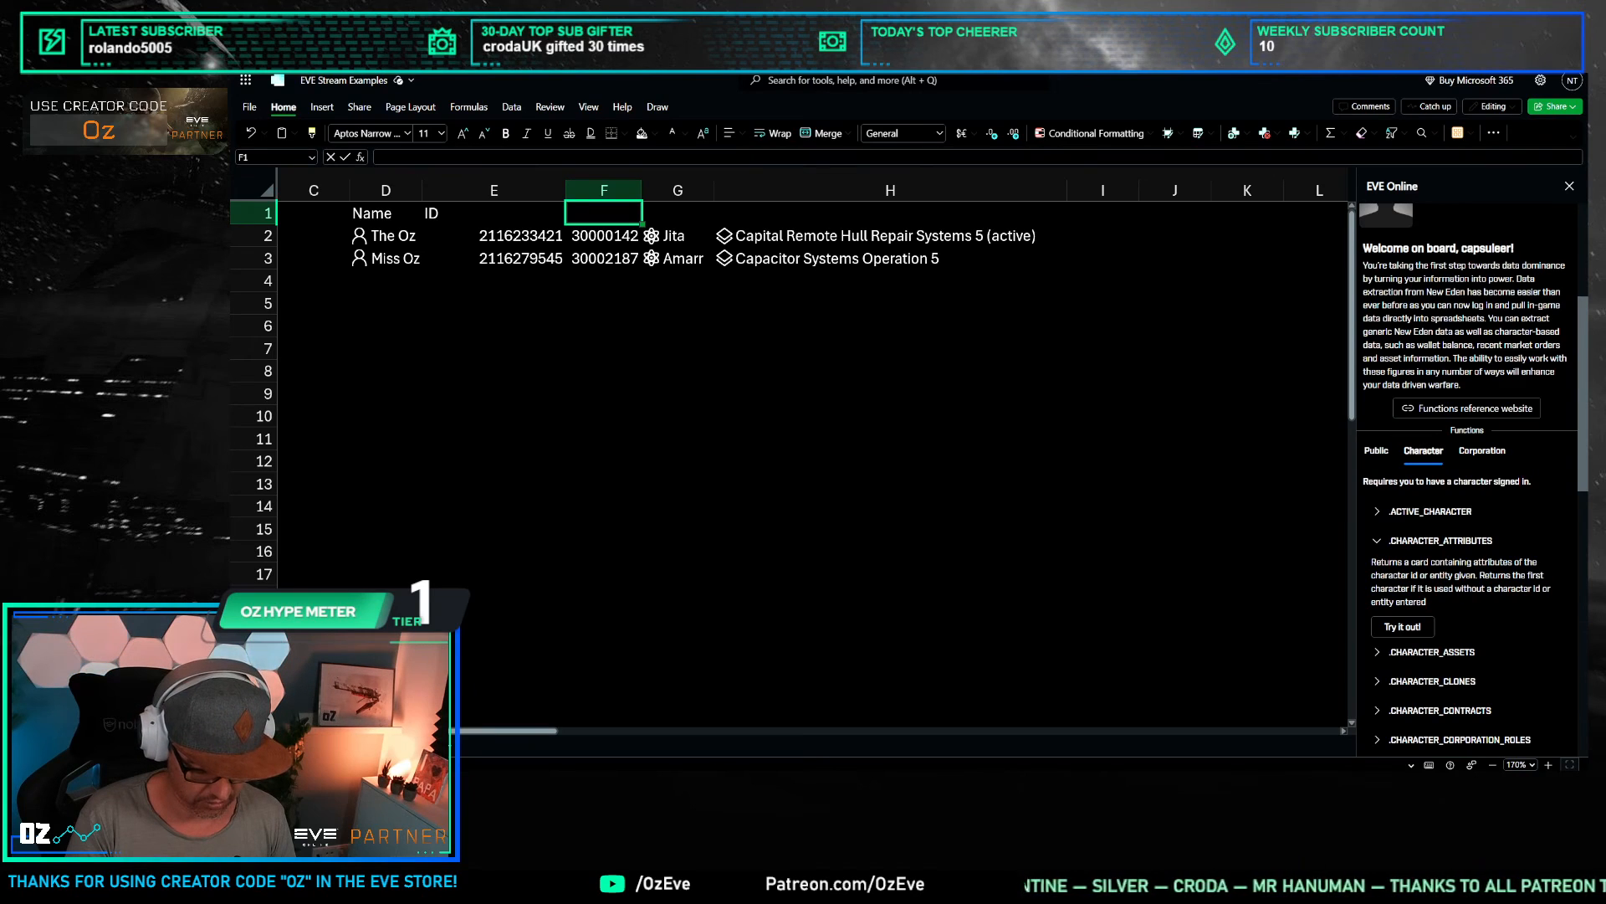
text(Solar S)
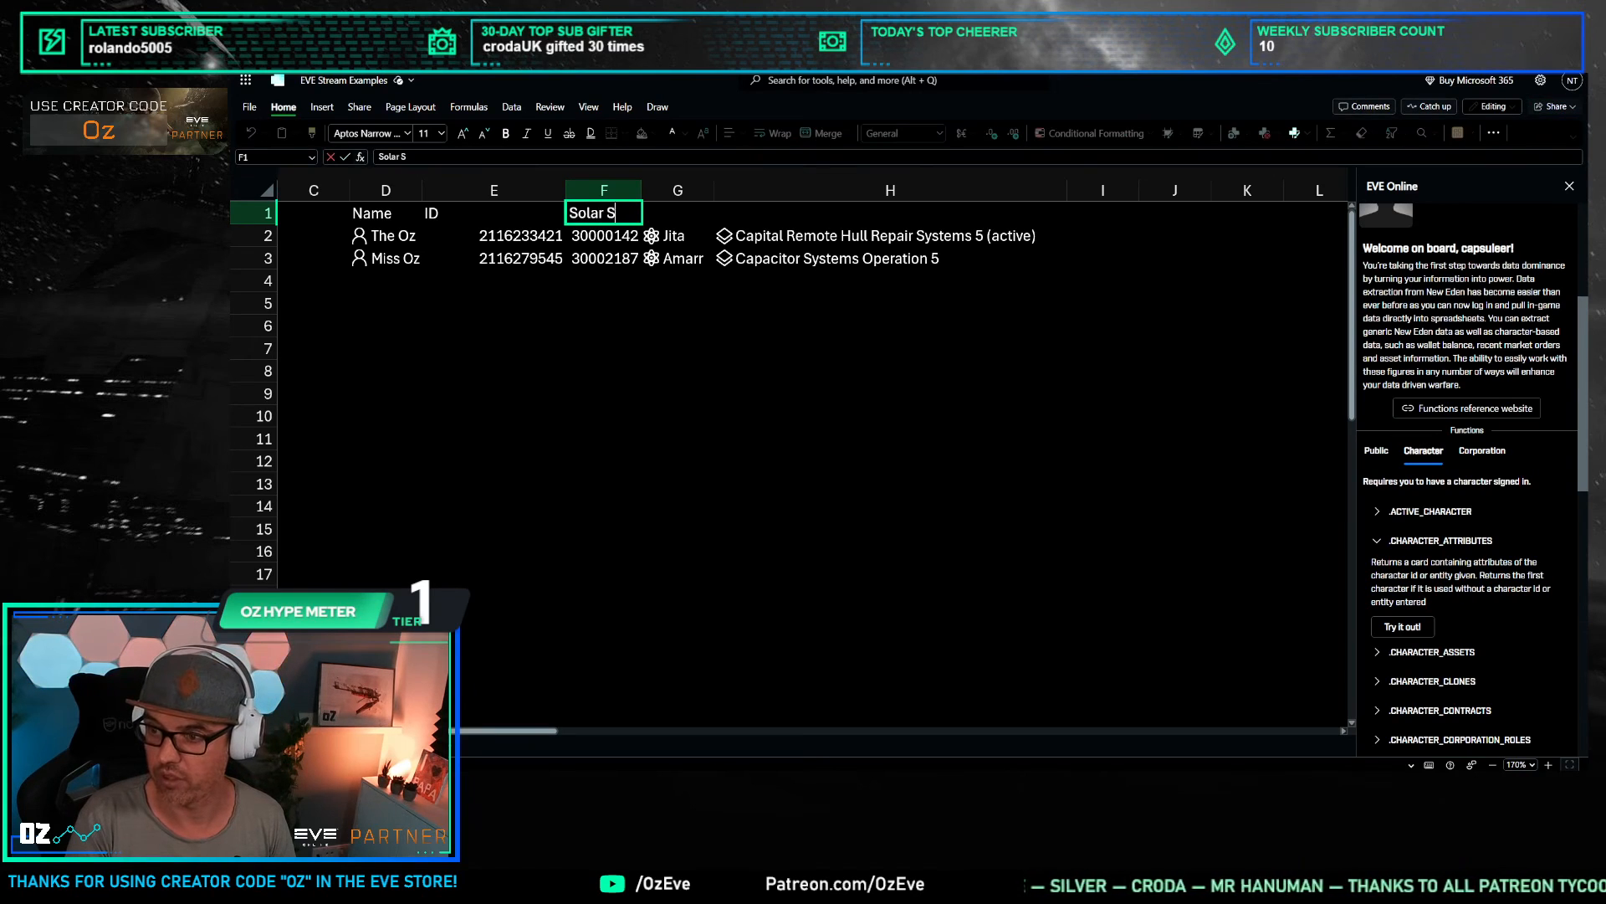
text(ystem)
key(Tab)
text(System)
key(Return)
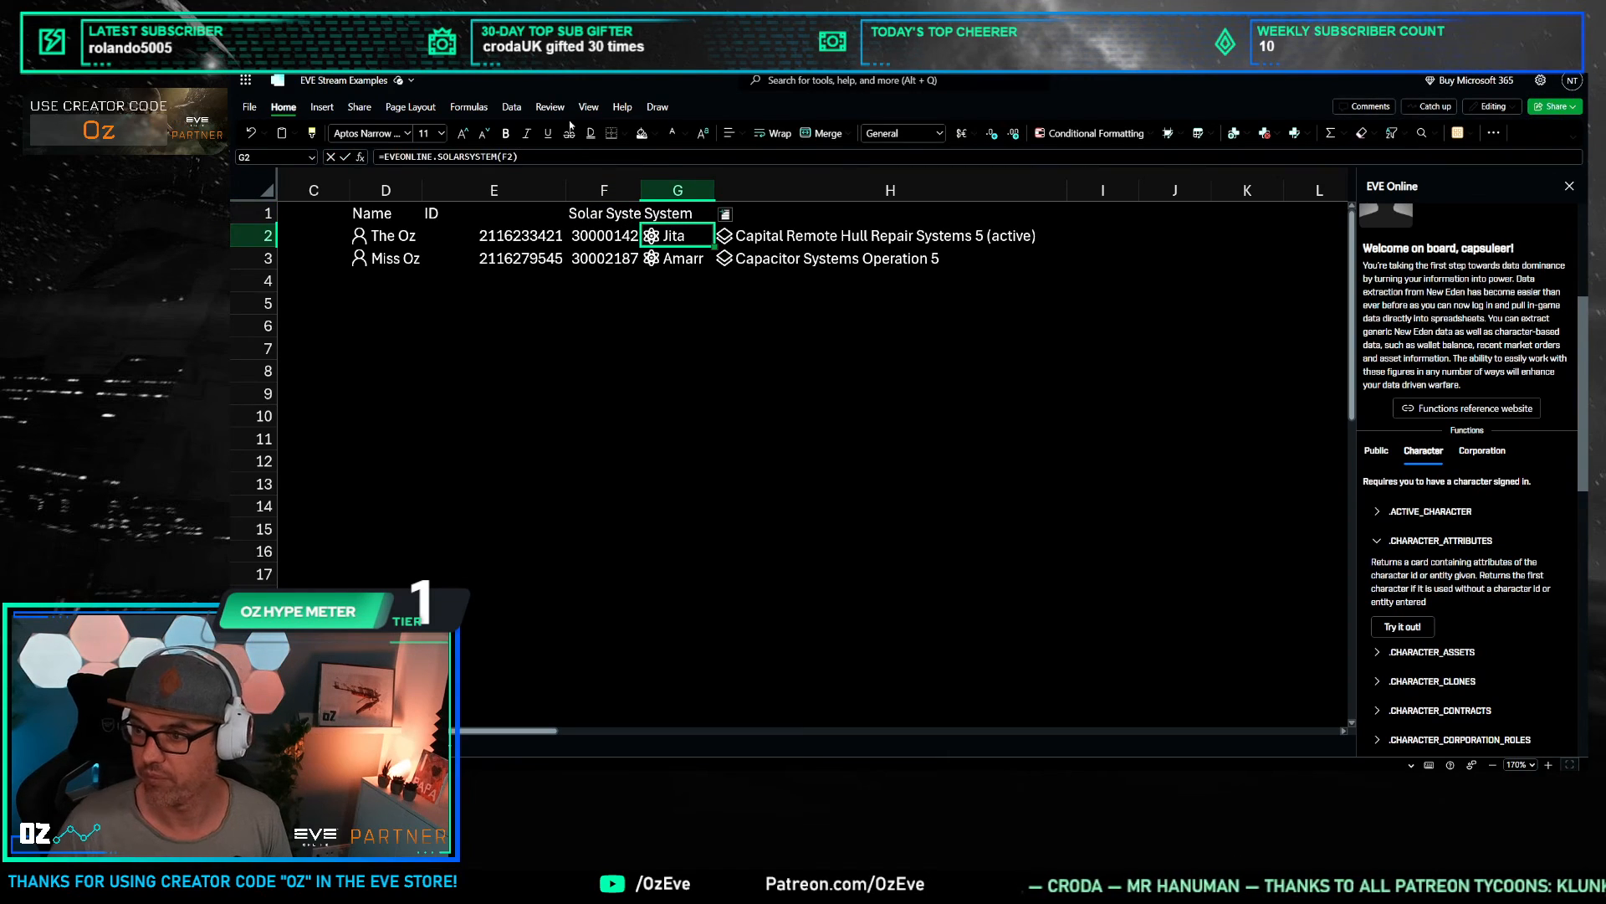
Step: Enter the header Latest Skill in Queue in H1 above the skill column
click(789, 209)
text(Lates)
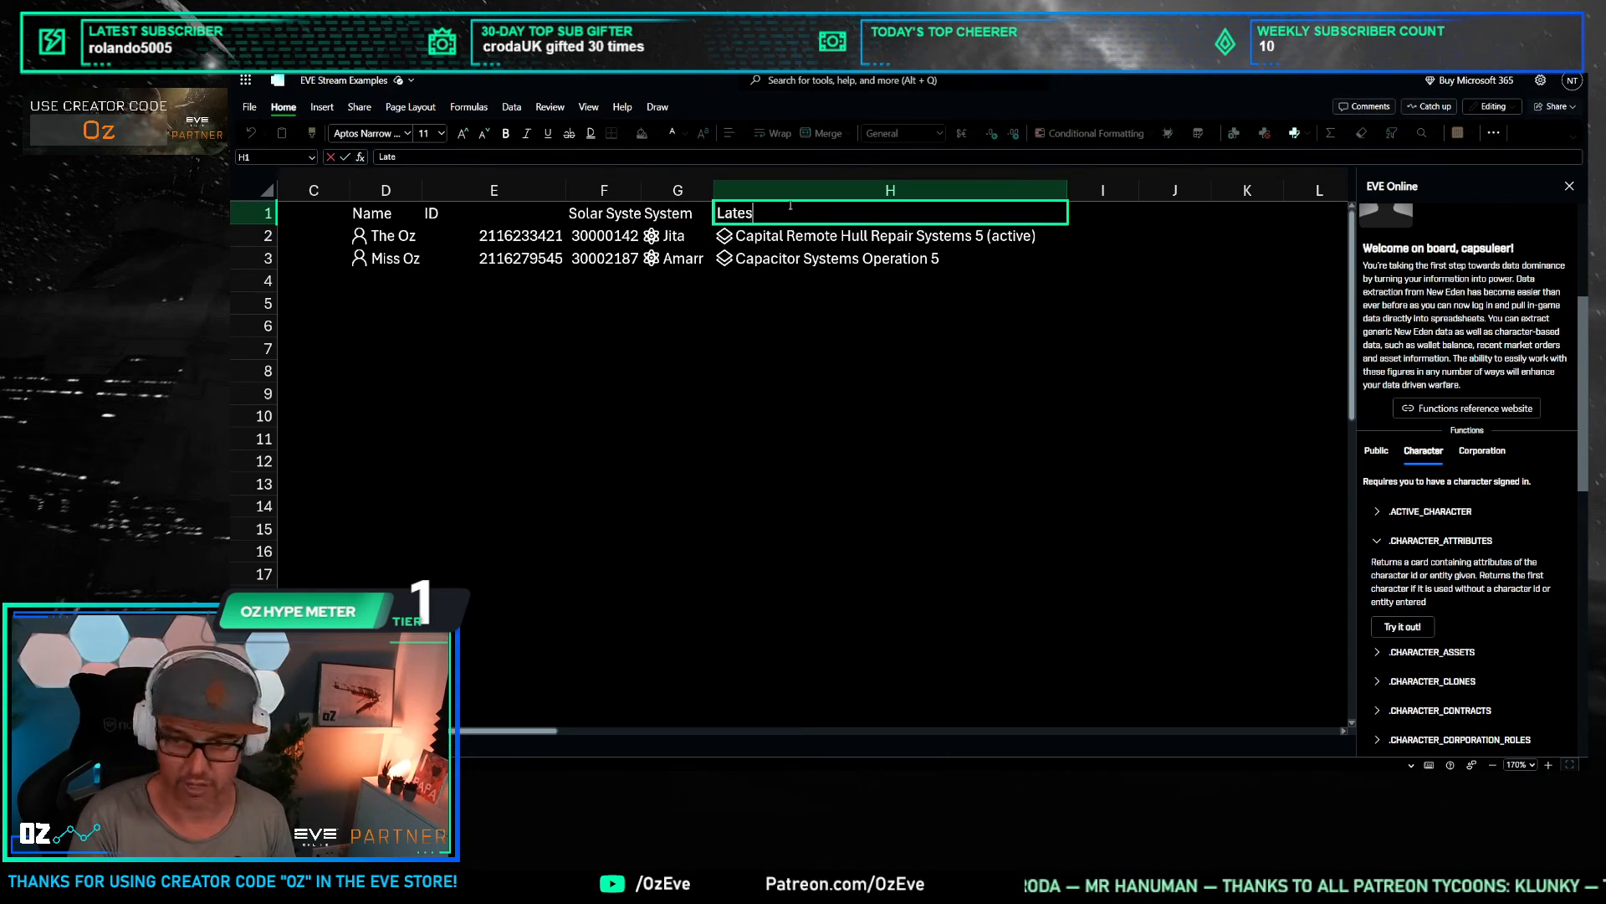
text(t Skill in)
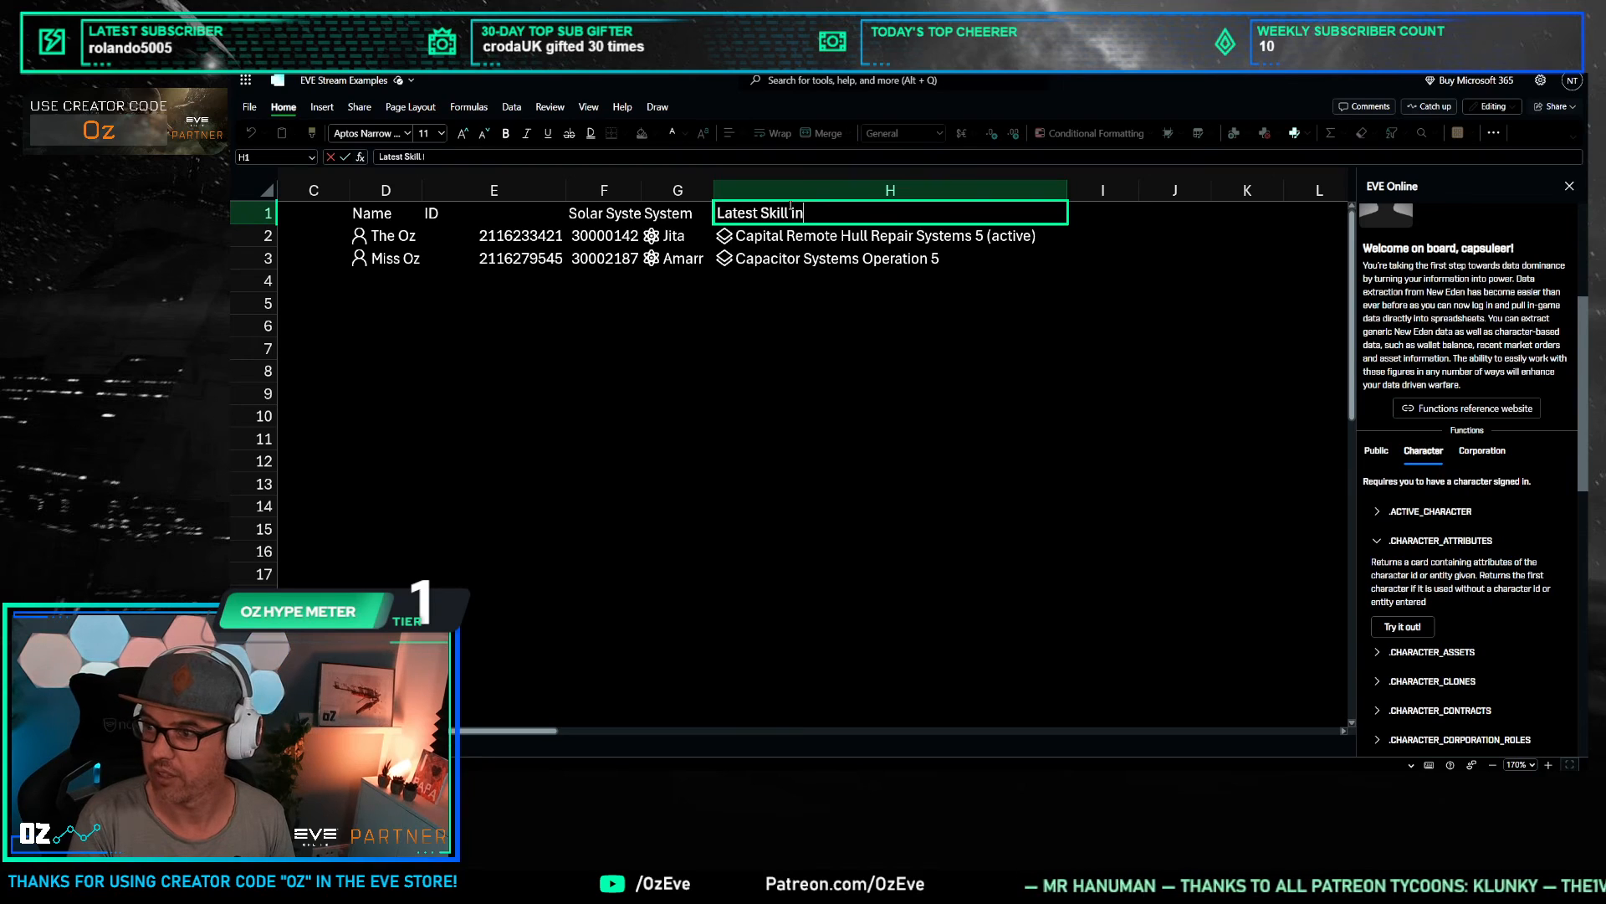
text( Queue)
key(Return)
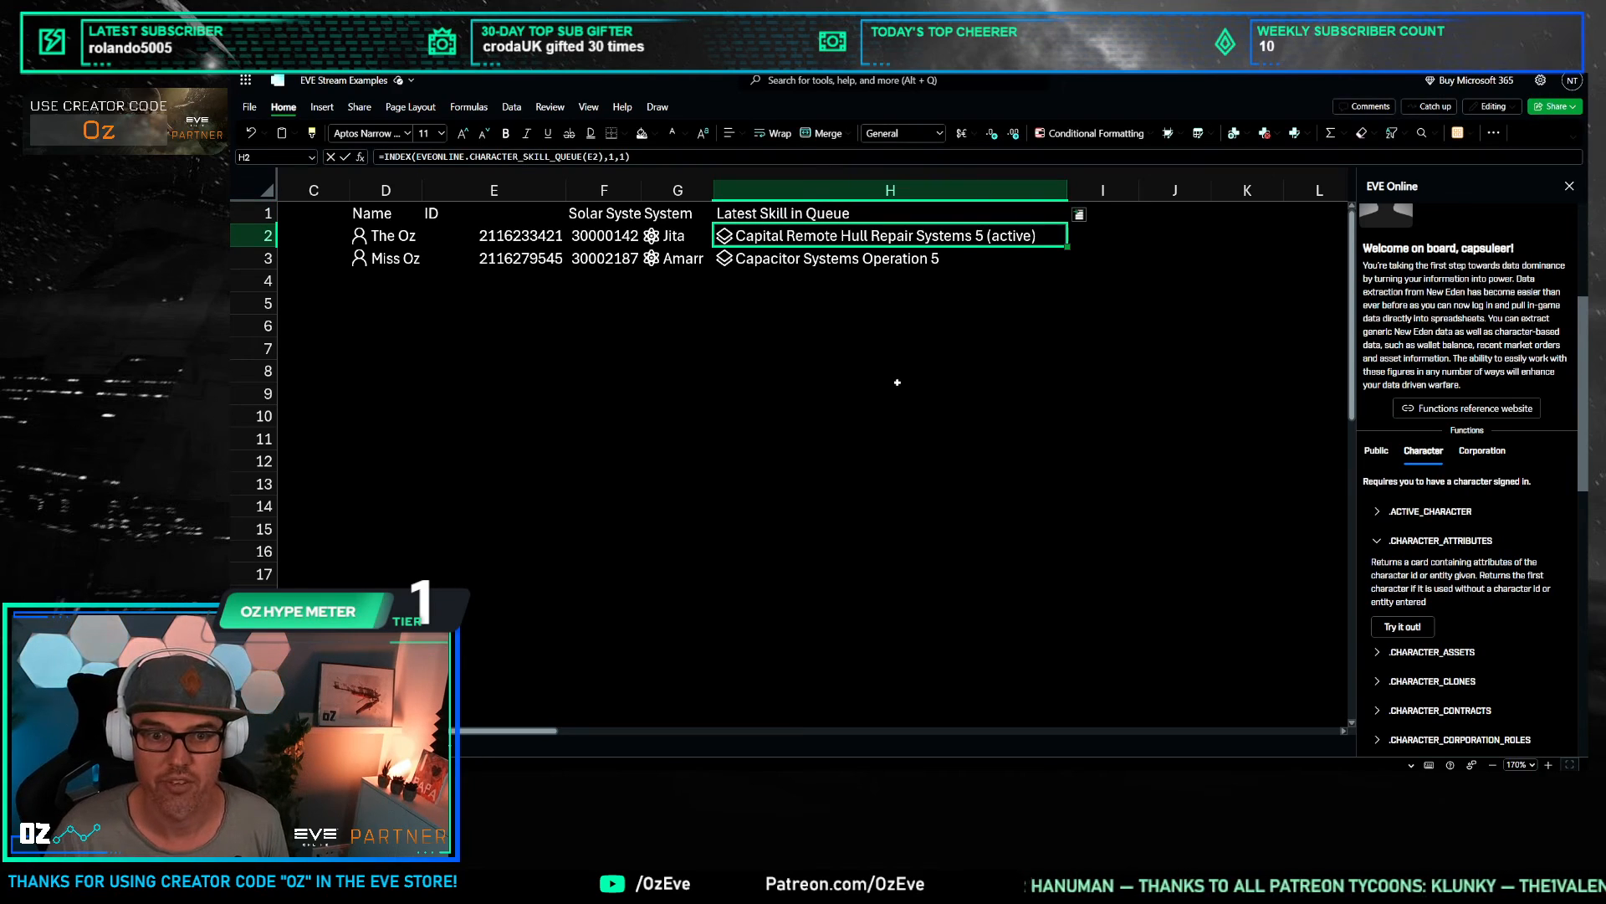
Step: Insert one blank row above the header row of the character list
click(836, 393)
right_click(266, 213)
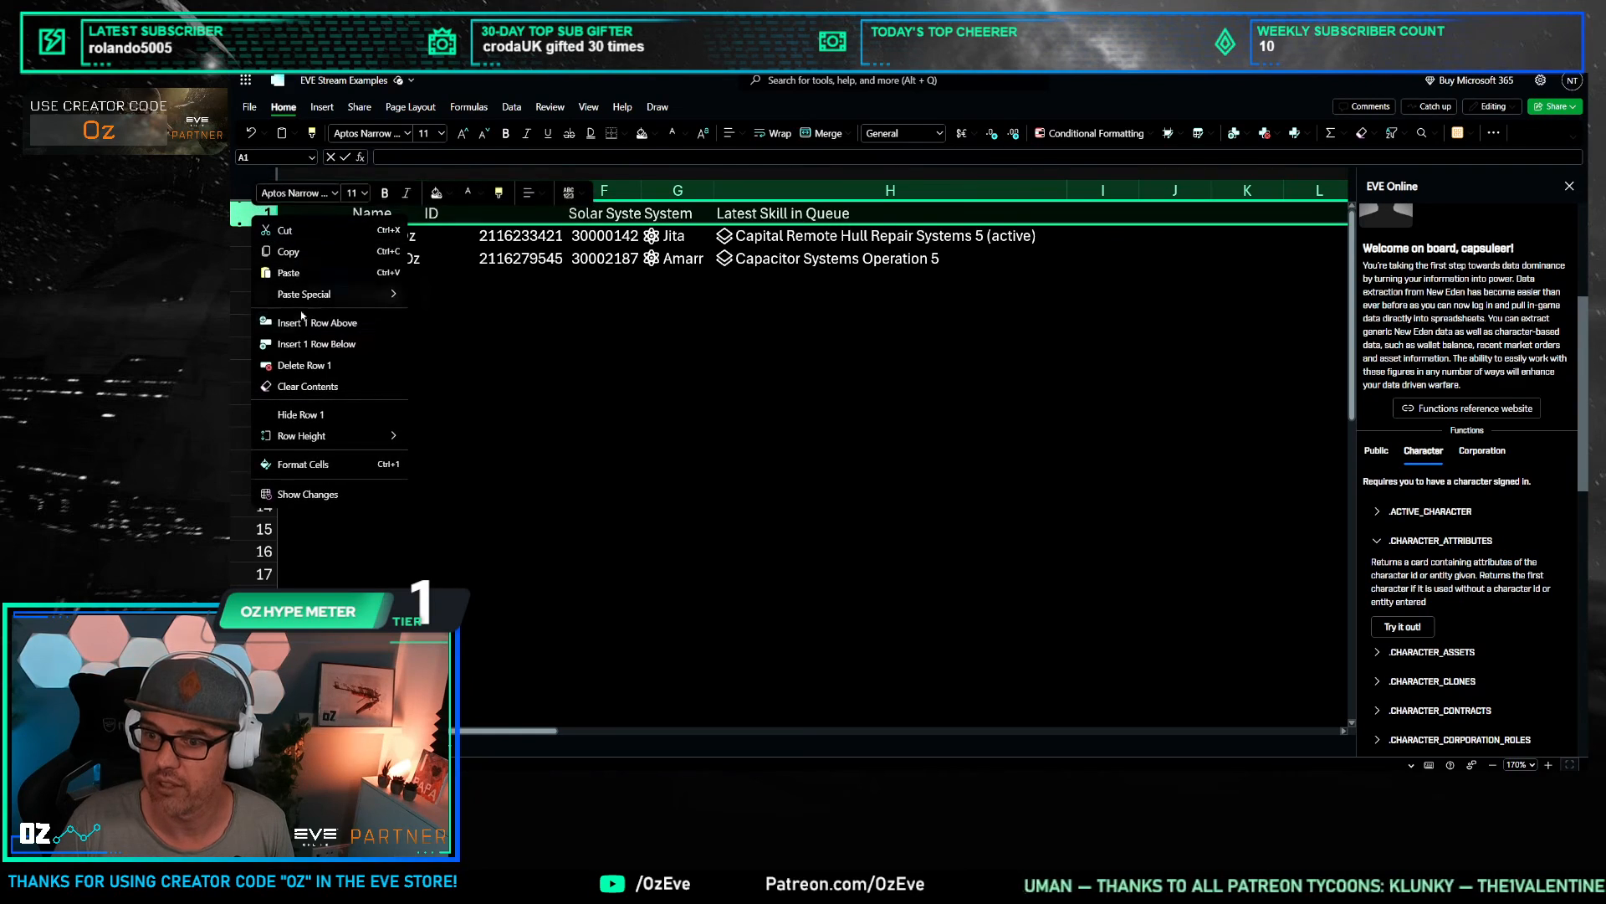
click(301, 320)
click(604, 370)
click(878, 370)
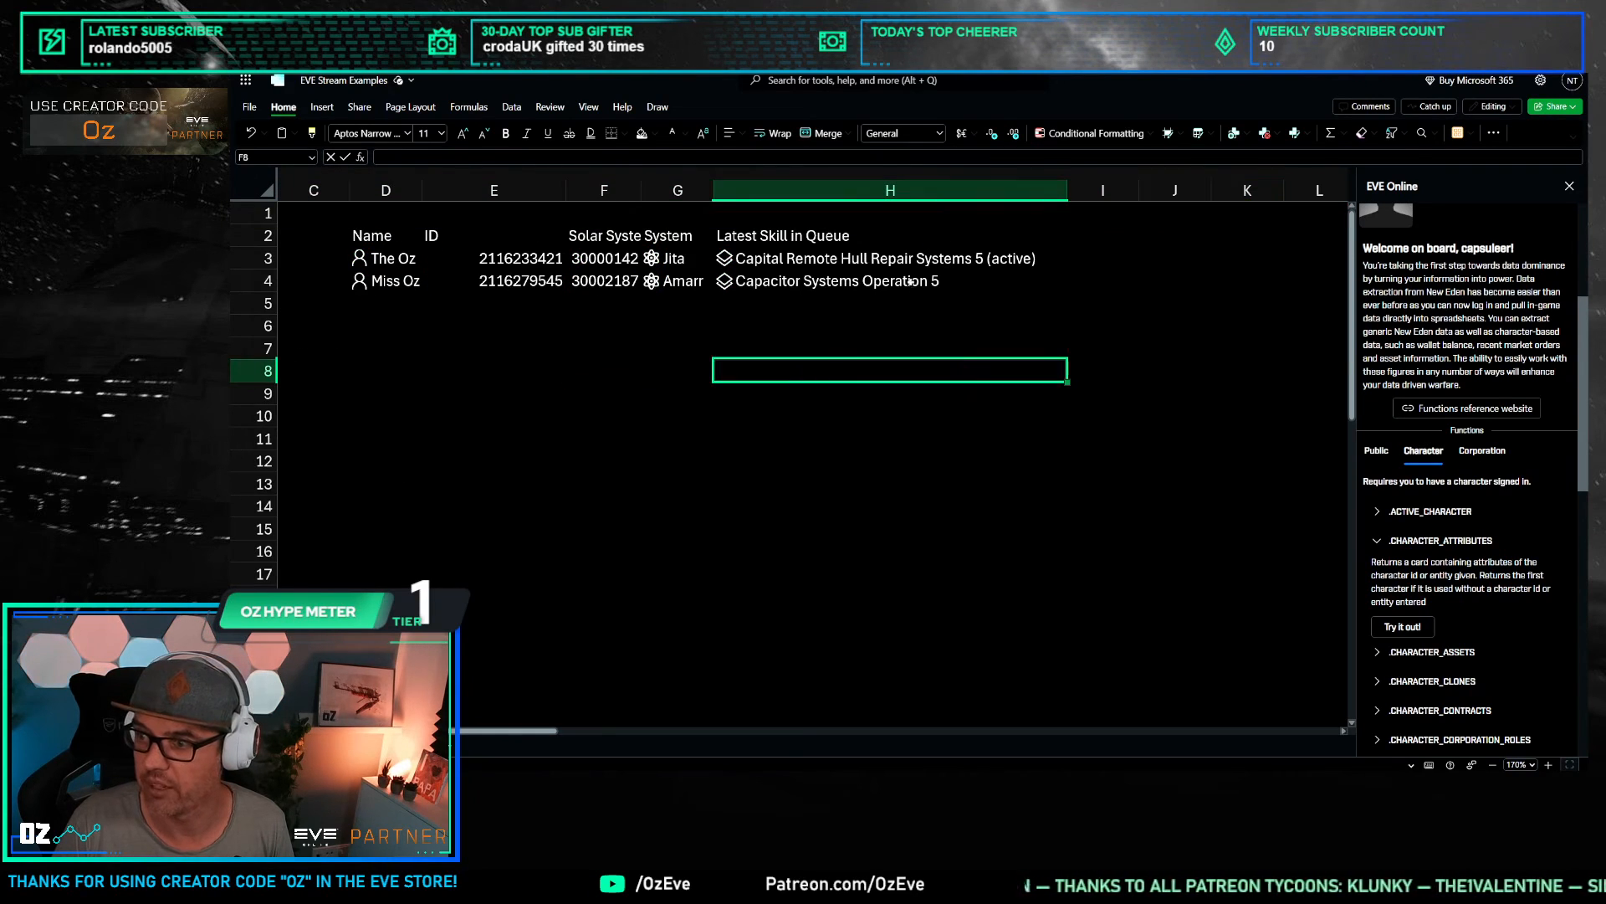
click(879, 235)
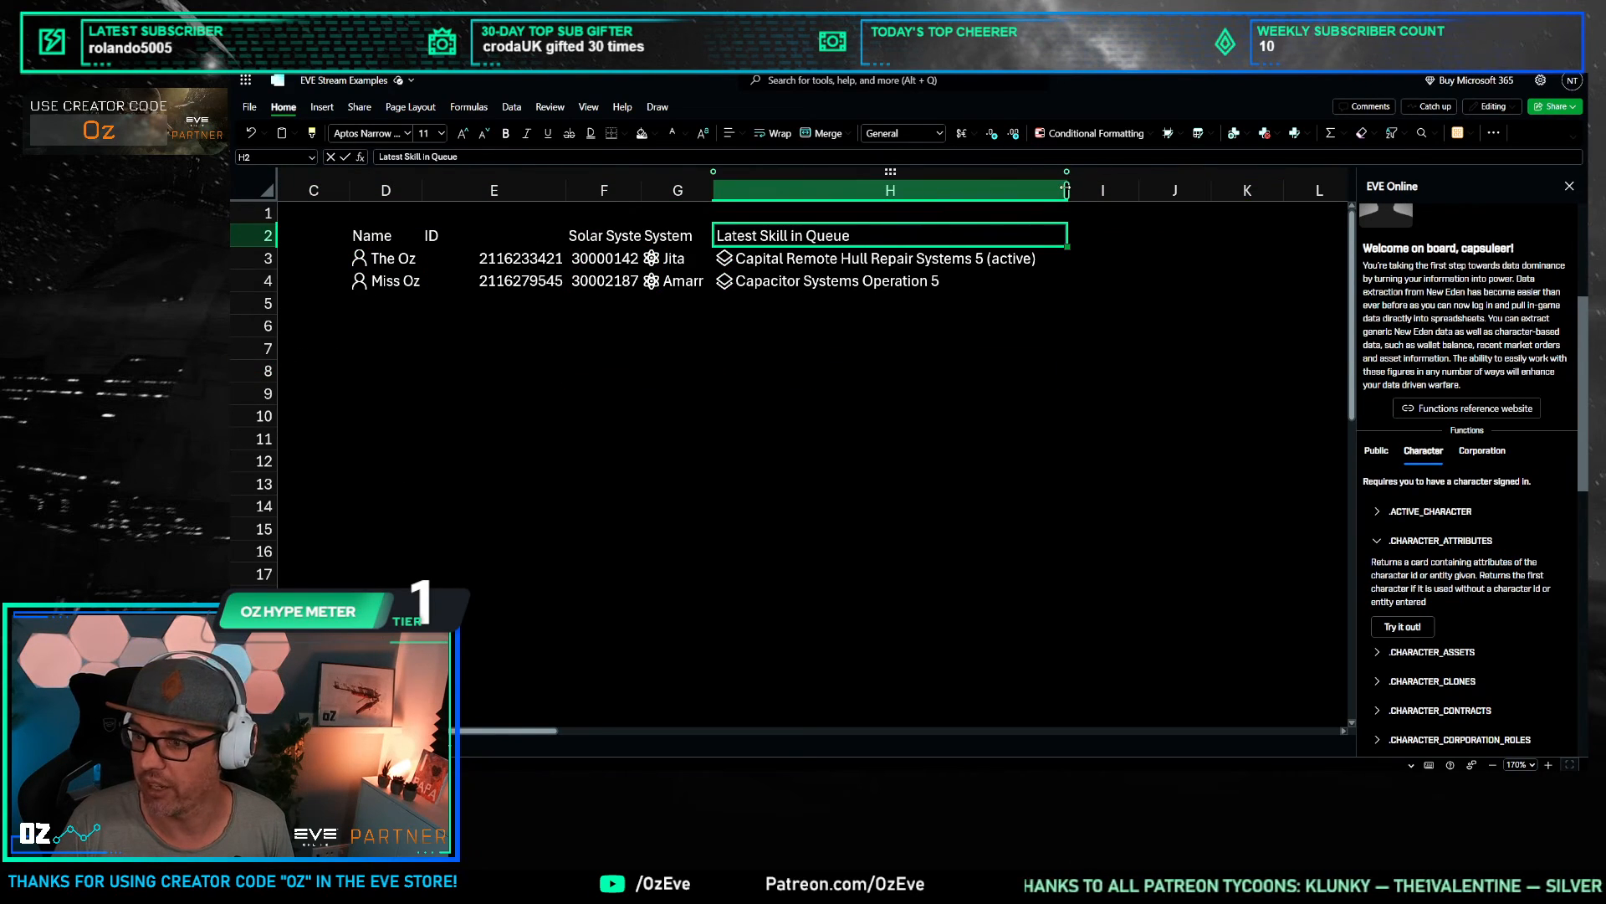
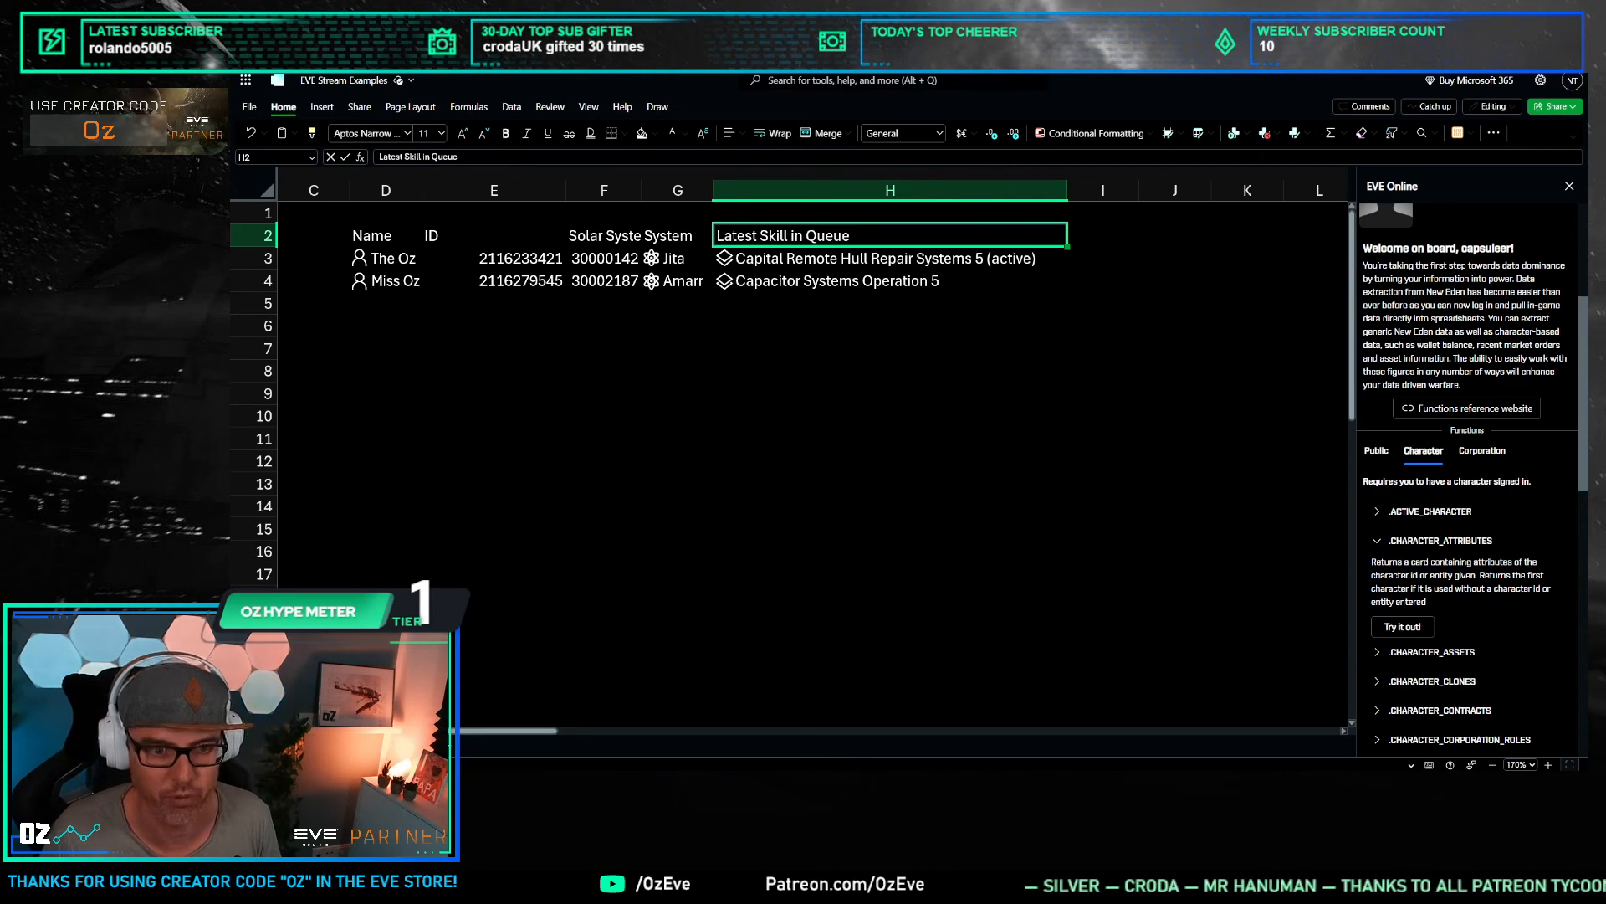
click(890, 348)
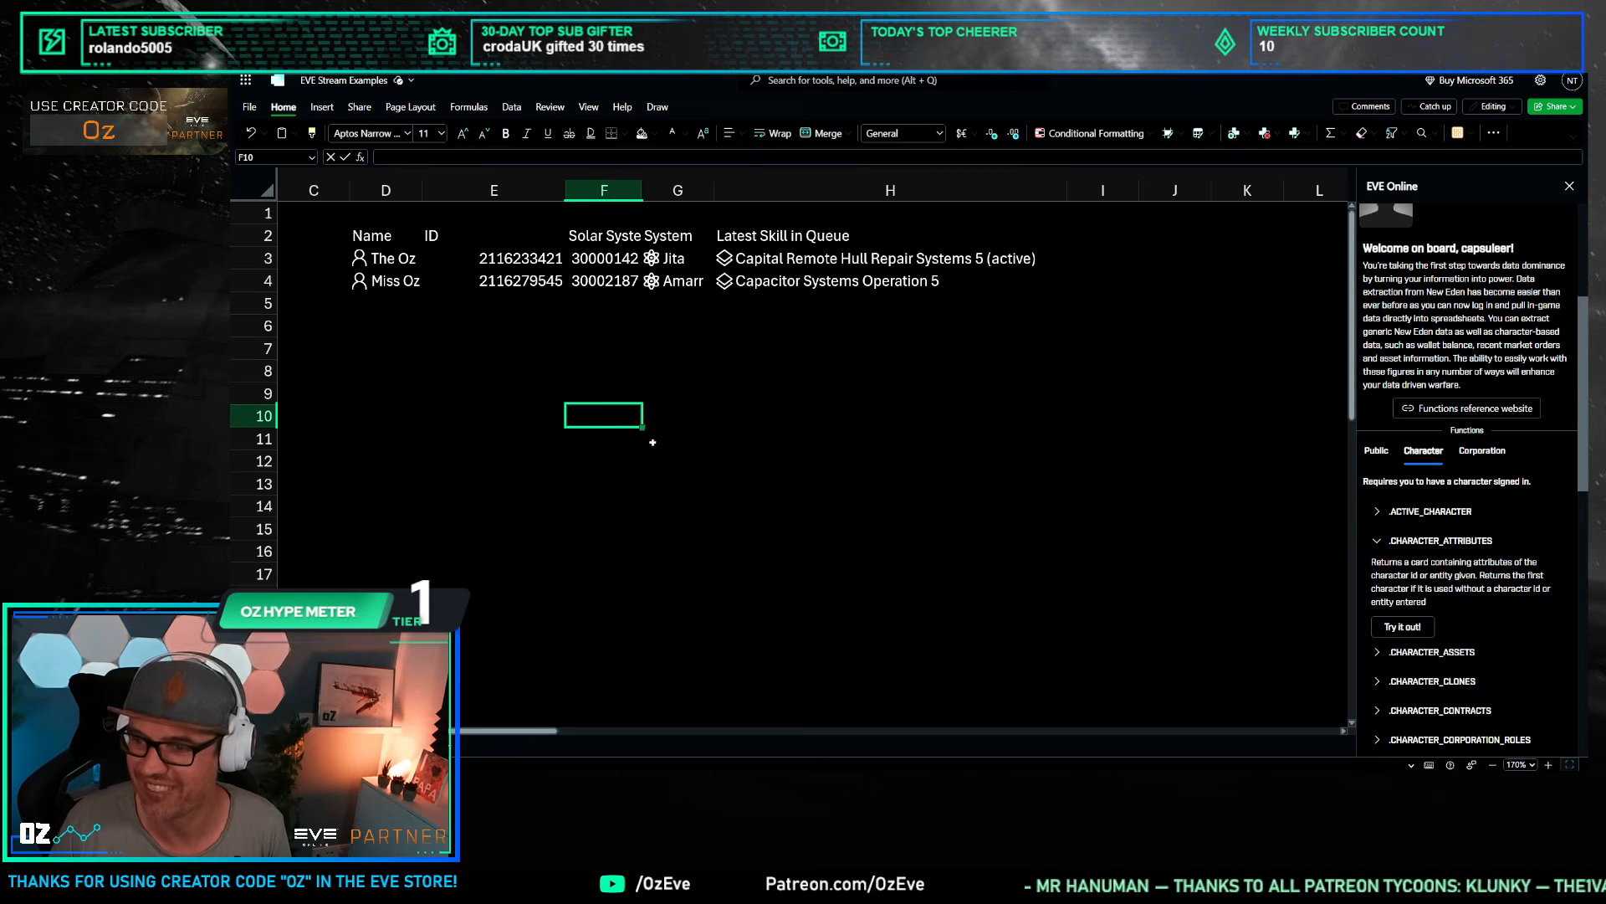
click(502, 393)
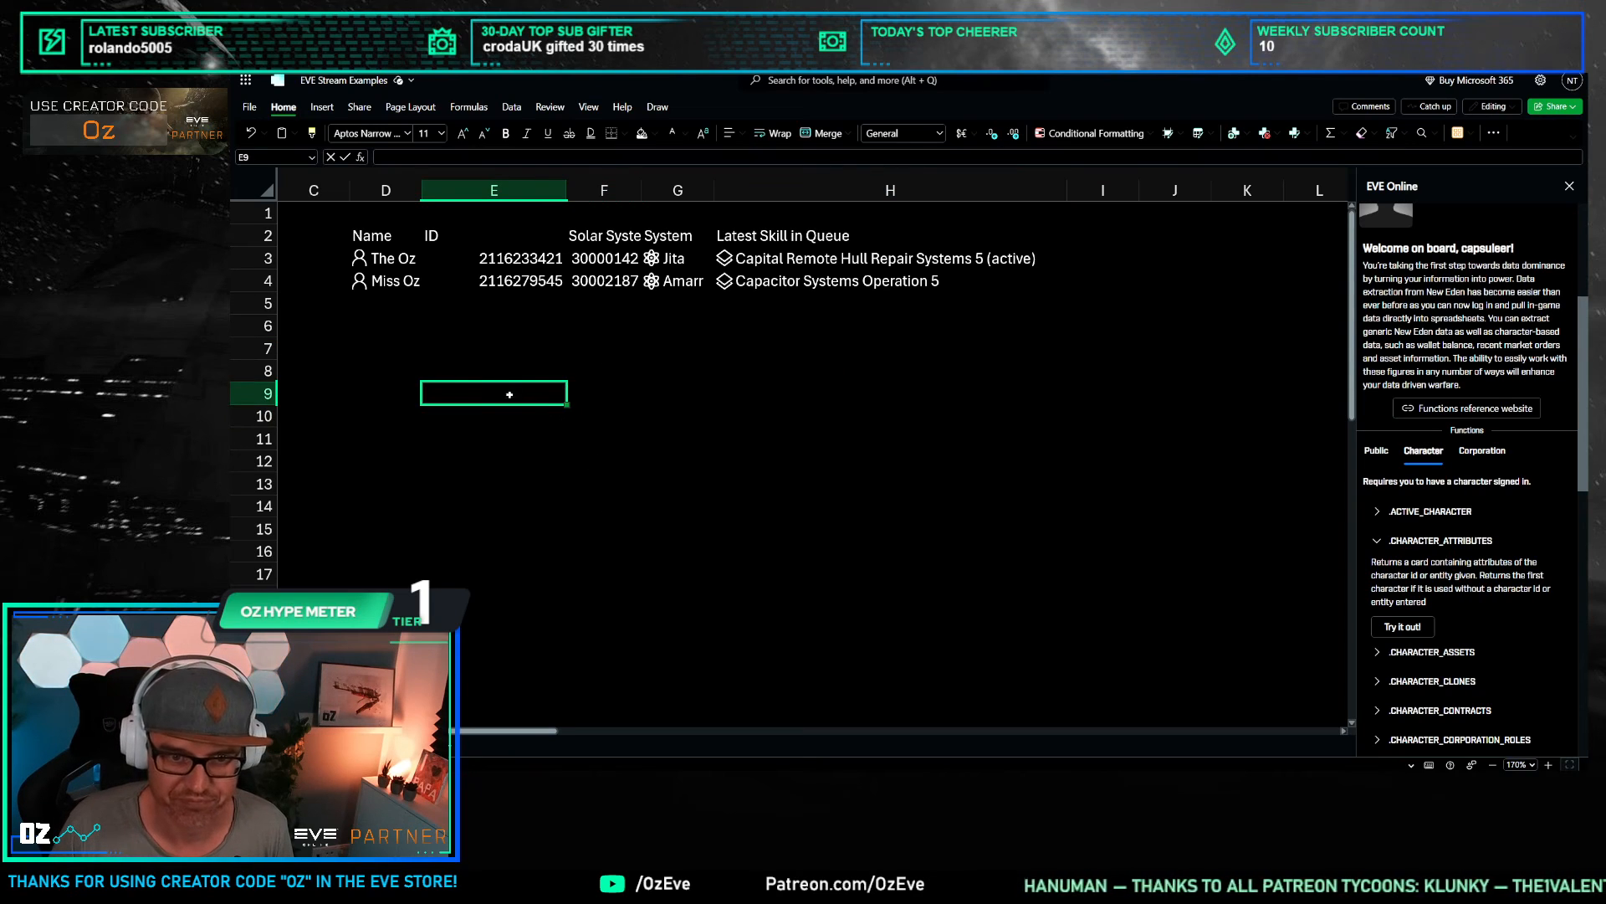
click(719, 348)
click(1086, 235)
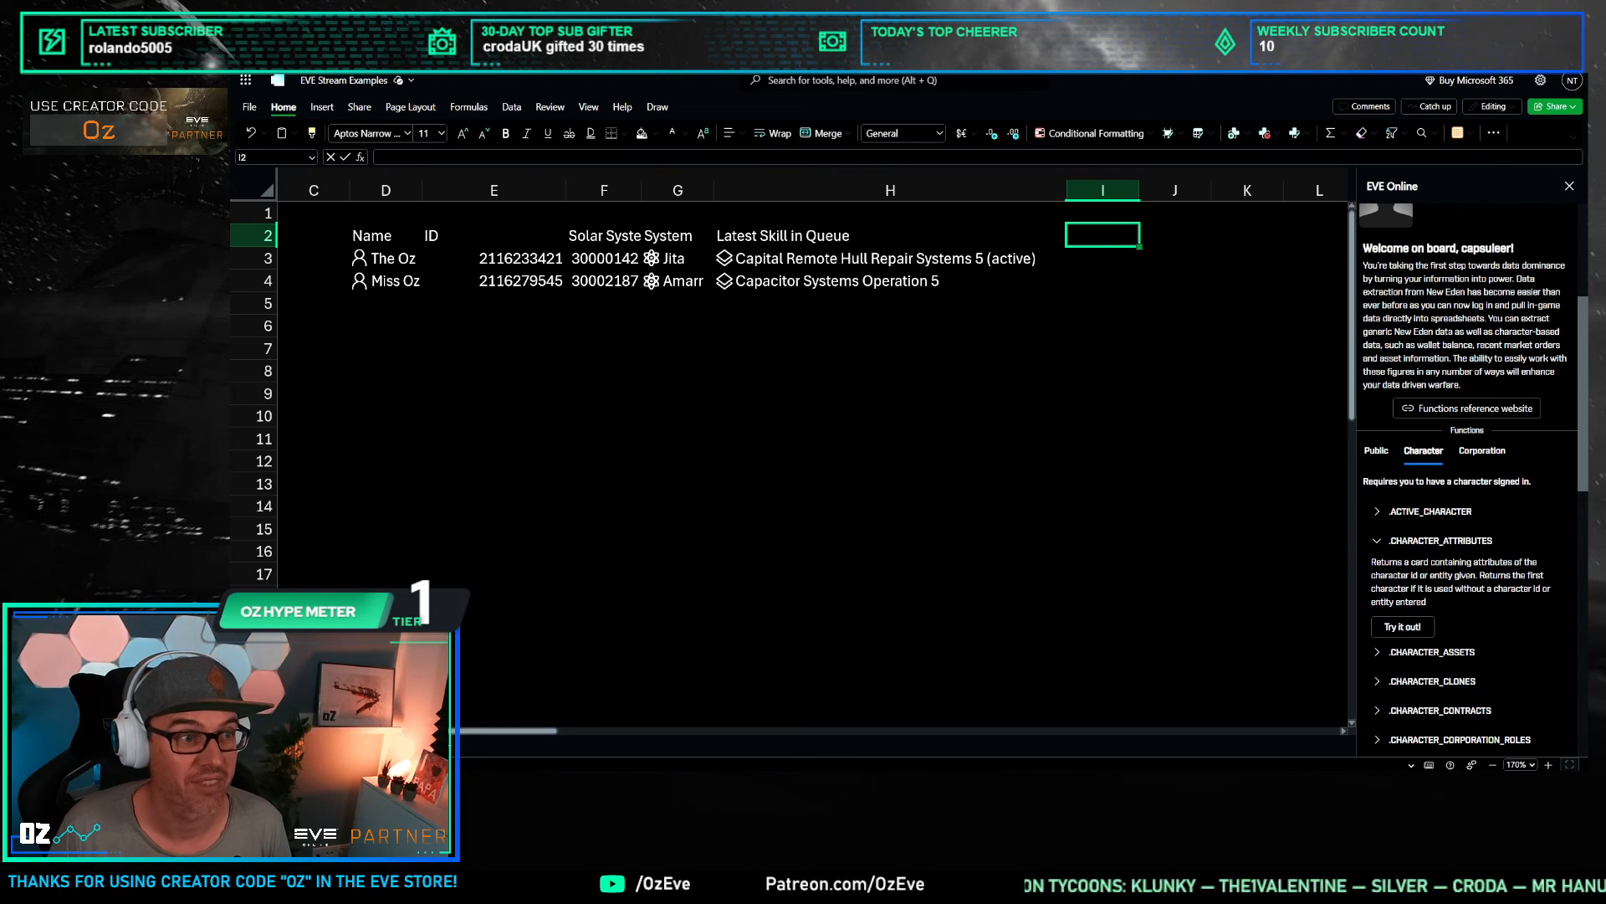
Step: Insert the CHARACTER_SKILLS function in I3 with the character ID cell E3 as its argument
click(1093, 257)
scroll(1482, 658, down, 3)
scroll(1482, 658, down, 3)
click(1403, 671)
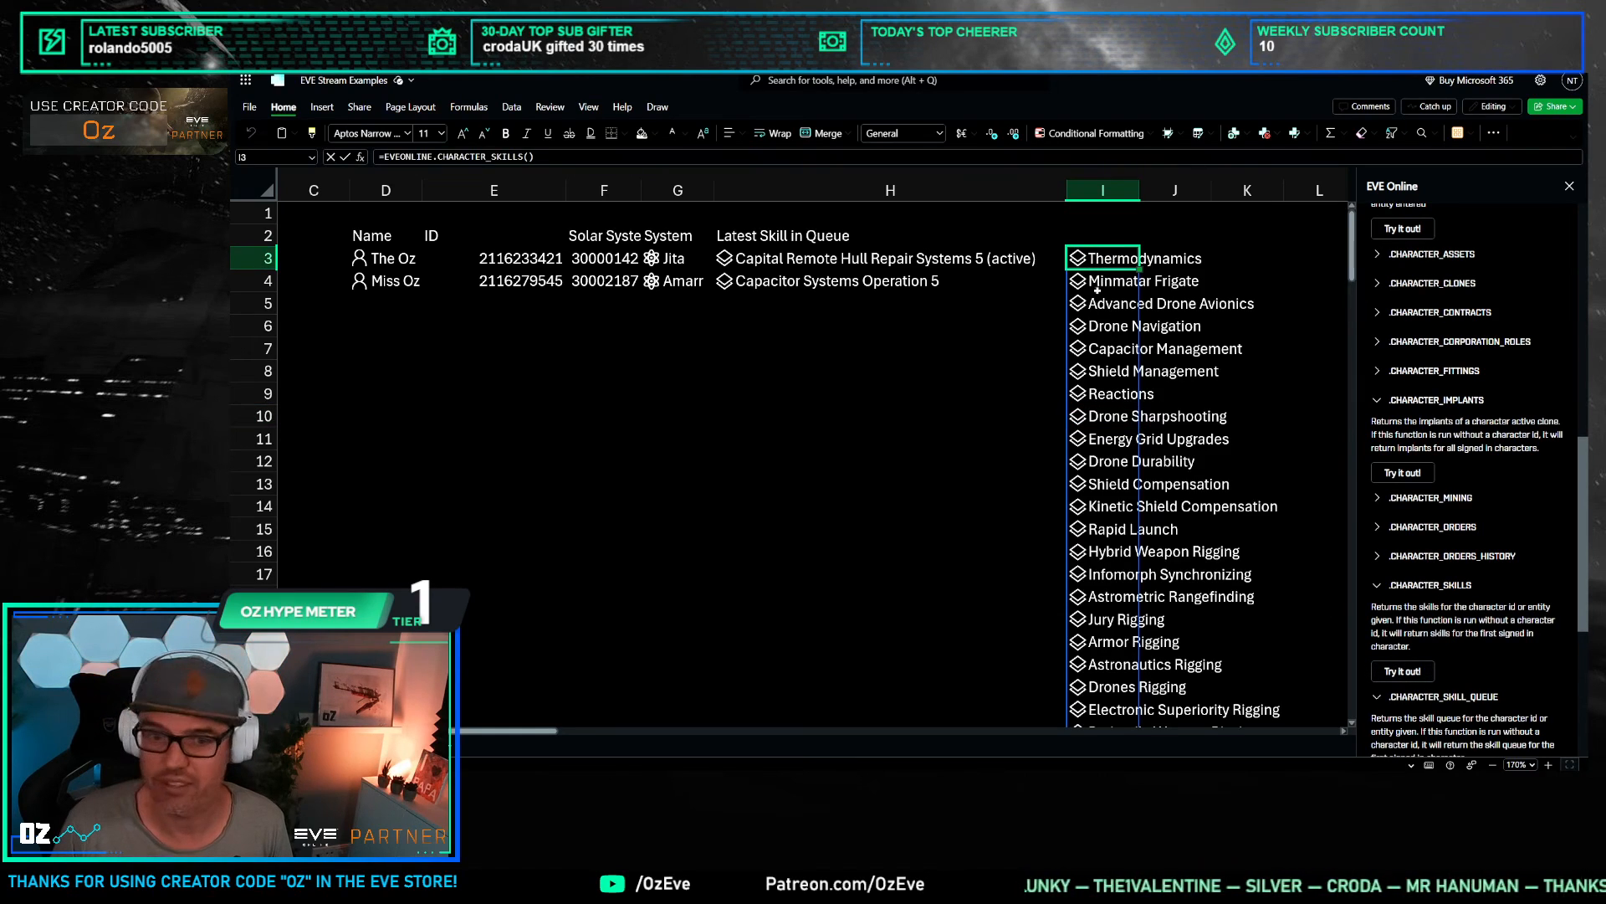
click(527, 156)
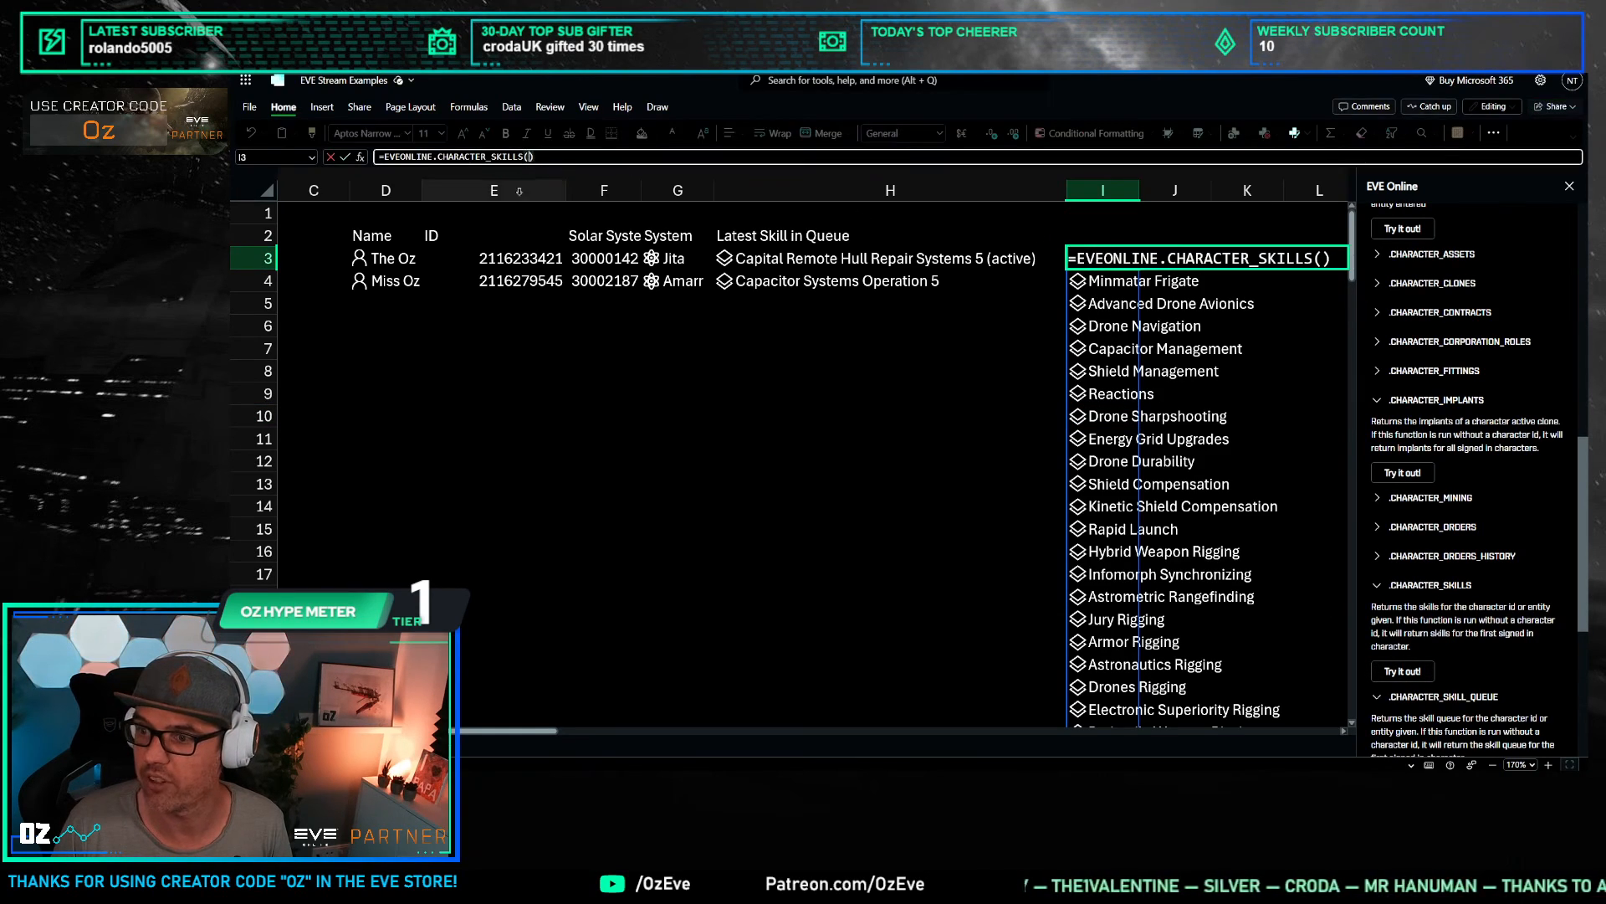
click(505, 258)
key(Return)
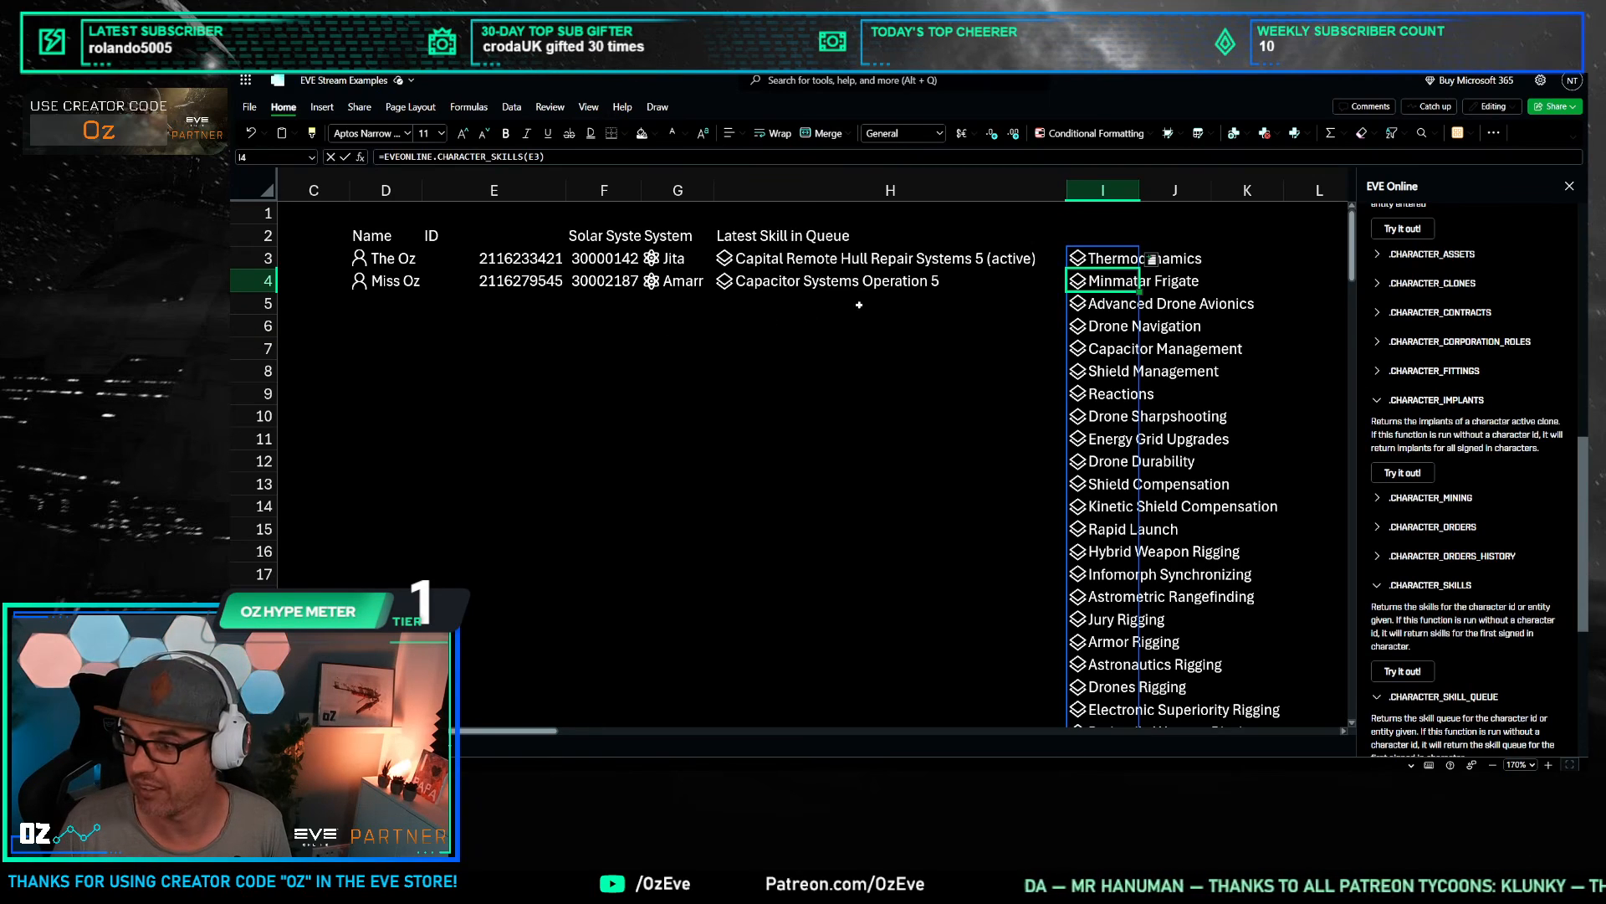
click(632, 155)
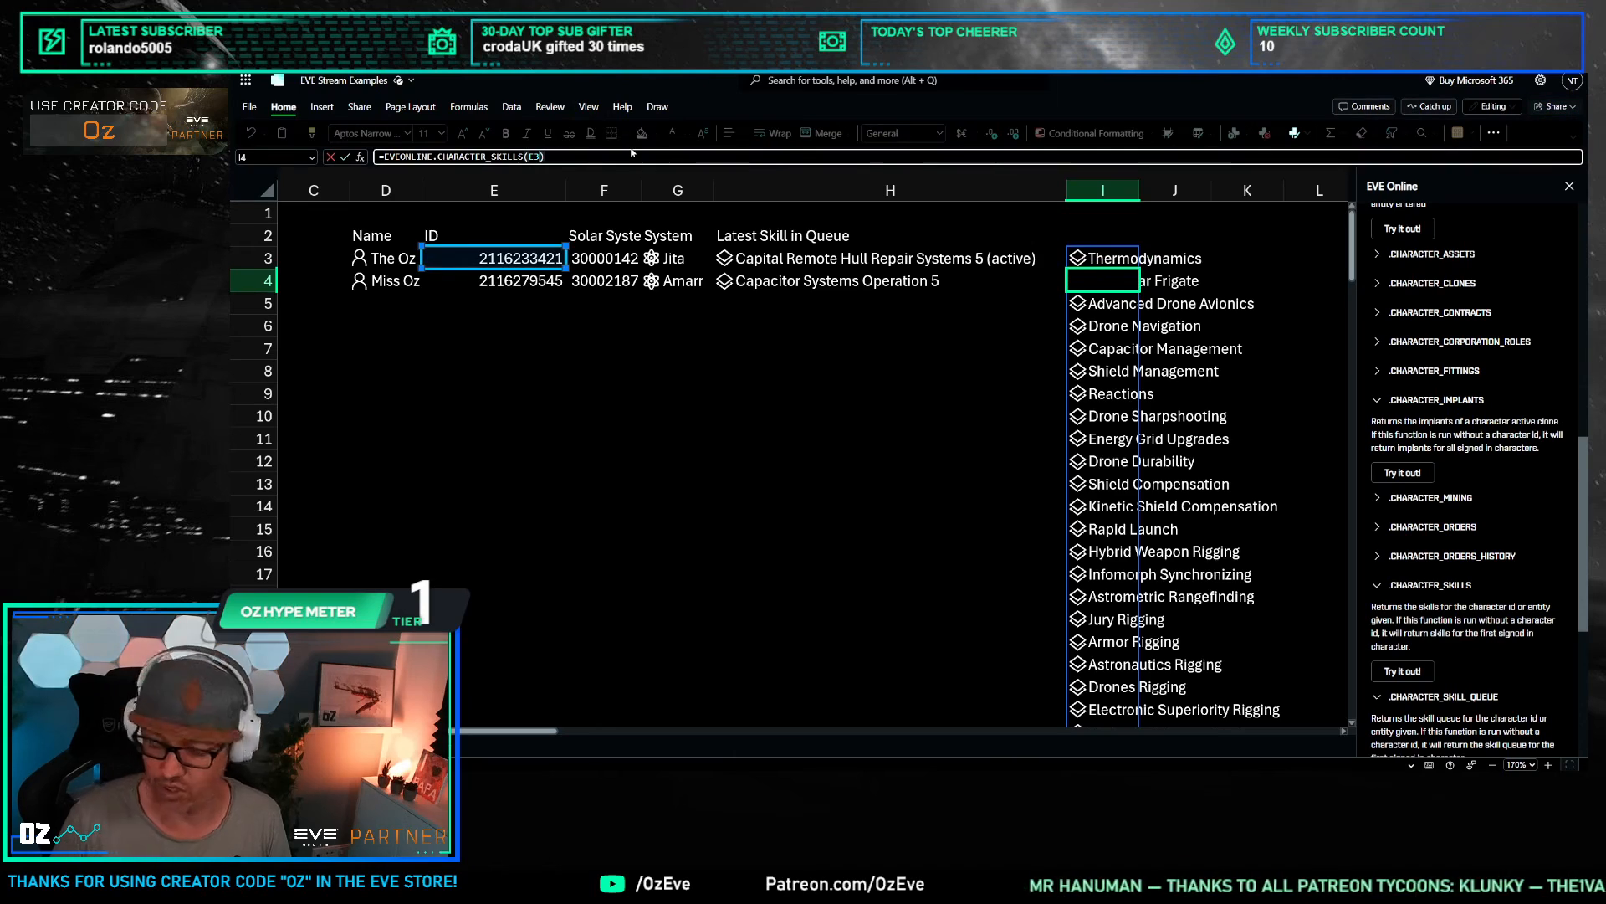
text(, Mining)
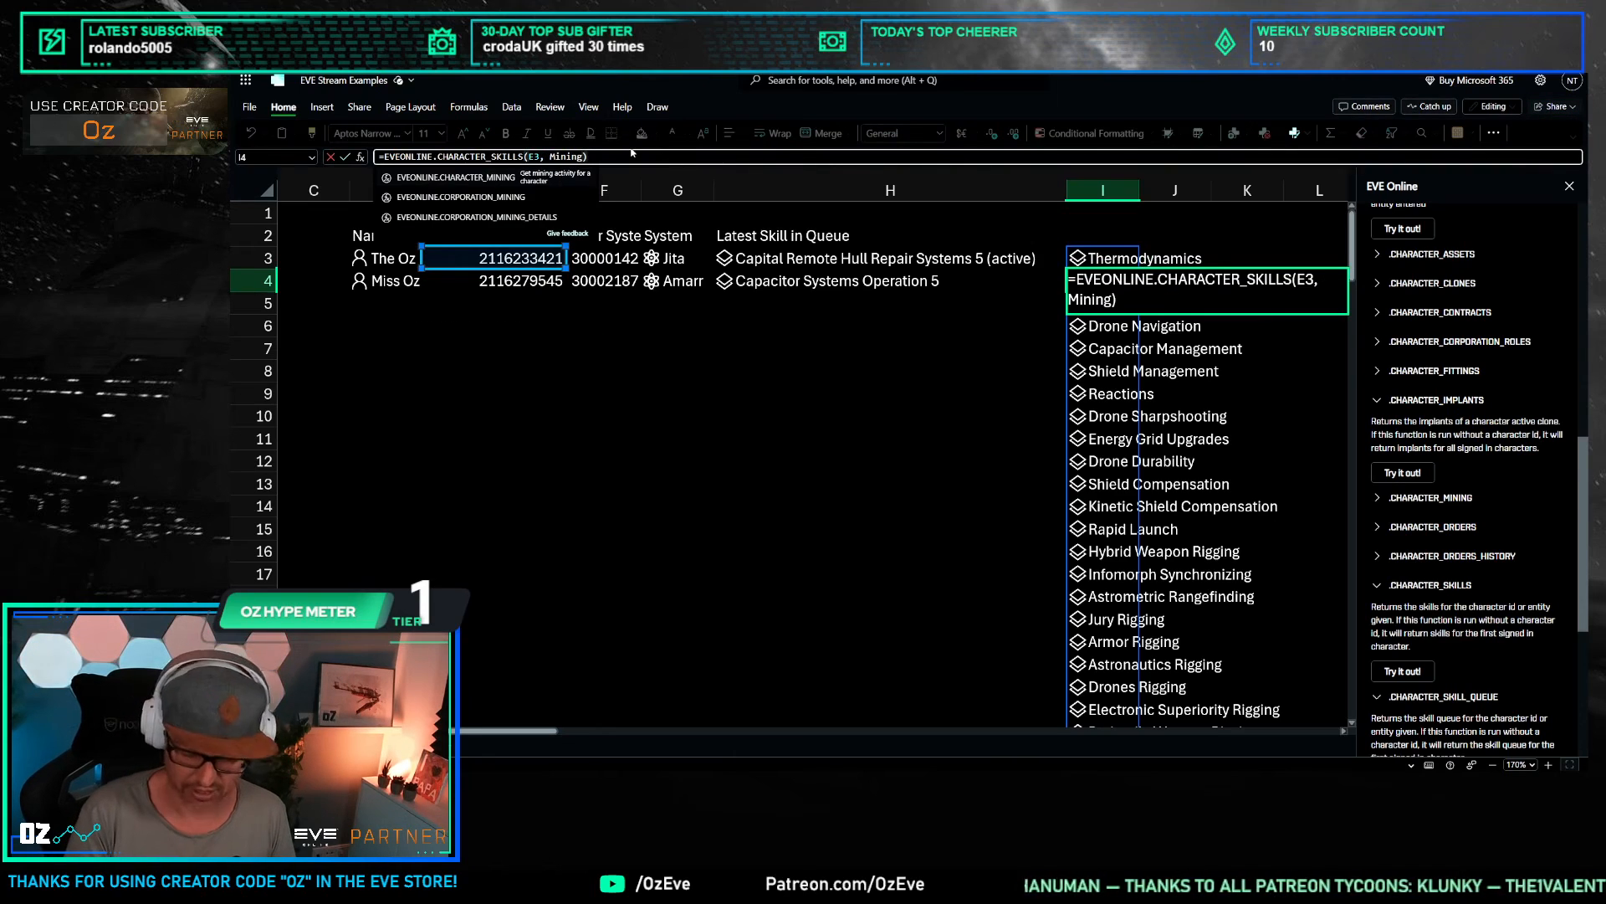
key(Tab)
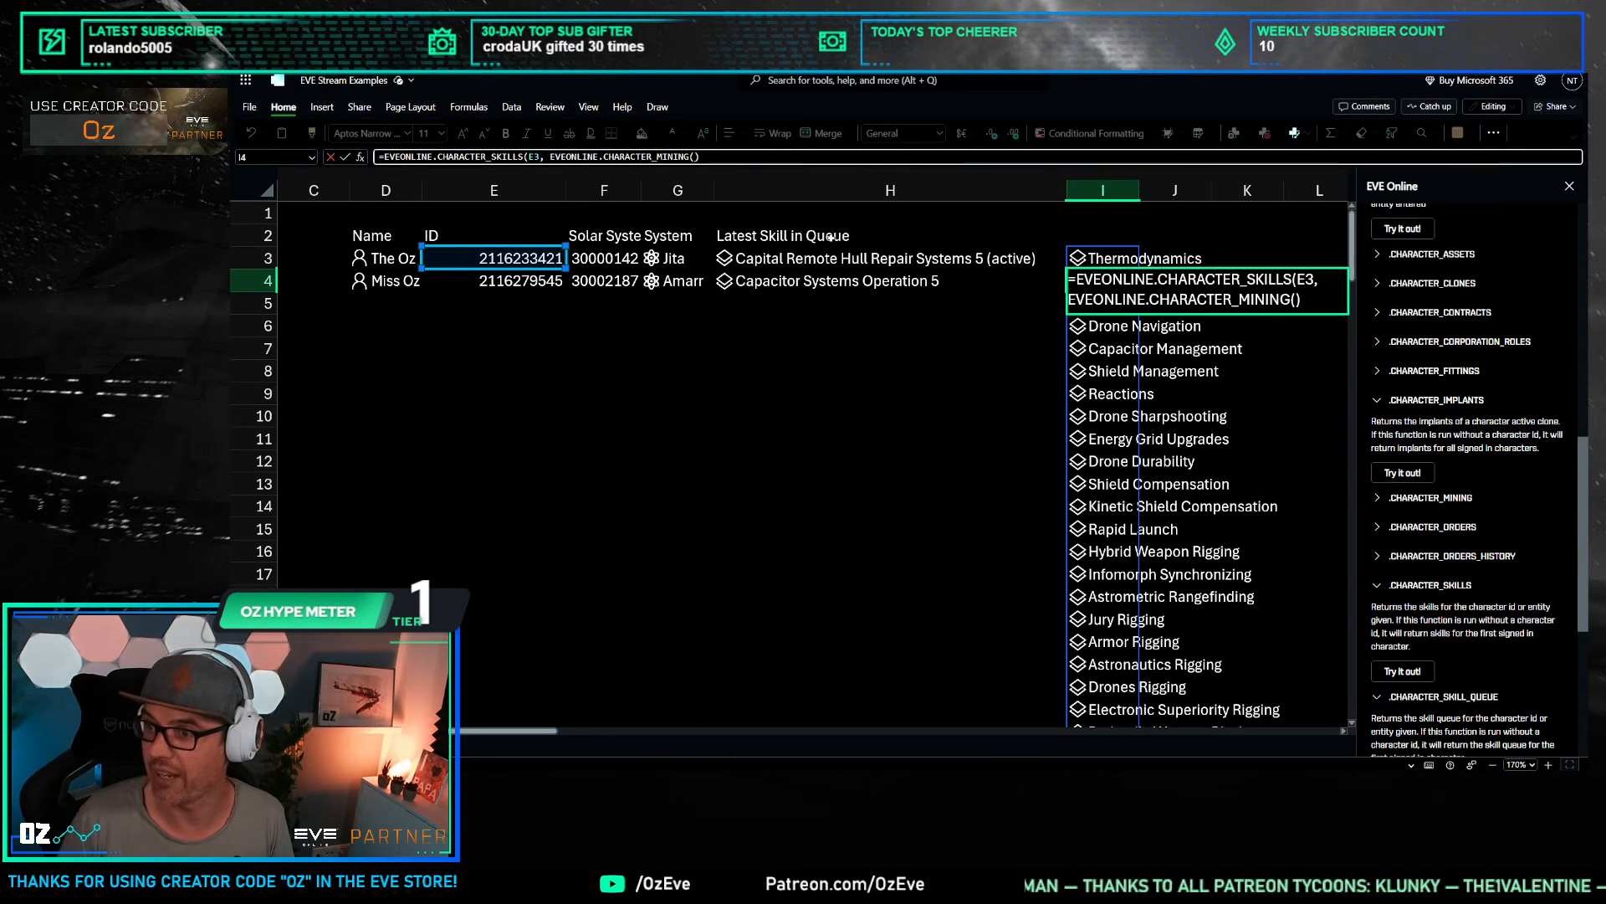
key(Return)
click(1159, 344)
click(1108, 283)
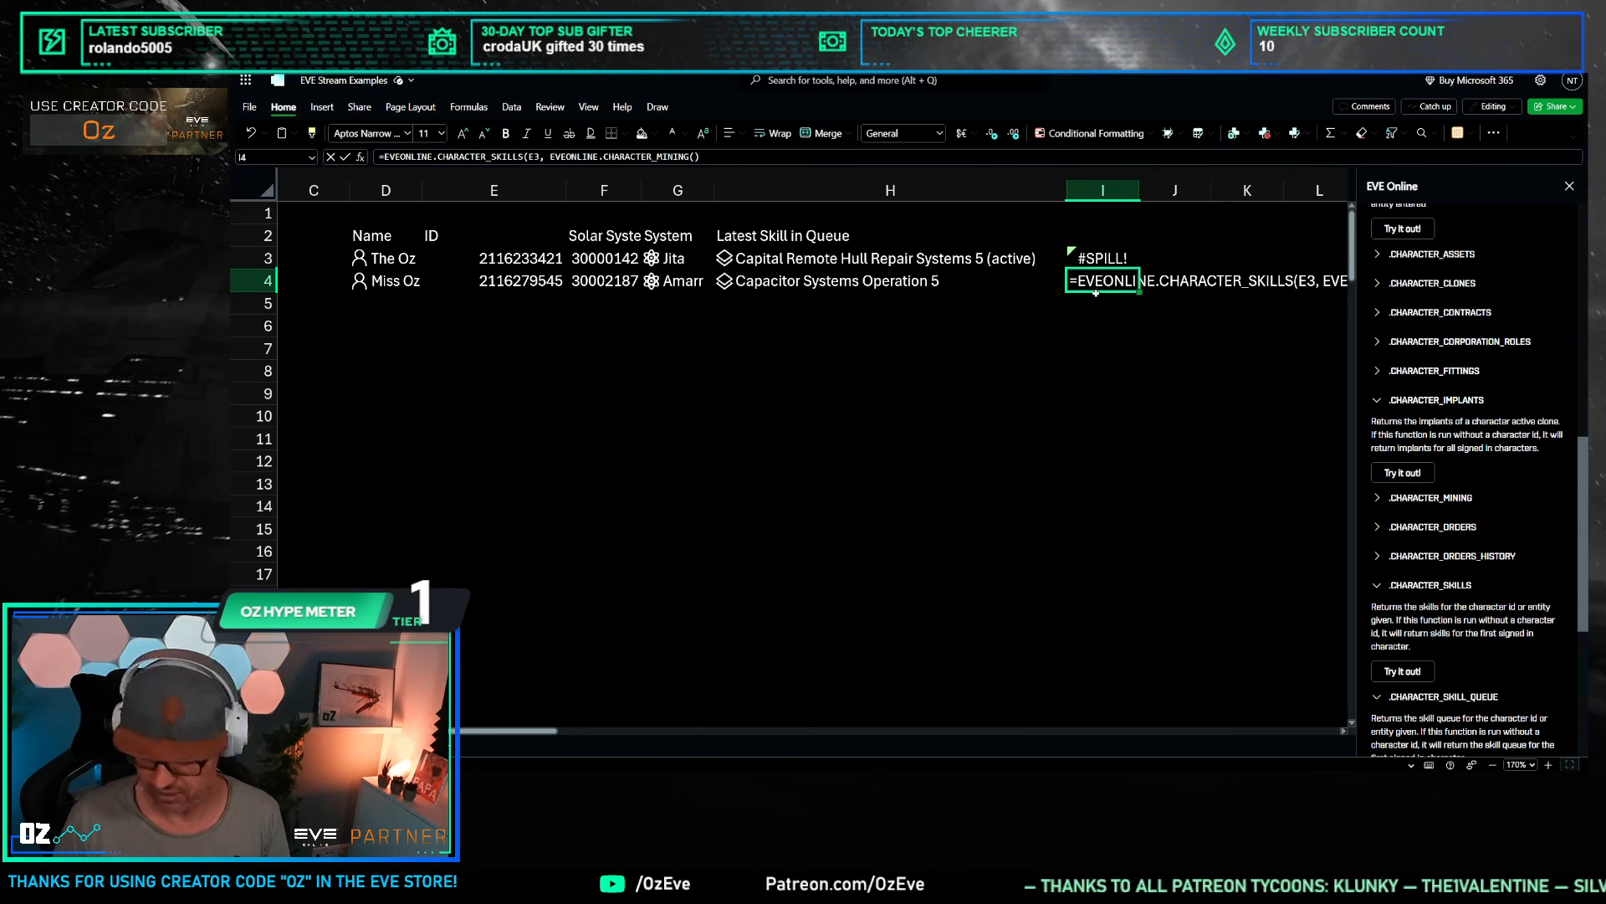
key(Delete)
click(1101, 344)
Step: Add "Mining" as the second argument of CHARACTER_SKILLS in I3 to filter the character's skills
click(1107, 266)
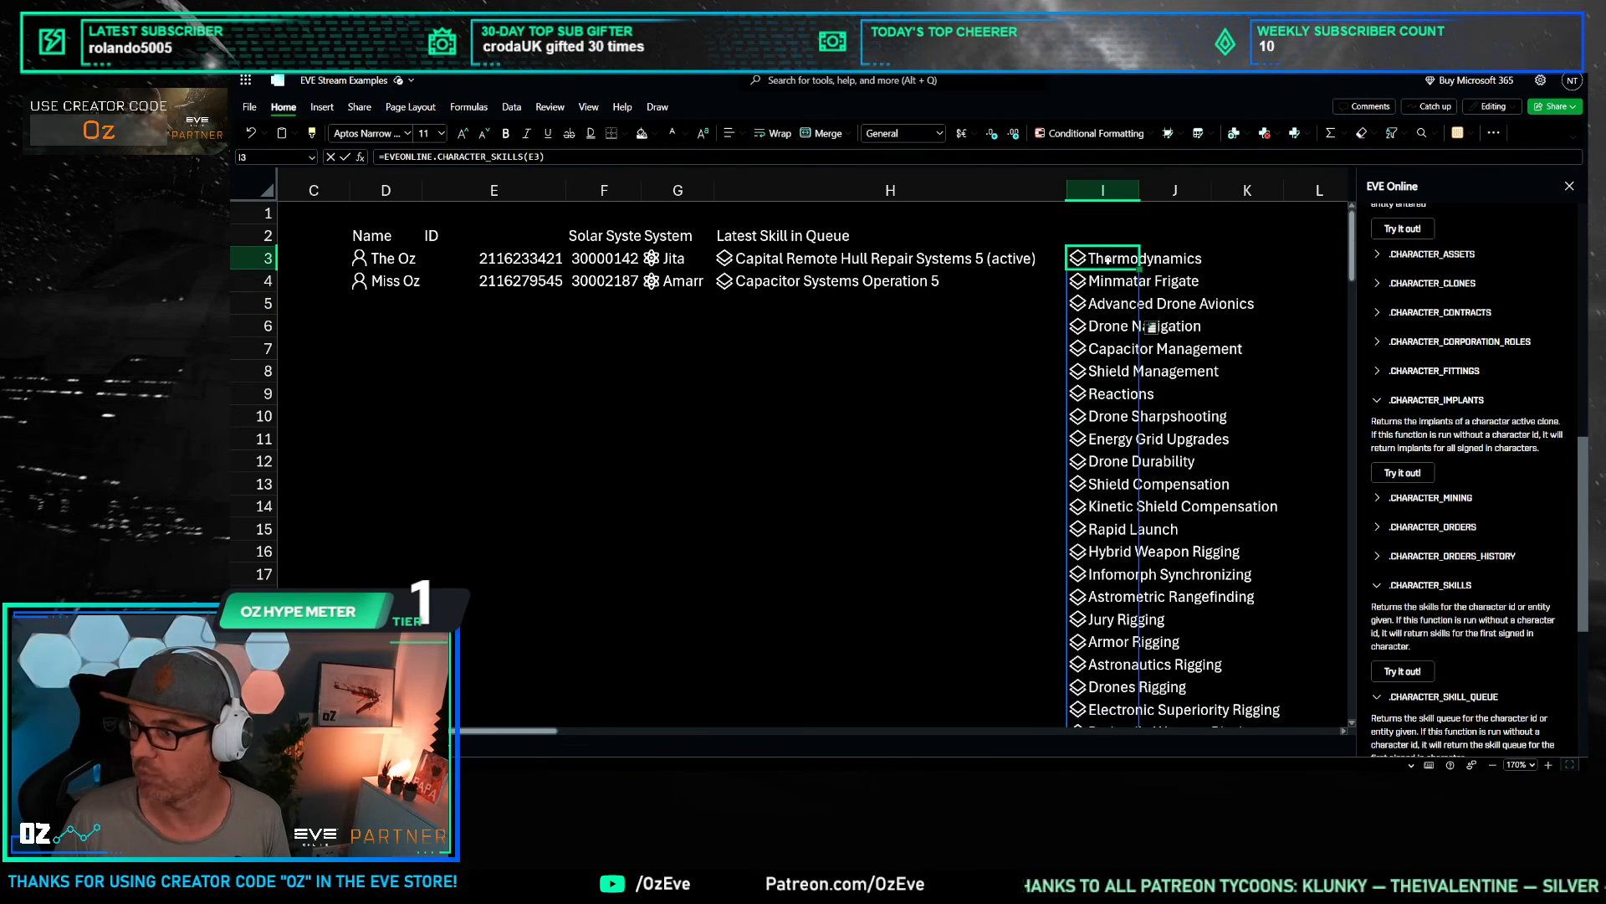
click(539, 157)
text(, )
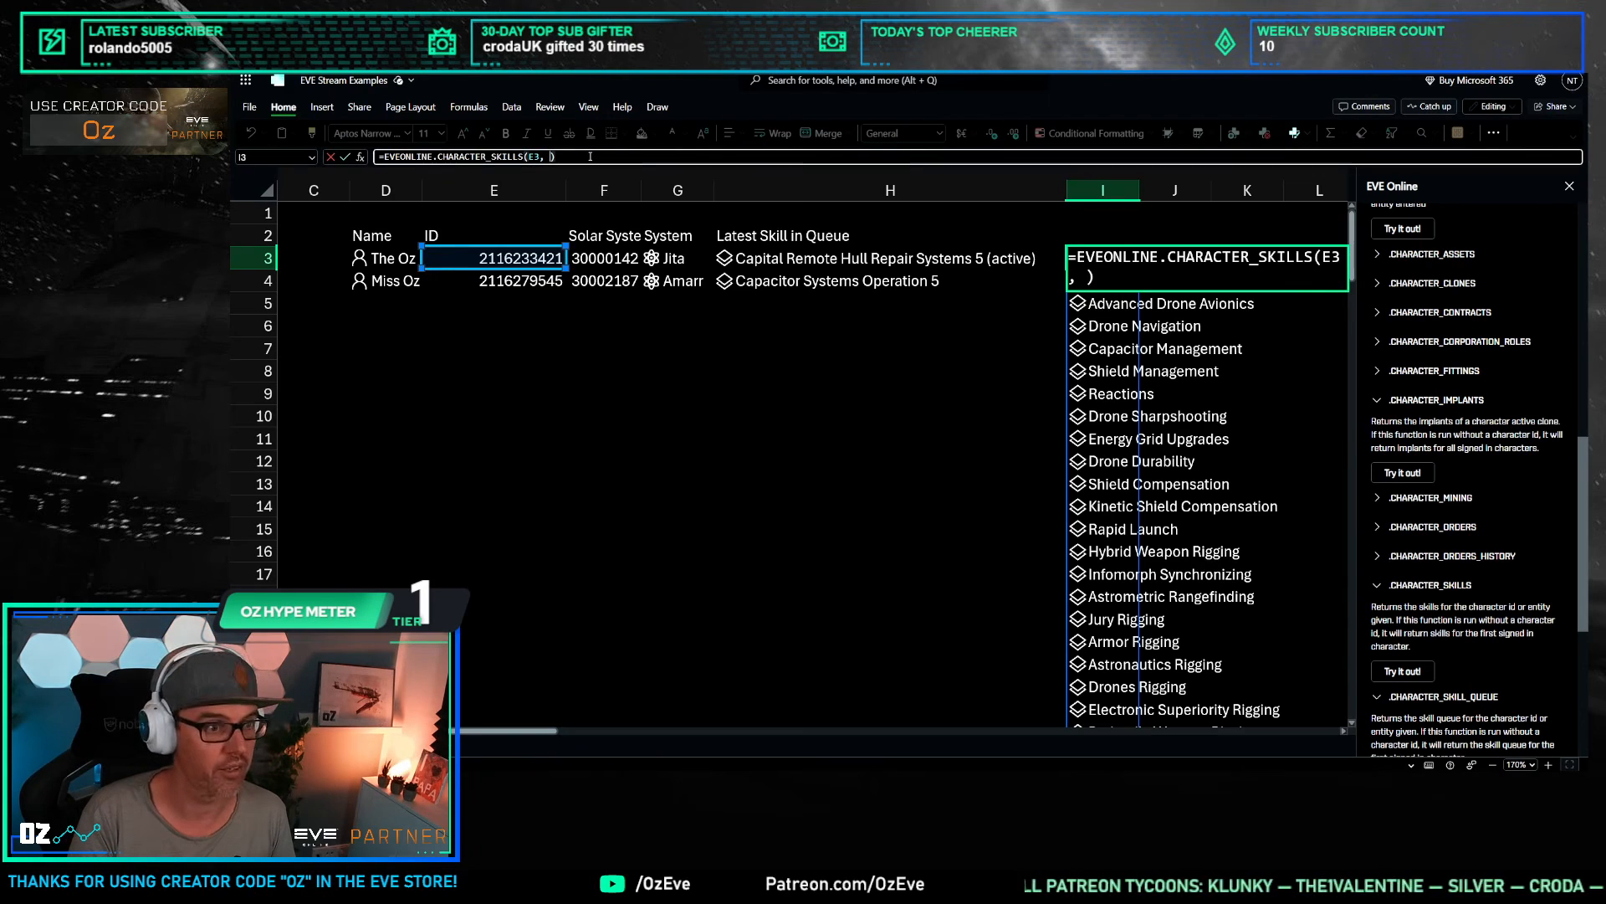
text("Mining")
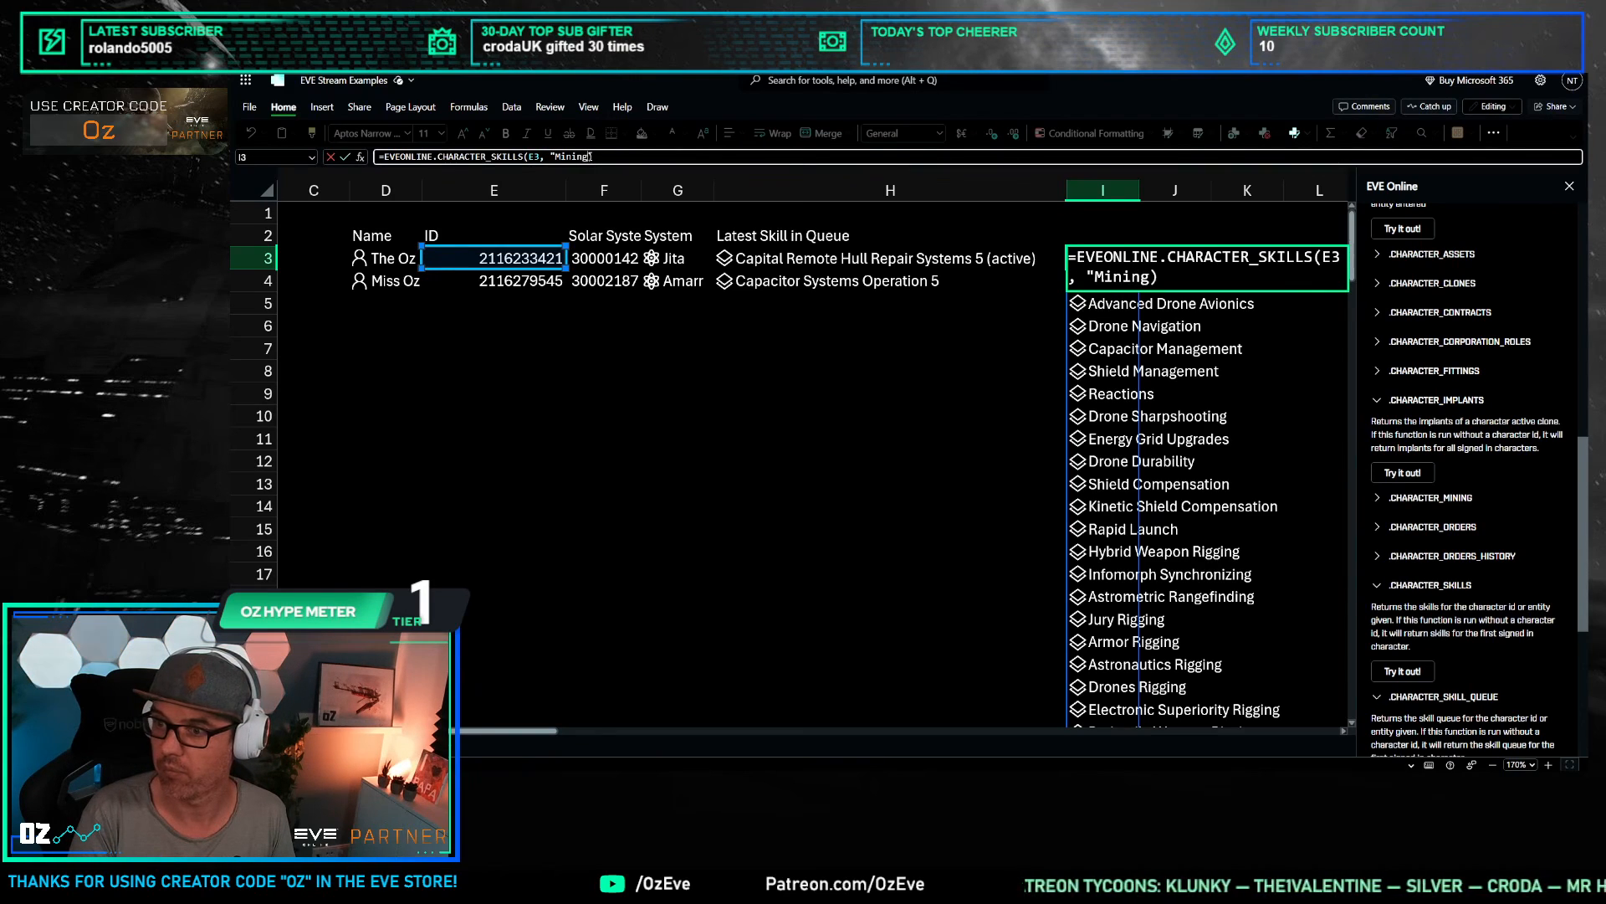
key(Return)
click(1083, 388)
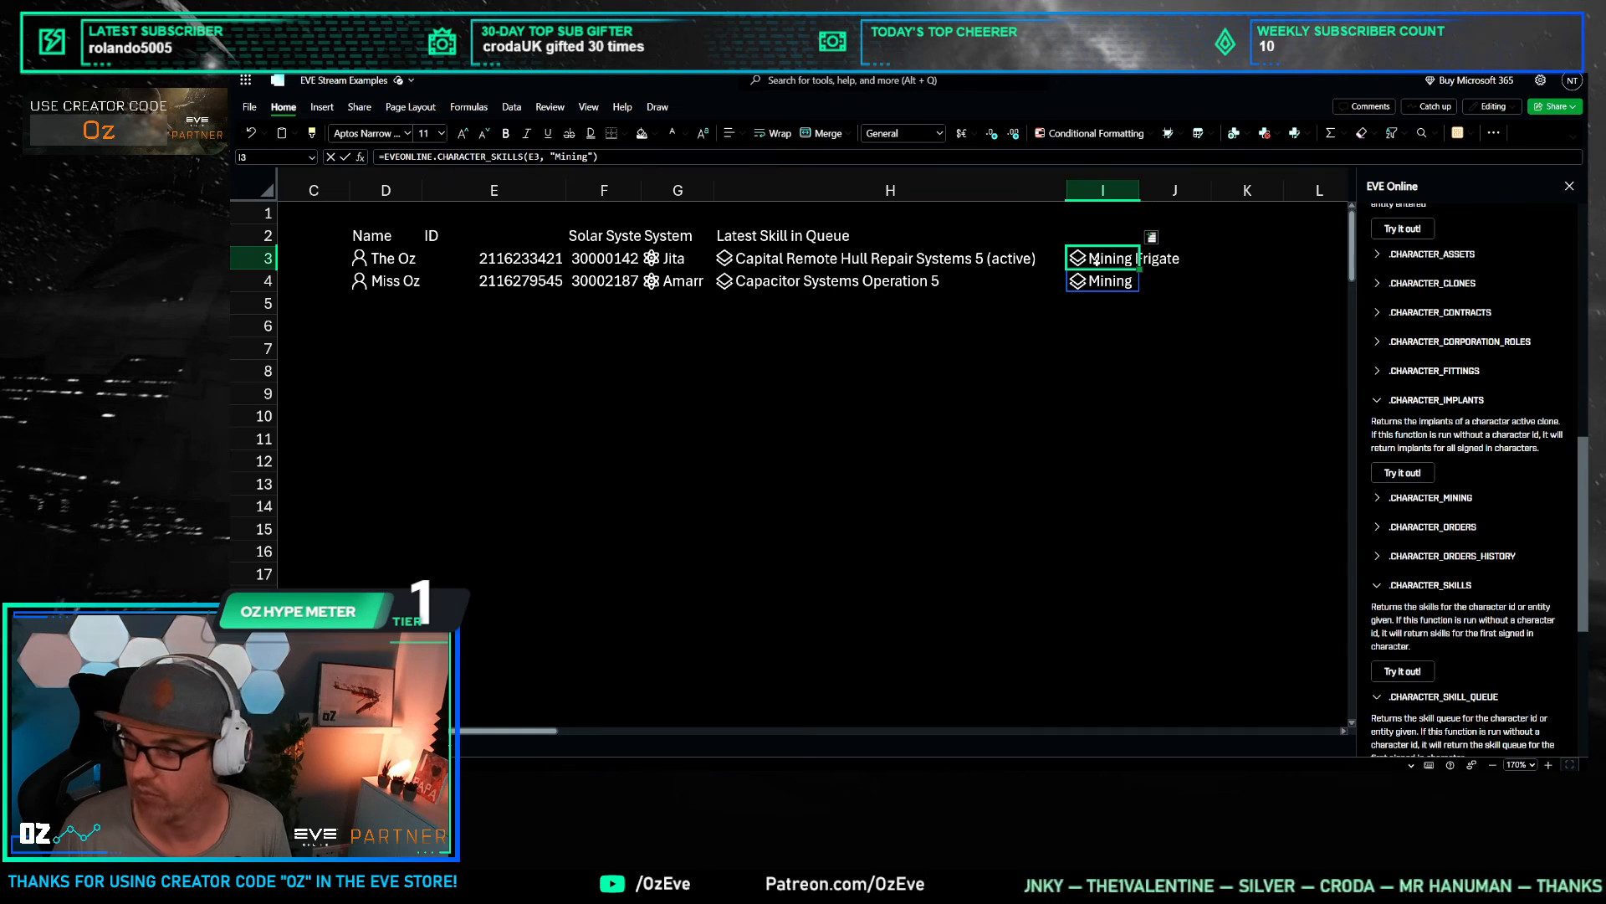
Step: Add 1 as the third argument of I3's CHARACTER_SKILLS formula to limit it to the exact Mining skill
click(1105, 301)
click(1105, 261)
click(1106, 301)
click(1109, 261)
click(1109, 281)
click(1106, 260)
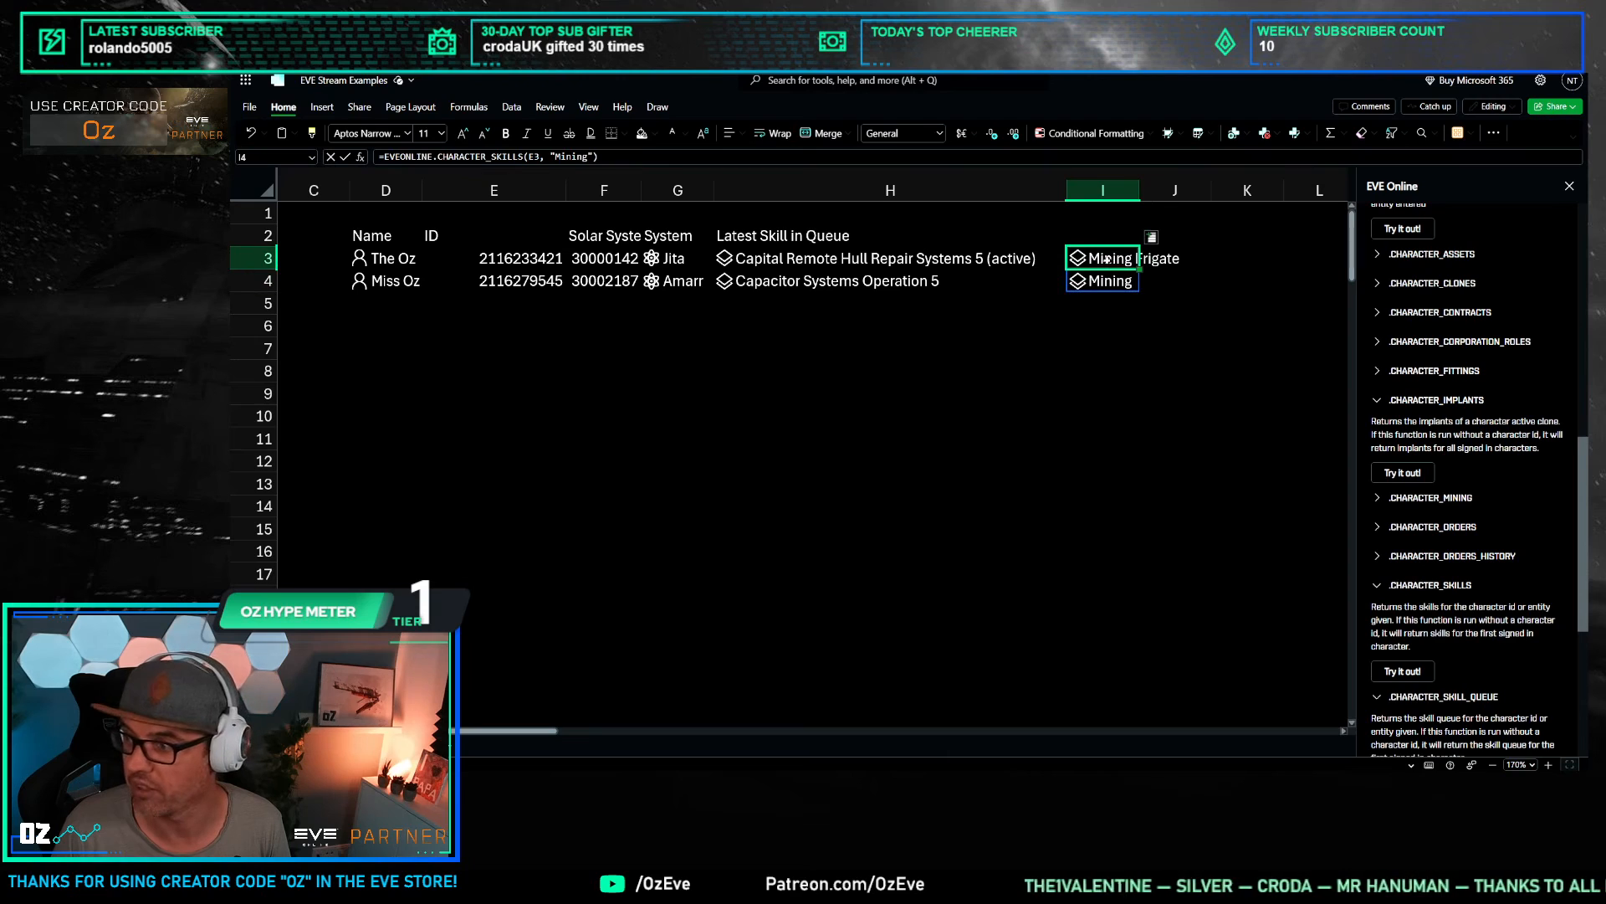
click(551, 157)
key(BackSpace)
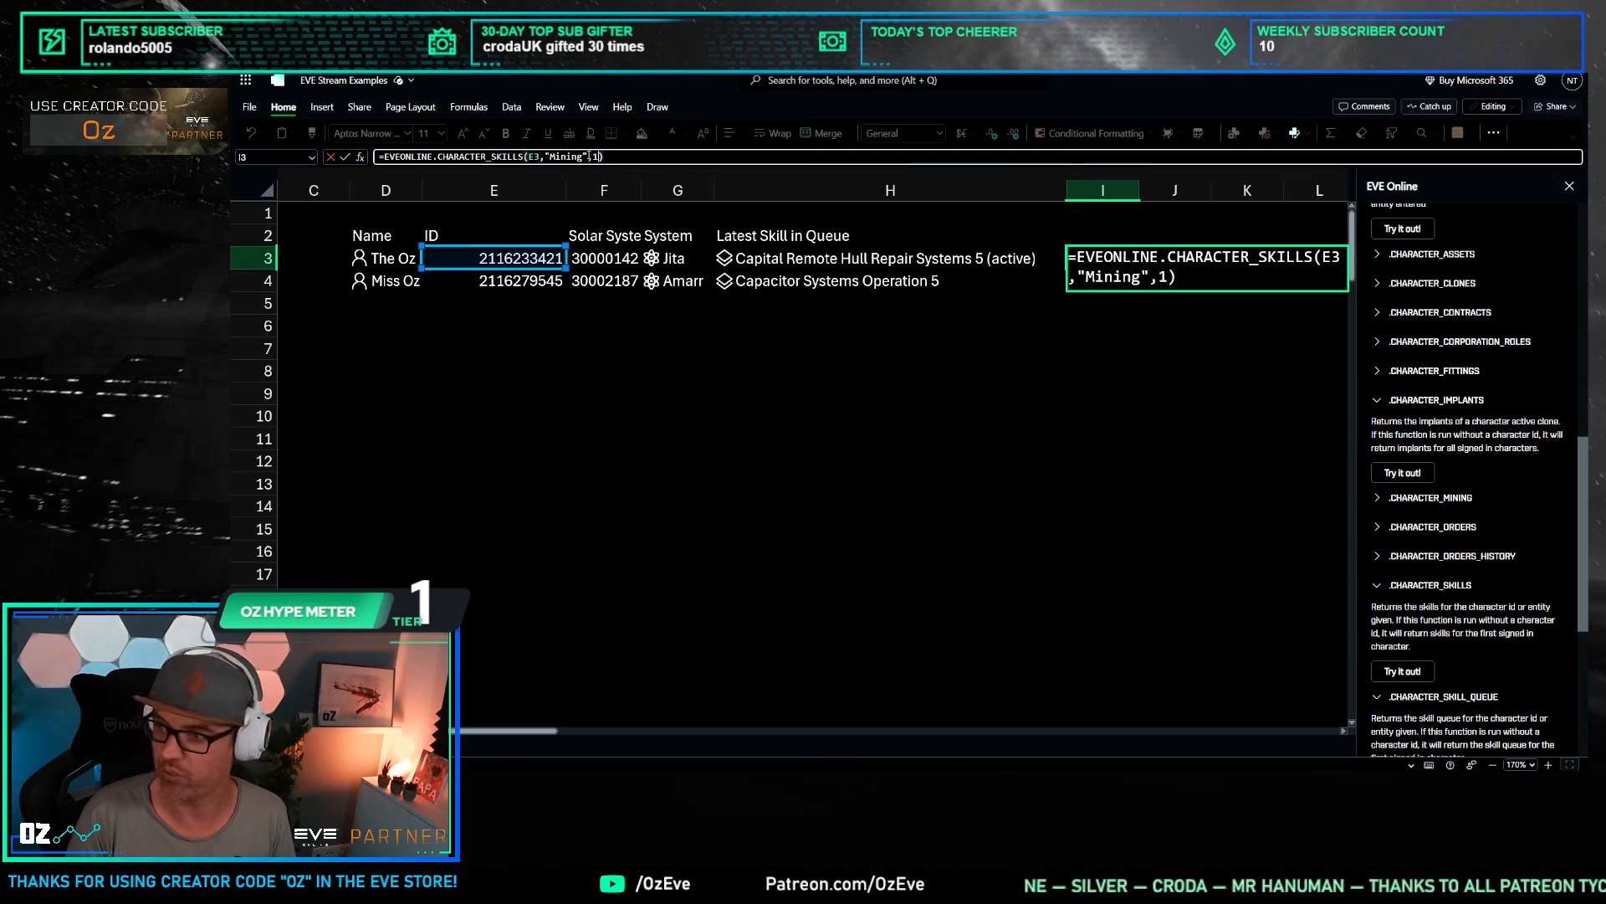
key(Return)
key(Up)
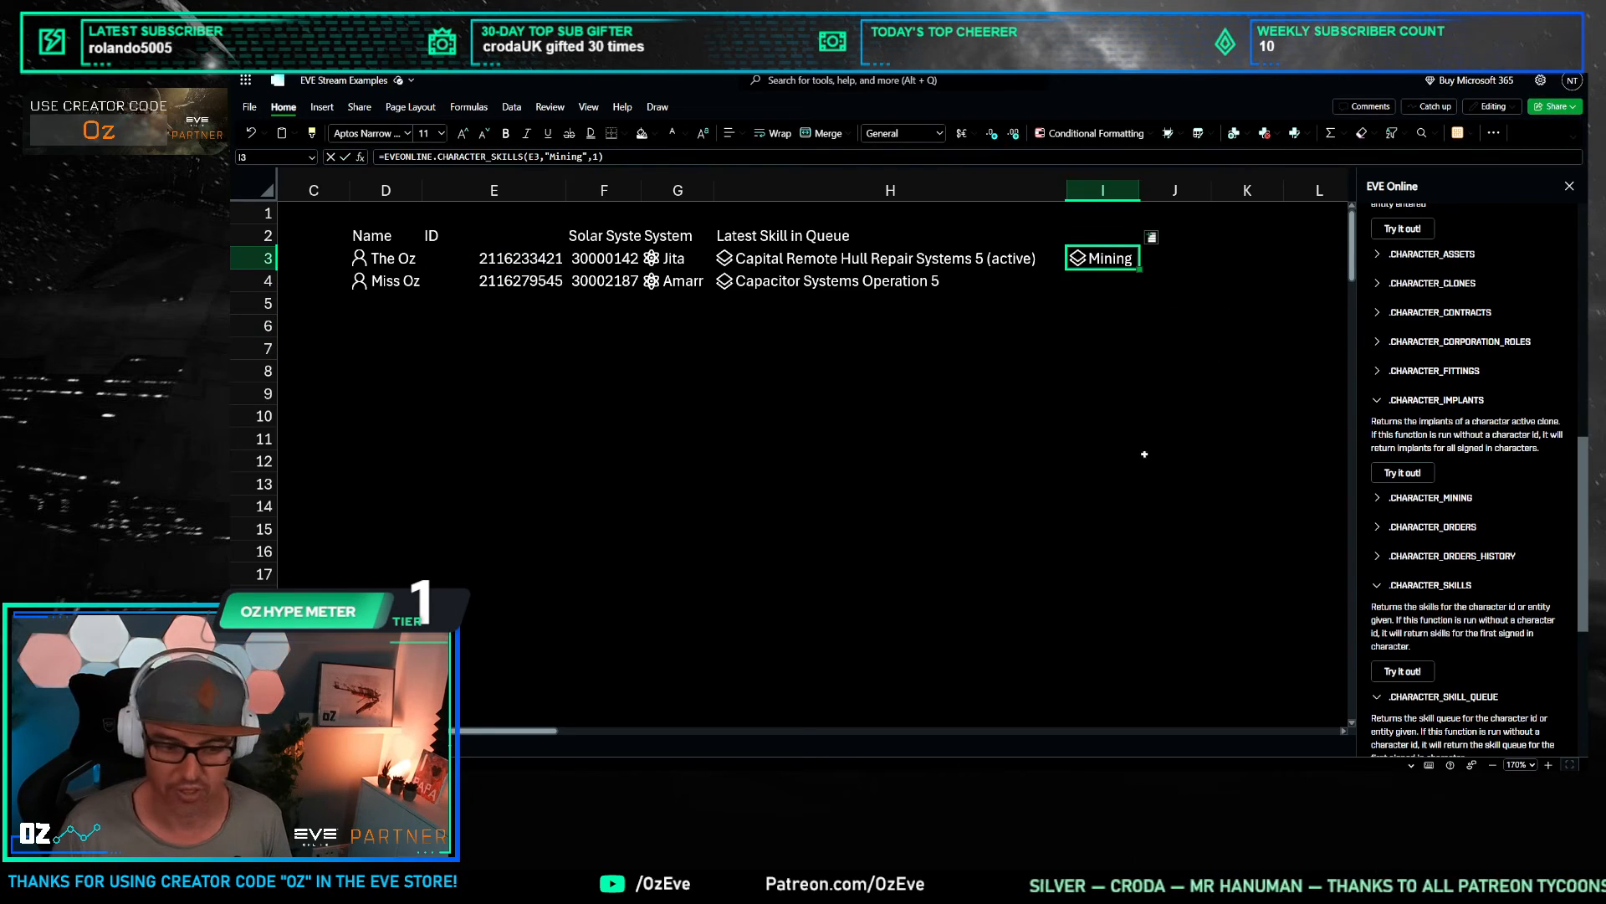
Step: Extract the trained_skill_level field of the Mining skill in I3 into J3
click(1151, 236)
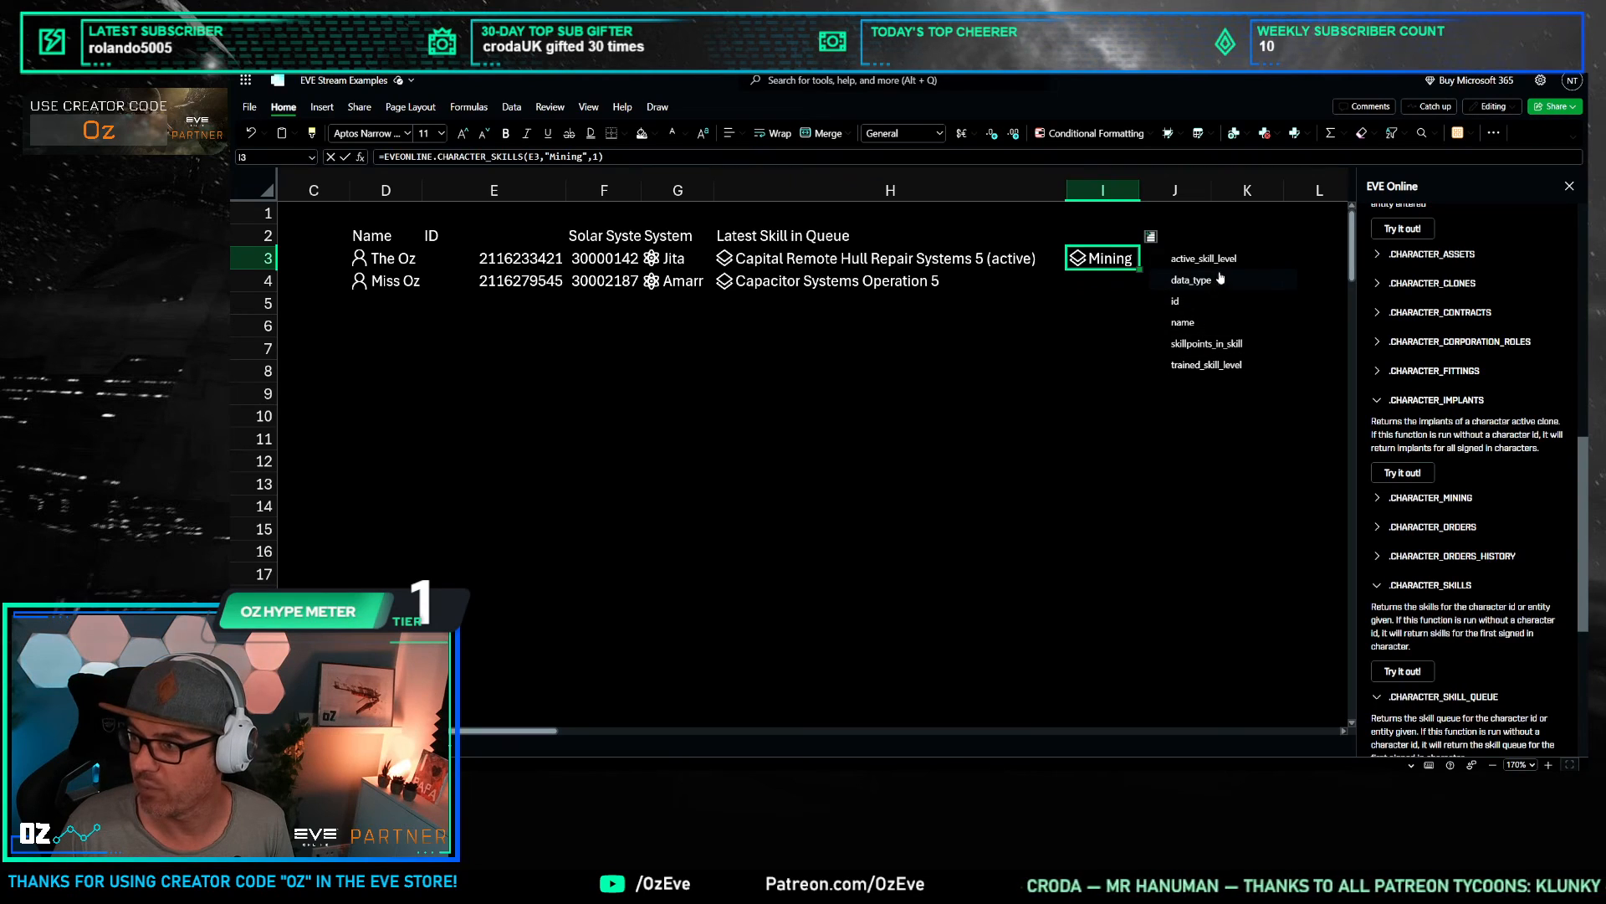
click(1217, 365)
click(1175, 325)
click(1128, 259)
click(1190, 264)
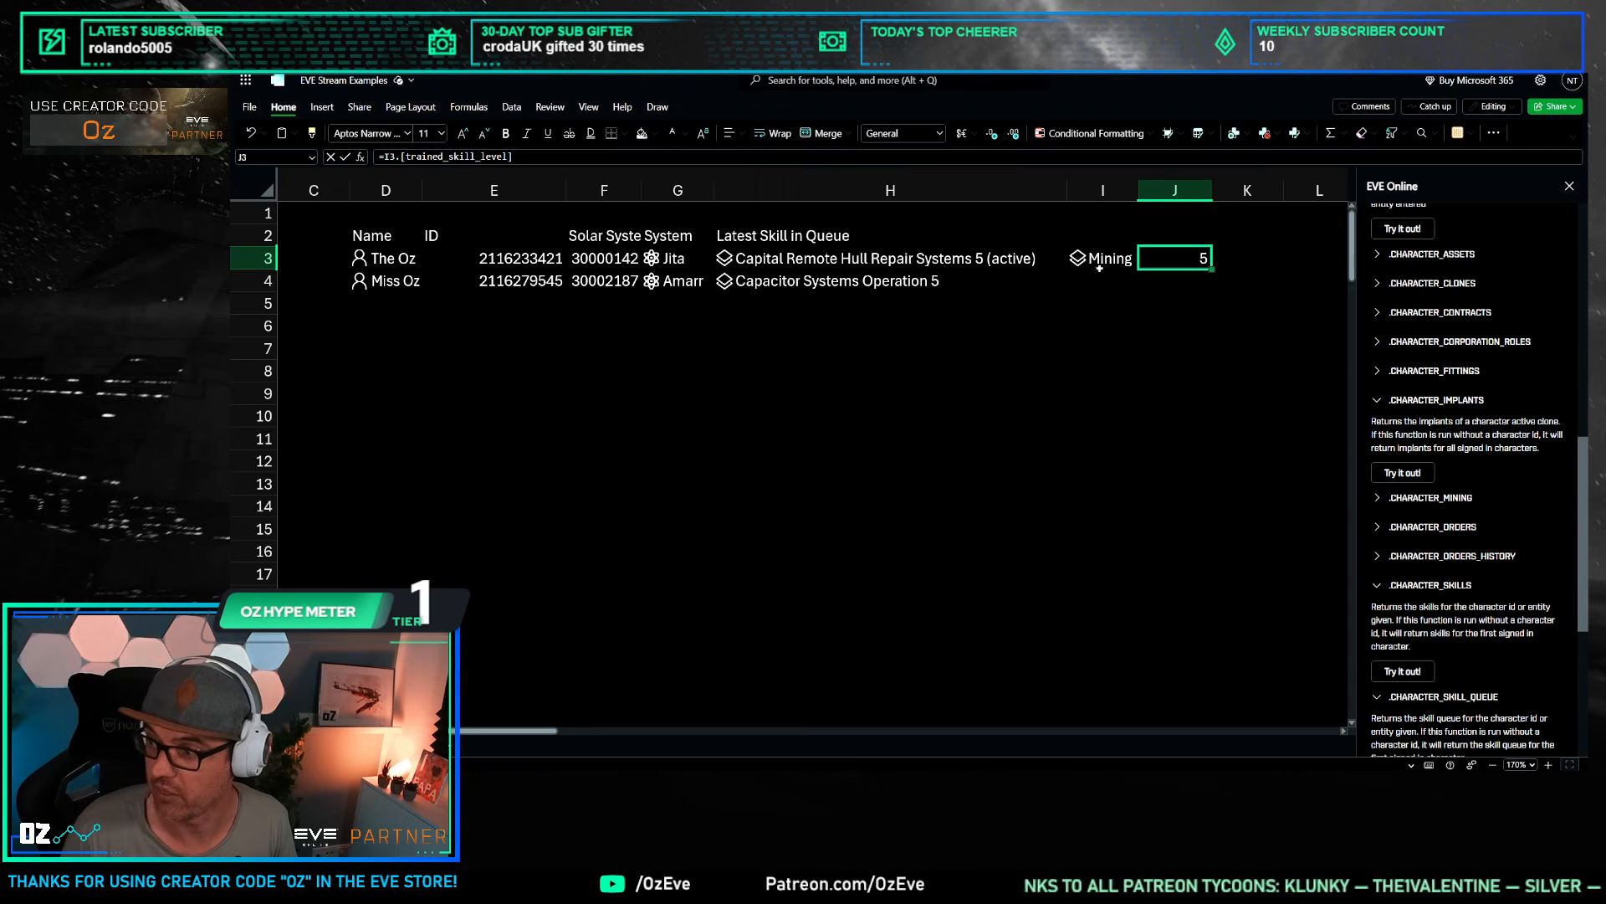
Step: Enter the header Mining in I2 above the skill cell
click(1129, 235)
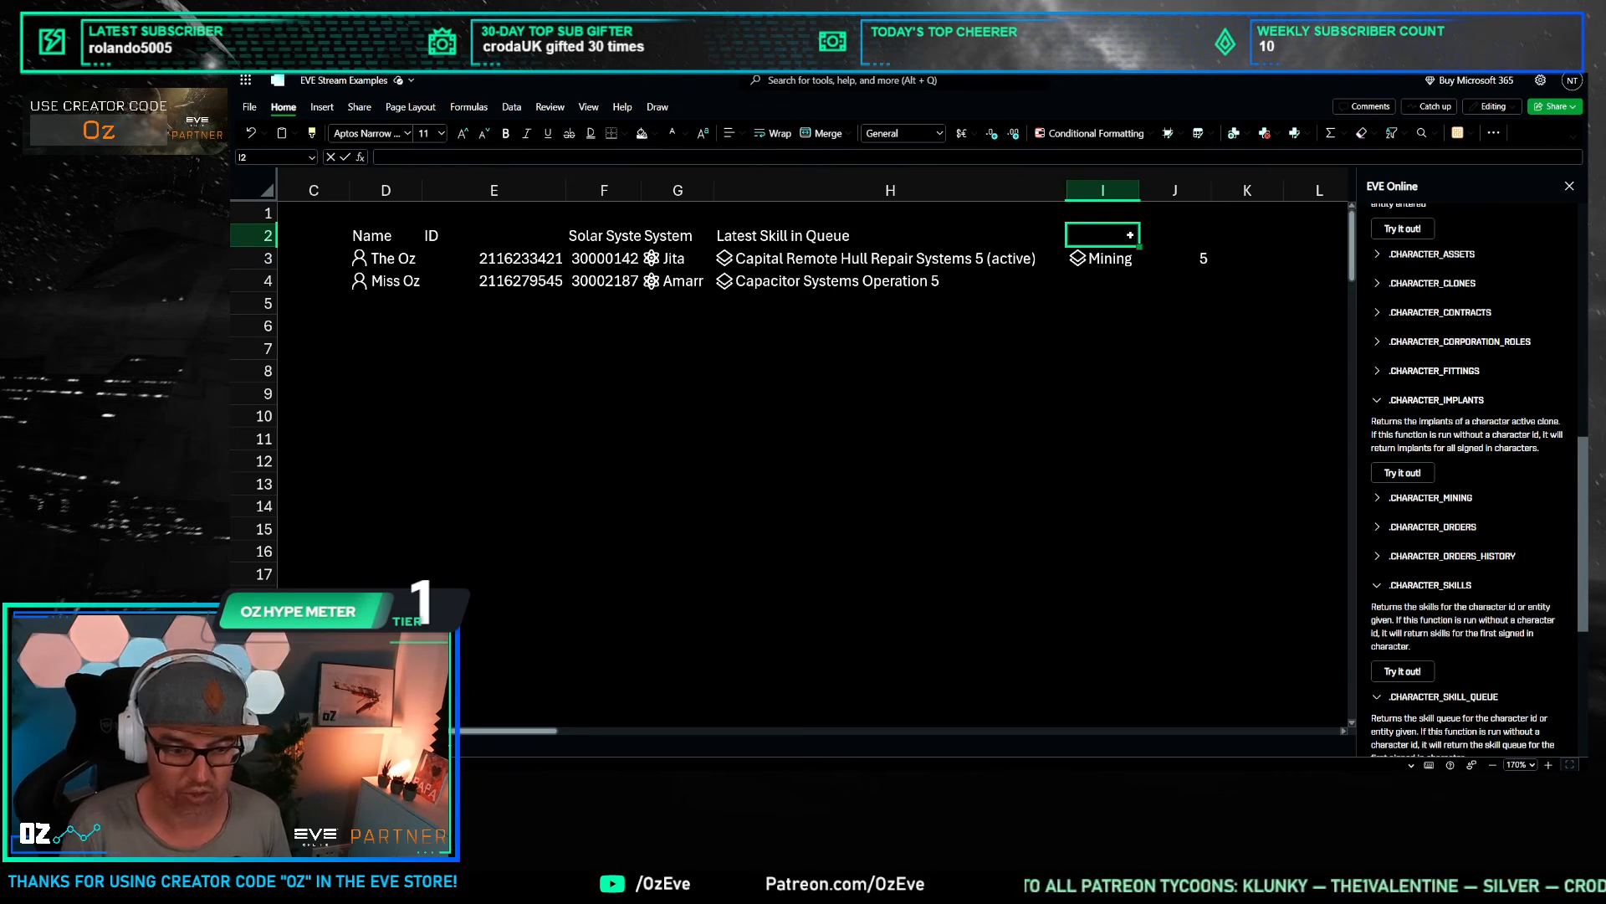
text(Mining)
key(Return)
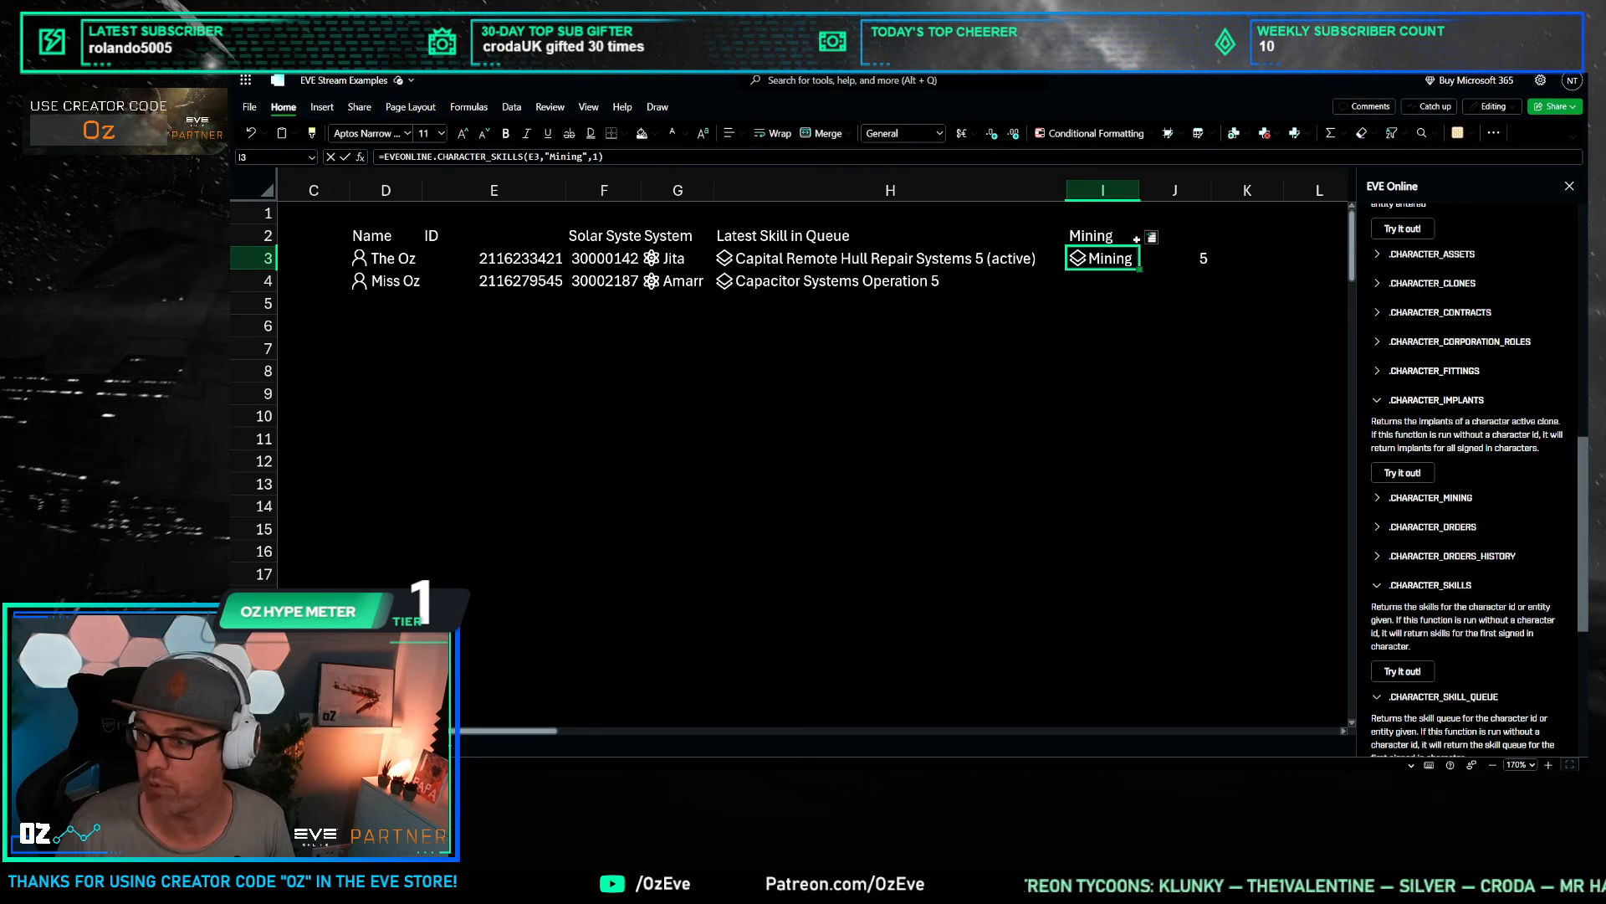
click(1124, 239)
click(1120, 349)
Step: Replace the text "Mining" in I3's CHARACTER_SKILLS formula with a reference to the header cell I2
click(1112, 250)
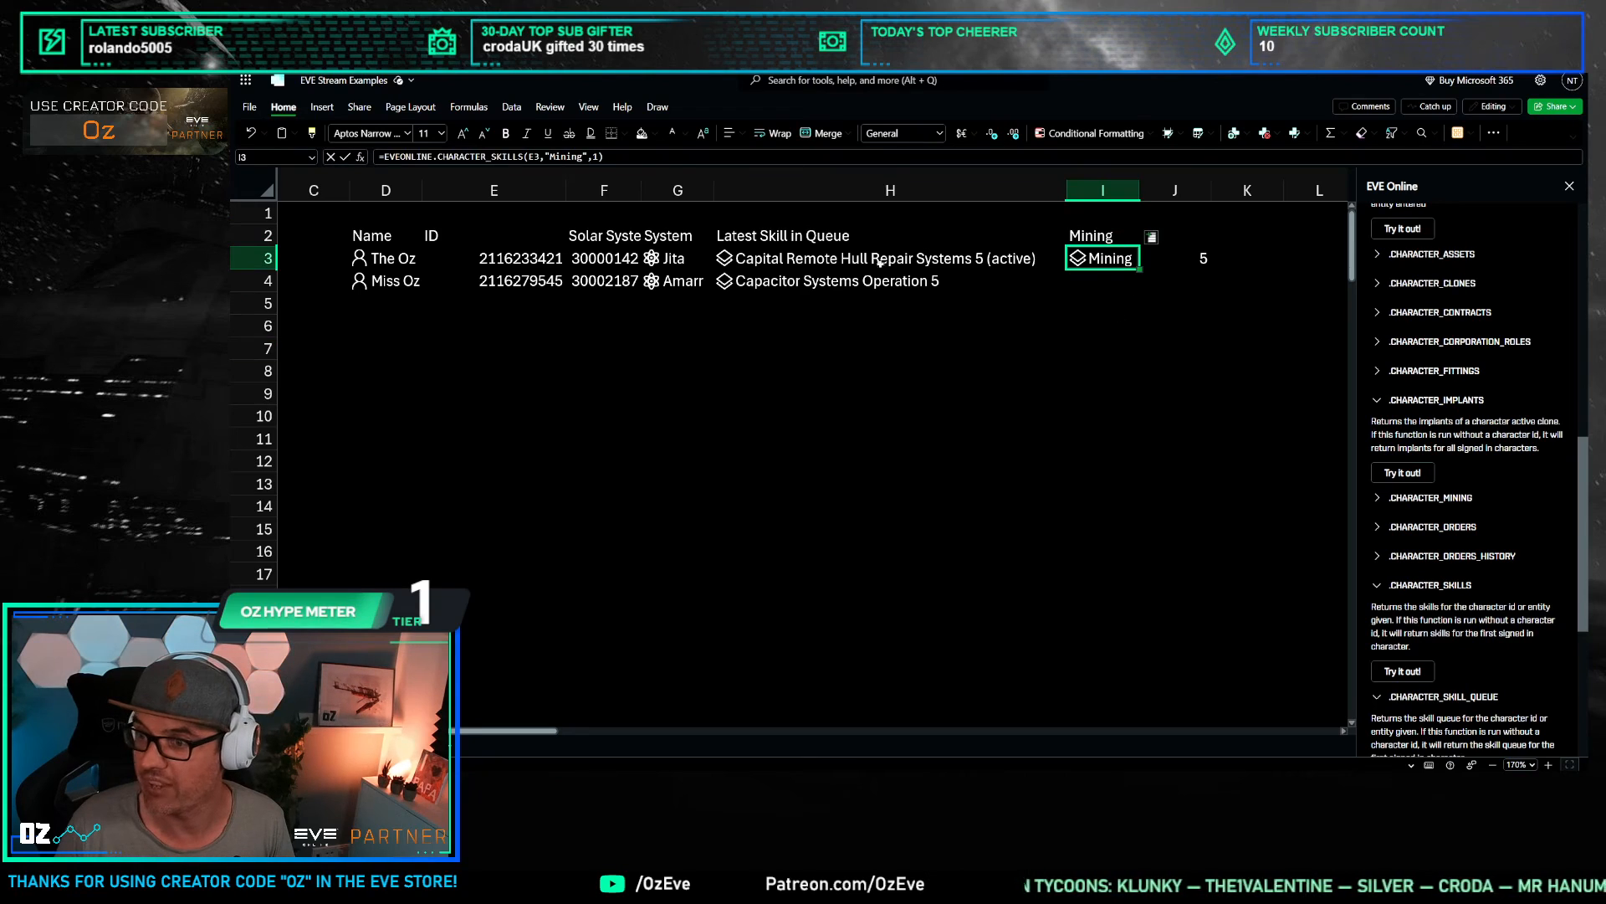
click(586, 156)
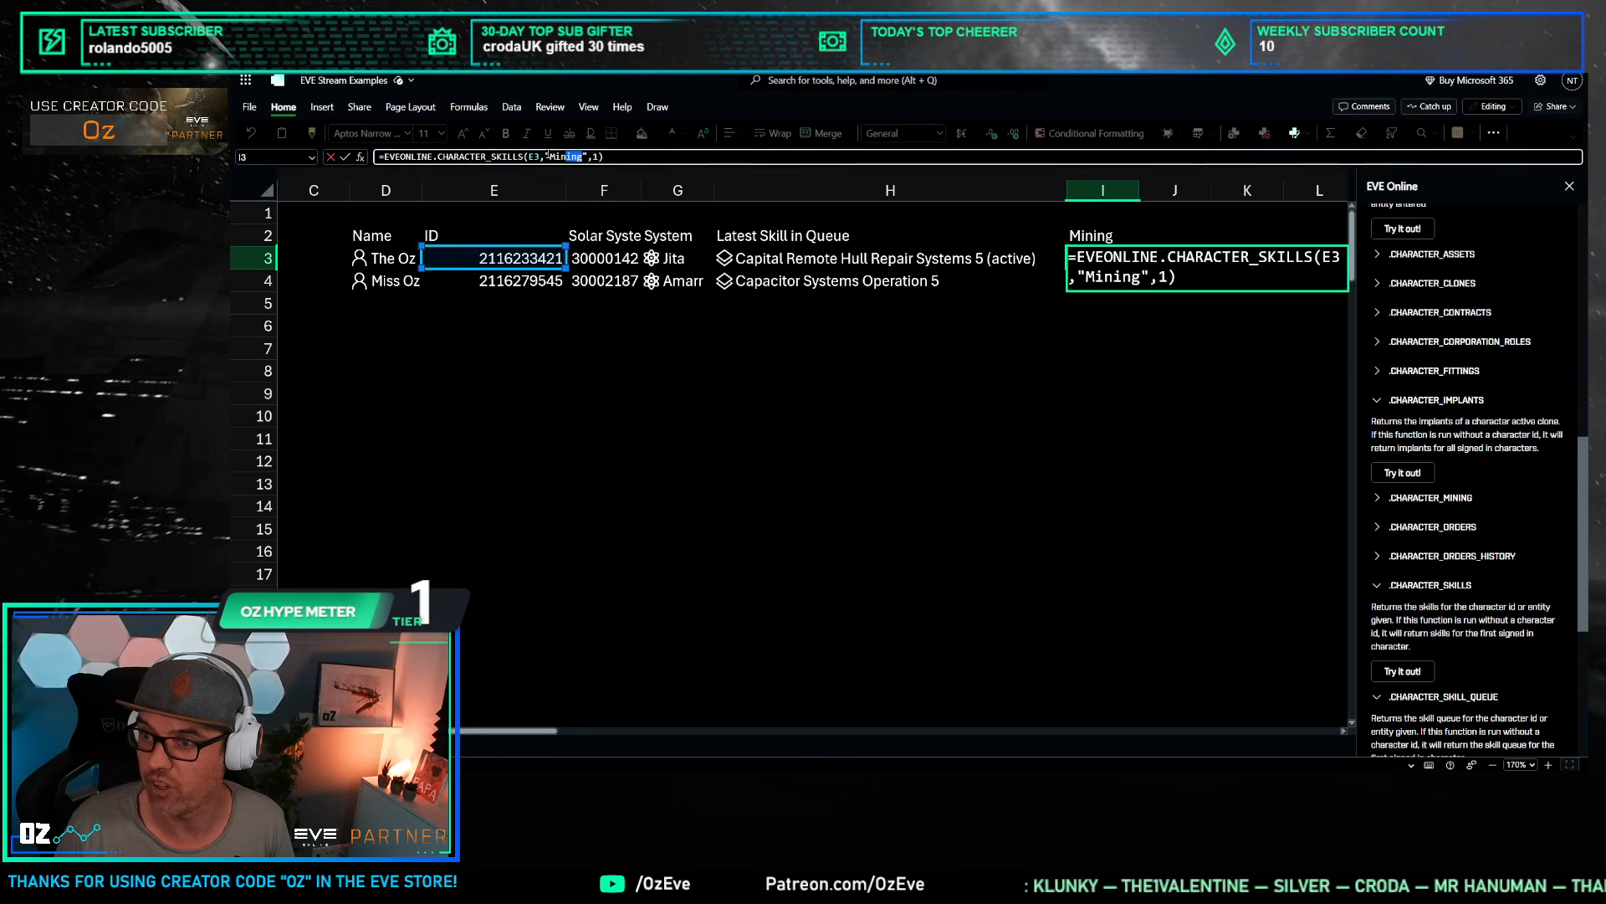
drag(545, 156, 589, 157)
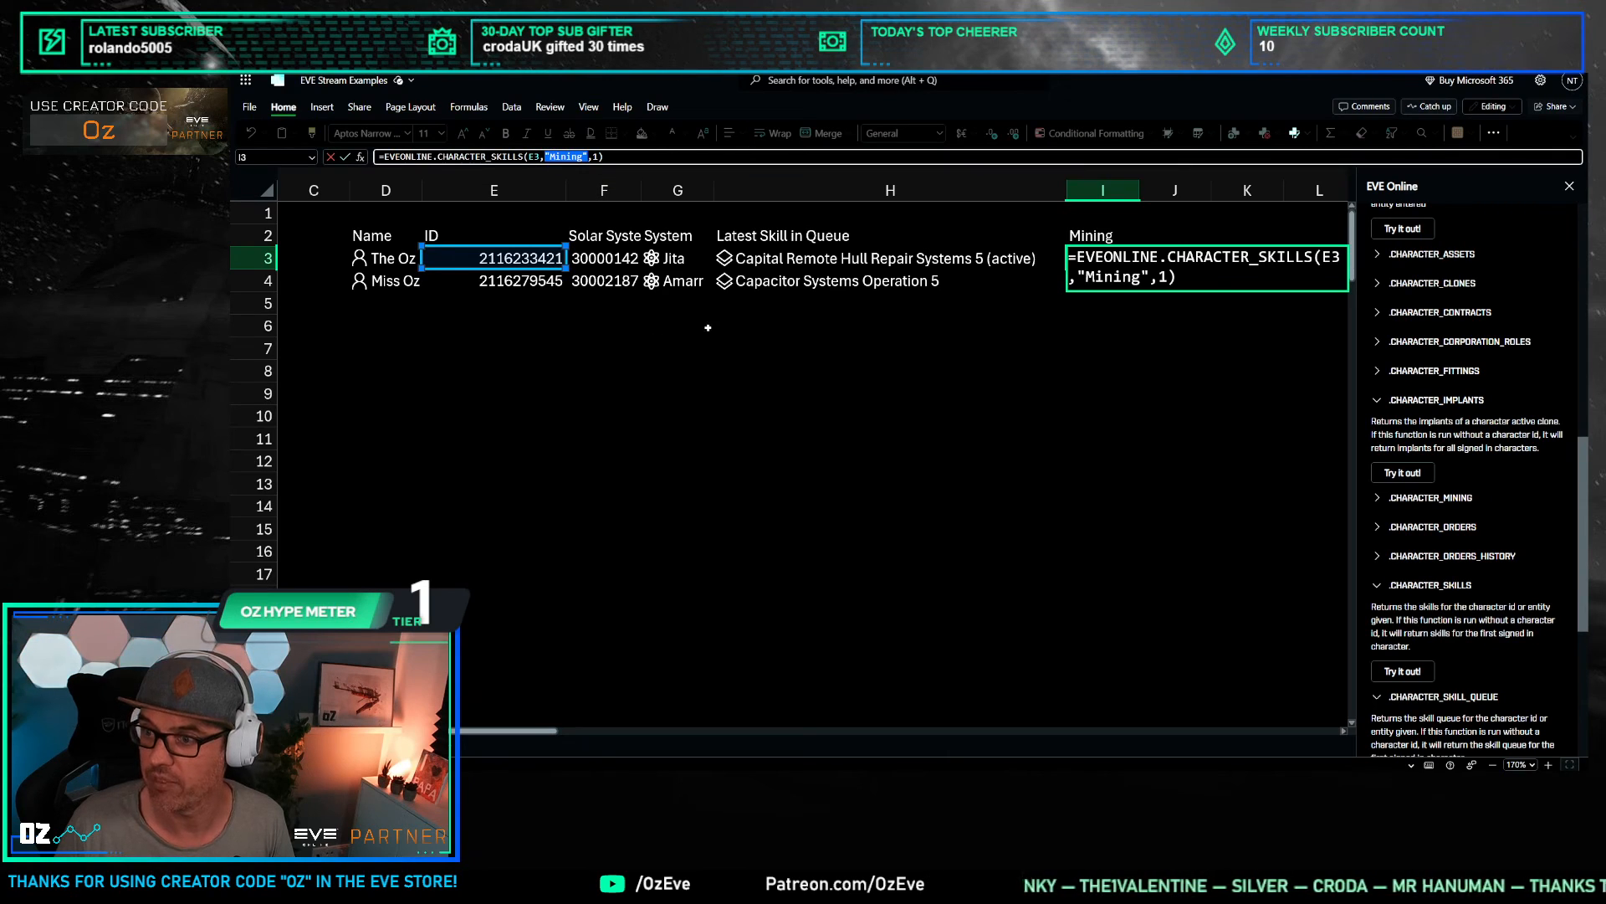
click(1094, 237)
key(Return)
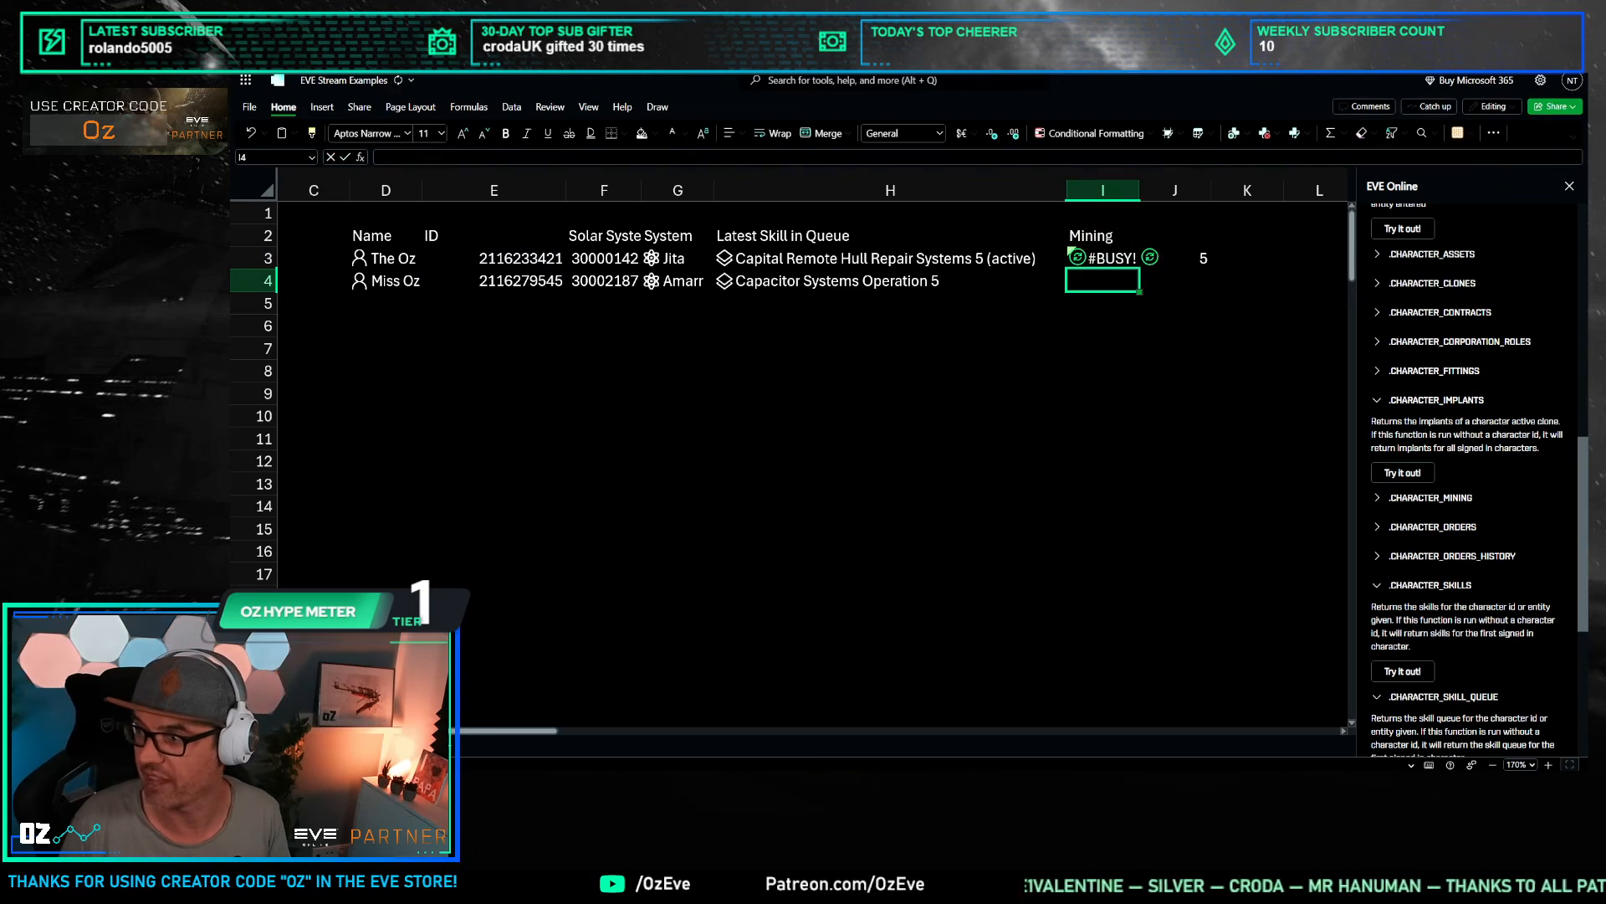
Step: Append .trained_skill_level to I3's CHARACTER_SKILLS formula so the cell returns the level directly
key(Up)
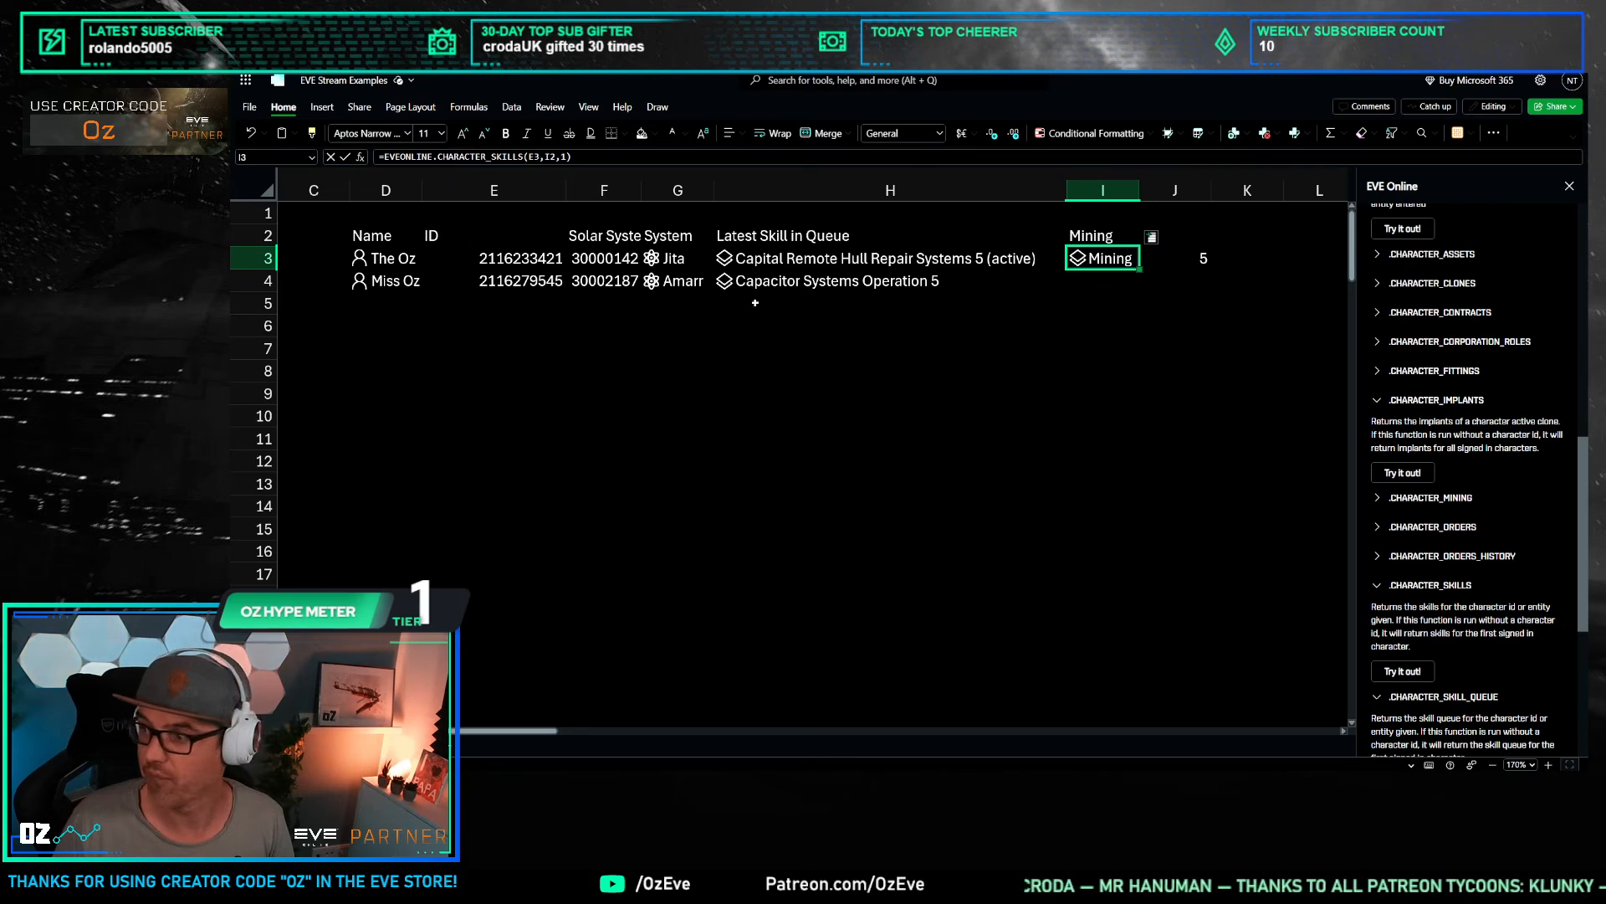
click(624, 160)
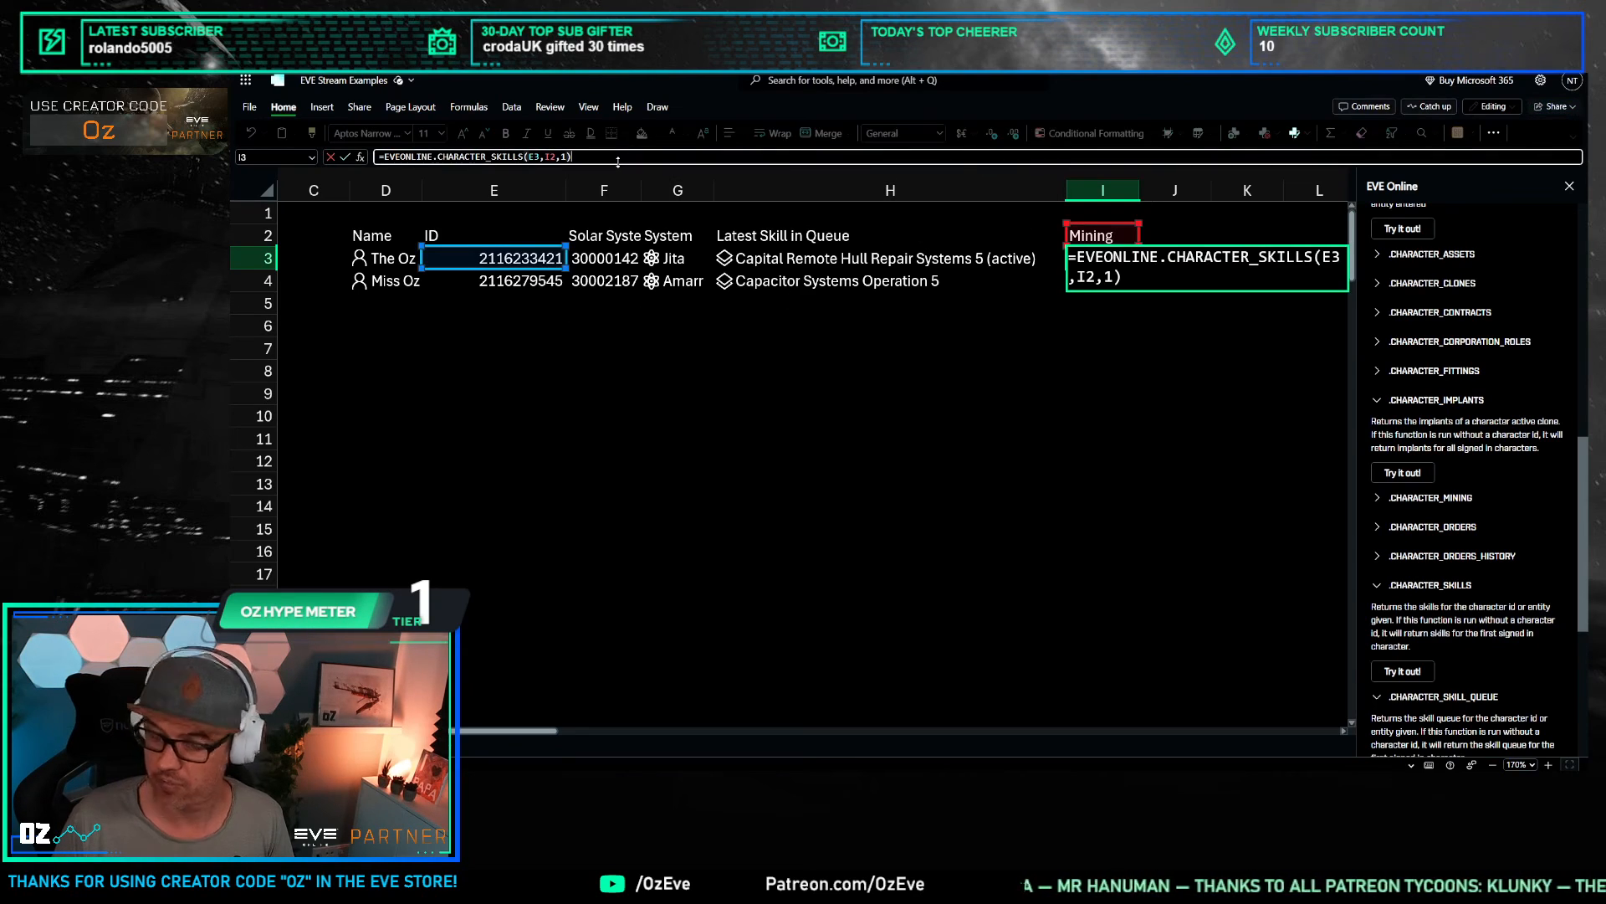
text(.trainewd)
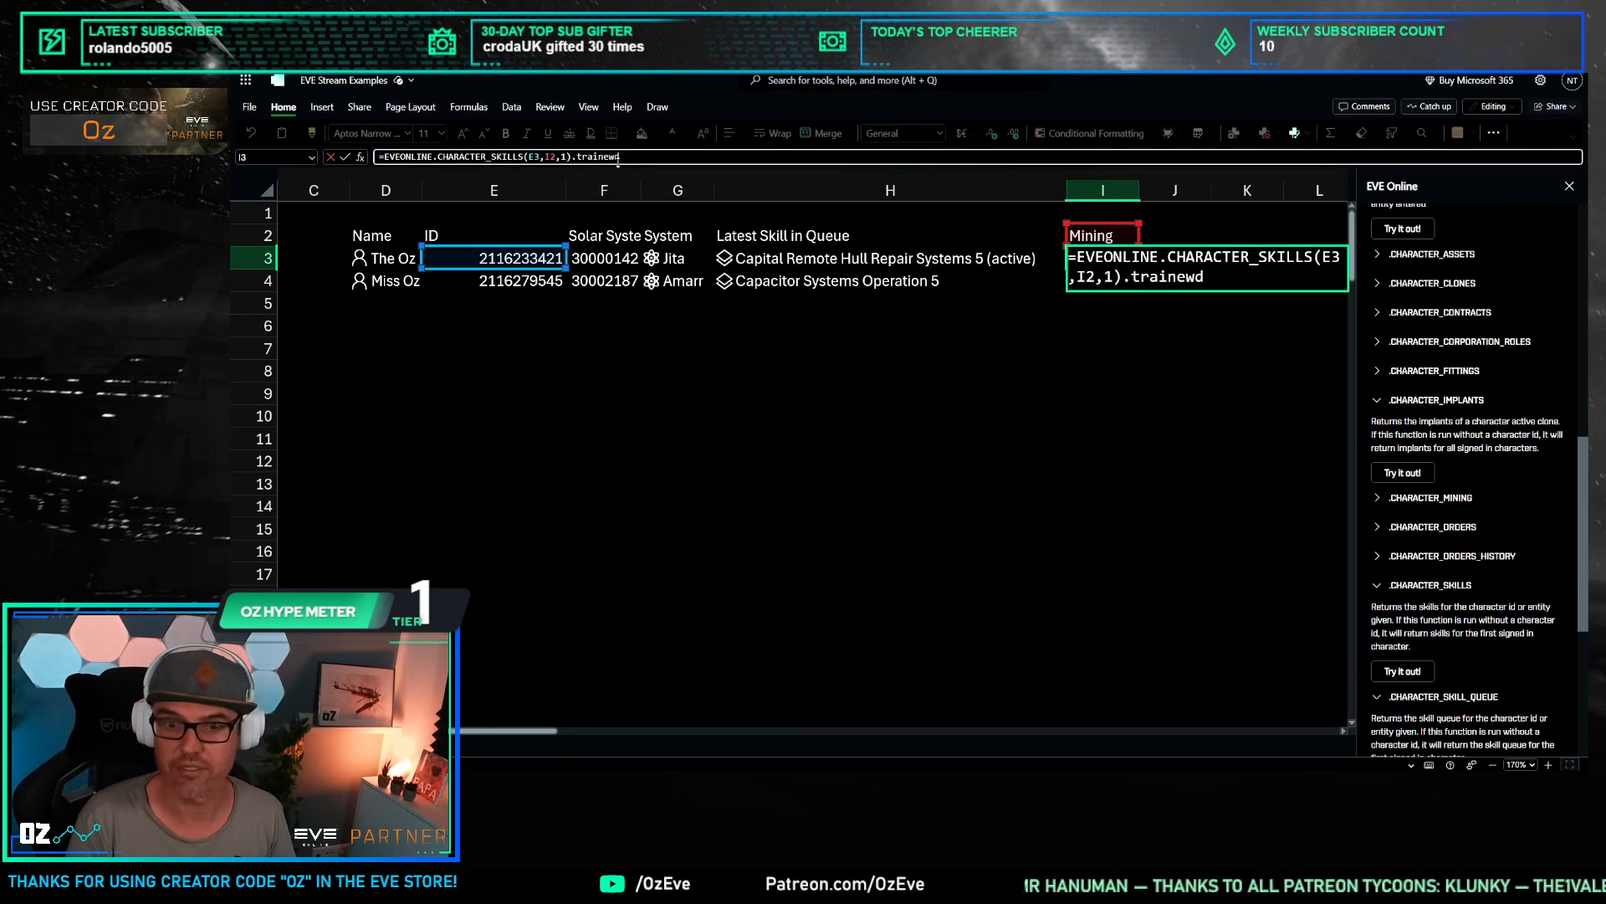
key(BackSpace)
key(BackSpace)
text(d_s)
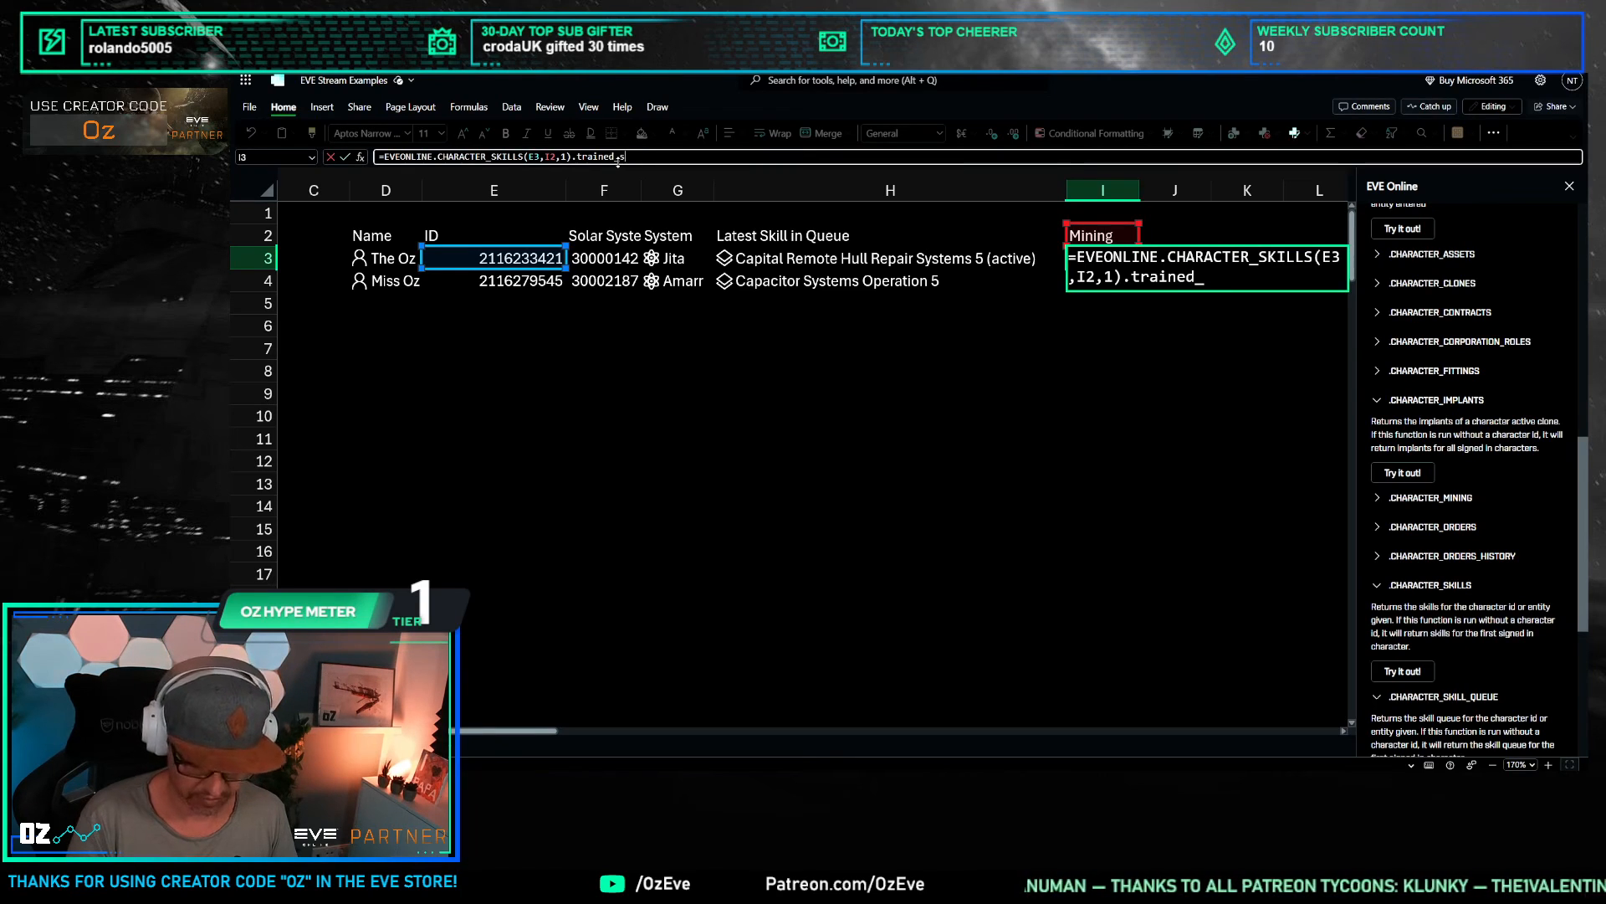
text(kill_level)
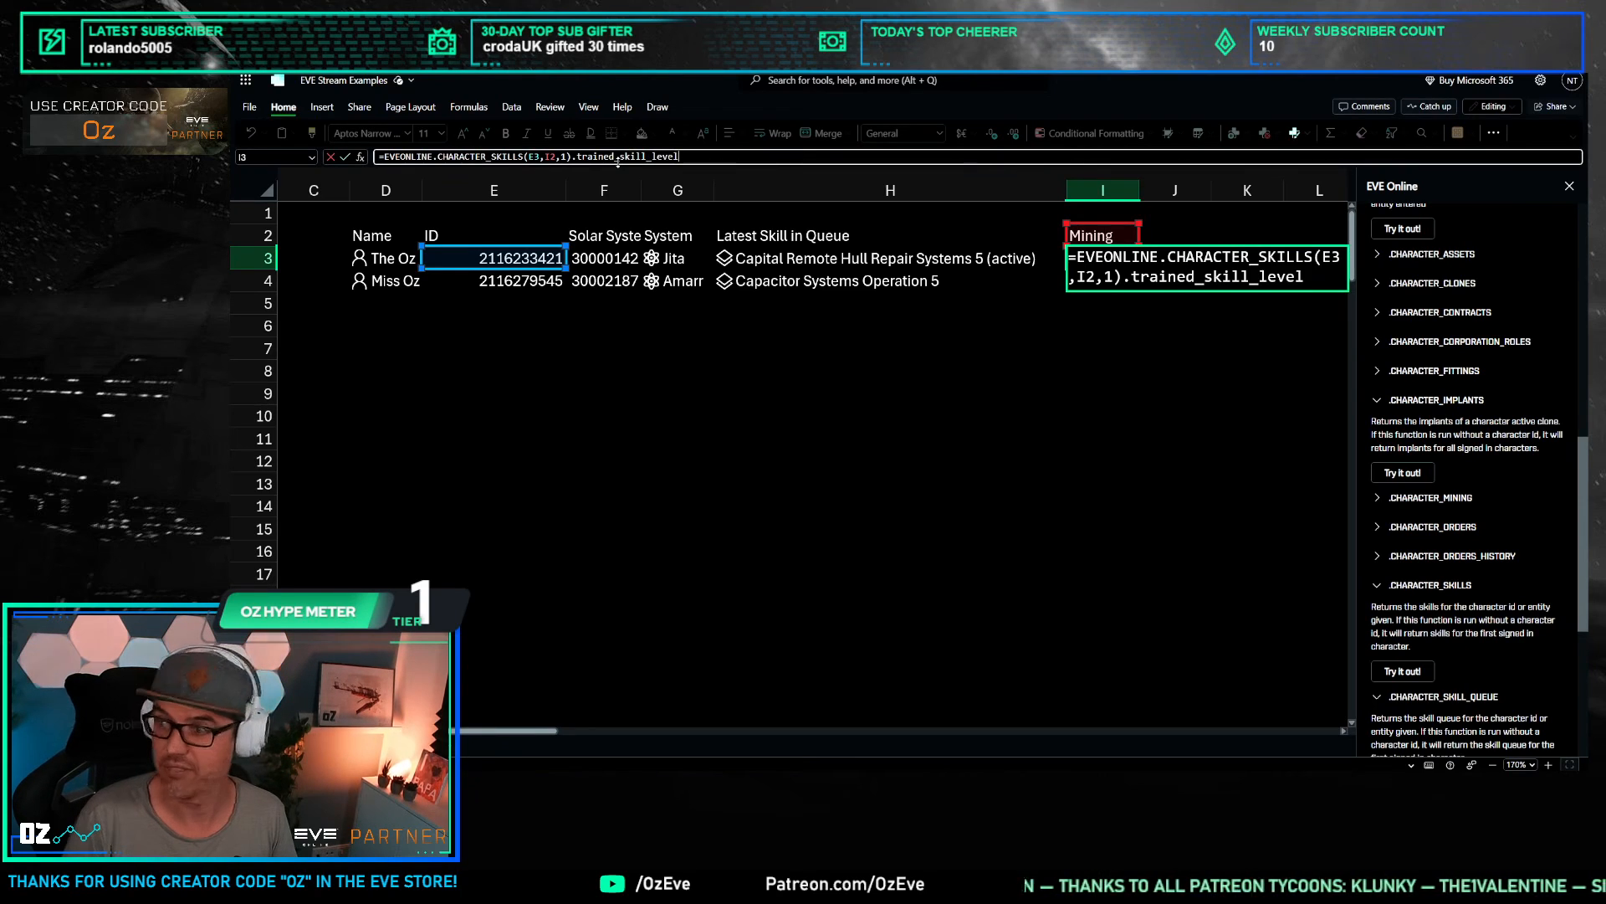
key(Return)
Step: Clear the redundant trained_skill_level extraction from J3
click(1184, 259)
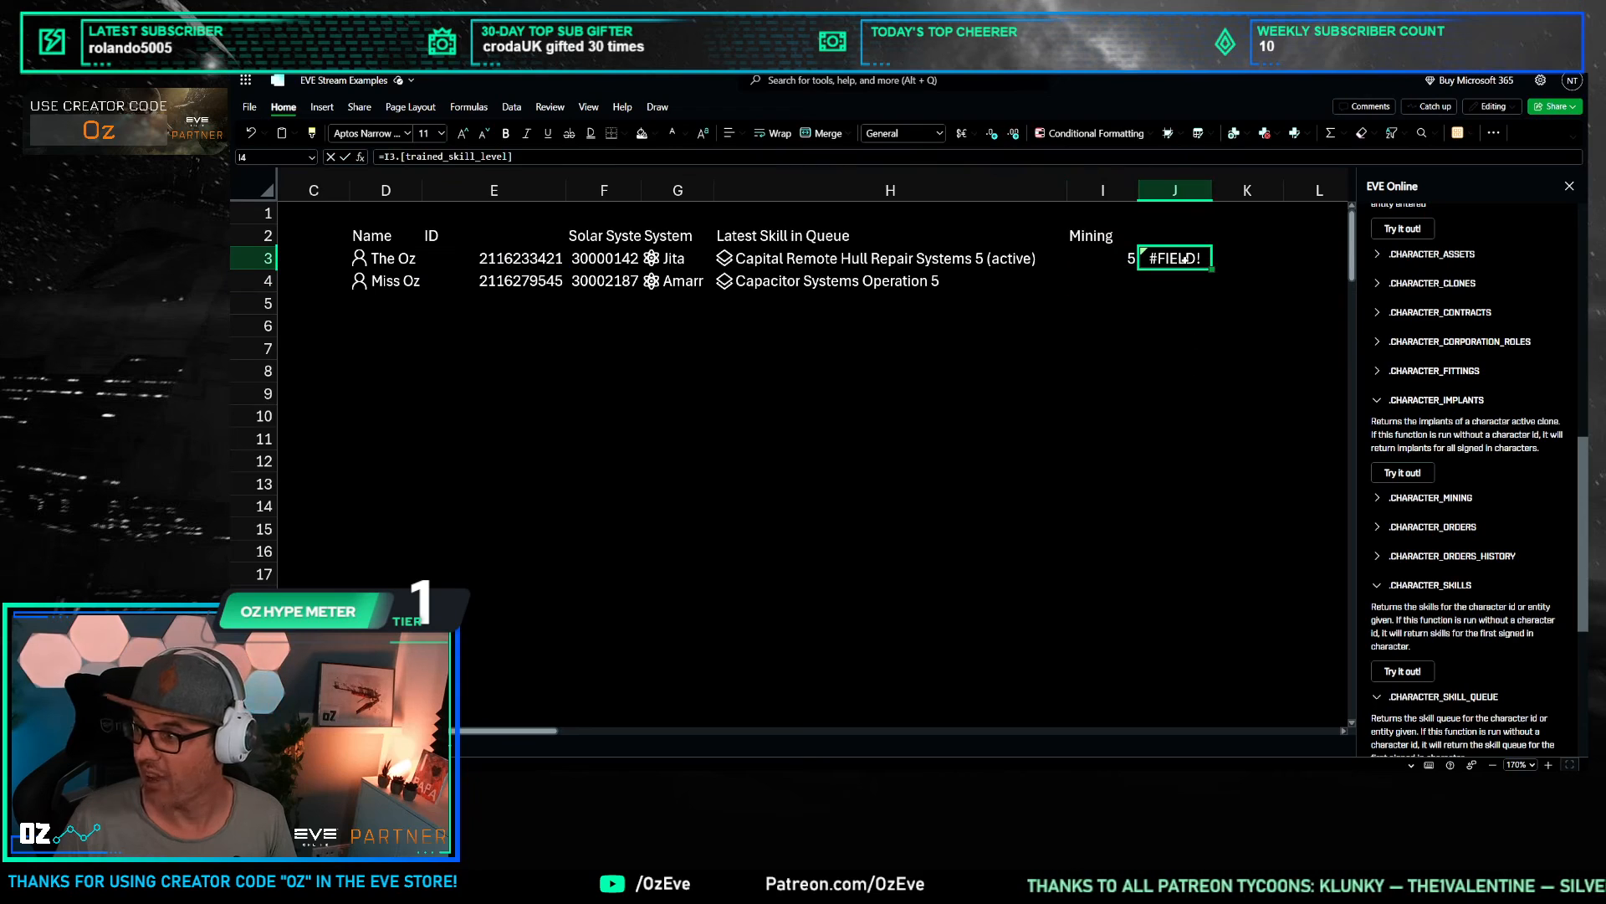
key(Delete)
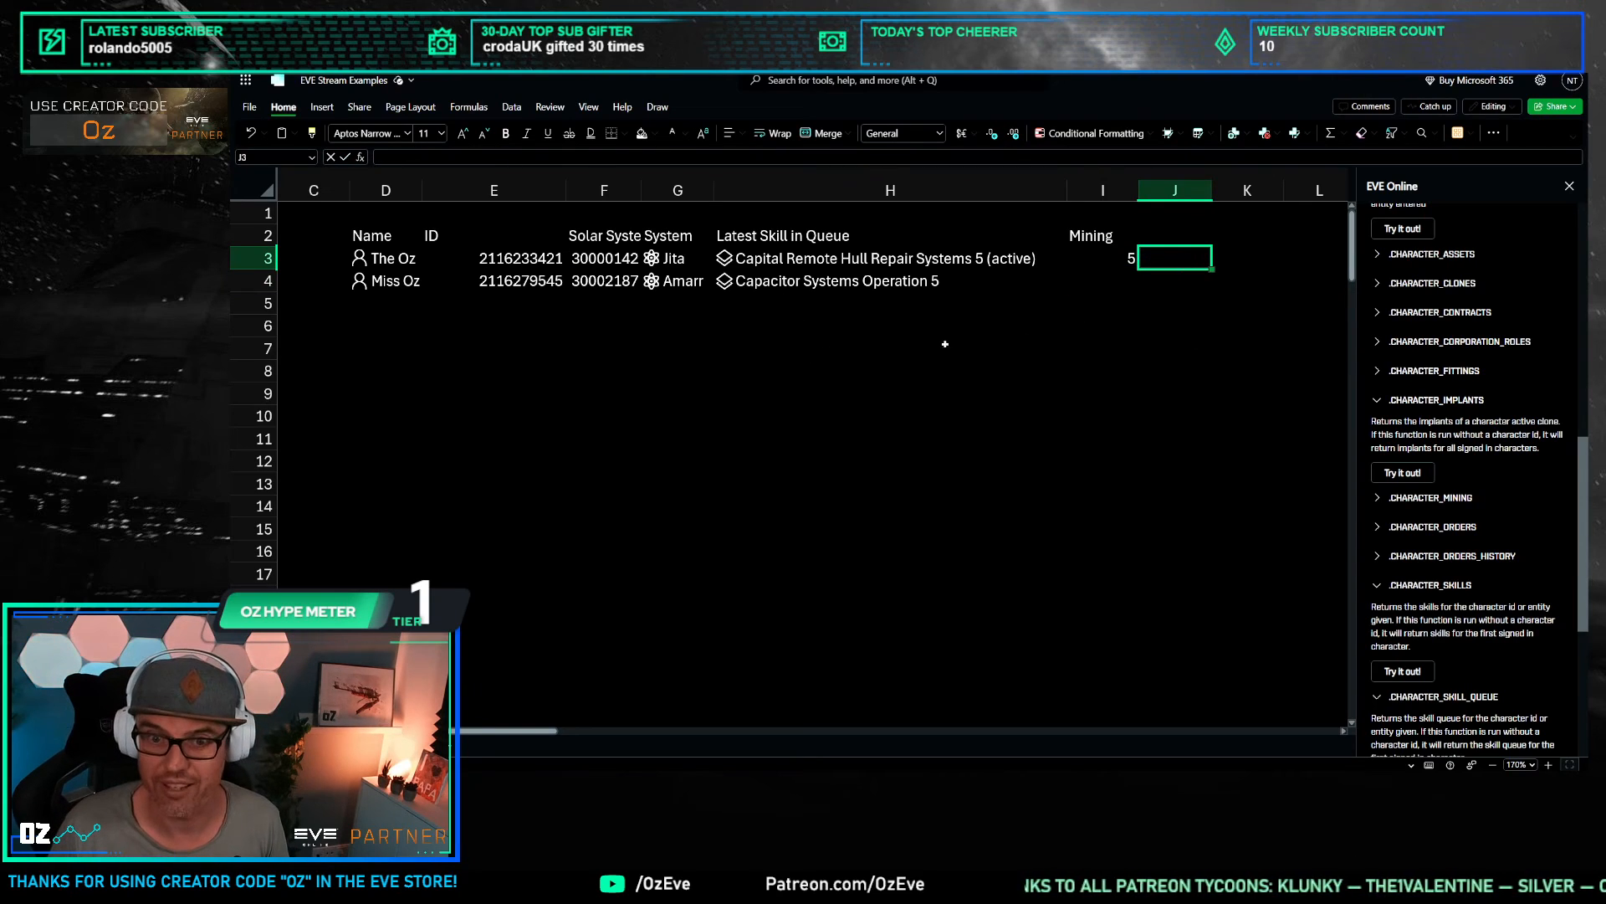
click(943, 344)
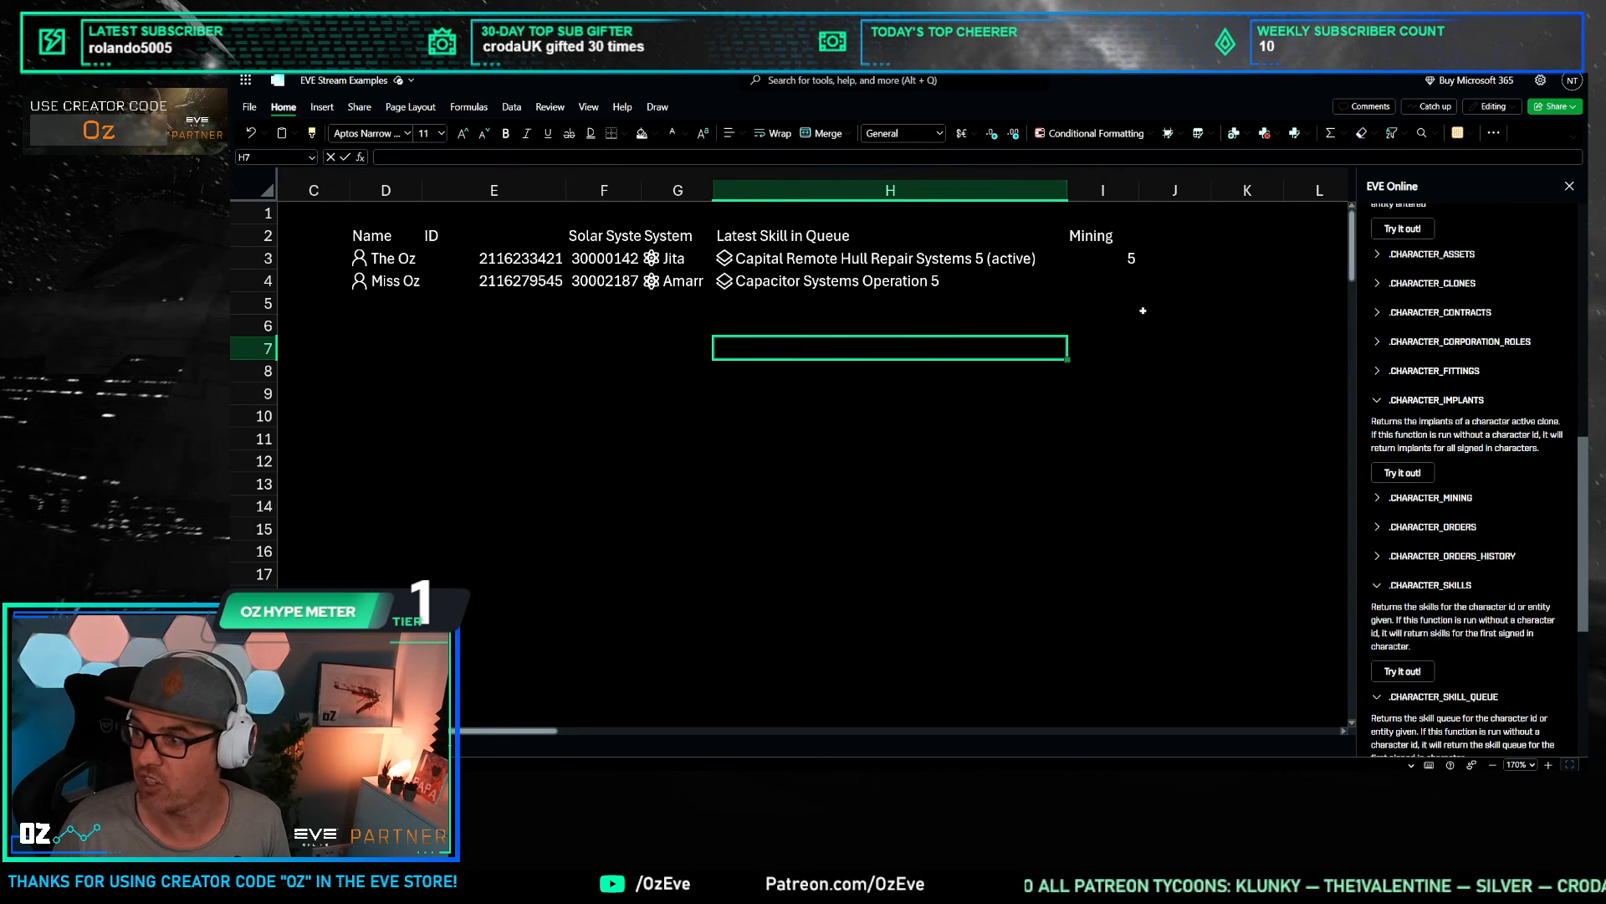
Step: Make the header reference in I3's CHARACTER_SKILLS formula absolute as $I$2
click(1099, 236)
click(1113, 258)
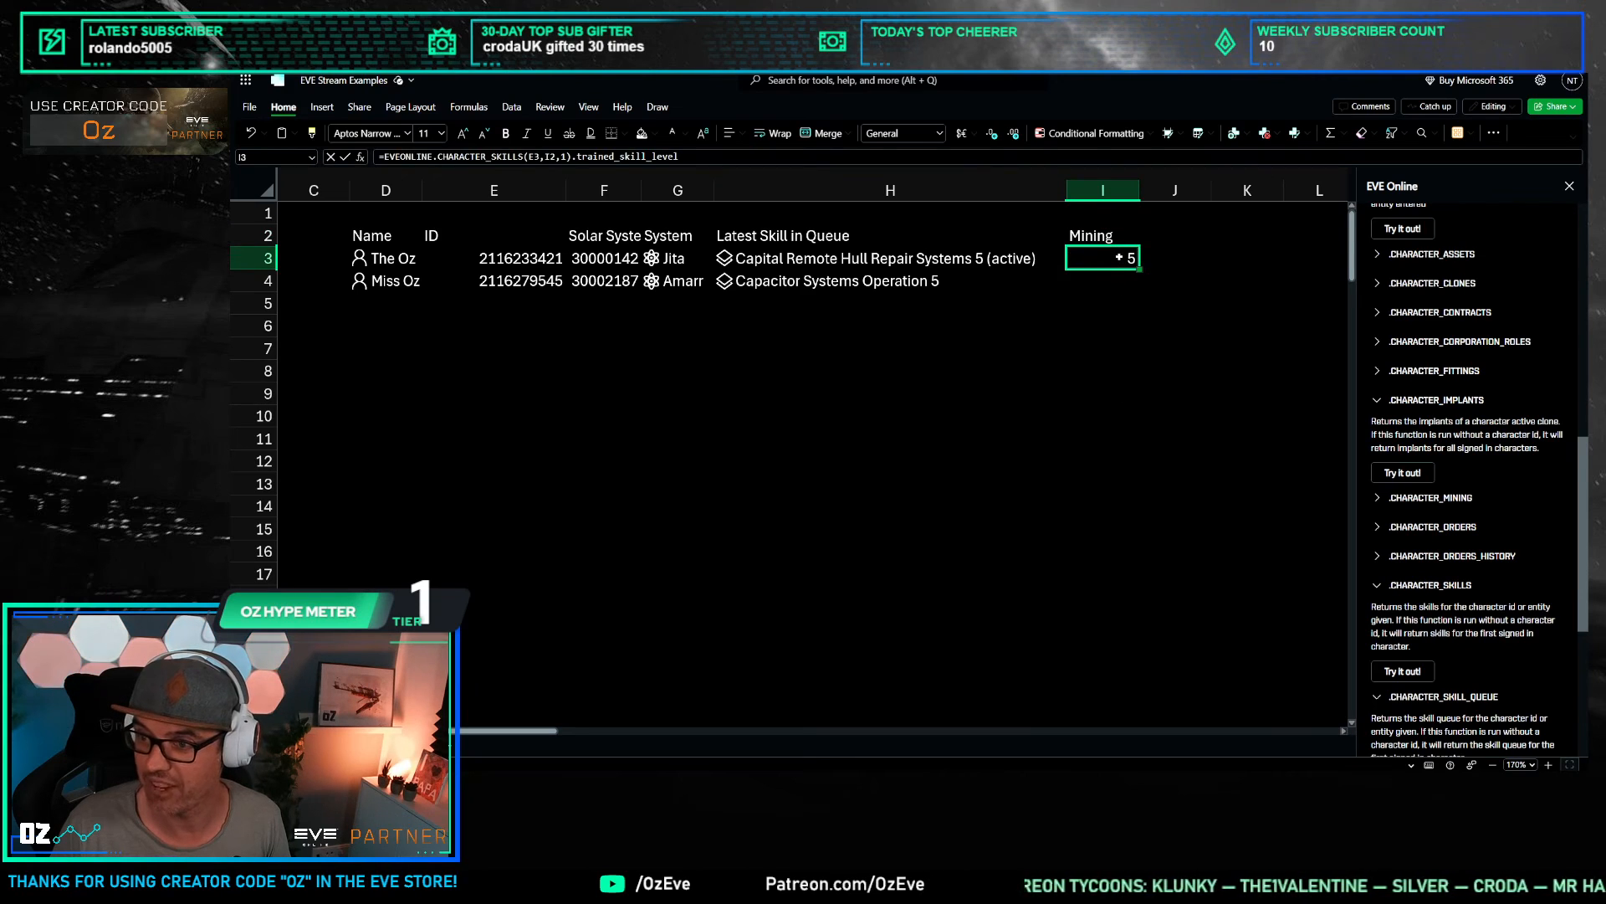
click(545, 158)
key(F4)
key(F4)
key(F4)
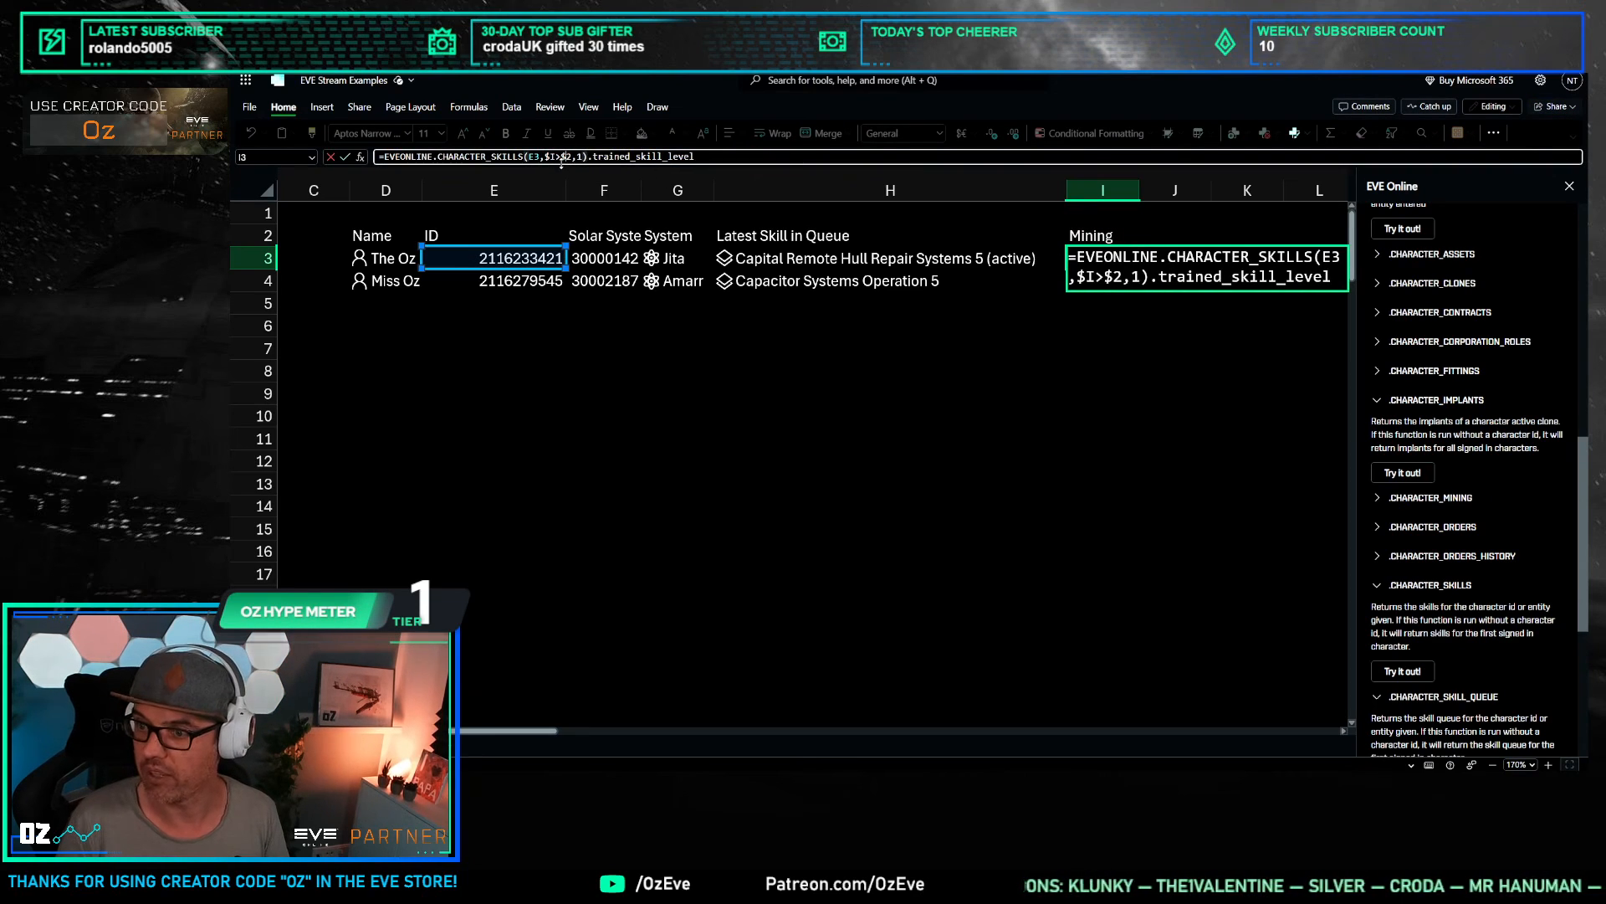
key(Return)
Step: Copy the skill level formula from I3 to I4 for the second character and check both cells' formulas
click(1111, 263)
key(ctrl+c)
click(1115, 286)
key(ctrl+v)
click(1108, 367)
click(1104, 272)
click(1102, 257)
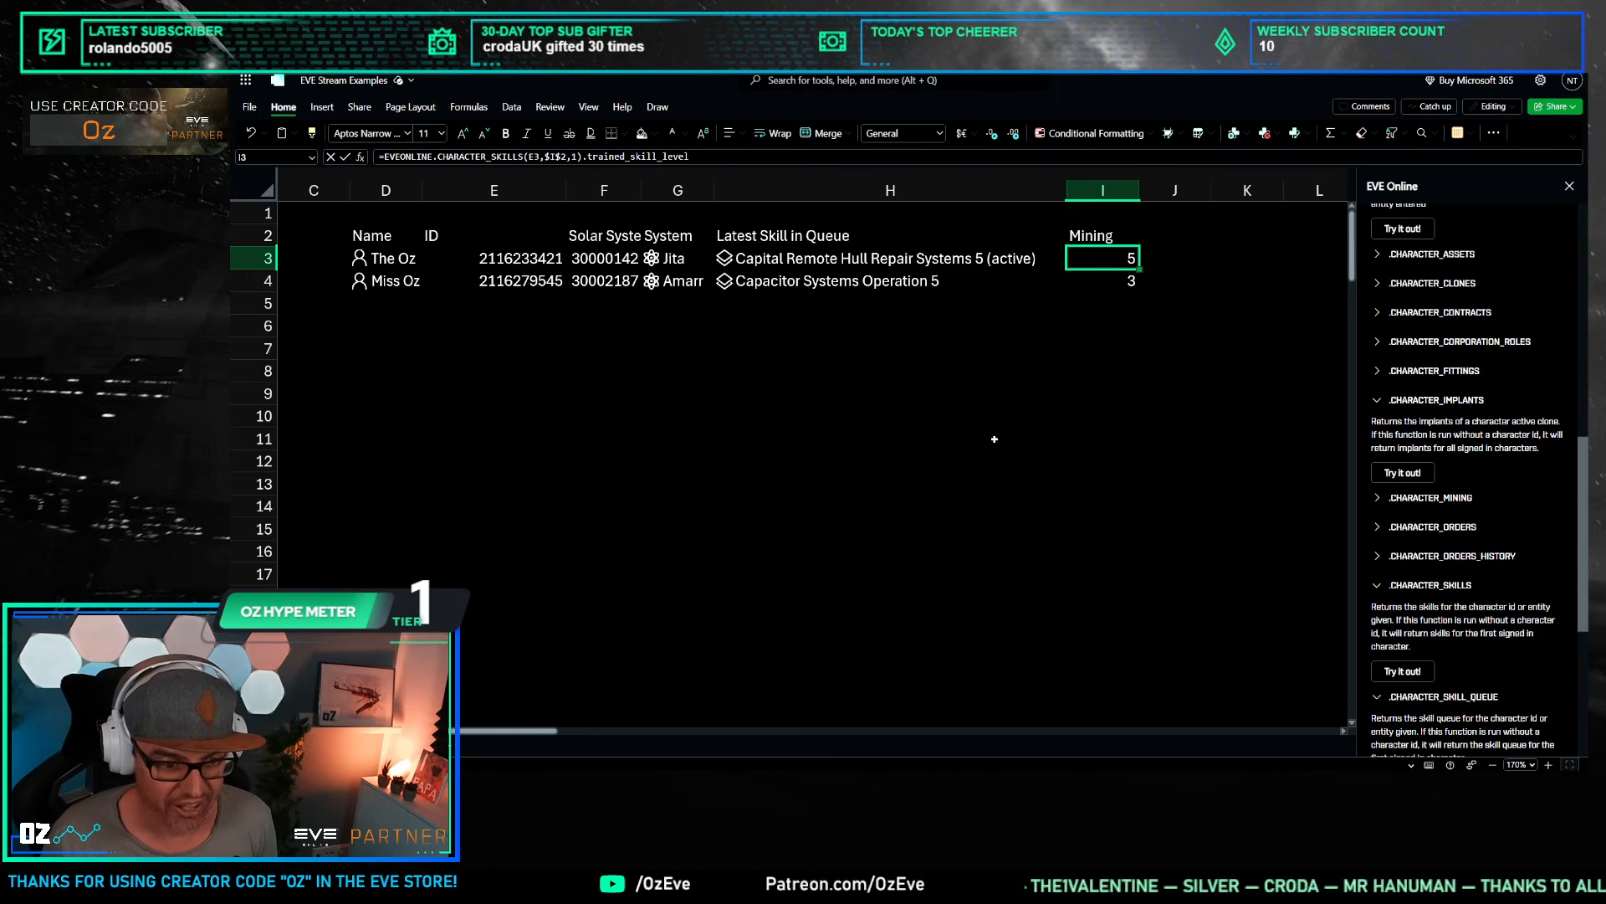
key(Down)
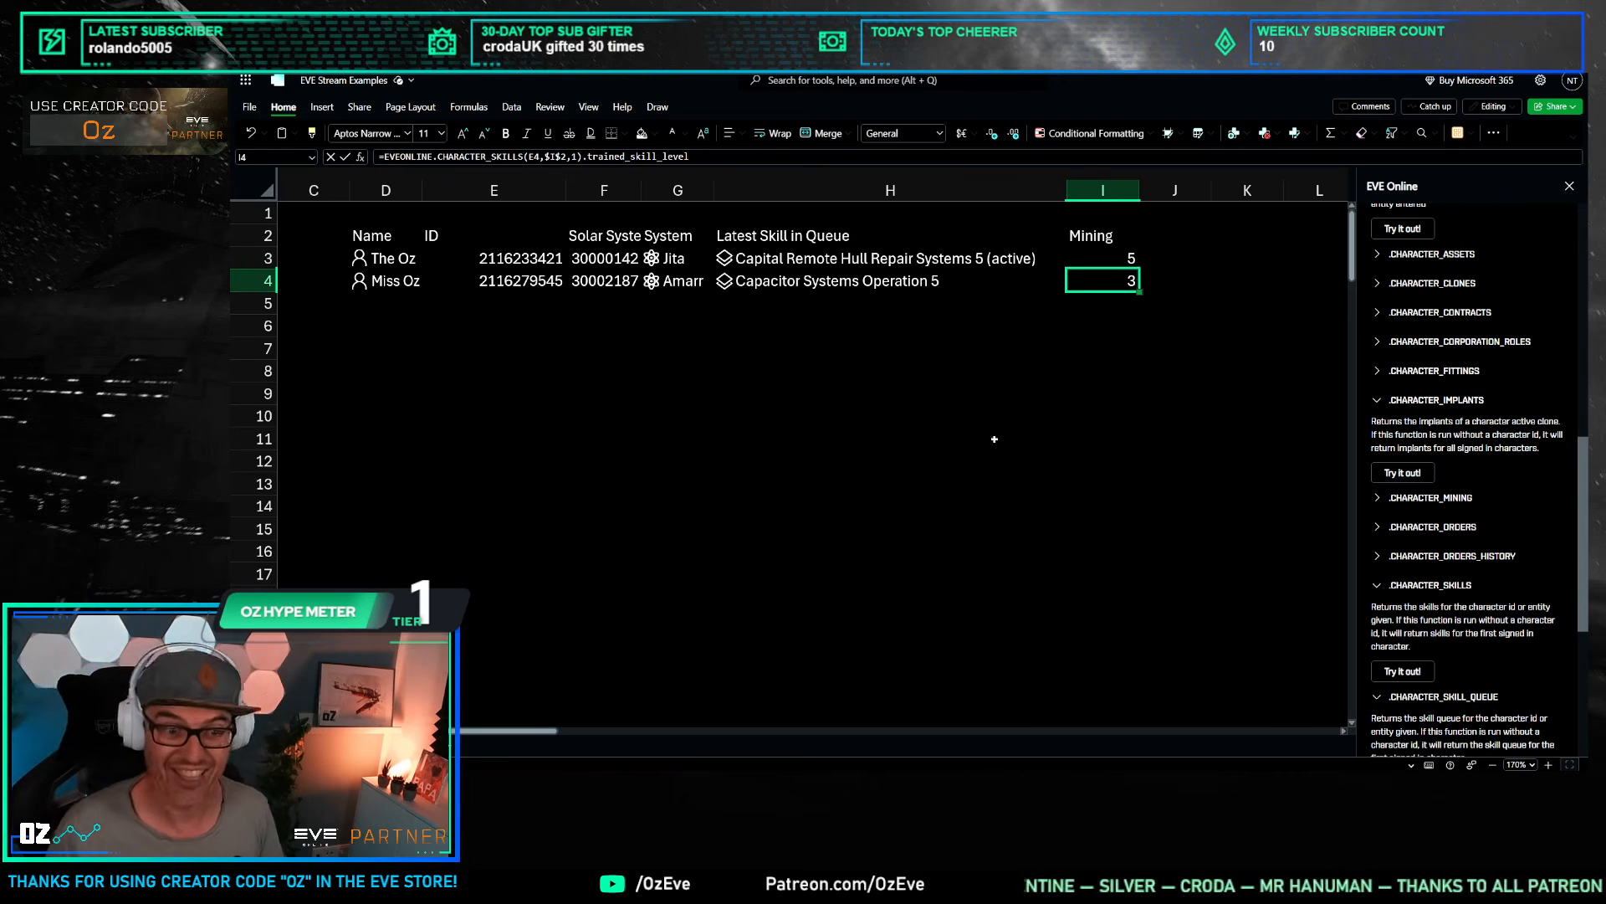
Step: Change the skill header in I2 to Accounting
click(1106, 237)
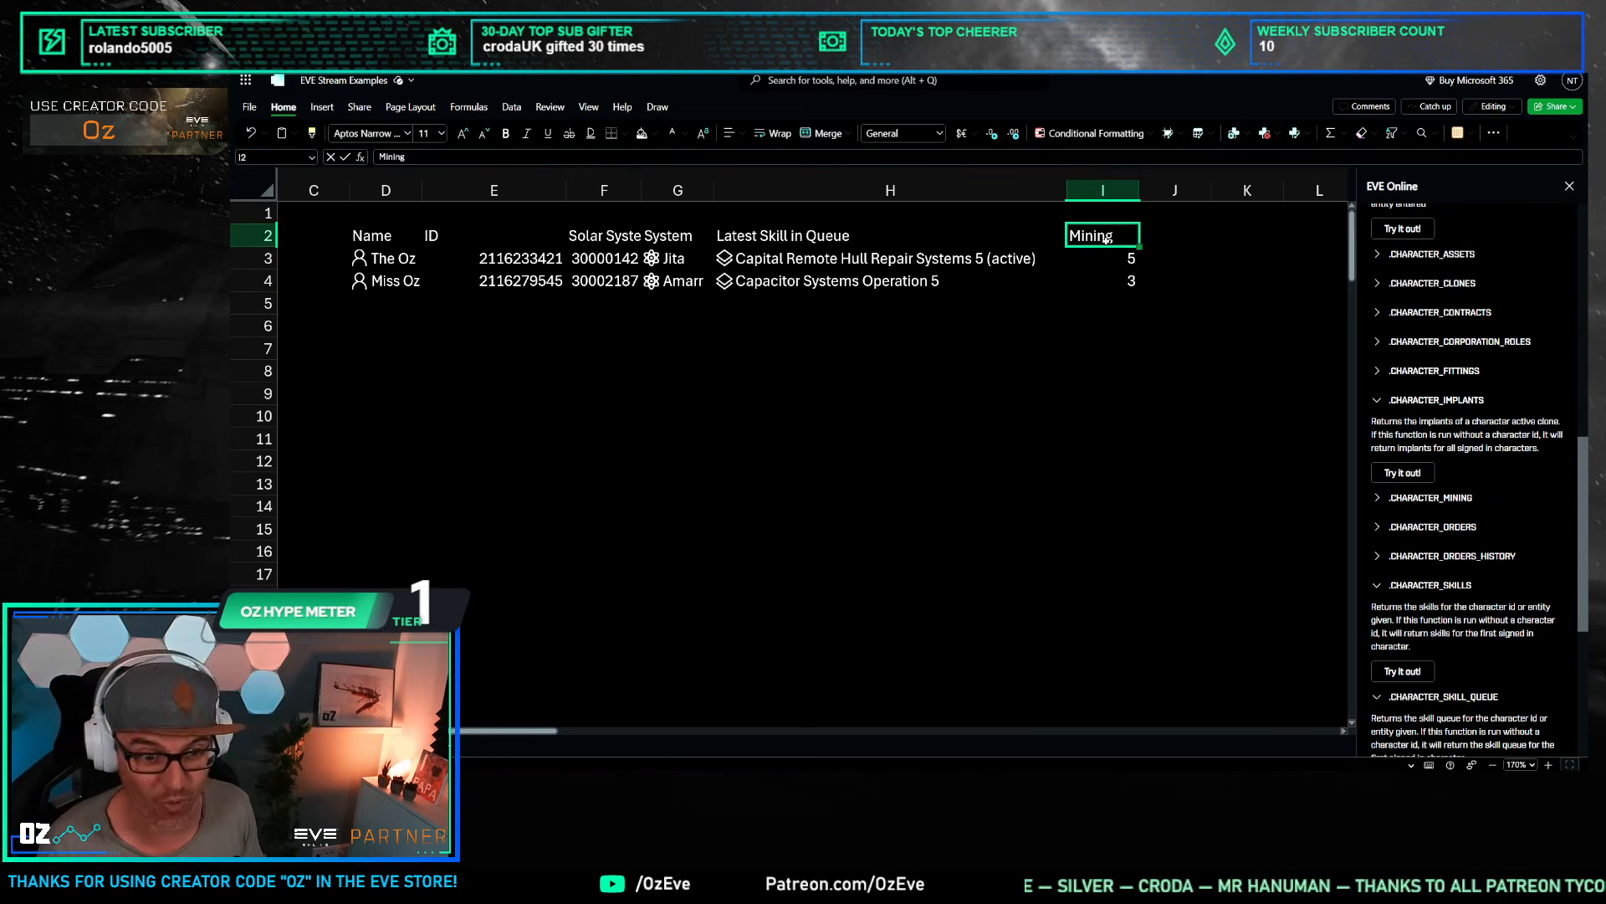
text(Accounting)
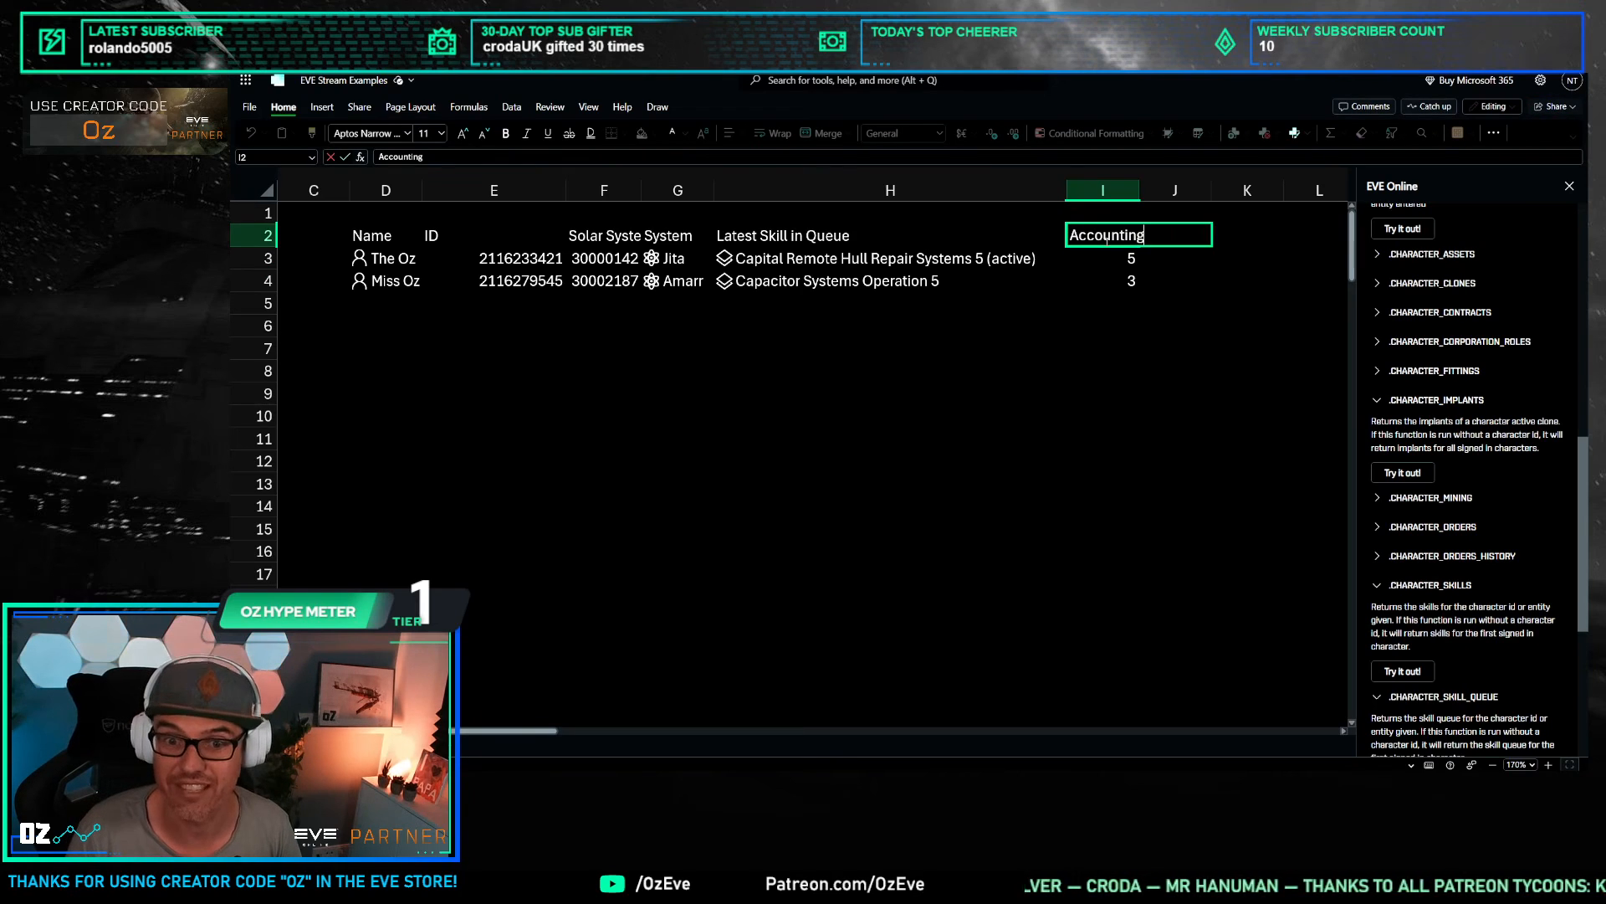
key(Return)
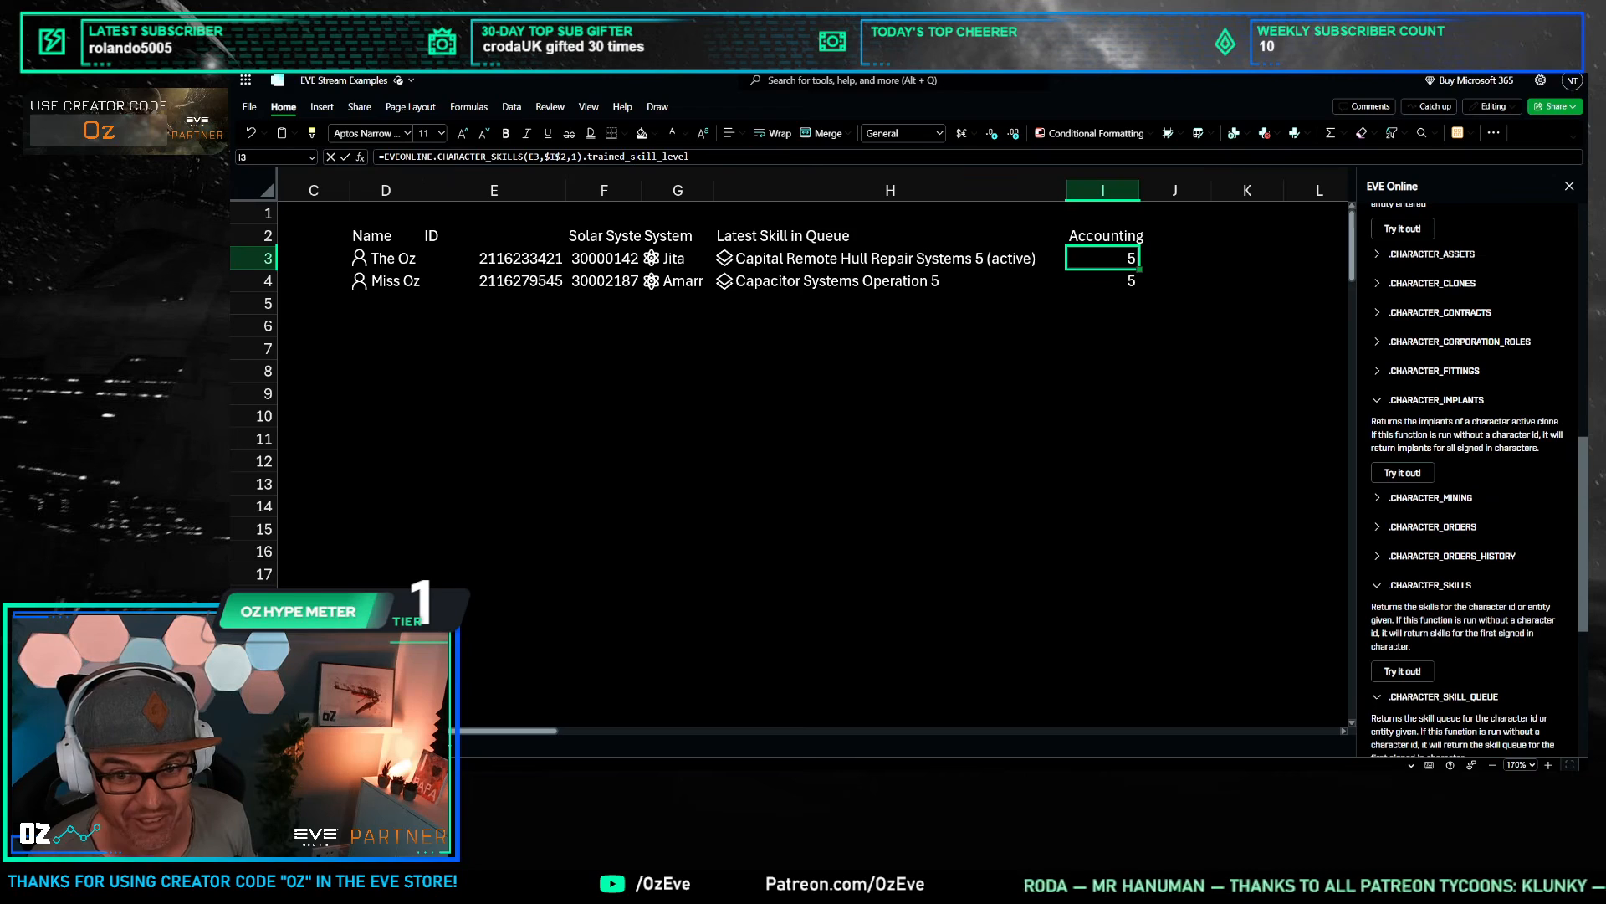
Step: Change the skill header in I2 to Leadership
click(1104, 236)
text(Leadership)
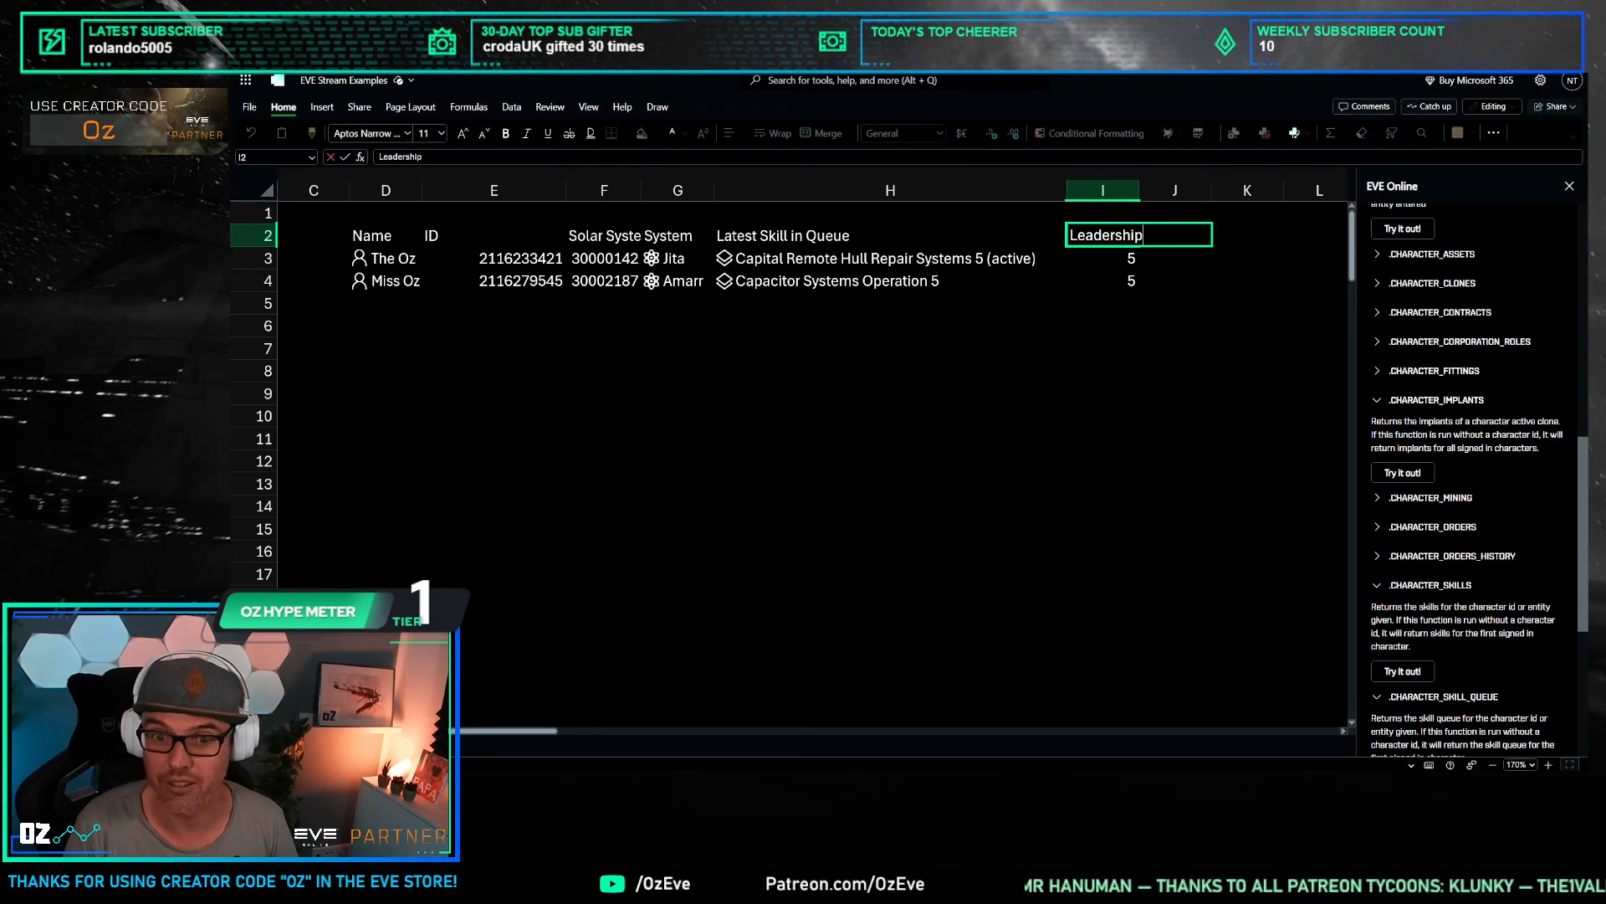
key(Return)
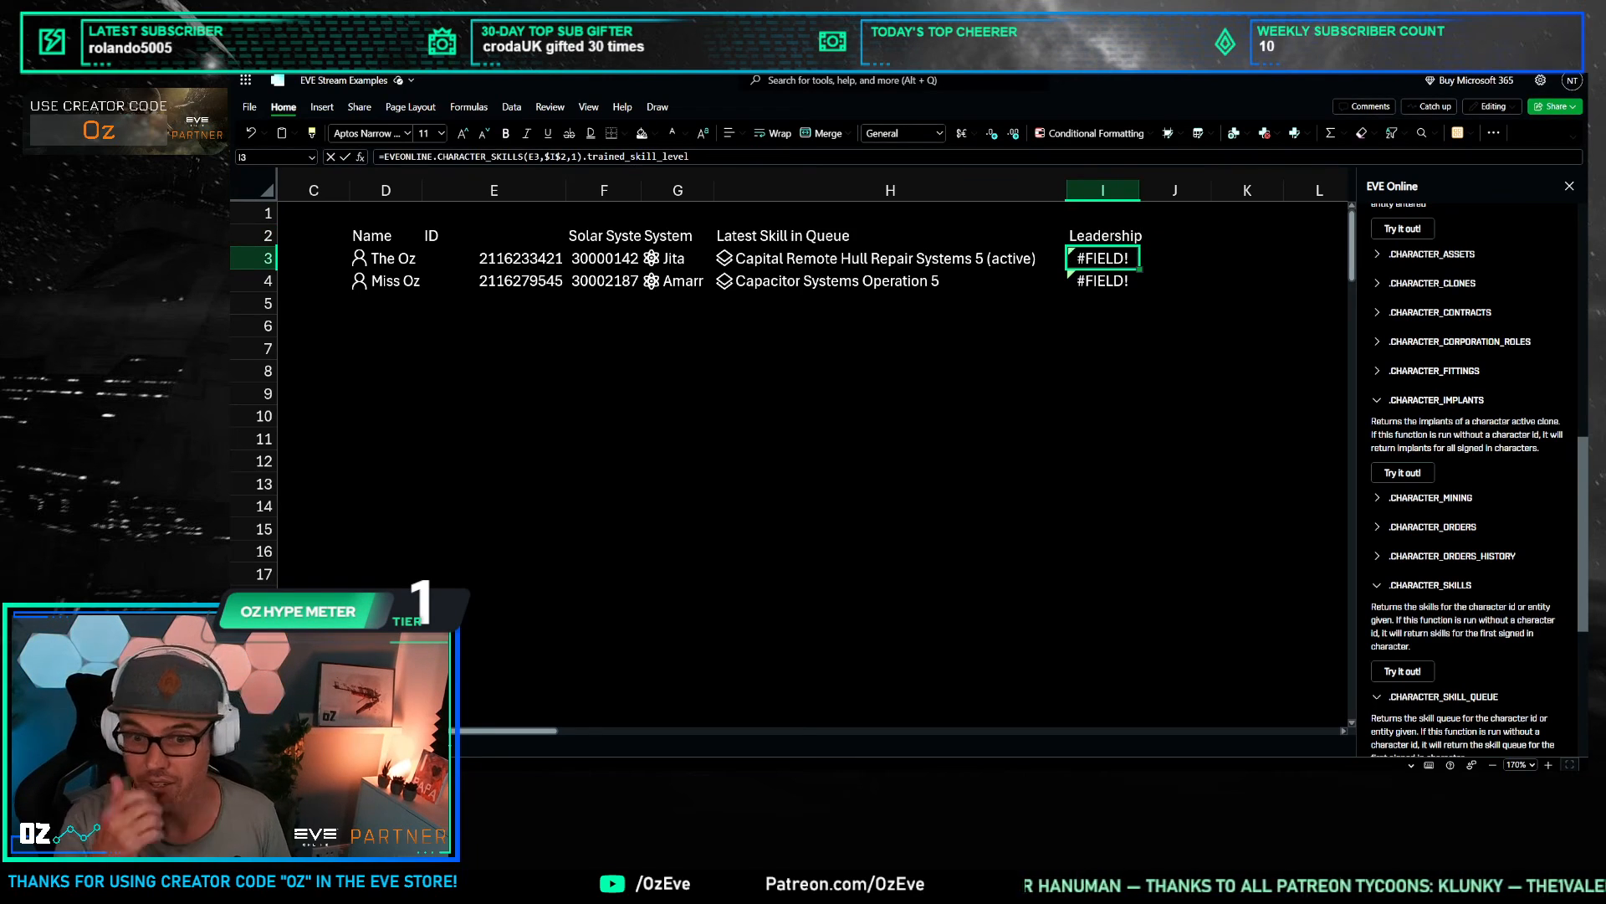
Step: Change the skill header in I2 to Broker Relations and widen column I to fit it
click(1105, 235)
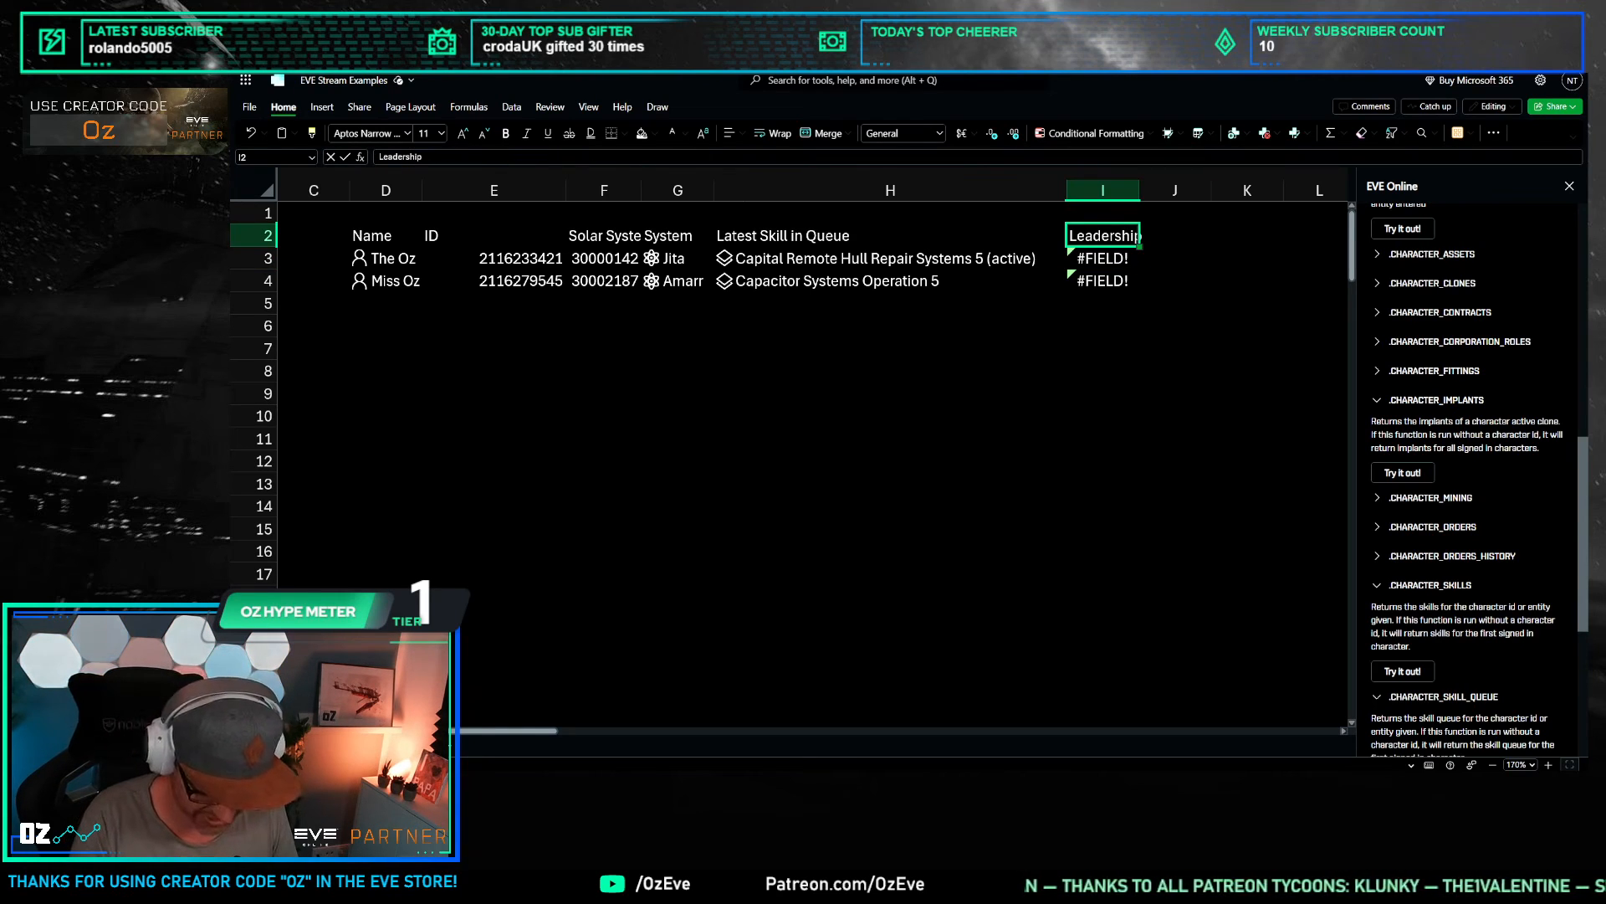
text(Broker )
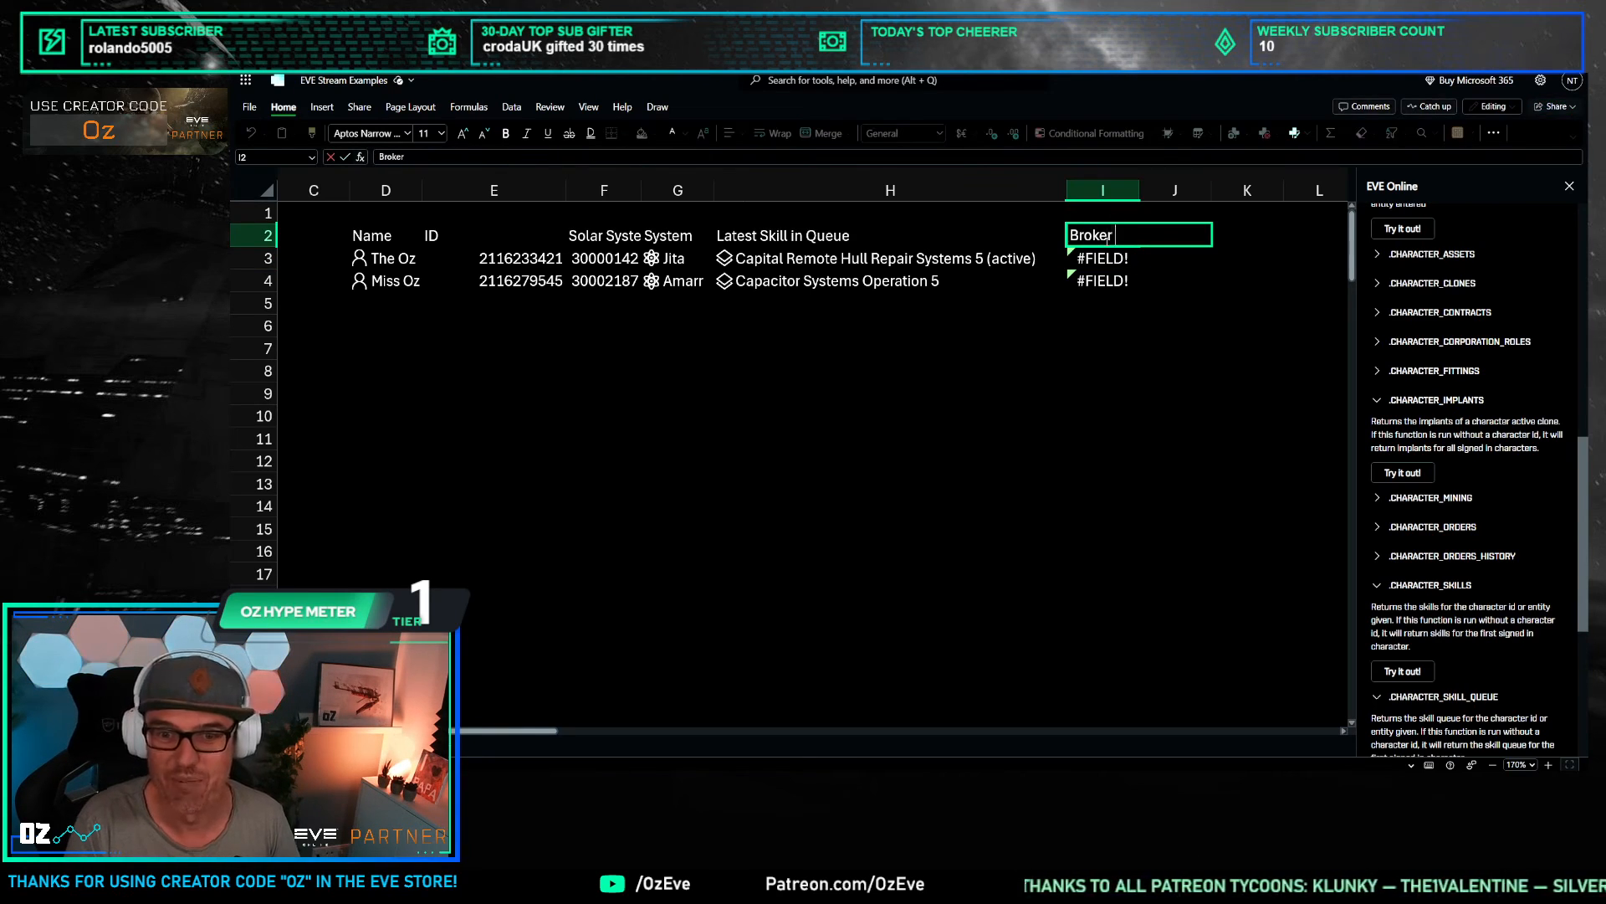
text(Relations)
key(Return)
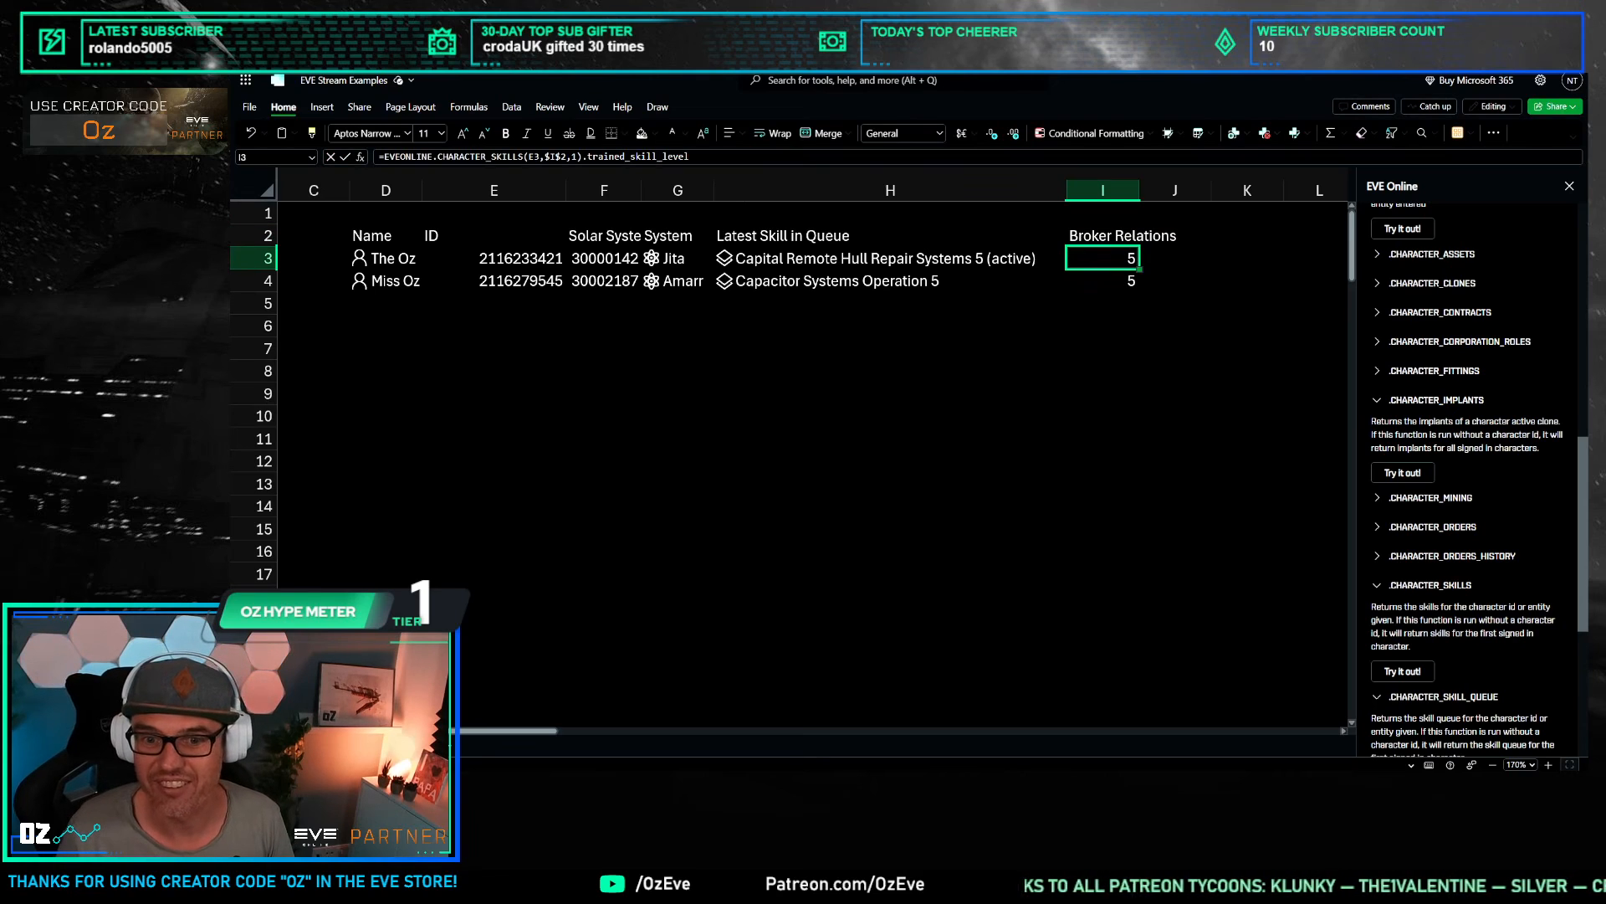
drag(1134, 196, 1187, 194)
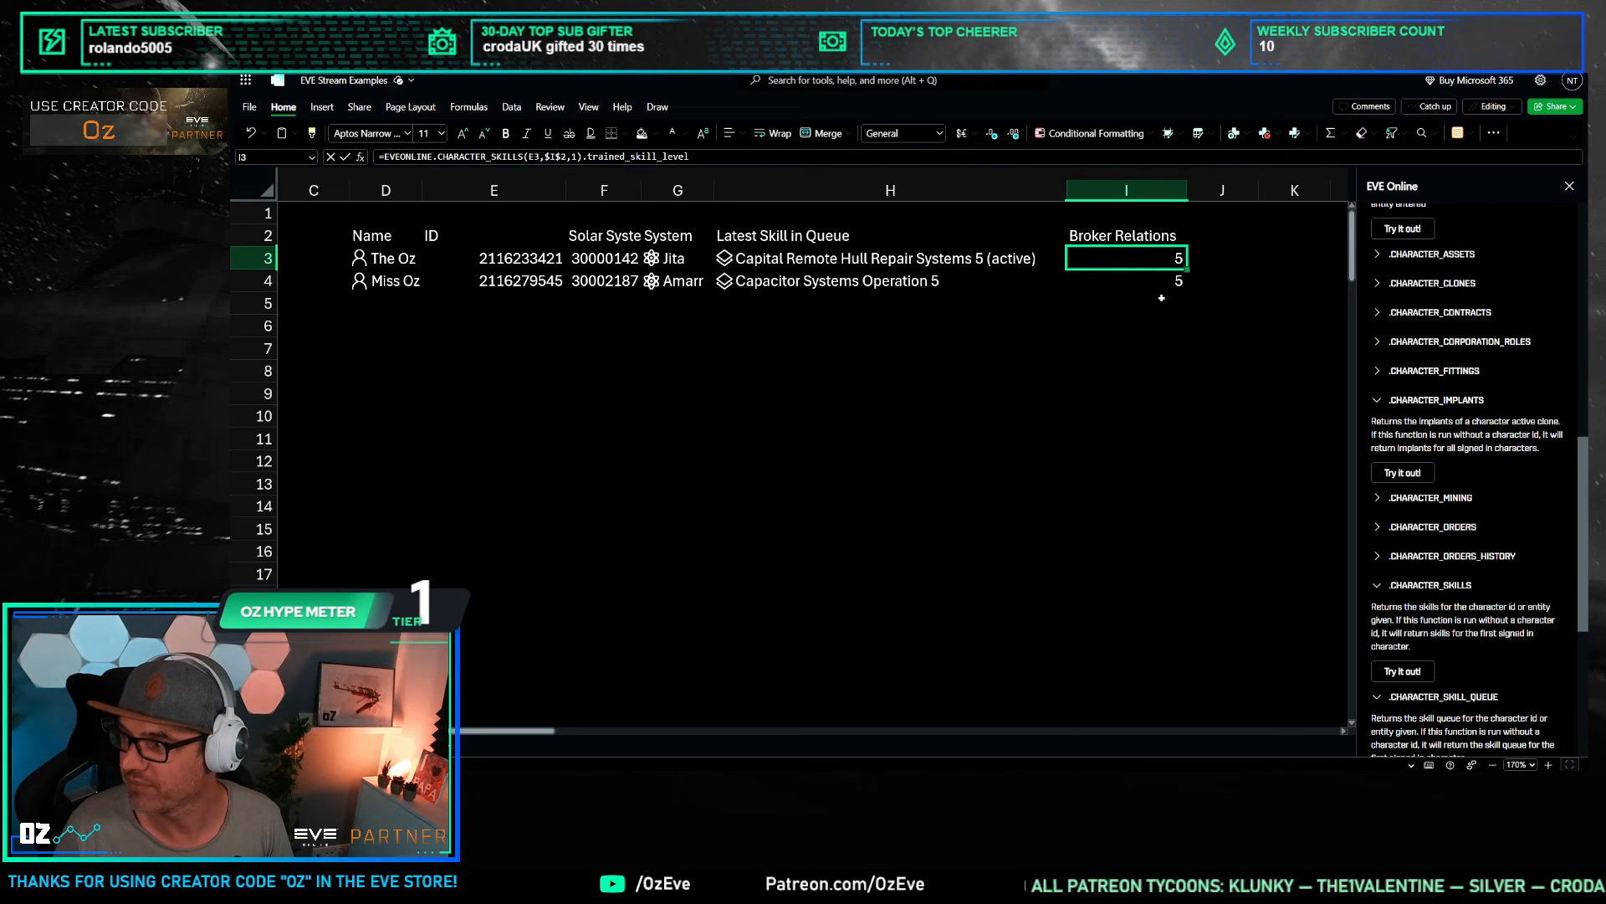
Step: Change the skill header in I2 to Drones
key(Up)
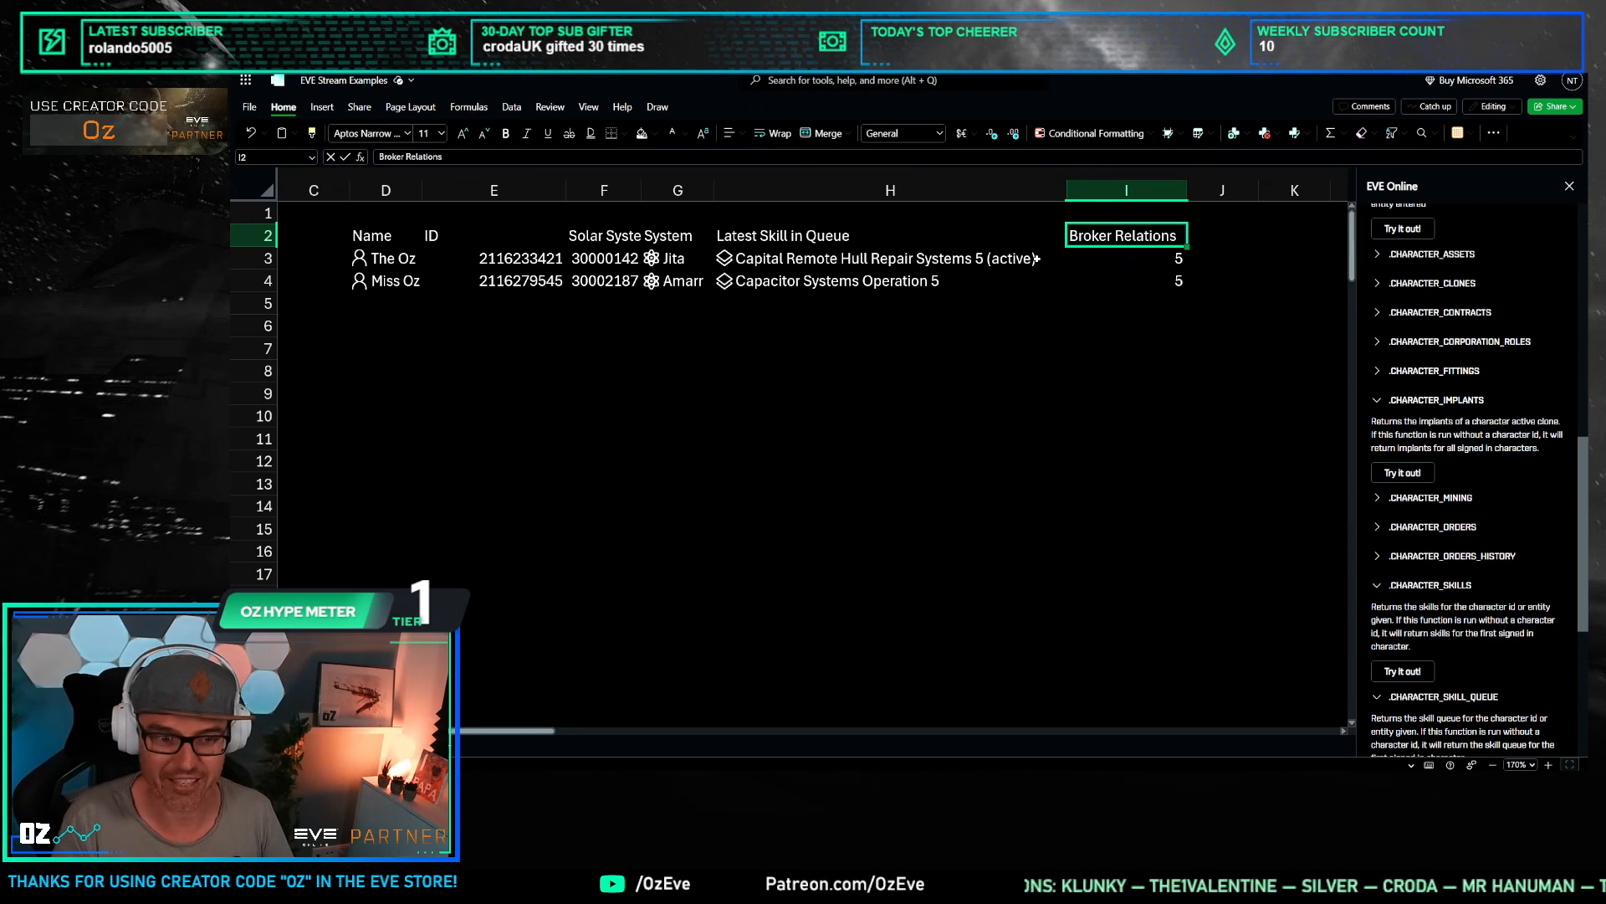
text(Drones)
key(Return)
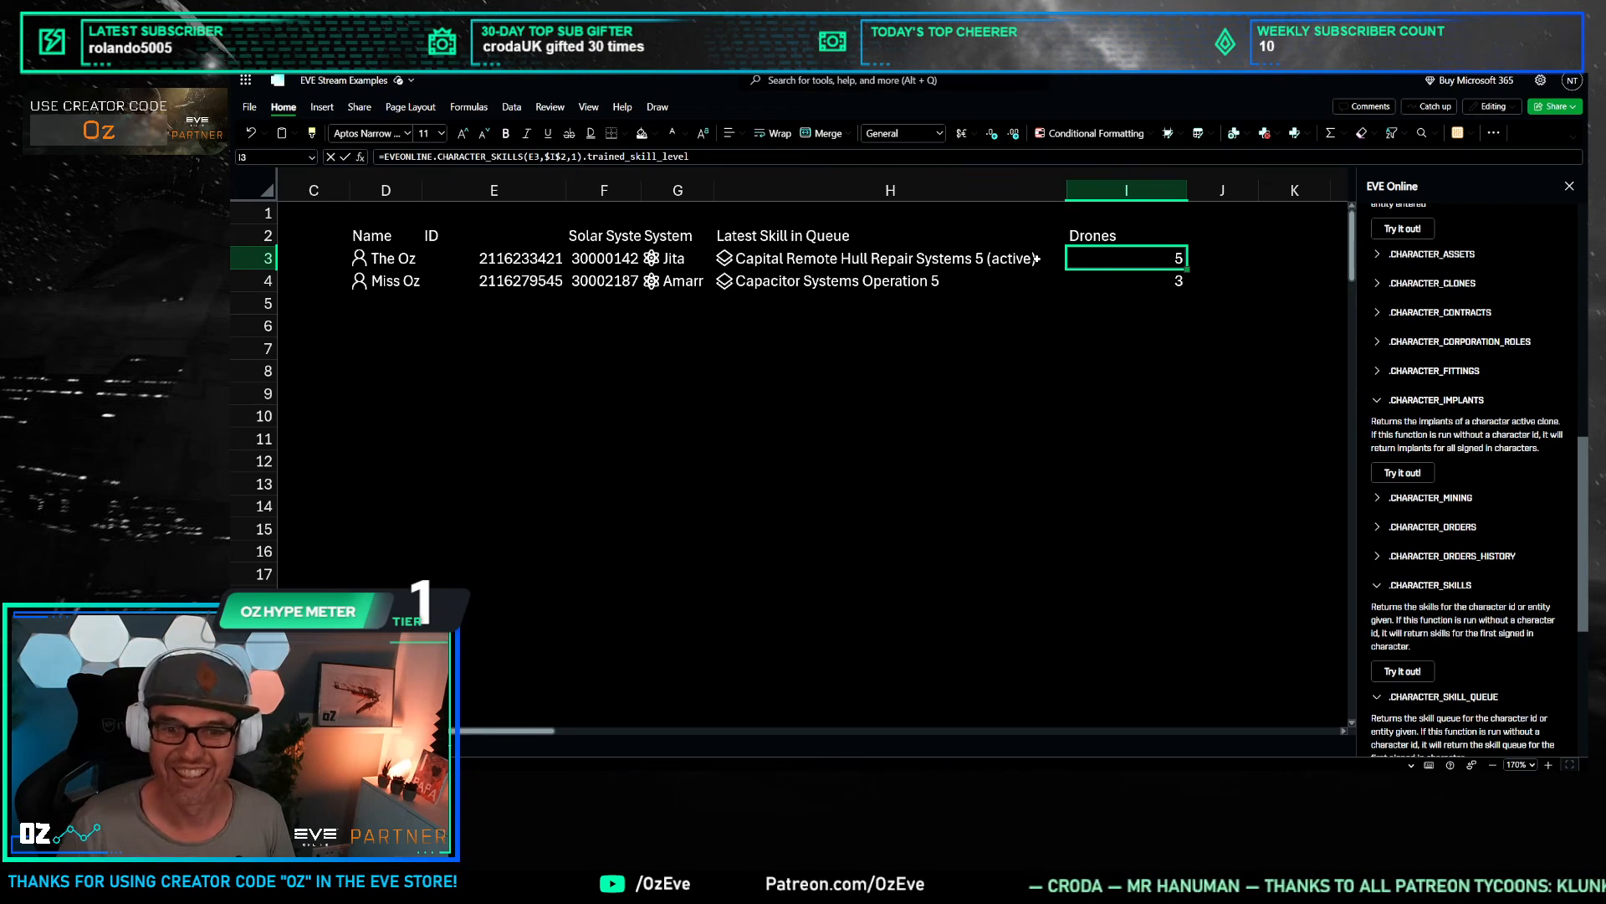
Step: Change the skill header in I2 to Caldari Frigates
key(Up)
text(Caldari)
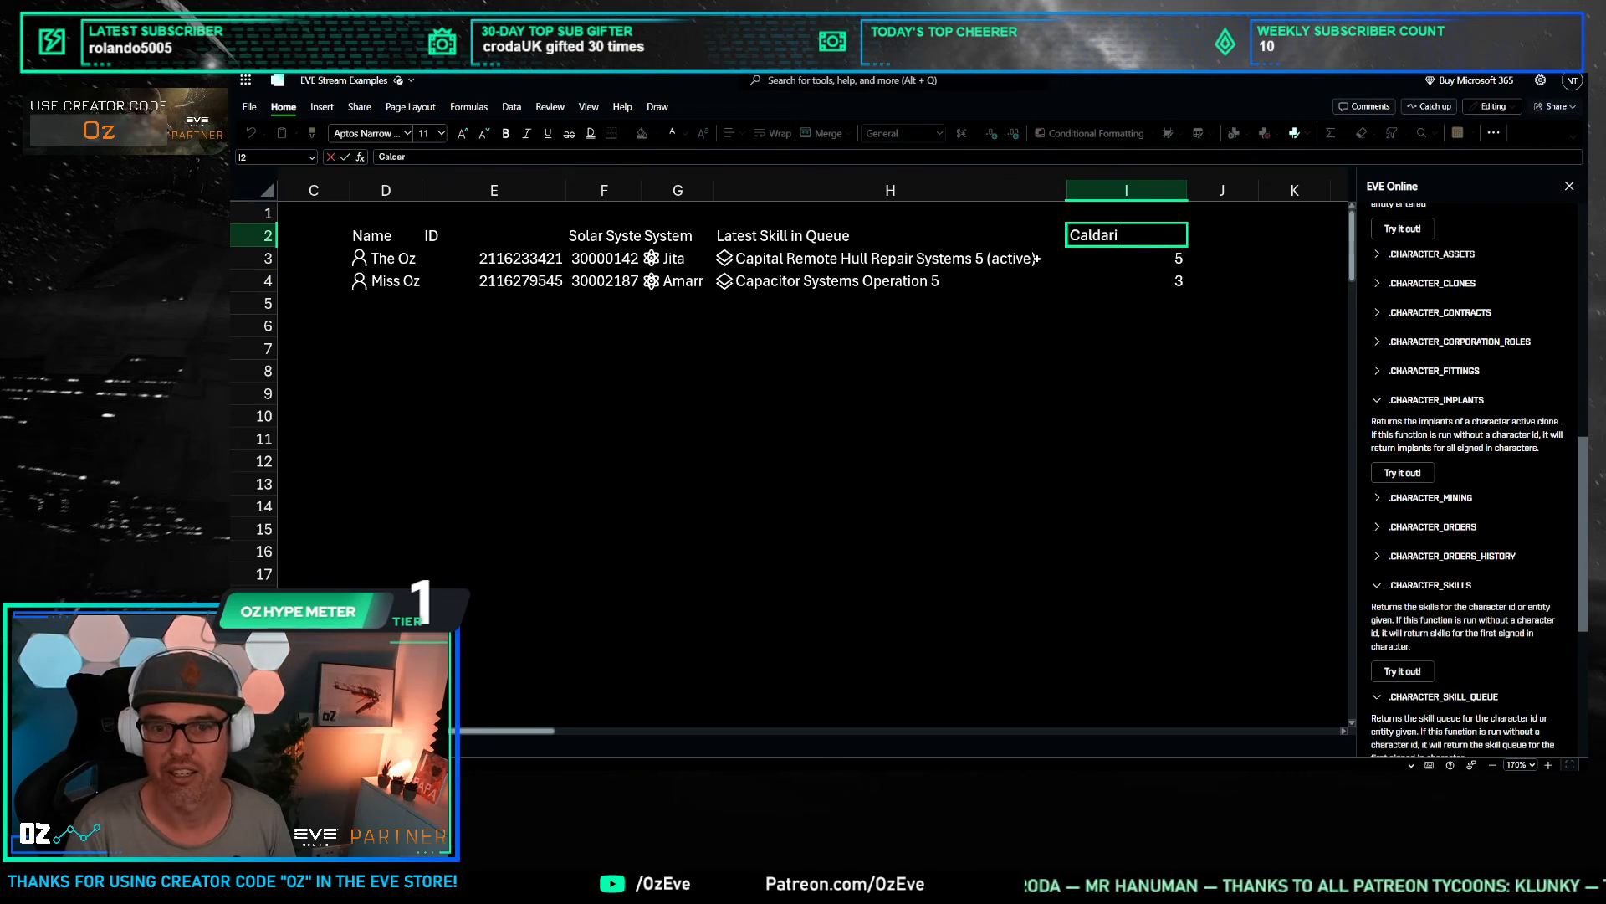
text( Frigates)
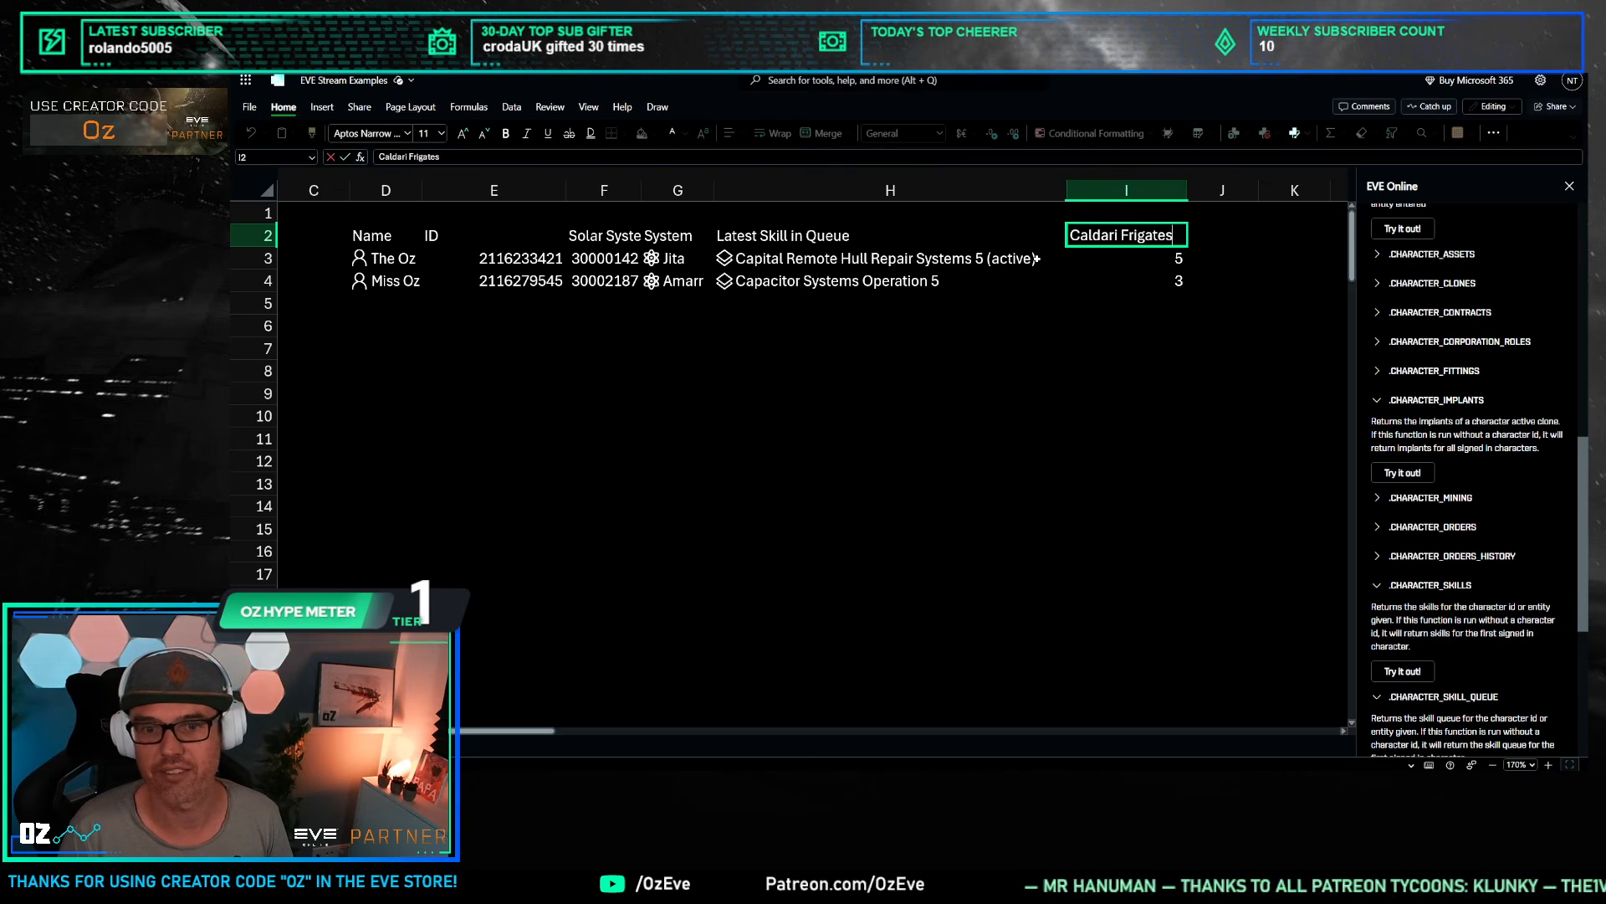
key(ctrl+Return)
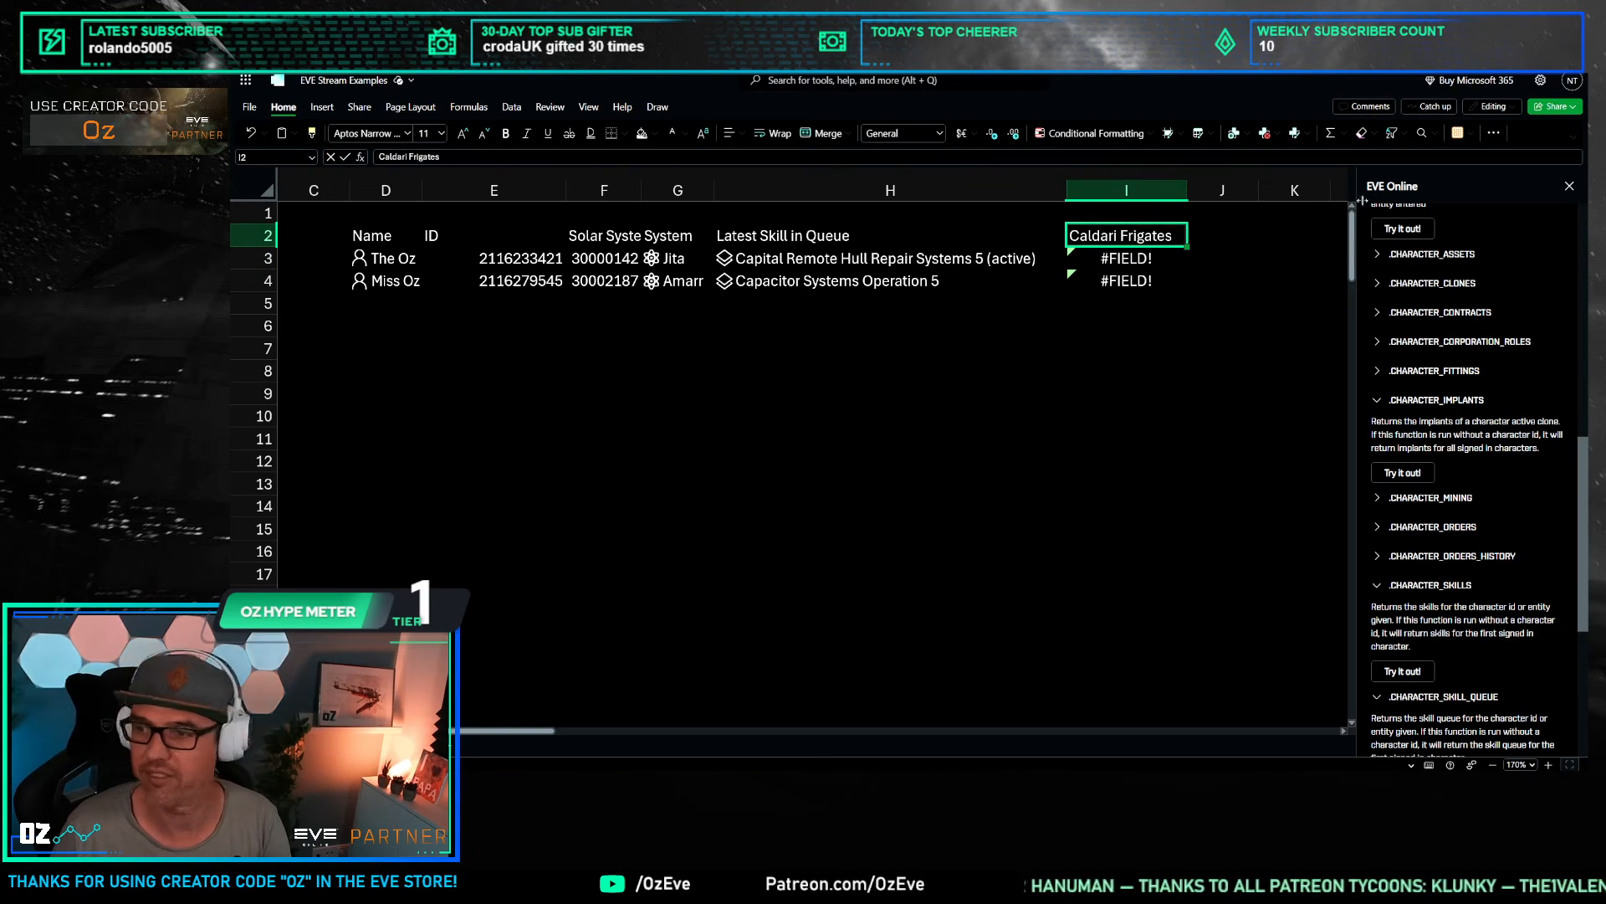
Step: Correct the skill header in I2 to the singular Caldari Frigate and check the level formulas in I3 and I4
click(794, 161)
key(BackSpace)
key(Return)
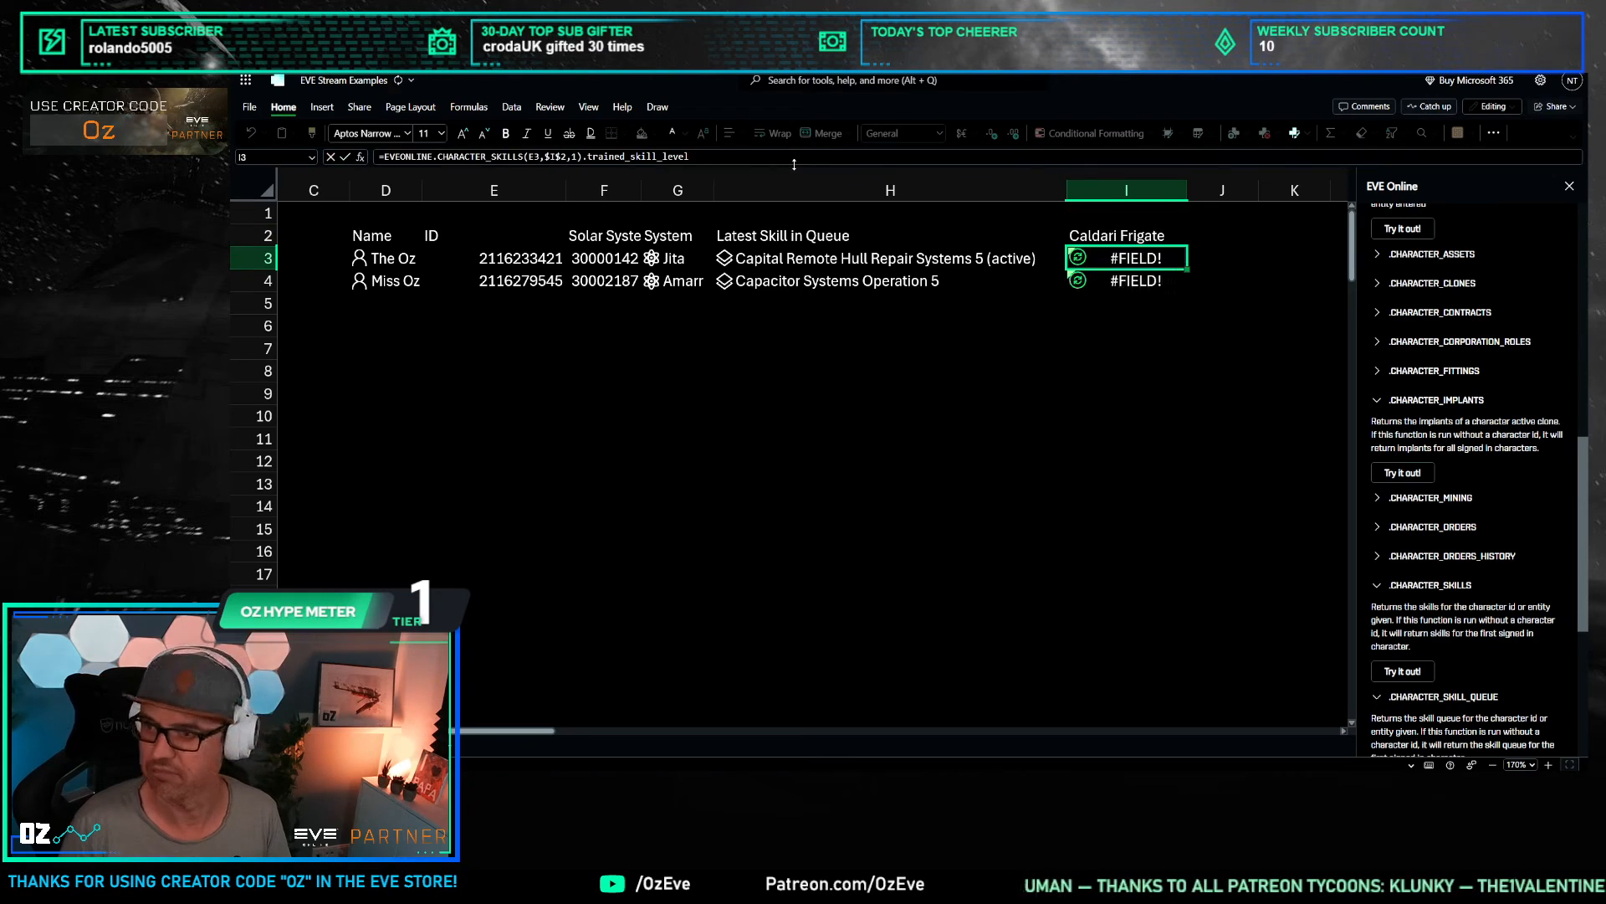
click(1154, 370)
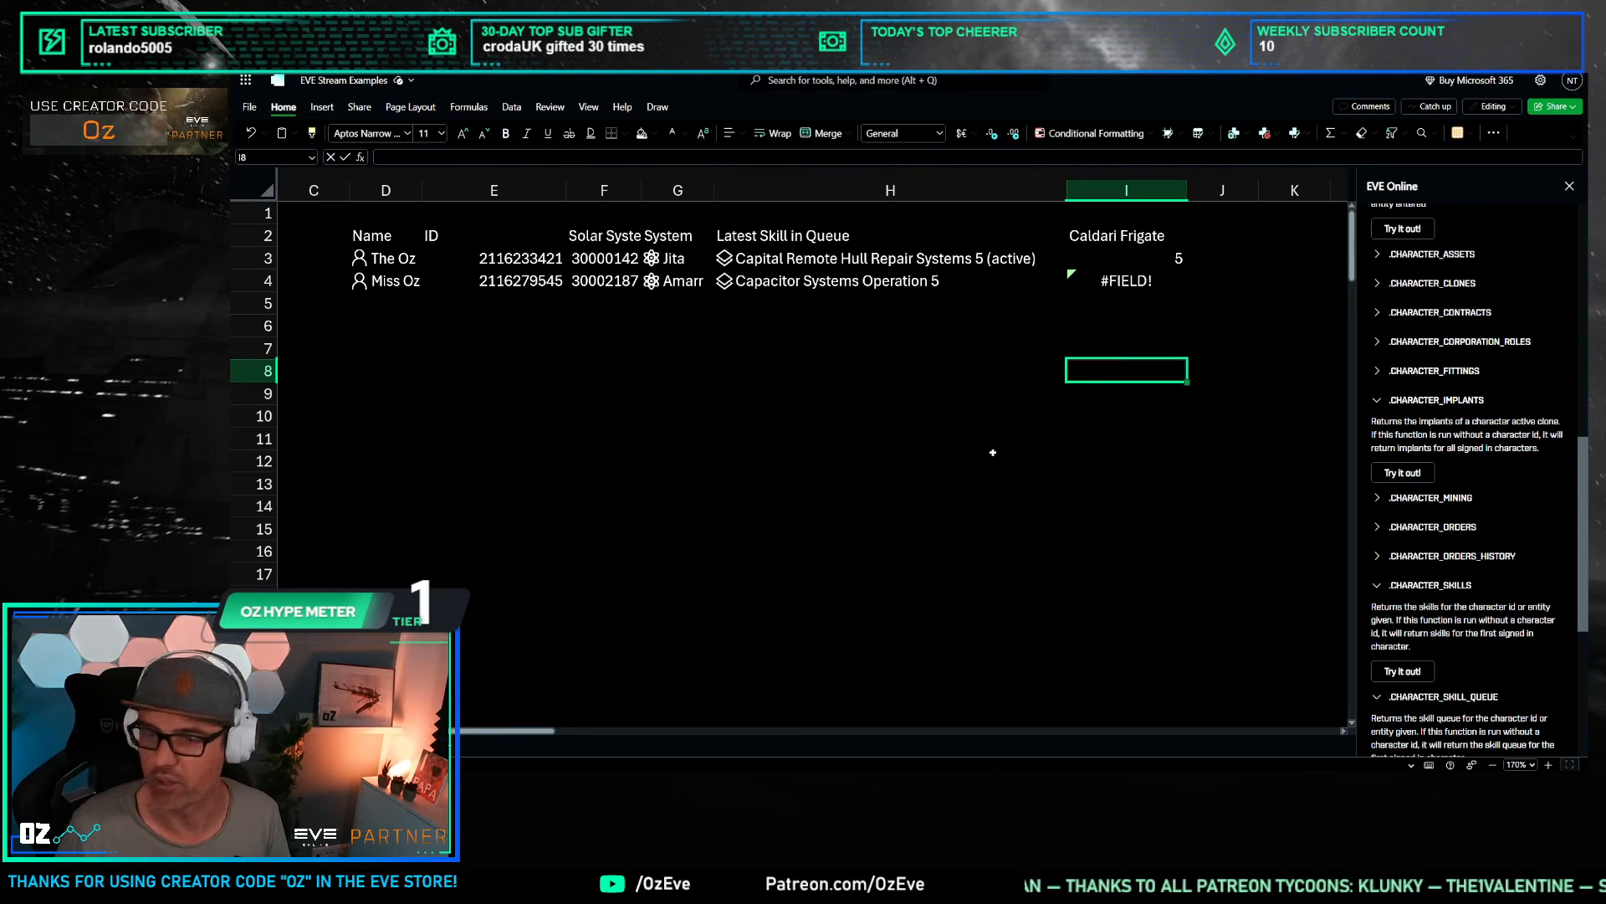
click(1138, 251)
click(1128, 287)
click(1151, 249)
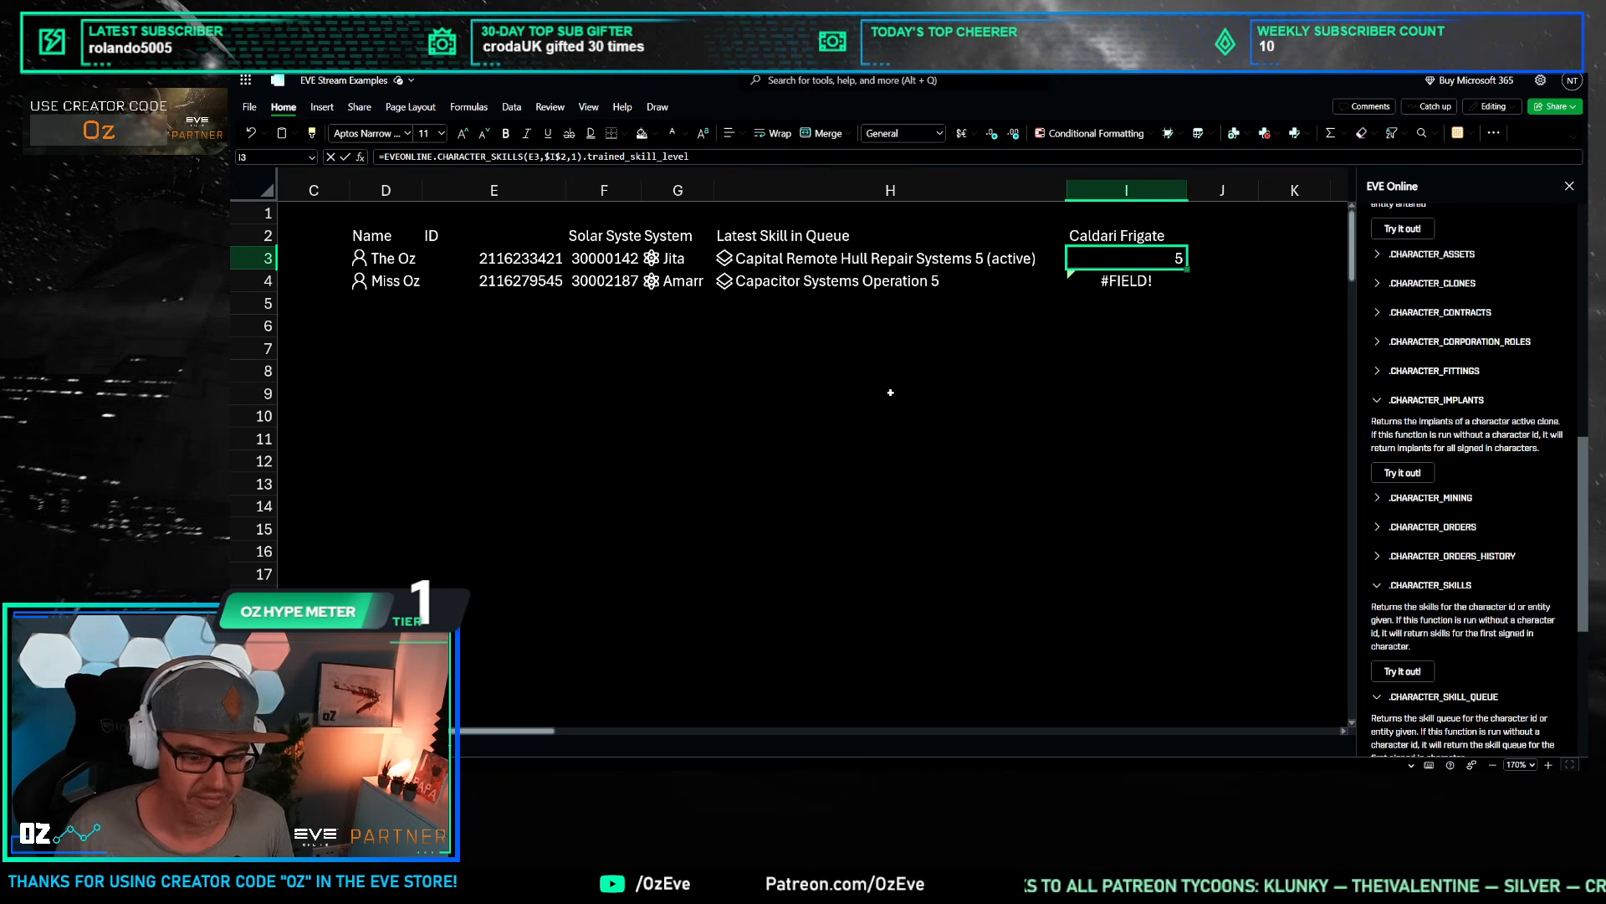
click(1126, 326)
click(1129, 272)
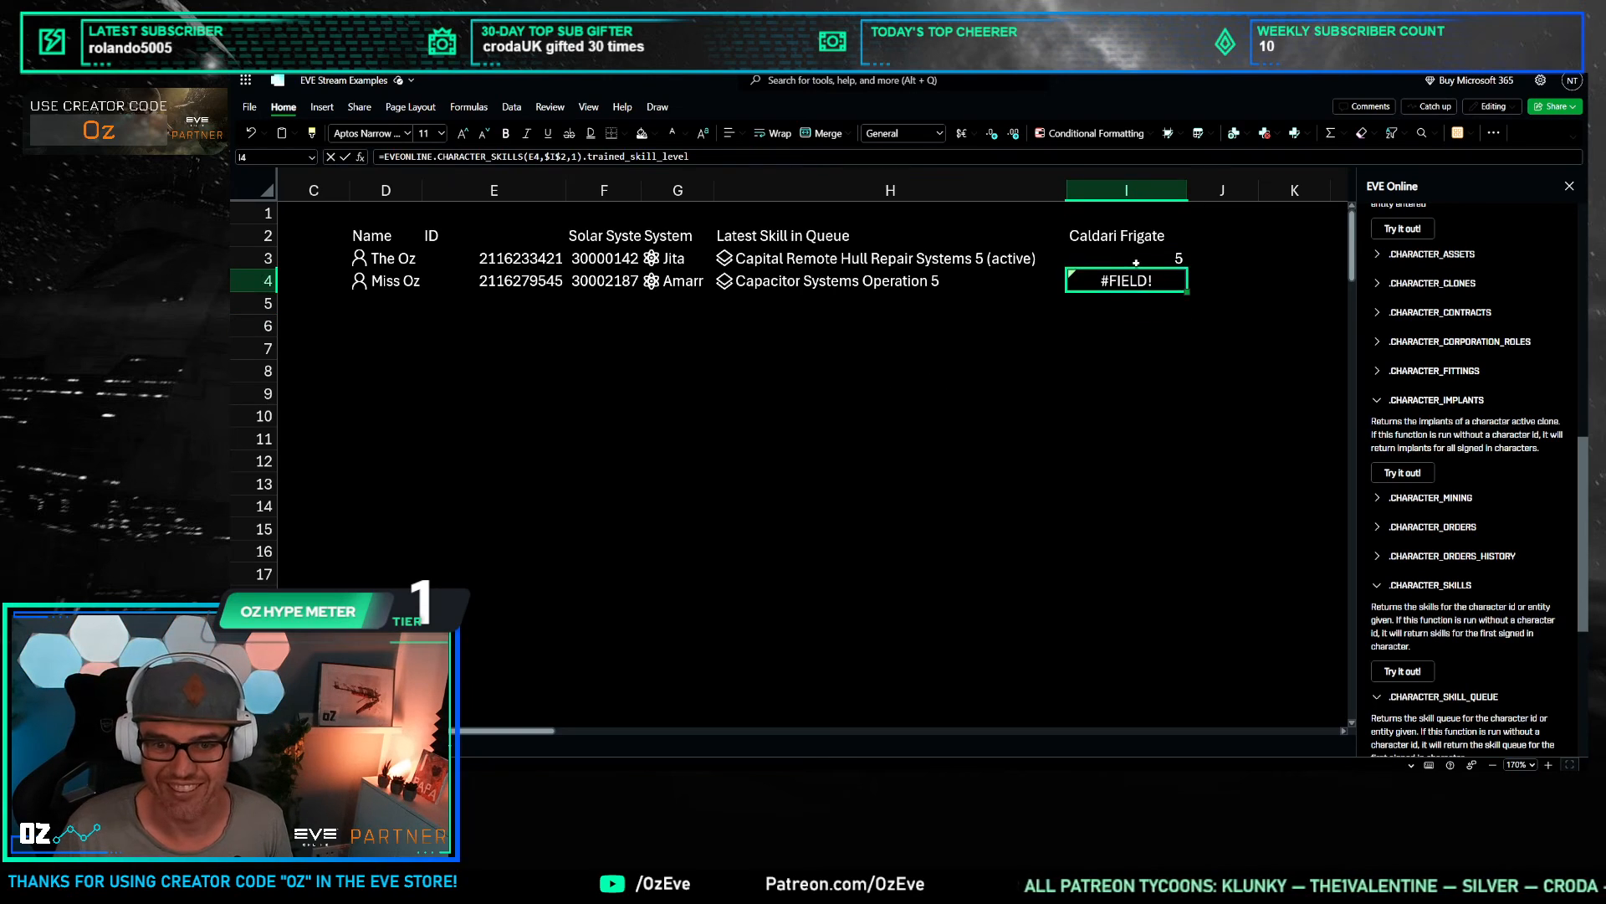
Step: Set the skill header in I2 back to Mining
click(1136, 263)
key(Up)
text(M)
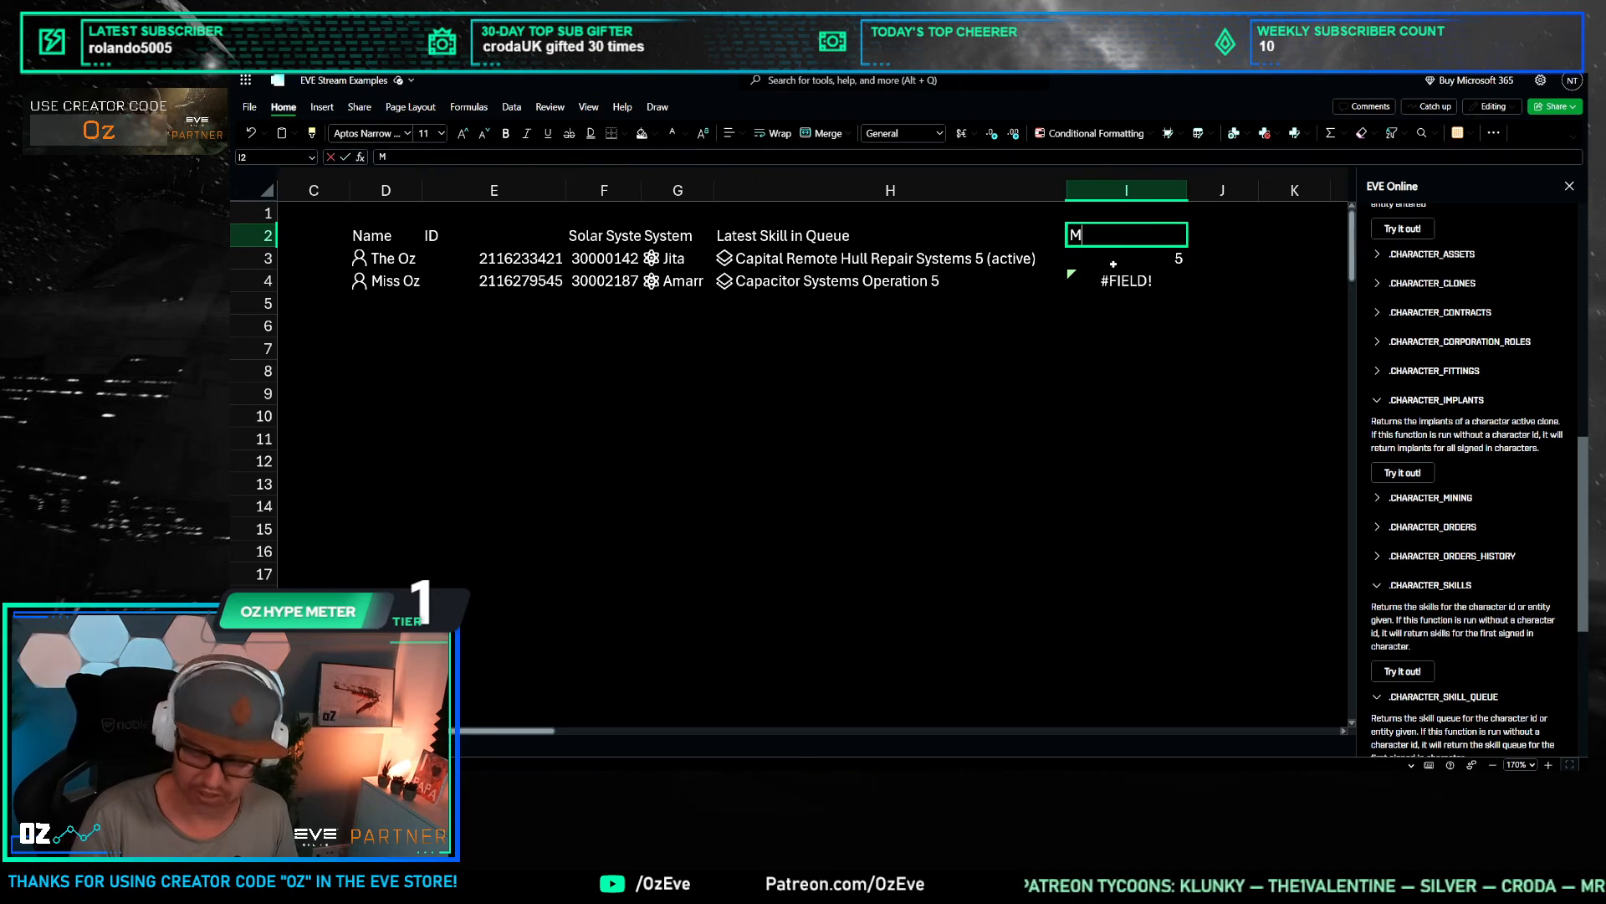
text(ining)
key(Return)
Step: Try duplicating the Mining header and level formulas from I2:I4 into column J, and clear the pasted cells
key(Up)
drag(1149, 240, 1143, 273)
key(ctrl+c)
click(1223, 235)
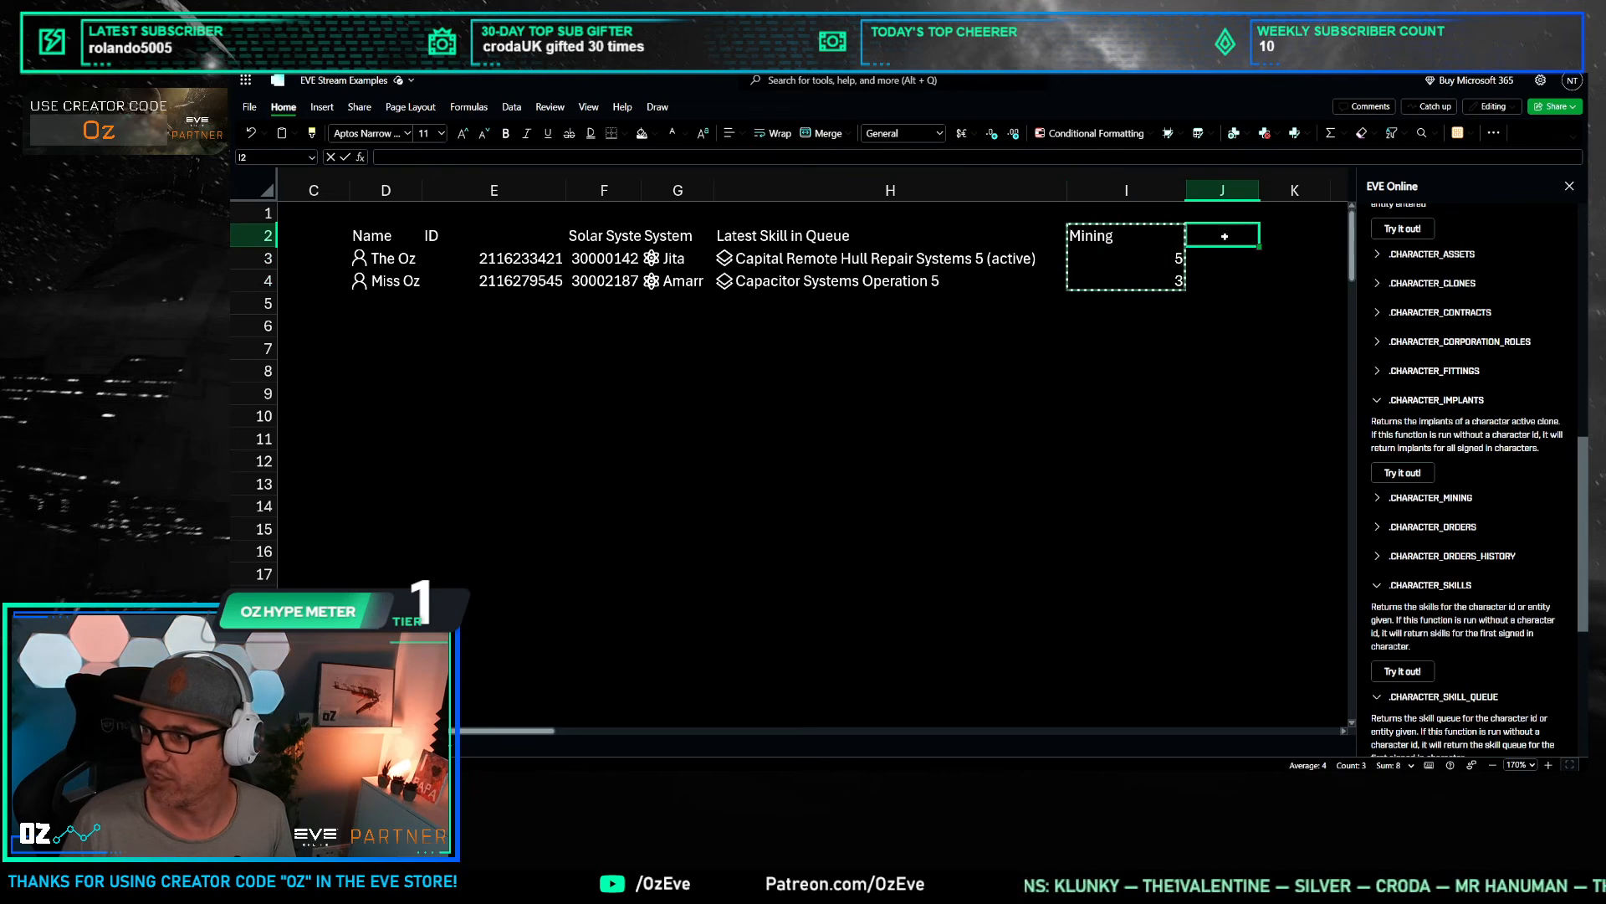
key(ctrl+v)
click(1220, 258)
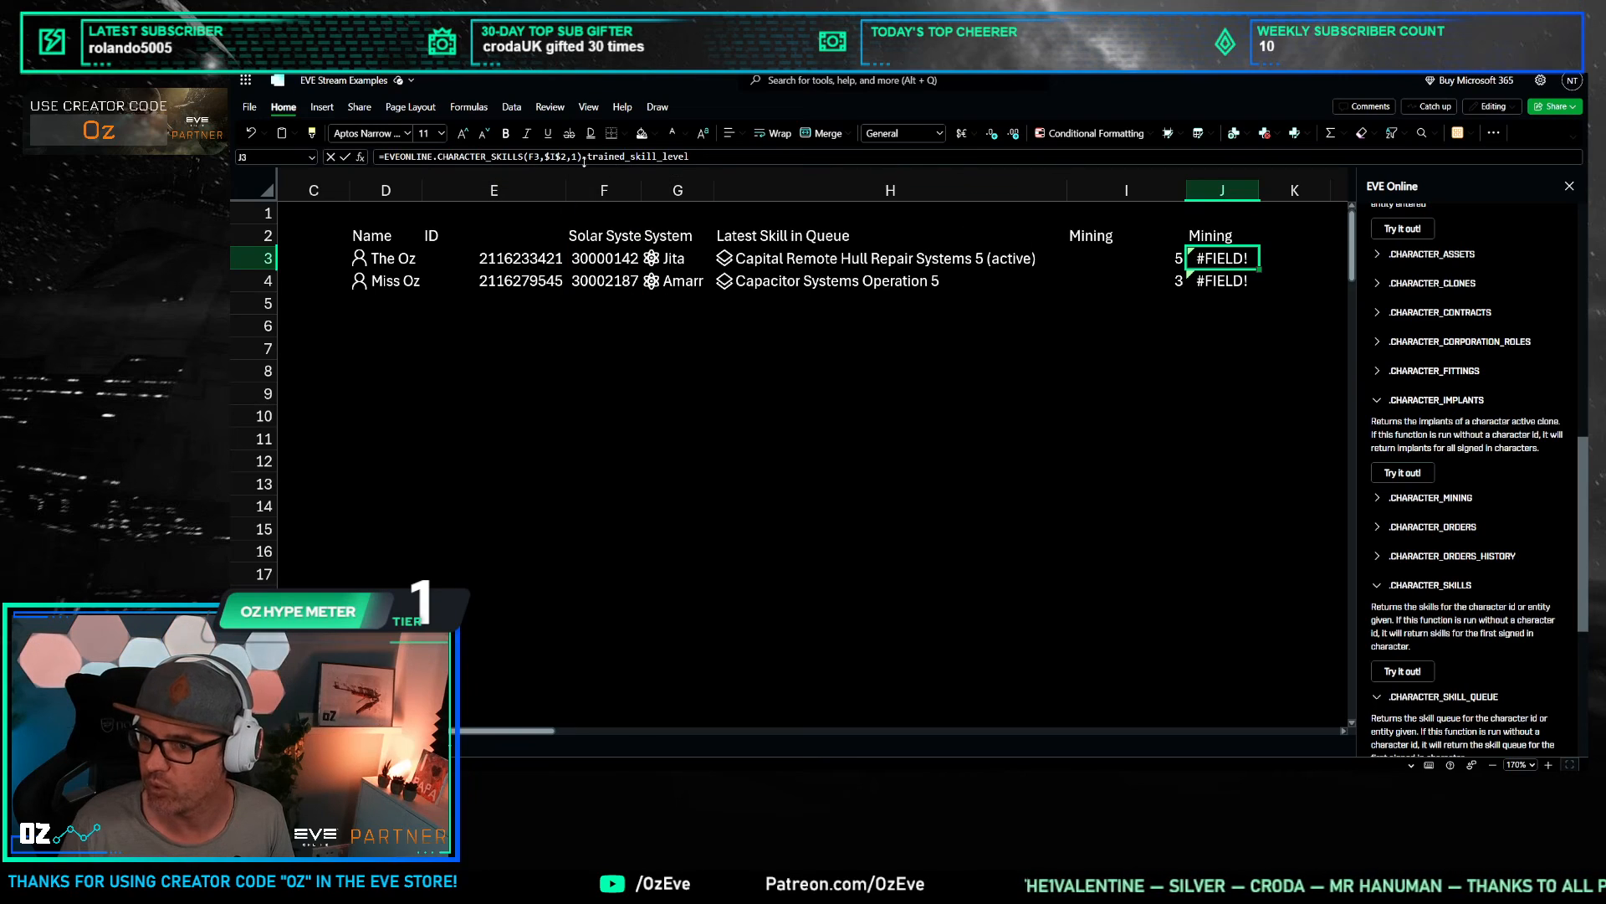
drag(1221, 235, 1222, 281)
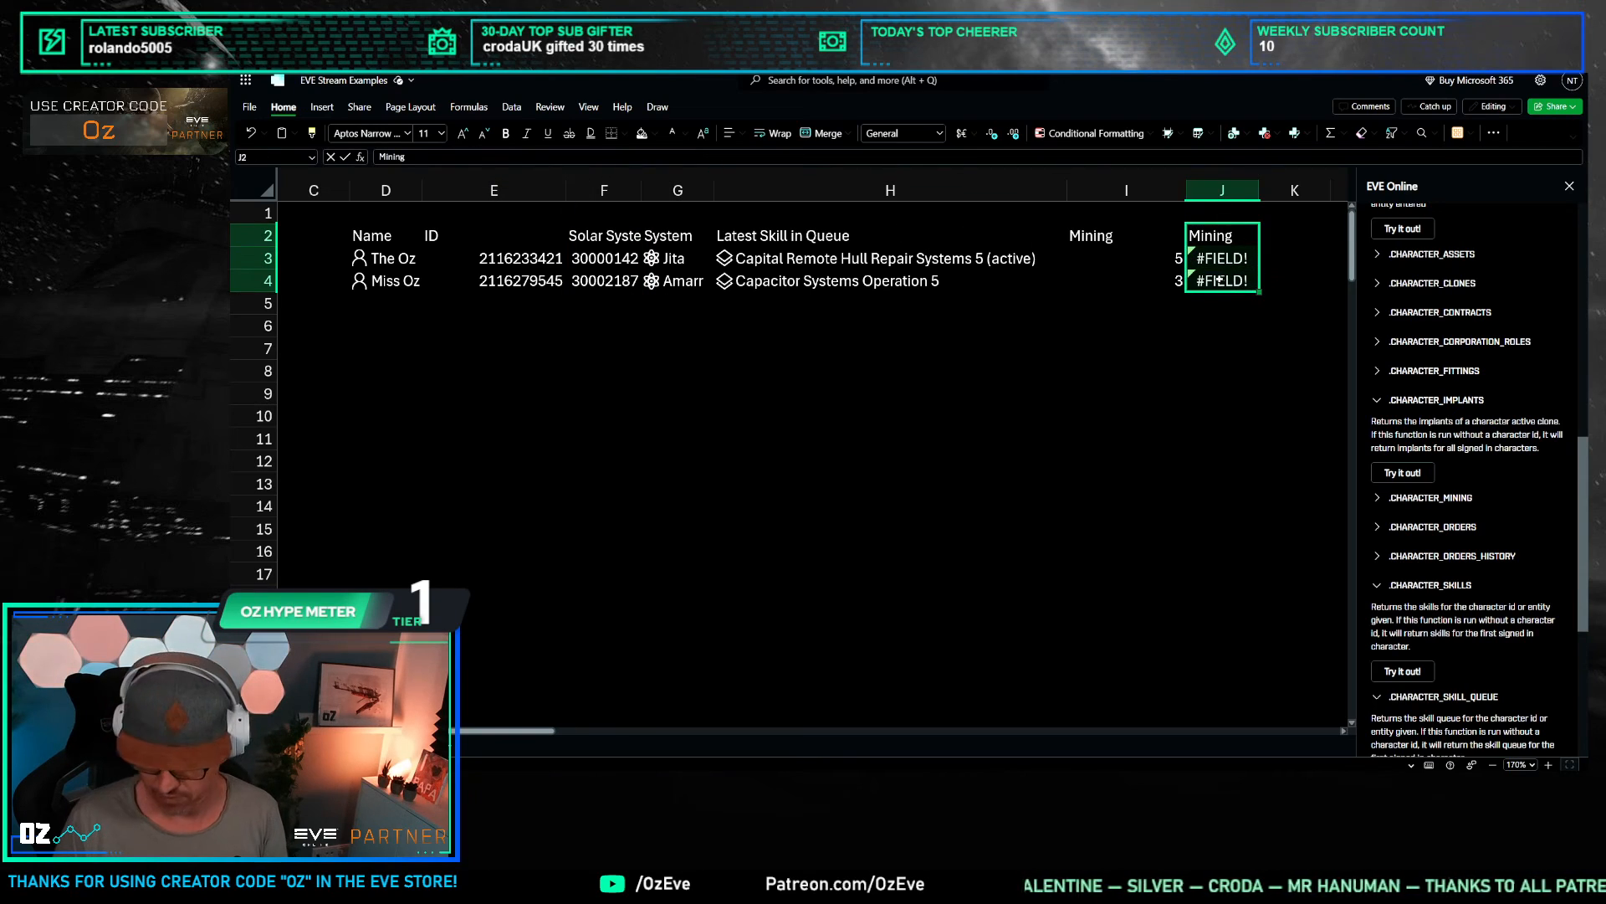
key(Delete)
Step: Make the character ID column absolute ($E3) in the Mining level formula in I3
click(1171, 280)
click(1075, 257)
double_click(1076, 258)
key(Escape)
click(537, 157)
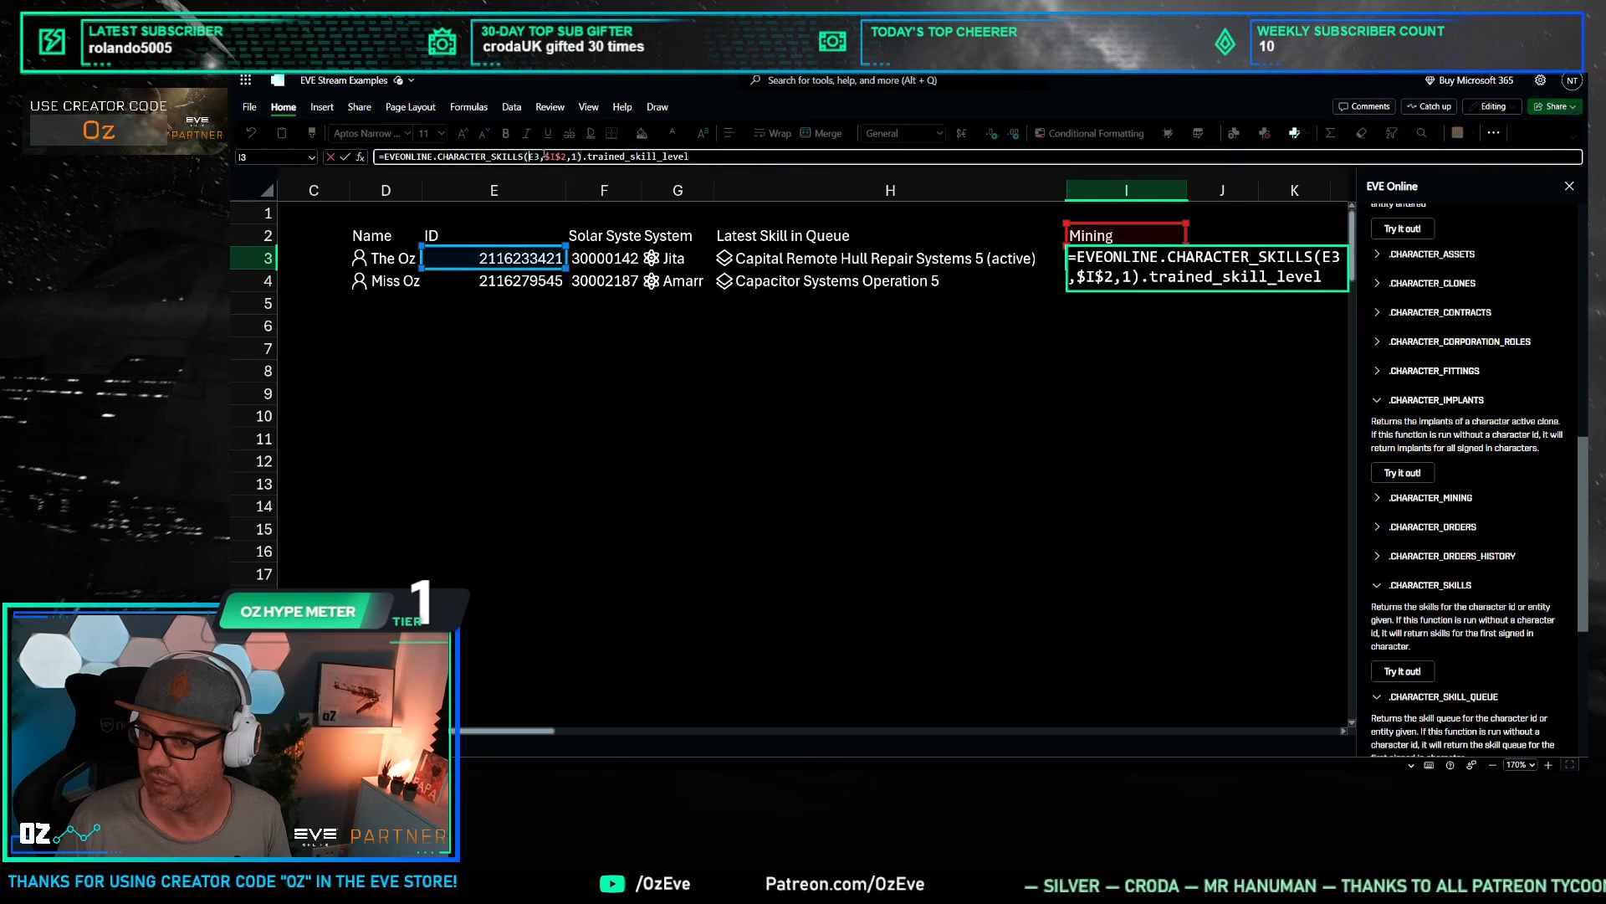
text($)
key(Return)
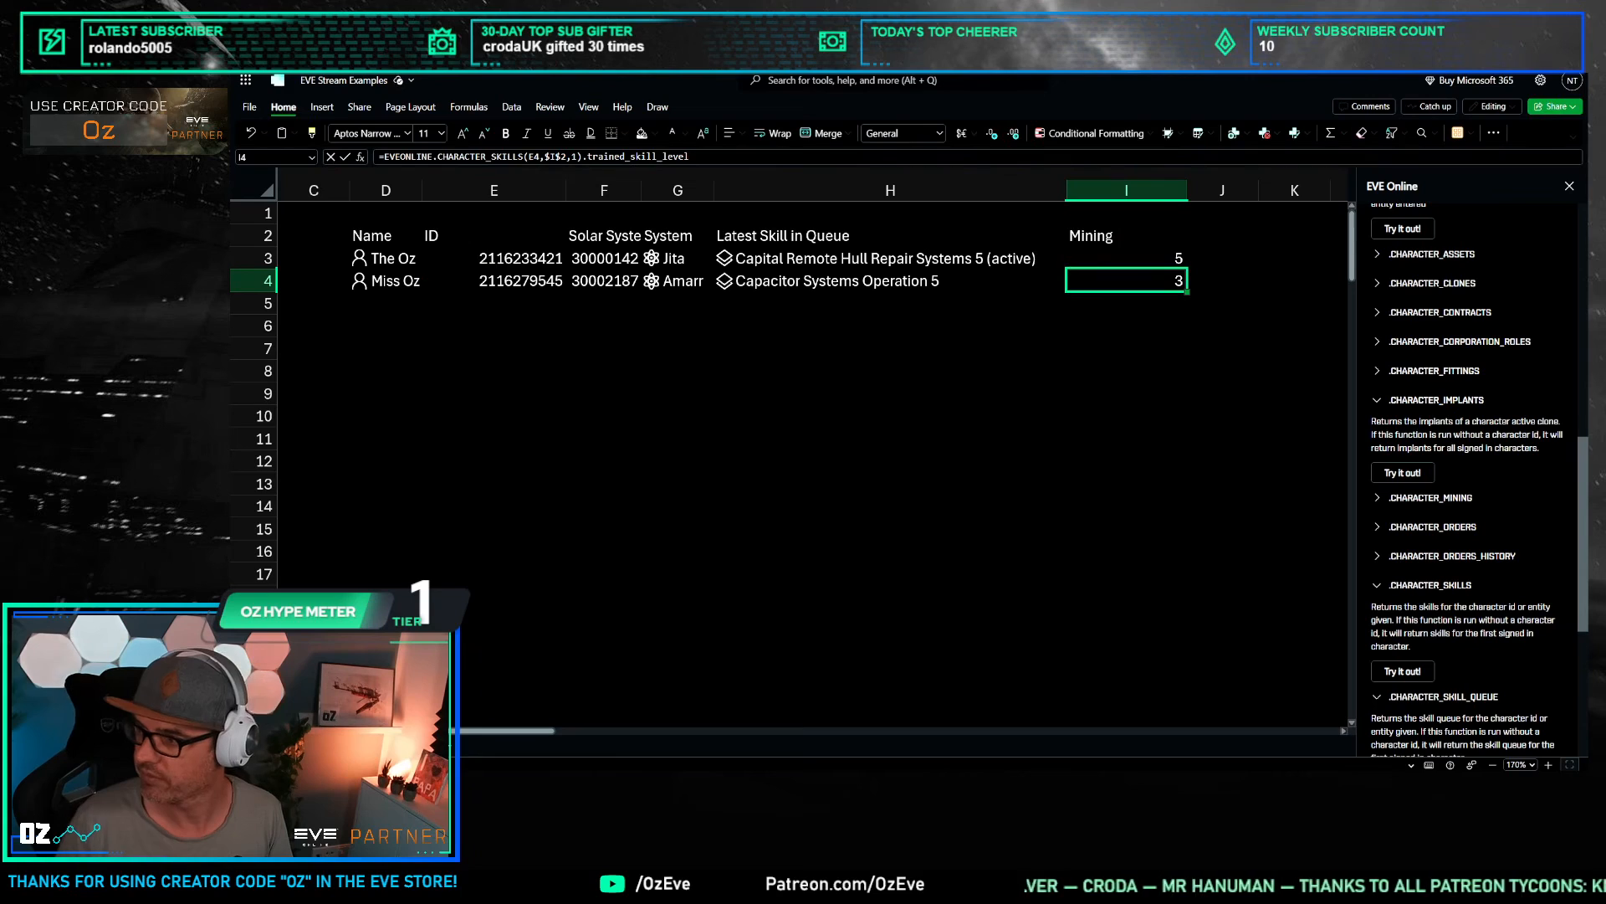
Step: Fill the I3 formula down to I4 and copy the Mining header and levels in I2:I4 into column J
click(1175, 259)
drag(1179, 261, 1180, 284)
drag(1088, 236, 1169, 280)
key(ctrl+c)
click(1206, 234)
key(ctrl+v)
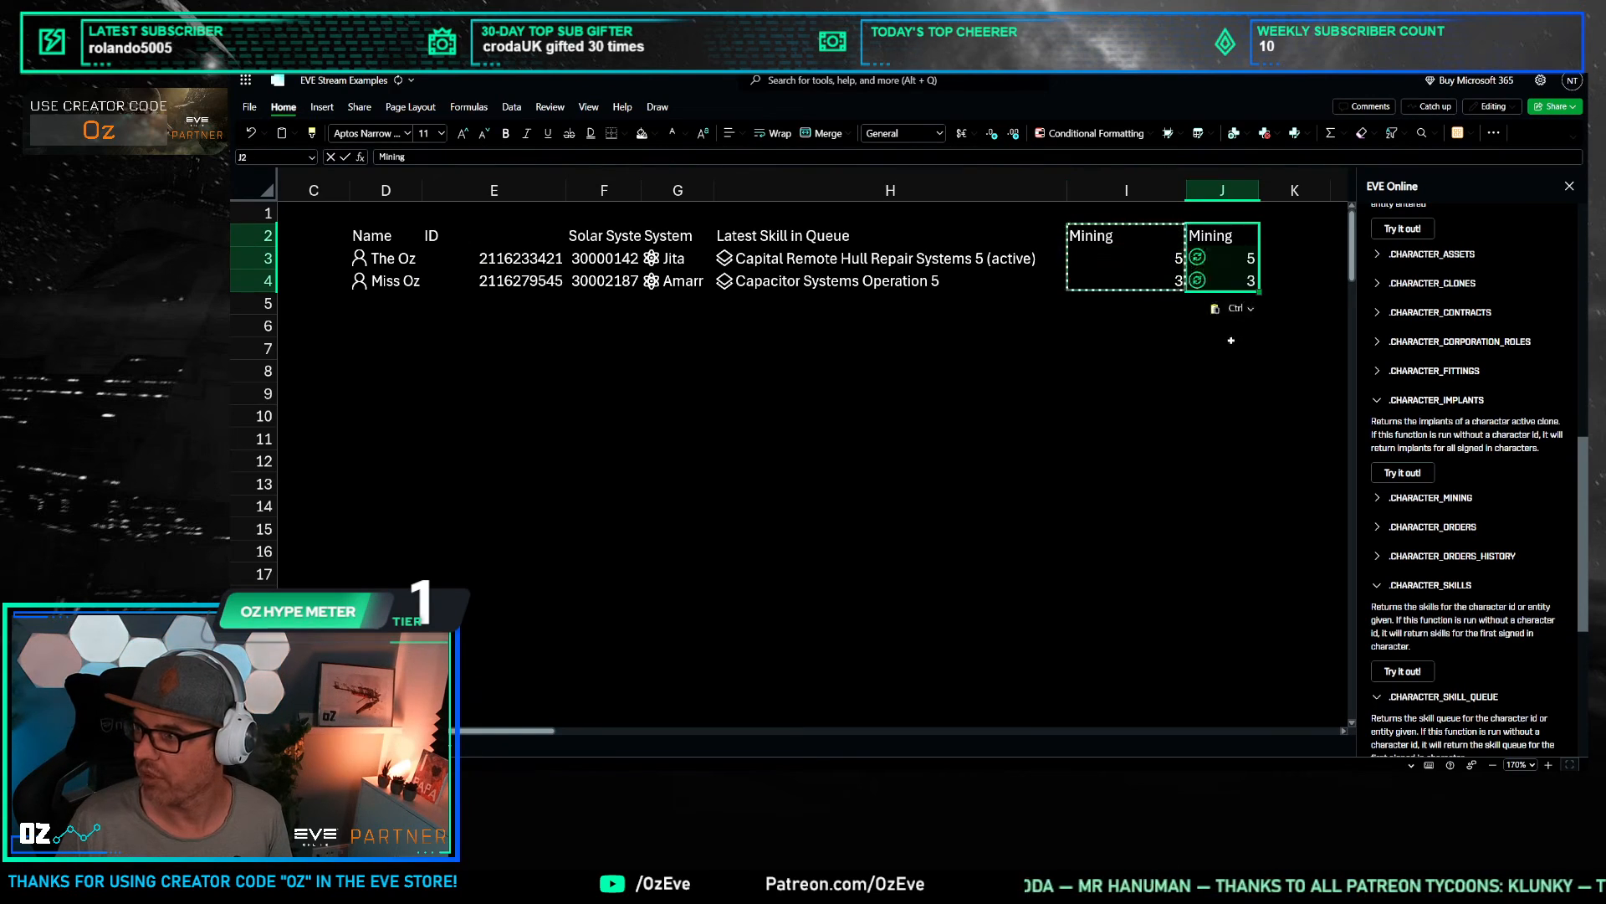
Step: Set the skill header in J2 to Accoutning
click(1167, 364)
click(1204, 232)
text(Accoutning)
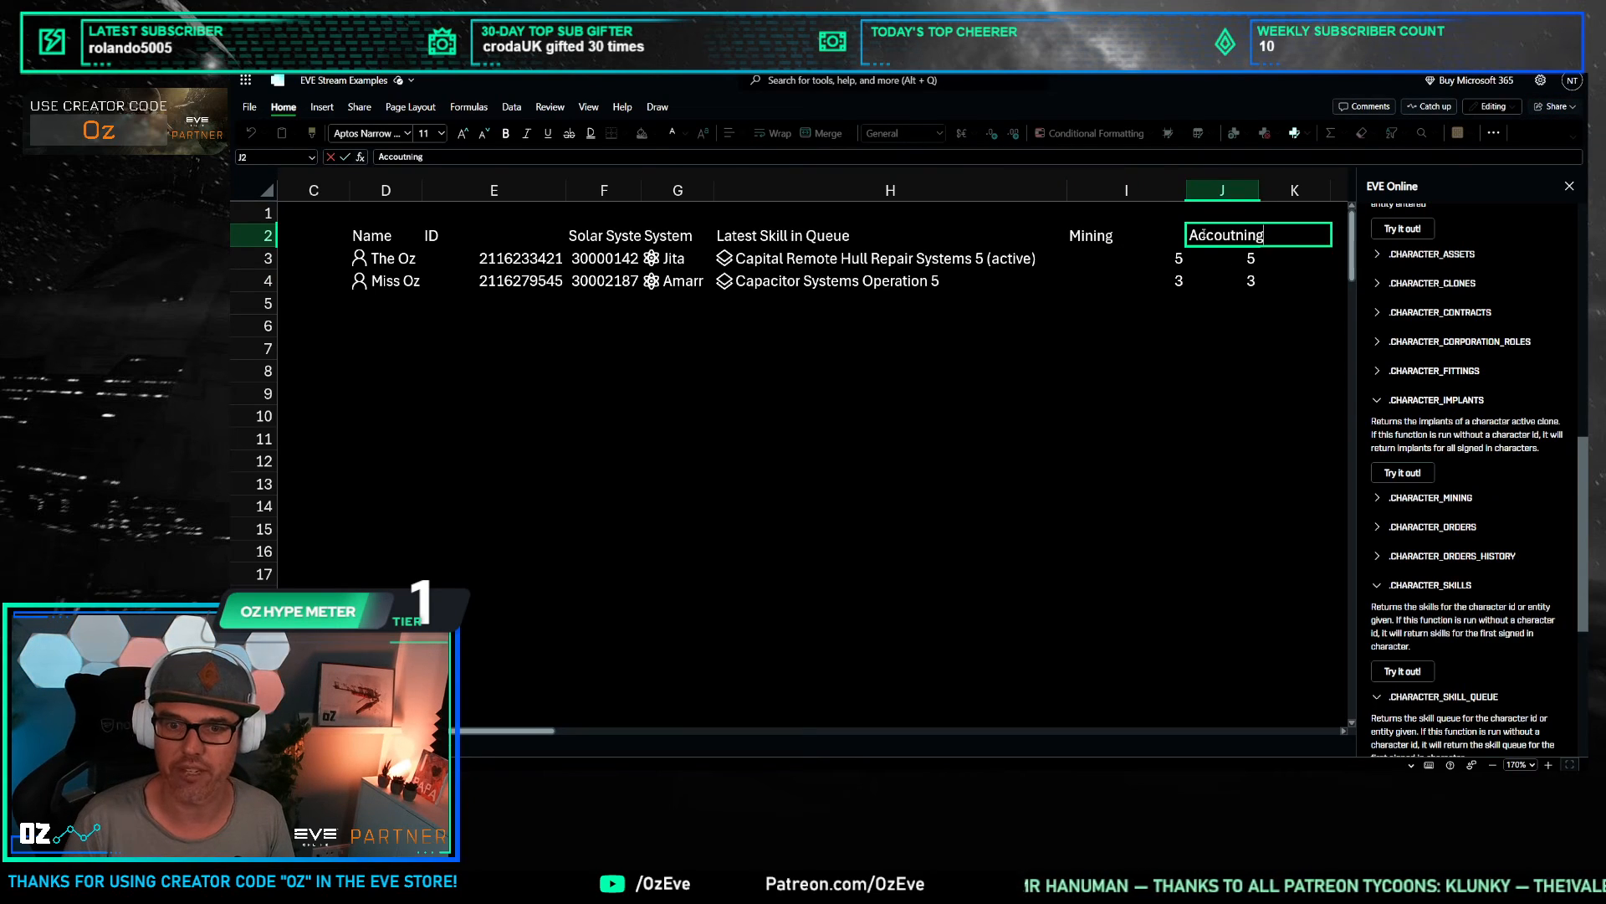
key(Return)
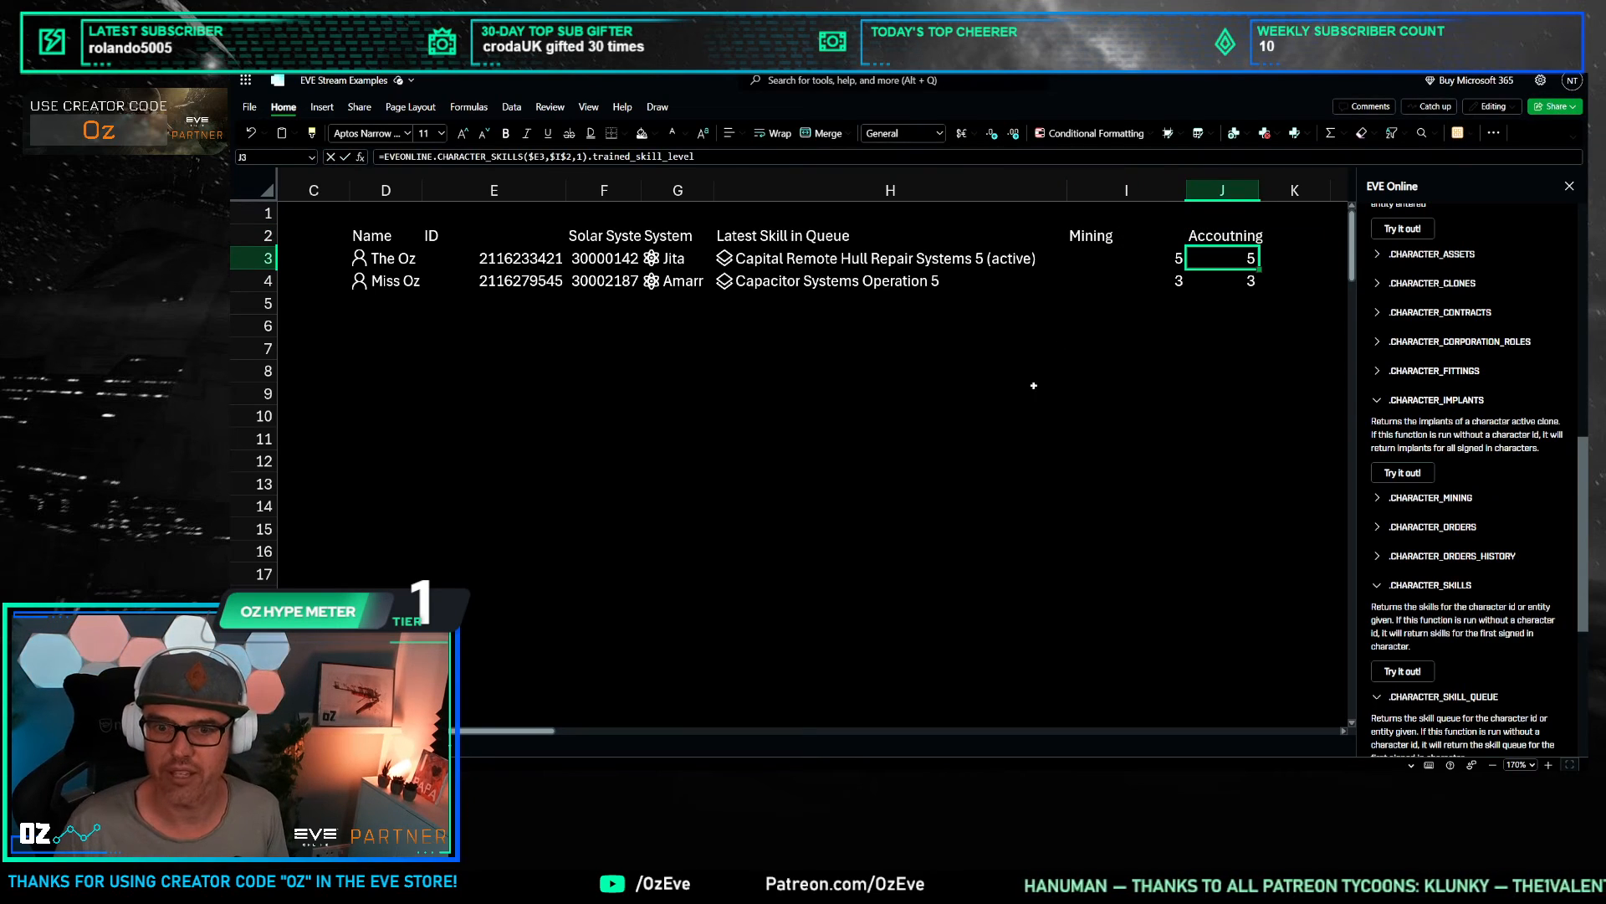
drag(1021, 340, 1023, 334)
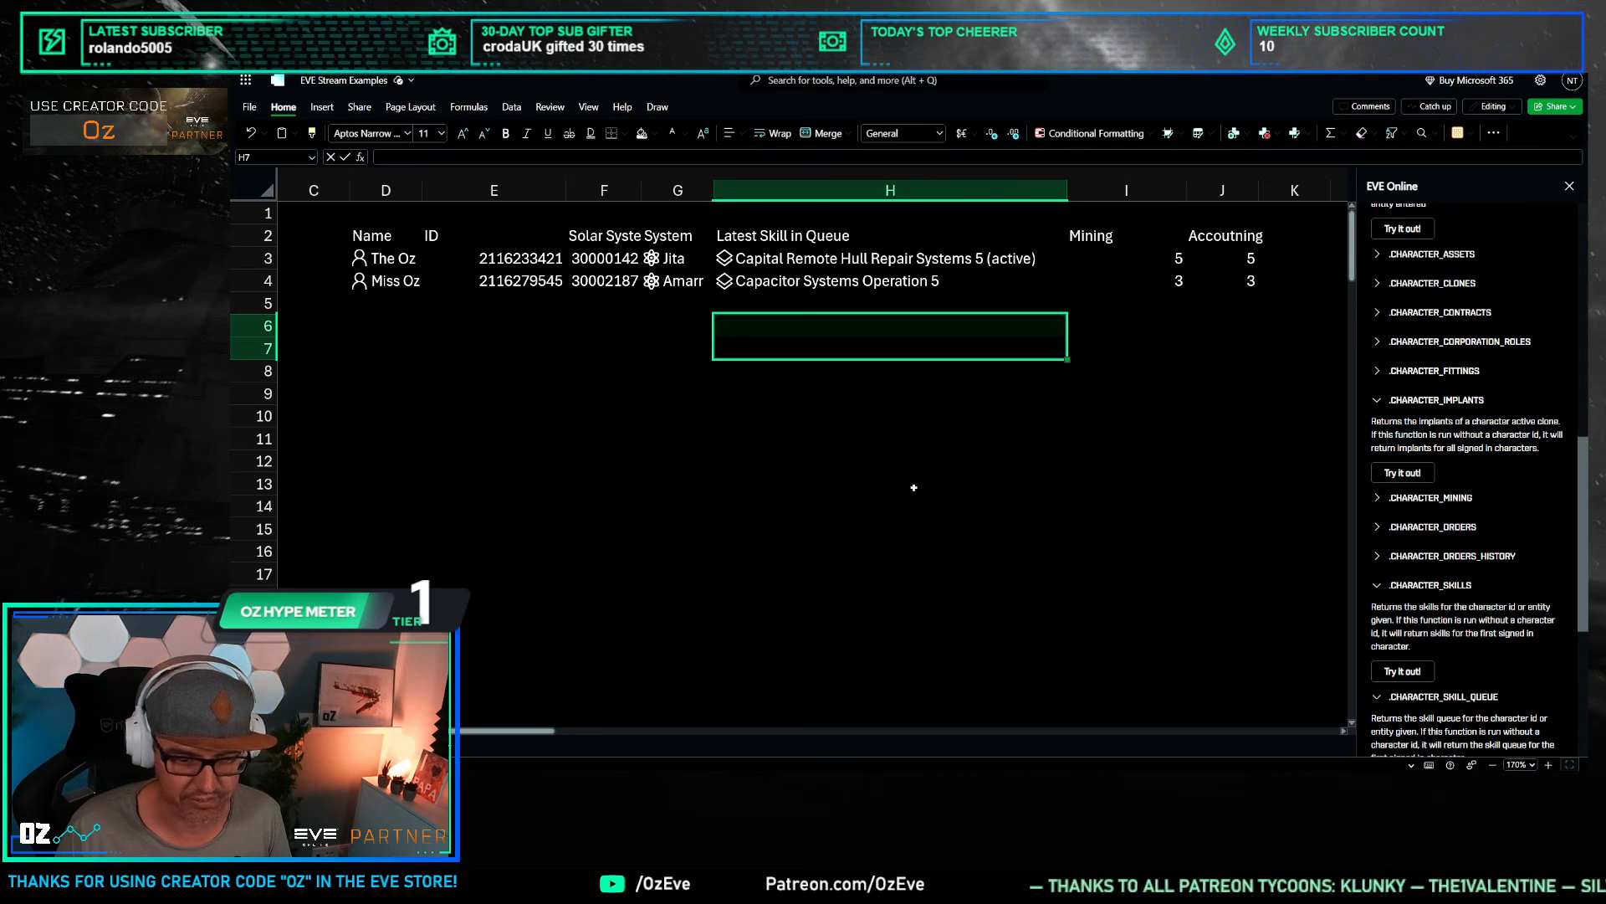
click(1125, 259)
click(968, 437)
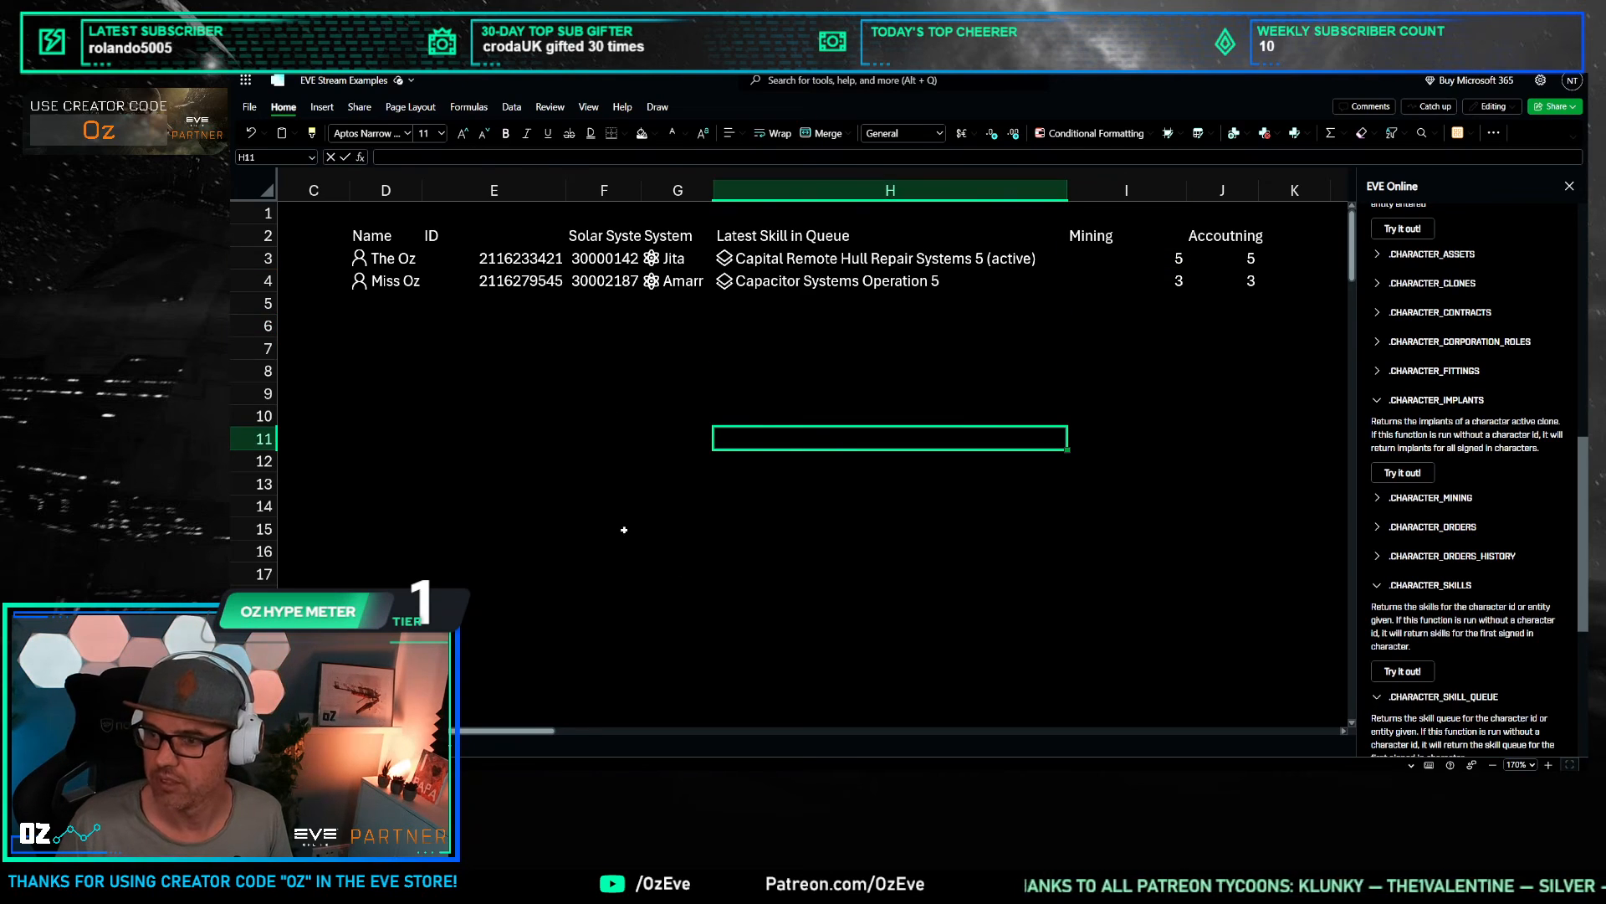
click(544, 346)
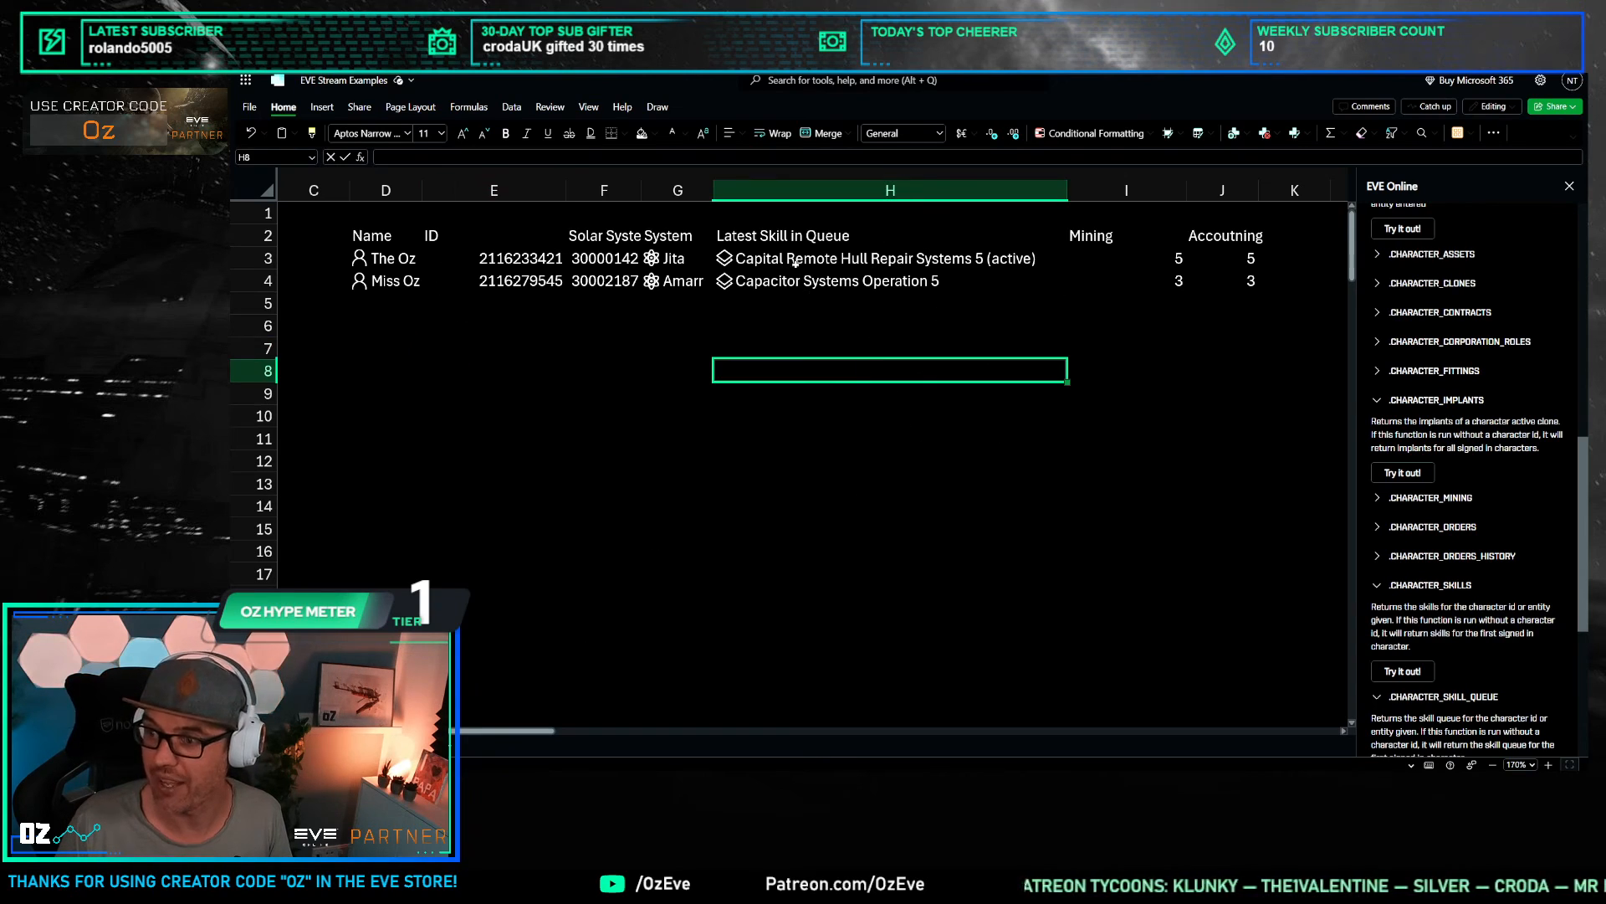
Step: Insert a new column H before the Latest Skill in Queue column and widen it
right_click(776, 189)
click(826, 297)
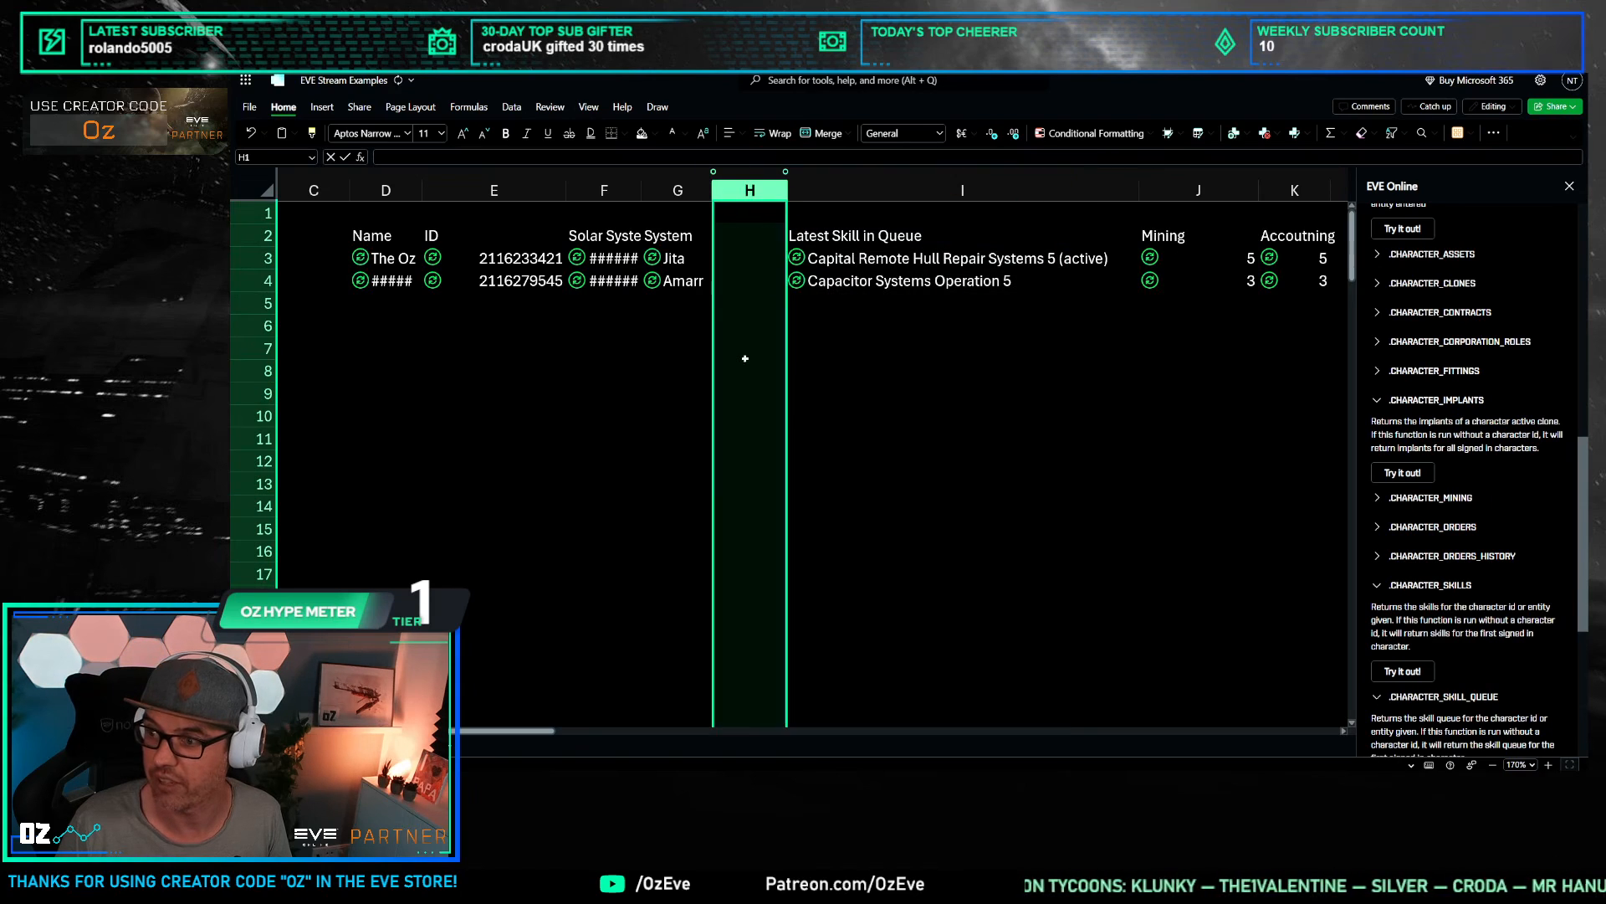
click(748, 348)
click(750, 236)
drag(786, 191, 855, 191)
click(799, 238)
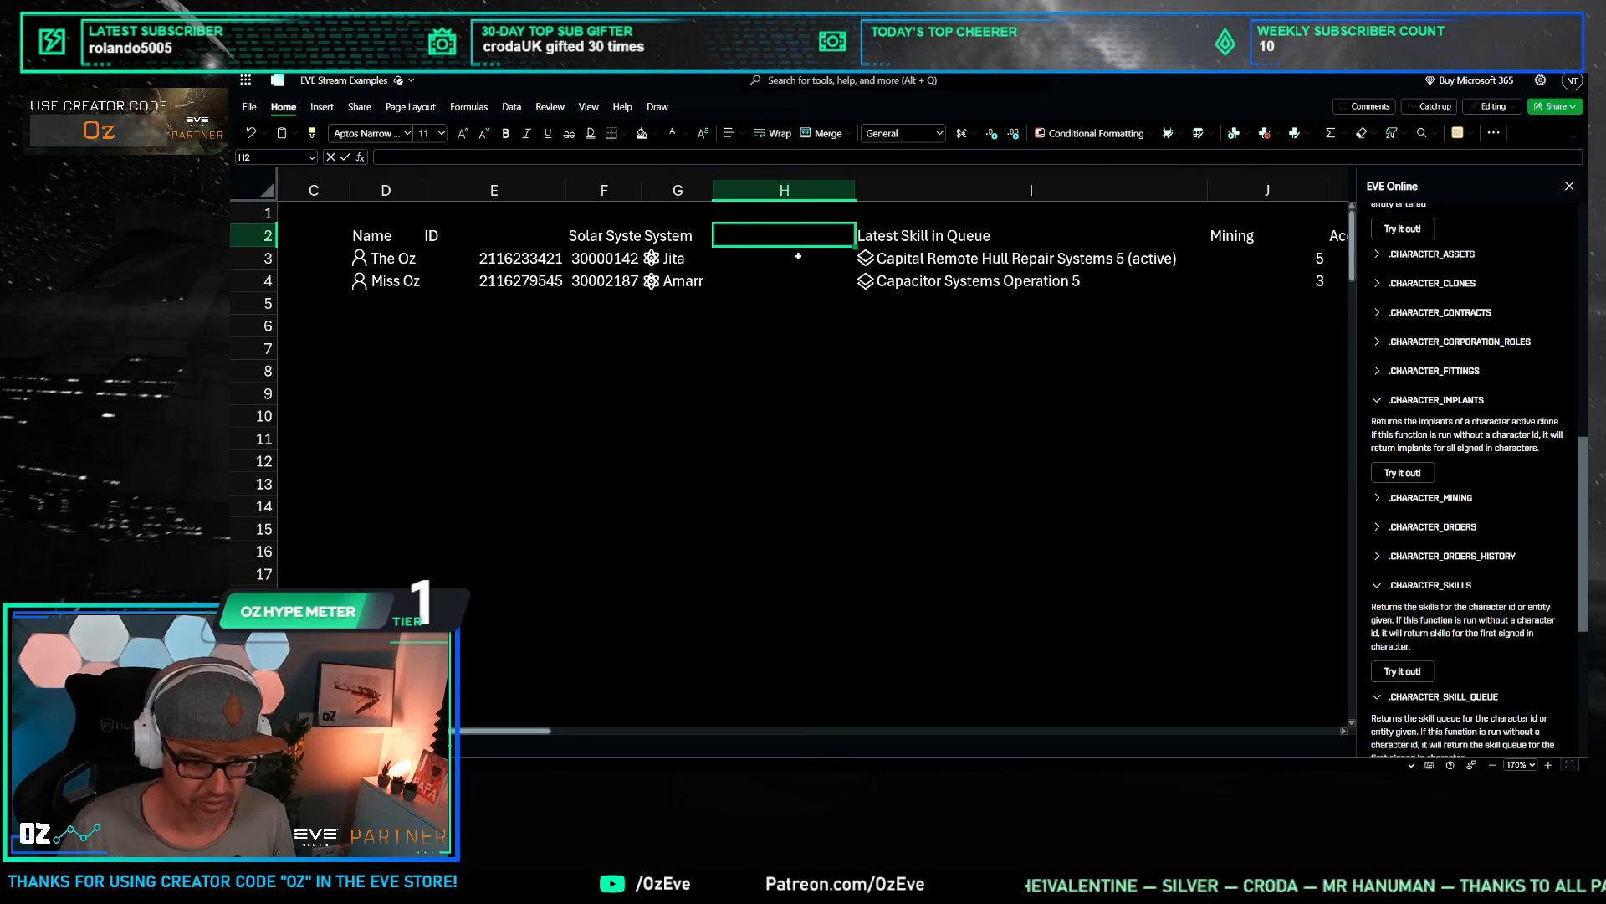
Step: Check the level formula in K3, and change the header reference in the J3 formula to J$2
drag(520, 734, 590, 734)
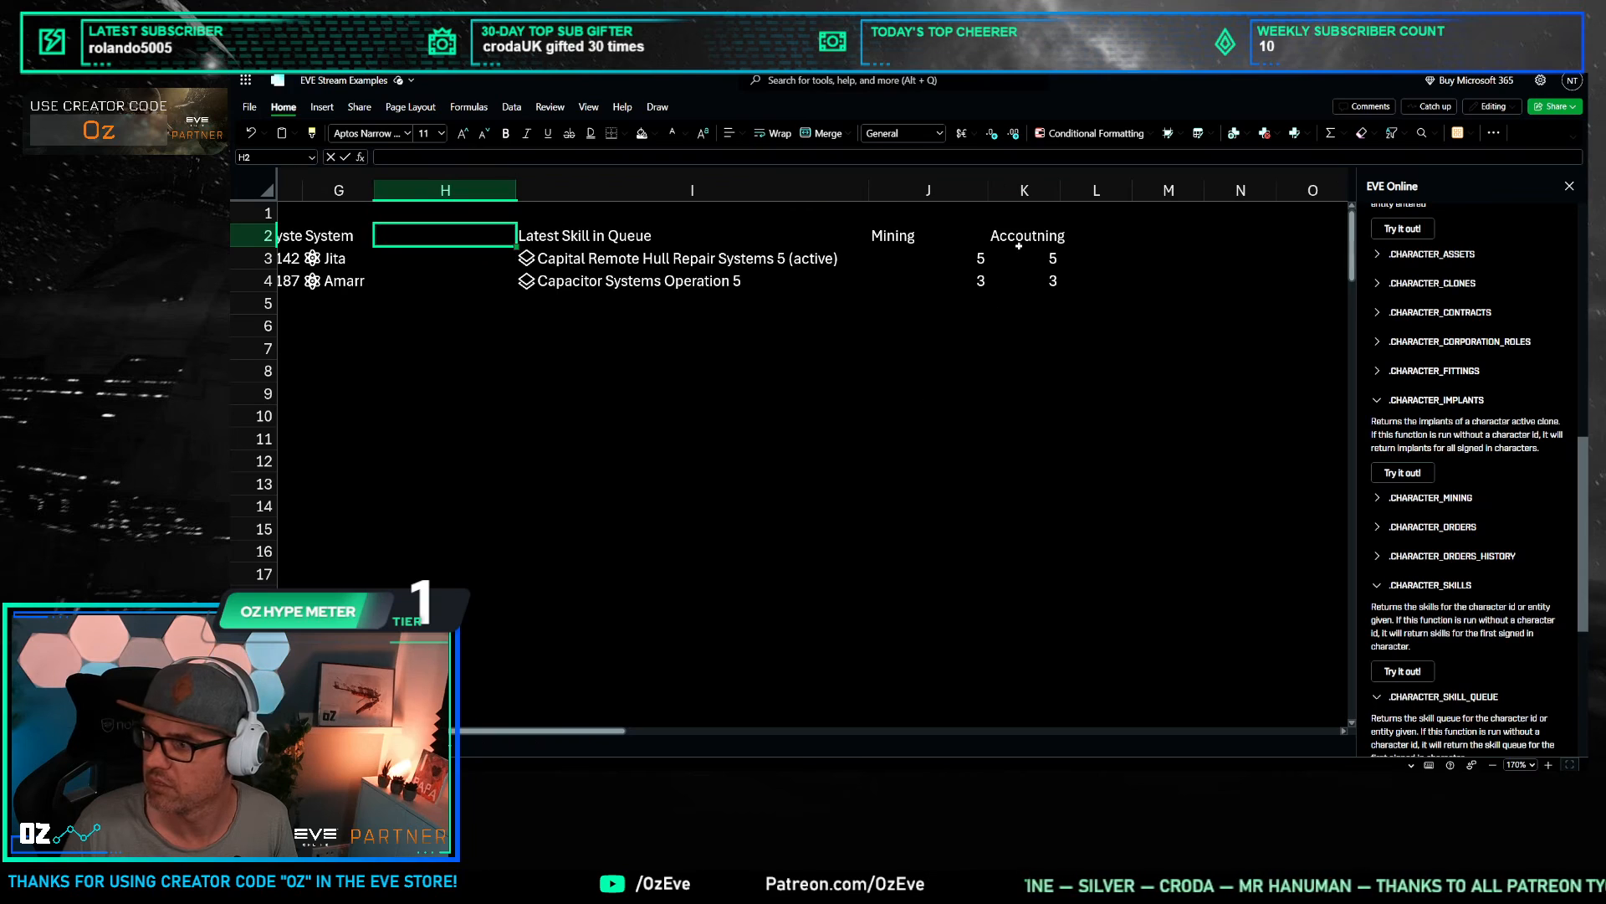
click(1019, 258)
double_click(1019, 258)
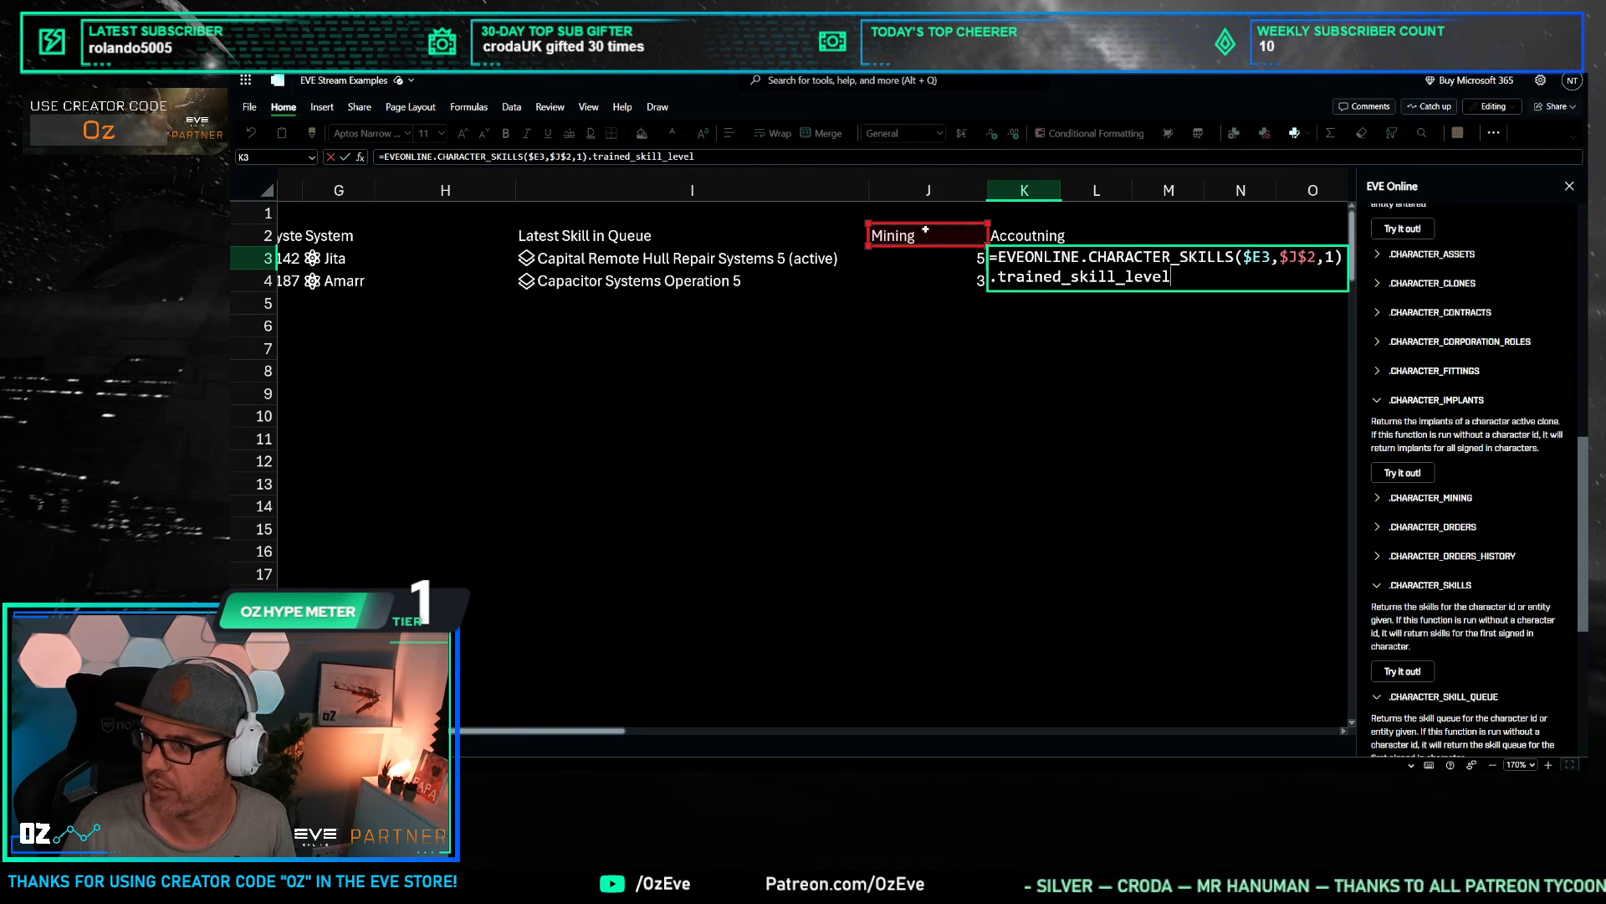
key(Escape)
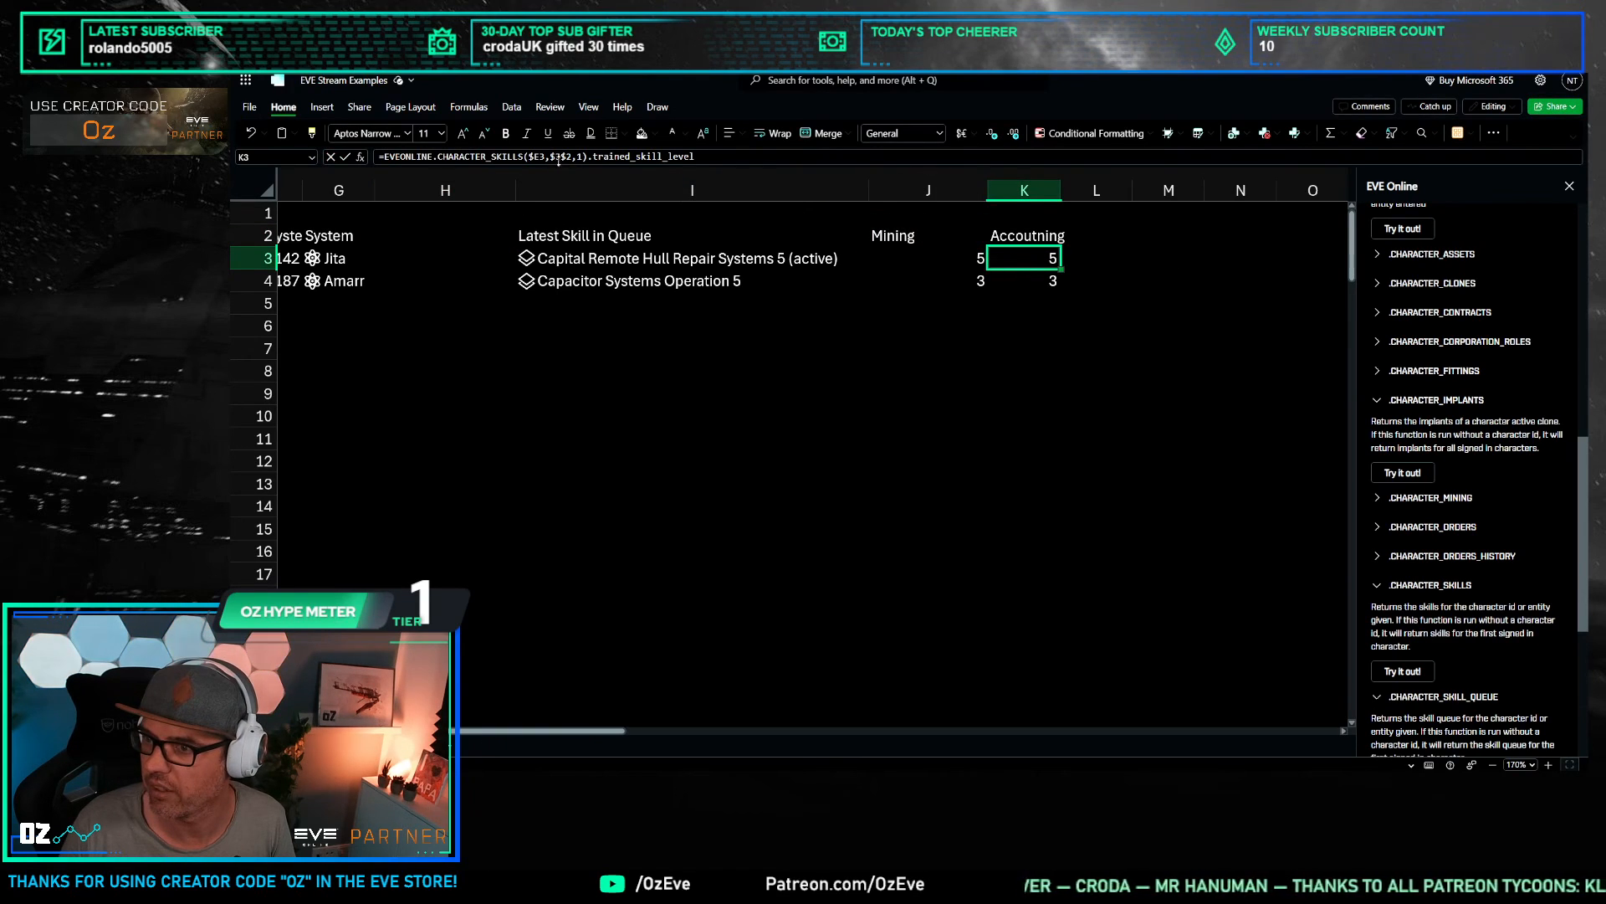
key(Left)
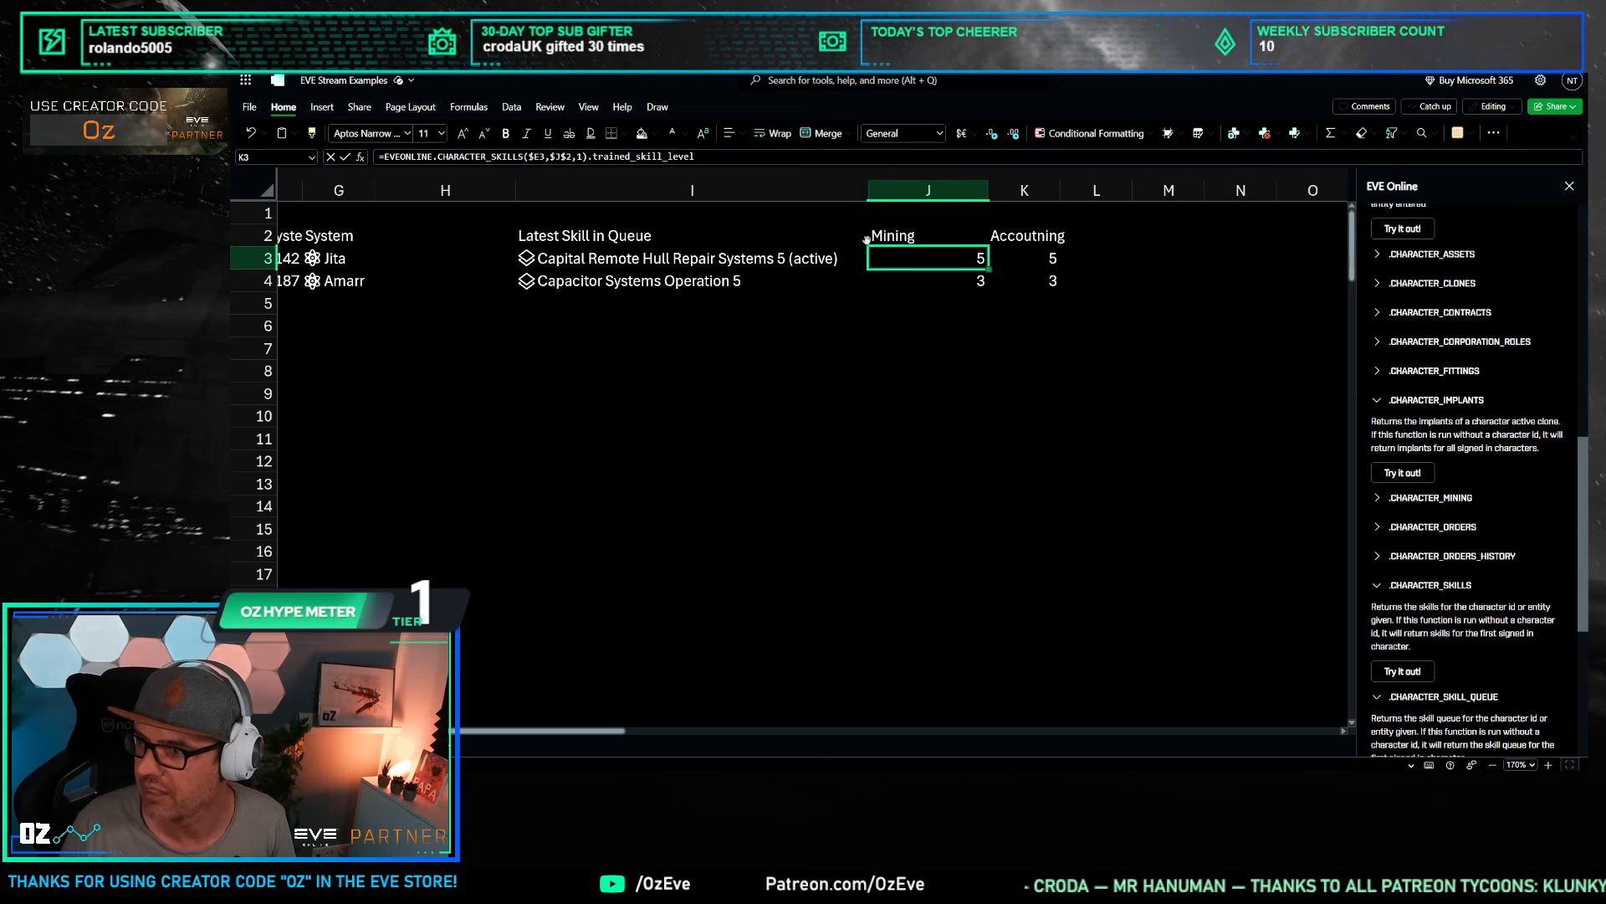
click(551, 156)
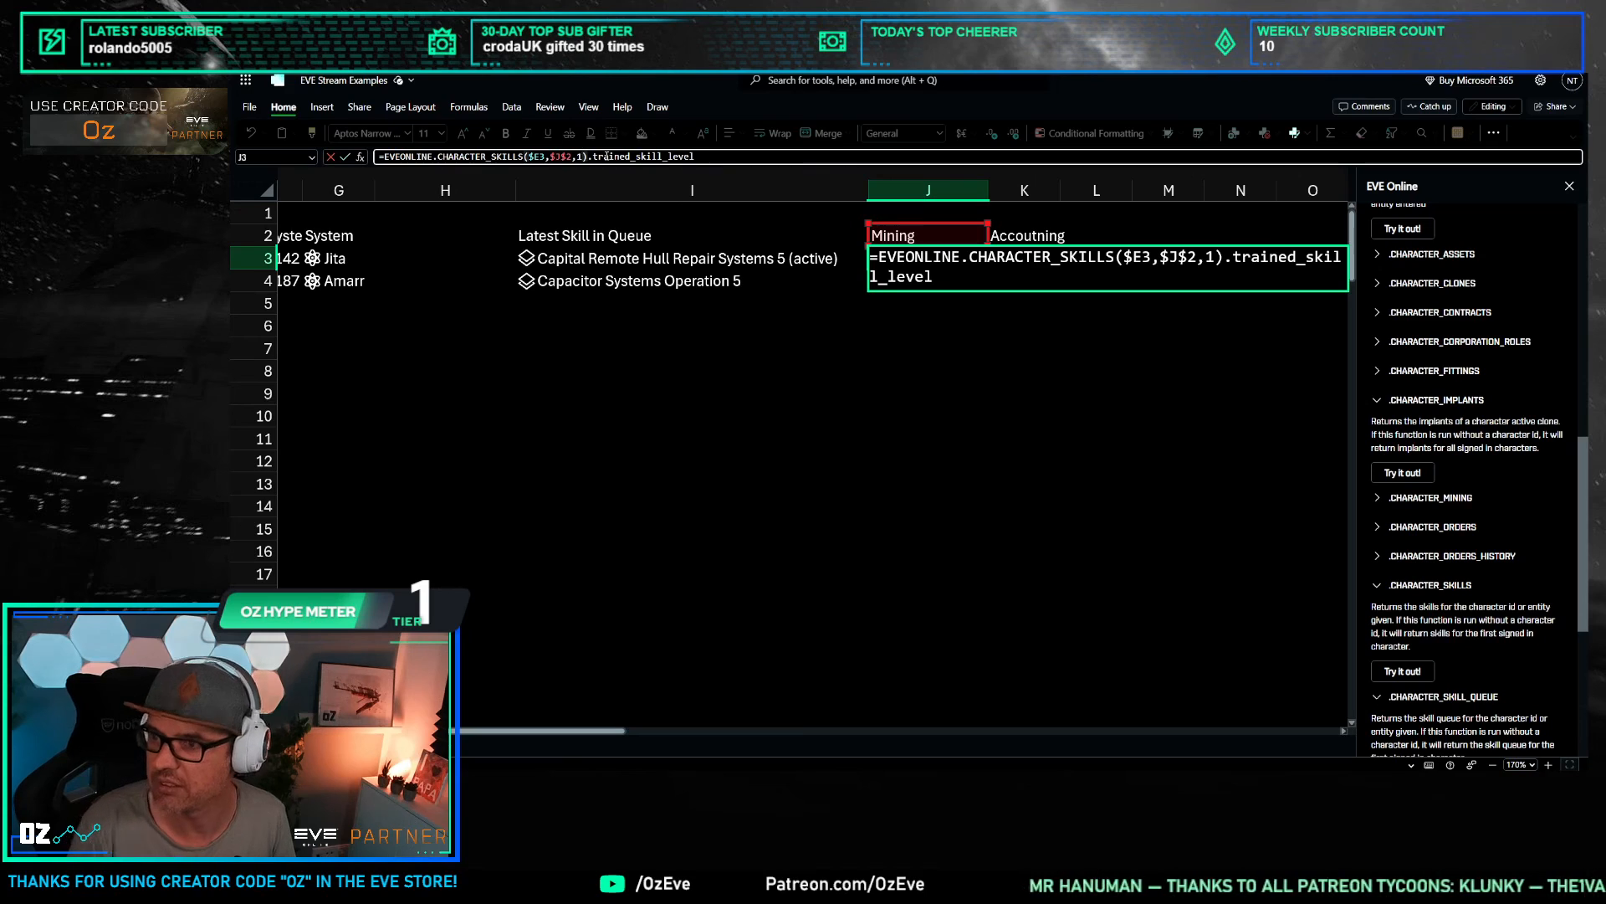
key(BackSpace)
key(Return)
Step: Copy the Mining header and level formula from column J into column K and set the K2 header to Accounting
drag(934, 272, 943, 239)
key(ctrl+c)
click(1025, 239)
key(ctrl+v)
click(1004, 241)
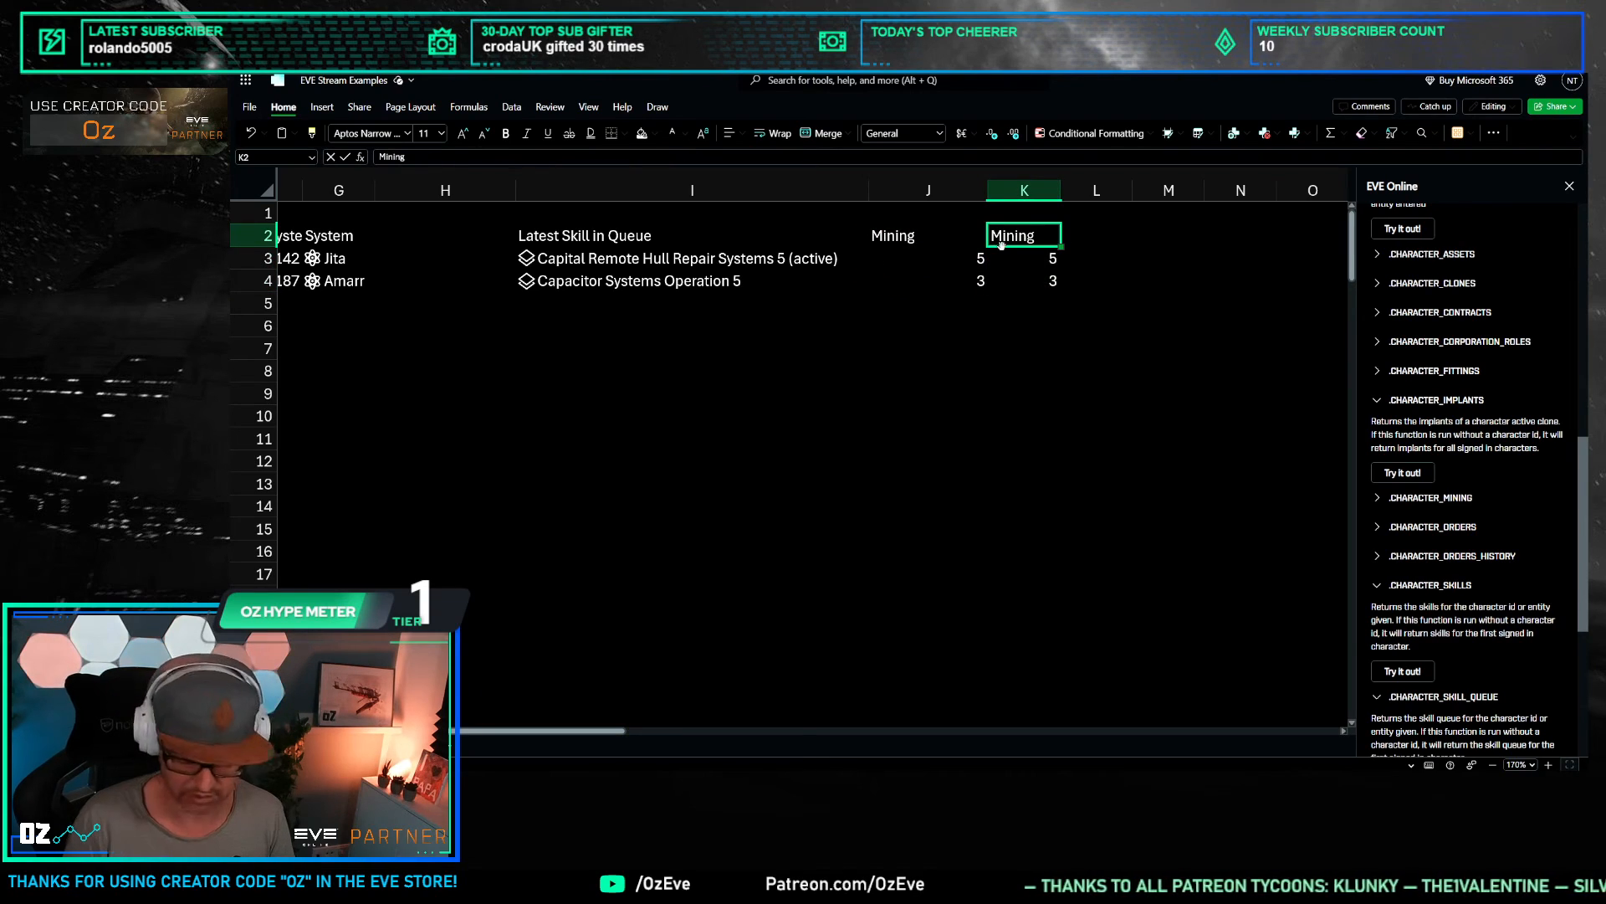
text(Accounting)
key(Return)
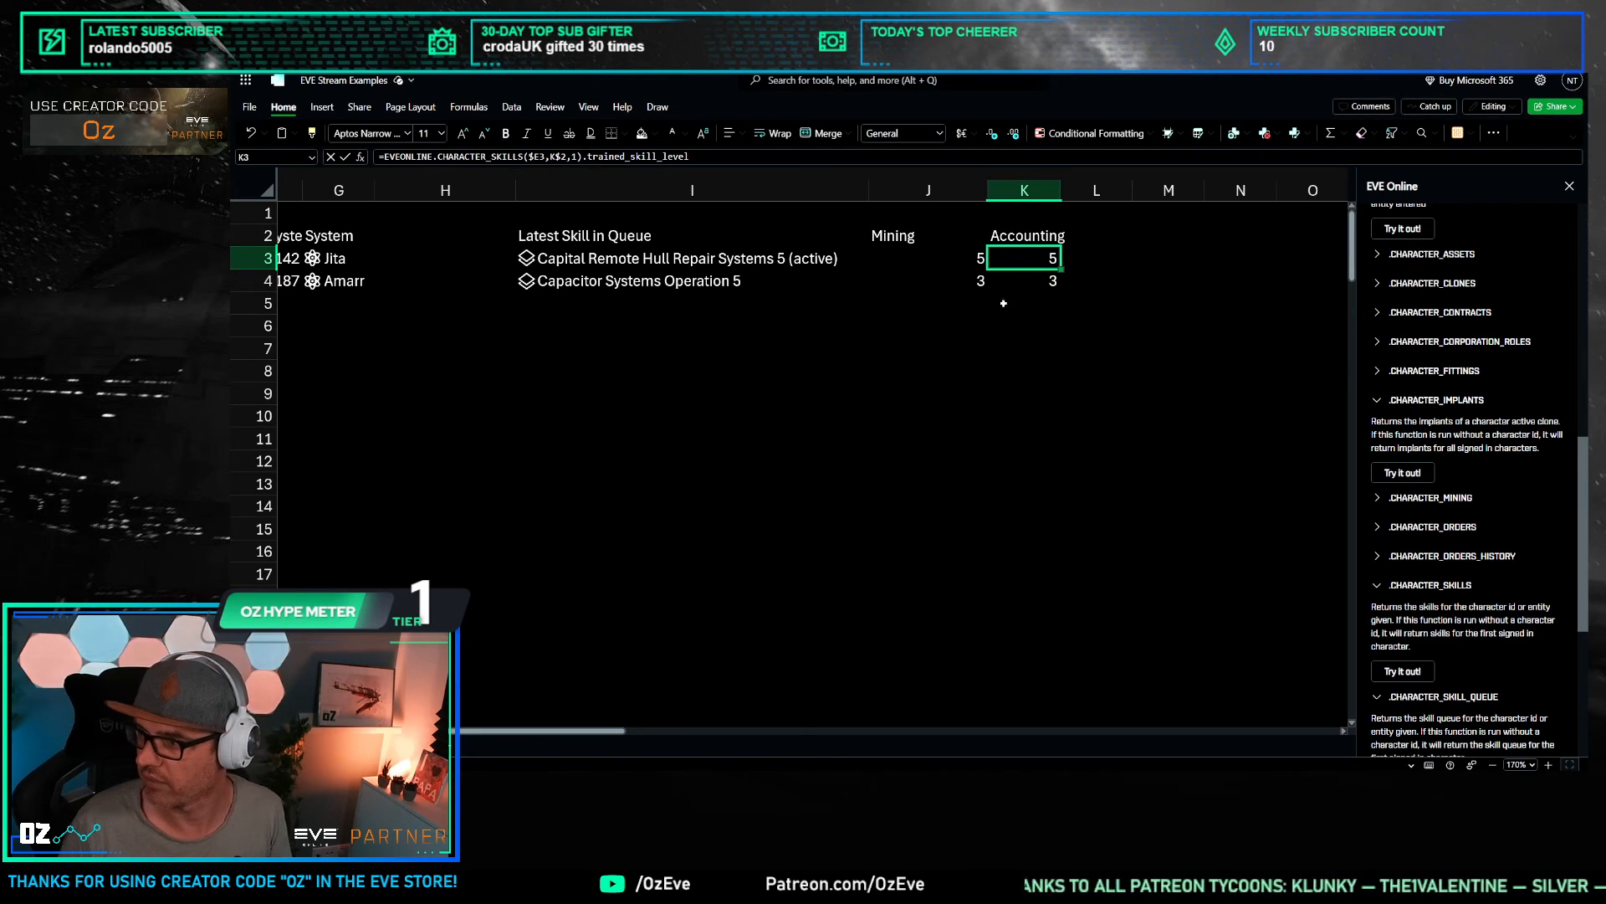
Step: Check which header cell the Accounting level formulas in K3 and K4 refer to
drag(1024, 346, 1026, 328)
click(1026, 238)
double_click(1032, 264)
key(Escape)
click(1022, 284)
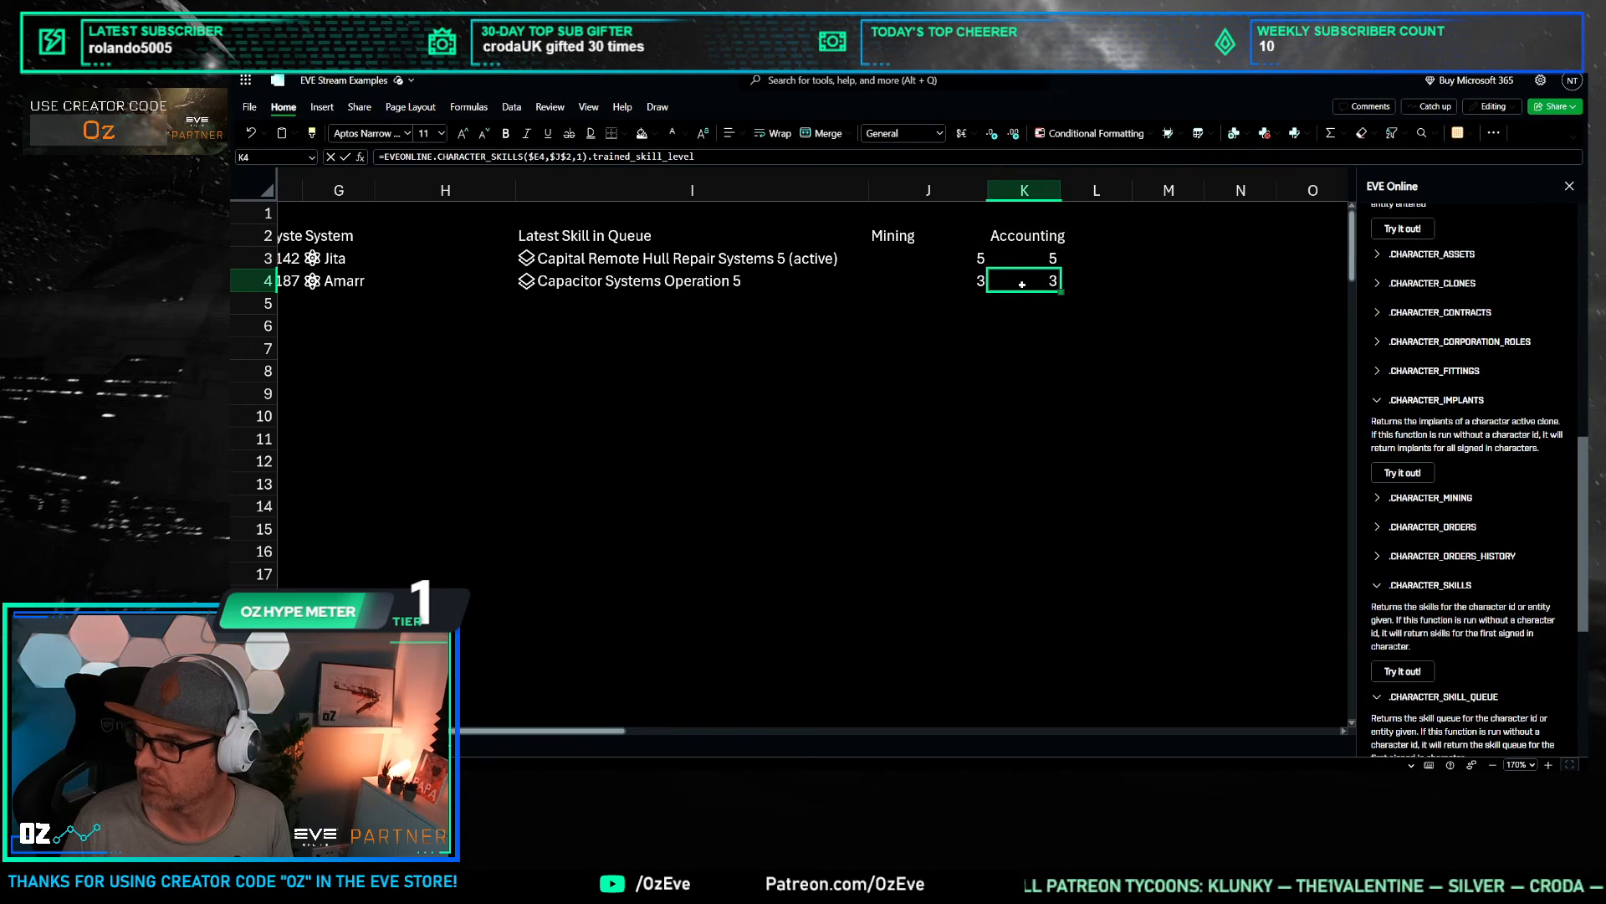
double_click(1021, 285)
key(Escape)
Step: Make the header column relative in the J4 level formula and copy J2:J4 over column K
click(937, 259)
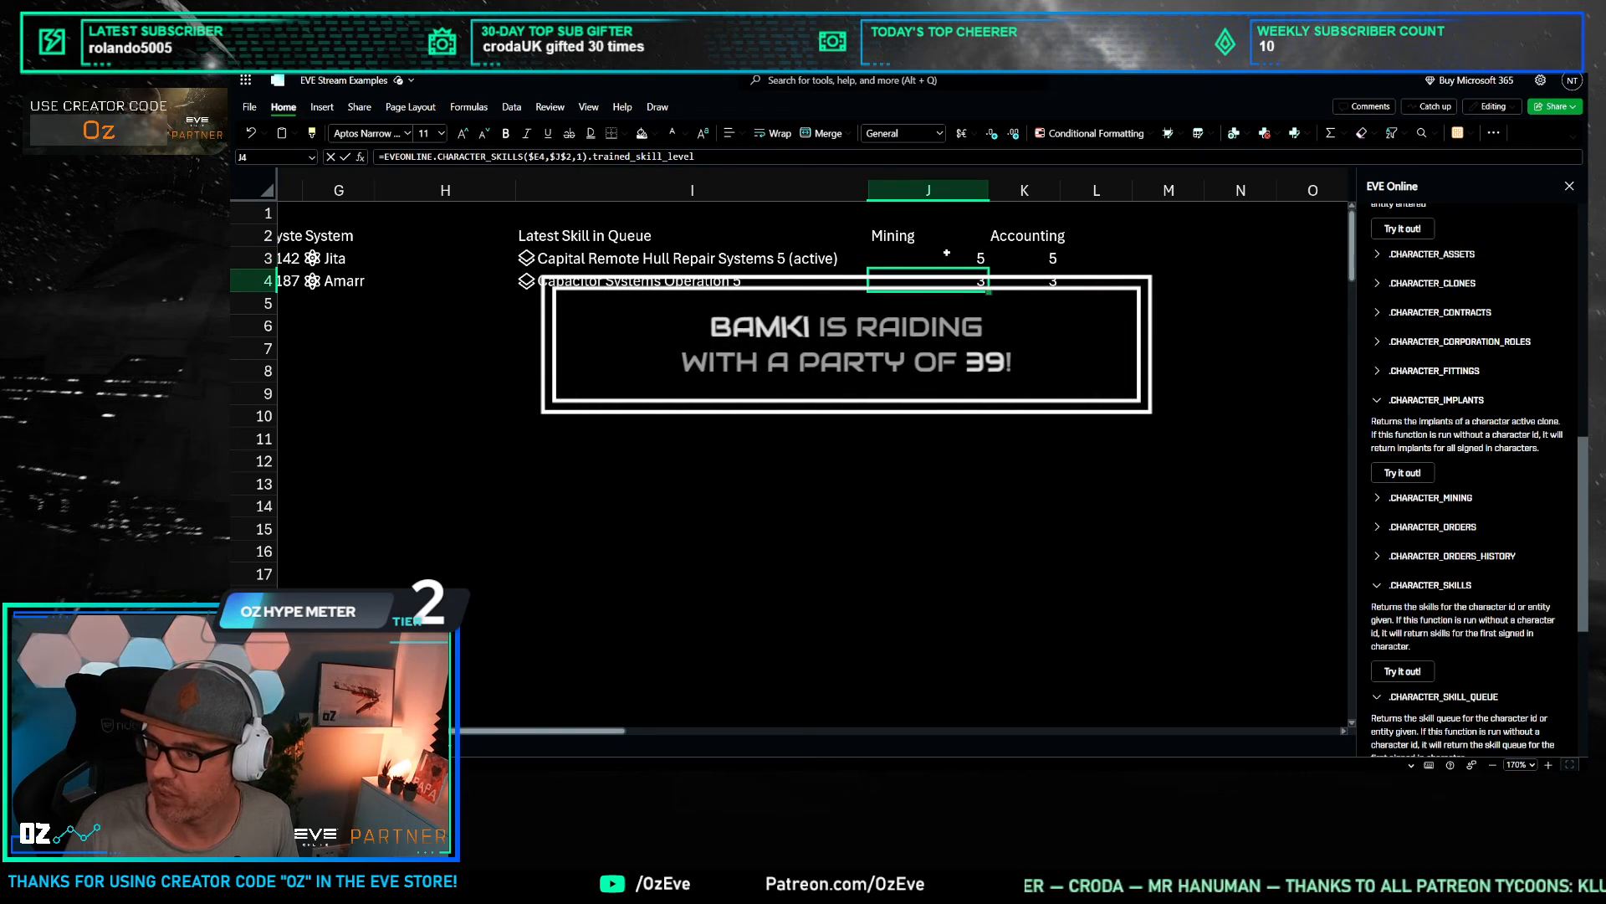
click(941, 276)
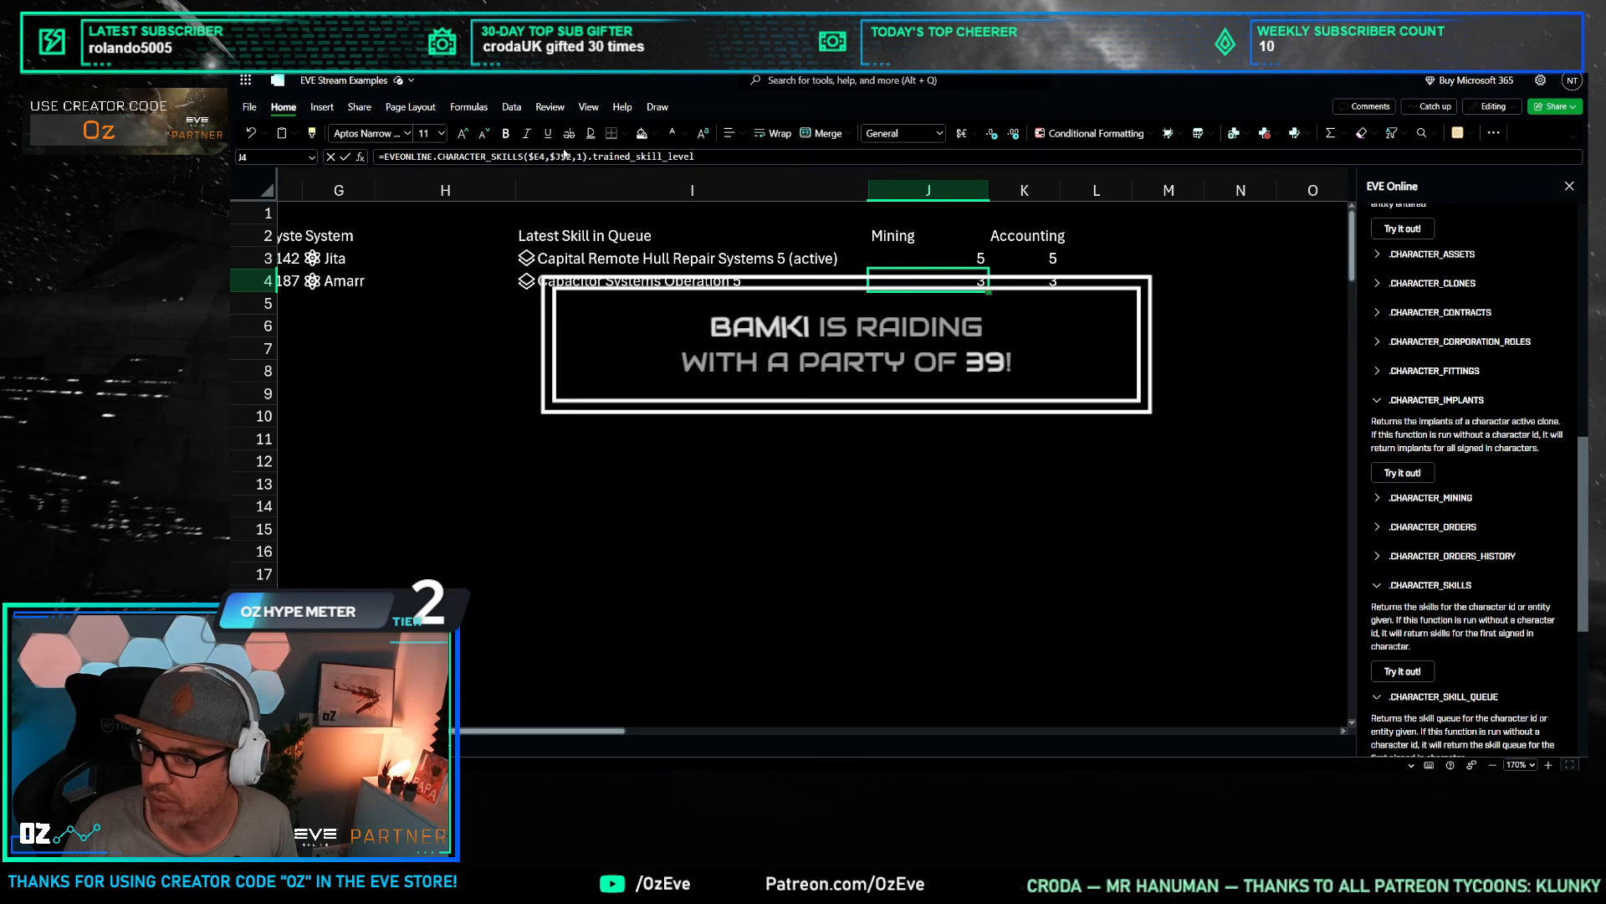
click(581, 166)
key(Return)
drag(935, 237, 947, 279)
key(ctrl+c)
click(1023, 236)
key(ctrl+v)
key(Escape)
Step: Set the copied skill header in K2 to Accounting
click(1007, 238)
text(Accounting)
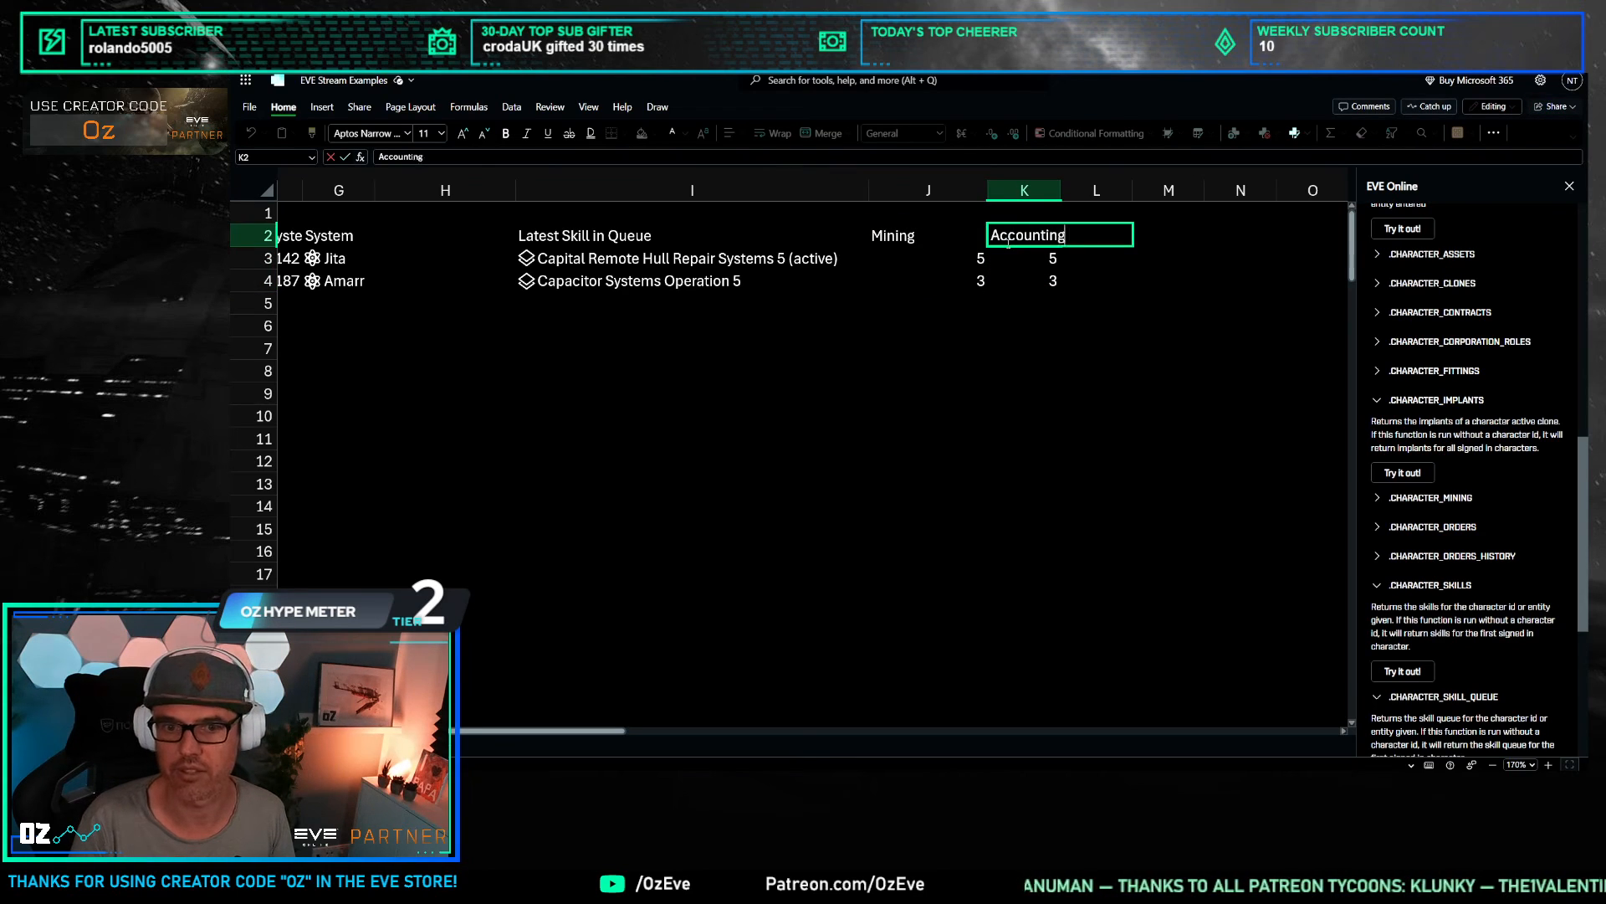
key(Return)
Step: Delete the two empty columns A and B at the start of the sheet
key(Return)
key(Home)
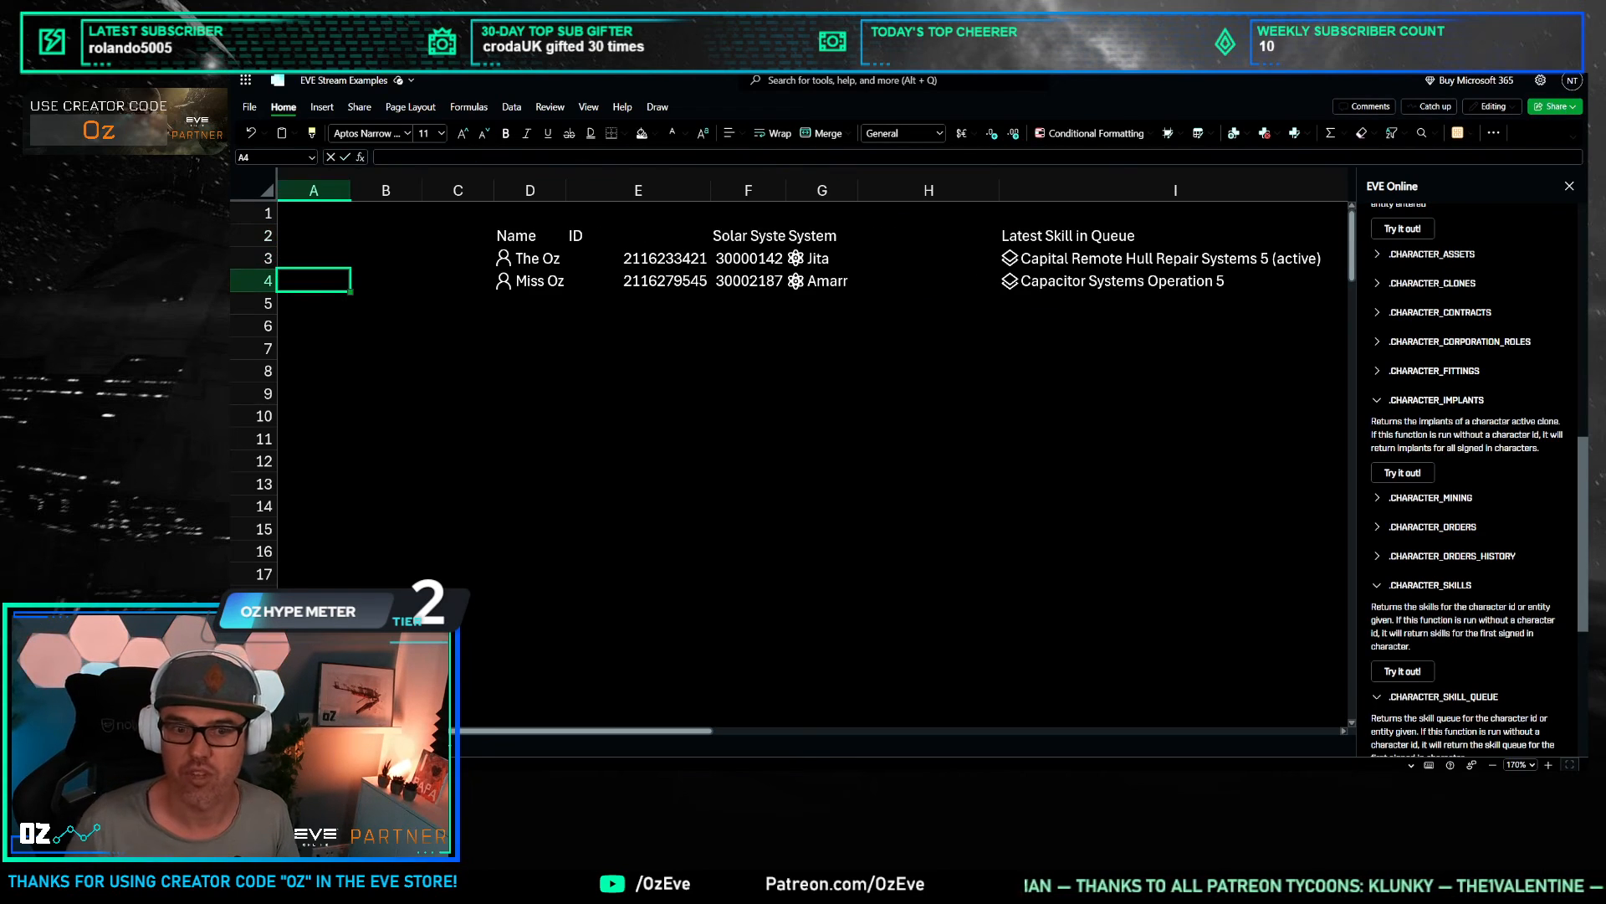
drag(313, 190, 385, 190)
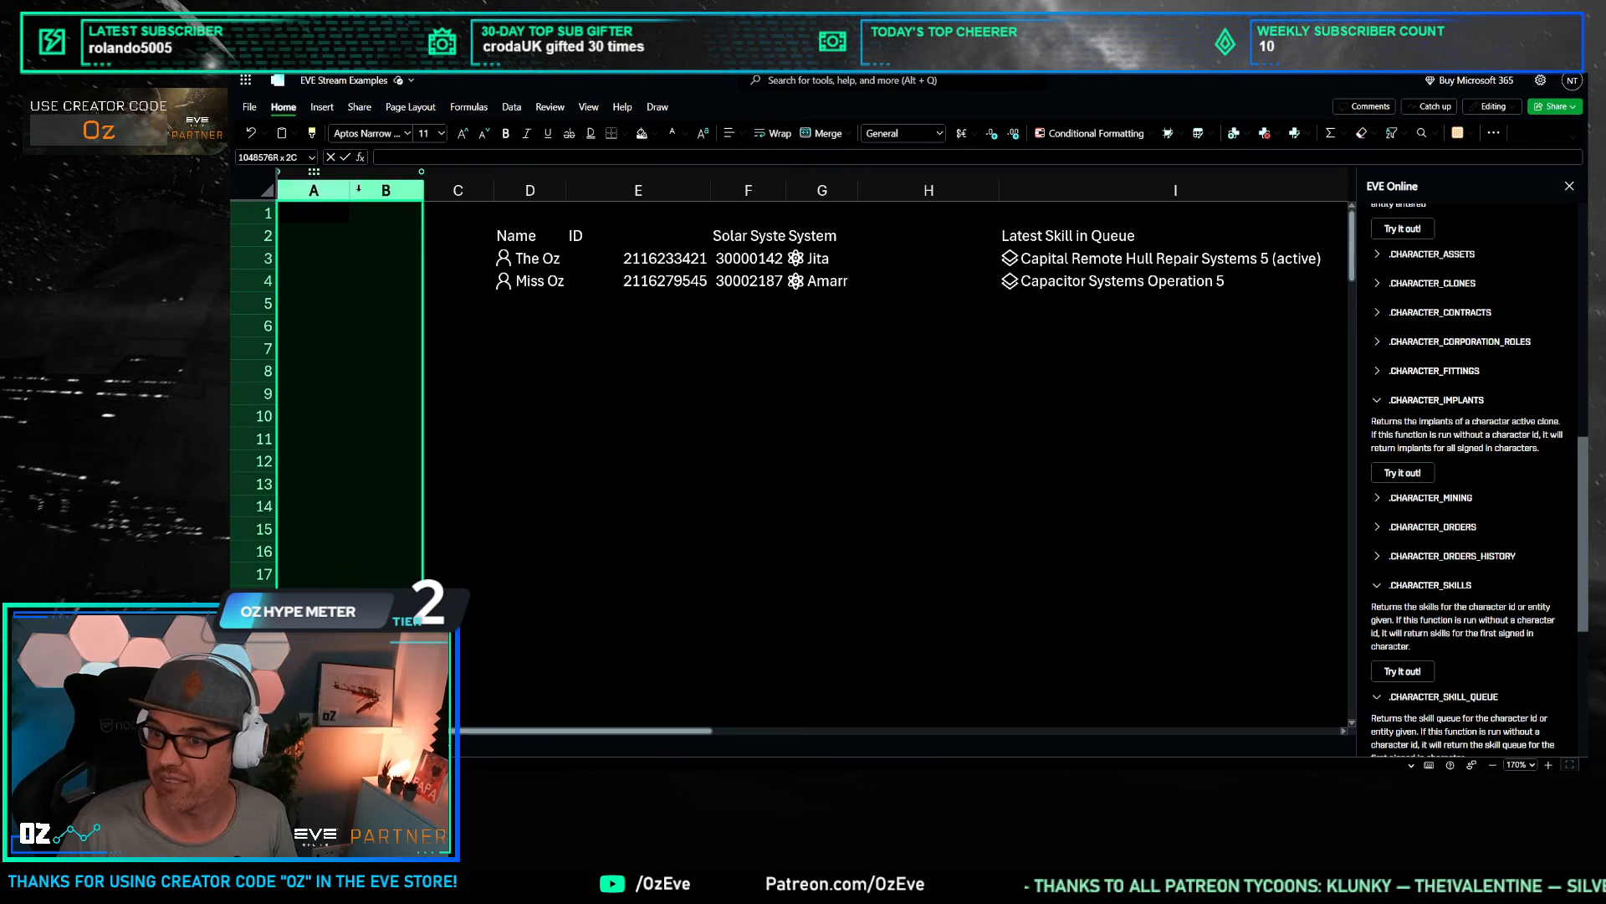
right_click(386, 190)
click(482, 357)
click(482, 355)
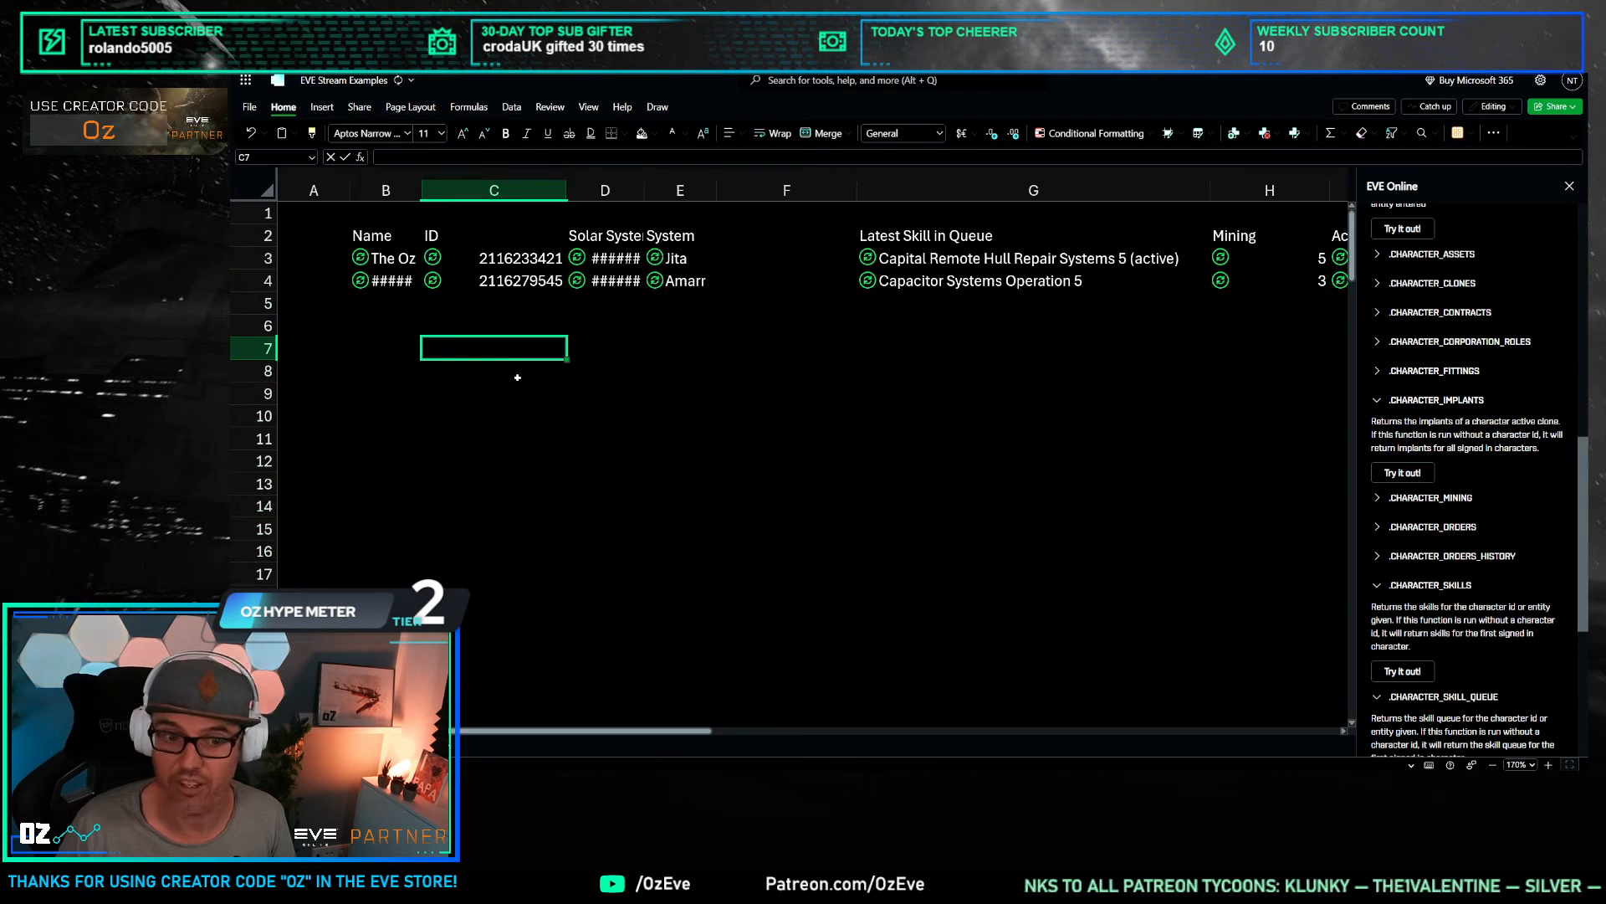
Step: Enter the header Total Skillpoints in F2
click(748, 239)
text(Total S)
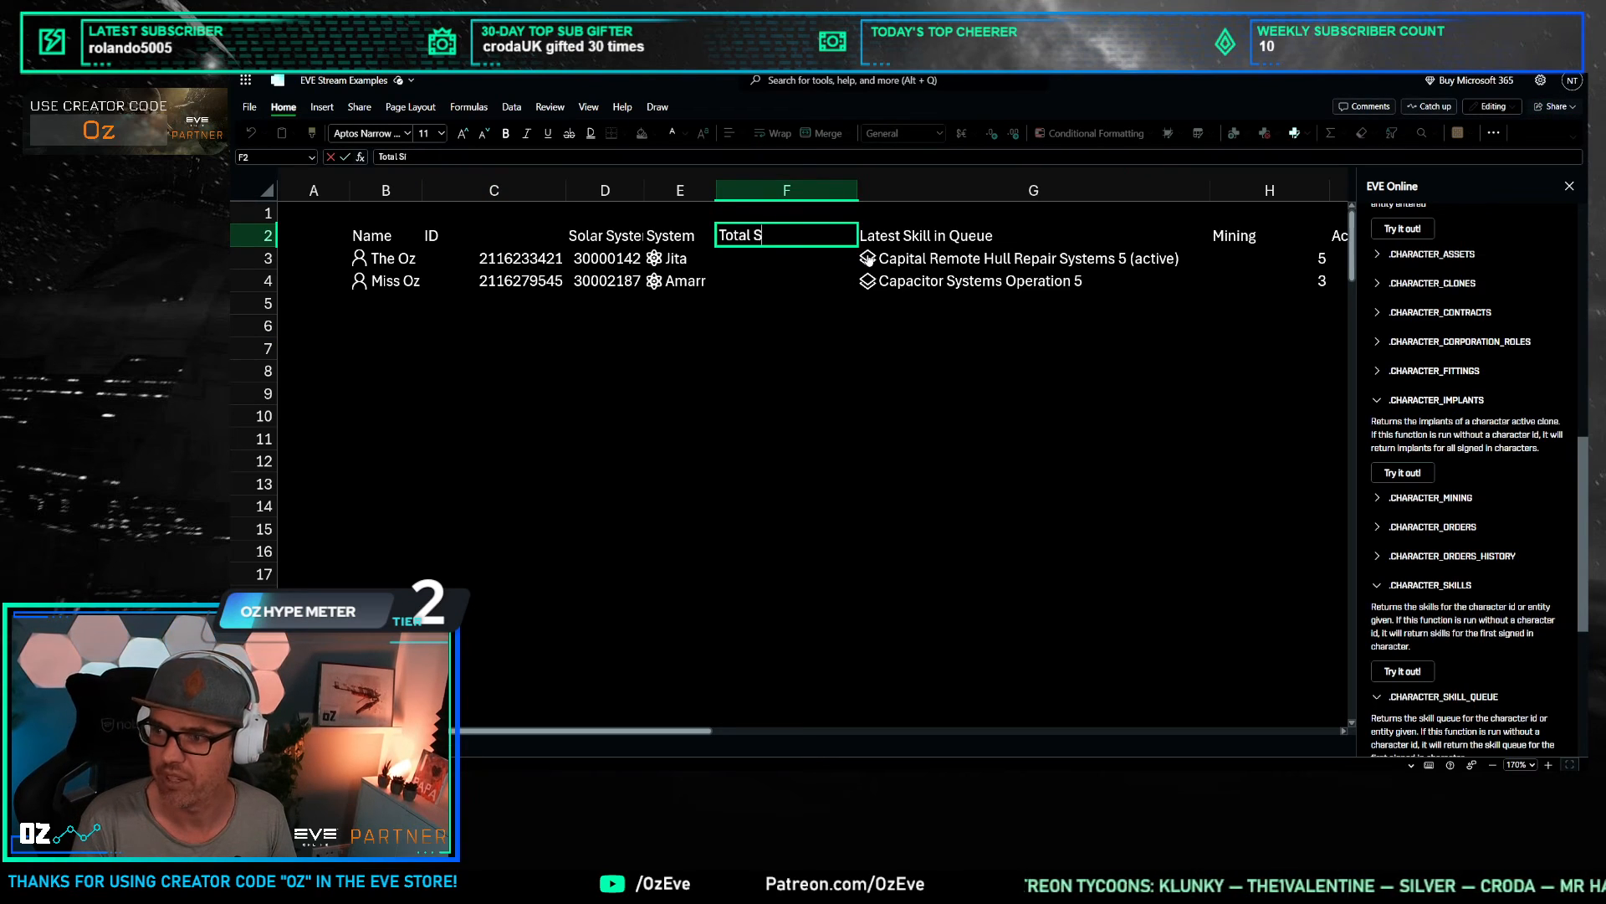
text(Killlpoints)
key(Return)
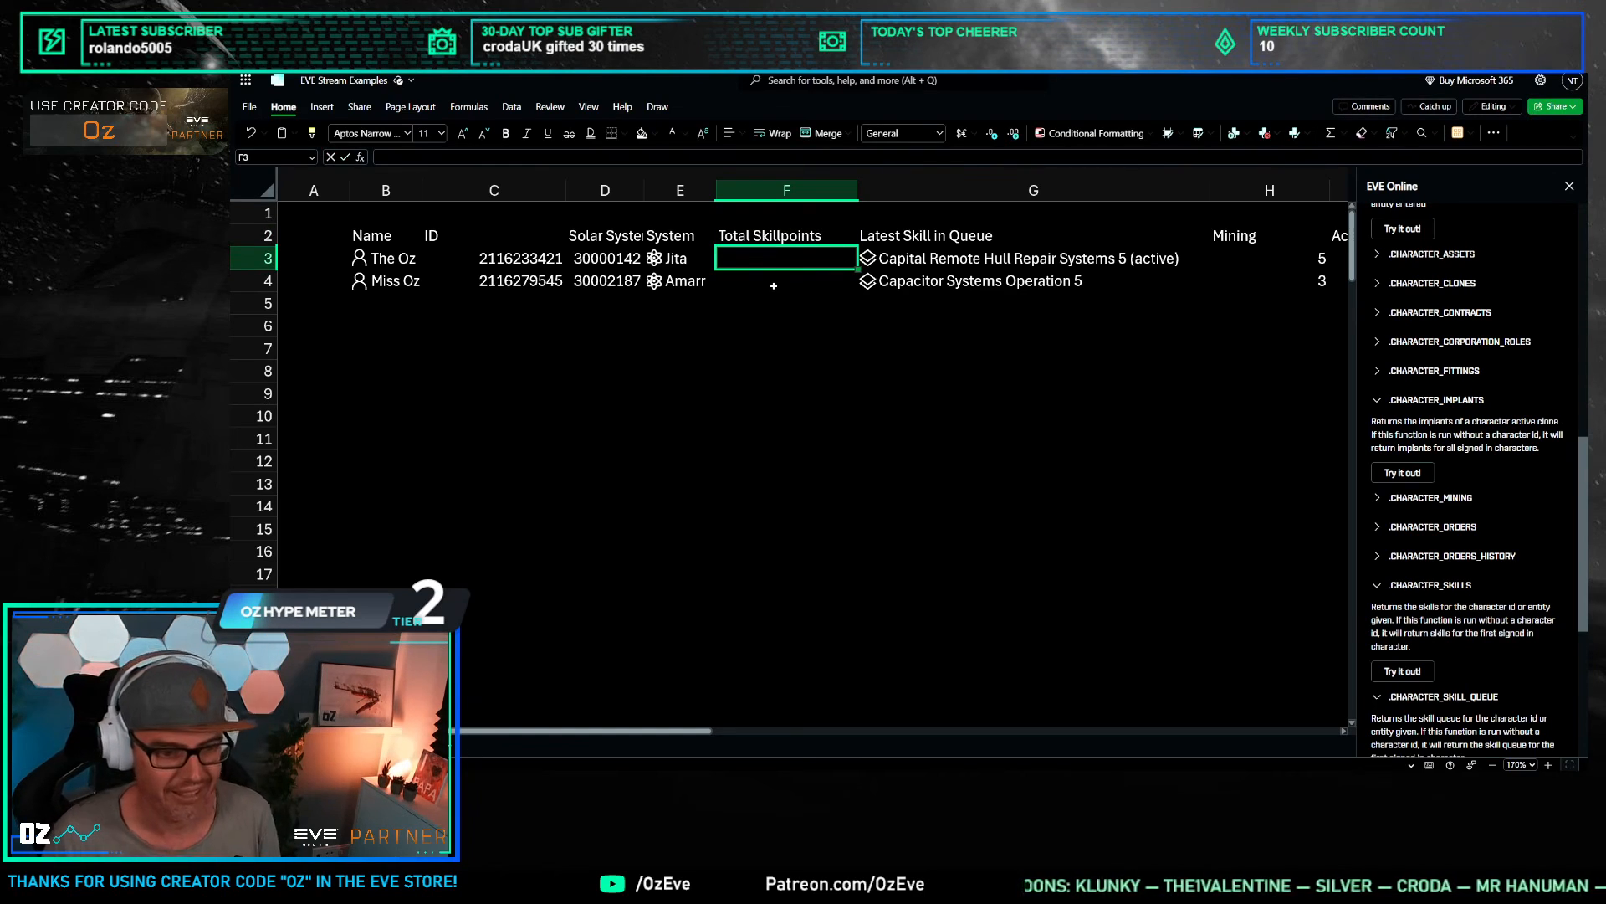
Step: Insert the EVEONLINE.CHARACTER_SKILLS function in F3 with the first character's ID in C3 as its argument
click(831, 325)
click(764, 263)
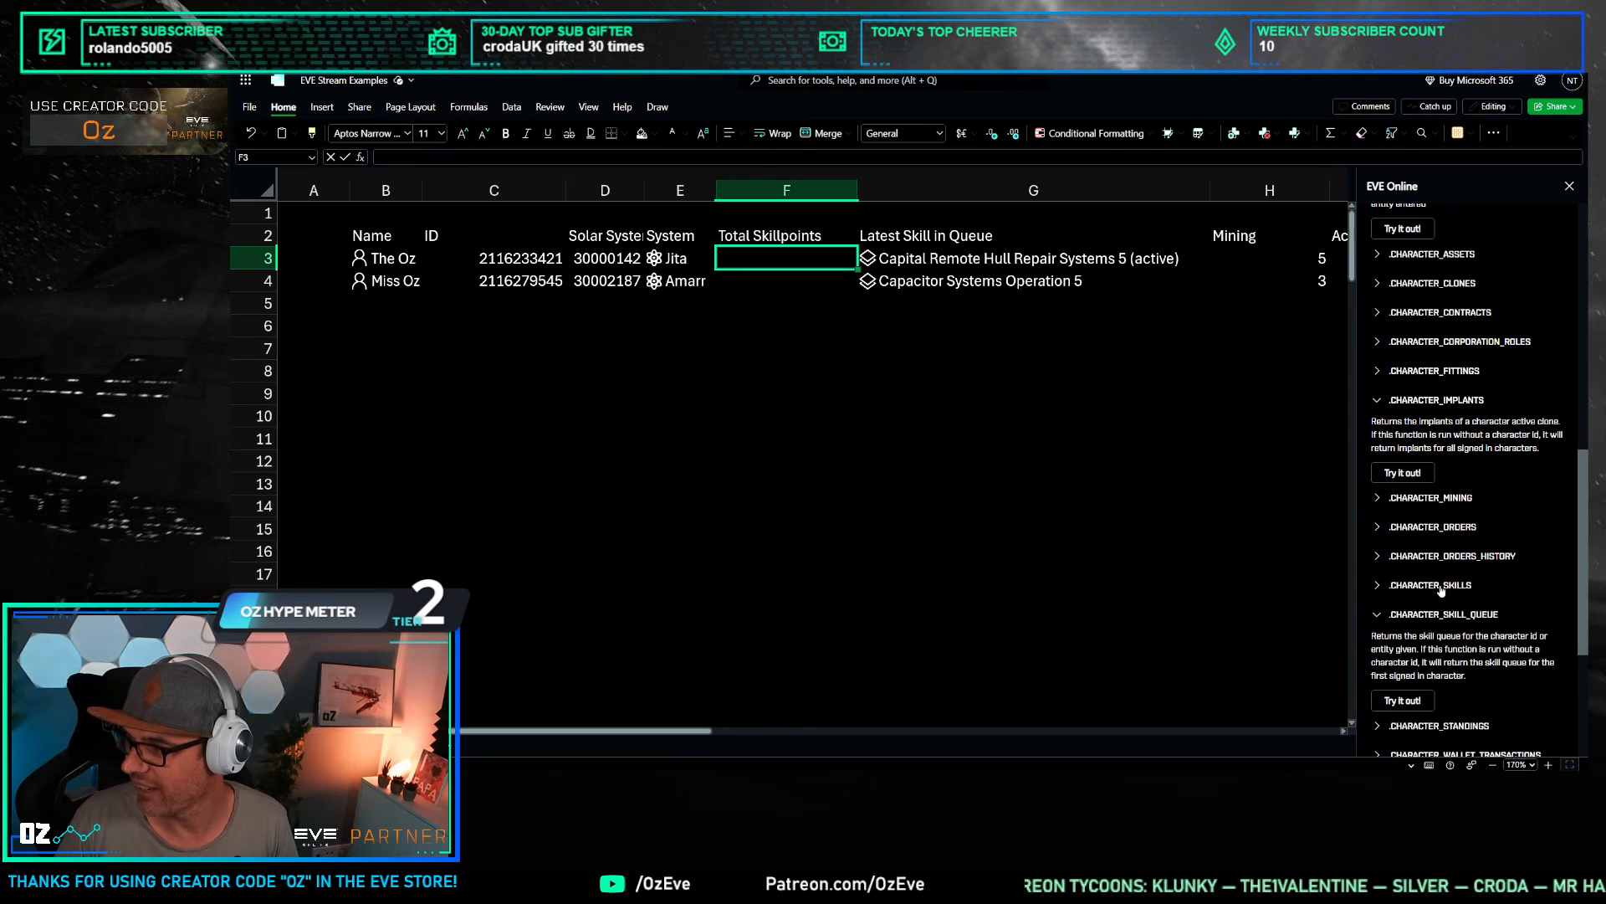
click(1412, 676)
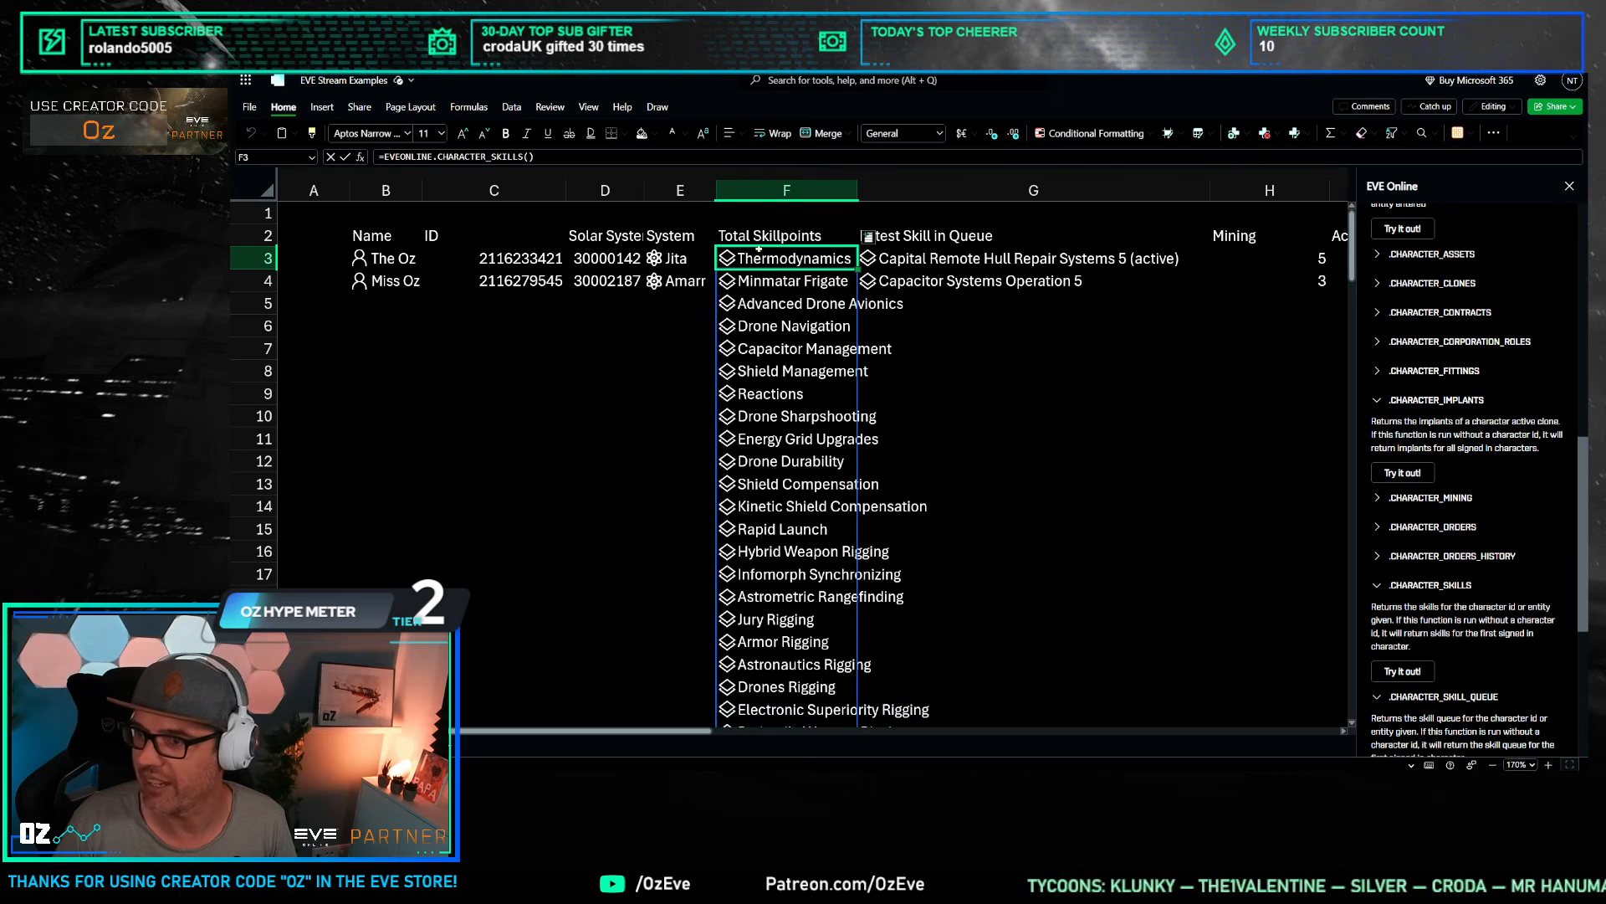
click(530, 157)
click(509, 259)
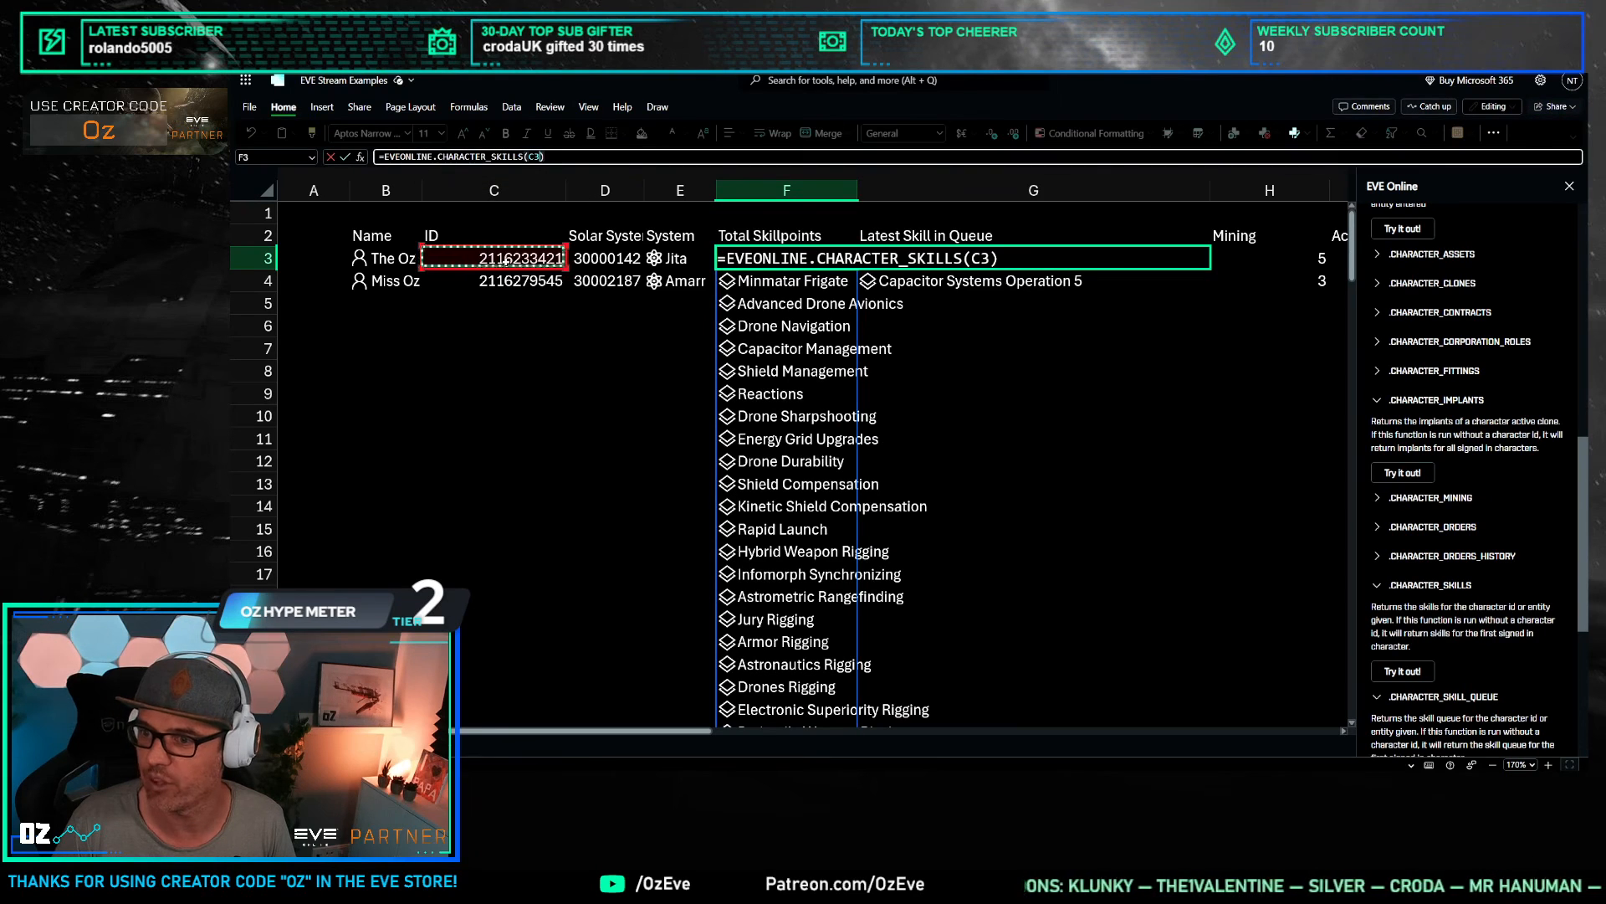
key(Return)
click(784, 257)
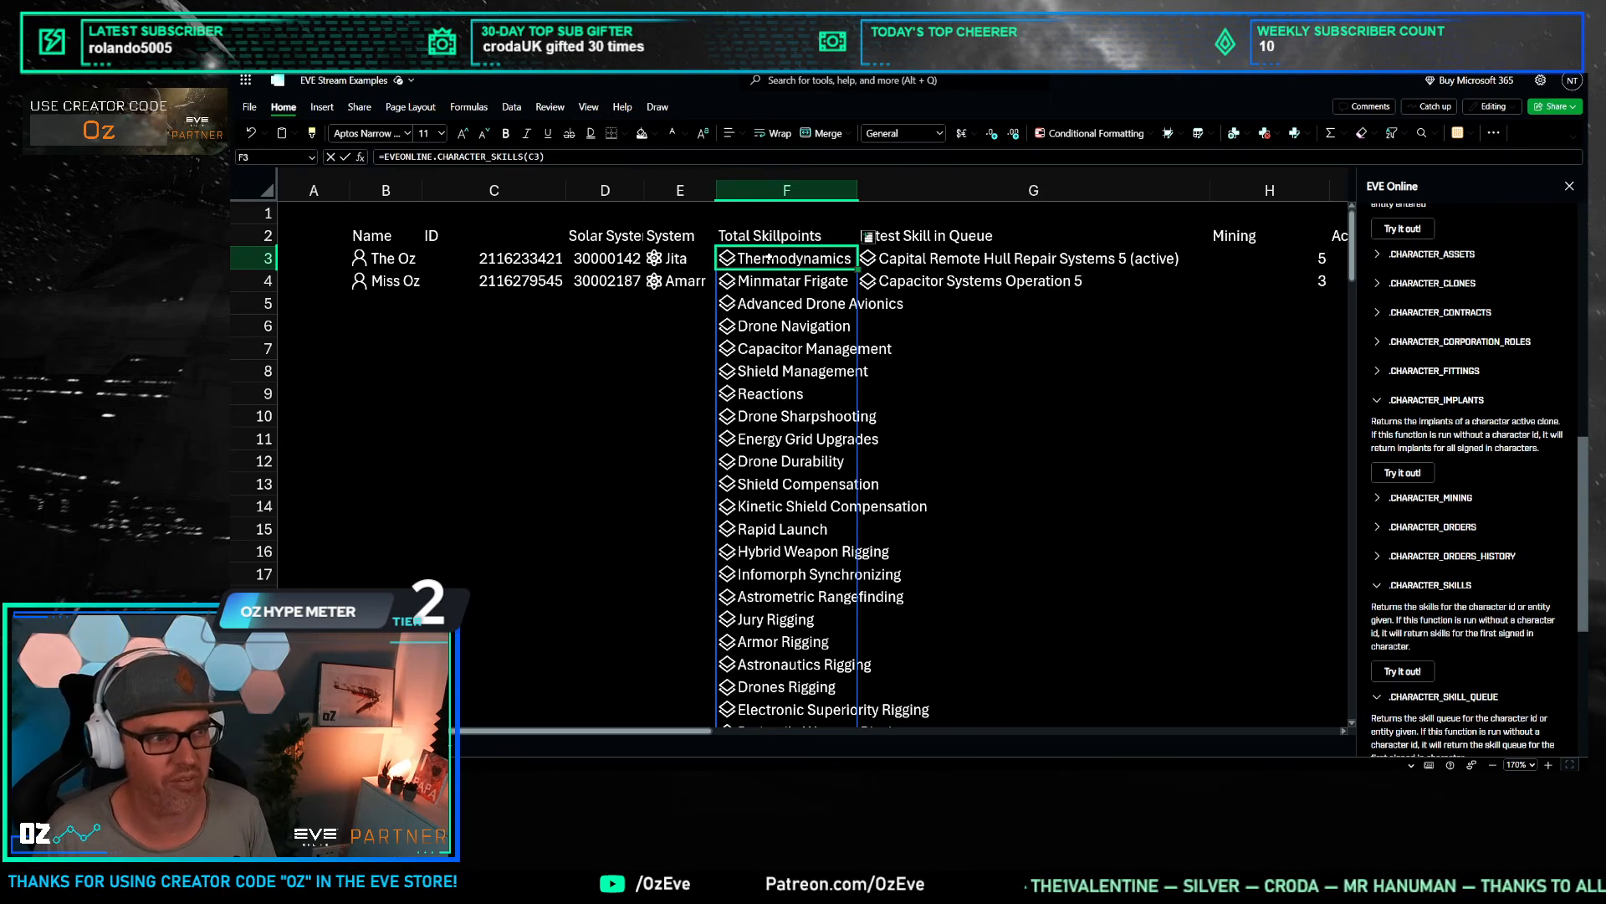
click(562, 155)
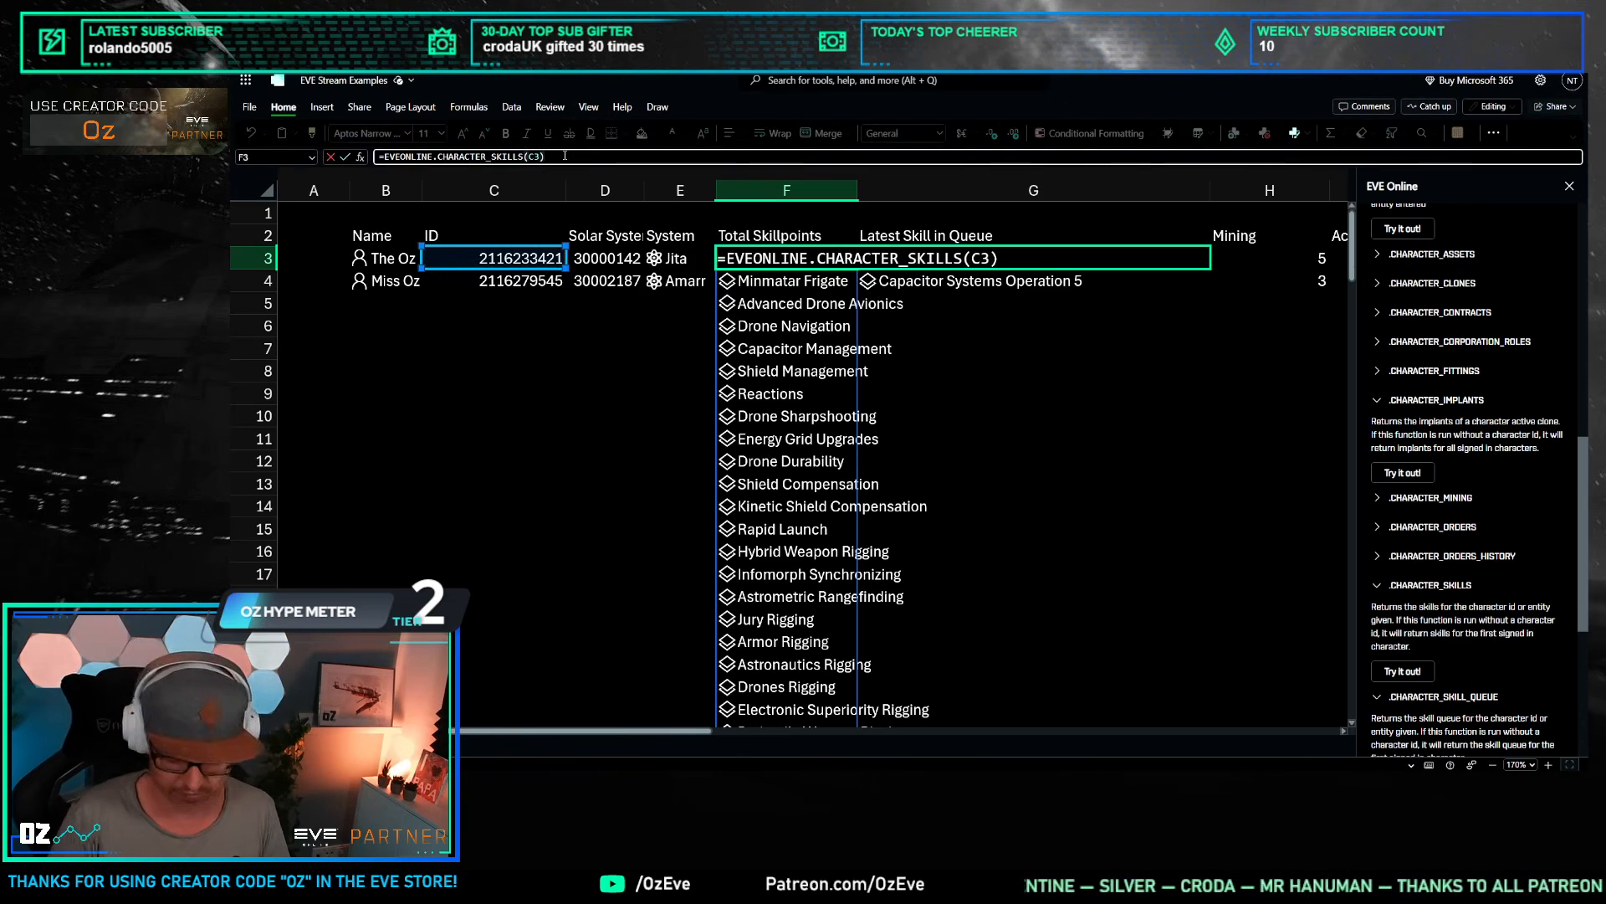
text(.skill)
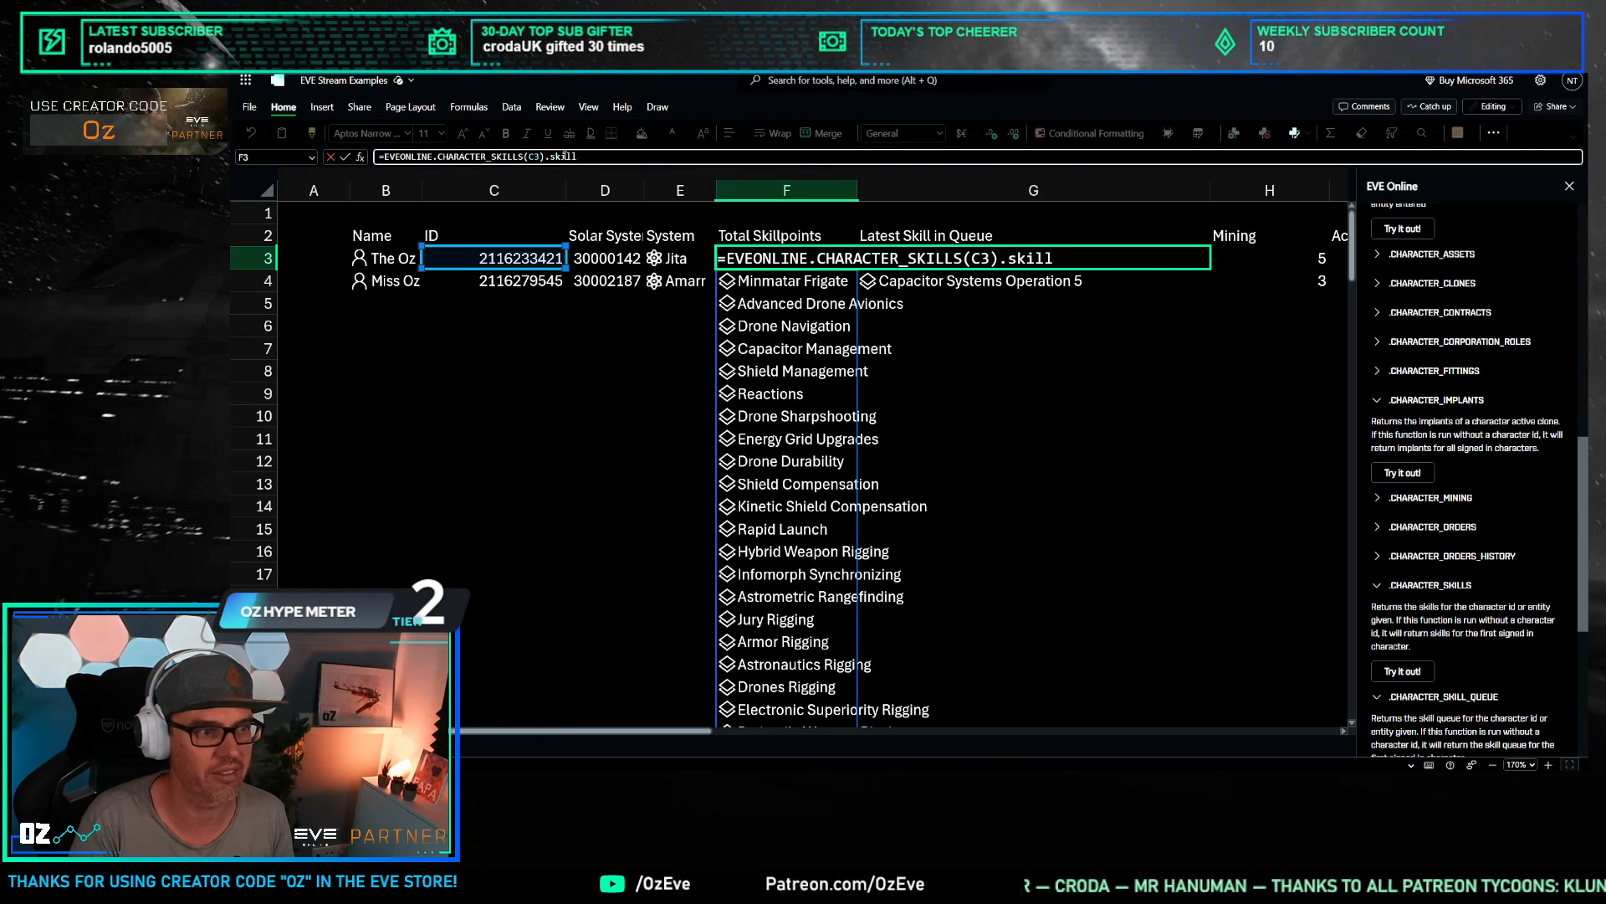
key(Escape)
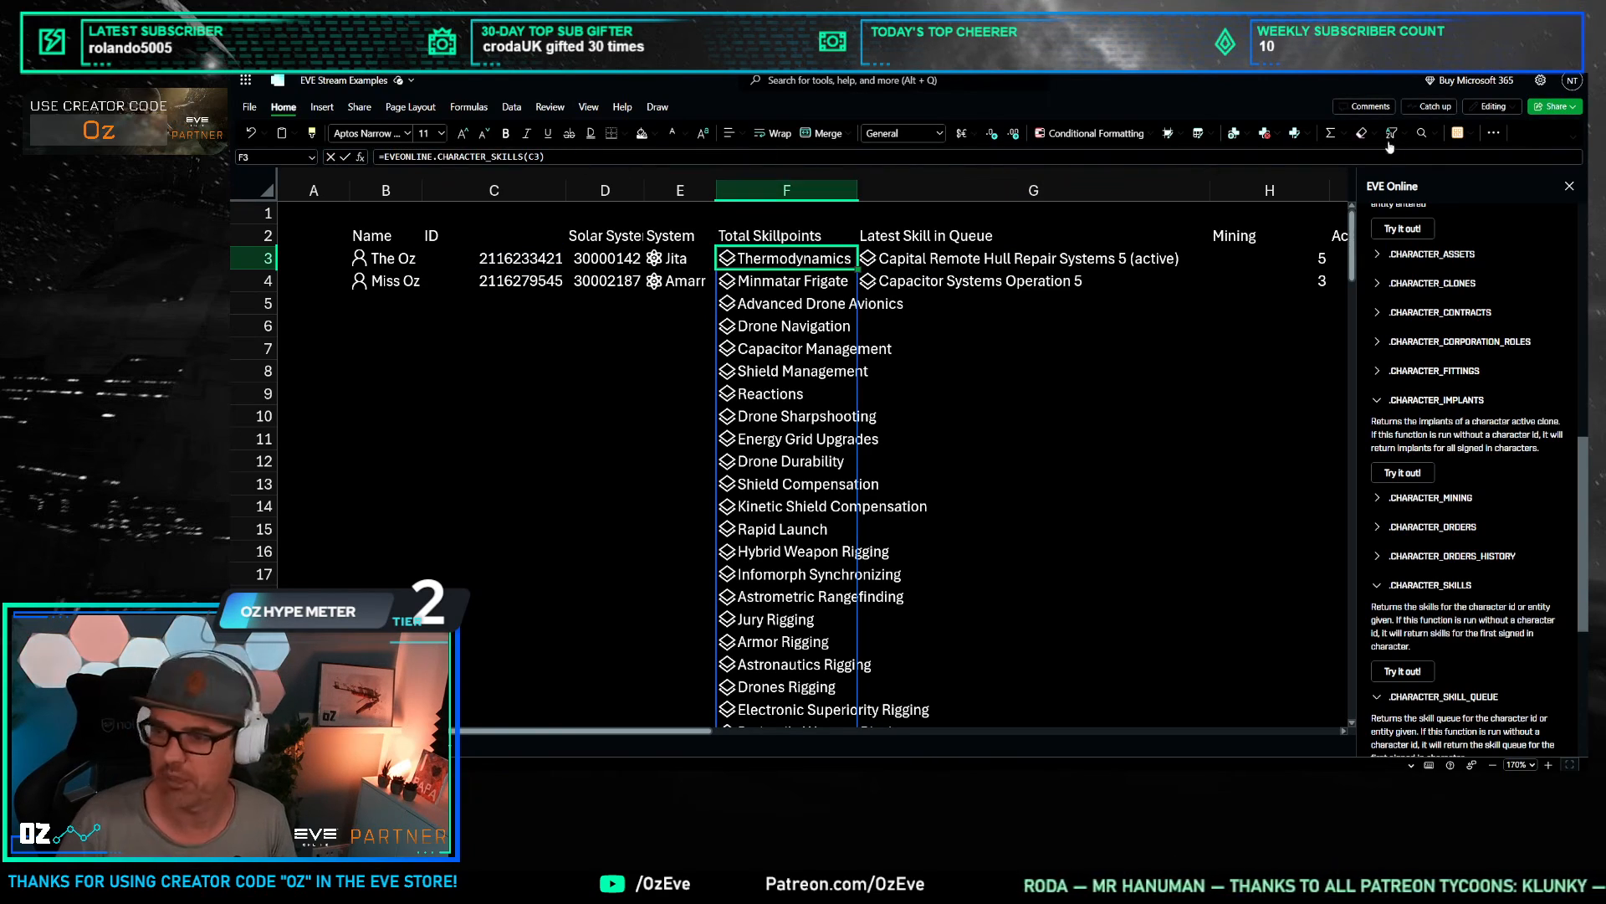
Step: Extend the CHARACTER_SKILLS formula in F3 with the .skillpoints_in_skill field
click(578, 155)
text(.skill)
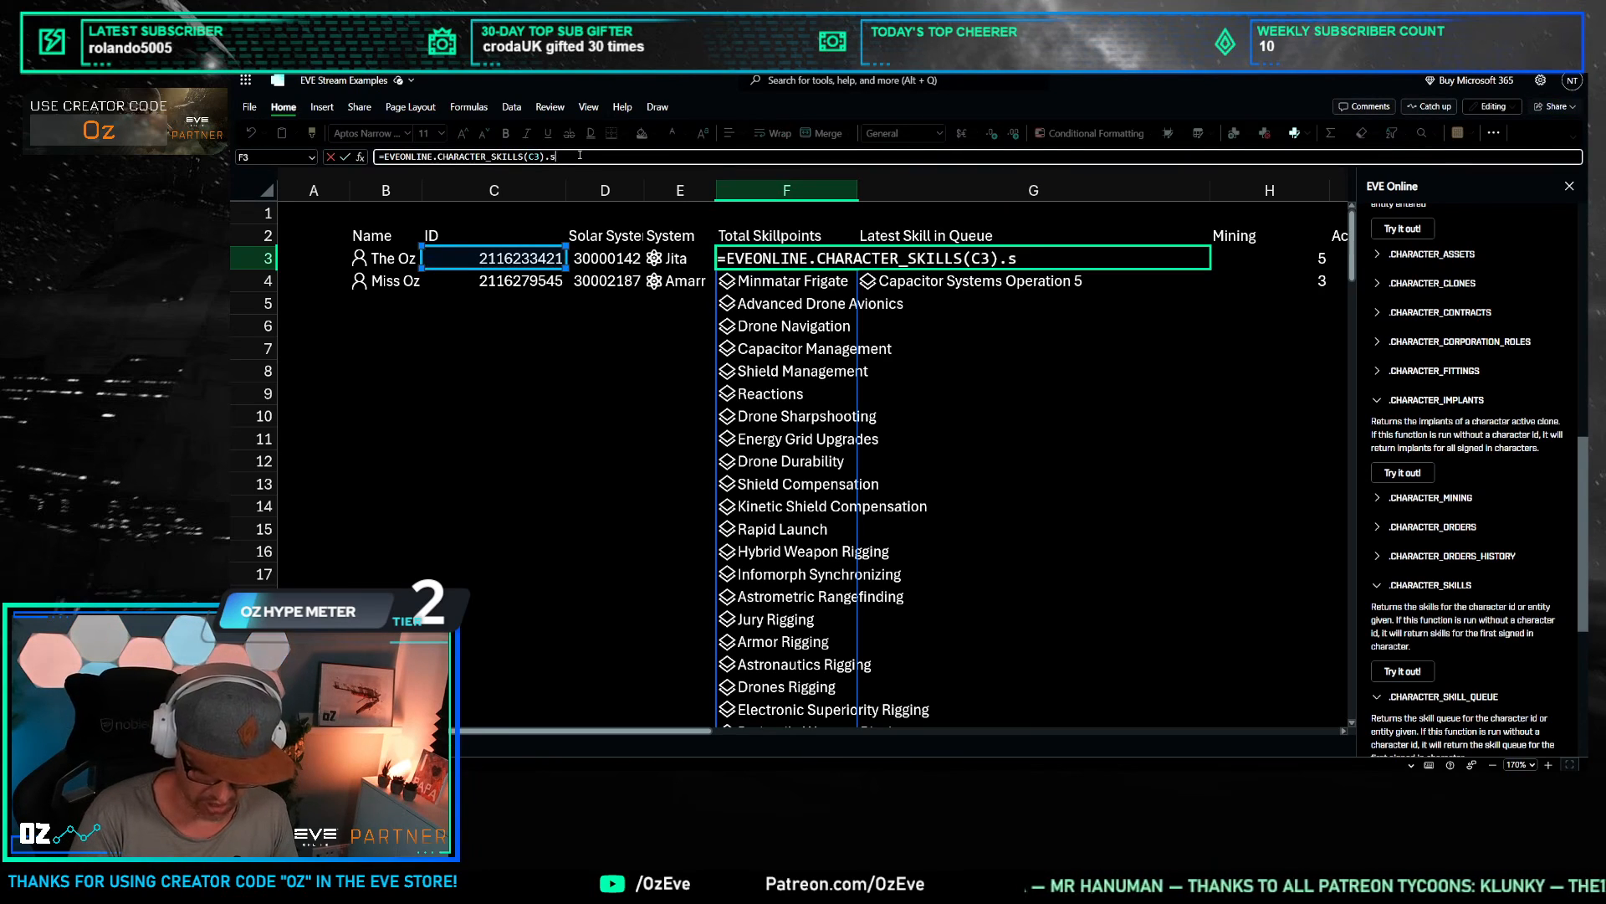
text(points_in)
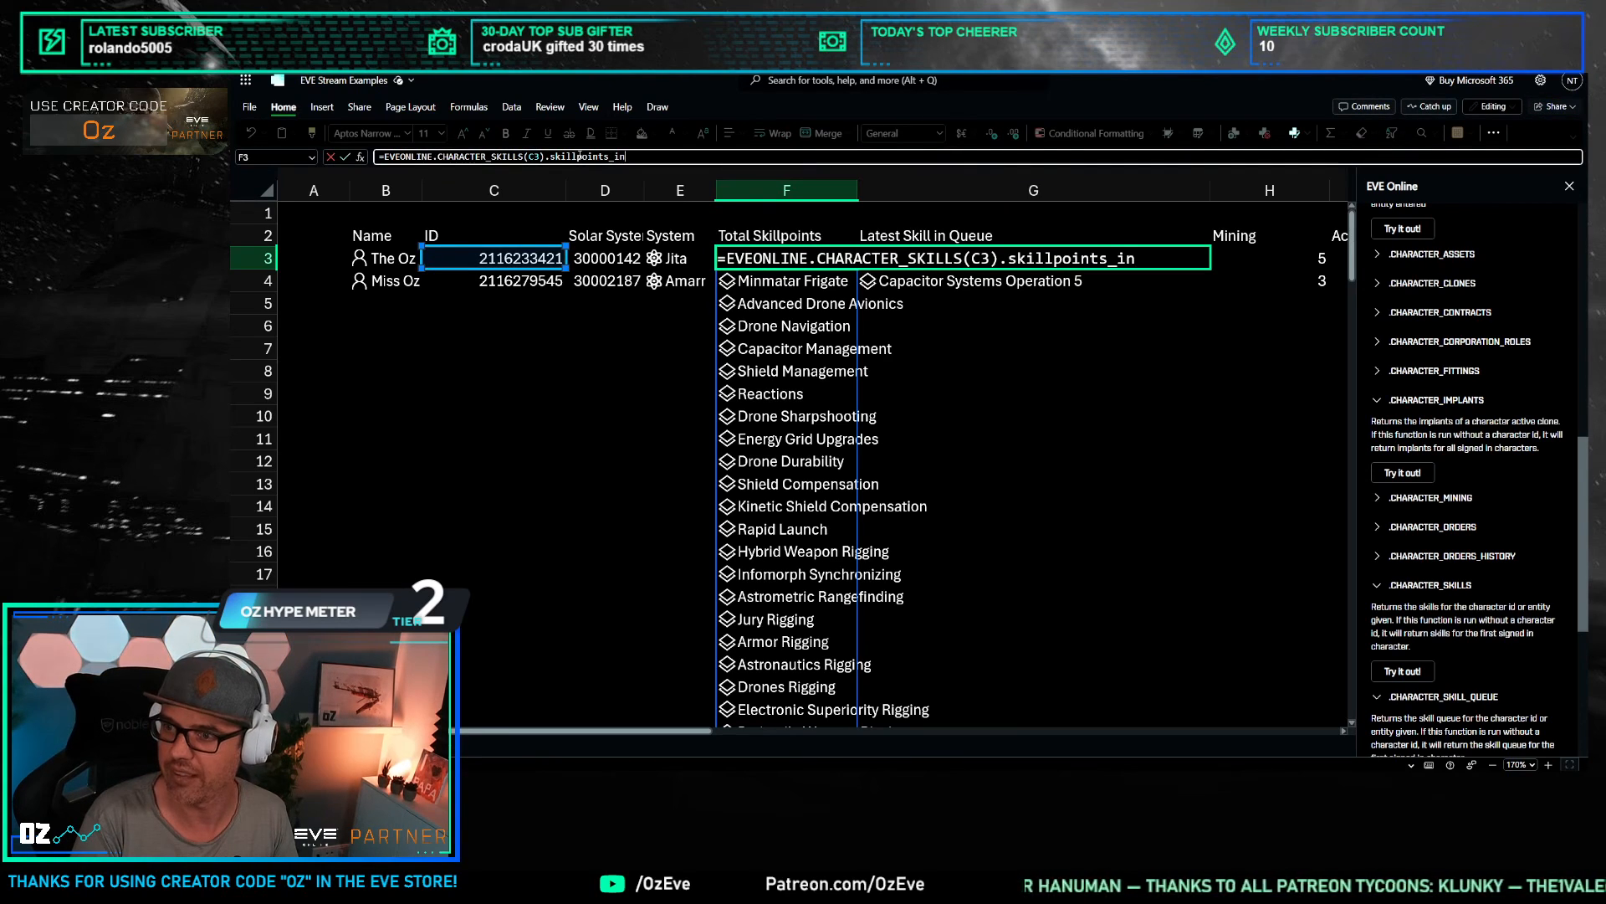
text(_skill)
key(Return)
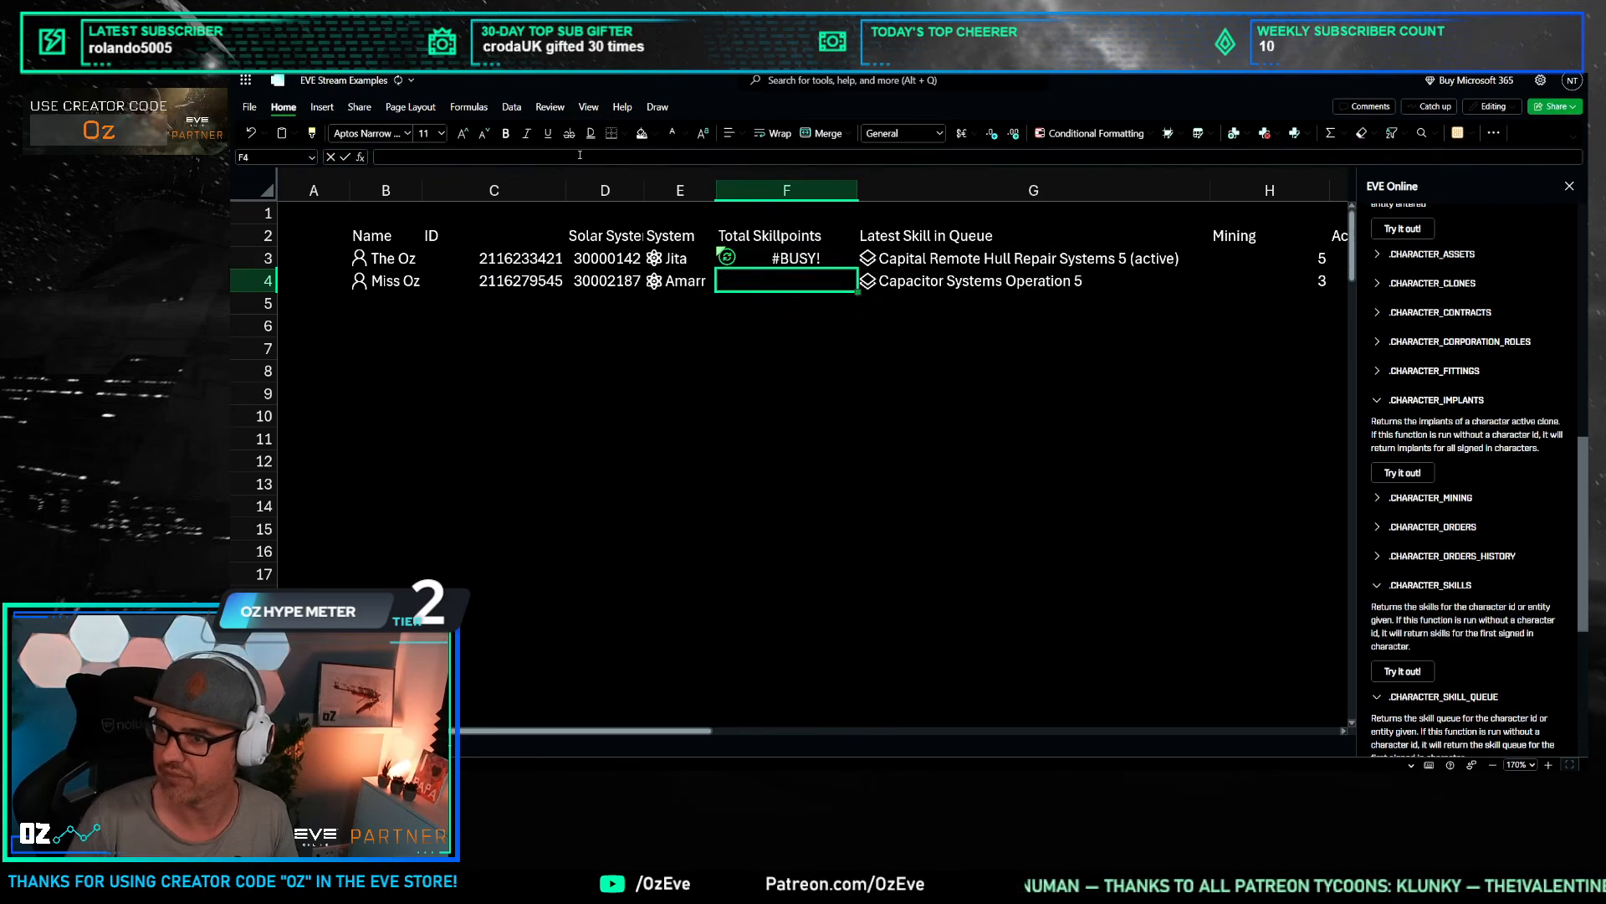
Step: Wrap the skillpoints formula in F3 in a SUM function
click(824, 262)
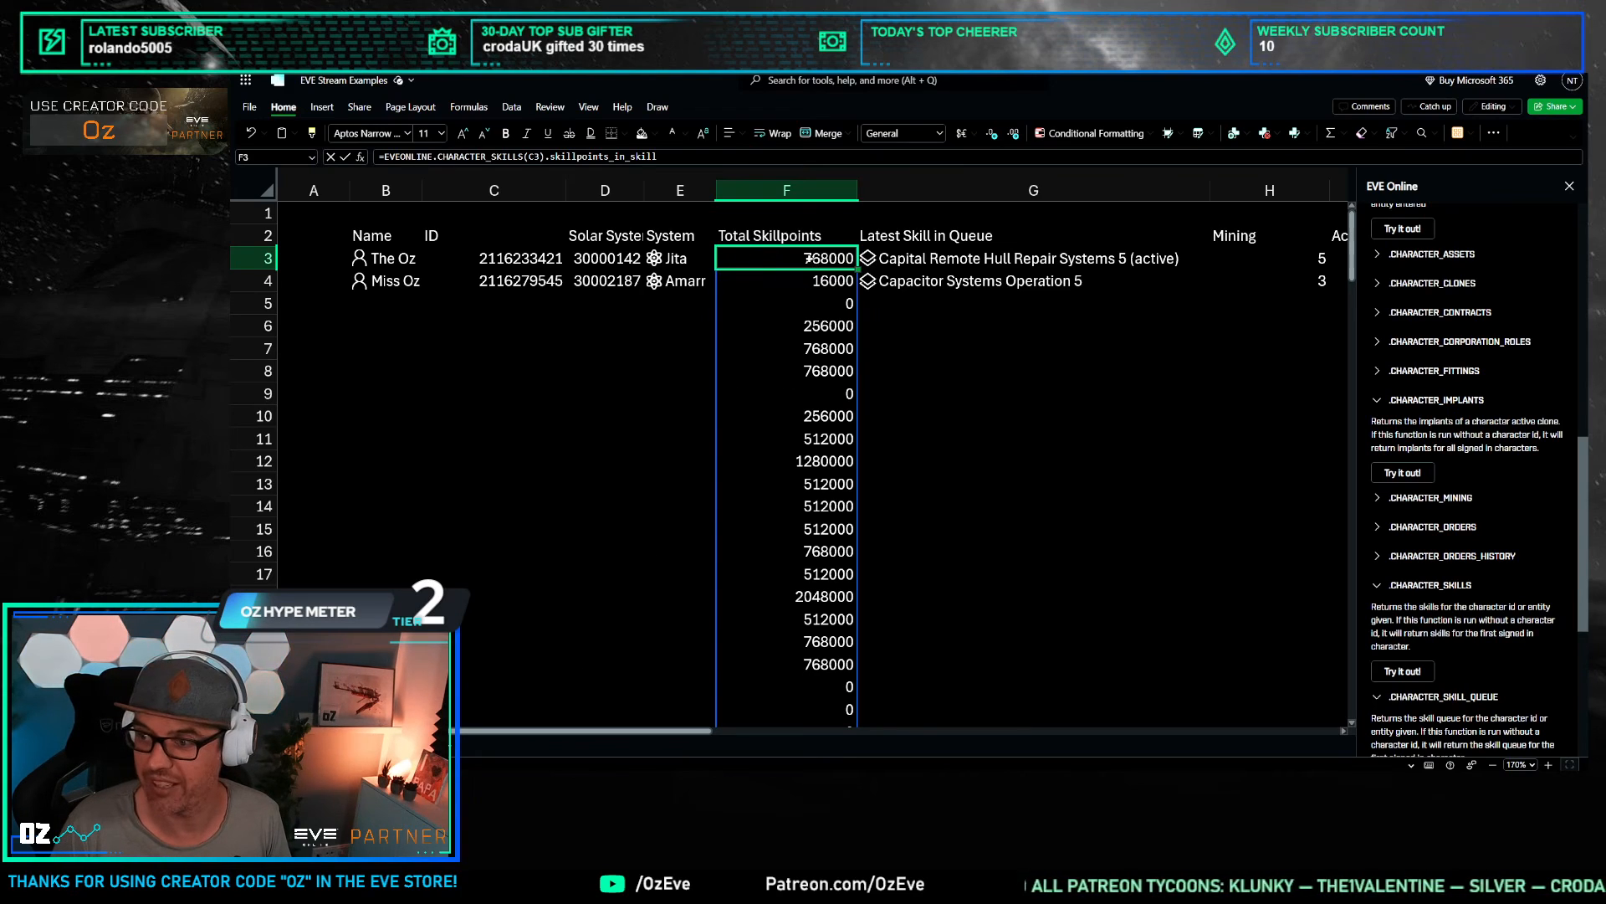
click(385, 156)
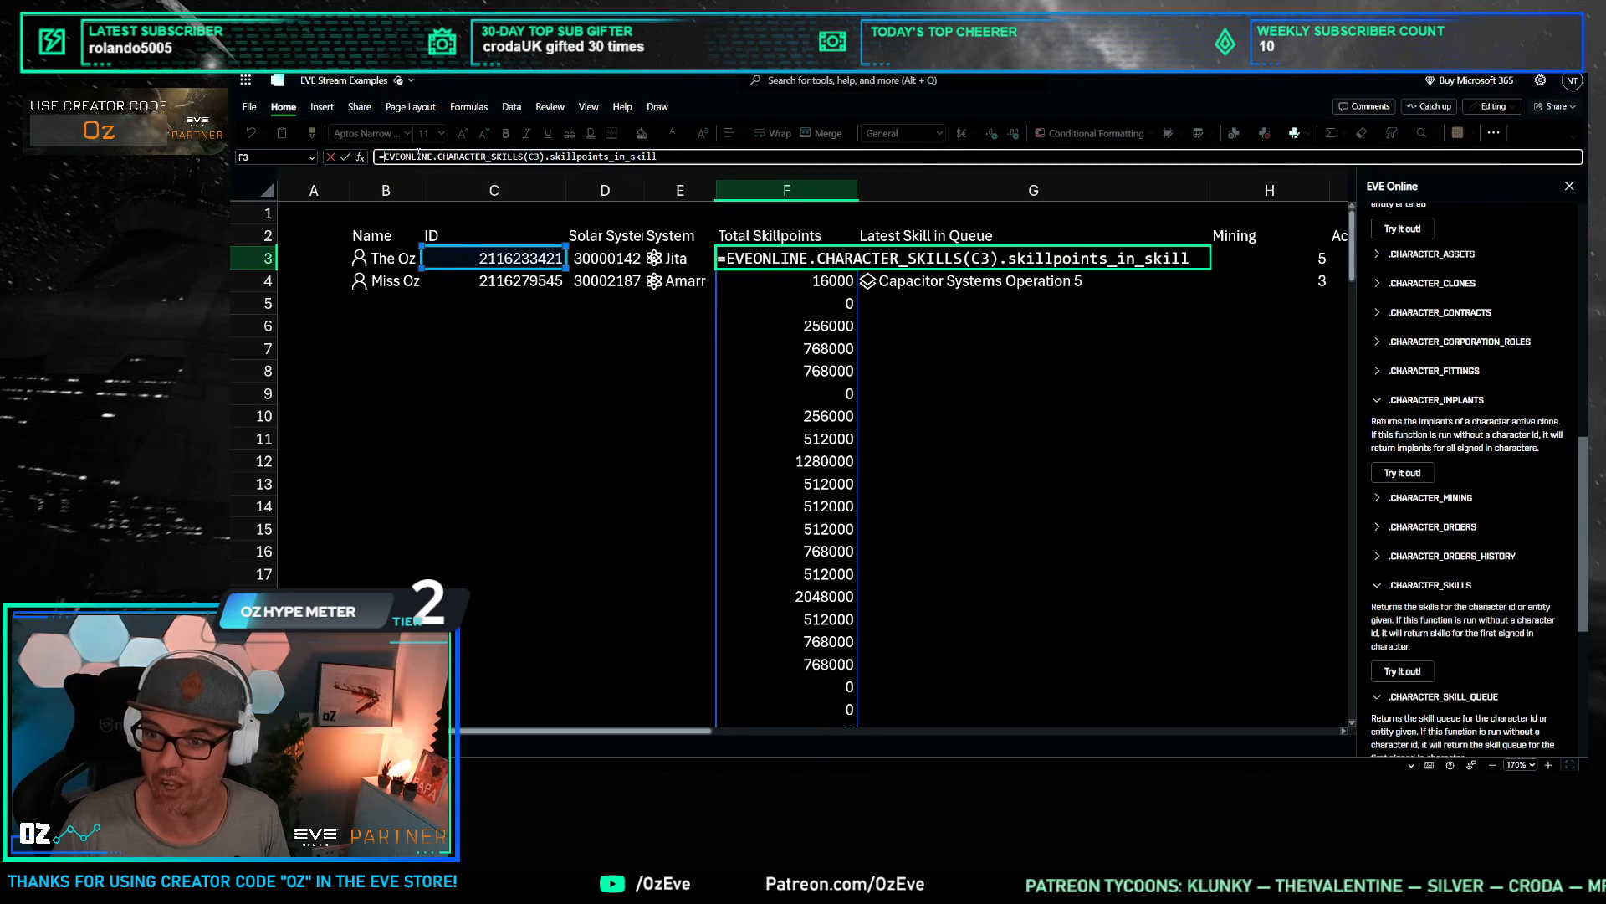
text(sum()
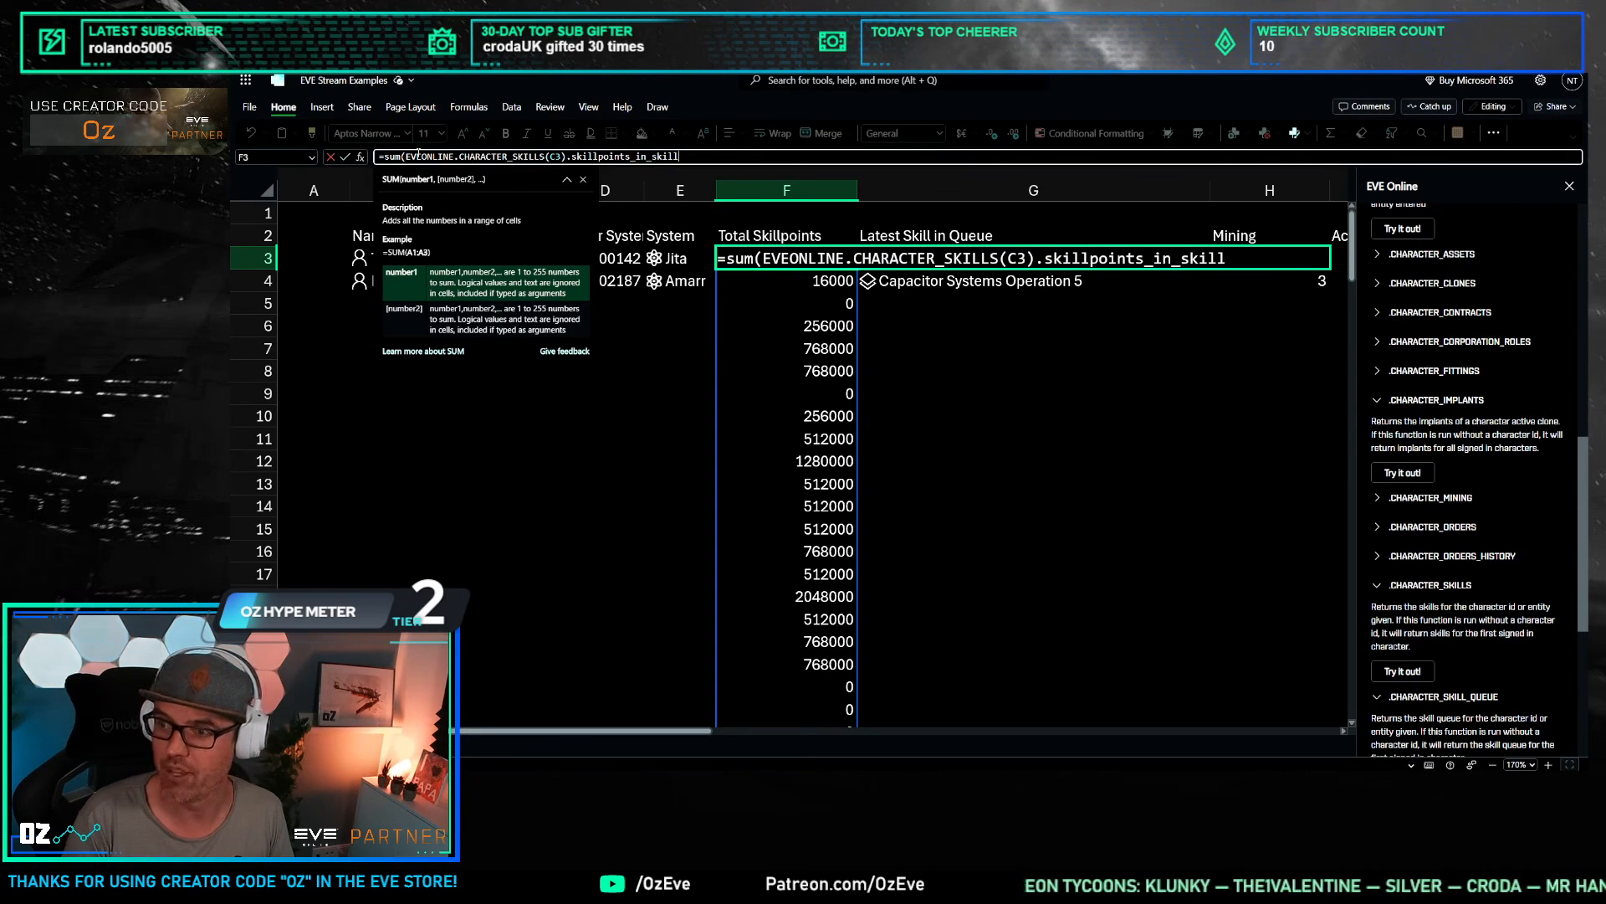
key(Return)
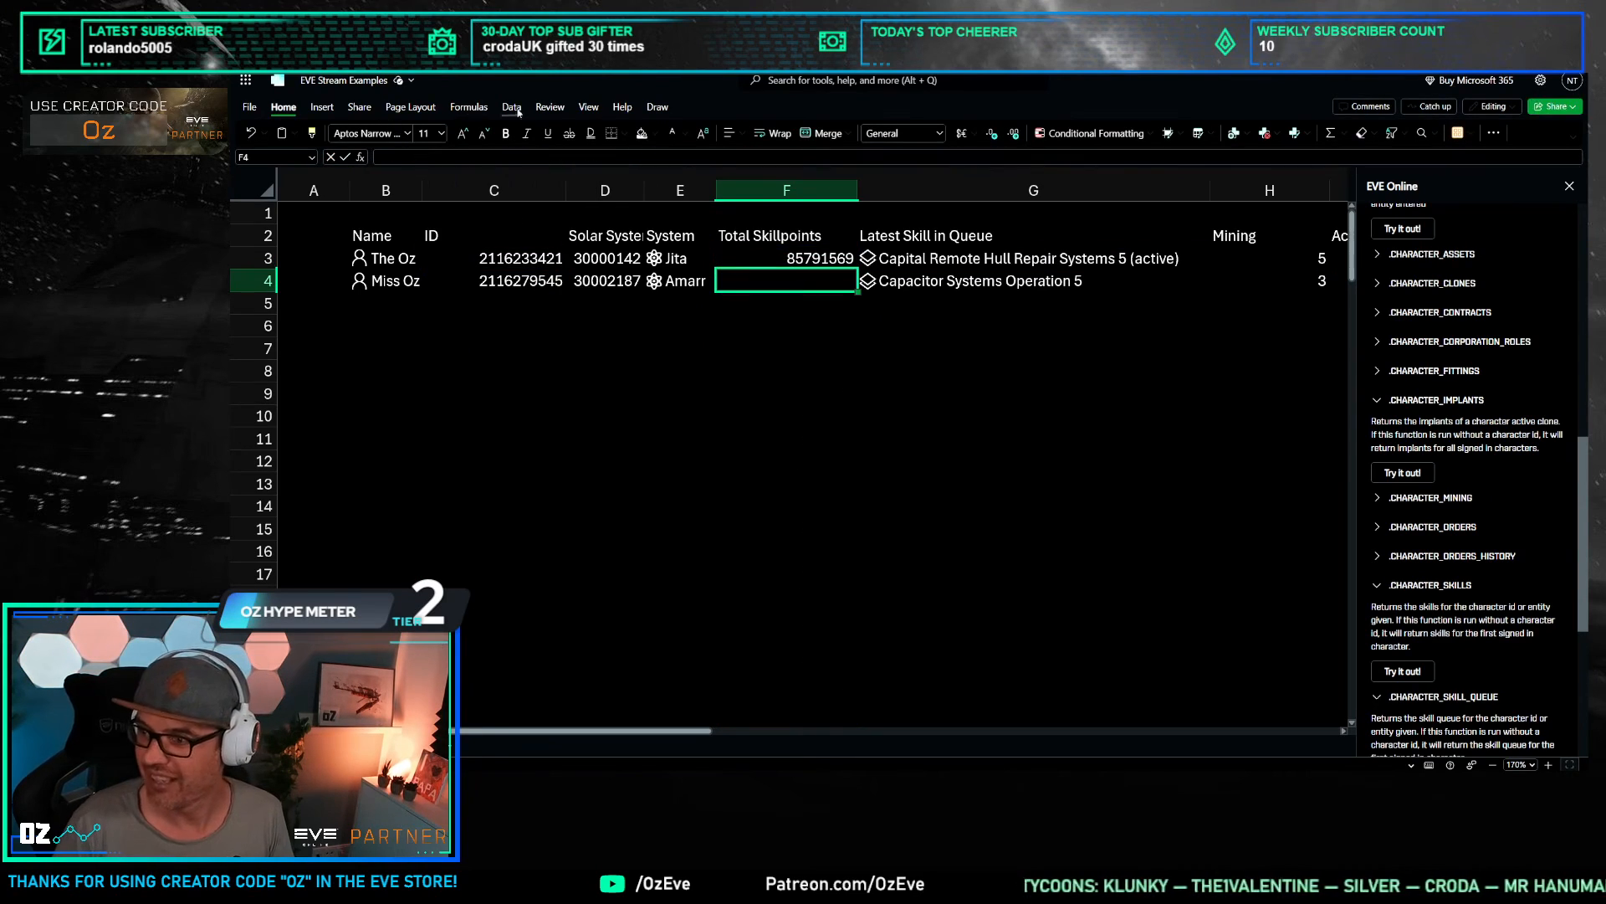
Step: Try the Number format and the Accounting format without decimals on the skillpoint total in F3
click(767, 258)
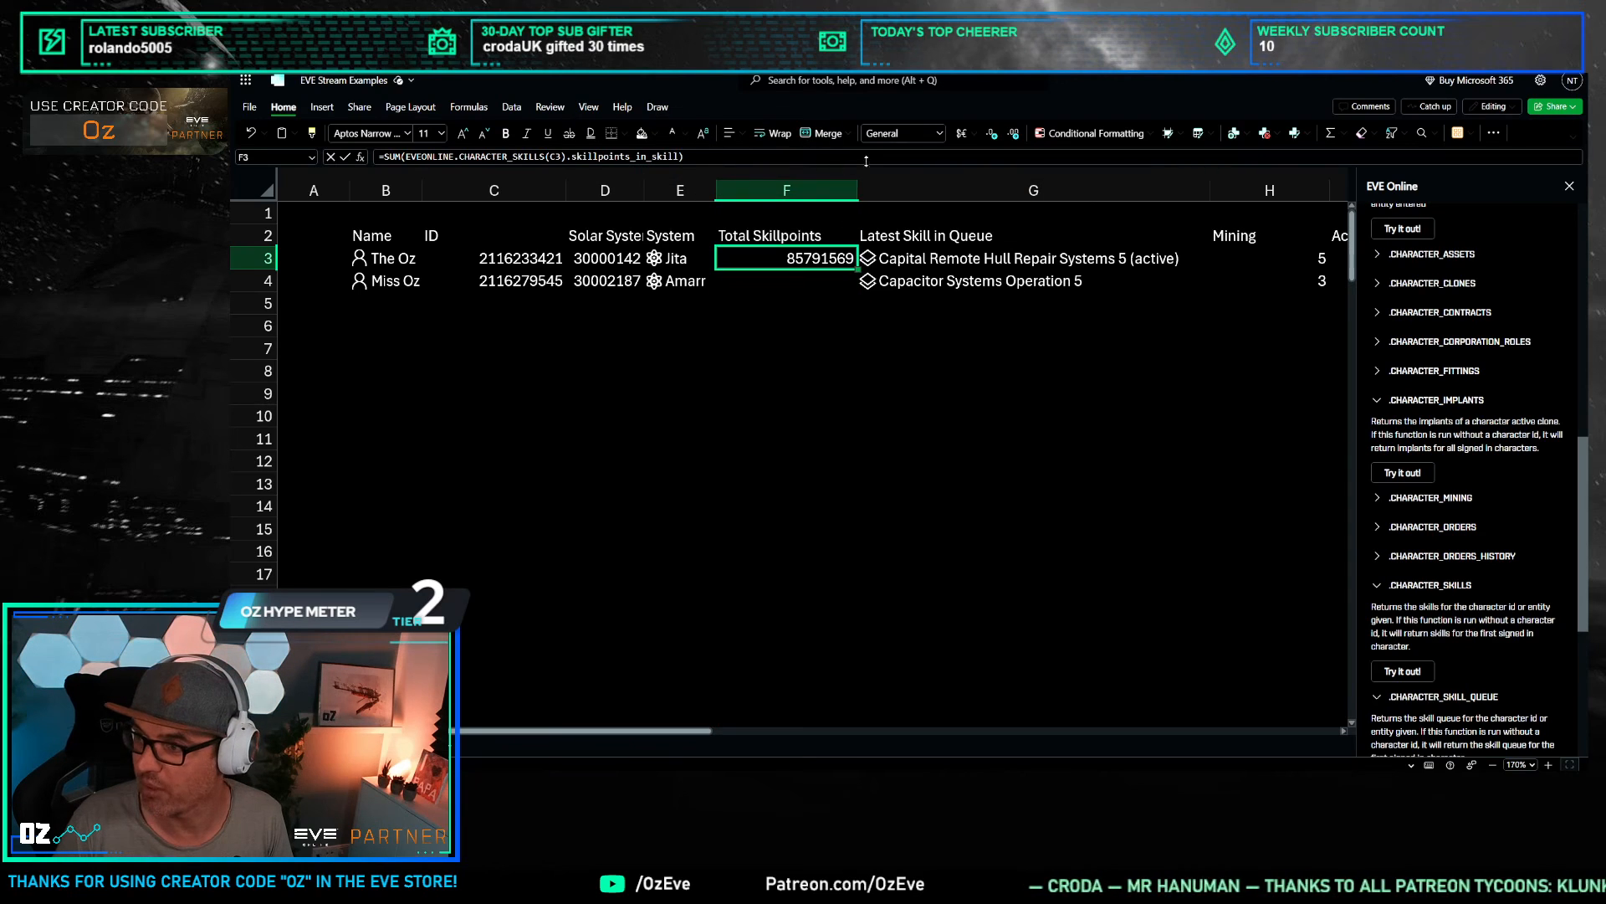
click(938, 136)
click(895, 179)
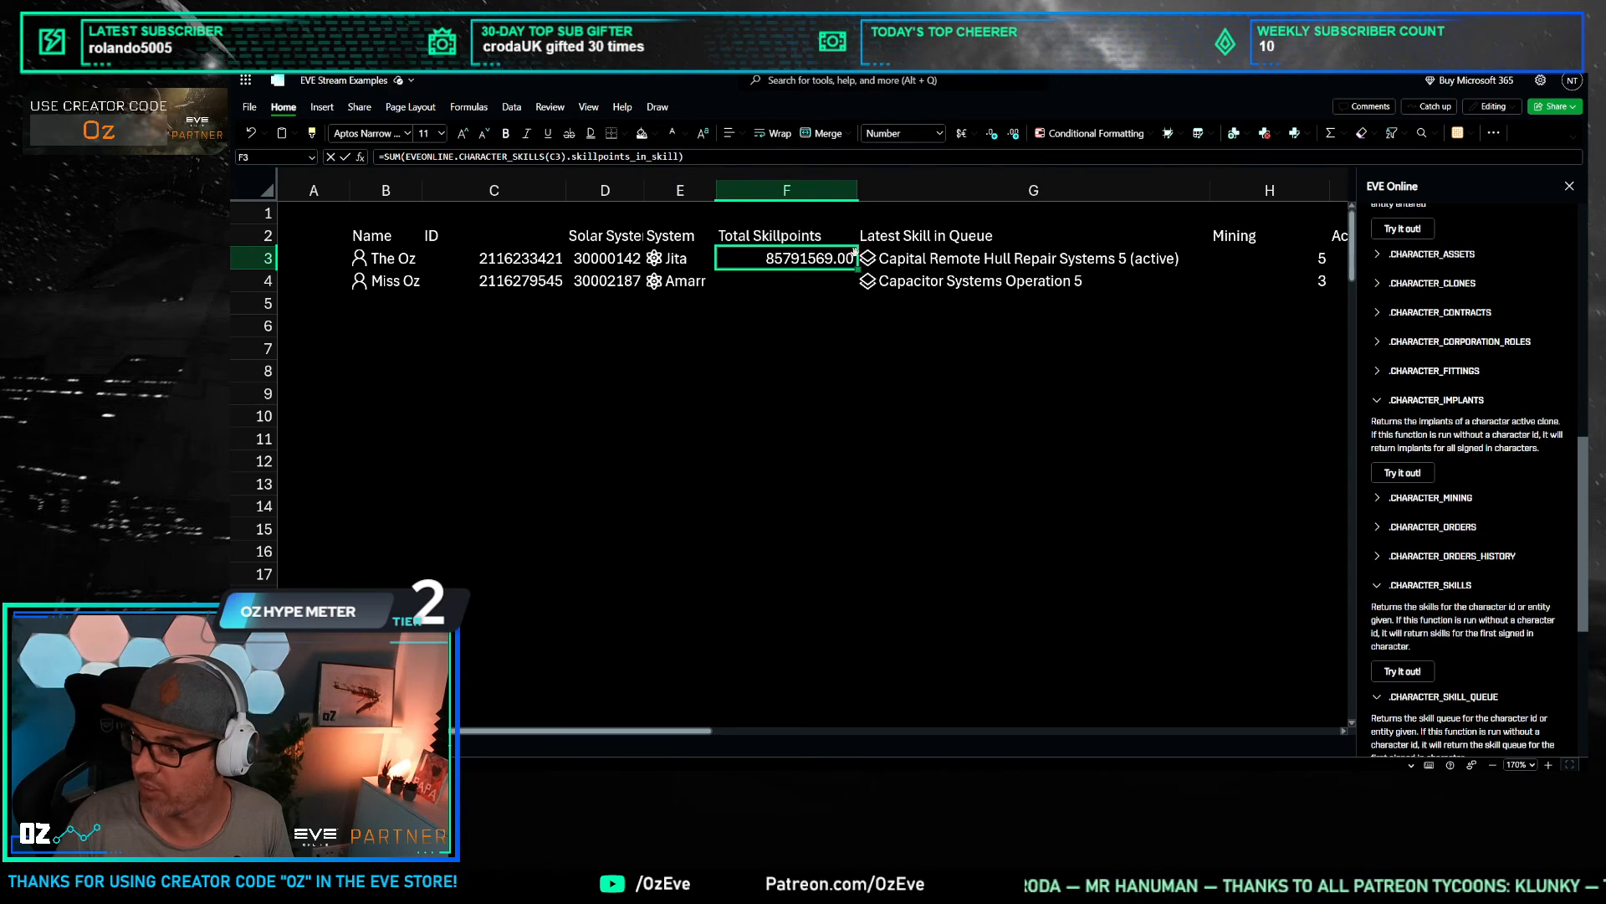
click(941, 134)
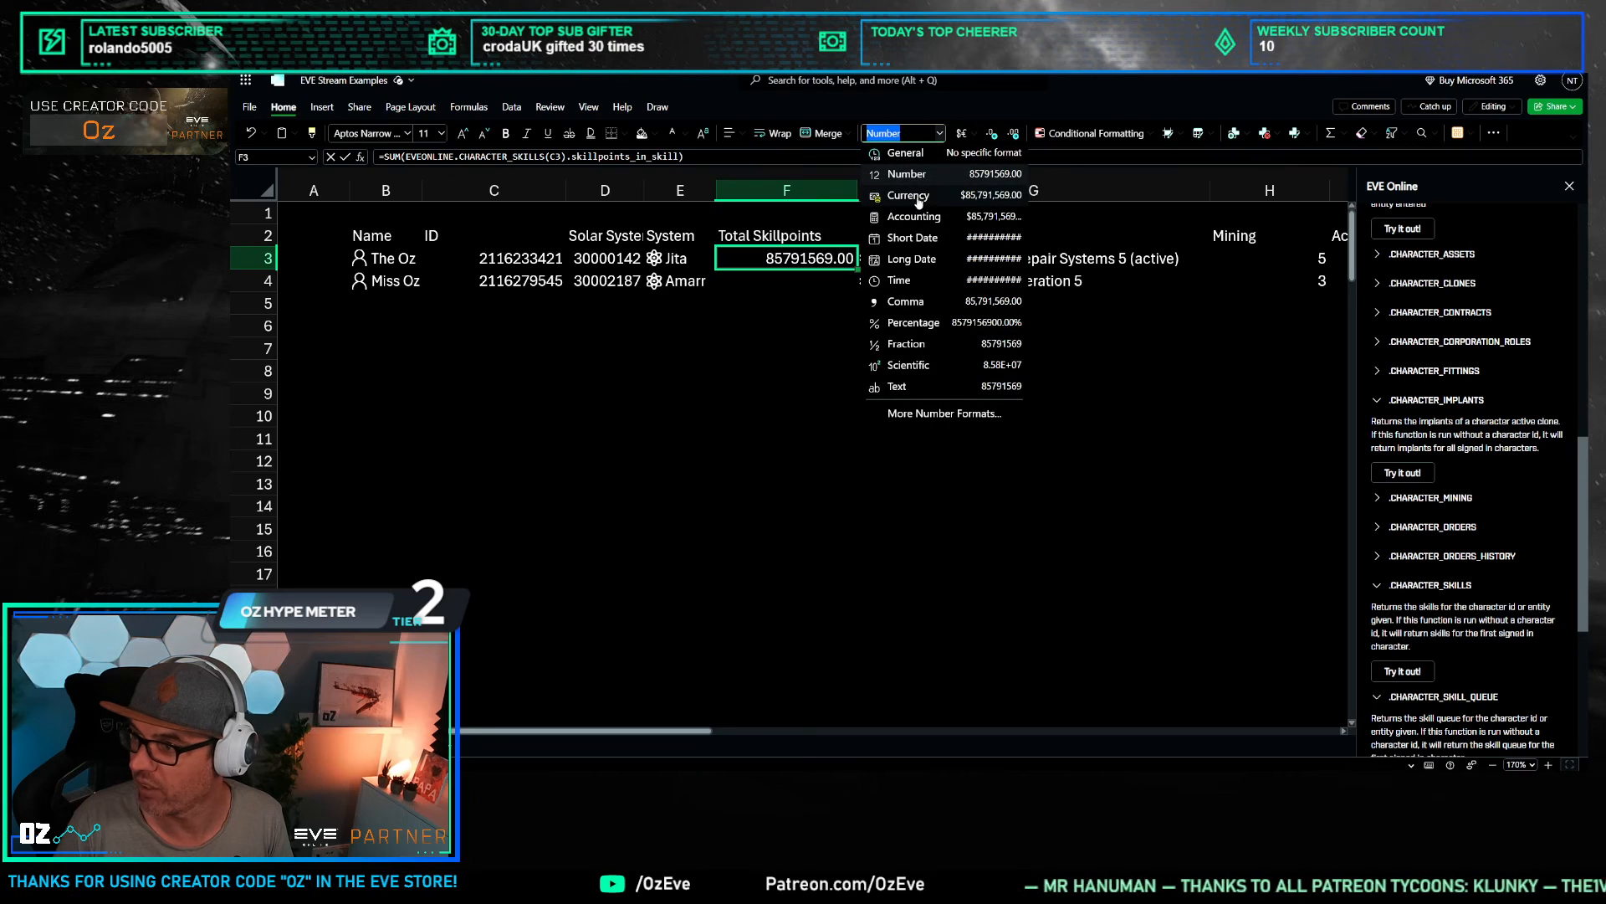
click(927, 219)
click(992, 133)
click(992, 134)
key(Down)
key(Down)
key(Down)
click(832, 260)
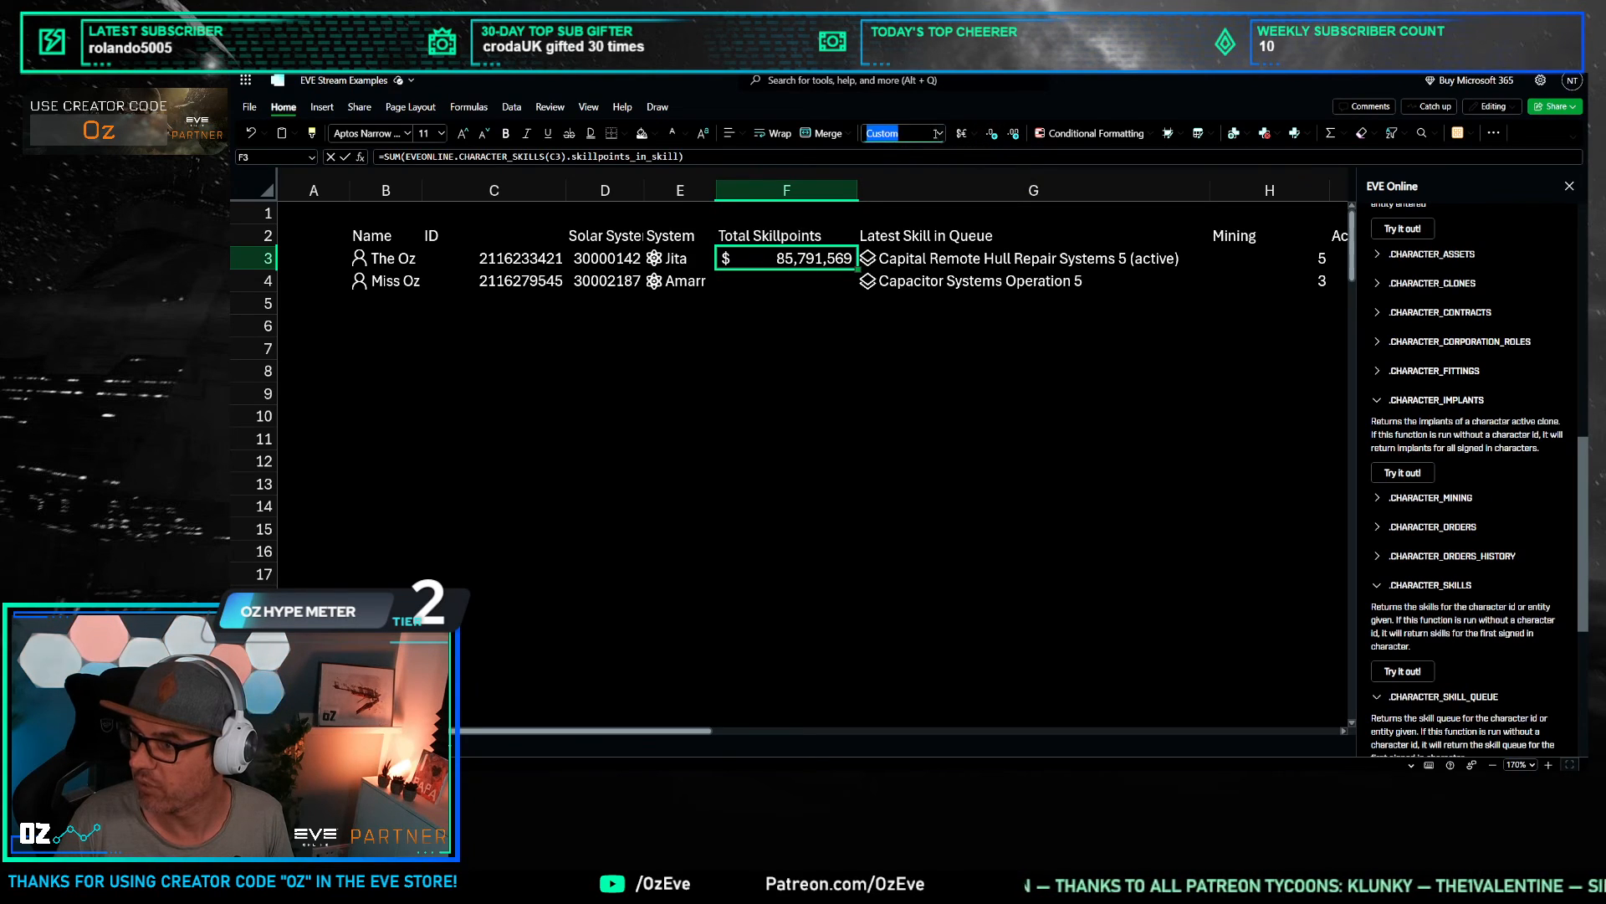
Step: Format the skillpoint total in F3 with the Comma format and no decimal places
click(940, 134)
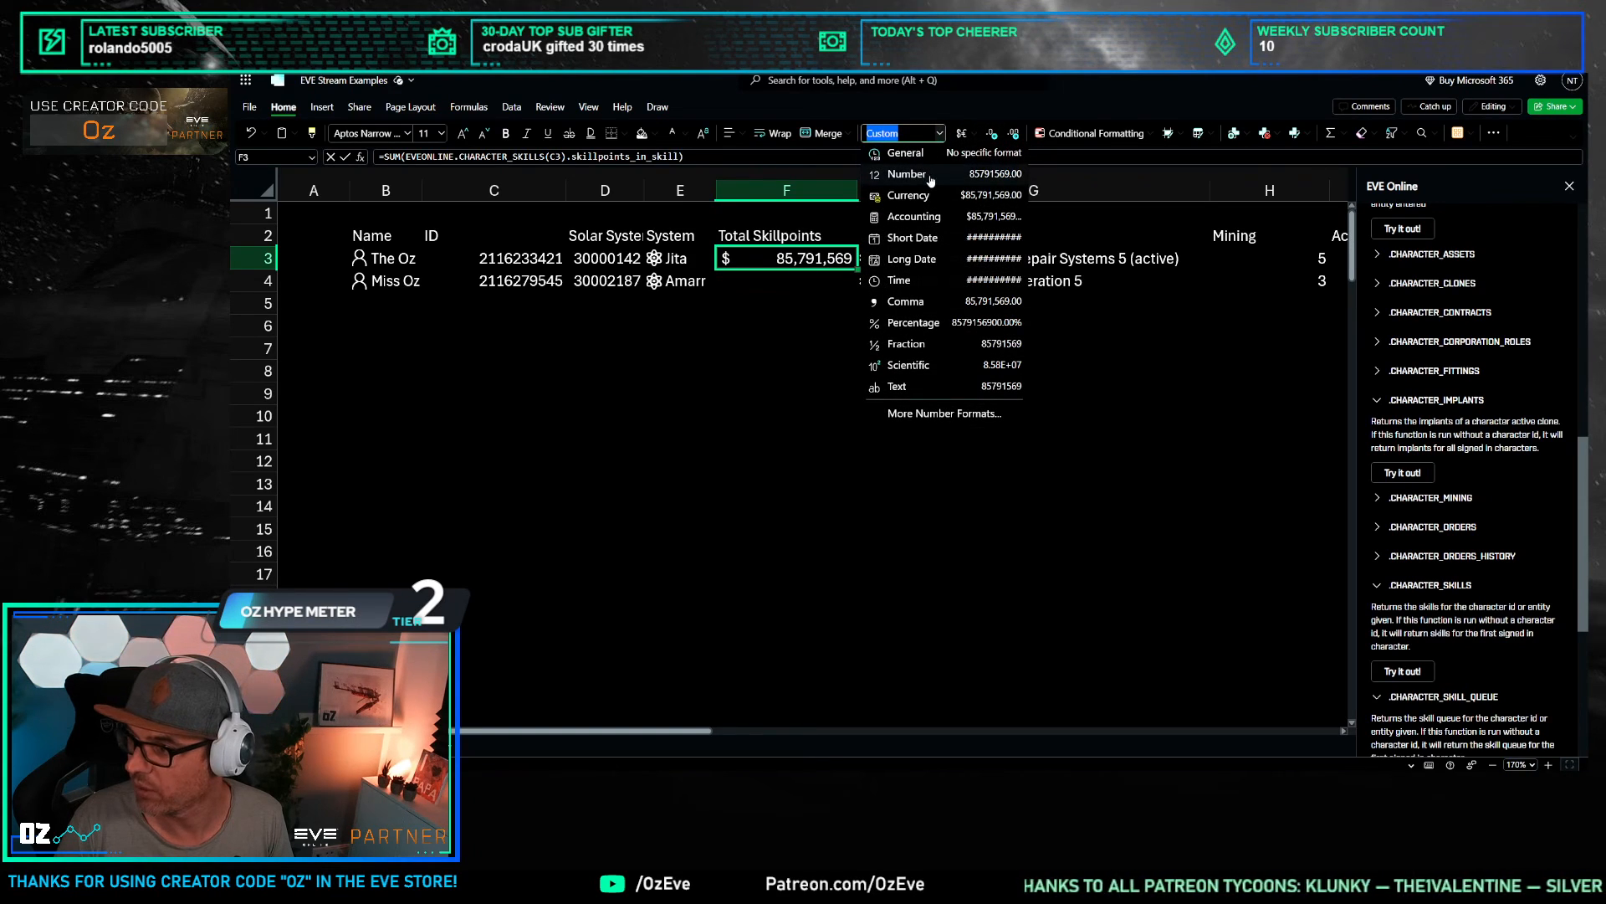
click(910, 301)
key(Down)
key(Down)
key(Down)
key(Down)
click(820, 253)
click(994, 136)
click(994, 136)
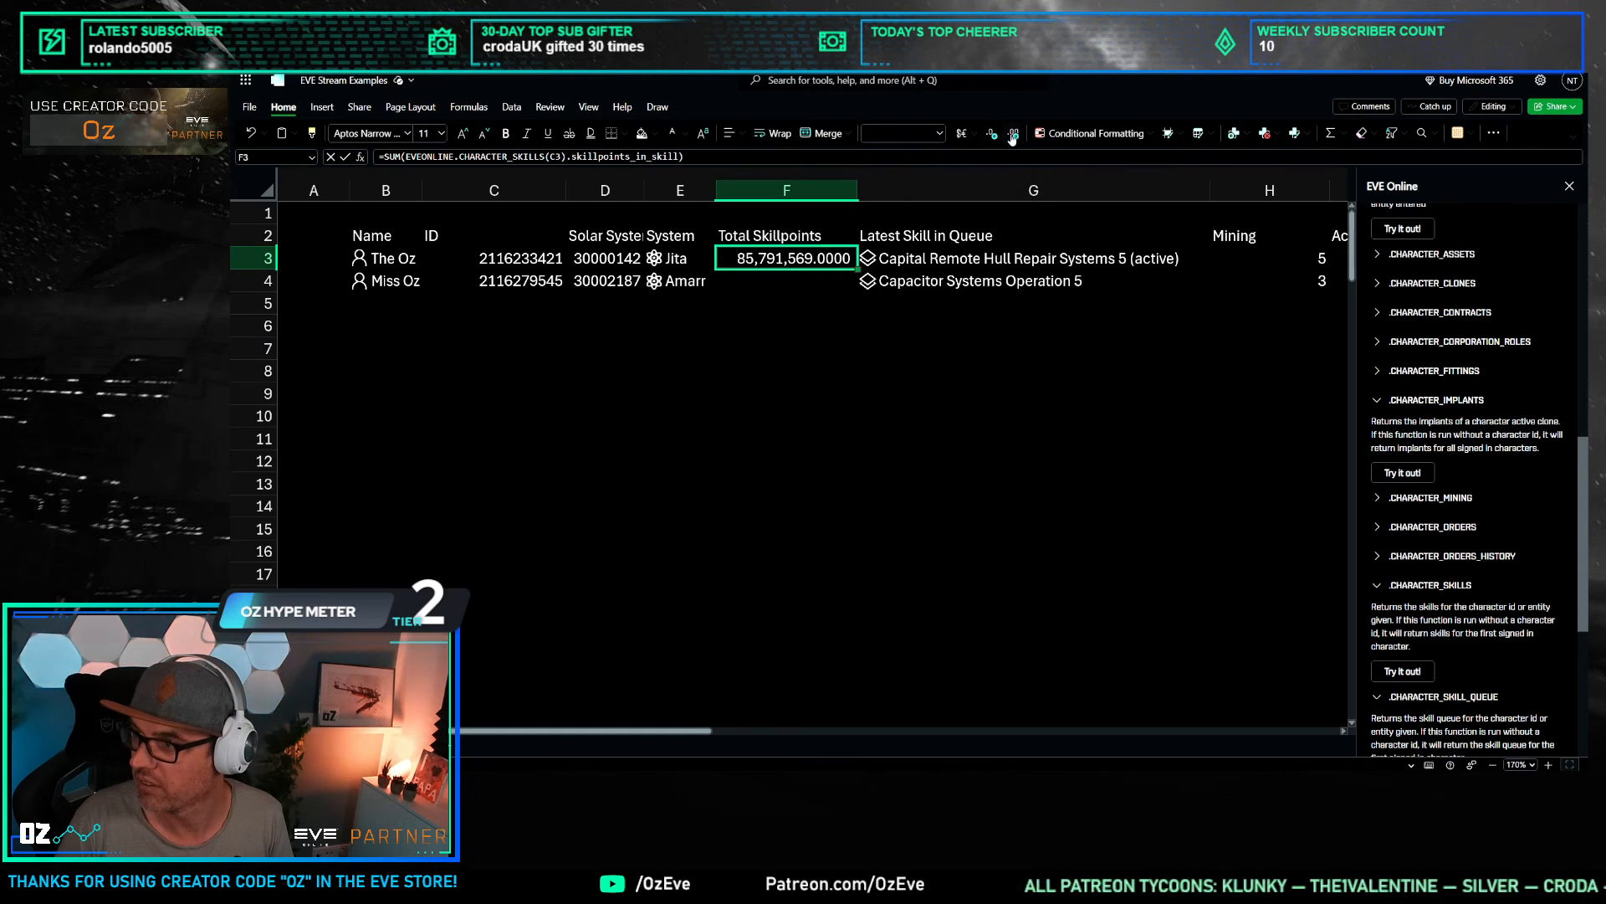
click(994, 136)
click(994, 136)
click(994, 136)
click(994, 136)
Step: Fill the total skillpoints formula from F3 down to F4 for the second character
click(824, 325)
click(821, 257)
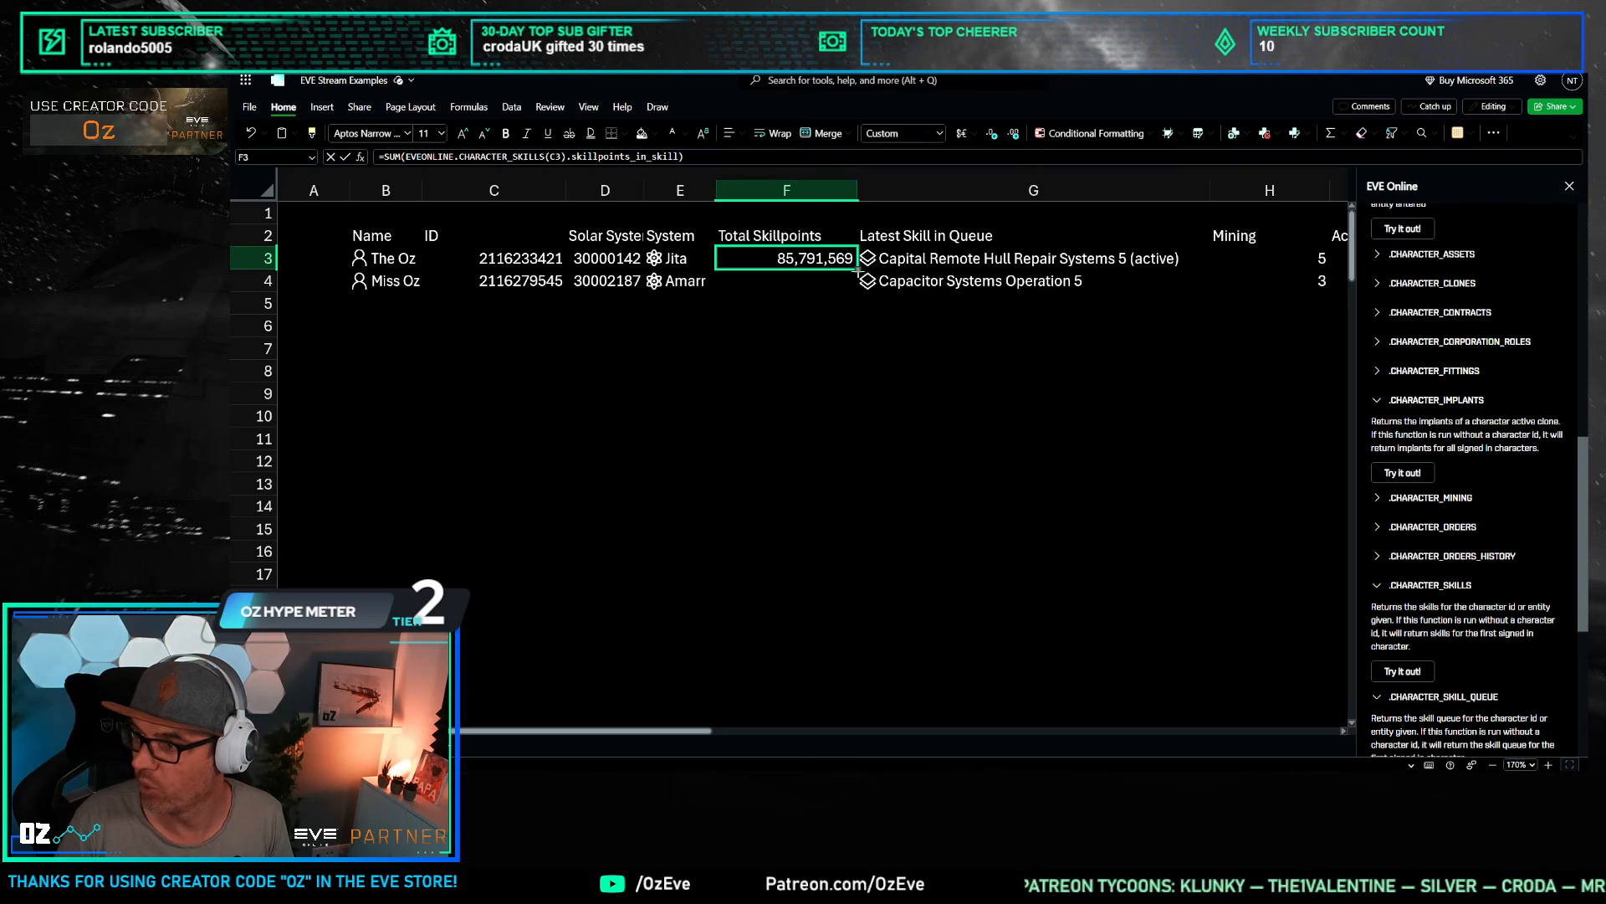
drag(857, 268, 853, 289)
click(801, 374)
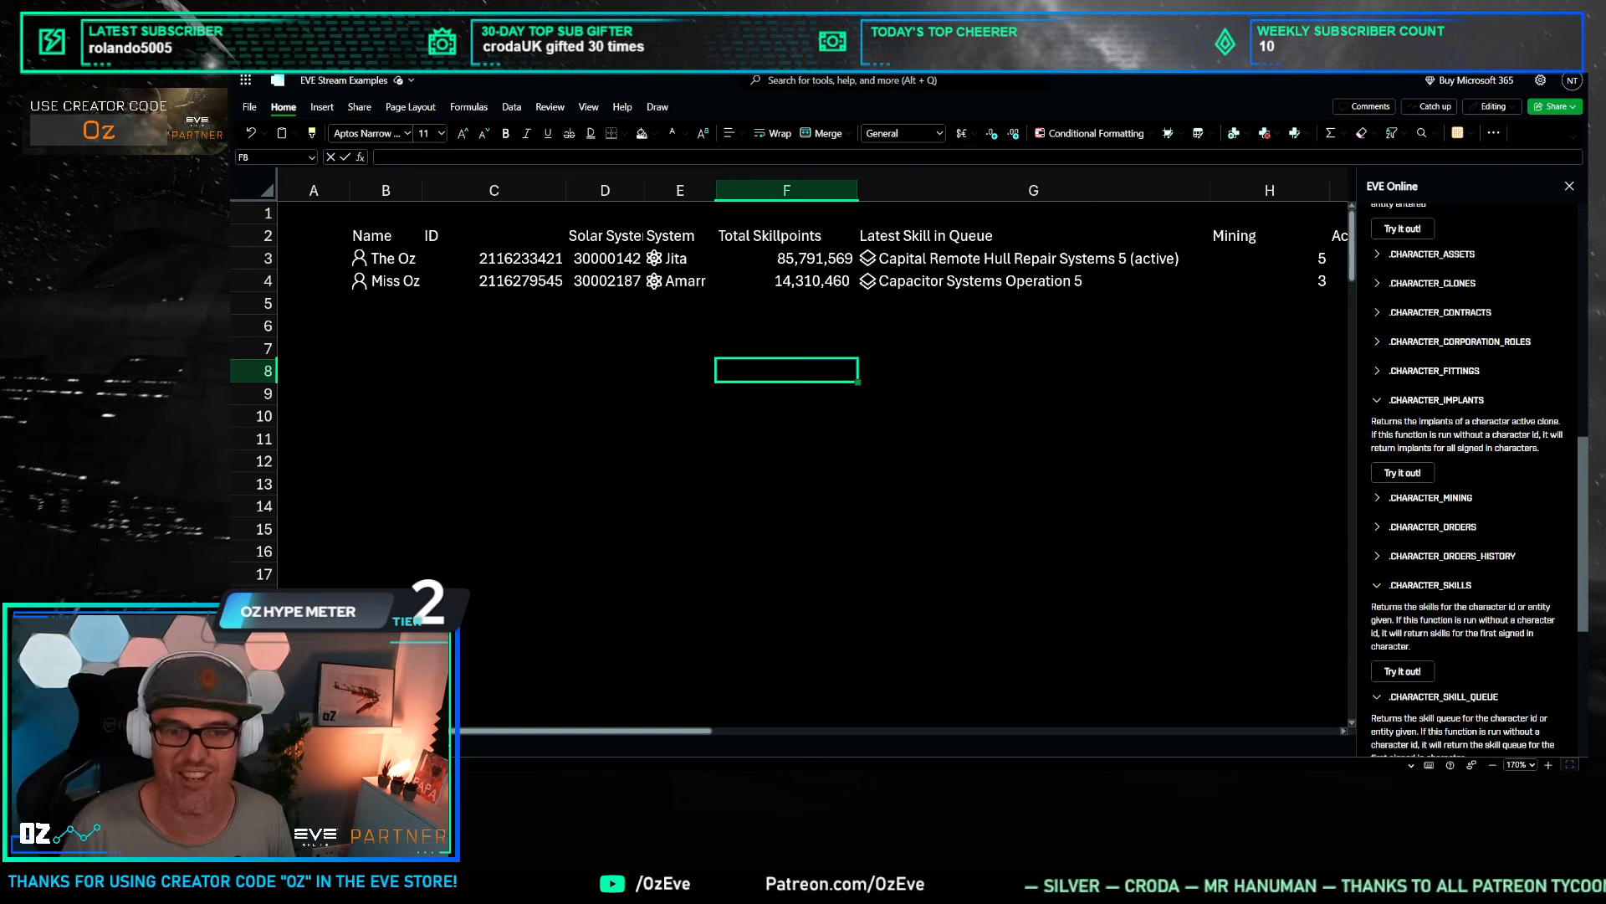
click(493, 349)
click(427, 256)
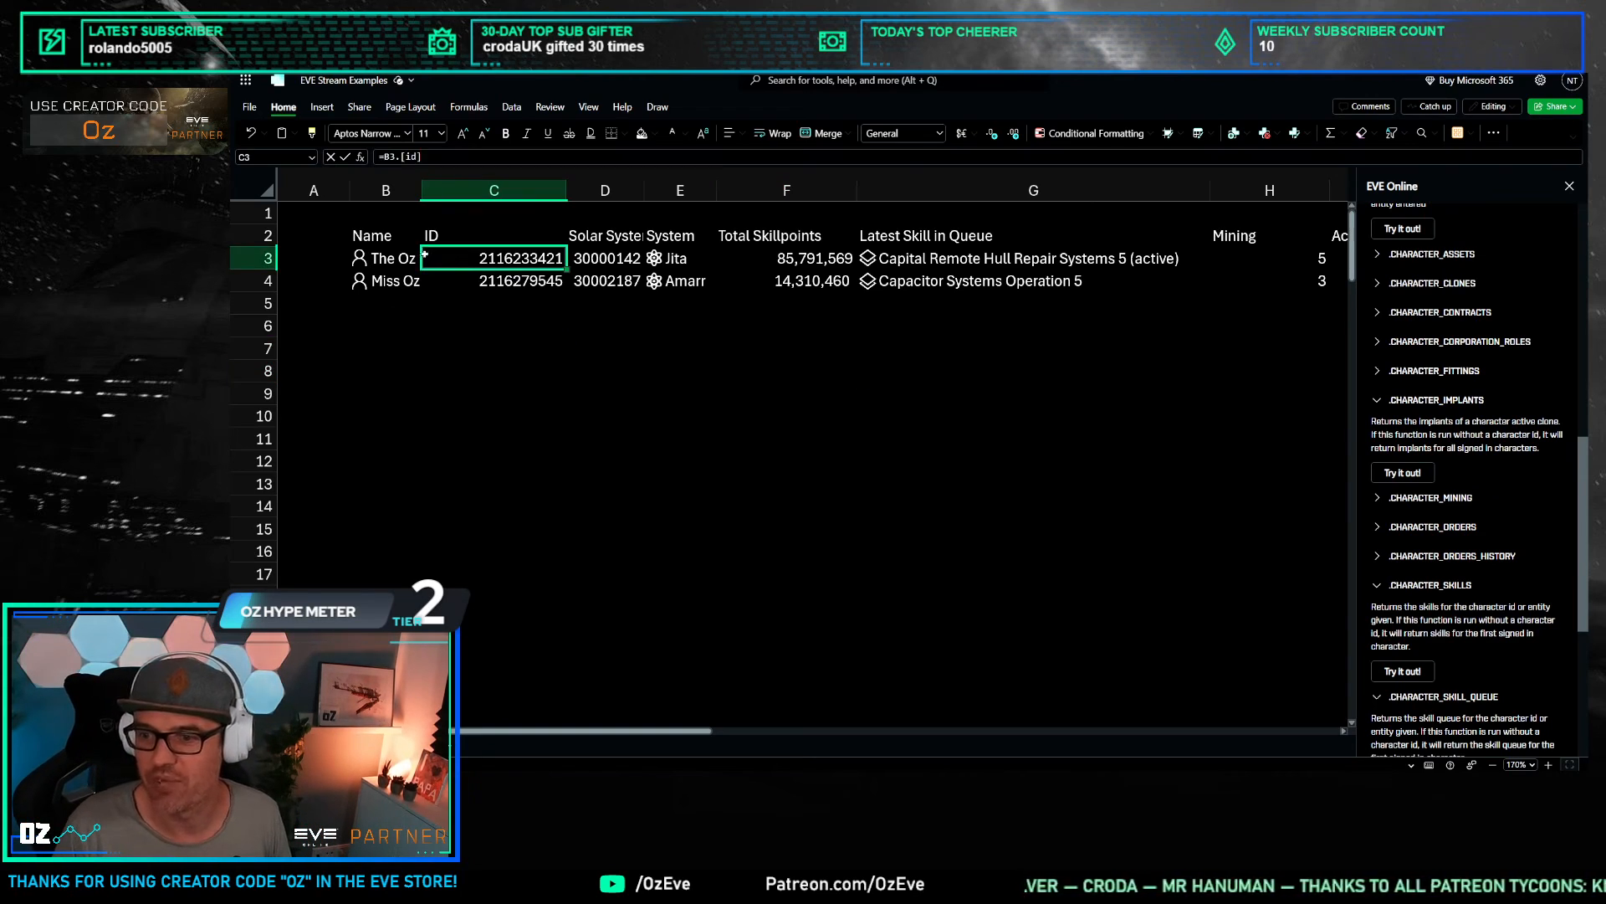
click(402, 259)
click(675, 386)
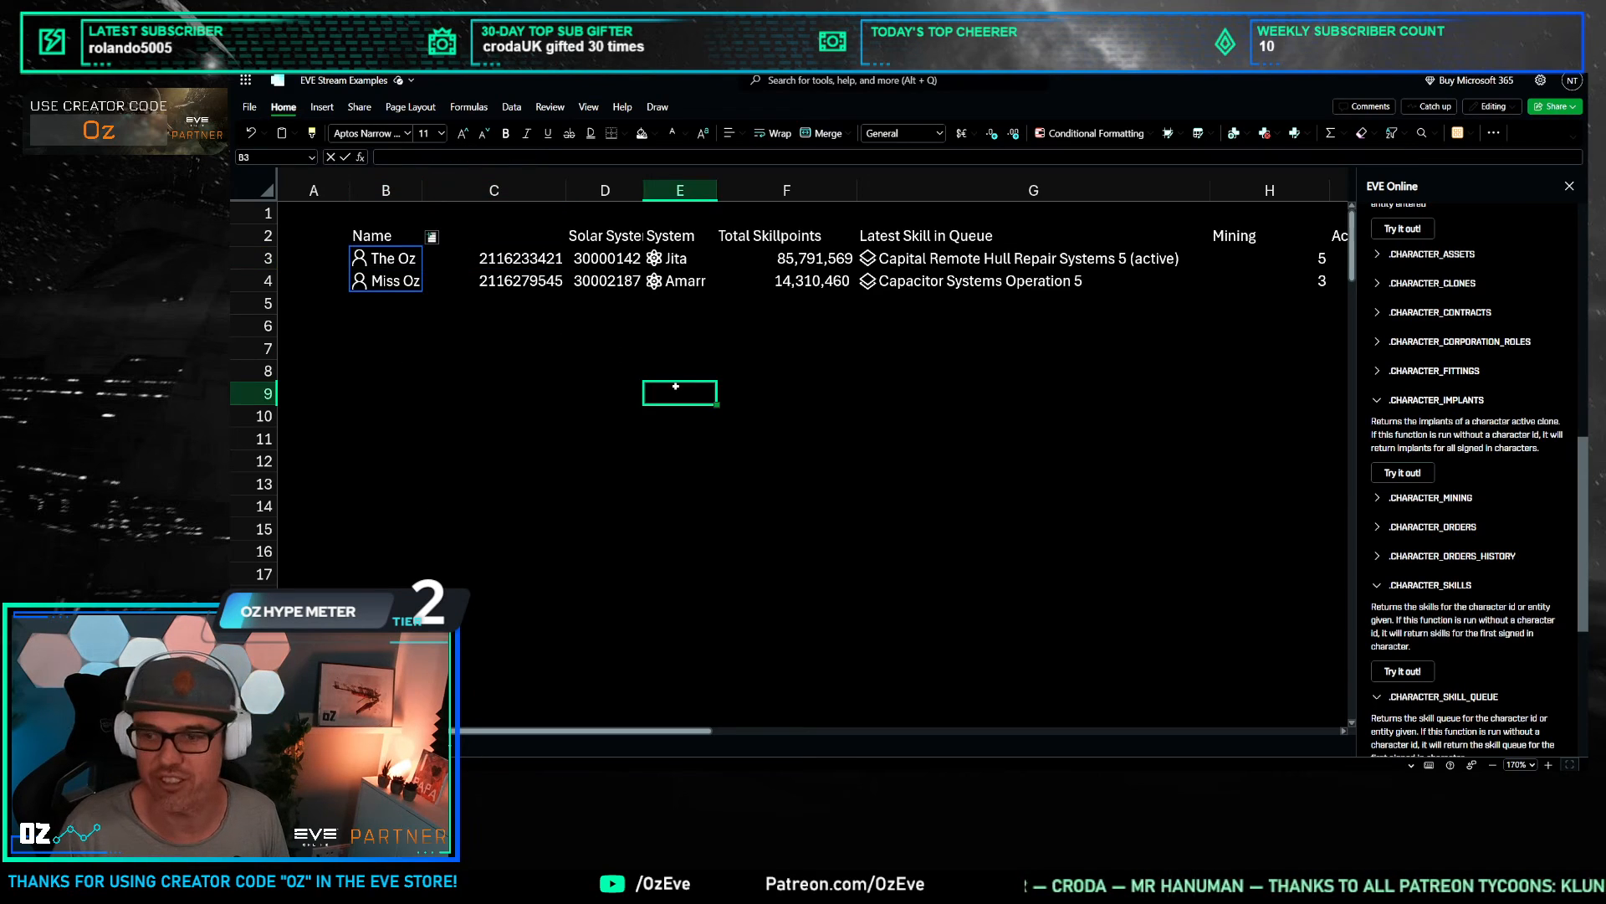
click(502, 230)
click(569, 343)
Step: Fit column D to its contents and hide the ID and Solar System ID columns C and D
click(604, 235)
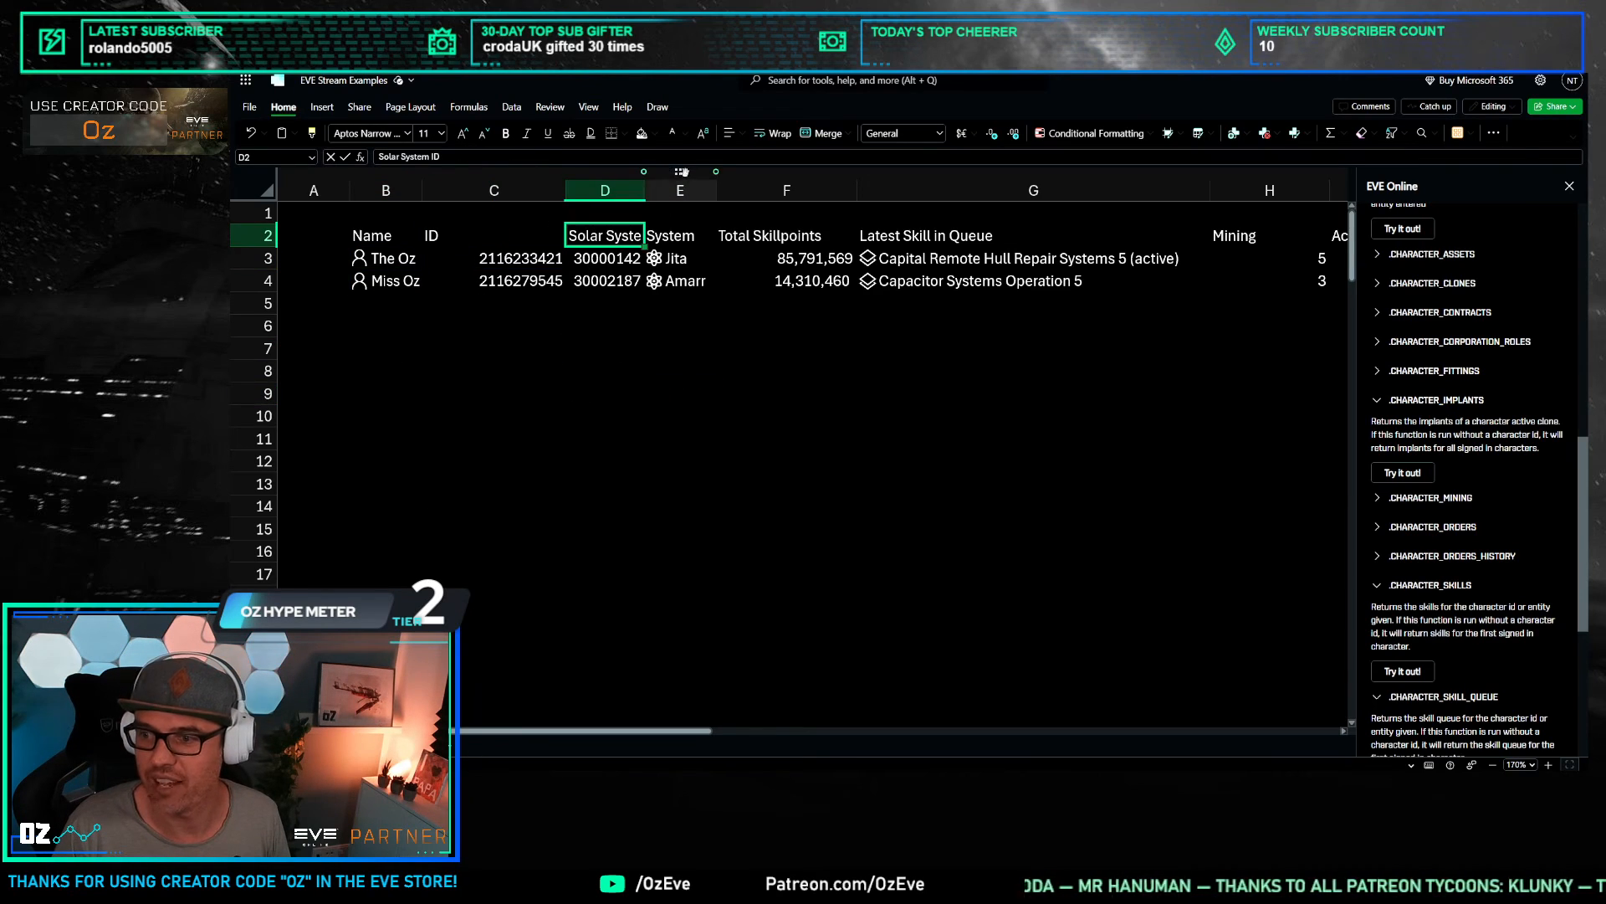
double_click(645, 191)
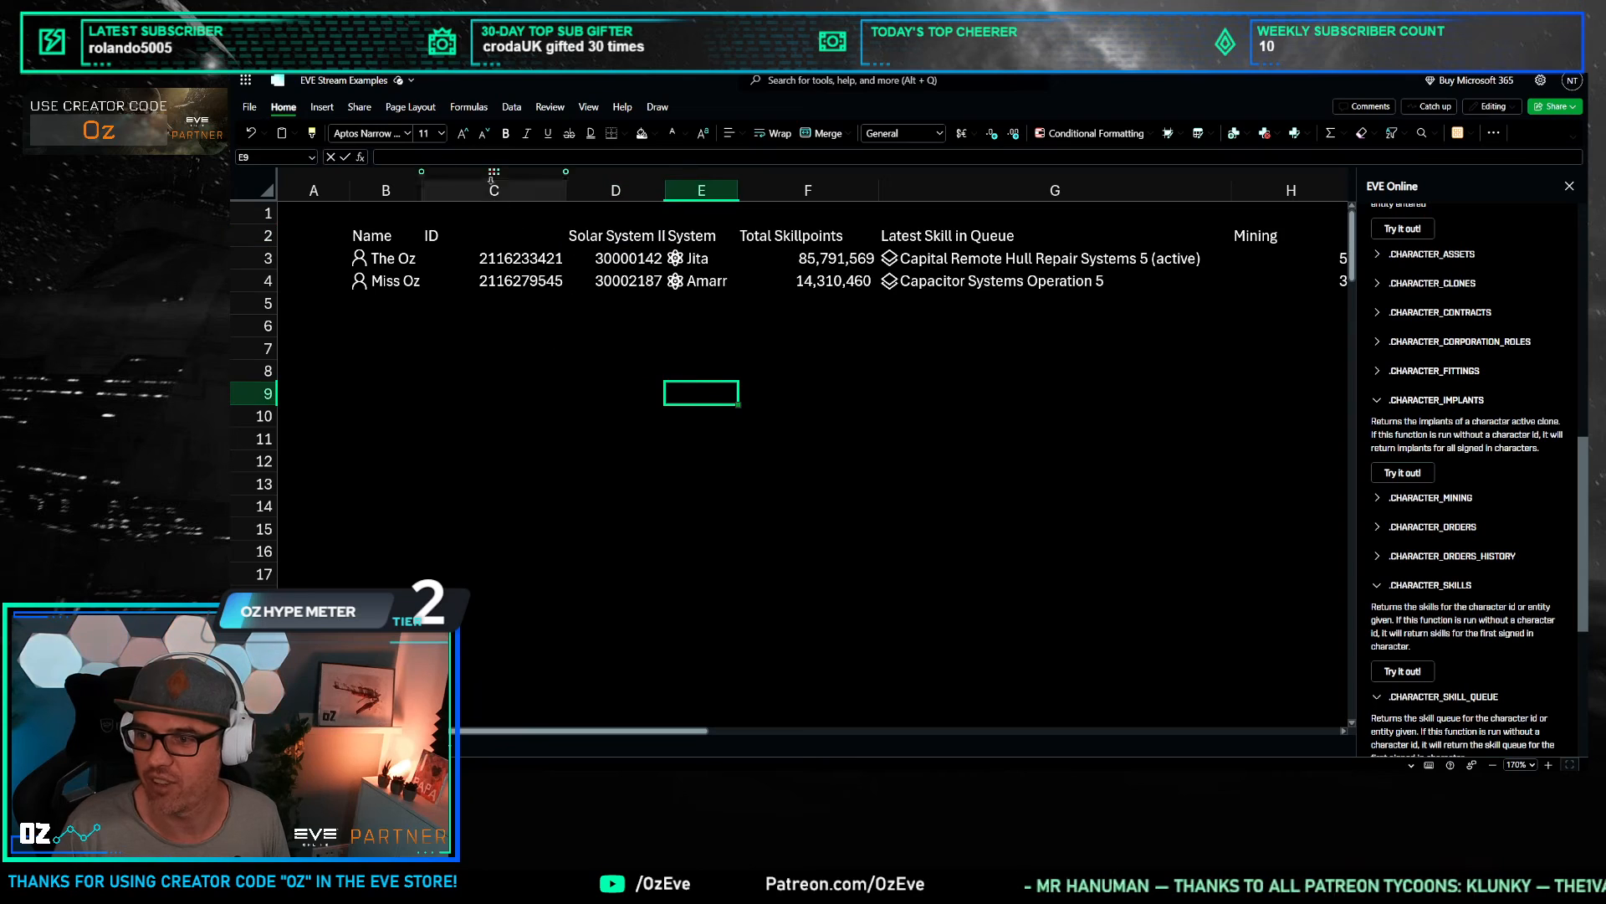
drag(494, 191, 616, 191)
right_click(609, 192)
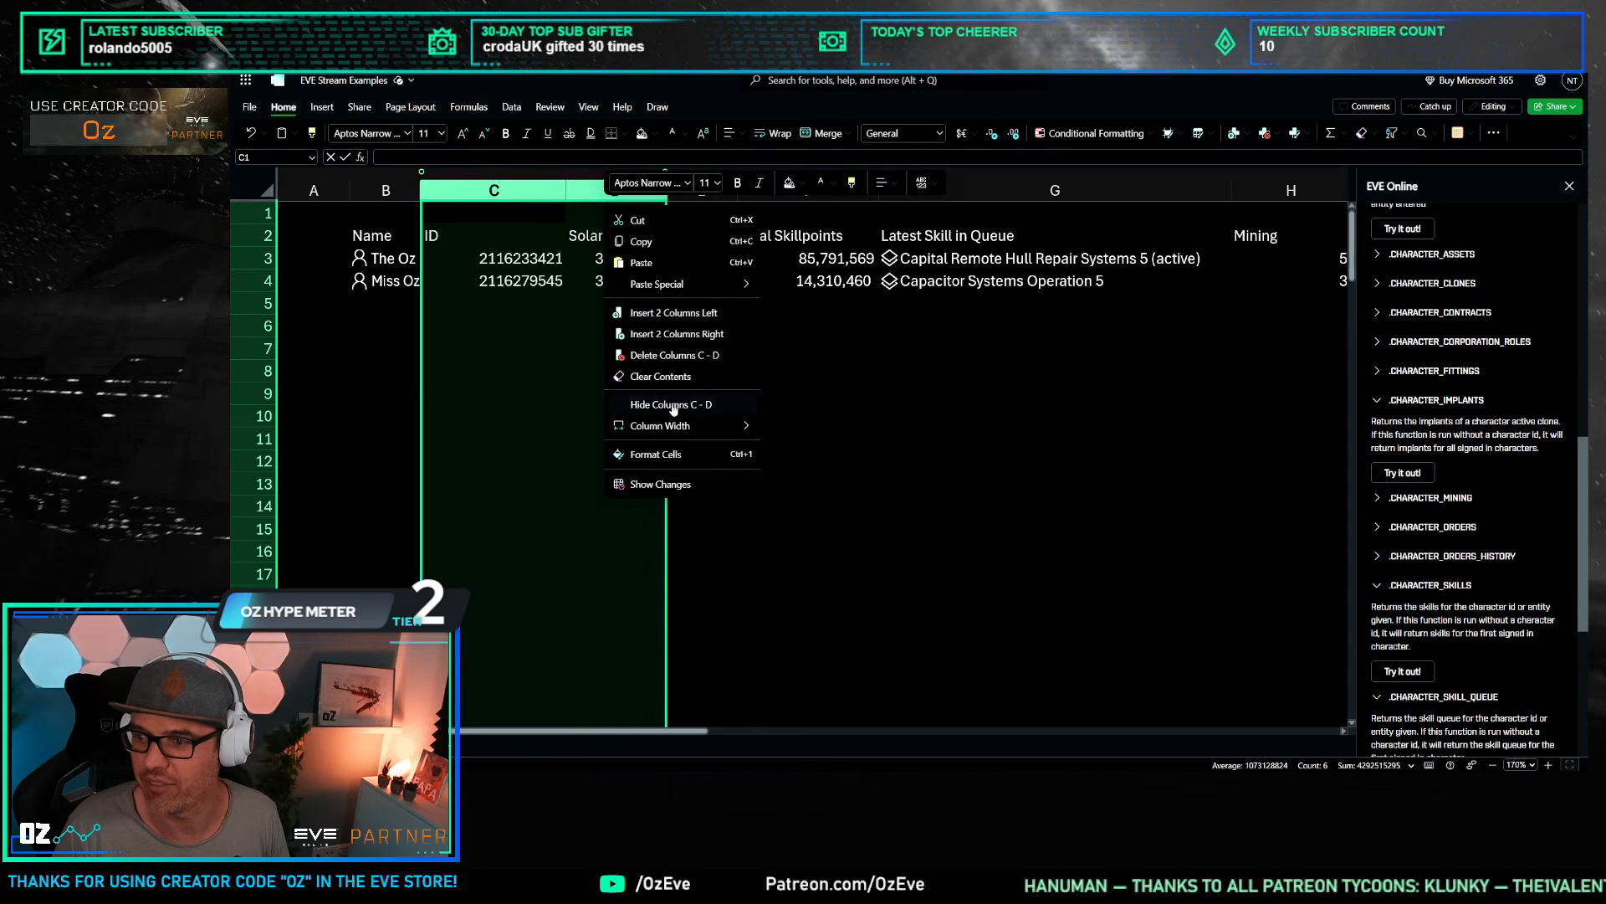
click(671, 404)
click(465, 441)
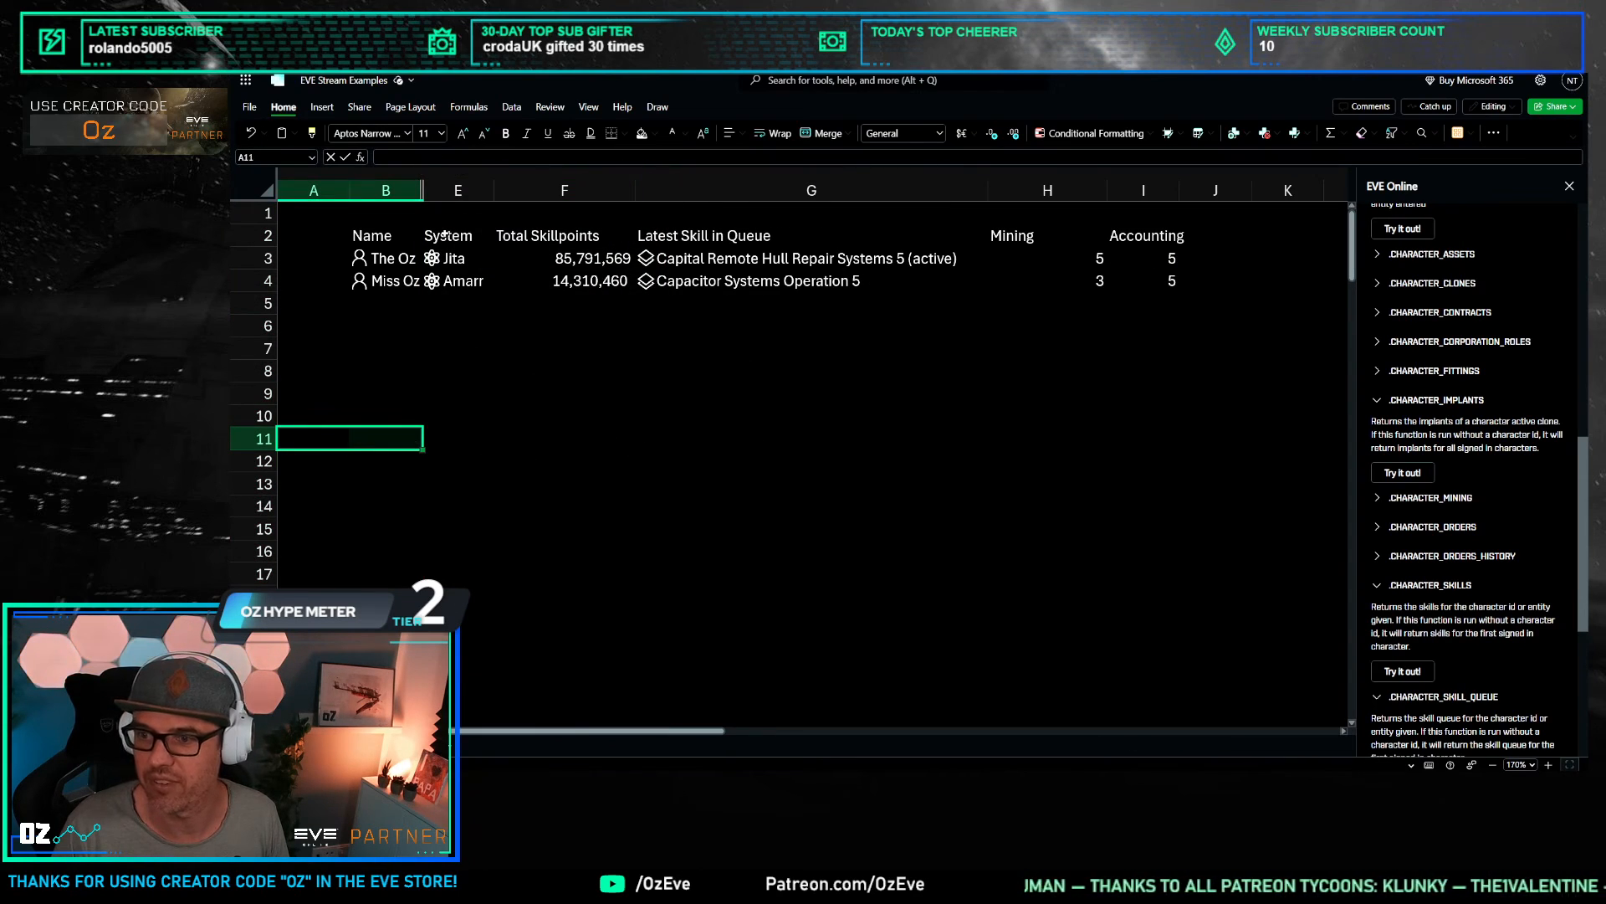
Step: Review both characters' total skillpoints and latest queued skills, and the Mining and Accounting skill columns
drag(531, 252, 590, 283)
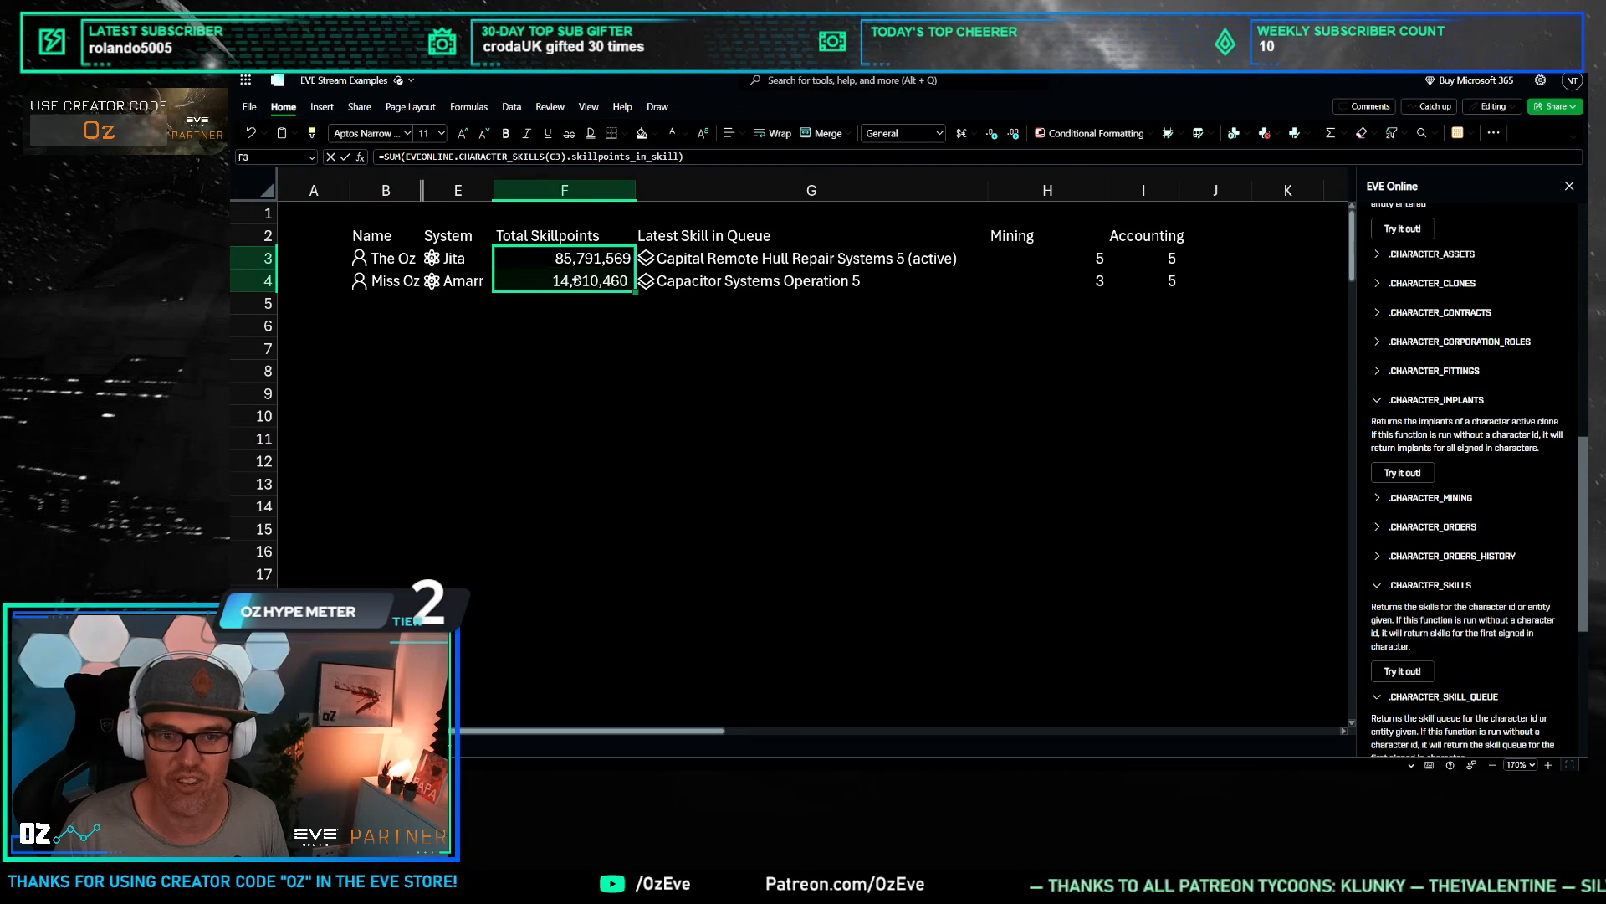
click(714, 369)
drag(705, 263, 707, 282)
click(843, 391)
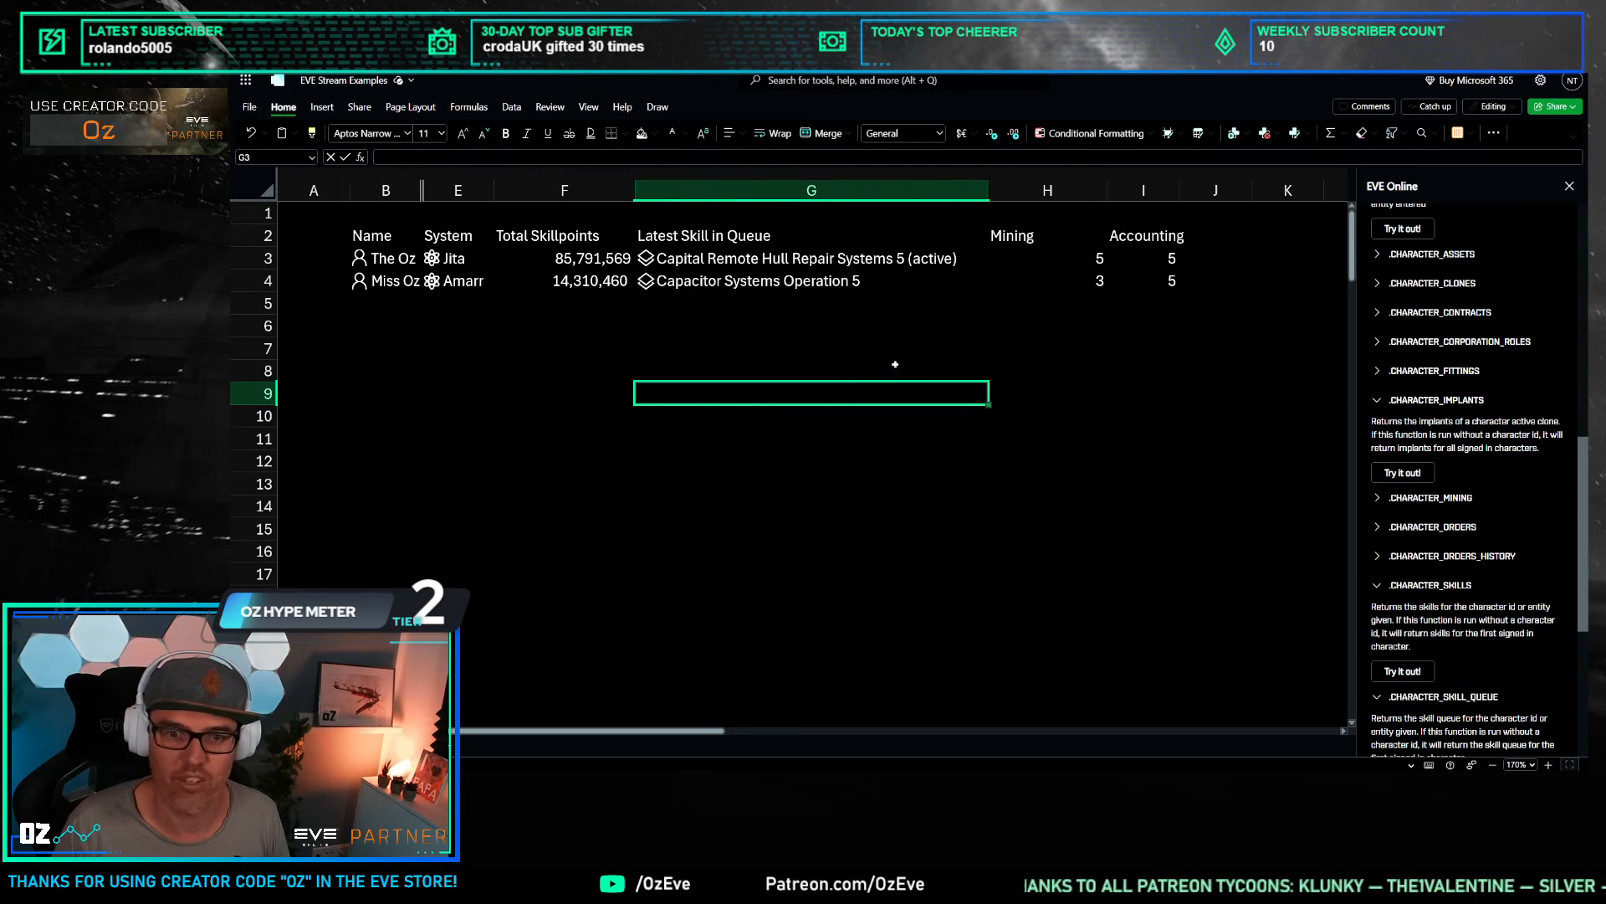
click(1002, 238)
click(1116, 243)
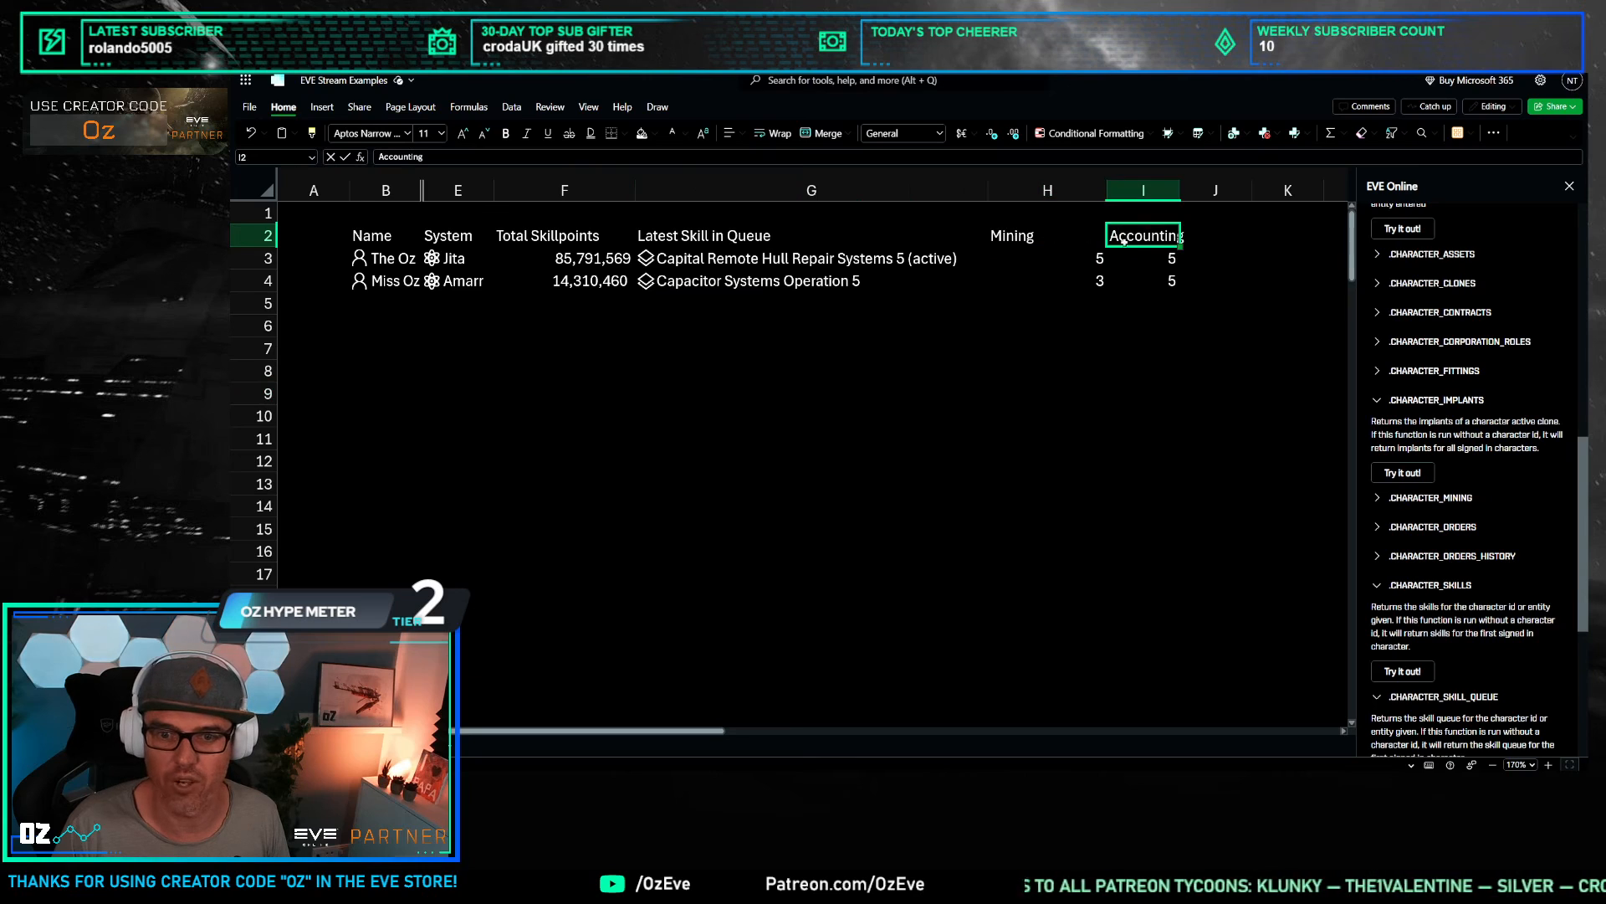
click(1125, 297)
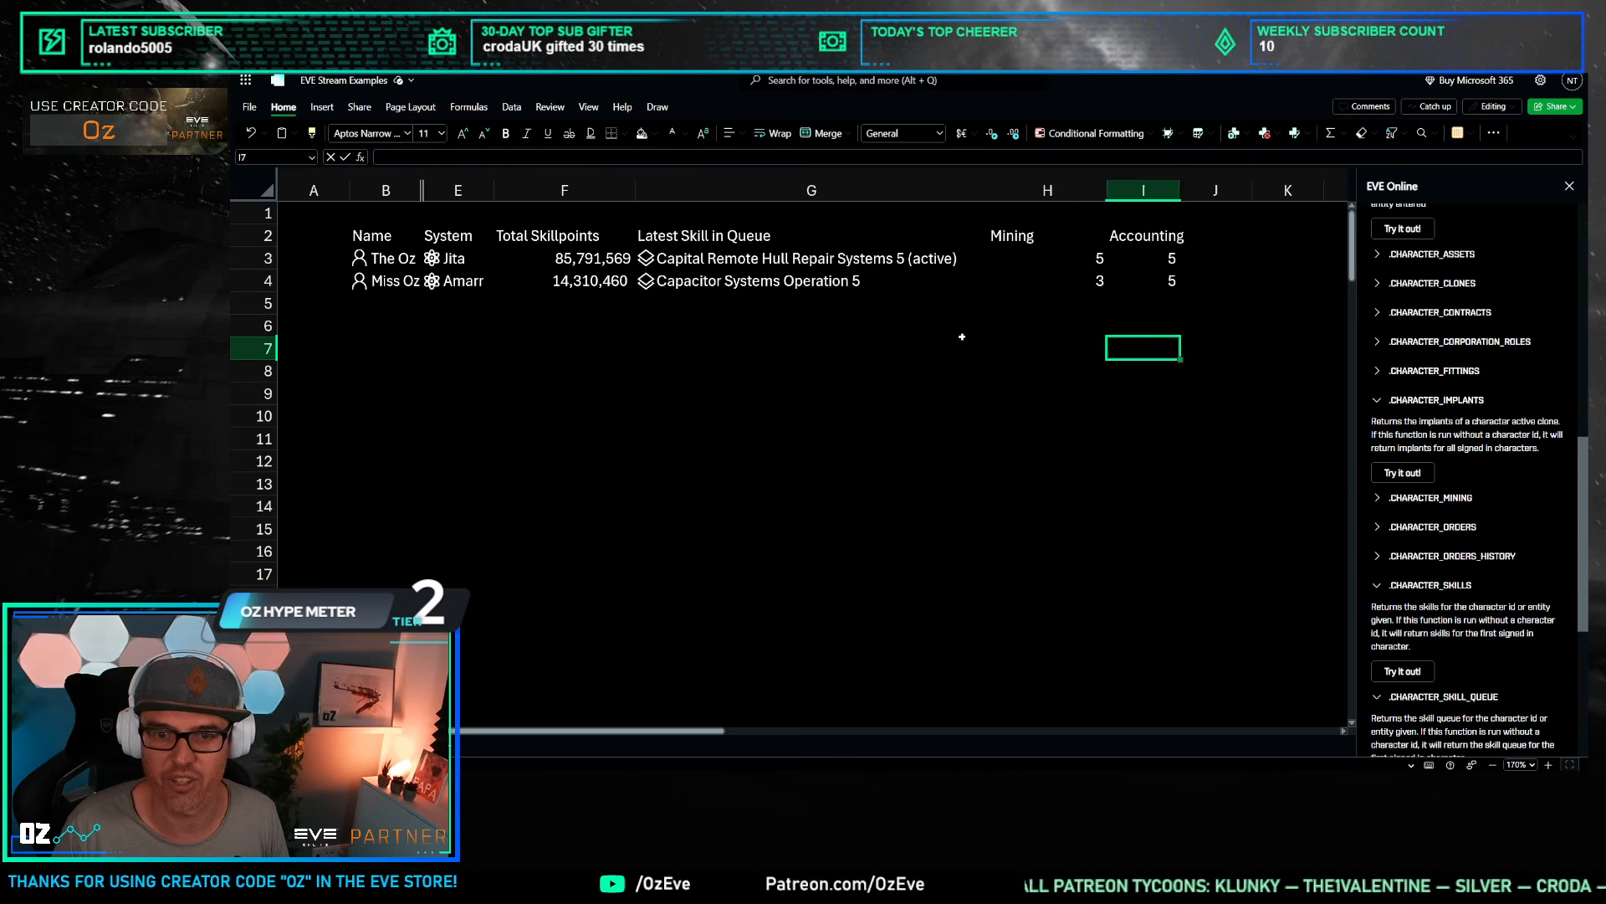
click(853, 356)
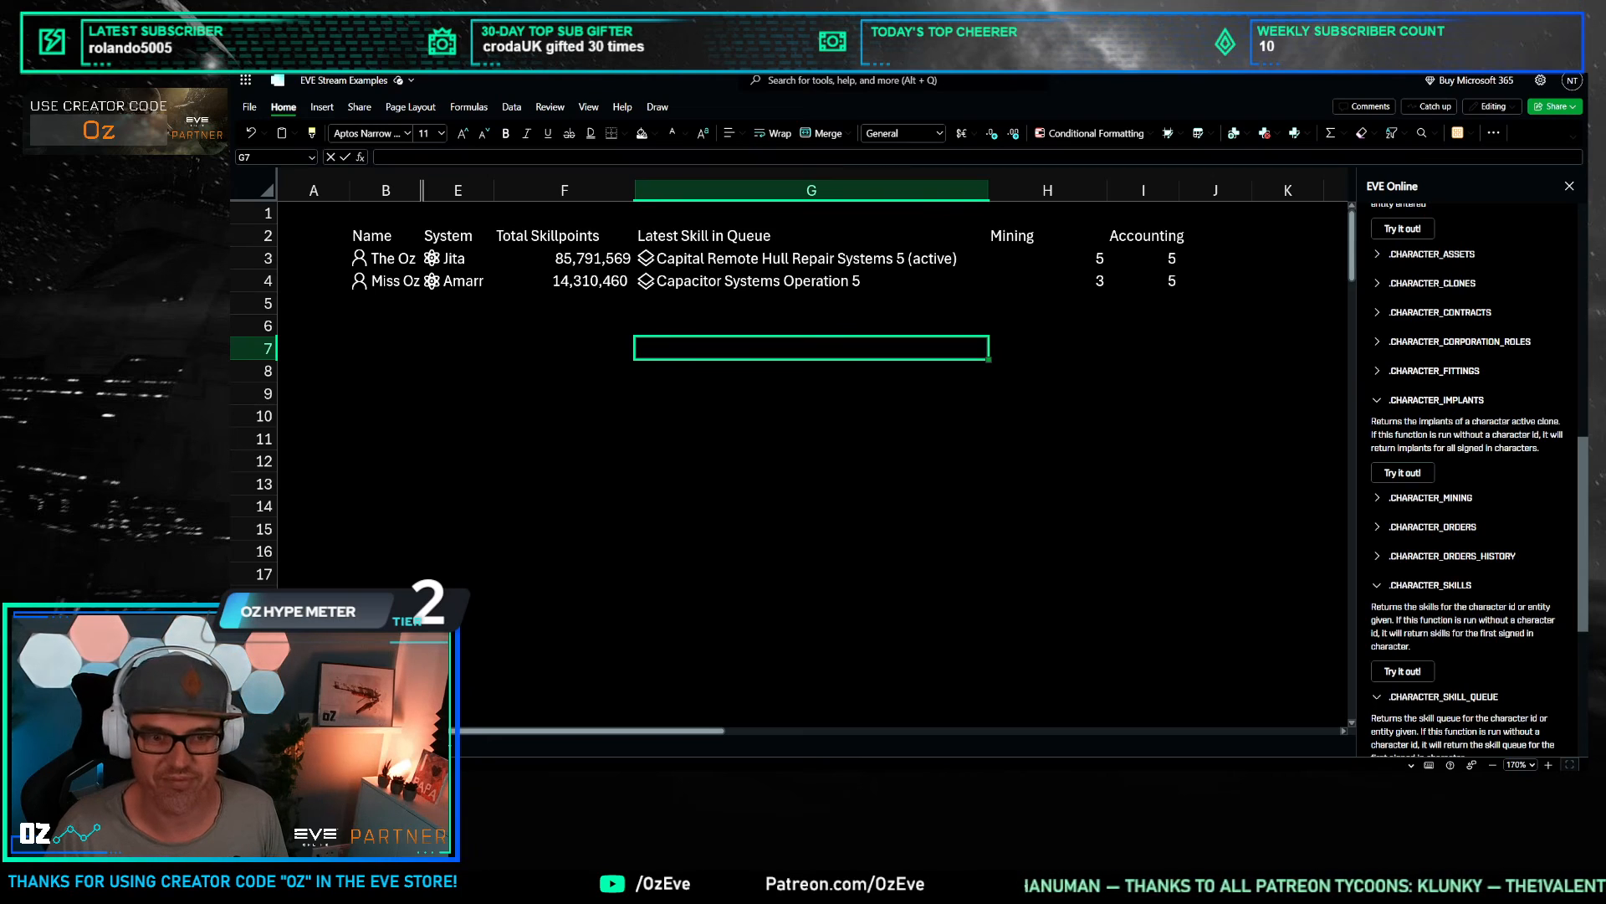
click(640, 322)
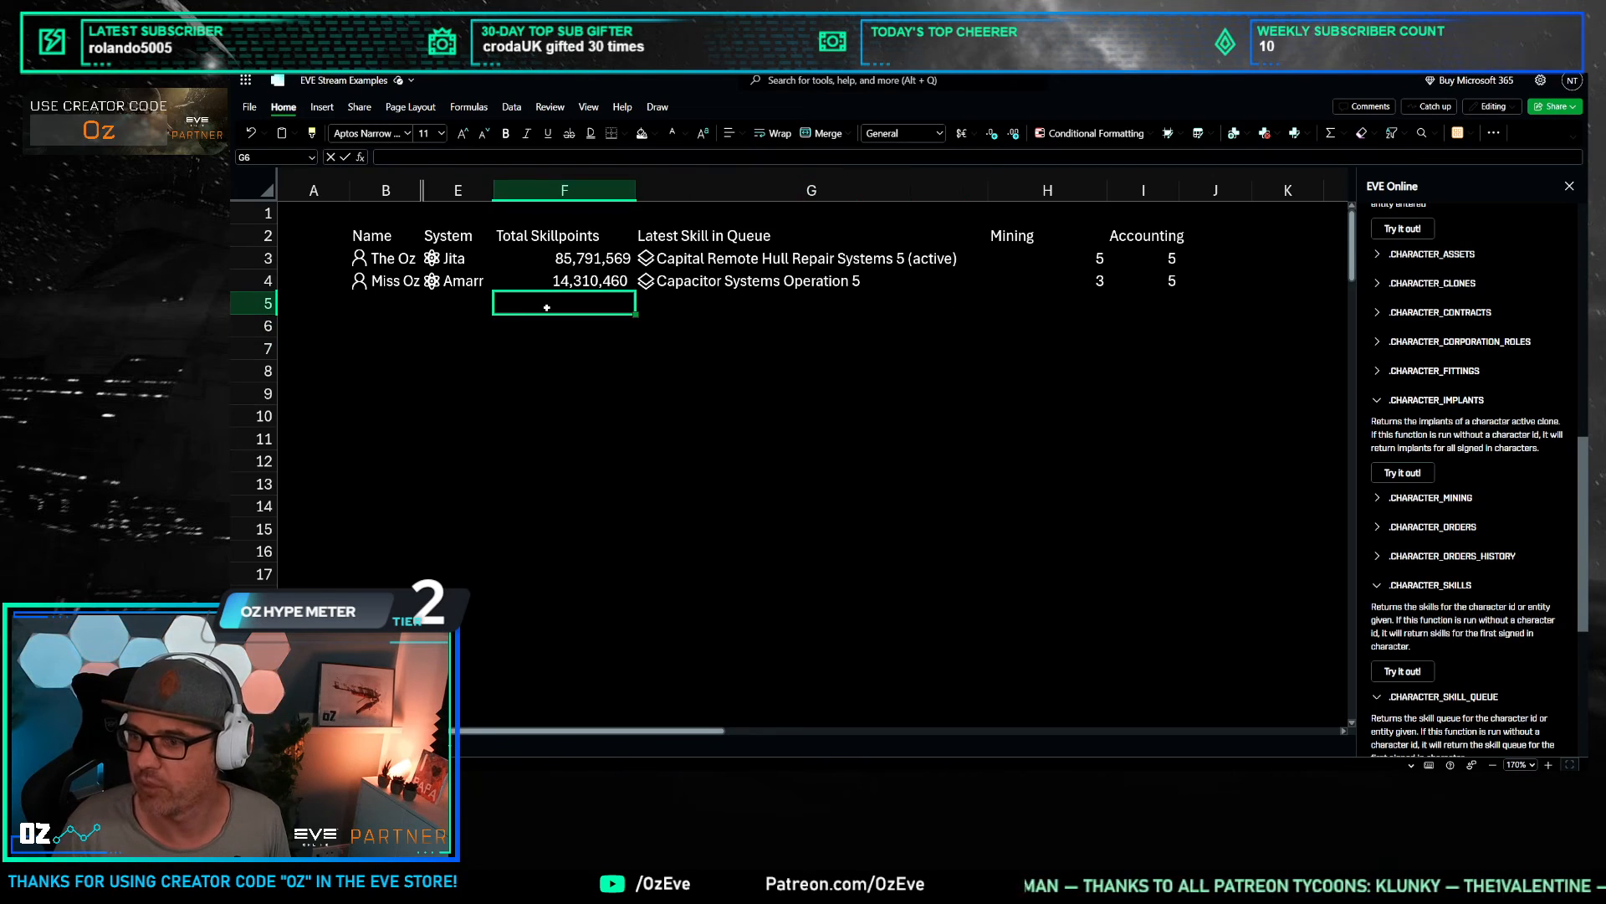
Step: Insert an empty column between System and Total Skillpoints, and check the data fields available for the first character
right_click(565, 190)
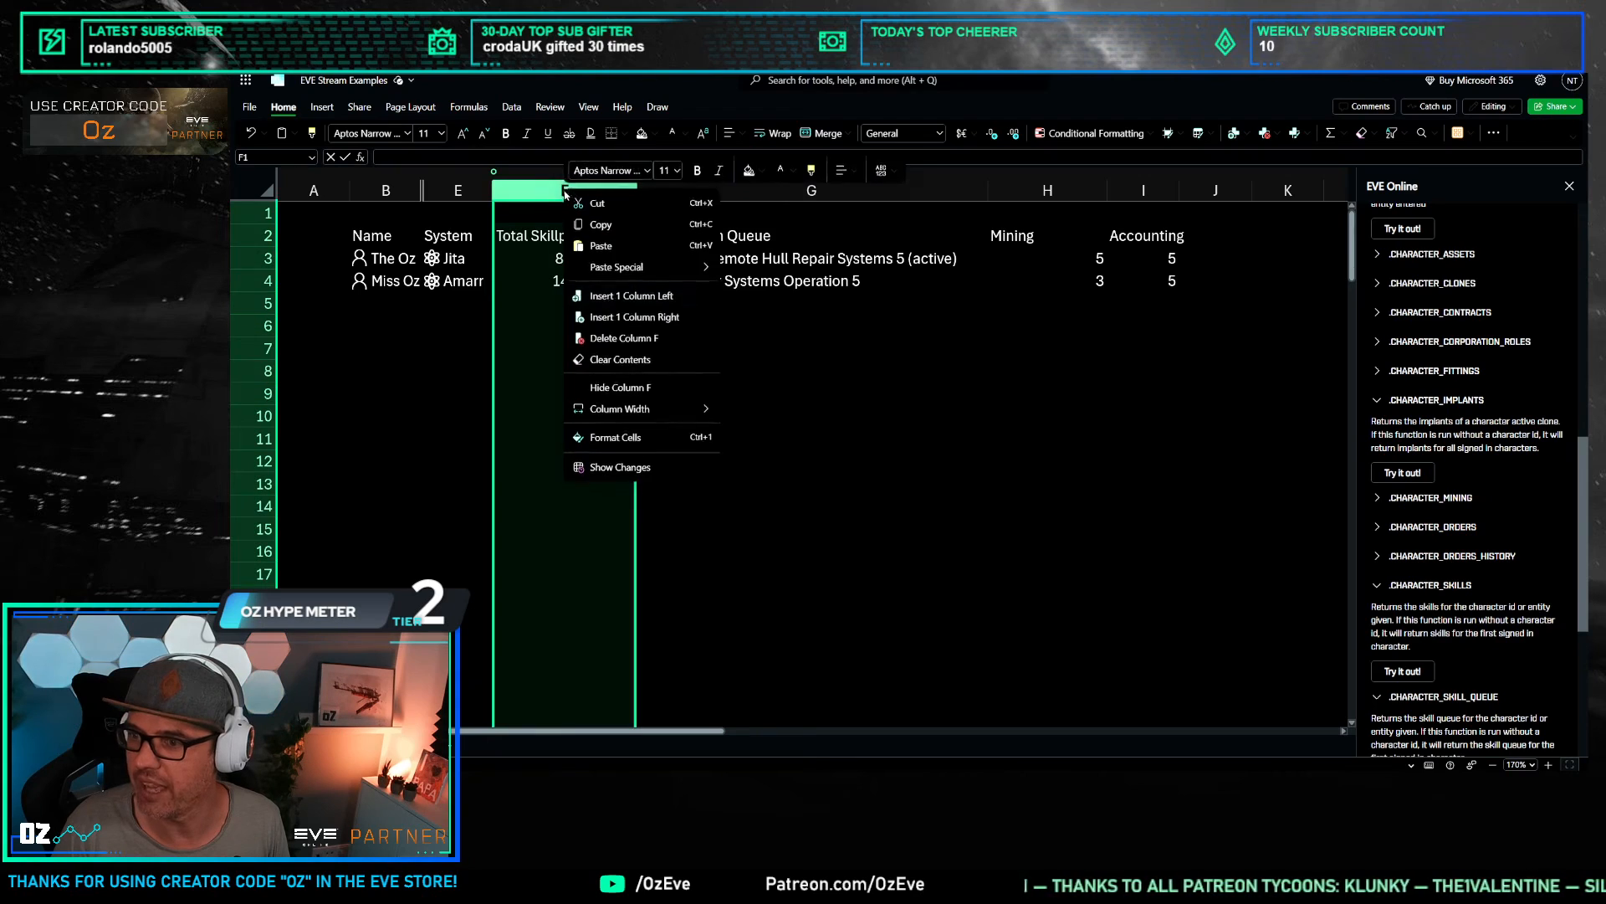
click(631, 298)
click(530, 281)
click(400, 259)
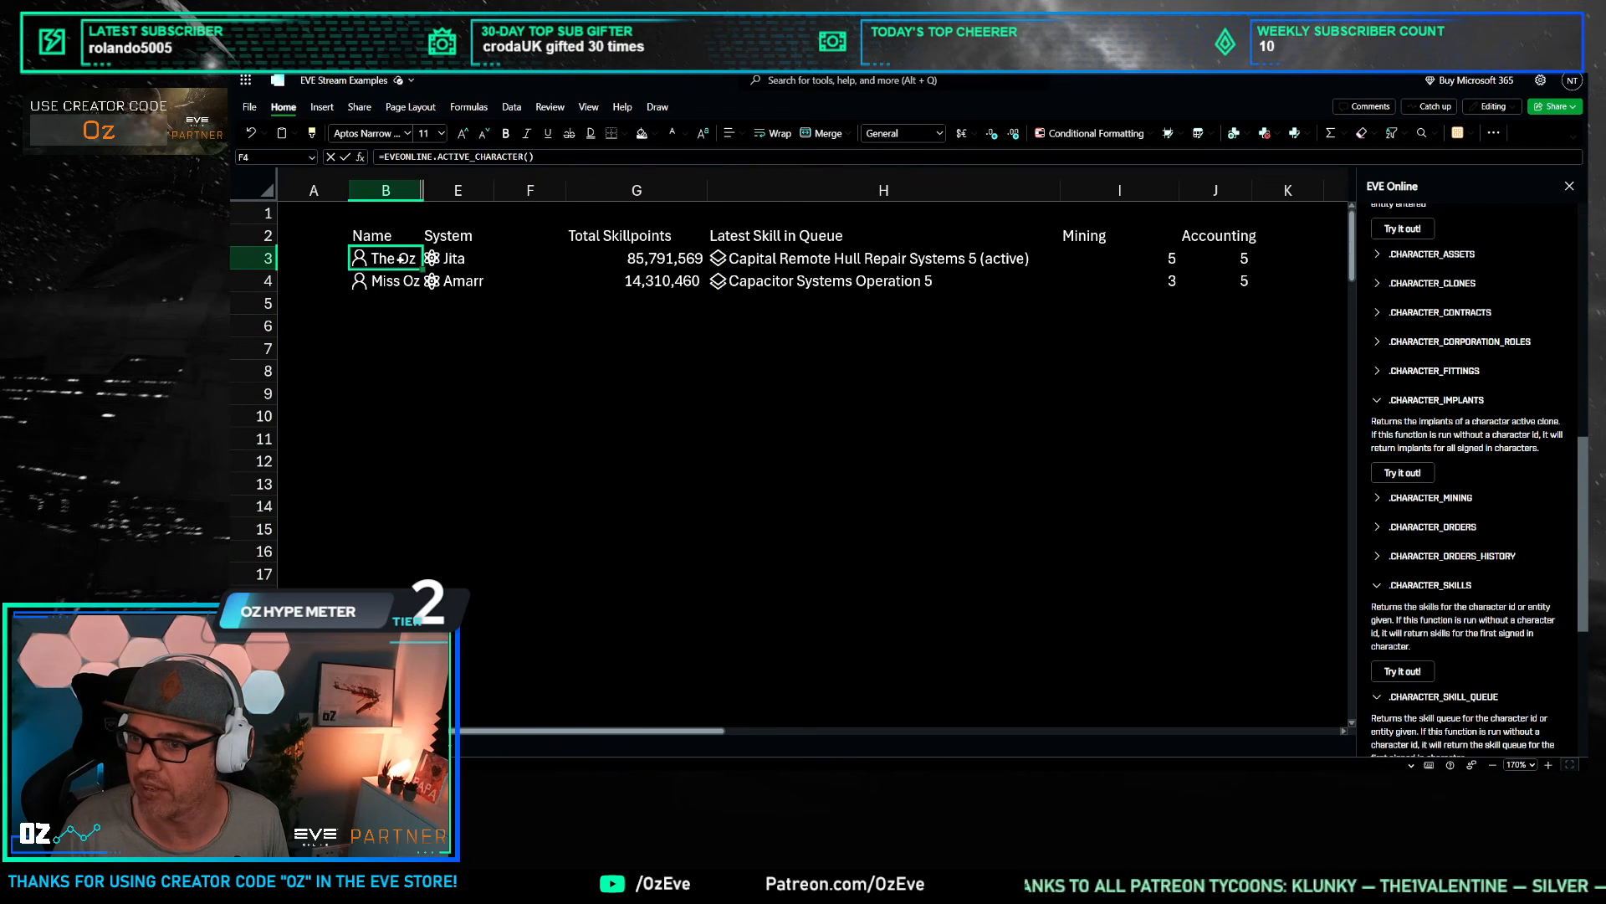
click(433, 239)
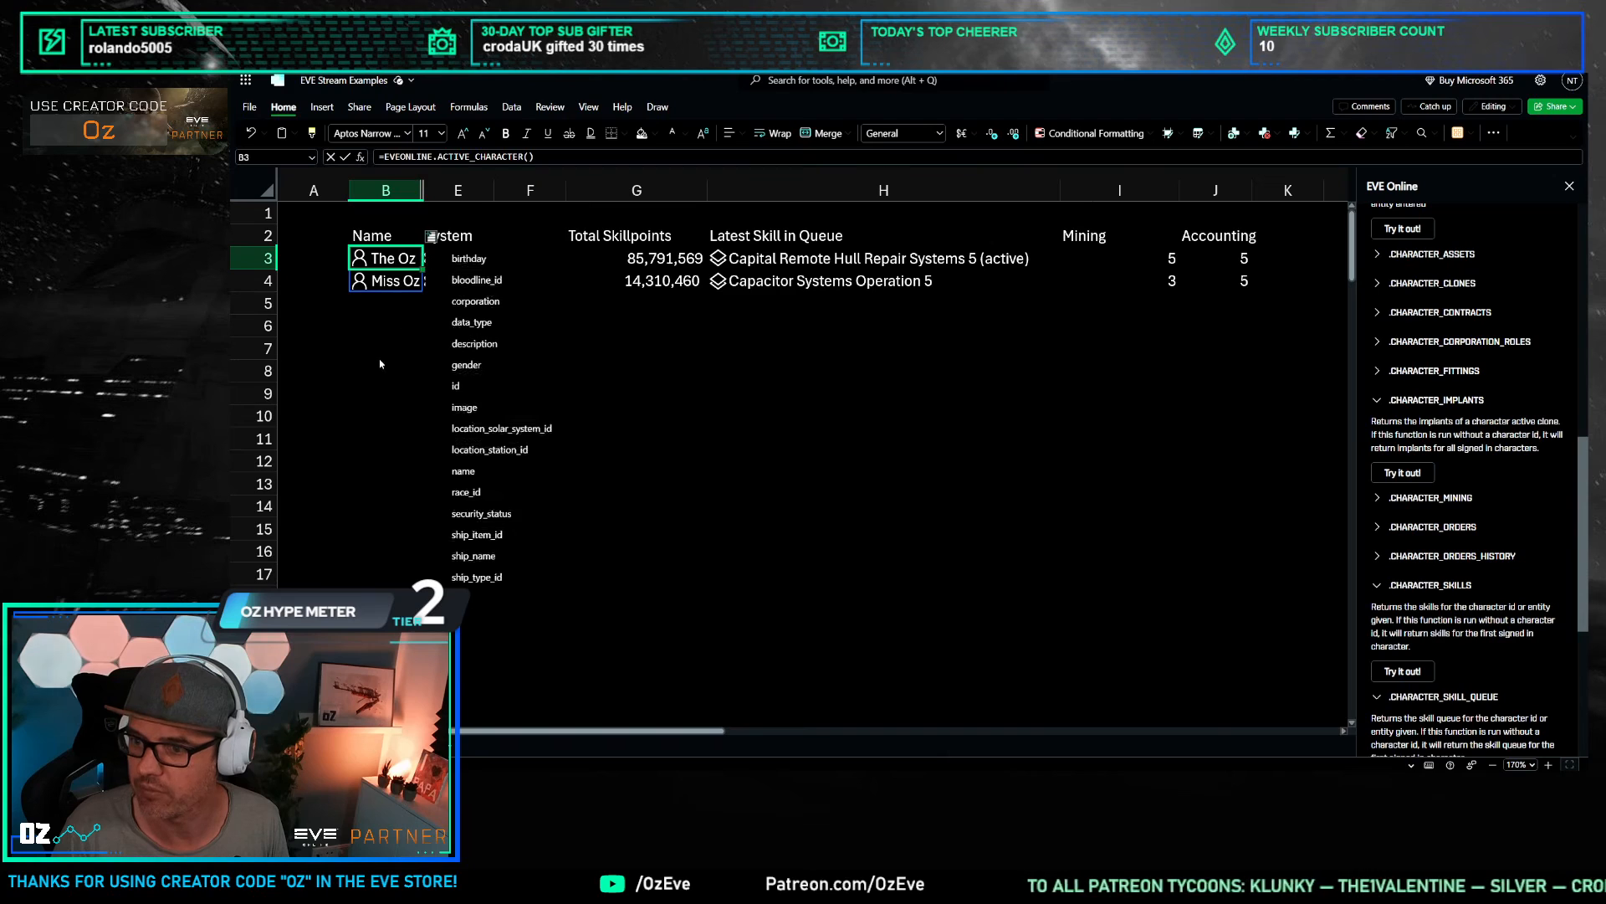
Step: Insert the EVEONLINE.CHARACTER_WALLET_BALANCE function in F3 without an argument and widen column F
click(530, 258)
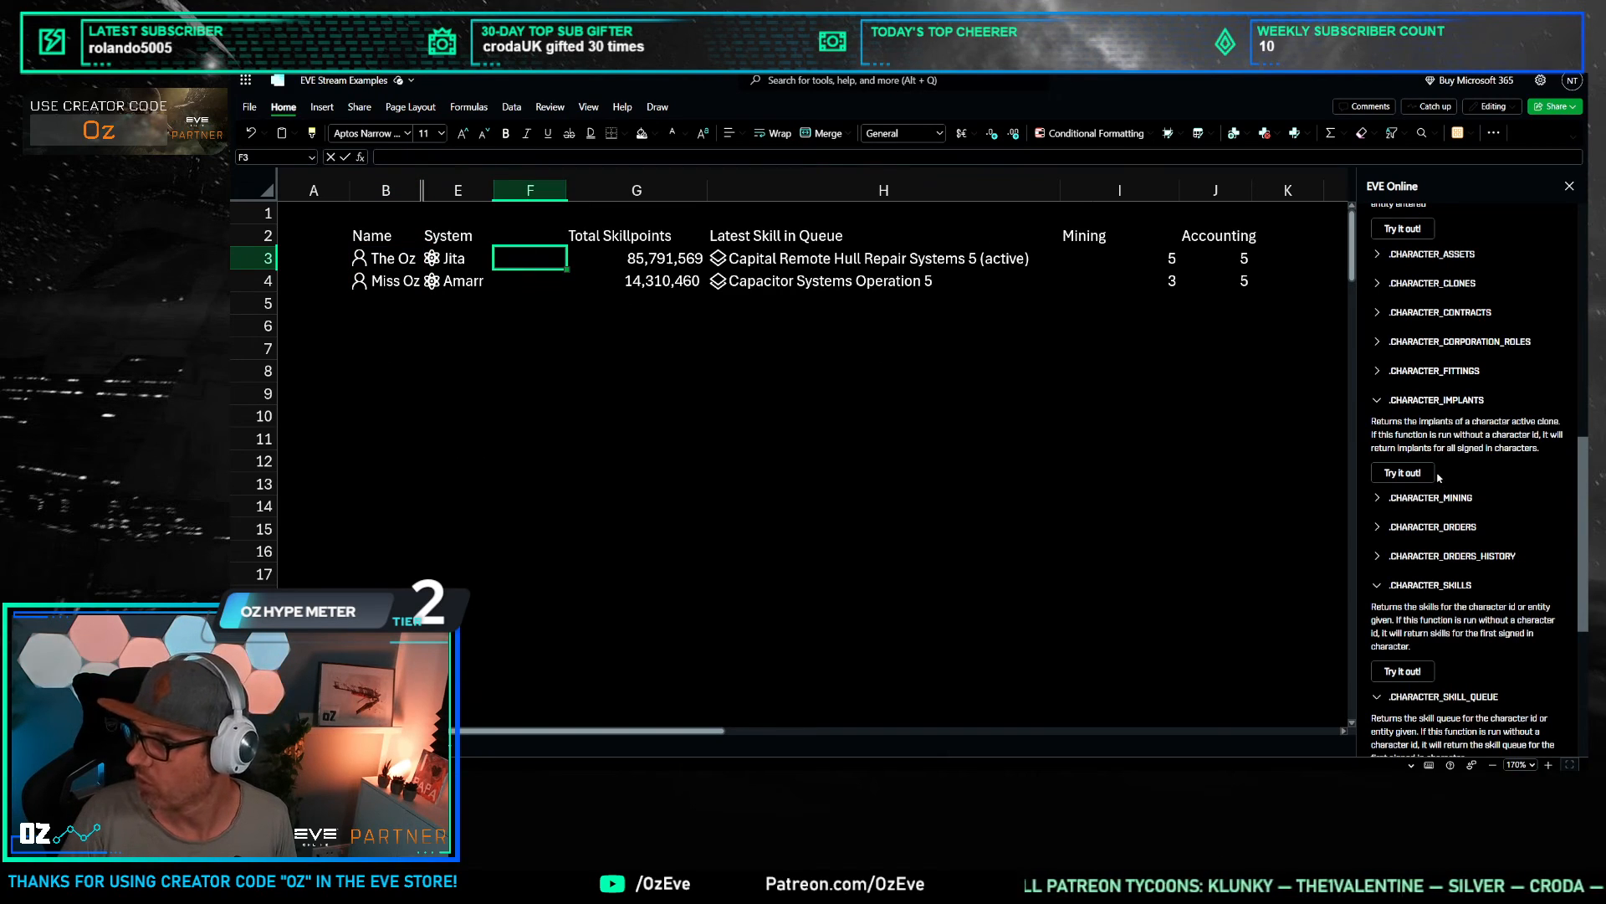
scroll(1441, 483, down, 4)
scroll(1445, 508, down, 1)
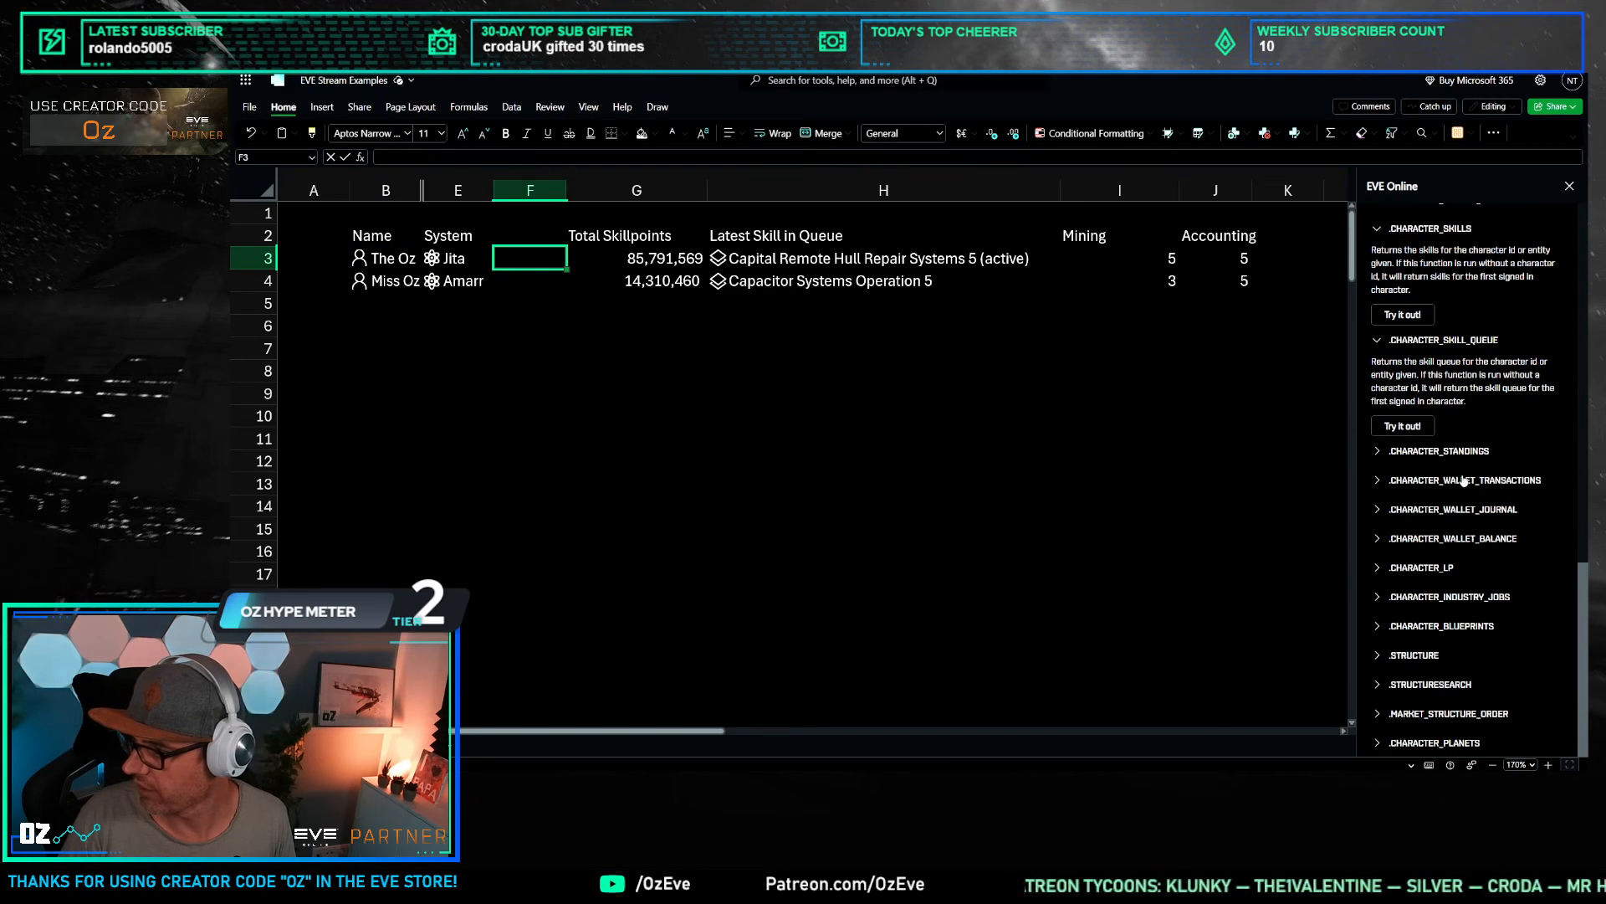
click(1439, 539)
click(1402, 624)
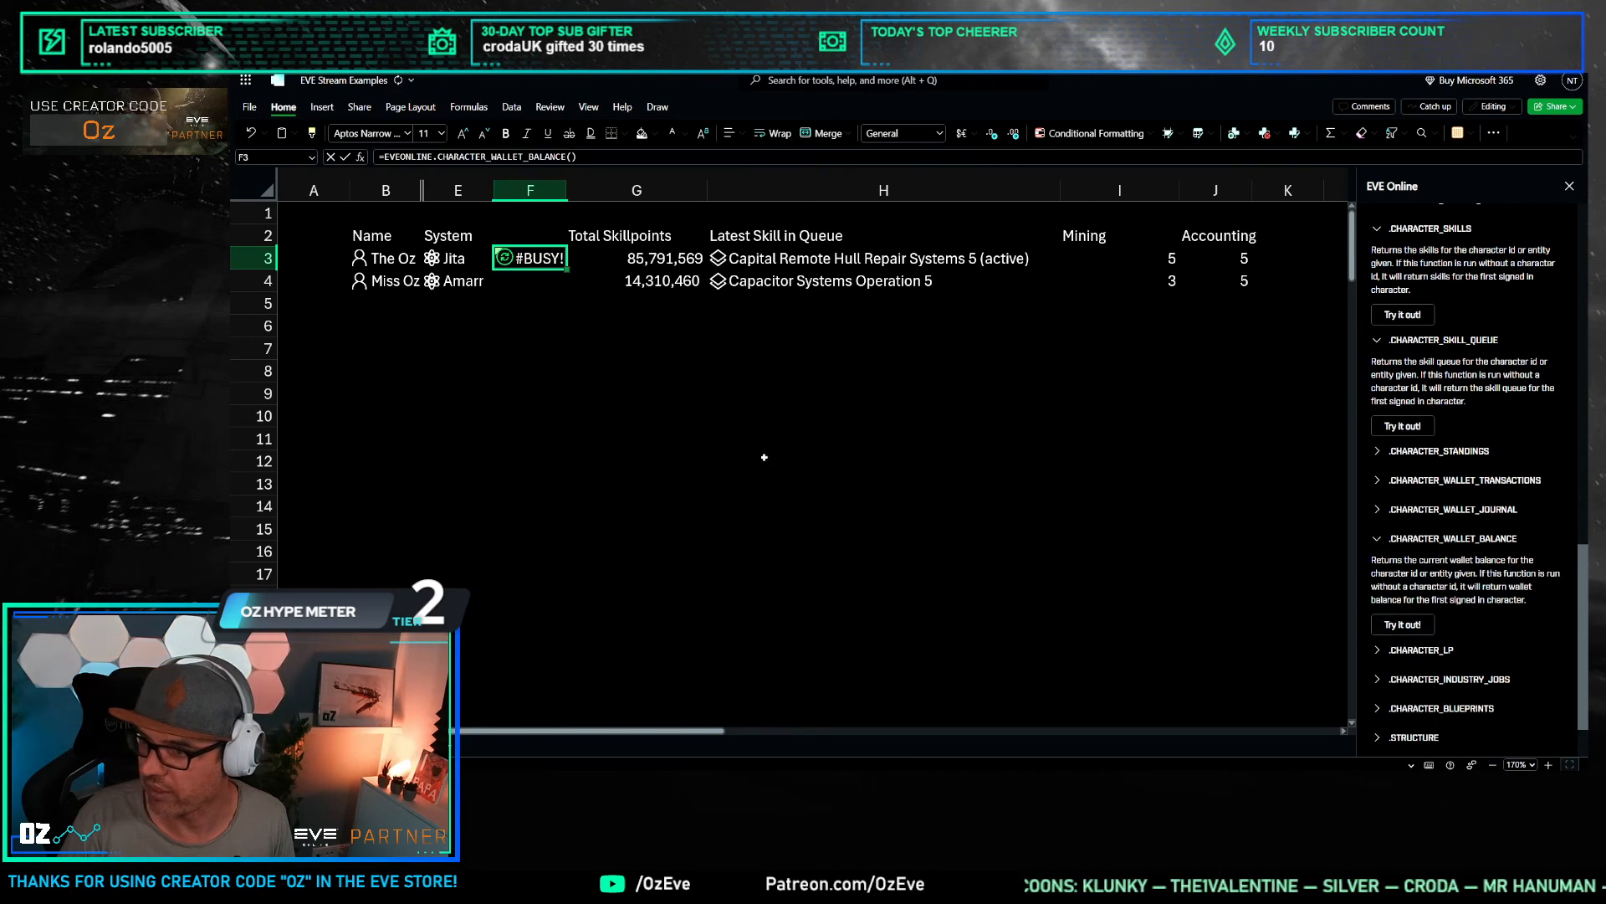
drag(568, 190, 698, 190)
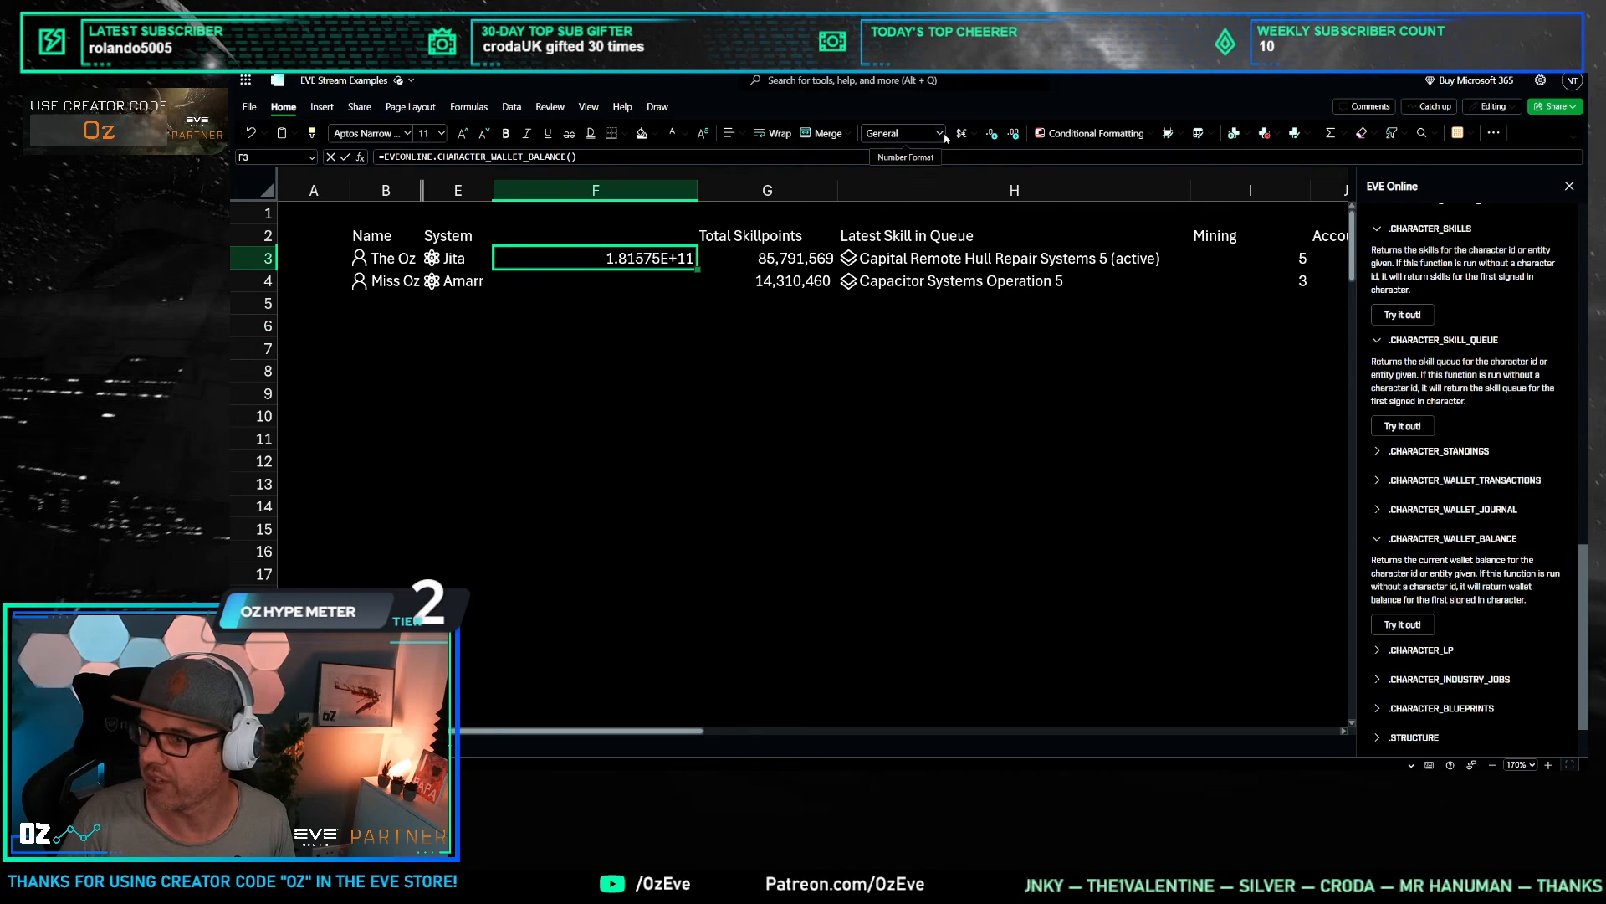
click(801, 260)
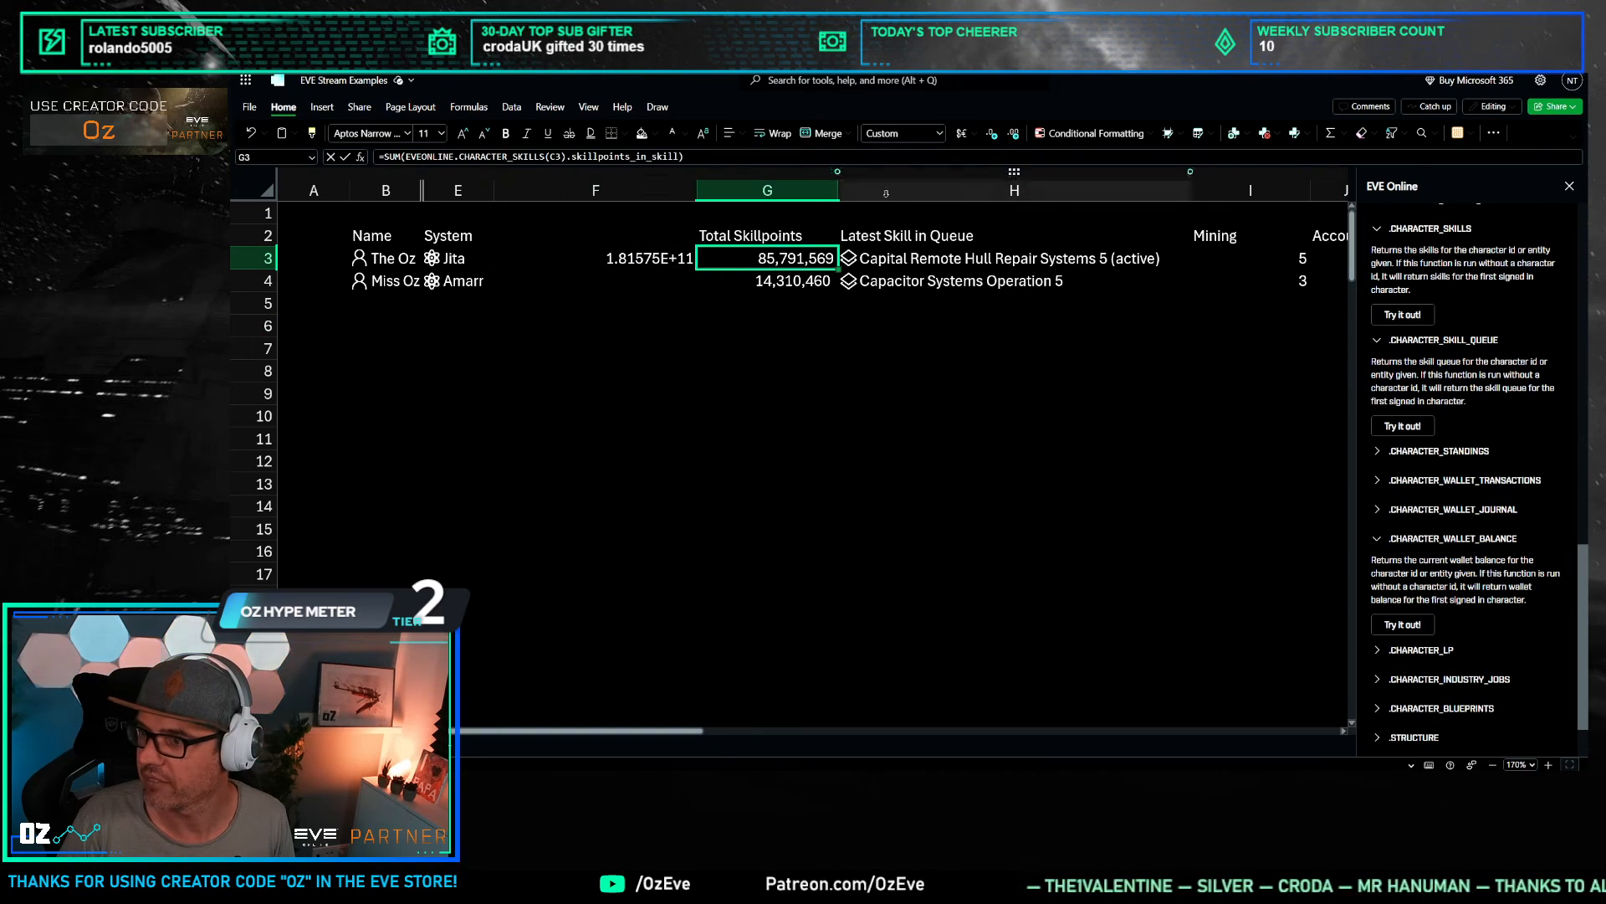
Step: Apply the ISK accounting number format of G6 on the market price sheet to F3 and fit column F to its contents
key(Left)
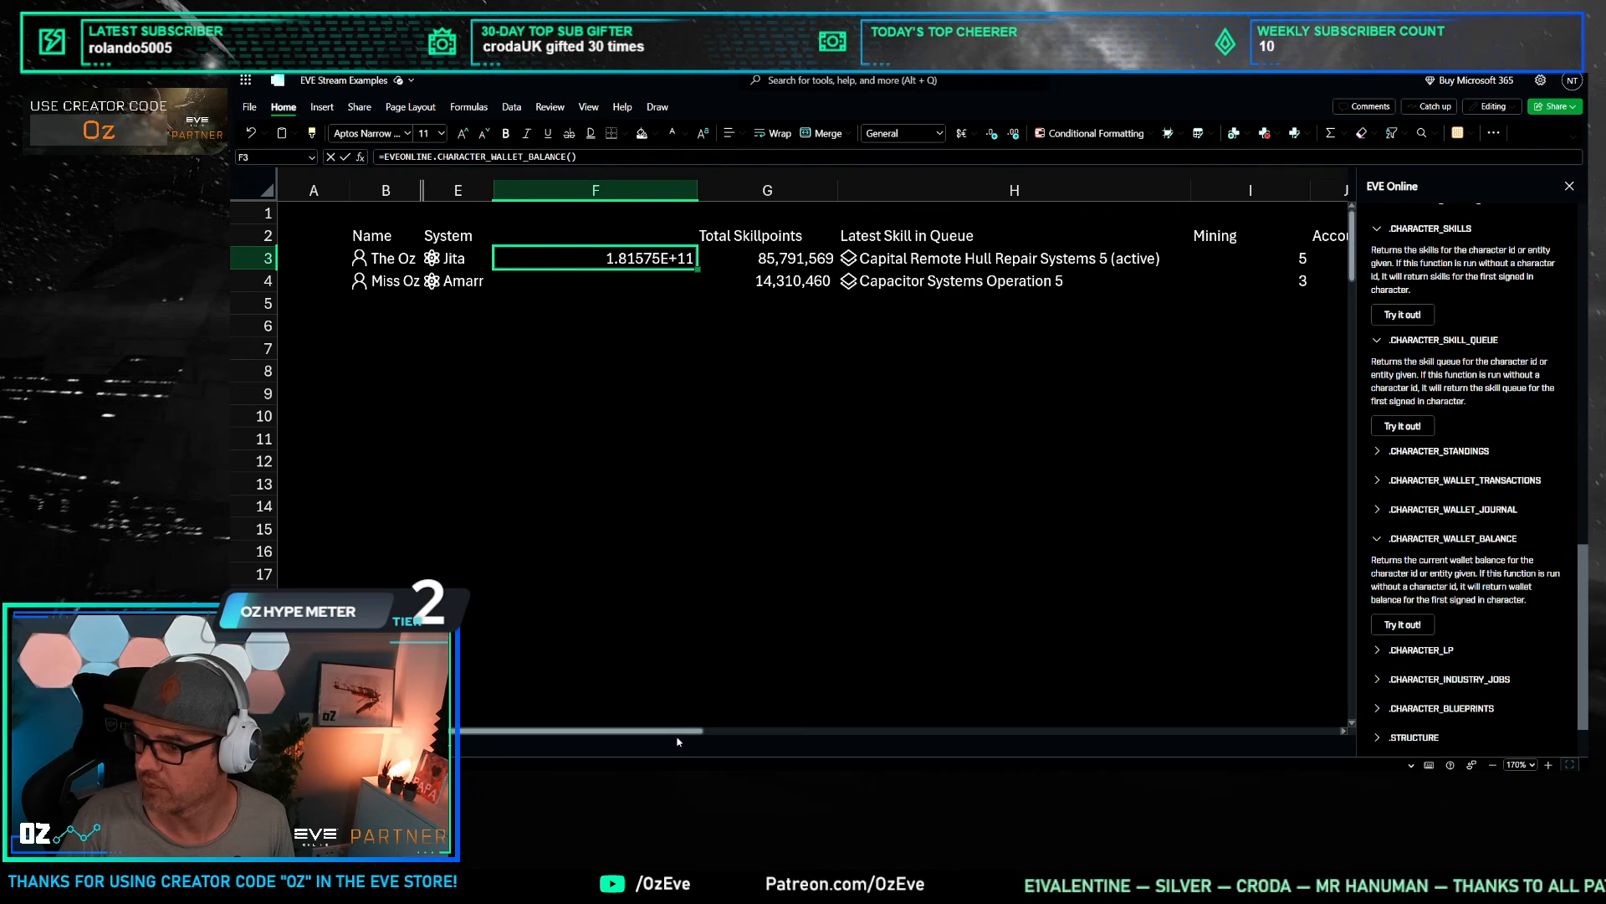
key(ctrl+Page_Down)
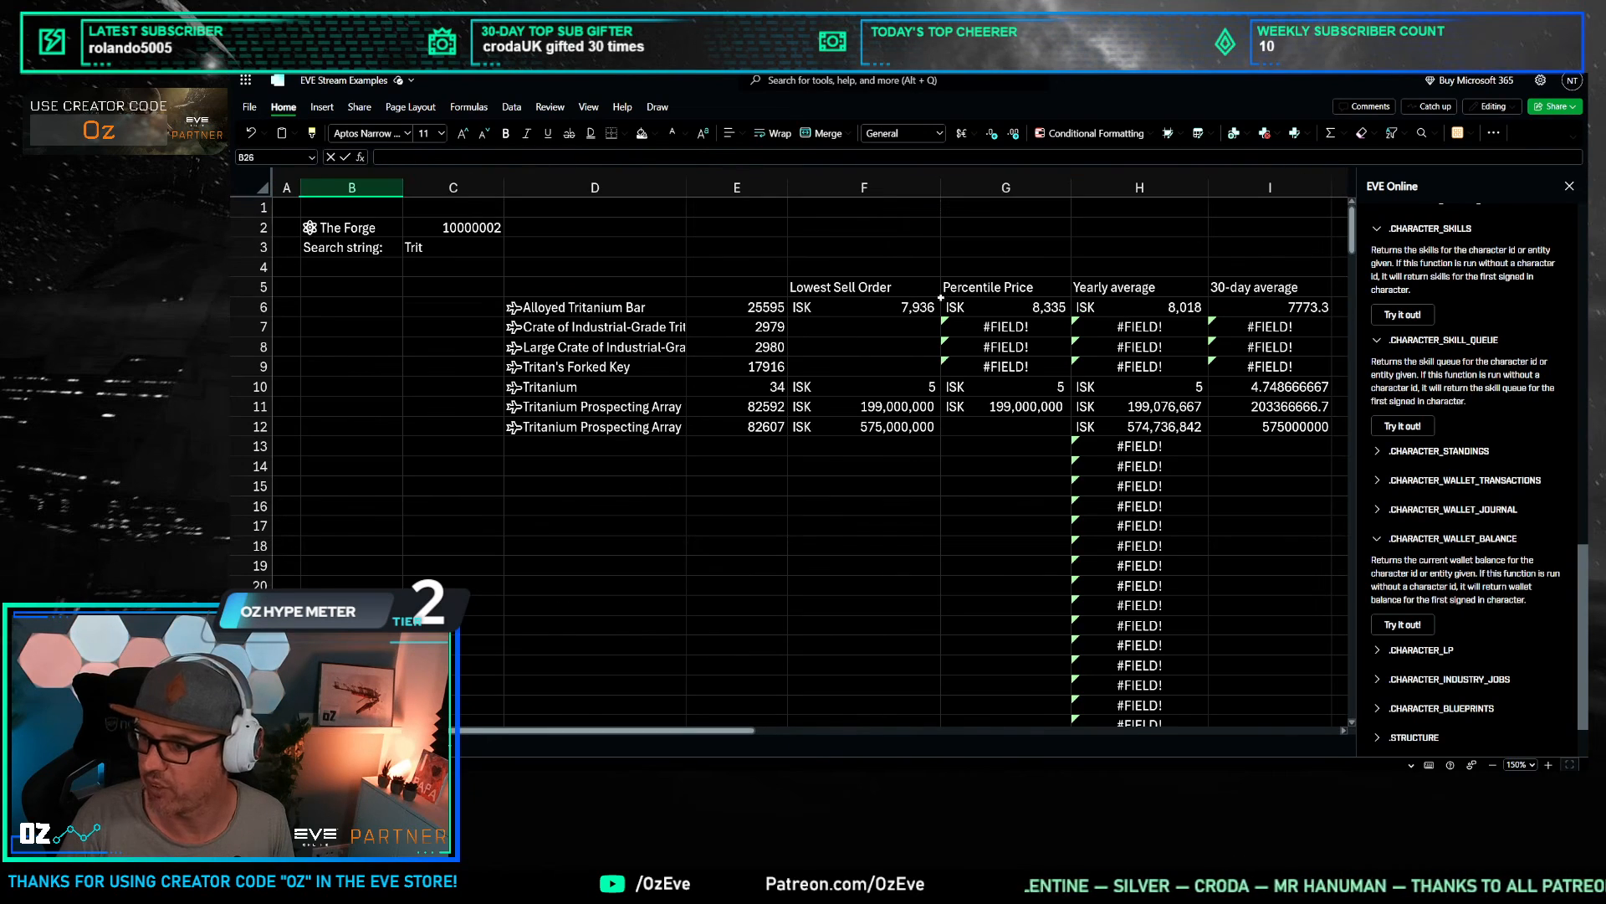
click(1010, 302)
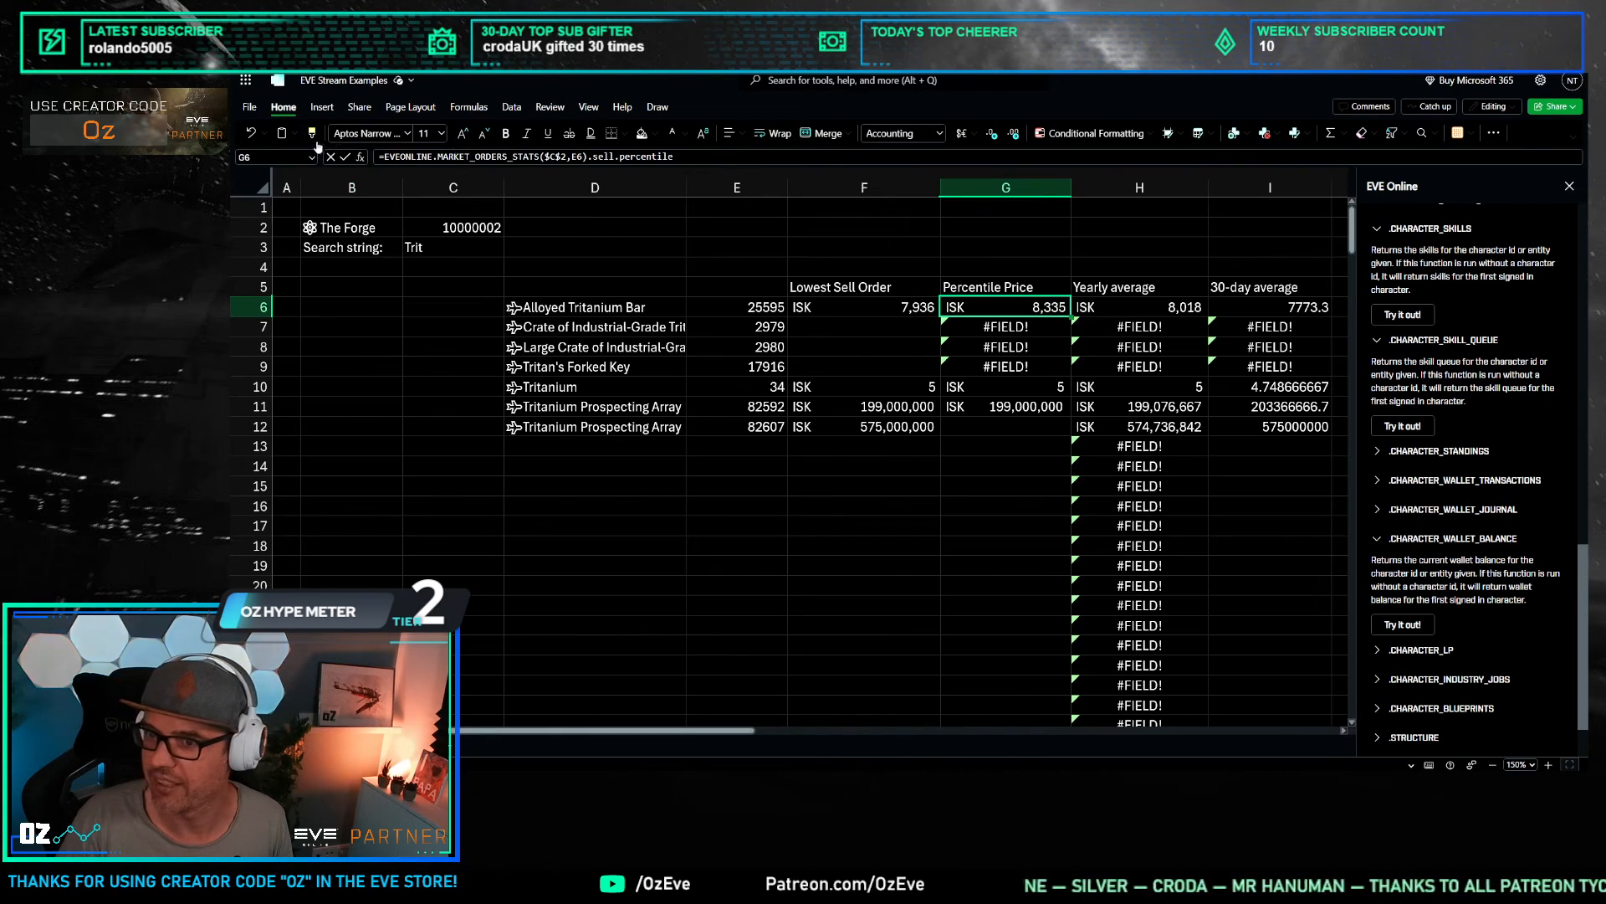
key(ctrl+c)
key(ctrl+Page_Up)
click(671, 261)
click(656, 368)
double_click(696, 190)
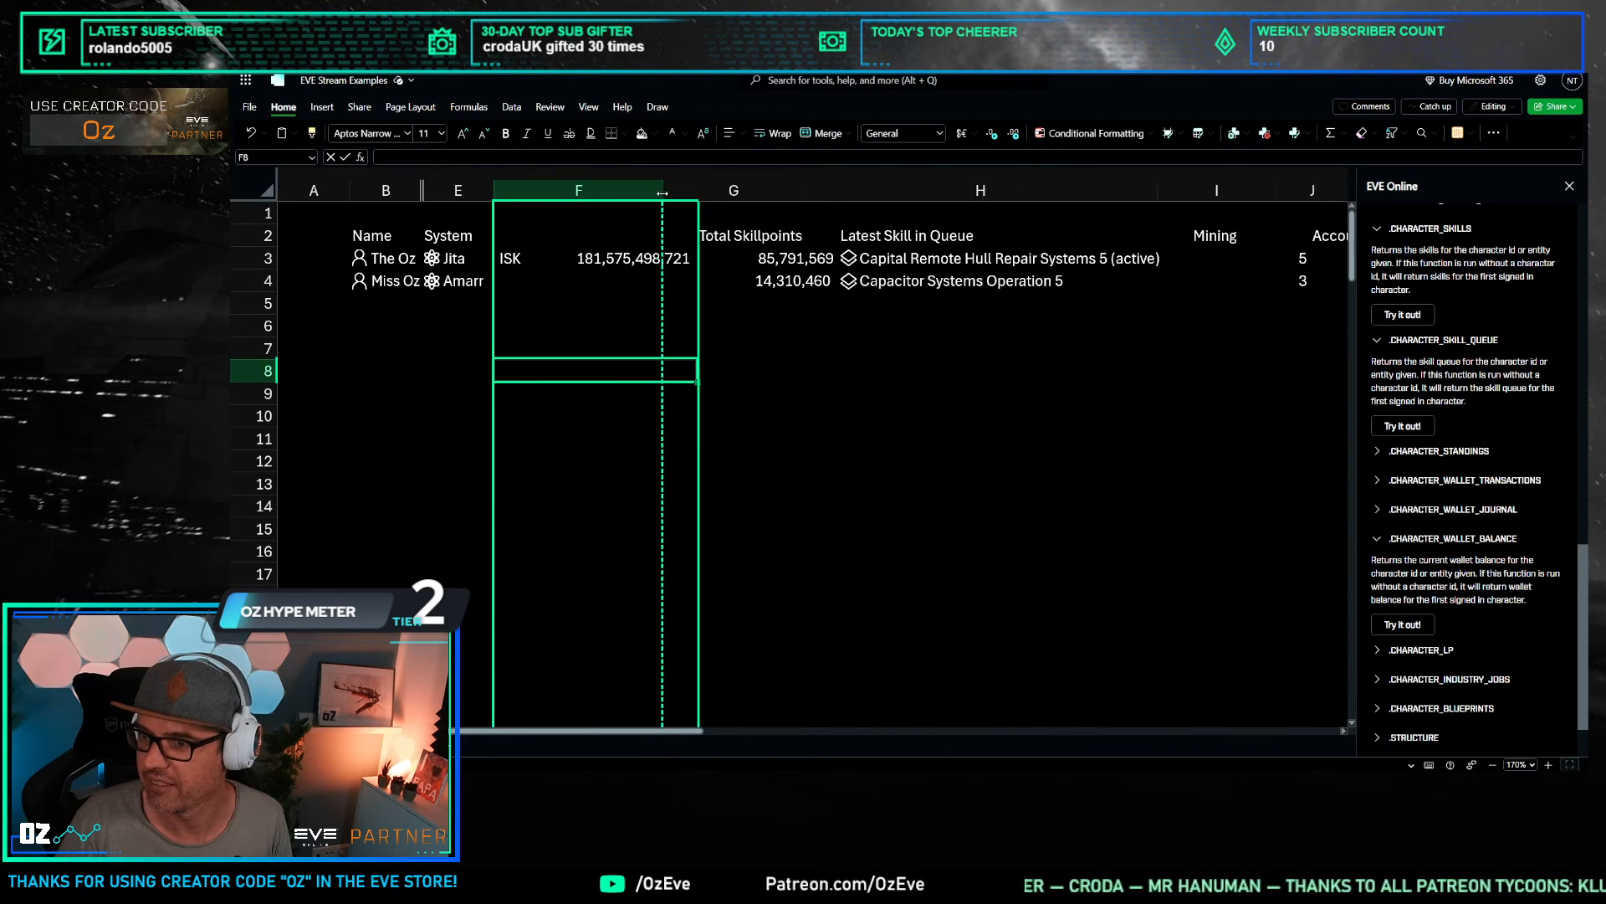
Step: Copy the wallet balance formula from F3 into F4
key(Up)
key(Up)
key(Up)
key(Up)
key(Up)
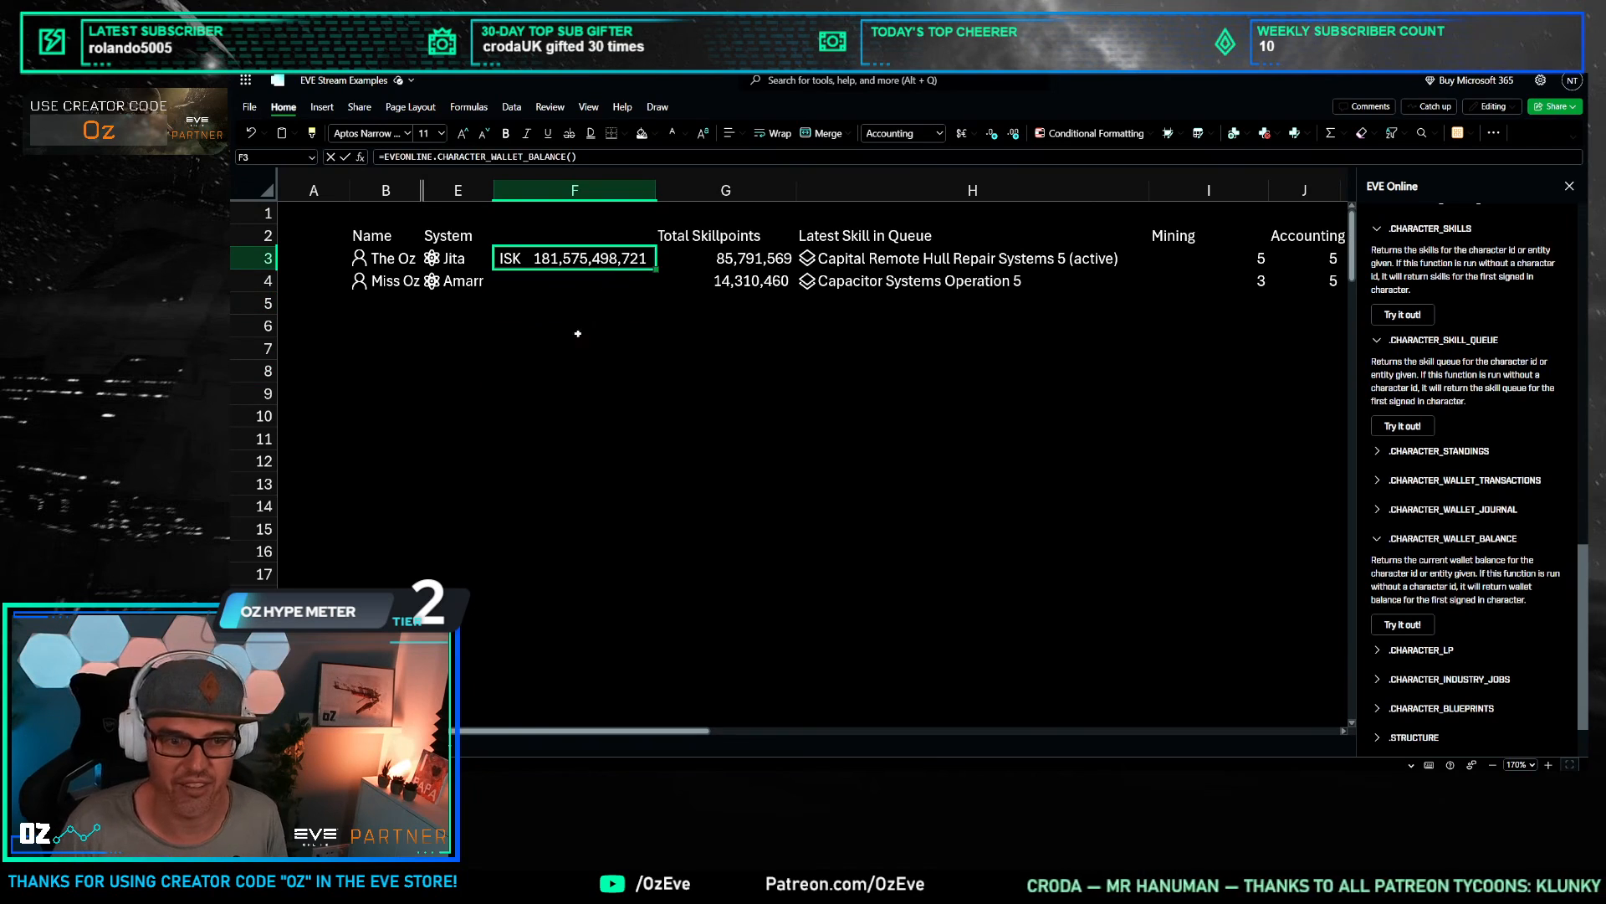
key(ctrl+c)
click(604, 282)
key(ctrl+v)
Step: Add the first character's ID in column C as the wallet balance function's argument in F3, and fill the formula down to F4
key(Up)
key(F1)
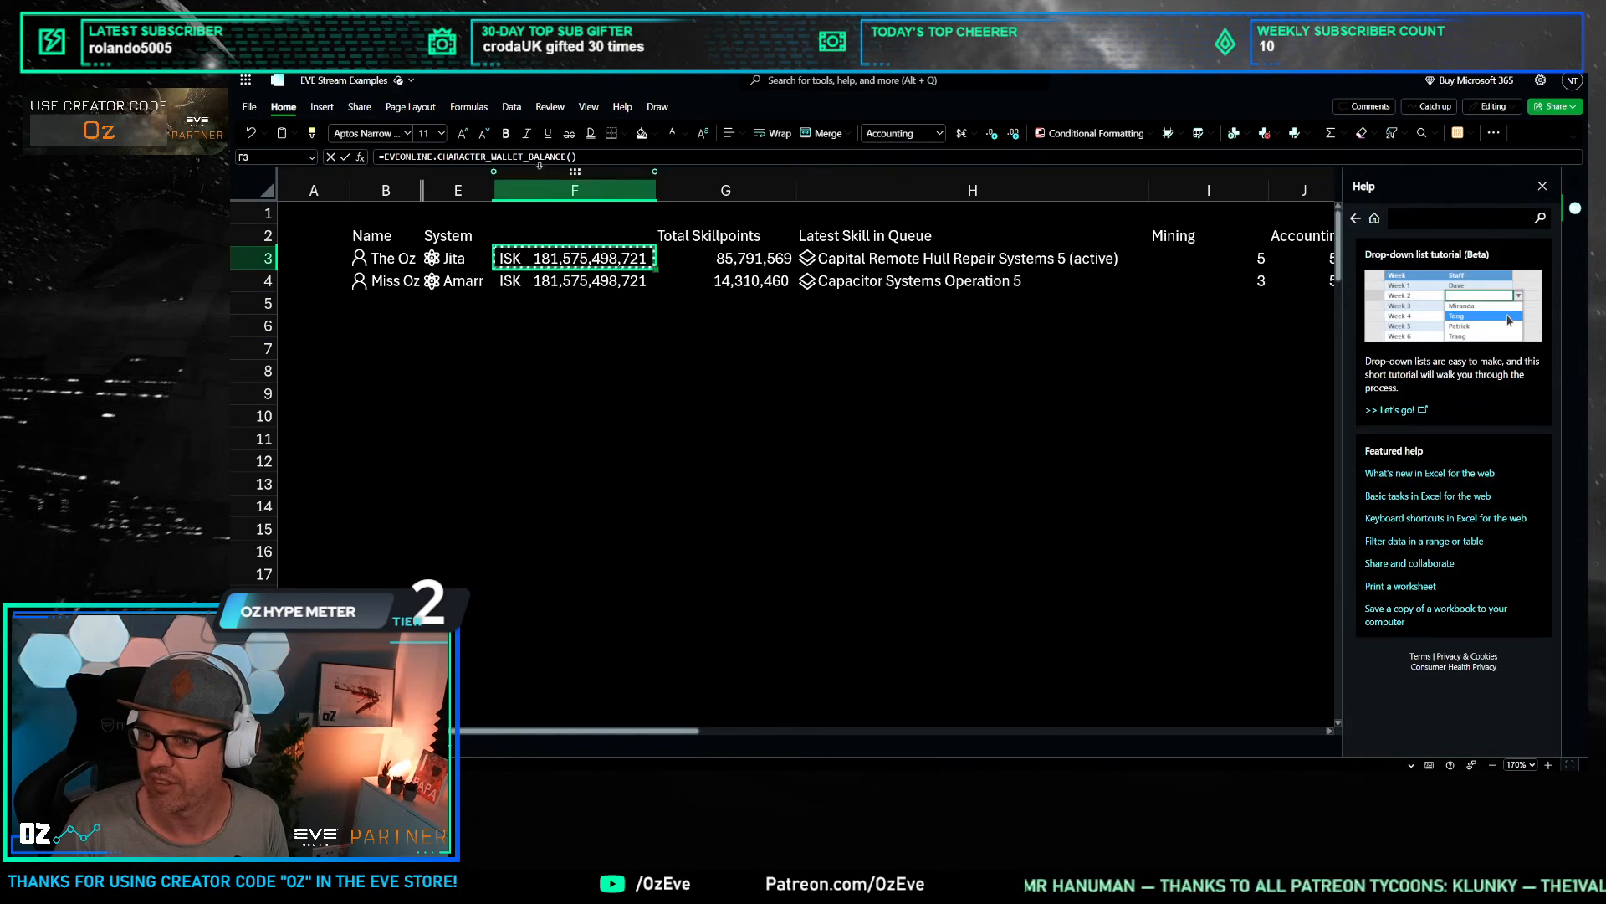
key(F2)
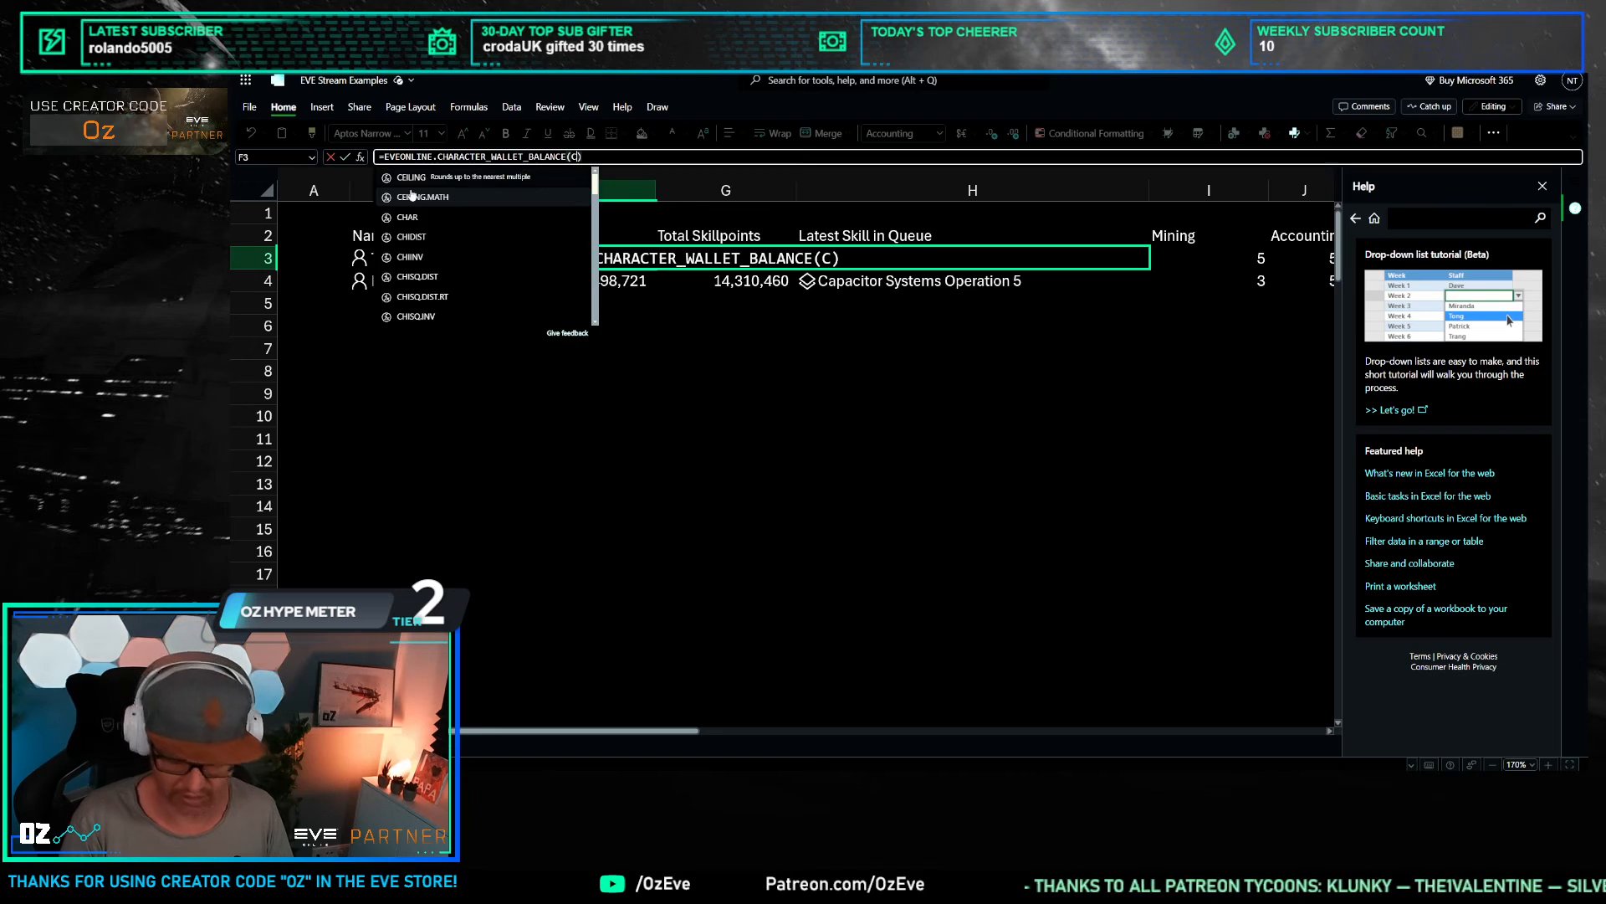
key(Return)
click(609, 261)
drag(657, 270, 648, 286)
click(638, 324)
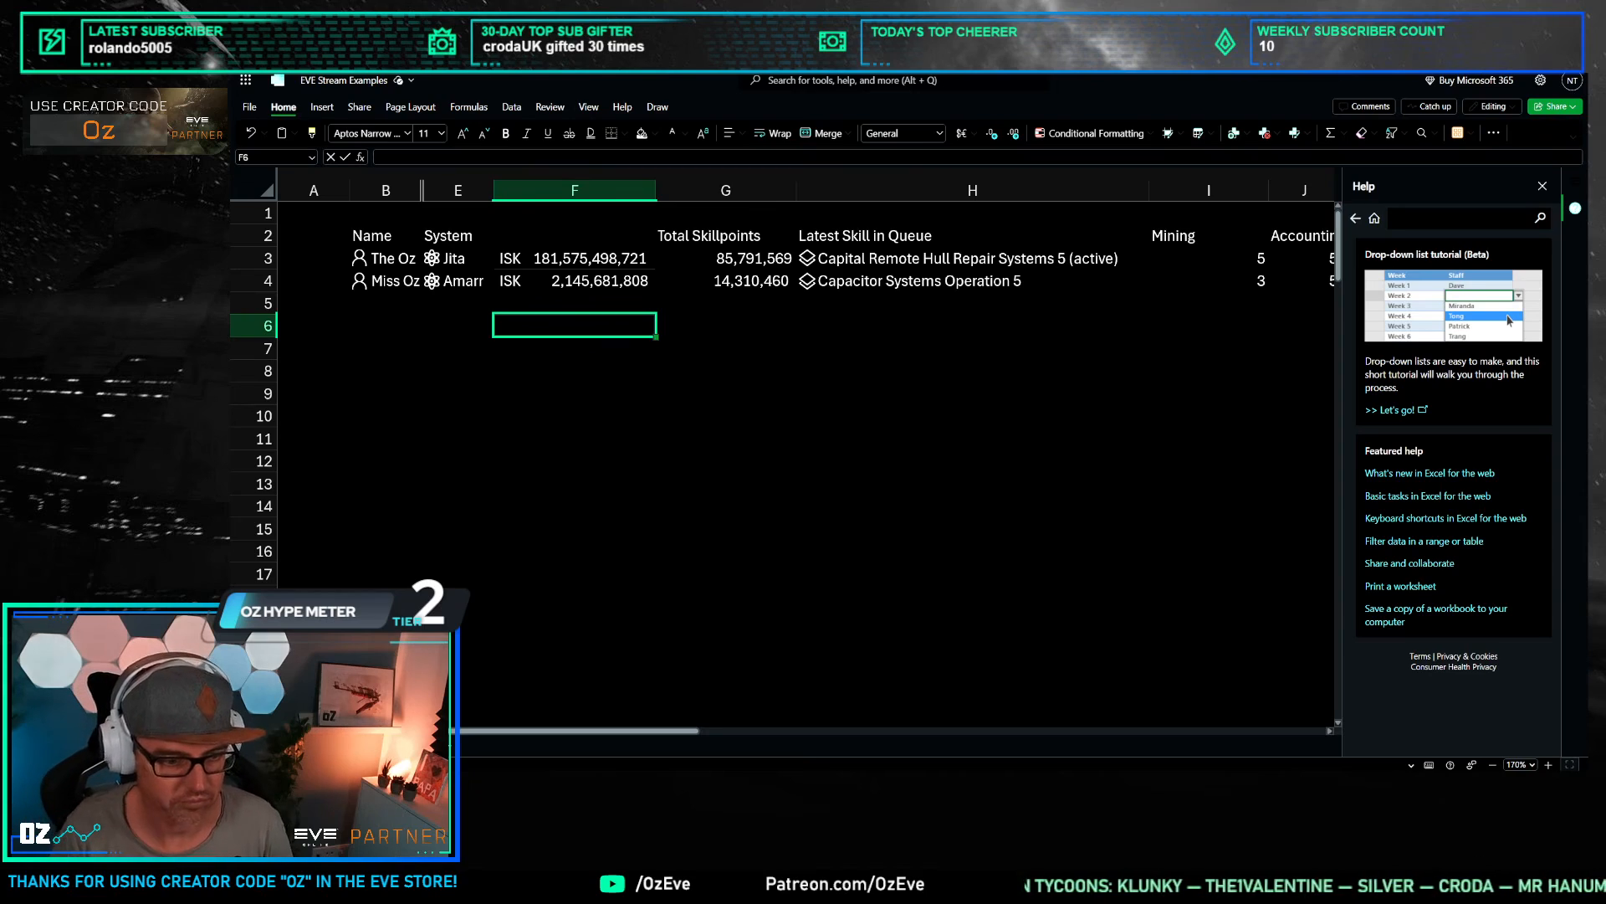
click(369, 431)
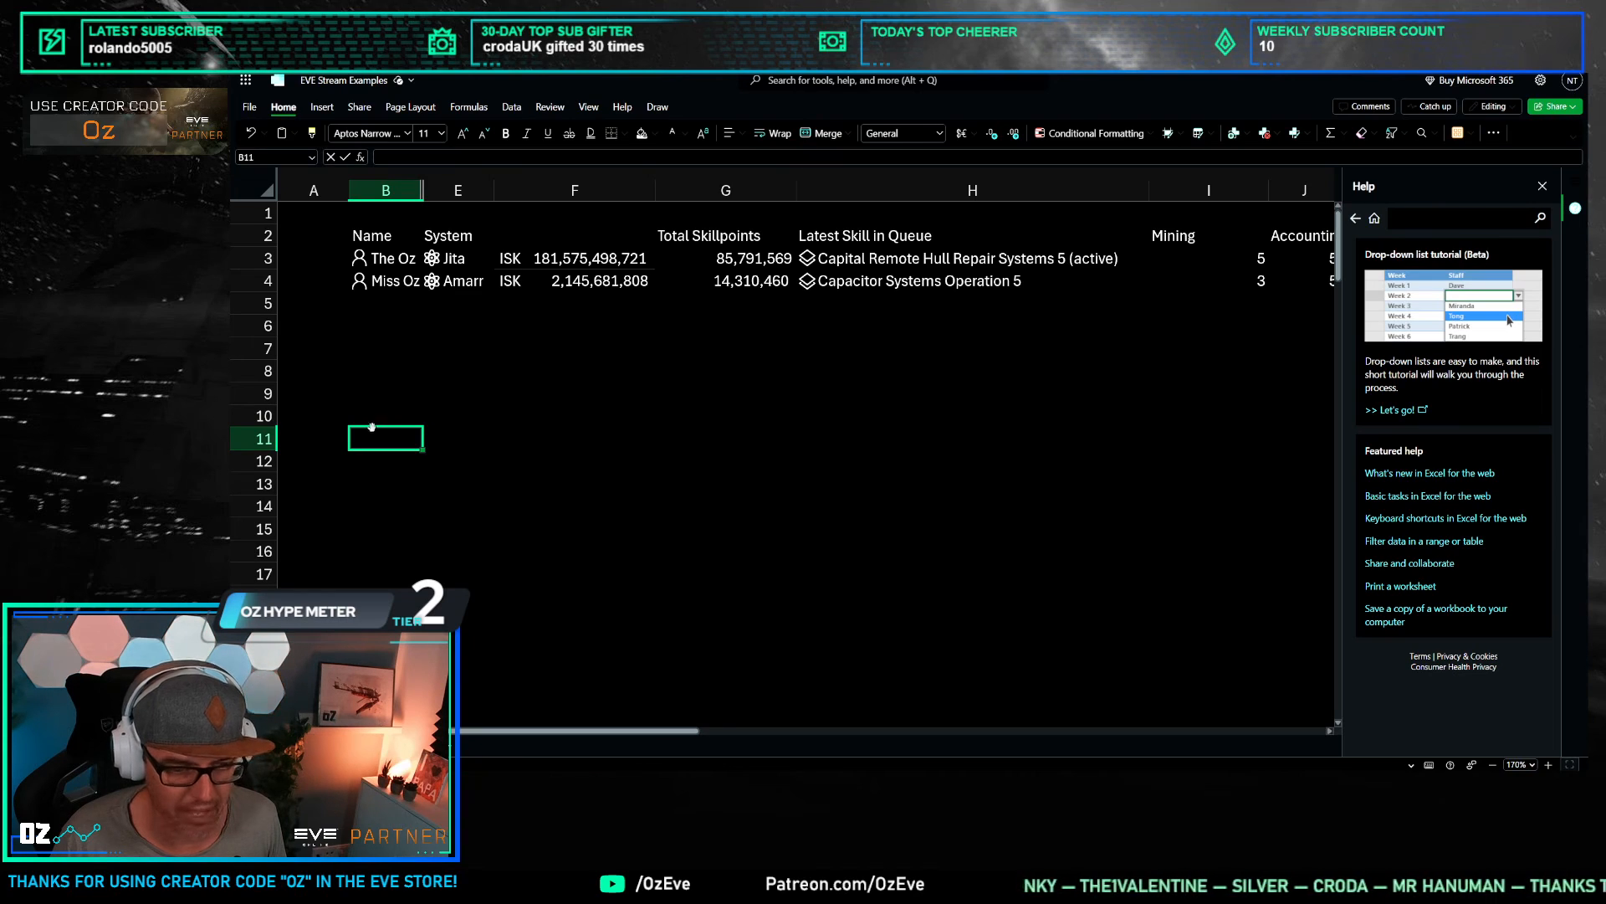
click(556, 346)
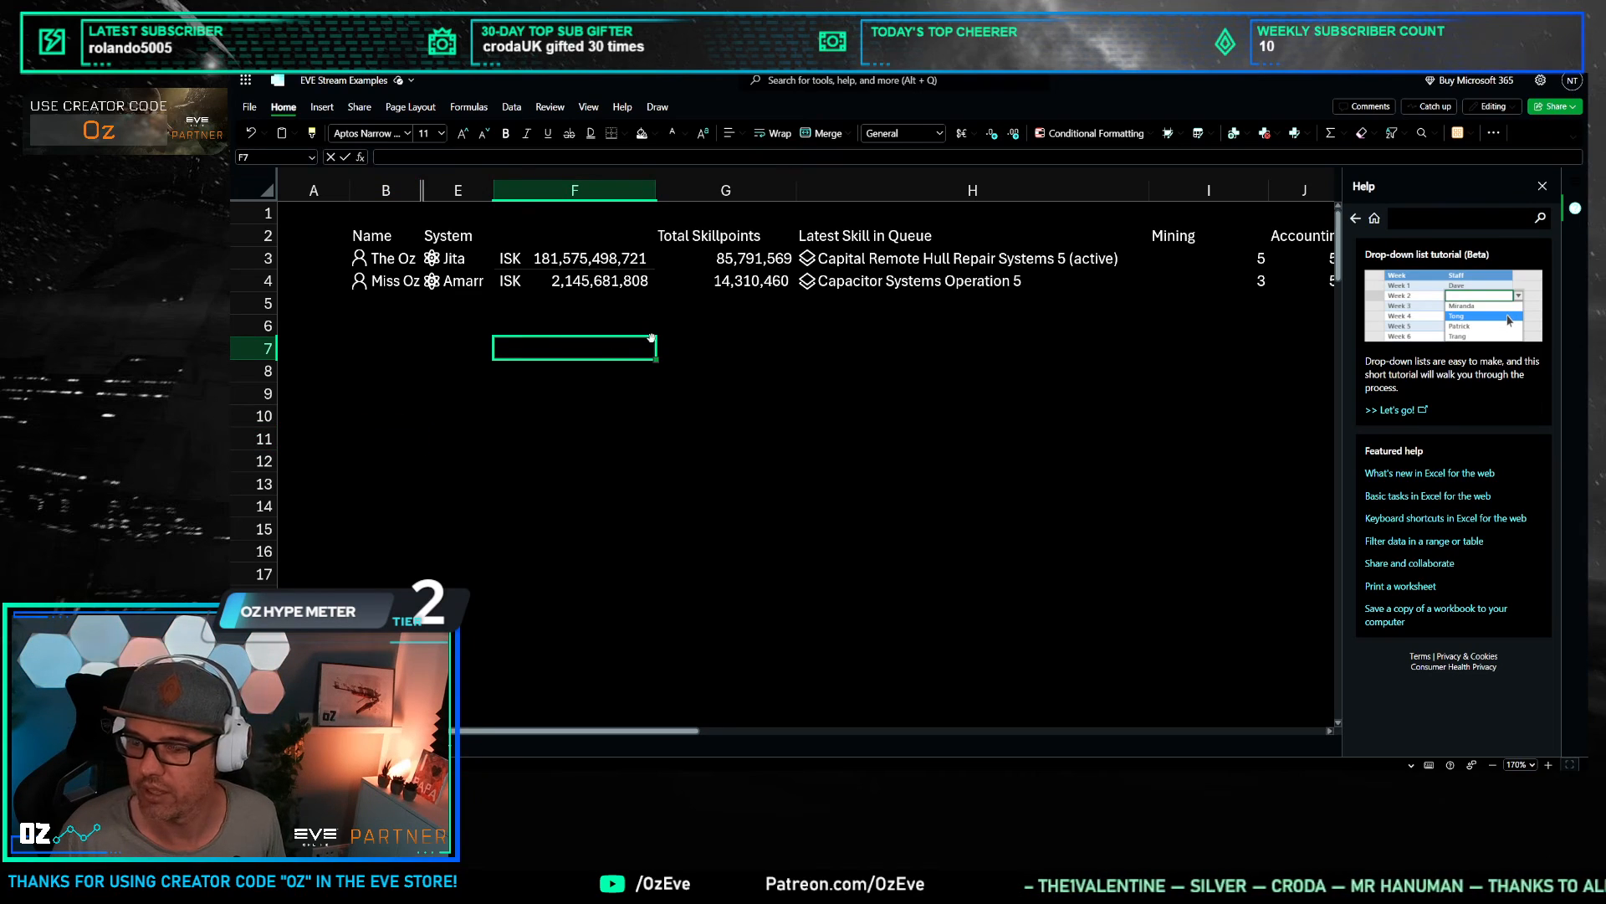
click(439, 374)
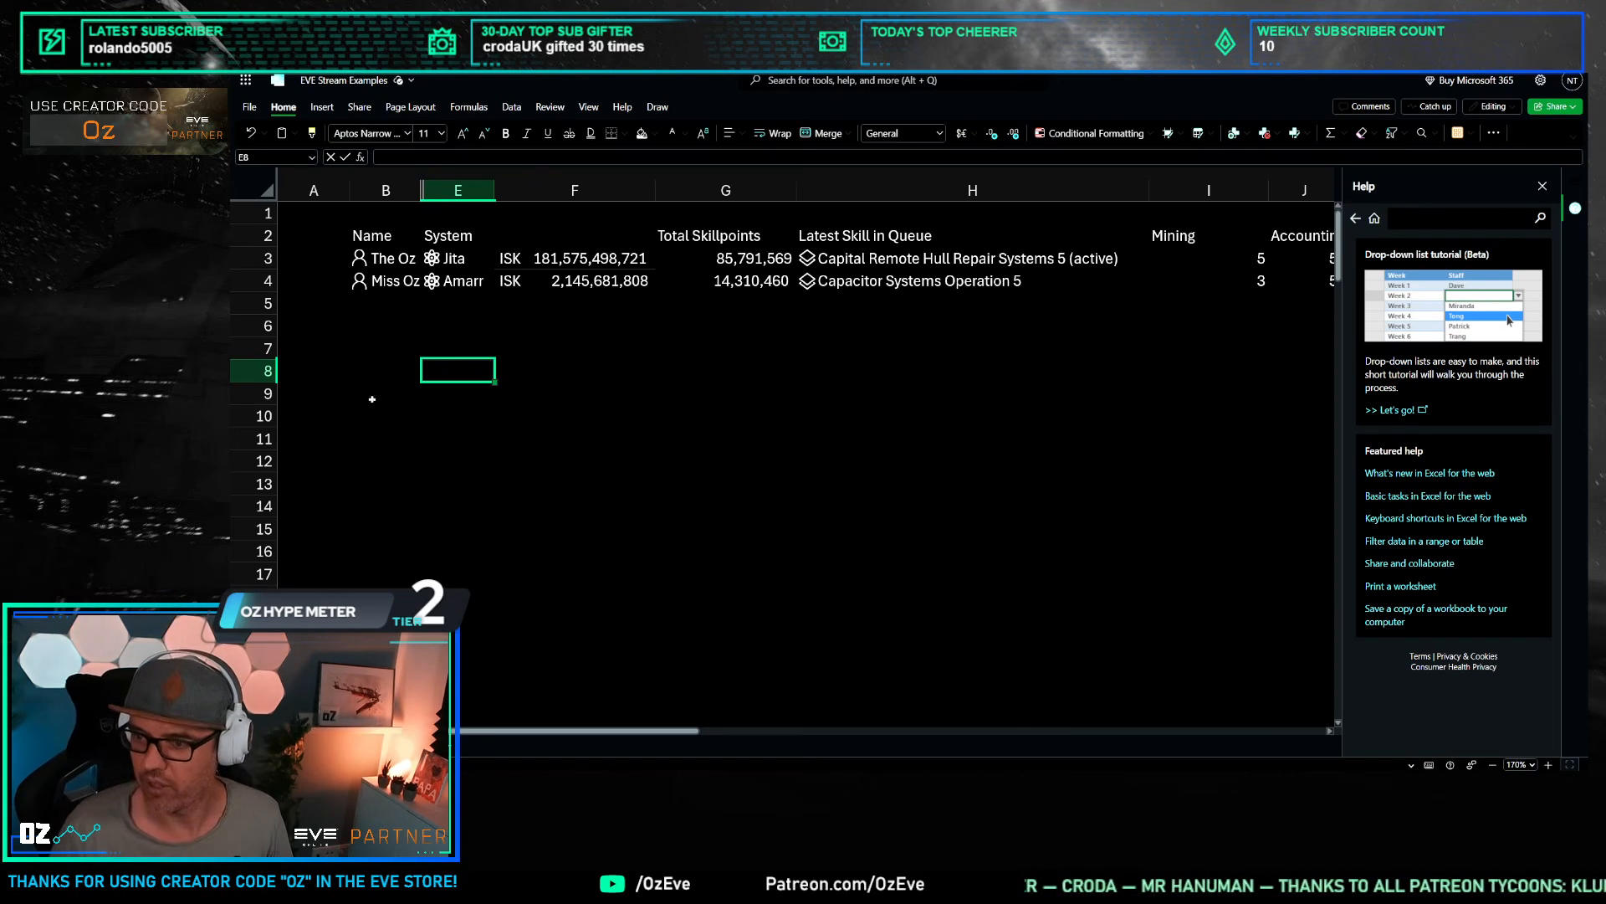
Step: Add the header "Wallet" in cell F2 above the characters' ISK balances
click(622, 230)
text(Wallet)
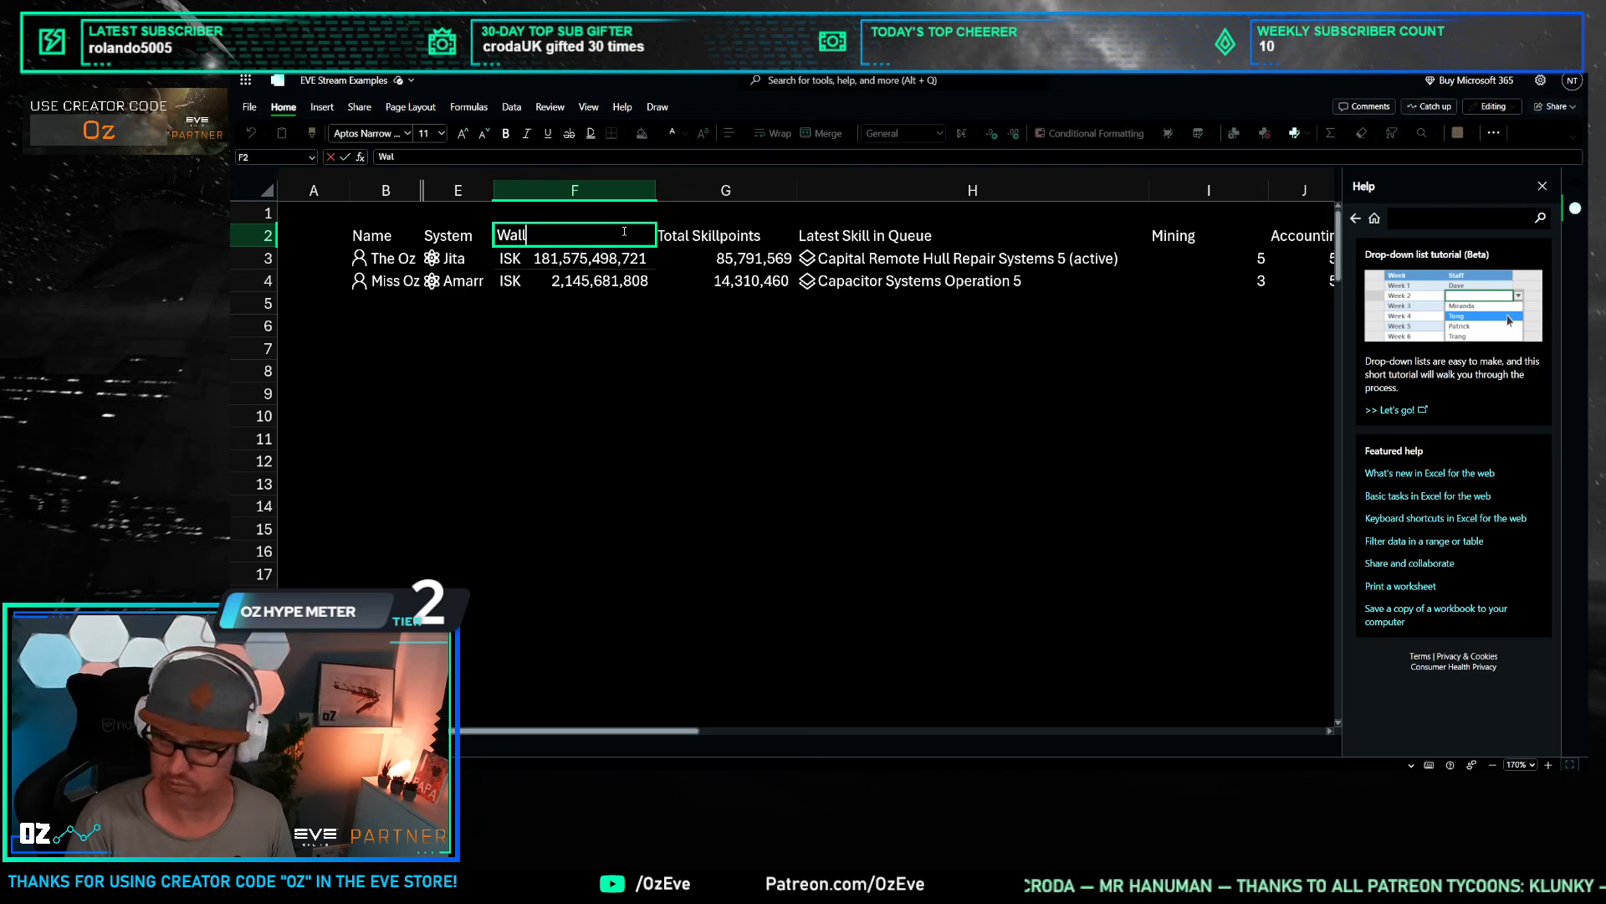
key(Return)
Step: Review the character overview columns, including the formula behind the first character's Latest Skill in Queue entry
click(496, 393)
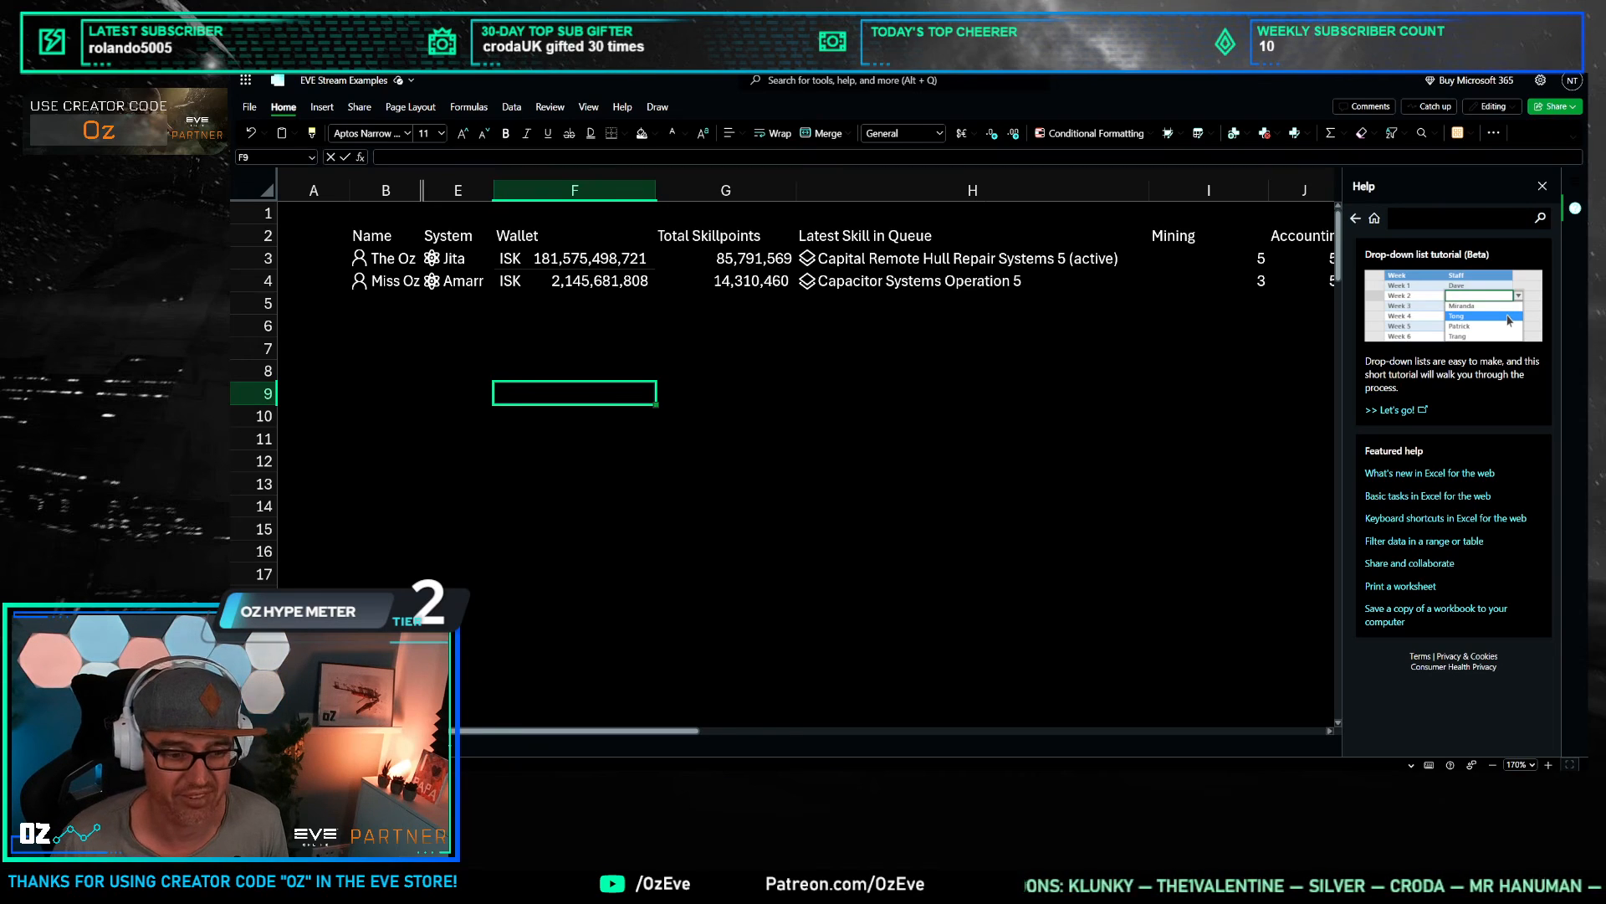
key(Up)
key(Up)
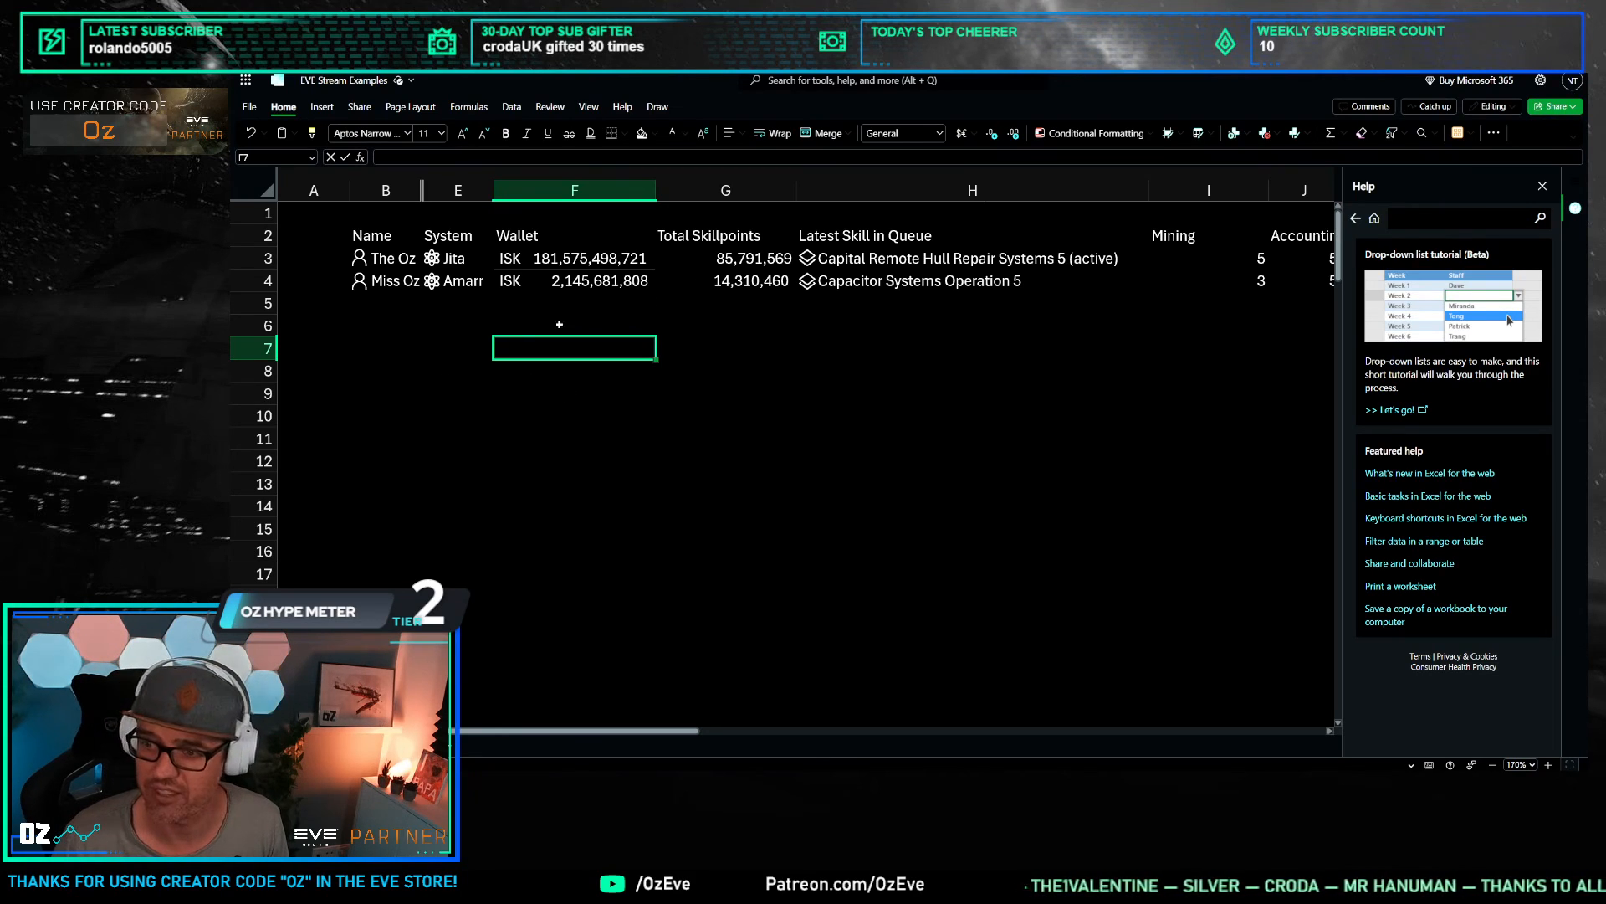
click(709, 378)
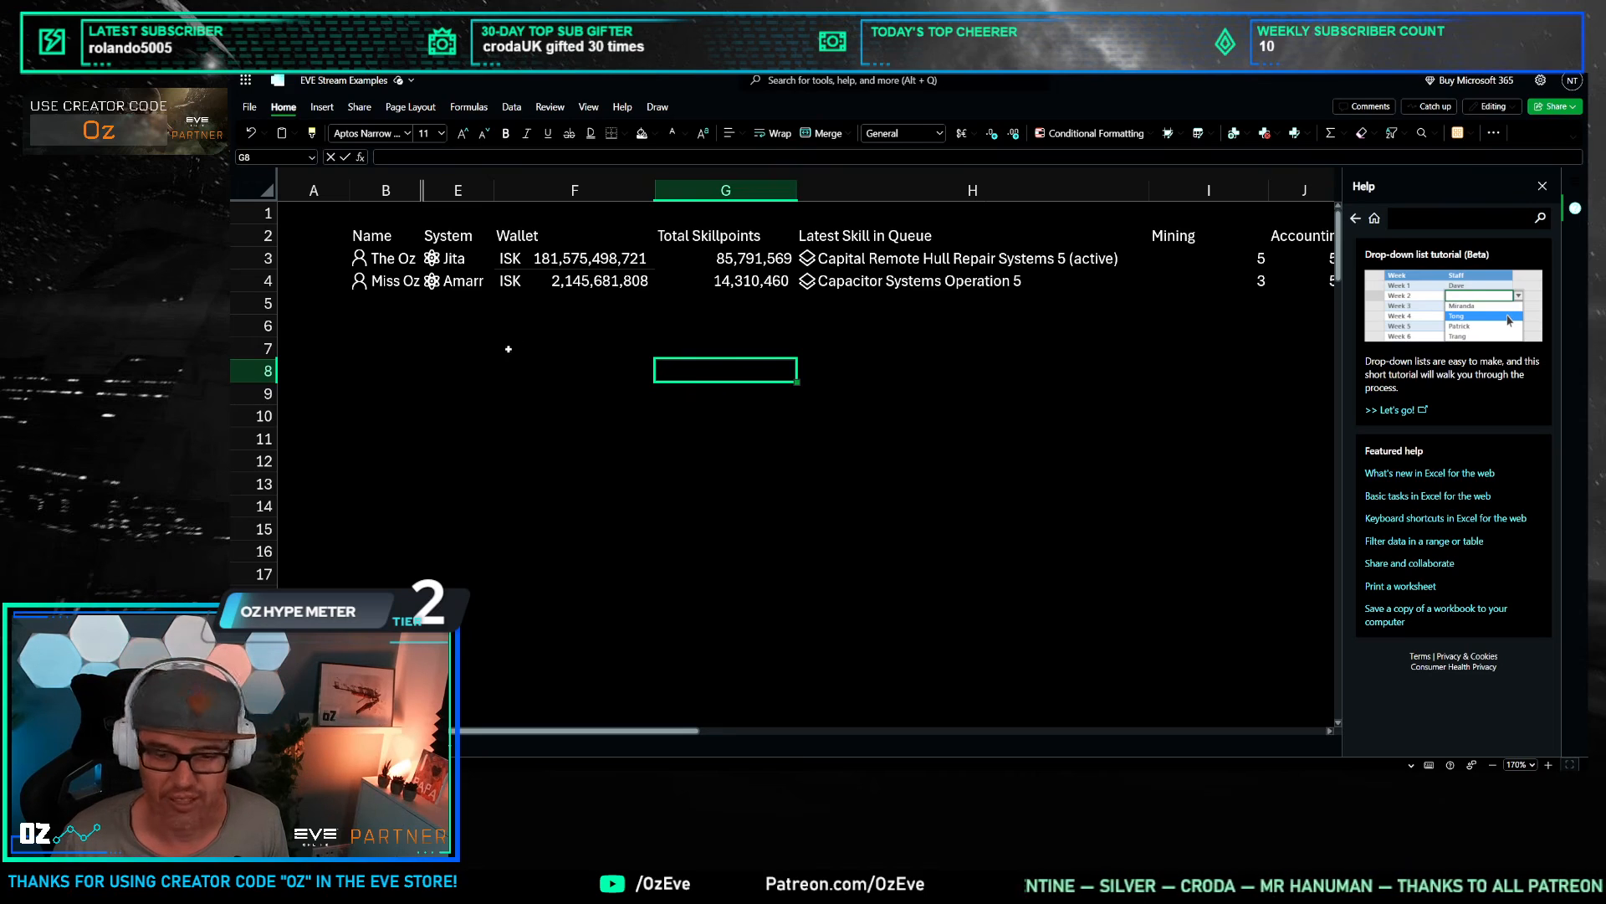
click(468, 366)
drag(382, 221, 398, 330)
click(686, 393)
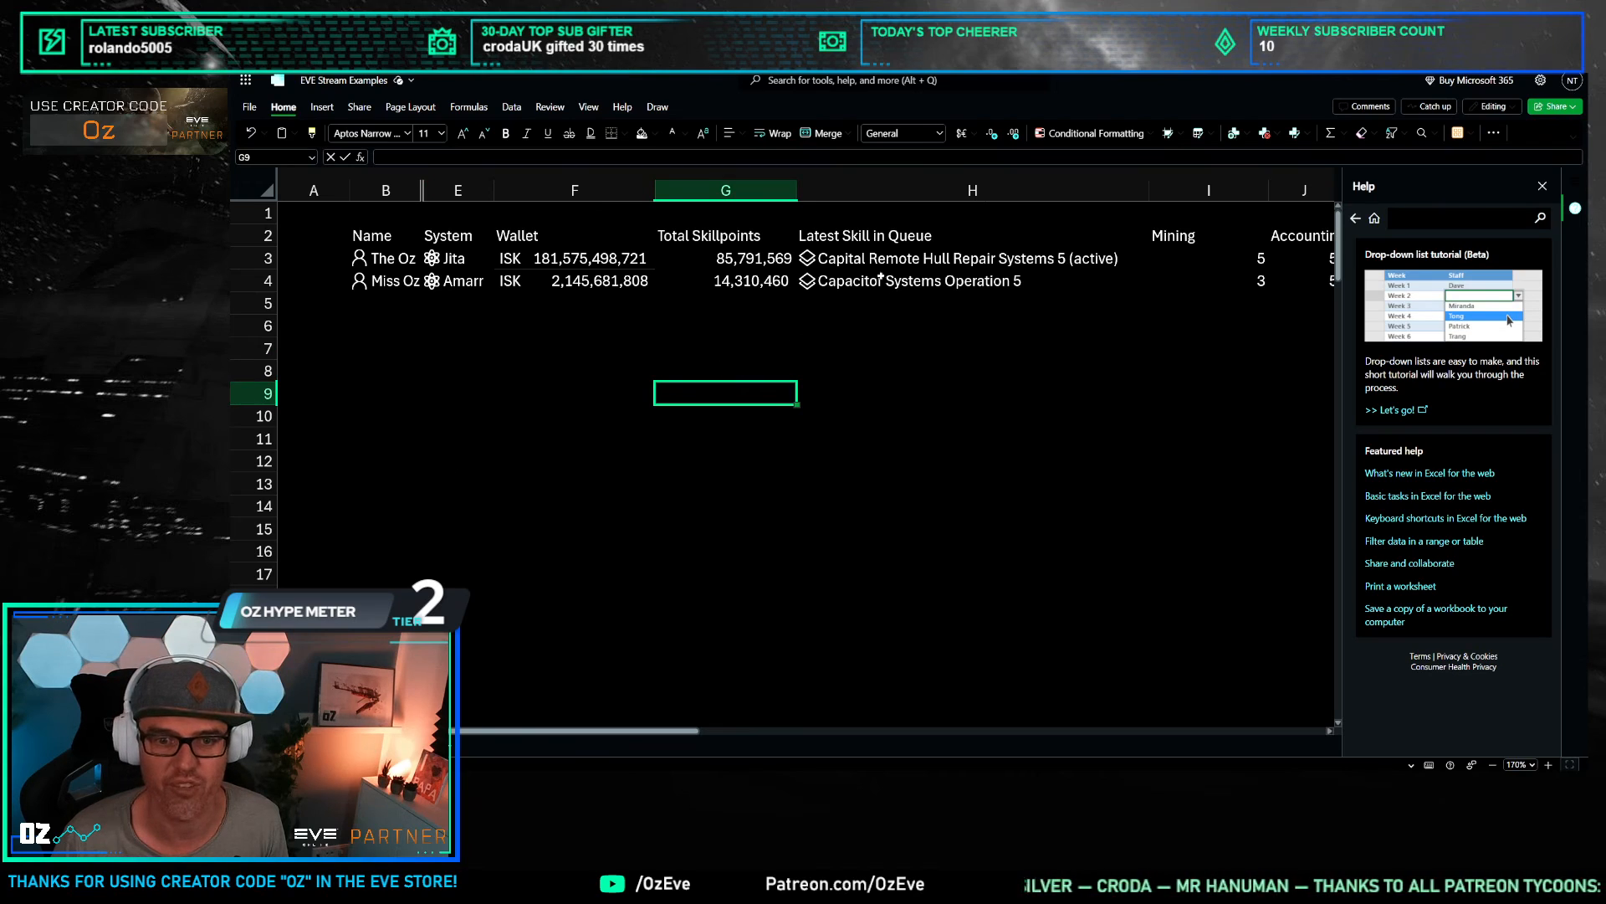
drag(853, 224, 862, 280)
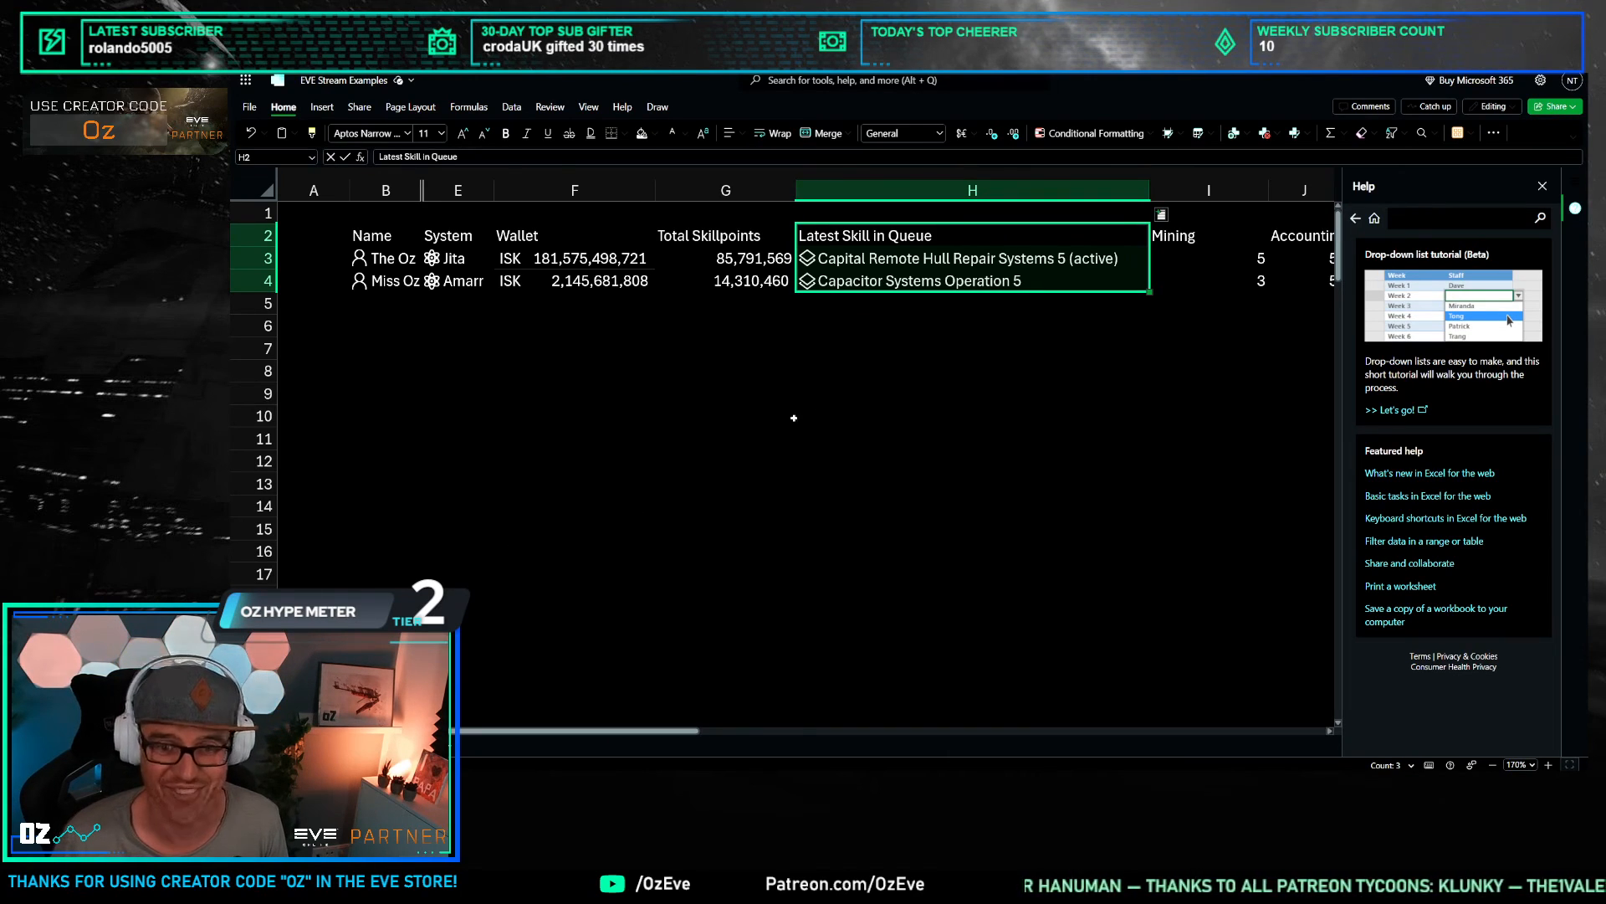
click(964, 371)
click(875, 259)
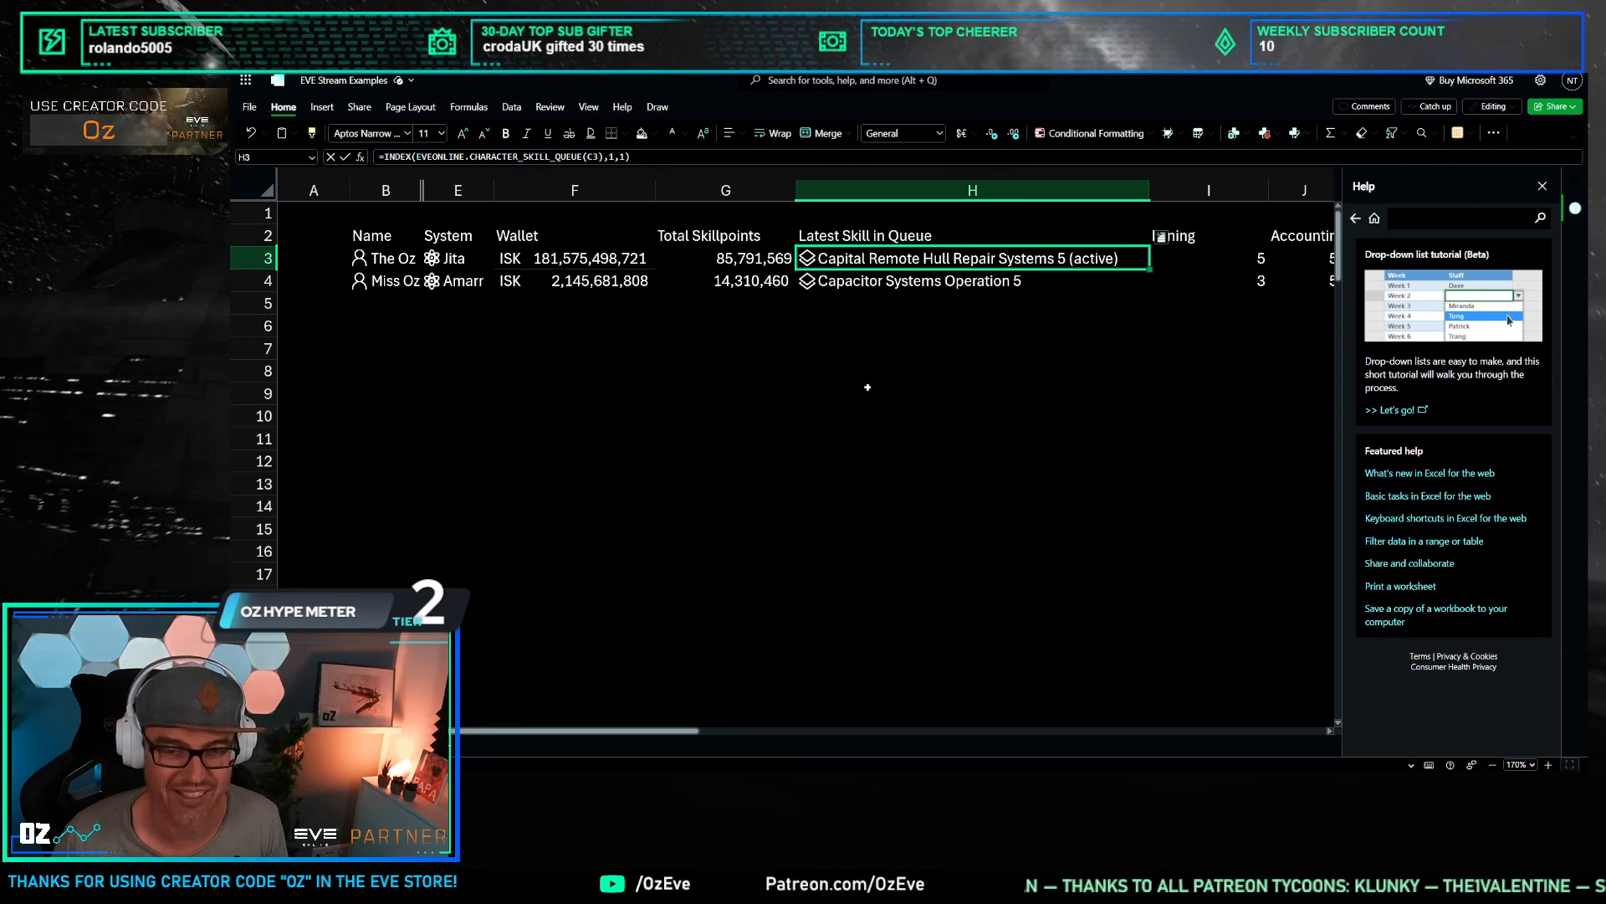
click(818, 421)
Step: Examine the implants listed for both characters and the character attributes formula in C4 on the character details sheet
key(ctrl+Page_Down)
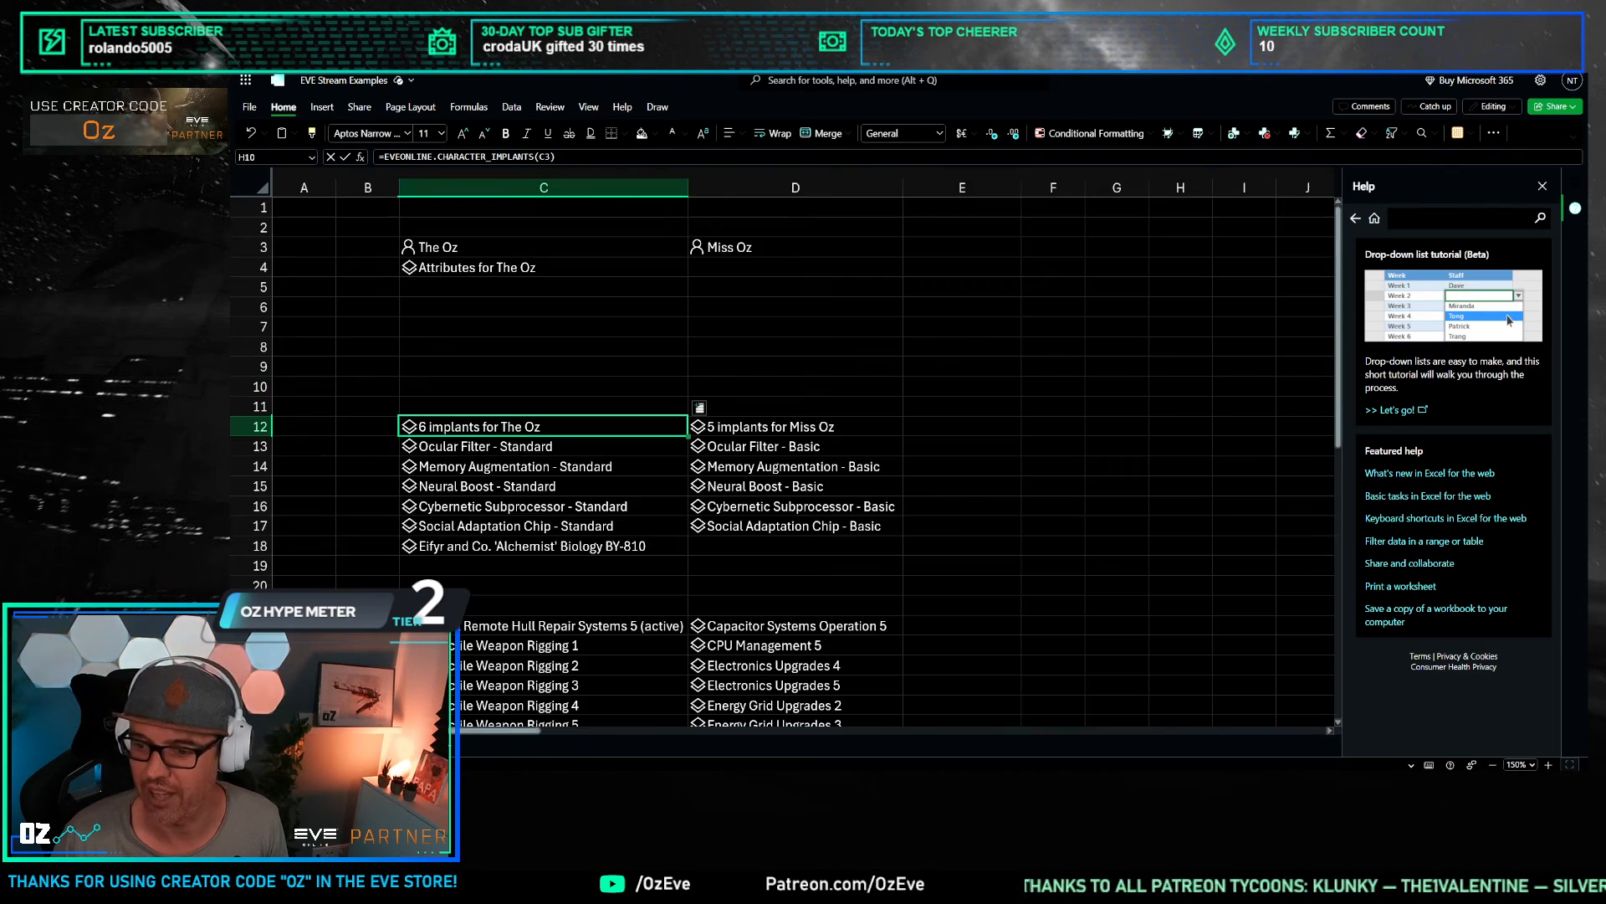
scroll(586, 282, down, 3)
drag(586, 333, 778, 414)
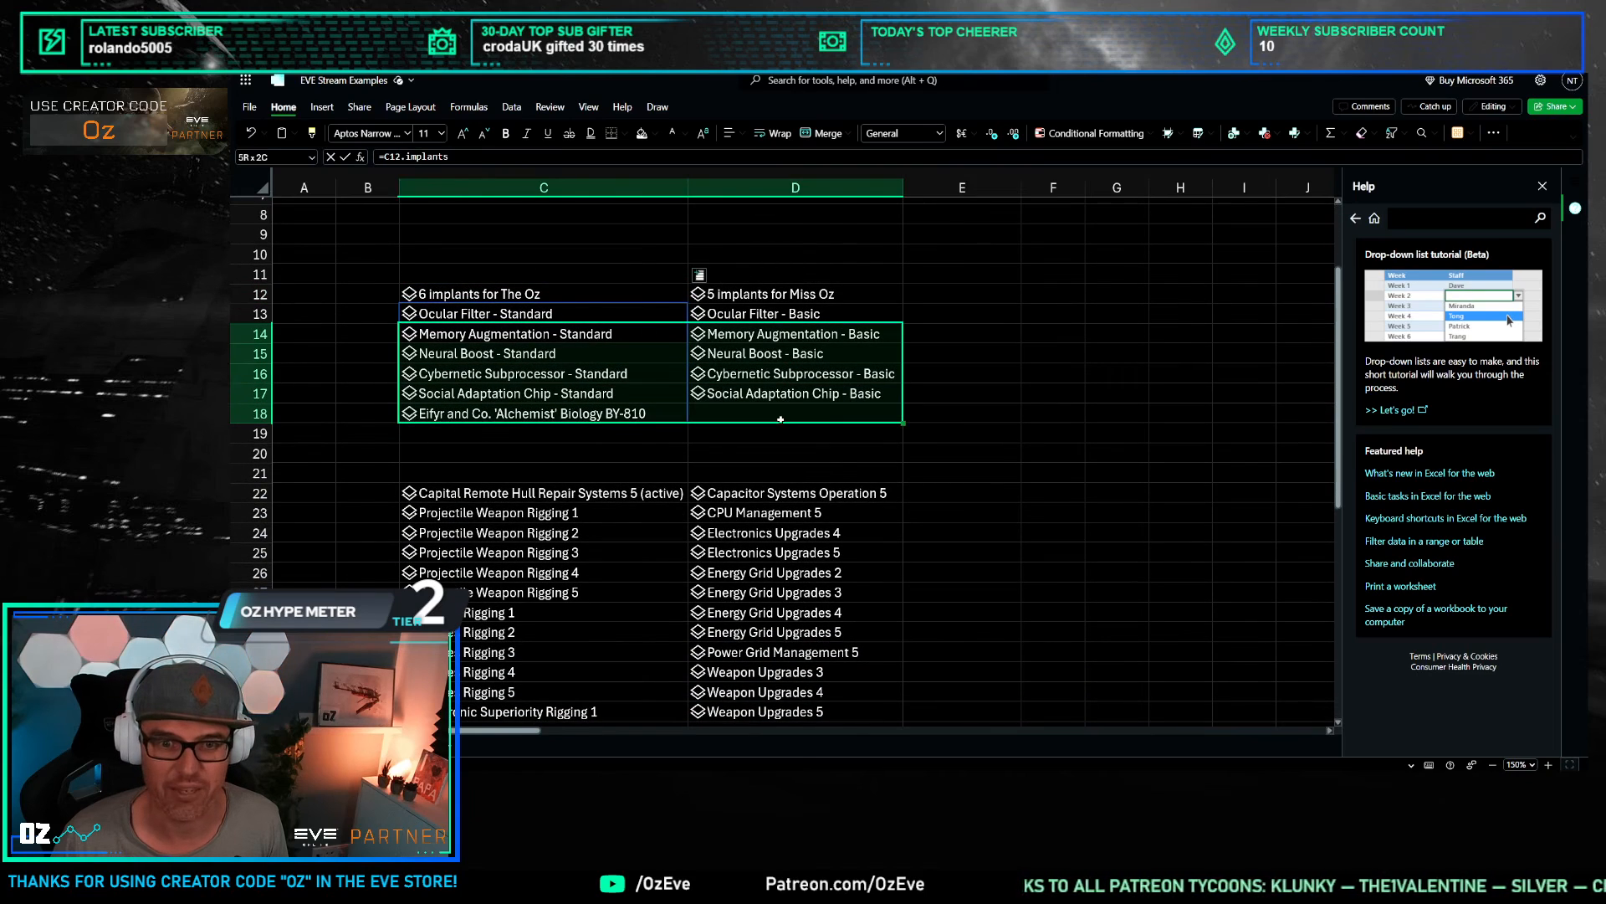
click(962, 434)
scroll(753, 377, up, 3)
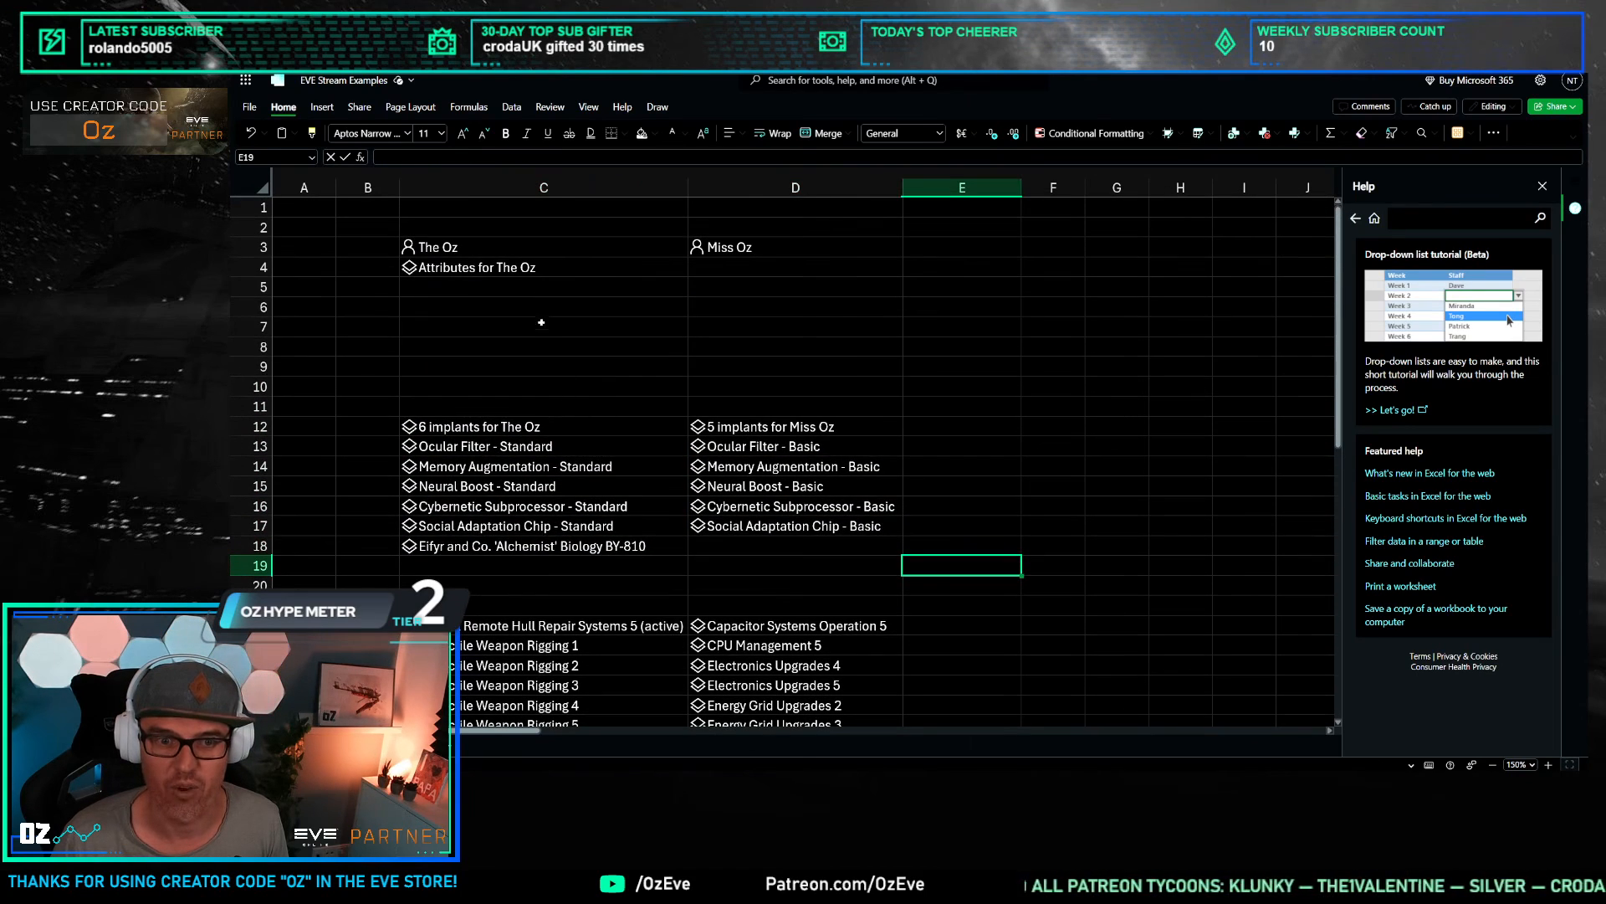
click(559, 268)
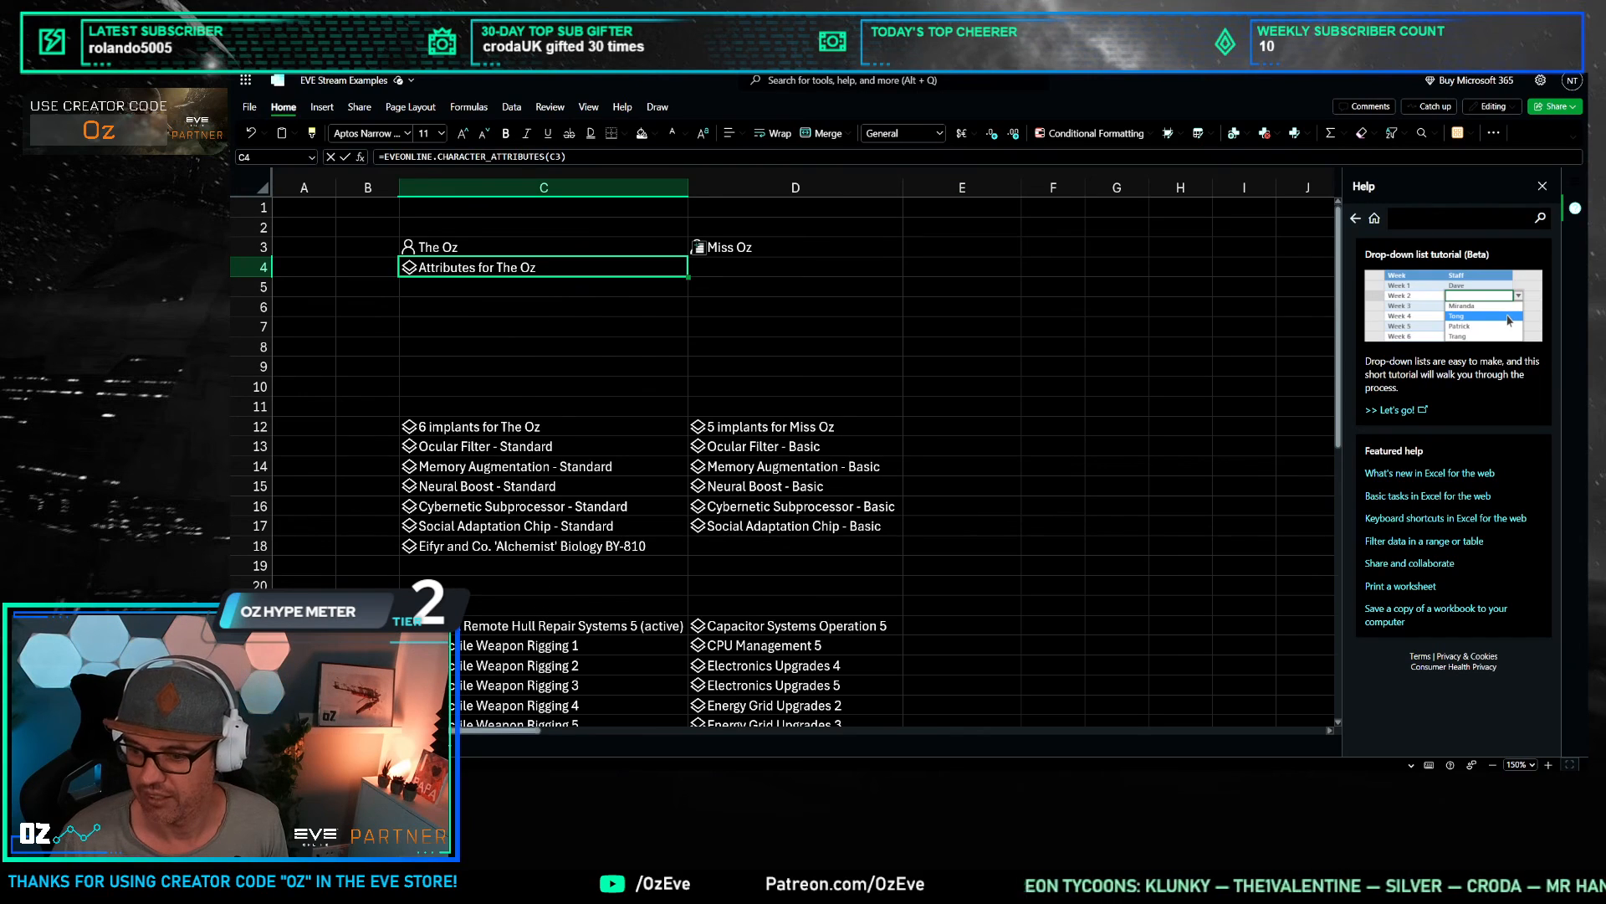
Step: Open the market price sheet for The Forge and set the search string in C3 to Metenox
click(410, 743)
click(591, 460)
click(452, 249)
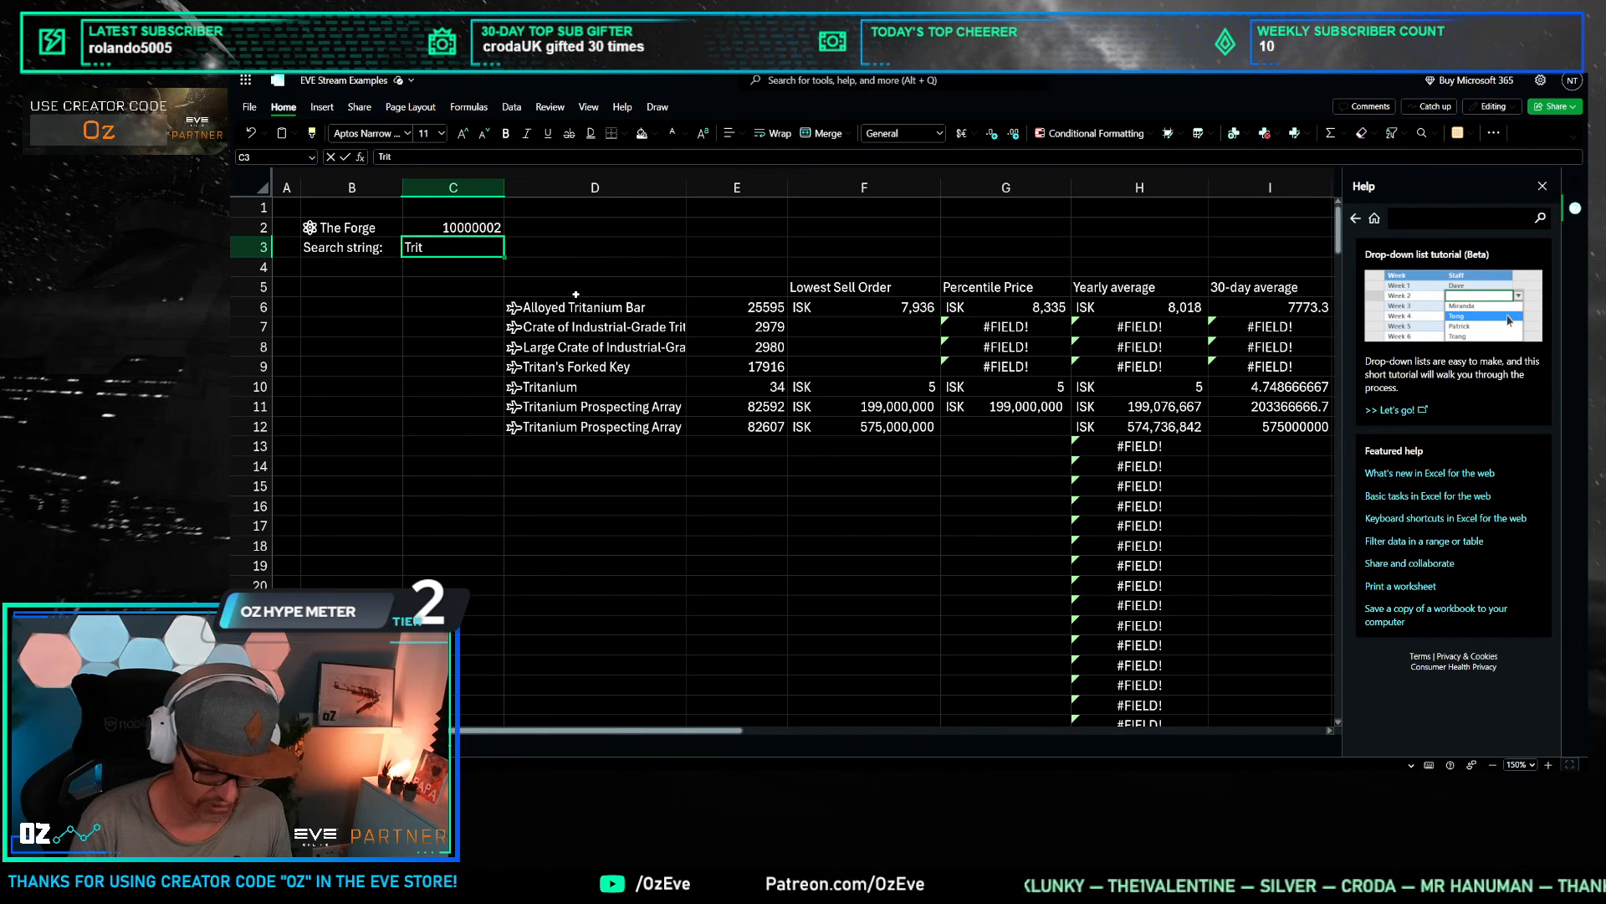
text(Metenx)
text(ox)
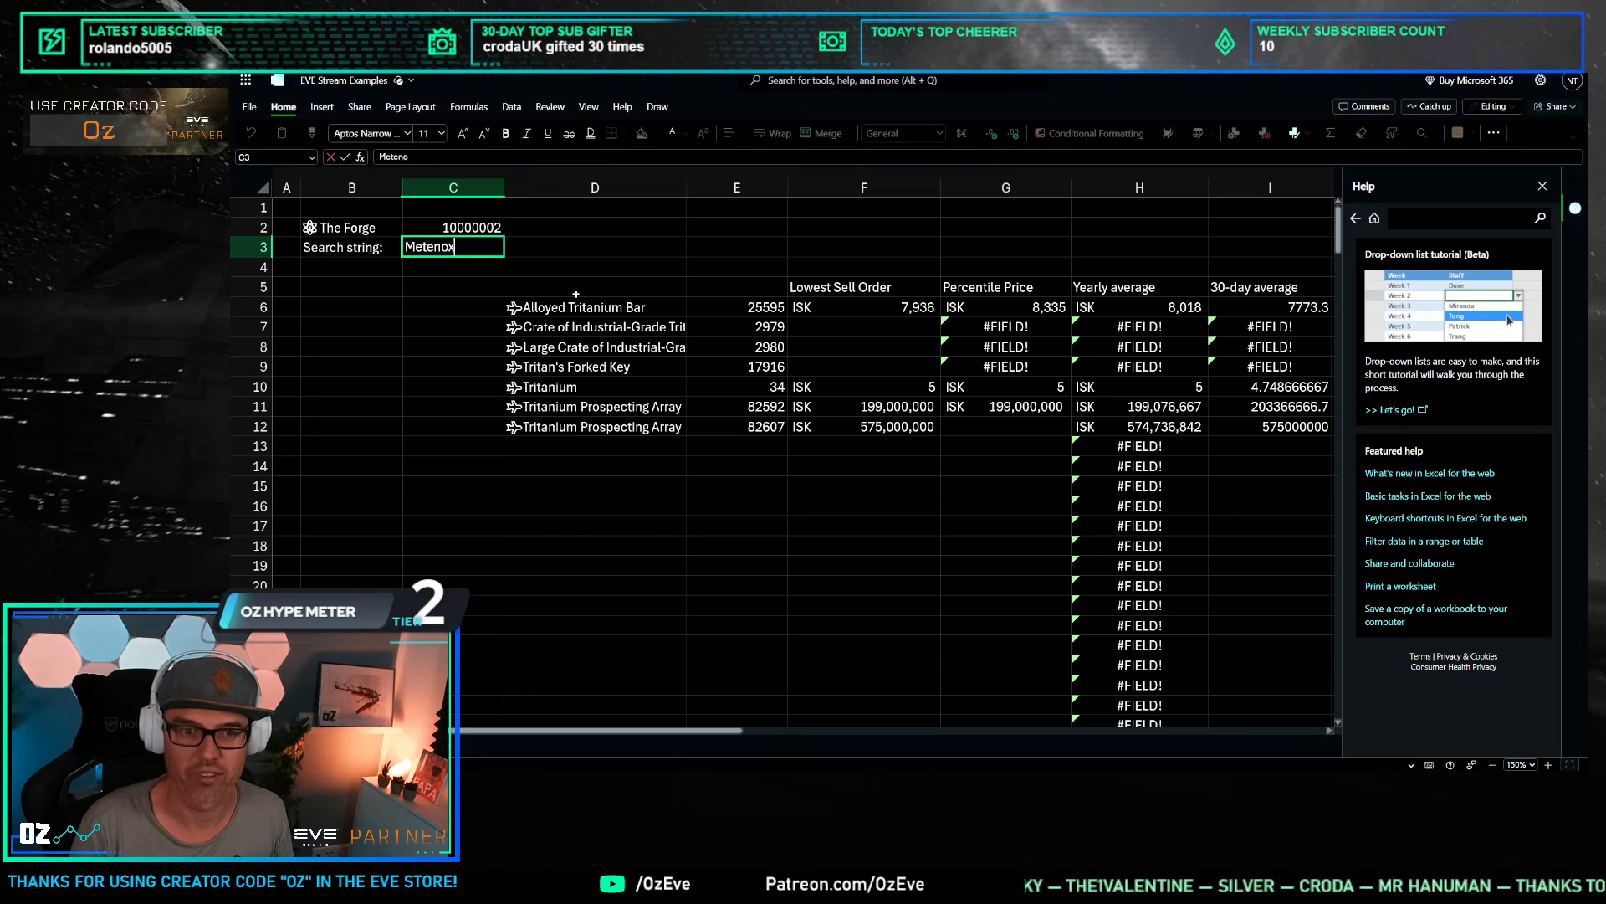
key(Return)
Step: Examine the Metenox items' market prices and the formulas in the Lowest Sell Order column
click(730, 421)
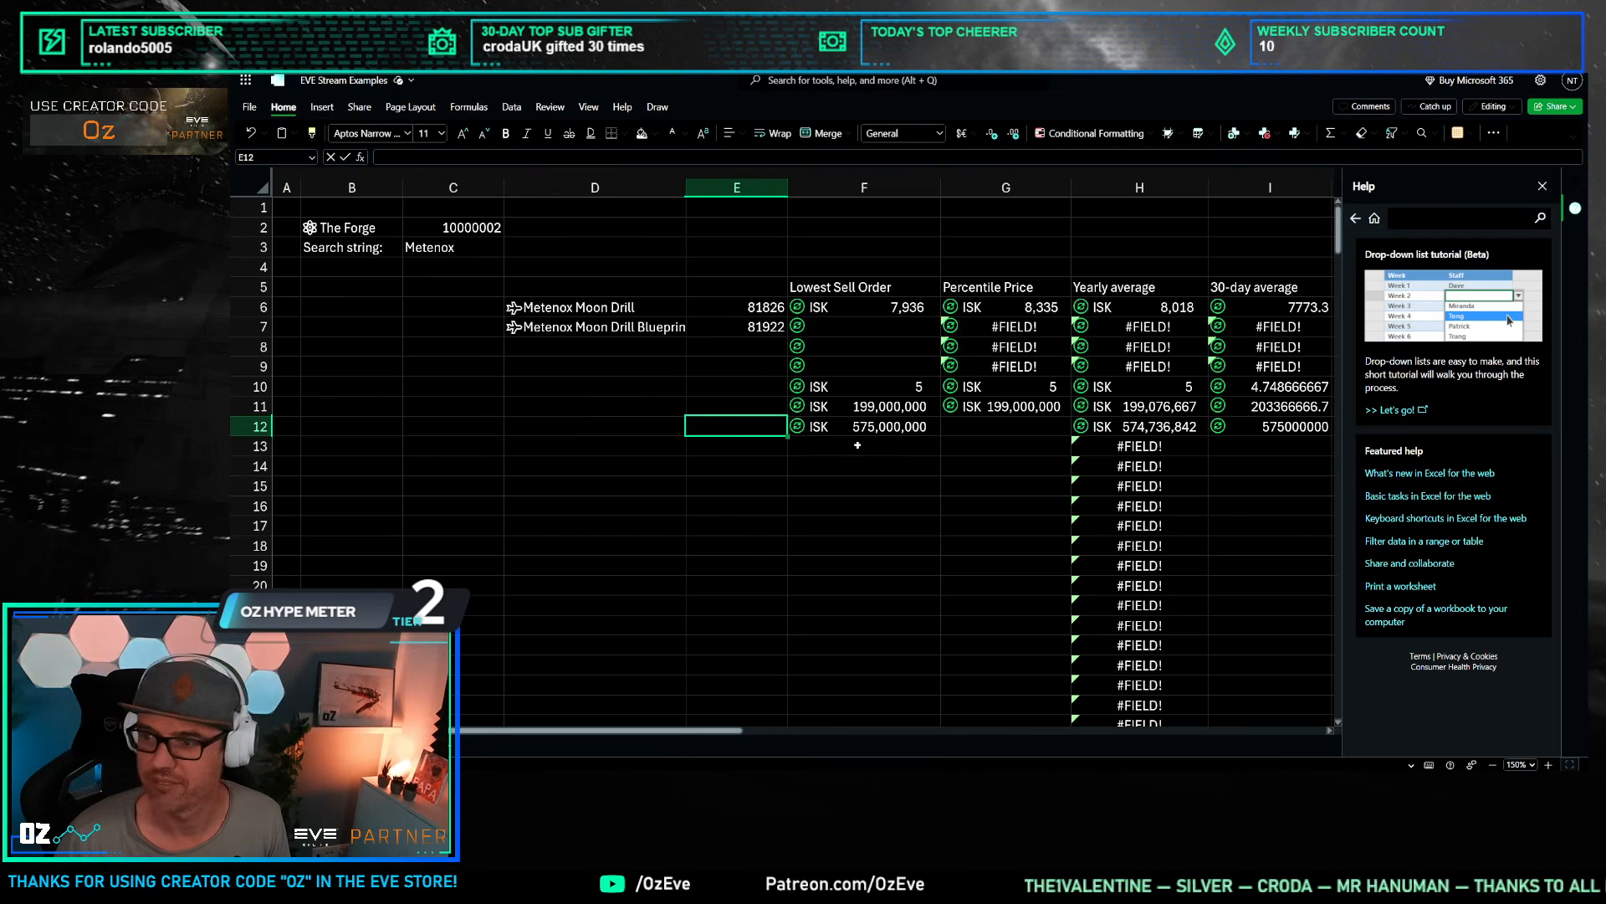
click(930, 505)
click(887, 403)
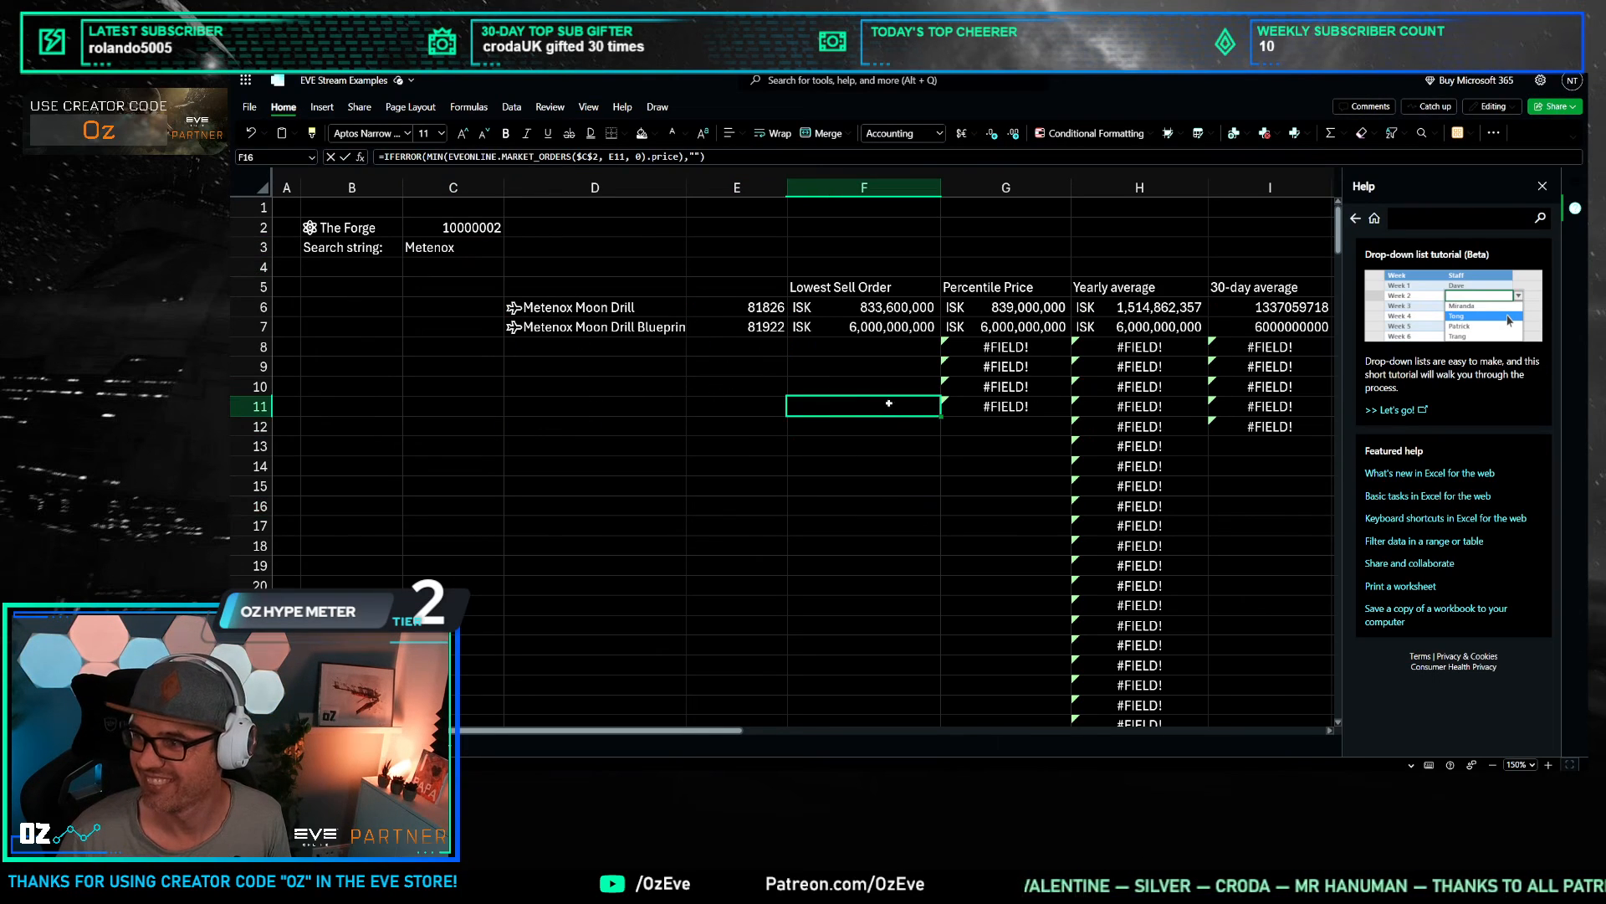
key(Up)
key(Up)
key(Up)
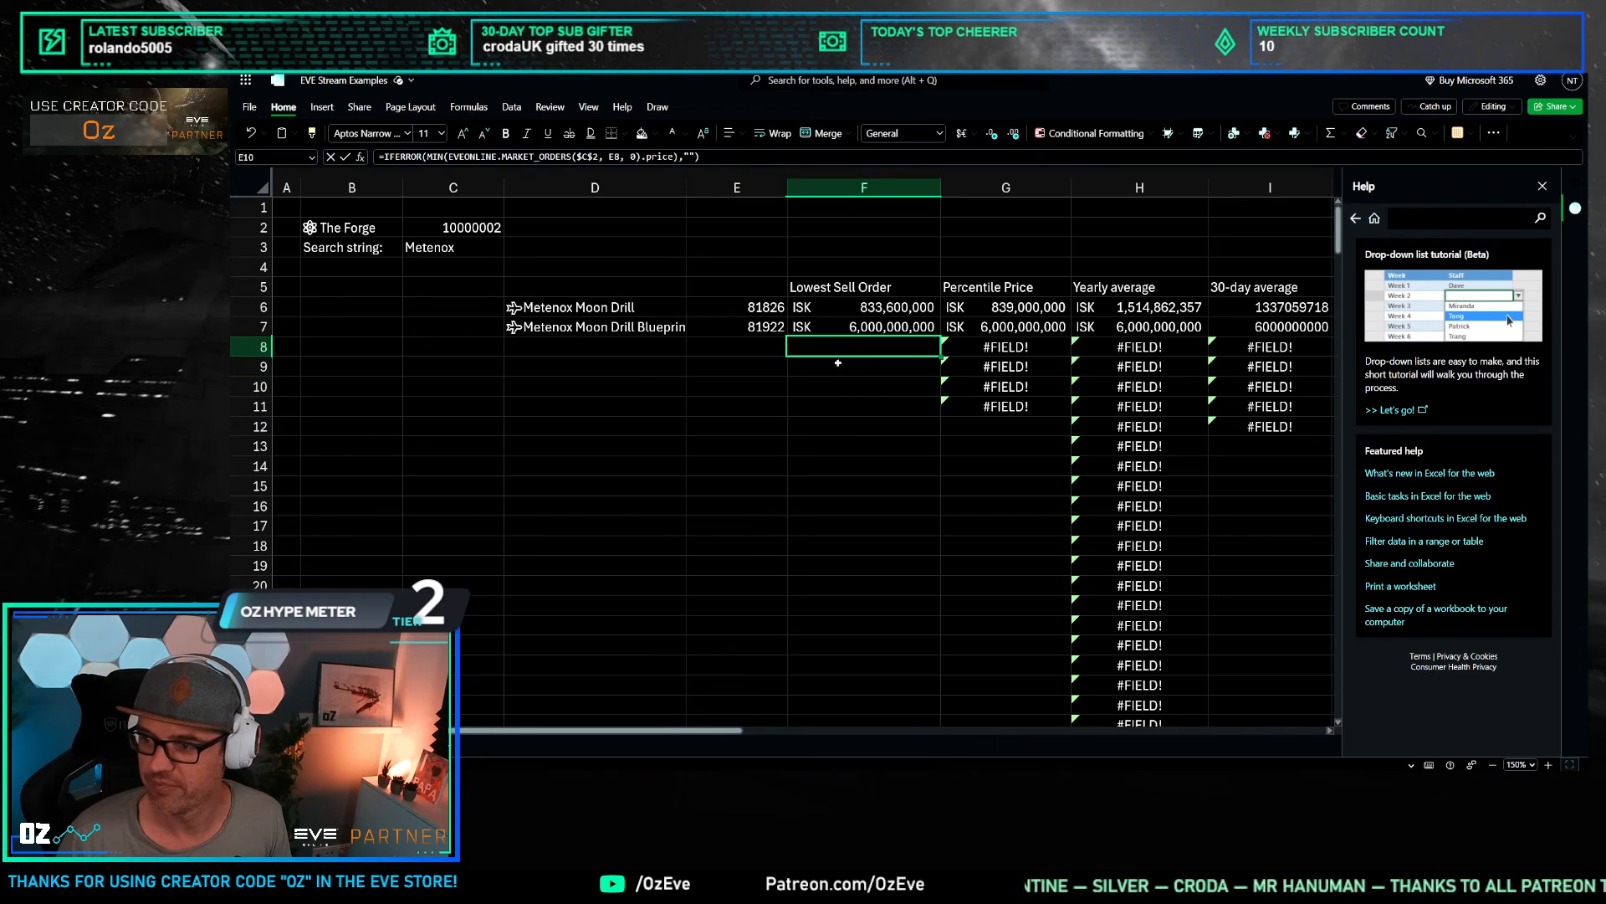
click(558, 446)
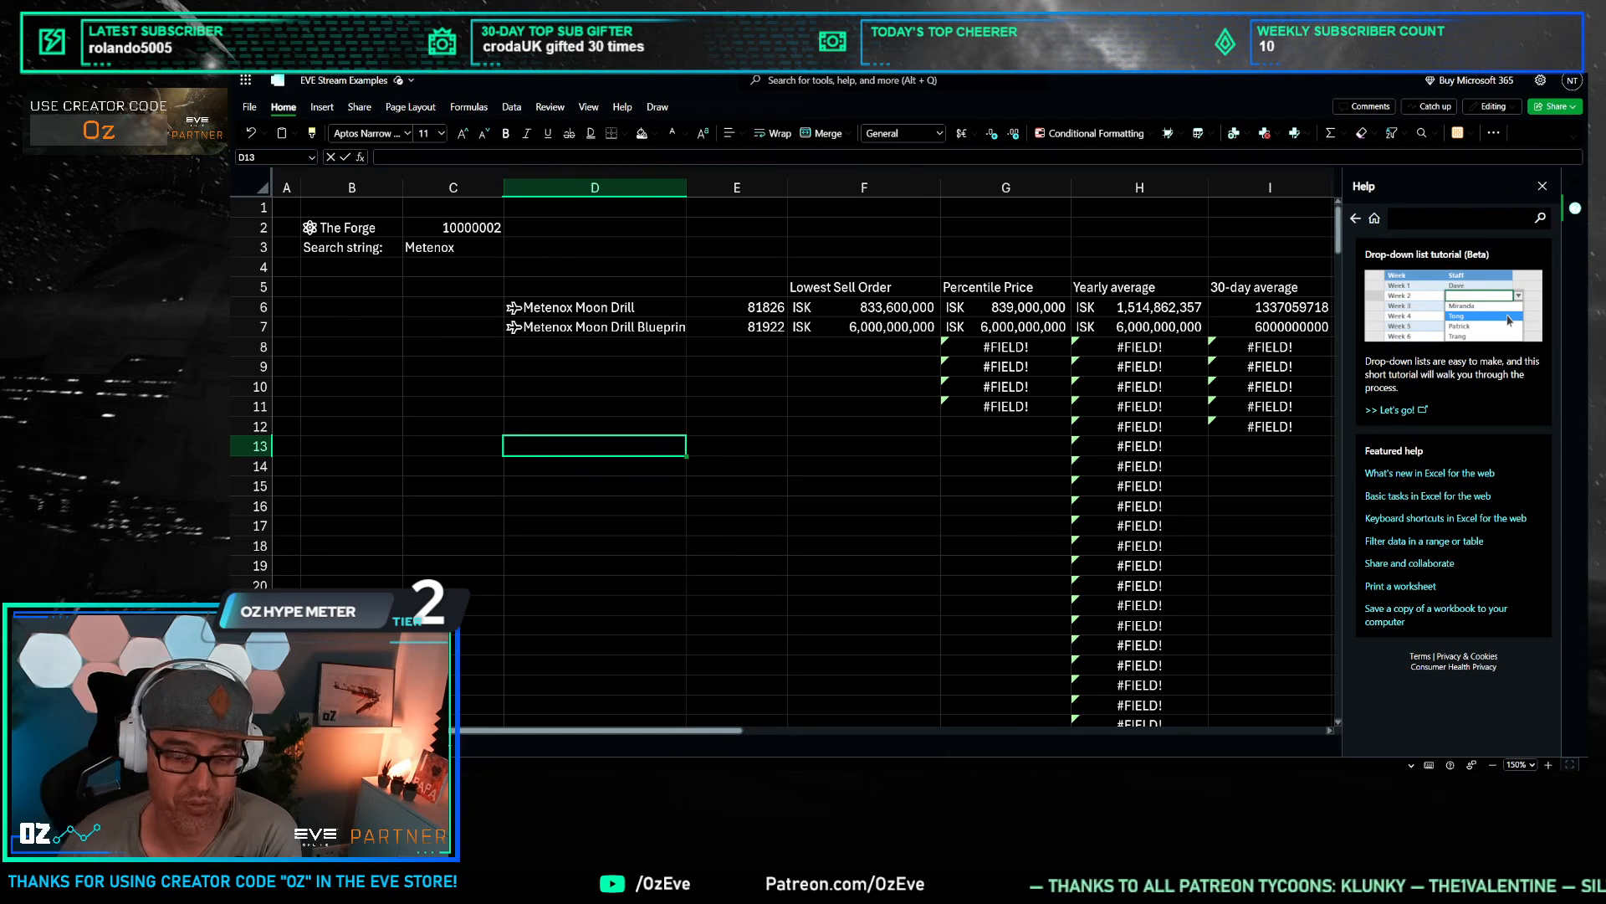
click(416, 411)
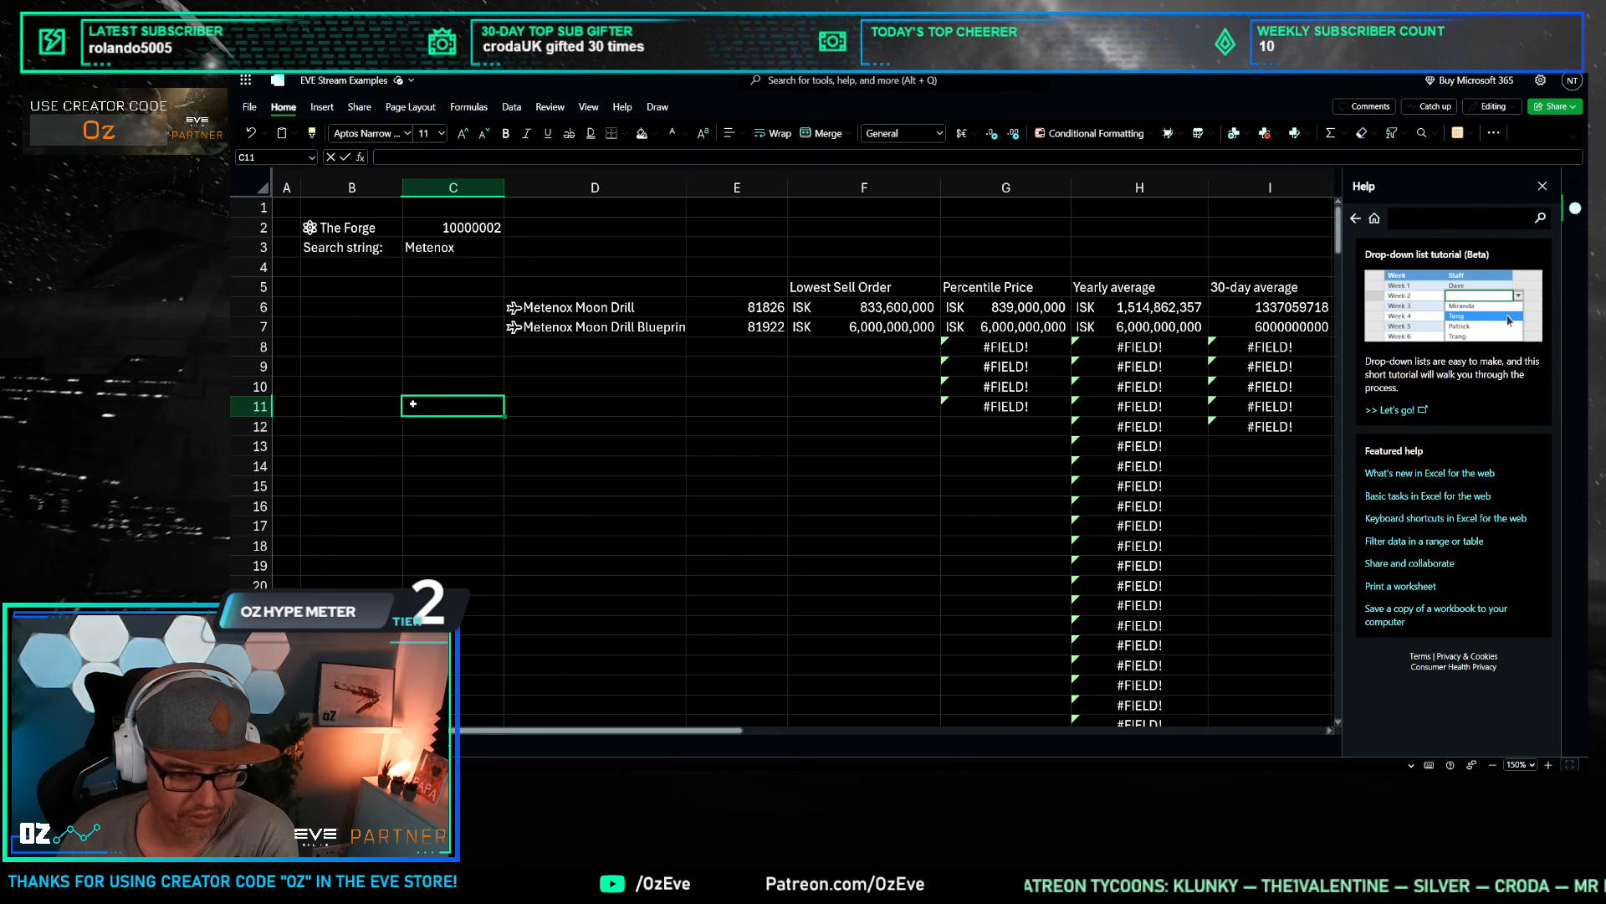
click(641, 389)
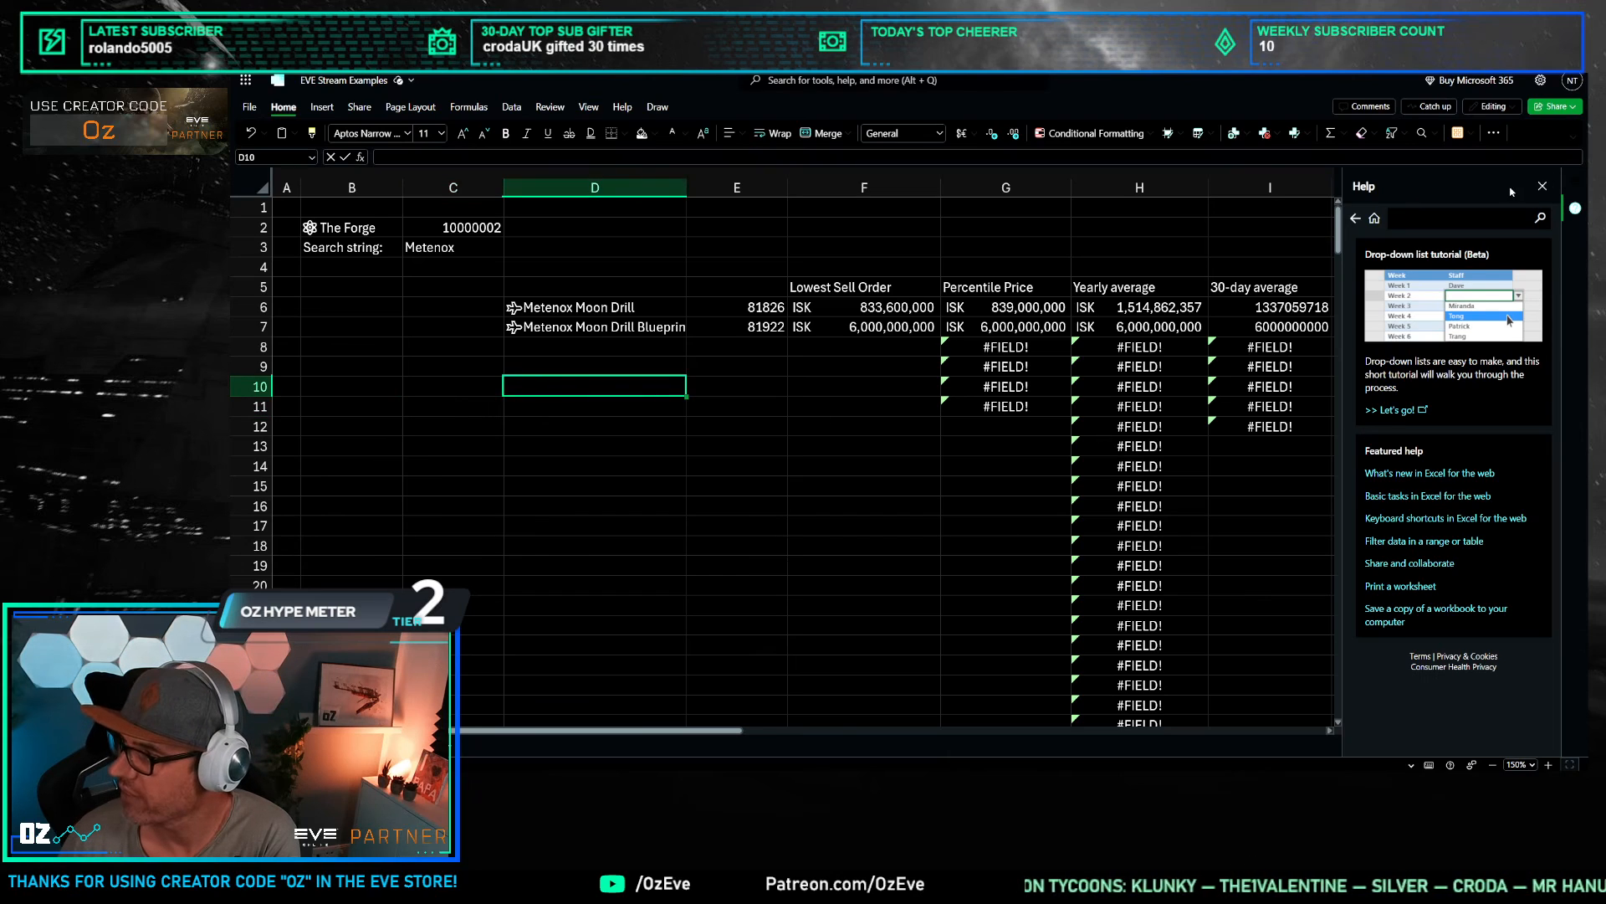
Step: Close the Help pane and switch to the blank sheet, magnified to 150%
click(1542, 186)
click(834, 523)
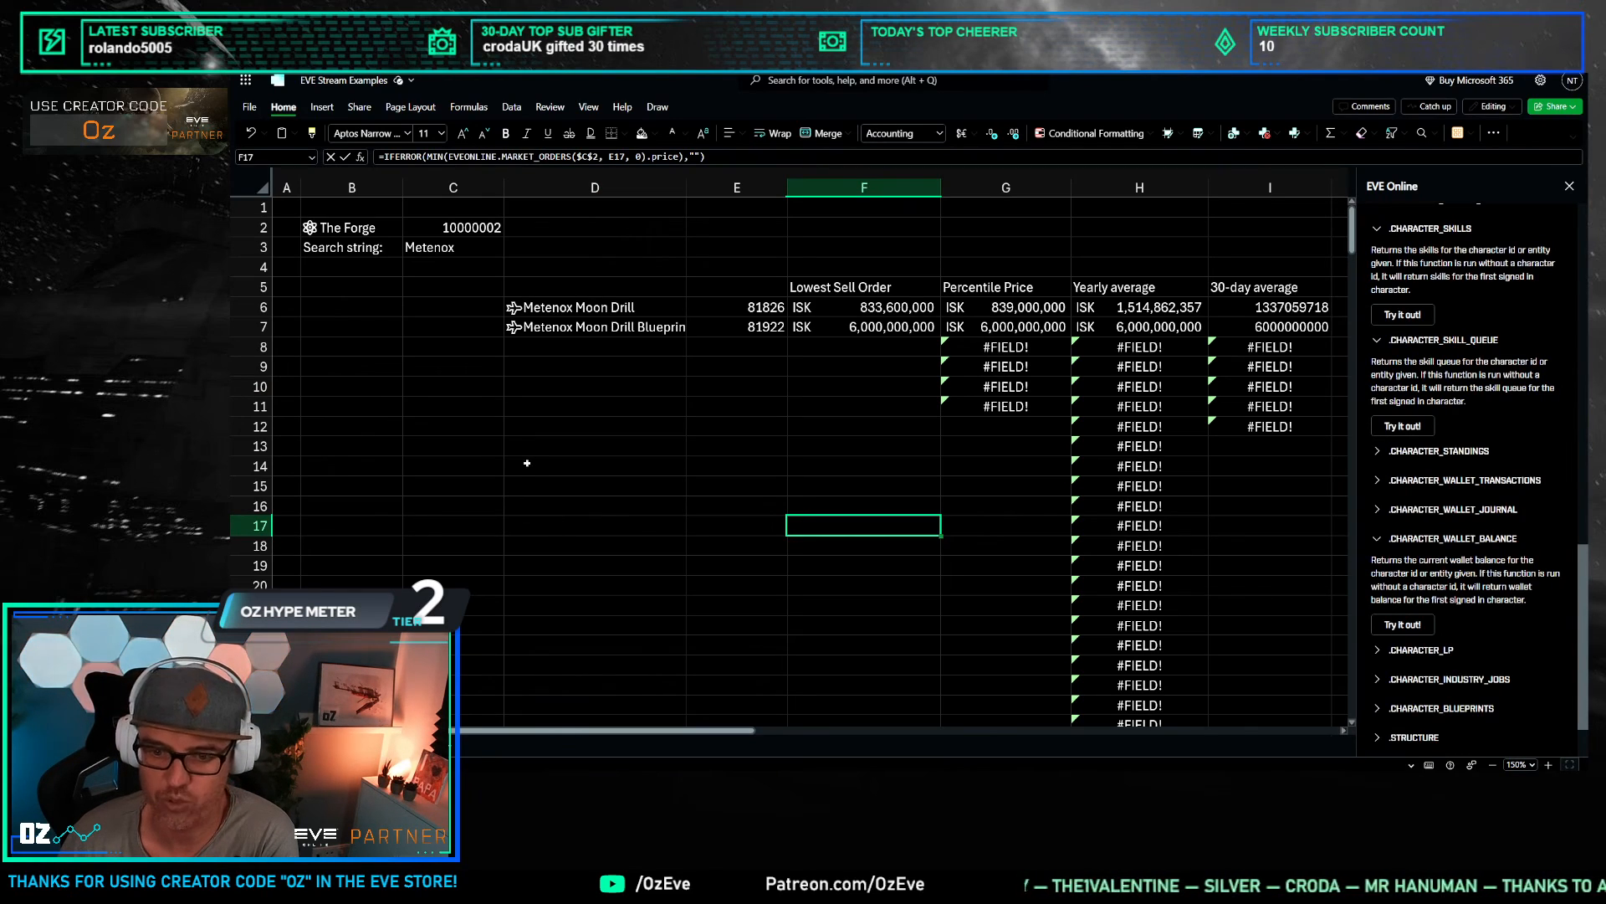
click(453, 747)
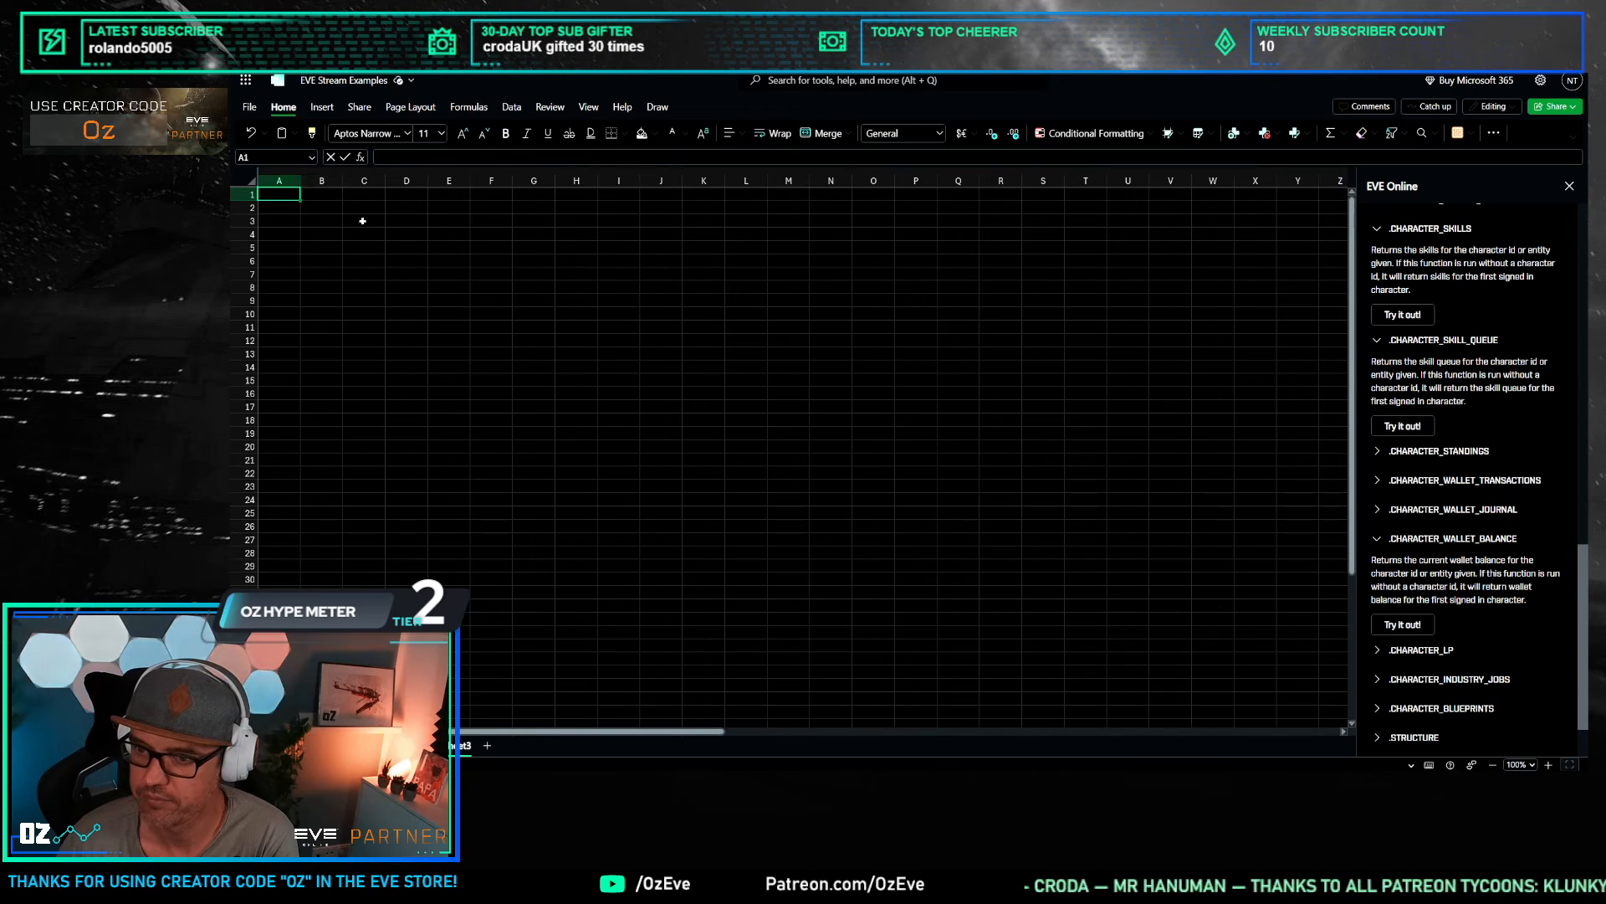
click(363, 260)
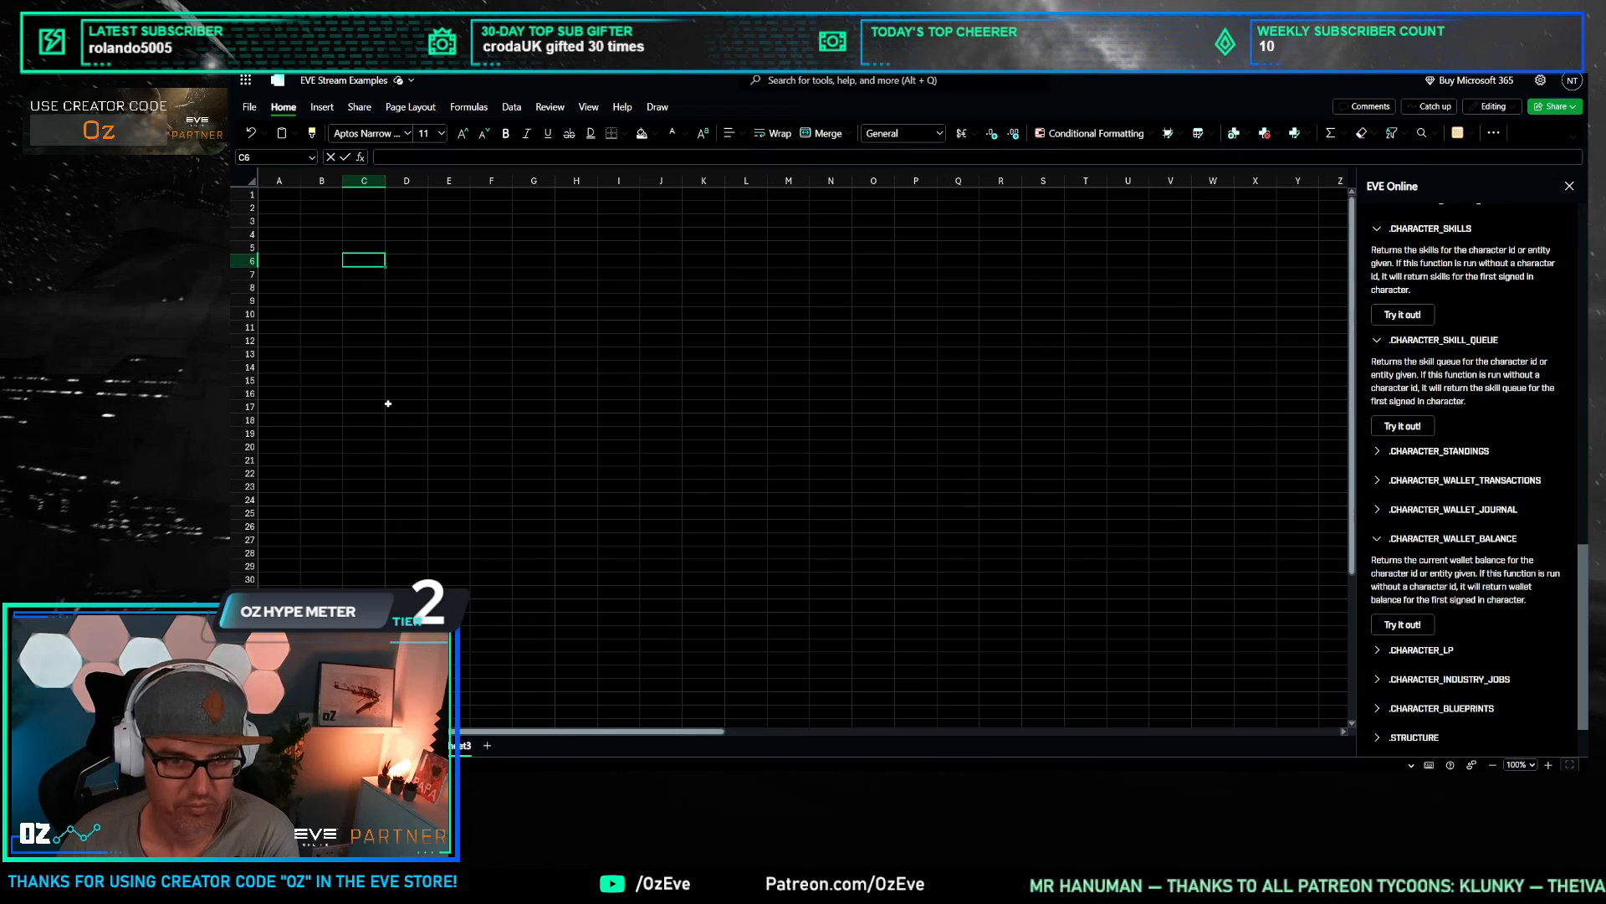
click(1548, 765)
click(1549, 765)
click(1549, 765)
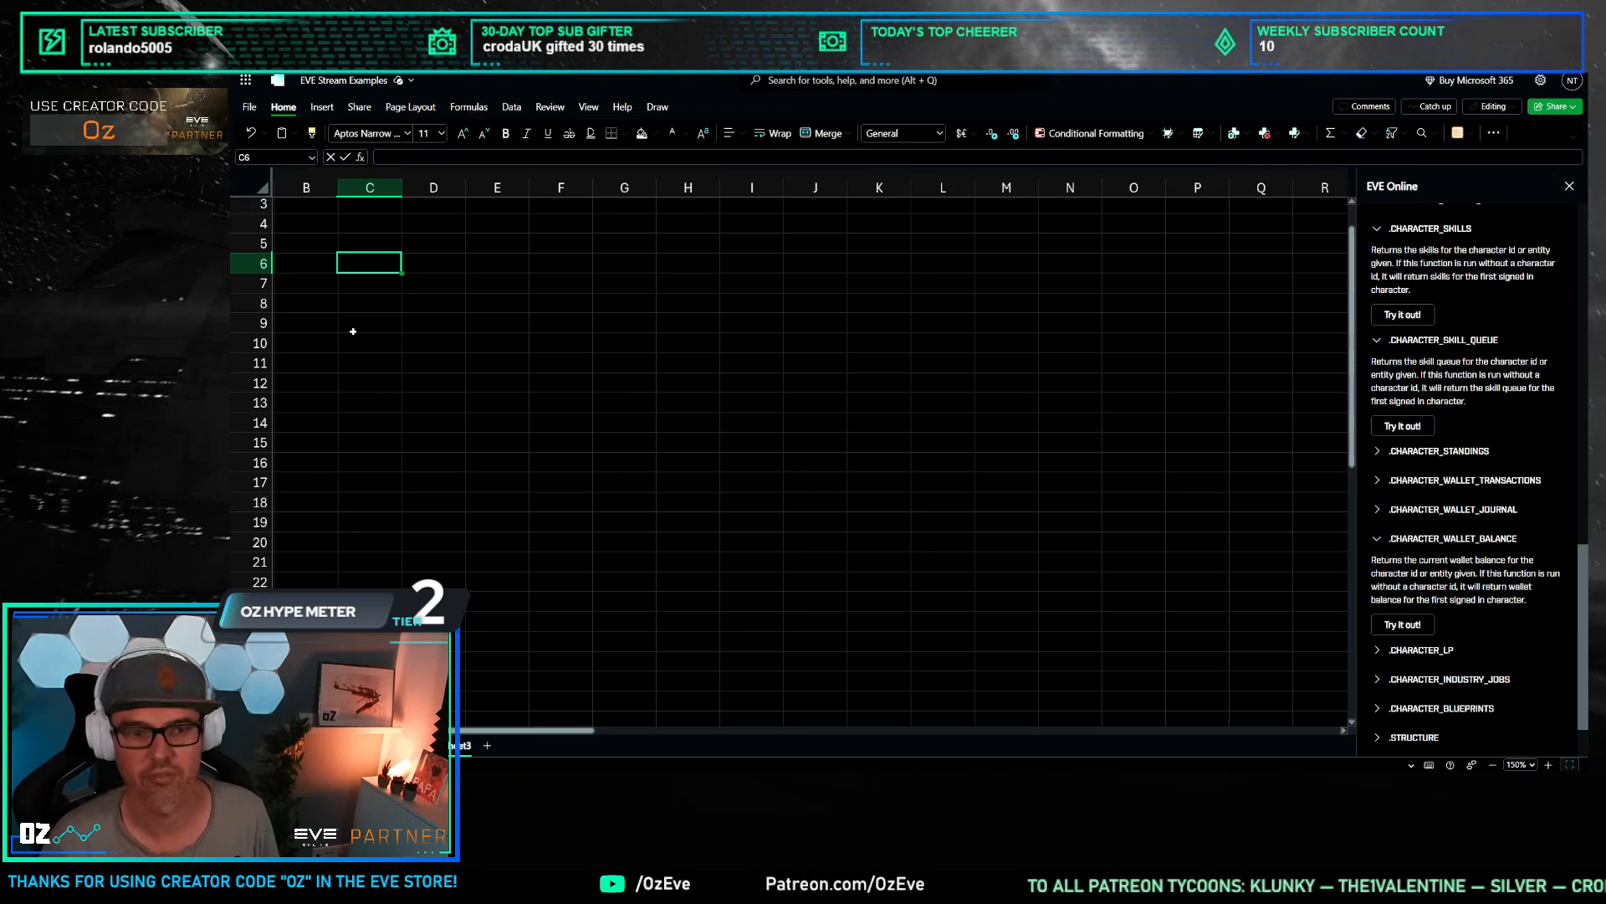
Step: Insert the sample BLUEPRINT_EXPLOSION formula for ID 999 into cell D6 from the EVE Online add-in's public functions
click(449, 259)
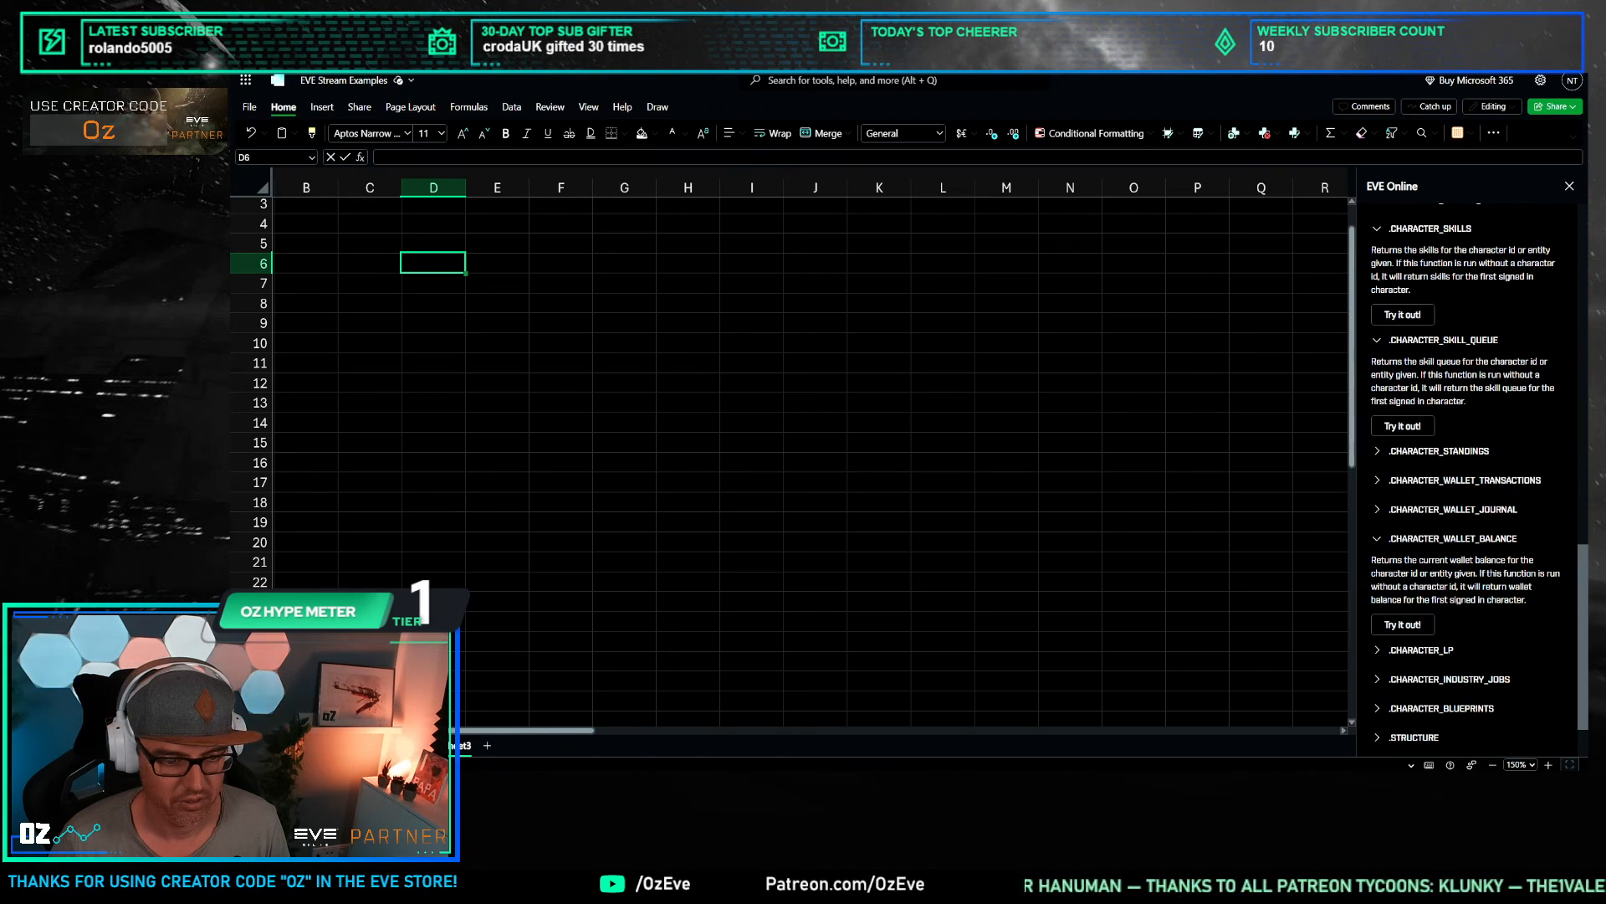
click(569, 383)
click(417, 260)
scroll(1447, 641, down, 2)
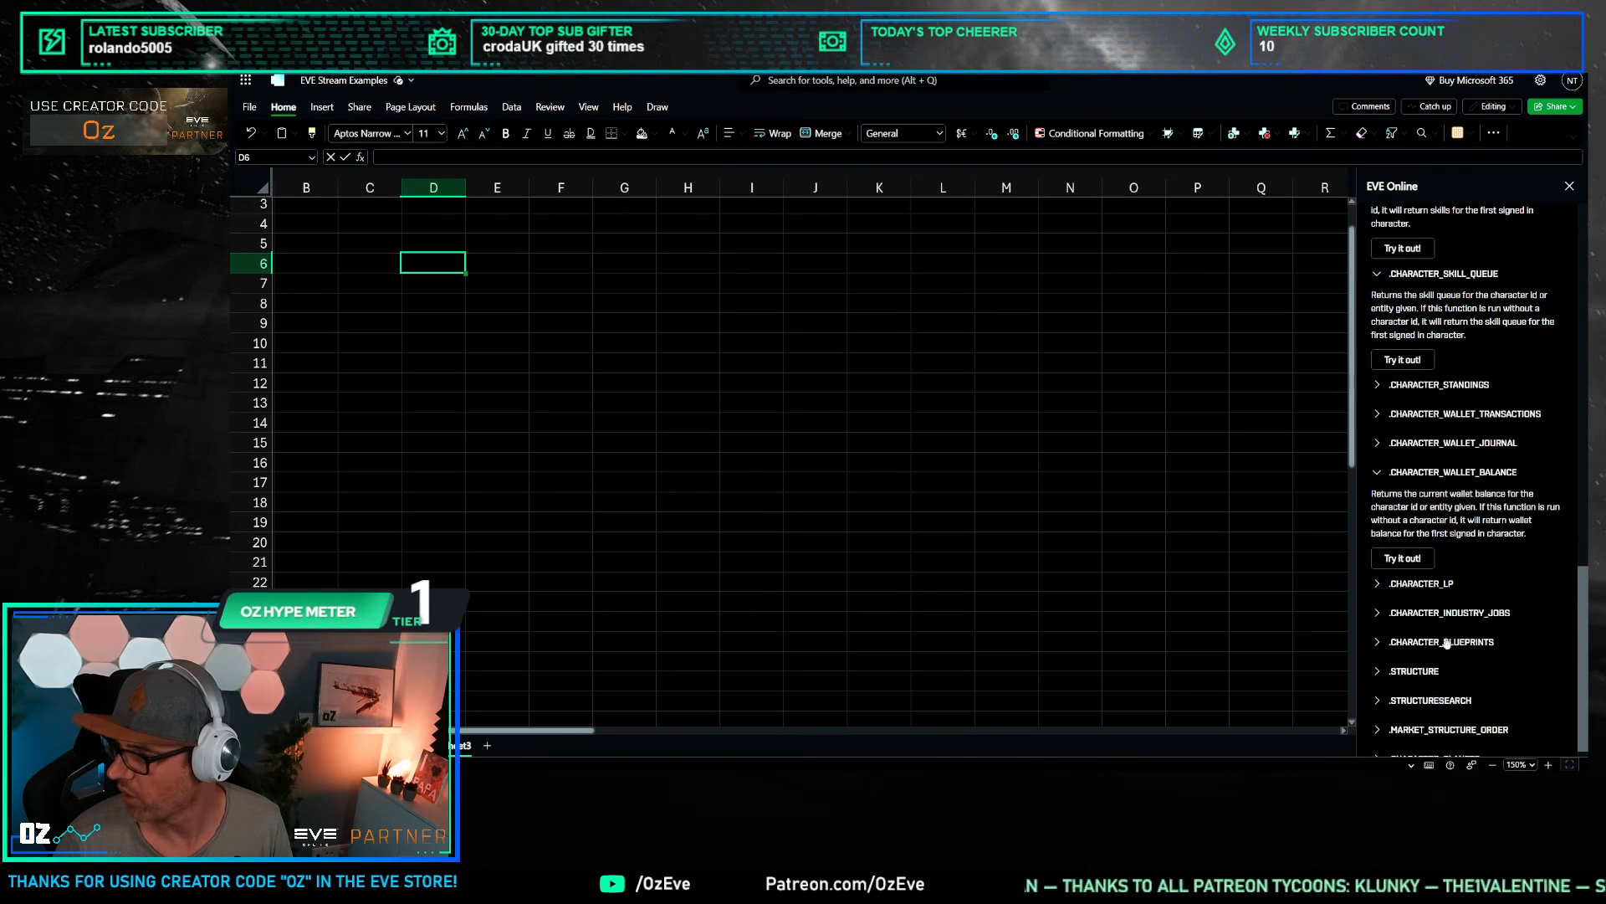
scroll(1438, 642, up, 15)
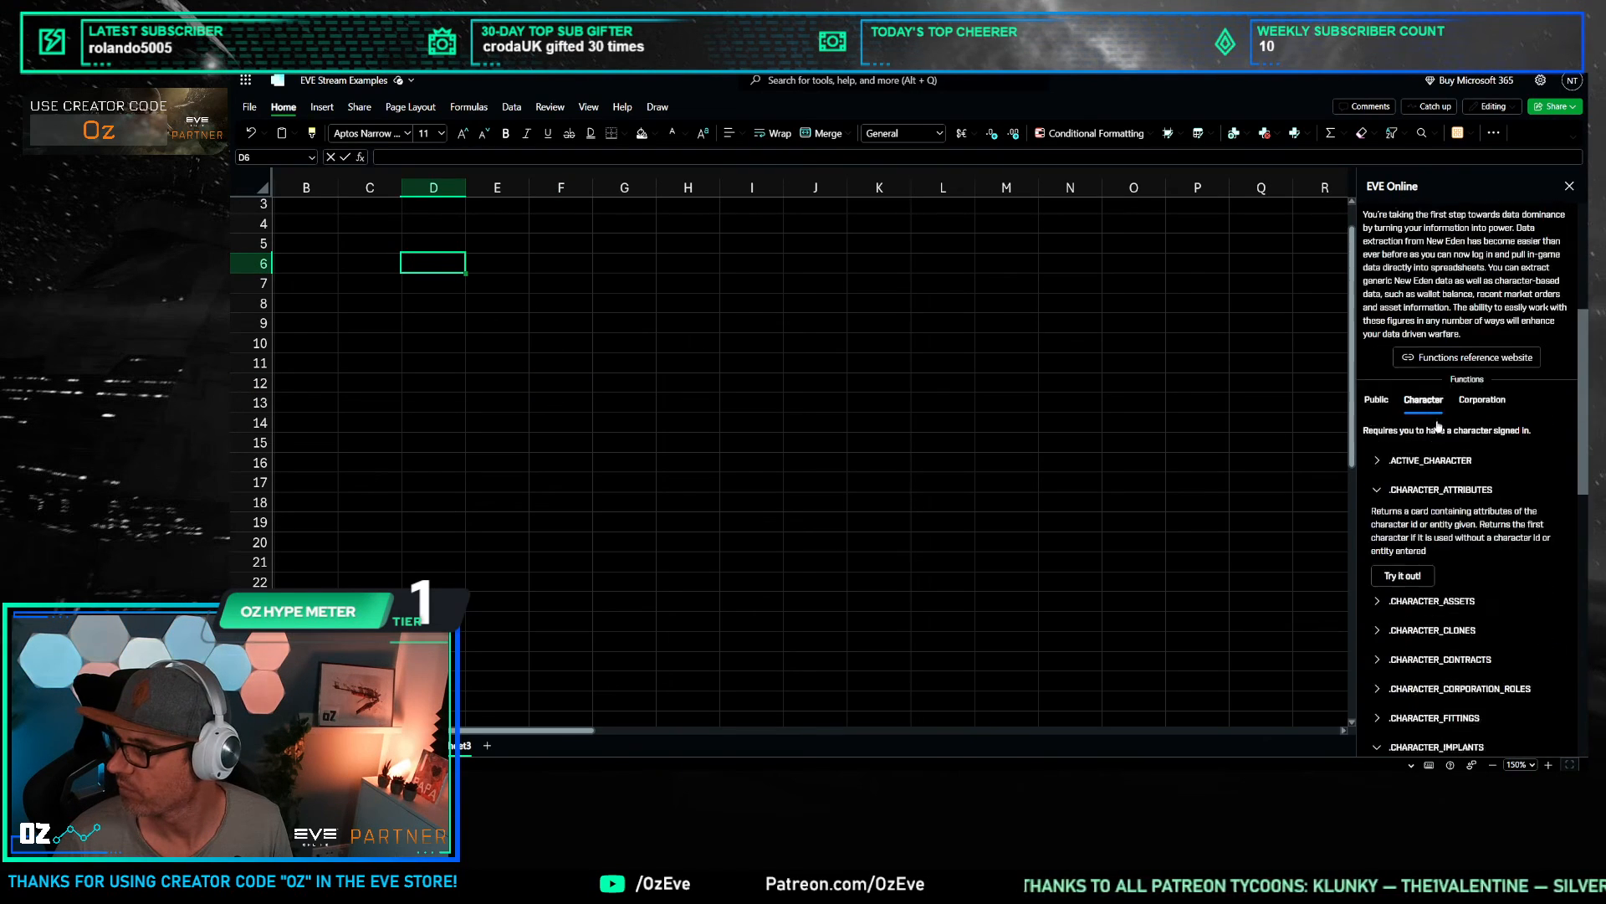
click(1376, 715)
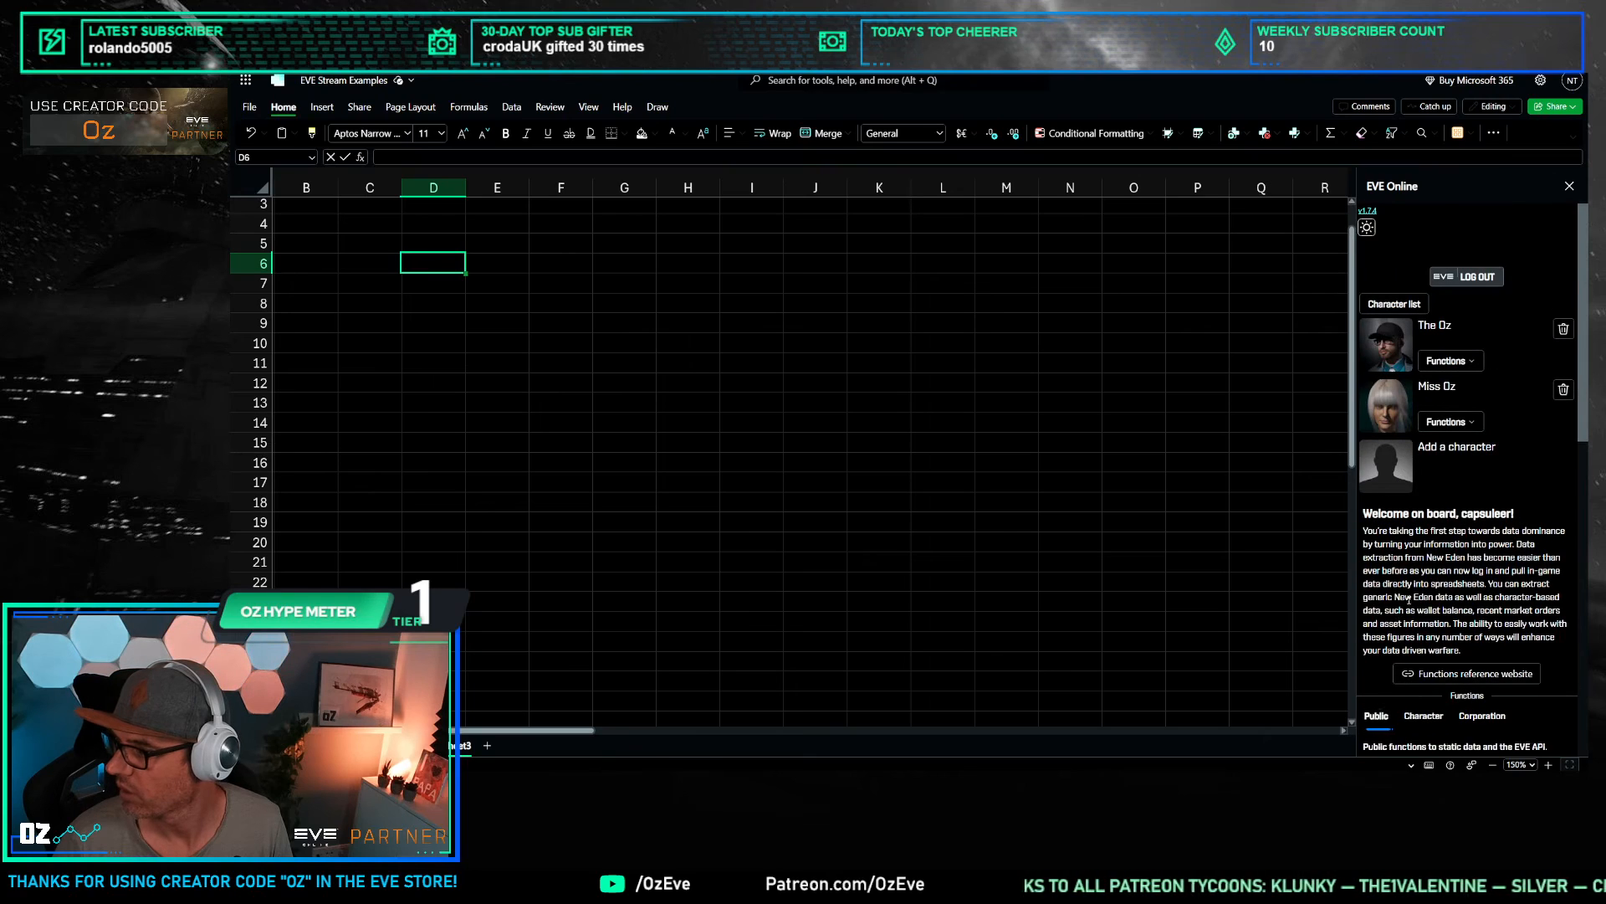
scroll(1459, 435, down, 10)
click(1459, 436)
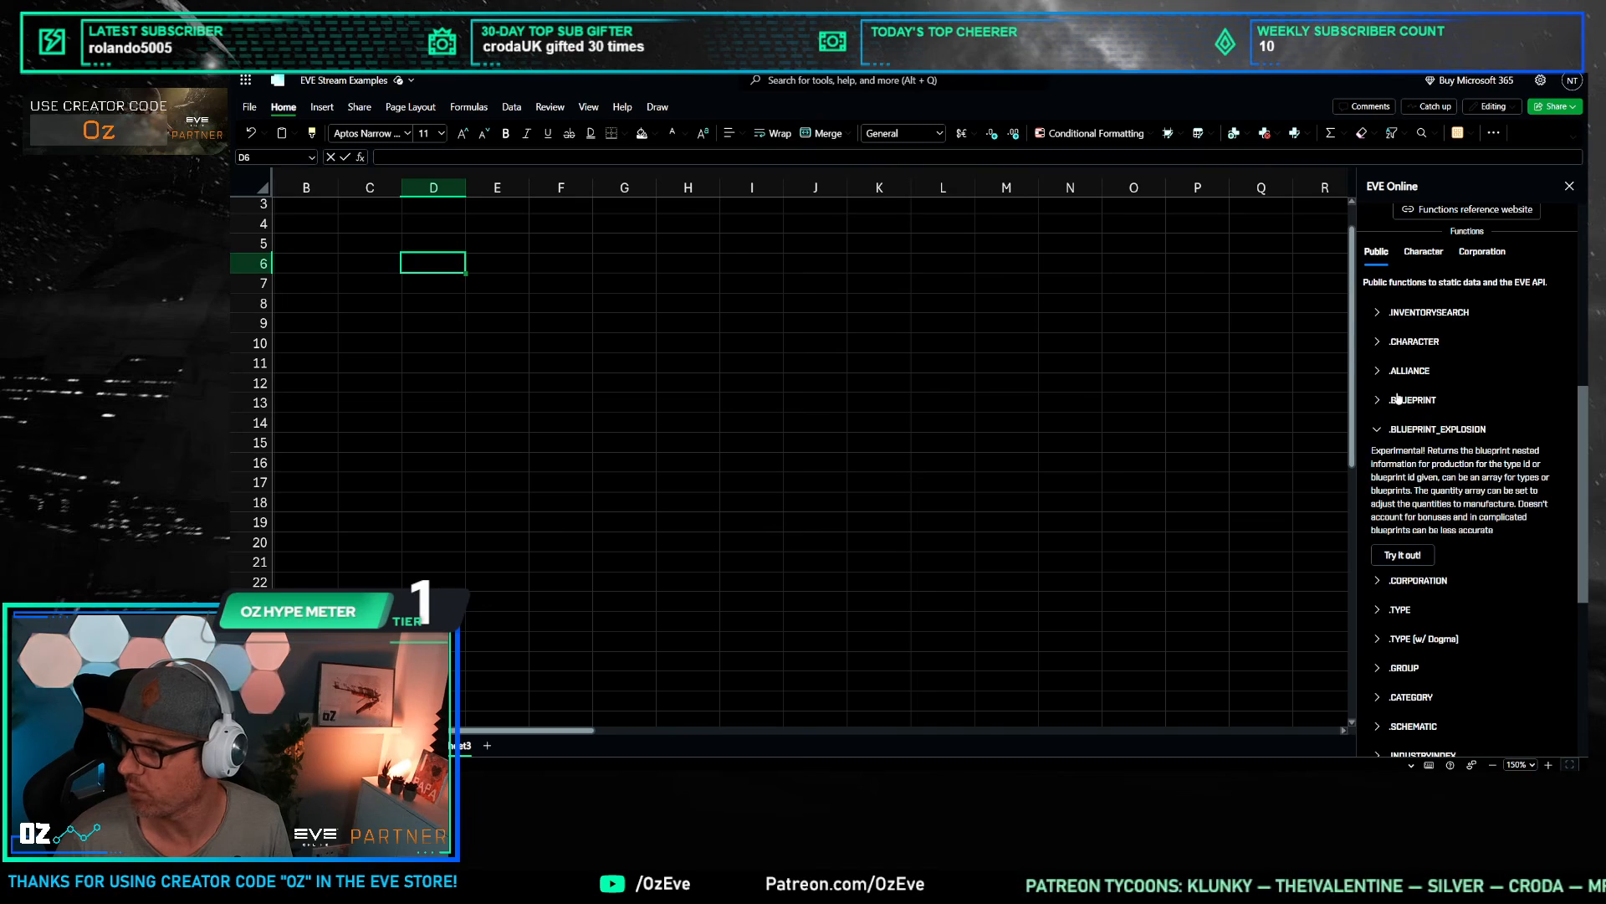
click(1399, 400)
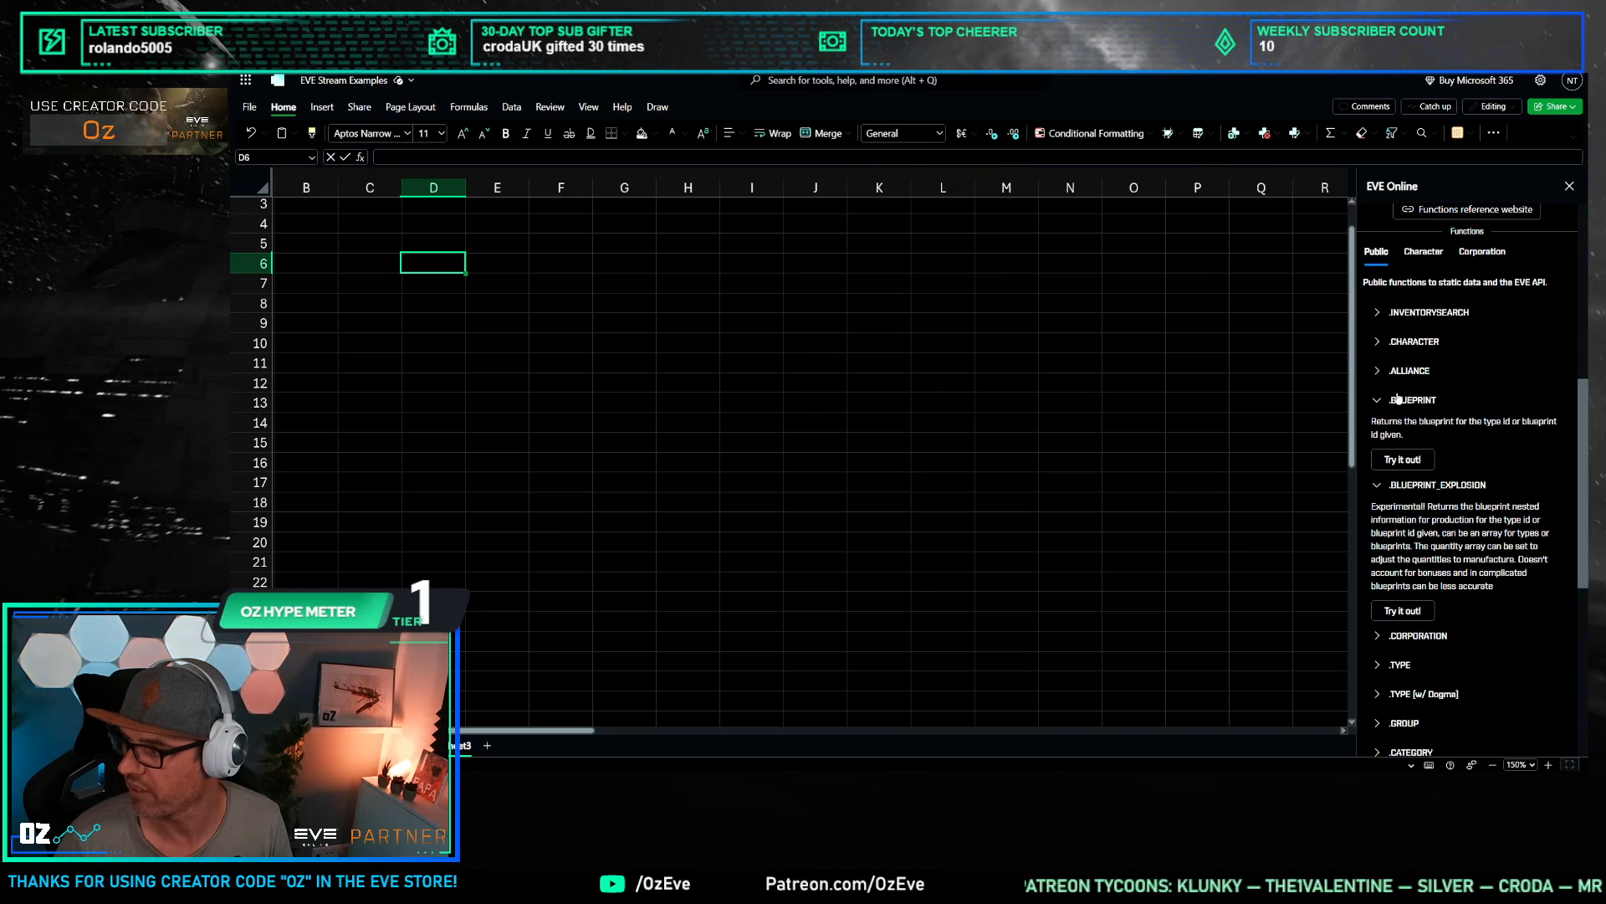
click(1404, 611)
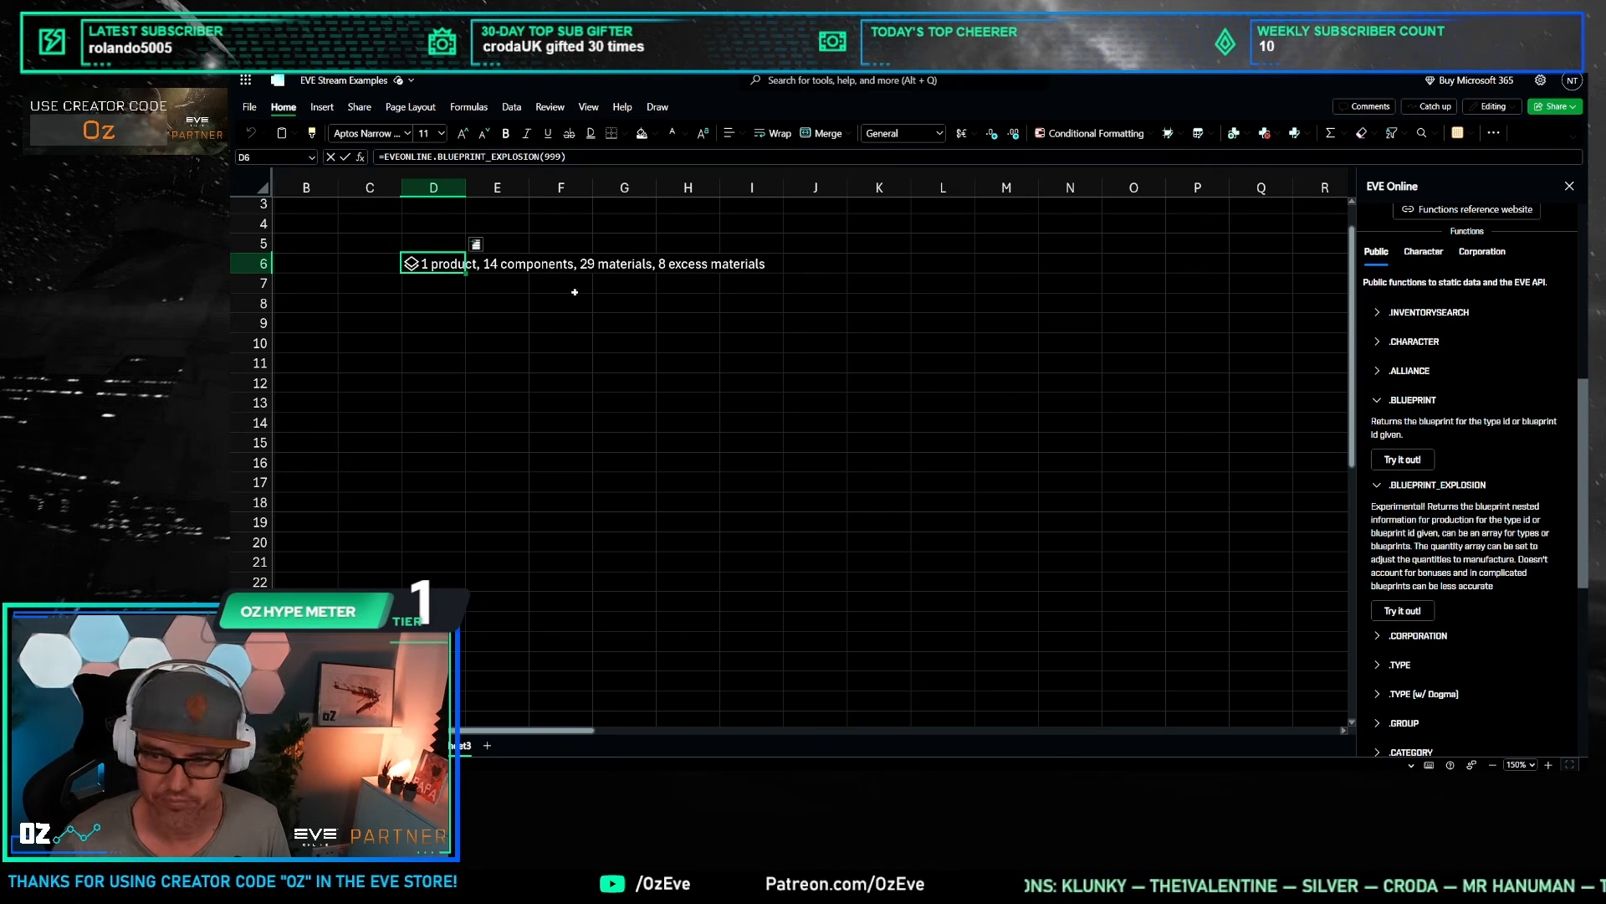
Step: Widen column D to fit the full blueprint explosion text and select cell D6
click(512, 322)
drag(467, 188, 805, 188)
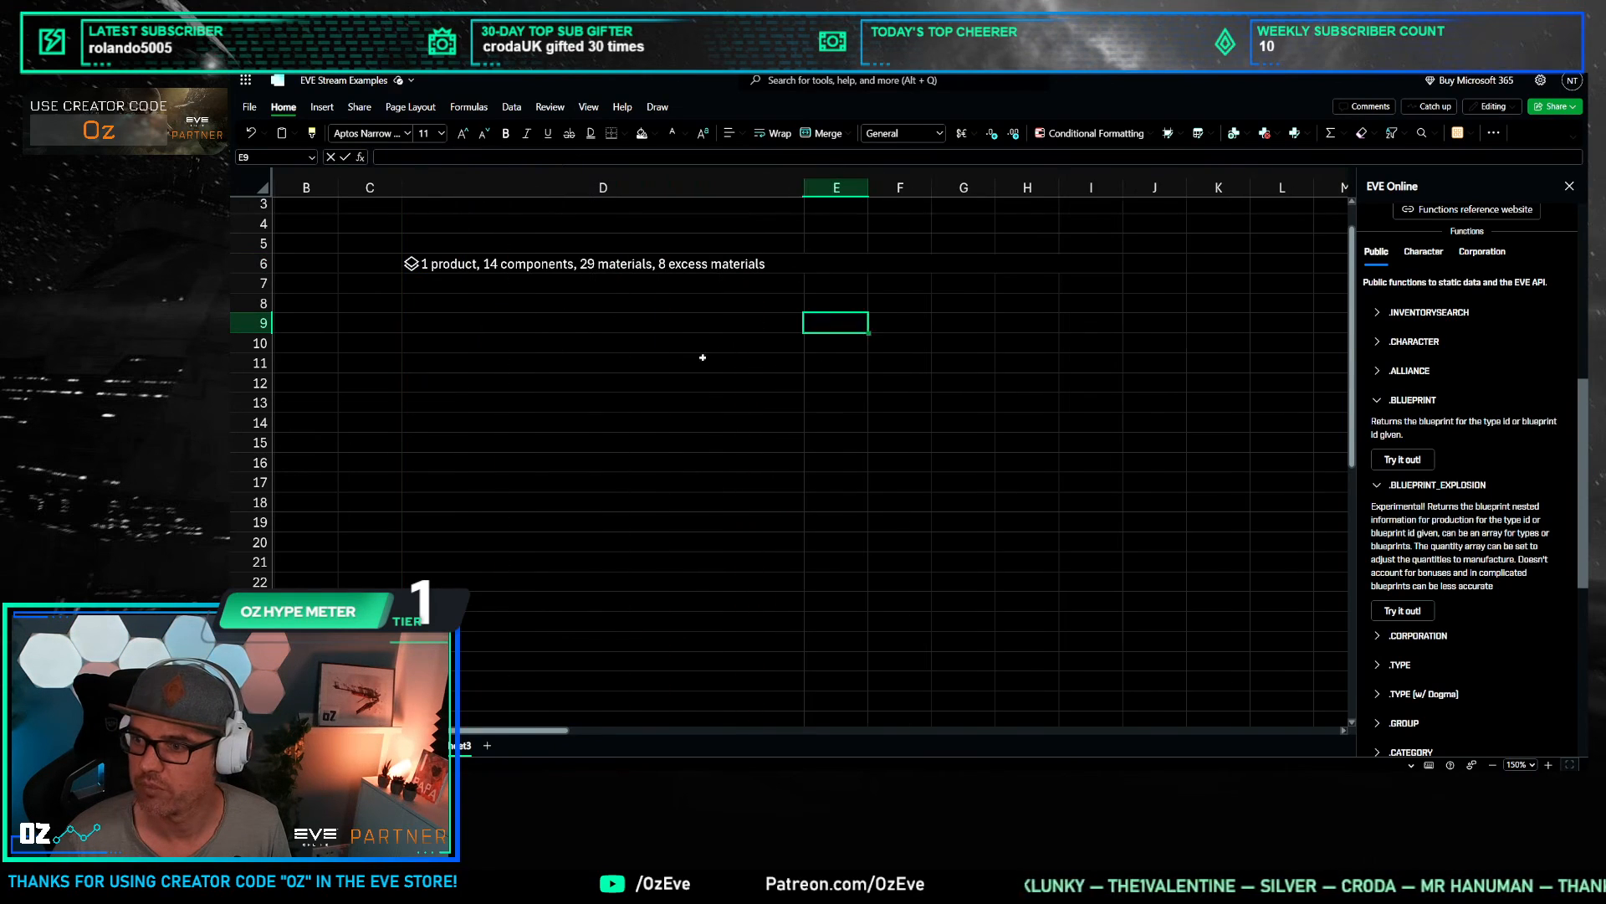
click(615, 367)
click(505, 266)
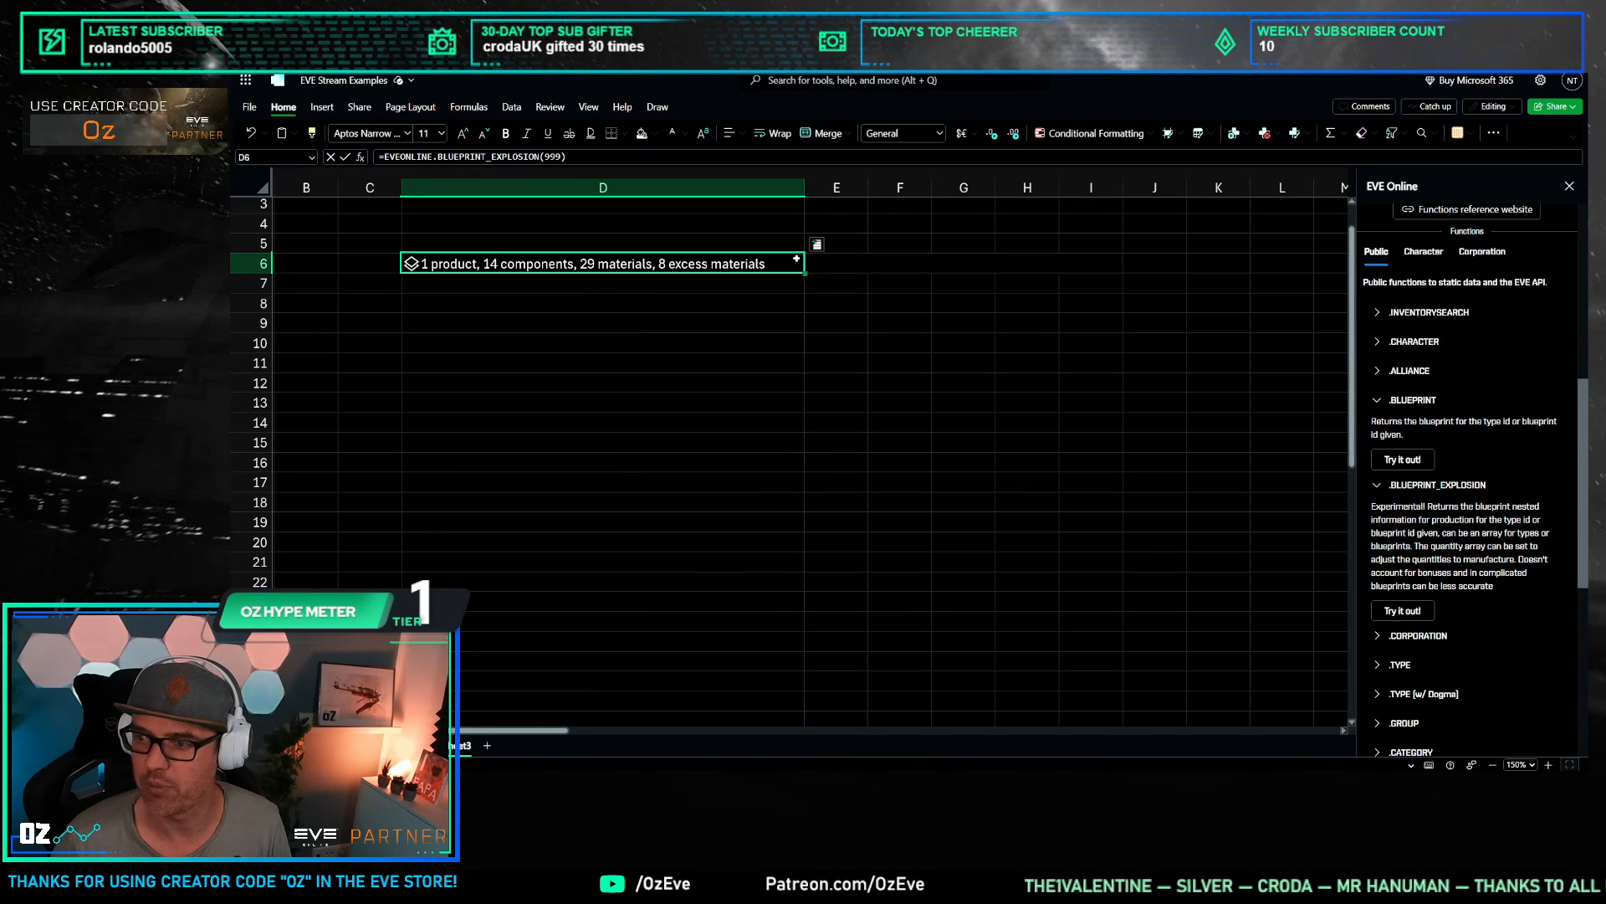
Step: Open the data card of cell D6 and review its components, excess materials and materials lists
click(412, 266)
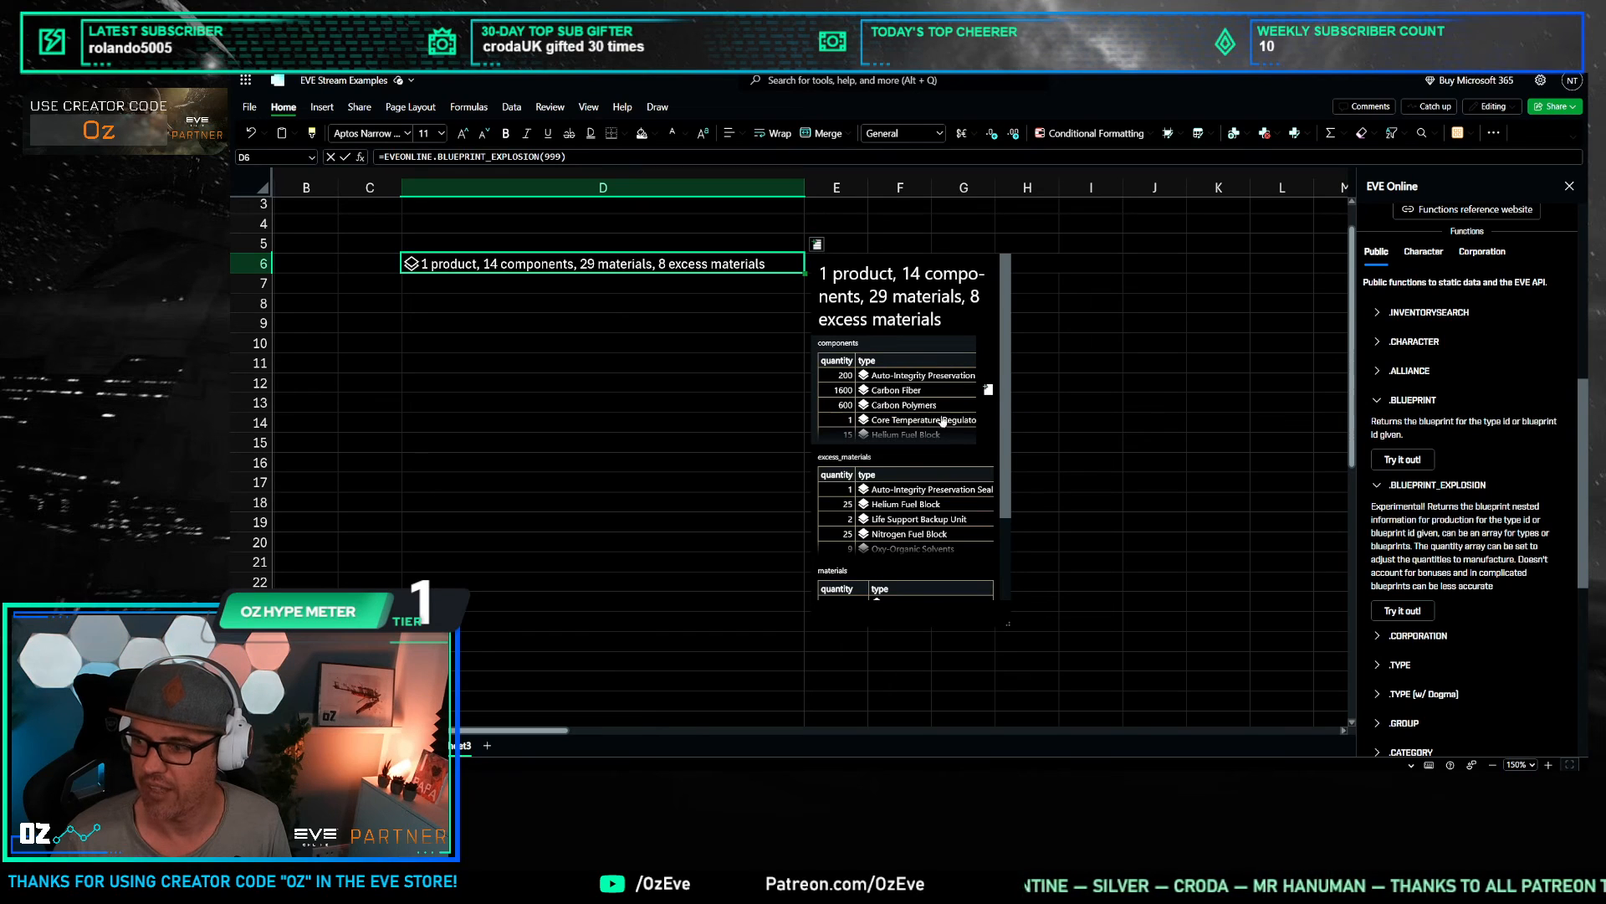
drag(1007, 383, 1020, 301)
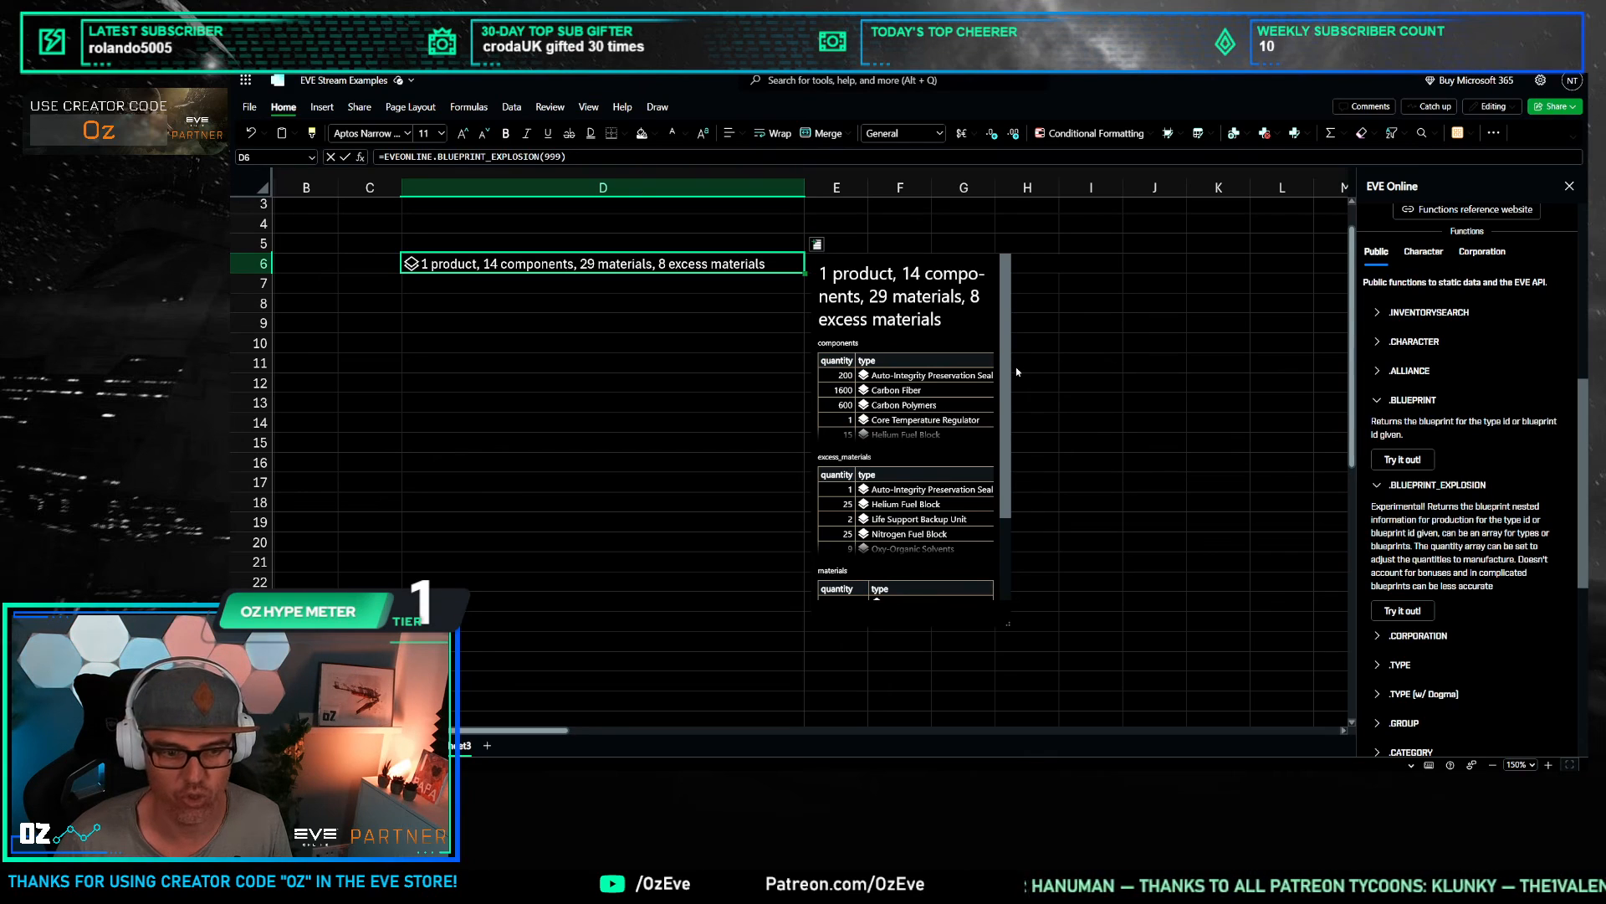
scroll(1011, 420, down, 1)
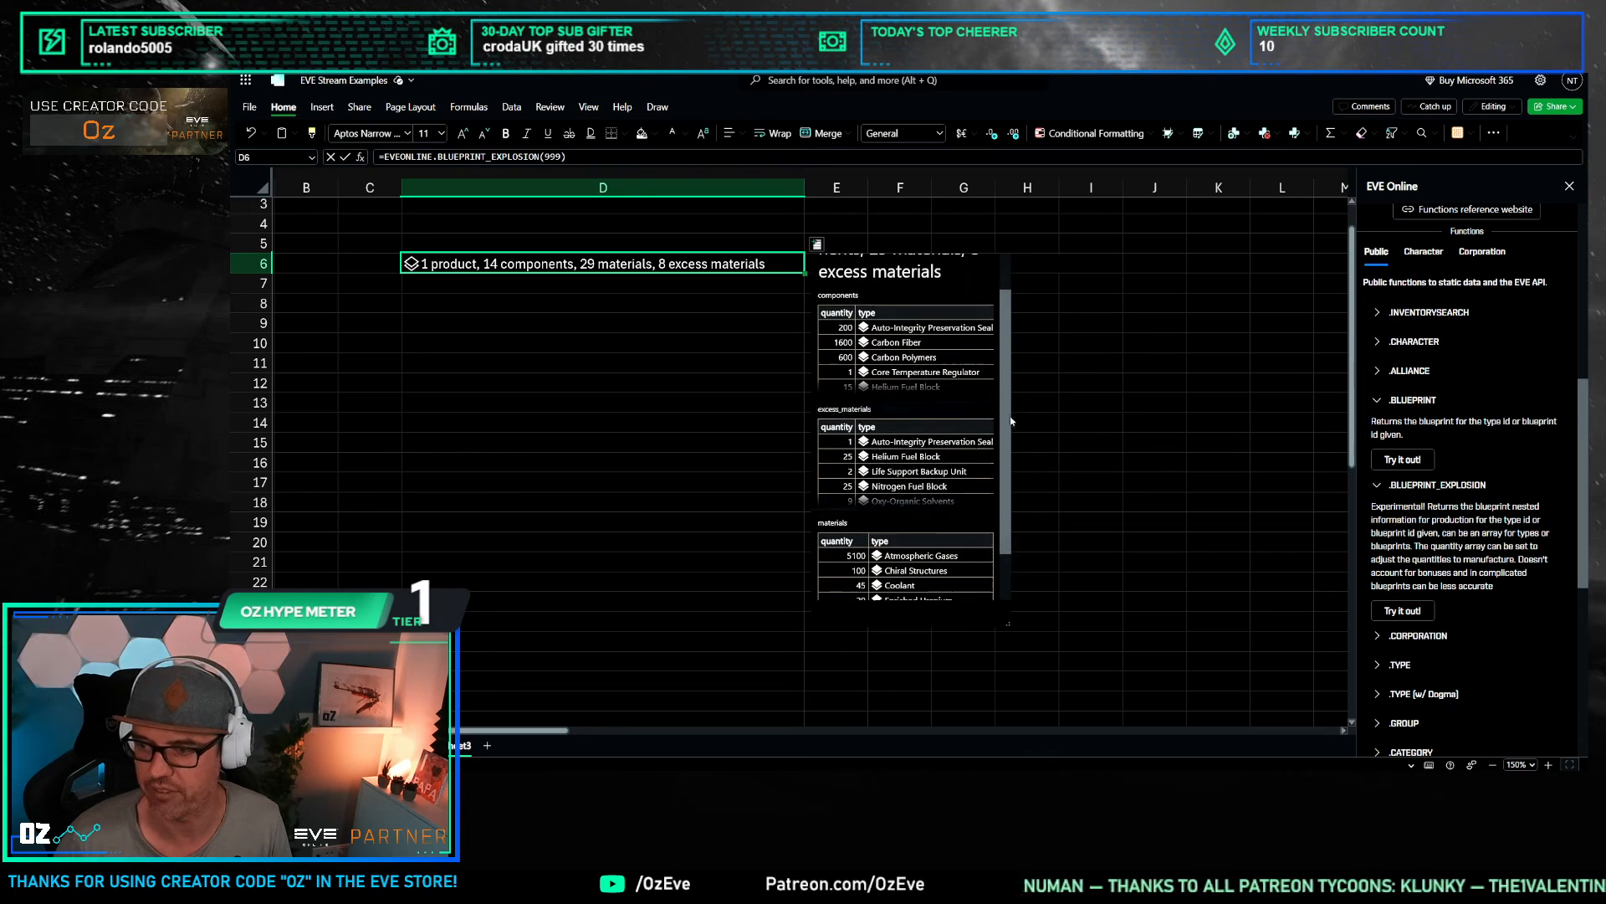
click(486, 426)
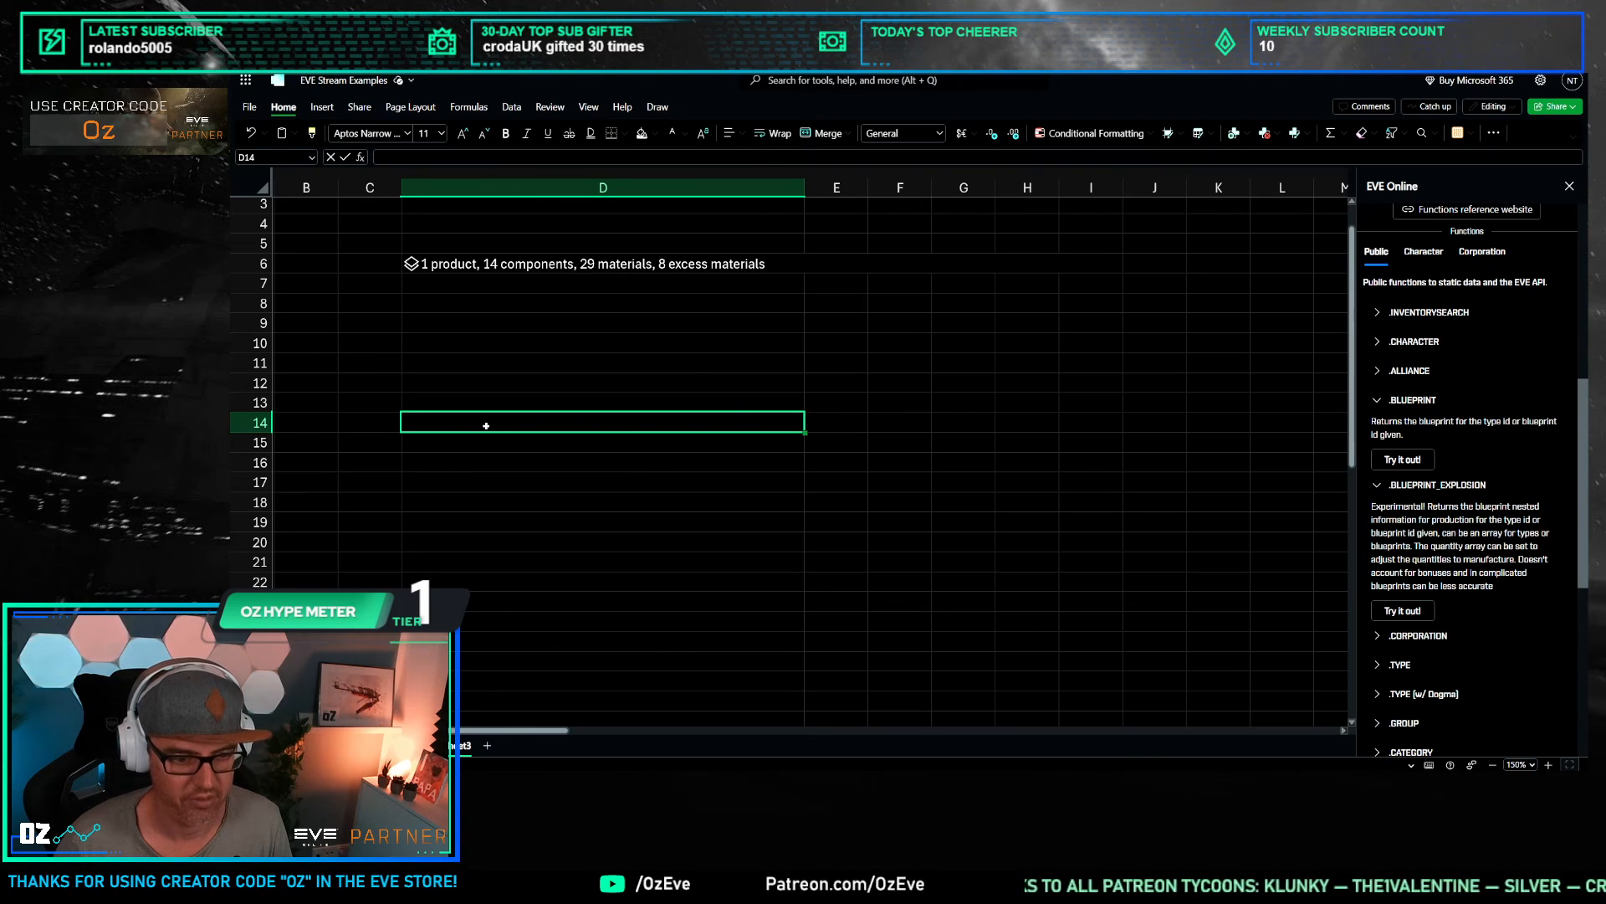
click(523, 303)
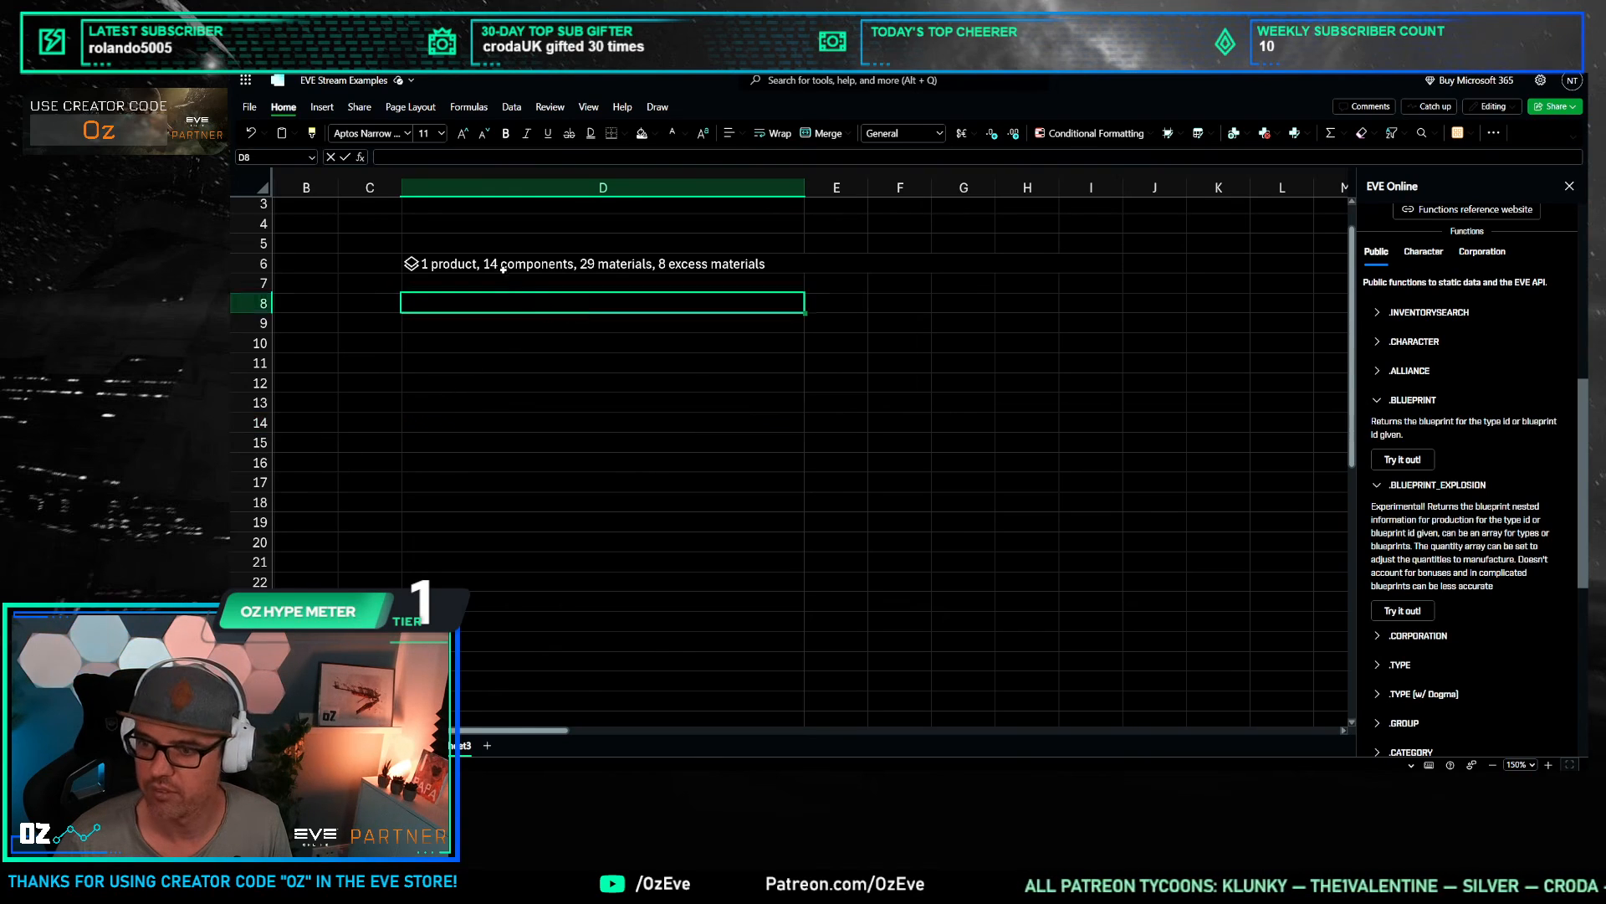
Step: Extract the components field of cell D6 into column E and widen that column to fit the item names
click(503, 266)
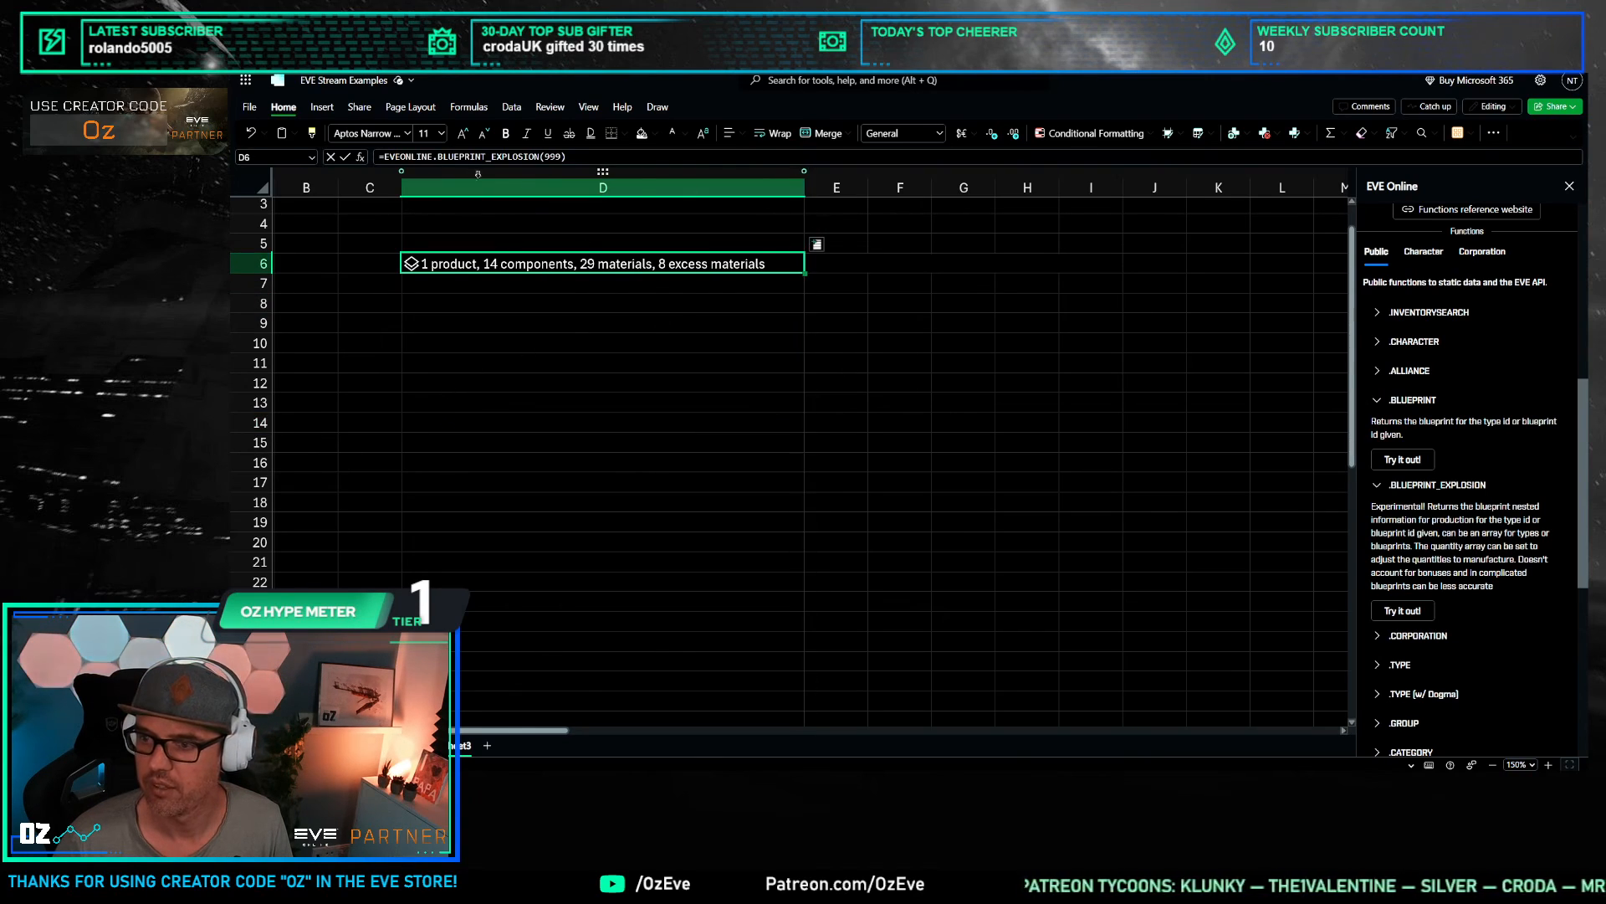
click(617, 158)
click(640, 325)
click(519, 261)
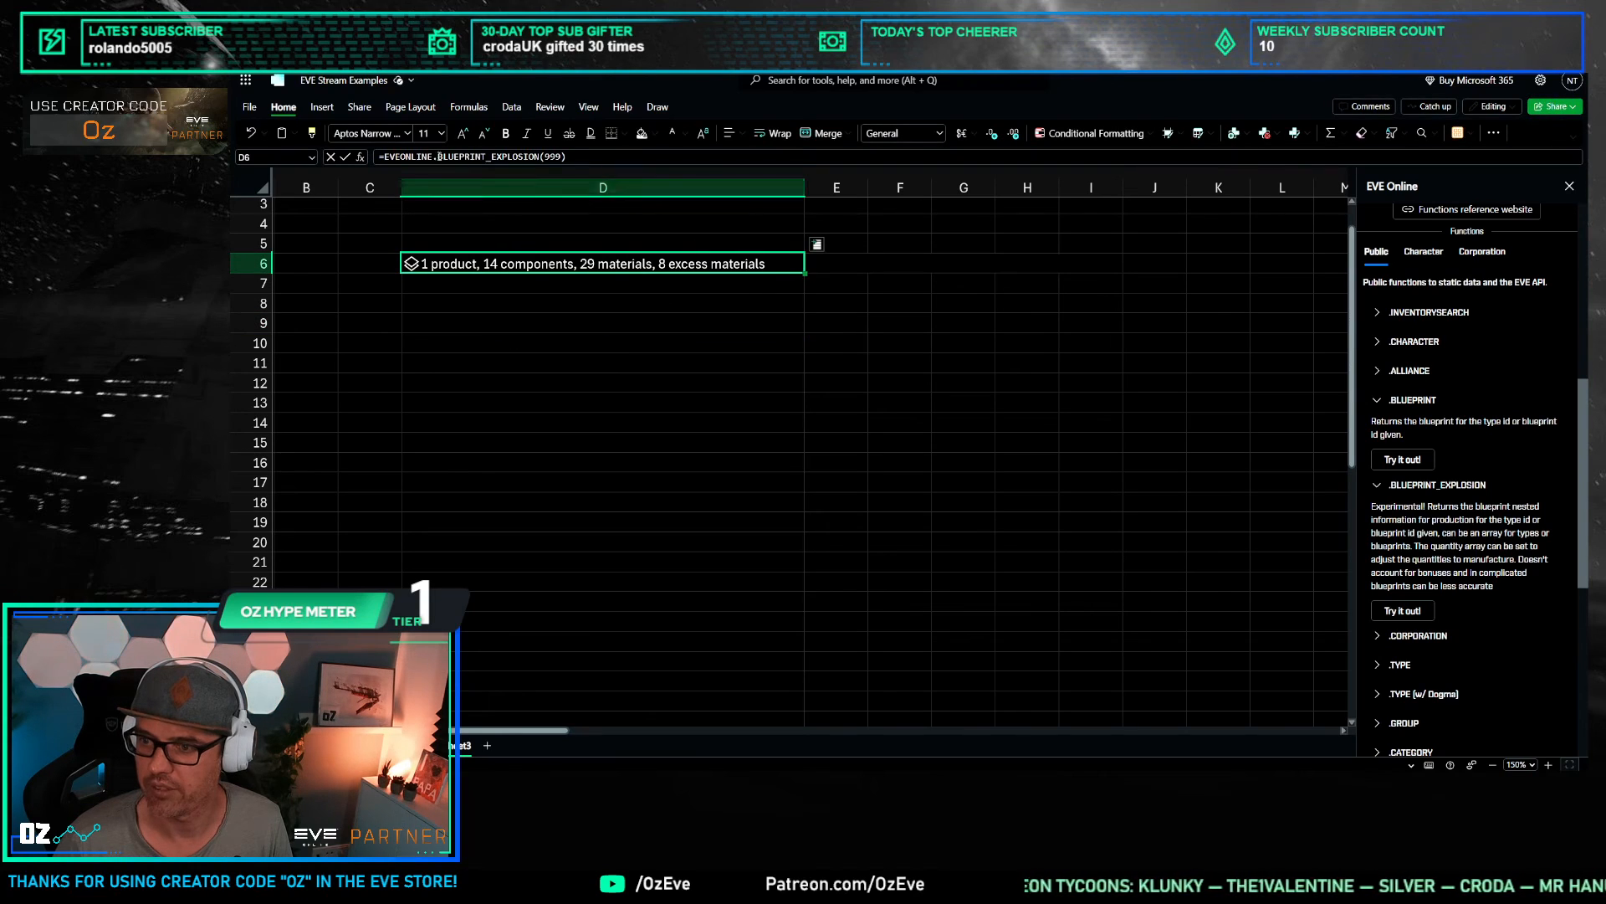
click(815, 244)
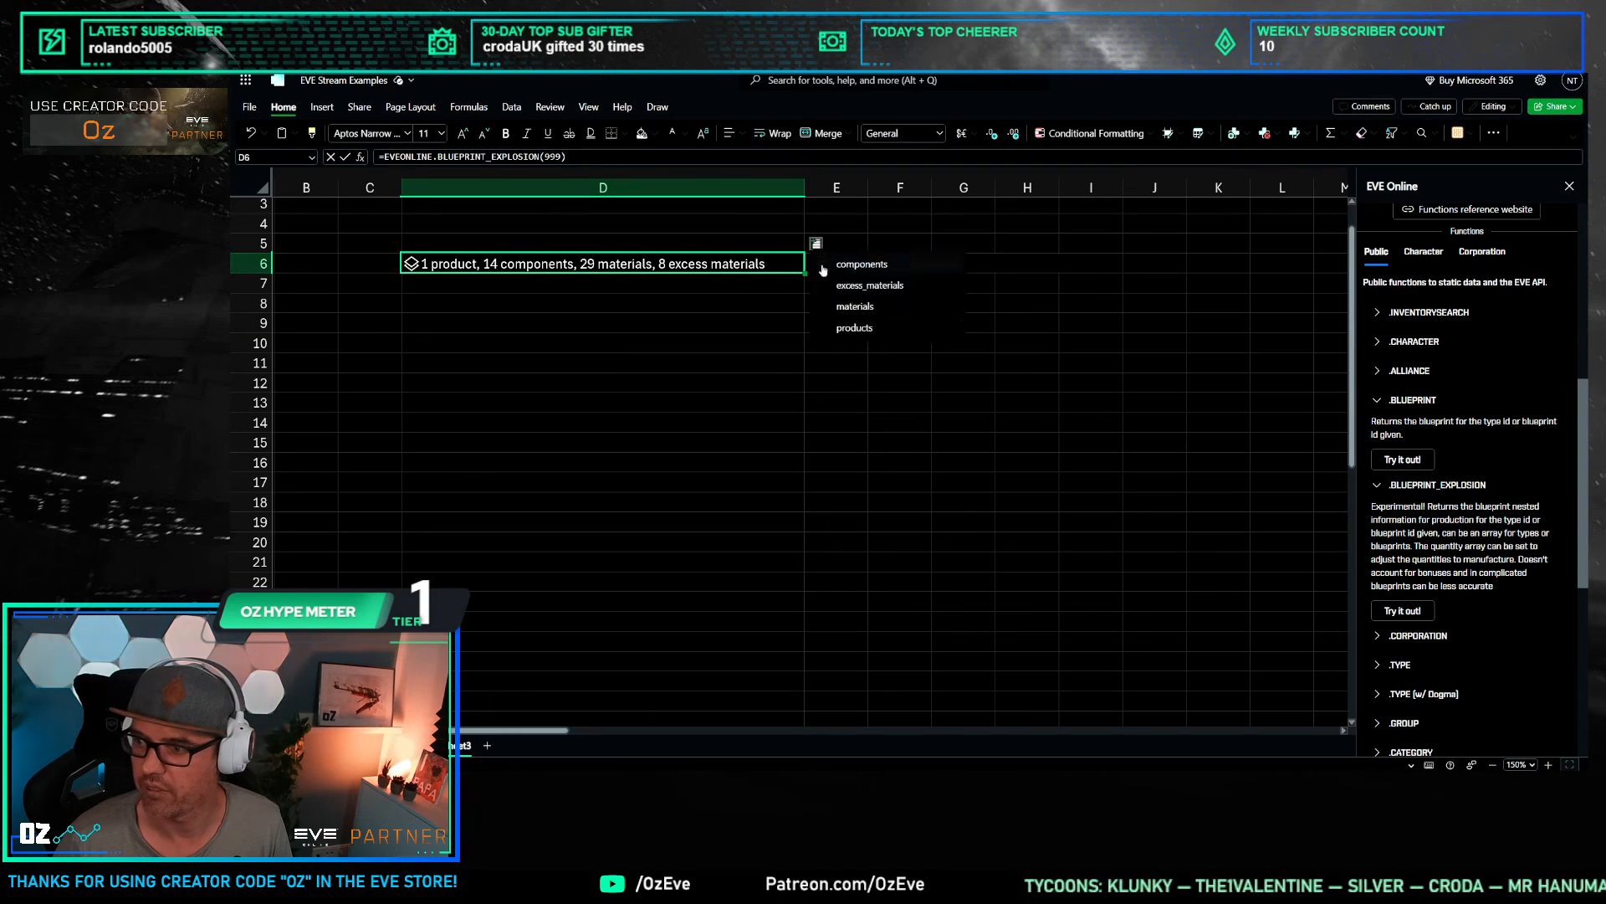
click(886, 269)
click(753, 402)
click(855, 224)
drag(868, 189, 1073, 193)
Step: Extract the materials field of cell D6 into column F and widen that column to fit the item names
click(670, 266)
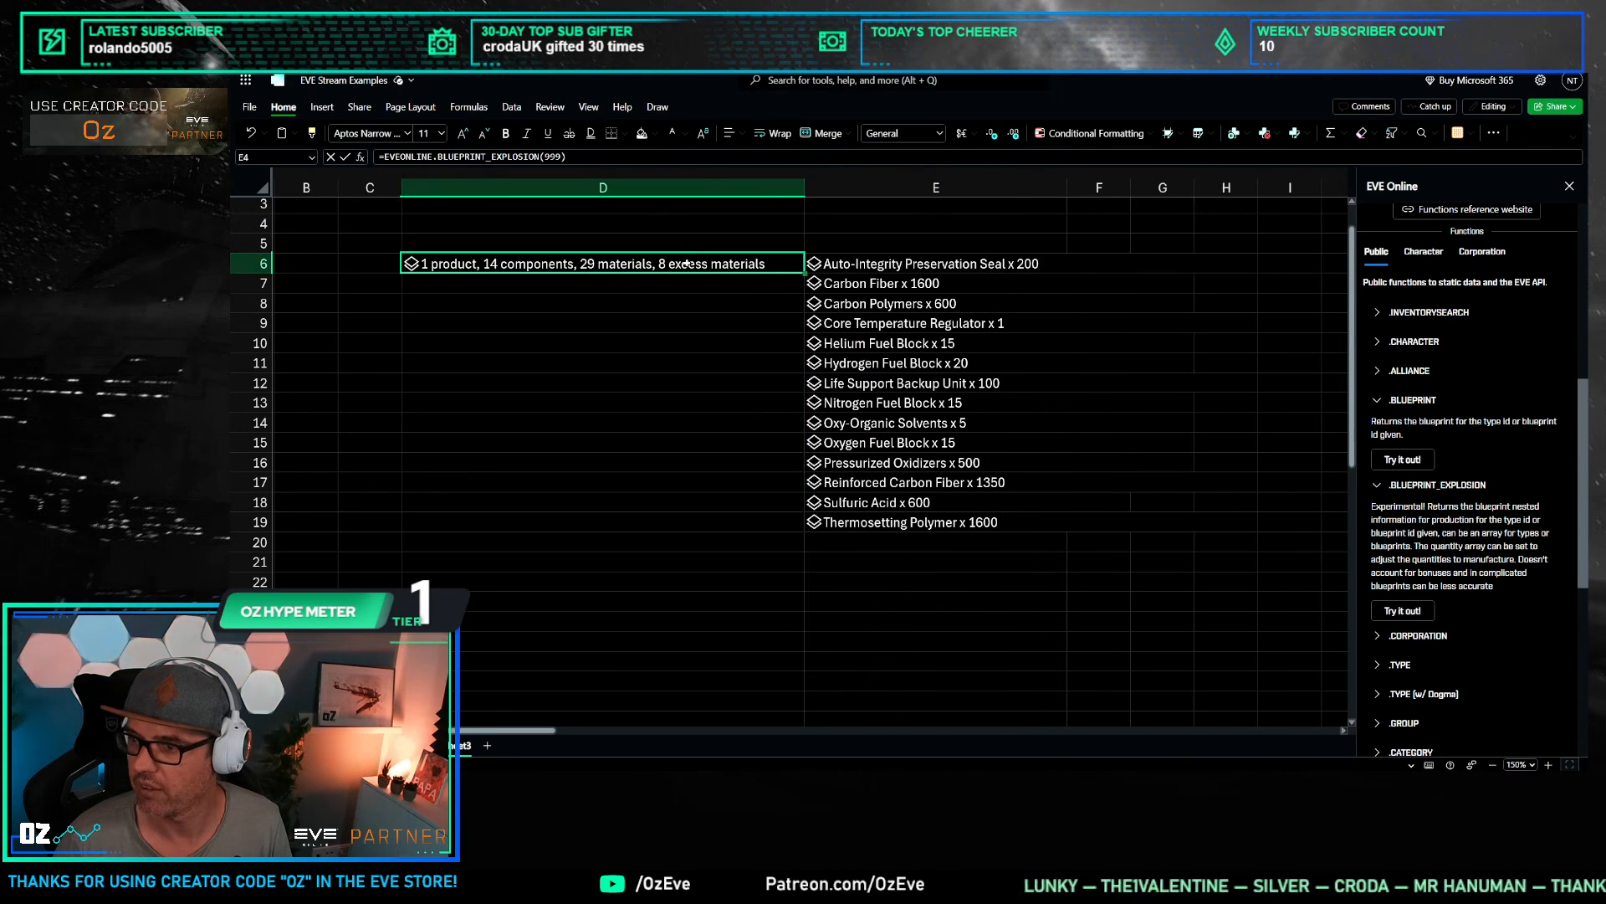
click(815, 243)
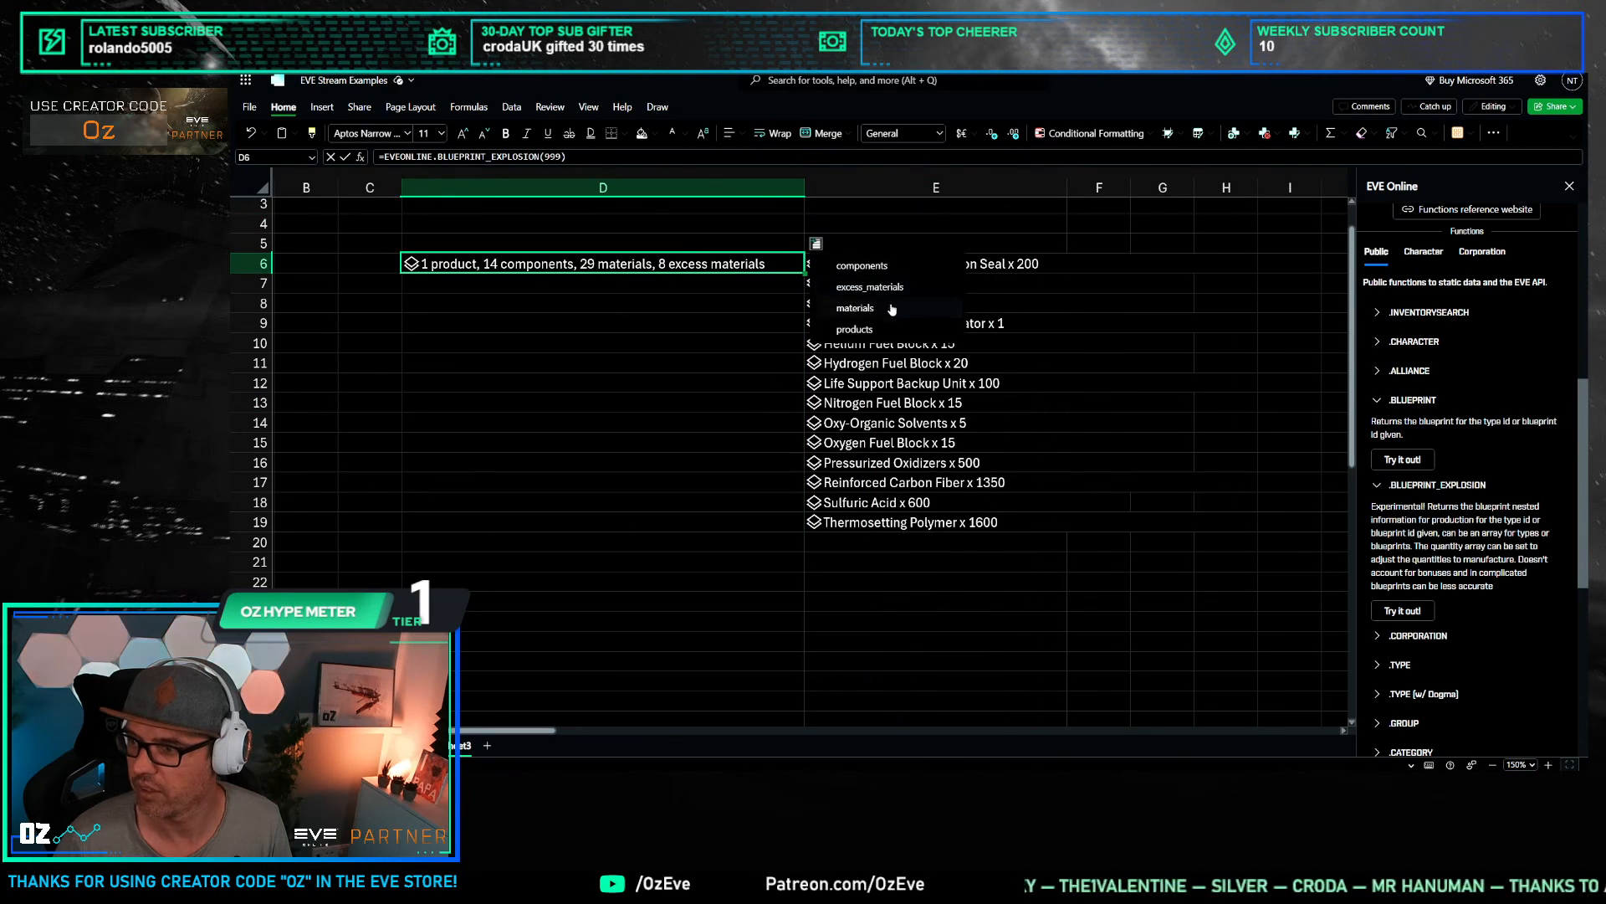
click(870, 310)
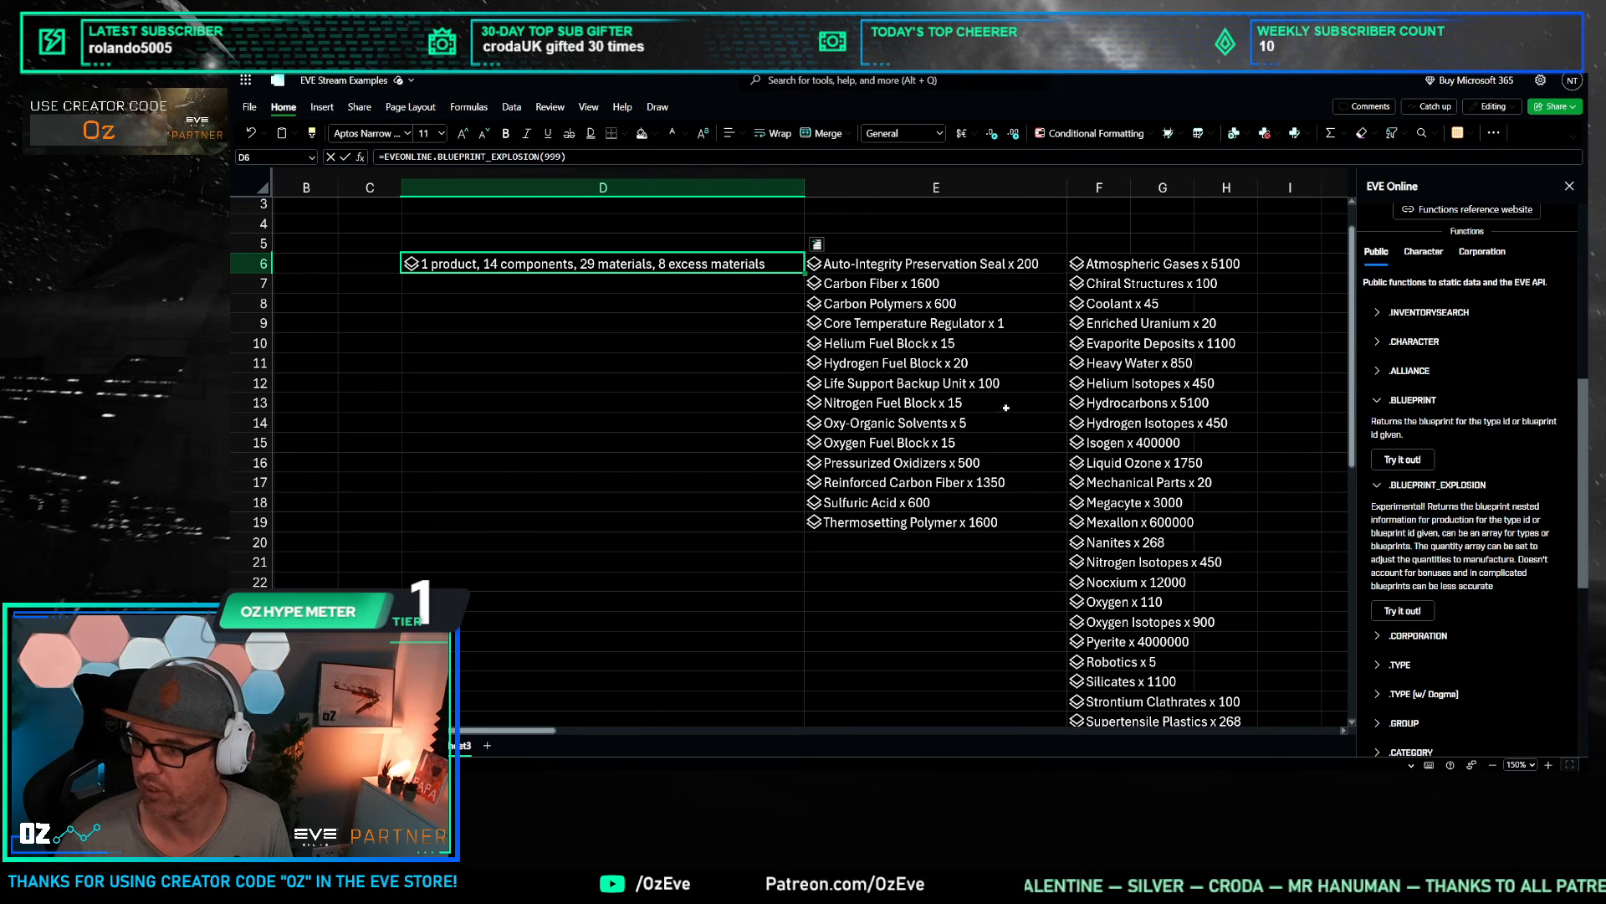
scroll(920, 414, down, 3)
scroll(1044, 441, up, 4)
scroll(1044, 441, down, 2)
scroll(1042, 440, up, 2)
drag(1130, 187, 1278, 188)
click(904, 248)
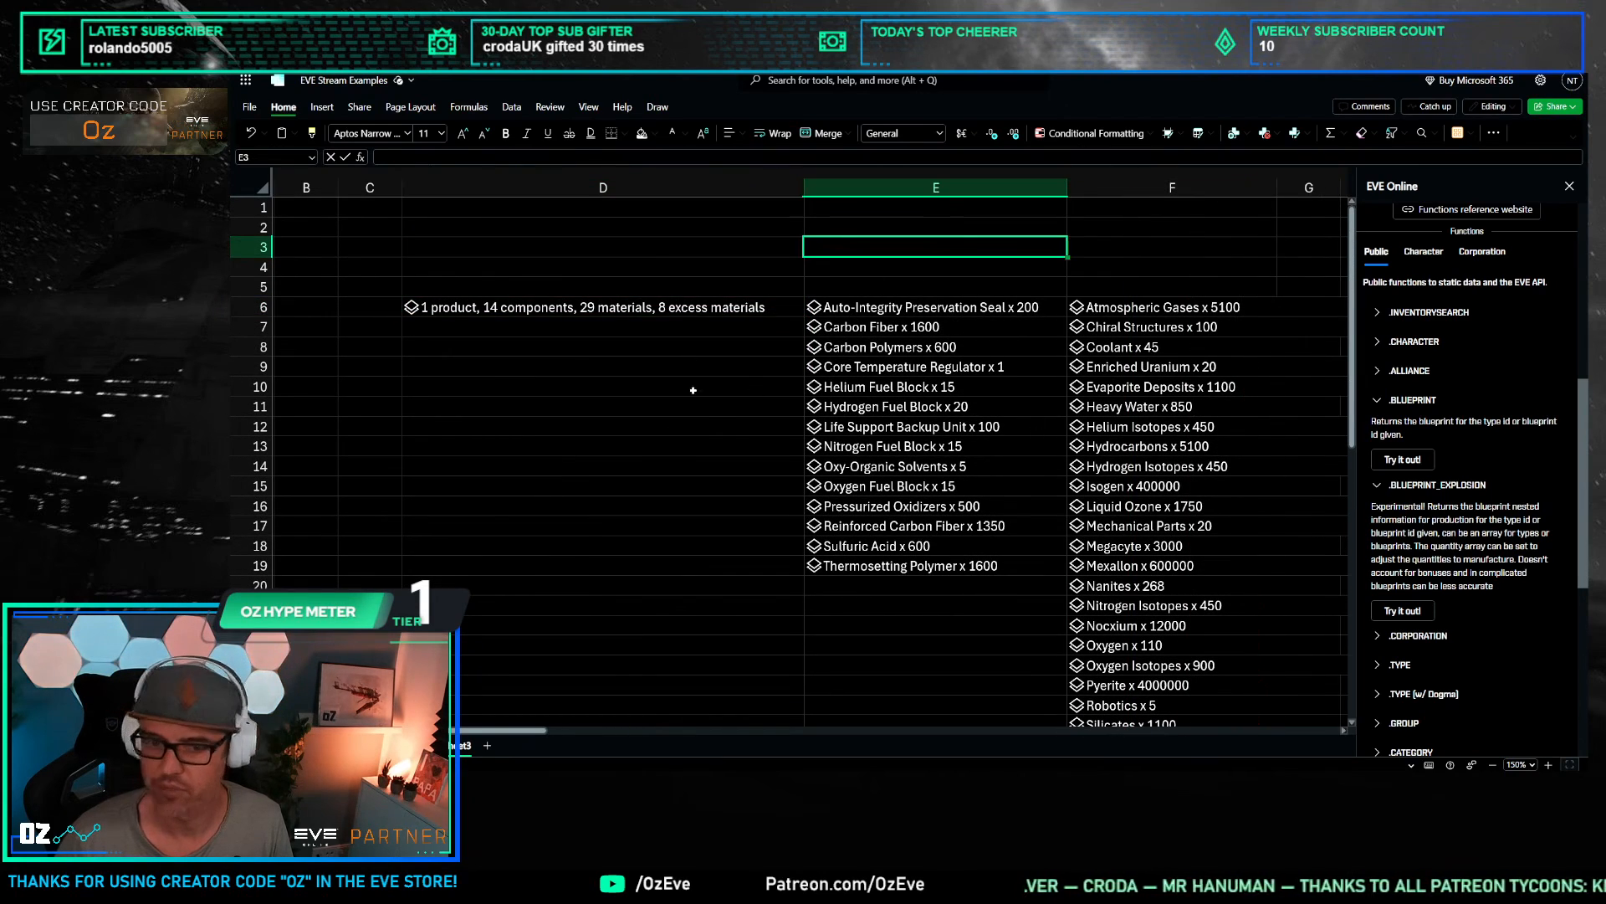
Step: Enter Metenox in cell C6 and try to edit the 999 argument of the BLUEPRINT_EXPLOSION formula in D6
click(368, 307)
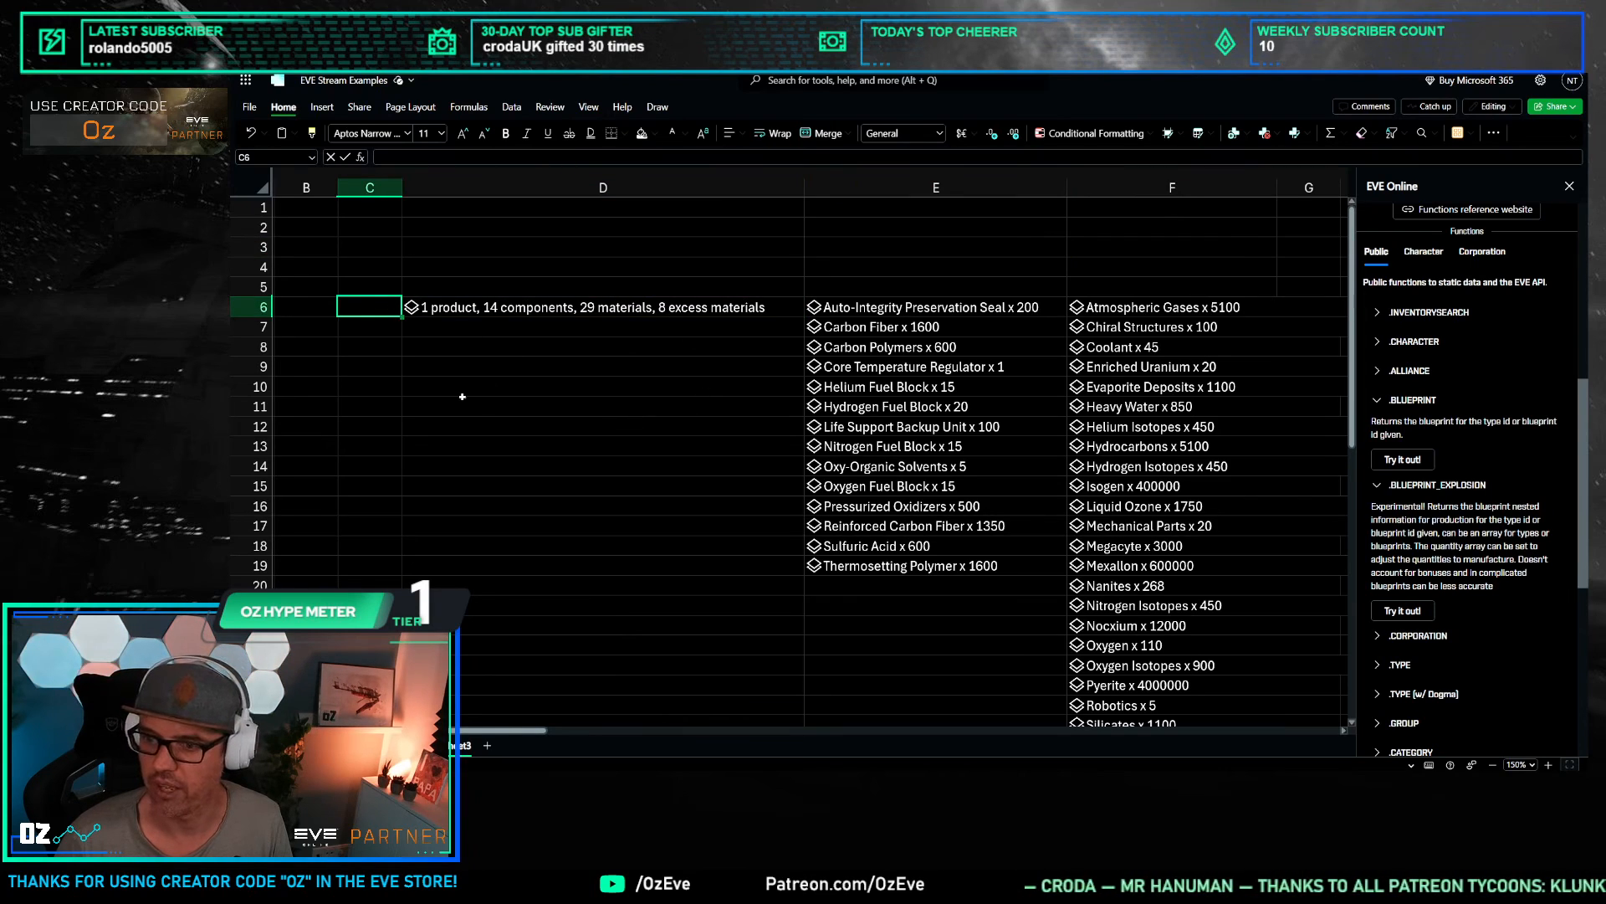
text(Metenox)
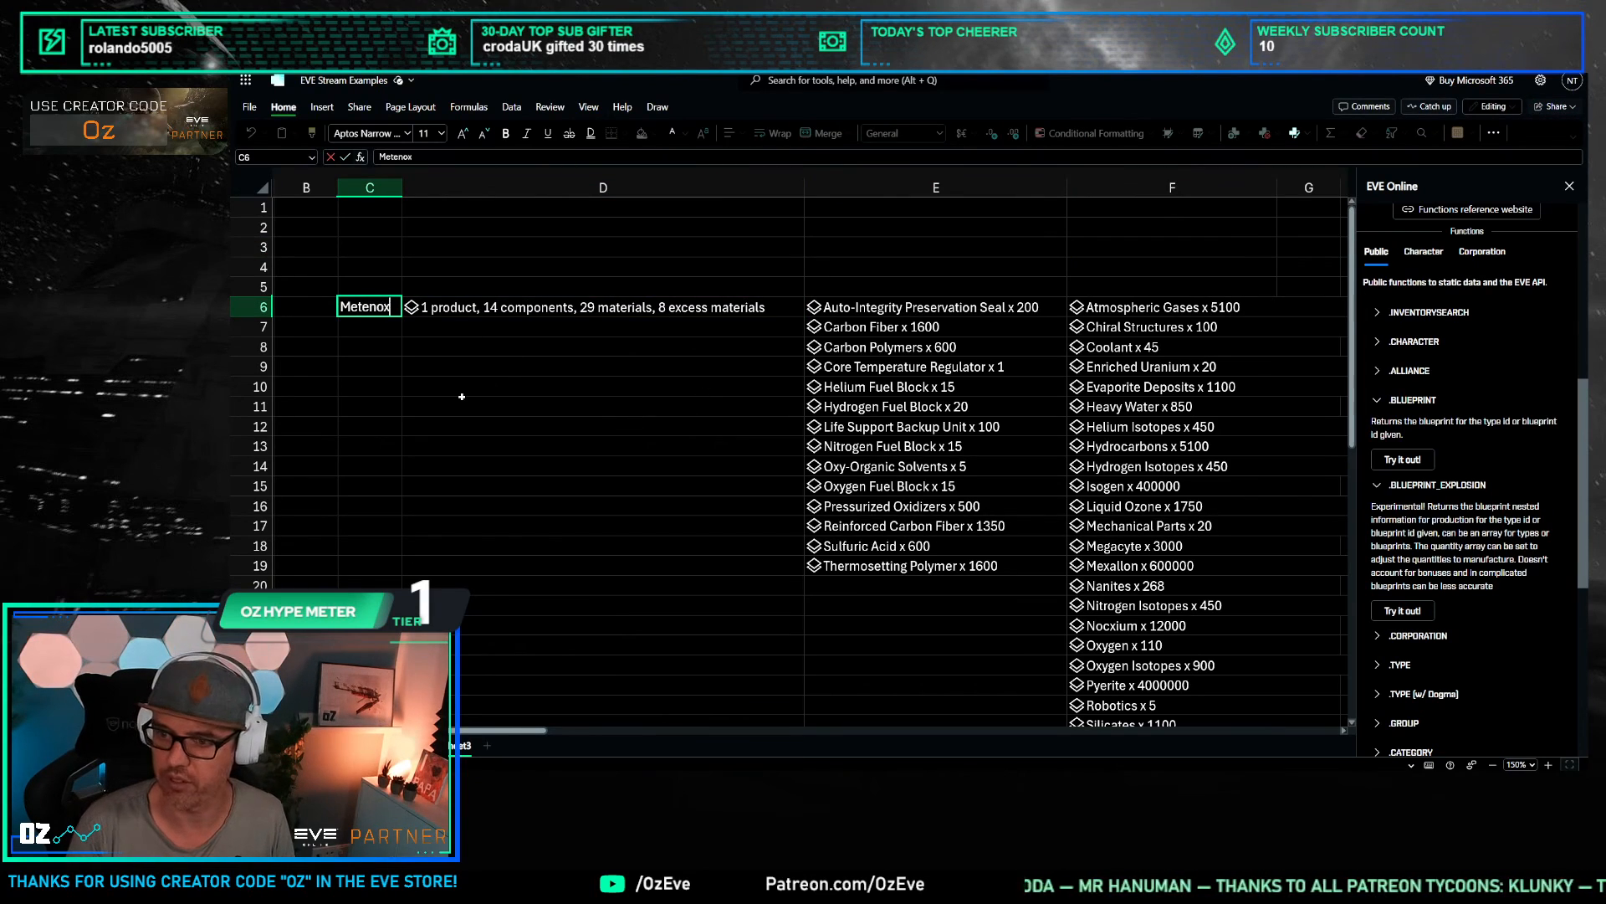
key(Return)
click(521, 307)
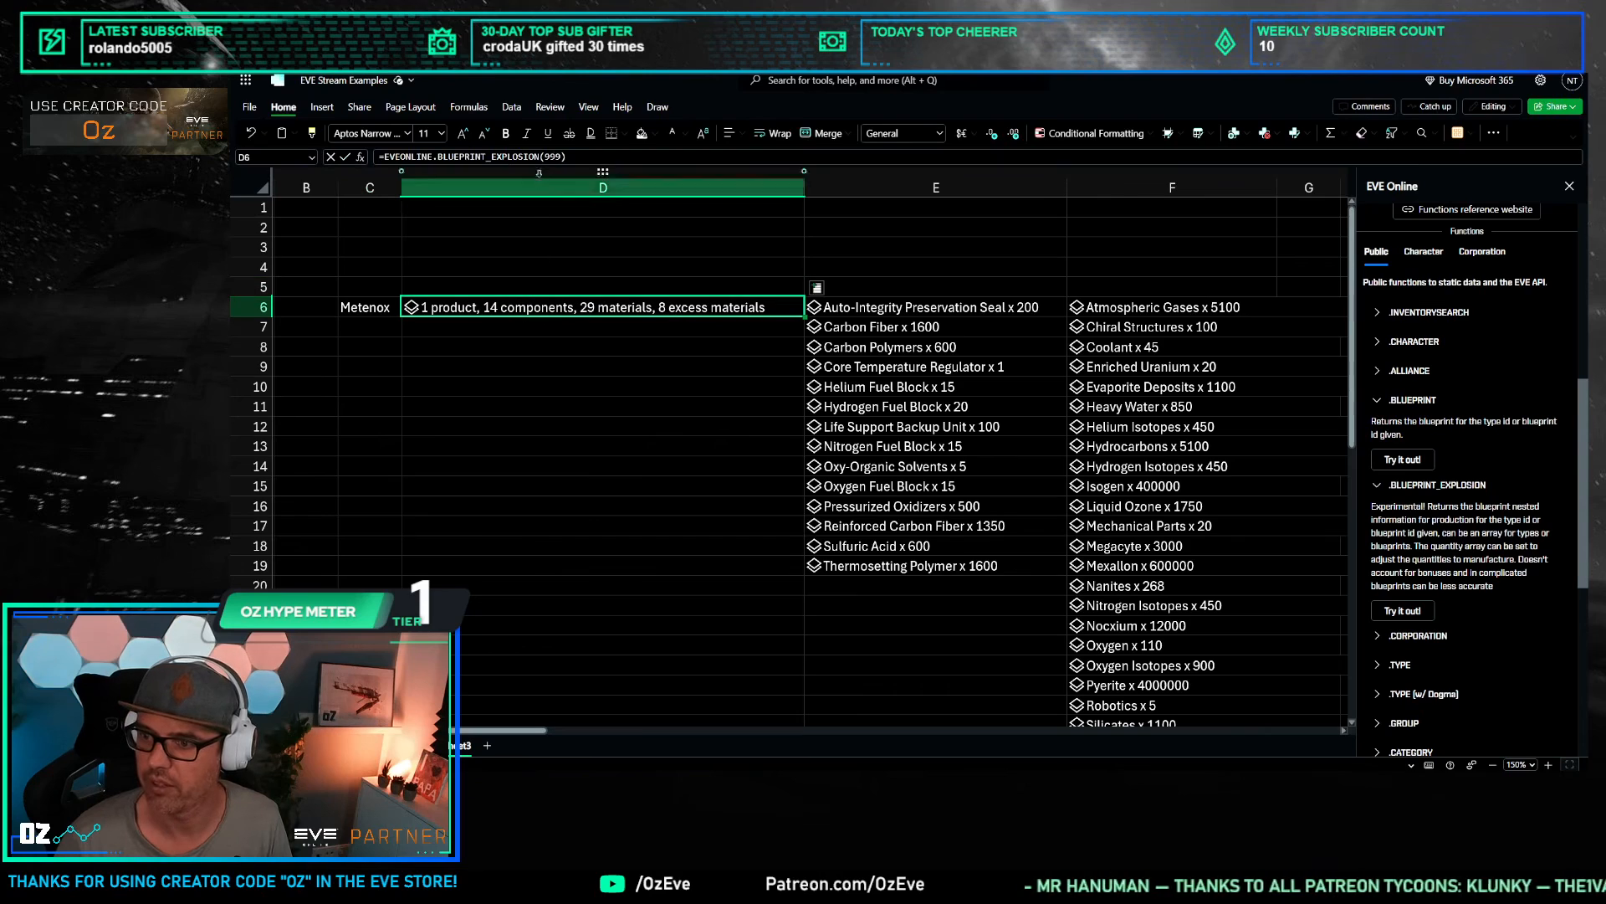
drag(561, 156, 551, 157)
click(443, 486)
click(411, 189)
key(Escape)
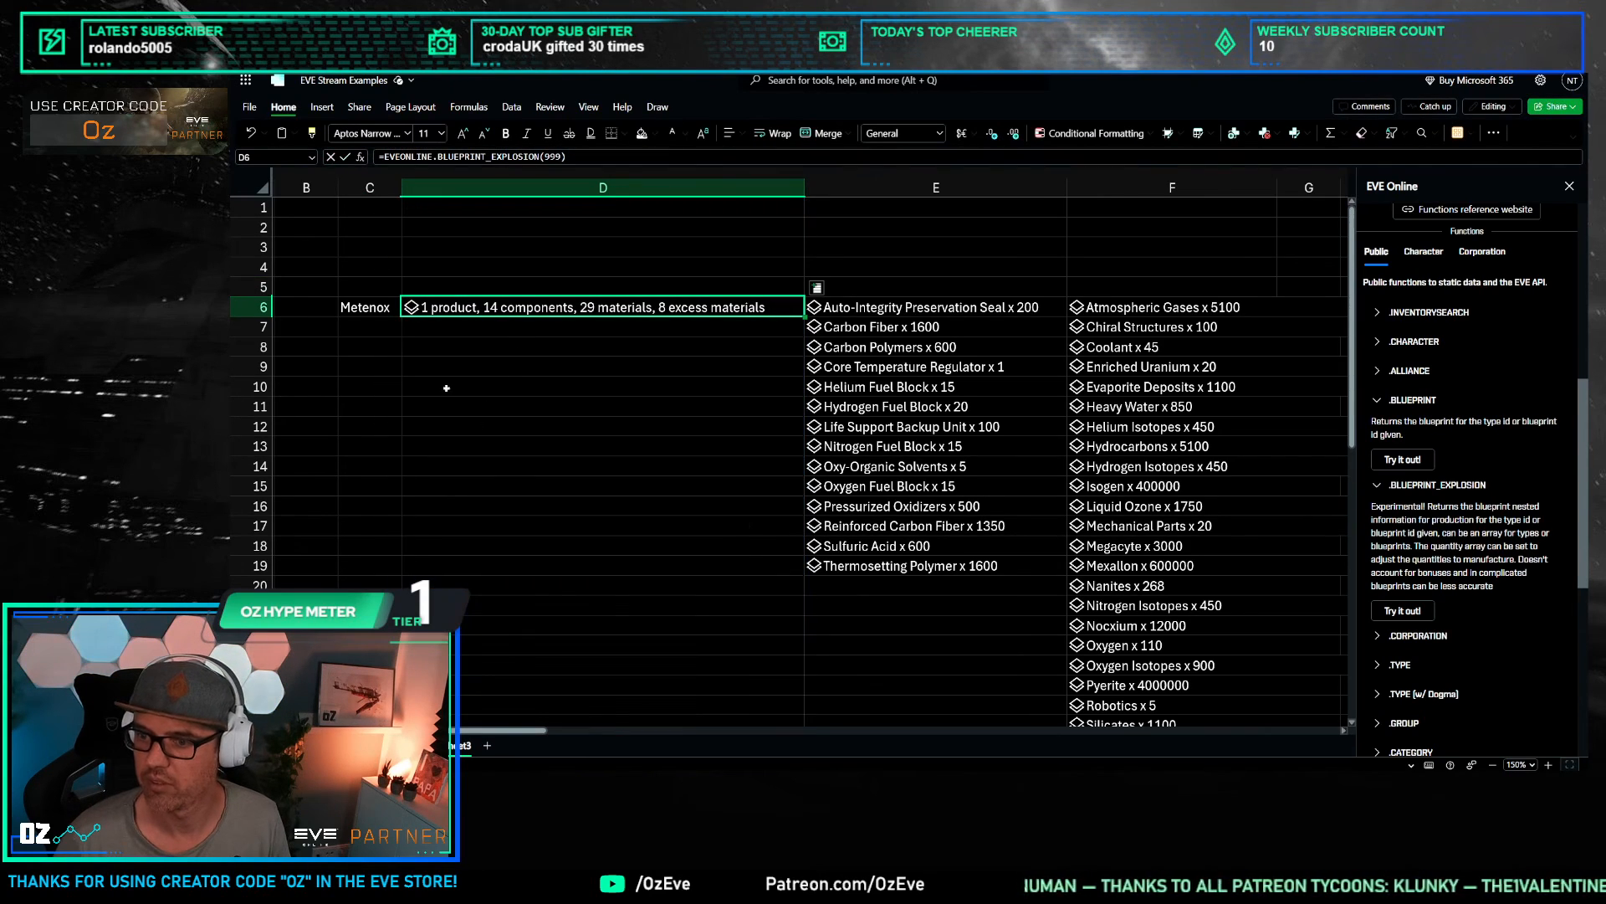
Step: Copy the Metenox Moon Drill's type ID from cell E6 of the market price sheet
click(369, 312)
click(405, 745)
click(466, 248)
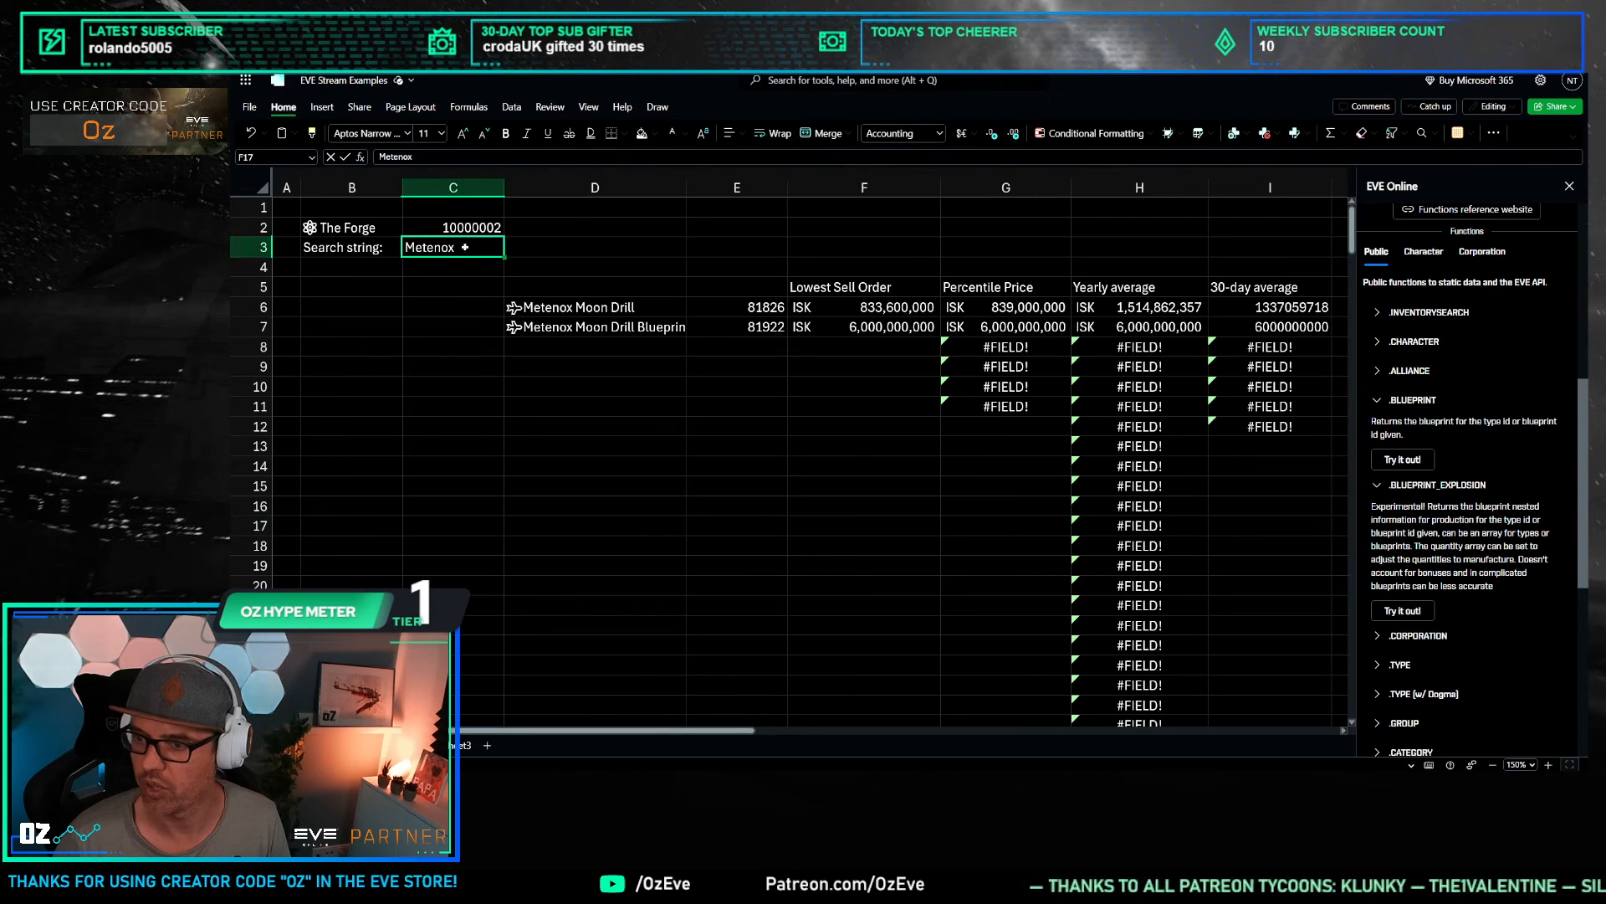
drag(653, 410, 711, 424)
click(738, 314)
key(ctrl+c)
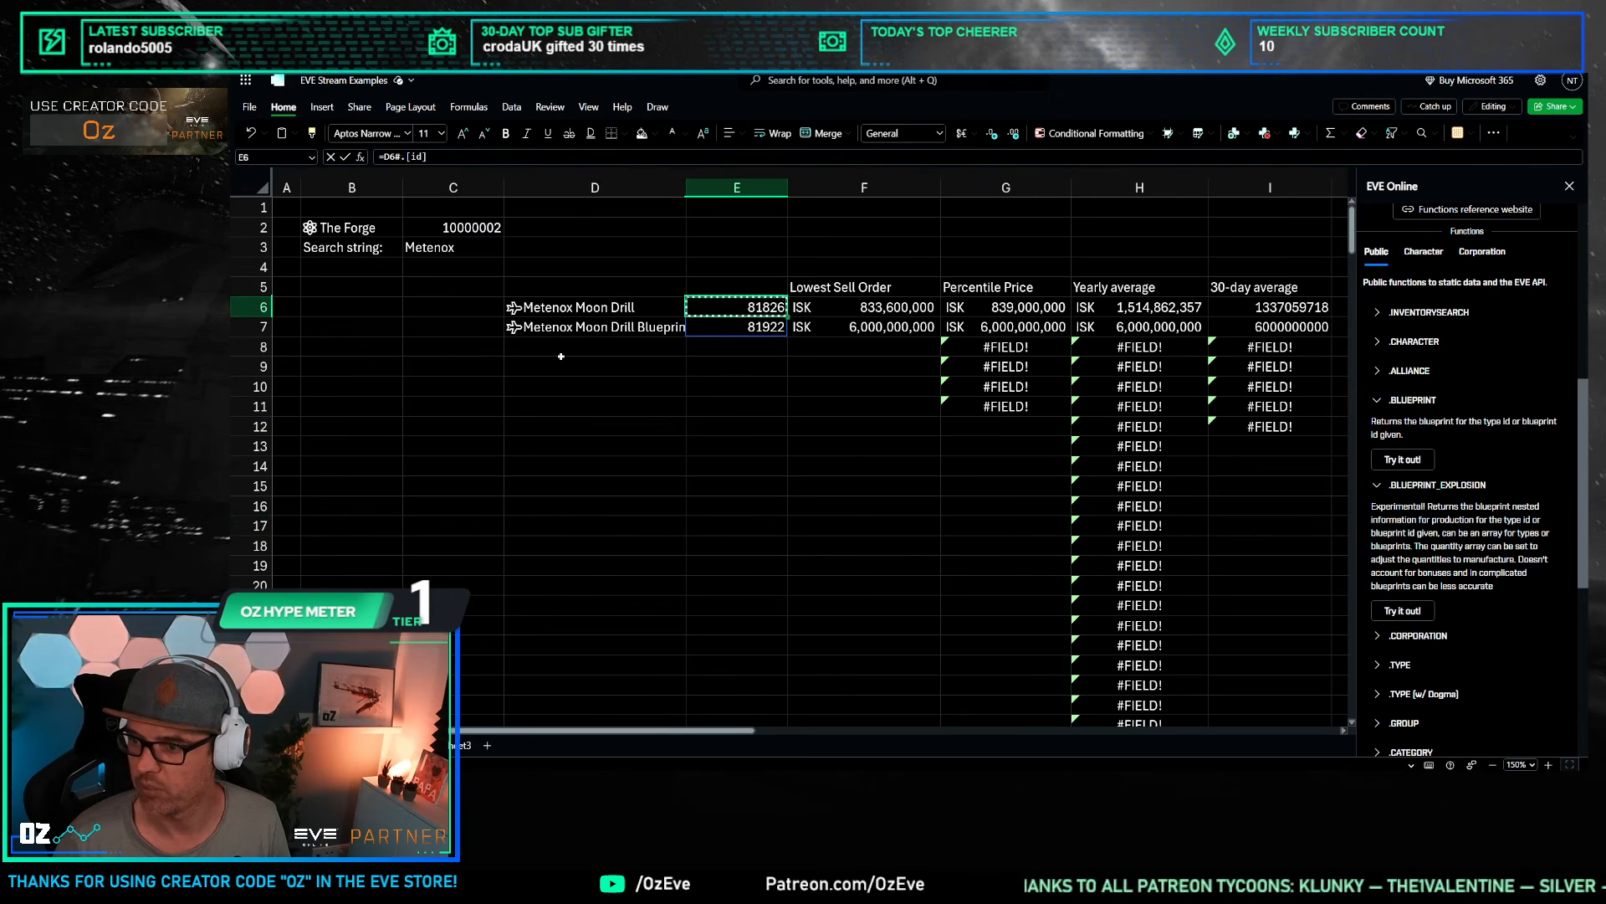
click(604, 407)
key(Escape)
click(765, 305)
key(ctrl+c)
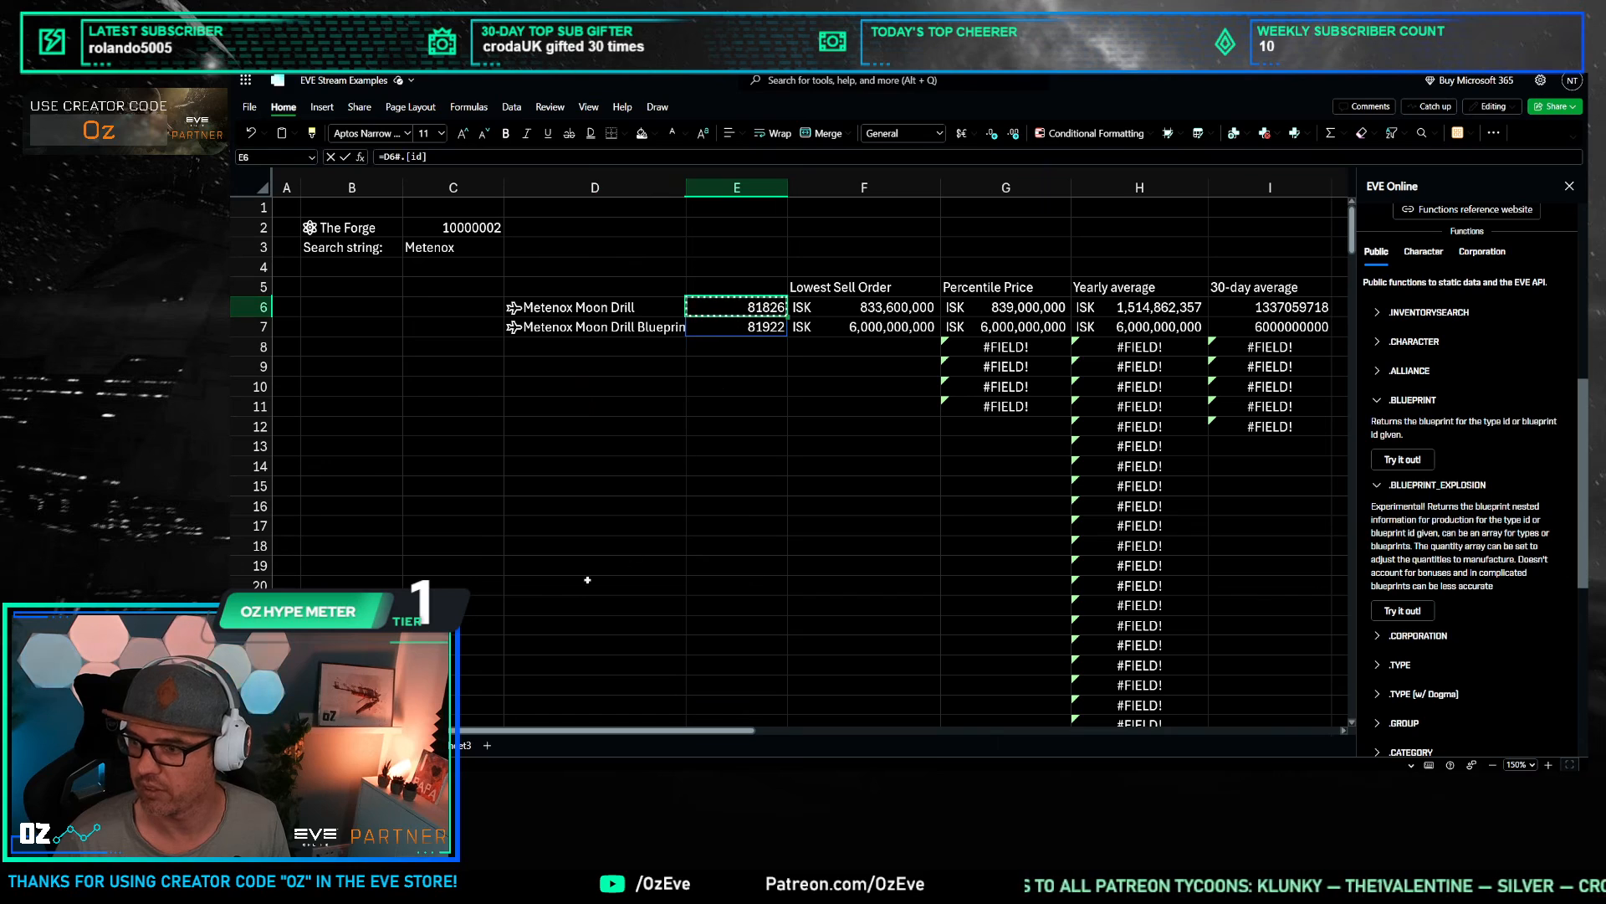
Step: Paste the copied type ID into cell C6 of the blueprint sheet as a plain value, 81826
click(466, 745)
click(376, 362)
click(375, 308)
key(ctrl+v)
click(494, 409)
right_click(378, 311)
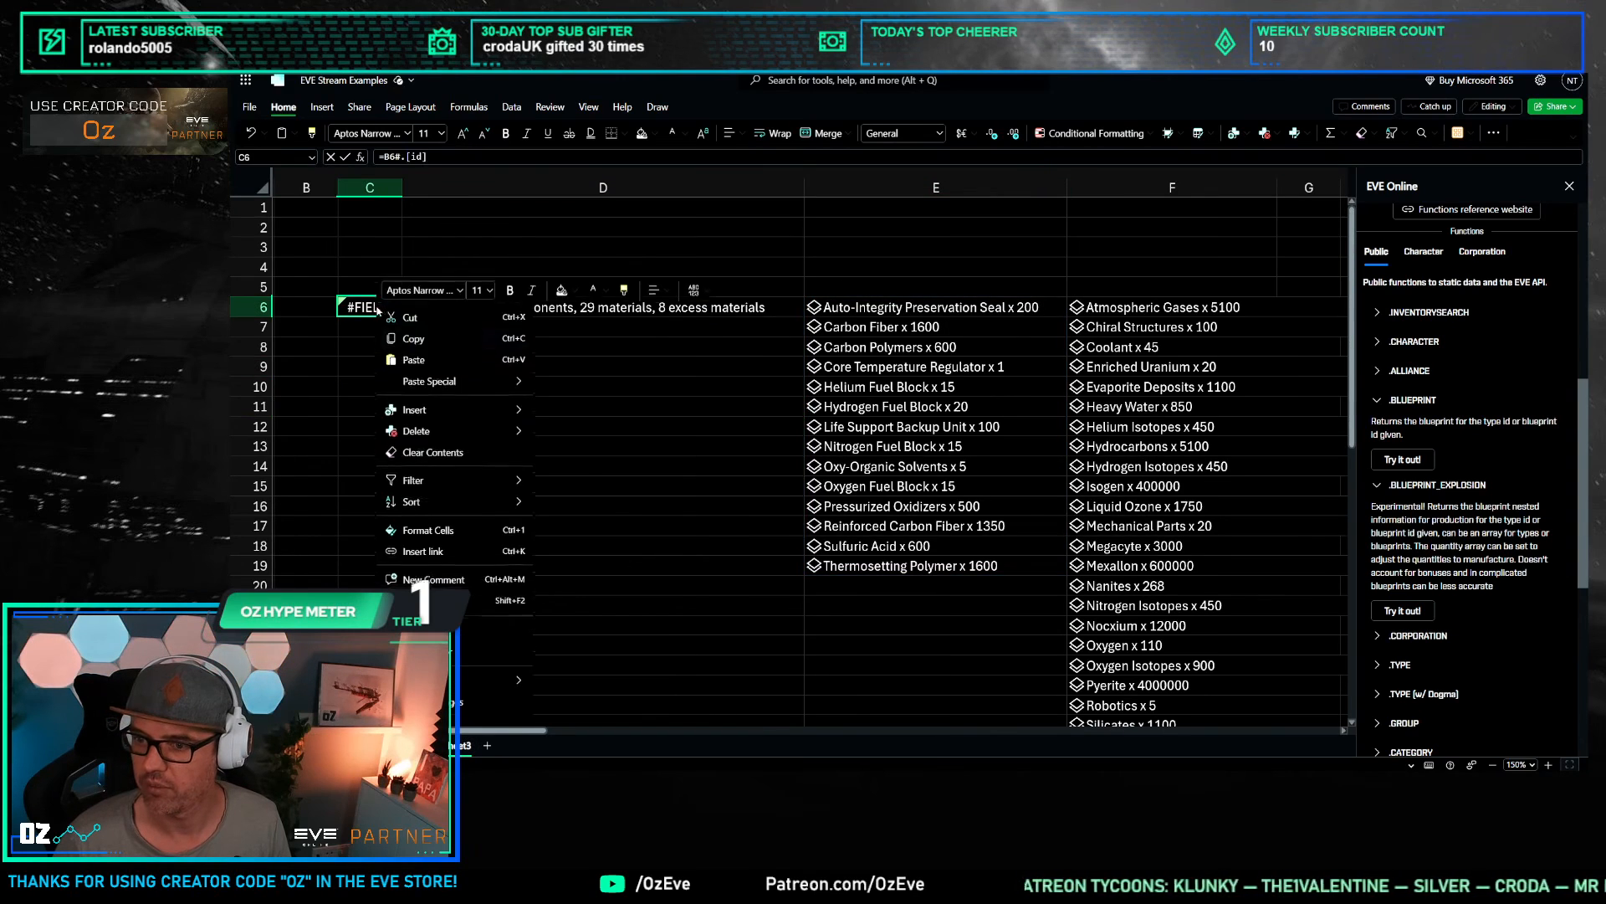
mouse_move(443, 387)
click(578, 388)
Step: Replace the 999 argument of the BLUEPRINT_EXPLOSION formula in D6 with a reference to cell C6
click(552, 308)
click(562, 157)
key(BackSpace)
key(BackSpace)
key(BackSpace)
click(373, 308)
key(Return)
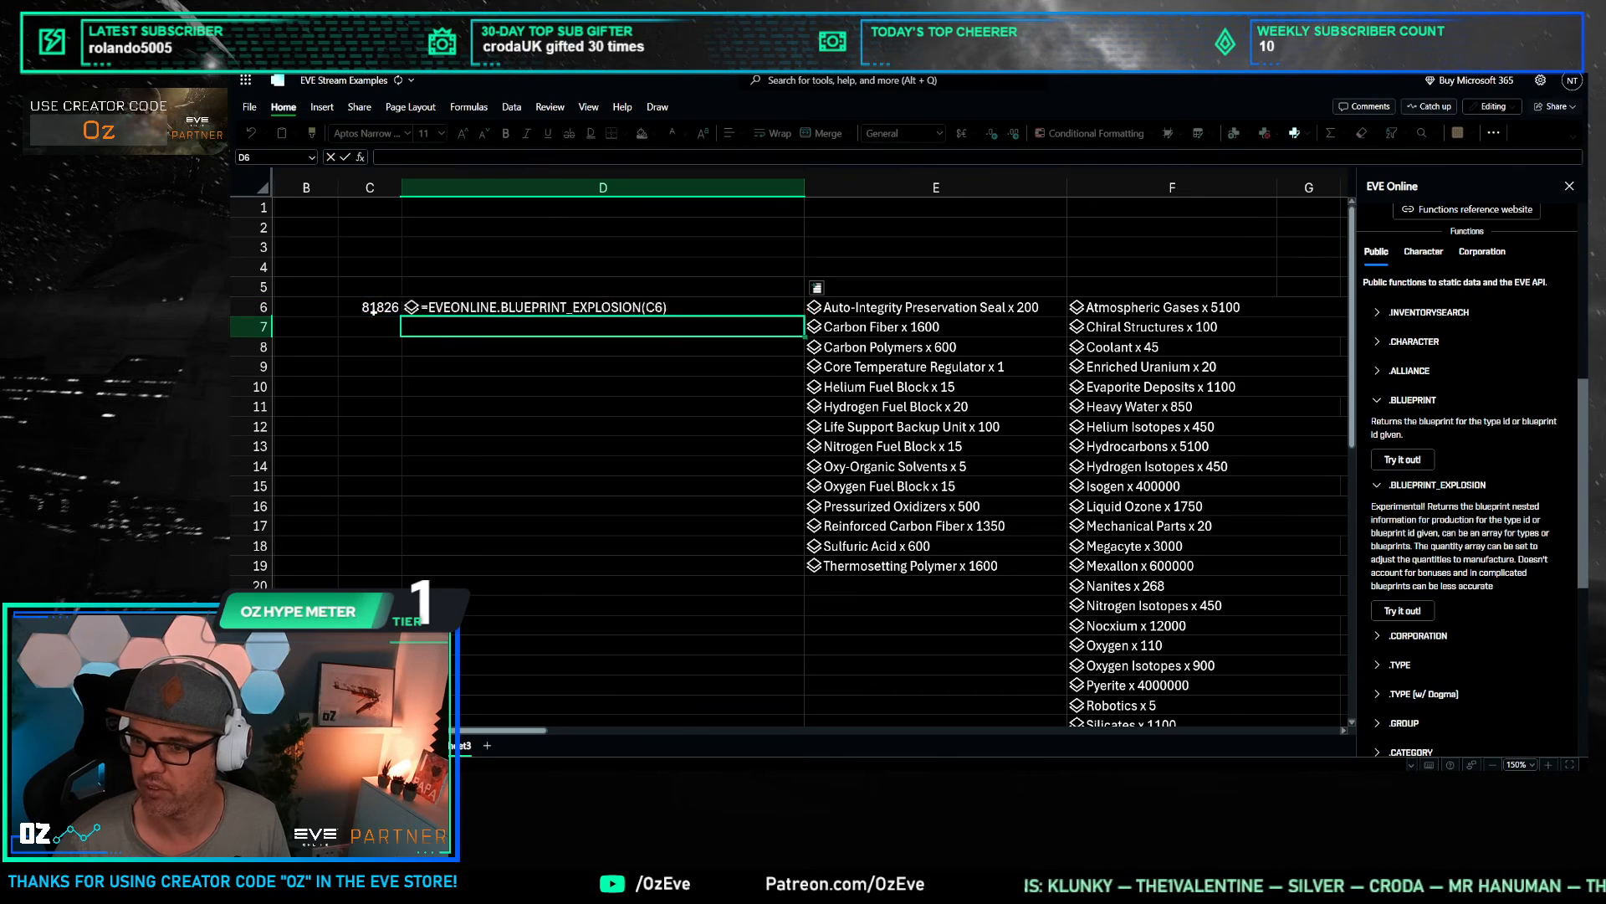
Step: Narrow columns D and E to fit the Metenox blueprint summary and its components list
click(552, 305)
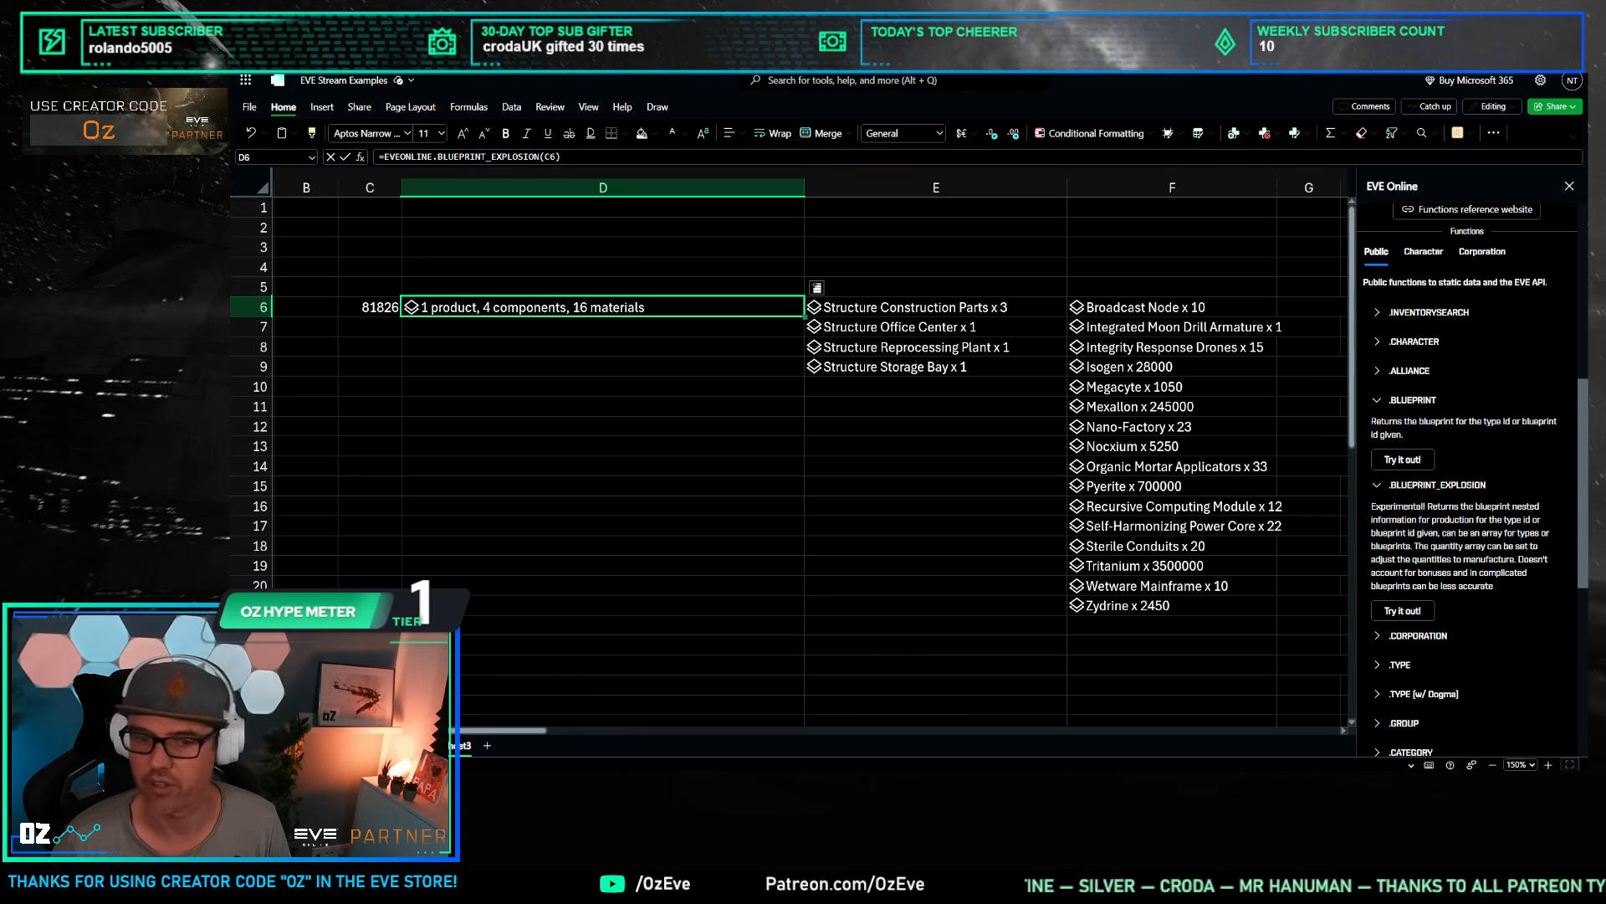
click(586, 406)
drag(805, 187, 651, 201)
click(761, 485)
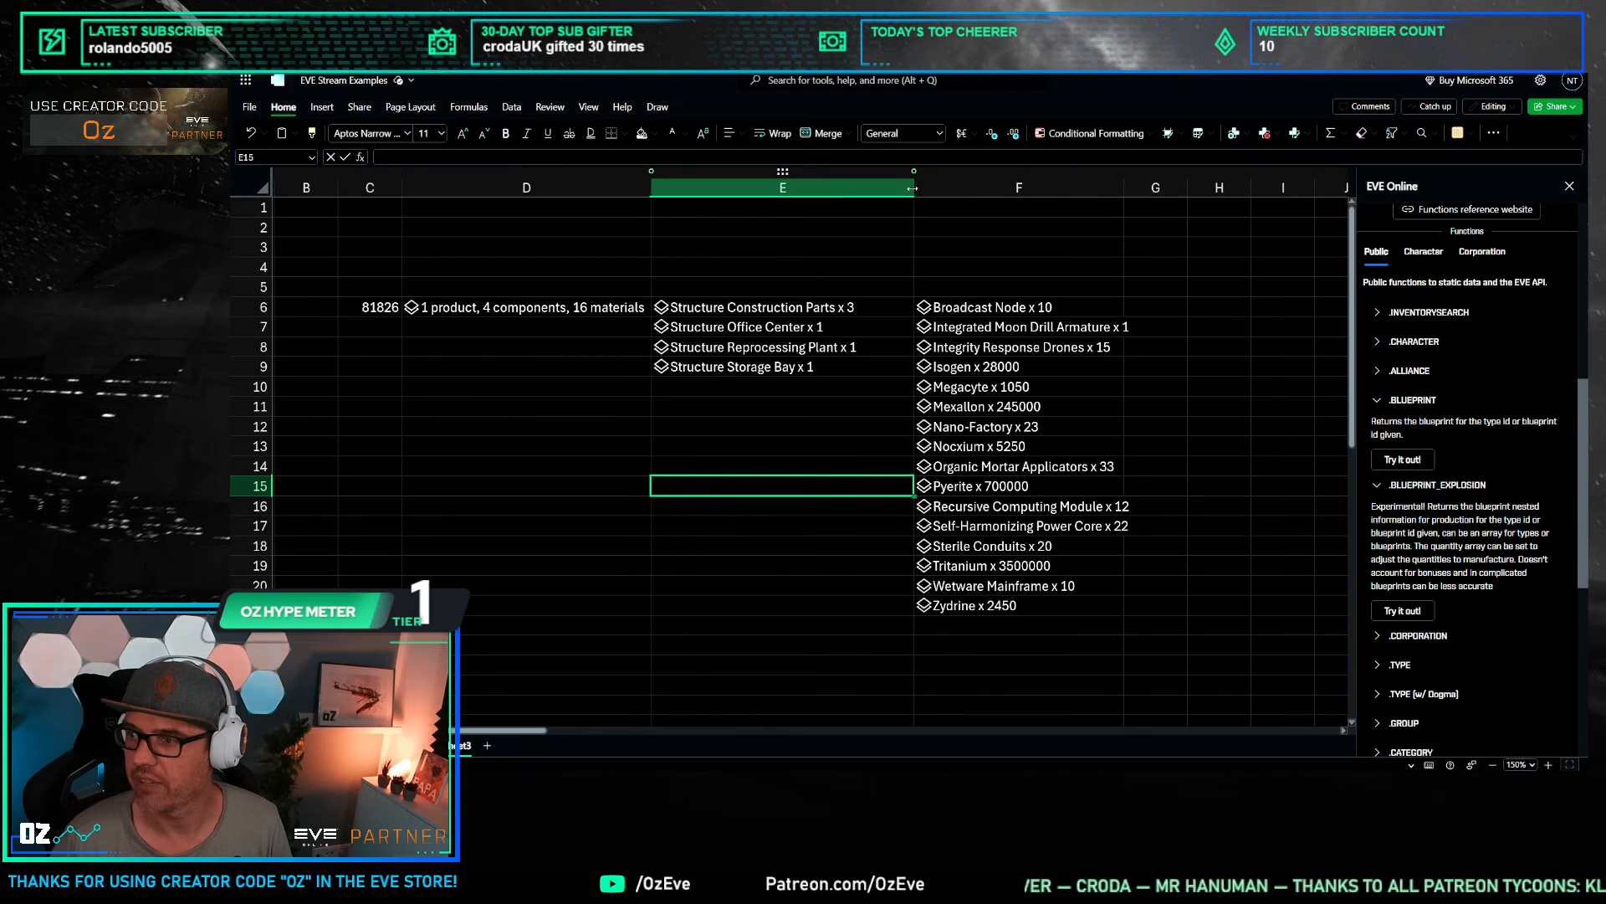
drag(916, 187, 873, 209)
click(577, 426)
Step: Extract the products field of cell D6 into column G
click(384, 307)
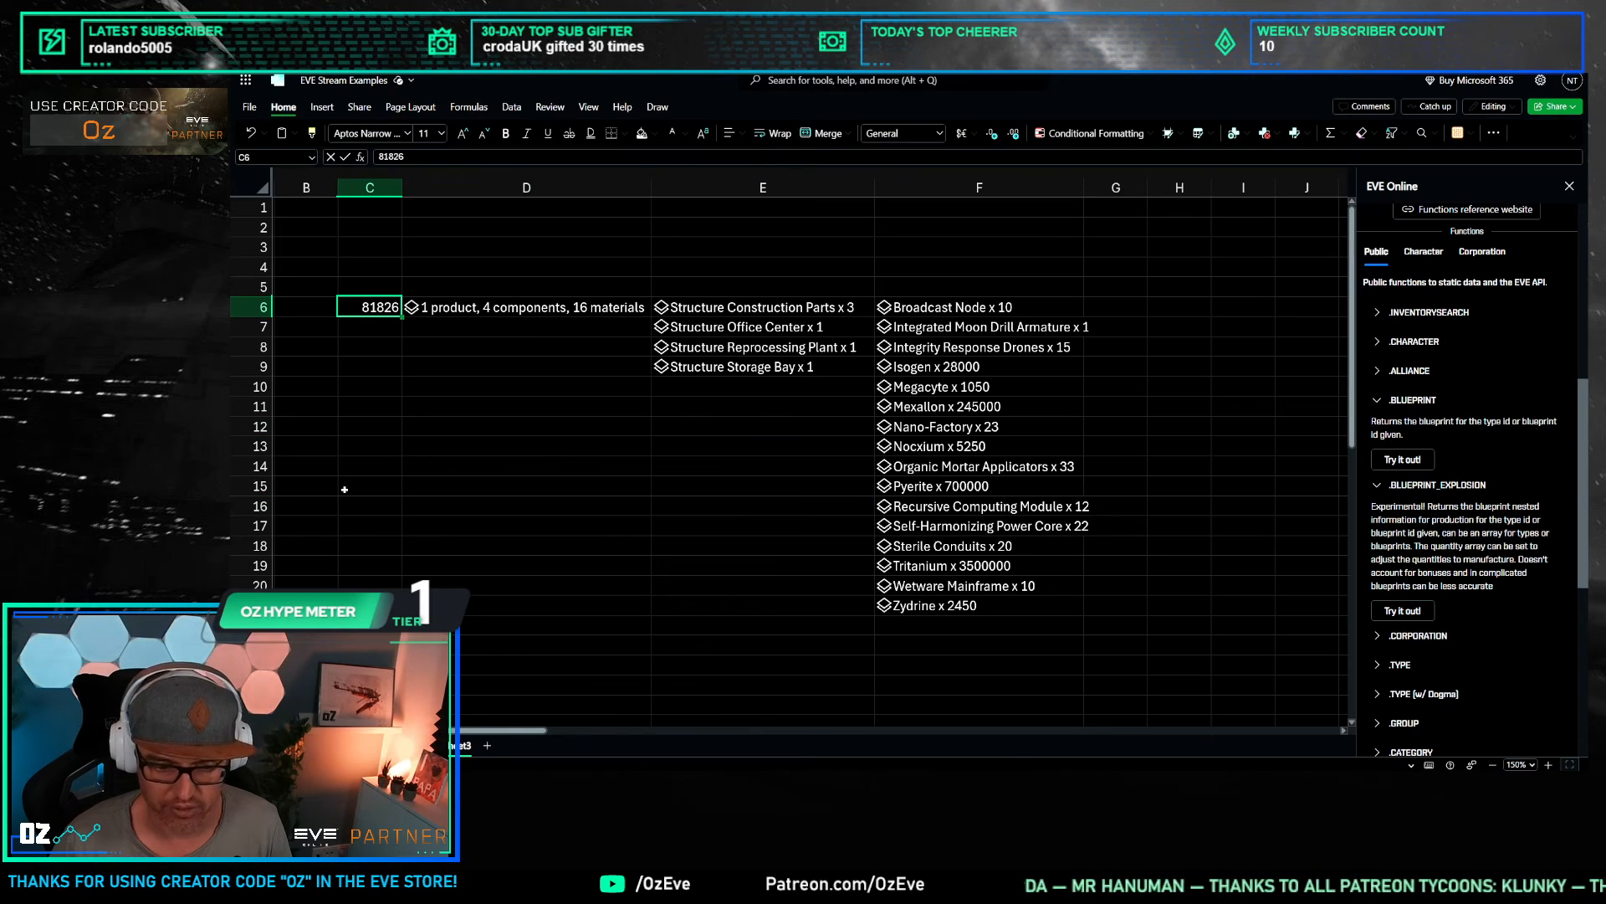
click(430, 401)
click(485, 308)
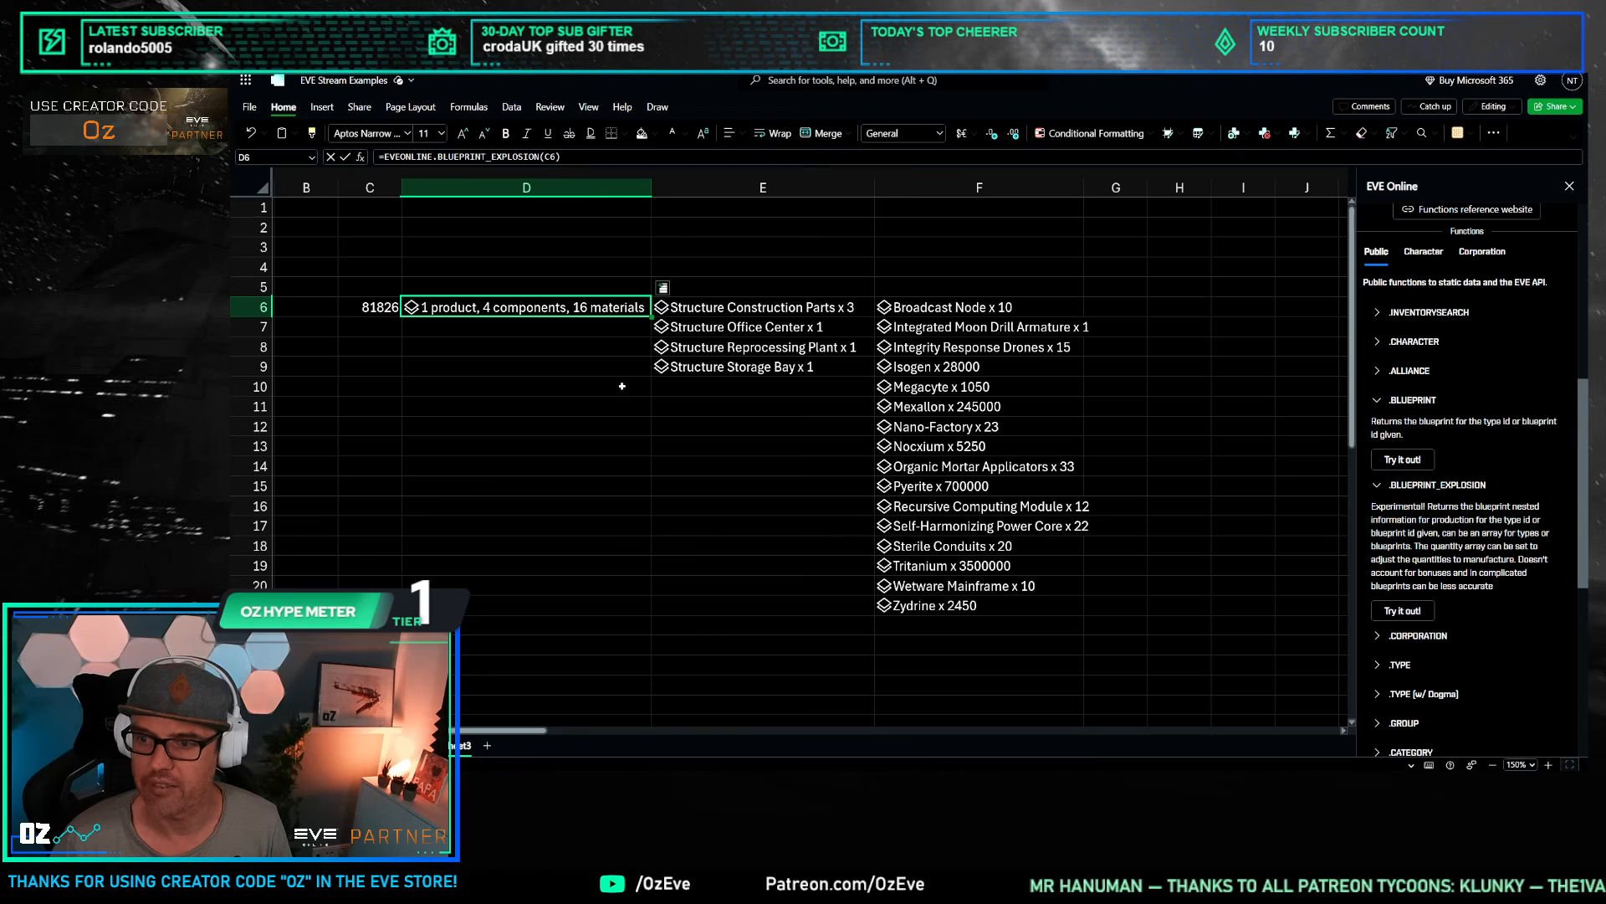
click(502, 402)
click(519, 308)
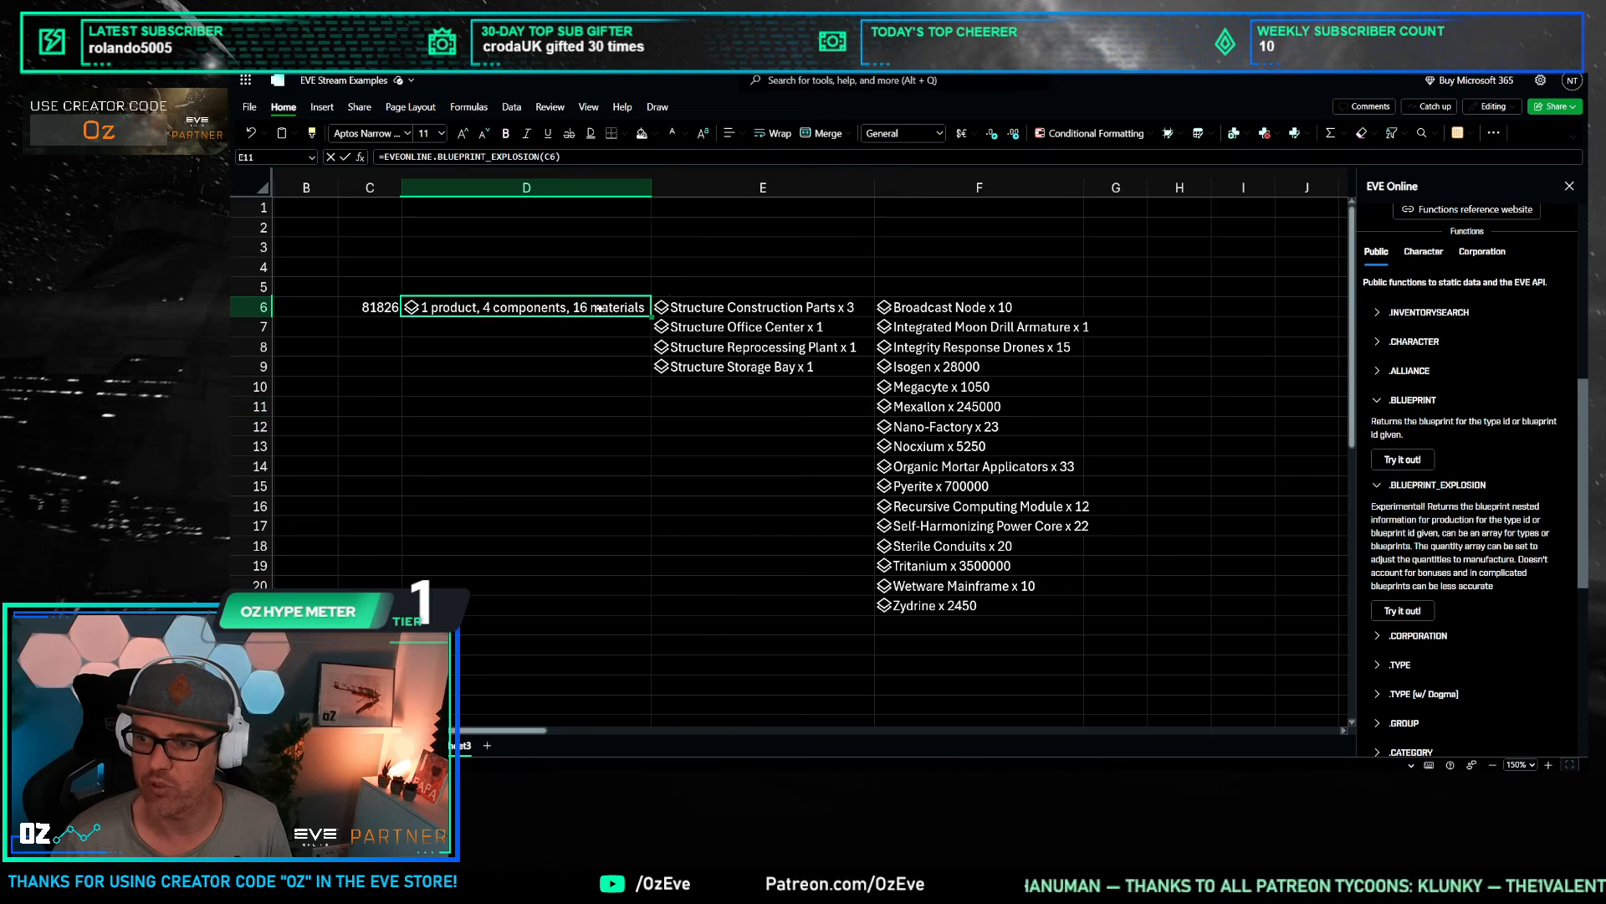
click(661, 287)
click(607, 307)
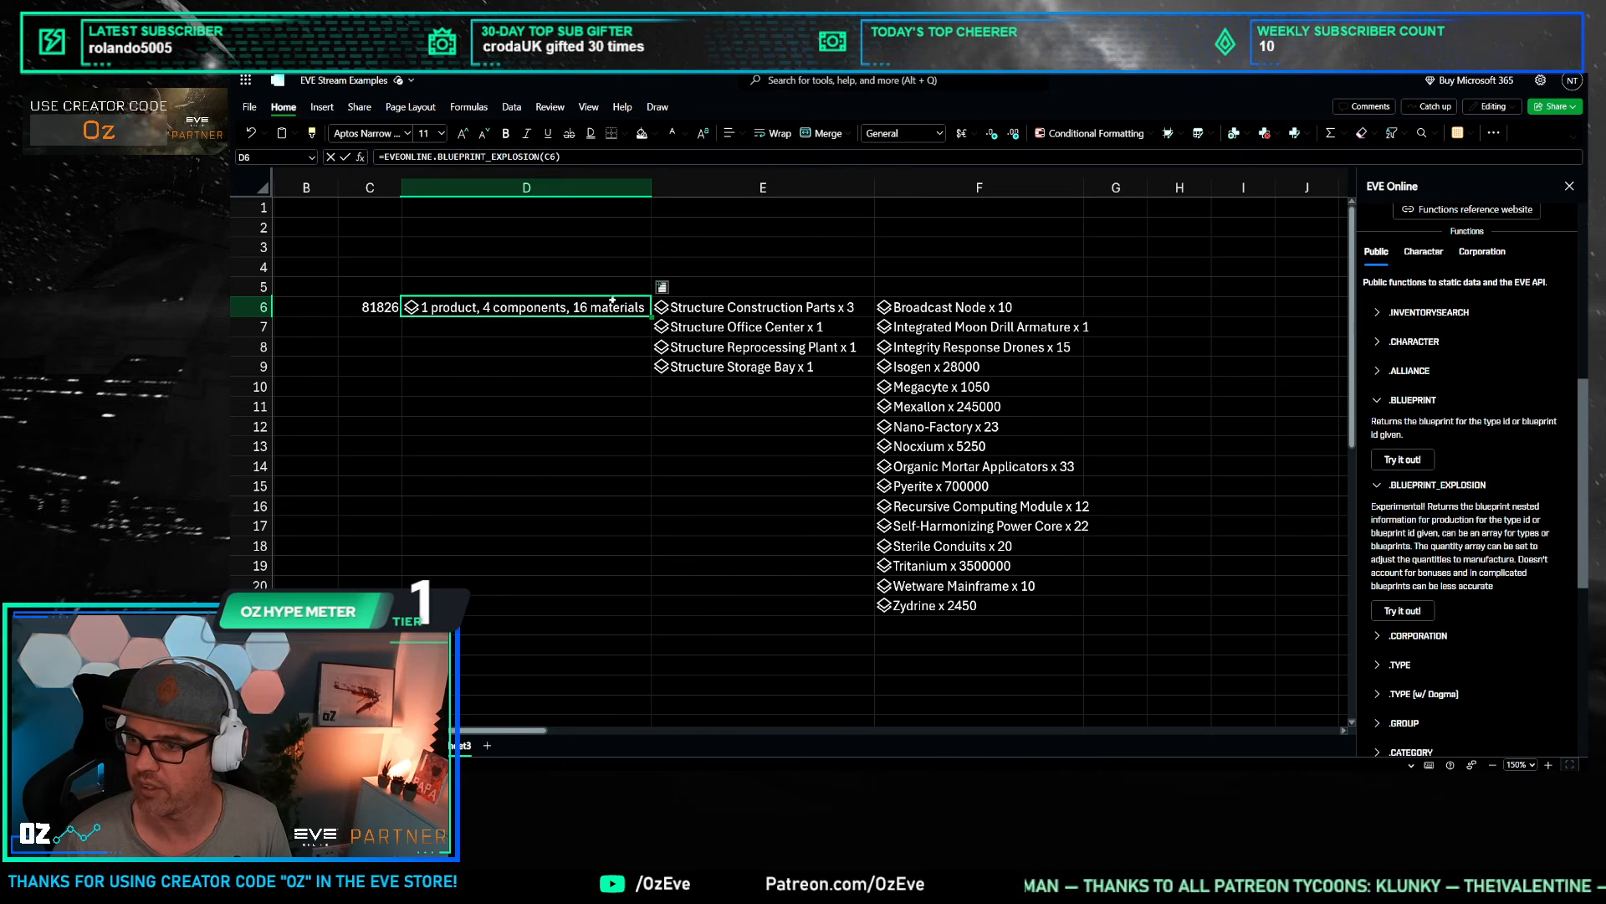
click(662, 288)
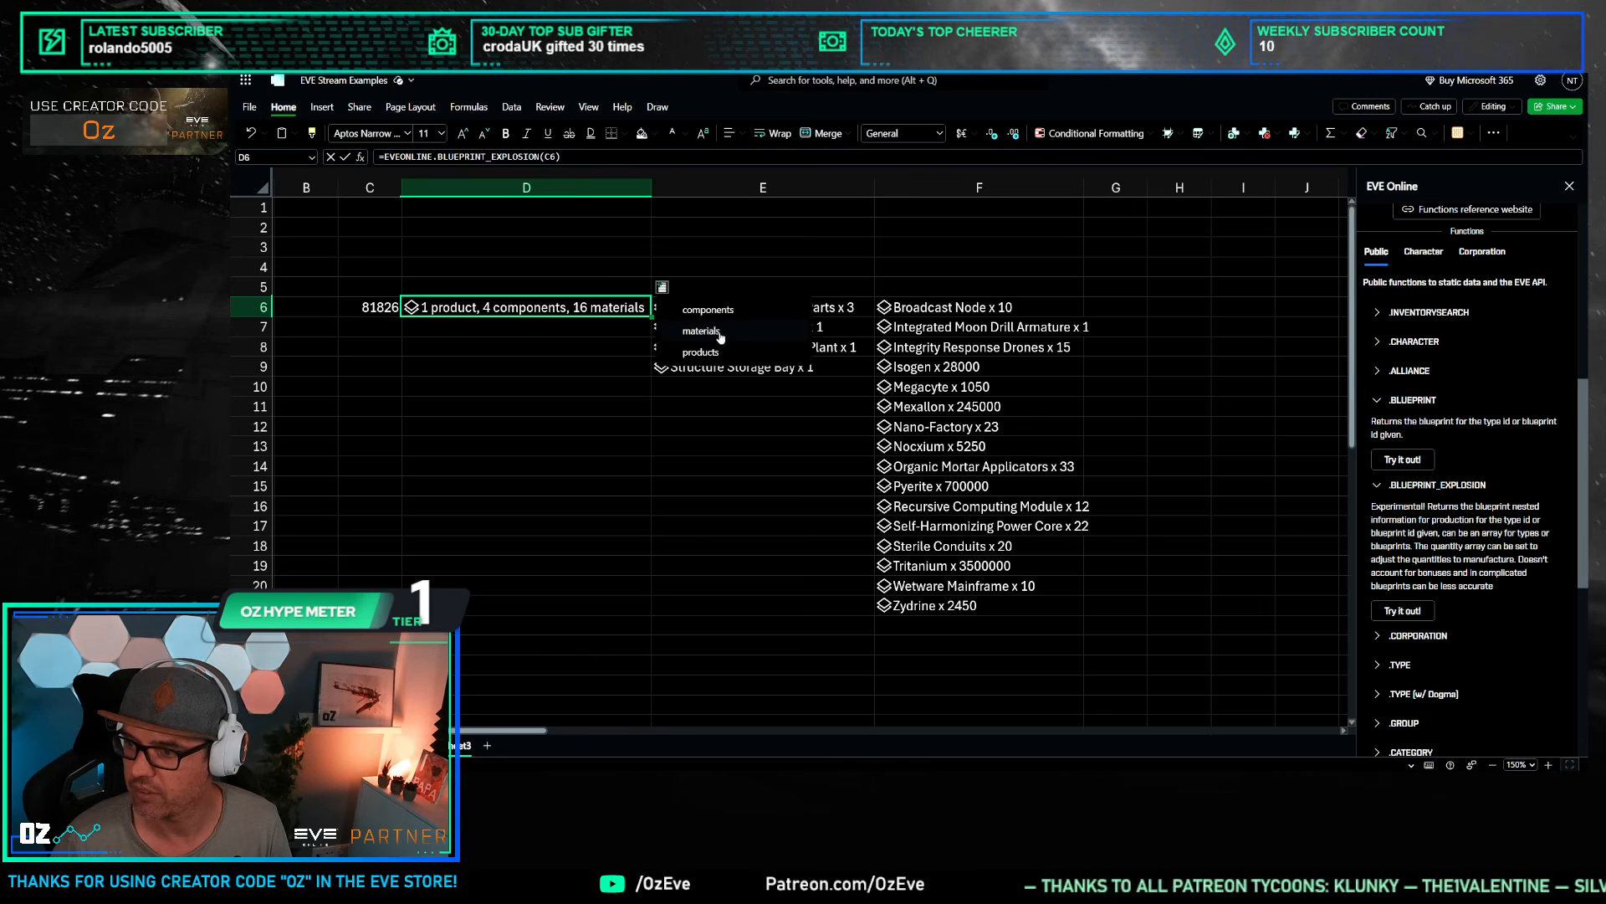
click(702, 352)
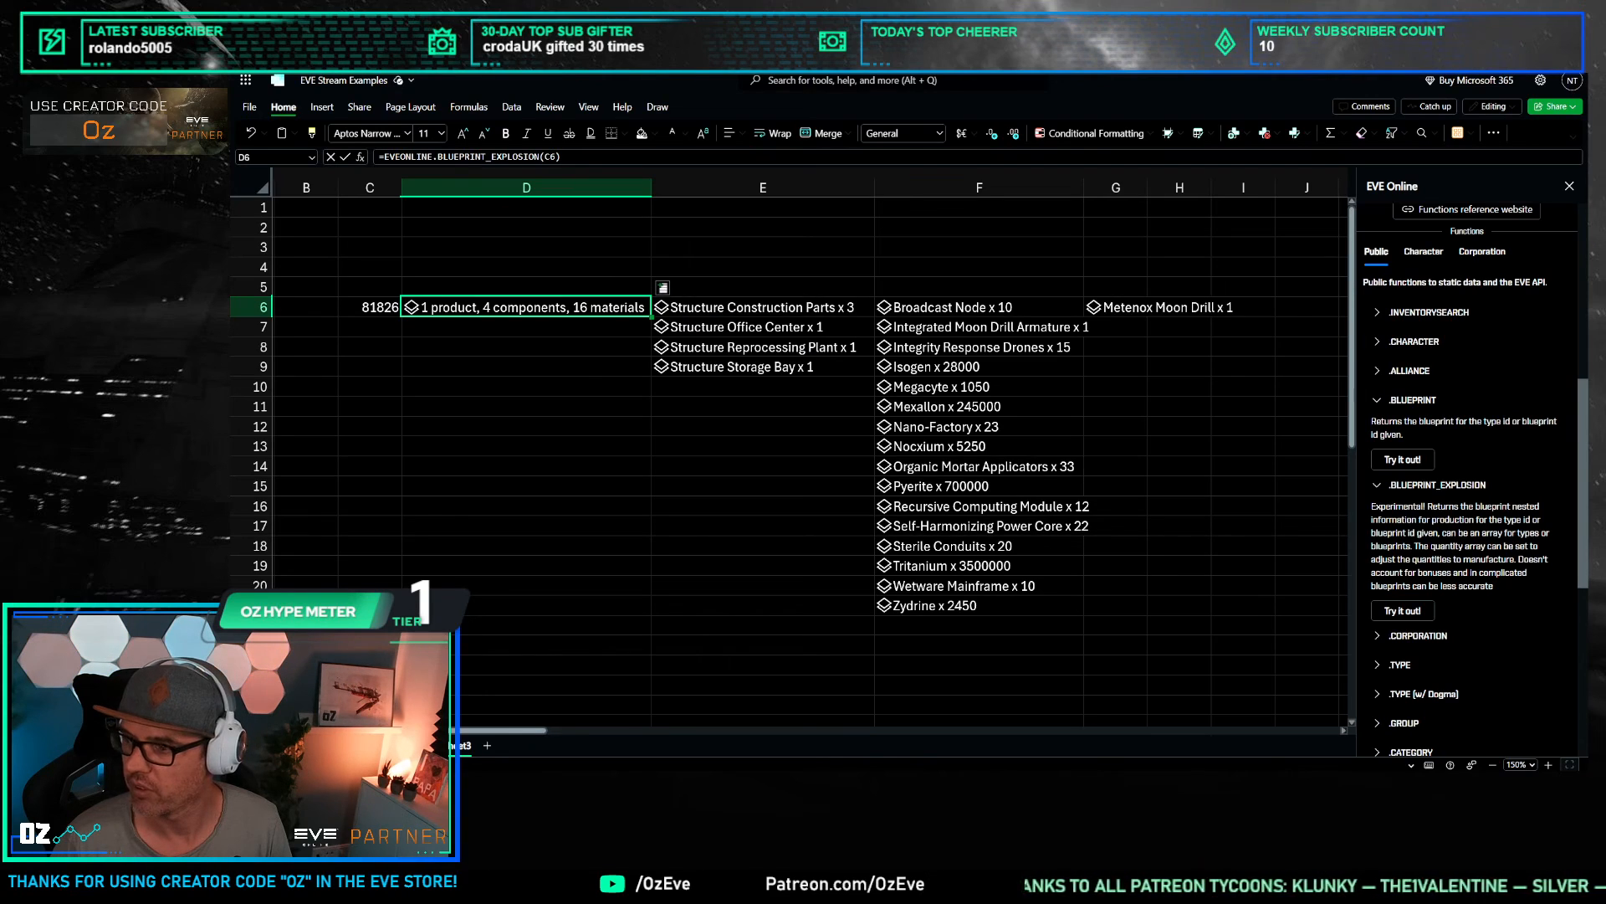
Step: Extract the components field of cell D6 a second time, into column H
click(665, 289)
click(647, 303)
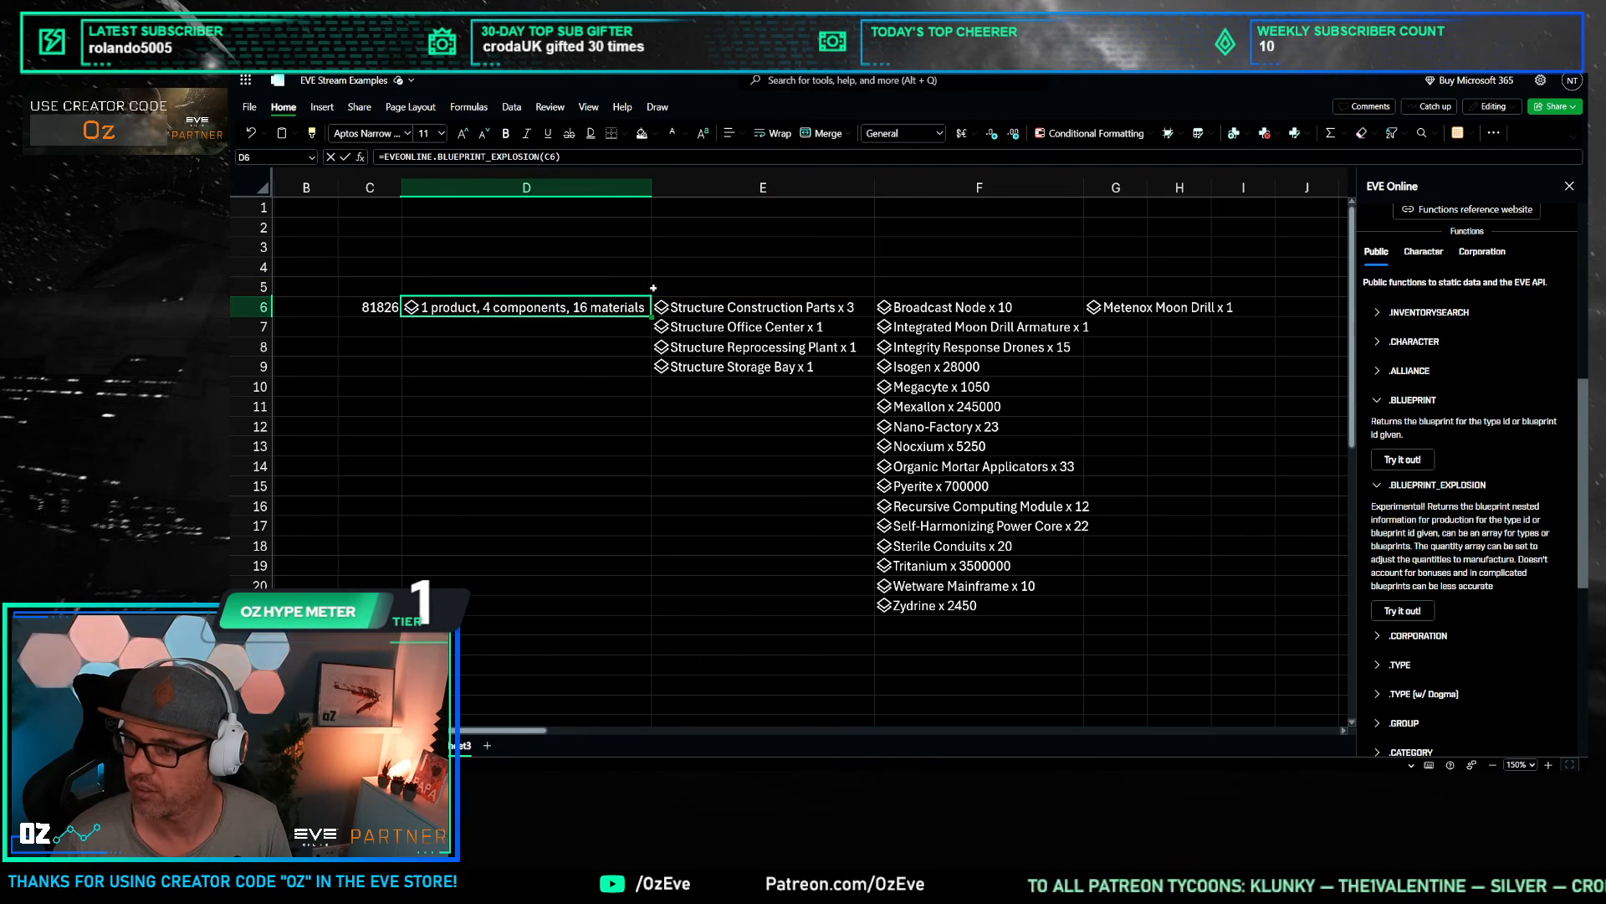
click(661, 288)
click(704, 311)
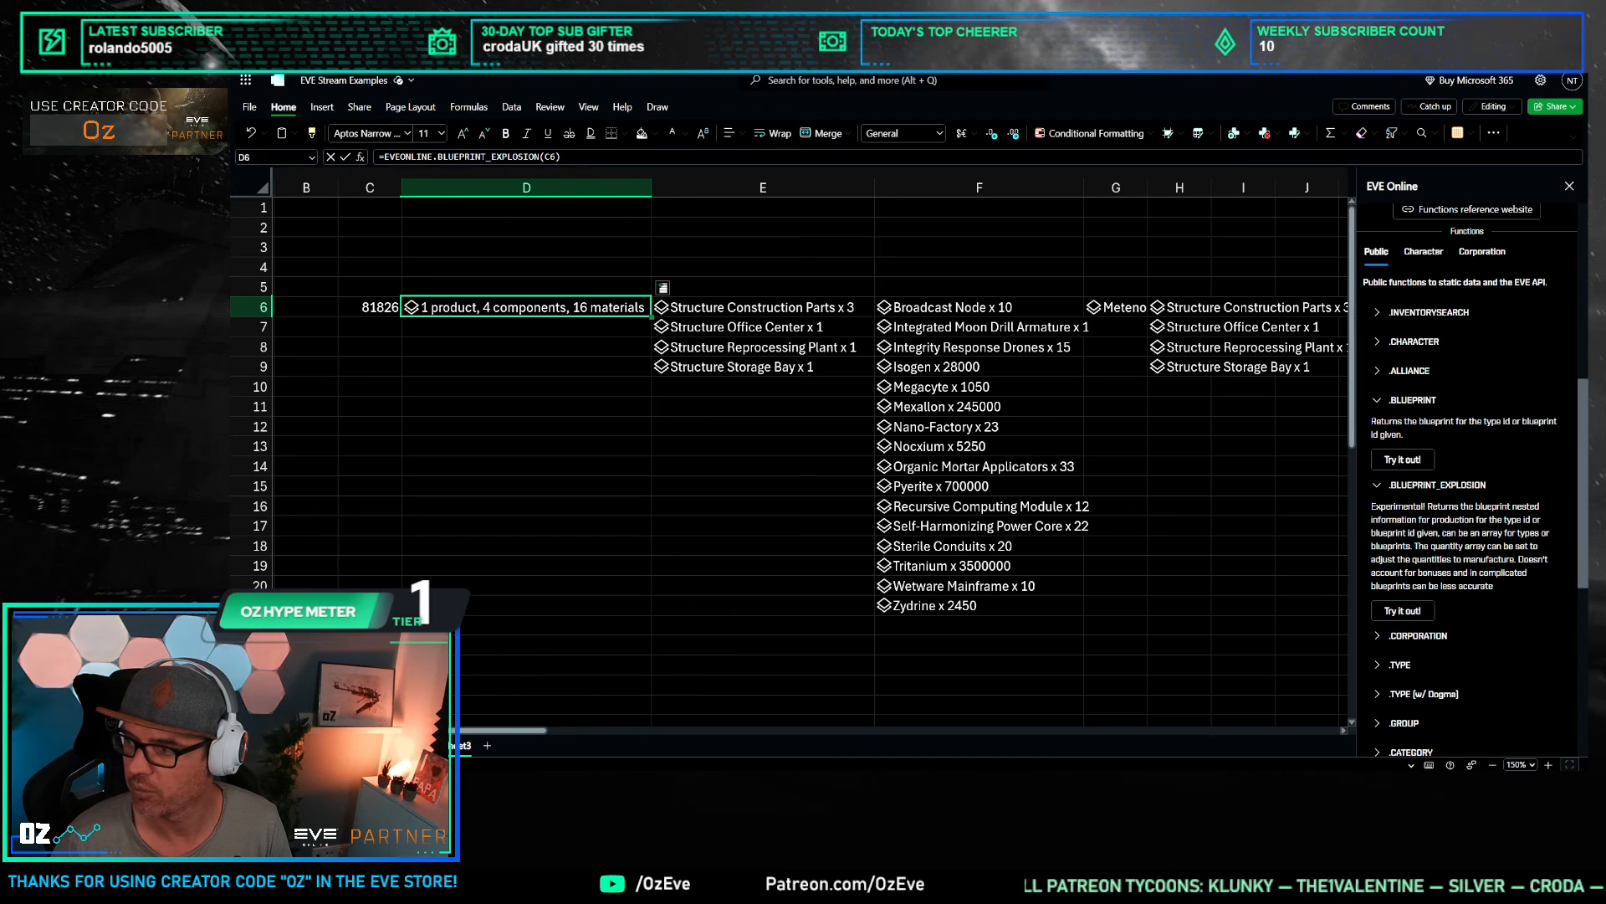
Step: Clear the contents of columns G and H
drag(1116, 187, 1180, 187)
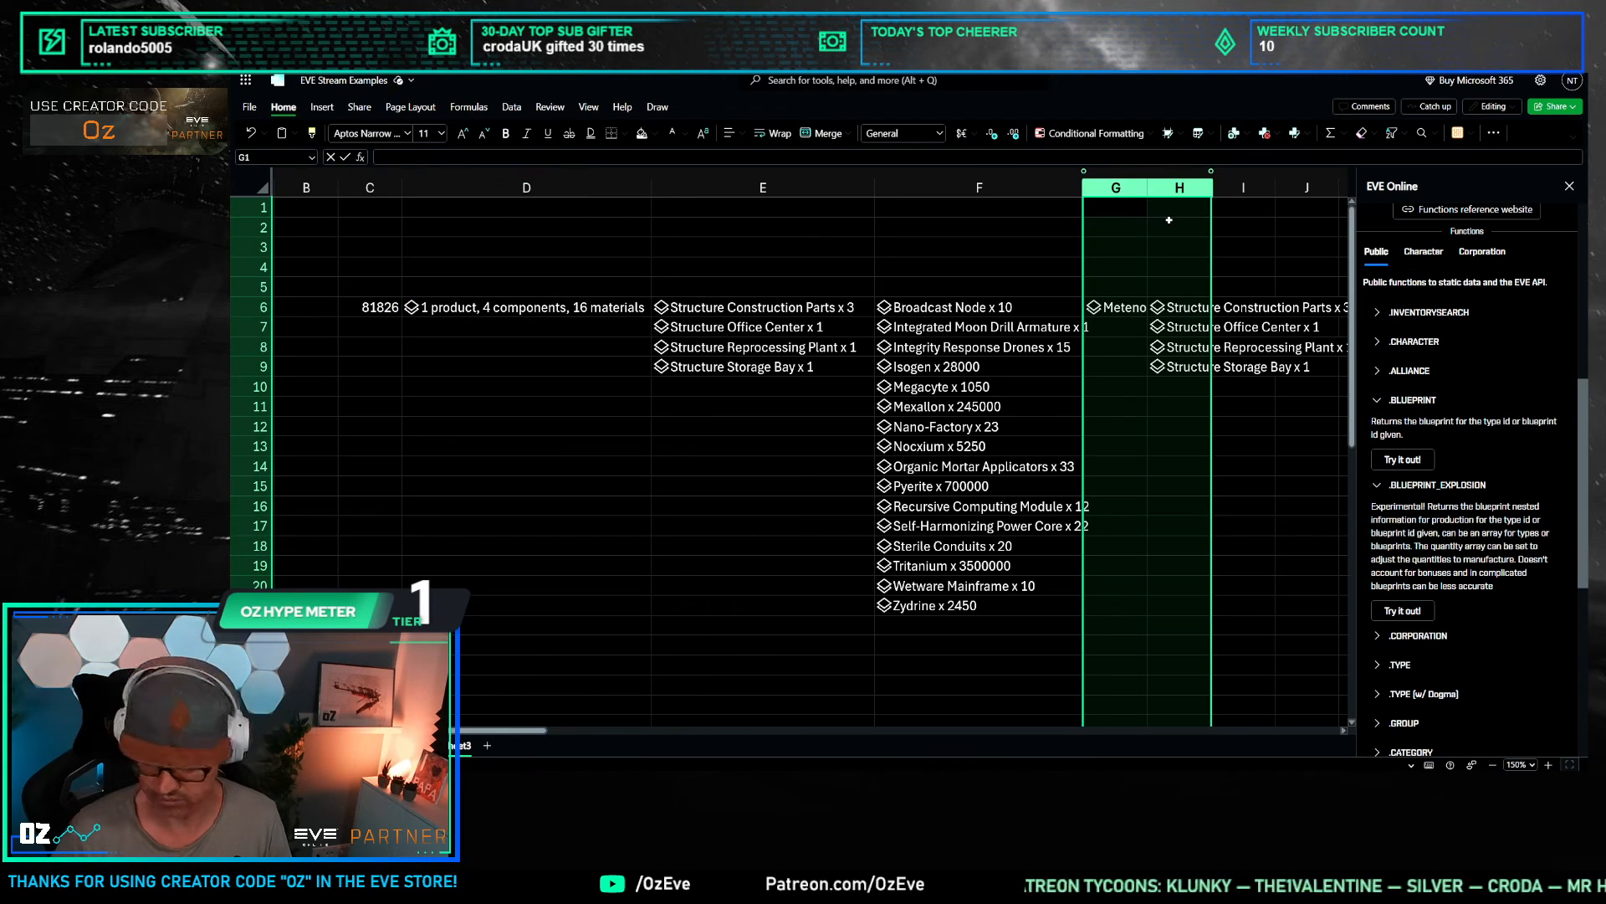
key(Delete)
click(599, 486)
click(731, 506)
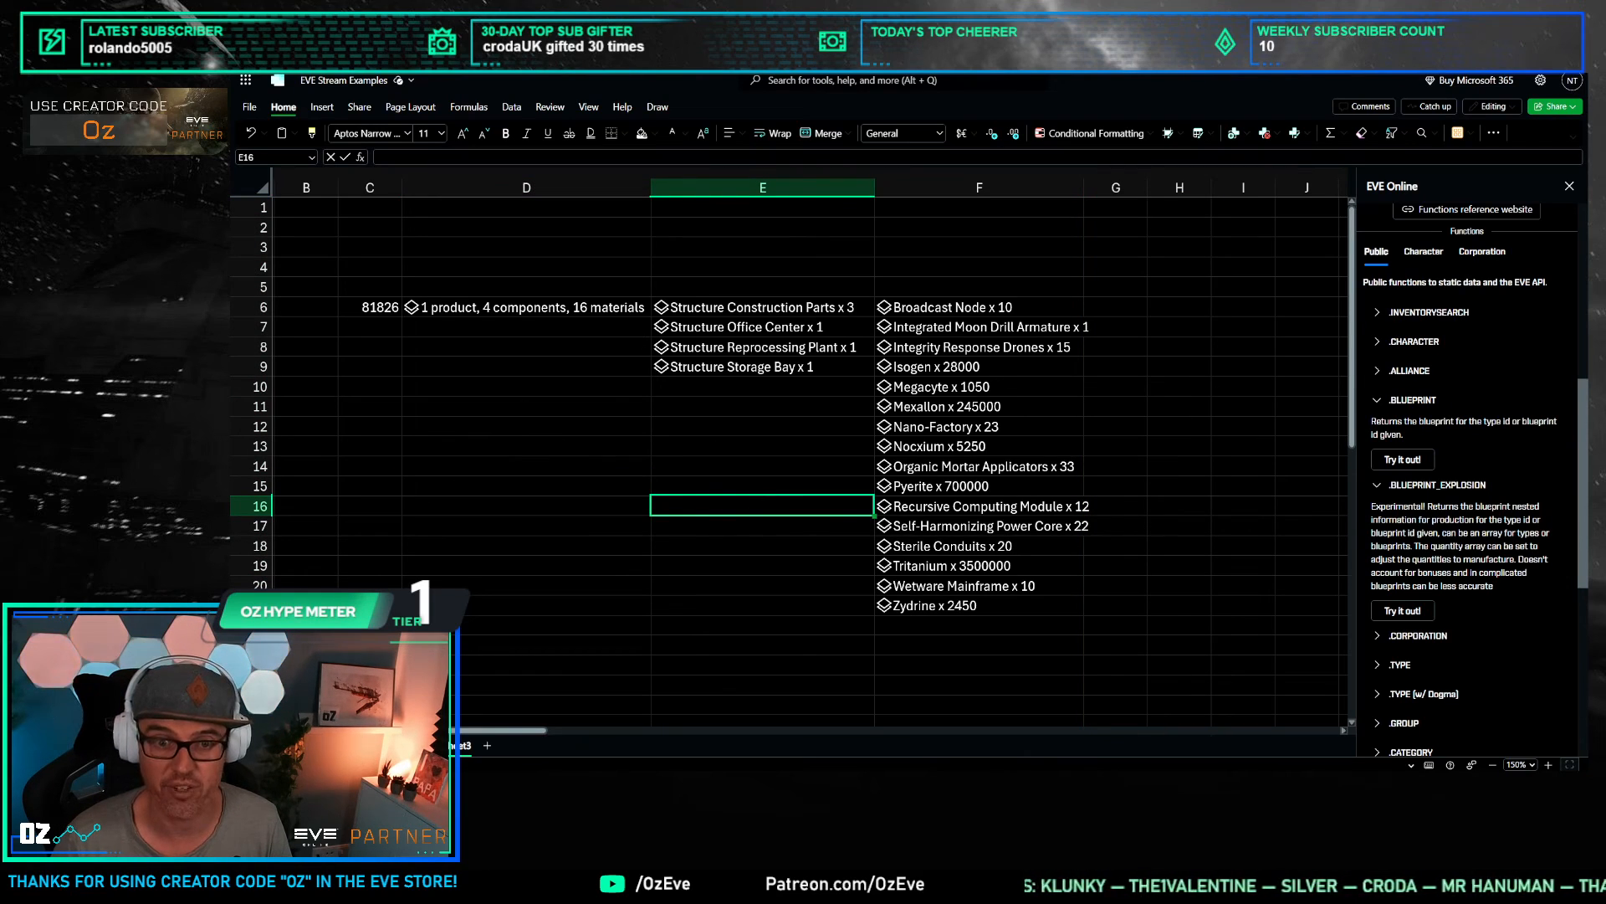
key(Up)
key(Up)
key(Up)
key(Up)
key(Up)
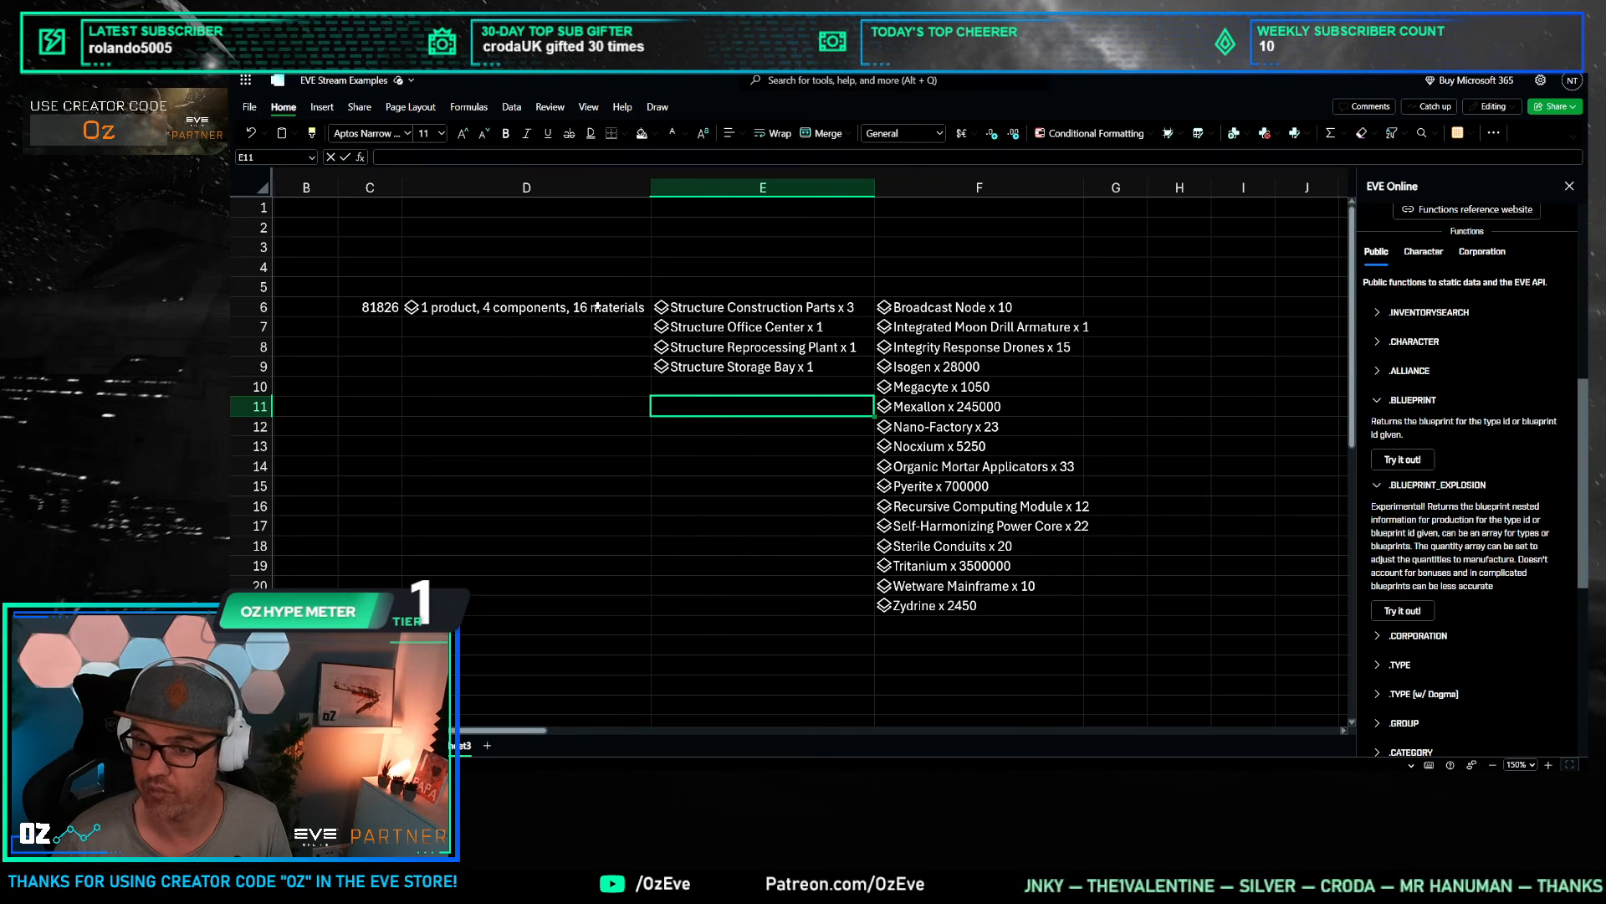
click(721, 460)
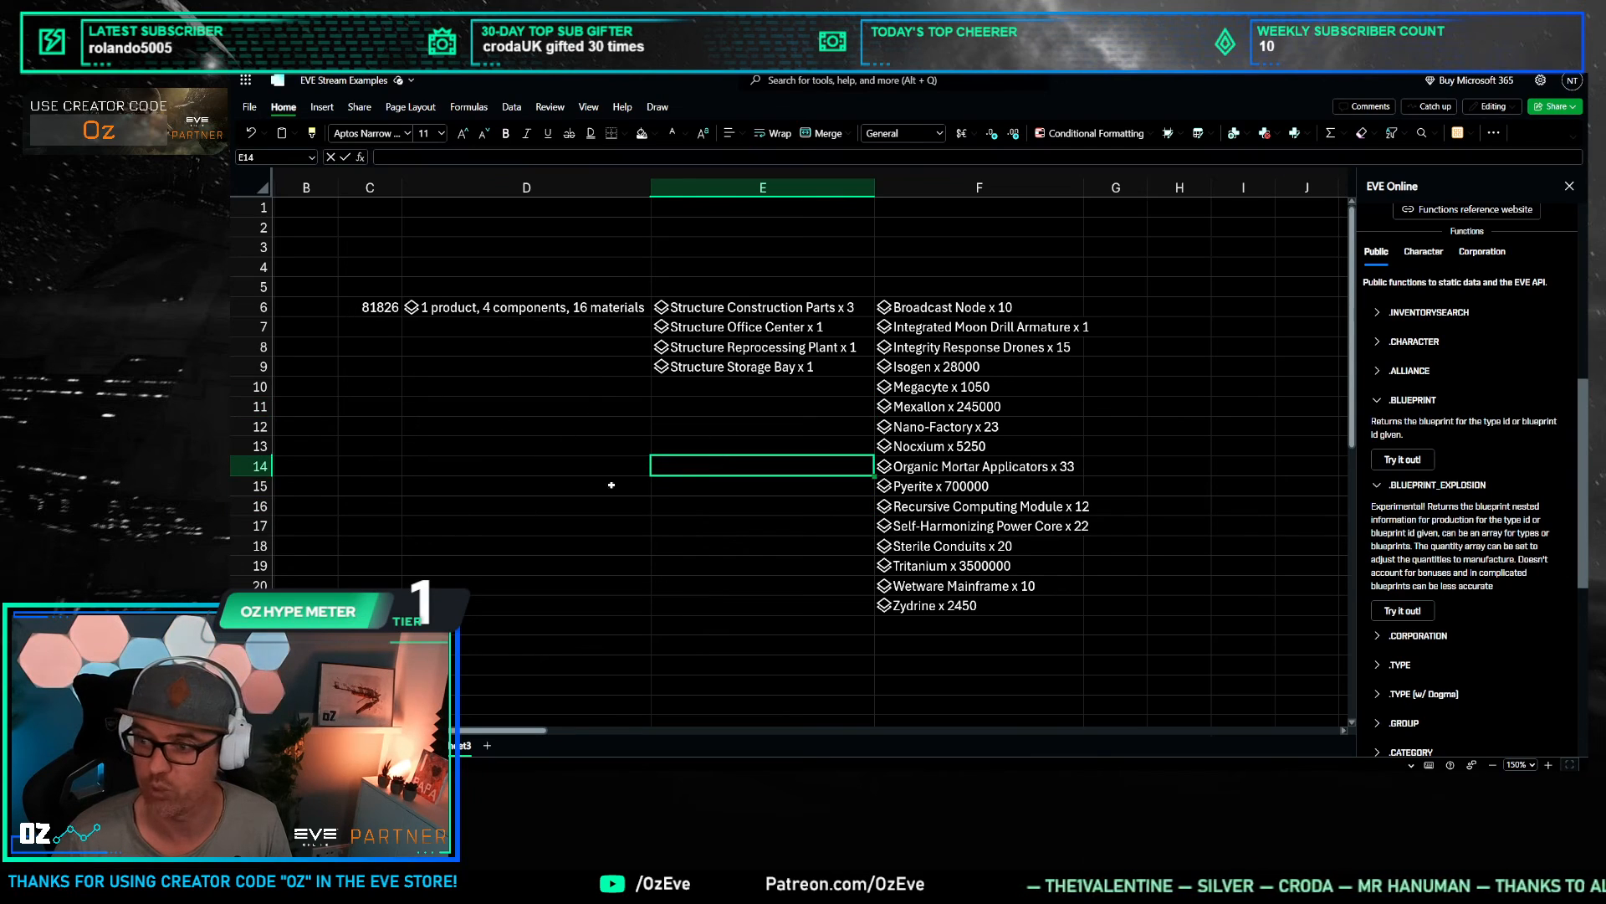
Step: Delete column E, which holds the components list, so the materials list sits beside the blueprint summary
click(764, 400)
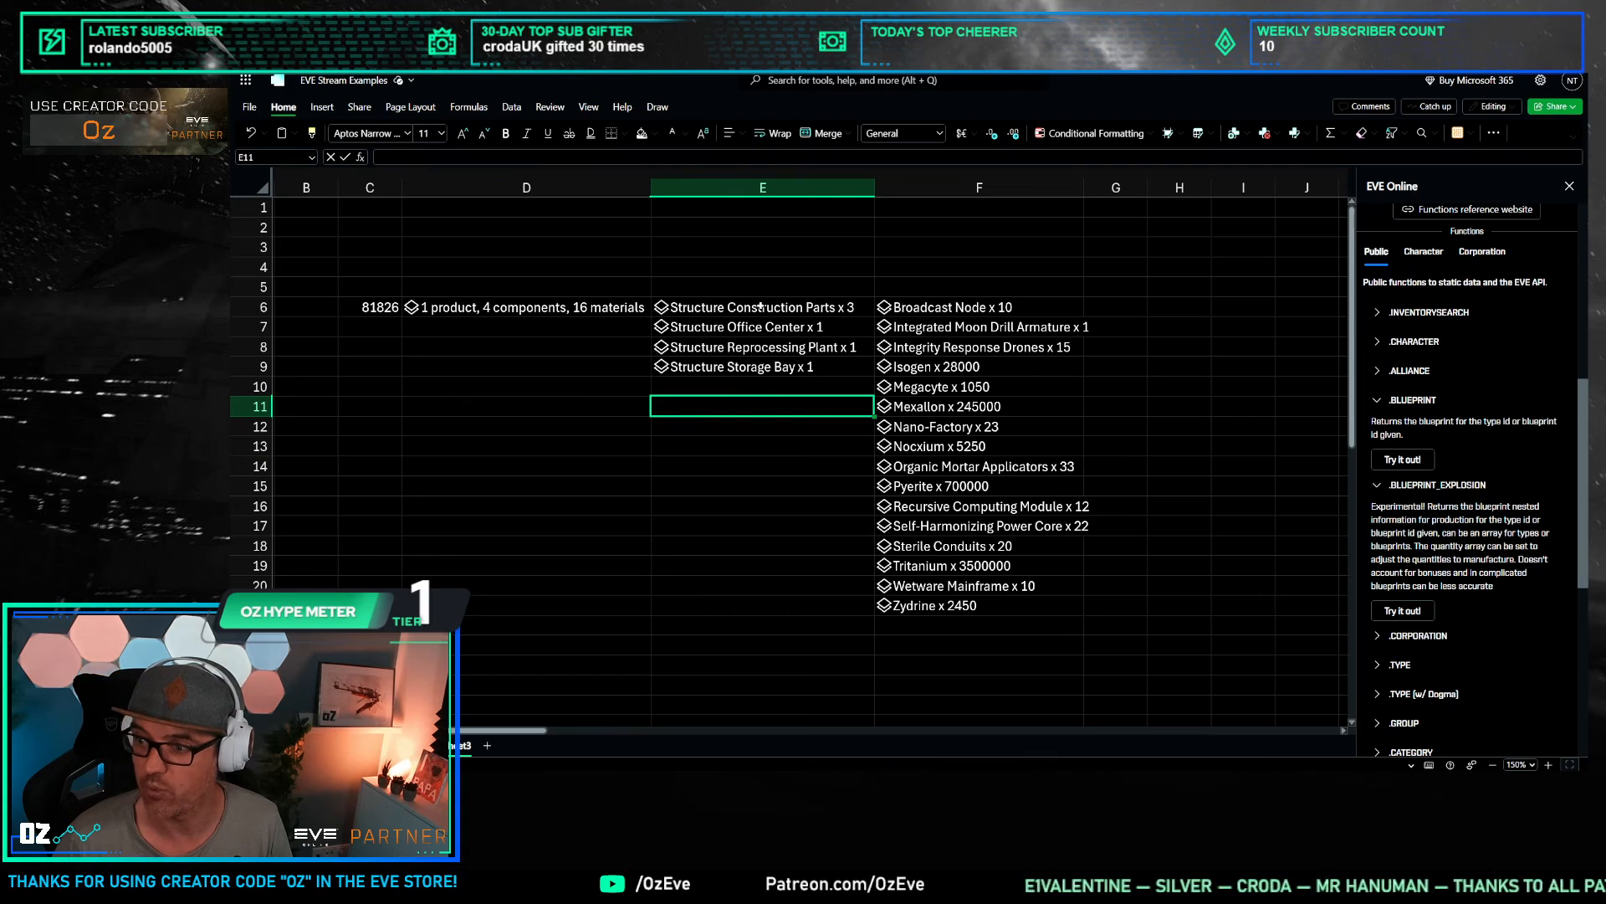
click(770, 248)
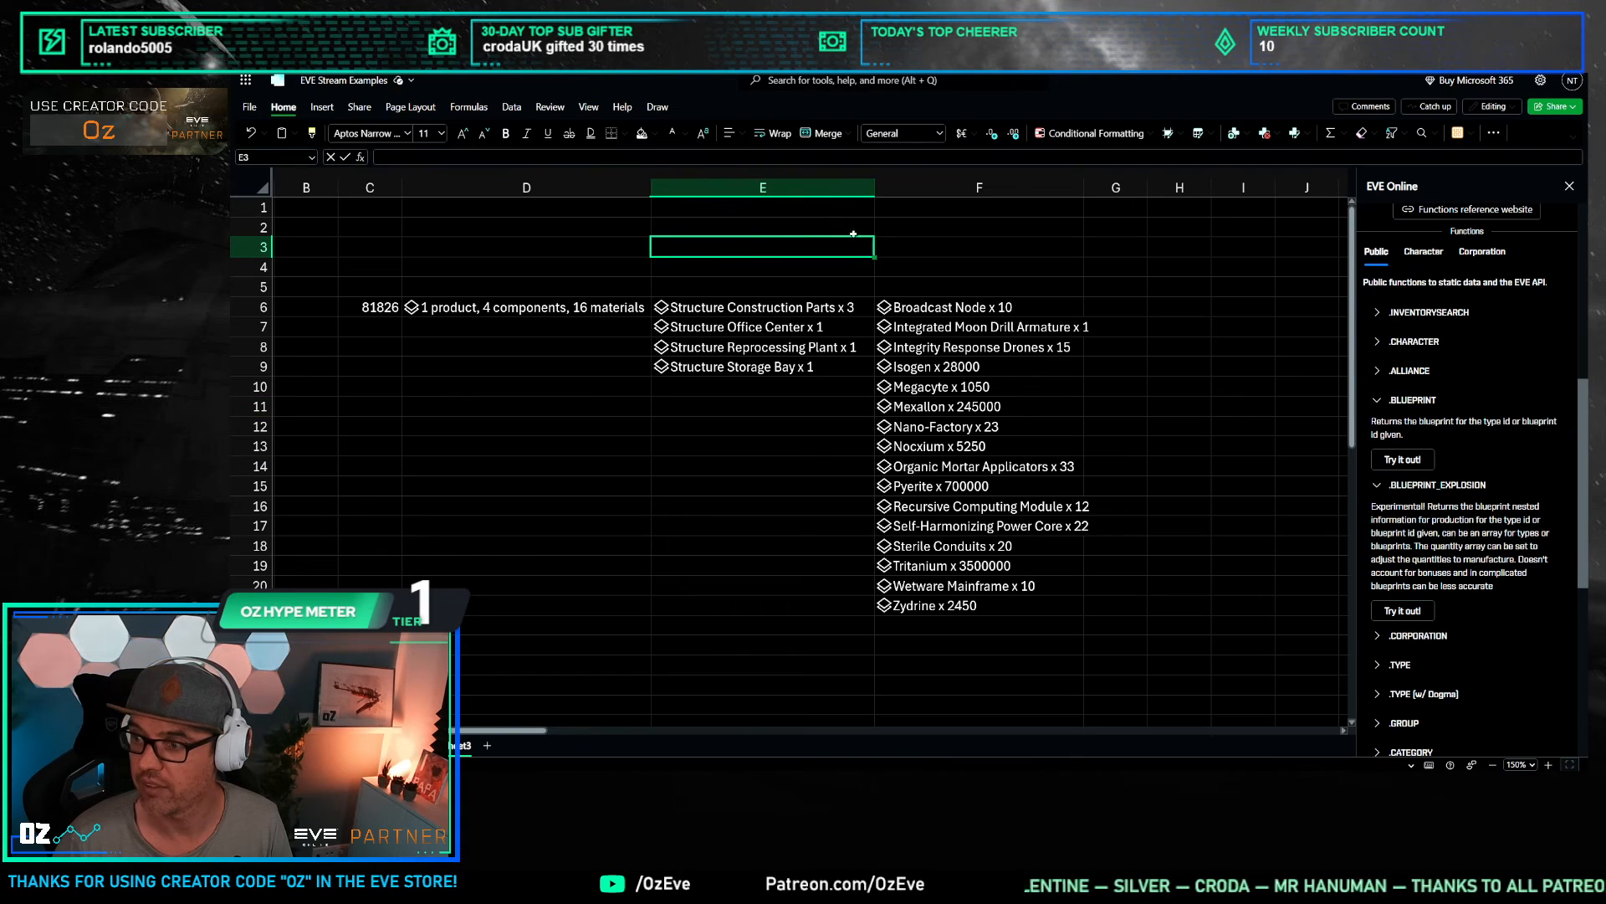
click(922, 308)
right_click(816, 188)
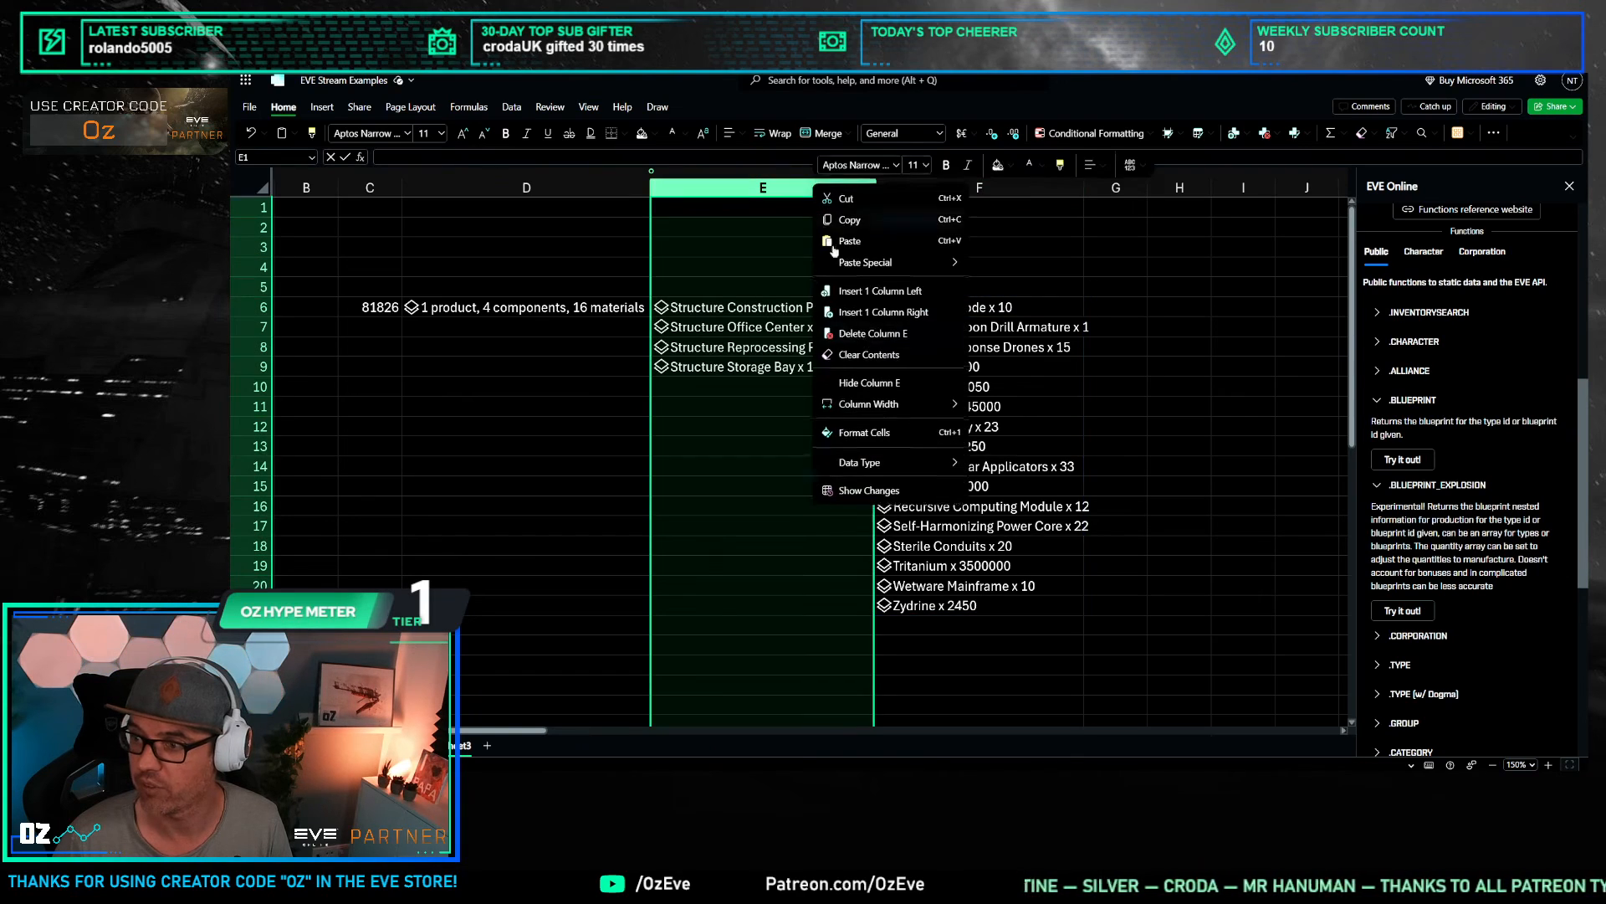
click(873, 336)
click(874, 327)
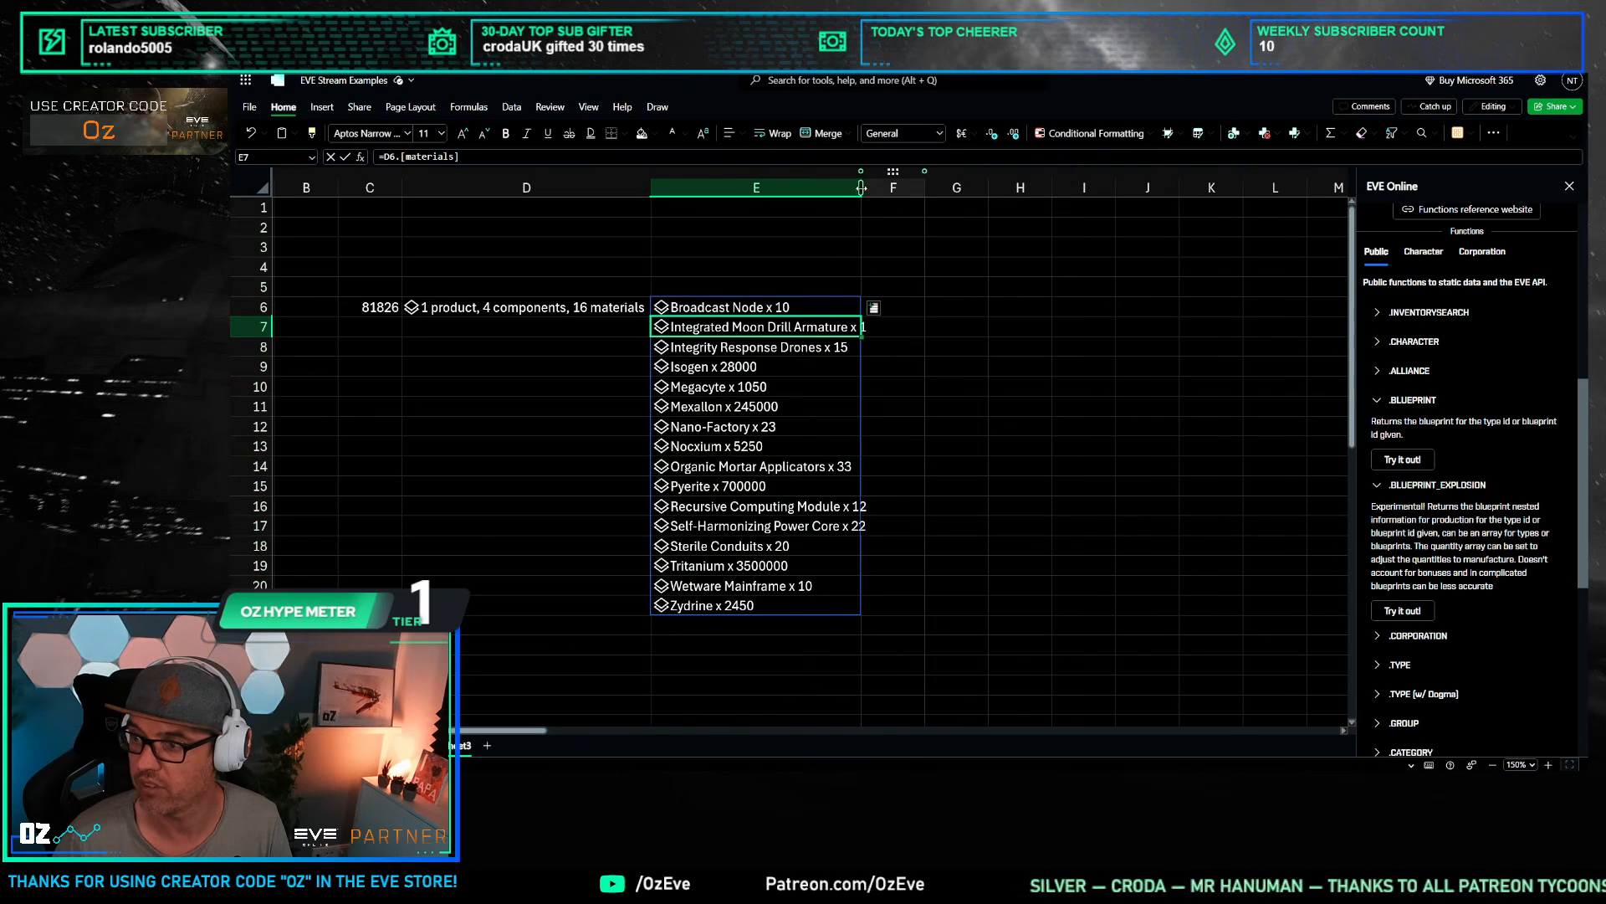
Step: Widen column E to leave room around the materials list
drag(918, 387, 918, 408)
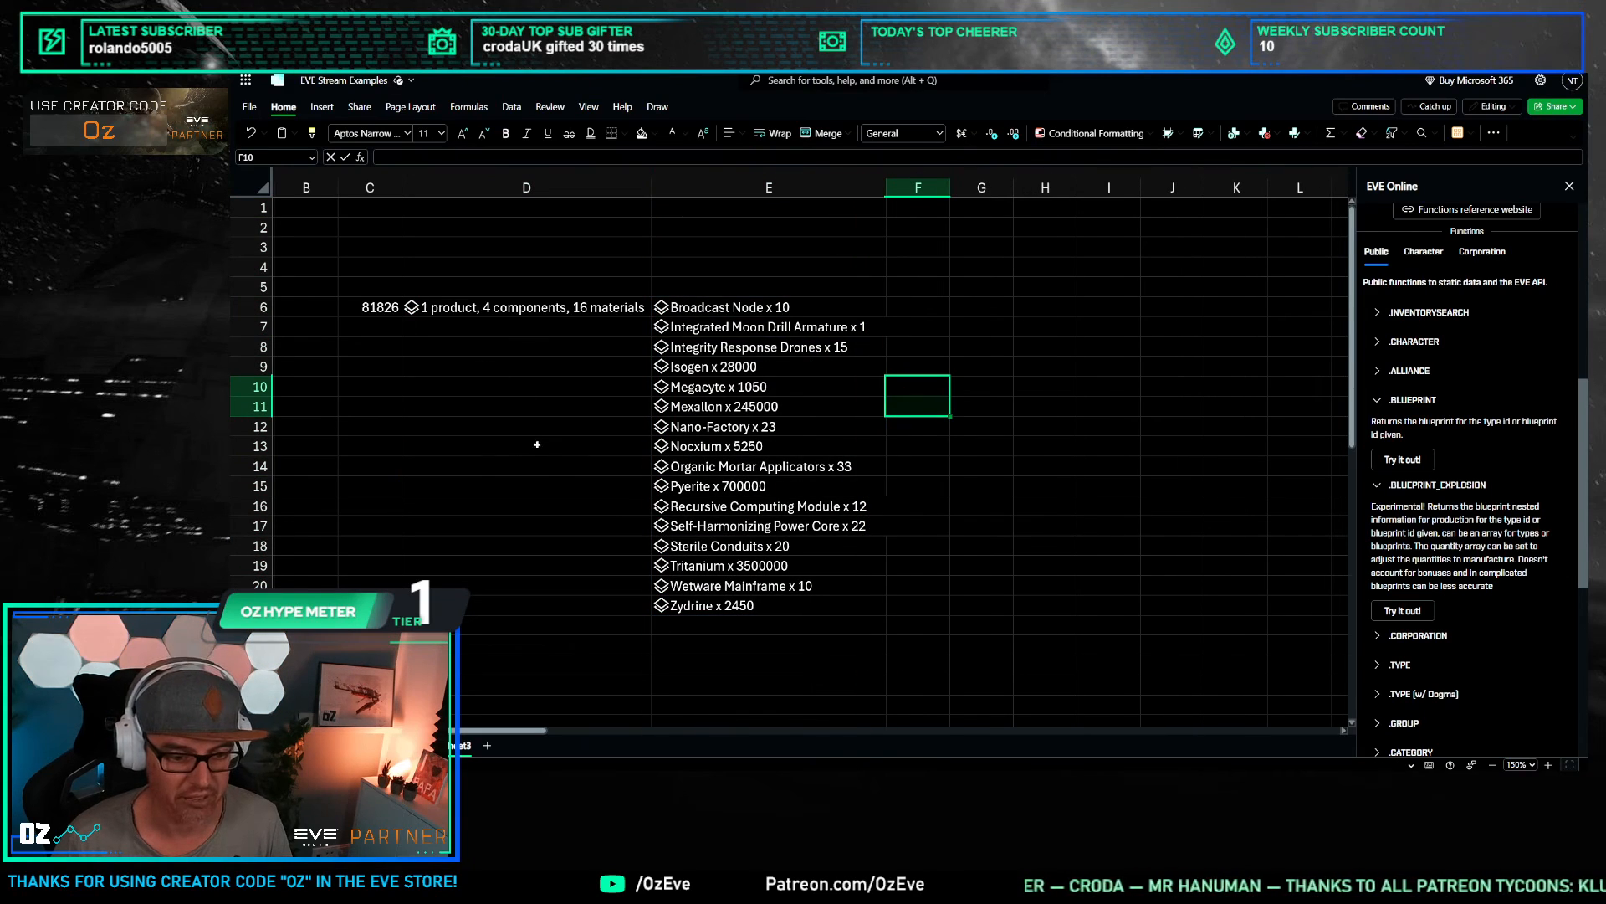
click(545, 309)
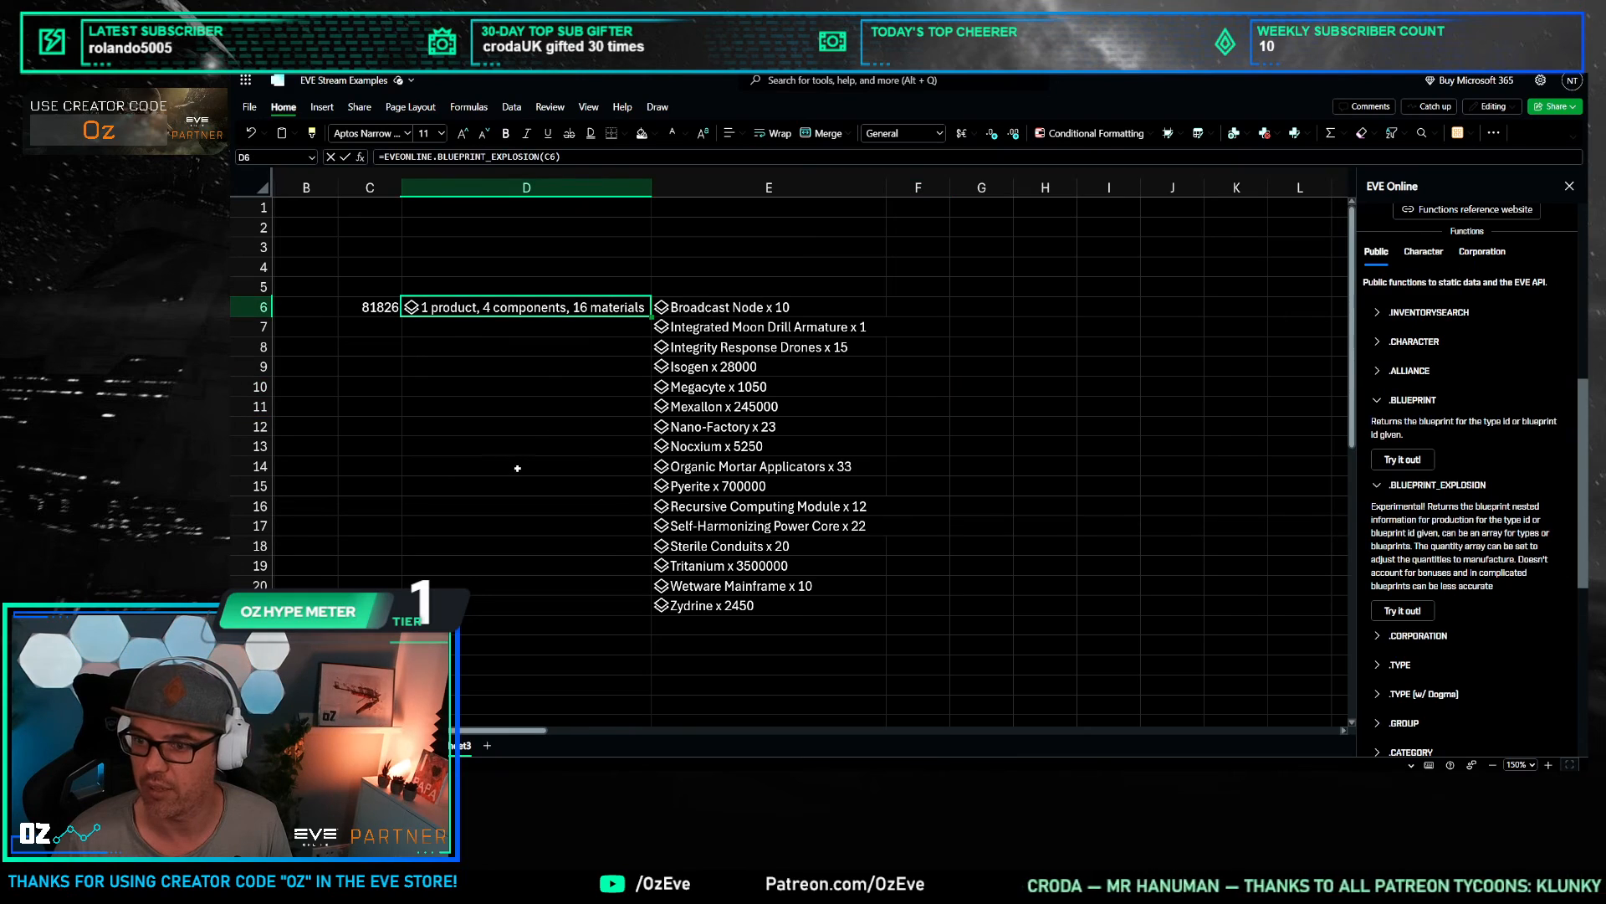
click(530, 405)
click(894, 352)
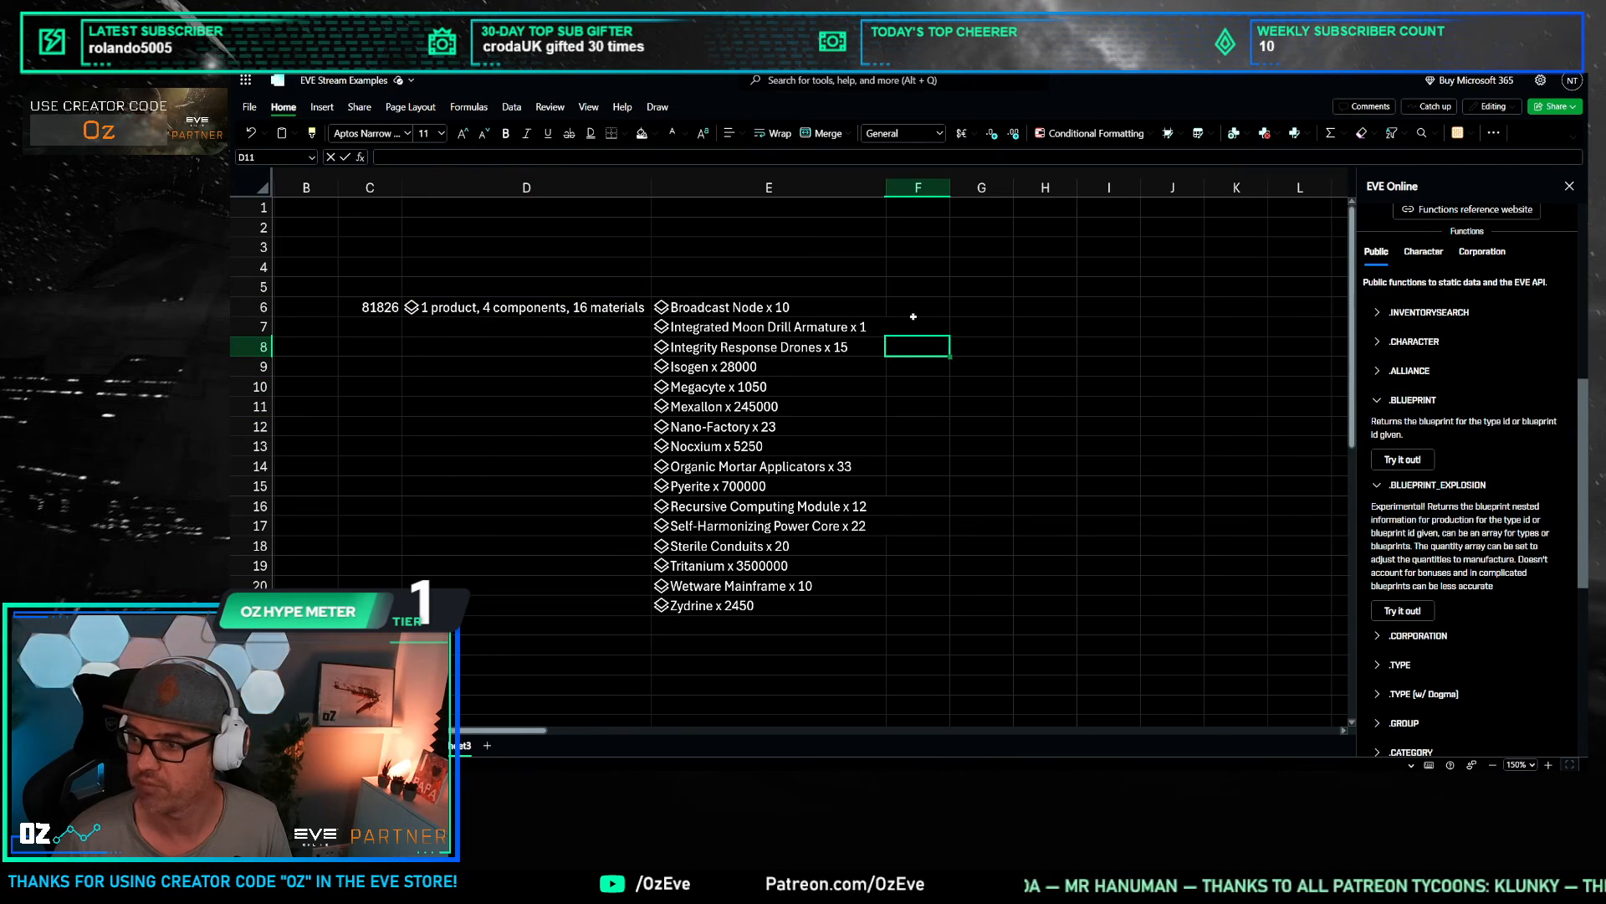
drag(886, 188, 908, 188)
click(887, 307)
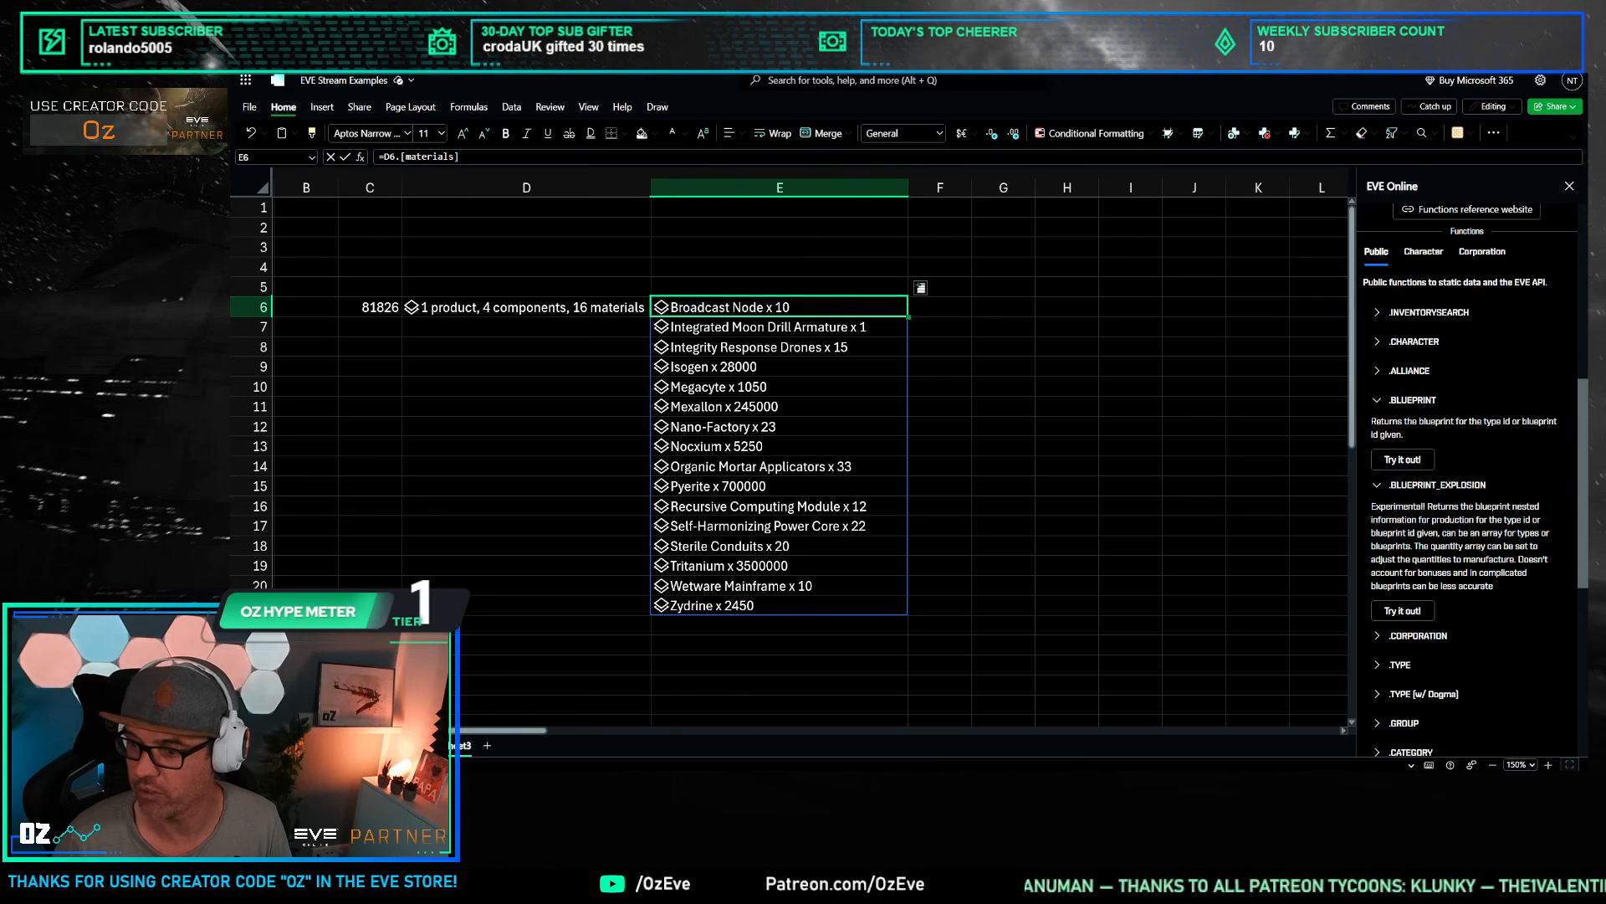
Step: Copy the percentile price formula from cell G6 of the Metenox price sheet into cell F6 beside the materials list
click(411, 746)
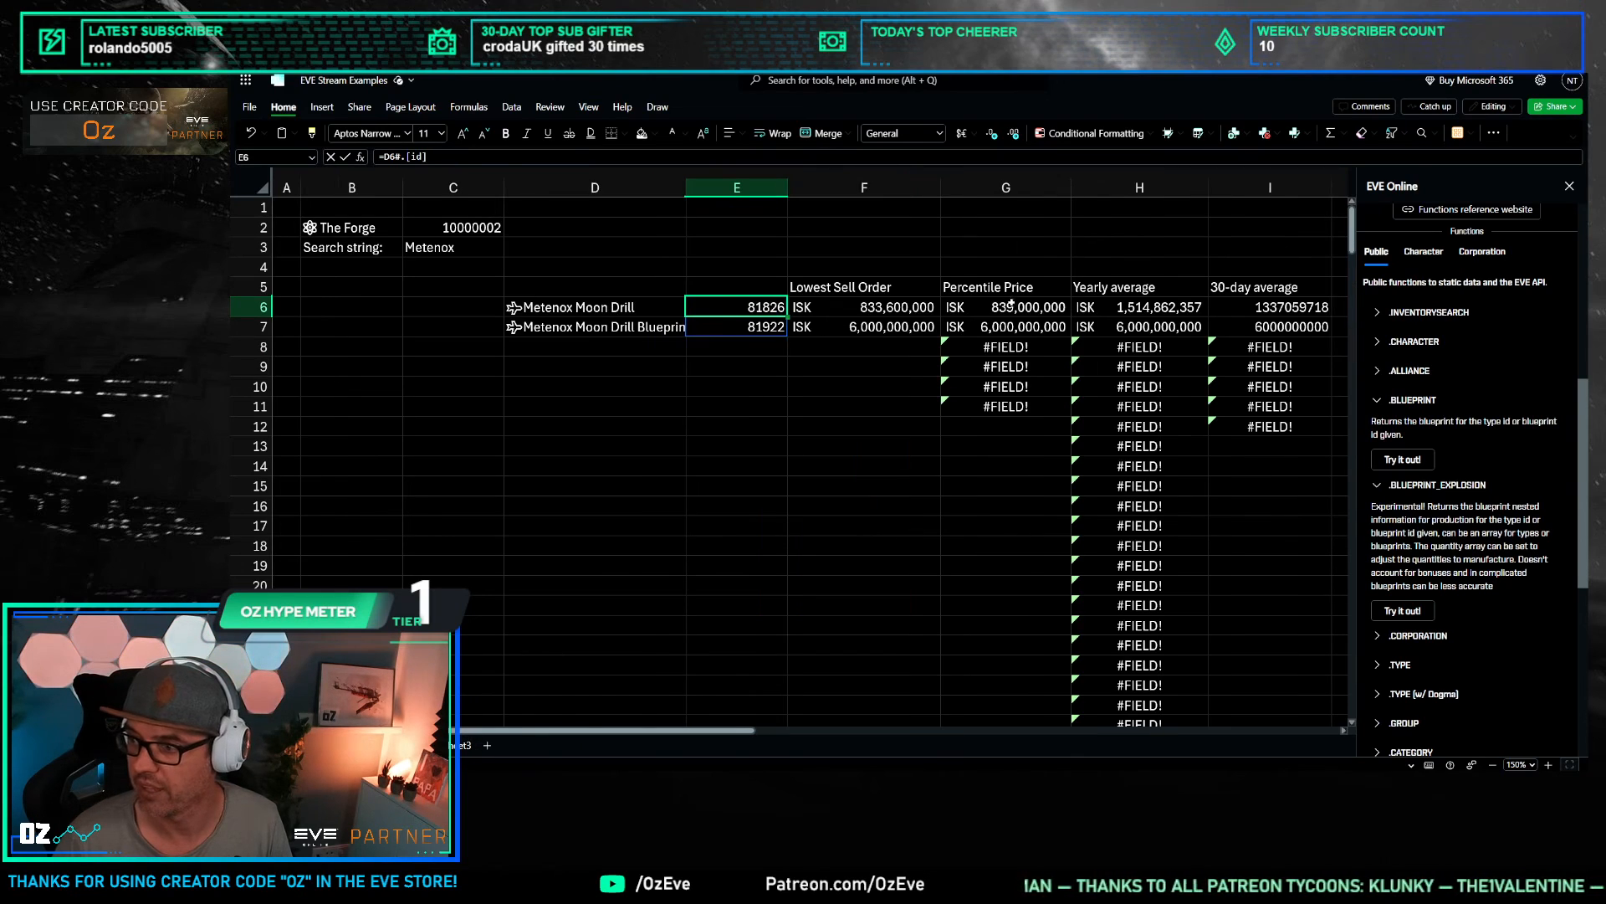
click(992, 307)
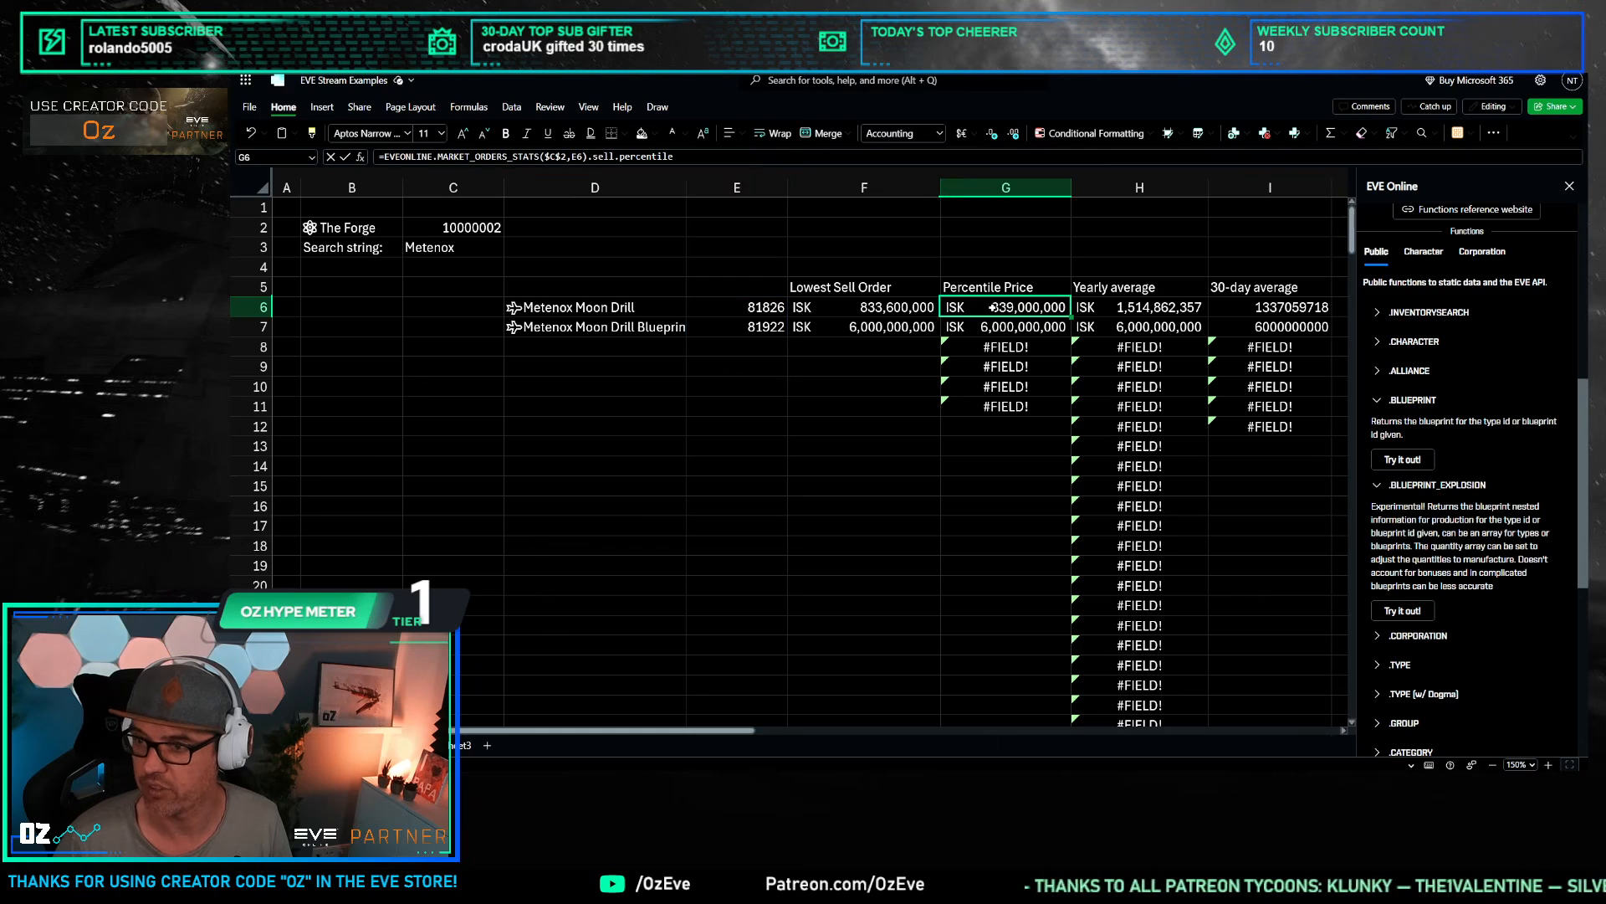
click(462, 746)
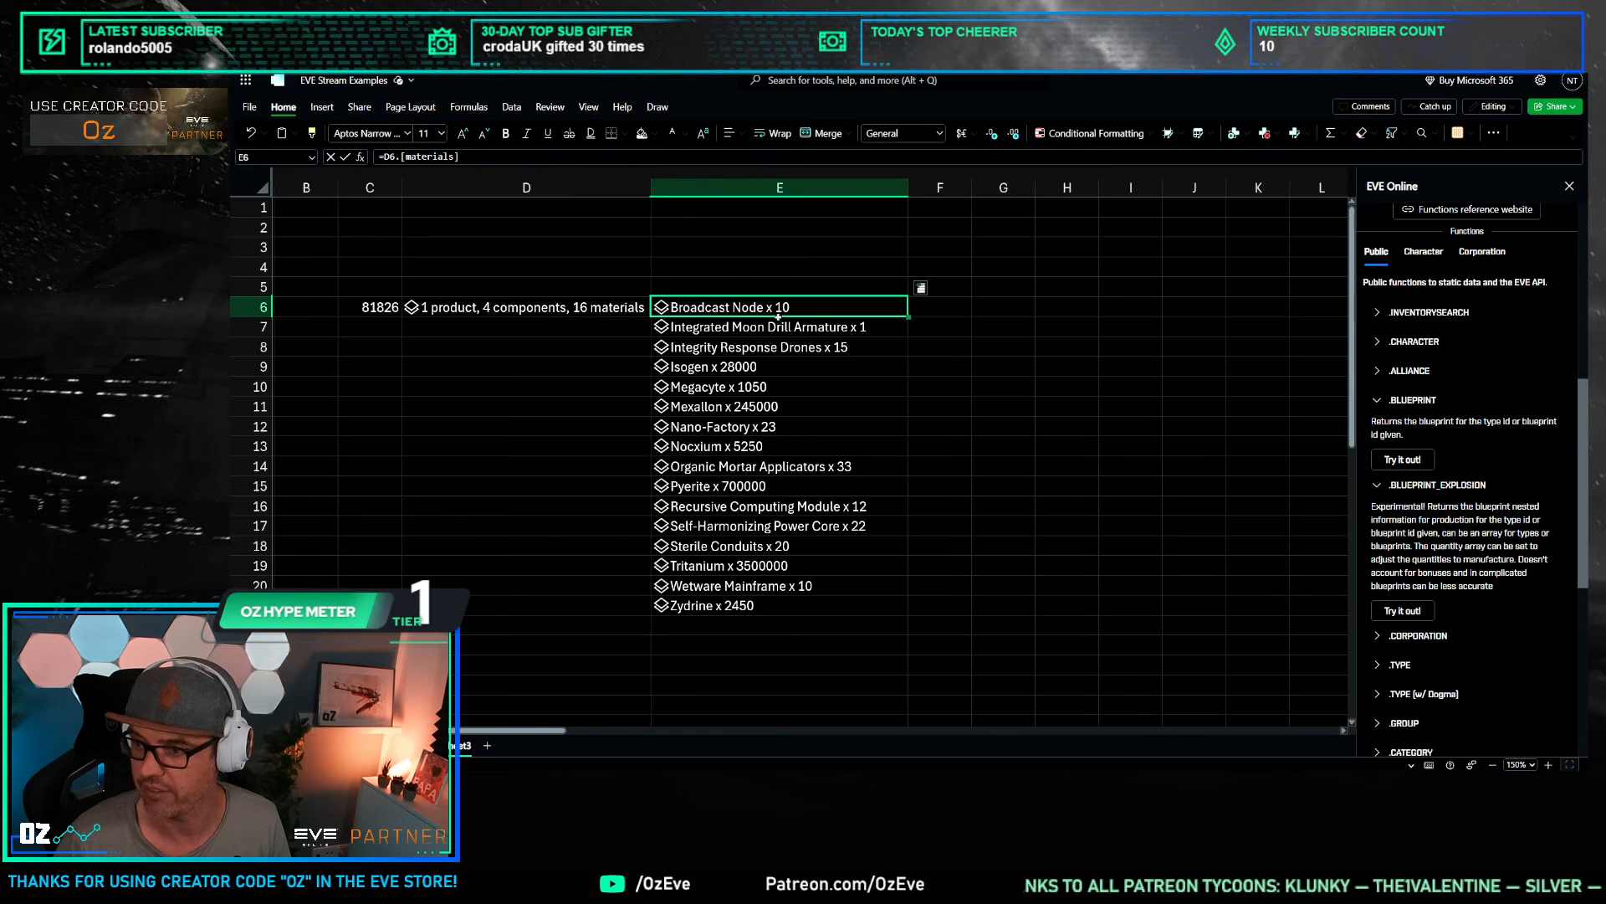
click(961, 300)
text(=EVEONLINE.MARKET_ORDERS_STATS($C$2,D6).sell.percentile)
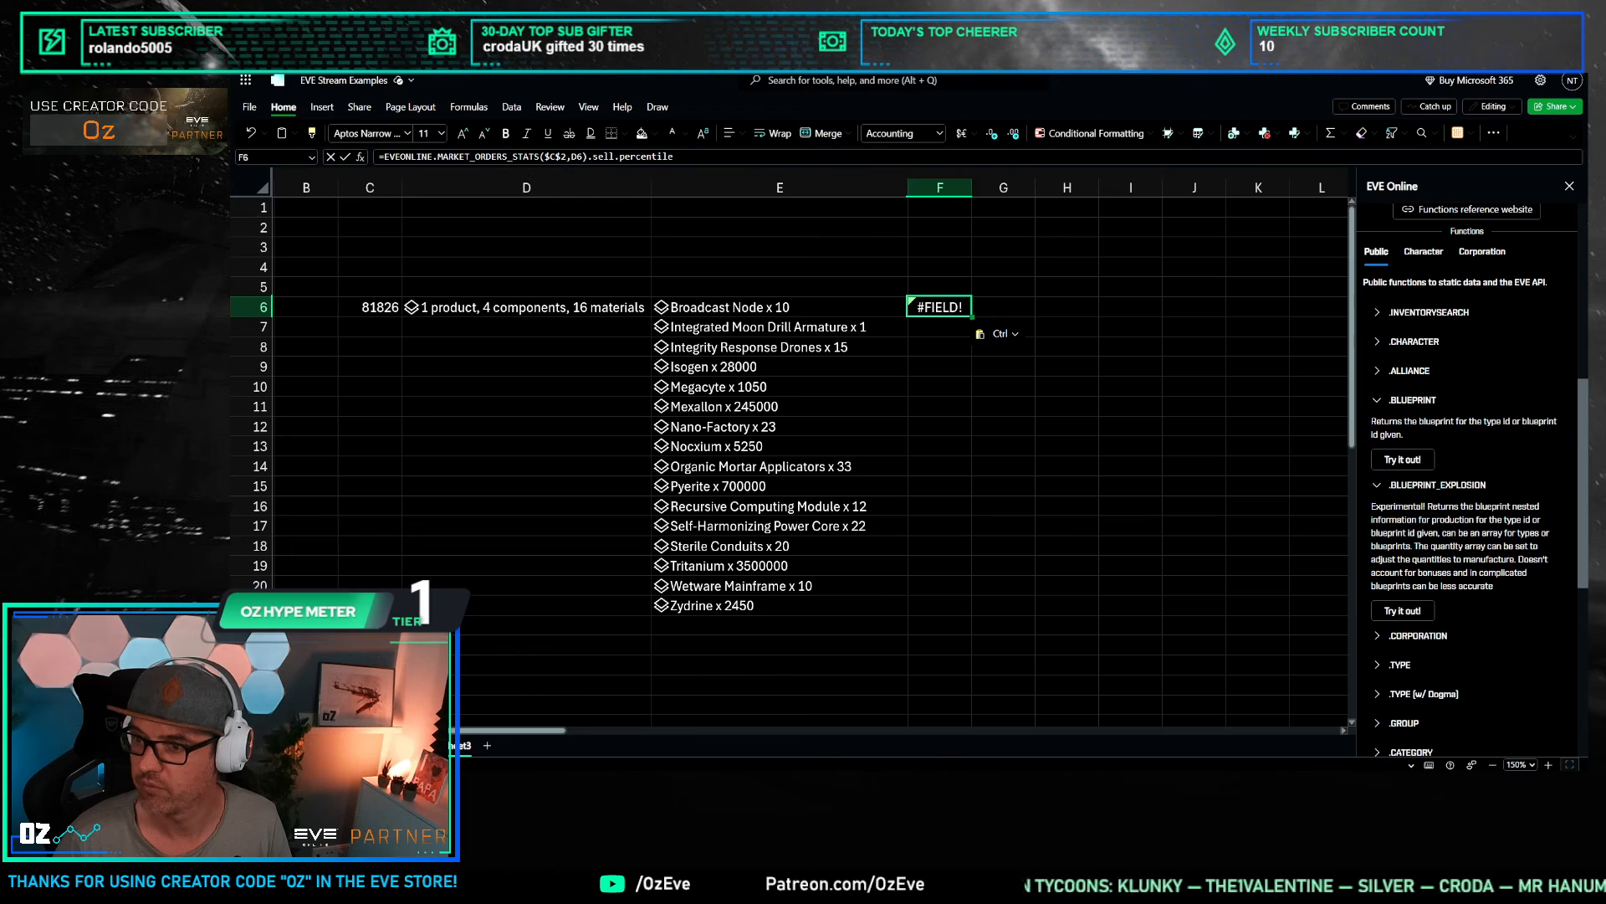
Step: Copy The Forge region and its ID from B2:C2 of the price sheet into C2:D2 of the blueprint sheet
click(415, 746)
click(337, 224)
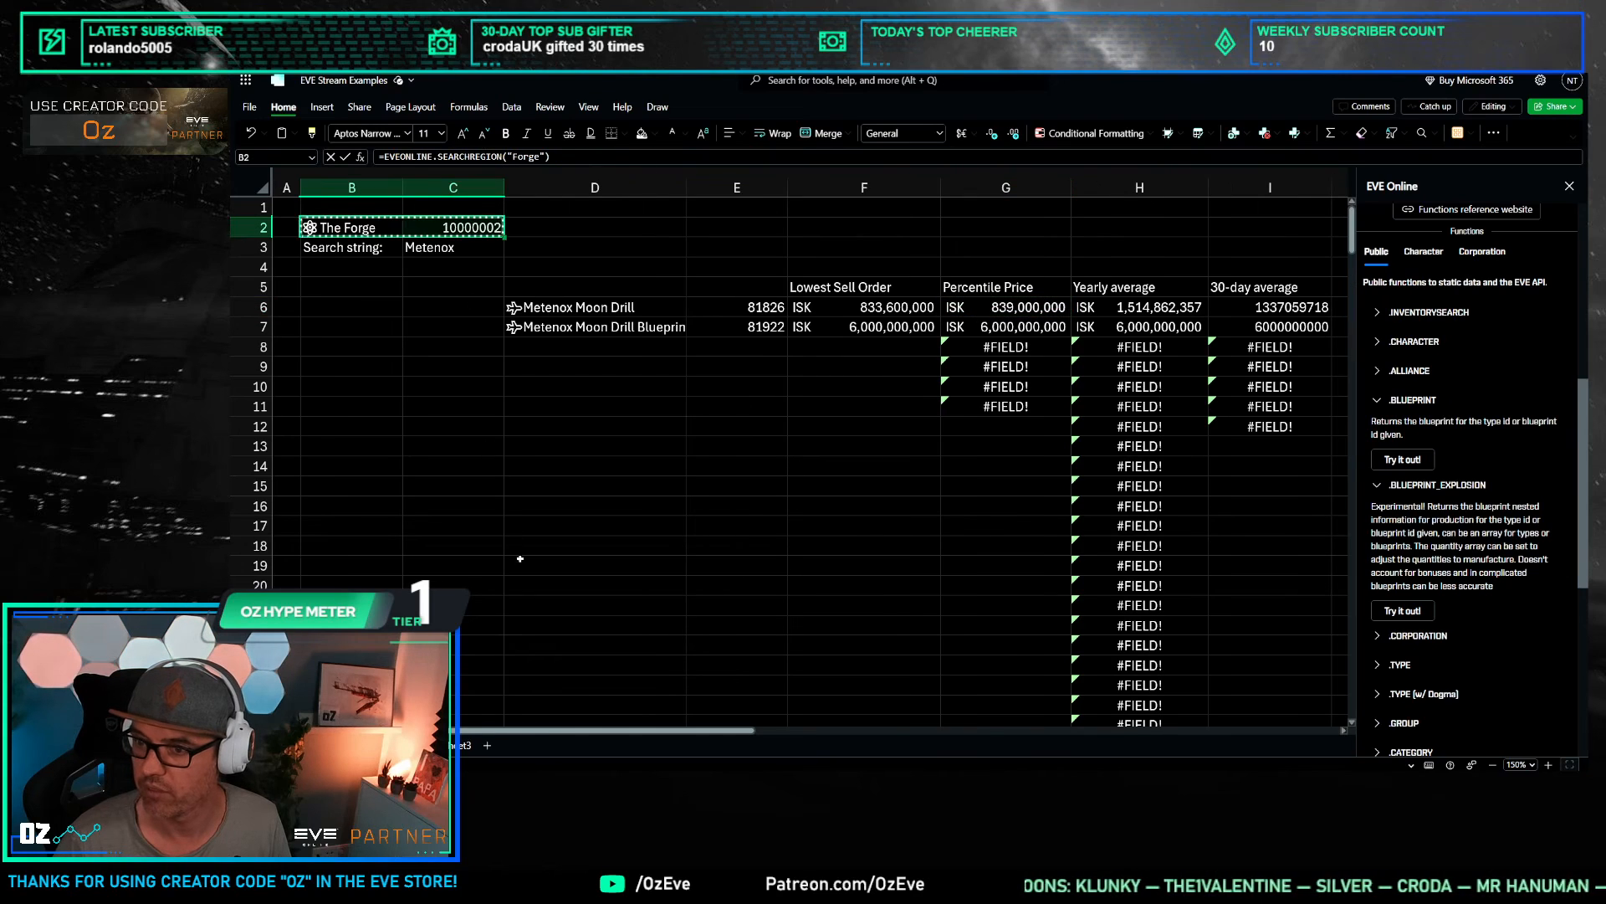
click(462, 746)
click(350, 222)
text(The Forge	10000002)
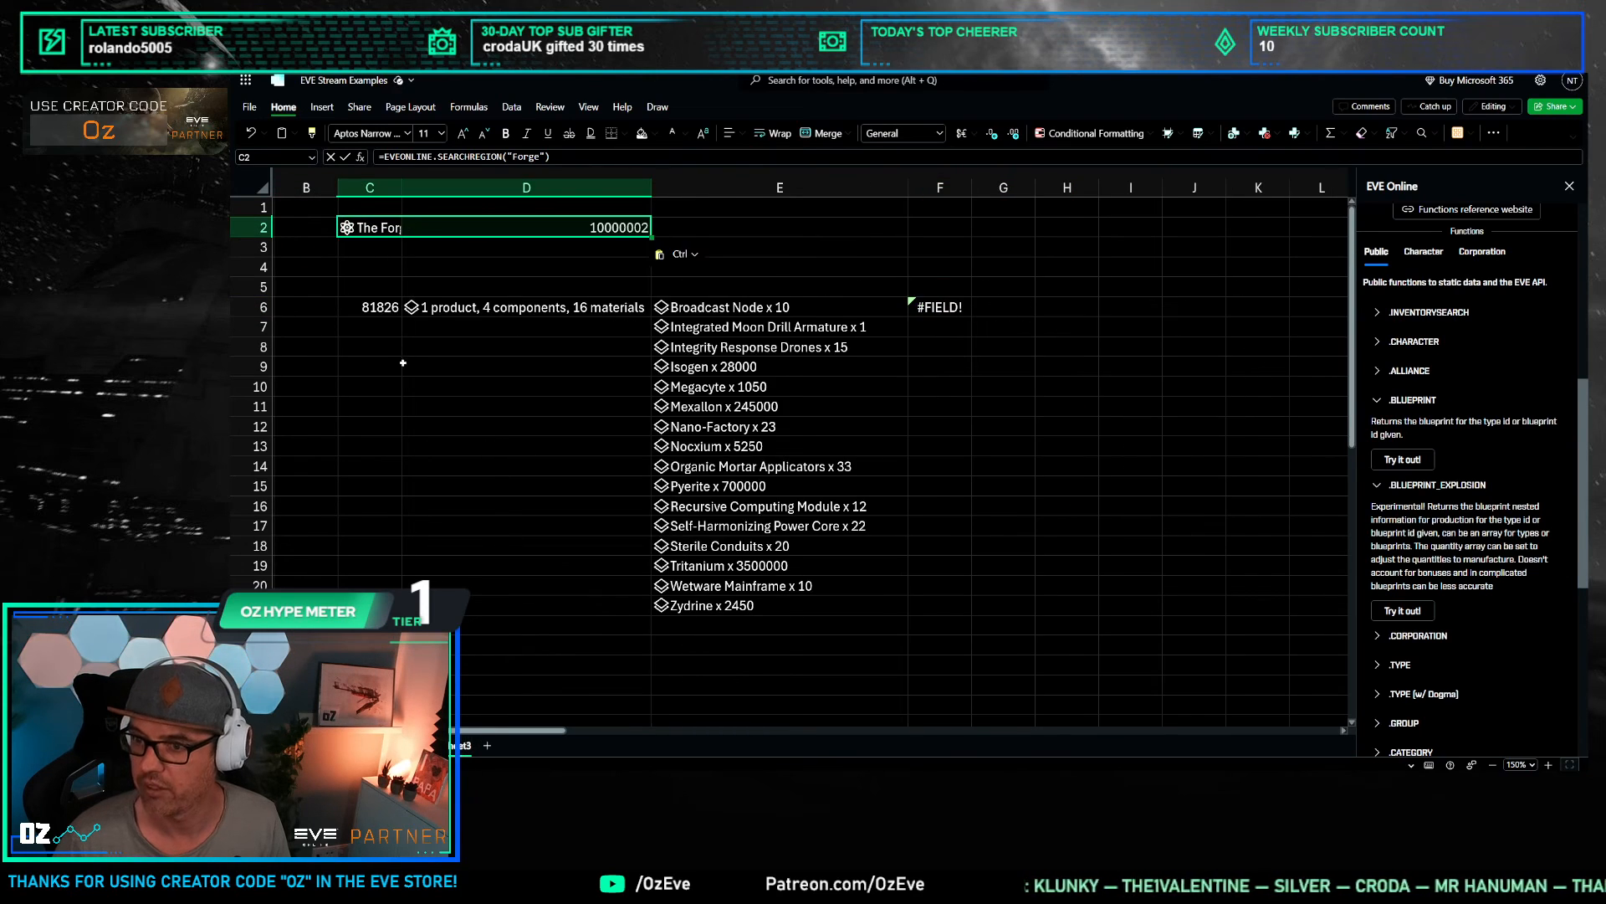
Step: Change the region reference in the F6 market orders formula to $D$2
double_click(943, 306)
key(ctrl+a)
key(Escape)
click(566, 159)
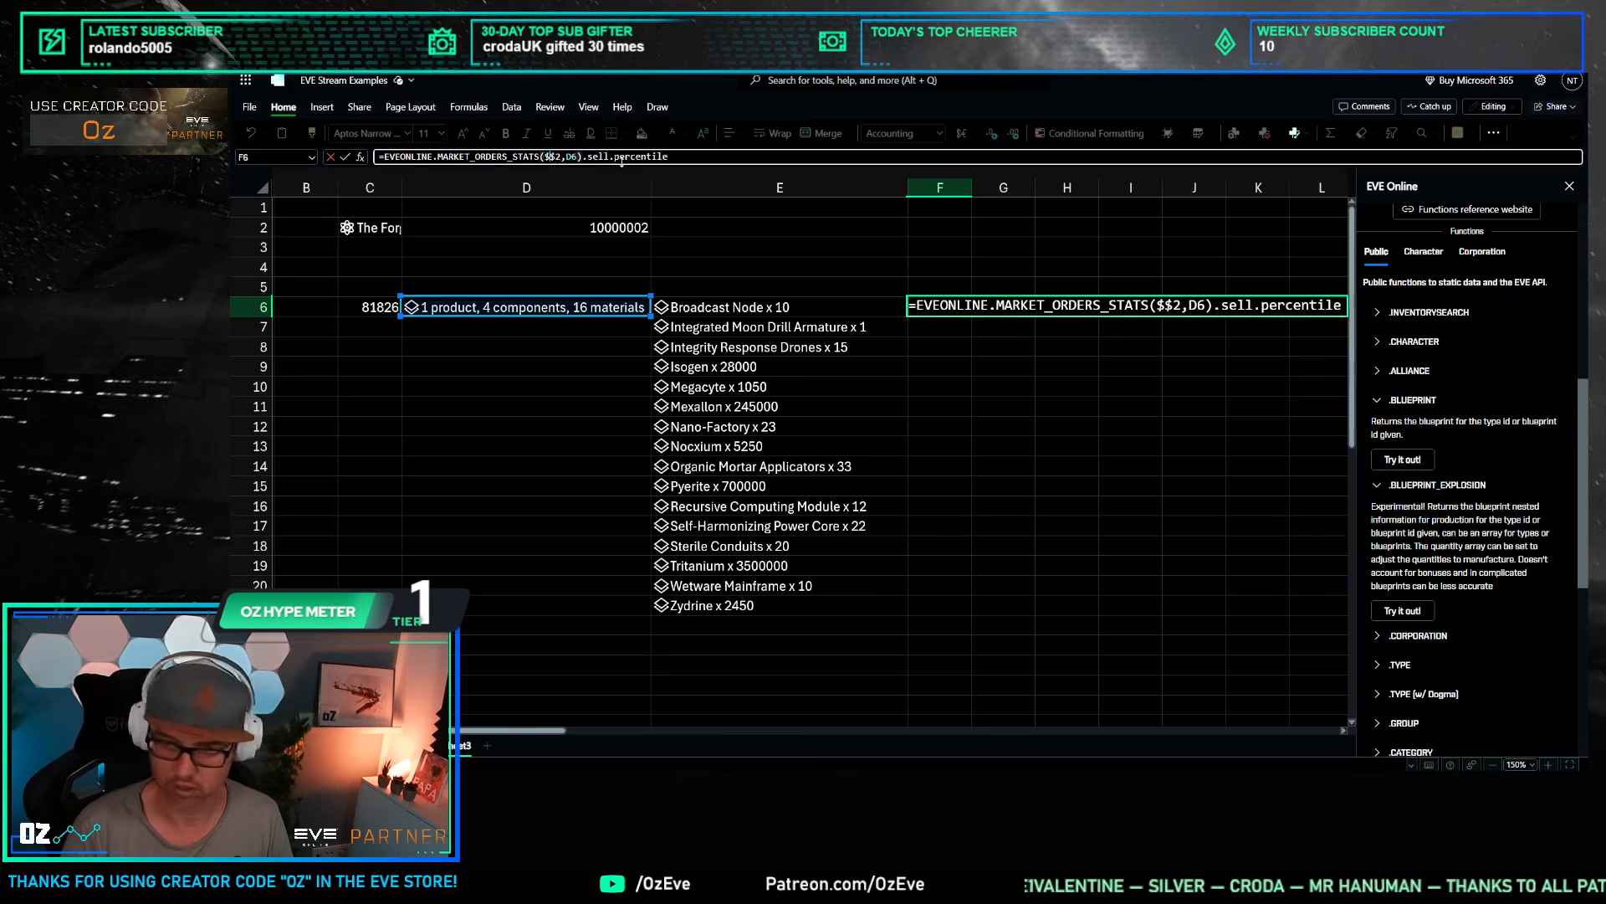
key(Return)
click(930, 308)
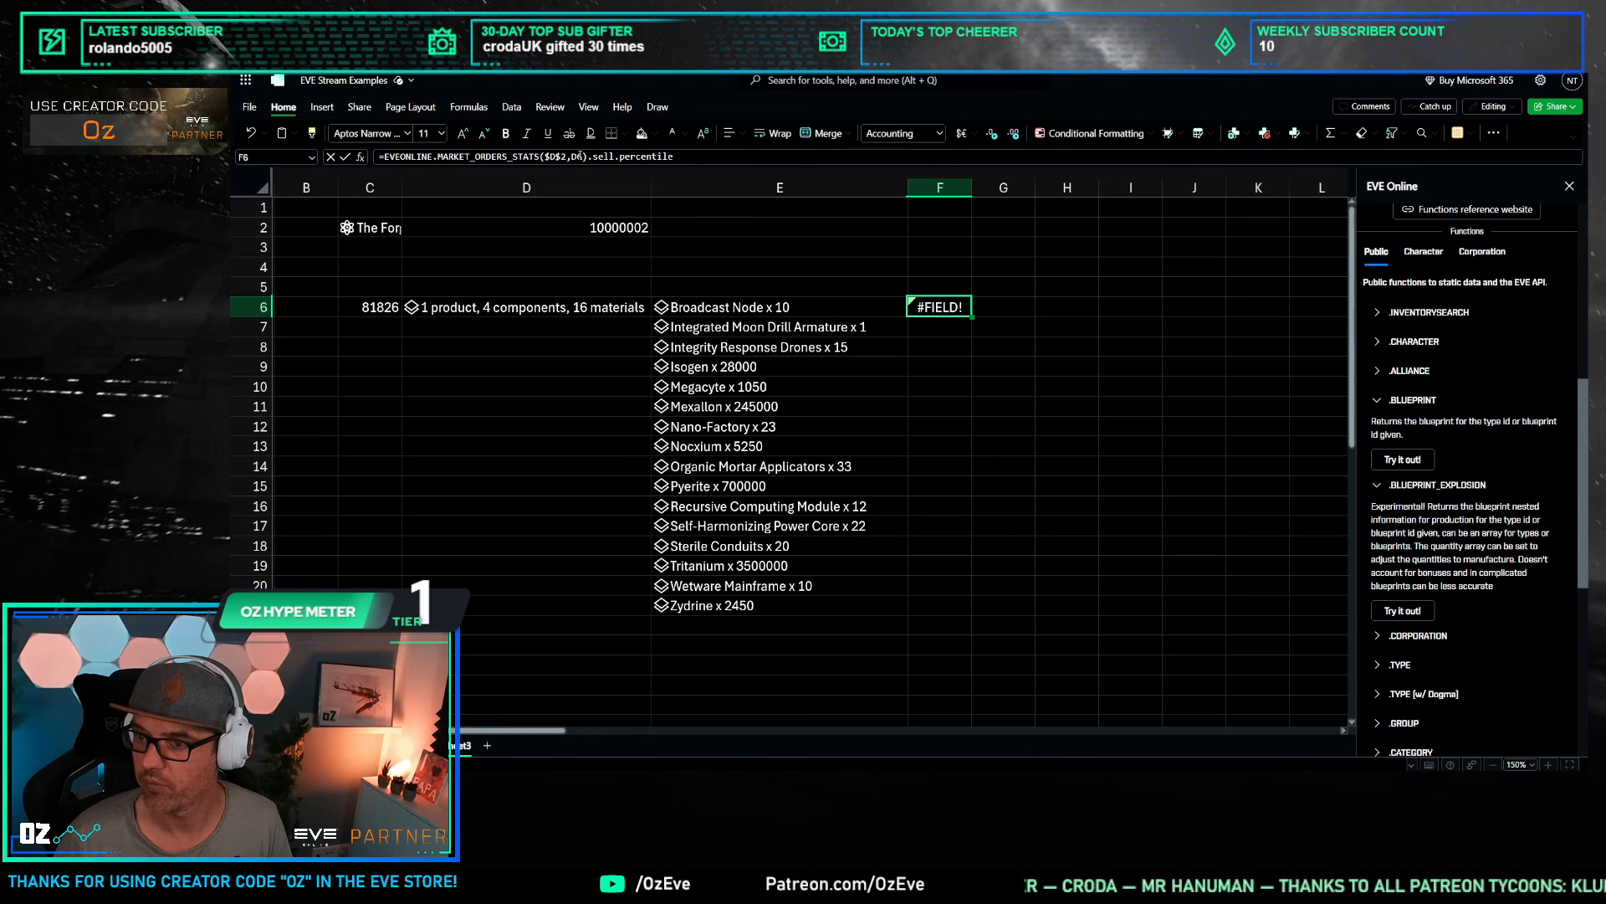
Step: Change the type ID reference in the F6 market orders formula to C6
click(579, 155)
key(BackSpace)
text(C)
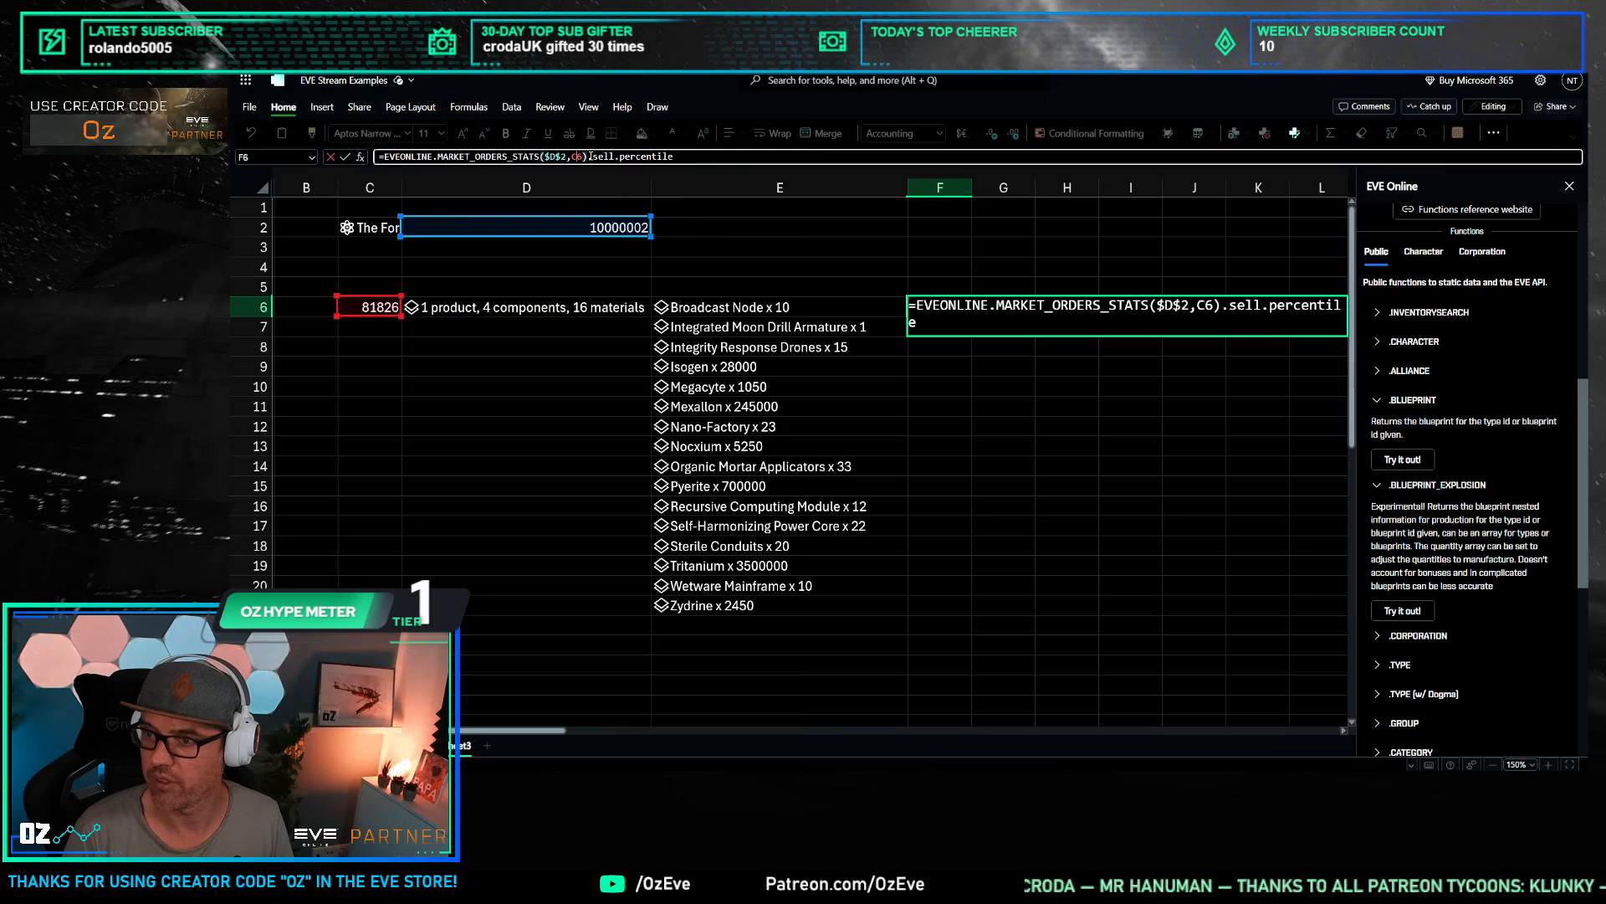
key(Return)
click(938, 308)
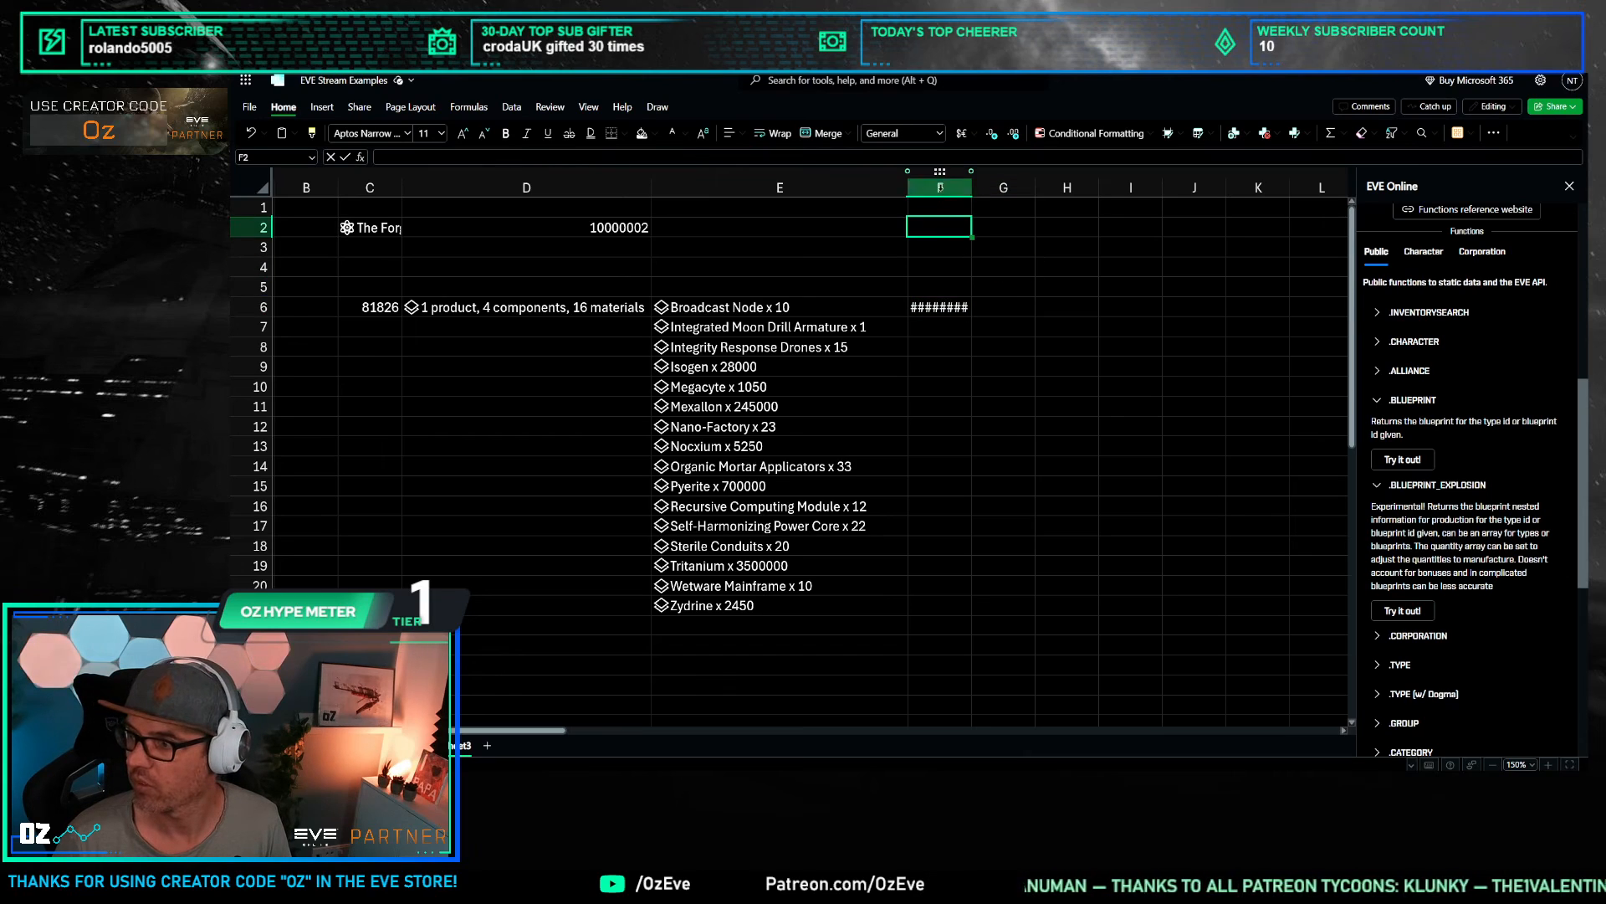
Step: Insert an empty column between the materials list and the percentile price formula
right_click(937, 187)
click(975, 300)
click(999, 368)
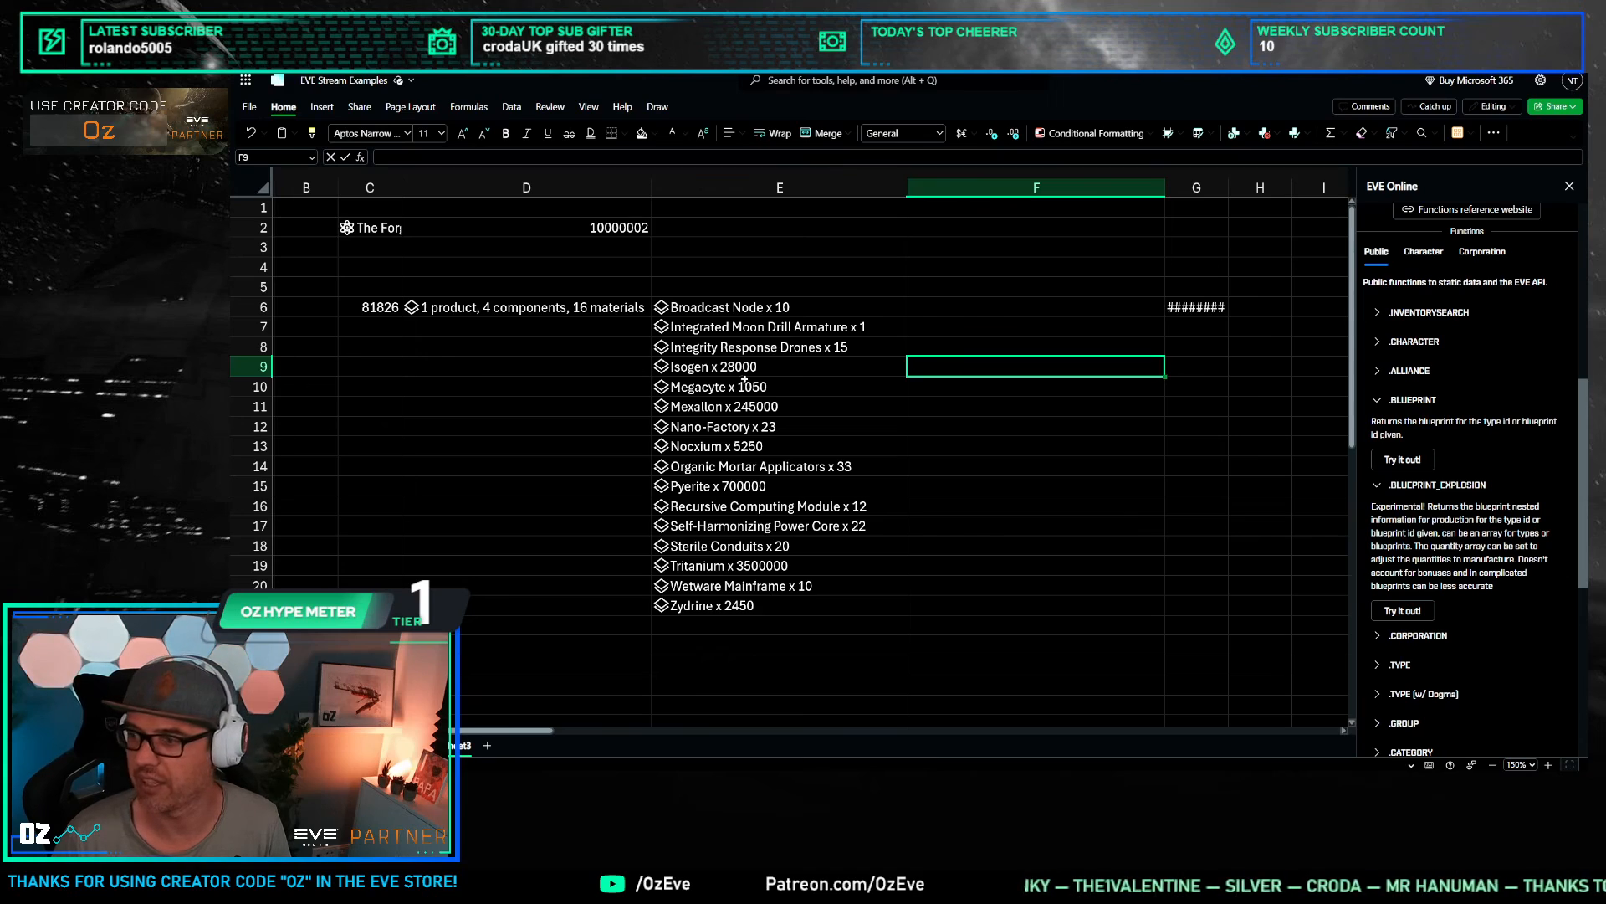
Step: Delete the percentile price formula from cell G6
click(1197, 307)
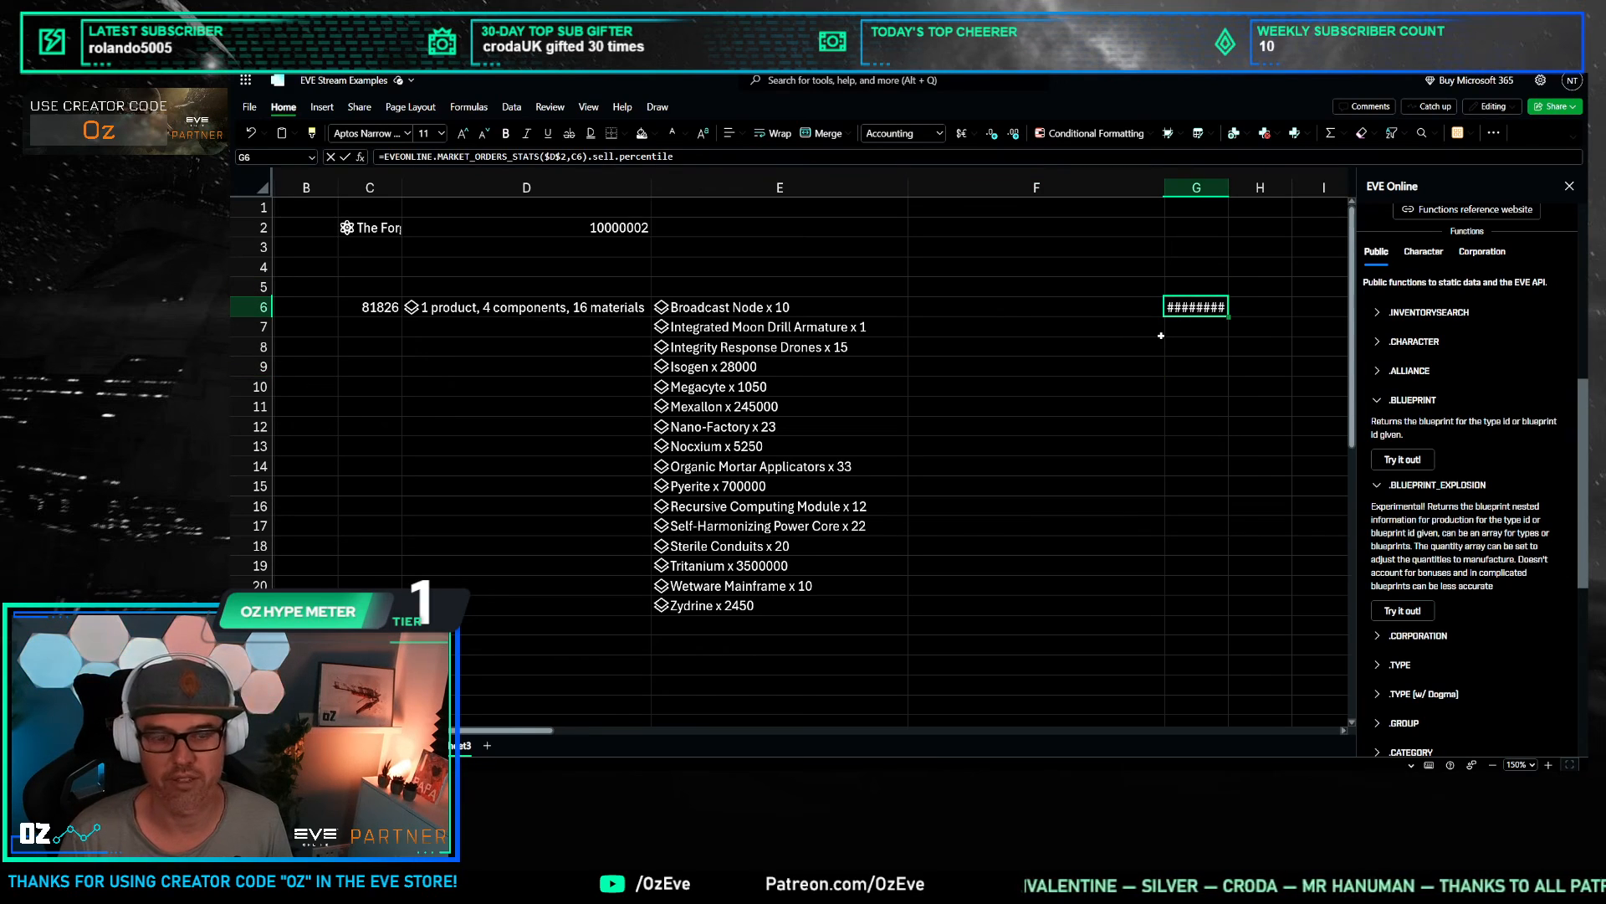
key(Delete)
key(Left)
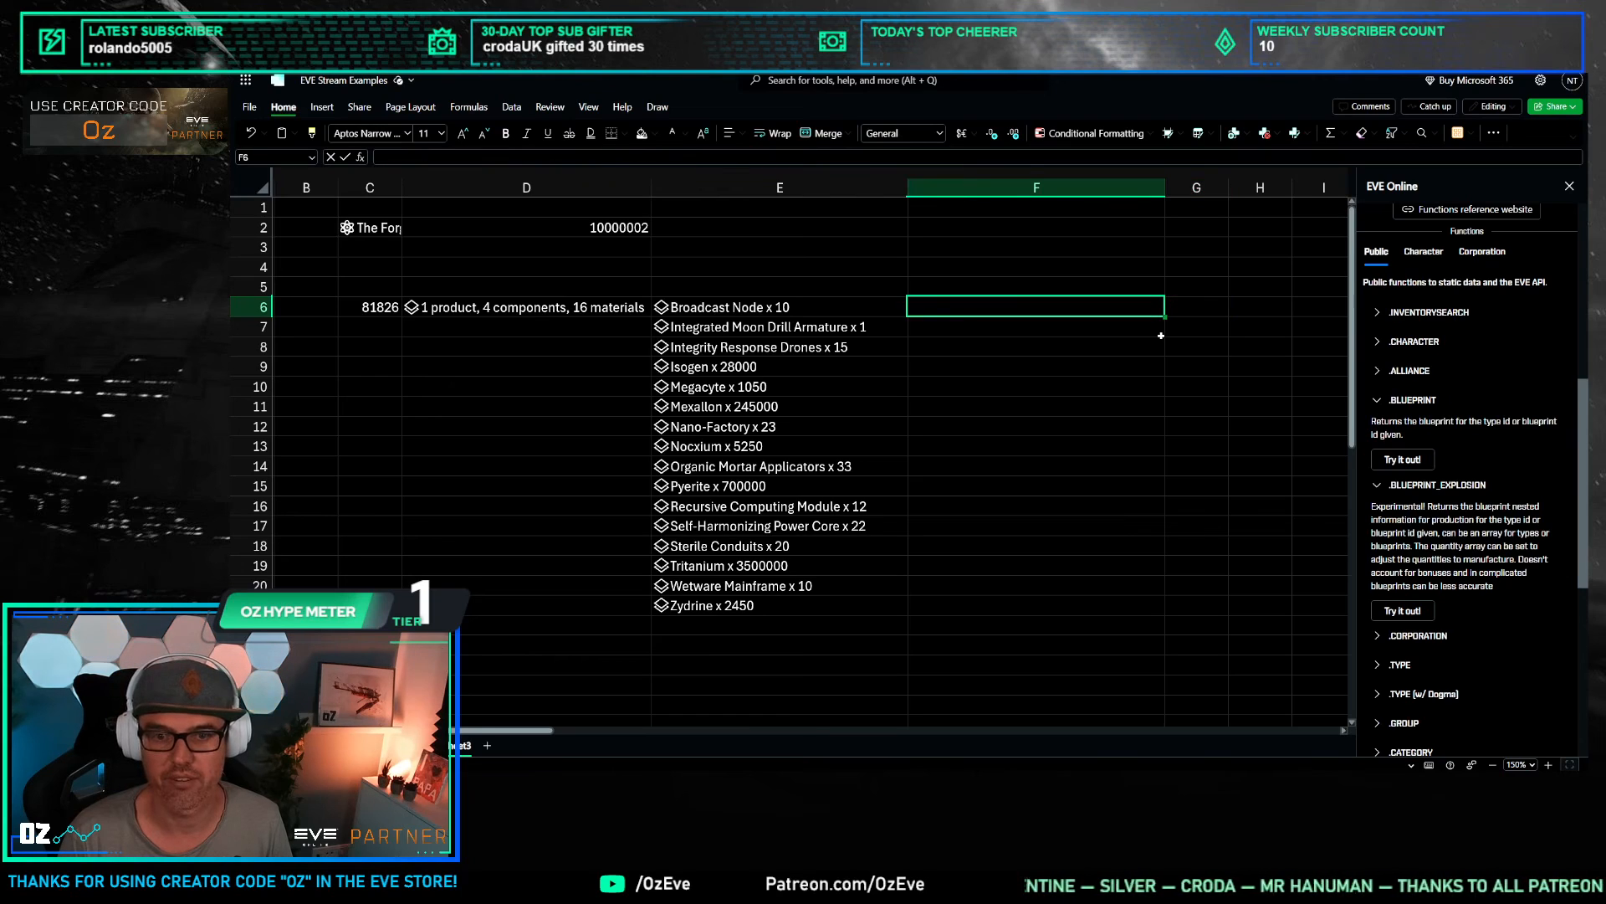
click(962, 386)
click(938, 309)
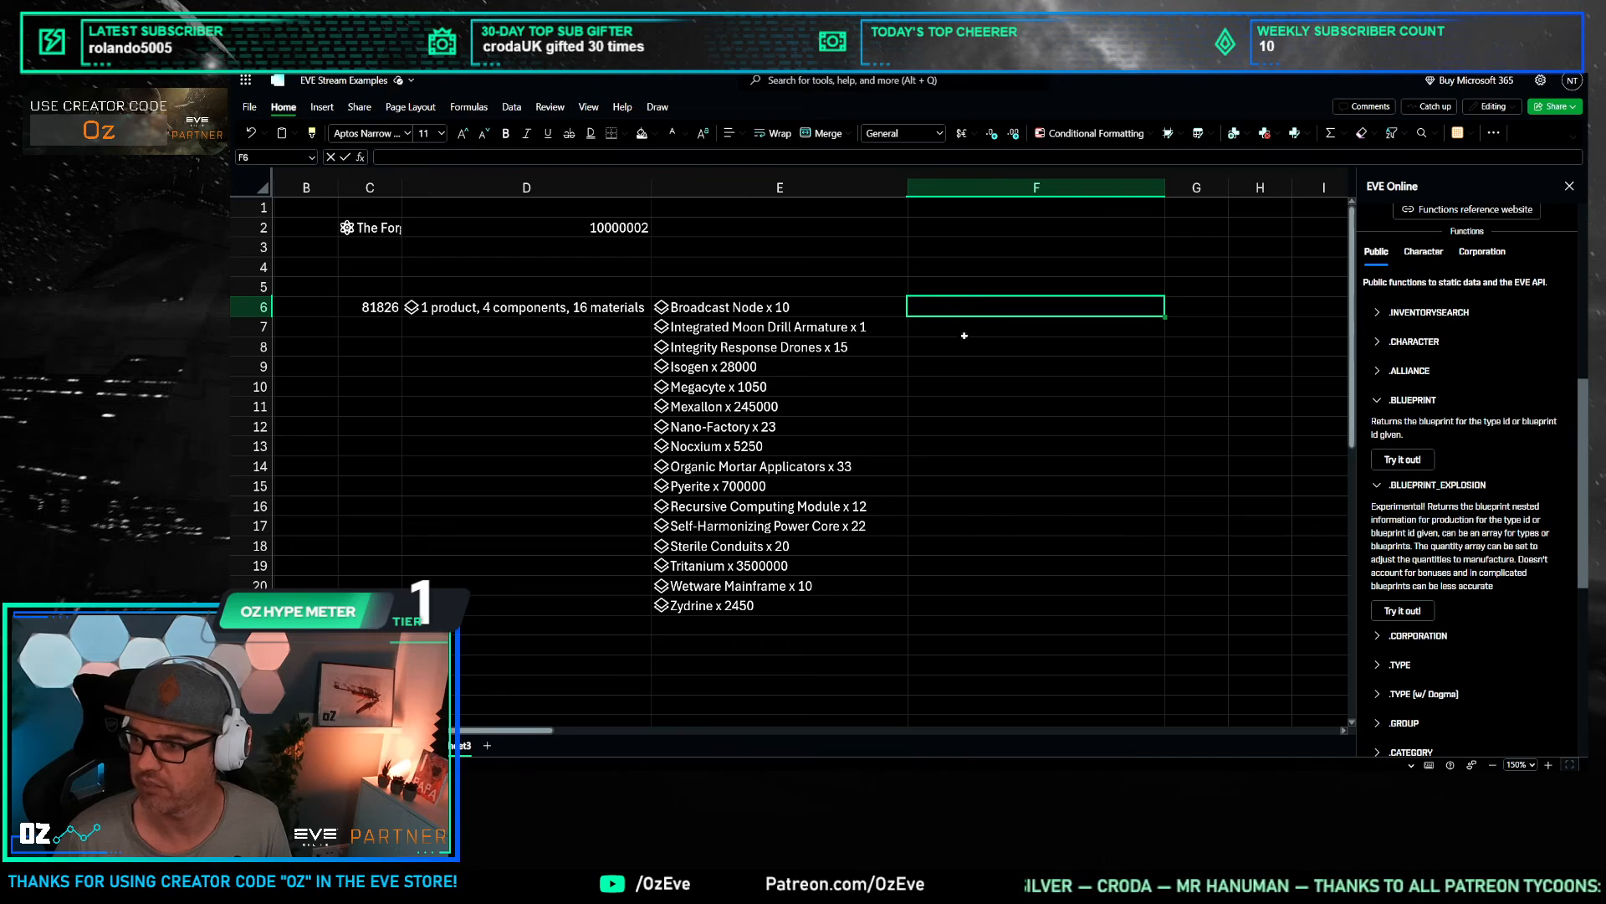
click(961, 387)
click(824, 310)
click(1004, 322)
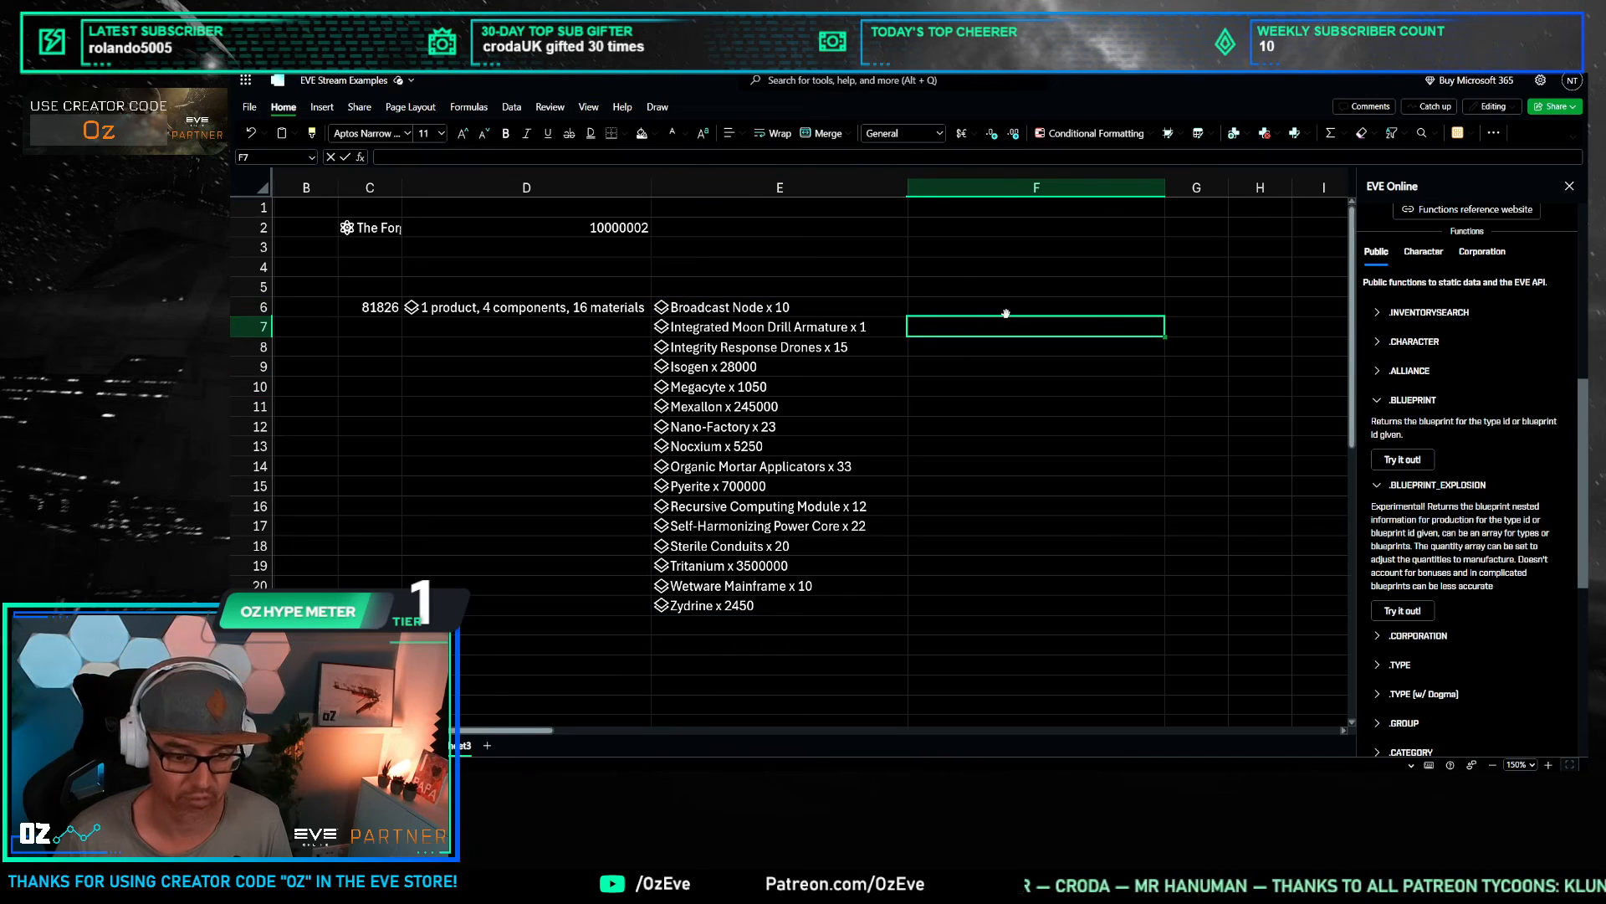
click(1000, 311)
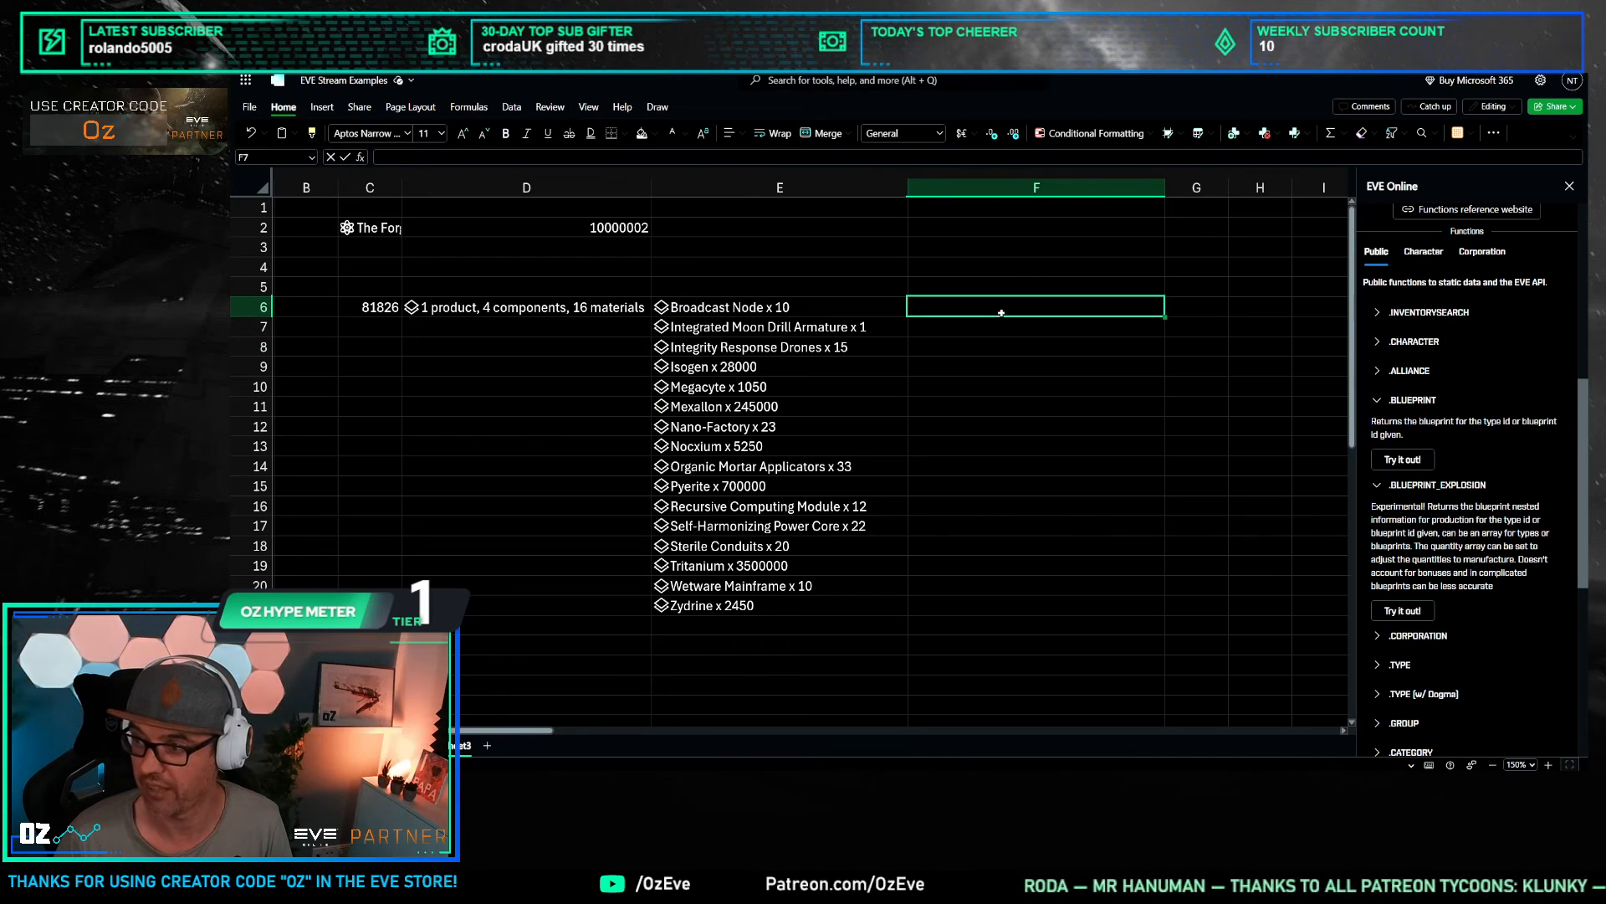
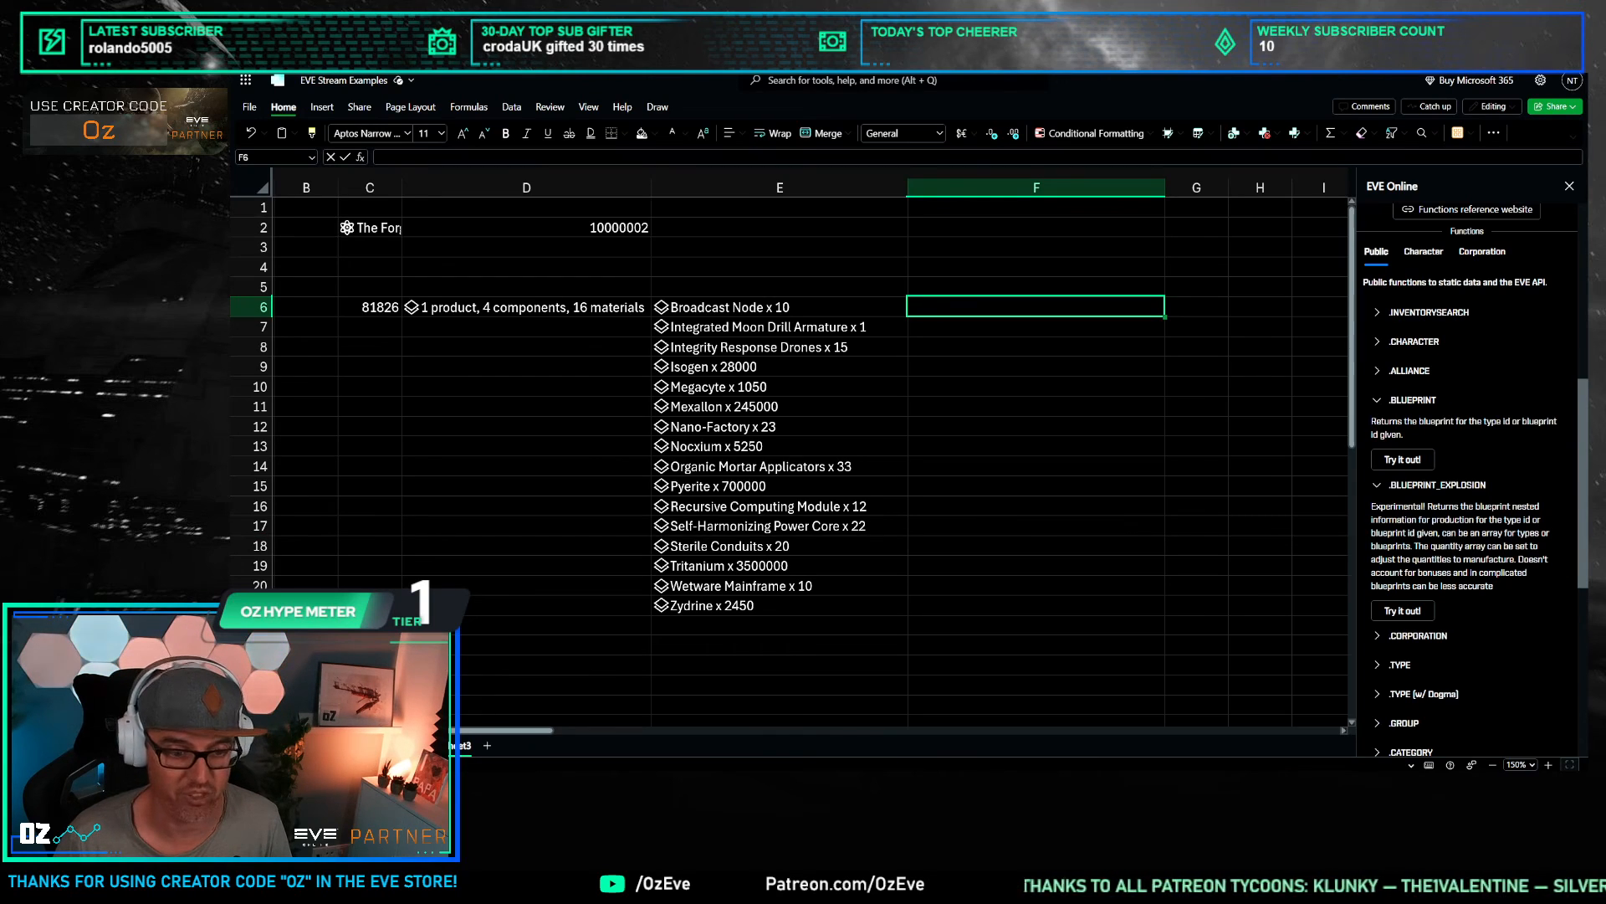
Step: Extract the type field of the first material in cell E6 into cell F6
click(970, 386)
click(941, 286)
click(763, 306)
click(920, 288)
click(948, 452)
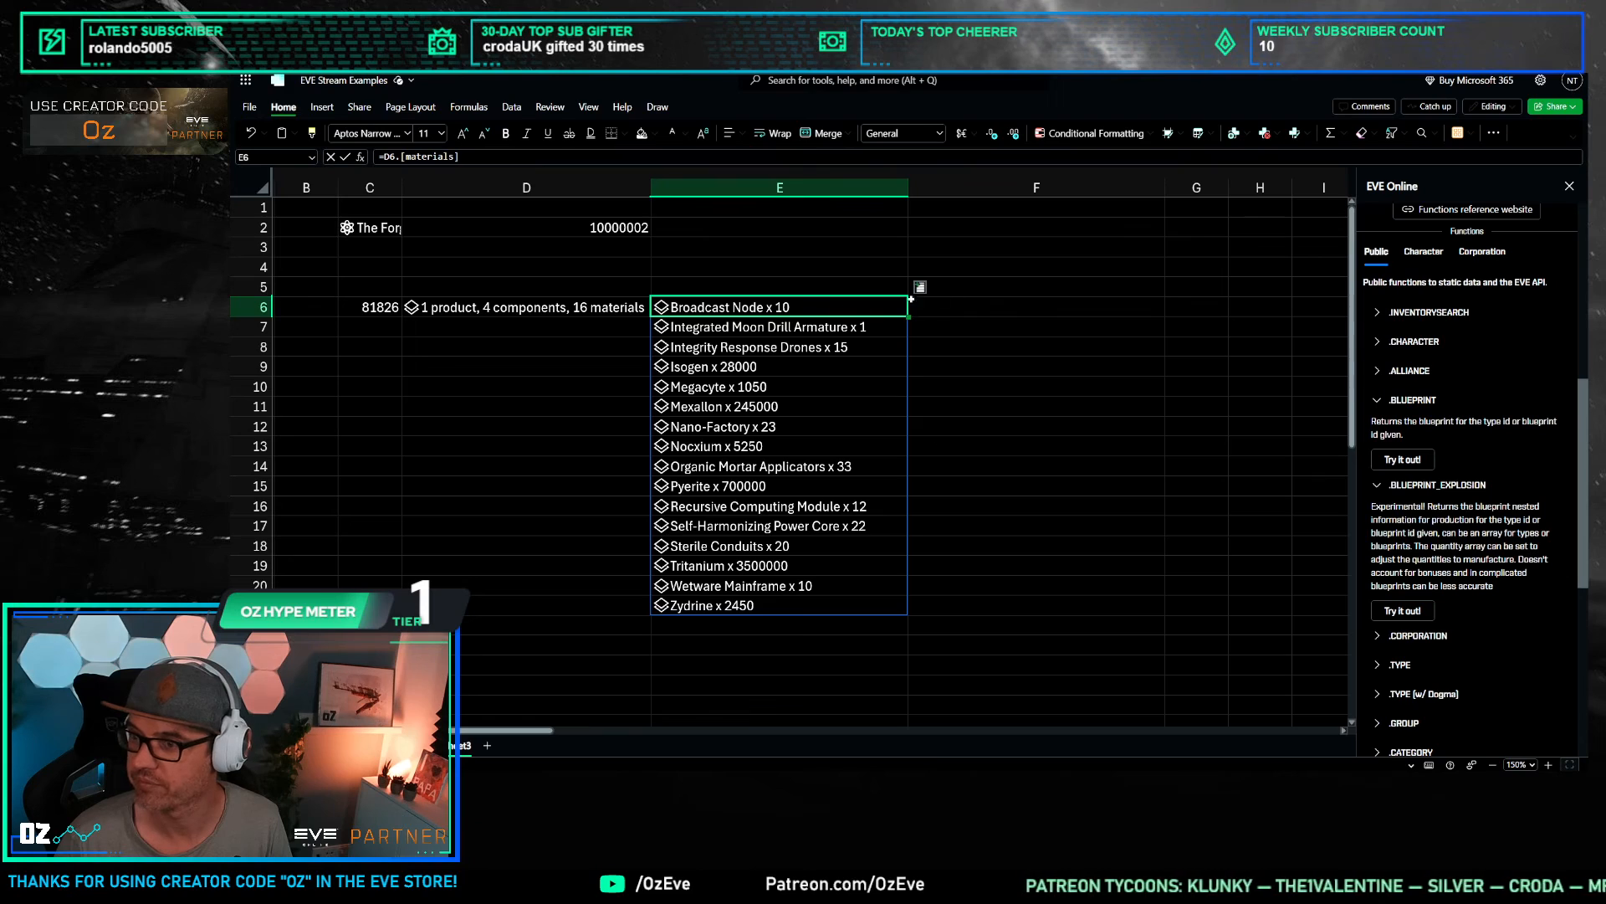
click(661, 309)
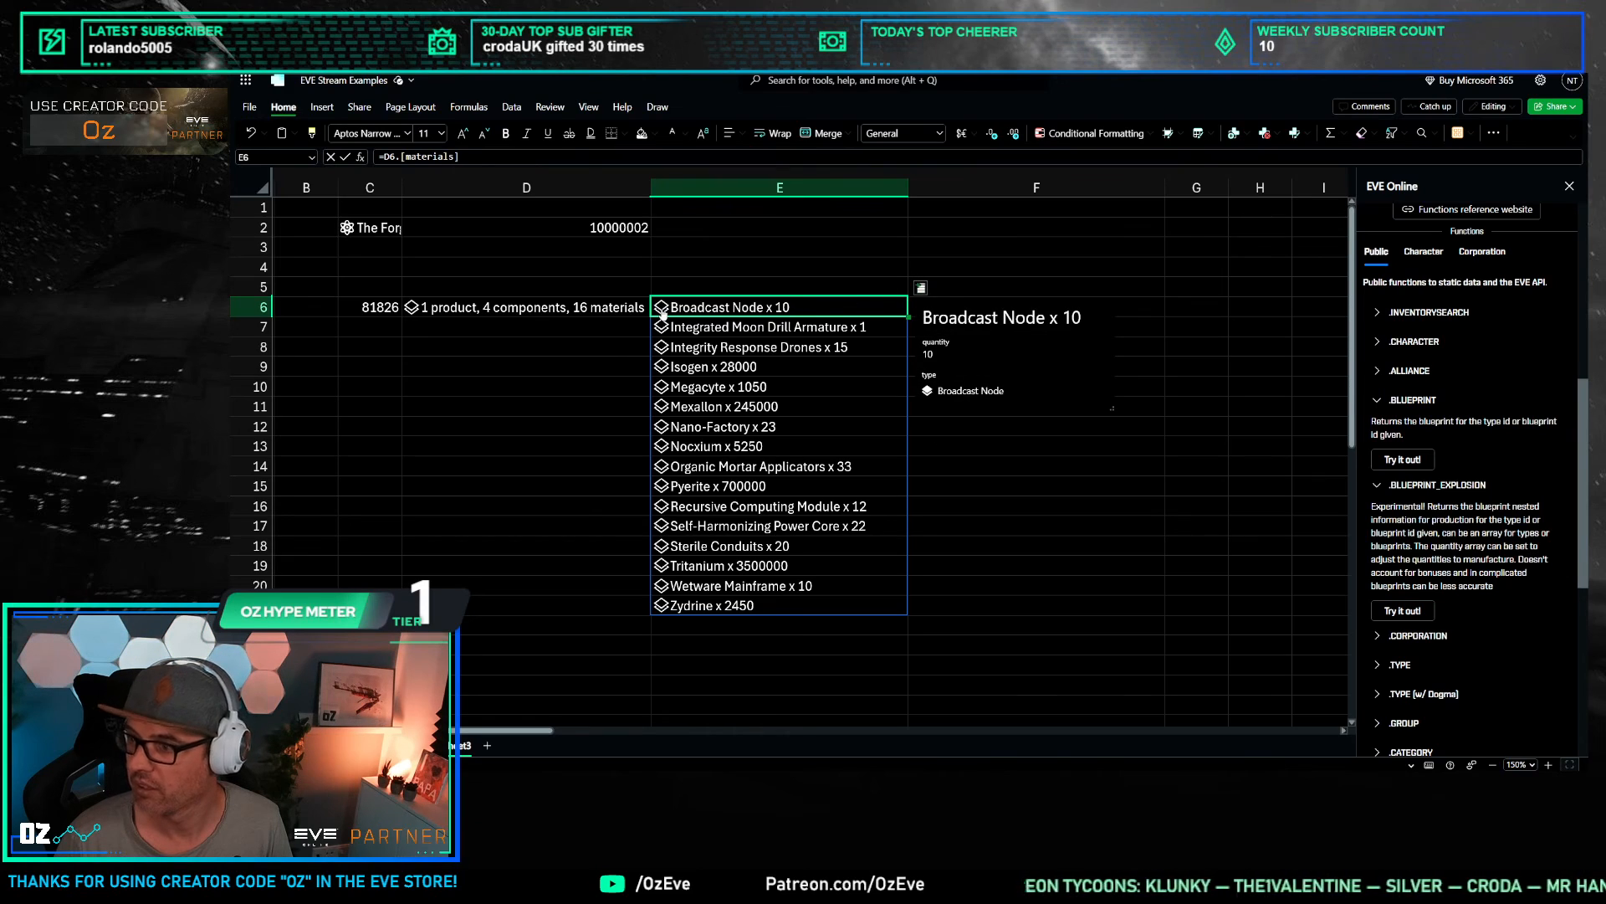
mouse_move(1092, 391)
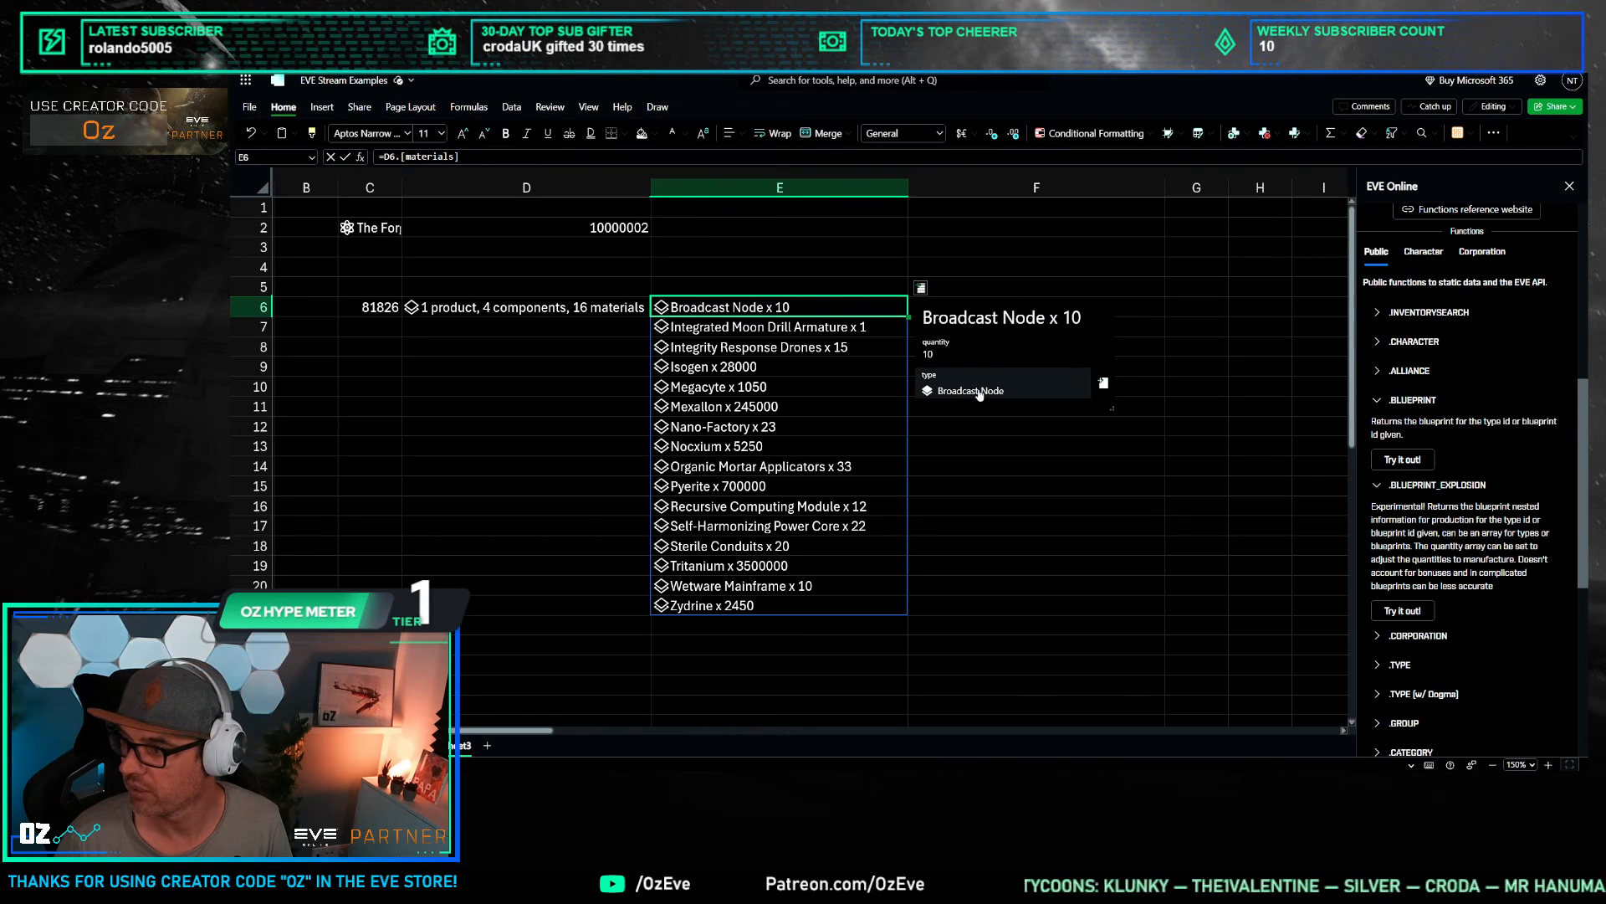
click(1103, 385)
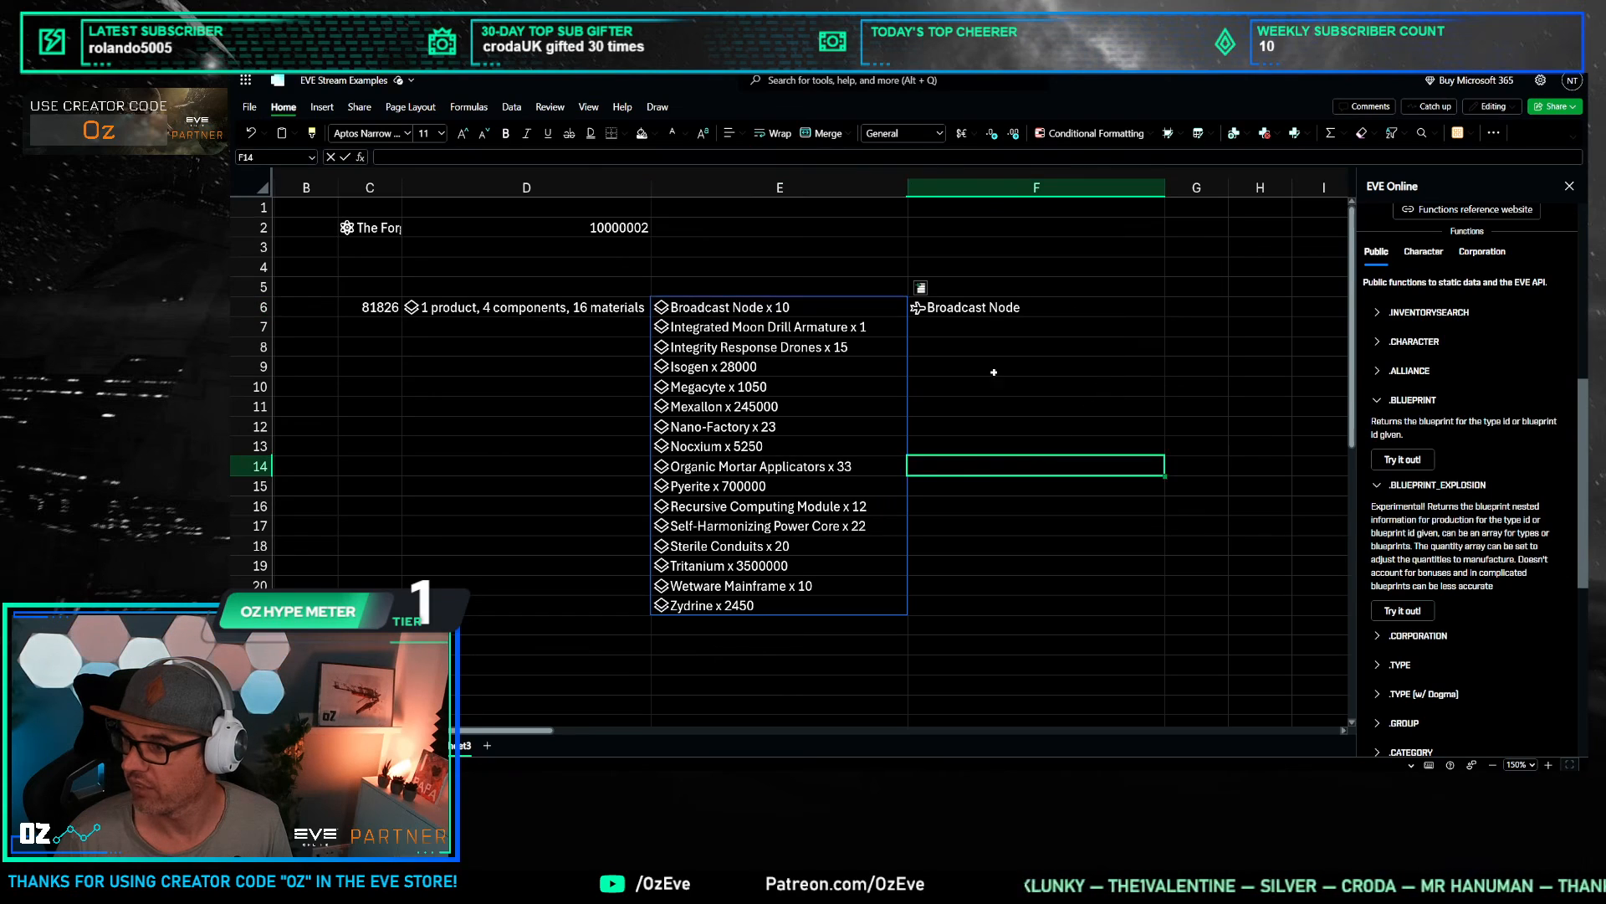
click(1177, 288)
click(1007, 306)
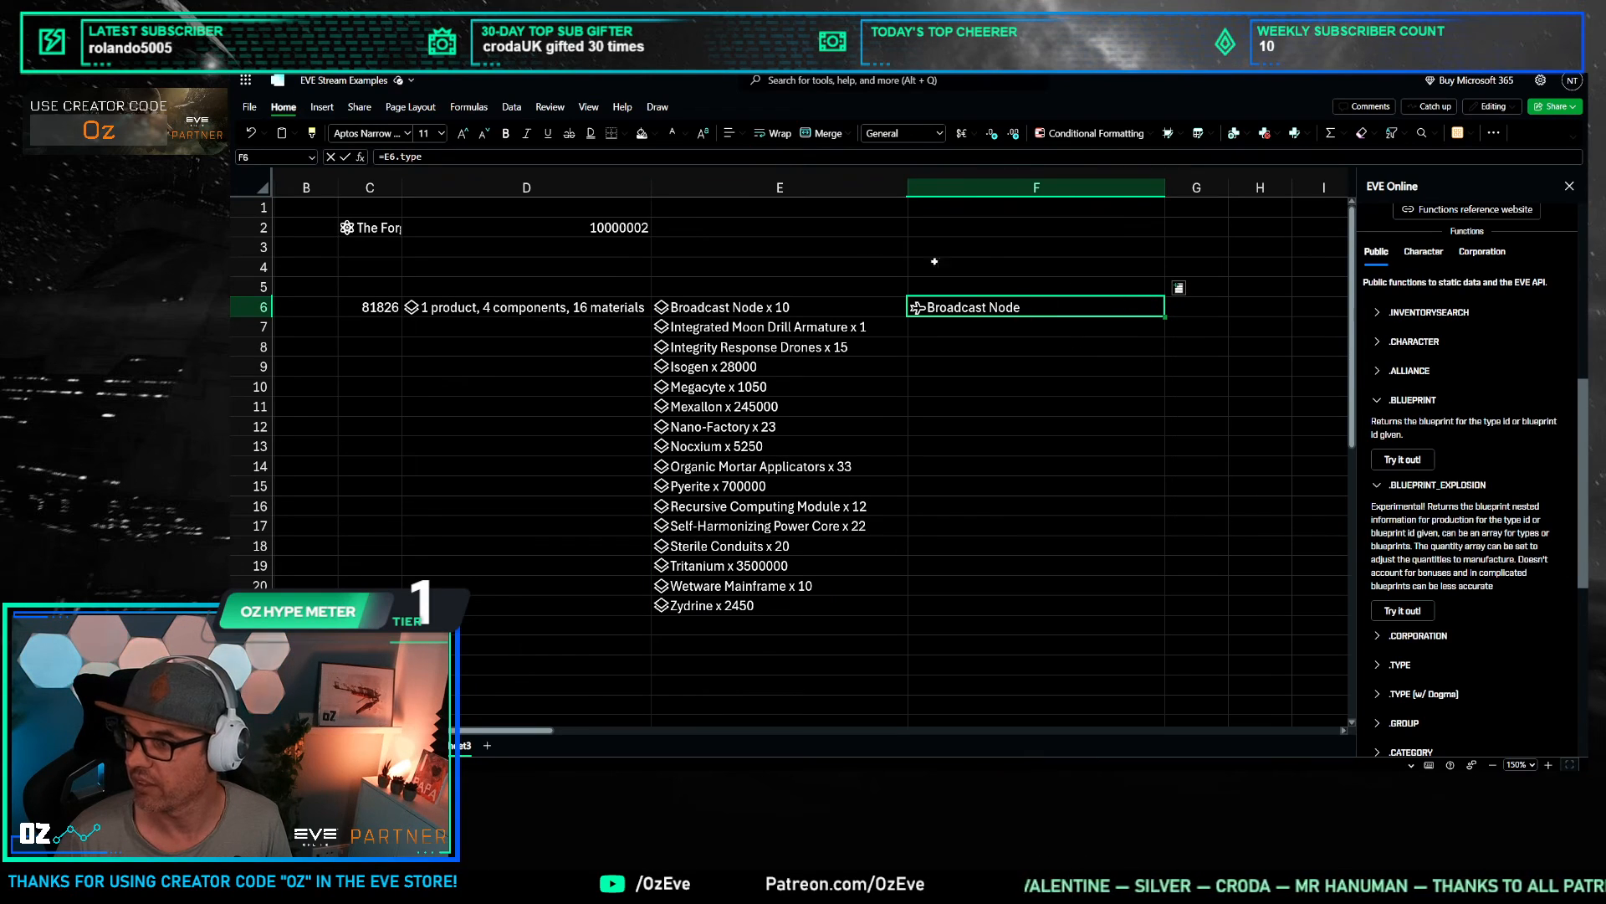
Step: Examine the percentile price formula in cell G6 of the Metenox price sheet, then return to the blueprint sheet
click(451, 37)
click(419, 37)
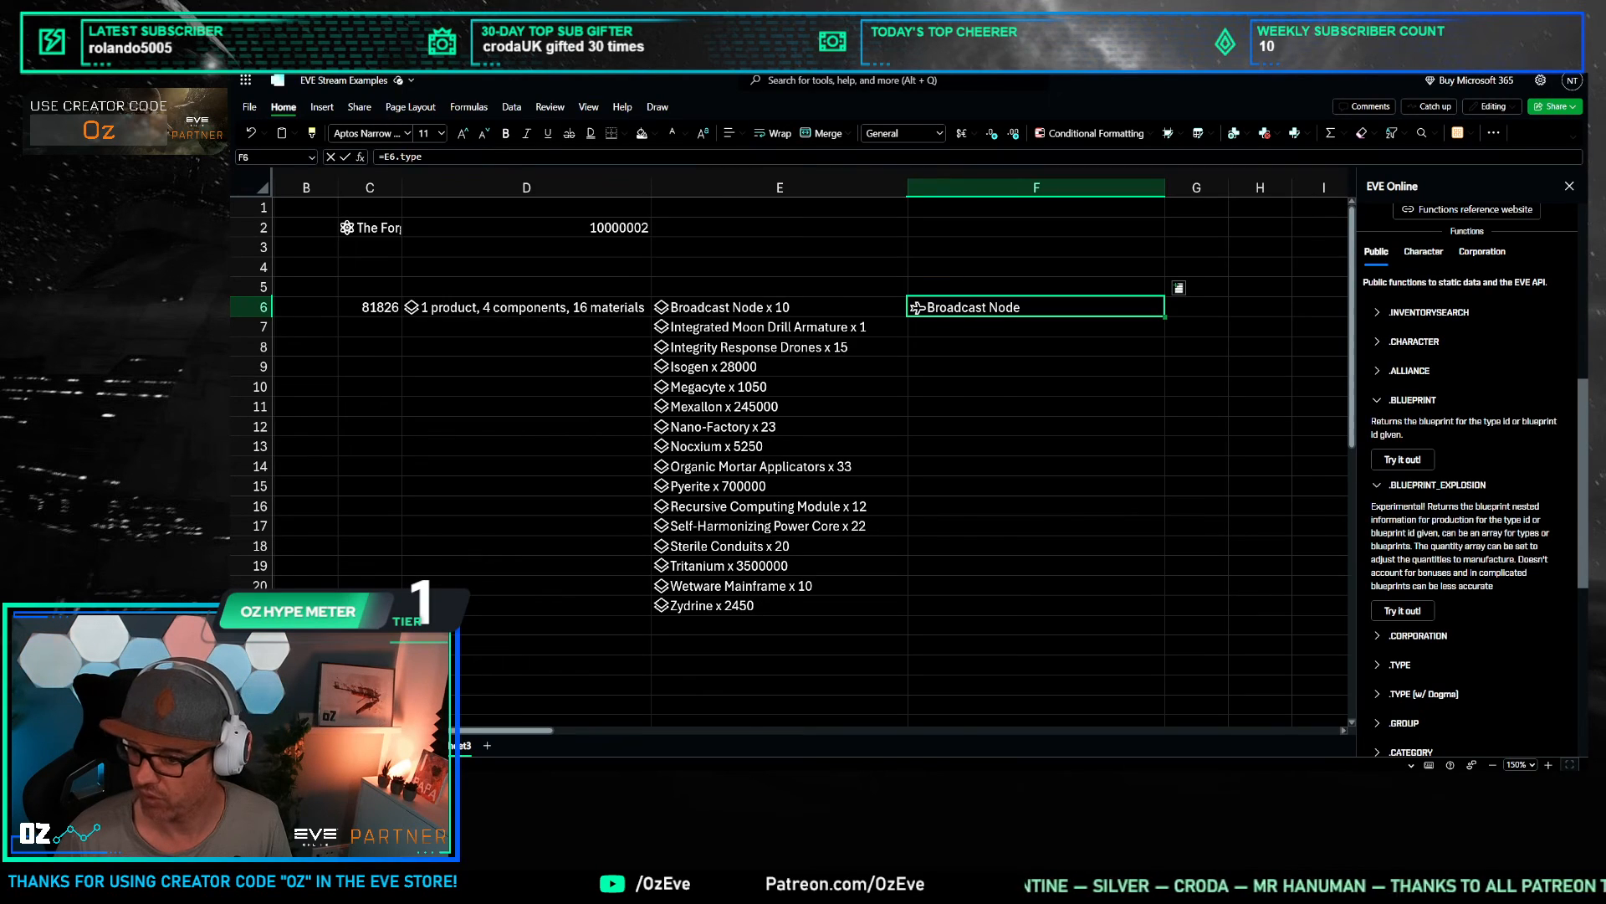
click(405, 745)
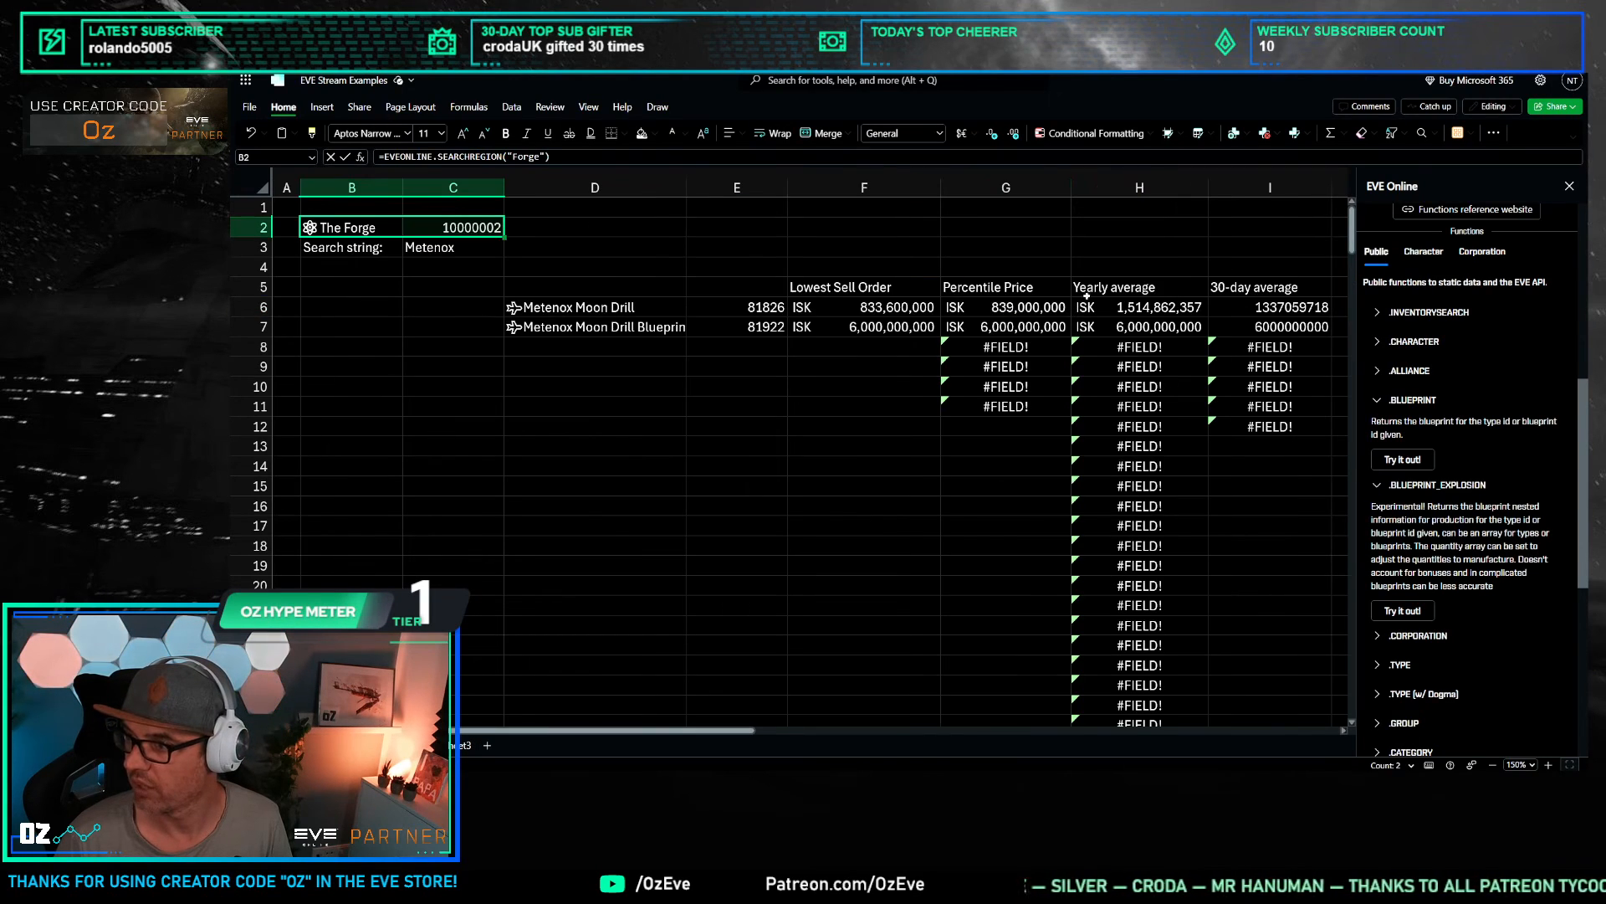
click(992, 306)
double_click(992, 307)
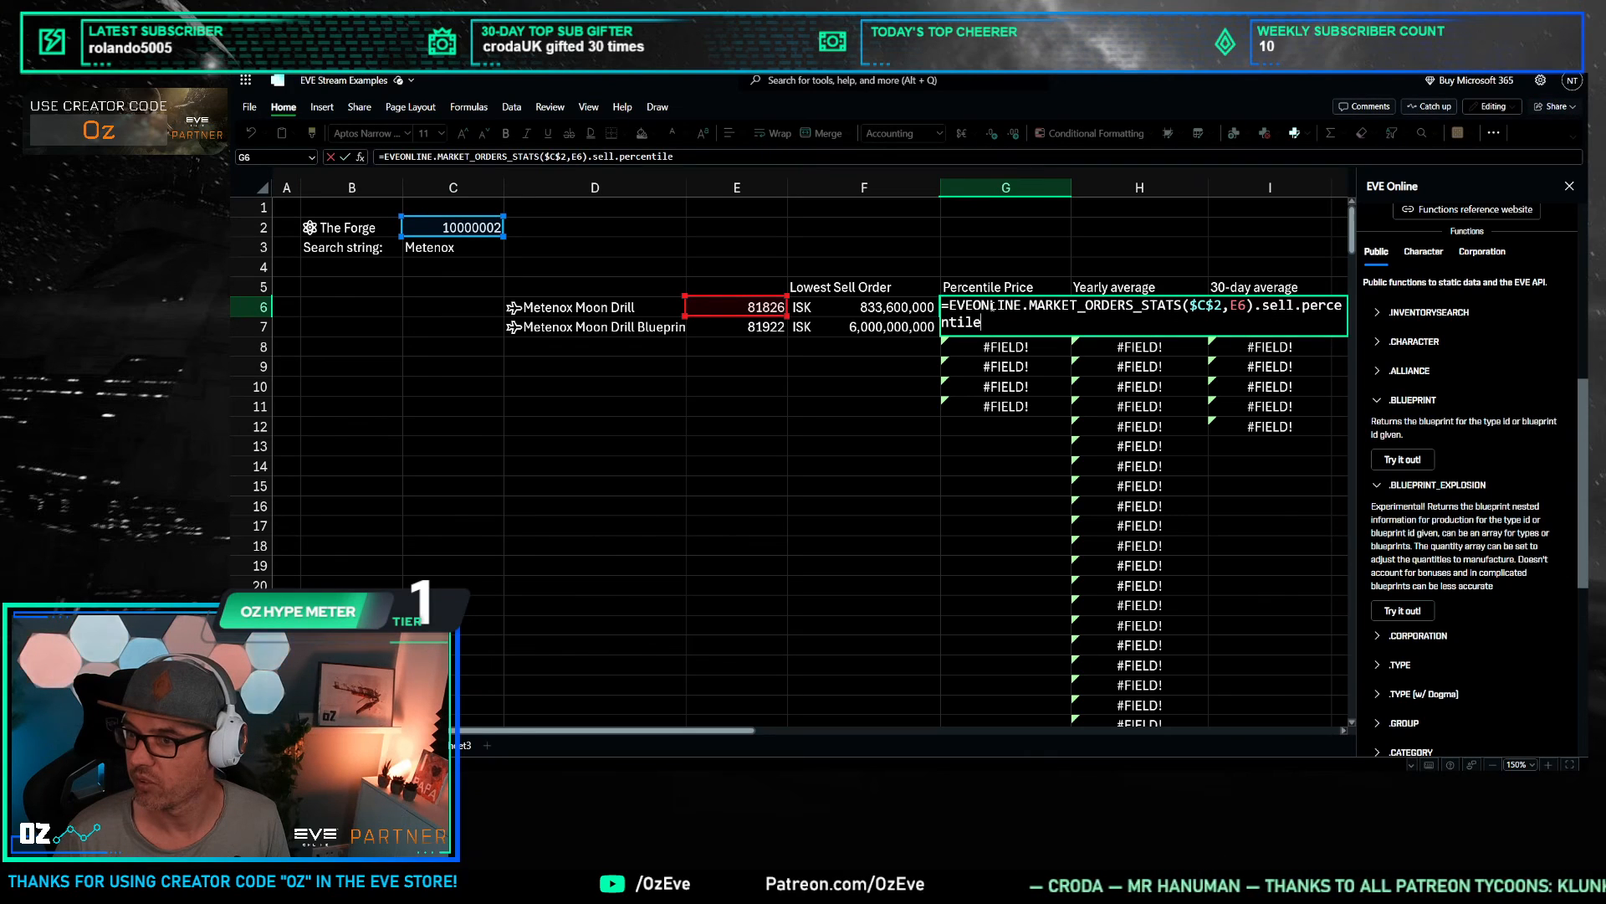
key(Escape)
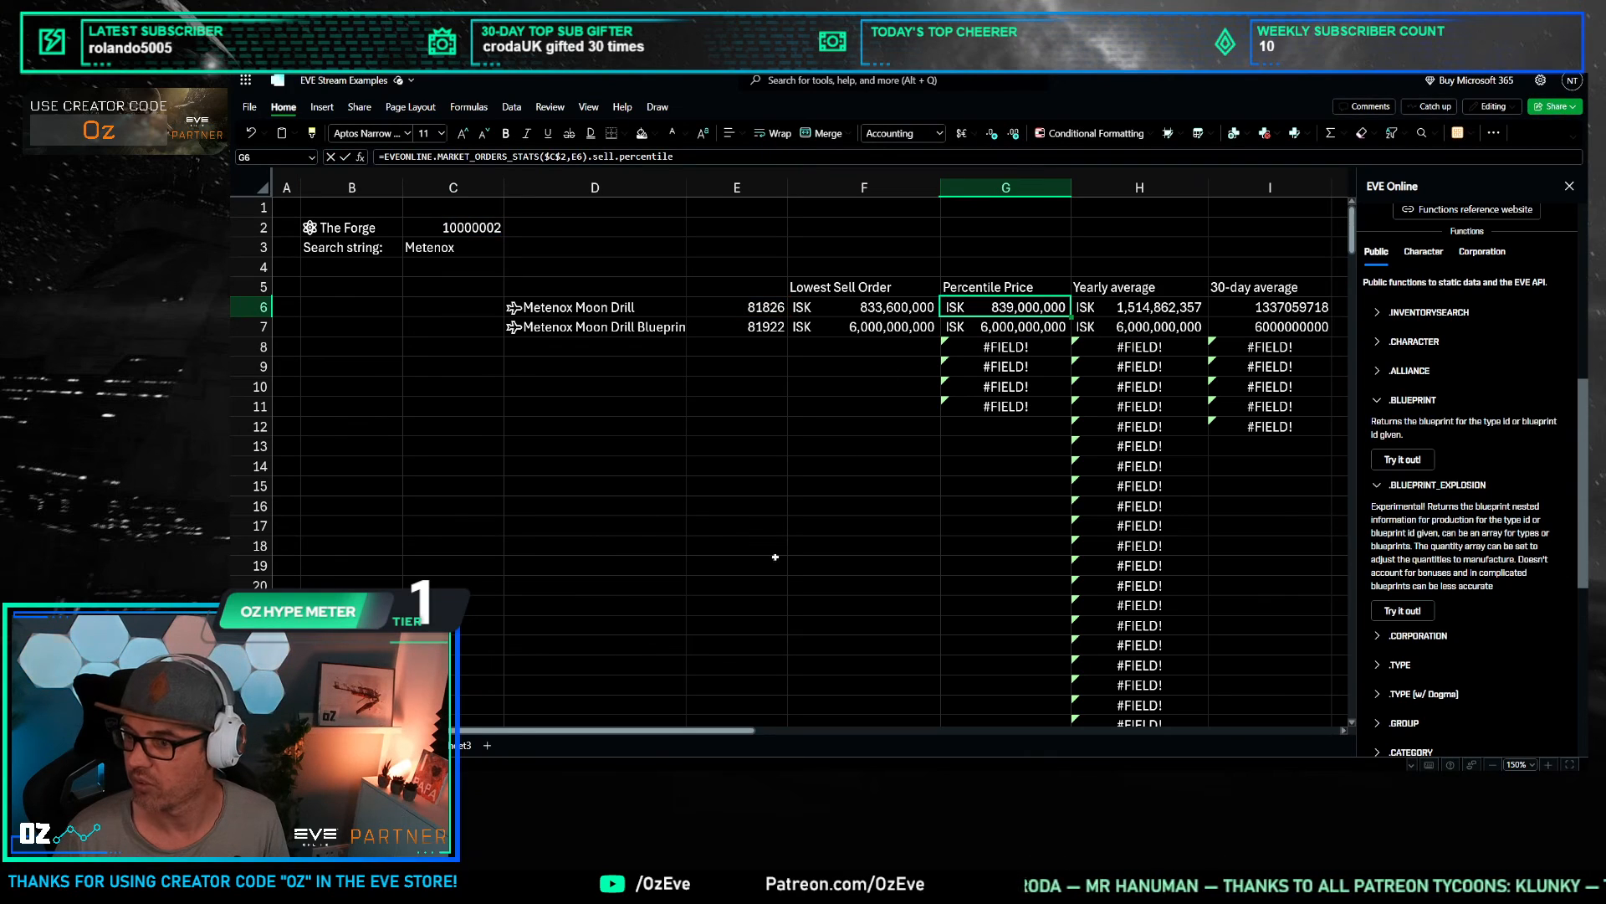
click(459, 745)
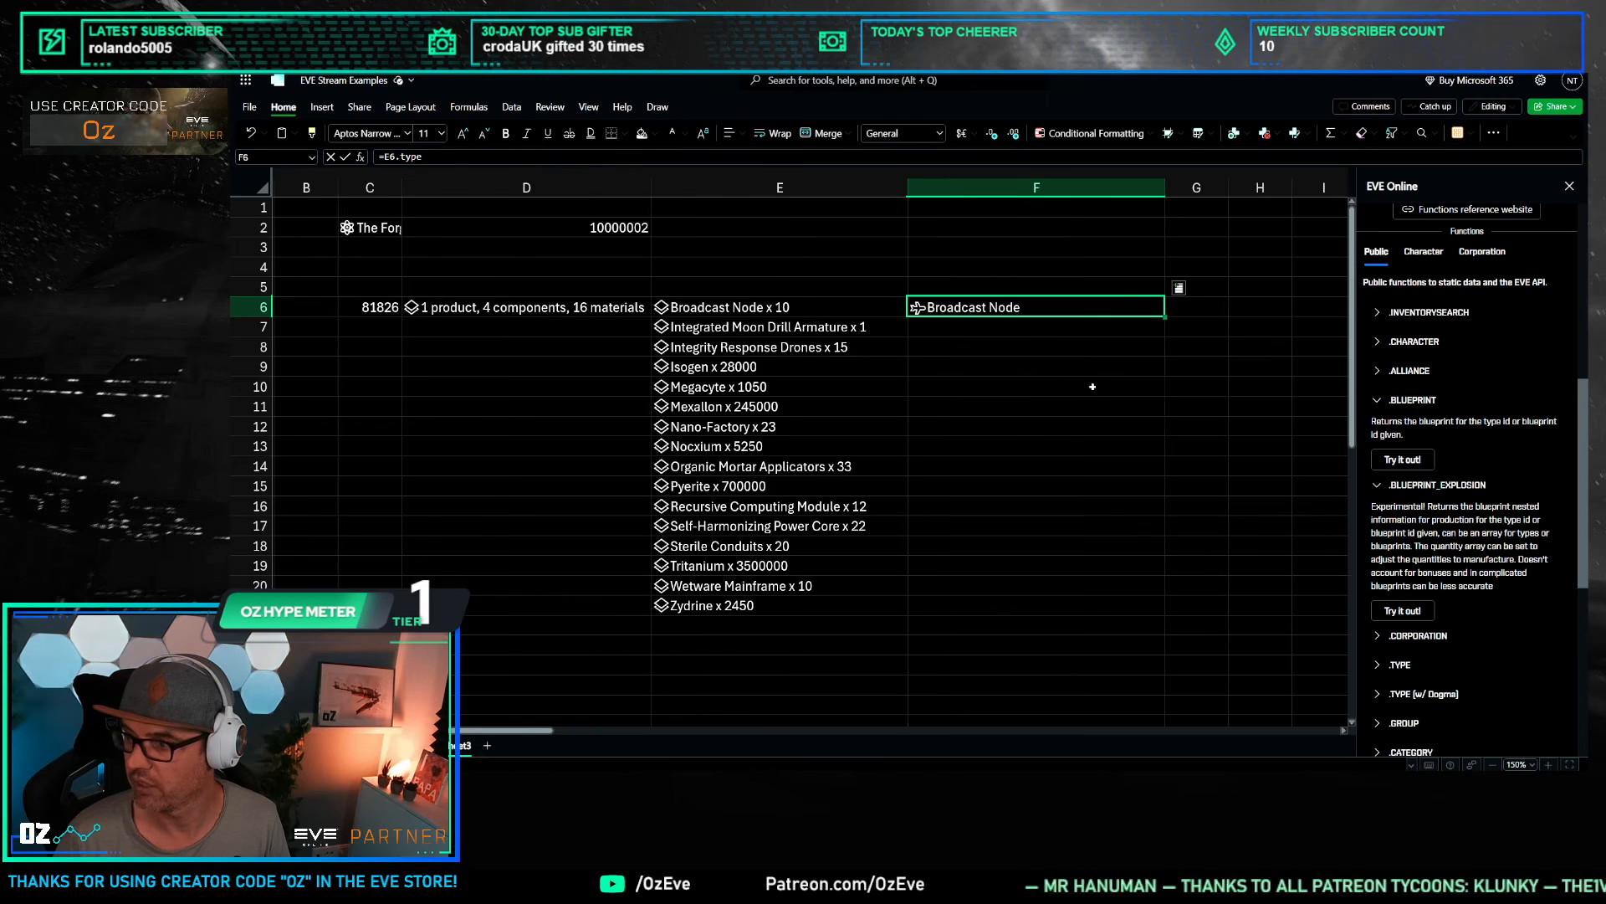
Step: Extract the id field of the Broadcast Node type in cell F6 into cell G6
click(1178, 288)
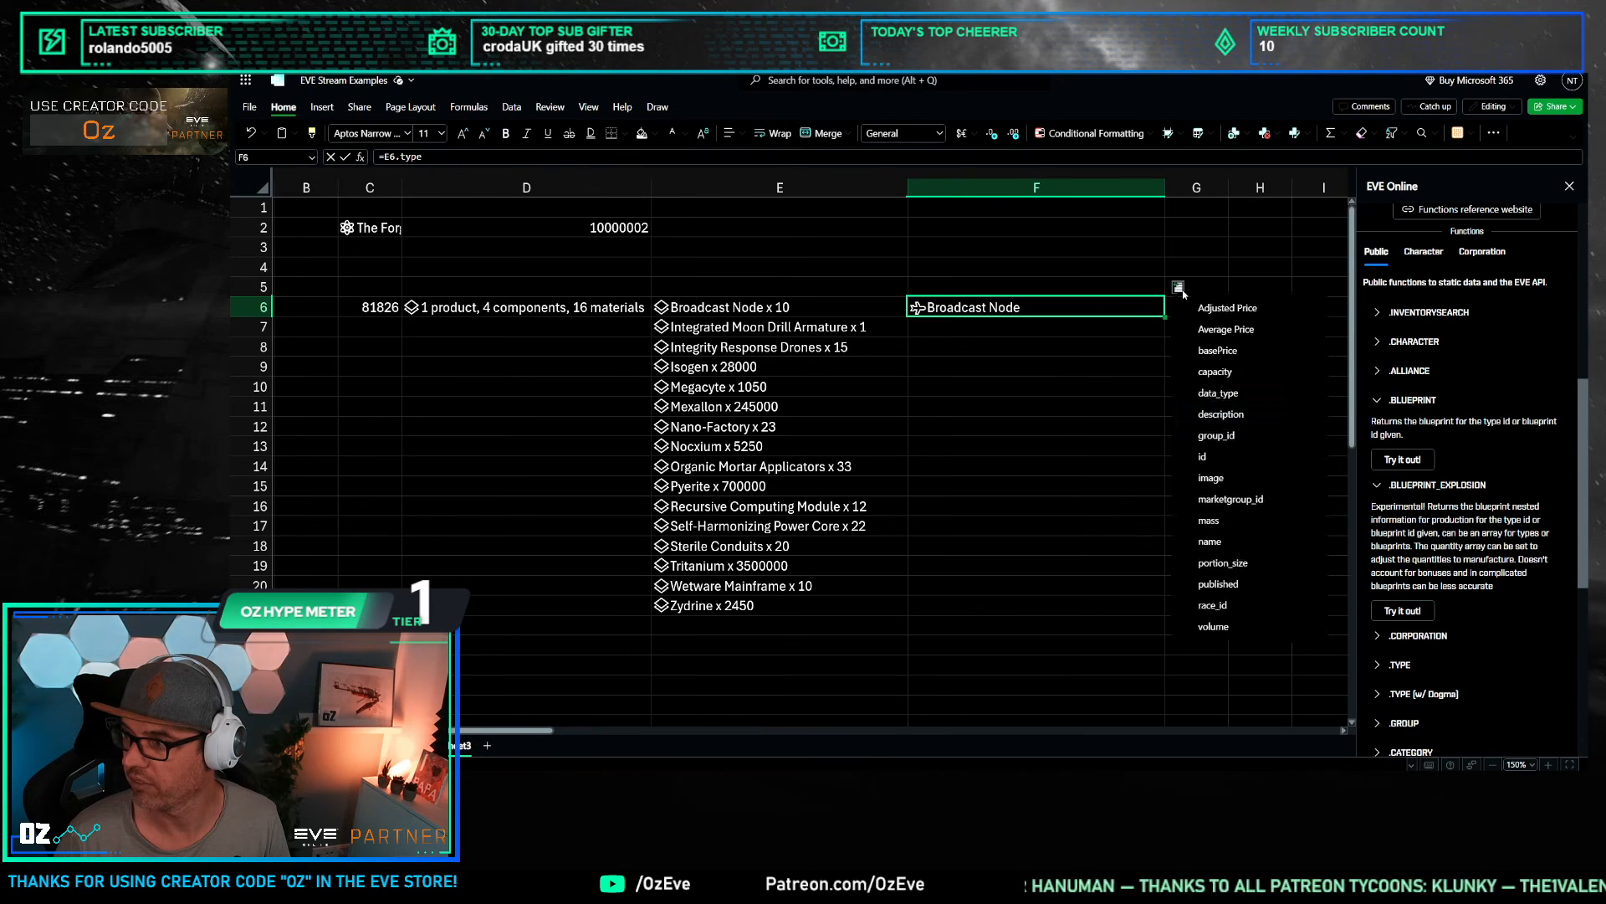
click(1122, 420)
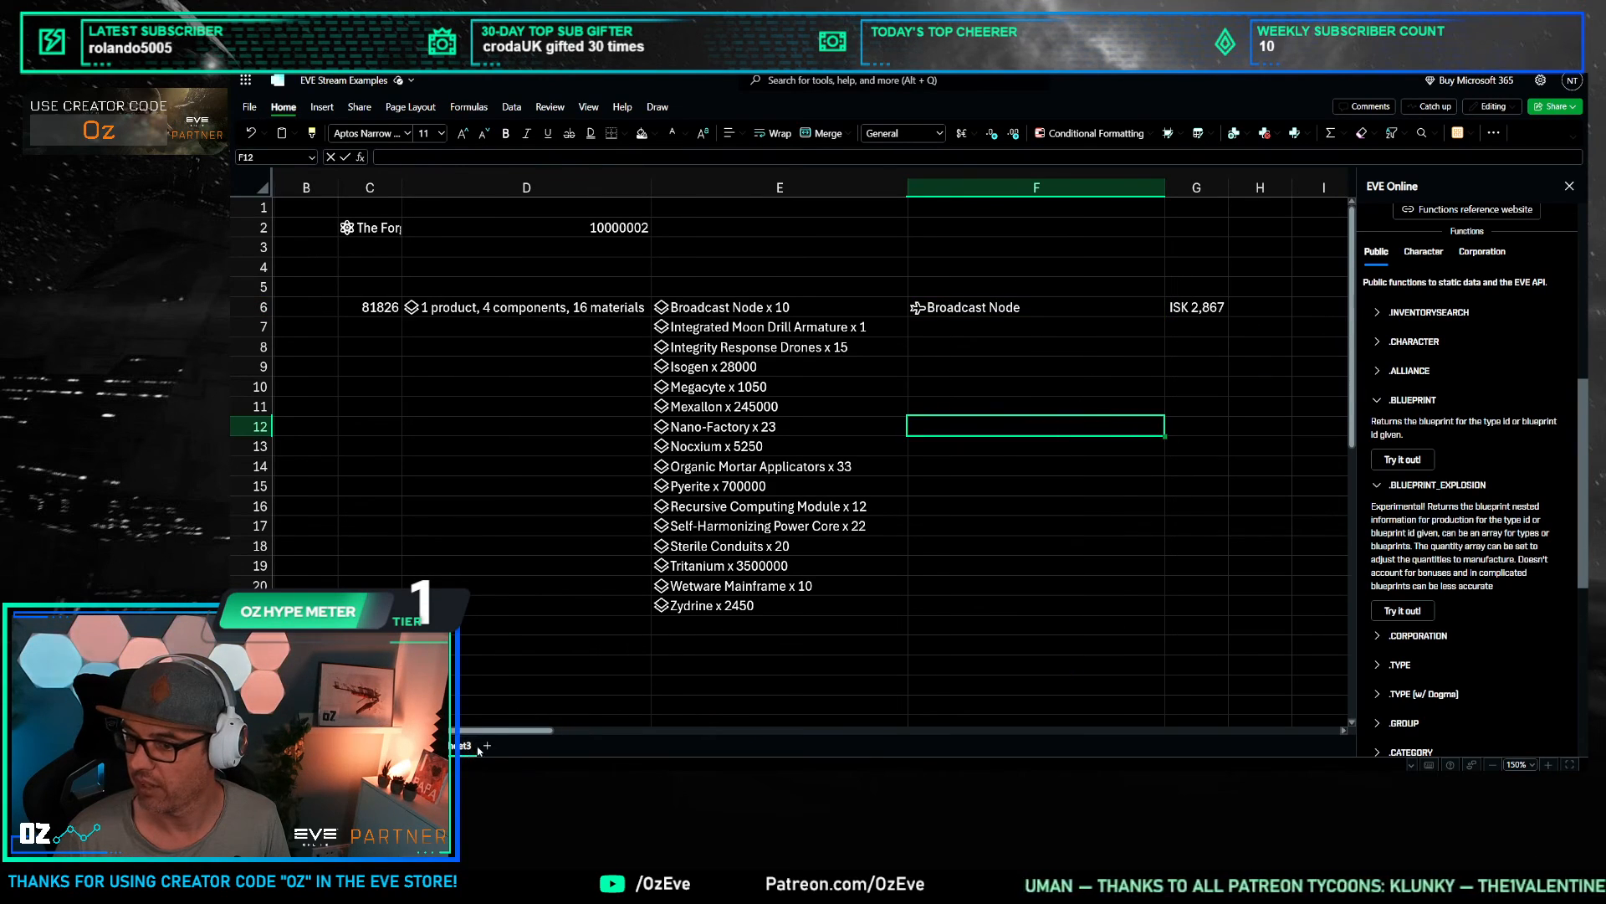
click(1197, 307)
key(Down)
key(Down)
key(Down)
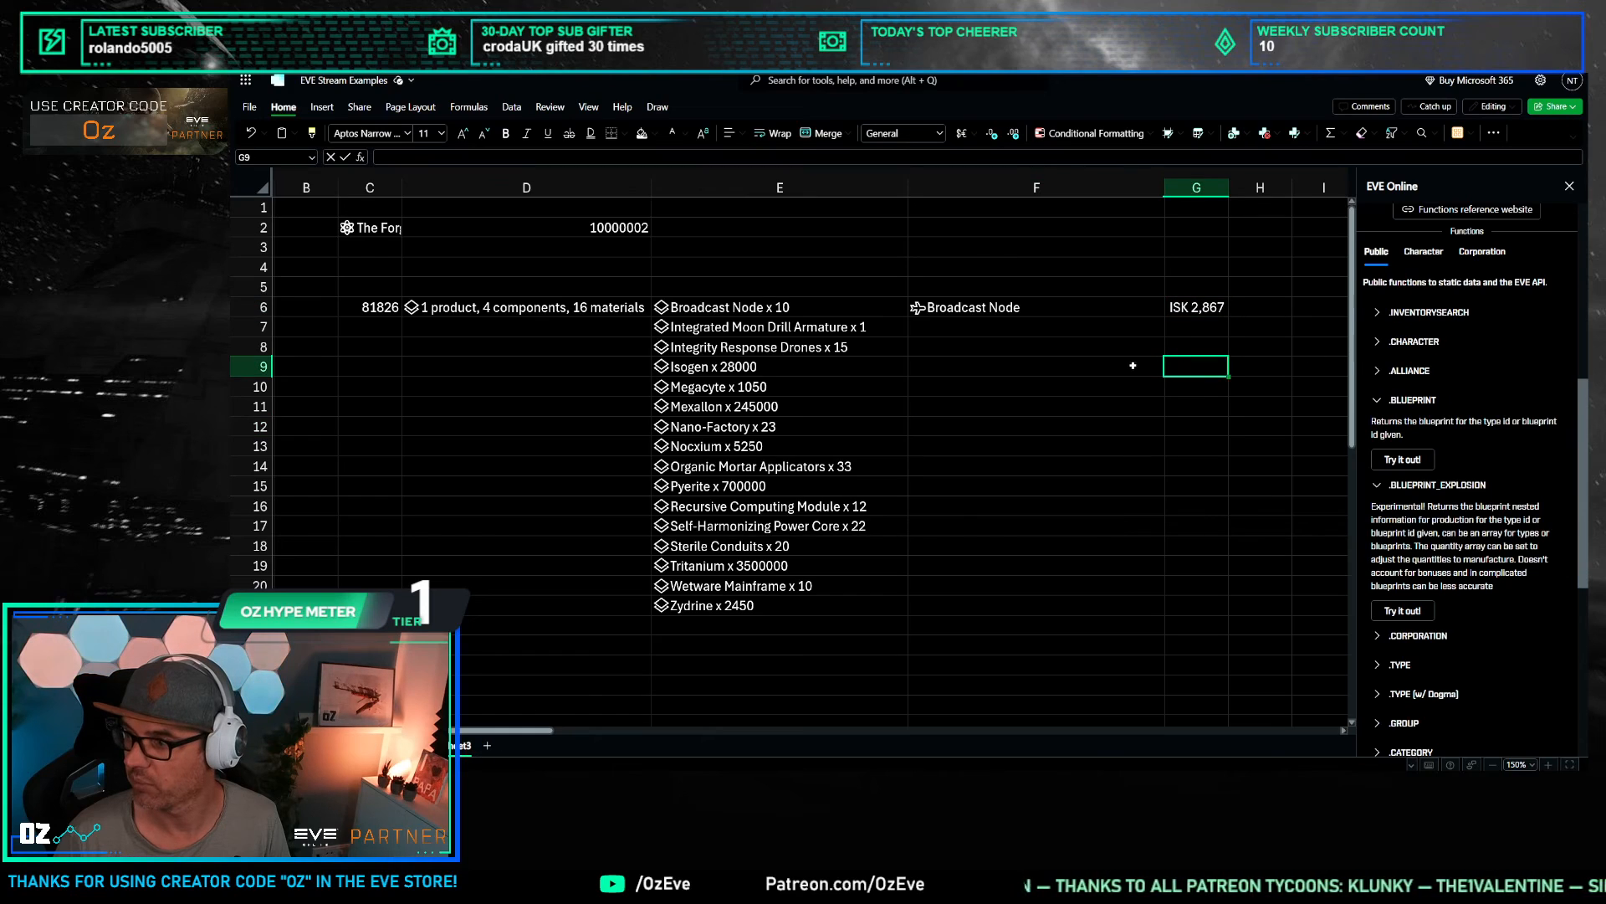
Step: Change the number format of the type id in cell G6 to Number, and finally to General
click(1196, 307)
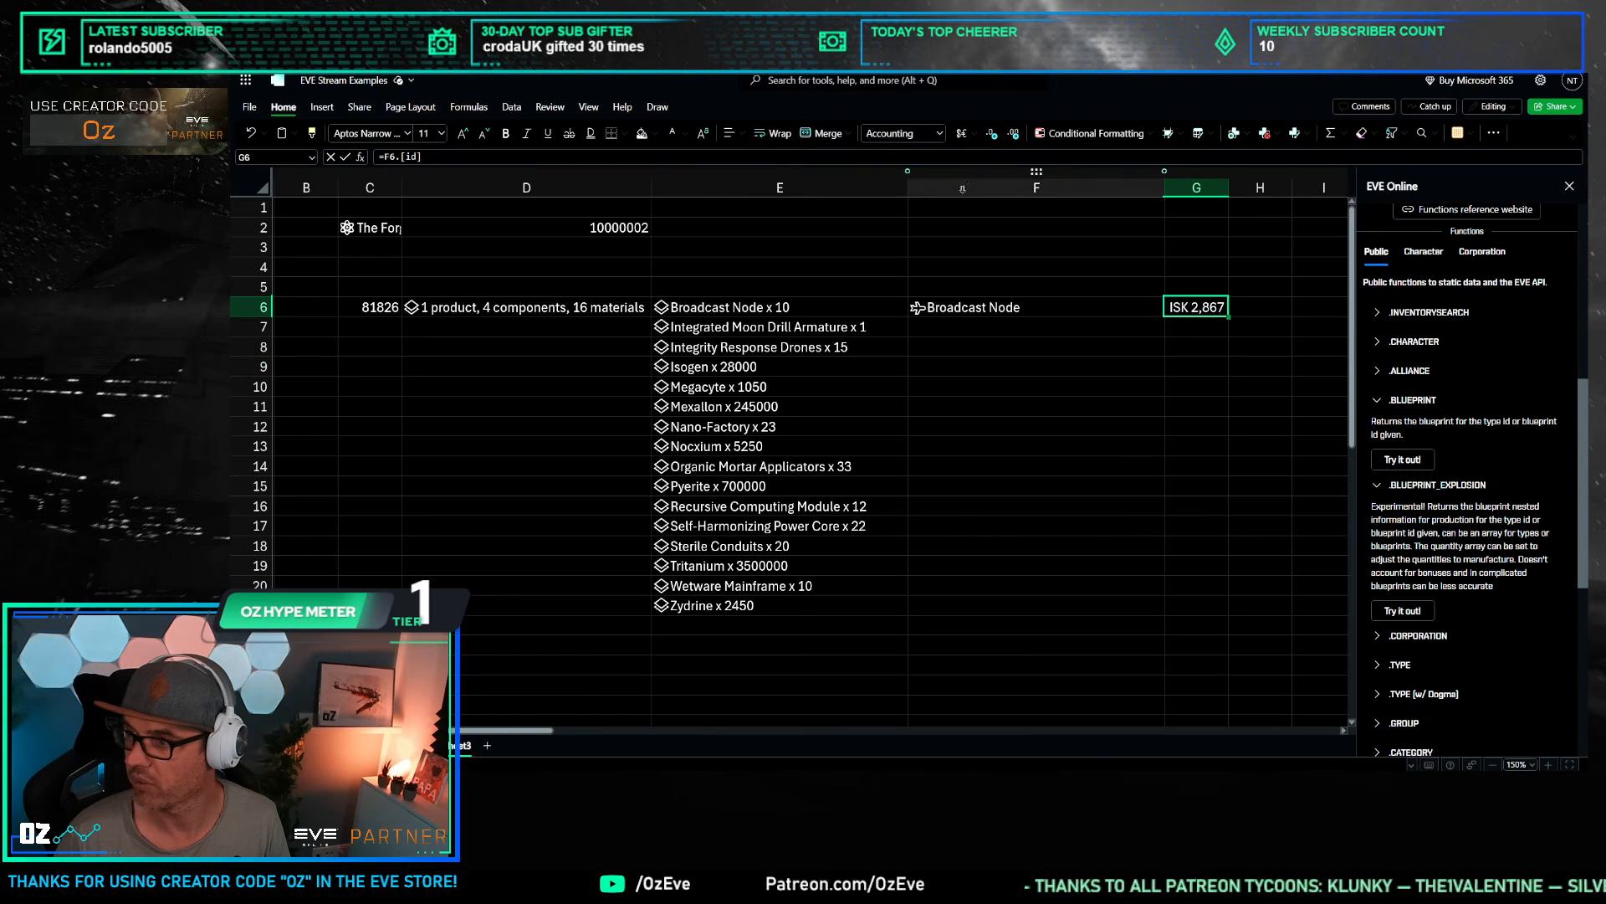
click(940, 133)
click(888, 169)
click(1159, 326)
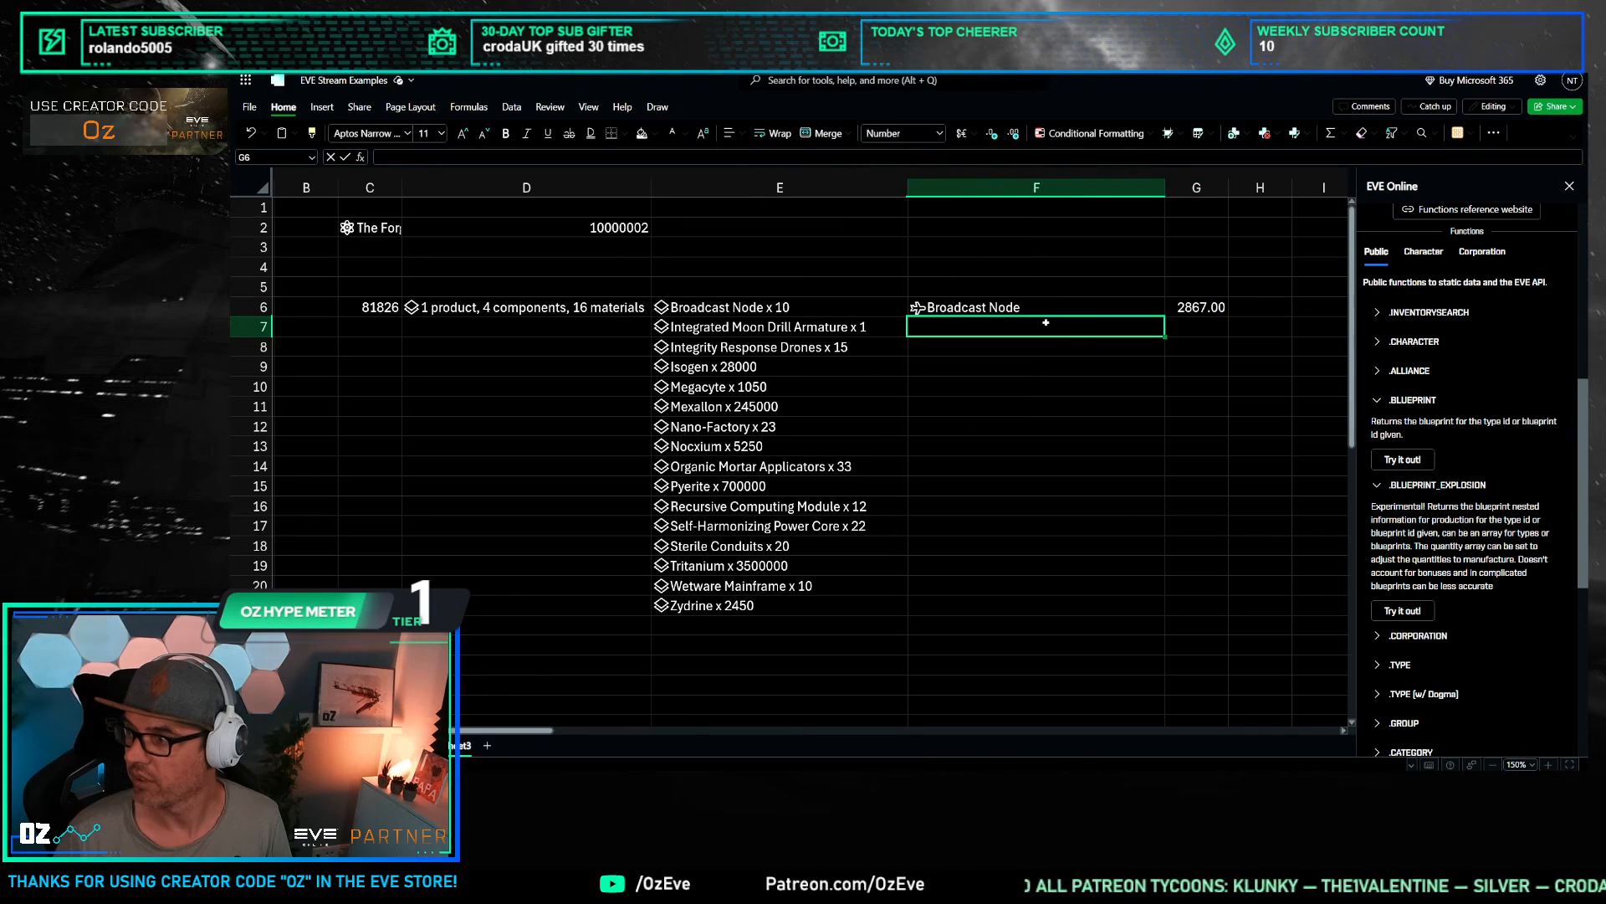
click(1180, 307)
click(939, 133)
click(920, 154)
click(1035, 347)
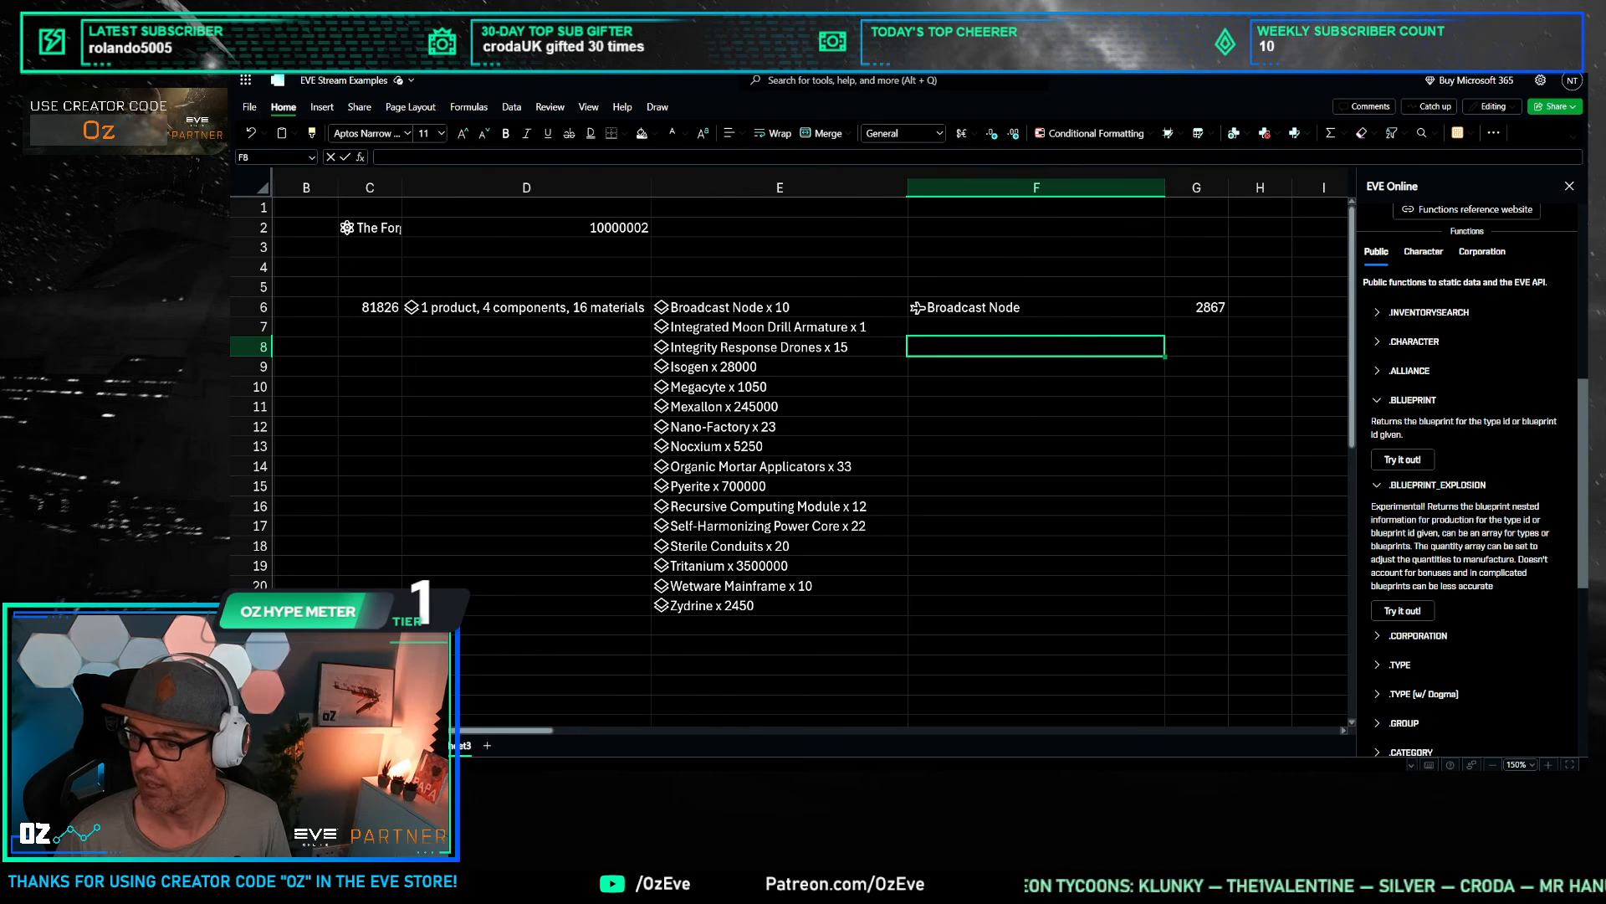
Step: Copy the market order percentile sell price formula from the Metenox price sheet into cell H6 of the blueprint sheet
click(410, 745)
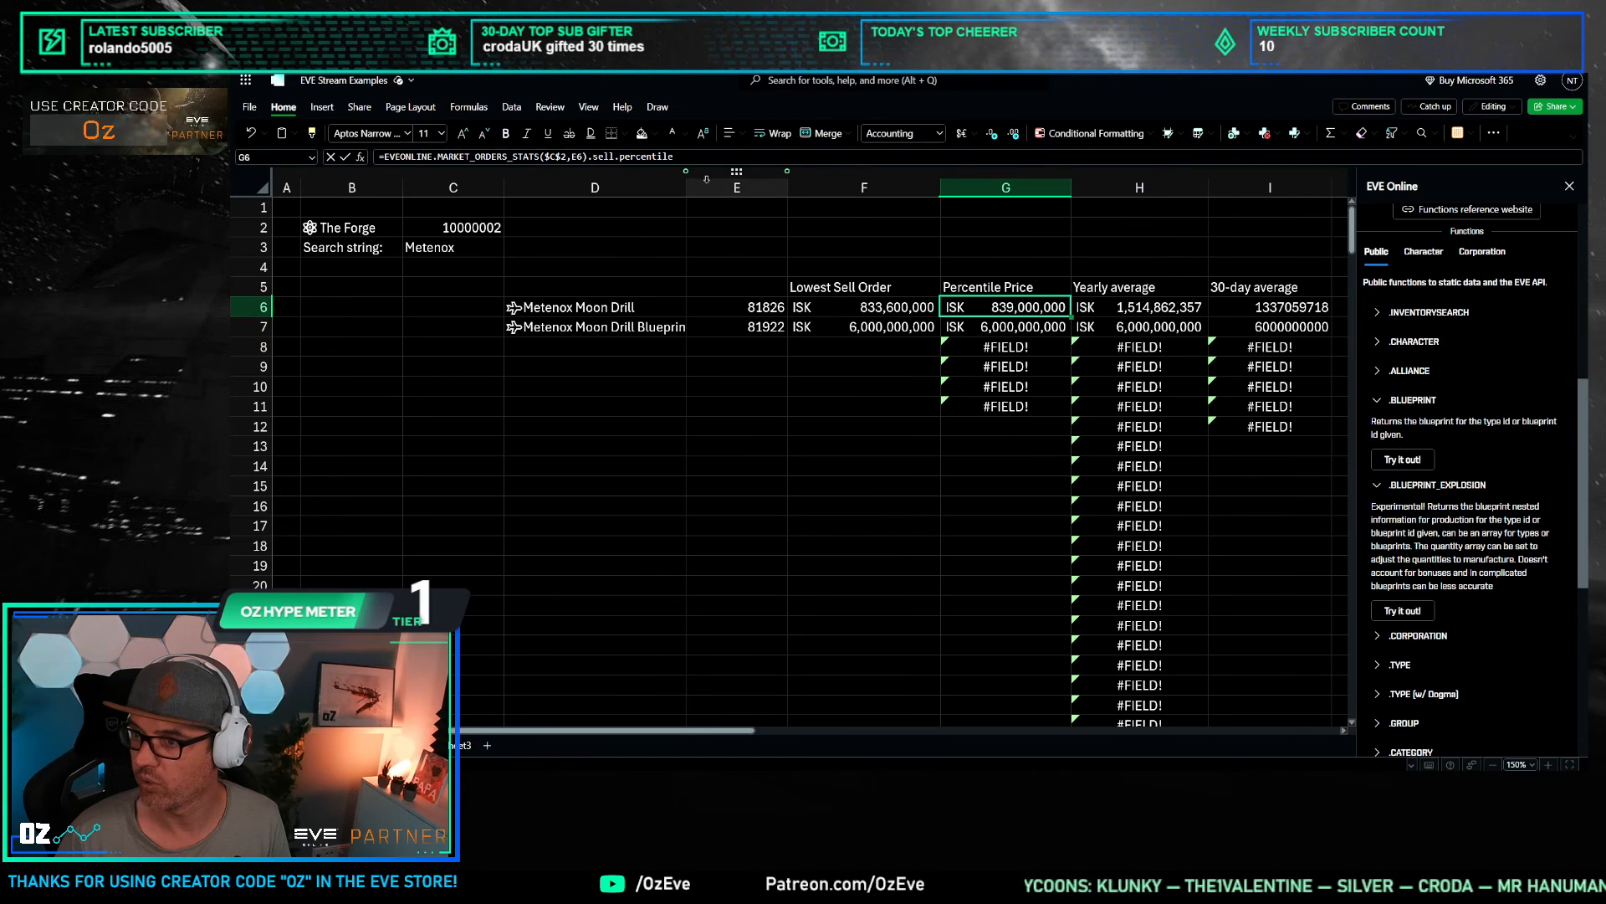
key(ctrl+Page_Down)
click(1250, 308)
text(=EVEONLINE.MARKET_ORDERS_STATS($C$2,F6).sell.percentile)
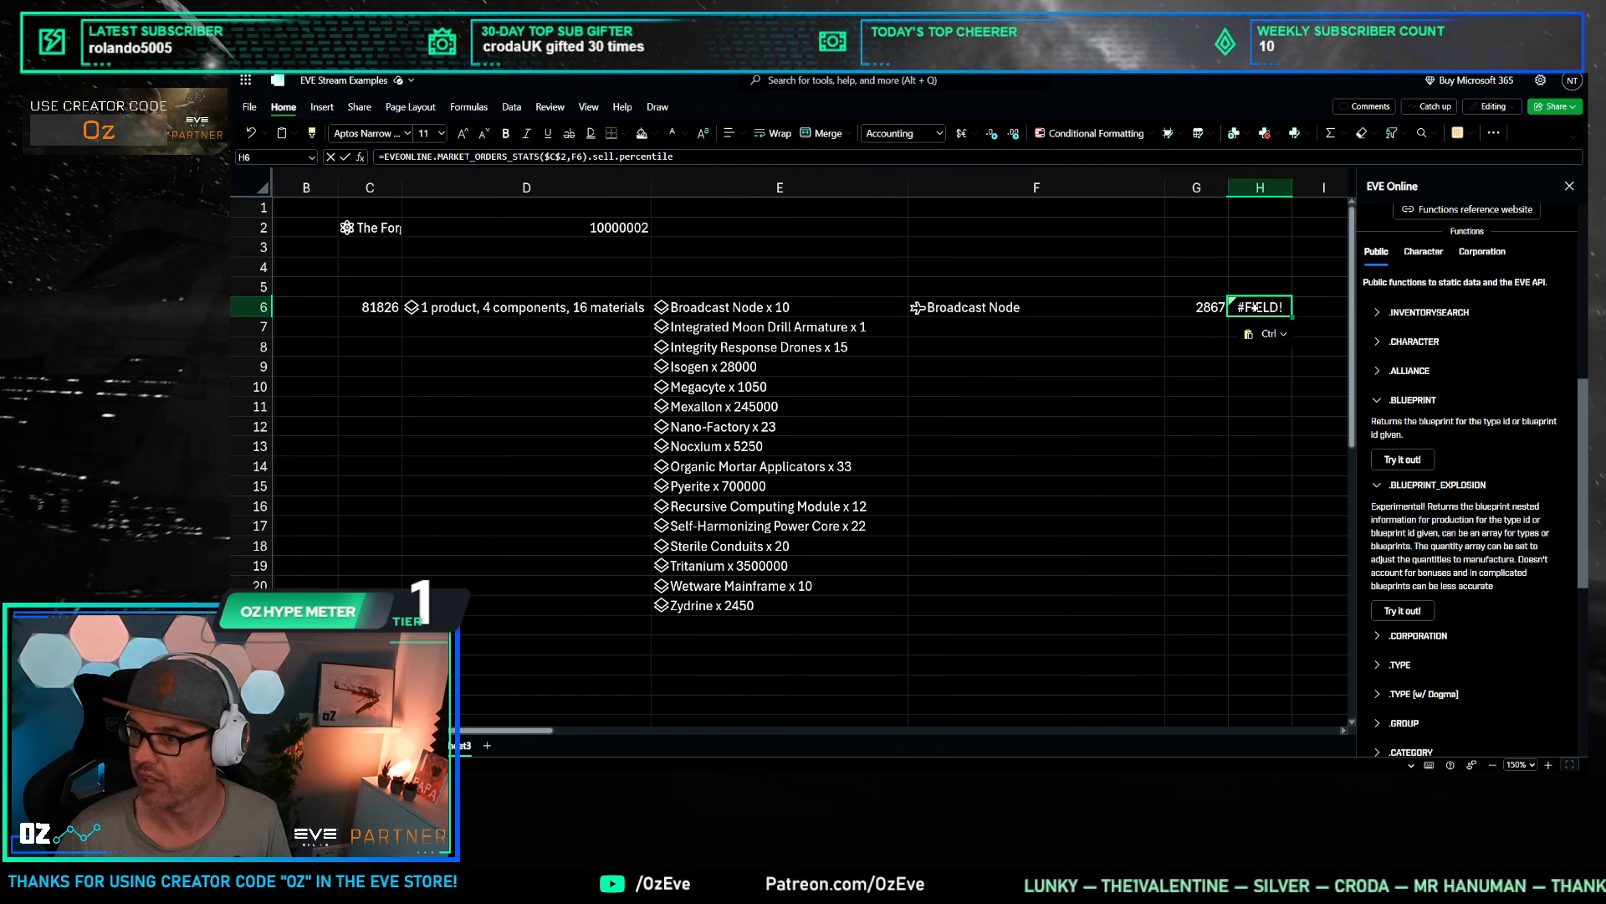
Step: Point the price formula in H6 to the region id in D2 and the type id in G6, and fit column H to its content
double_click(556, 157)
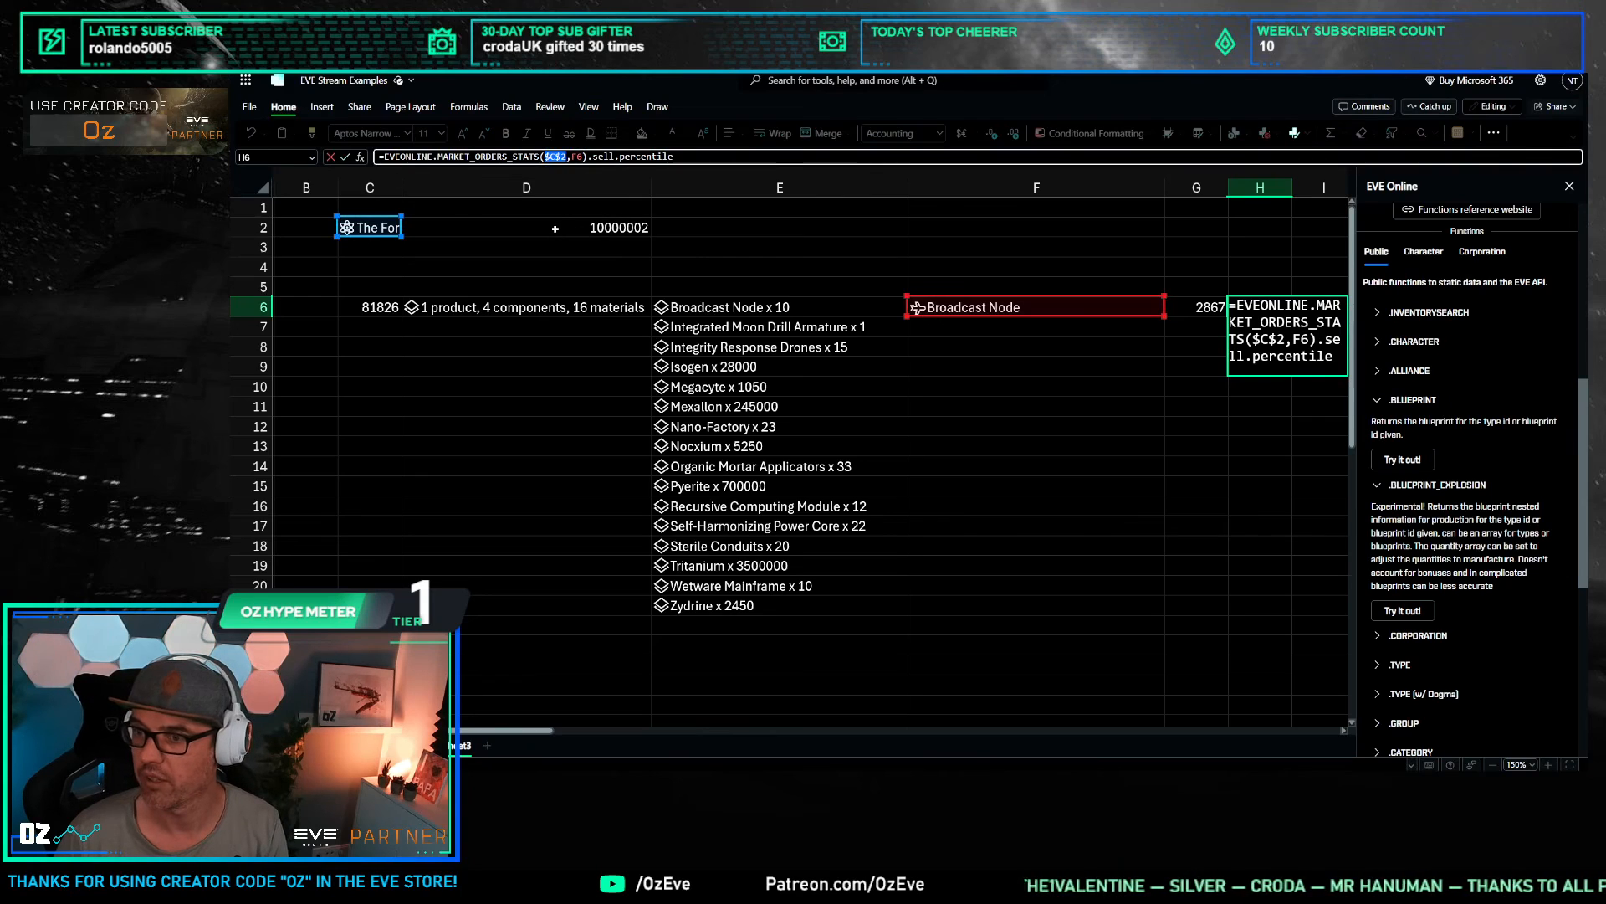
click(376, 306)
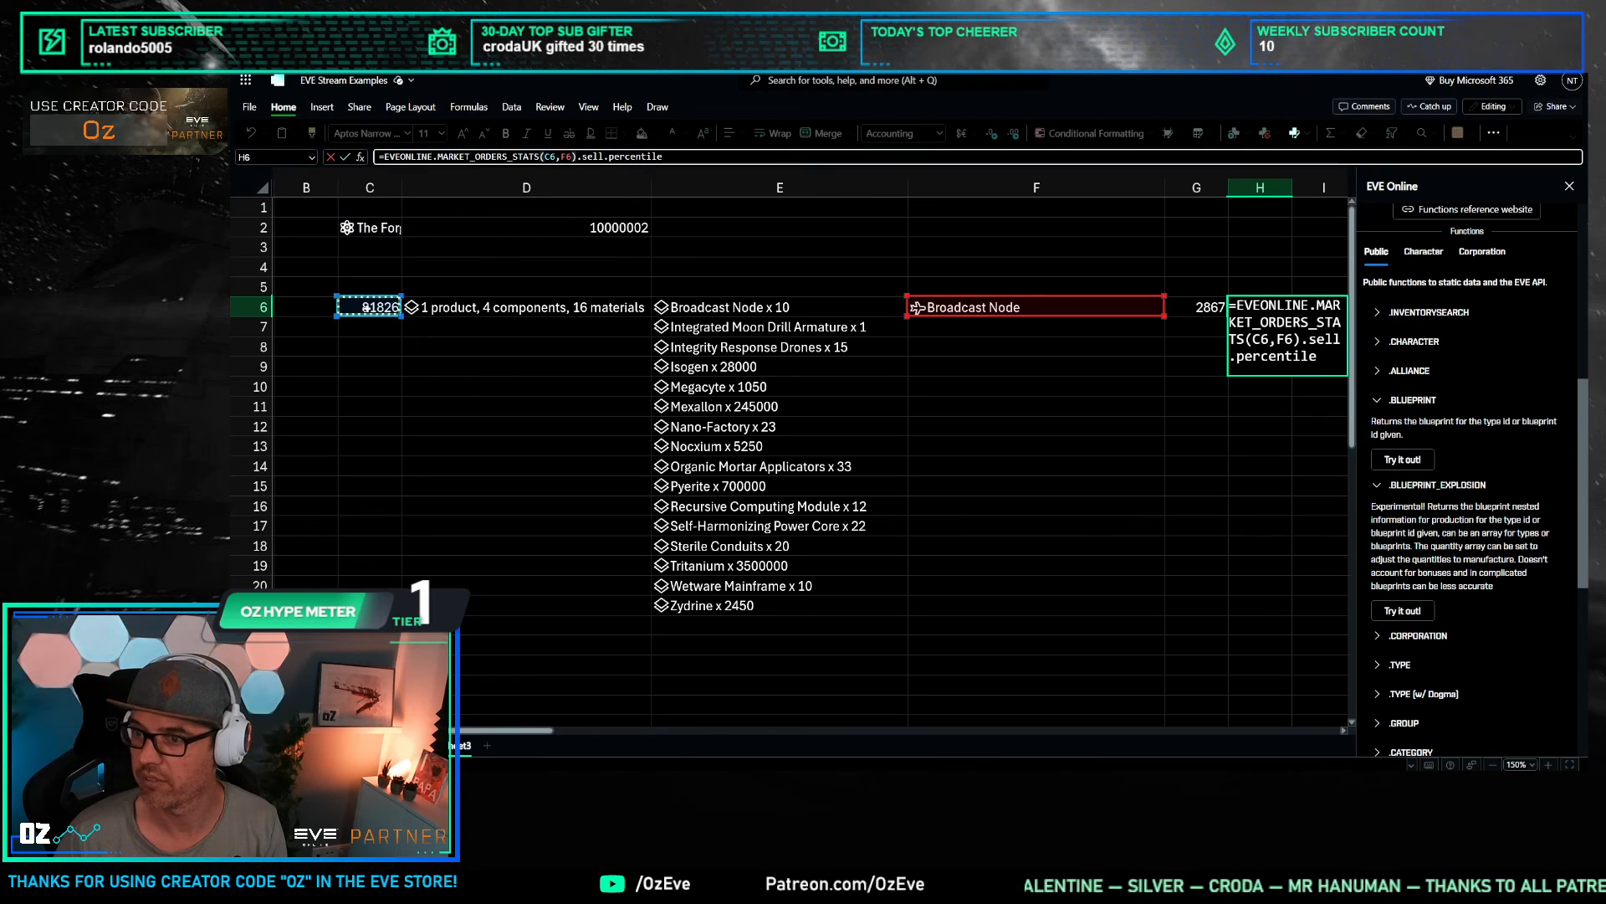
click(523, 230)
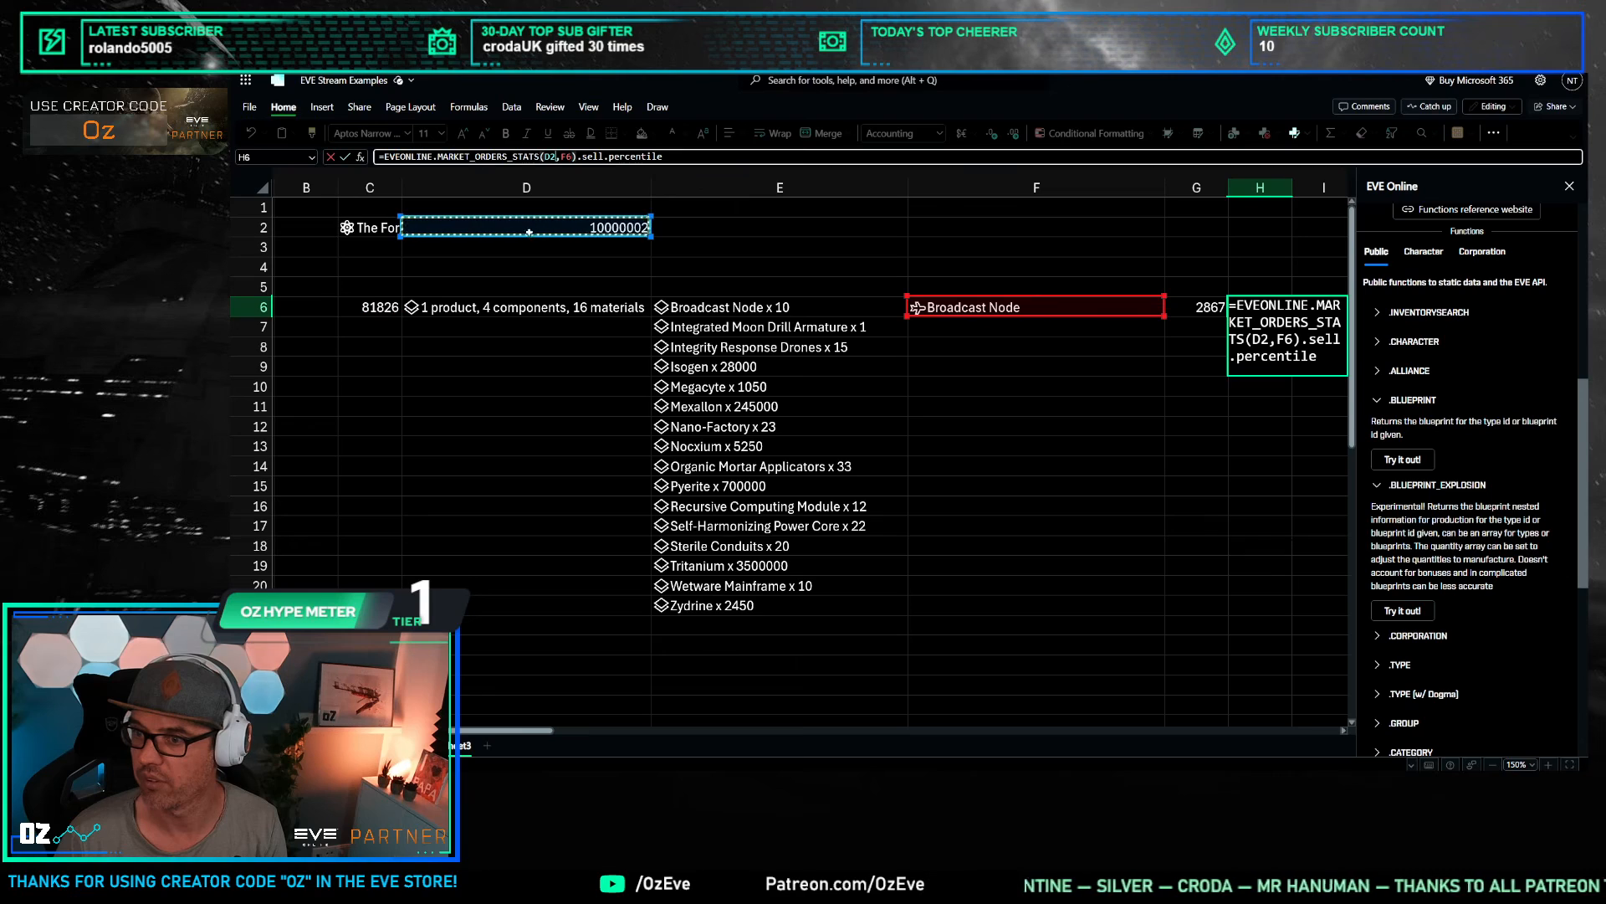
double_click(566, 157)
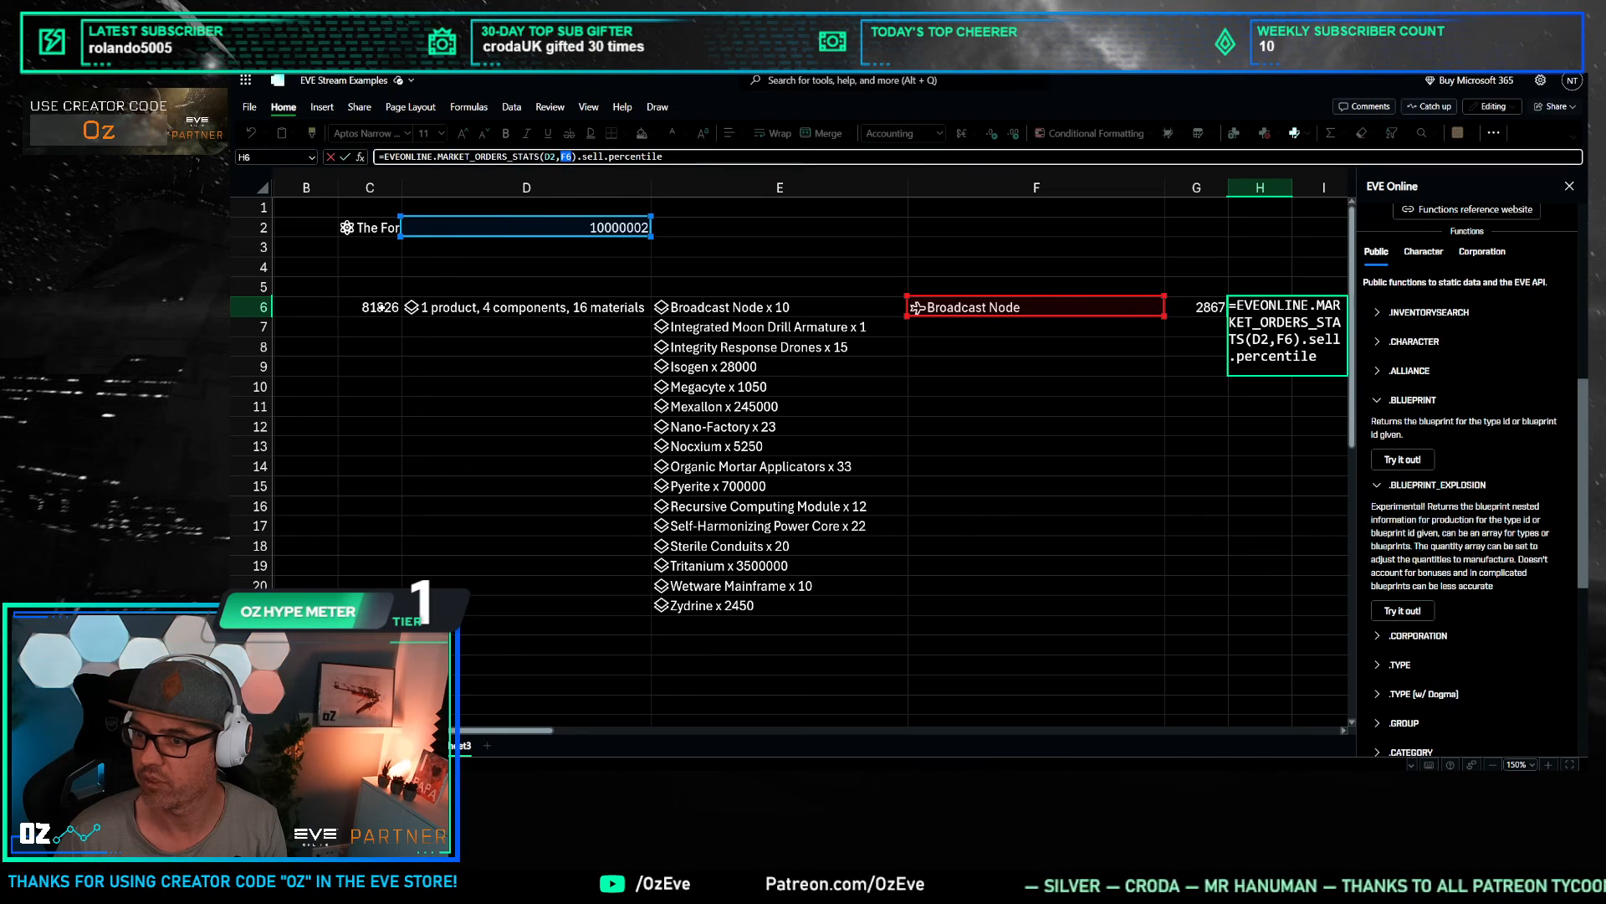
click(1202, 308)
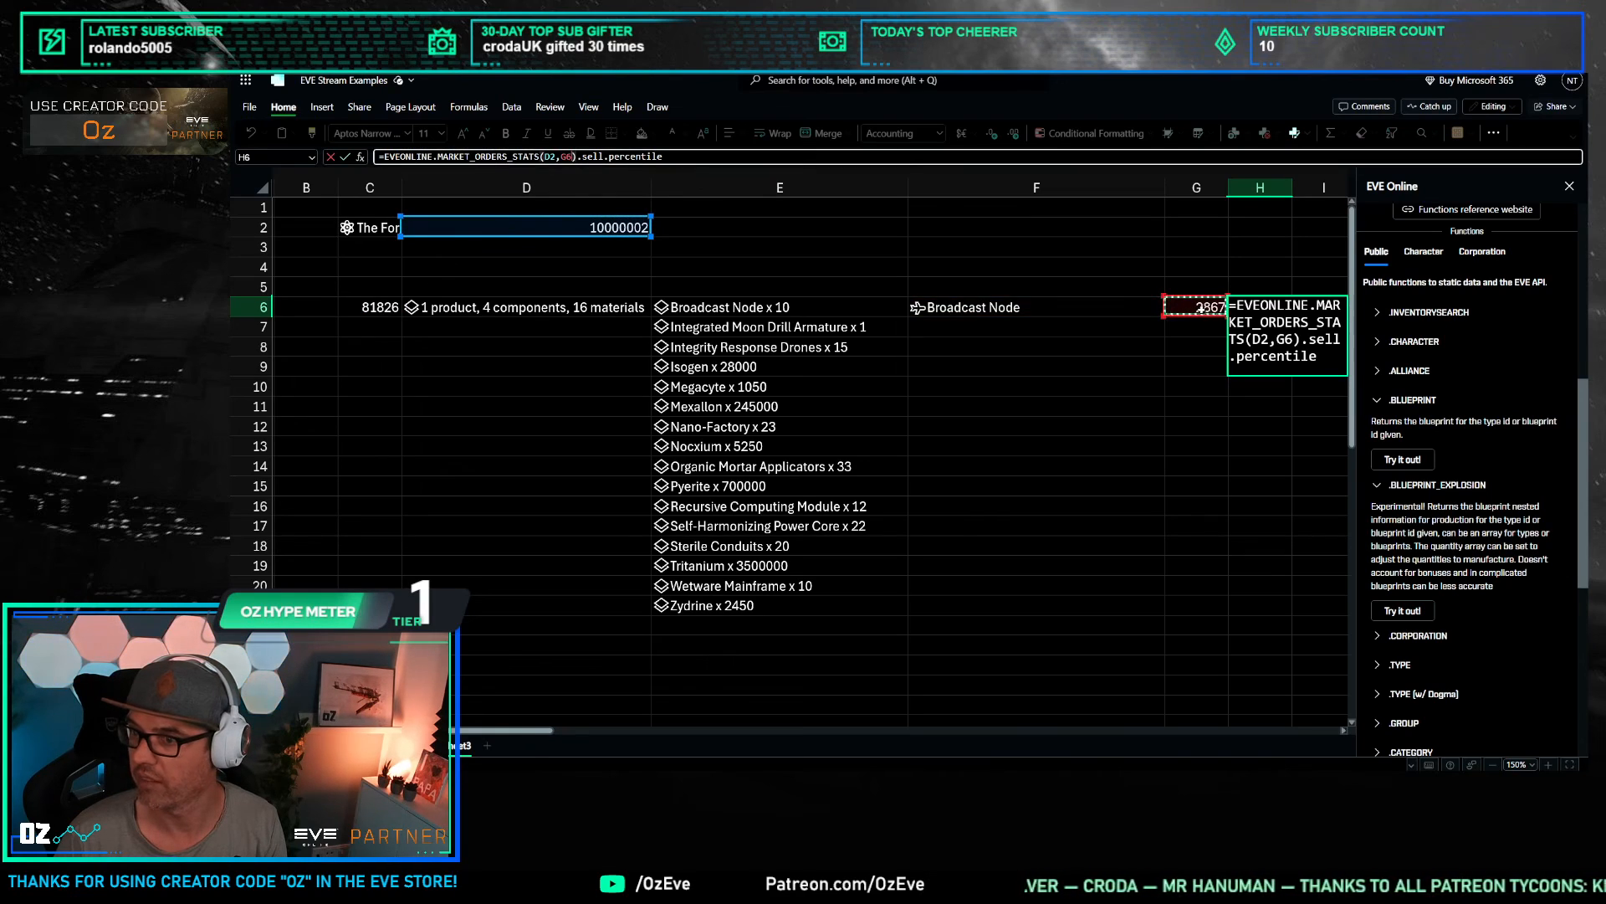
key(Return)
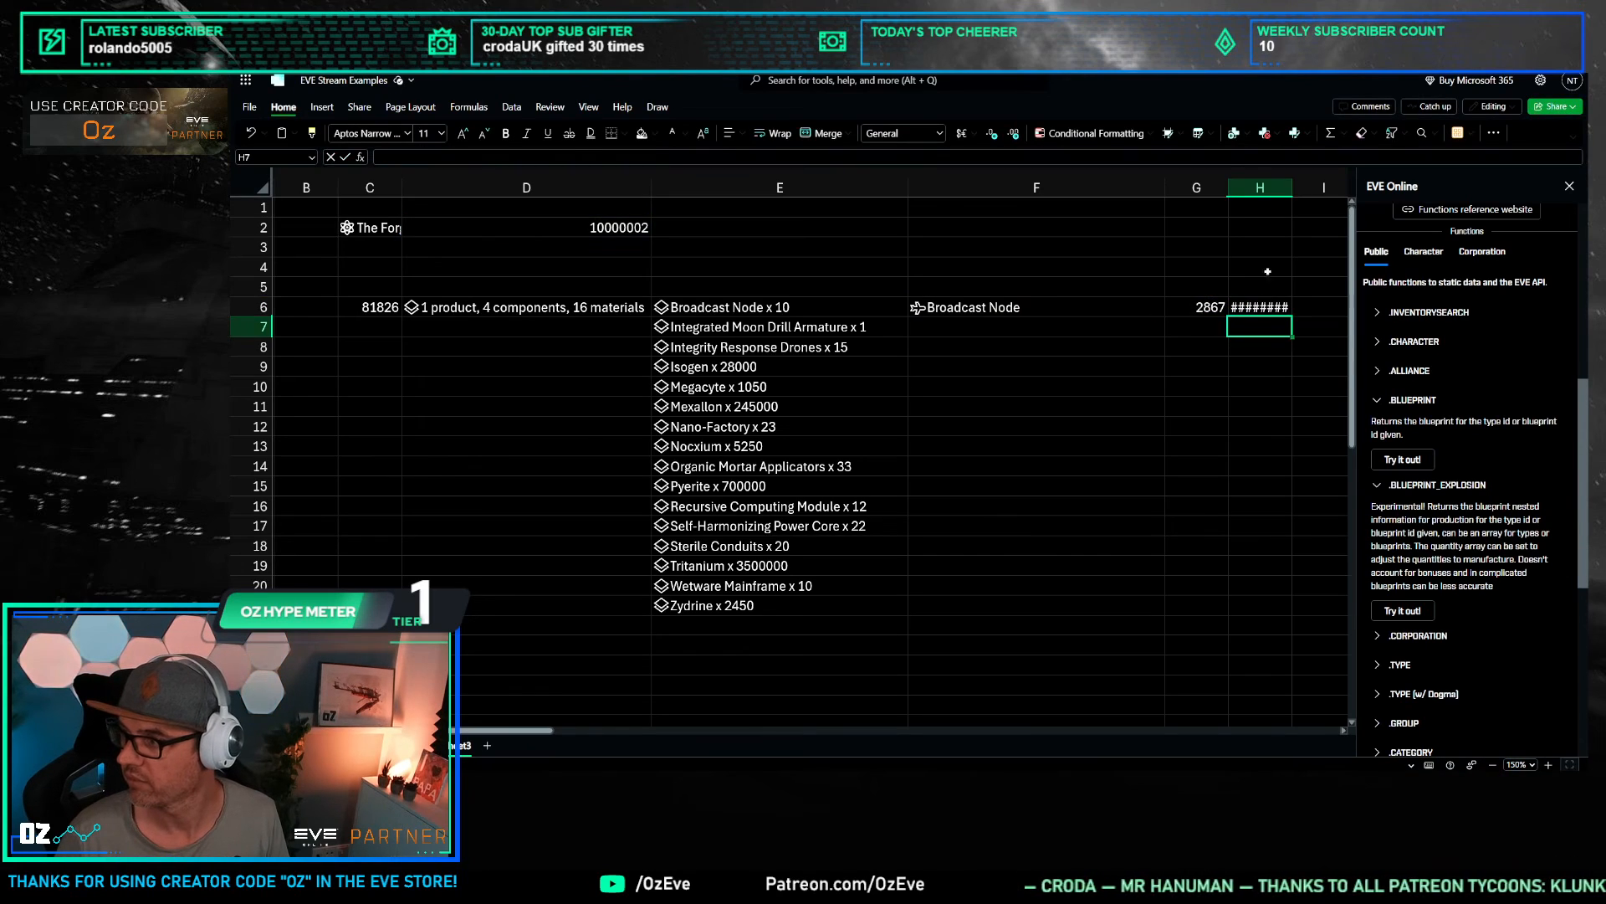
double_click(1292, 187)
click(1006, 188)
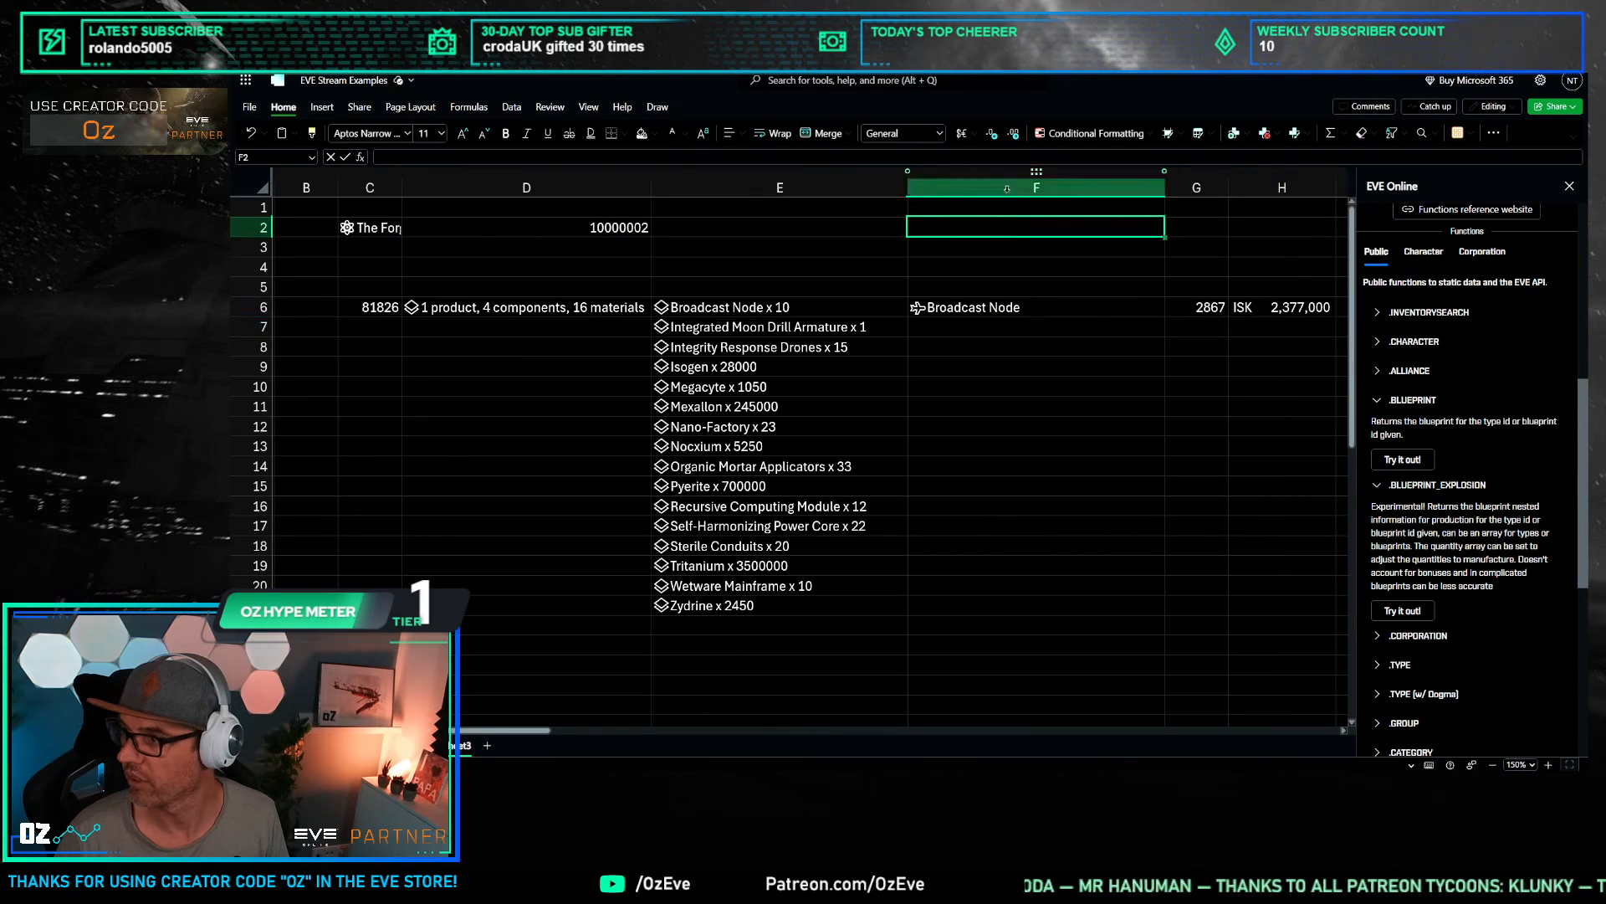
drag(1006, 188, 1197, 188)
right_click(1088, 259)
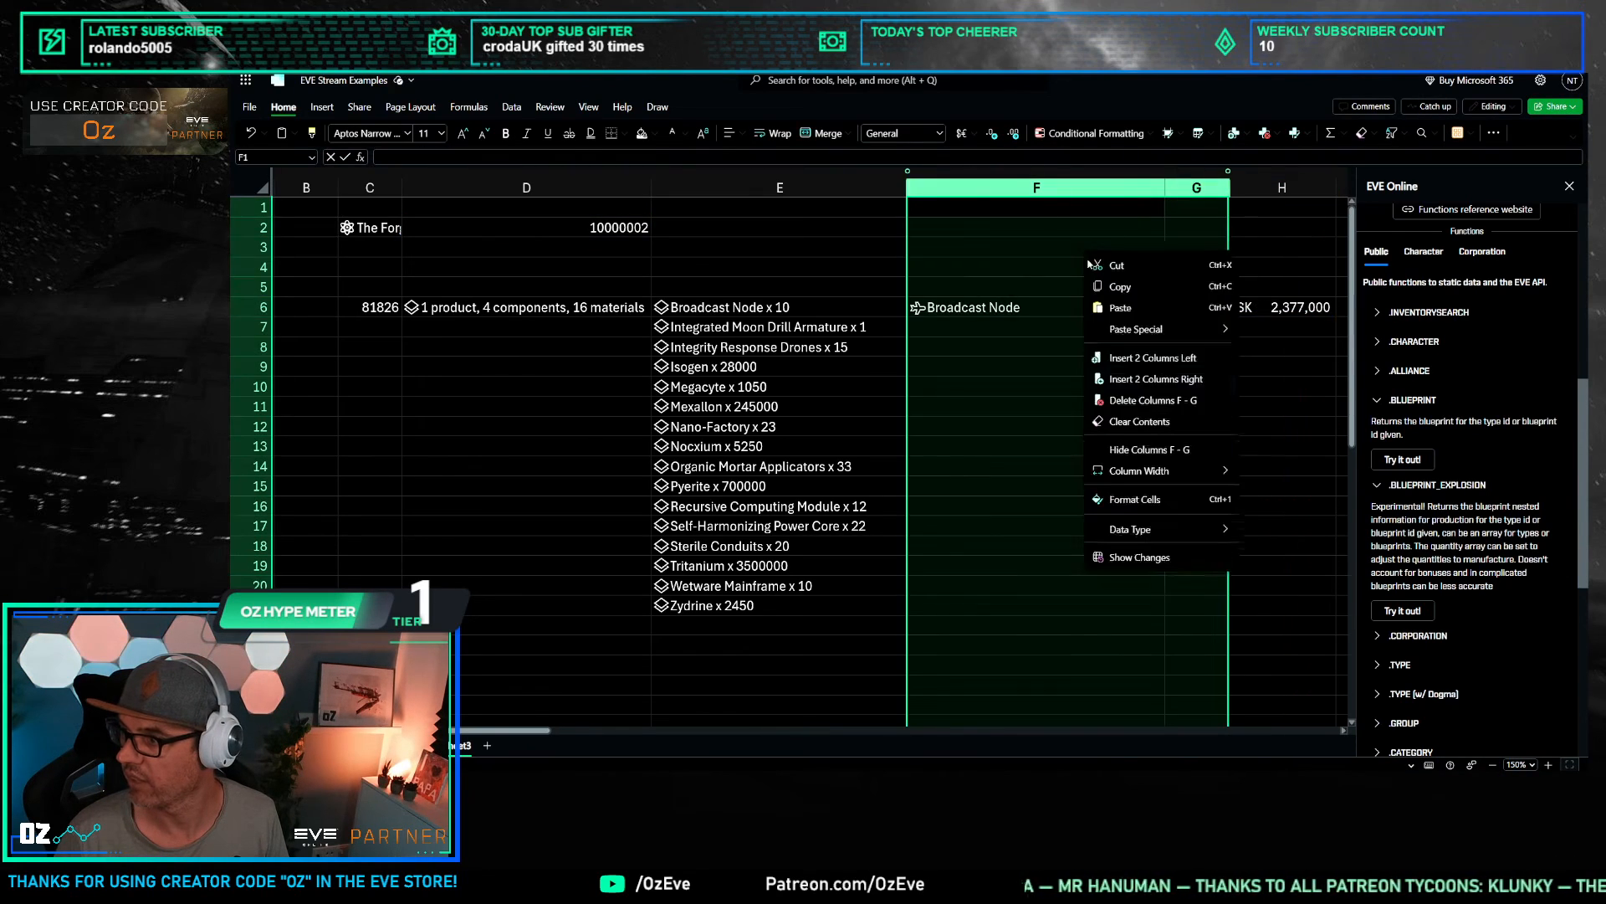
click(1059, 433)
click(1238, 366)
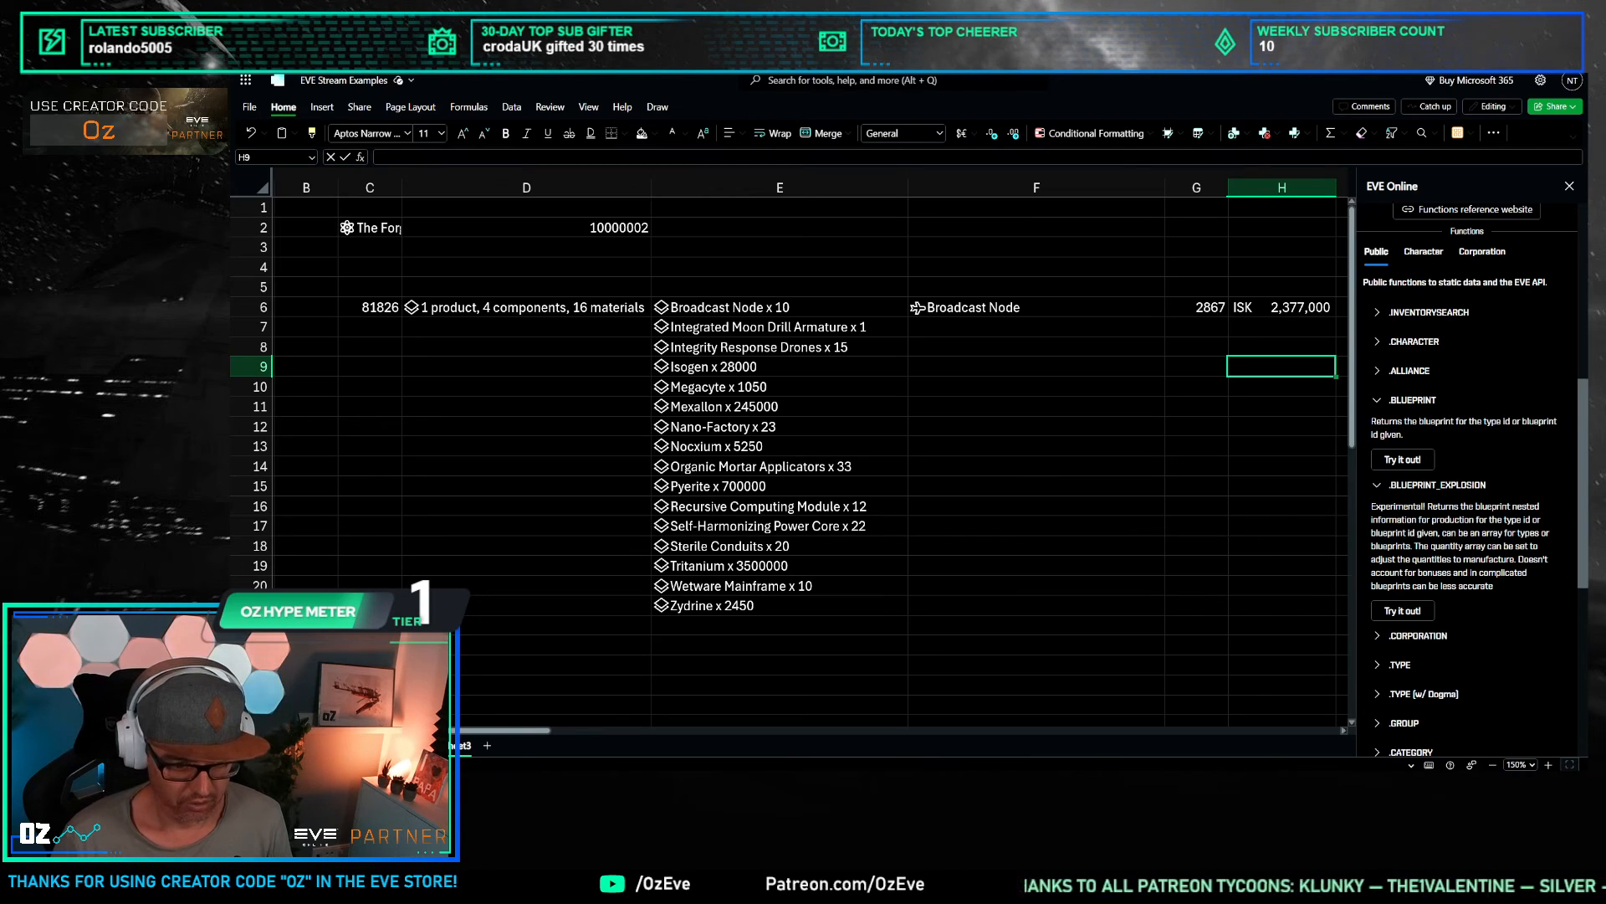
Step: Fill the type, id and price formulas in F6:H6 down to the last material in row 21
click(1060, 411)
click(1213, 332)
drag(989, 308, 1291, 601)
click(1136, 444)
click(1176, 619)
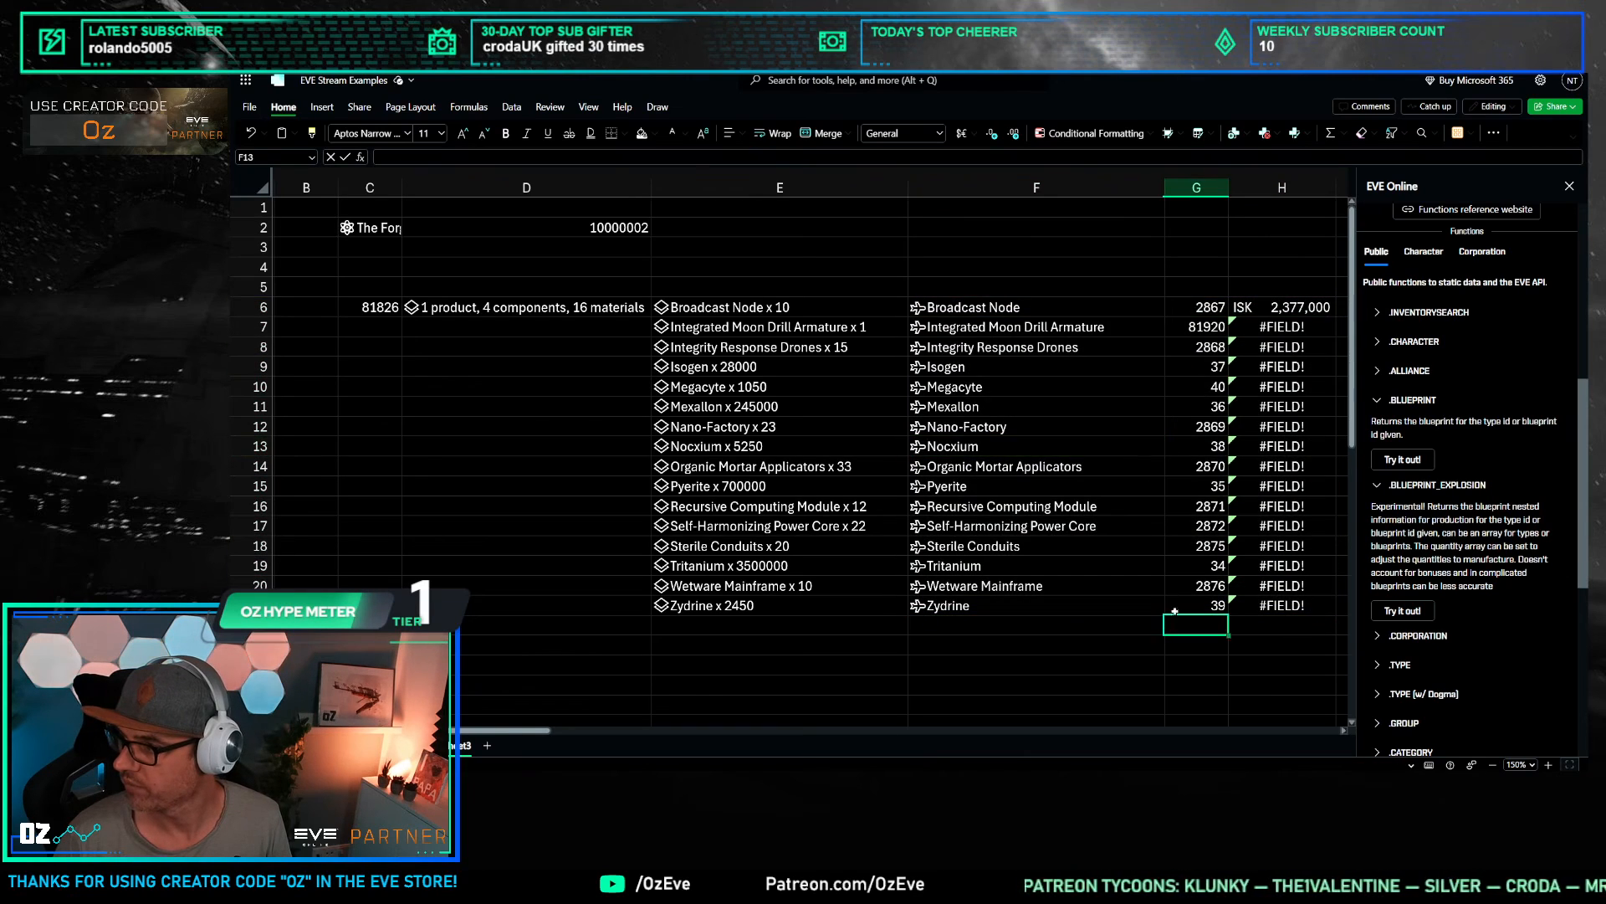
Step: Clear the filled-down type, id and price formulas from F7:H21
click(1050, 306)
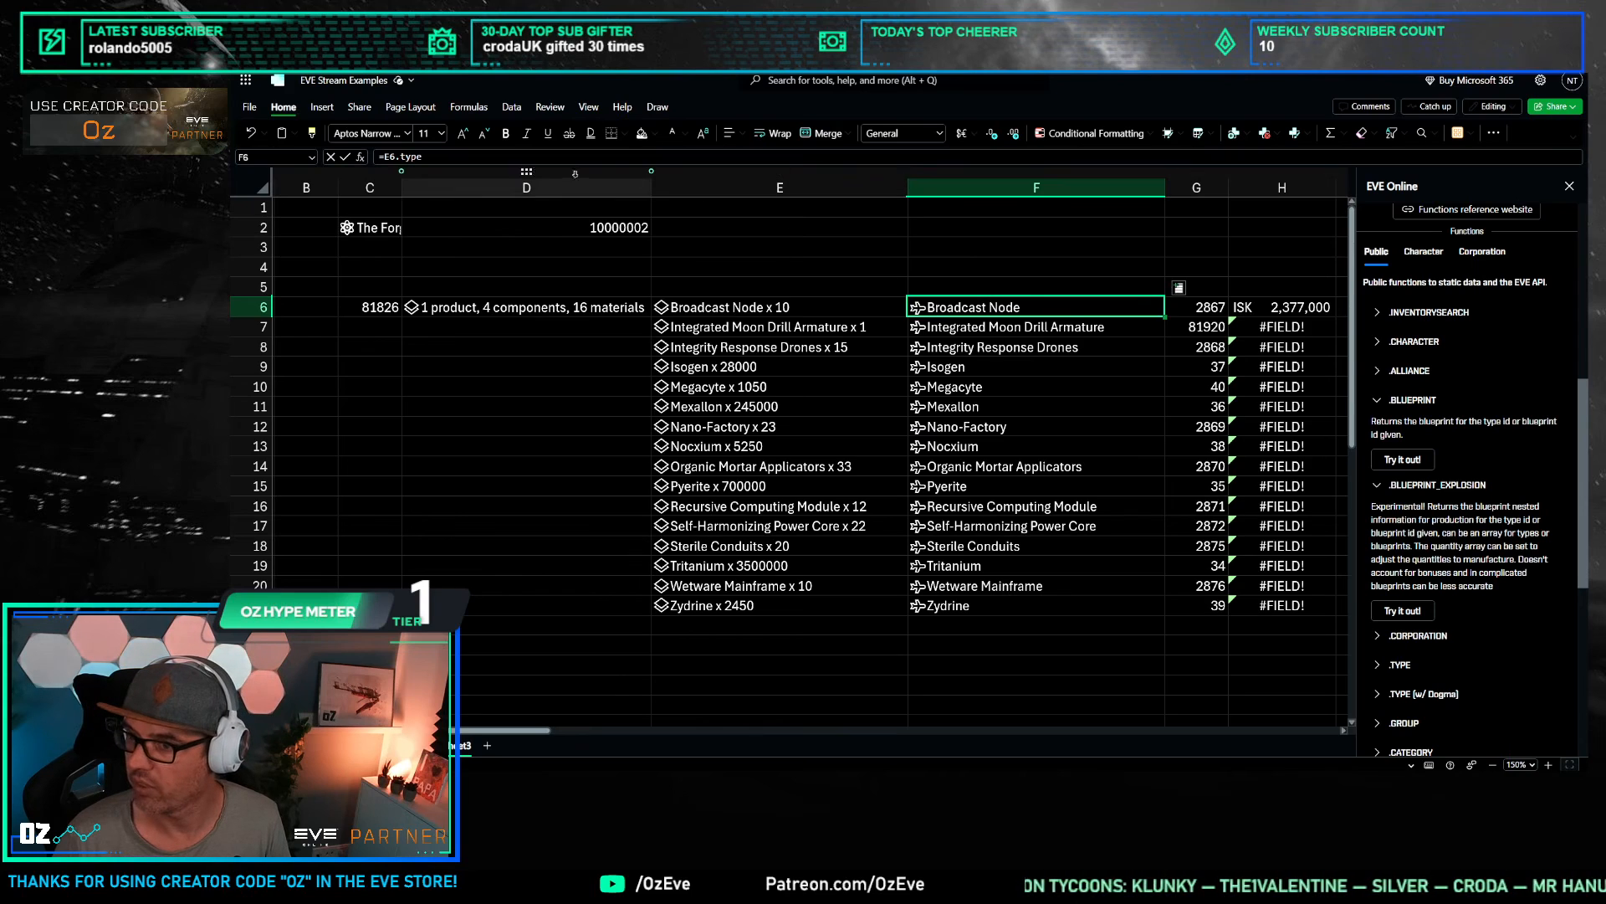
drag(938, 321, 1305, 599)
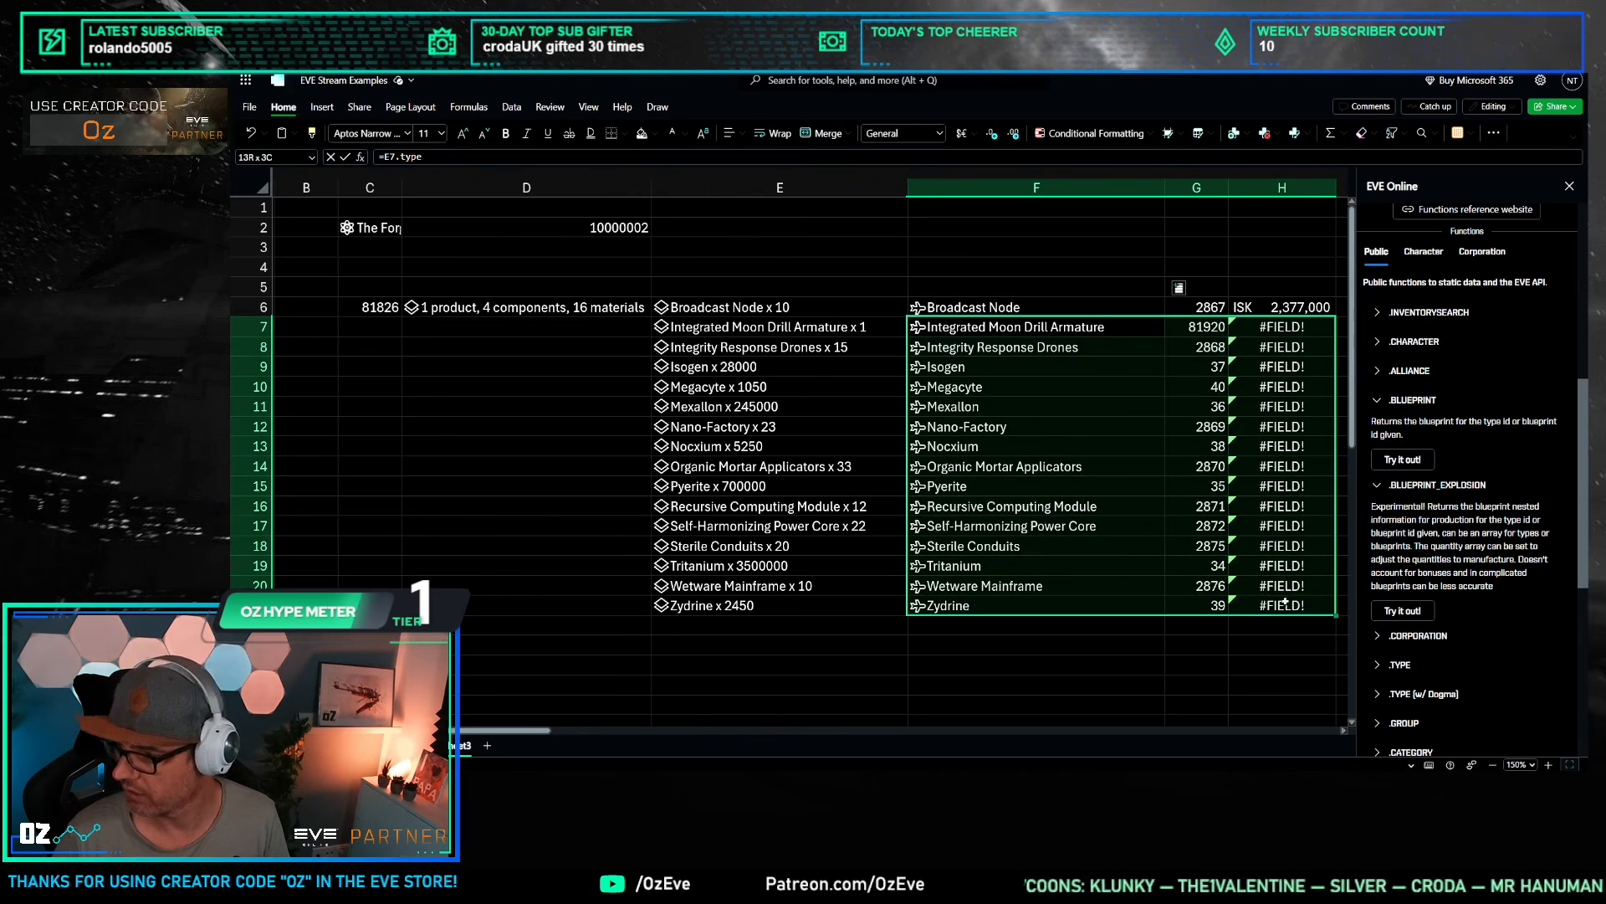
Step: Change the type formula in cell F6 to =E6#.type so it spills over the whole materials list
click(1014, 307)
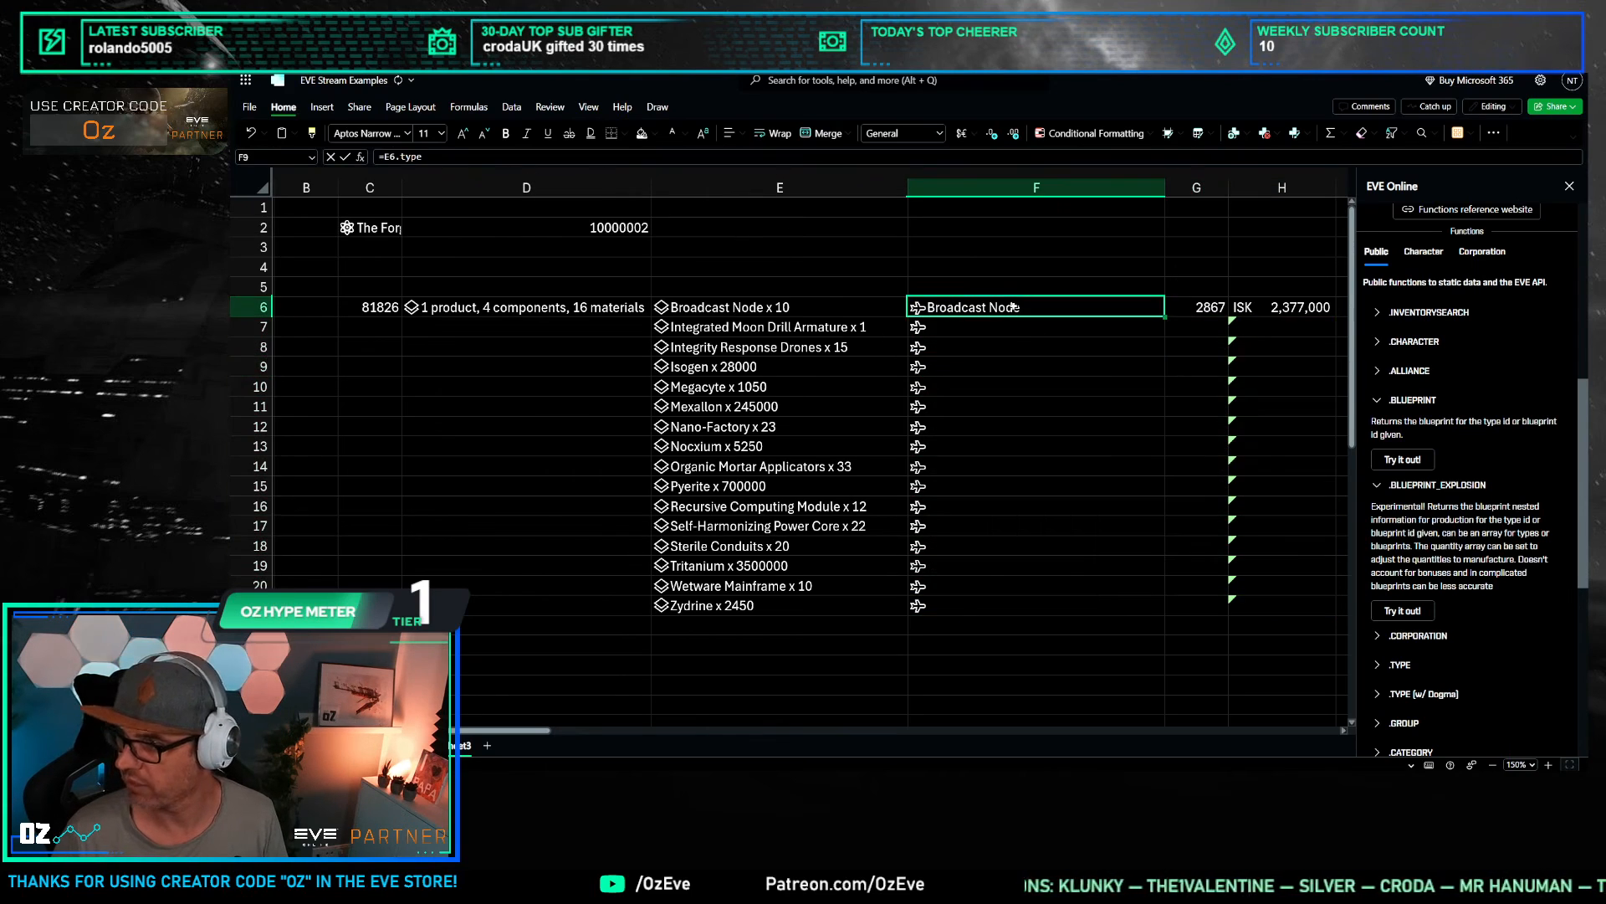
click(395, 156)
text(#)
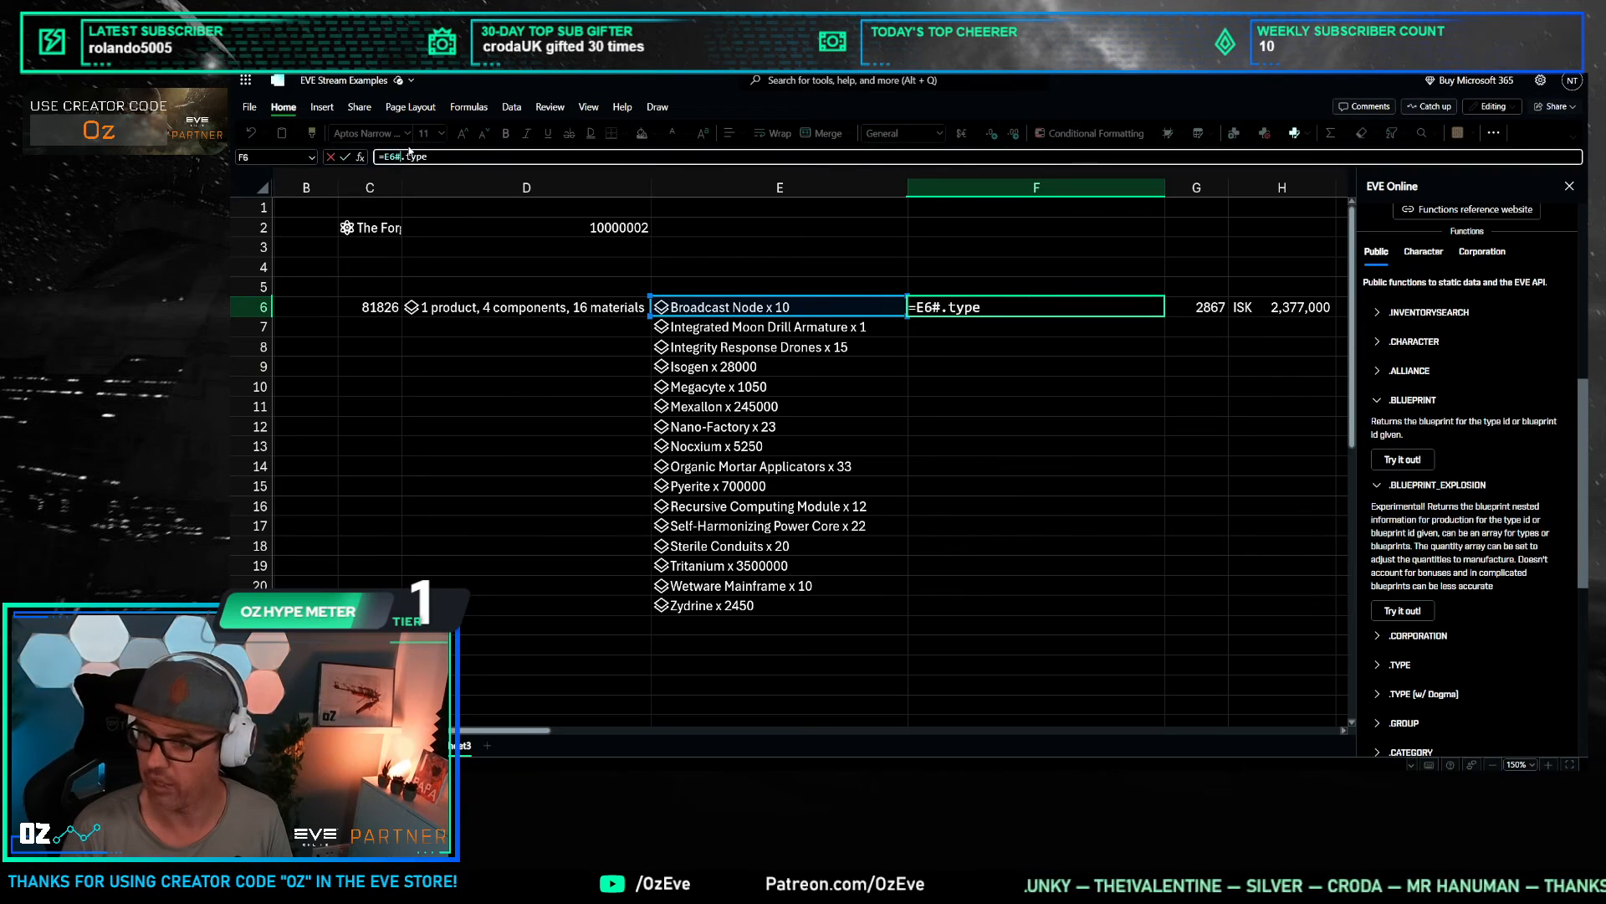
key(Return)
Step: Change the id formula in cell G6 to =F6#.[id] so it covers every material type
click(1178, 307)
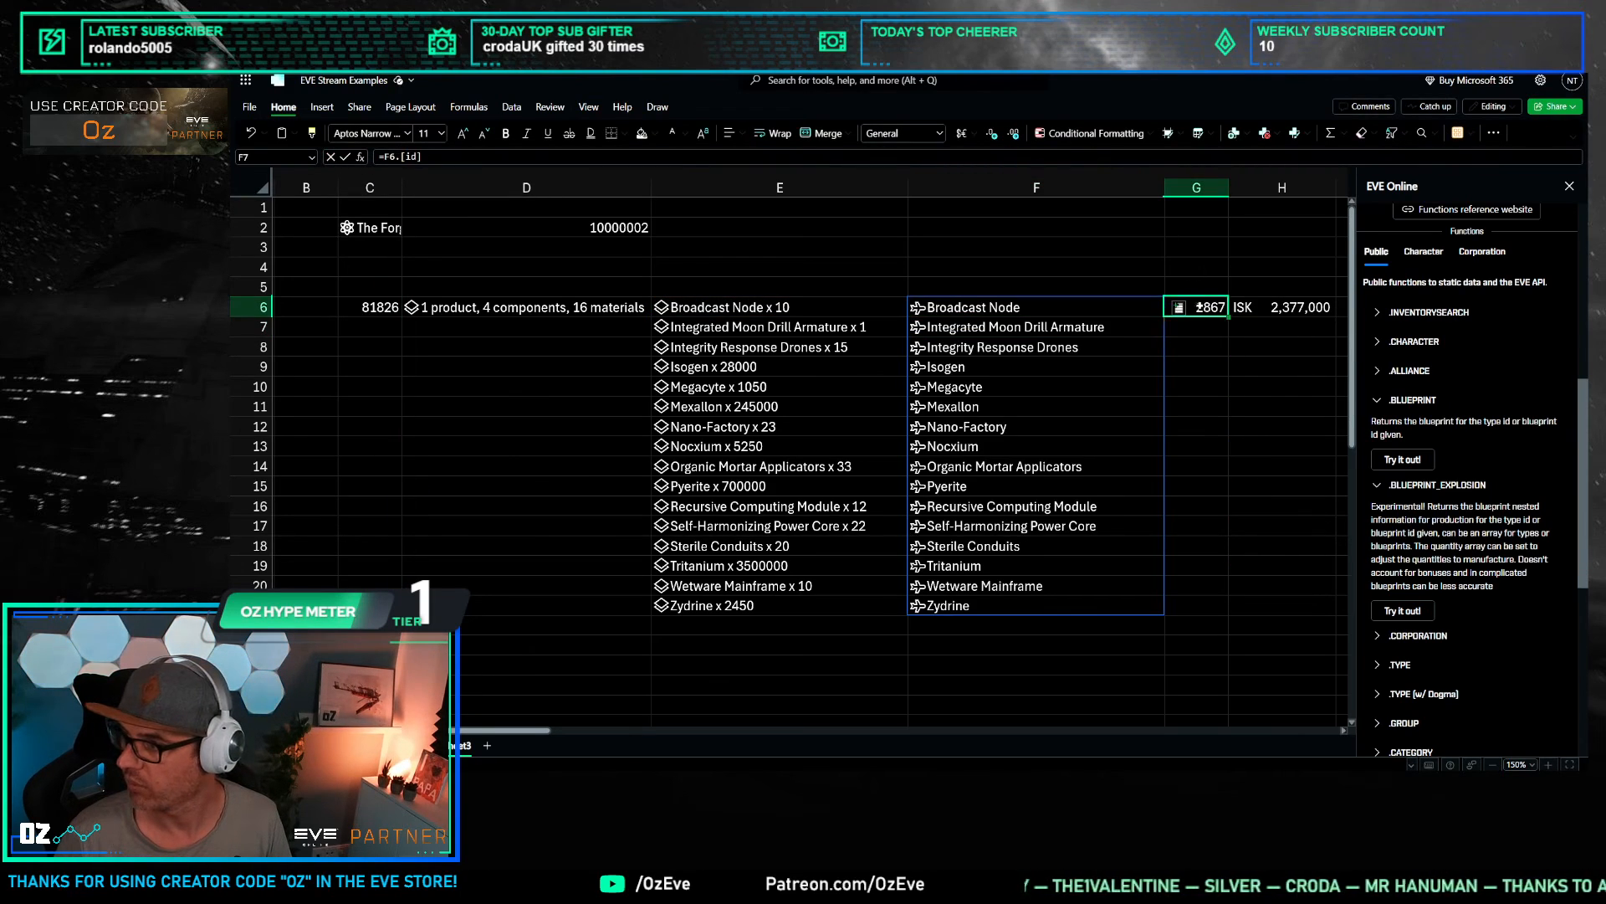
click(395, 156)
text(#)
key(Return)
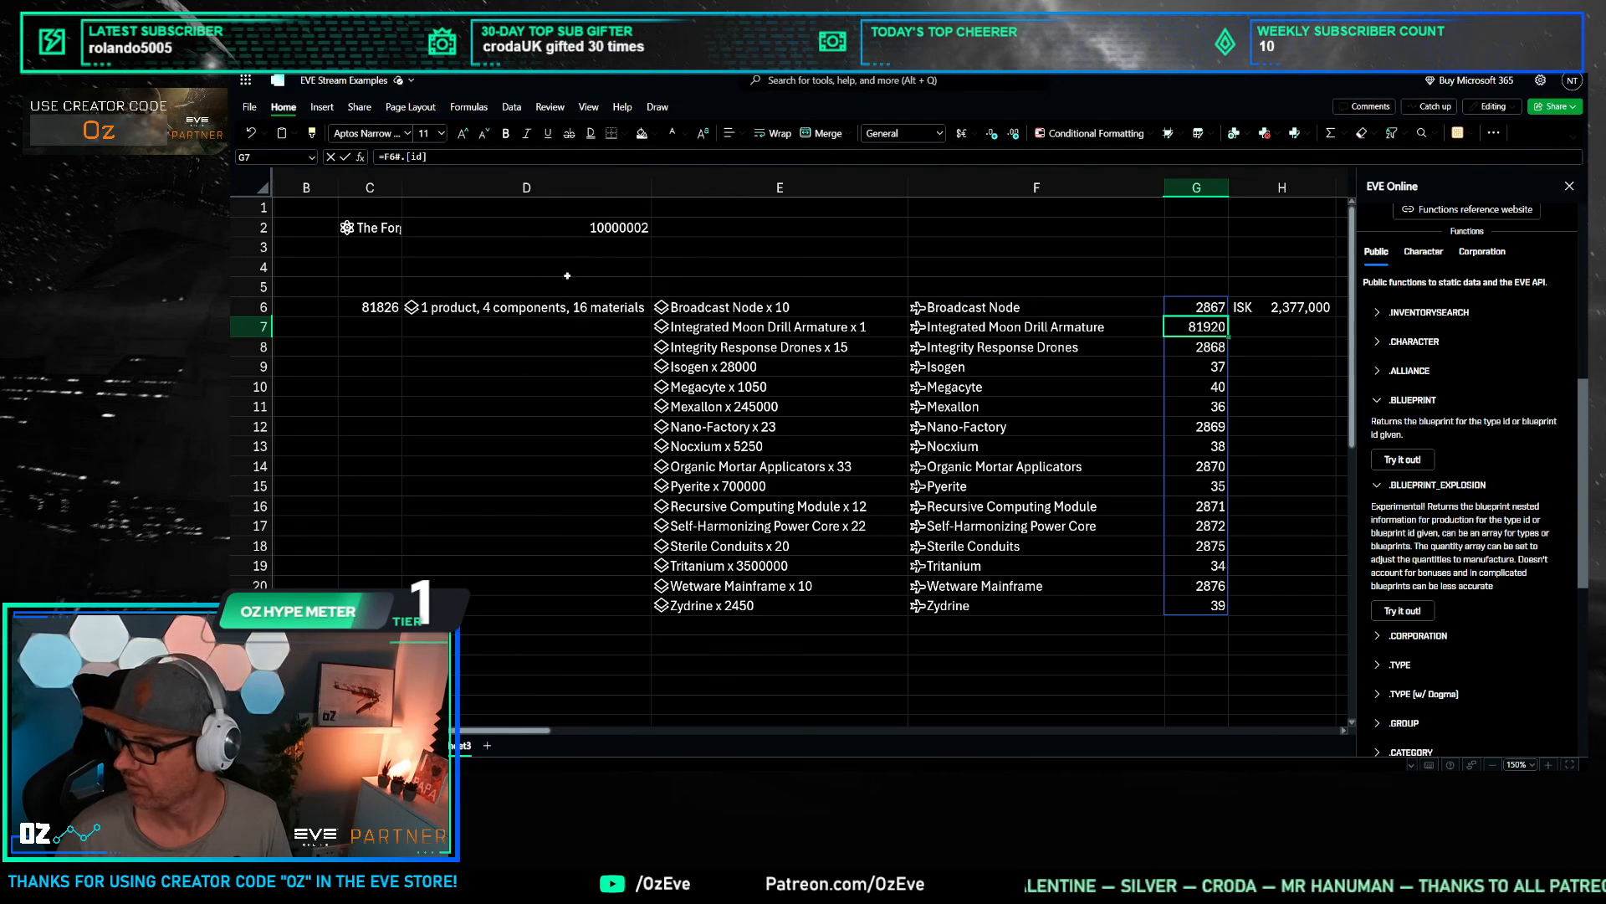
Step: Make the region reference in the H6 price formula absolute as $D$2
click(1276, 307)
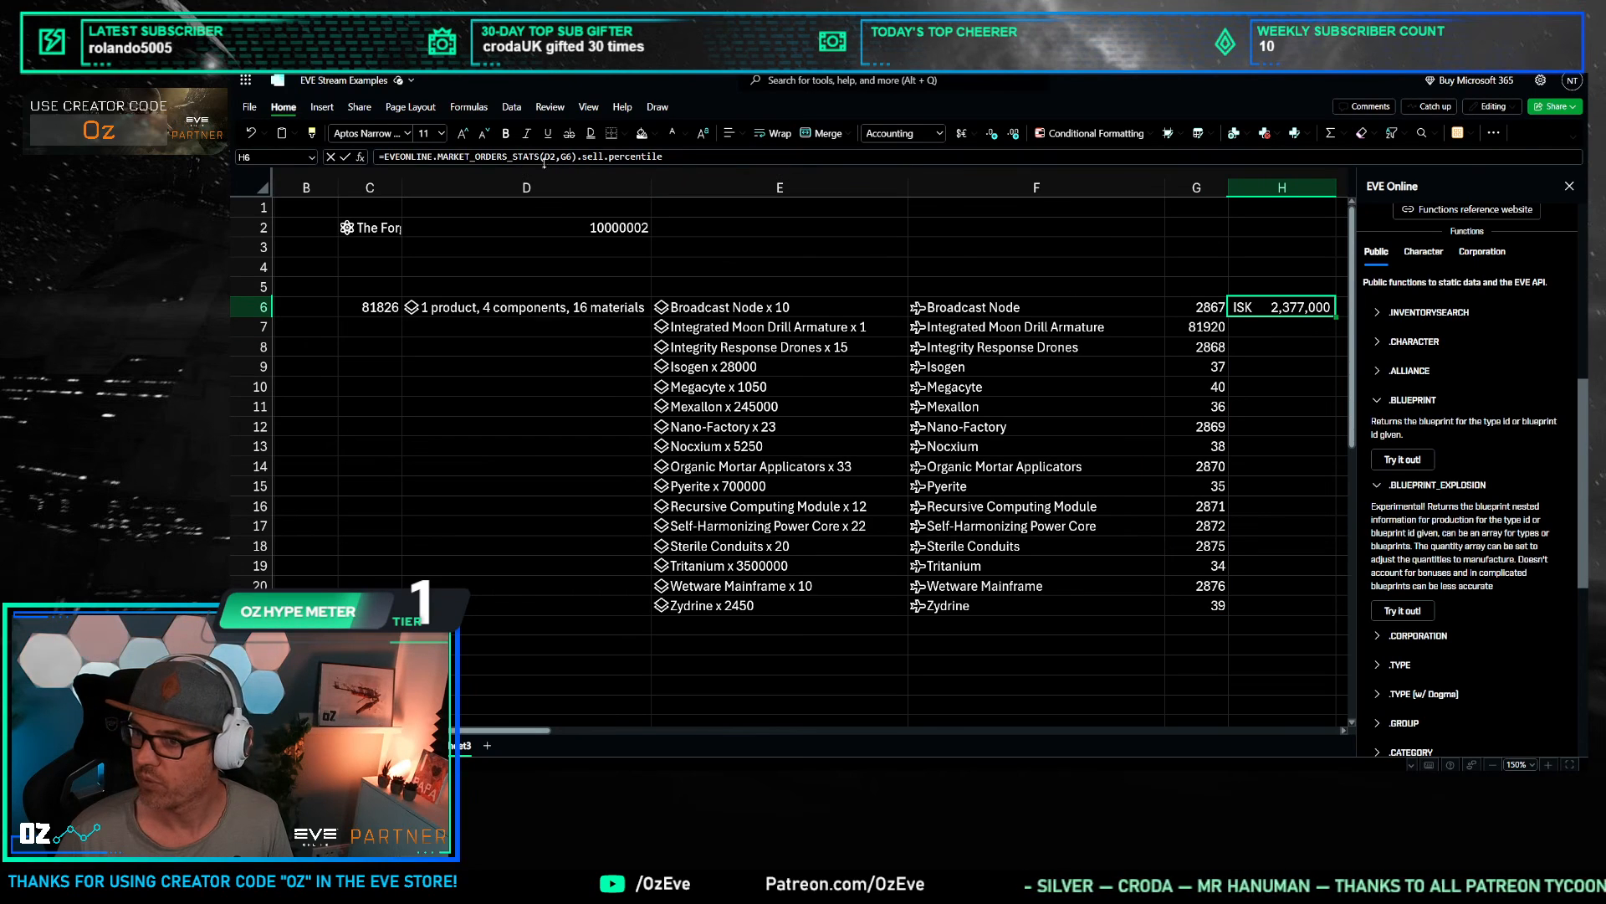
click(615, 157)
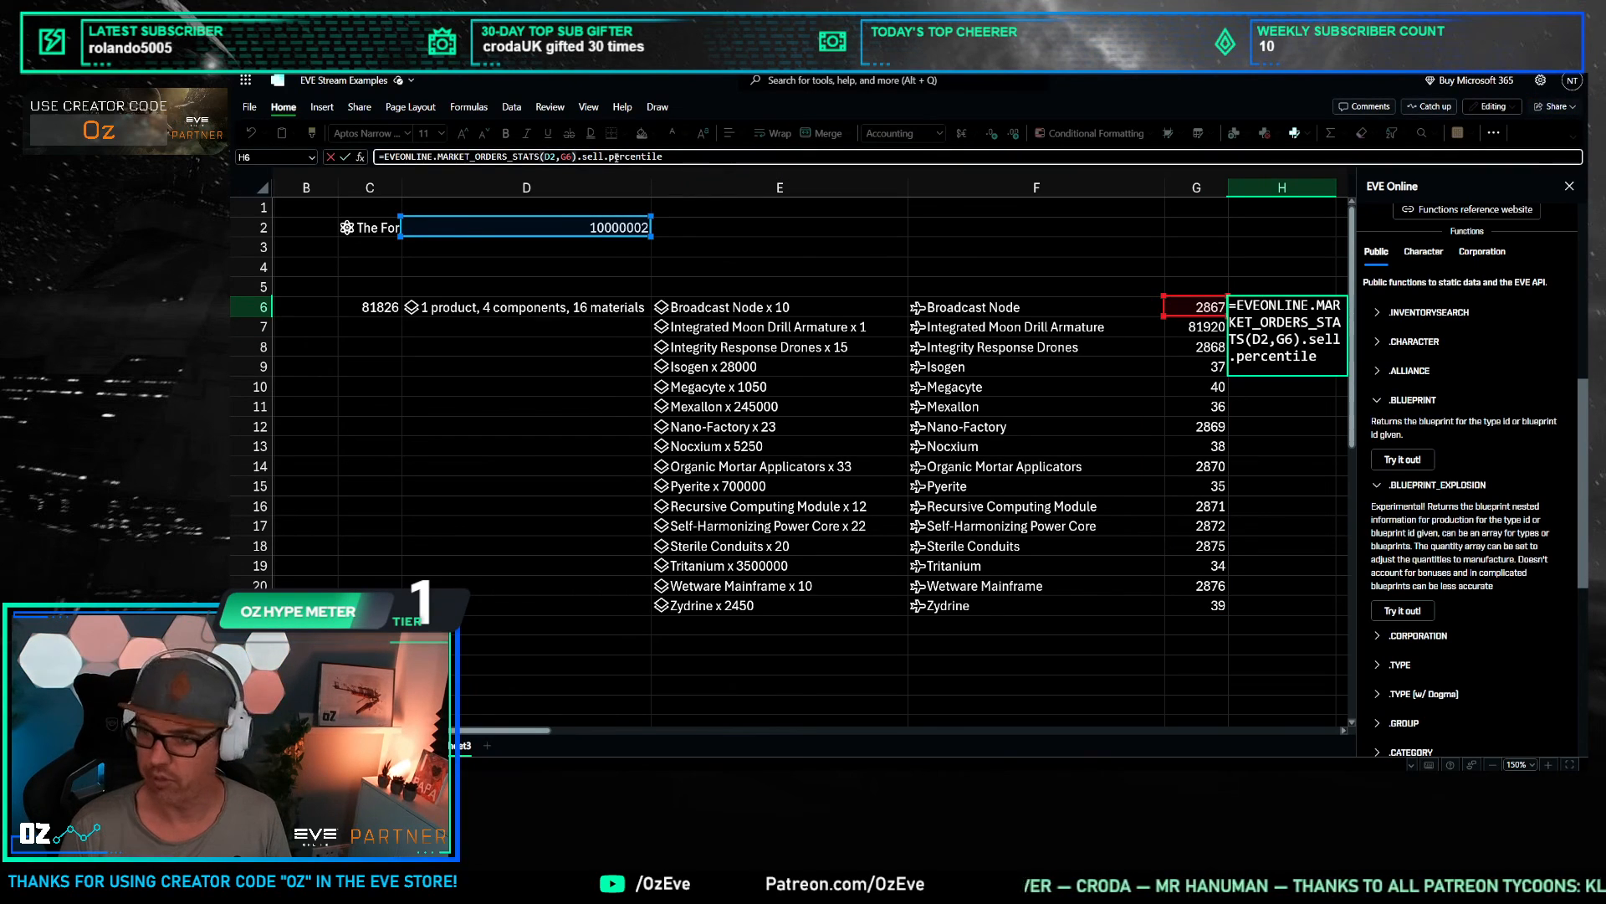
text($)
key(Right)
text($)
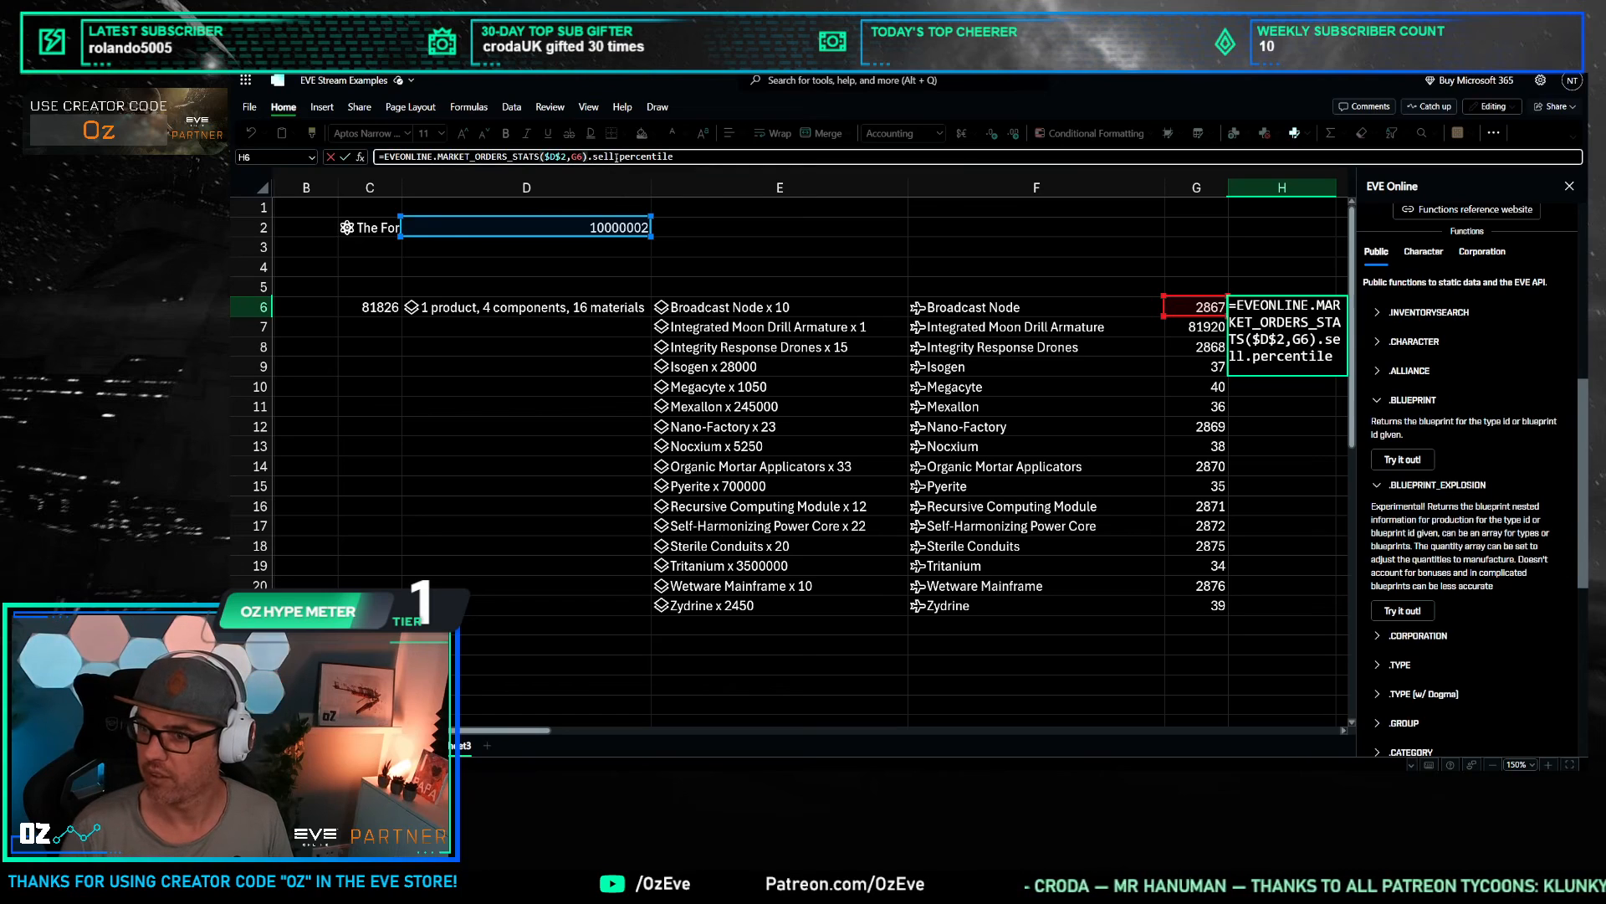
key(ctrl+Return)
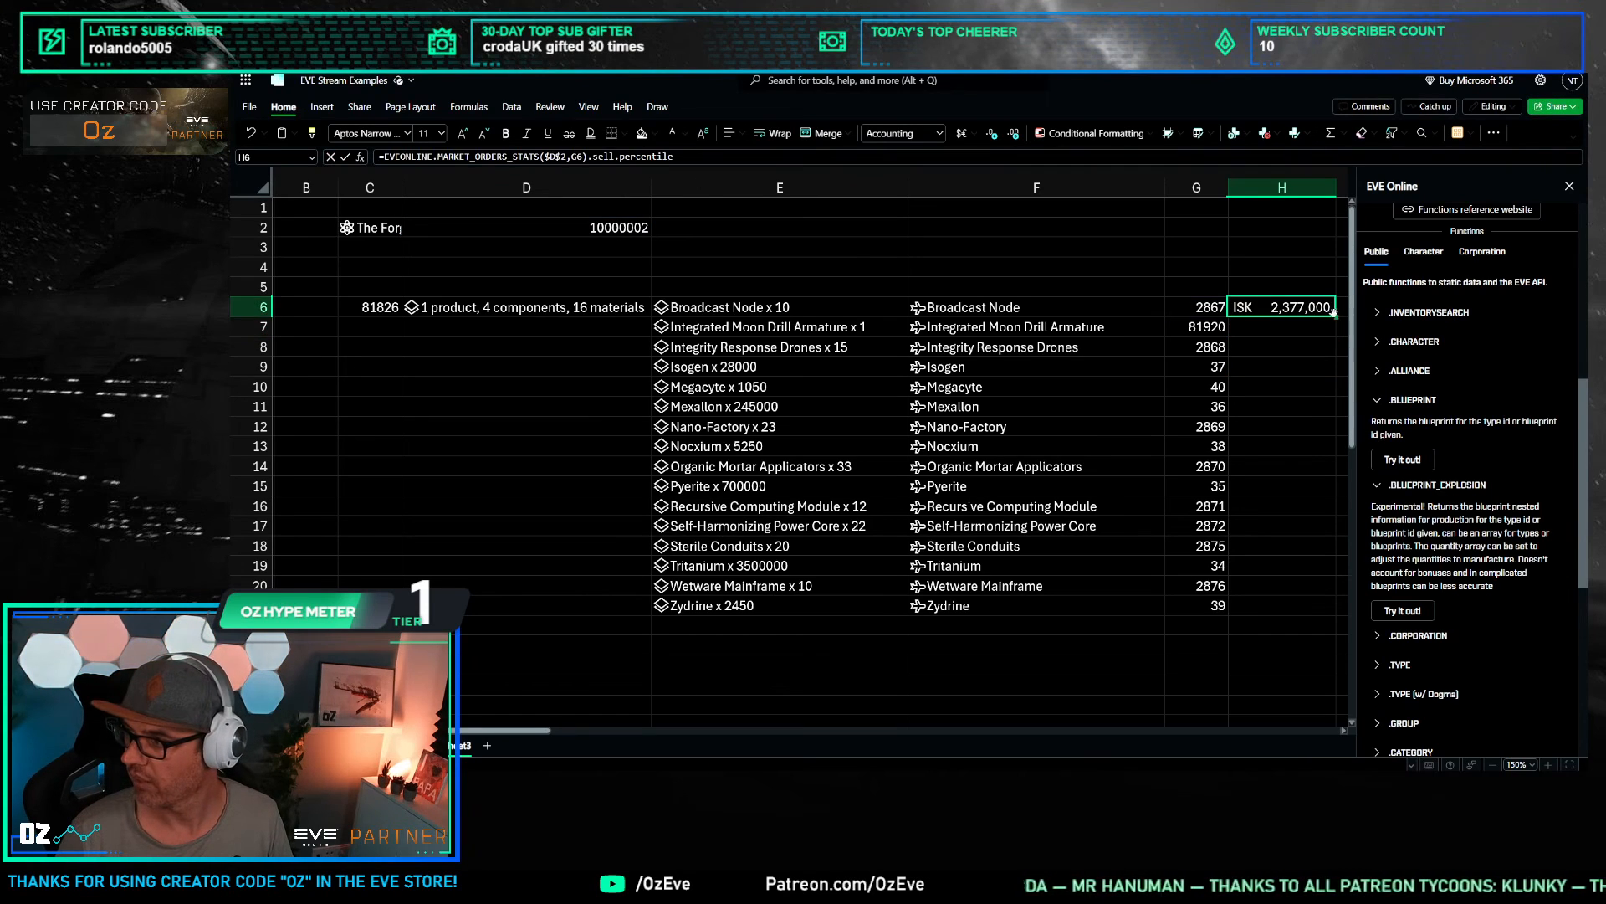
Step: Fill the percentile price formula from H6 down to the last material in the list
double_click(1334, 311)
click(1137, 663)
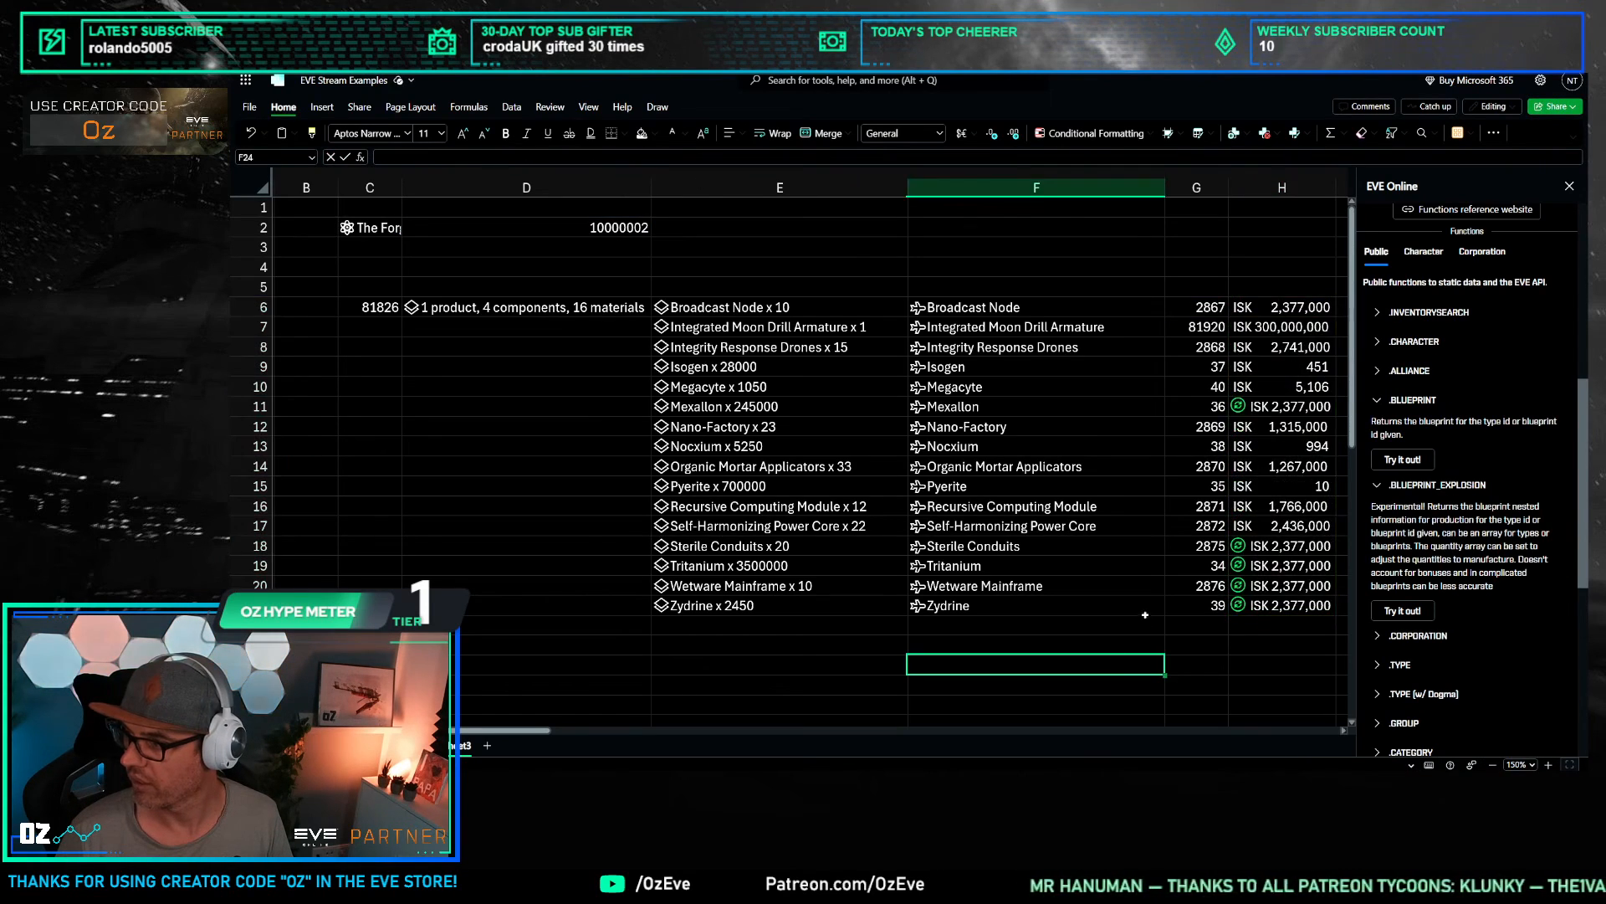
key(Up)
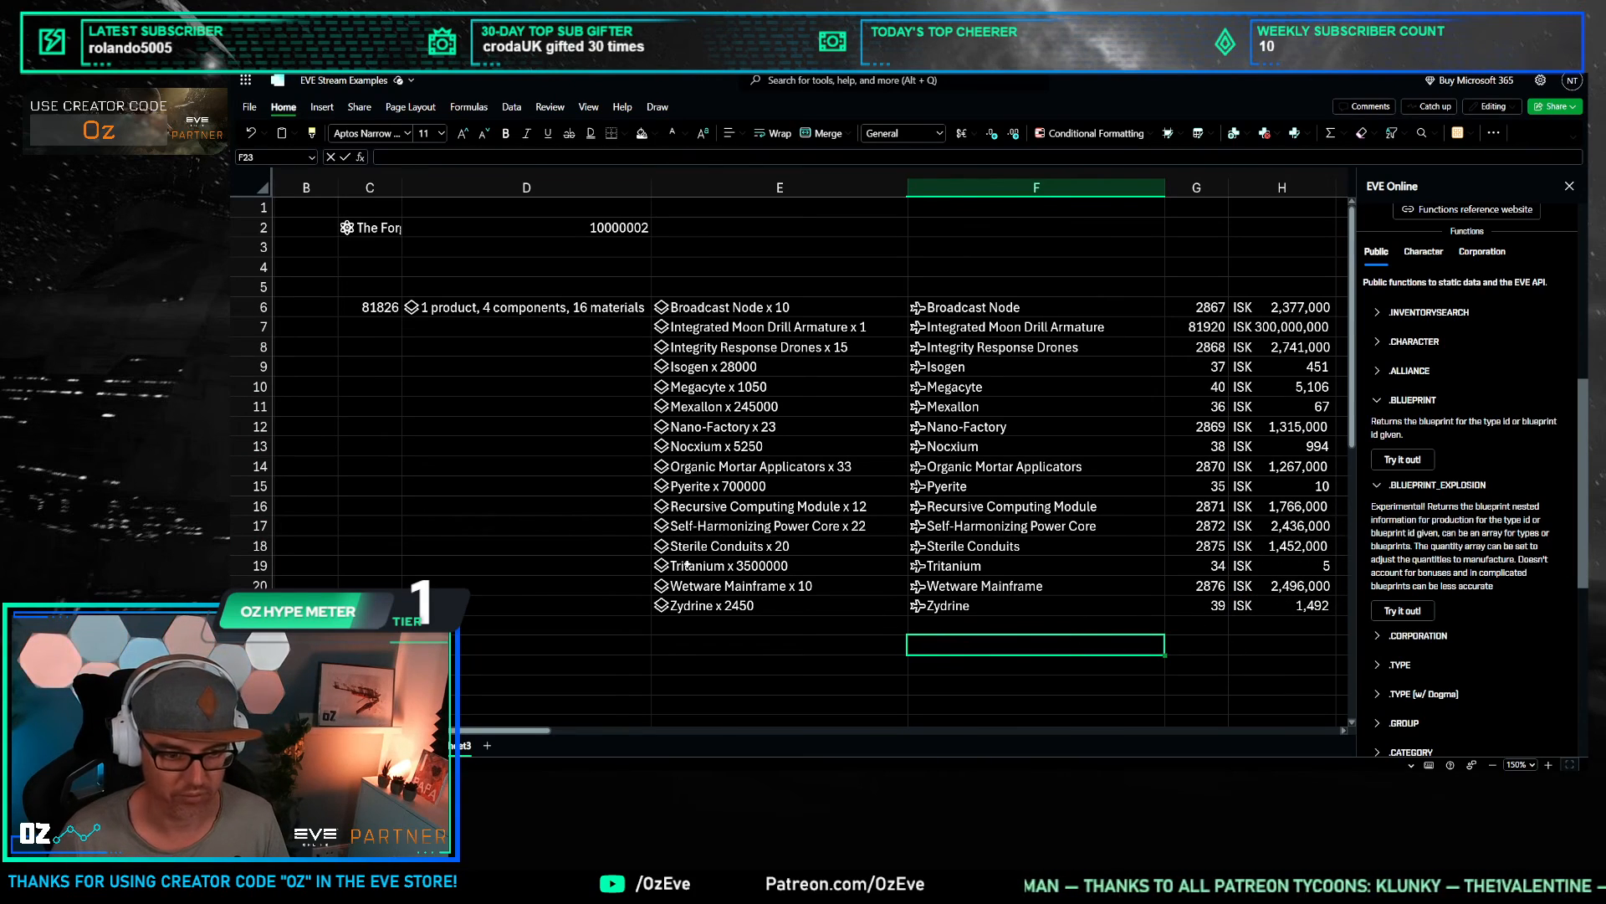
Step: Review the type id in C6, the blueprint explosion in D6, and the materials and types listed in columns E and F
click(423, 327)
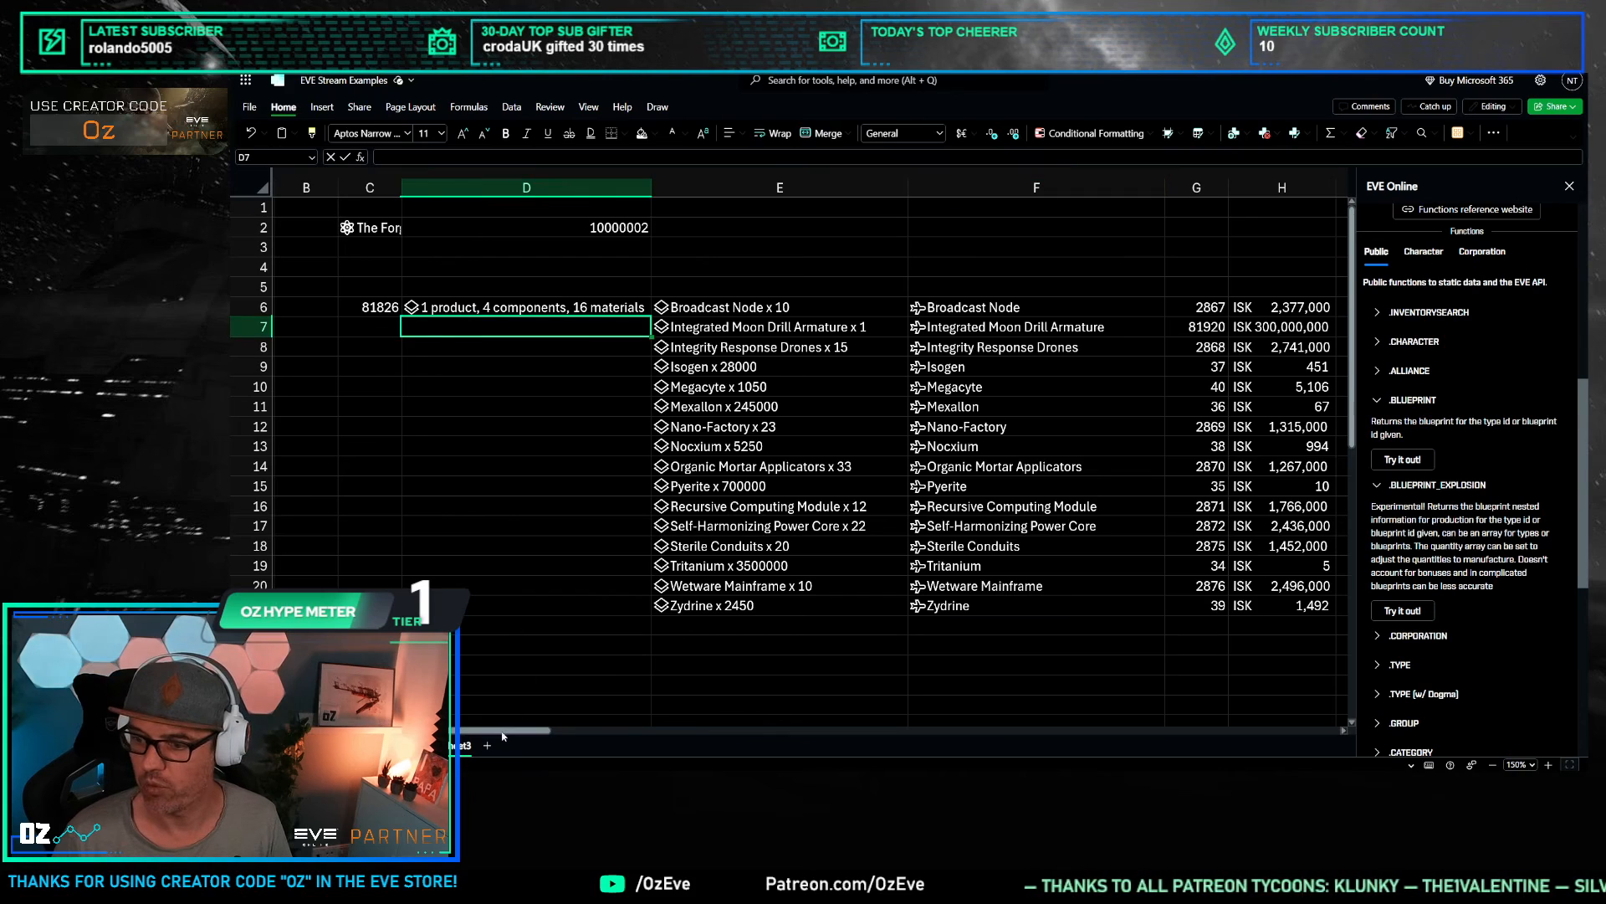
click(385, 313)
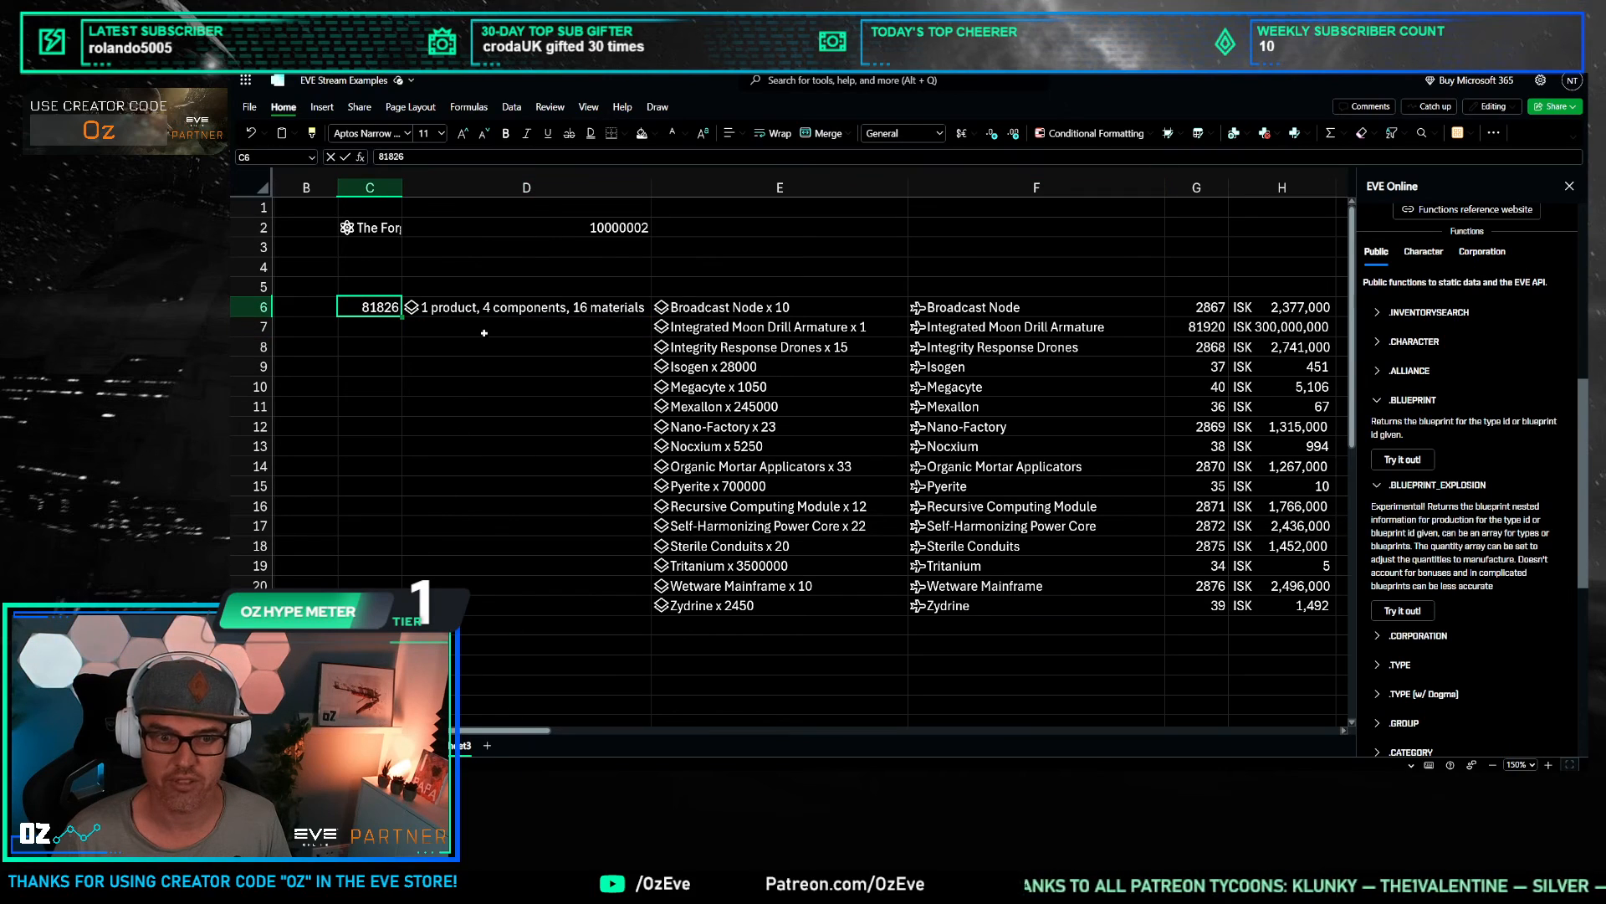
click(484, 307)
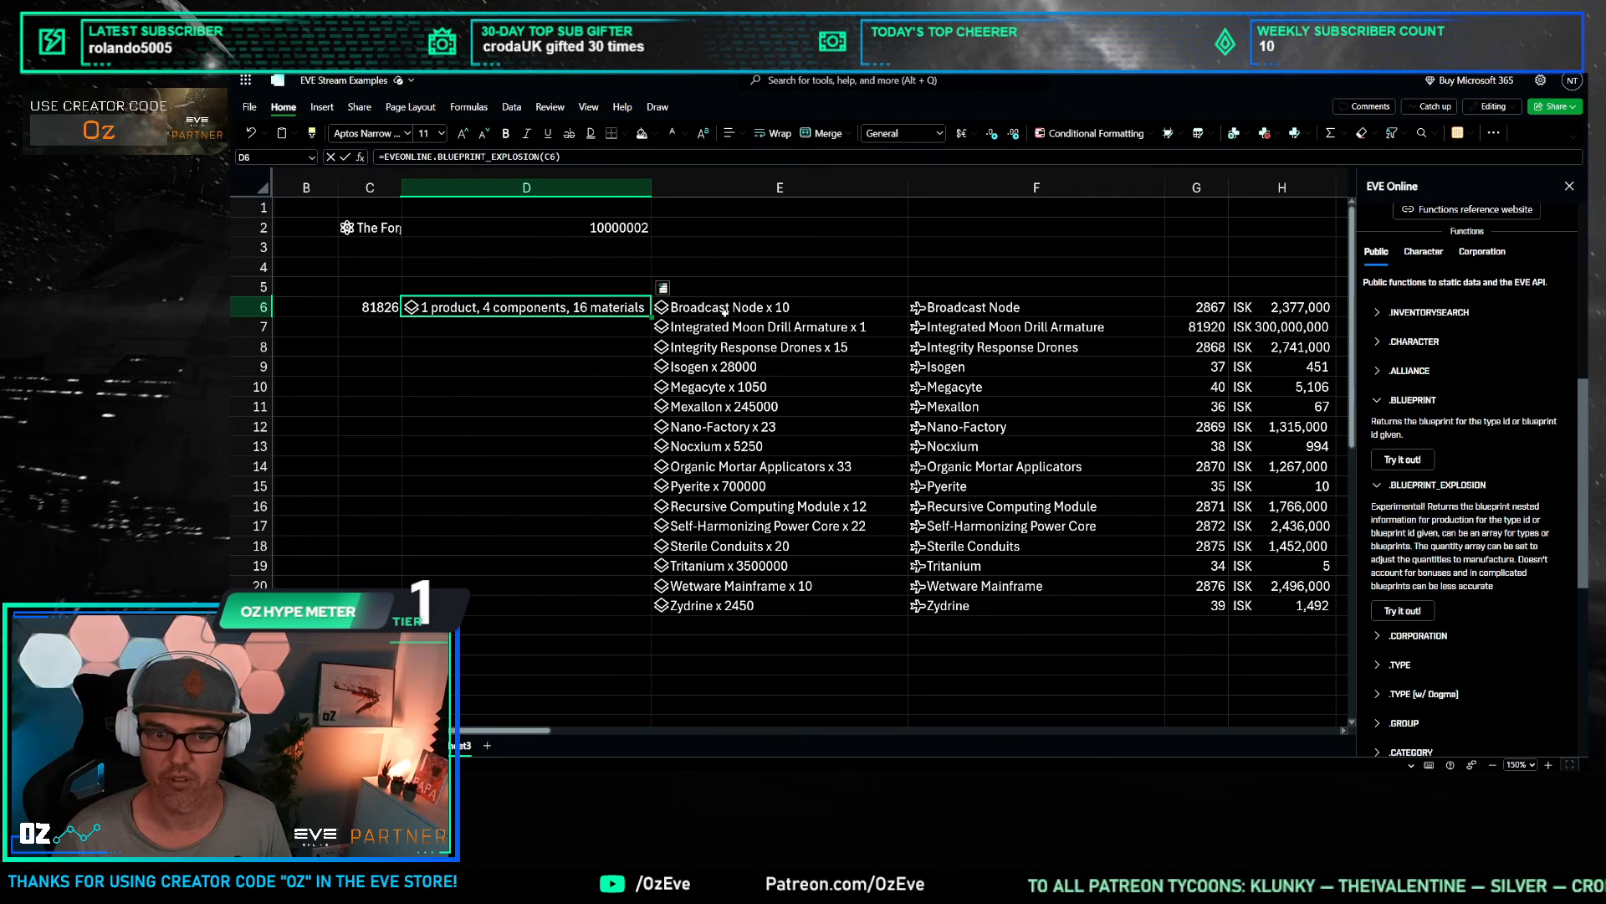
drag(724, 311, 712, 607)
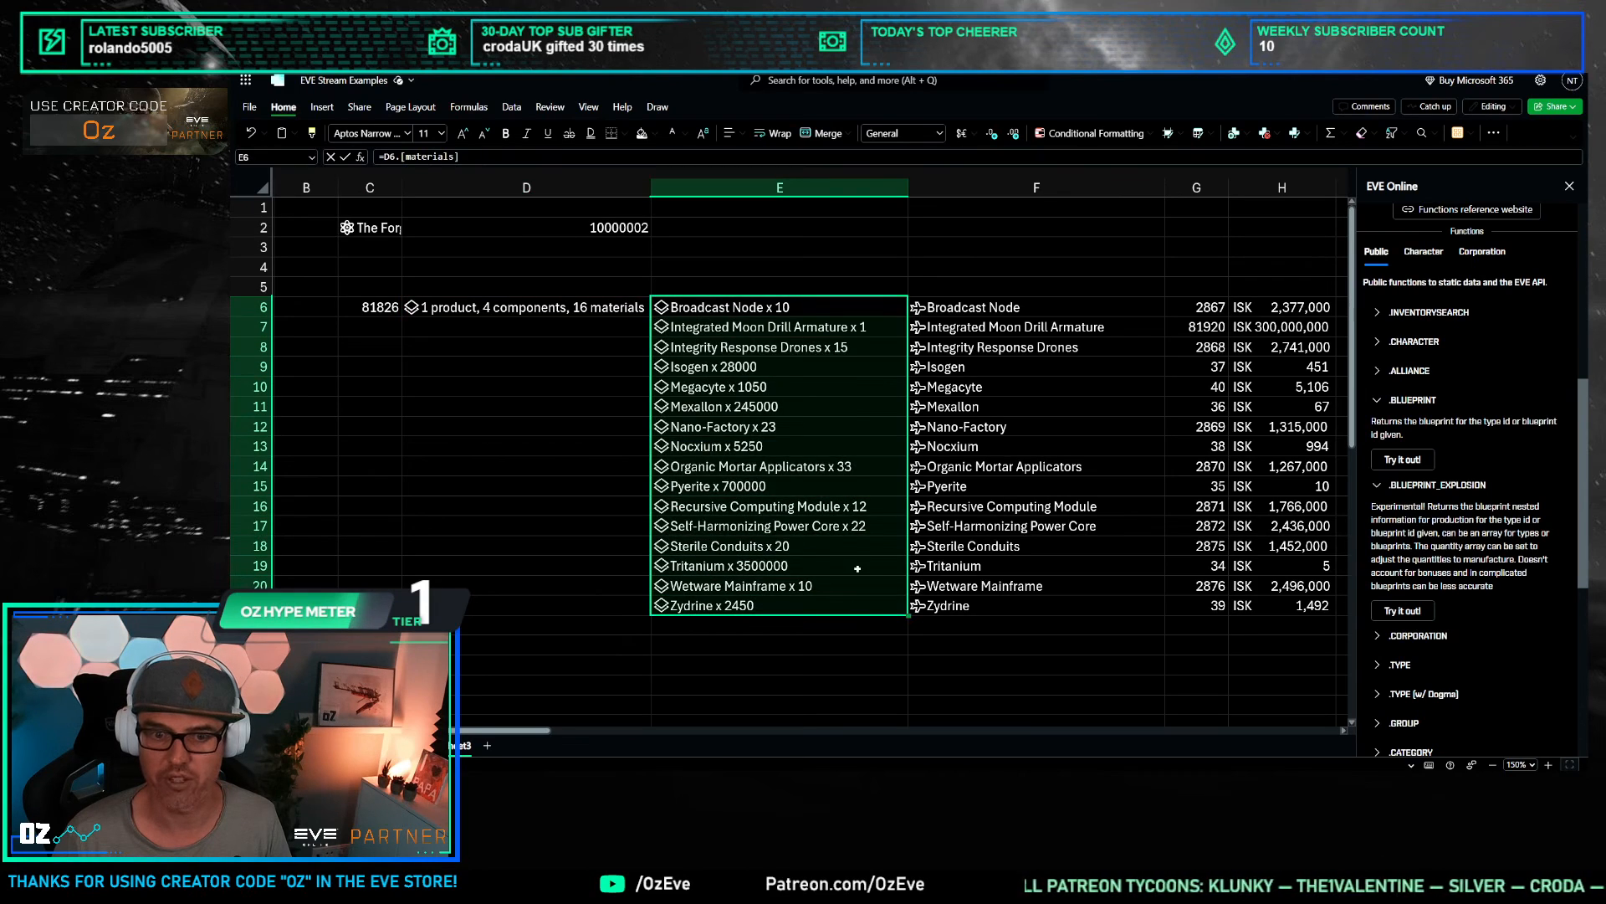
drag(987, 307, 1000, 610)
click(1061, 646)
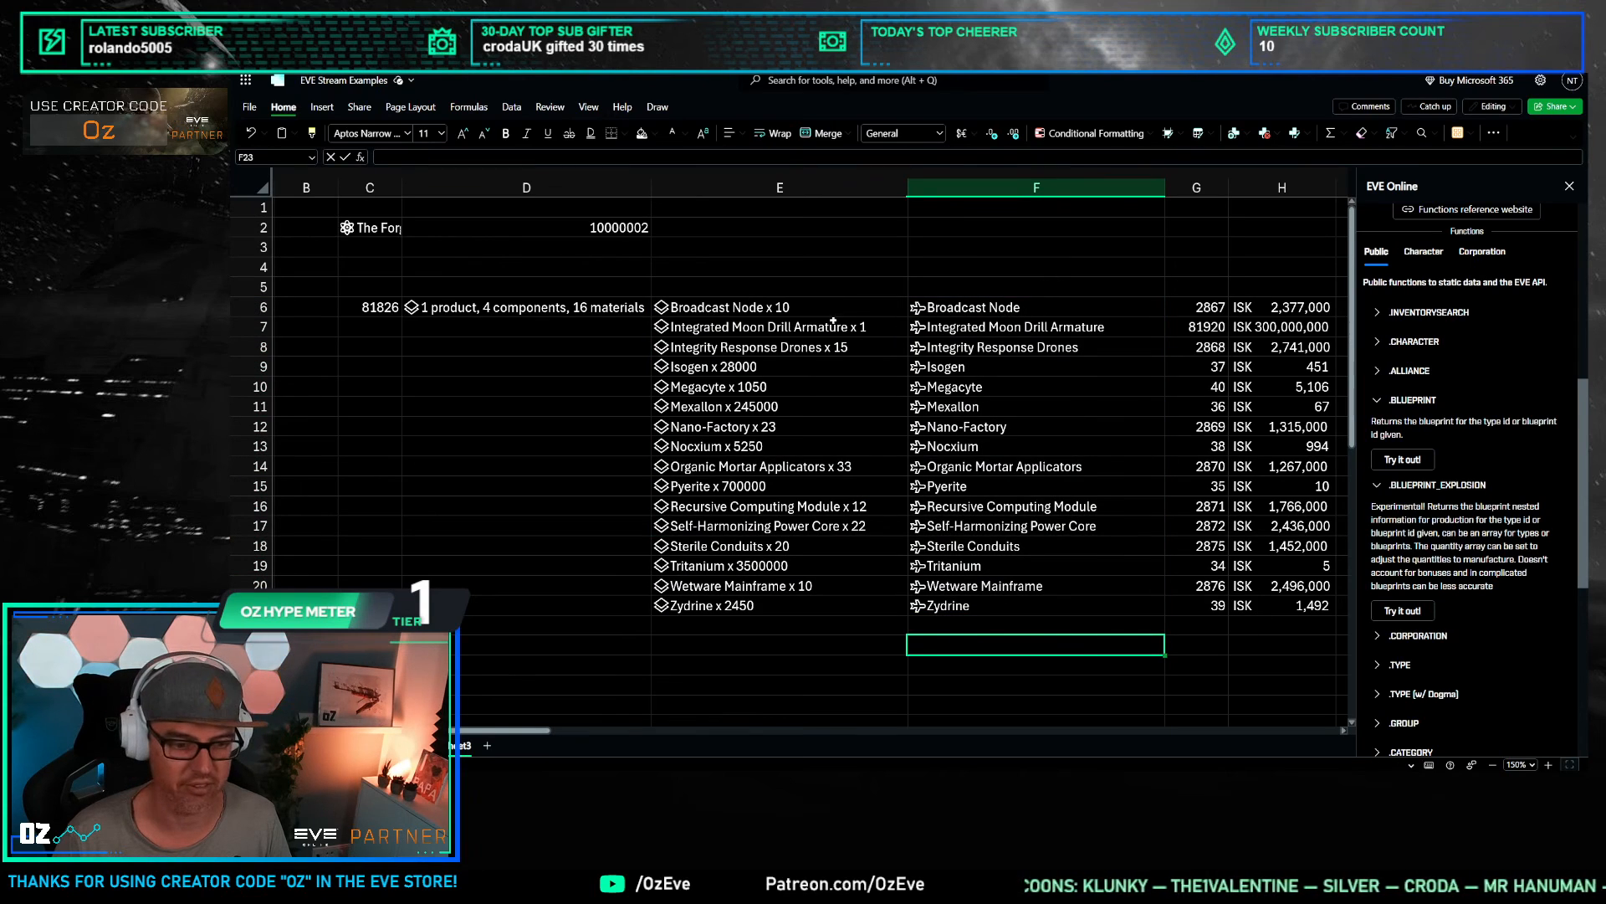
Step: Label the columns above the material types with Item in F5 and Item ID in G5
drag(543, 727, 615, 732)
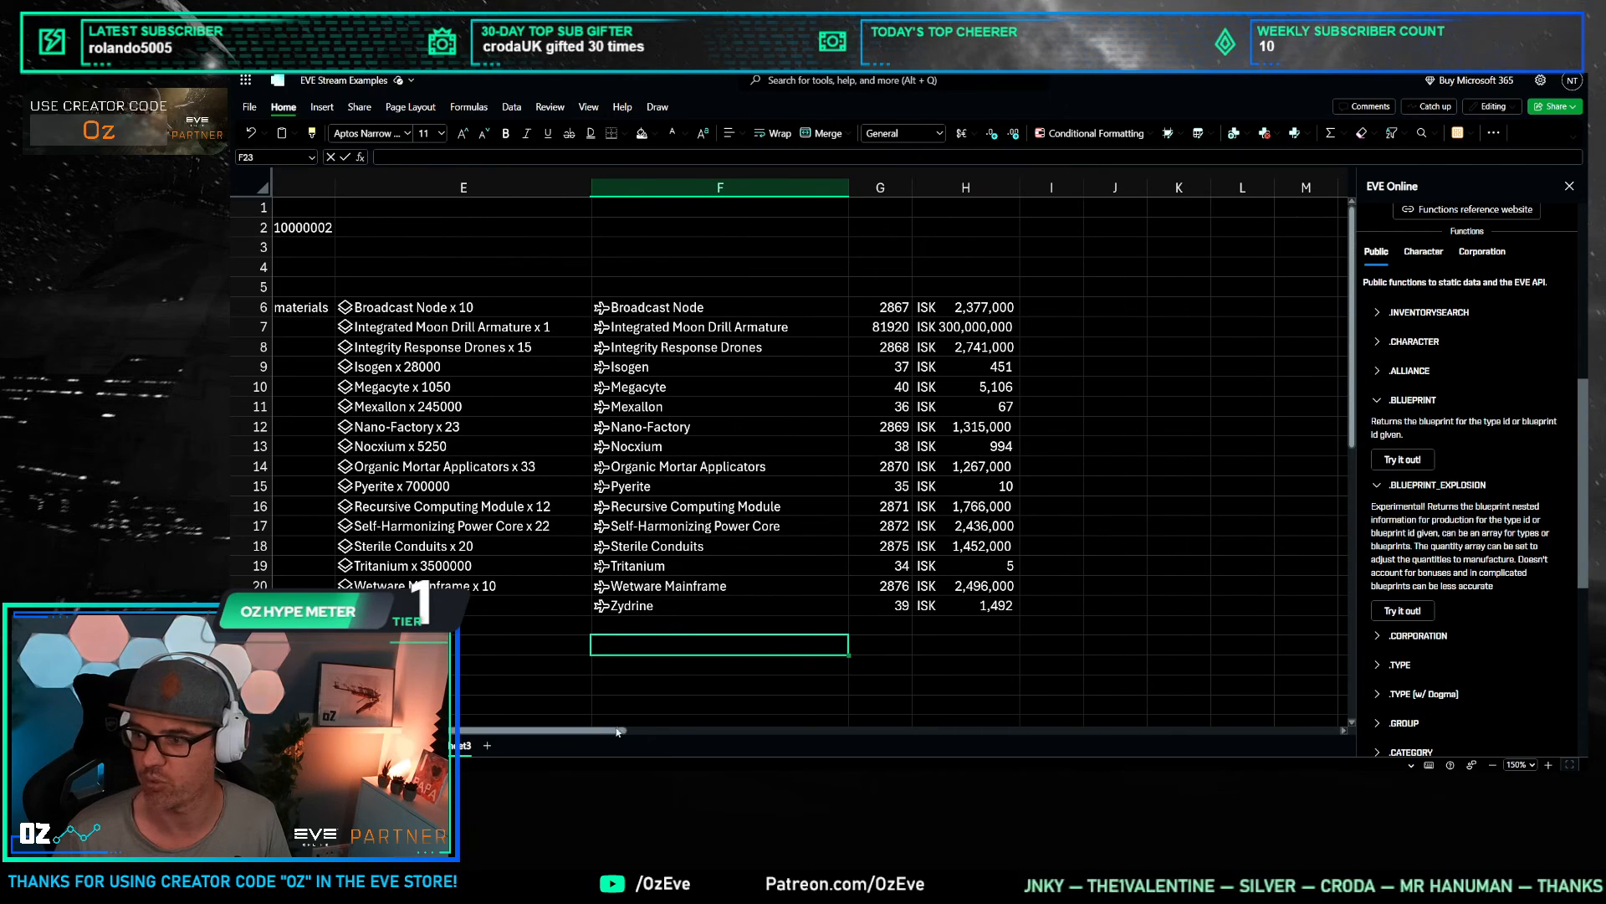
click(889, 307)
click(749, 292)
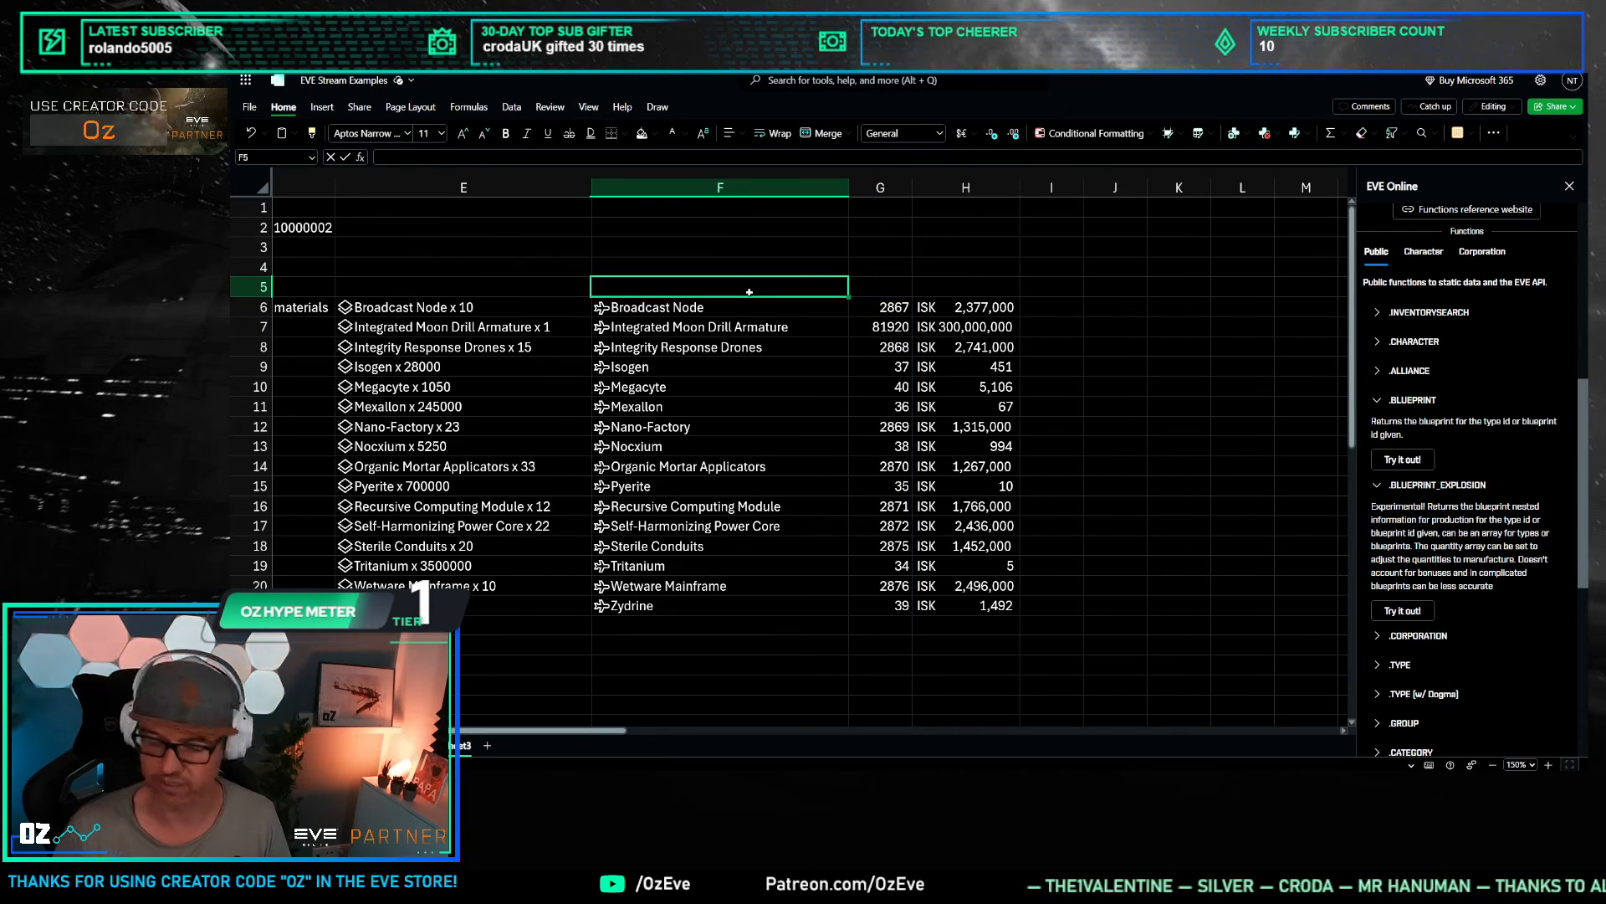
text(Item)
key(Tab)
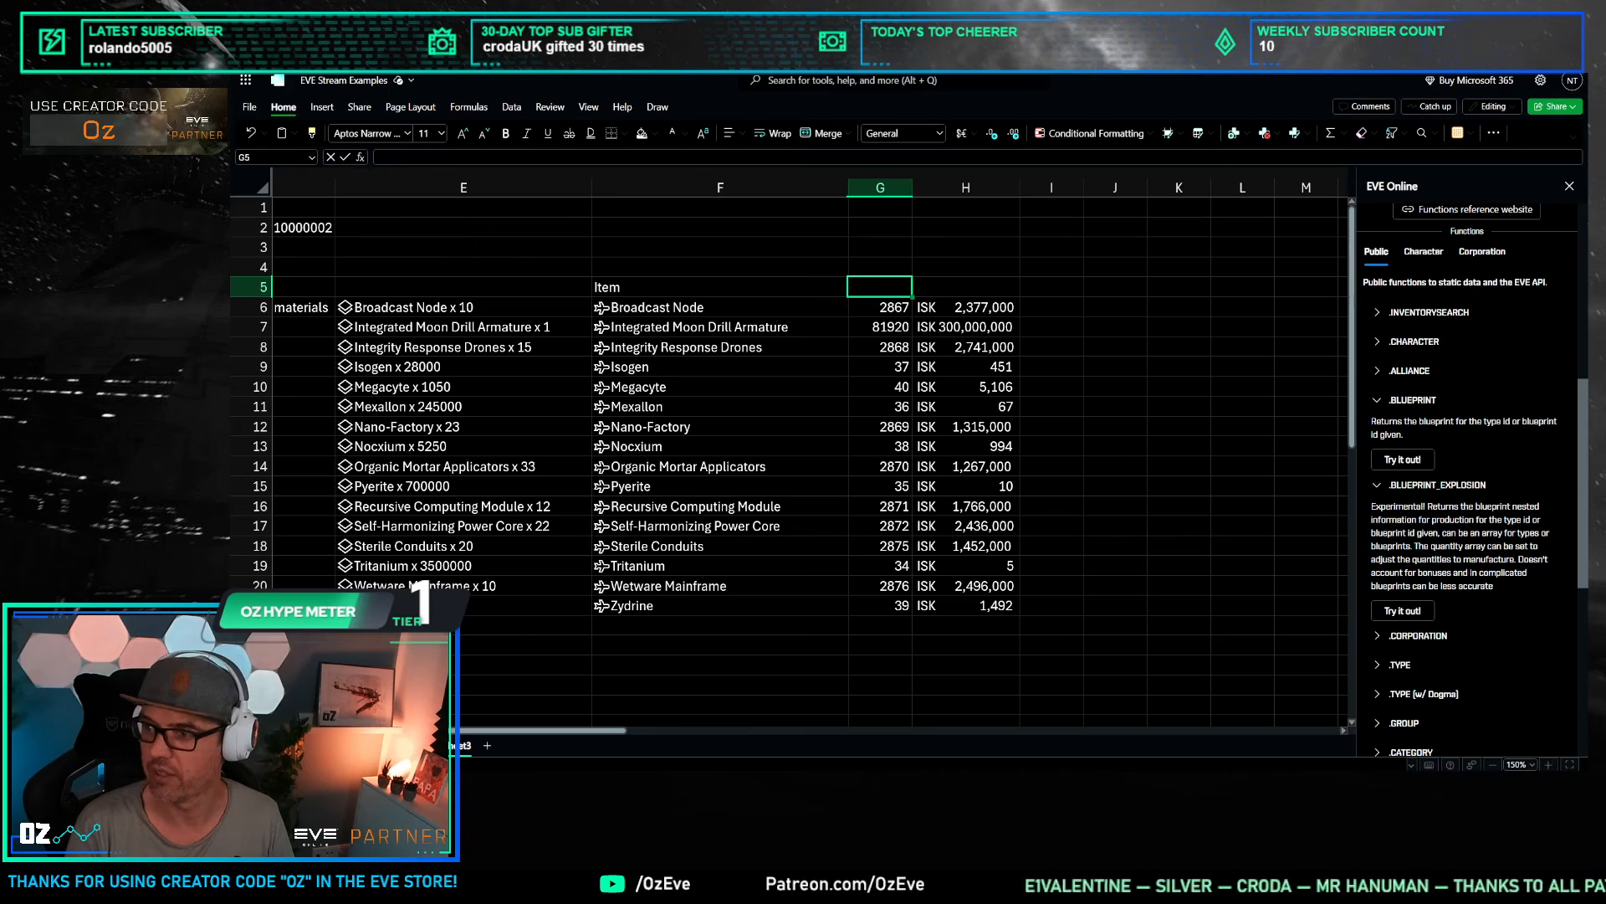
text(ID)
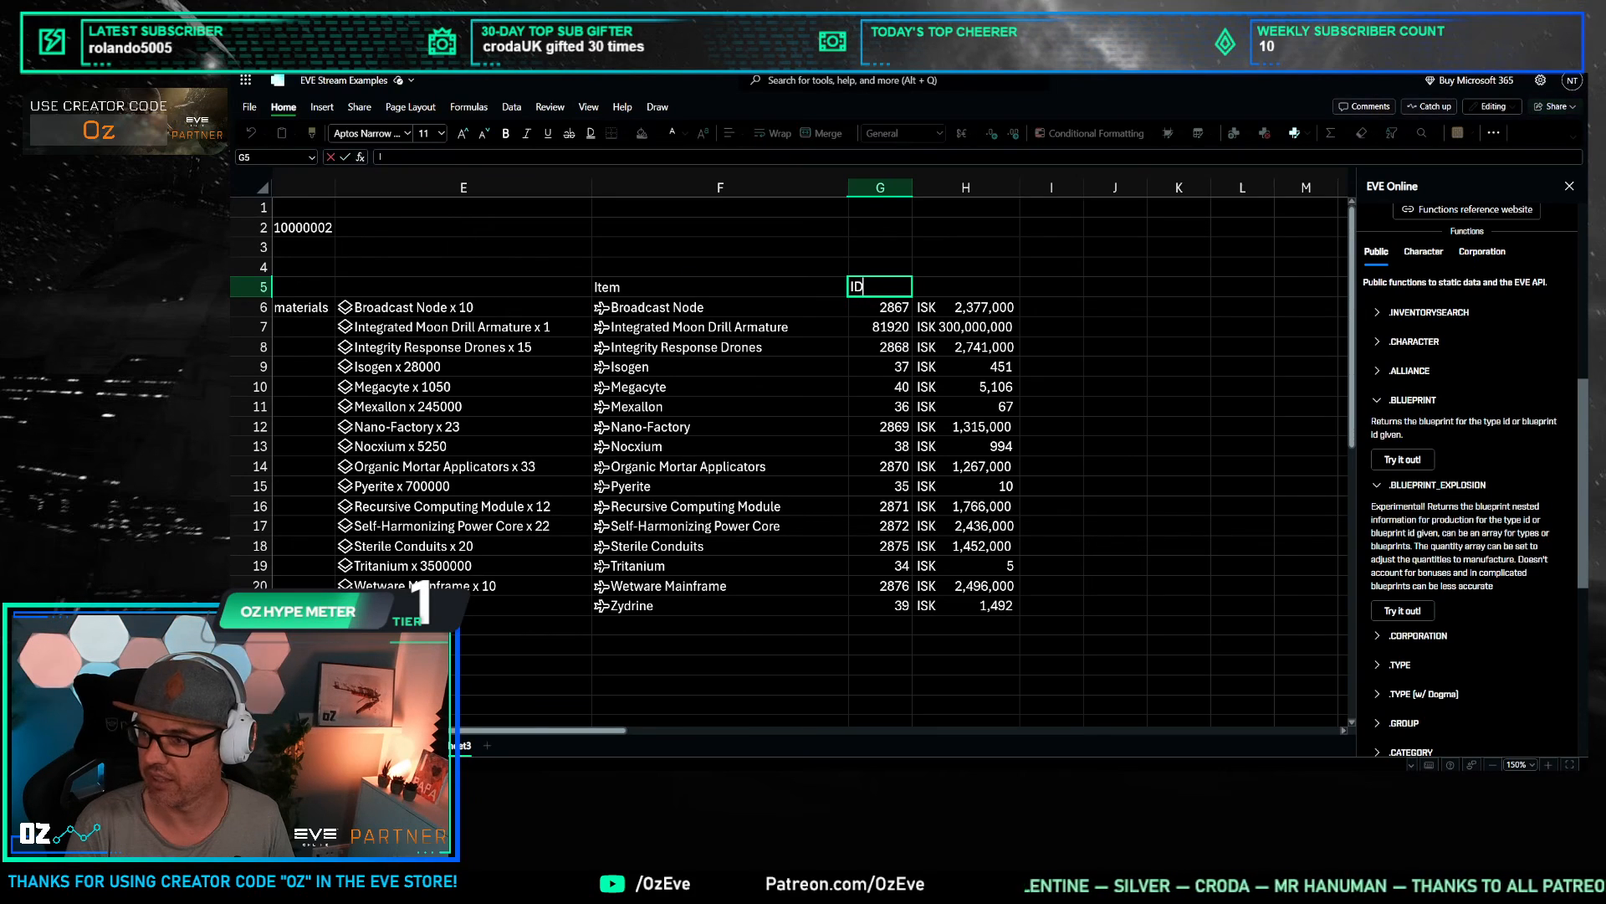
key(Home)
text(Item)
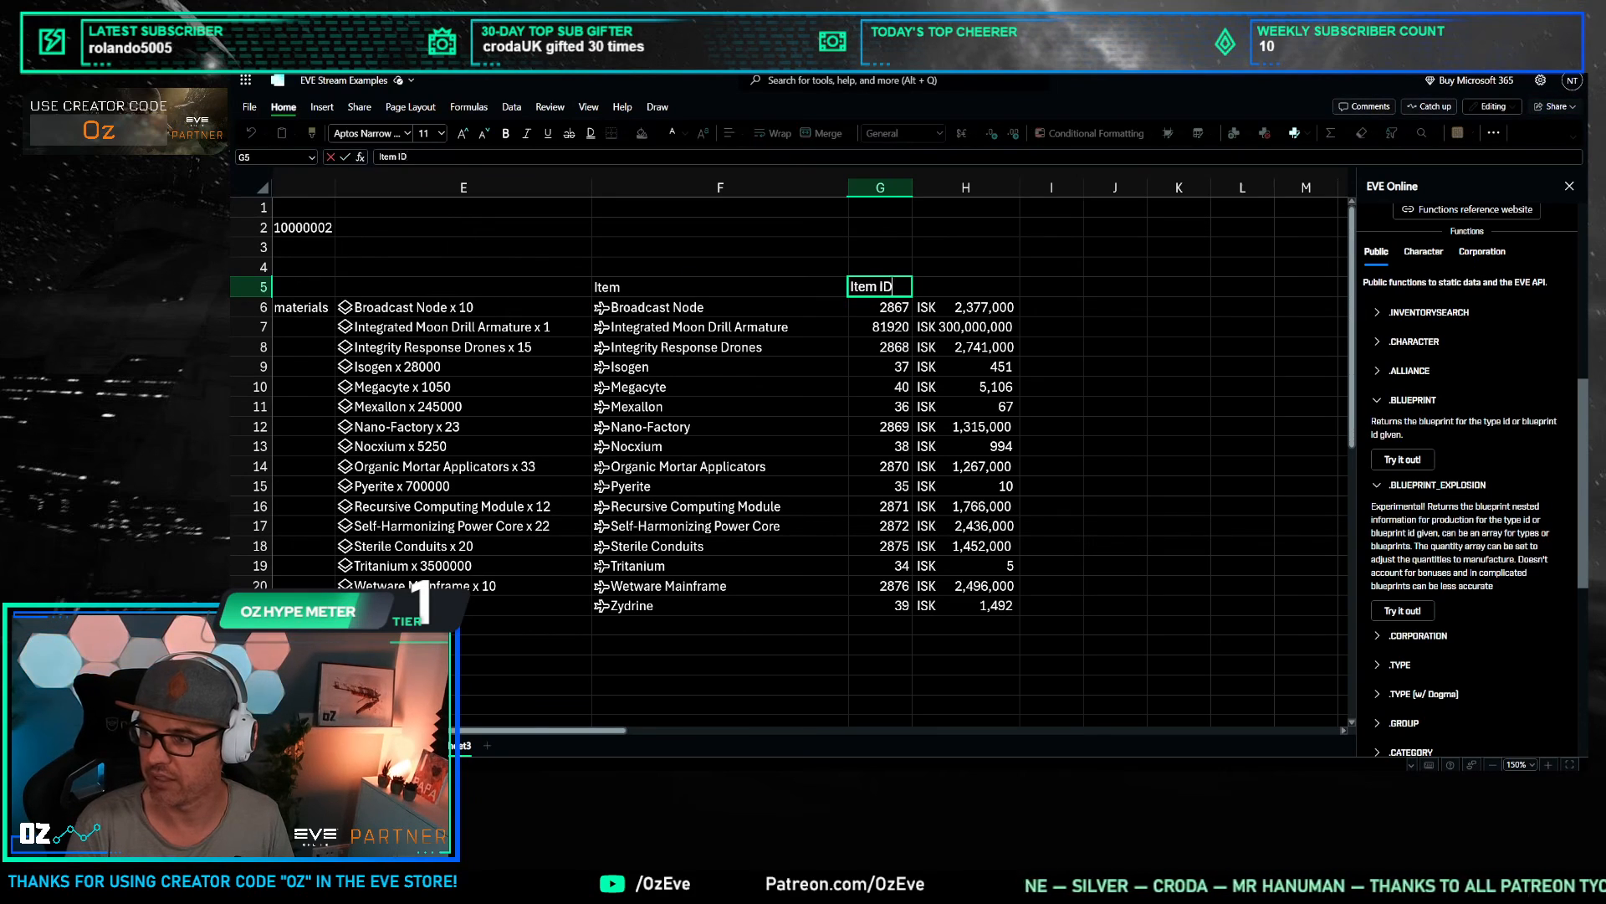
key(Tab)
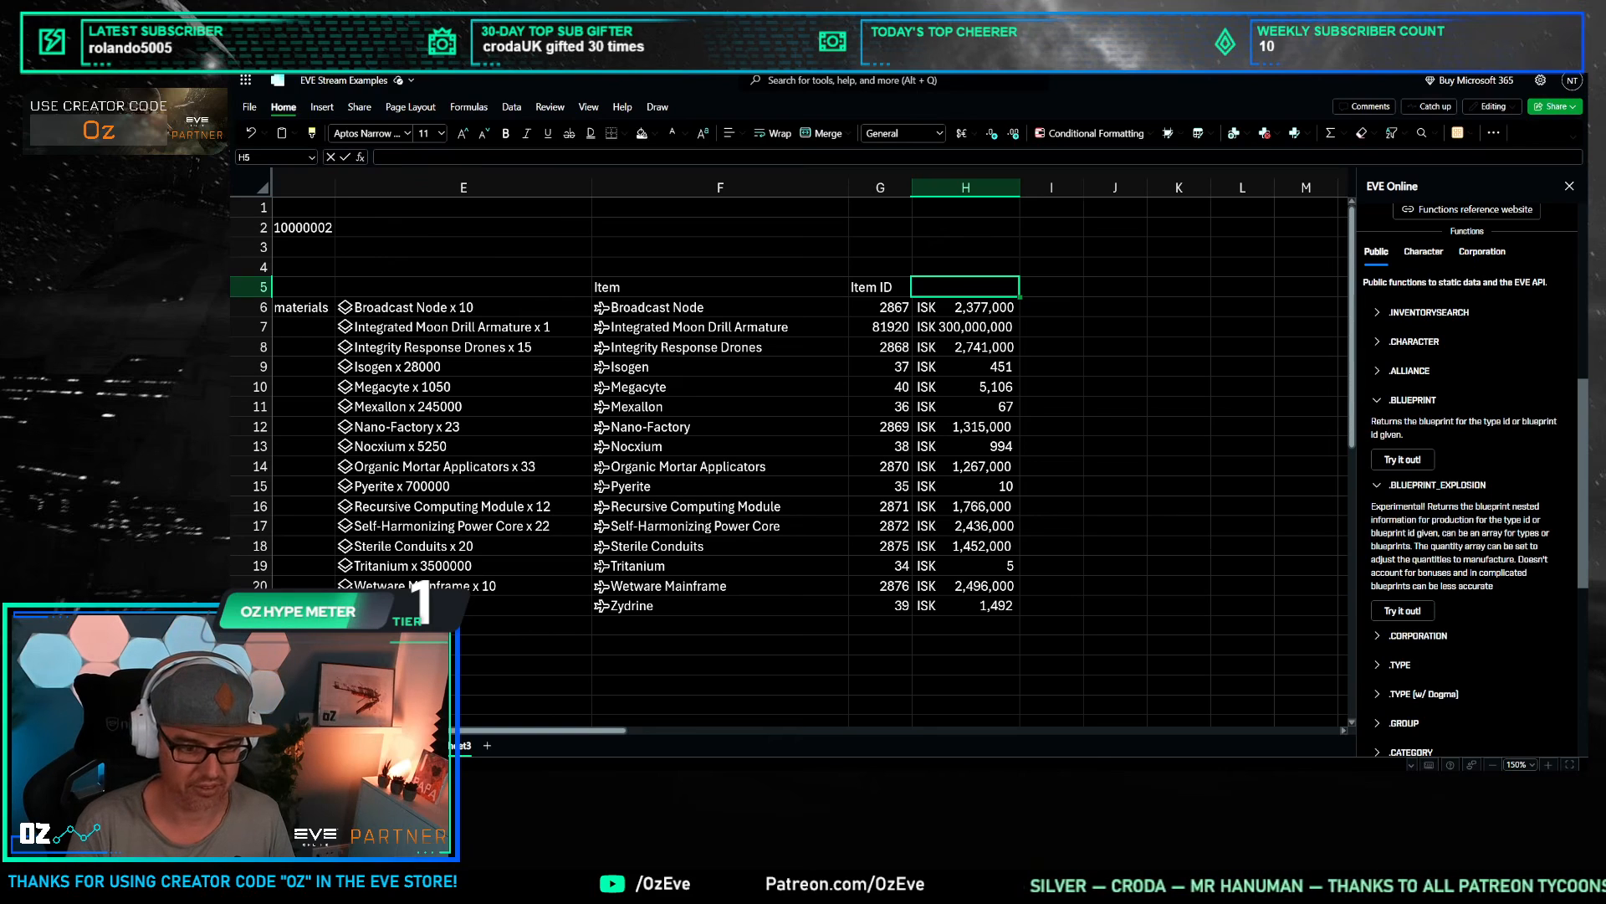
Step: Enter the header Percentage price in H5 above the material prices
text(Percentage price)
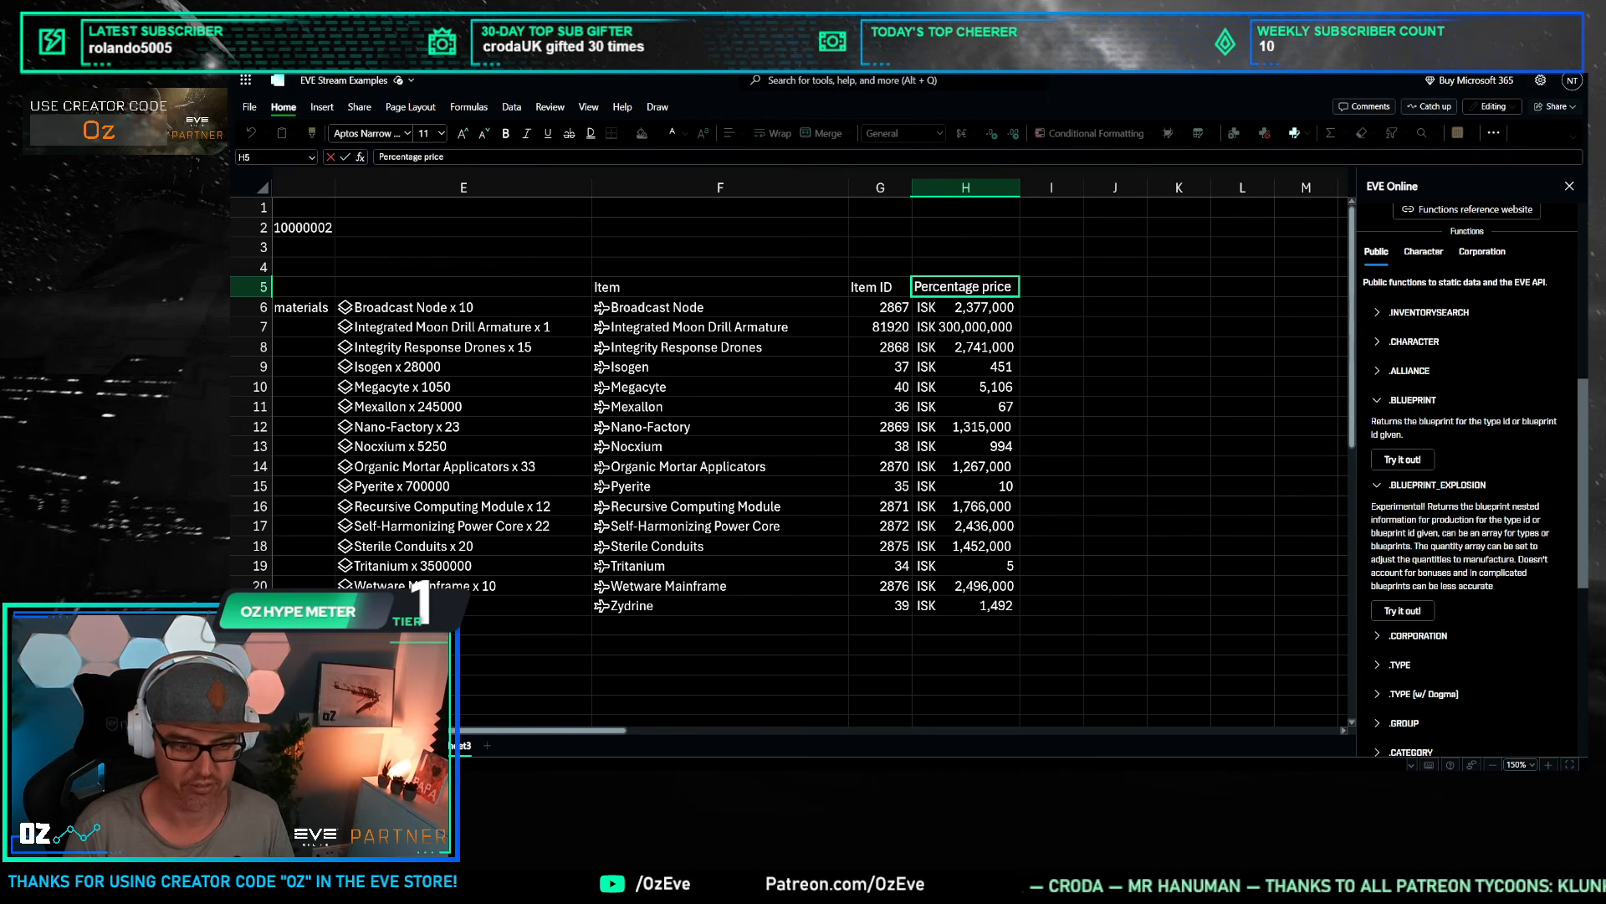
key(Return)
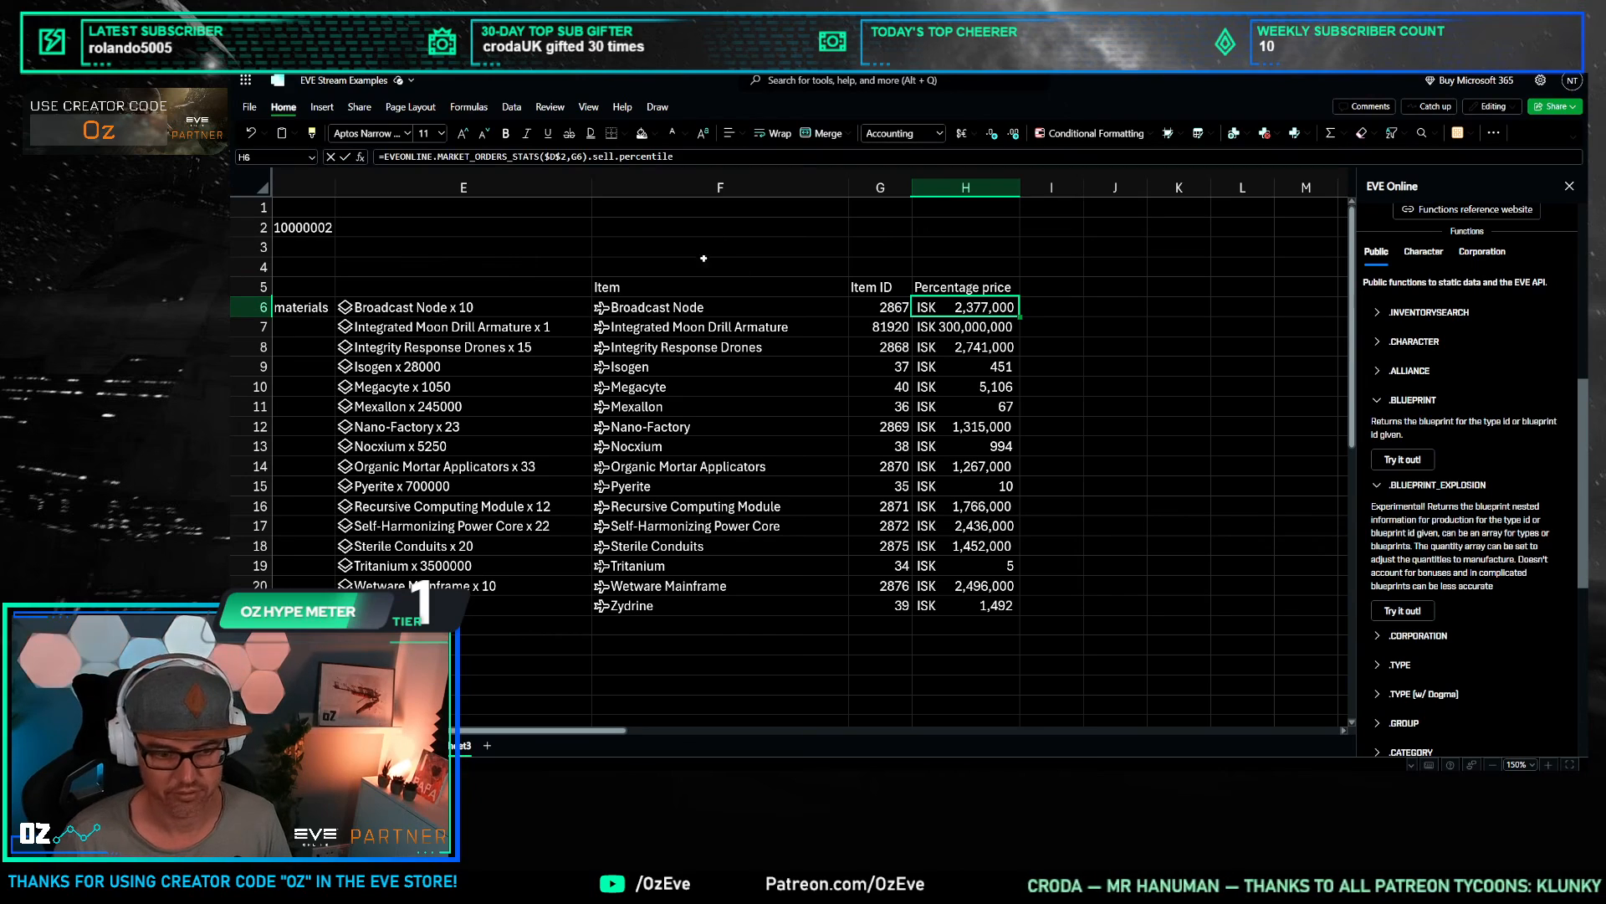
click(1021, 320)
click(1006, 313)
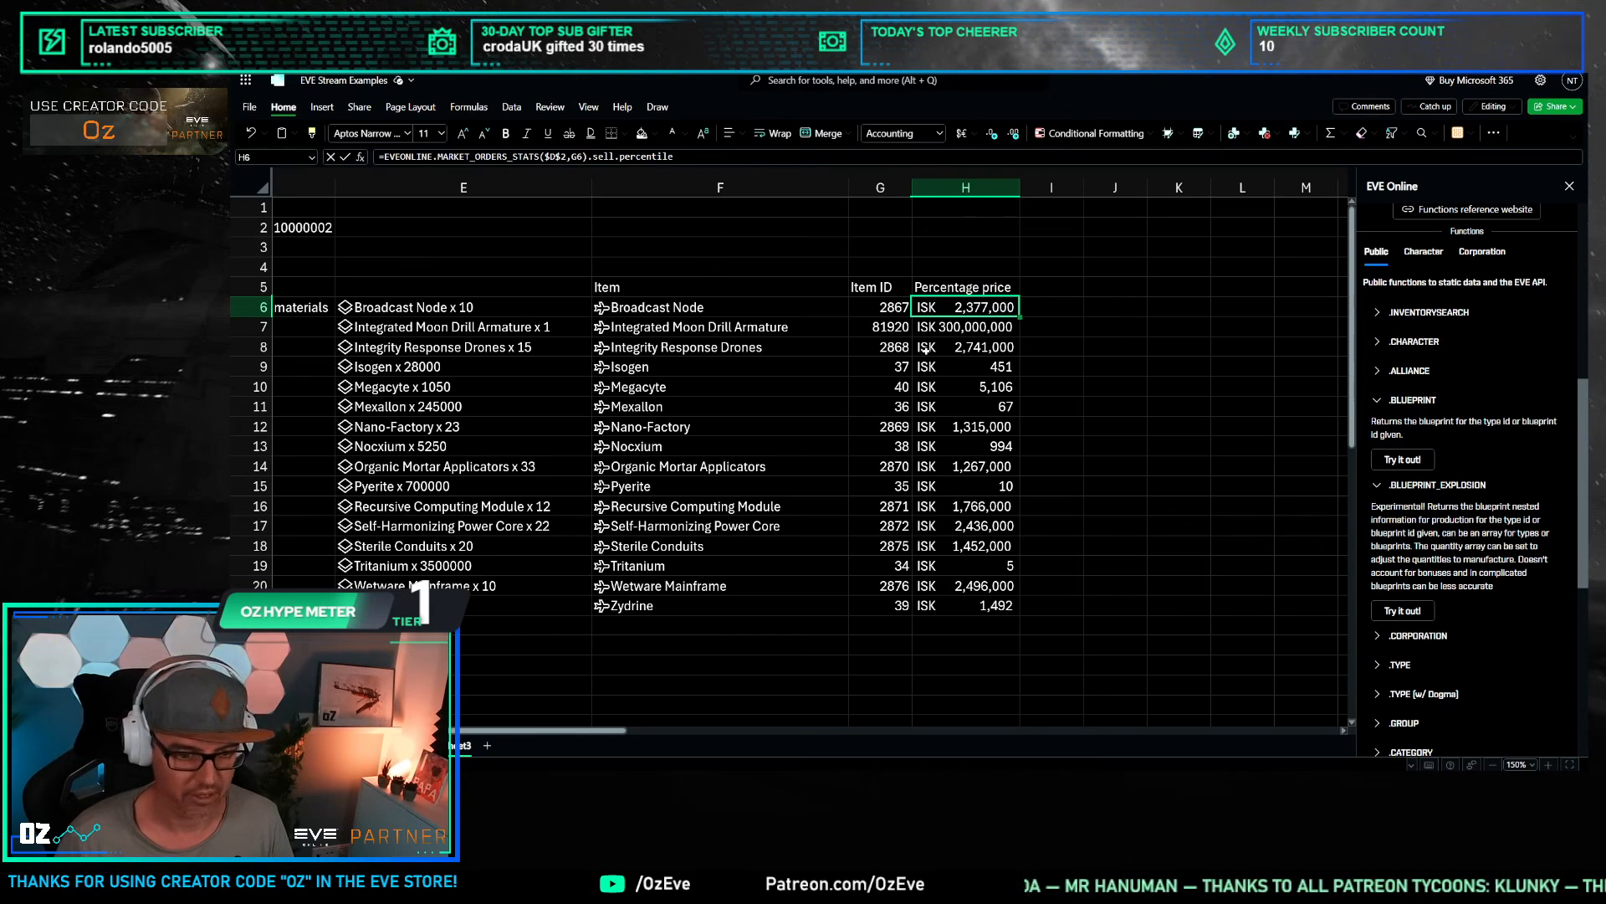
click(1008, 289)
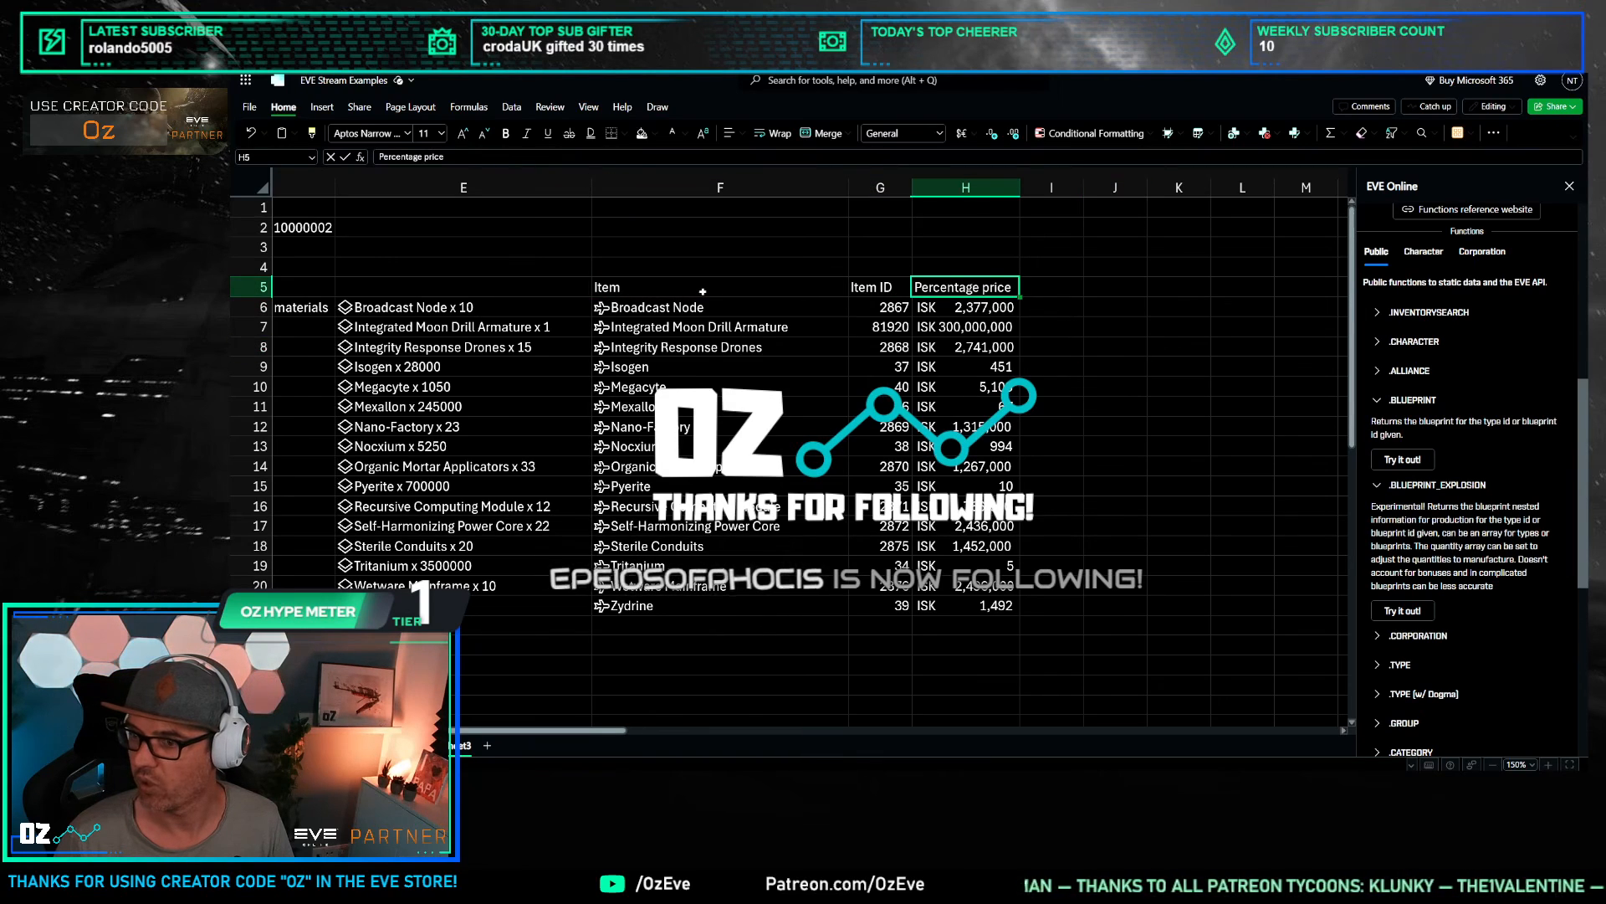
Step: Insert a new column before the Item column and extract the quantity of the first material from E6 into F6
click(669, 289)
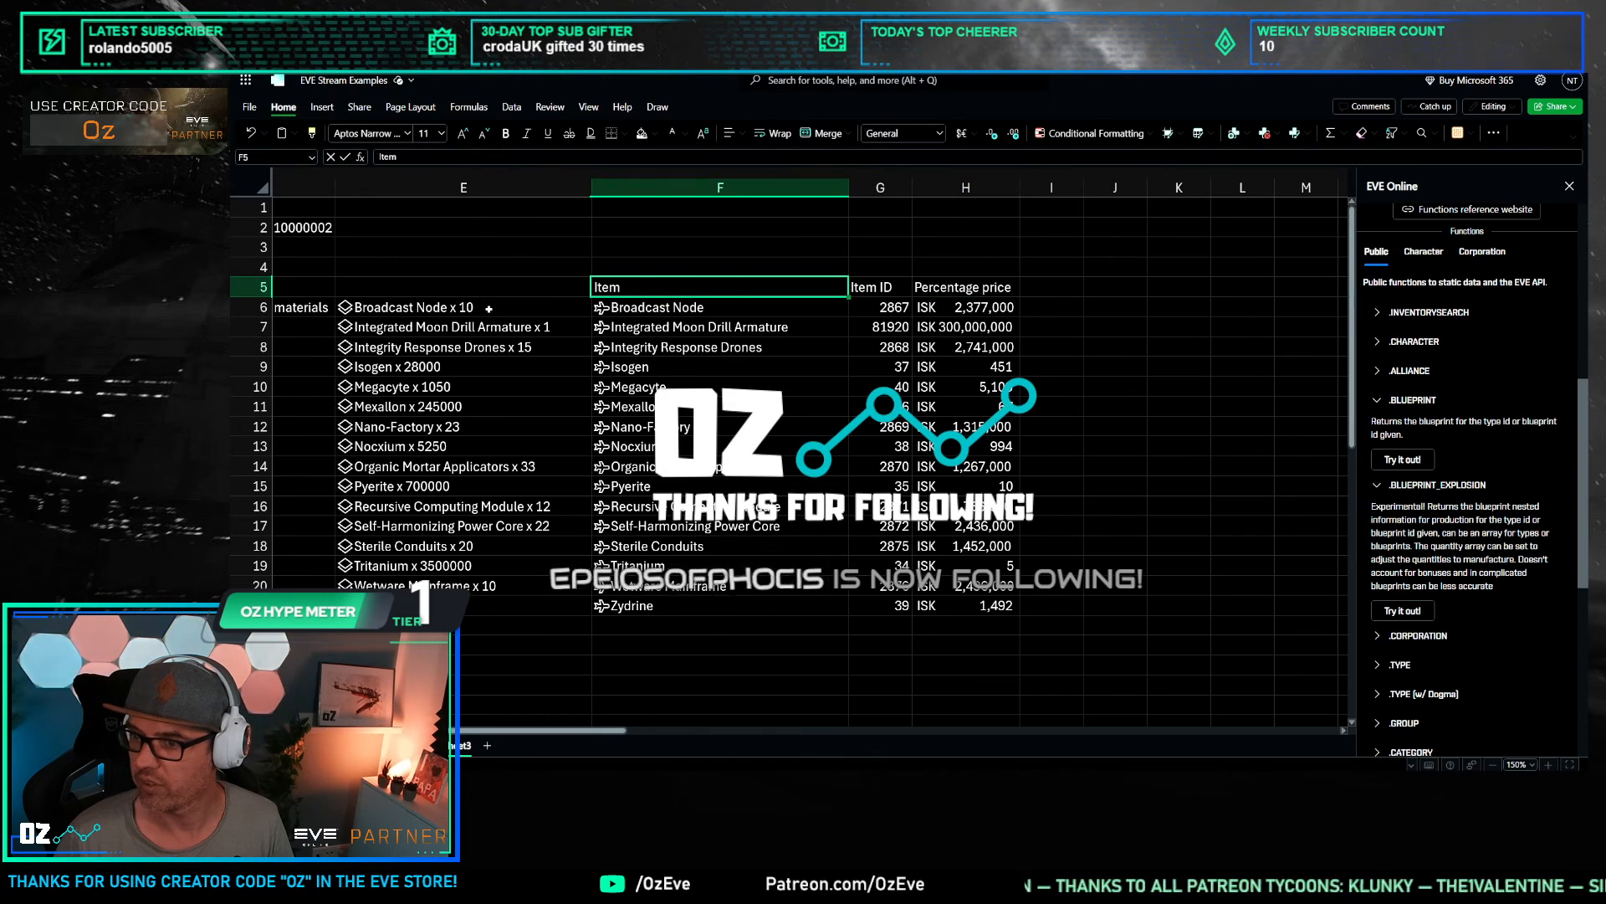
right_click(715, 187)
click(771, 295)
click(569, 307)
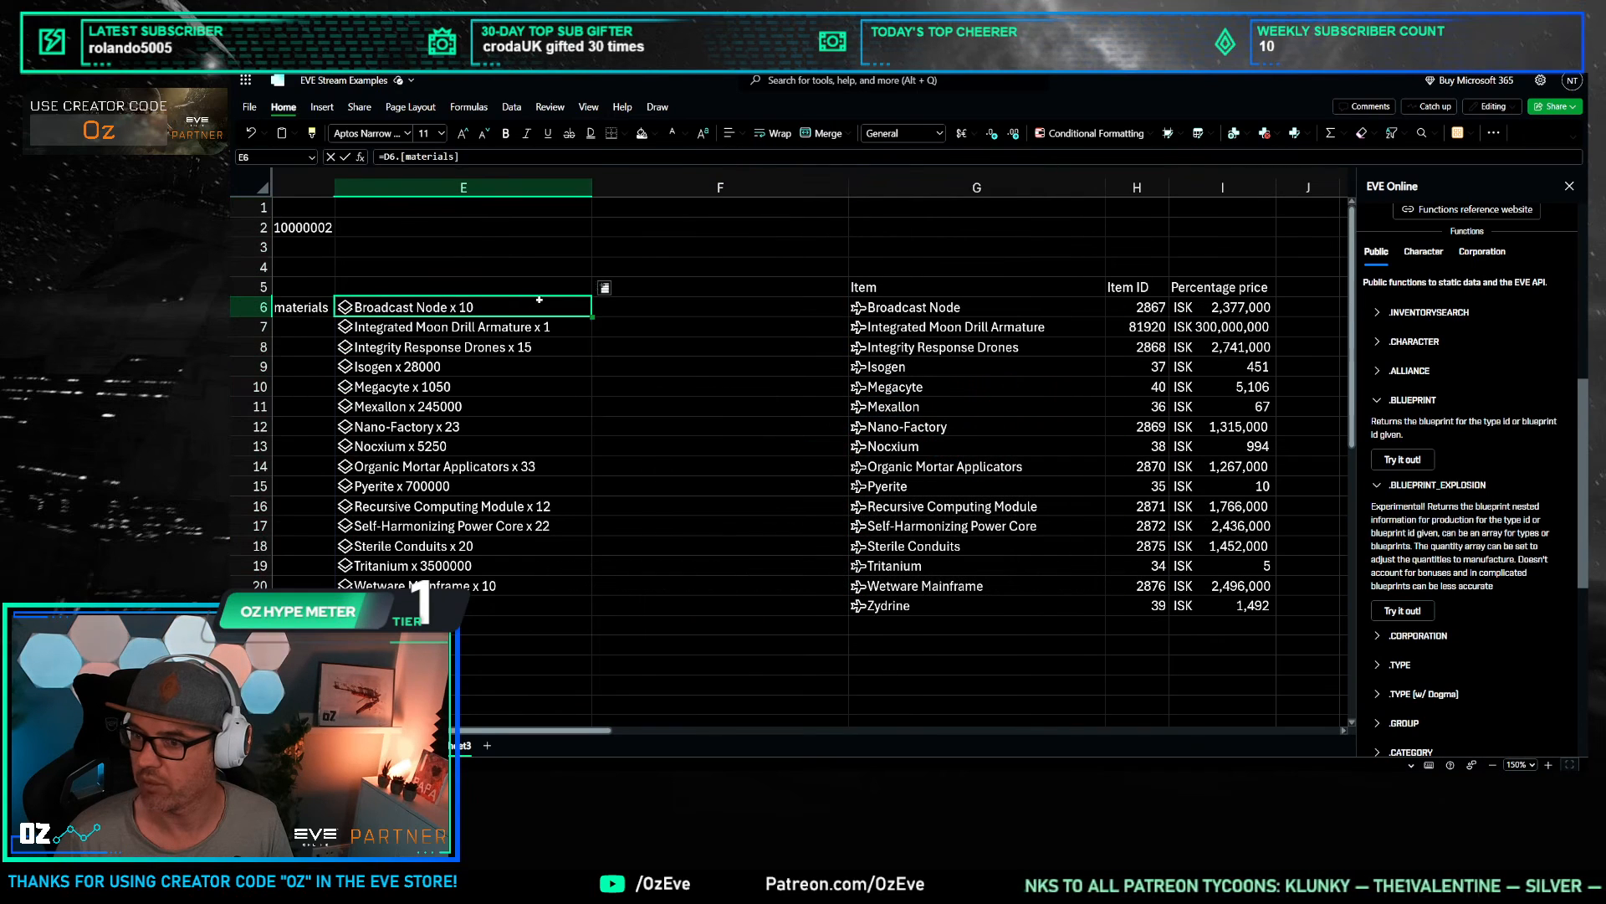
click(603, 289)
click(641, 311)
click(693, 385)
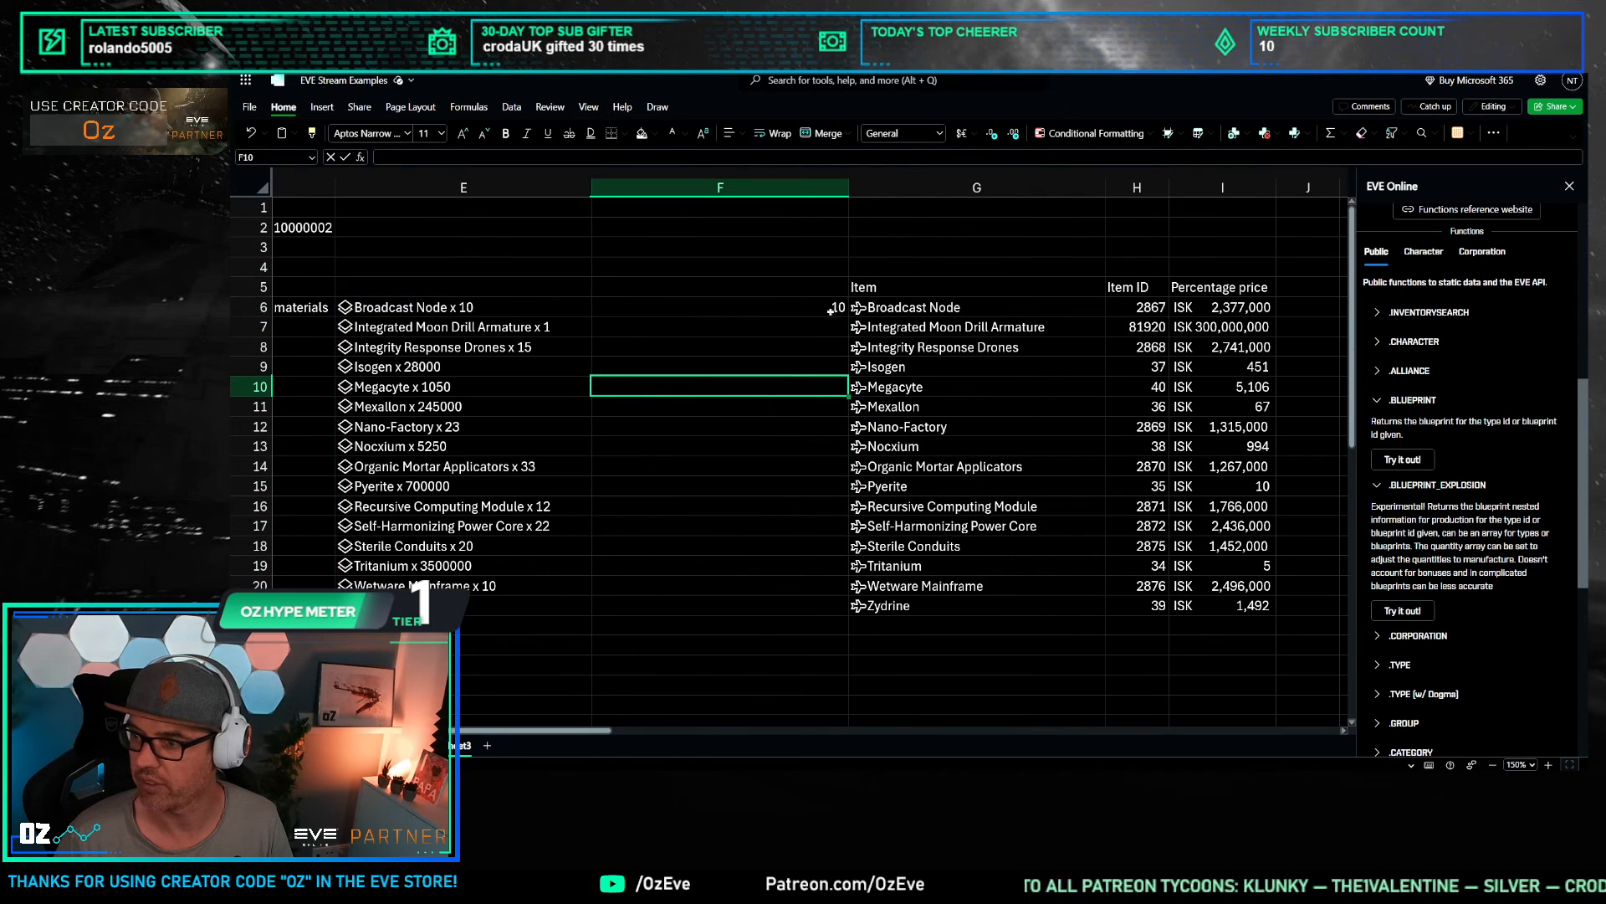
Step: Change the quantity formula in F6 to =E6#.[quantity] so it covers every material
click(812, 300)
click(411, 155)
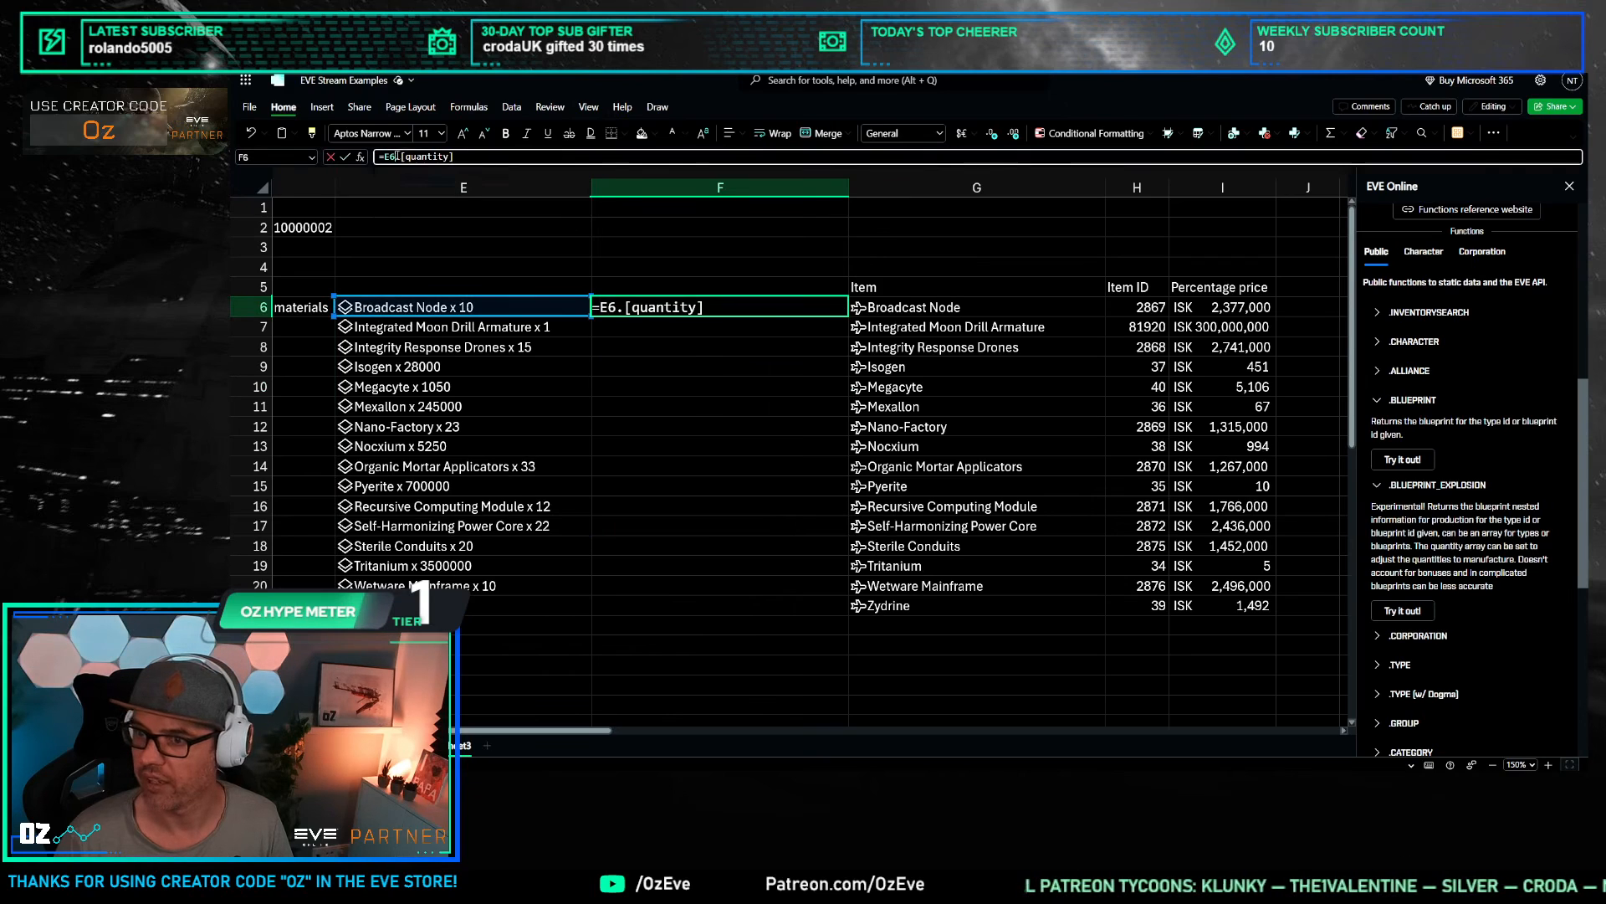
text(#)
key(Return)
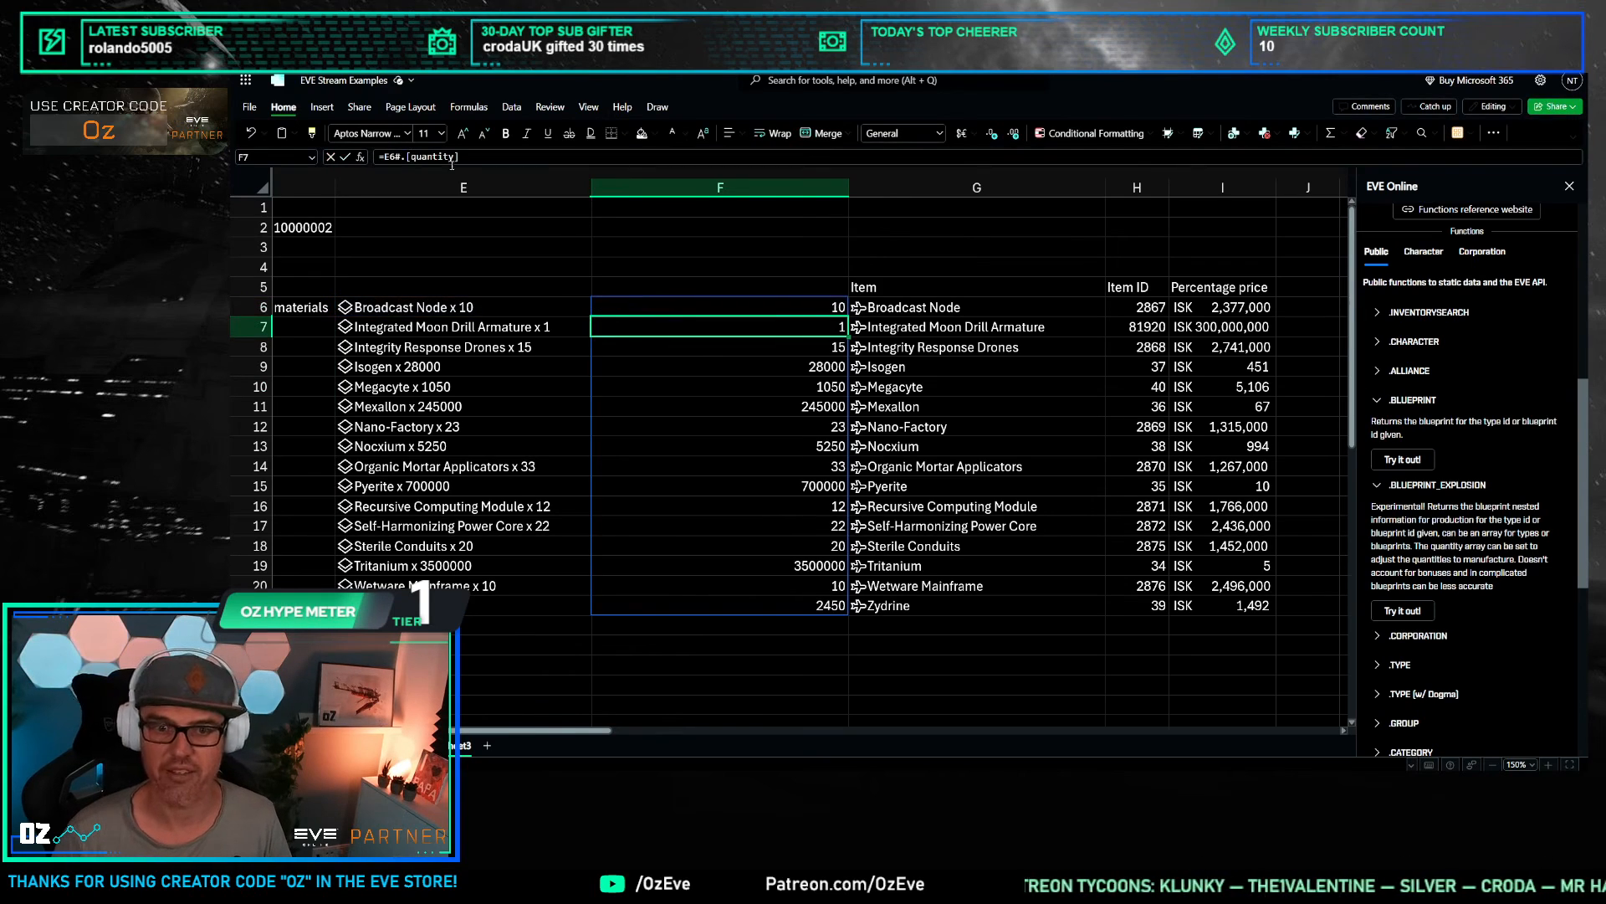
click(828, 384)
click(907, 304)
click(970, 269)
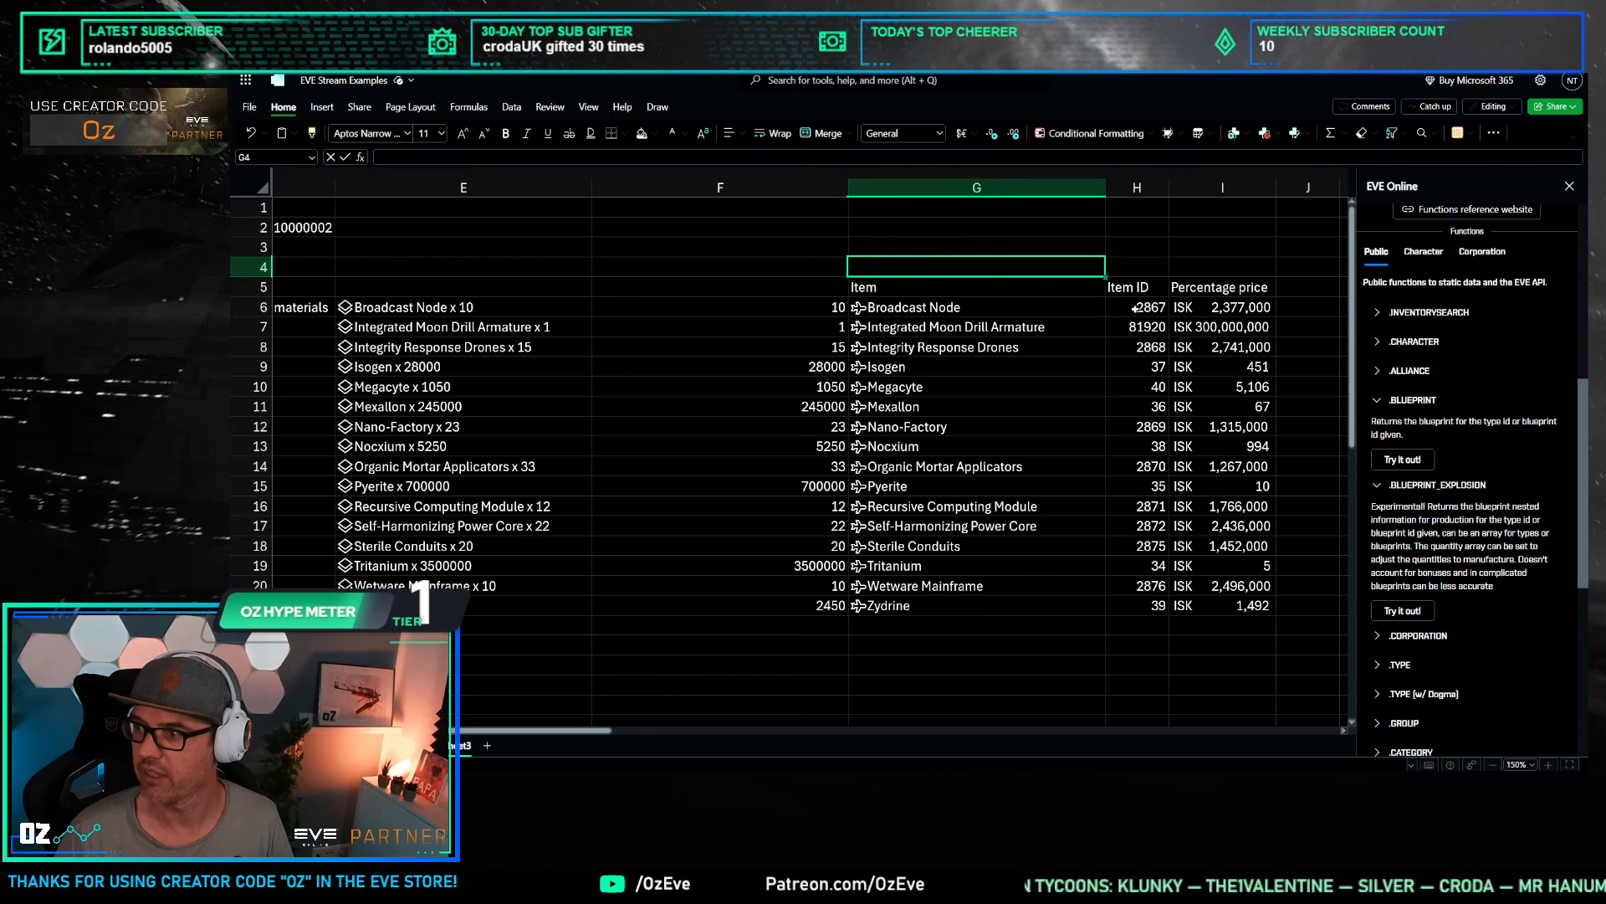
Step: Enter the header Total cost in J5, beside the Percentage price column
click(1122, 310)
click(1319, 307)
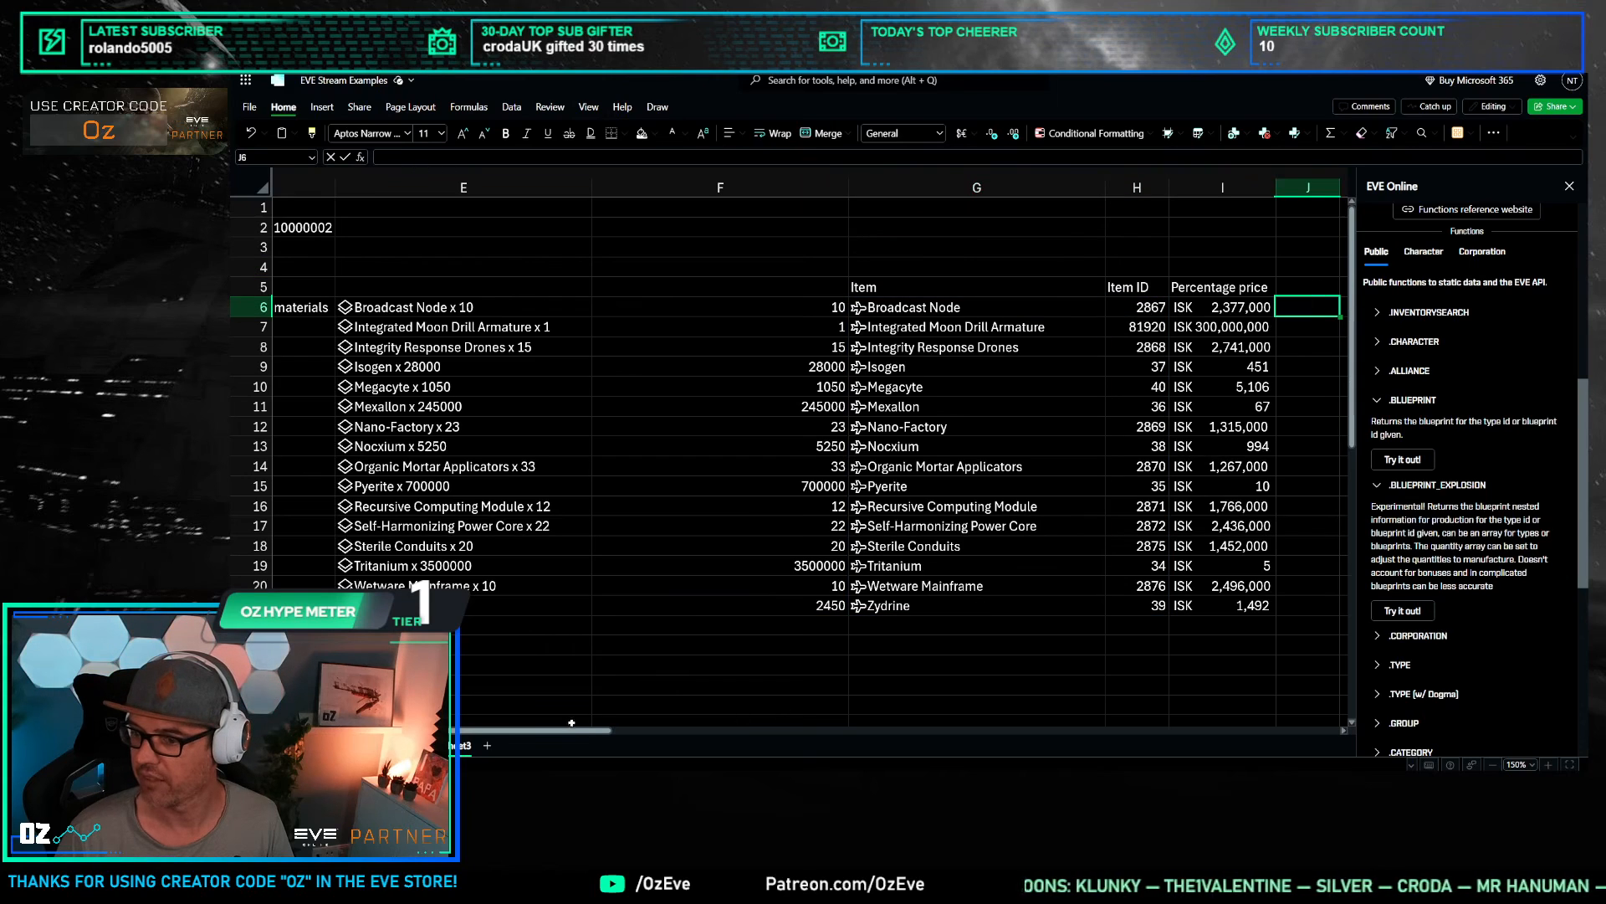
scroll(582, 737, right, 2)
click(1178, 290)
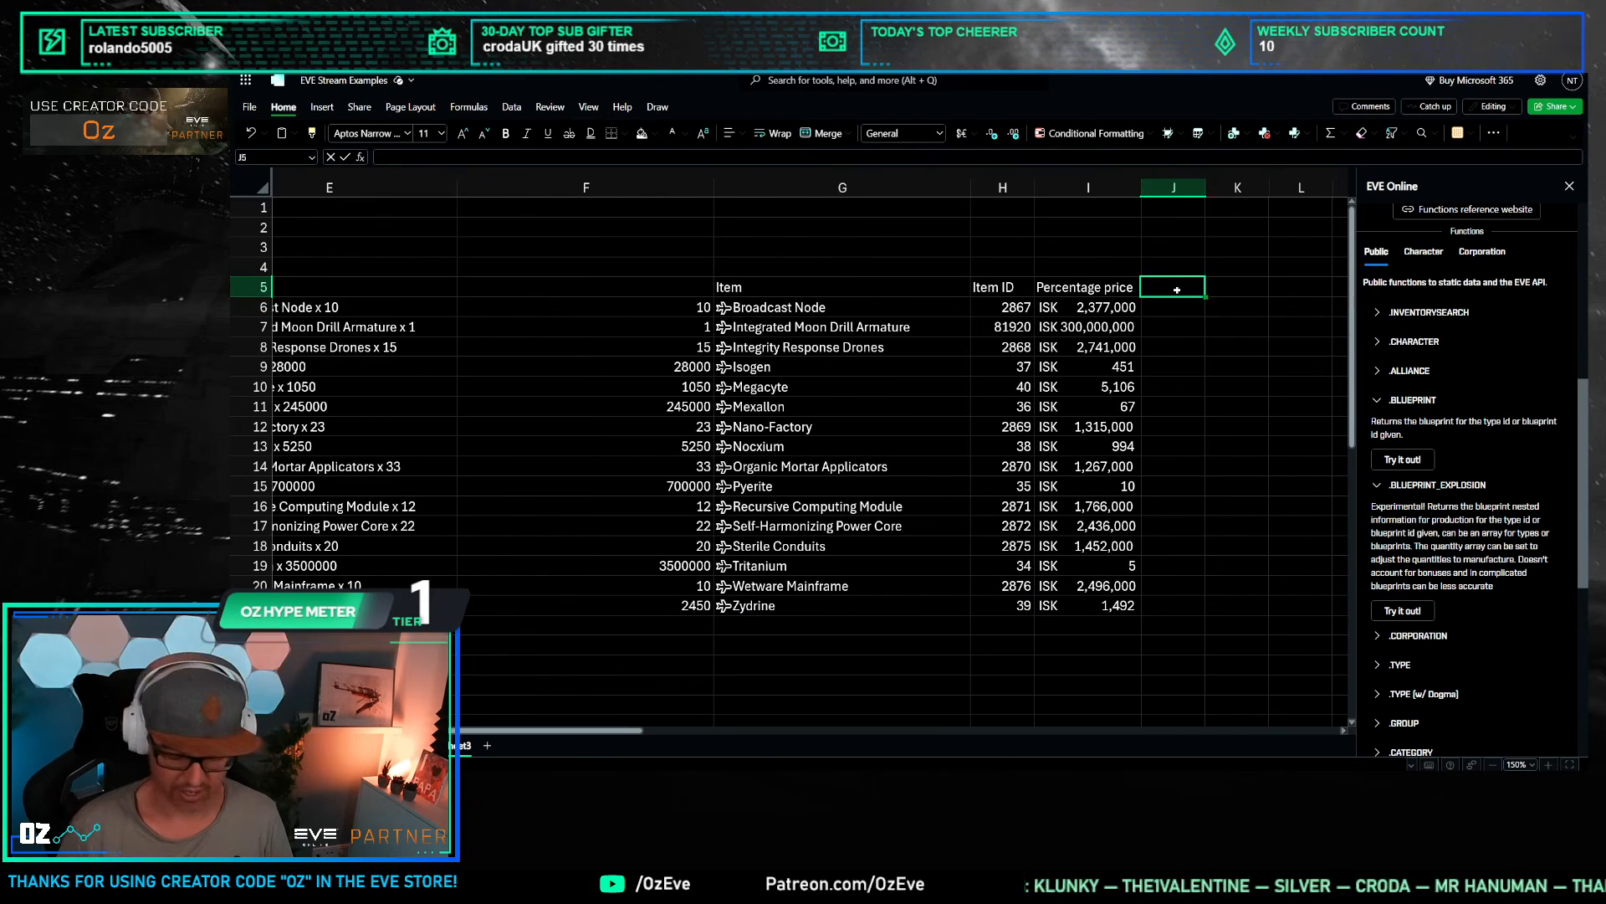
text(Total cost)
key(Return)
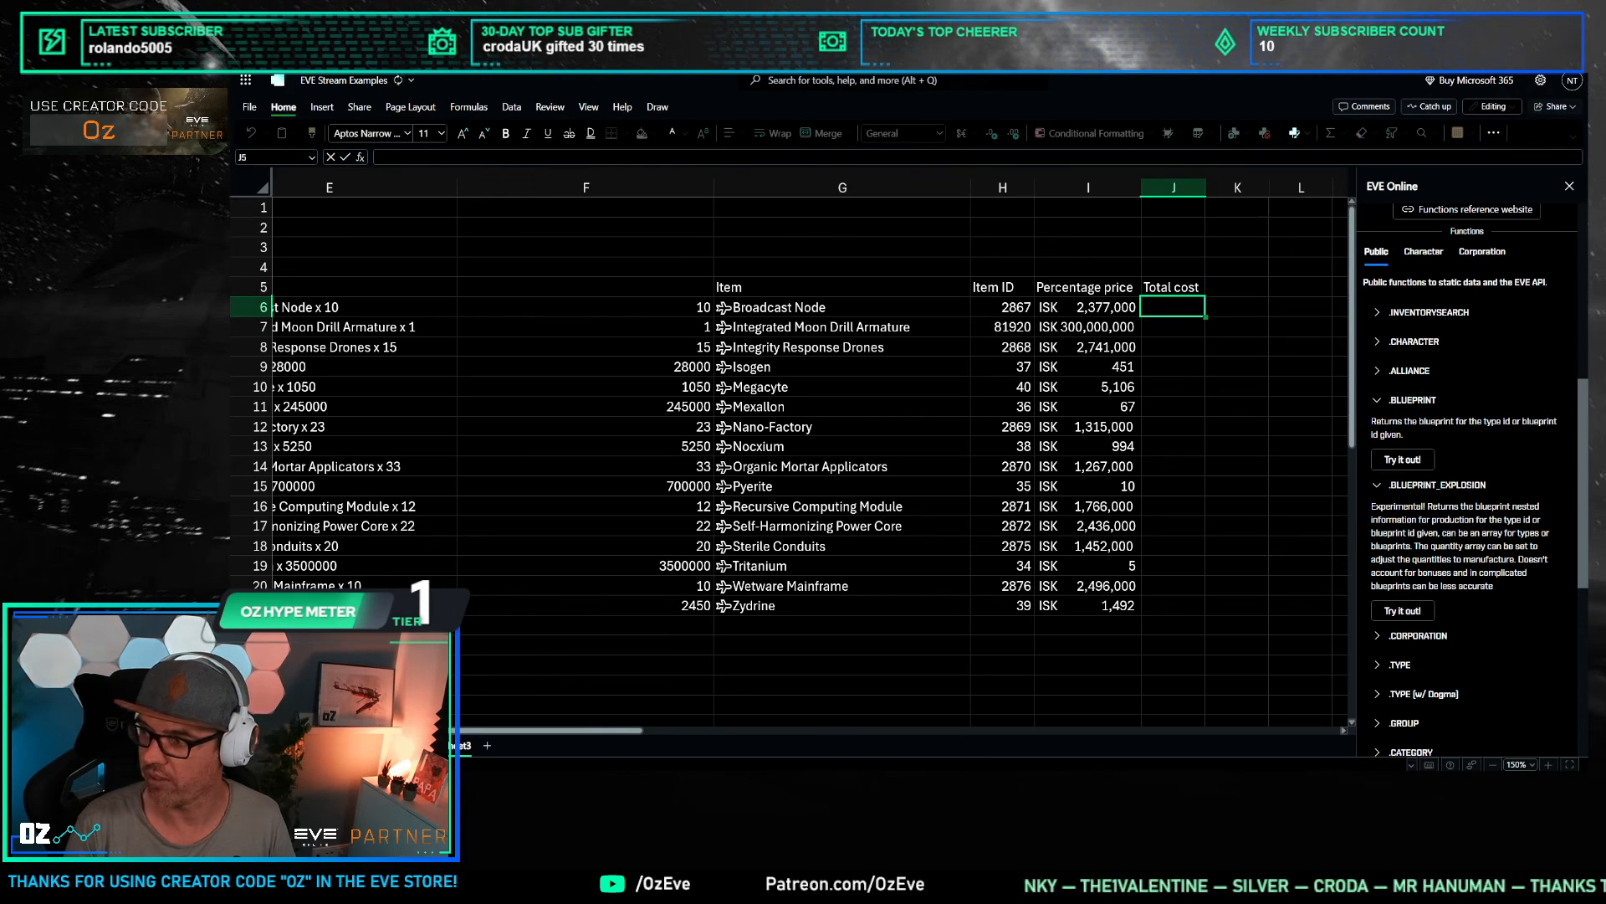
Step: Calculate the first material's total cost in J6 with the formula =I6*F6
text(=)
key(Left)
text(*)
key(Left)
key(Left)
key(Left)
key(Left)
key(Return)
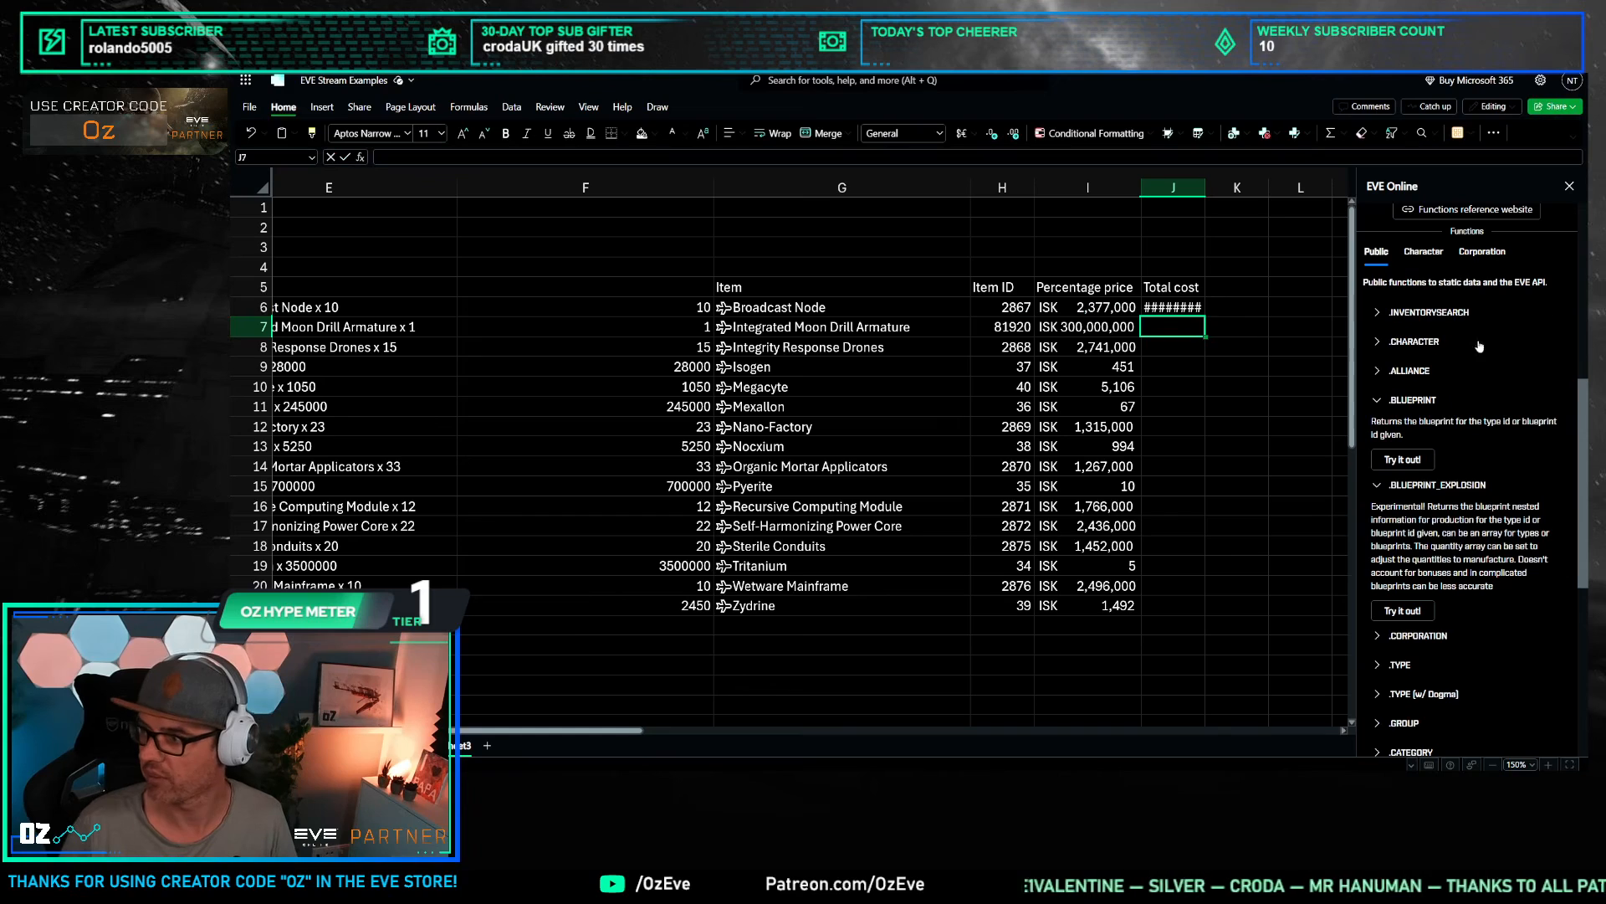
Step: Widen column J to fit its amounts and fill the total cost formula from J6 down to the last material
click(1173, 187)
drag(1205, 187, 1265, 188)
click(1202, 307)
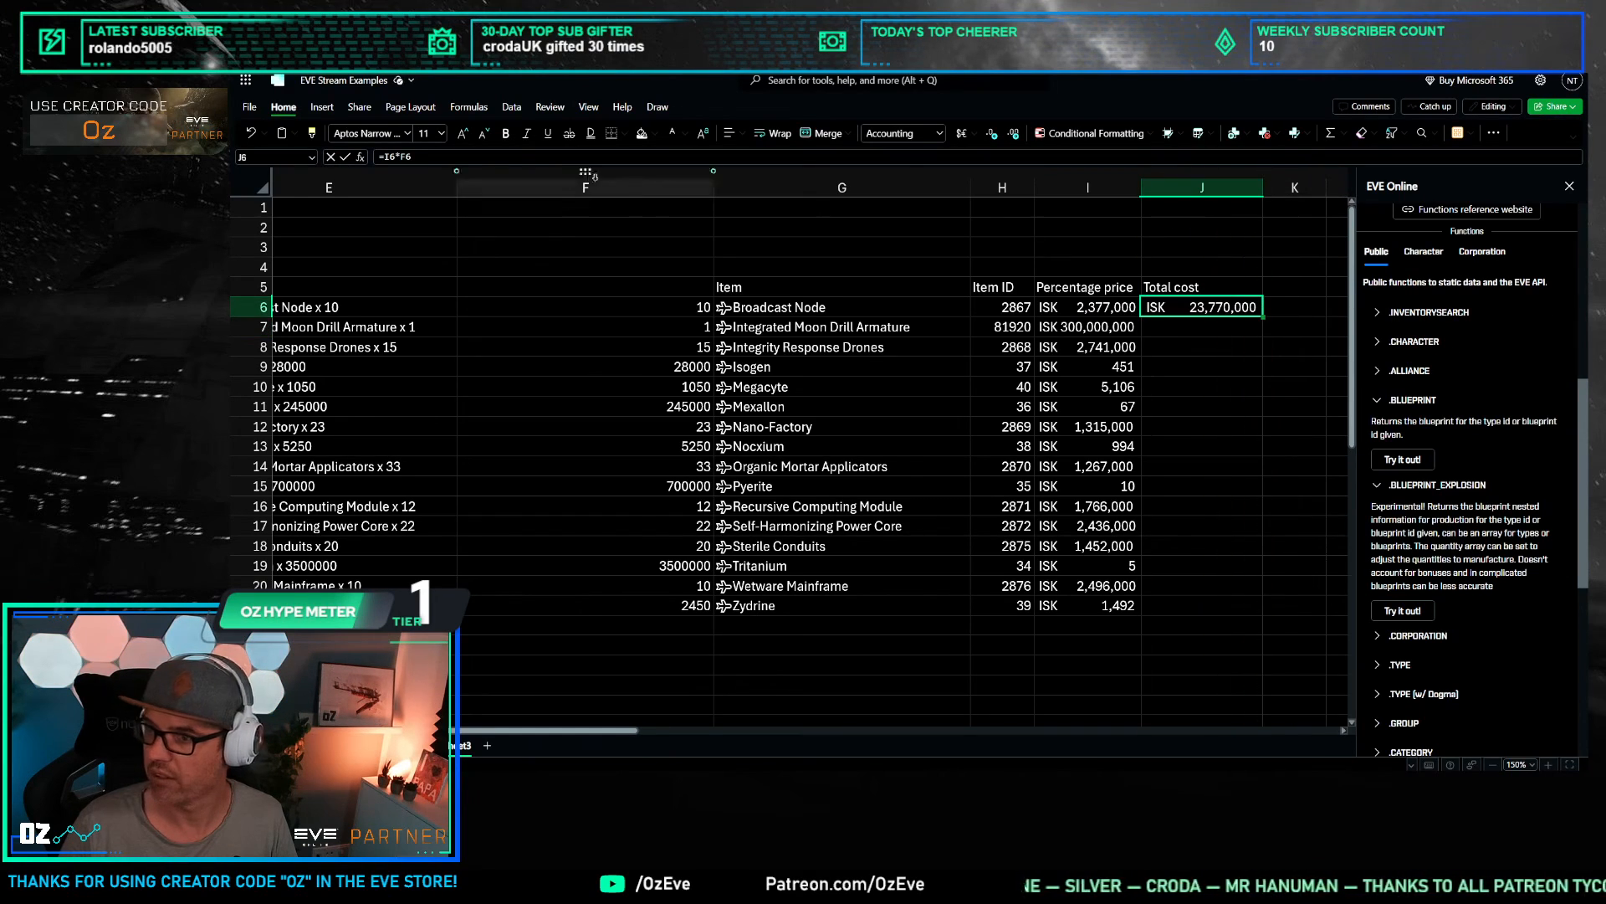
double_click(1262, 321)
click(1087, 663)
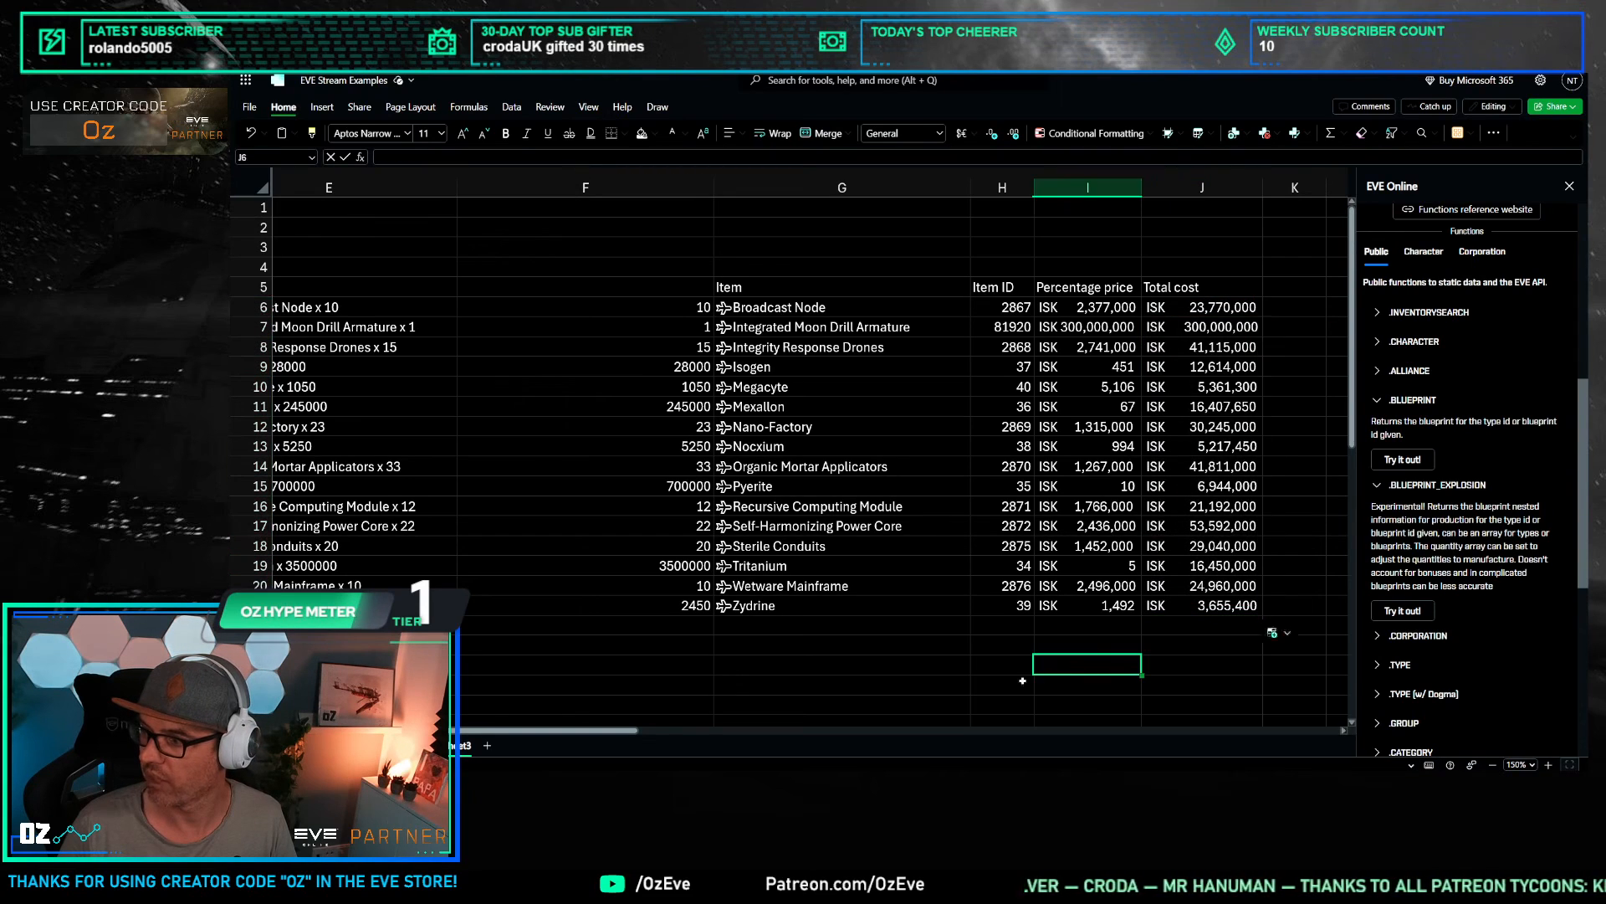
Step: Review the total costs in column J against the blueprint explosion, material list and quantities
click(1200, 643)
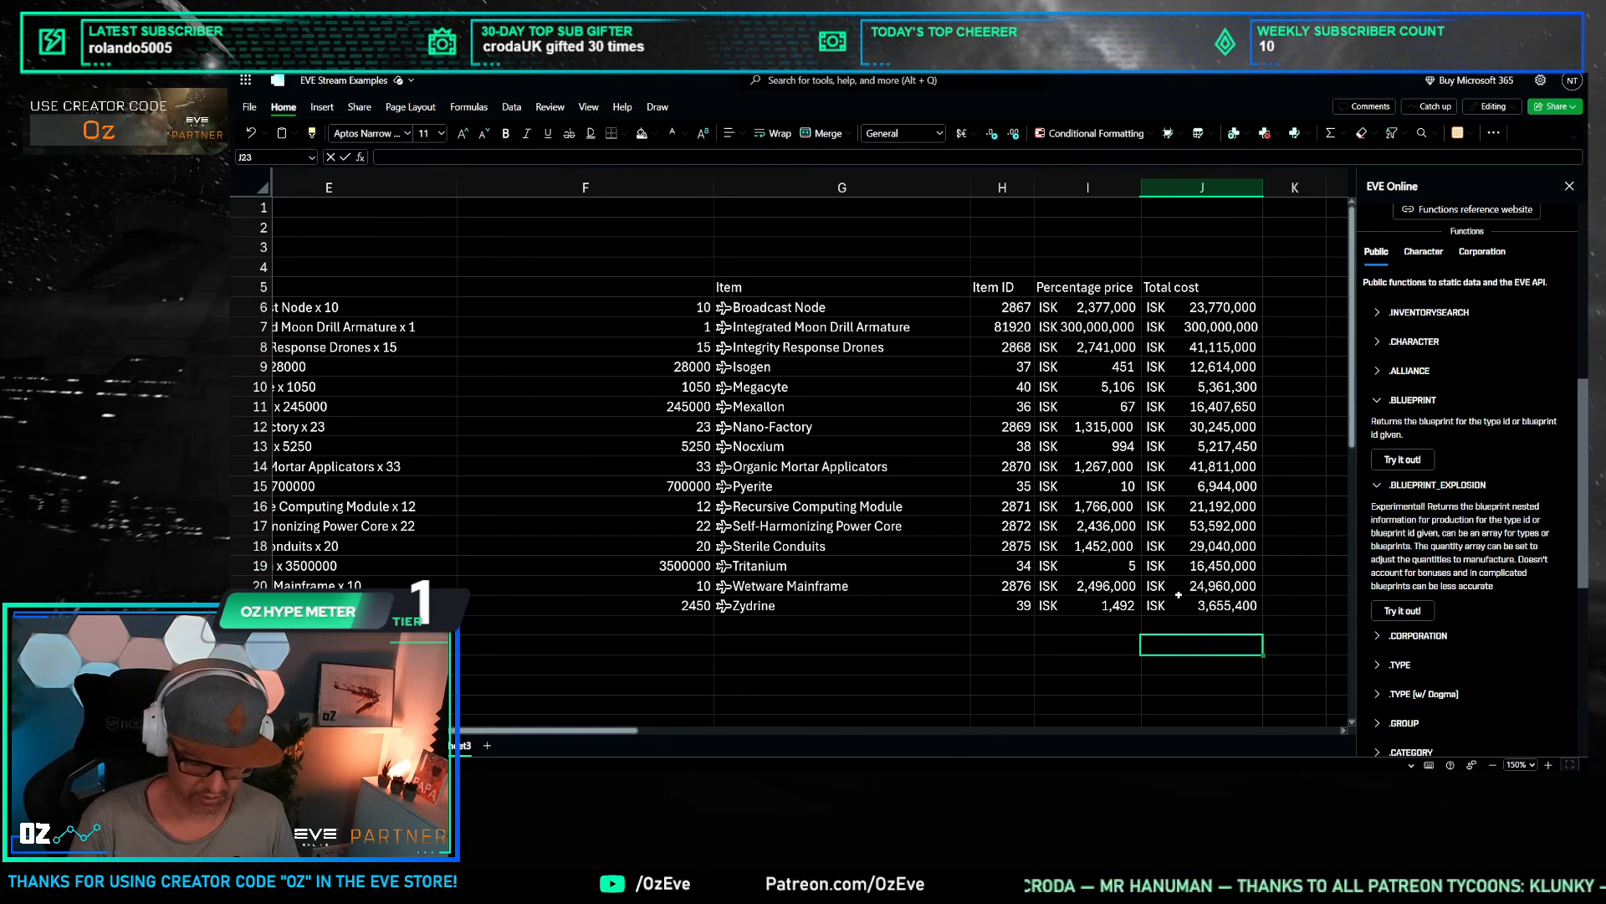
click(1238, 308)
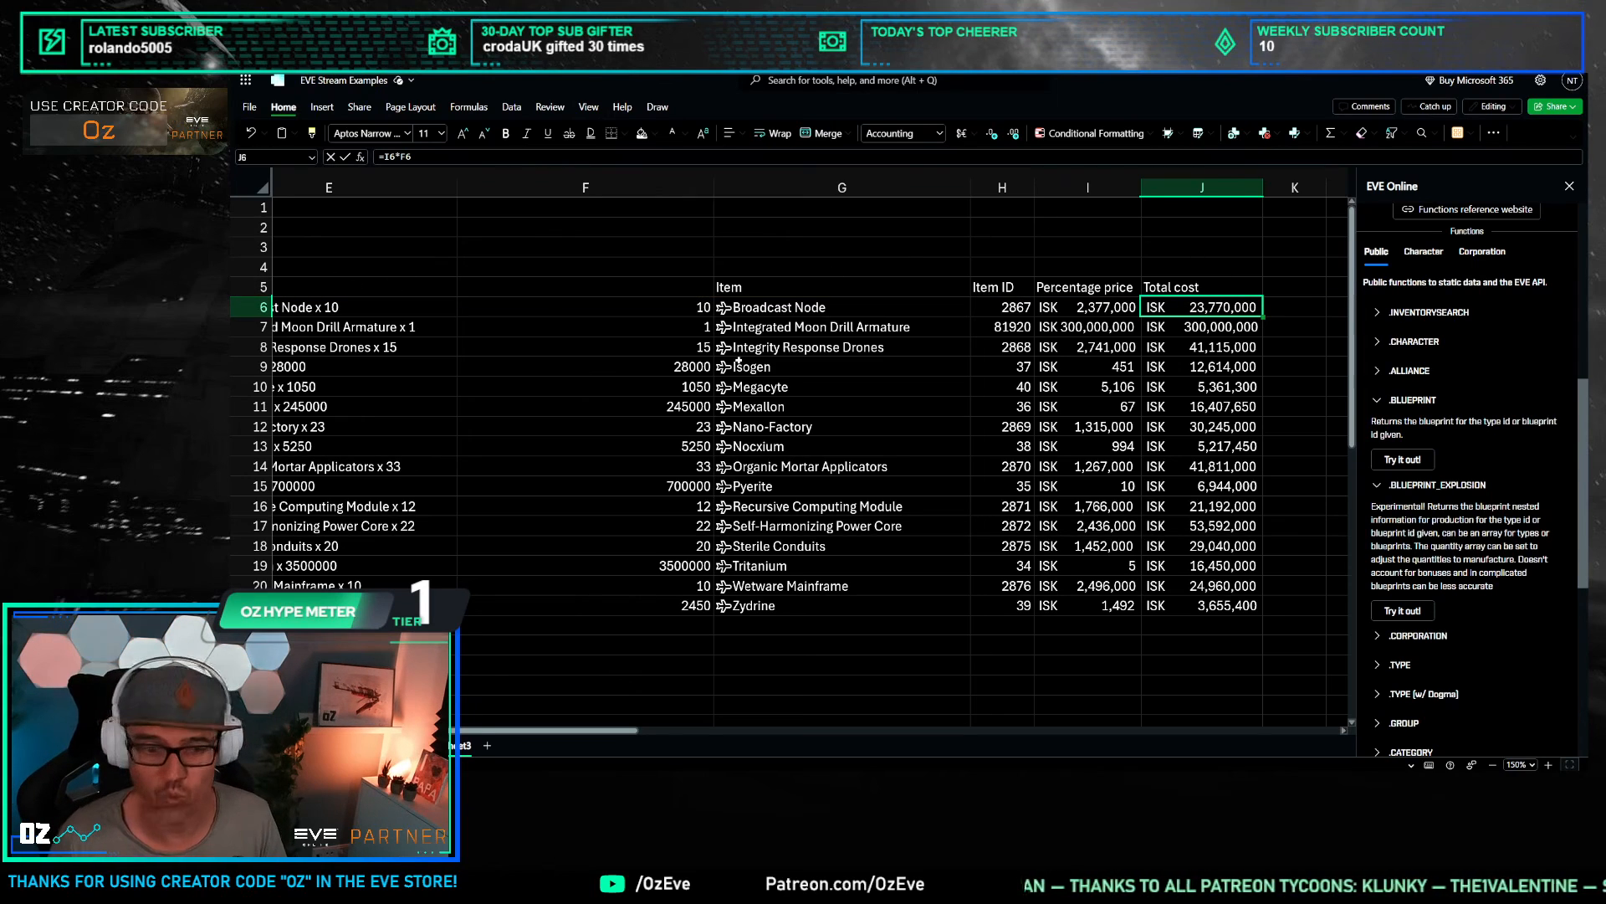
drag(544, 661, 533, 710)
click(481, 614)
scroll(484, 738, left, 5)
click(569, 446)
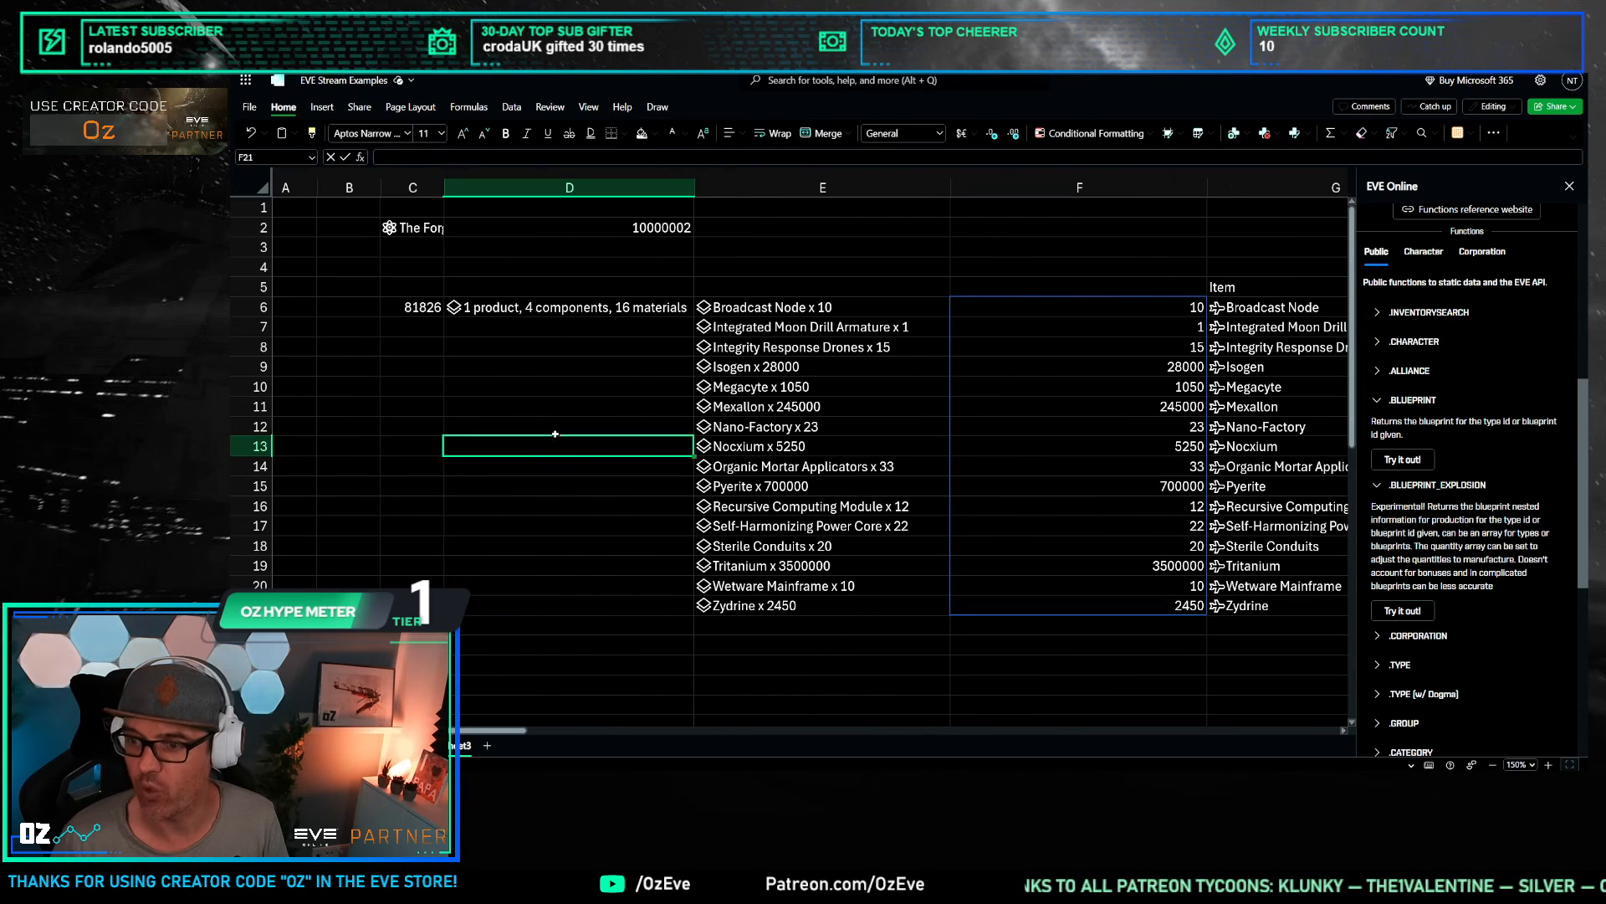
scroll(553, 708, right, 5)
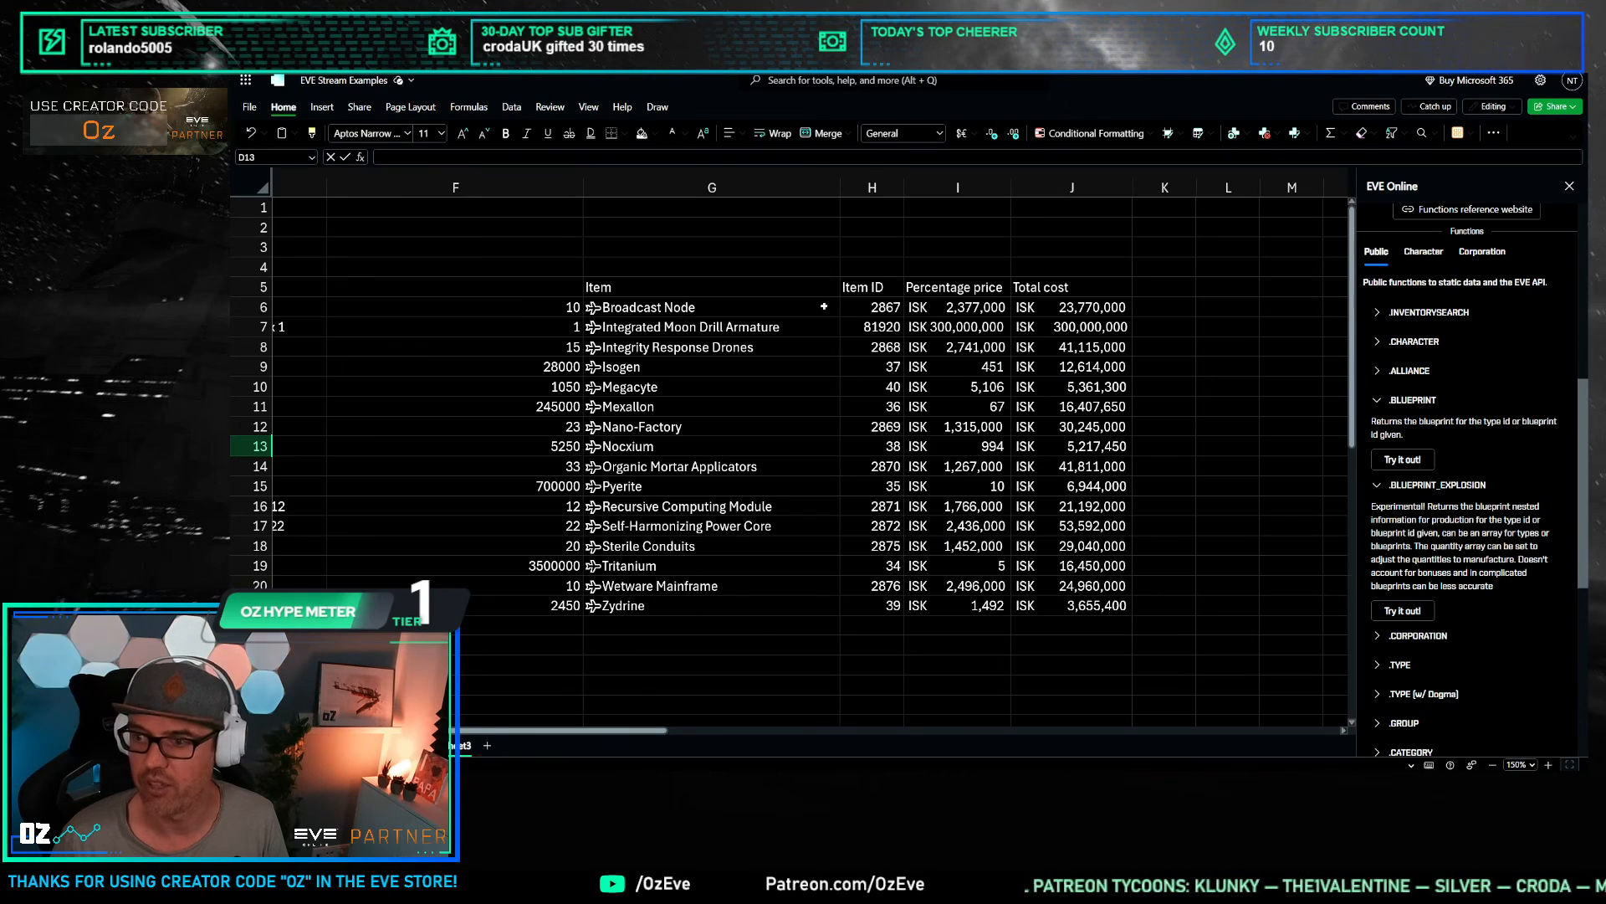
Step: Compare the material costs with the Metenox Moon Drill's percentile price, yearly average and 30-day average on the market price sheet
click(814, 308)
key(ctrl+Page_Up)
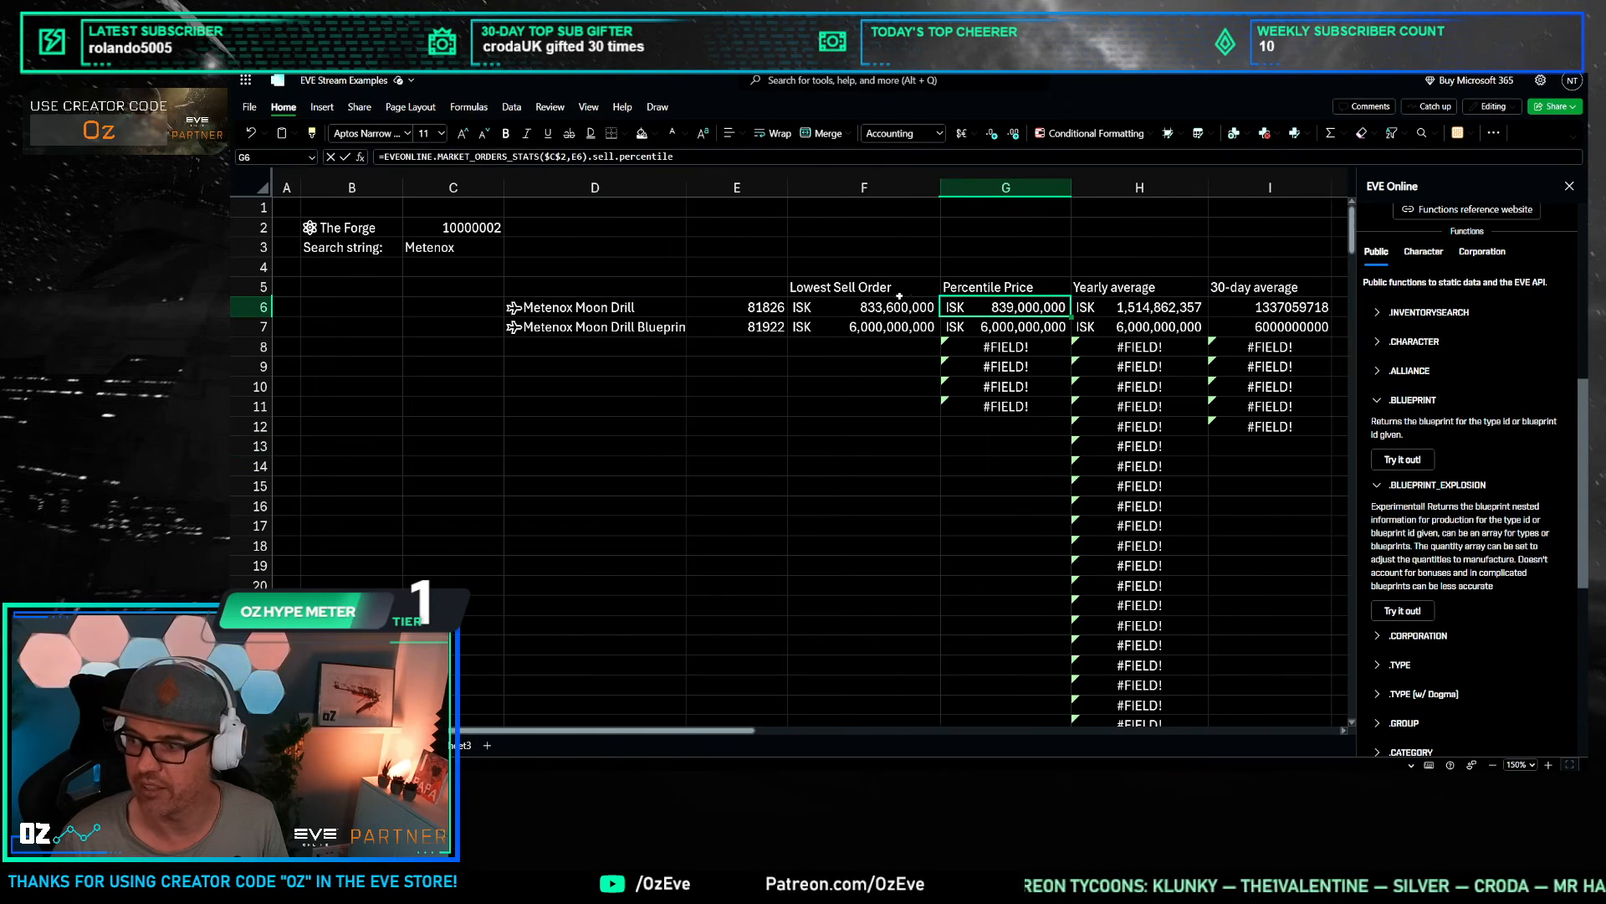
key(ctrl+Page_Up)
key(ctrl+Page_Down)
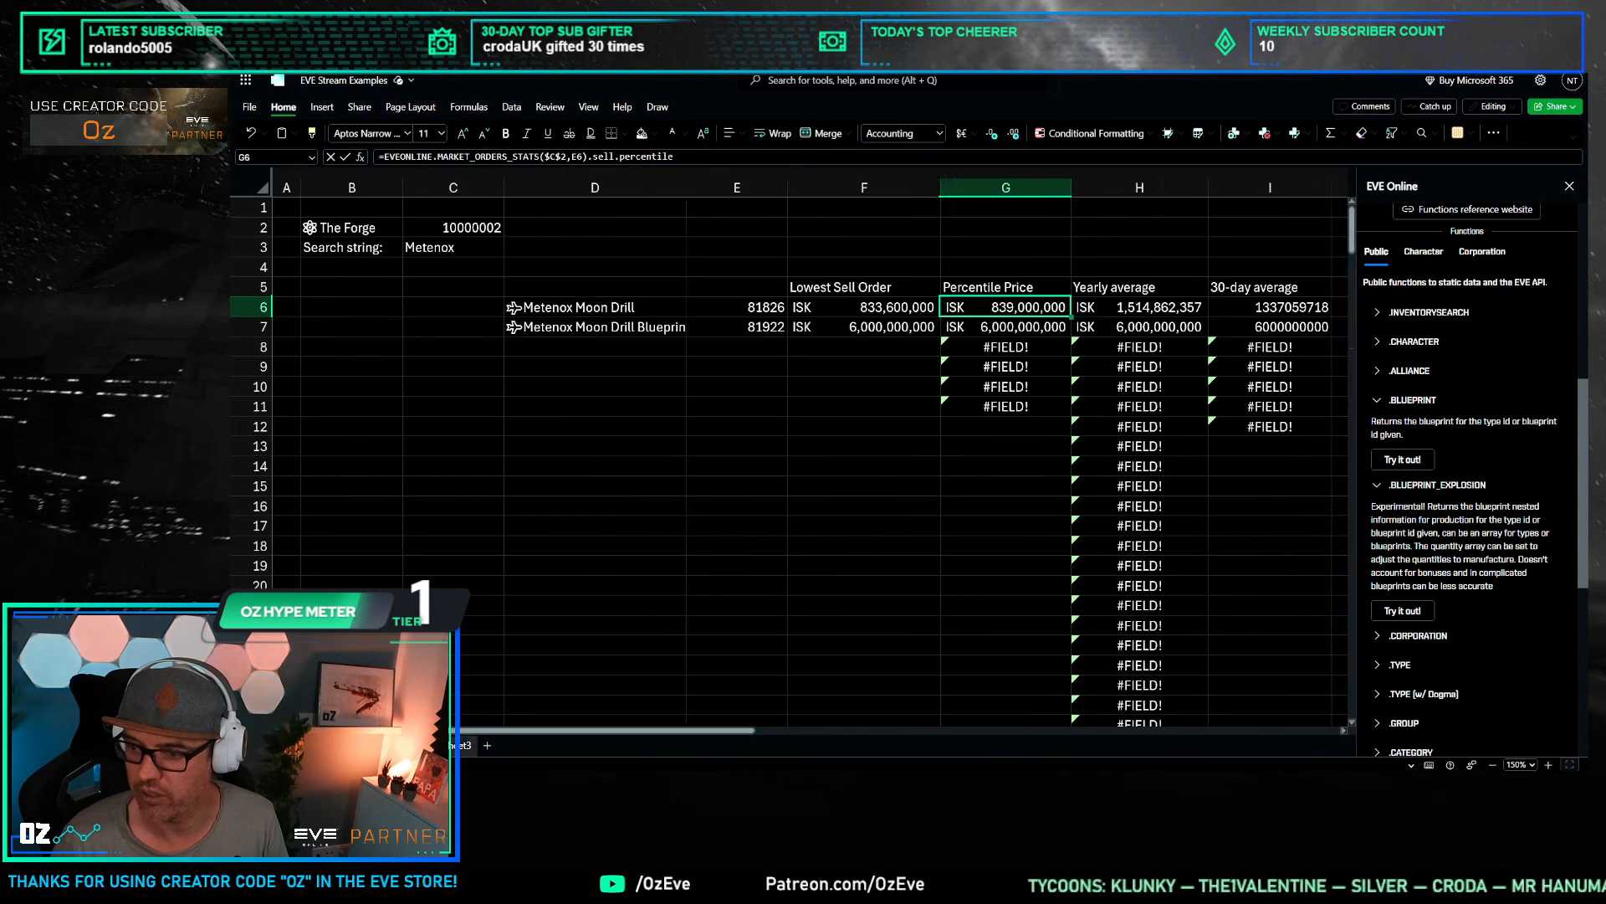
click(460, 747)
click(958, 307)
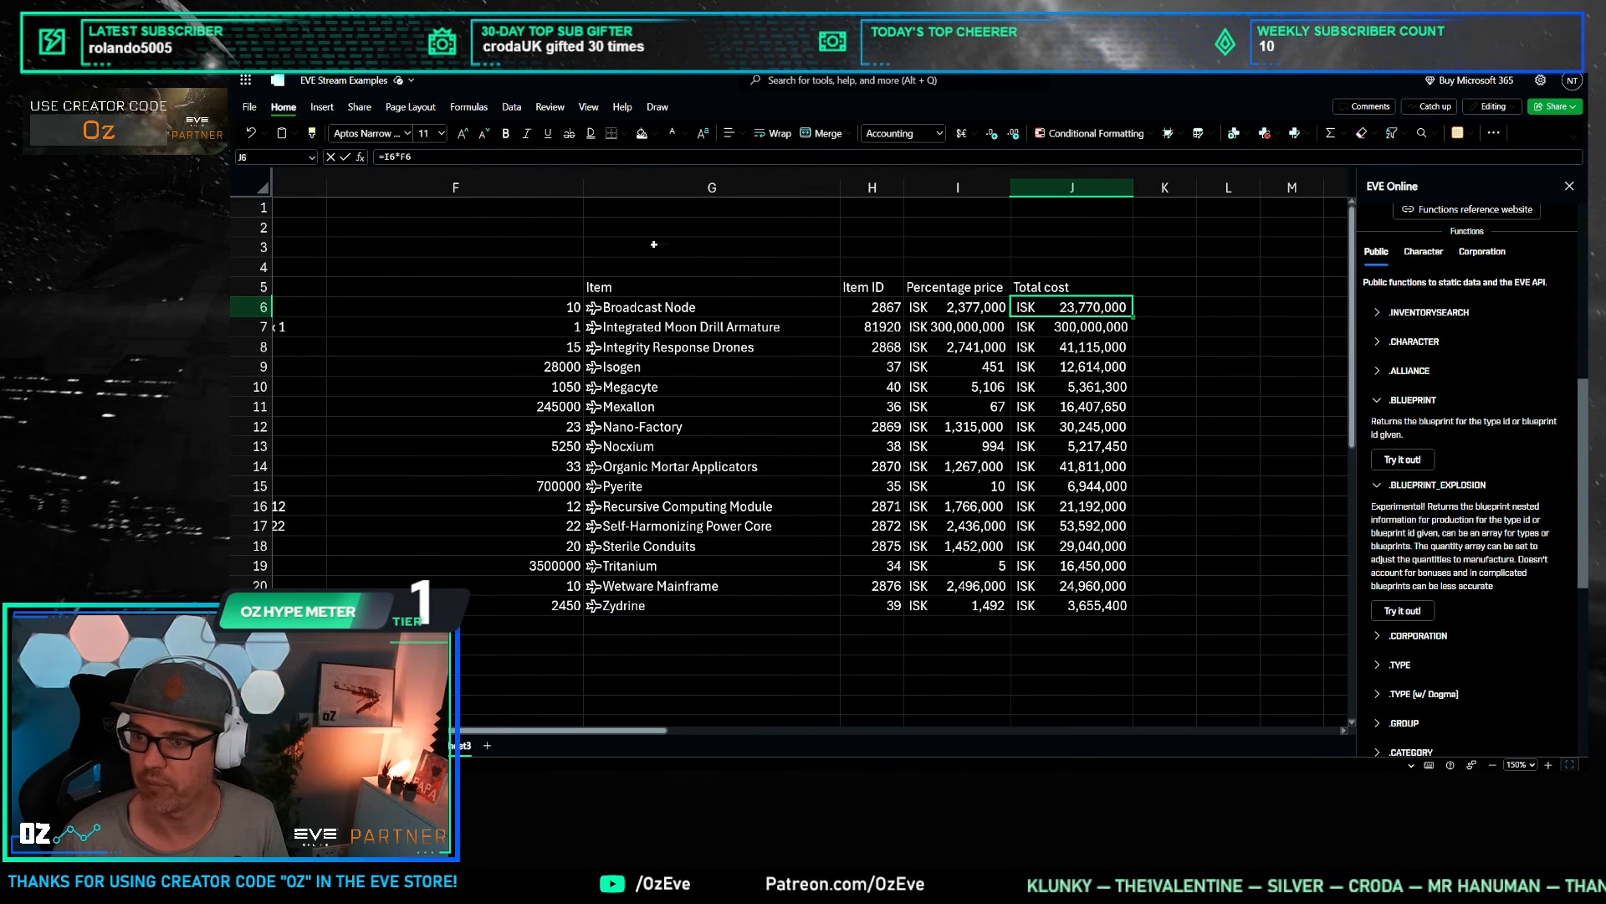
click(718, 315)
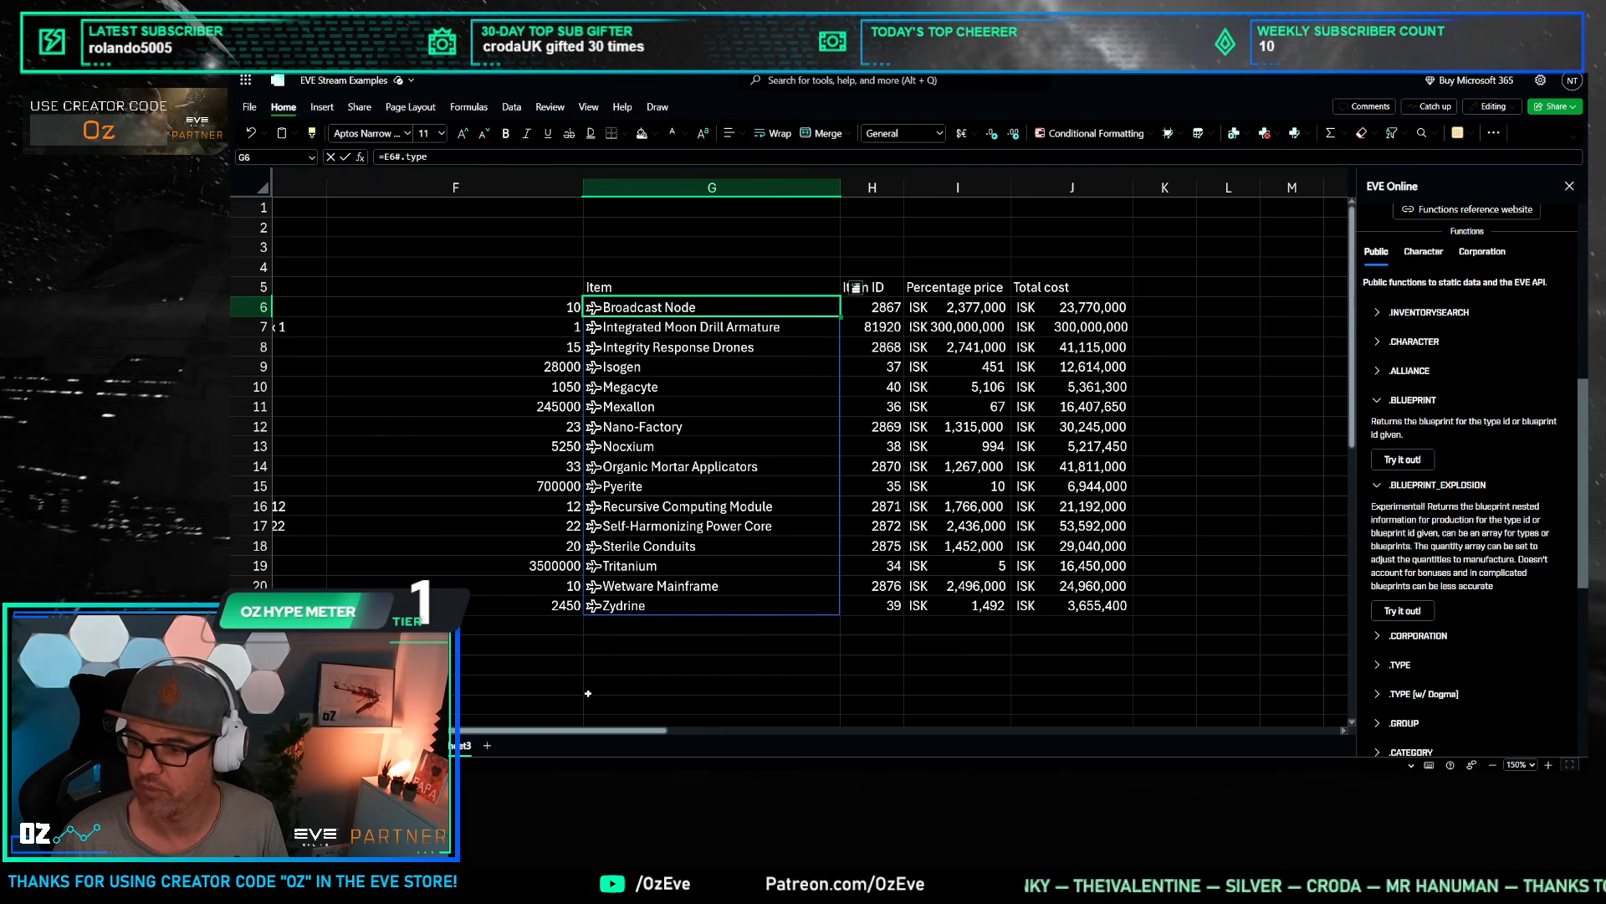
key(ctrl+Page_Up)
key(ctrl+Page_Up)
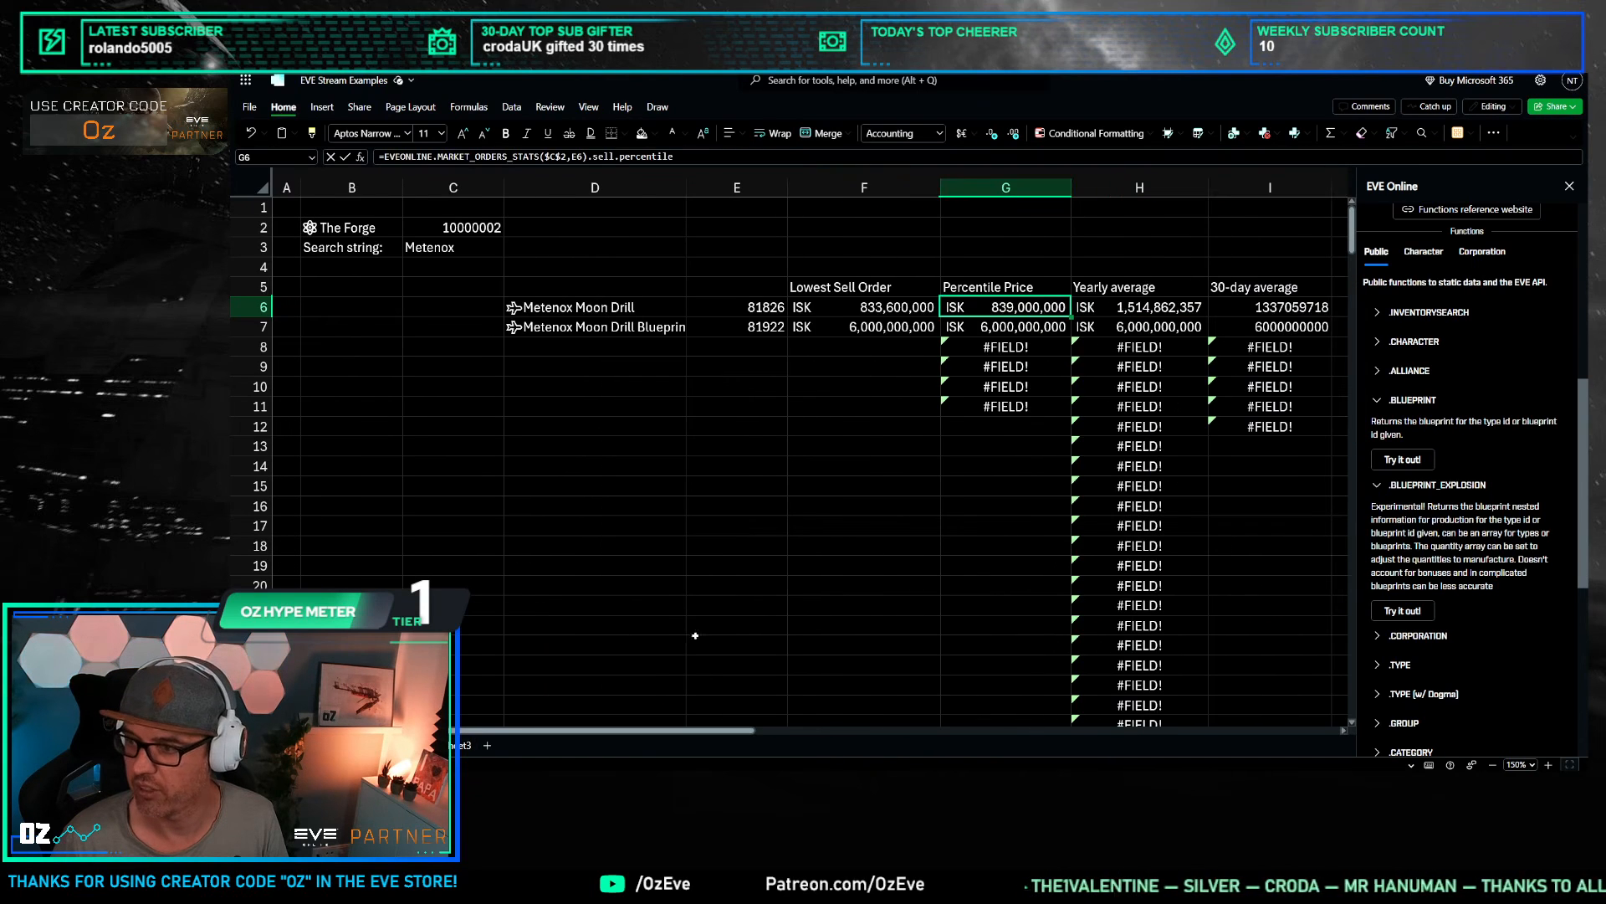
scroll(753, 468, right, 4)
key(Right)
key(Right)
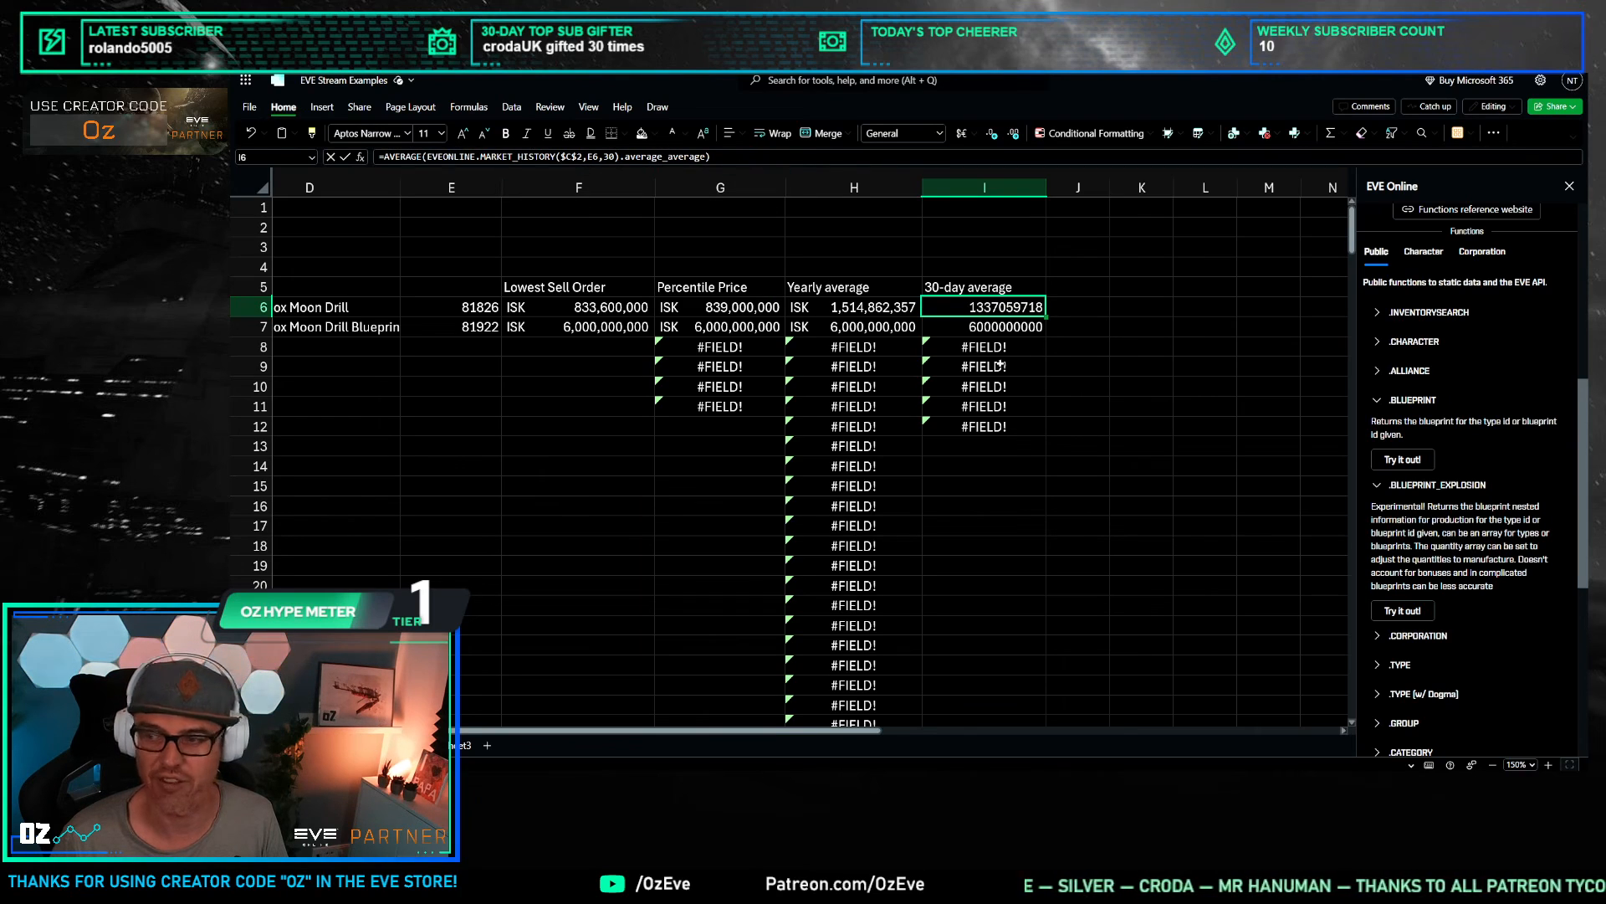
Step: Return to the blueprint materials sheet and select the total costs in J6:J21 to read their sum
key(ctrl+Page_Down)
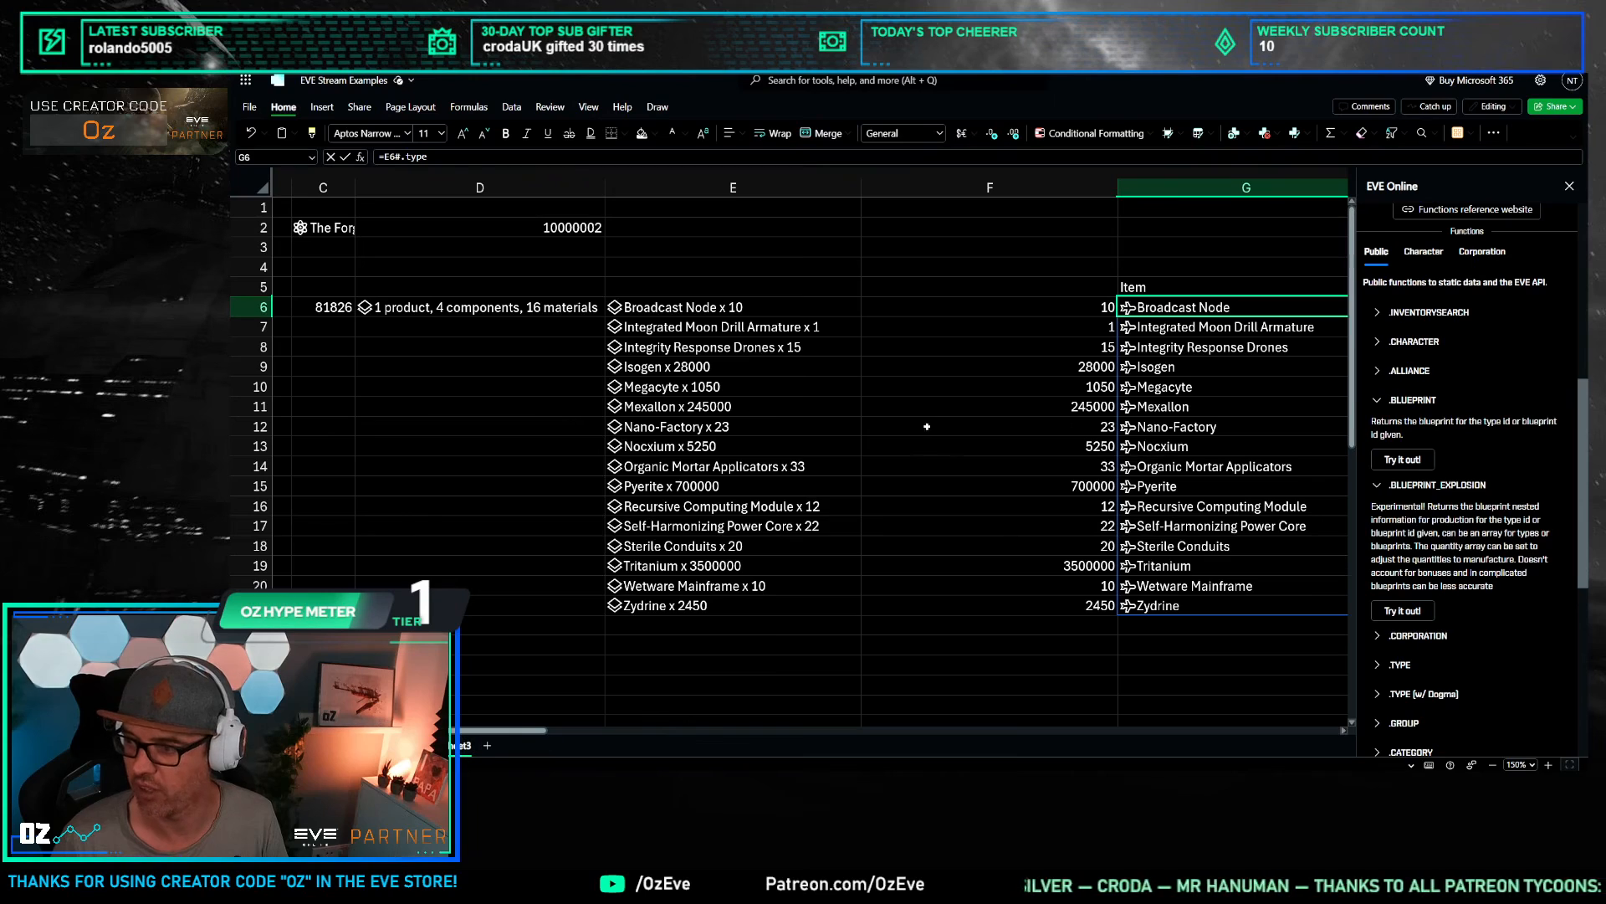
click(959, 524)
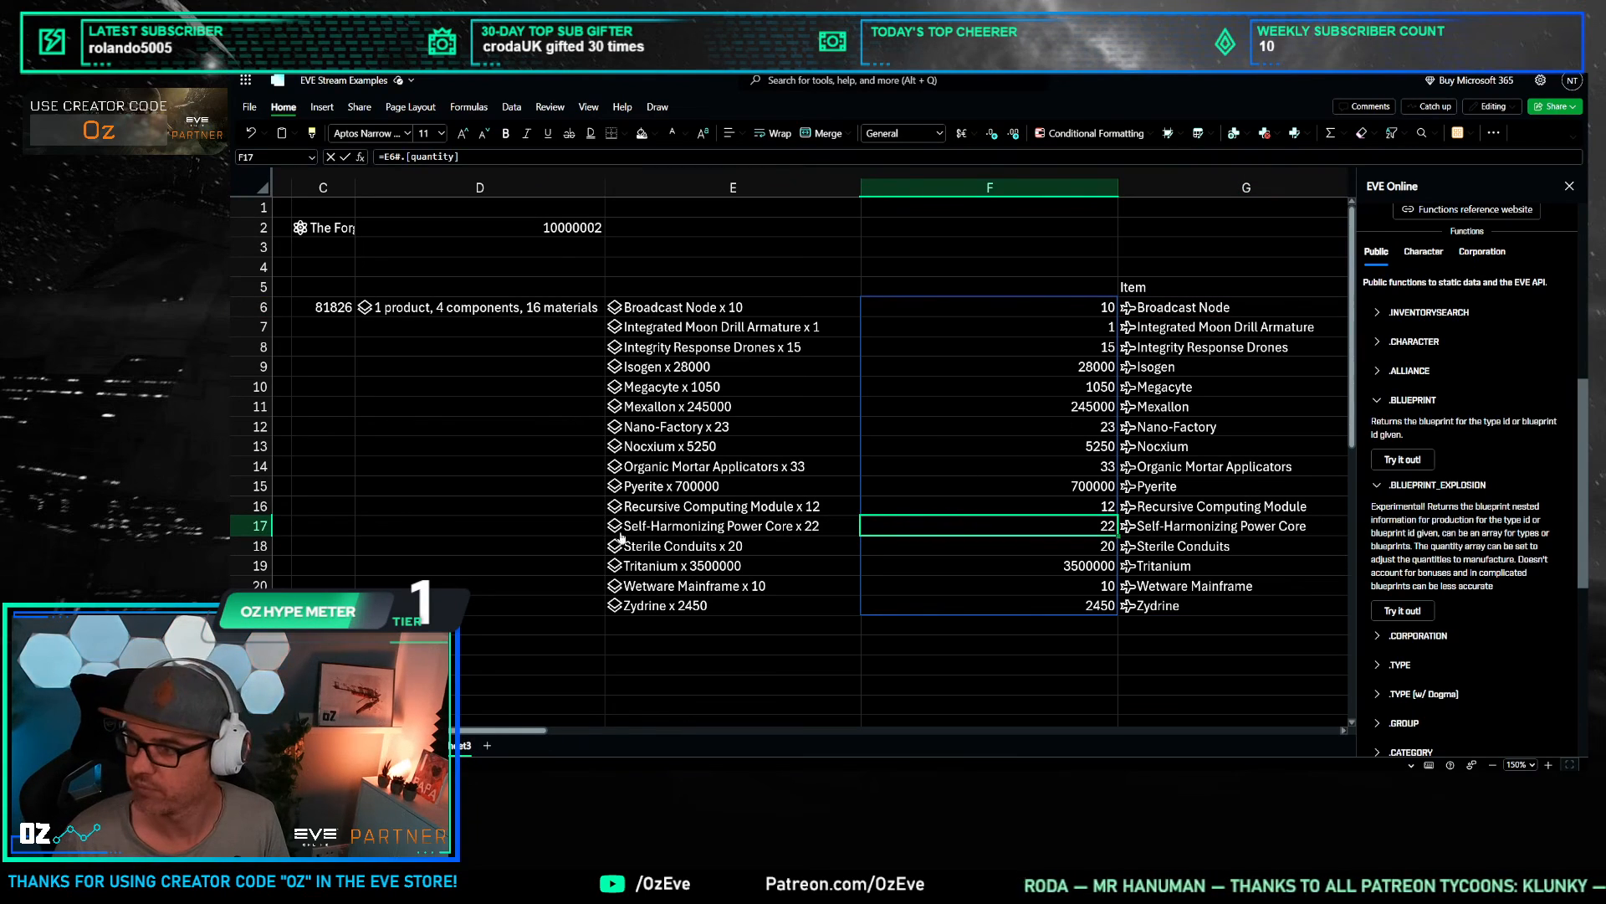
scroll(583, 732, right, 5)
drag(971, 307, 964, 615)
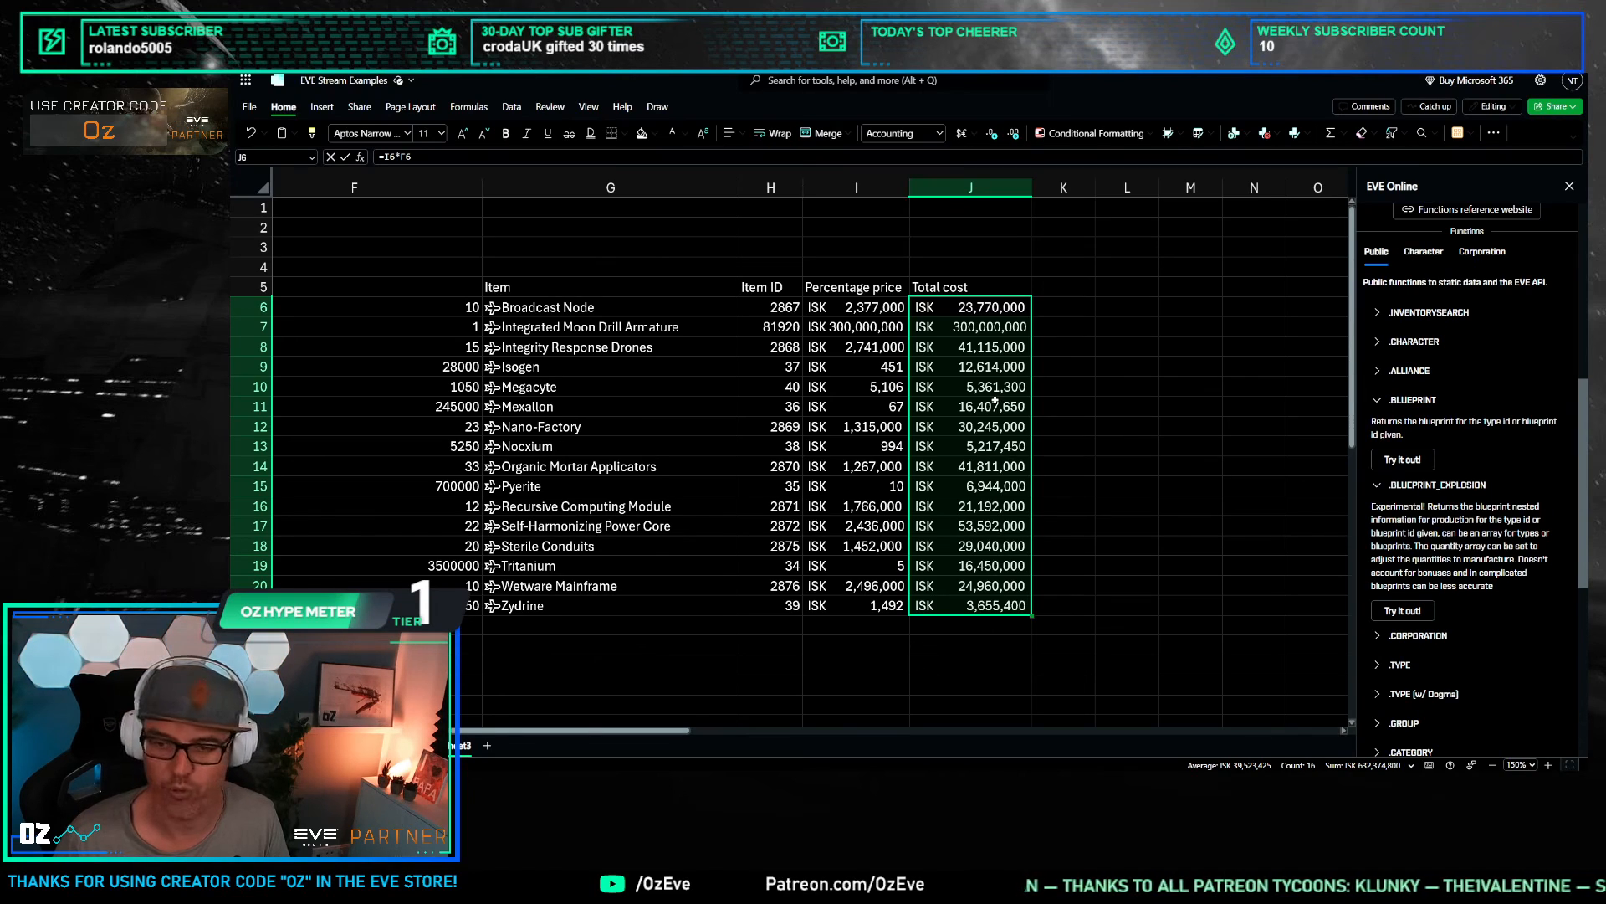
Step: Review the blueprint explosion's material list and quantities against the item prices and total costs
click(569, 664)
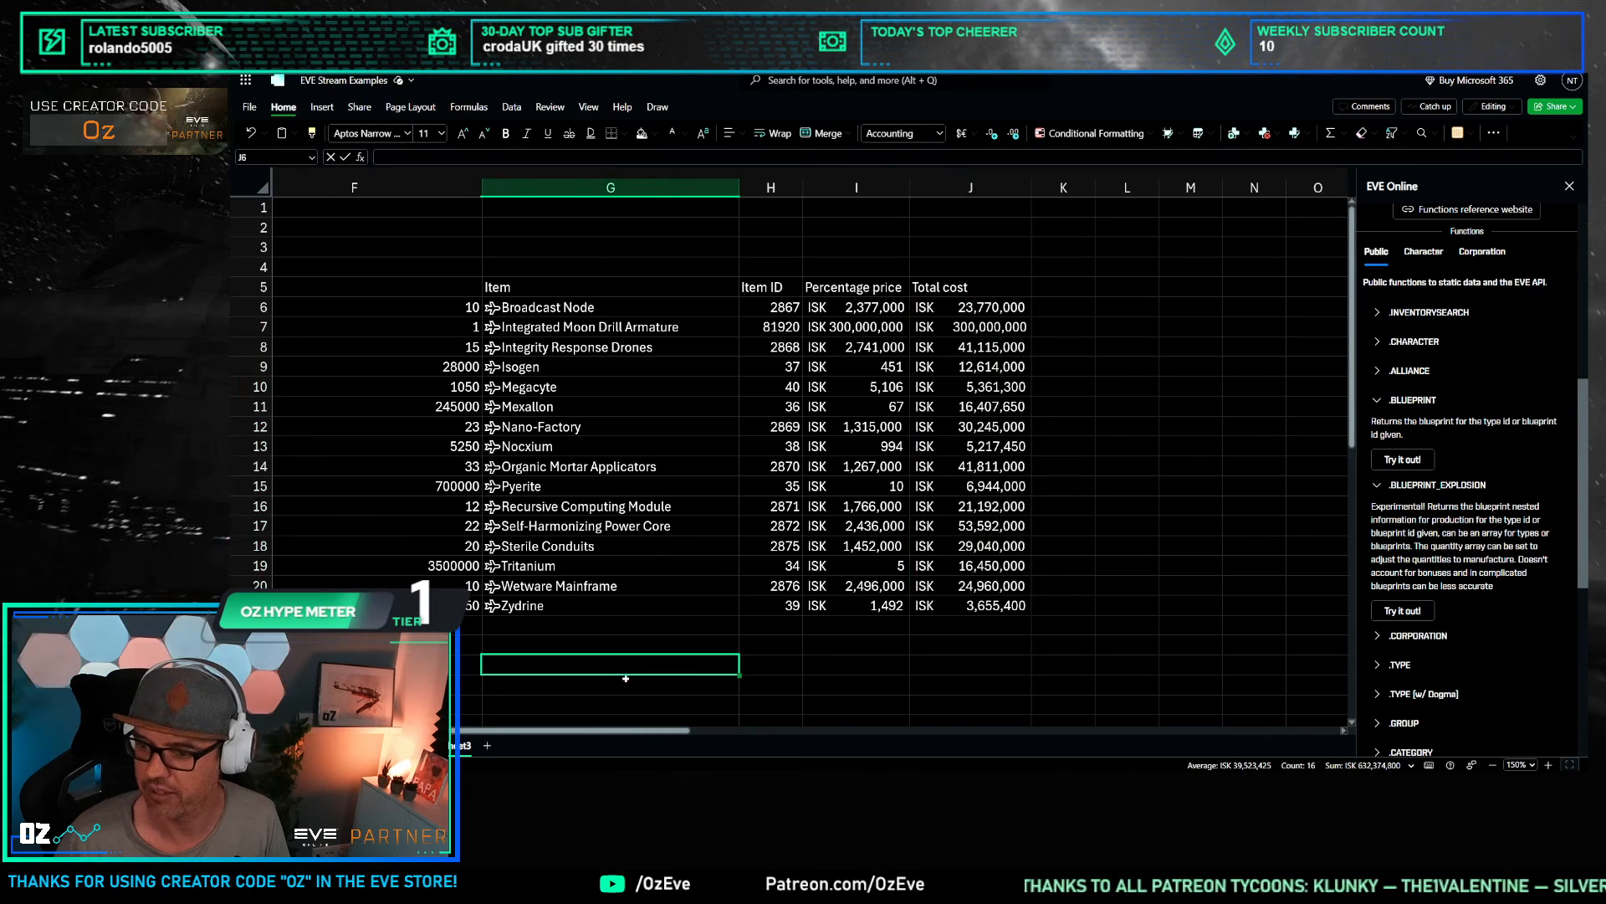
drag(579, 731, 485, 730)
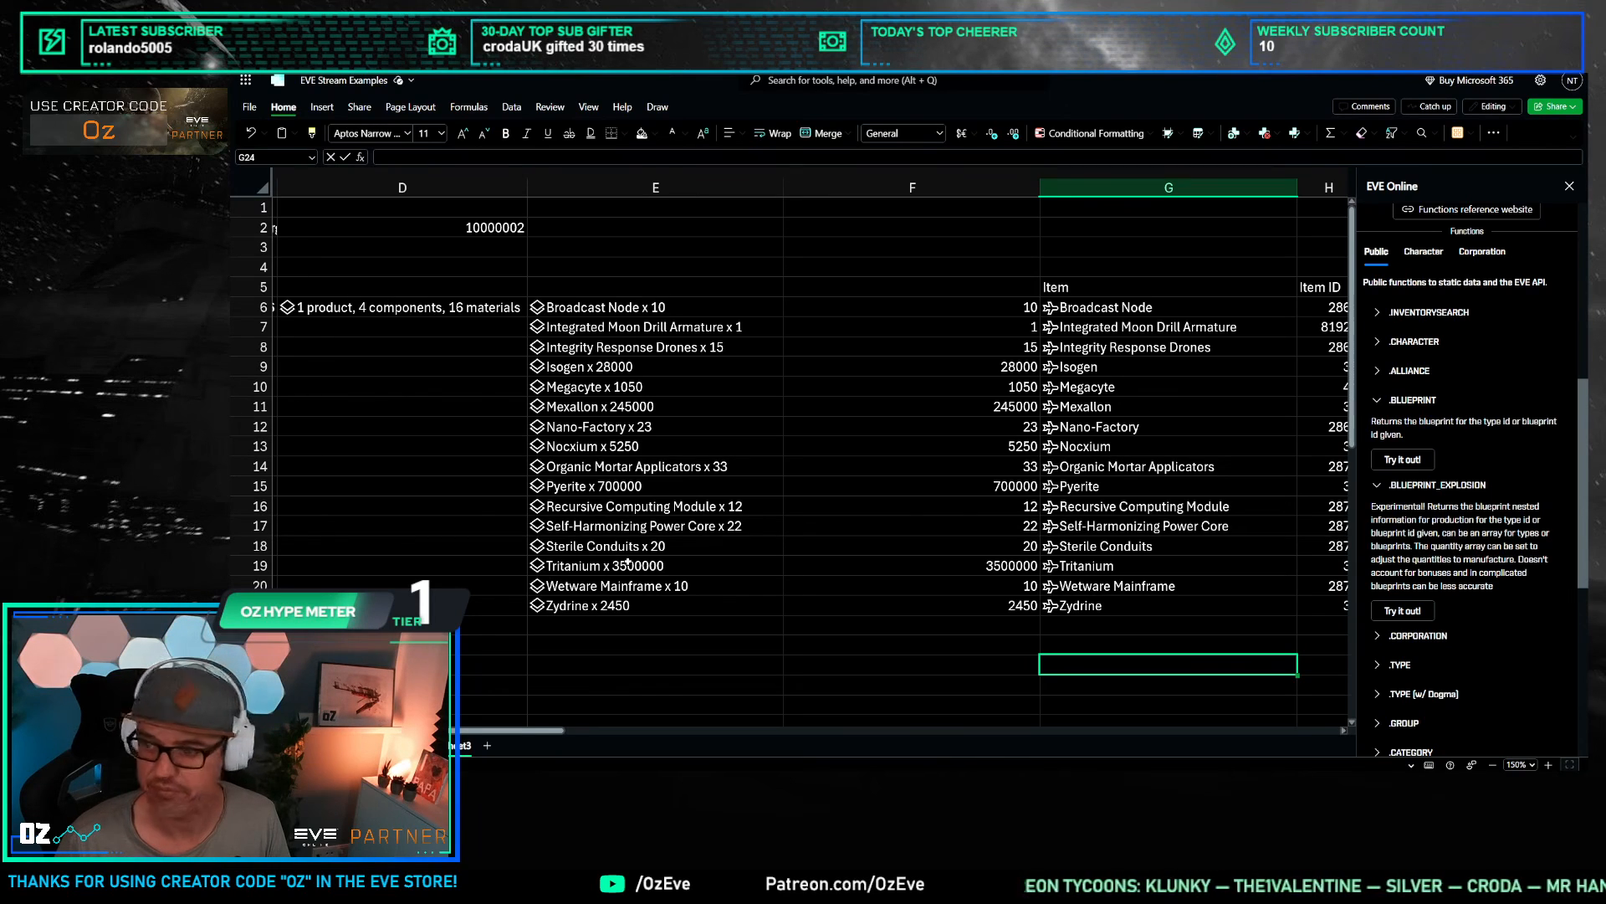
click(828, 626)
click(912, 485)
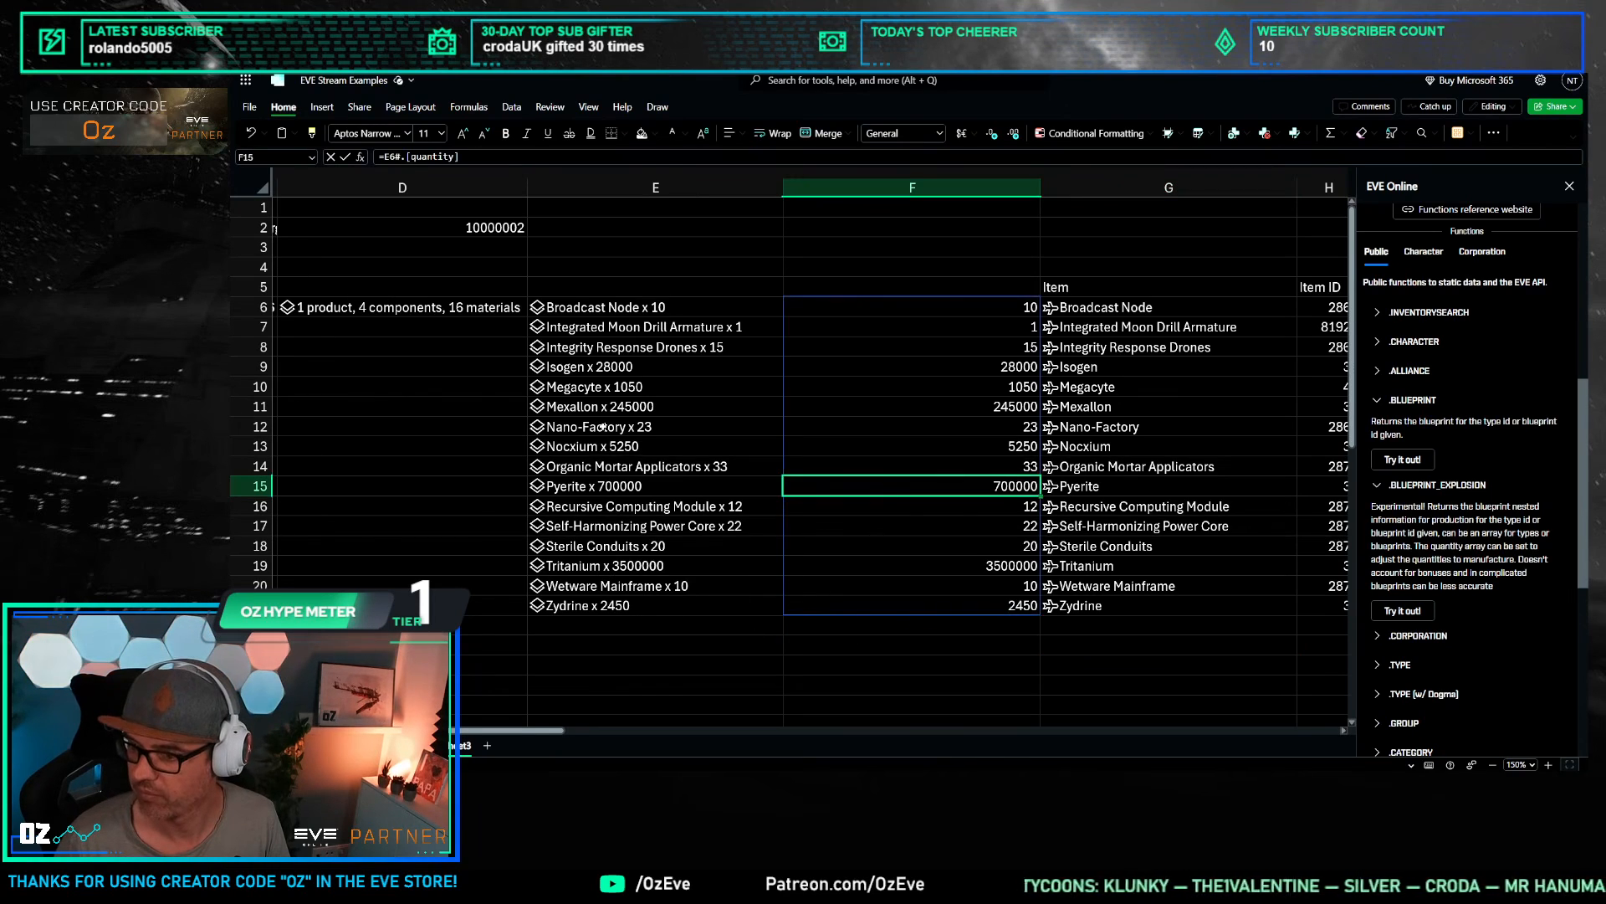
click(592, 605)
click(593, 585)
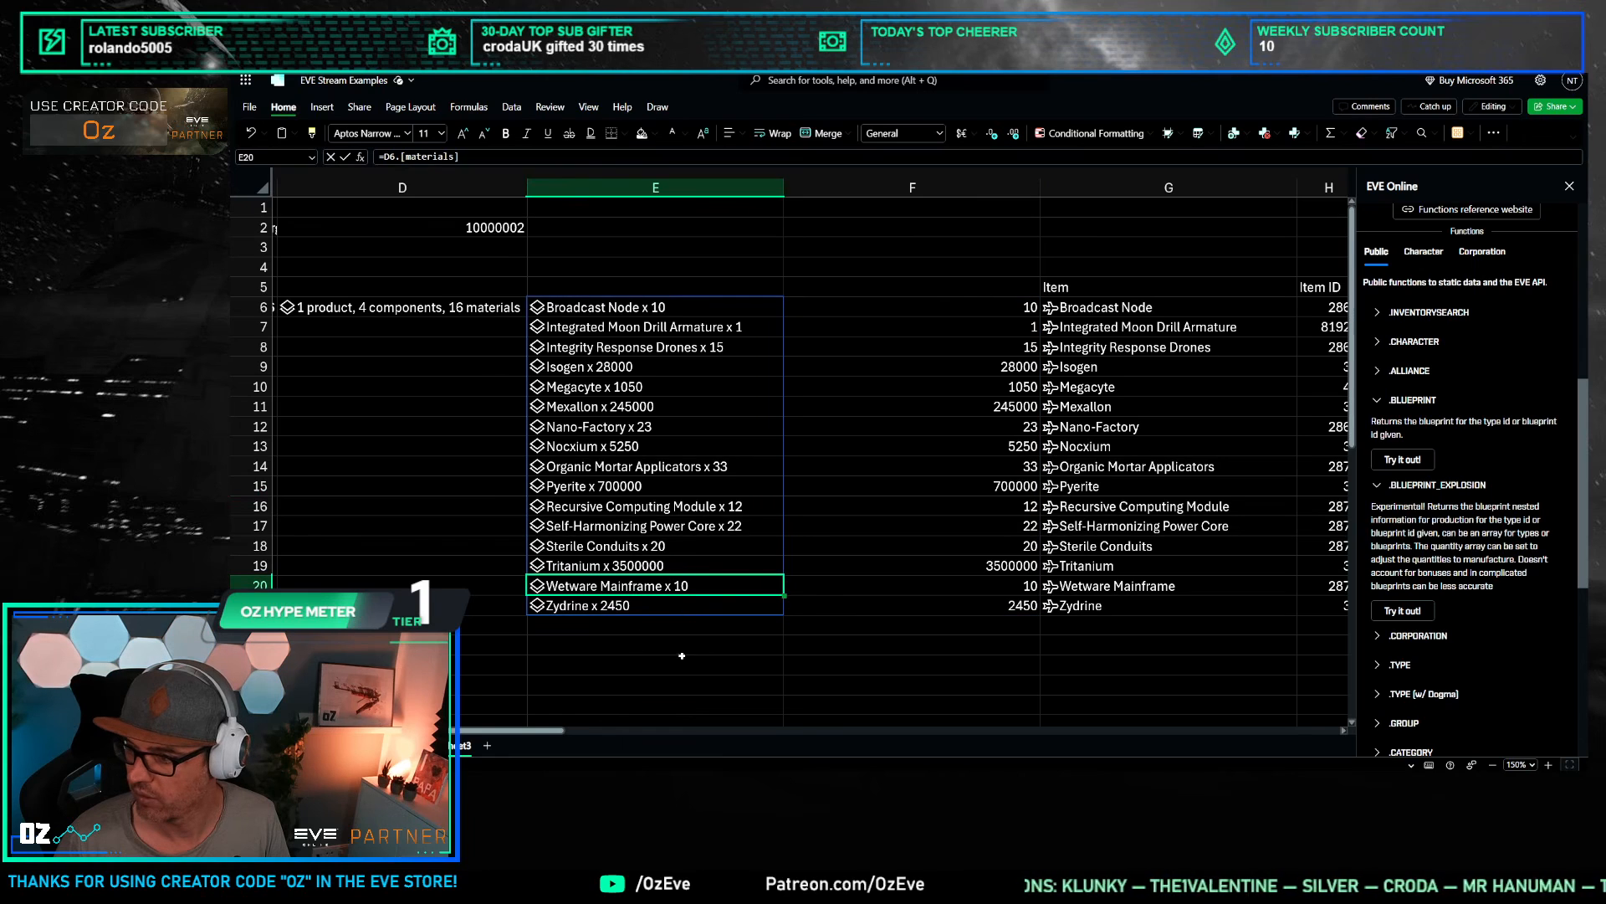
drag(552, 733, 636, 732)
click(795, 605)
click(716, 683)
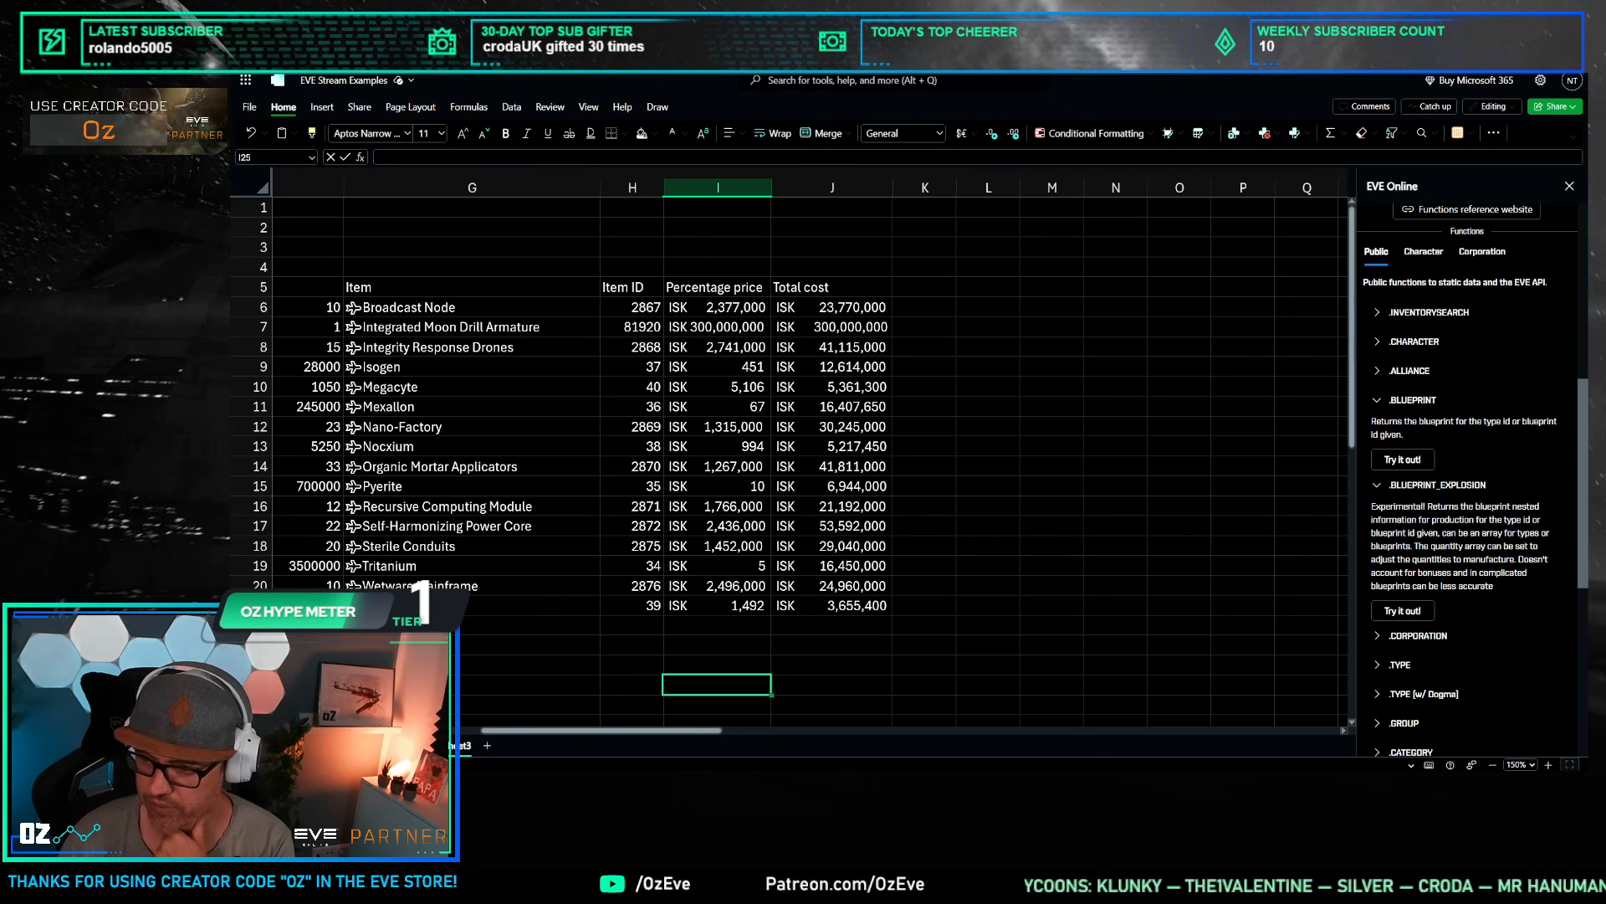
click(931, 410)
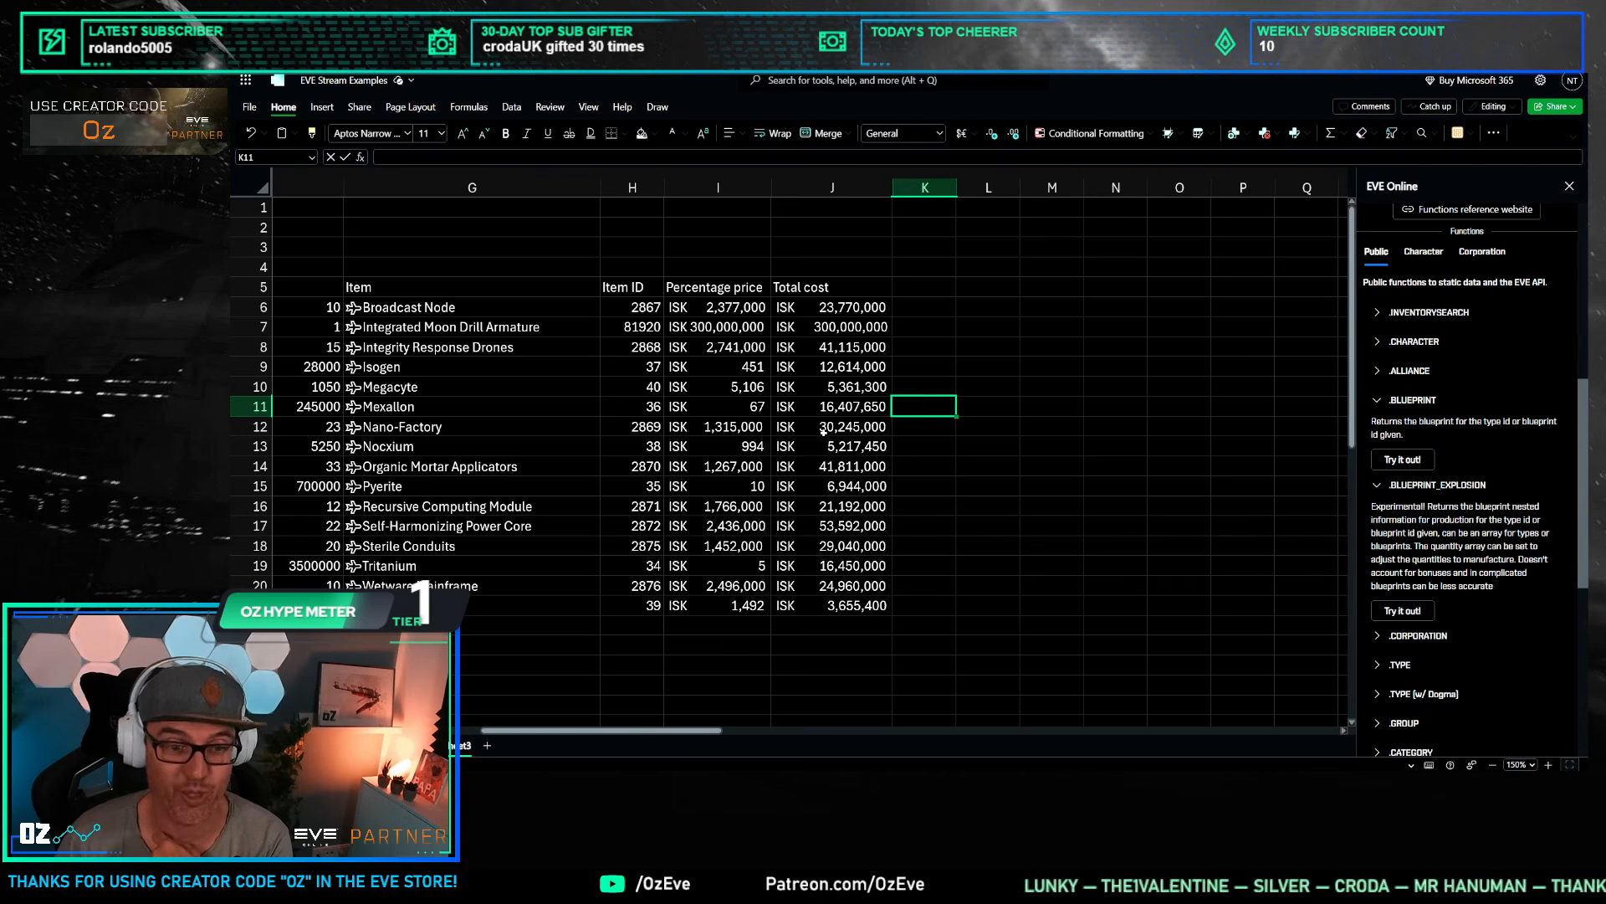
click(958, 295)
click(934, 304)
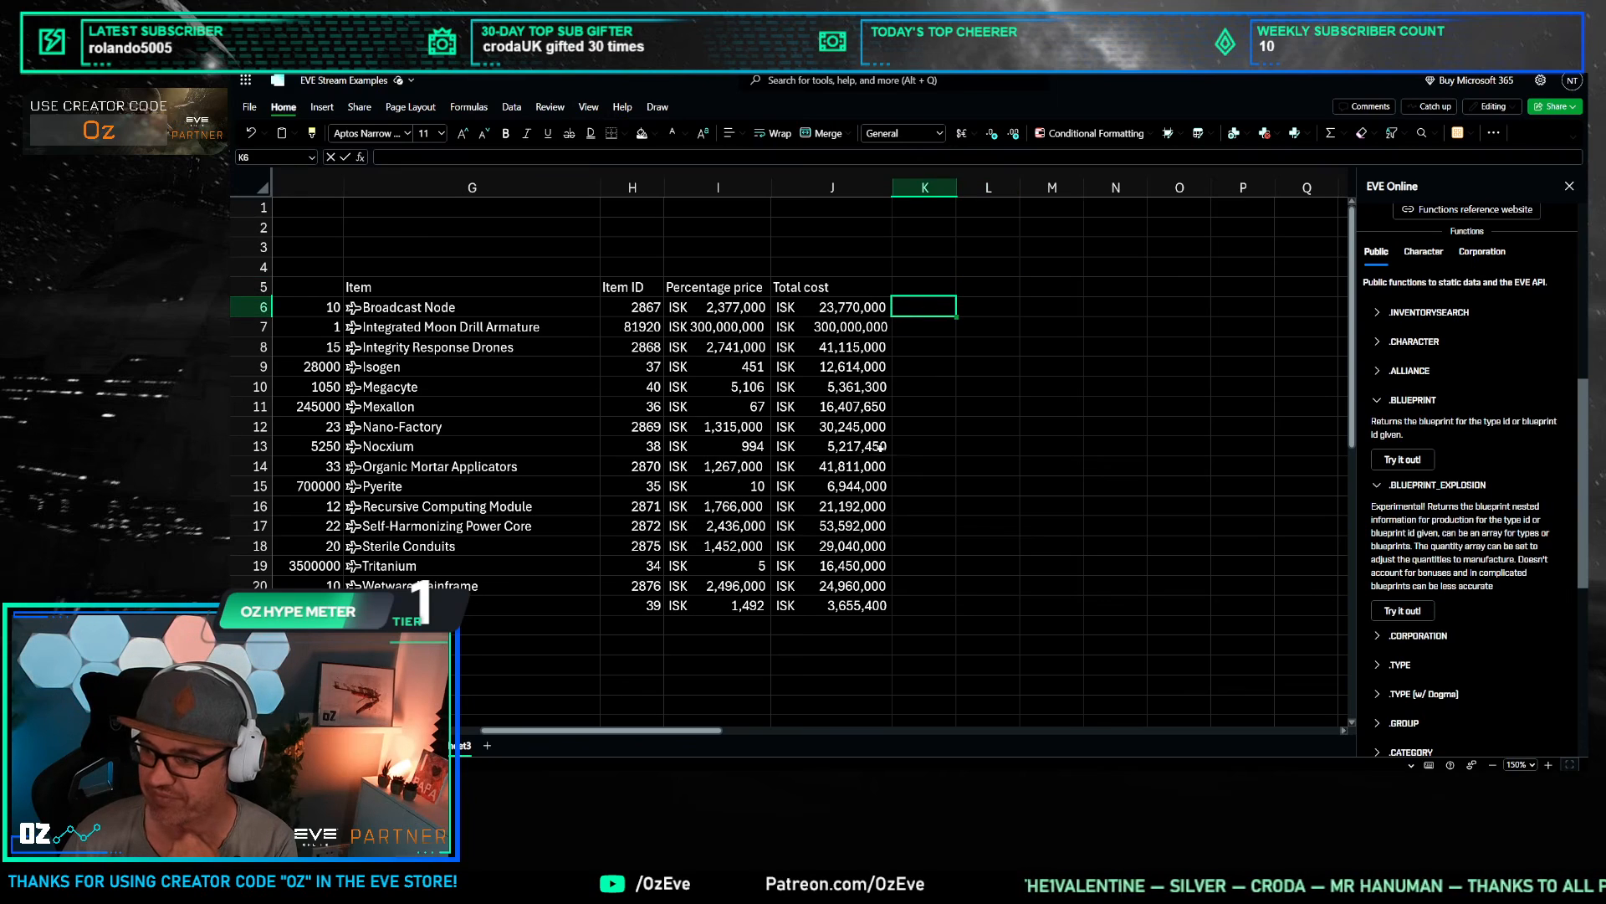
scroll(523, 662, right, 3)
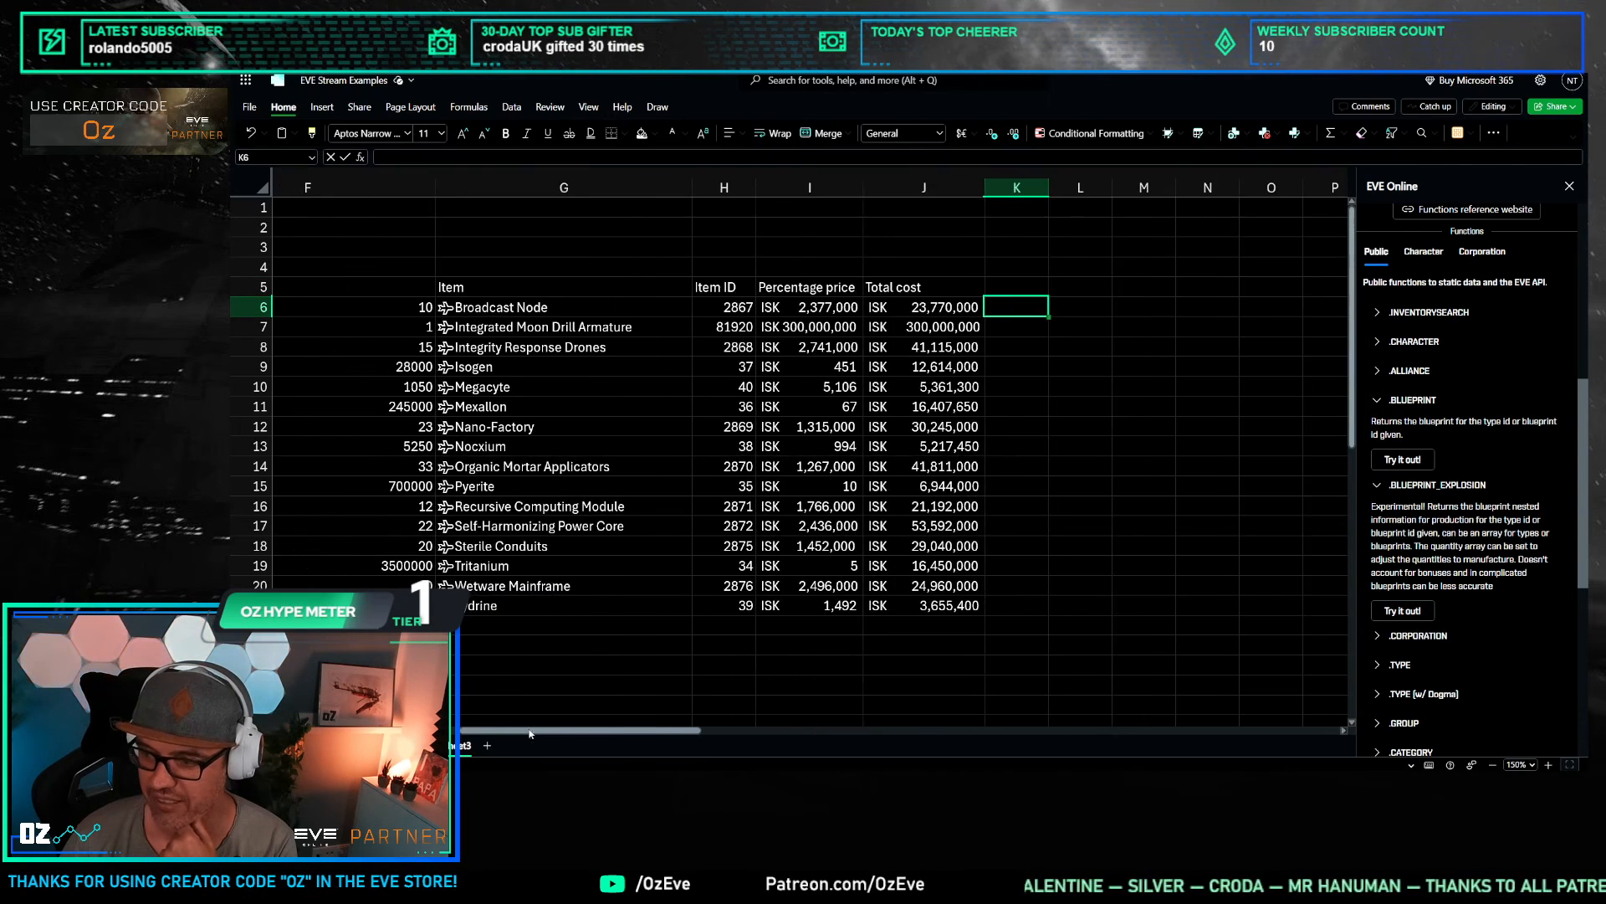
click(830, 379)
click(820, 307)
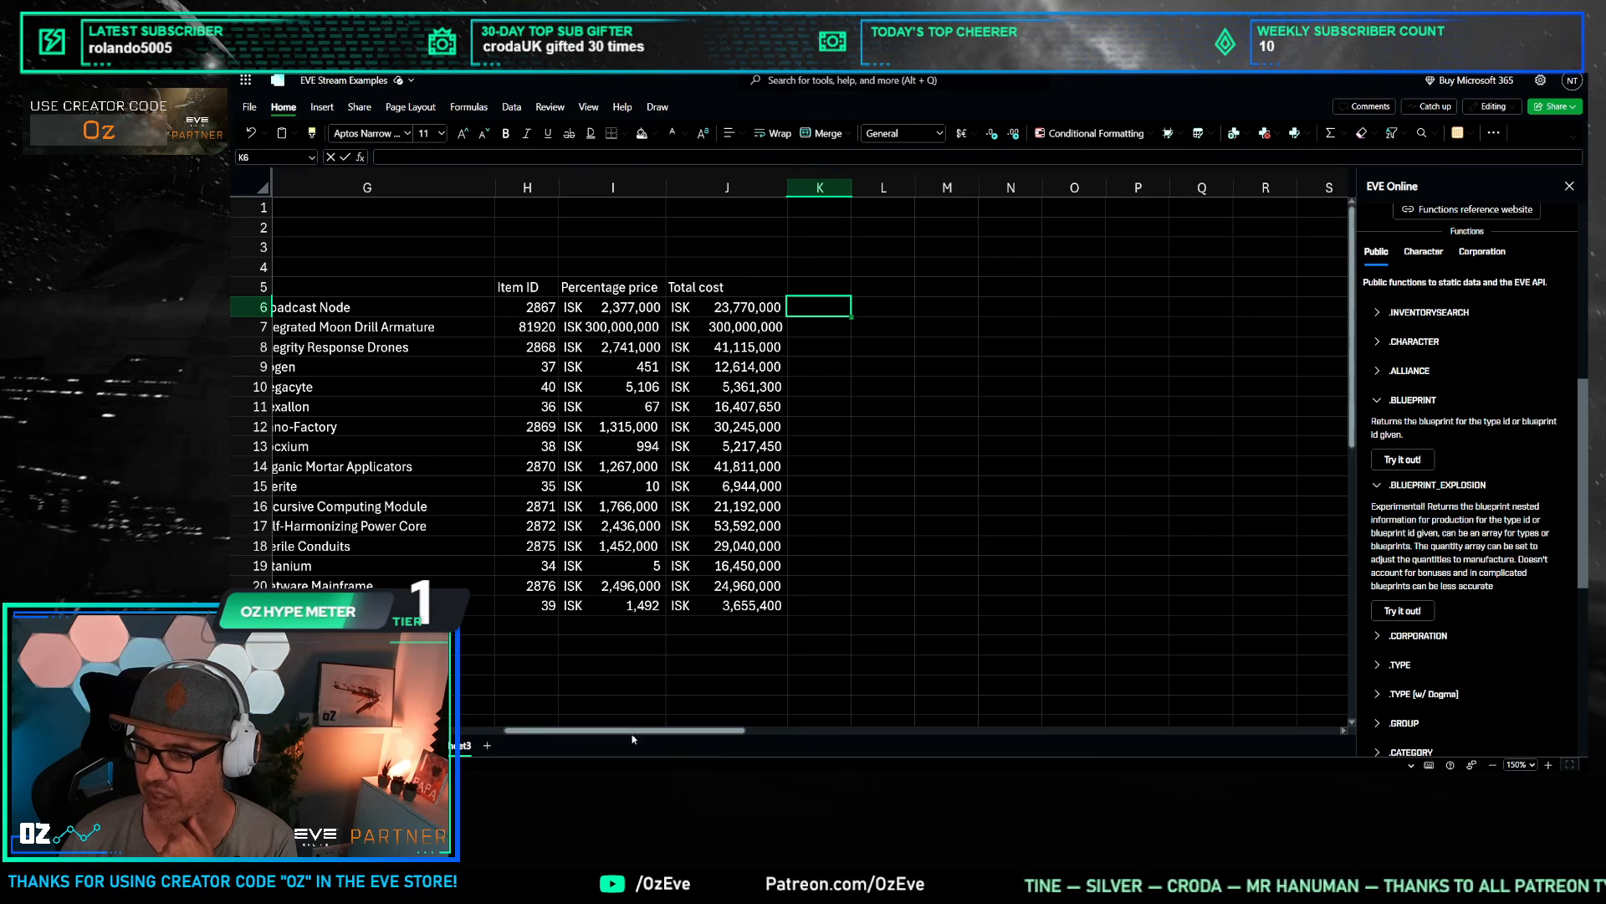
scroll(452, 720, left, 3)
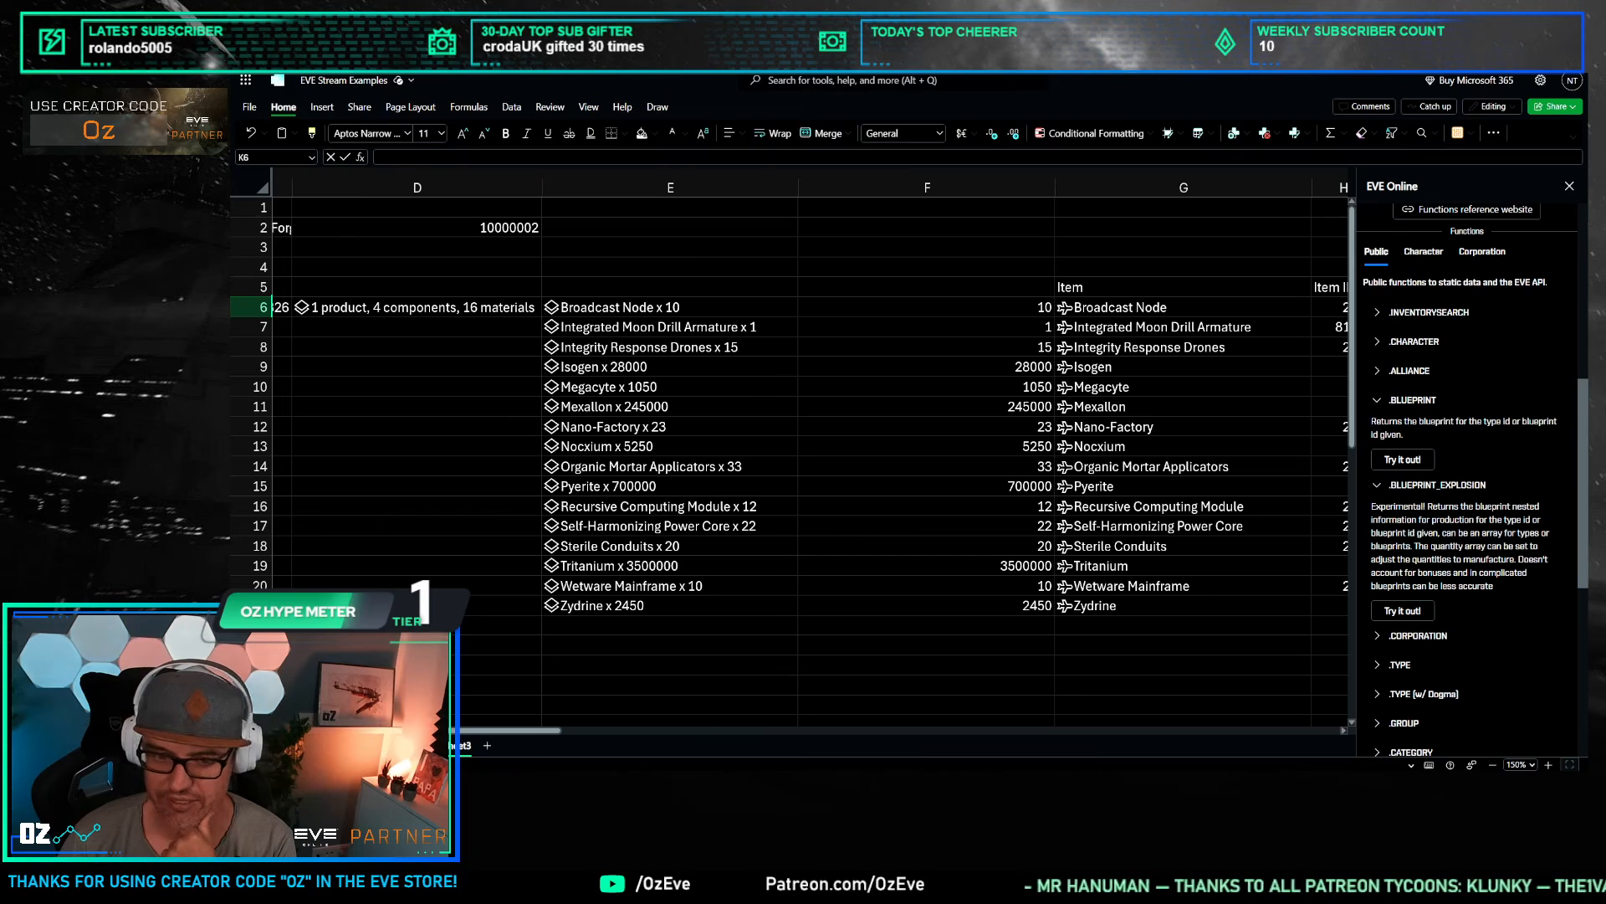
Step: Check the active character formula in B3 on the character overview sheet and return to the blueprint materials sheet
click(401, 746)
click(686, 377)
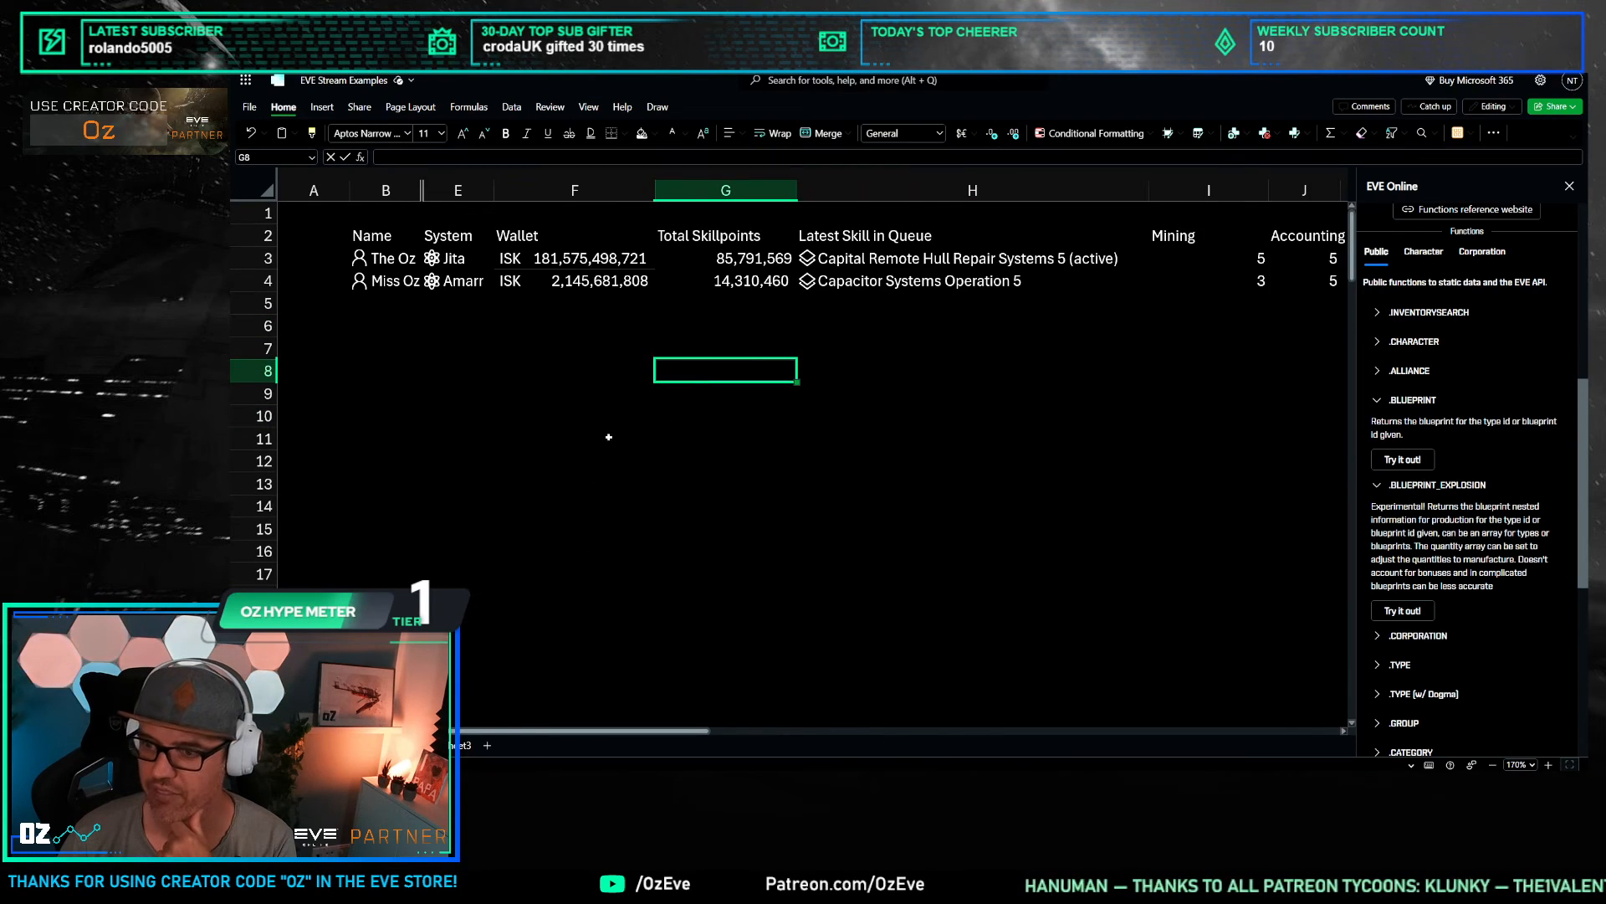
click(401, 260)
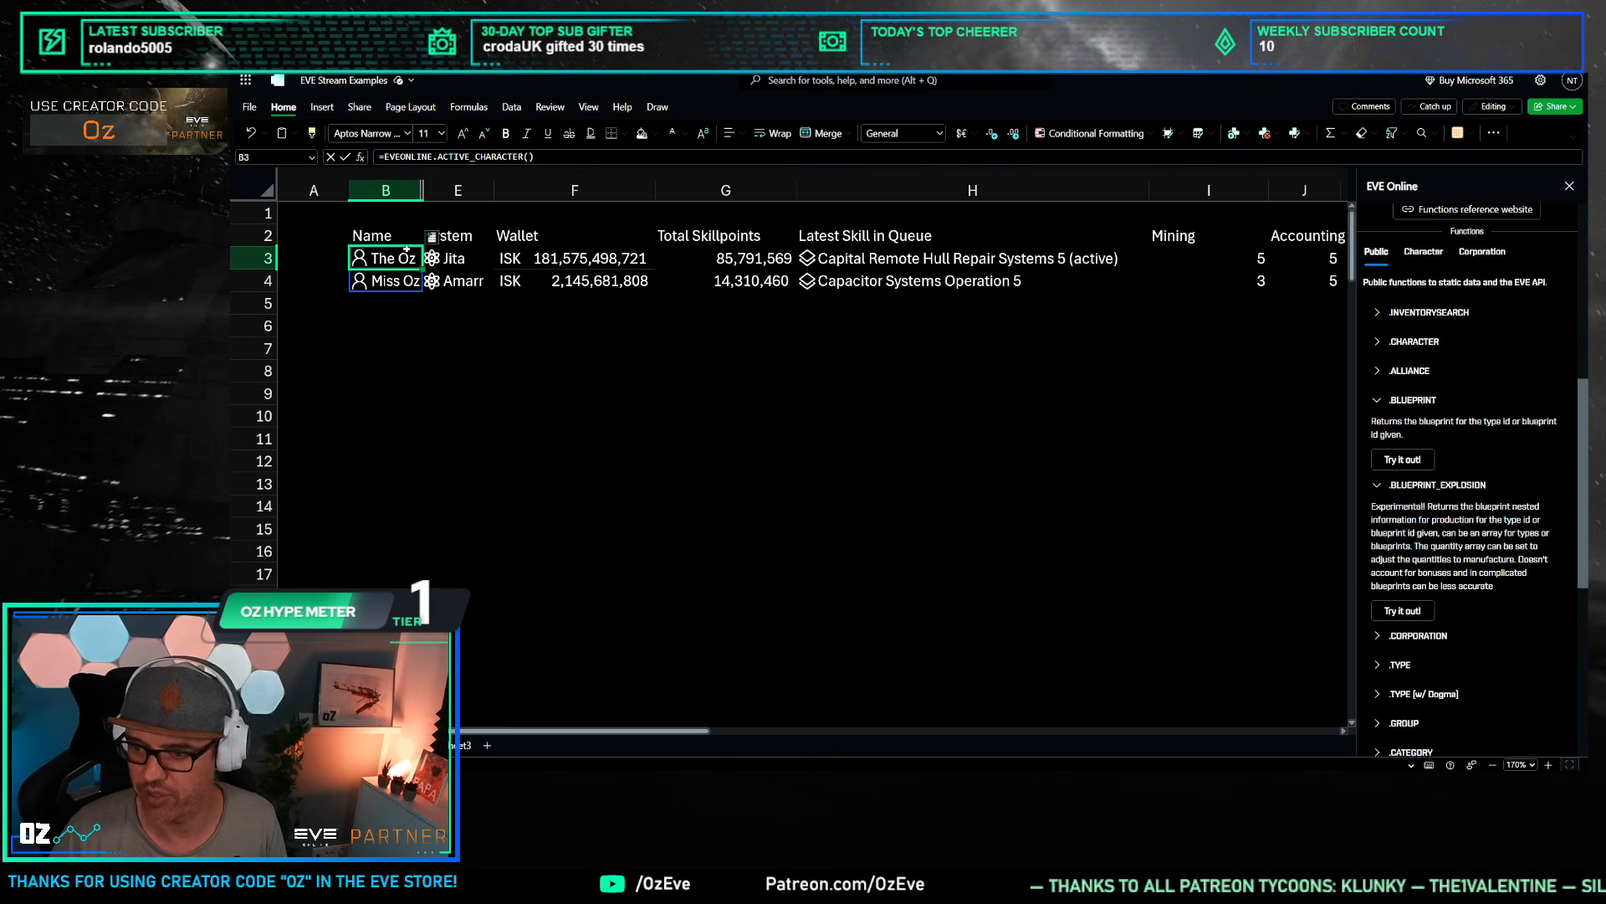
click(467, 744)
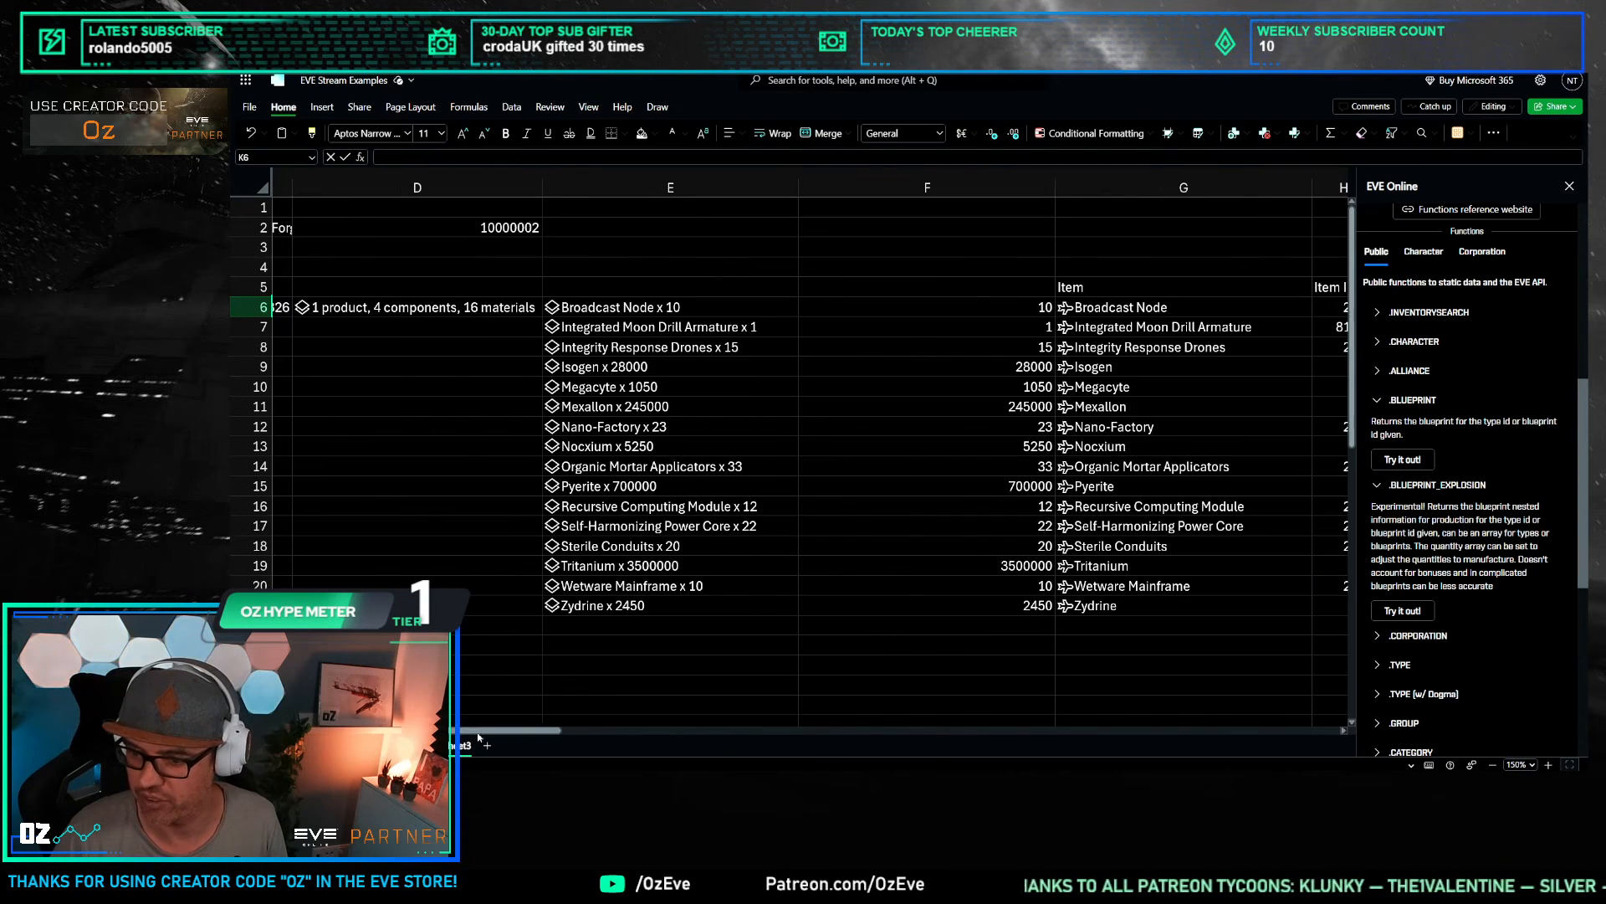
Step: Insert the EVE Online add-in's character list into the sheet starting at B2
click(417, 249)
click(346, 228)
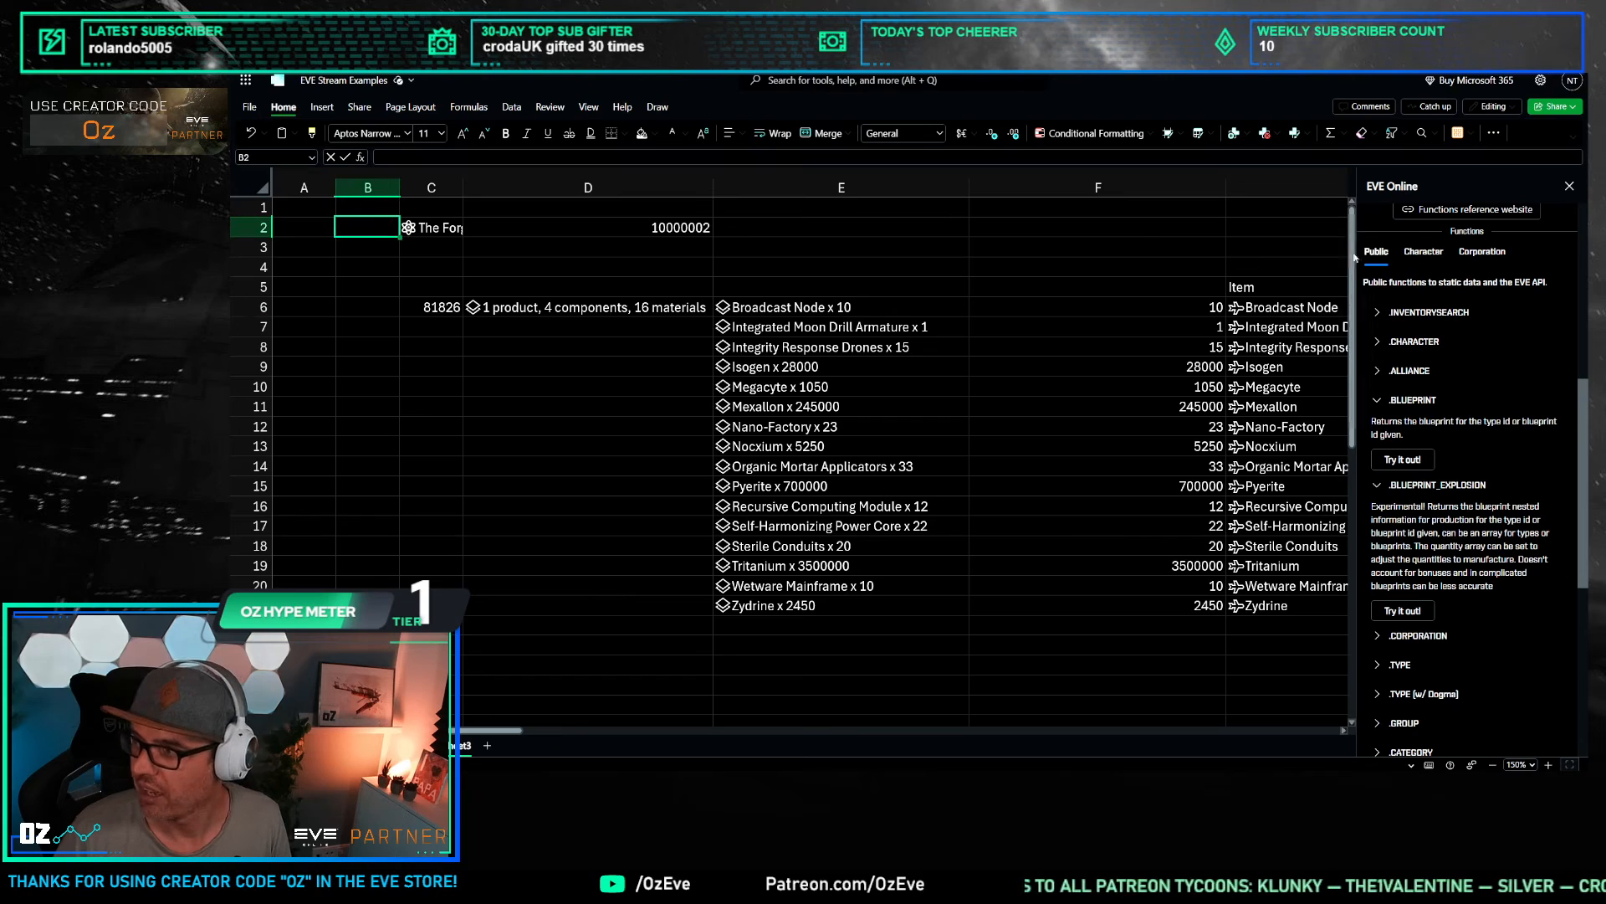
scroll(1415, 323, up, 5)
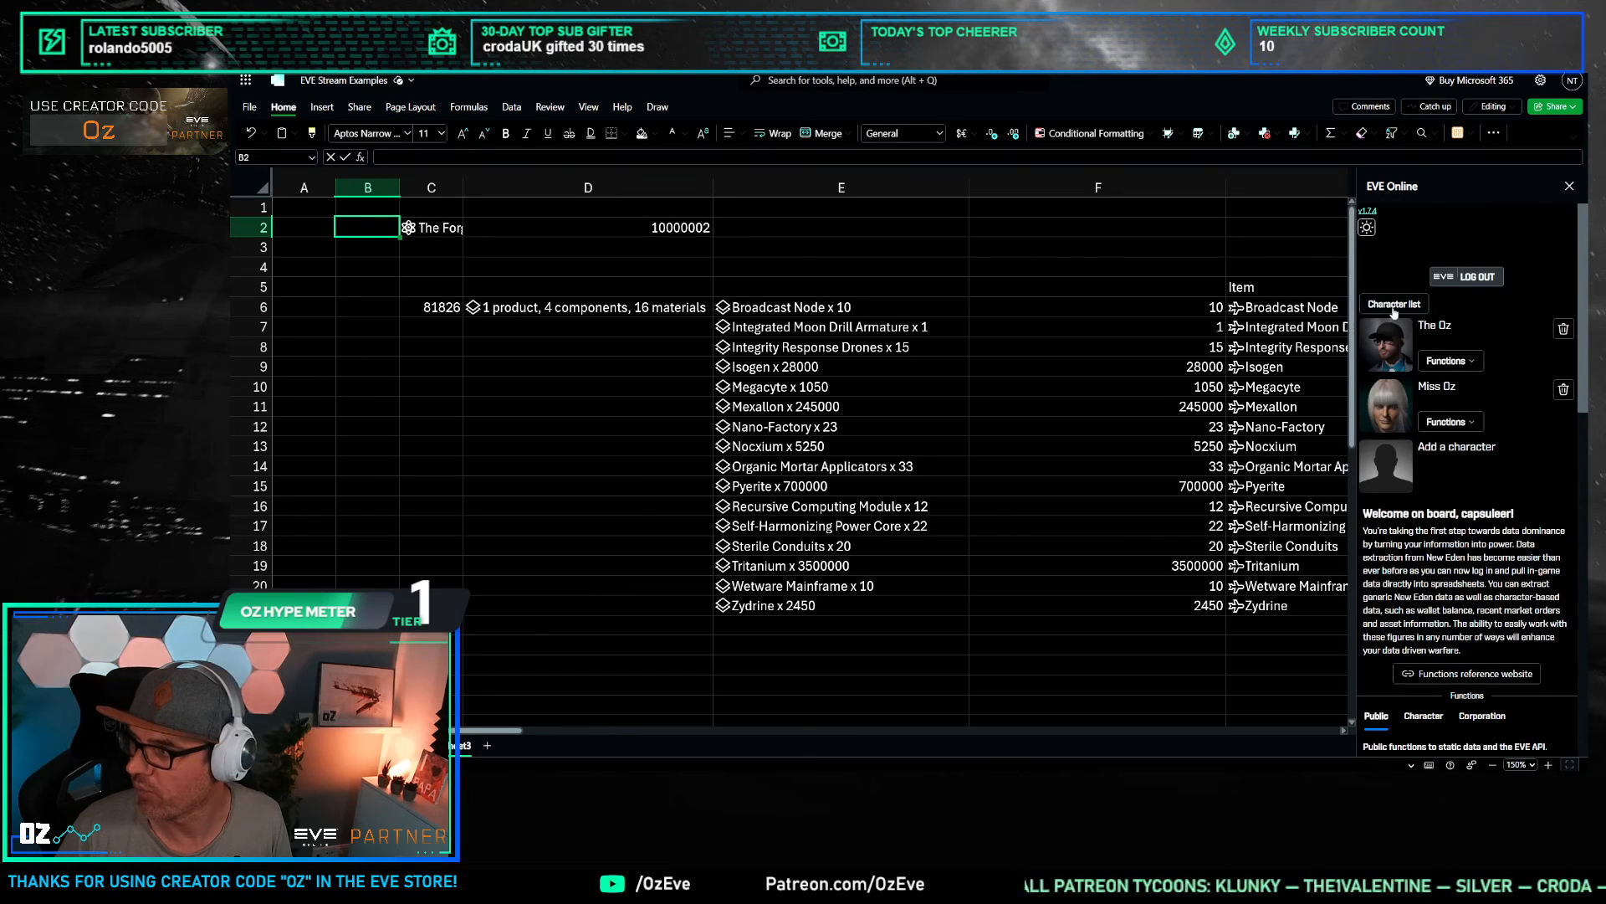
click(1394, 304)
click(430, 386)
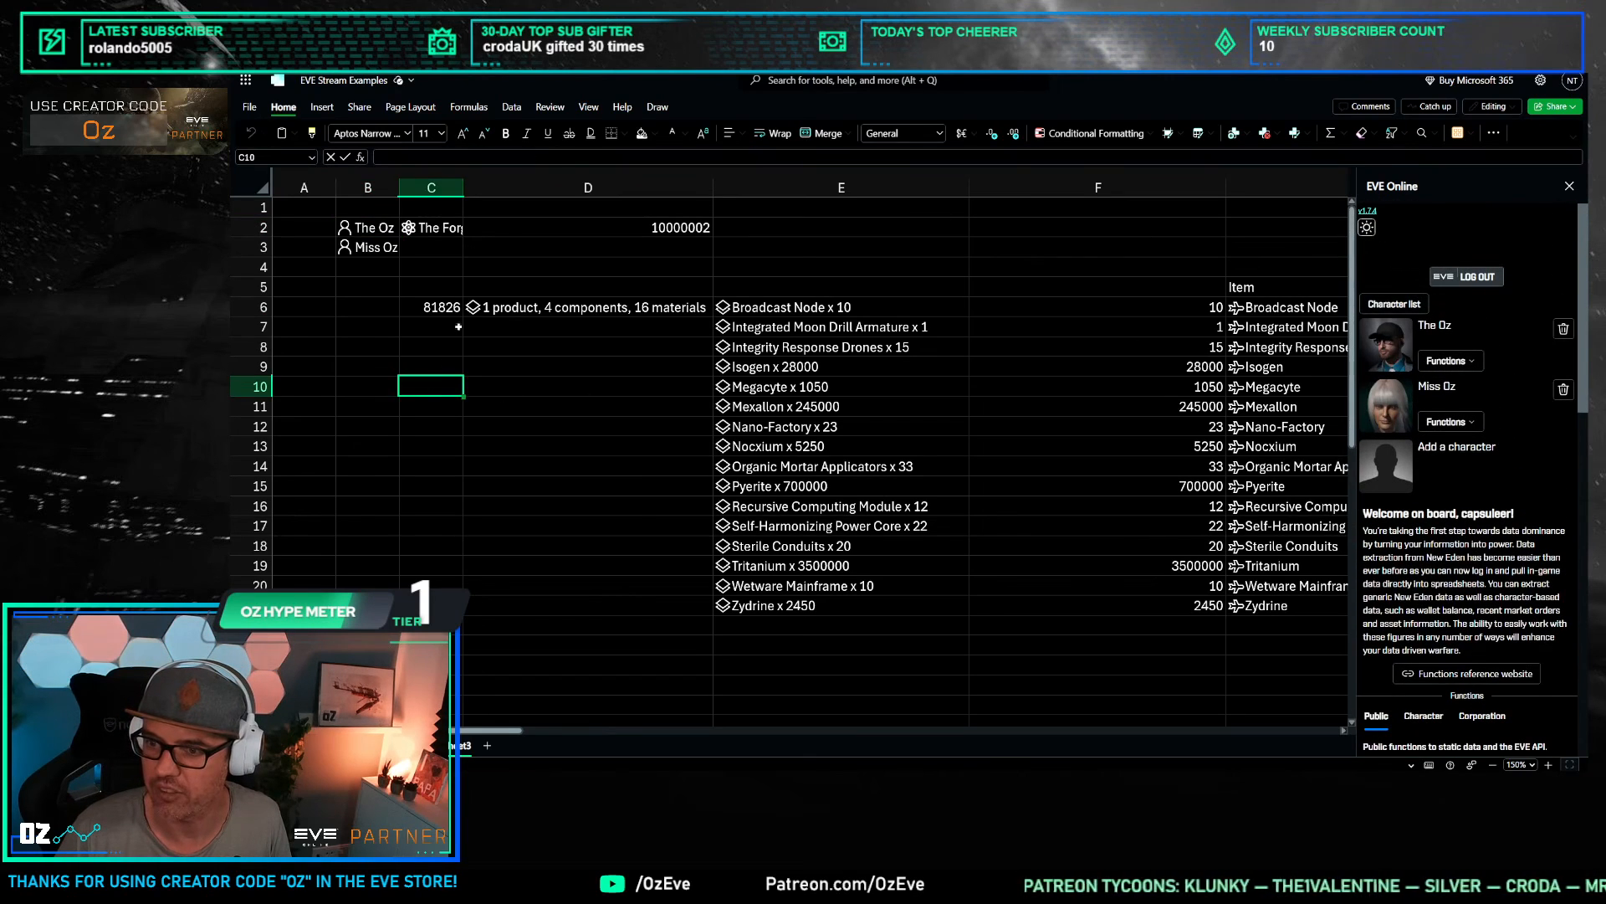
Step: Insert one empty column to the left of column C, beside the character list
click(431, 187)
right_click(431, 189)
key(Escape)
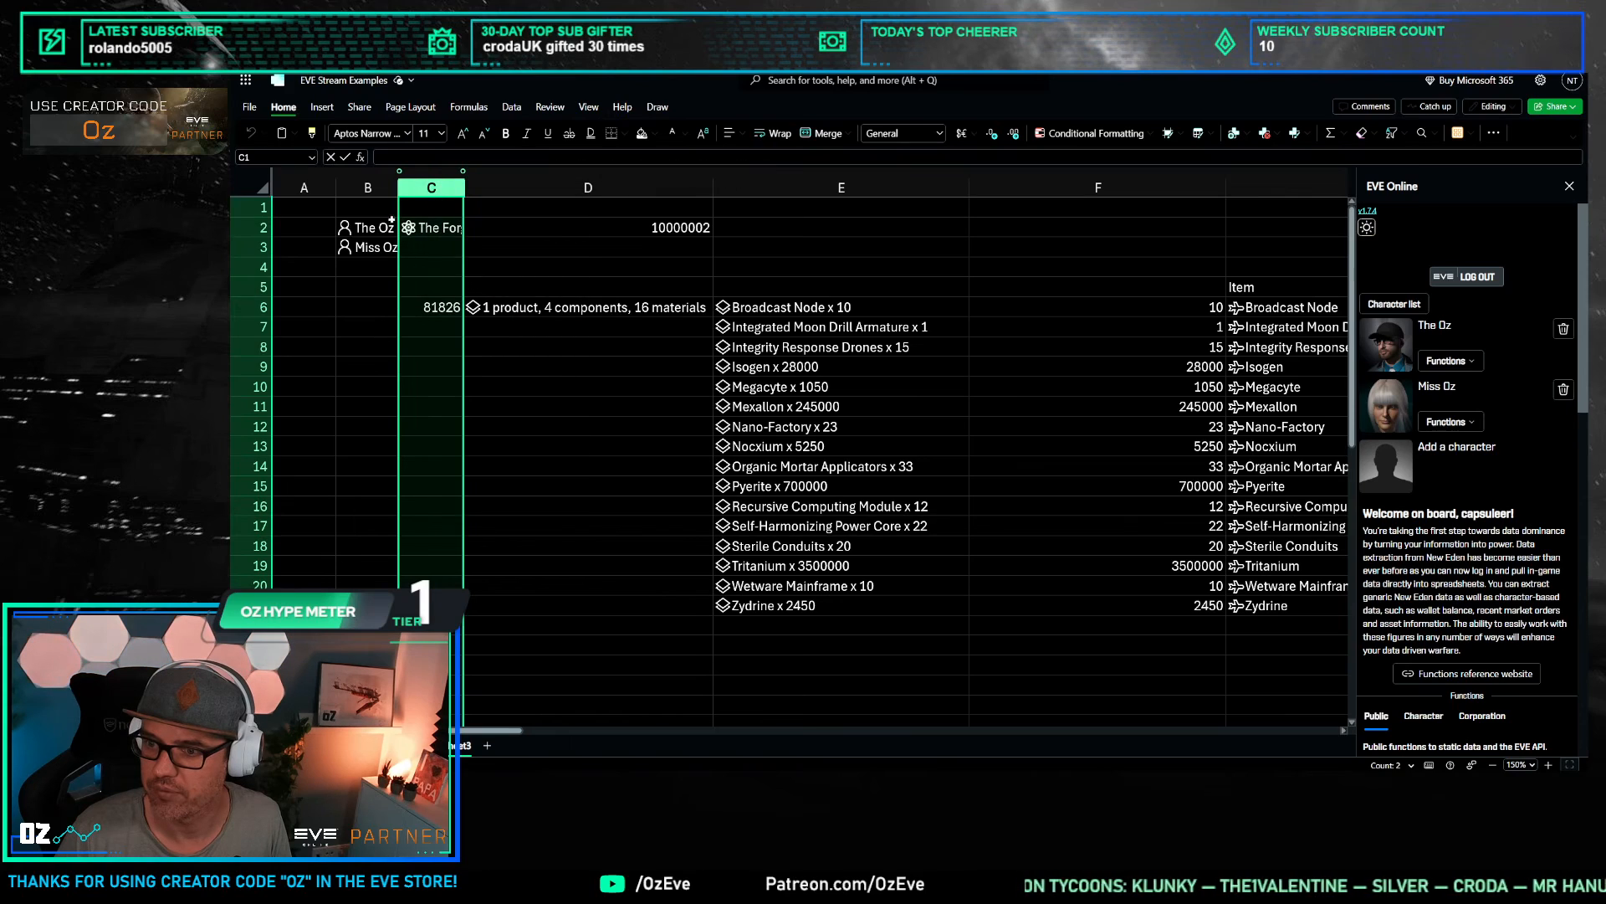
right_click(420, 182)
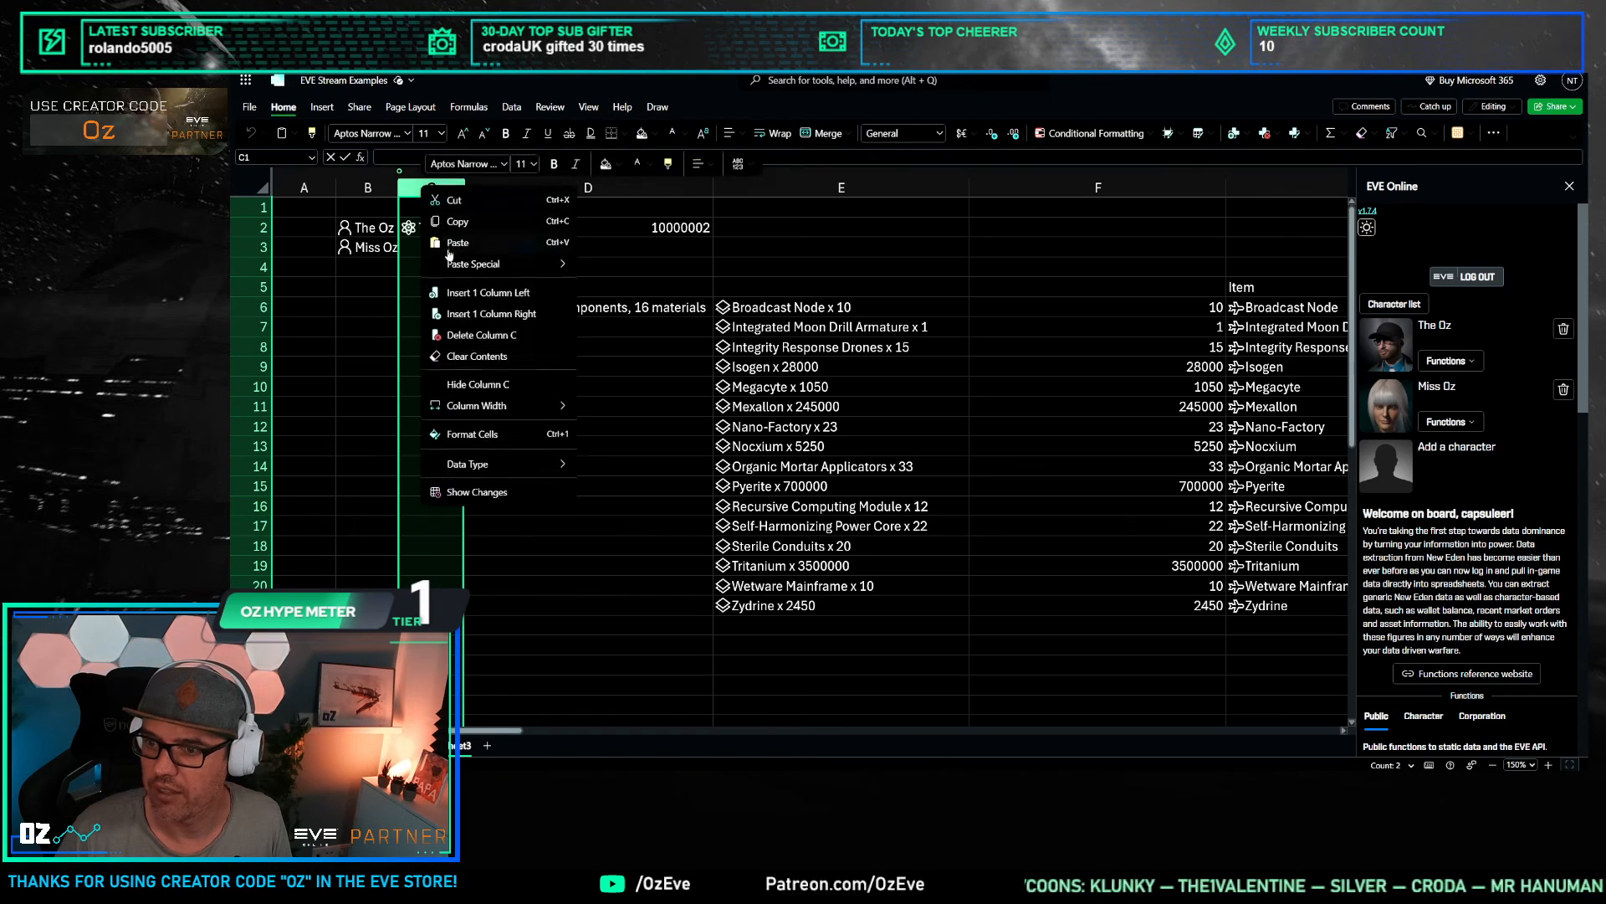
click(469, 294)
click(366, 306)
Step: Extract the character ID from the character entity in B2 into C2 and widen column C to fit it
click(385, 227)
click(389, 247)
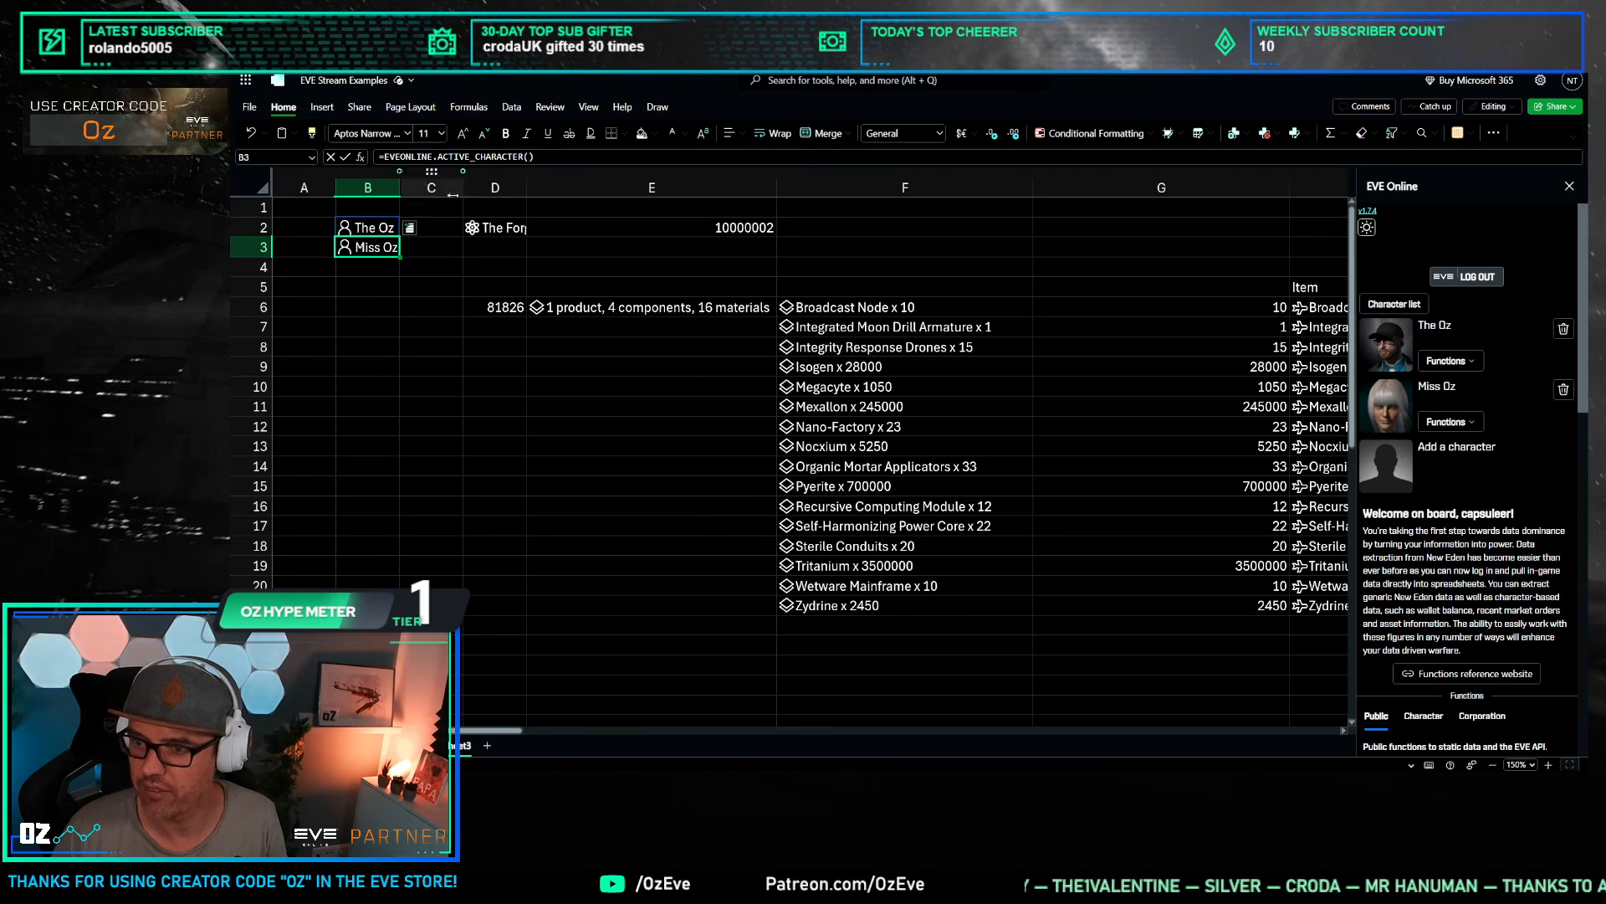
key(Down)
click(386, 230)
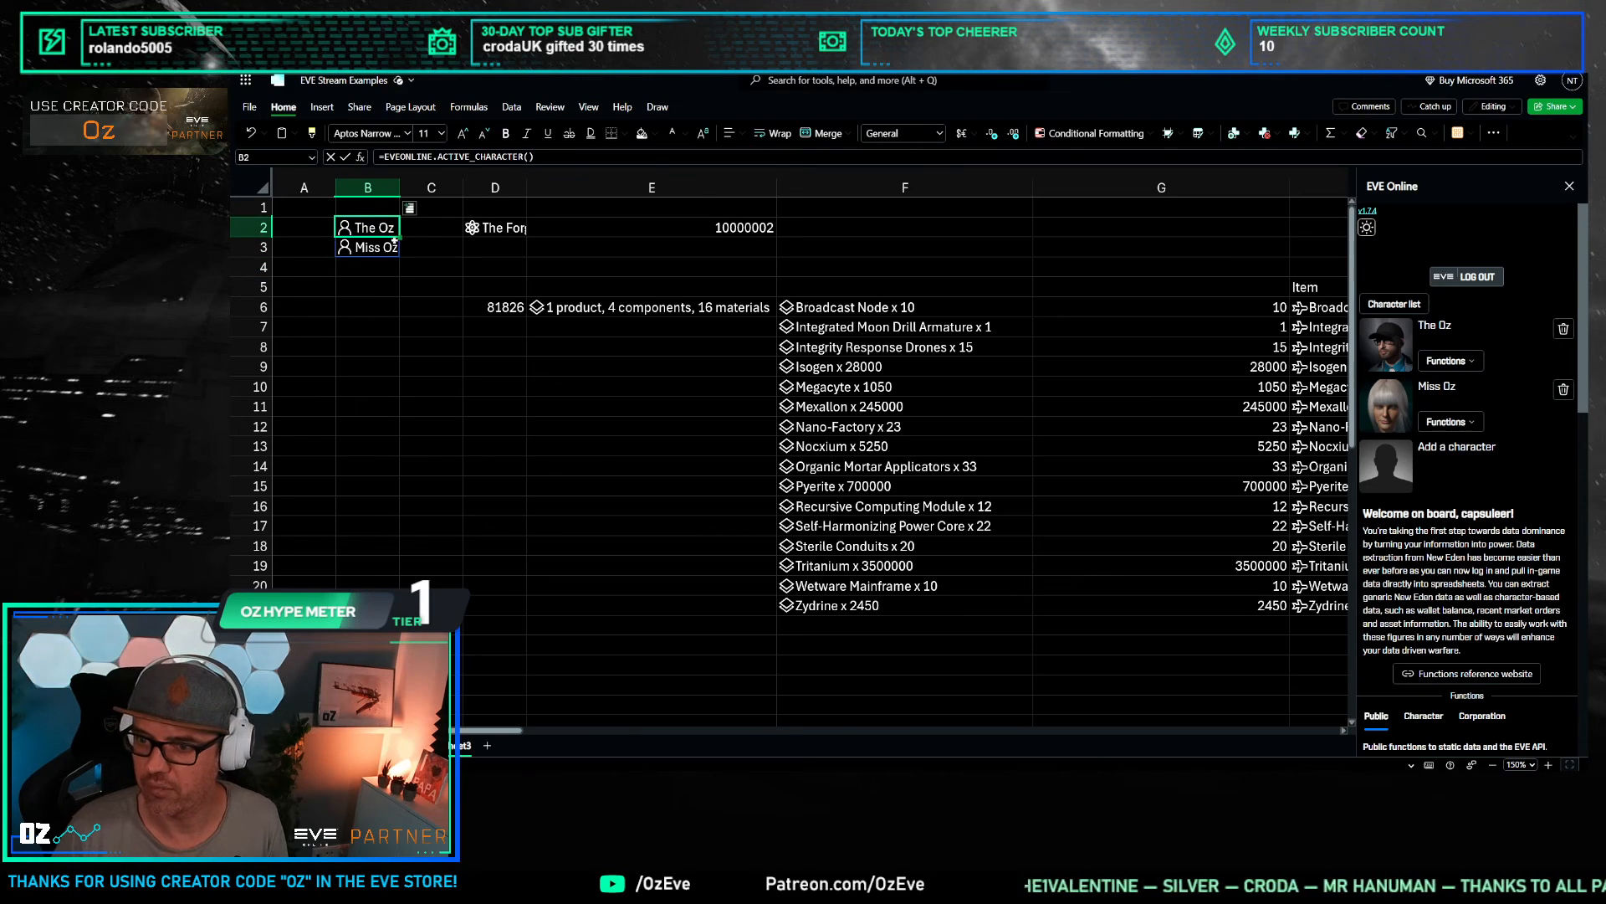
click(409, 208)
click(444, 368)
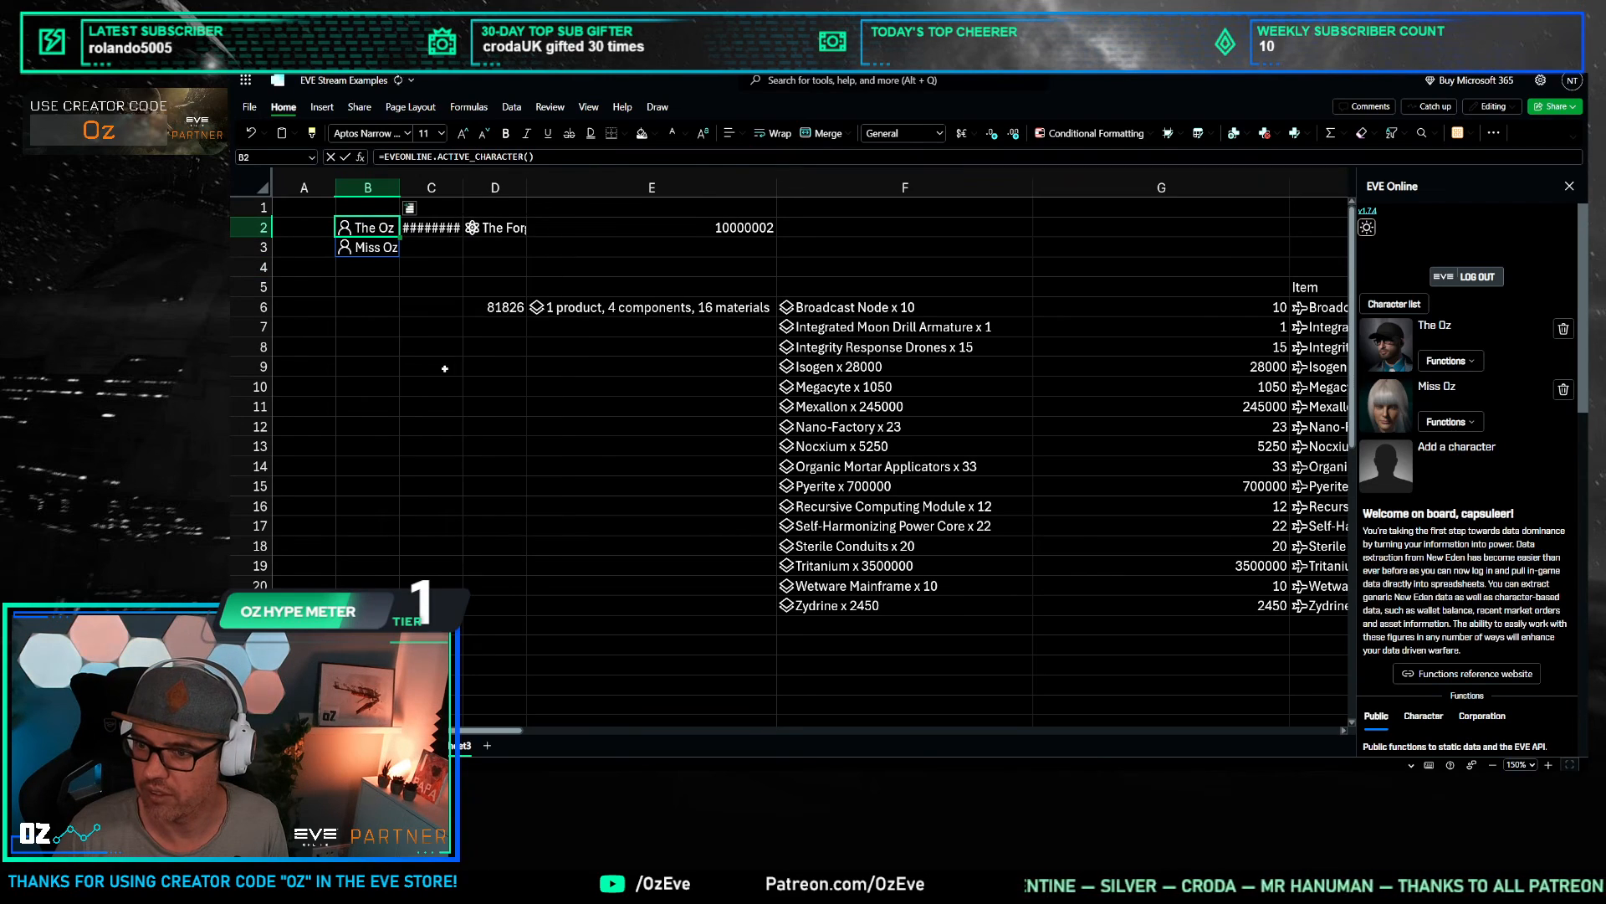
double_click(463, 188)
key(Up)
key(Up)
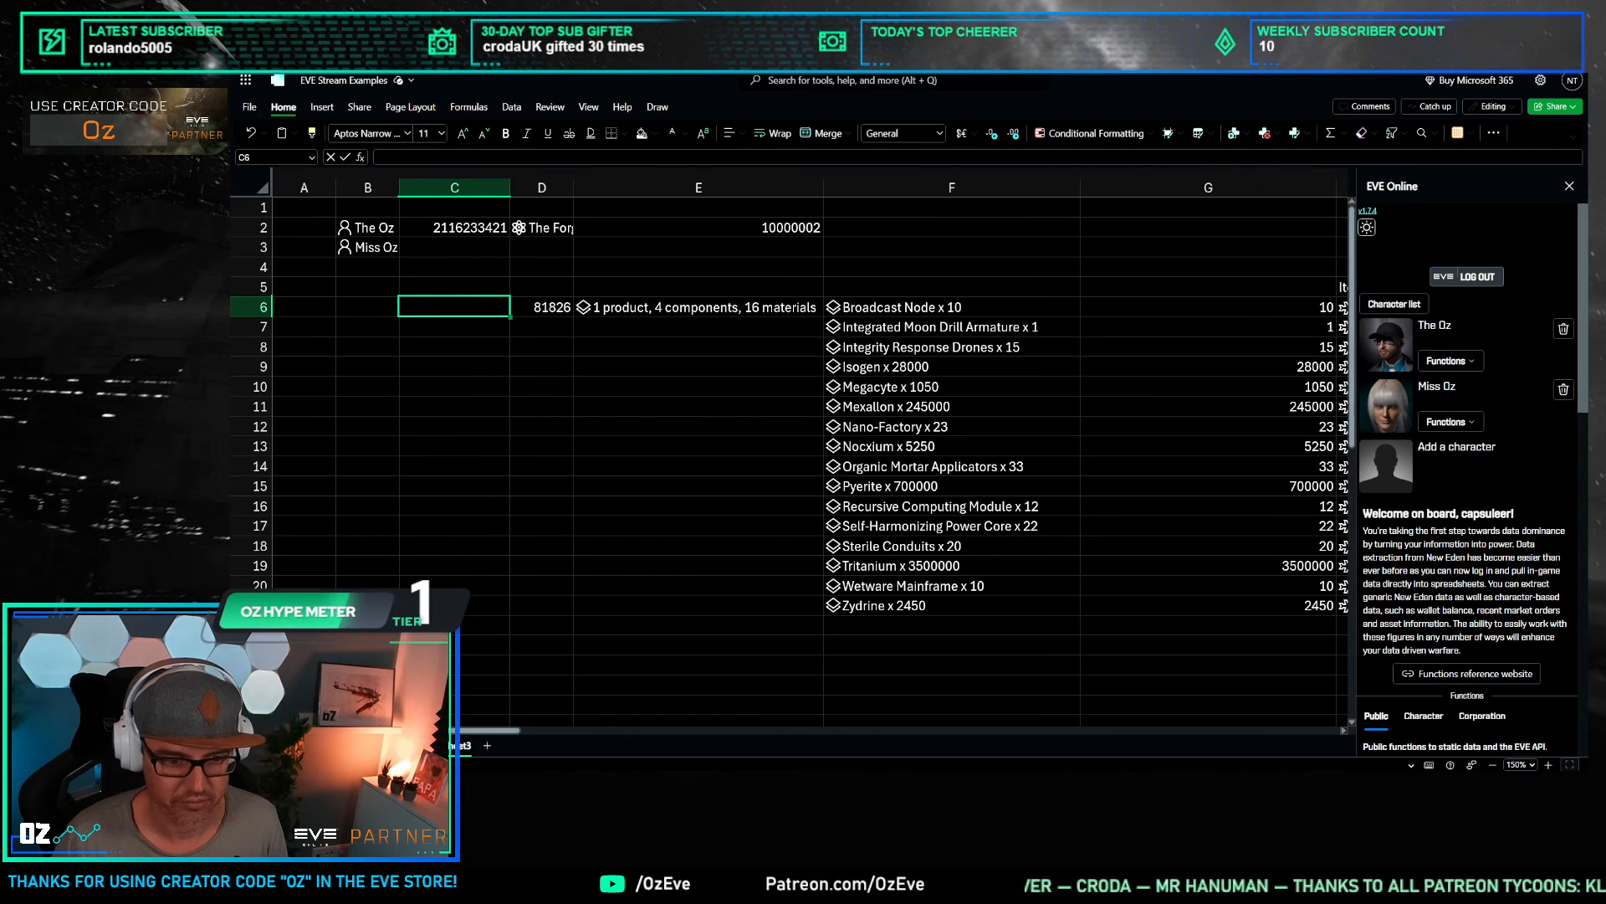
Step: Add the header Inventory in L5, beside the Total cost column of the materials table
drag(489, 729, 704, 705)
click(460, 307)
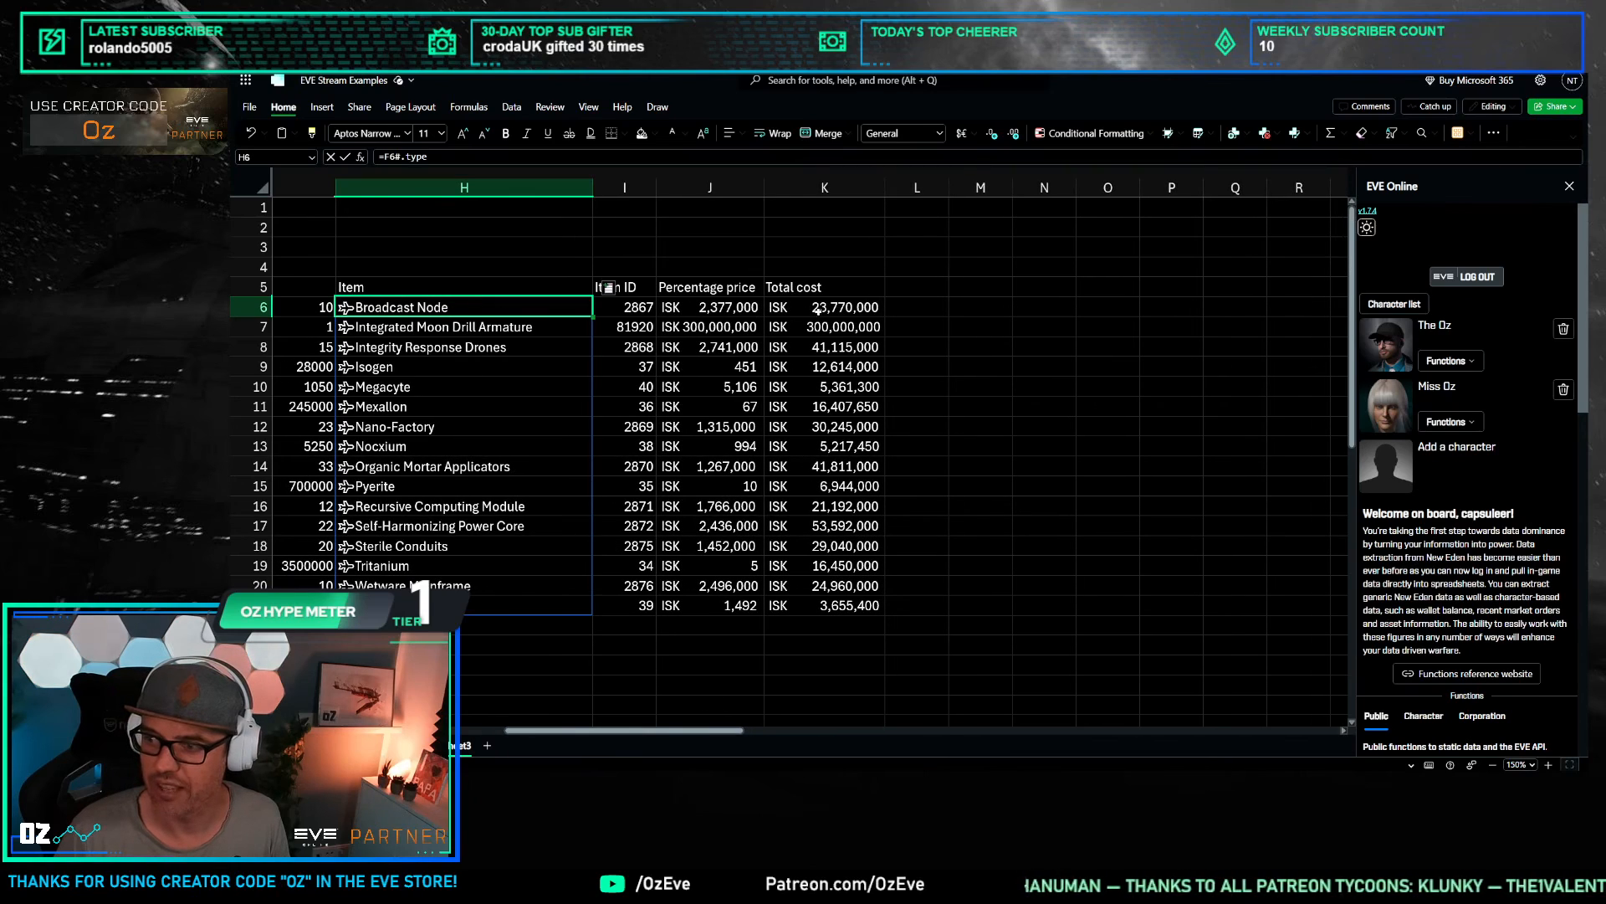
click(918, 307)
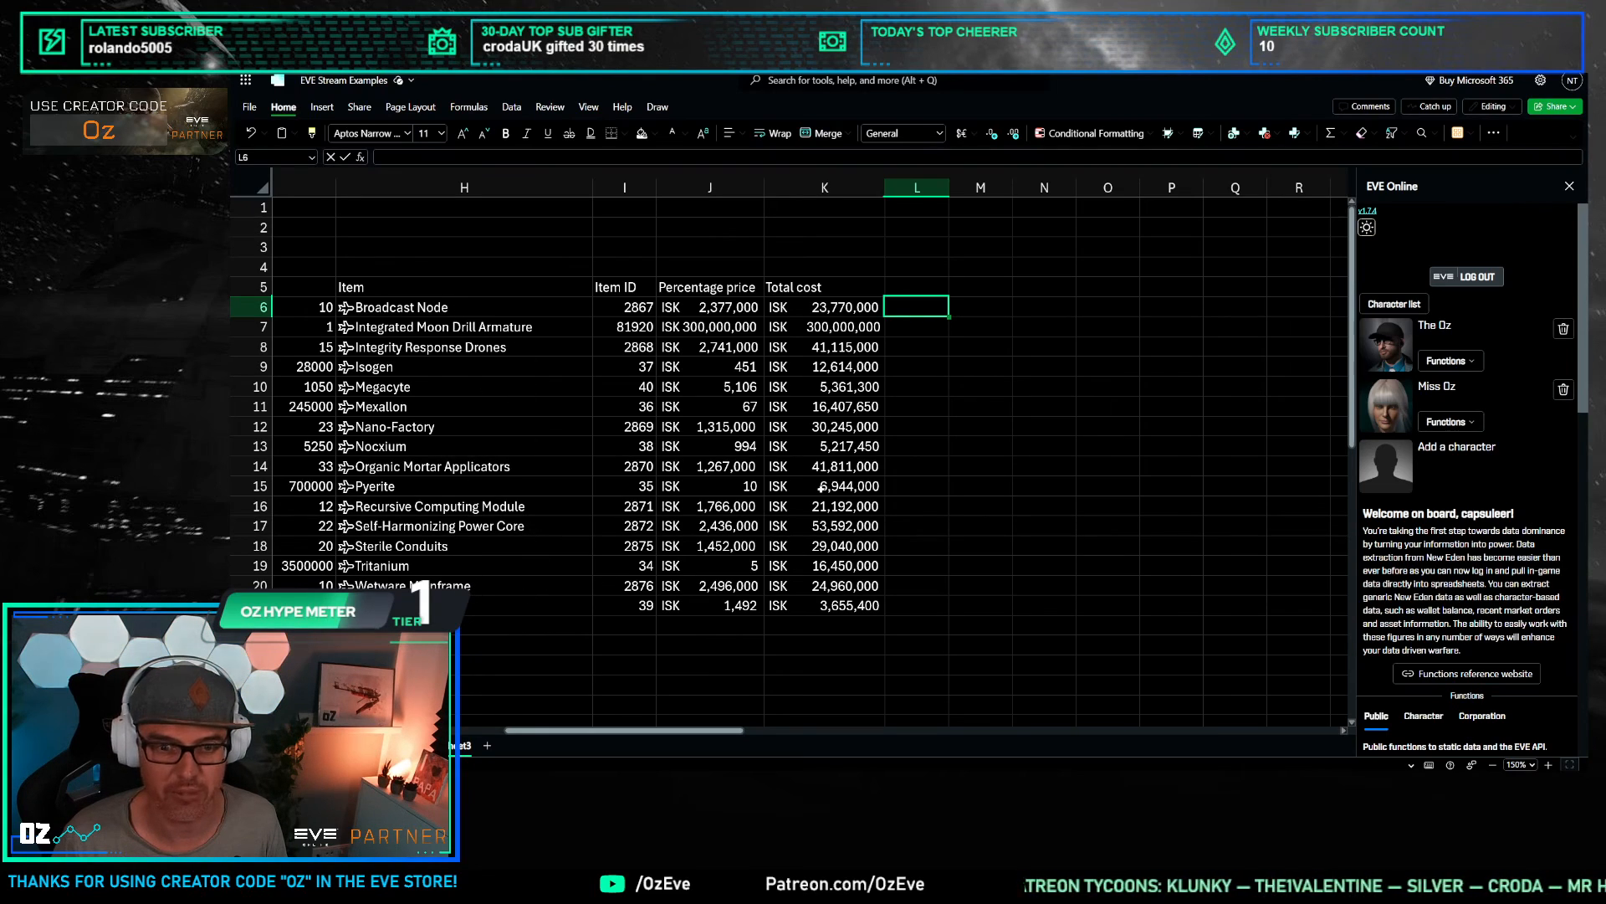
click(918, 286)
text(Inventory)
key(Return)
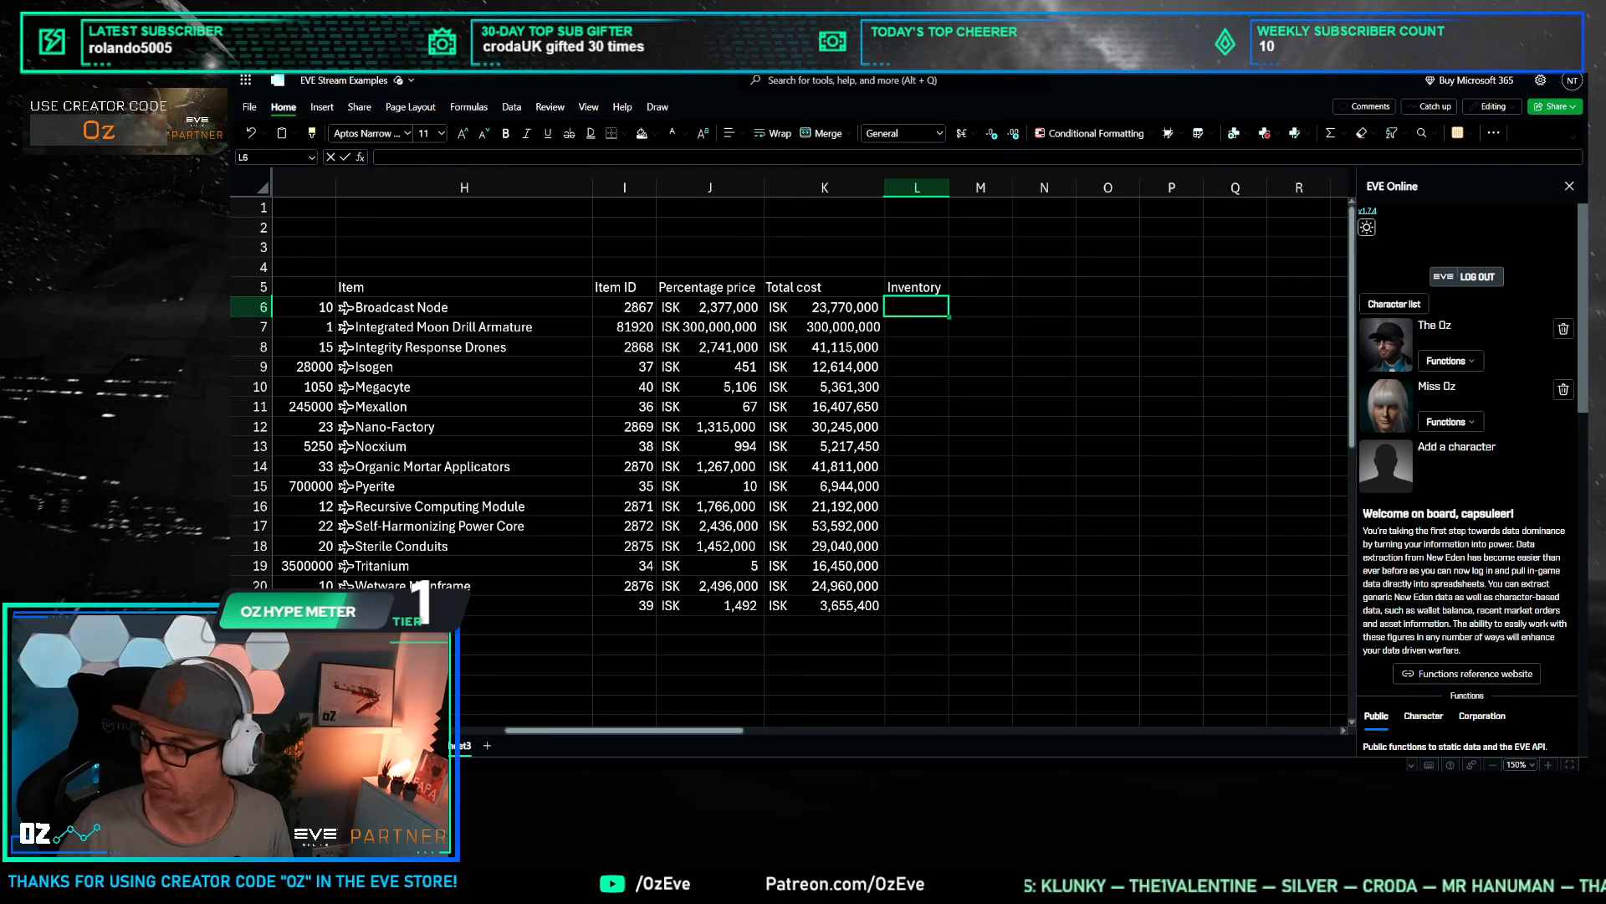
Step: Find CHARACTER_ASSETS among the add-in's character functions and insert its sample formula into L6 under Inventory
scroll(1343, 508, down, 4)
scroll(1423, 577, down, 2)
click(1424, 584)
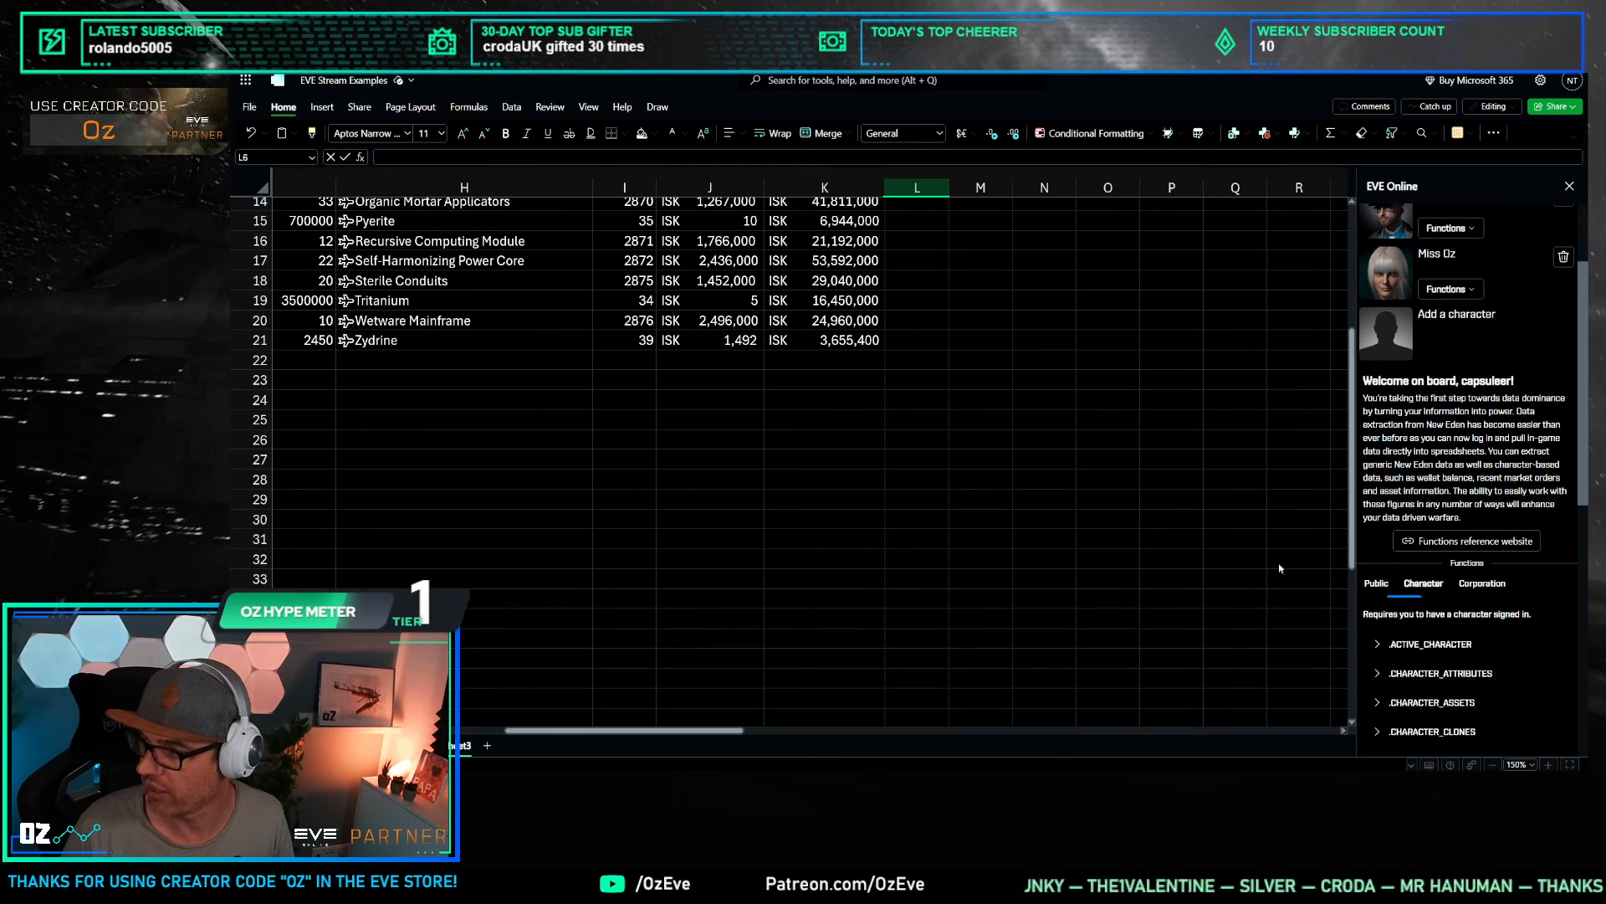
scroll(838, 421, up, 4)
scroll(1422, 598, down, 3)
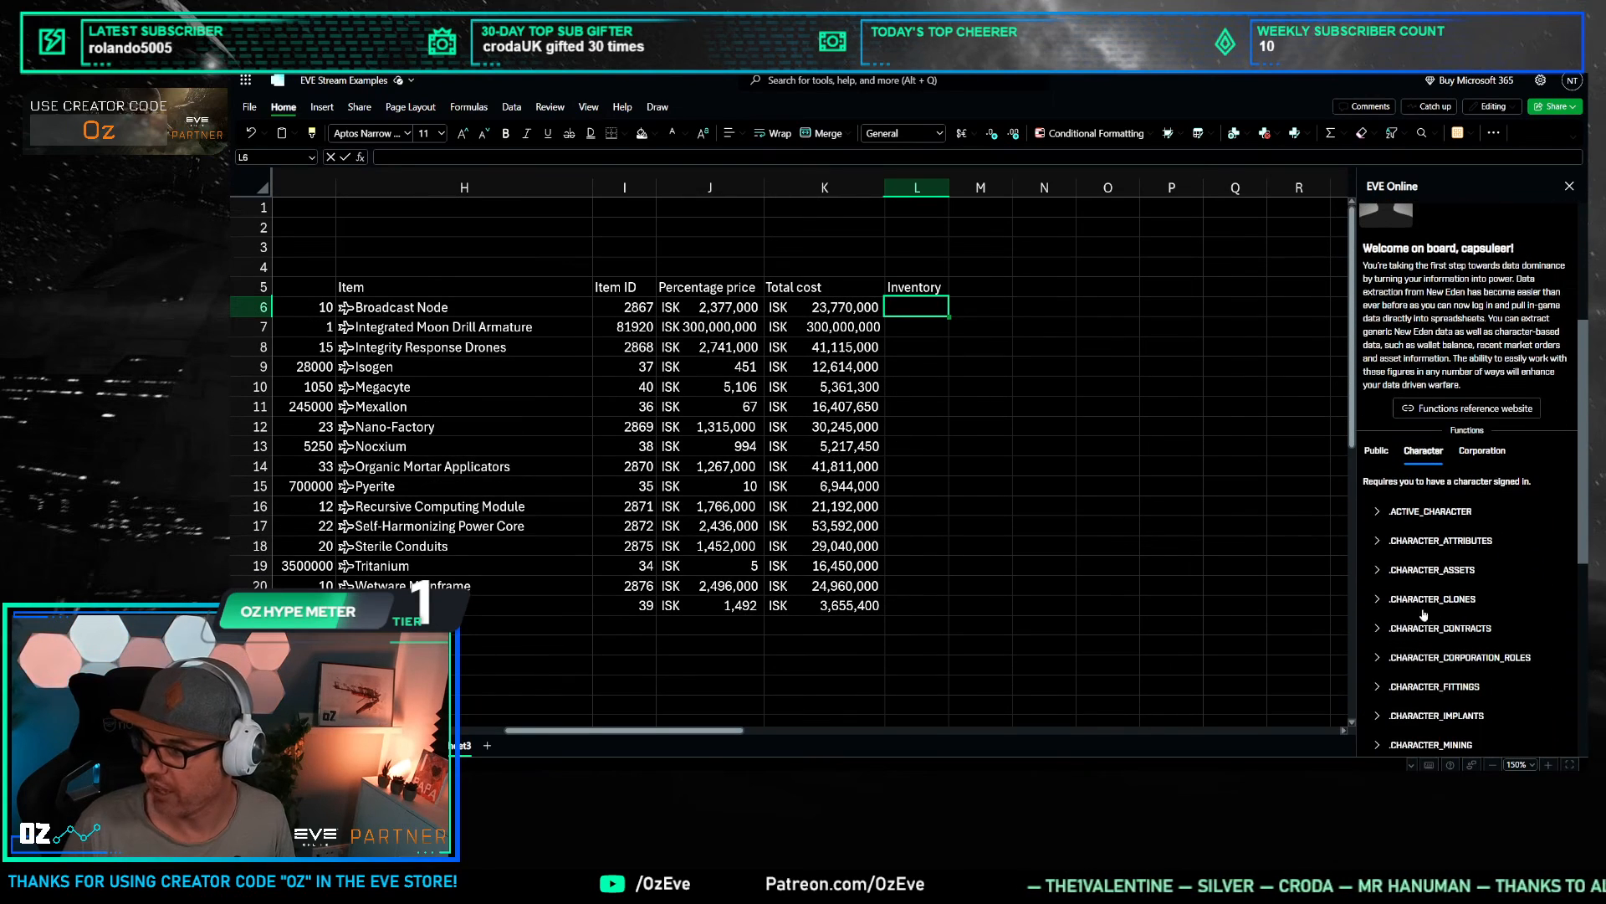
scroll(1431, 619, down, 2)
scroll(1429, 643, down, 3)
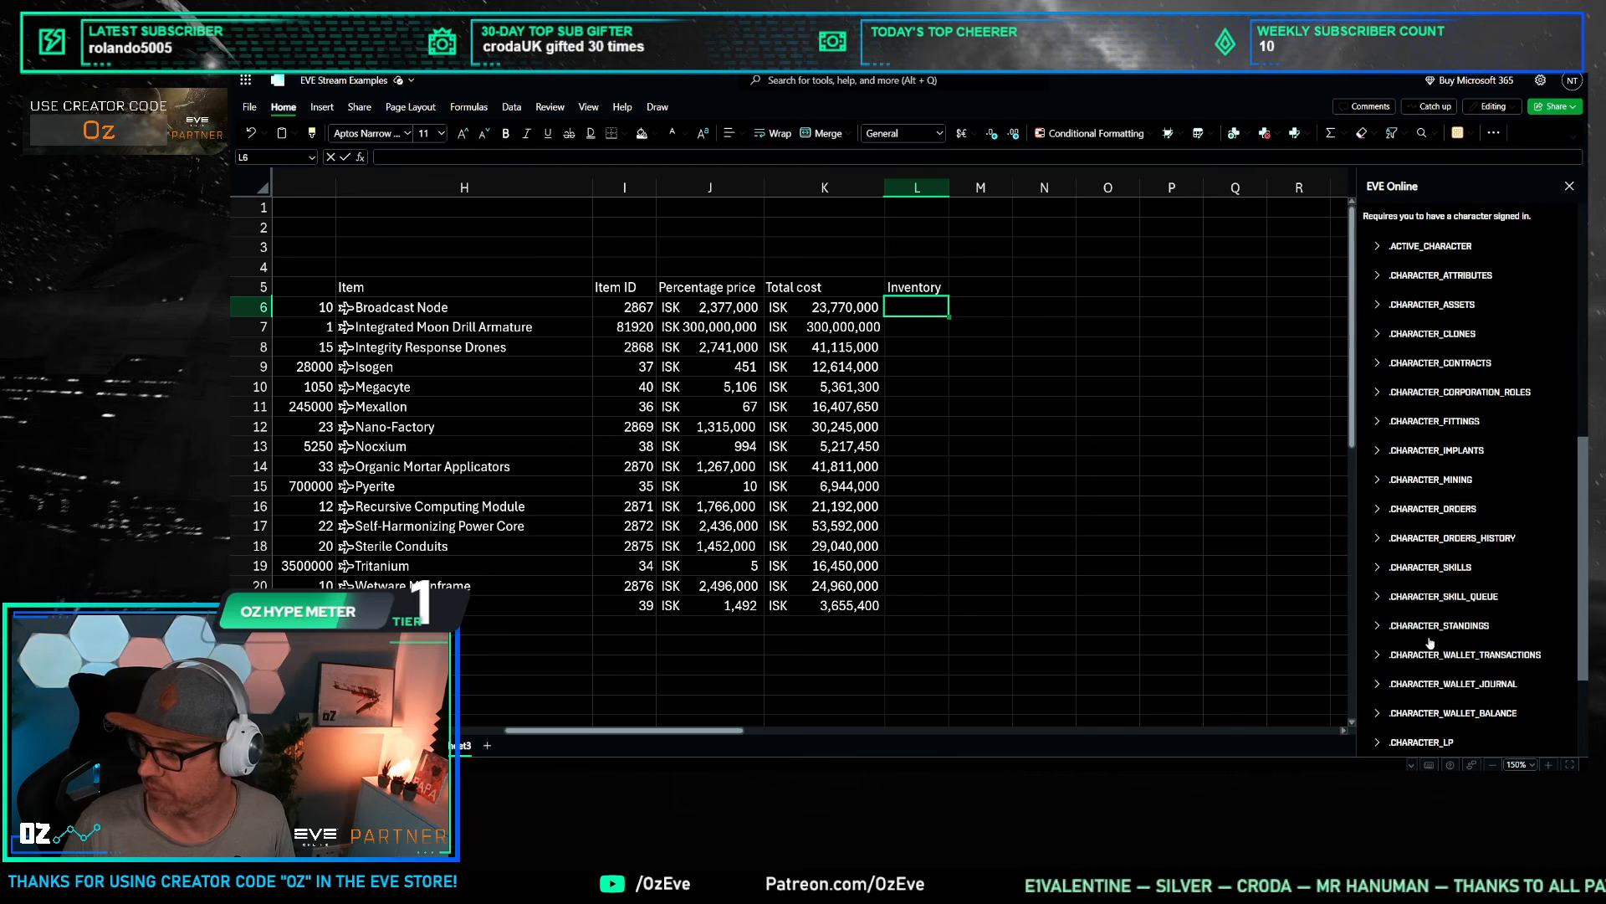
scroll(1428, 641, down, 2)
scroll(1428, 641, down, 3)
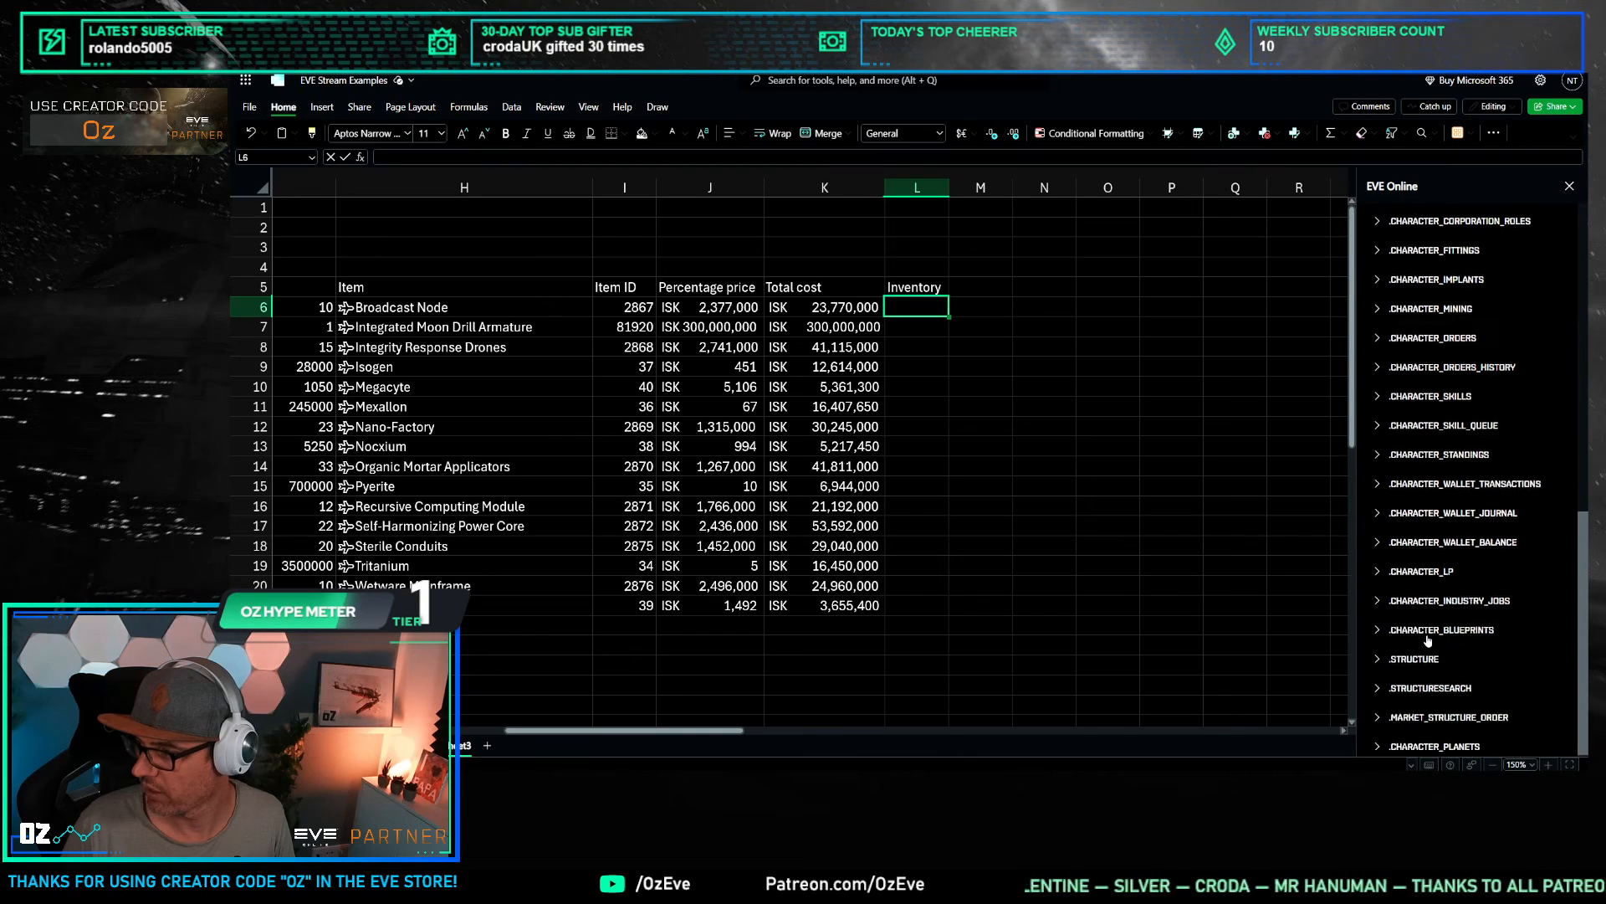
scroll(1439, 636, up, 10)
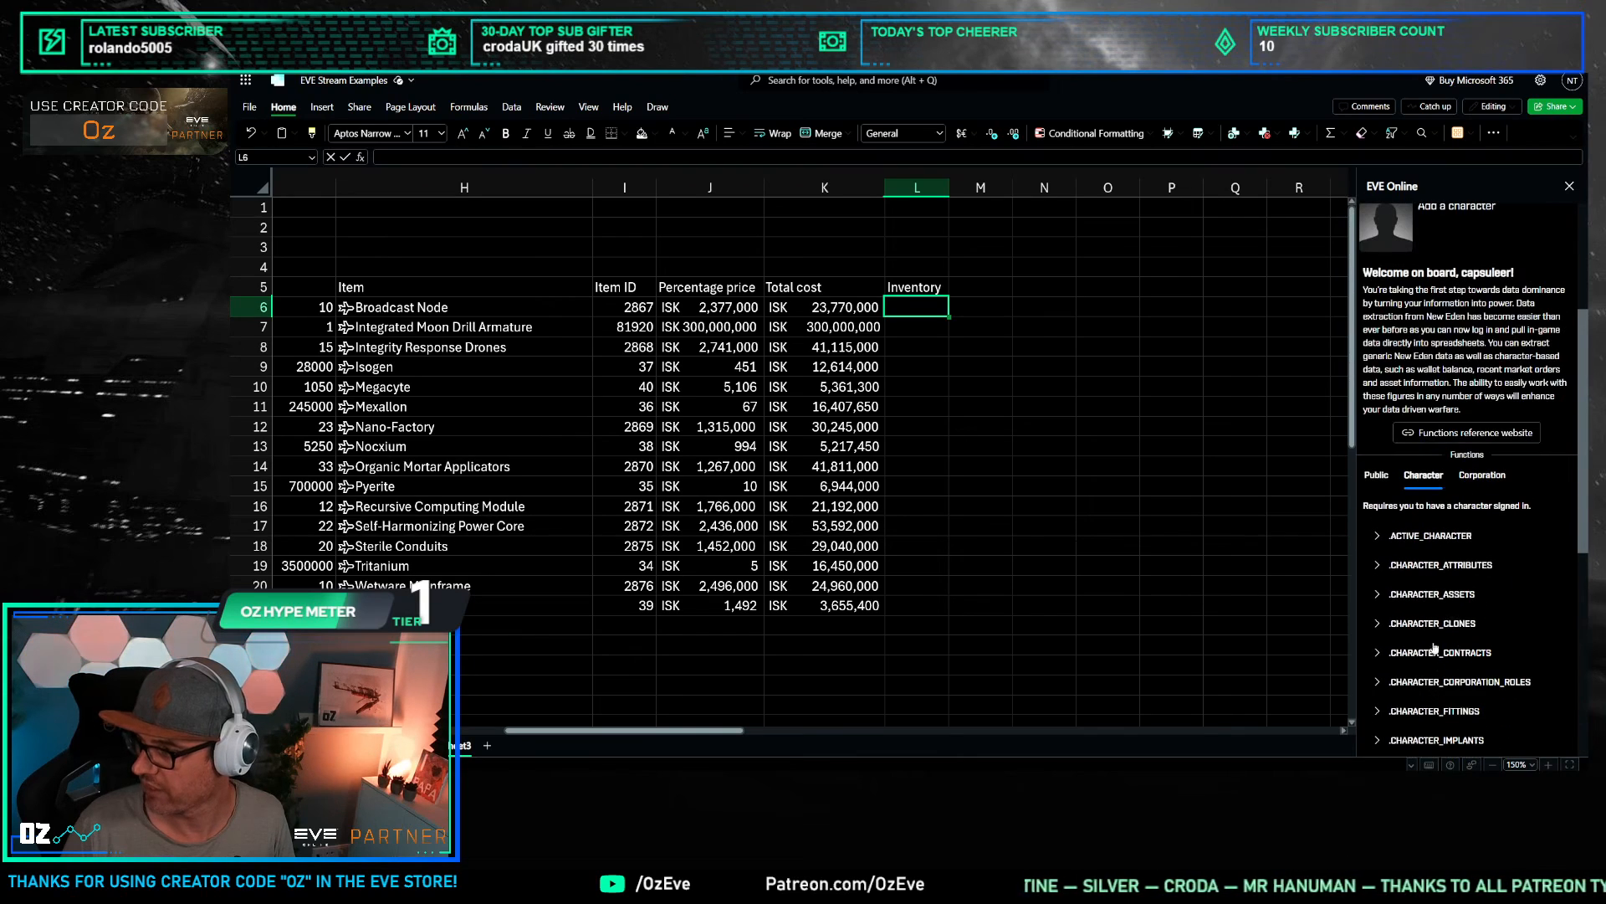
click(1458, 596)
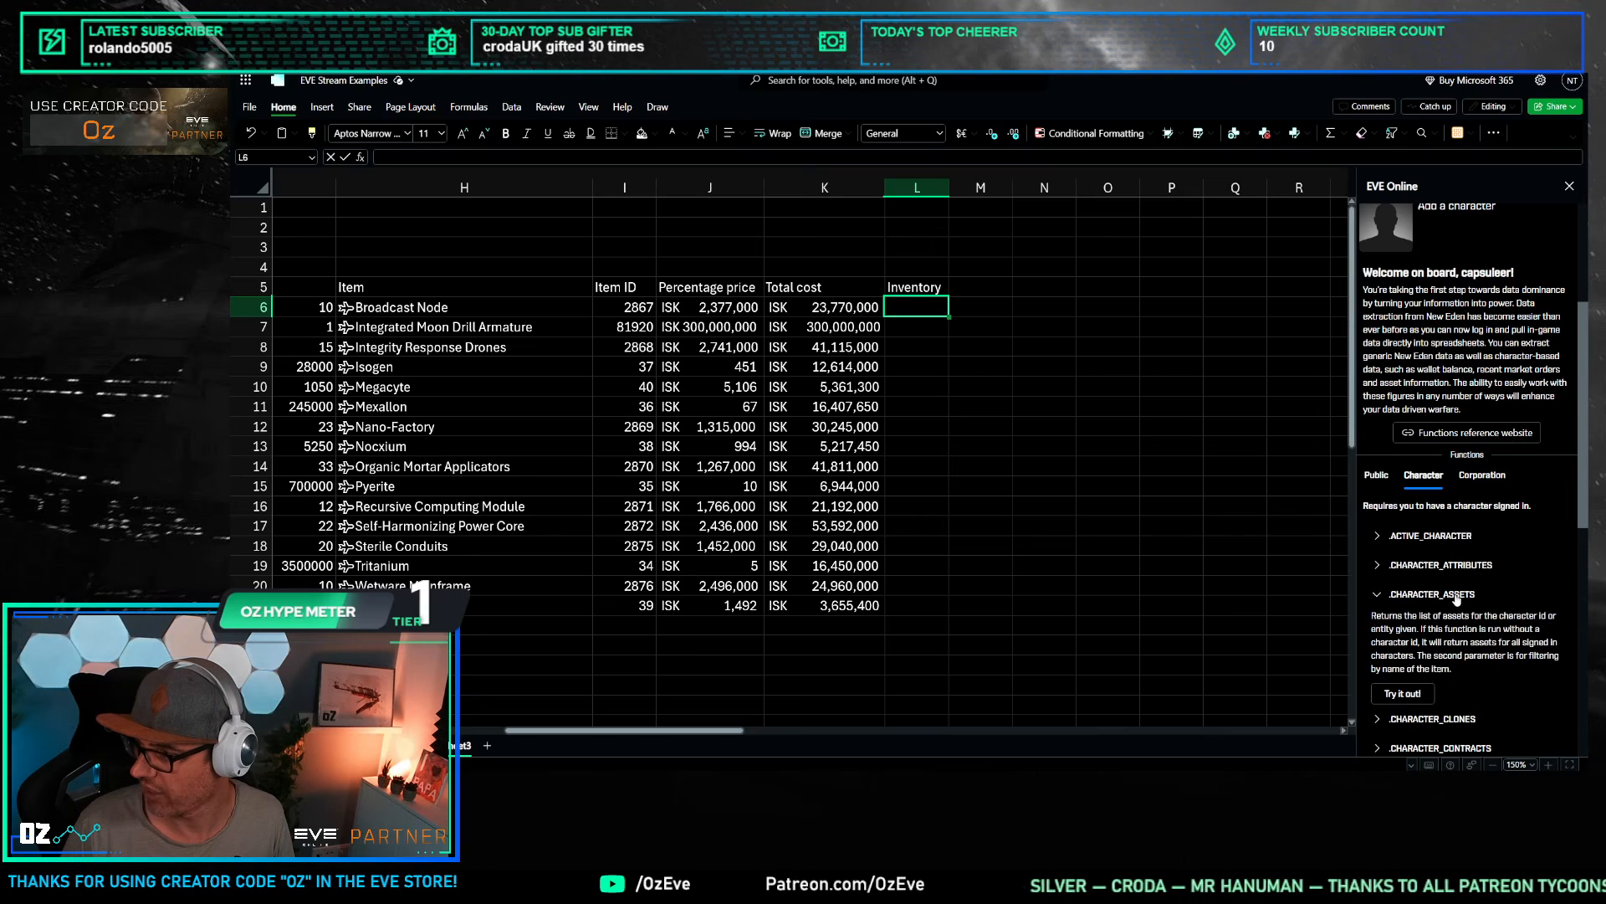
click(1412, 695)
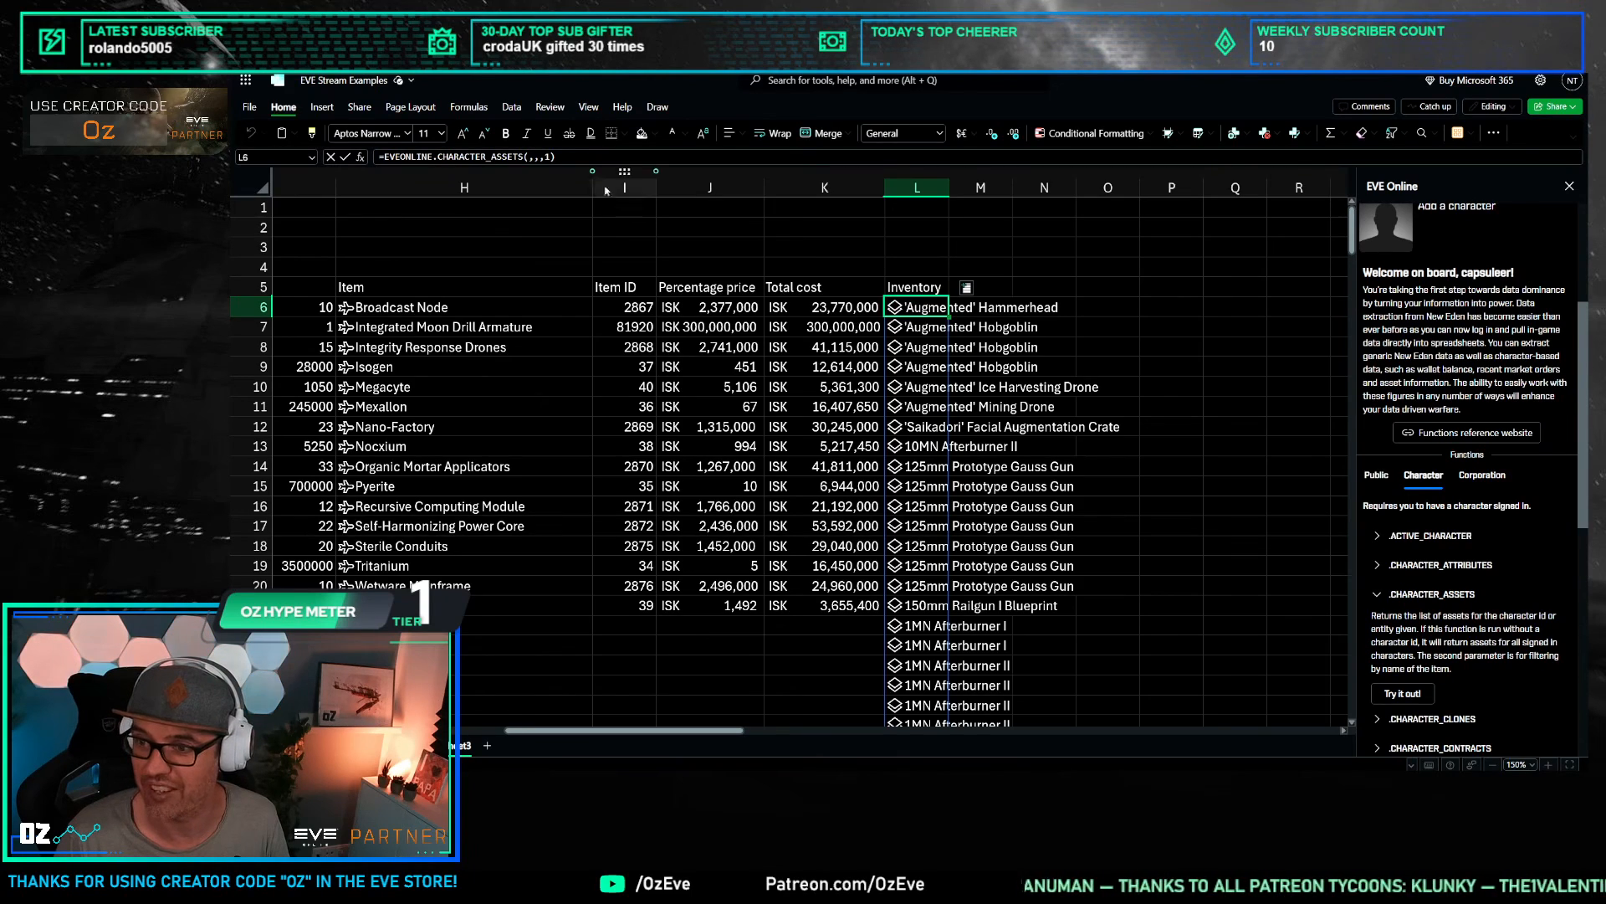
click(529, 157)
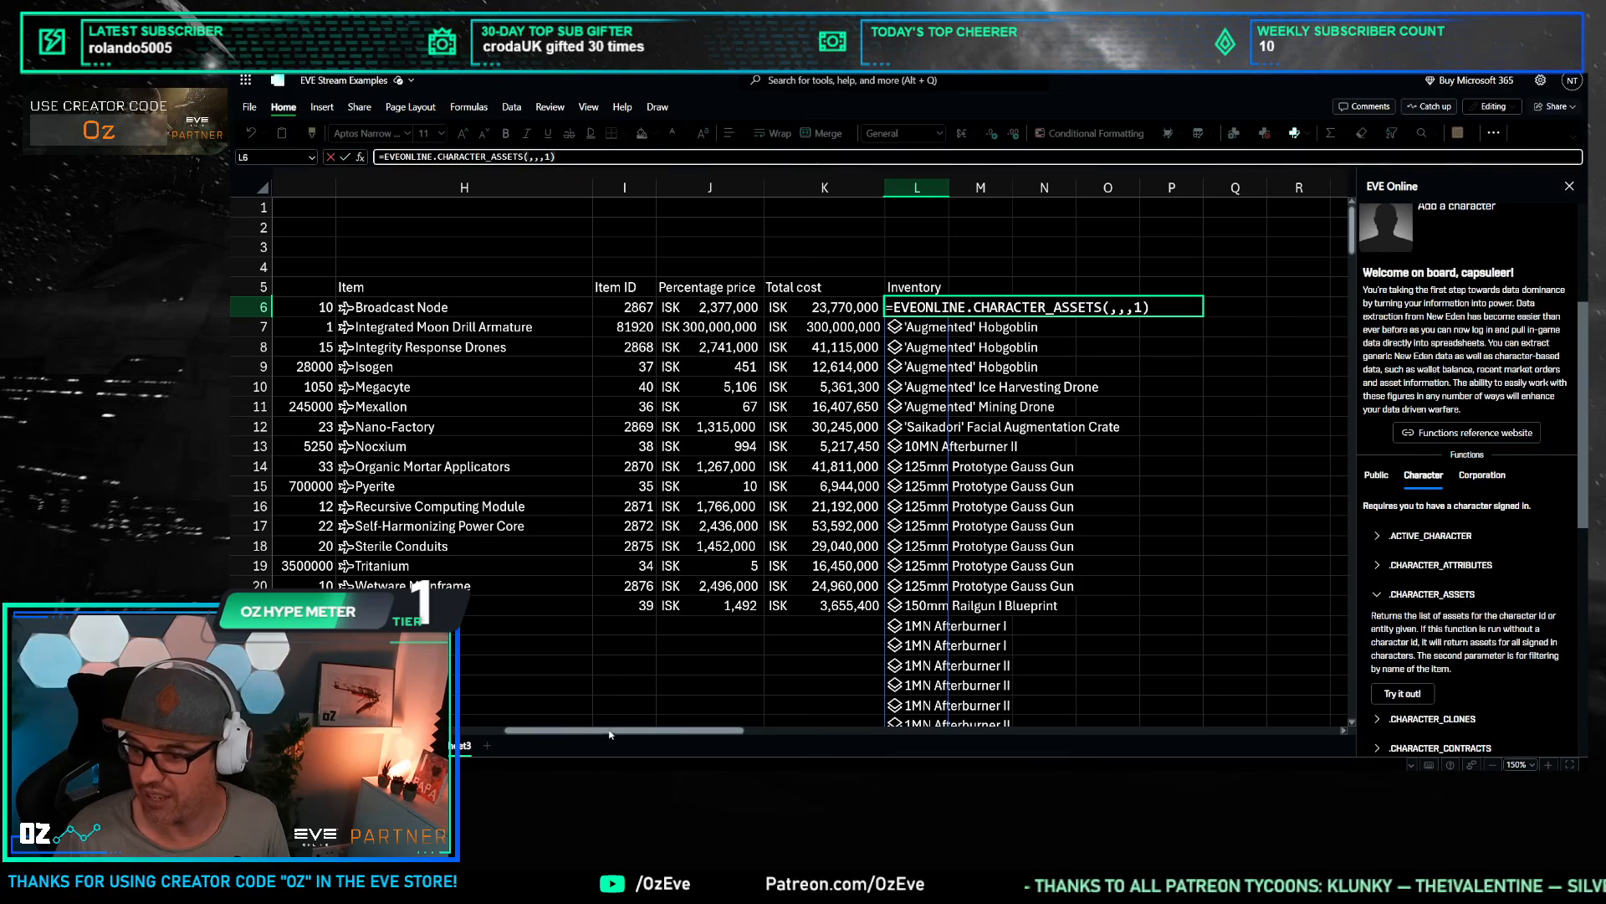
mouse_move(615, 732)
mouse_down()
mouse_move(431, 721)
mouse_move(603, 705)
mouse_up()
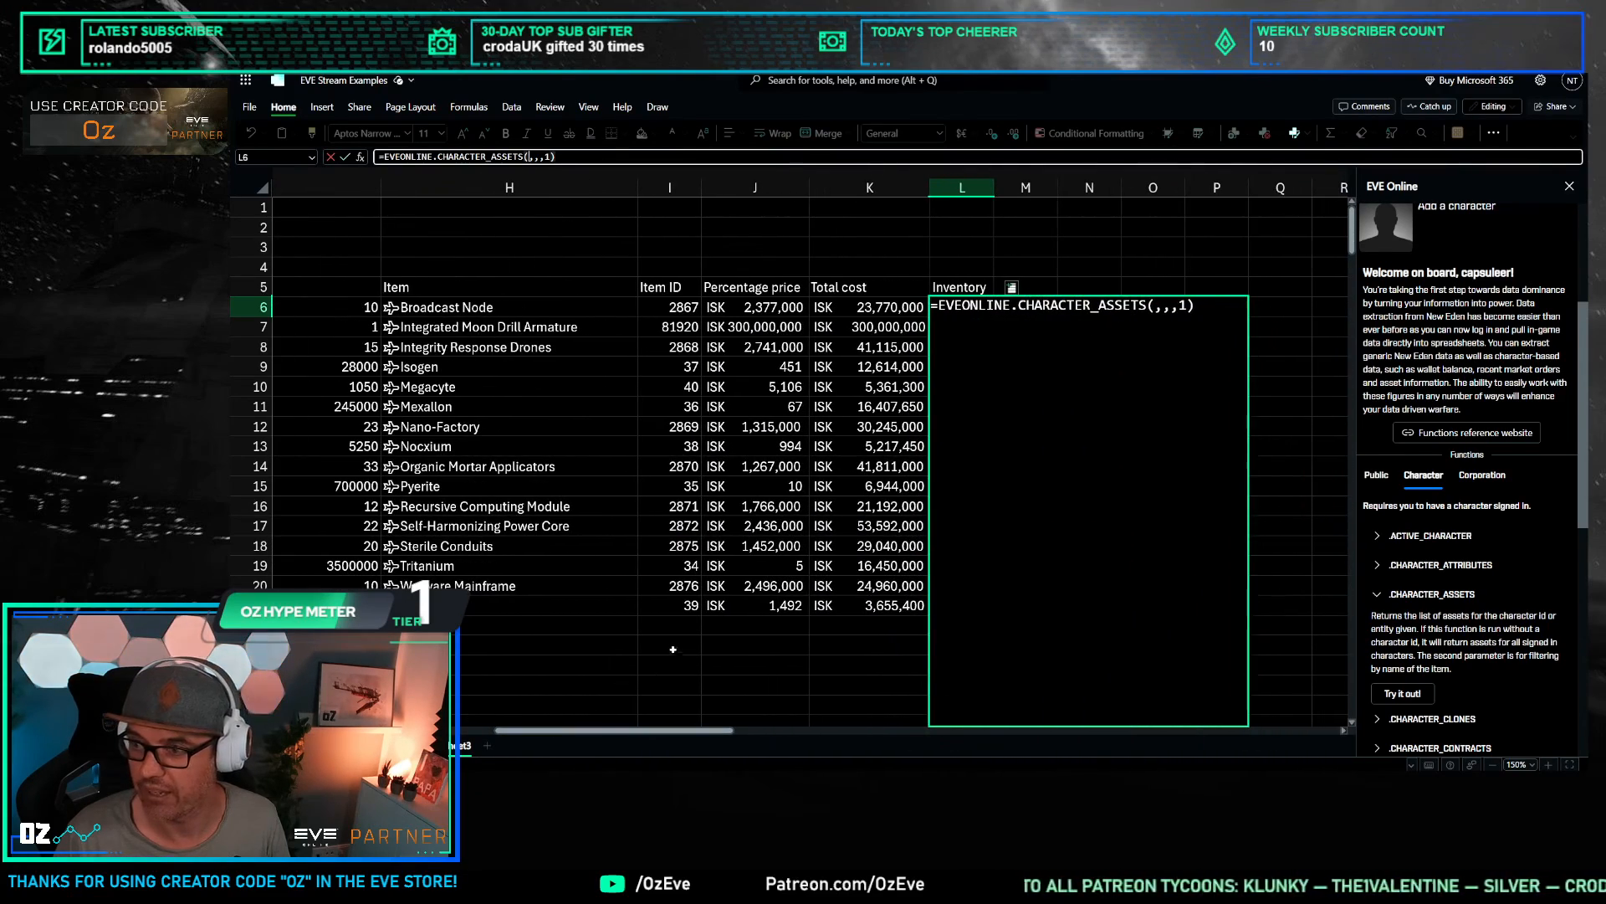
key(Escape)
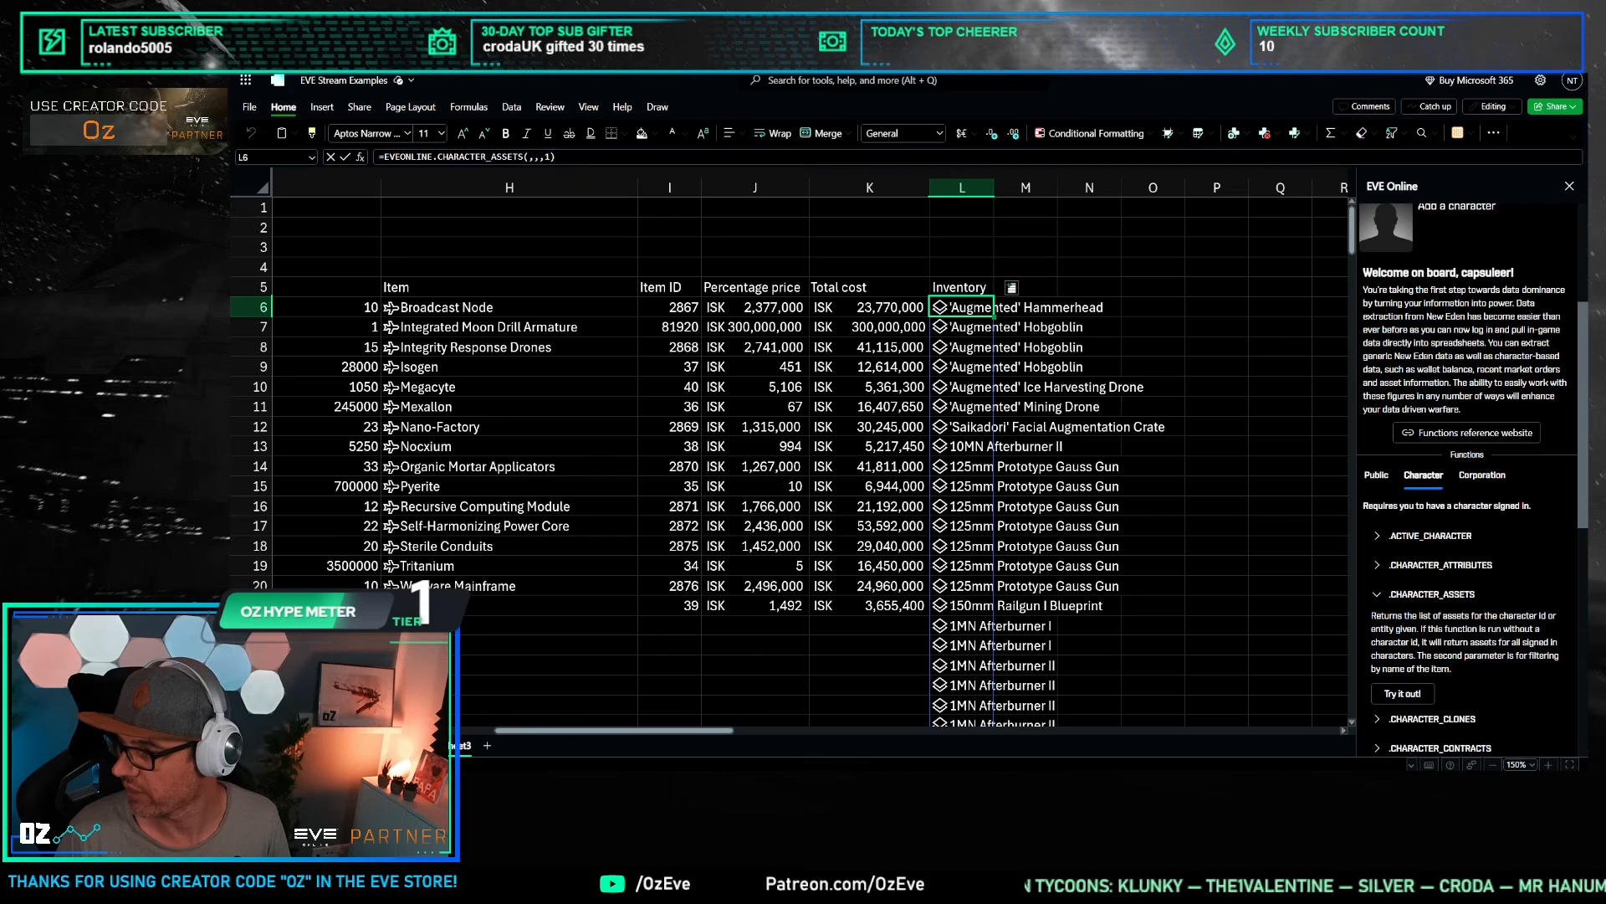
Step: Look up the CHARACTER_ASSETS formula syntax and parameters in the functions reference website and return to the workbook
click(519, 18)
scroll(527, 171, up, 15)
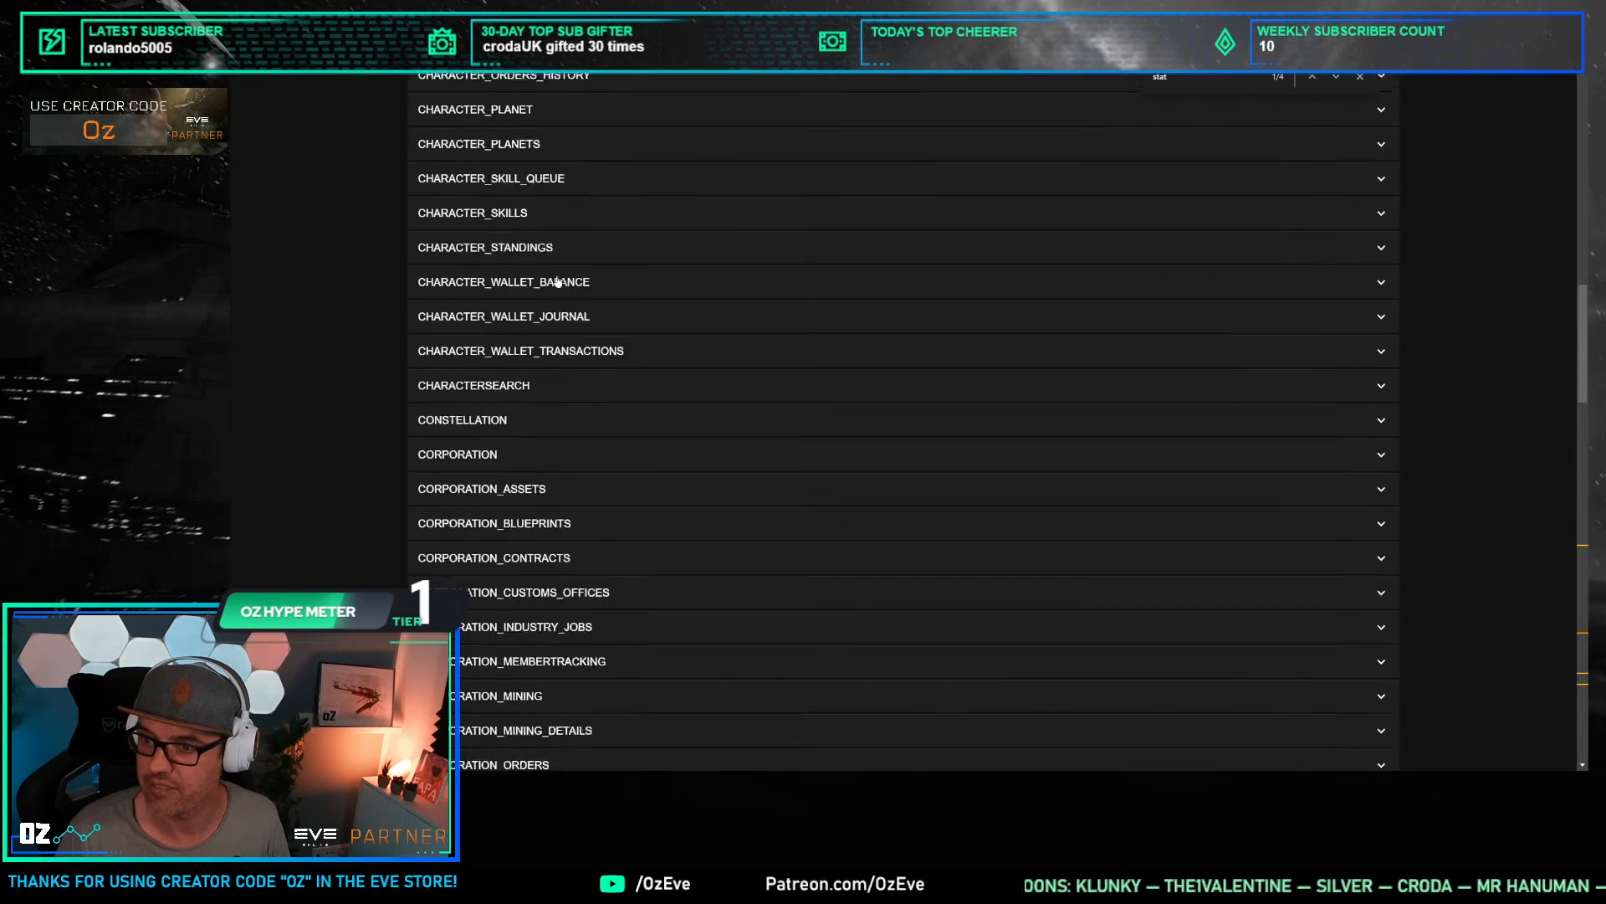
click(517, 427)
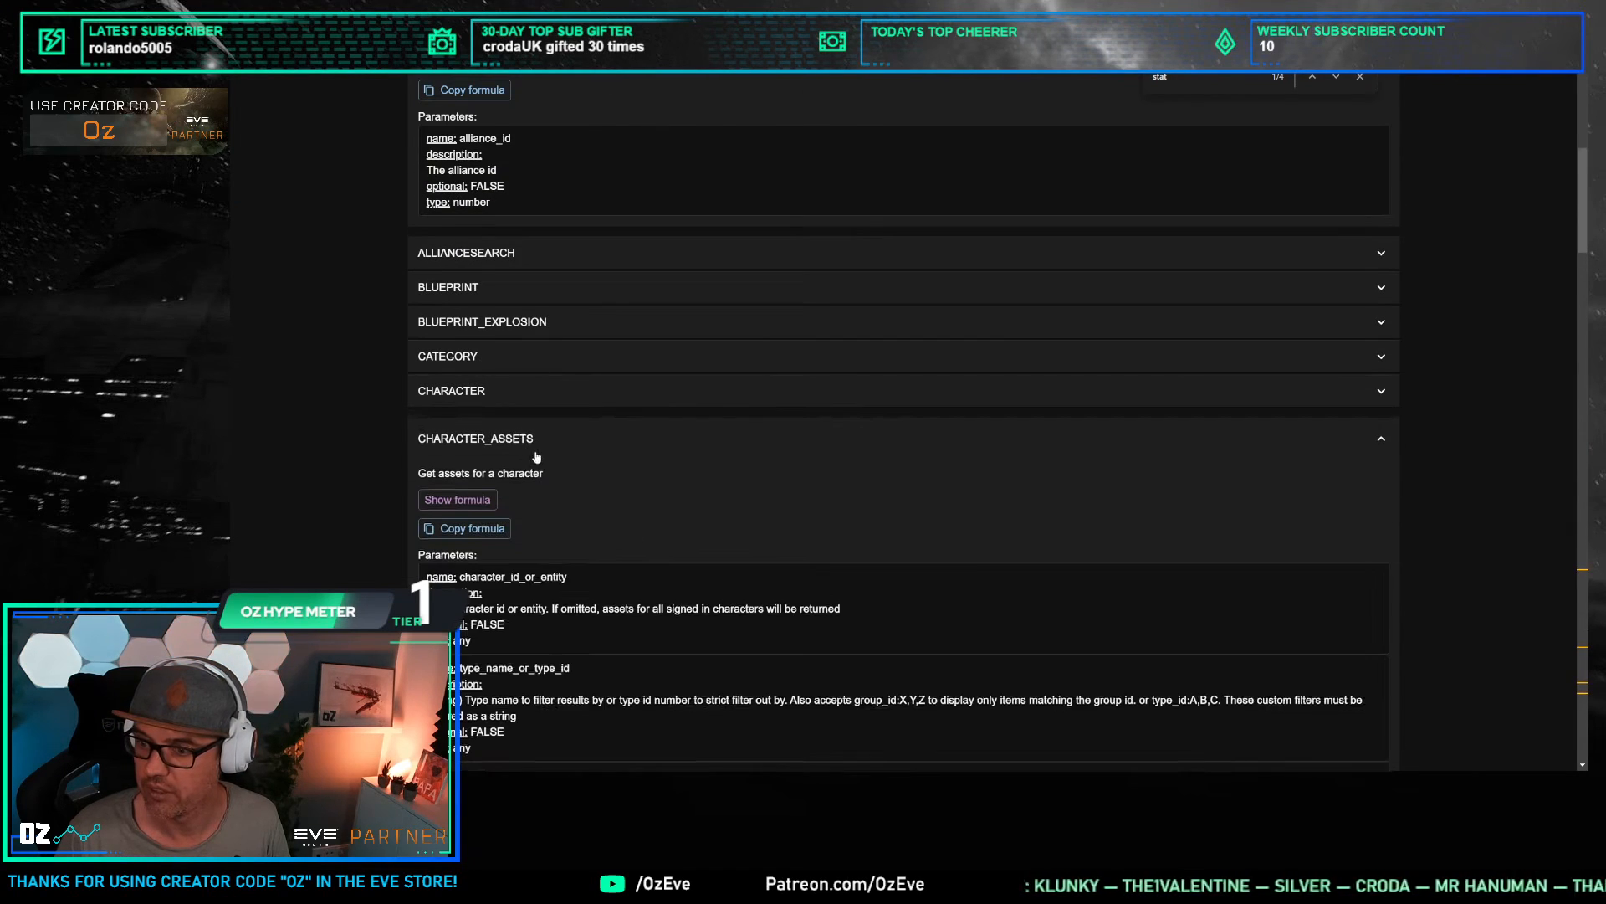
scroll(563, 366, down, 3)
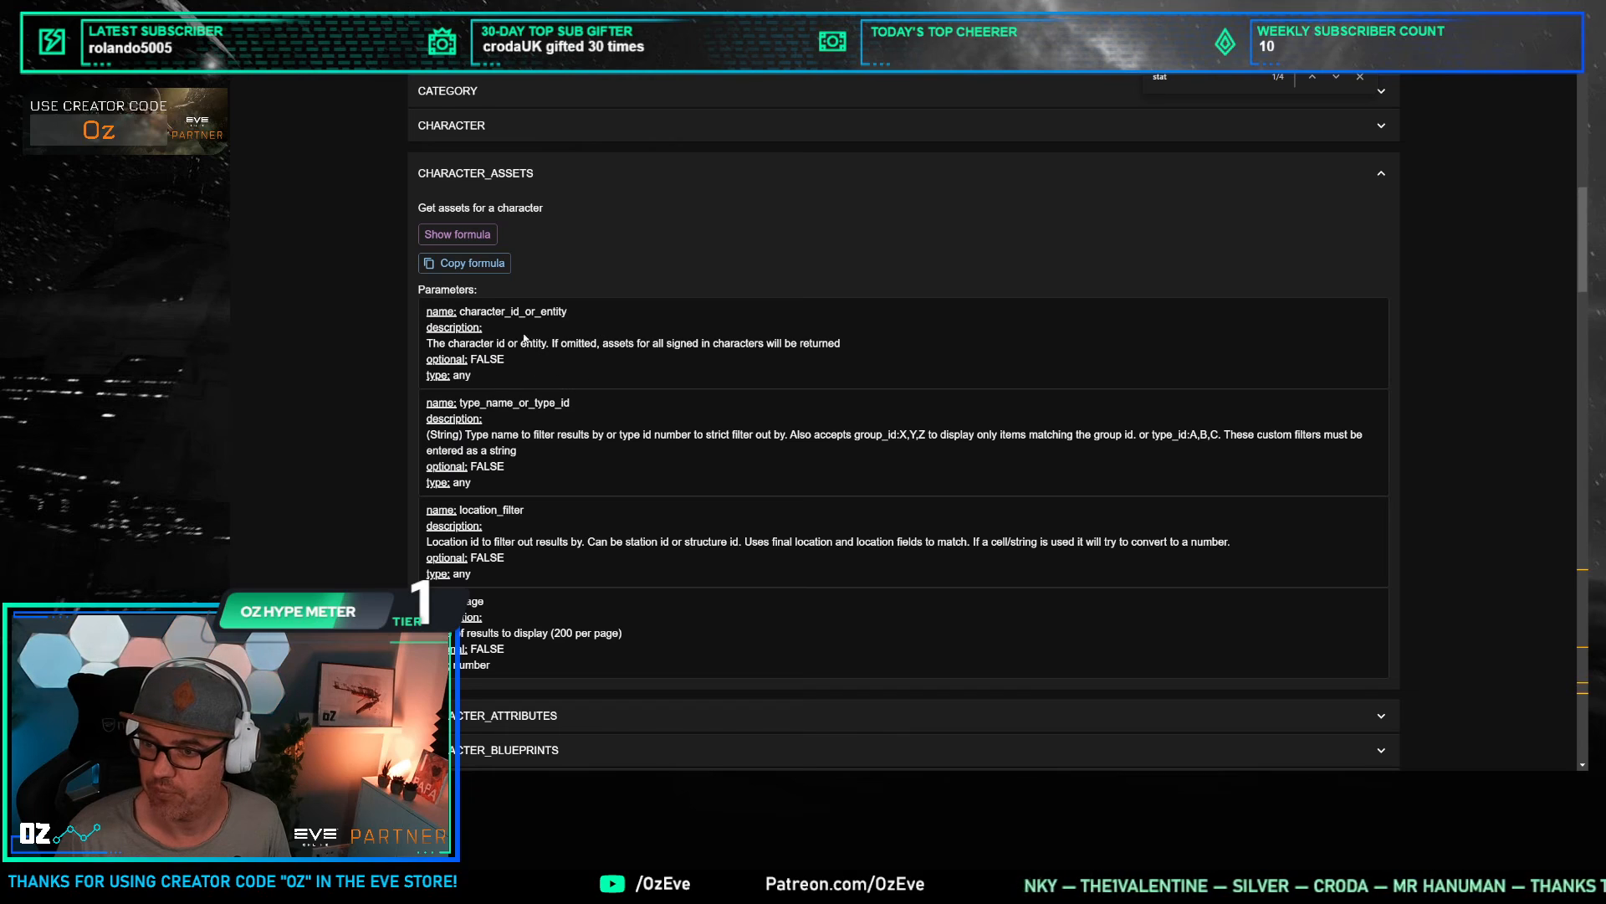
click(457, 234)
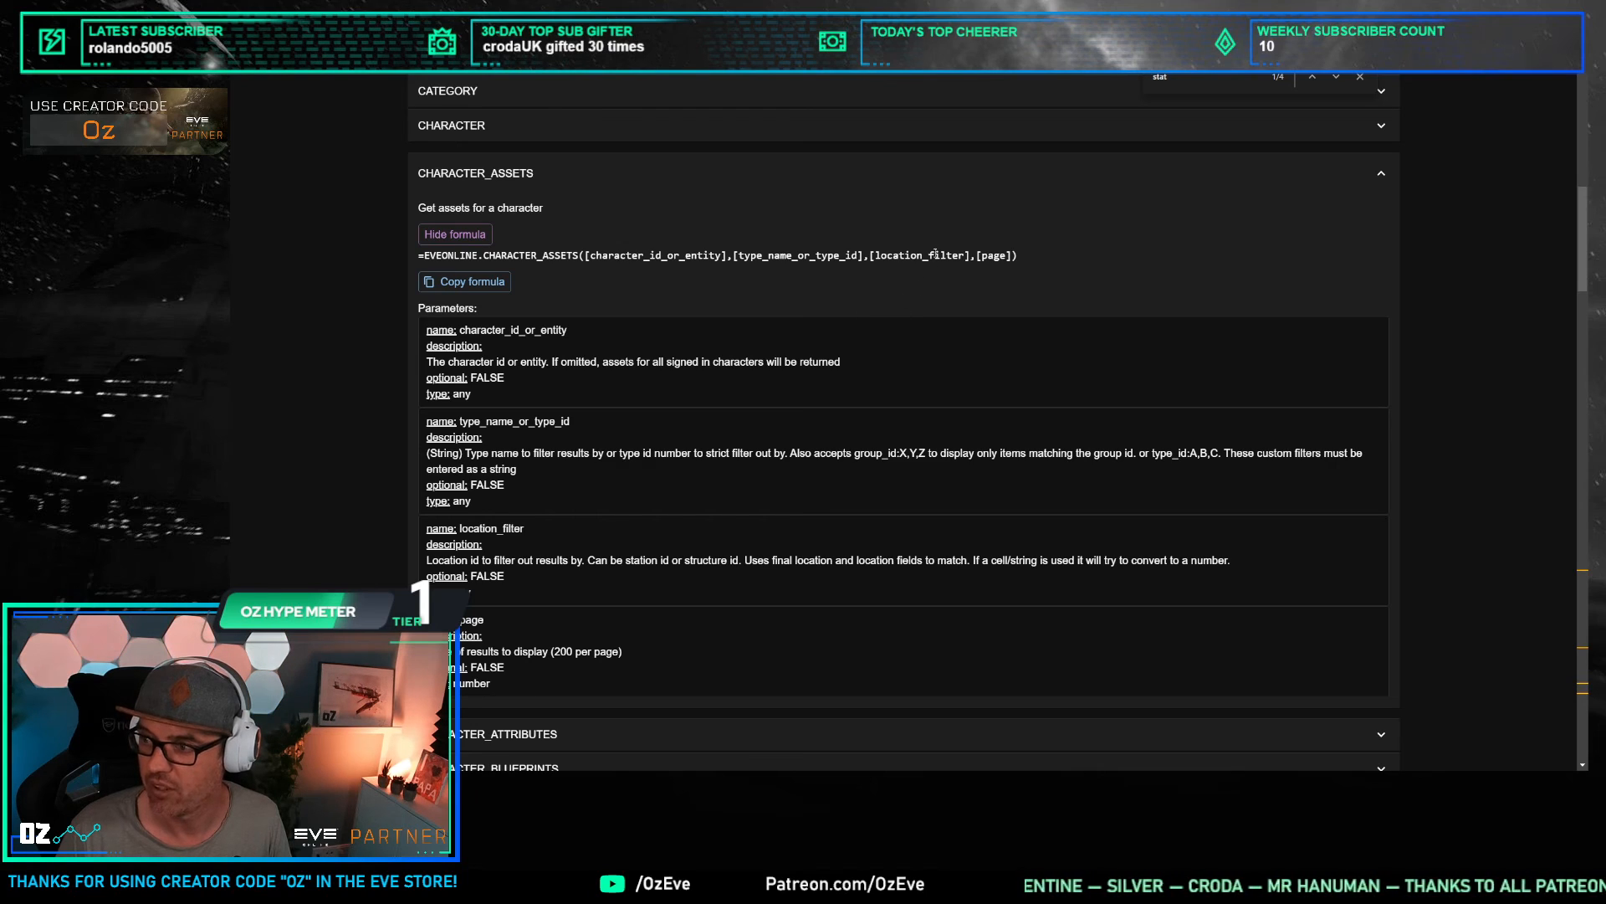
key(ctrl+shift+Tab)
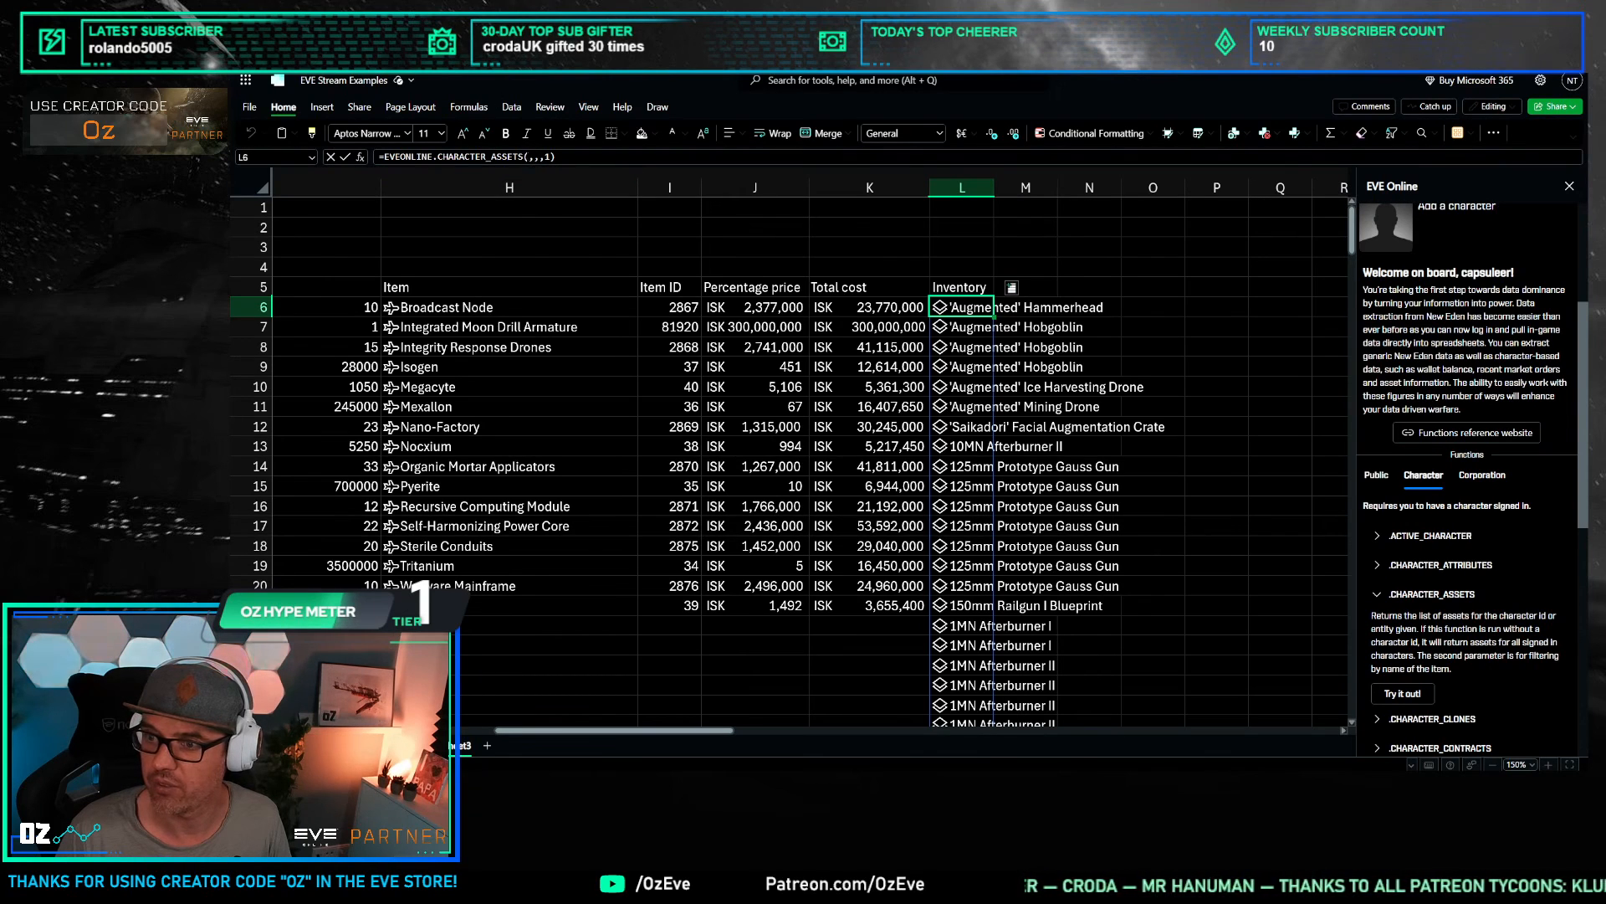
key(ctrl+Tab)
key(ctrl+shift+Tab)
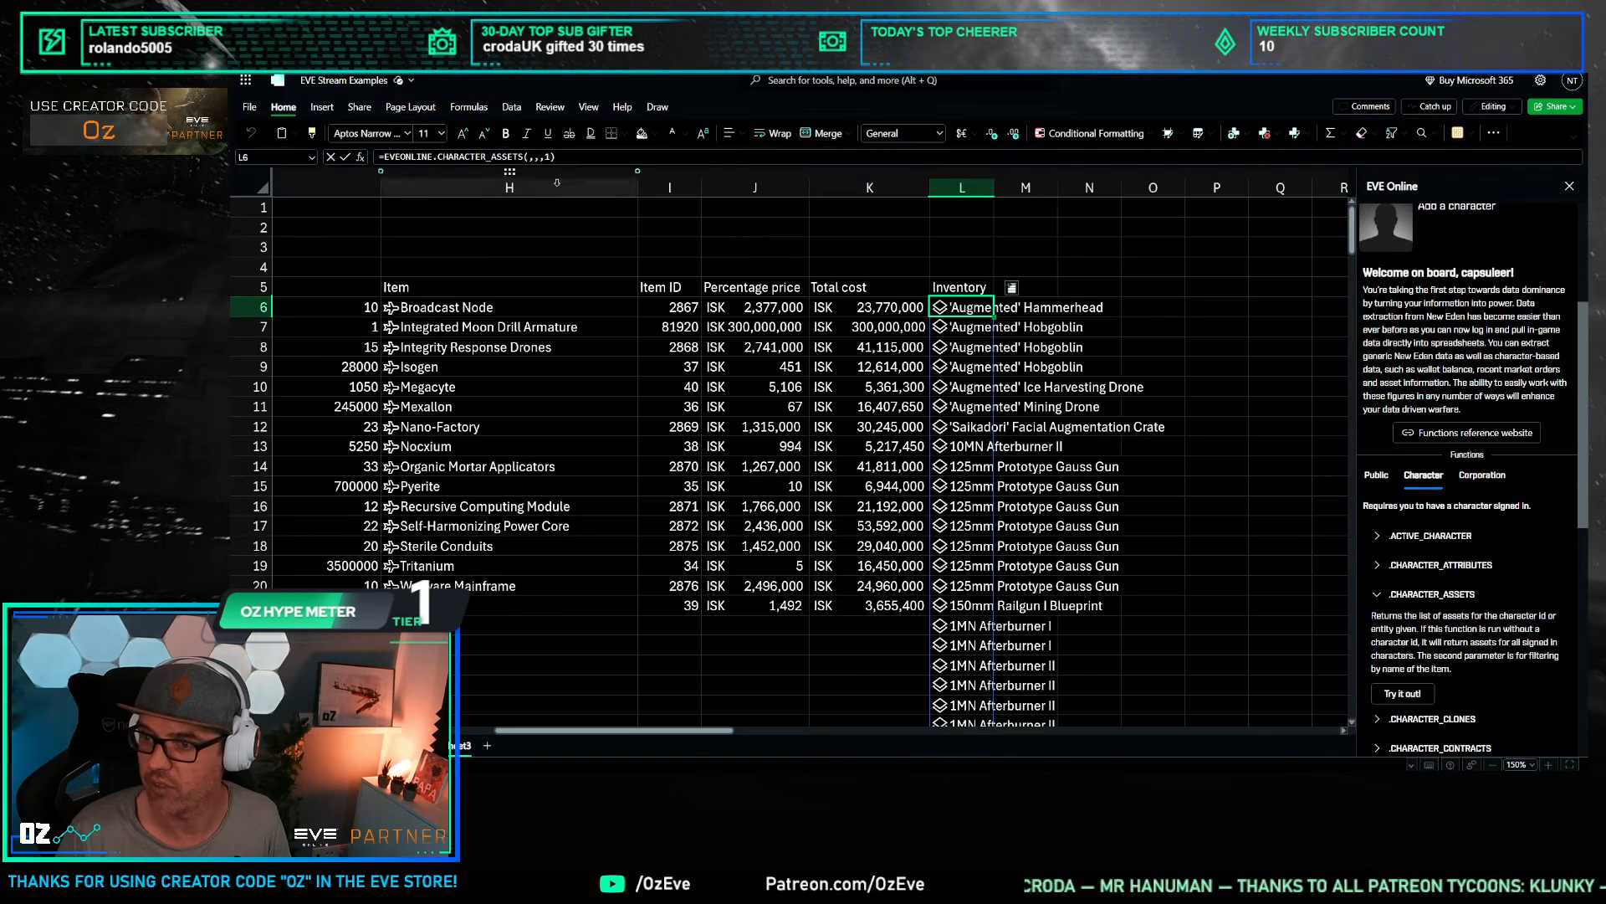
Step: Filter the CHARACTER_ASSETS formula in L6 by the item ID in I6 and fill it down the materials list to L21
click(468, 156)
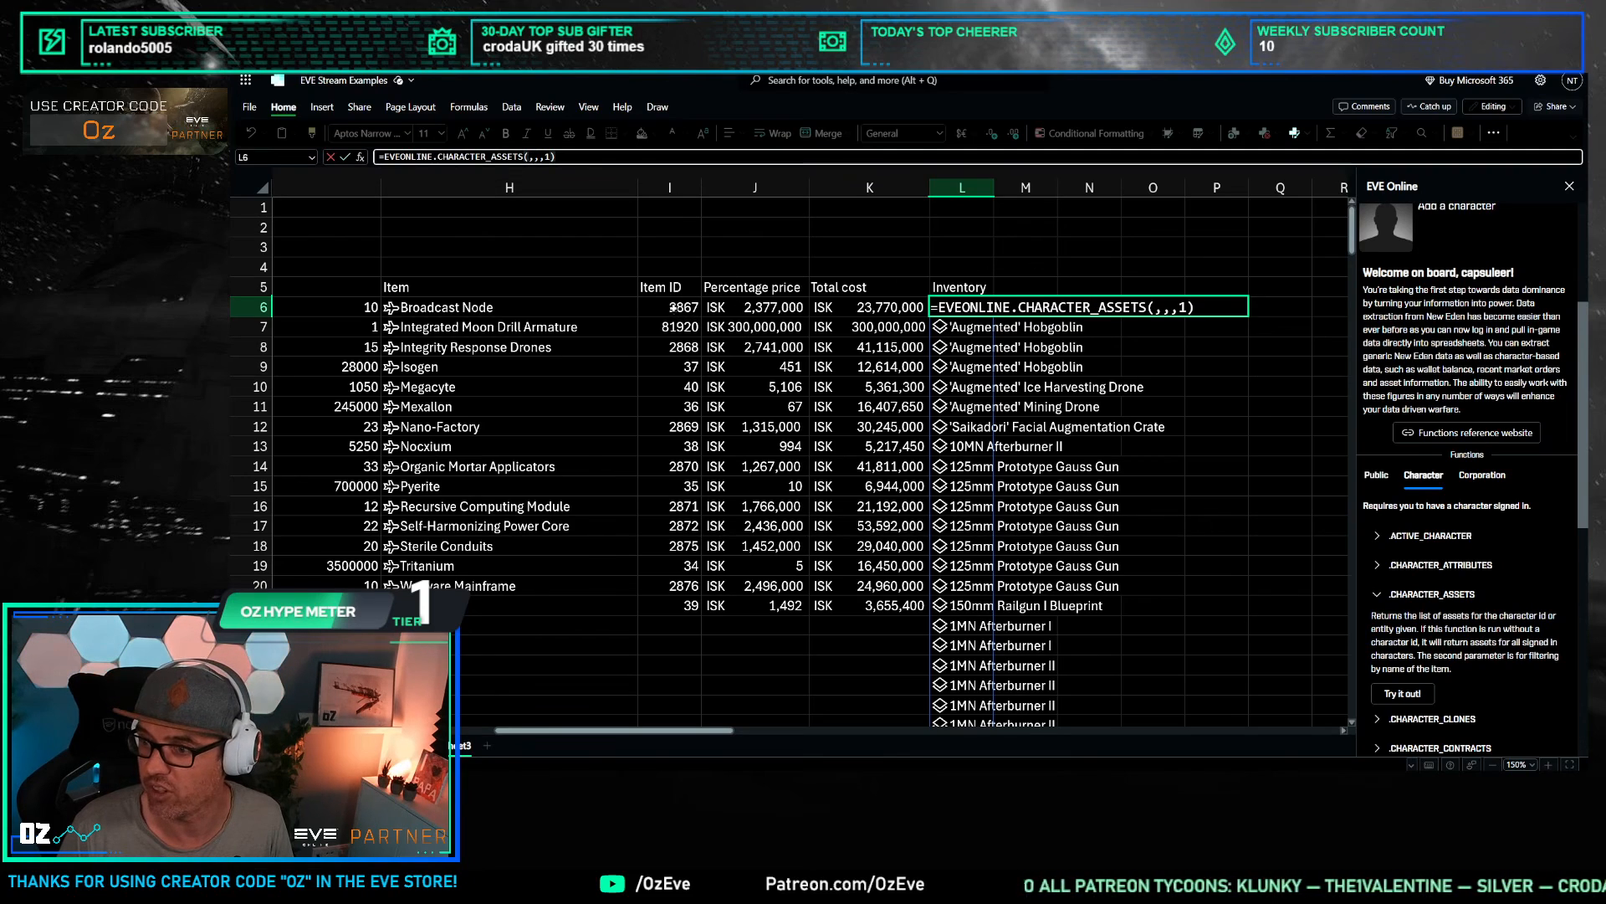
click(667, 307)
key(Return)
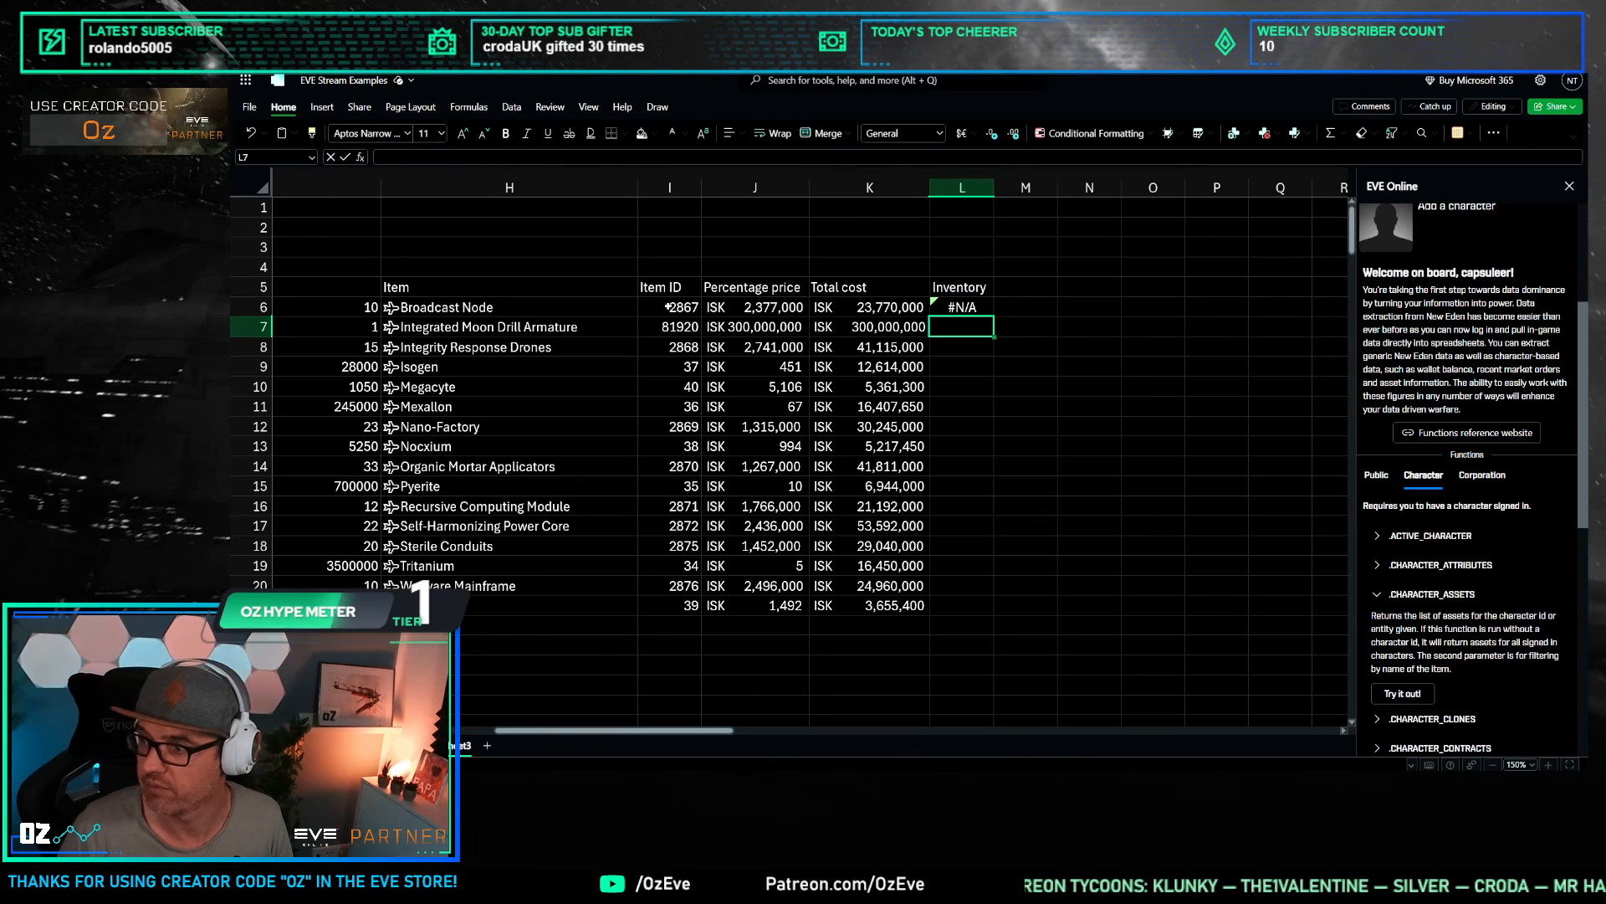
click(965, 304)
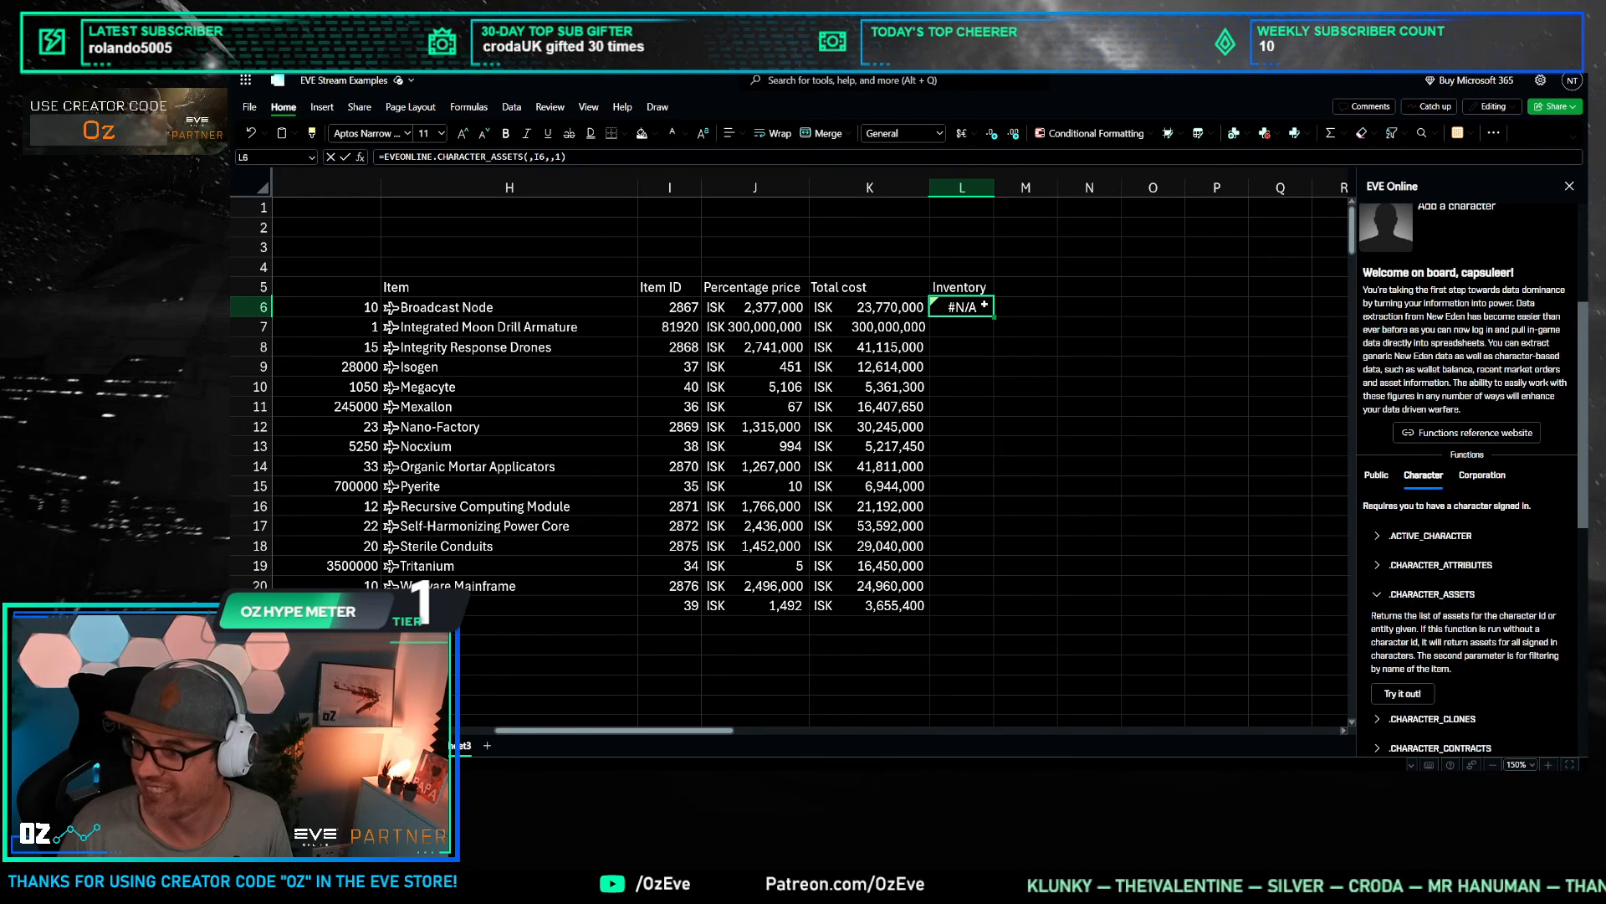
drag(995, 315, 996, 606)
click(1088, 485)
click(1018, 369)
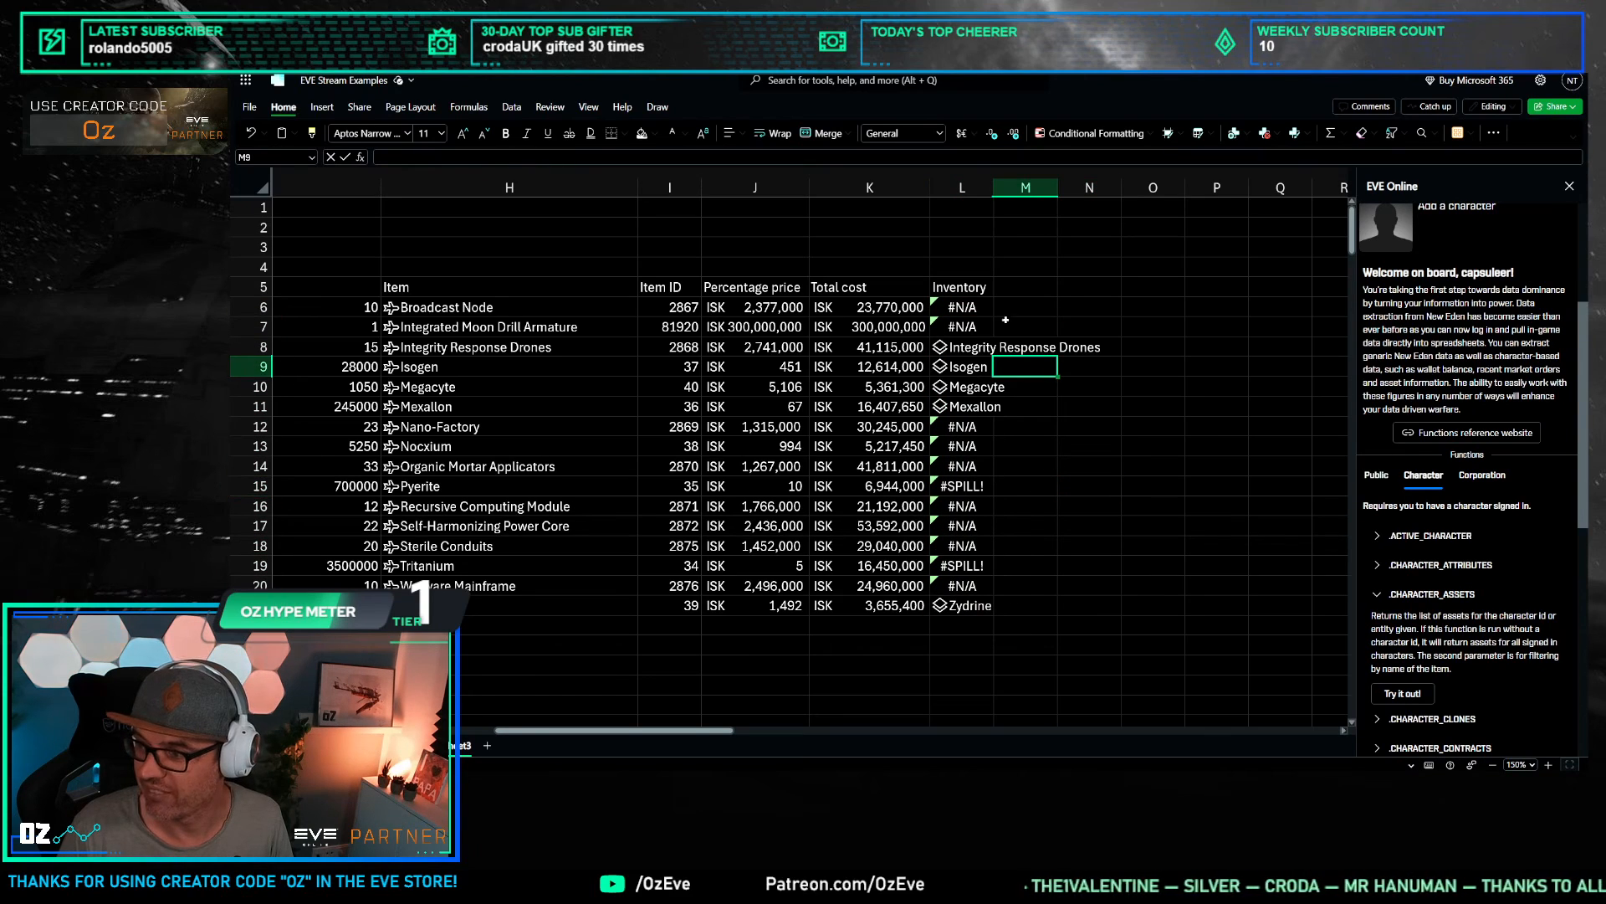
Step: Widen column L to fit the asset names and check the copied formulas in L8 to L11
drag(994, 188, 1124, 187)
click(1038, 406)
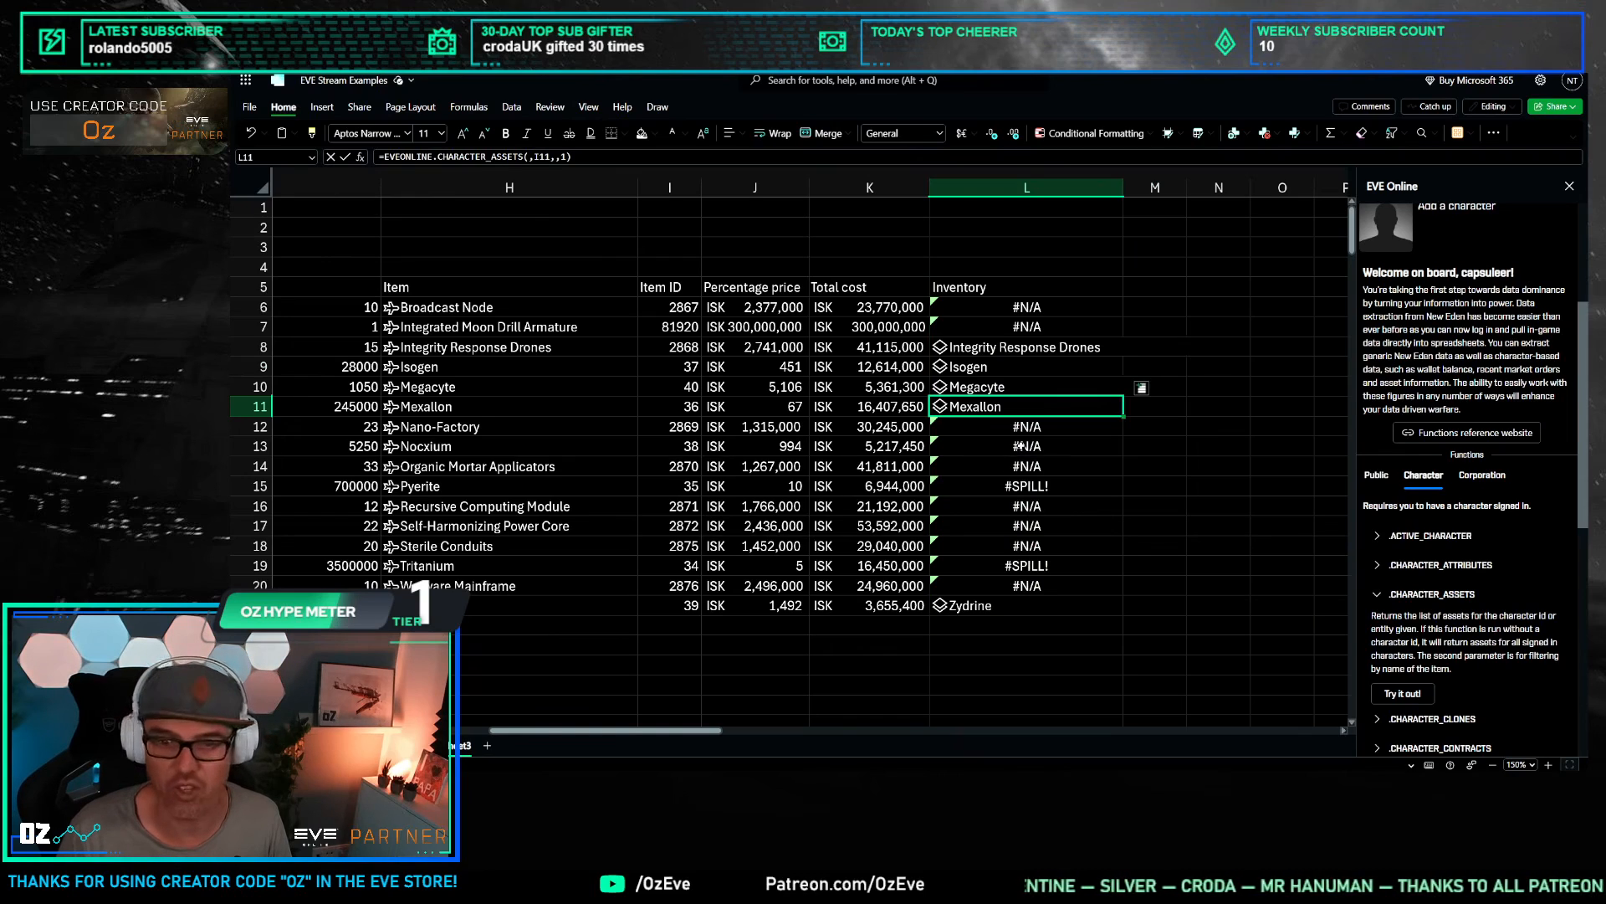
click(995, 352)
key(Down)
key(Down)
key(Down)
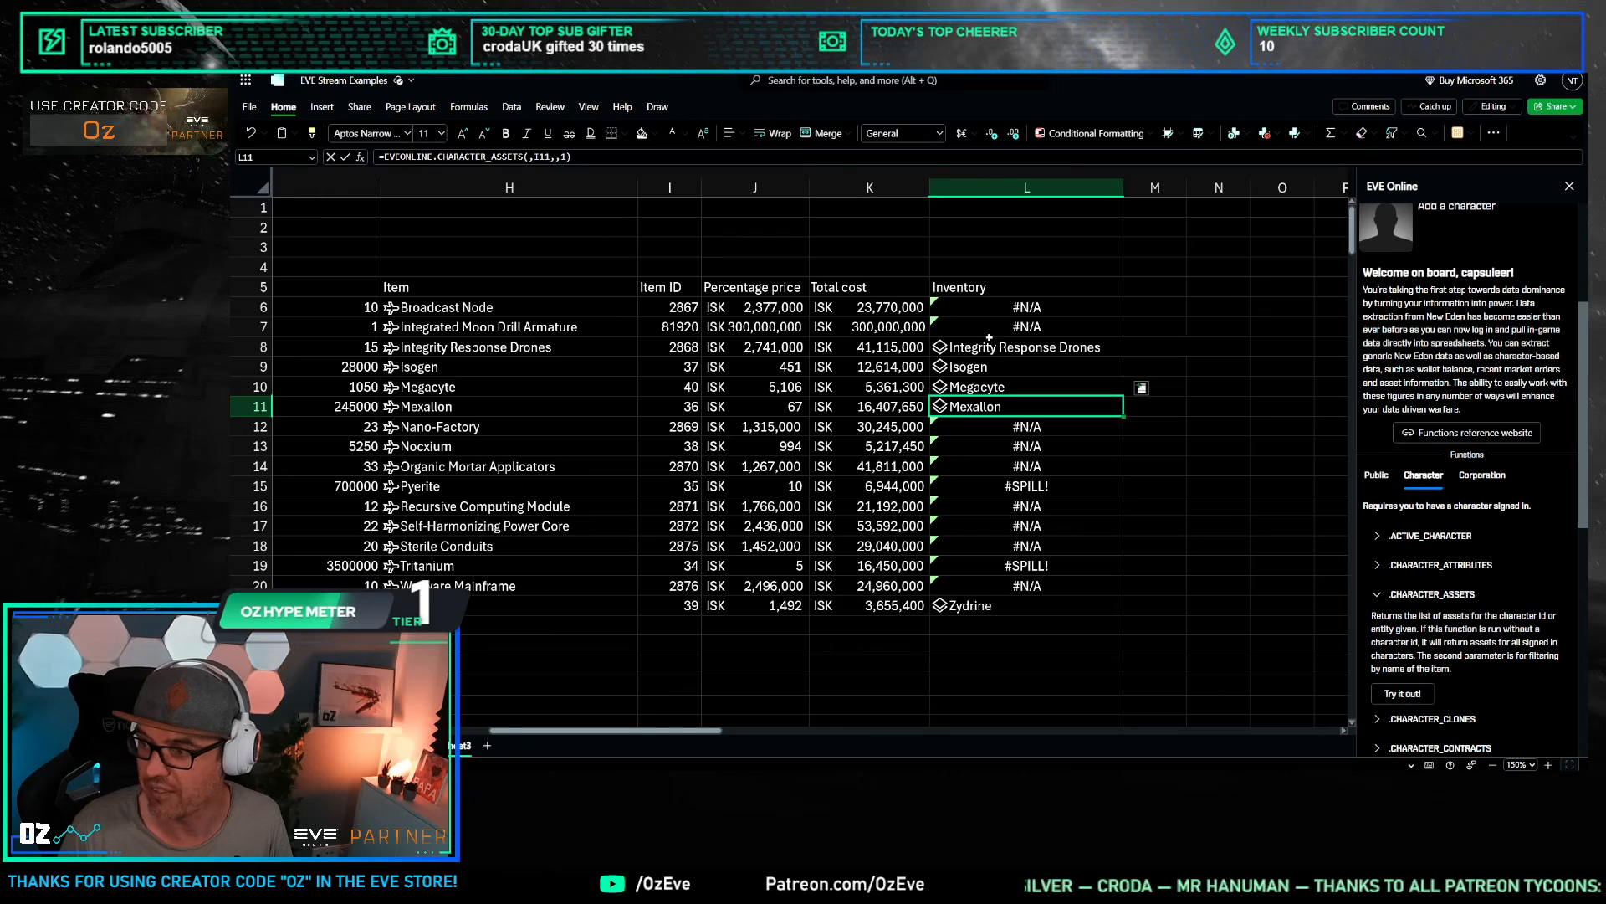
click(991, 345)
Step: Append .quantity to the CHARACTER_ASSETS formula in L6 and fill it down the Inventory column
click(1008, 301)
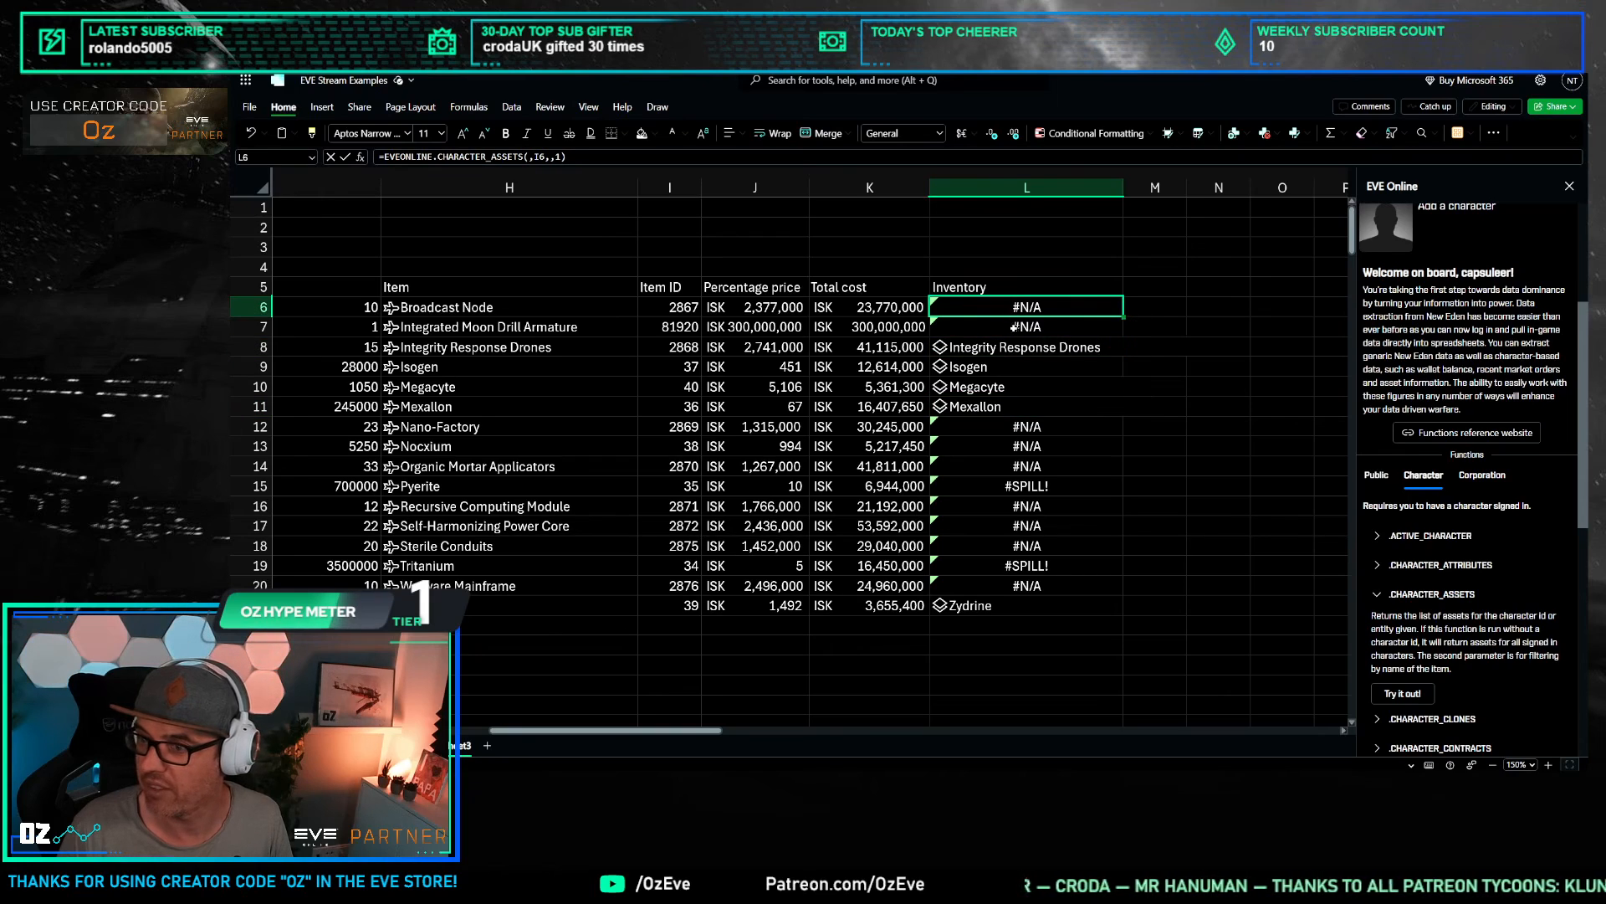
click(583, 158)
text(.quantity)
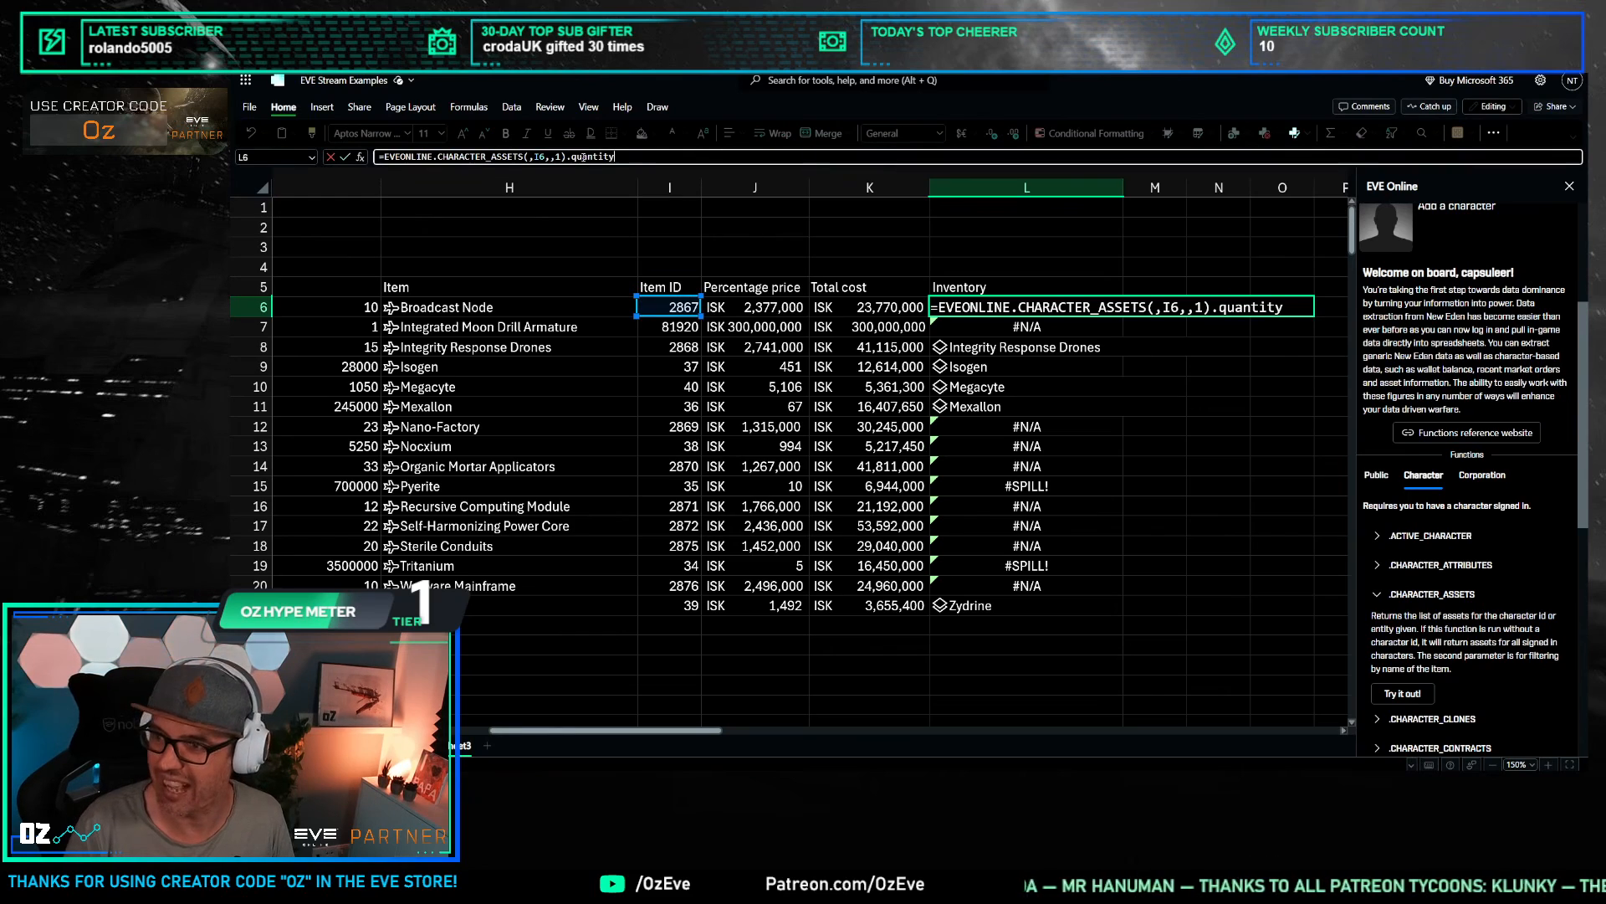
key(Return)
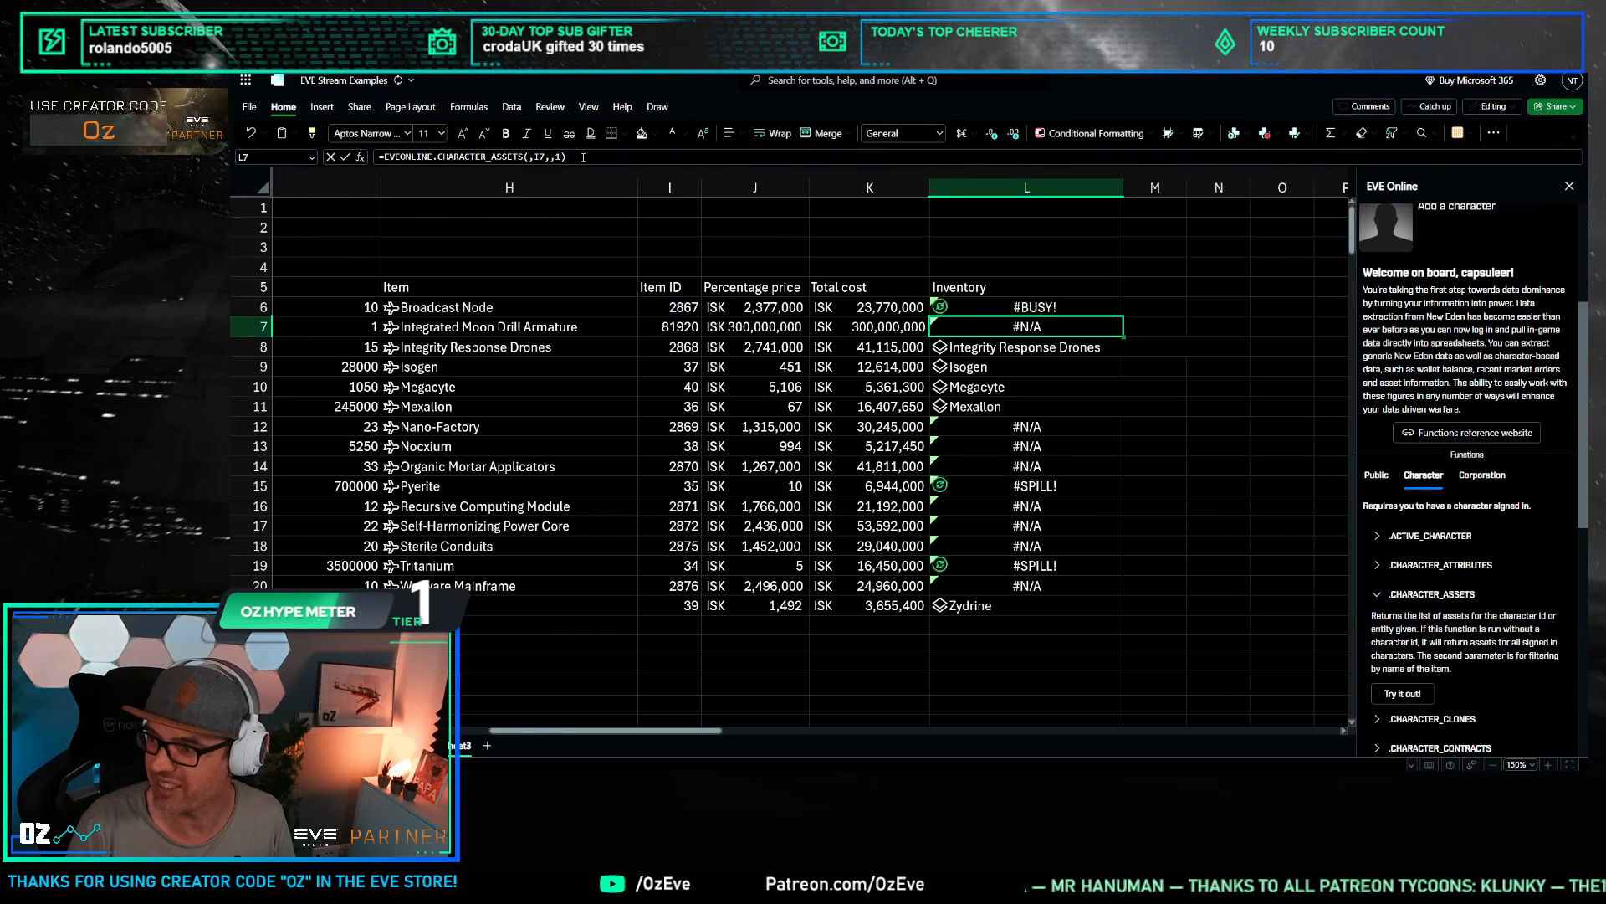
click(1118, 311)
double_click(1123, 316)
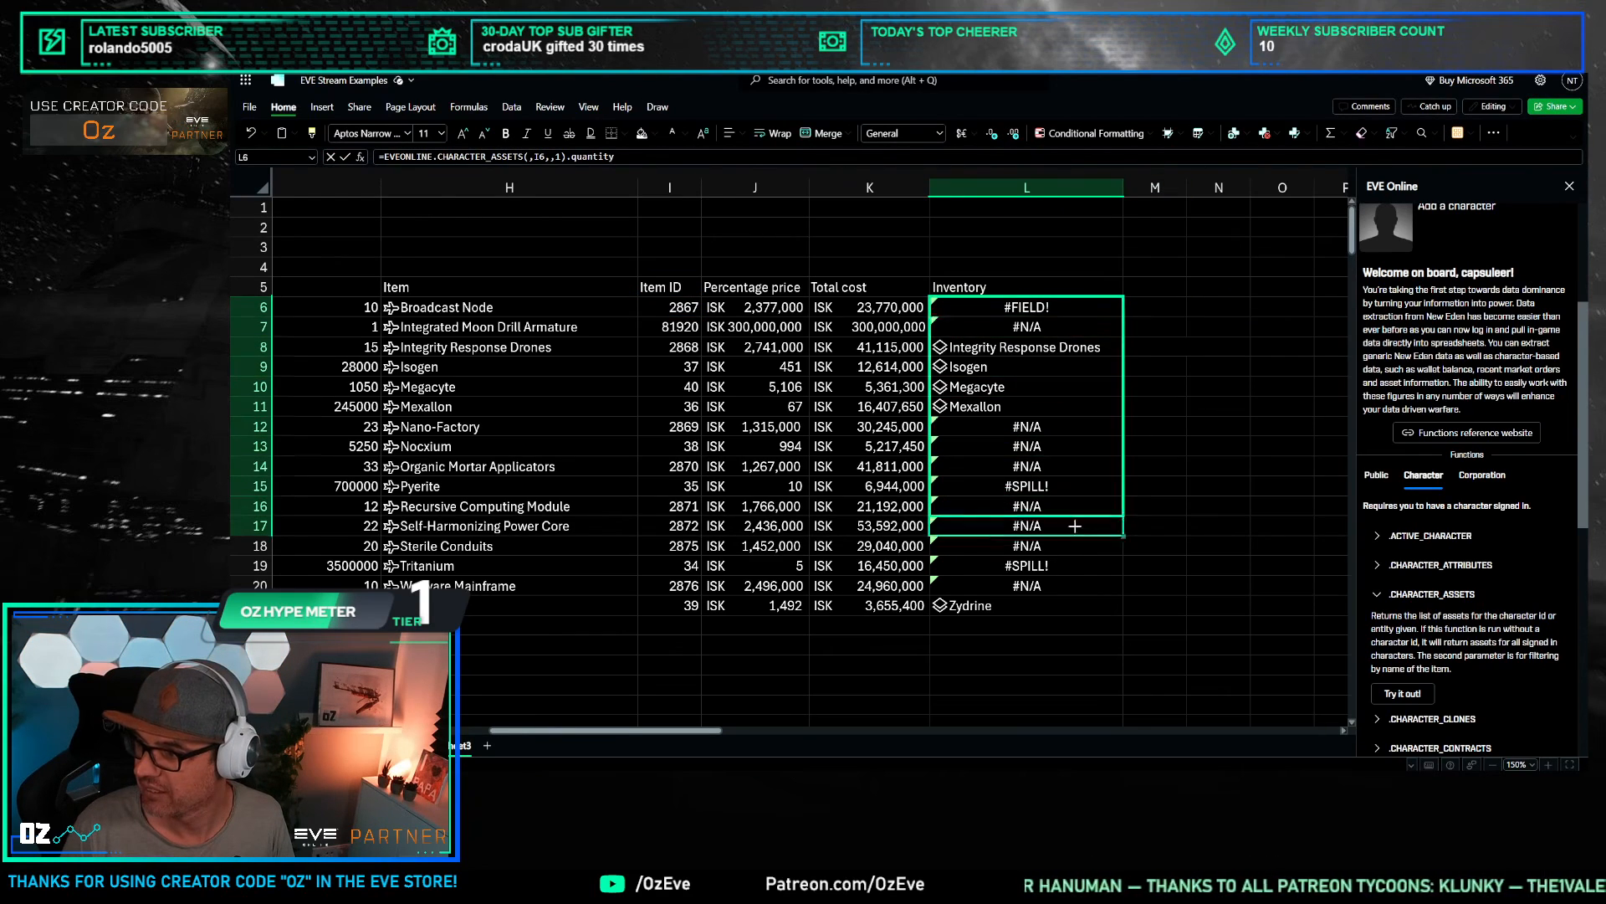
click(1154, 425)
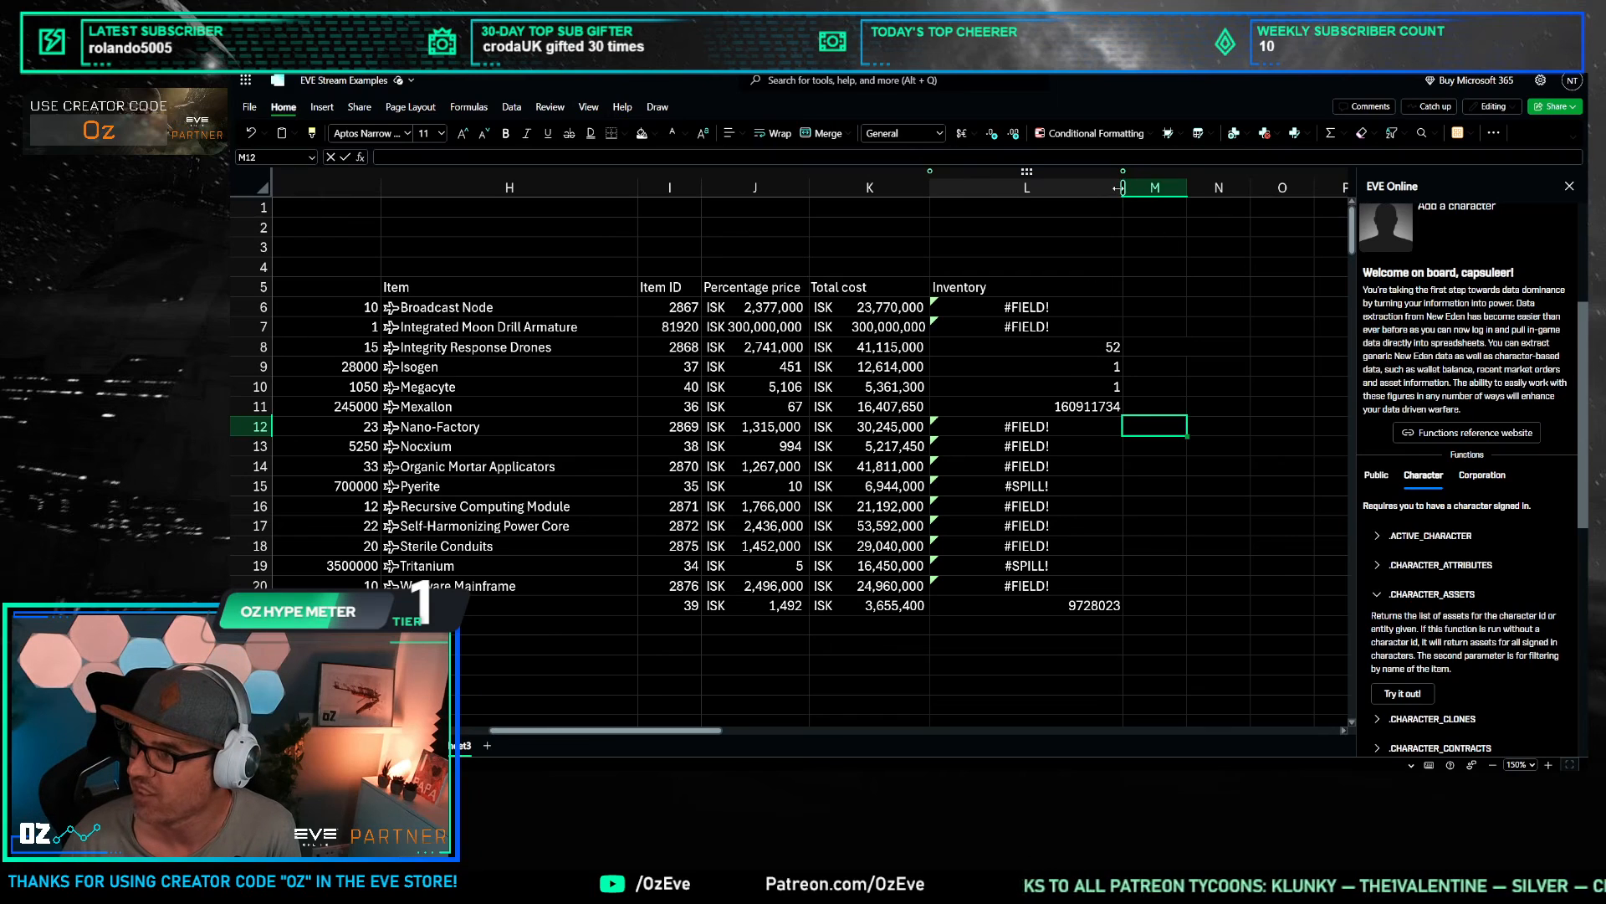
Step: Wrap the L6 formula in IFERROR with an empty string as the fallback and fill it down to L21
click(1021, 307)
click(393, 155)
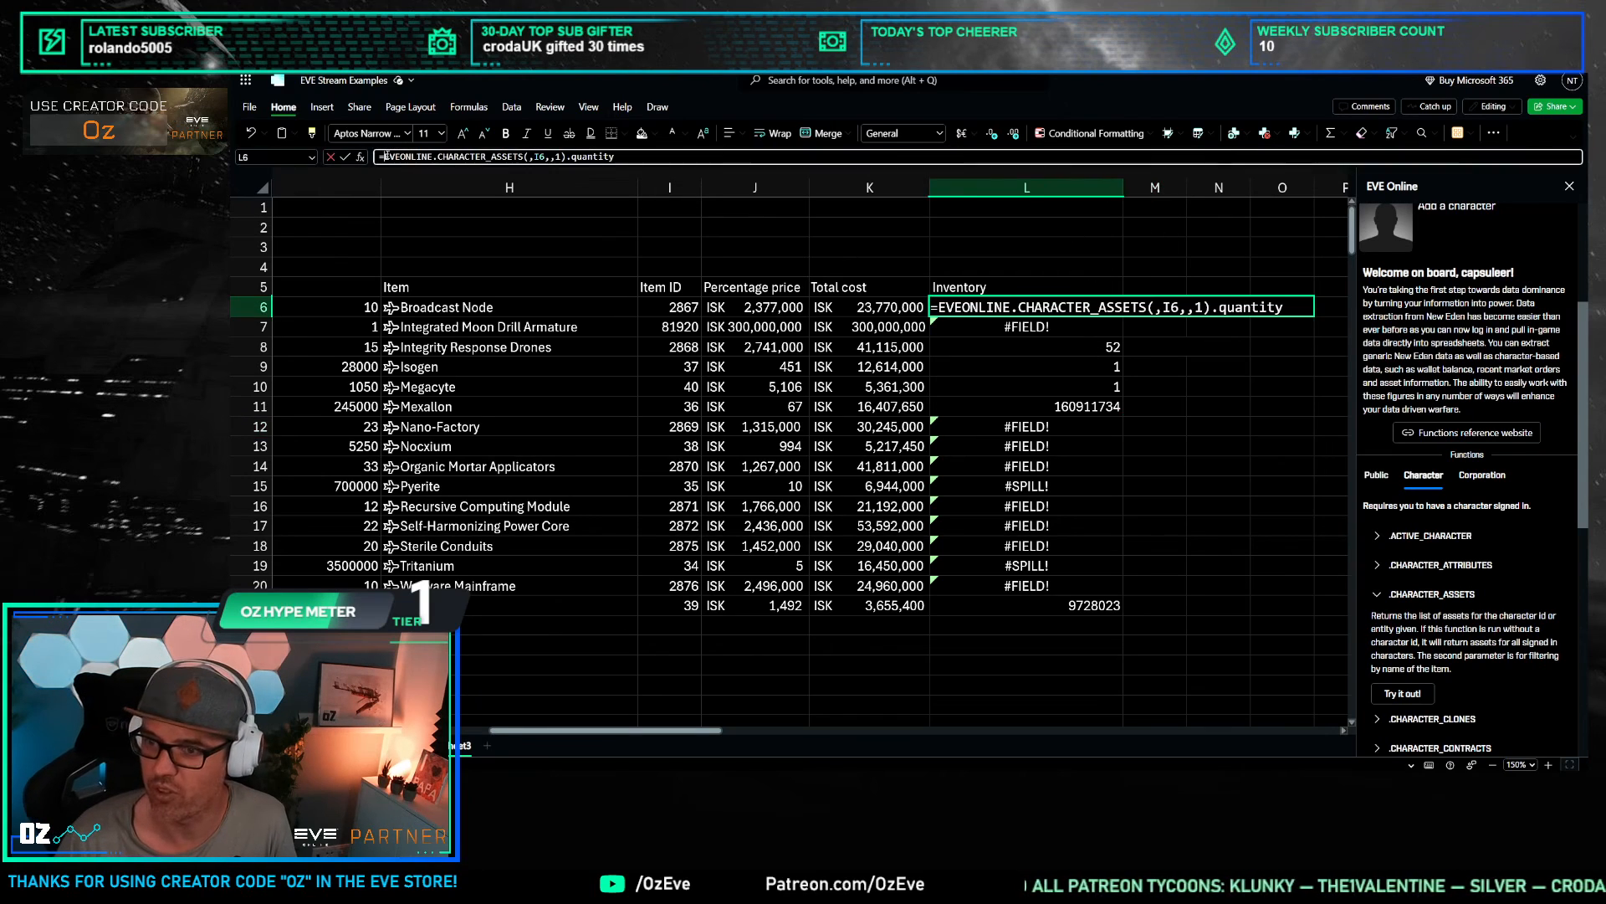
text(iferror()
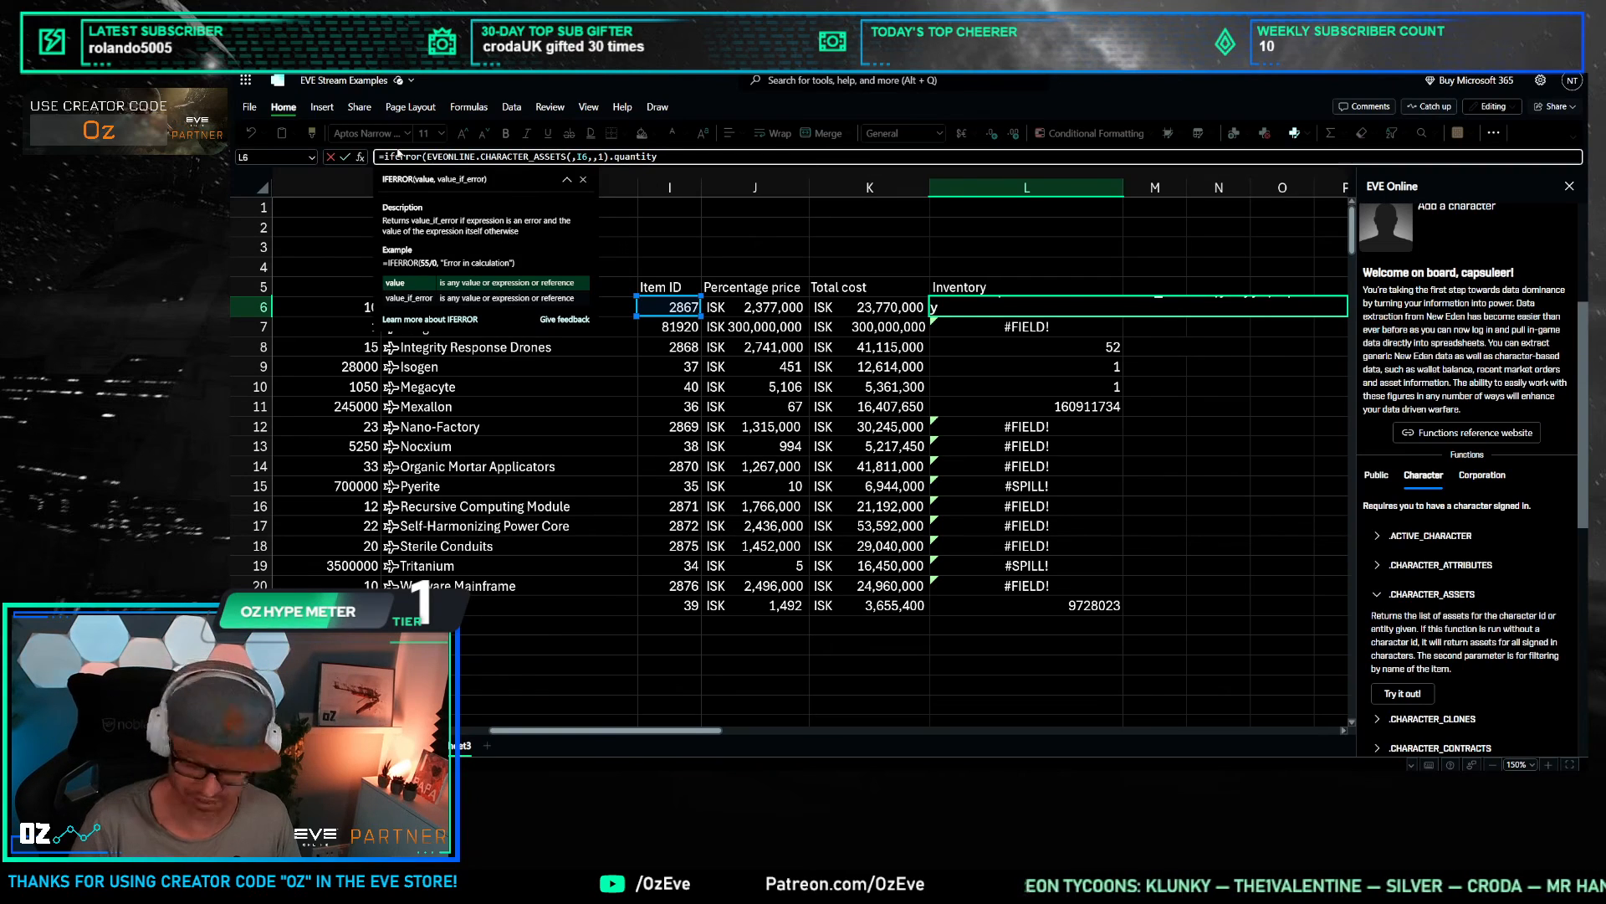
text(,)
text("))
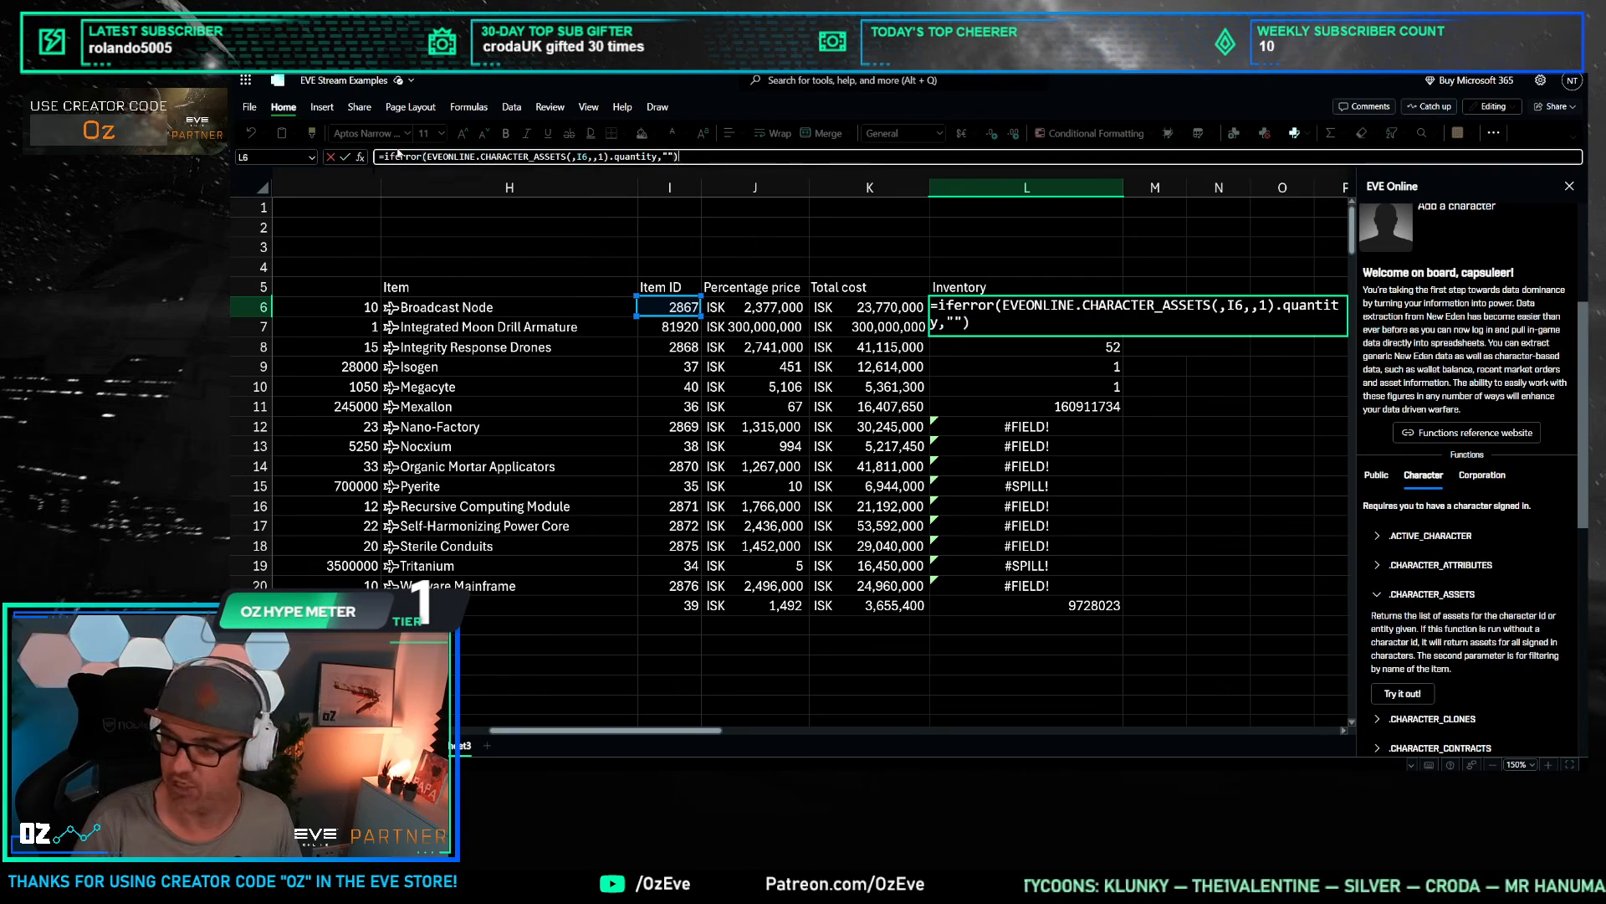
key(Return)
click(1053, 308)
drag(1123, 316, 1117, 600)
click(1218, 485)
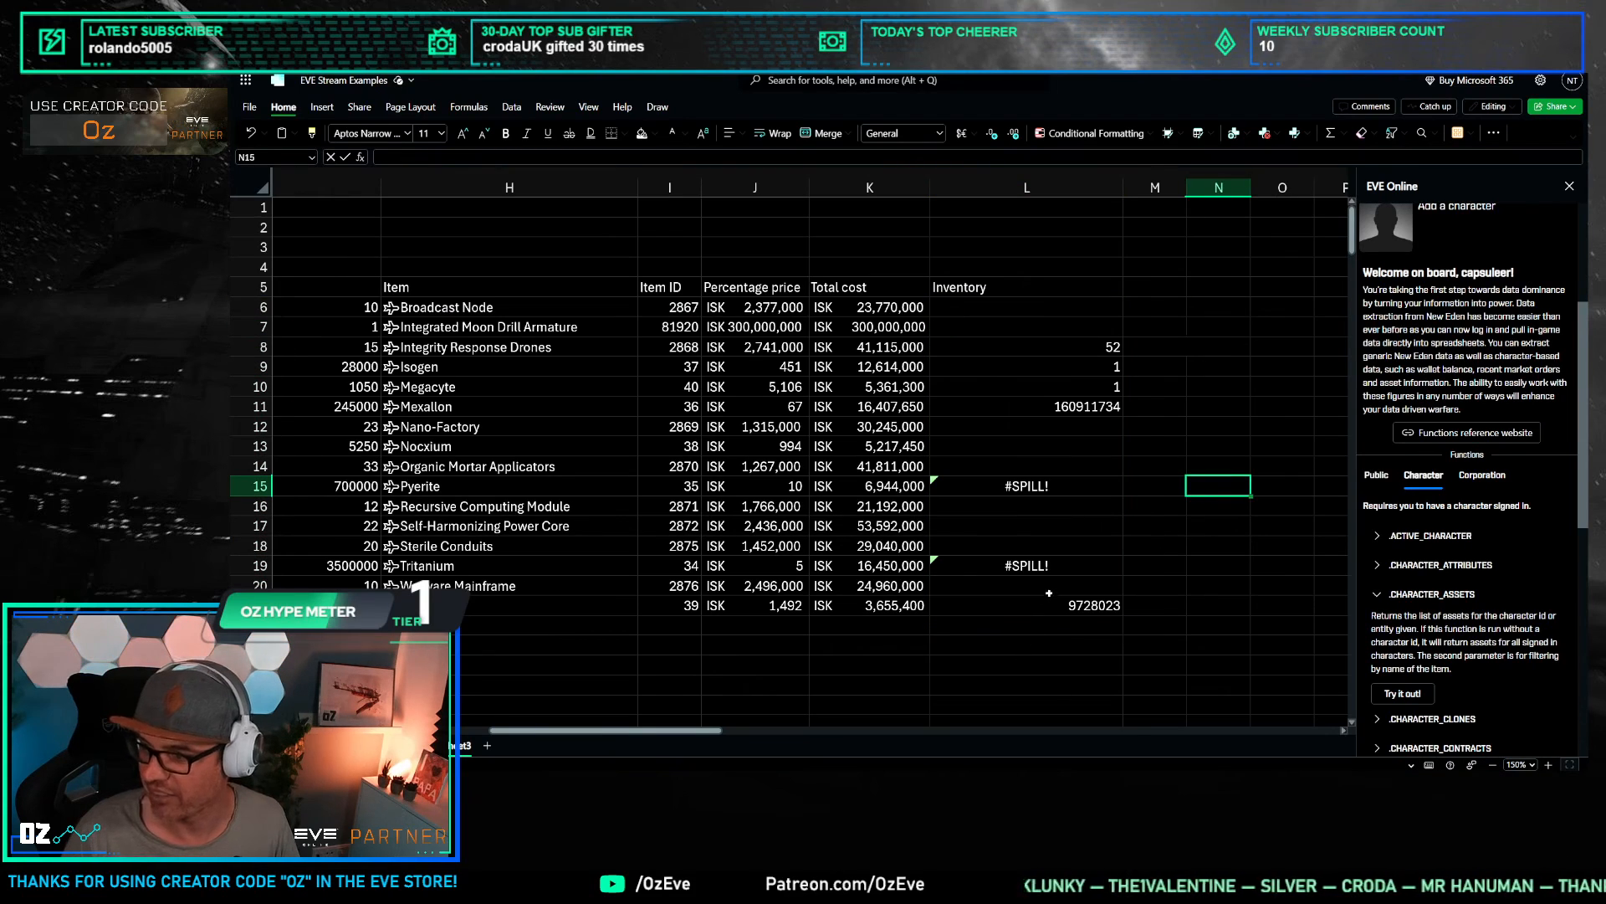
Step: Inspect the spilling formula in L15 and try nesting SUM inside IFERROR in L6, with its closing bracket at the formula's end
click(1057, 486)
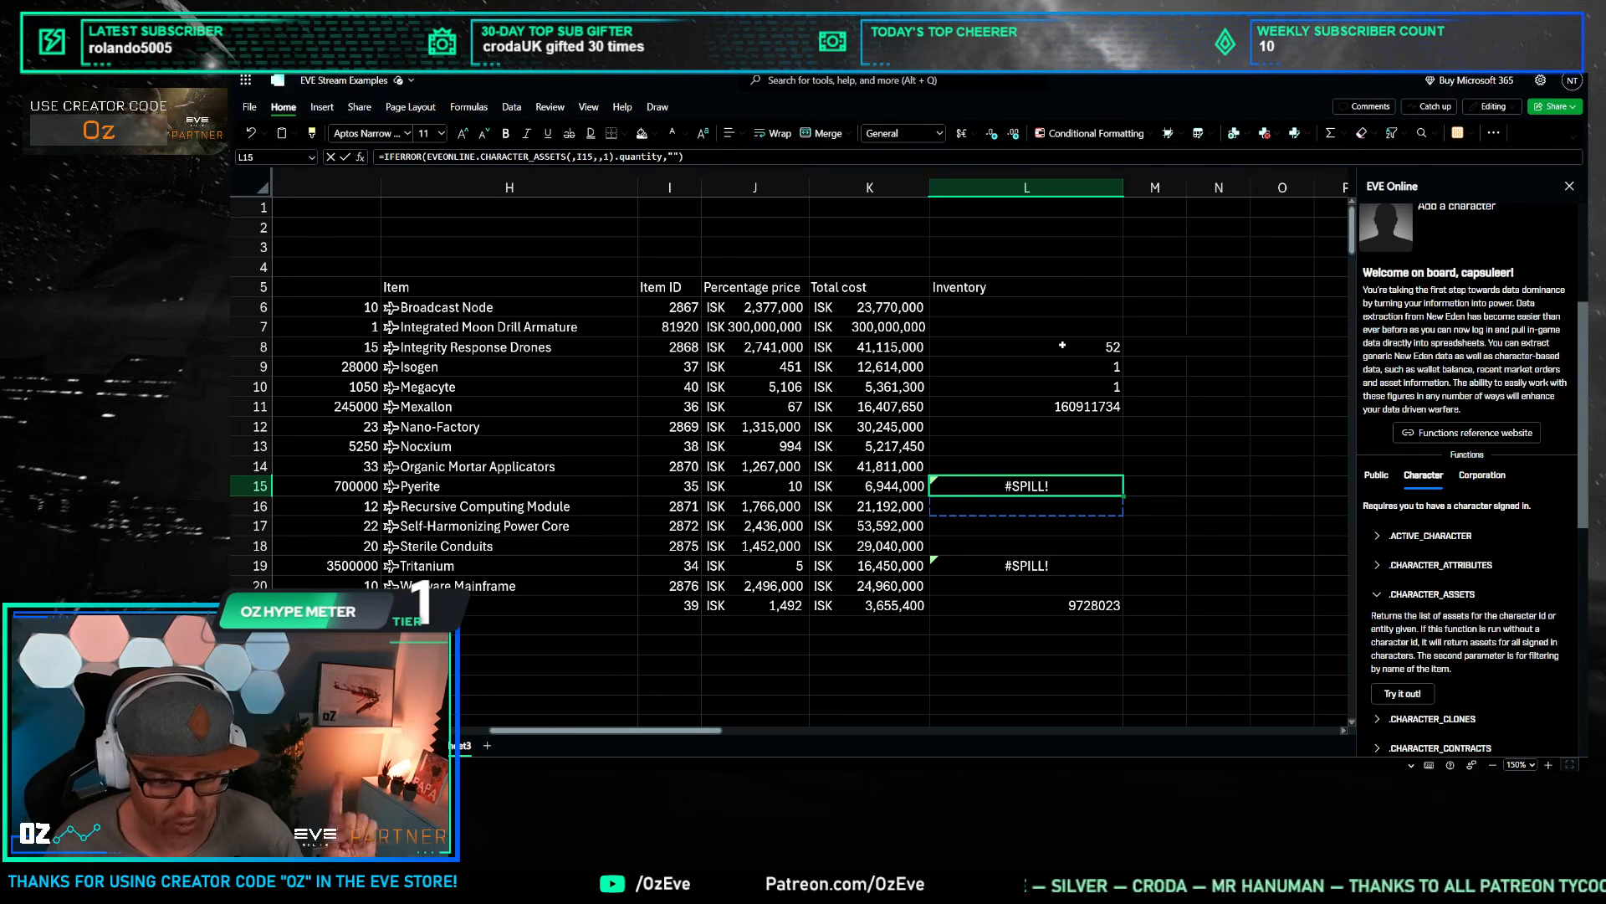
click(1063, 344)
click(945, 306)
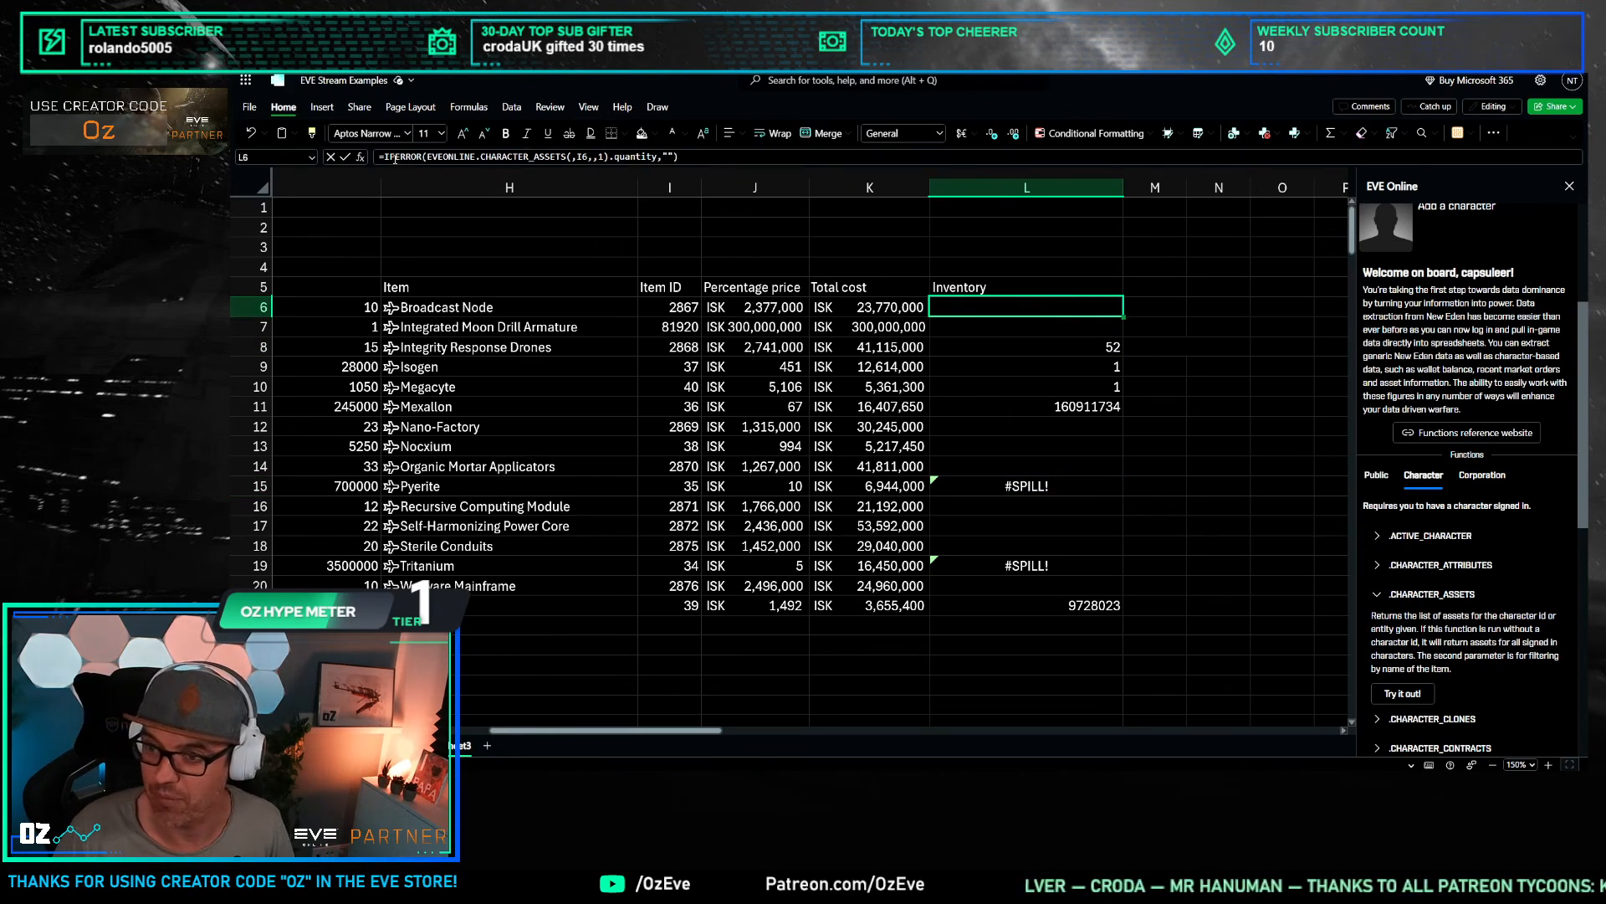
click(427, 156)
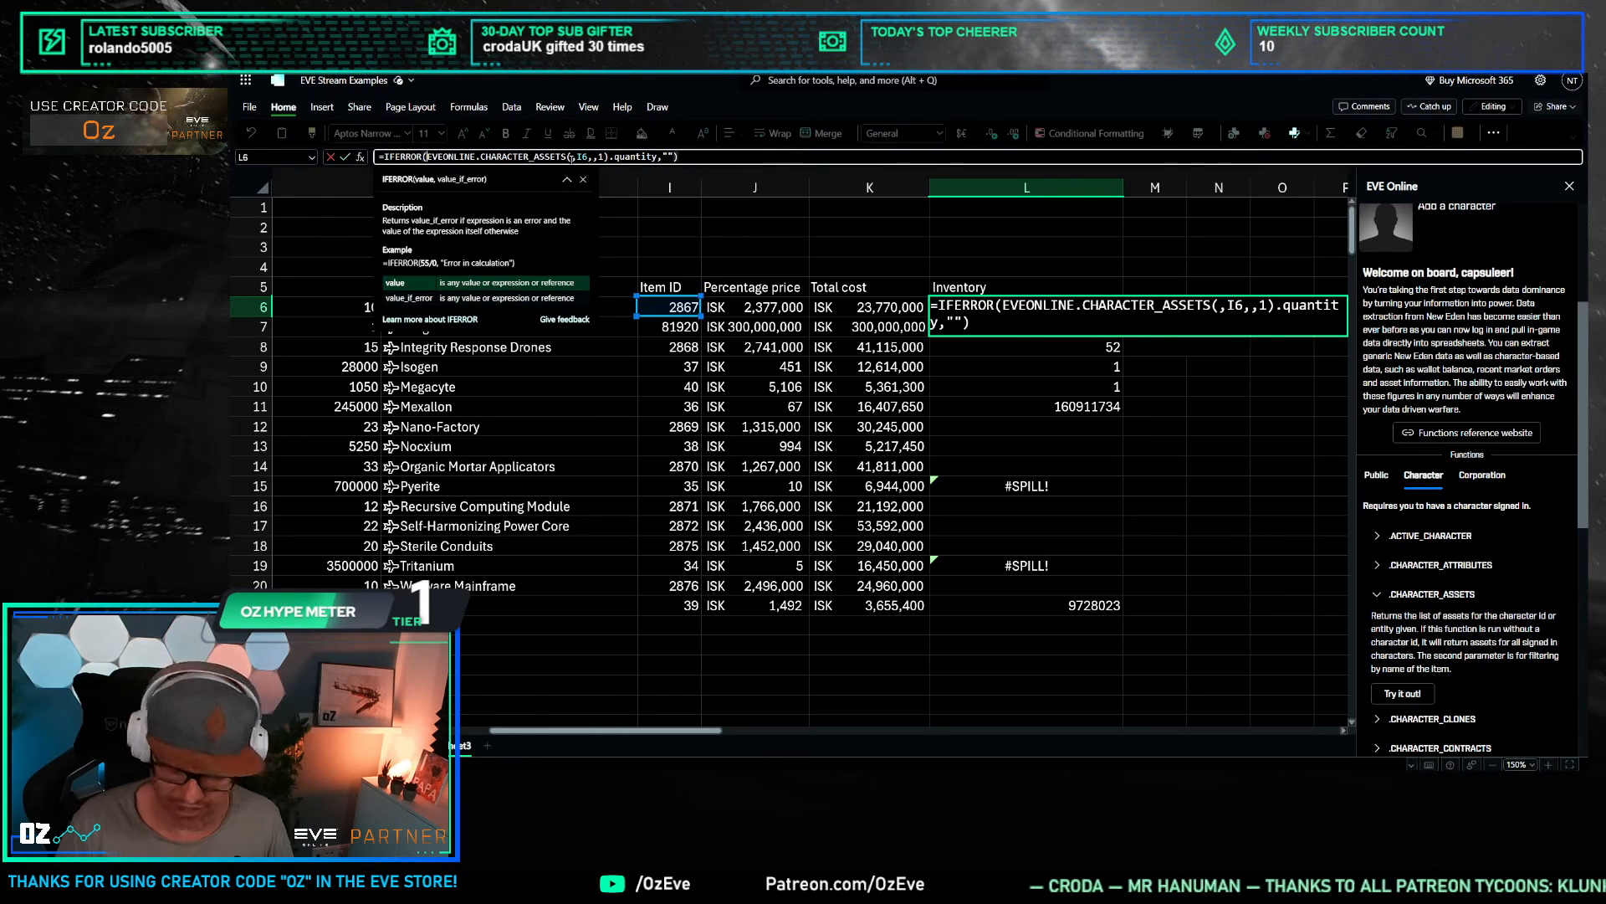
text(sum()
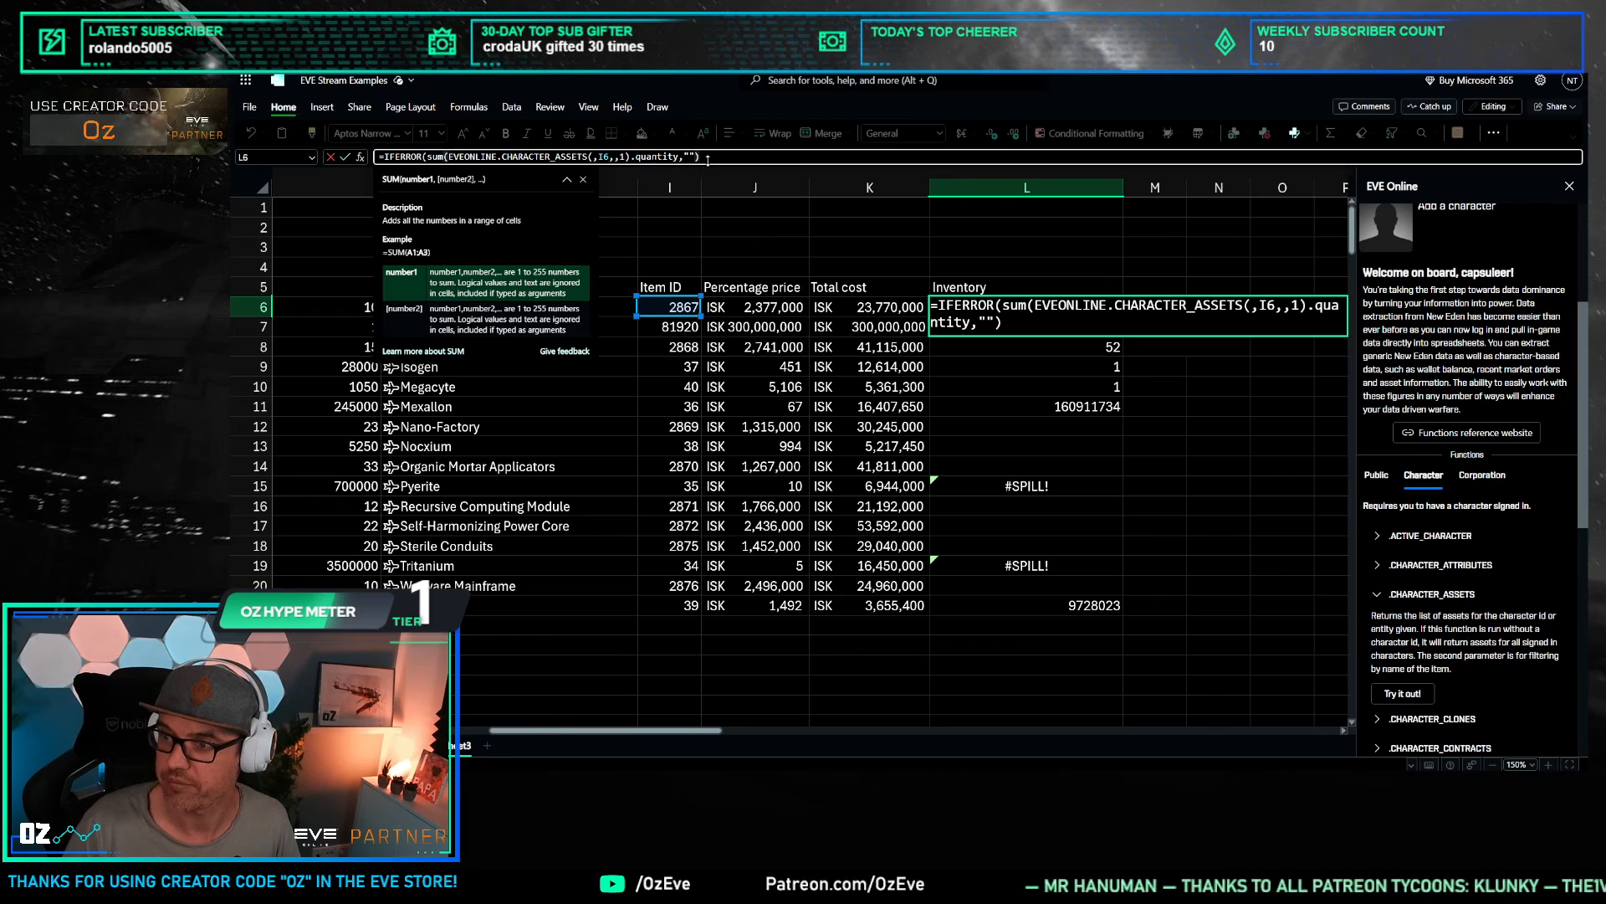
text())
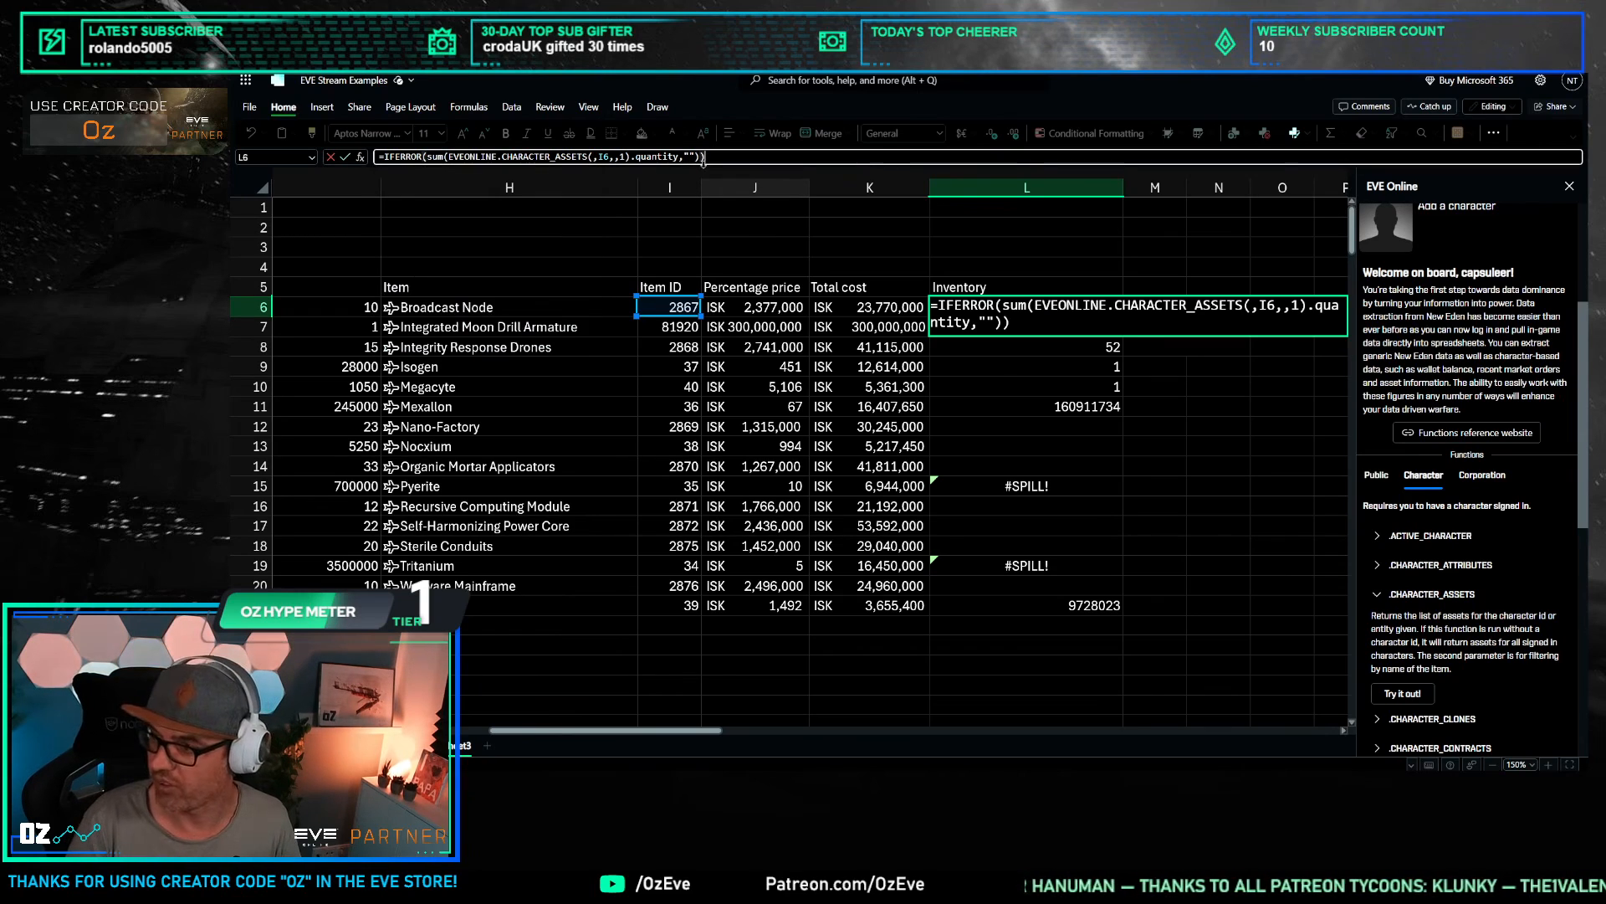
key(Return)
key(Down)
key(Up)
key(Up)
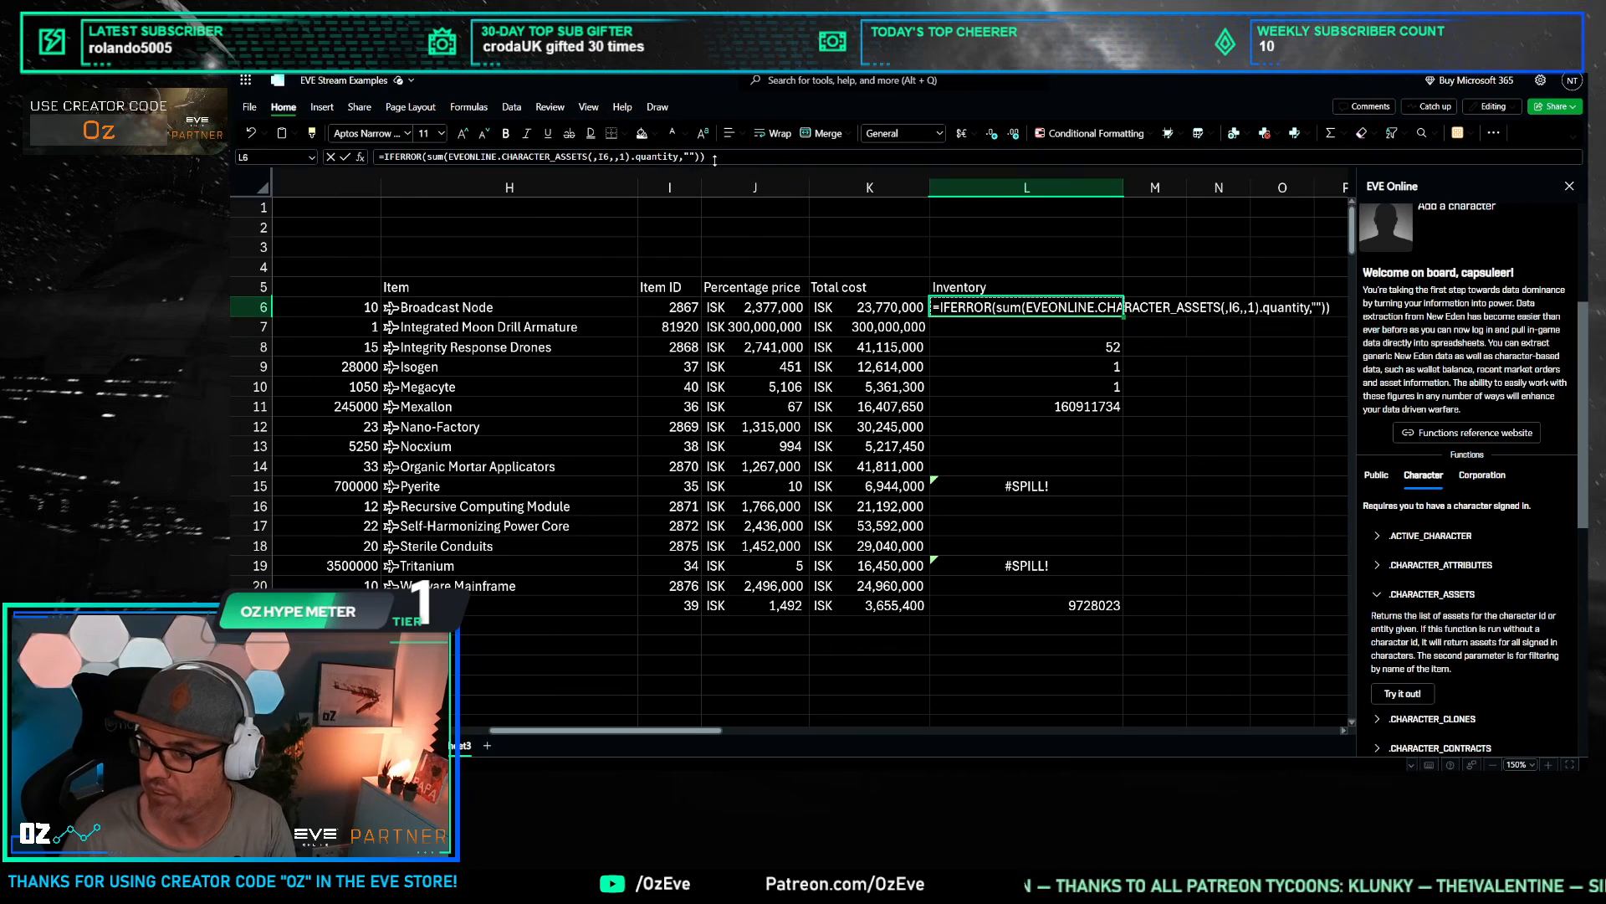
Step: Move SUM's closing bracket in L6 to just before .quantity and fill the formula down to L21
click(656, 156)
click(631, 156)
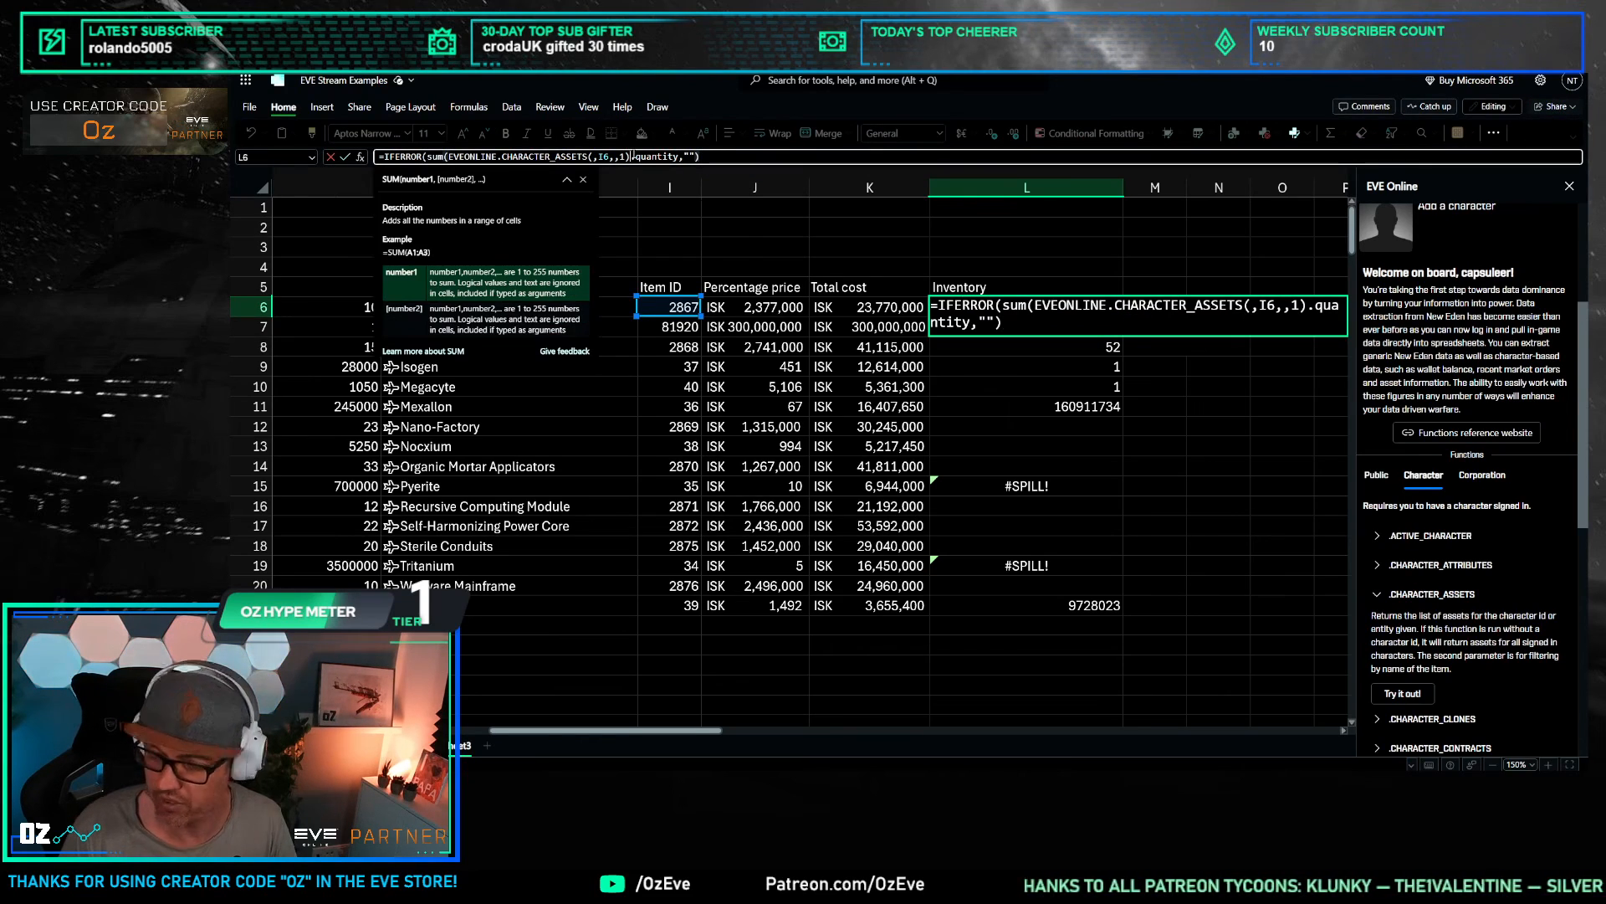
text())
key(Return)
click(1083, 312)
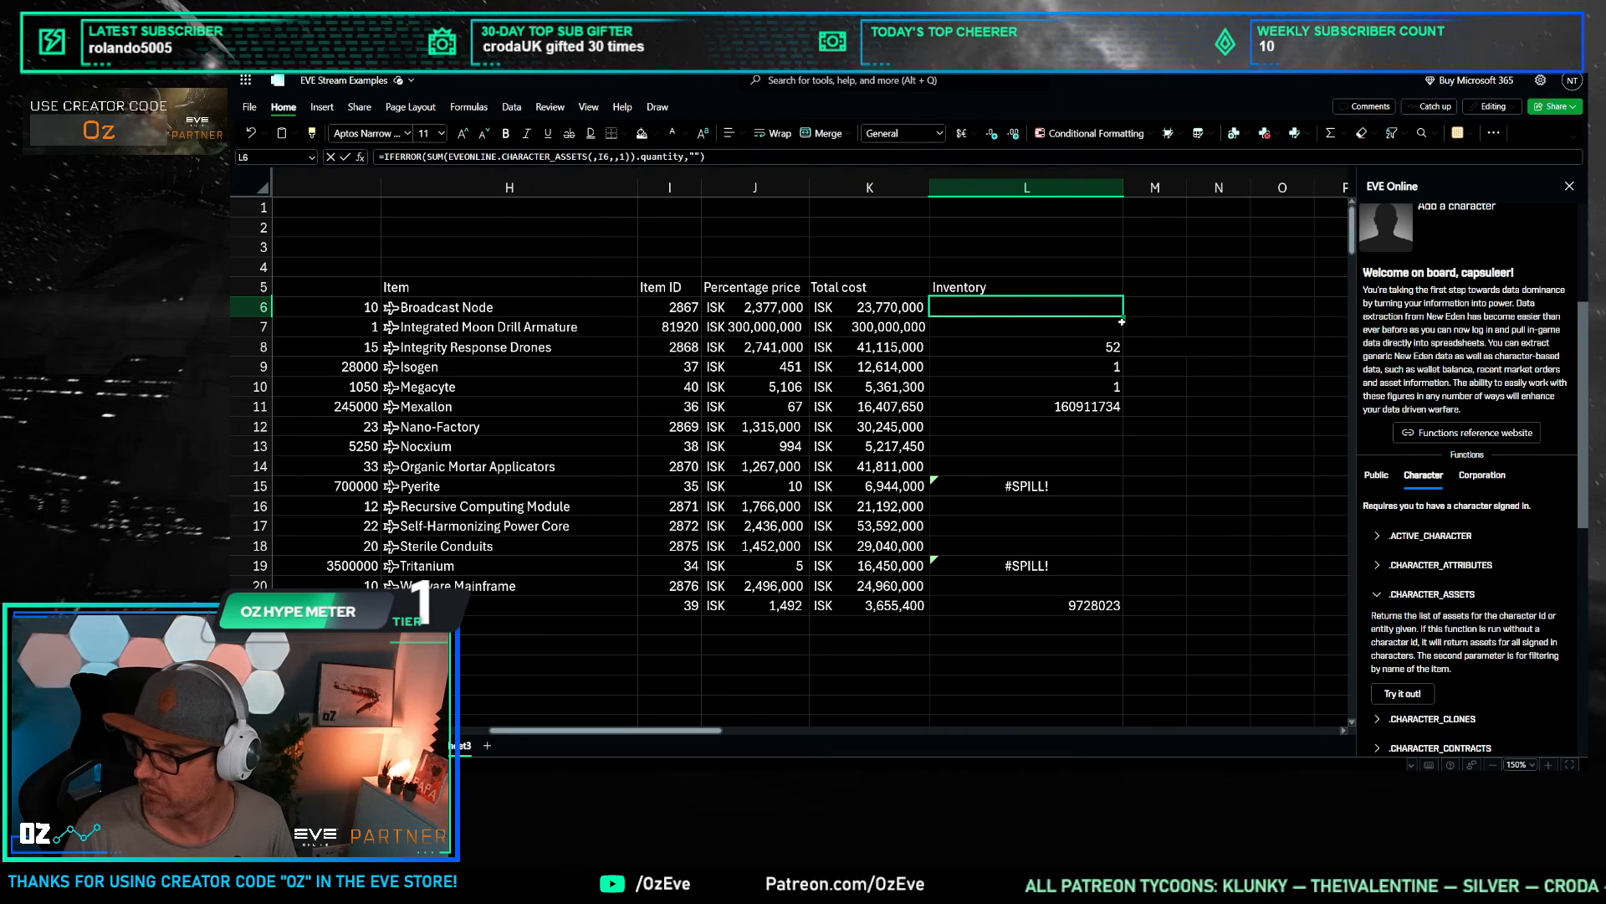
drag(1124, 316, 1124, 614)
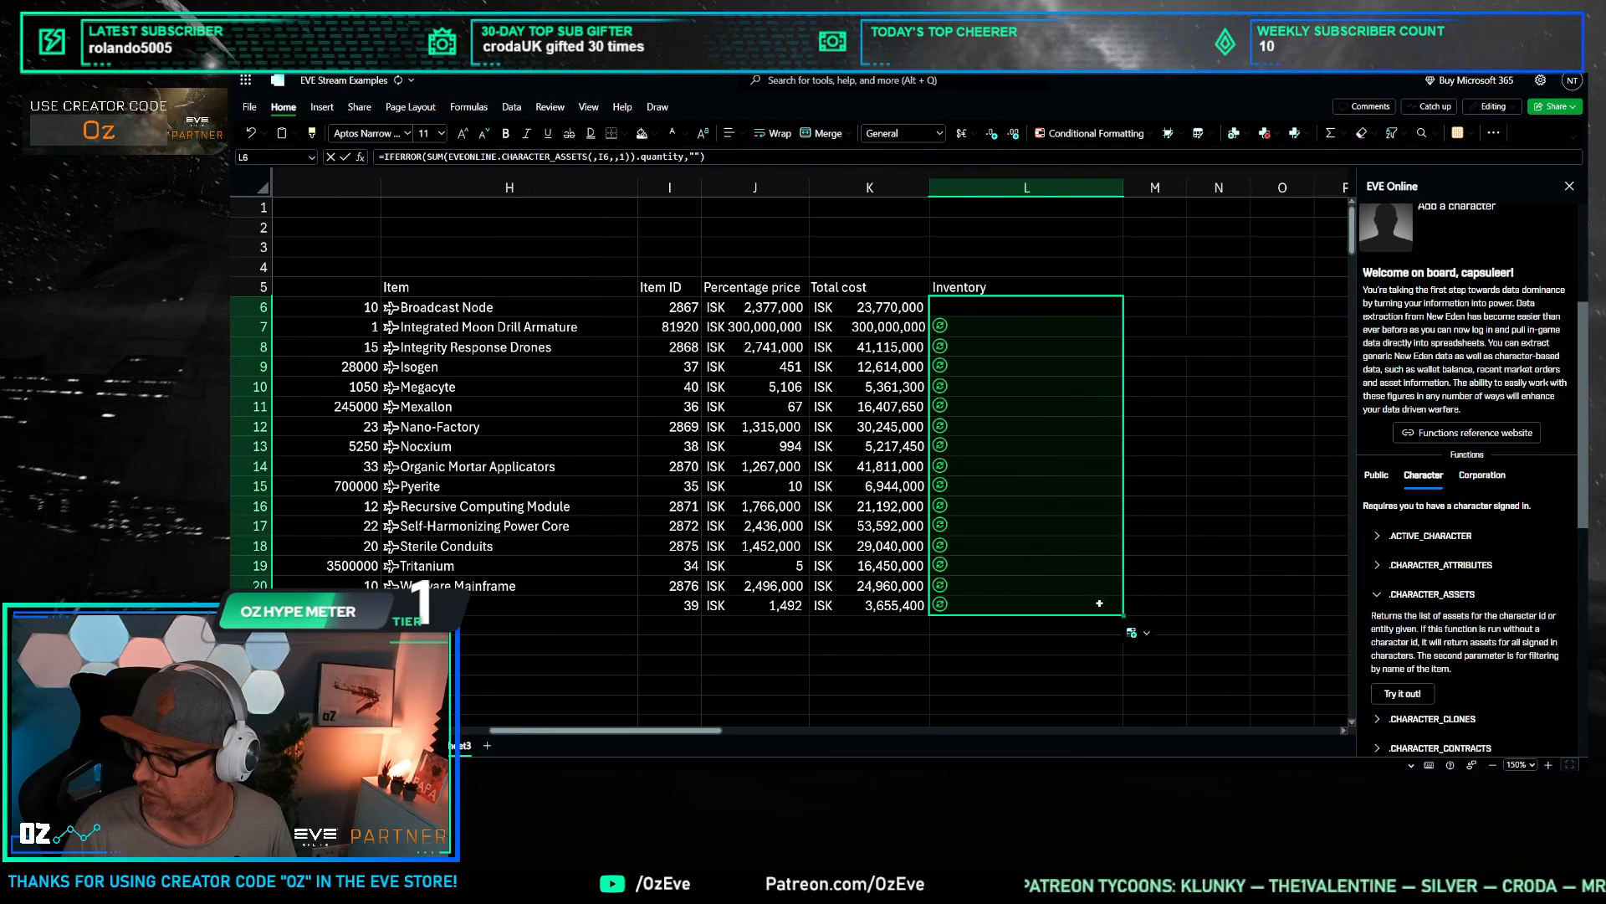
Step: Remove SUM from the L6 formula, leaving =IFERROR(EVEONLINE.CHARACTER_ASSETS(,I6,,1).quantity,""), and fill it down to L21
click(1026, 307)
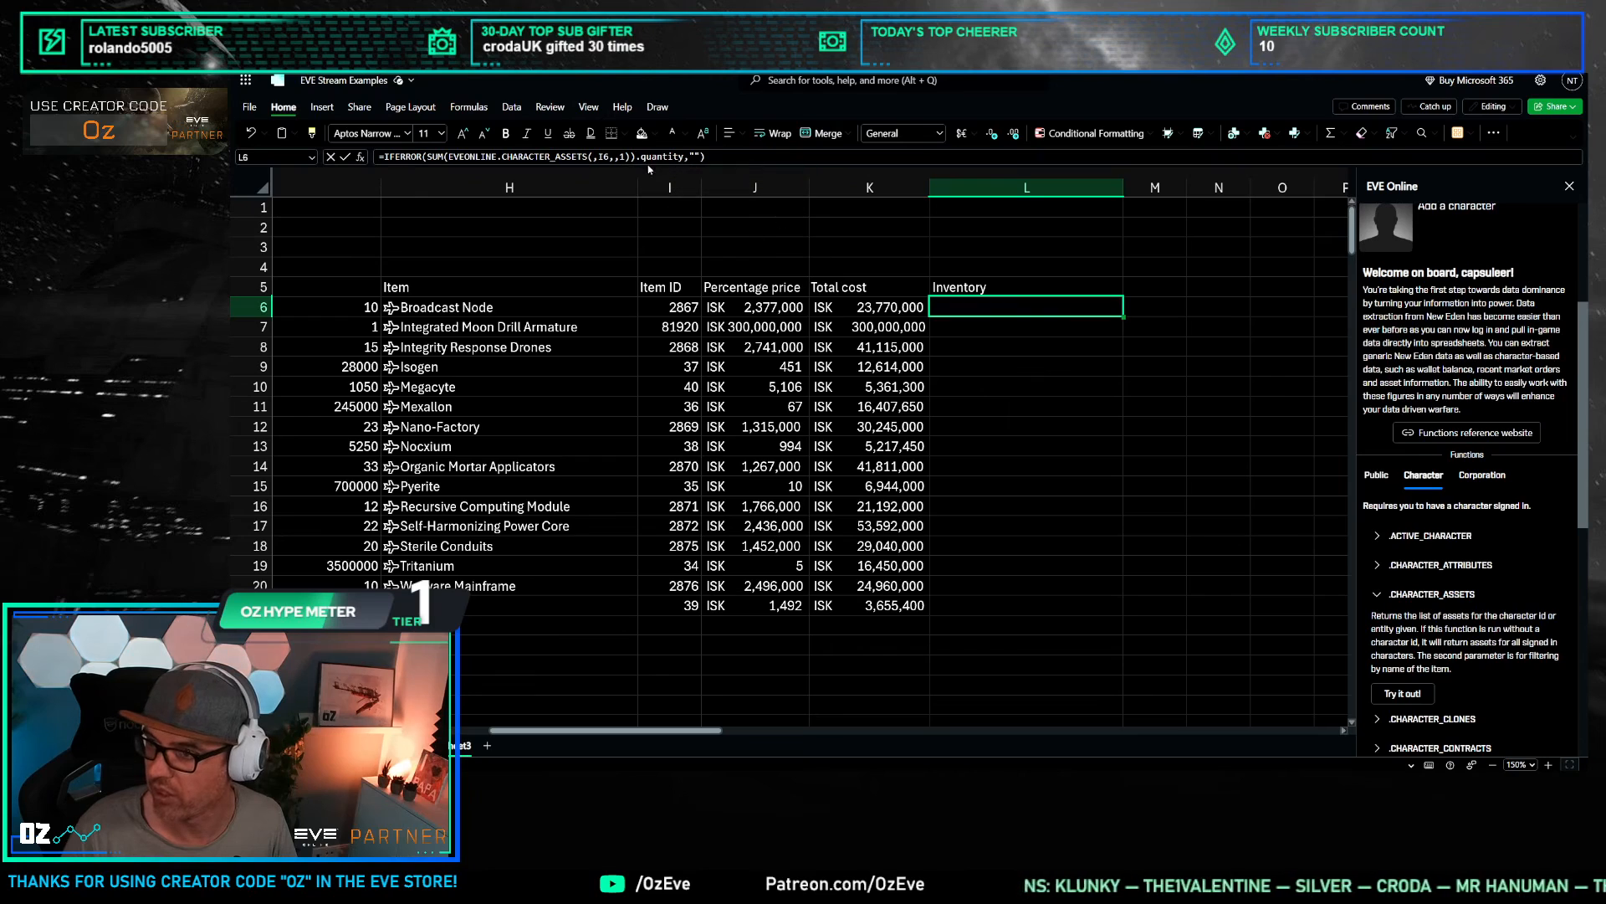
click(639, 154)
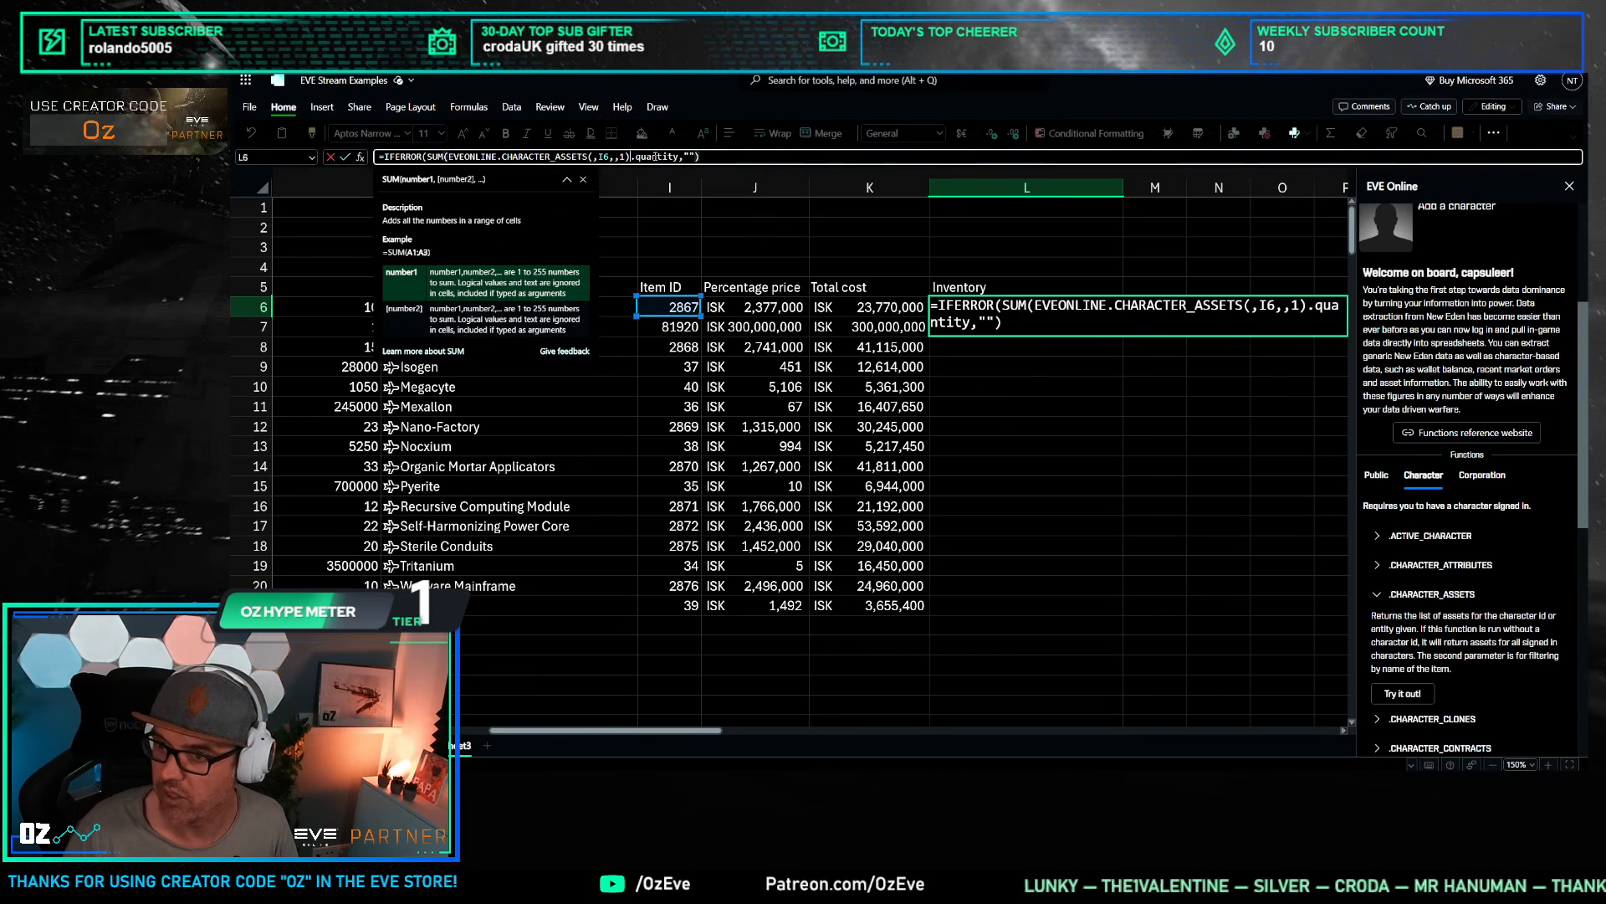
click(443, 155)
key(BackSpace)
key(BackSpace)
key(BackSpace)
key(BackSpace)
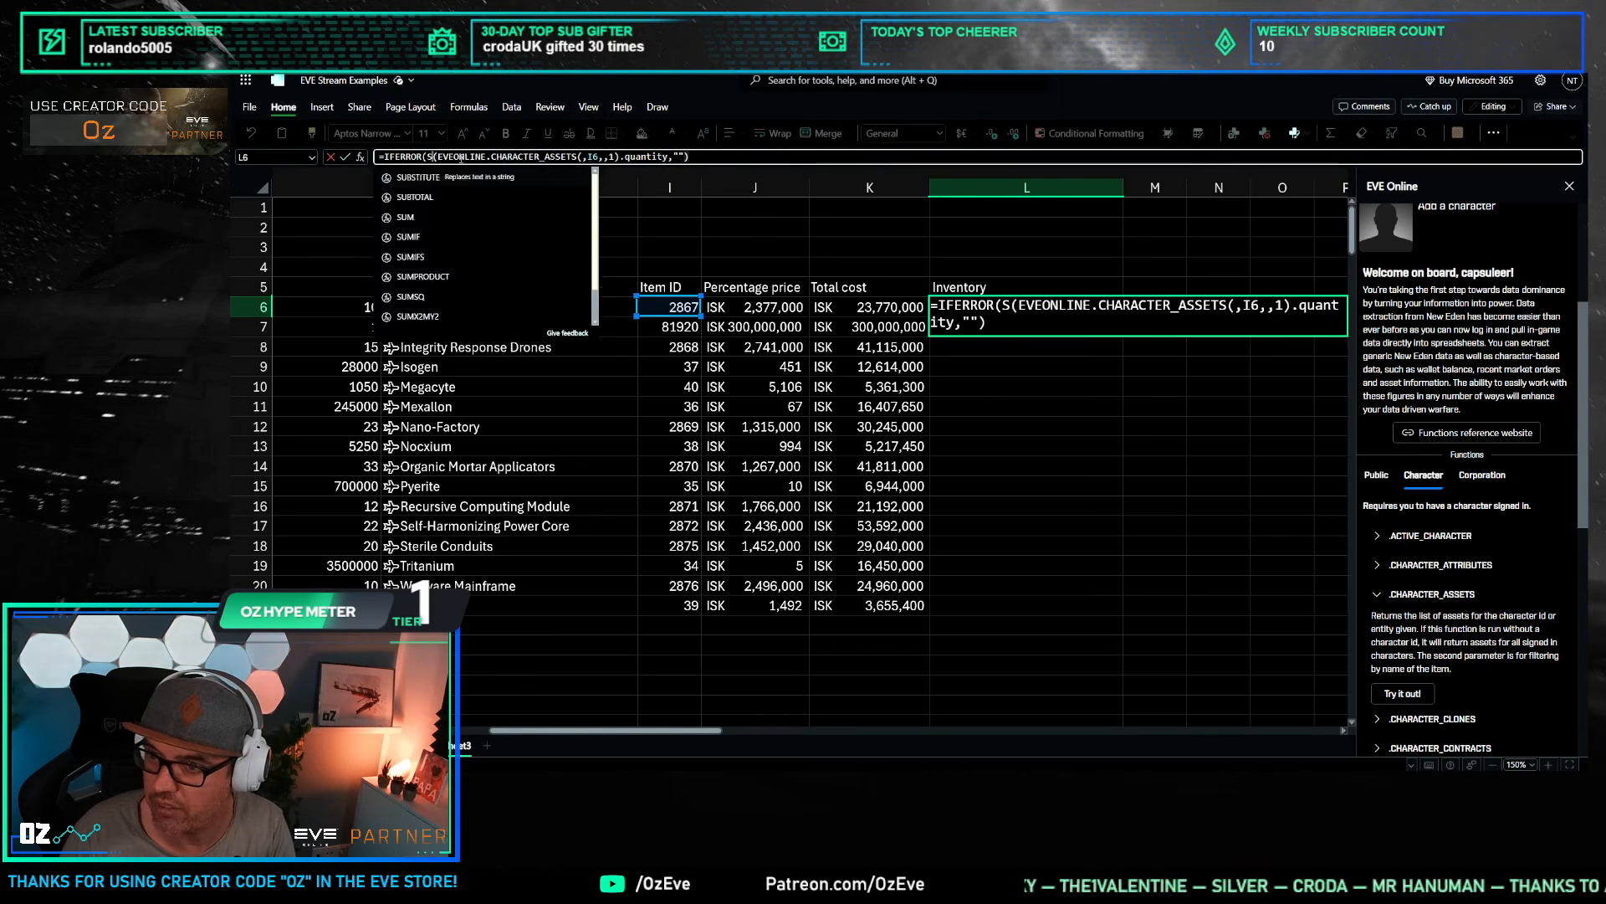
key(Escape)
click(997, 381)
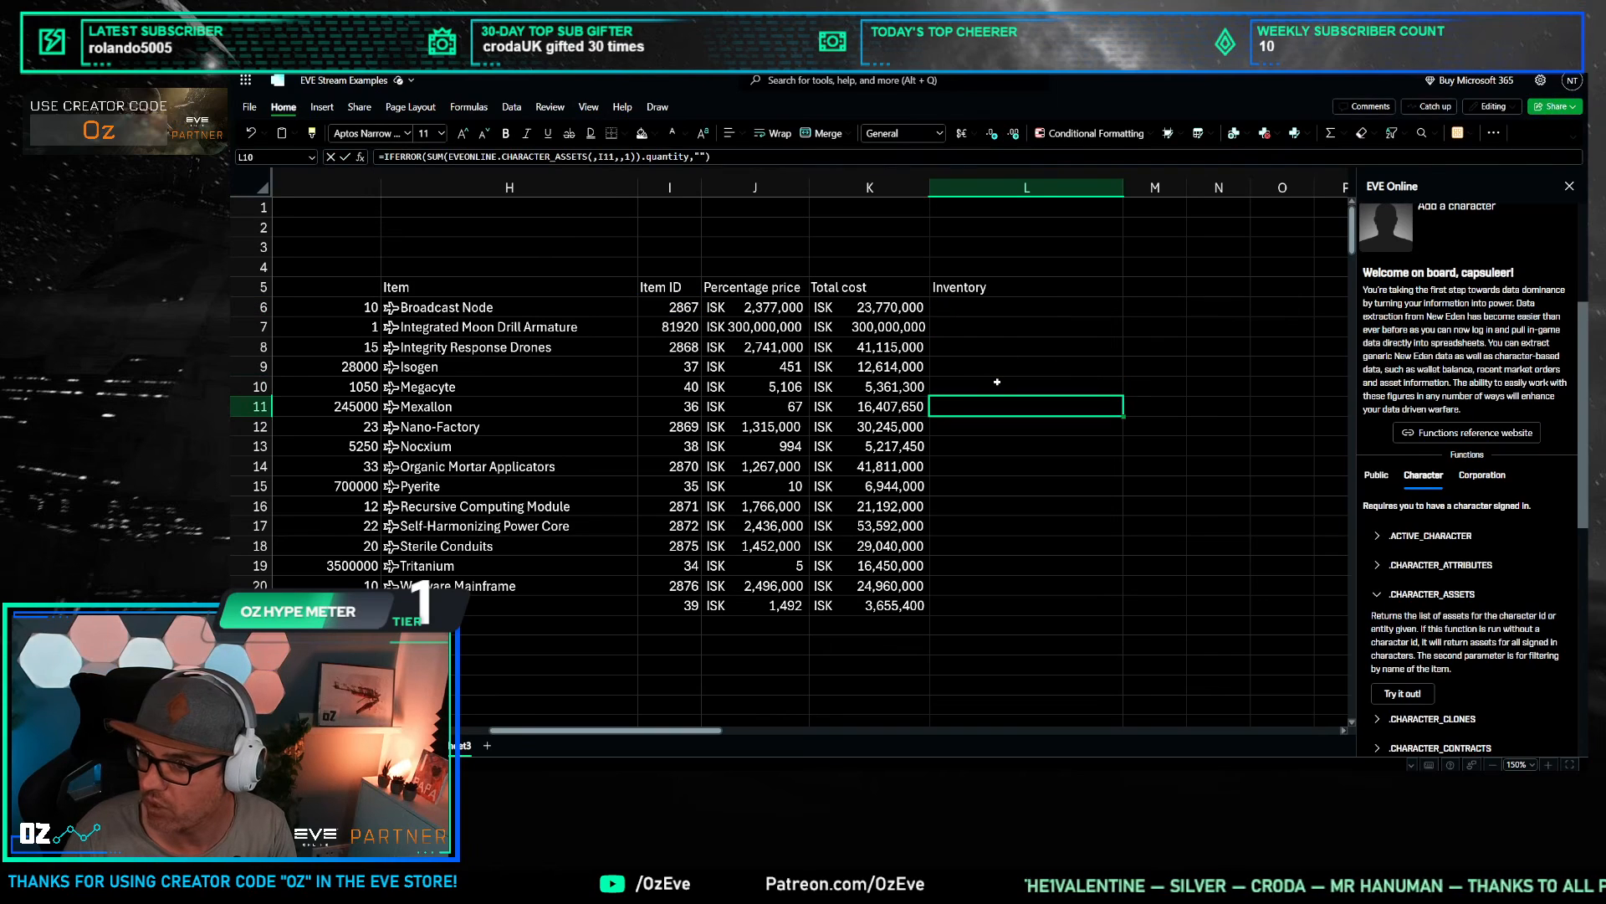
click(1097, 311)
drag(1125, 319, 1125, 610)
click(1154, 466)
click(1080, 404)
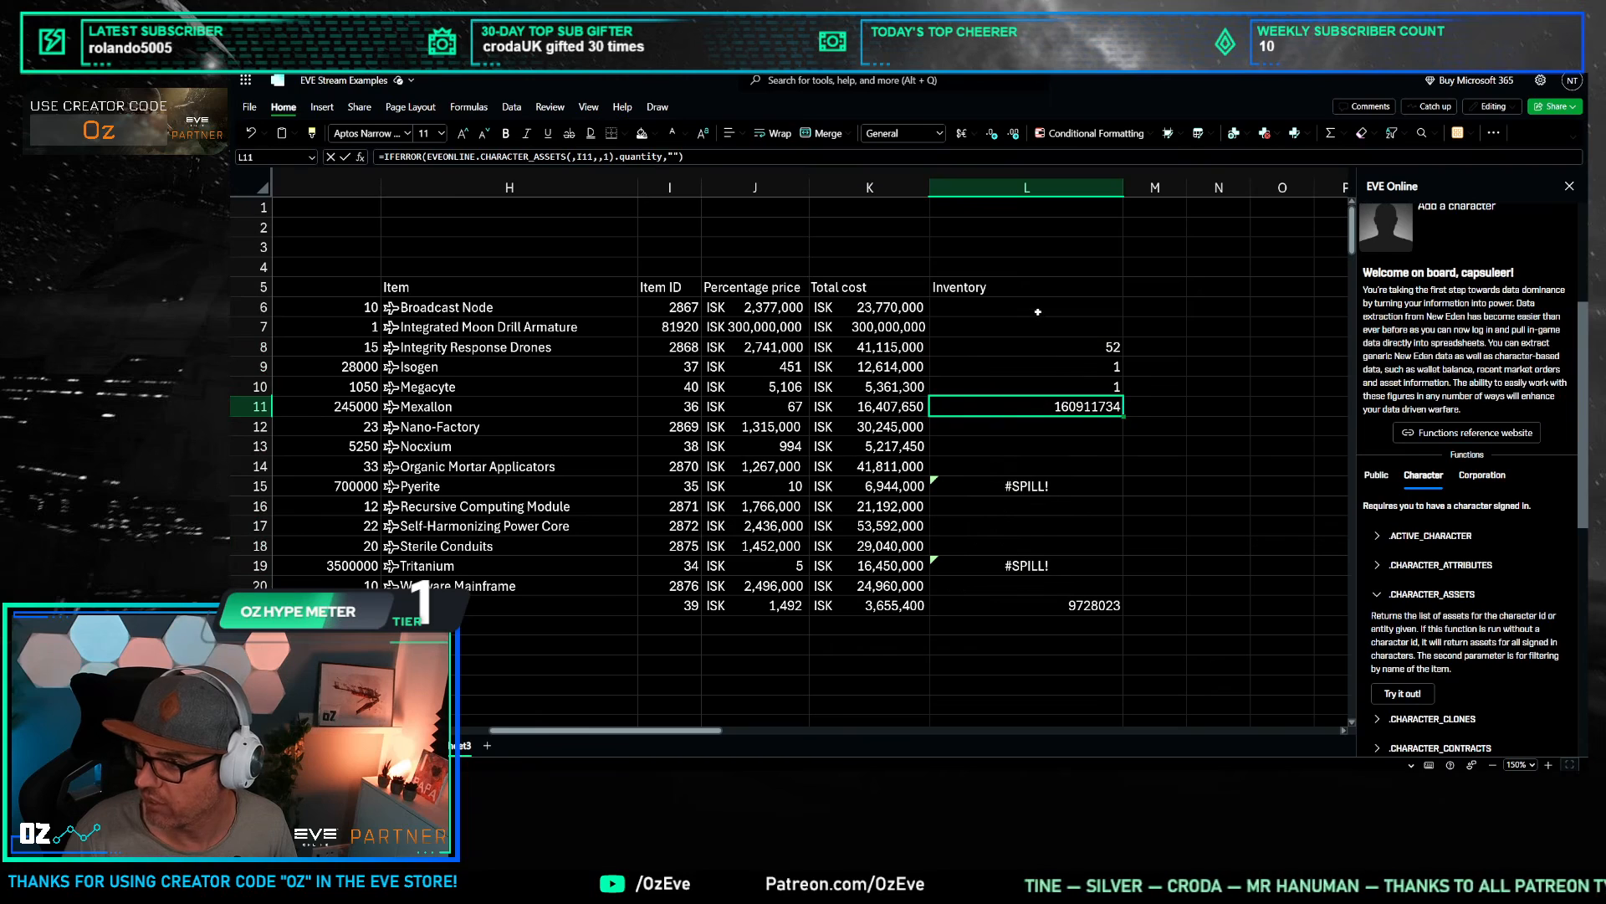
Step: Change the L6 formula to =IFERROR(SUM(EVEONLINE.CHARACTER_ASSETS(,I6,,1).quantity),"") and fill it down to L21
click(1026, 307)
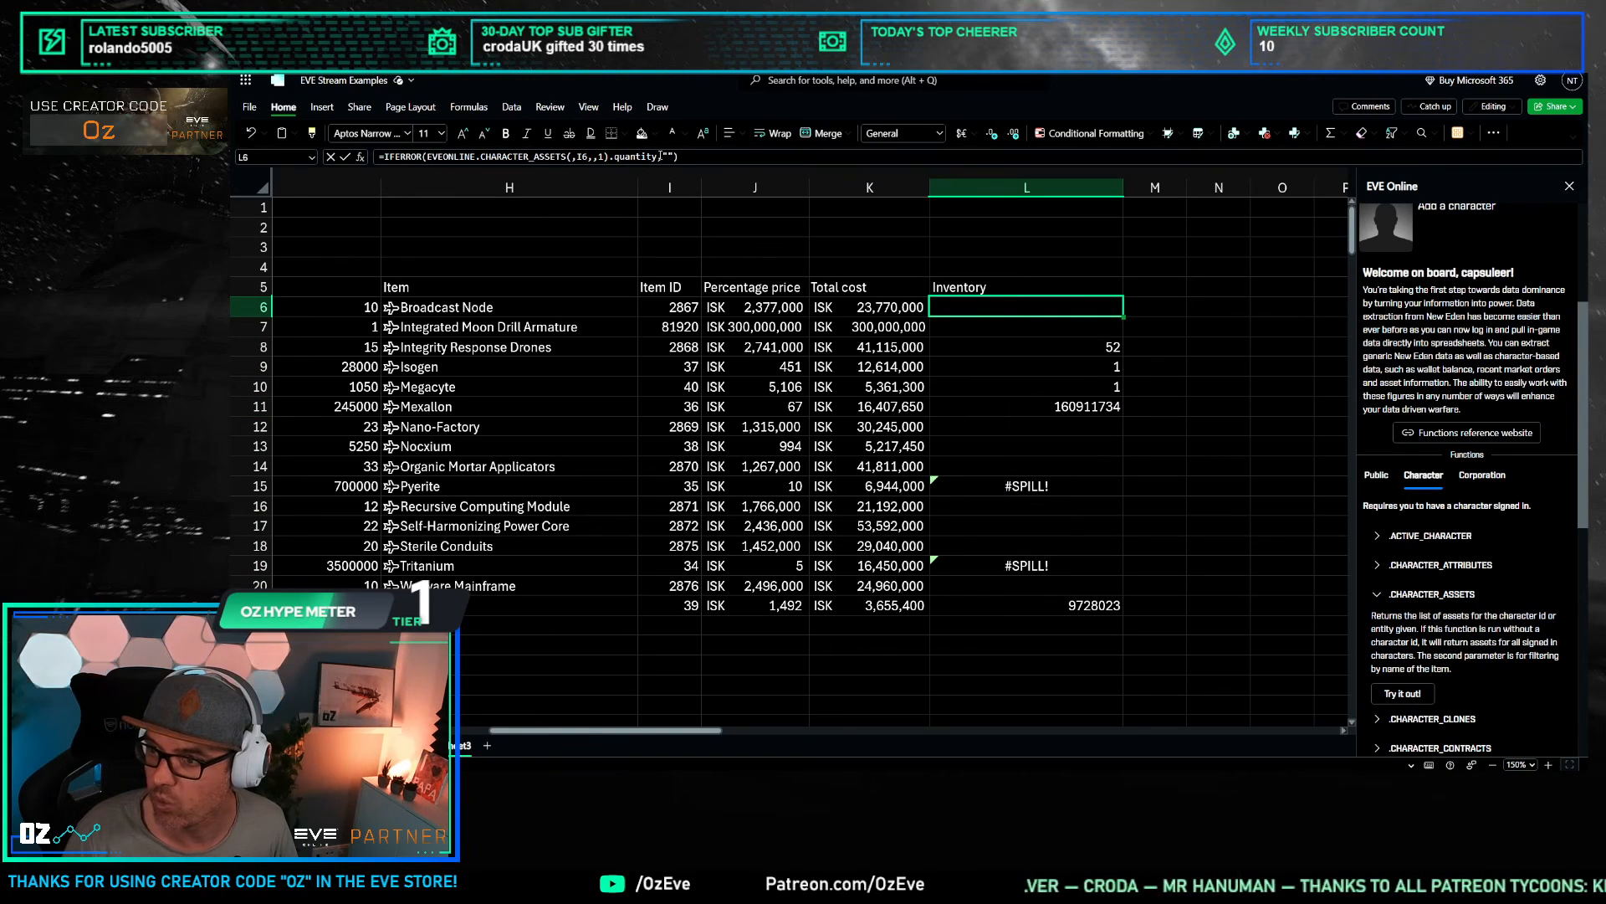
click(659, 157)
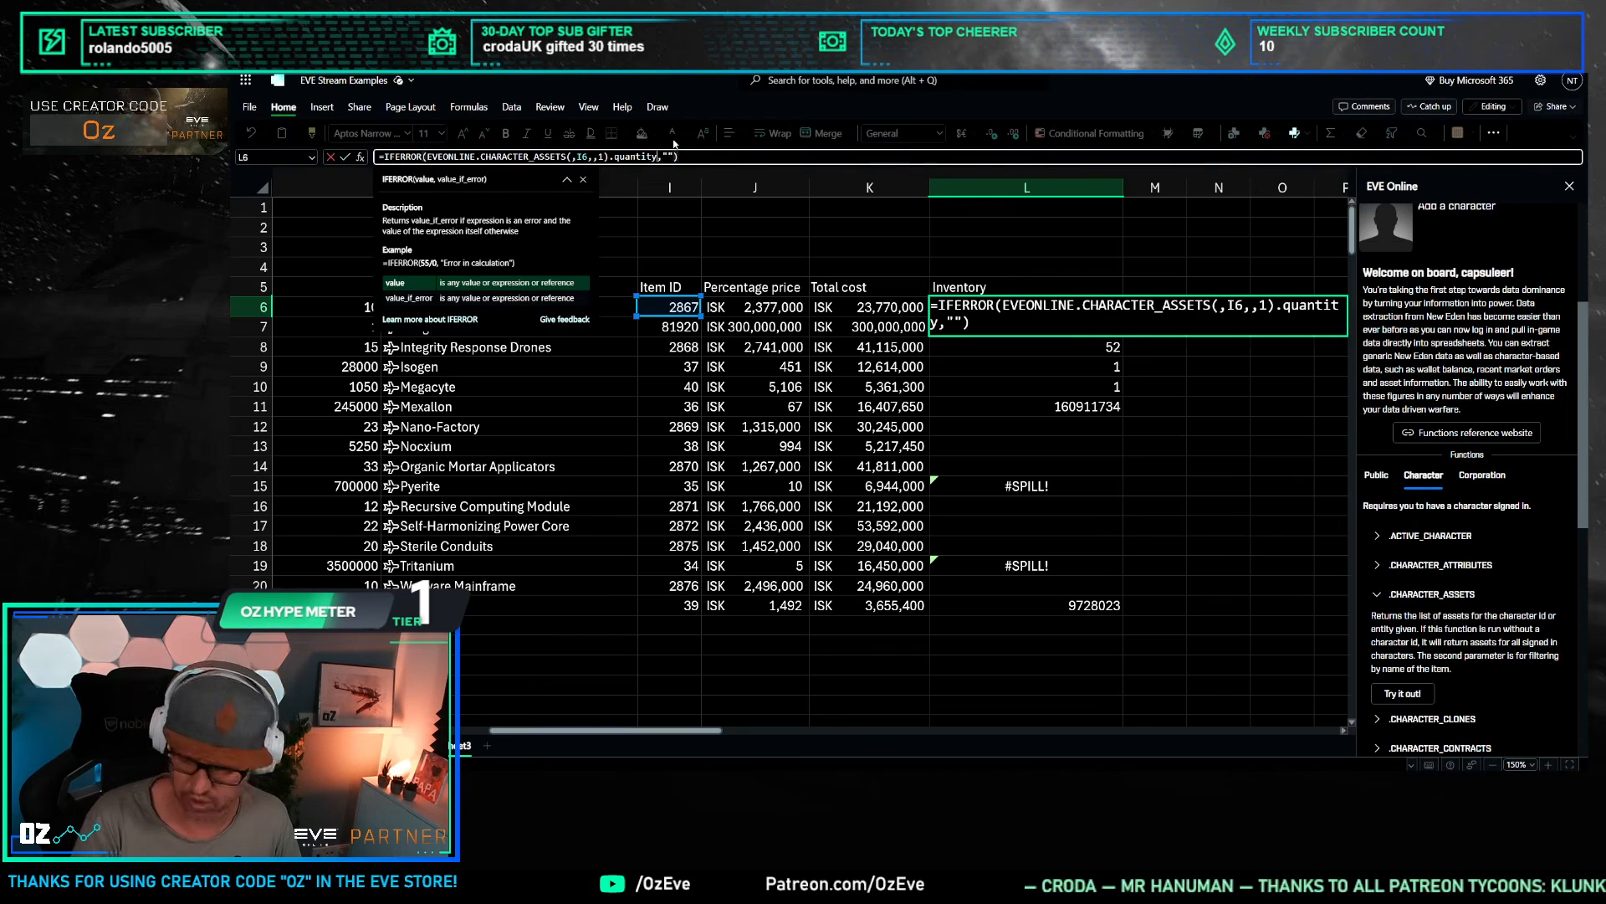
text())
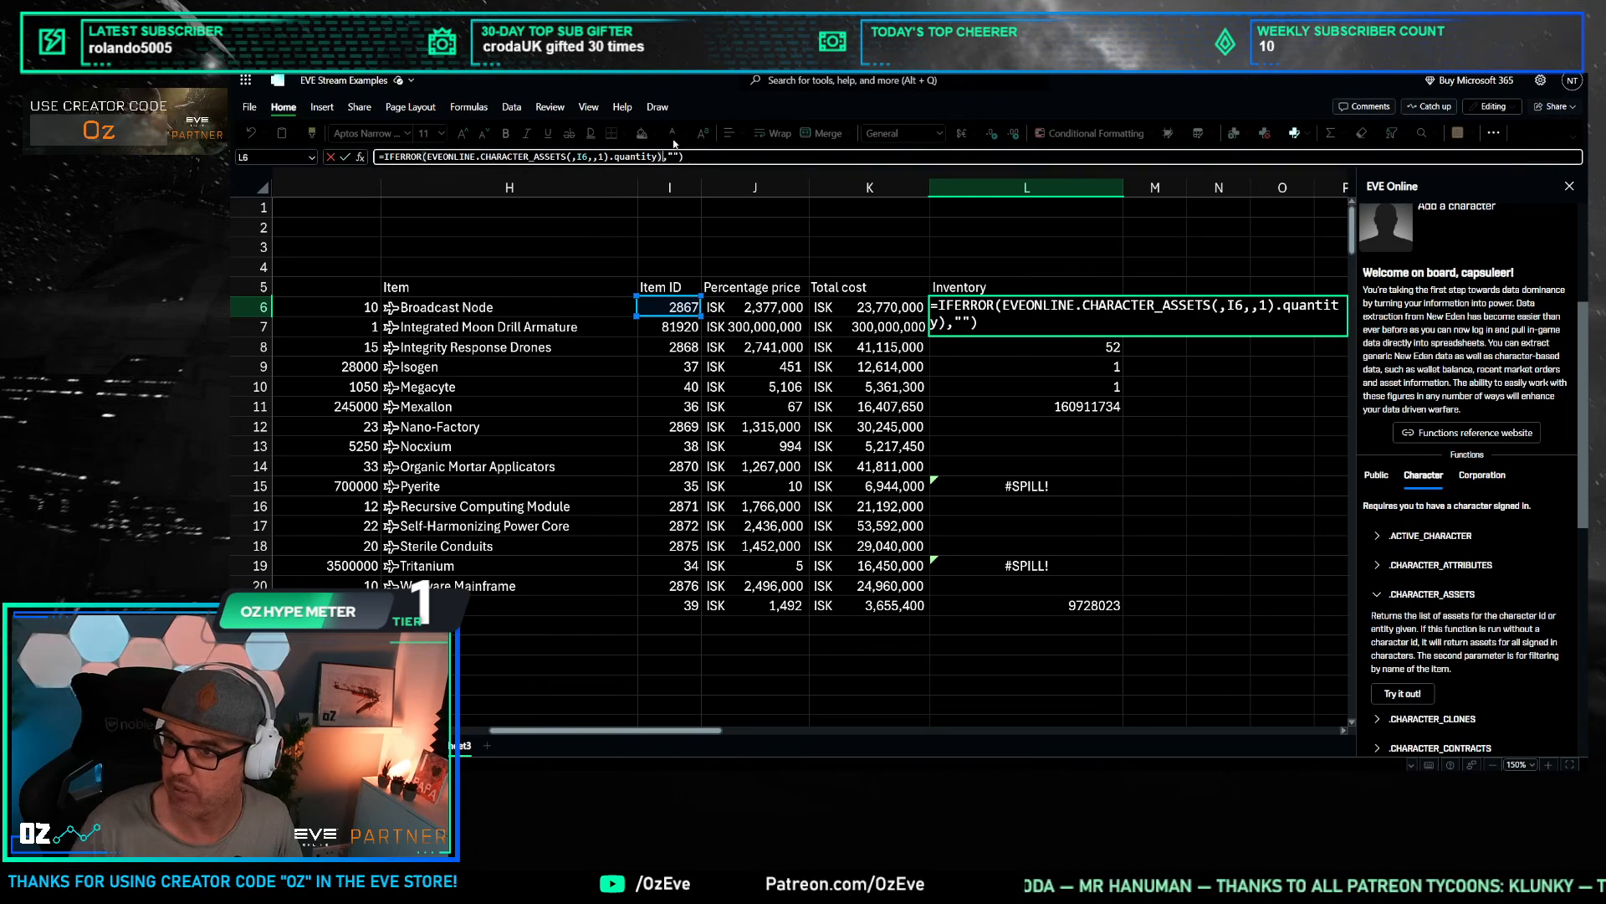
click(425, 157)
text(sum()
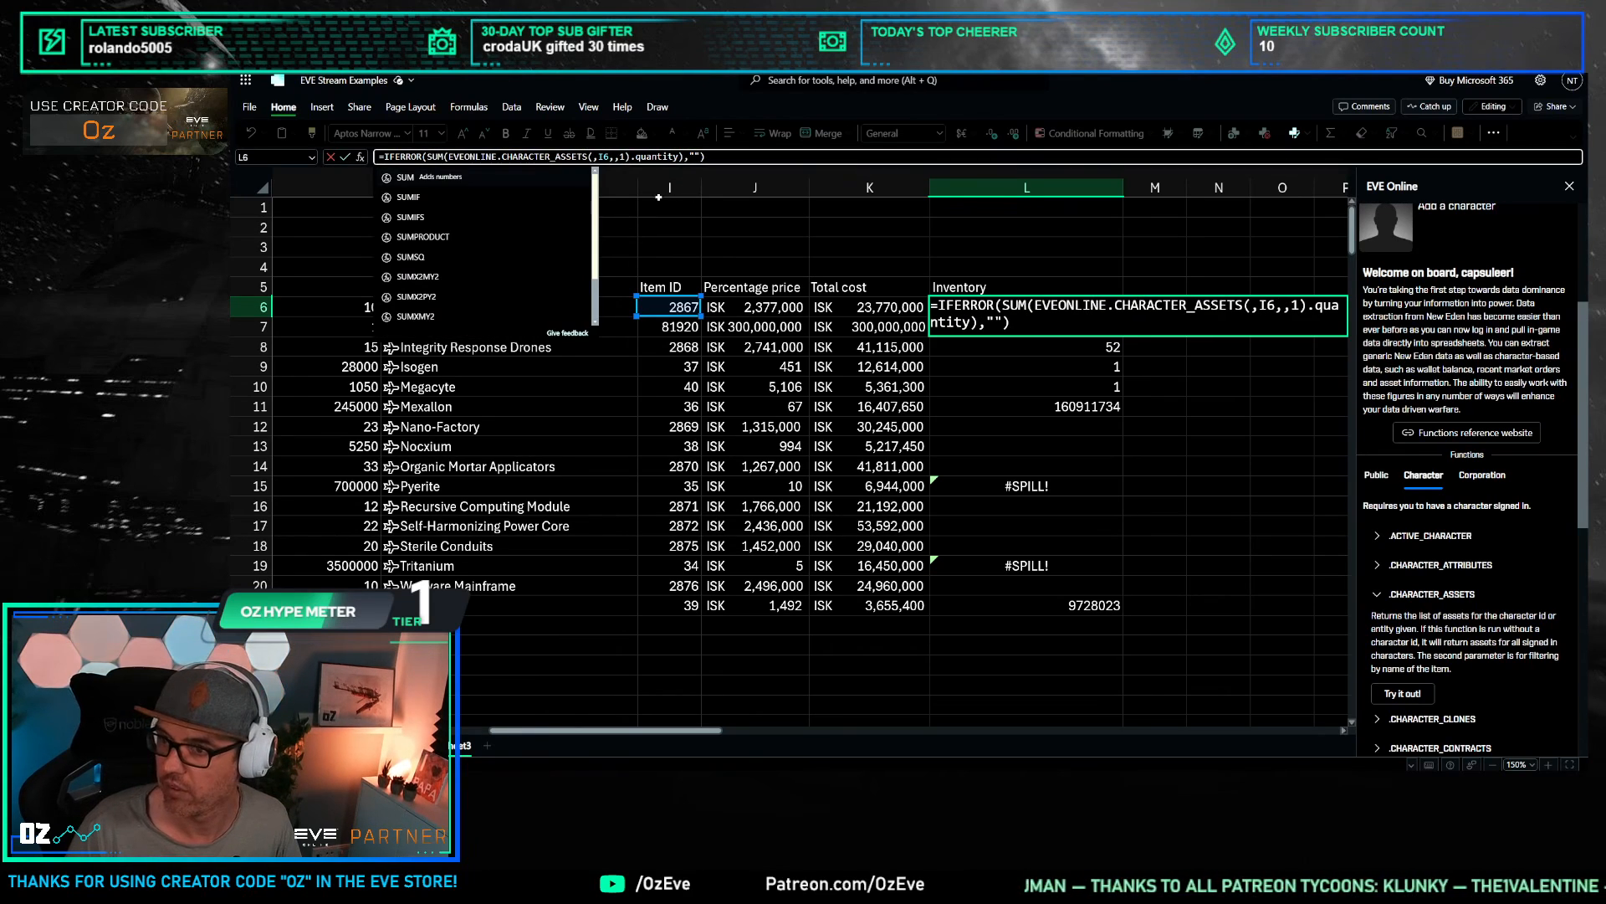
key(Return)
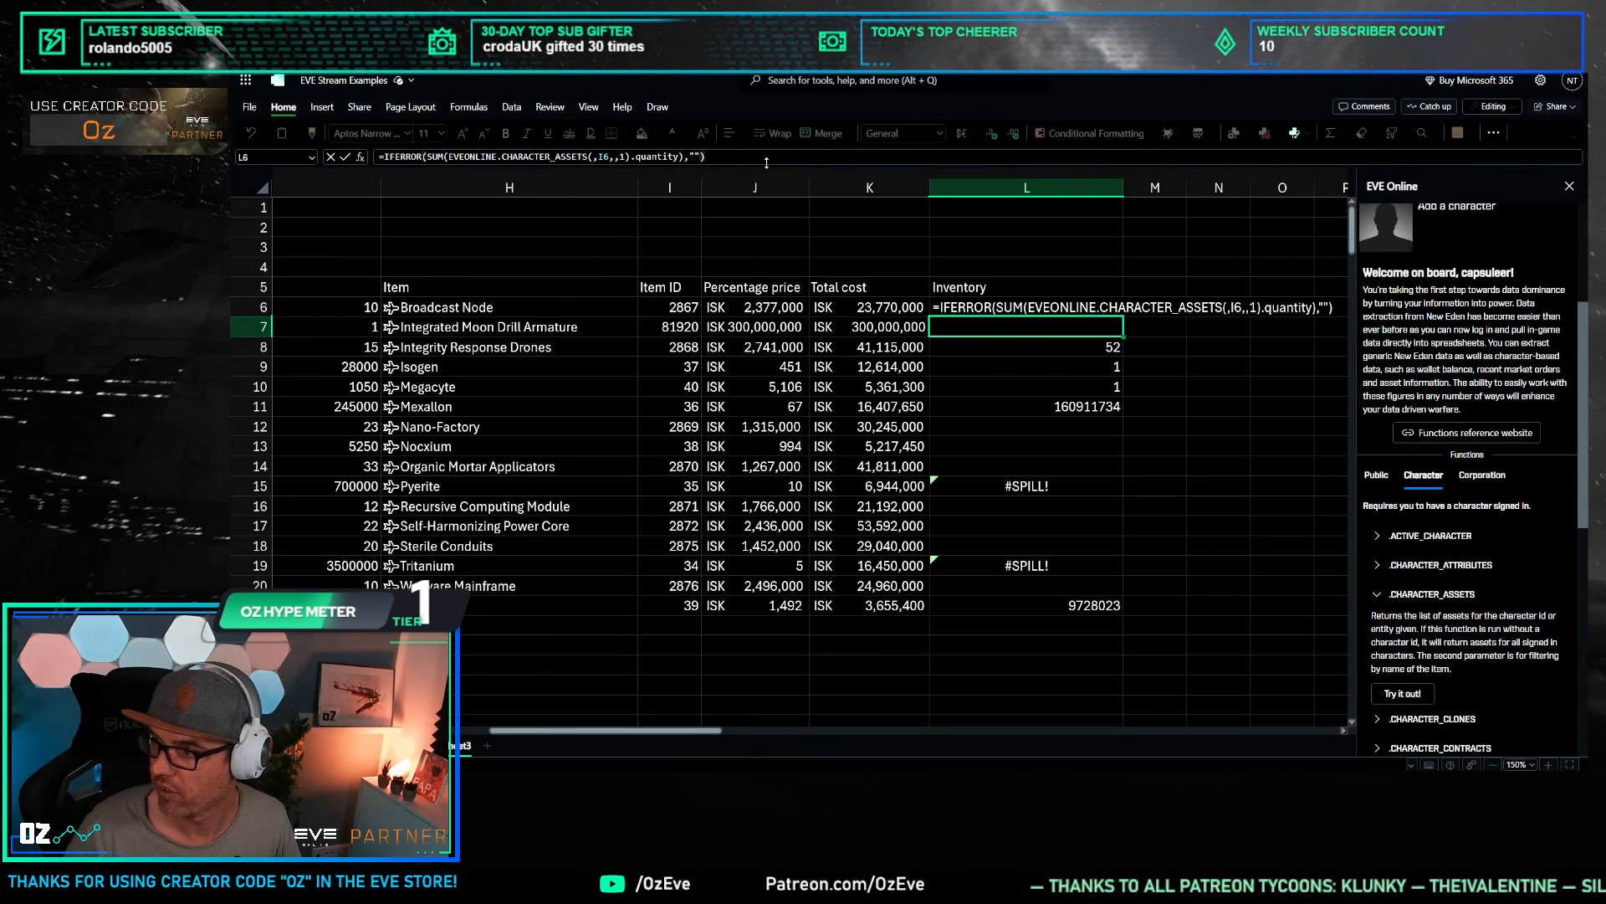
key(Up)
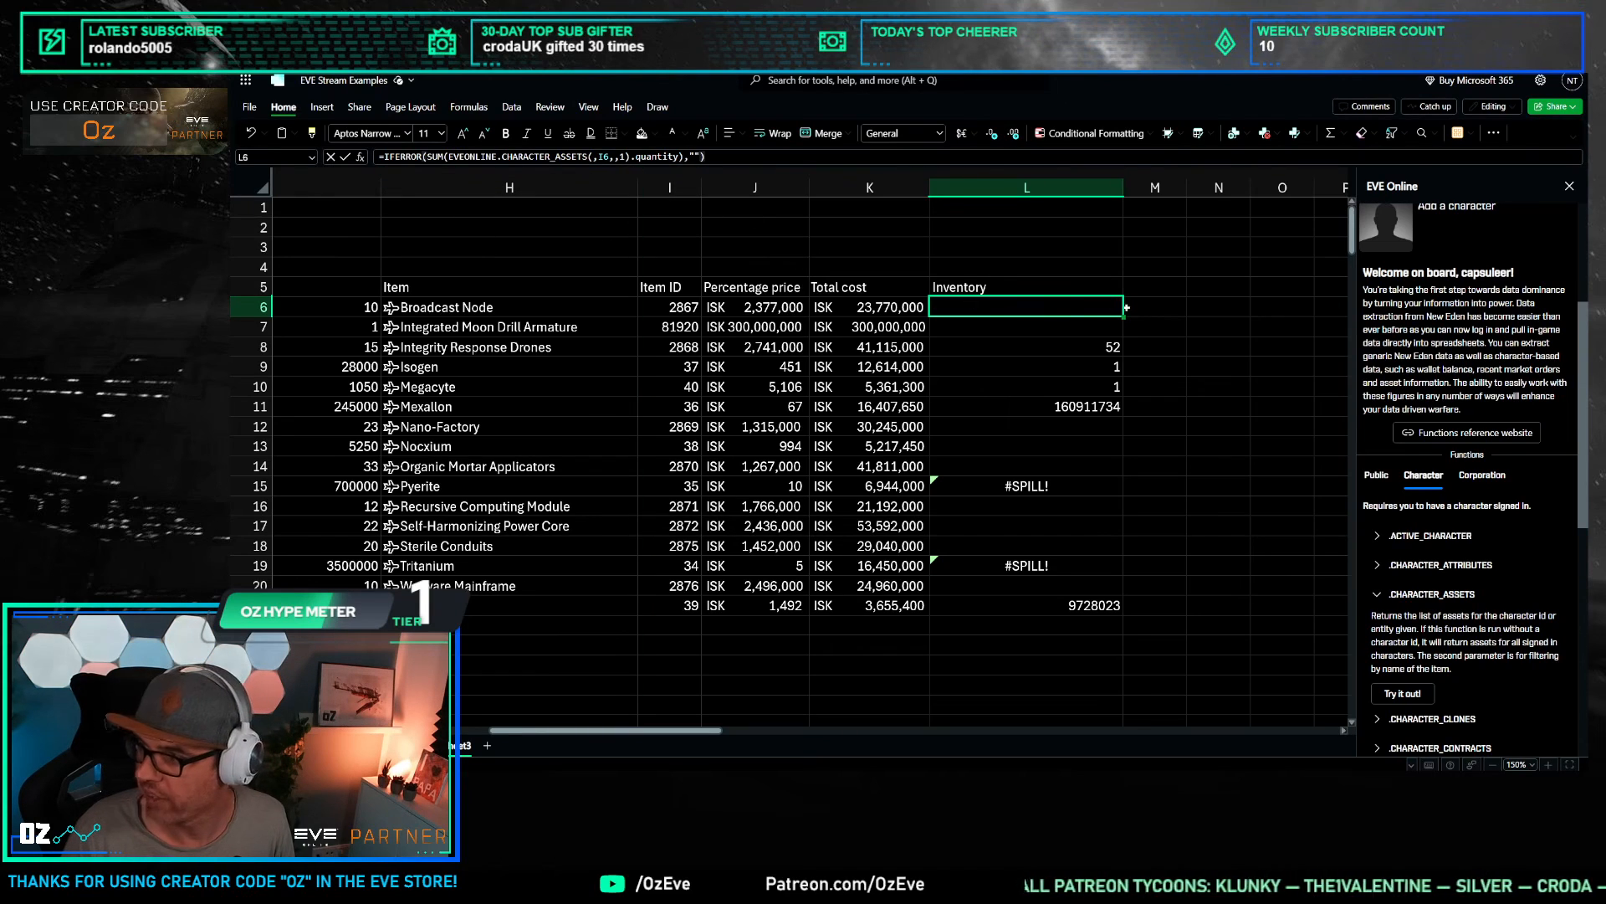
drag(1123, 317, 1092, 606)
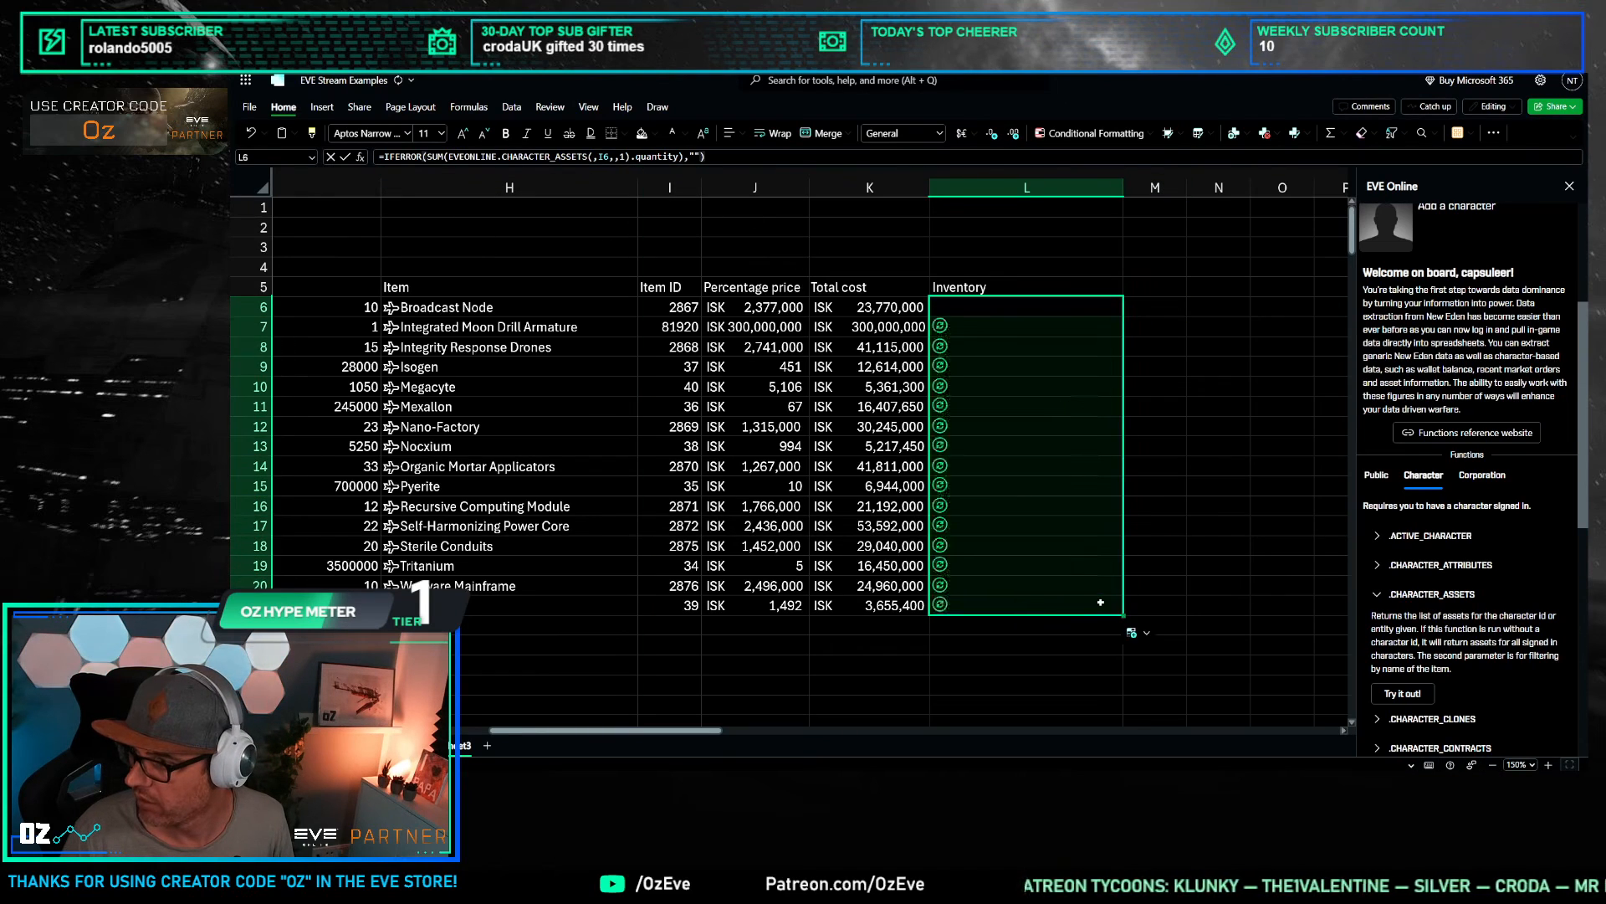
click(1156, 508)
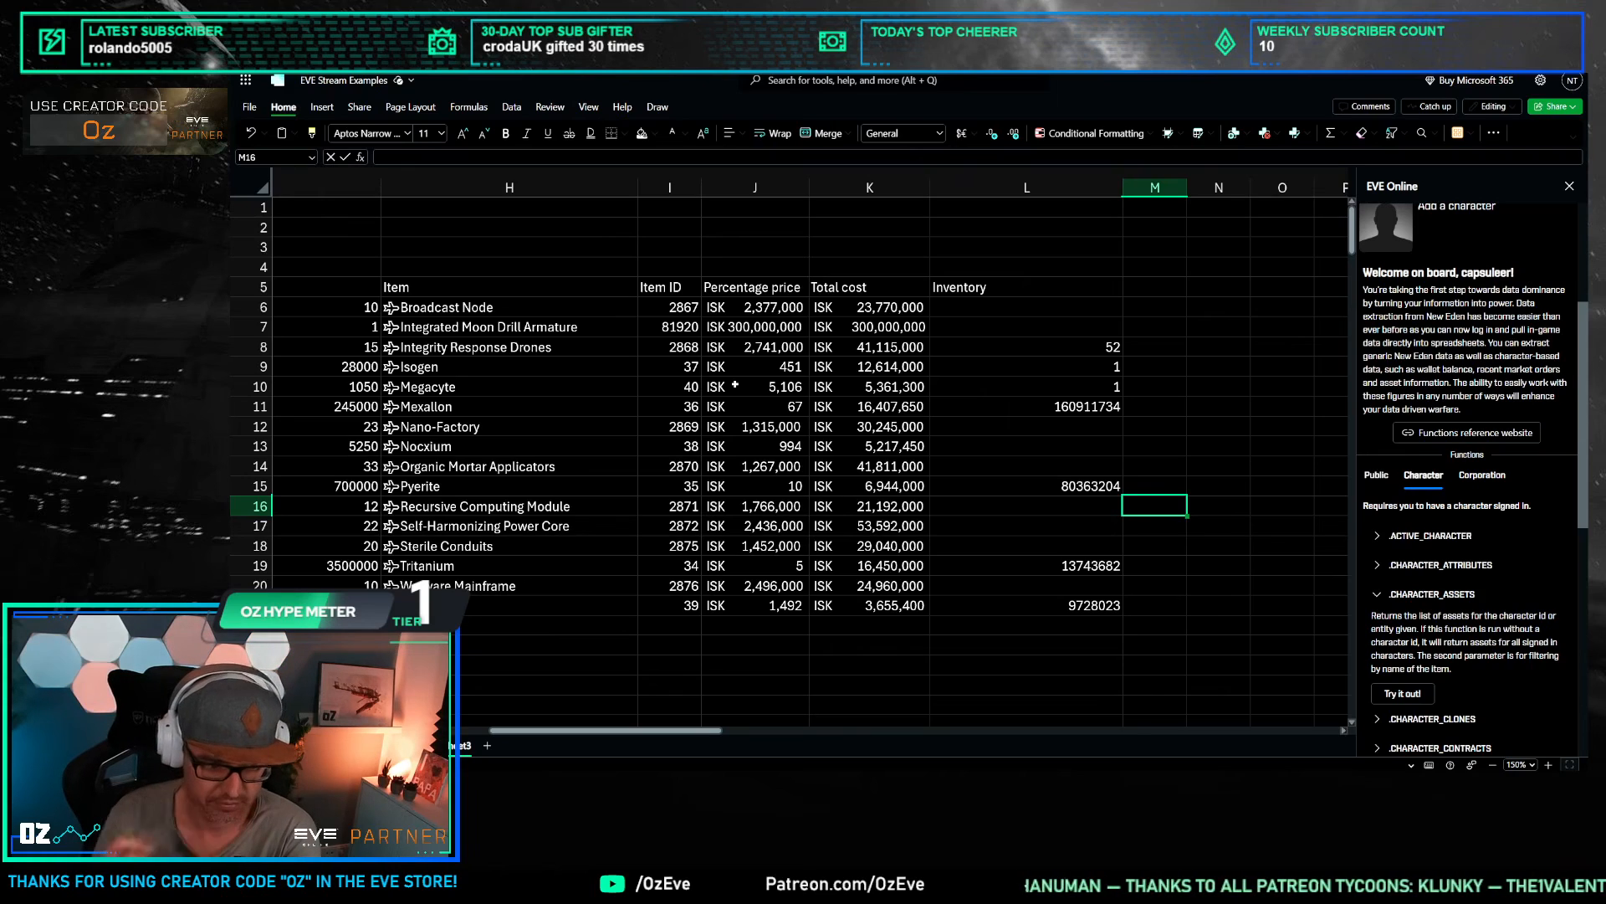
Step: Try the Number format without decimal places on the inventory quantities in L6:L21
click(1003, 367)
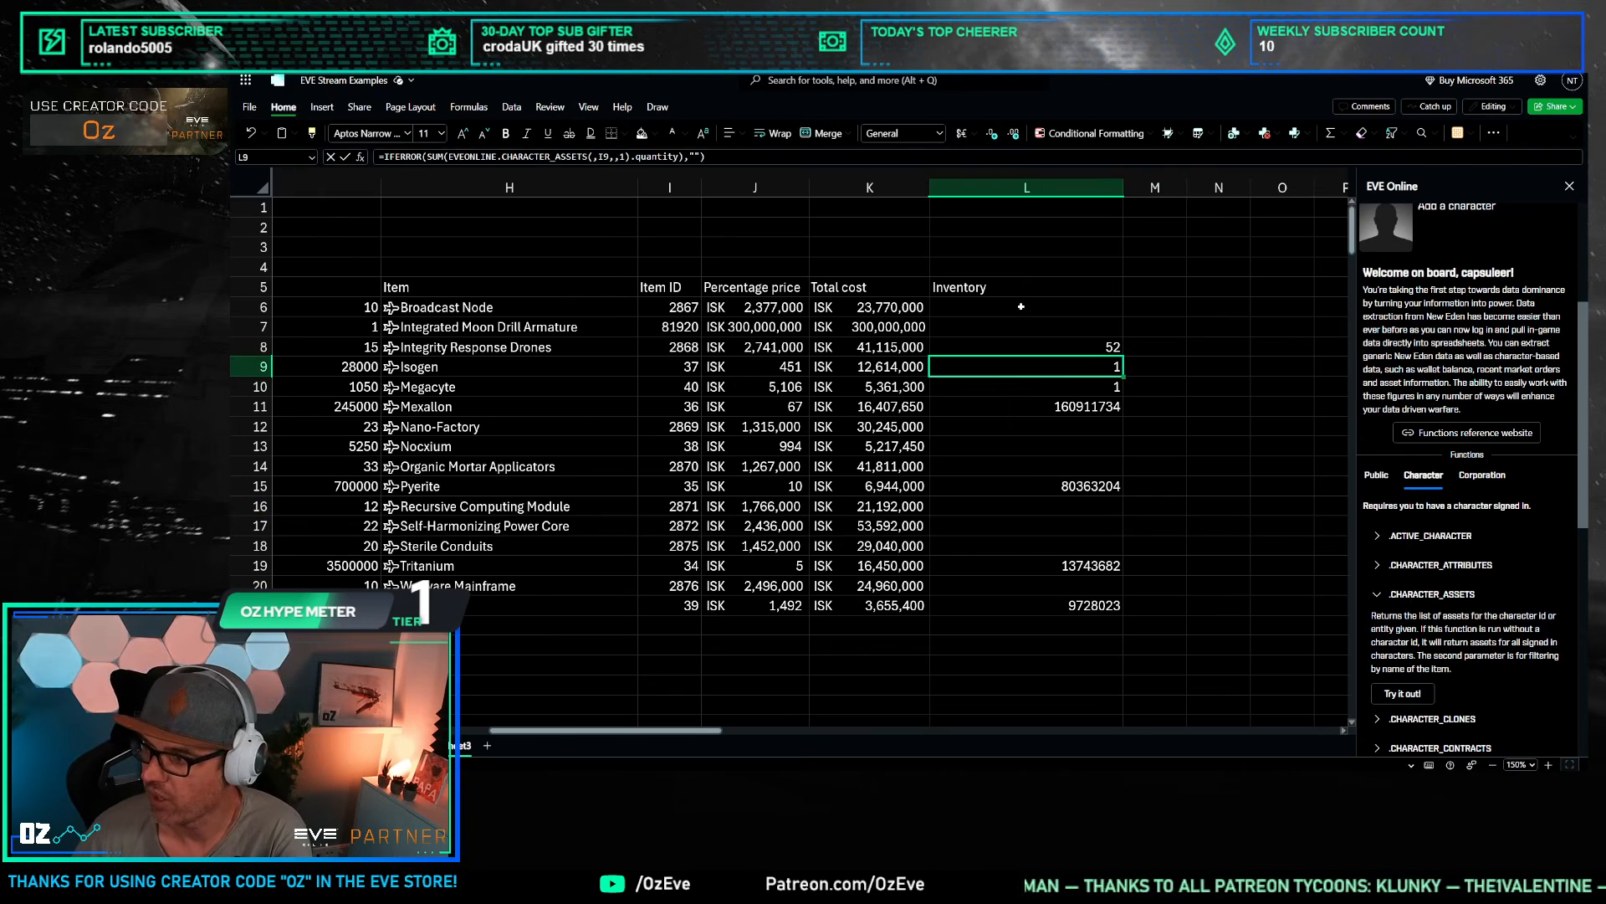
drag(1021, 311, 1022, 605)
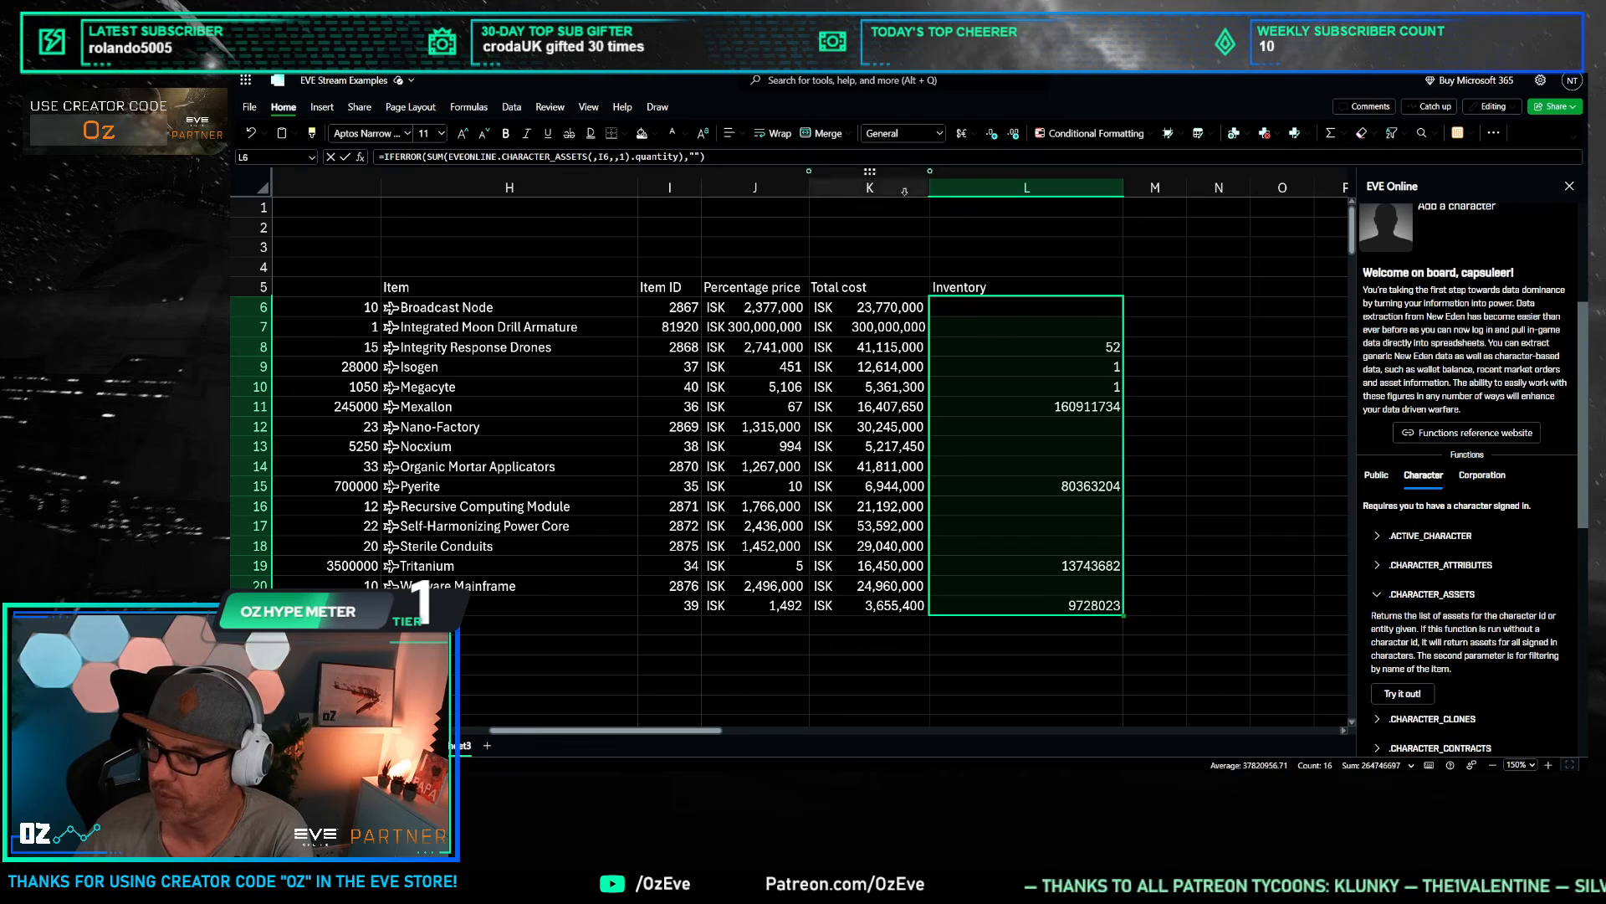
click(938, 133)
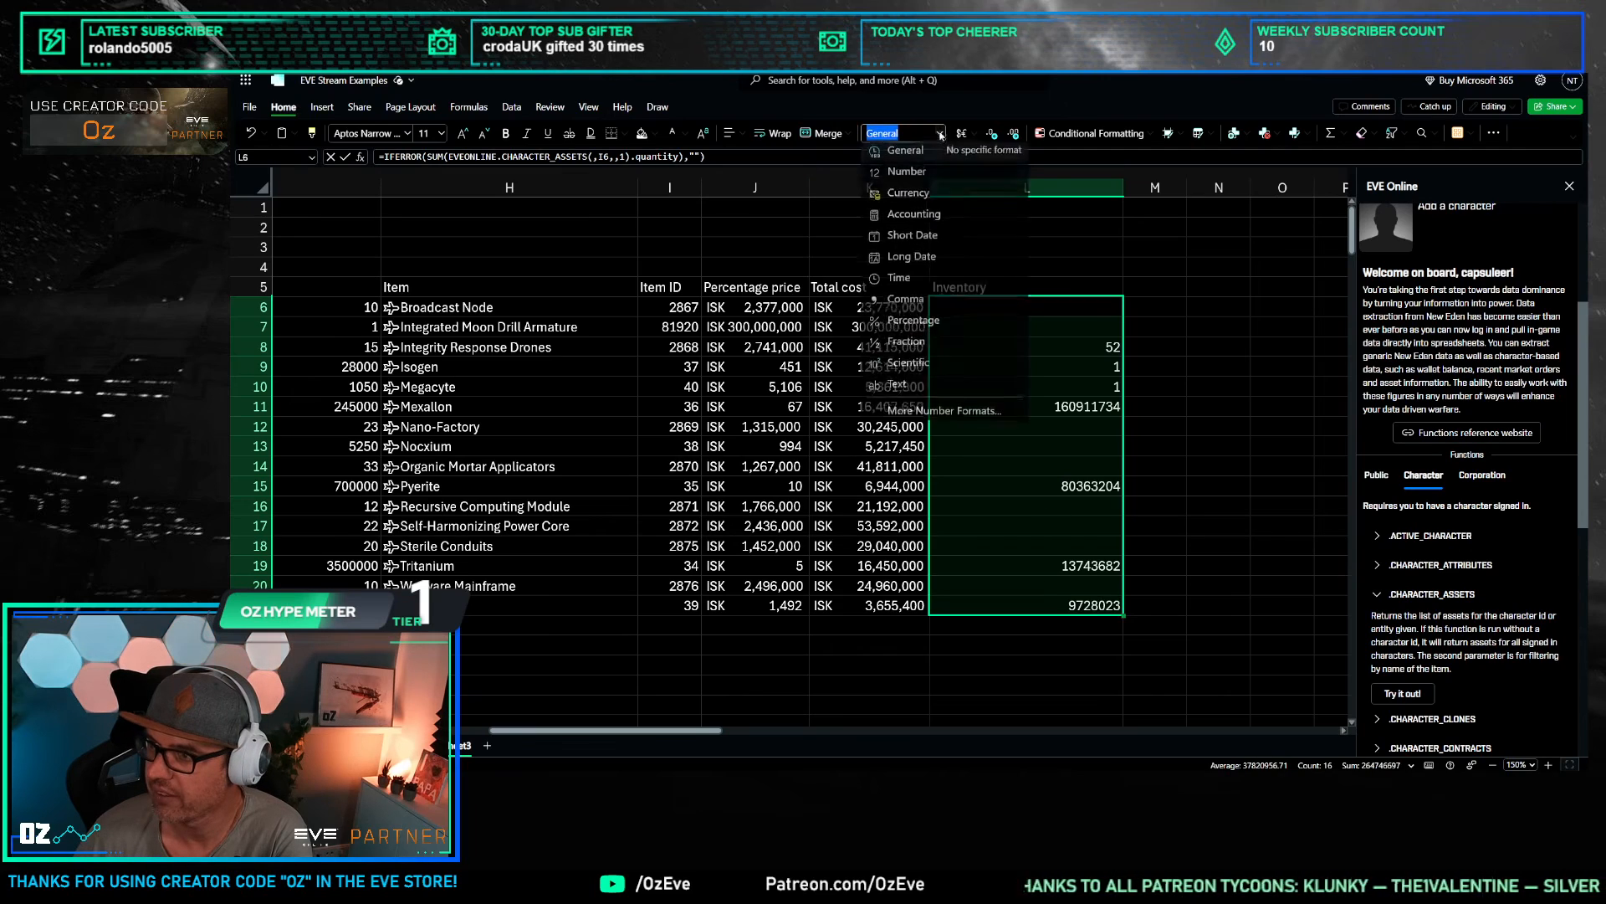
click(924, 176)
click(993, 135)
click(993, 136)
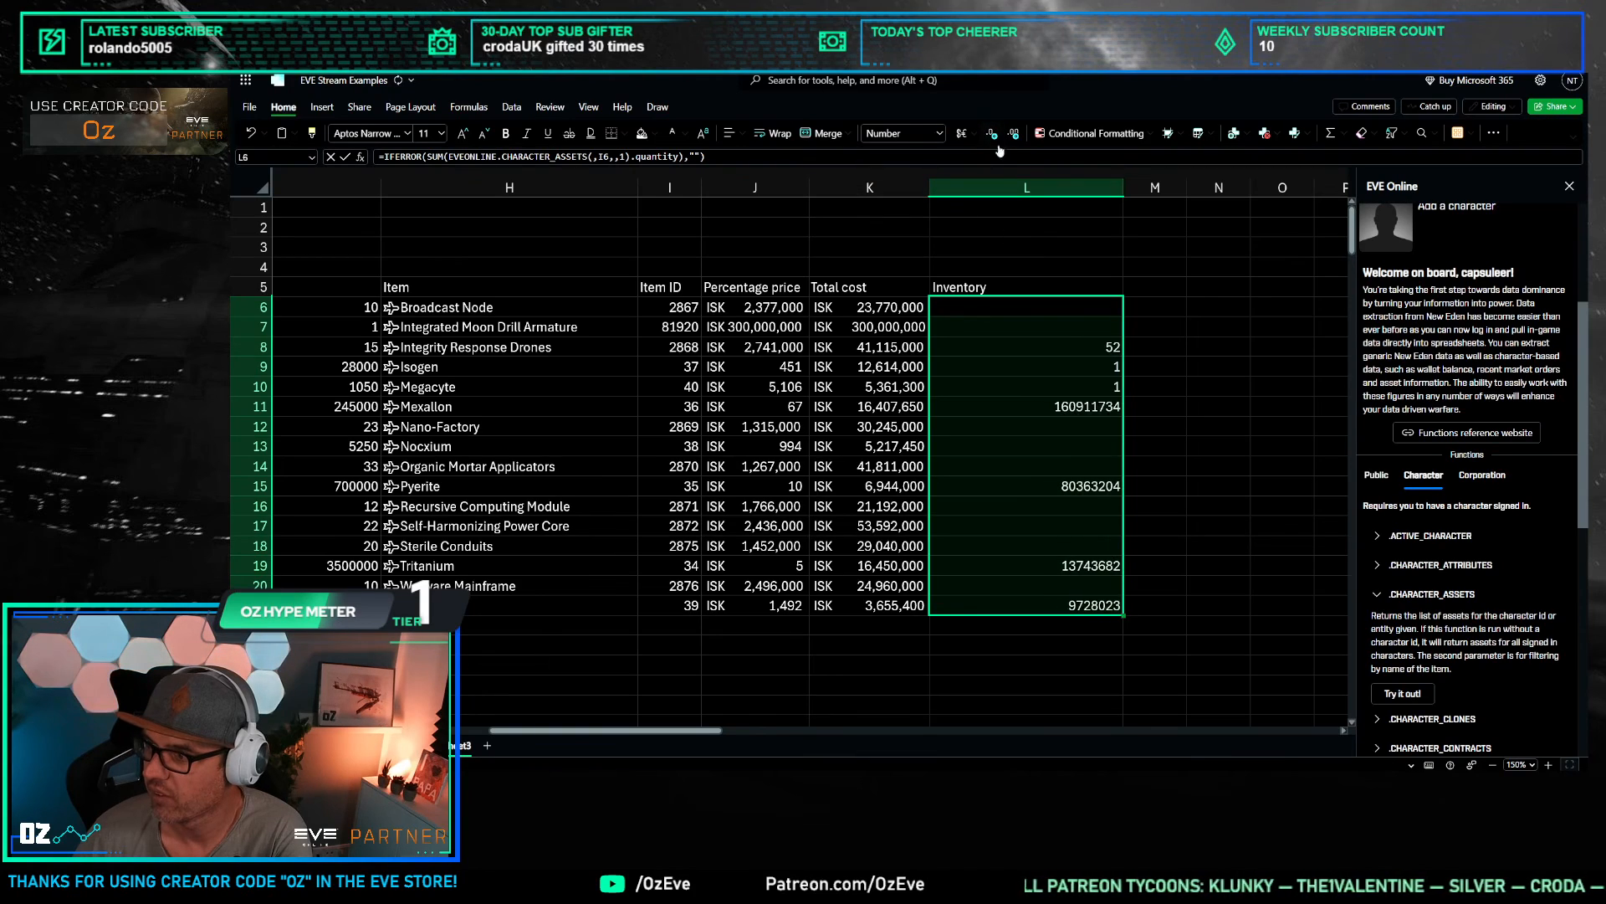
click(1155, 326)
Step: Apply the Comma number format to the inventory quantities in L6:L21 and remove all their decimal places
drag(1056, 310, 1056, 605)
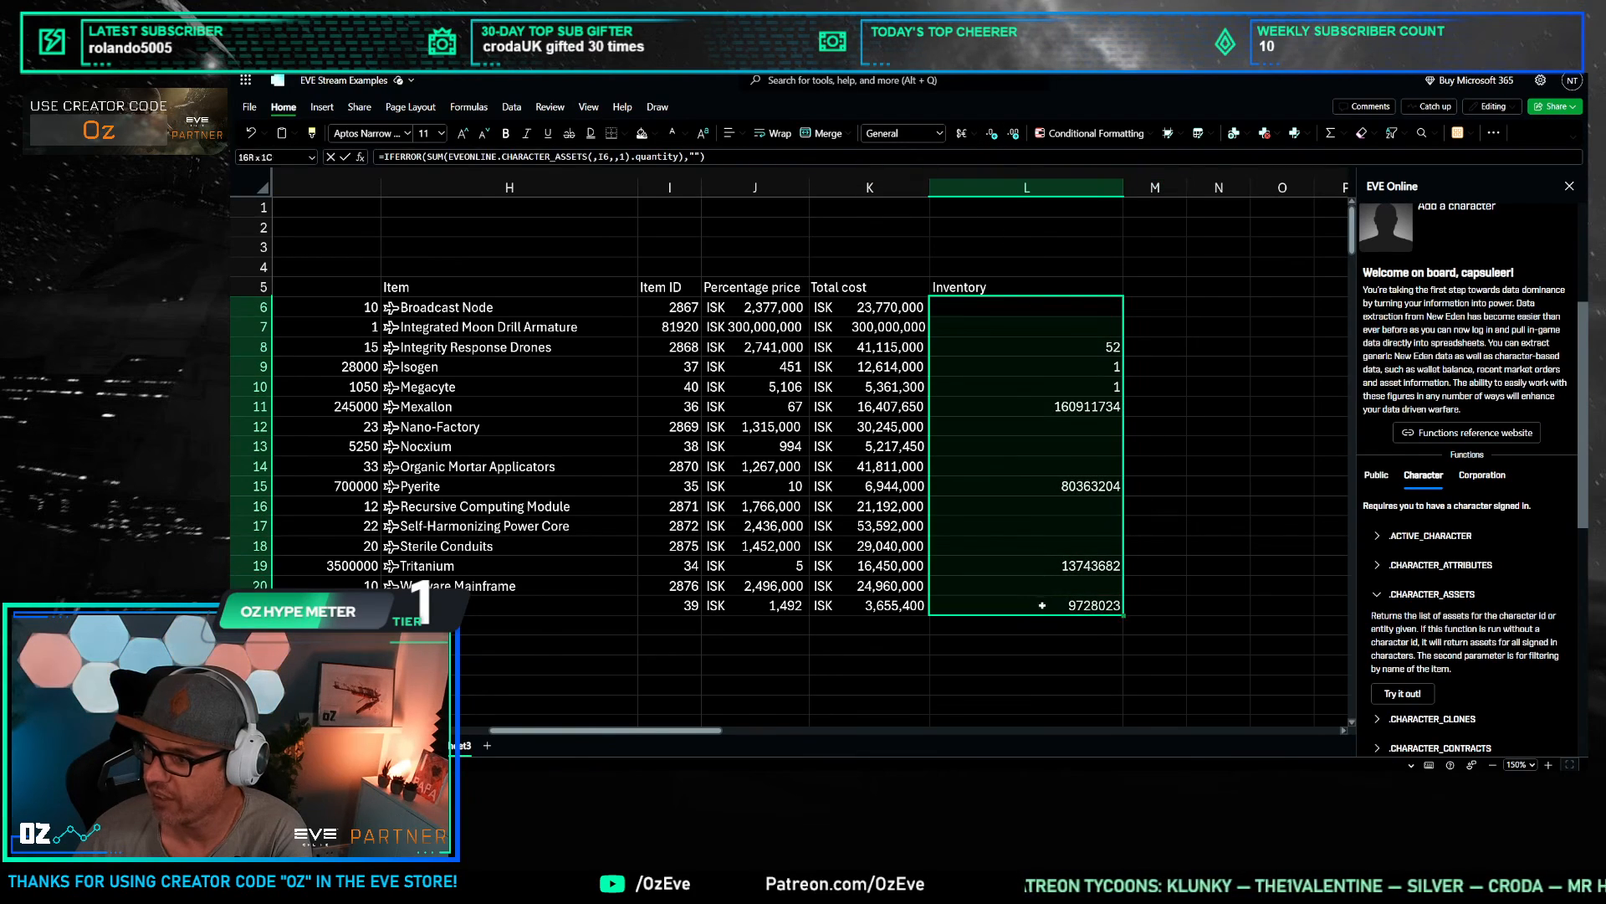
click(940, 135)
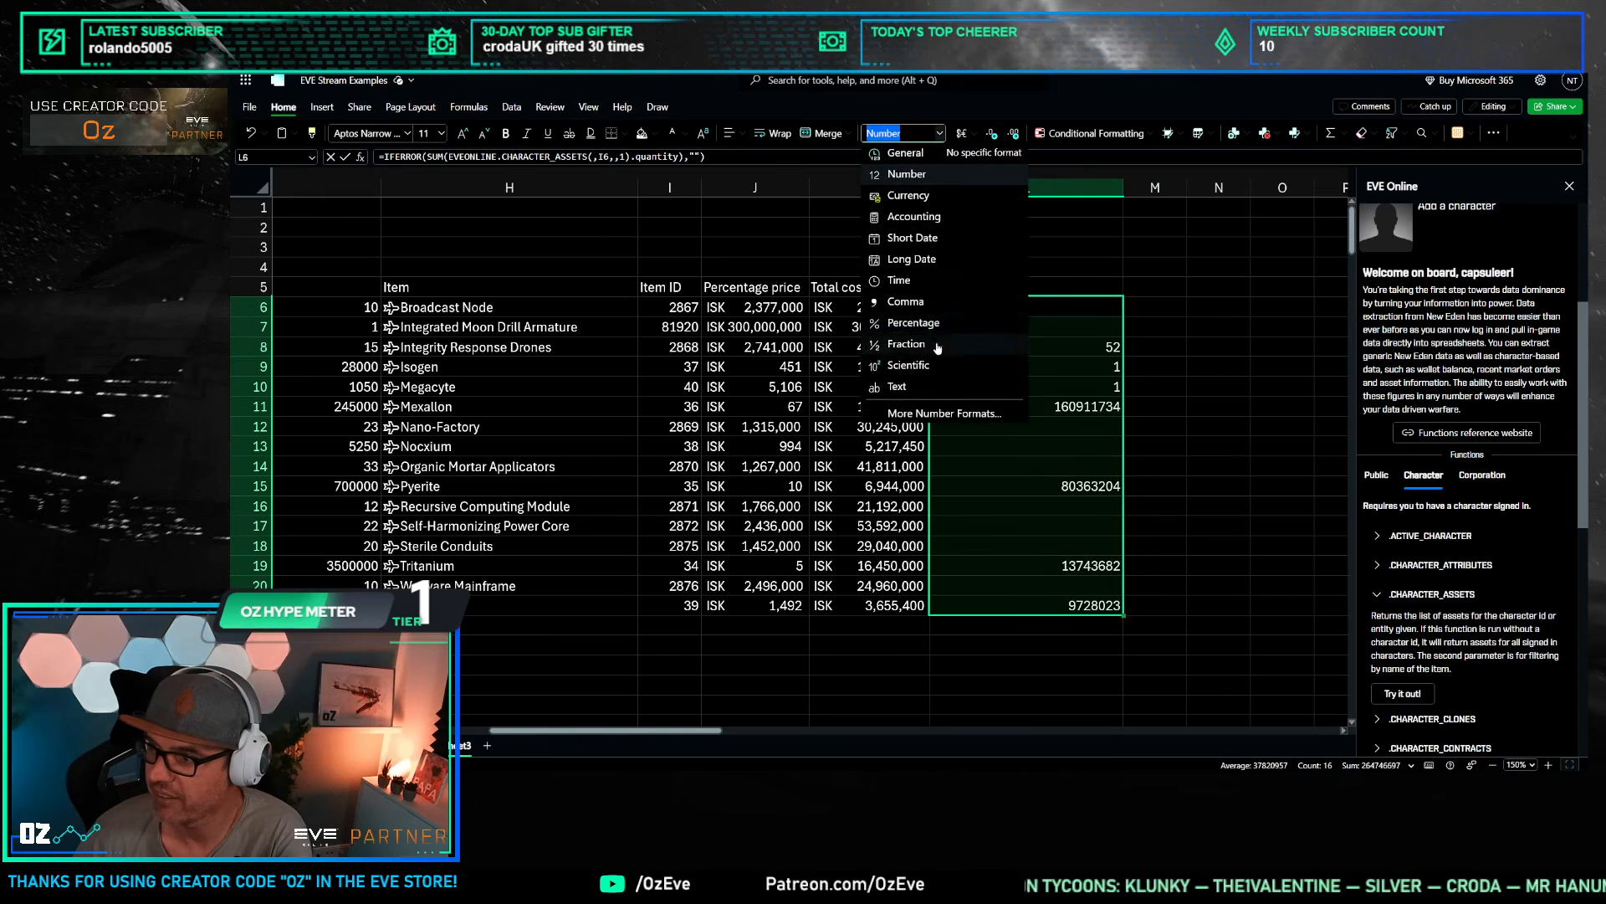
click(962, 301)
click(1013, 136)
click(1013, 135)
click(992, 136)
click(993, 136)
click(992, 136)
click(1219, 386)
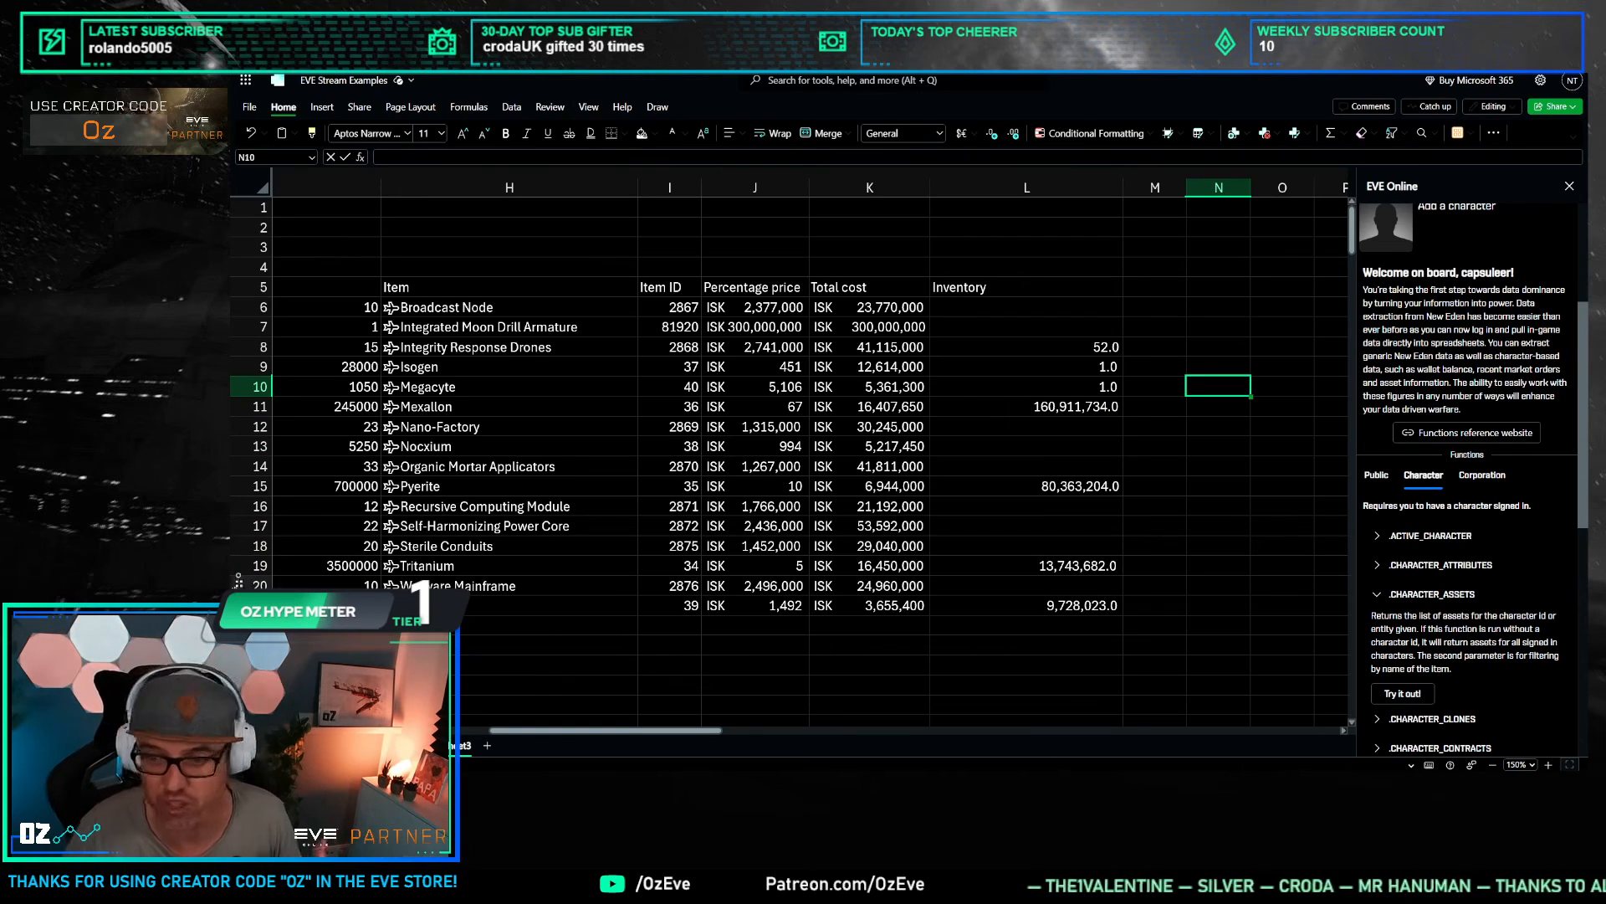
drag(1027, 307, 1088, 607)
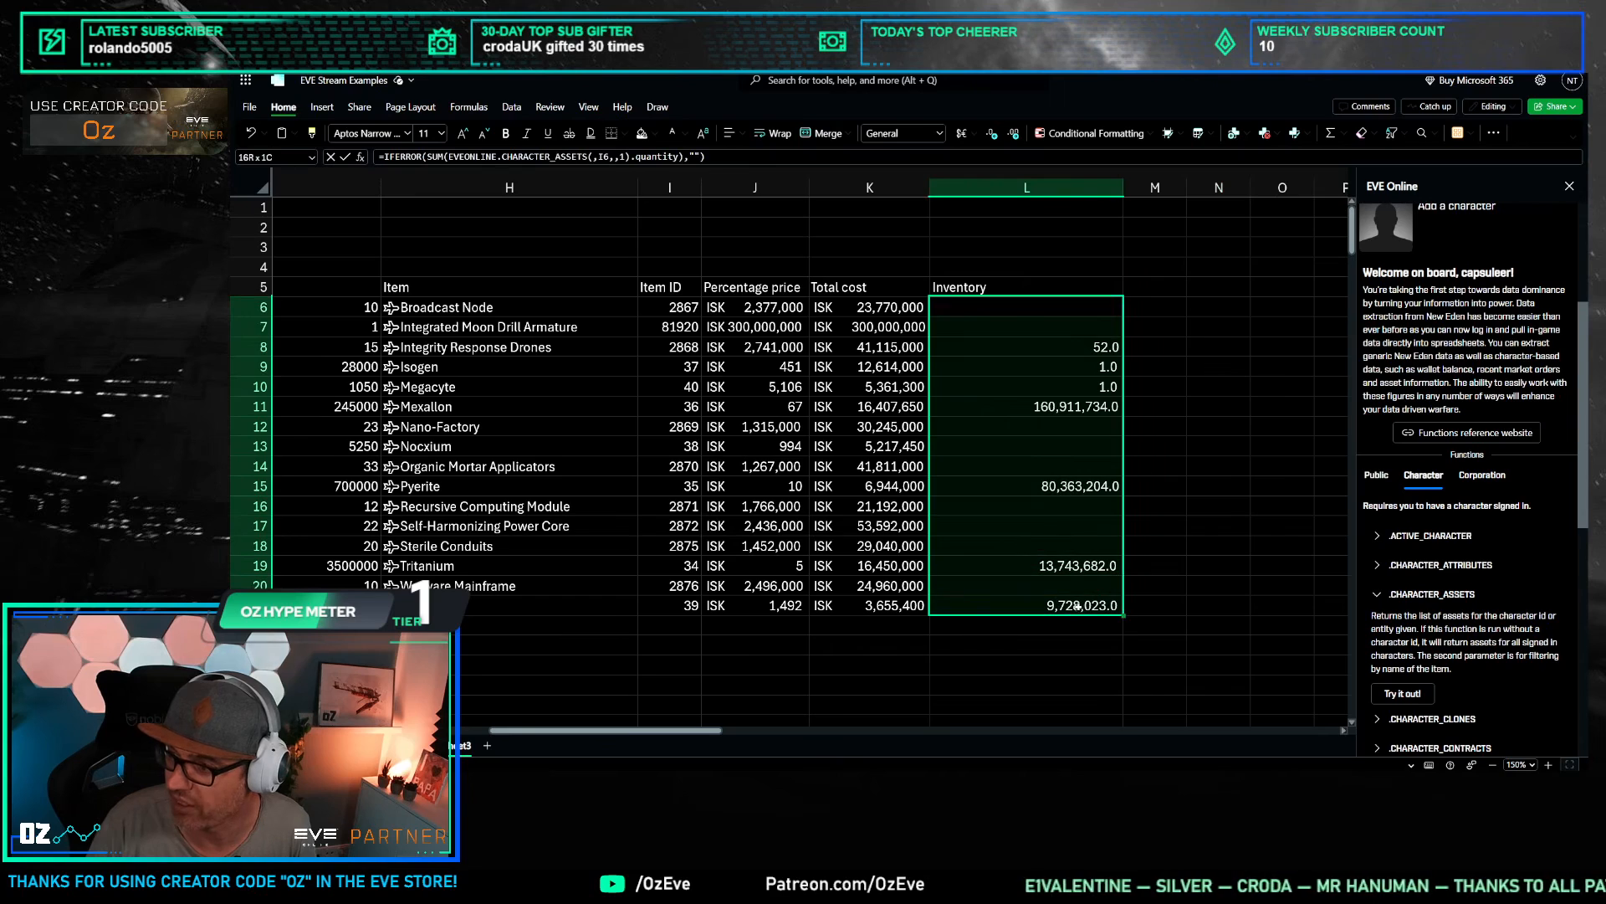
click(992, 134)
click(1209, 406)
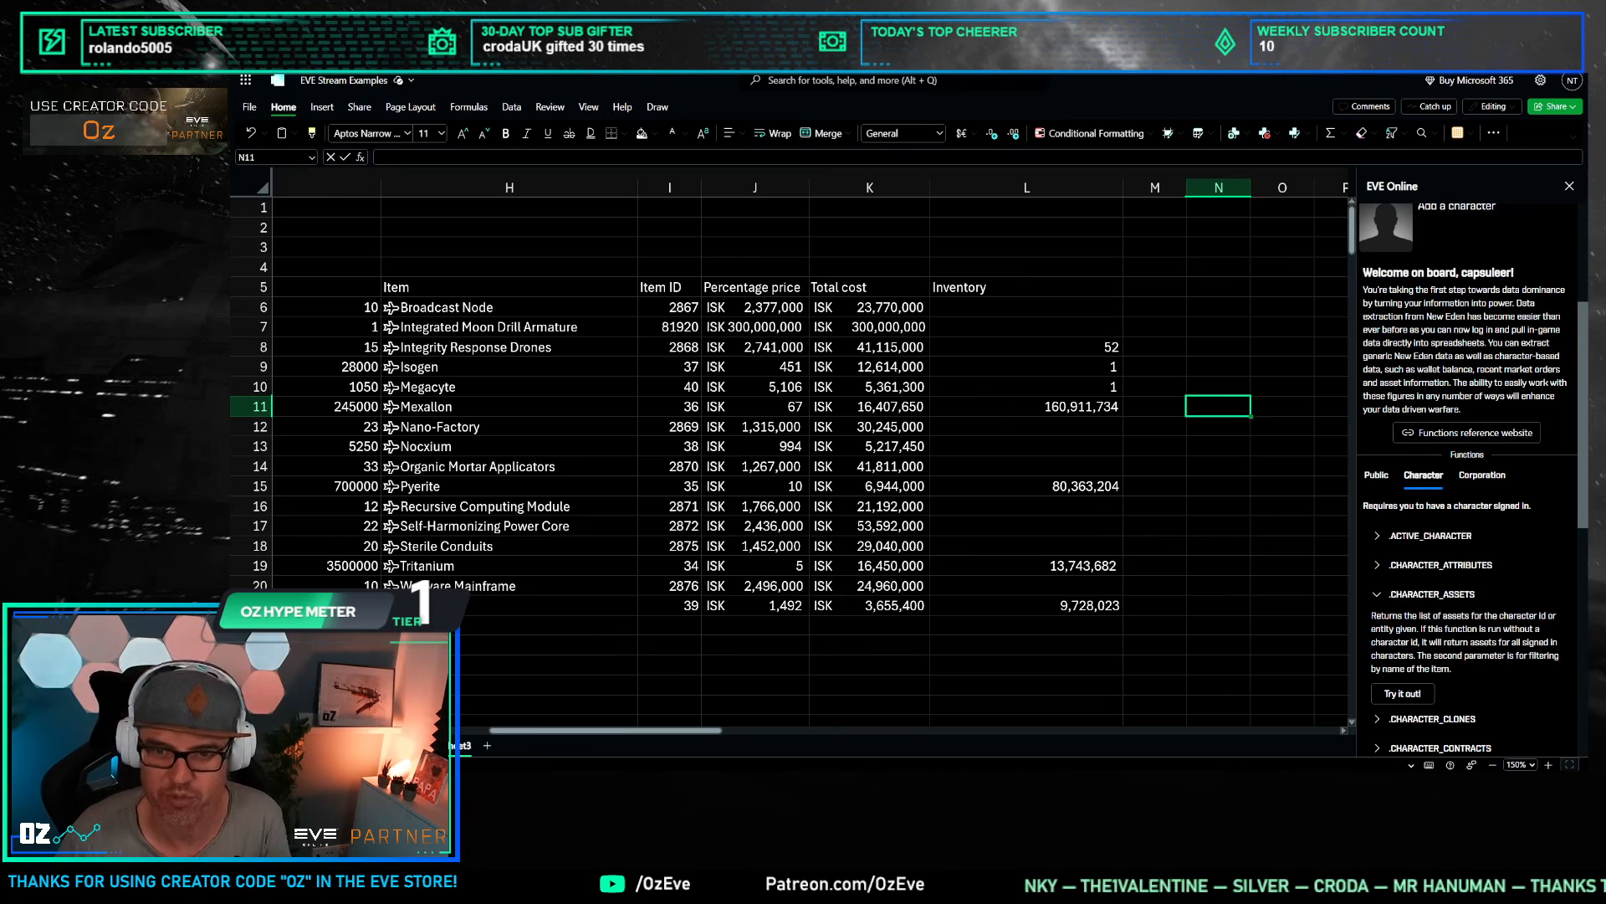
Step: Review the inventory quantities beside the materials and look through the add-in's list of Character functions
click(658, 257)
scroll(537, 446, down, 5)
scroll(537, 446, up, 2)
click(615, 598)
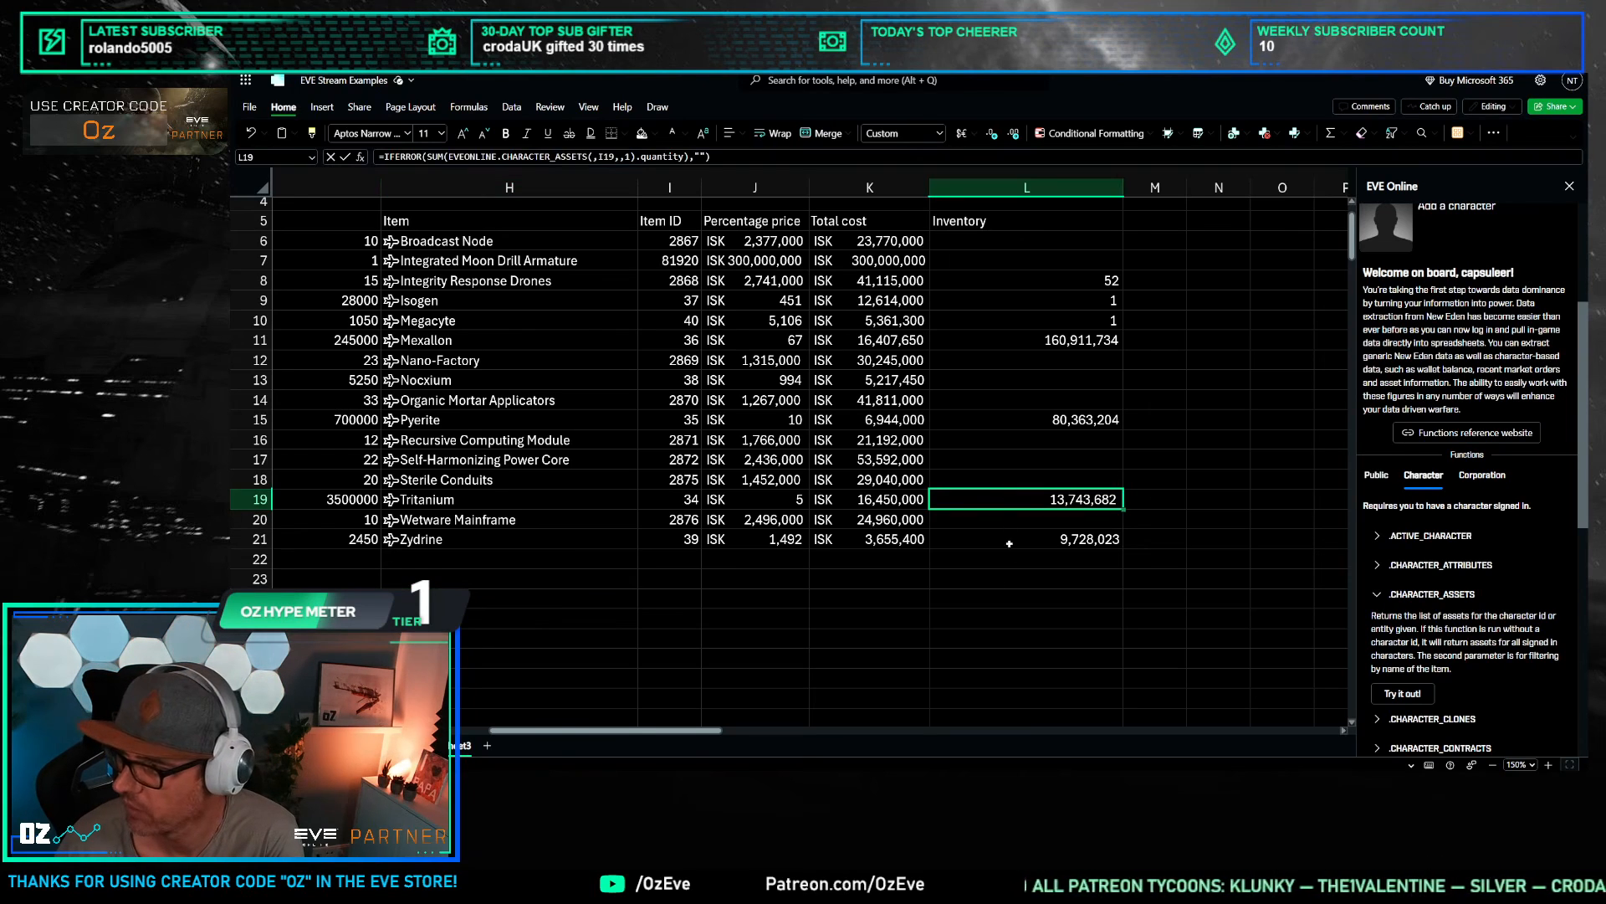
click(1087, 499)
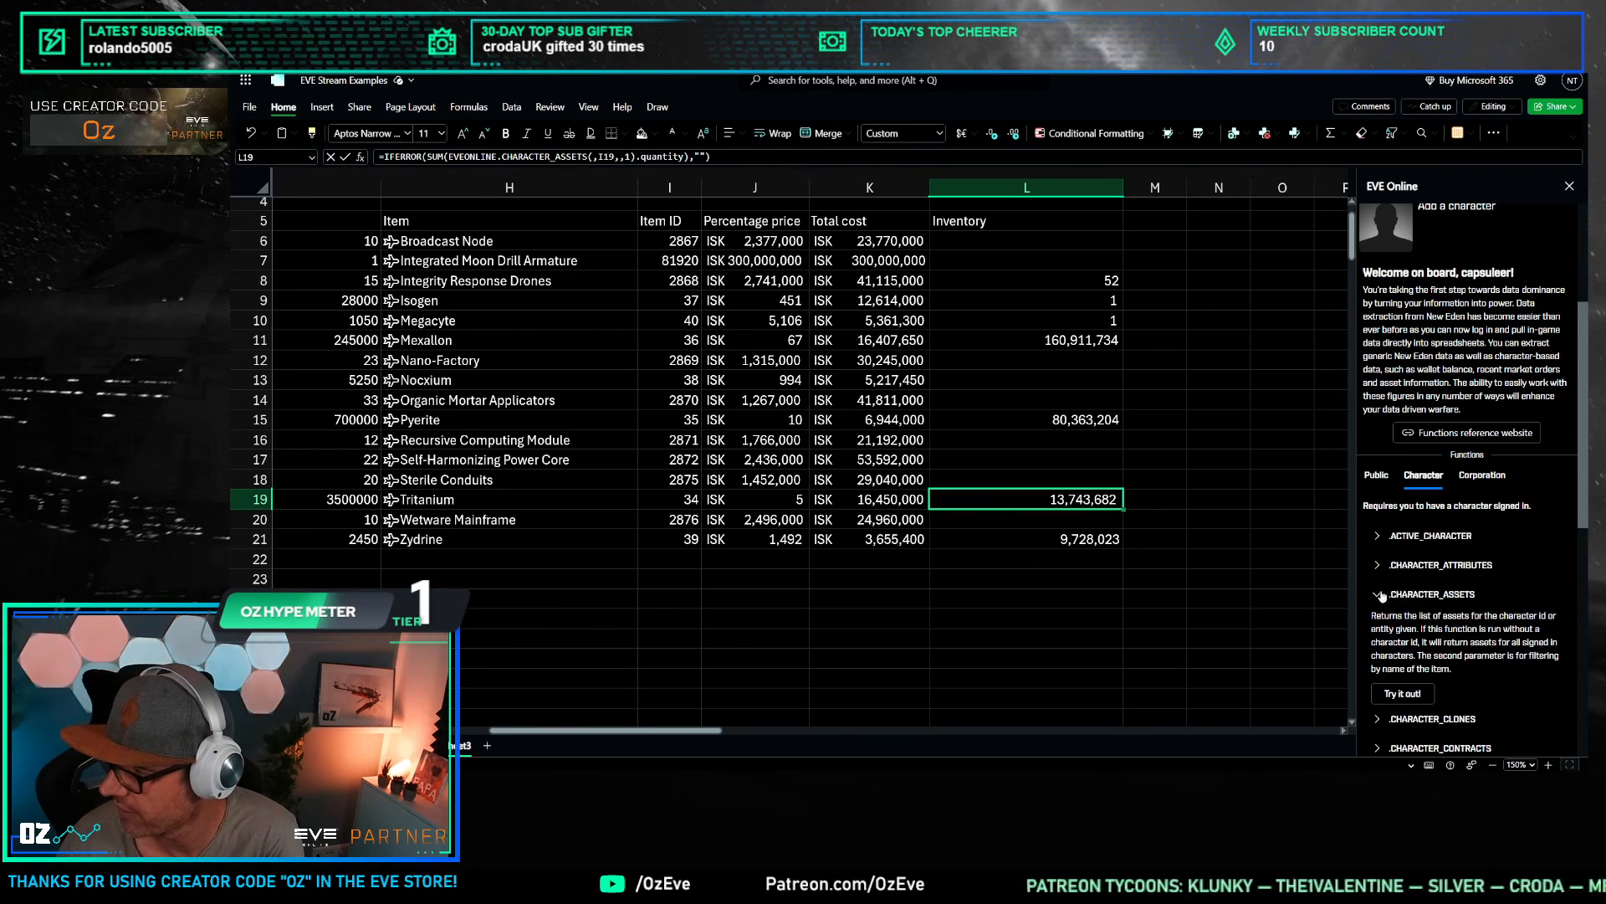
scroll(1402, 585, down, 2)
scroll(1414, 583, down, 3)
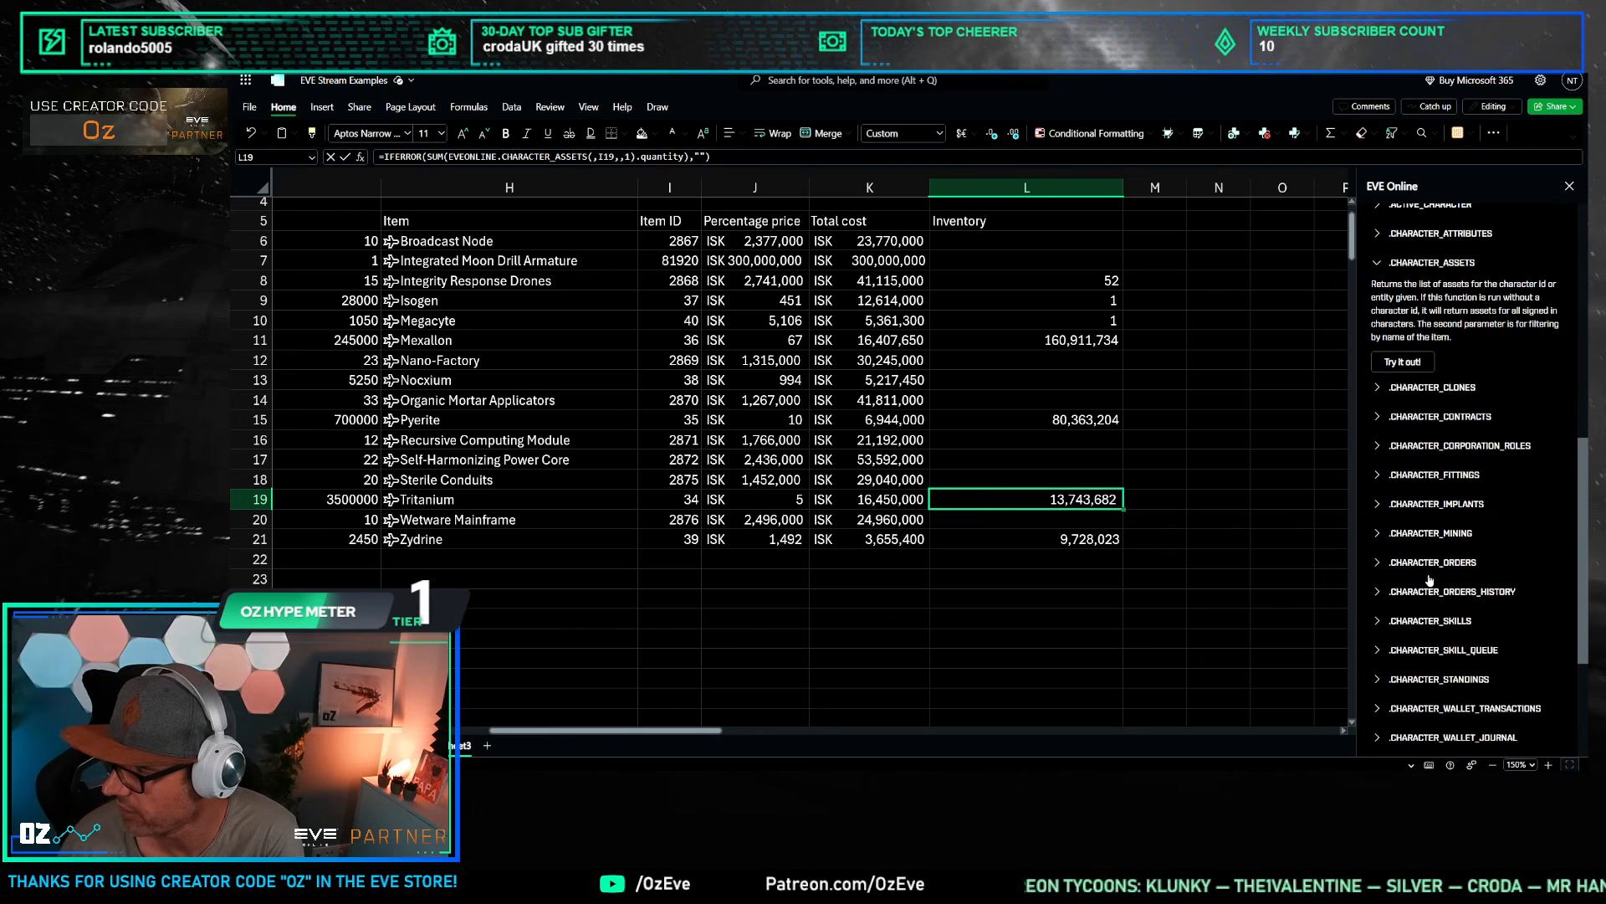
scroll(1429, 580, down, 1)
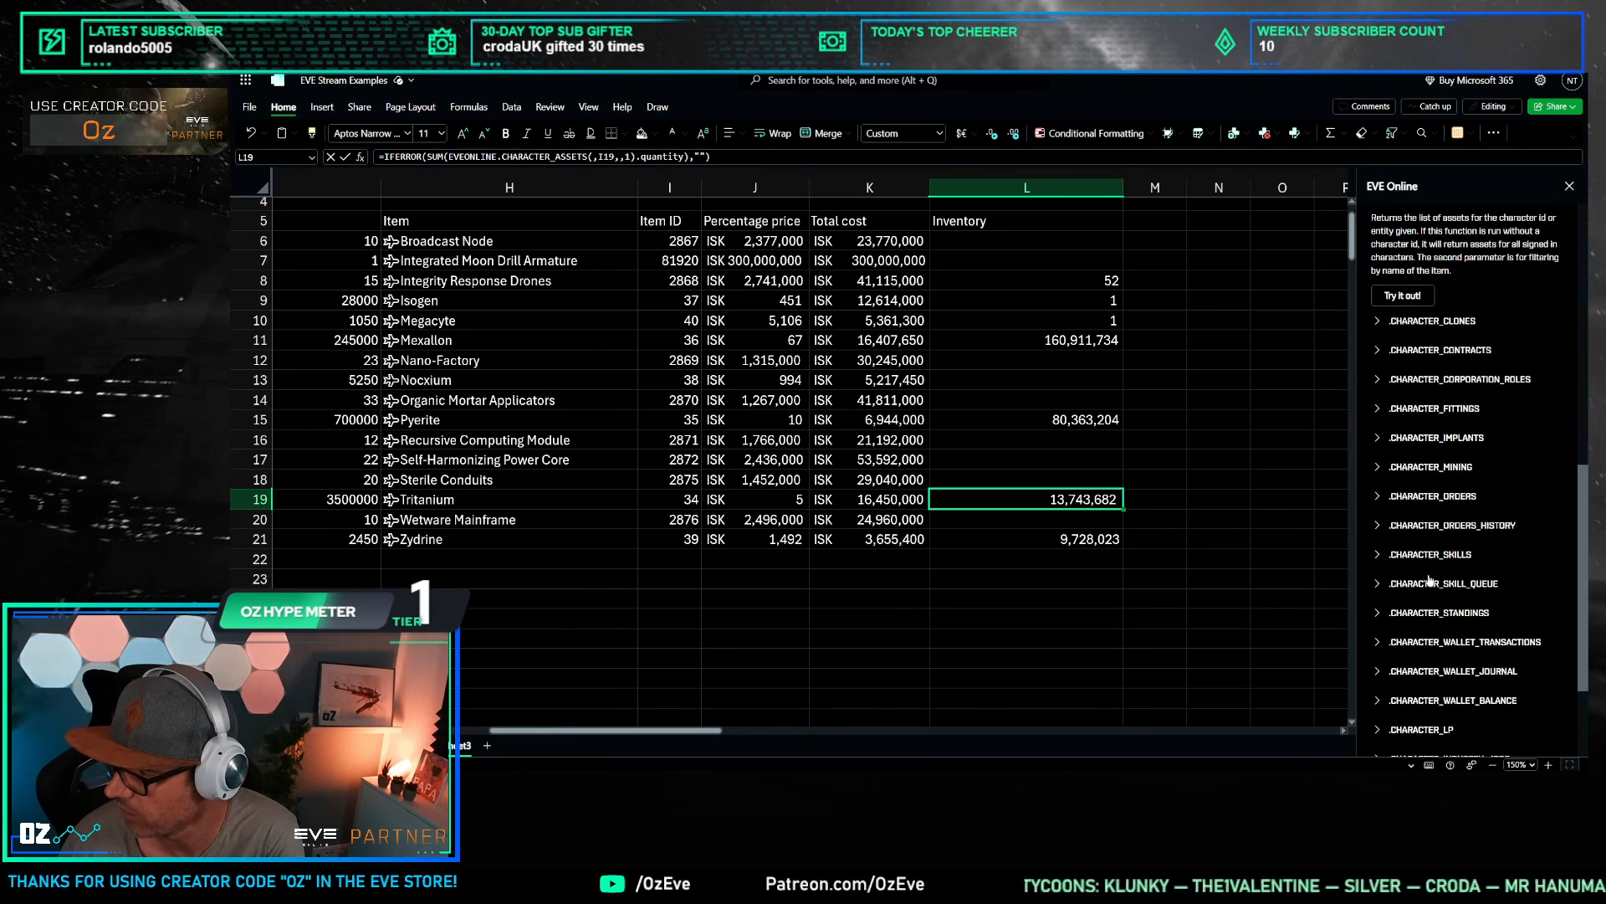
scroll(1429, 579, down, 2)
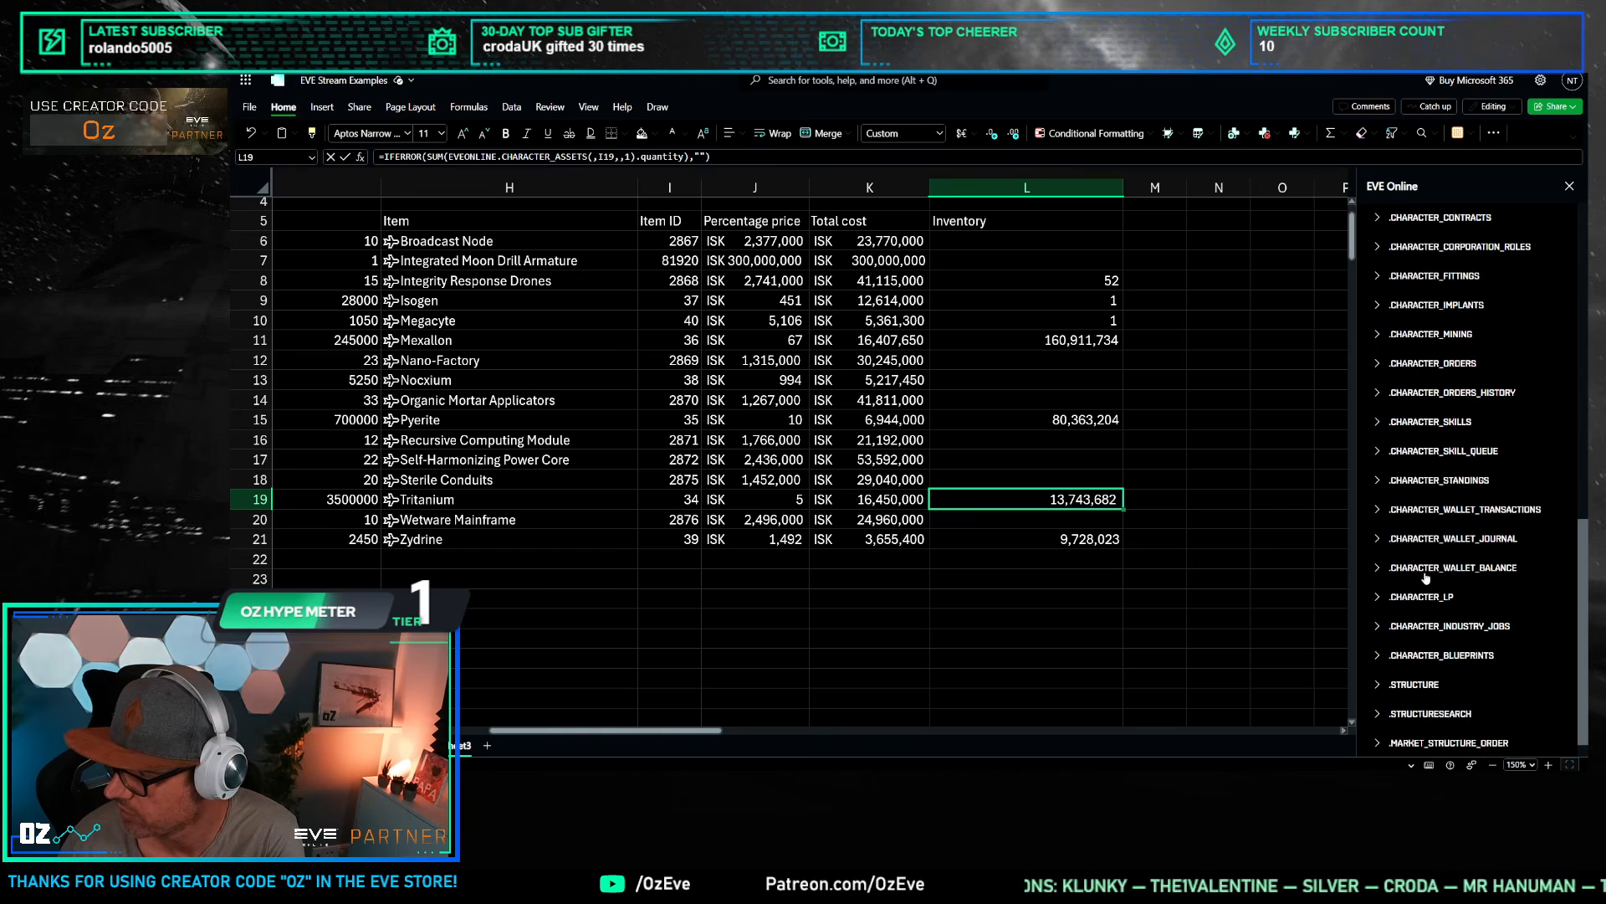
scroll(1425, 578, down, 1)
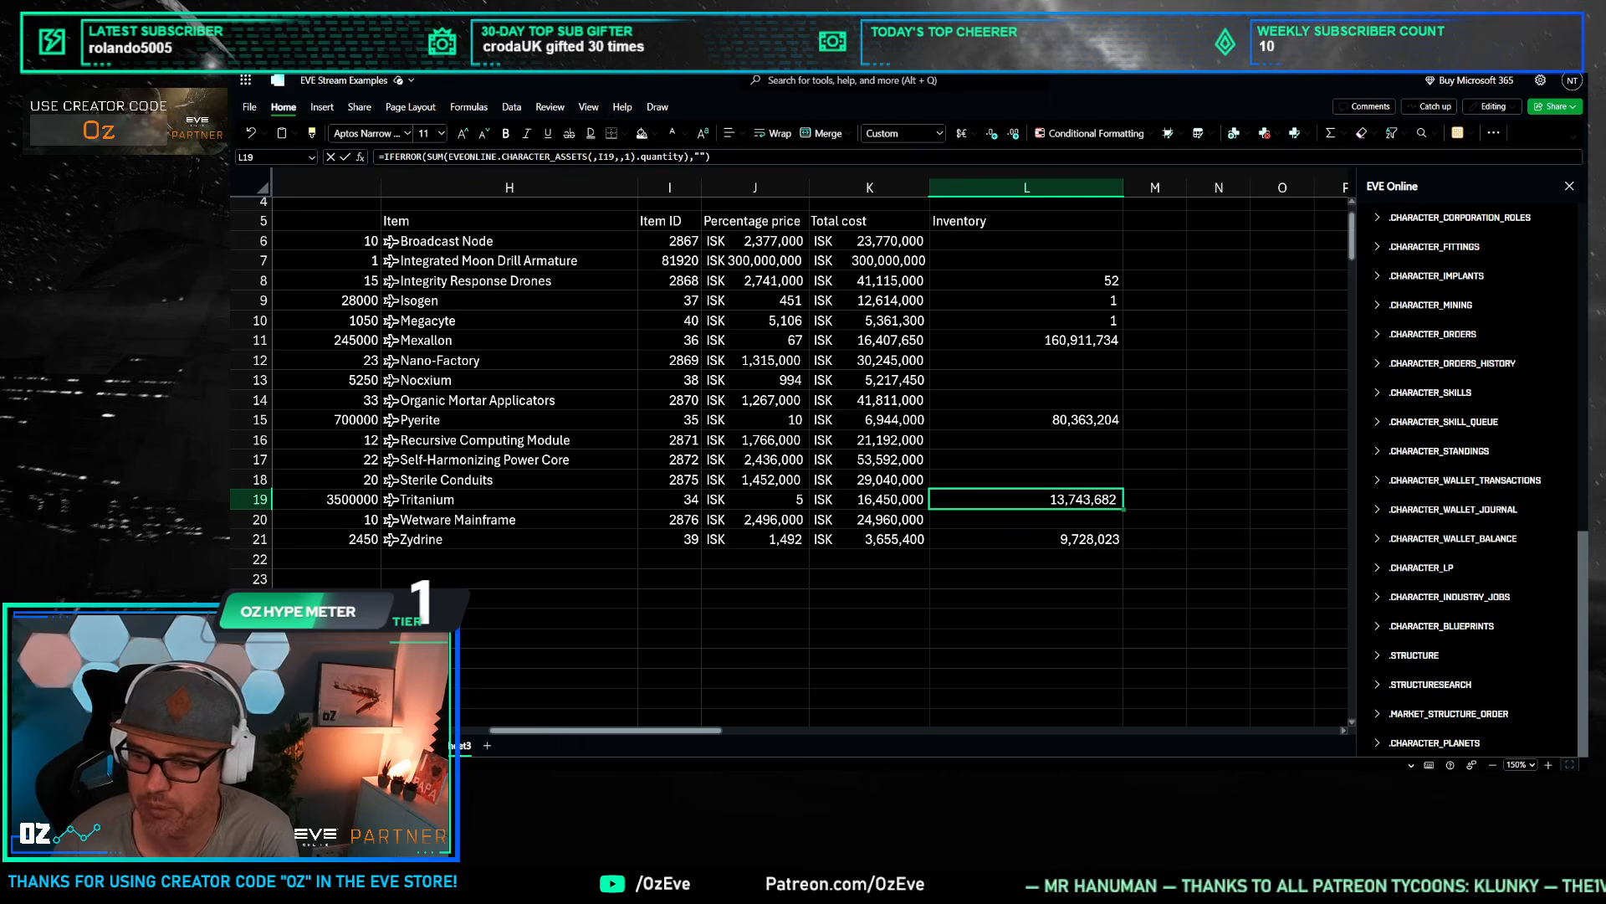
click(561, 576)
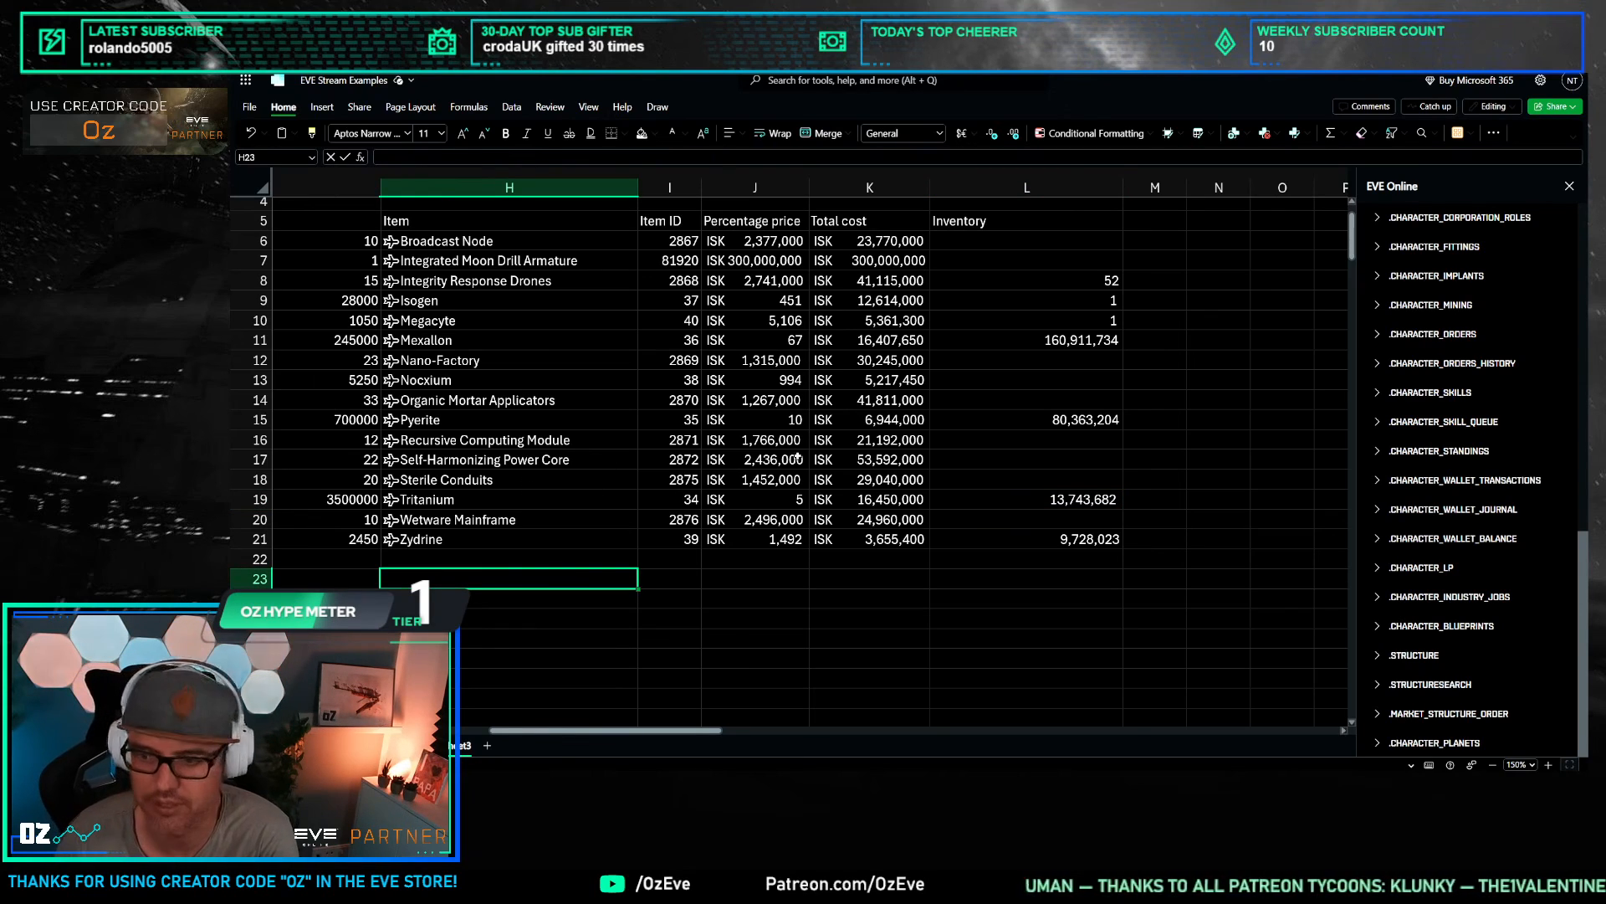
click(586, 547)
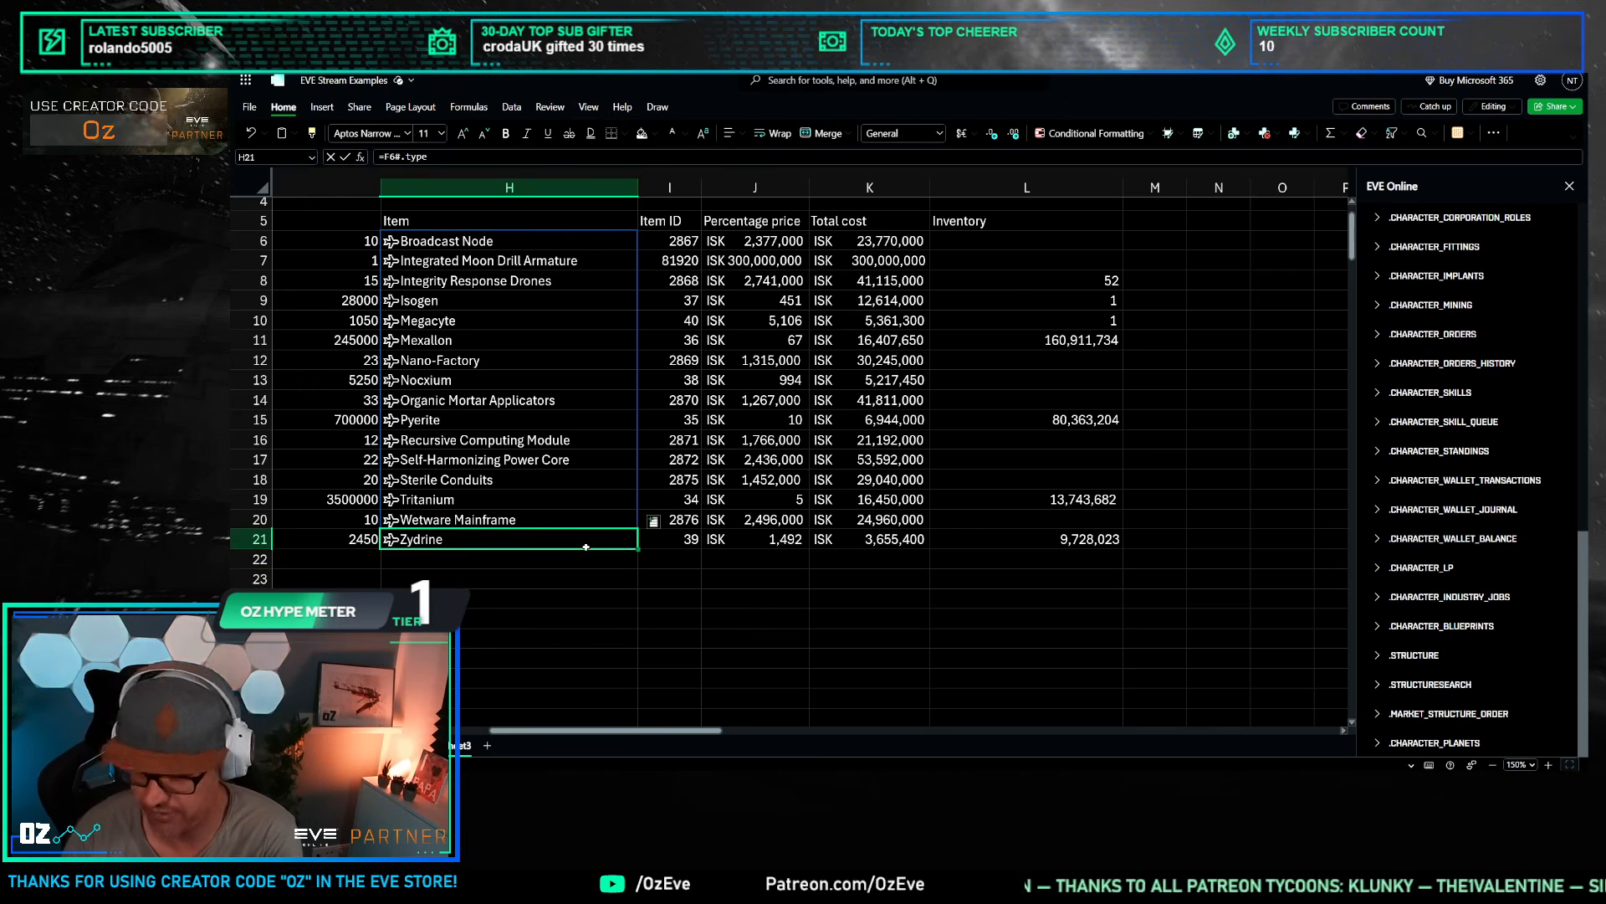
key(Home)
scroll(667, 495, up, 3)
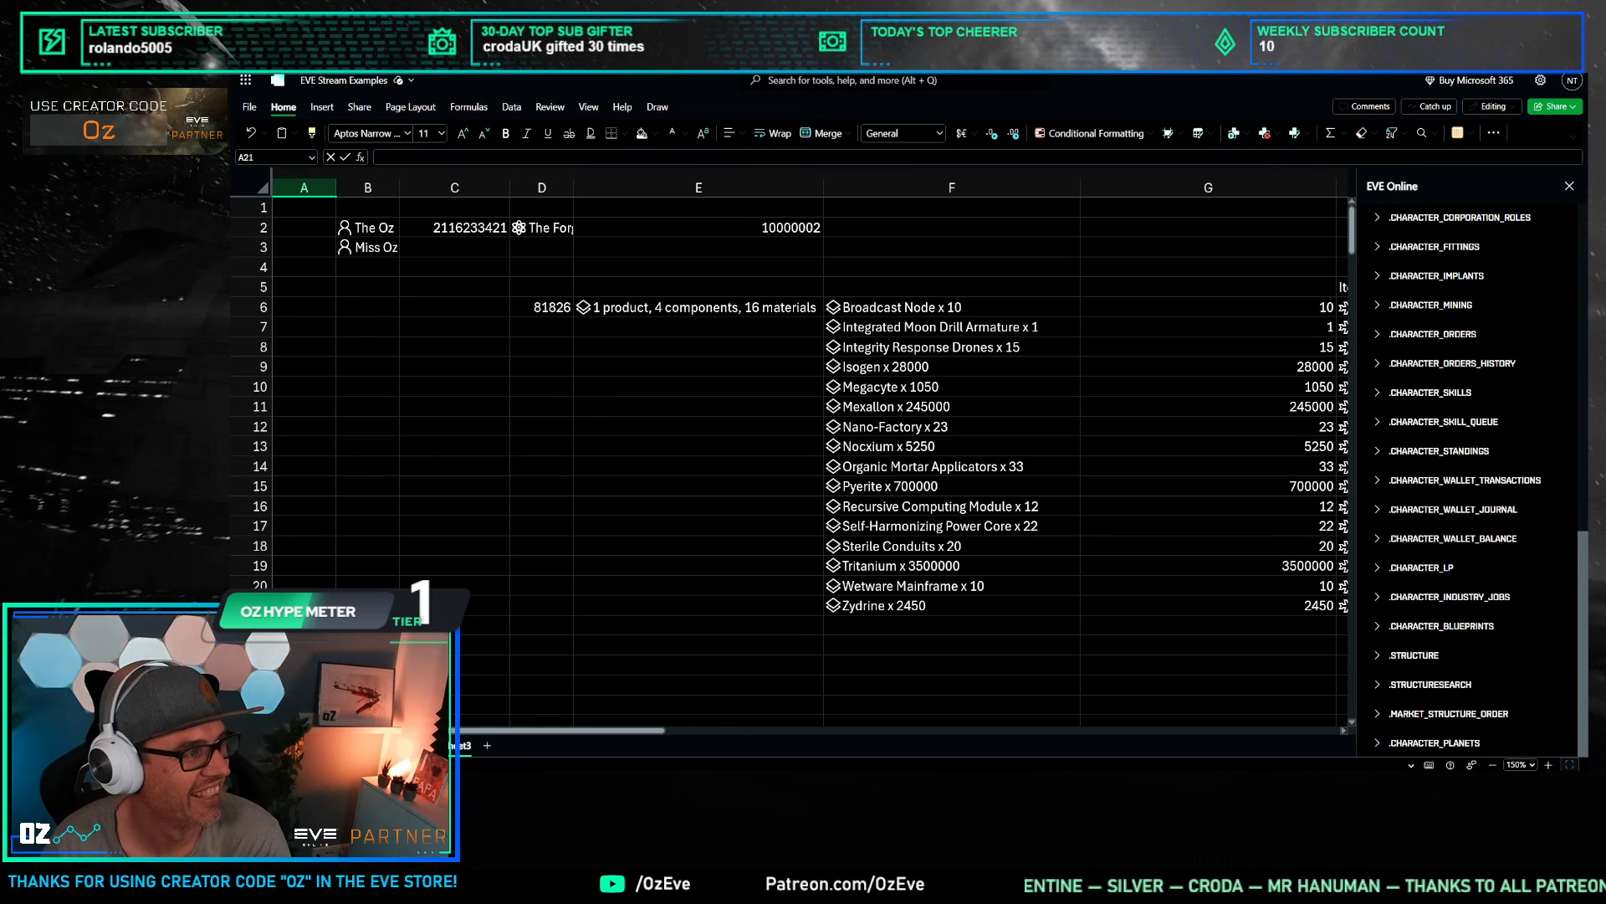
click(703, 427)
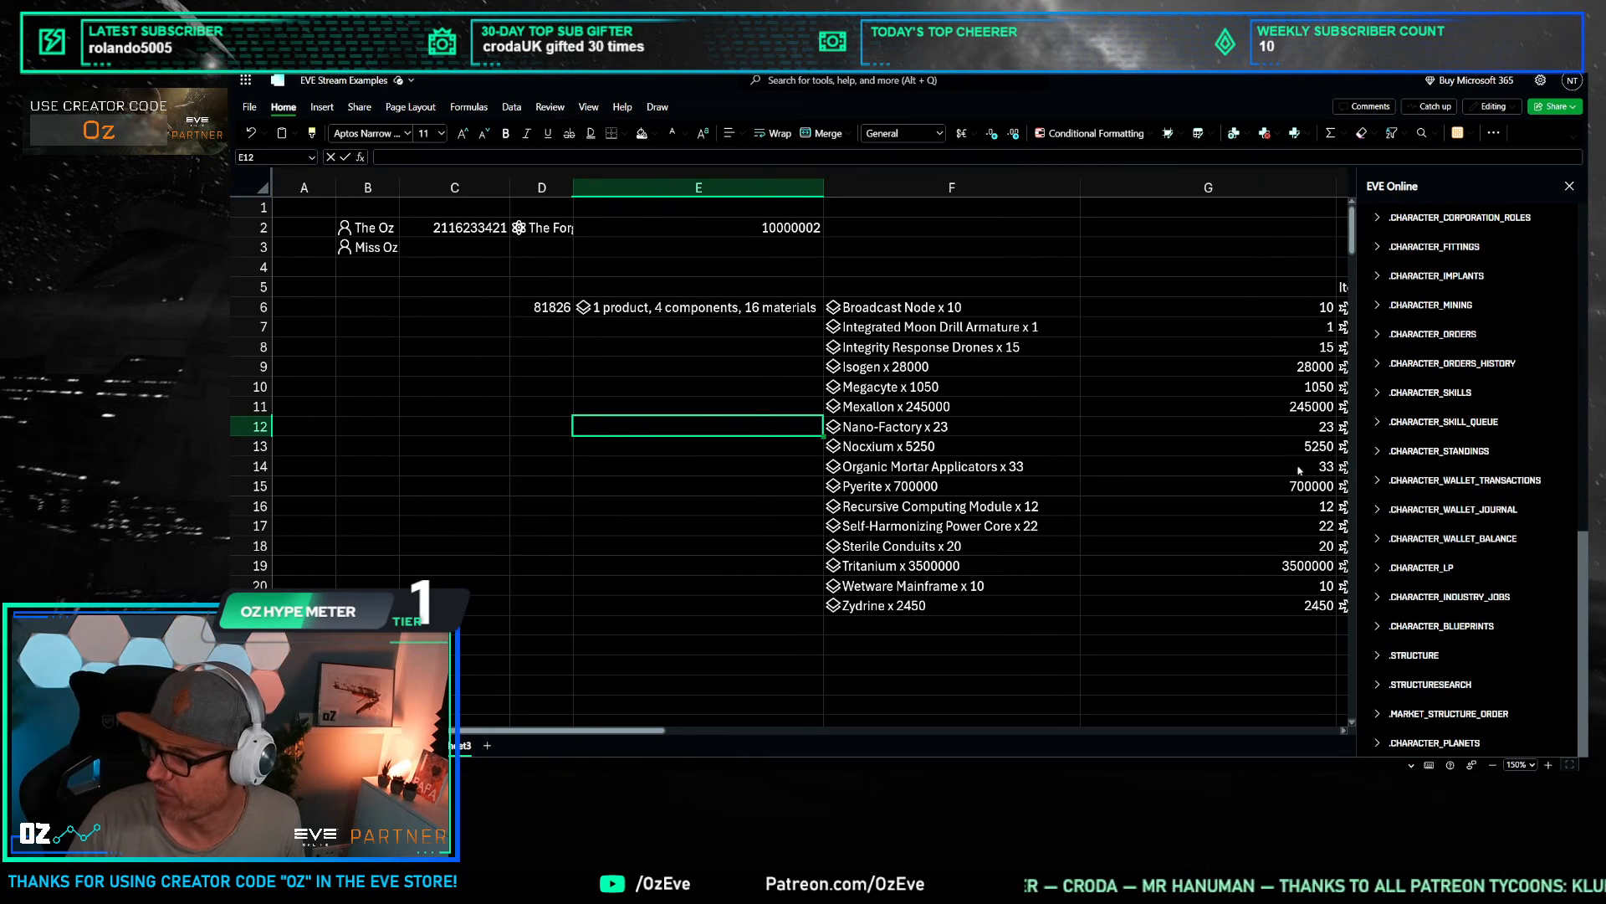
key(Up)
key(Up)
click(742, 369)
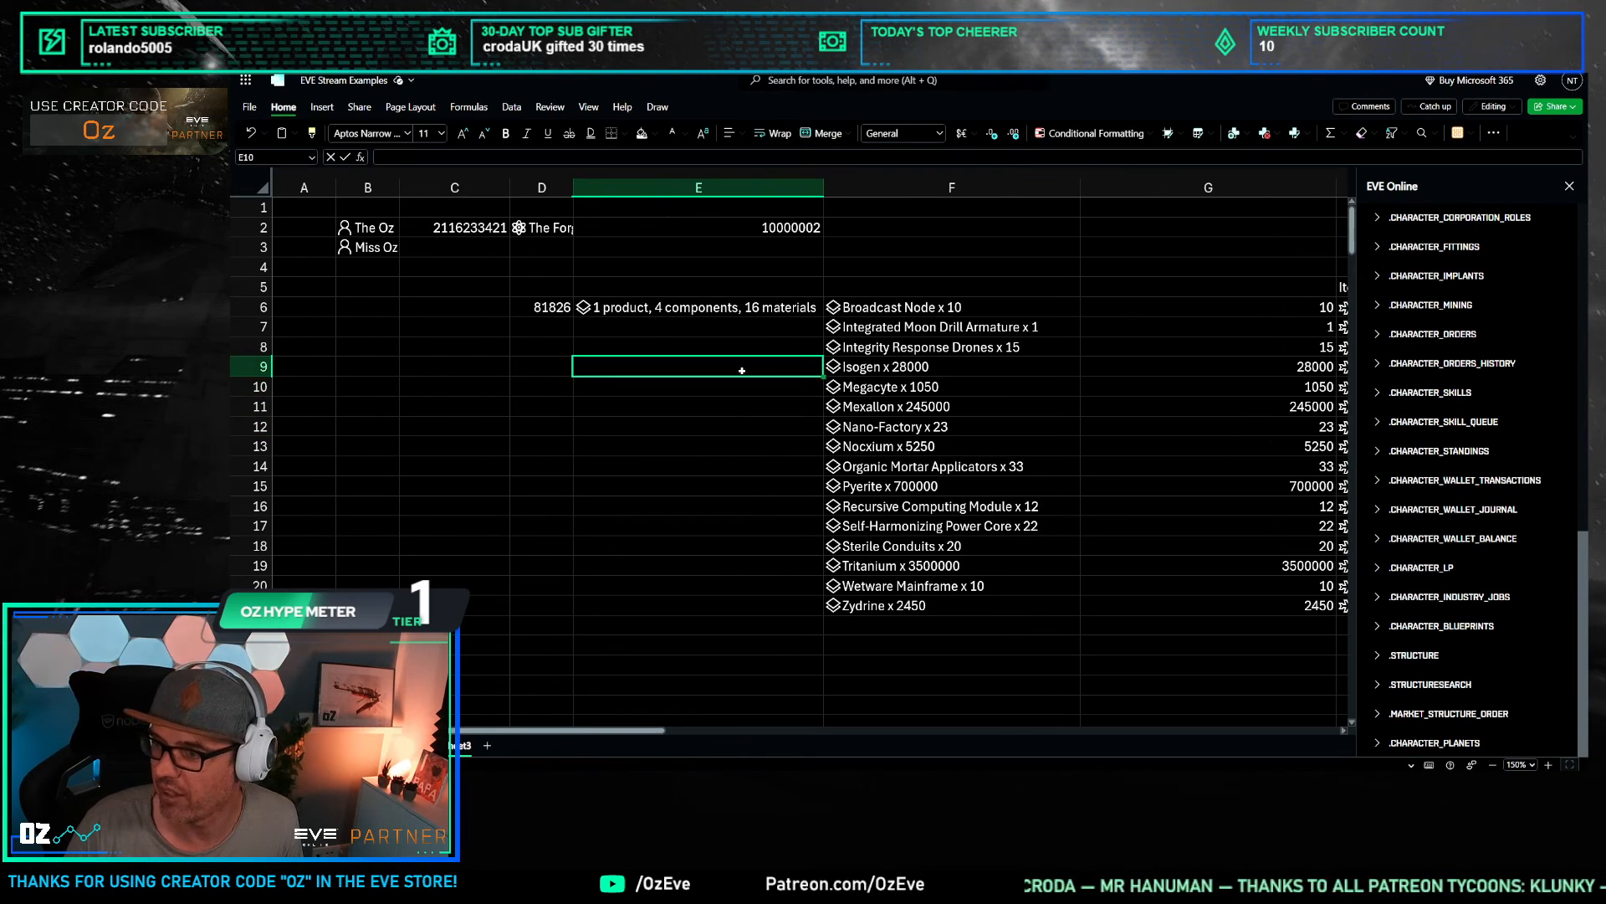
click(736, 306)
click(730, 393)
click(728, 363)
click(718, 308)
drag(669, 375, 653, 383)
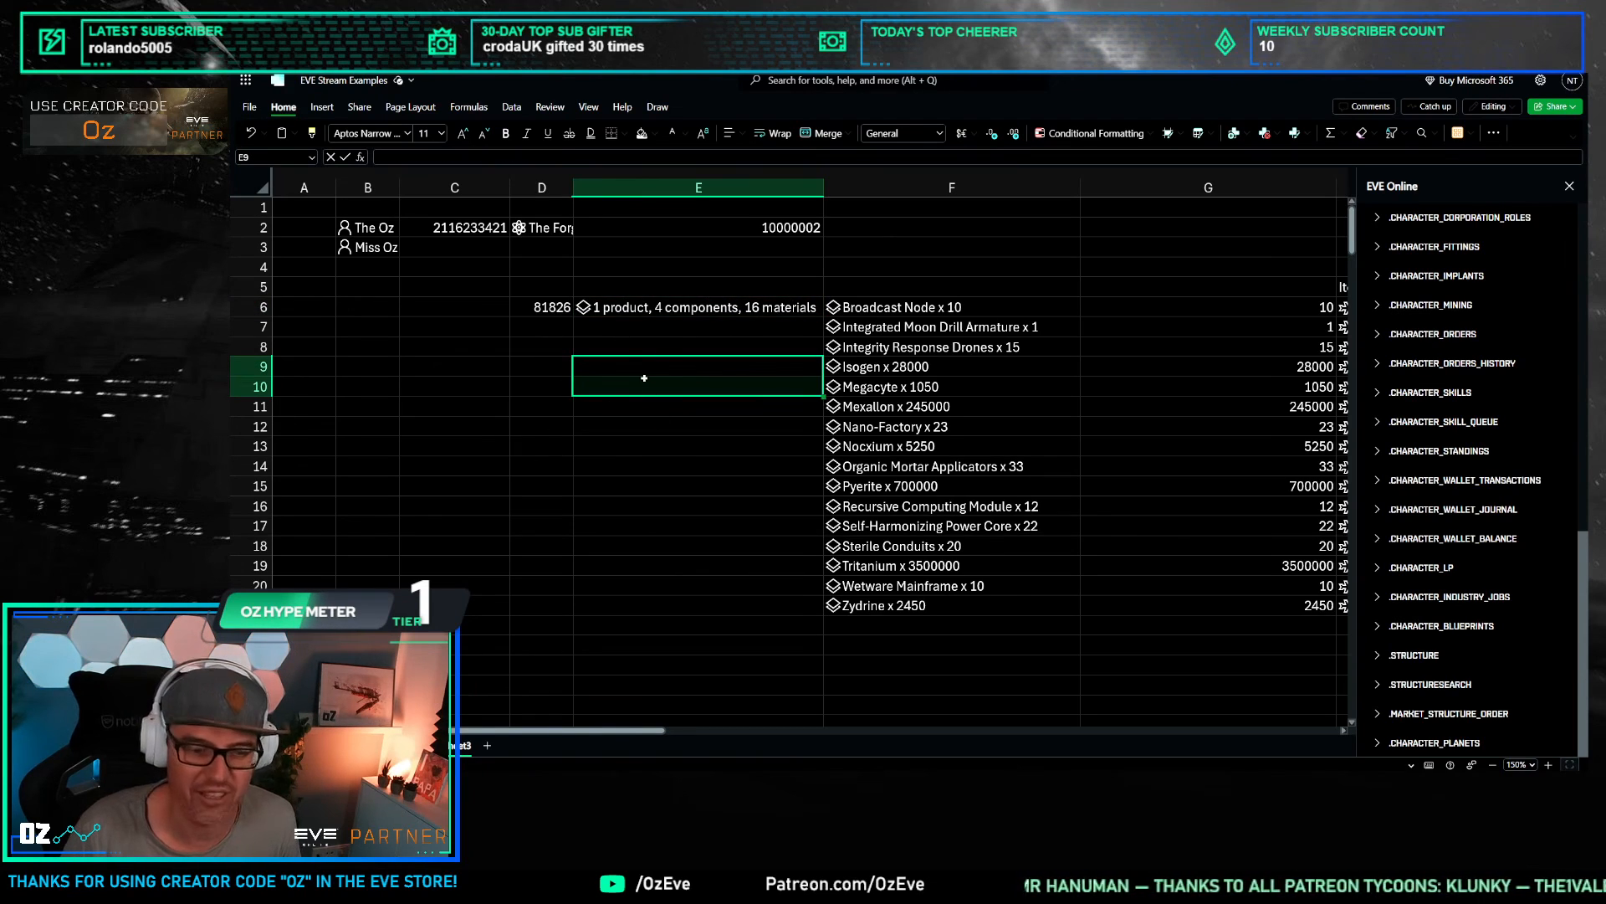
Step: Add a new worksheet, select cell B4 in it and set the zoom to 150%
click(490, 745)
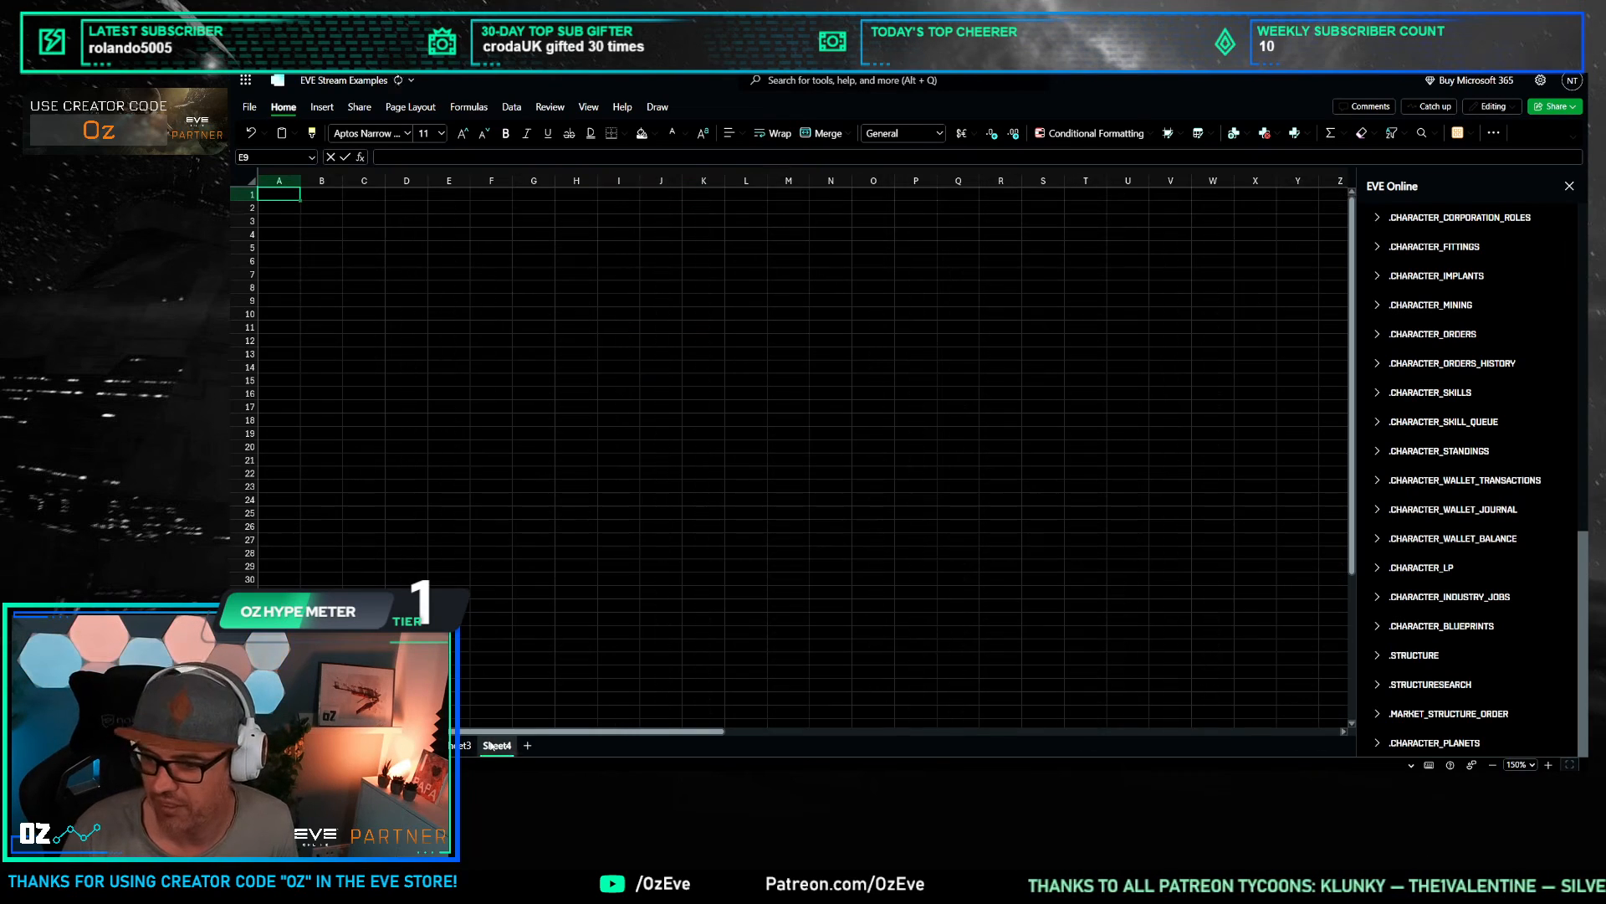
click(382, 250)
key(Up)
key(Left)
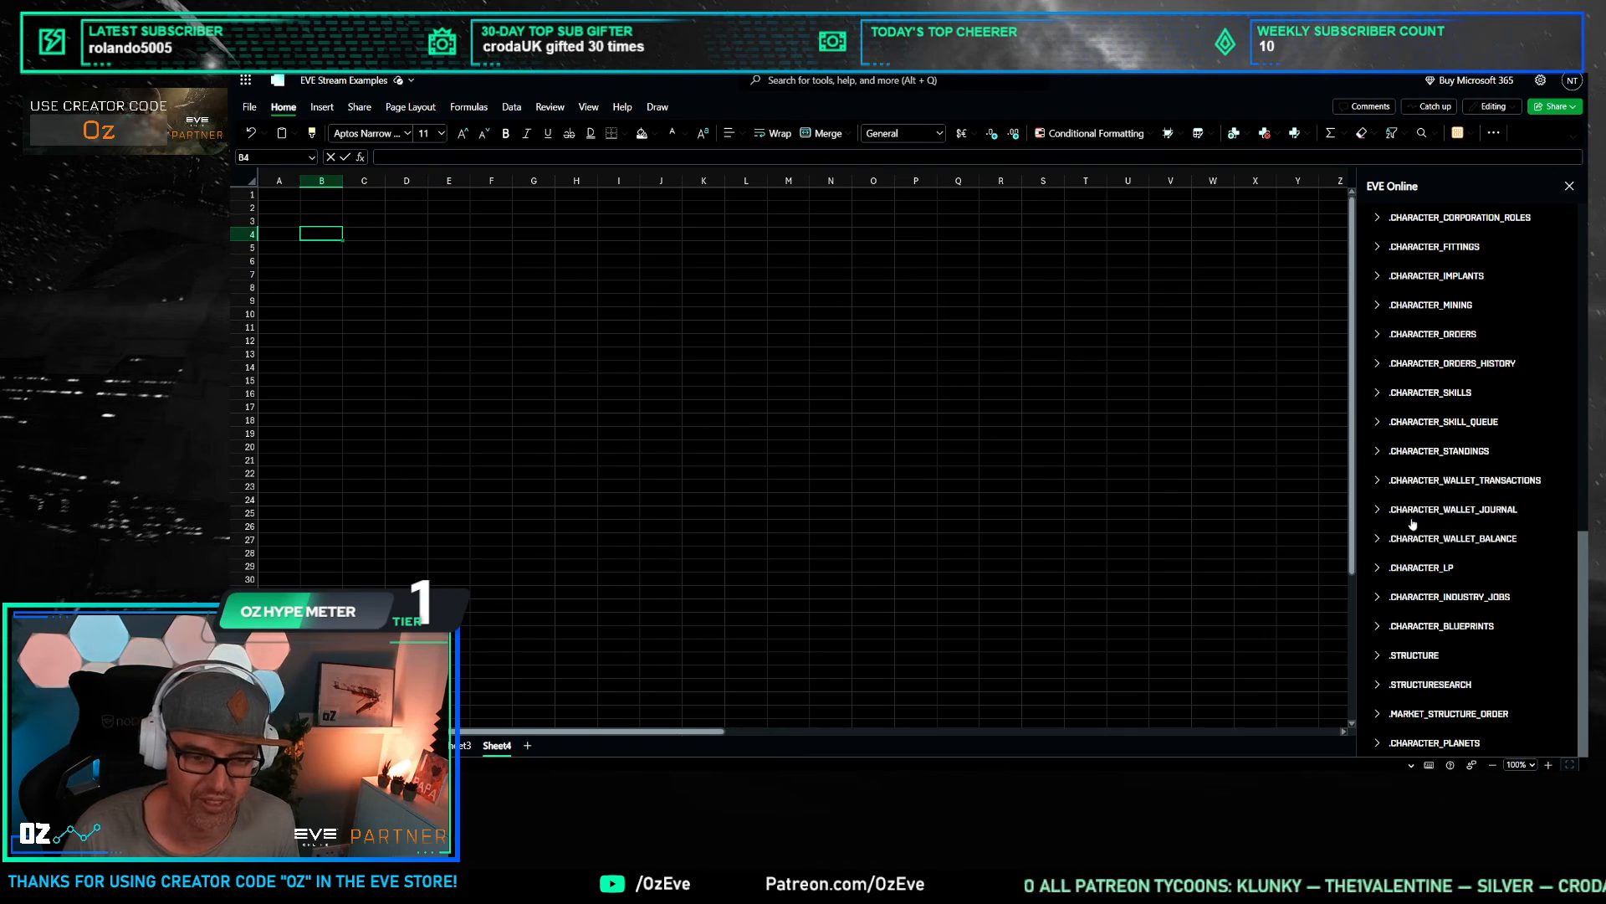
click(1531, 765)
click(1526, 705)
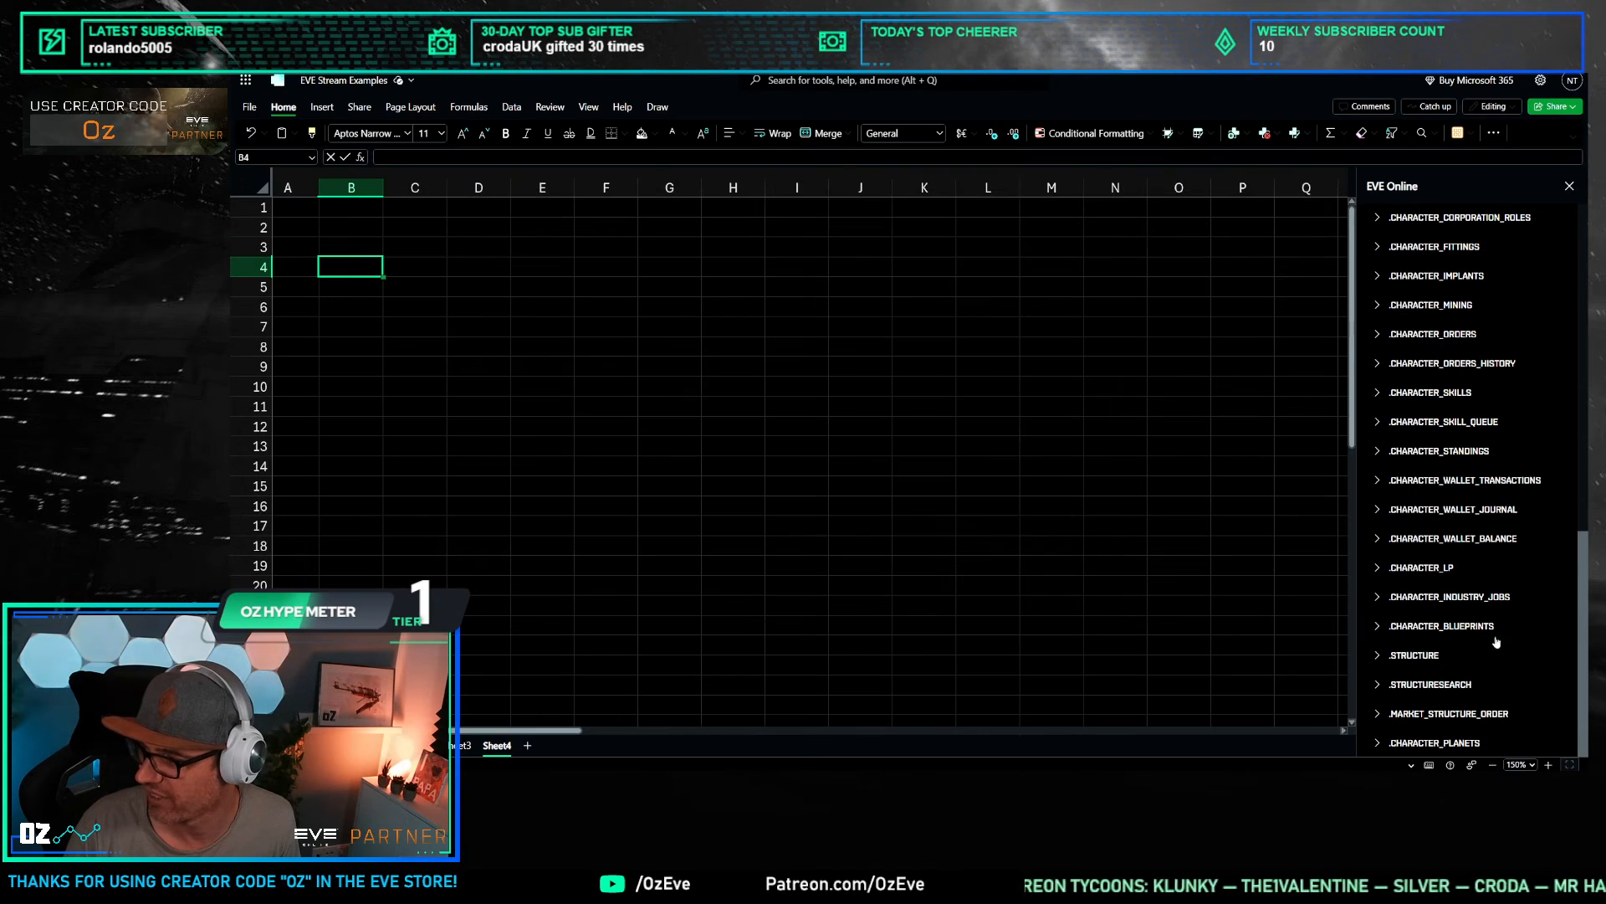
Step: Insert the EVE Online CHARACTER_ORDERS function without a character id into cell B4 from the add-in's function list
click(1445, 627)
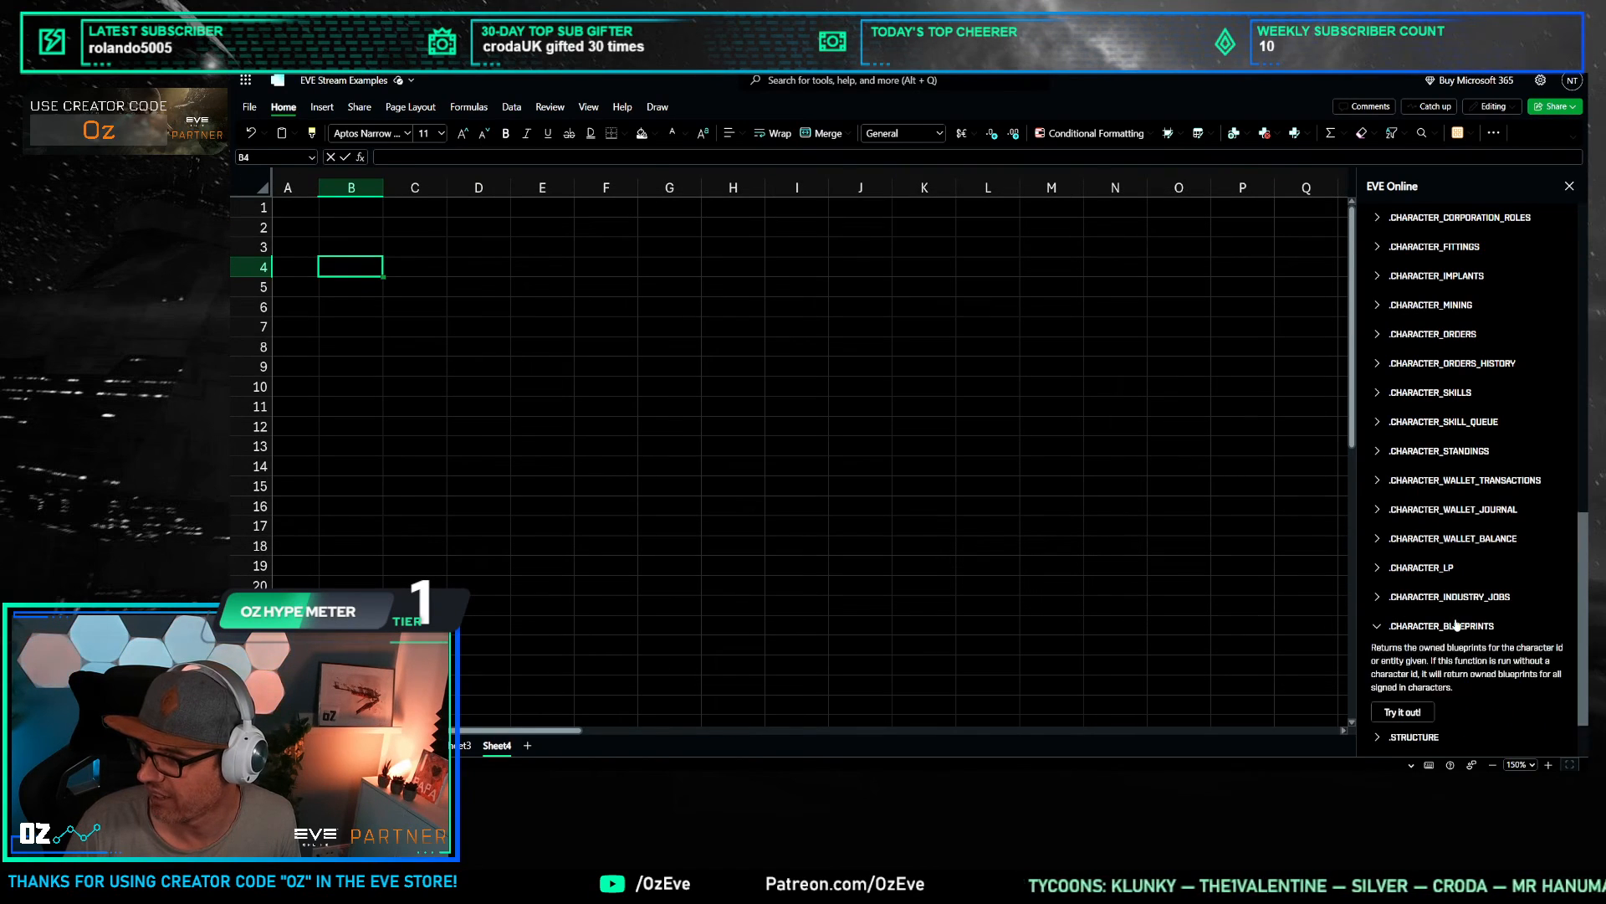
scroll(1472, 619, up, 4)
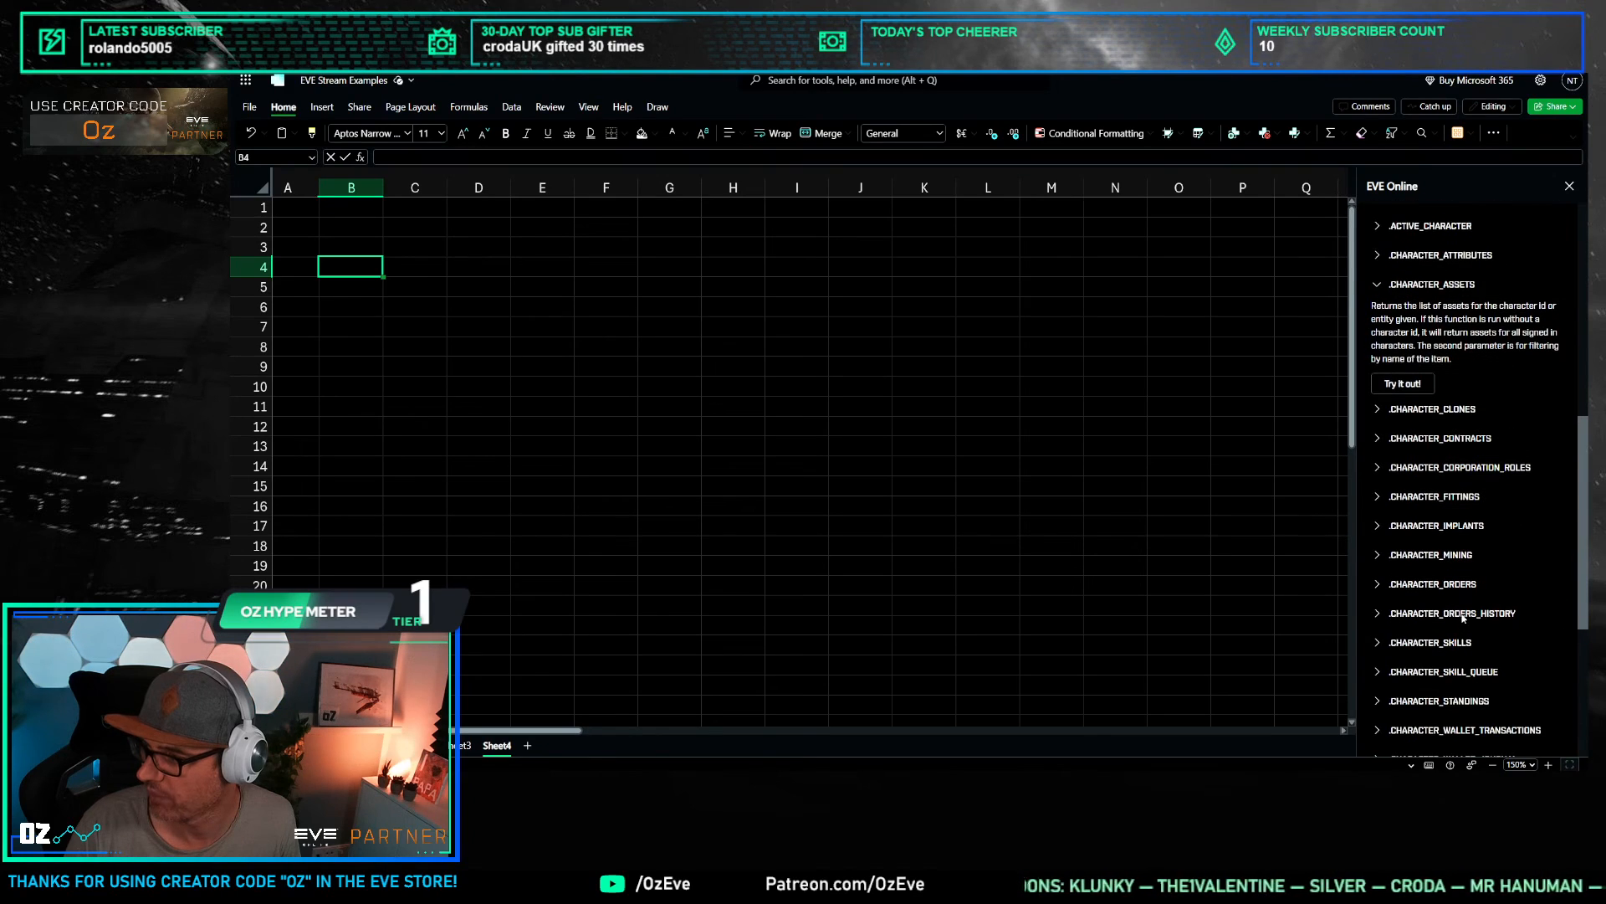
scroll(1475, 569, down, 1)
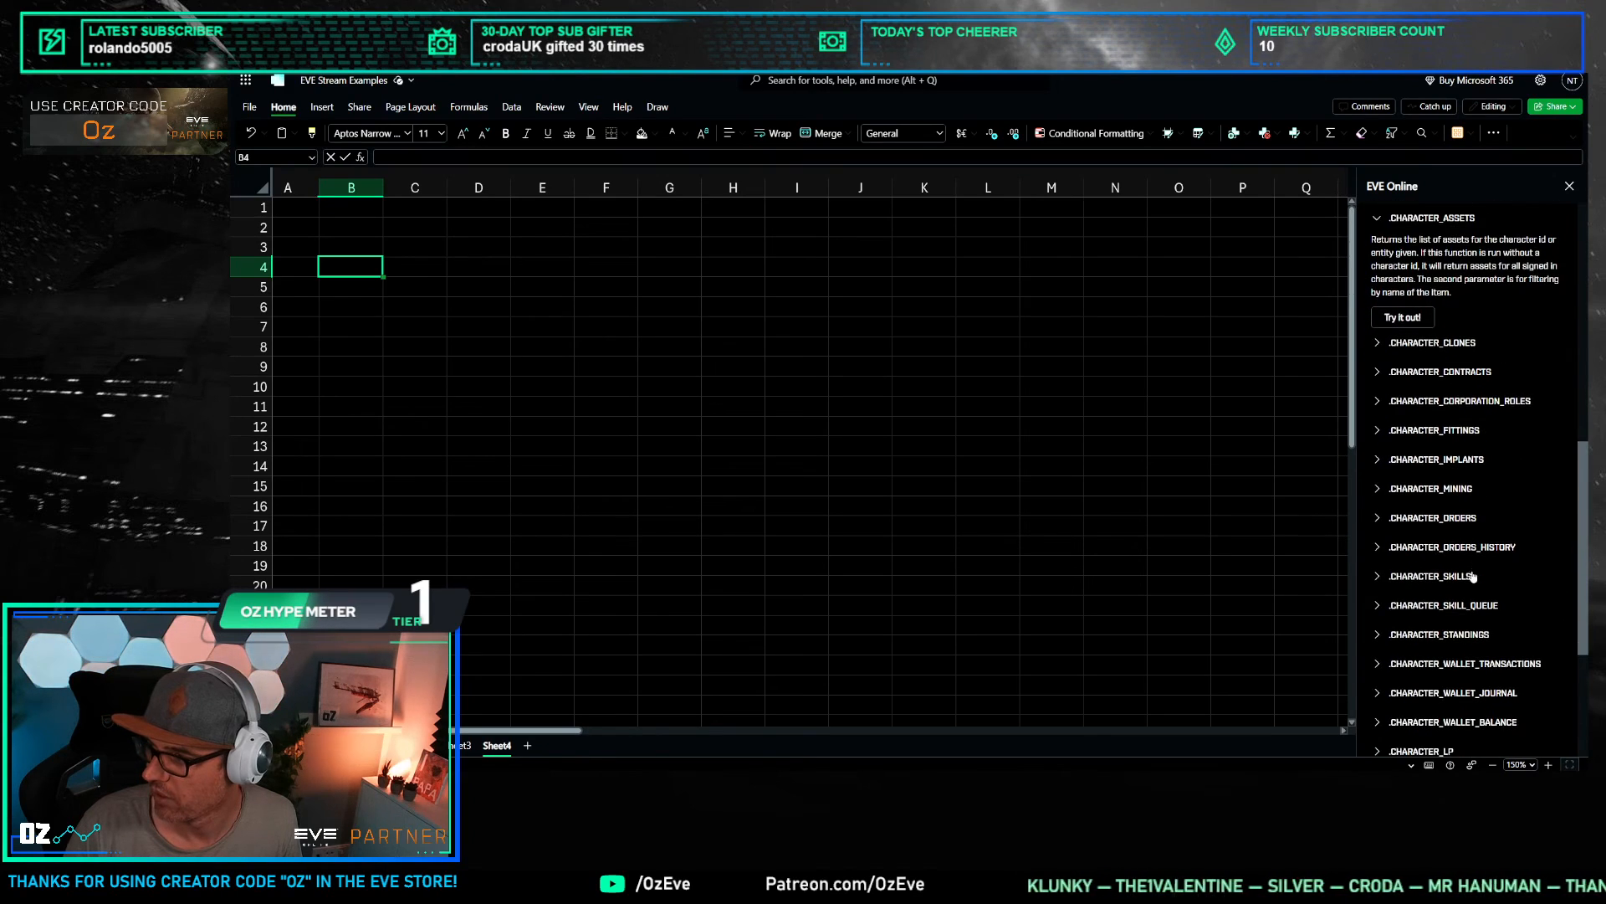
click(1430, 519)
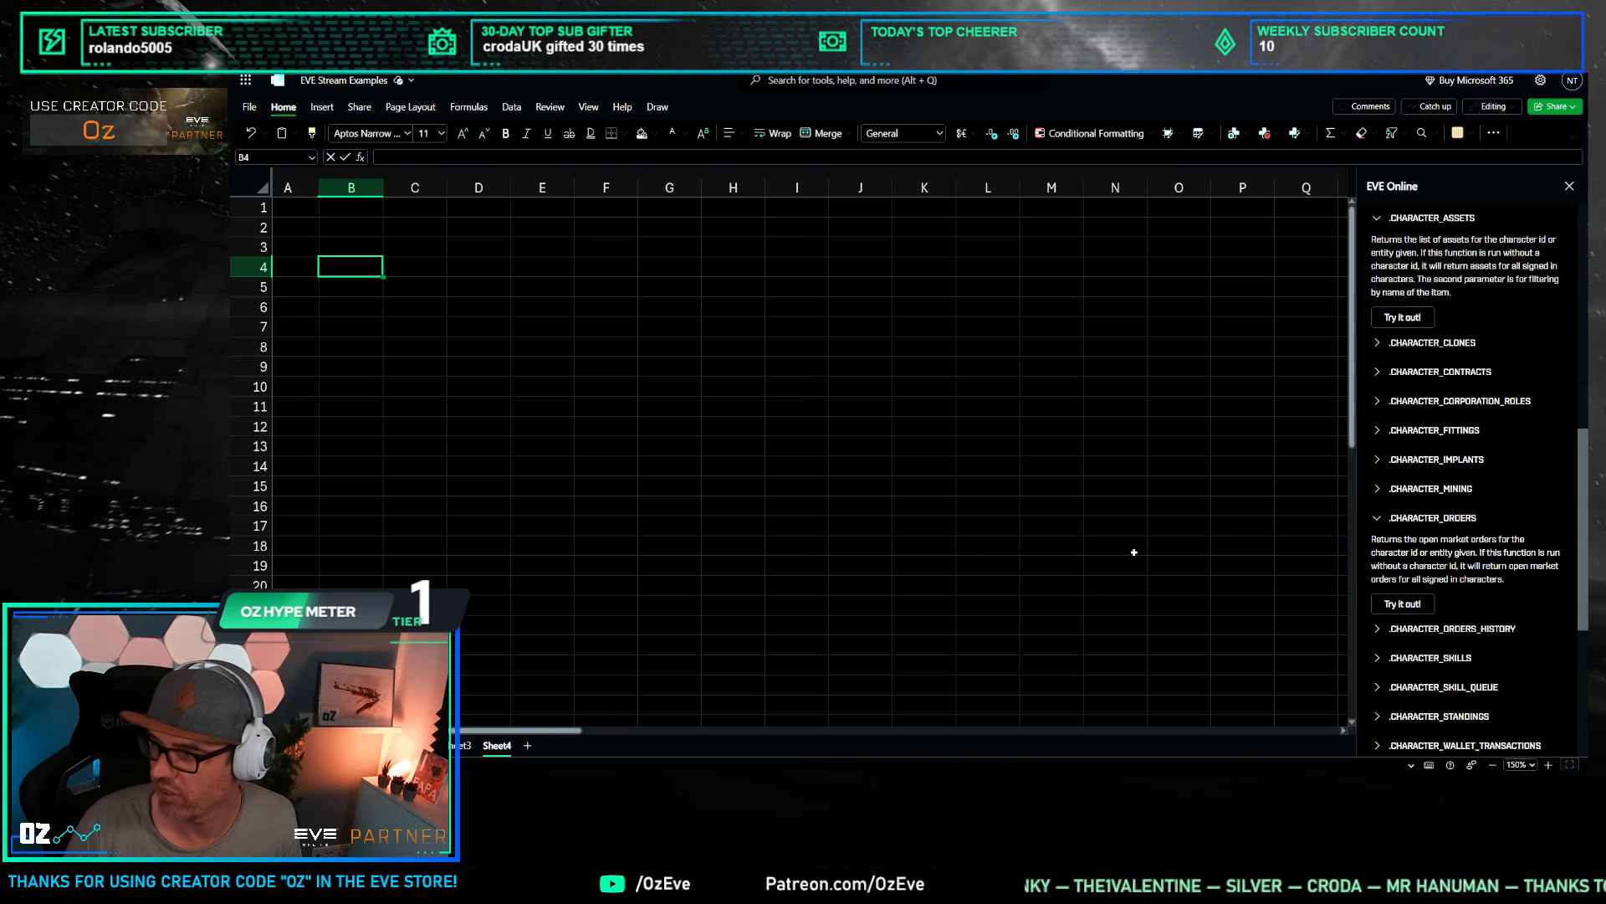
click(1415, 606)
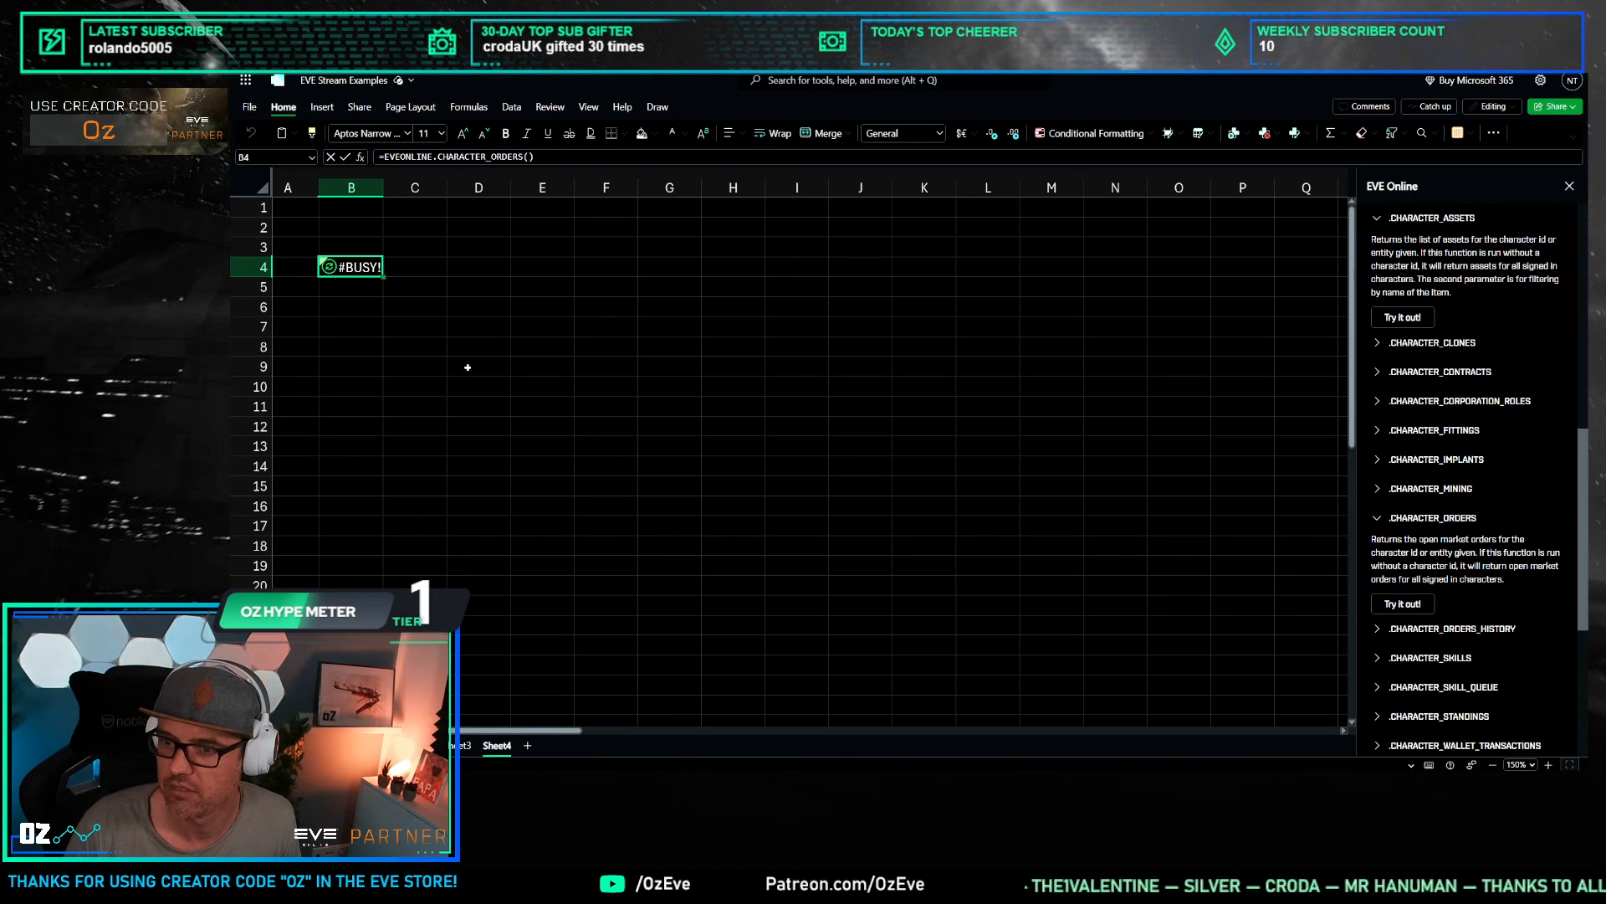
click(418, 347)
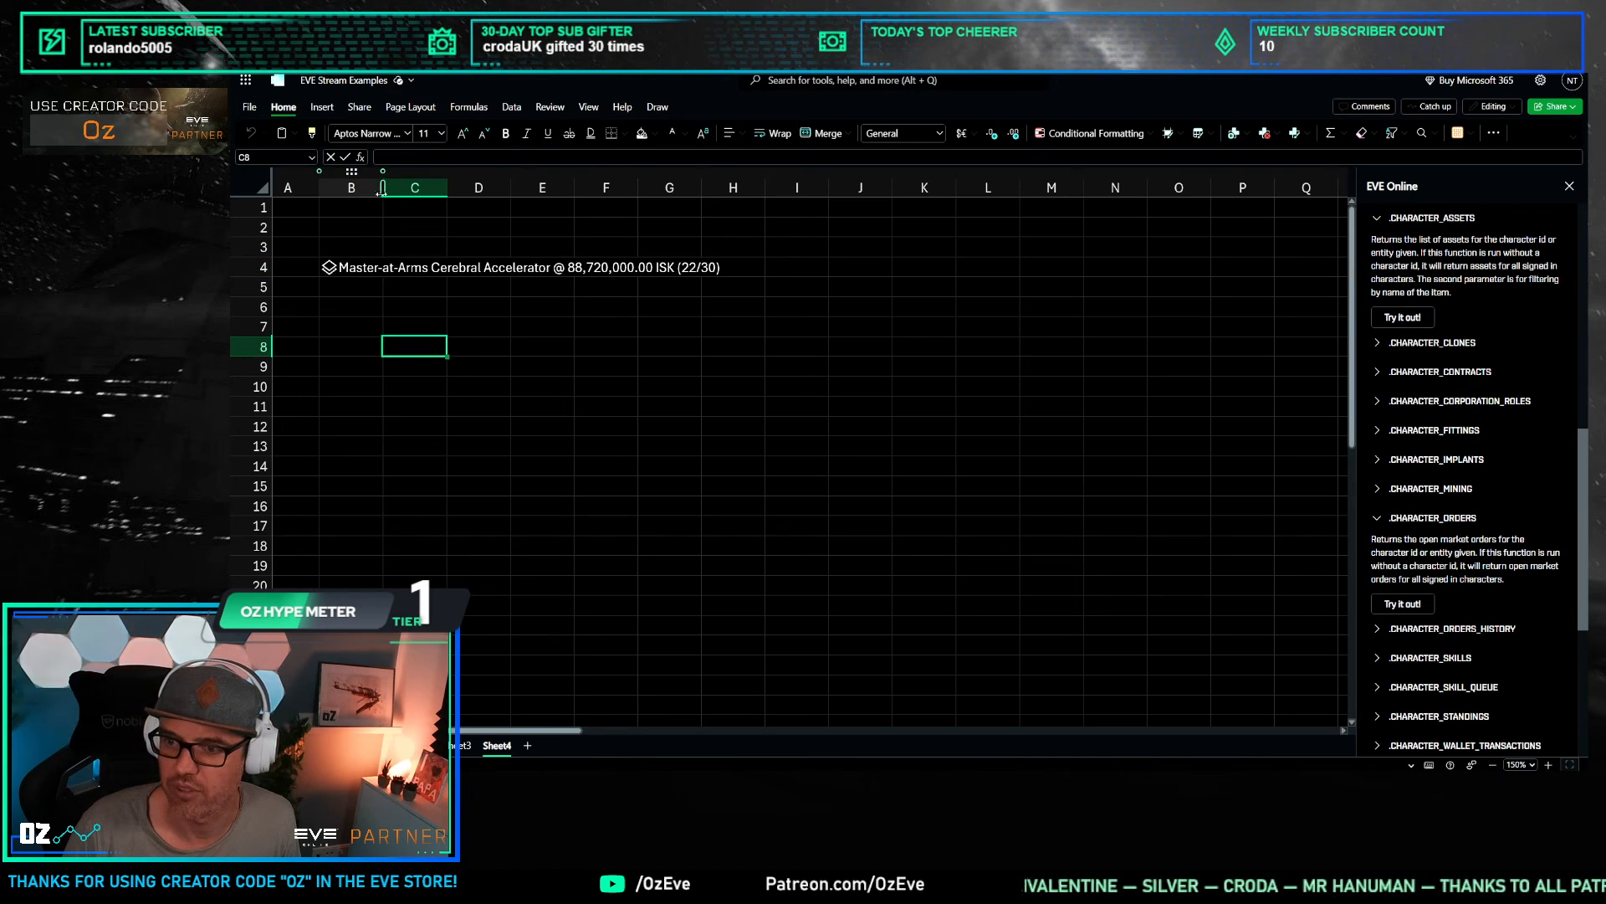
click(535, 361)
click(370, 268)
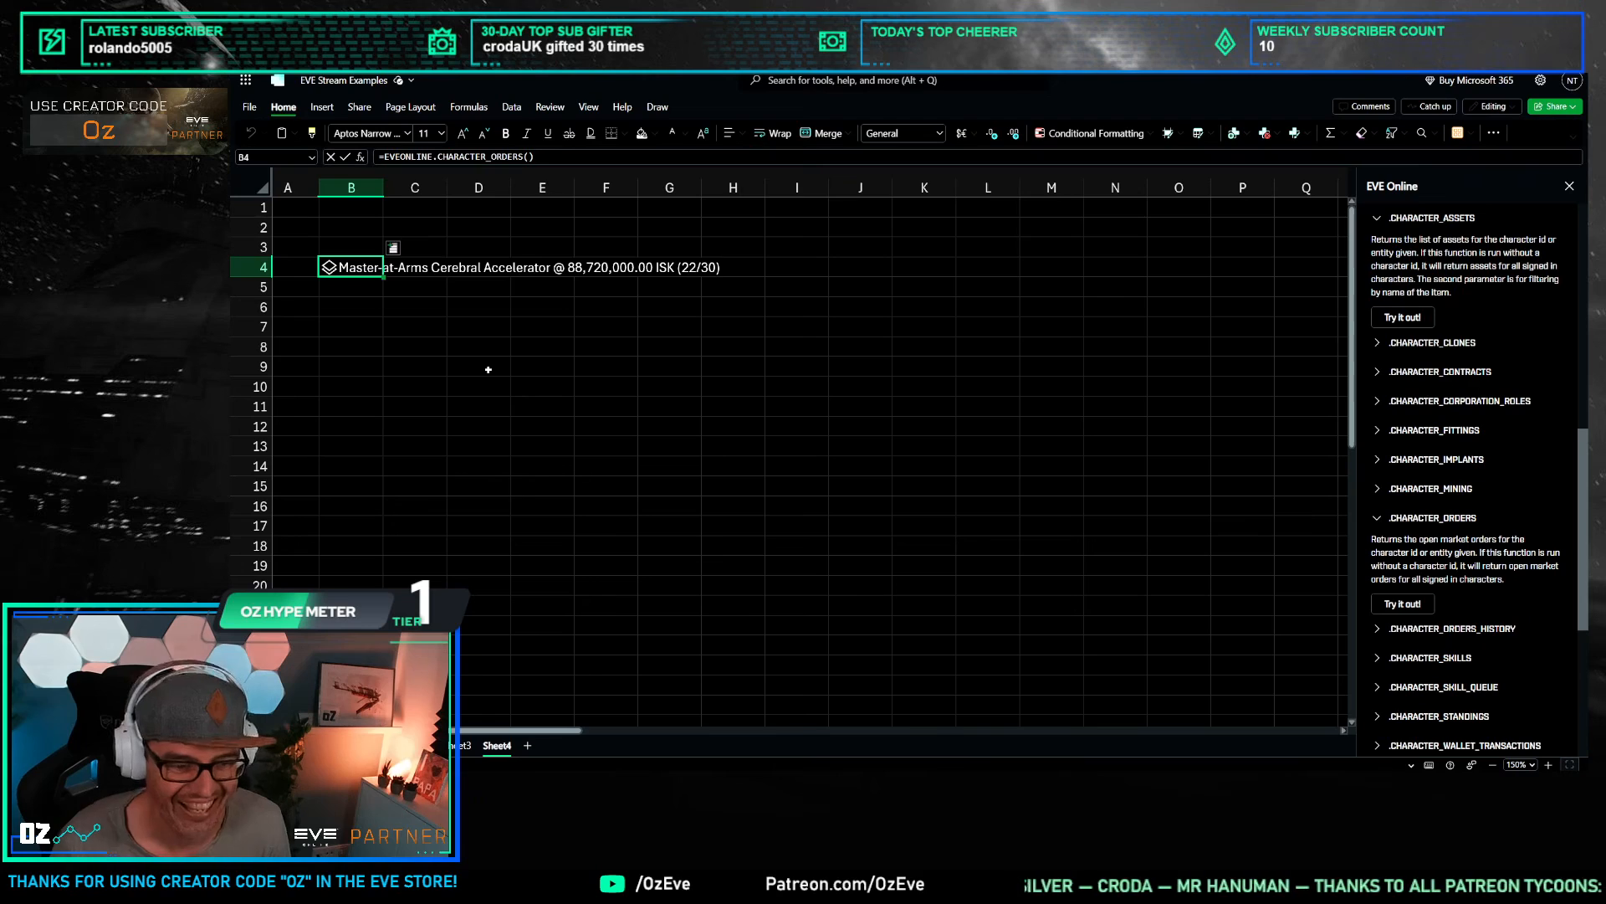
Step: Fit the width of column B to the market order text
click(469, 324)
click(359, 187)
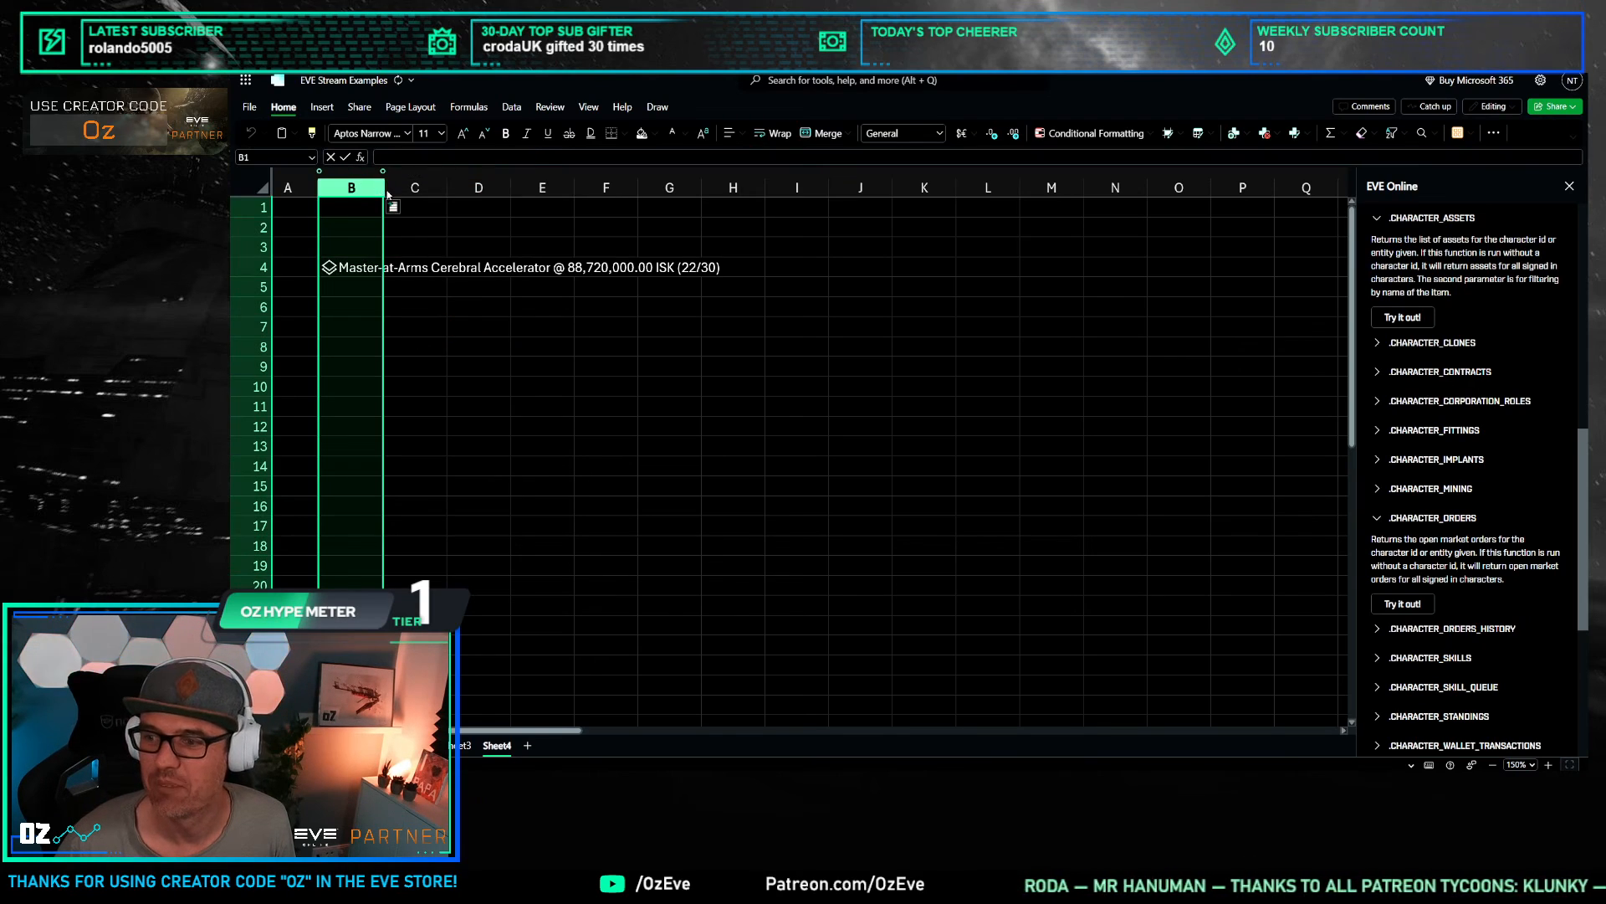
double_click(386, 187)
click(626, 343)
Step: Extract the owner field of the order in B4 into C4 and check the resulting formula
click(456, 271)
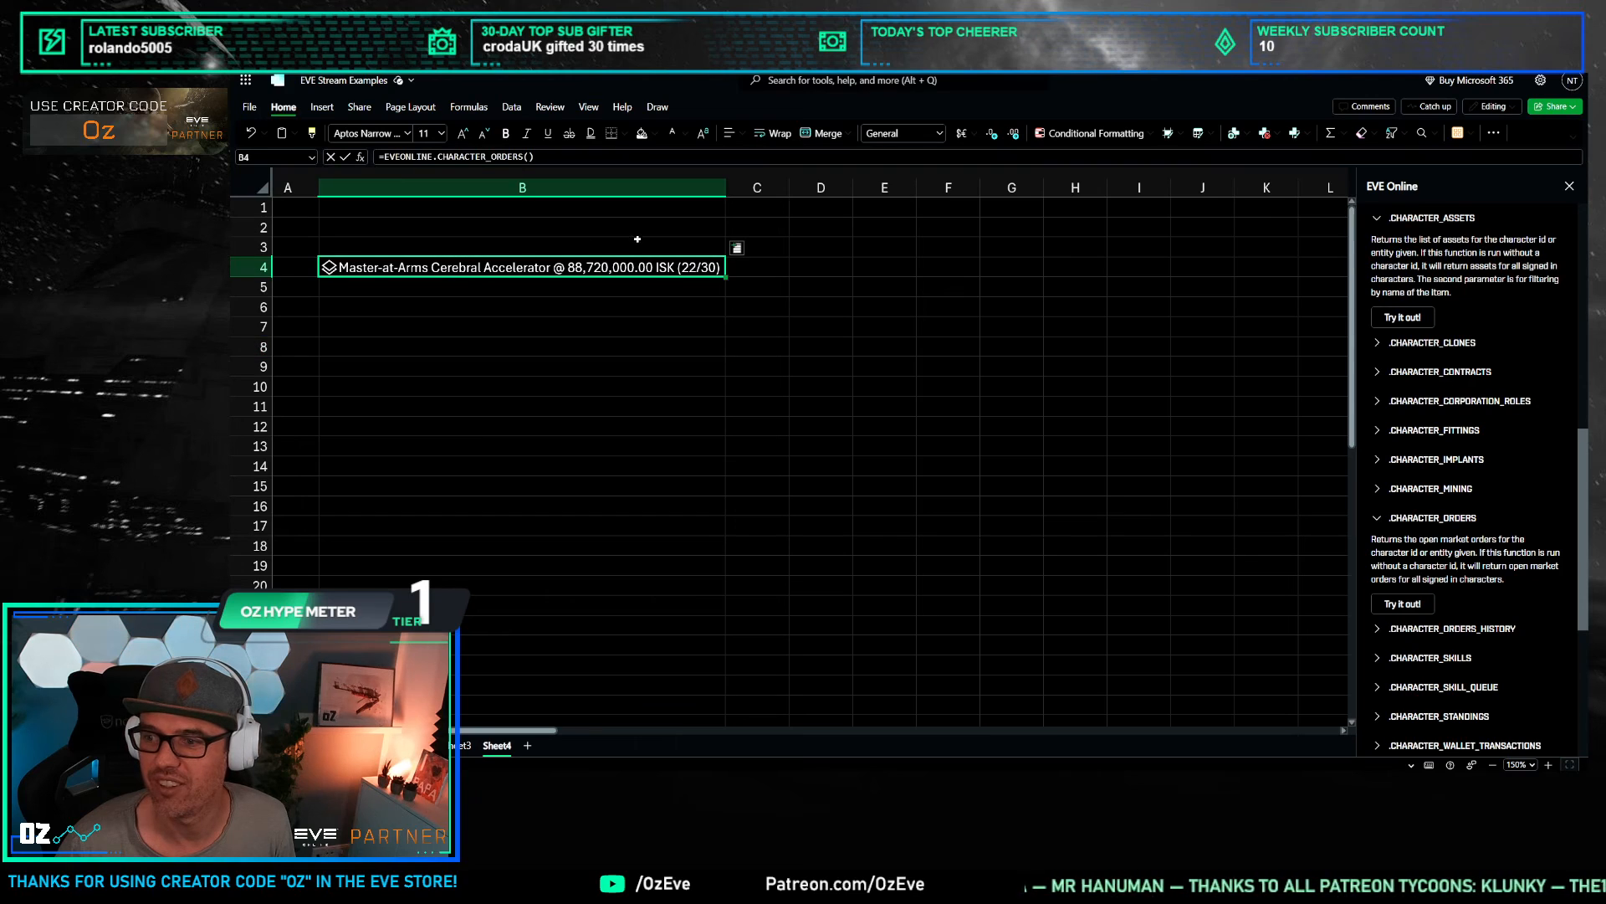
click(736, 247)
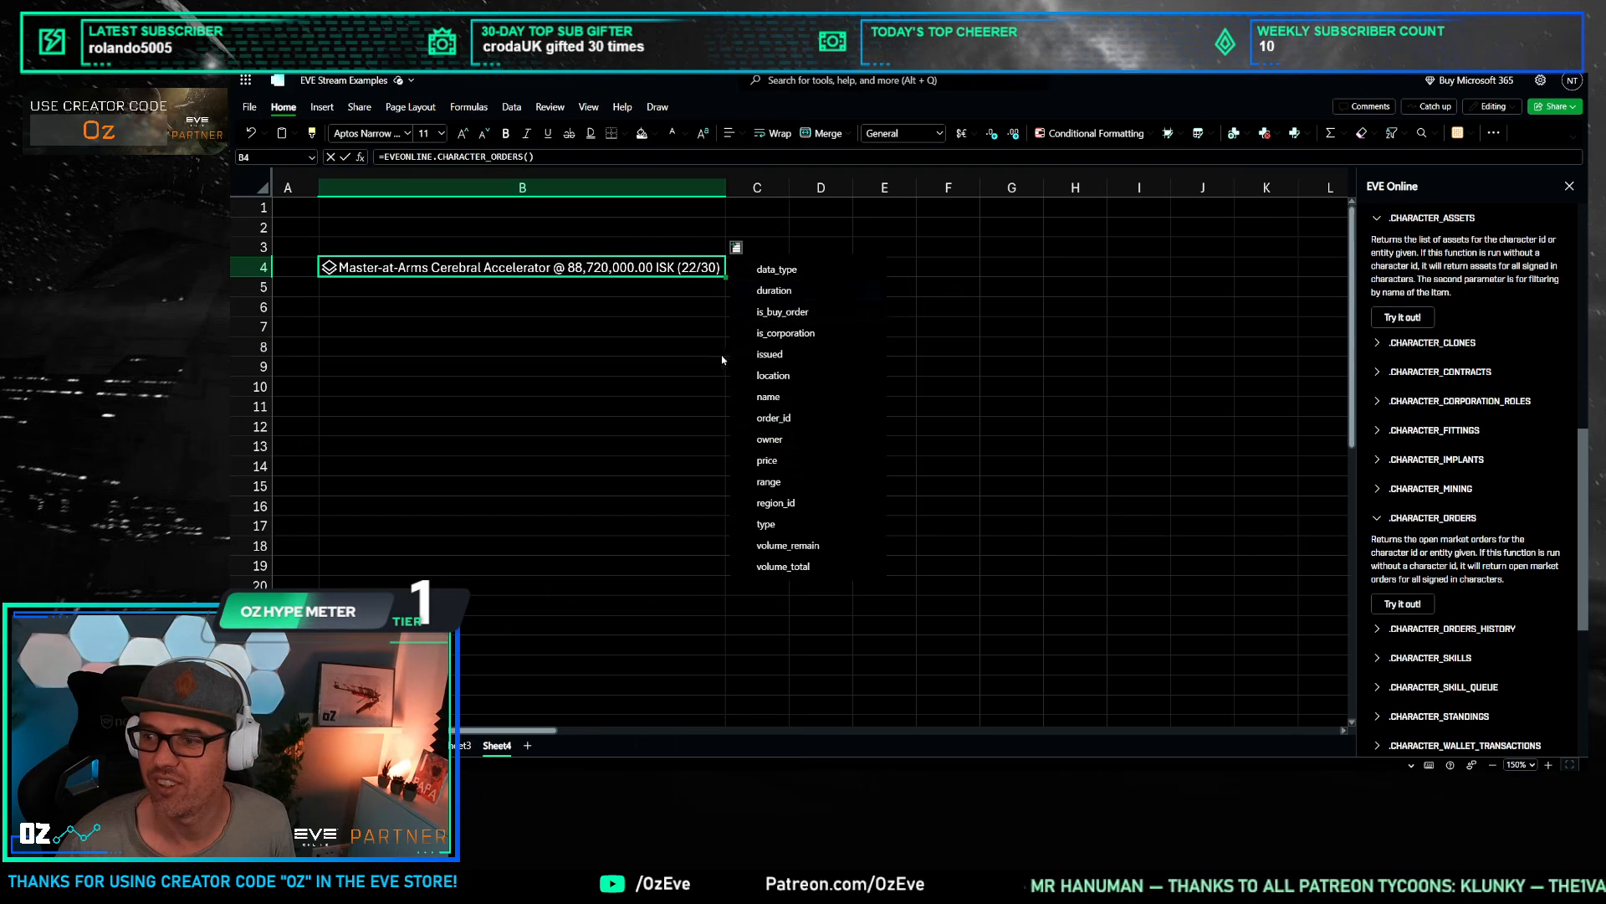
click(821, 441)
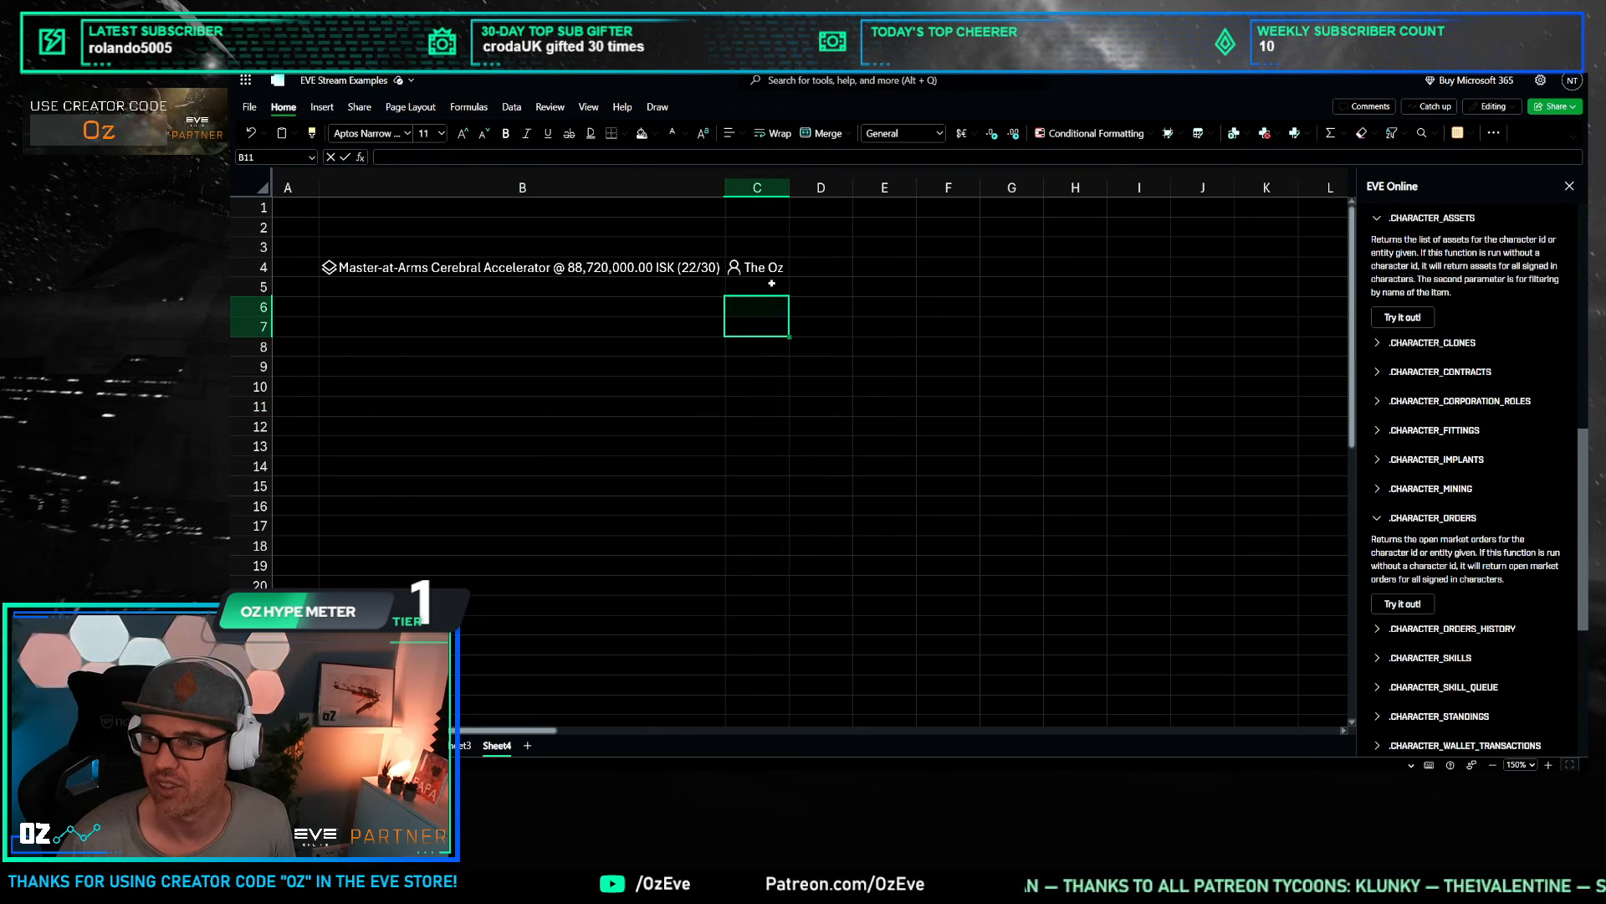
click(513, 271)
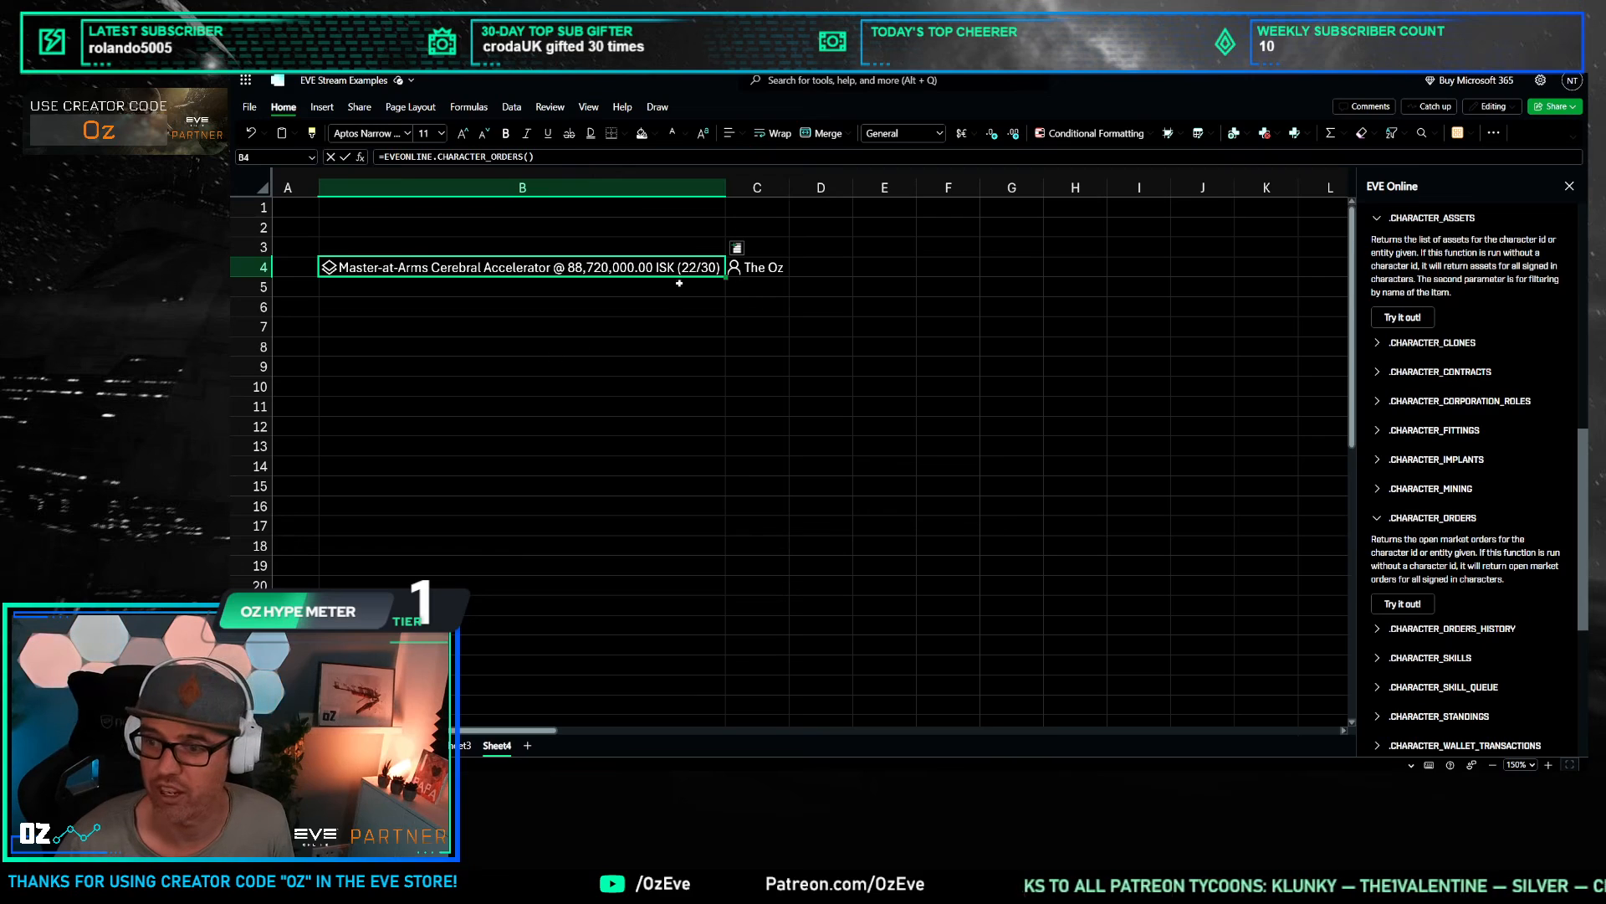
click(765, 268)
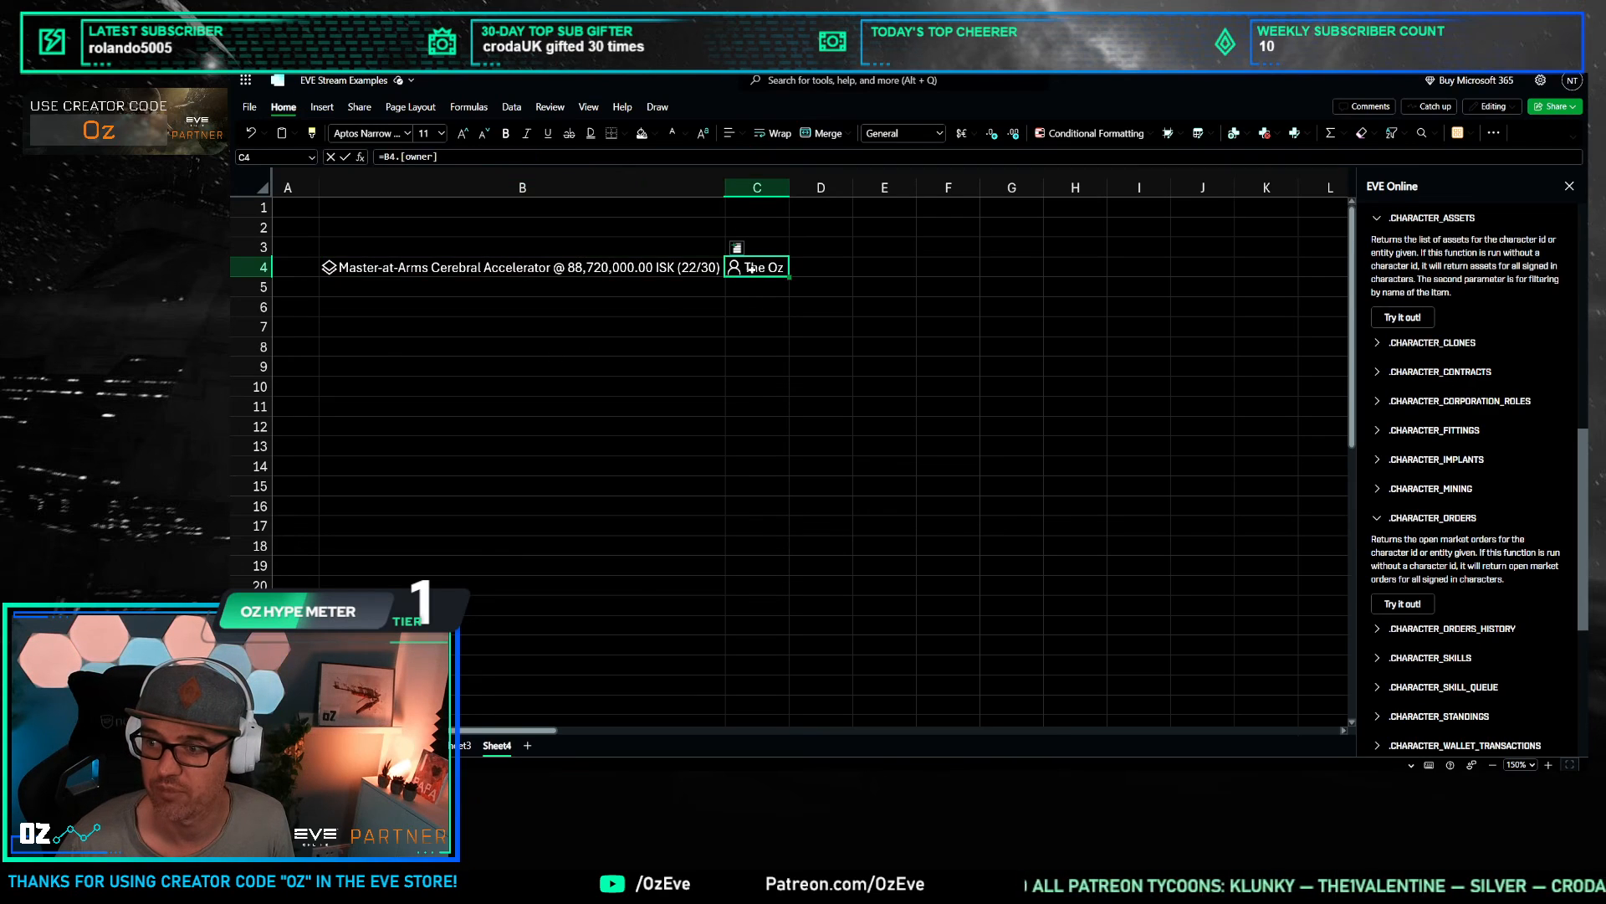
click(800, 248)
click(751, 343)
Step: Try extracting the order's name field into D4 with column D fitted to it, and clear the cell again
click(682, 268)
click(736, 248)
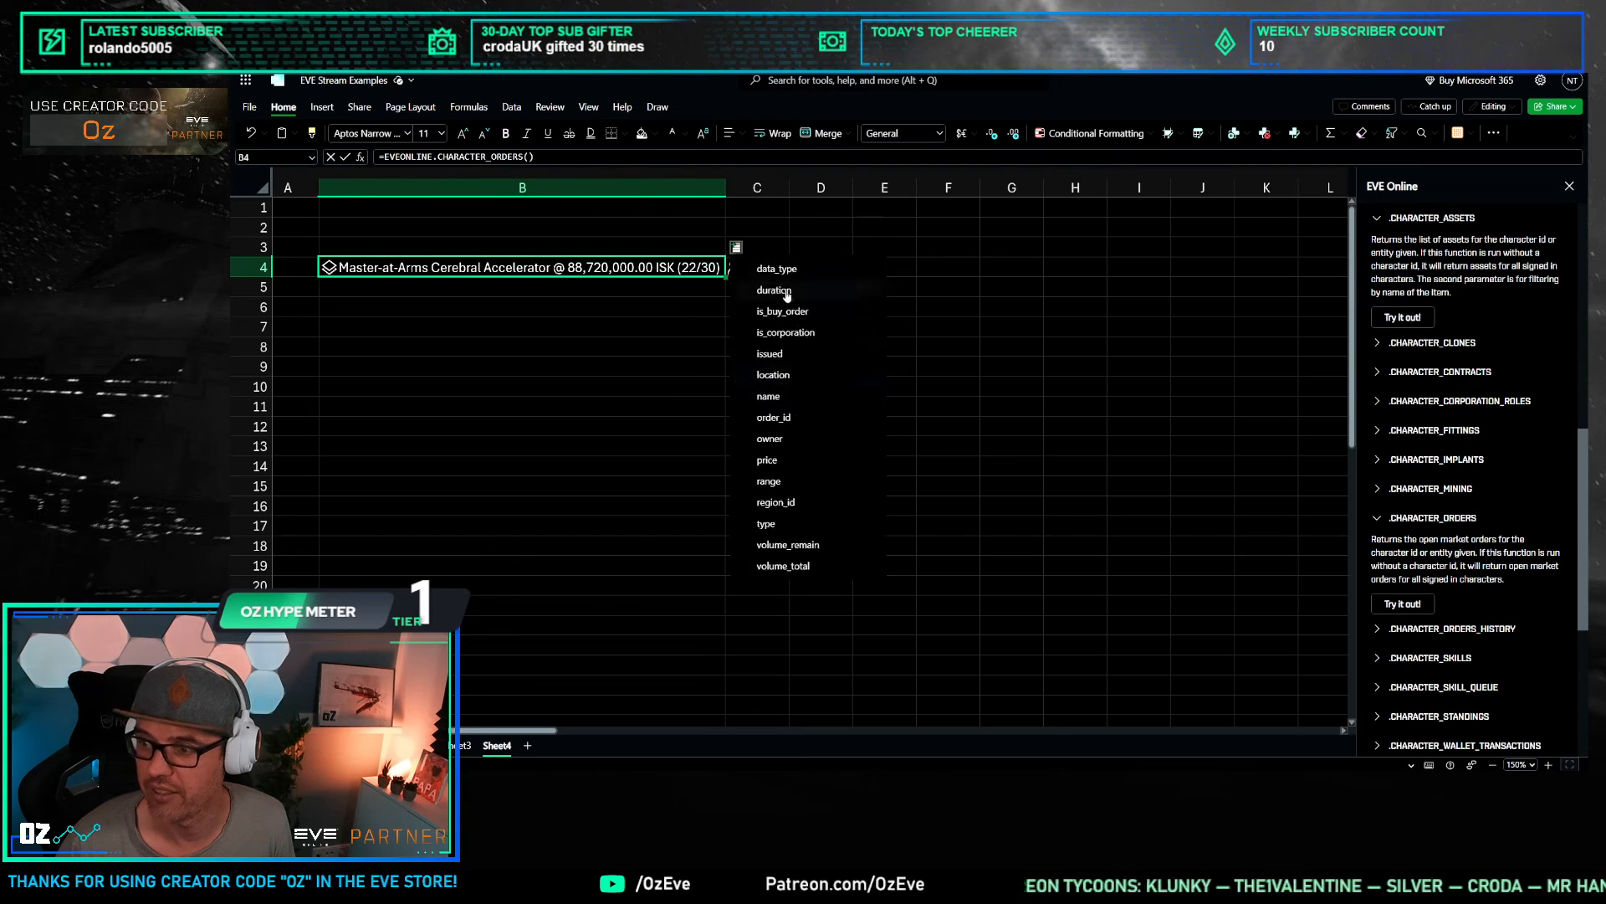
click(795, 400)
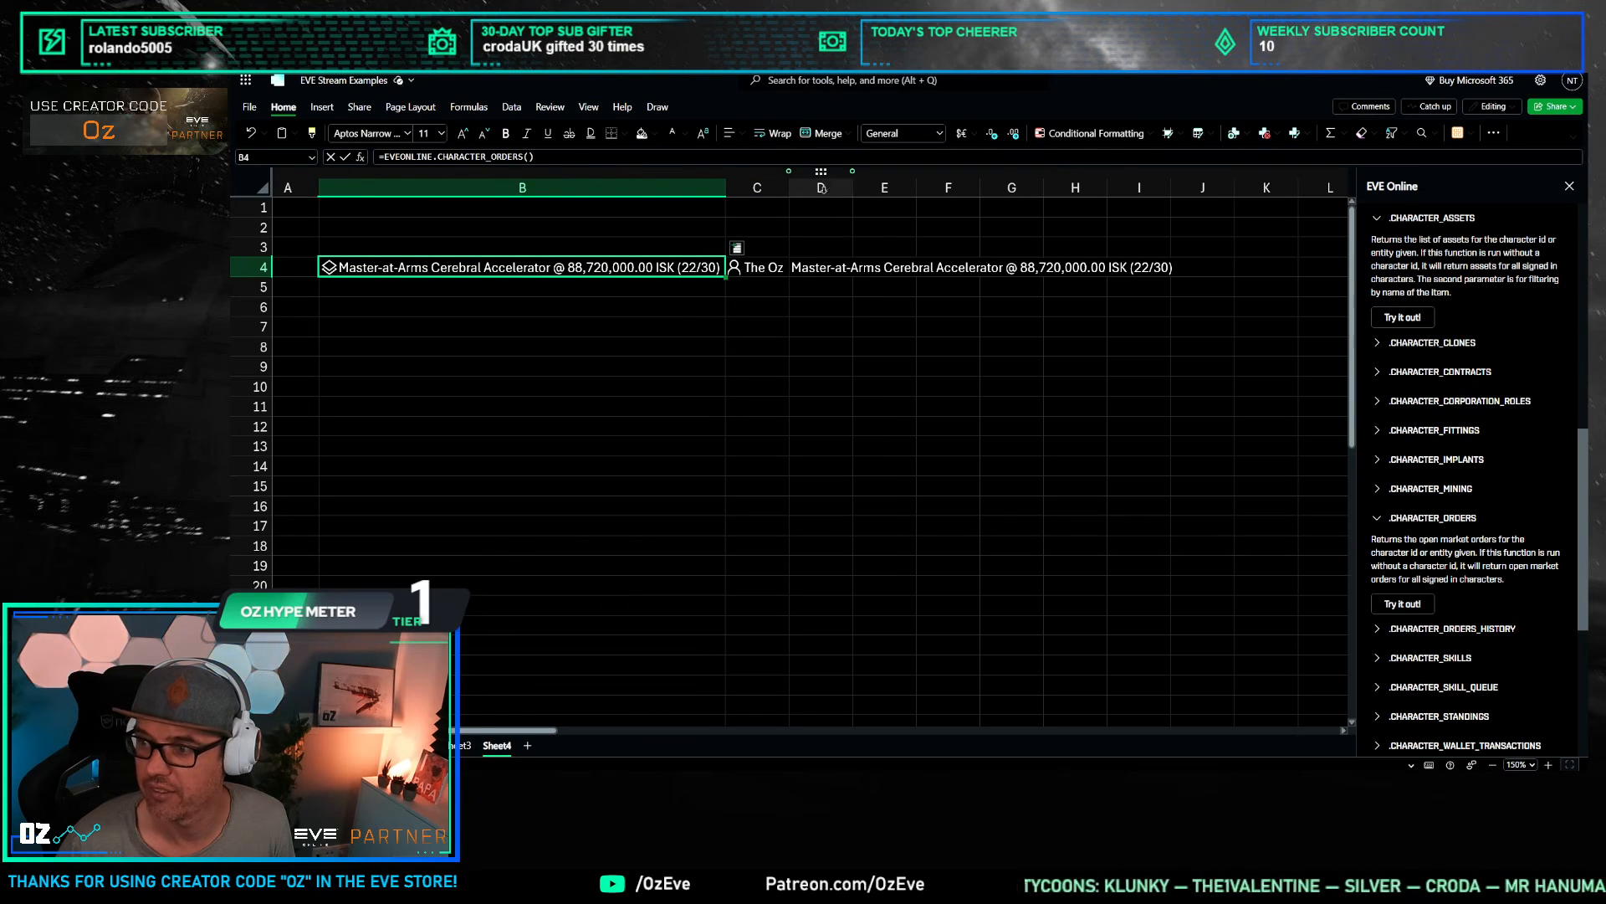
double_click(852, 187)
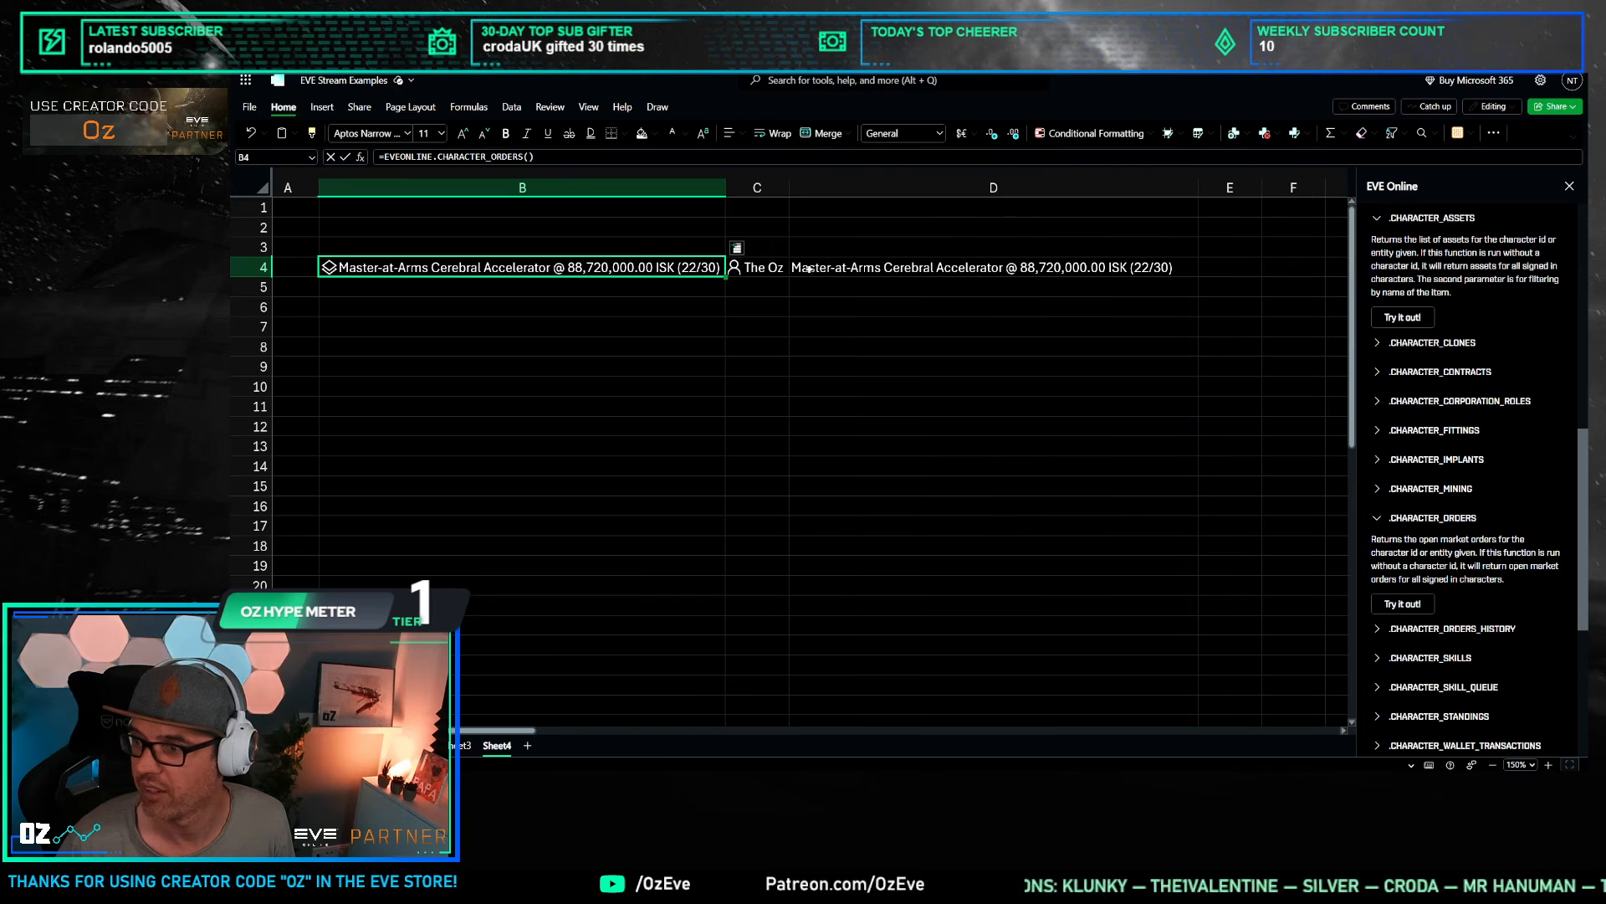
click(836, 267)
key(Delete)
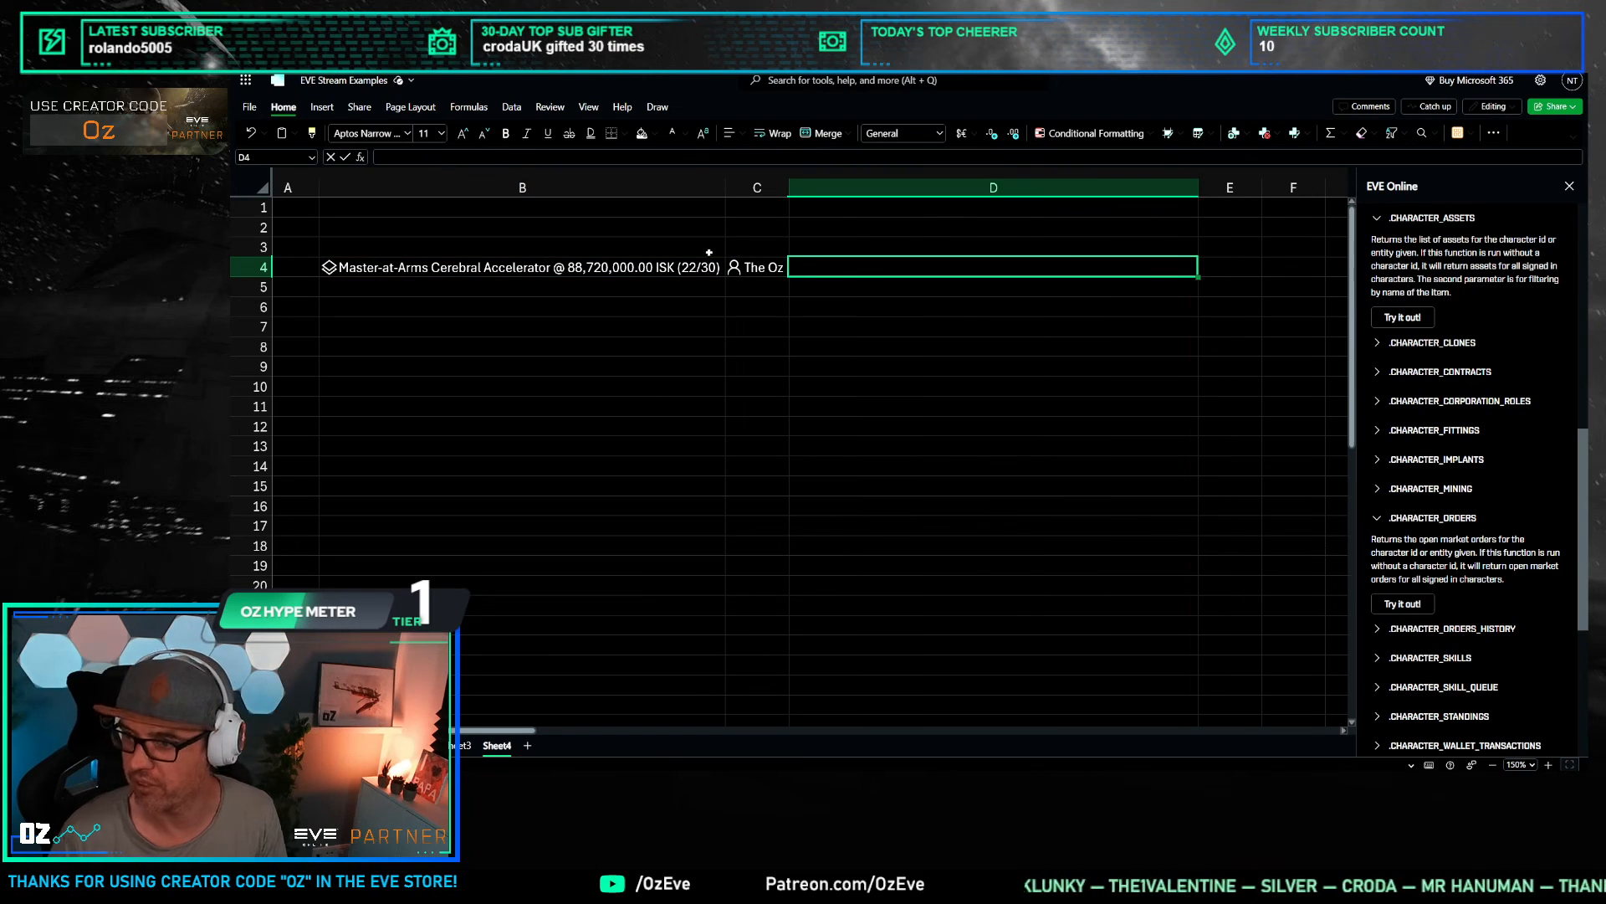
Step: Try extracting the order's duration field into D4 and narrow column D
click(699, 269)
click(736, 247)
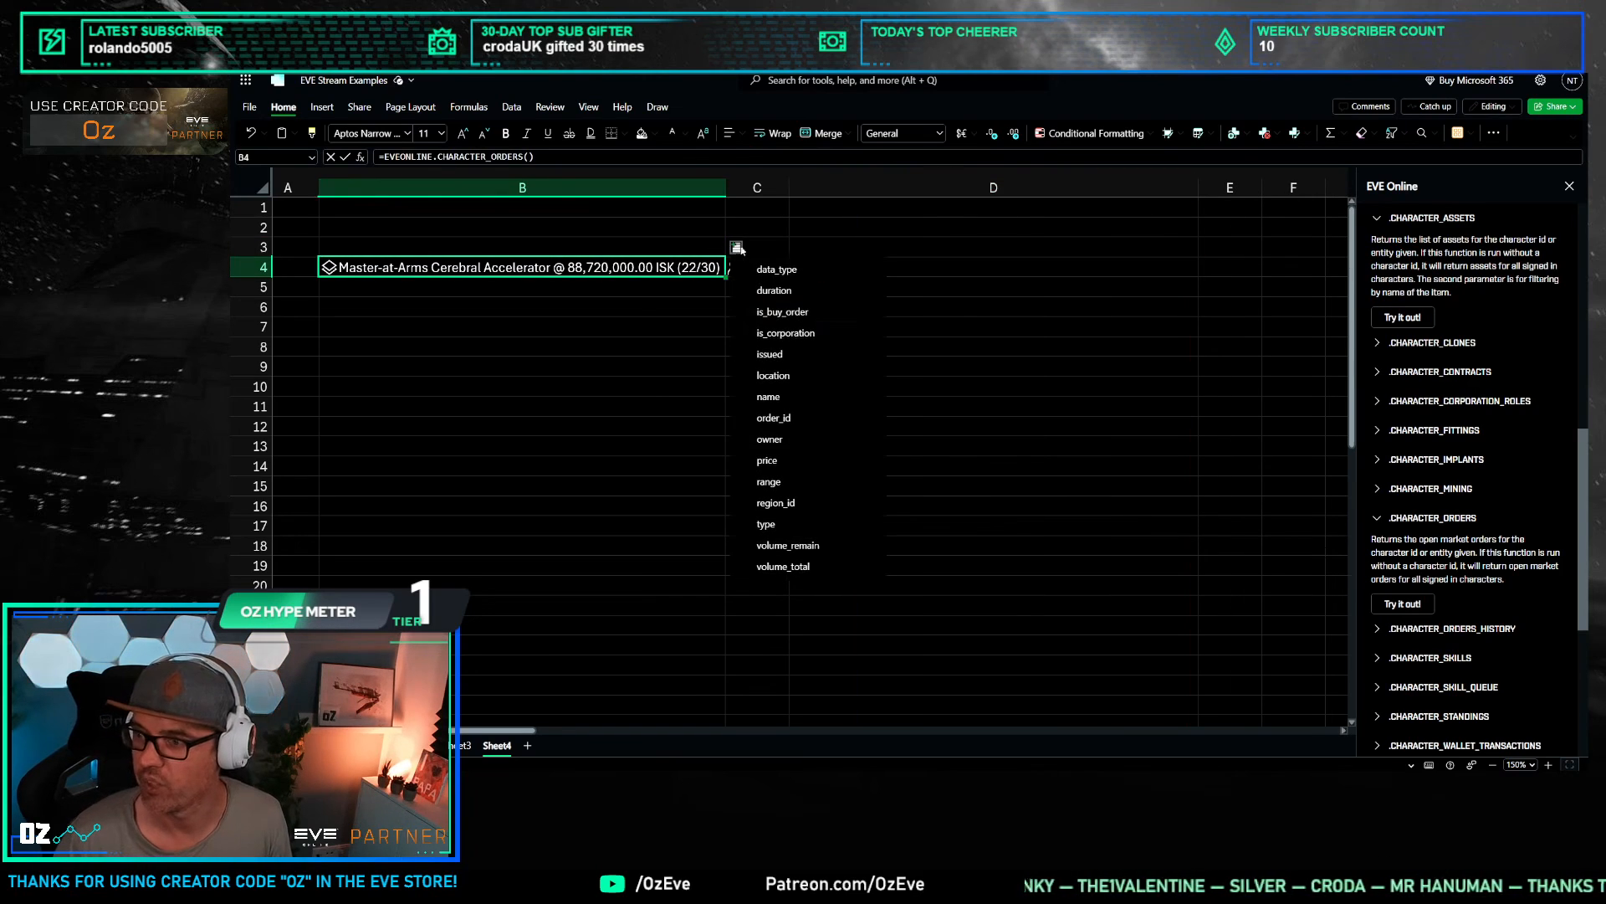
click(818, 291)
click(896, 324)
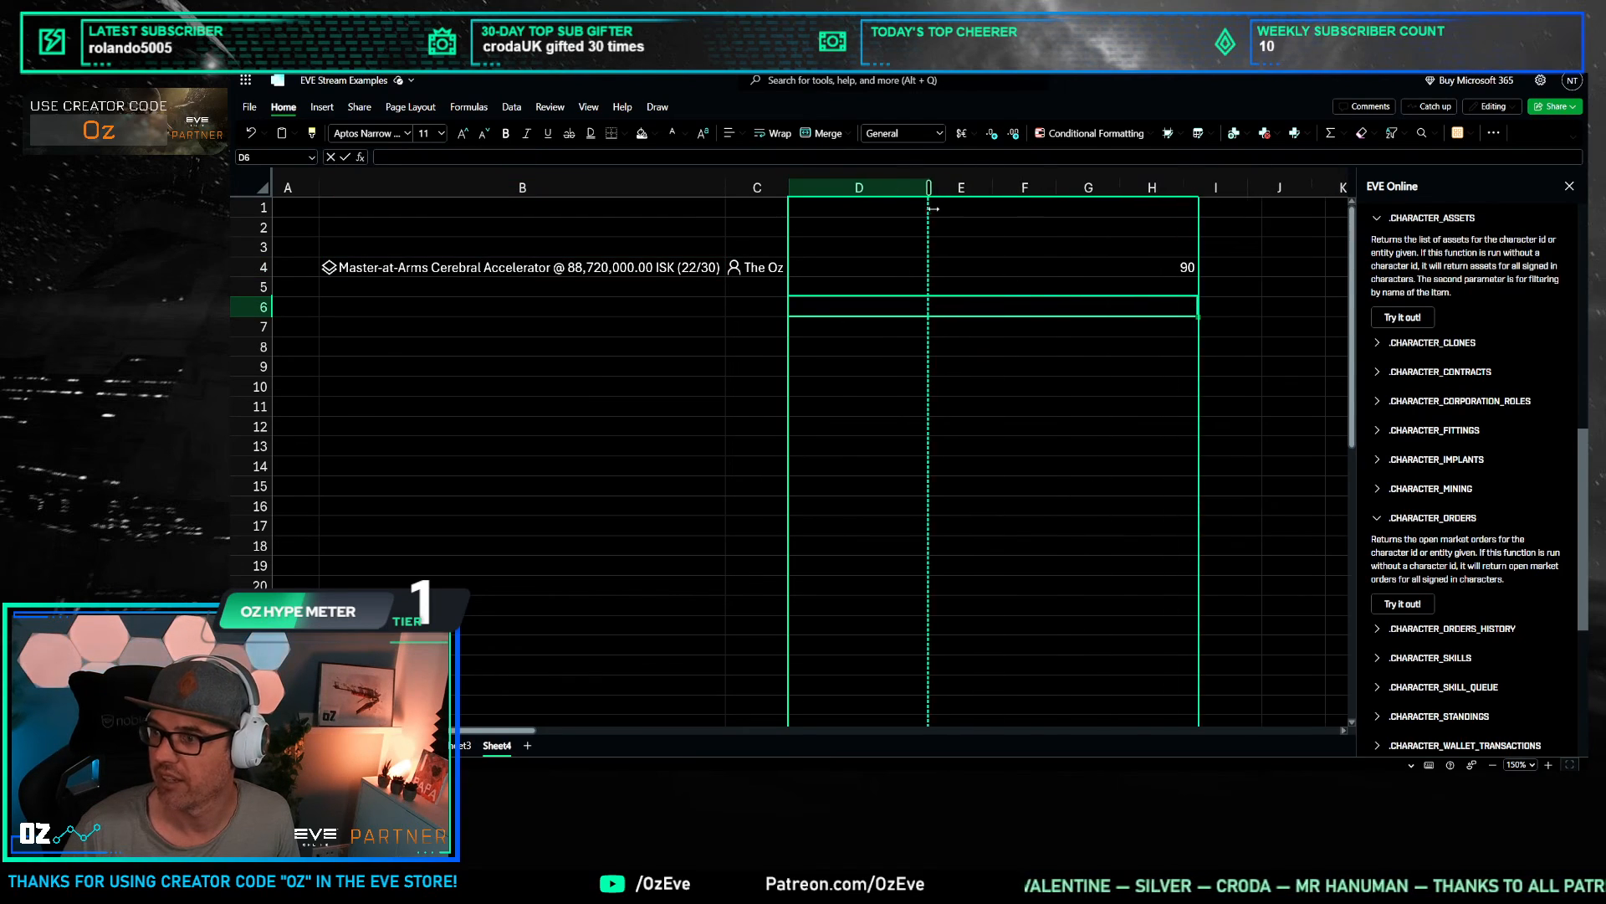
click(887, 288)
click(824, 272)
Step: Look through the order's available fields and clear the duration from D4
click(713, 266)
click(736, 247)
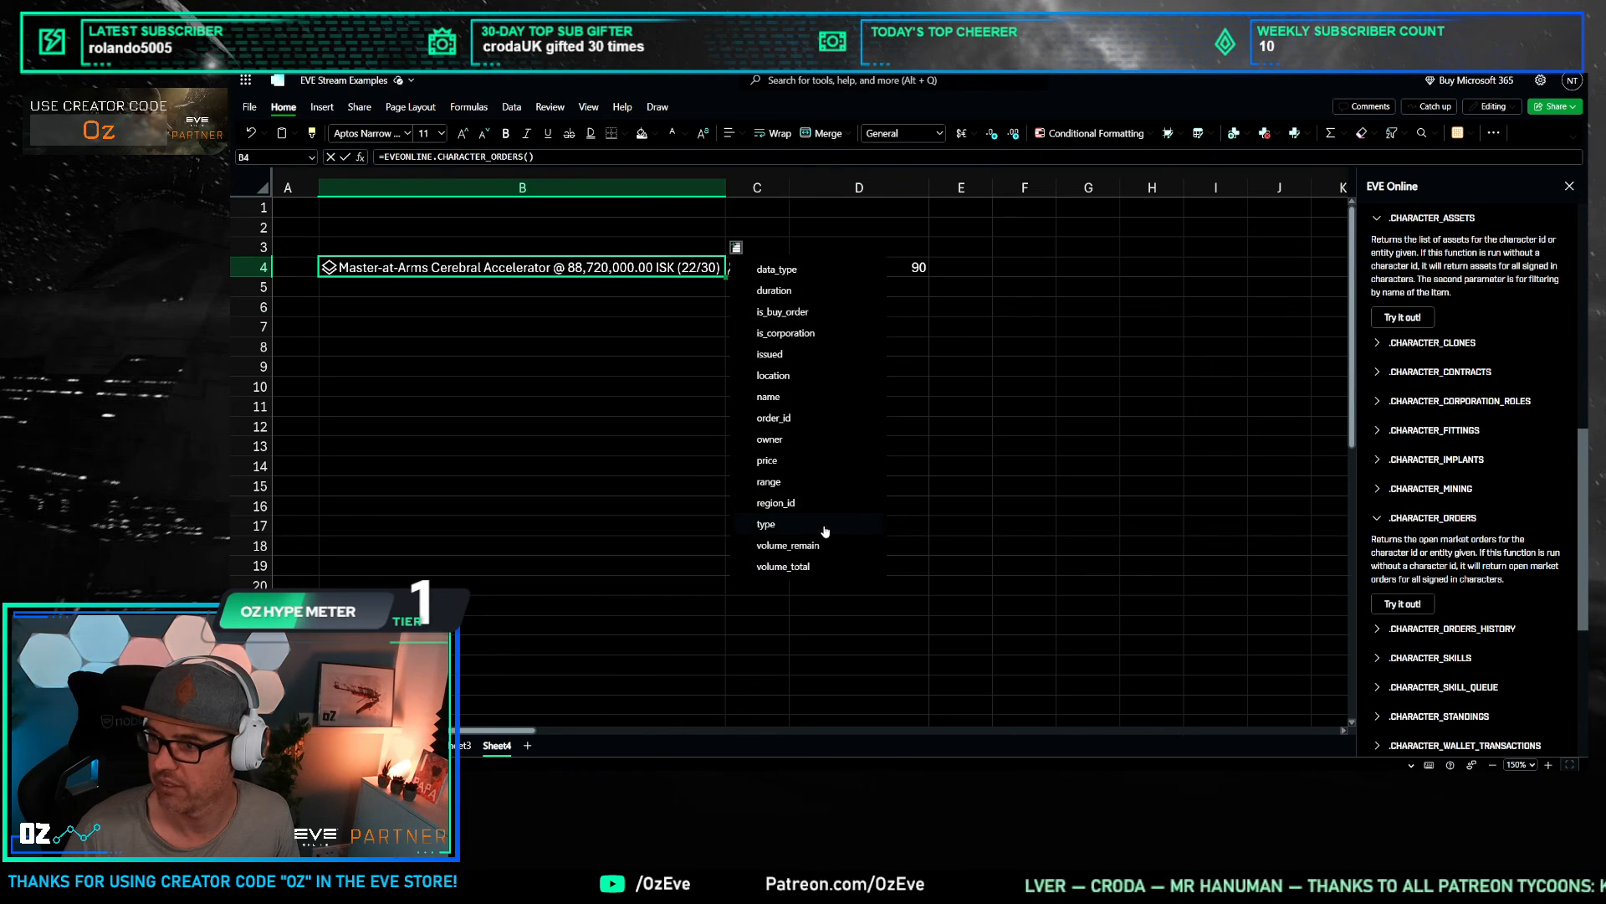
click(822, 566)
click(824, 268)
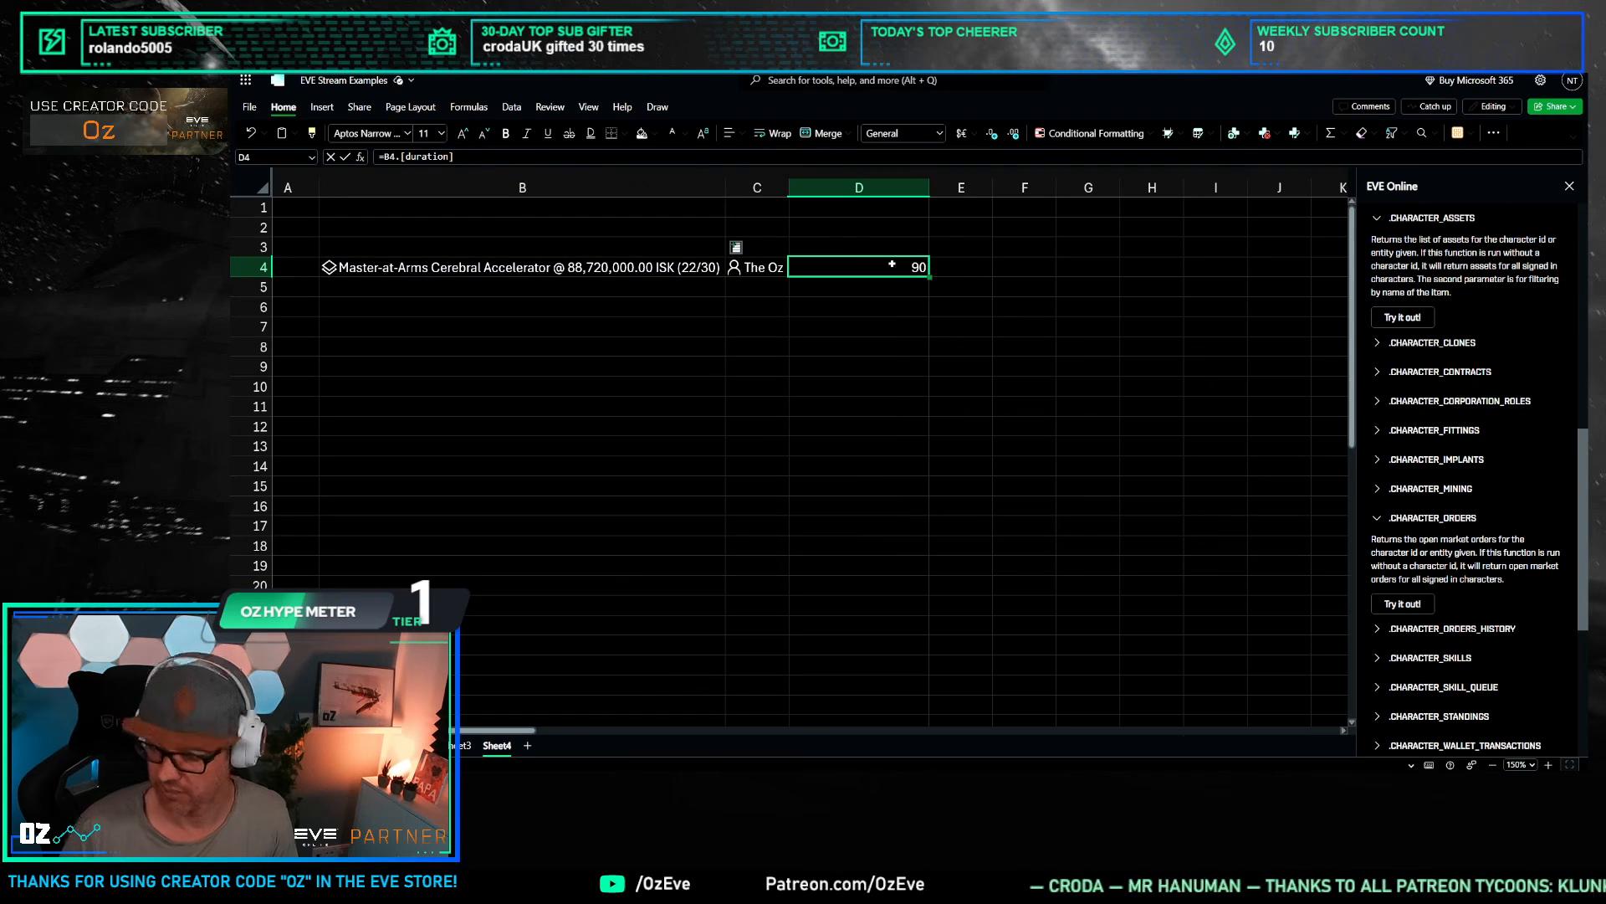
click(820, 284)
Step: Extract the order's volume_remain field into D4 and its volume_total field into E4
click(718, 268)
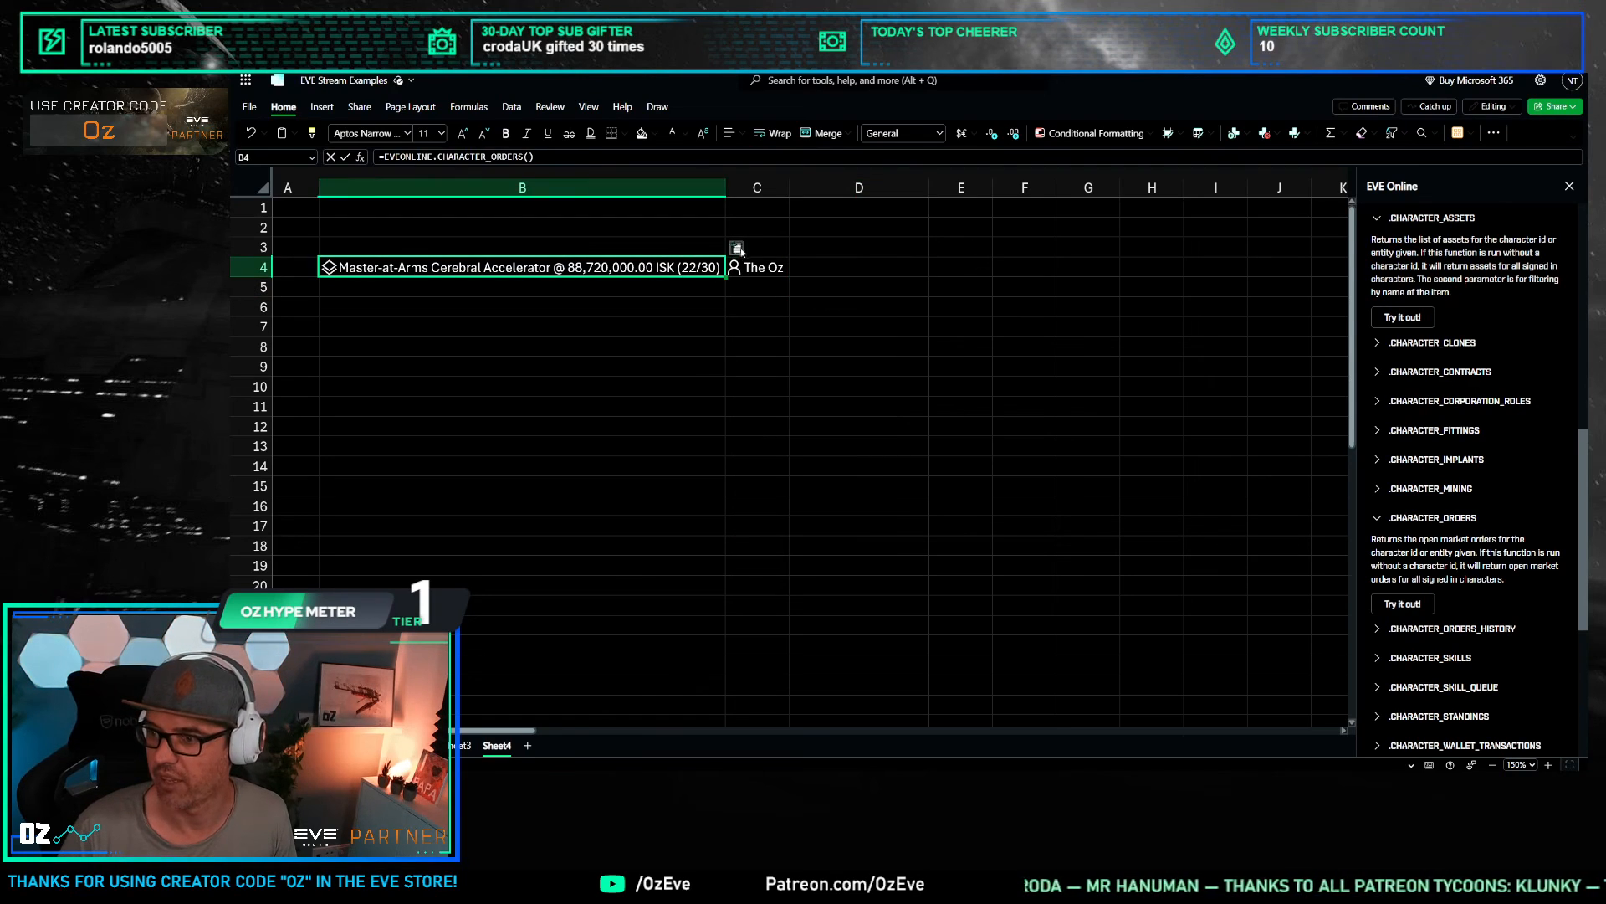
click(736, 247)
click(801, 550)
click(736, 247)
click(791, 566)
click(960, 347)
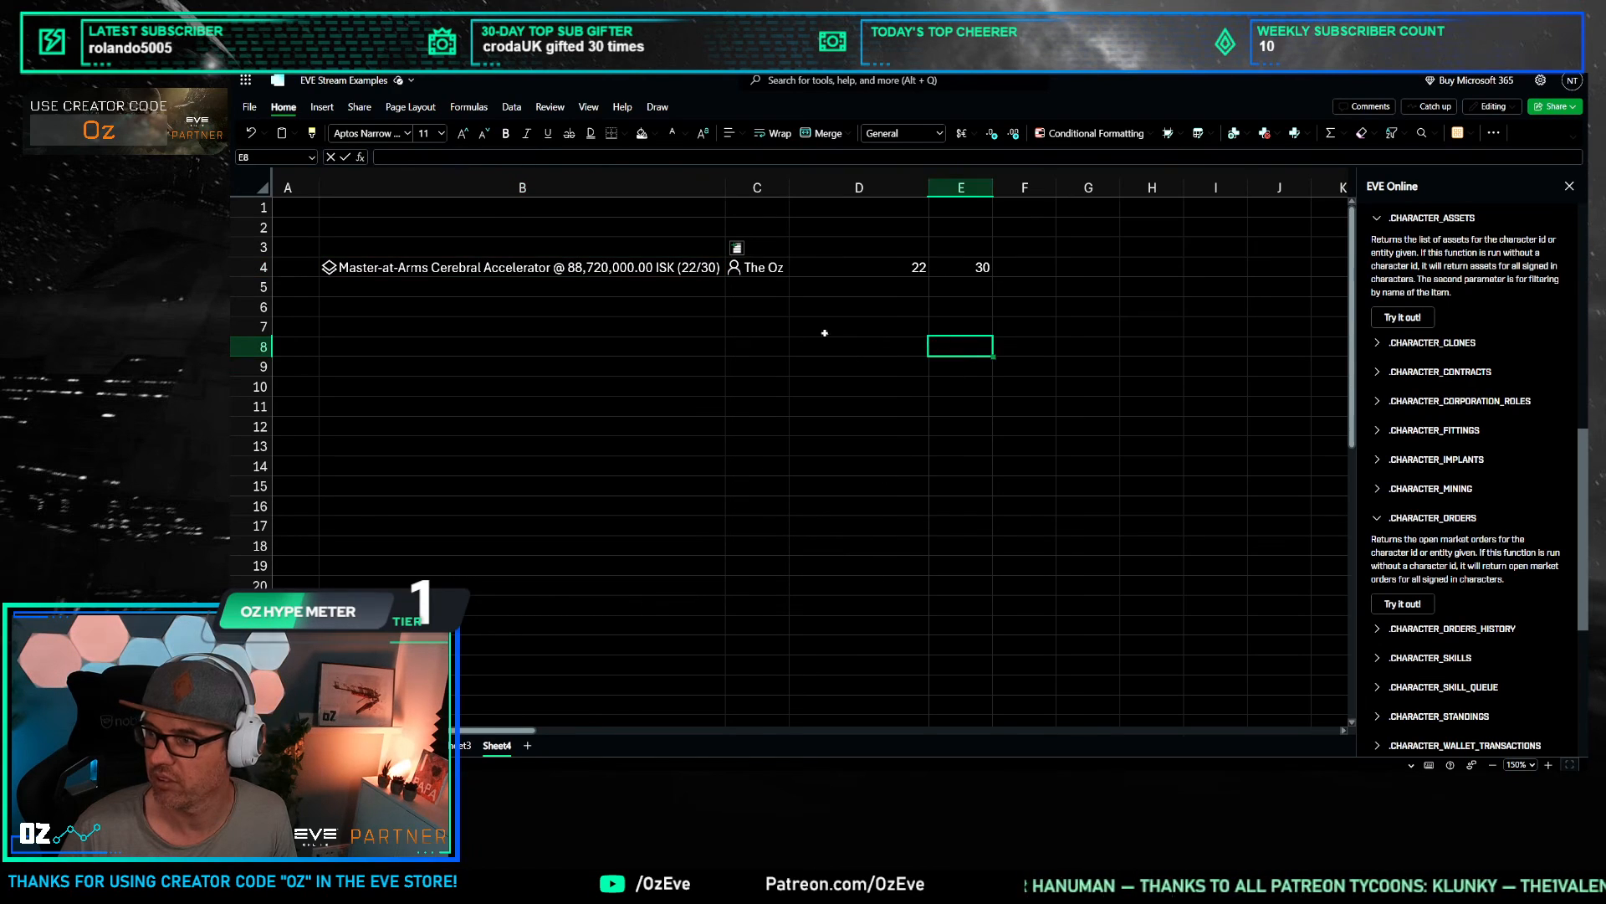
click(824, 331)
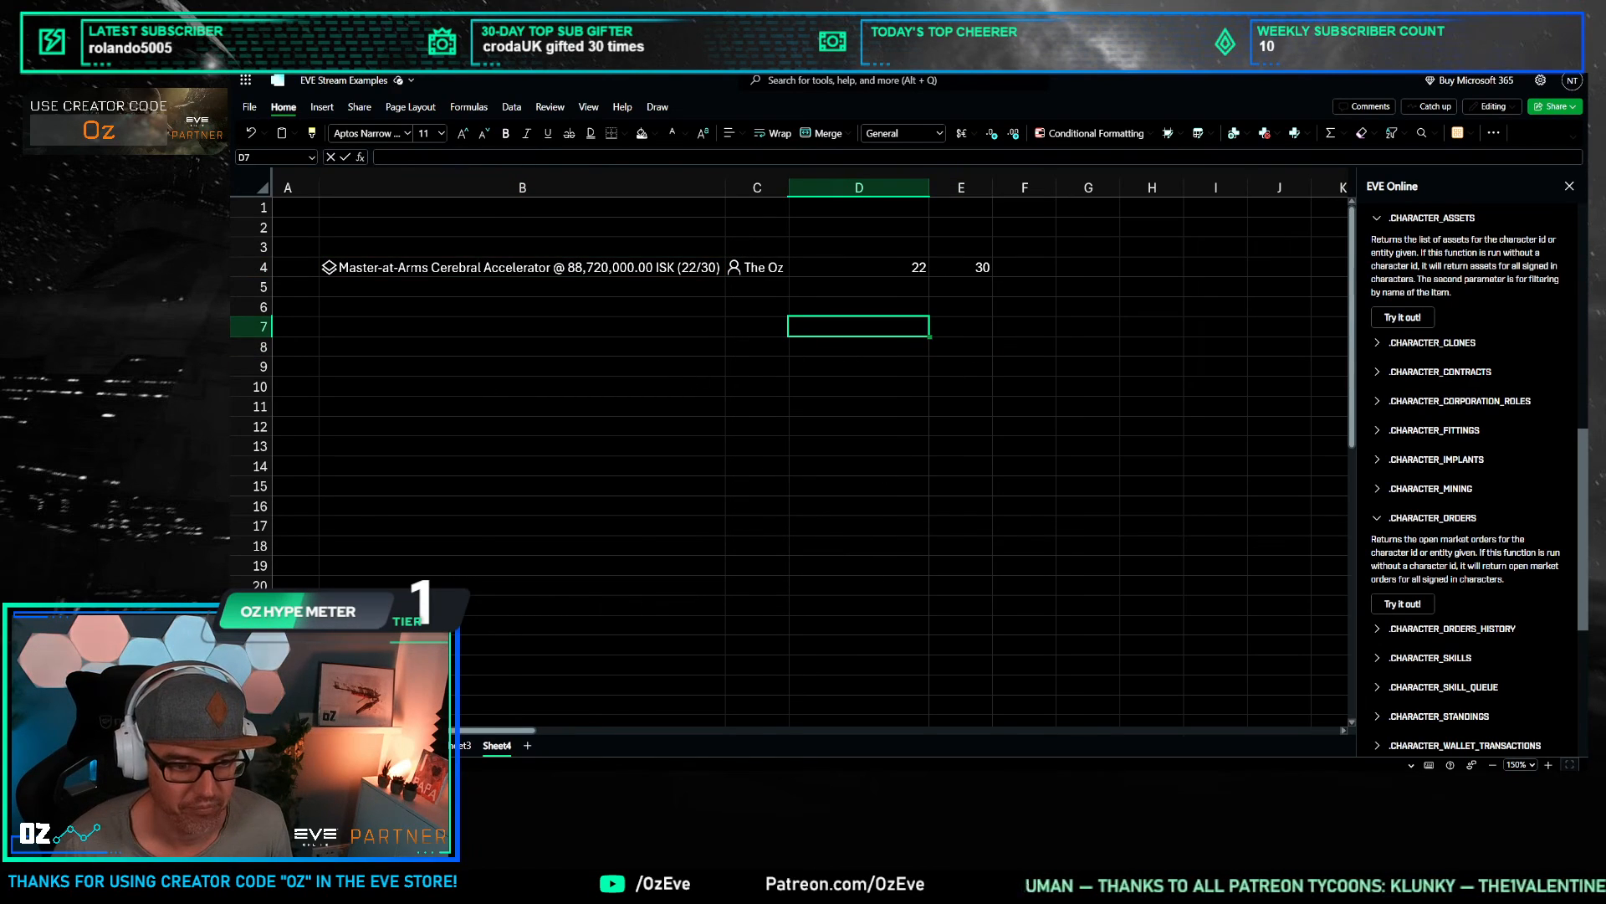
click(381, 391)
click(578, 328)
drag(645, 258, 962, 268)
click(941, 370)
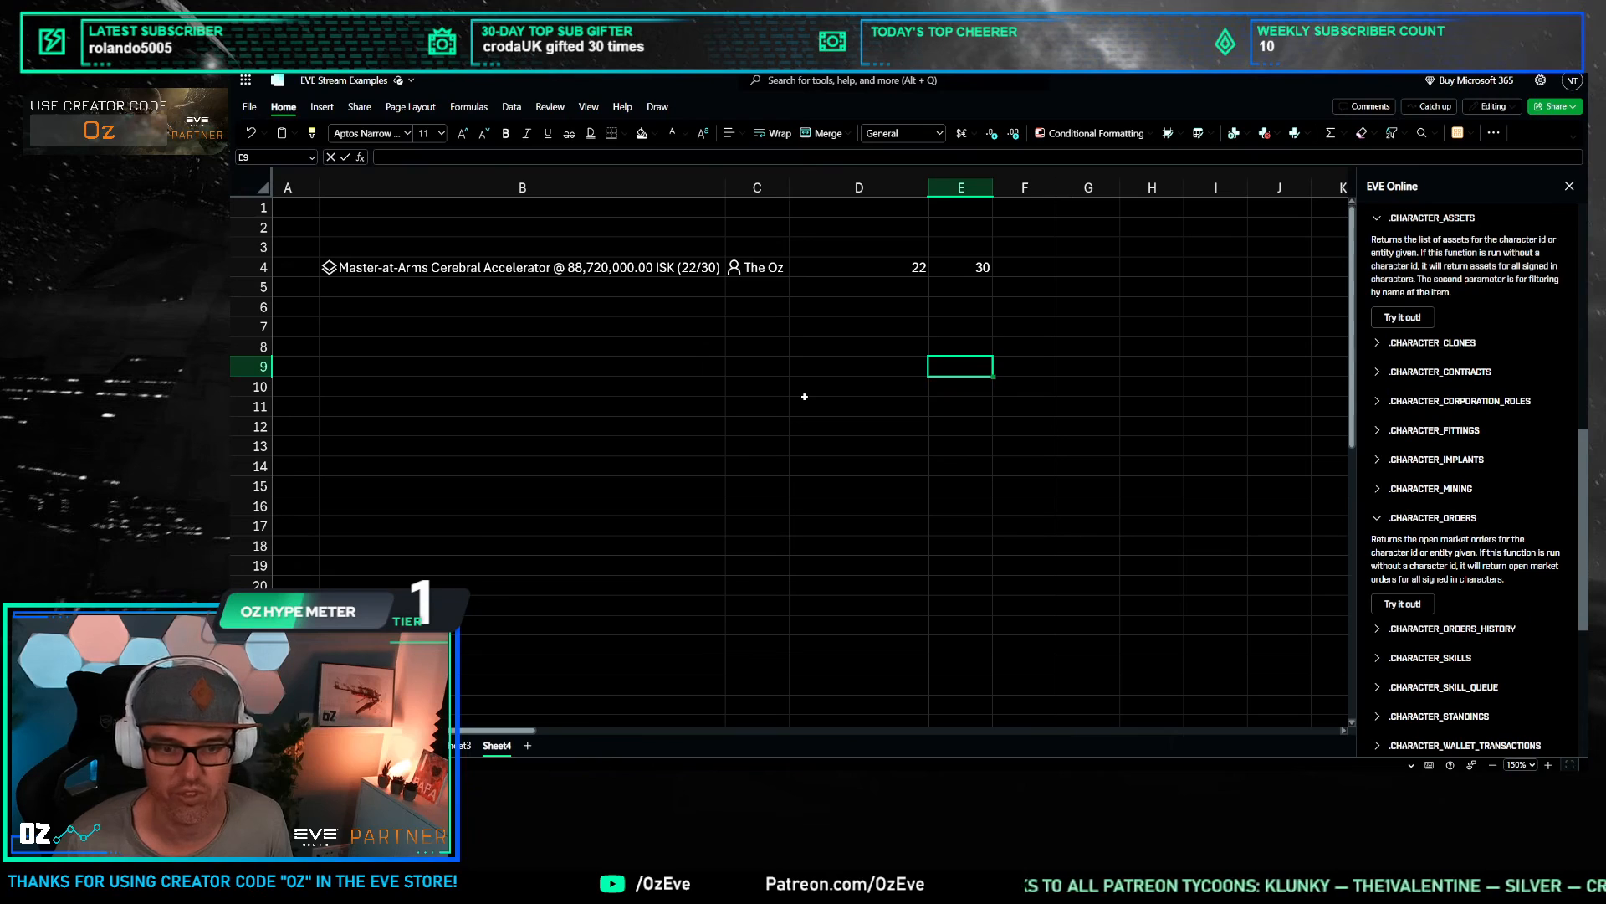
click(910, 271)
Step: Try extracting the order's duration field into F4 and clear the cell again
click(686, 267)
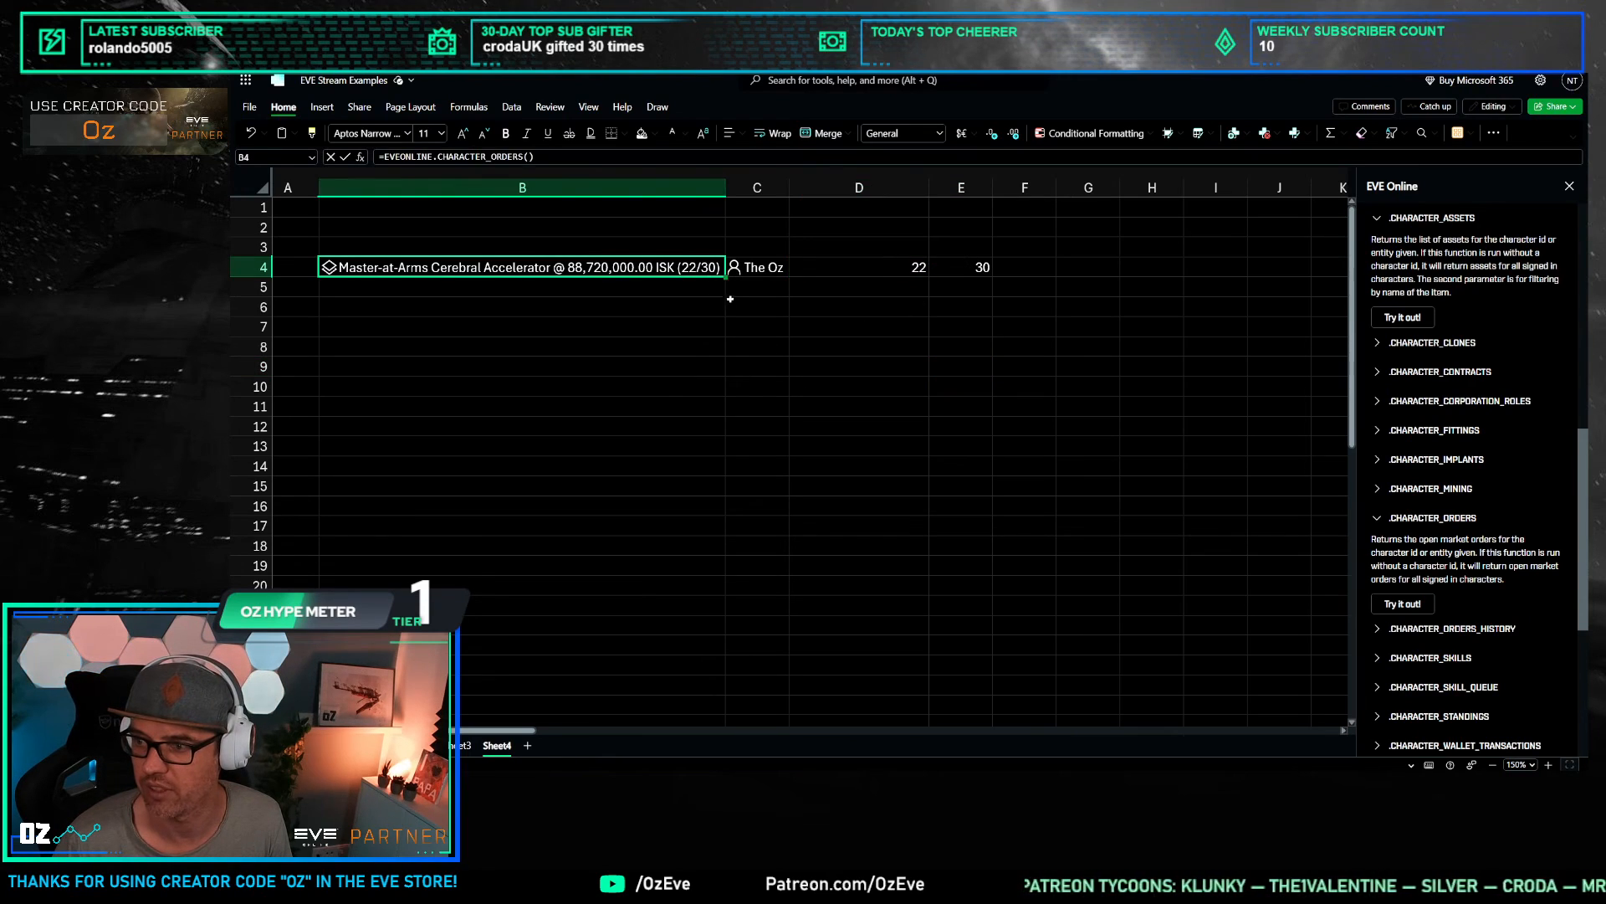
click(735, 248)
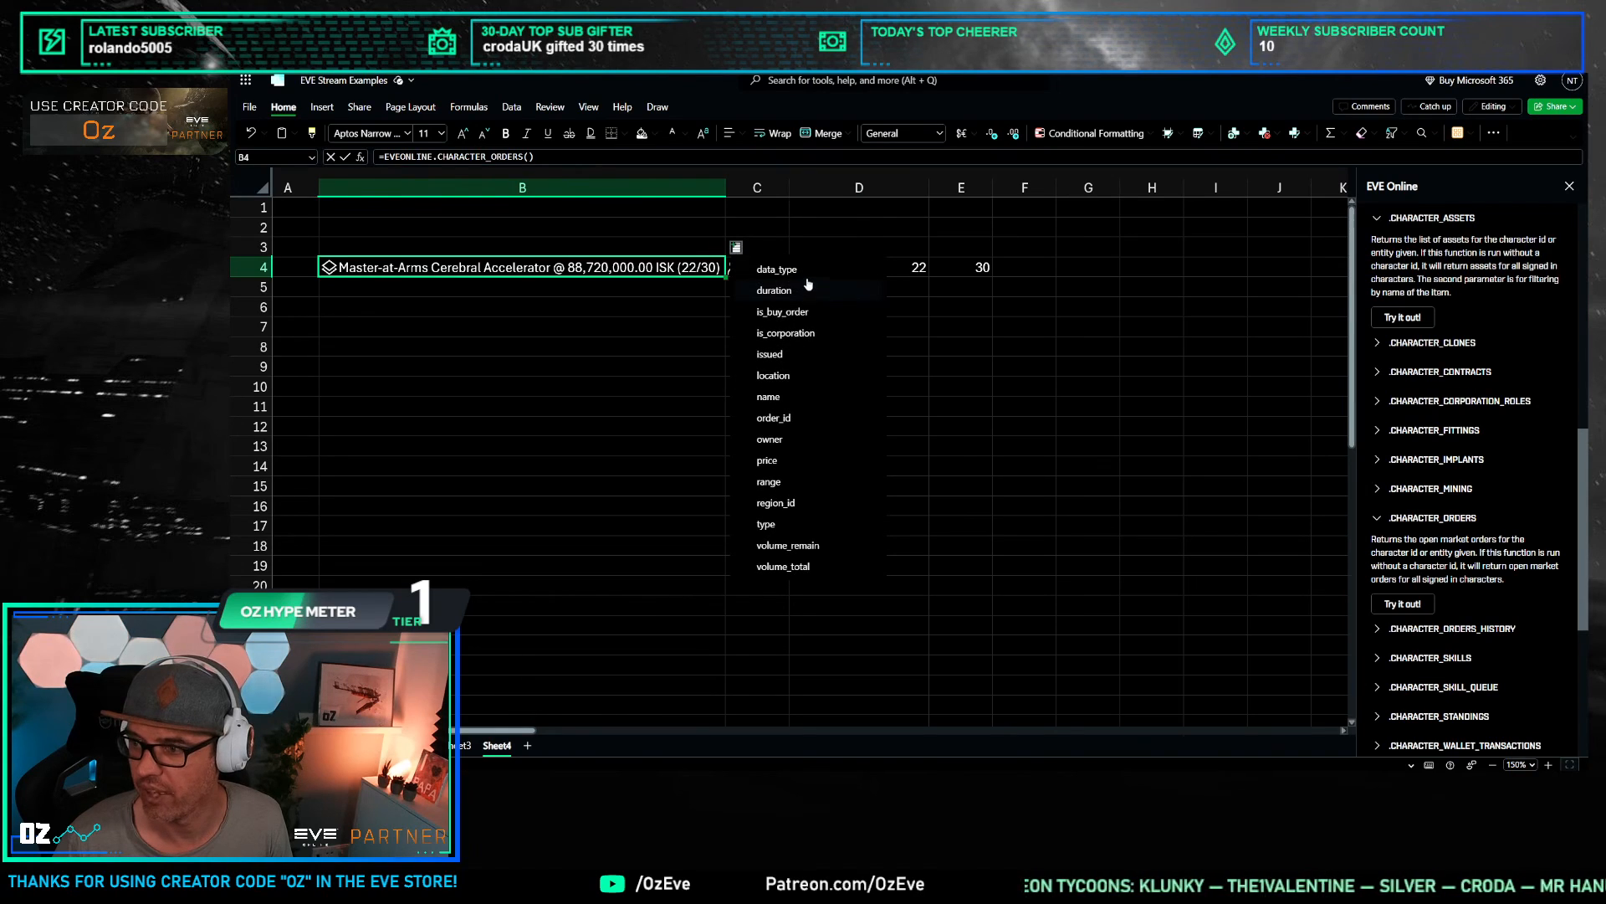
click(802, 289)
click(1037, 267)
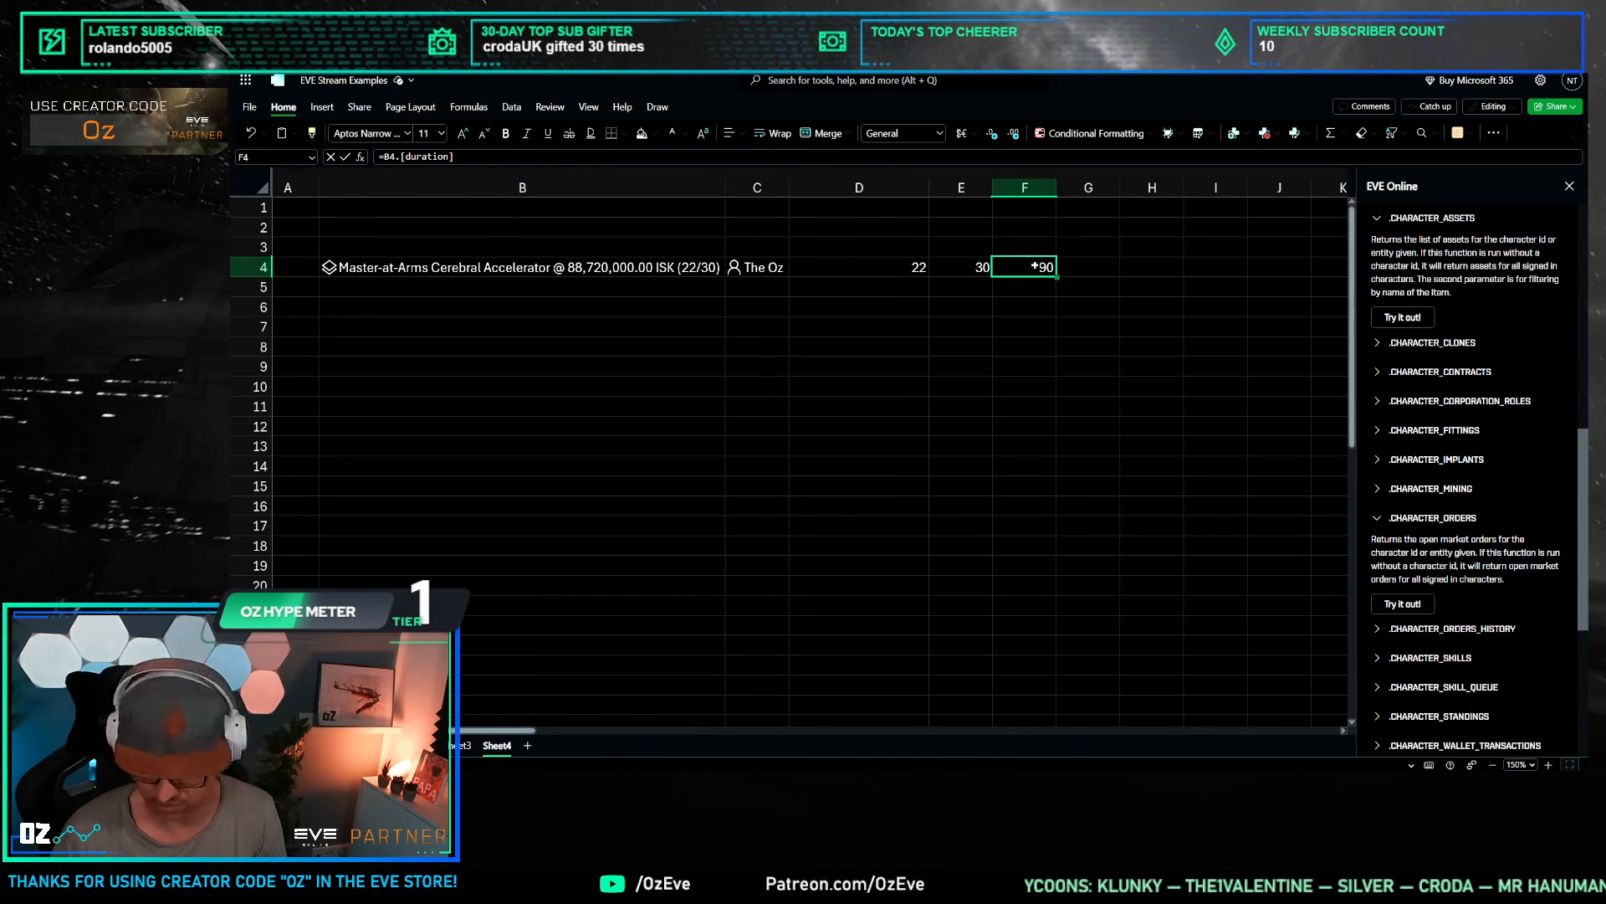
key(Delete)
Step: Extract the order's issued field into F4 and fit column F to the date and time
click(712, 266)
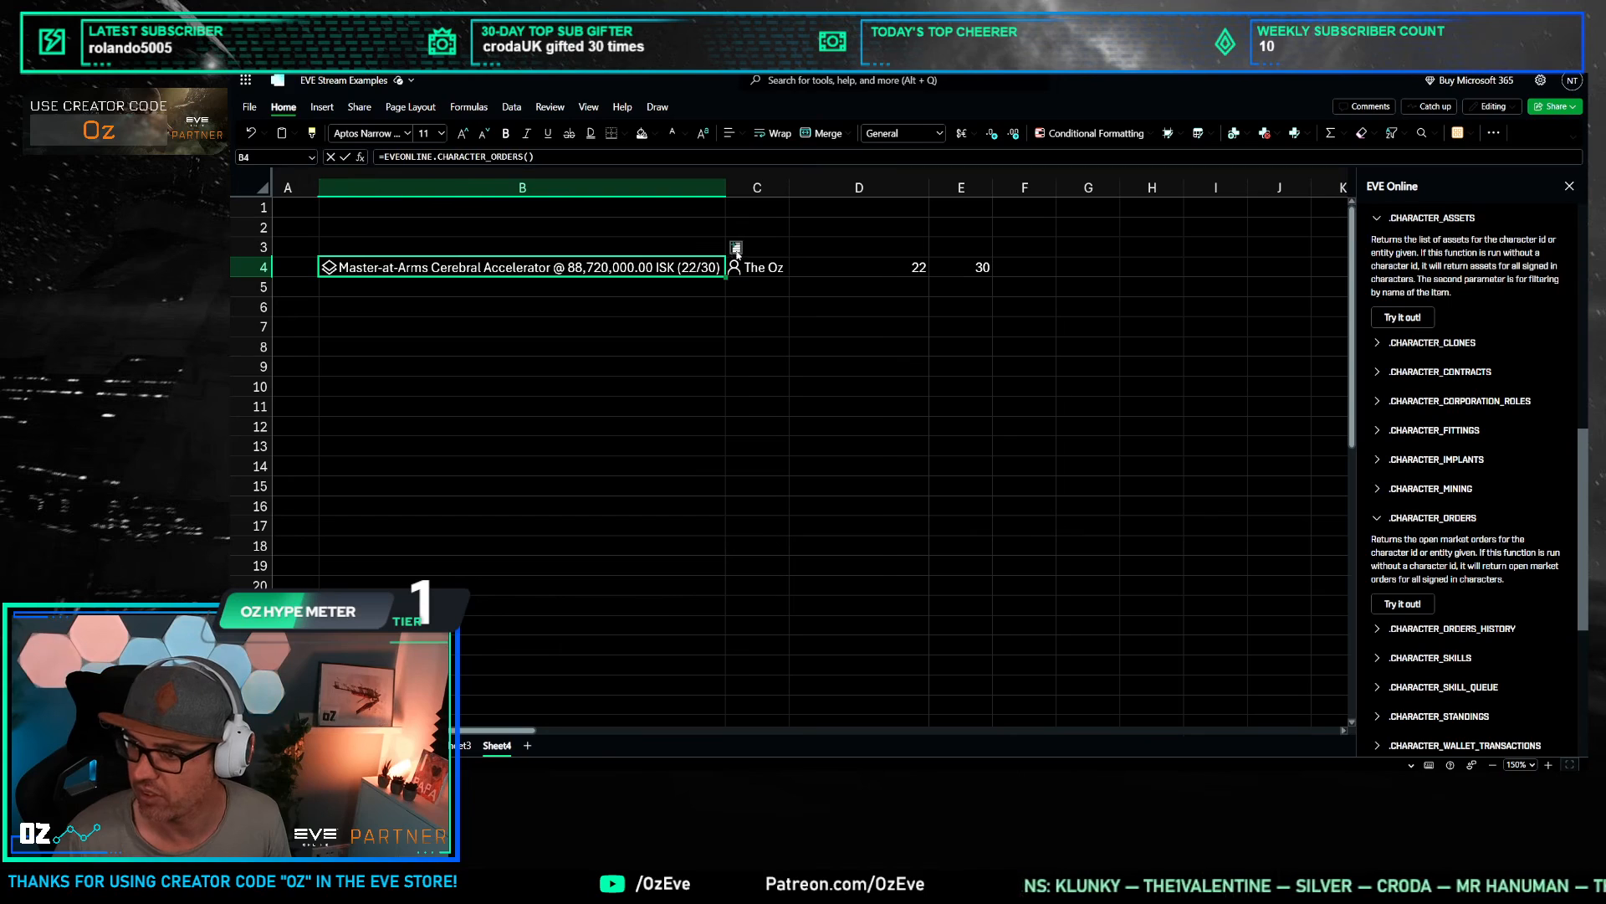
click(736, 248)
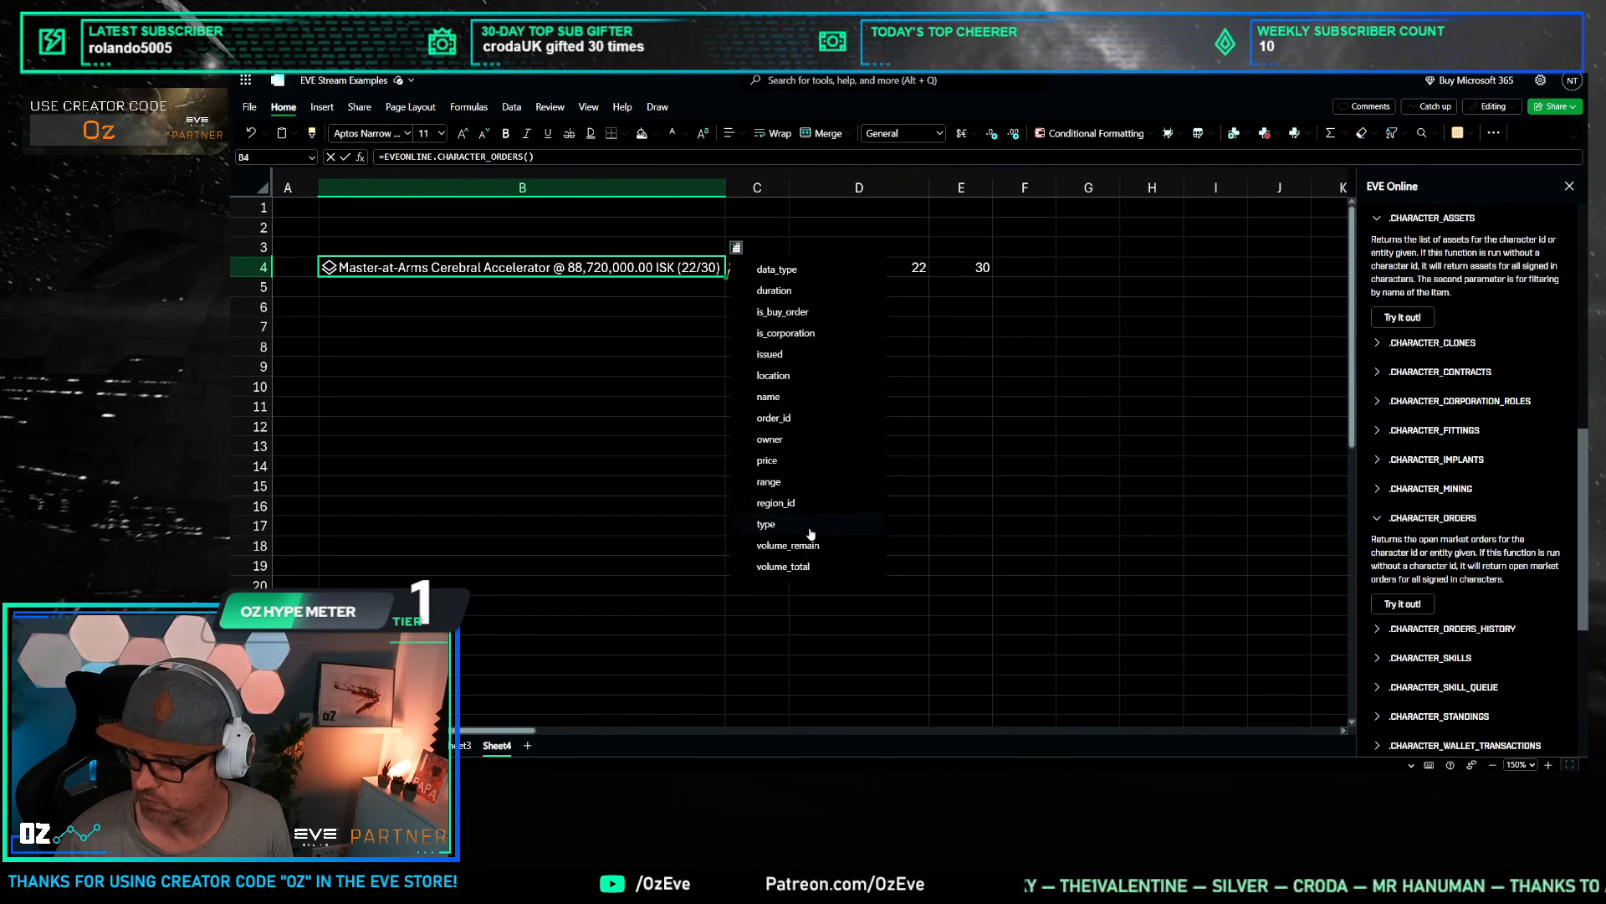
click(811, 360)
double_click(1057, 188)
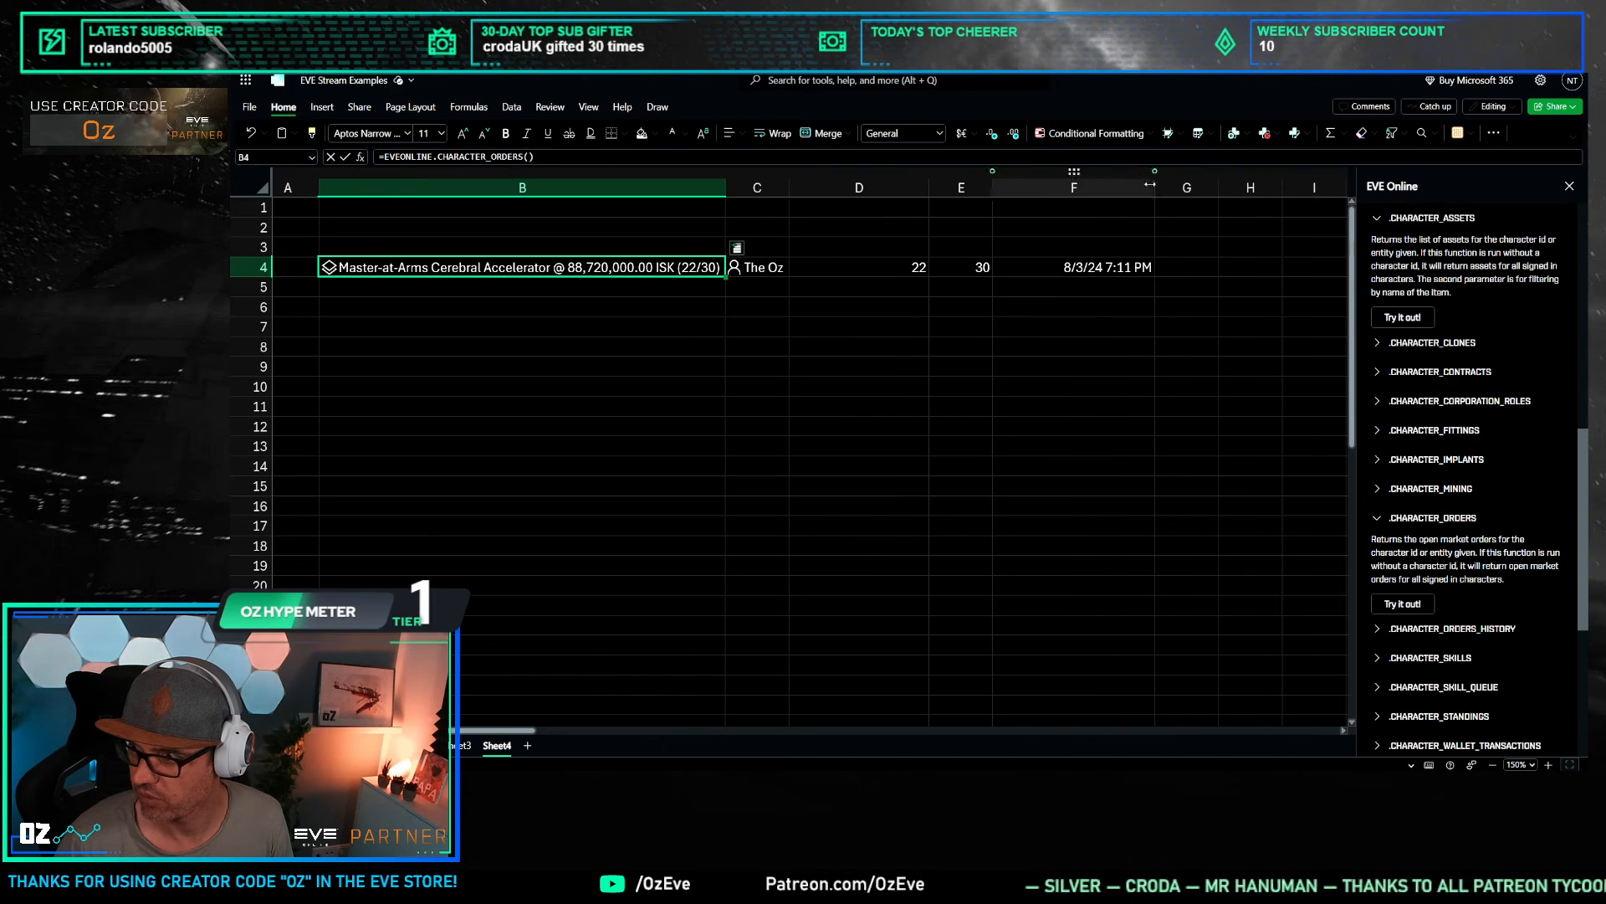
click(1075, 266)
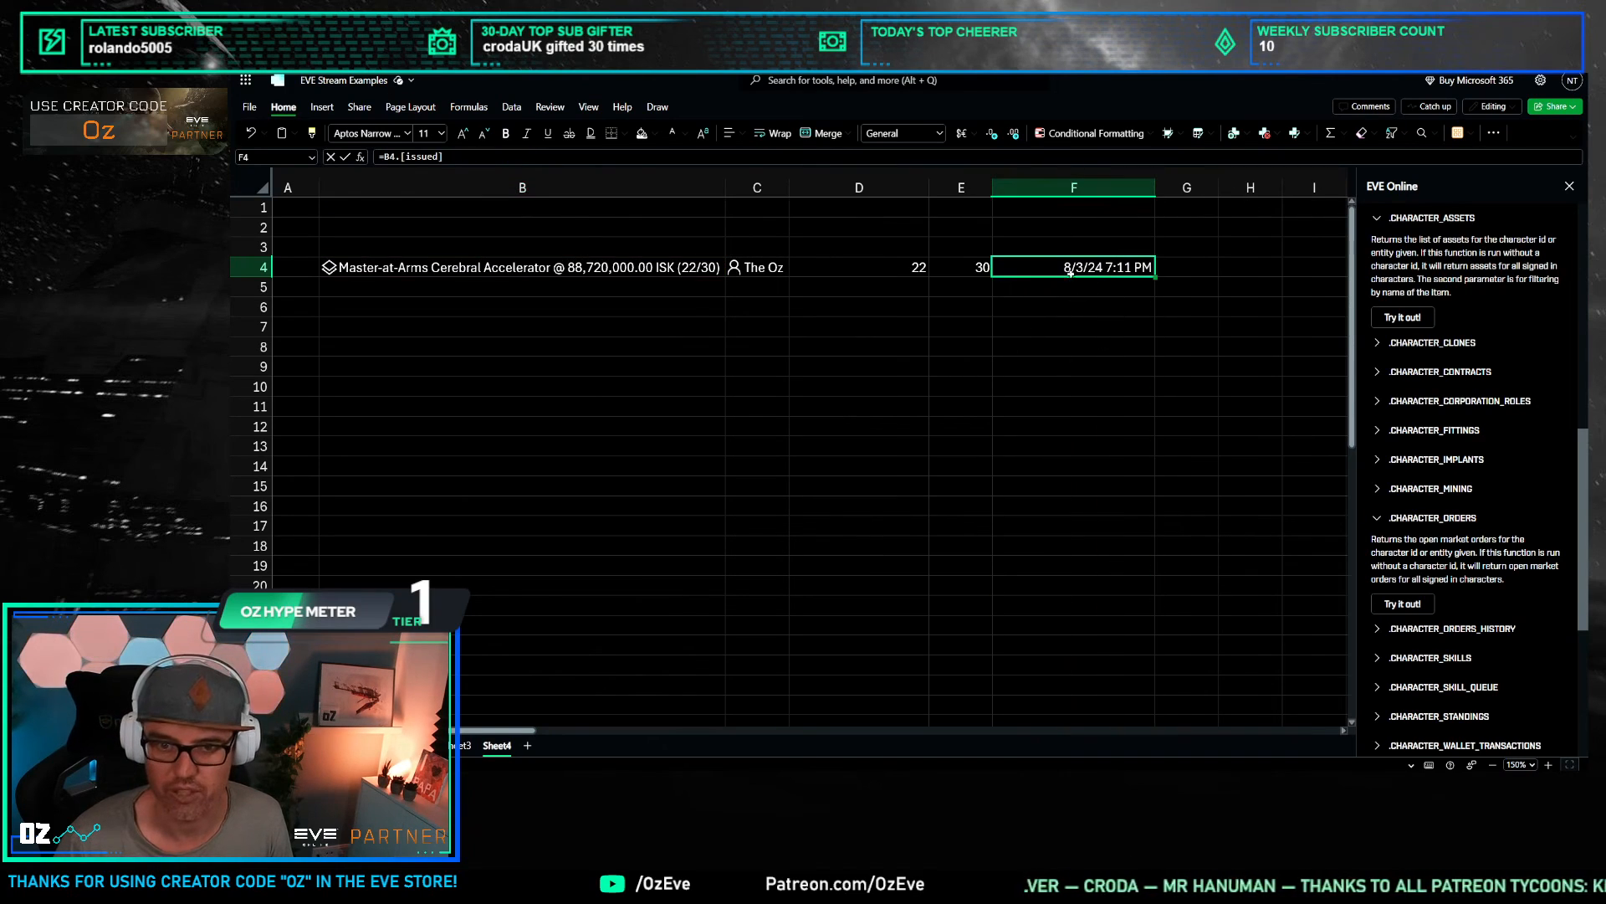
click(924, 327)
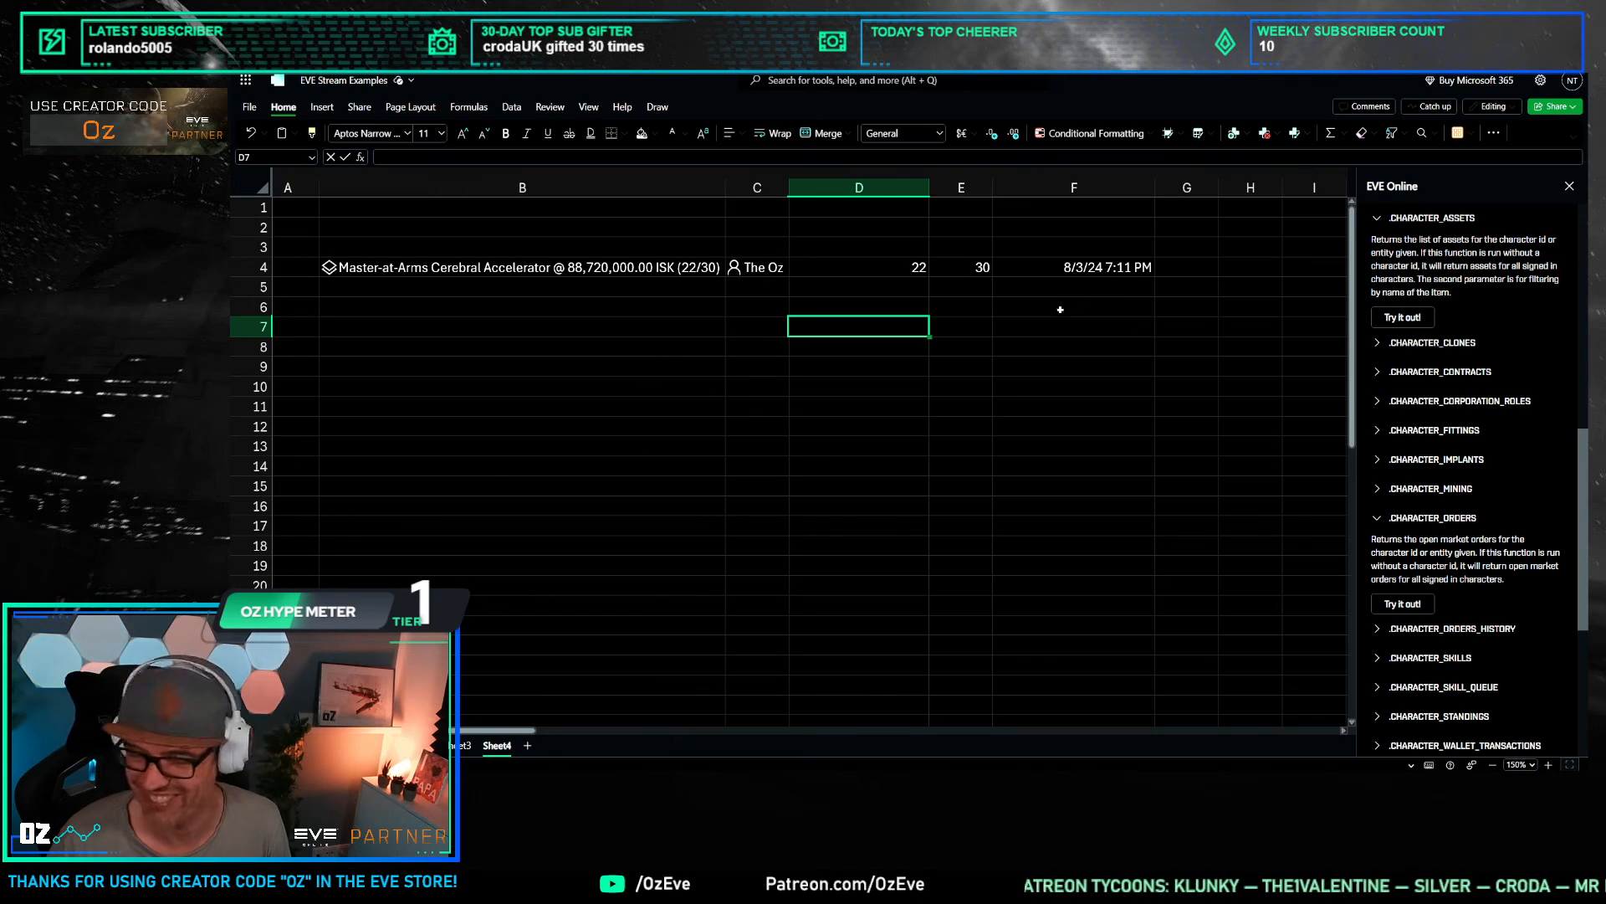
click(1072, 341)
click(757, 307)
click(640, 288)
click(682, 340)
click(892, 313)
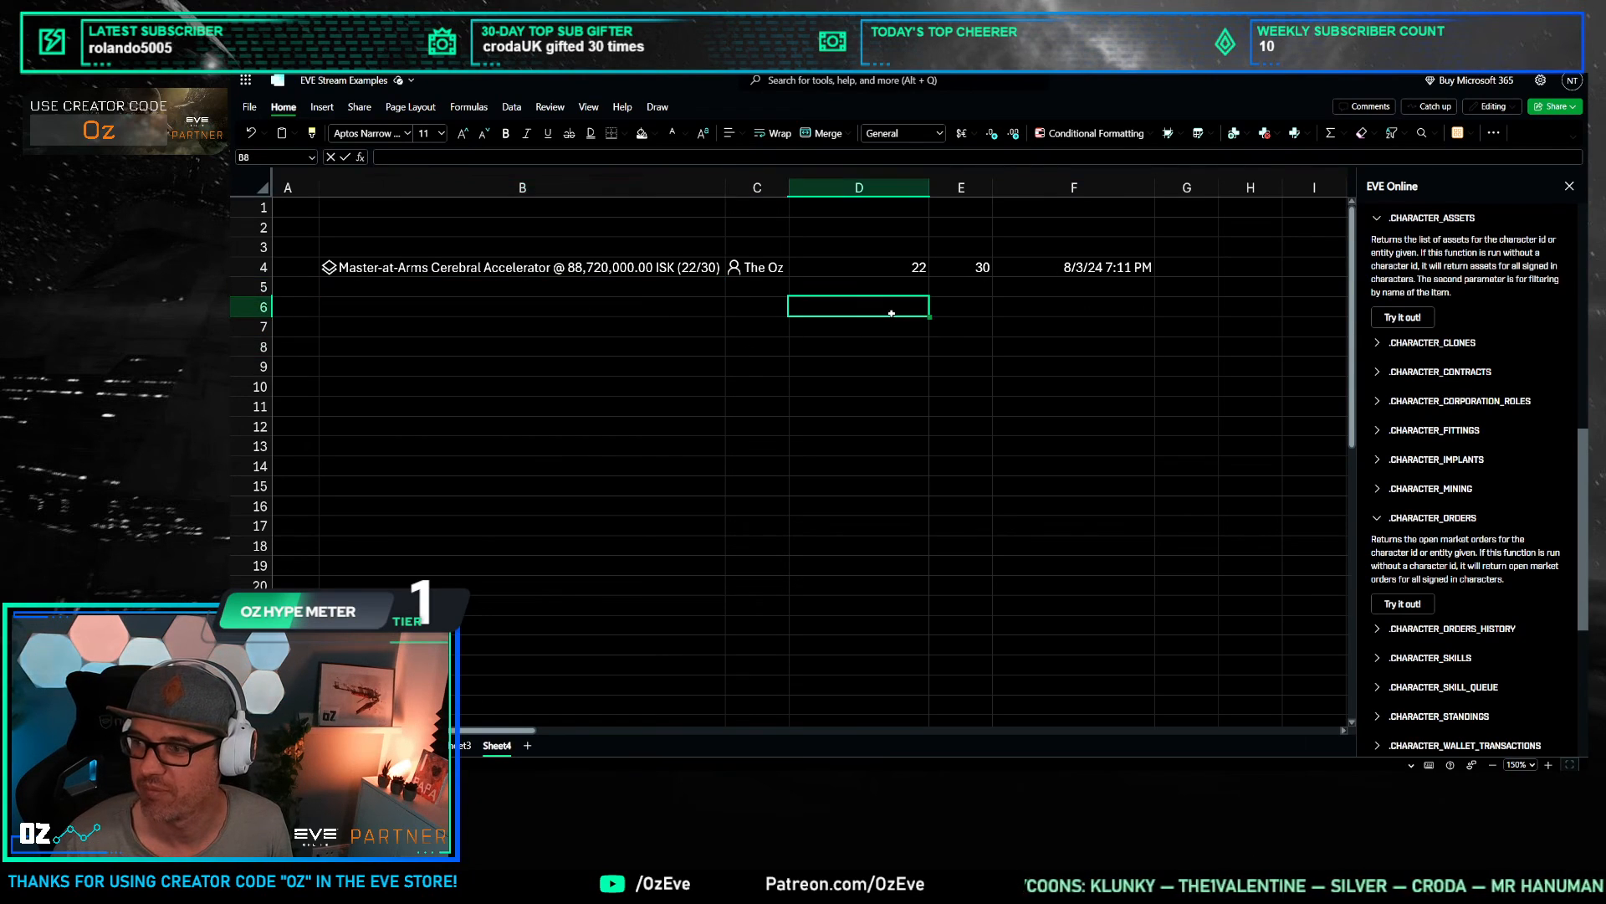
click(1074, 267)
click(1073, 307)
click(1074, 268)
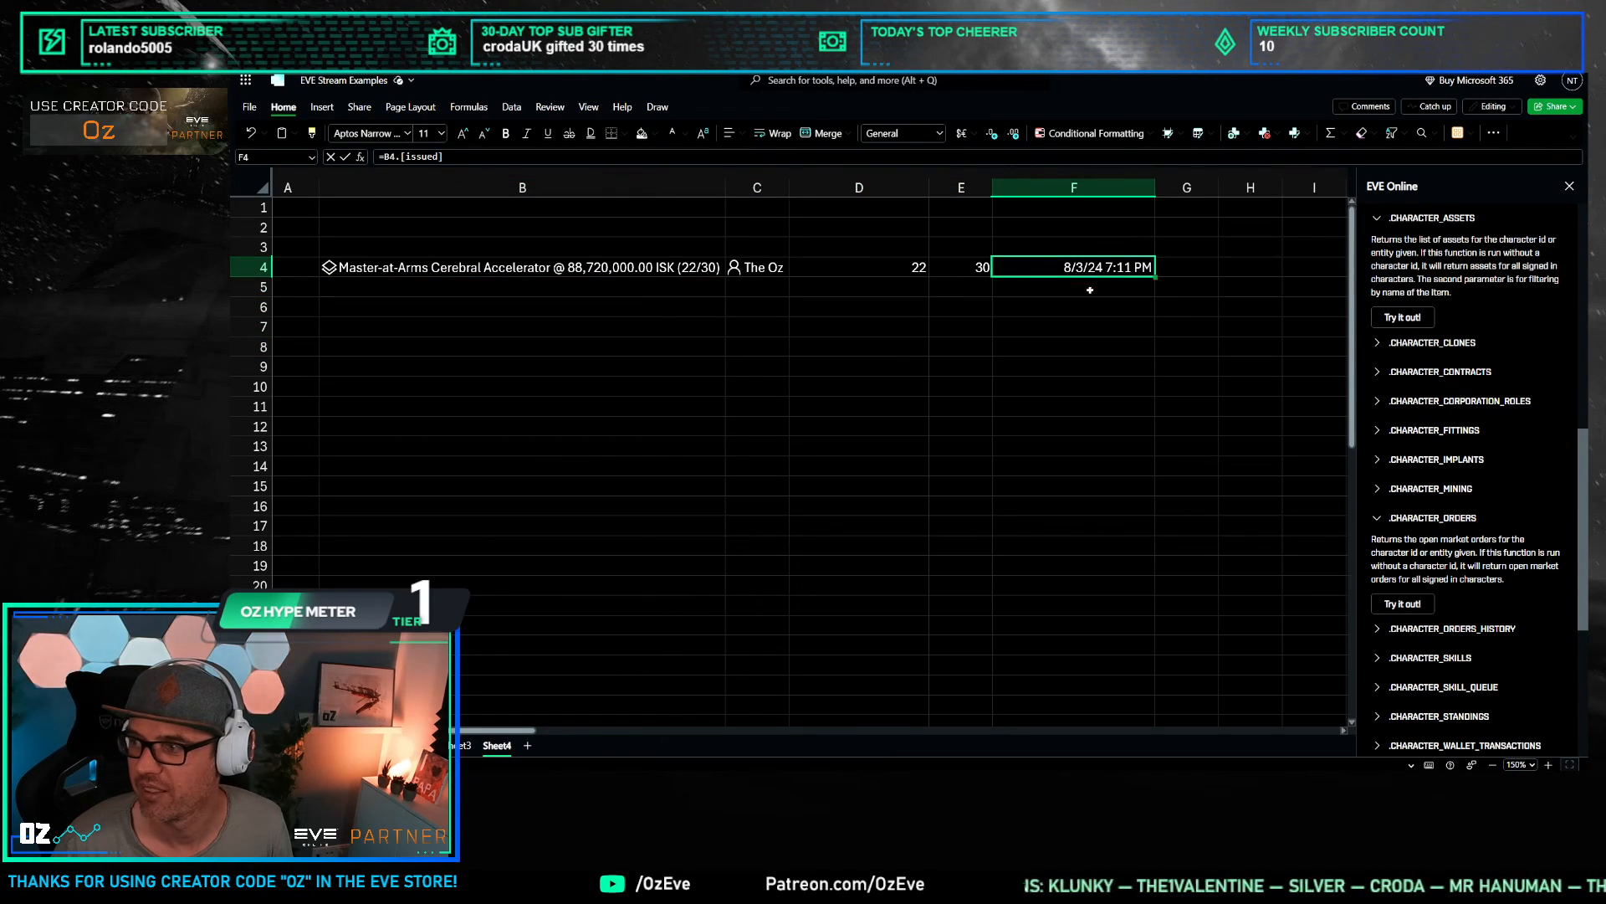
Step: Clear the extracted order fields from F4 and from C4:E4, keeping only the order in B4
key(Delete)
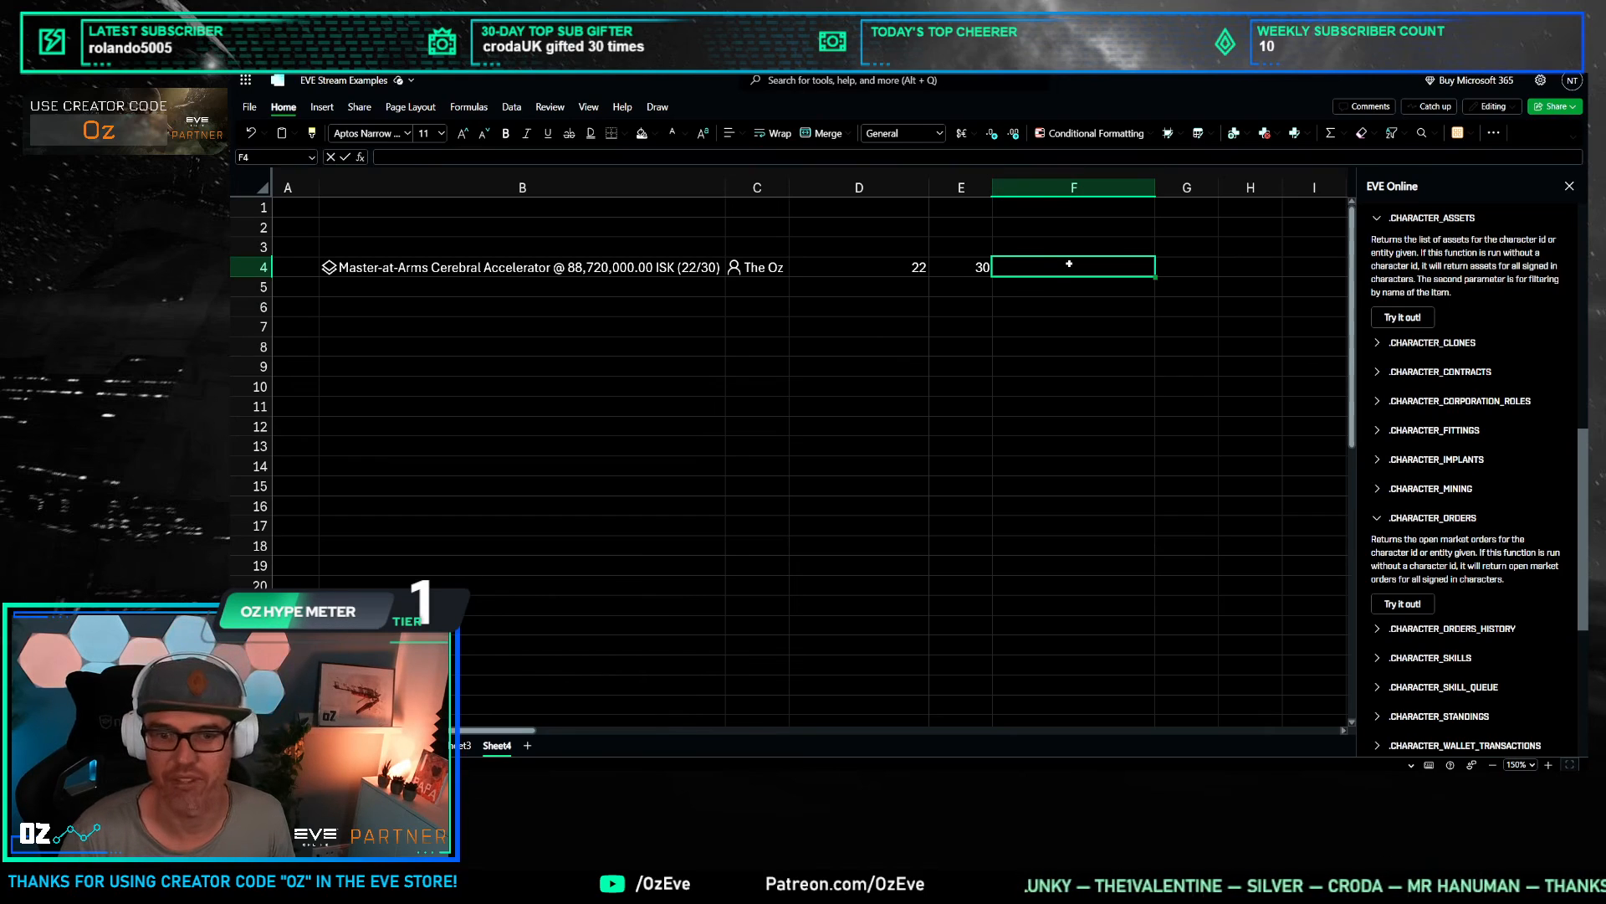
click(697, 344)
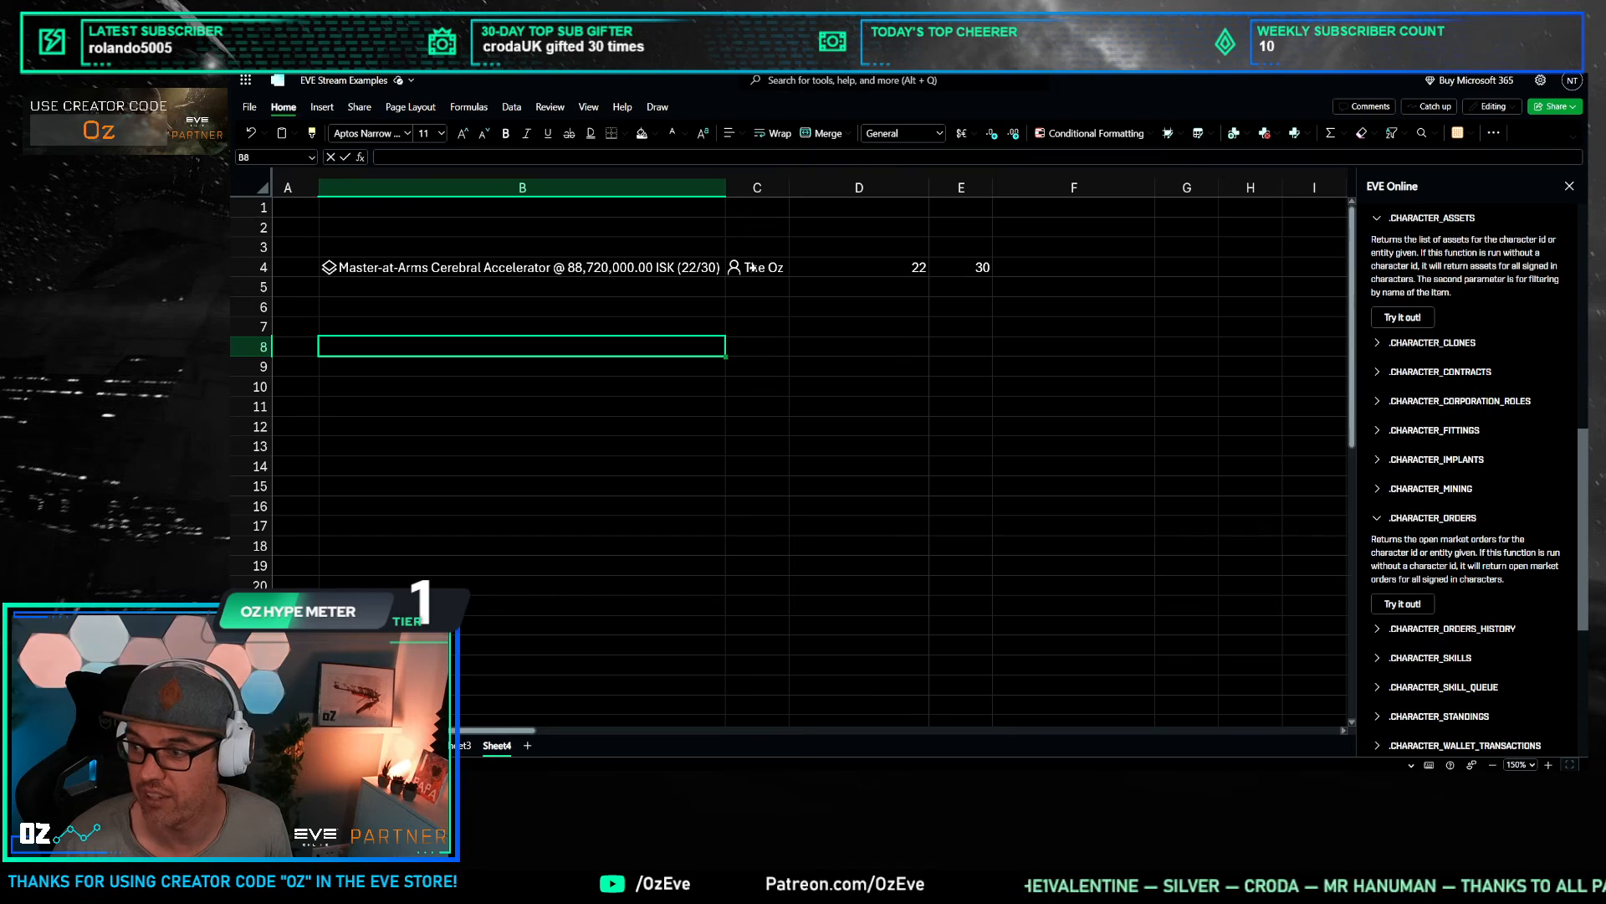
drag(748, 267, 962, 267)
key(Delete)
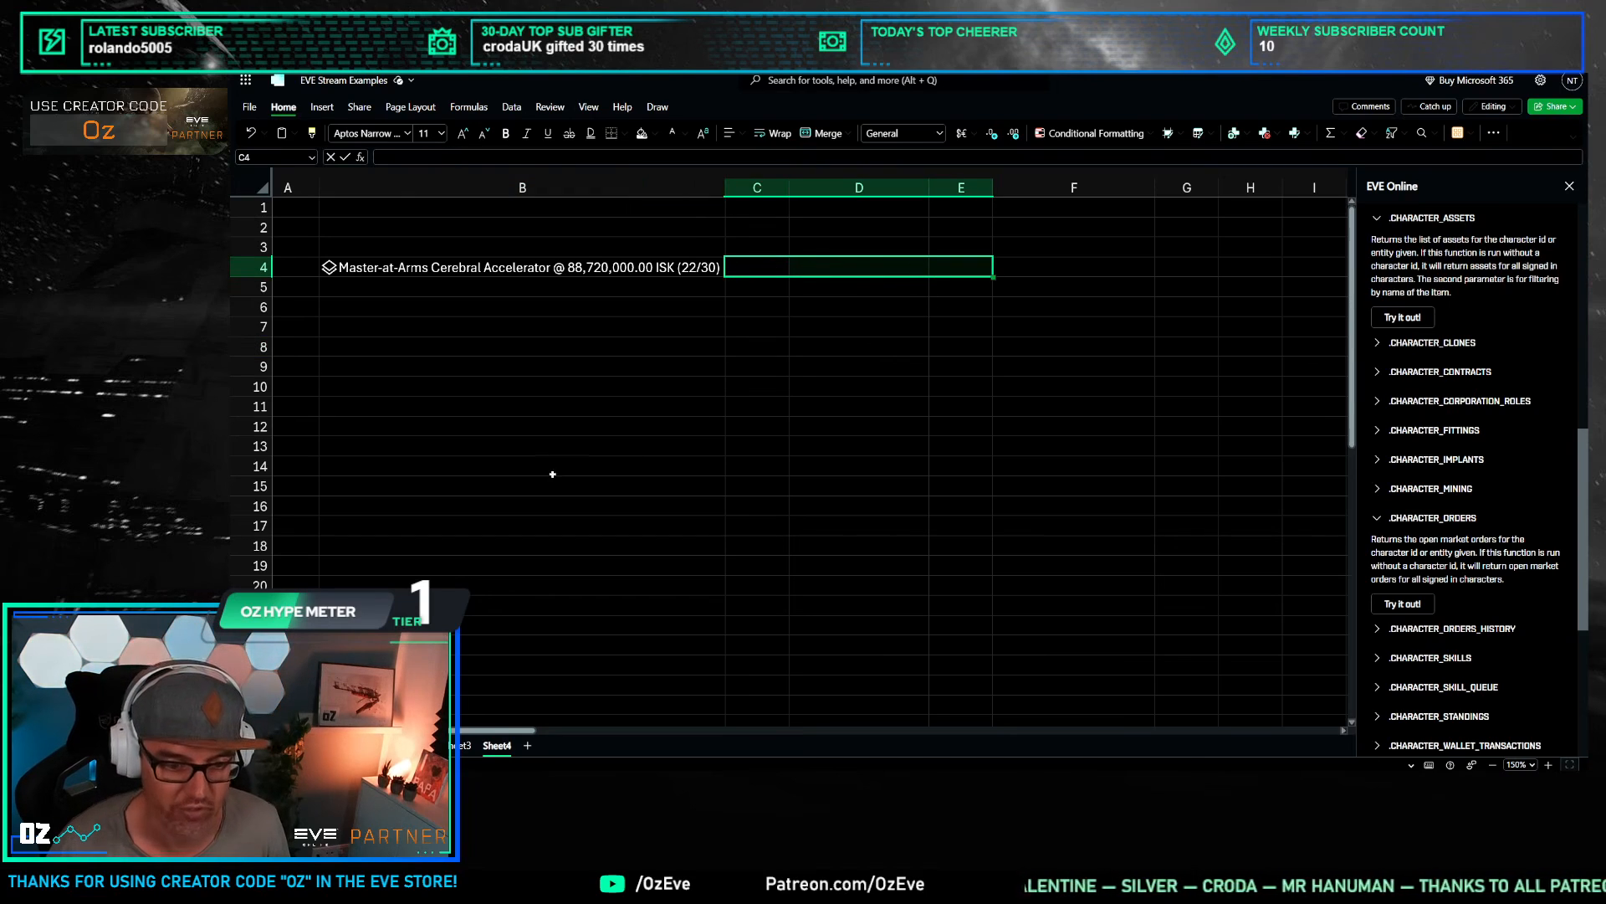
click(502, 407)
key(Up)
key(Up)
key(Up)
click(771, 272)
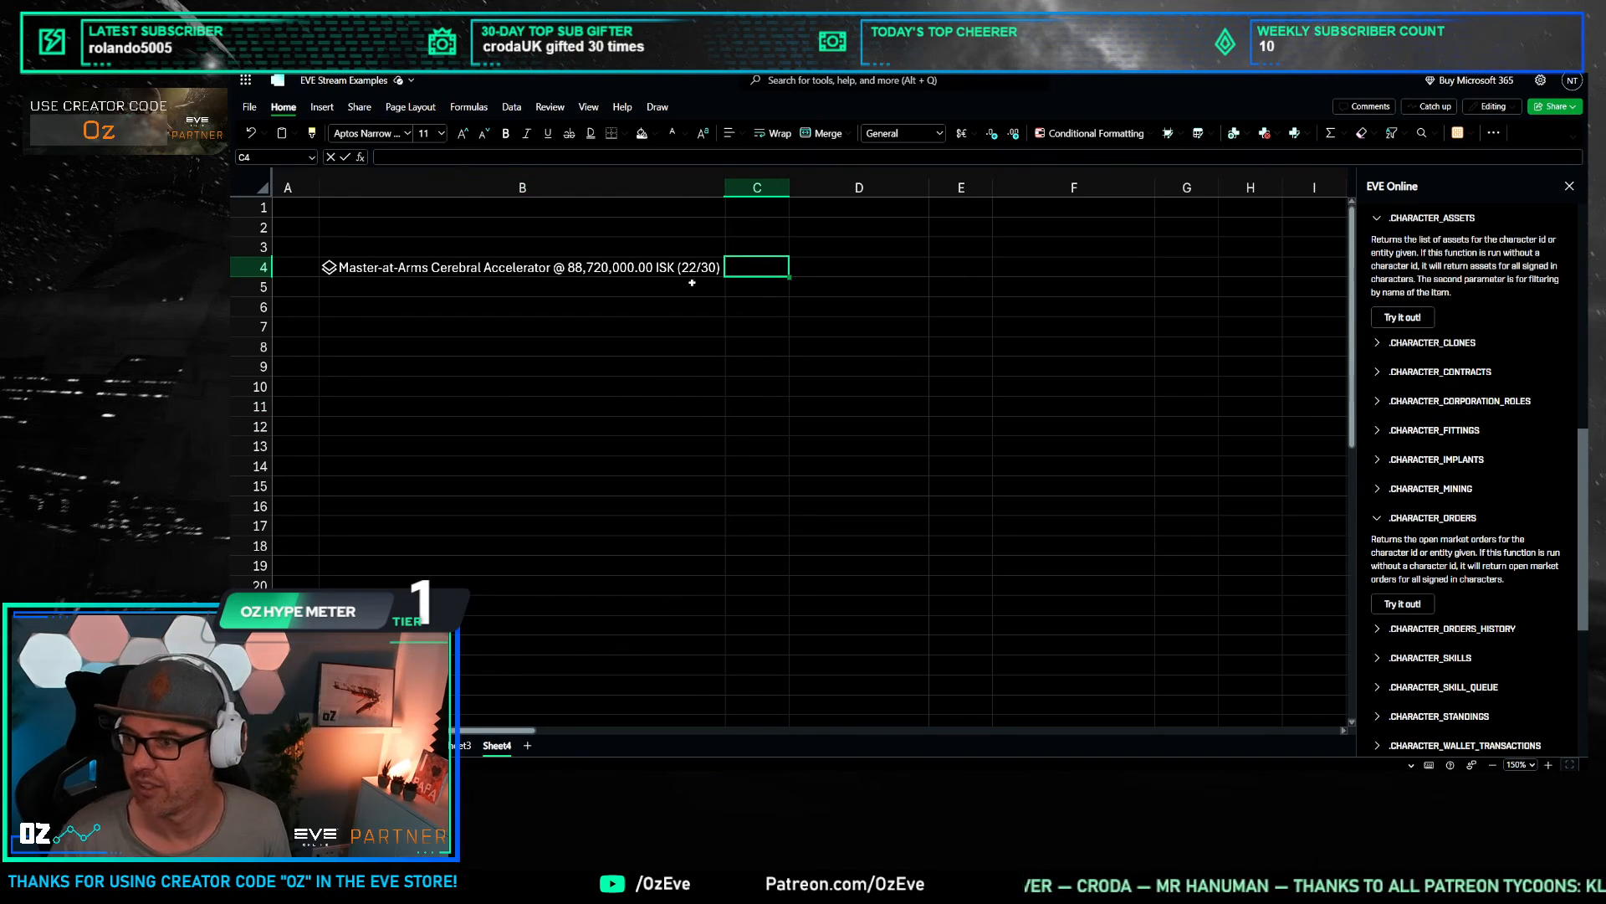
Step: Extract the type field of the order in B4 into C4 and widen column C to fit the item name
key(Left)
click(736, 247)
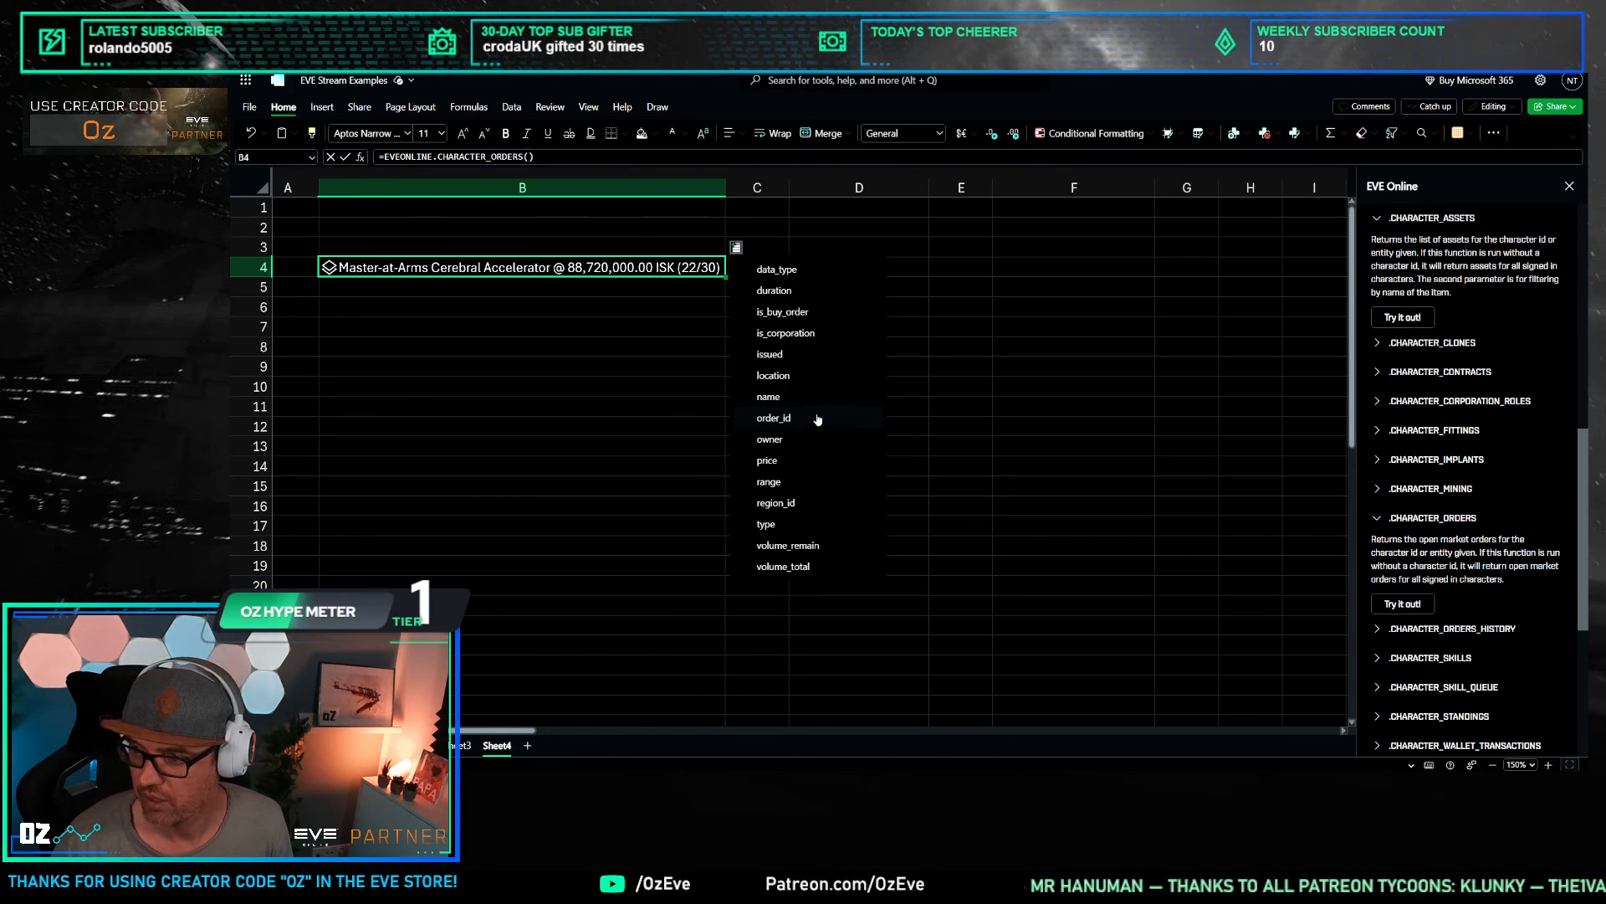
click(803, 525)
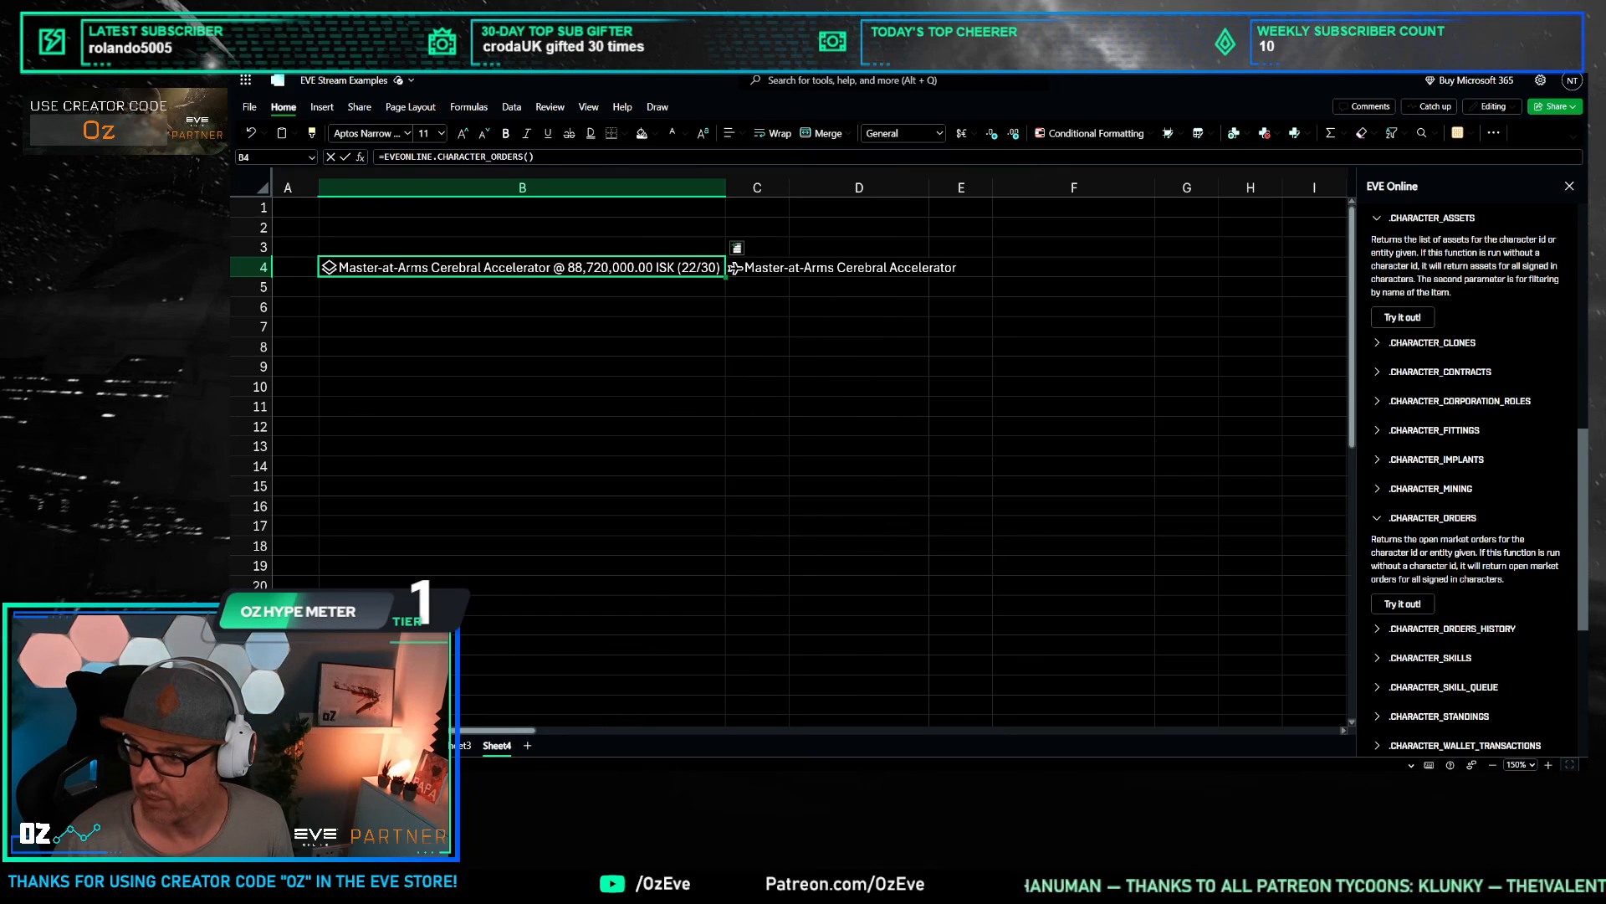
drag(788, 187, 974, 187)
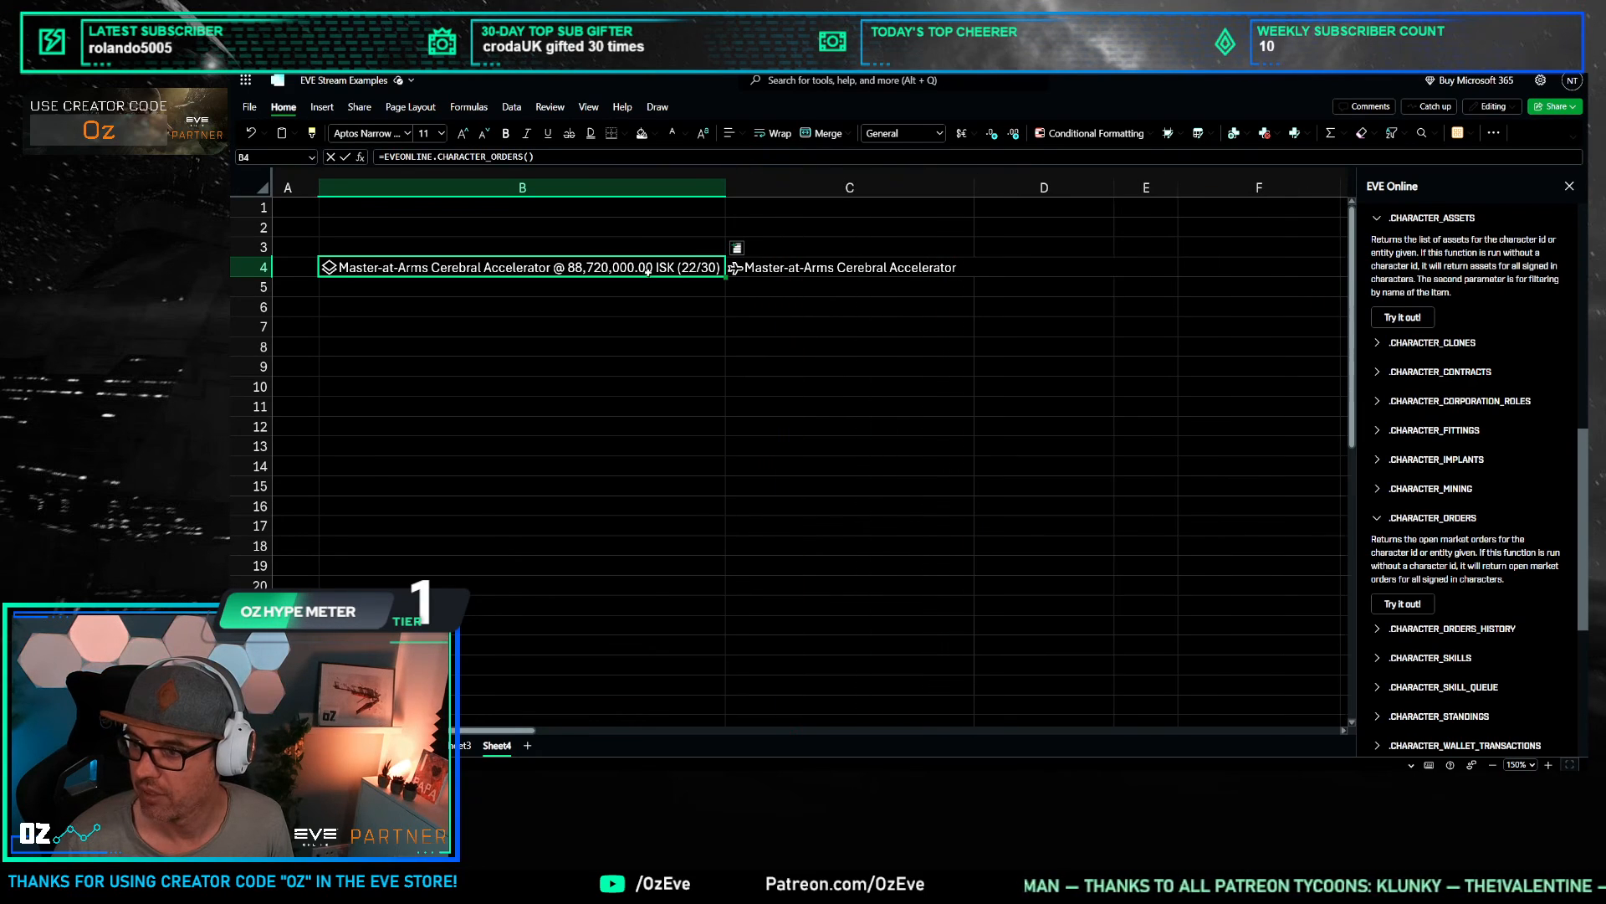
Step: Extract the volume_remain field of the order in B4 into D4
click(738, 249)
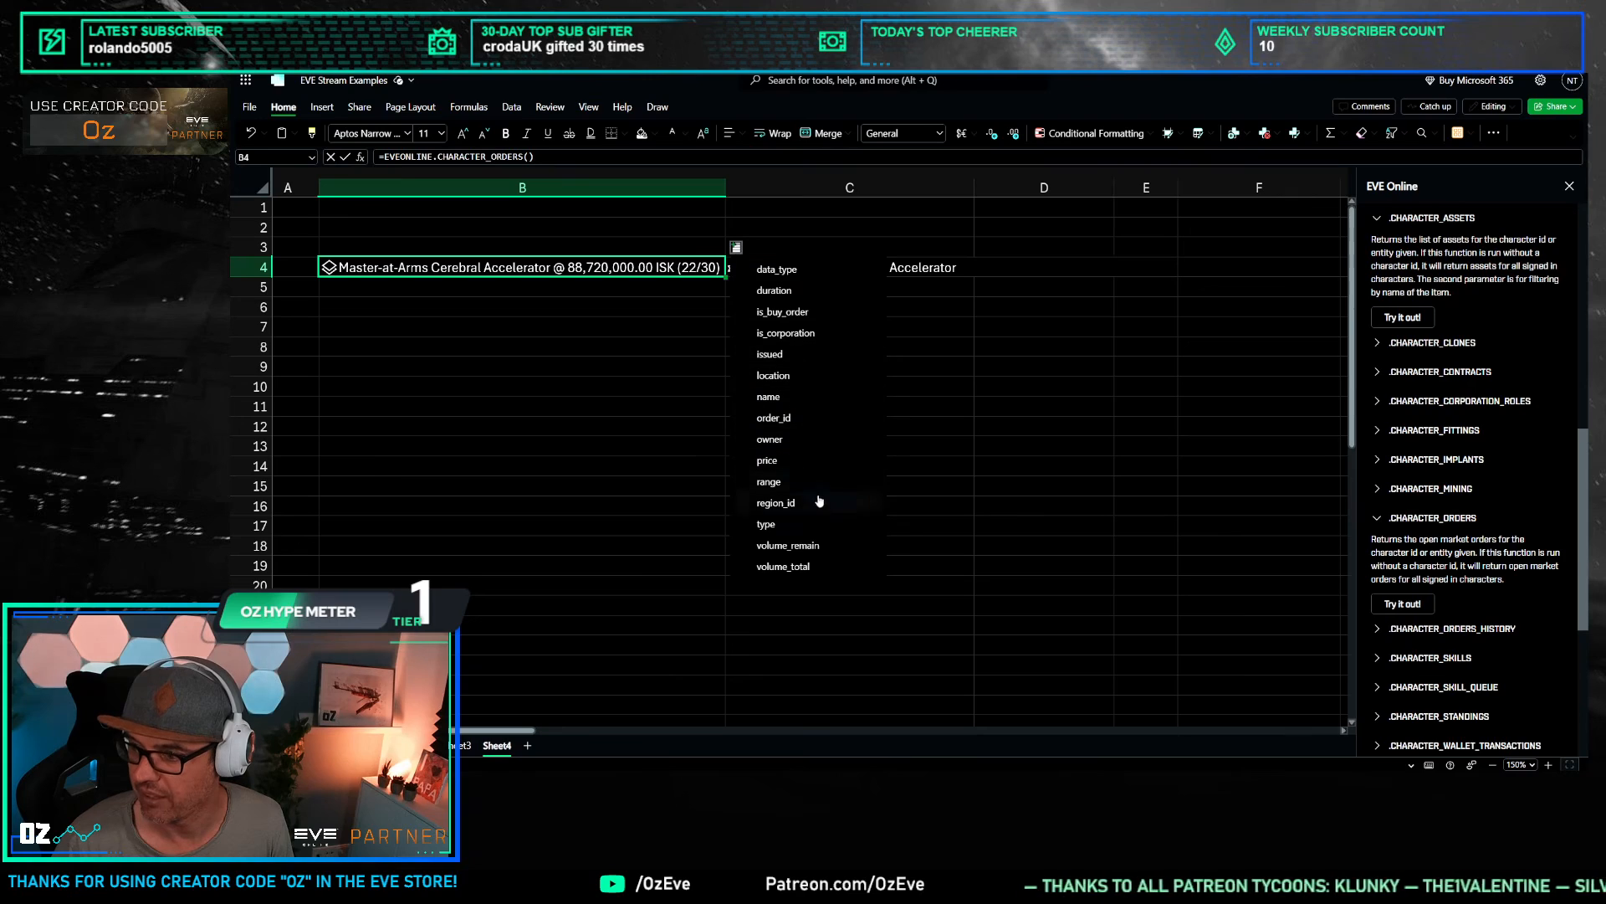
click(816, 546)
click(999, 329)
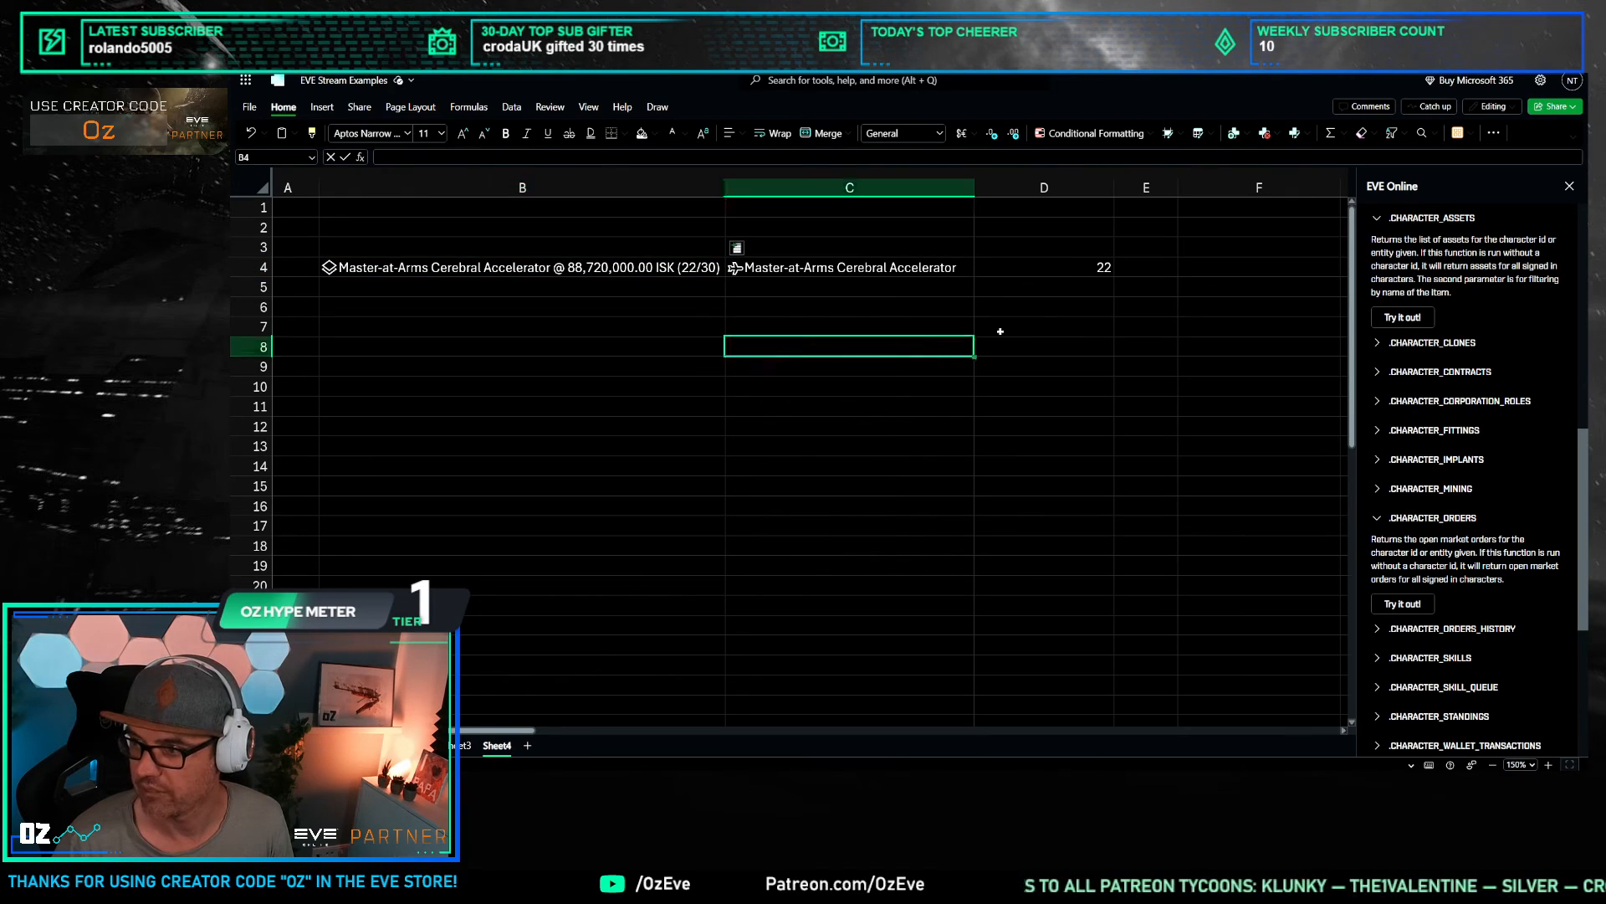
click(873, 273)
click(986, 249)
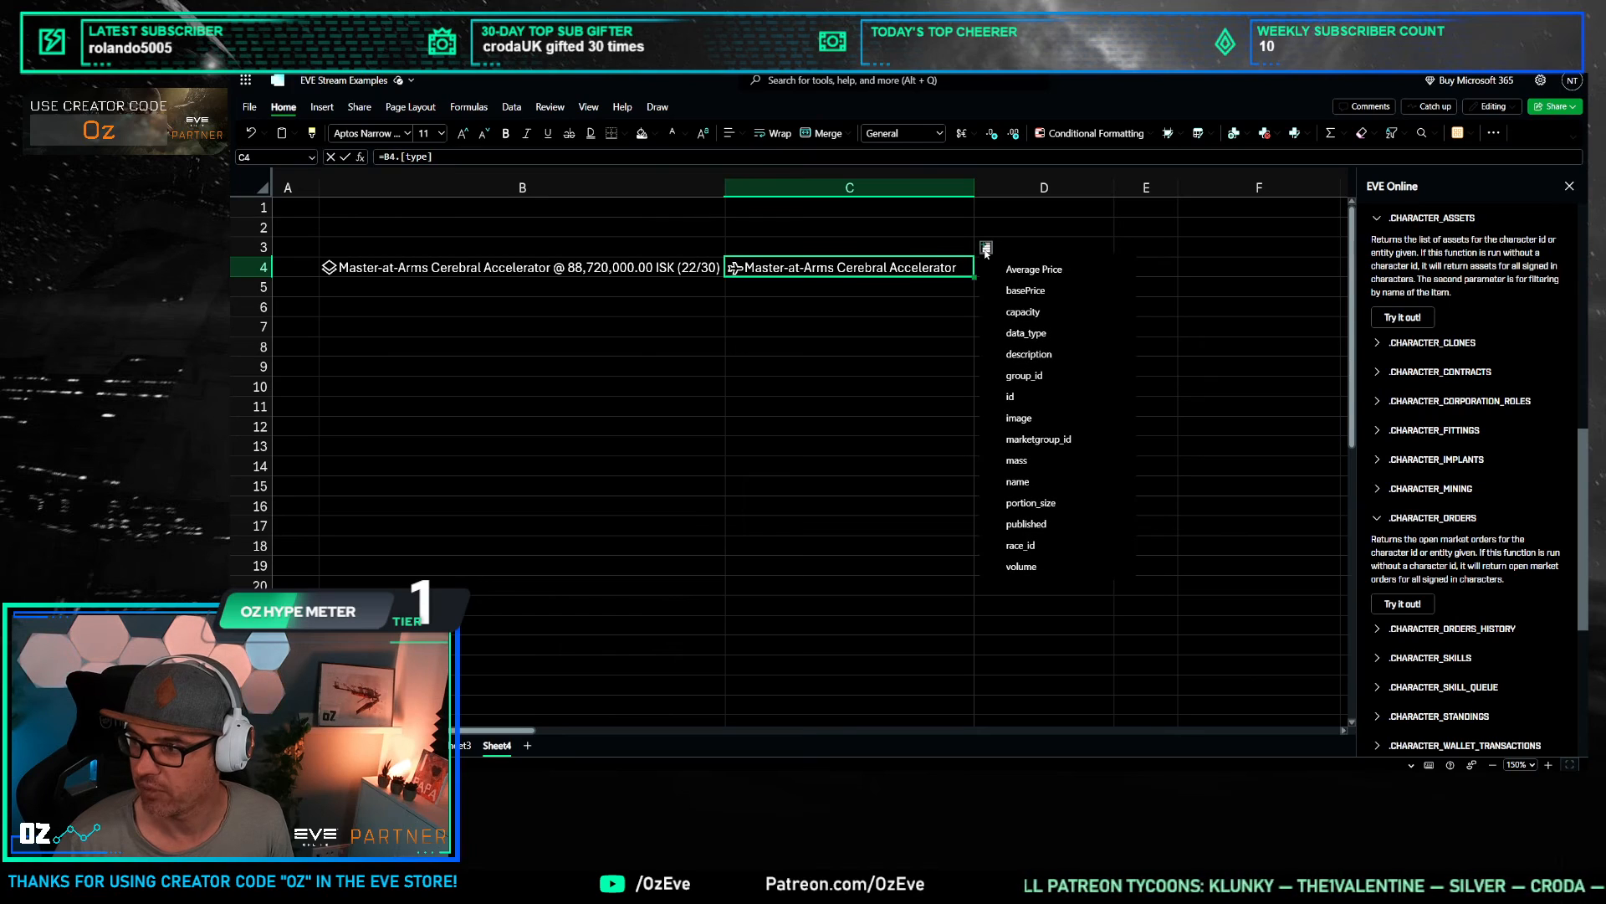
click(985, 249)
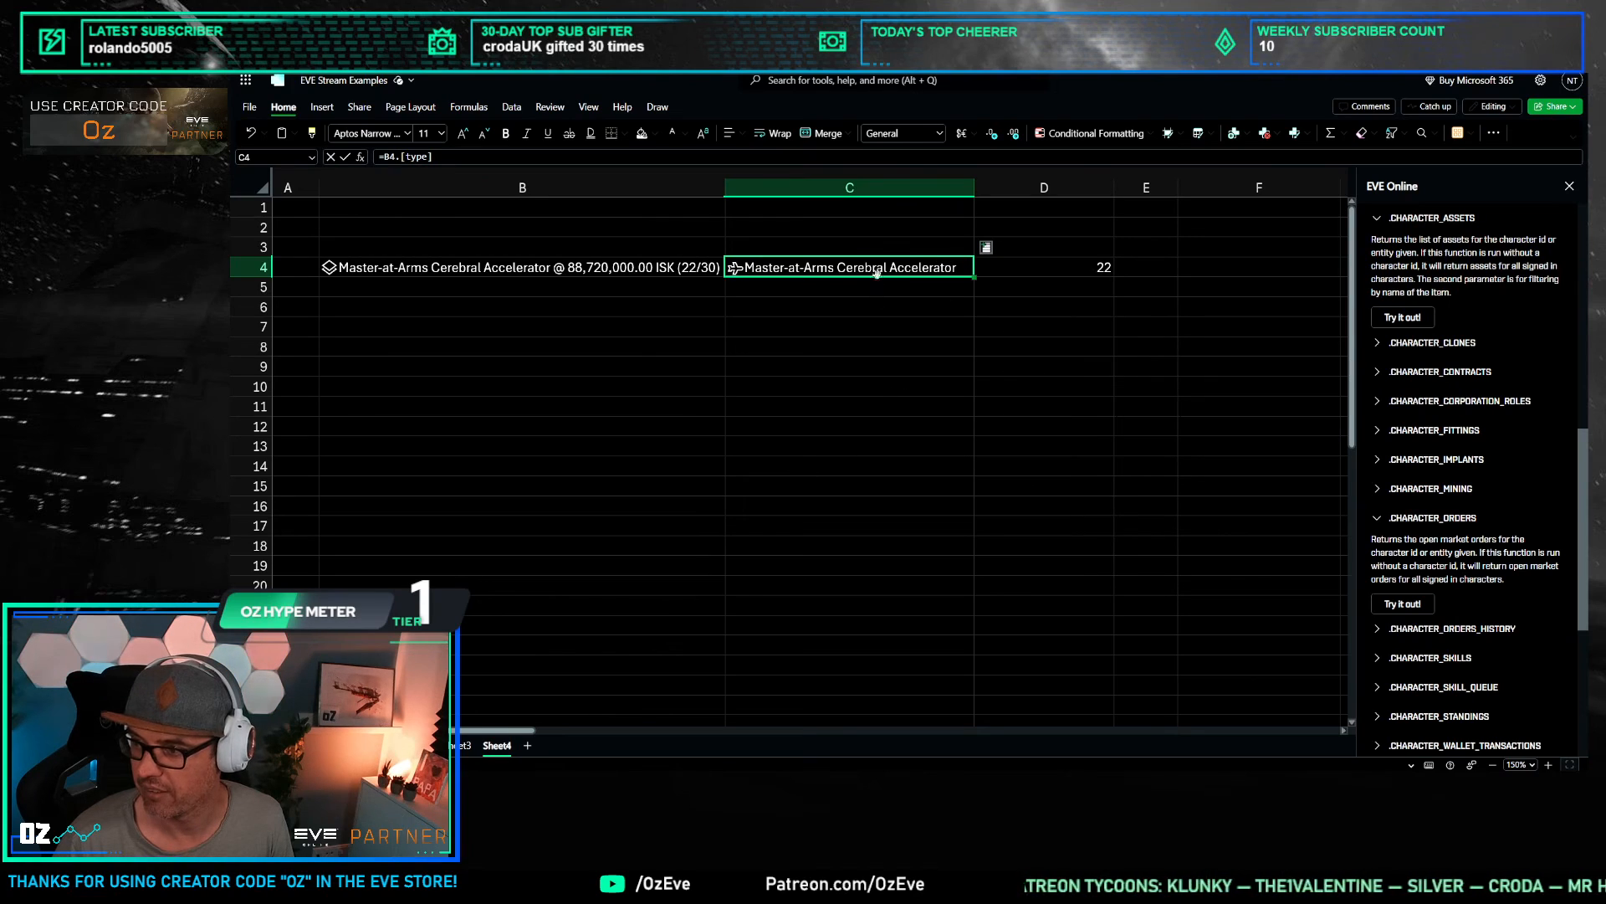
click(417, 746)
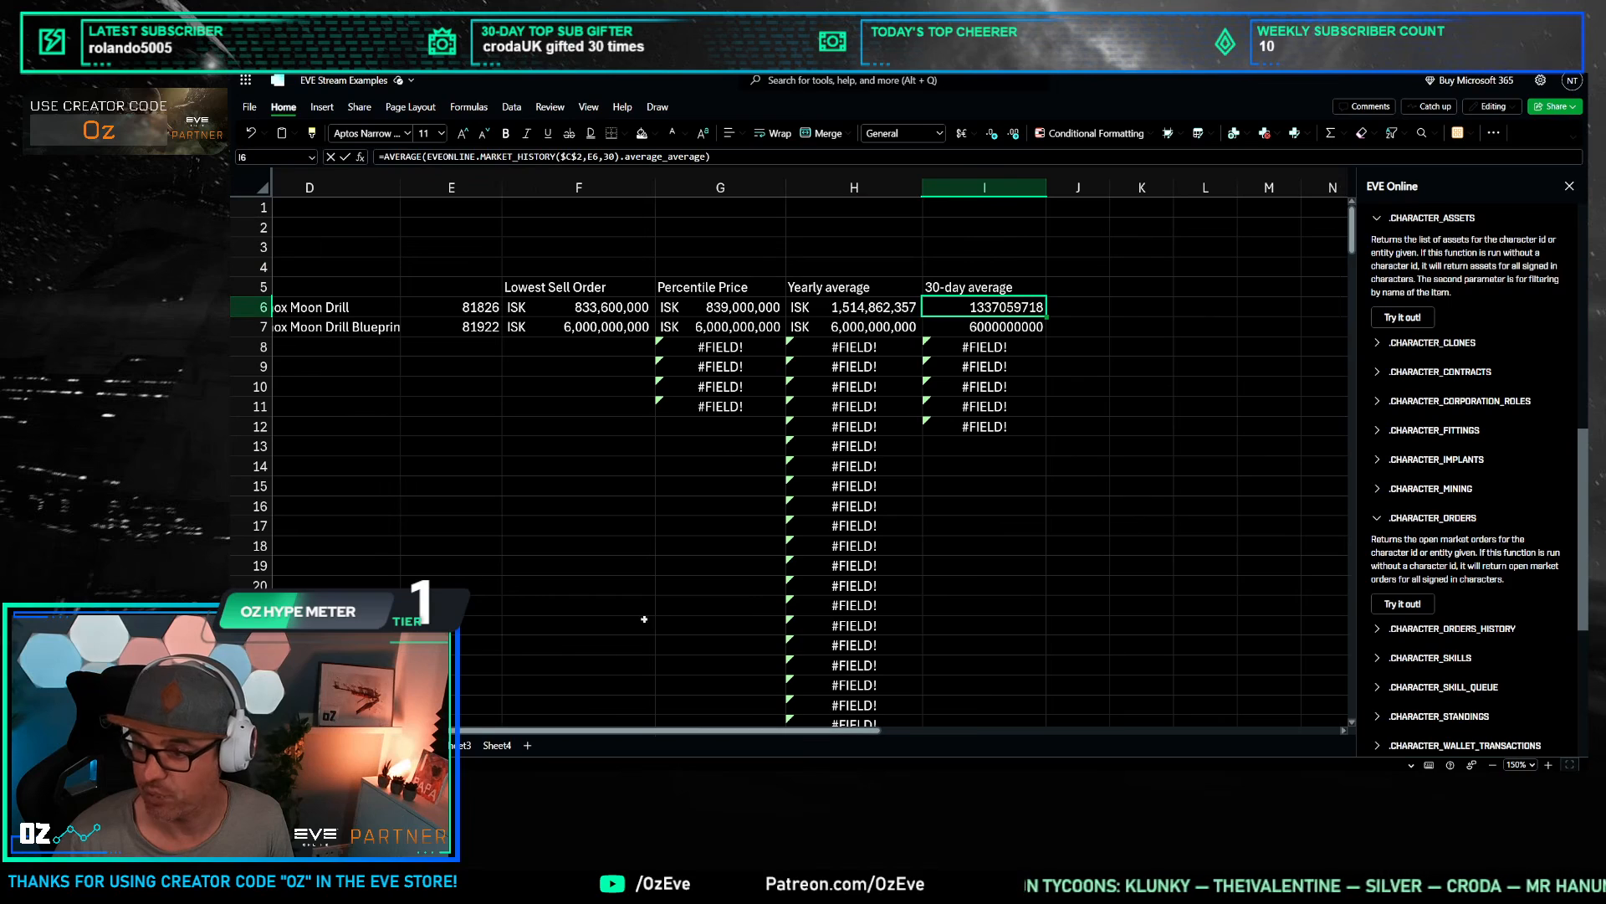
click(849, 306)
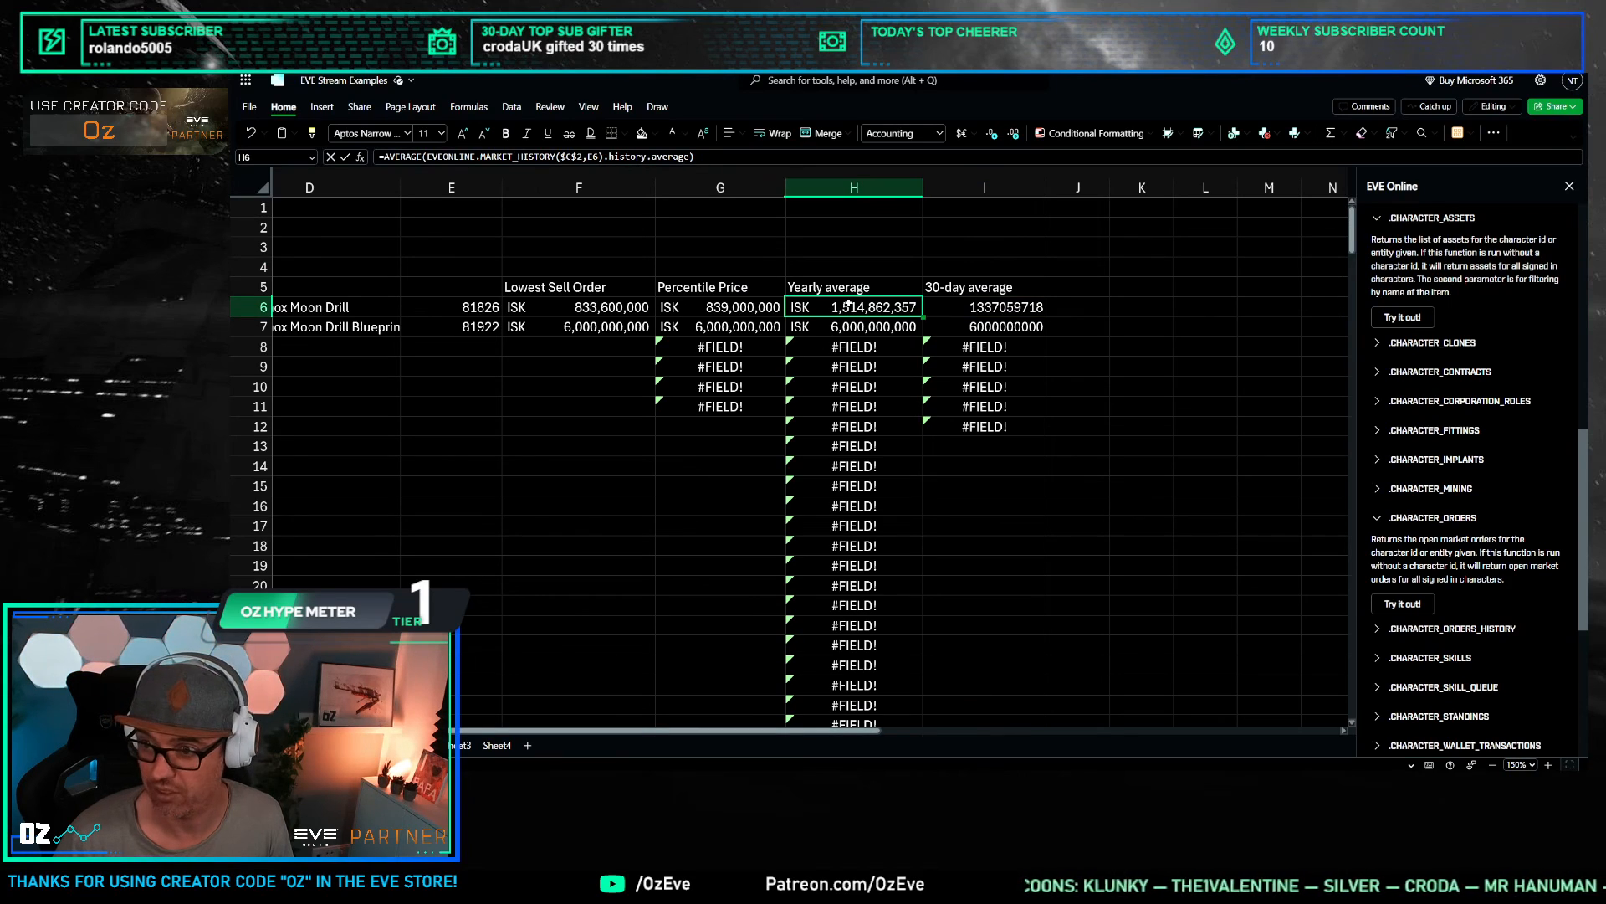
click(712, 307)
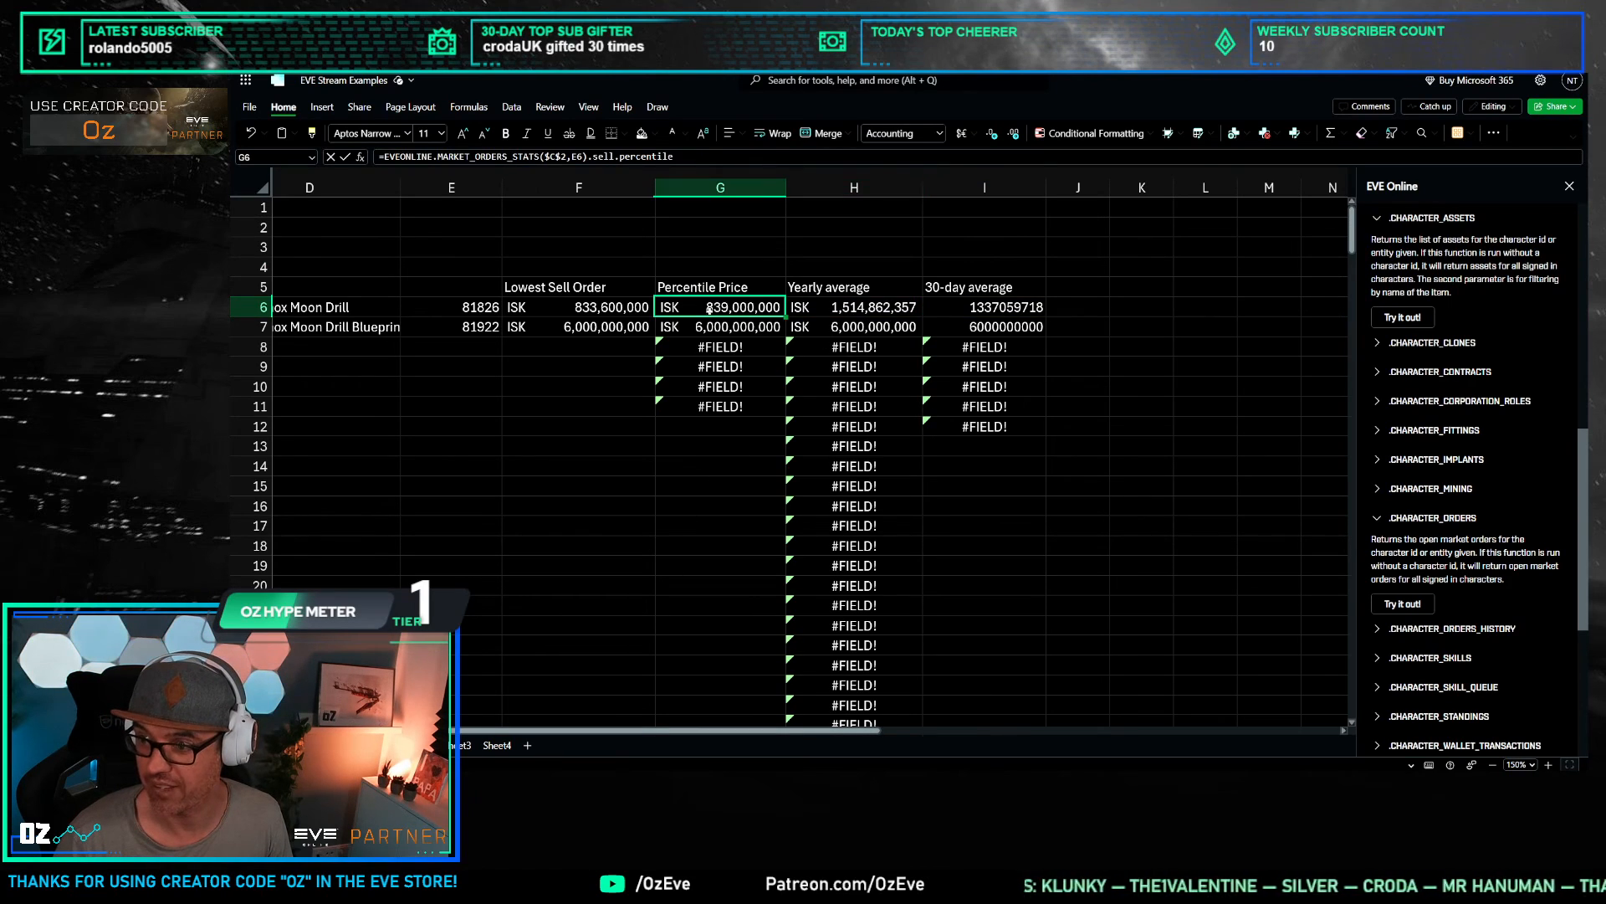
click(497, 745)
click(1046, 267)
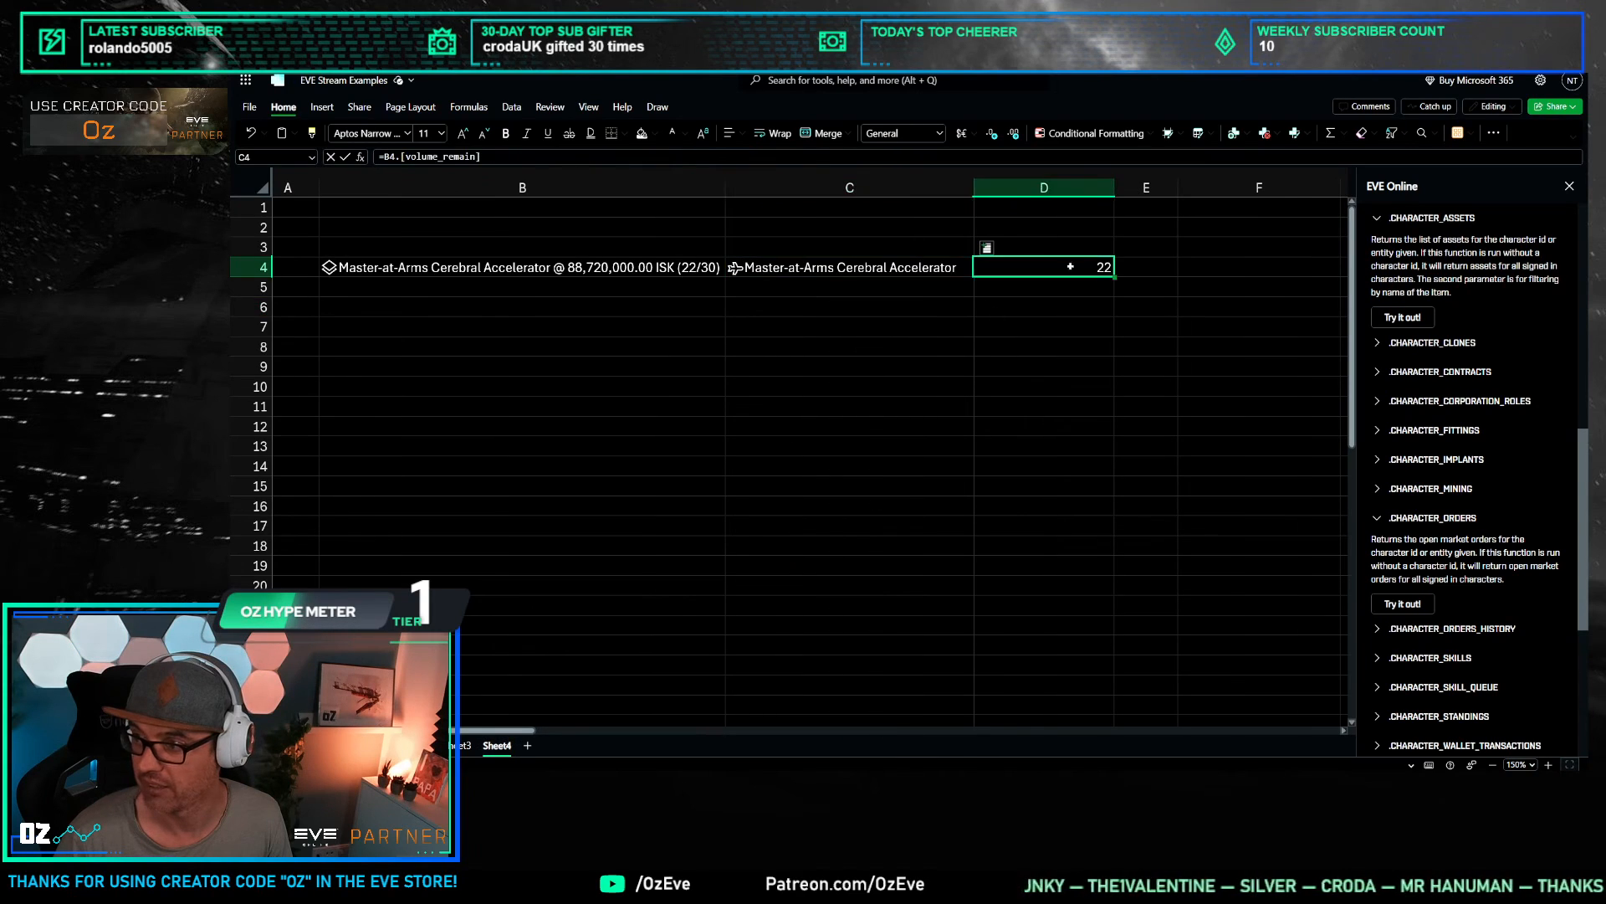
click(1145, 267)
click(489, 158)
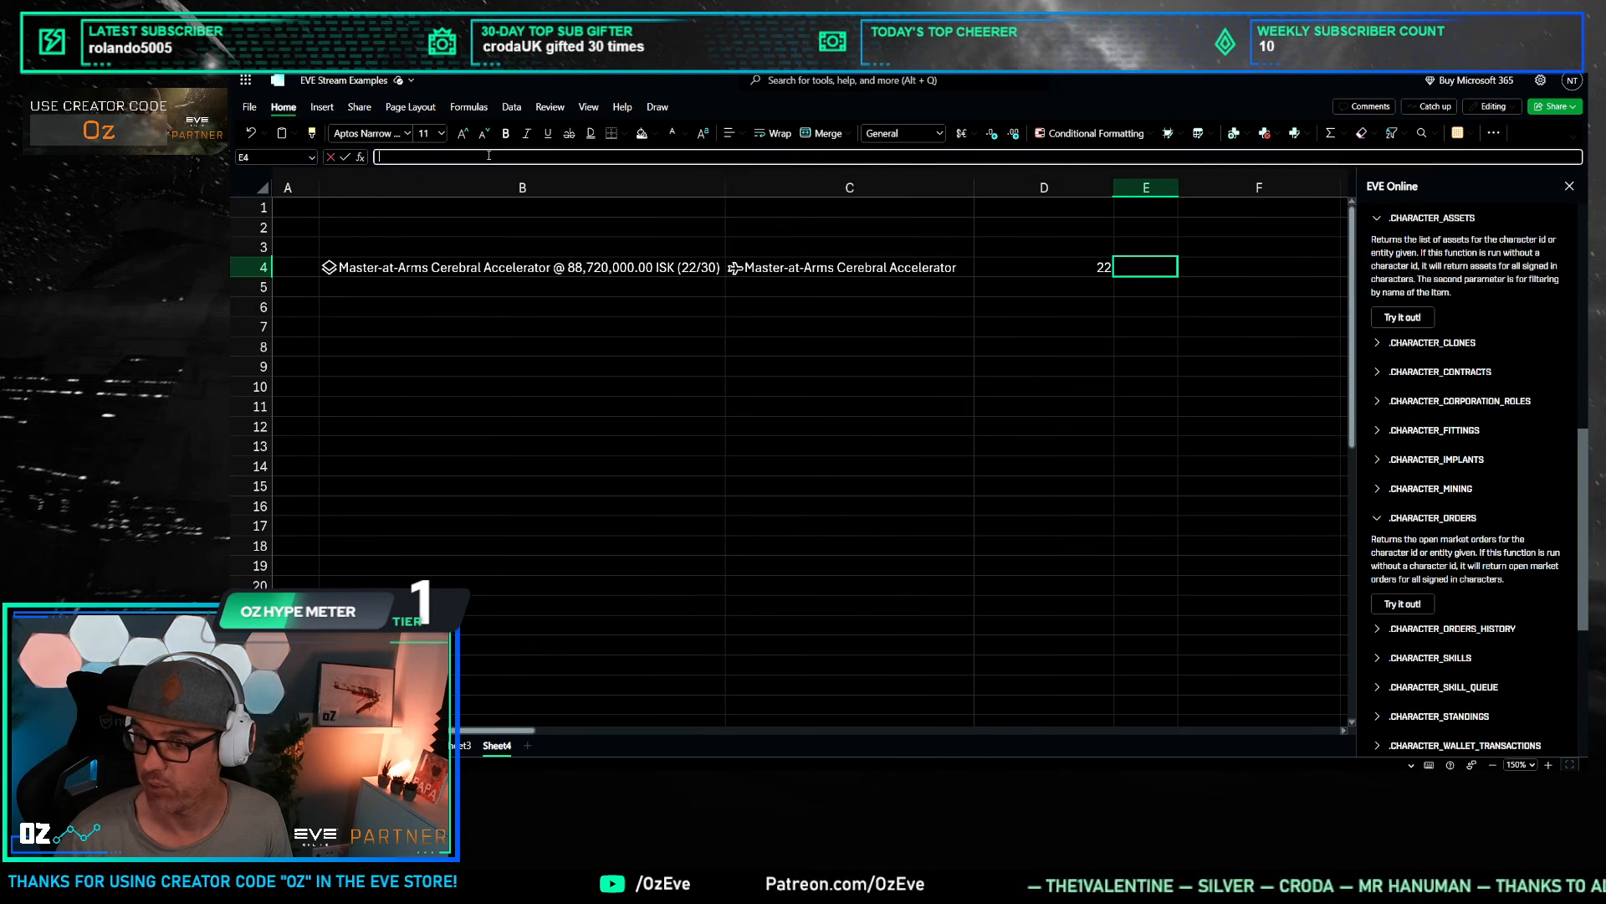
text(ISK 839,000,000)
key(Escape)
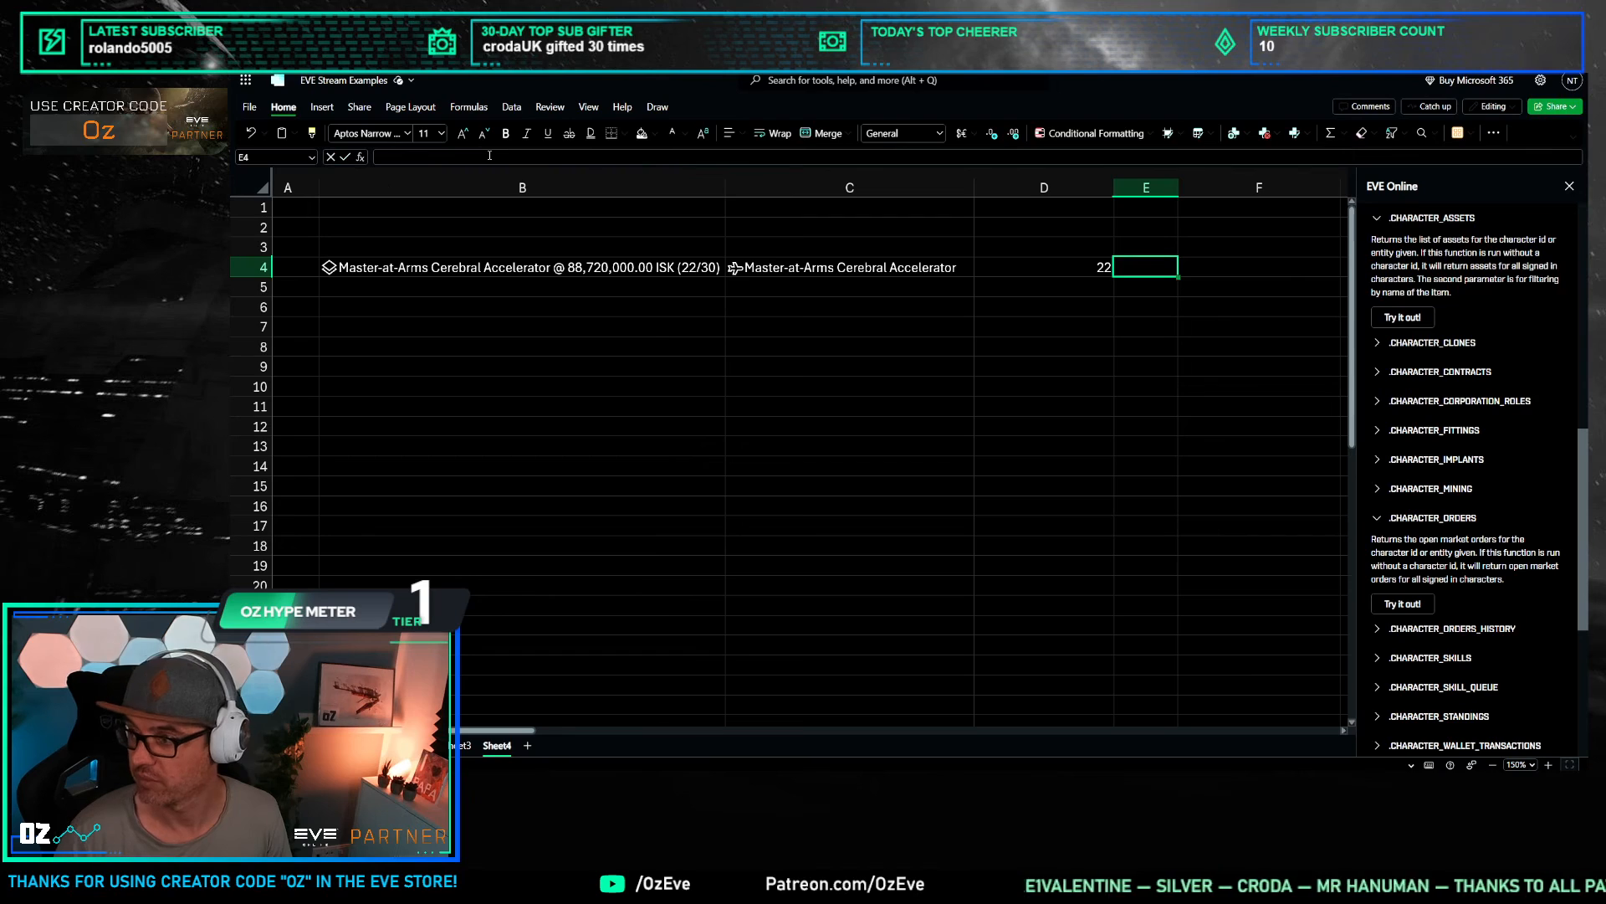
Step: Copy the percentile price formula =EVEONLINE.MARKET_ORDERS_STATS($C$2,E6).sell.percentile from G6 of the Moon Drill price sheet into E4 of Sheet4
click(463, 745)
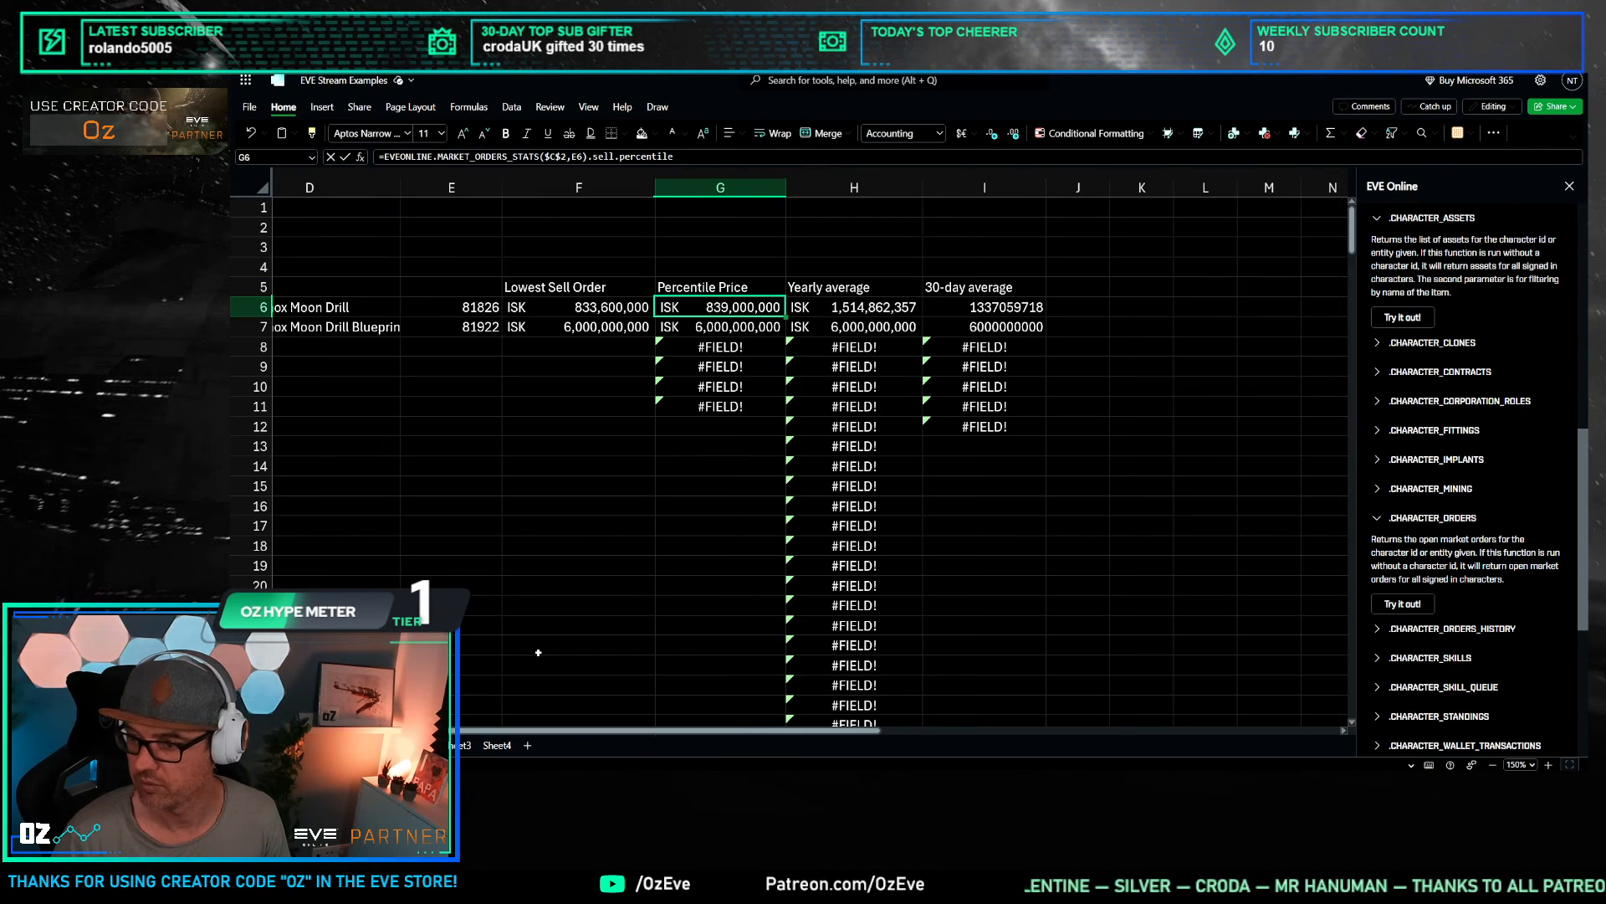
click(620, 157)
key(ctrl+a)
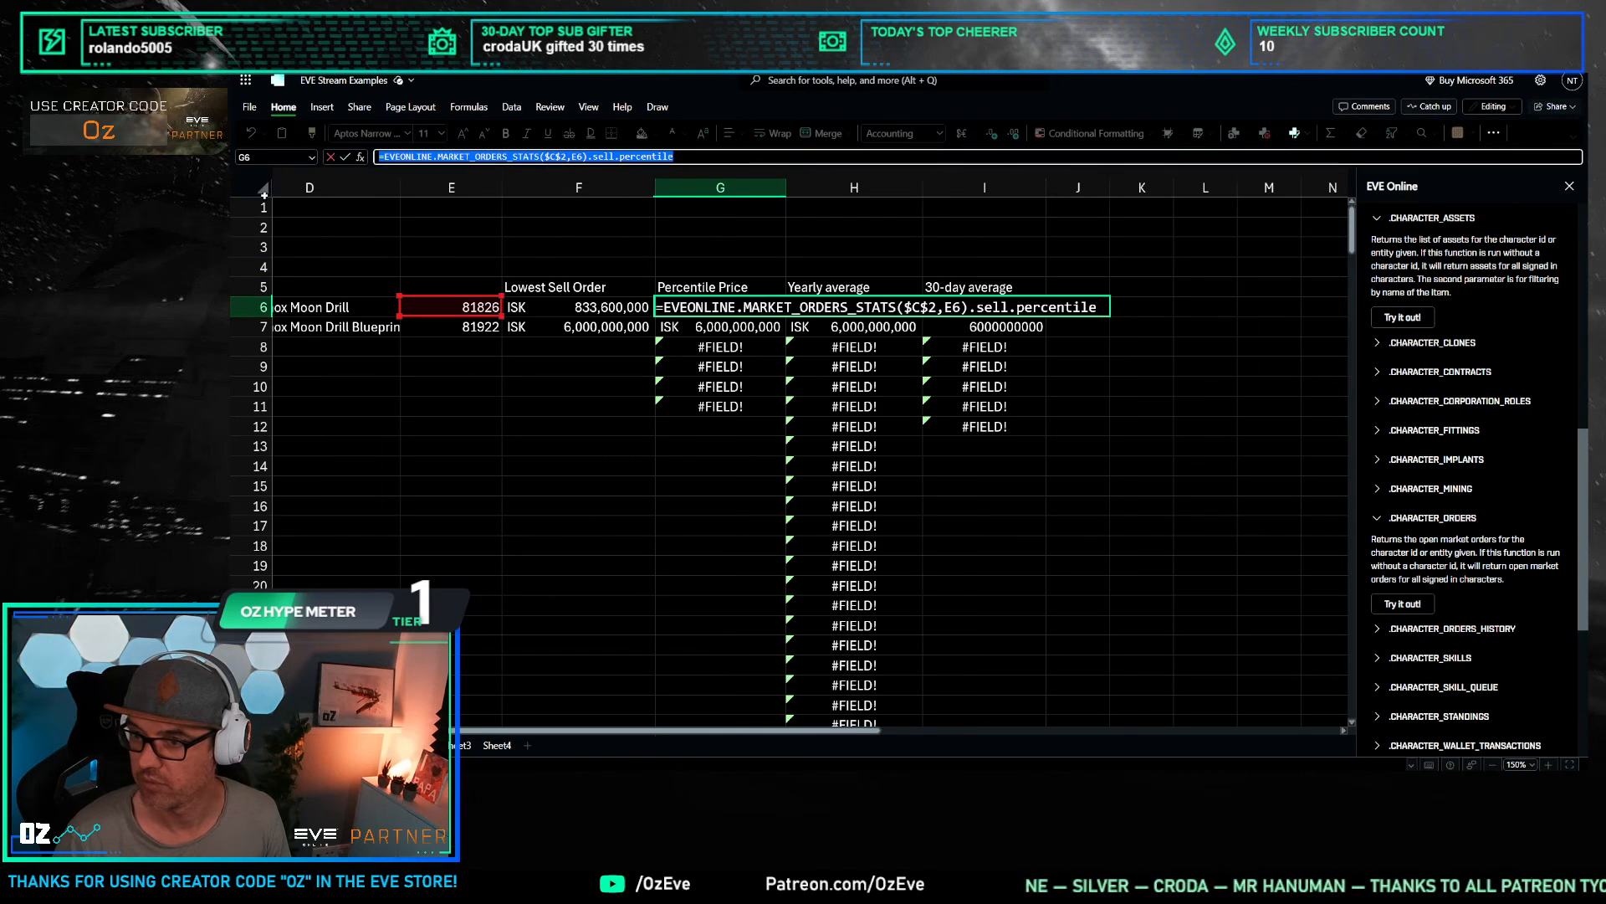
click(497, 745)
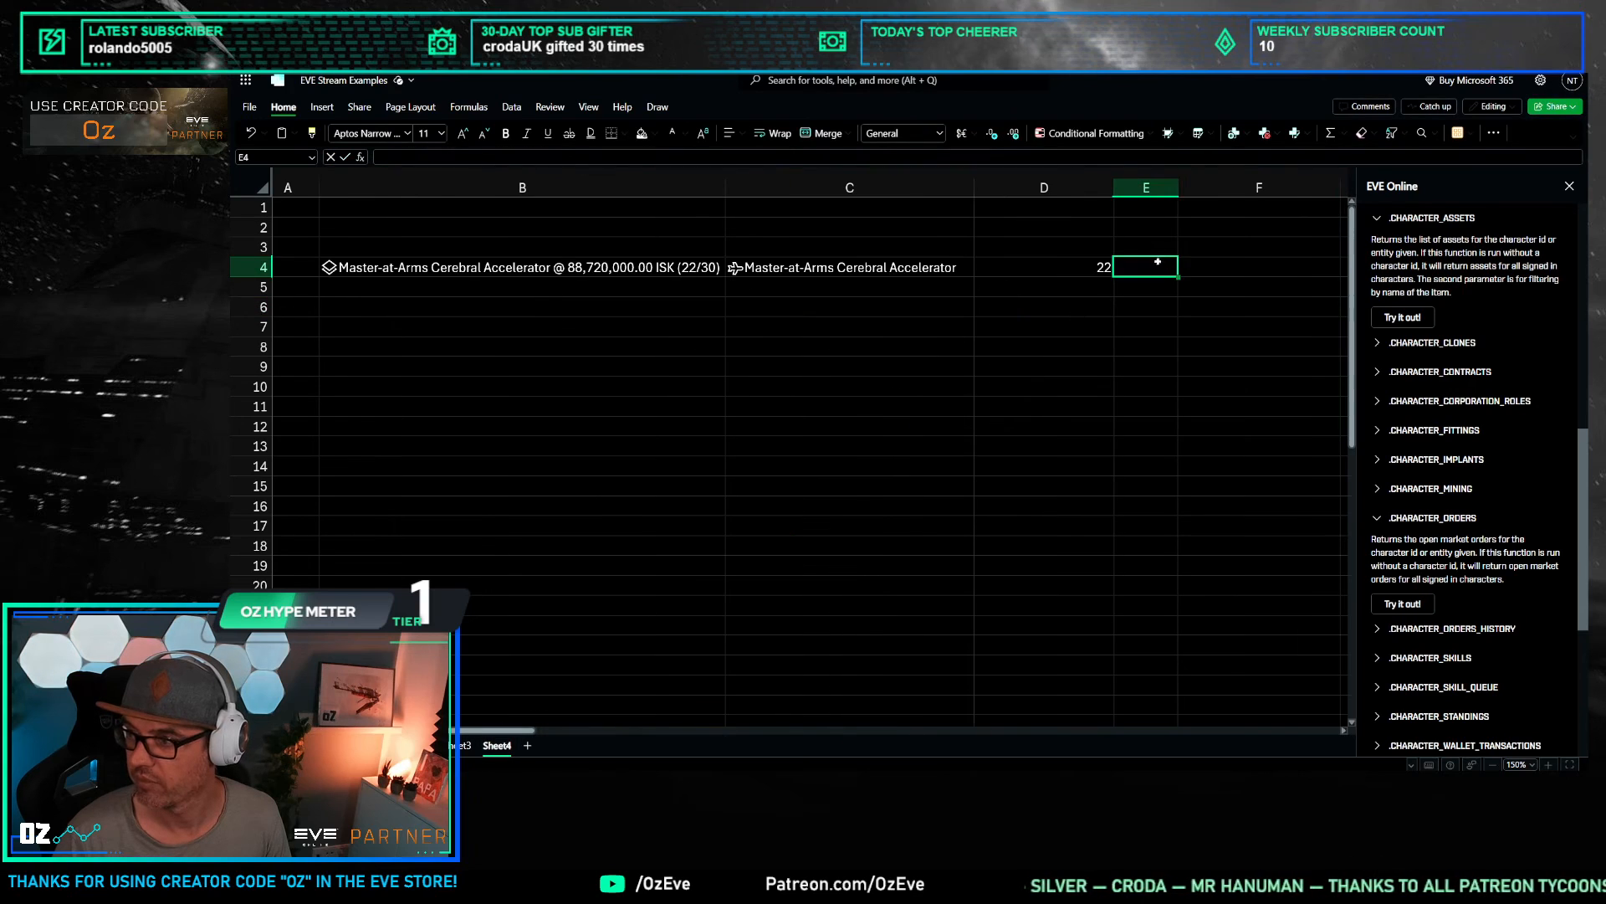
click(580, 155)
key(ctrl+v)
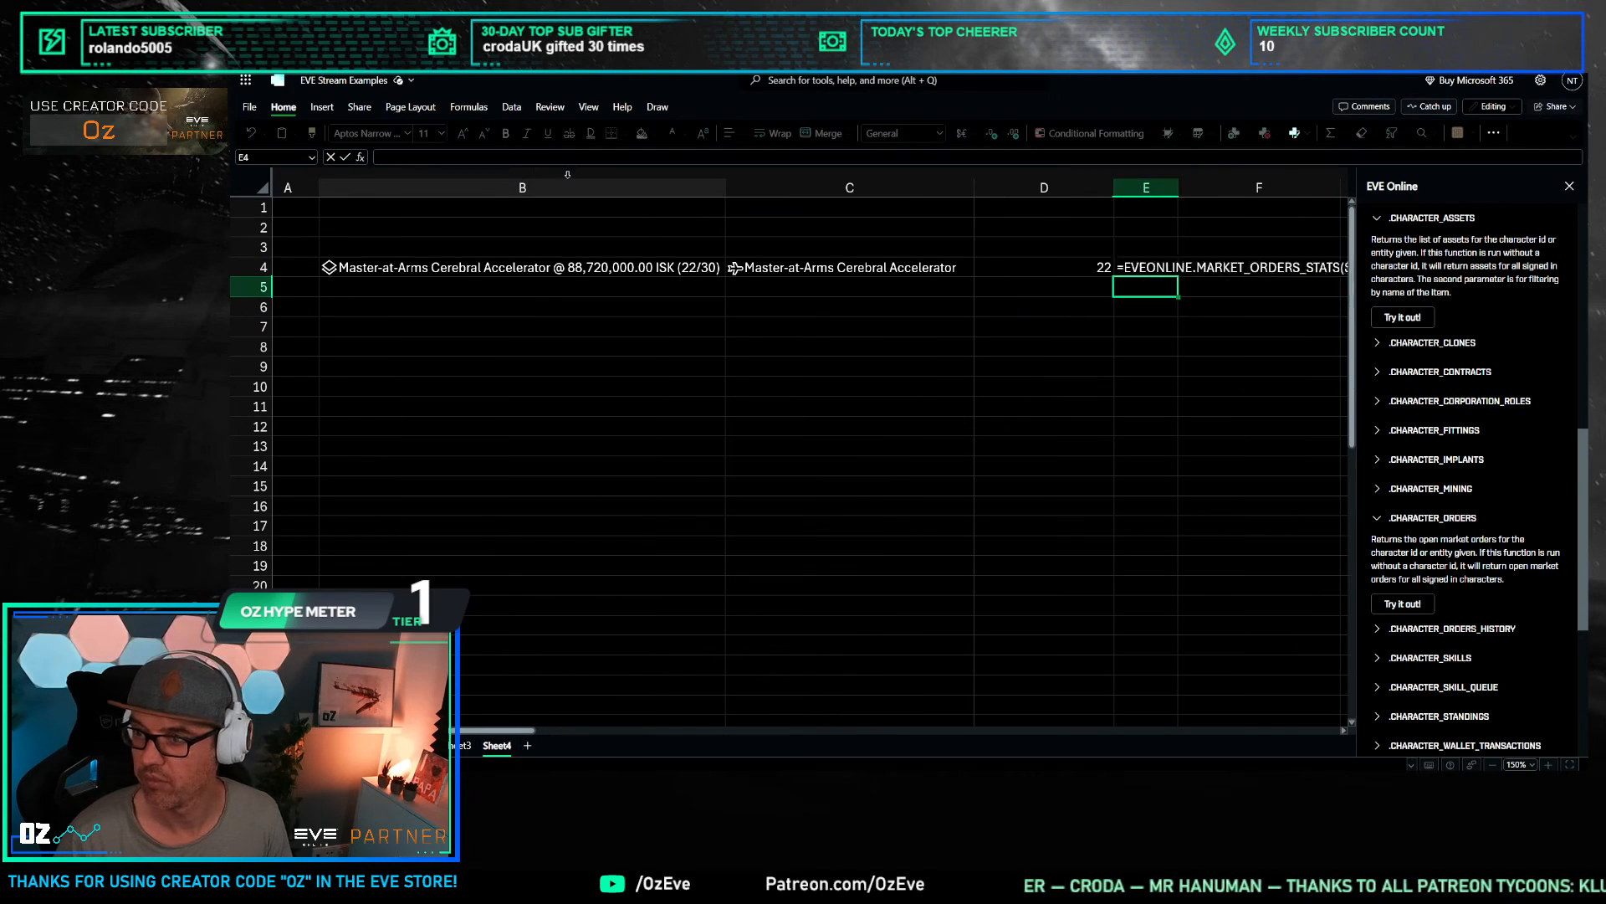
key(Return)
double_click(1155, 267)
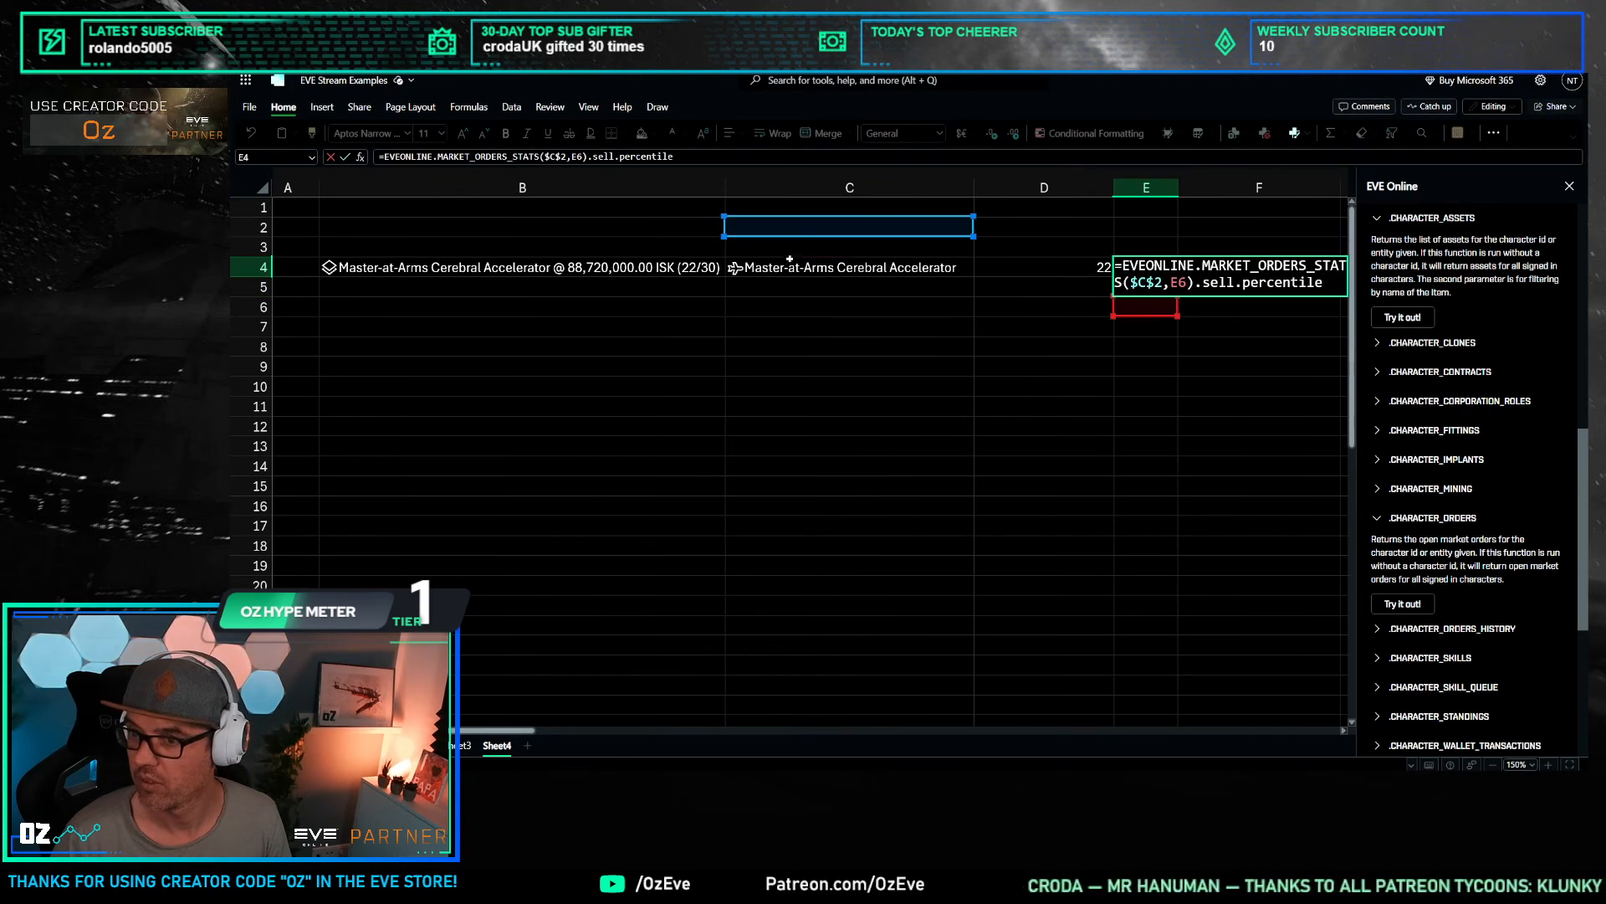
drag(568, 156, 546, 156)
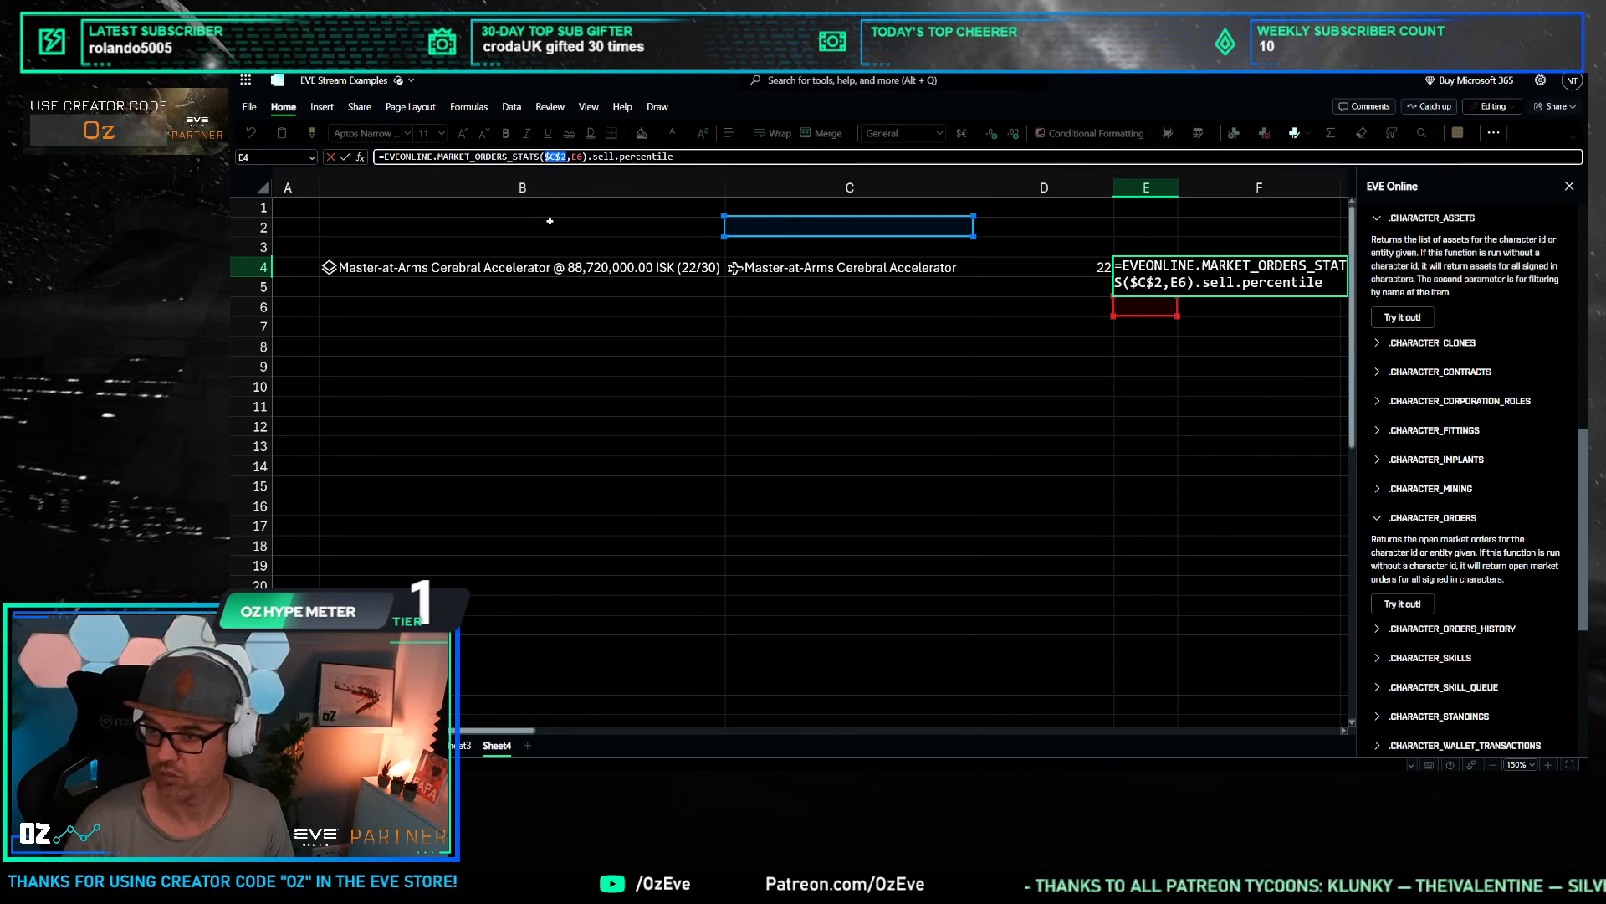
key(BackSpace)
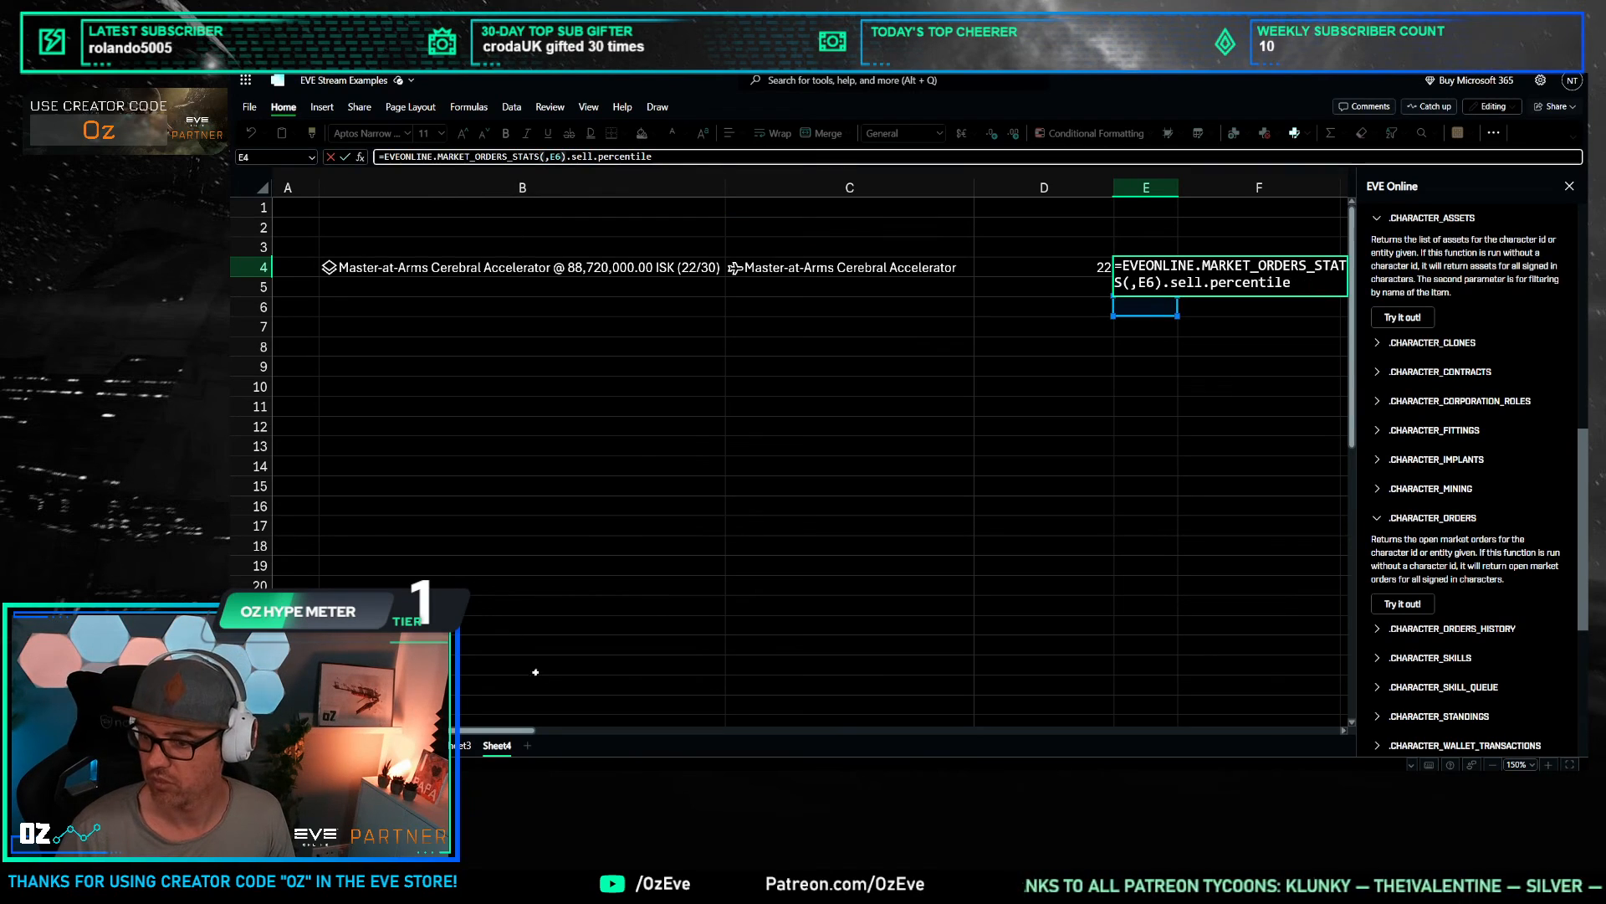
key(Return)
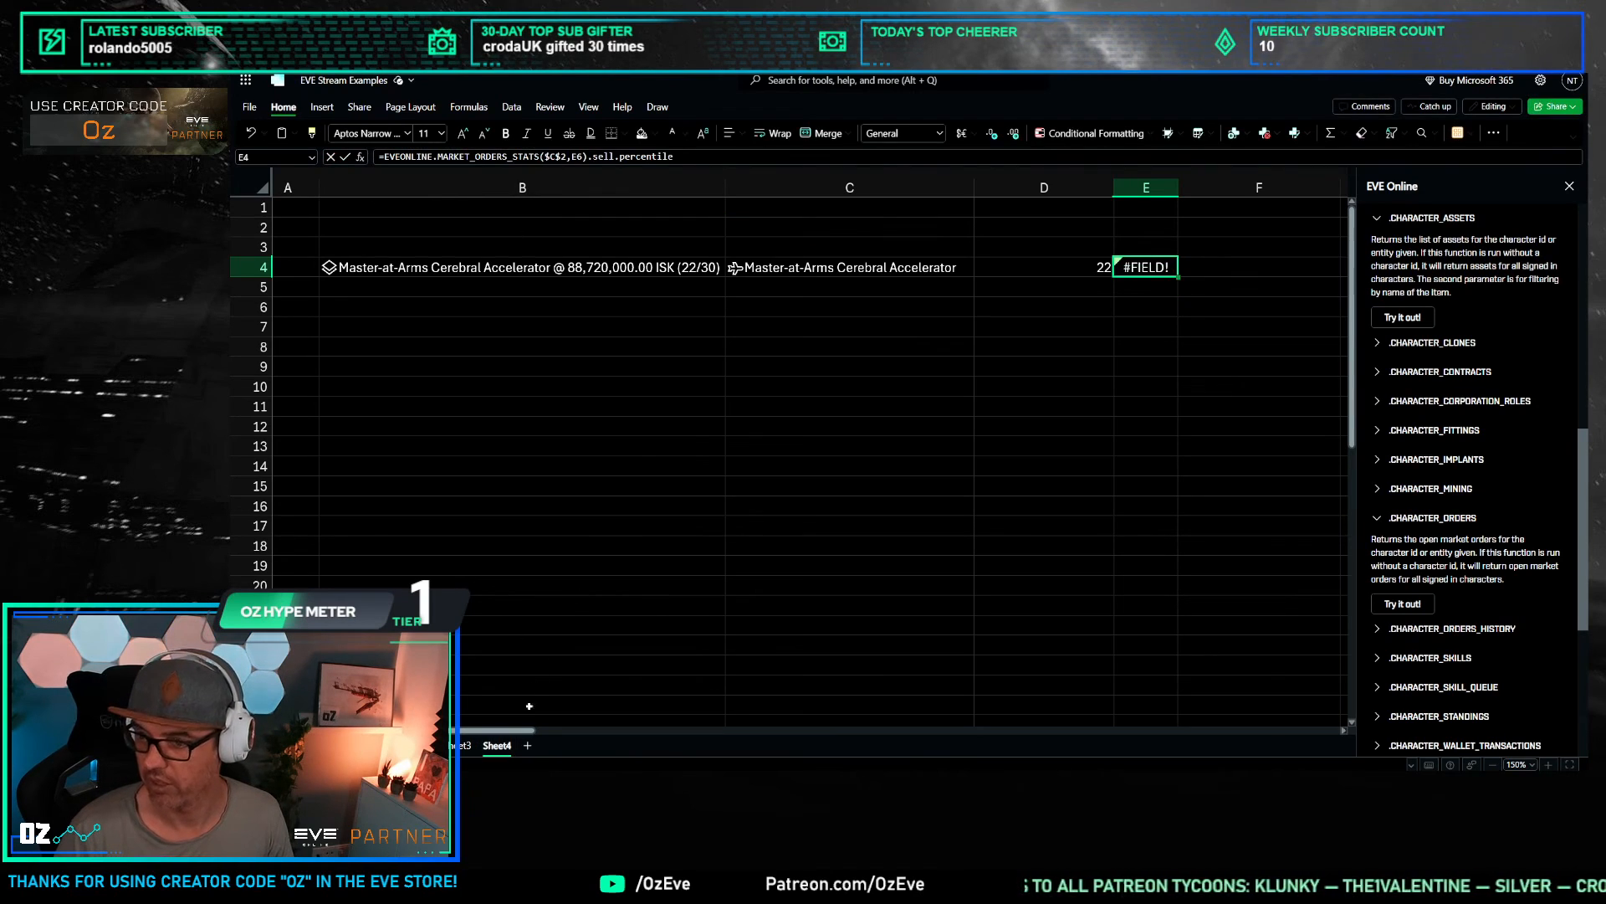
Step: Replace $C$2 in the E4 formula on Sheet4 with the Forge region ID 10000002, taken from E2 of Sheet3
click(461, 744)
click(542, 227)
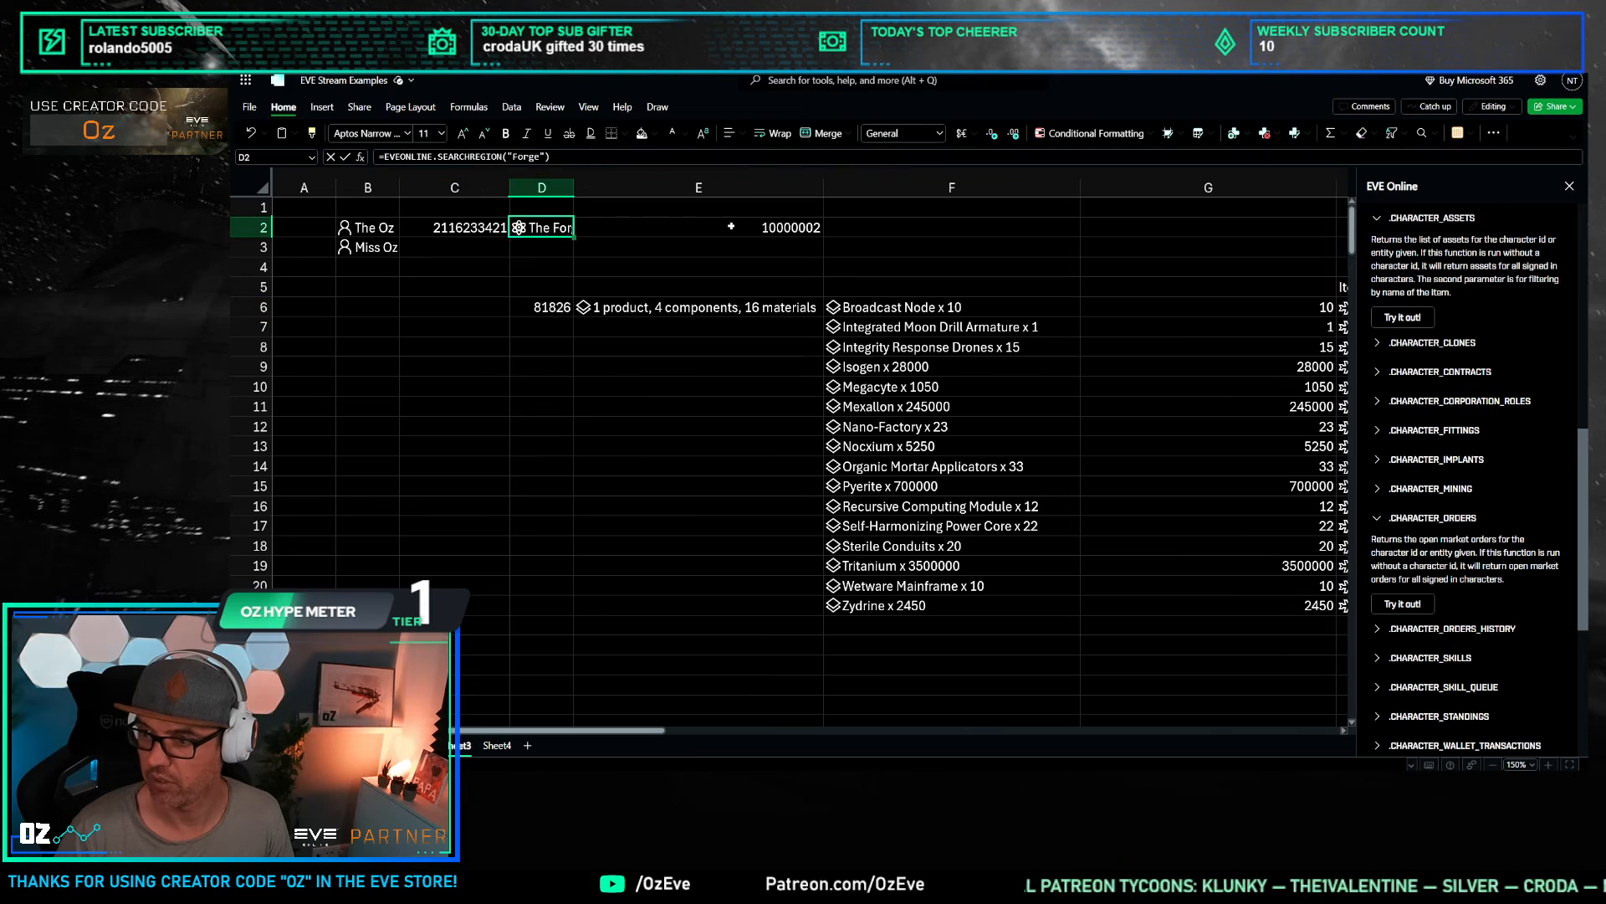
click(699, 226)
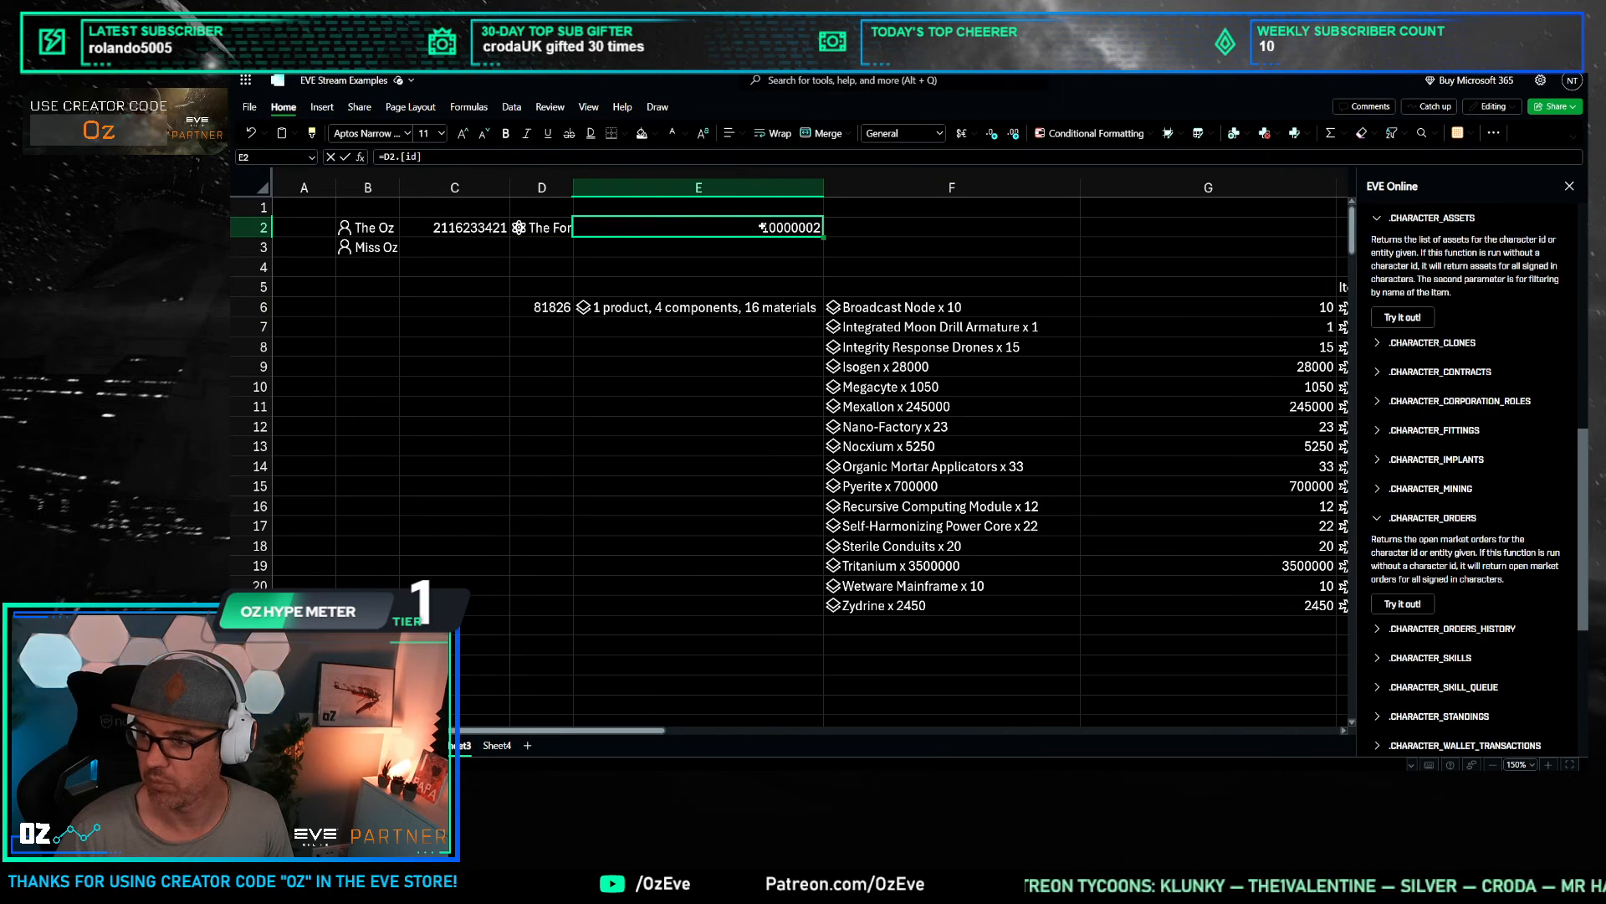
double_click(731, 228)
key(Escape)
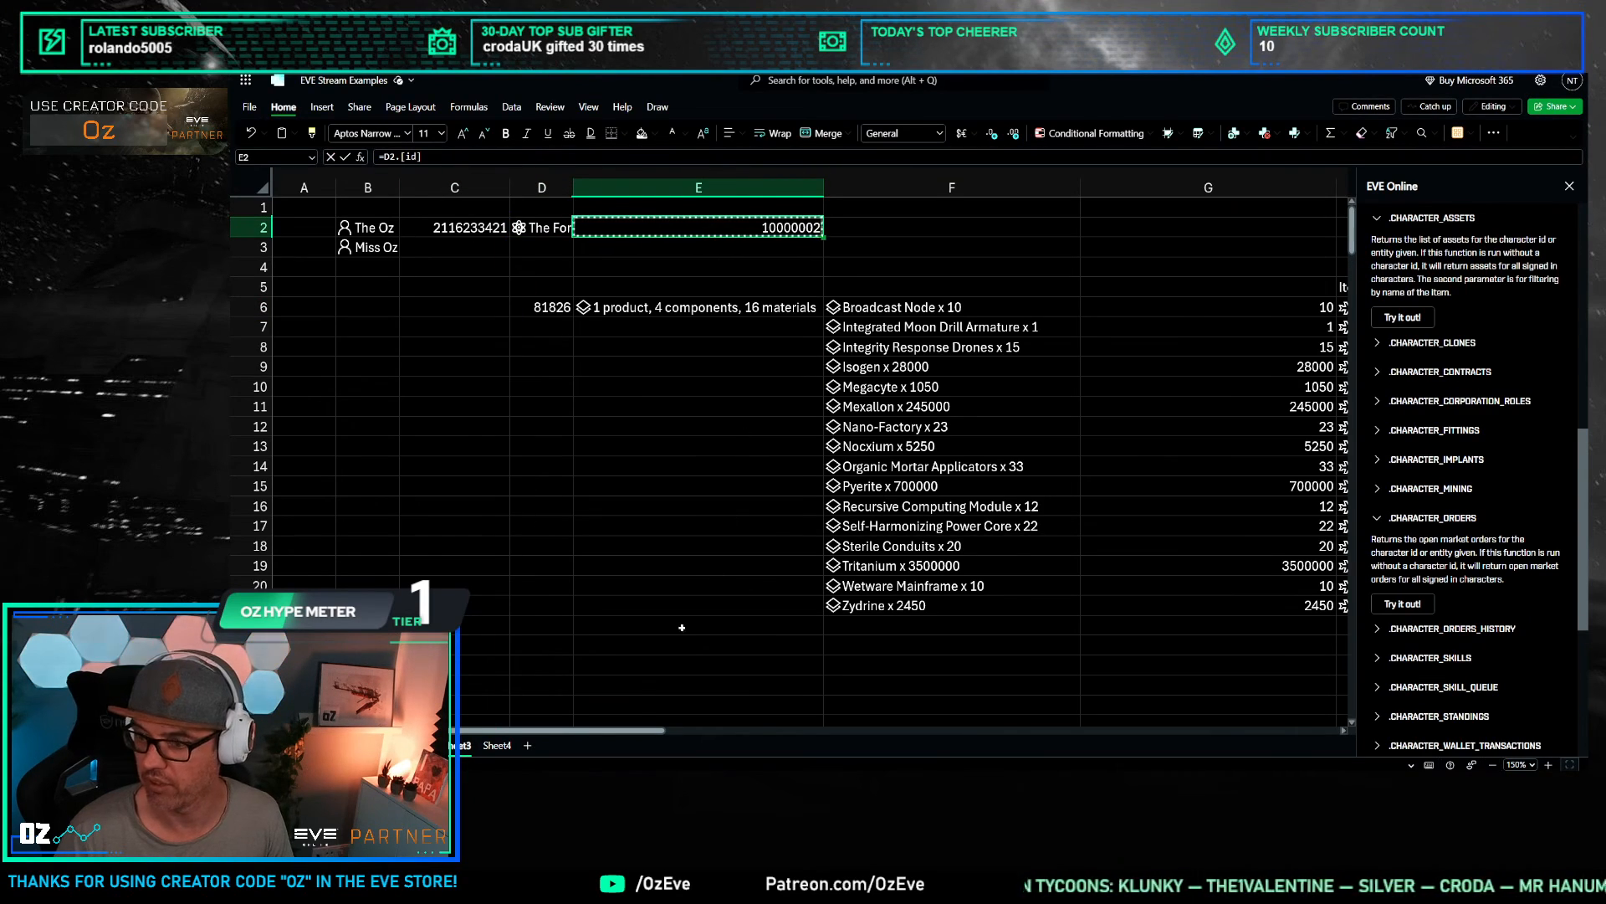
click(497, 745)
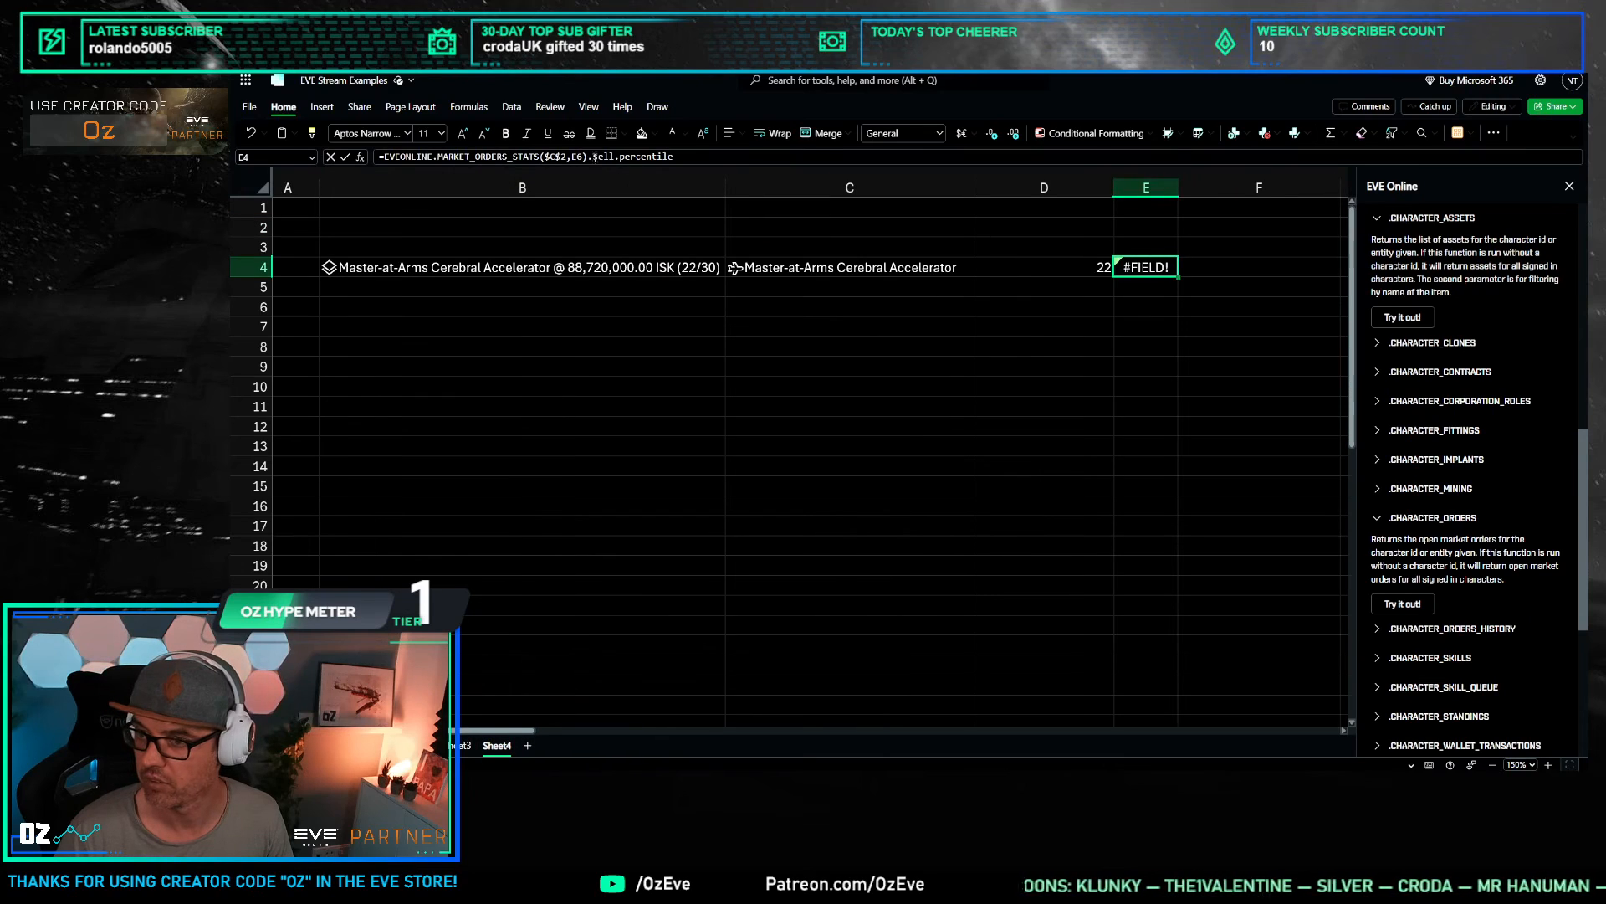
double_click(556, 157)
text(10000002)
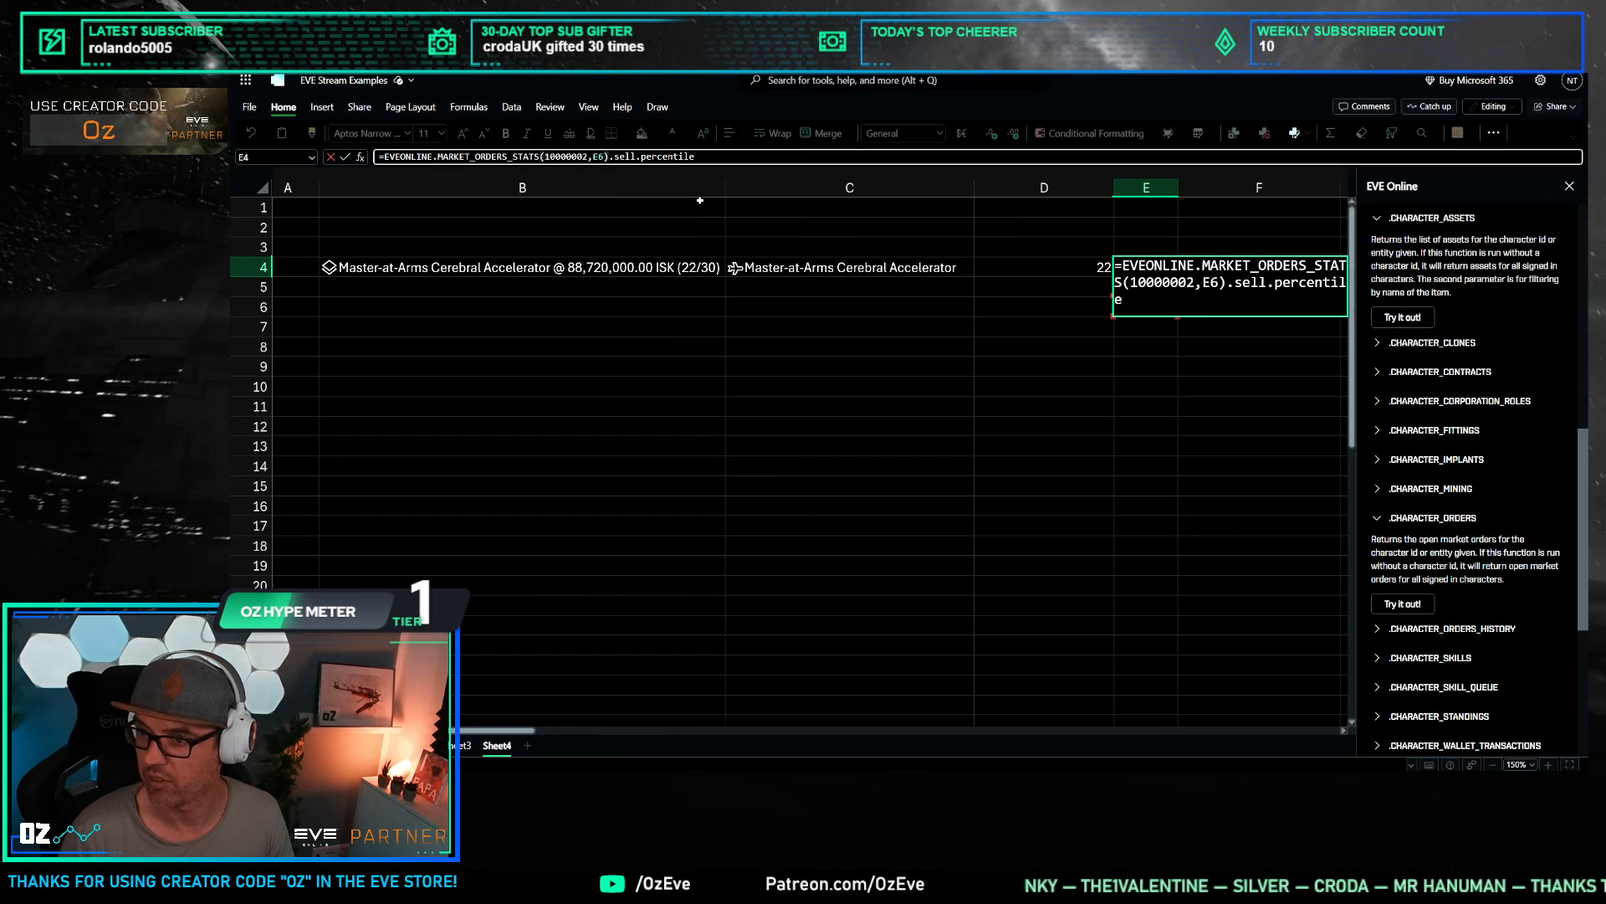
key(ctrl+Return)
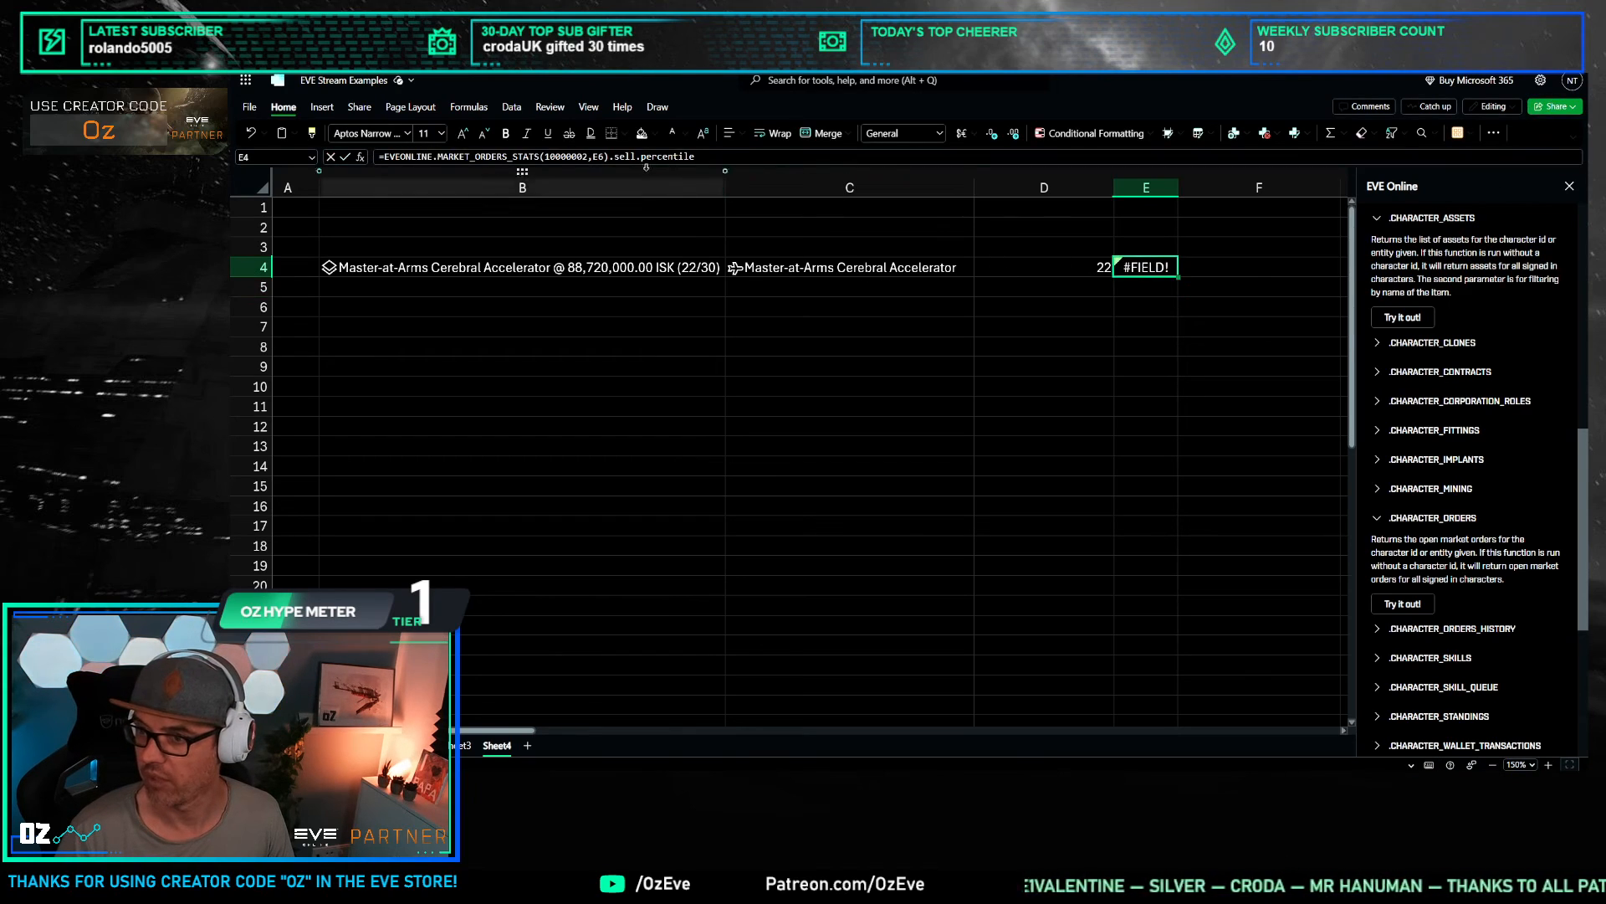
click(887, 347)
click(923, 266)
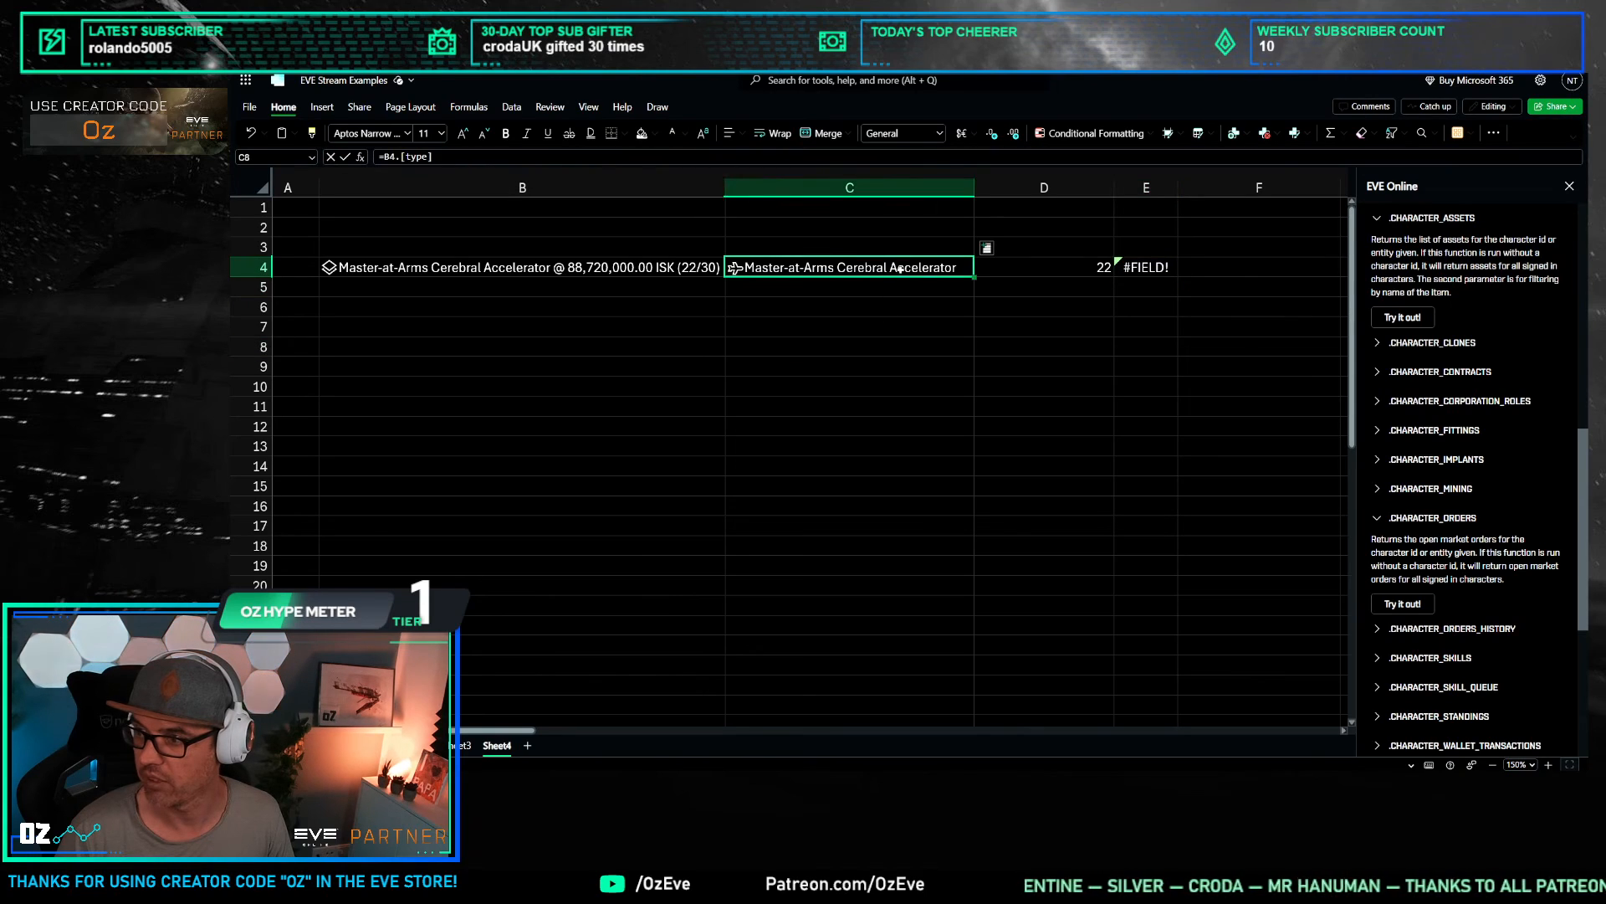
click(984, 248)
key(Escape)
Step: Insert a column before column D and extract the id field of the item type in C4 into D4
click(1044, 188)
right_click(1045, 189)
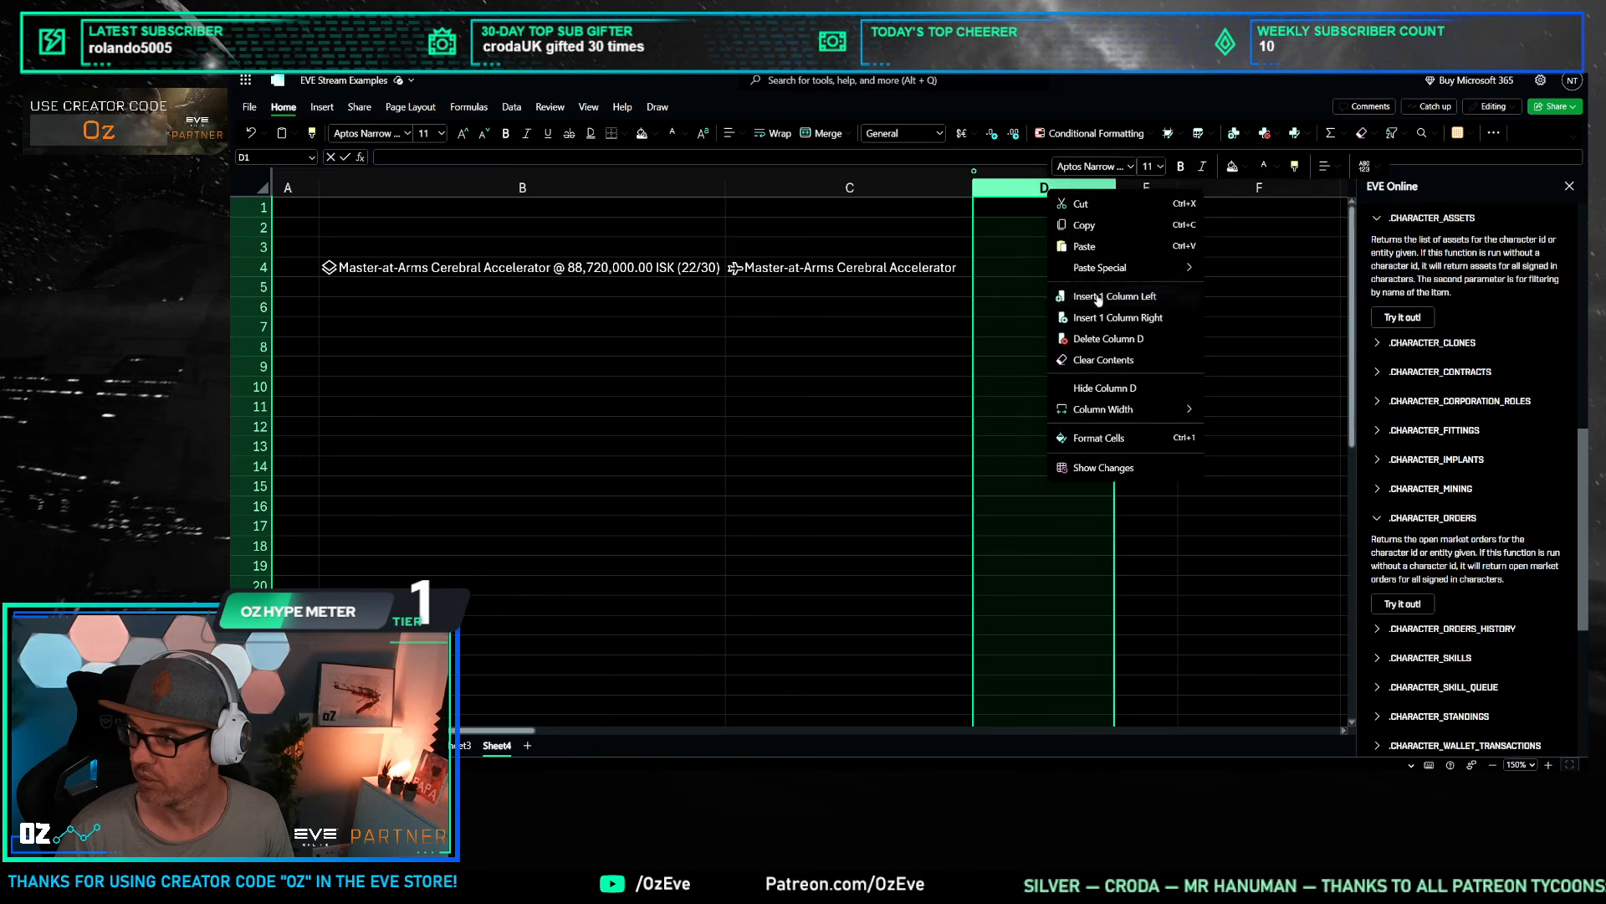
click(1098, 302)
click(960, 328)
click(903, 263)
click(987, 248)
click(850, 373)
Step: Narrow column B to a short stub and fit column D to the item ID
drag(724, 187, 369, 204)
click(789, 384)
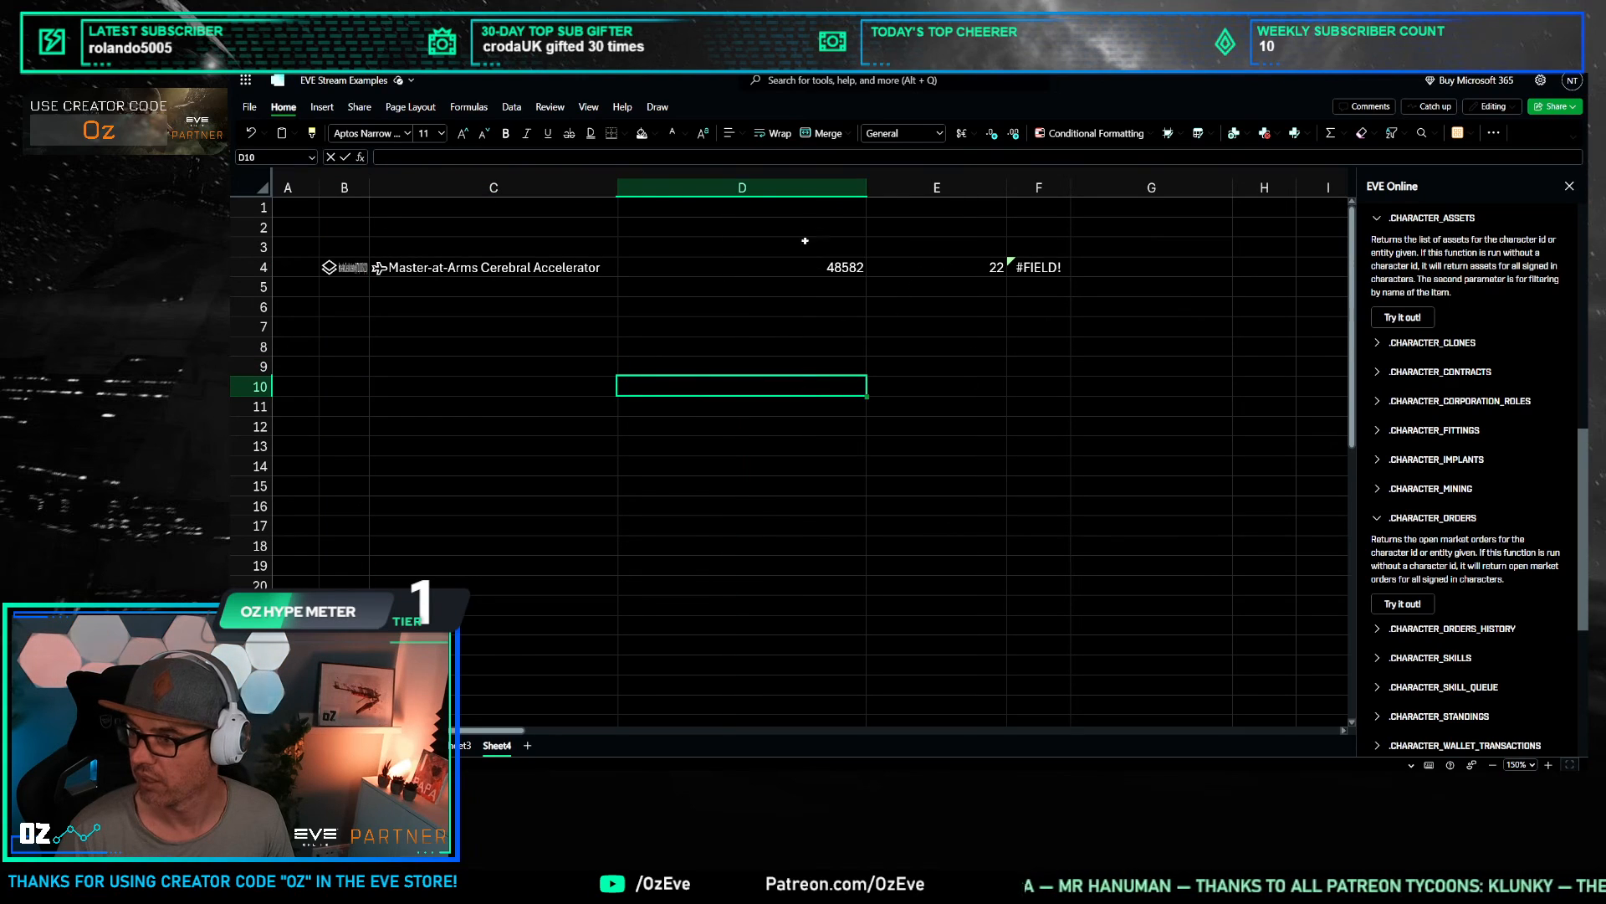
double_click(867, 188)
click(835, 326)
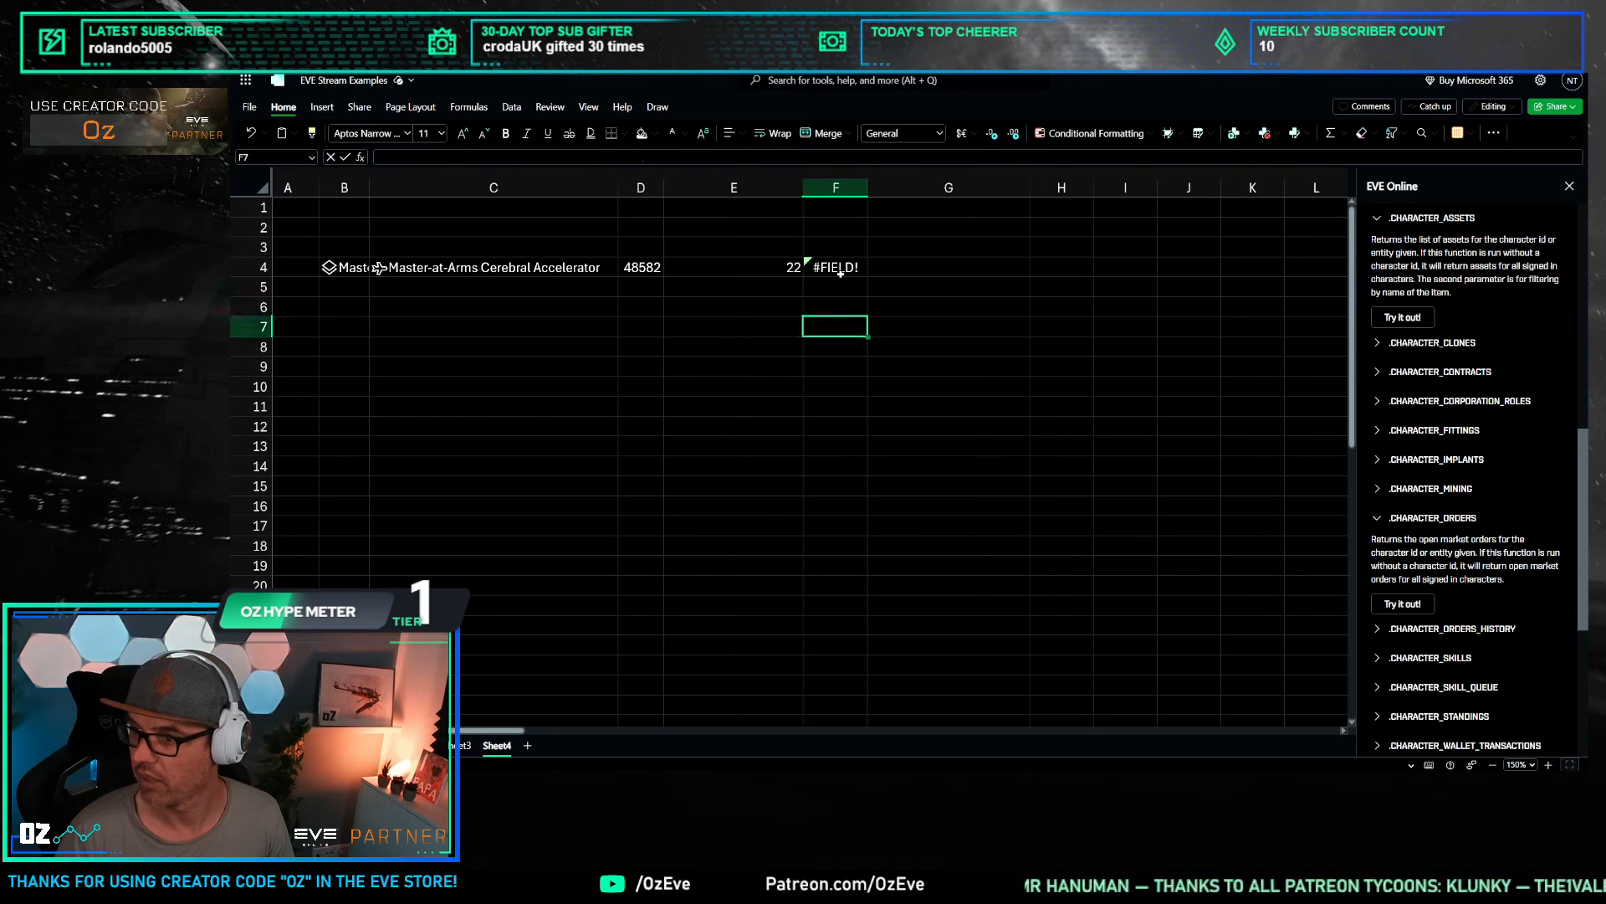
Step: Point the item reference in the F4 percentile price formula to the item ID in D4 and widen column F to fit
click(840, 272)
click(601, 157)
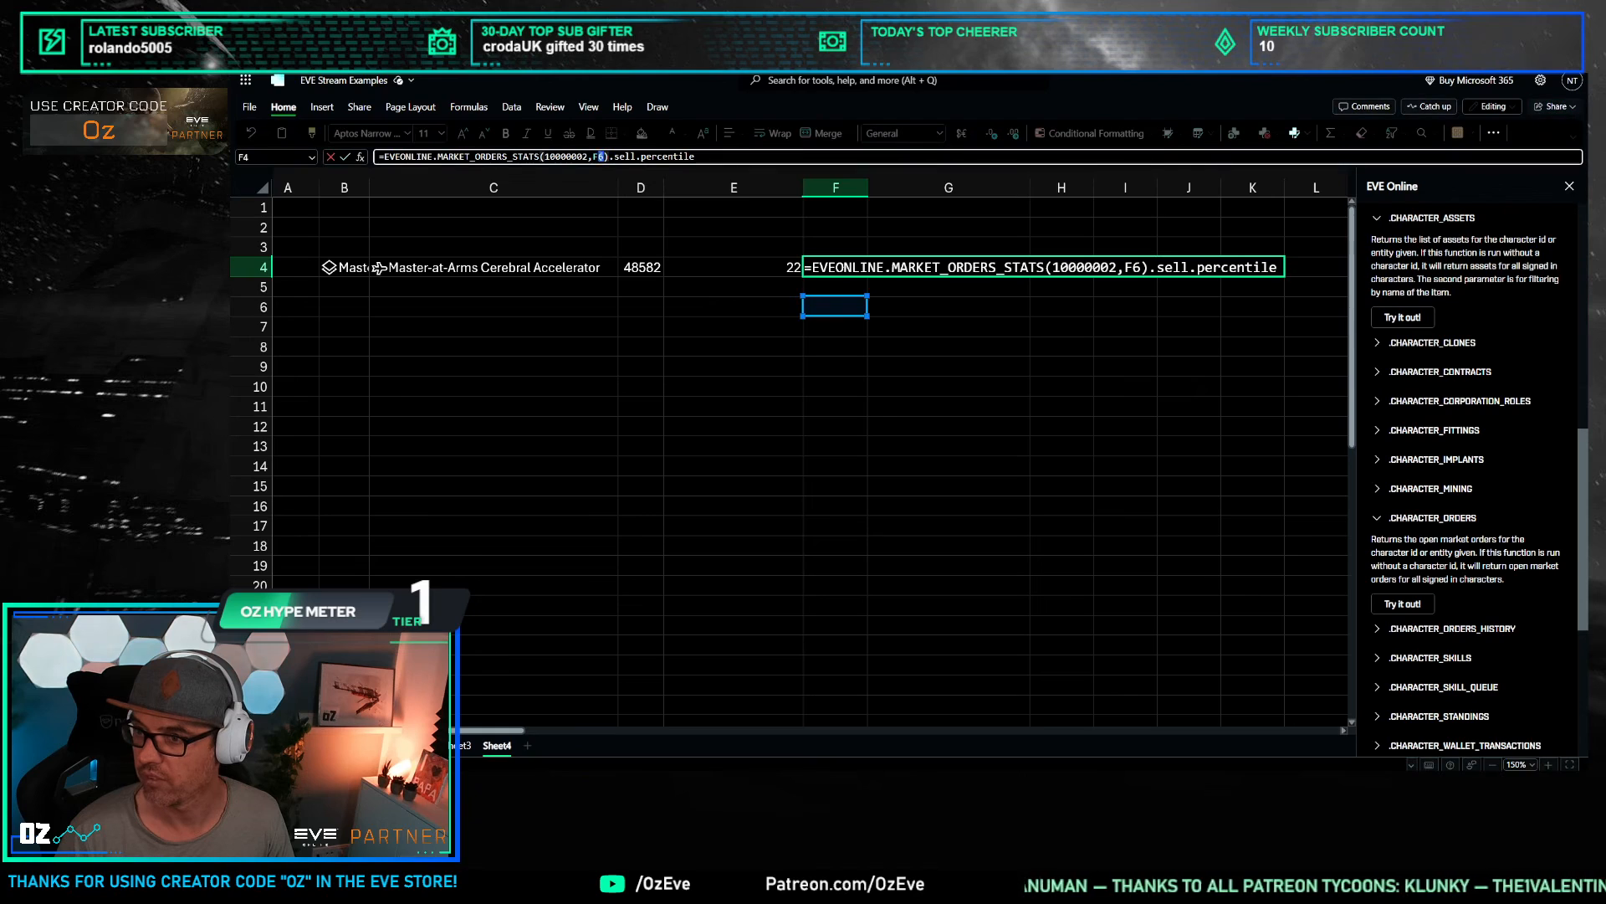
key(BackSpace)
key(BackSpace)
click(634, 264)
key(Return)
drag(867, 185, 910, 186)
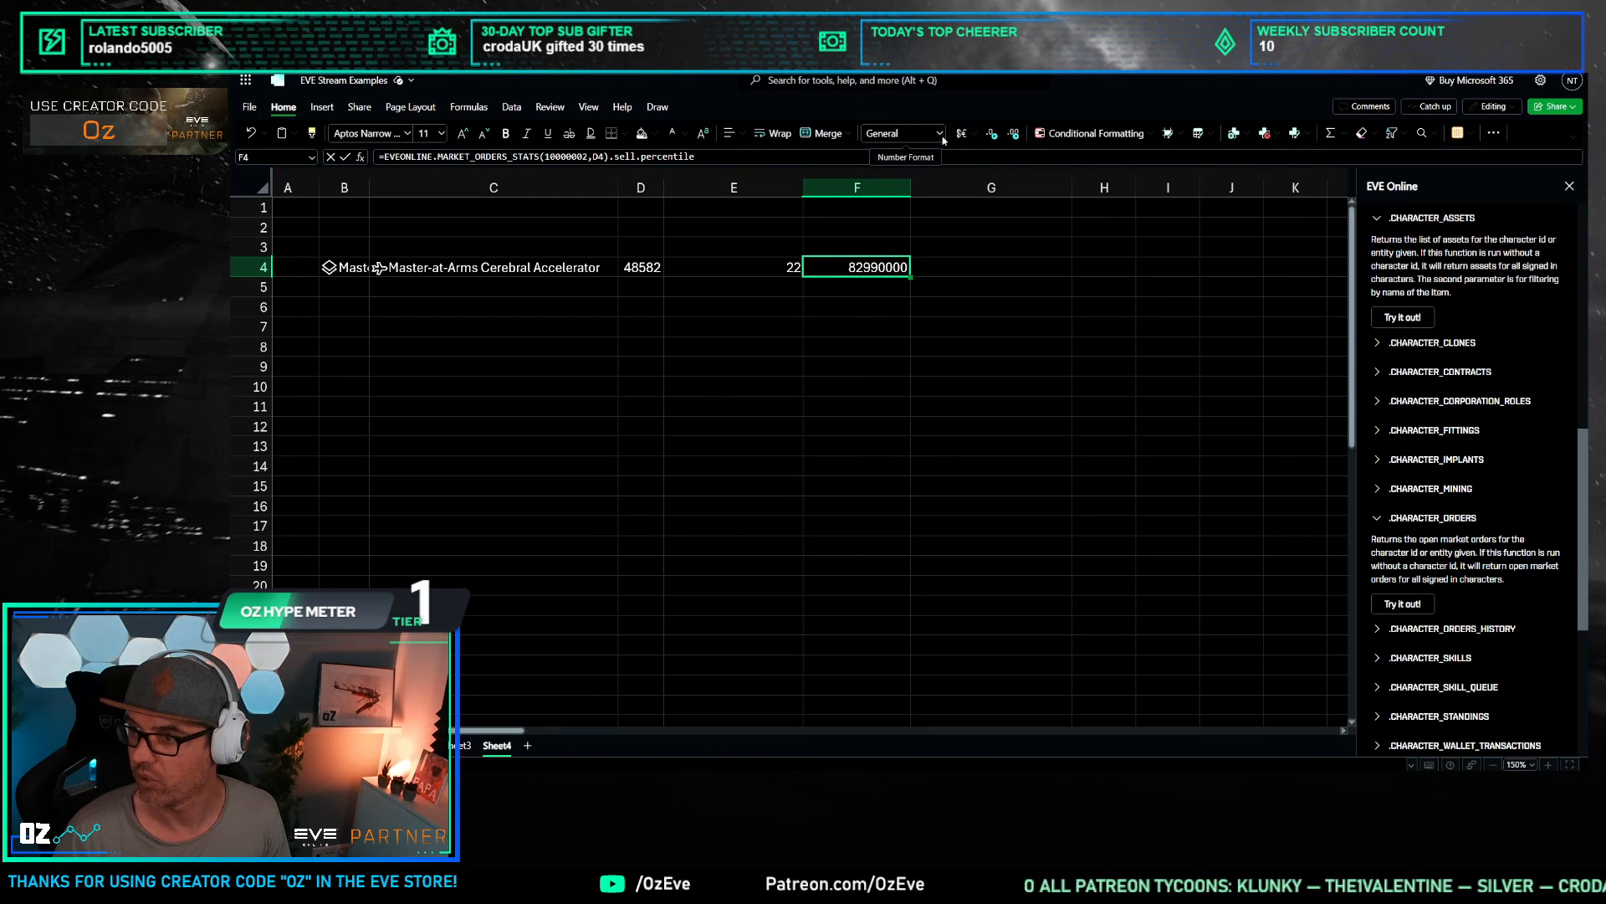
Step: Apply the ISK accounting format of G6 on the Moon Drill price sheet to the percentile price in F4 of Sheet4
click(461, 745)
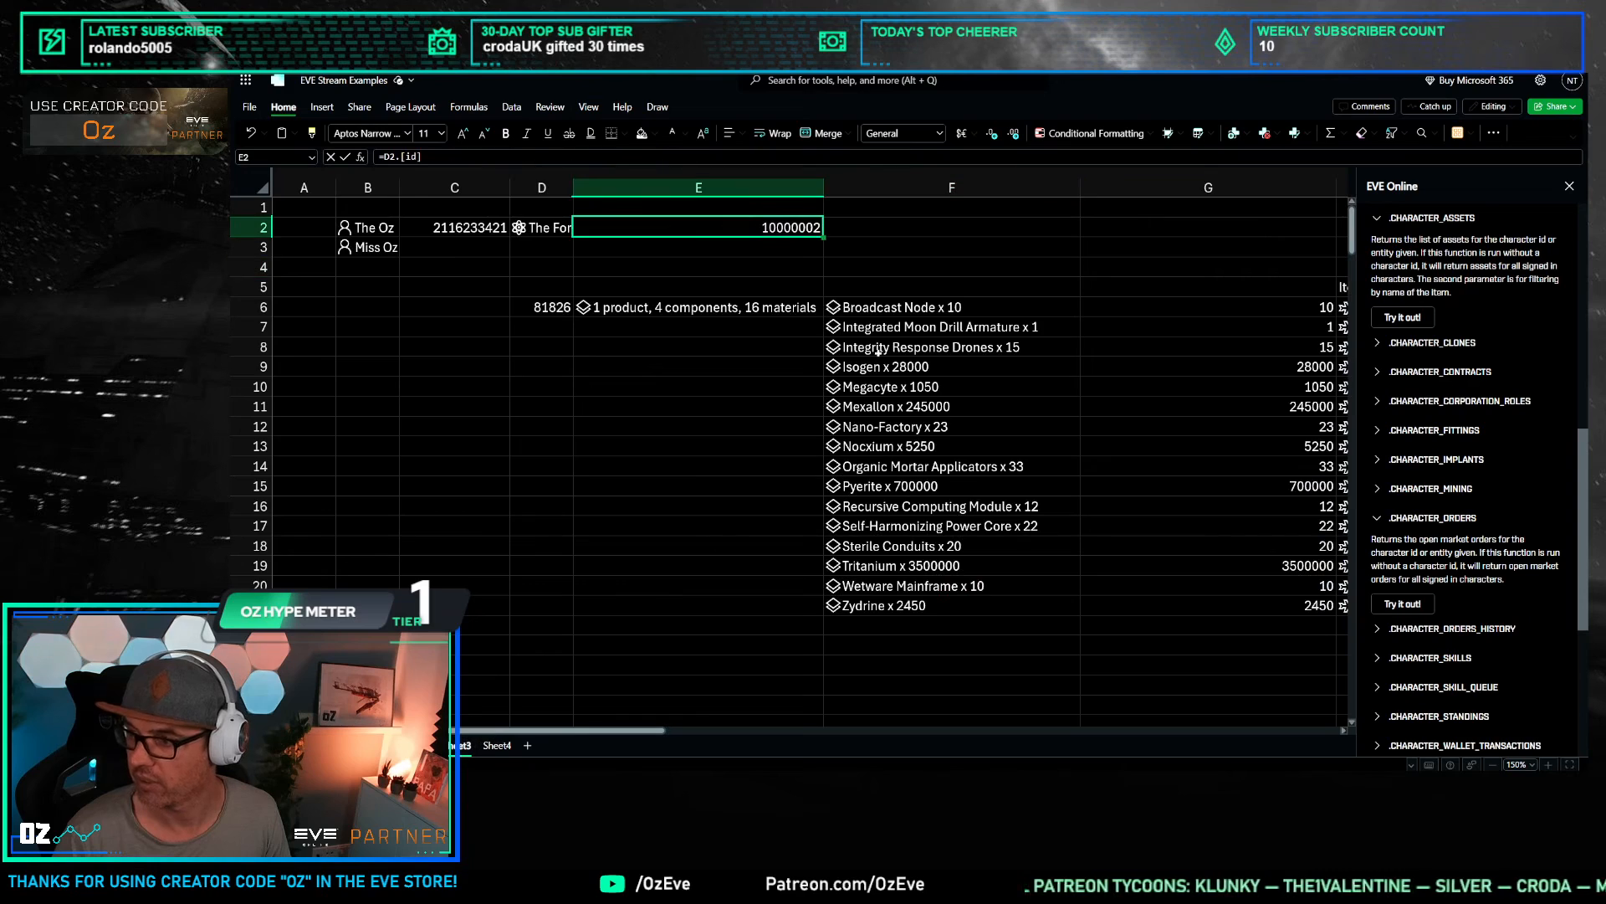
click(417, 745)
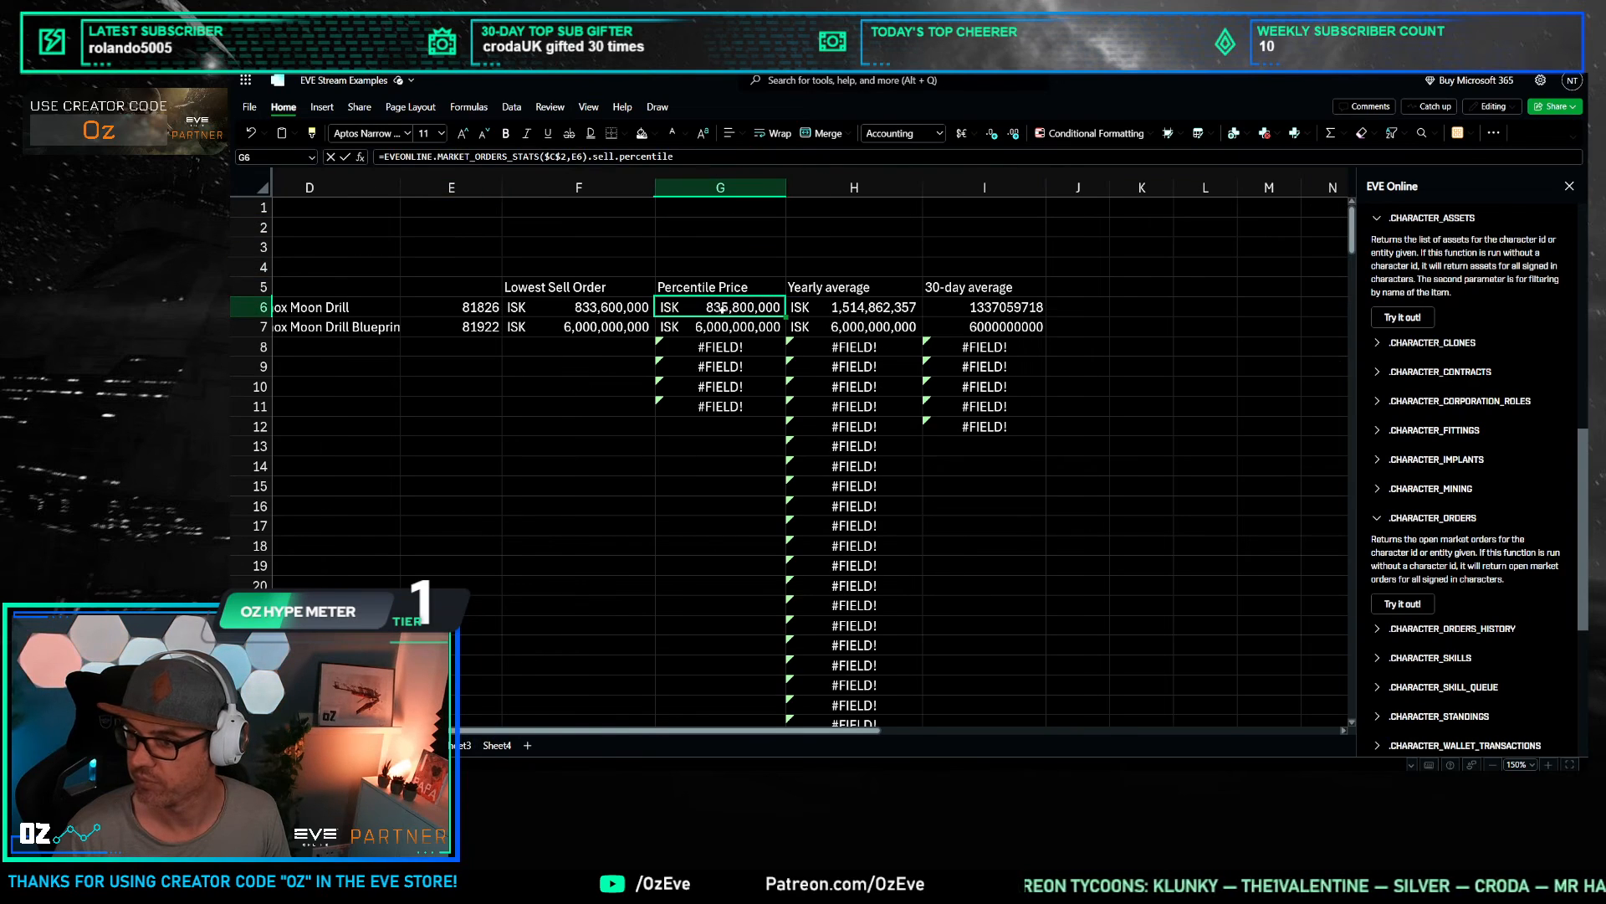
click(497, 744)
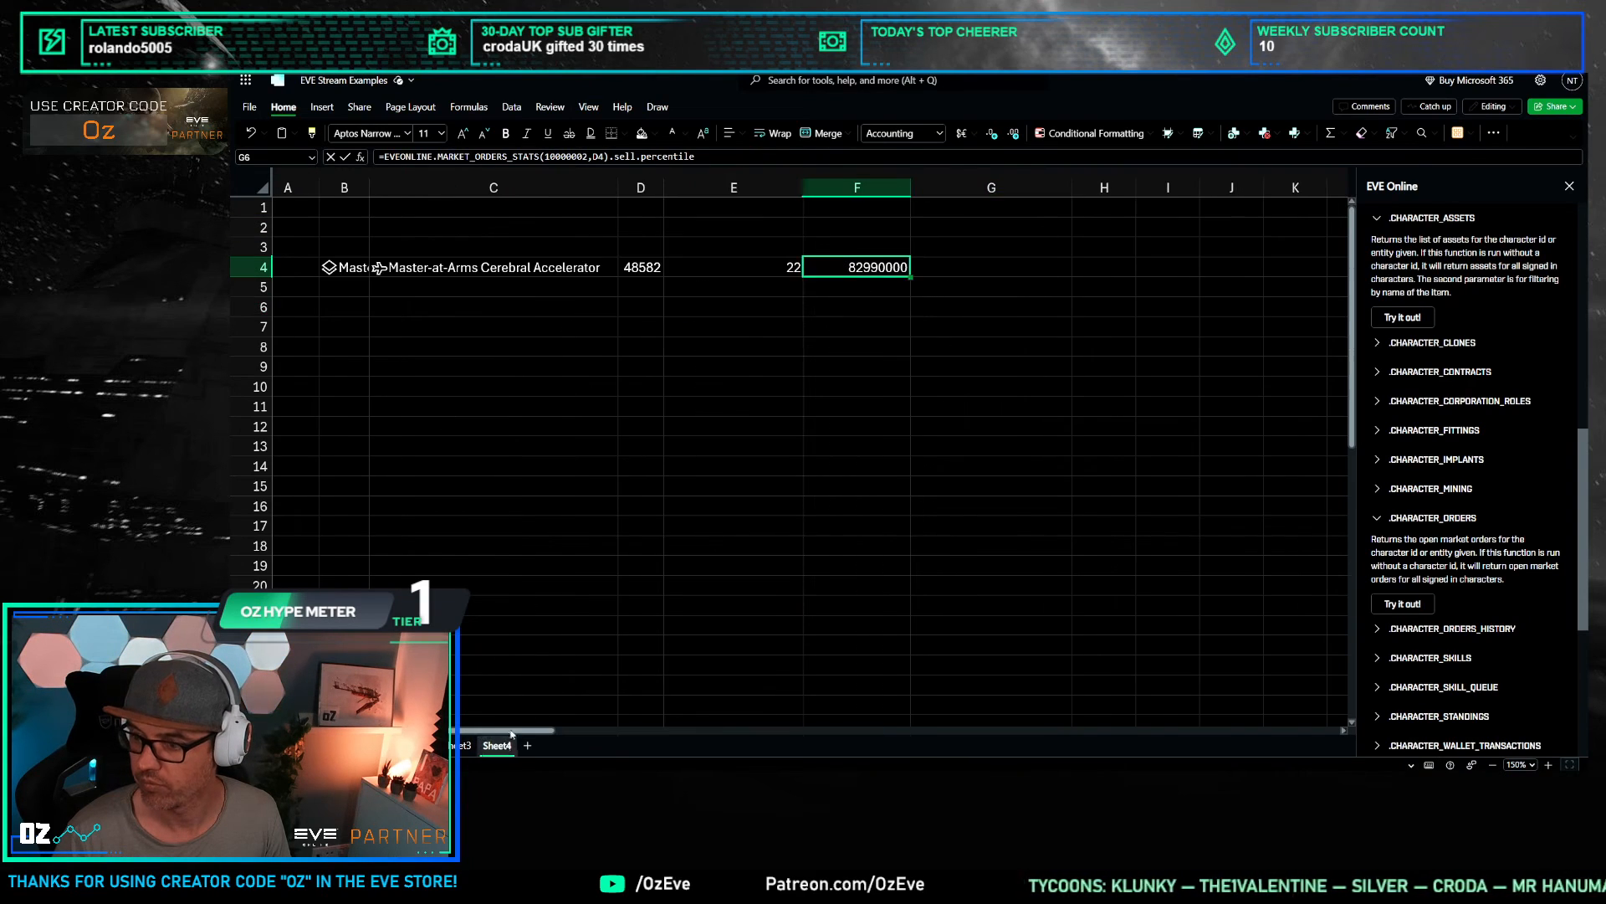
click(858, 369)
click(932, 248)
click(880, 287)
Step: Calculate the order's total value in G4 by multiplying the percentile price in F4 by the quantity in E4
click(955, 266)
text(?)
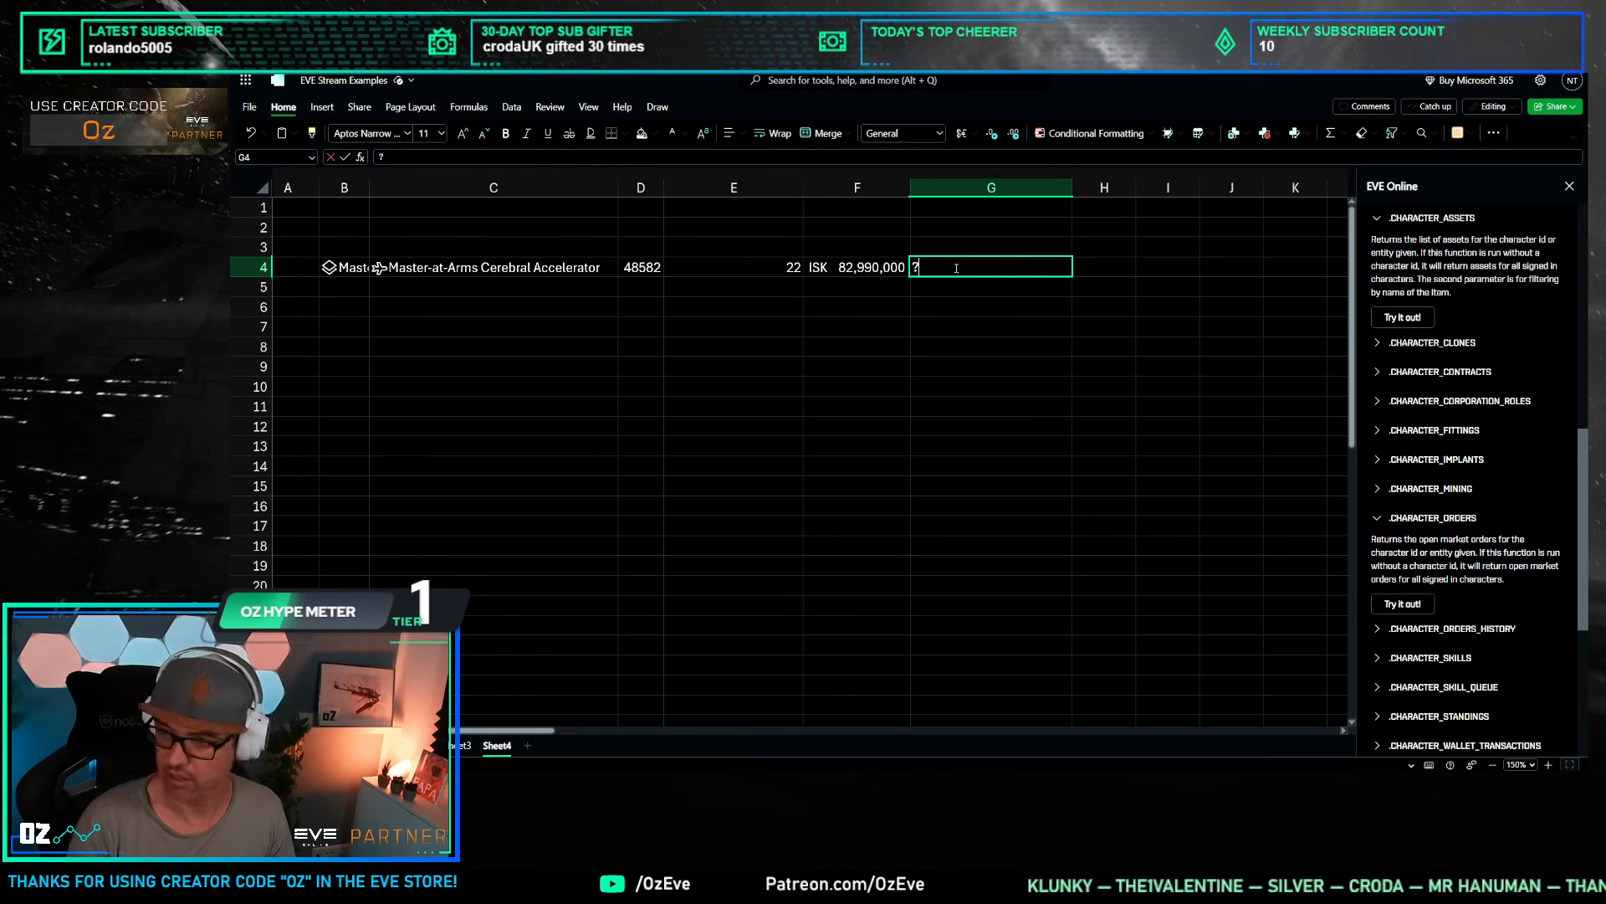
key(BackSpace)
text(=)
key(Left)
text(*)
key(Left)
key(Return)
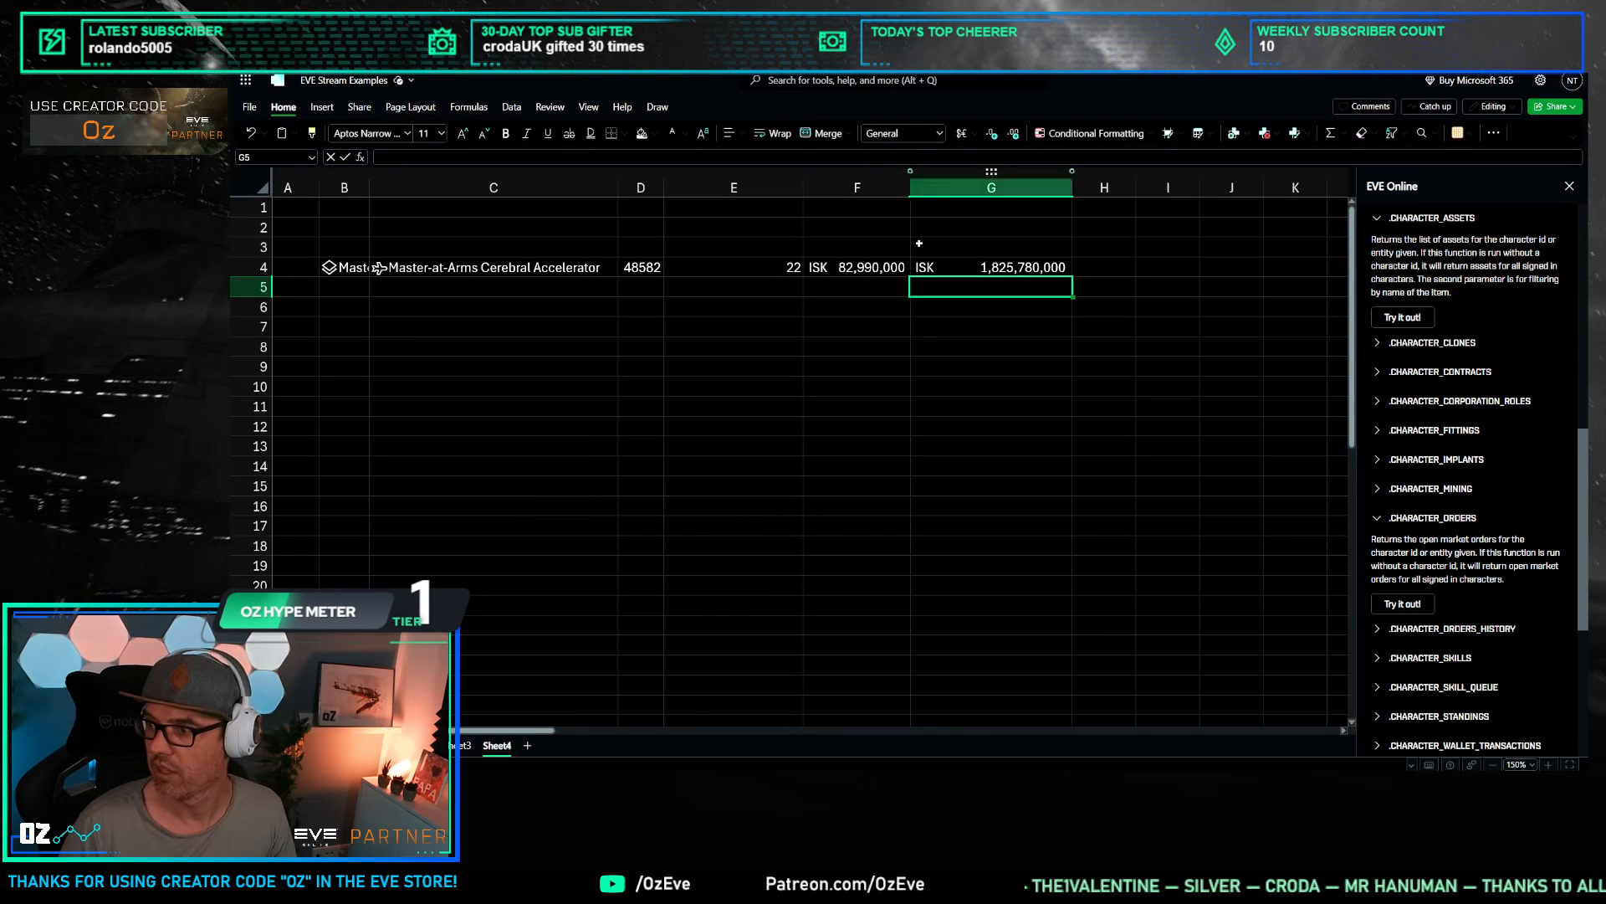
drag(645, 386, 615, 392)
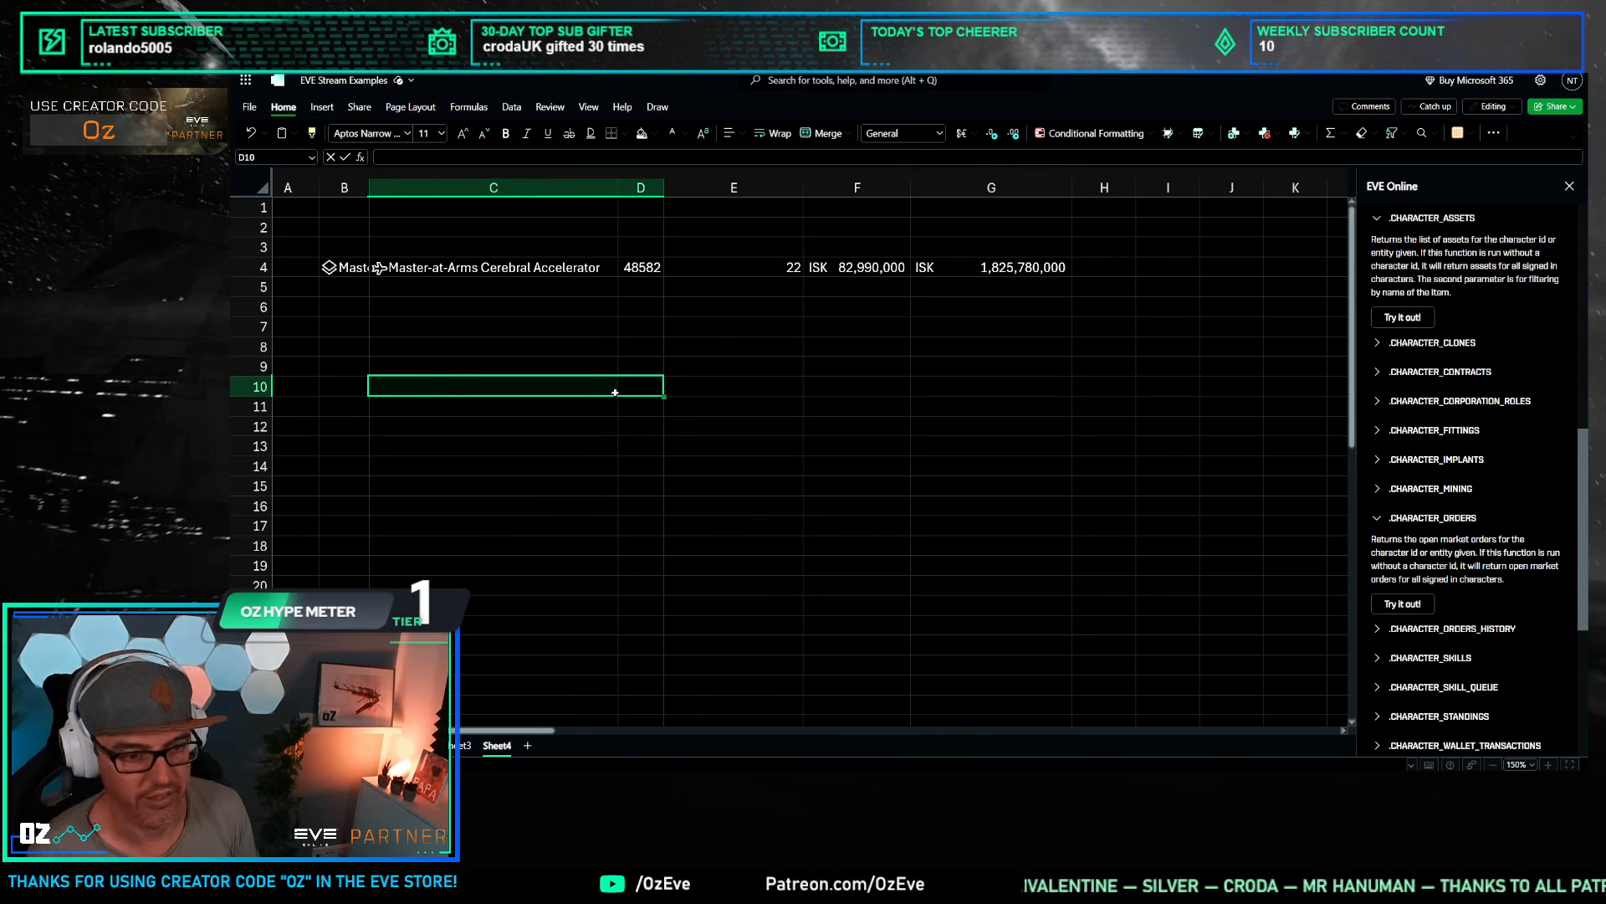